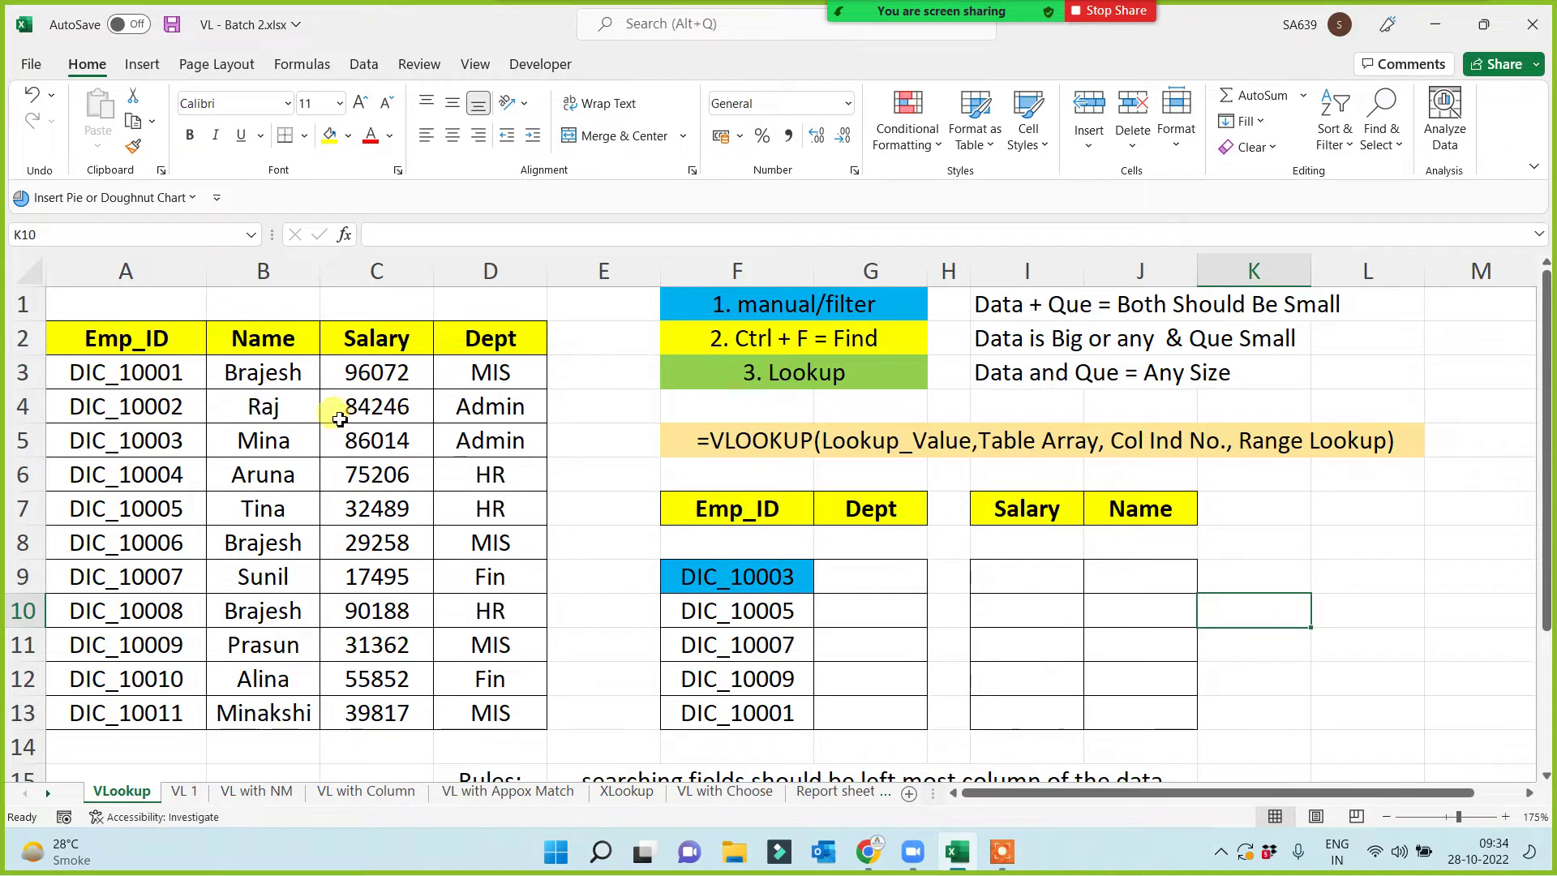
pyautogui.click(750, 446)
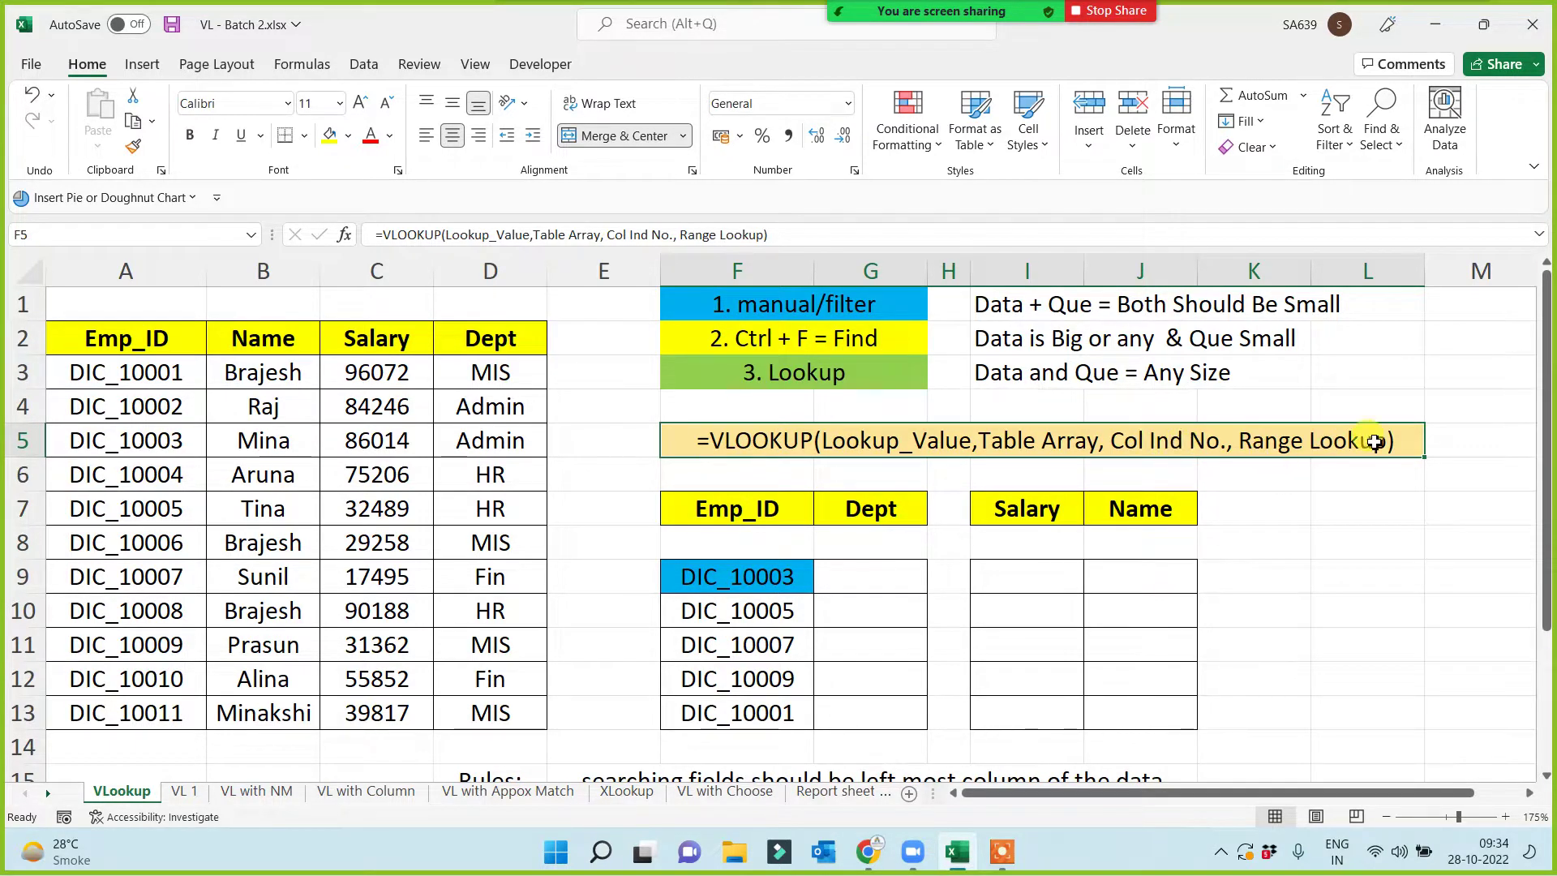
pyautogui.click(1345, 570)
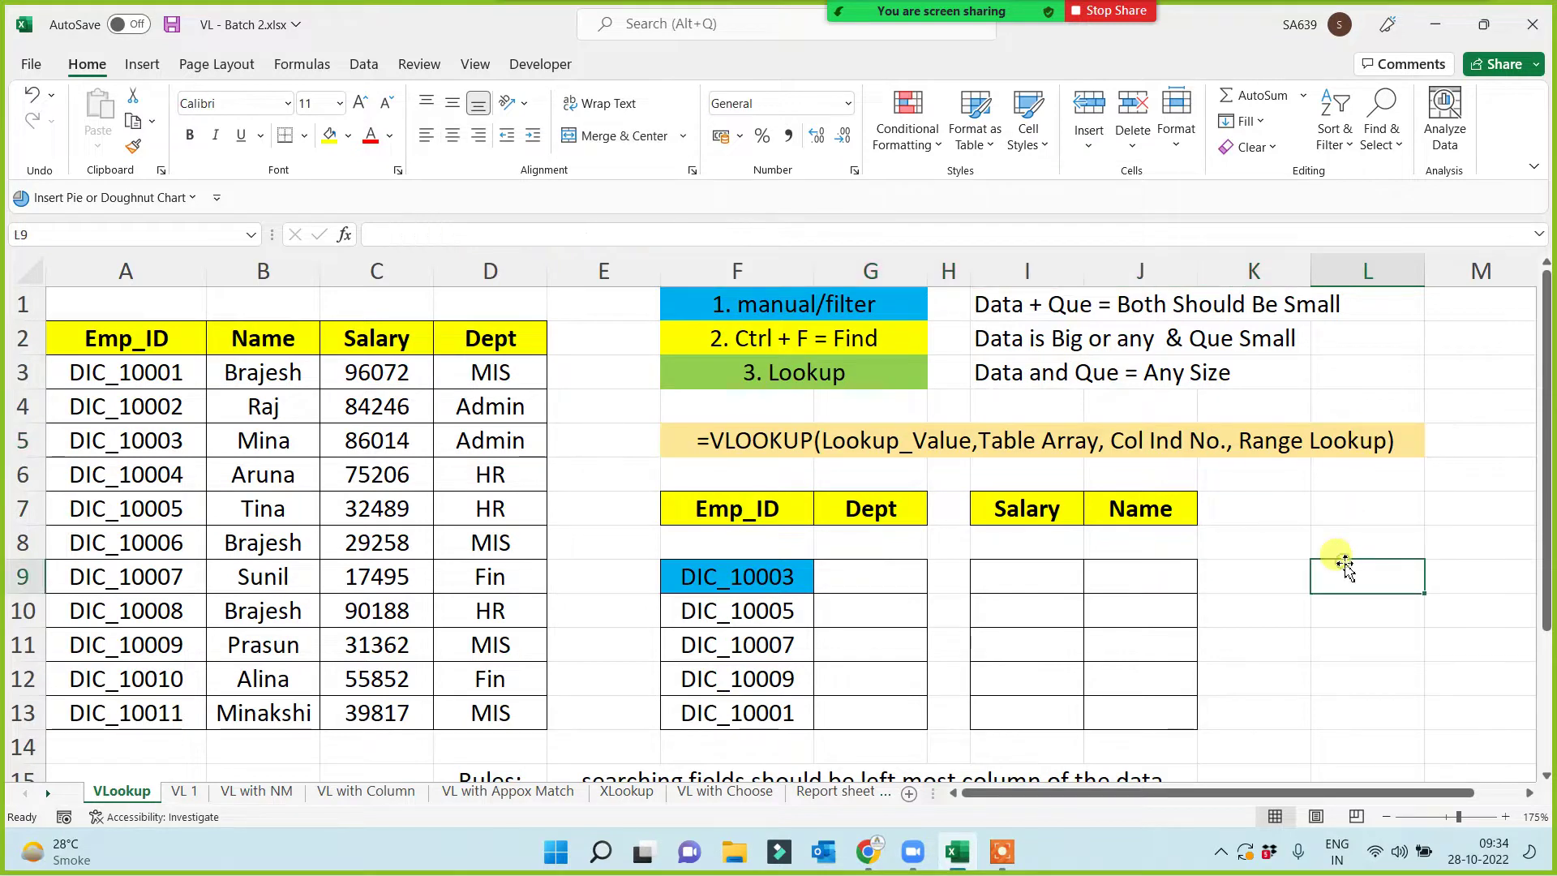
pyautogui.click(998, 577)
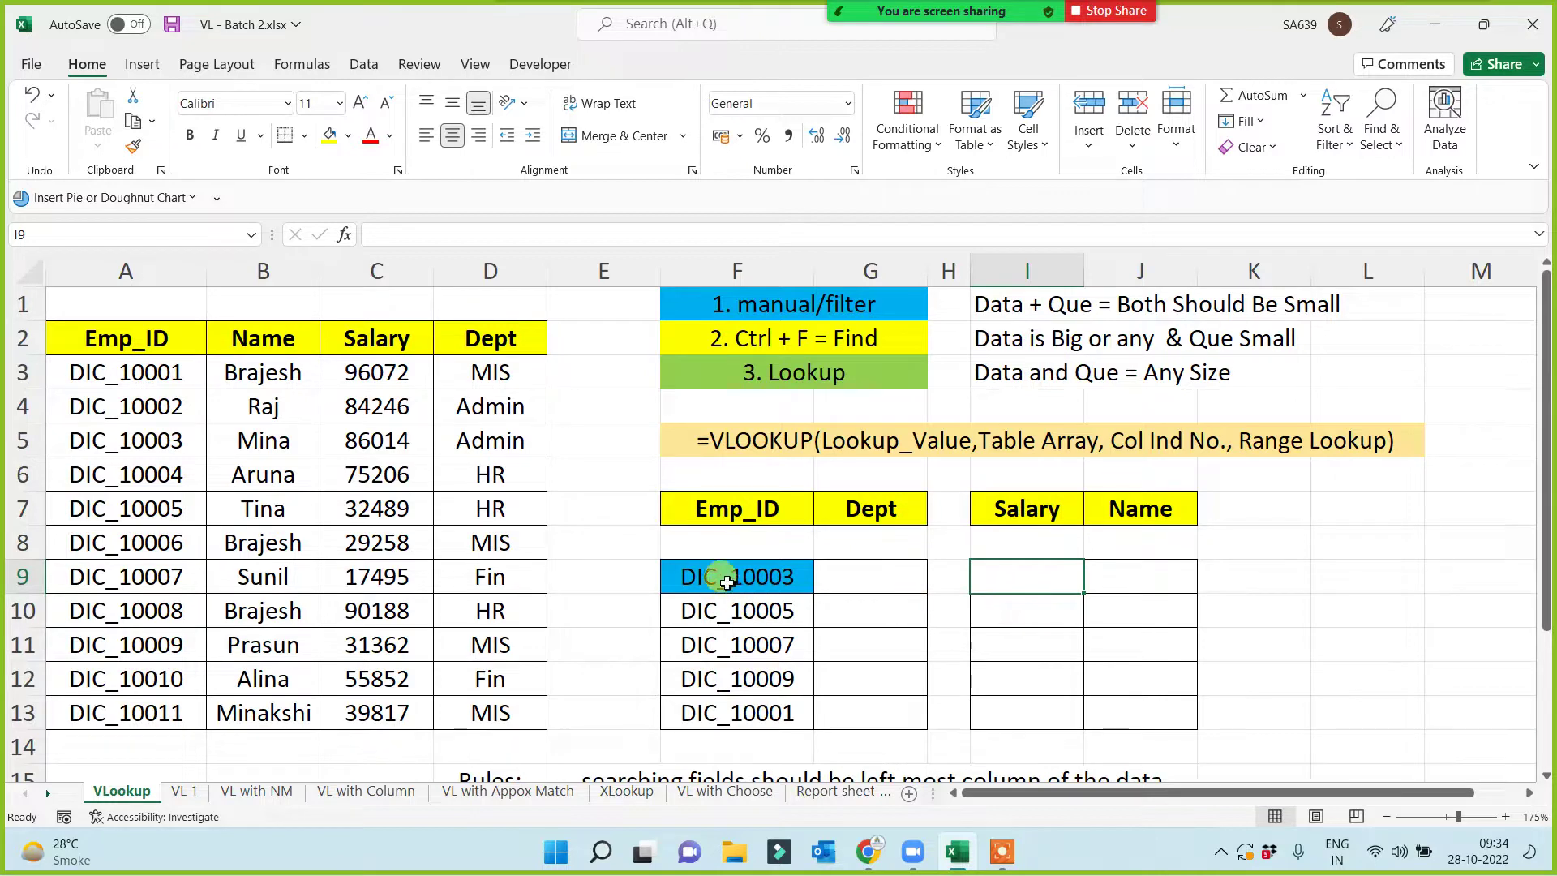
pyautogui.moveTo(705, 575); pyautogui.dragTo(727, 717)
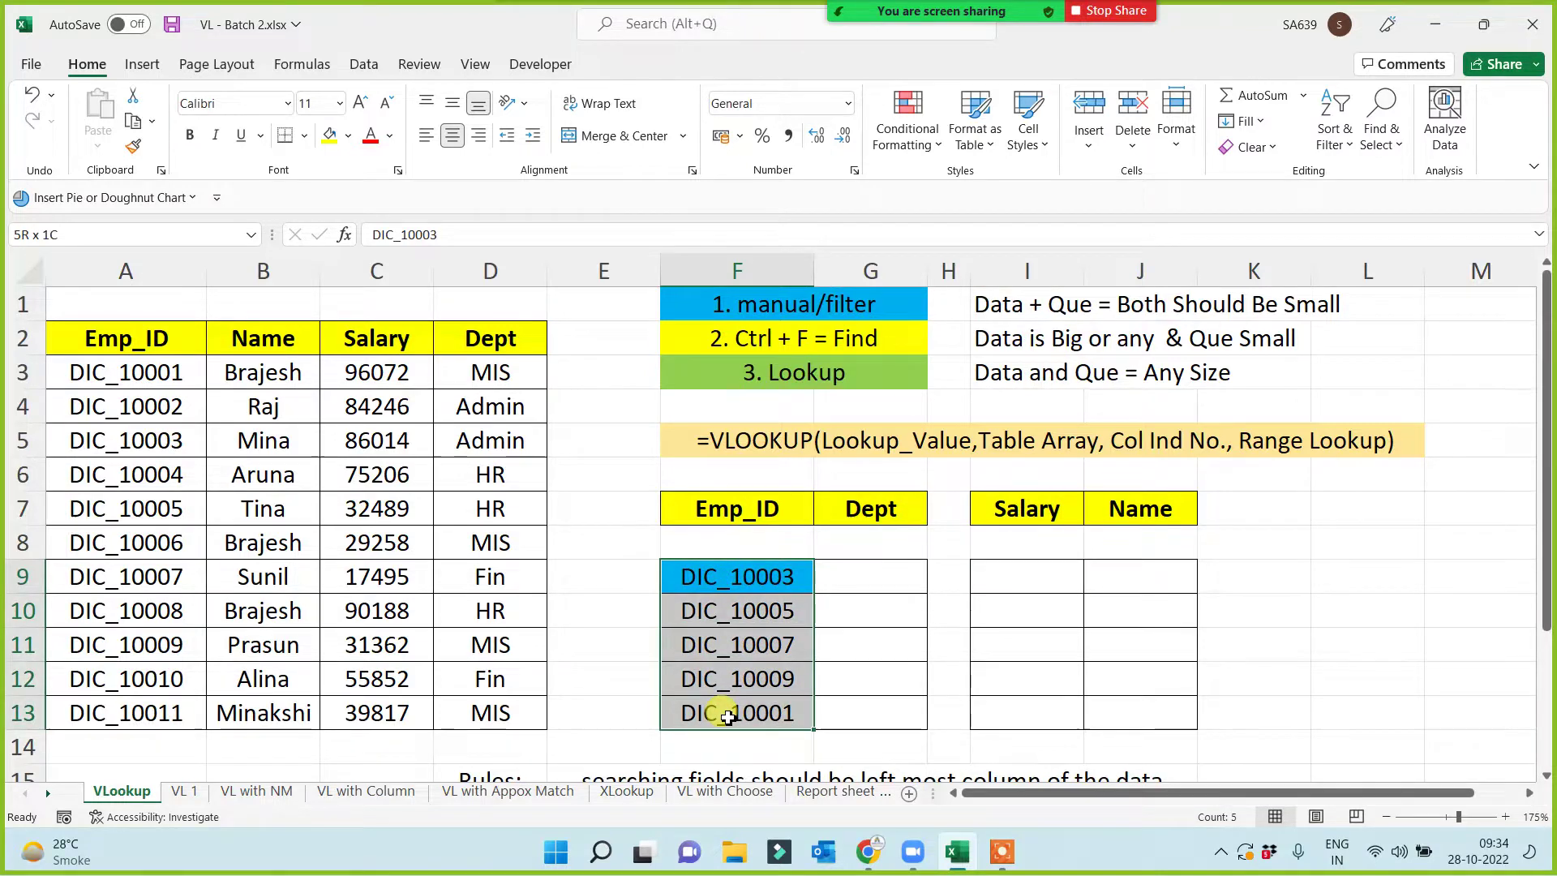
# - Enter =VLOOKUP(F9,A:D,3,0) in I9 to look up the salary, and fill it down to I13
pyautogui.click(1034, 576)
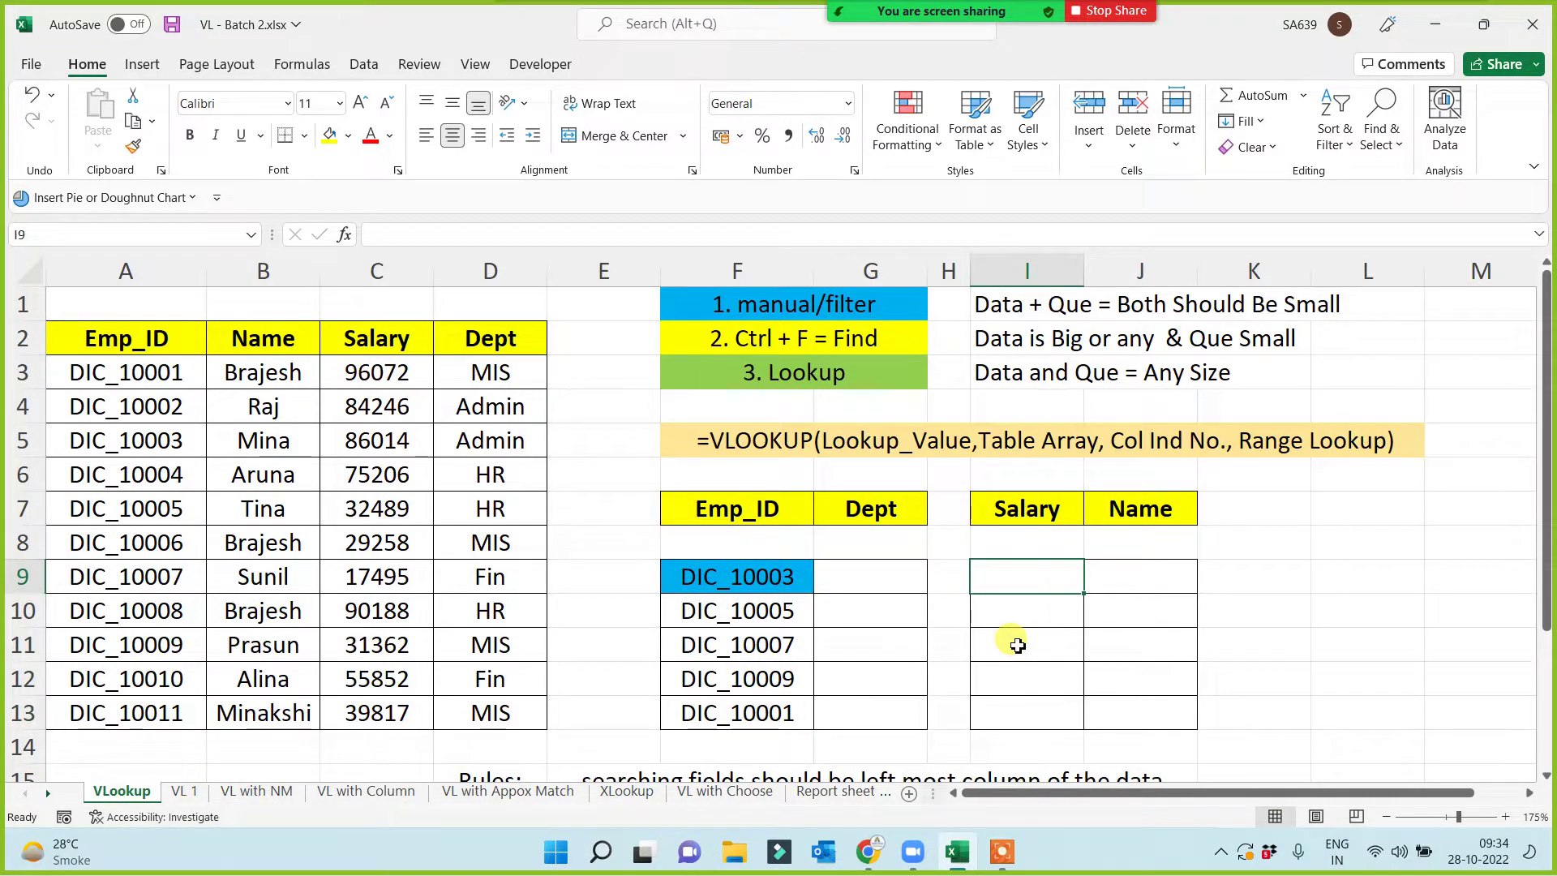
pyautogui.write('=VLOOKUP(')
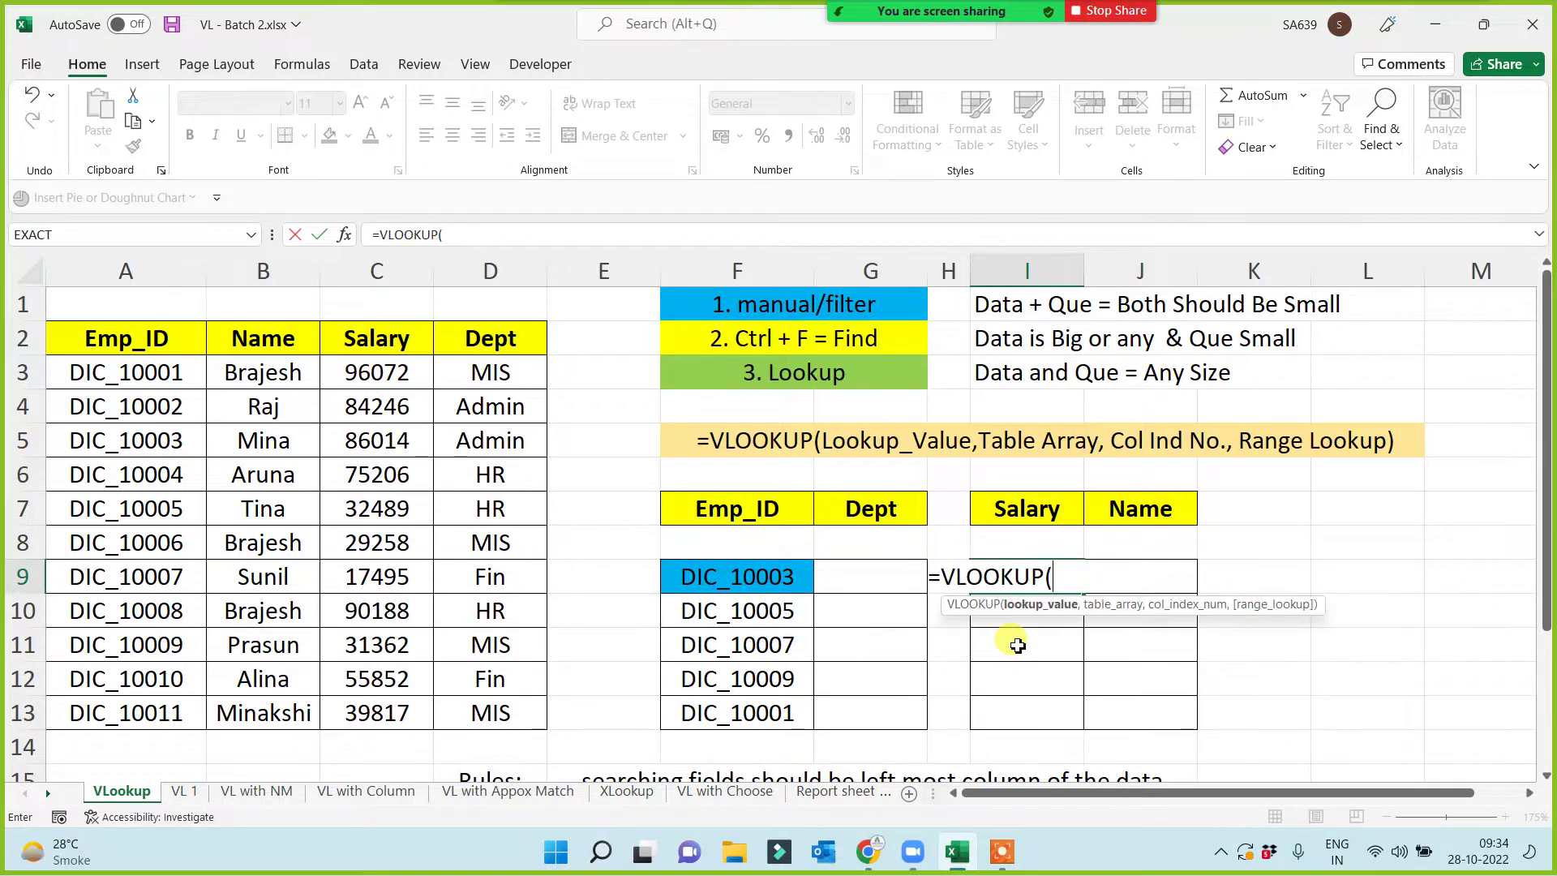
pyautogui.click(722, 577)
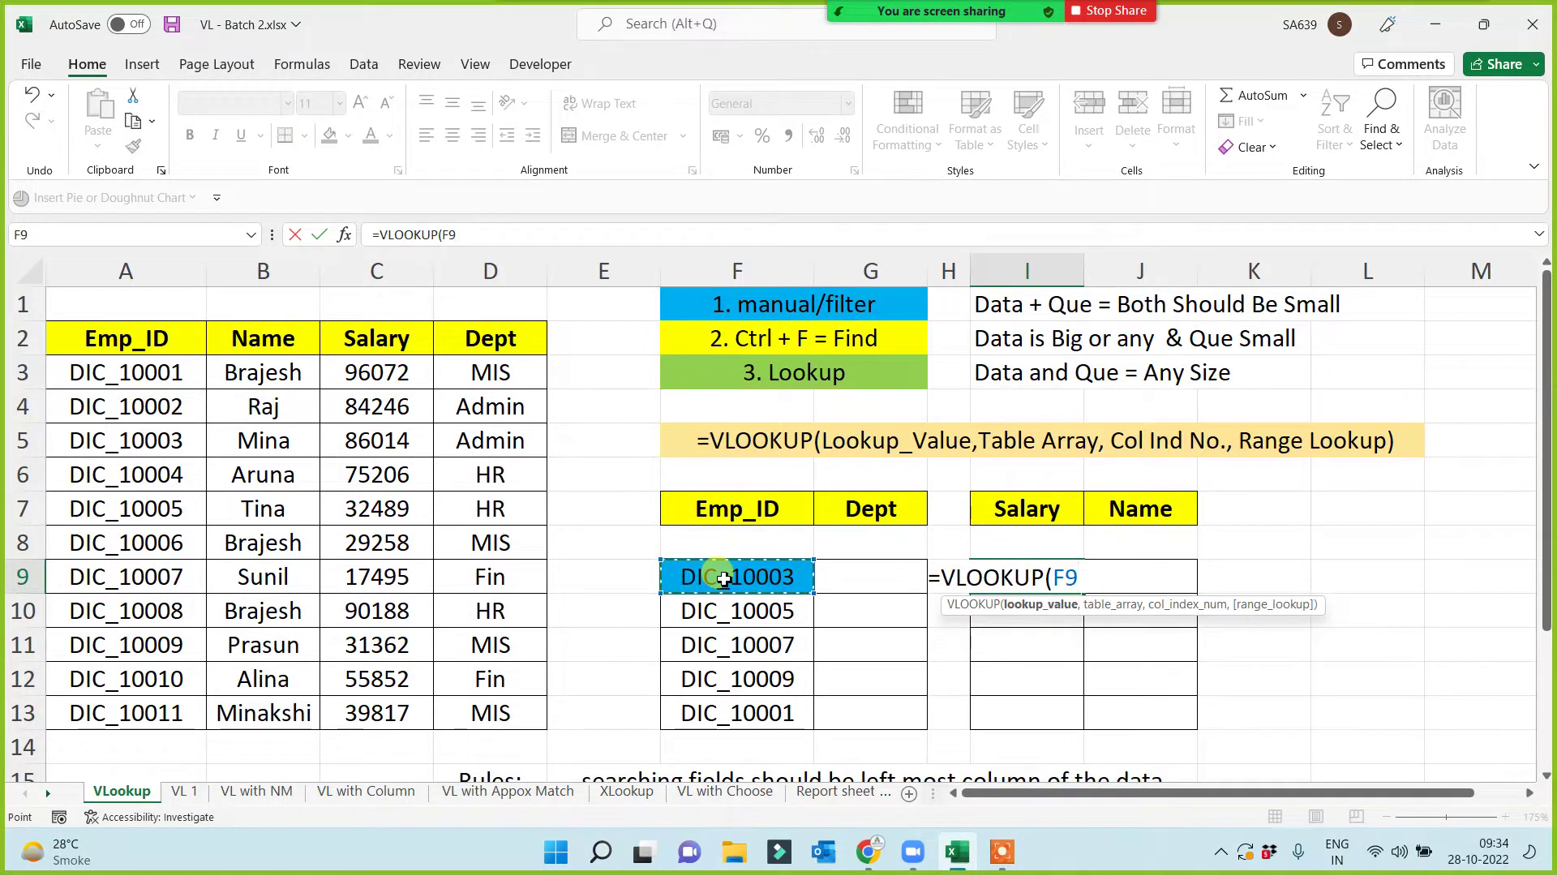
pyautogui.write(',')
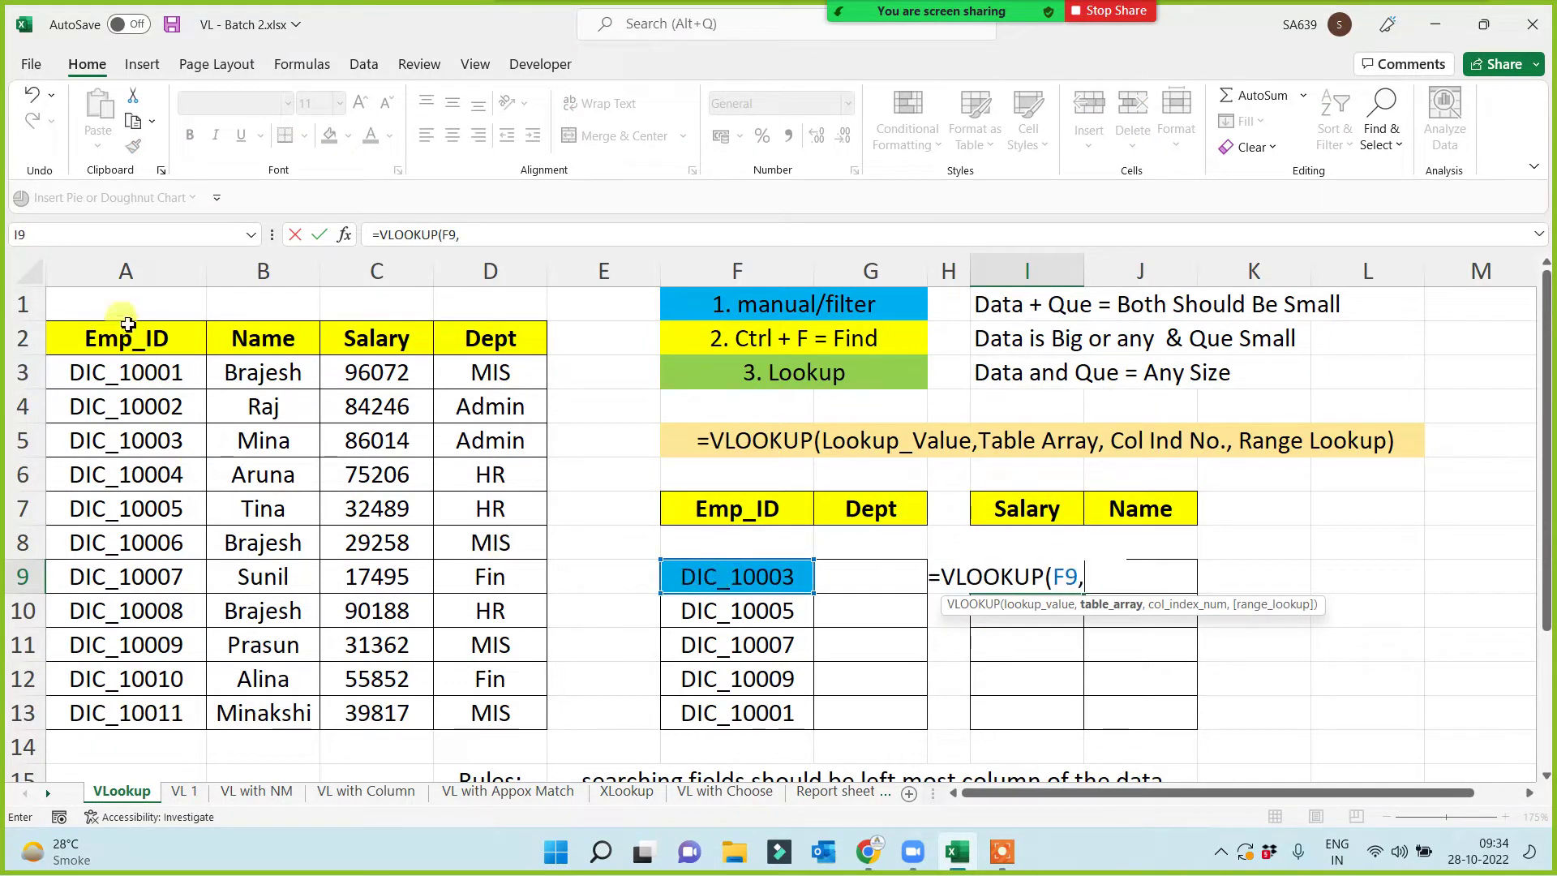
pyautogui.moveTo(126, 274); pyautogui.dragTo(453, 269)
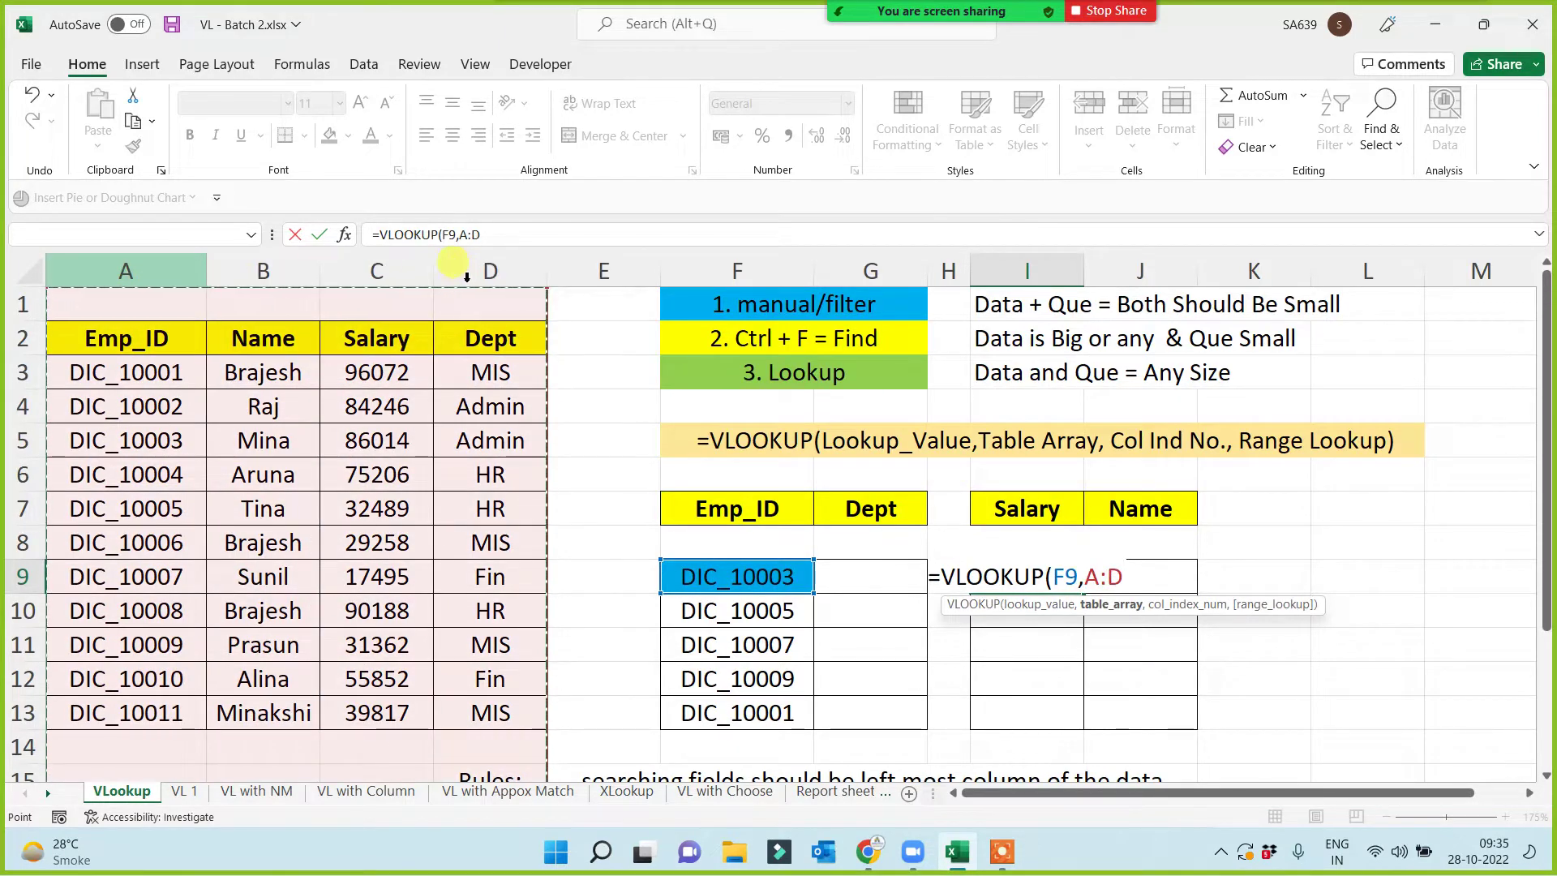
pyautogui.write(',')
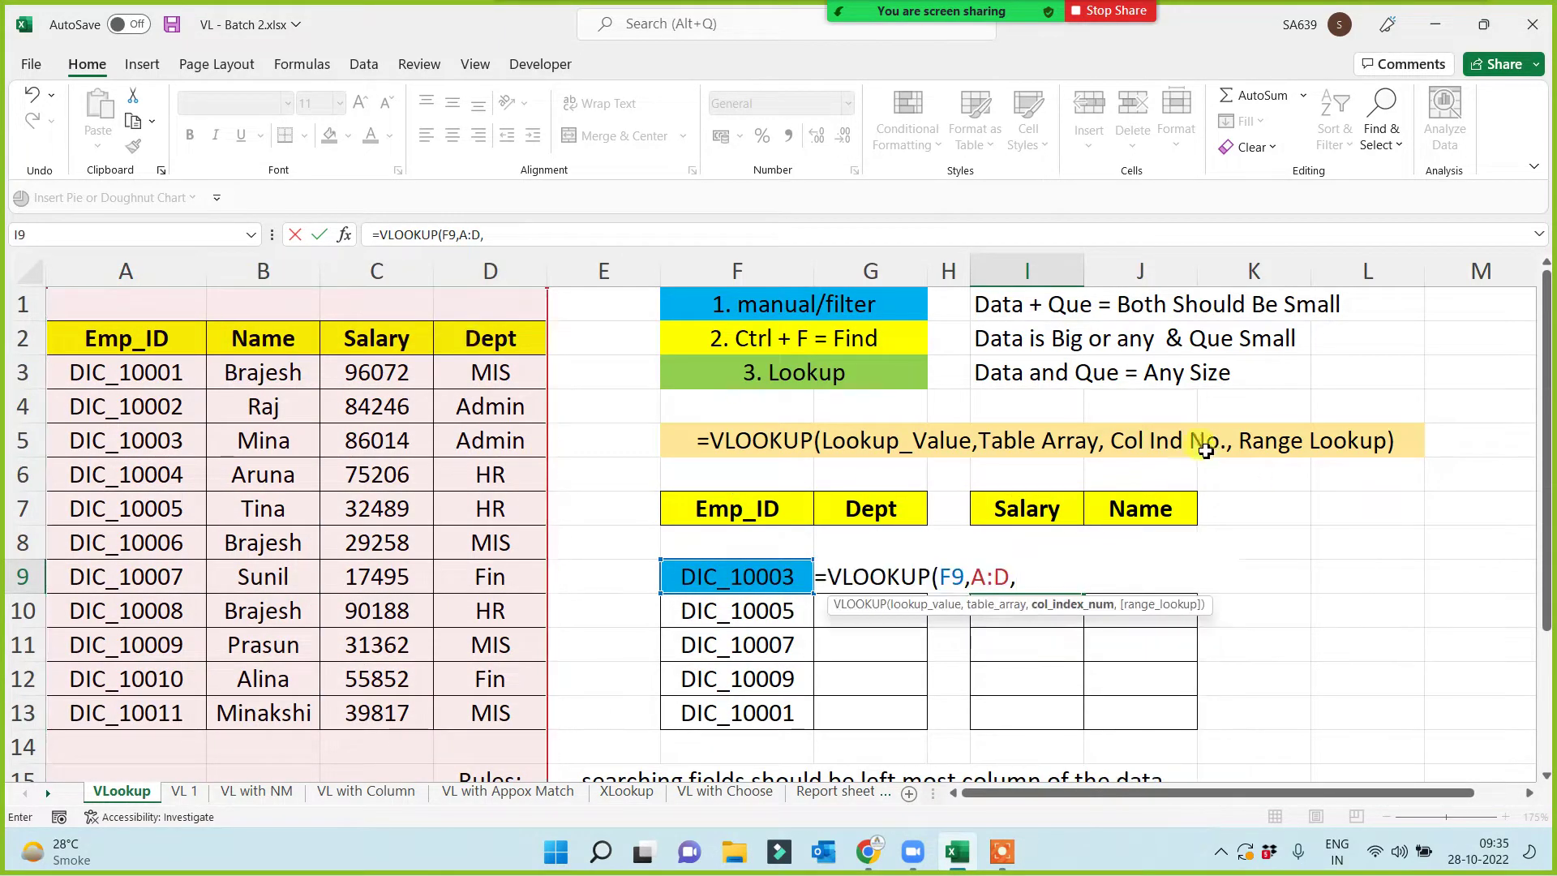
pyautogui.write('3')
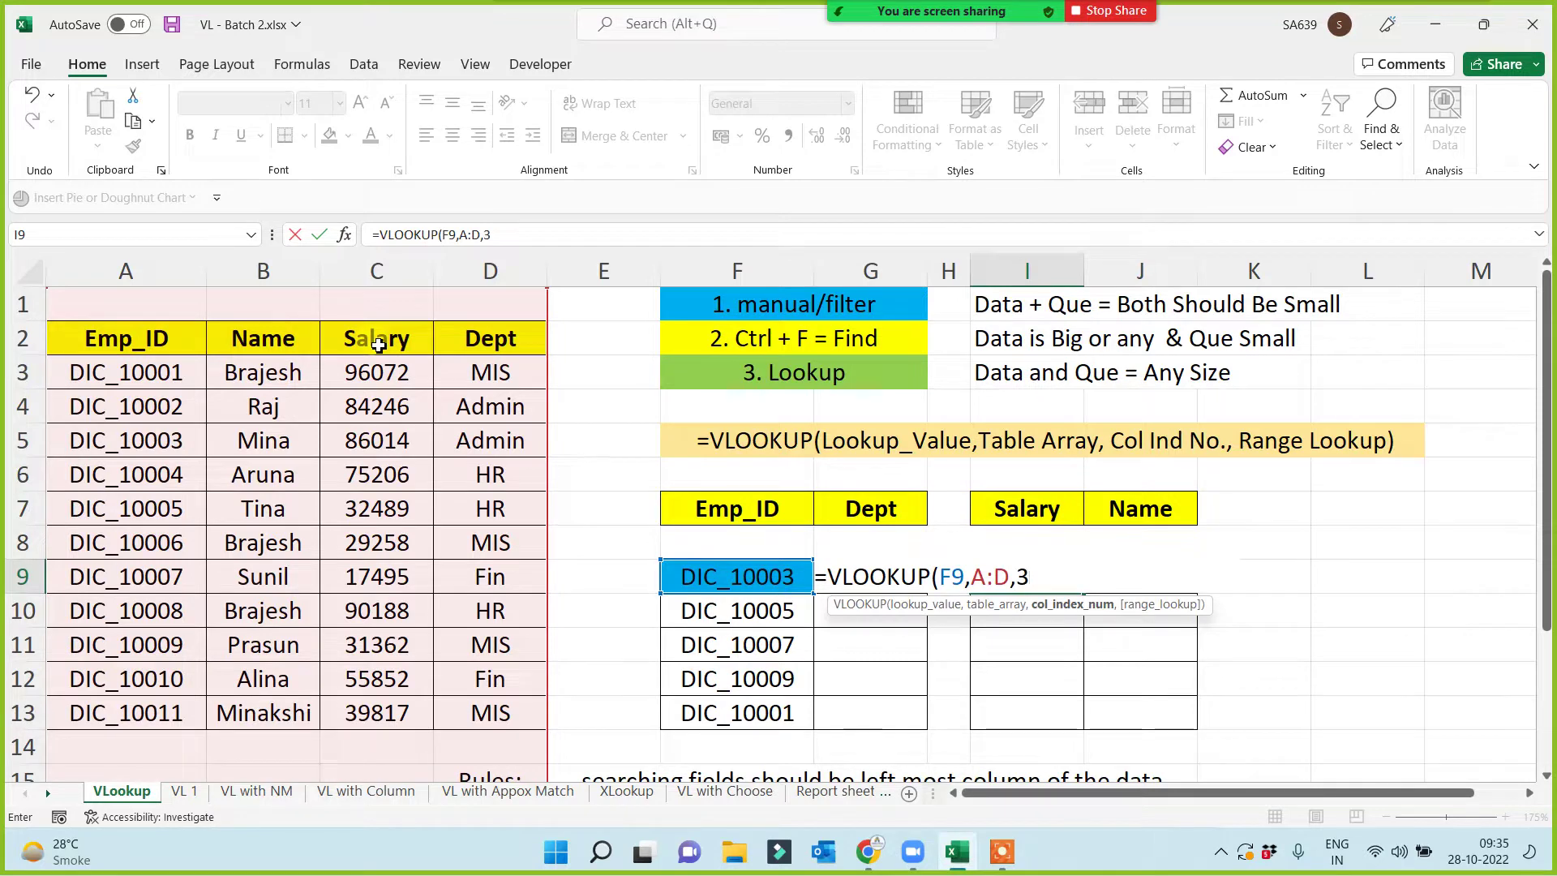
pyautogui.write(',0)')
pyautogui.press('Return')
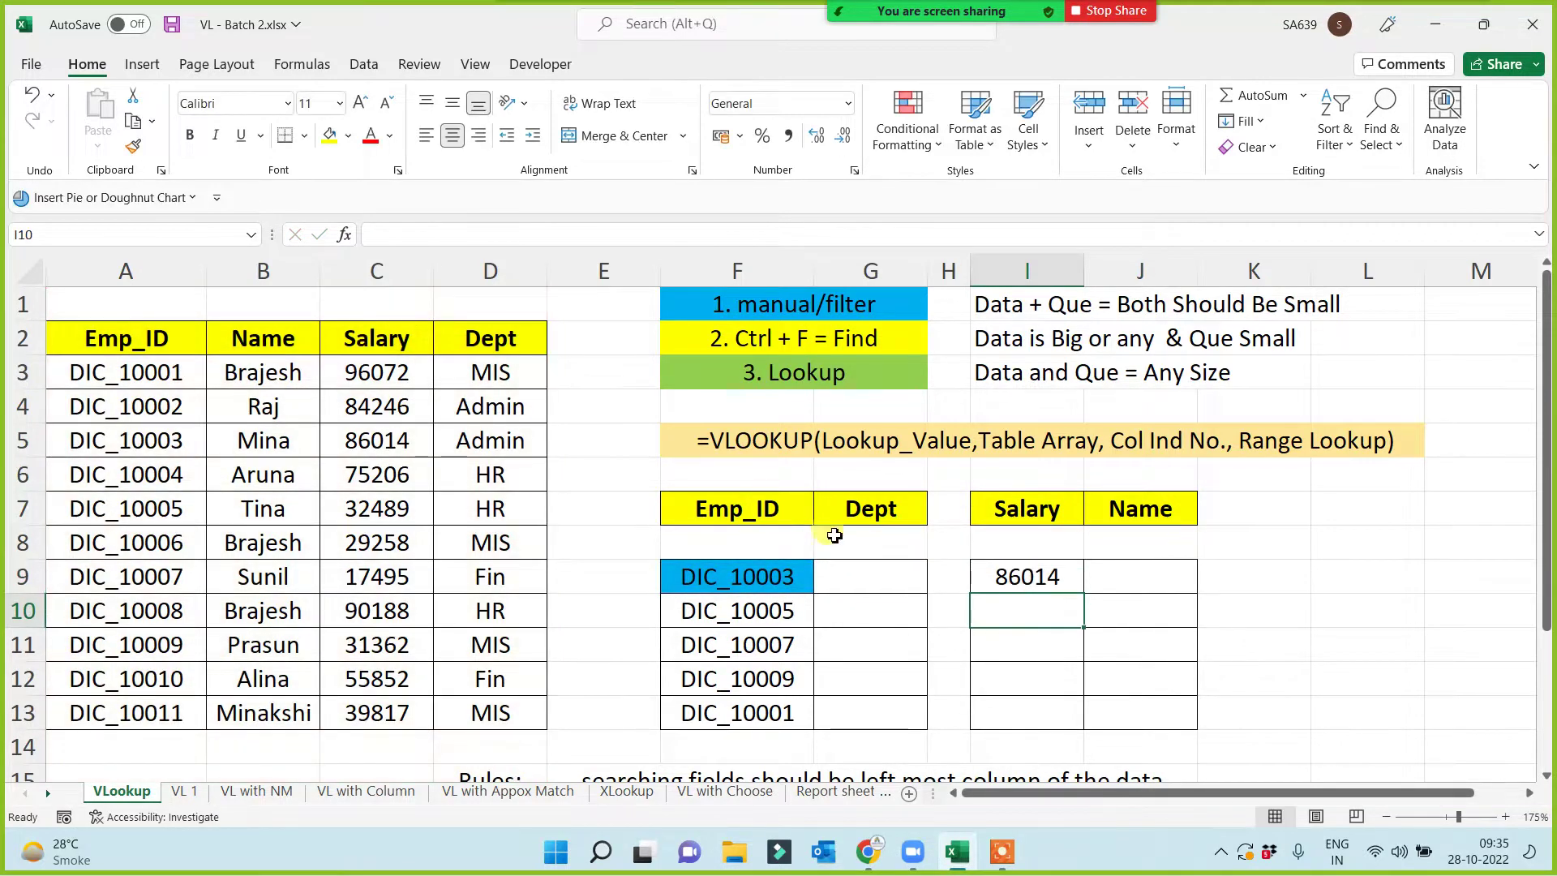
pyautogui.click(1054, 577)
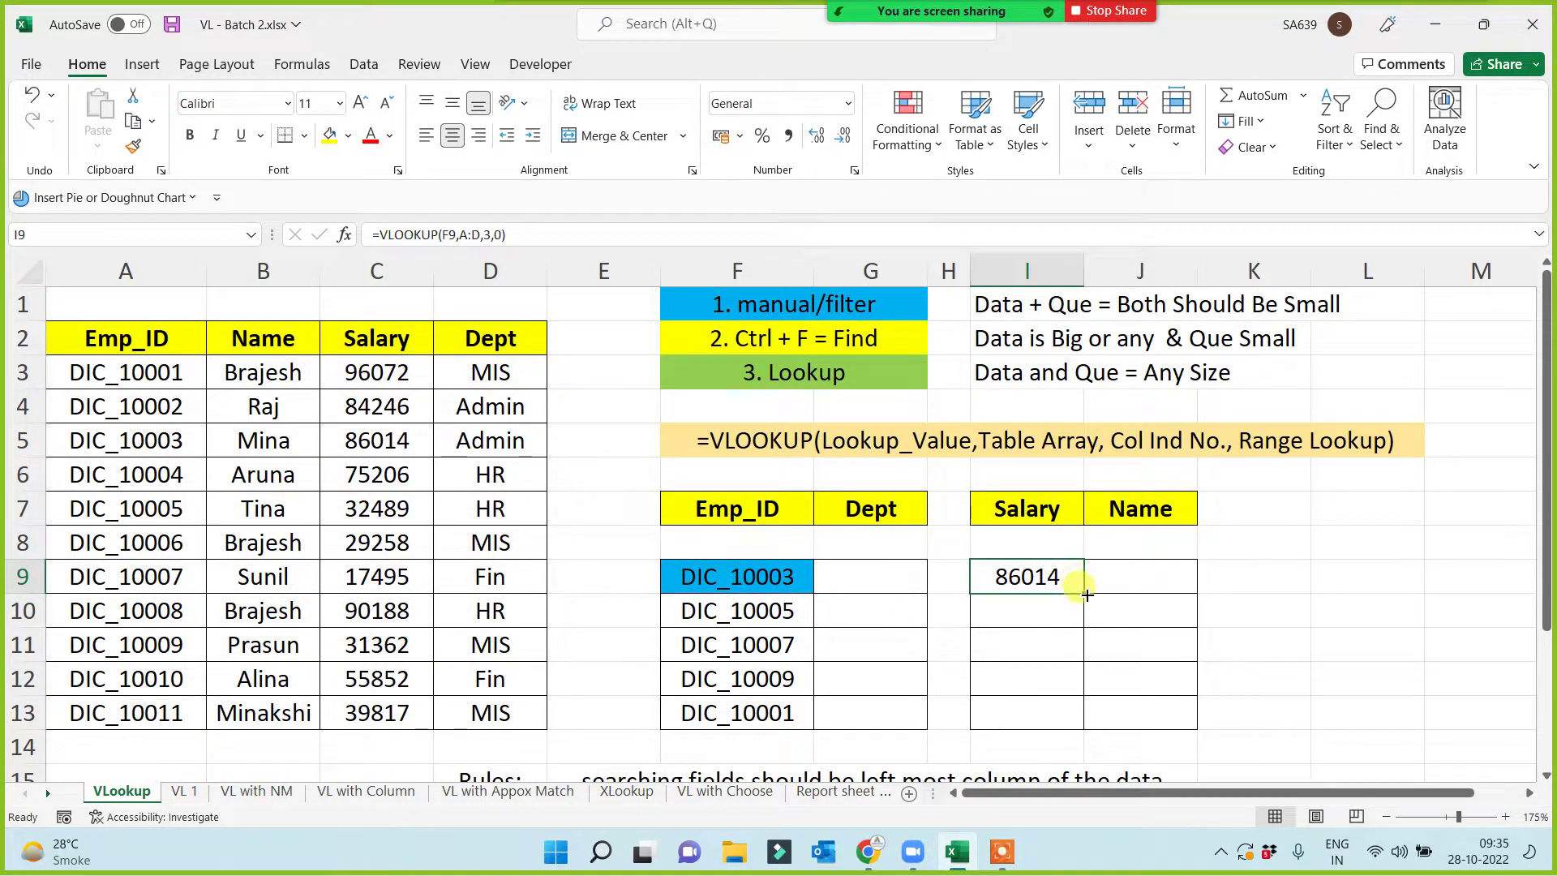
pyautogui.moveTo(1087, 595); pyautogui.dragTo(1087, 718)
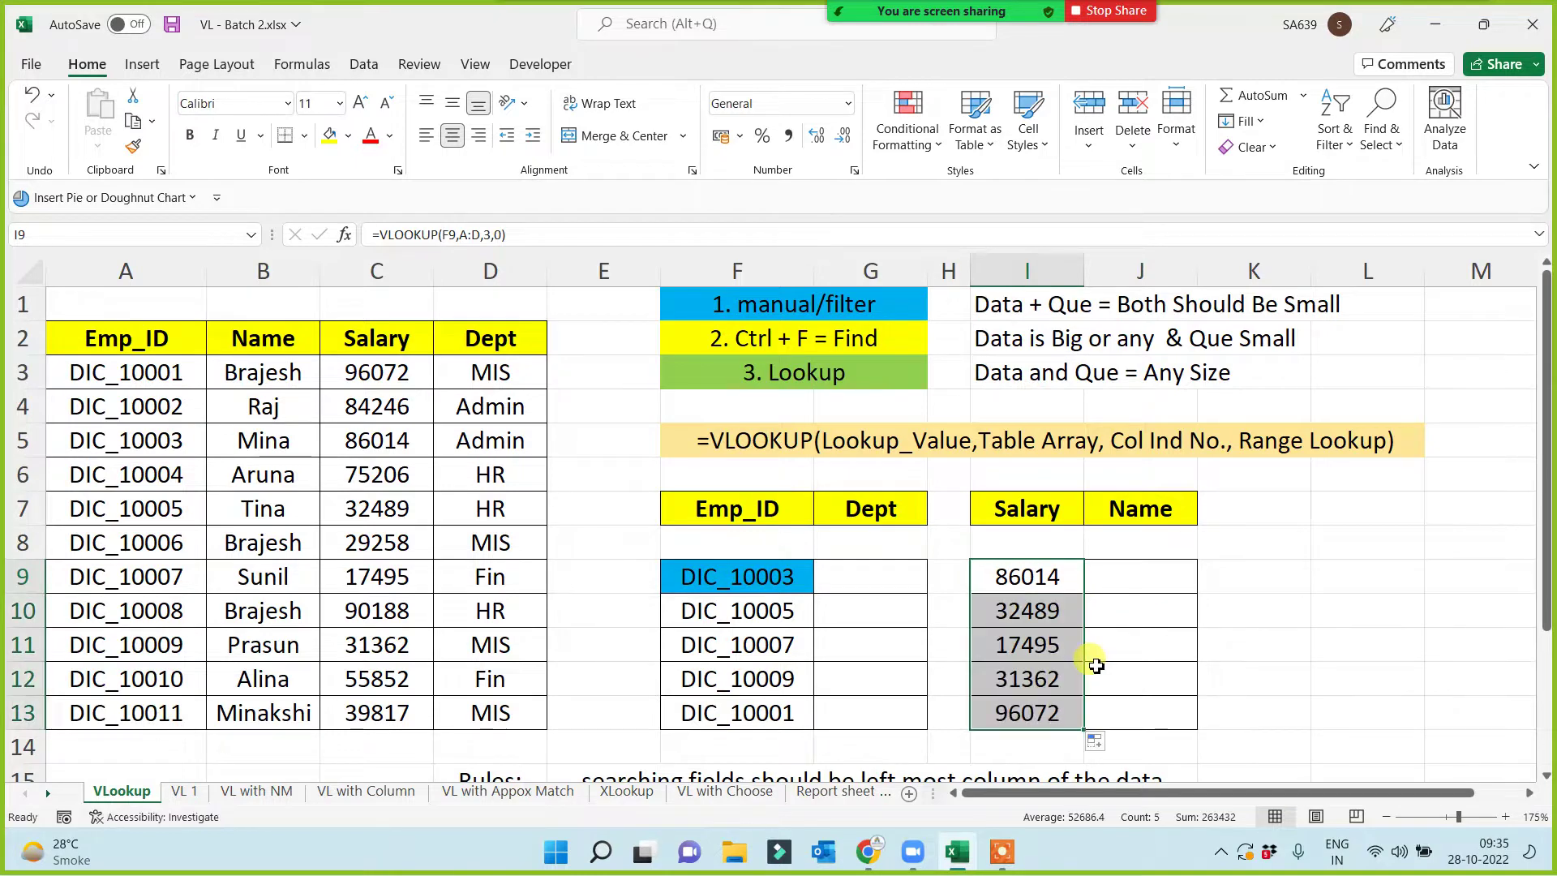
# - On the VL 1 sheet, clear the existing Dept, Salary and Name results in G9:J13
pyautogui.click(185, 792)
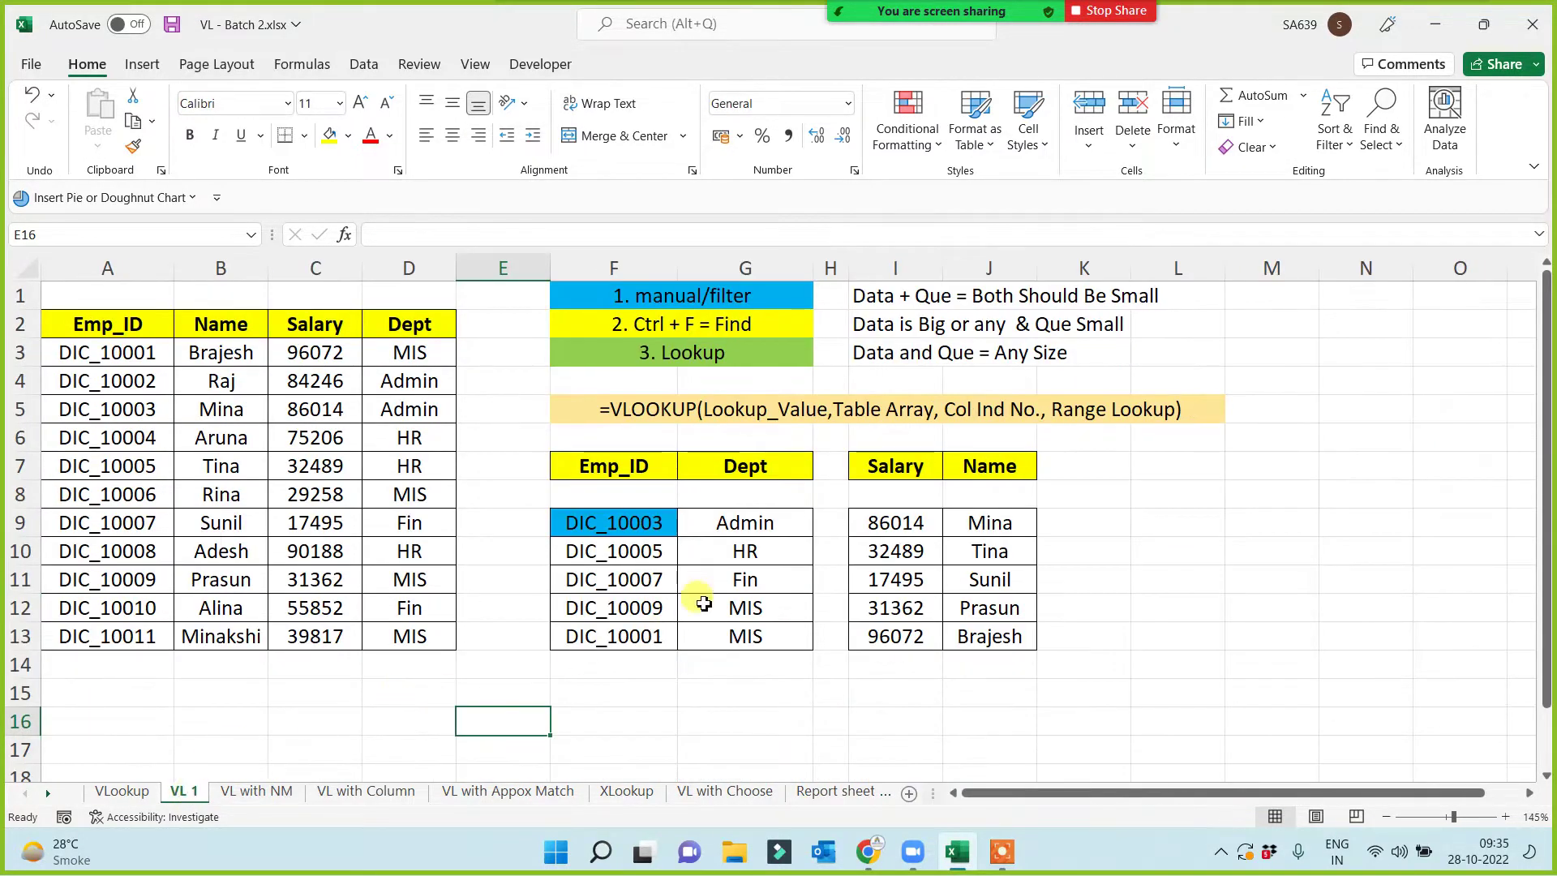
pyautogui.moveTo(741, 524); pyautogui.dragTo(1006, 639)
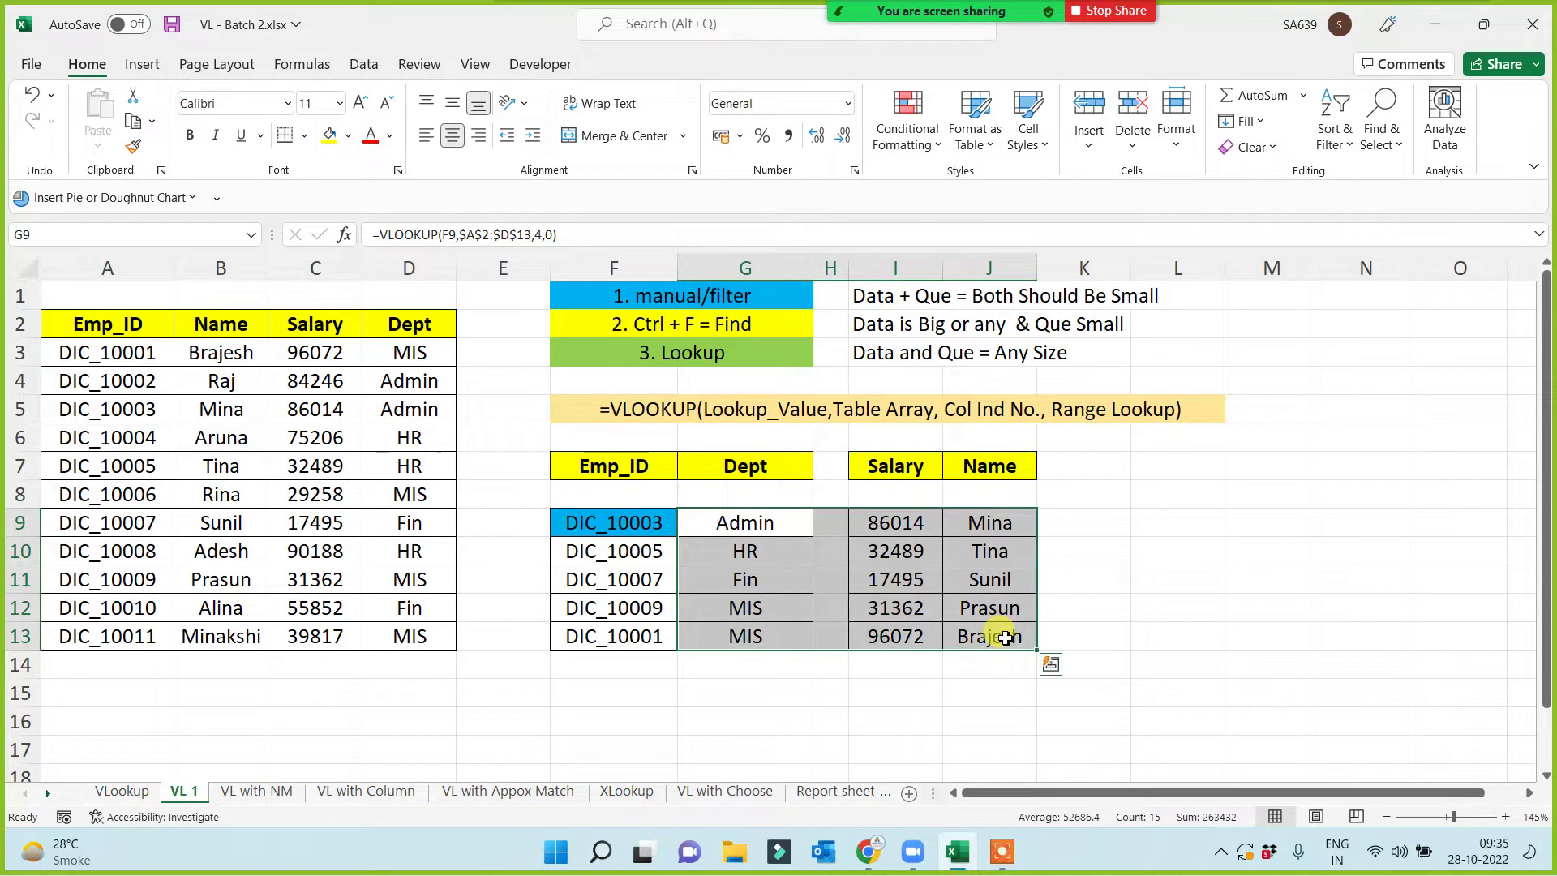
pyautogui.press('Delete')
pyautogui.click(961, 691)
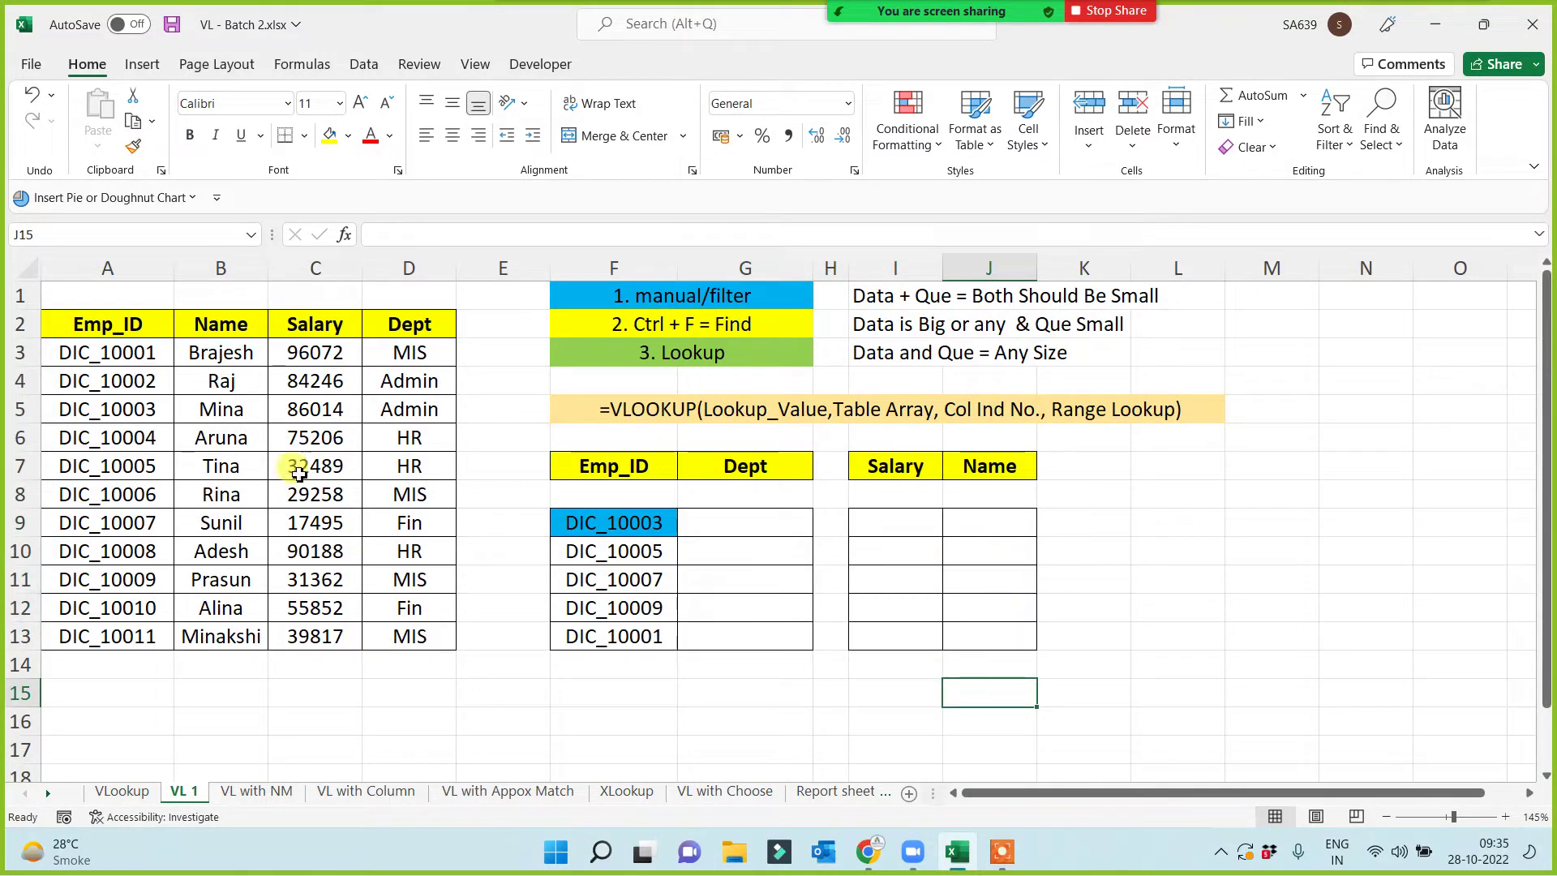
pyautogui.moveTo(106, 326); pyautogui.dragTo(417, 632)
pyautogui.moveTo(90, 266); pyautogui.dragTo(406, 268)
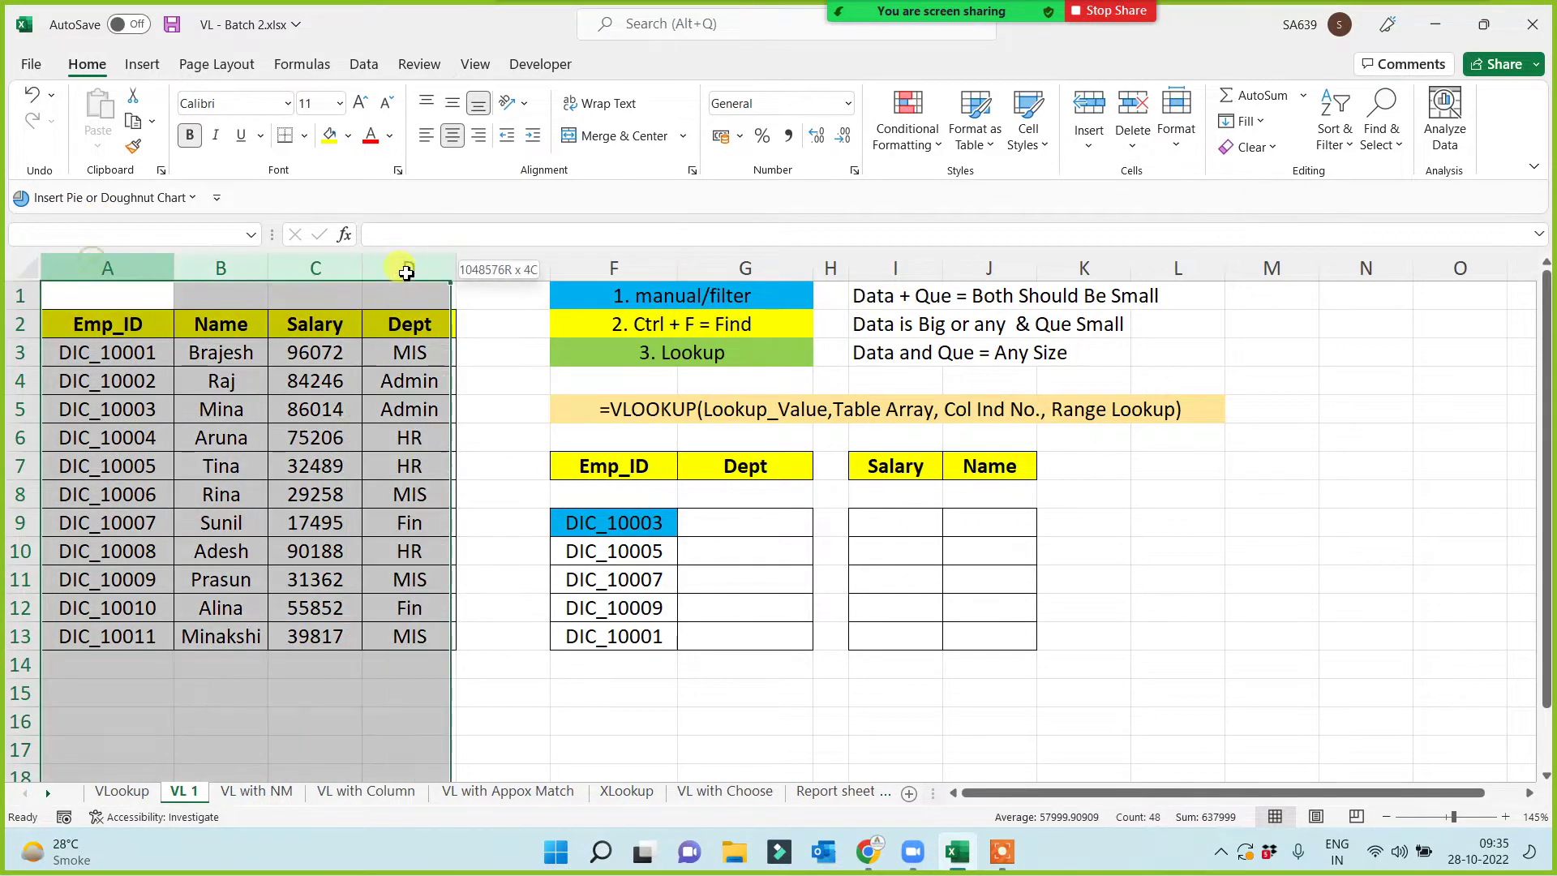
pyautogui.click(827, 578)
# - Enter =VLOOKUP(F9,$A$2:$D$13,2,0) in J9 to look up the name with an absolute table range
pyautogui.click(1000, 520)
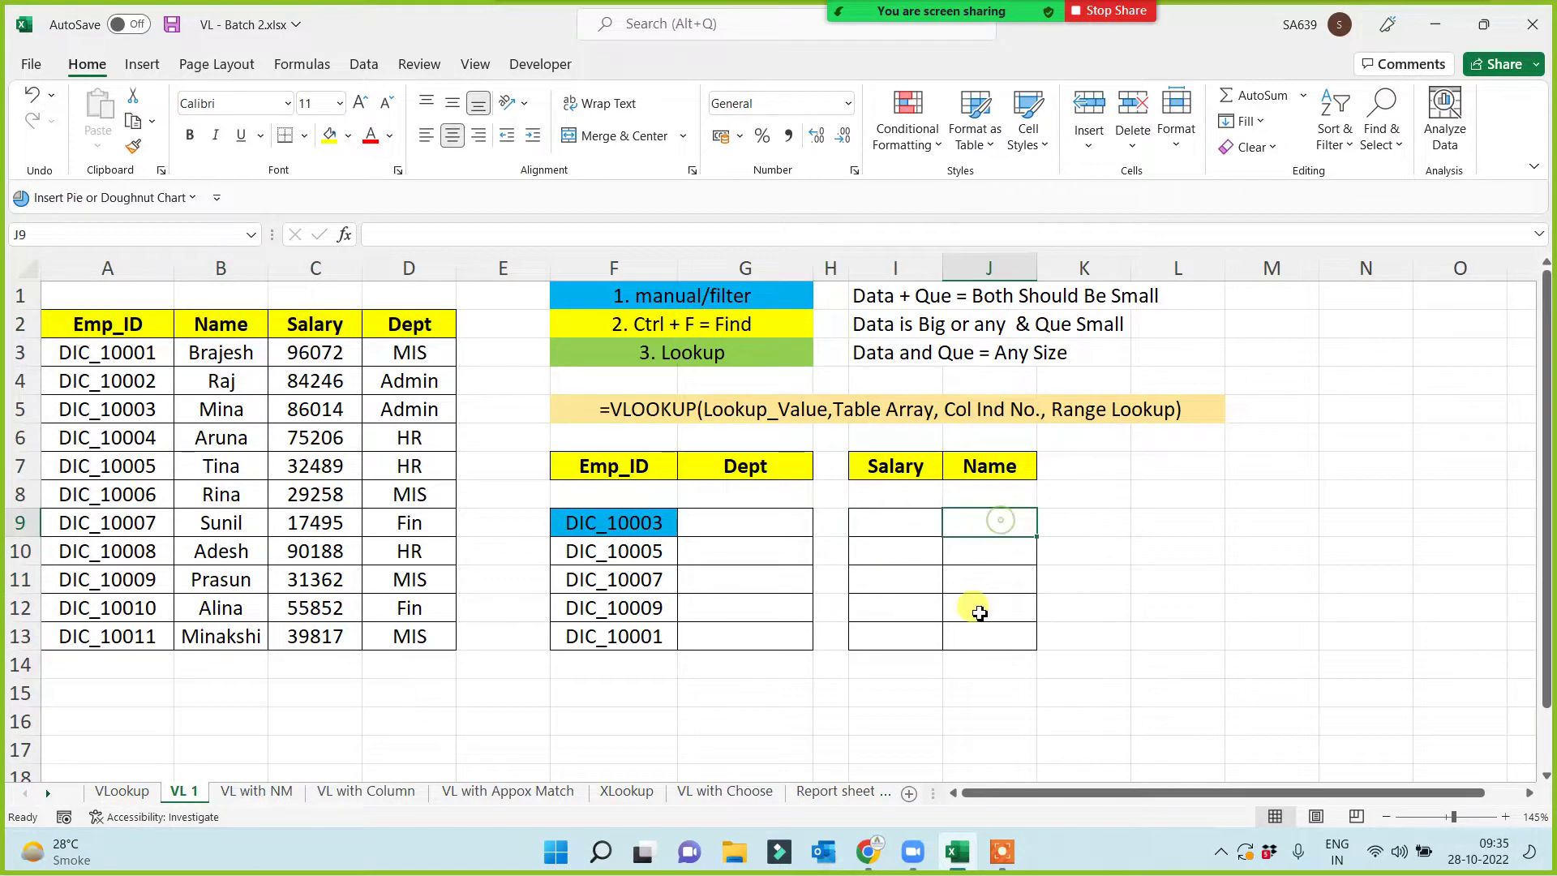
pyautogui.write('=vl')
pyautogui.press('Tab')
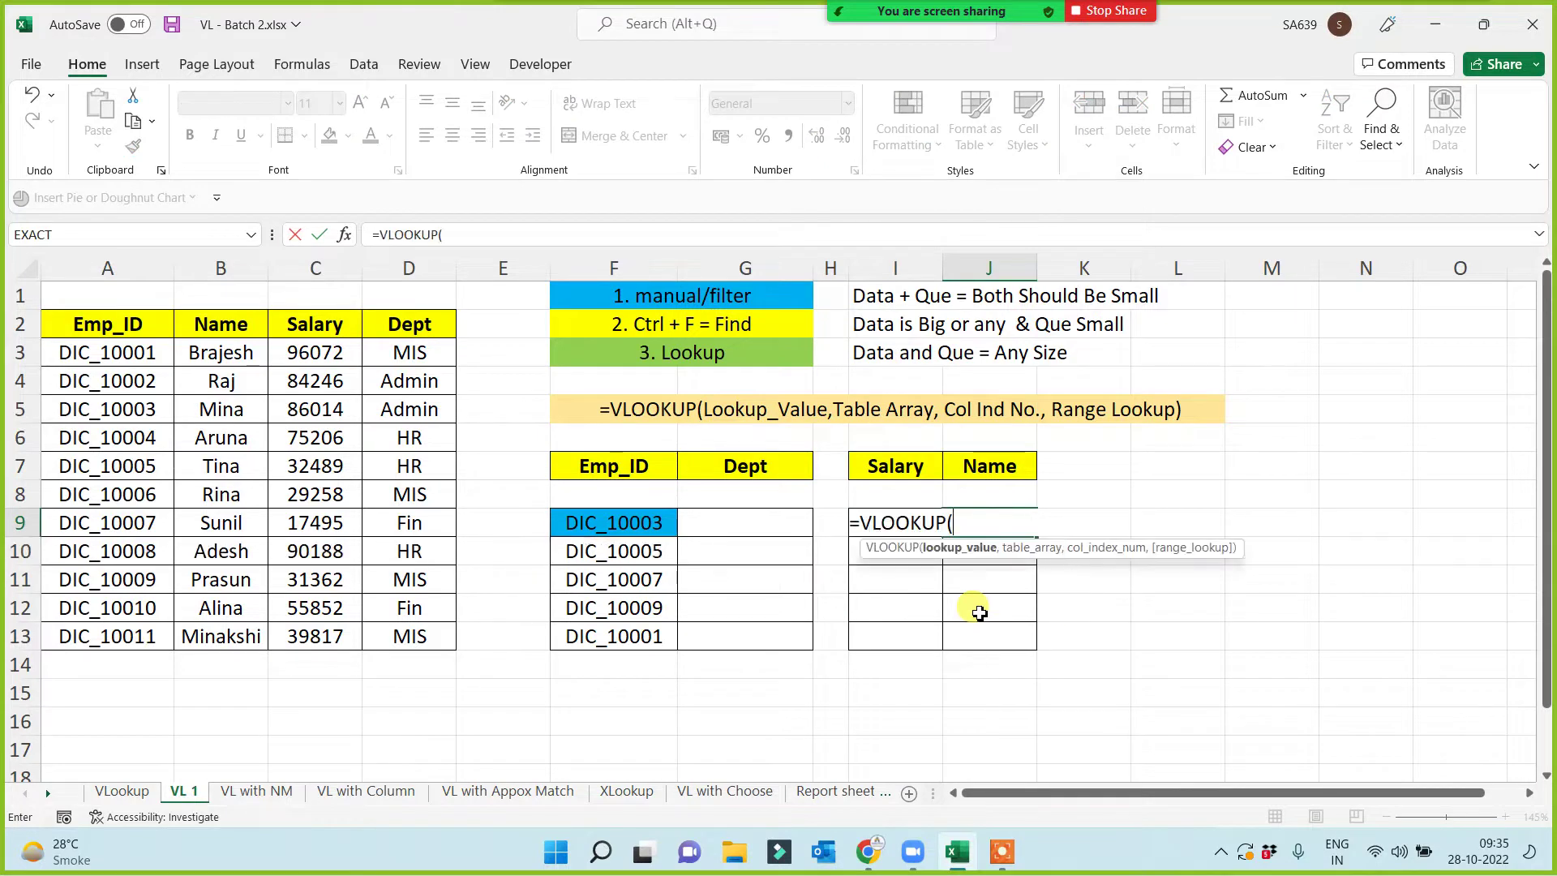
pyautogui.click(623, 525)
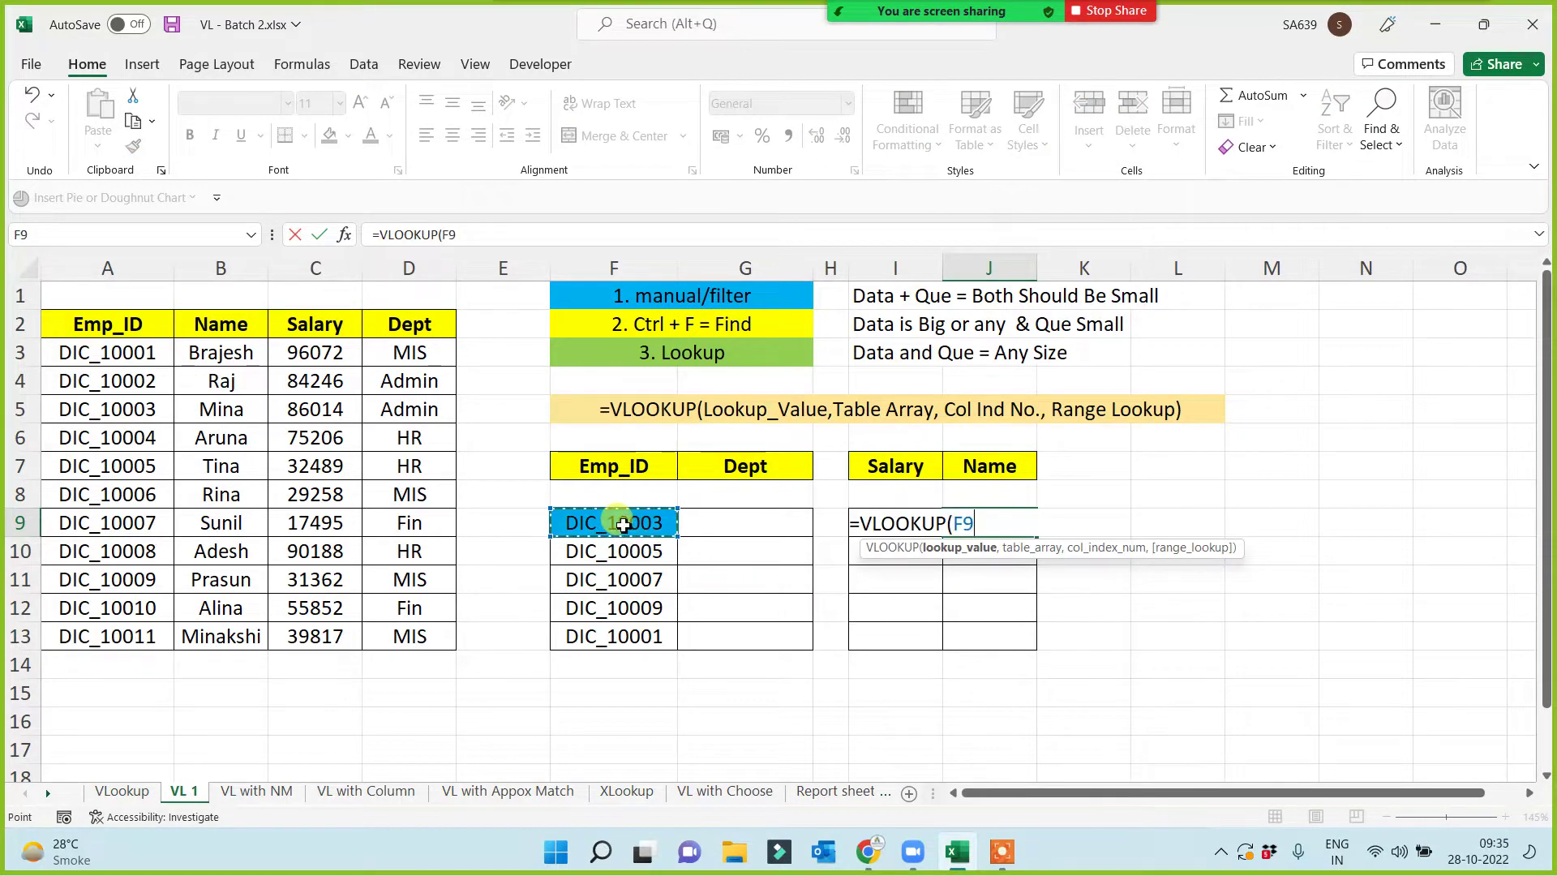
pyautogui.write(',')
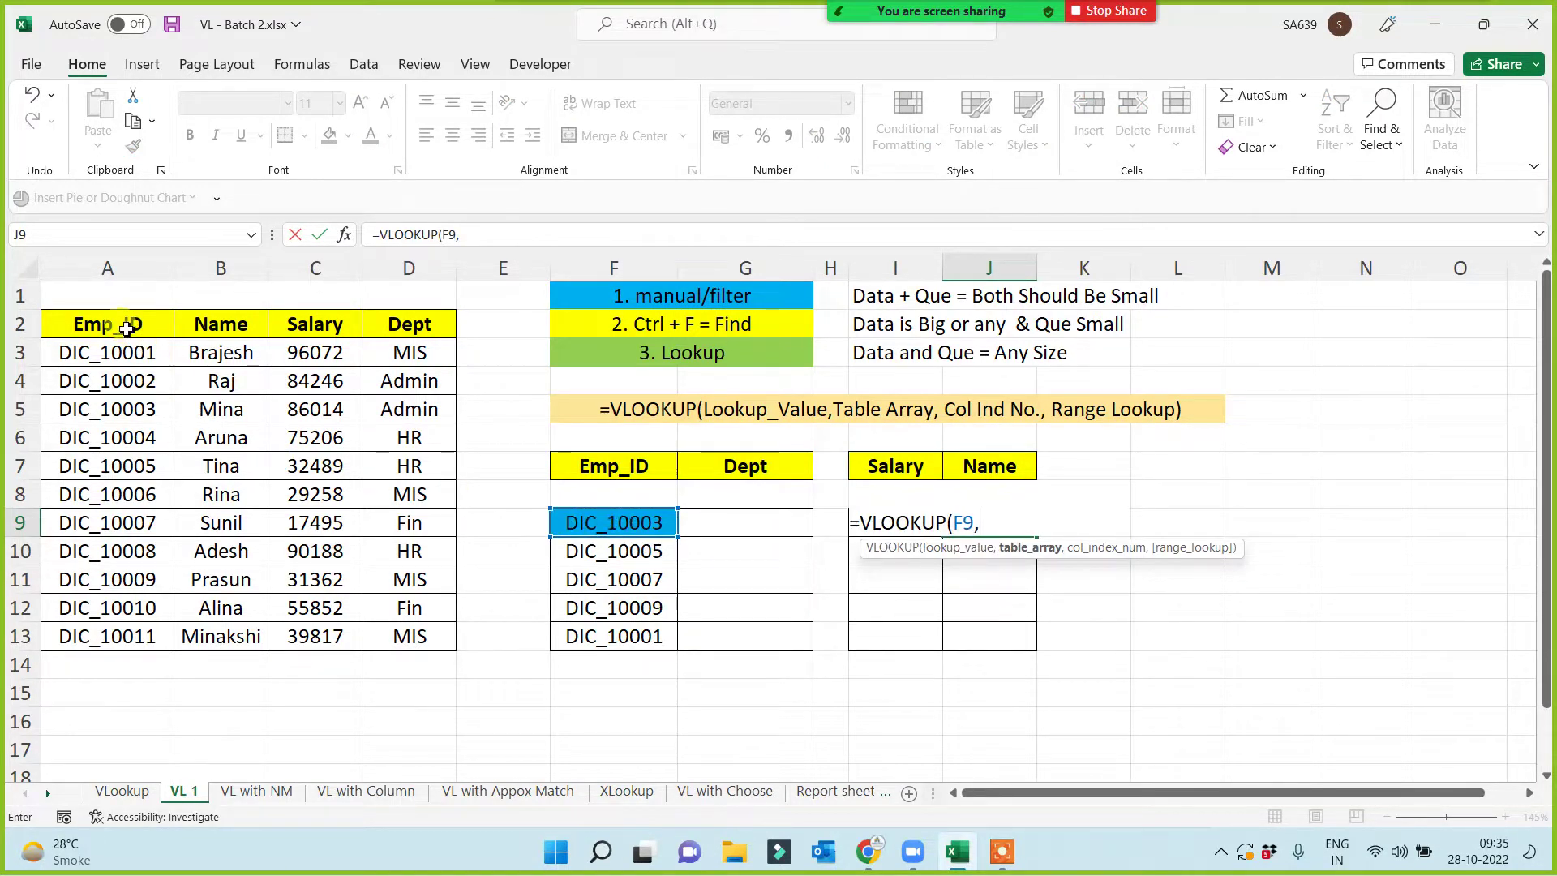
pyautogui.moveTo(126, 329); pyautogui.dragTo(410, 640)
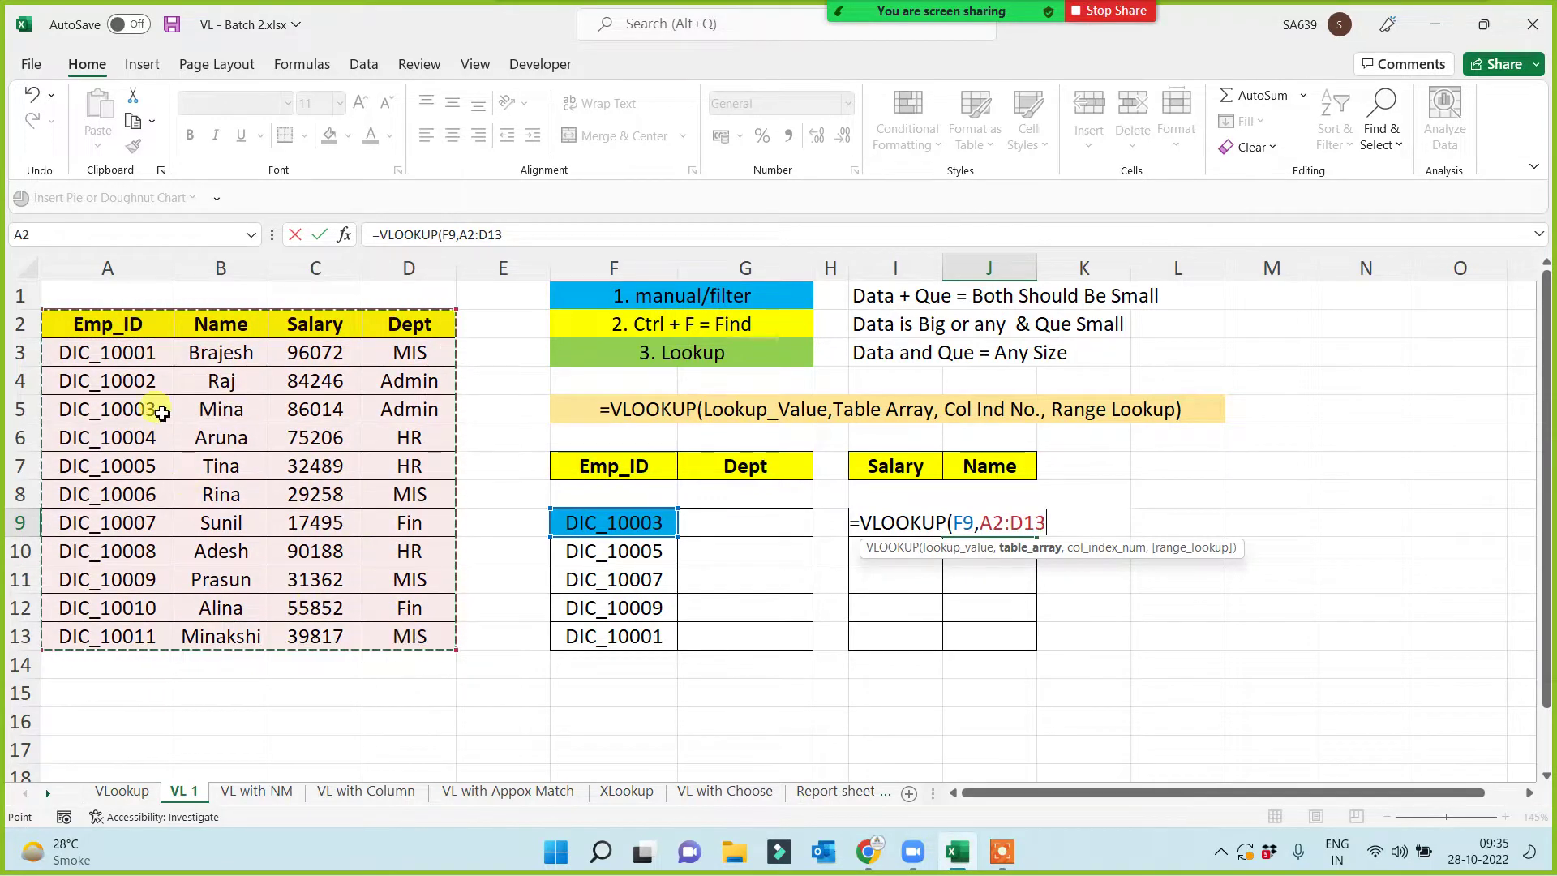
pyautogui.press('F4')
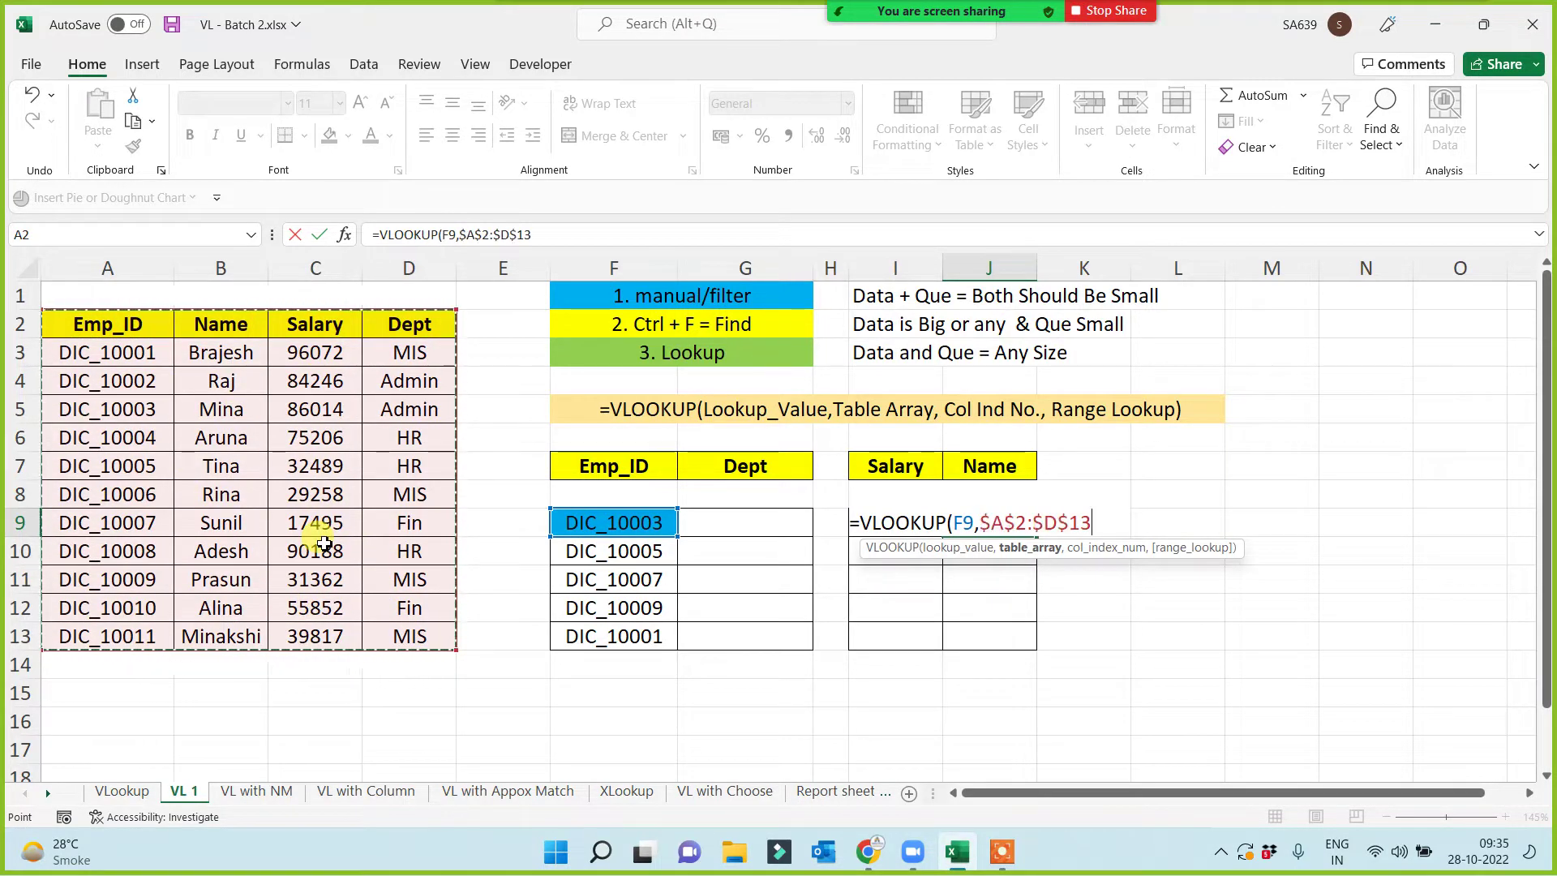
pyautogui.write(',')
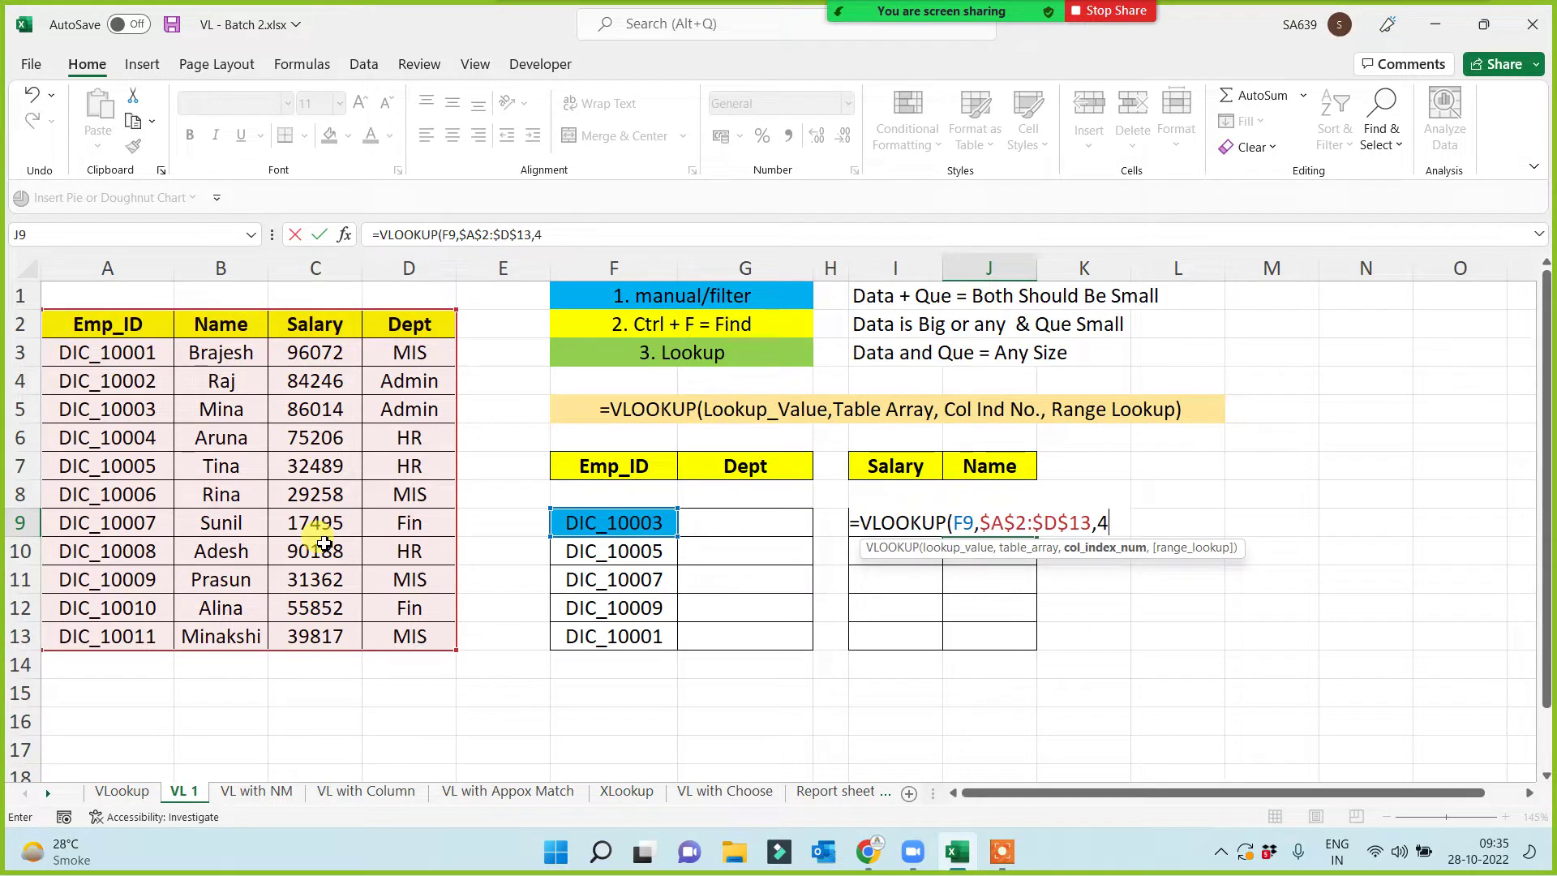
pyautogui.write('2,0)')
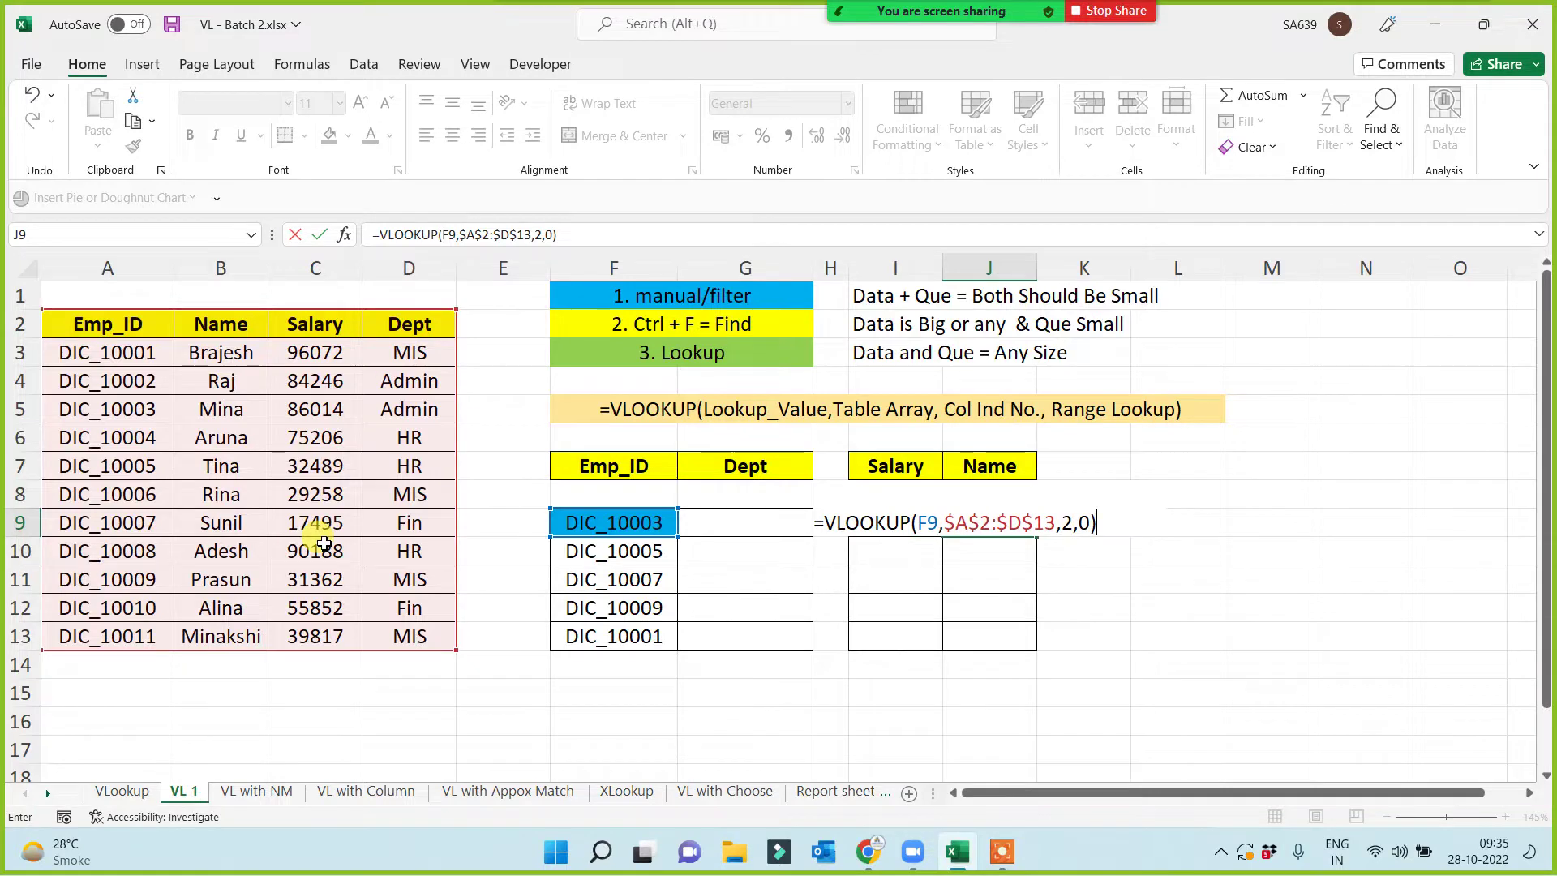
pyautogui.press('Return')
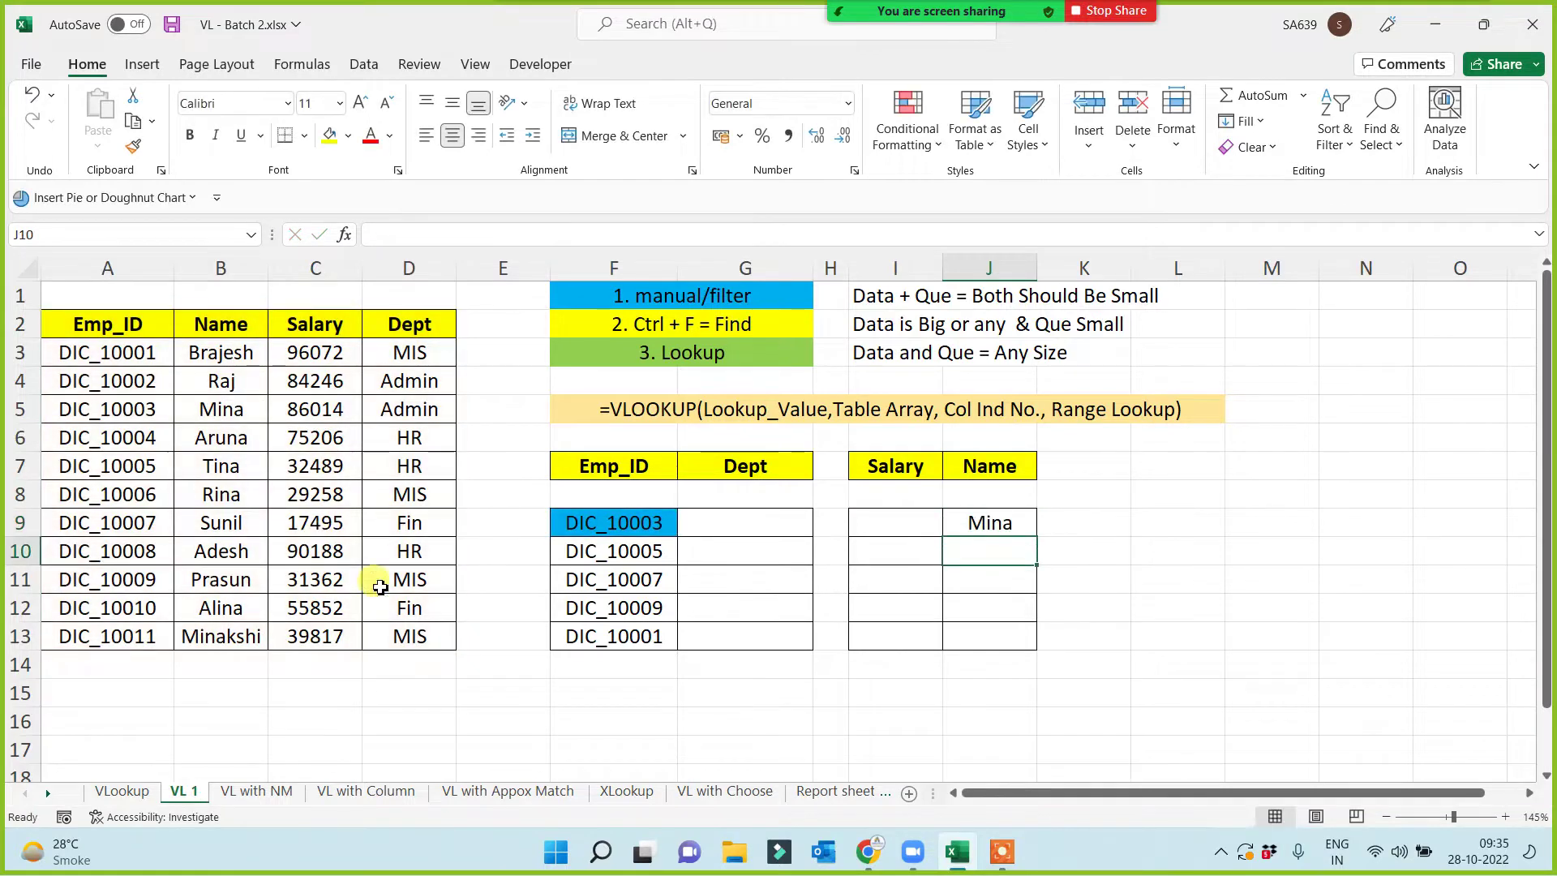
# - Fill the Name lookup formula from J9 down to J13
pyautogui.click(973, 523)
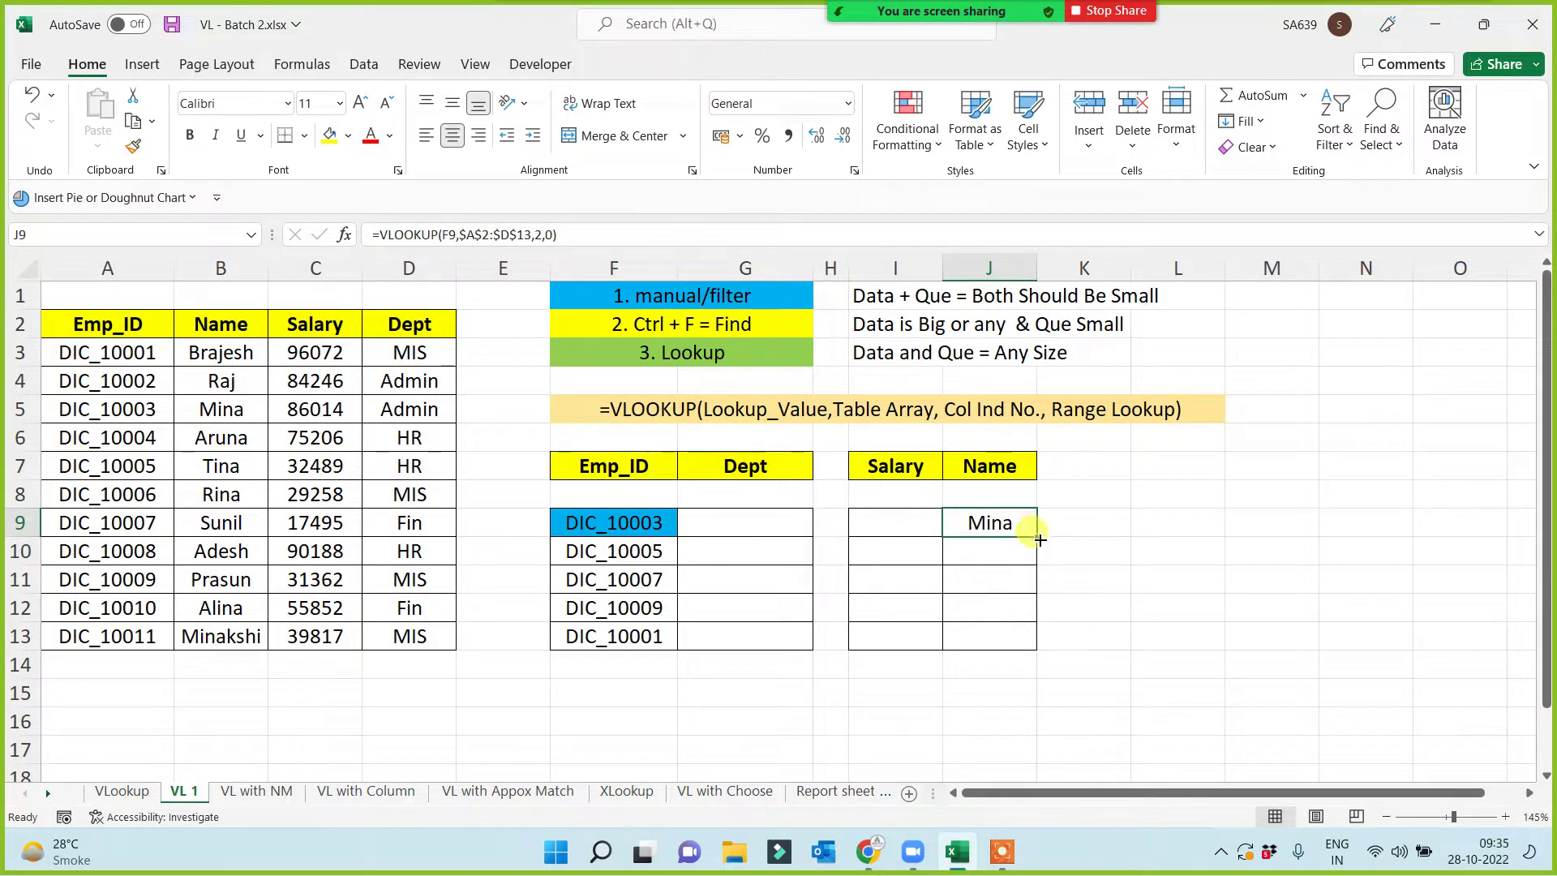
pyautogui.moveTo(1040, 539); pyautogui.dragTo(1020, 643)
pyautogui.click(1180, 634)
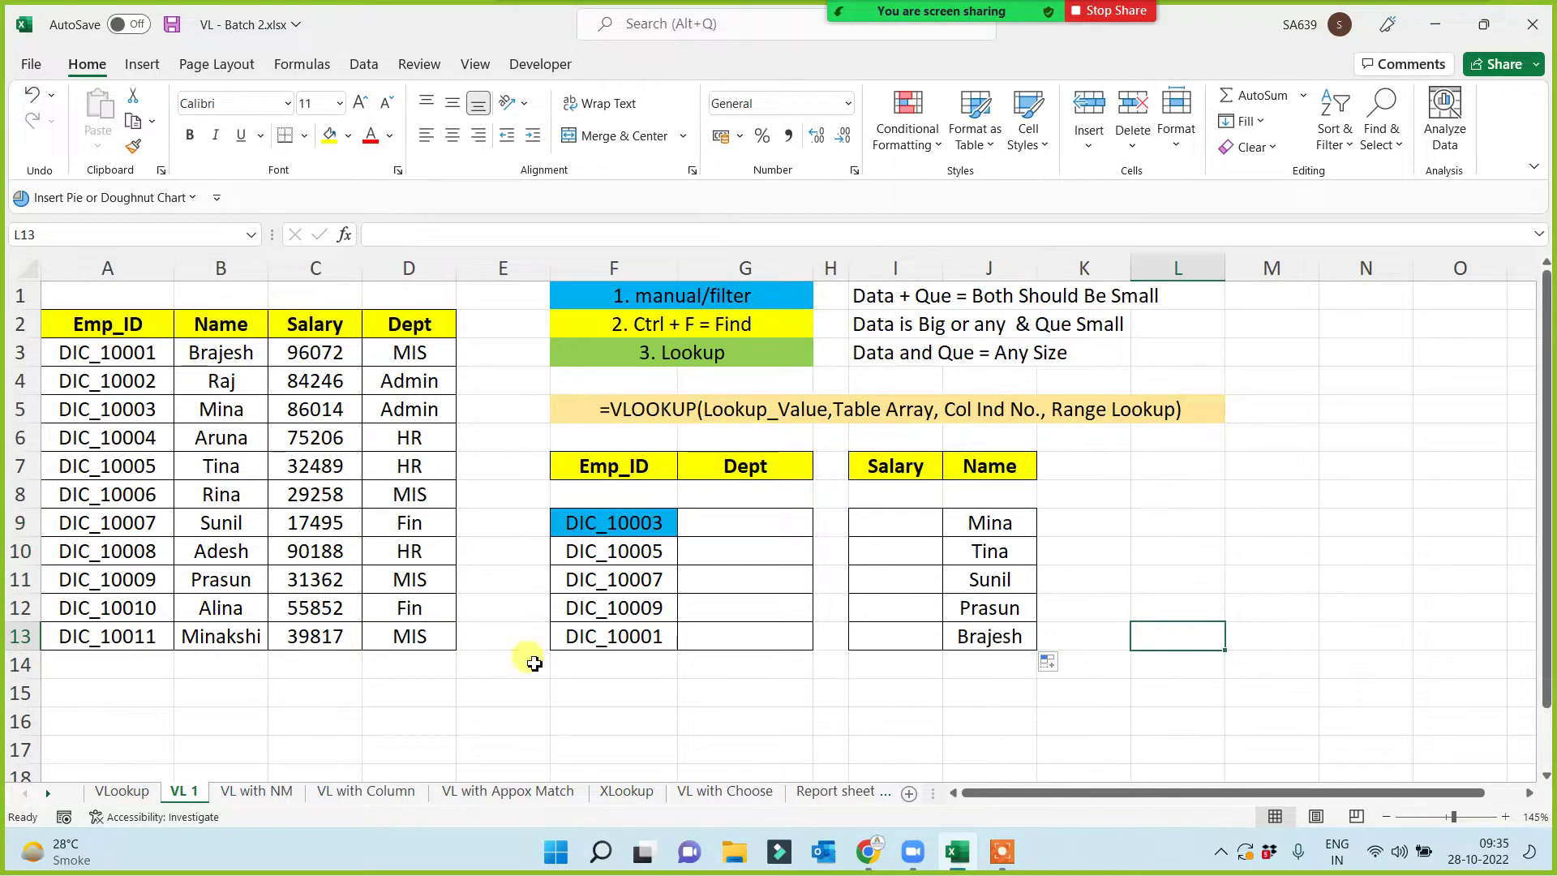
# - On the VL with NM sheet, clear the existing Dept, Salary and Name results in G9:J13
pyautogui.click(256, 791)
pyautogui.click(426, 691)
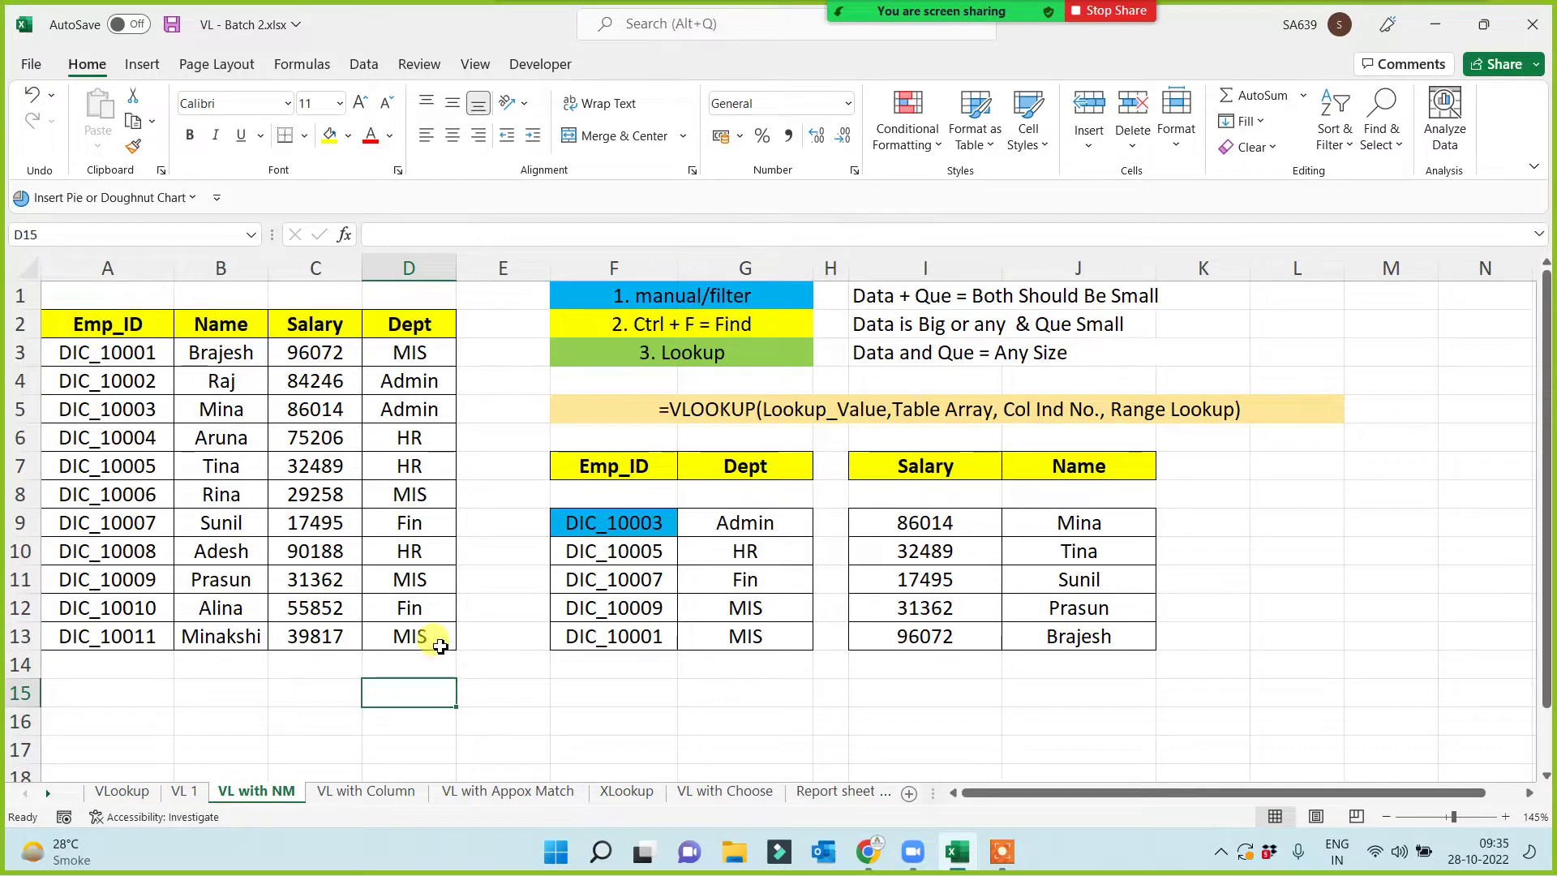
pyautogui.moveTo(806, 528); pyautogui.dragTo(1125, 657)
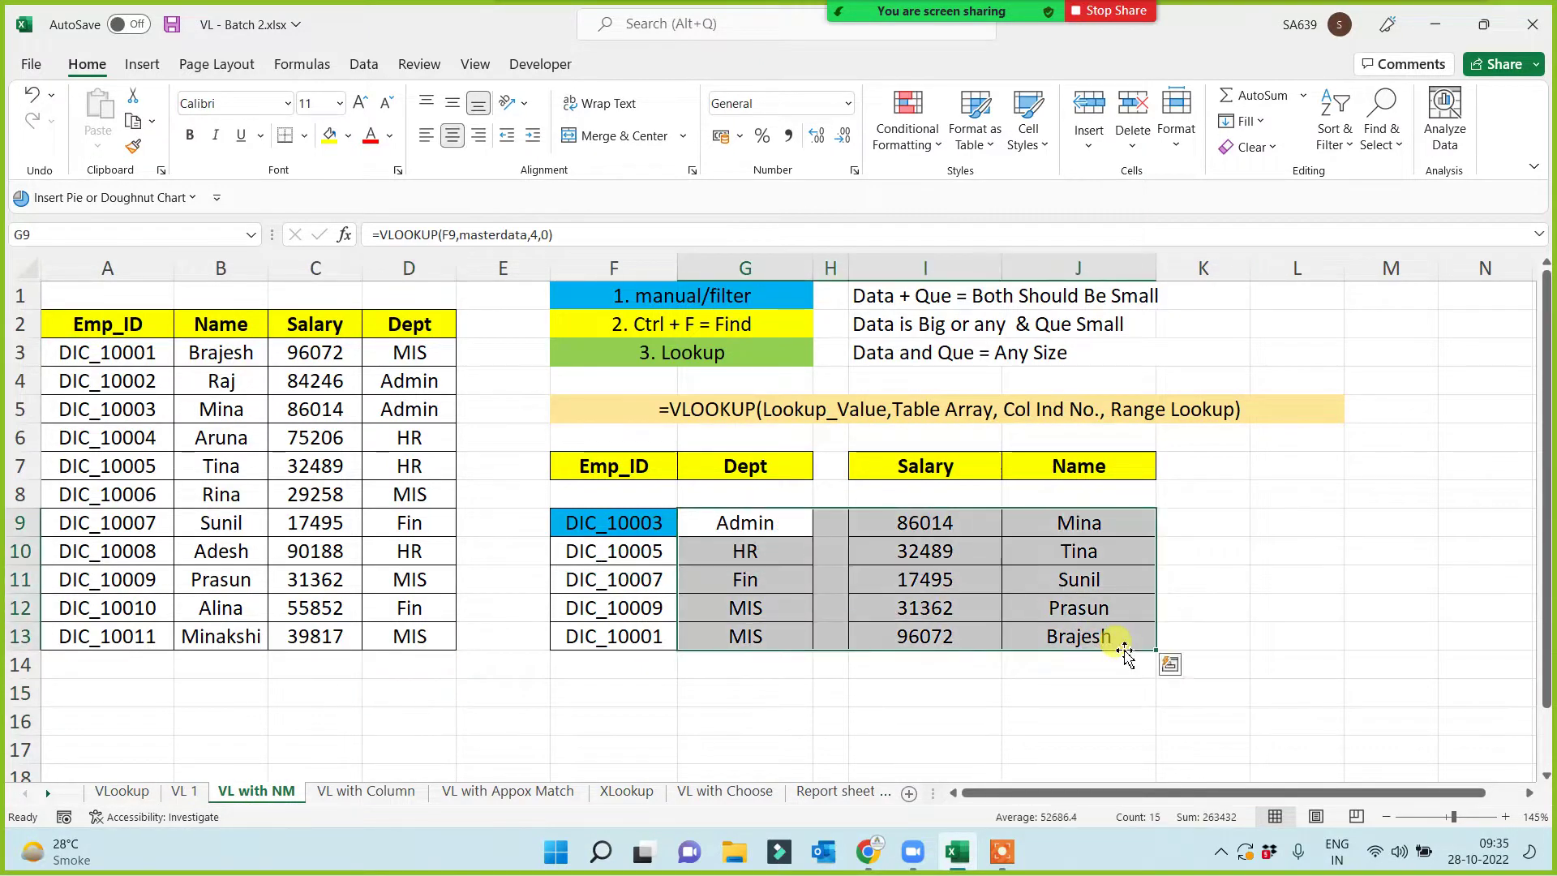
pyautogui.press('Delete')
pyautogui.click(1017, 686)
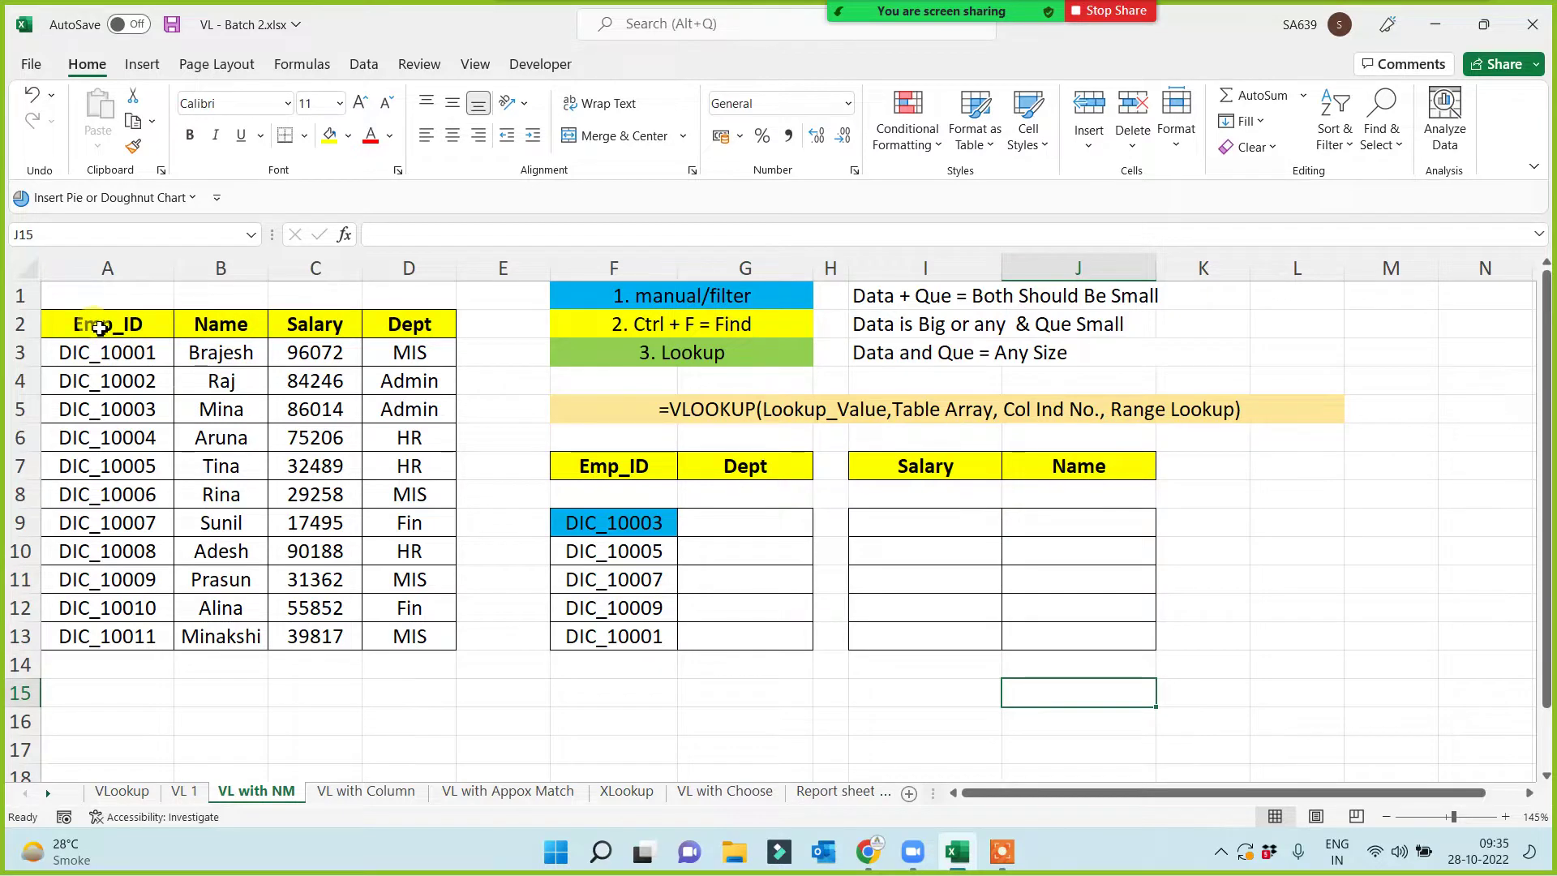
# - Select the employee table A2:D13 and check the range name defined for it
pyautogui.moveTo(100, 327); pyautogui.dragTo(409, 637)
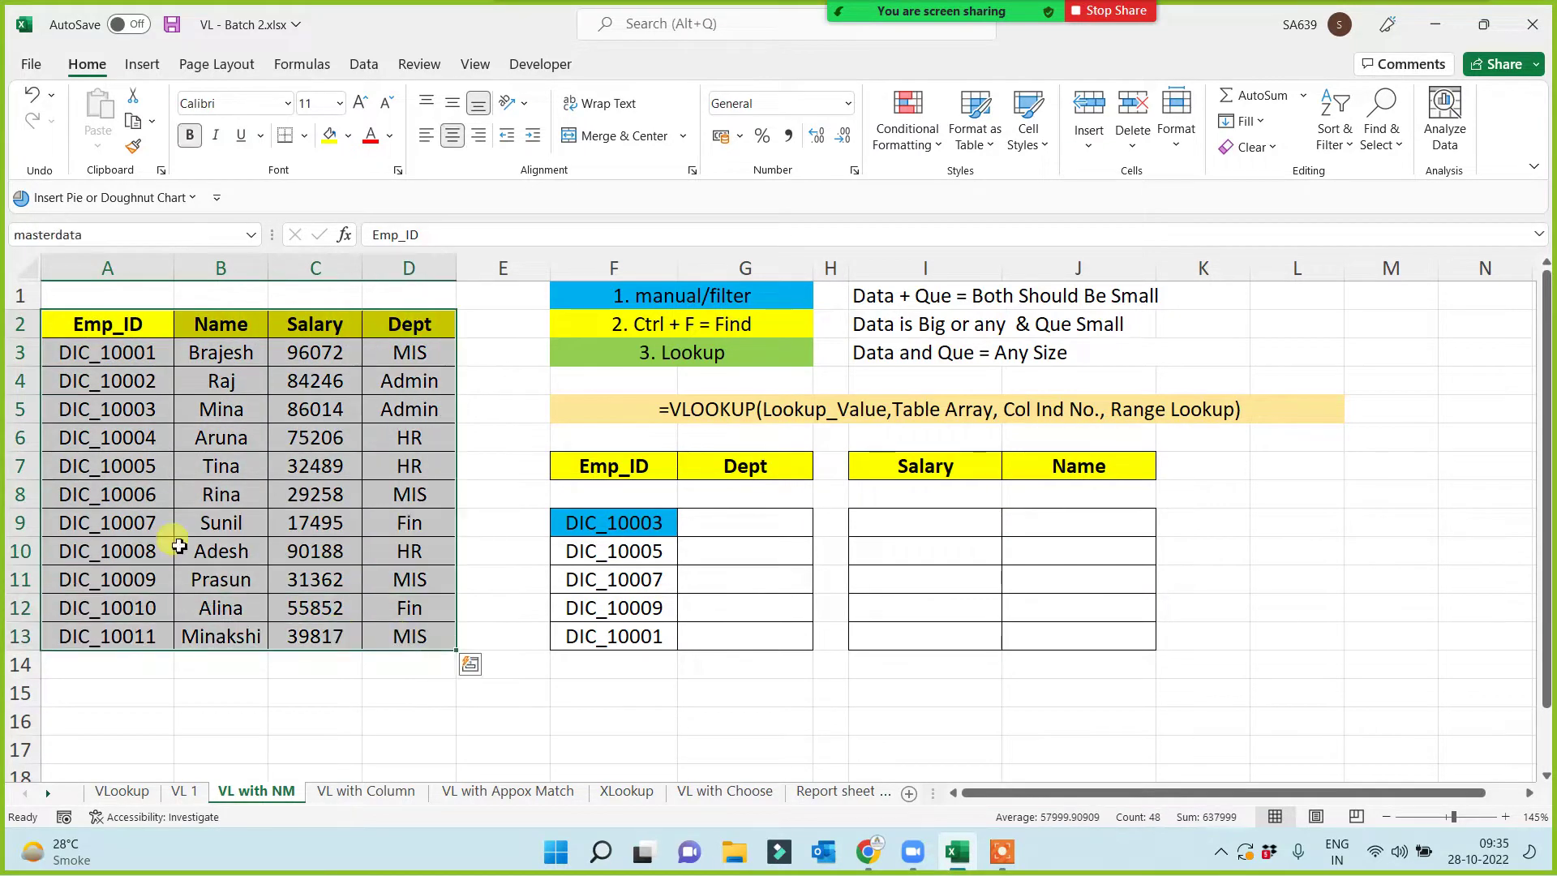
pyautogui.click(173, 233)
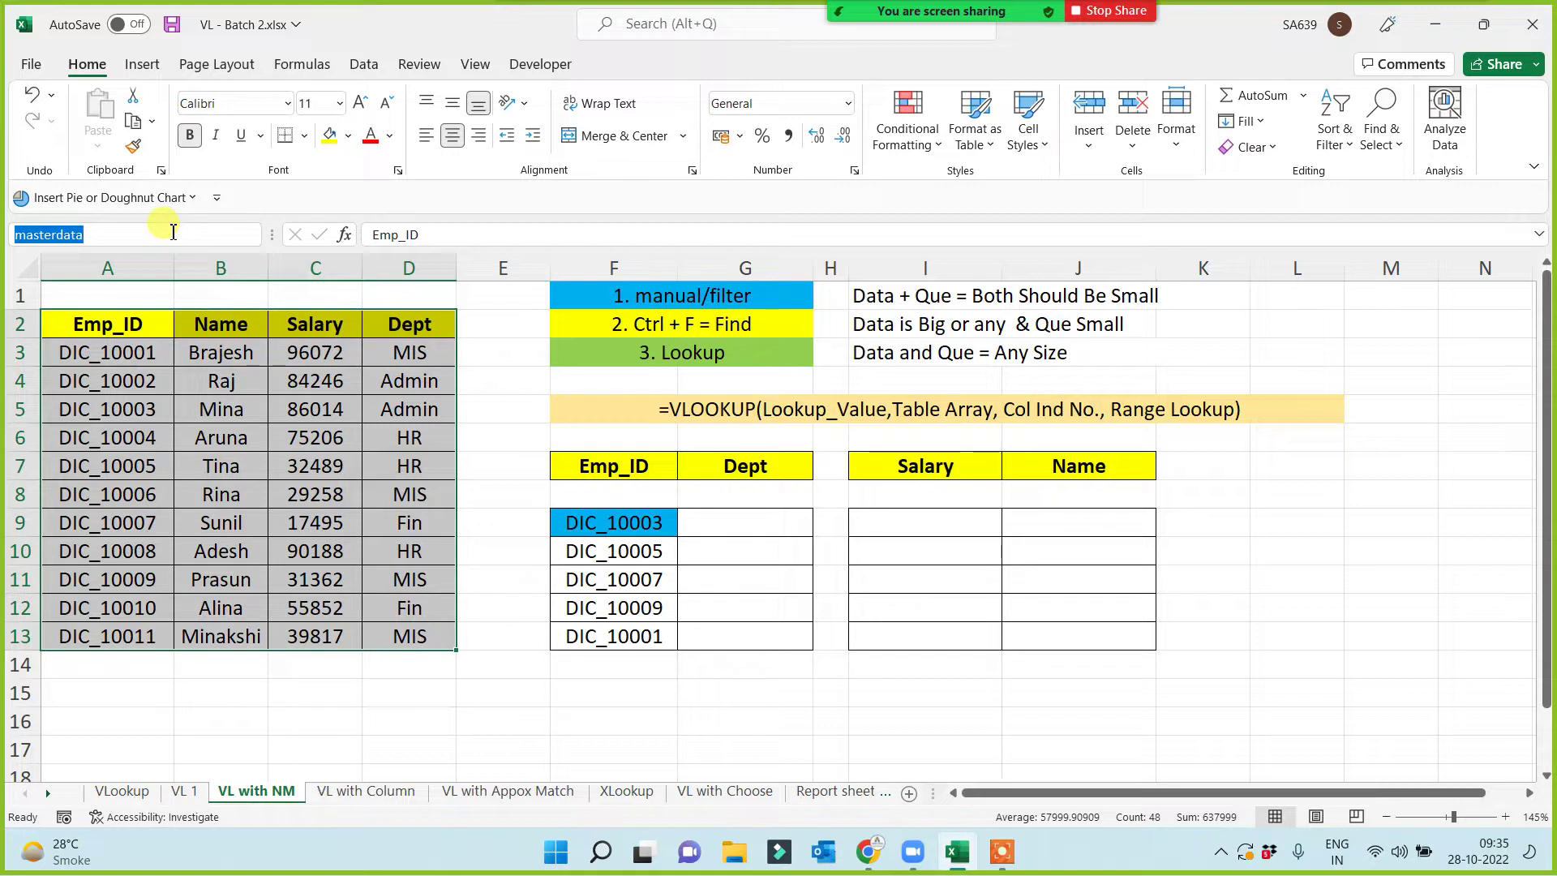
pyautogui.write('S')
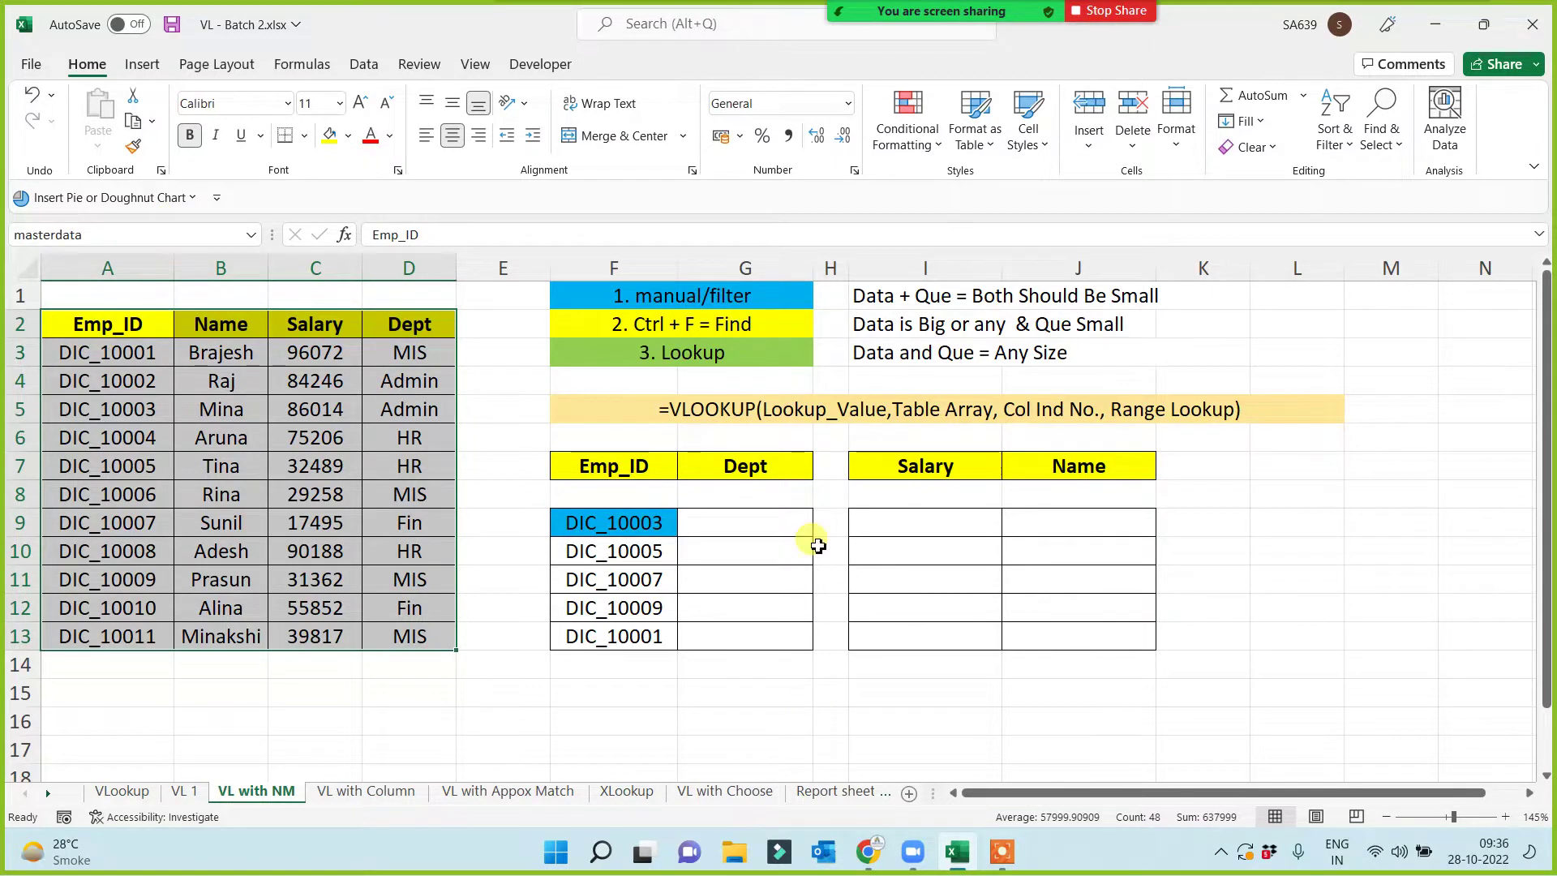
# - Enter =VLOOKUP(F9,SOURSEDATA,3,0) in I9 to look up the salary with the named range
pyautogui.click(886, 516)
pyautogui.write('=')
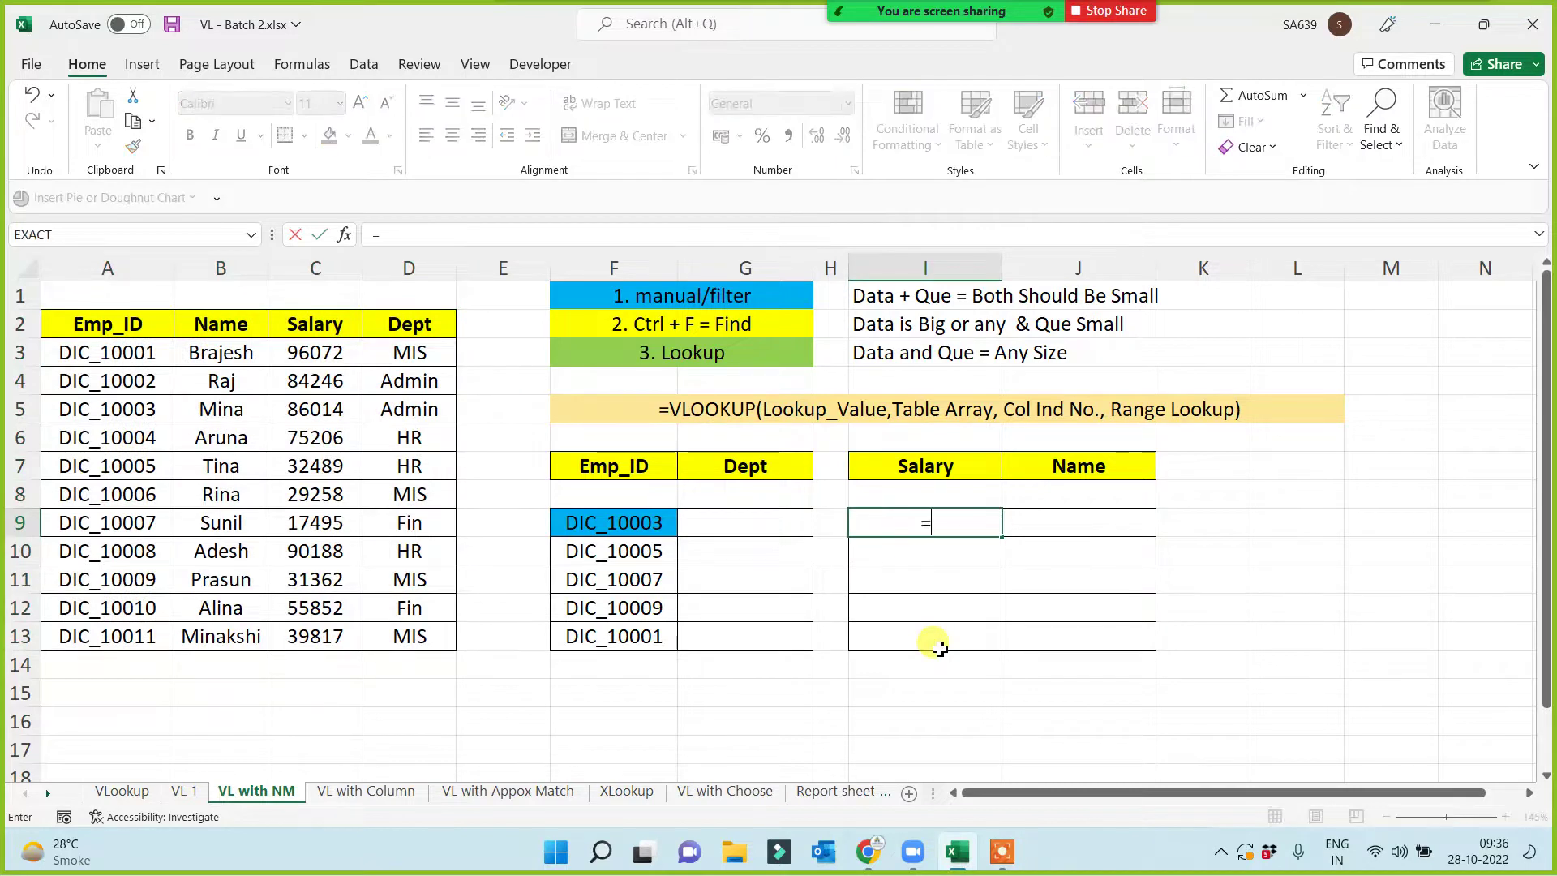
pyautogui.write('VL')
pyautogui.press('Tab')
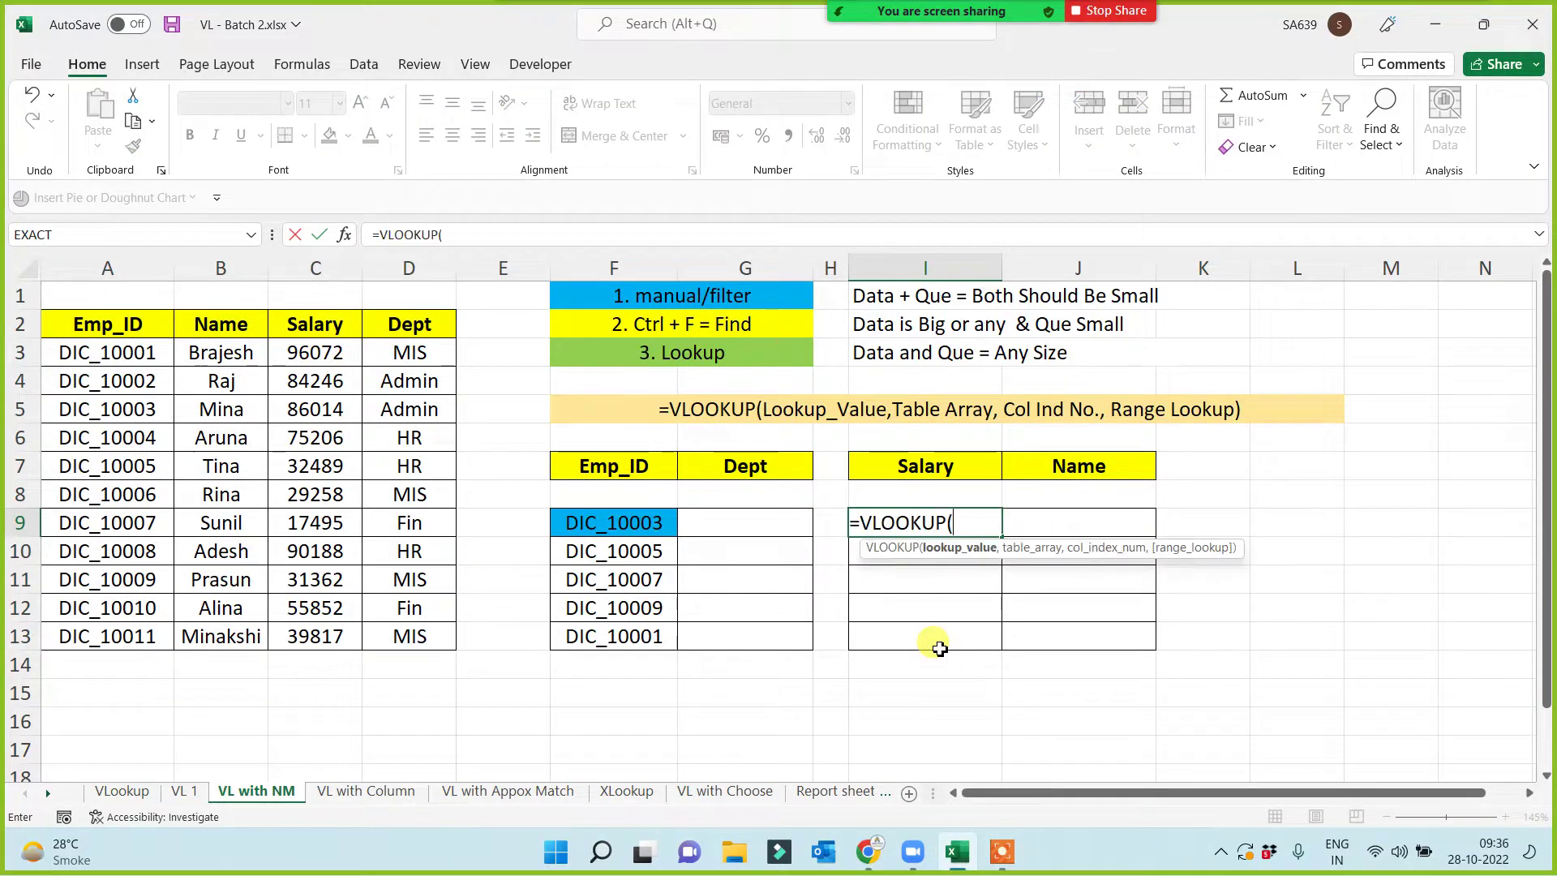
pyautogui.click(619, 526)
pyautogui.write(',')
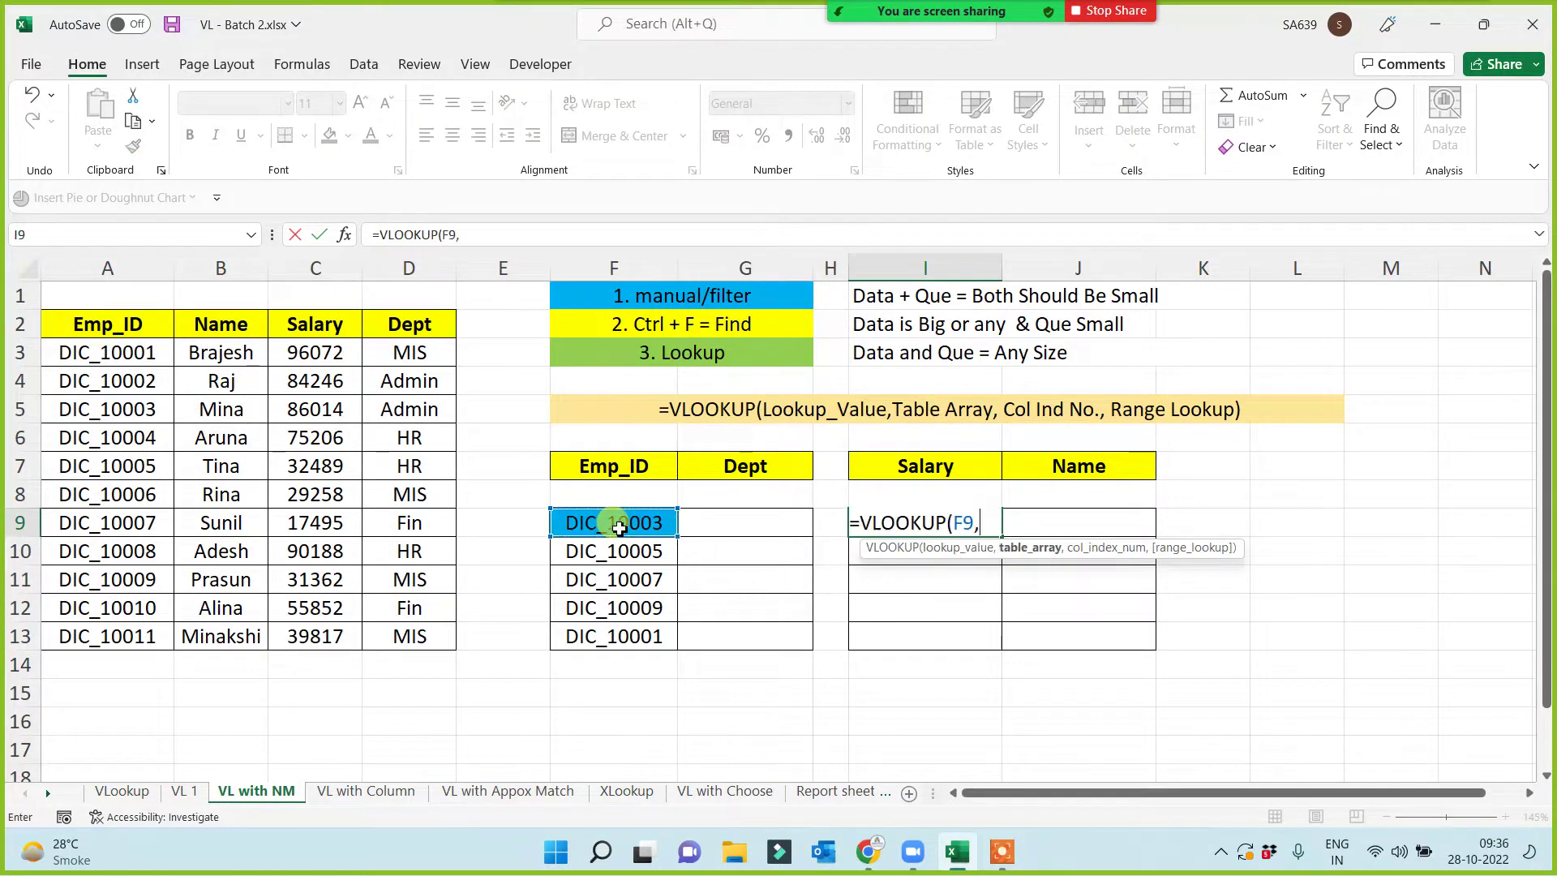
pyautogui.write('SU')
pyautogui.press('BackSpace')
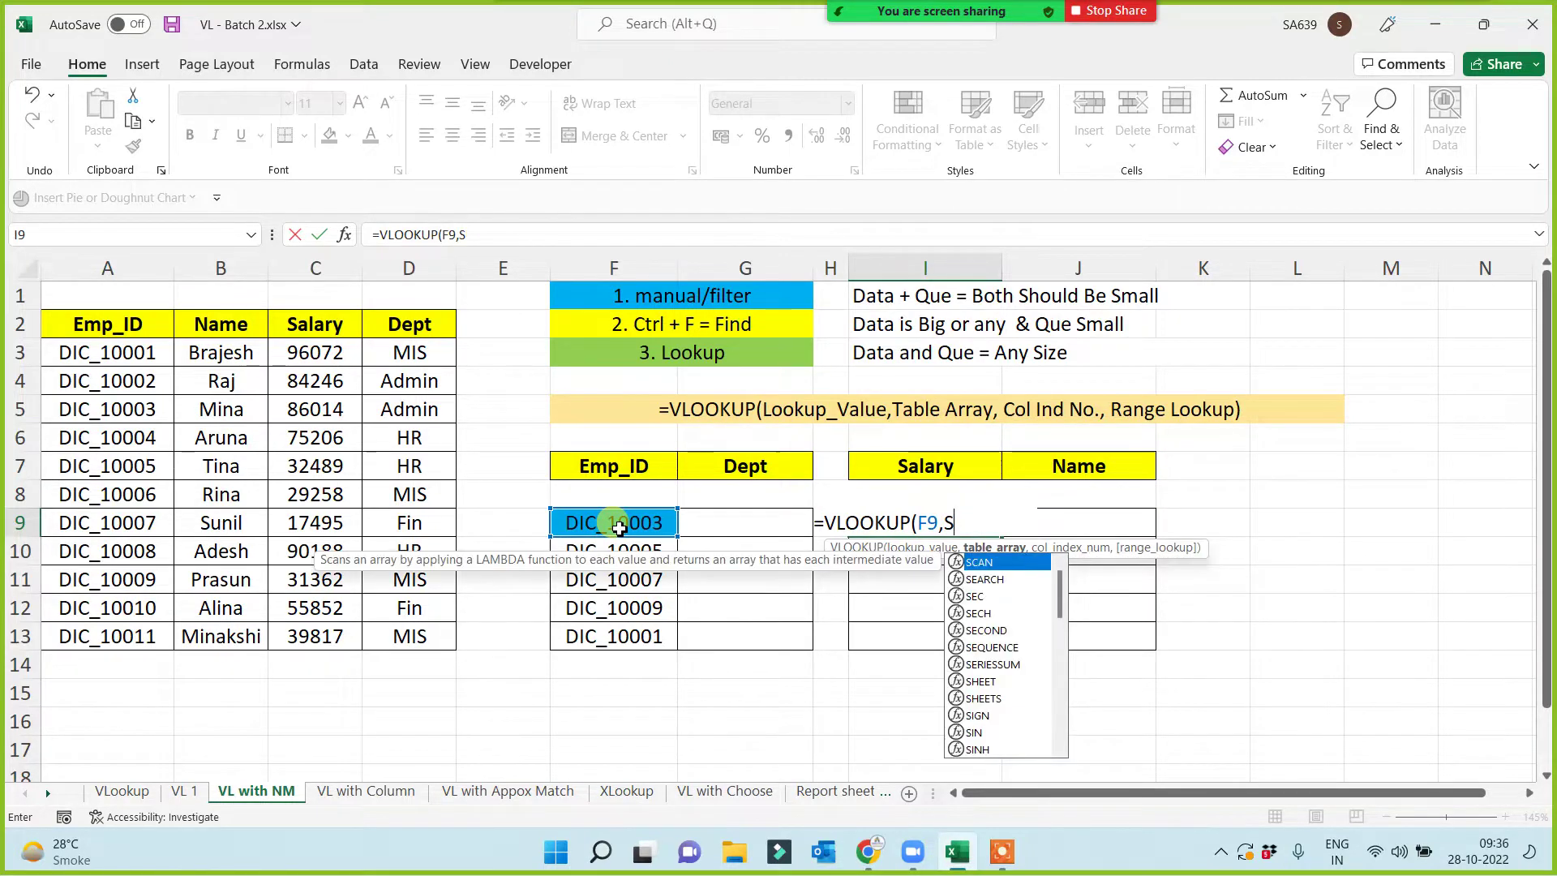
pyautogui.write('OUR')
pyautogui.press('Tab')
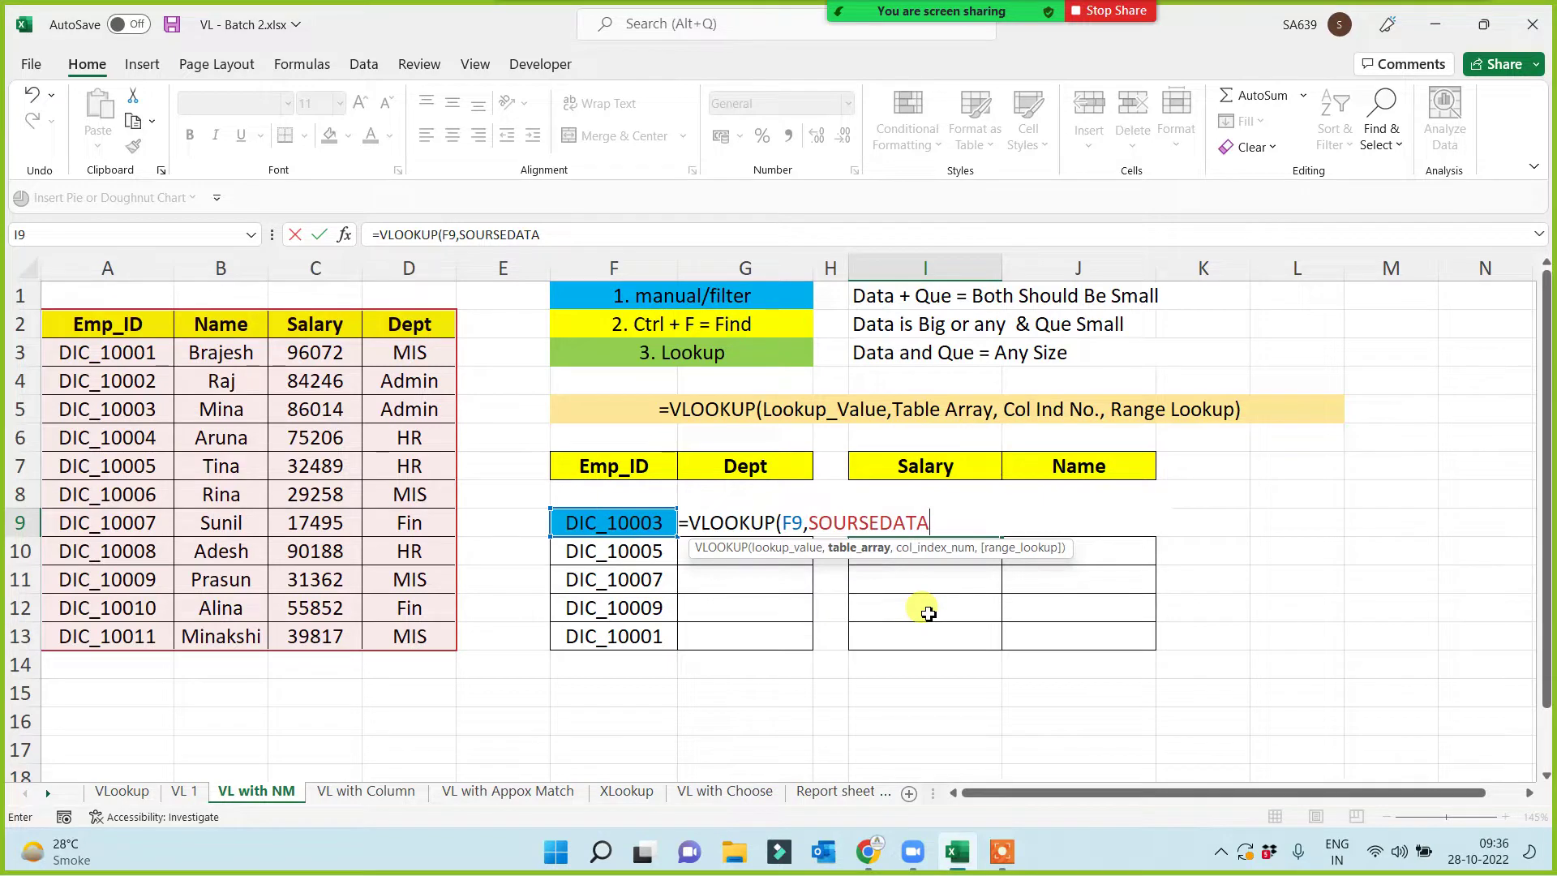
pyautogui.write(',')
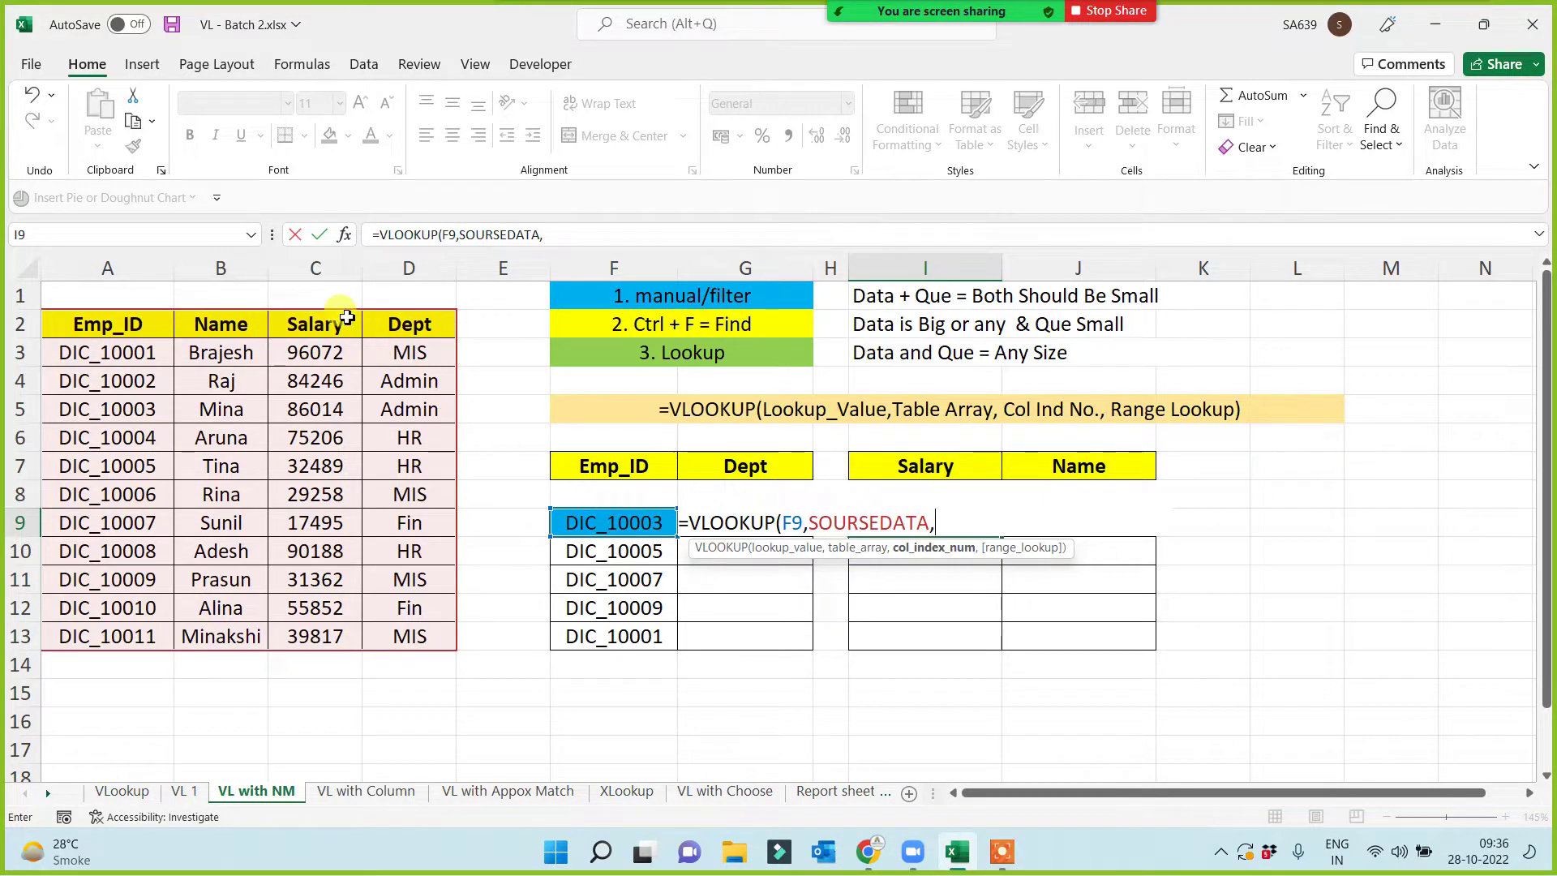
pyautogui.write('3,0)')
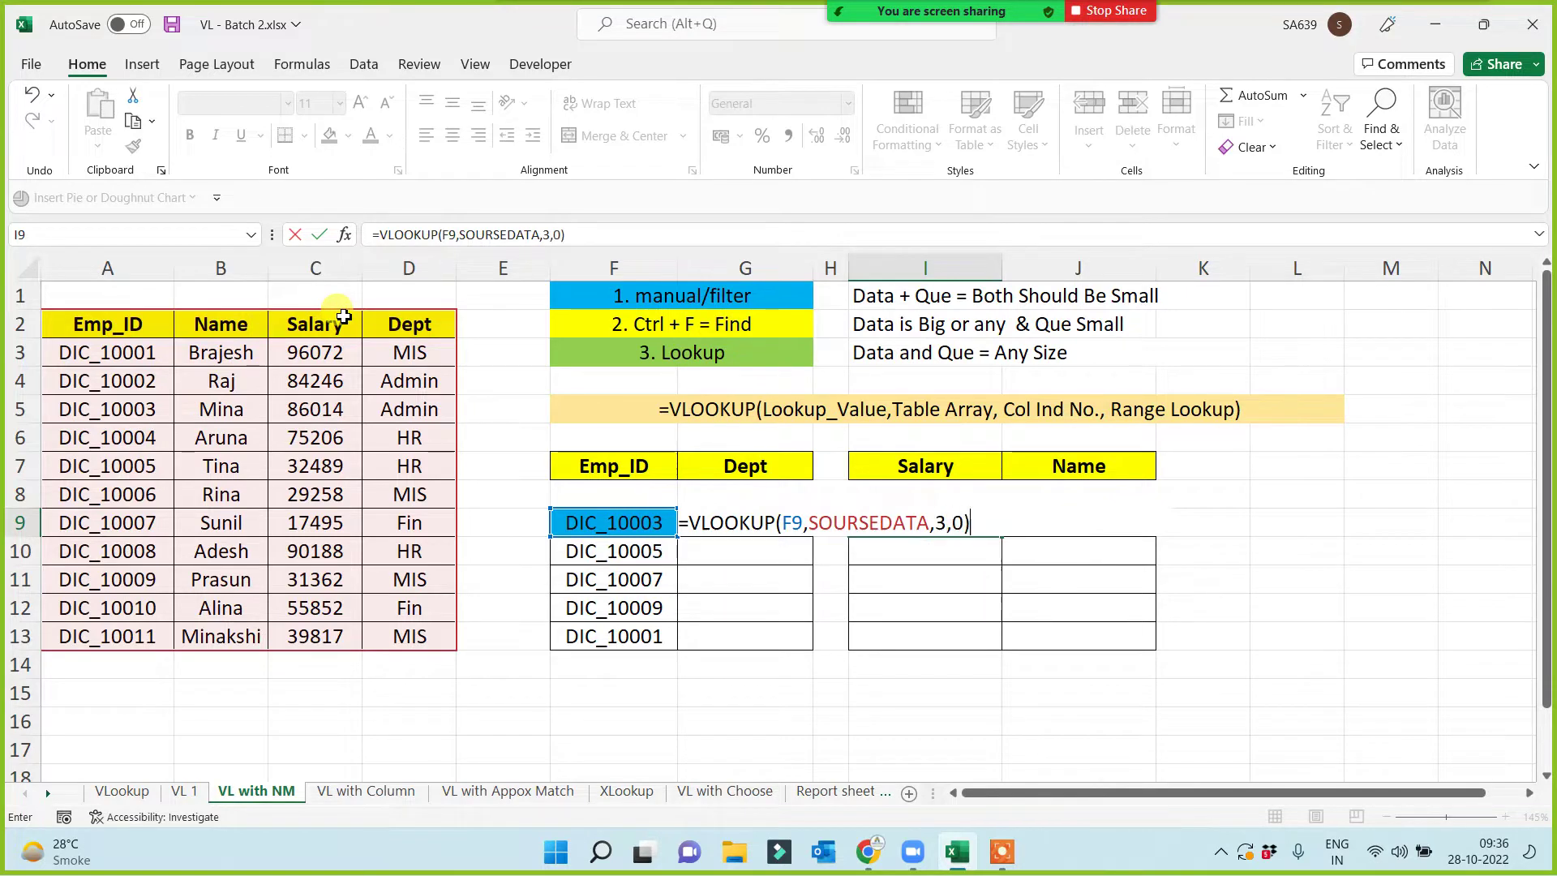
pyautogui.press('Return')
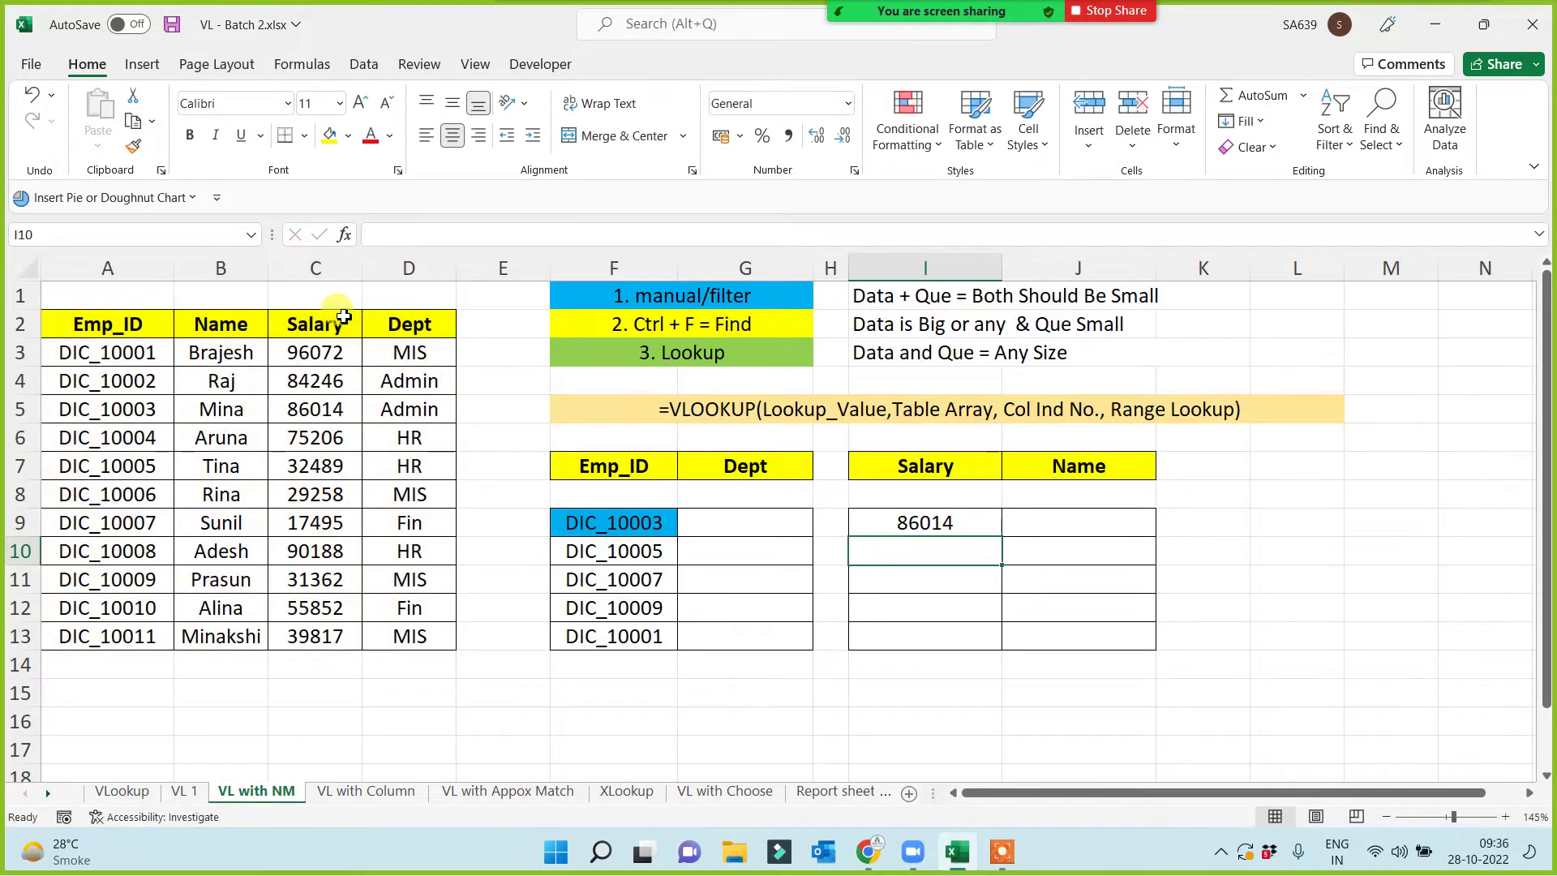
# - Fill the Salary lookup formula from I9 down to I13
pyautogui.click(971, 524)
pyautogui.moveTo(1007, 538); pyautogui.dragTo(989, 656)
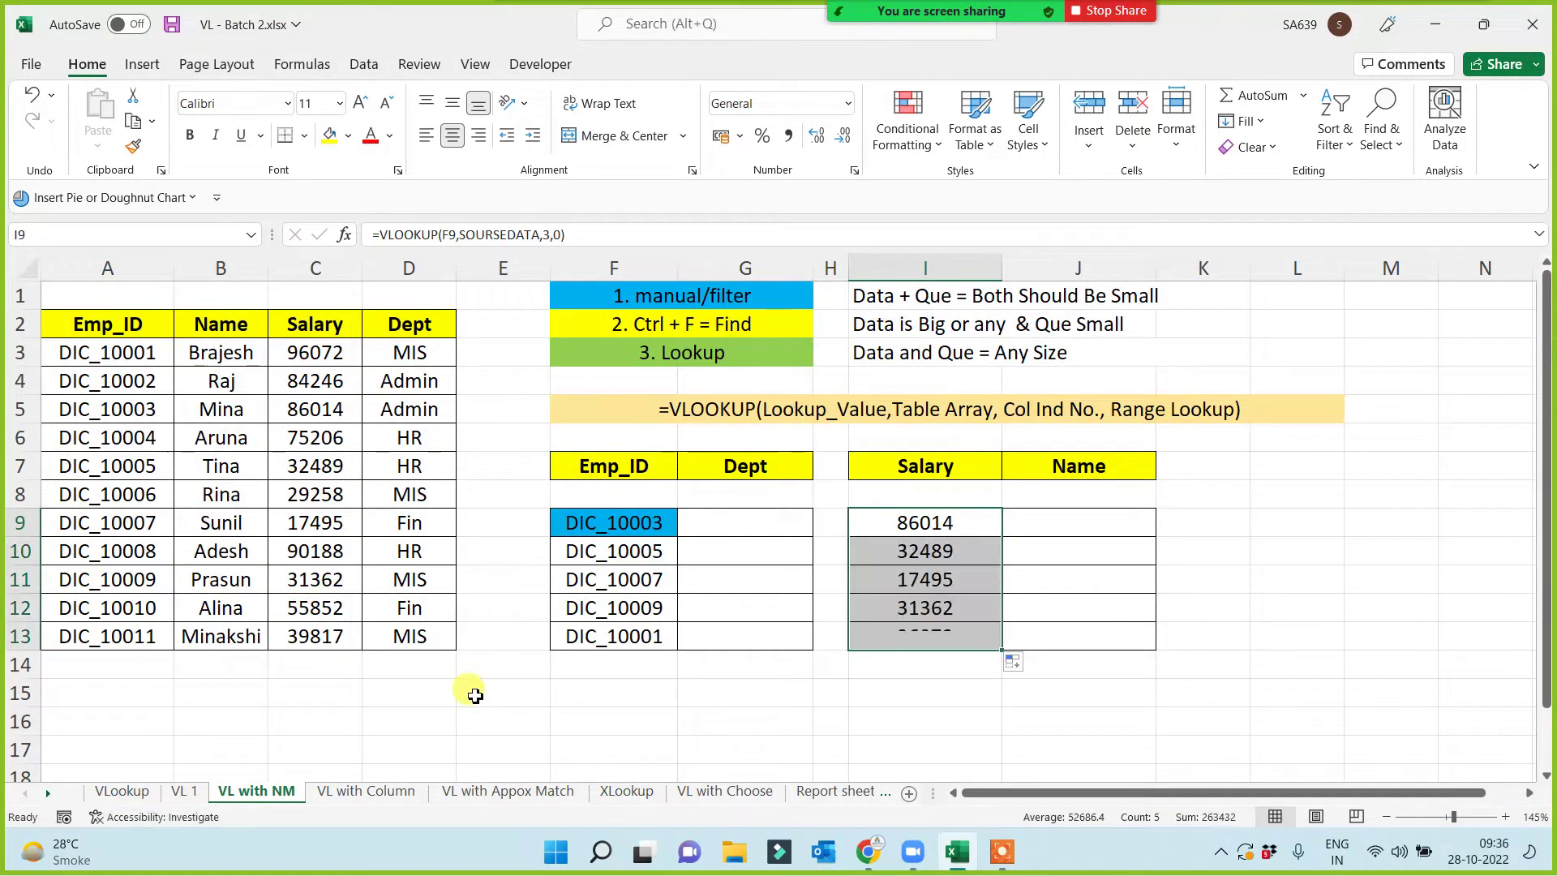
pyautogui.click(385, 721)
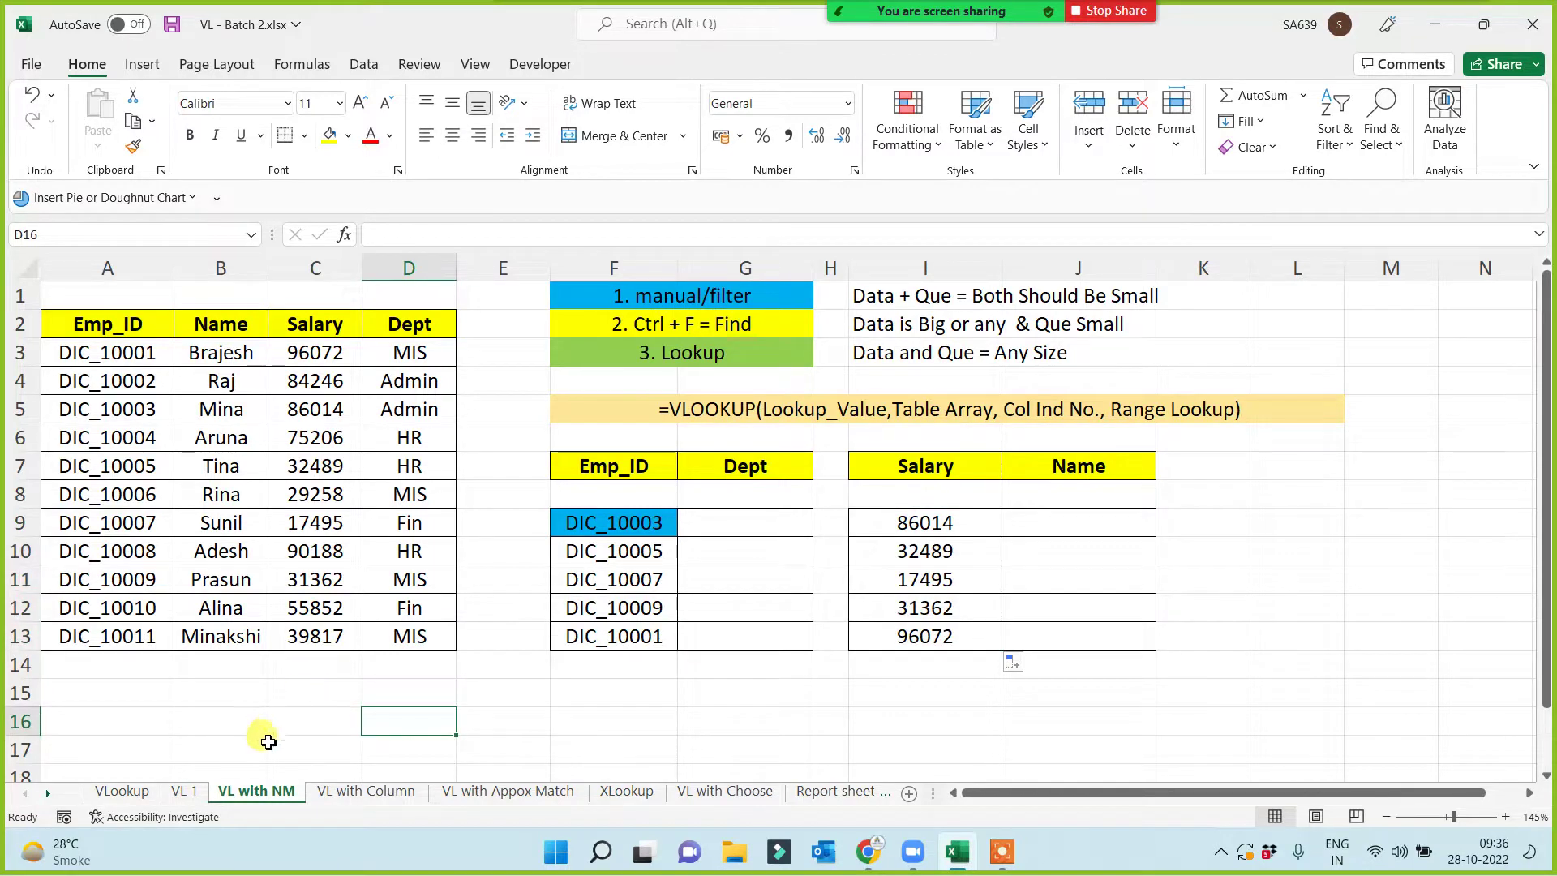
pyautogui.click(364, 695)
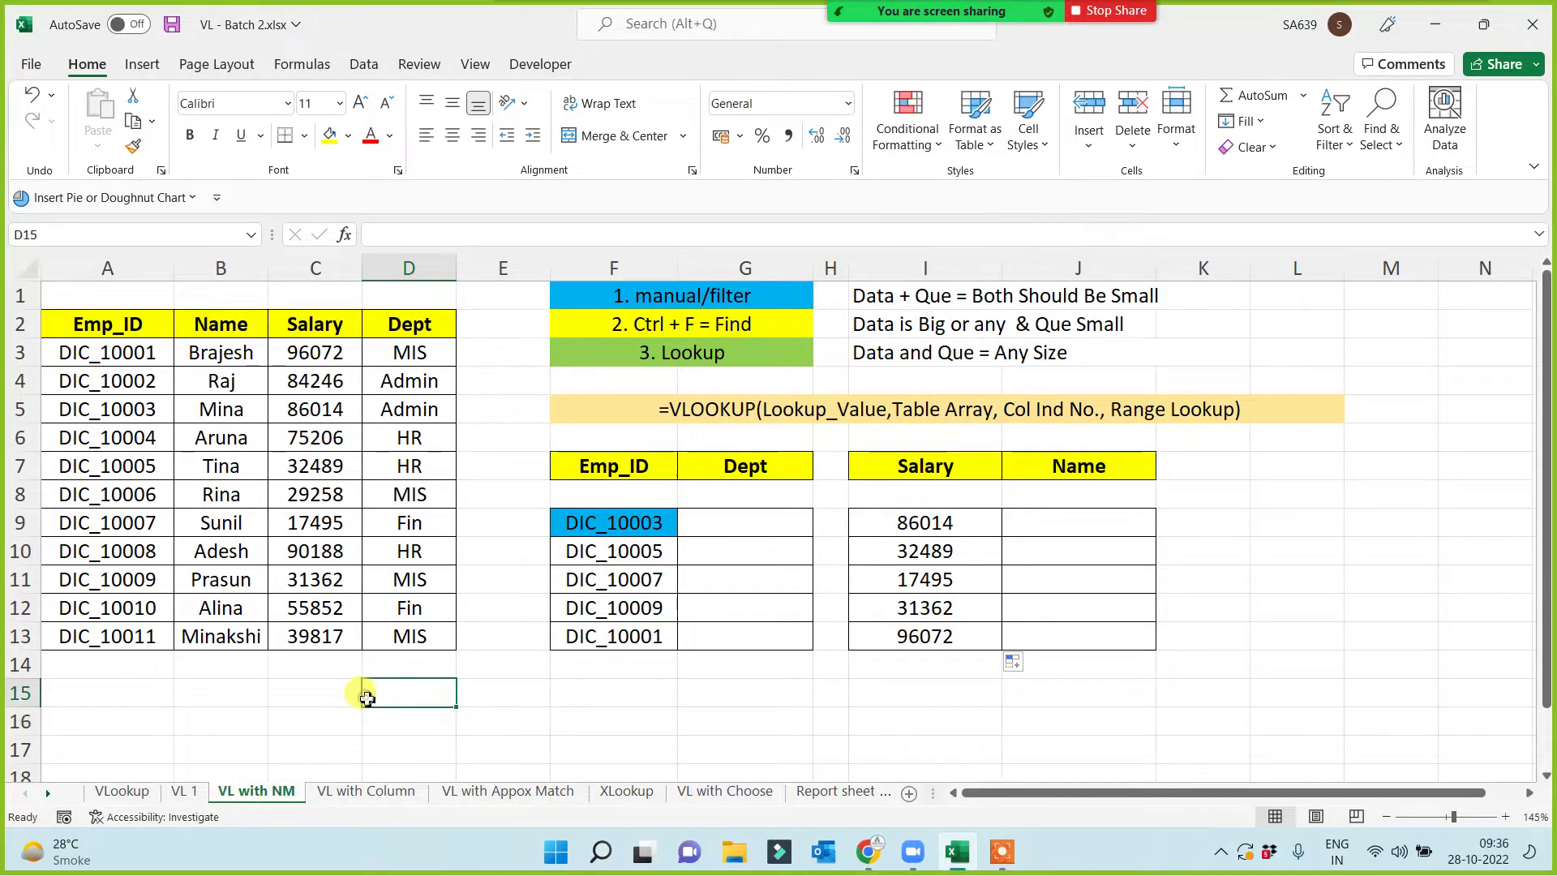
# - On the VL with Column sheet, clear the existing Name, Salary and Dept results in G8:I12
pyautogui.click(353, 798)
pyautogui.moveTo(914, 545); pyautogui.dragTo(916, 583)
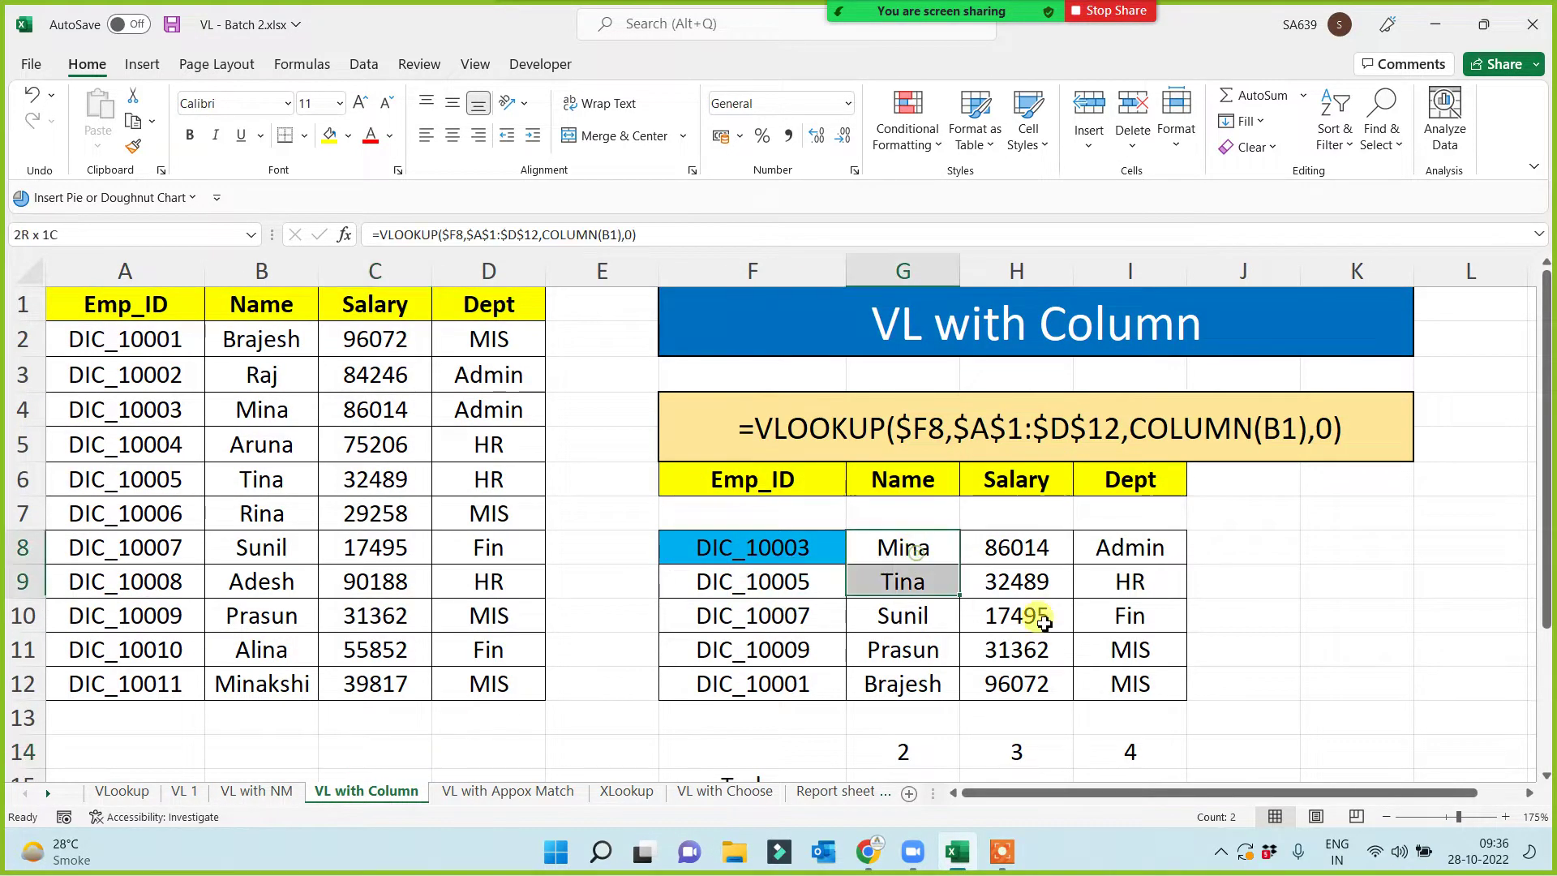
pyautogui.moveTo(1045, 622); pyautogui.dragTo(1144, 677)
pyautogui.press('Delete')
pyautogui.click(1315, 629)
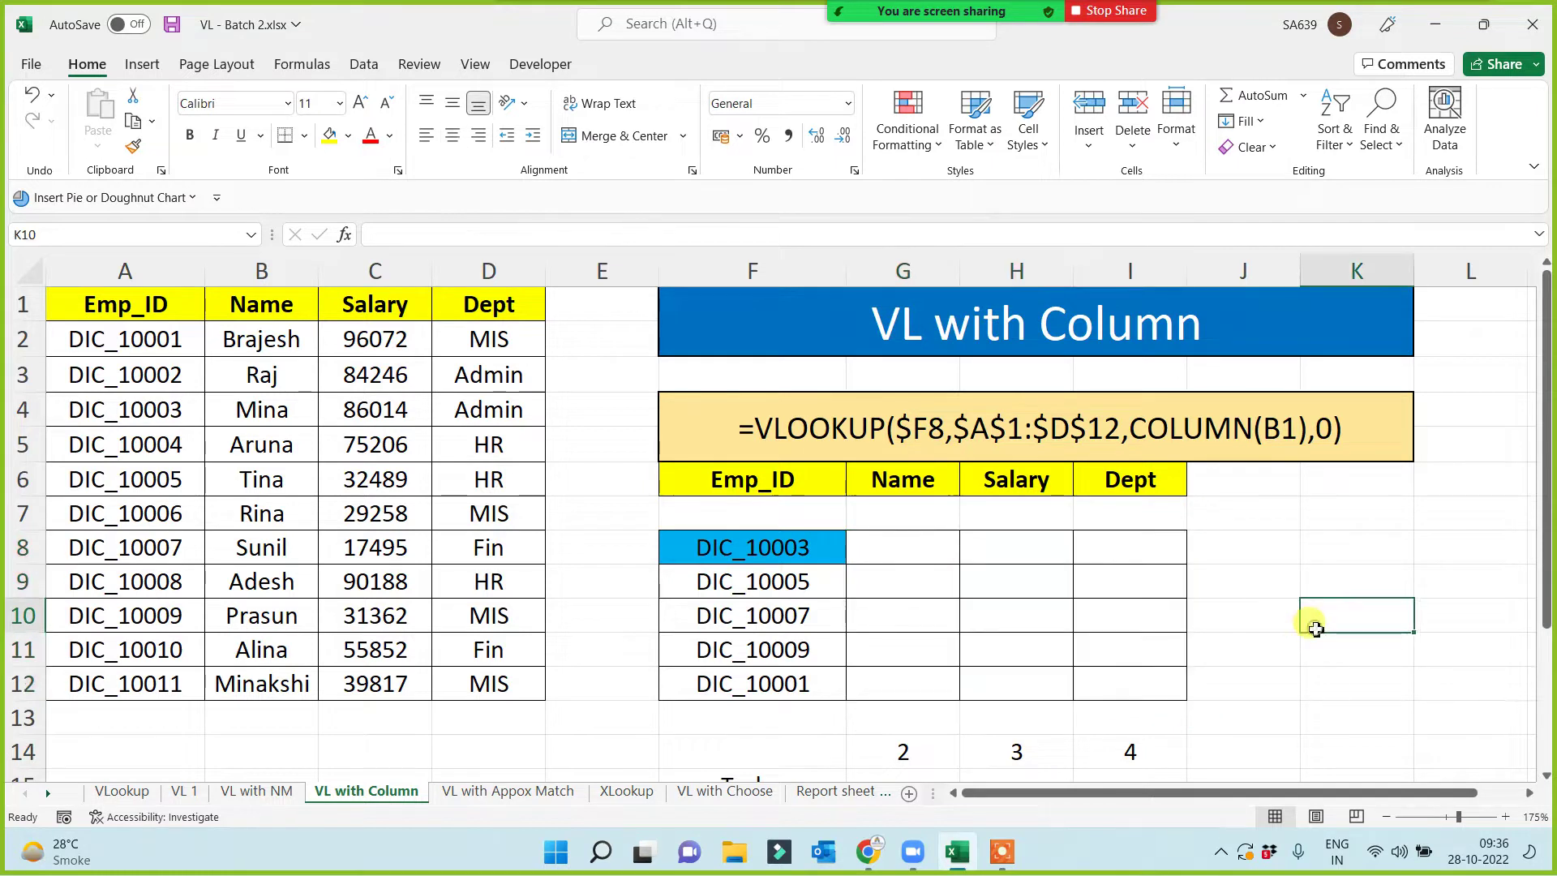
# - Clear the COLUMN helper numbers below the results table in G14:I15
pyautogui.moveTo(897, 746); pyautogui.dragTo(1139, 778)
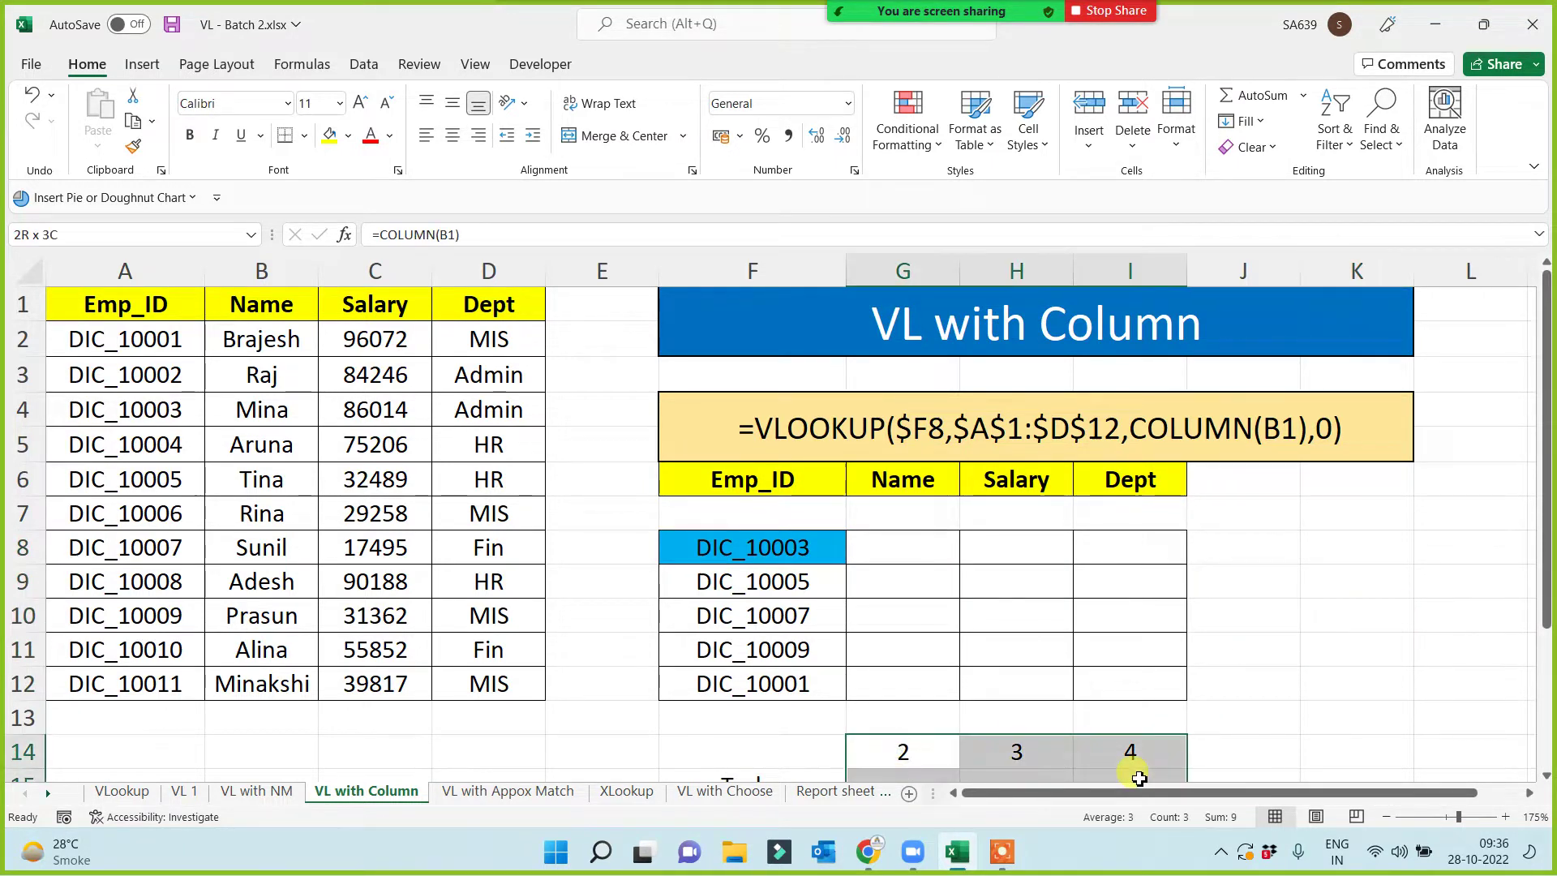
pyautogui.press('Delete')
pyautogui.click(1202, 651)
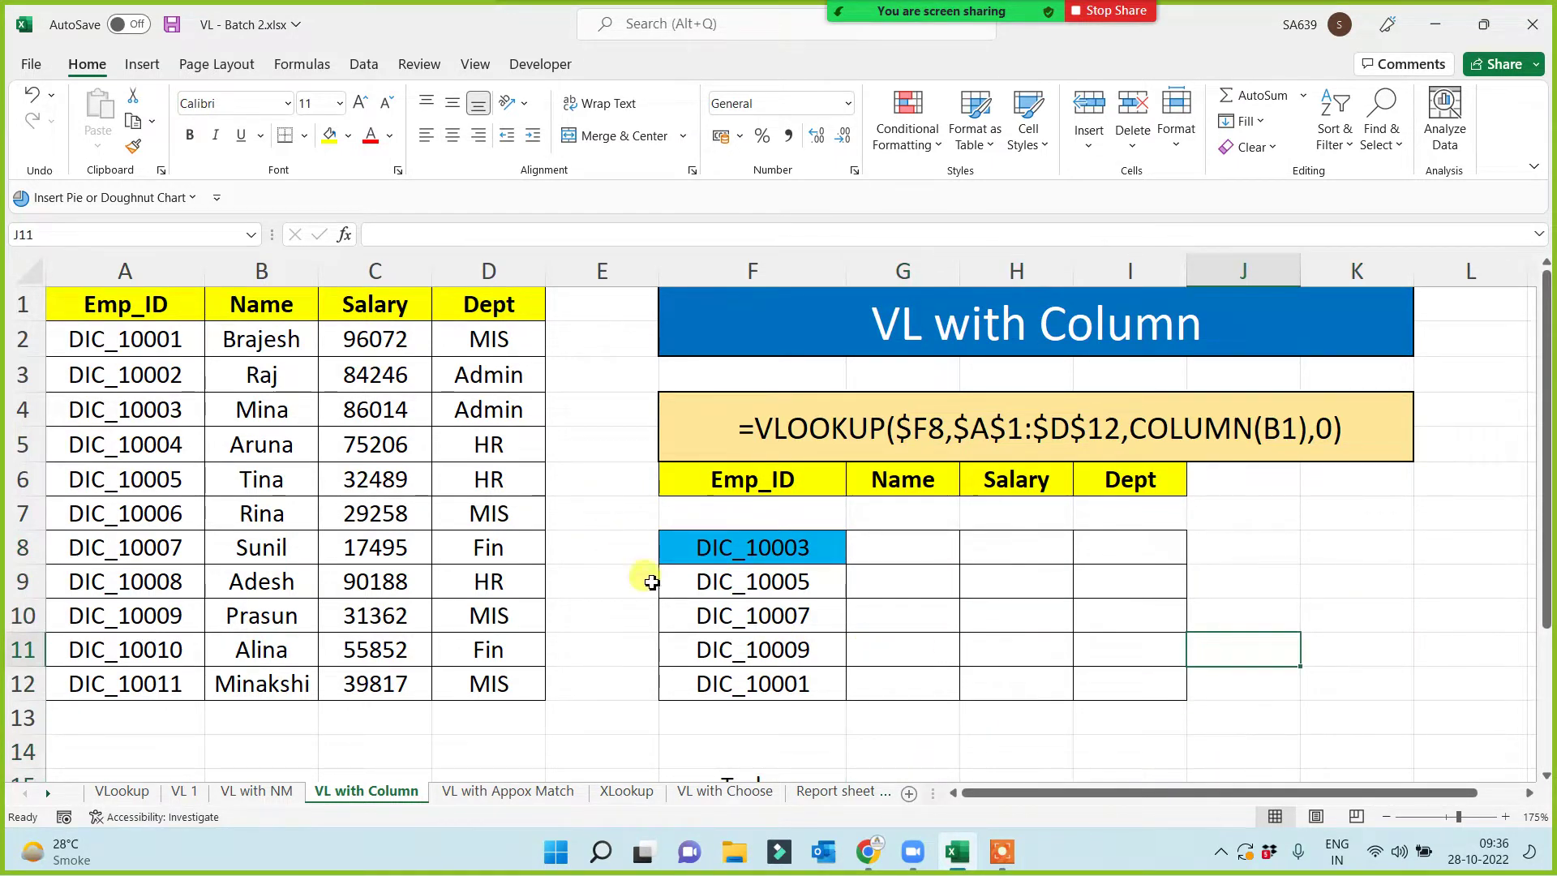
# - Review the empty result cells, the Name, Salary and Dept headers and the sheet's title
pyautogui.moveTo(915, 552); pyautogui.dragTo(1105, 692)
pyautogui.click(548, 577)
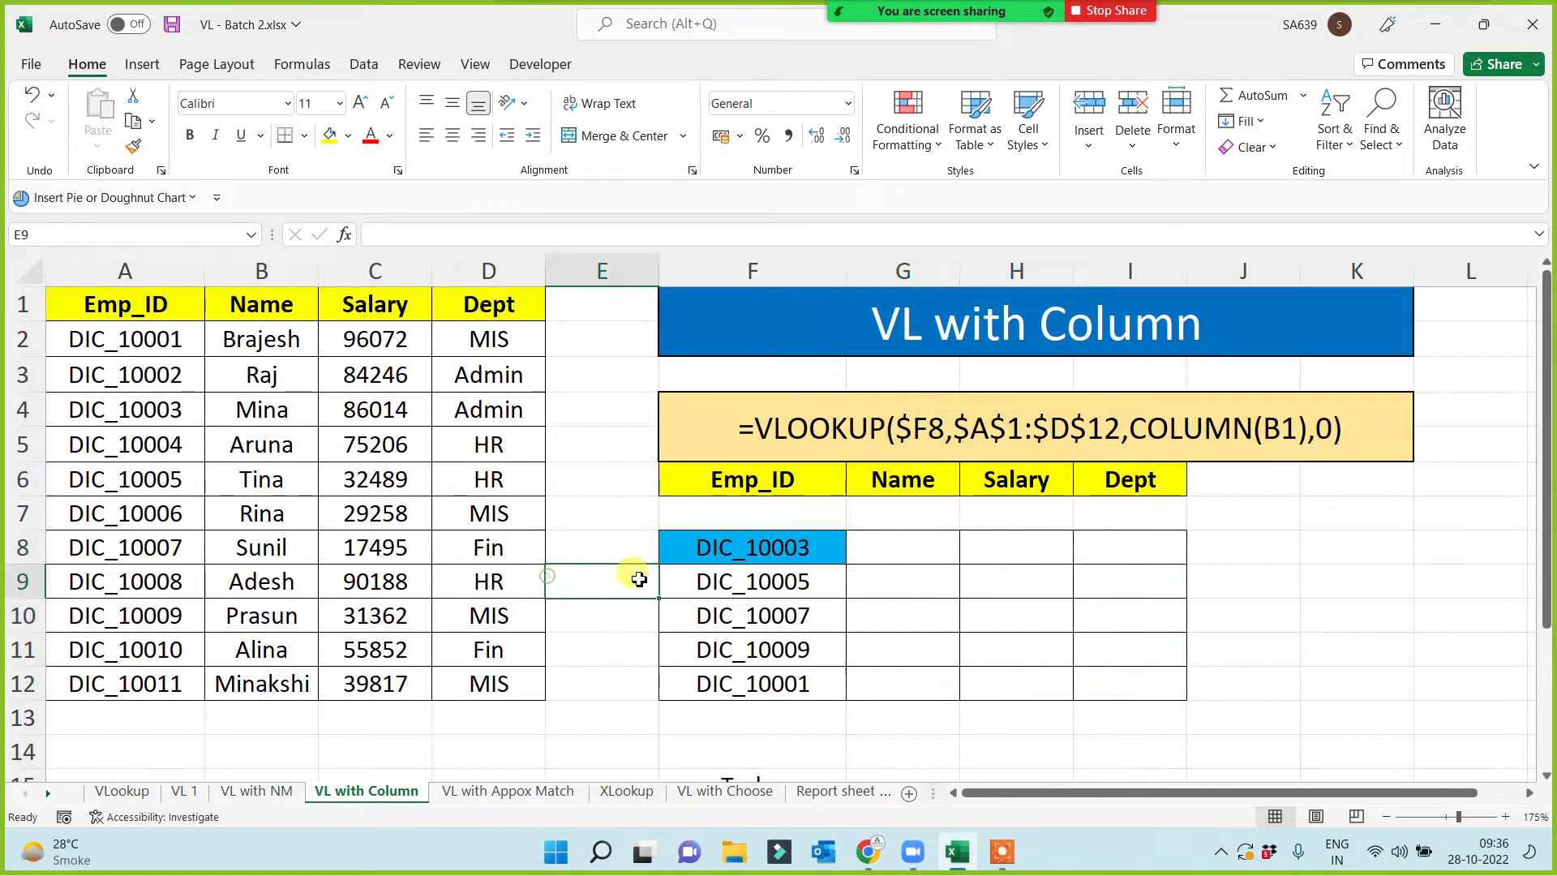
pyautogui.click(909, 487)
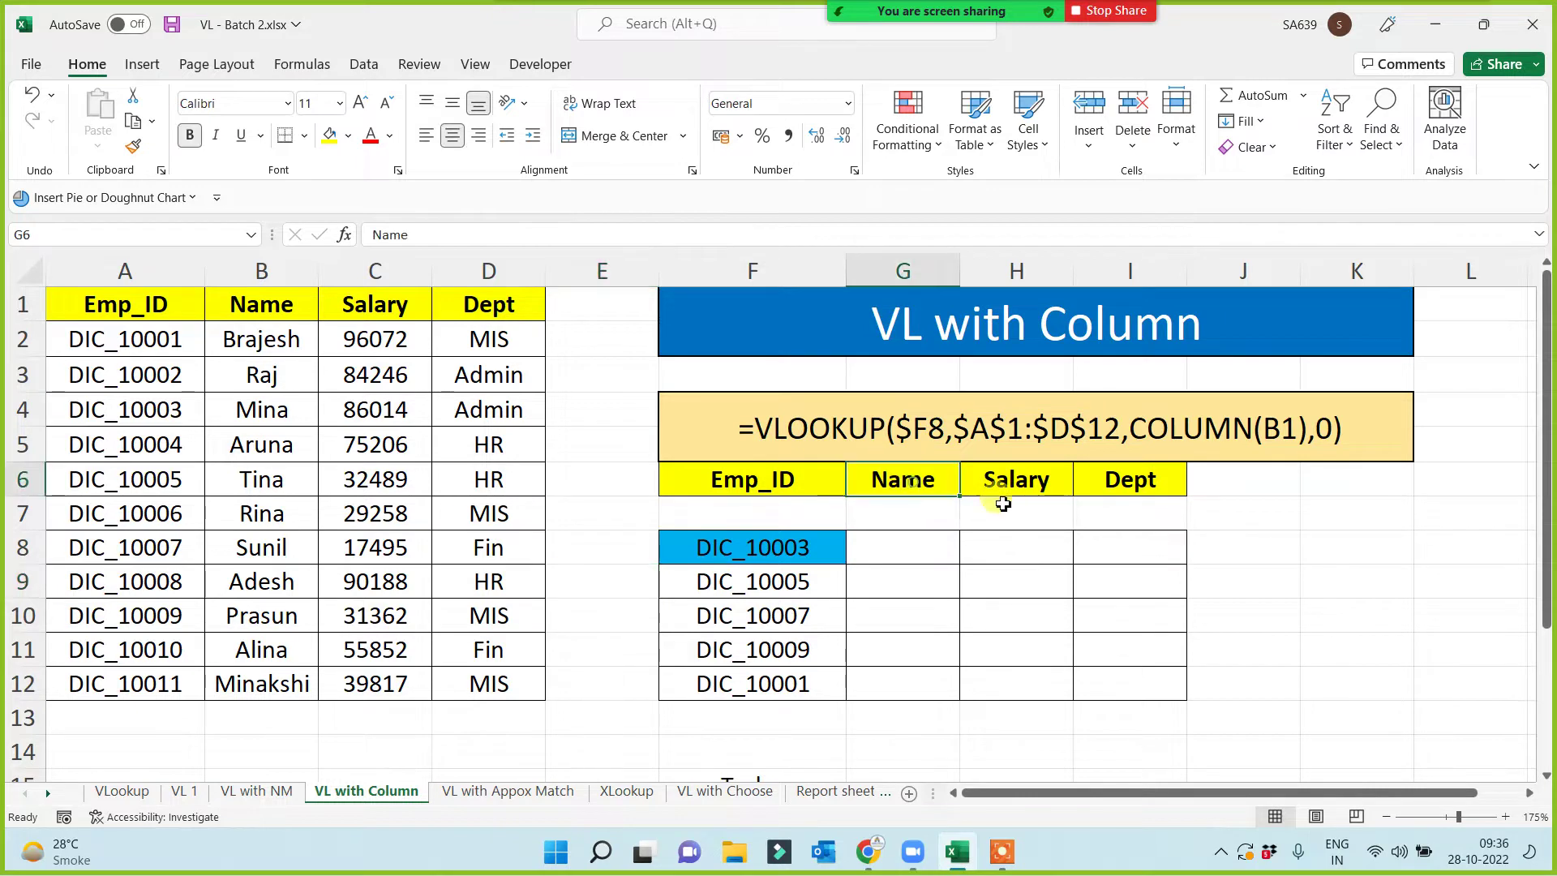
pyautogui.click(1010, 485)
pyautogui.click(1144, 483)
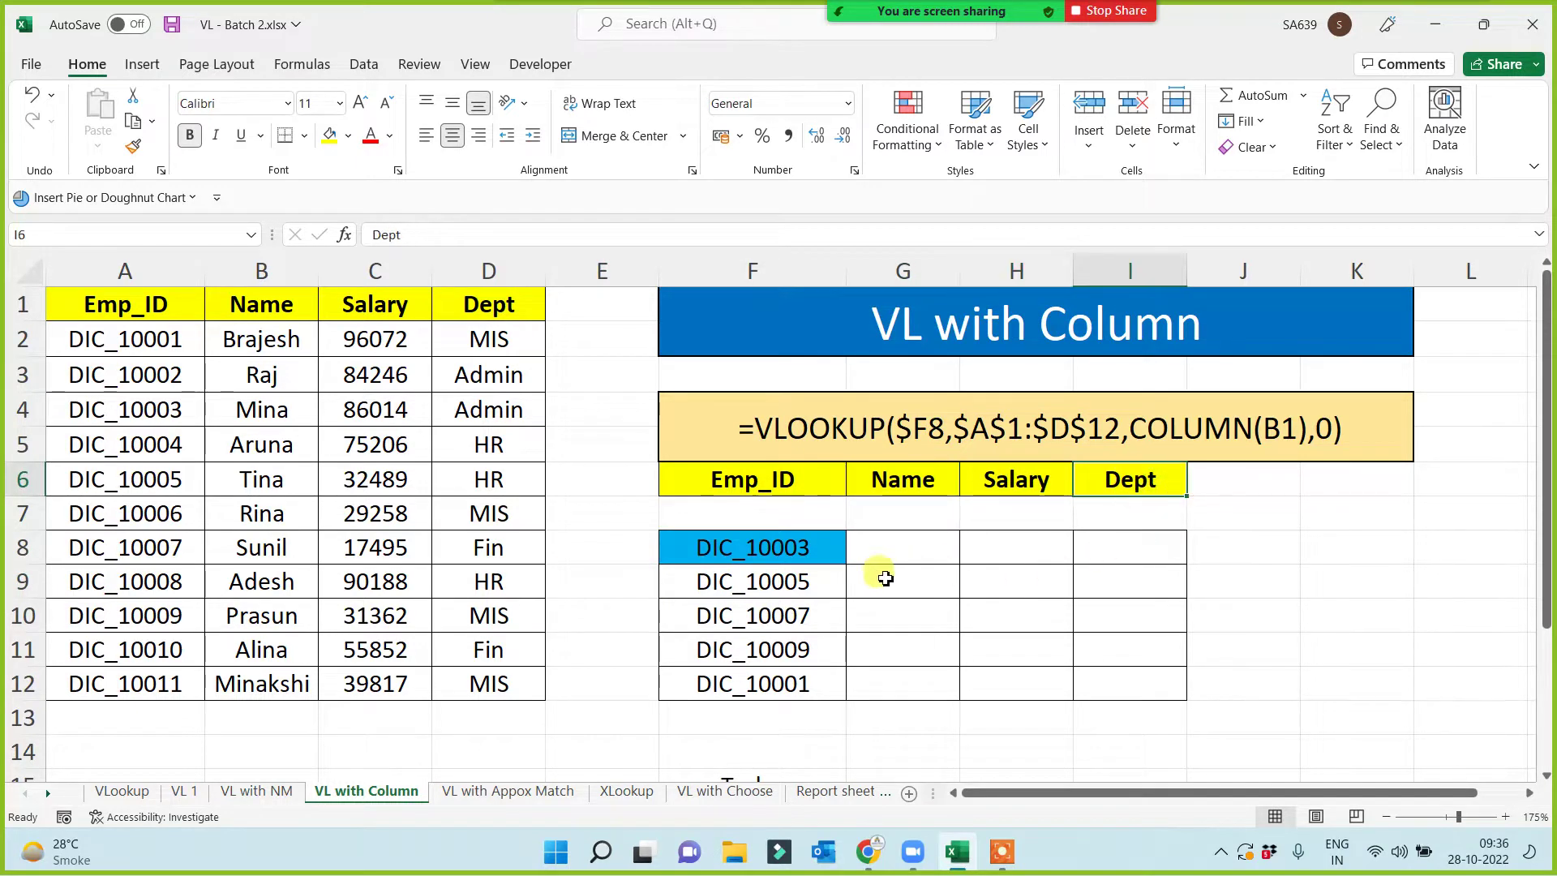
pyautogui.click(906, 555)
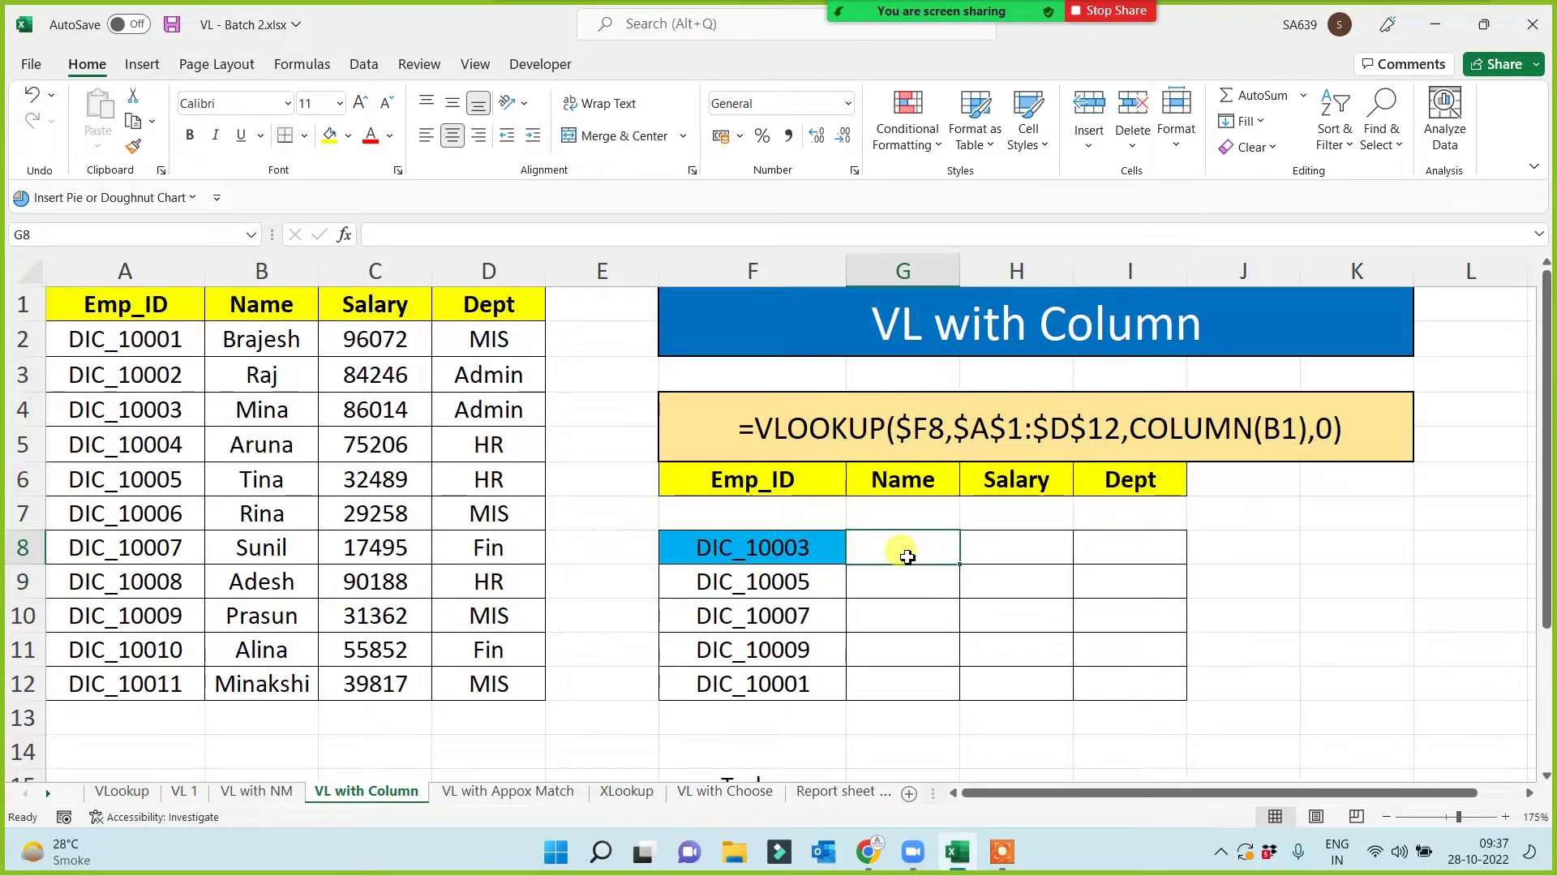
pyautogui.click(996, 323)
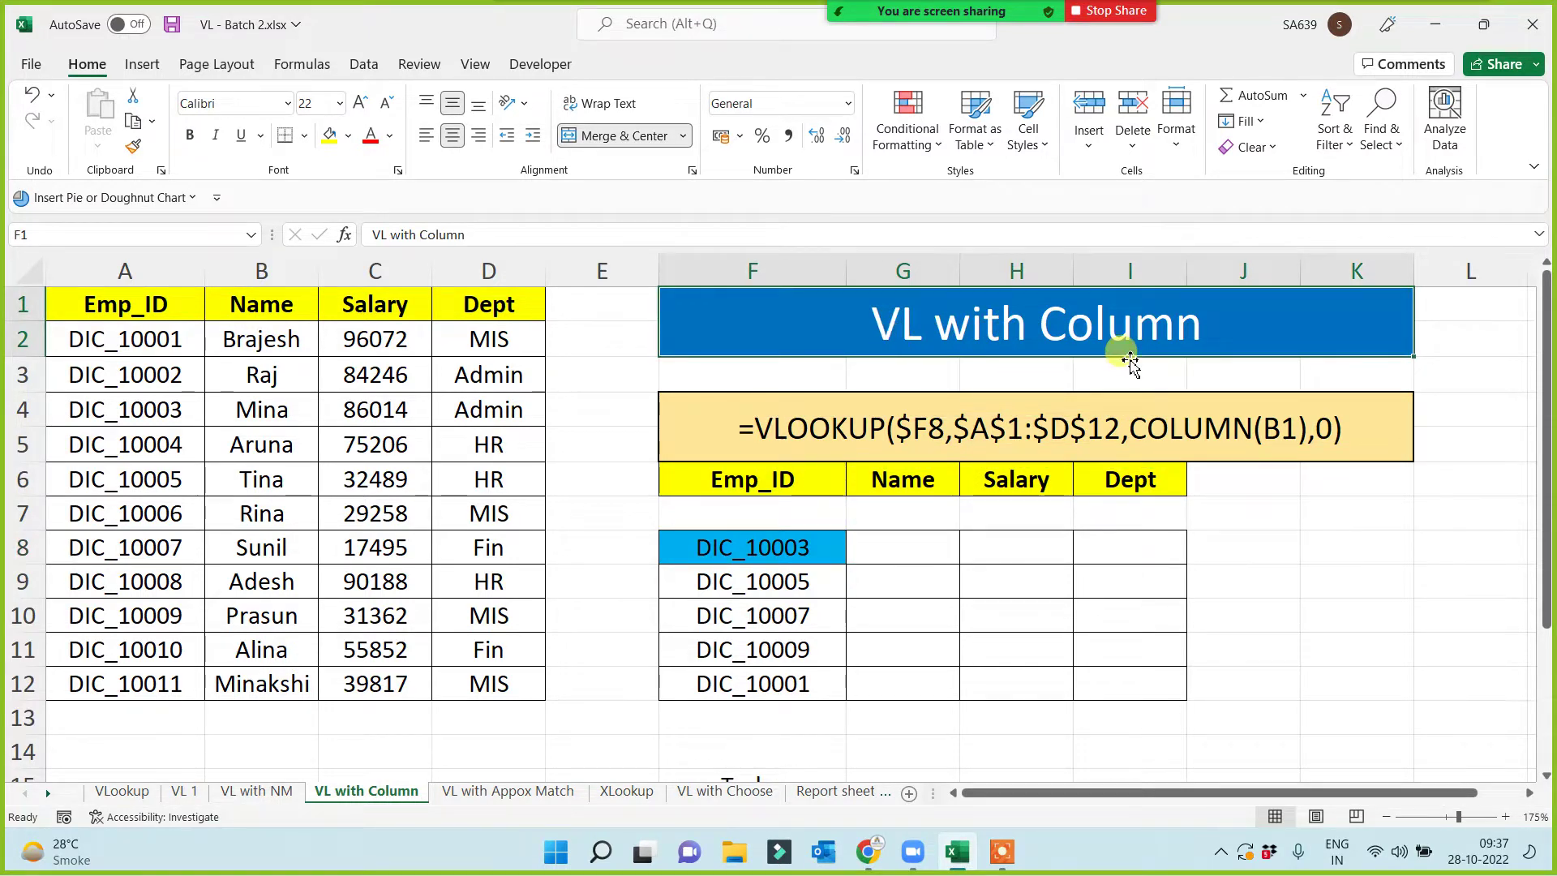
# - Start a VLOOKUP formula in G8 with the column-locked lookup value $F8
pyautogui.click(919, 548)
pyautogui.write('=')
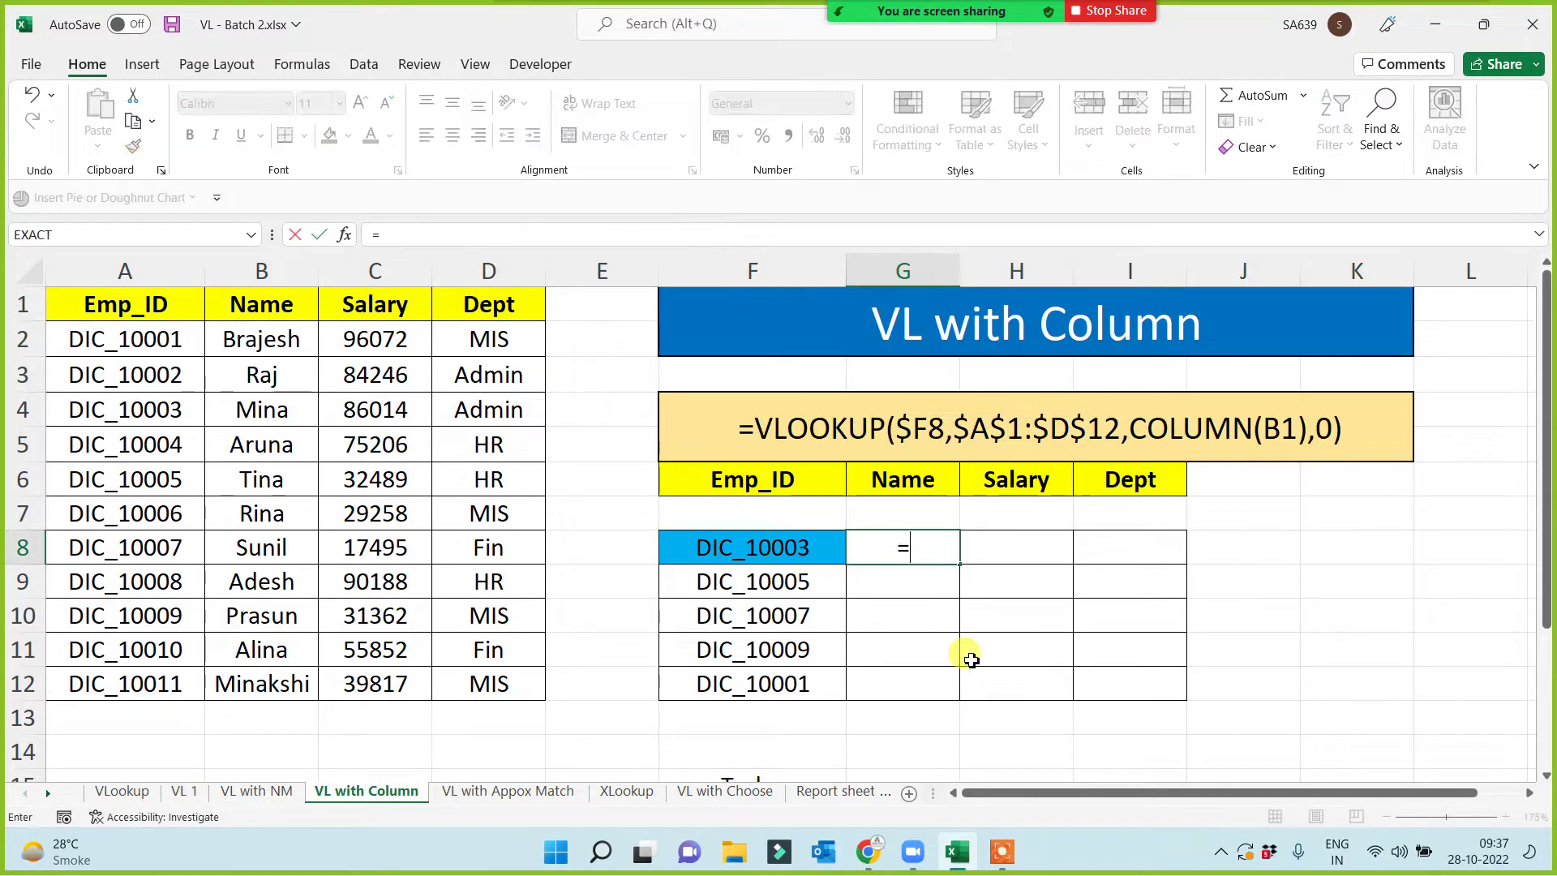
pyautogui.write('VL')
pyautogui.press('Tab')
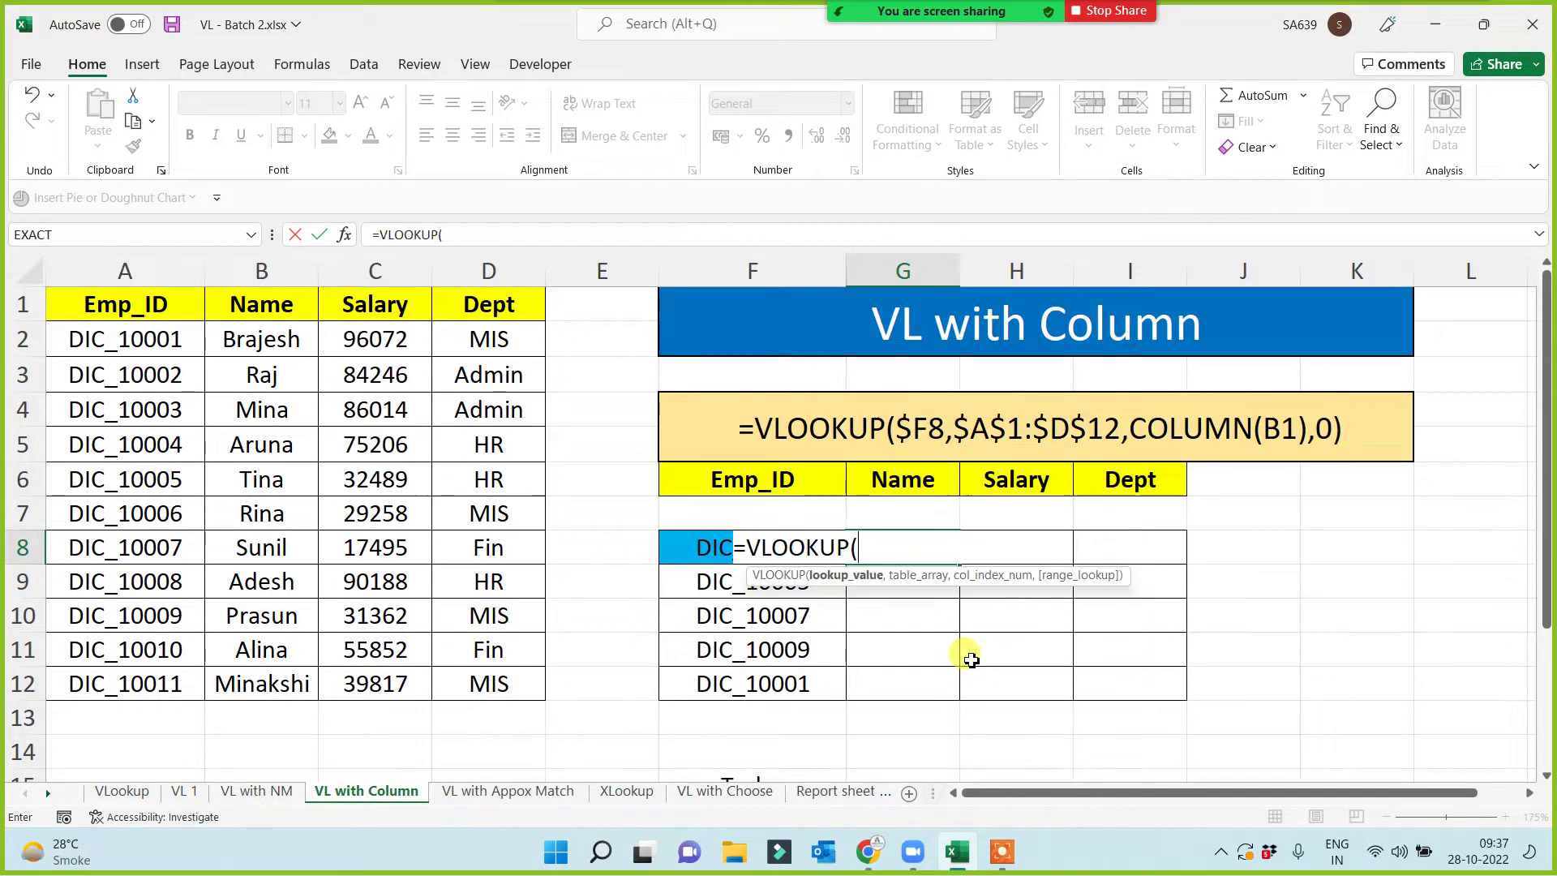
pyautogui.click(702, 550)
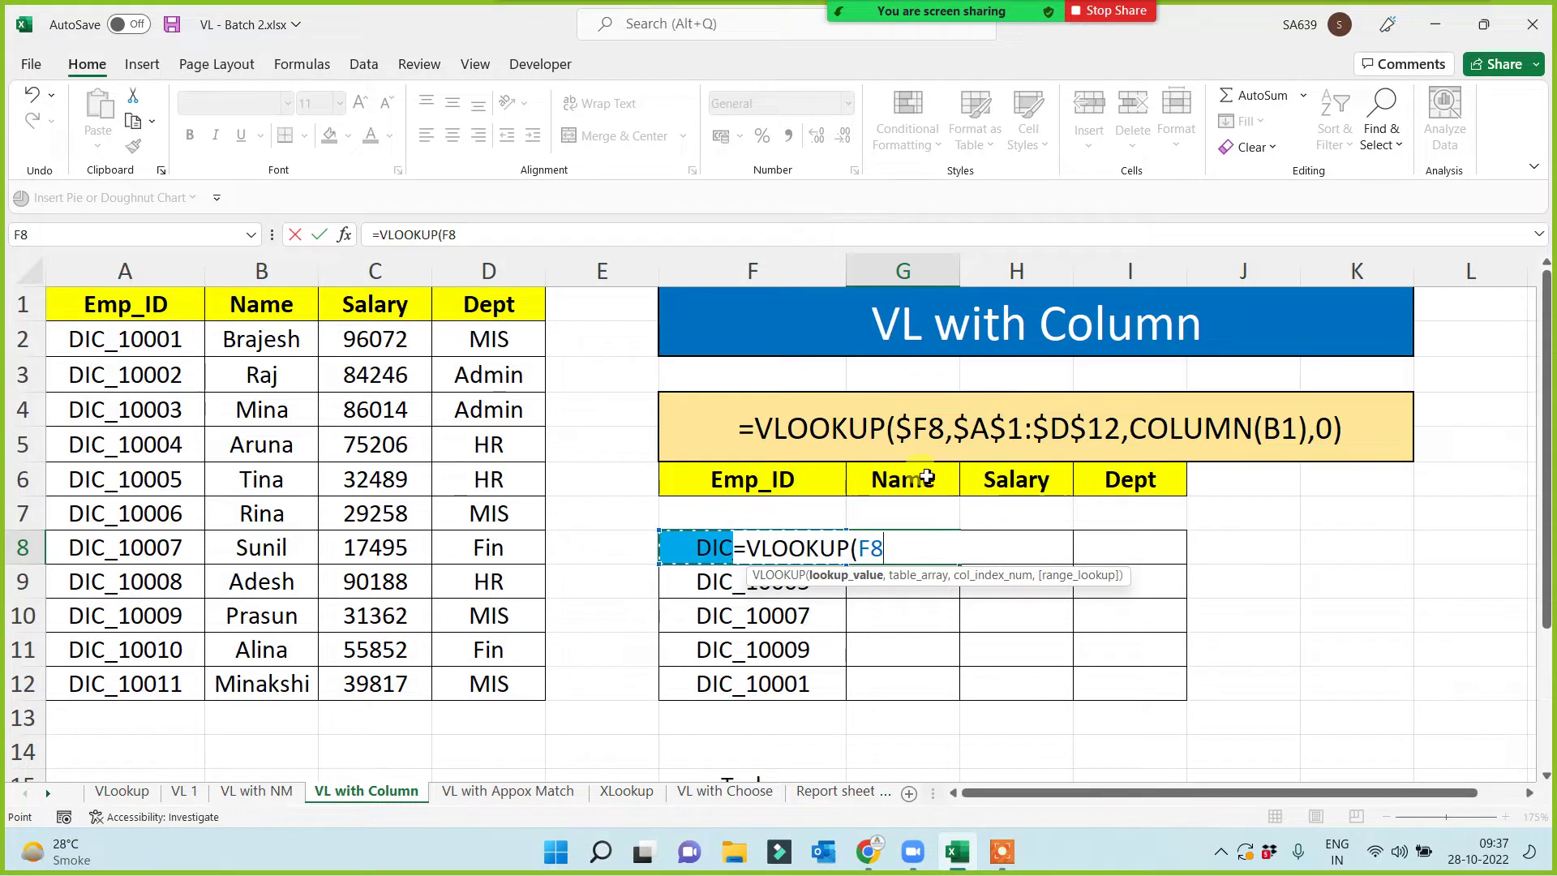
pyautogui.click(865, 548)
pyautogui.write('$F8')
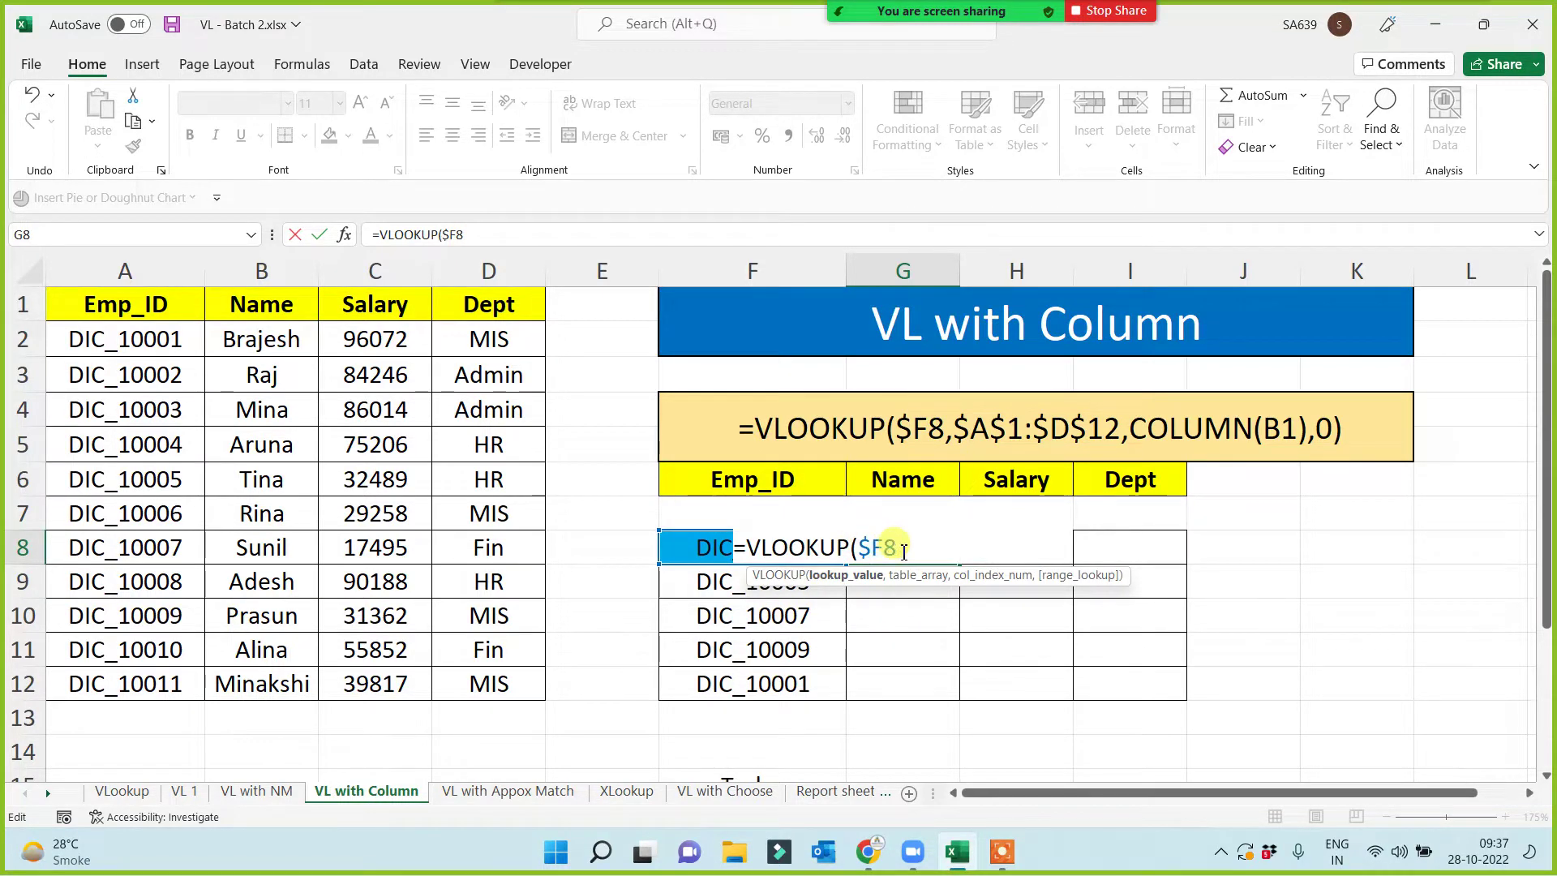
pyautogui.write(',')
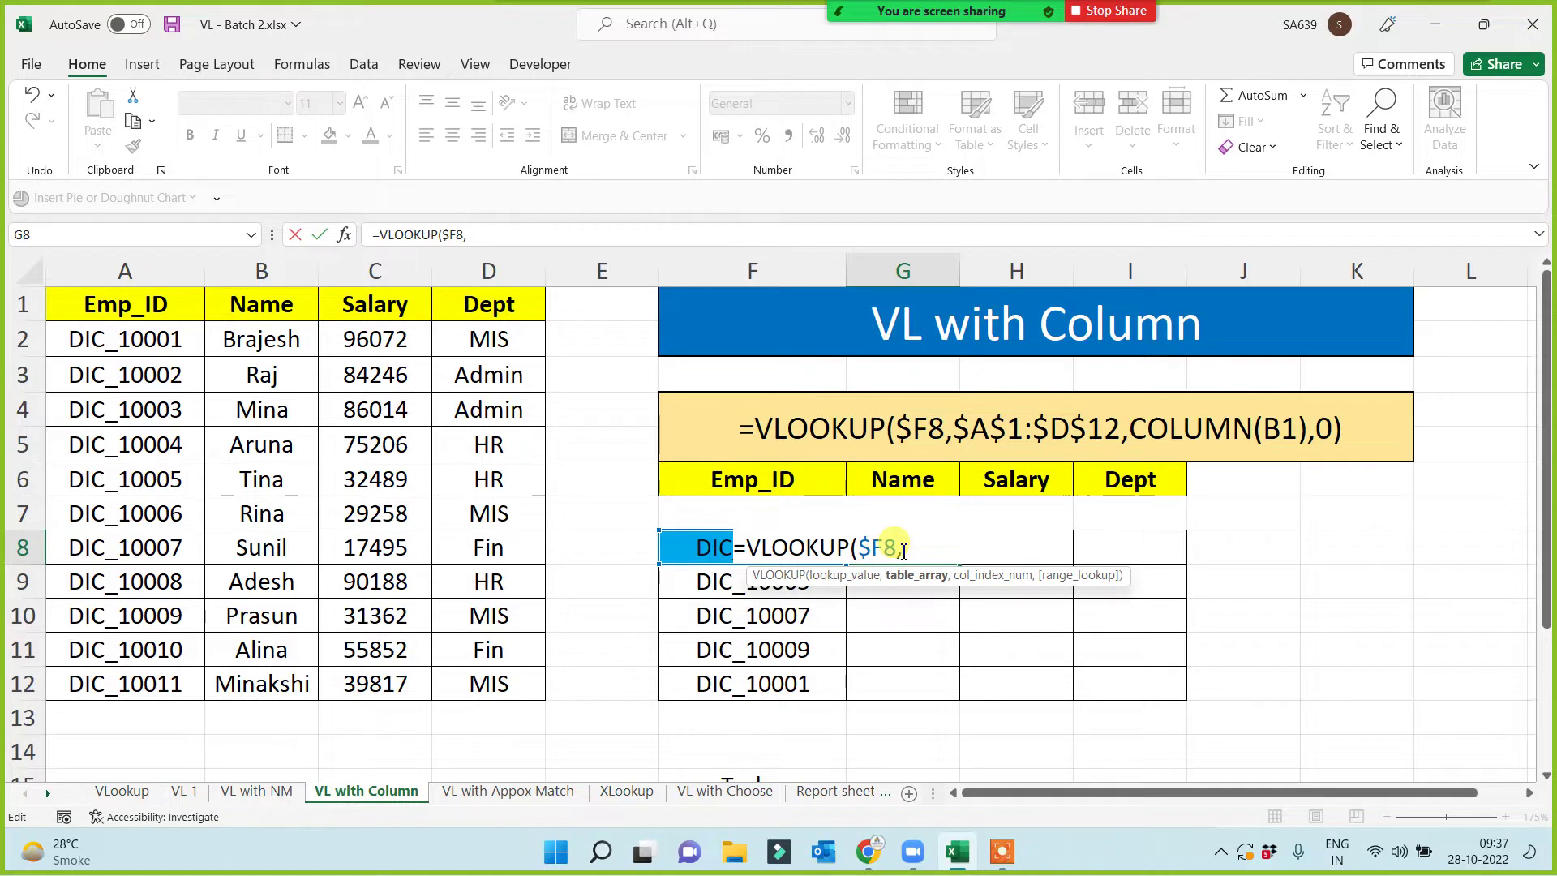
# - Complete the G8 formula with table array masterdata, column index COLUMN(B1) and exact match 0
pyautogui.write('MAST')
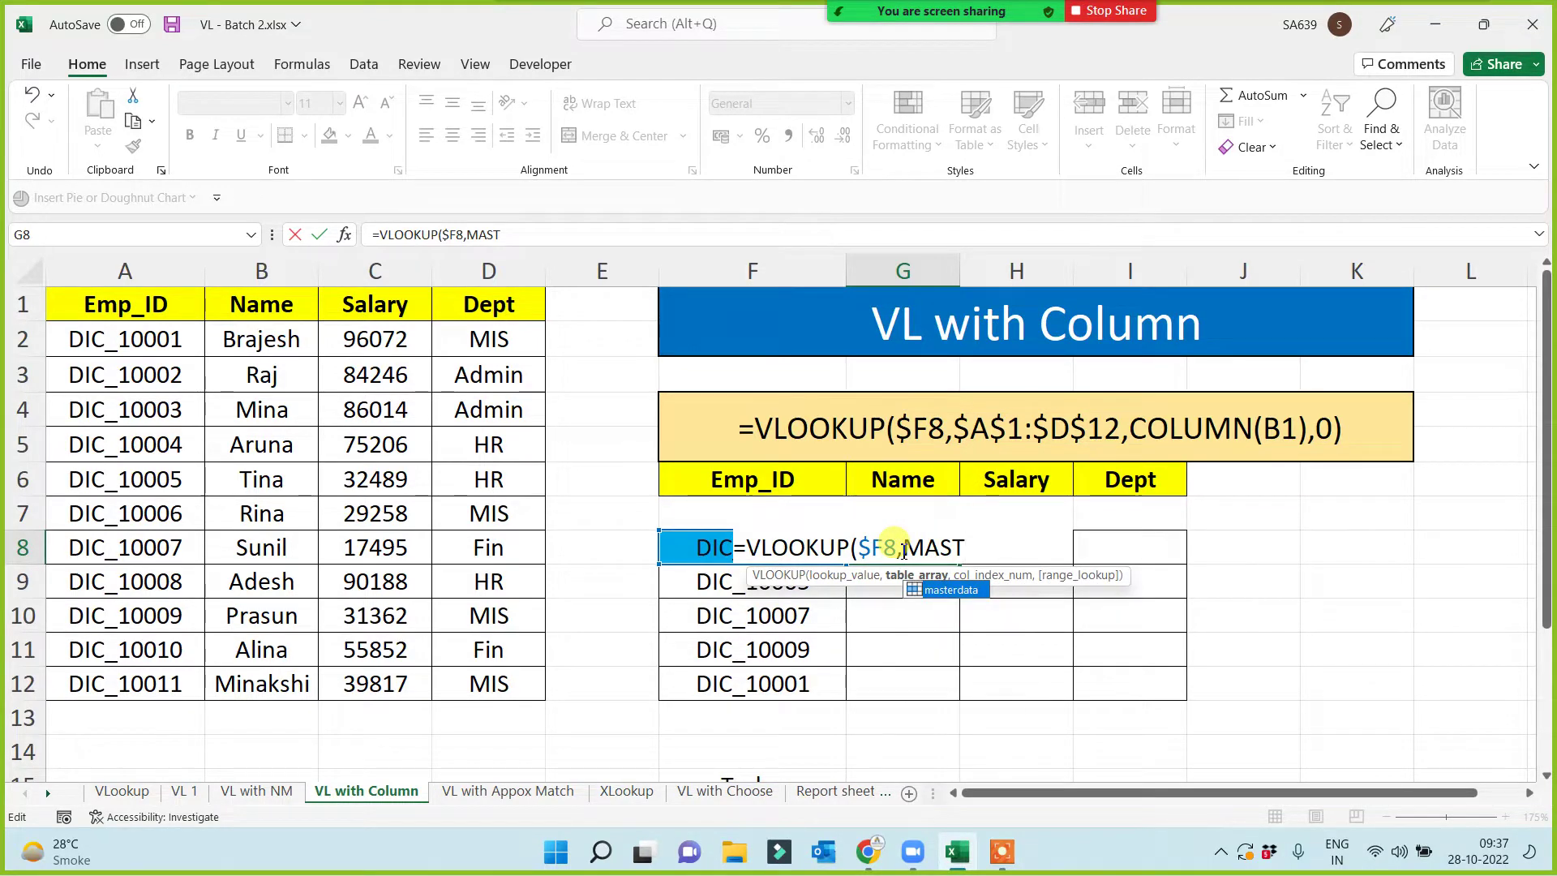
pyautogui.press('Tab')
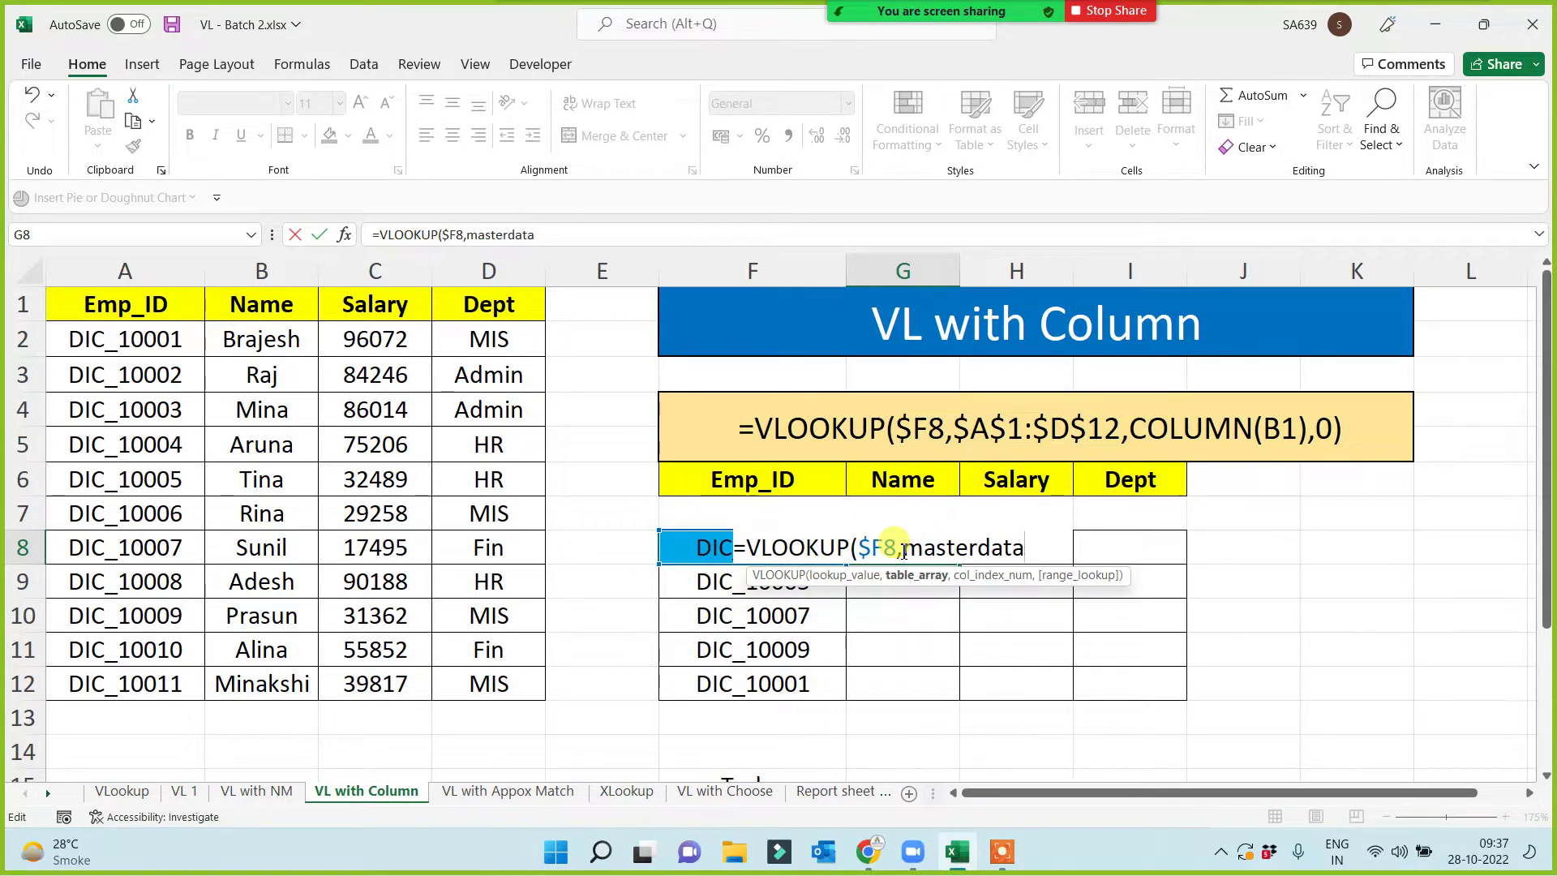
pyautogui.write(',')
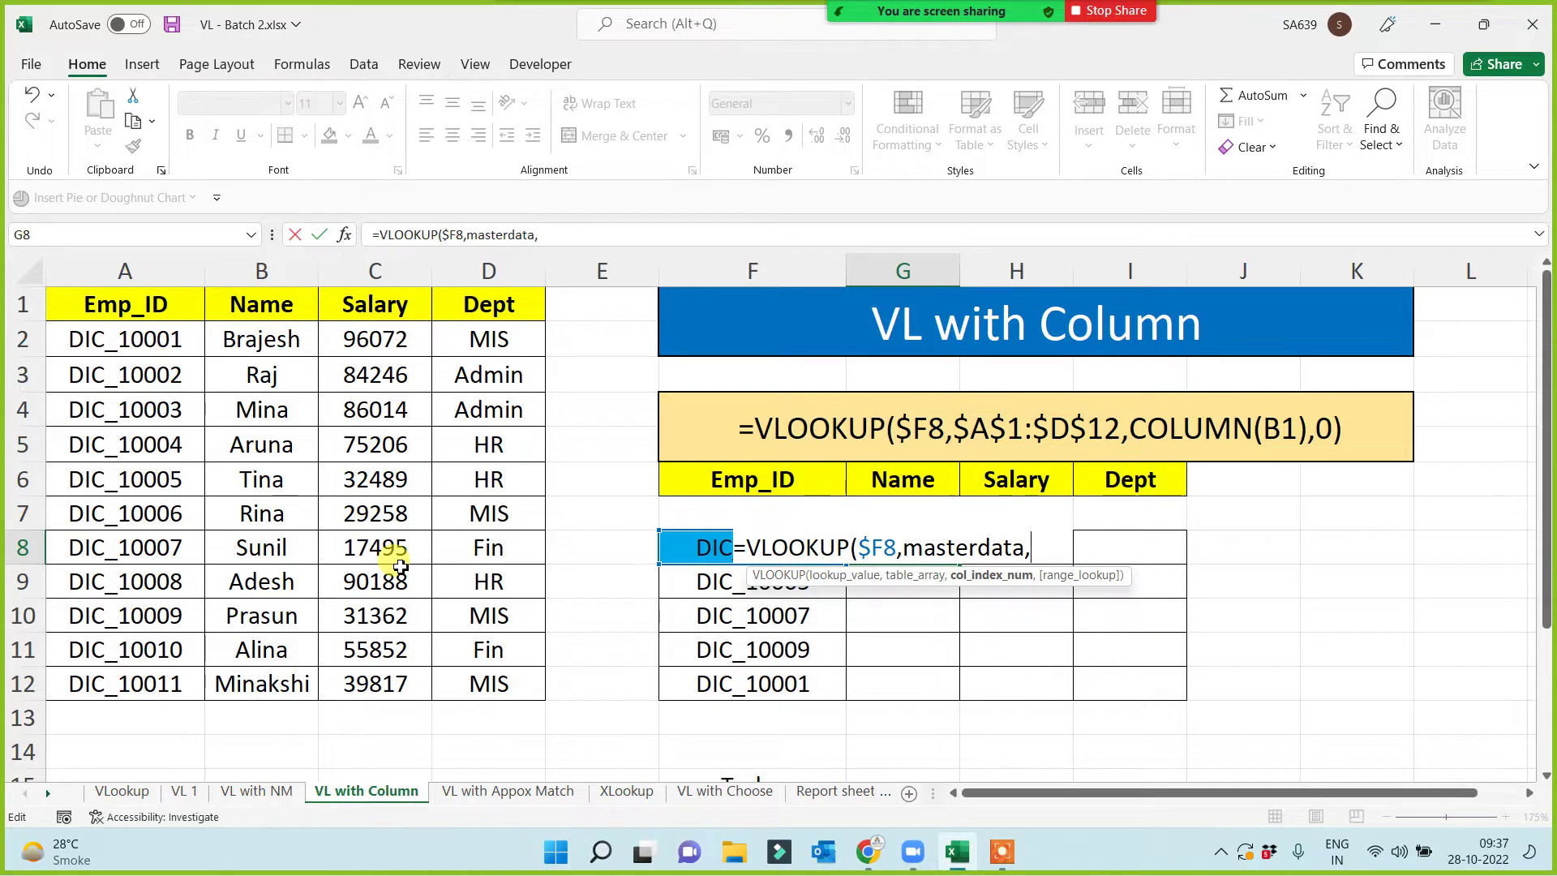
pyautogui.write('COLUMN(')
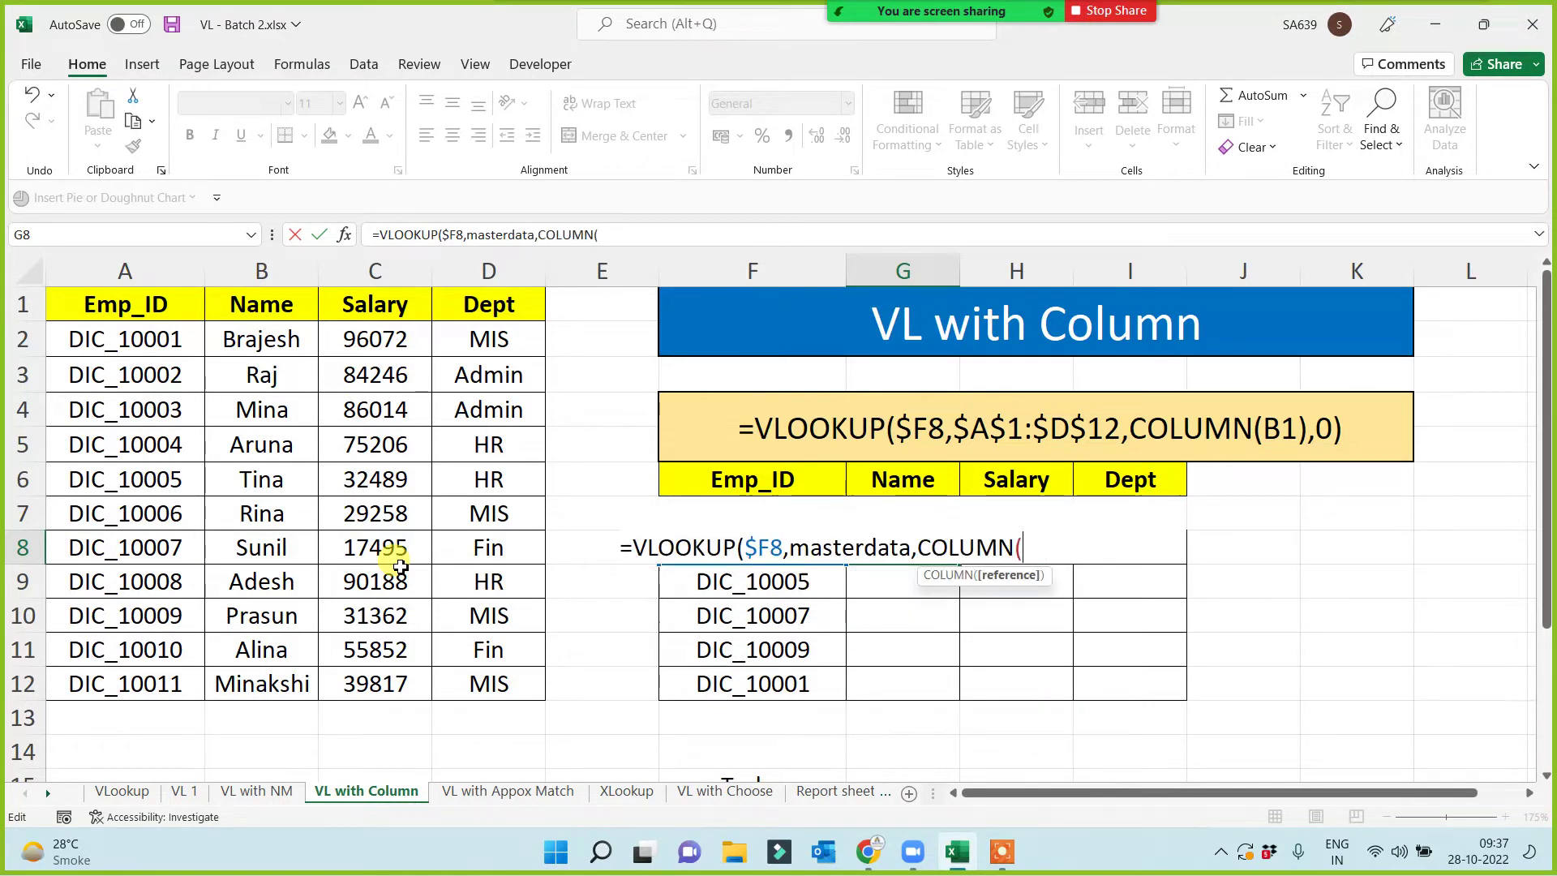
pyautogui.write('B1')
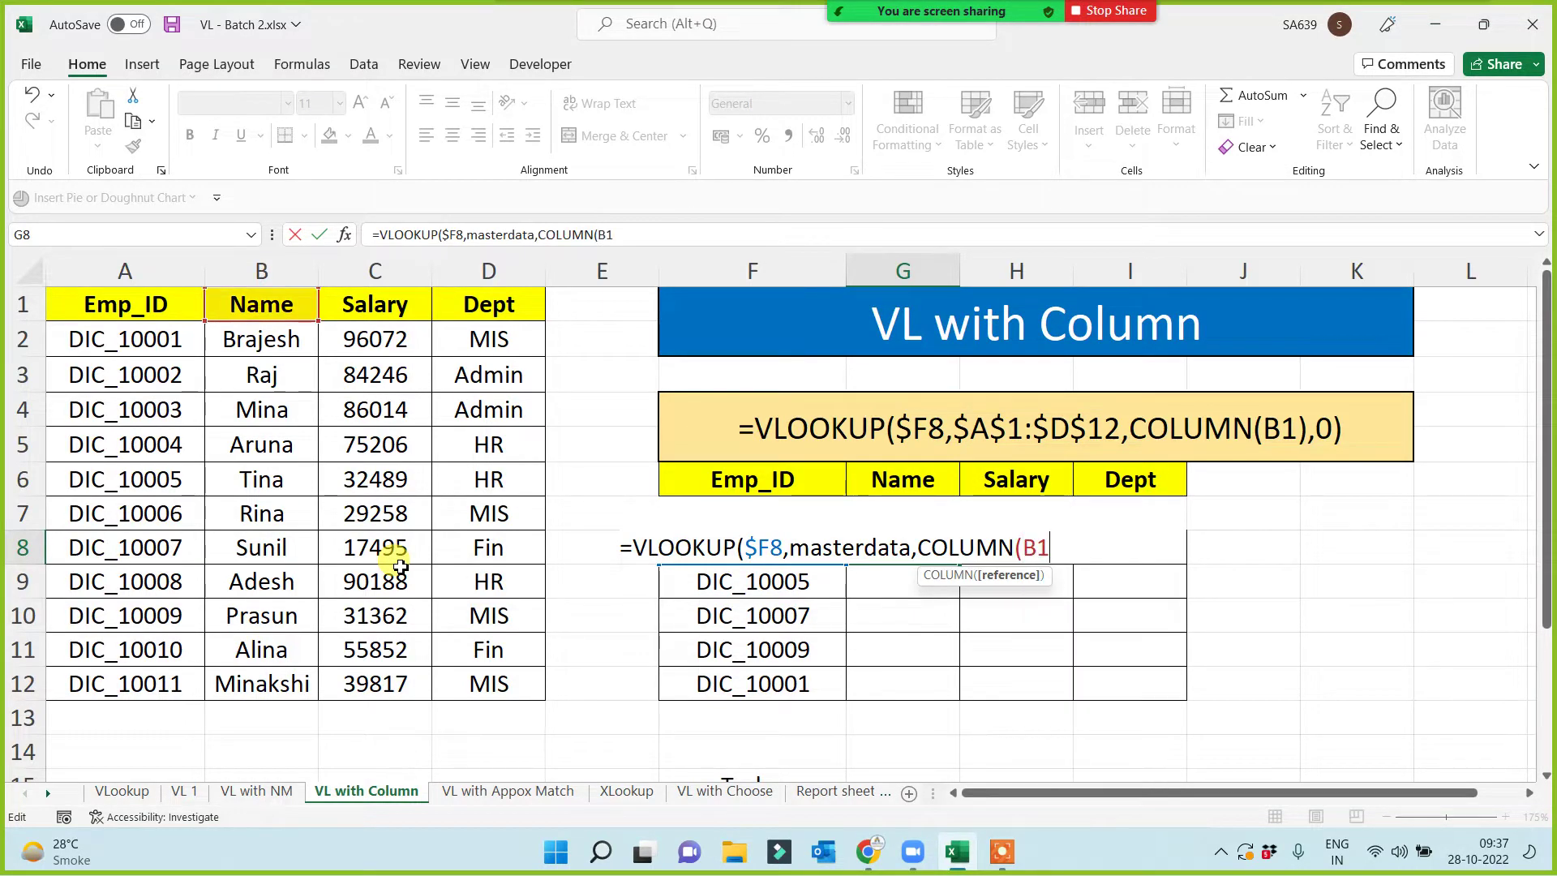
pyautogui.write(')')
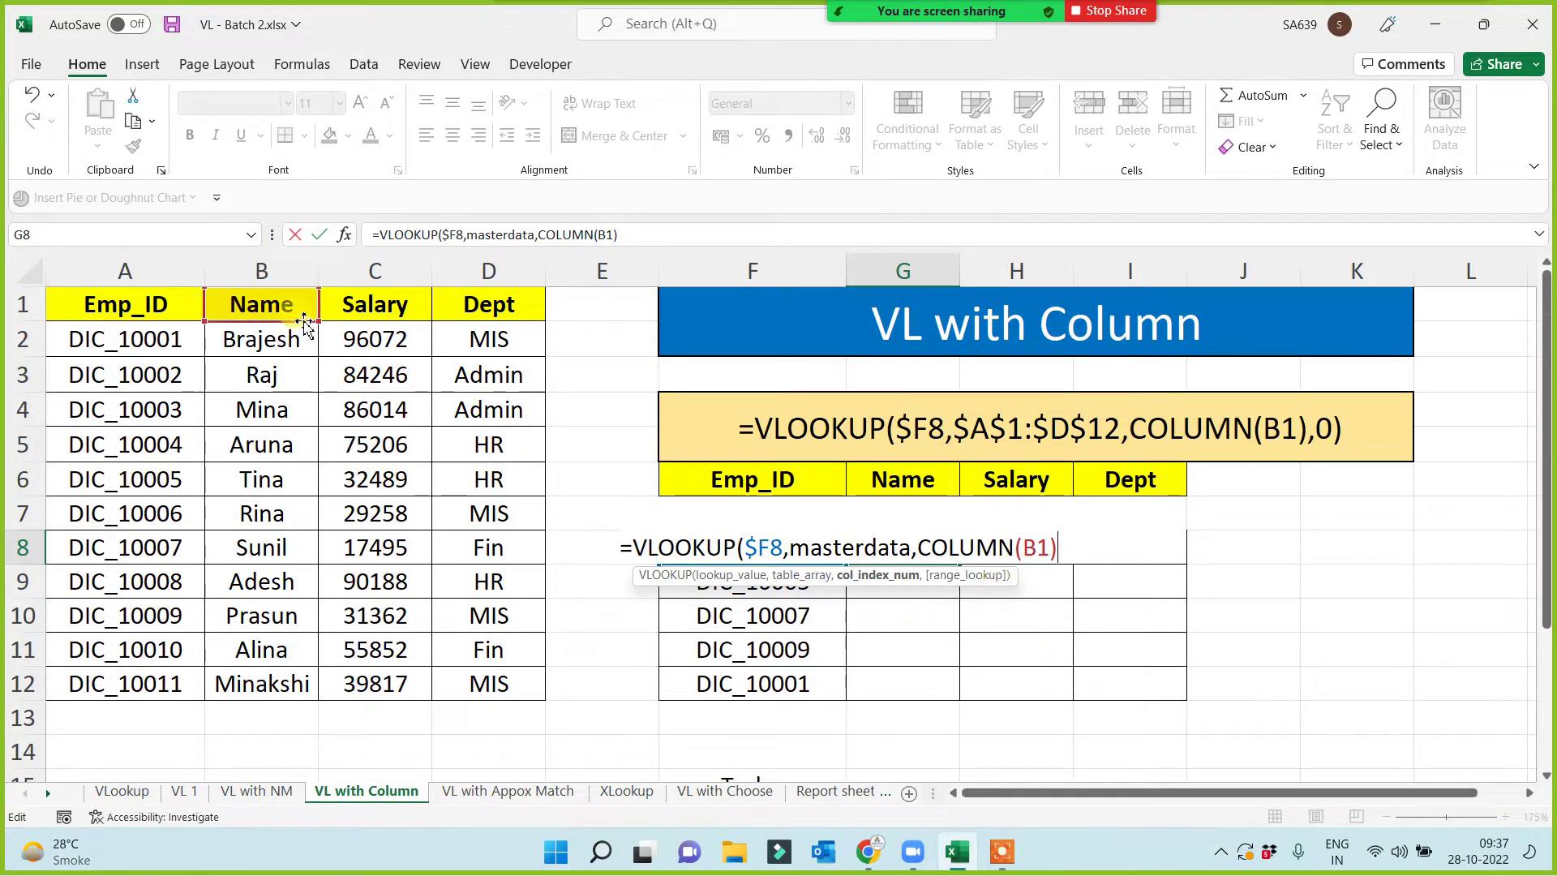
pyautogui.write(',')
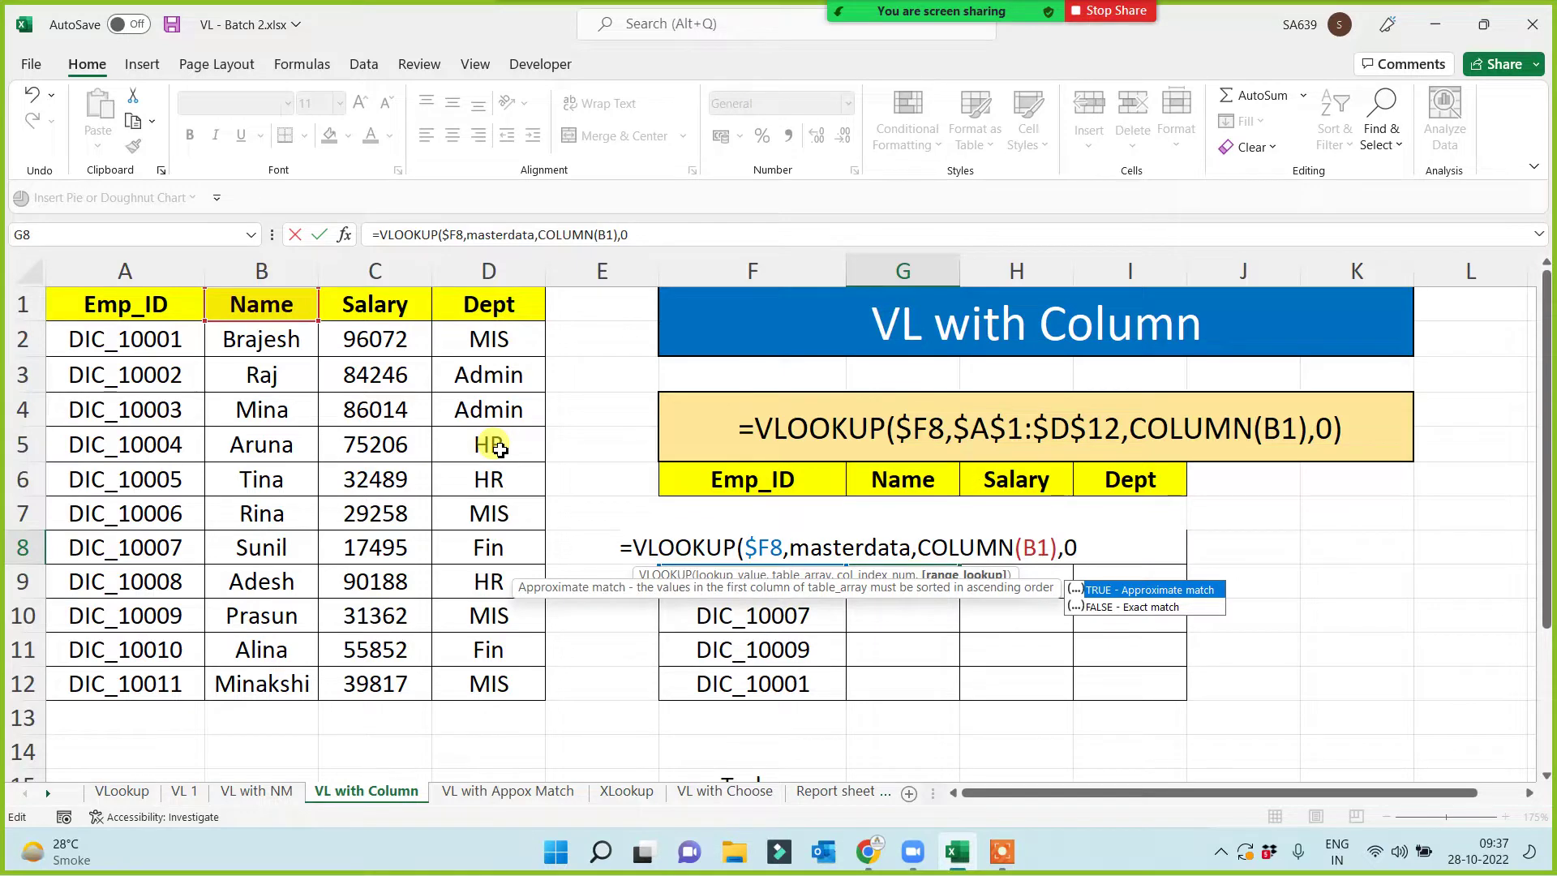
pyautogui.write('0')
pyautogui.press('Return')
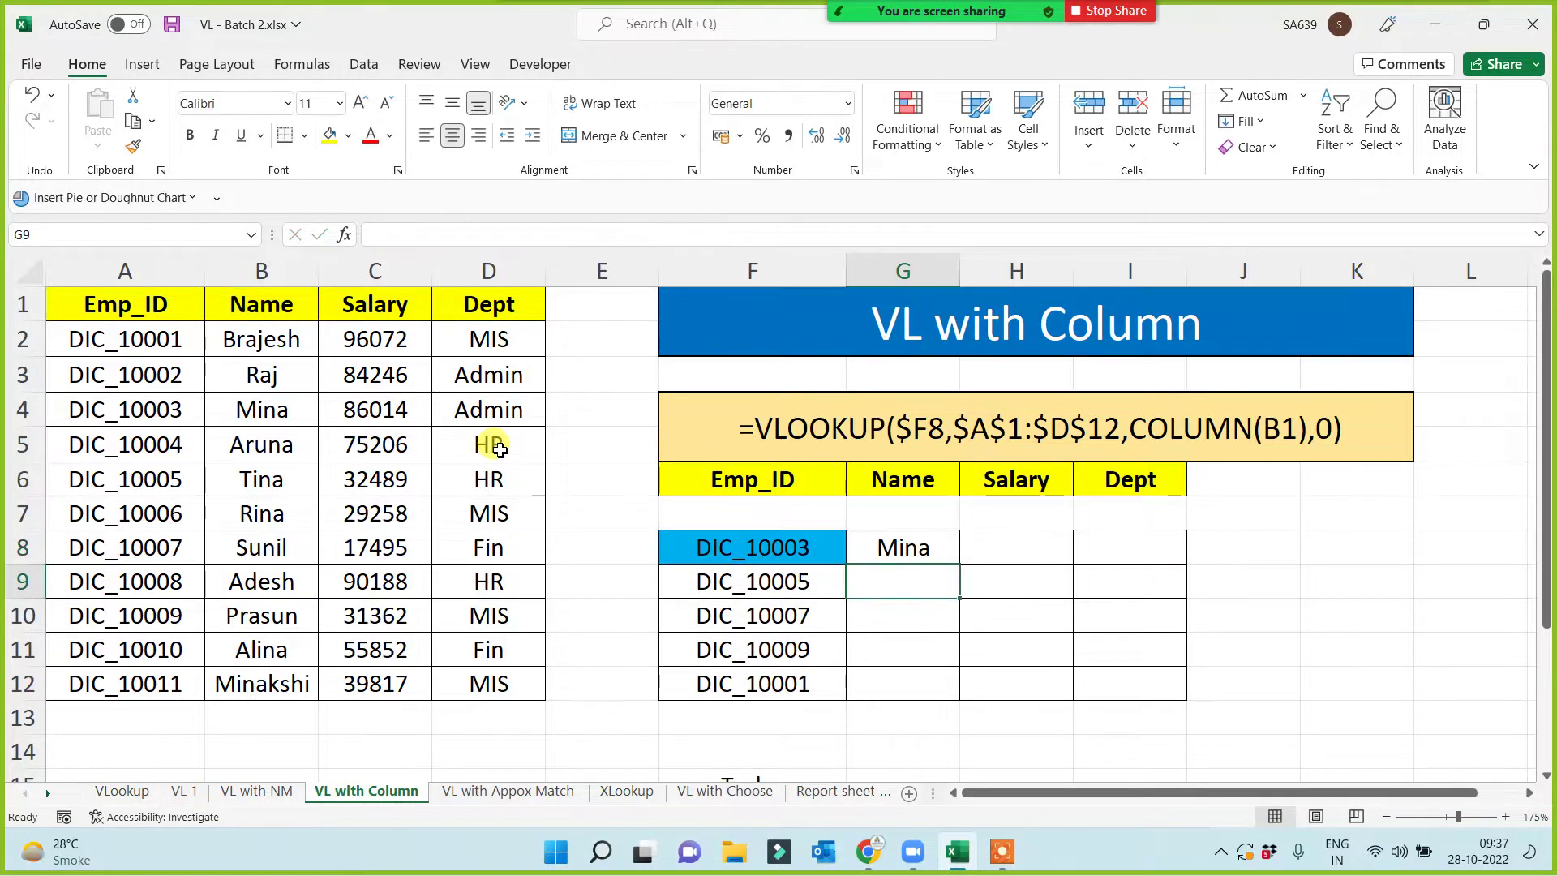
# - Fill the lookup formula from G8 across to I8 and check the copied formula in H8
pyautogui.click(932, 551)
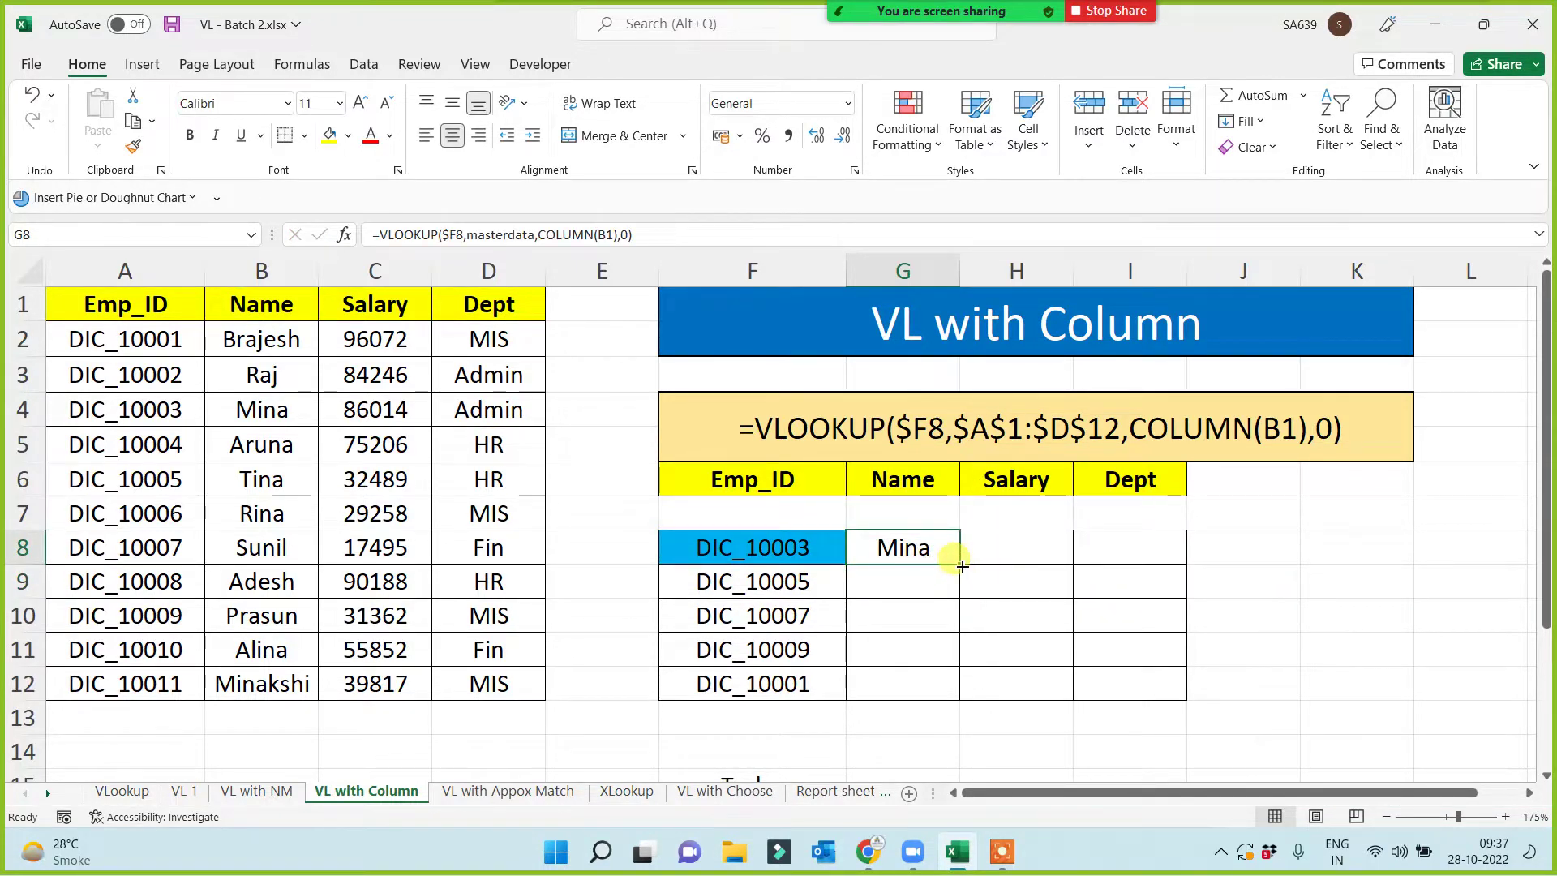
pyautogui.moveTo(961, 565); pyautogui.dragTo(1144, 555)
pyautogui.click(1001, 542)
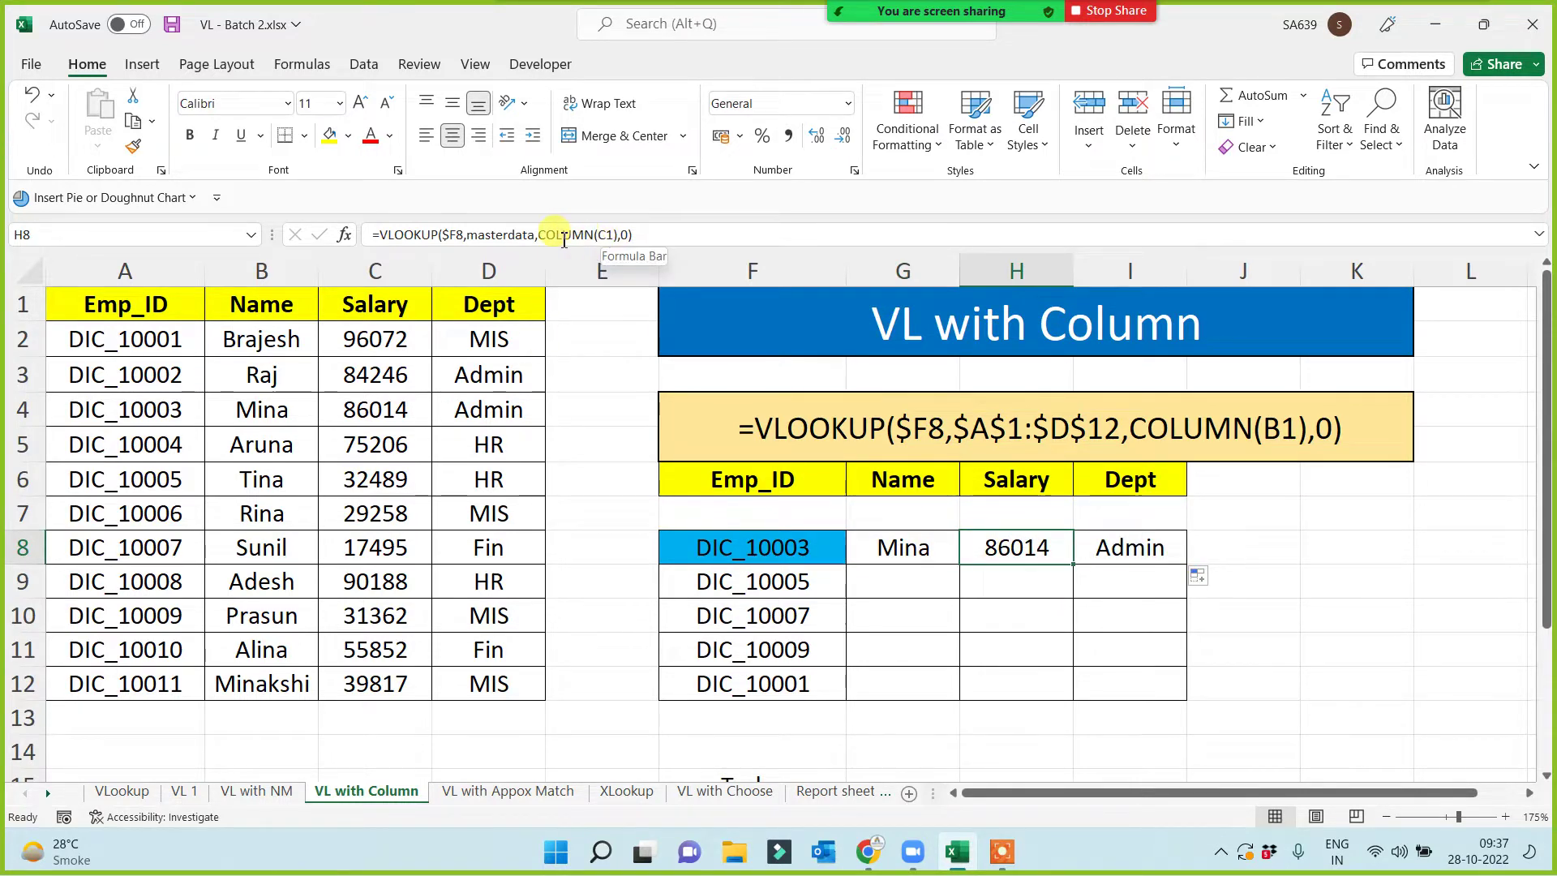
# - Fill the lookup formulas in G8:I8 down to row 12 for the remaining employee IDs
pyautogui.click(917, 549)
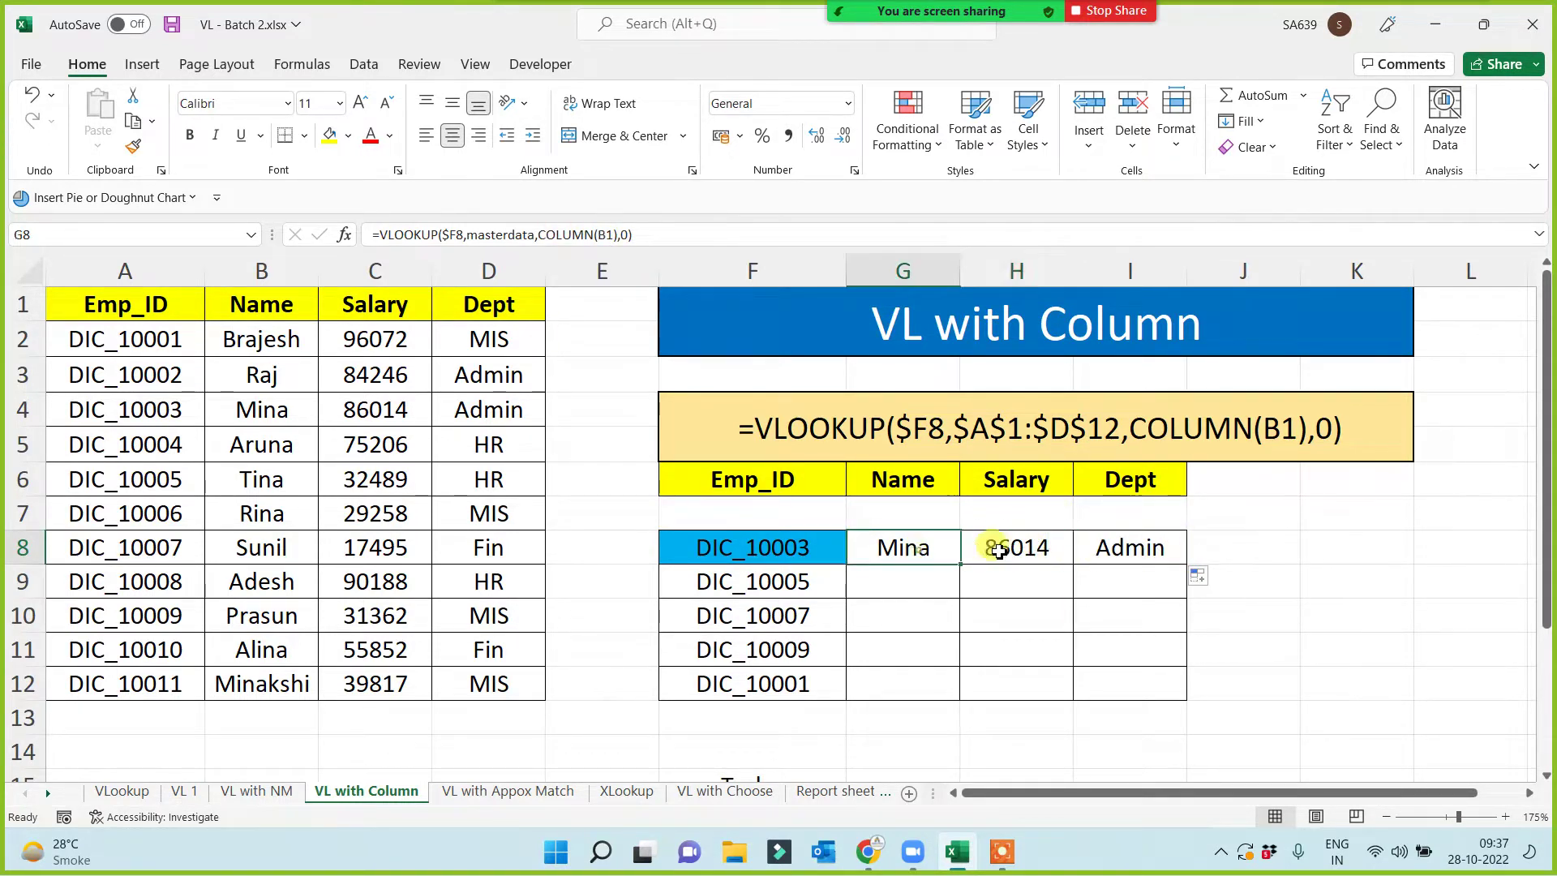
pyautogui.moveTo(999, 551)
pyautogui.mouseDown()
pyautogui.moveTo(1112, 545)
pyautogui.moveTo(1185, 707)
pyautogui.mouseUp()
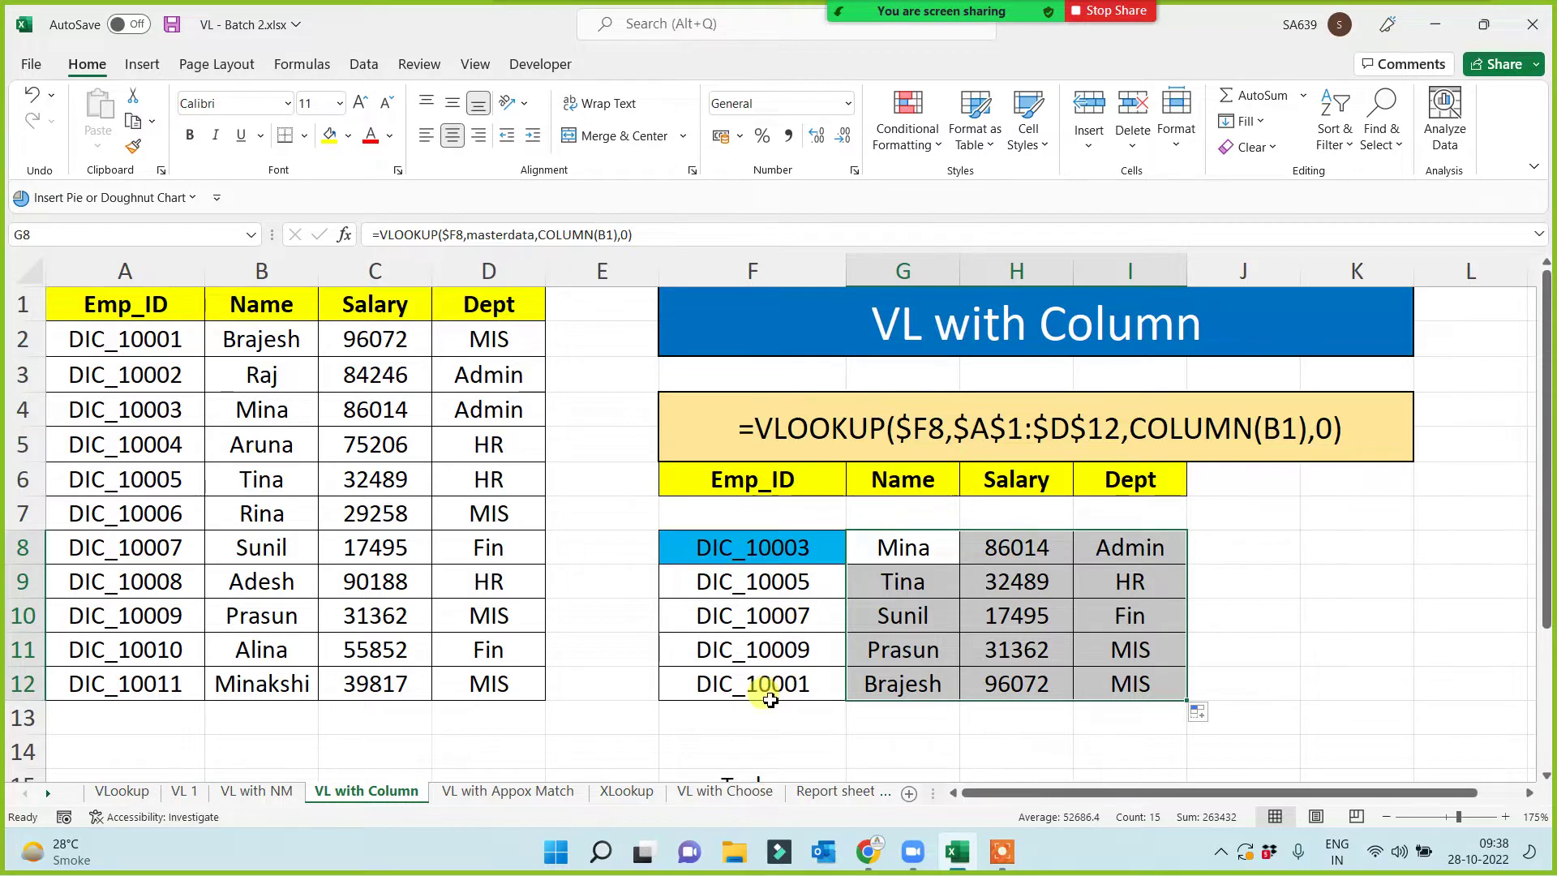
pyautogui.click(717, 744)
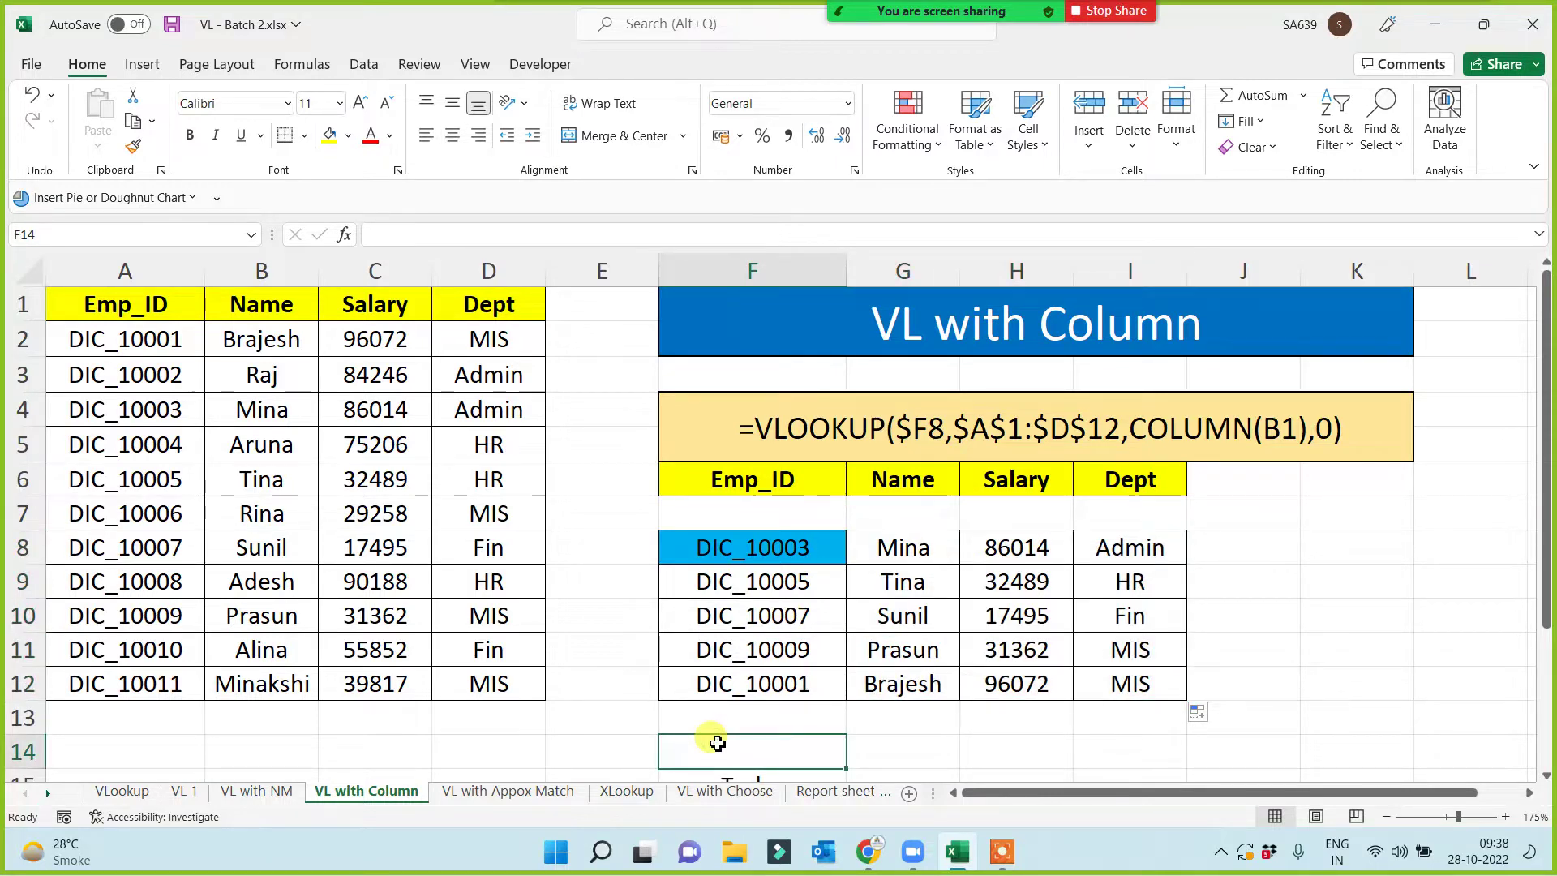
# - Open the VL with Appox Match worksheet
pyautogui.click(498, 794)
pyautogui.click(799, 642)
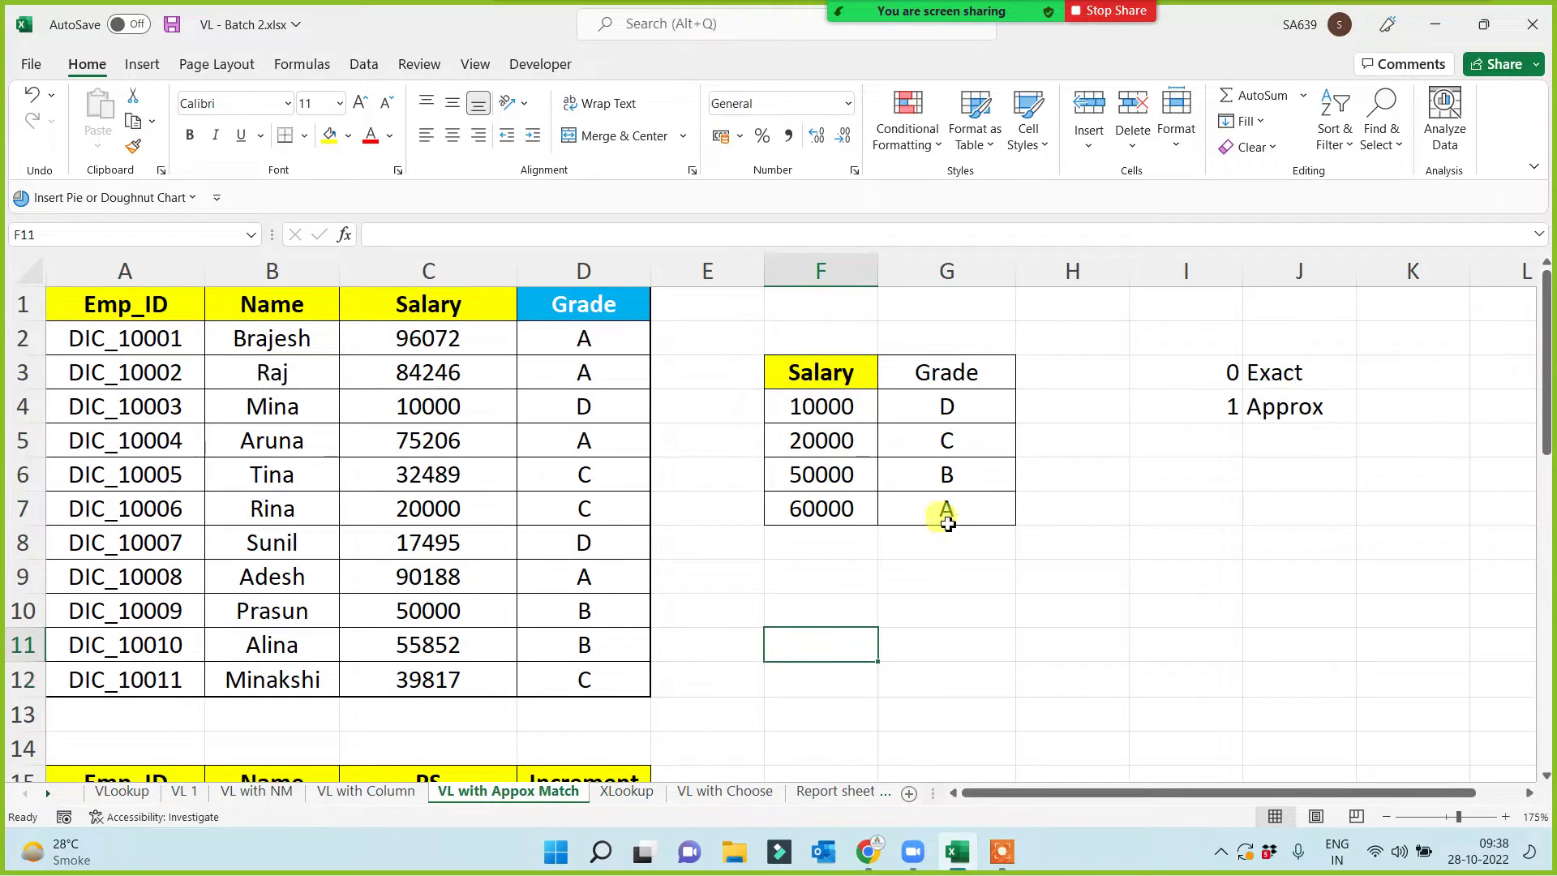
pyautogui.moveTo(946, 406); pyautogui.dragTo(963, 492)
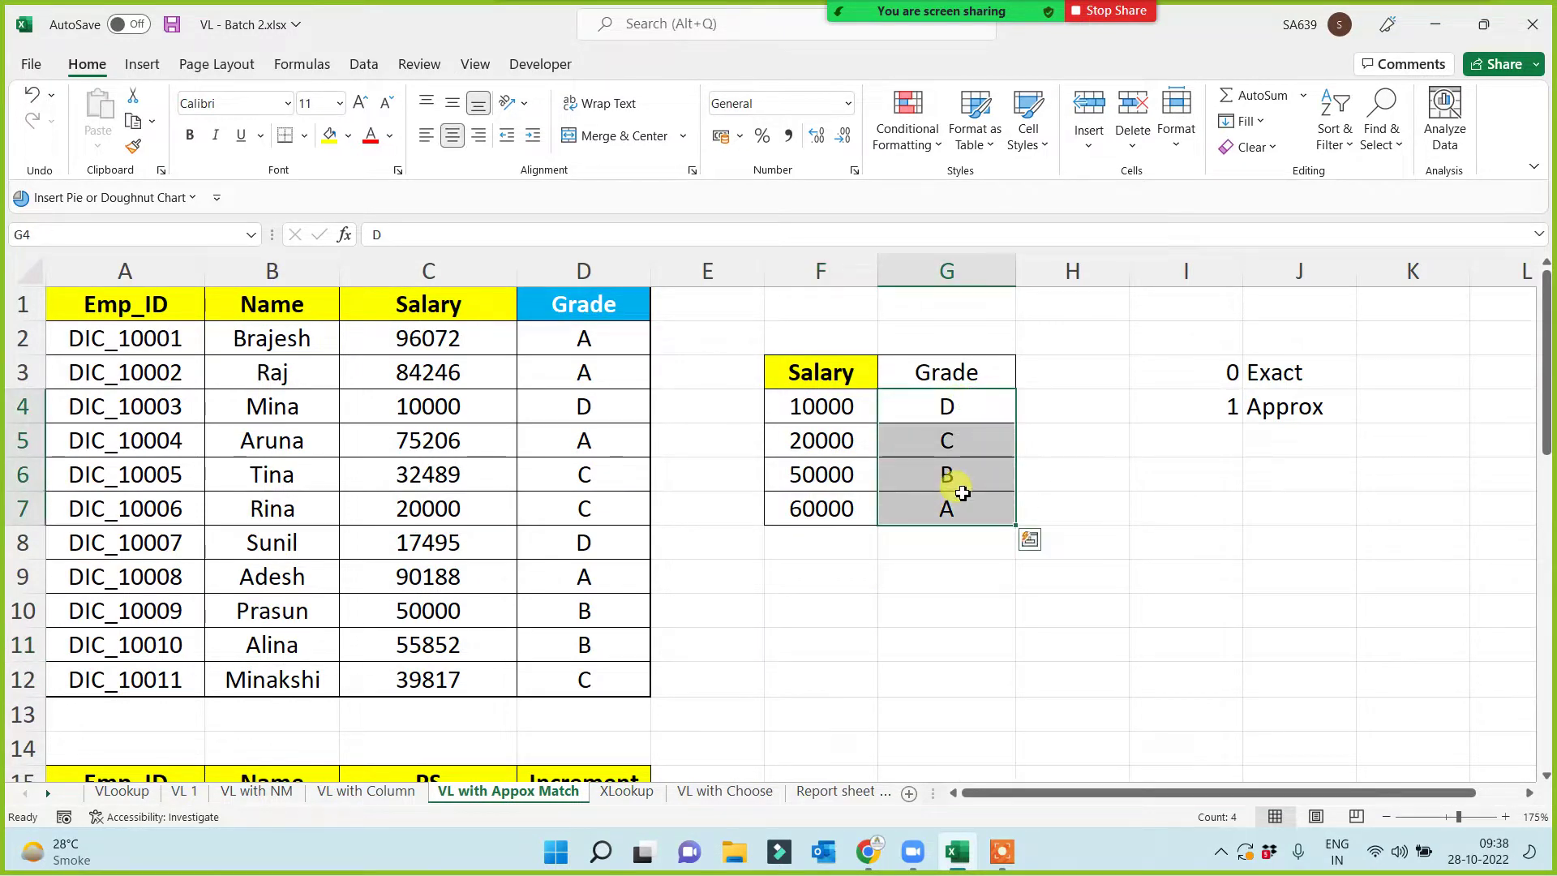
pyautogui.press('Delete')
pyautogui.click(968, 602)
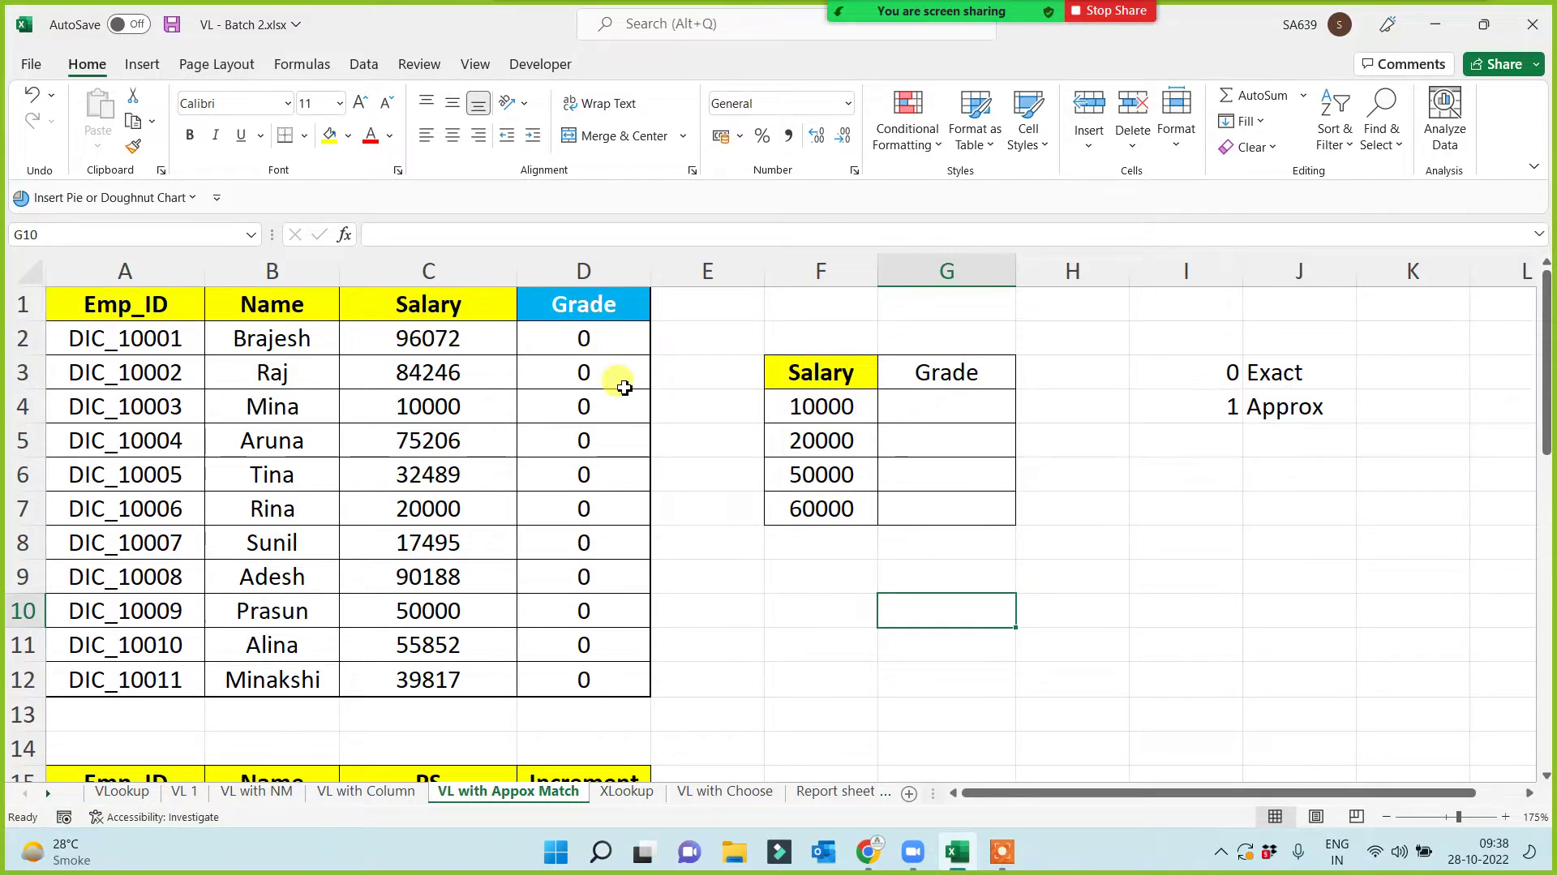
pyautogui.hotkey('ctrl', 'z')
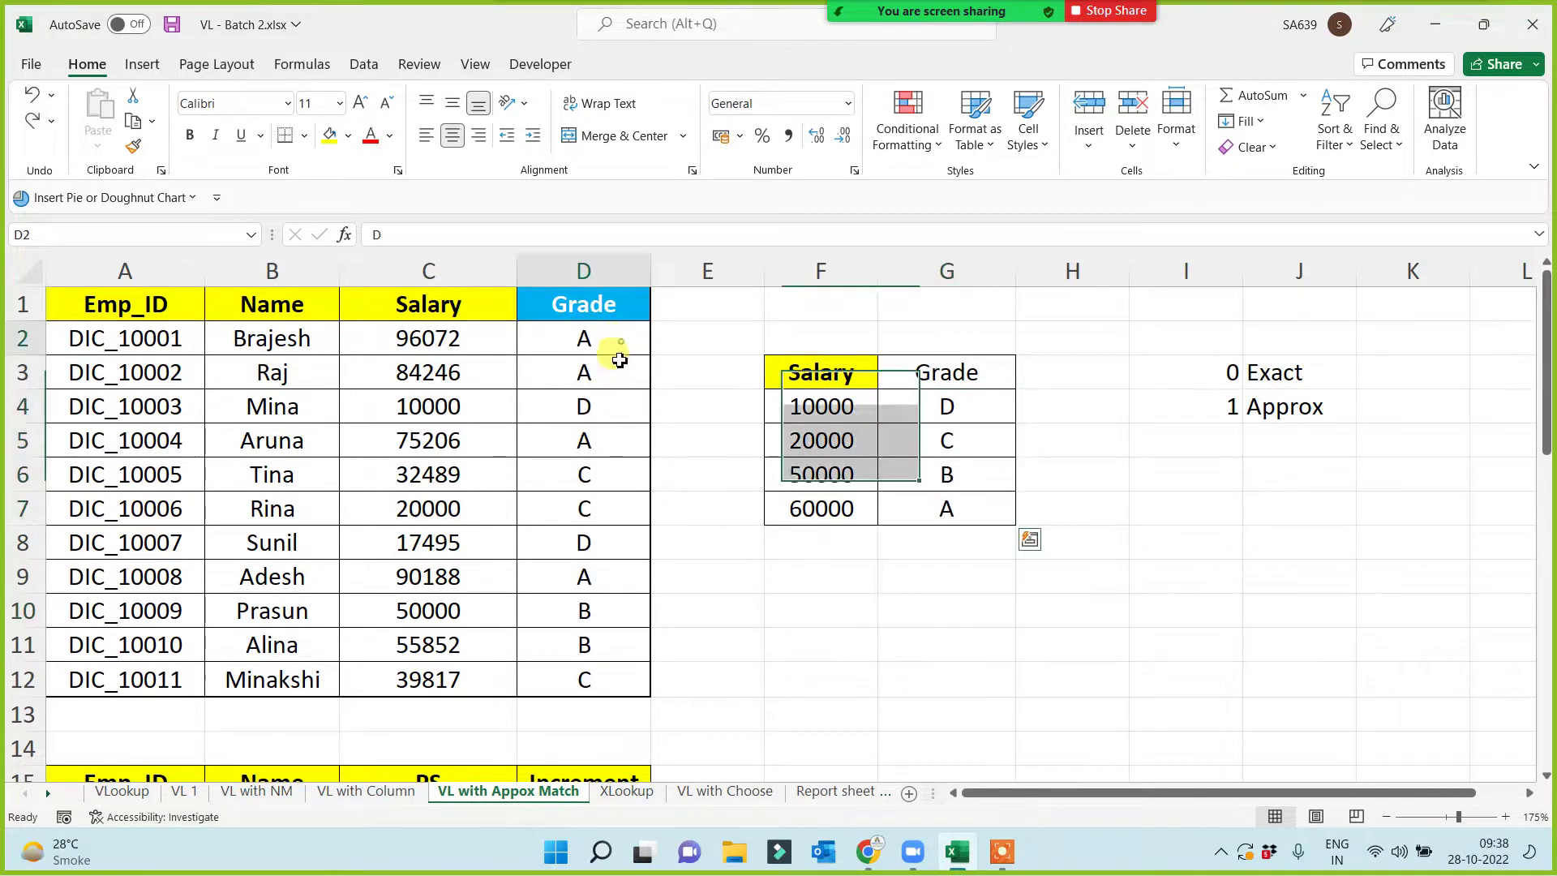
# - Clear the existing grades from D2:D12 in the employee table's Grade column
pyautogui.moveTo(617, 348); pyautogui.dragTo(574, 682)
pyautogui.press('Delete')
pyautogui.click(807, 712)
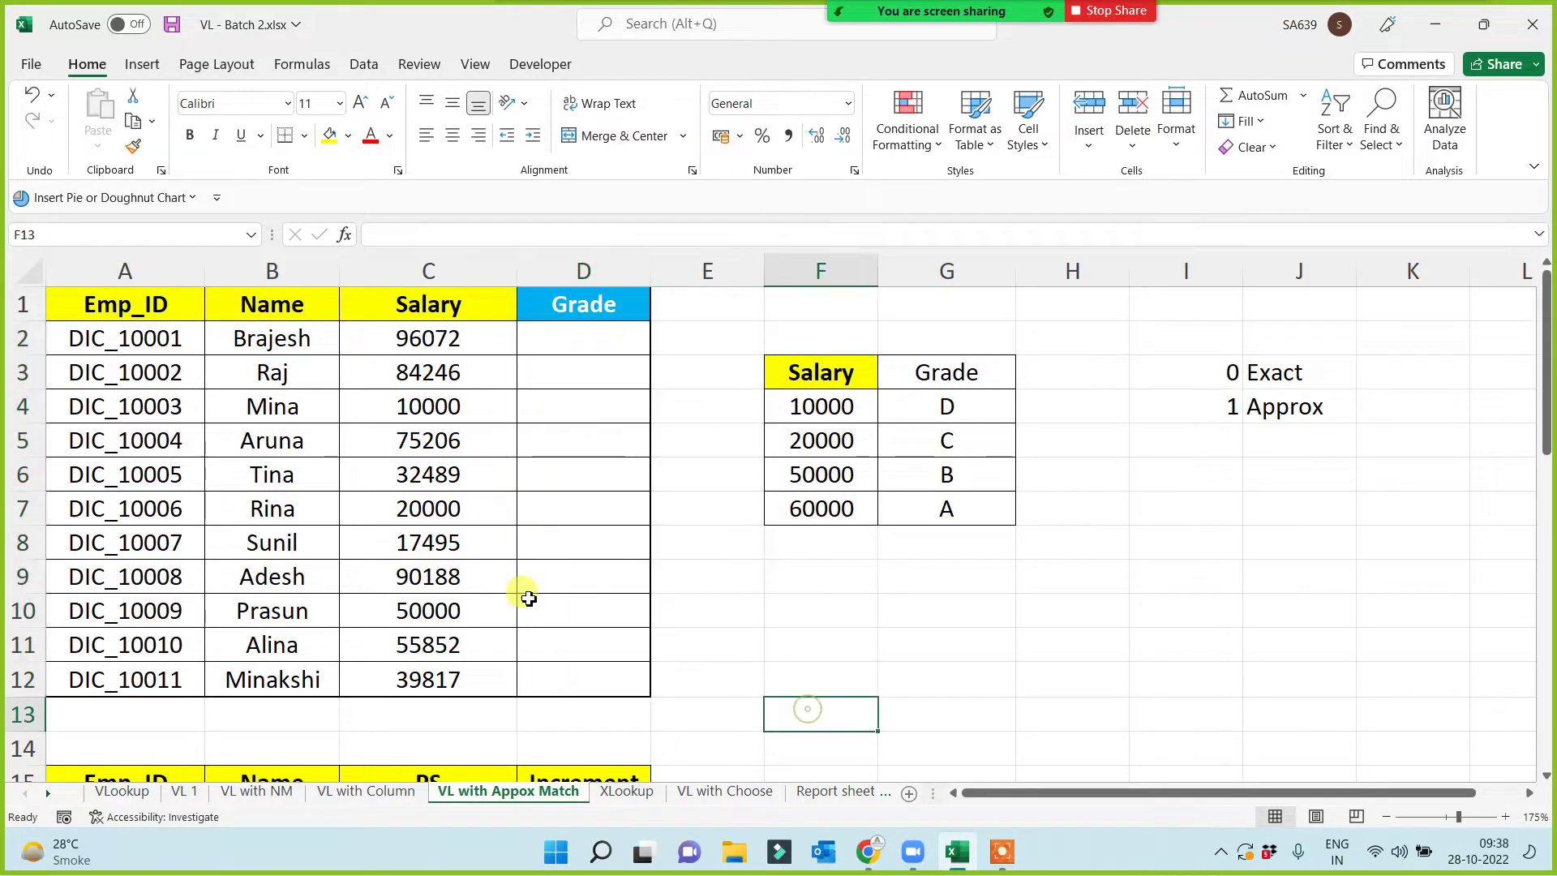
pyautogui.moveTo(107, 290); pyautogui.dragTo(397, 682)
pyautogui.click(943, 634)
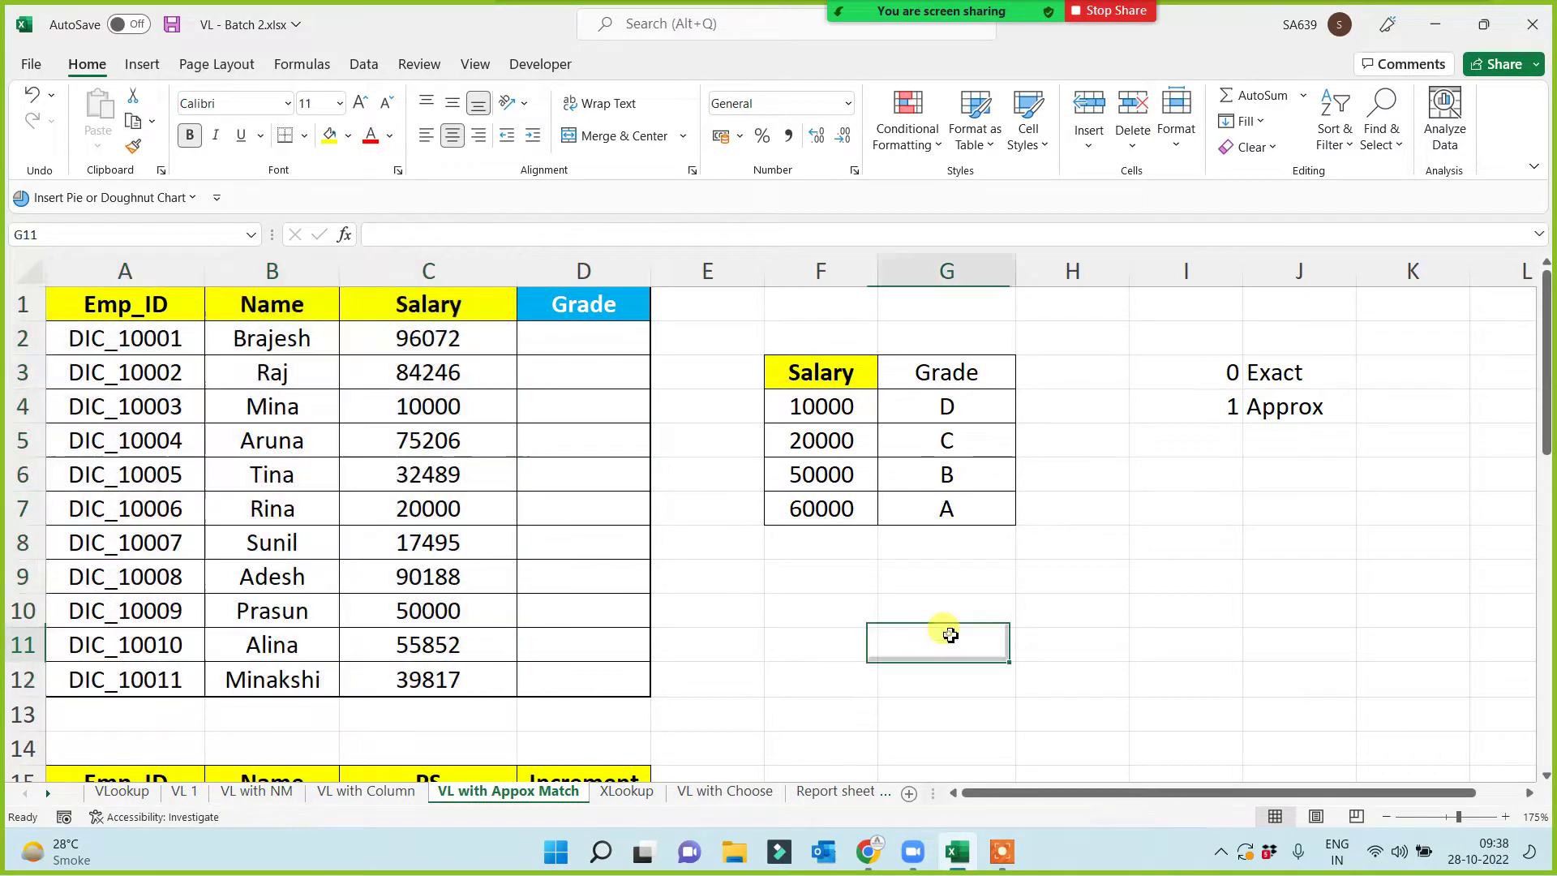
# - Apply the yellow fill to the Grade header in G3 of the salary-grade table, matching the Salary header
pyautogui.click(833, 362)
pyautogui.moveTo(830, 481); pyautogui.dragTo(820, 508)
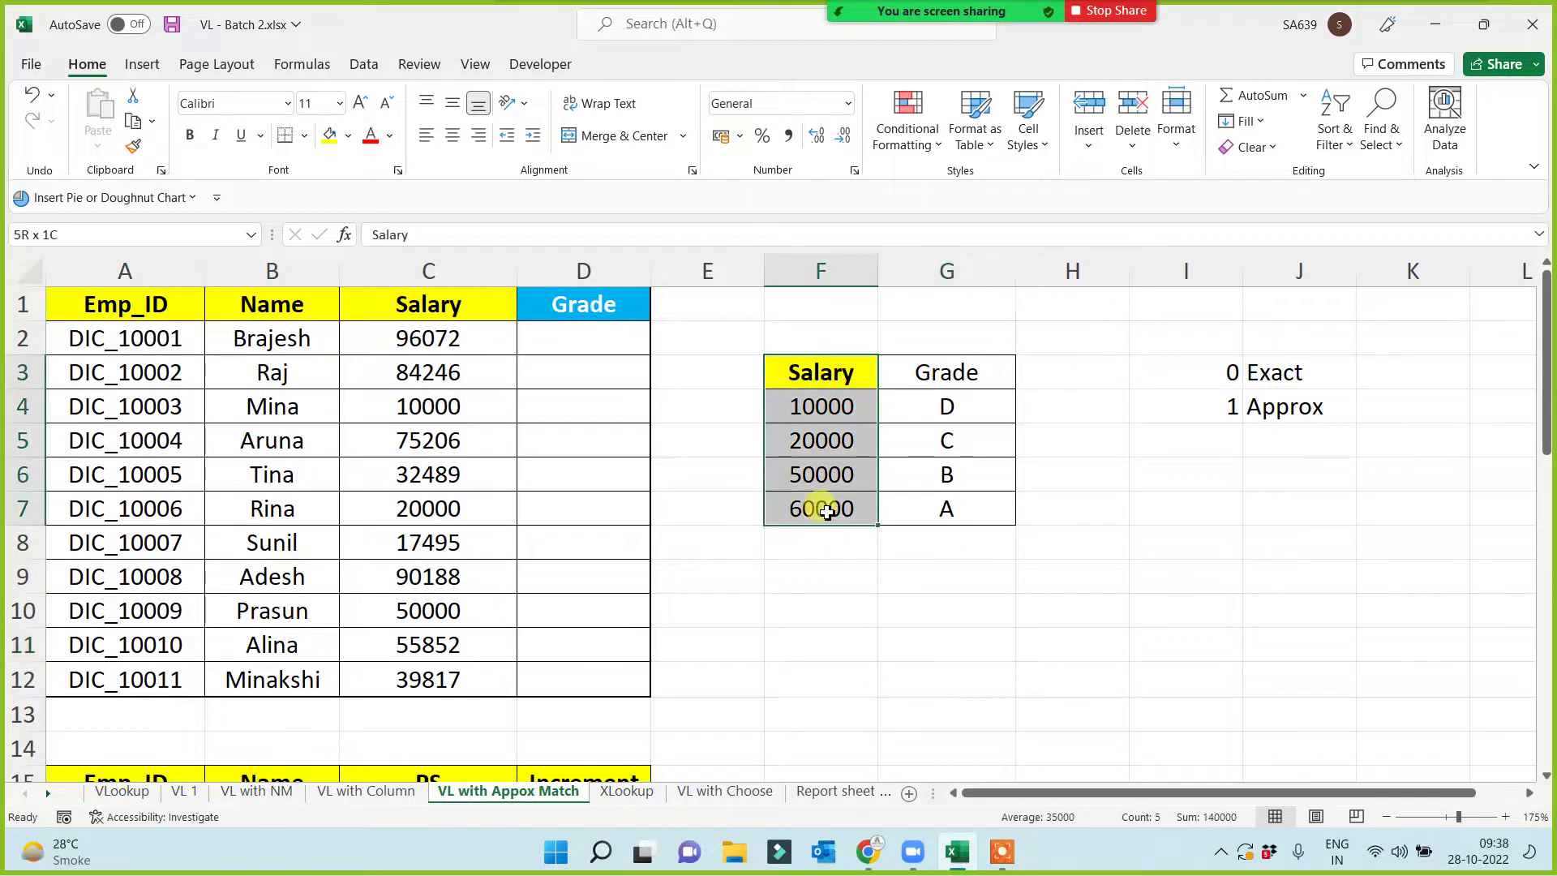
pyautogui.click(950, 367)
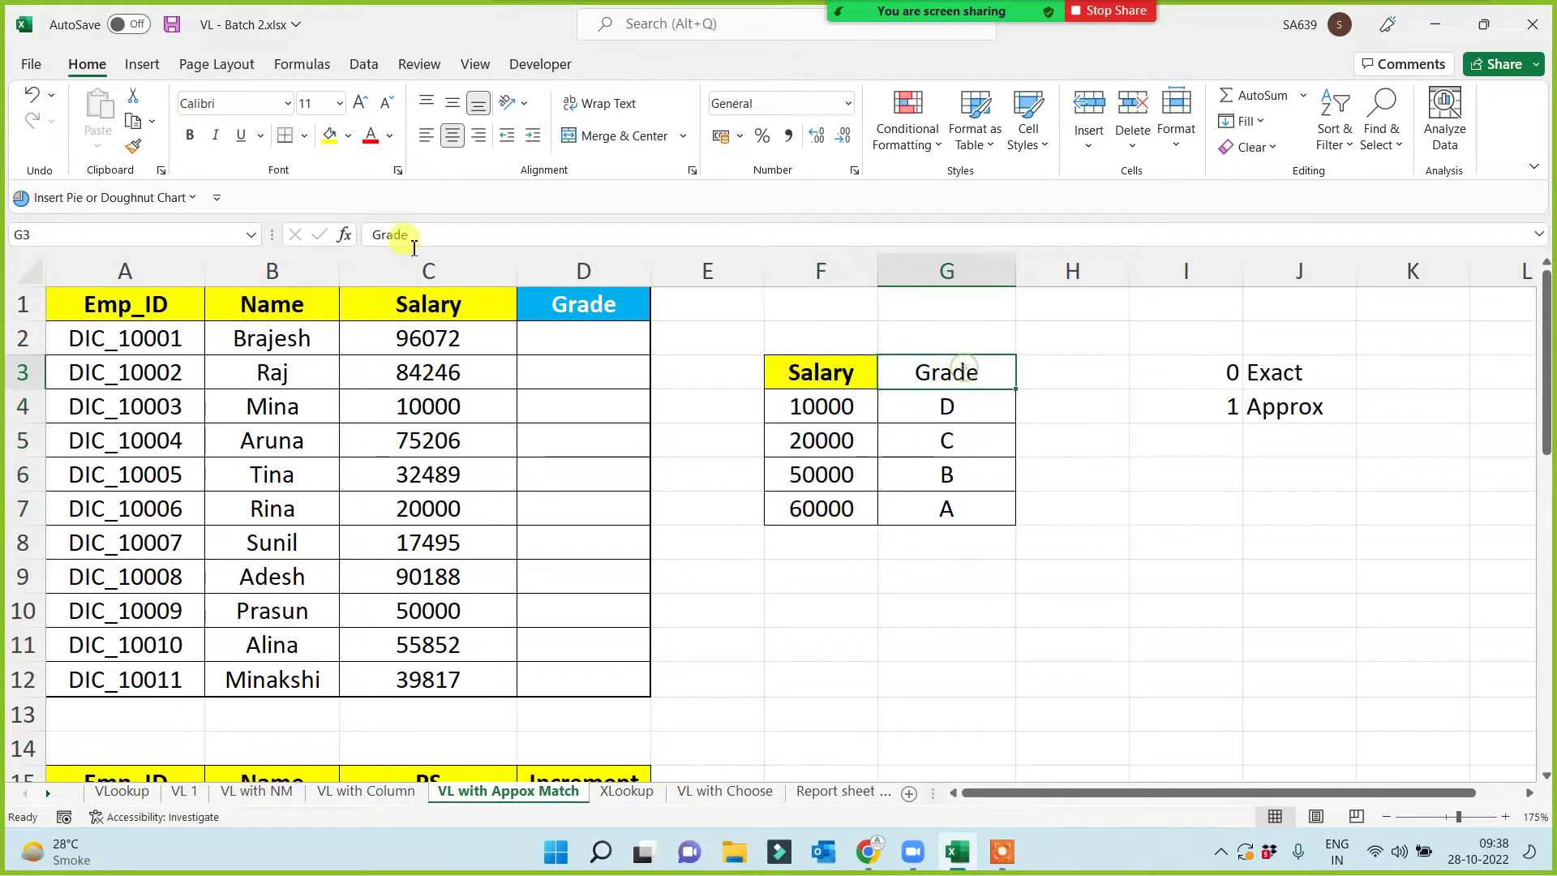
pyautogui.click(329, 134)
pyautogui.click(823, 542)
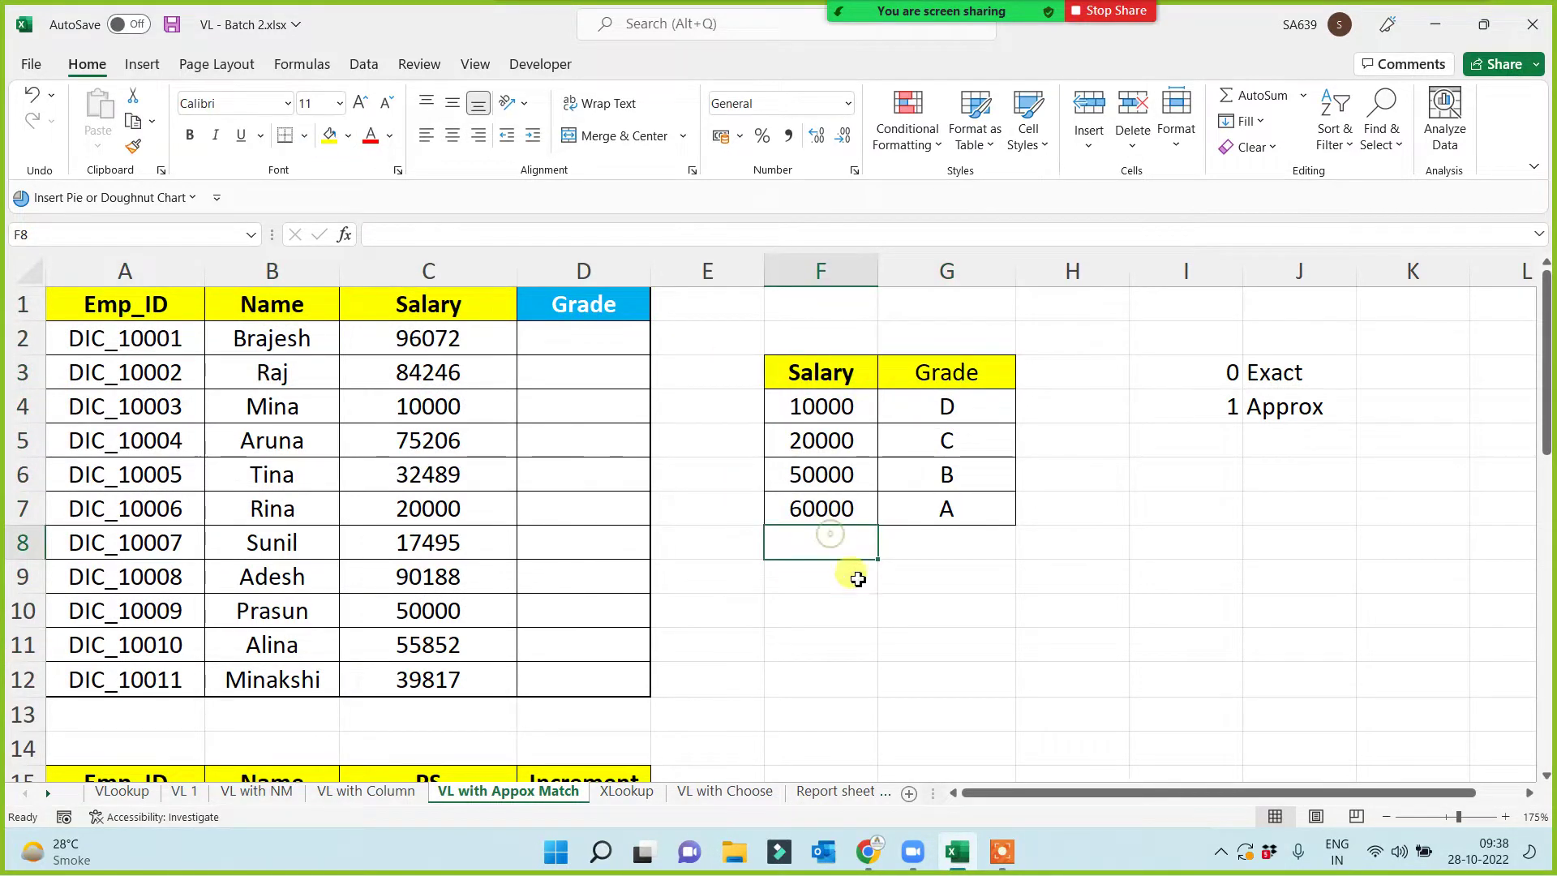
# - Examine the salary thresholds and their grades row by row in the lookup table F3:G7
pyautogui.click(837, 508)
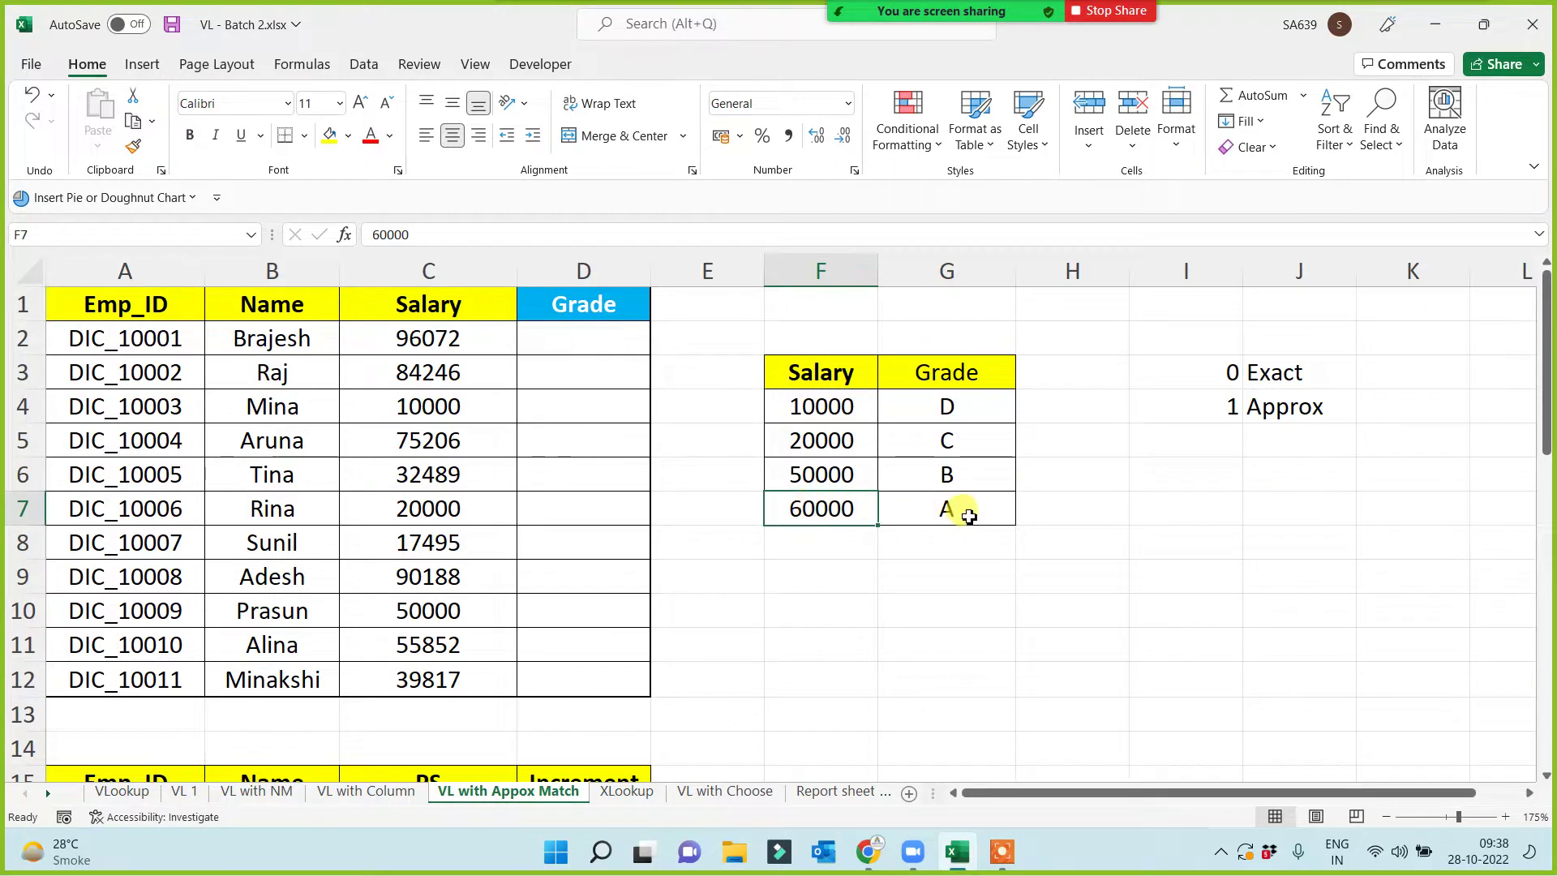
pyautogui.click(998, 508)
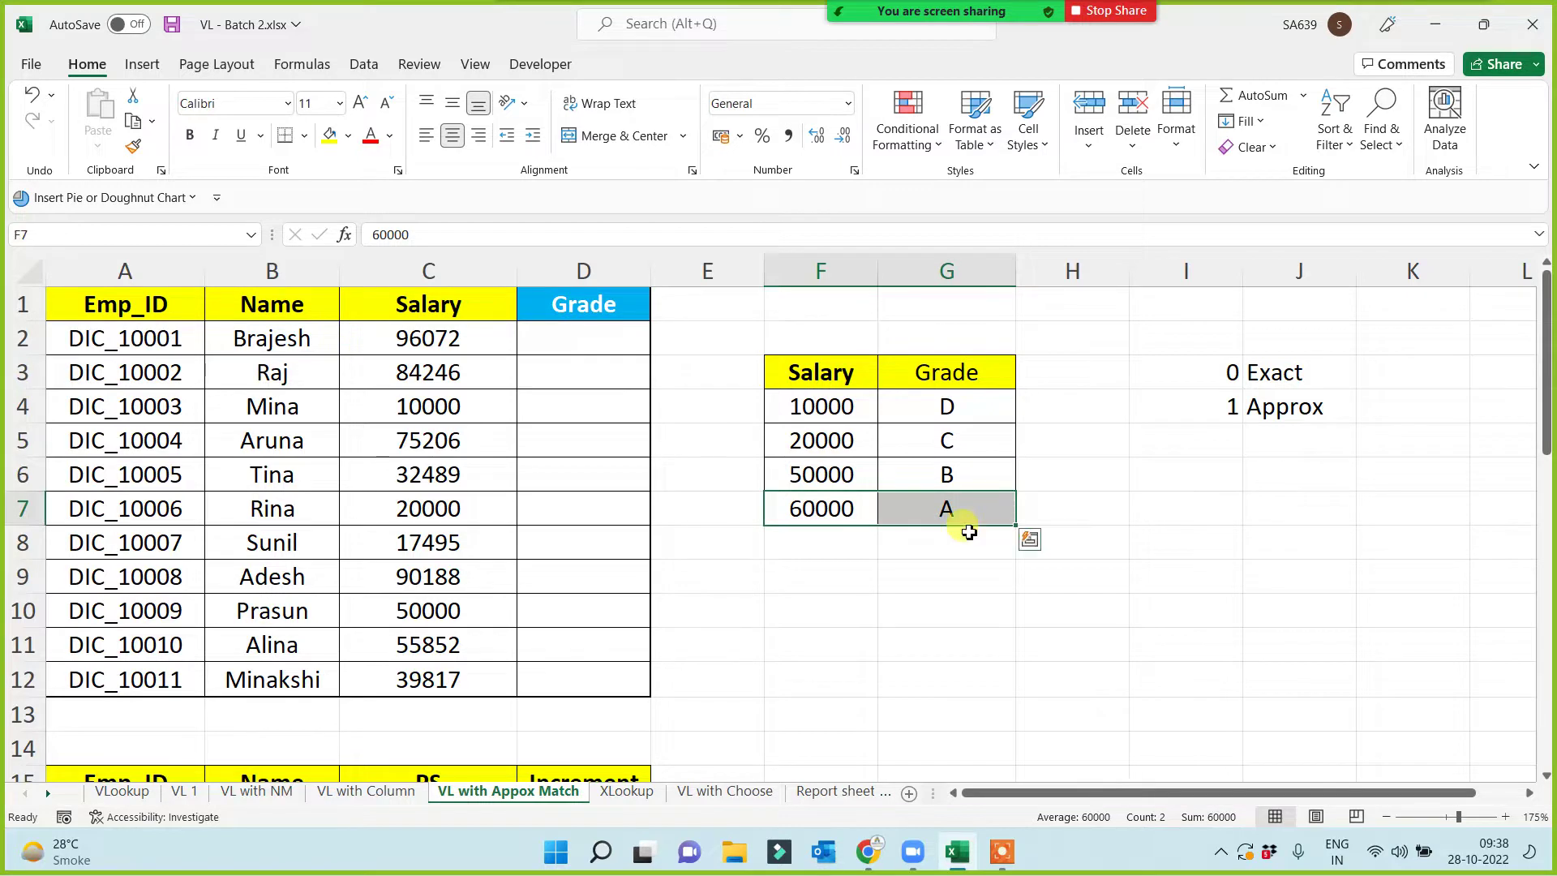
pyautogui.click(813, 483)
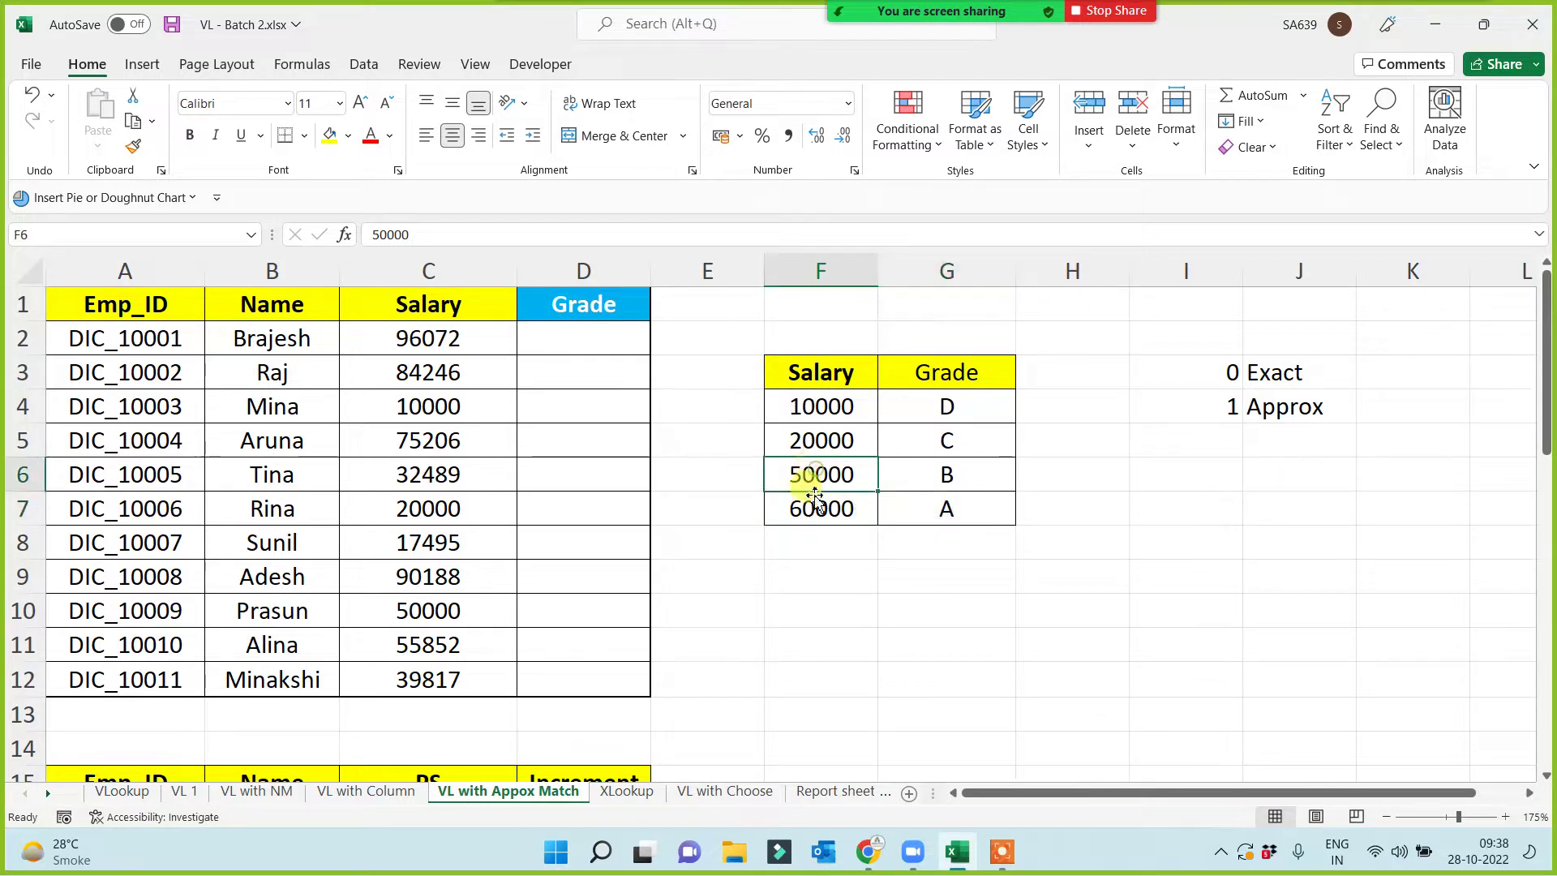
pyautogui.click(940, 479)
pyautogui.click(826, 440)
pyautogui.click(821, 479)
pyautogui.click(957, 456)
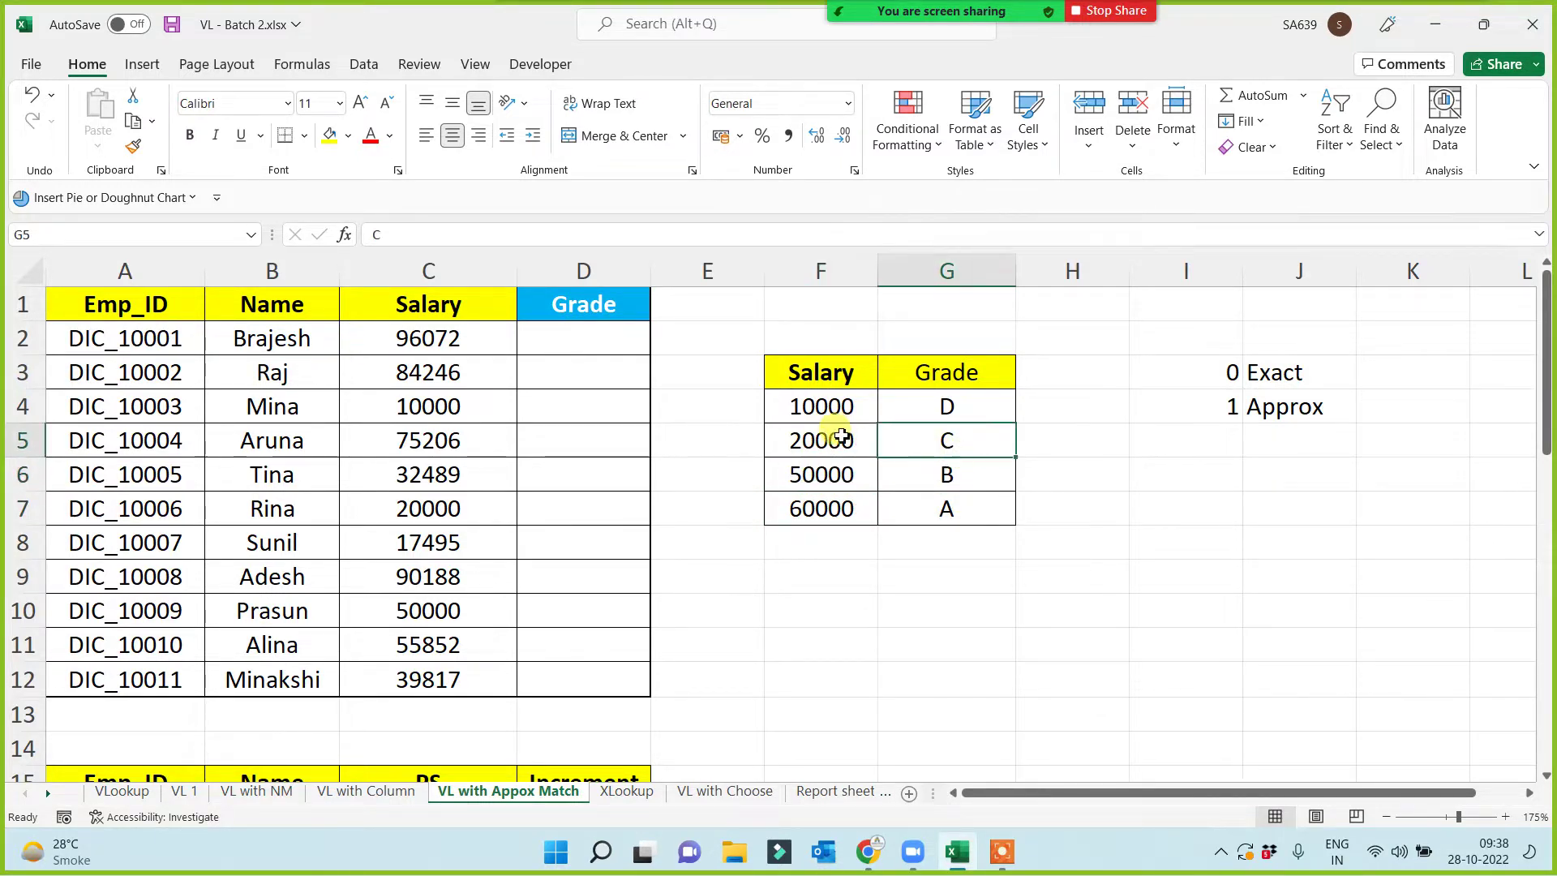
pyautogui.click(836, 439)
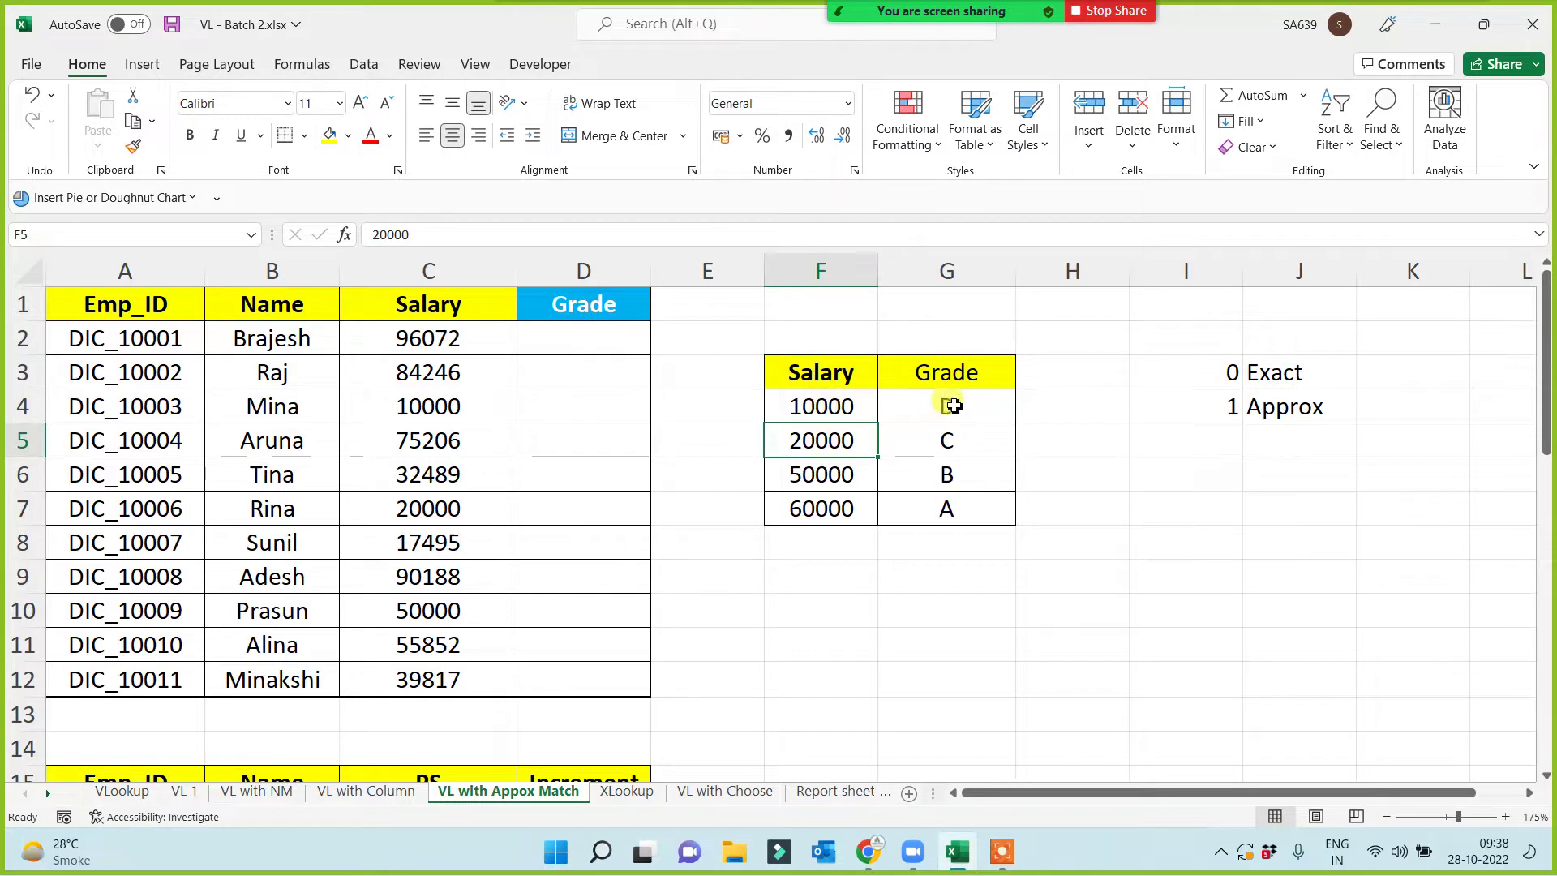
pyautogui.click(905, 579)
pyautogui.click(849, 371)
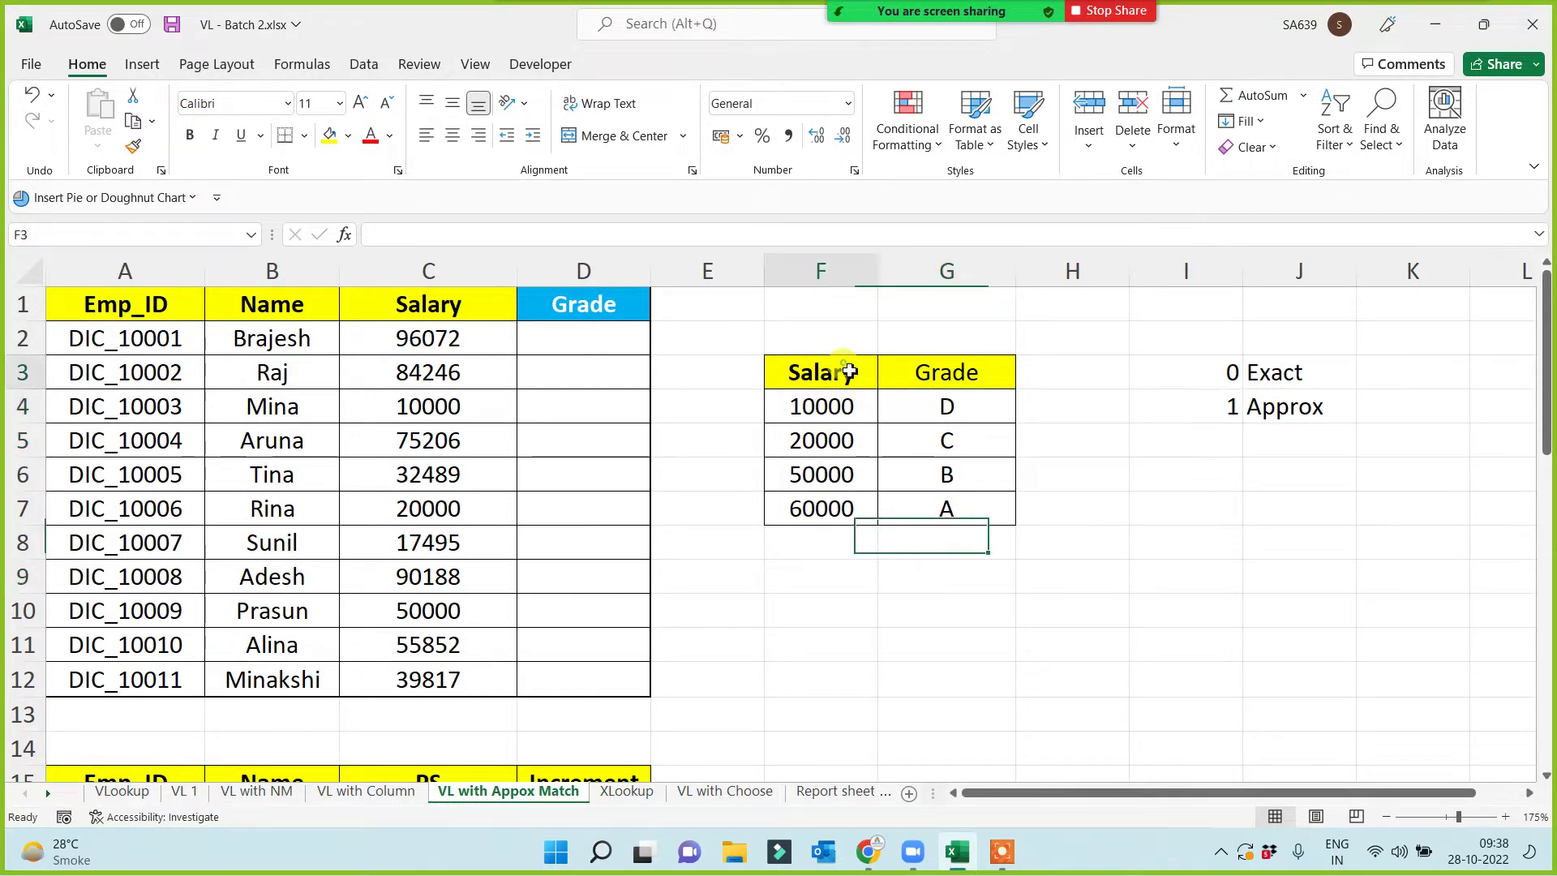
pyautogui.moveTo(849, 372); pyautogui.dragTo(984, 517)
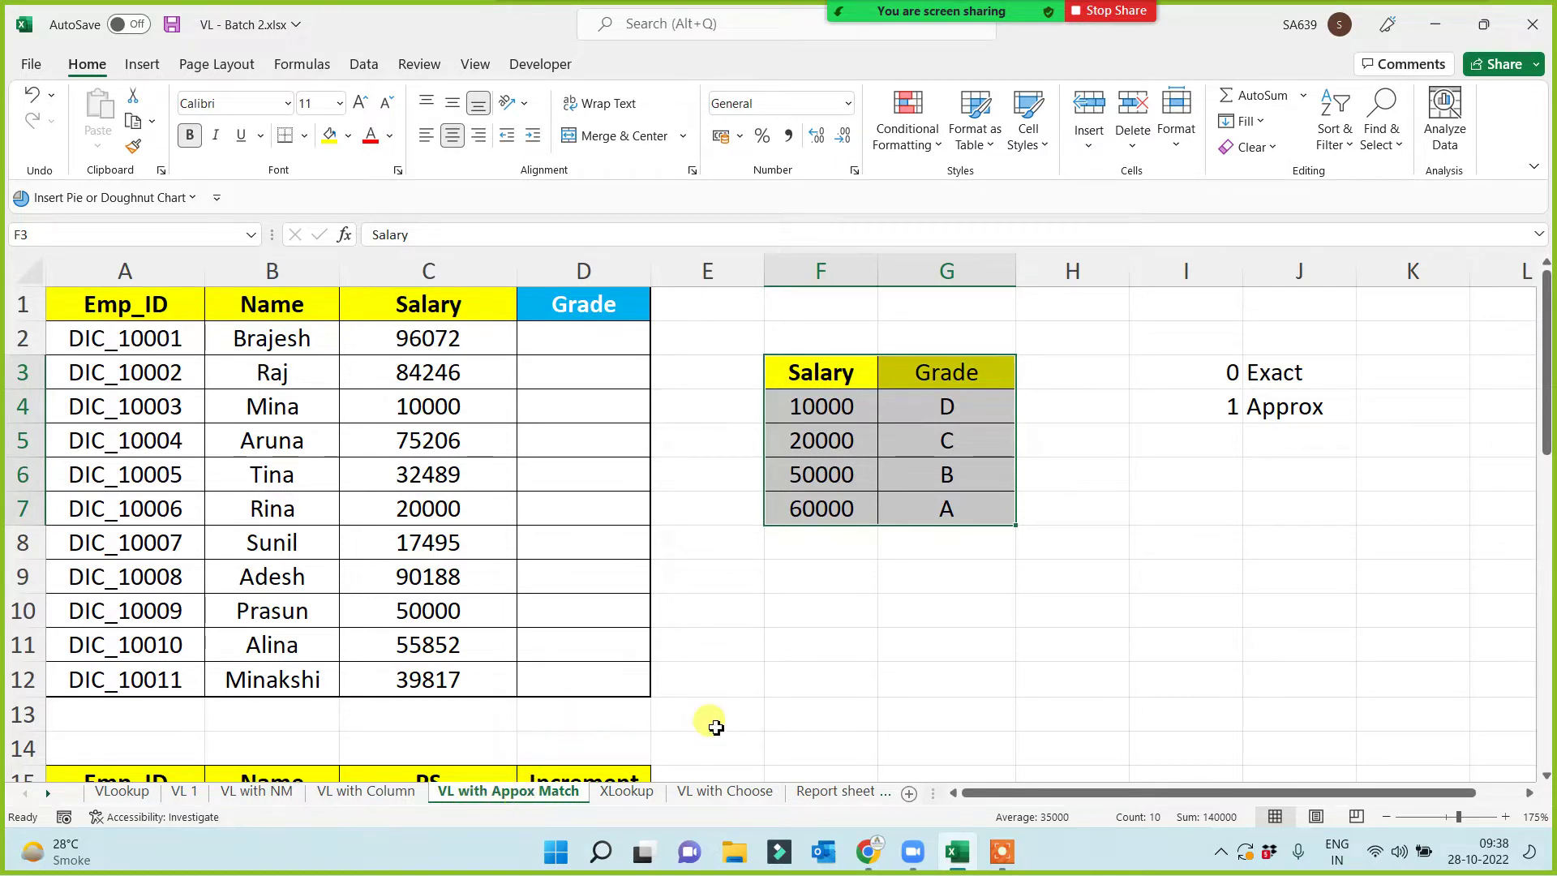
pyautogui.click(755, 654)
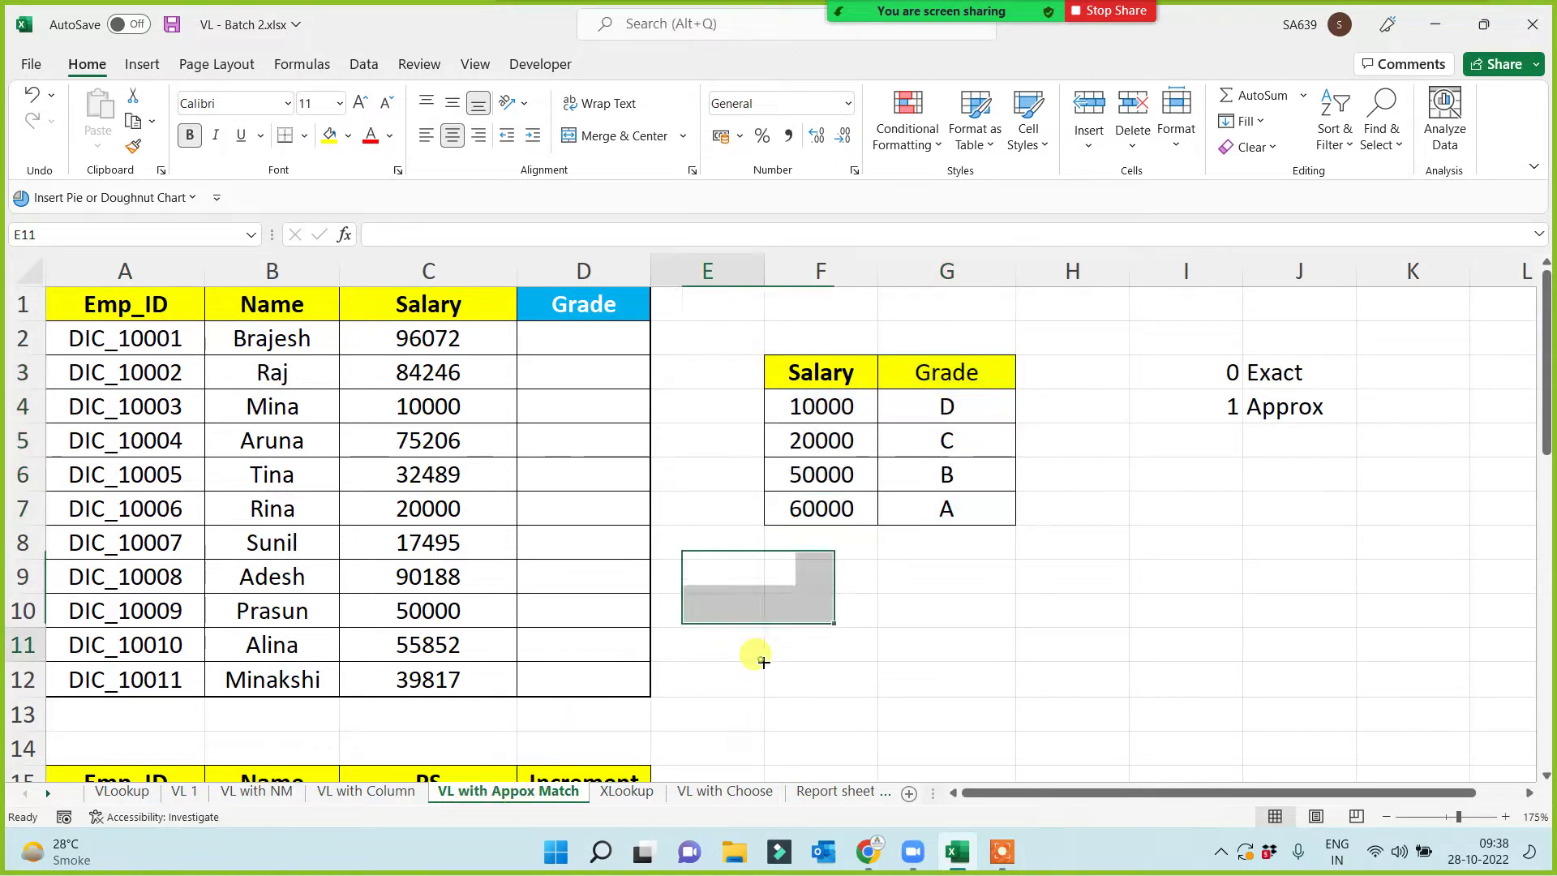
# - Enter a VLOOKUP in D2 with lookup value C2, table array $F$3:$G$7, column index 2 and approximate match 1
pyautogui.click(581, 347)
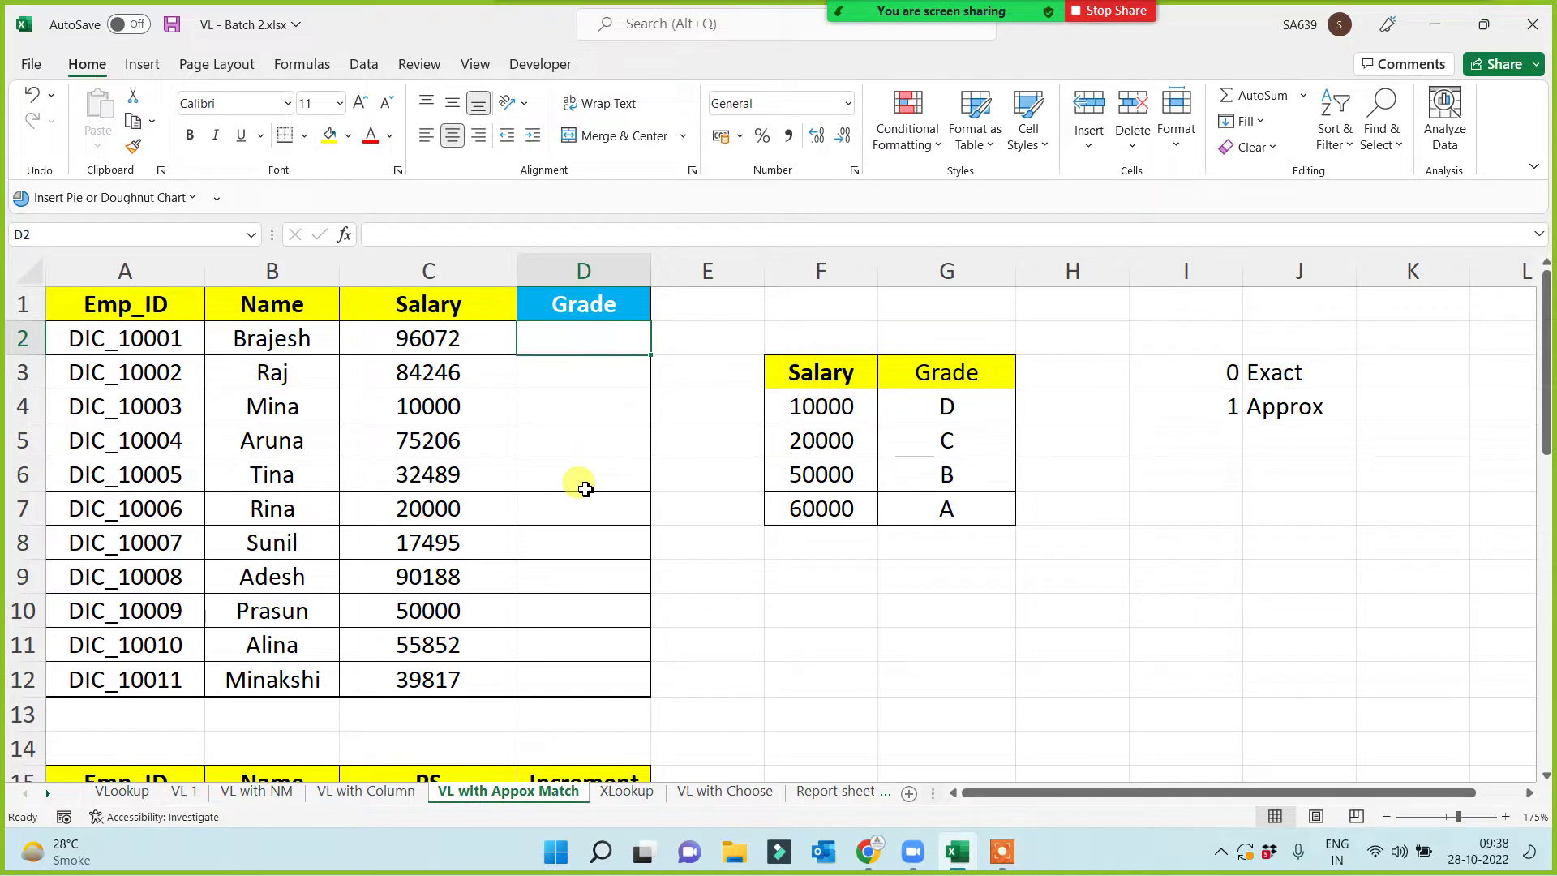
pyautogui.write('=VL')
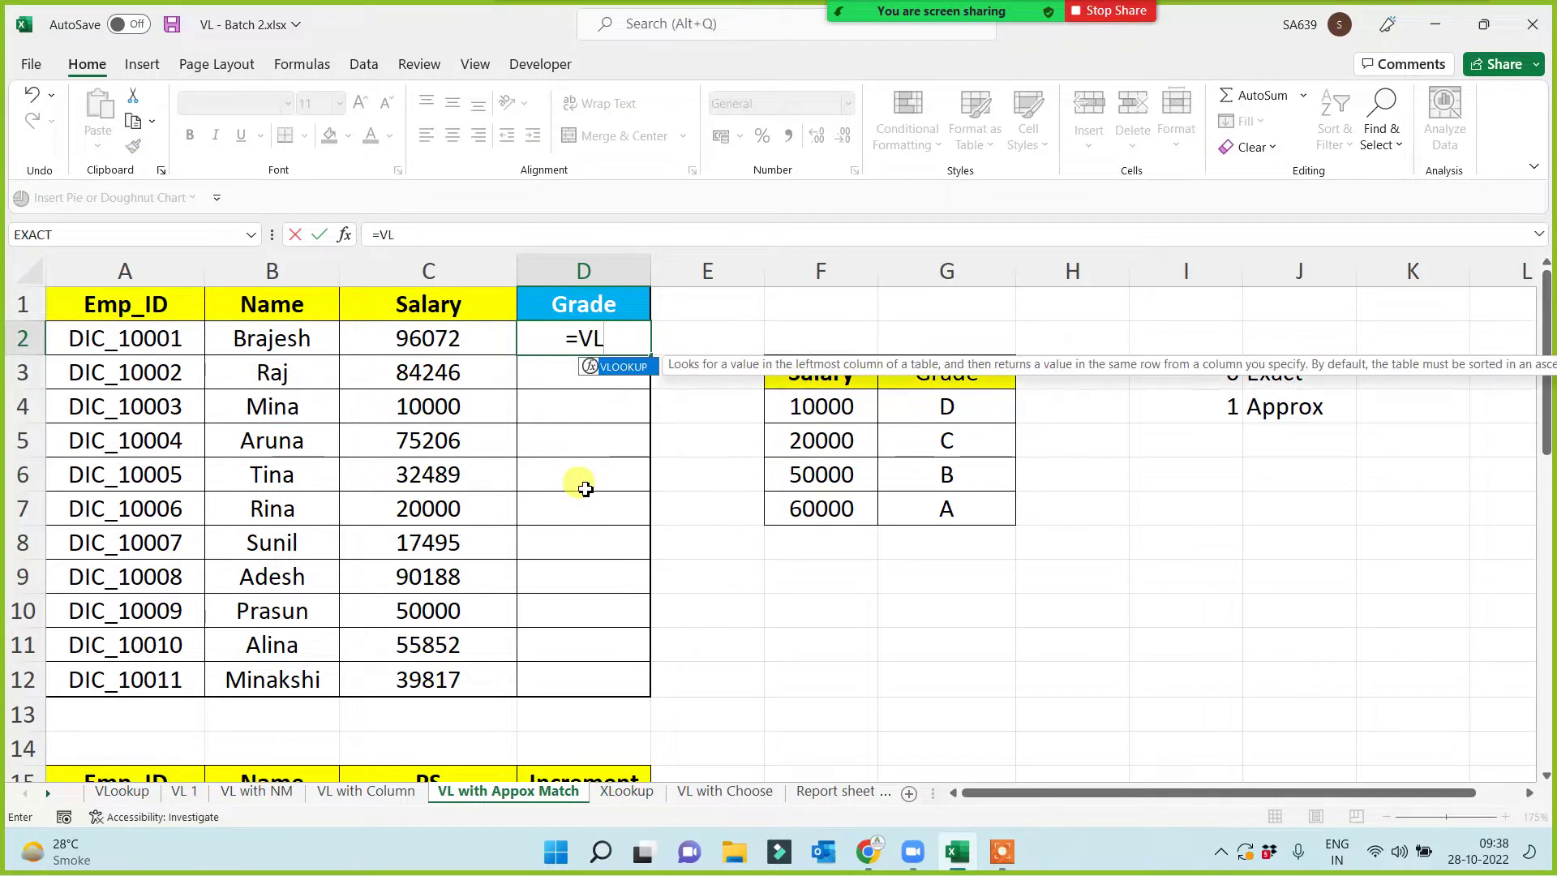
pyautogui.press('Tab')
pyautogui.click(420, 337)
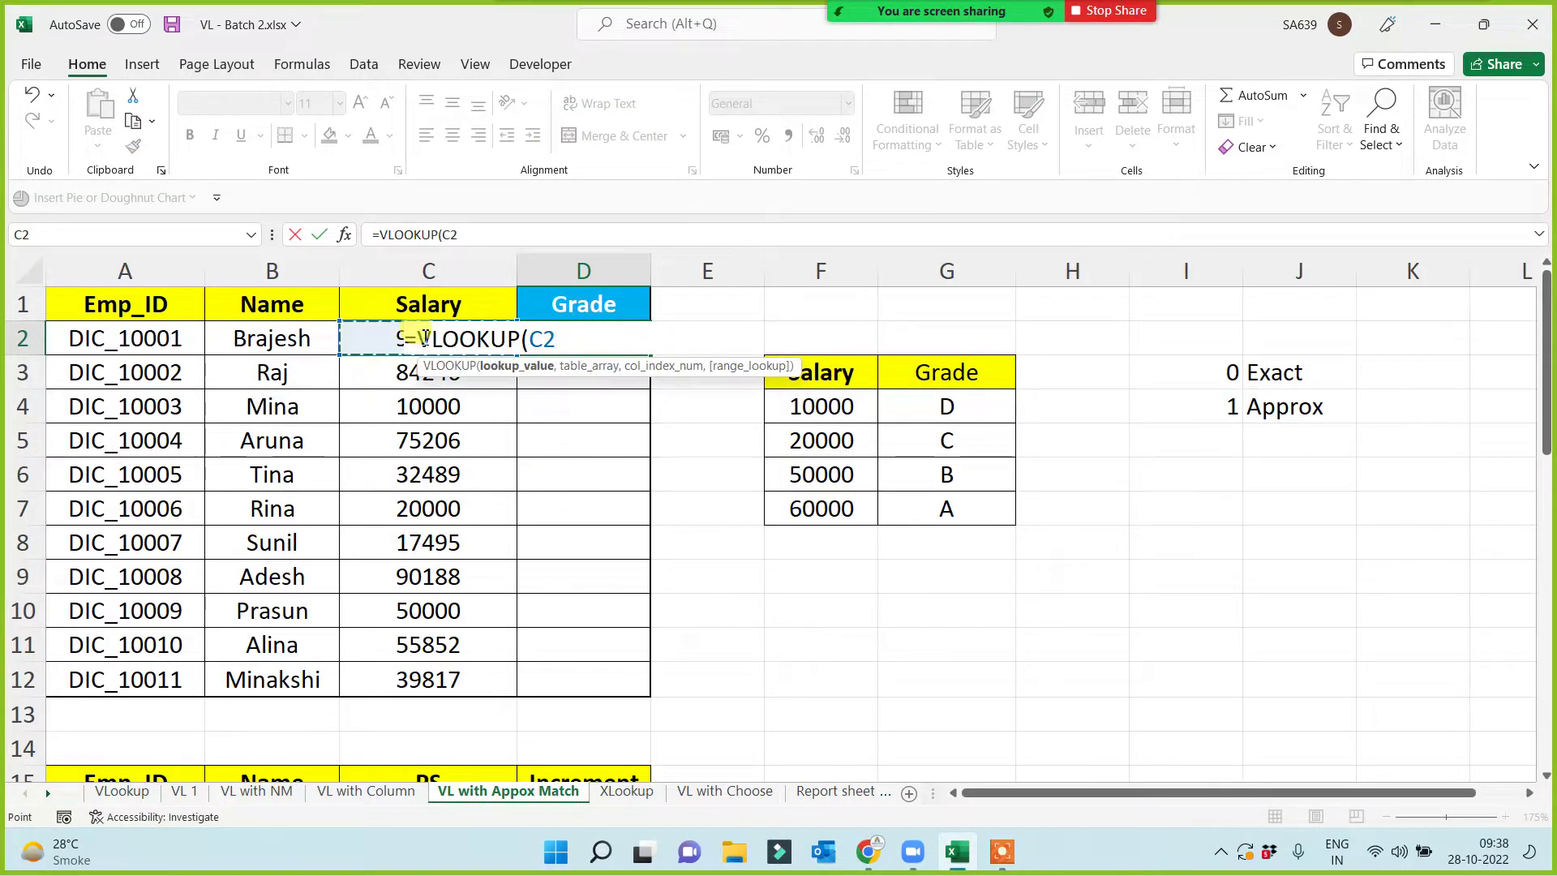
pyautogui.write(',')
pyautogui.moveTo(844, 371); pyautogui.dragTo(935, 503)
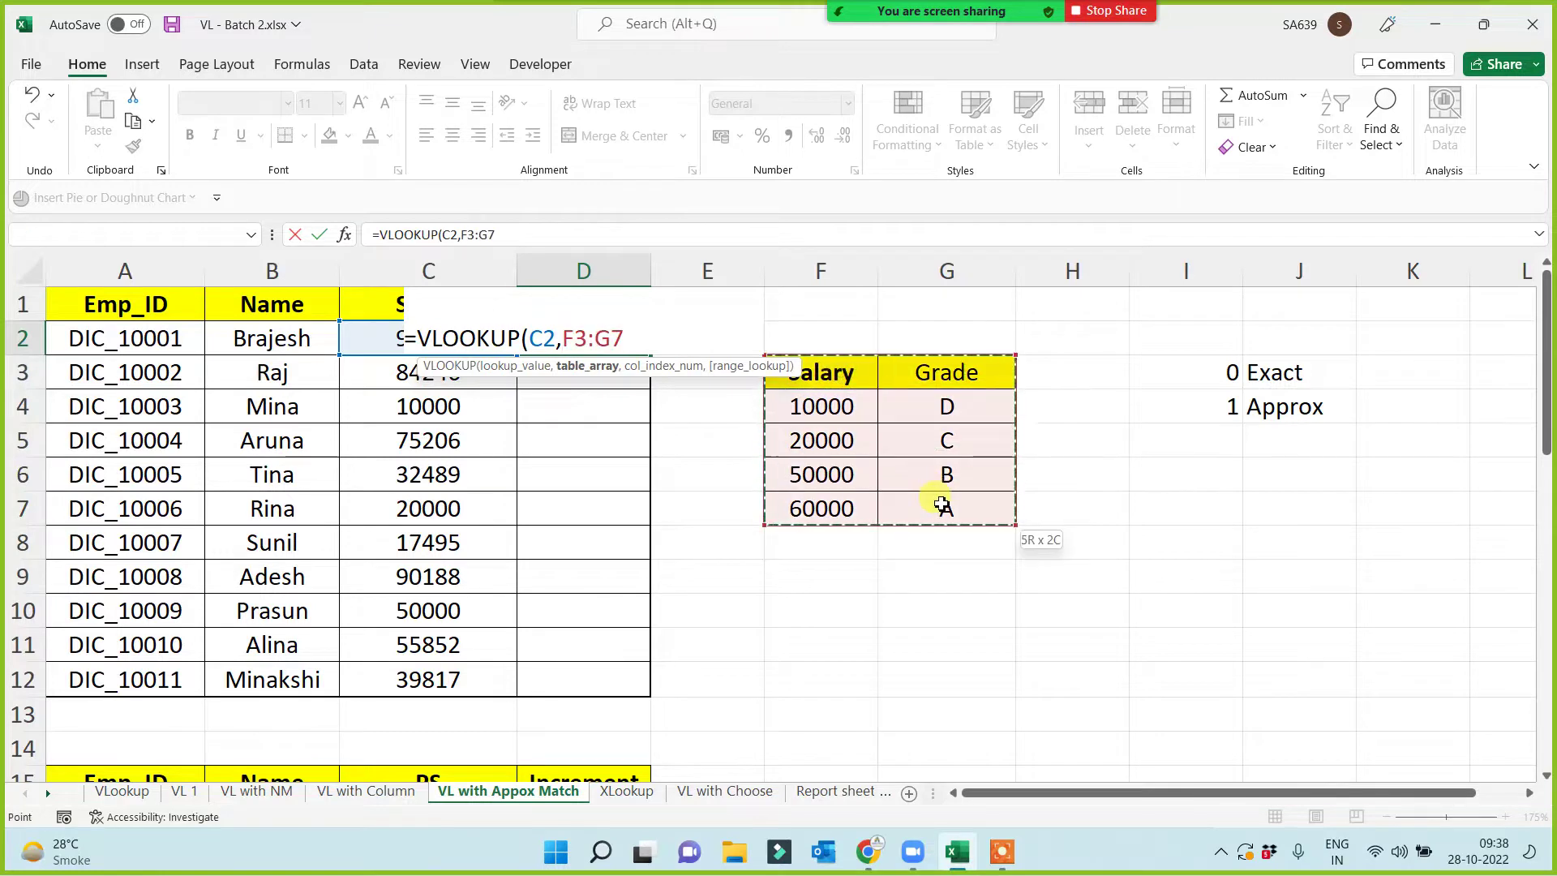
pyautogui.press('F4')
pyautogui.write(',2,')
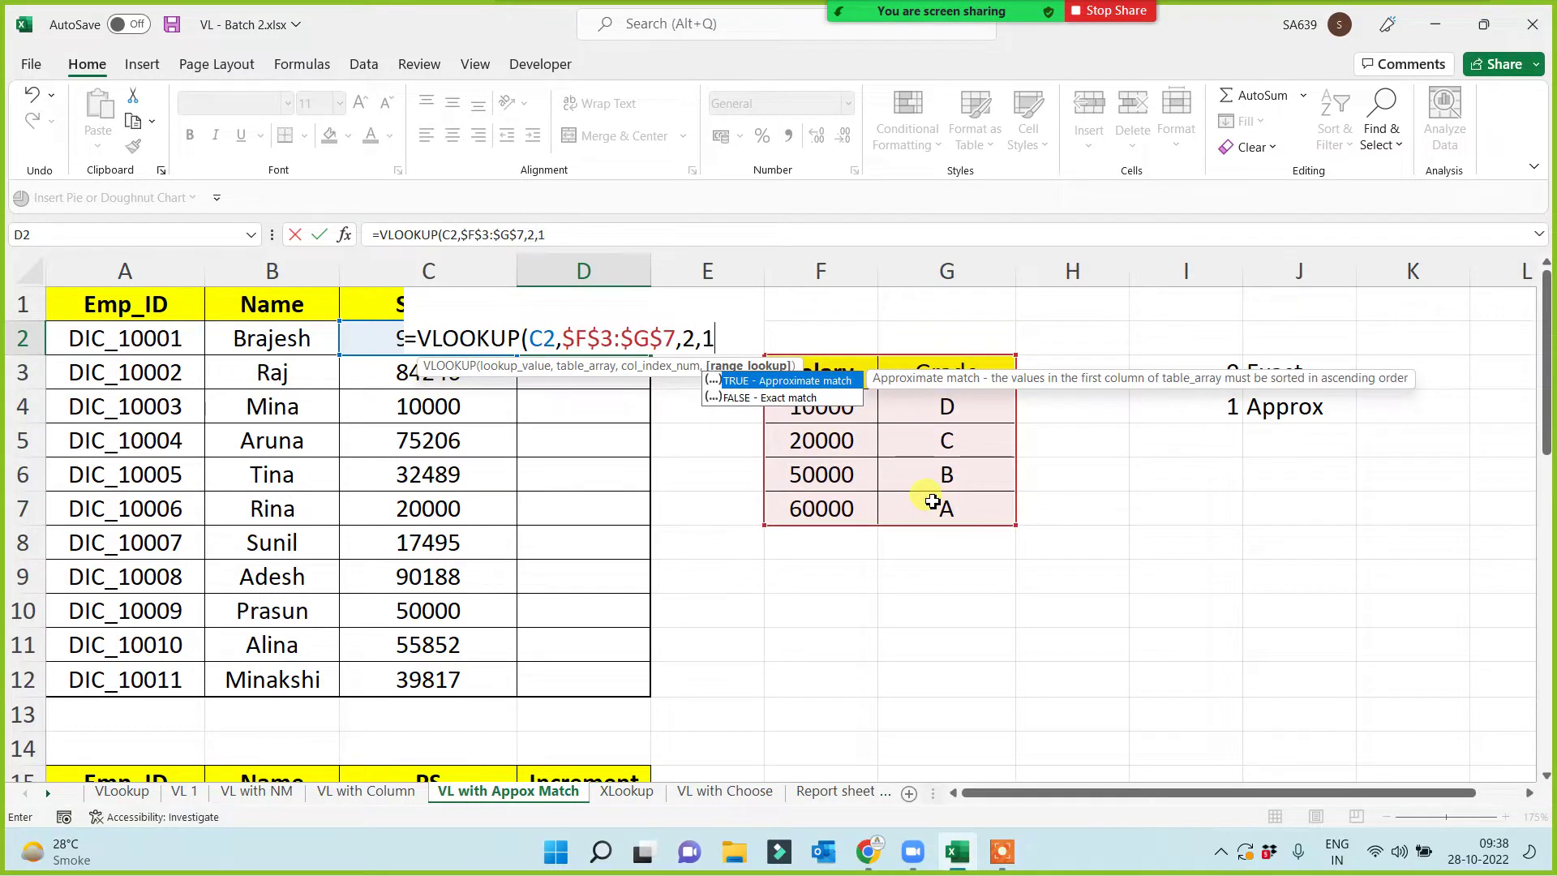
pyautogui.write('1)')
pyautogui.press('Return')
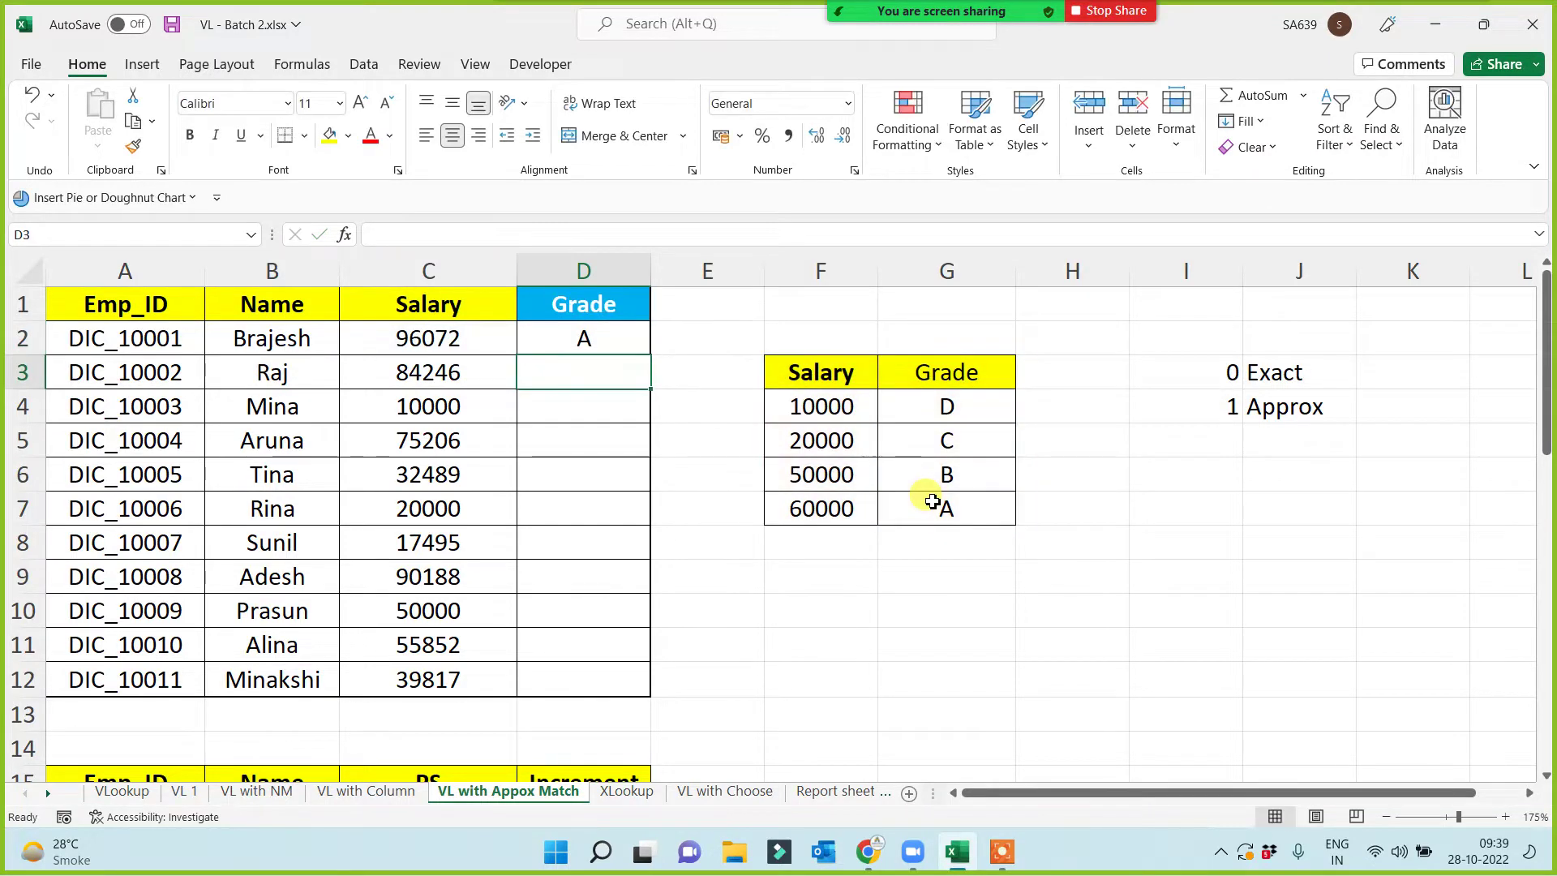
# - Fill the approximate-match grade formula from D2 down to D12
pyautogui.click(592, 335)
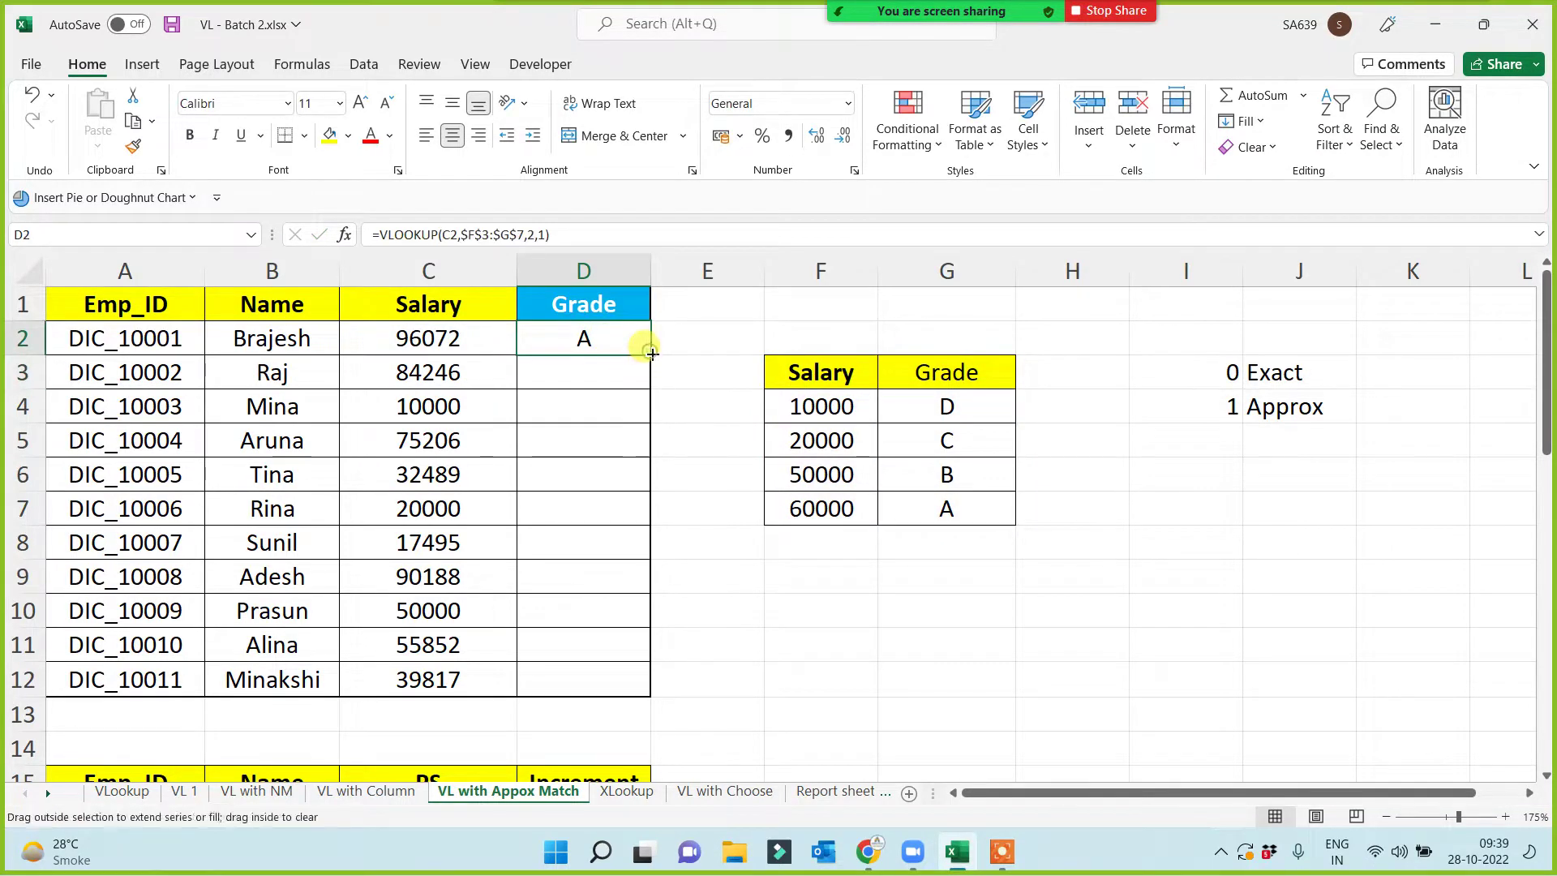
pyautogui.doubleClick(649, 354)
pyautogui.click(869, 610)
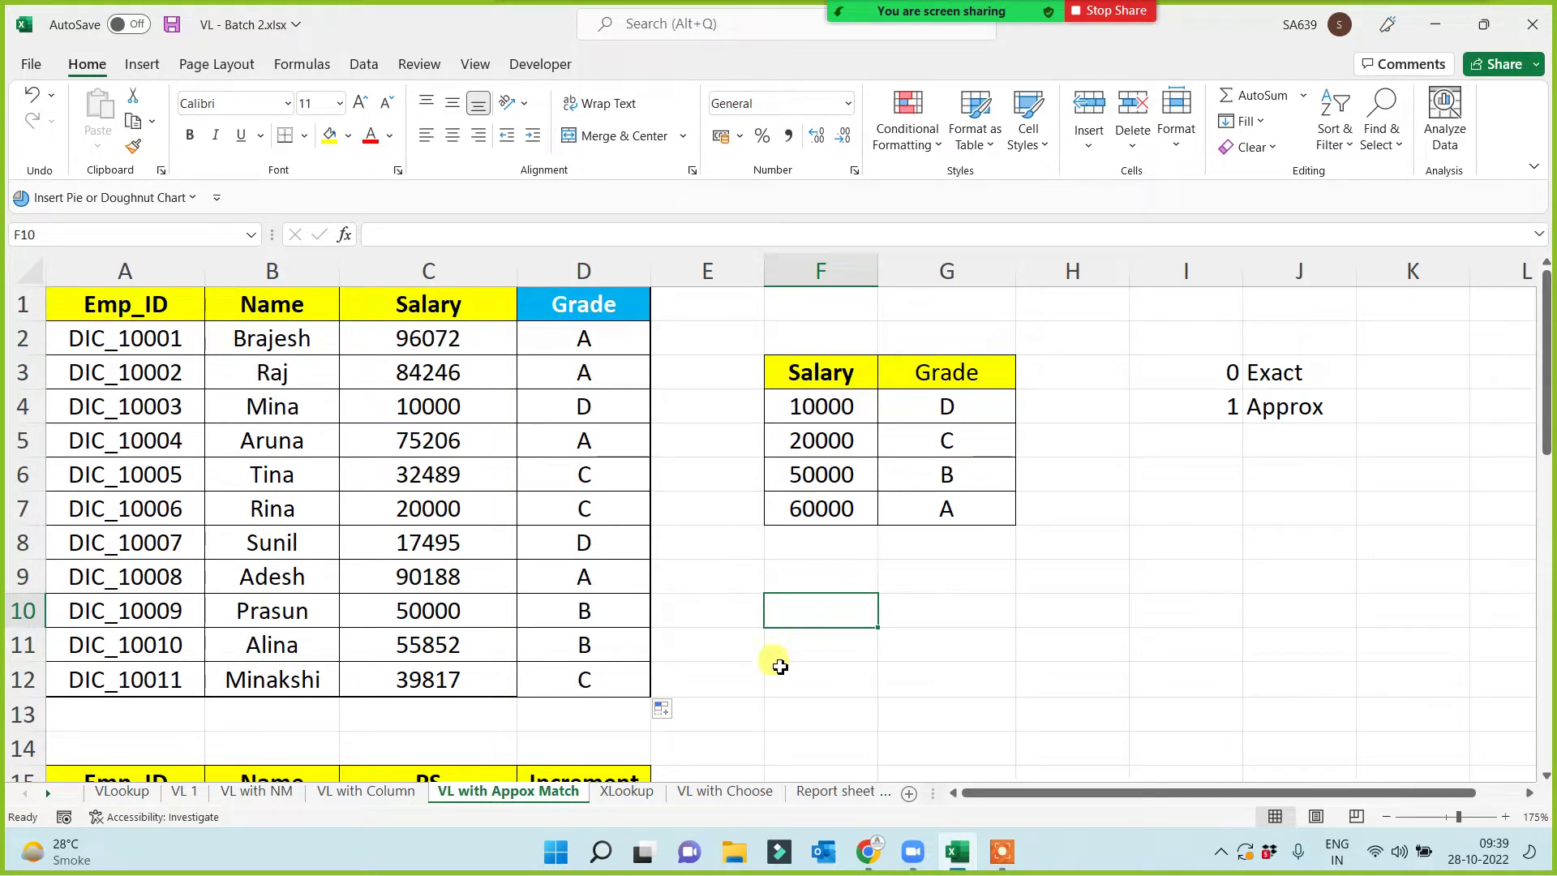
# - Compare the XLookup sheet's column order with the left-most-column rule on the VLookup sheet, ending on the XLookup sheet
pyautogui.click(634, 793)
pyautogui.click(769, 690)
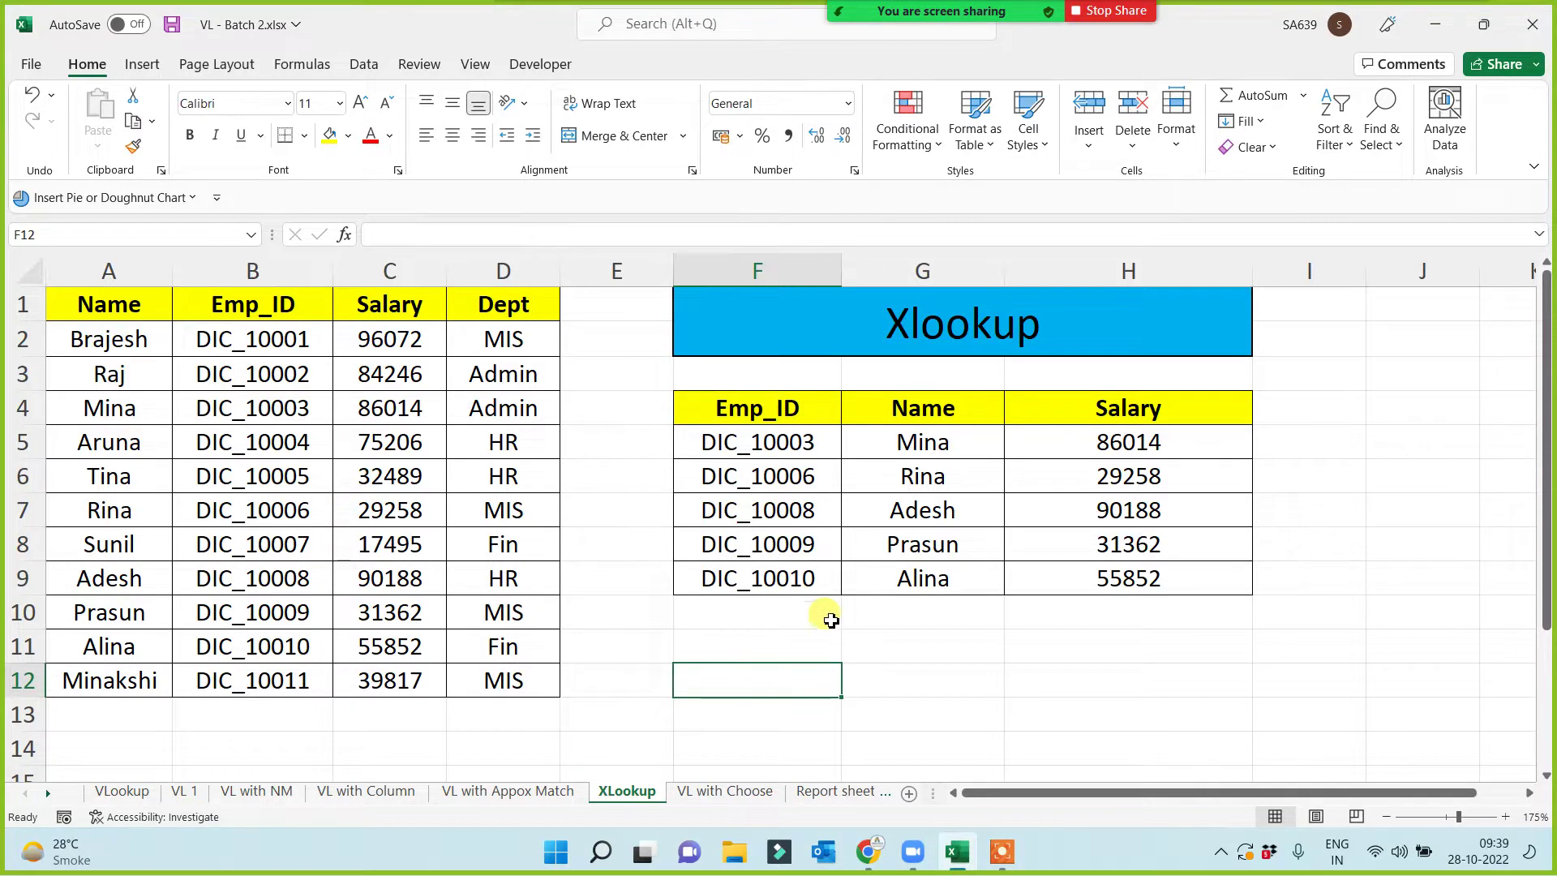
pyautogui.click(121, 791)
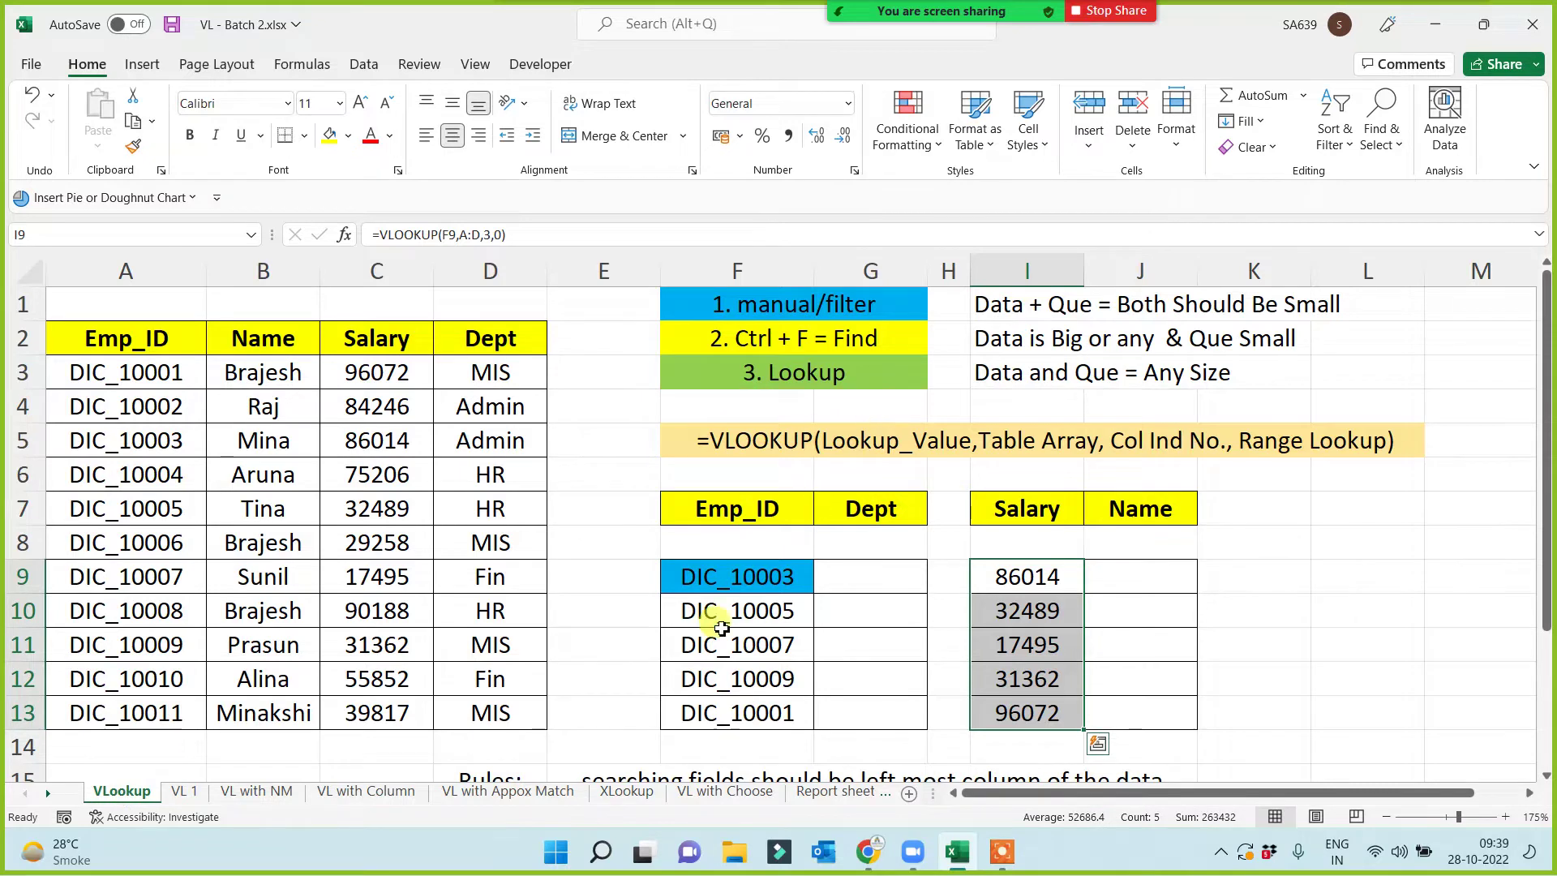
pyautogui.scroll(-2, 636, 697)
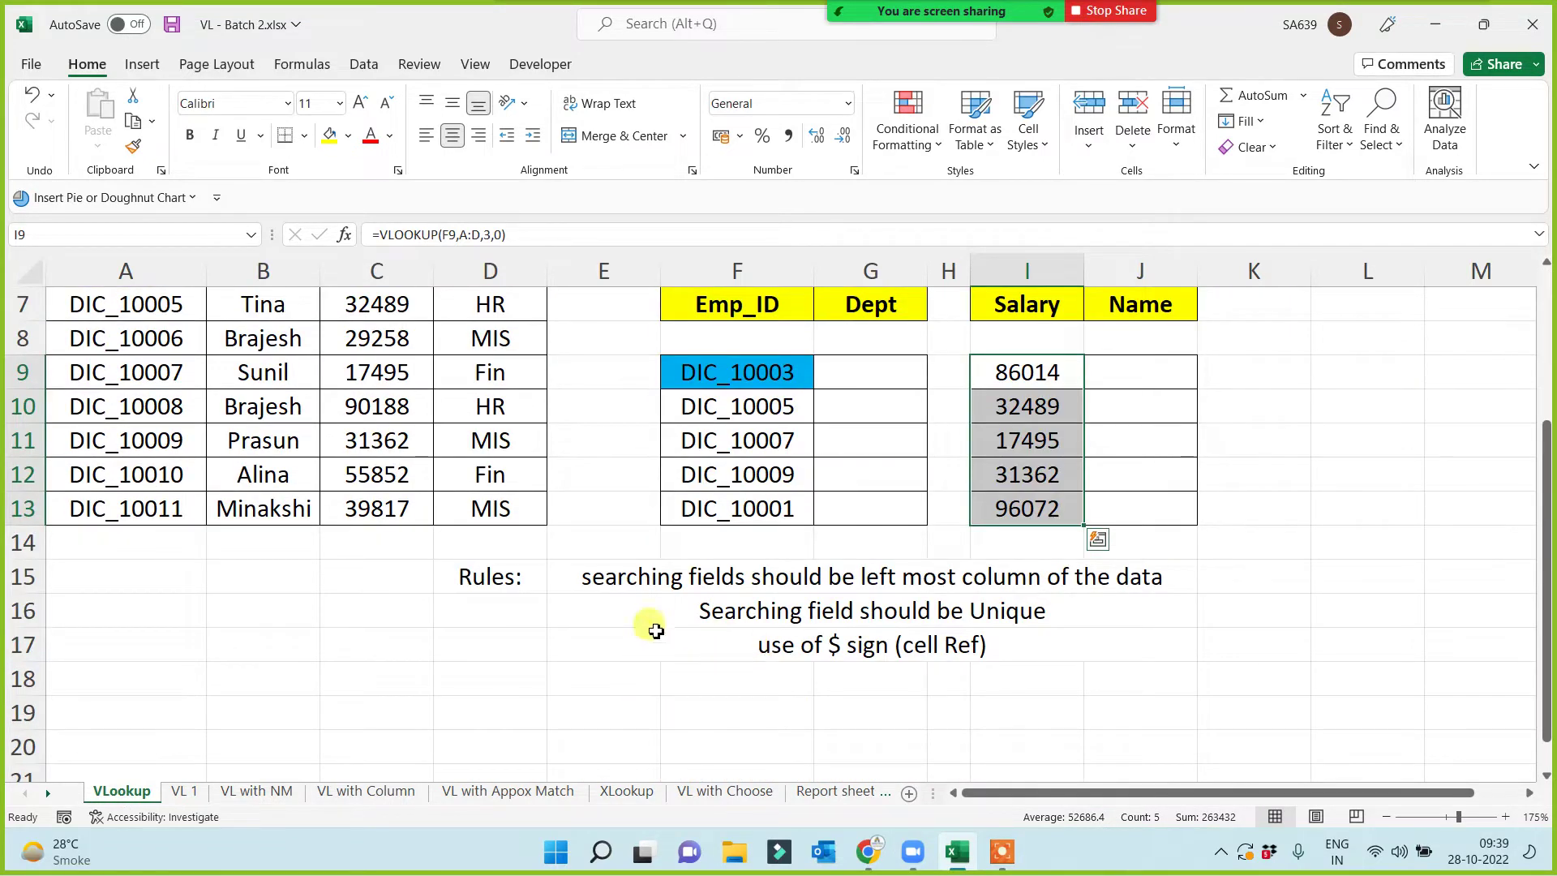
pyautogui.click(633, 577)
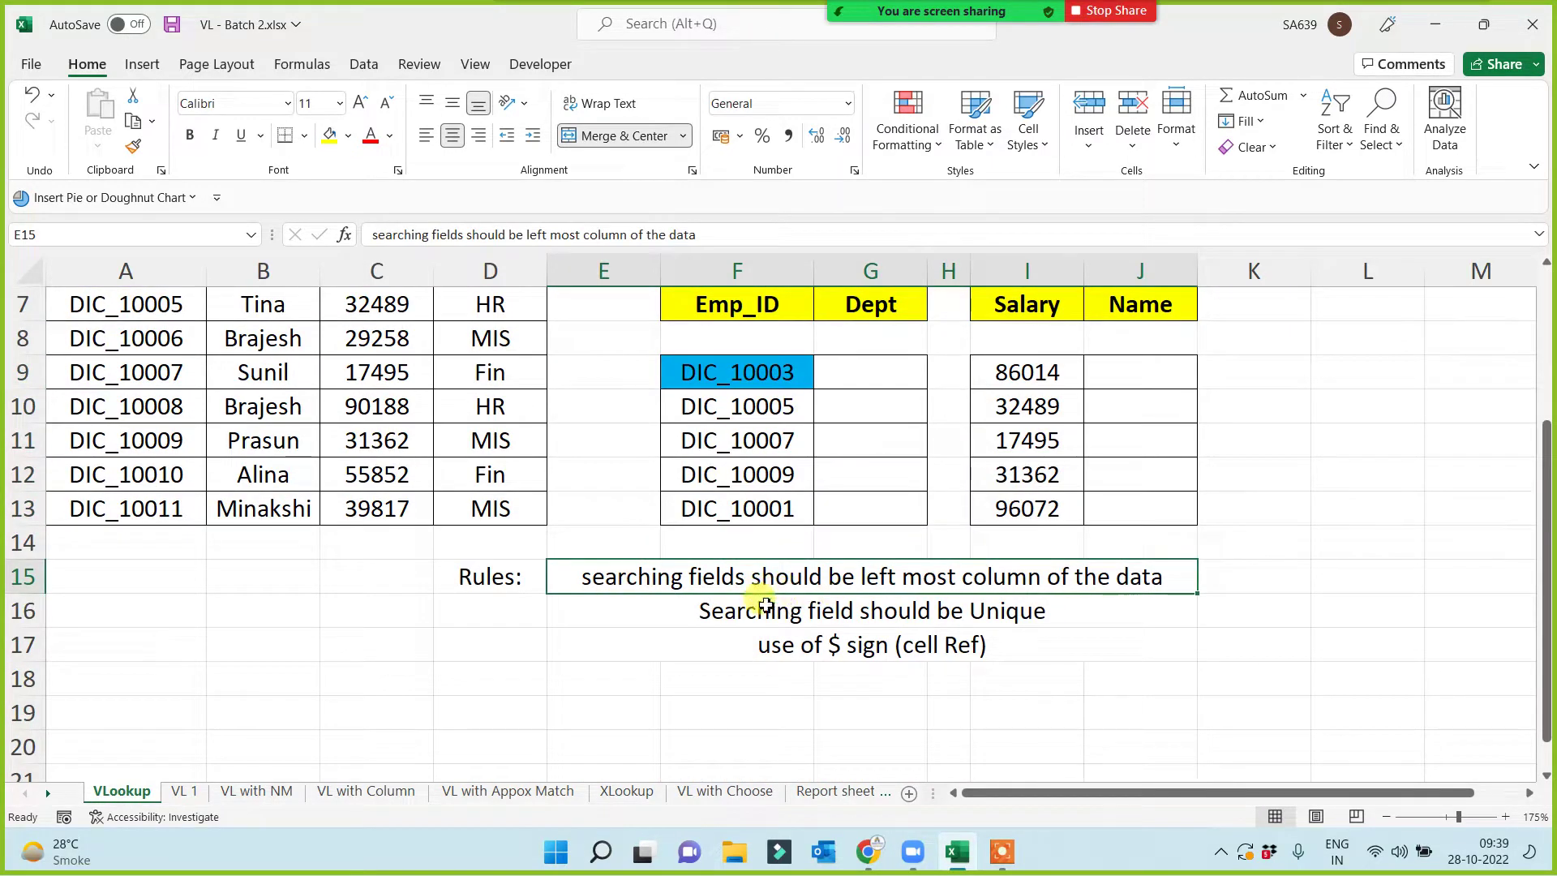
pyautogui.moveTo(118, 473); pyautogui.dragTo(567, 470)
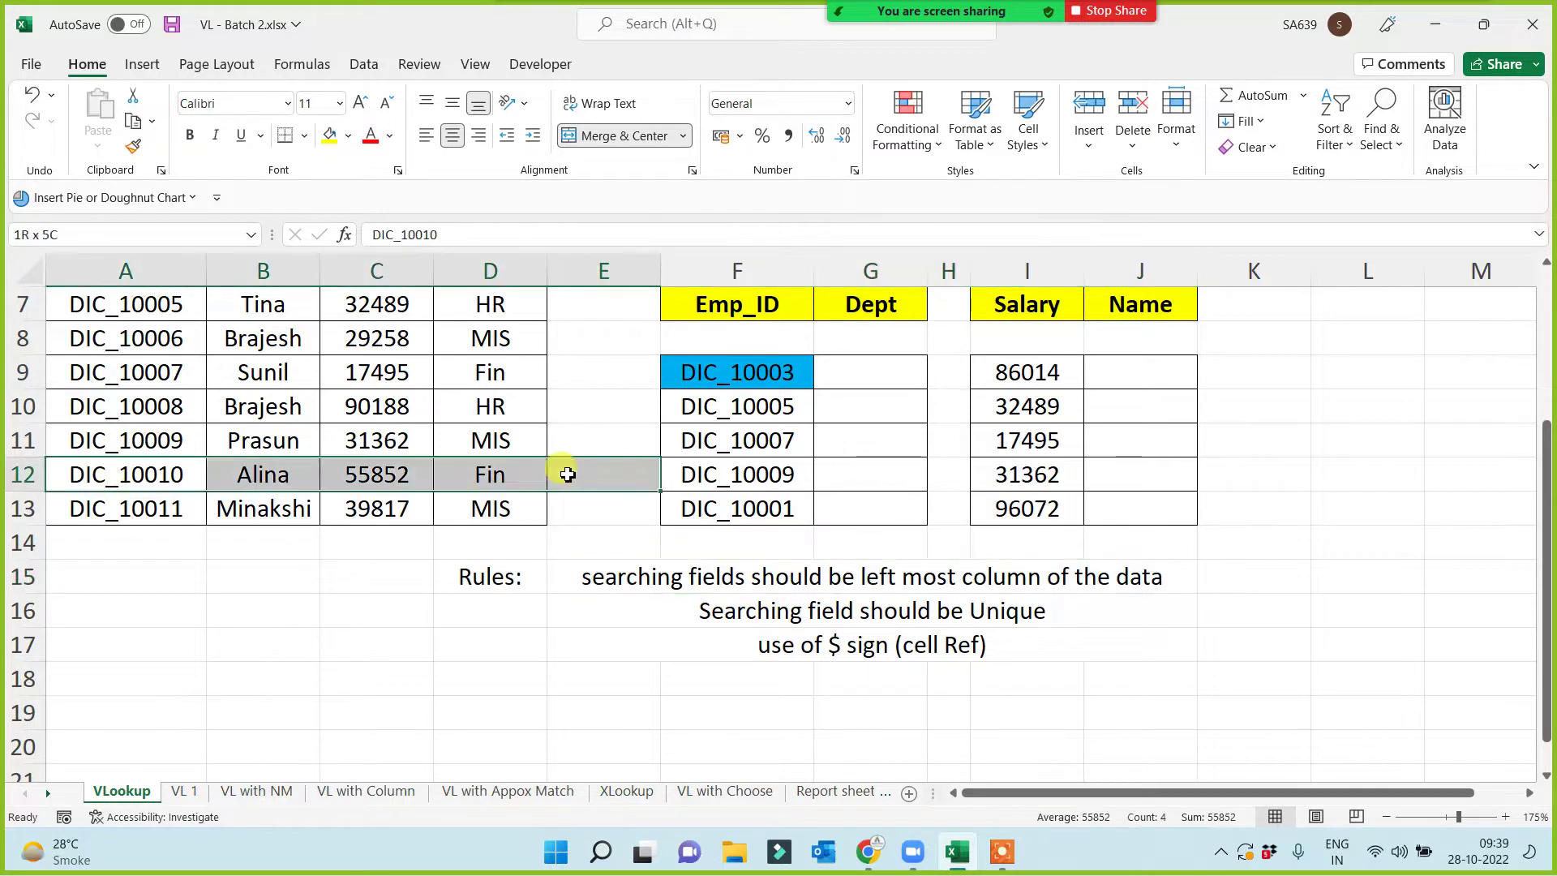
pyautogui.click(361, 642)
pyautogui.click(123, 270)
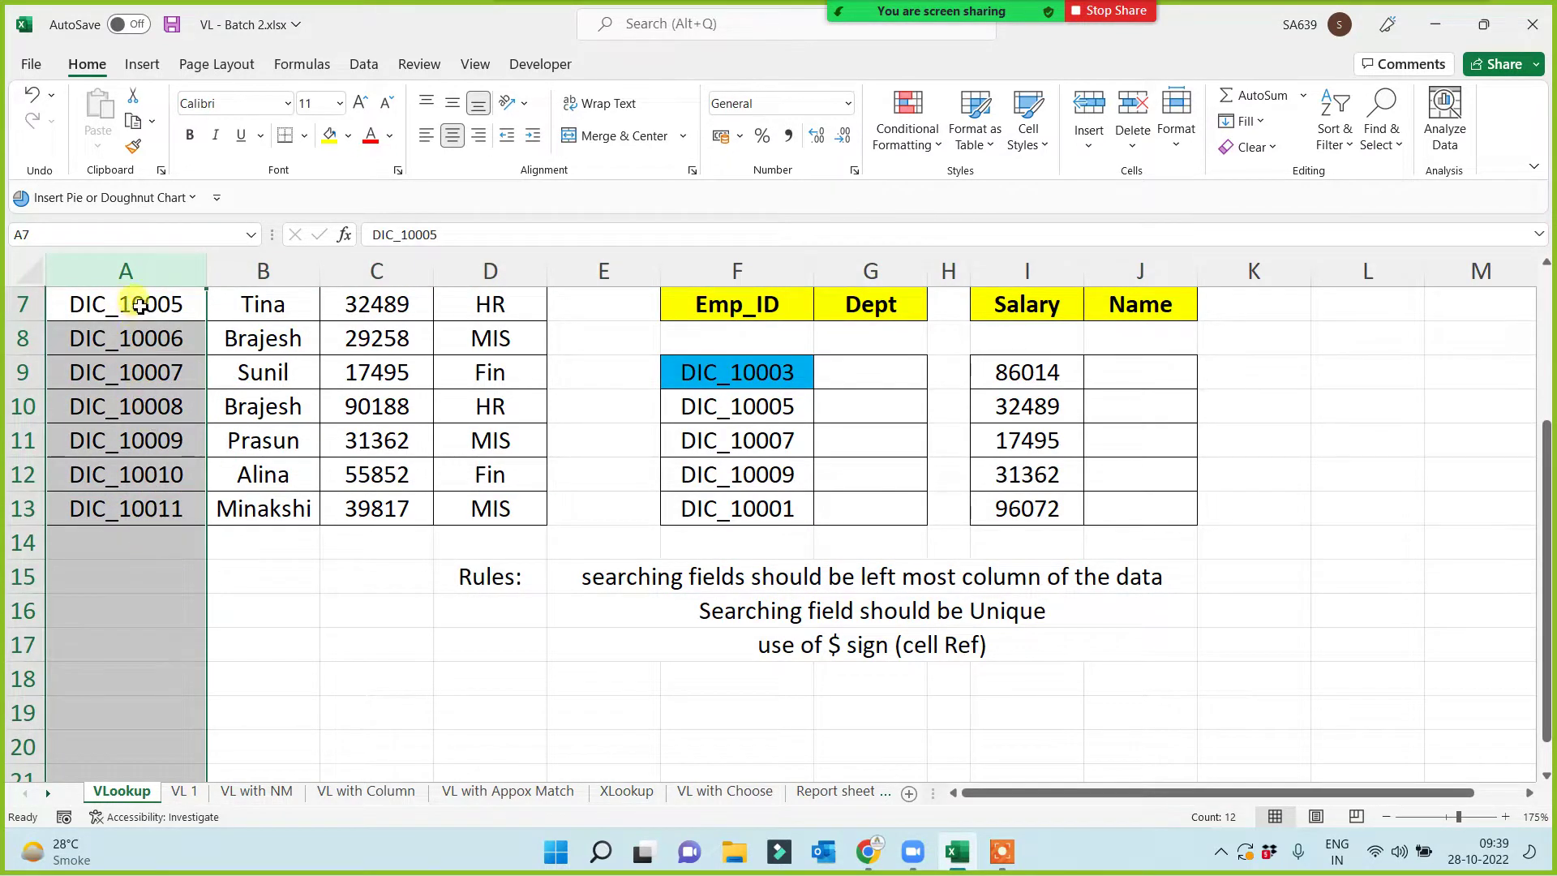
pyautogui.click(630, 792)
pyautogui.click(555, 717)
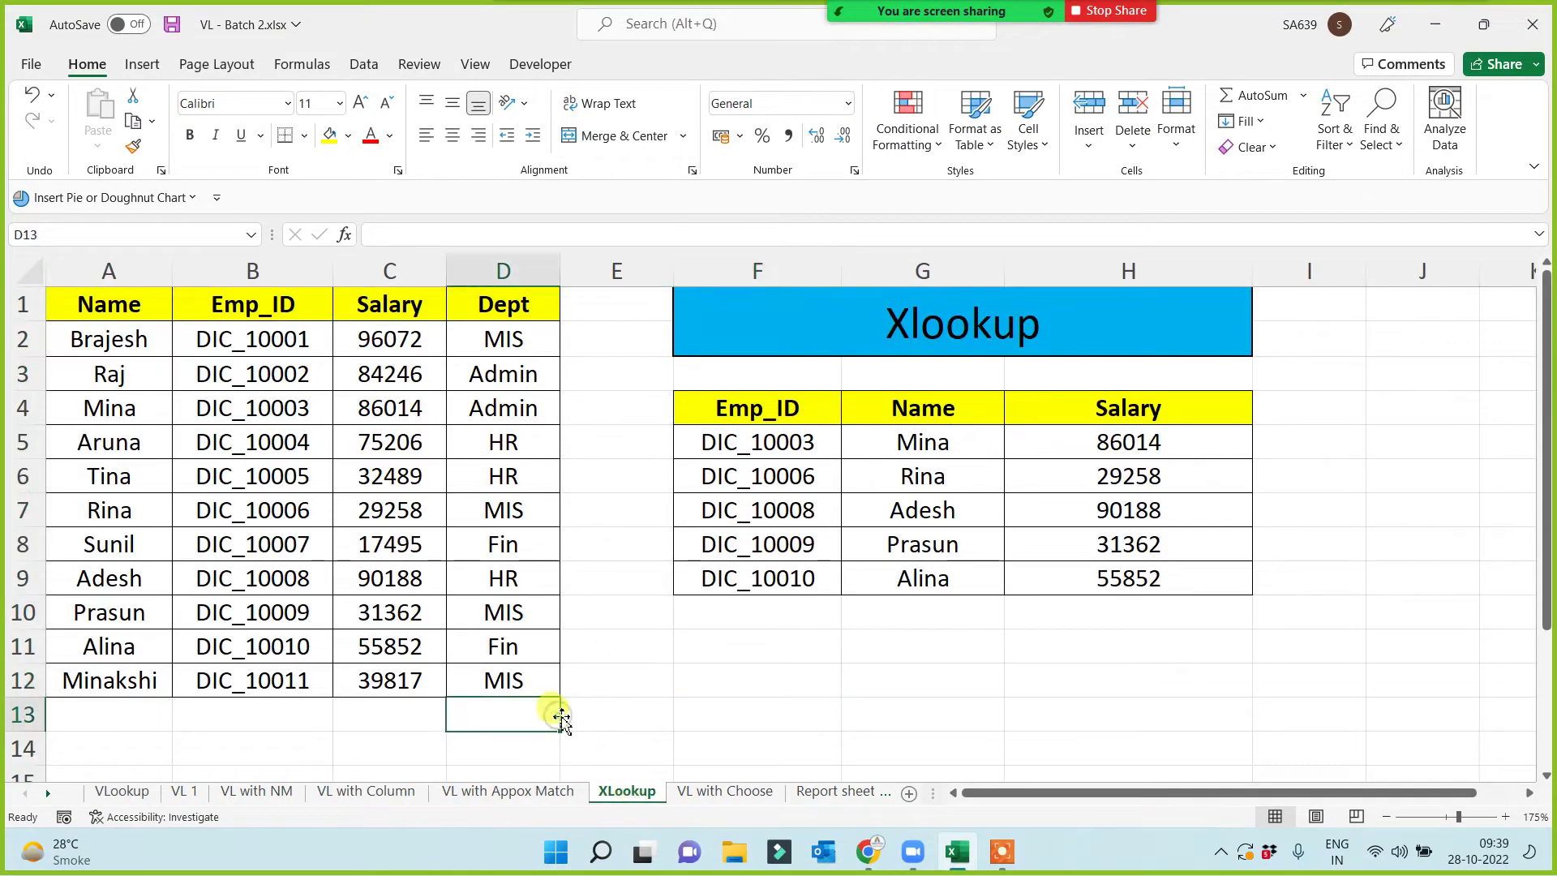
# - Clear the existing Name and Salary results in G5:H9 on the XLookup sheet
pyautogui.moveTo(110, 299); pyautogui.dragTo(473, 688)
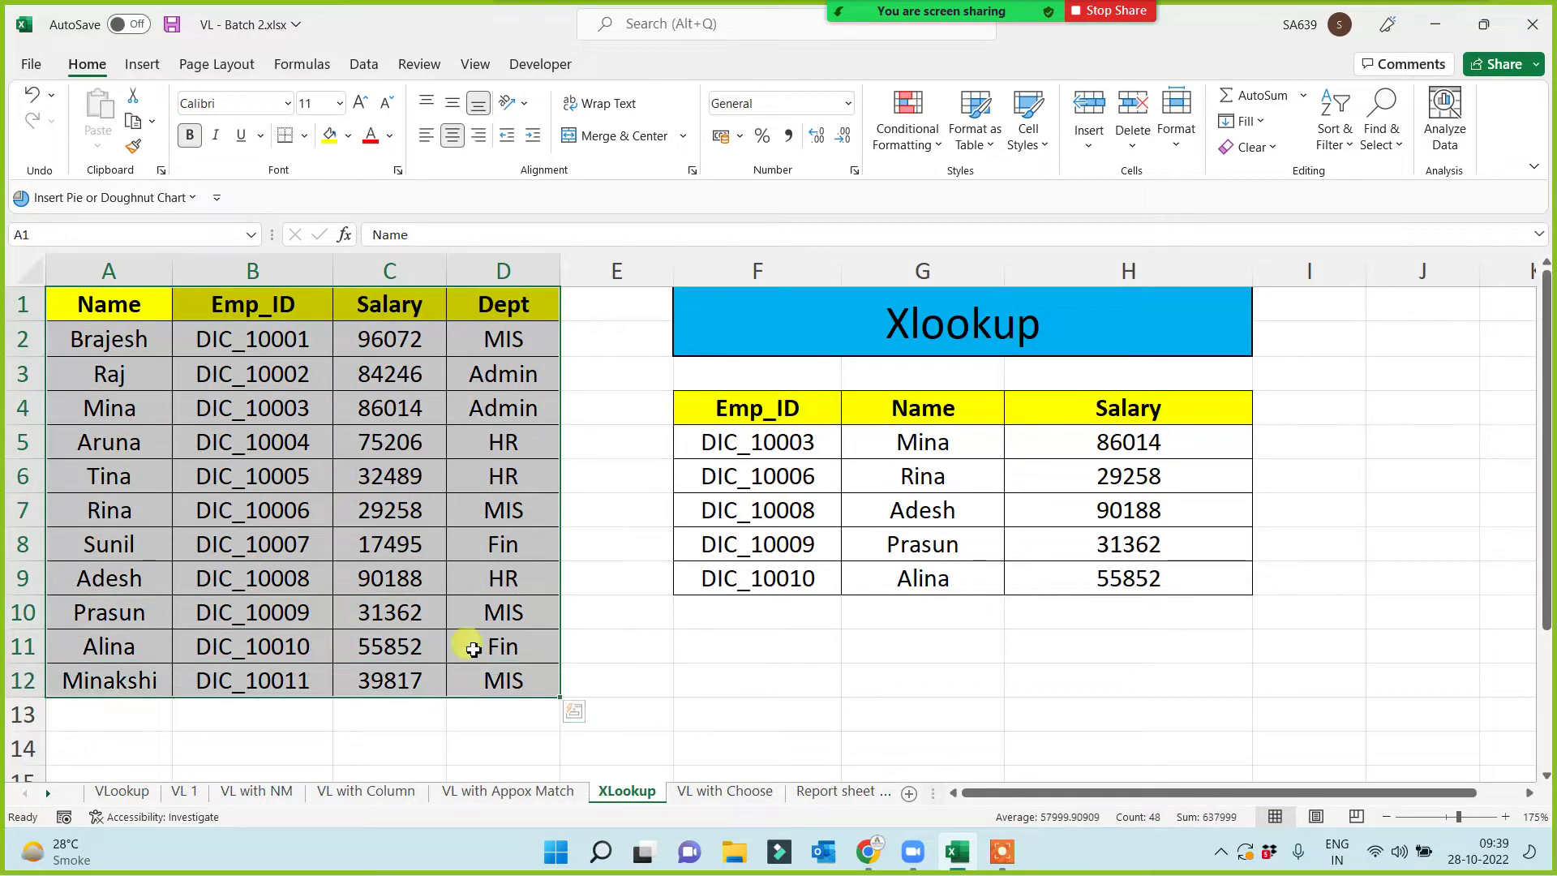
pyautogui.click(740, 679)
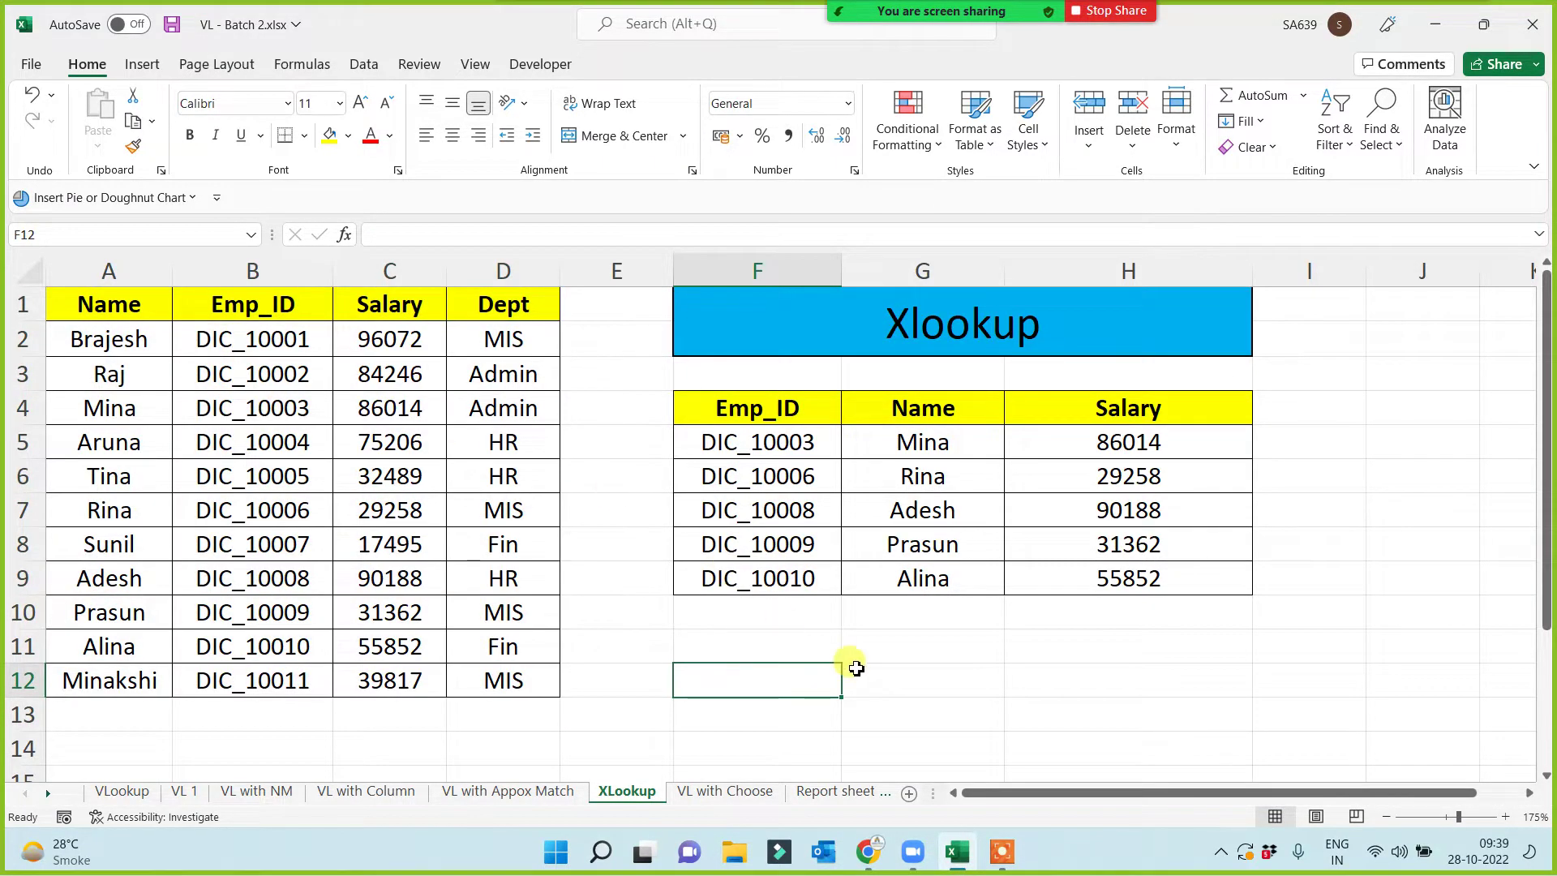
pyautogui.click(954, 324)
pyautogui.moveTo(937, 438); pyautogui.dragTo(1133, 584)
pyautogui.press('Delete')
pyautogui.click(1088, 650)
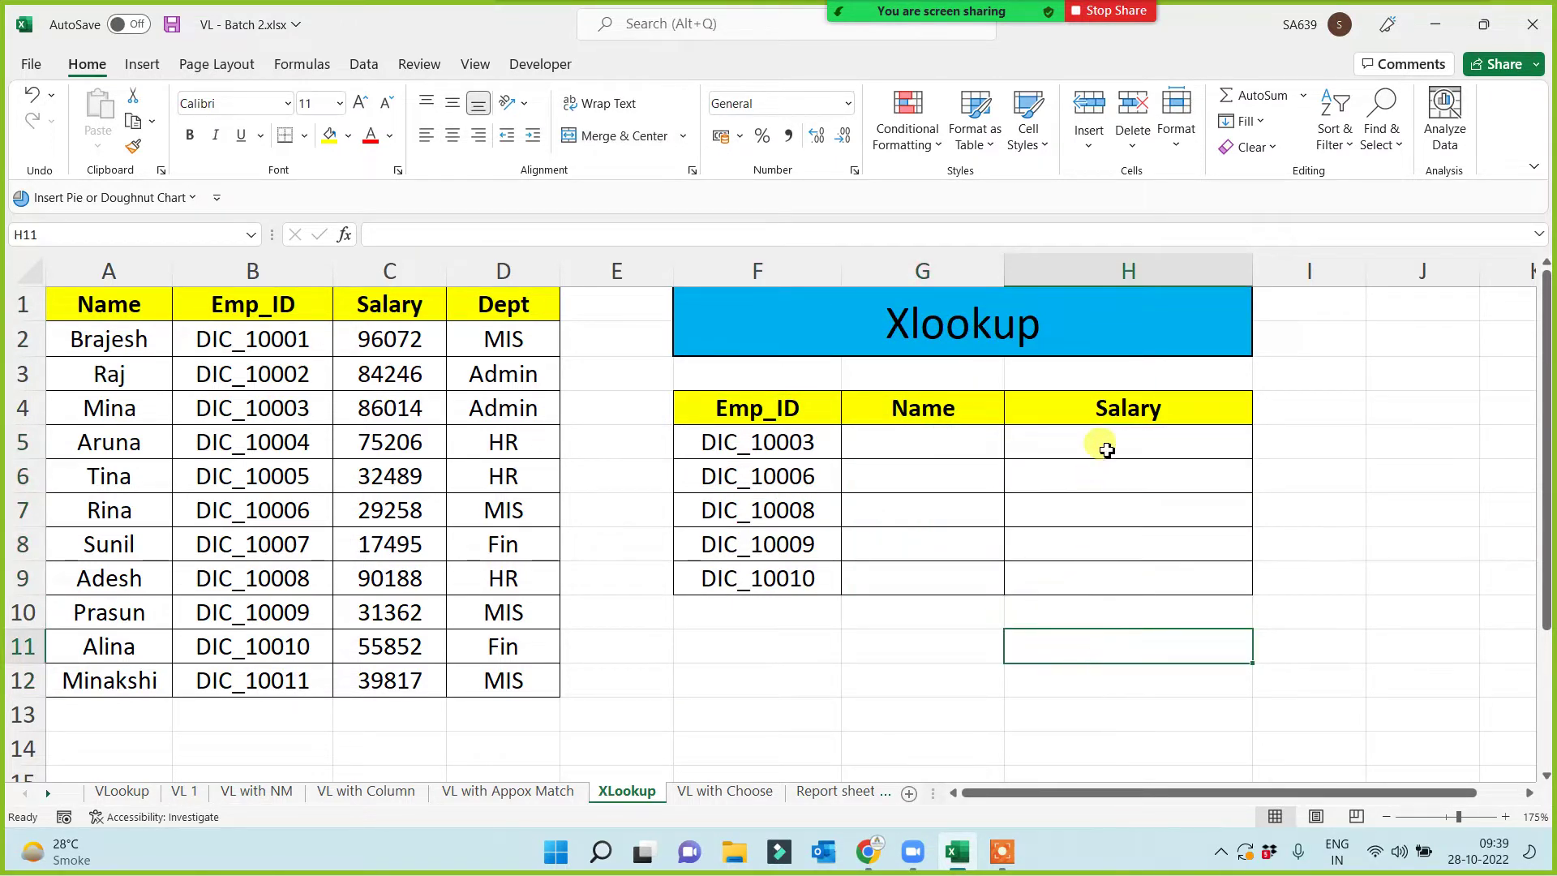
# - Examine the positions of the Name and Emp_ID columns within the employee table A1:D12
pyautogui.click(1108, 442)
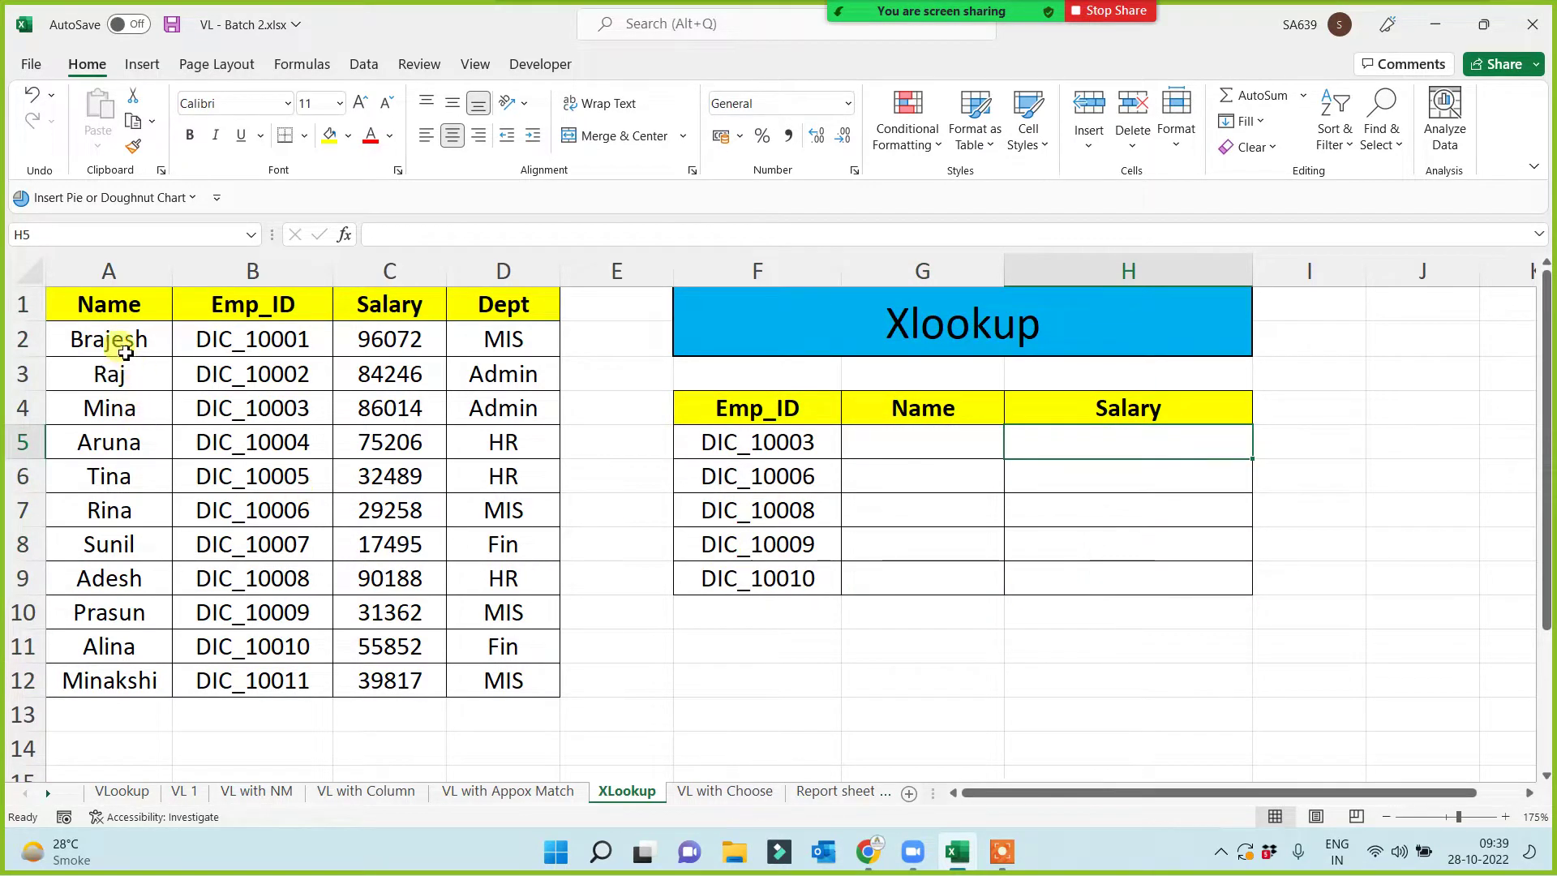
pyautogui.click(109, 309)
pyautogui.moveTo(286, 303); pyautogui.dragTo(249, 679)
pyautogui.click(224, 266)
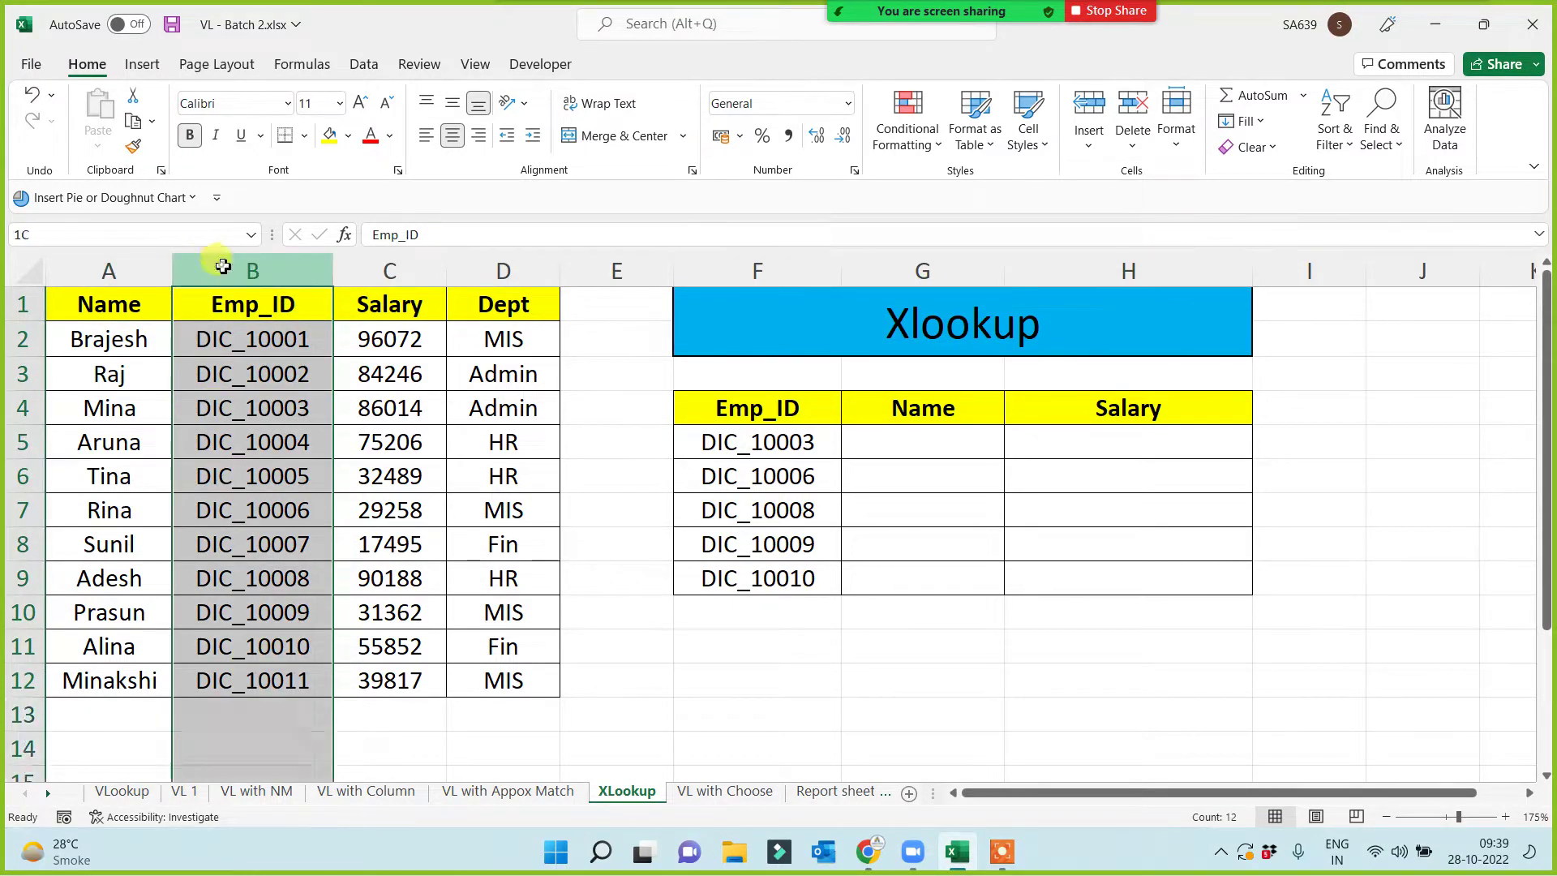
pyautogui.click(110, 266)
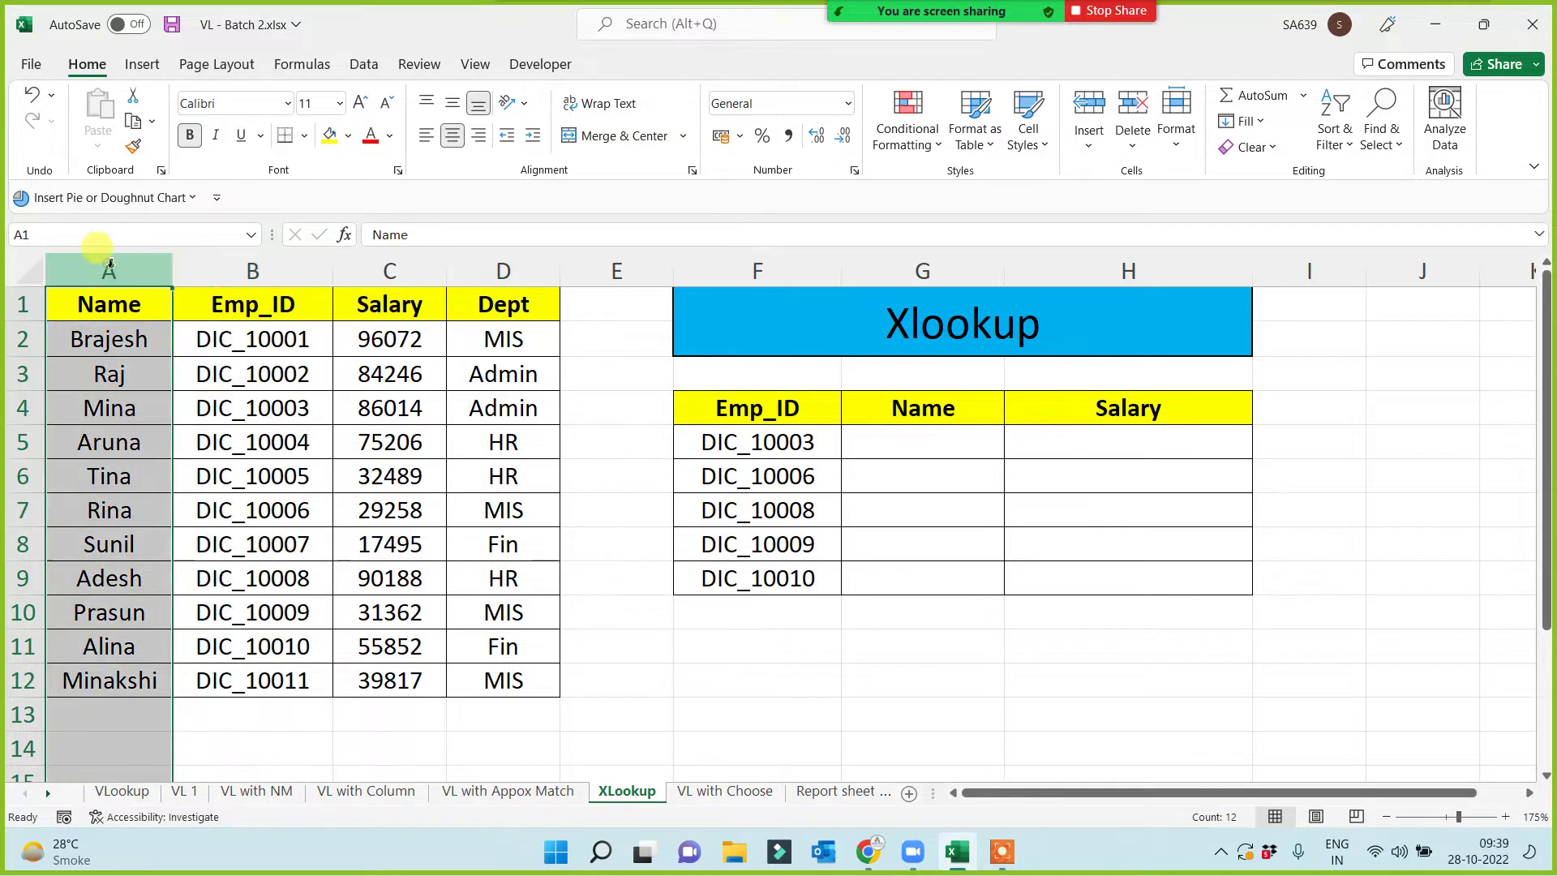
pyautogui.click(239, 271)
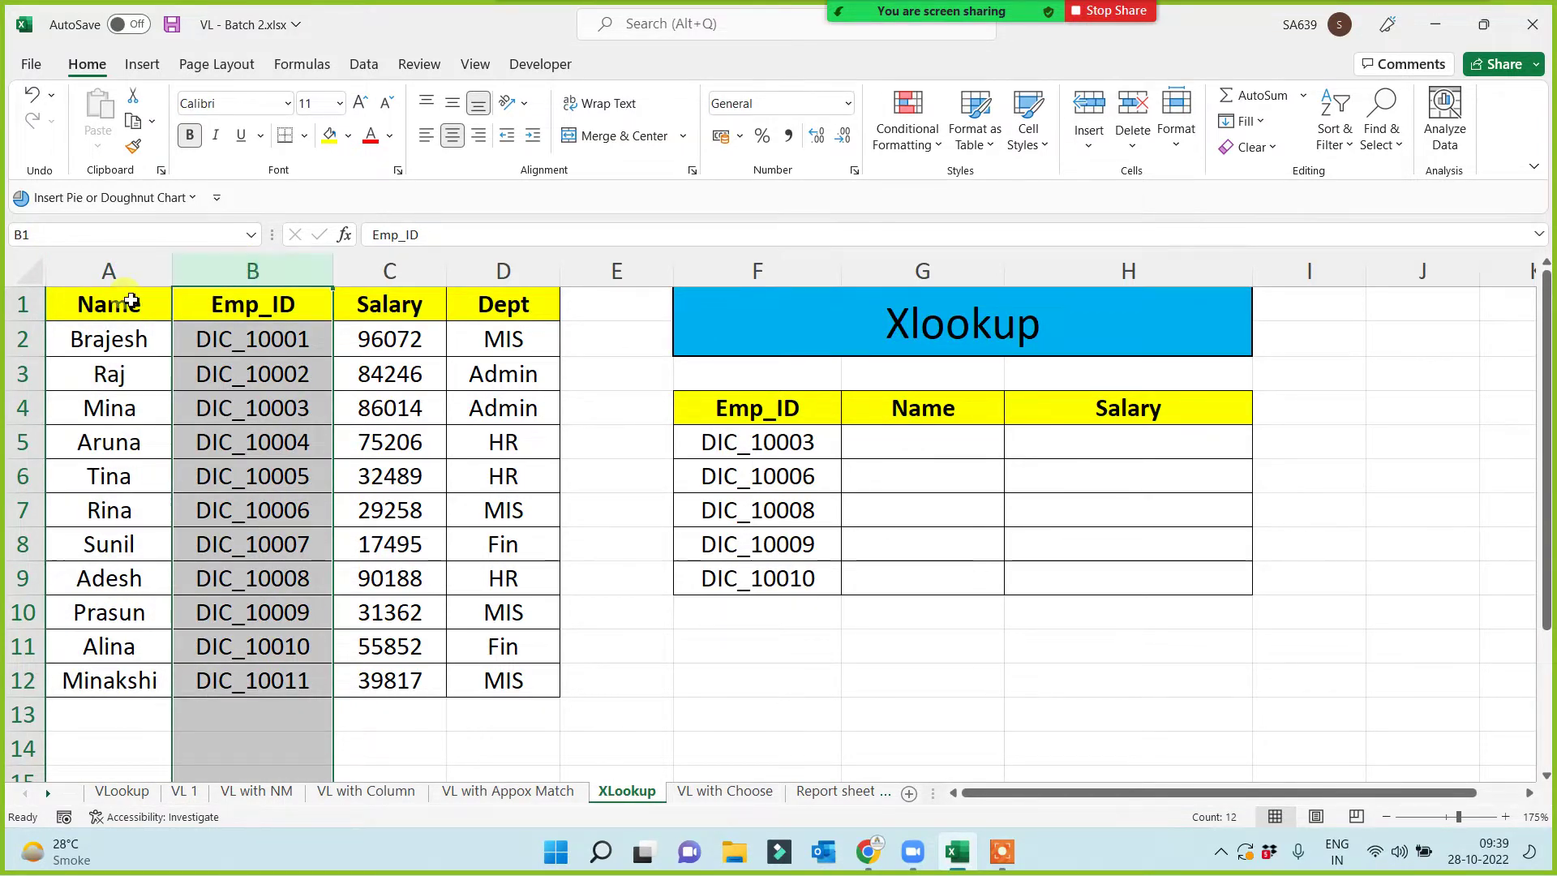
pyautogui.moveTo(128, 299); pyautogui.dragTo(474, 682)
pyautogui.click(908, 673)
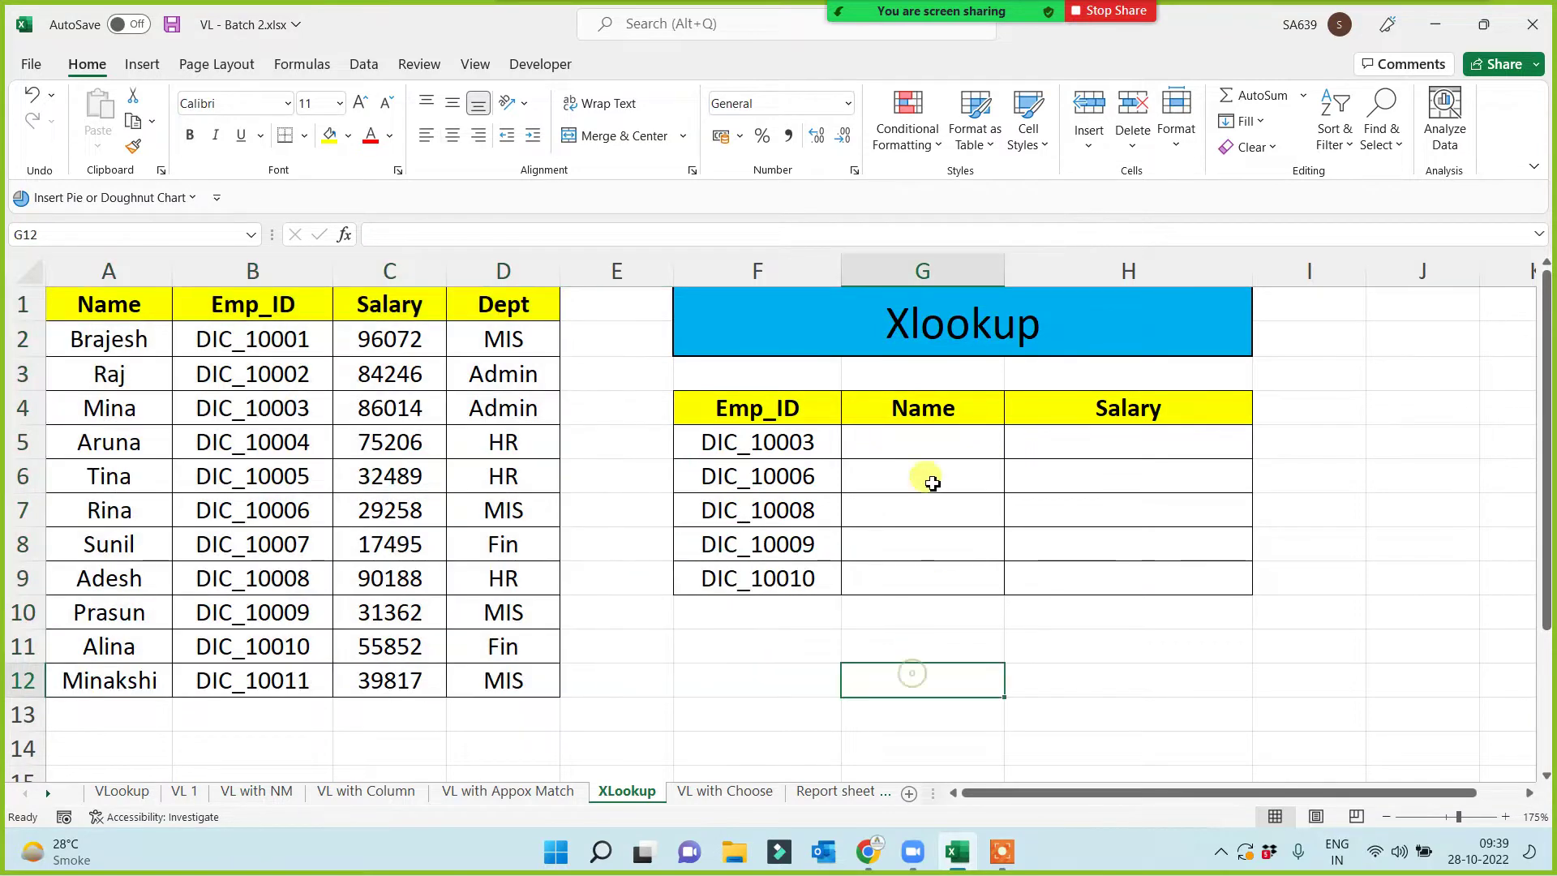
# - Enter an XLOOKUP in G5 with lookup value F5, lookup array $B$1:$B$12 and return array $A$1:$A$12
pyautogui.click(933, 438)
pyautogui.write('=XLOOKUP(')
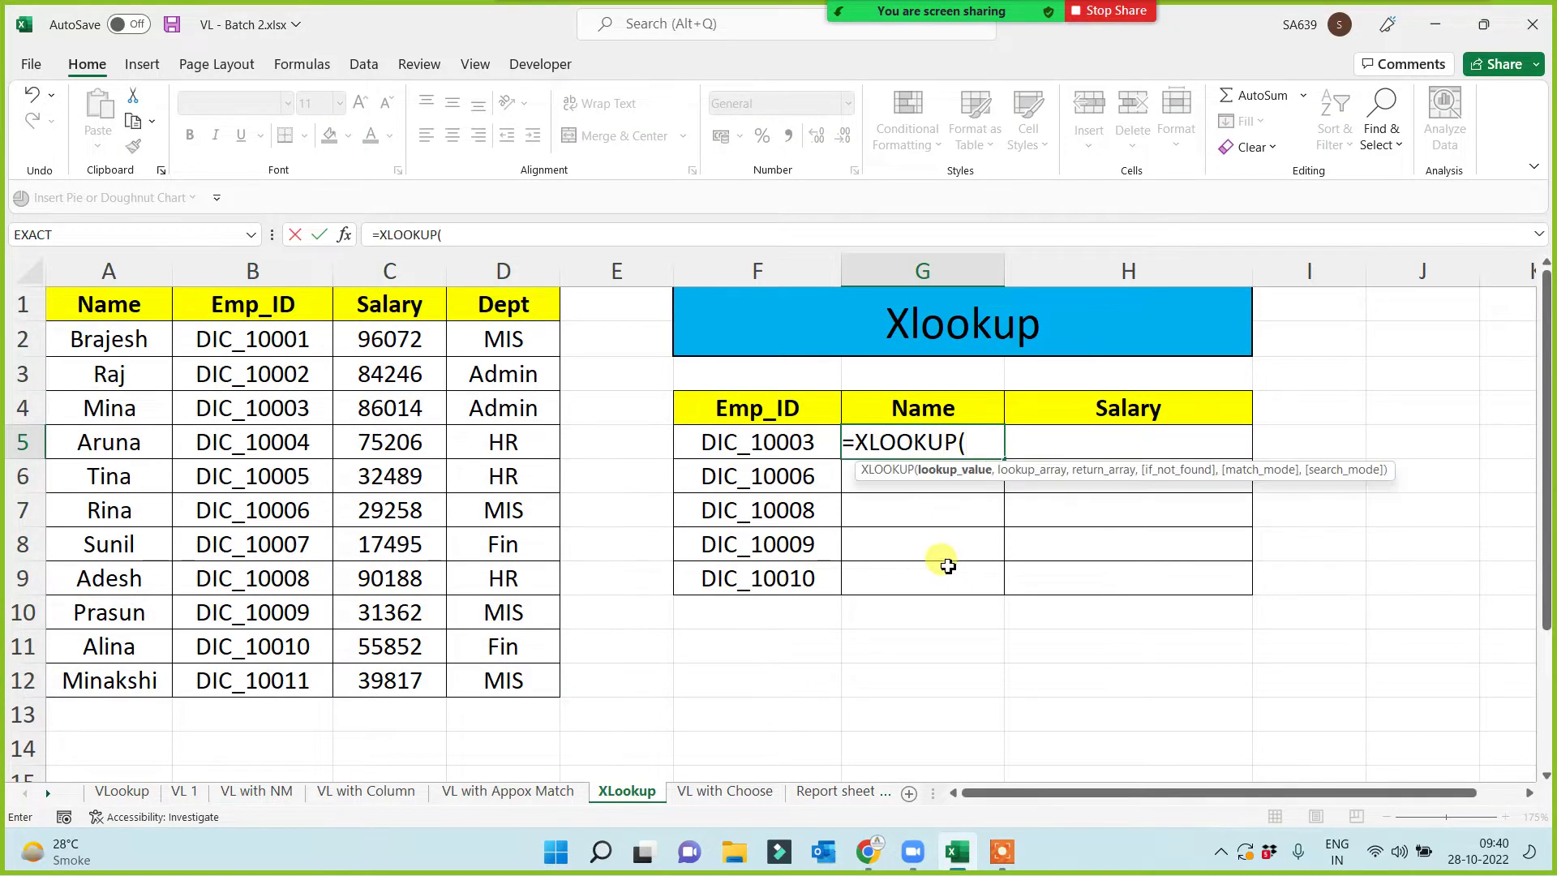
pyautogui.click(763, 445)
pyautogui.write(',')
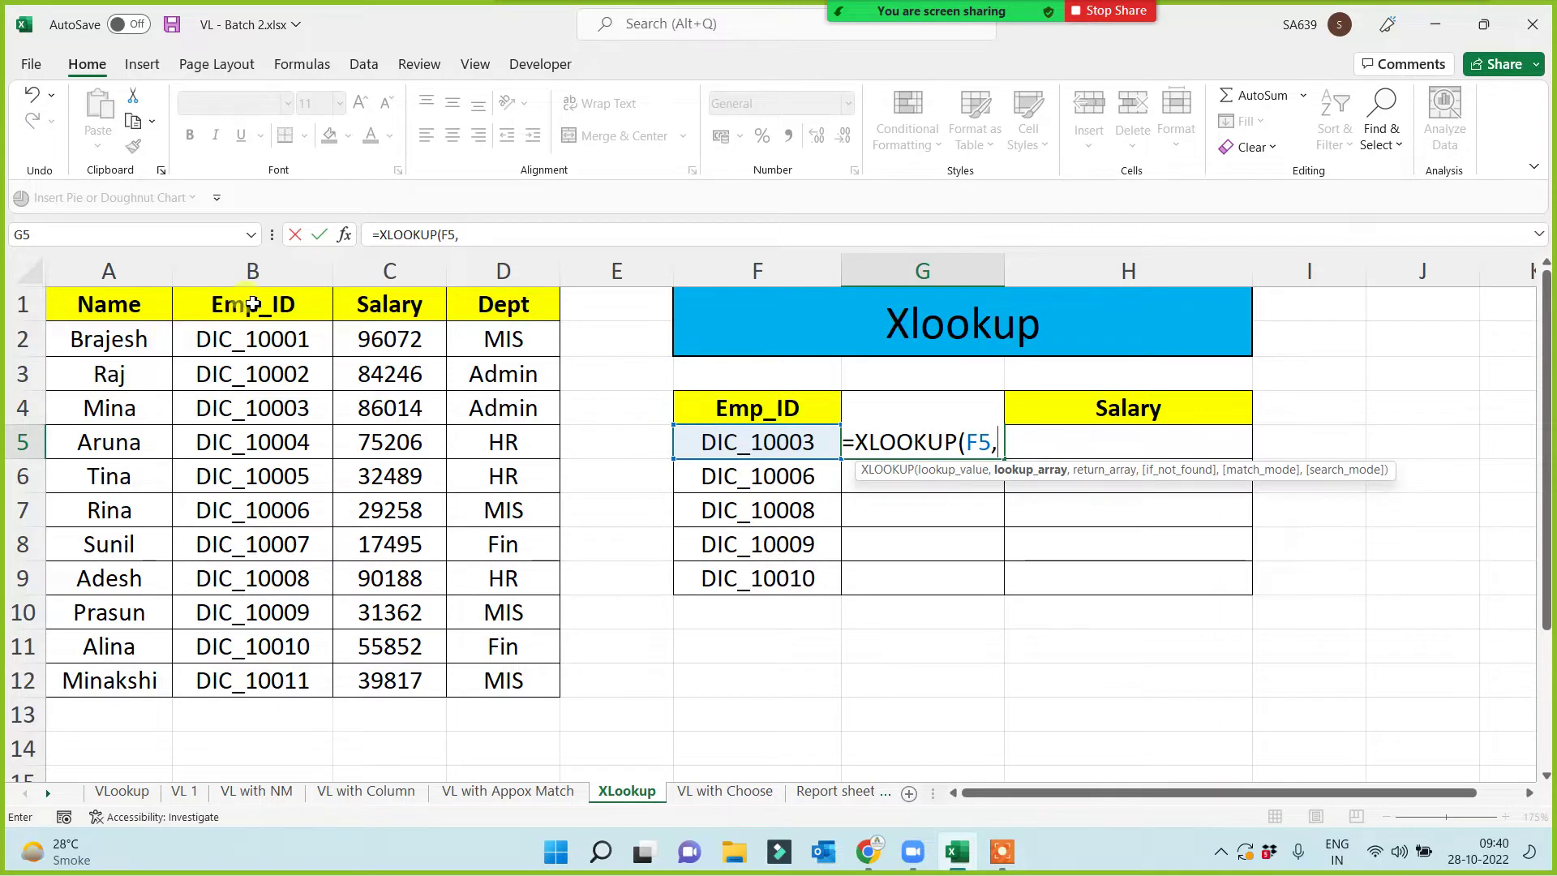
pyautogui.moveTo(252, 304); pyautogui.dragTo(231, 680)
pyautogui.press('F4')
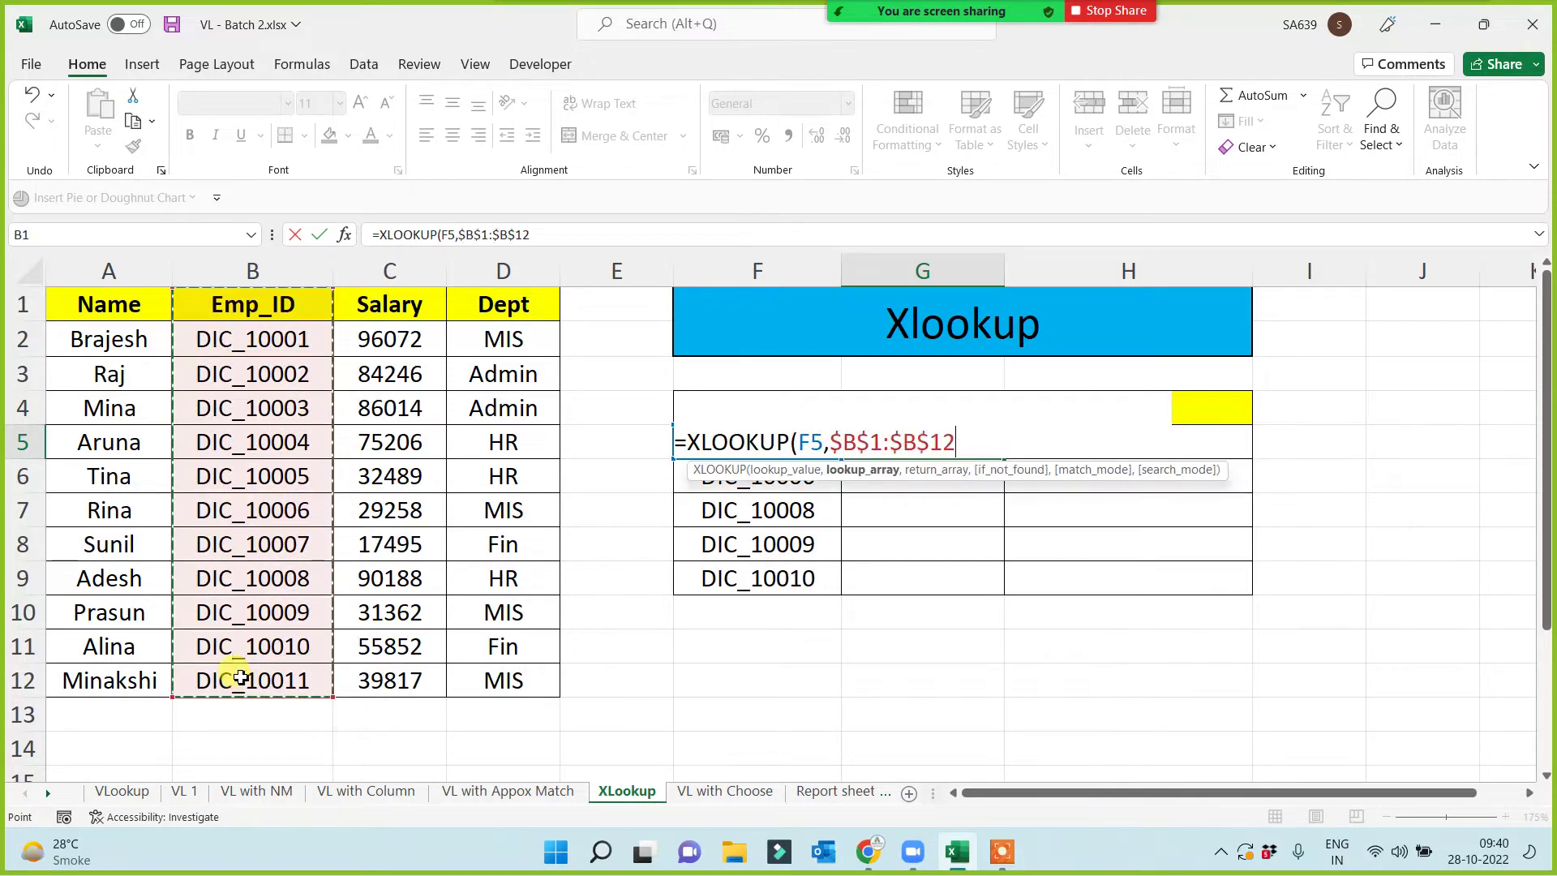
pyautogui.write(',')
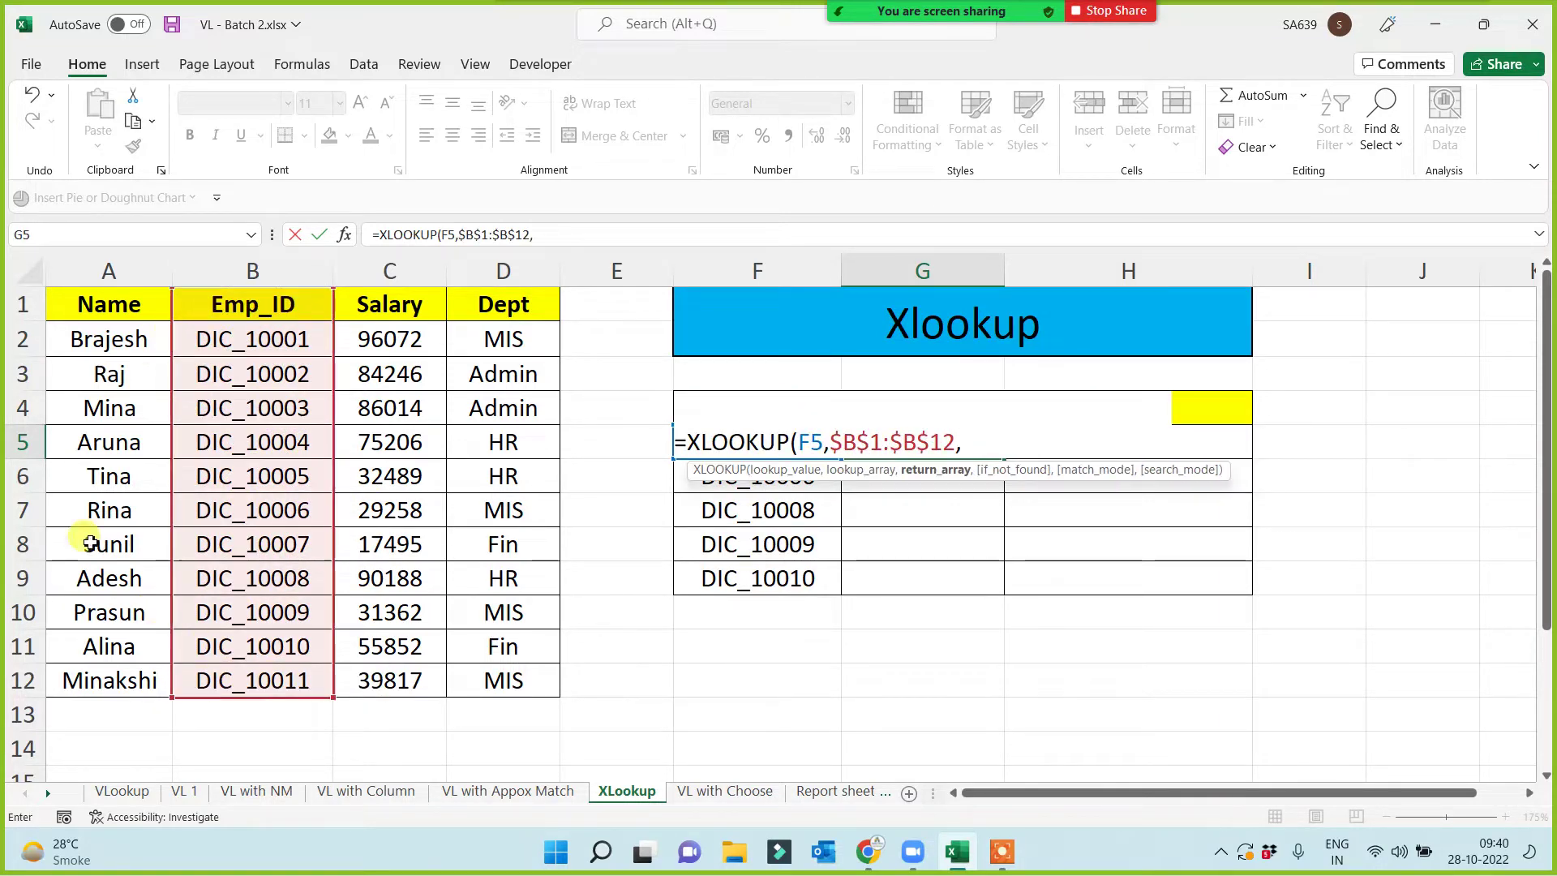
pyautogui.click(112, 306)
pyautogui.moveTo(120, 540); pyautogui.dragTo(117, 677)
pyautogui.press('F4')
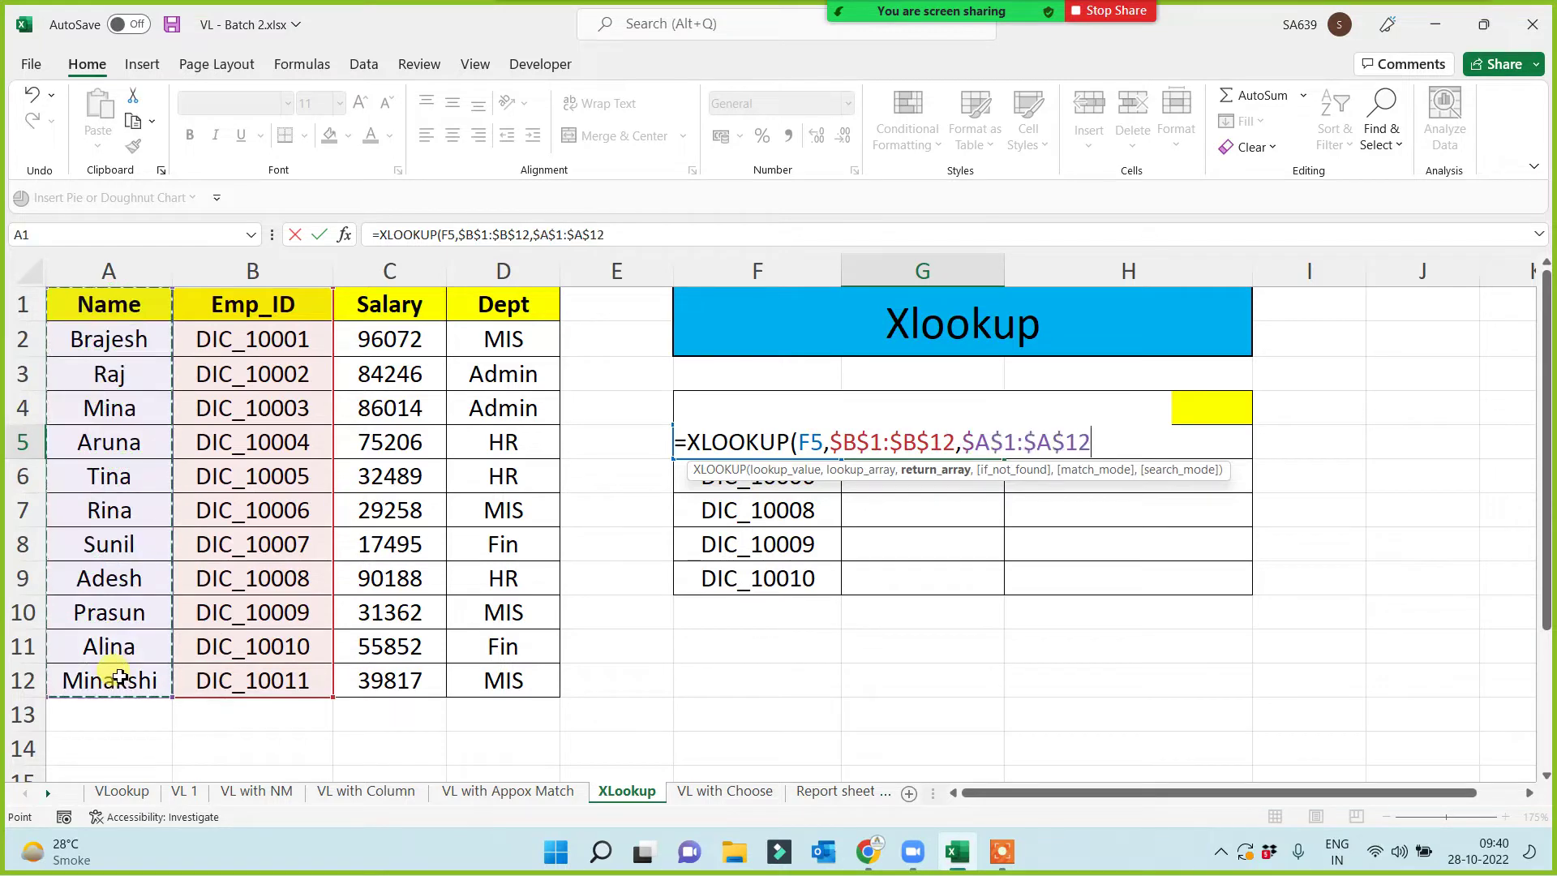
pyautogui.press('Return')
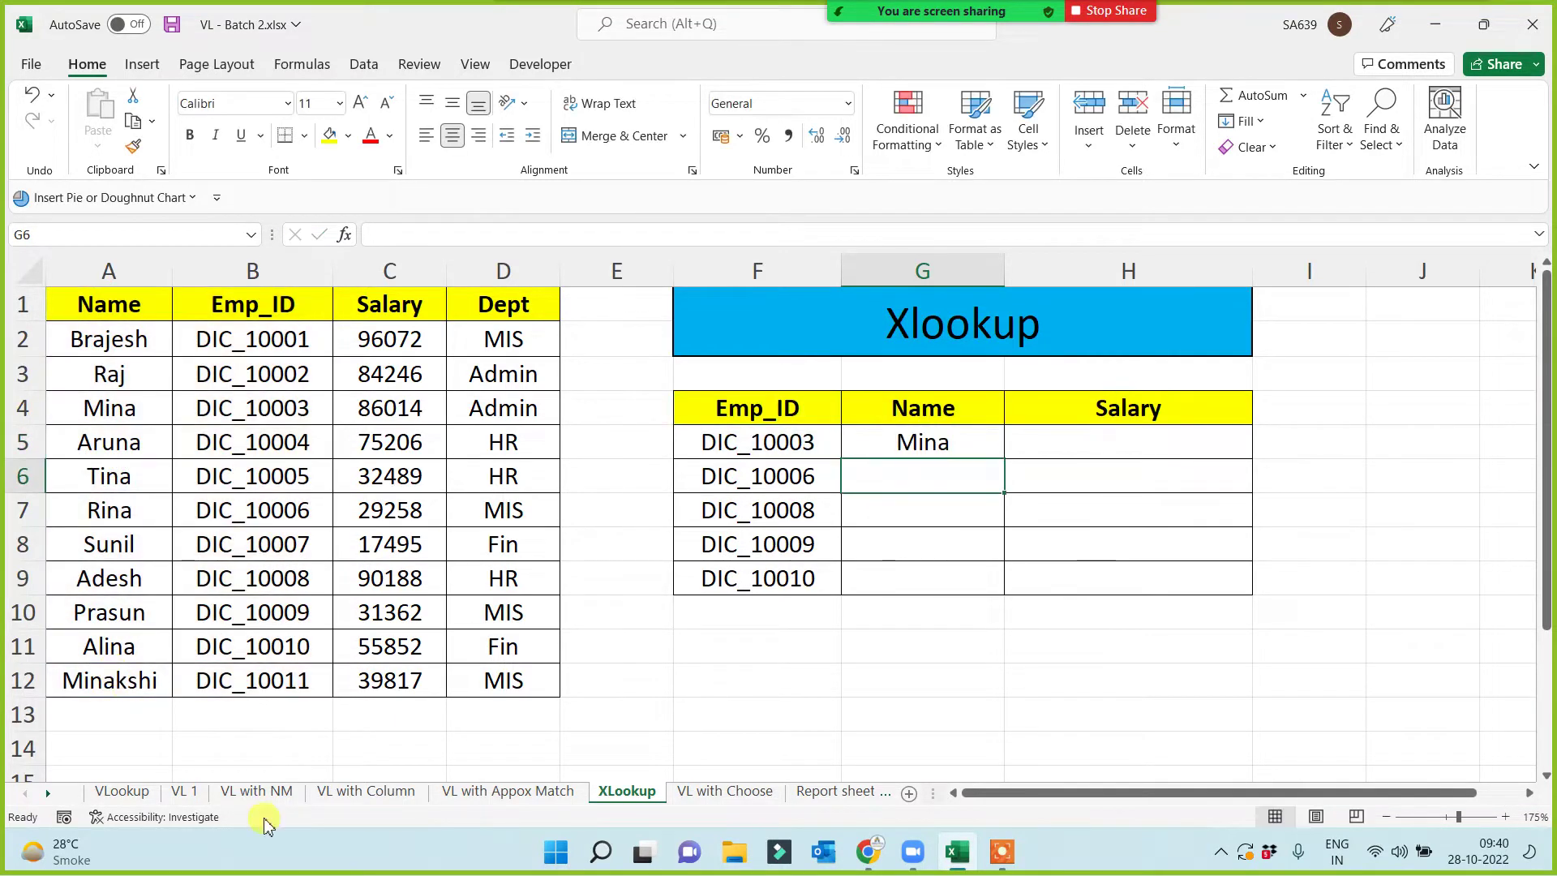
# - Fill the XLOOKUP name formula from G5 down to G9
pyautogui.click(955, 444)
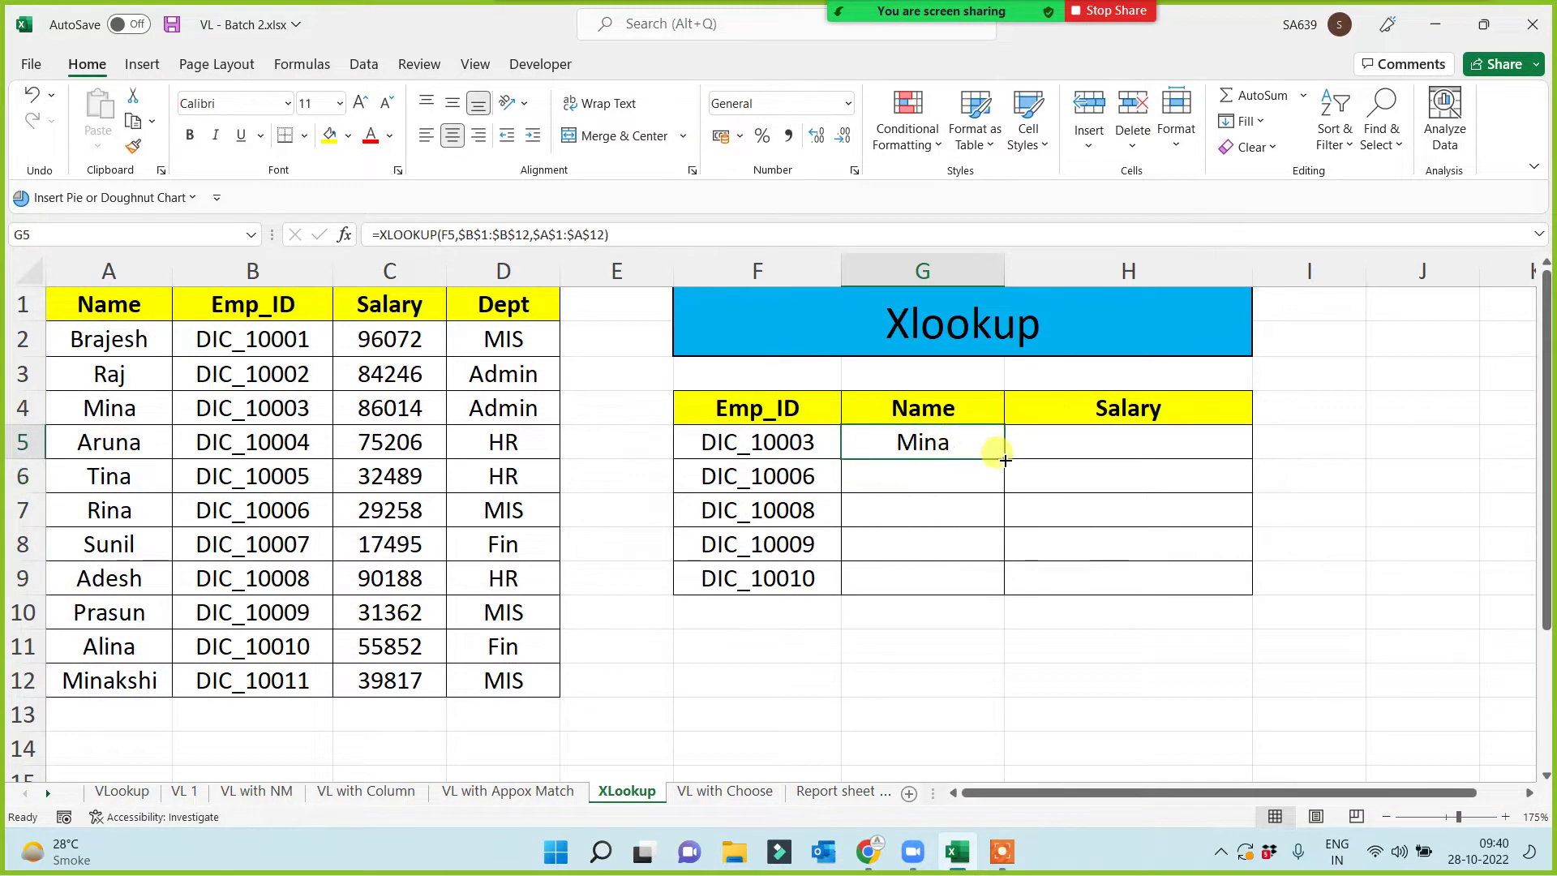
pyautogui.moveTo(1005, 461); pyautogui.dragTo(987, 610)
pyautogui.click(913, 684)
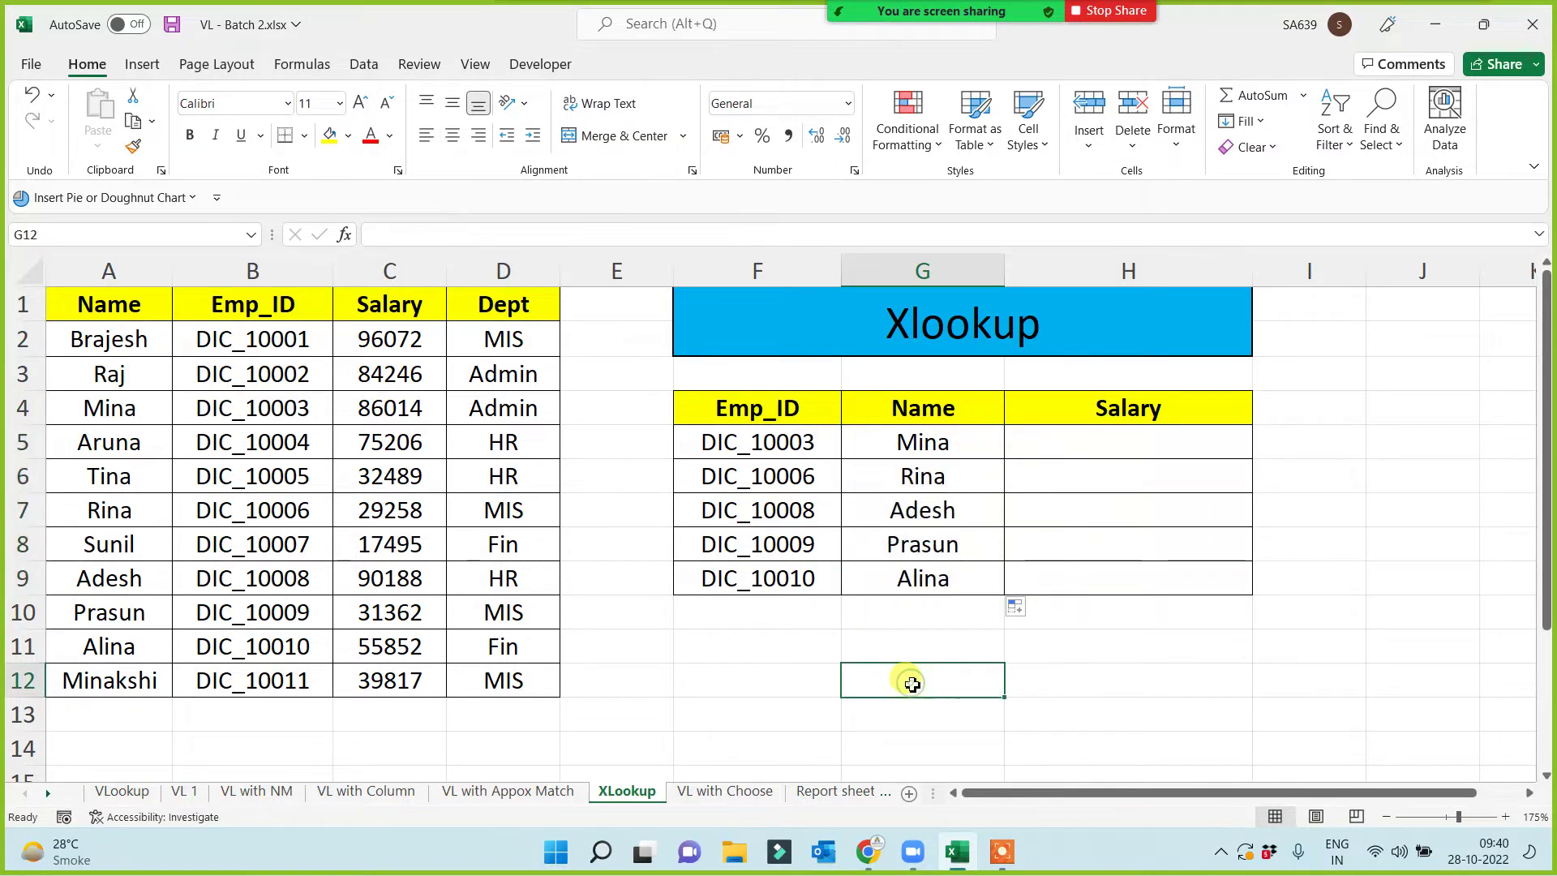
pyautogui.click(950, 329)
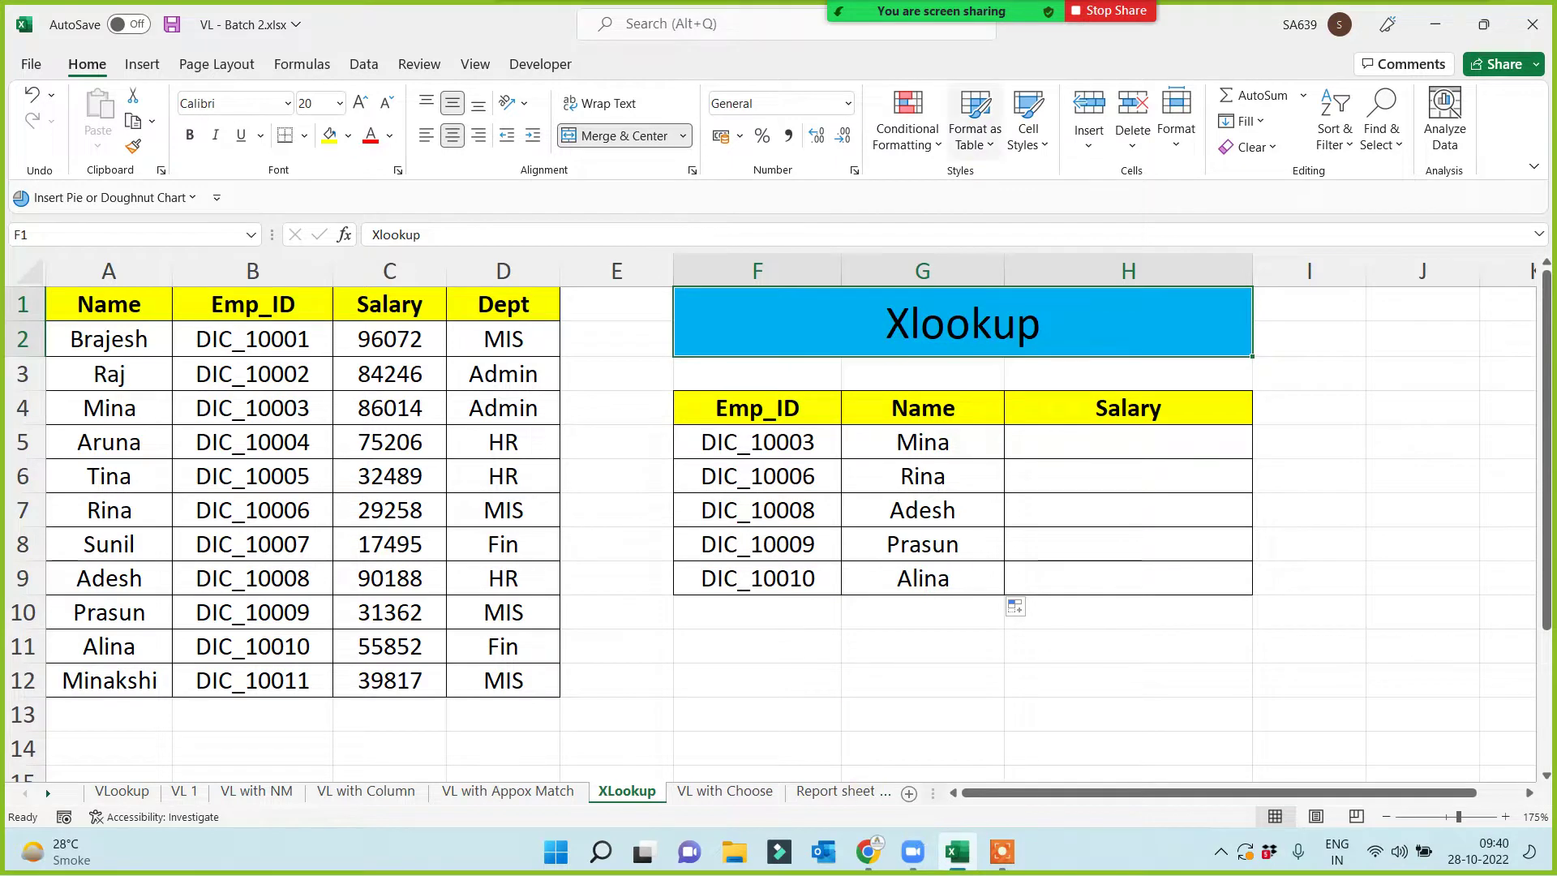
pyautogui.click(820, 26)
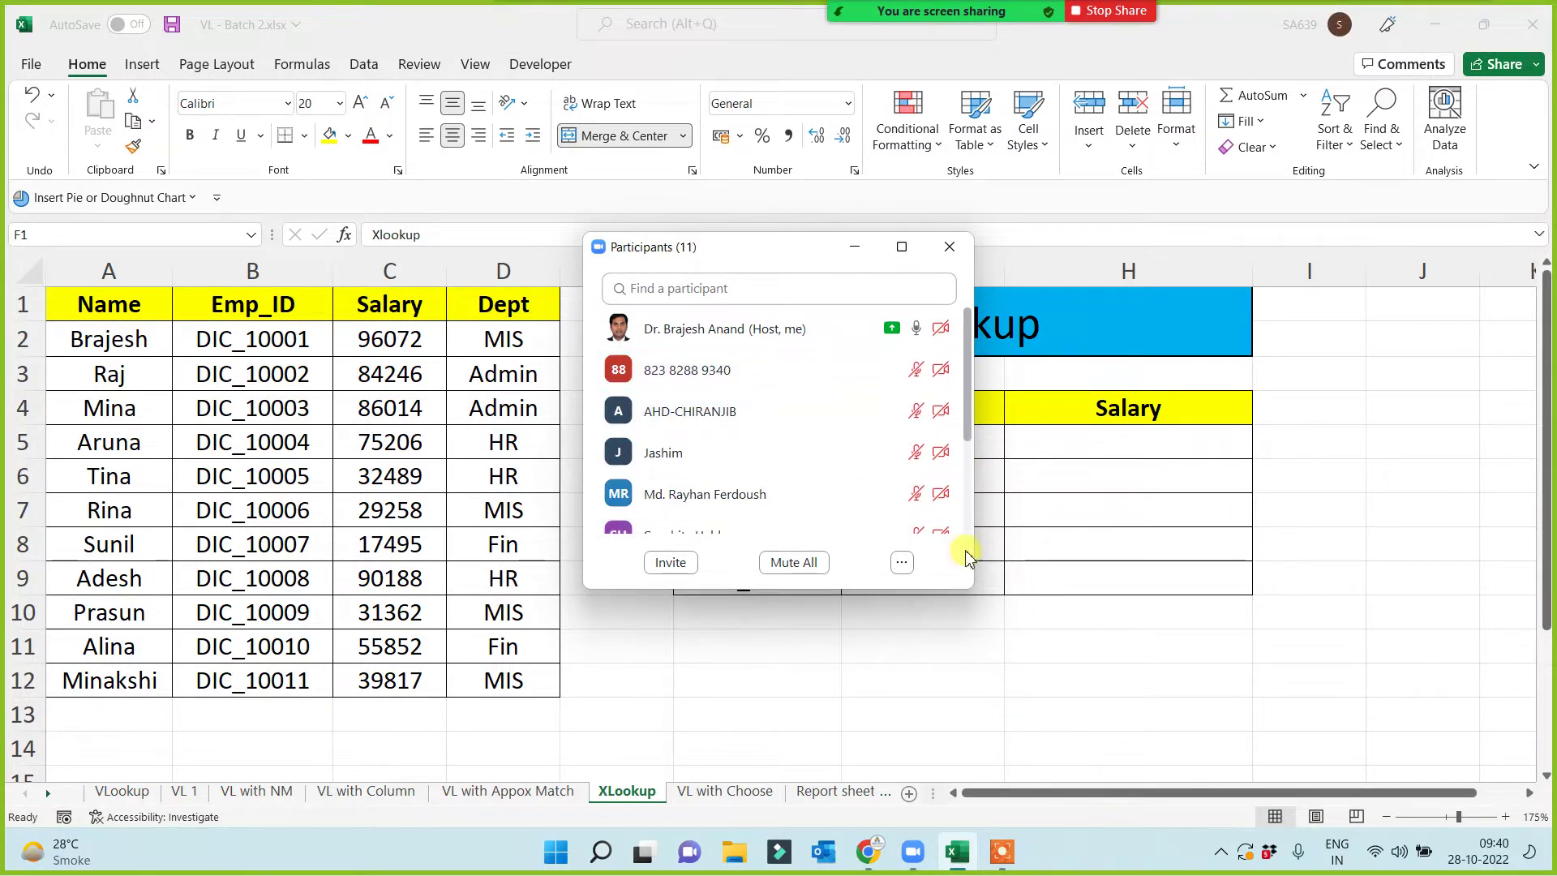
pyautogui.click(855, 247)
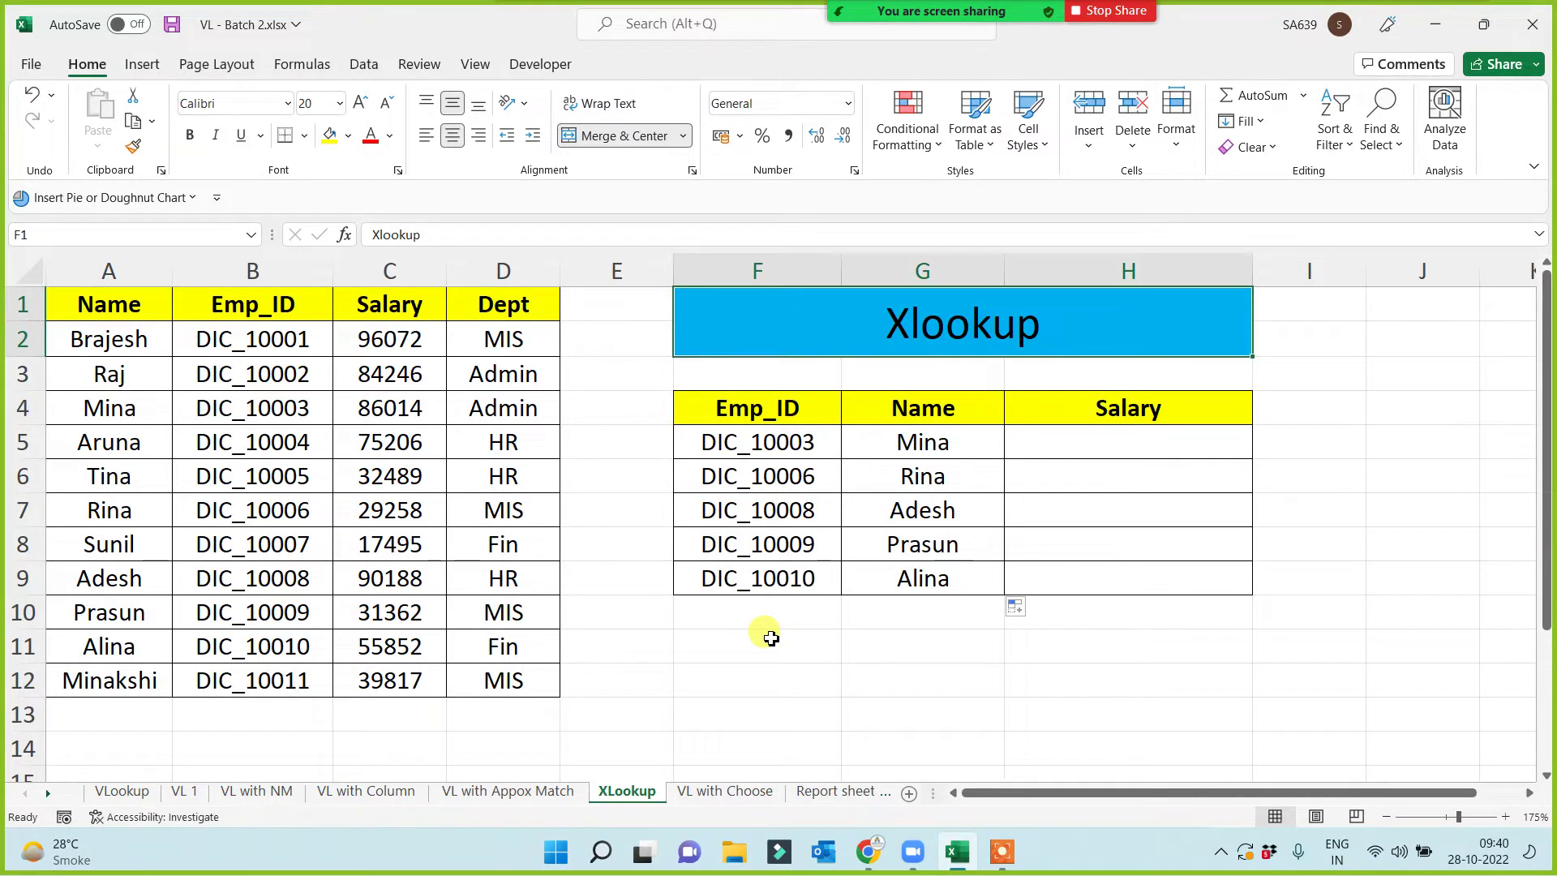
pyautogui.click(970, 672)
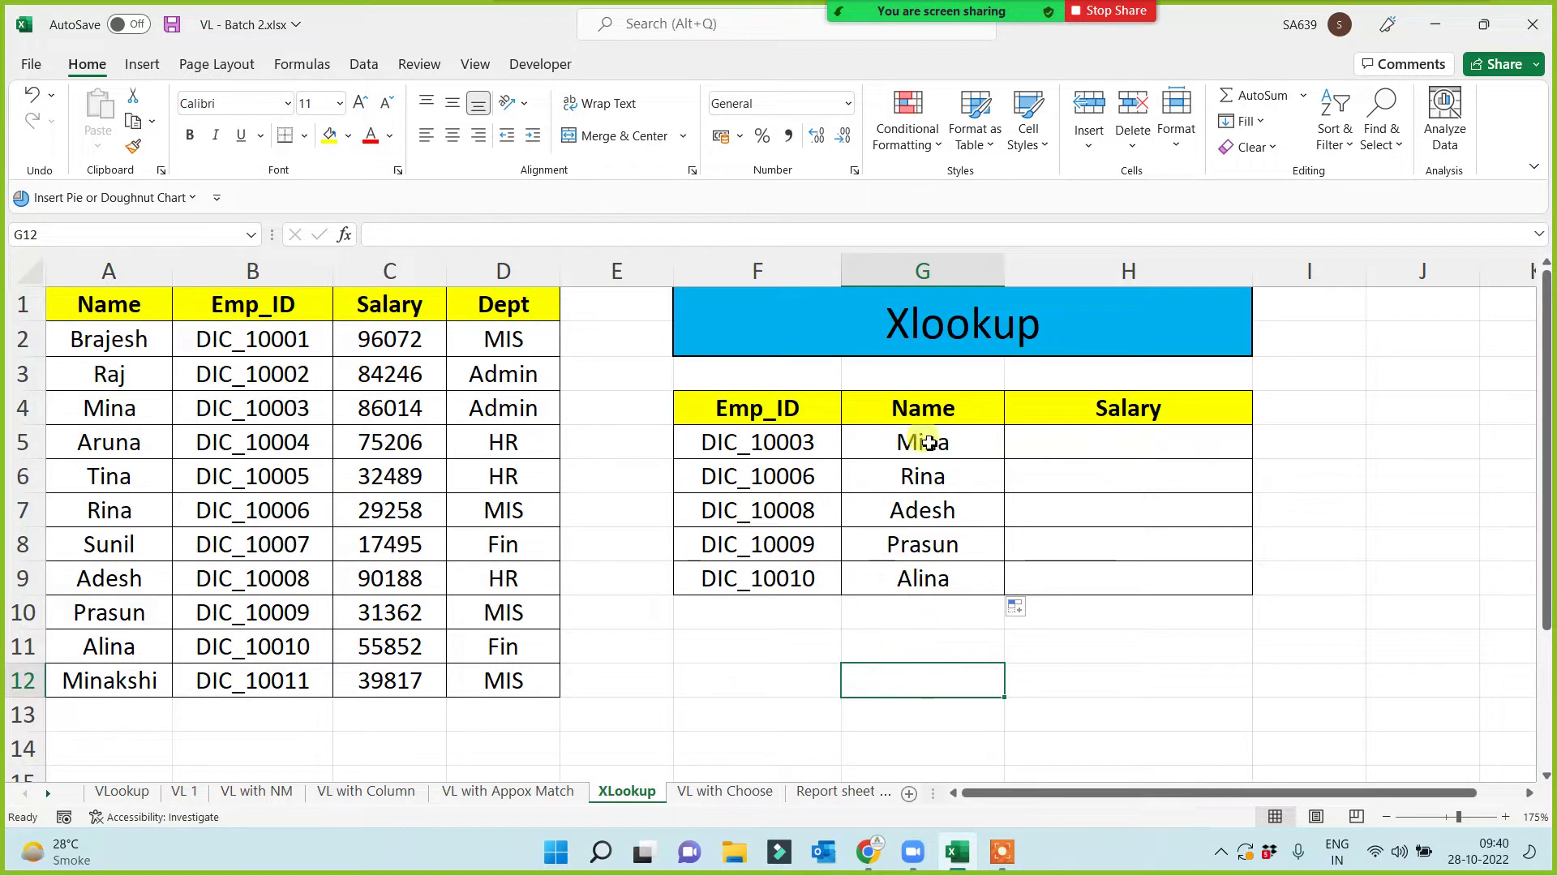
pyautogui.click(846, 653)
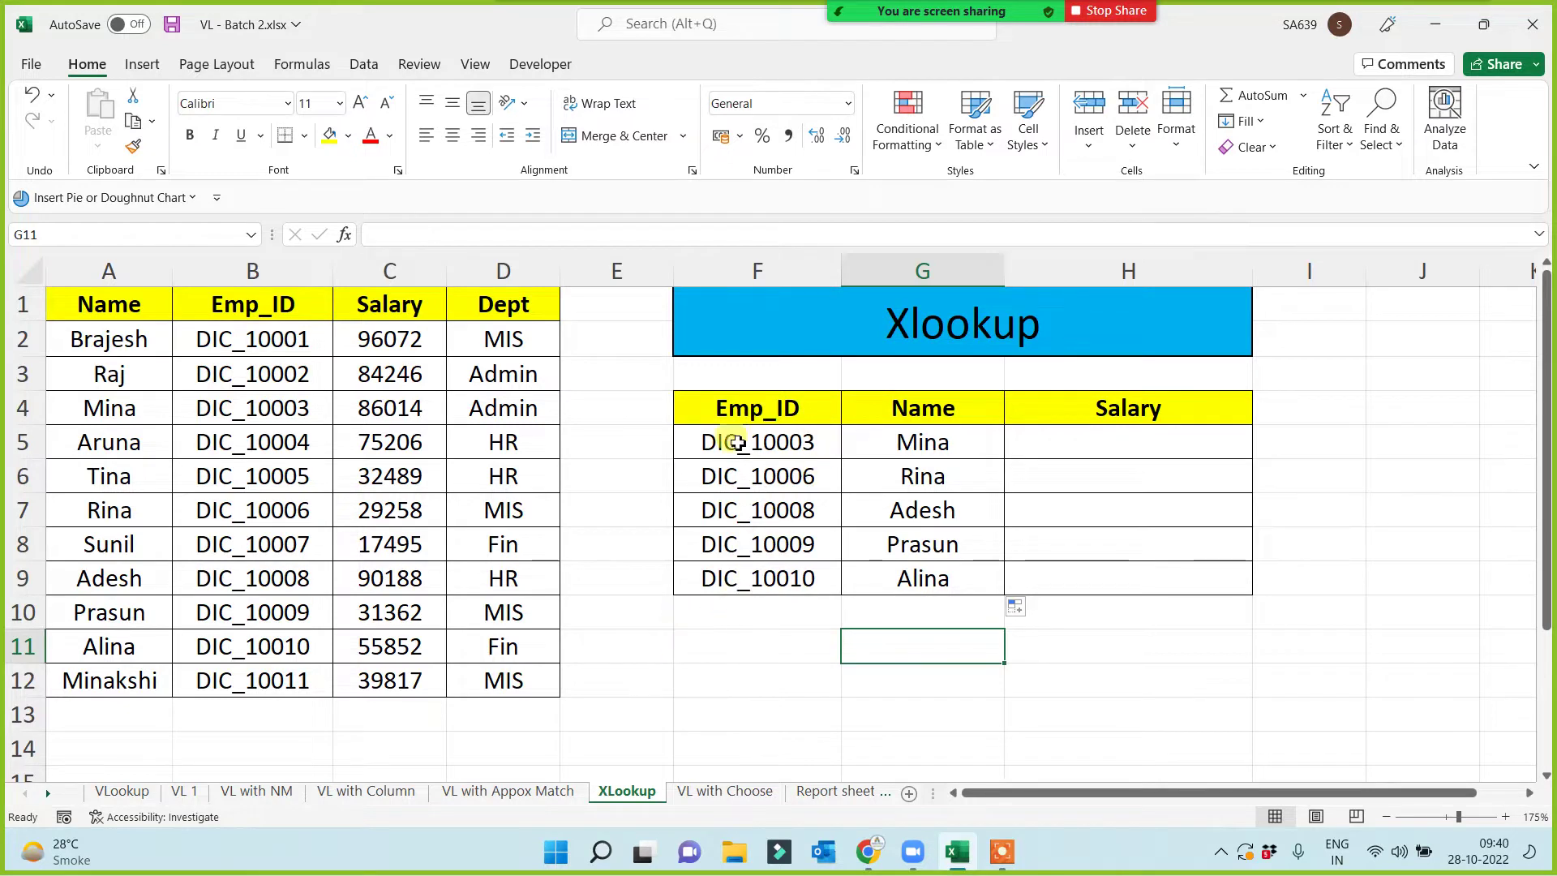
pyautogui.click(801, 645)
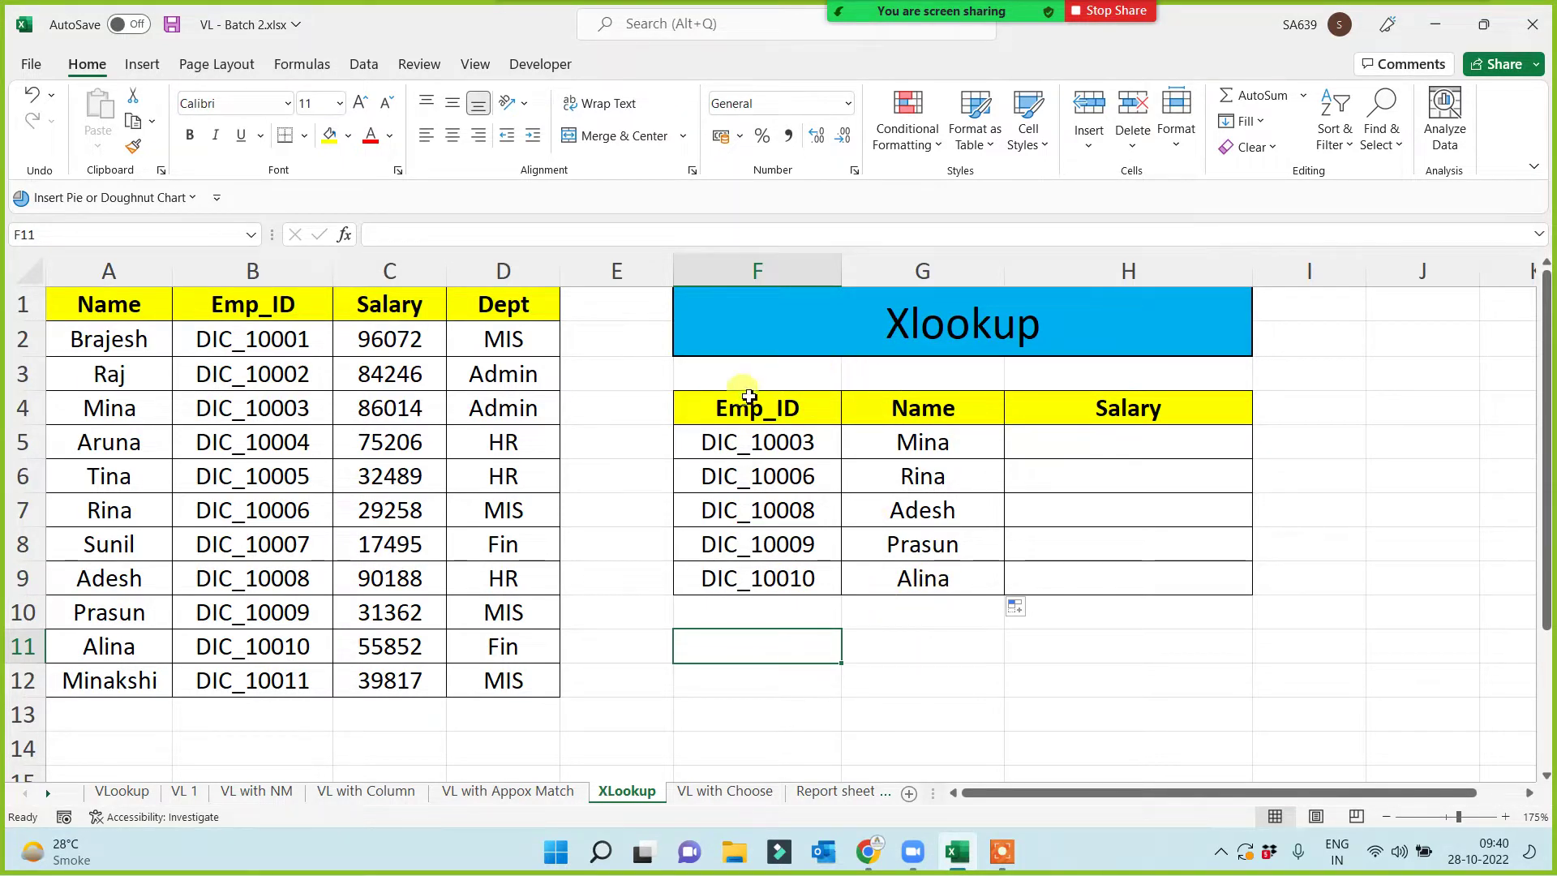
pyautogui.click(782, 304)
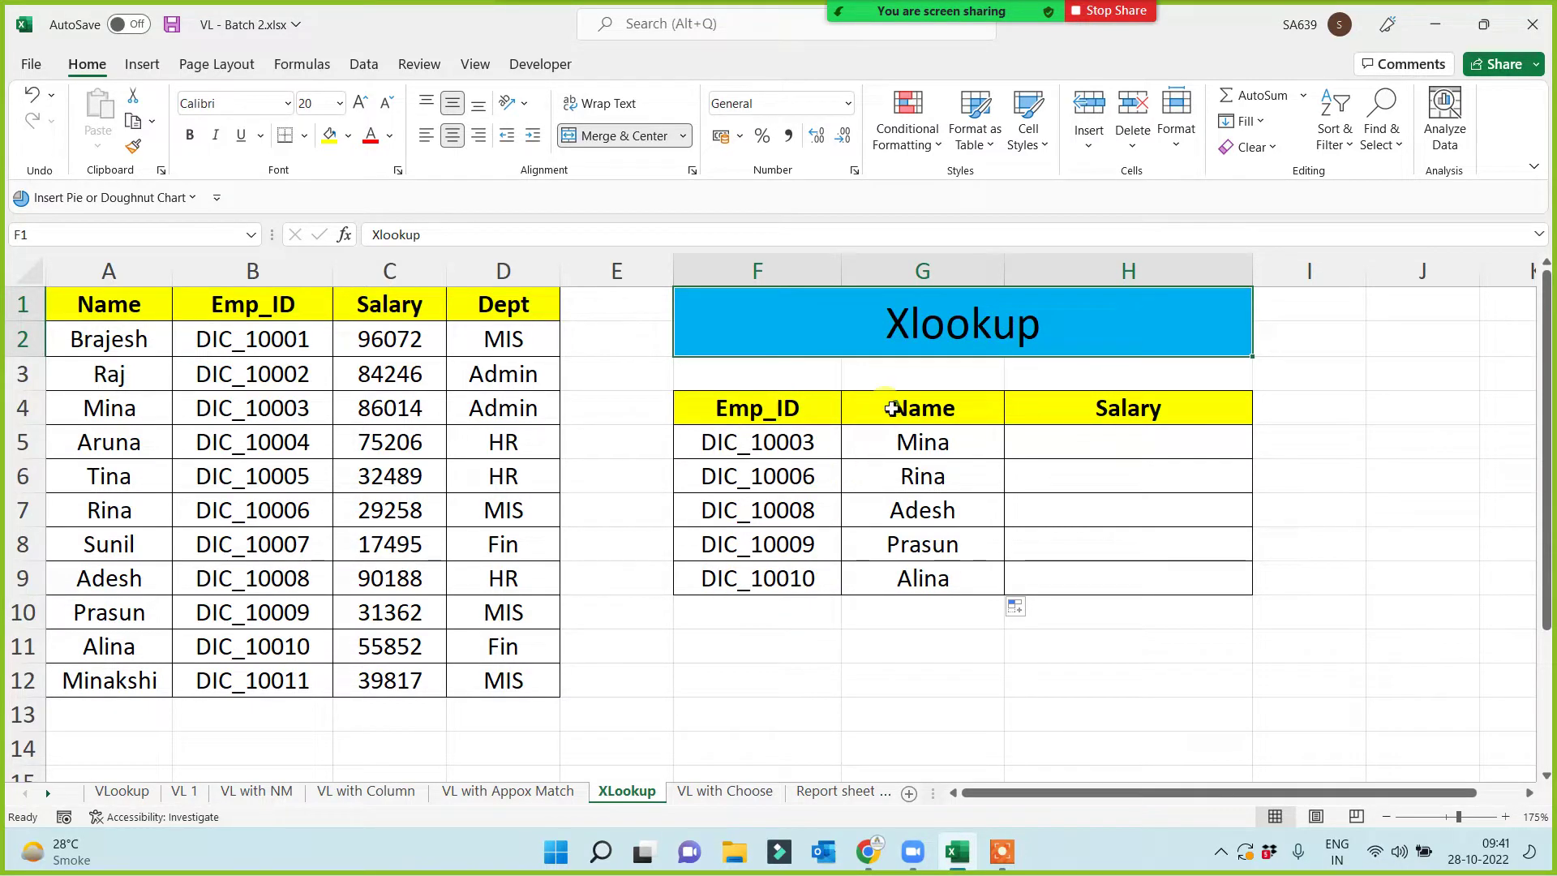
# - Clear the results in G4:H7 and G10:H13 of both lookup tables on the VL with Choose sheet
pyautogui.click(710, 793)
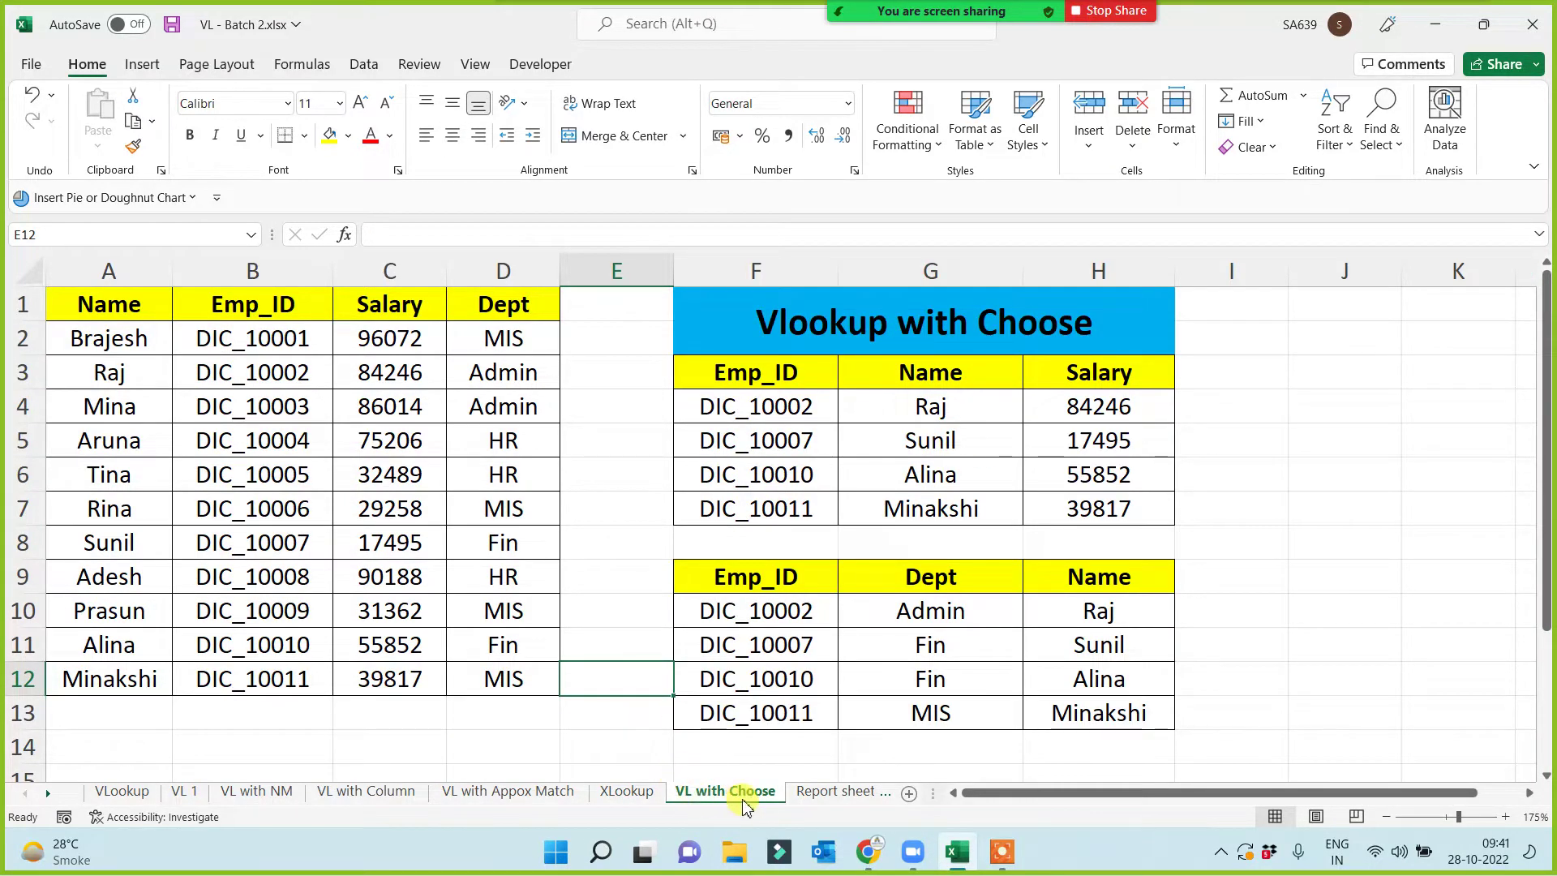
pyautogui.moveTo(938, 403); pyautogui.dragTo(1085, 508)
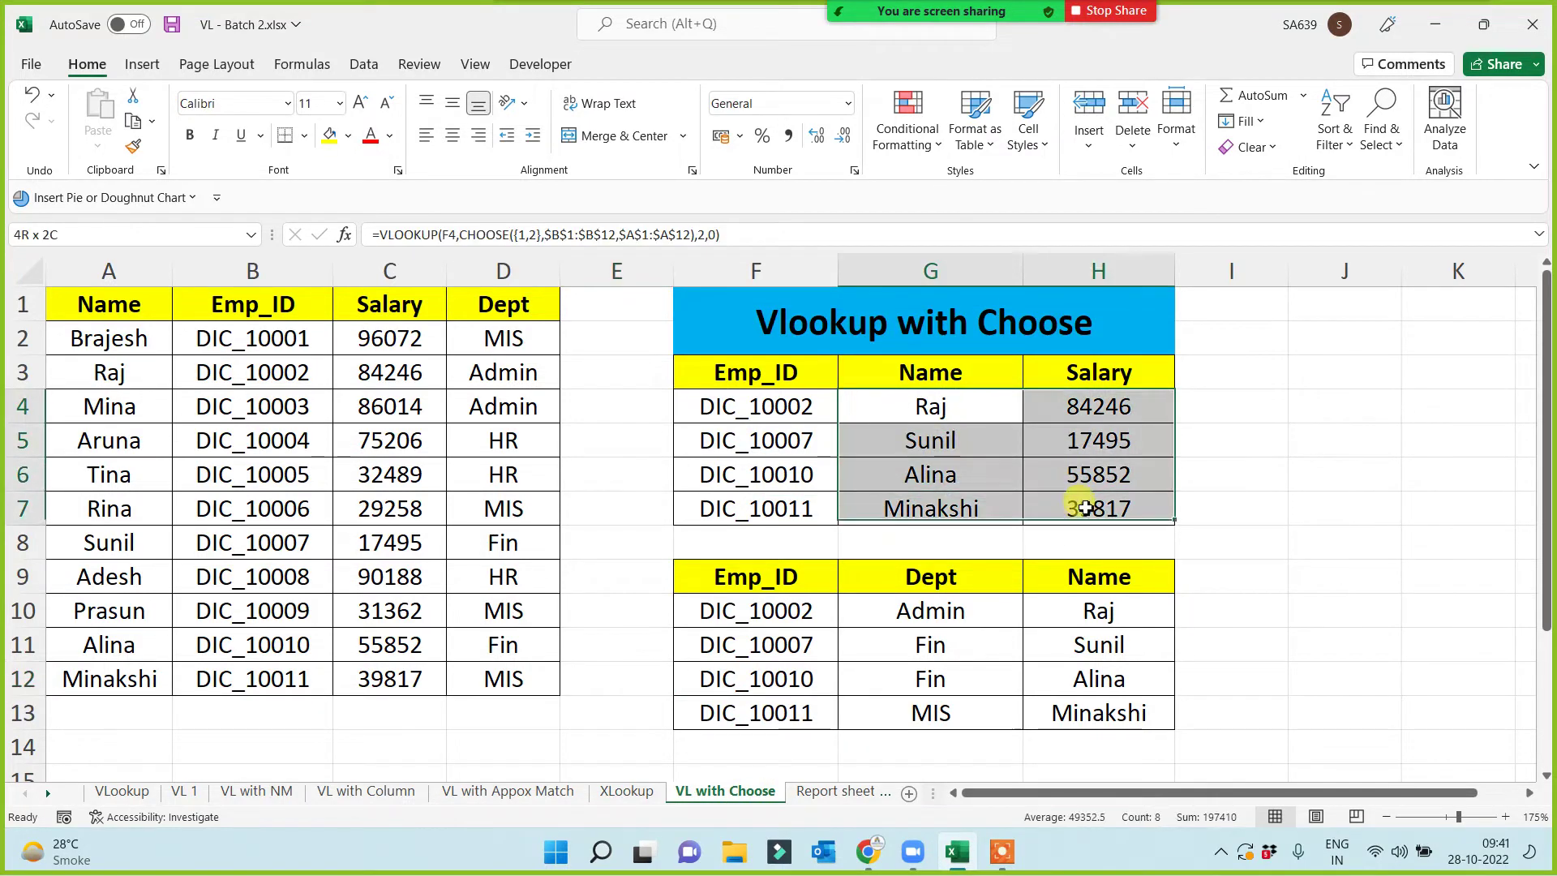
pyautogui.press('Delete')
pyautogui.moveTo(935, 610); pyautogui.dragTo(1092, 713)
pyautogui.press('Delete')
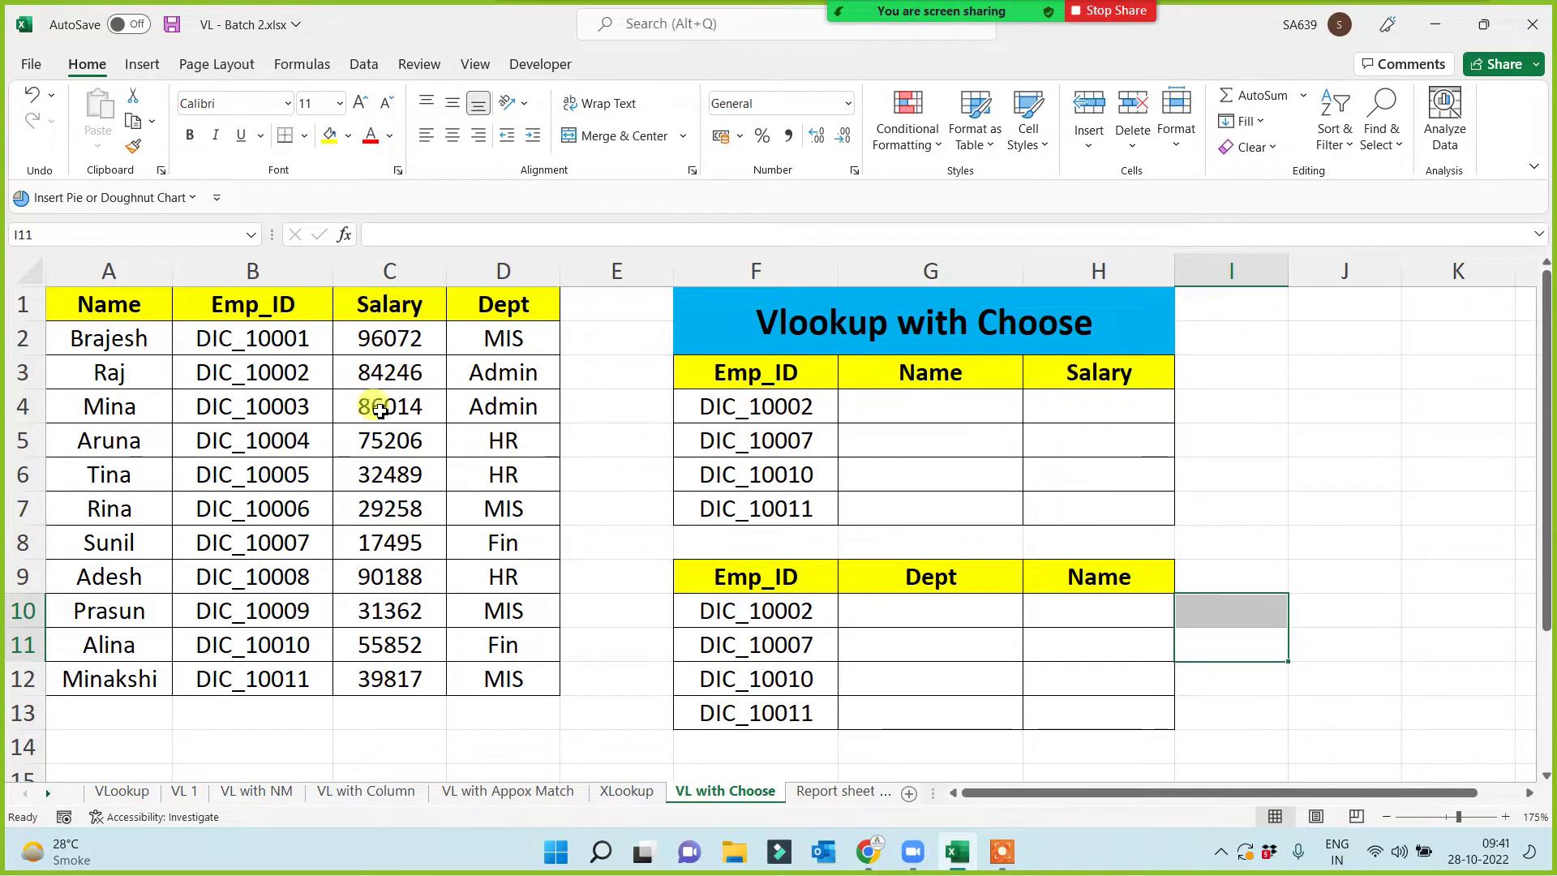
# - Start a VLOOKUP in G4 with lookup value F4 and a CHOOSE function using index array {1,2} as its table array
pyautogui.click(244, 271)
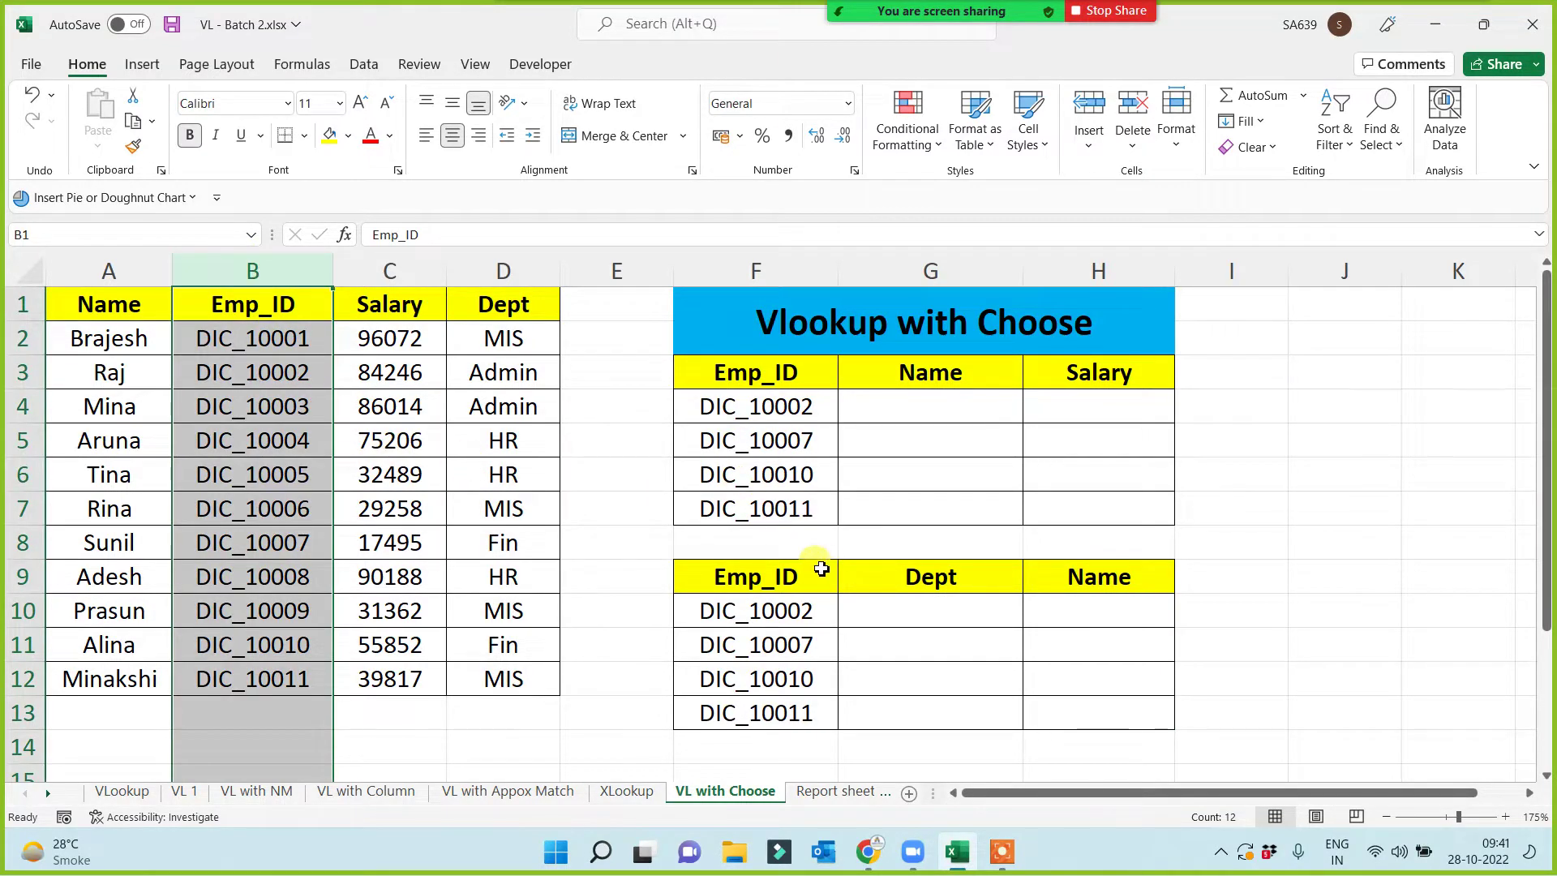
pyautogui.click(102, 337)
pyautogui.moveTo(97, 598); pyautogui.dragTo(91, 665)
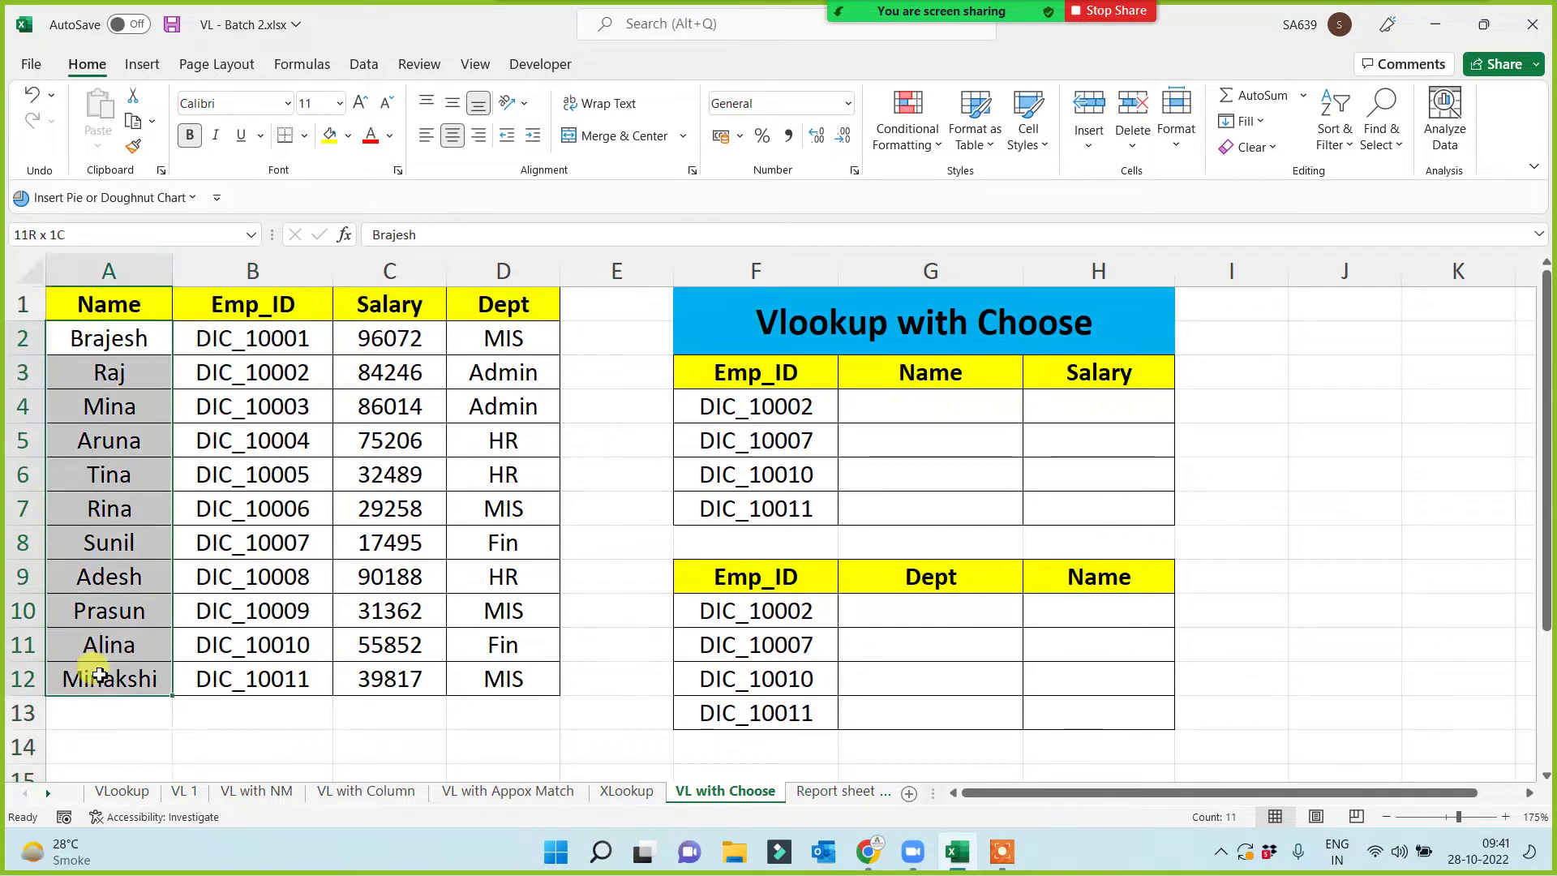
pyautogui.click(937, 399)
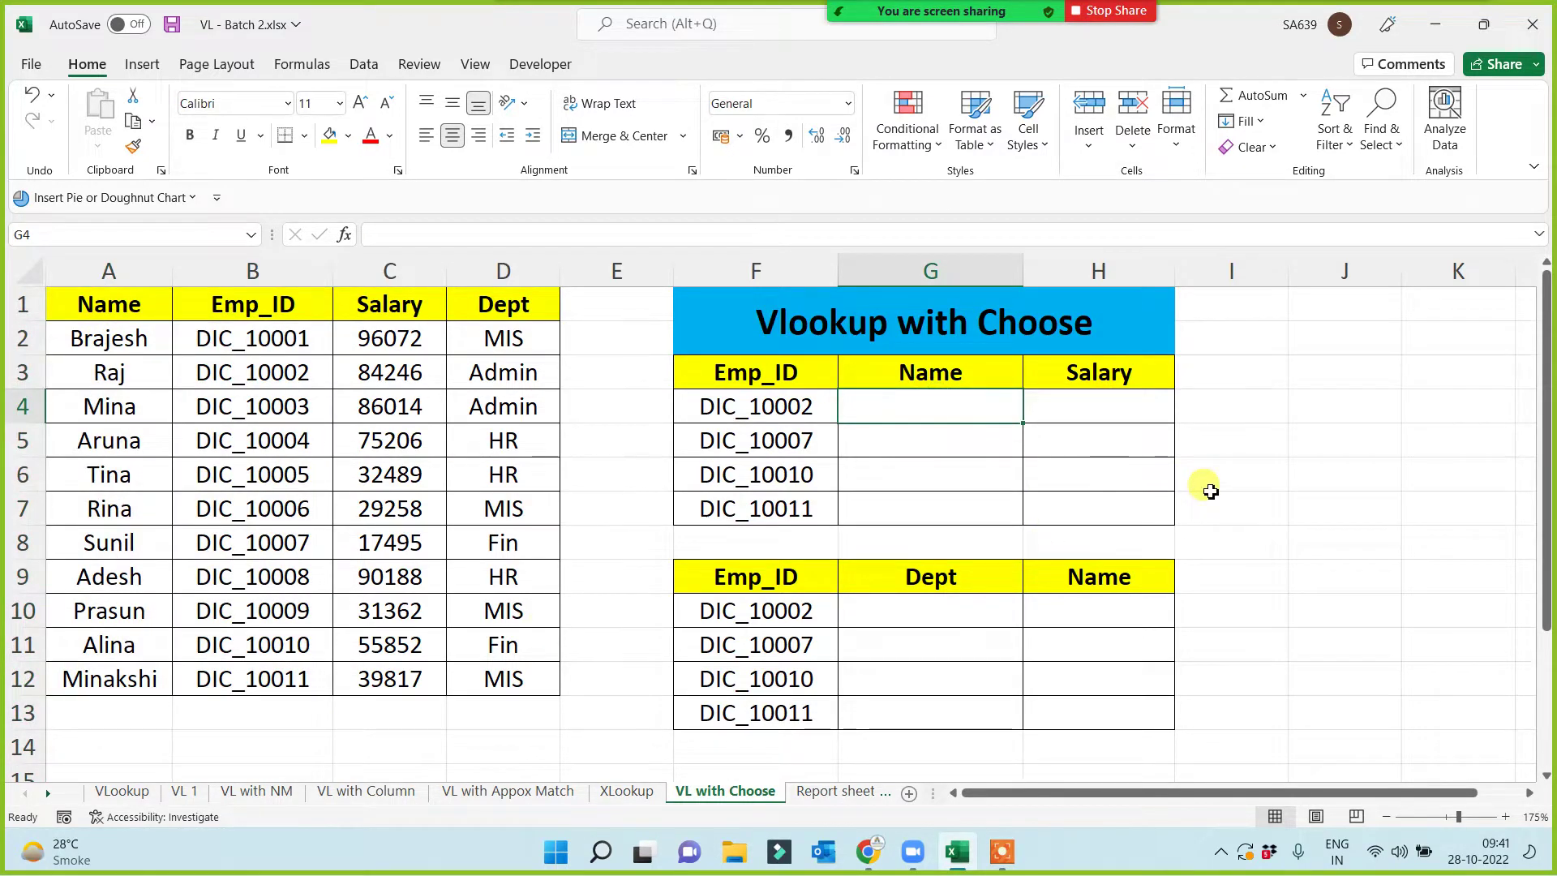
pyautogui.write('=VL')
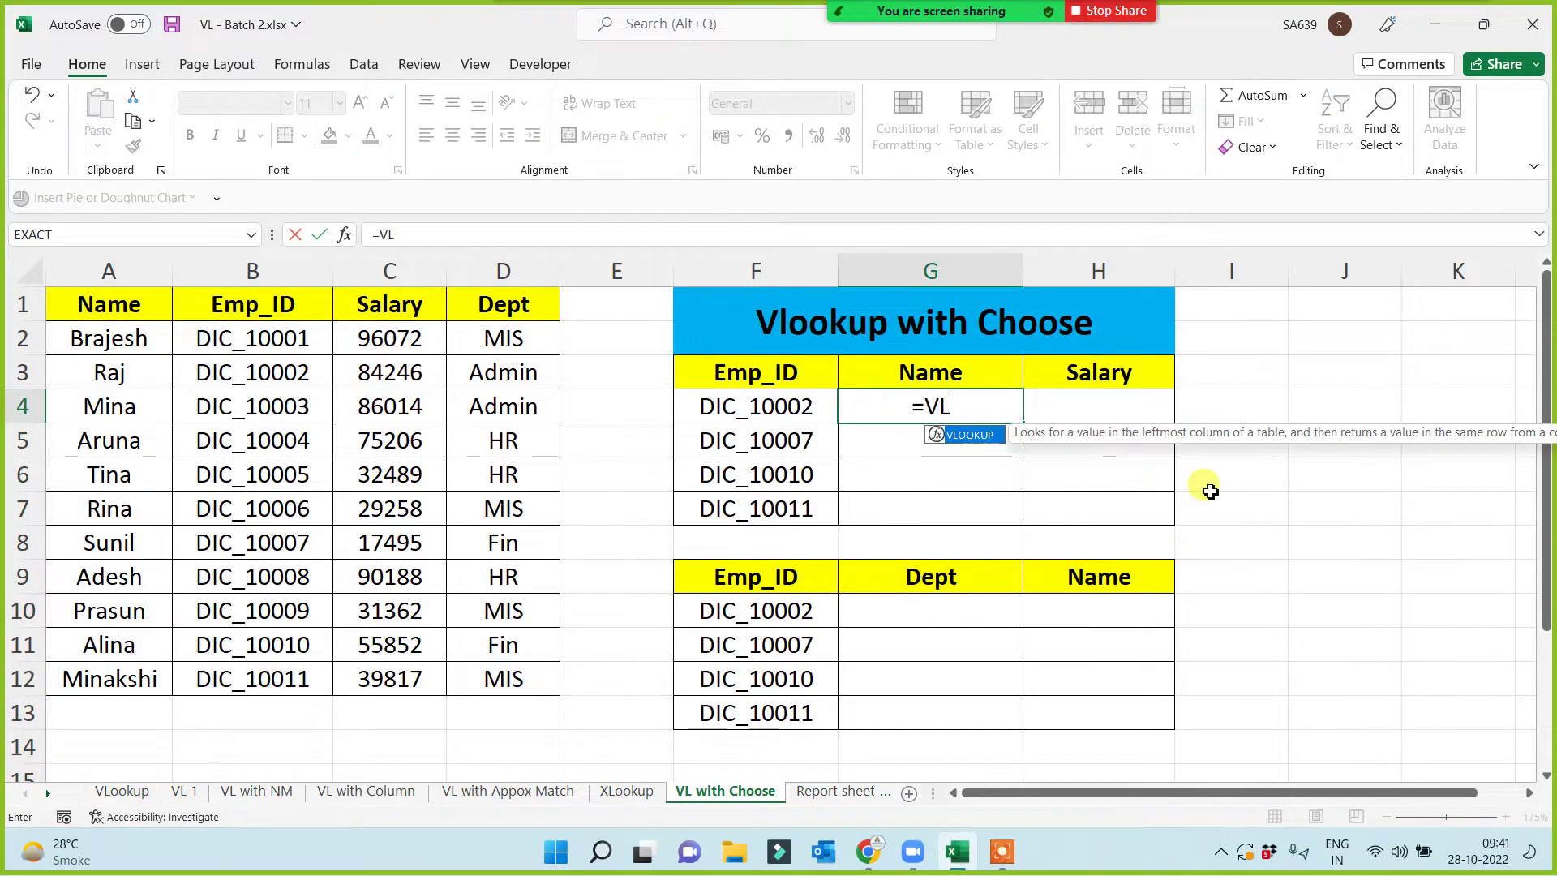
pyautogui.press('Tab')
pyautogui.click(767, 408)
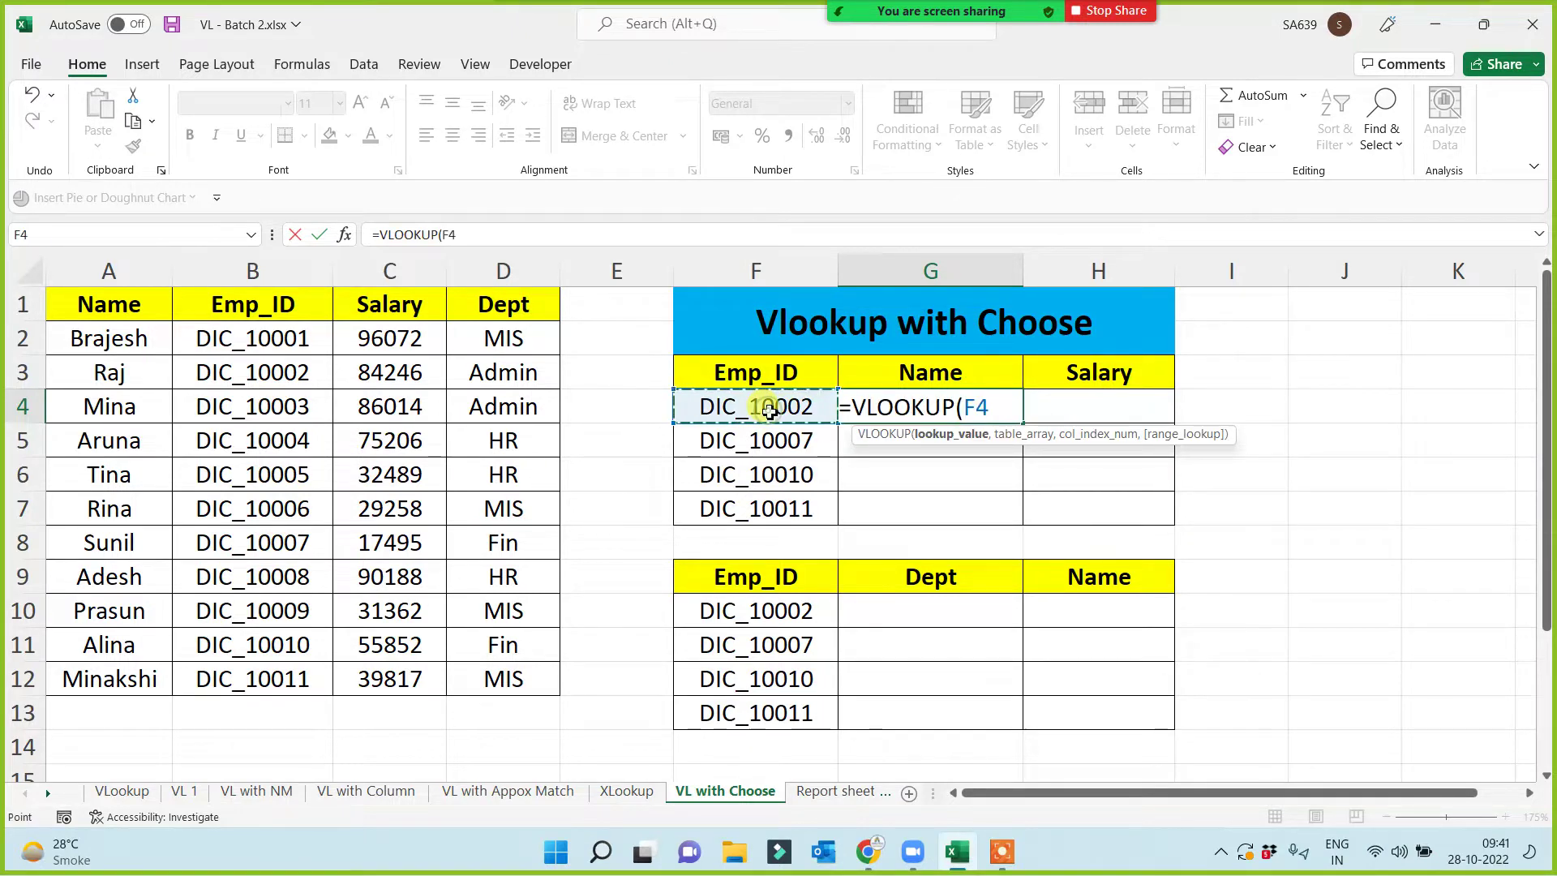
pyautogui.write(',')
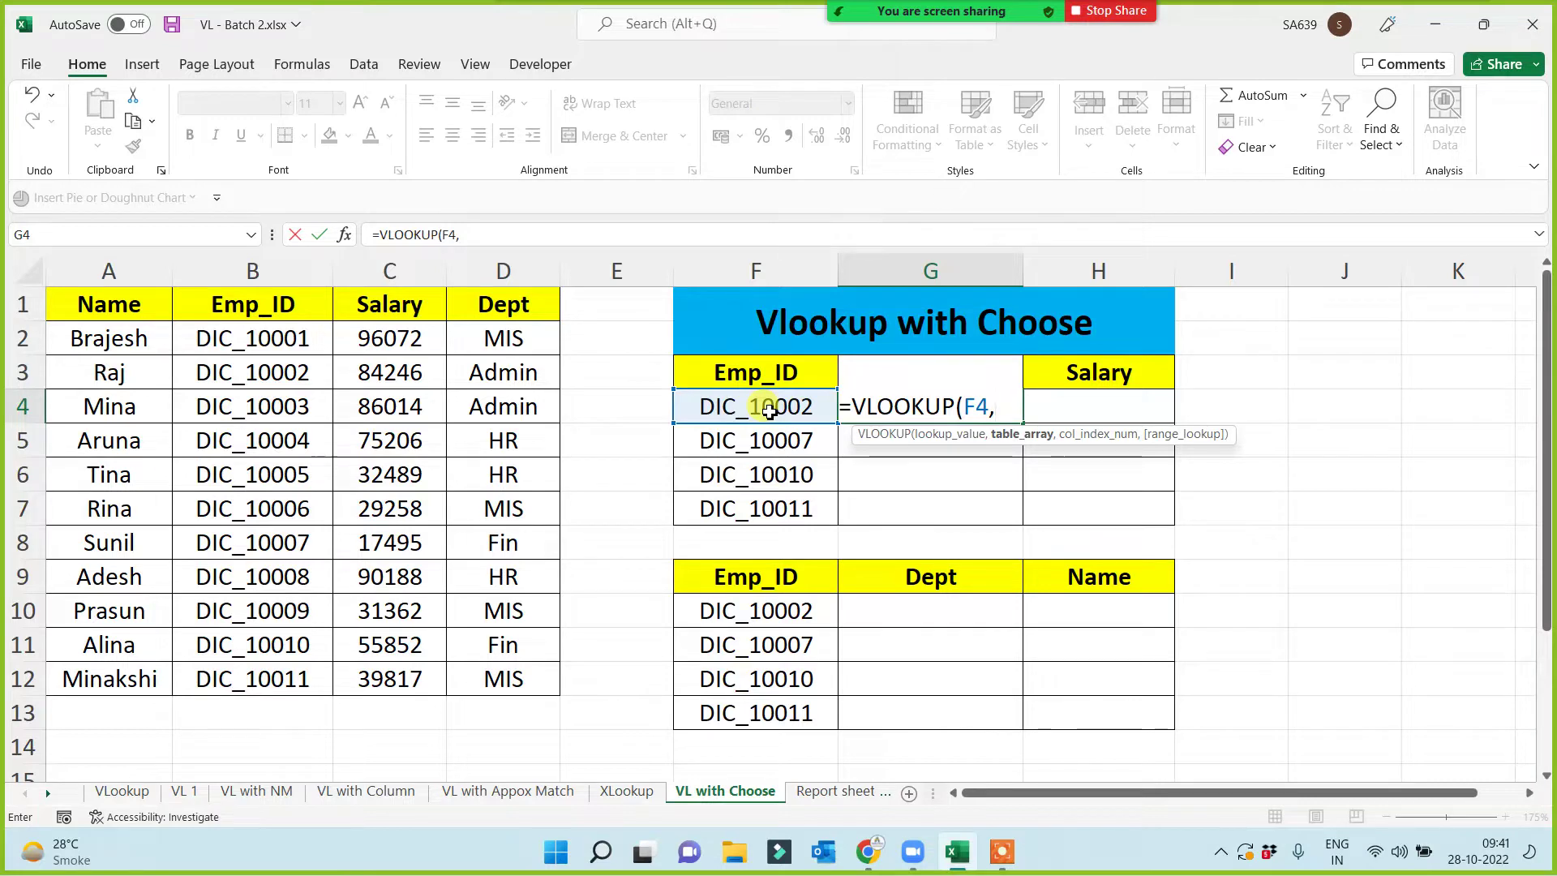
pyautogui.write('CHO')
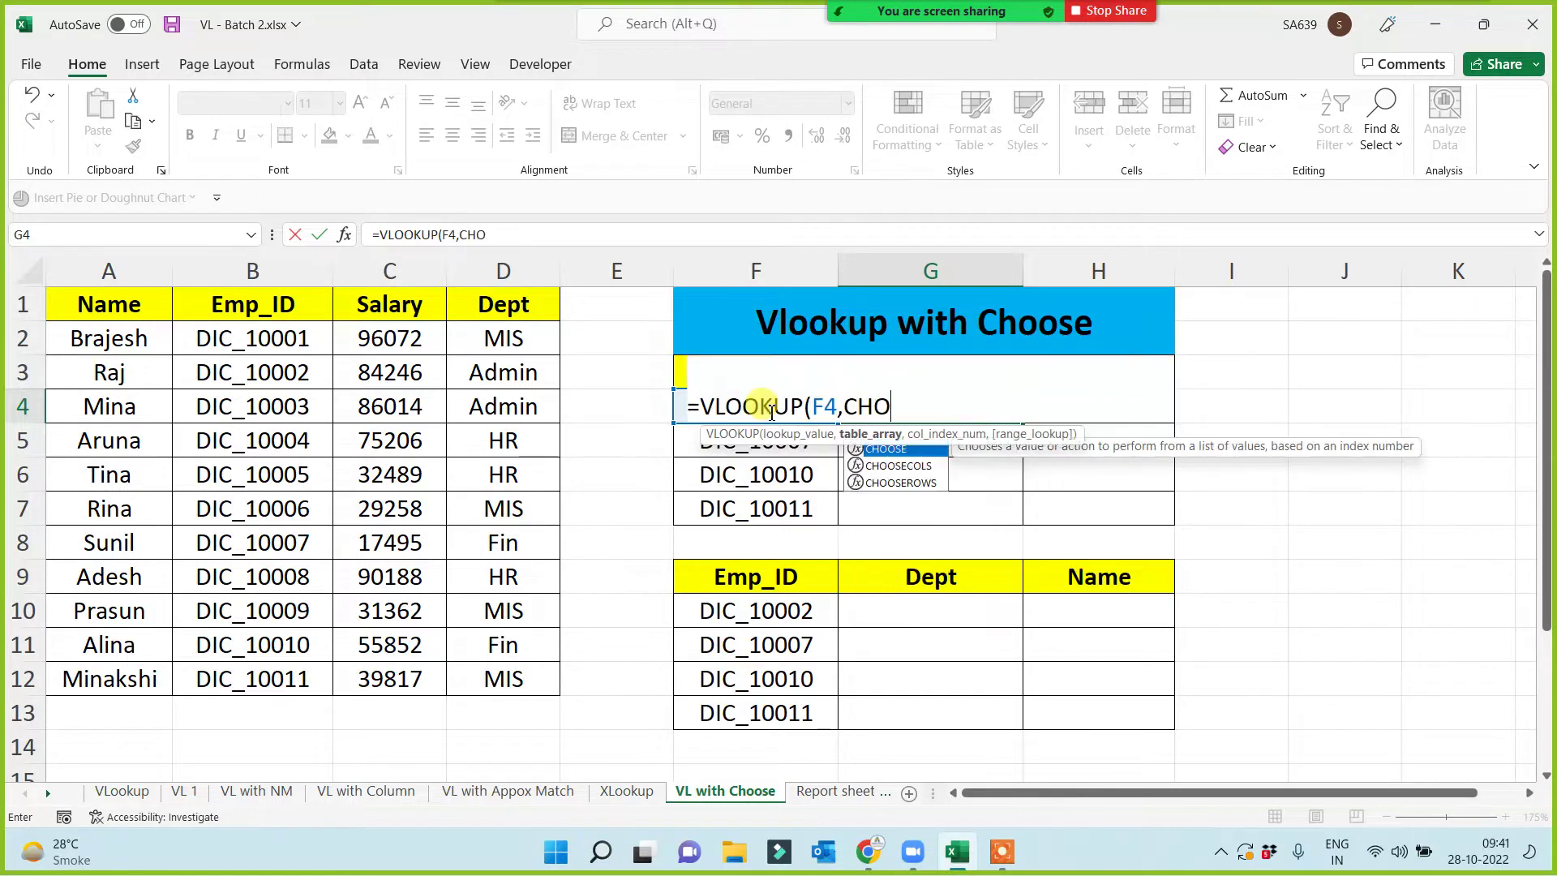
pyautogui.write('OSE({1,2')
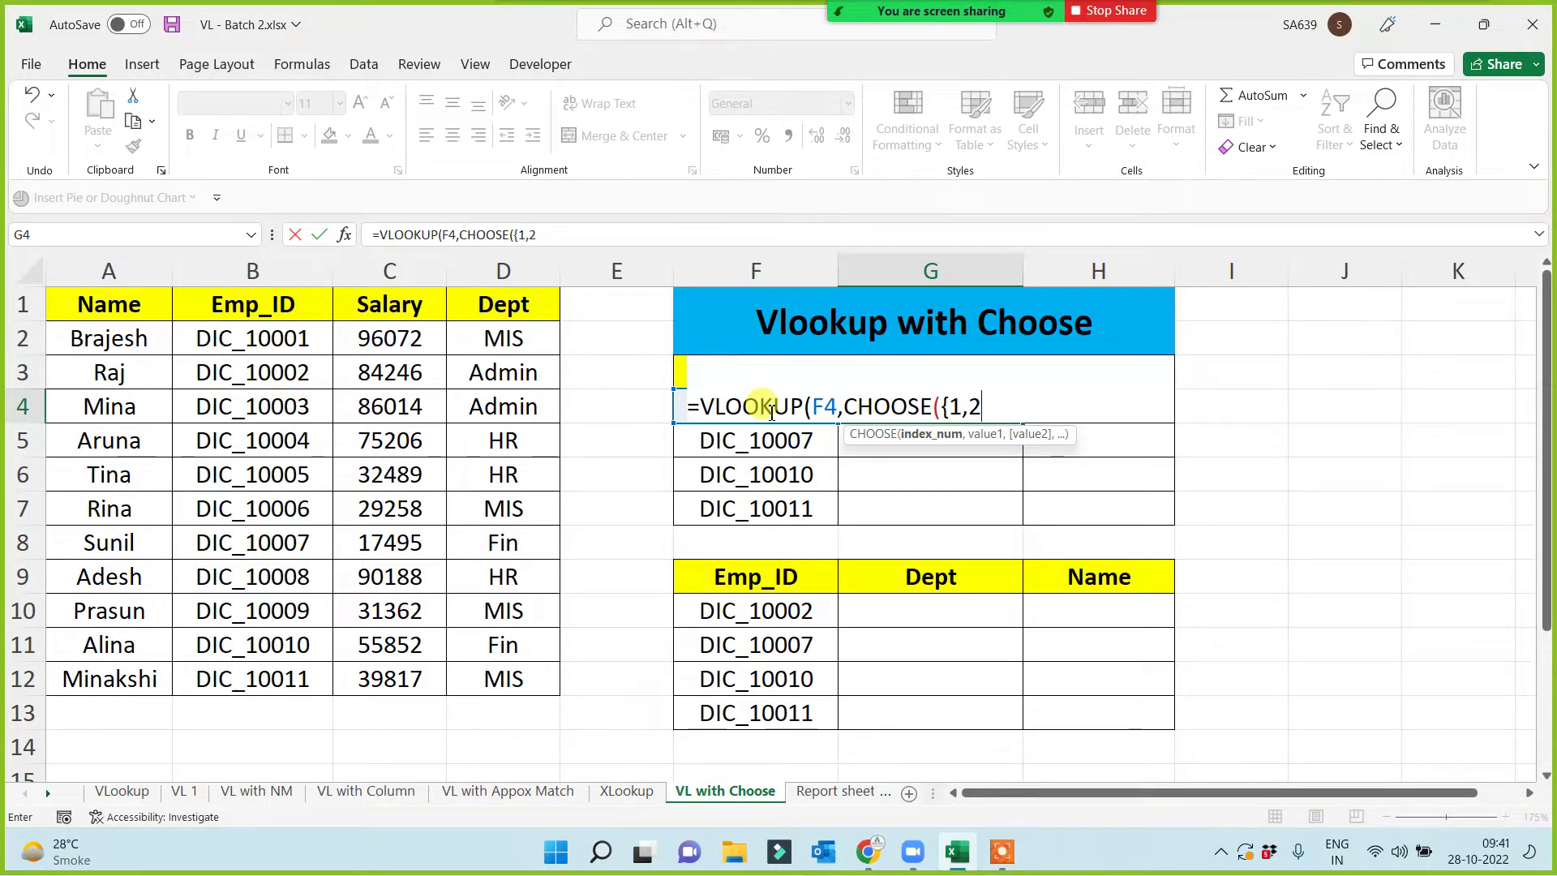
pyautogui.write('},')
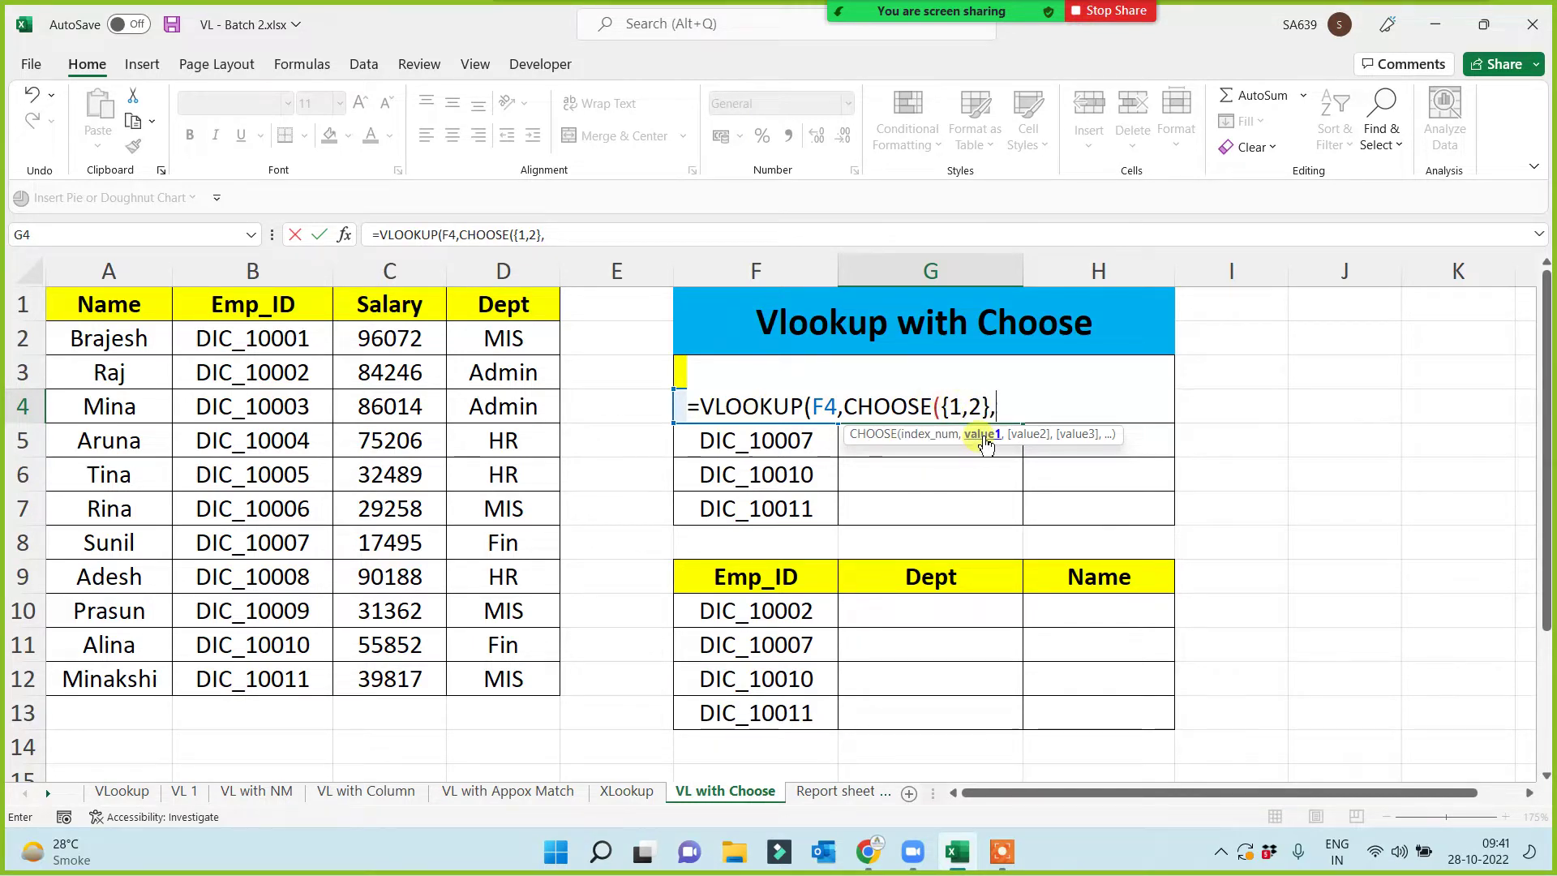
# - Complete the G4 formula with CHOOSE values $B$1:$B$12 and $A$1:$A$12, column index 2 and range lookup 0
pyautogui.moveTo(260, 306); pyautogui.dragTo(255, 676)
pyautogui.press('F4')
pyautogui.write(',')
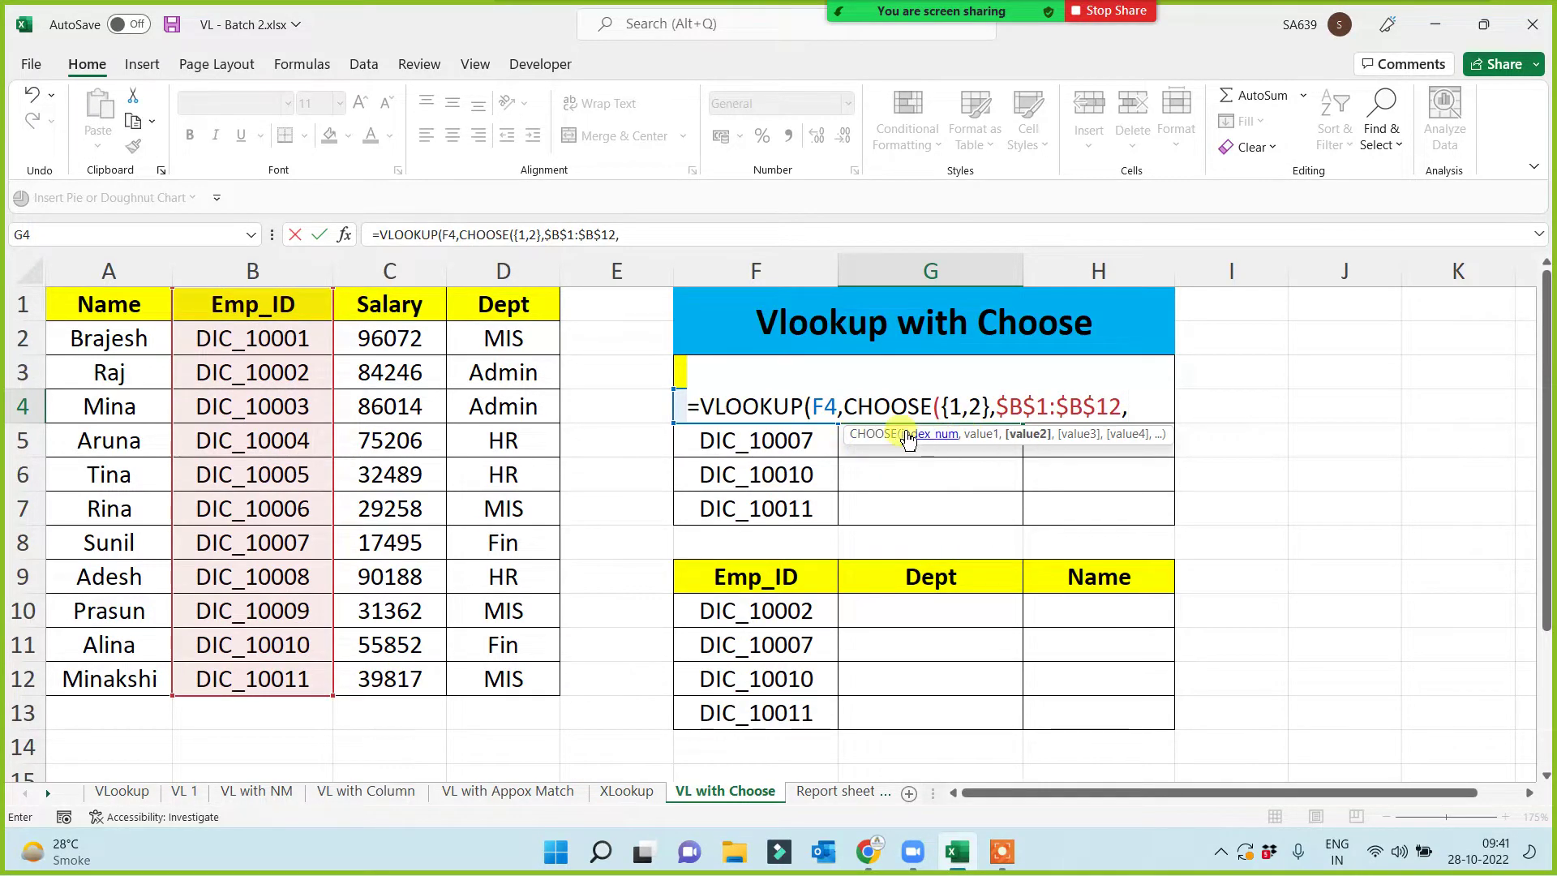
pyautogui.moveTo(104, 306); pyautogui.dragTo(102, 678)
pyautogui.press('F4')
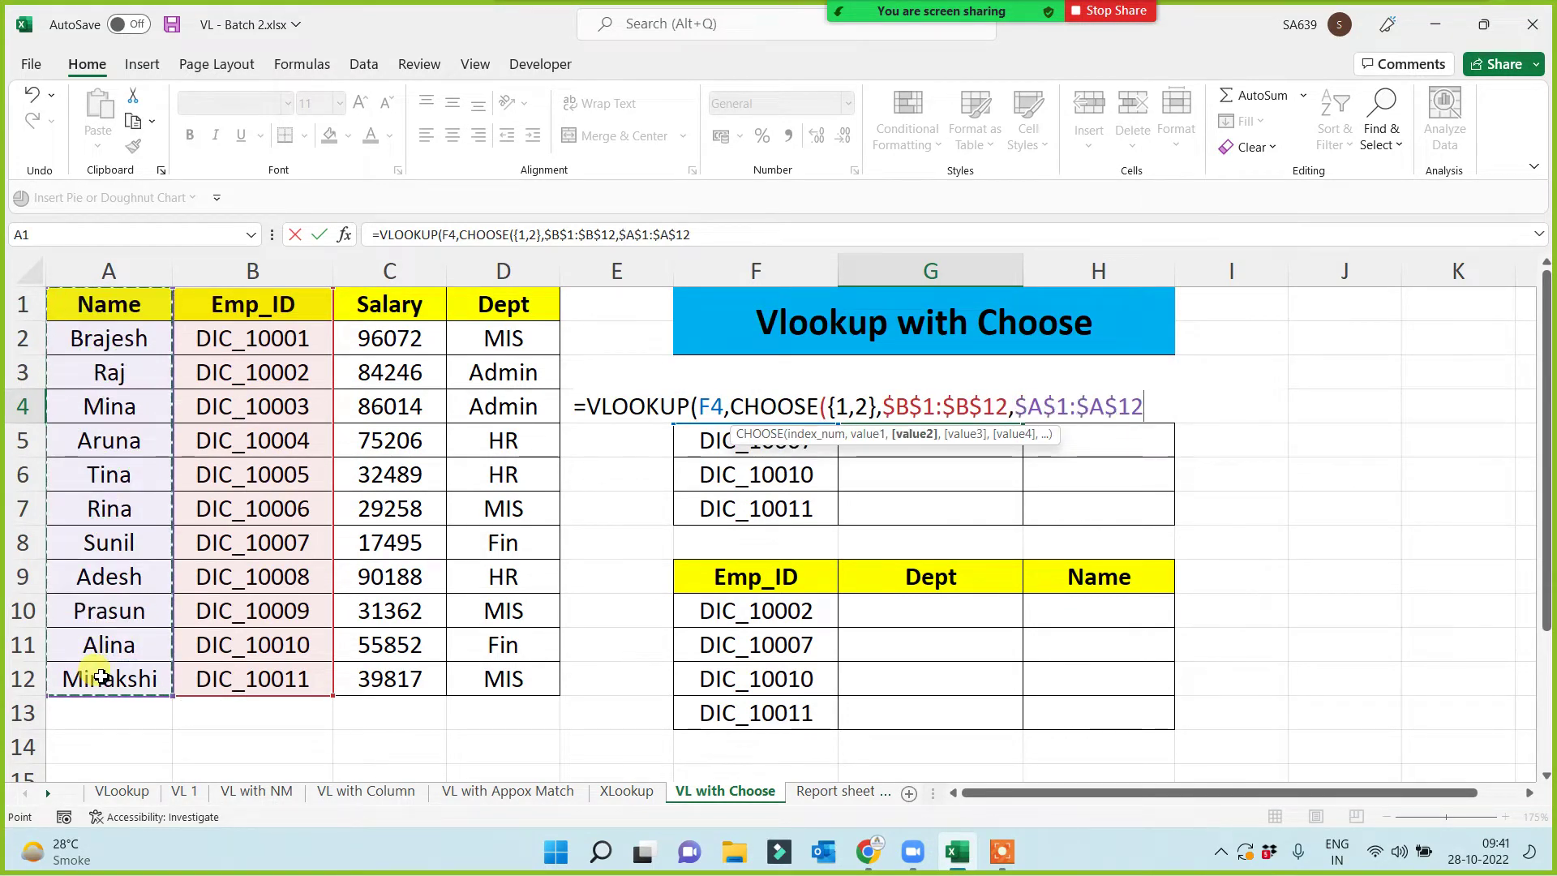
pyautogui.write(')')
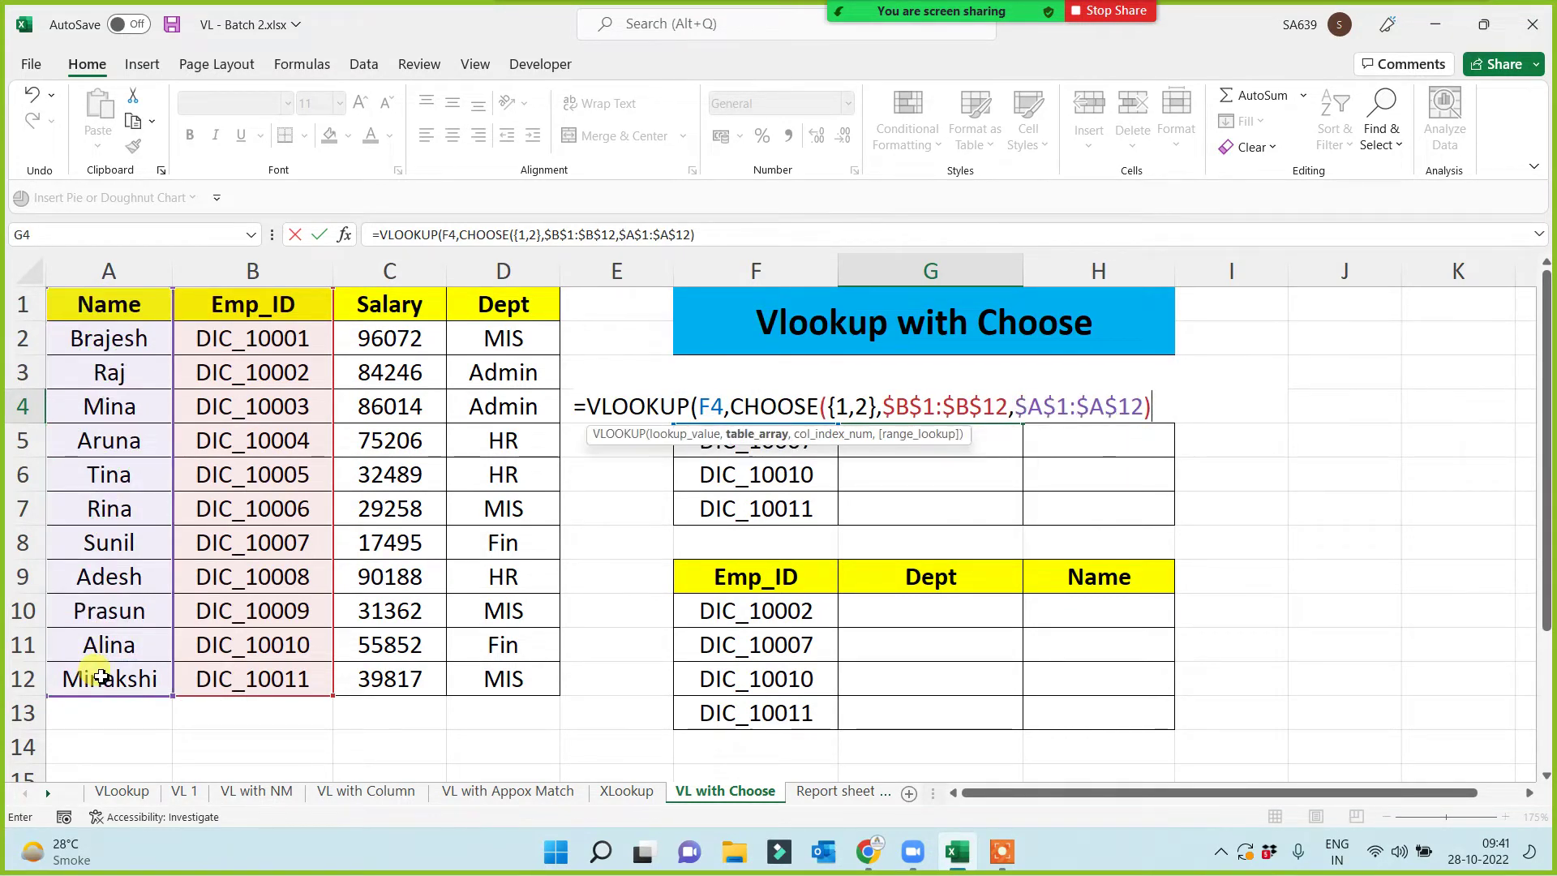
pyautogui.write(',2,0)')
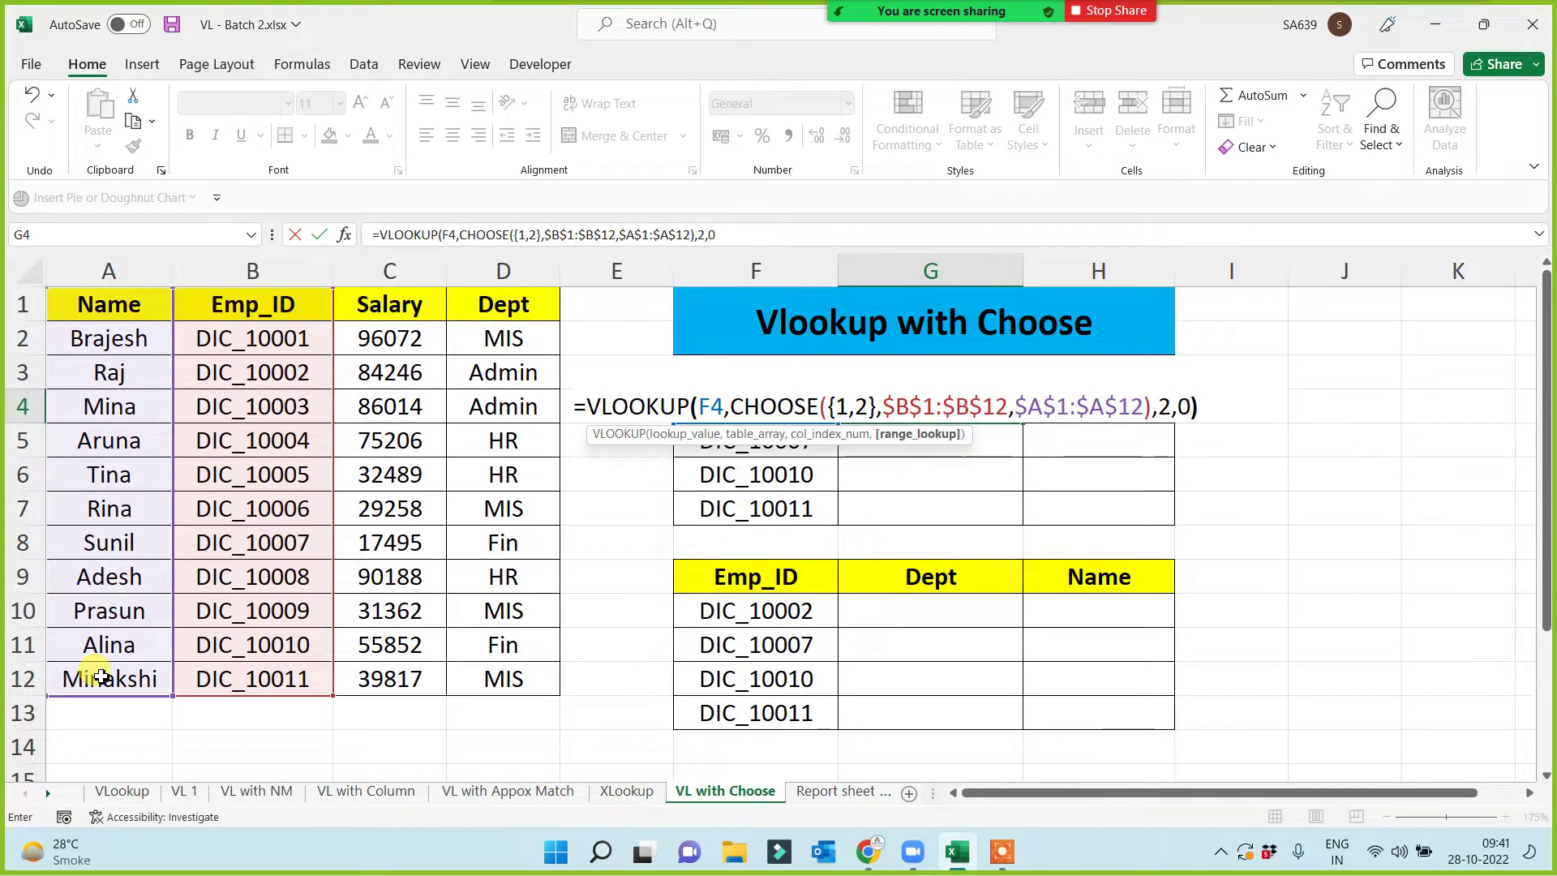
pyautogui.press('Return')
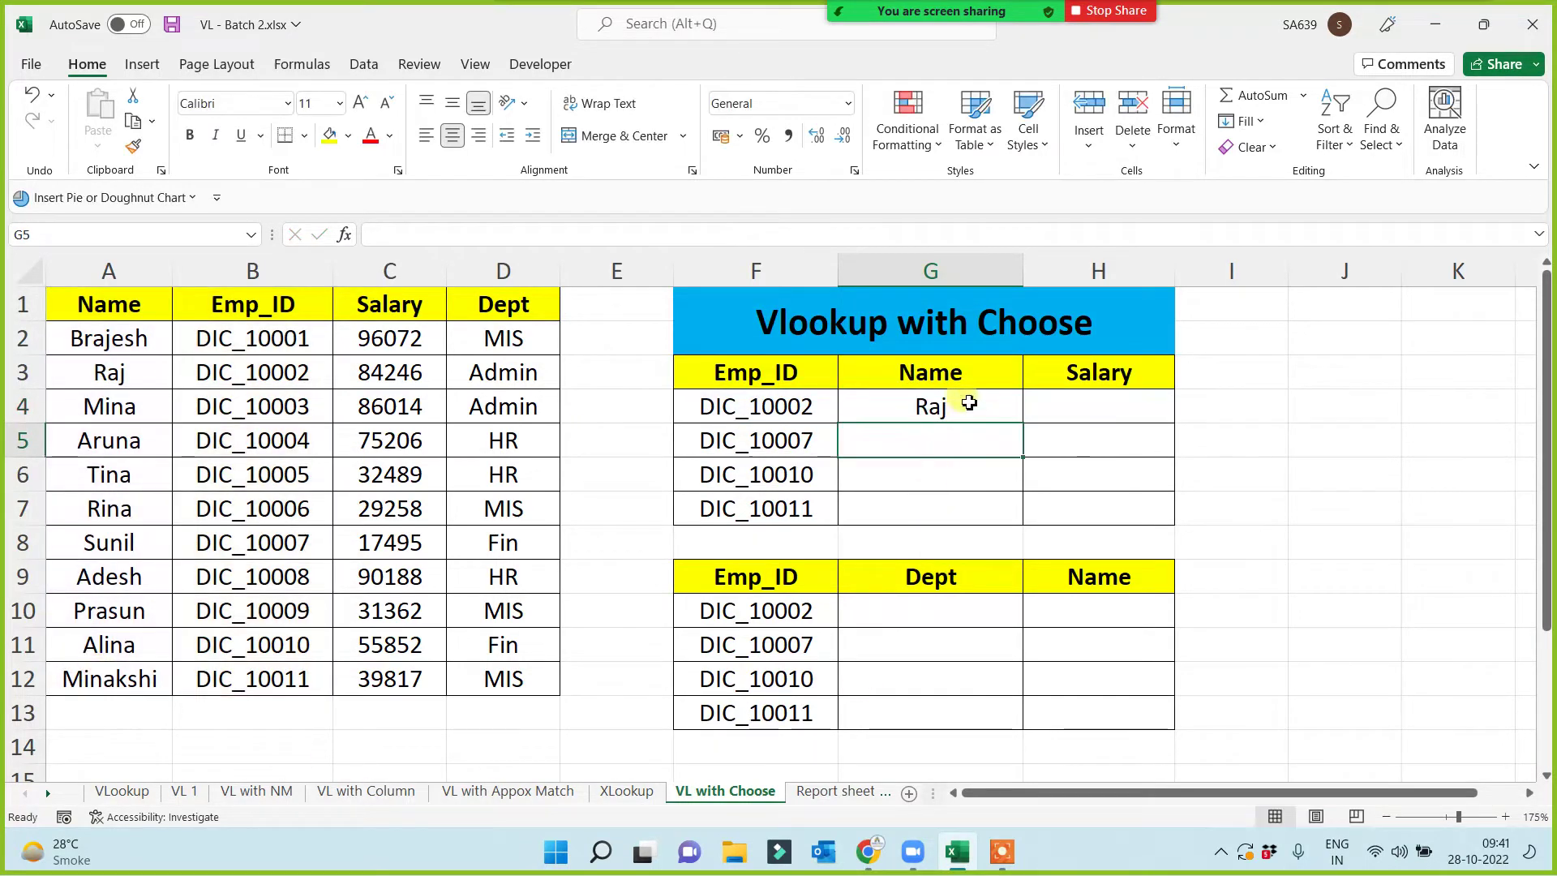
# - Fill the VLOOKUP with CHOOSE name formula from G4 down to G7
pyautogui.click(969, 403)
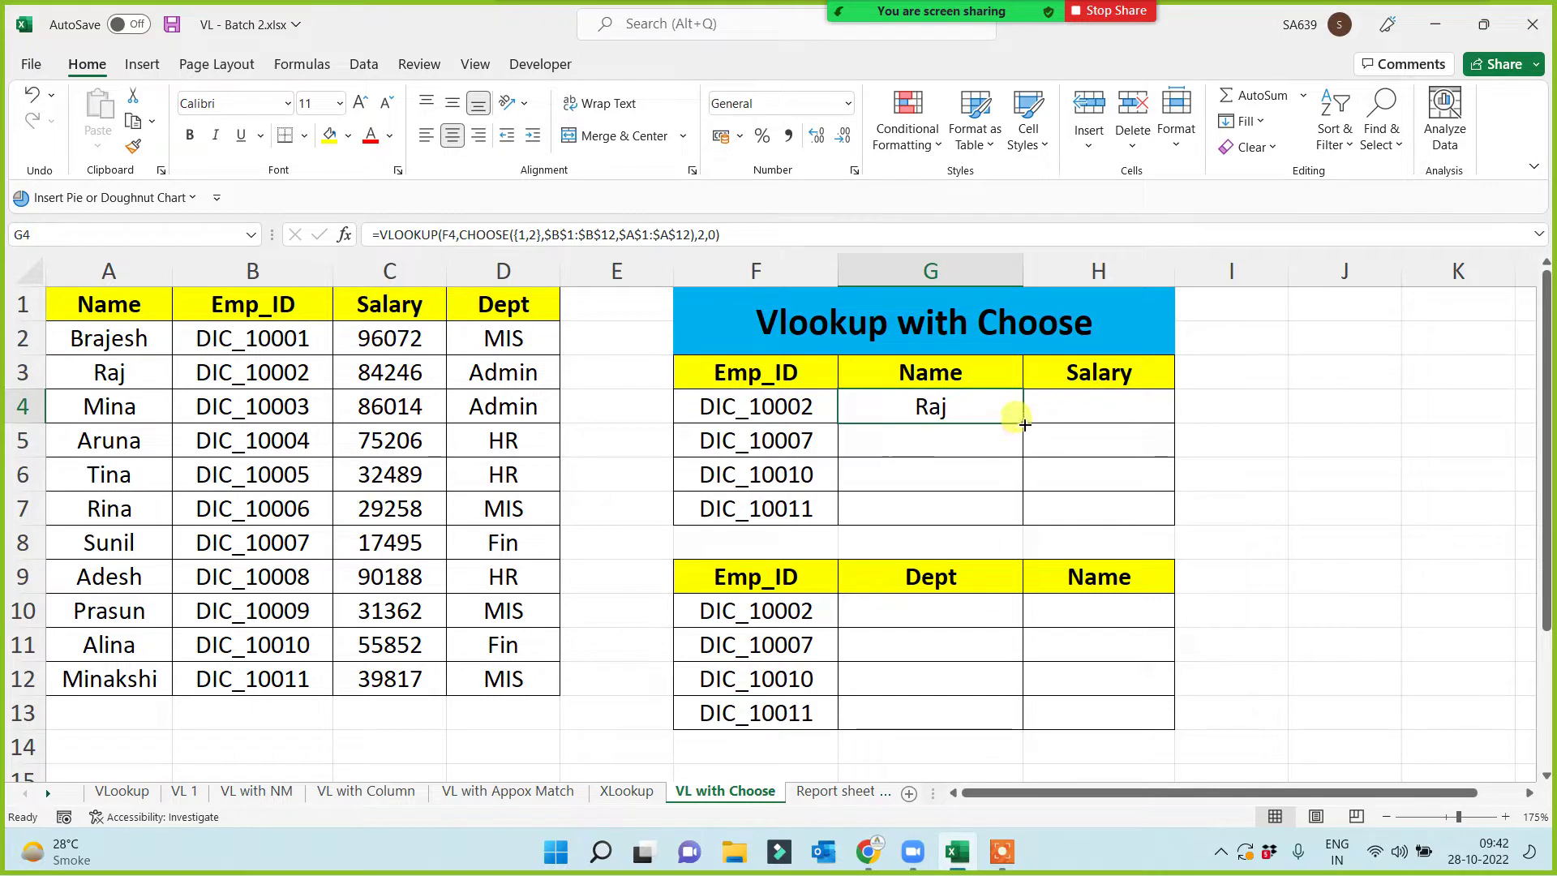
pyautogui.moveTo(1025, 424); pyautogui.dragTo(1022, 529)
pyautogui.click(1393, 540)
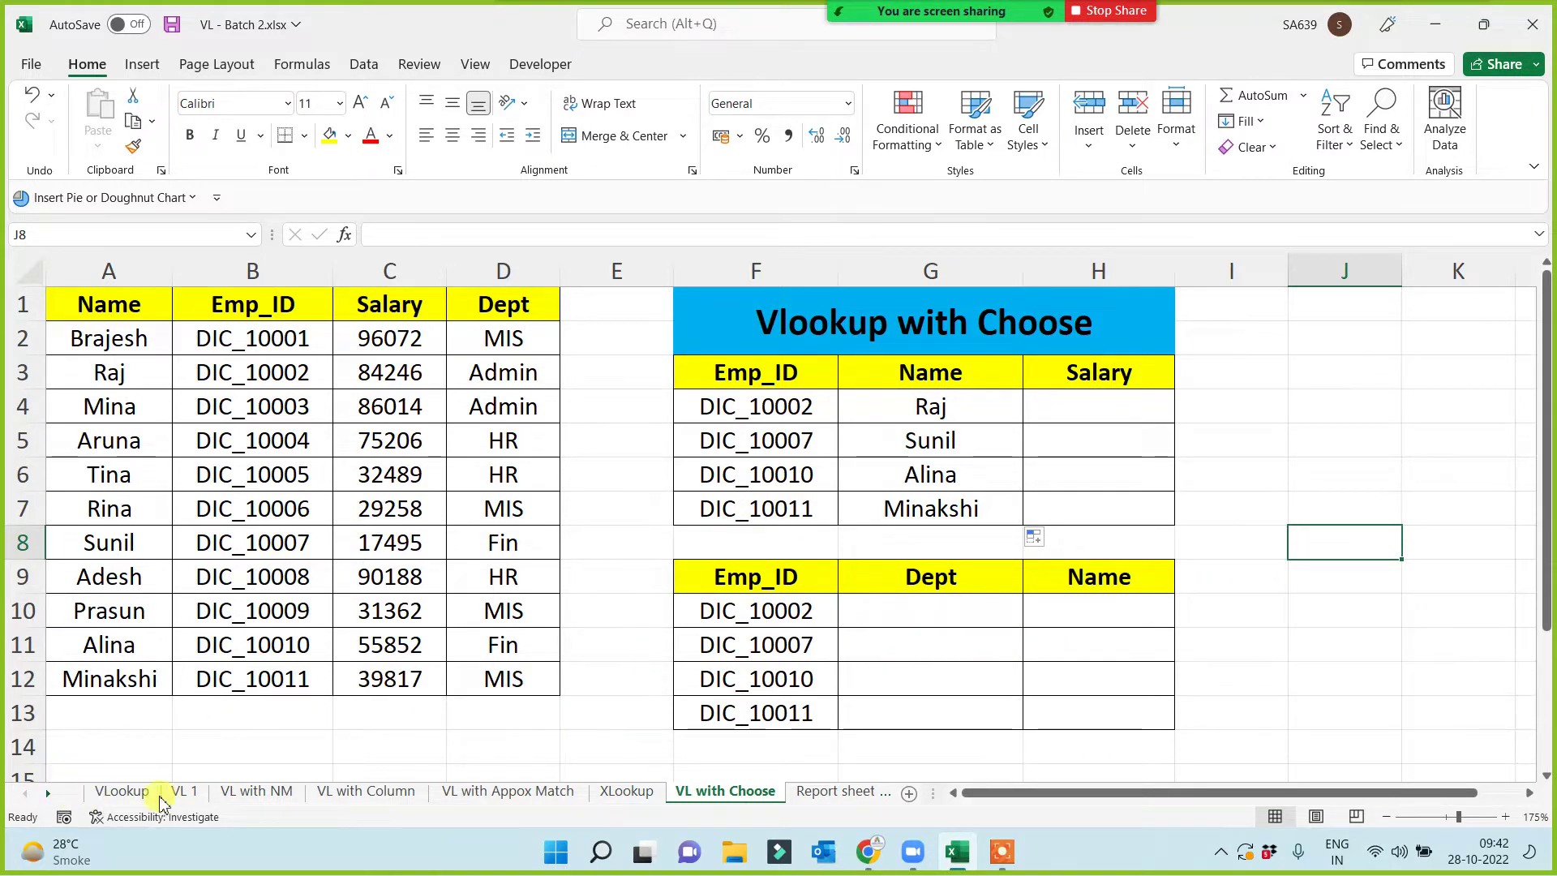
# - Review the Report sheet and the lookup practice sheets from VL with Choose back to VL 1
pyautogui.click(539, 684)
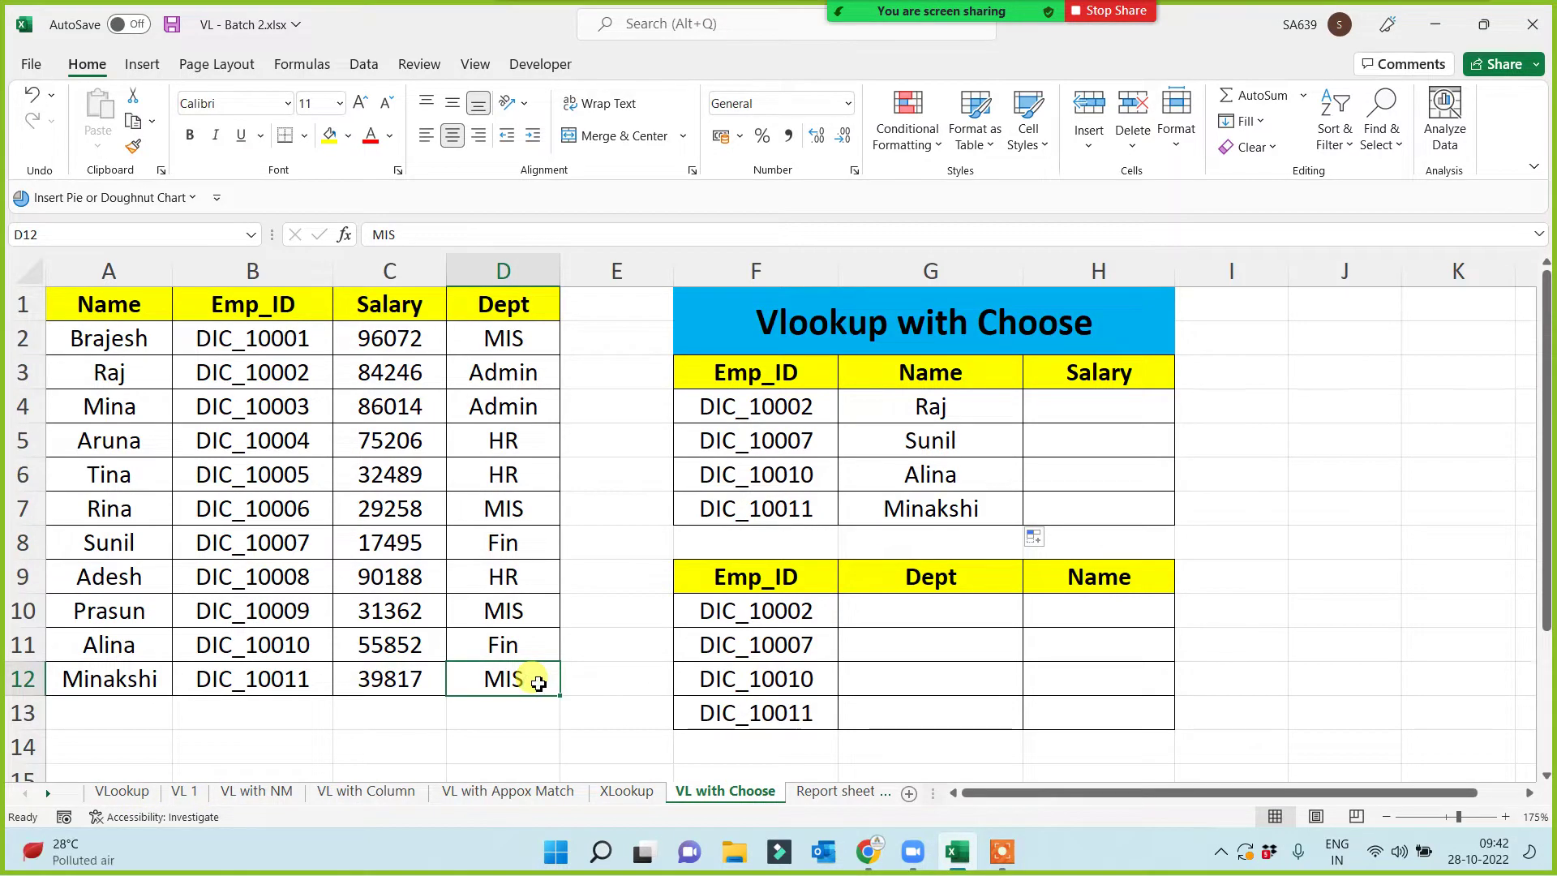
pyautogui.click(840, 790)
pyautogui.click(601, 705)
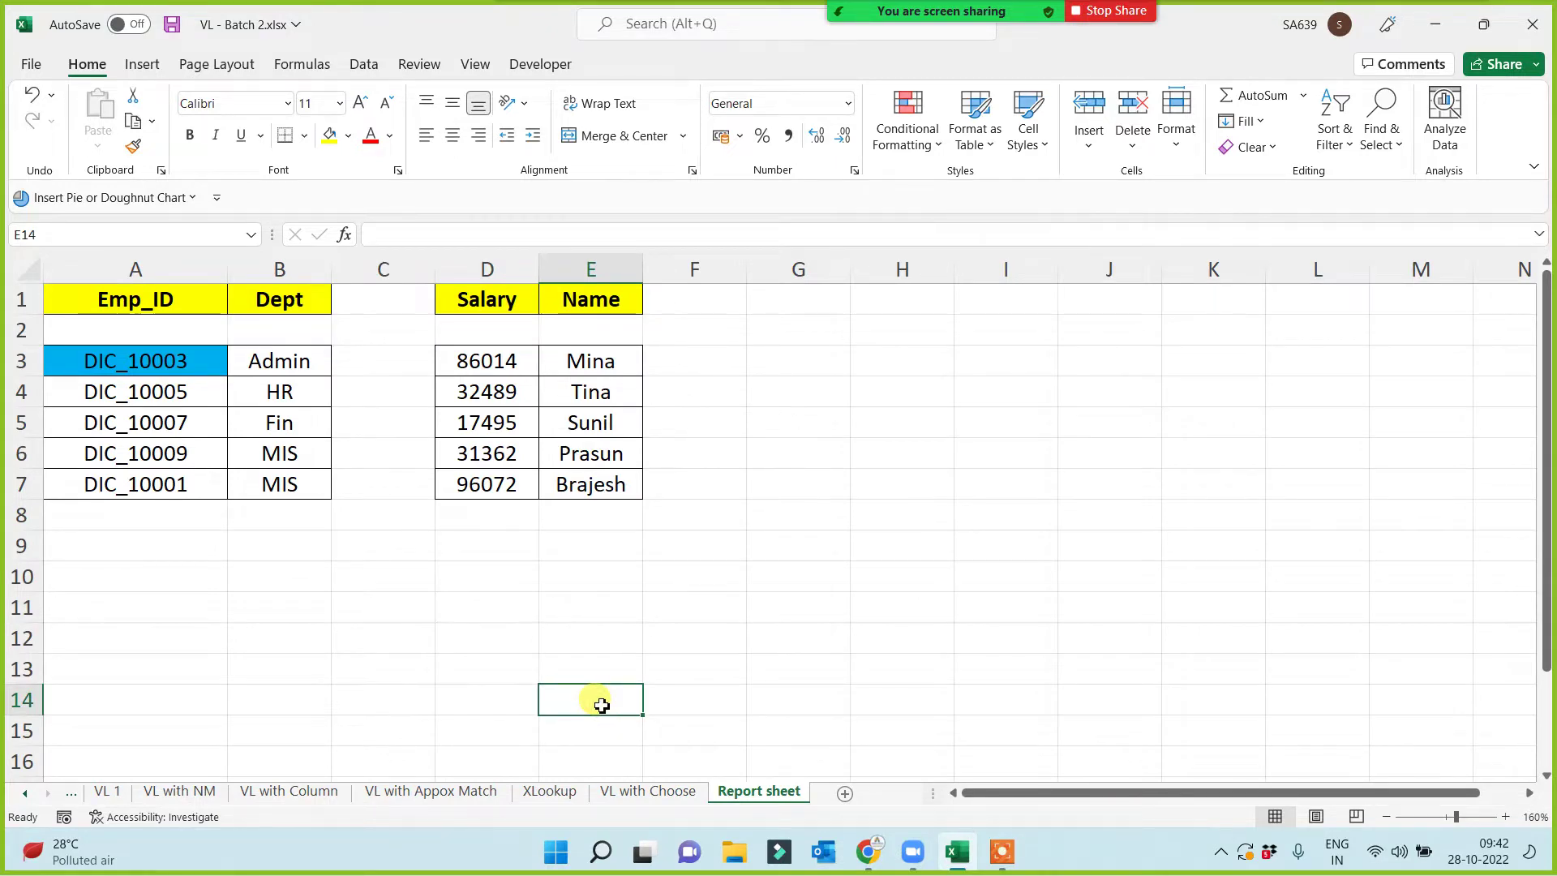
pyautogui.click(661, 791)
pyautogui.click(549, 793)
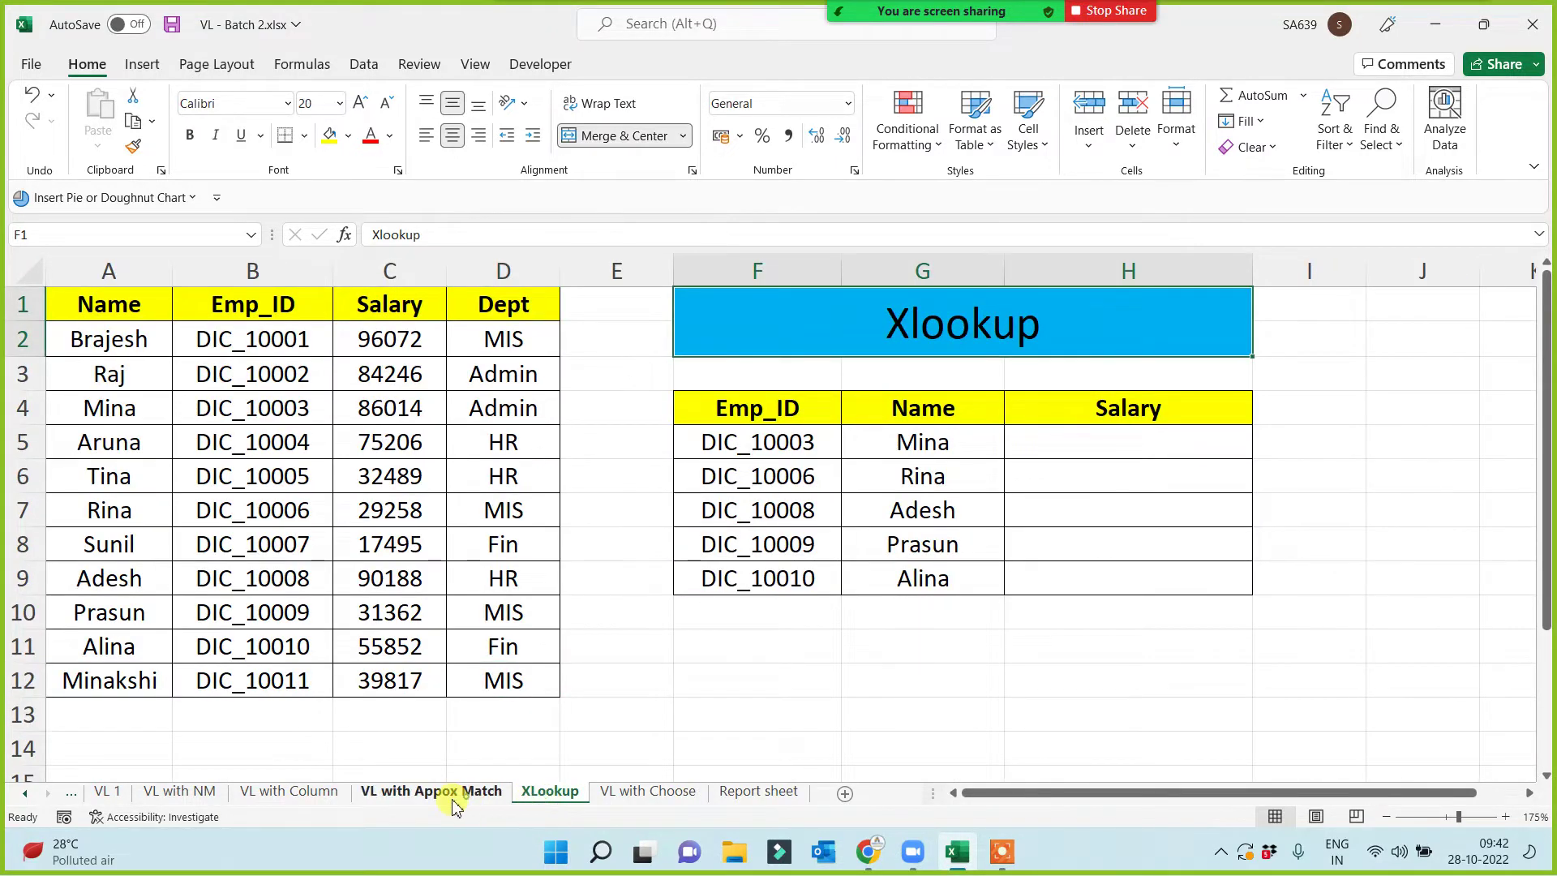
pyautogui.click(438, 791)
pyautogui.click(289, 792)
pyautogui.click(179, 792)
pyautogui.click(107, 792)
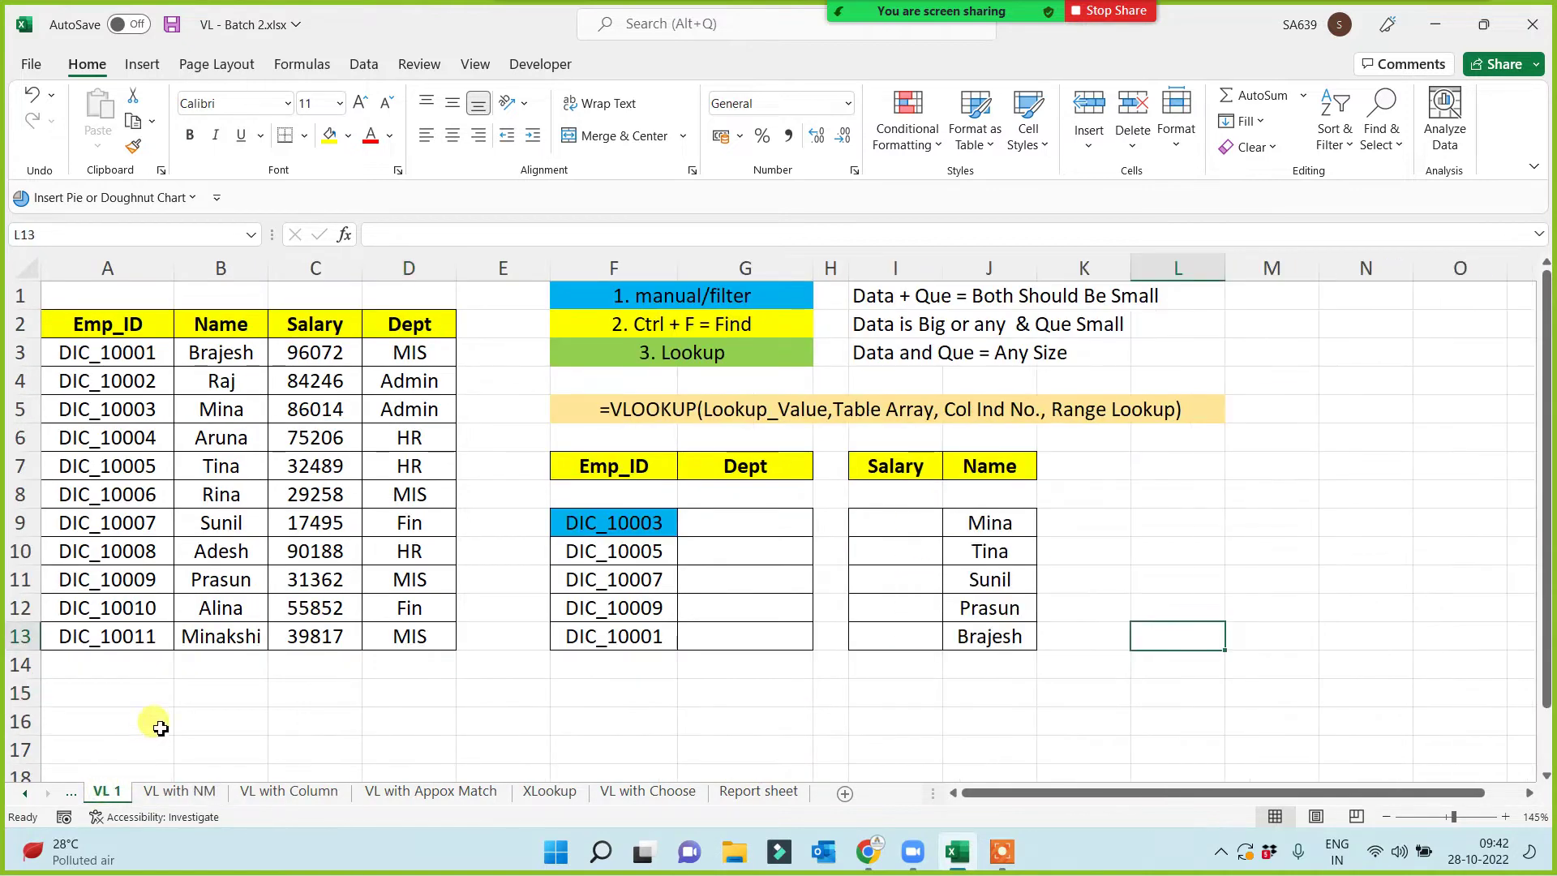
pyautogui.click(162, 715)
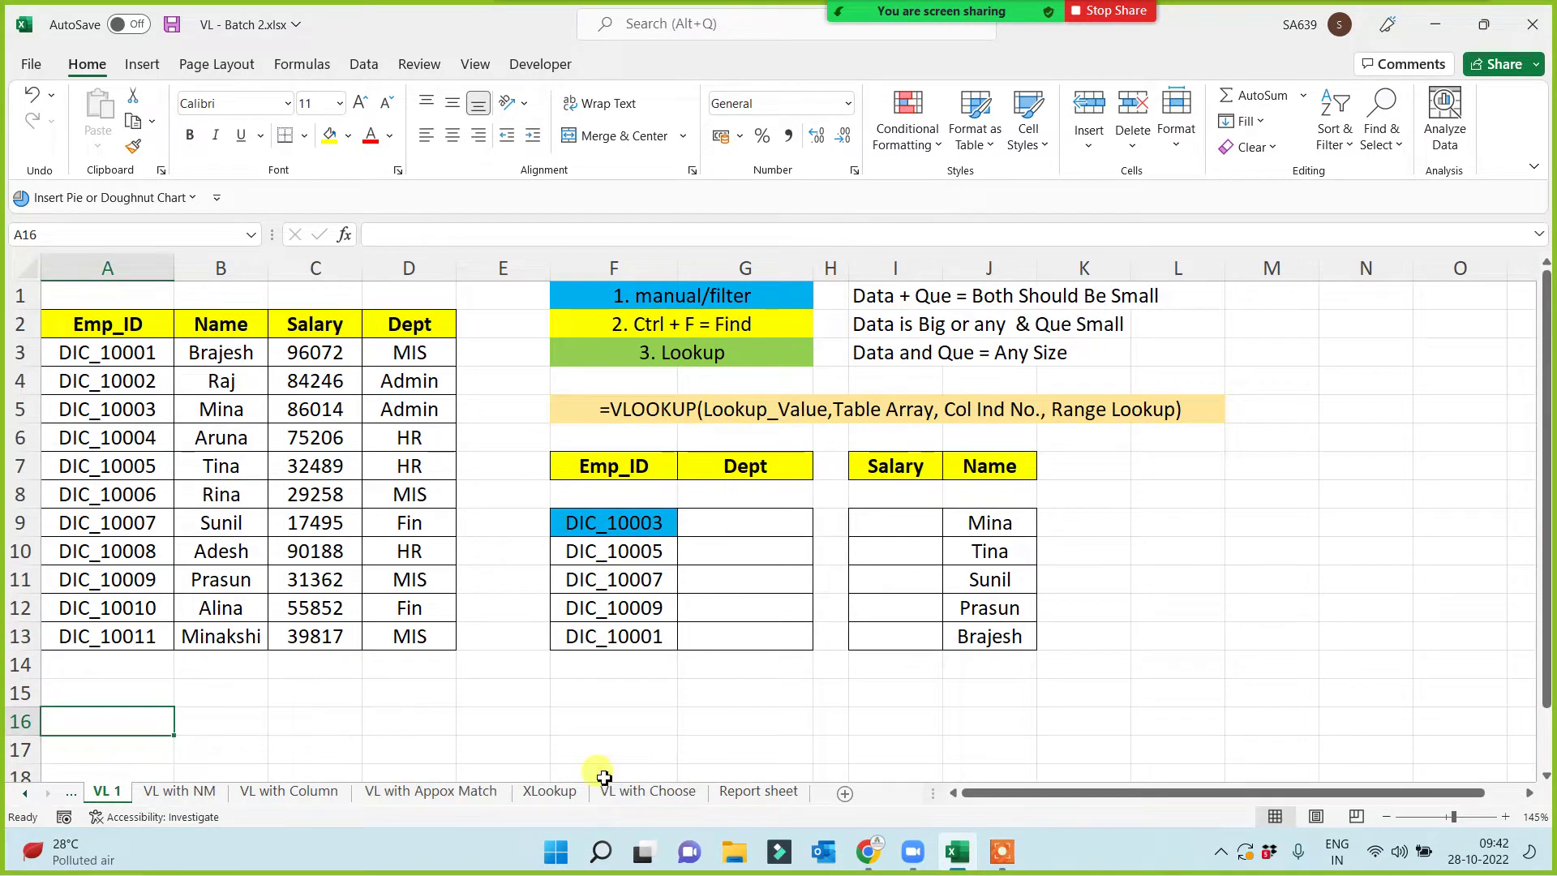
pyautogui.click(26, 793)
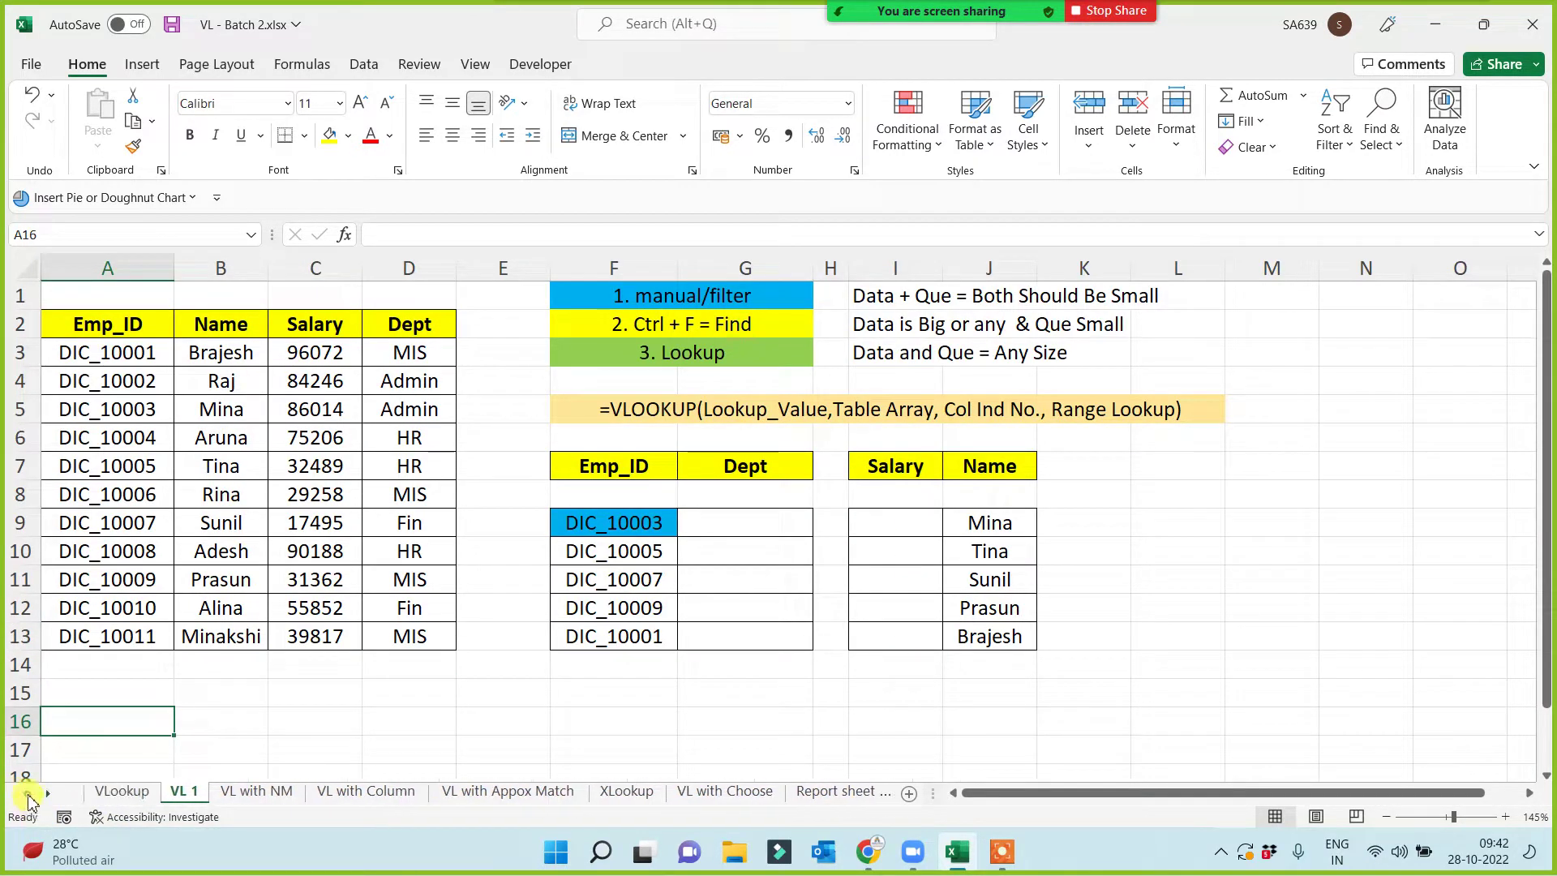
pyautogui.click(325, 703)
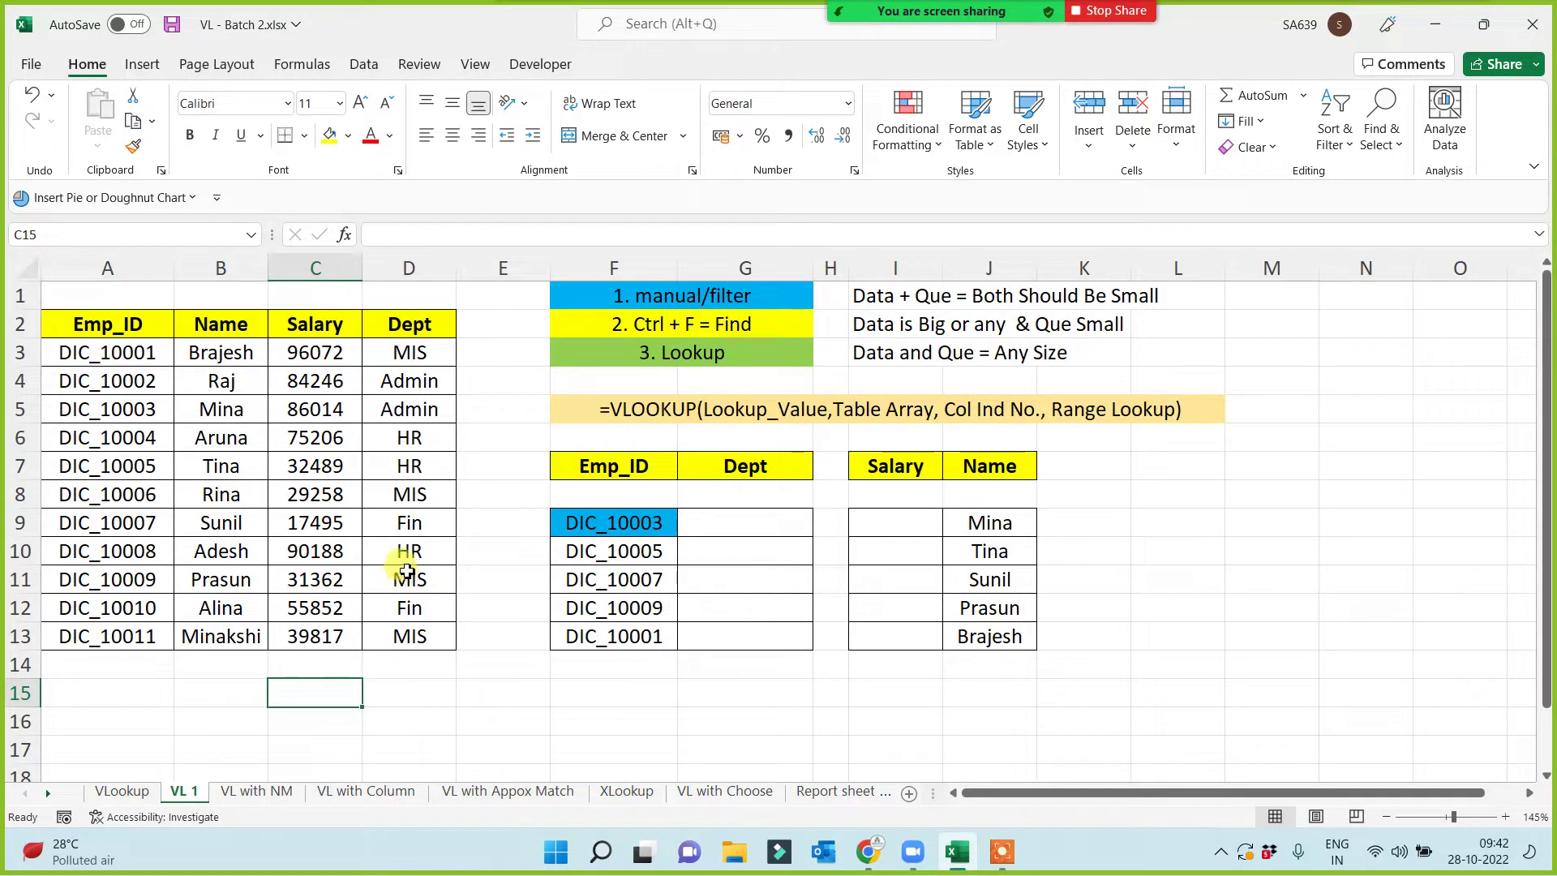
pyautogui.click(558, 714)
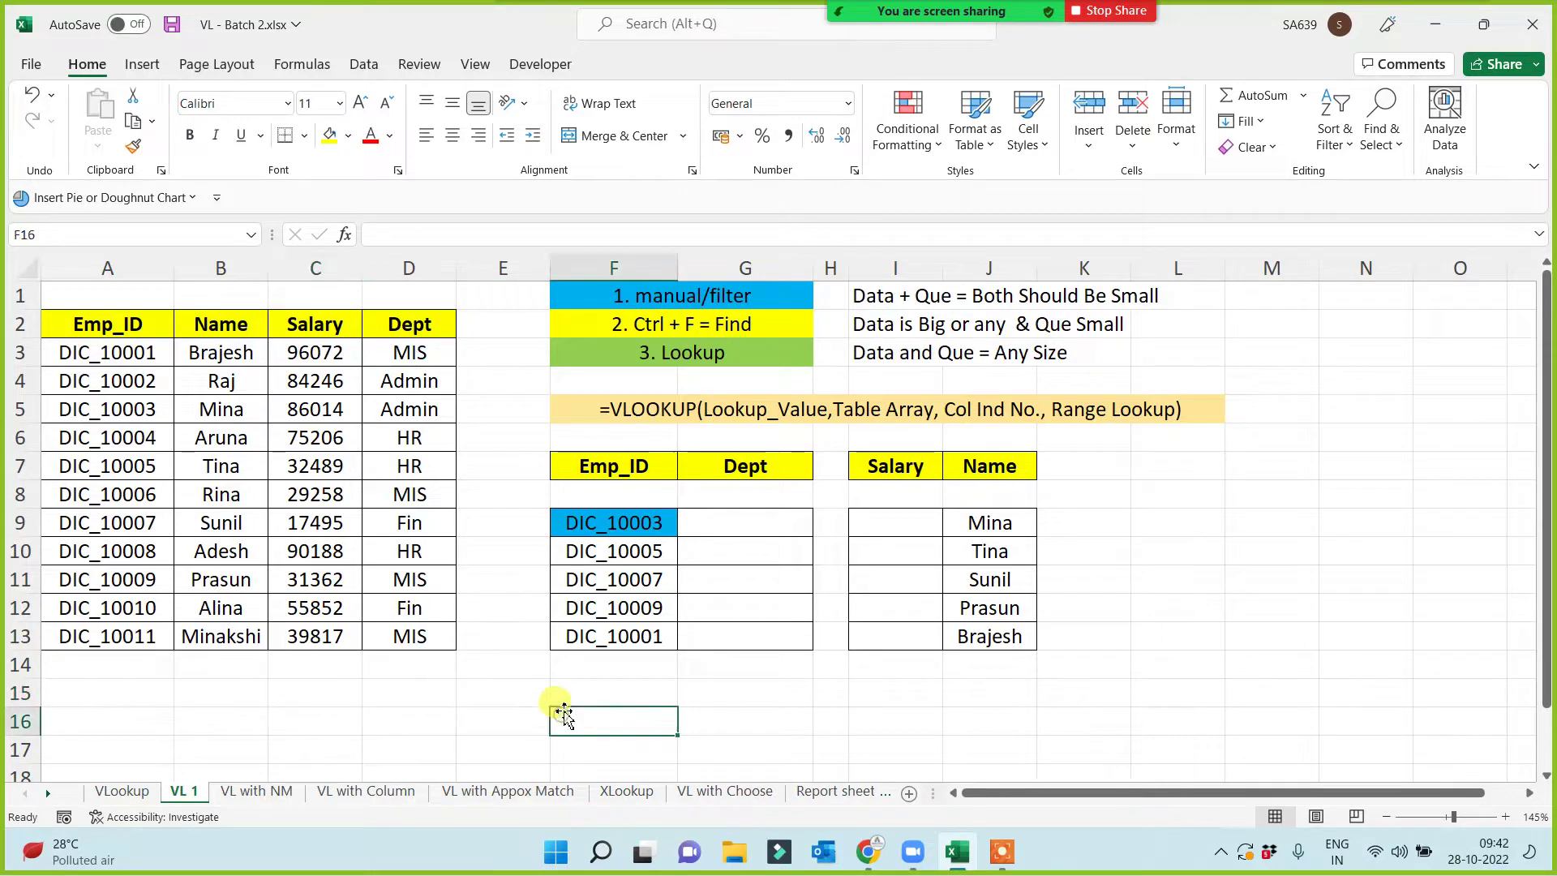
pyautogui.click(235, 718)
pyautogui.click(289, 694)
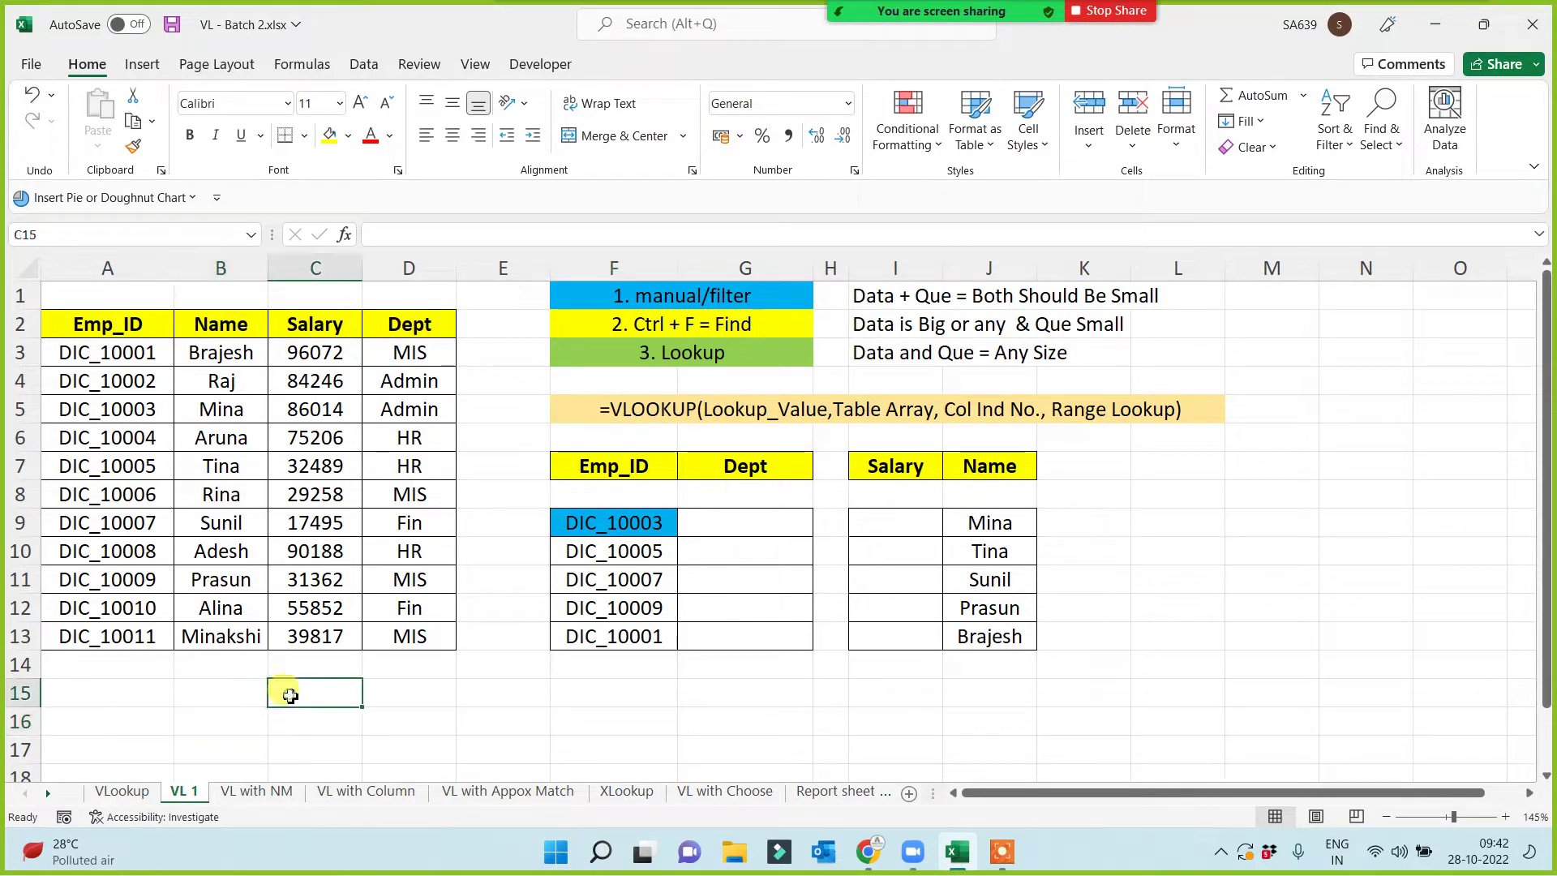
# - Create a blank workbook and open the Save As dialog for it in the Class Work Data folder
pyautogui.hotkey('ctrl', 'n')
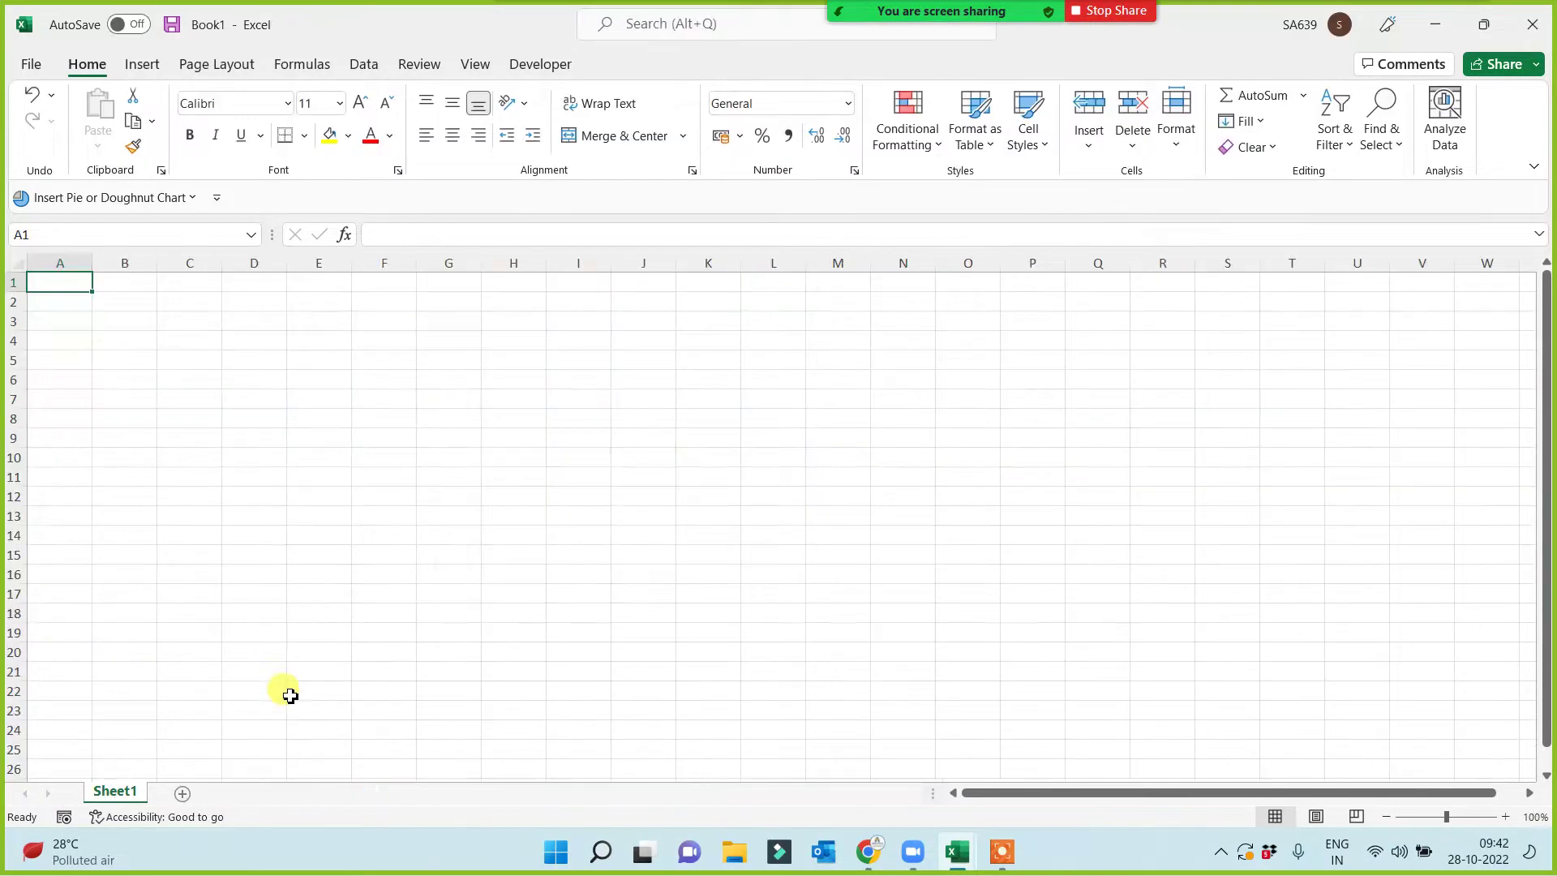
pyautogui.scroll(4, 458, 583)
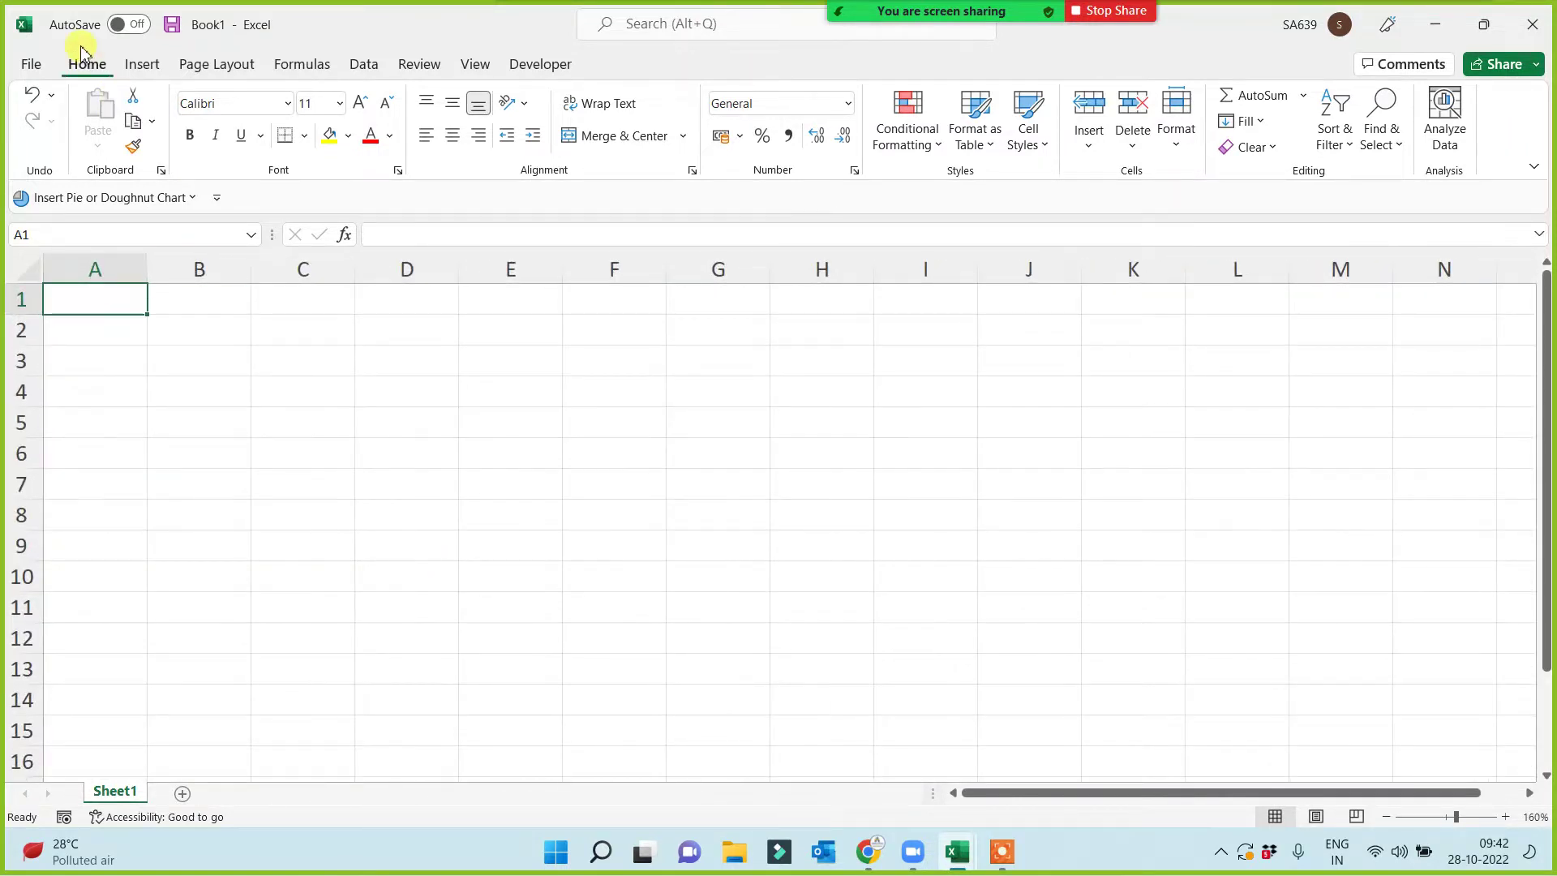
pyautogui.click(33, 65)
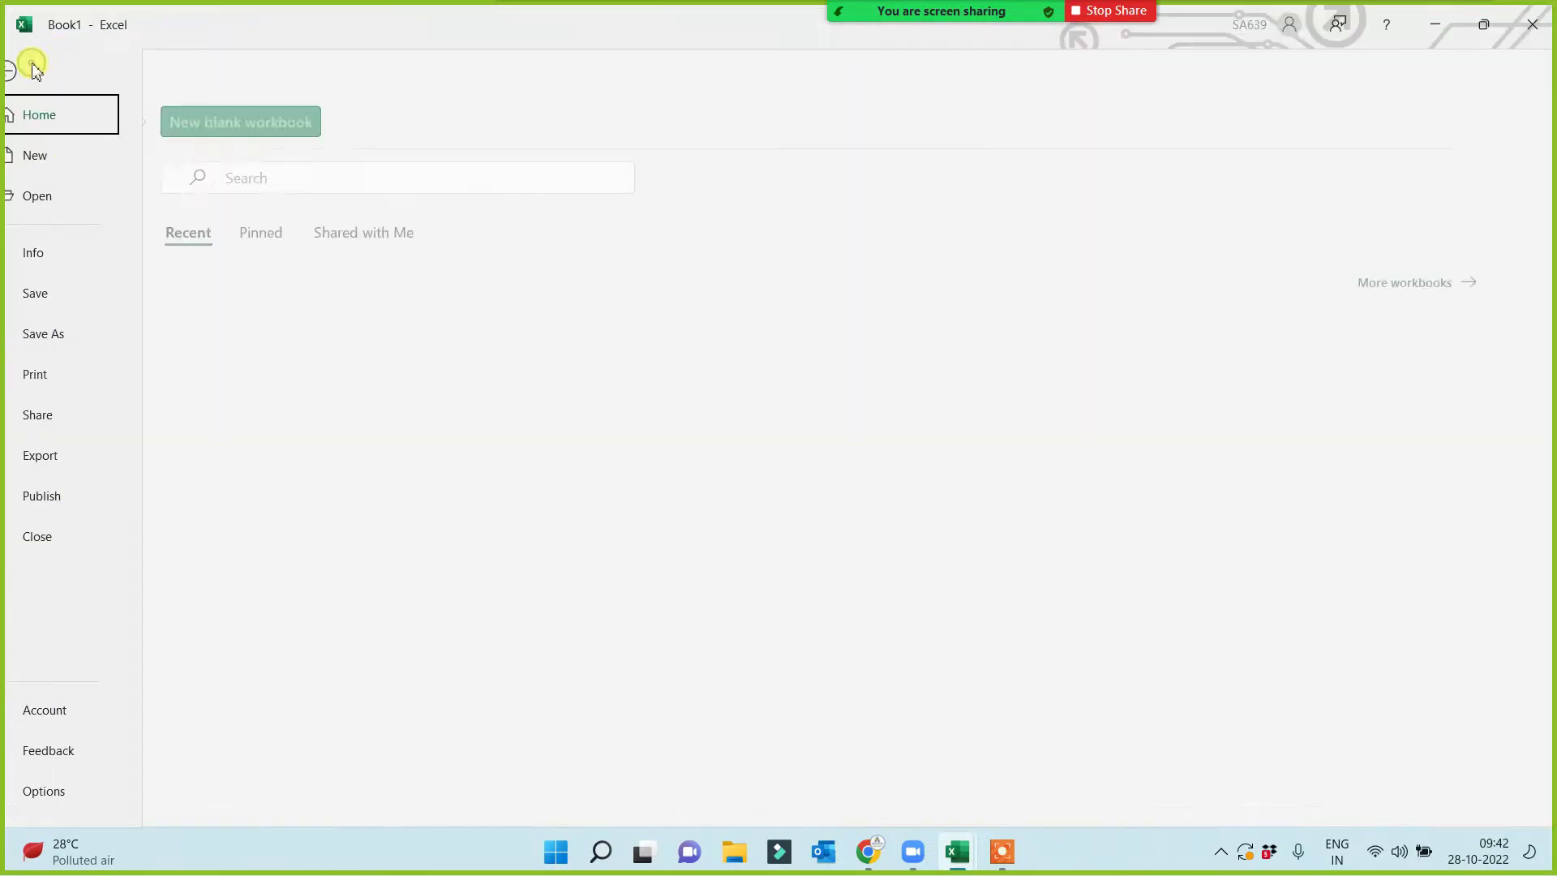
pyautogui.click(65, 334)
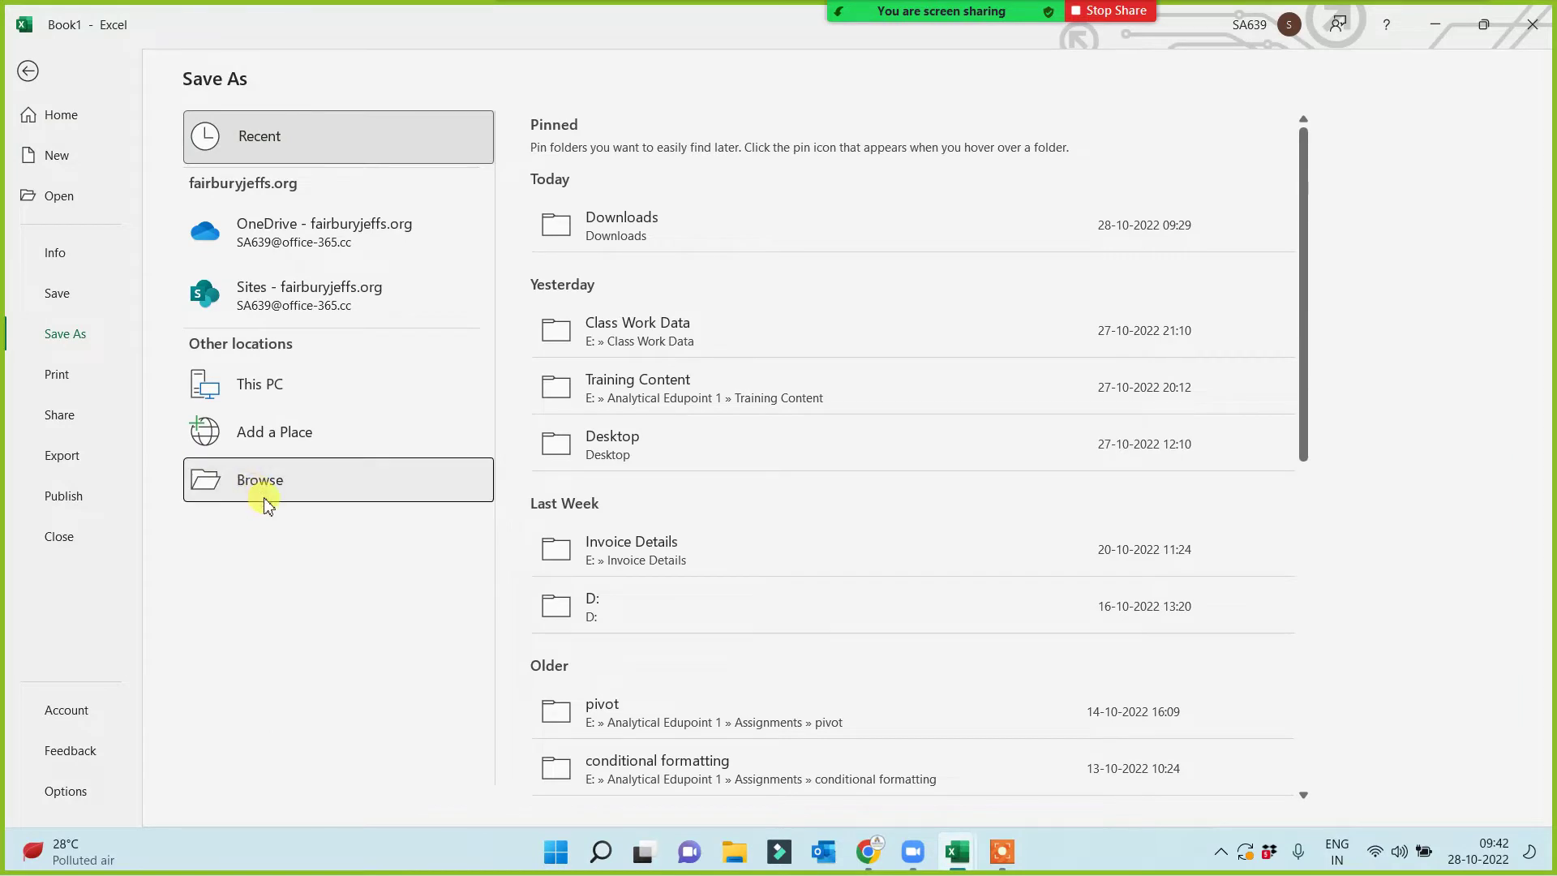
pyautogui.click(265, 491)
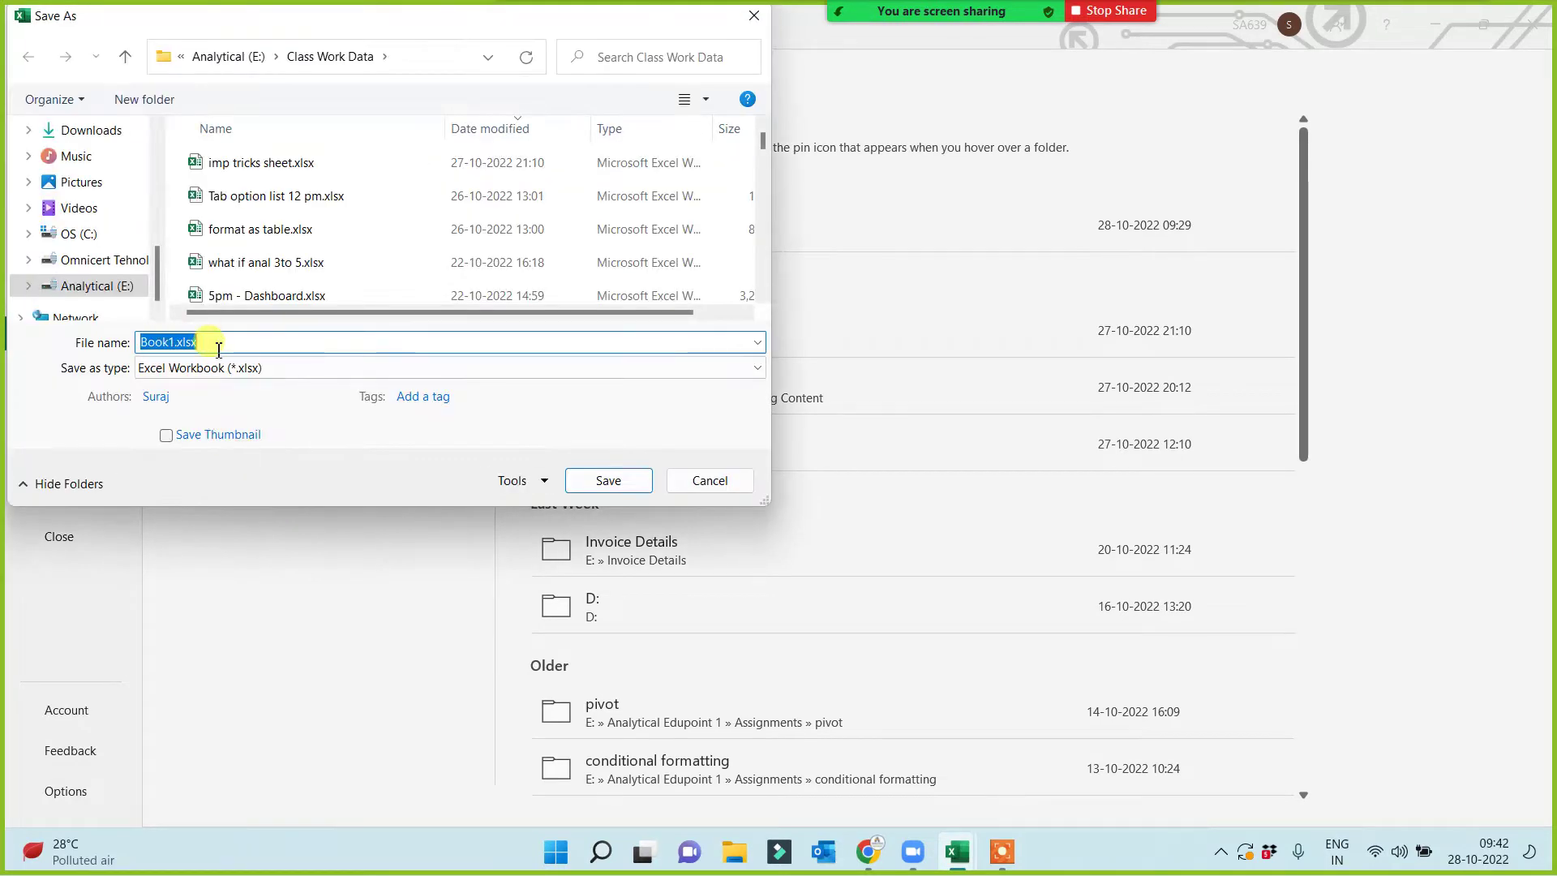
# - Save the new workbook as HL TEAM 2 and return to the VL - Batch 2 workbook
pyautogui.write('hl')
pyautogui.press('BackSpace')
pyautogui.press('BackSpace')
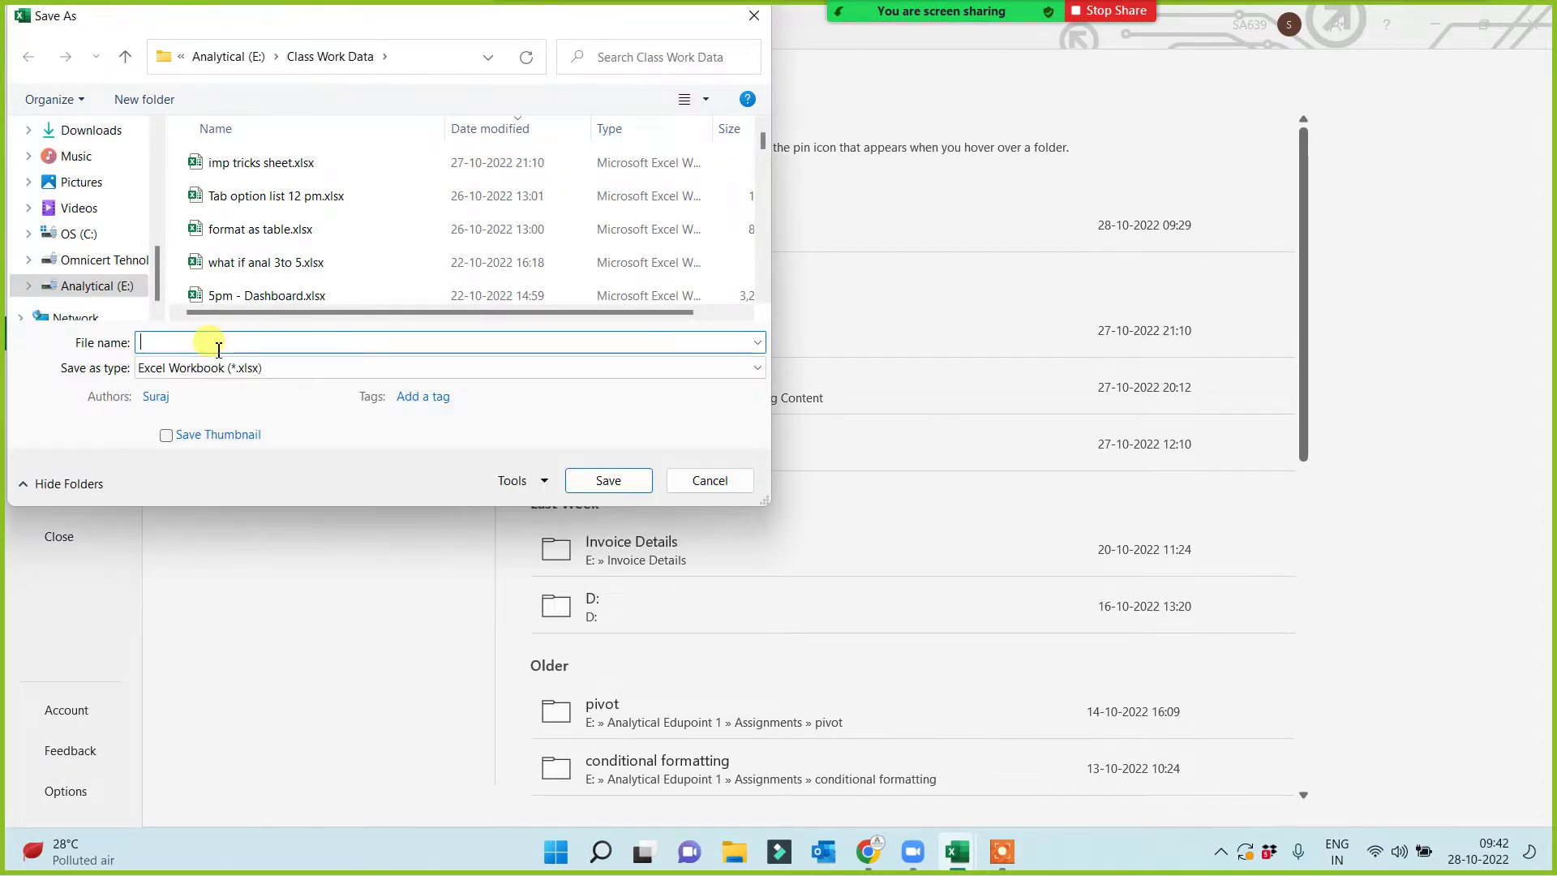
pyautogui.write('HL ')
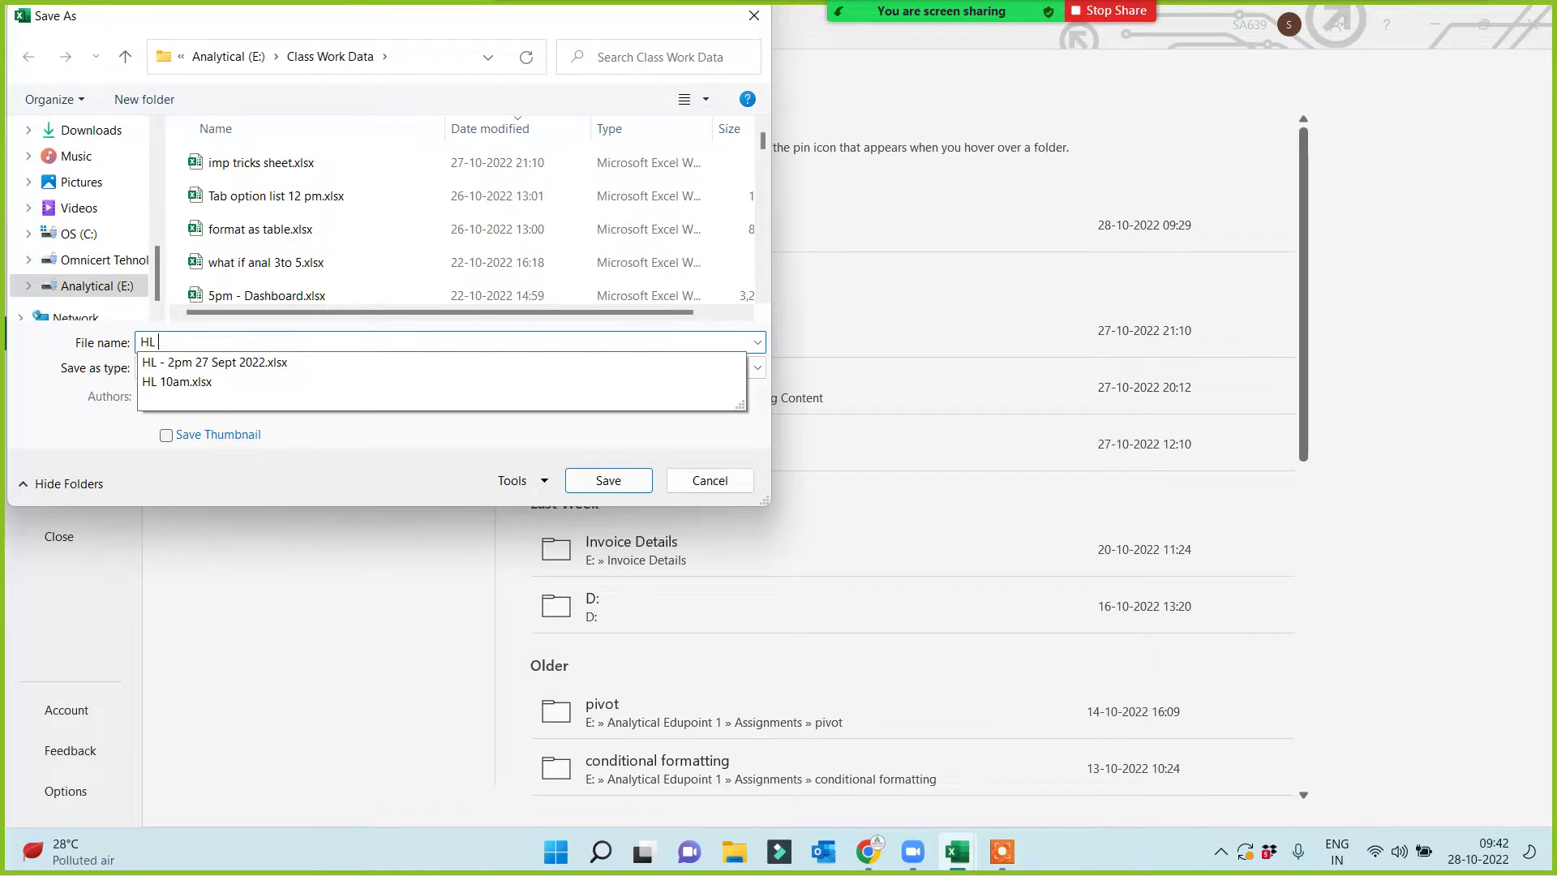
pyautogui.write('tEA')
pyautogui.press('BackSpace')
pyautogui.press('BackSpace')
pyautogui.press('BackSpace')
pyautogui.write('TE')
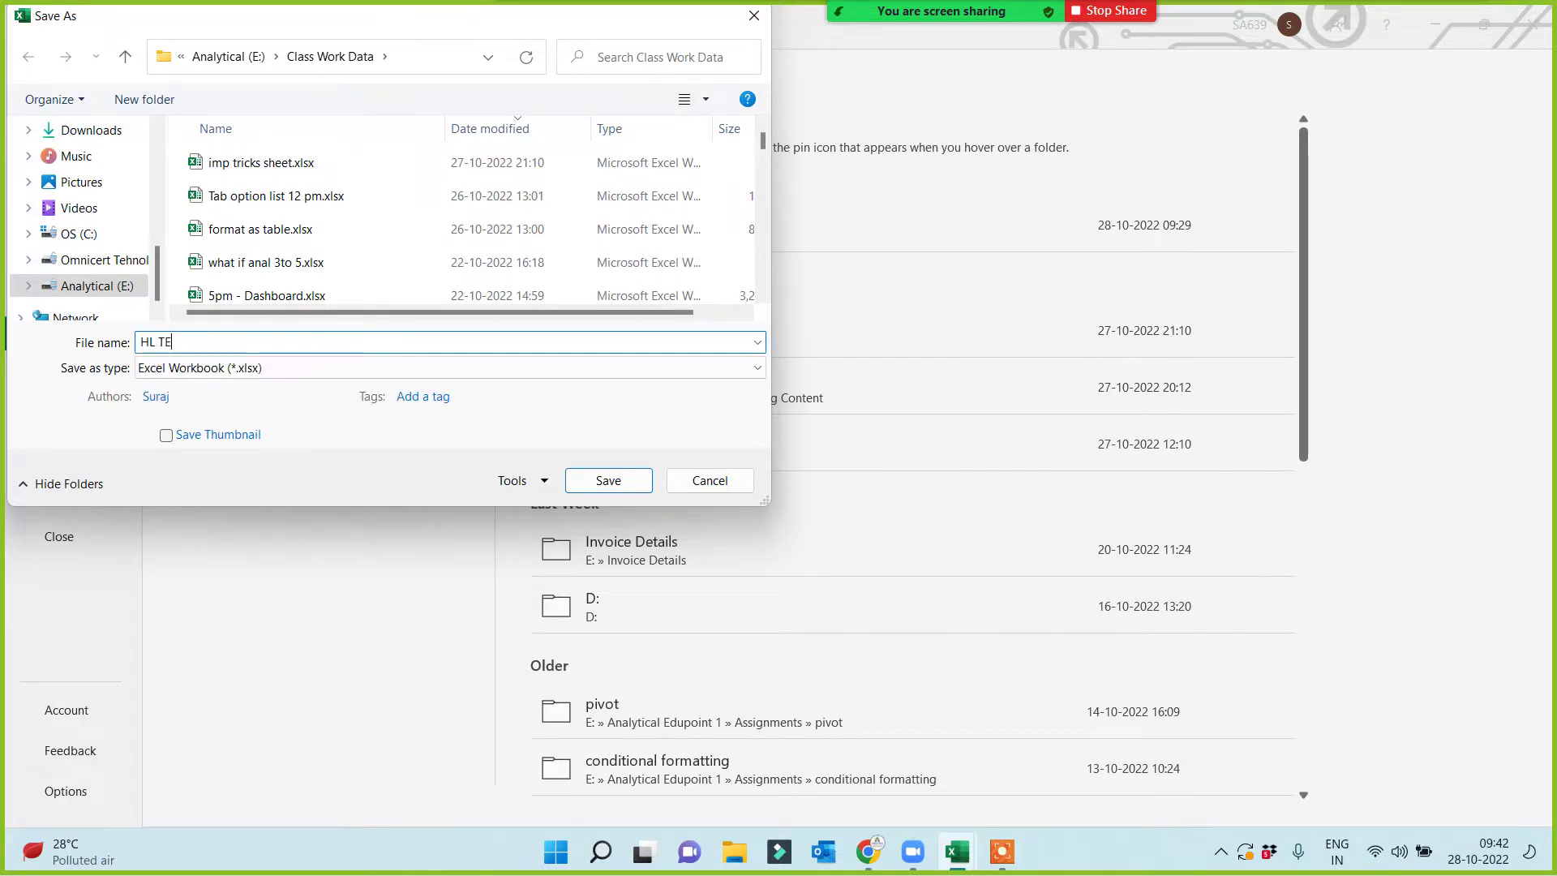
pyautogui.write('AM 2')
pyautogui.click(608, 481)
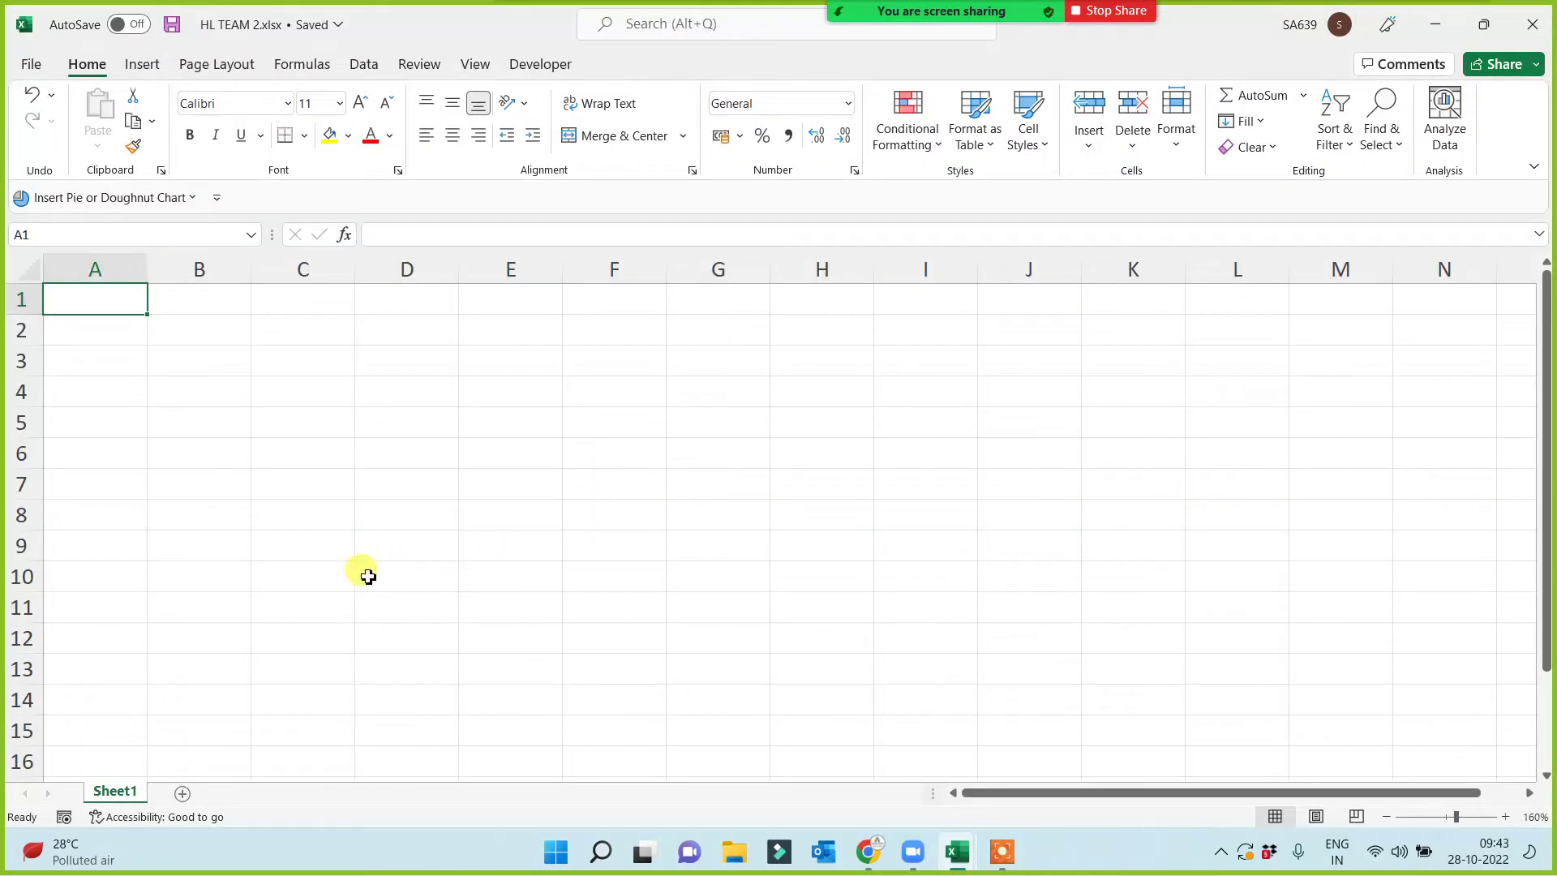
pyautogui.hotkey('alt', 'Tab')
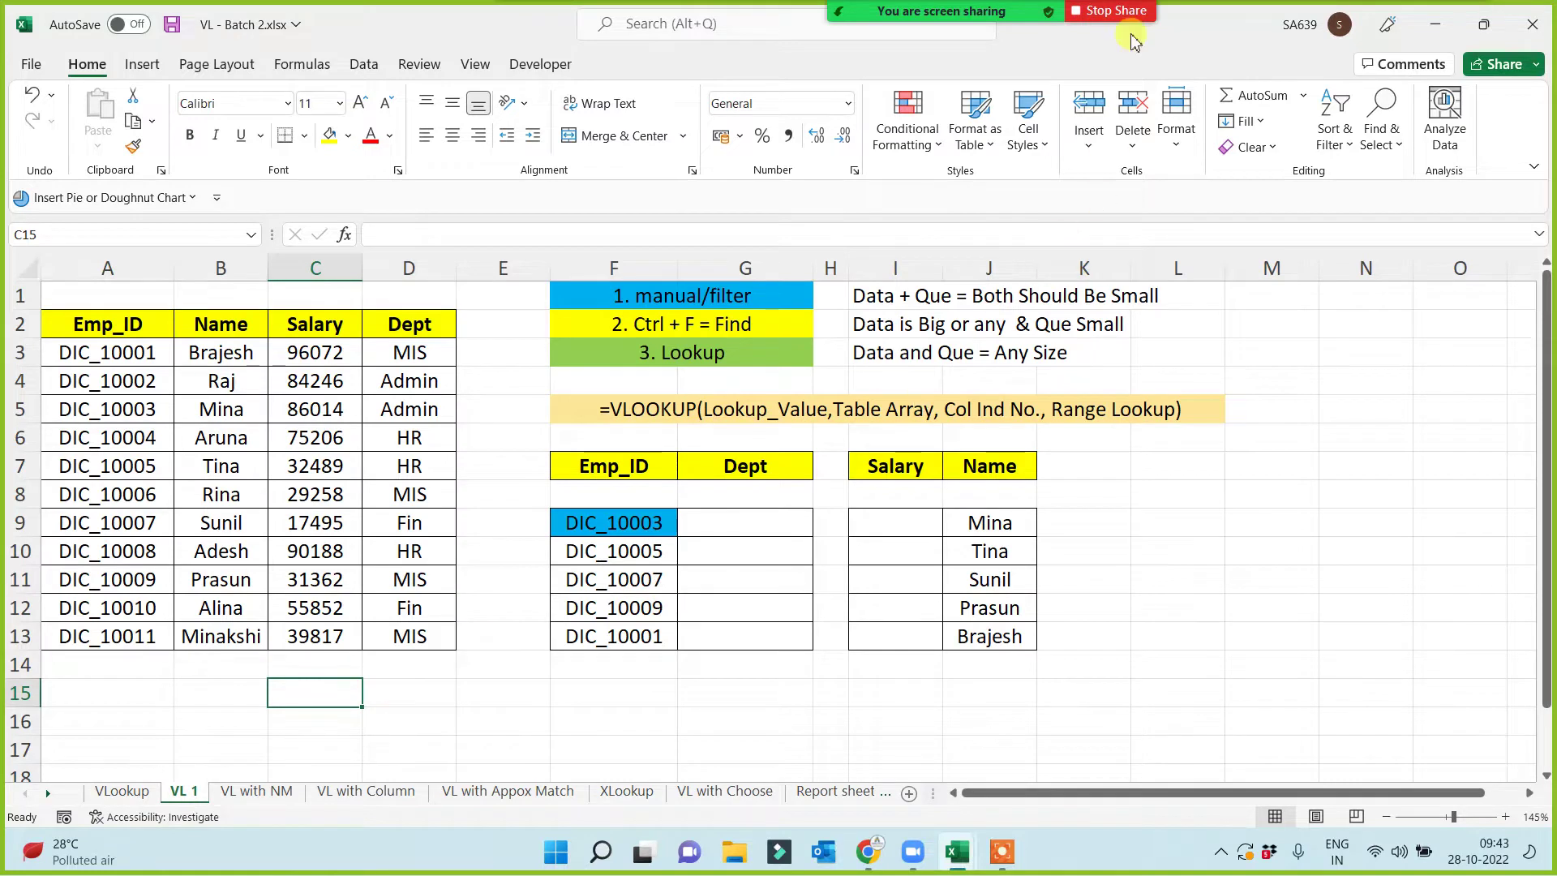
# - Check the list of meeting participants and put it away again
pyautogui.click(799, 28)
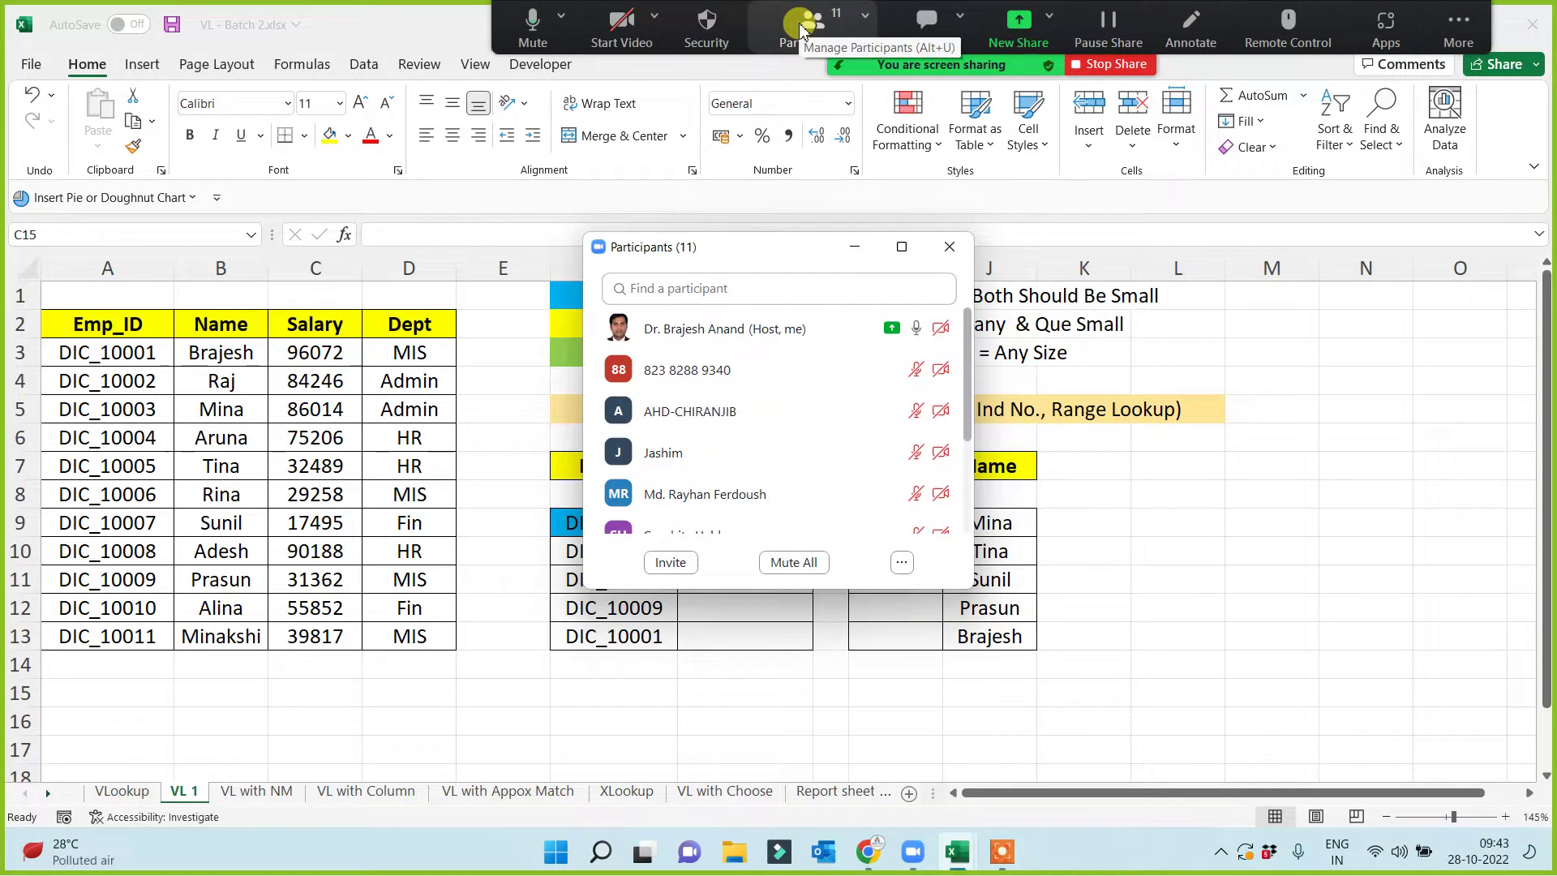
pyautogui.click(862, 250)
pyautogui.click(280, 690)
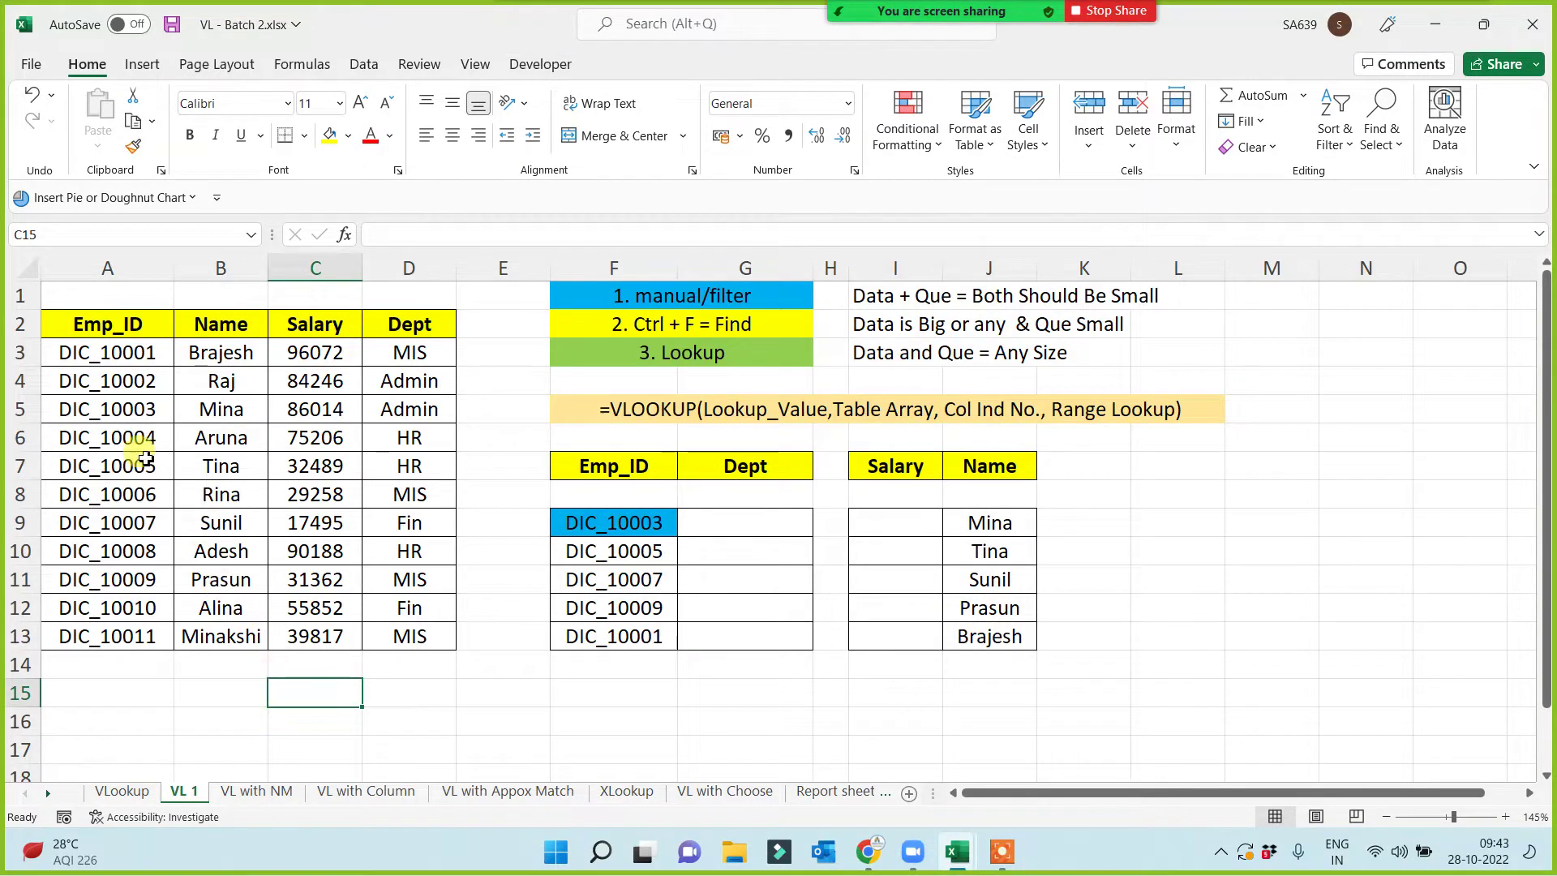
# - Bring the meeting's participant list back up and copy the employee table in A2:D13 of the VL 1 sheet
pyautogui.moveTo(117, 329); pyautogui.dragTo(415, 636)
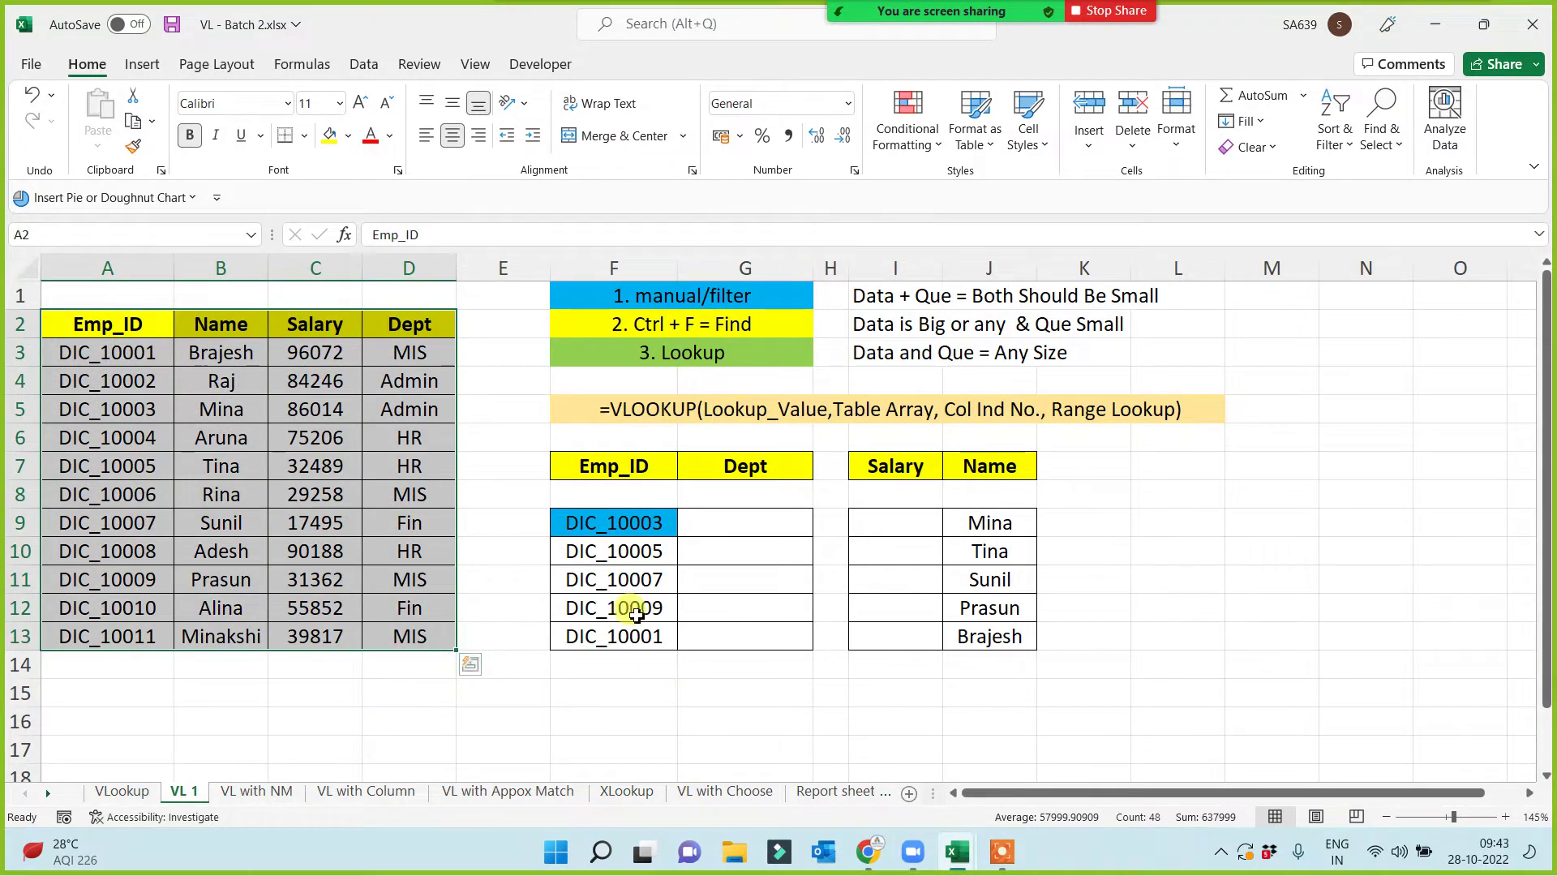
pyautogui.moveTo(923, 8)
pyautogui.click(812, 32)
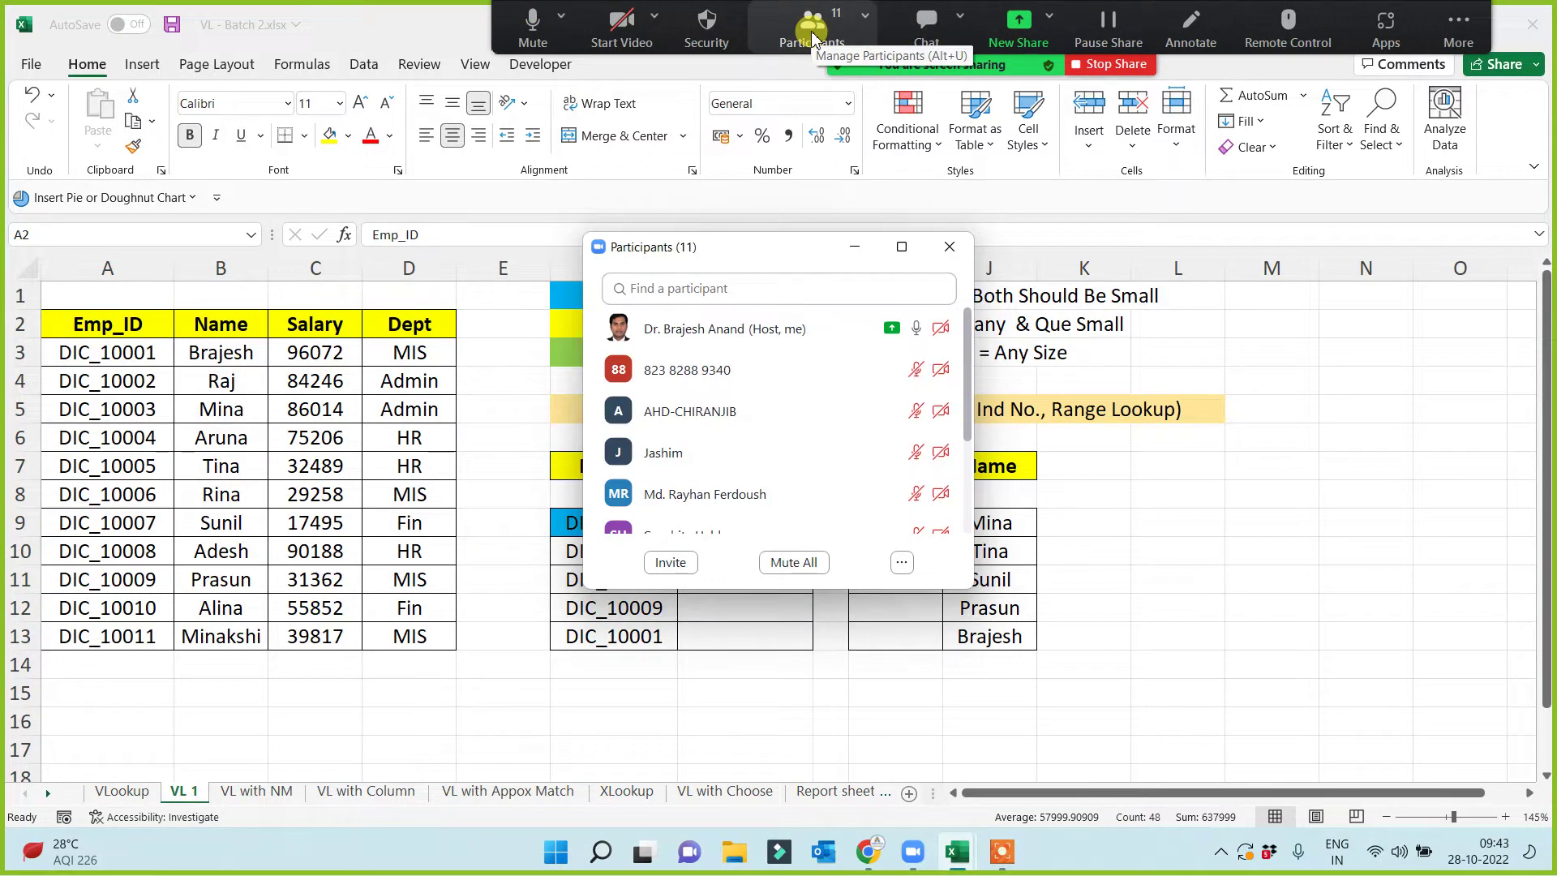
pyautogui.click(121, 327)
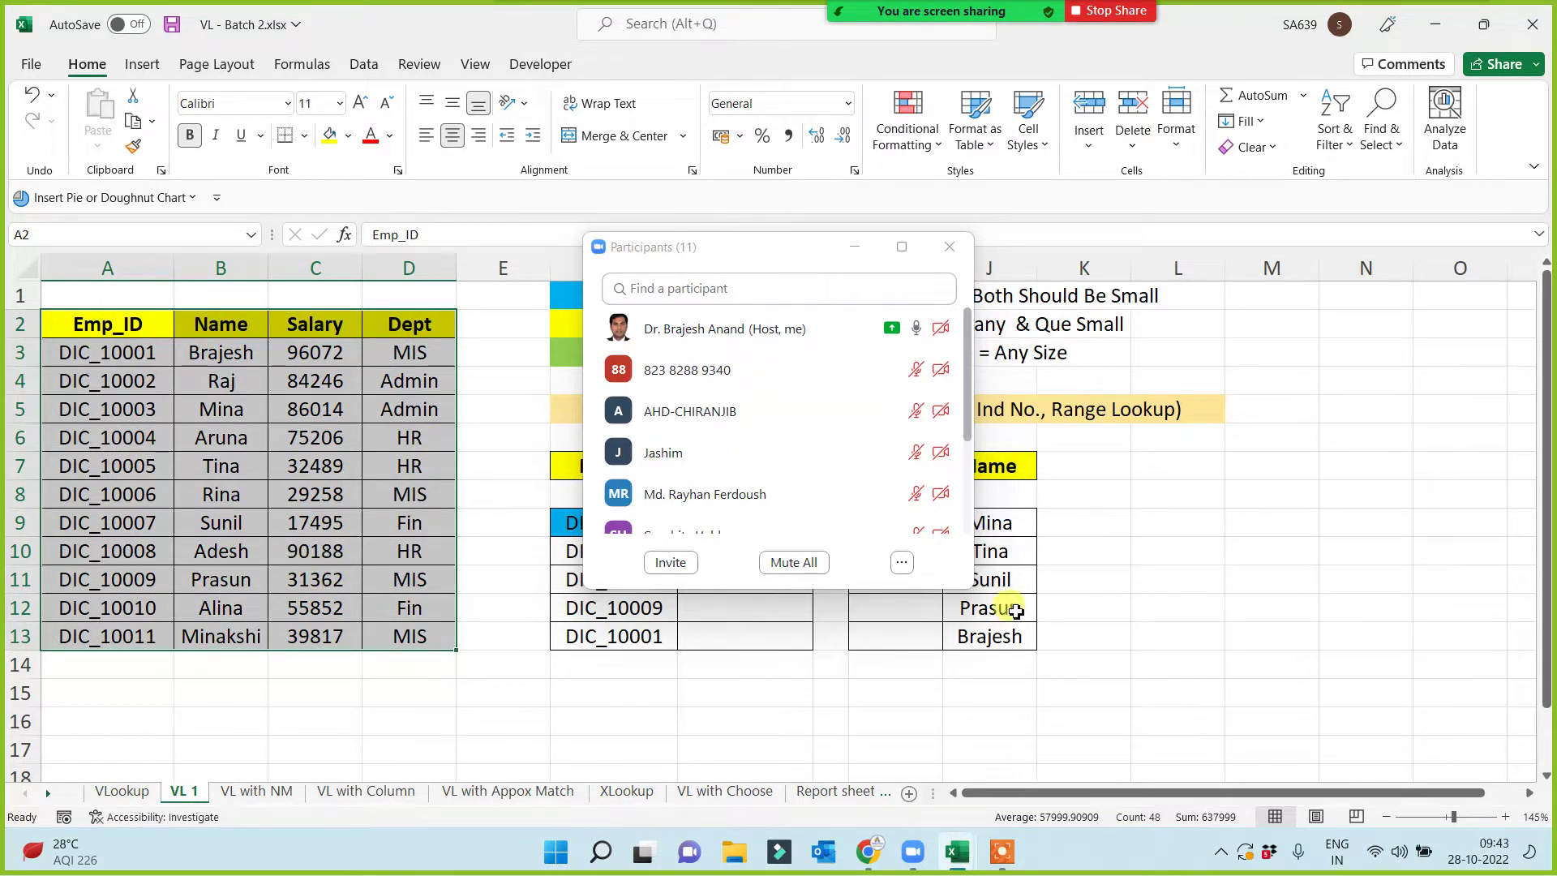
pyautogui.click(975, 439)
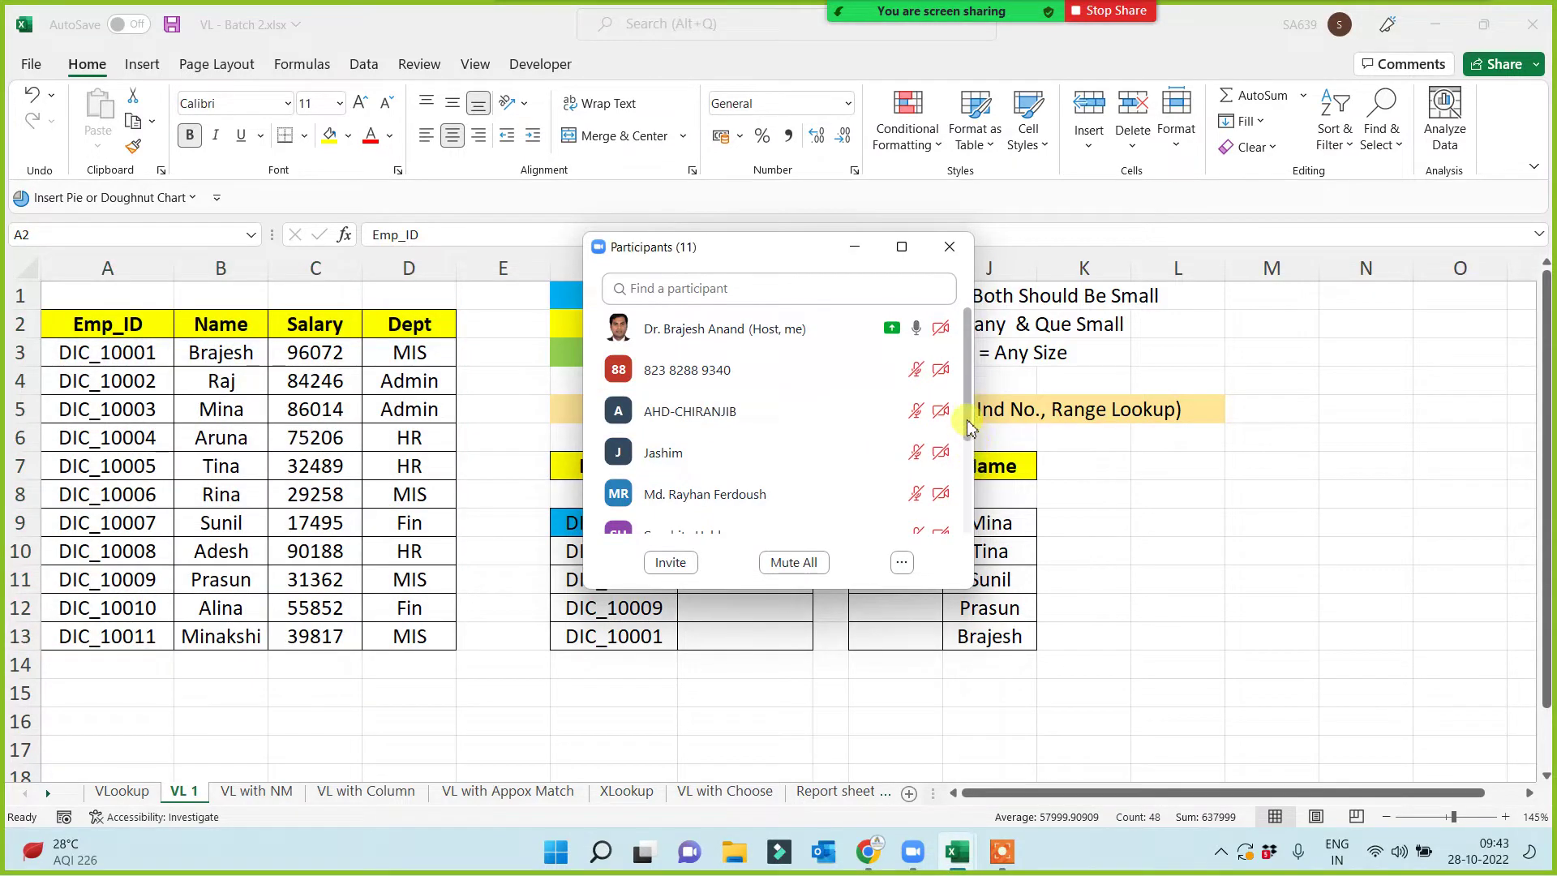
pyautogui.moveTo(971, 421); pyautogui.dragTo(971, 368)
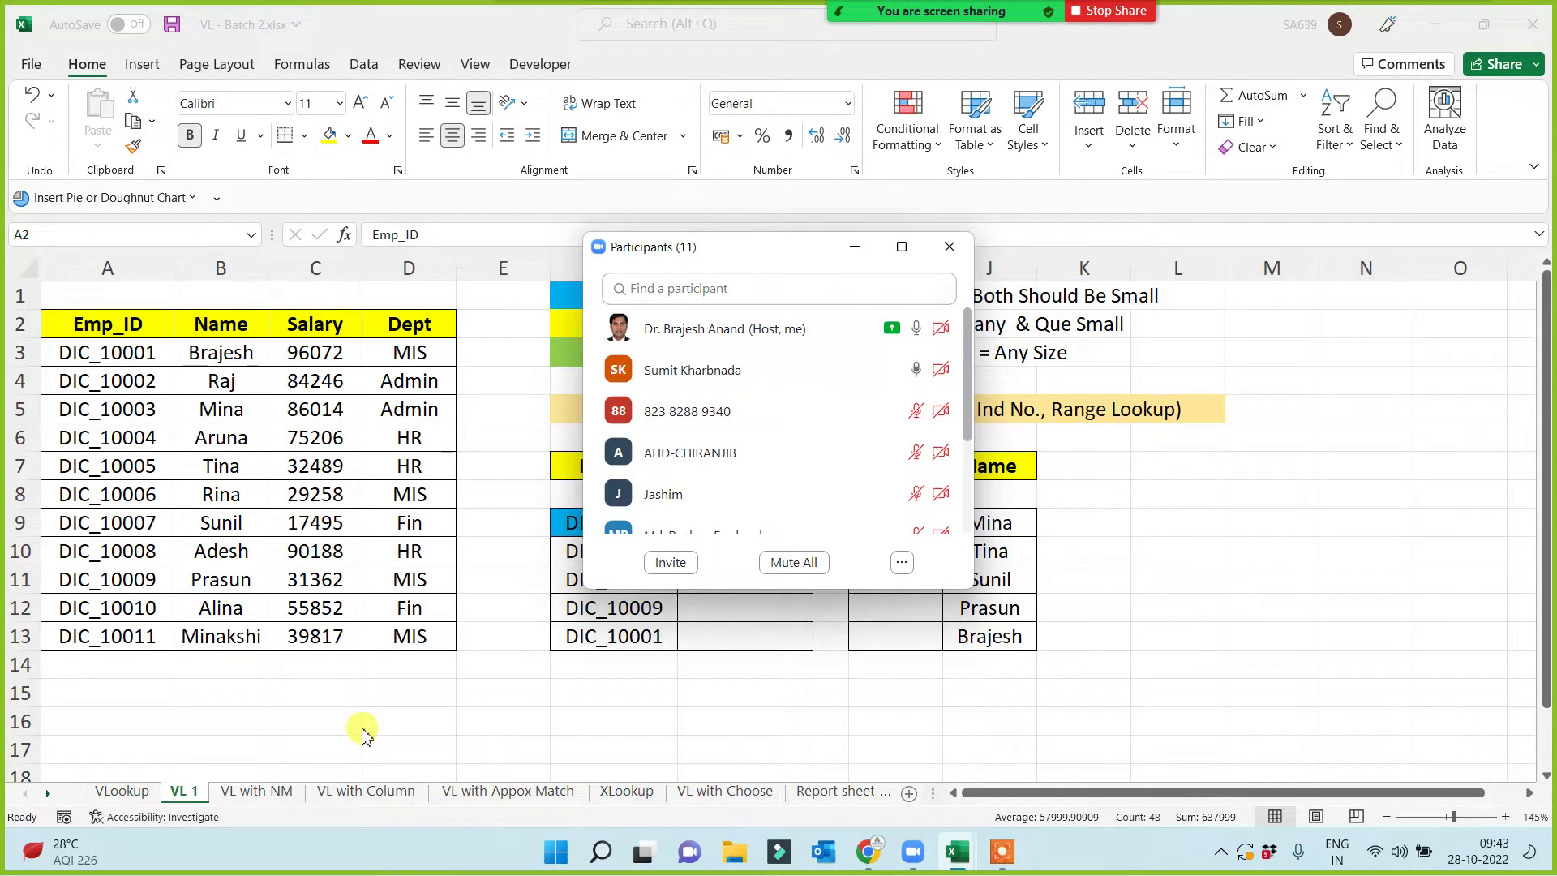
pyautogui.click(117, 327)
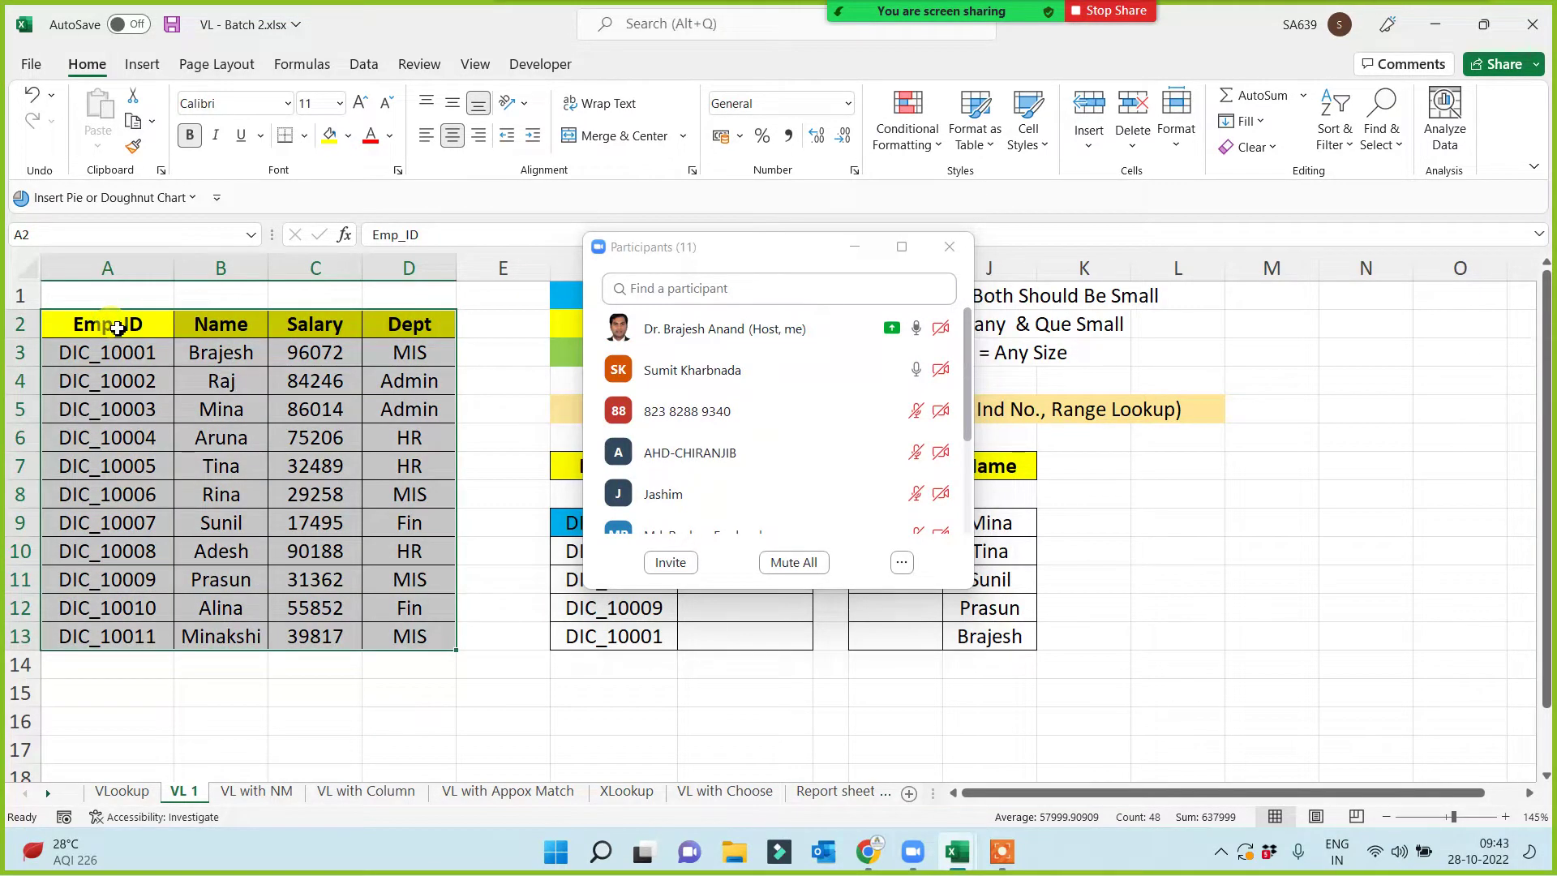
pyautogui.hotkey('ctrl', 'c')
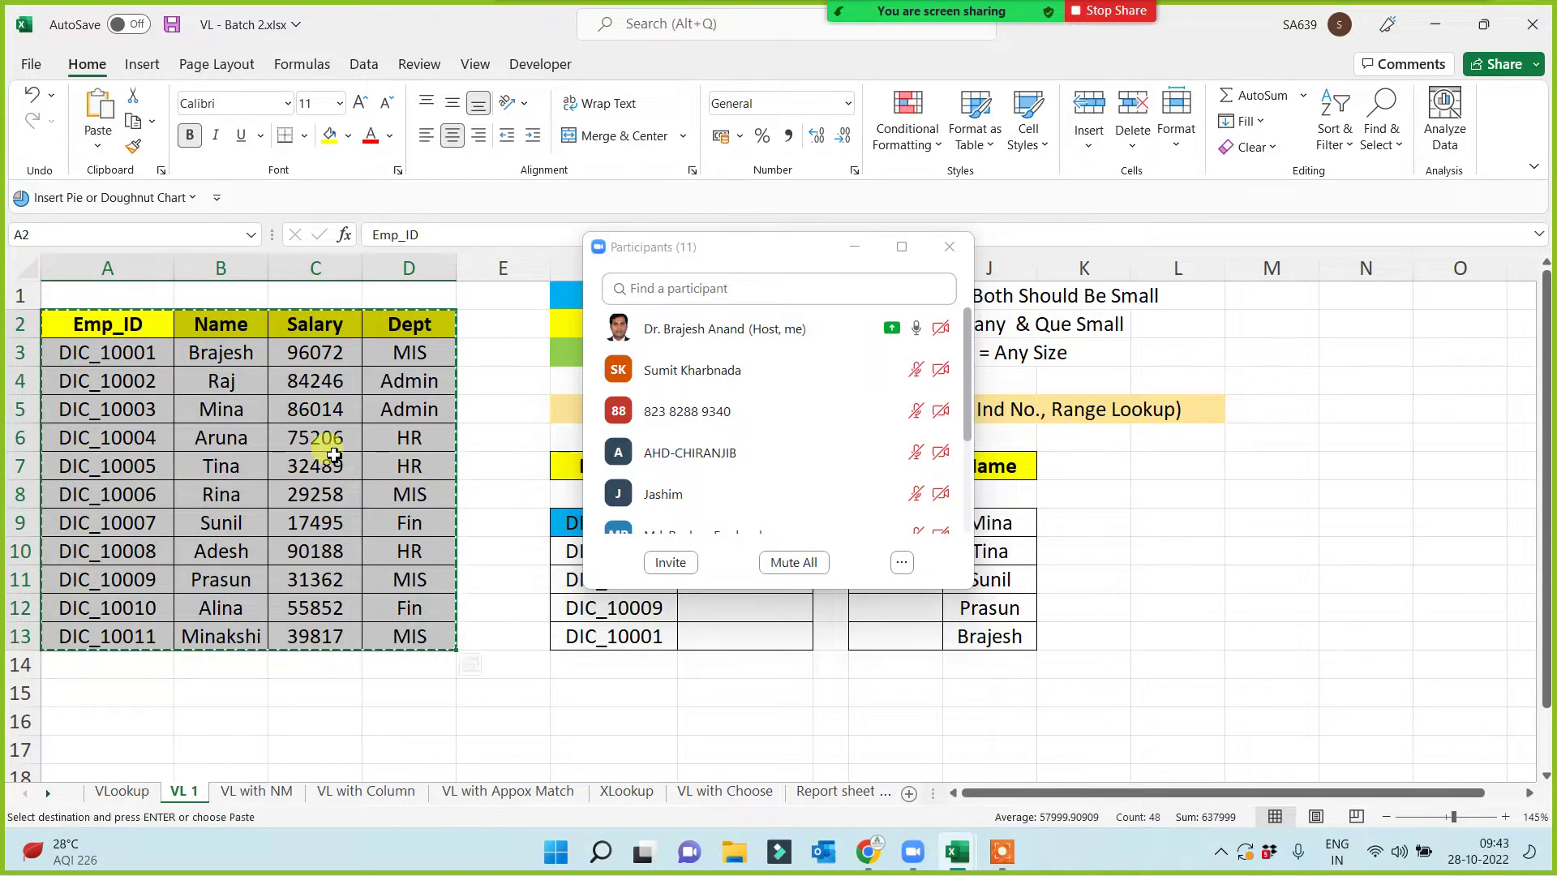
# - Paste the copied table transposed at A1 of the HL TEAM 2 workbook and minimize the participant list
pyautogui.click(957, 852)
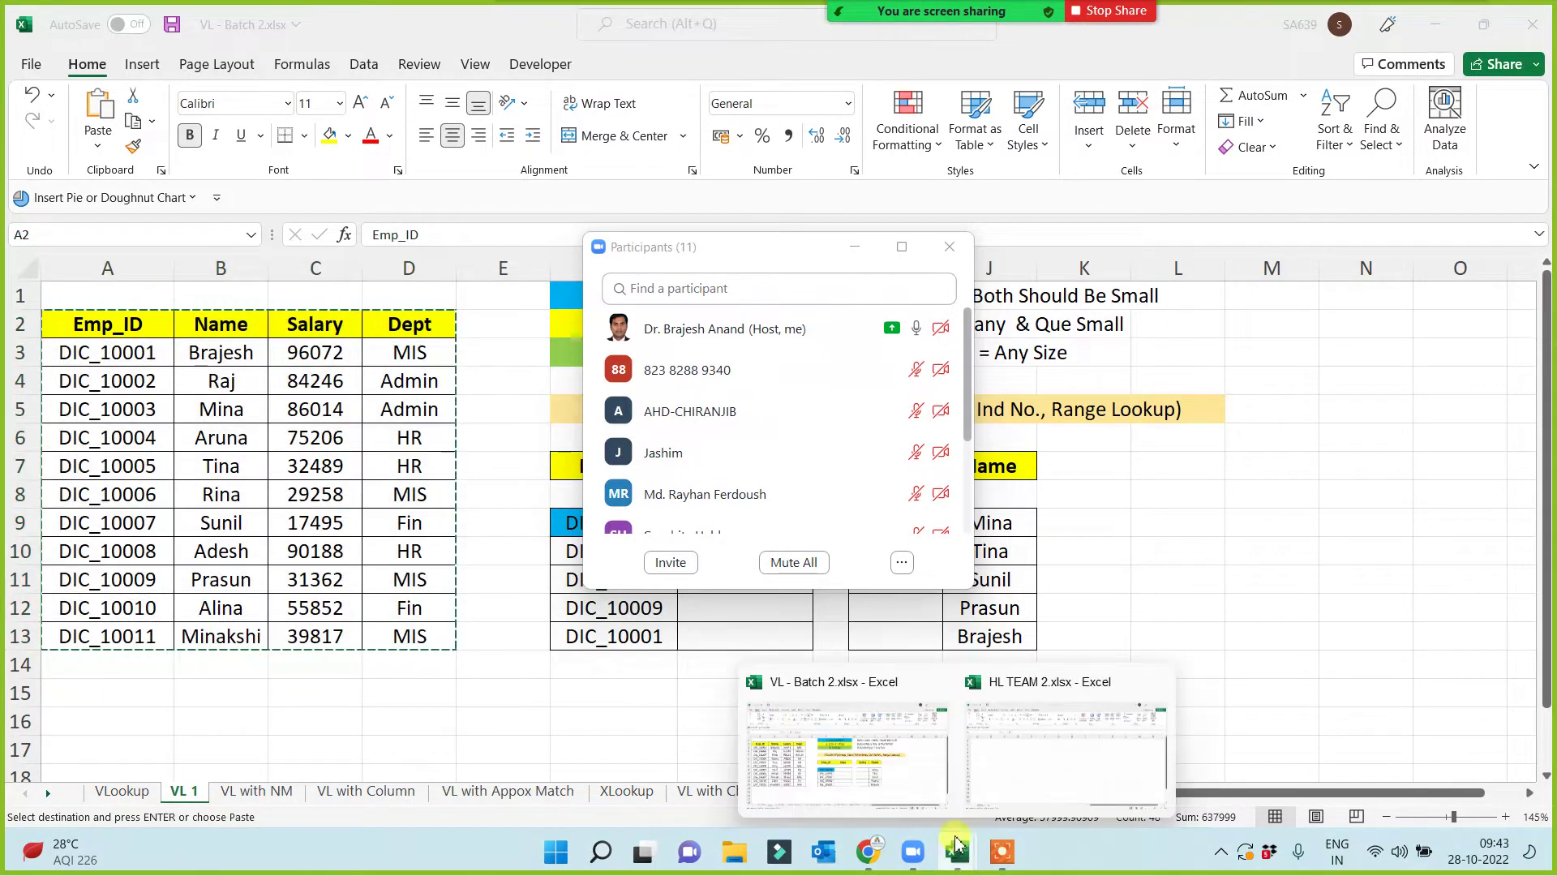
pyautogui.click(1047, 781)
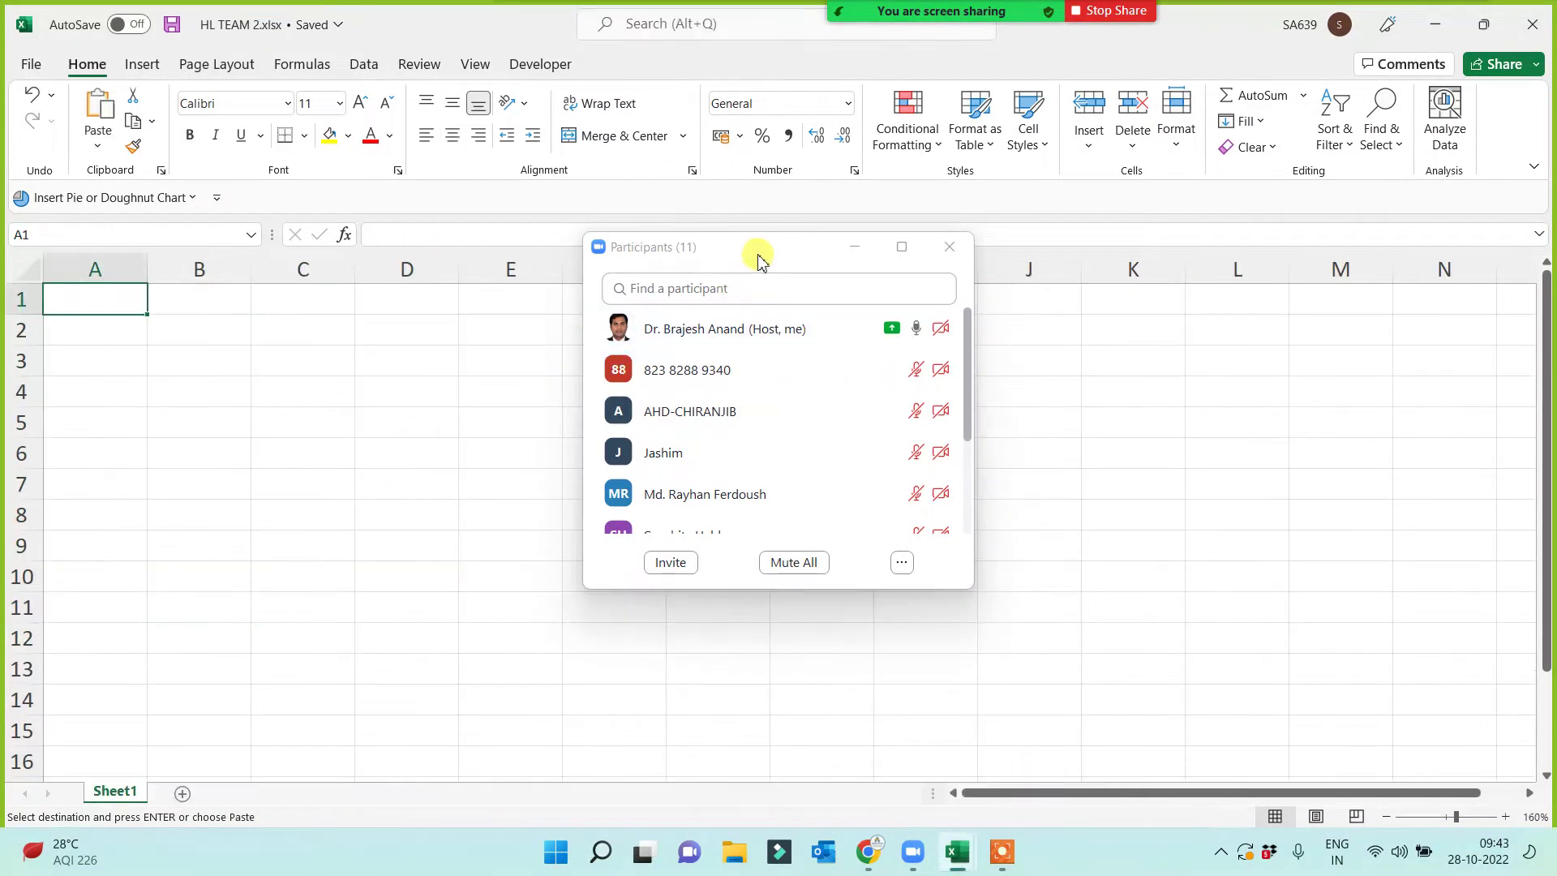
pyautogui.moveTo(844, 259); pyautogui.dragTo(1164, 358)
pyautogui.click(114, 297)
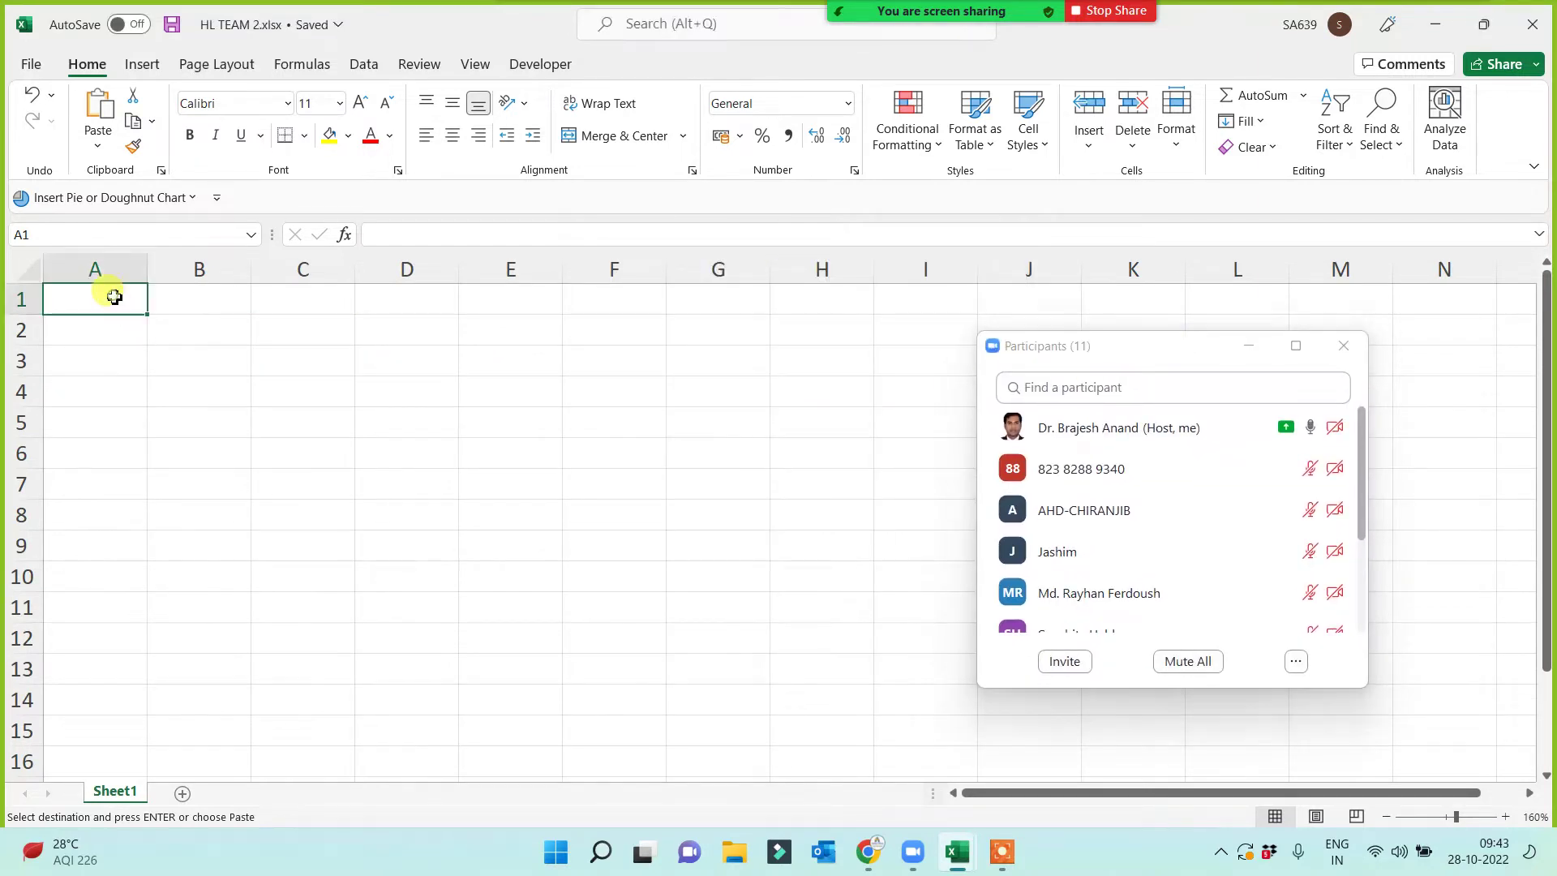
pyautogui.rightClick(110, 298)
pyautogui.click(169, 385)
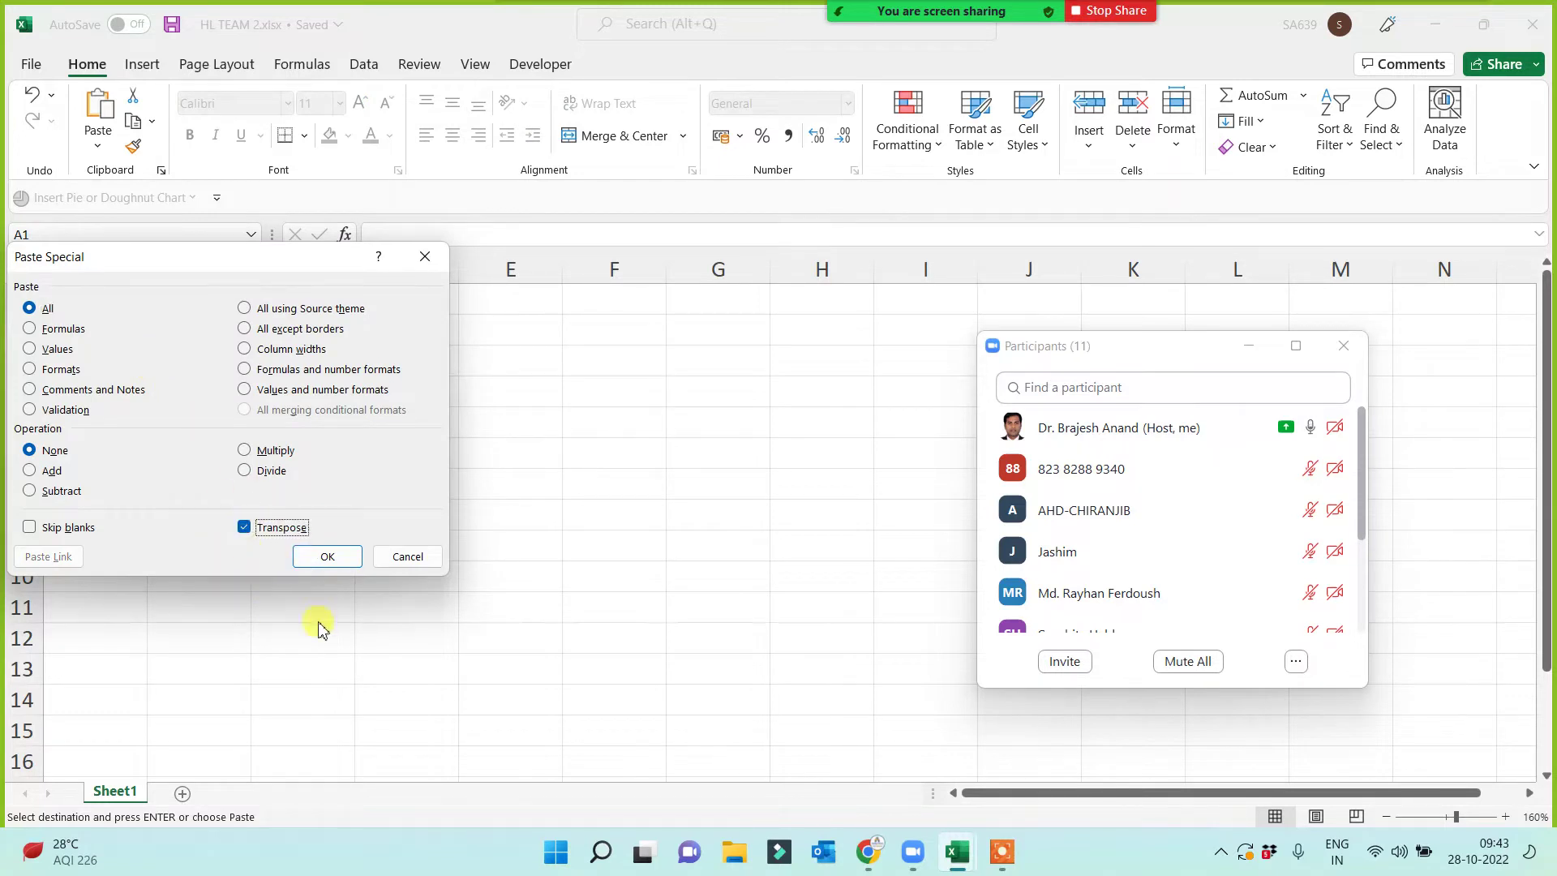
pyautogui.click(344, 560)
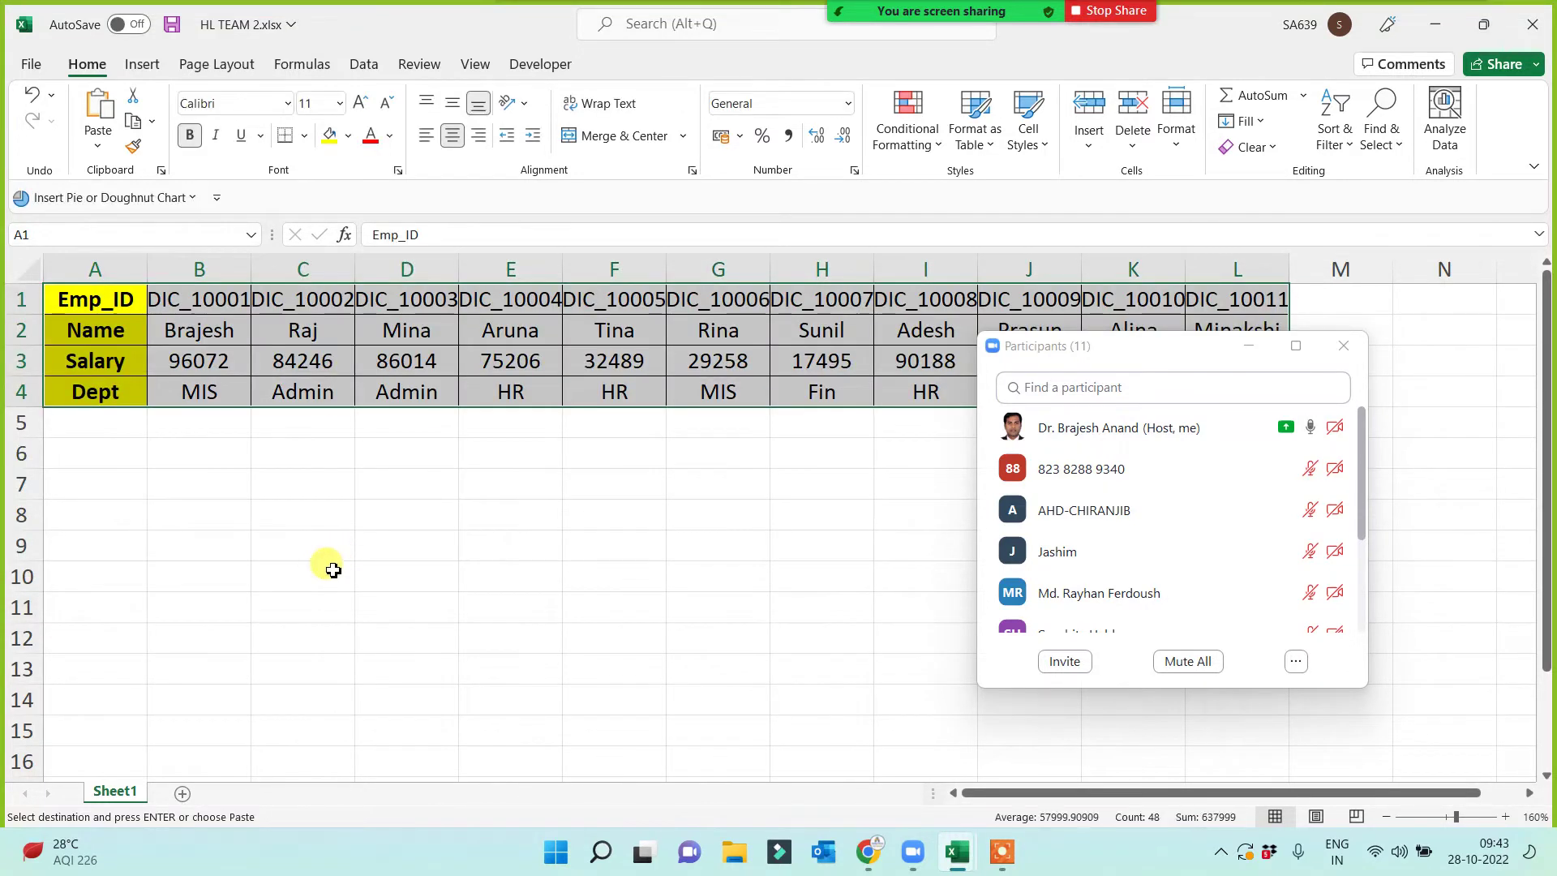
pyautogui.click(1247, 348)
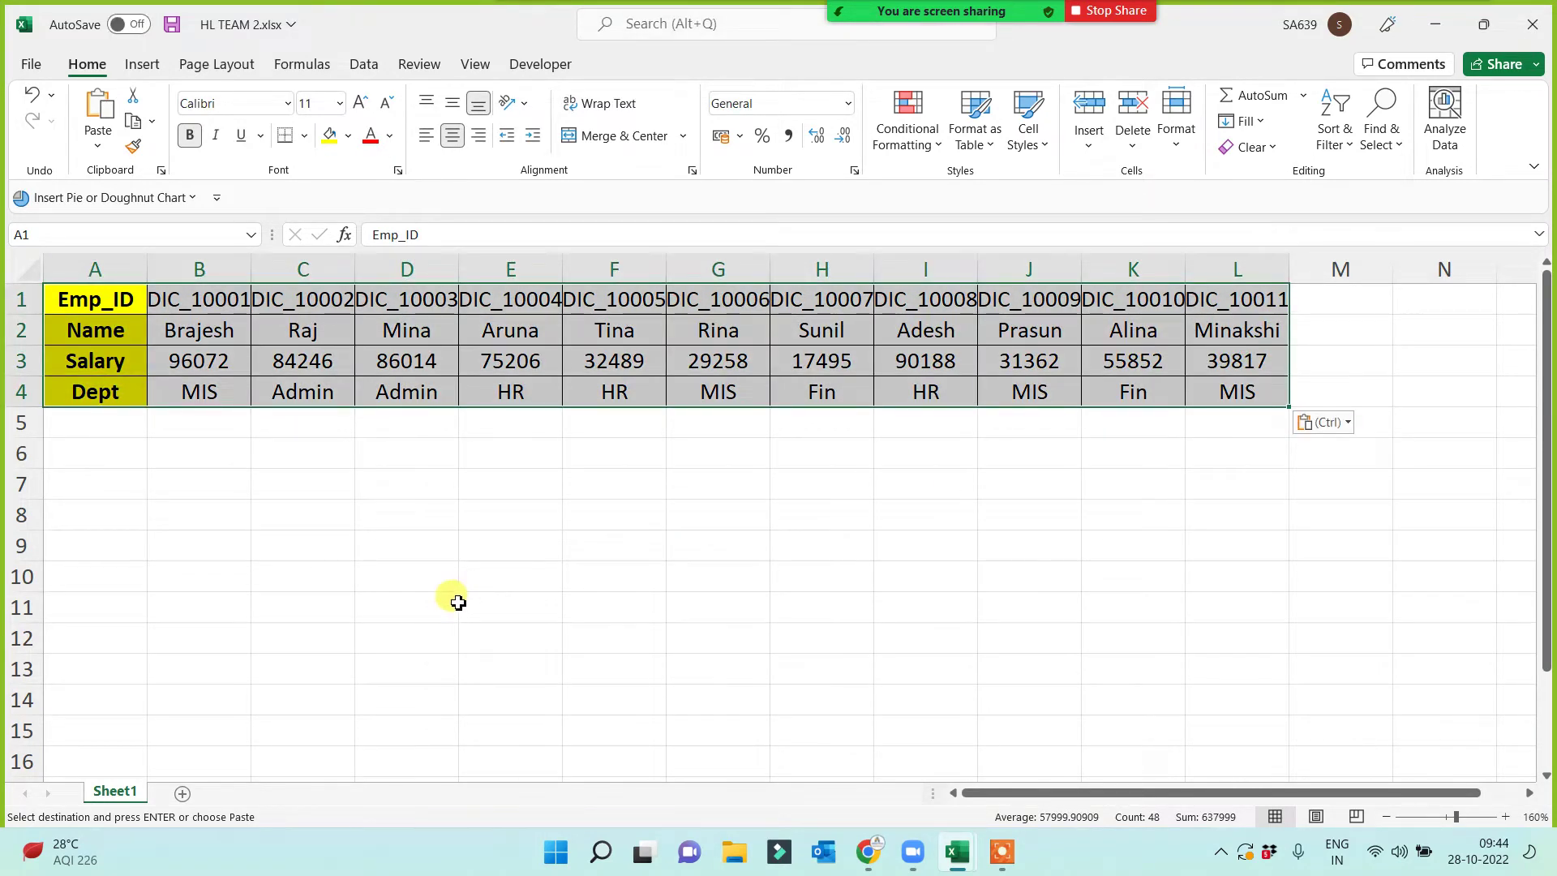
# - AutoFit the width of all columns so the transposed employee IDs fit their cells
pyautogui.scroll(2, 458, 602)
pyautogui.click(351, 608)
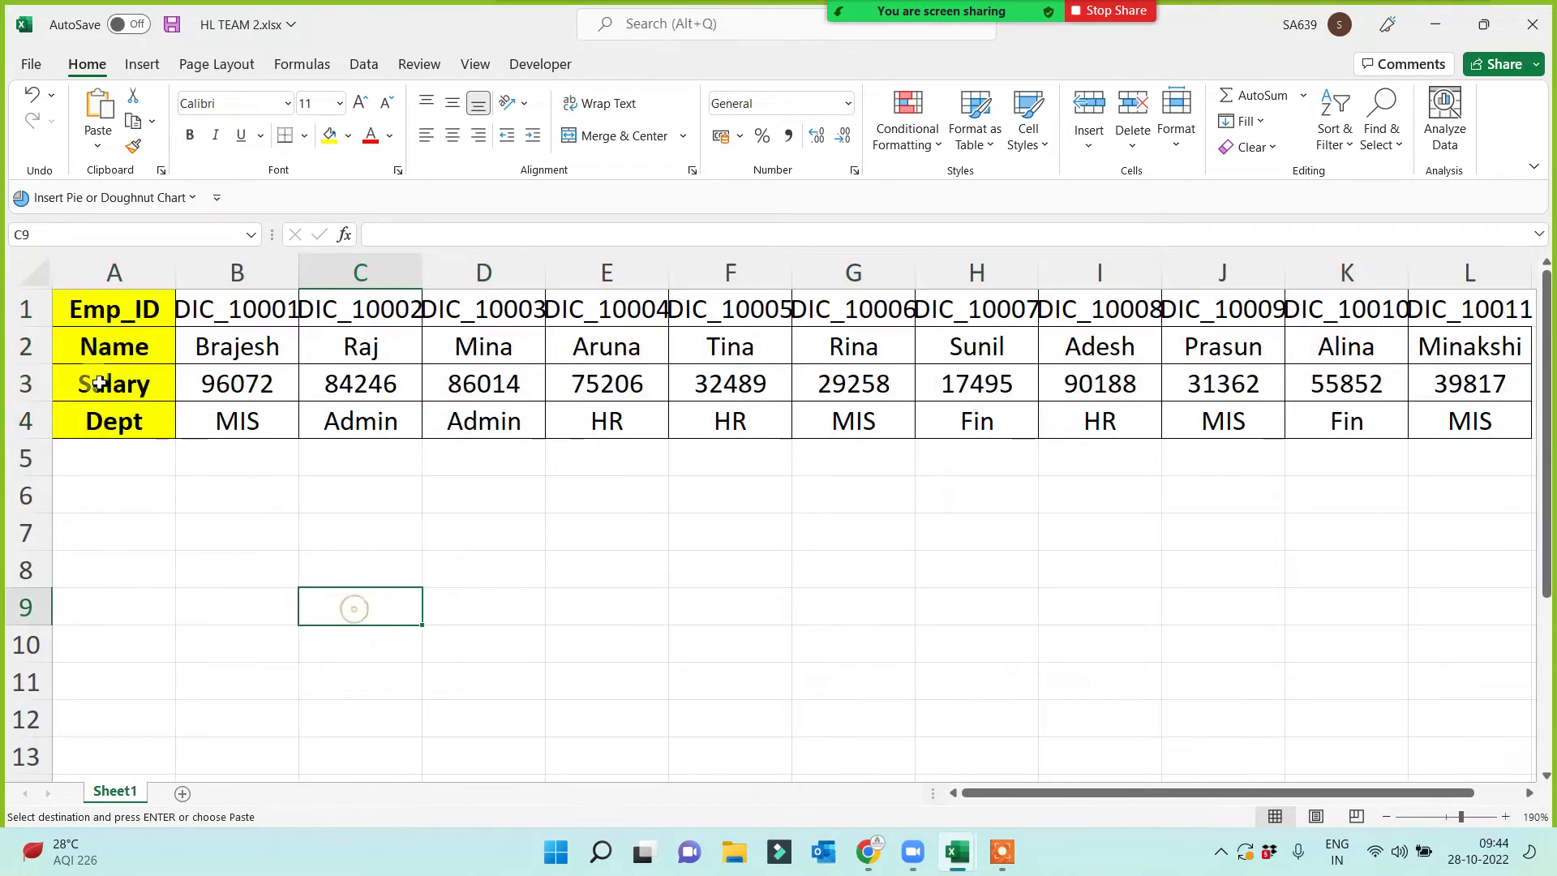
pyautogui.click(37, 276)
pyautogui.doubleClick(176, 271)
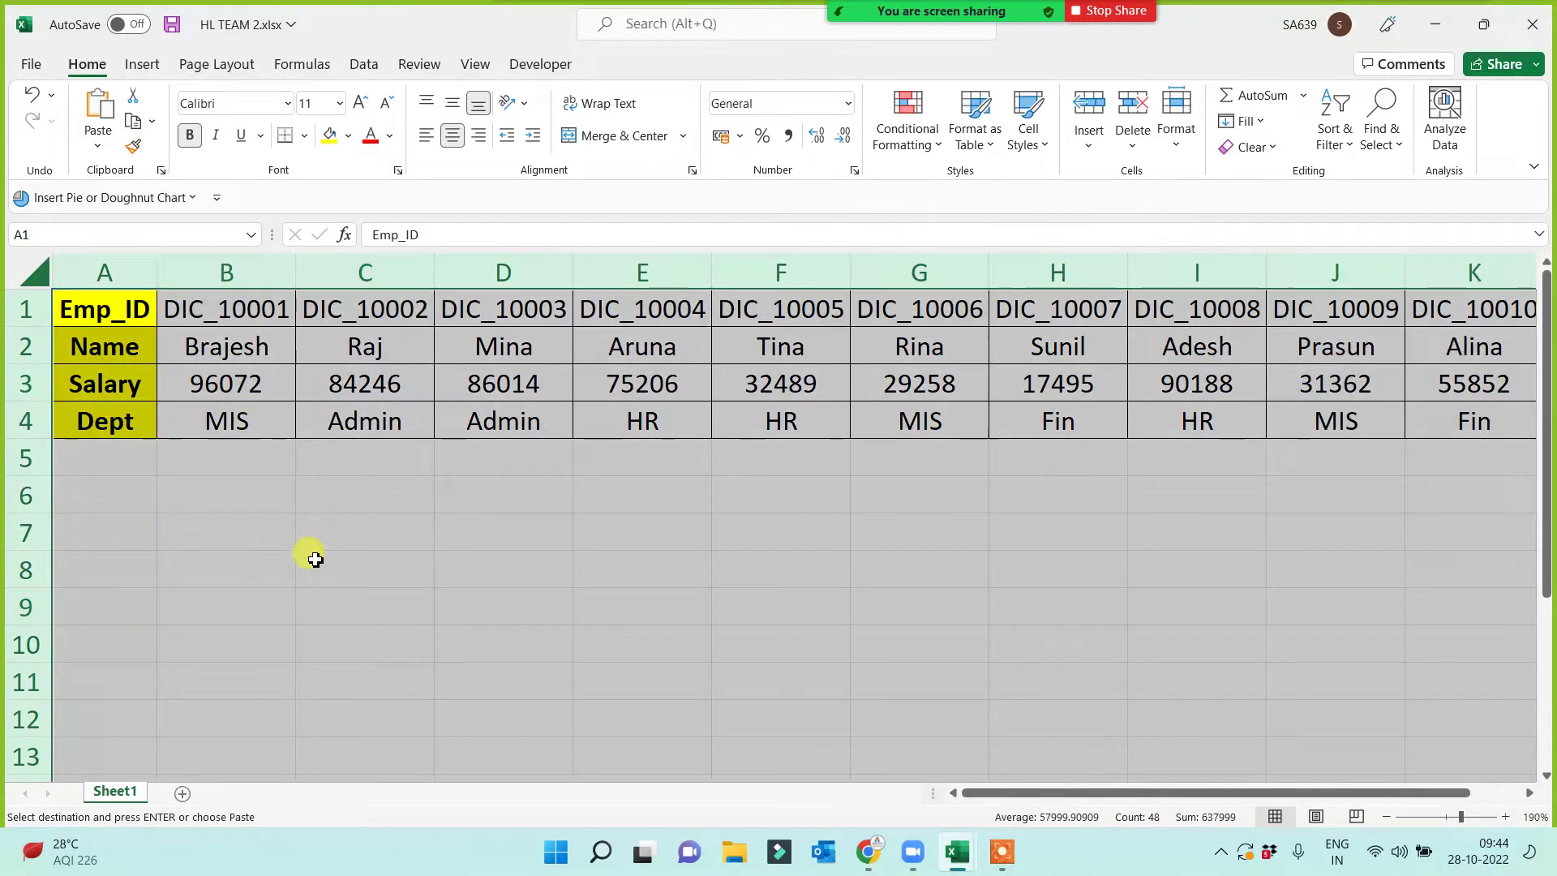
pyautogui.scroll(-1, 287, 599)
pyautogui.click(386, 582)
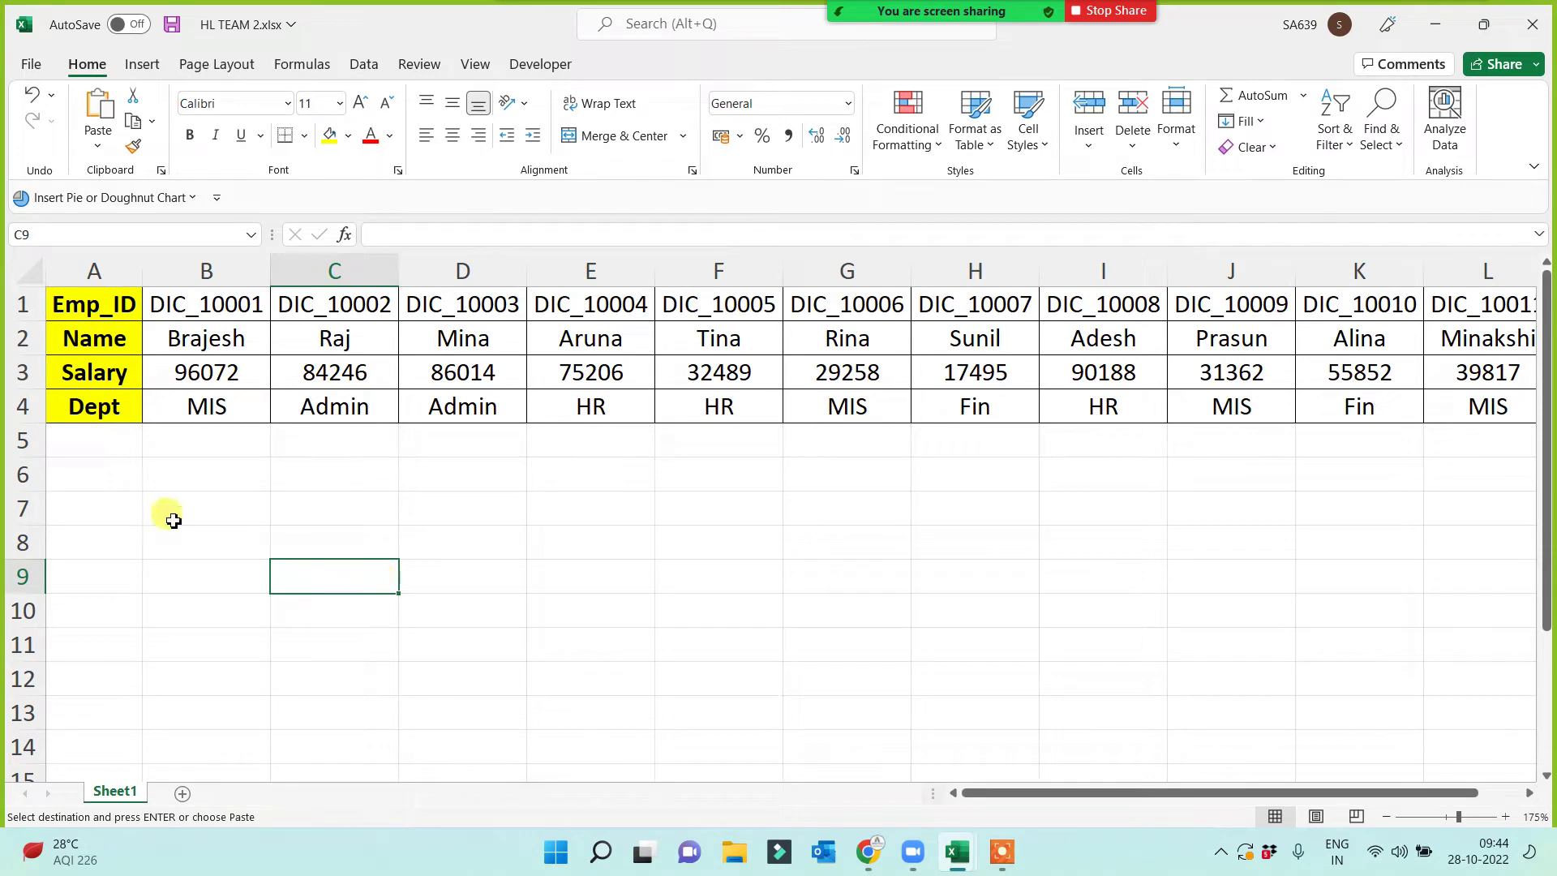
pyautogui.moveTo(101, 308); pyautogui.dragTo(1473, 381)
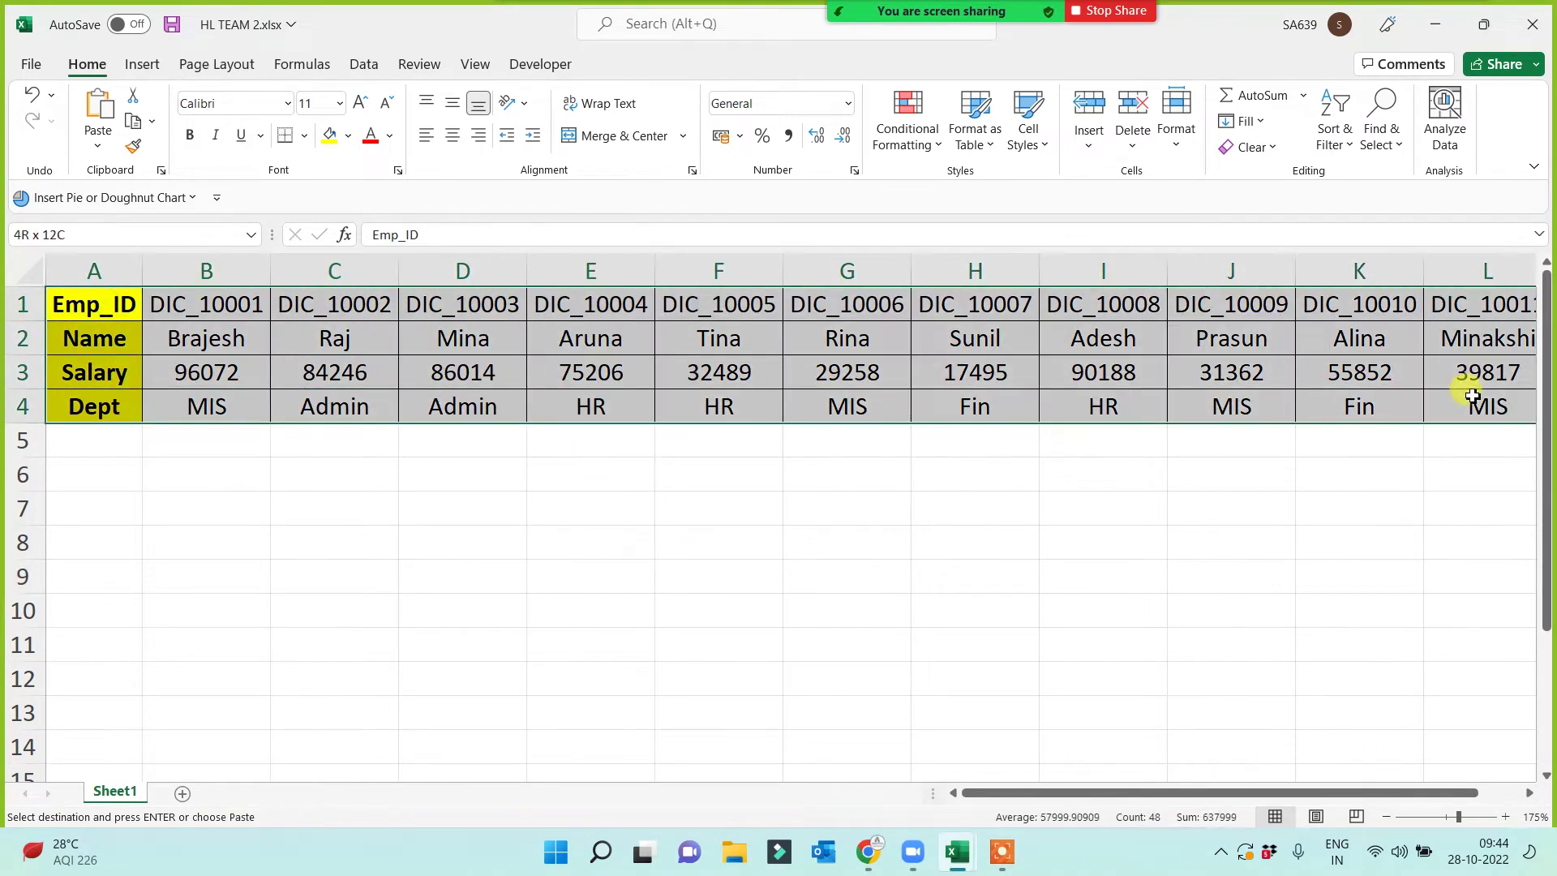
pyautogui.click(719, 577)
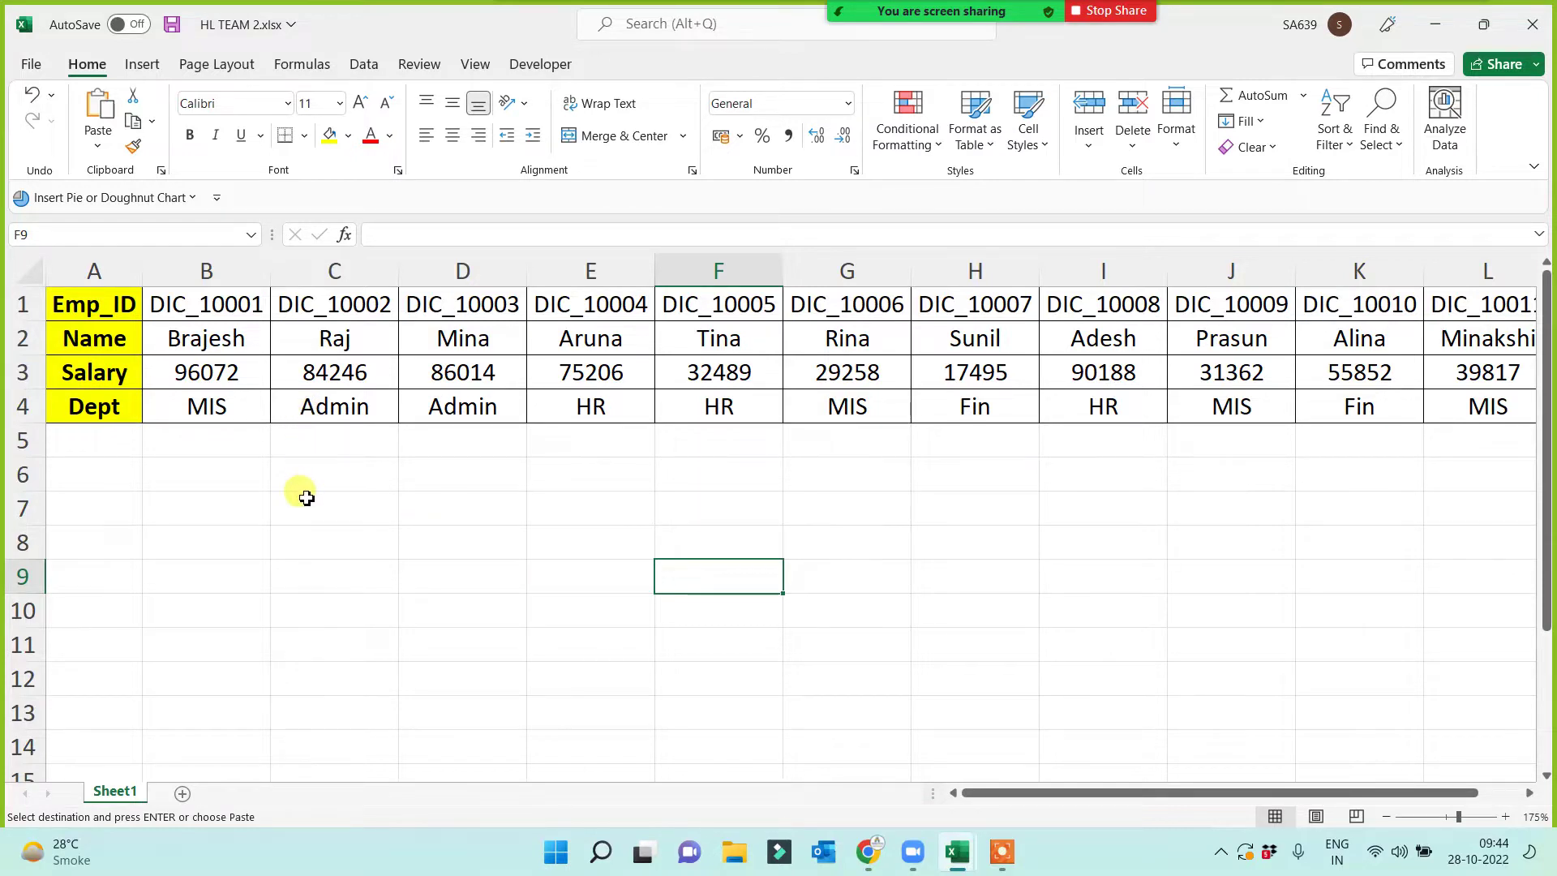
# - Rename the worksheet Sheet1 as HL
pyautogui.doubleClick(115, 793)
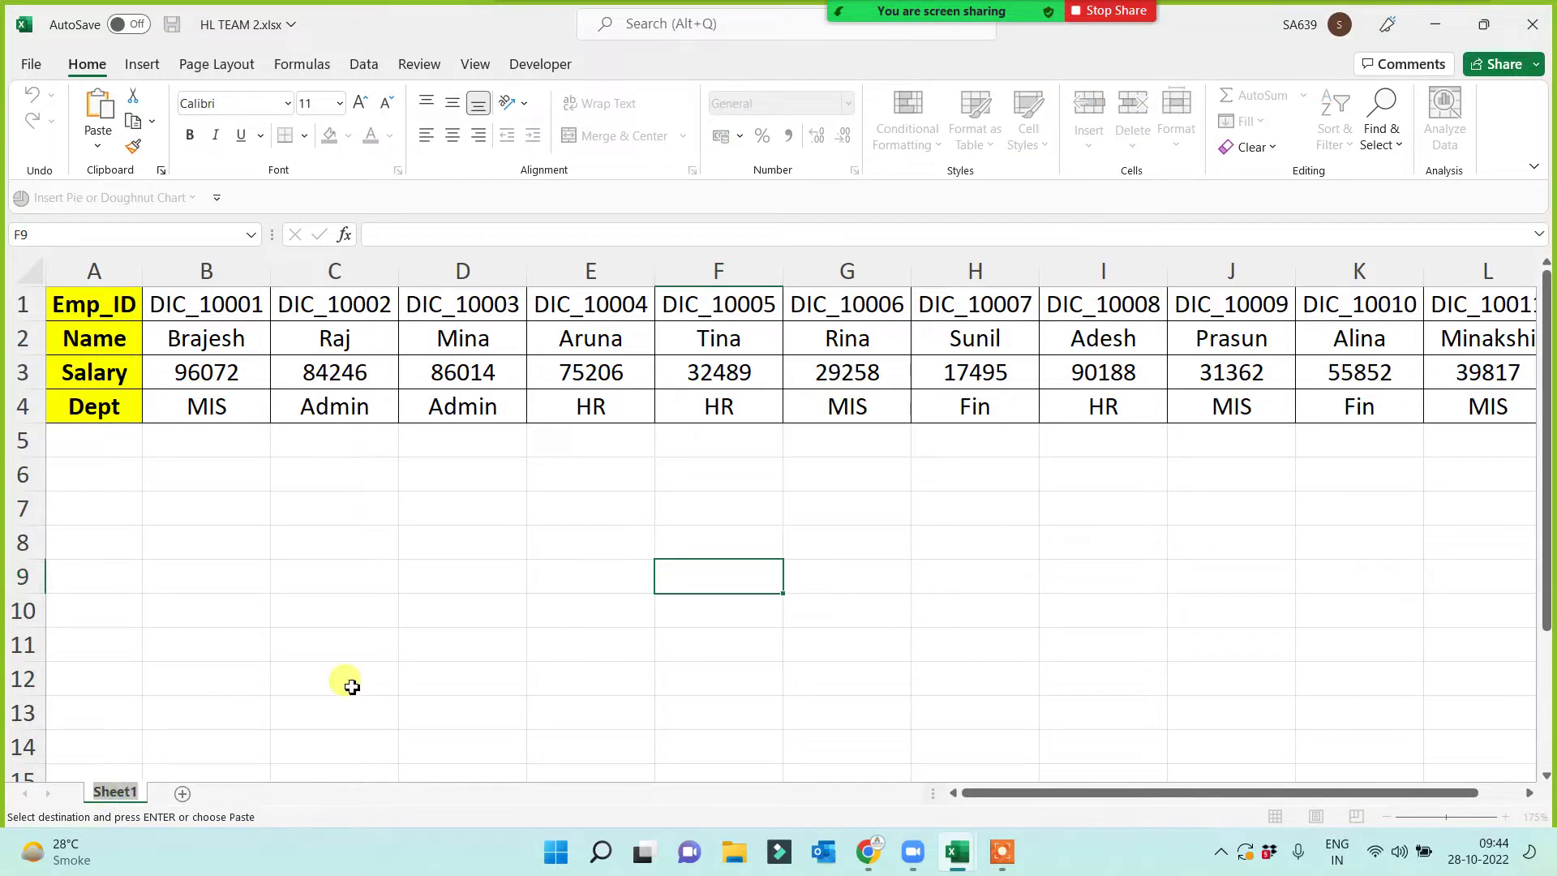
pyautogui.write('h')
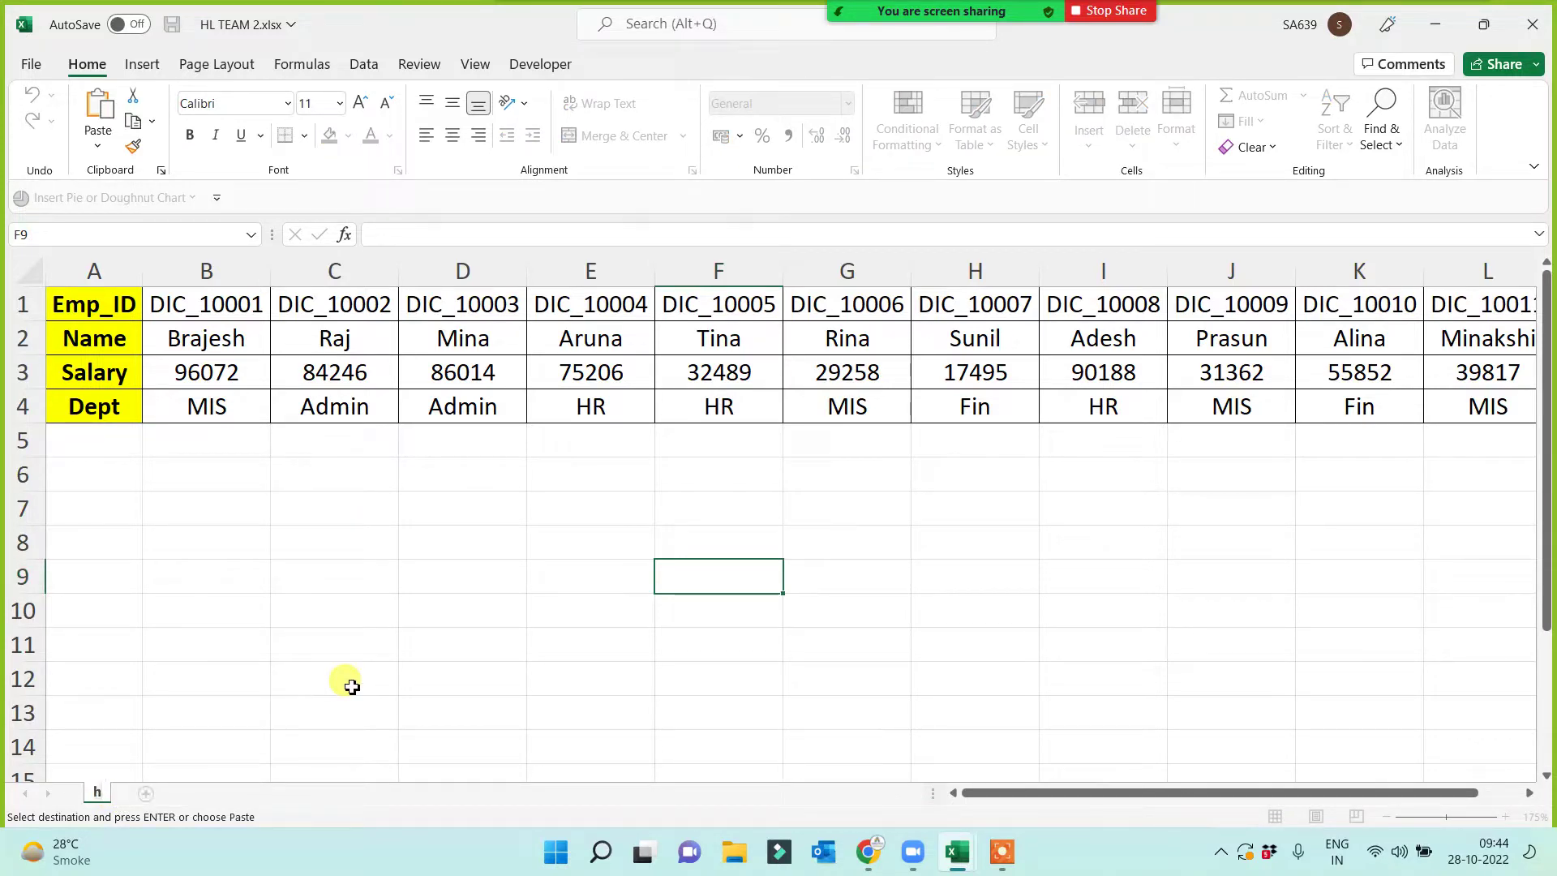
pyautogui.write('L')
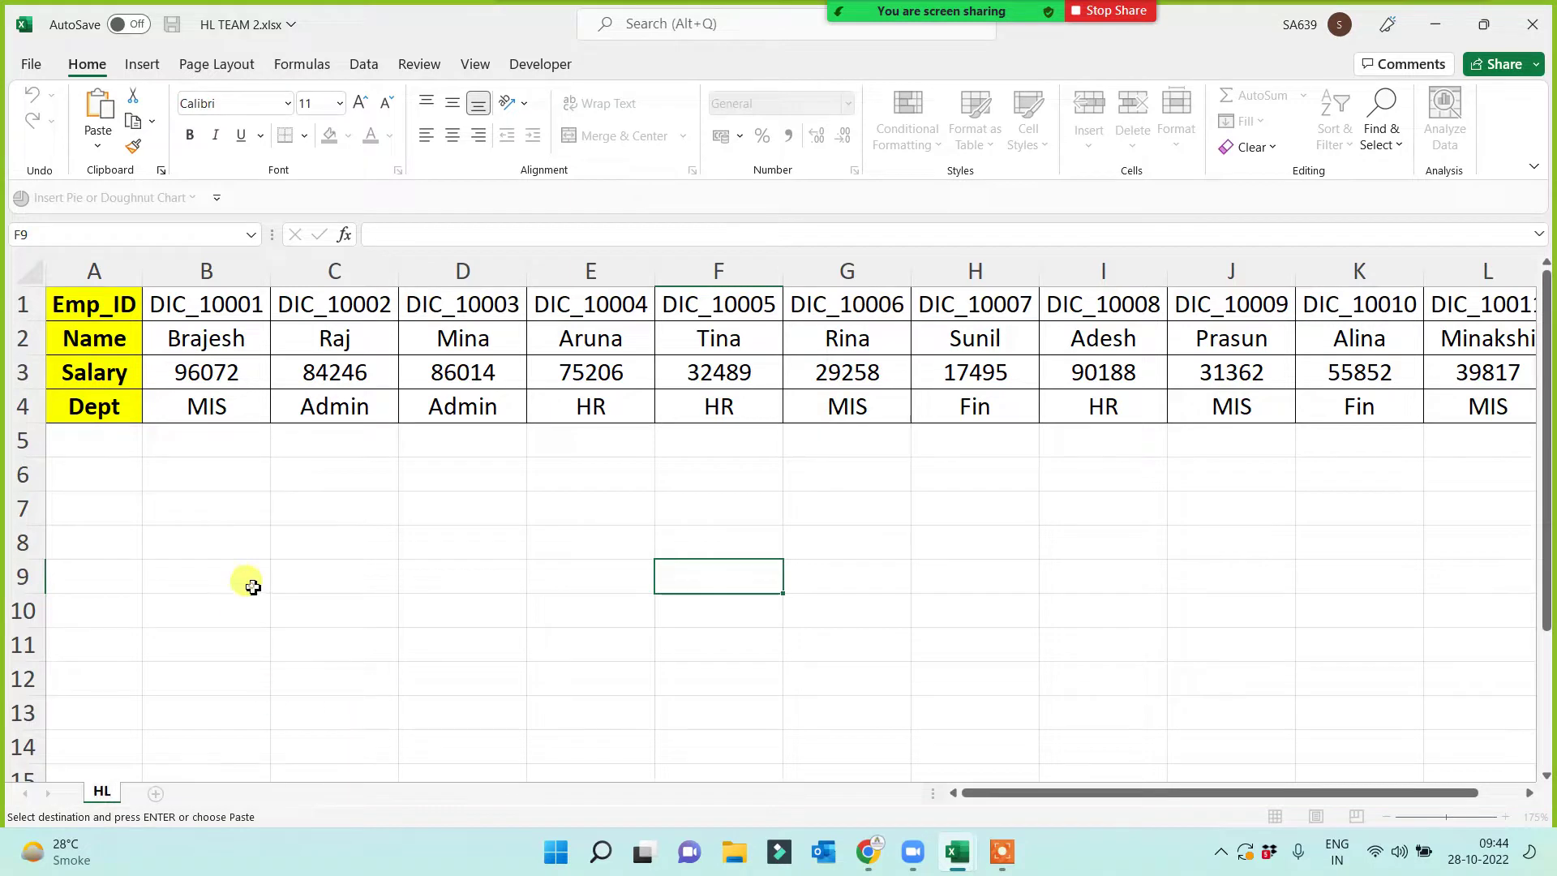
pyautogui.click(245, 580)
# - Copy the Emp_ID header and the IDs in D1, G1, J1 and L1 to a new row starting at C7
pyautogui.click(120, 301)
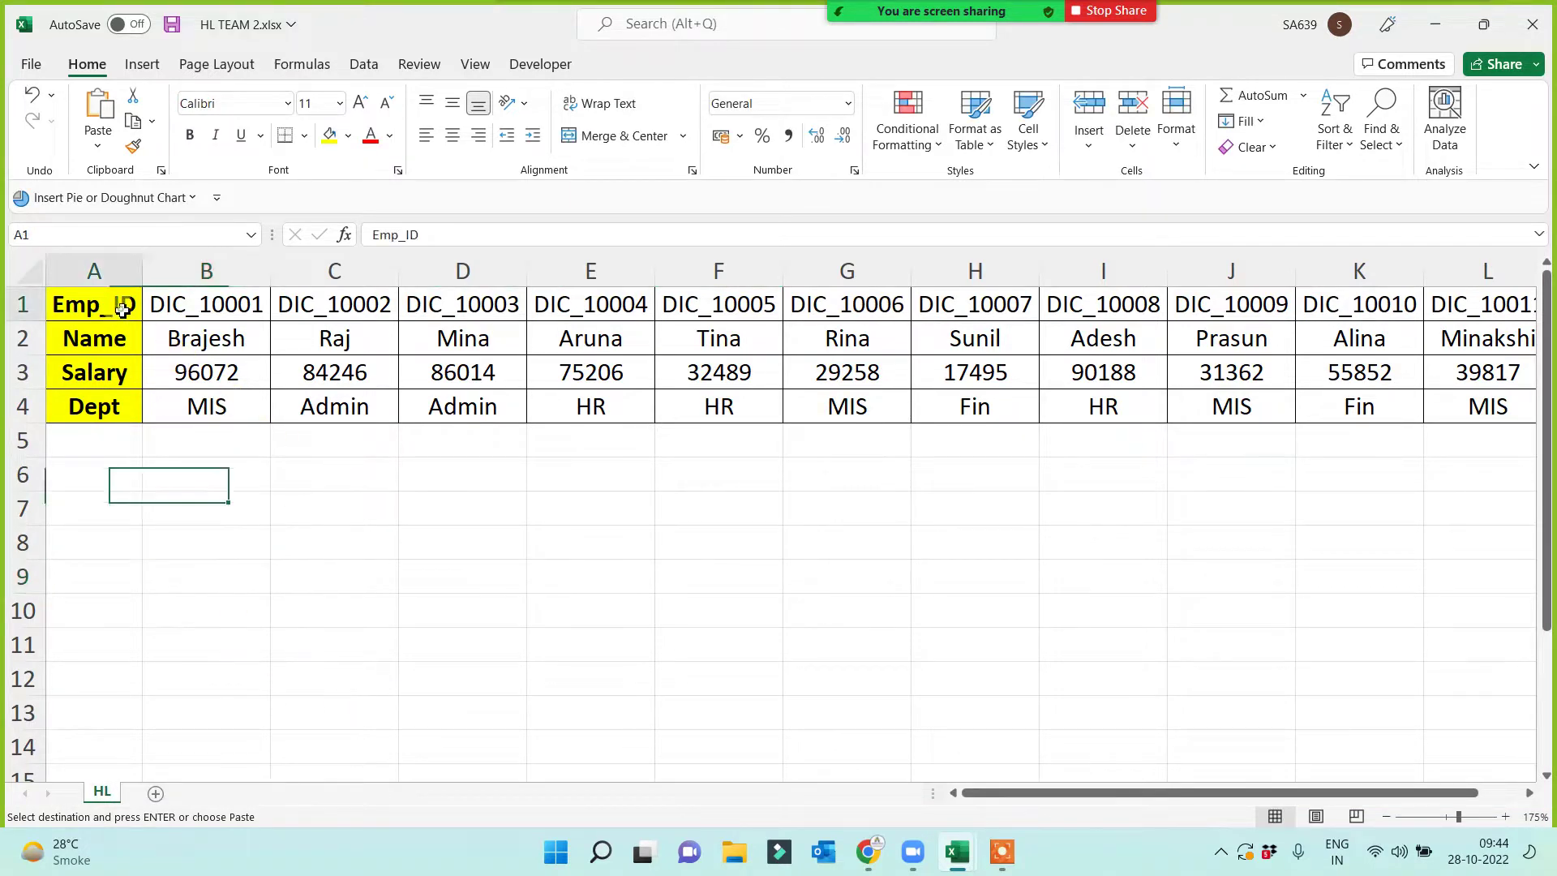
pyautogui.keyDown('ctrl'); pyautogui.click(452, 299); pyautogui.keyUp('ctrl')
pyautogui.keyDown('ctrl'); pyautogui.click(811, 301); pyautogui.keyUp('ctrl')
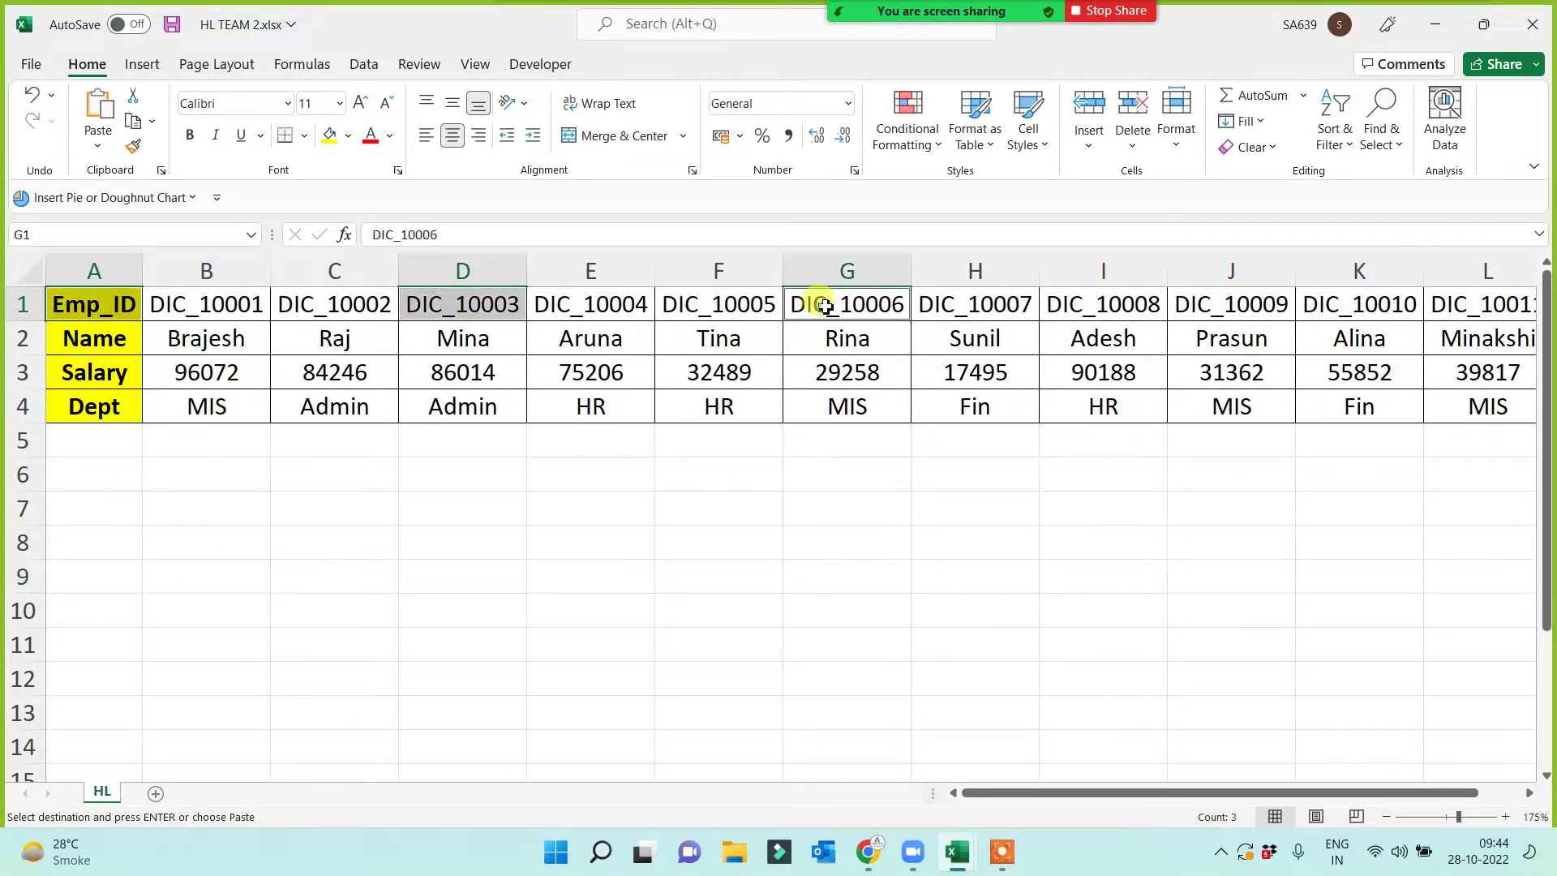
pyautogui.keyDown('ctrl'); pyautogui.click(1217, 302); pyautogui.keyUp('ctrl')
pyautogui.keyDown('ctrl'); pyautogui.click(1460, 302); pyautogui.keyUp('ctrl')
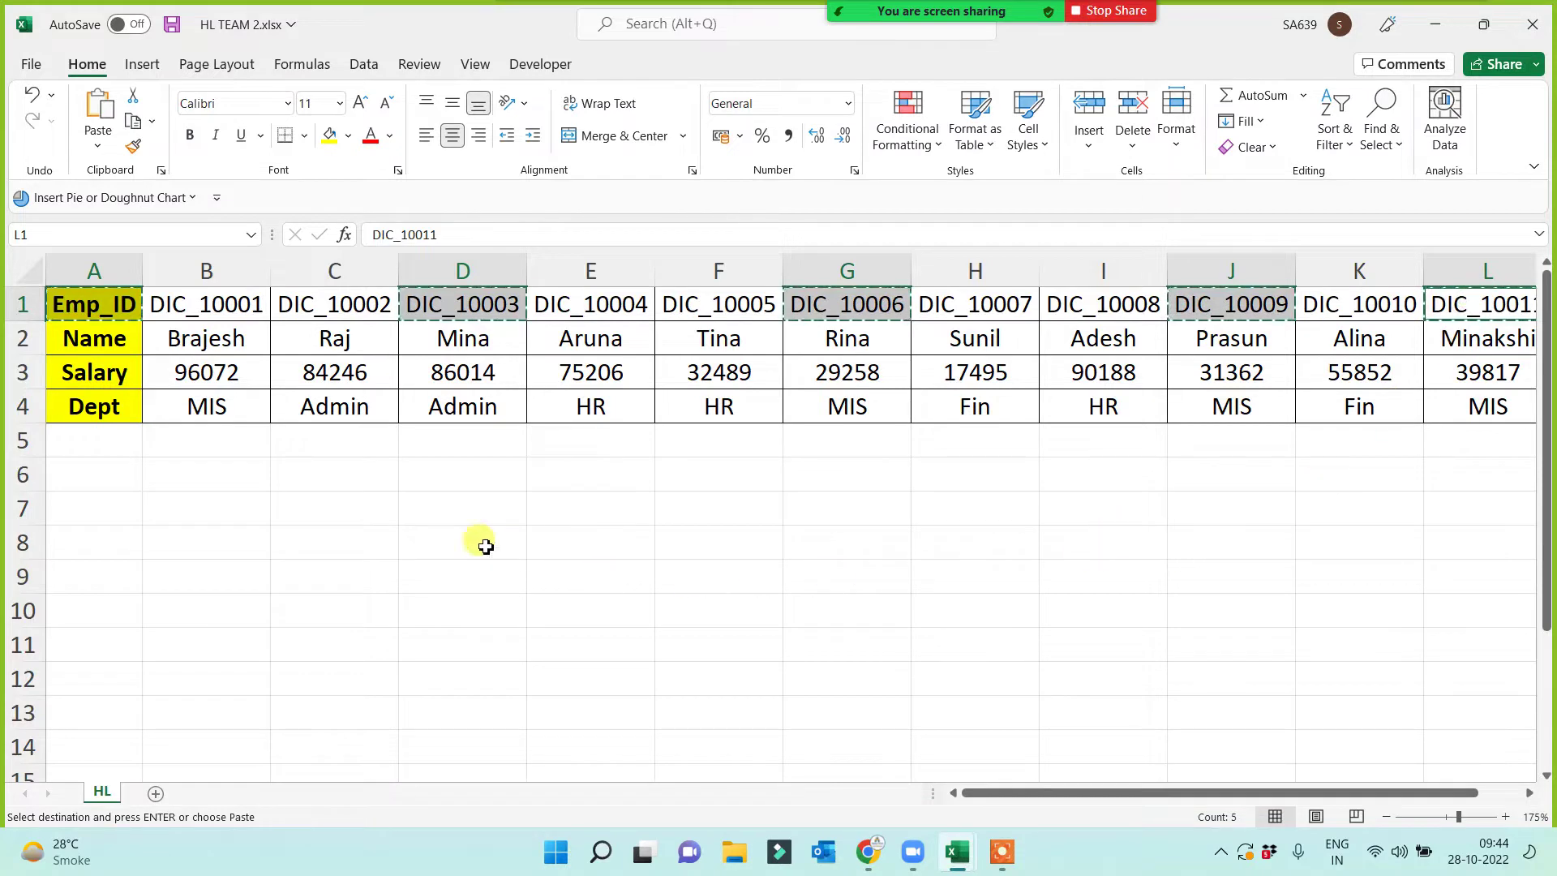
pyautogui.click(394, 501)
pyautogui.click(527, 643)
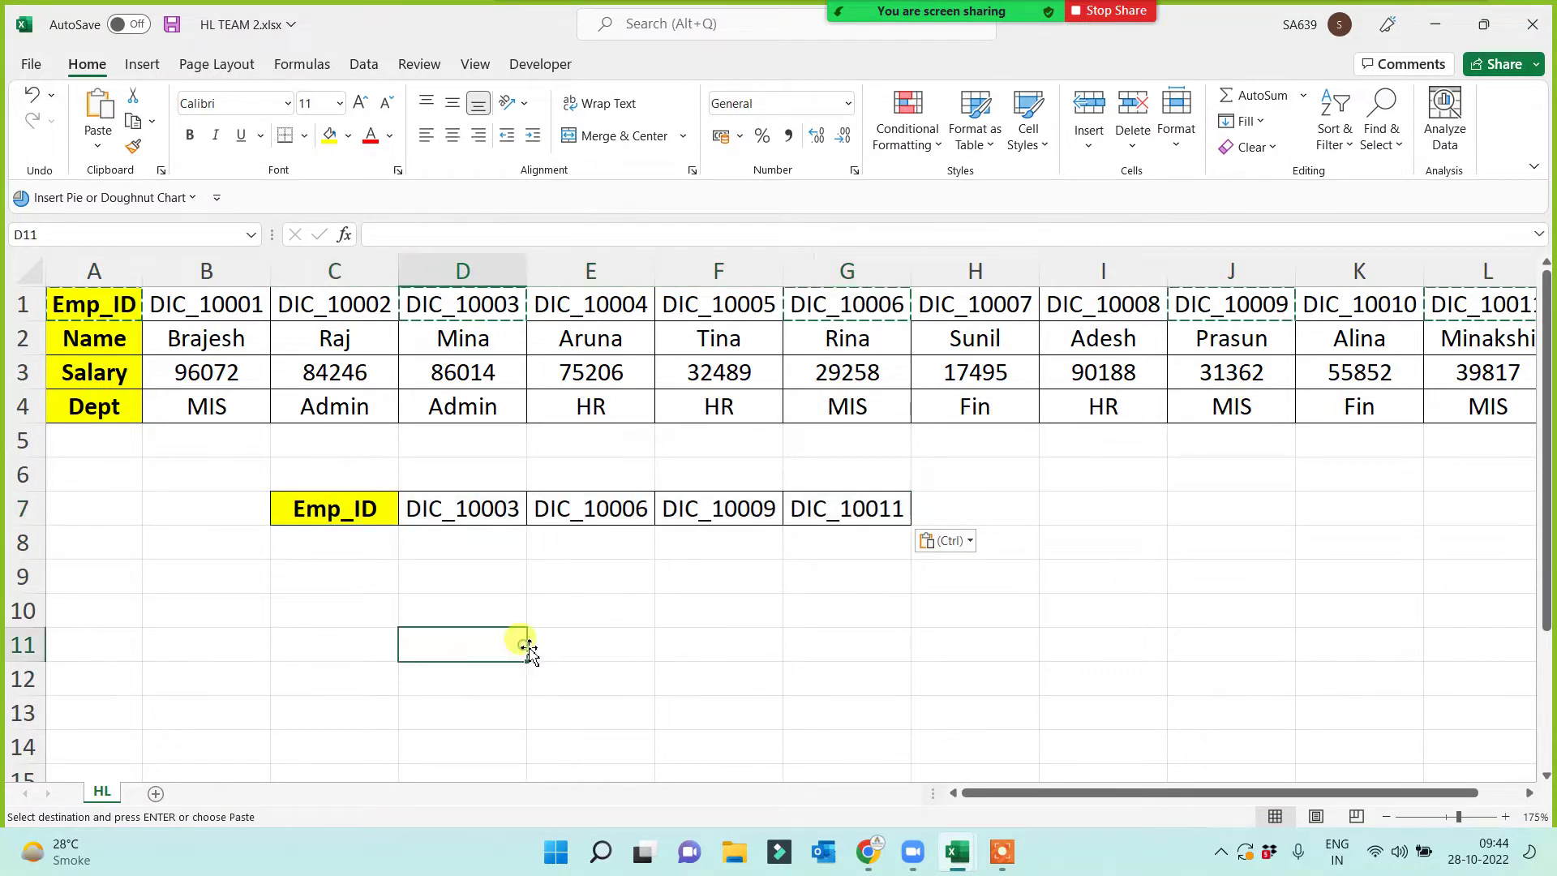
pyautogui.click(391, 665)
# - Copy the Salary header from A3 to C9 below the new Emp_ID row
pyautogui.click(337, 565)
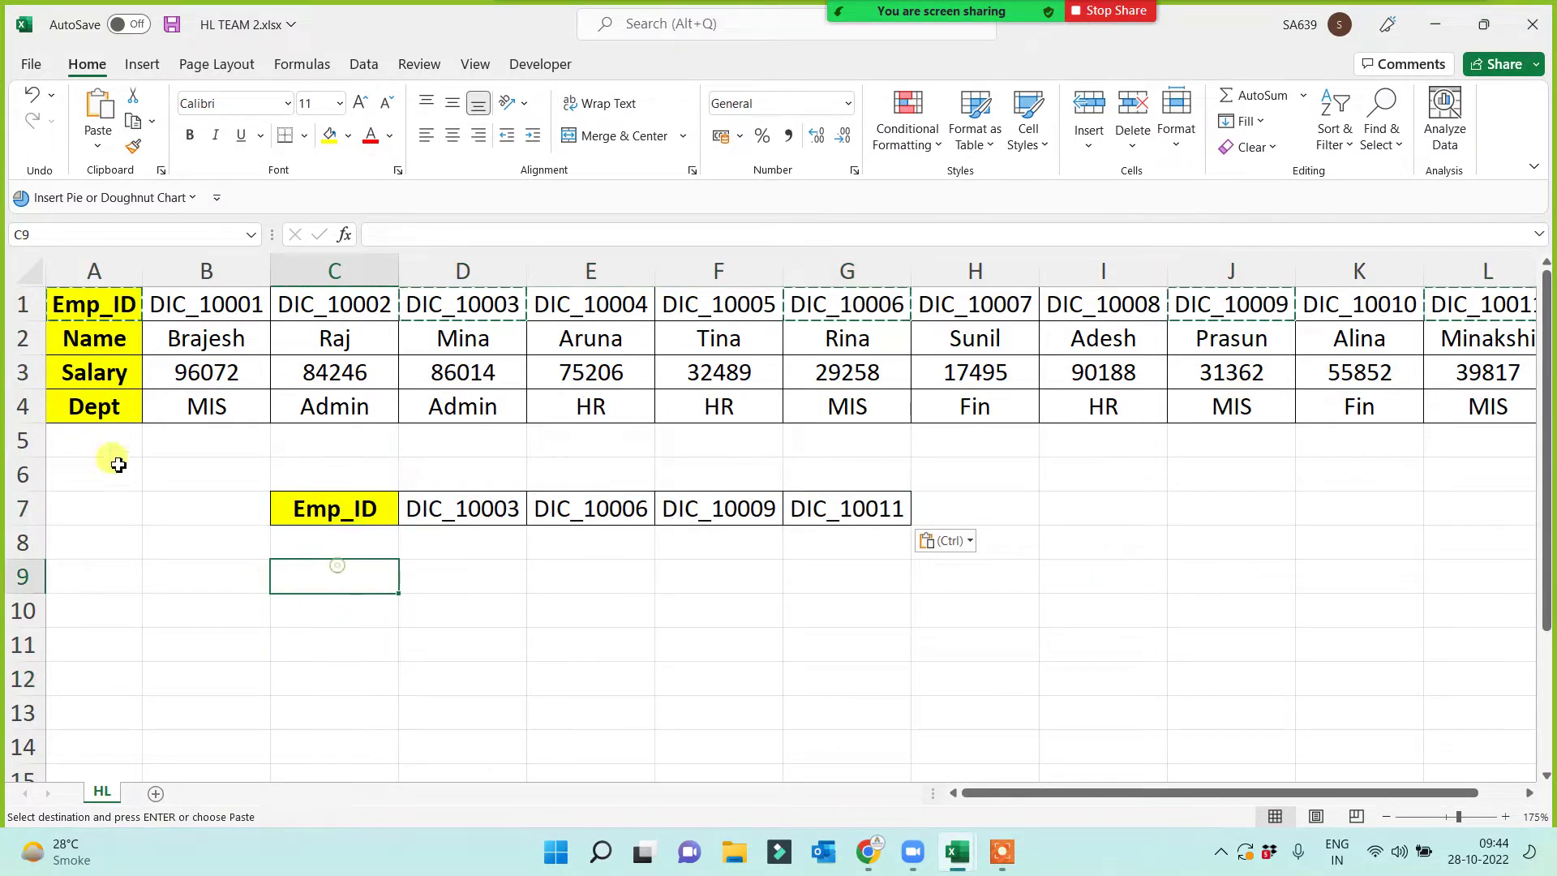
pyautogui.click(95, 378)
pyautogui.hotkey('ctrl', 'c')
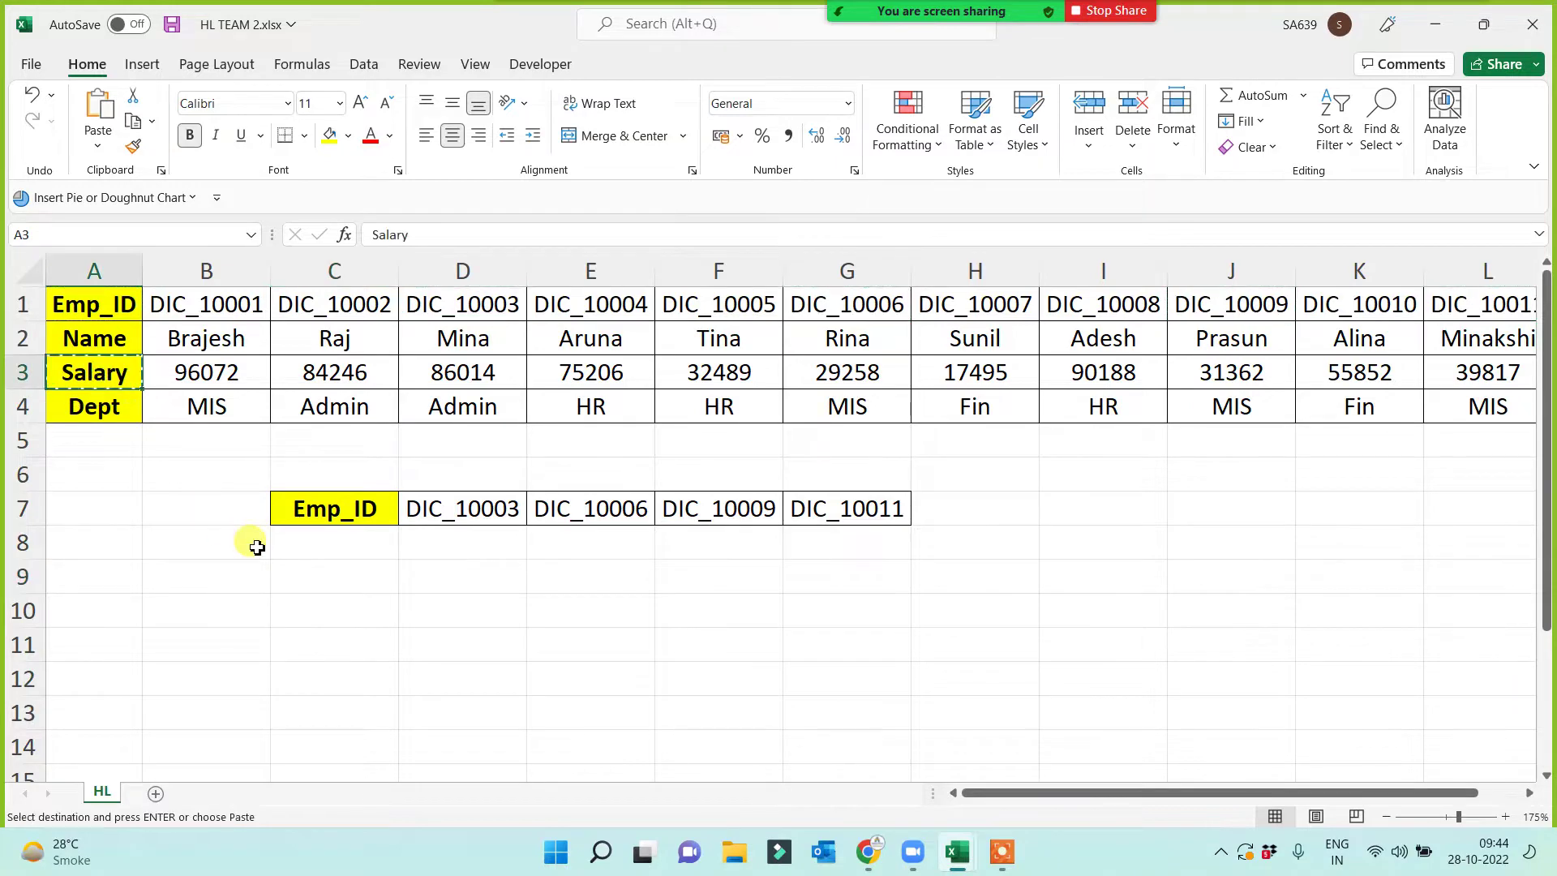
pyautogui.click(360, 568)
pyautogui.hotkey('ctrl', 'v')
pyautogui.press('Escape')
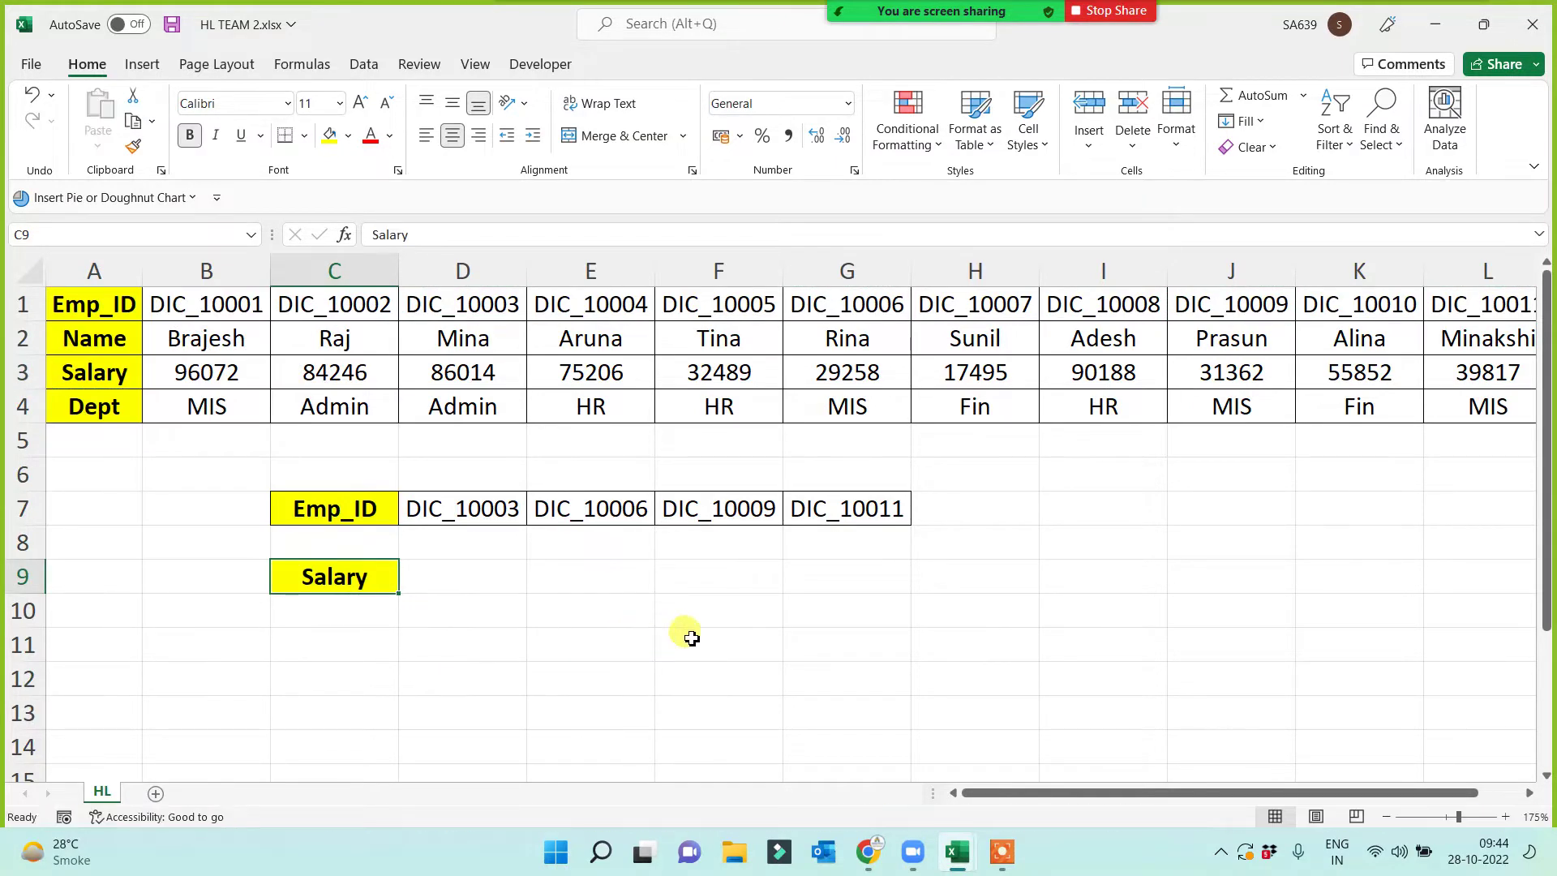
pyautogui.click(691, 636)
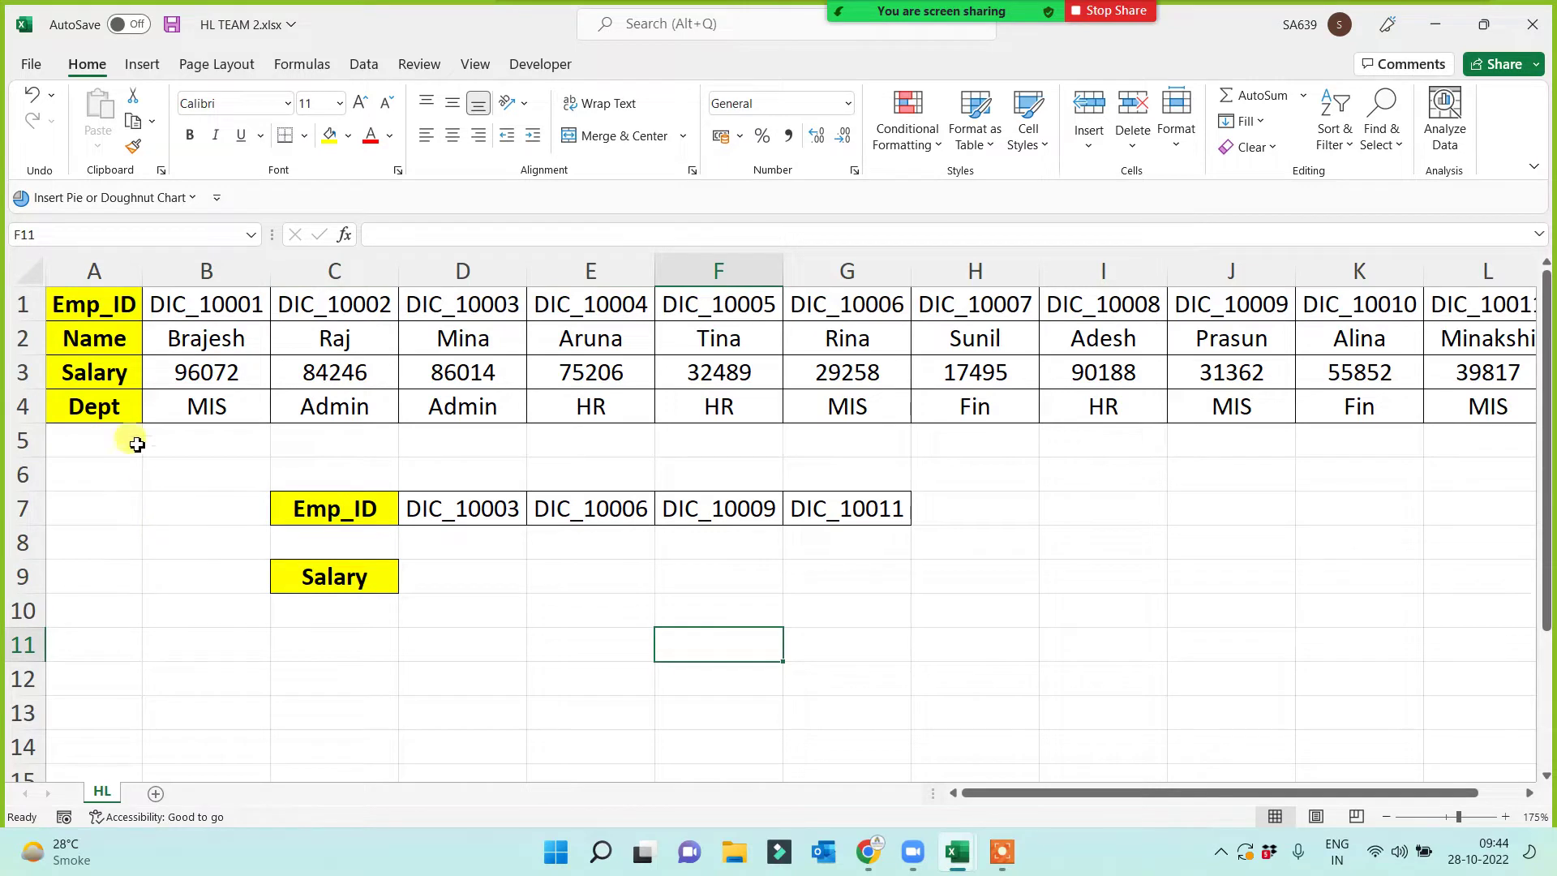
# - Compare the column and row layout of the data by highlighting columns A to D and rows 1 to 4, and select D9
pyautogui.moveTo(111, 270); pyautogui.dragTo(511, 270)
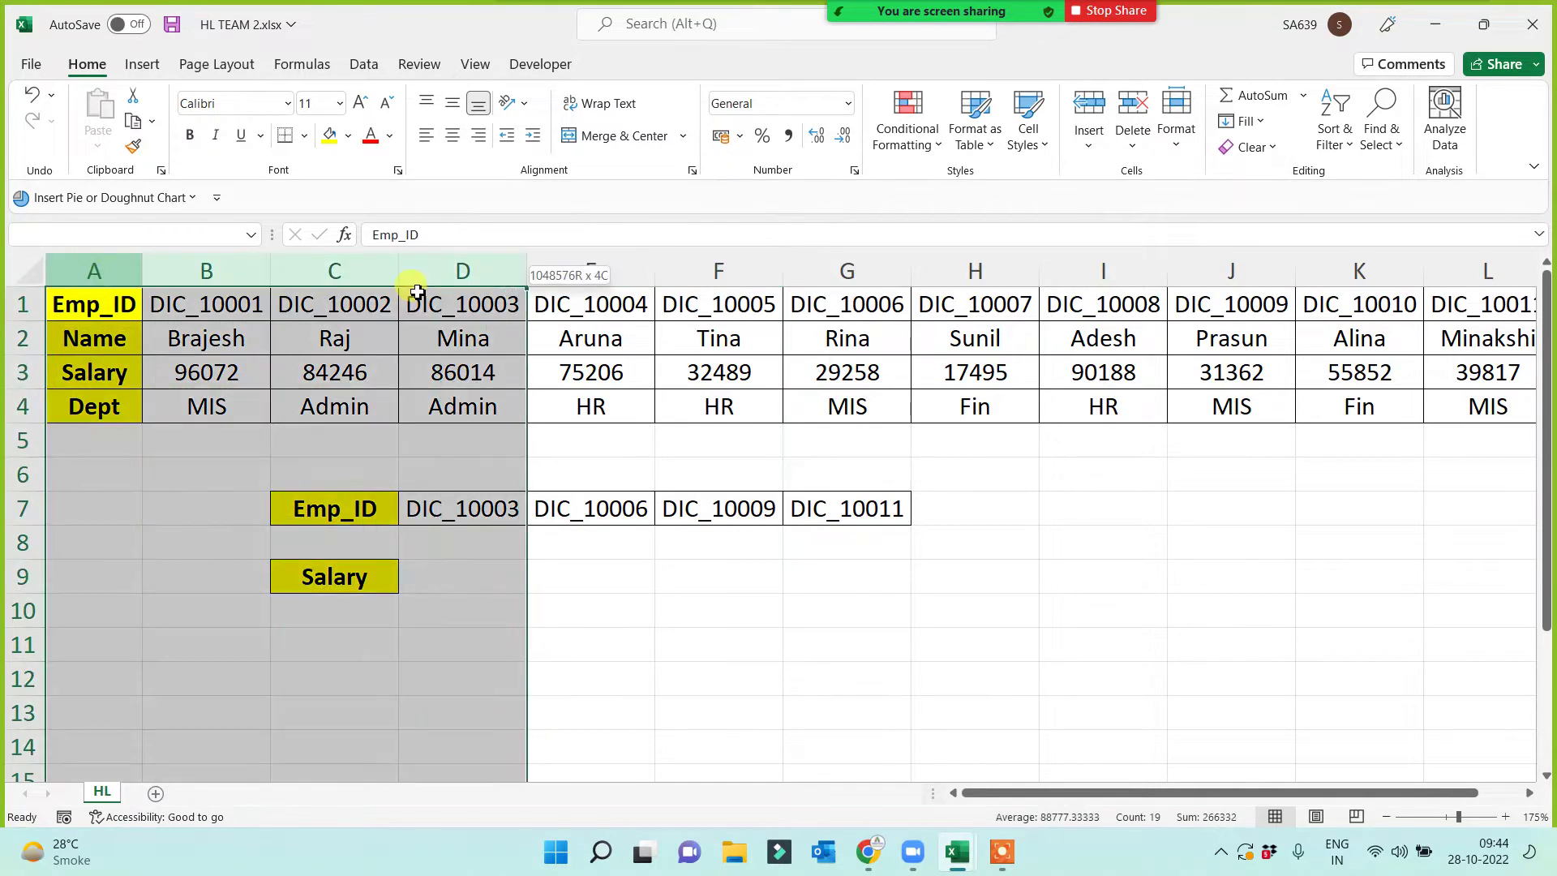
pyautogui.click(436, 629)
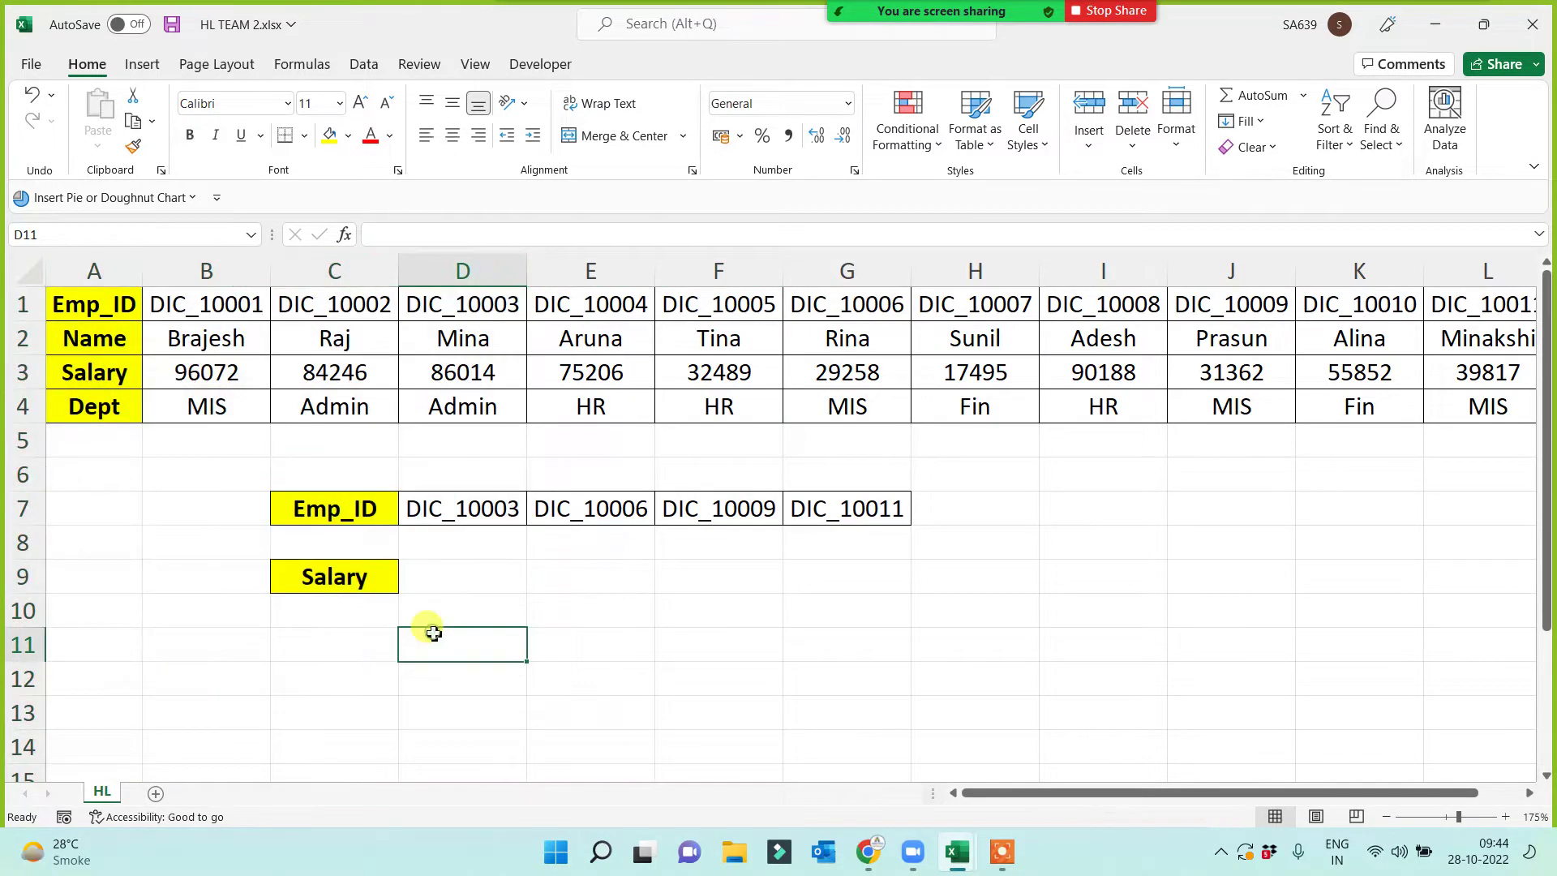
pyautogui.moveTo(23, 304); pyautogui.dragTo(22, 410)
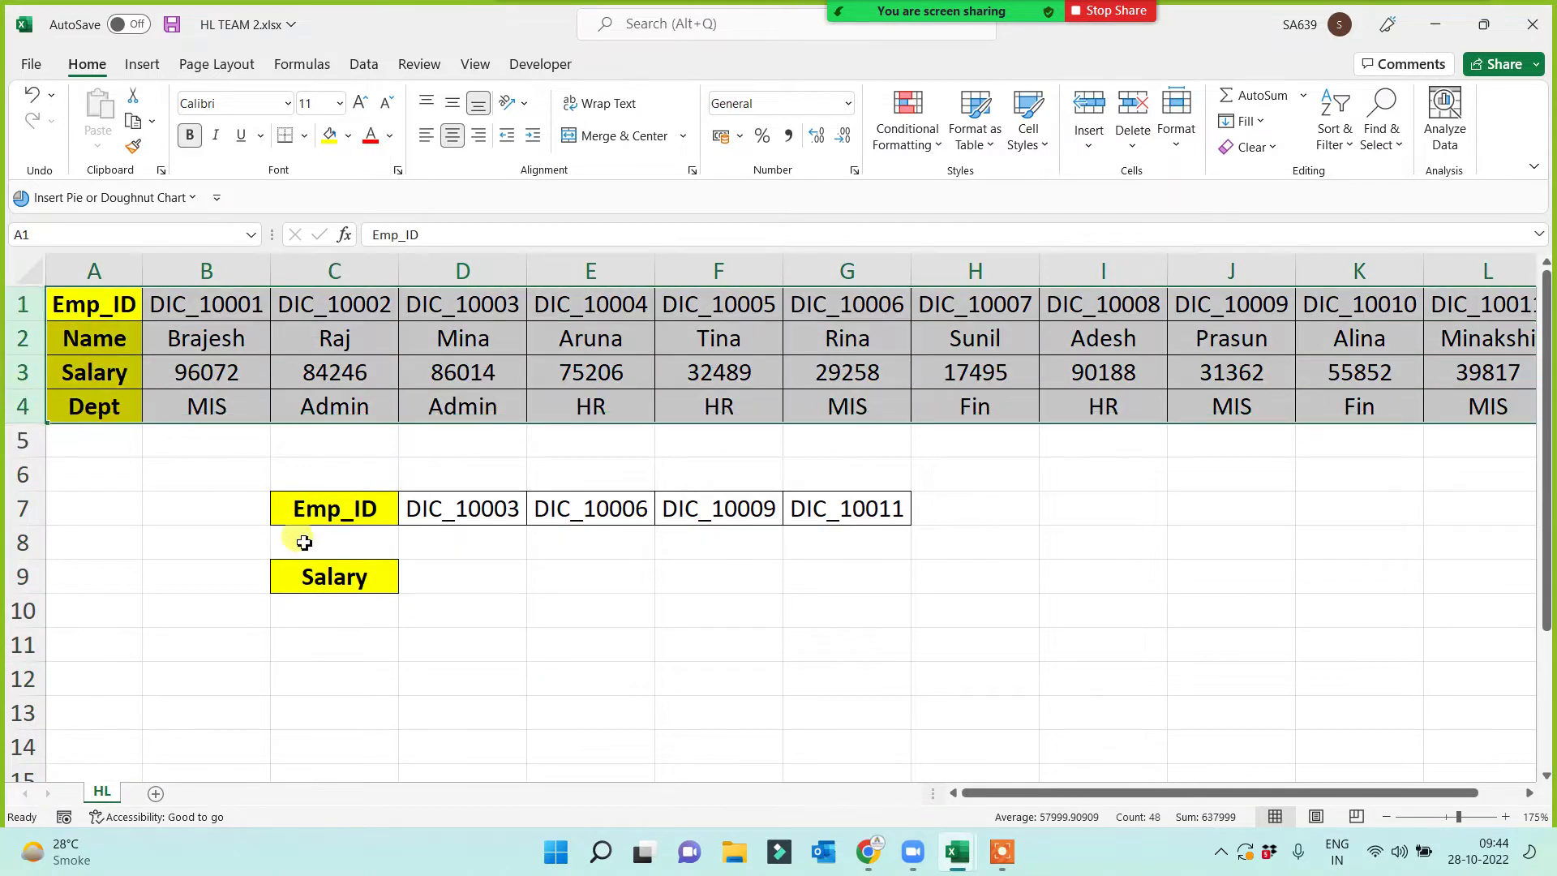
pyautogui.click(474, 580)
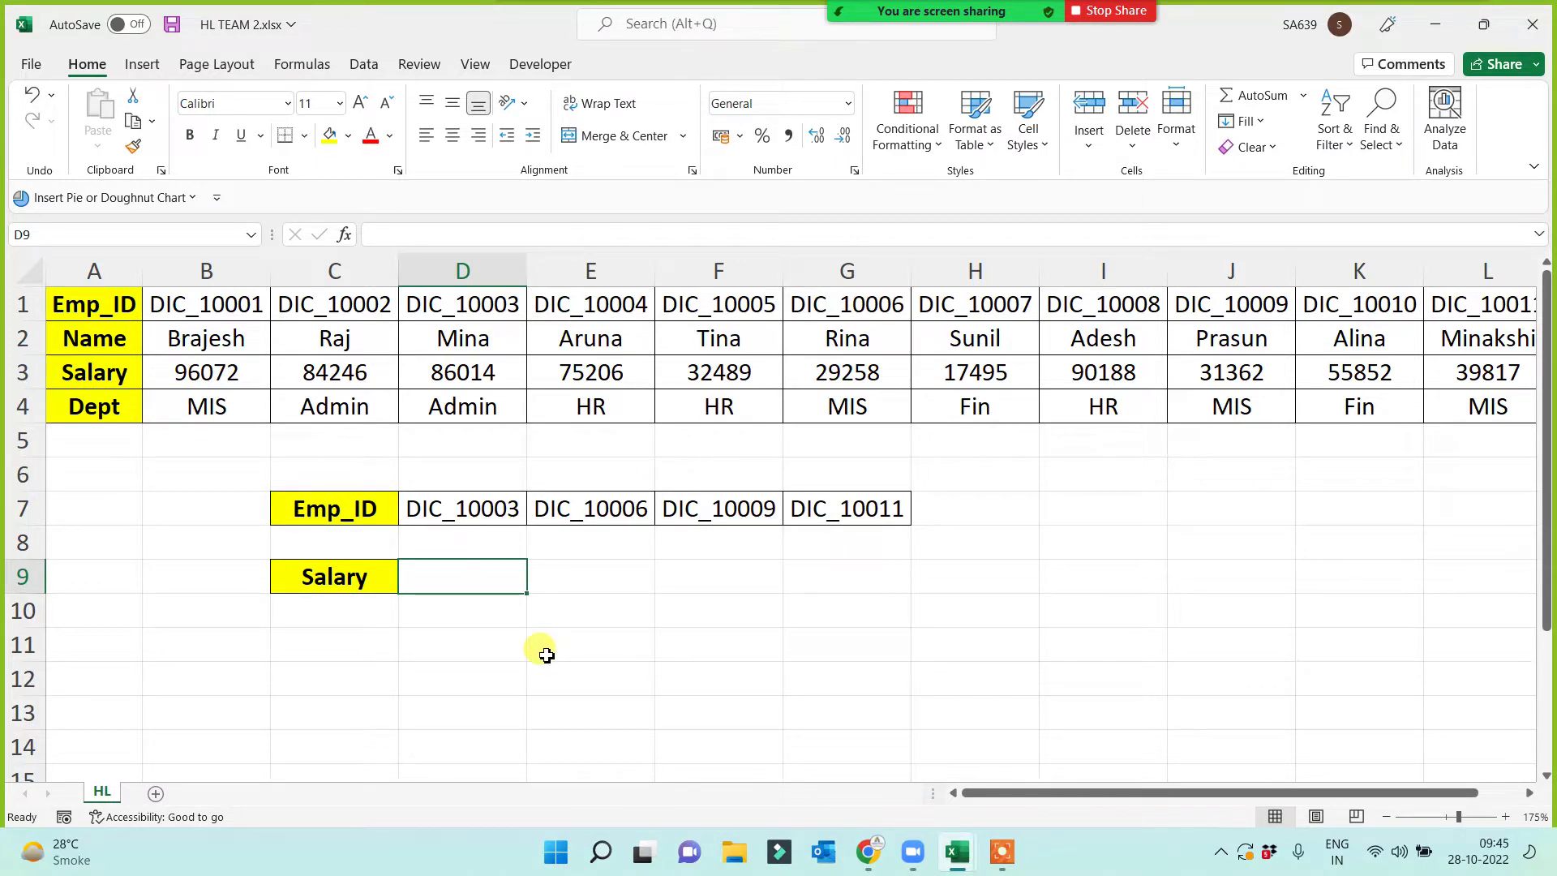
# - Enter the formula =HLOOKUP(D7,1:4,3,0) in D9 to look up the salary for the first Emp_ID
pyautogui.write('=')
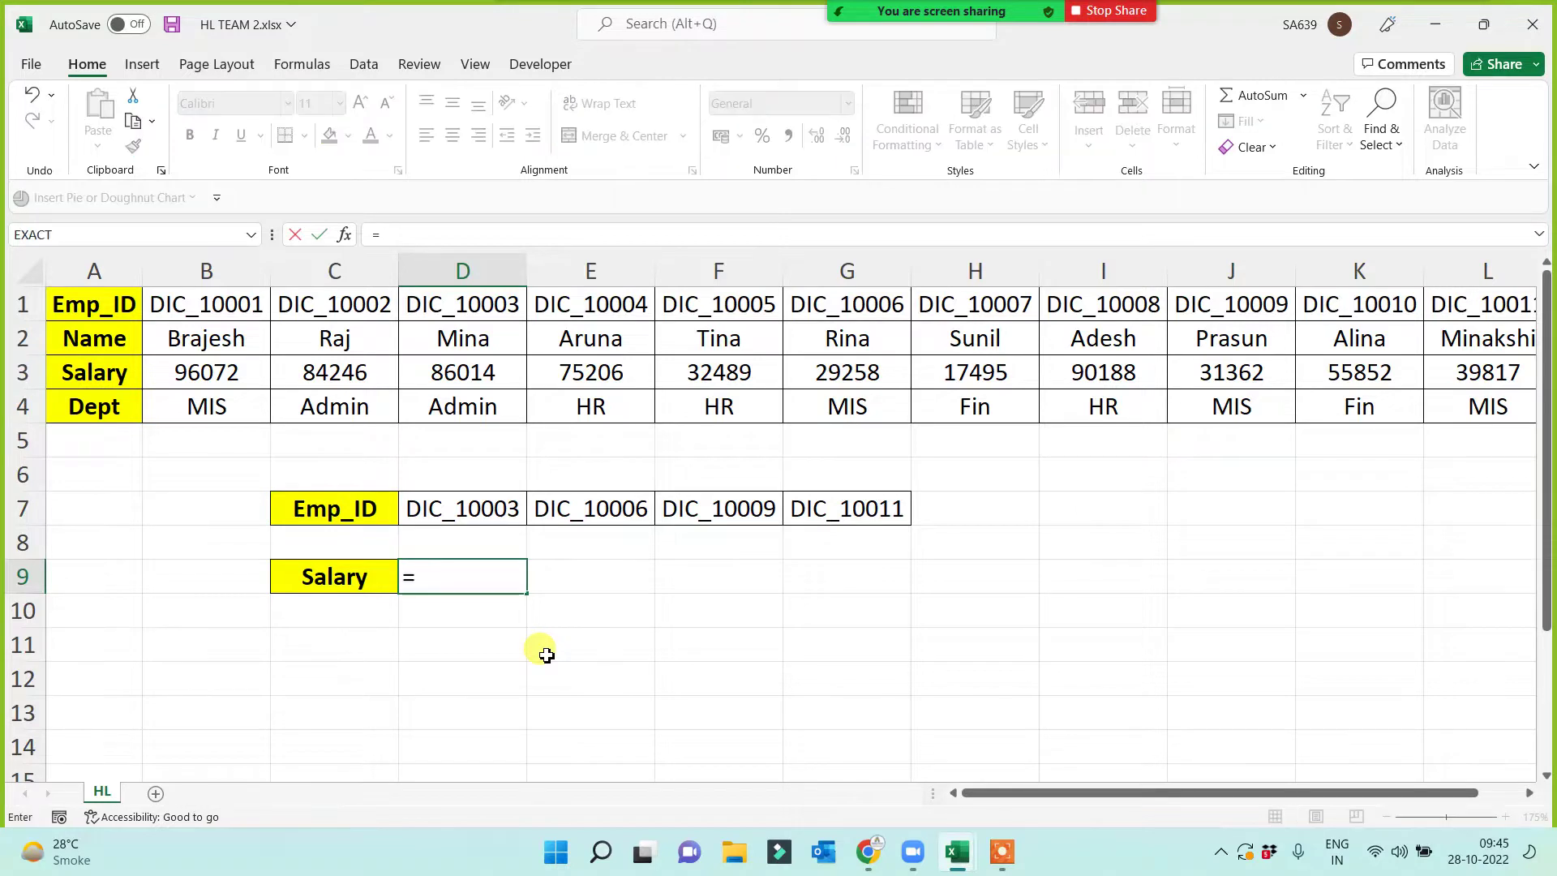
pyautogui.write('HL')
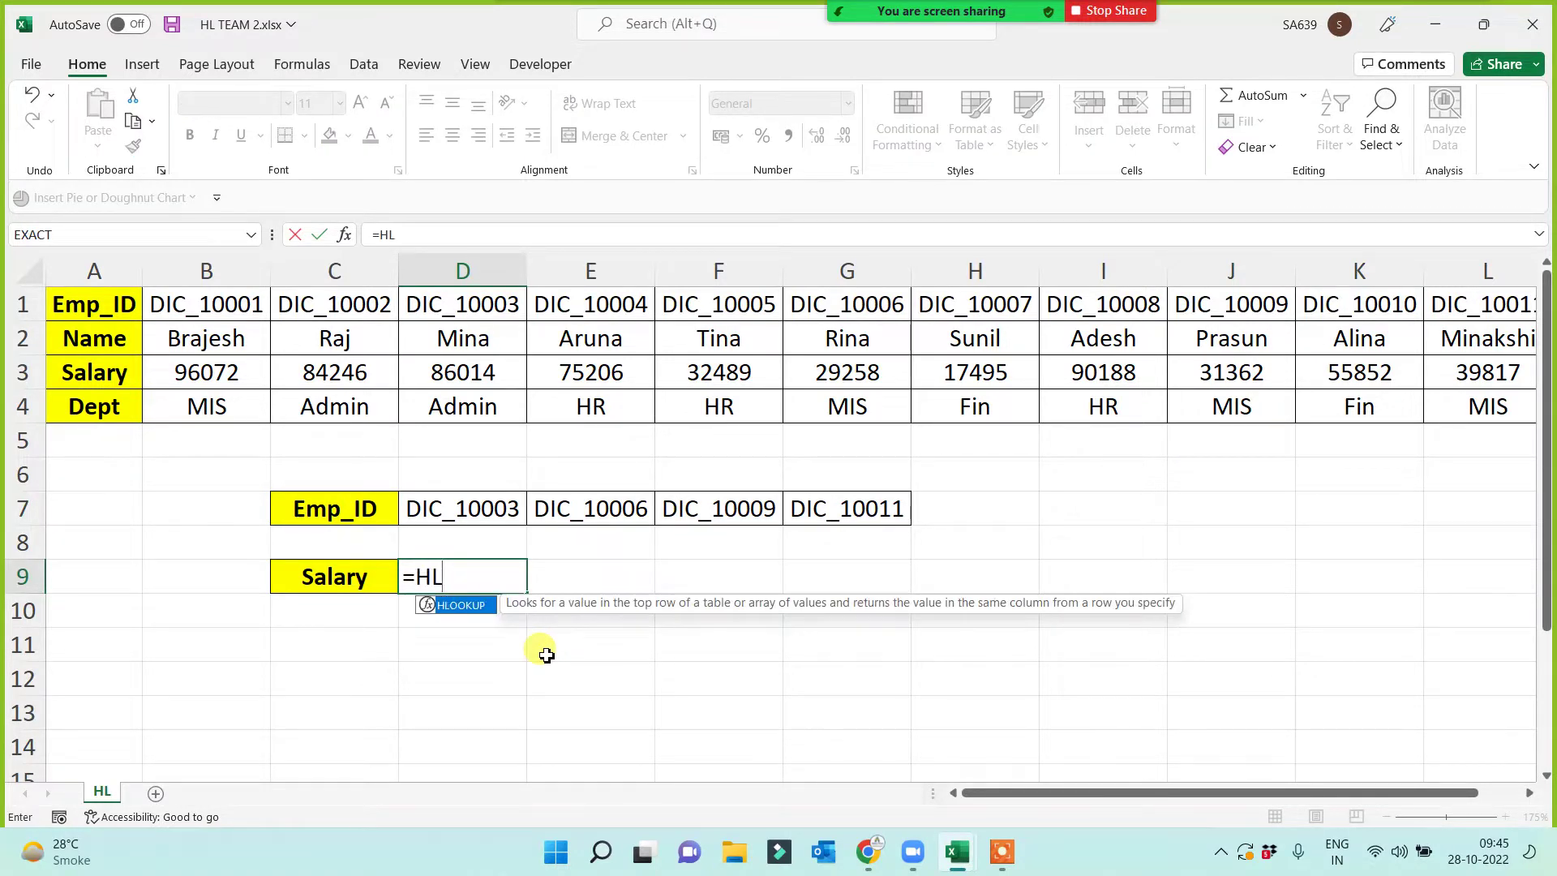
pyautogui.press('Tab')
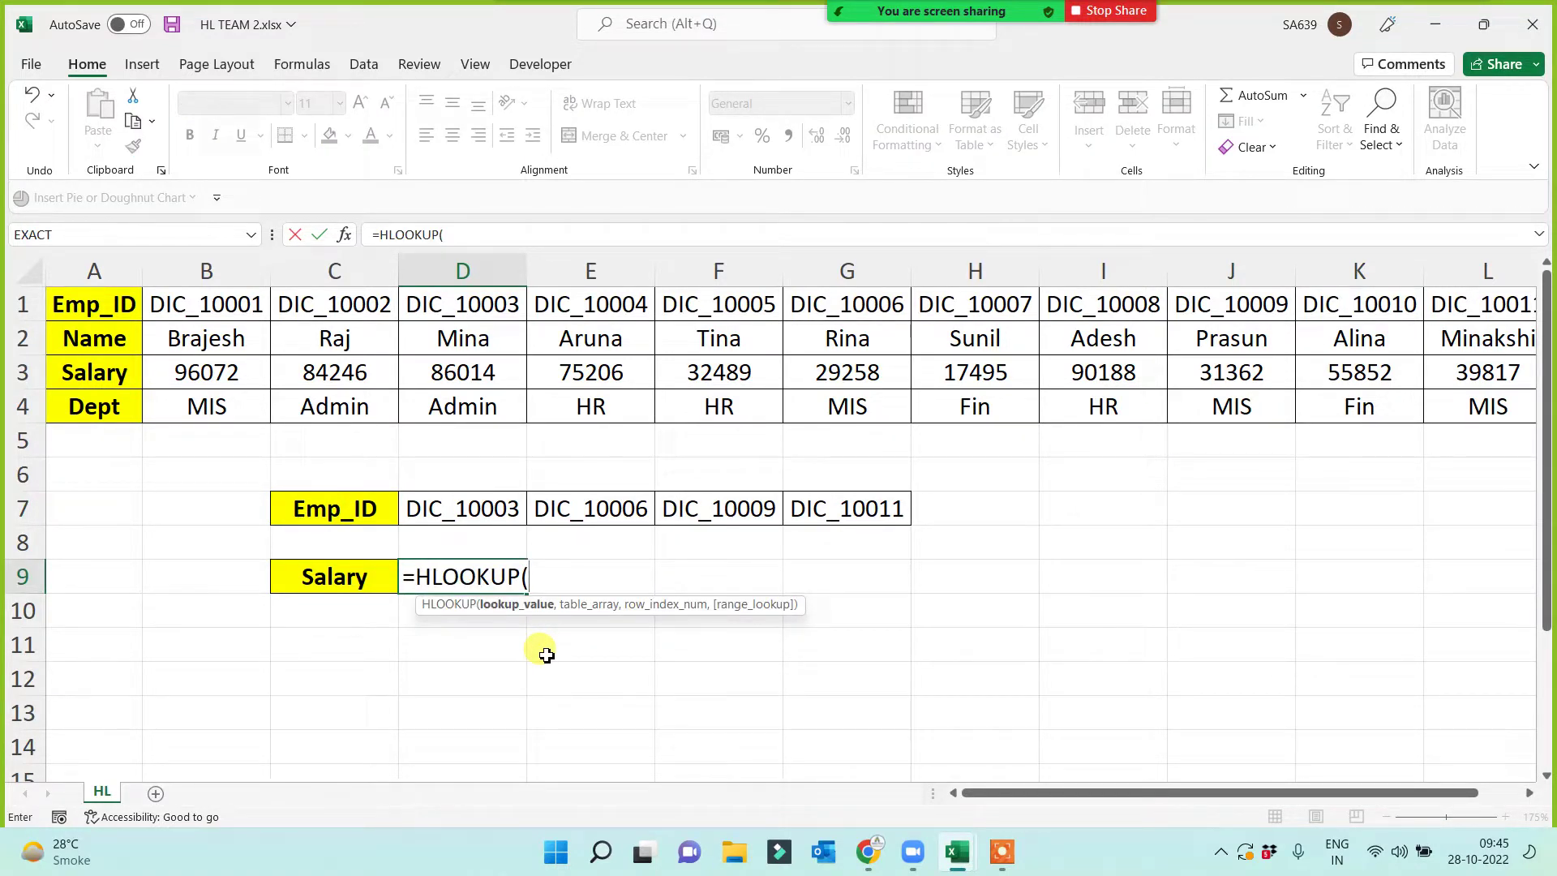
pyautogui.click(492, 504)
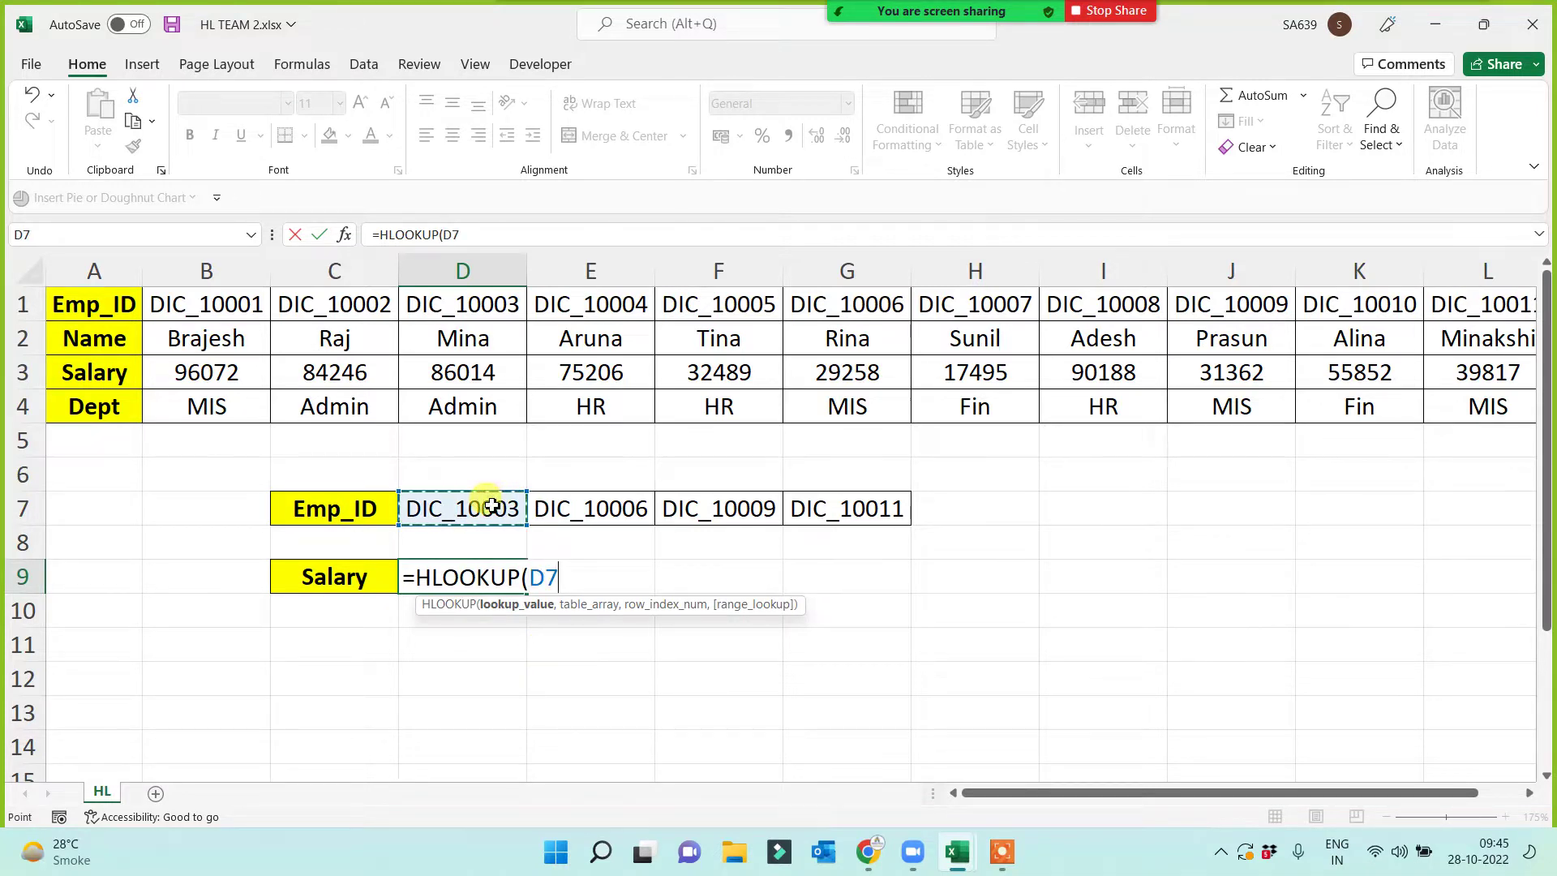
pyautogui.write(',')
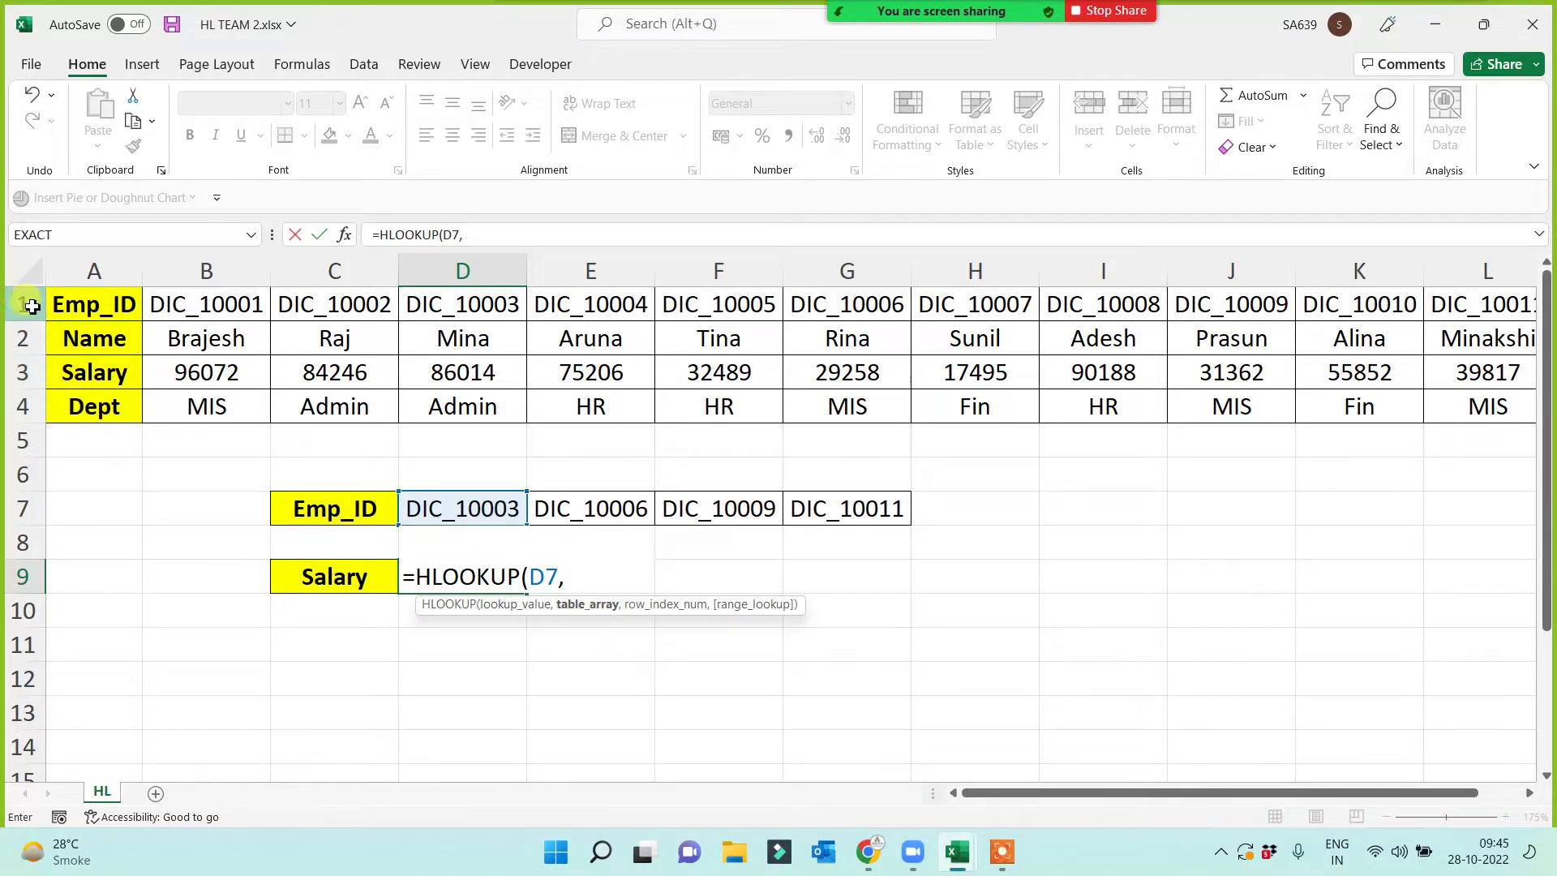
pyautogui.moveTo(23, 305); pyautogui.dragTo(22, 407)
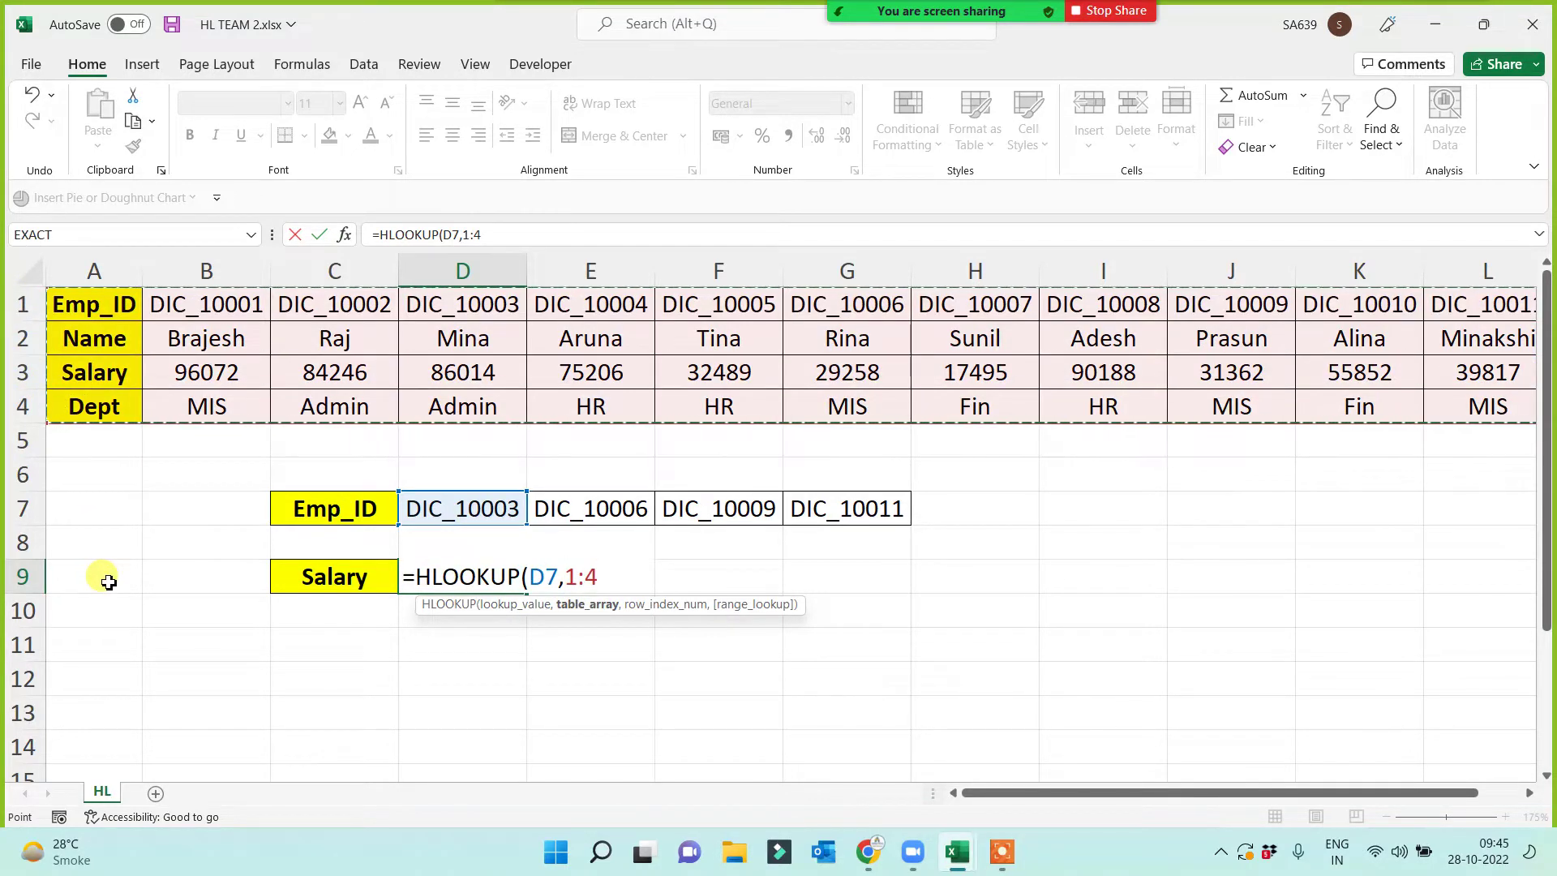
pyautogui.write(',3')
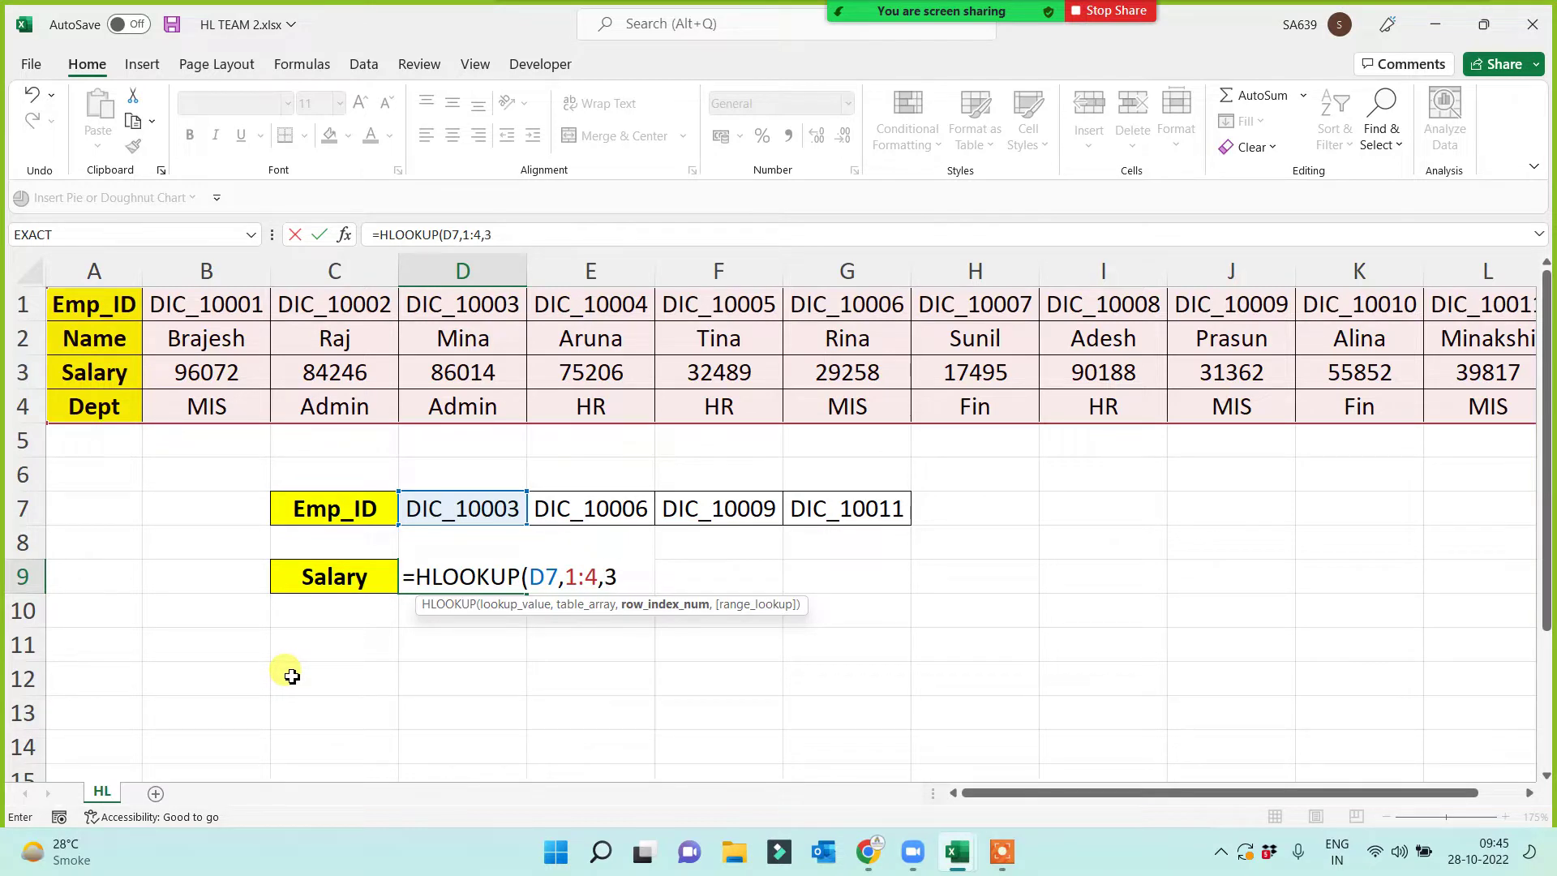
pyautogui.write(',0)')
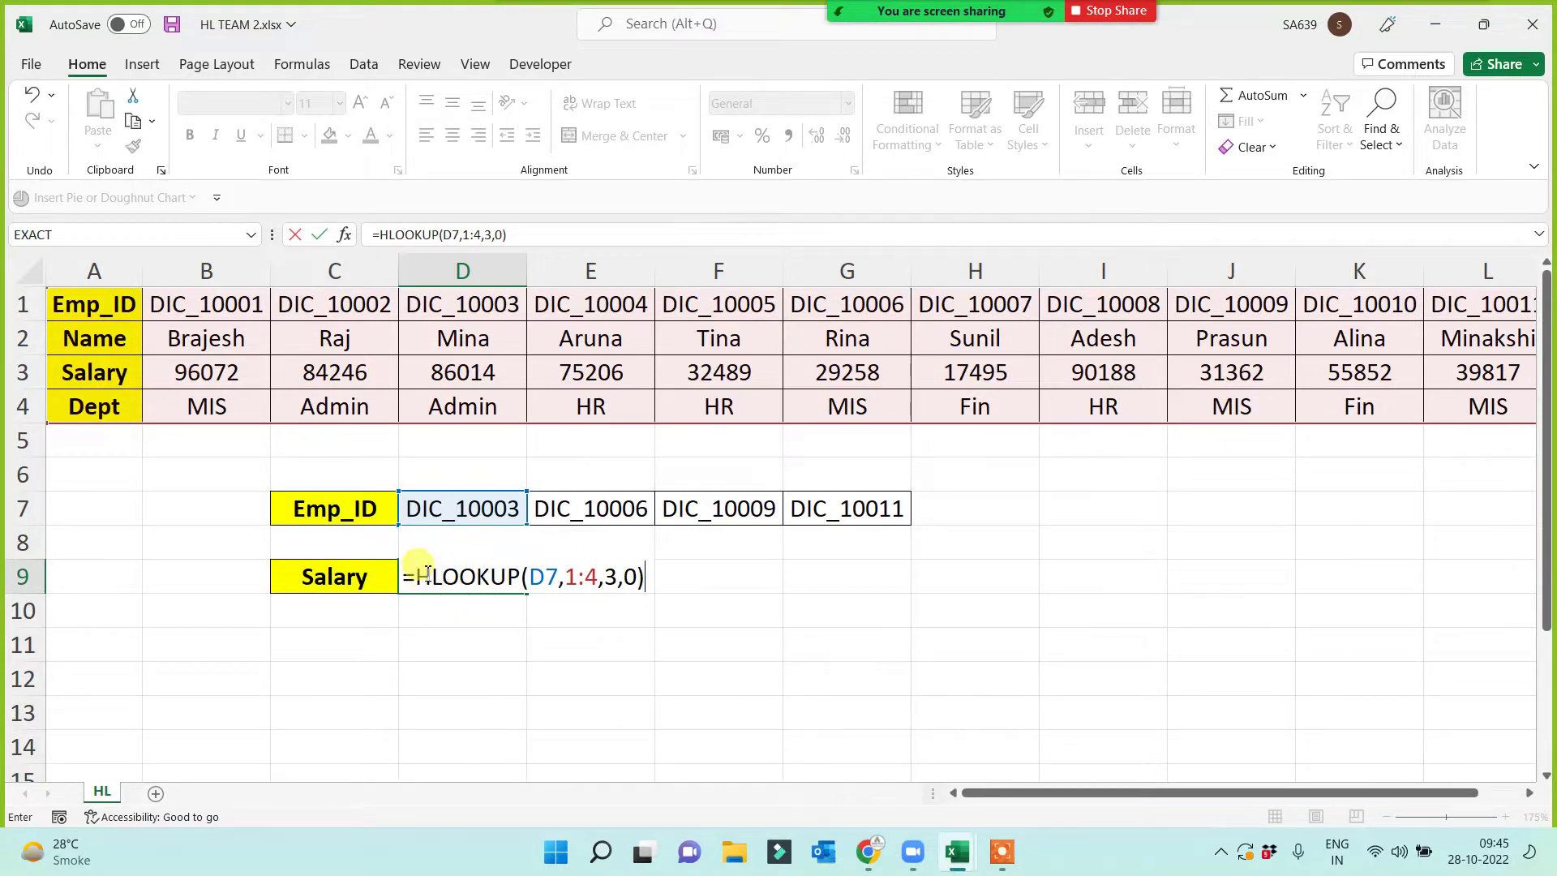
pyautogui.moveTo(417, 575); pyautogui.dragTo(432, 575)
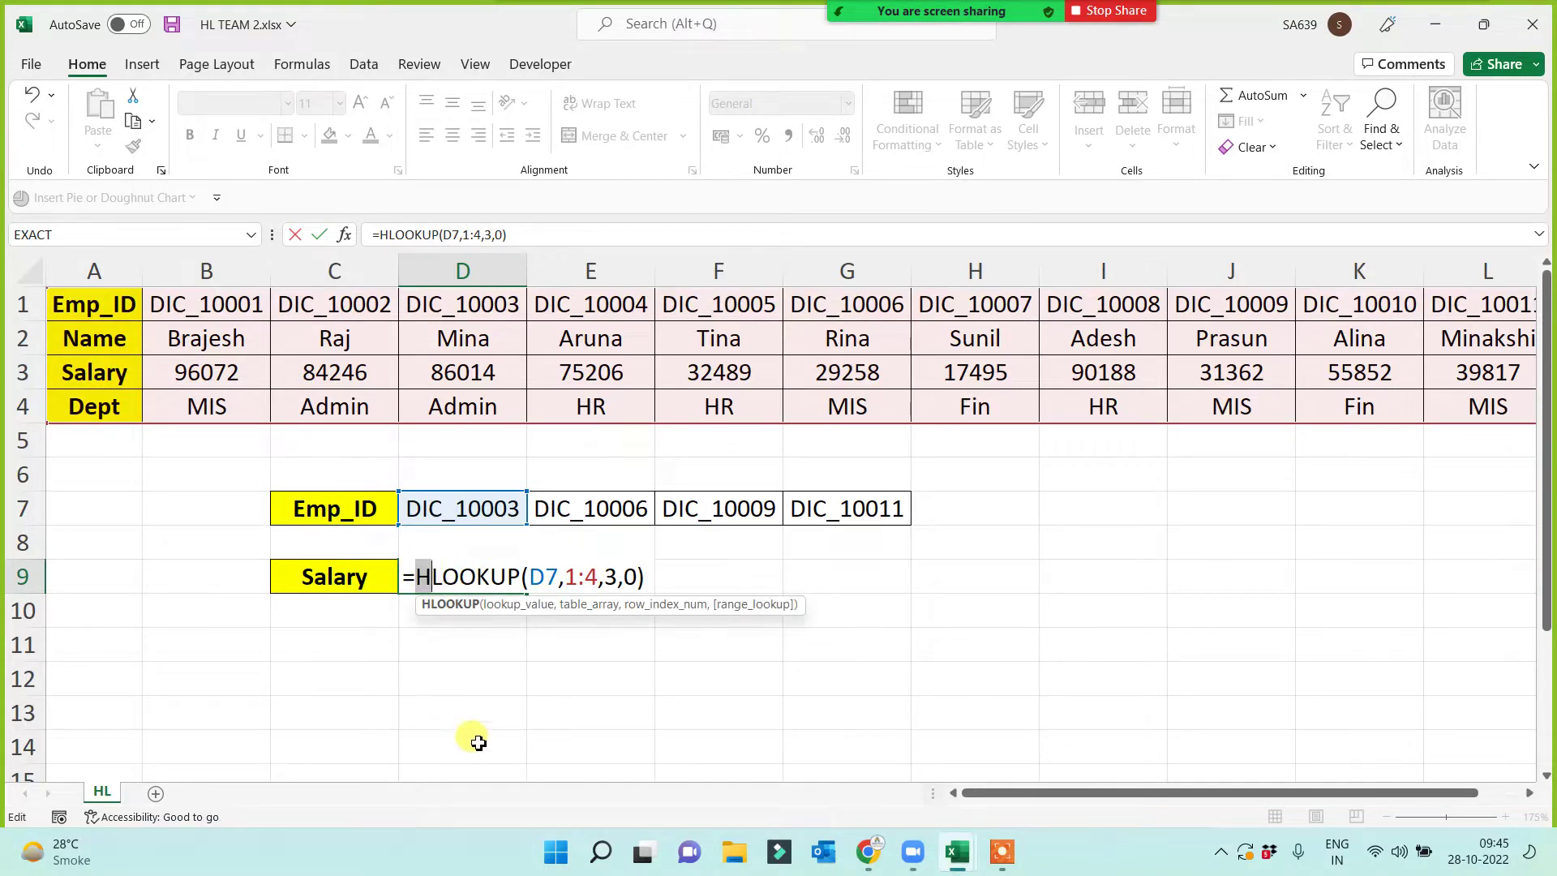
pyautogui.click(617, 576)
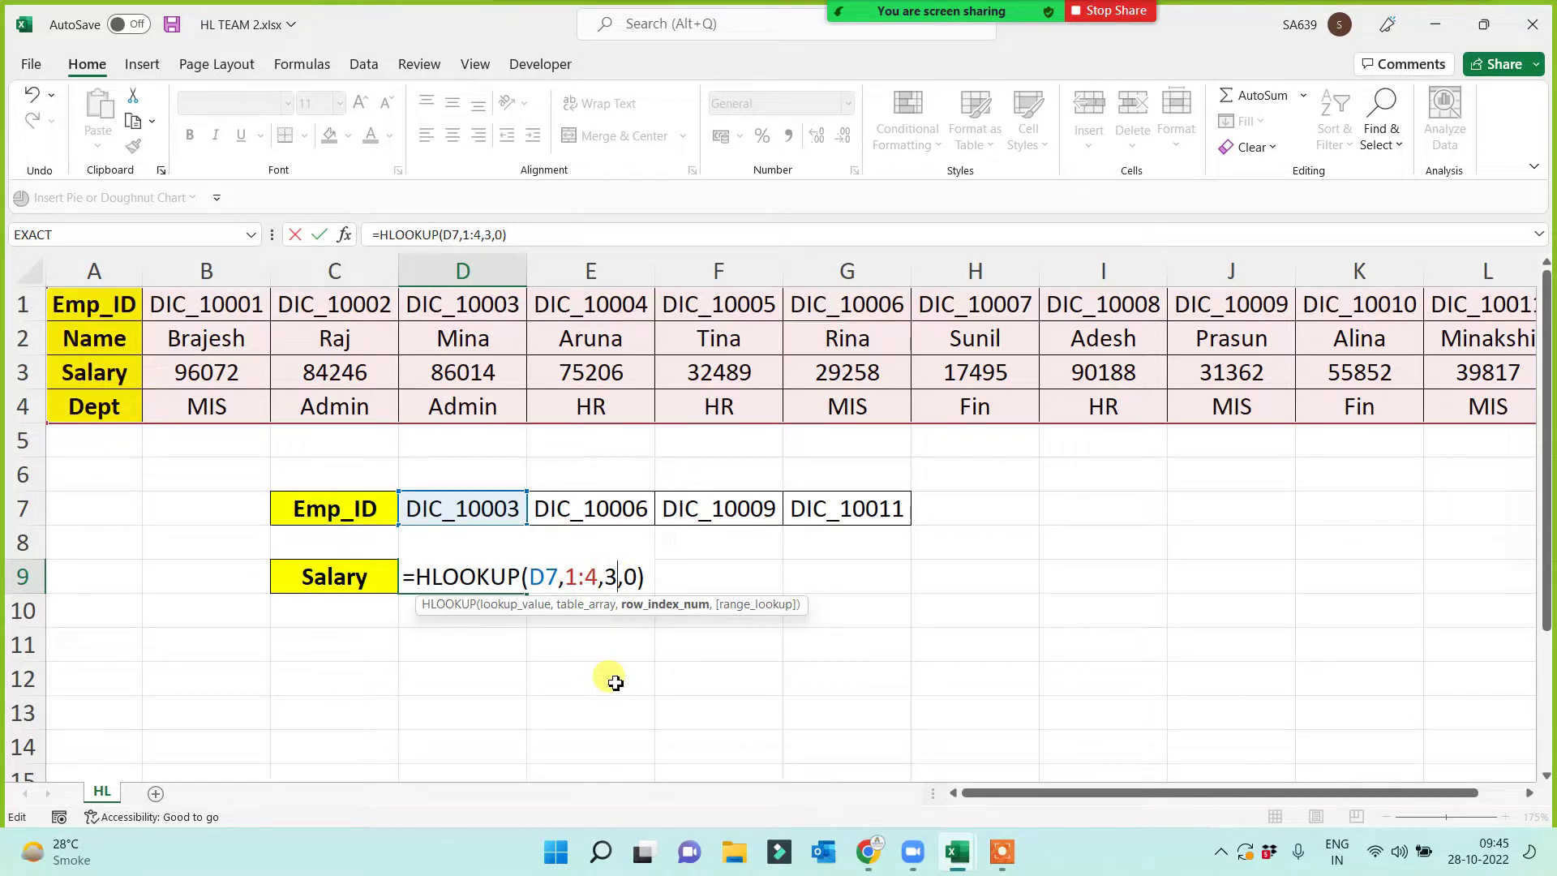
pyautogui.press('Return')
# - Fill the whole-row HLOOKUP formula from D9 across to G9
pyautogui.click(481, 577)
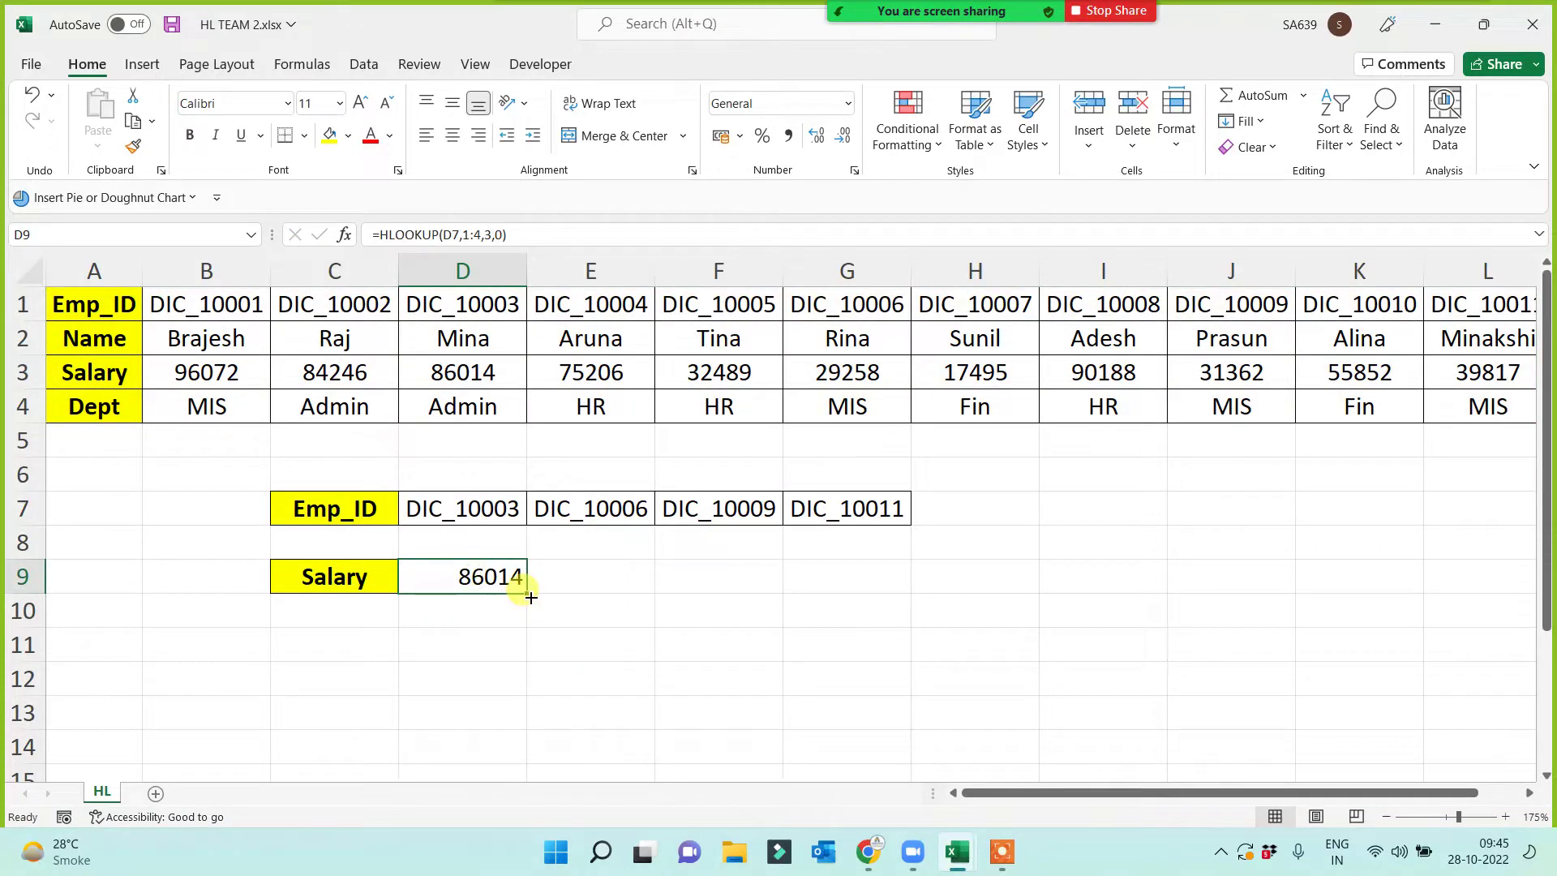
pyautogui.moveTo(528, 593); pyautogui.dragTo(898, 595)
pyautogui.click(670, 666)
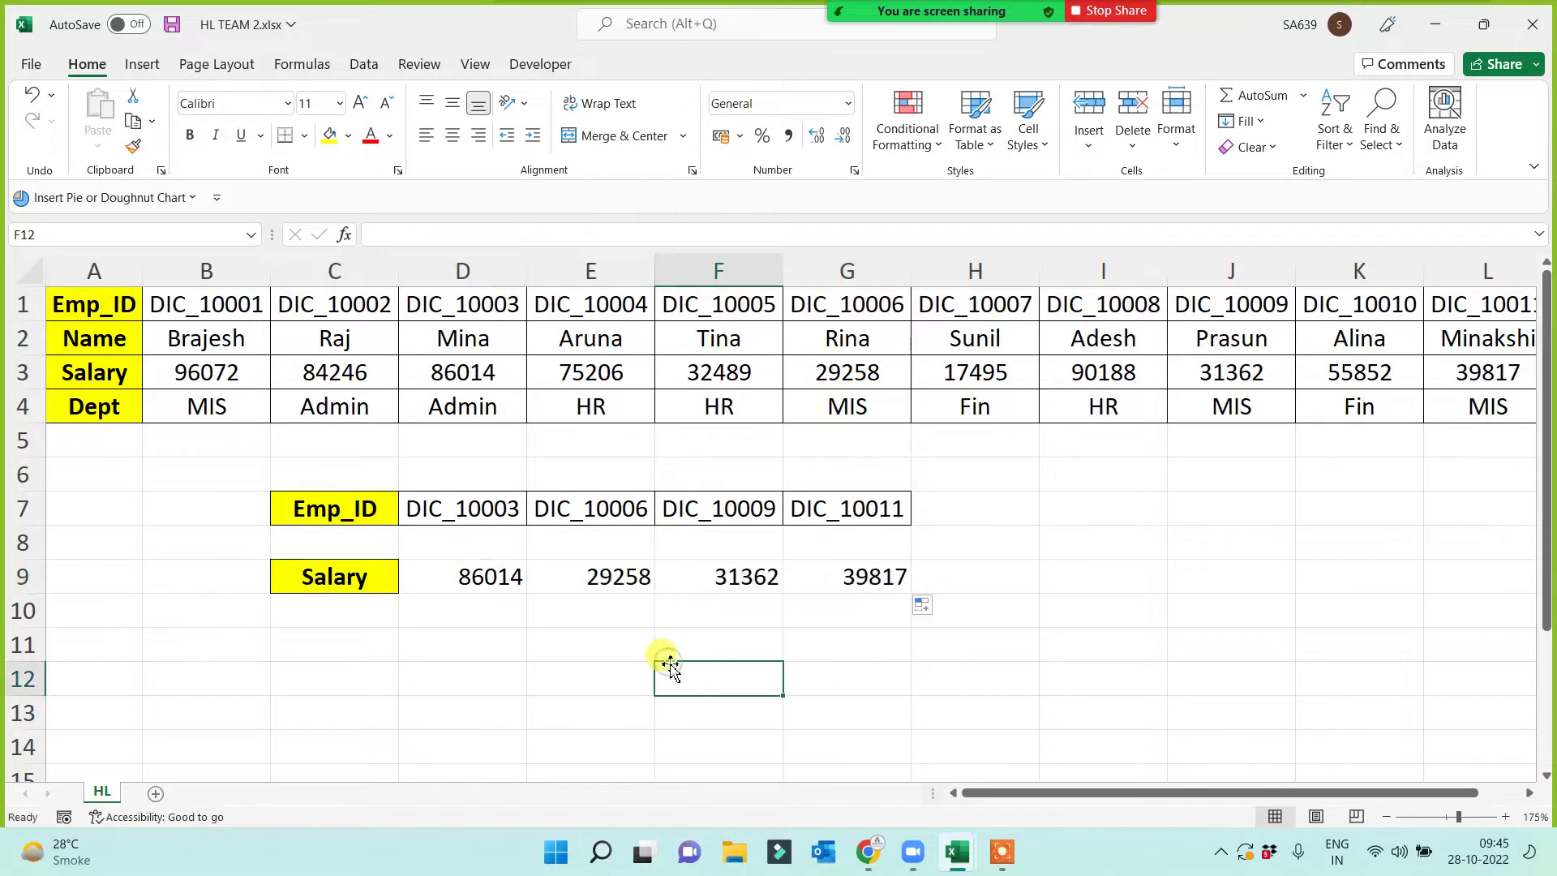
# - Review the HLOOKUP formula in D9 and how far its 1:4 table range extends beyond the employee data
pyautogui.click(491, 579)
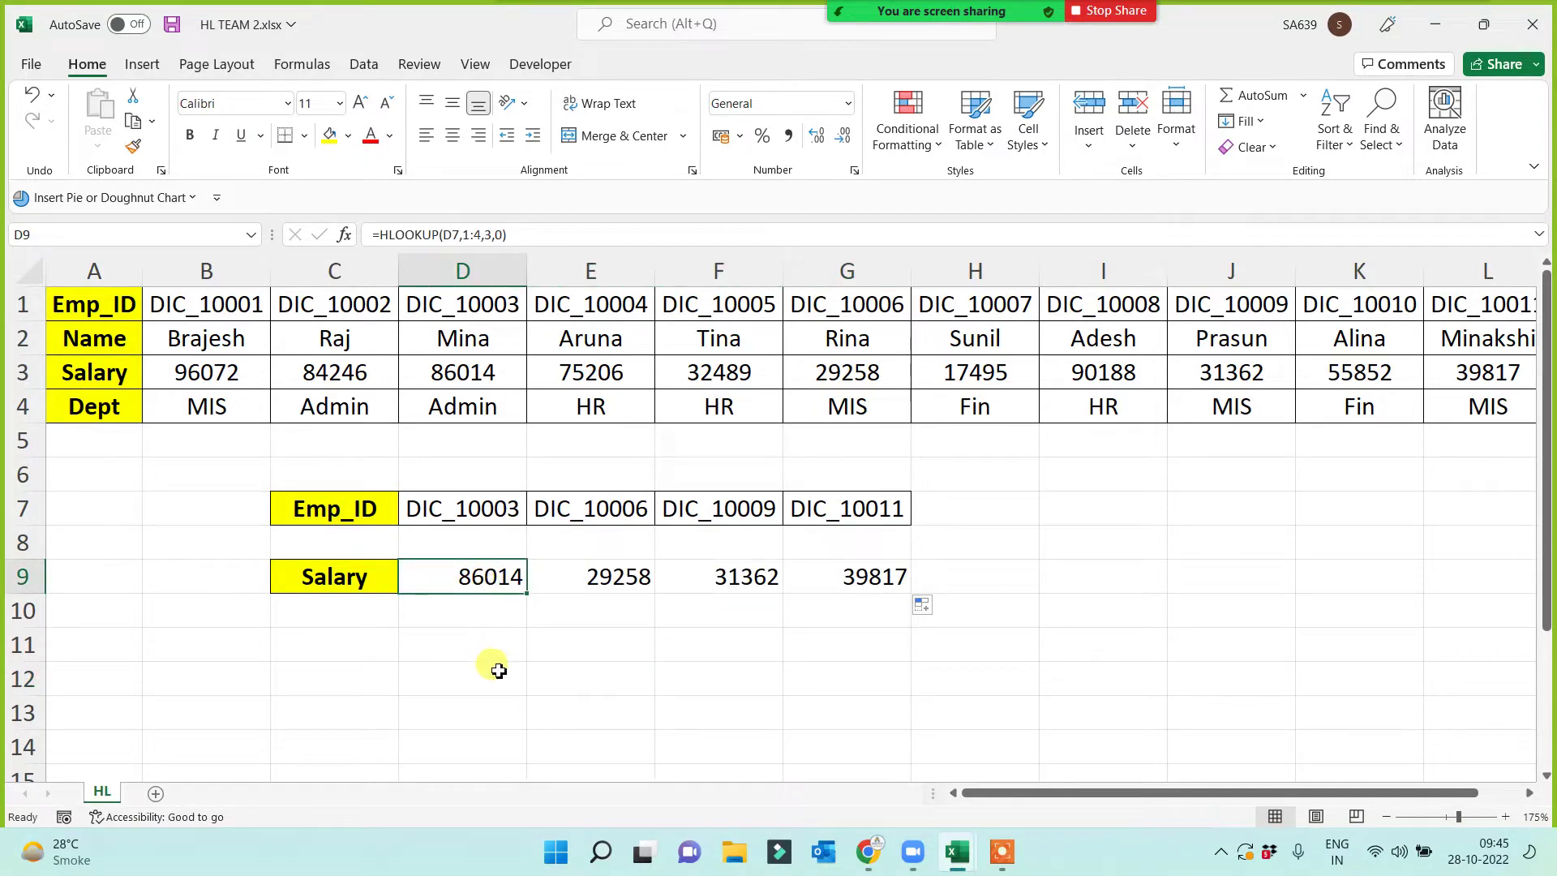
pyautogui.press('F2')
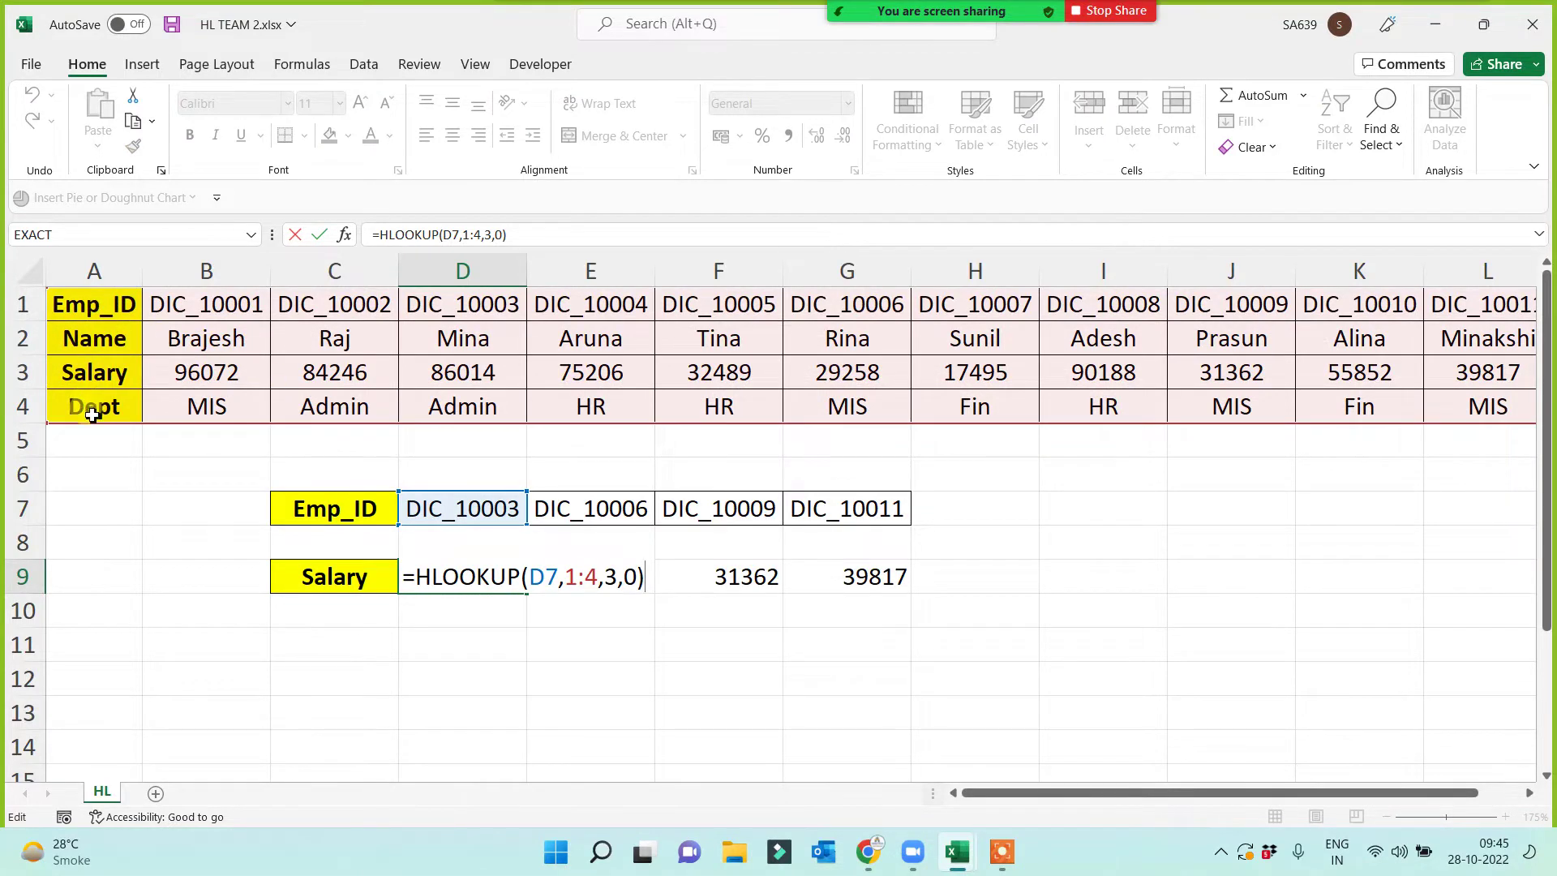
pyautogui.click(1532, 794)
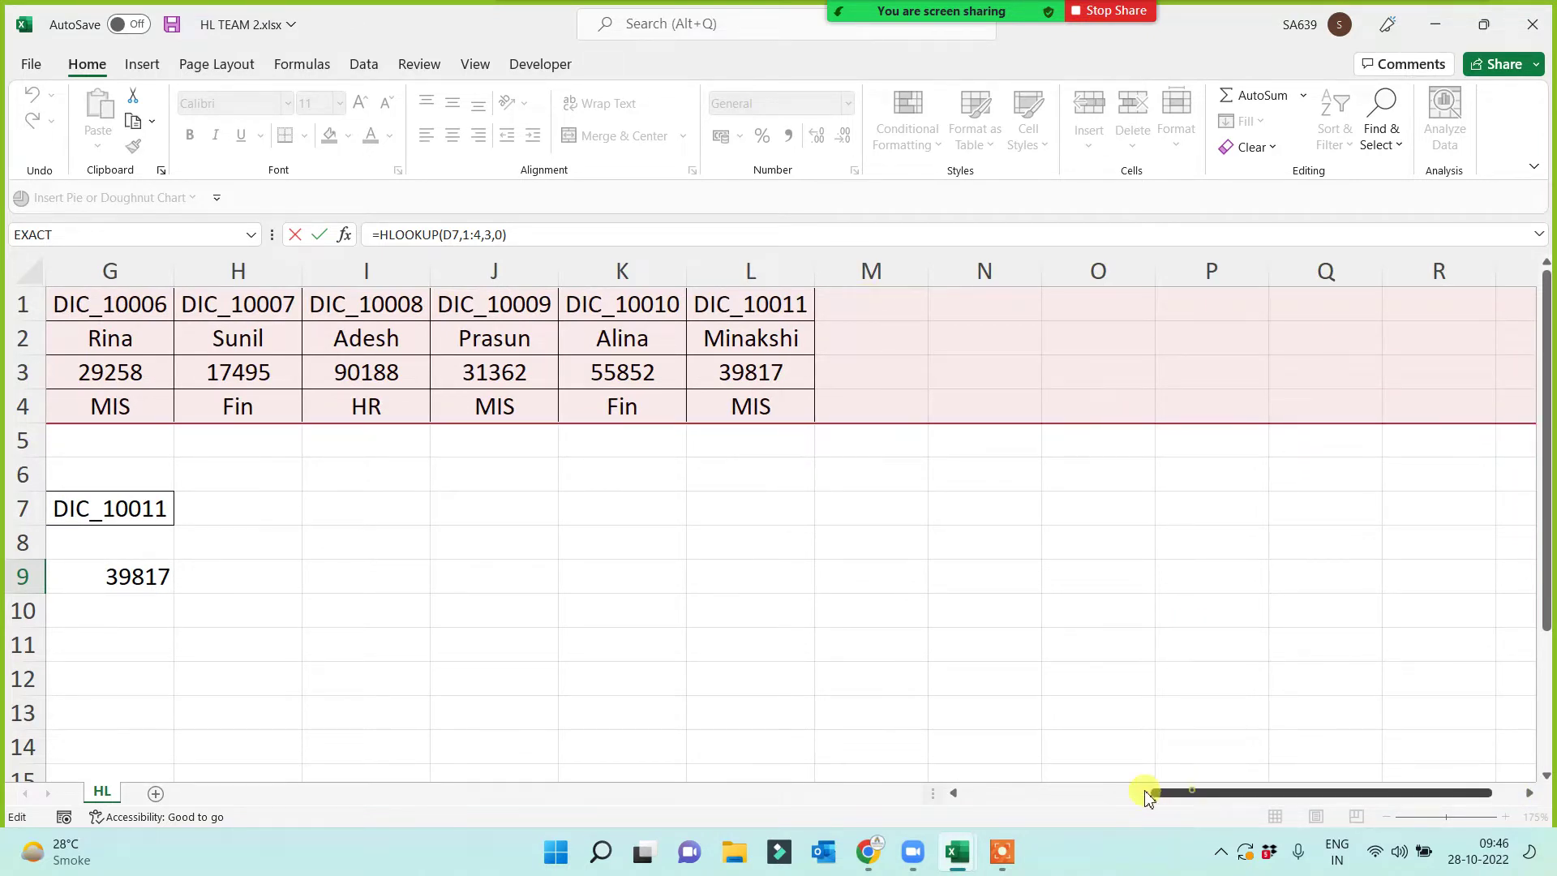
pyautogui.moveTo(1157, 792); pyautogui.dragTo(913, 799)
pyautogui.press('Return')
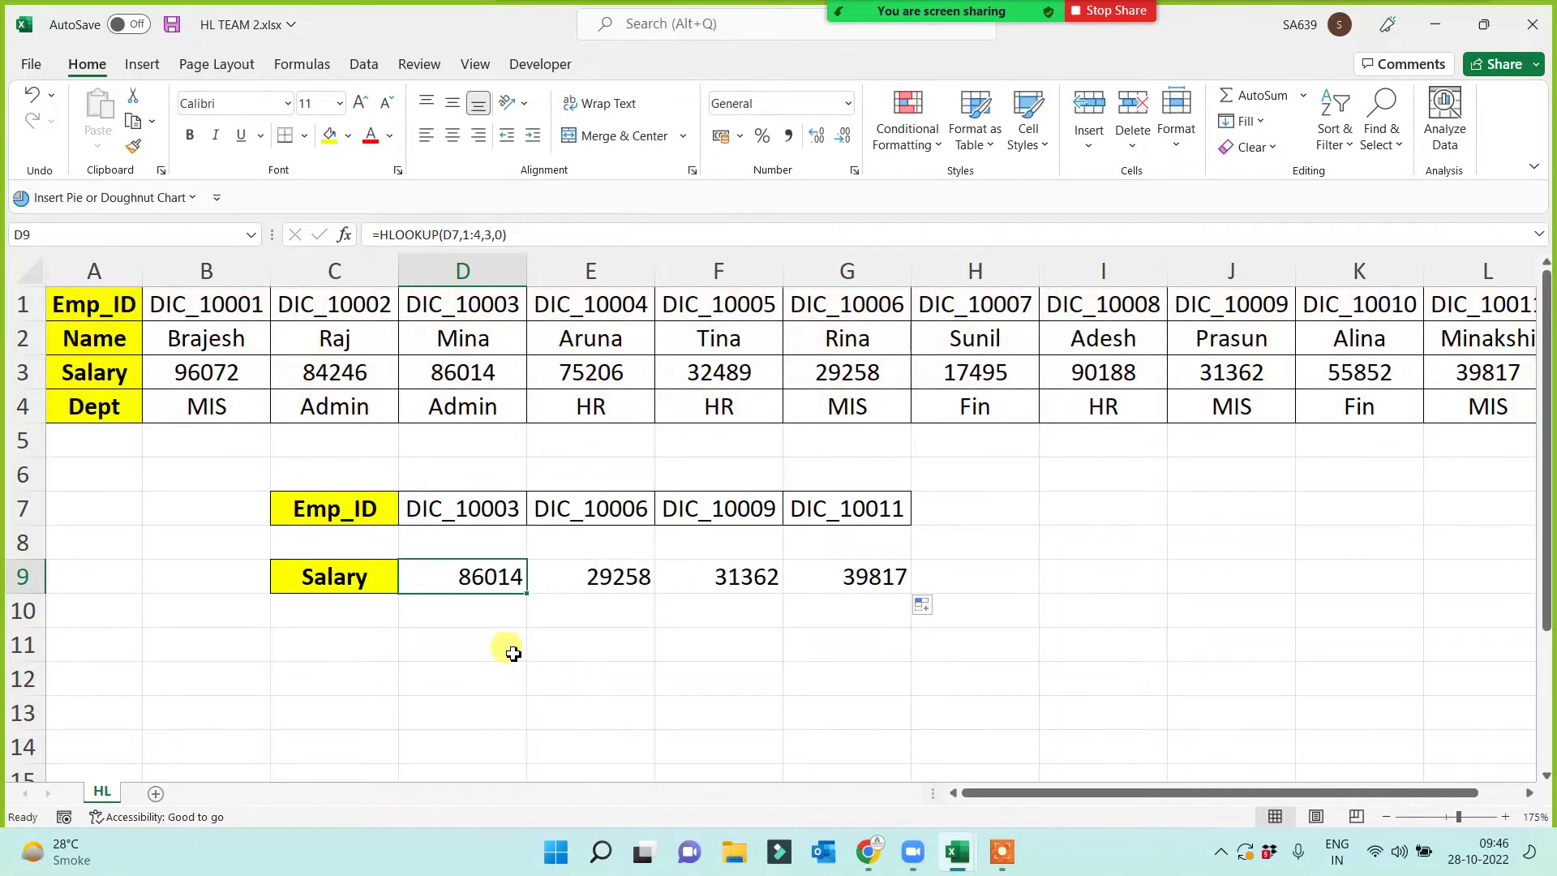
# - Clear the salary formulas in D9:G9
pyautogui.moveTo(486, 576); pyautogui.dragTo(838, 576)
pyautogui.press('Delete')
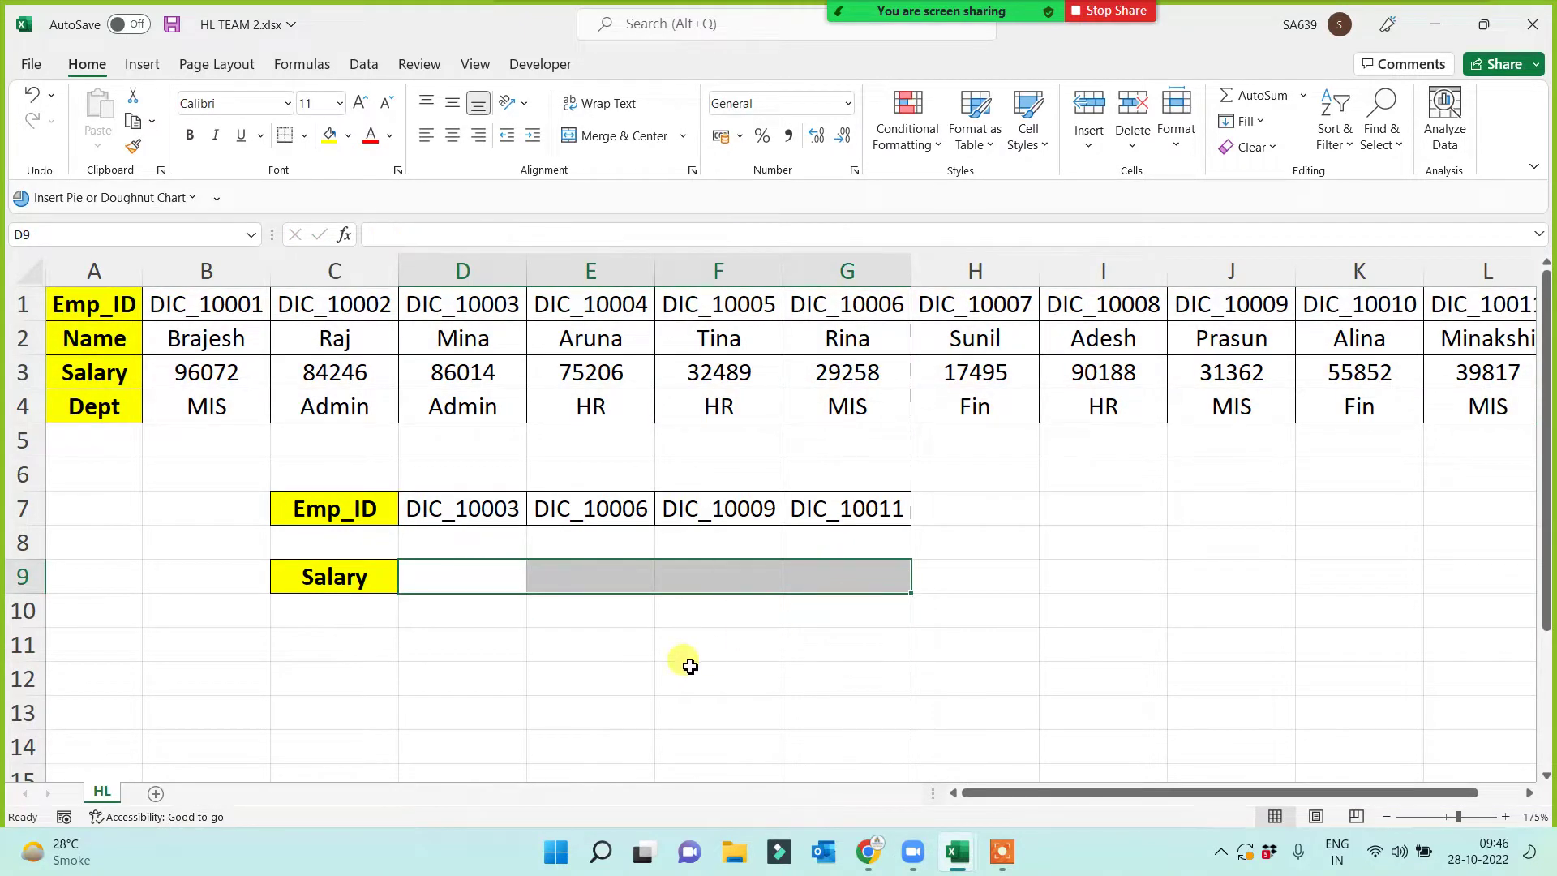
pyautogui.click(698, 674)
# - Enter =HLOOKUP(D7,$A$1:$L$4,3,0) in D9, using an absolute reference to the employee data range
pyautogui.click(462, 577)
pyautogui.write('=')
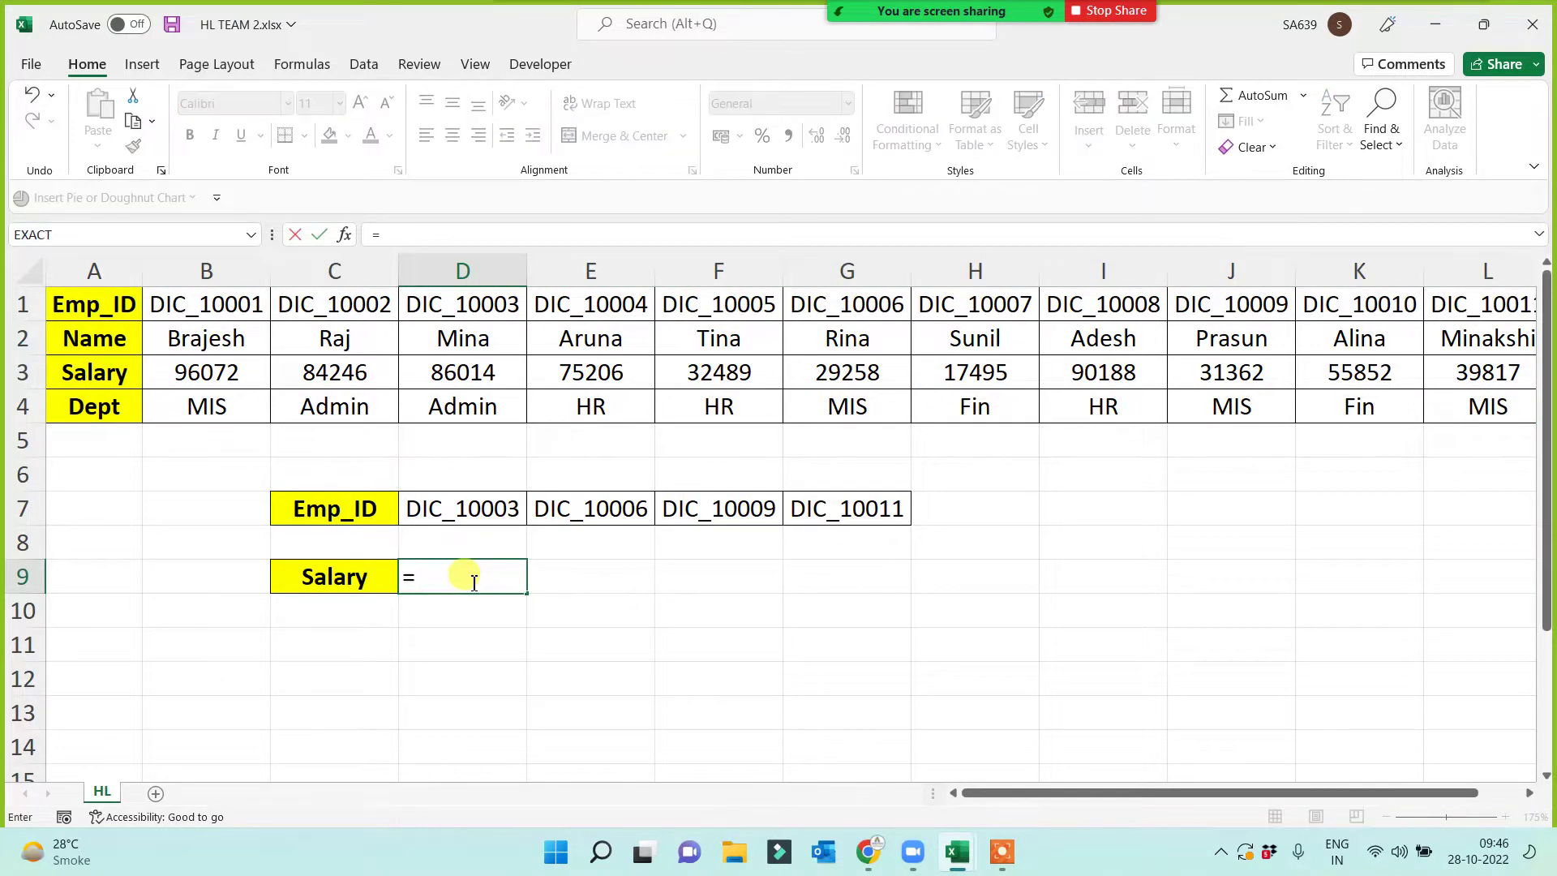
pyautogui.write('HL')
pyautogui.press('Tab')
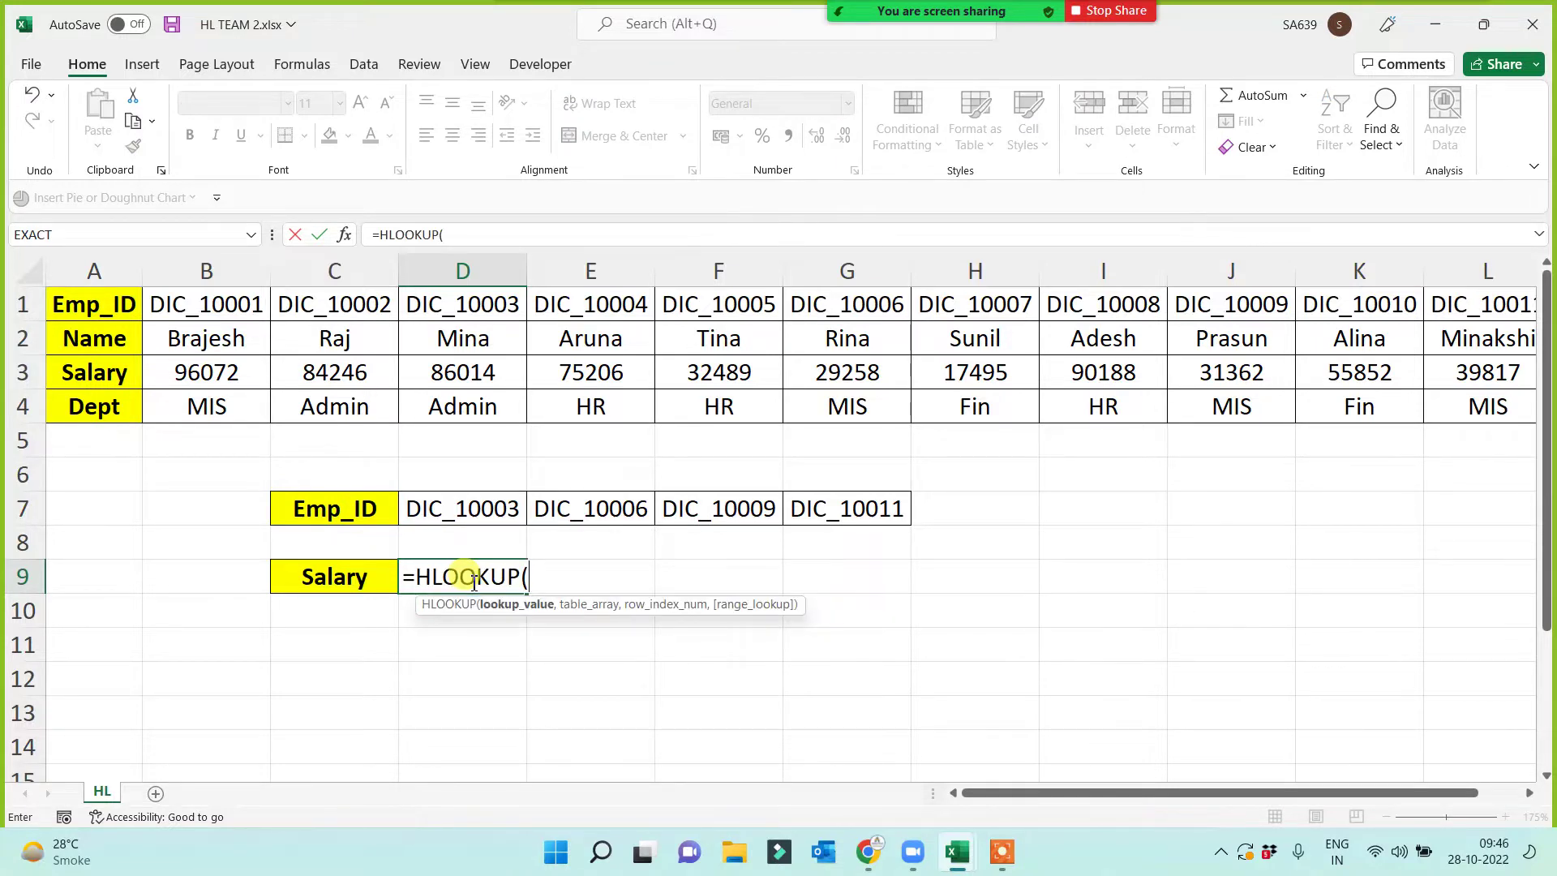
pyautogui.click(485, 510)
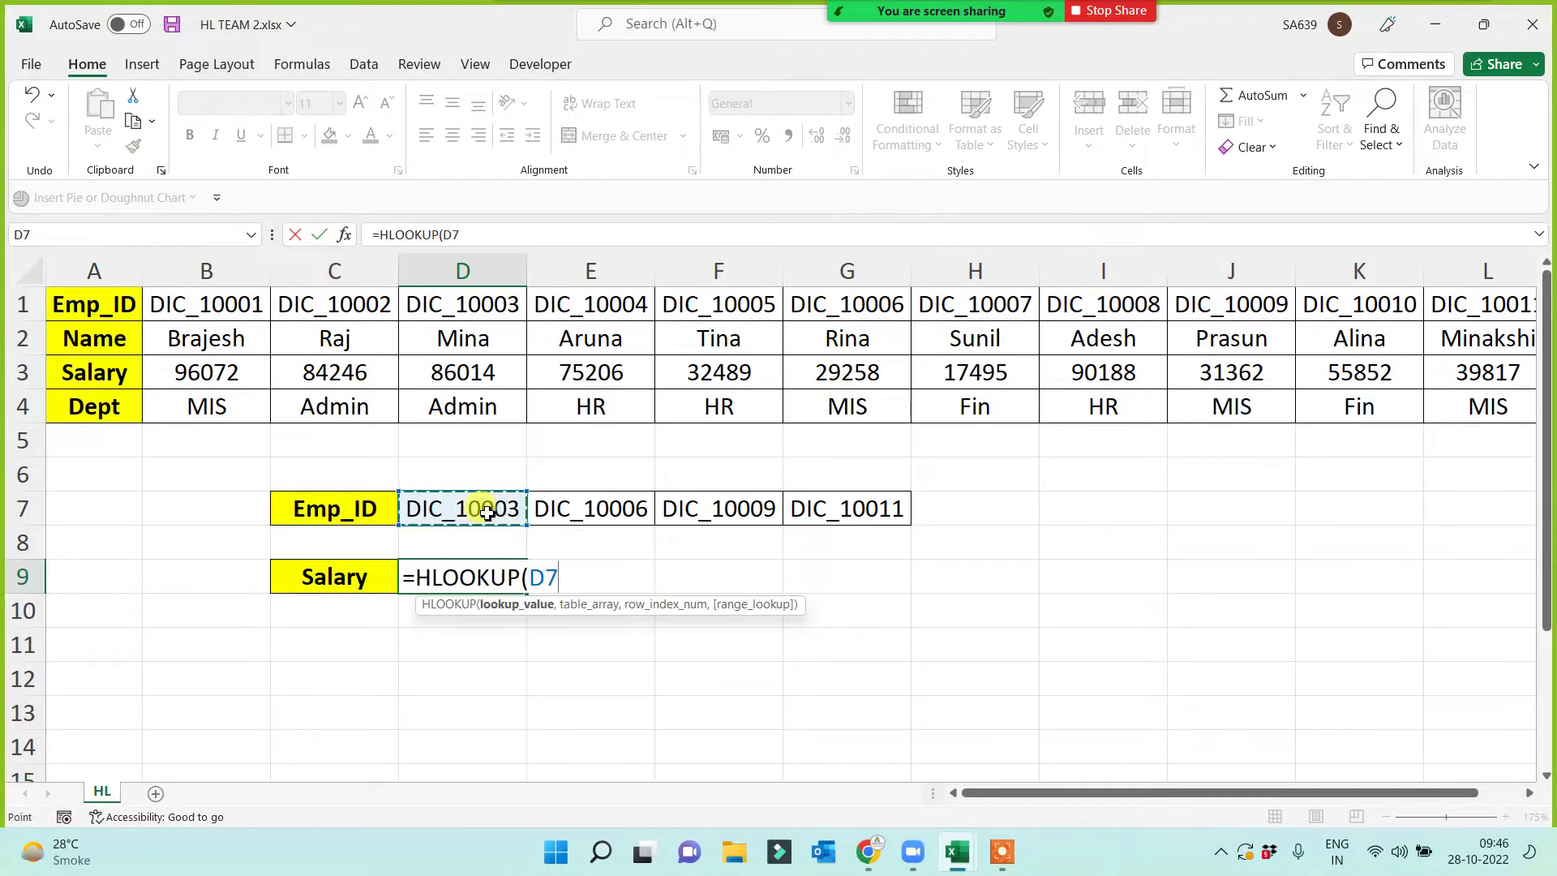
pyautogui.write(',')
pyautogui.click(96, 305)
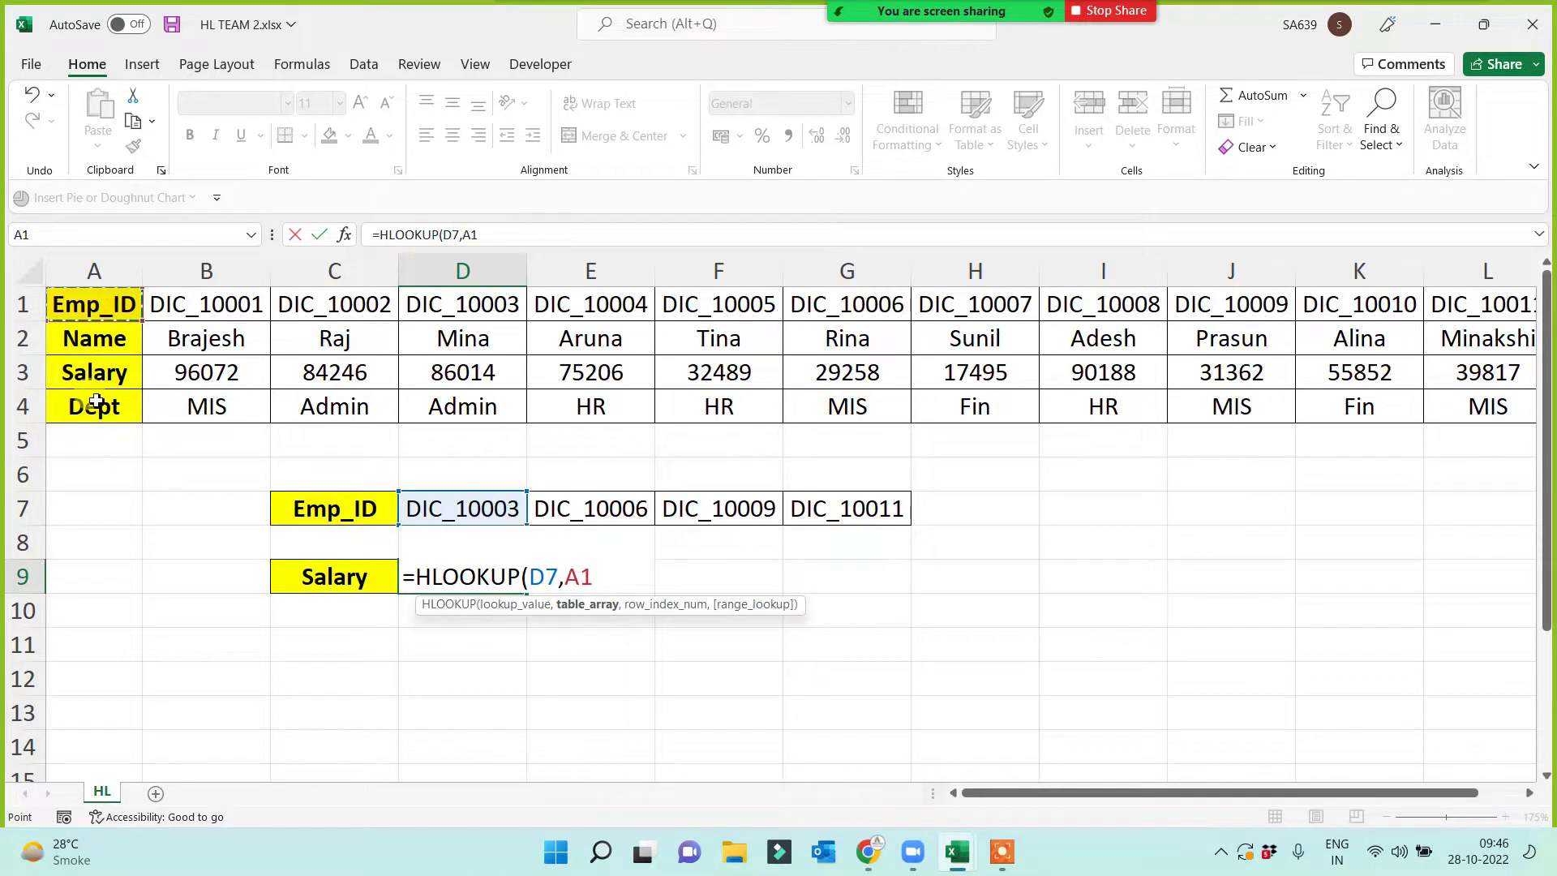
pyautogui.moveTo(96, 400); pyautogui.dragTo(96, 401)
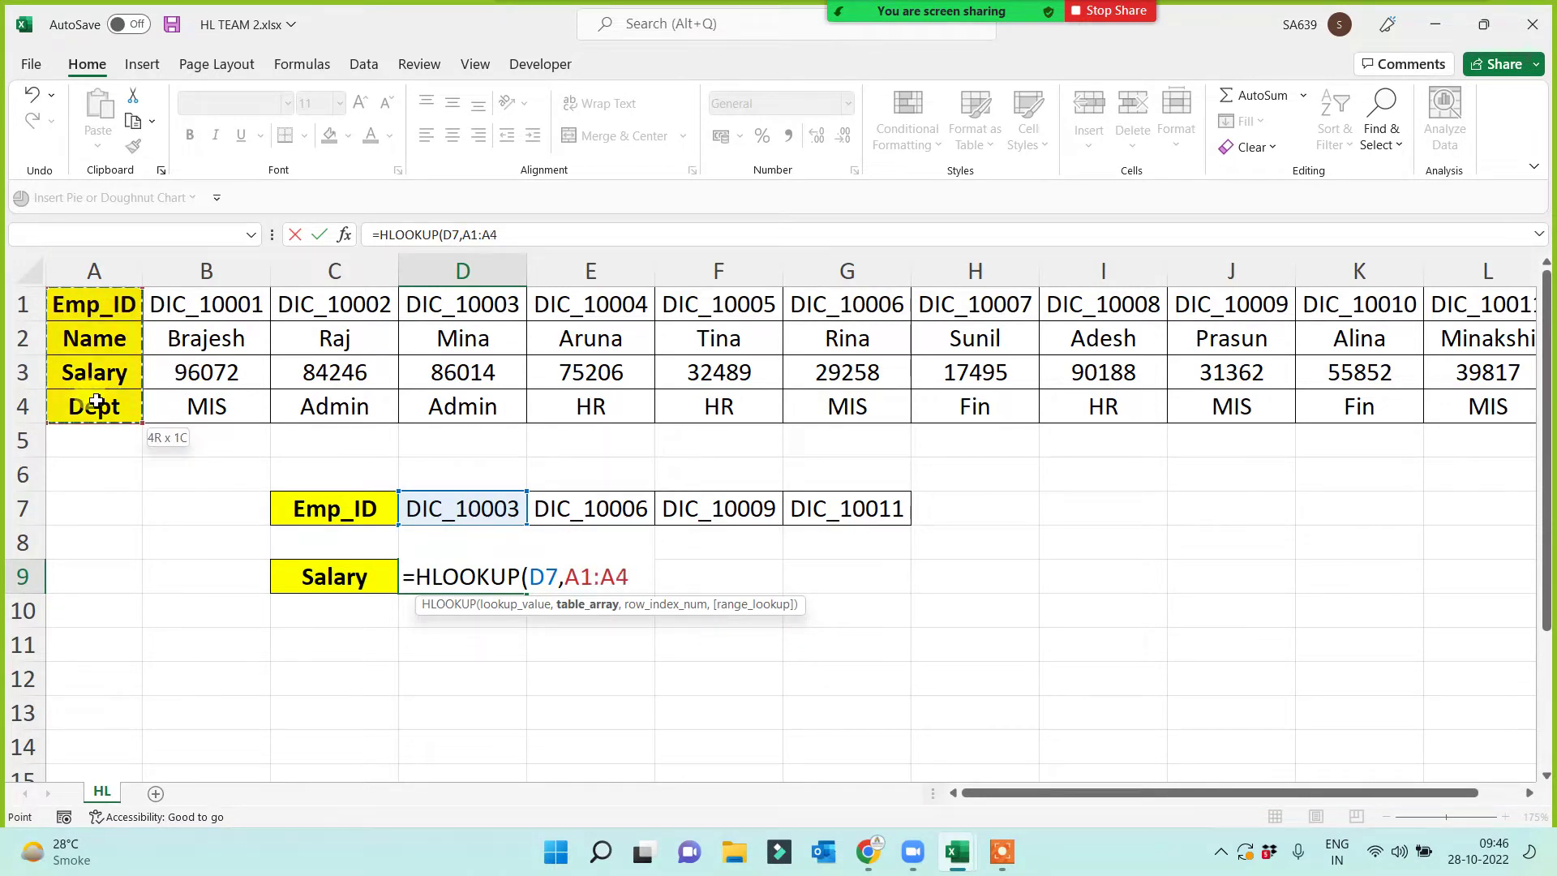
pyautogui.hotkey('ctrl', 'shift', 'Right')
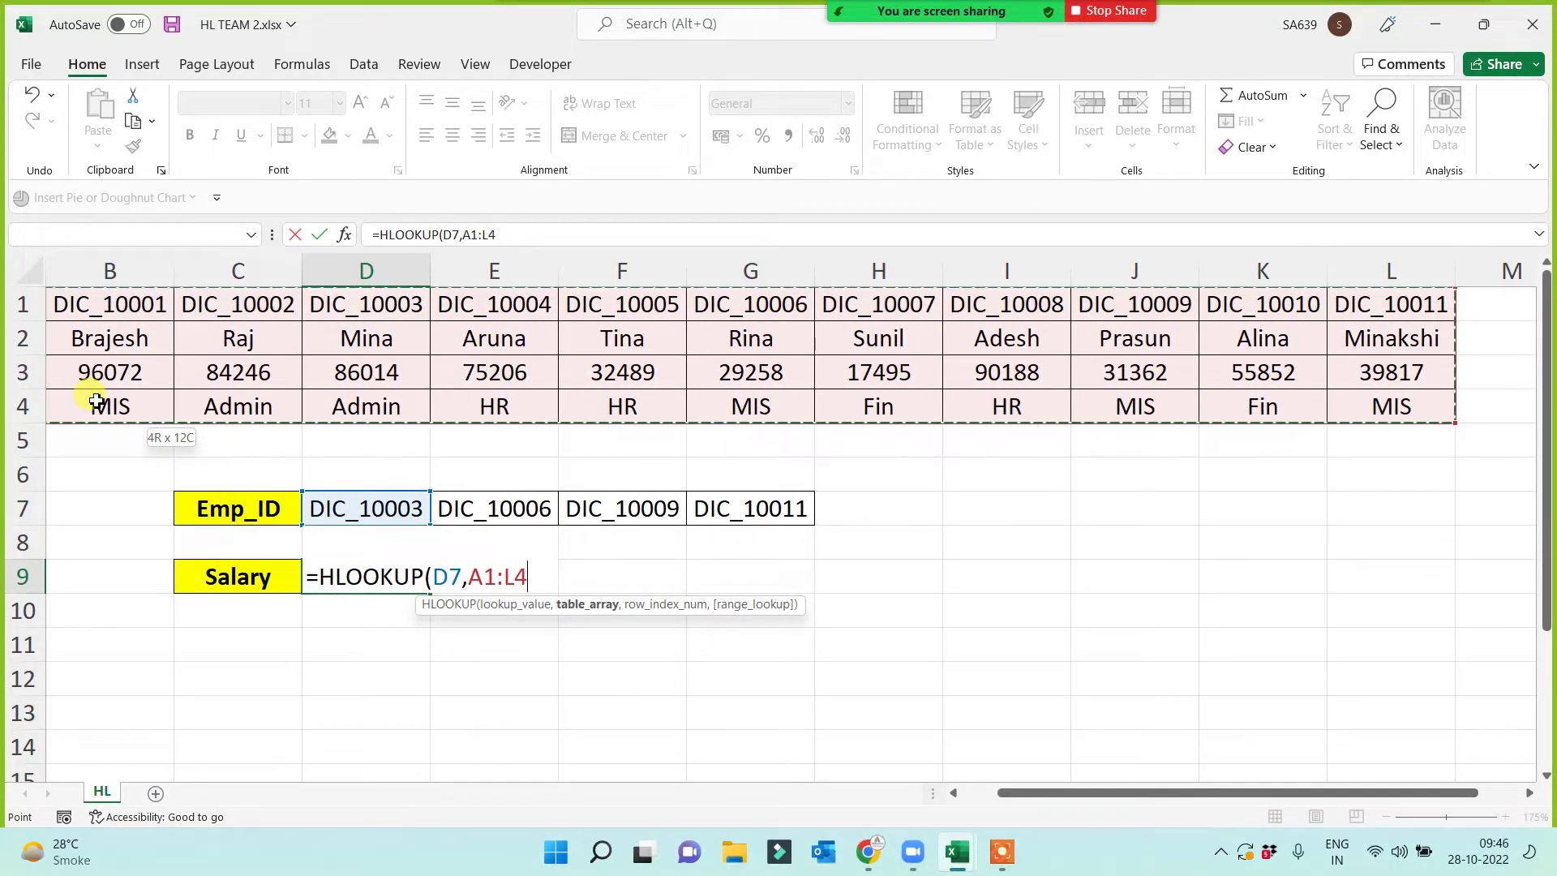
pyautogui.press('F4')
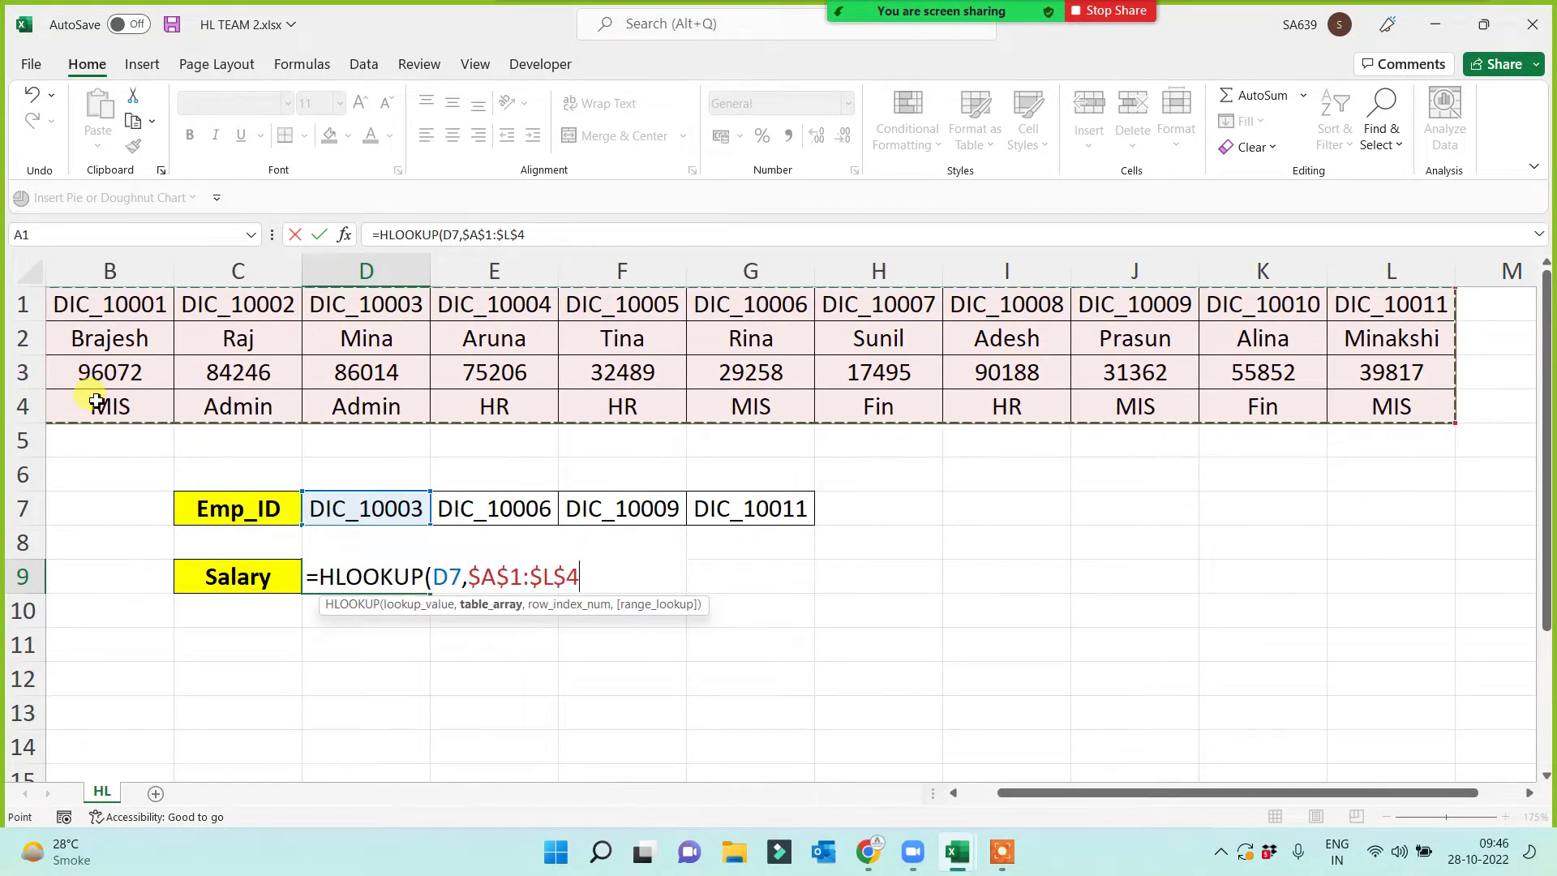
pyautogui.write(',')
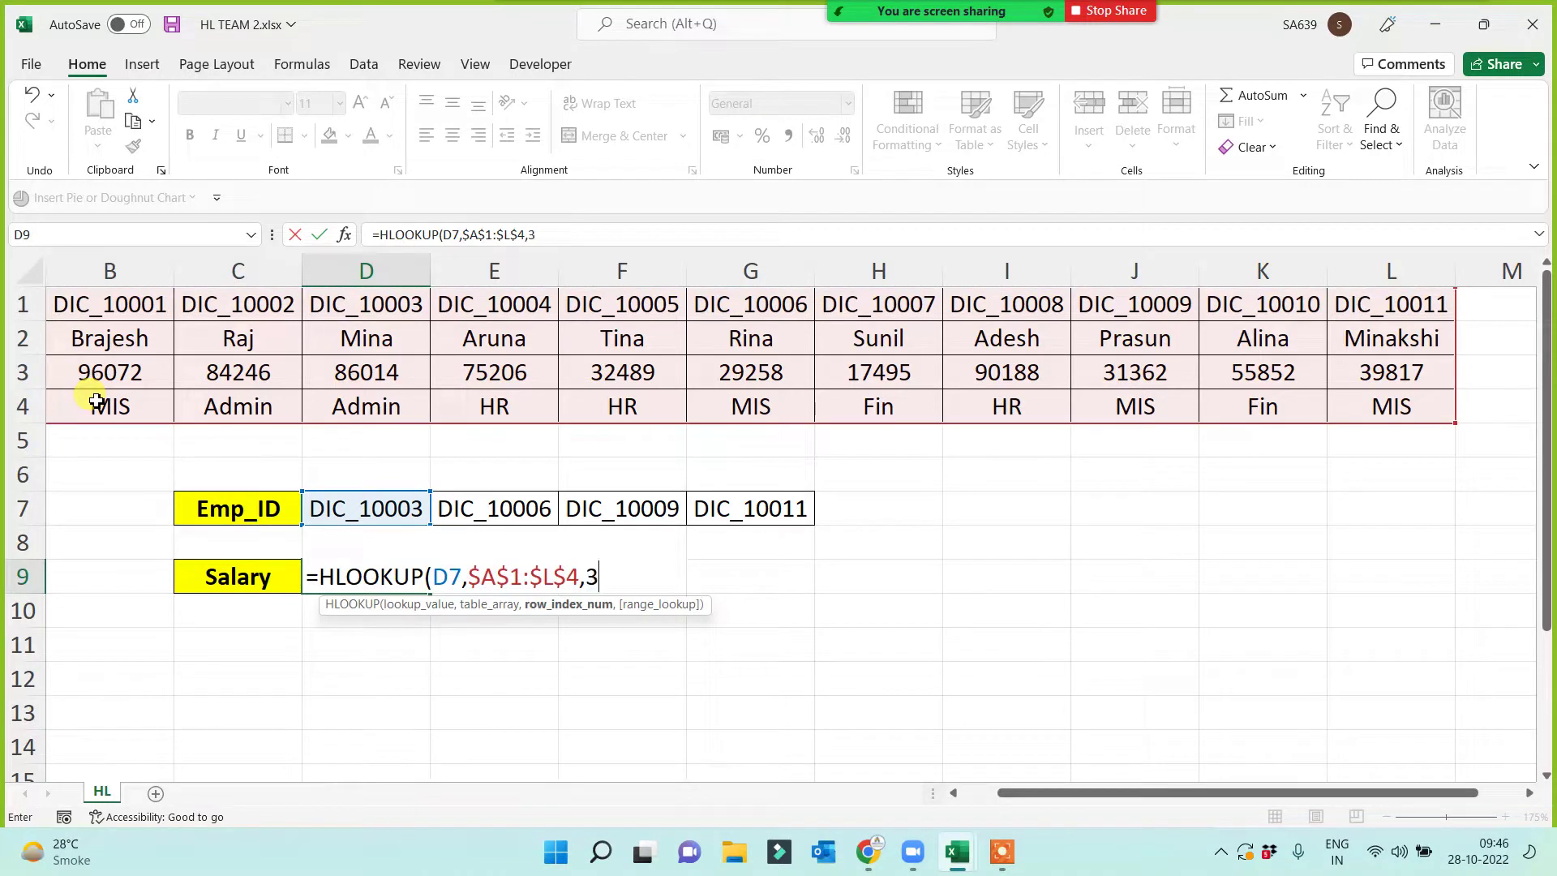
pyautogui.write('3,0)')
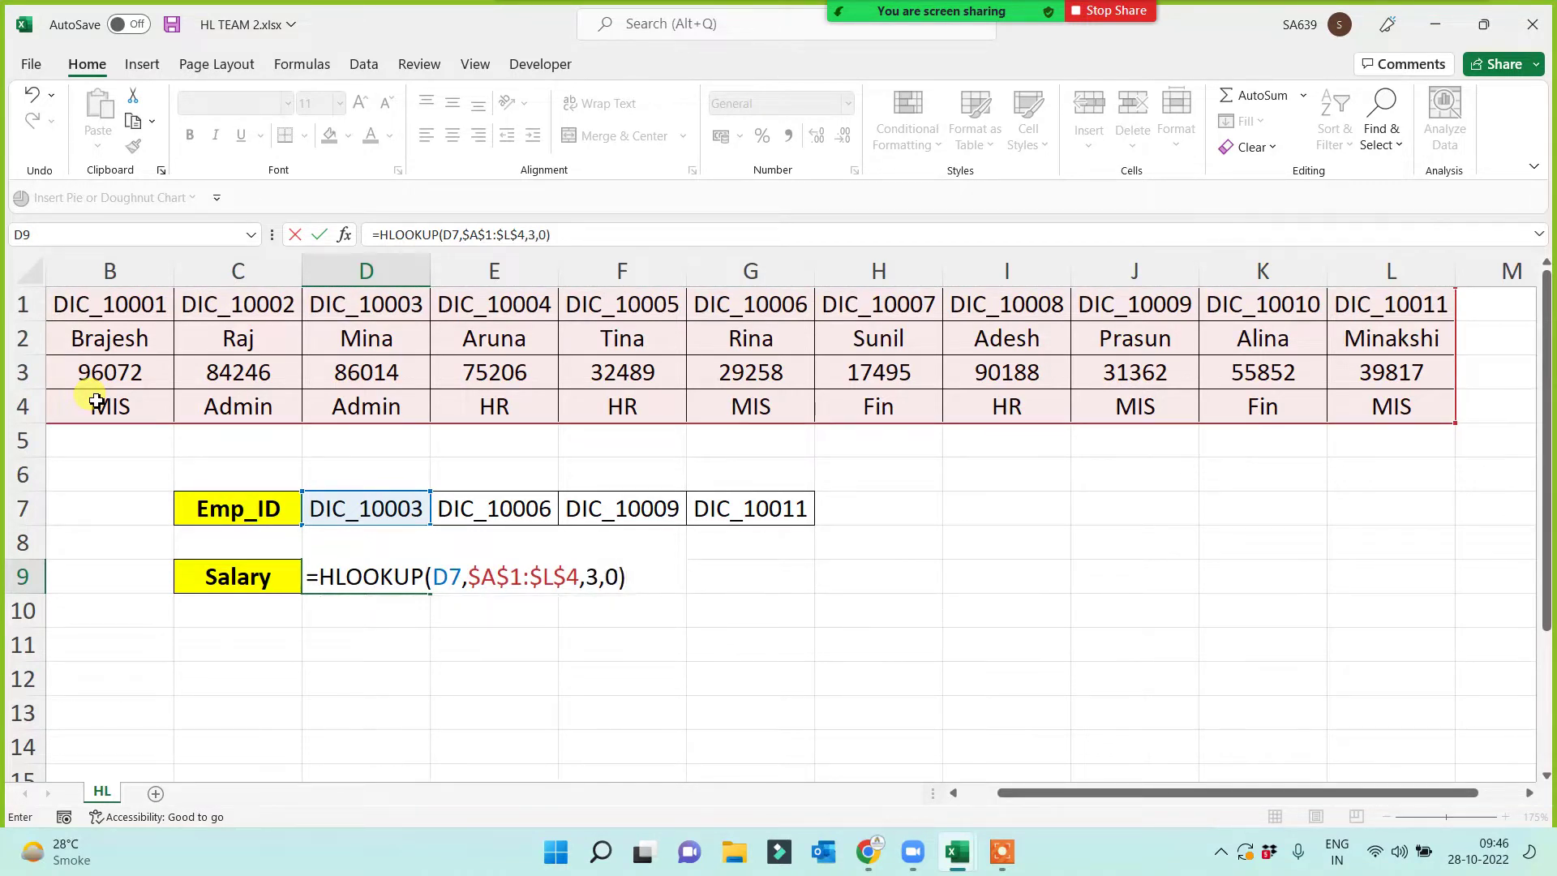
pyautogui.press('Return')
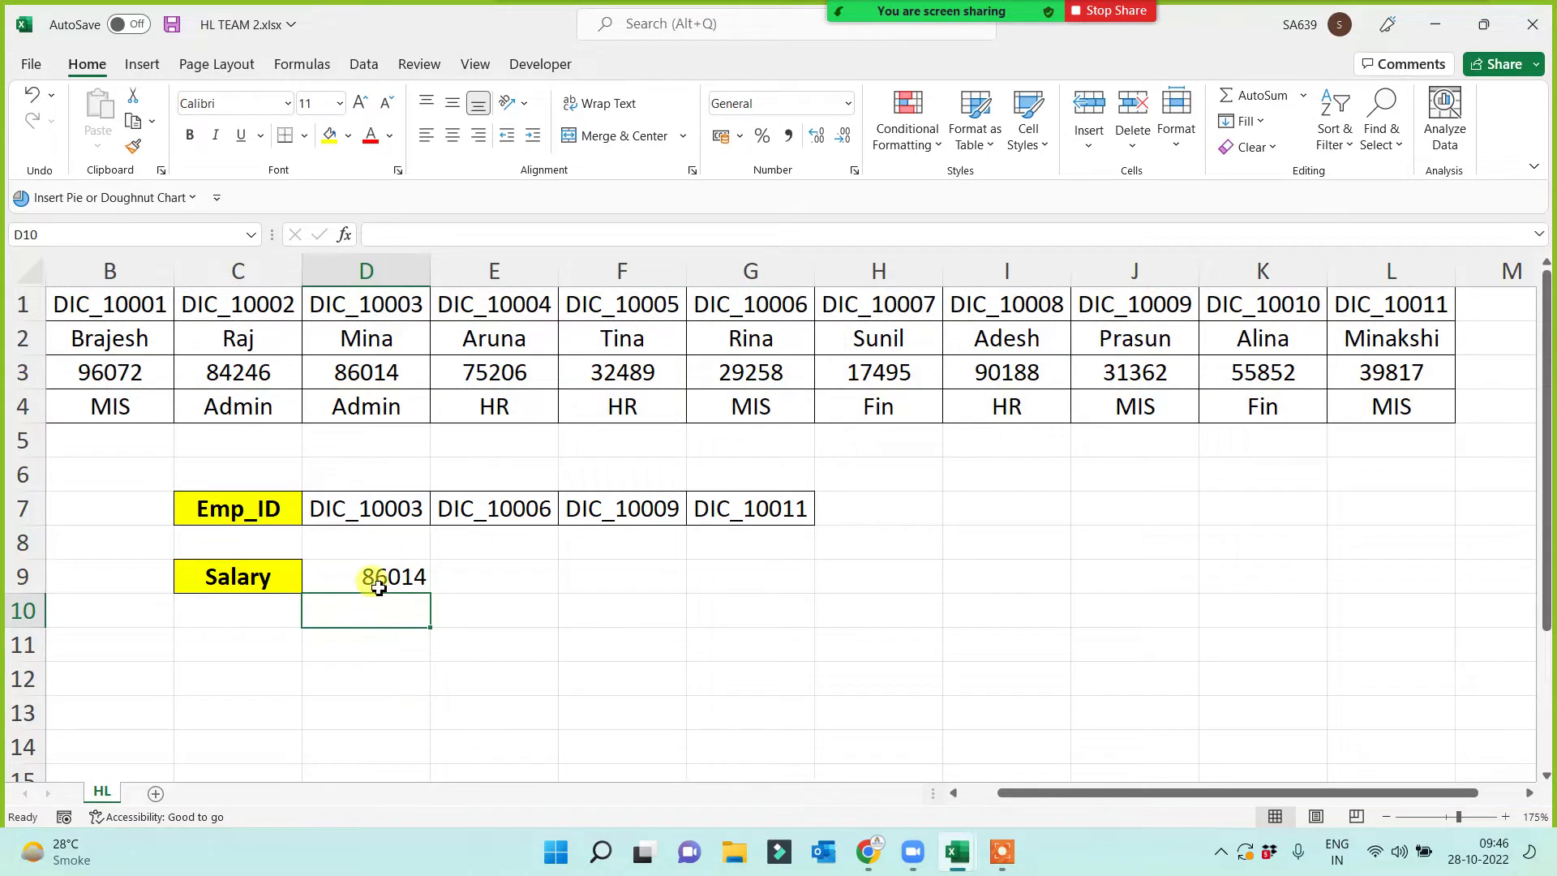
# - Copy the absolute-range HLOOKUP formula from D9 across to G9 for the remaining Emp_IDs
pyautogui.click(379, 588)
pyautogui.moveTo(430, 592); pyautogui.dragTo(860, 590)
pyautogui.click(653, 678)
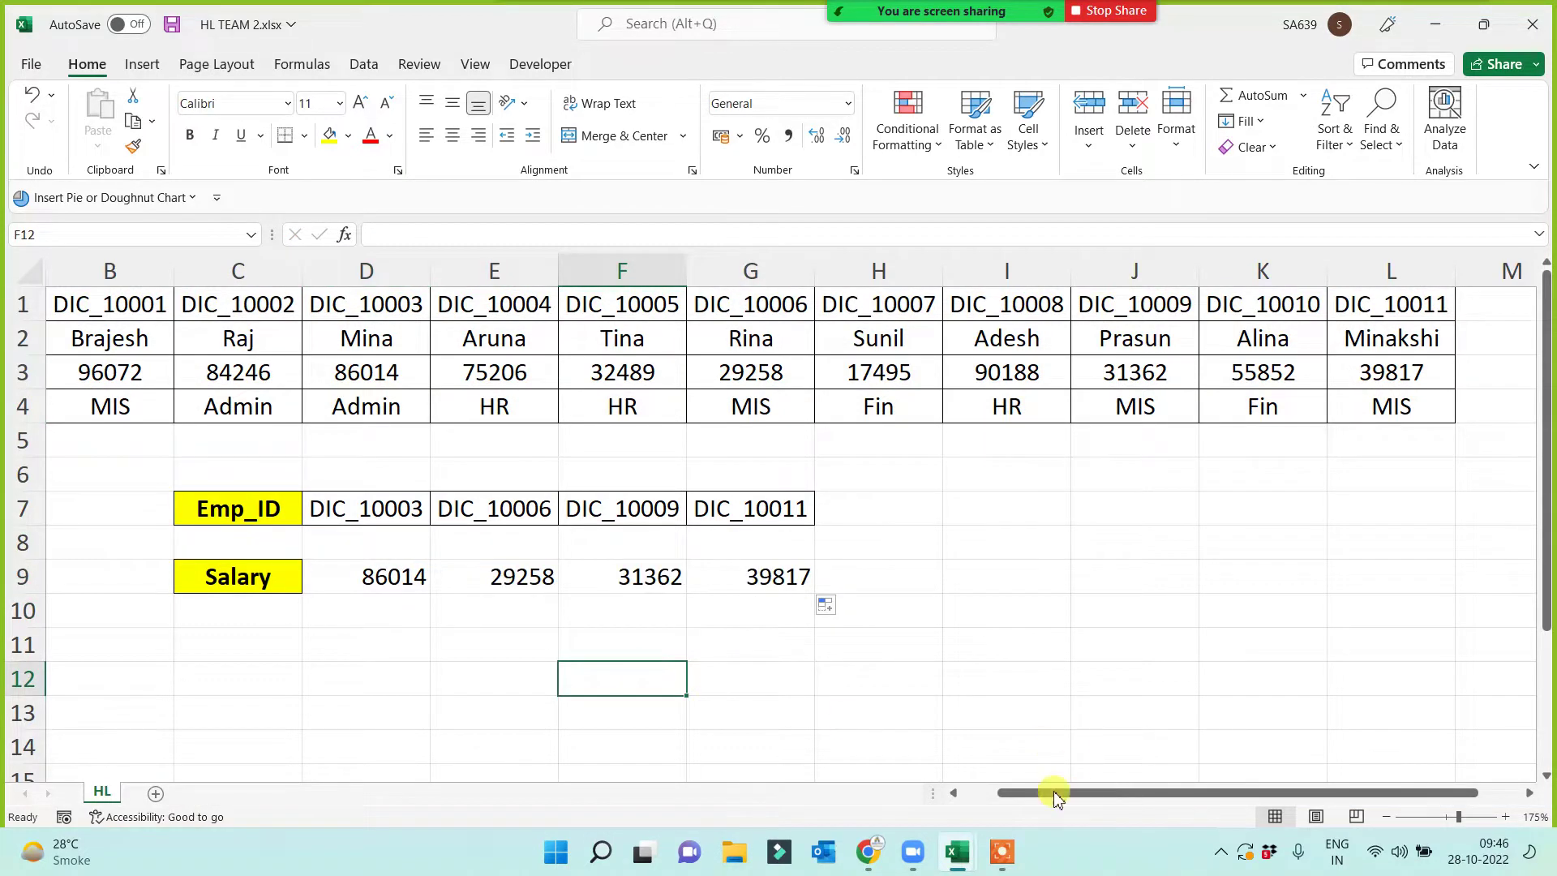
pyautogui.moveTo(1000, 793); pyautogui.dragTo(841, 795)
pyautogui.click(299, 681)
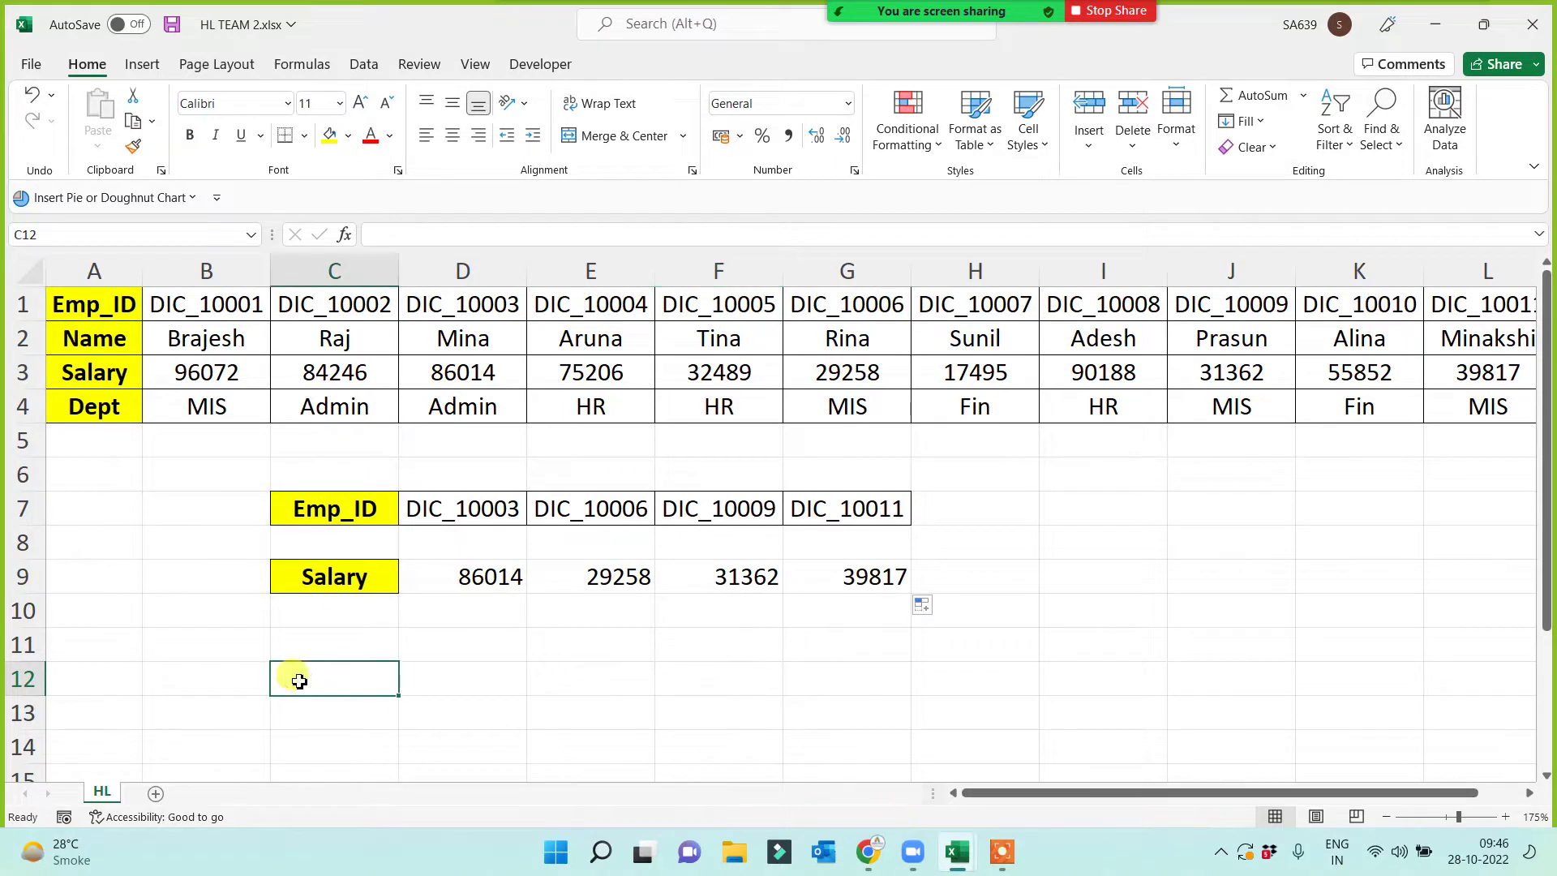
# - Create a copy of the HL worksheet placed before the original and rename the copy HL WITH NM
pyautogui.rightClick(99, 788)
pyautogui.click(148, 601)
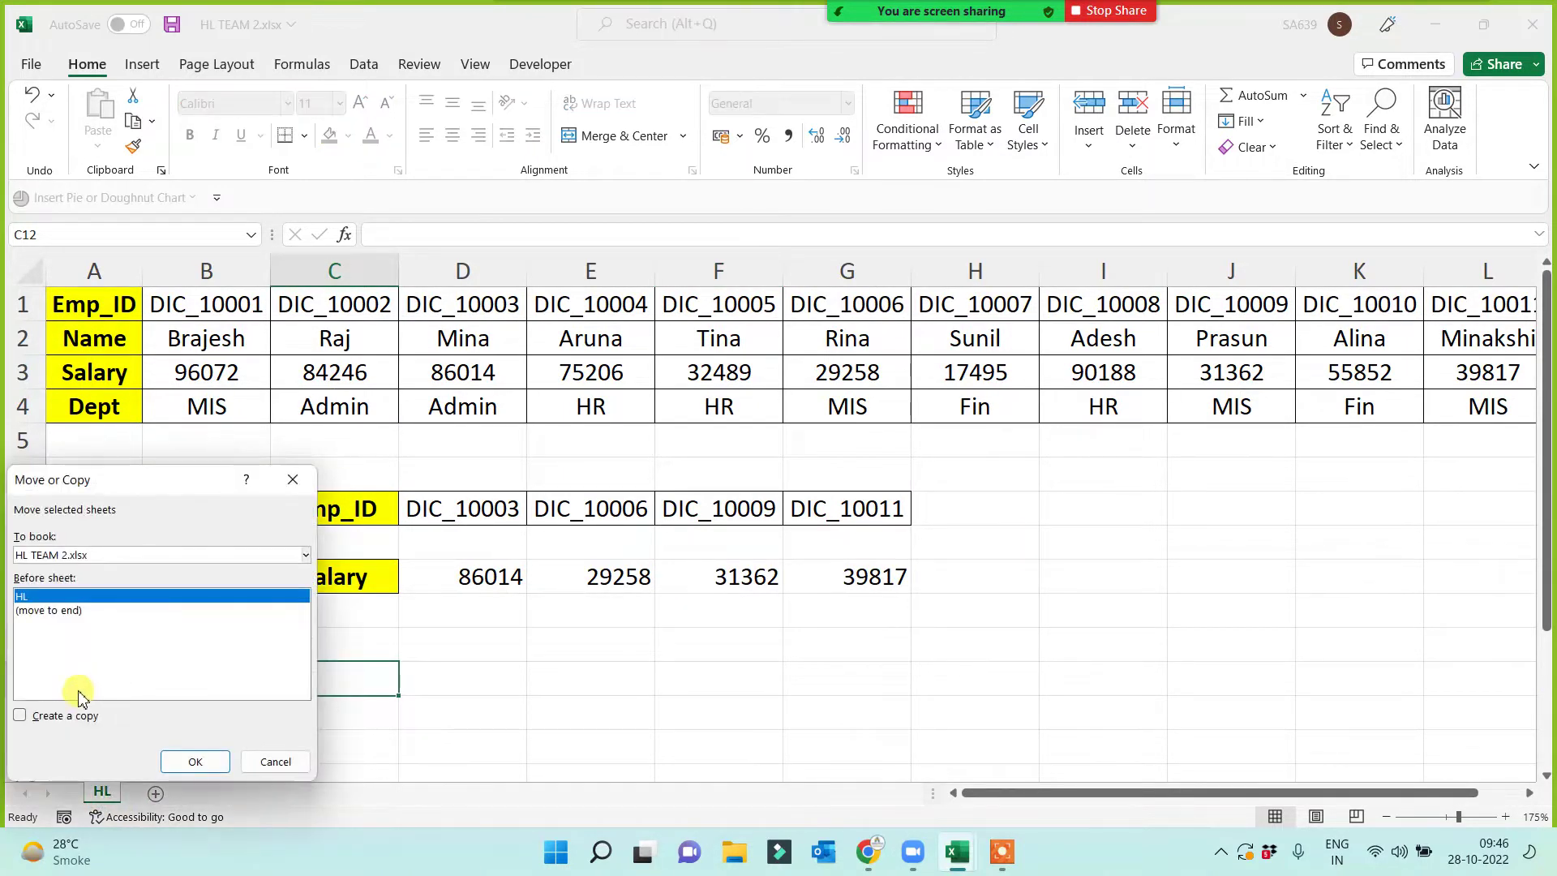
pyautogui.click(20, 715)
pyautogui.click(193, 762)
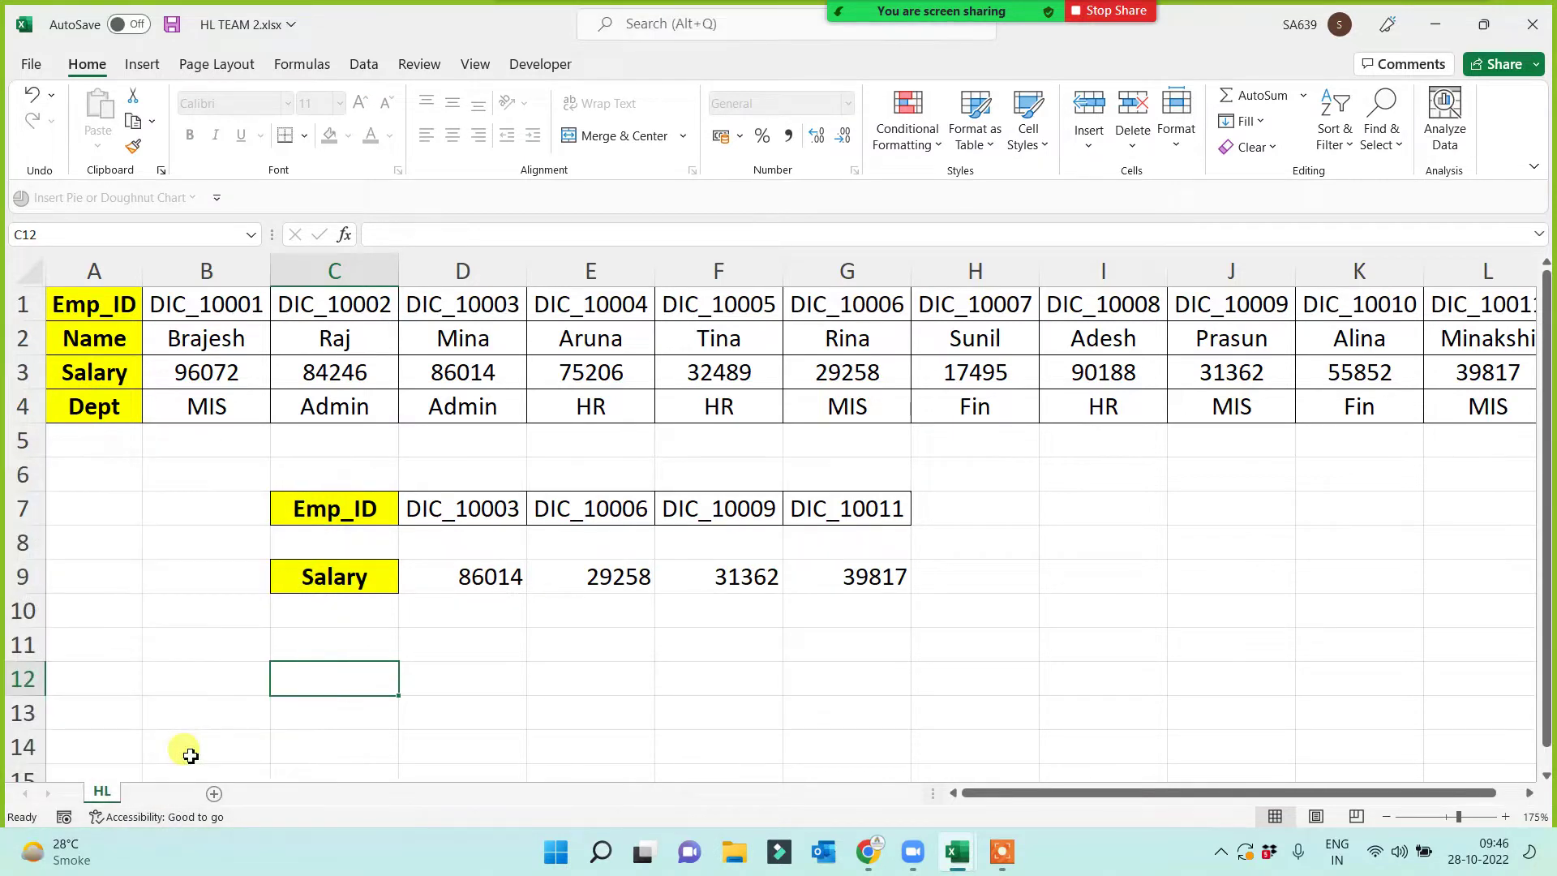
pyautogui.doubleClick(113, 792)
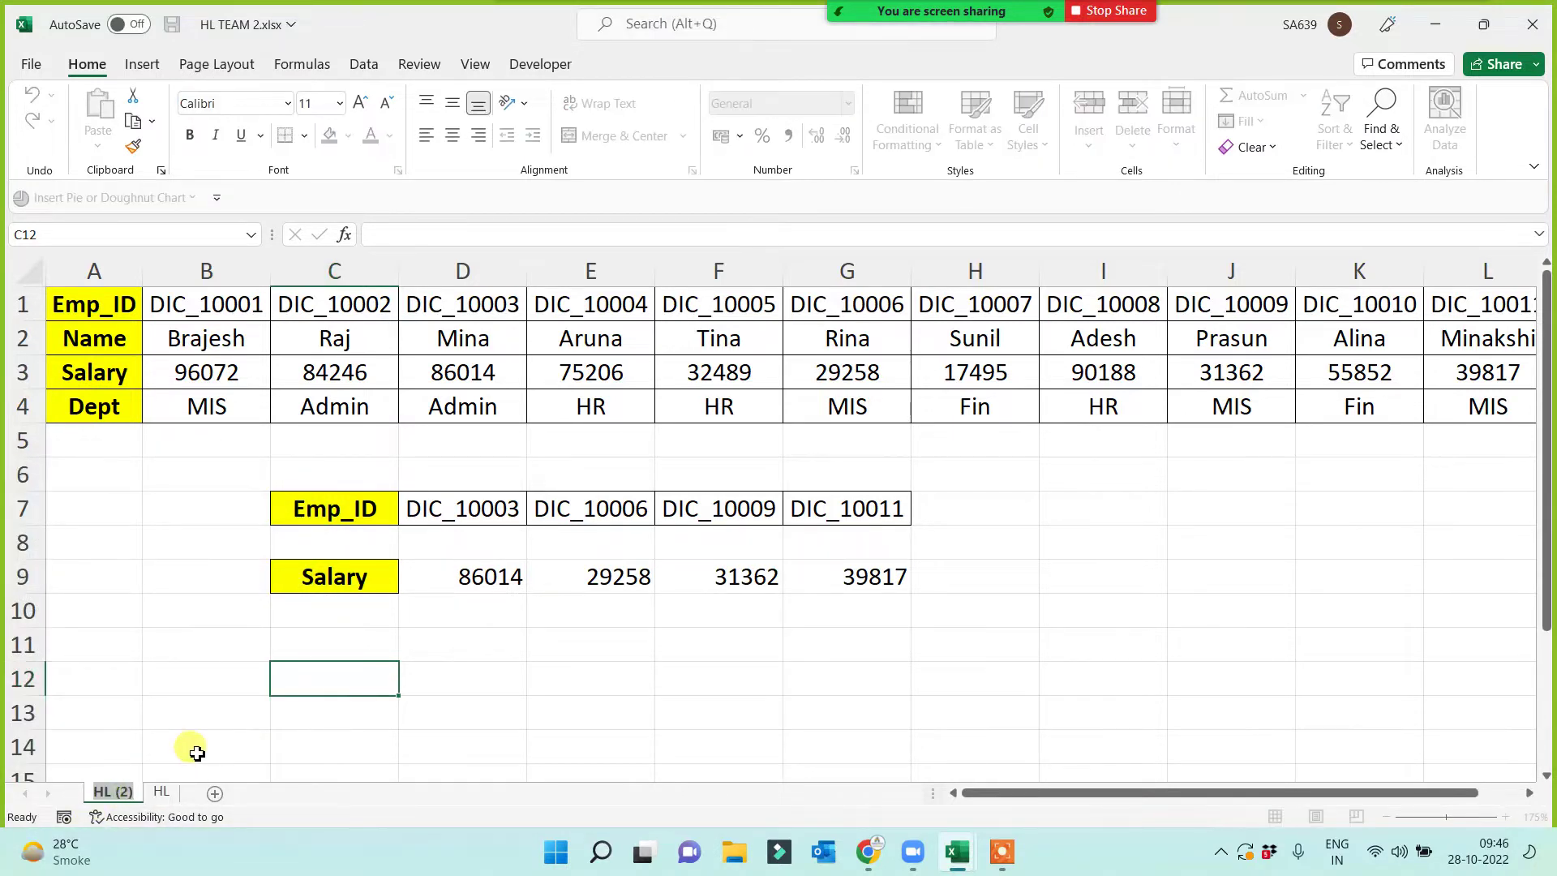
pyautogui.press('BackSpace')
pyautogui.write('HL WITH NM')
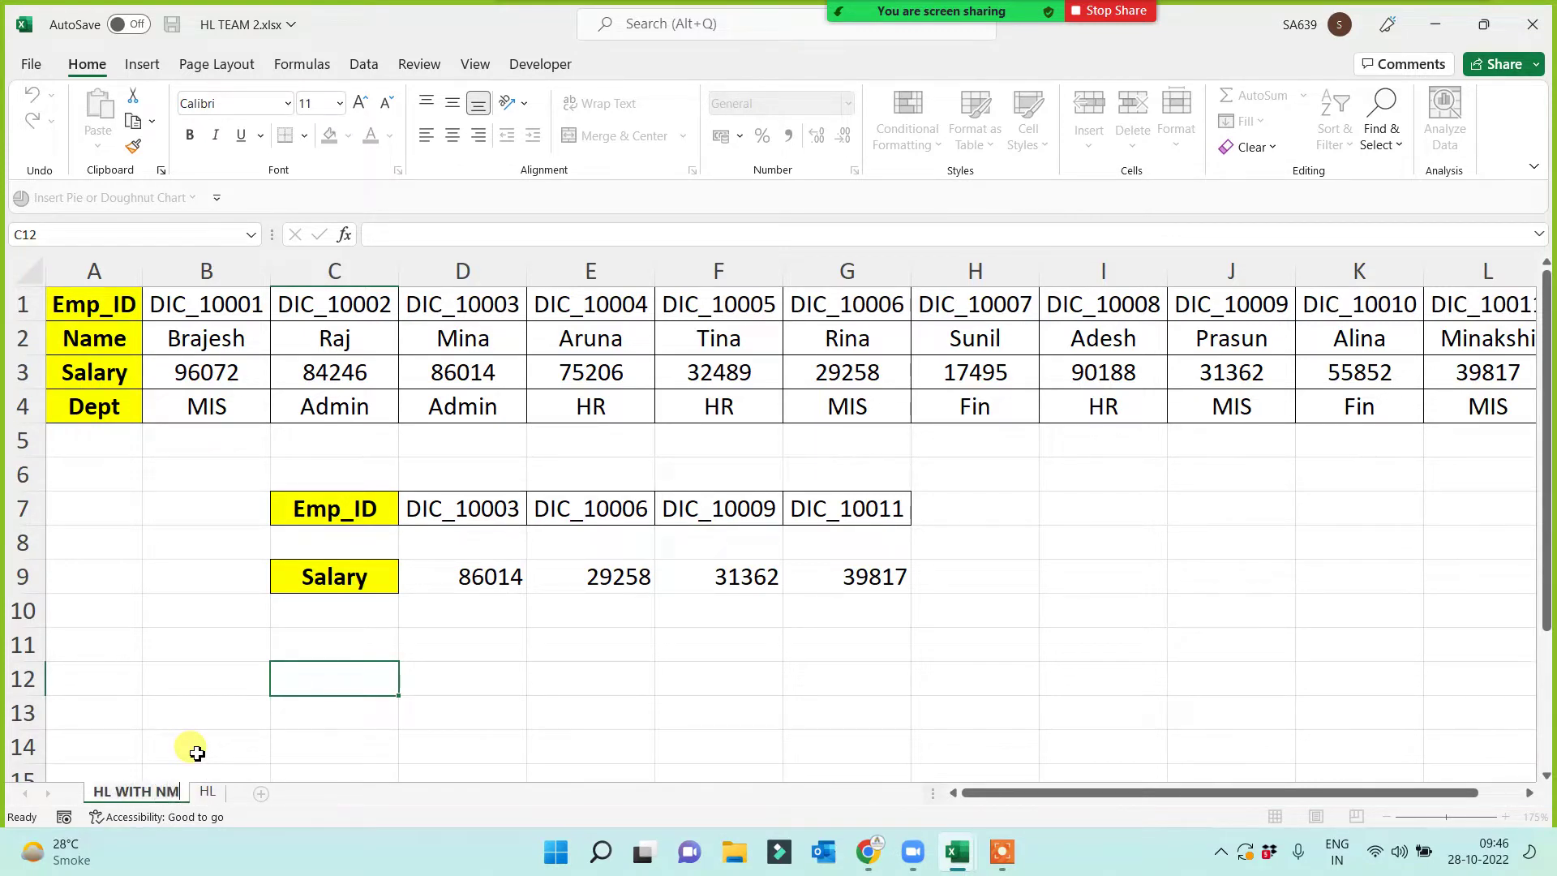
pyautogui.click(286, 757)
# - Clear the salary lookup results in D9:G9 on the HL WITH NM worksheet
pyautogui.moveTo(467, 577); pyautogui.dragTo(827, 577)
pyautogui.press('Delete')
pyautogui.click(753, 679)
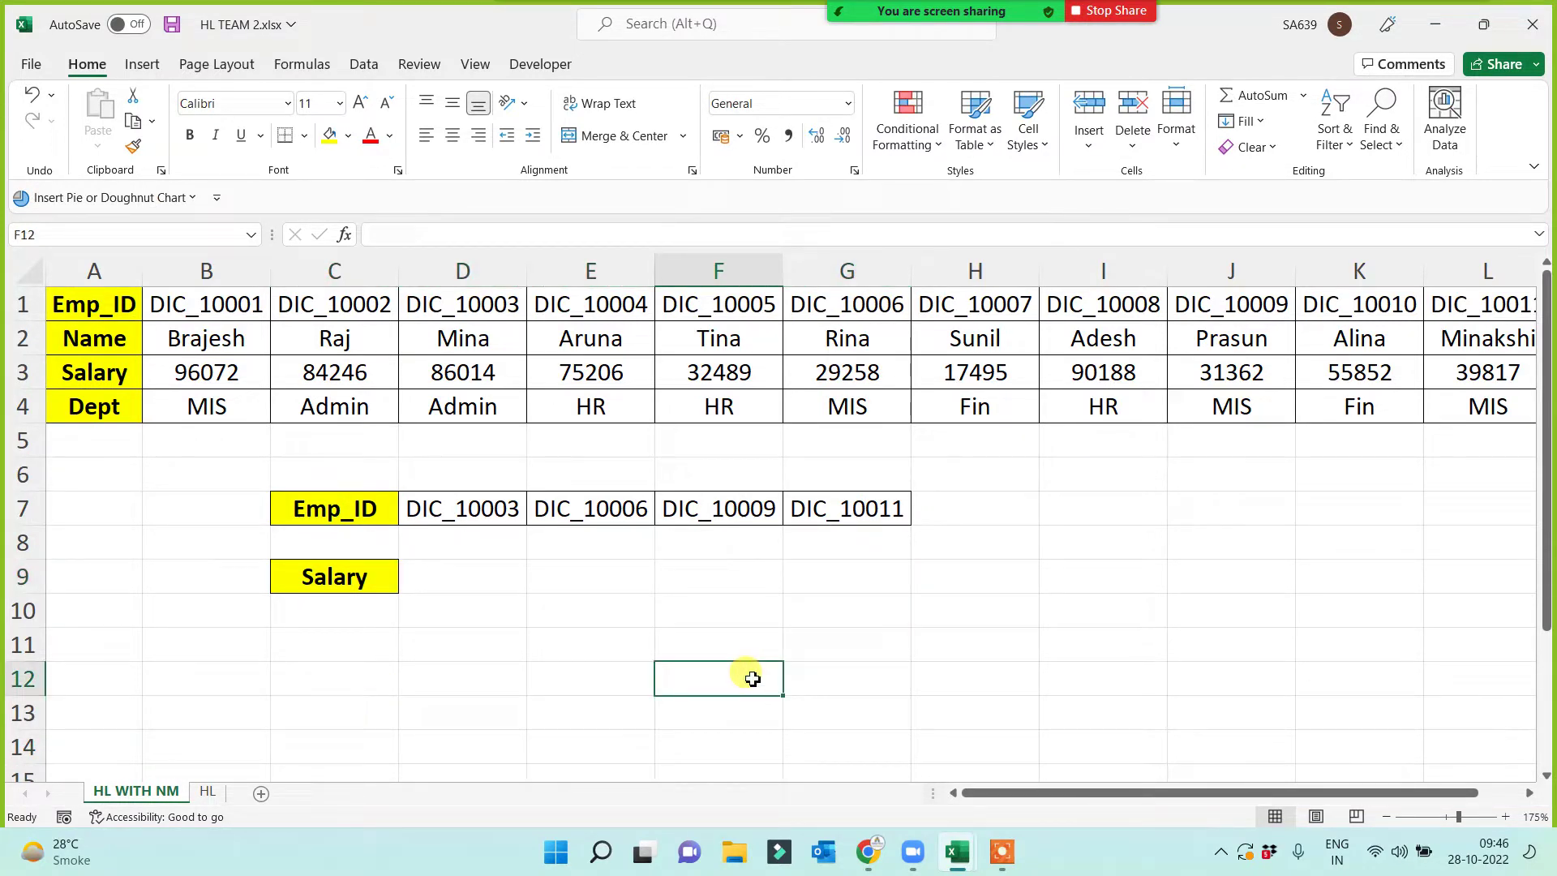
pyautogui.click(597, 649)
pyautogui.moveTo(928, 24)
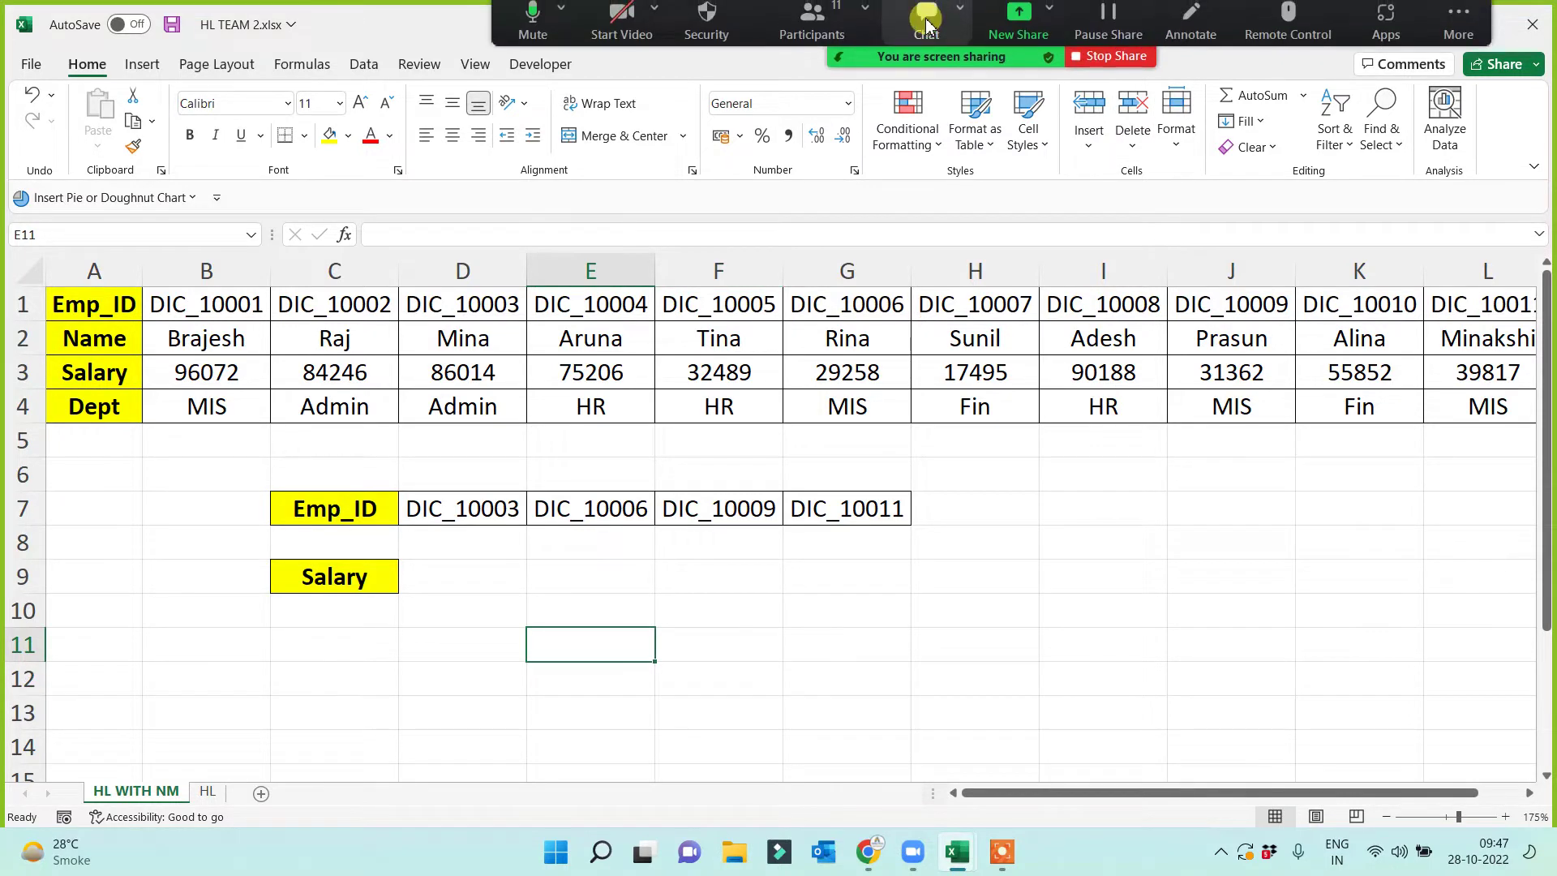
# - Check the meeting's participants list and minimize it
pyautogui.click(821, 37)
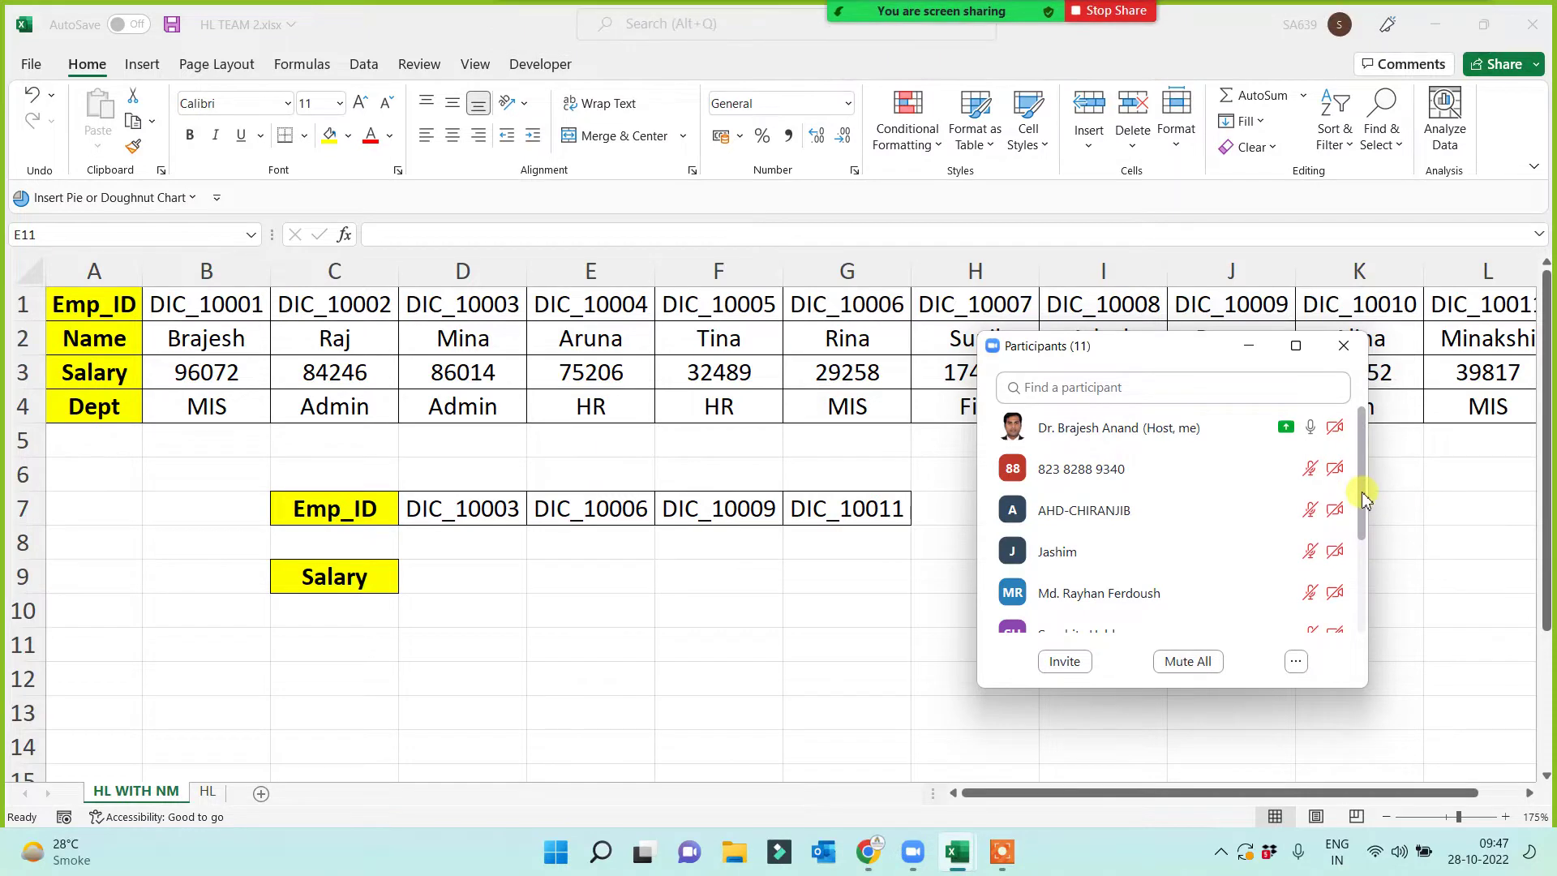
pyautogui.moveTo(1362, 497); pyautogui.dragTo(1342, 422)
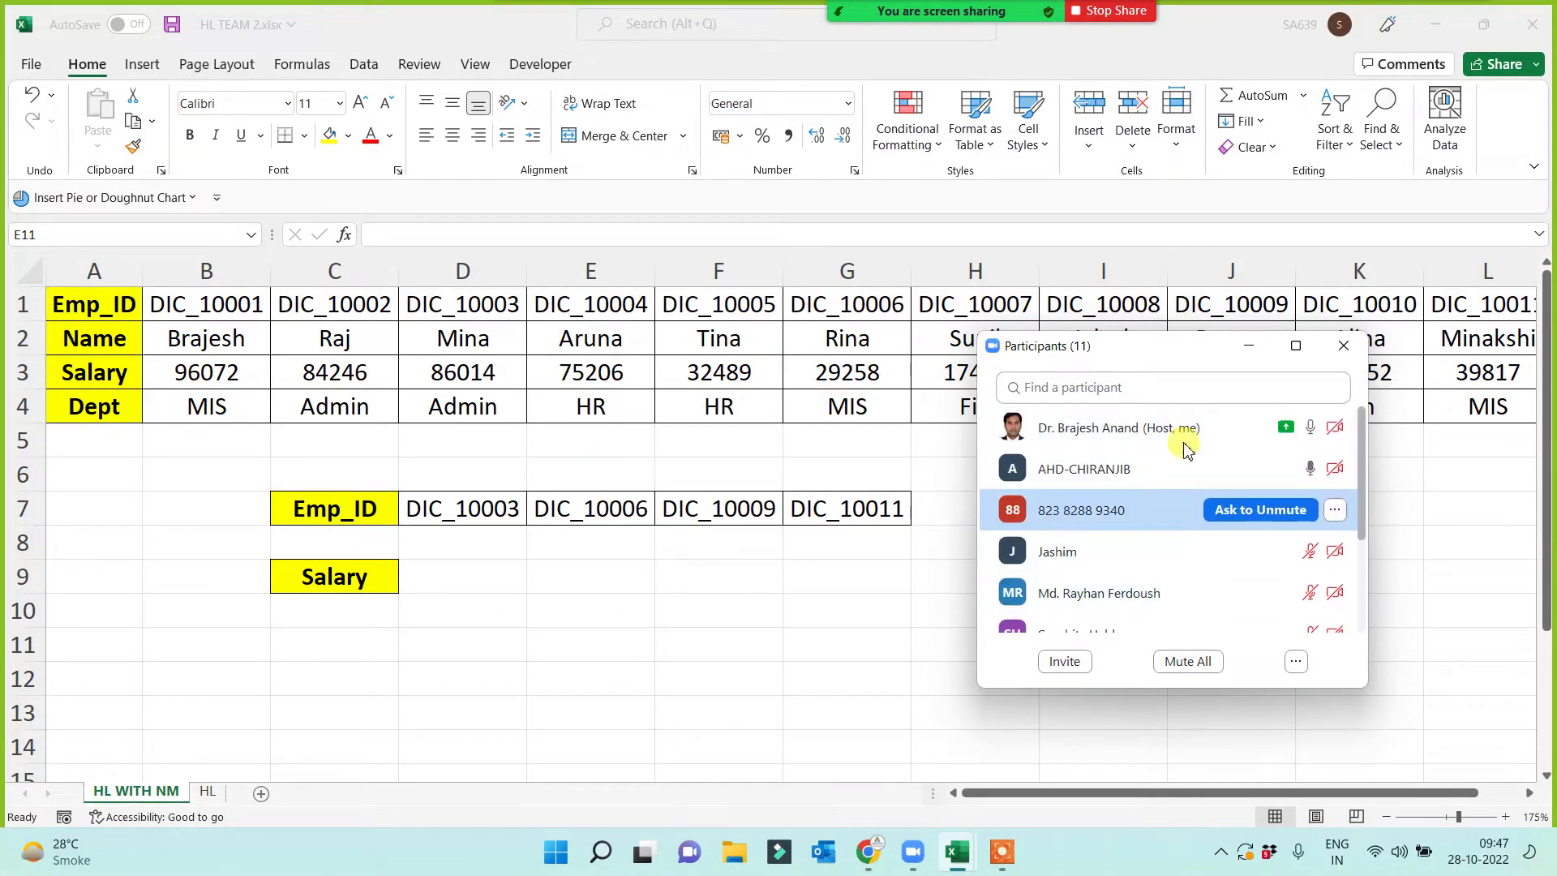
pyautogui.click(1250, 346)
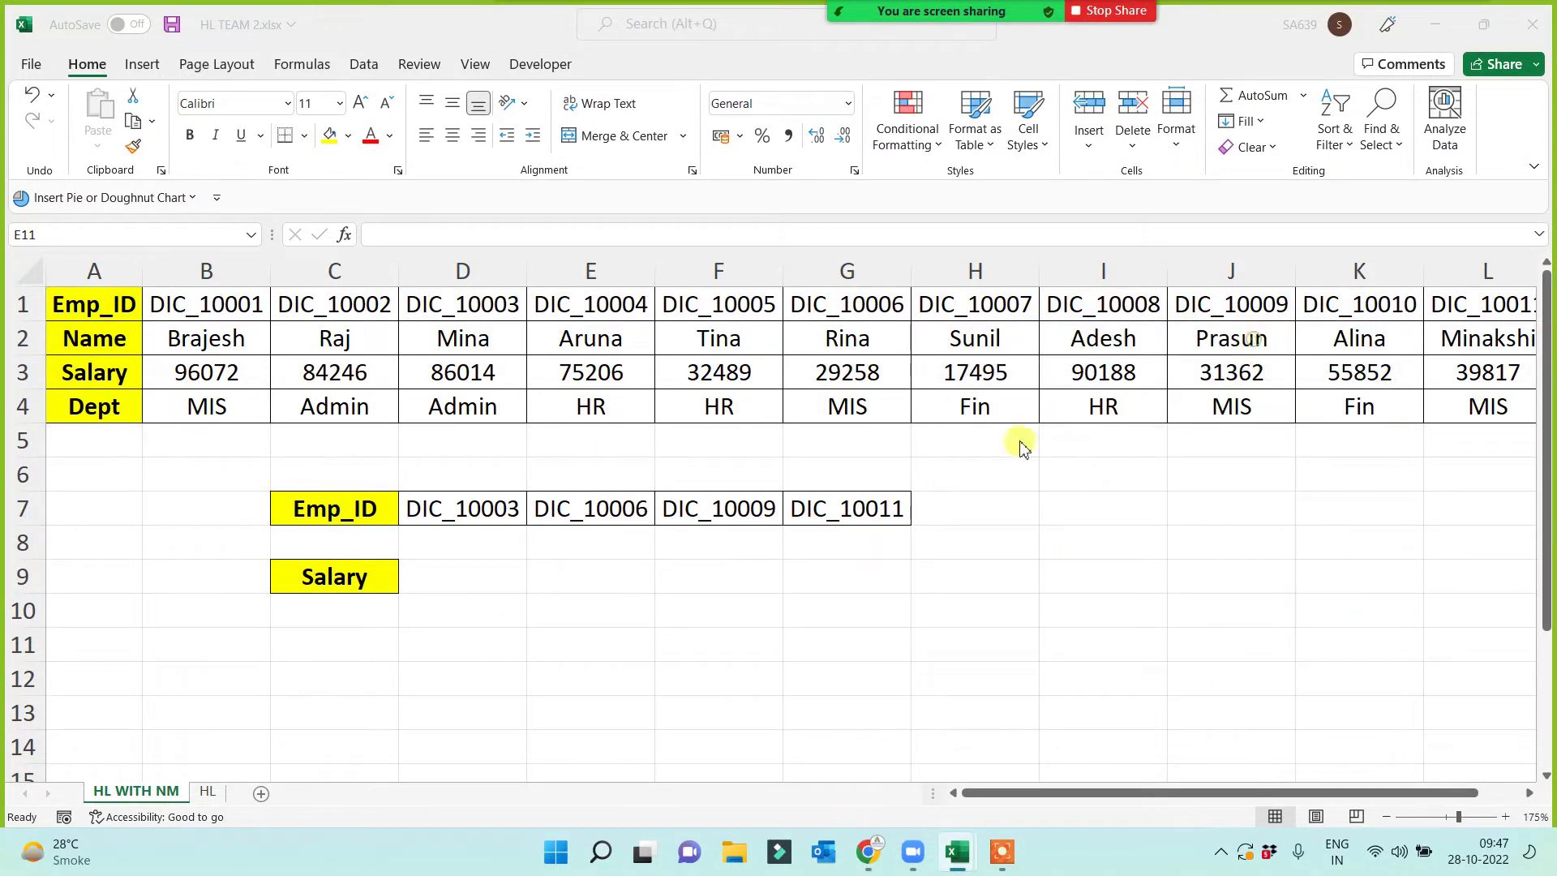
# - Define the name HLDATA for the employee data range A1:L4 on the HL WITH NM worksheet
pyautogui.click(84, 307)
pyautogui.hotkey('ctrl', 'shift', 'Right')
pyautogui.hotkey('ctrl', 'shift', 'Down')
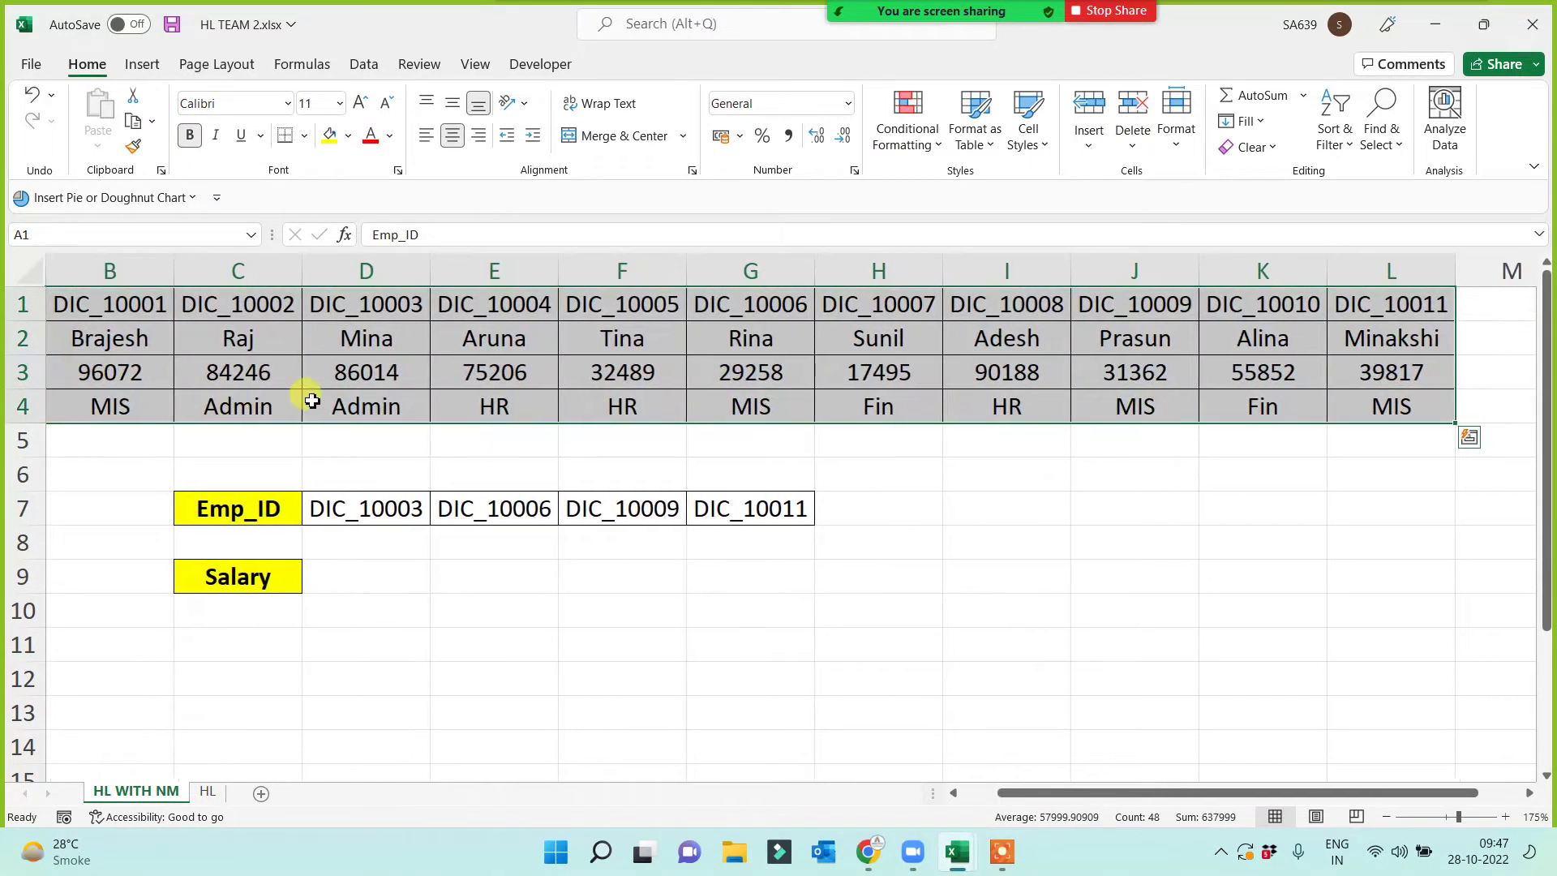
pyautogui.click(53, 235)
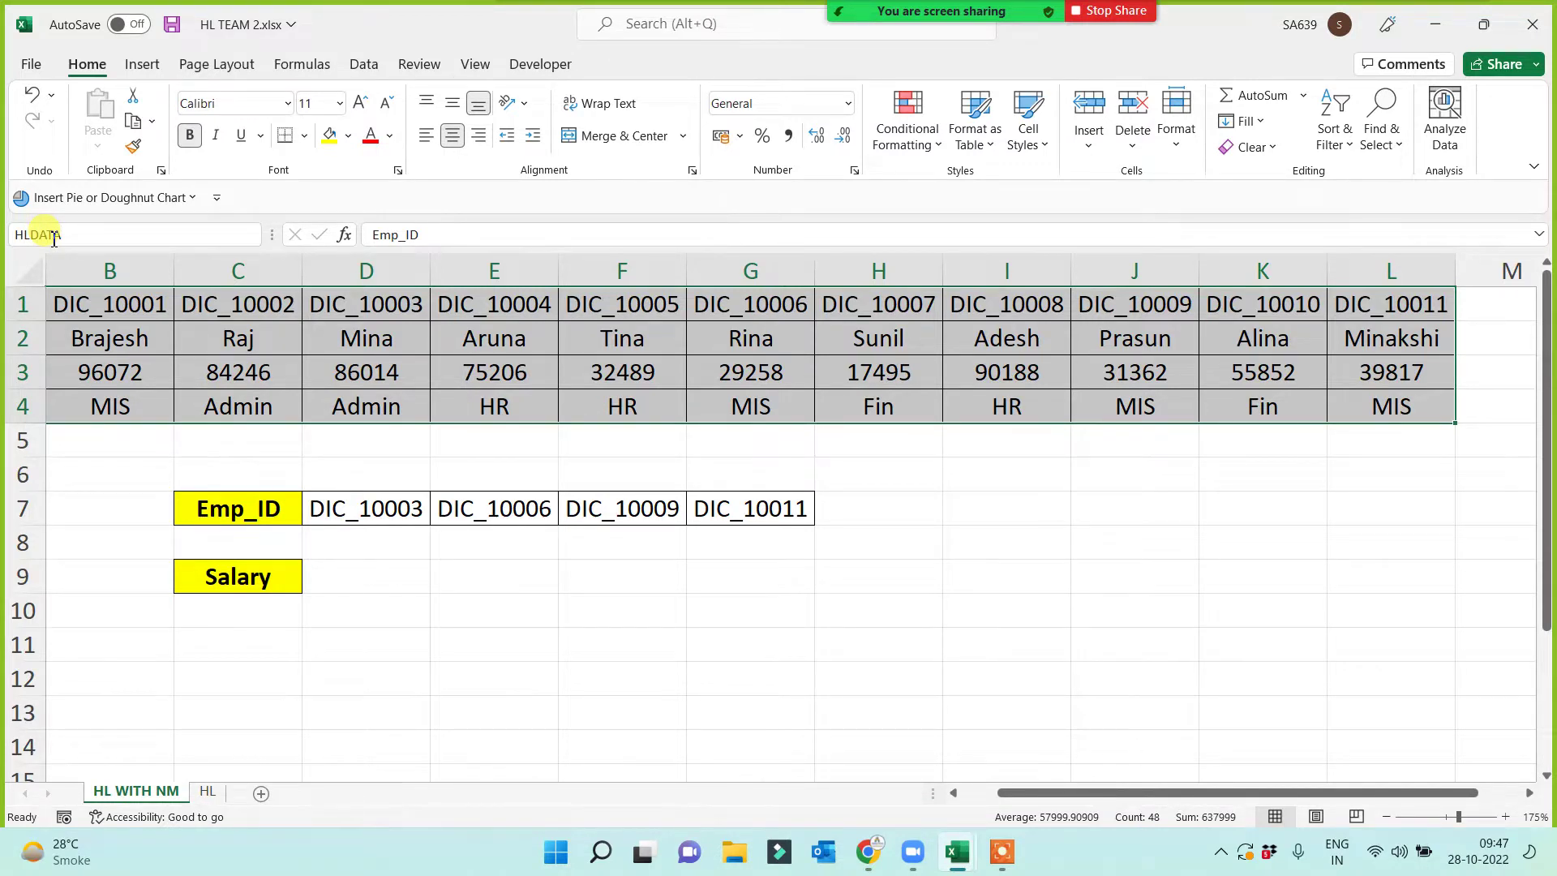
pyautogui.write('HLDATA')
pyautogui.press('Return')
pyautogui.click(478, 633)
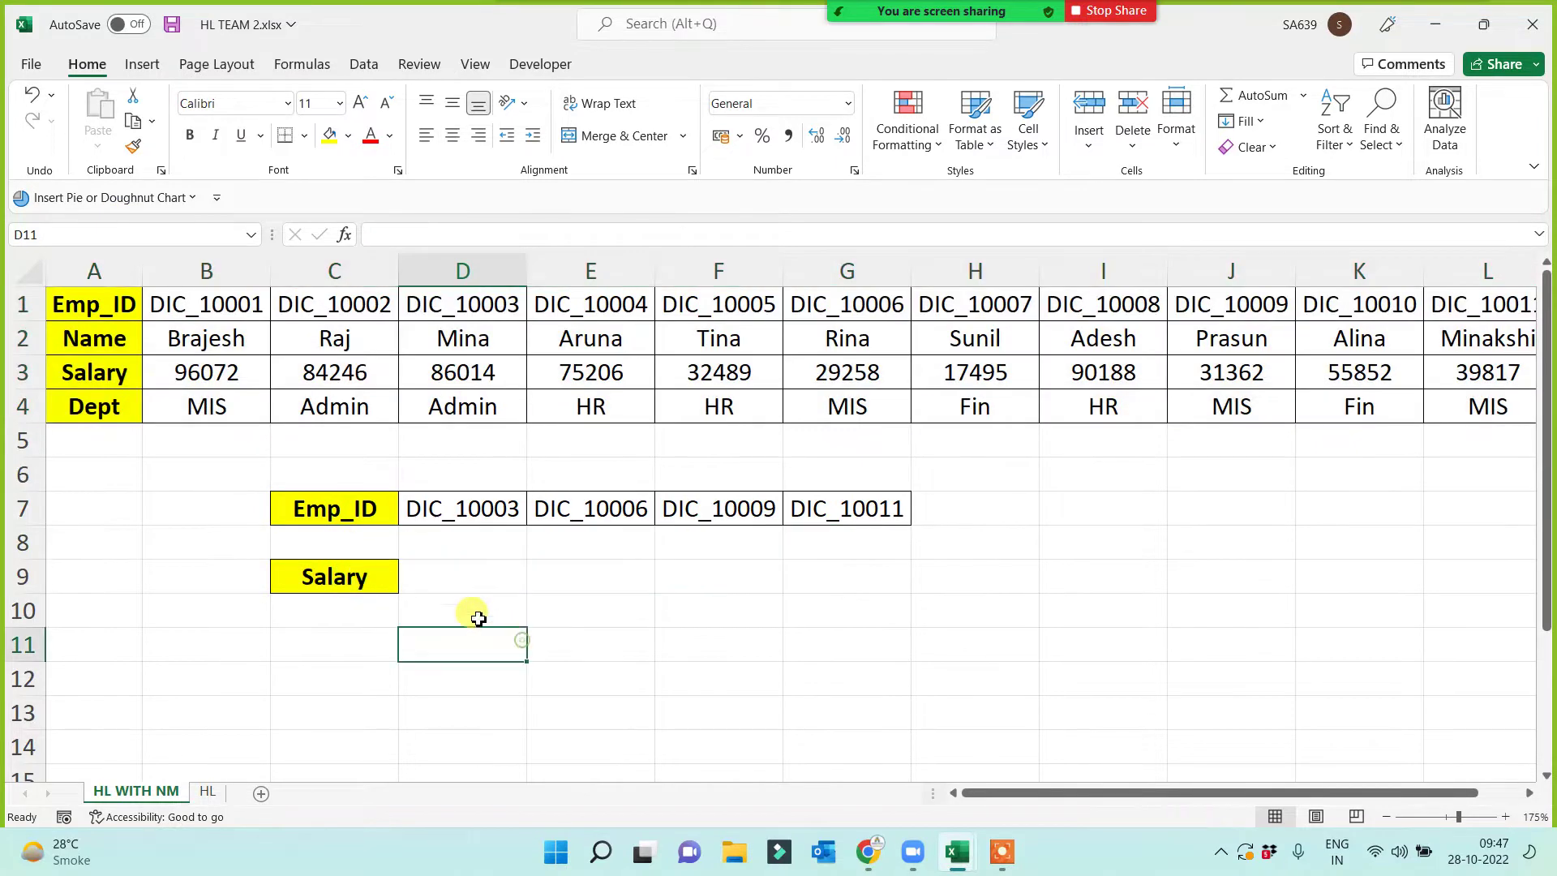
# - Enter =HLOOKUP(D7,HLDATA,3,0) in D9 to look up the salary through the named range
pyautogui.click(479, 554)
pyautogui.click(477, 571)
pyautogui.write('=HL')
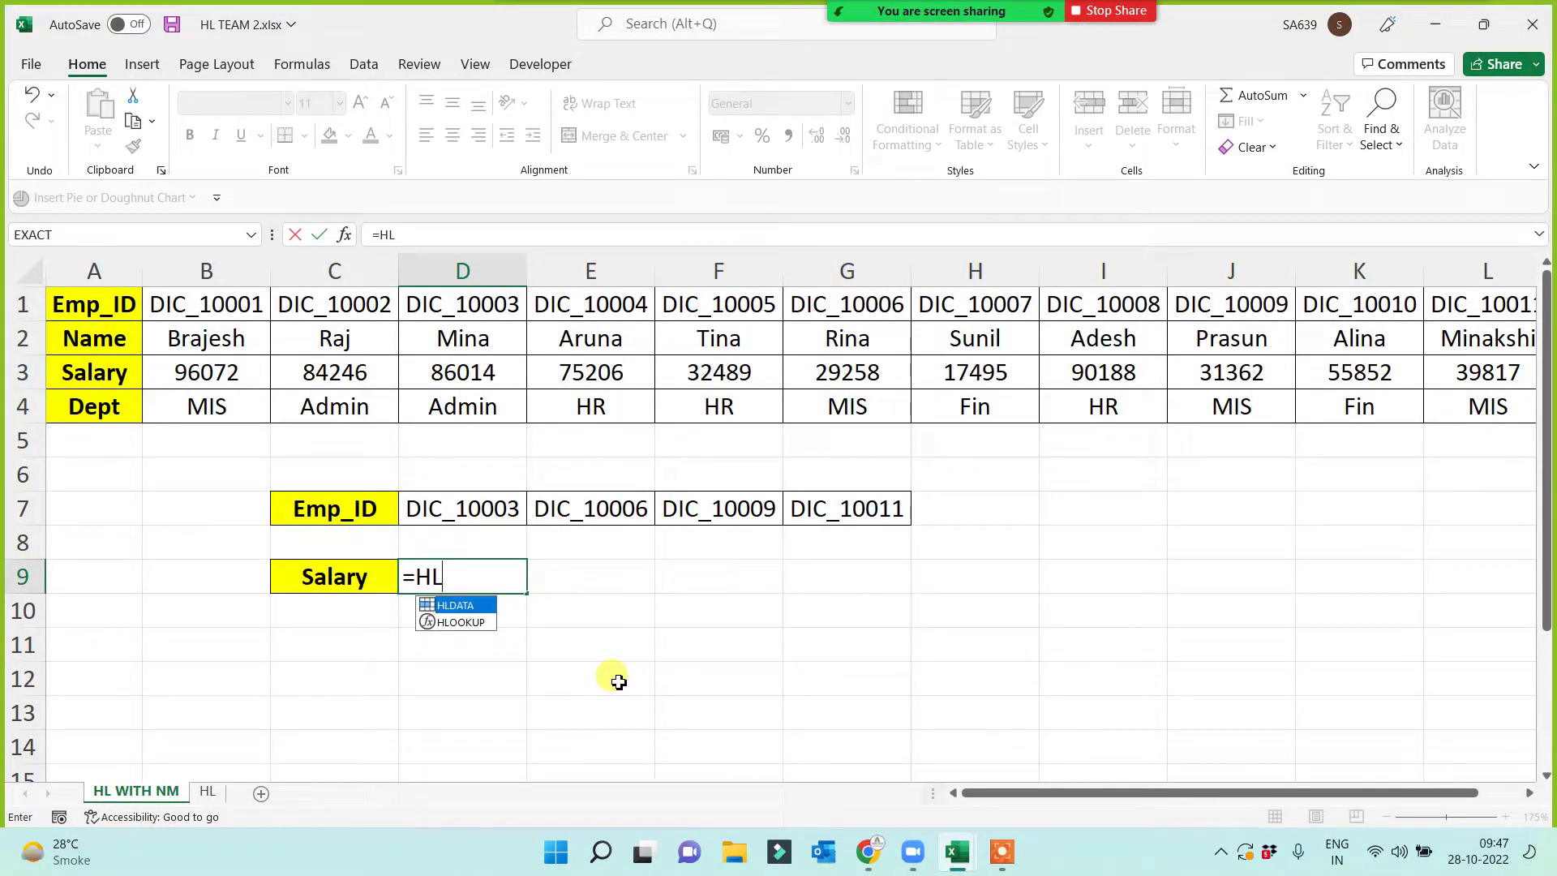
pyautogui.press('Down')
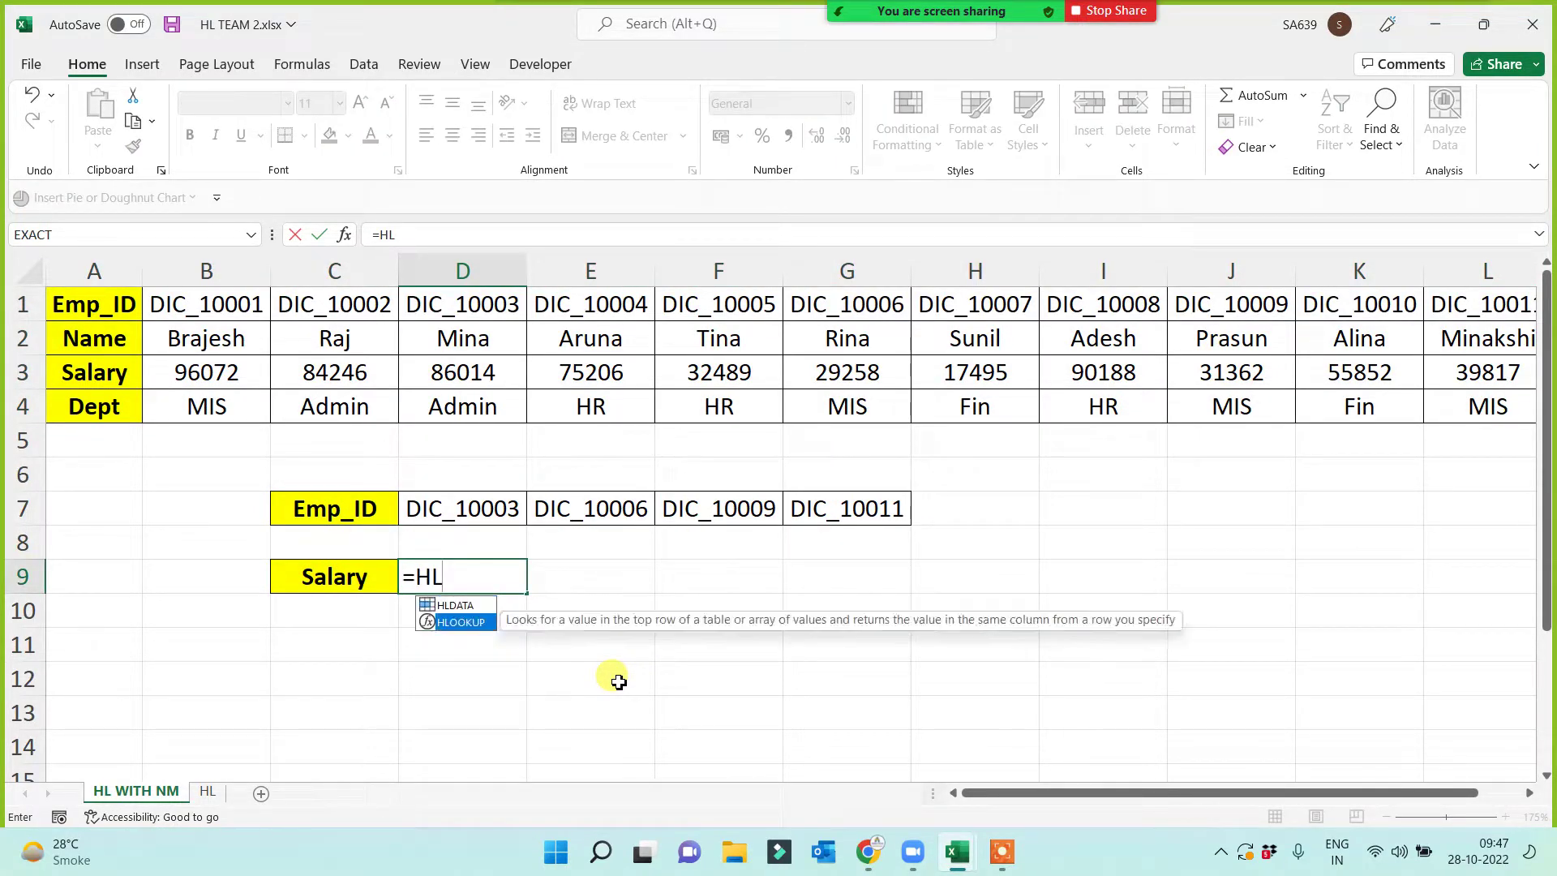
pyautogui.press('Tab')
pyautogui.click(467, 513)
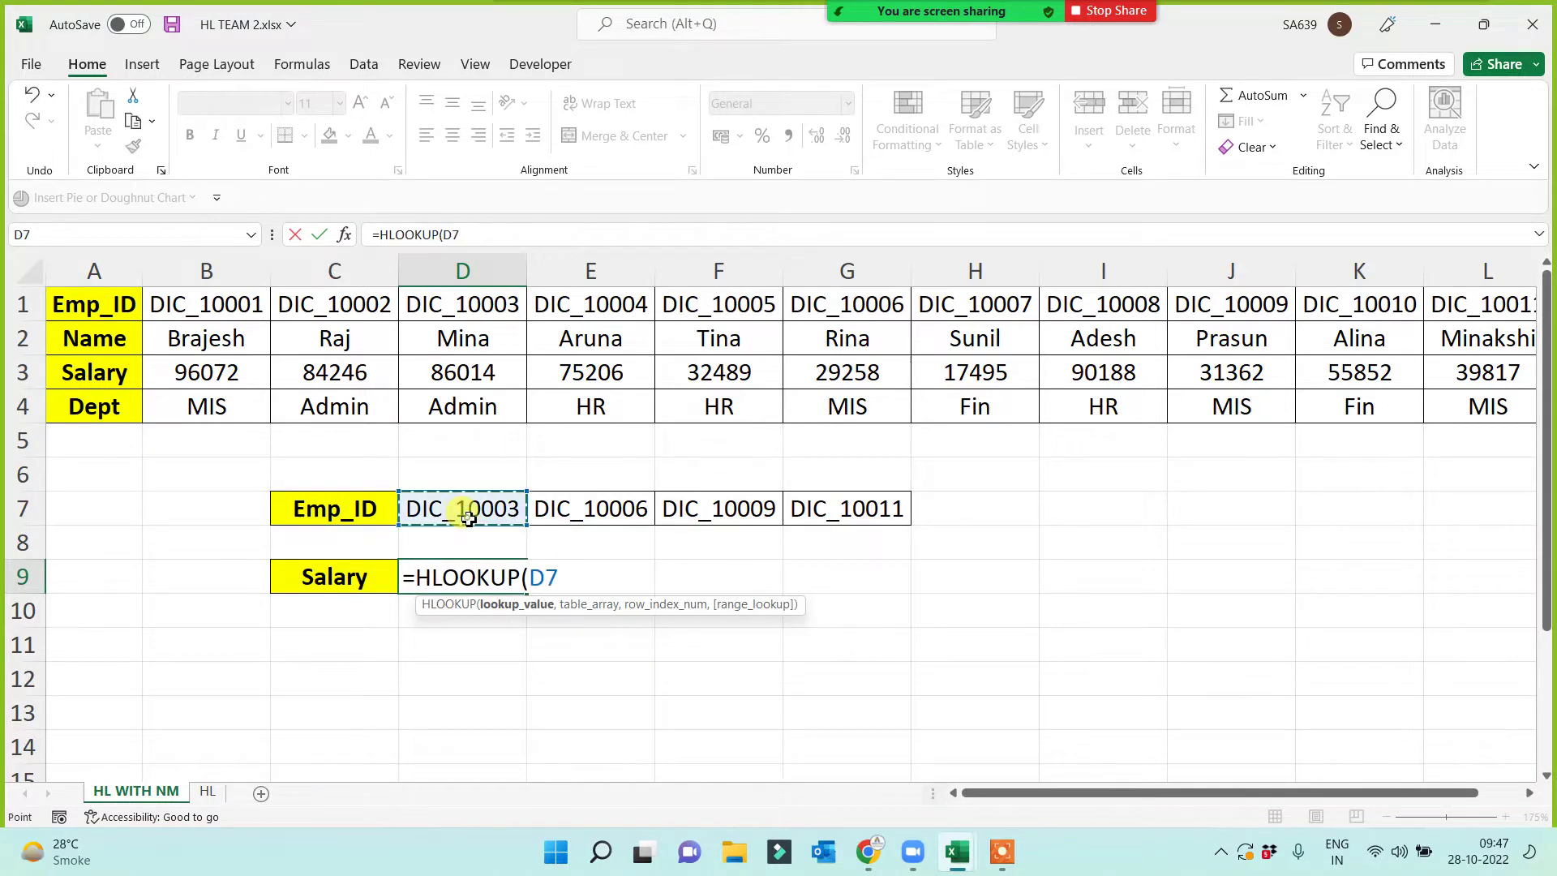
pyautogui.write(',')
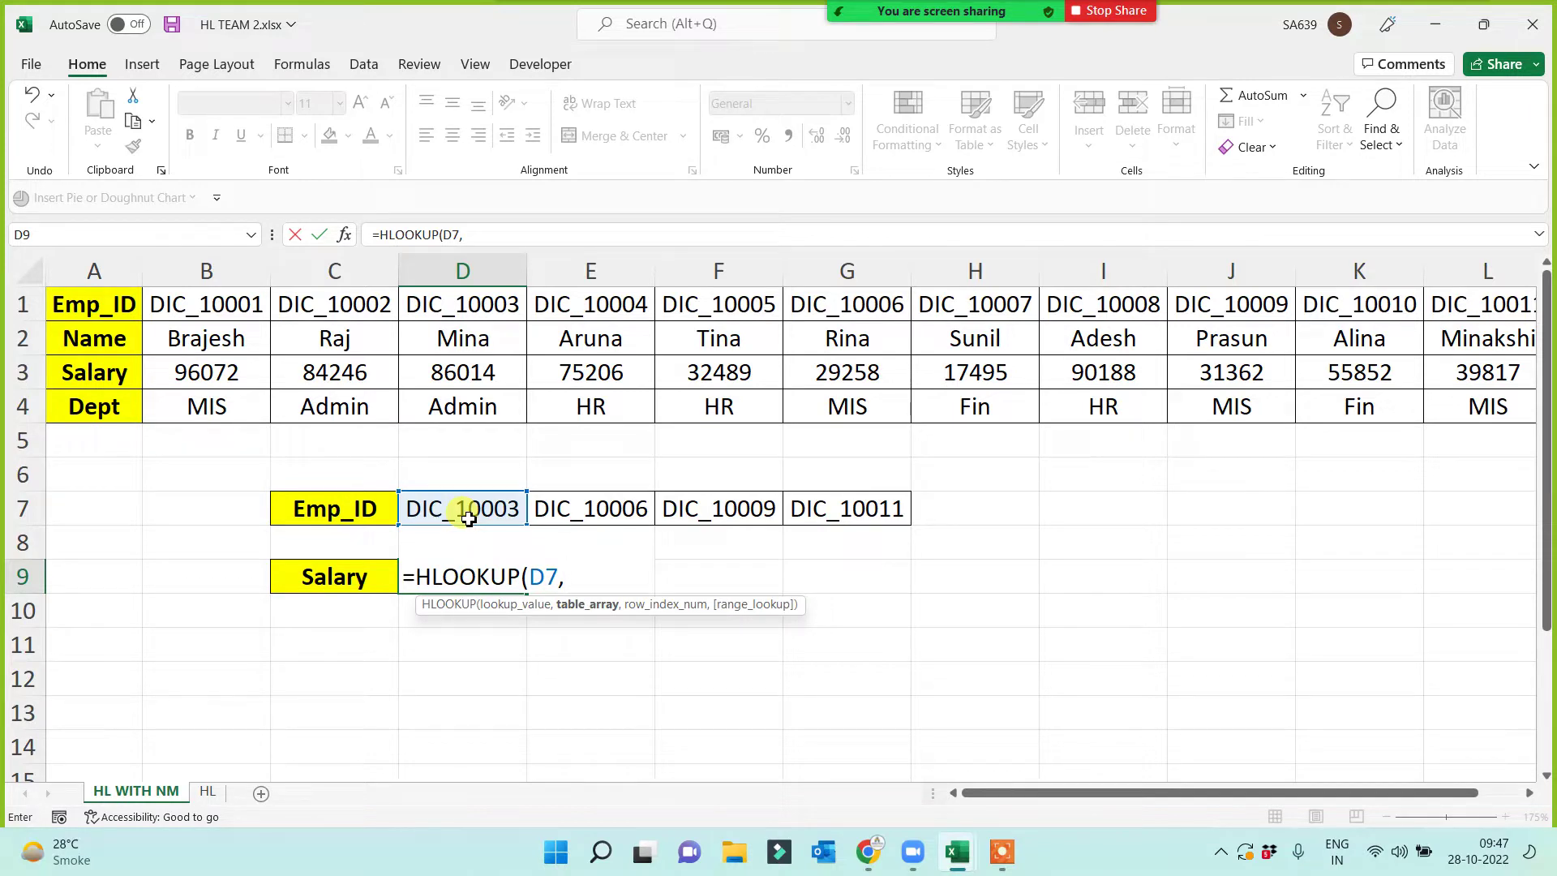
pyautogui.write('HL')
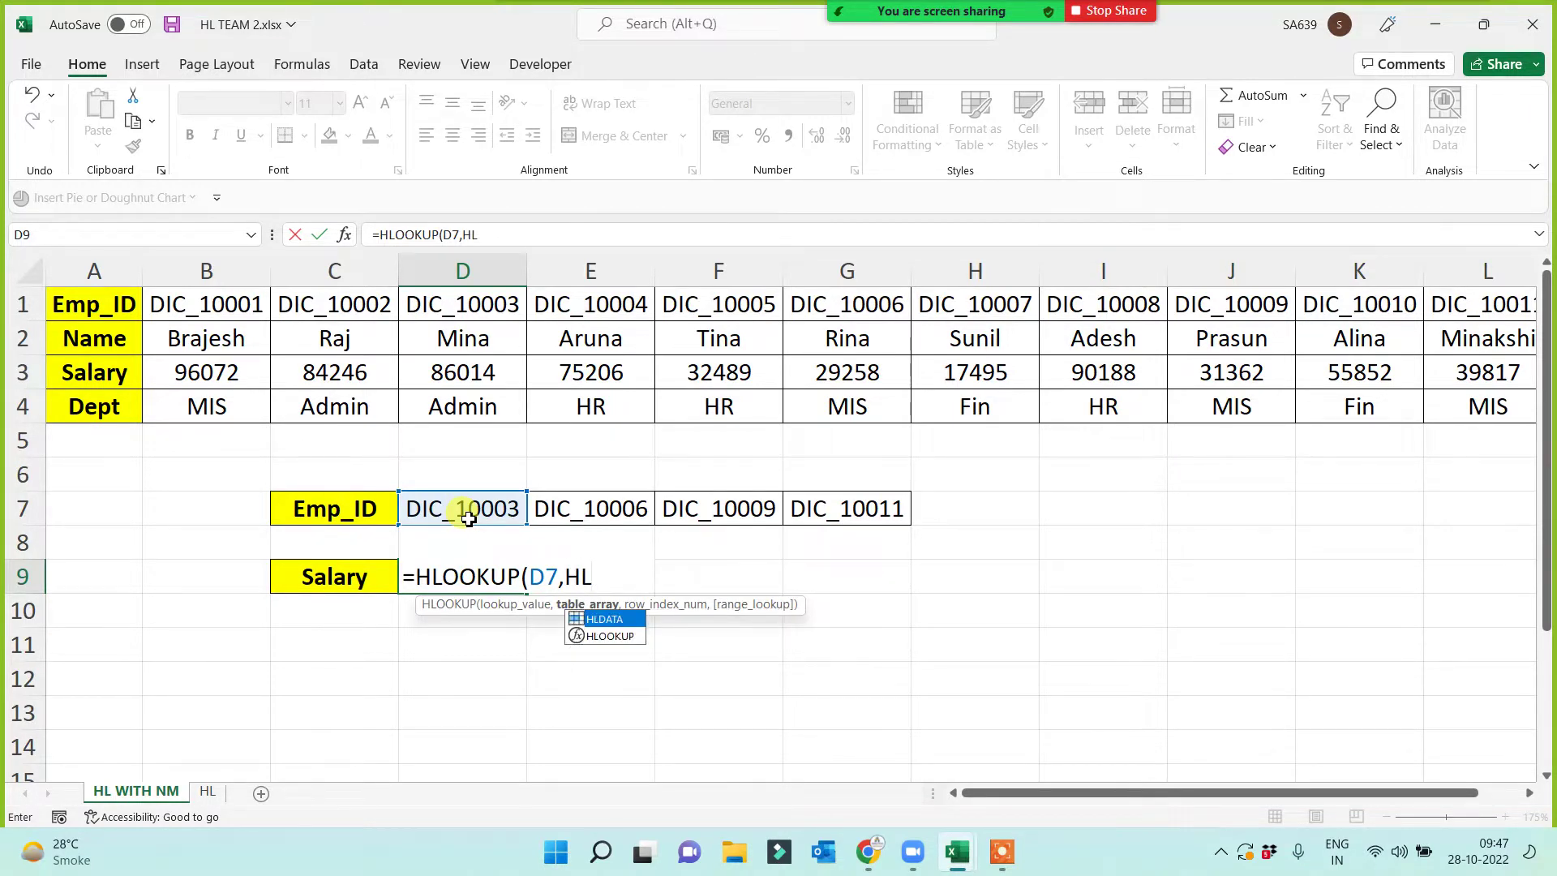
pyautogui.press('Tab')
pyautogui.write(',')
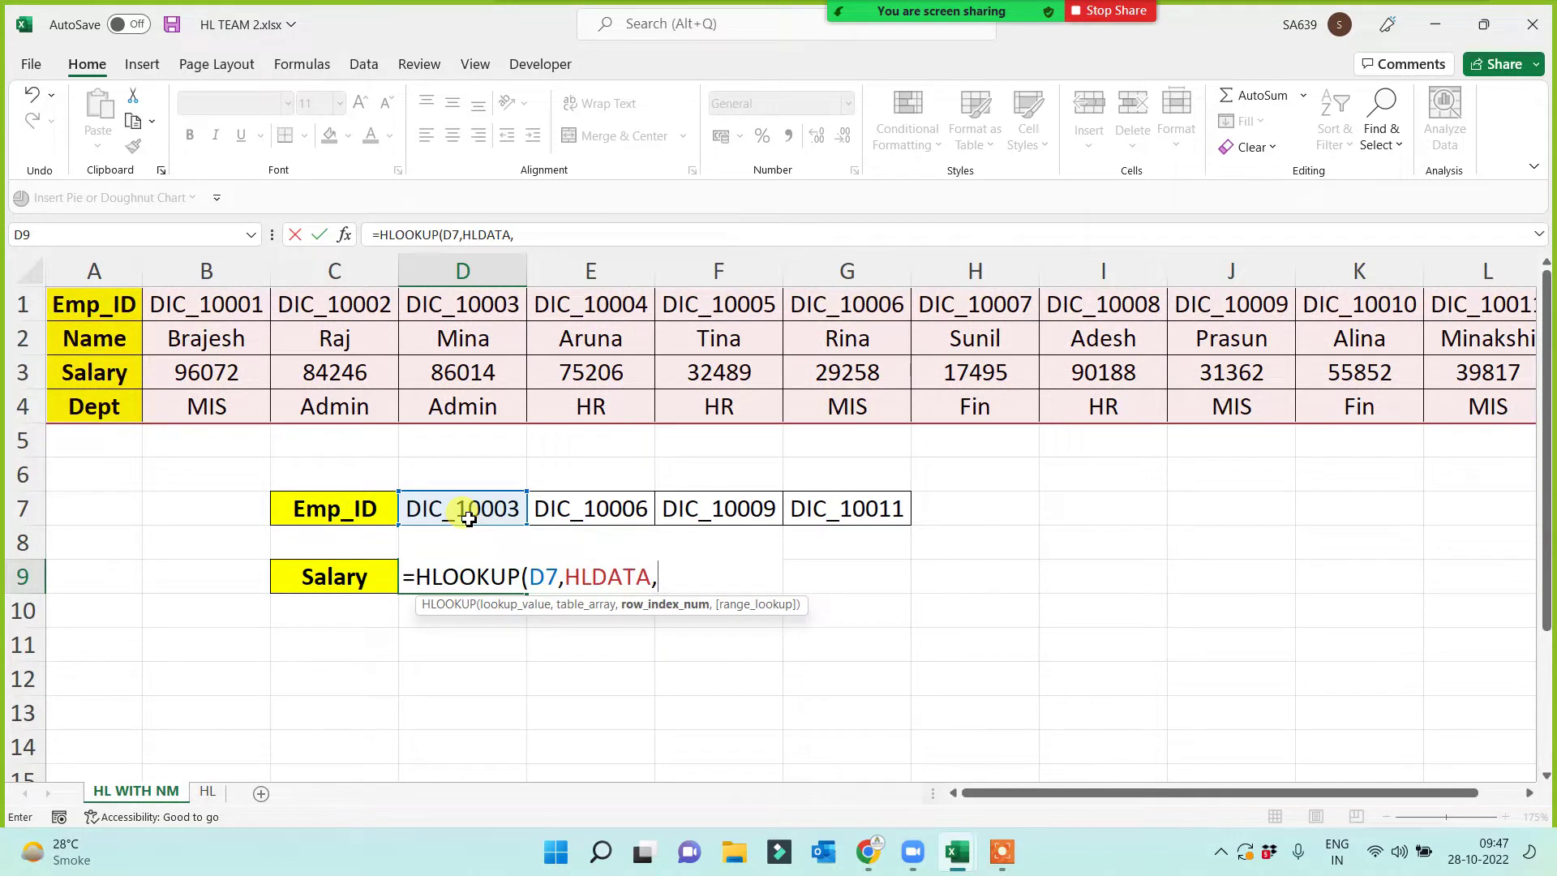
pyautogui.write('3,')
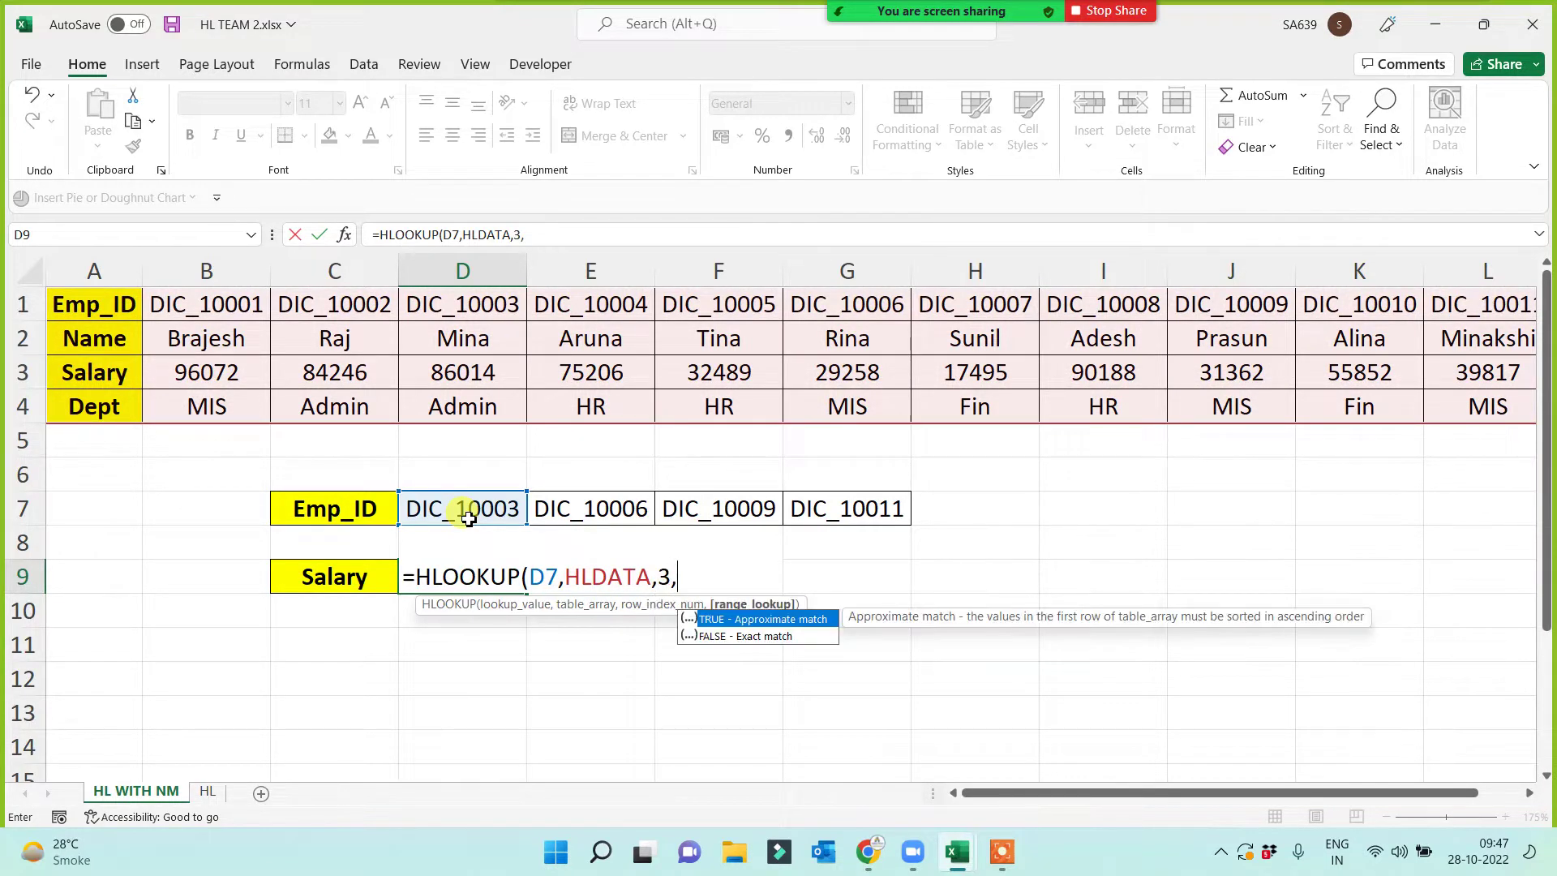
pyautogui.write('0)')
pyautogui.press('Return')
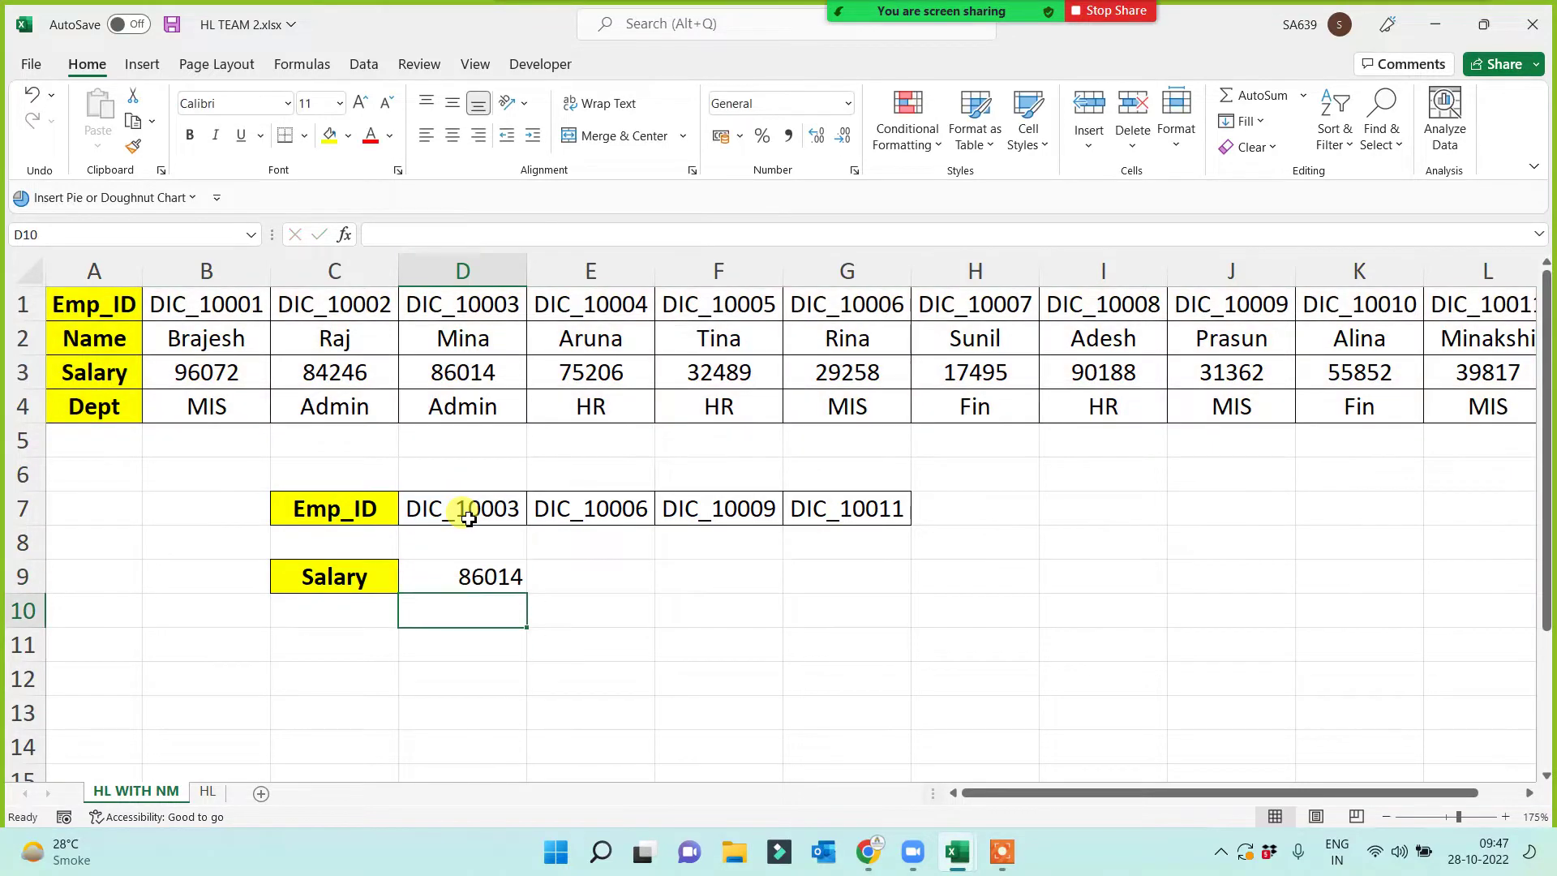
# - Copy the named-range HLOOKUP formula from D9 across to G9
pyautogui.press('Up')
pyautogui.hotkey('shift', 'Right')
pyautogui.hotkey('shift', 'Right')
pyautogui.hotkey('shift', 'Right')
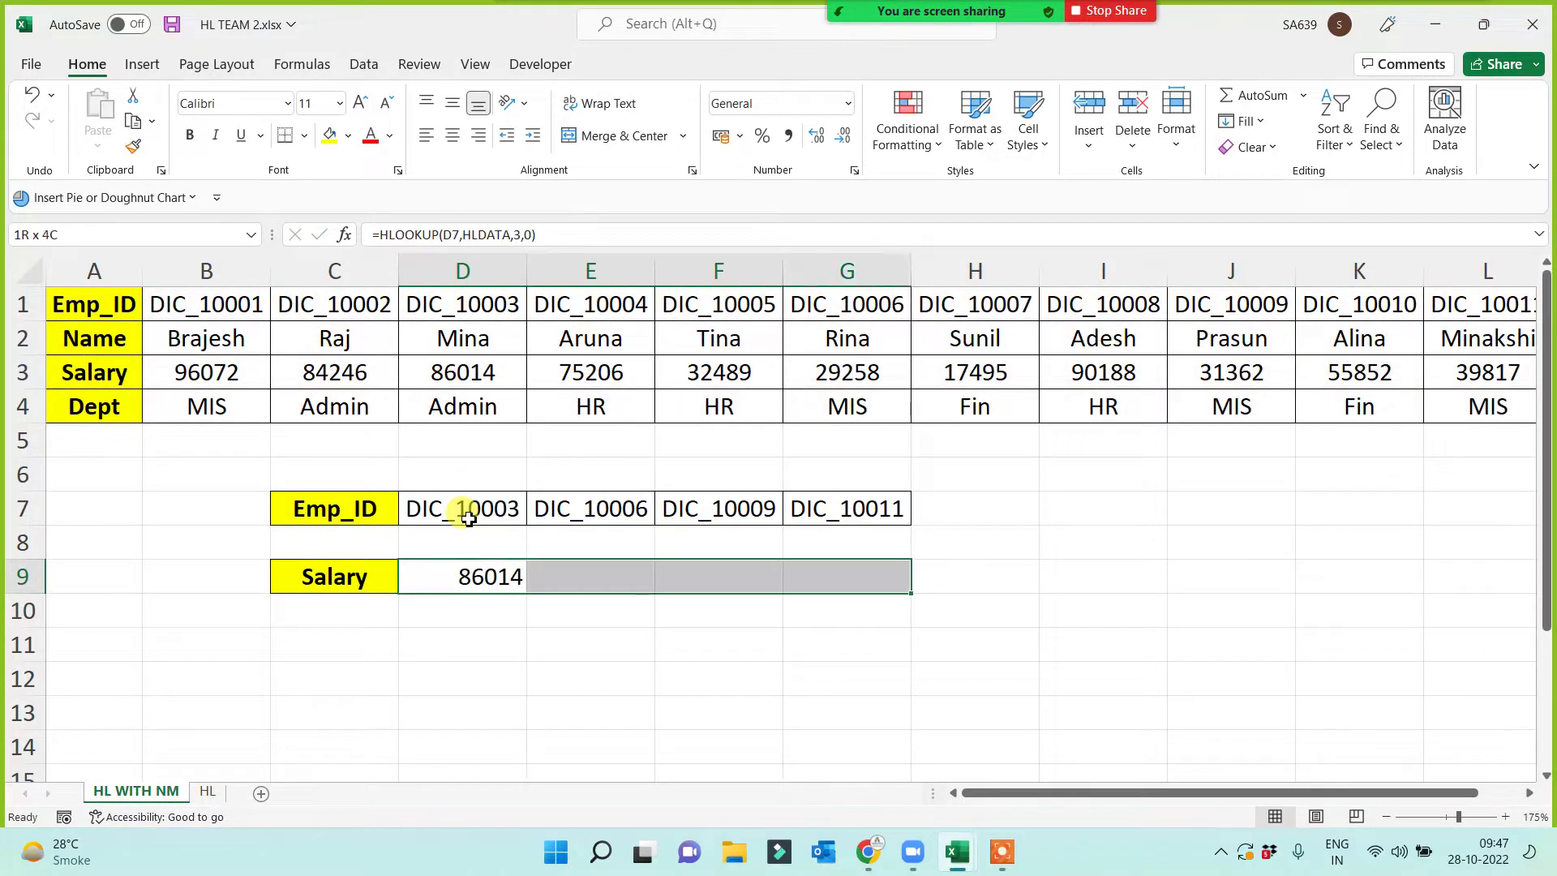
pyautogui.hotkey('ctrl', 'r')
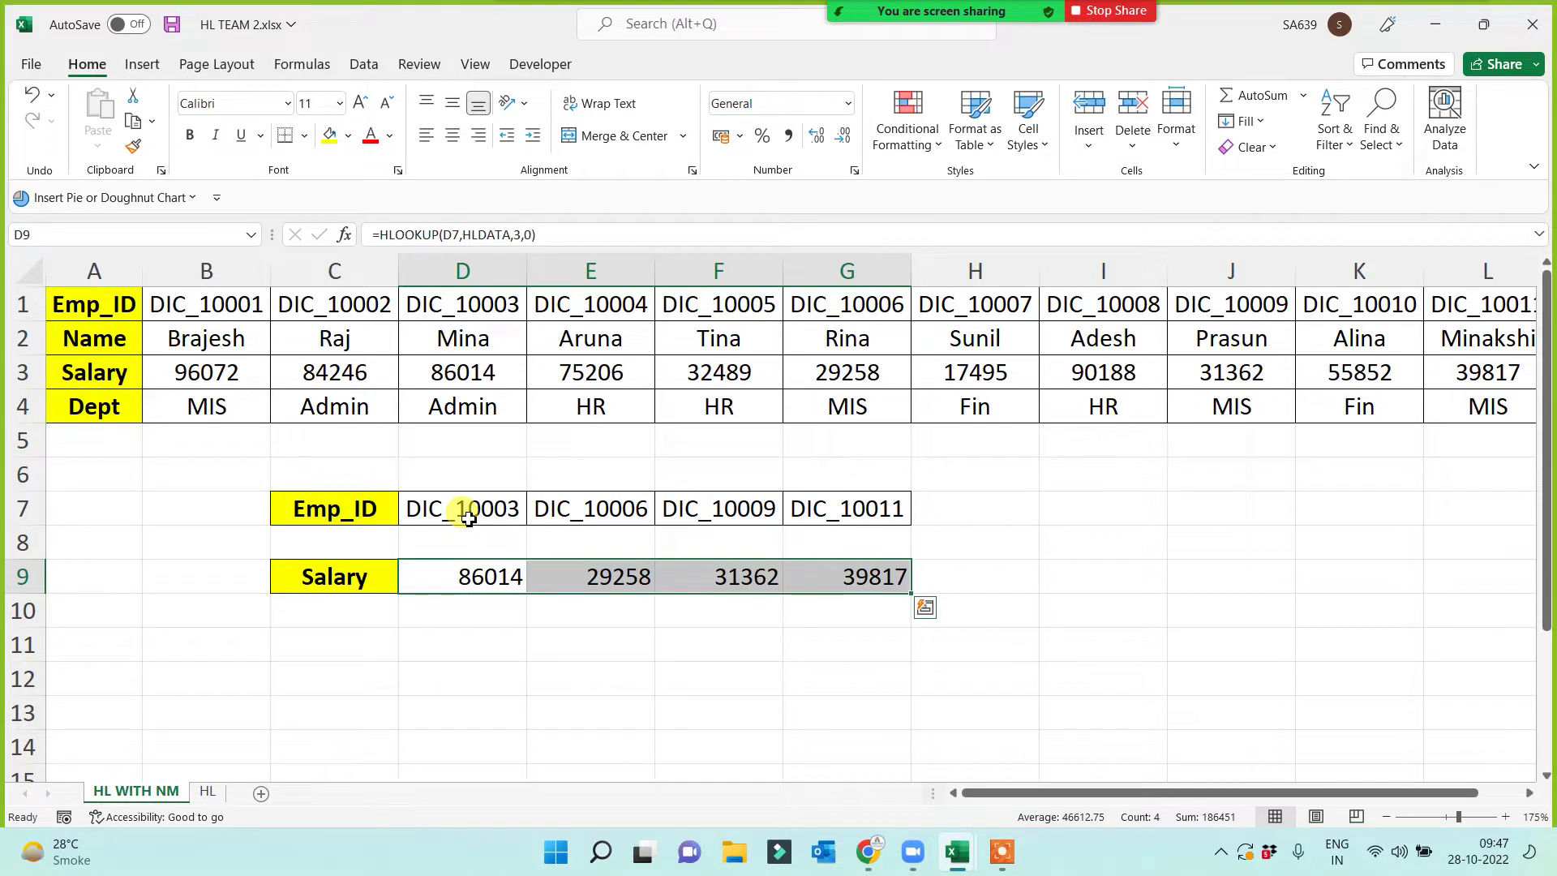
pyautogui.click(371, 701)
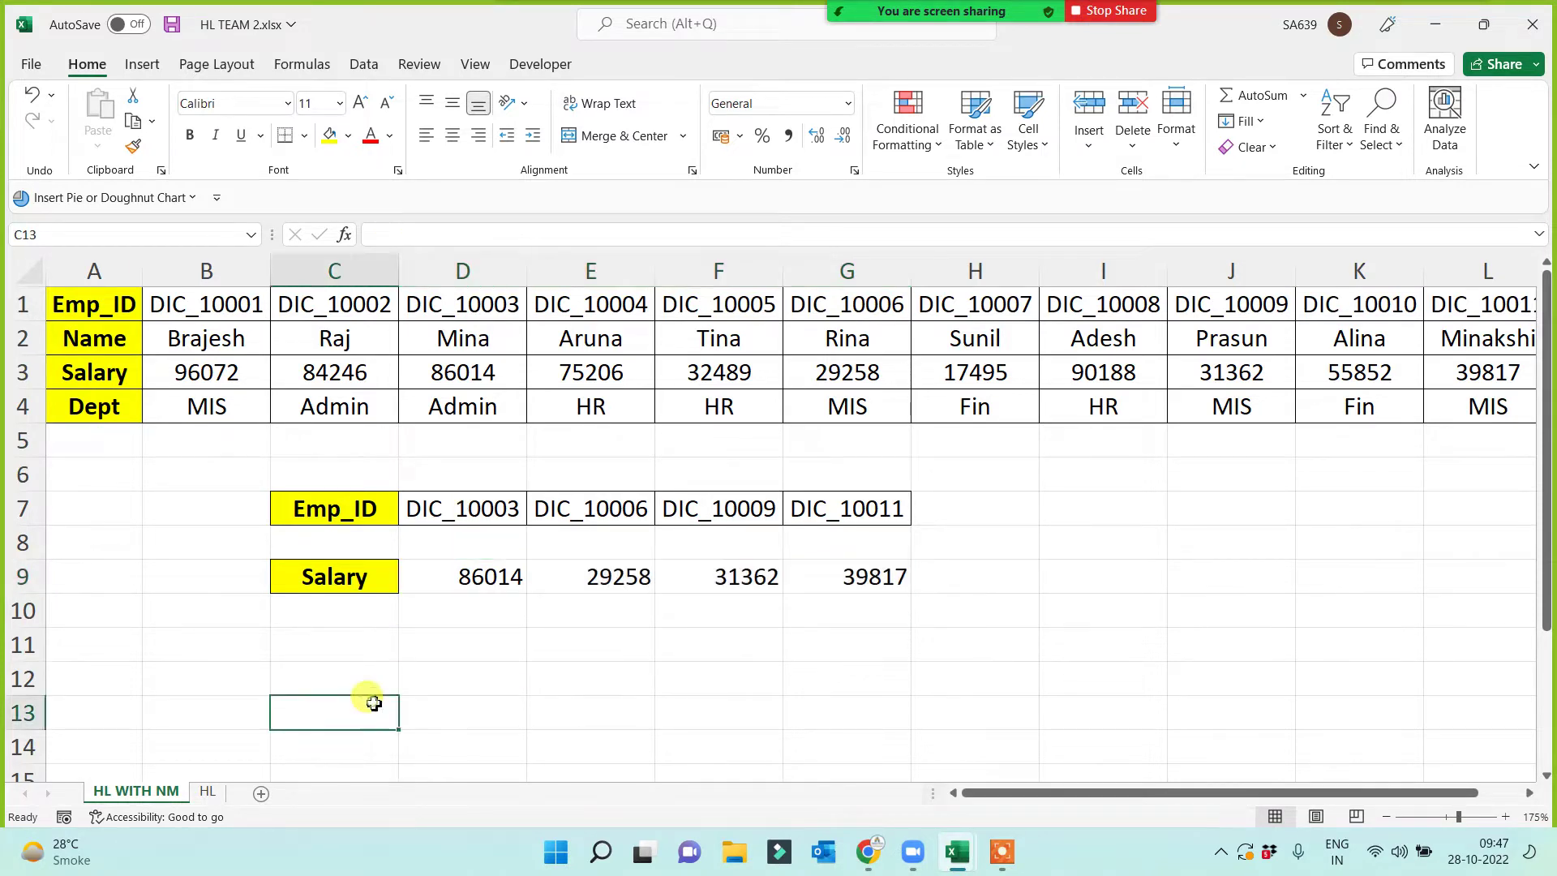
# - Create a copy of the HL WITH NM worksheet placed before it and rename the copy HL WITH ROW
pyautogui.rightClick(144, 798)
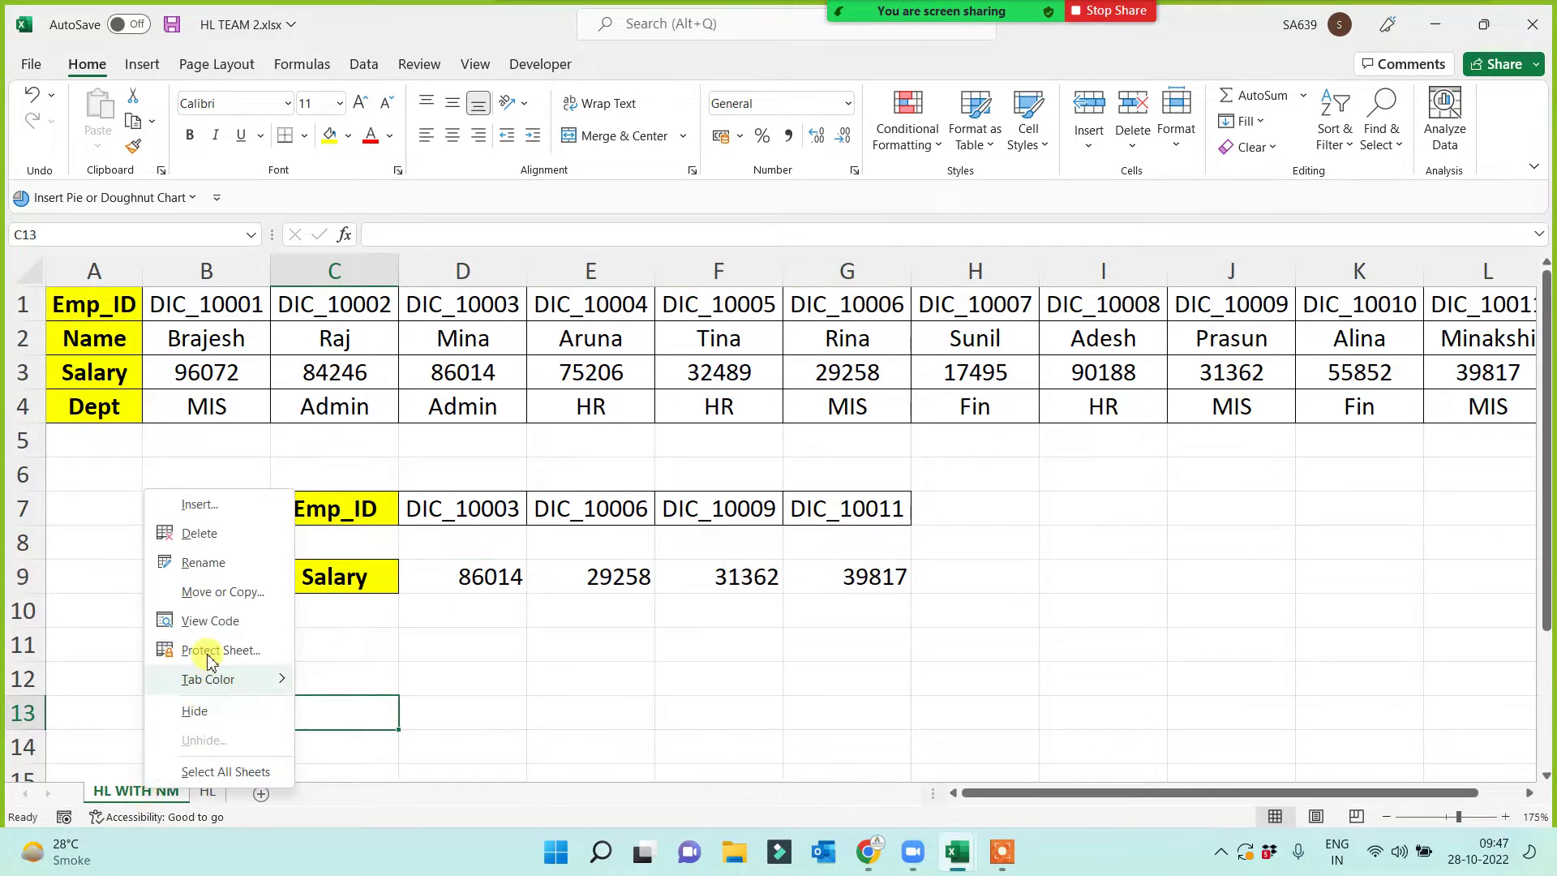
pyautogui.click(215, 596)
pyautogui.click(74, 709)
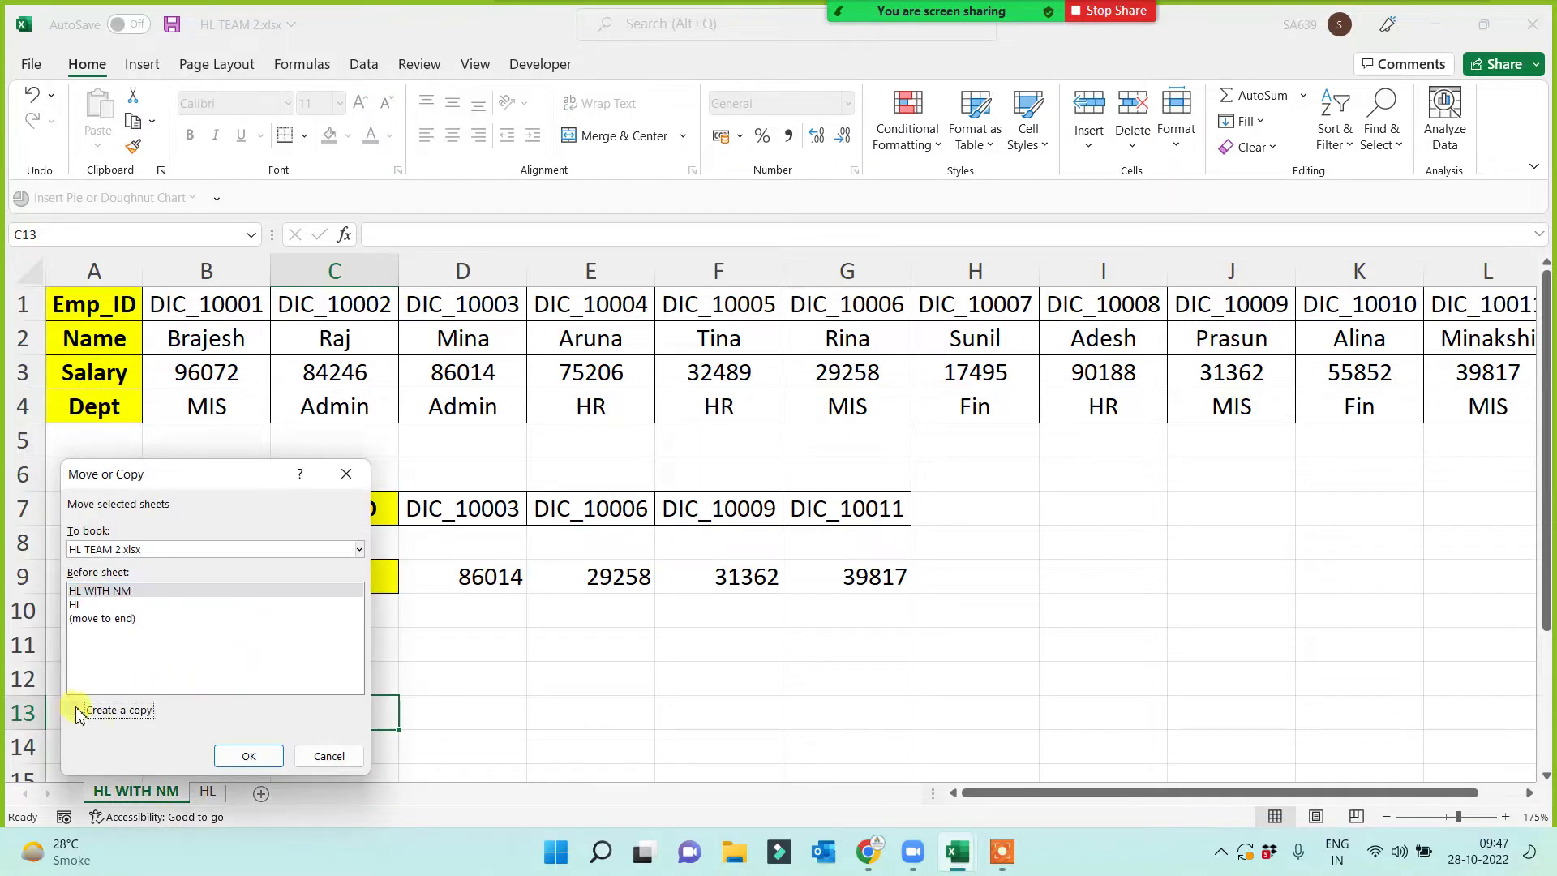
pyautogui.click(249, 755)
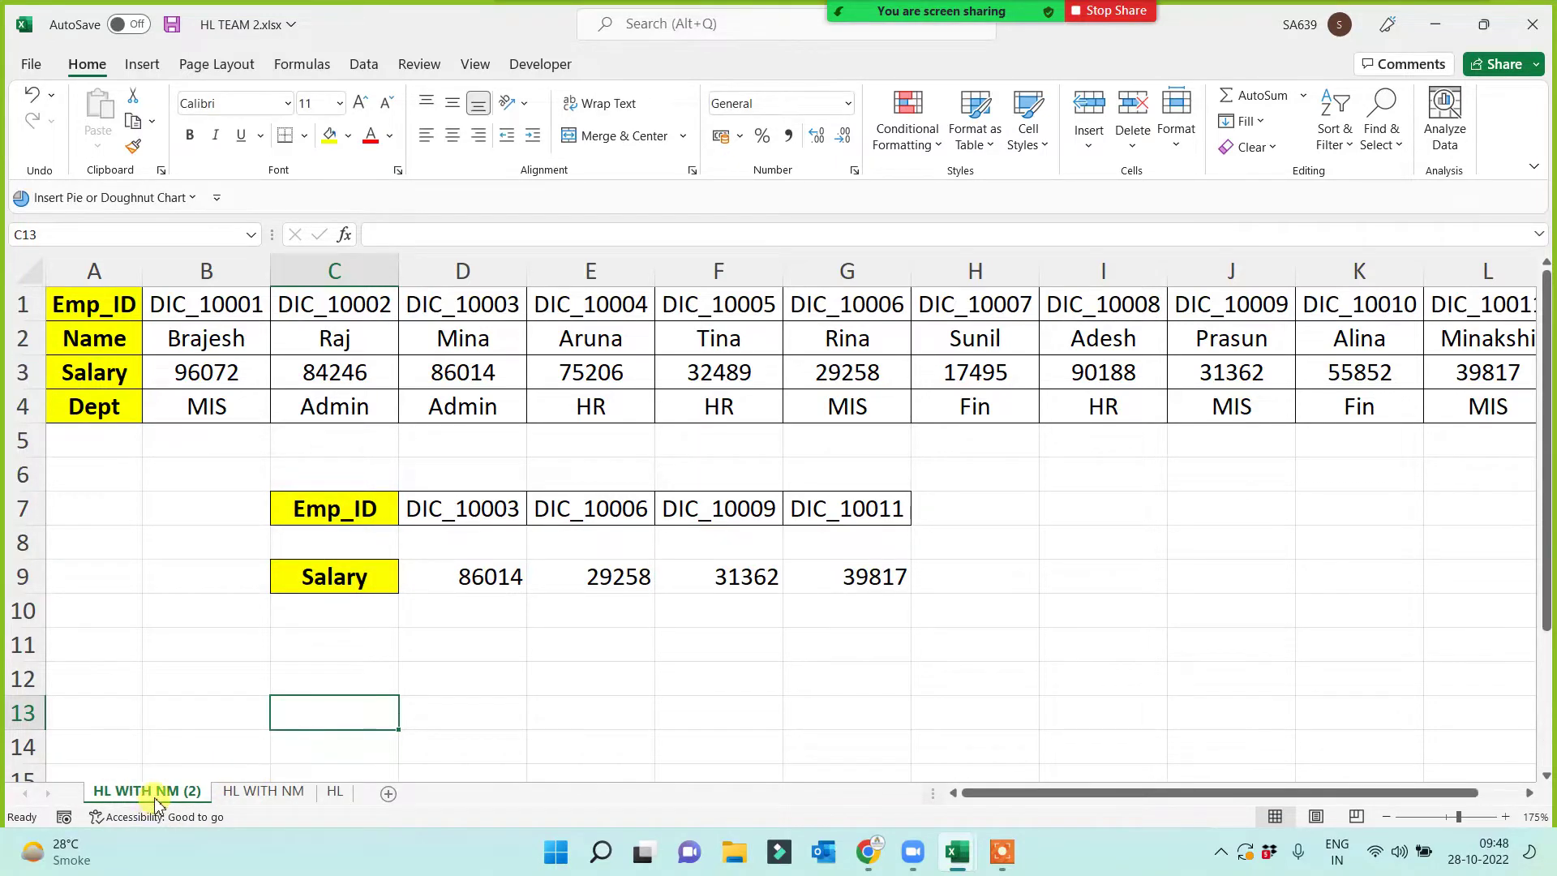
pyautogui.write('HL WITH')
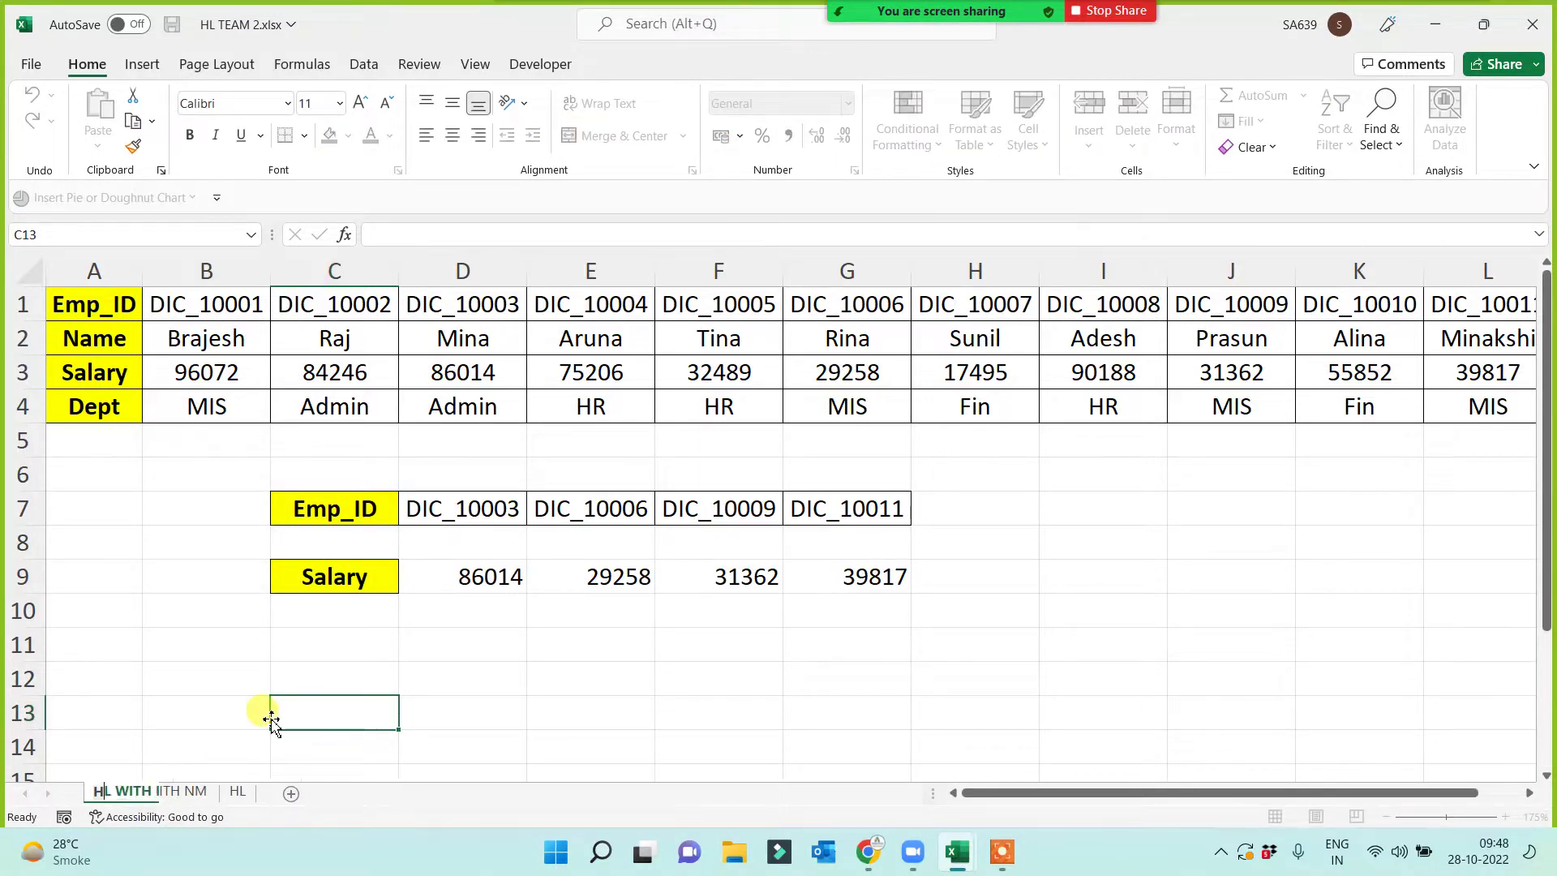
pyautogui.write(' ROW')
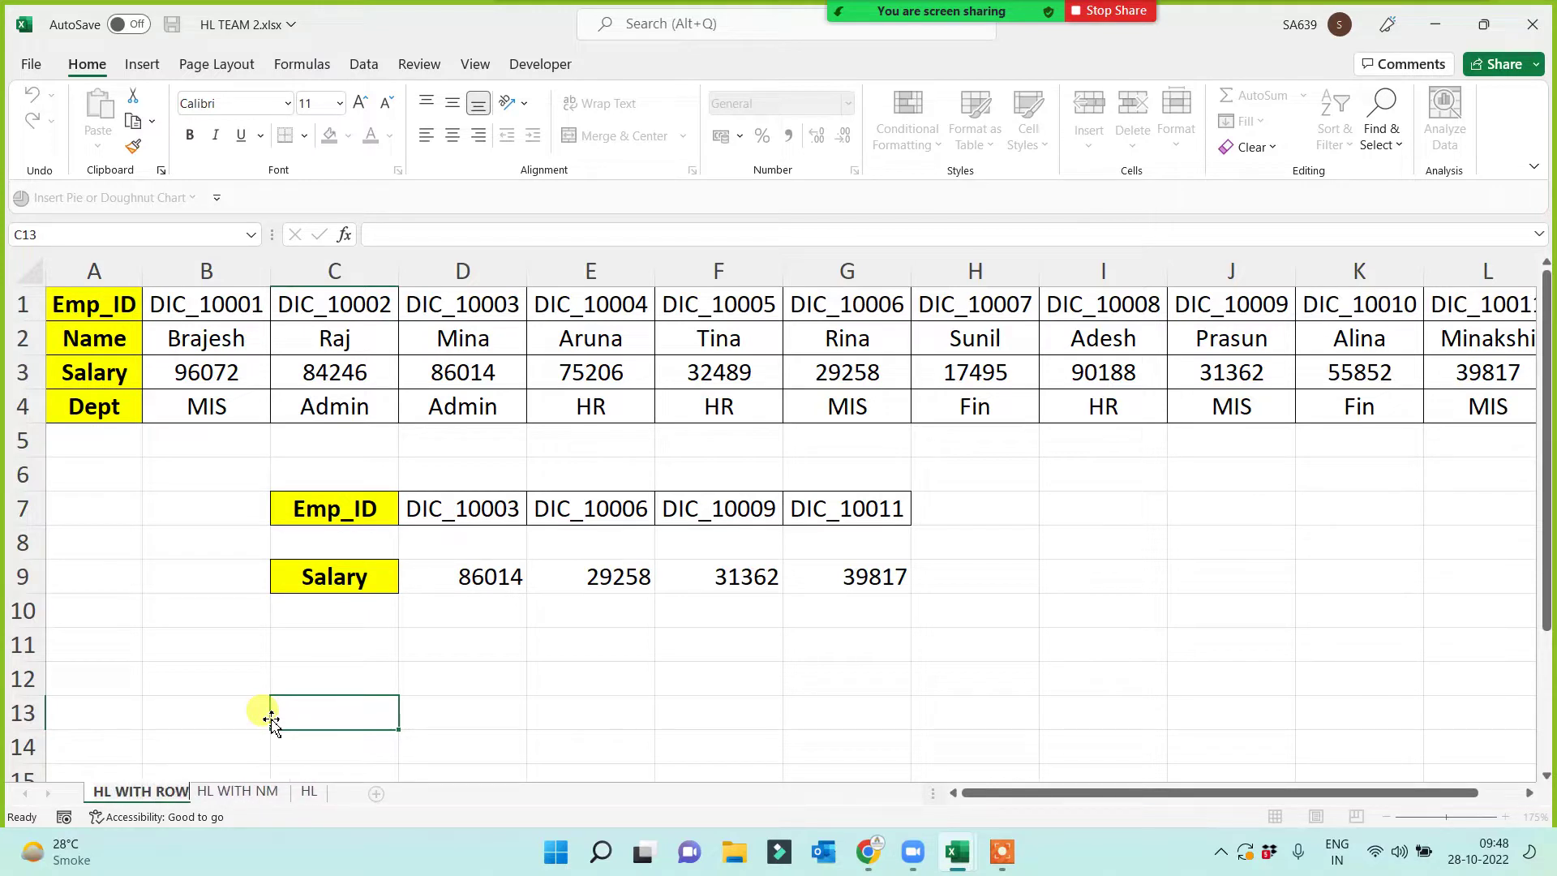
pyautogui.click(497, 667)
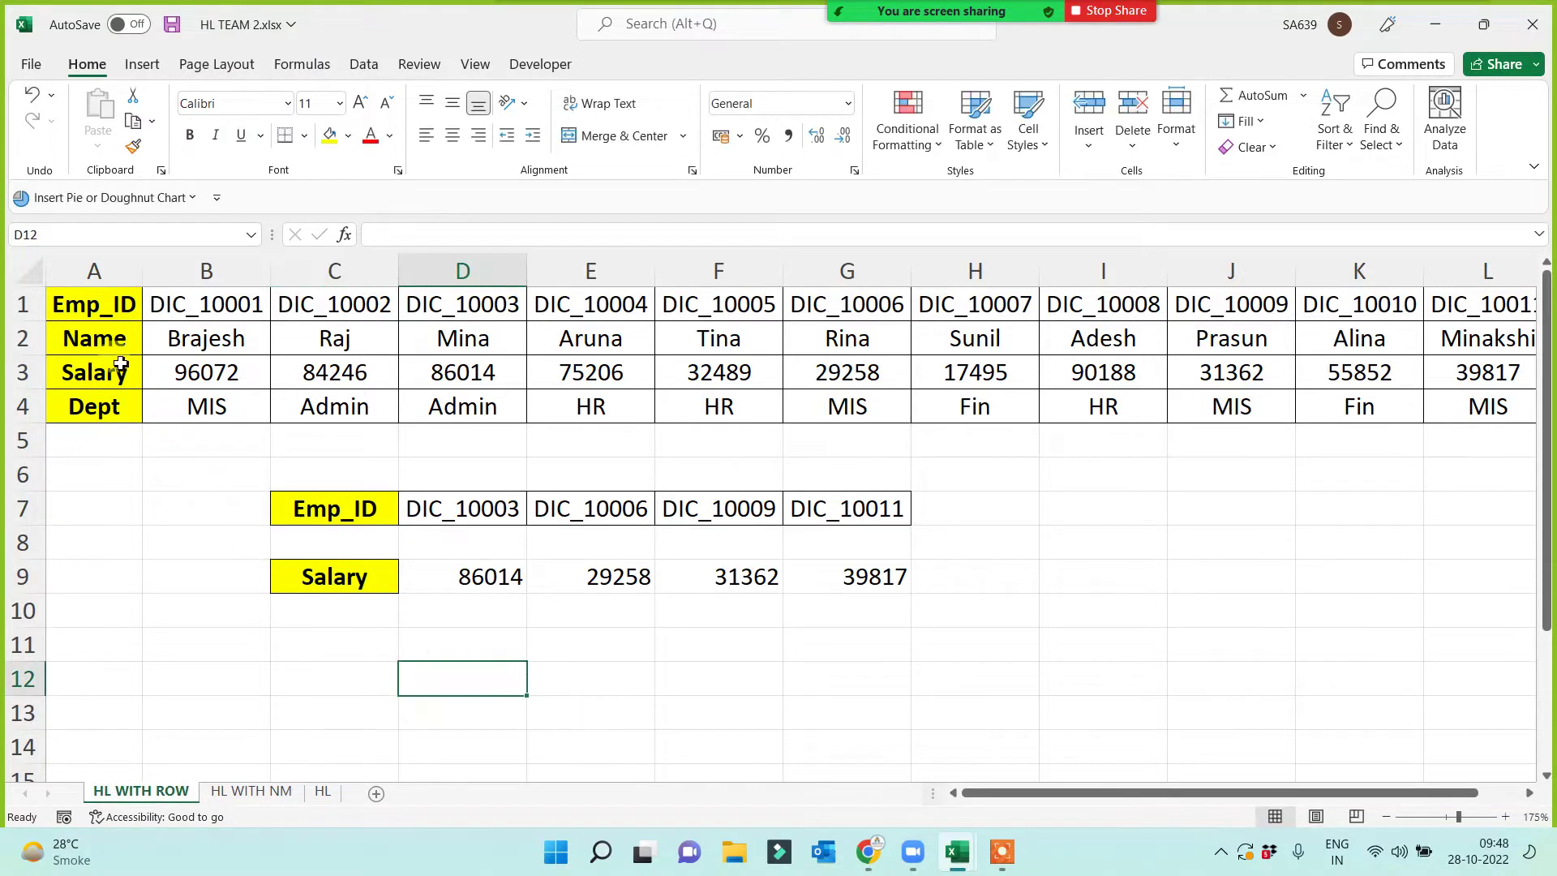
# - Copy the Name, Salary and Dept labels from A2:A4 to C9:C11, replacing the single Salary label
pyautogui.moveTo(96, 339); pyautogui.dragTo(94, 406)
pyautogui.hotkey('ctrl', 'c')
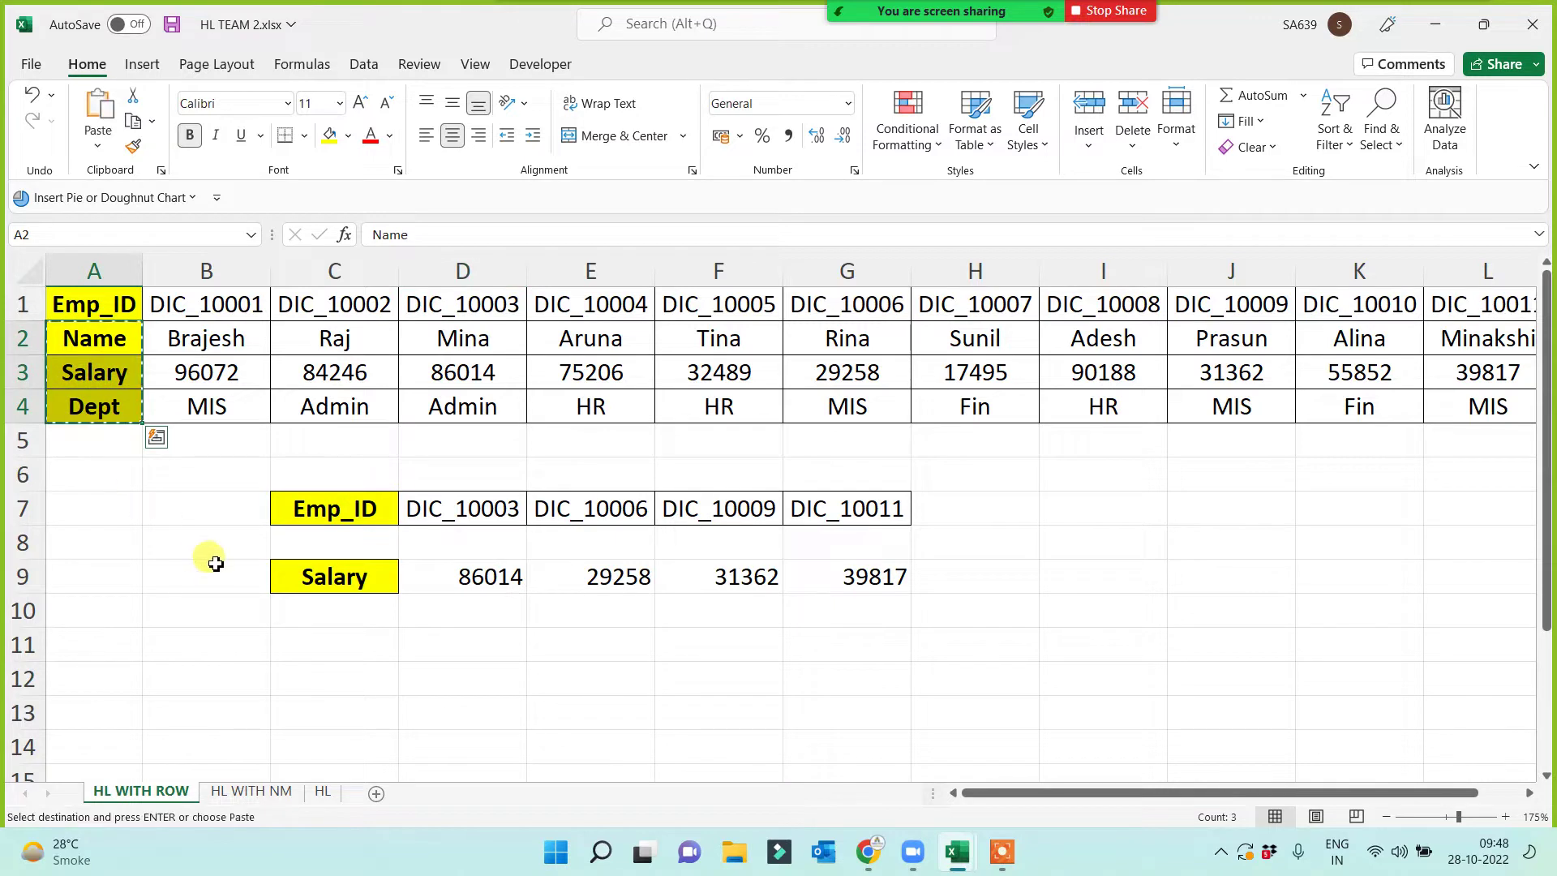
pyautogui.click(328, 574)
pyautogui.hotkey('ctrl', 'v')
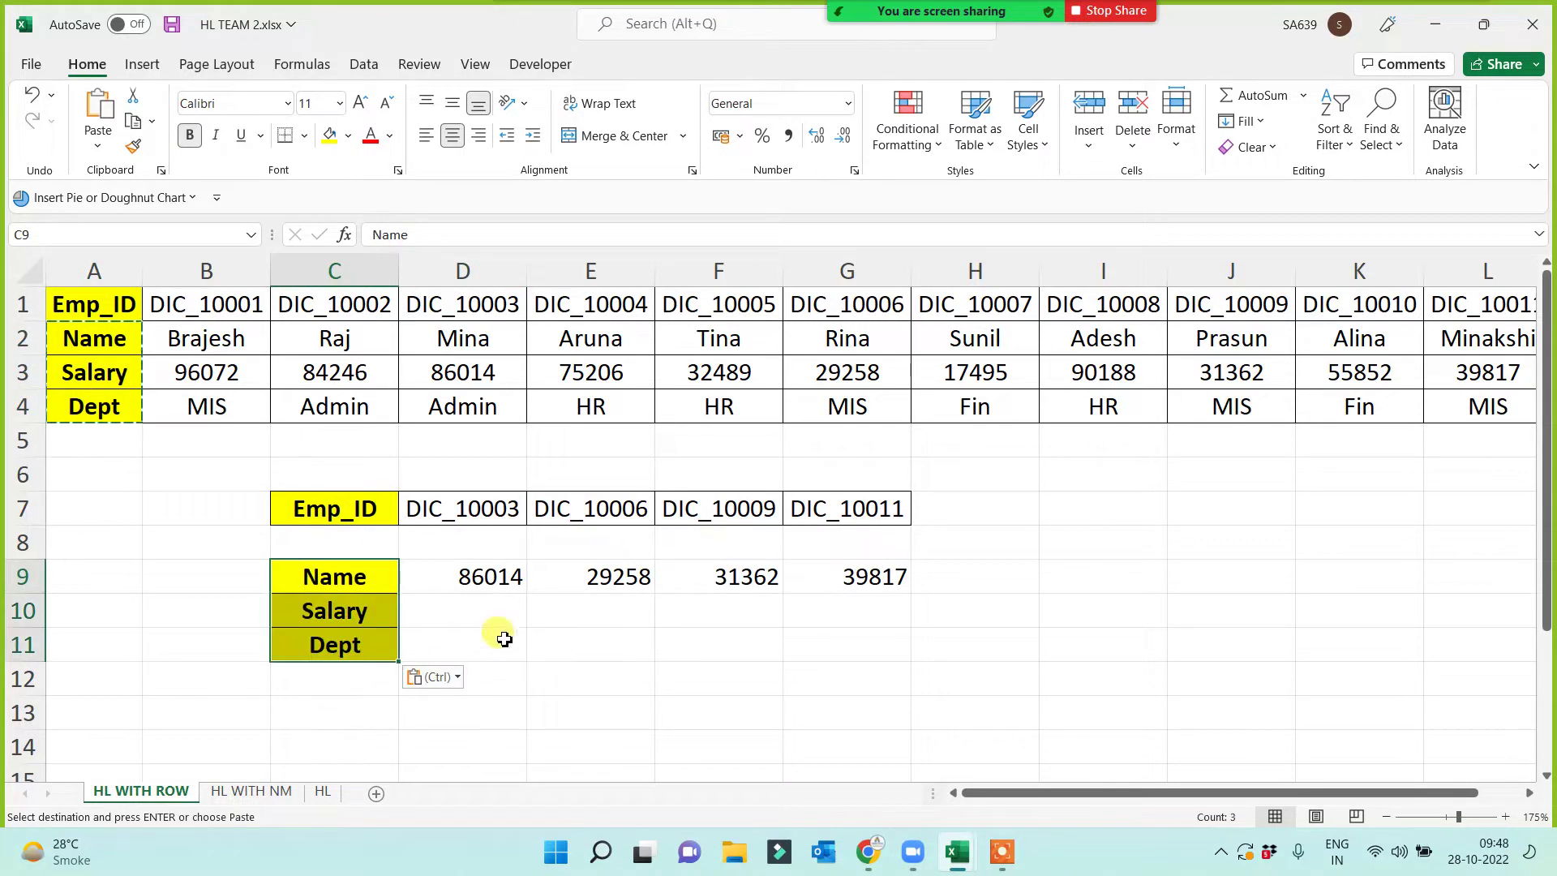
# - Clear the old salary lookup formulas in D9:G9 on the HL WITH ROW worksheet
pyautogui.moveTo(486, 574); pyautogui.dragTo(850, 576)
pyautogui.press('Delete')
pyautogui.click(785, 613)
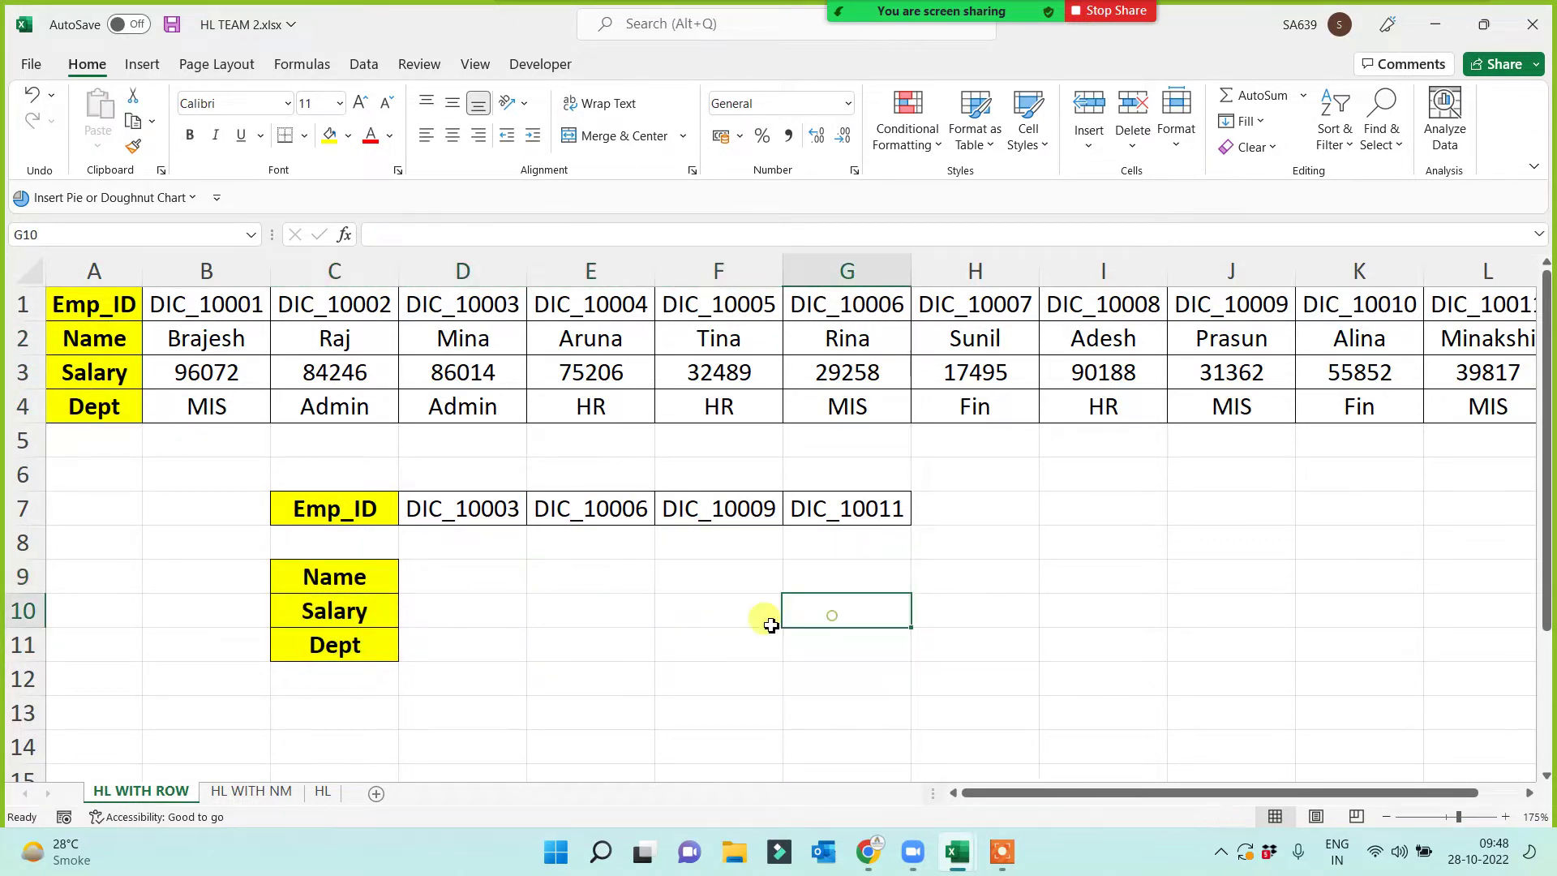
# - Start a formula with =HL in D9, beside the Name label
pyautogui.click(471, 574)
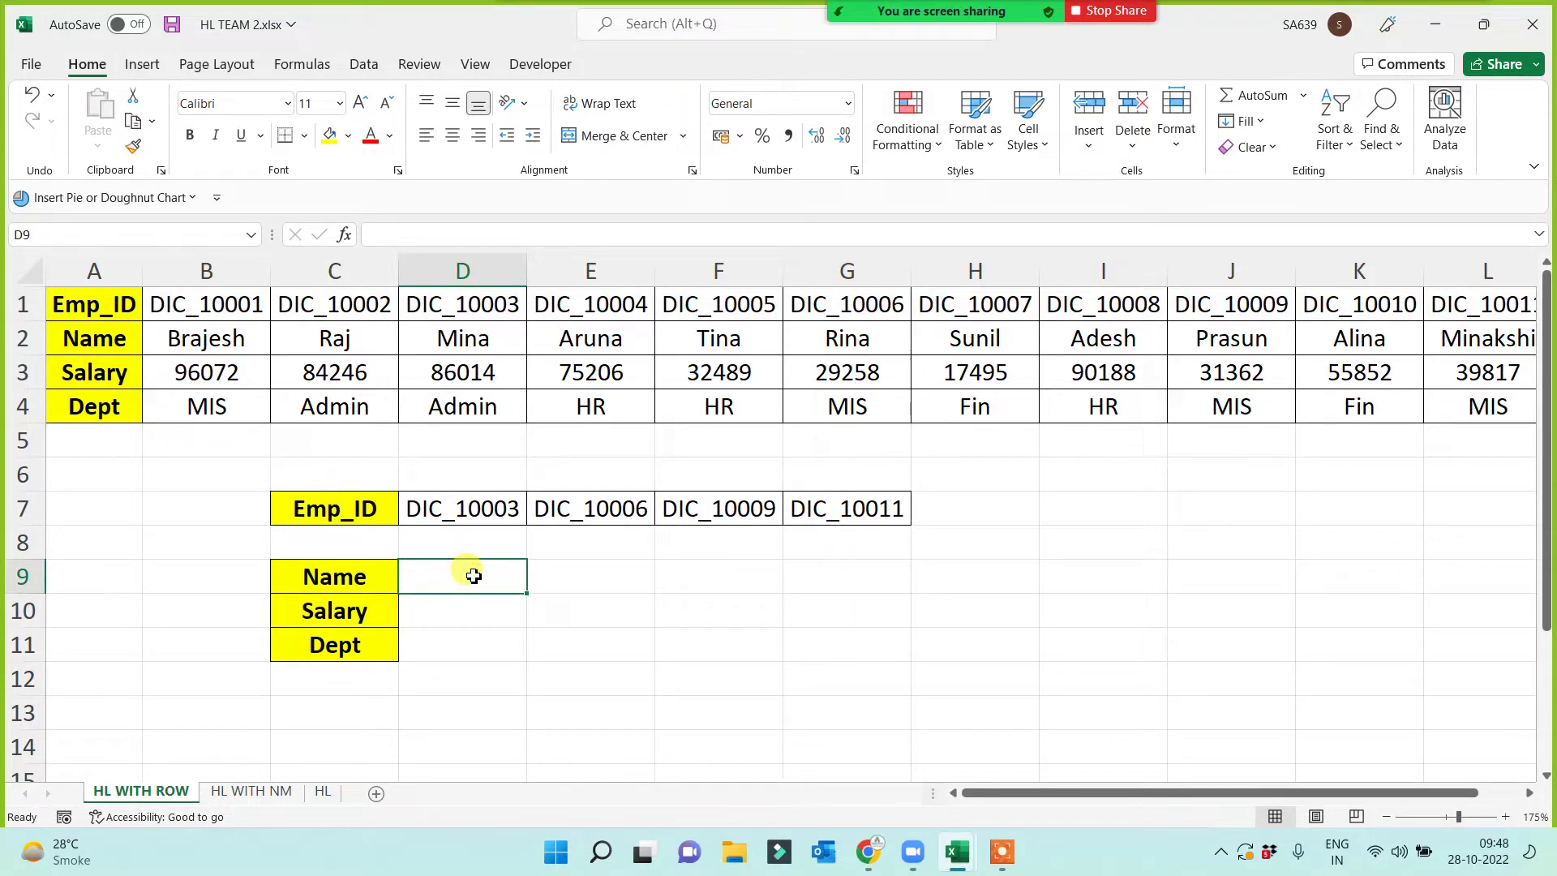
pyautogui.write('=')
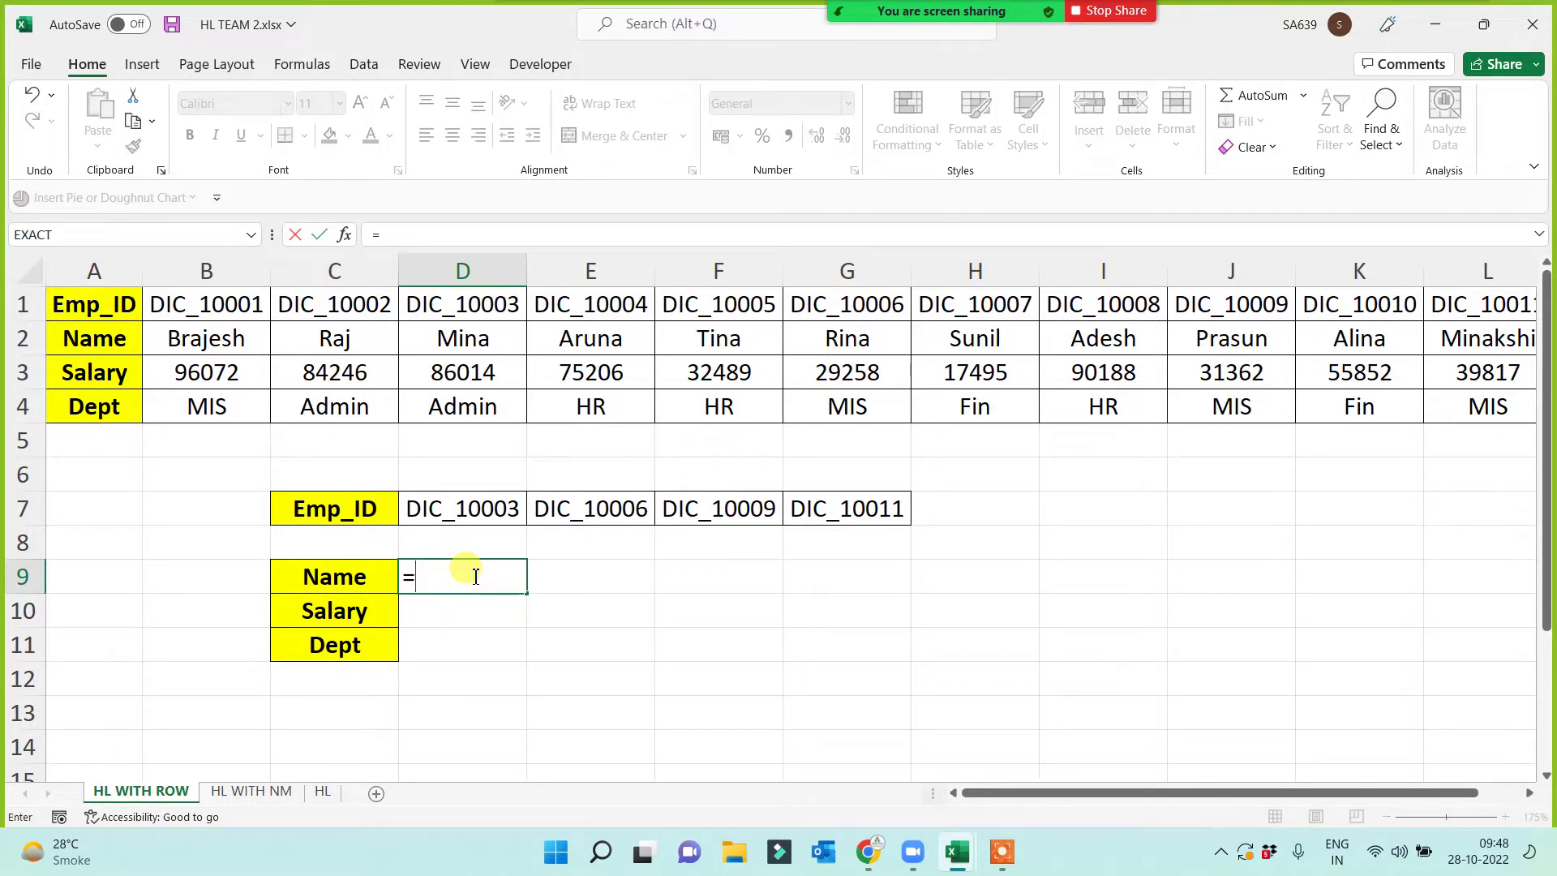
pyautogui.write('HL')
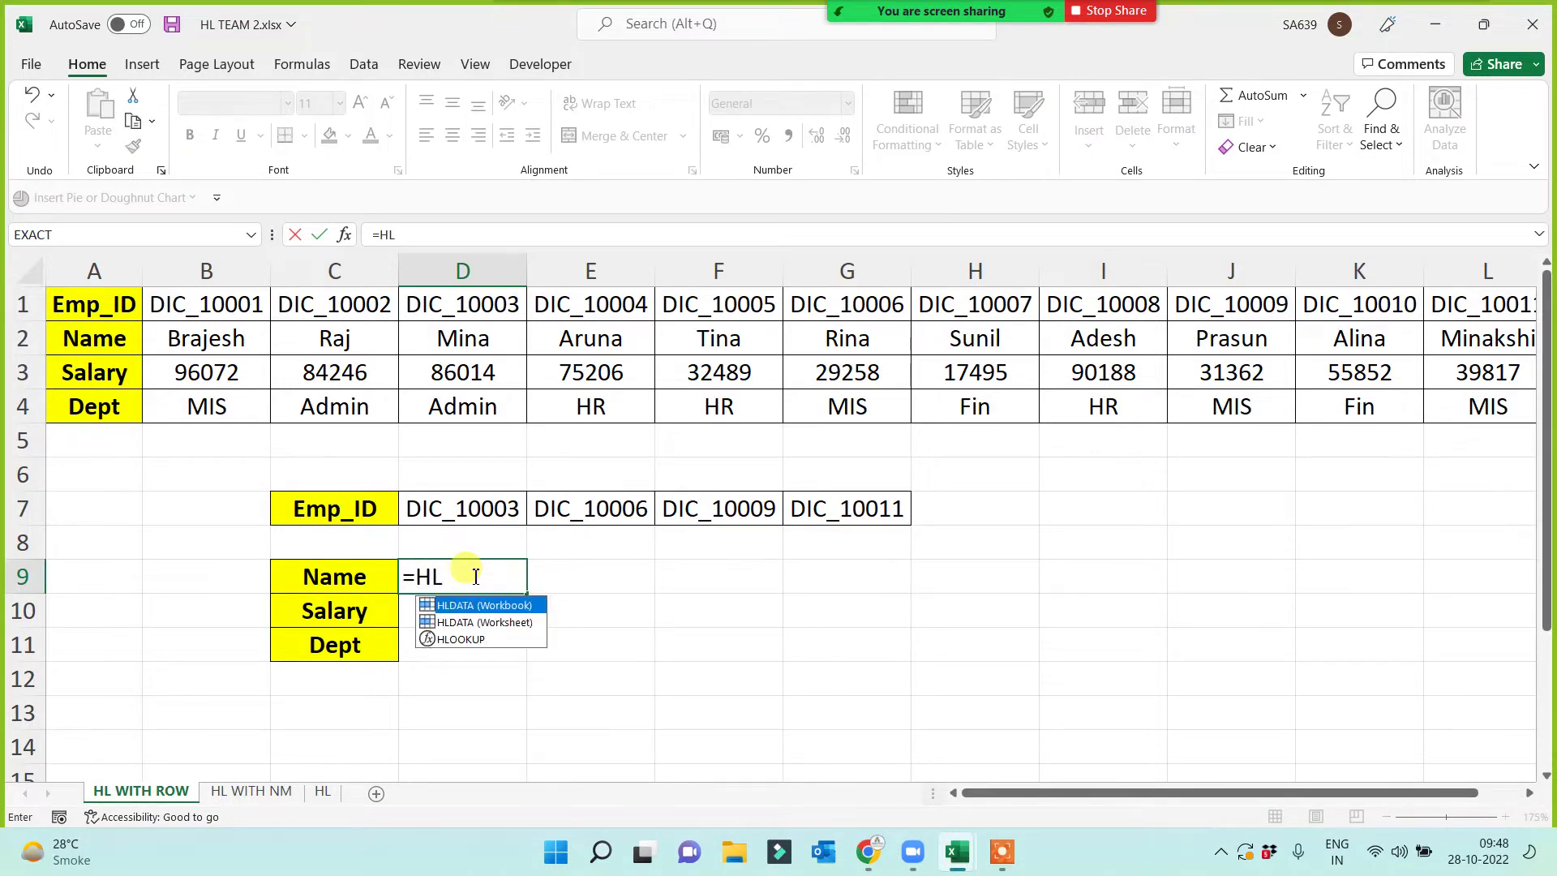
pyautogui.press('Tab')
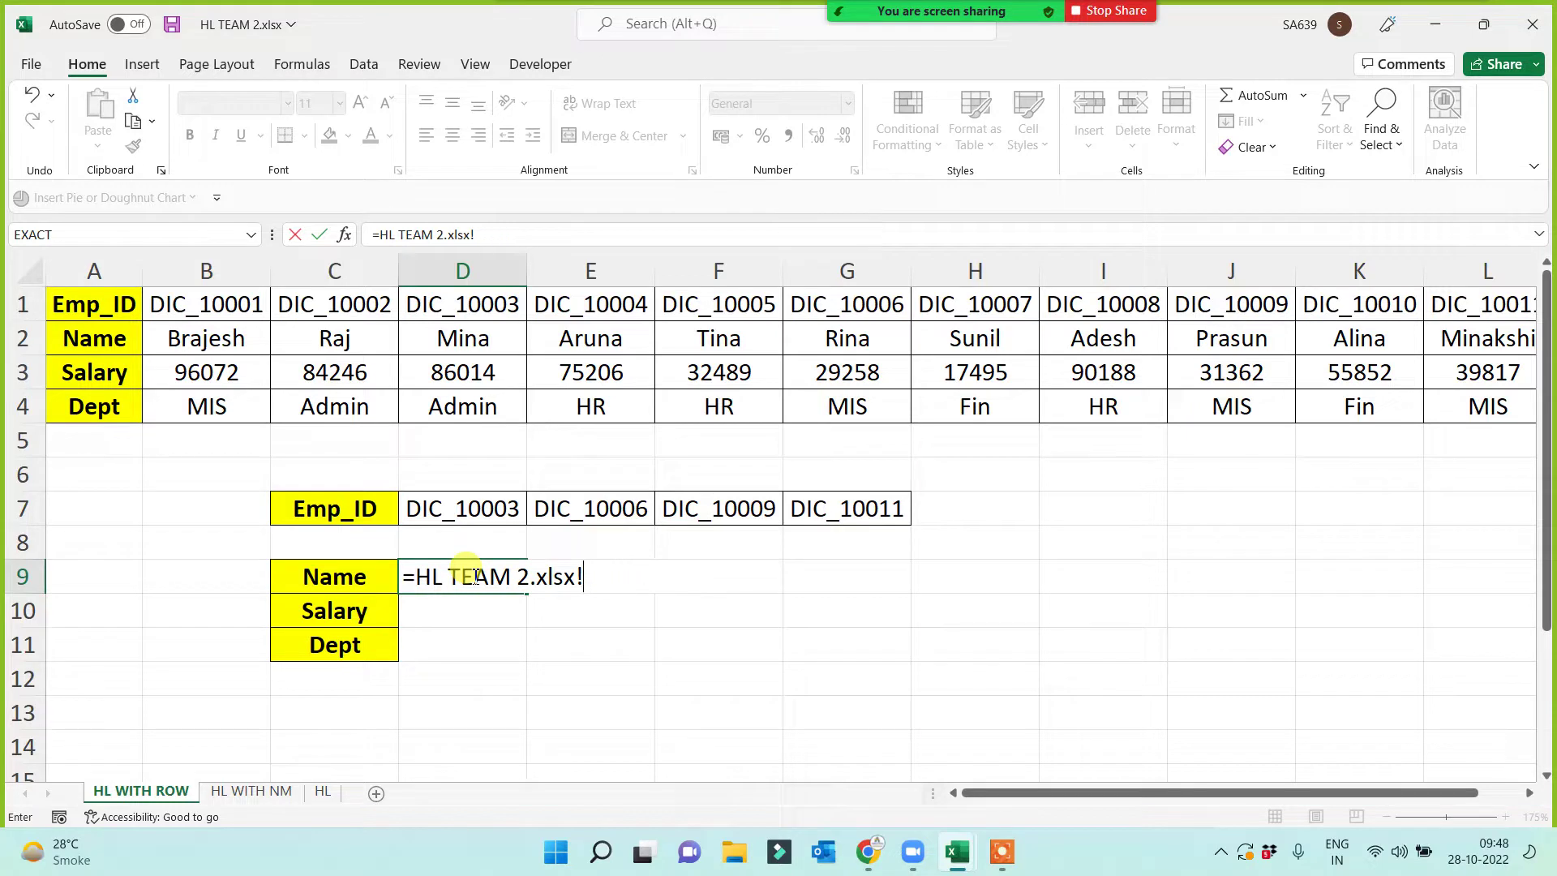
pyautogui.press('BackSpace')
pyautogui.press('BackSpace')
pyautogui.press('BackSpace')
pyautogui.press('BackSpace')
pyautogui.press('BackSpace')
pyautogui.press('BackSpace')
pyautogui.press('BackSpace')
pyautogui.press('BackSpace')
pyautogui.press('BackSpace')
pyautogui.press('BackSpace')
pyautogui.press('BackSpace')
pyautogui.press('BackSpace')
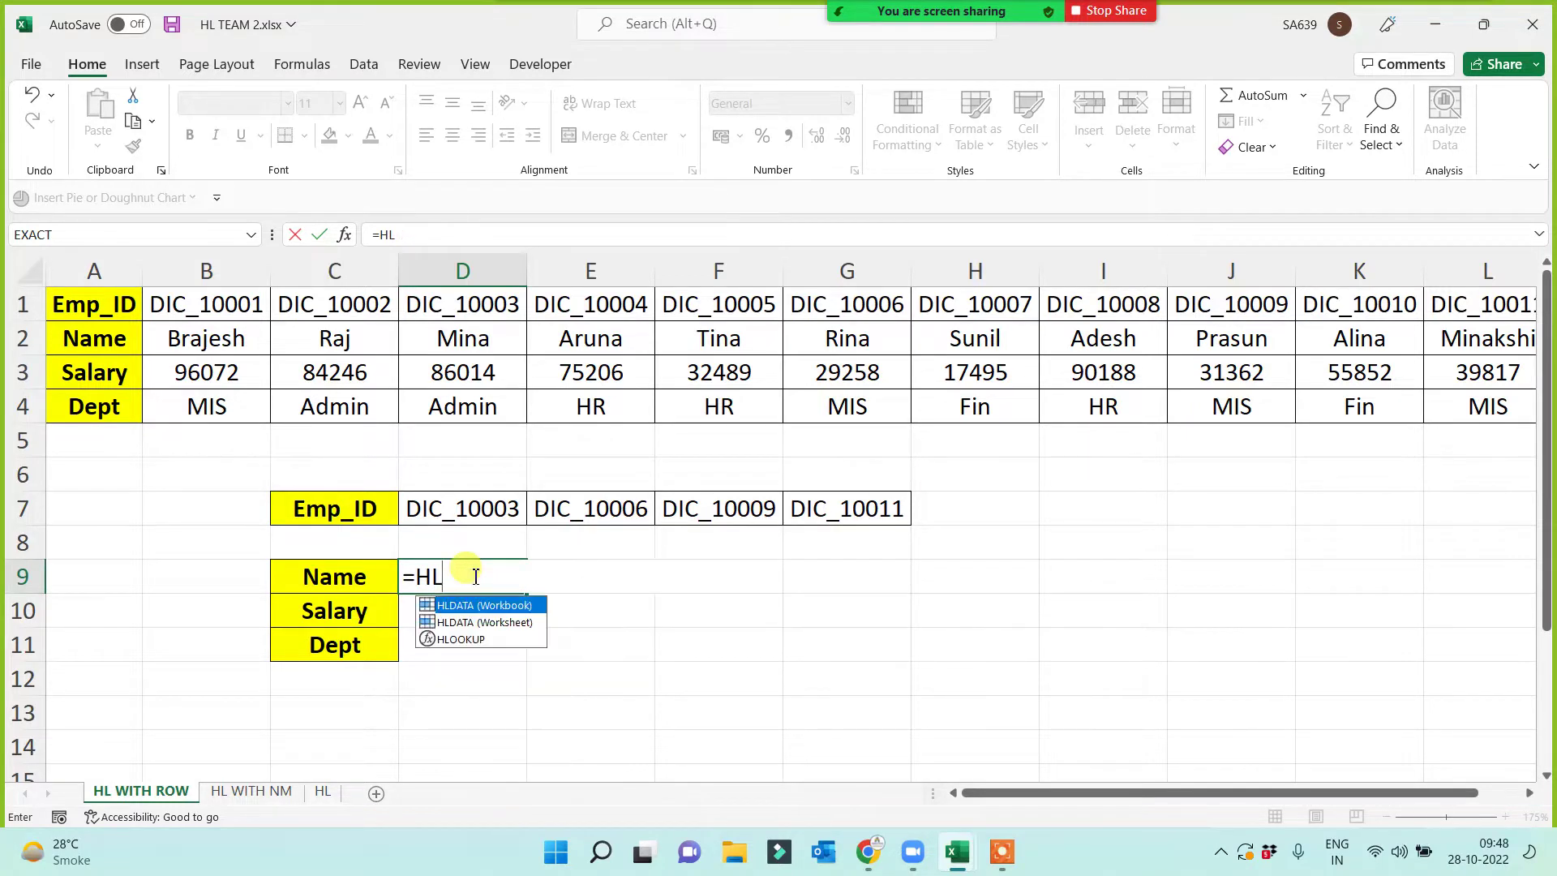
# - Begin an HLOOKUP formula in D9 using the employee ID in D7 as lookup value, with its row locked as D$7
pyautogui.press('Down')
pyautogui.press('Down')
pyautogui.press('Tab')
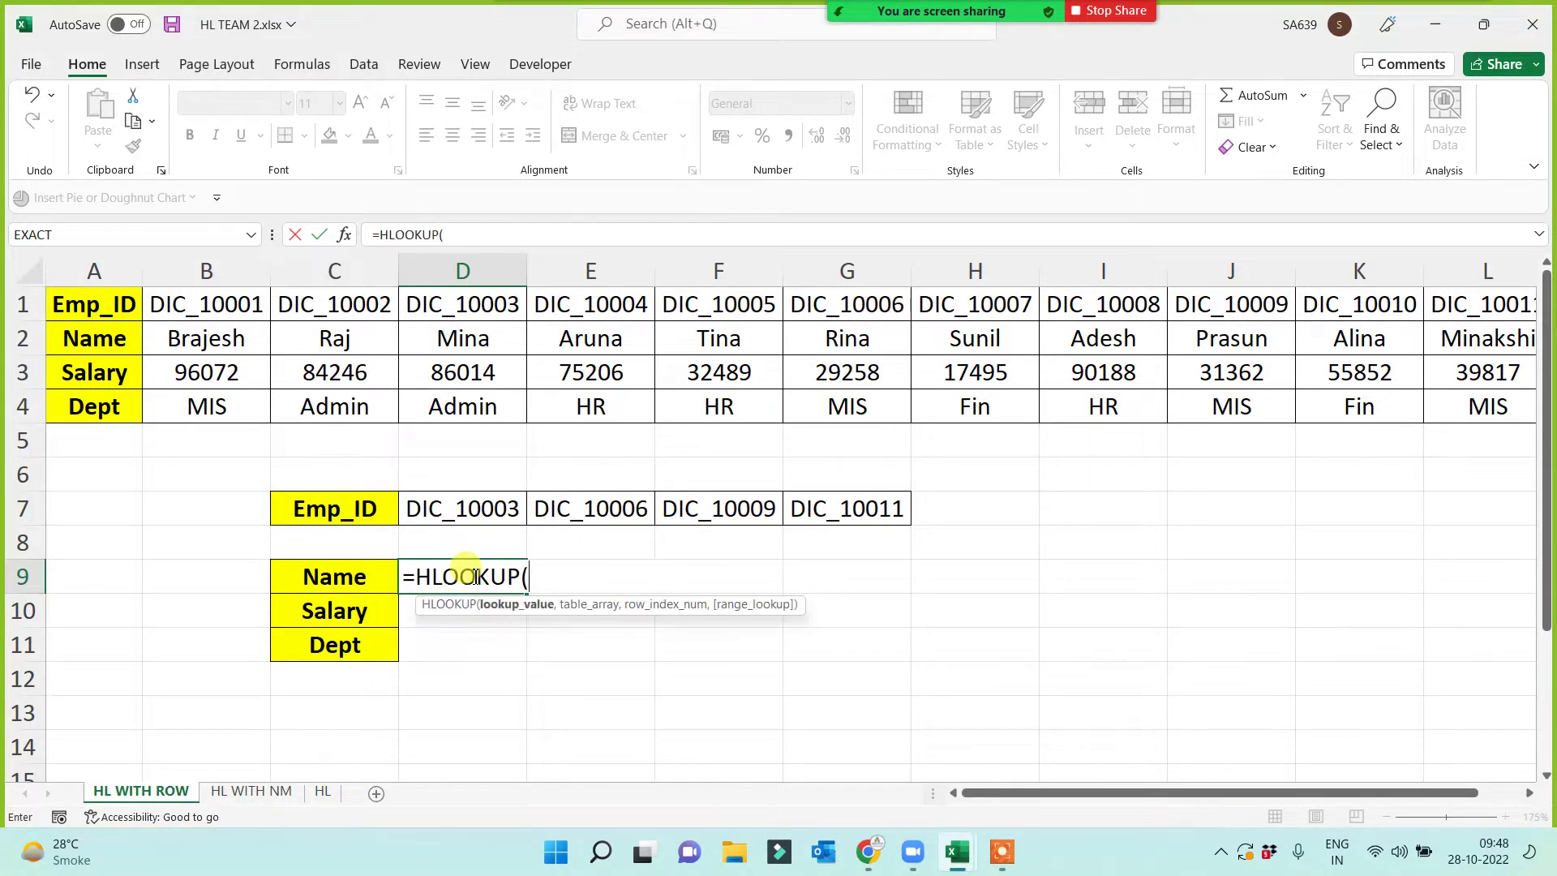
pyautogui.click(458, 515)
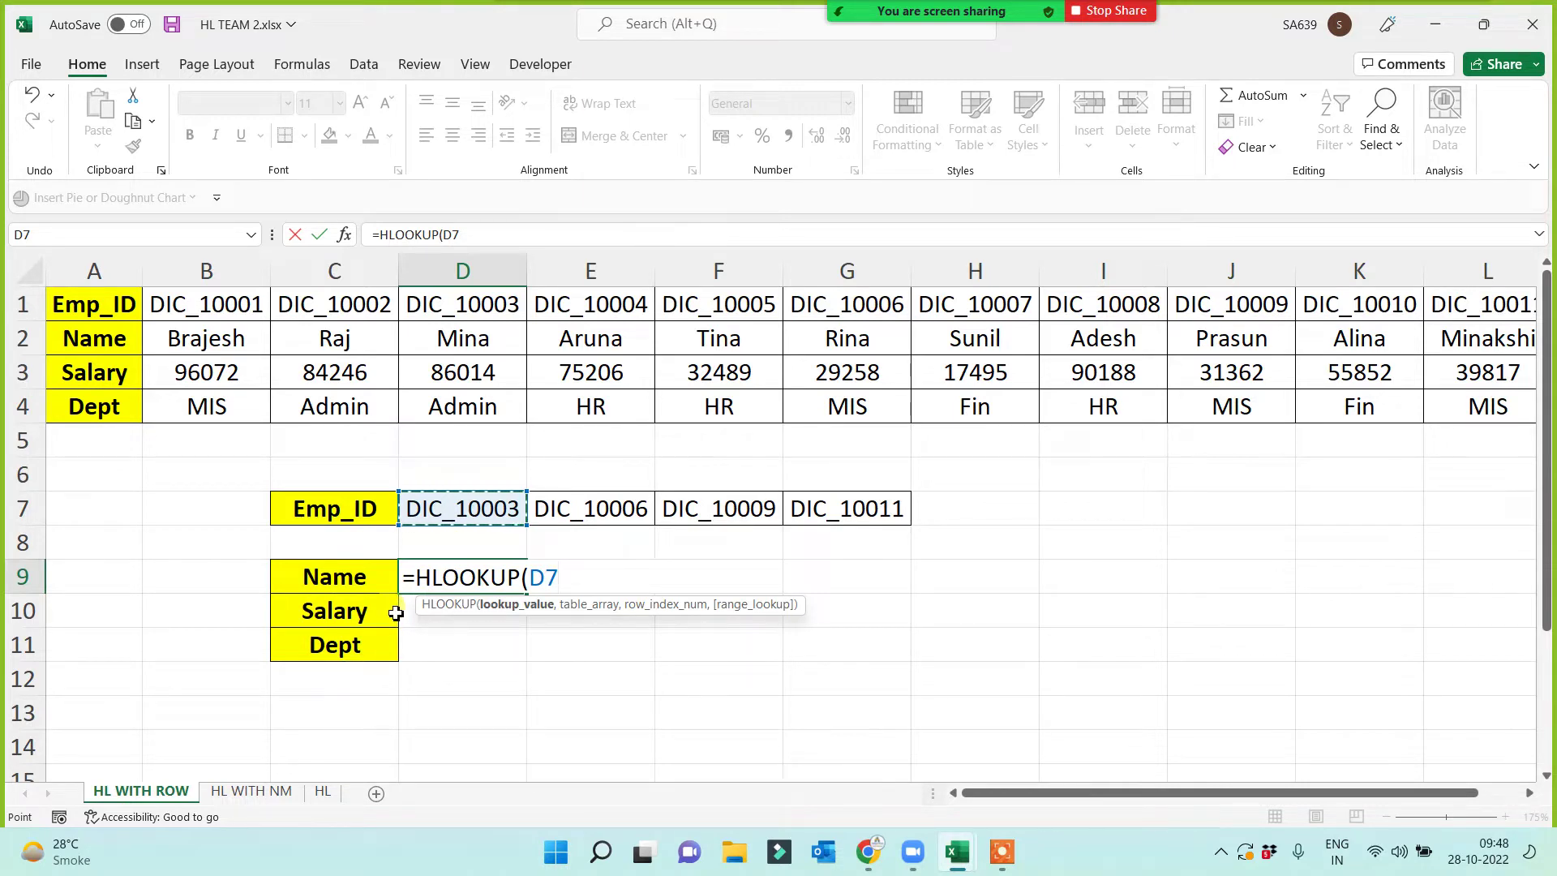
pyautogui.click(549, 575)
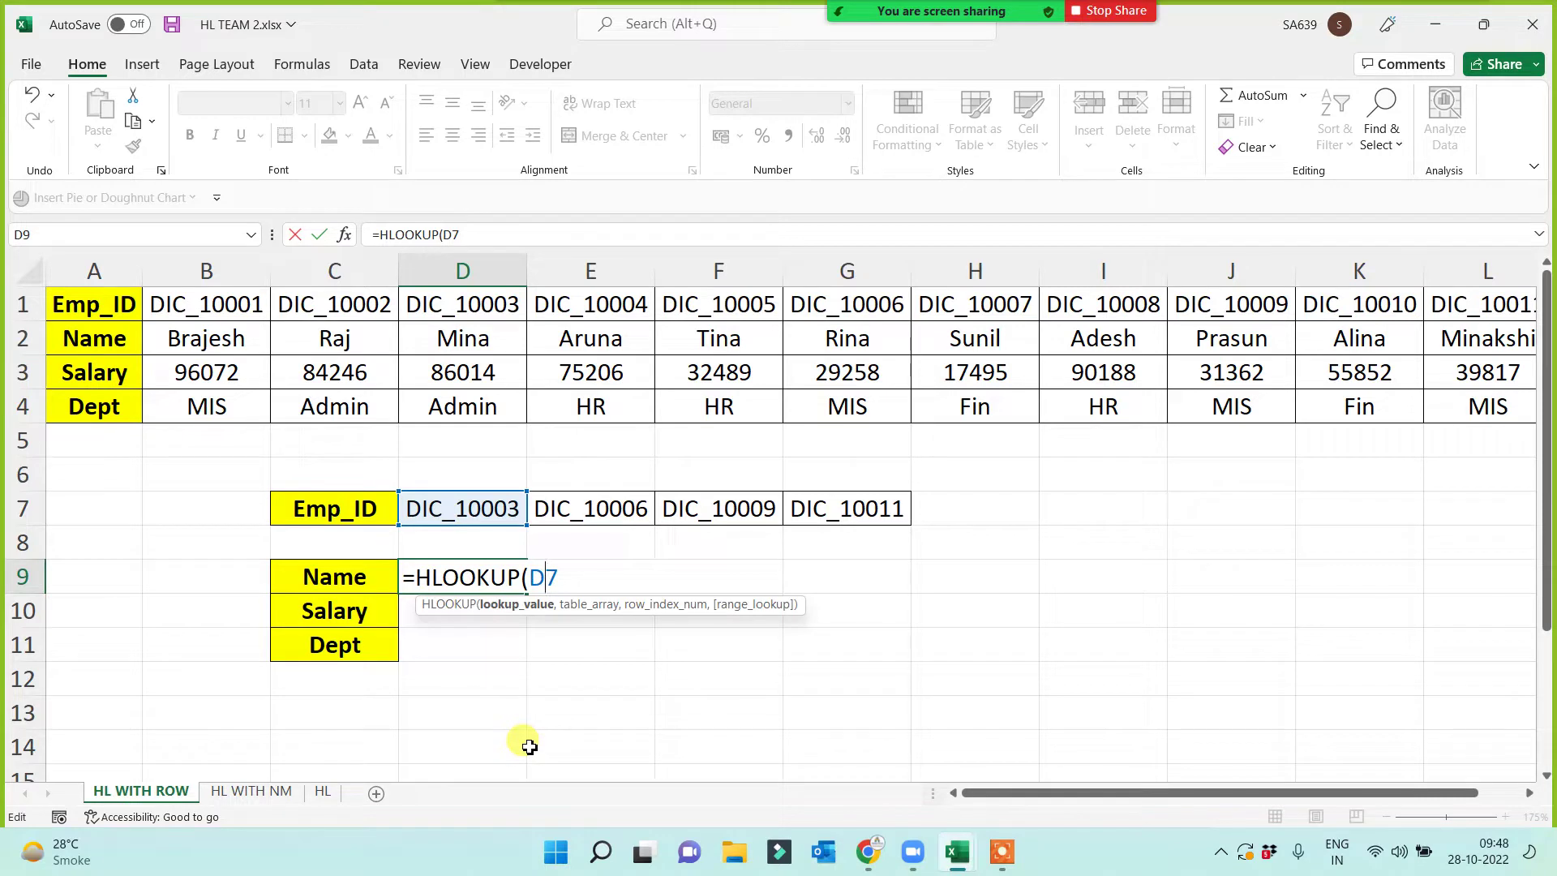
pyautogui.write('$')
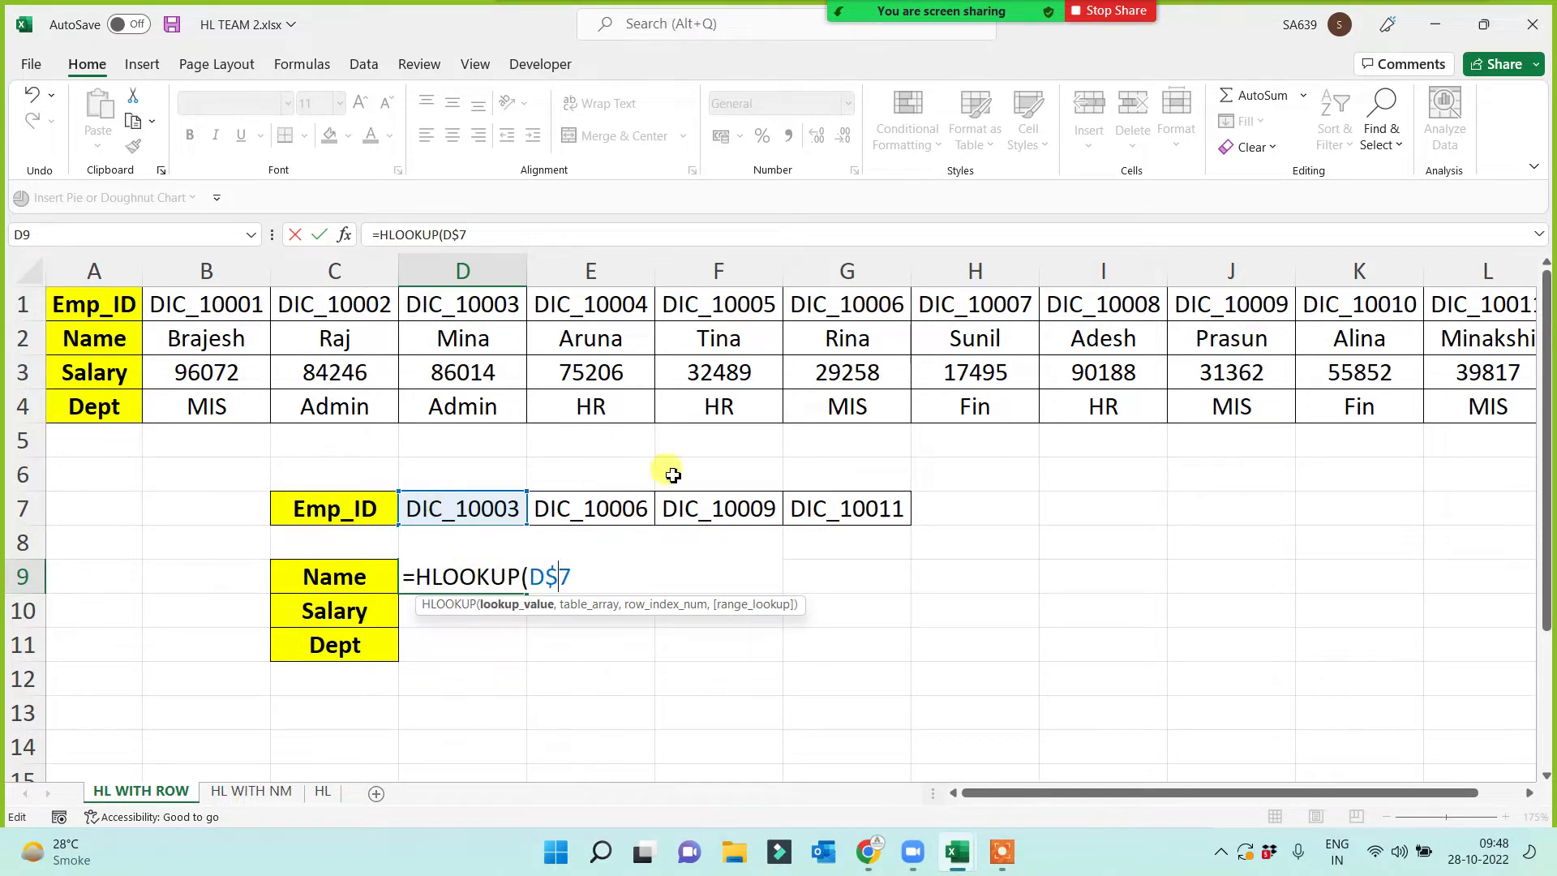
pyautogui.click(531, 577)
pyautogui.click(559, 579)
pyautogui.click(584, 576)
pyautogui.write(',')
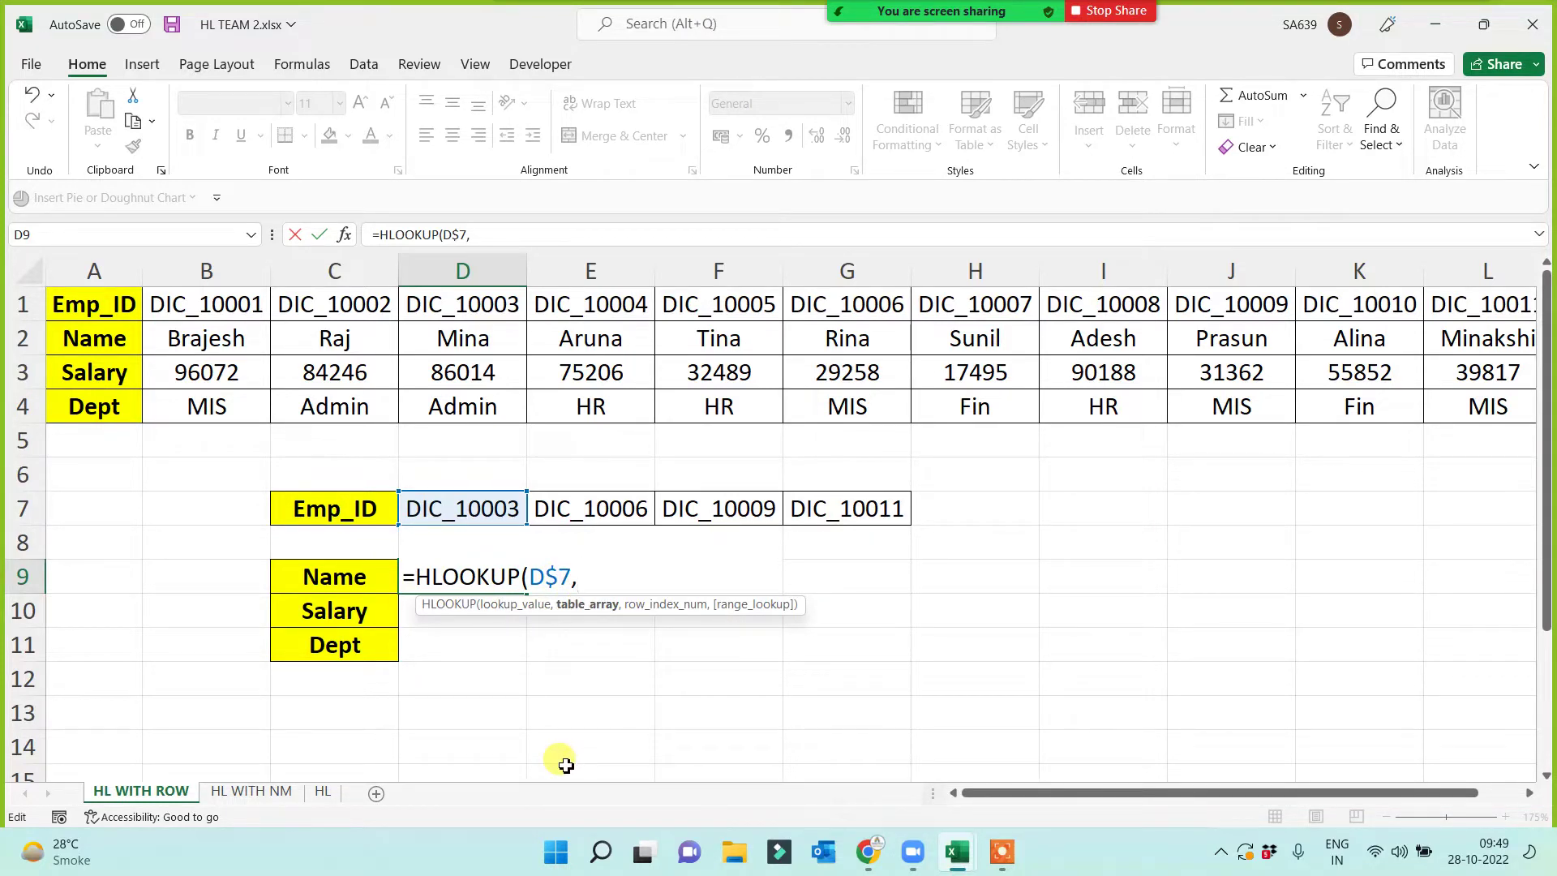
# - Complete the D9 formula as =HLOOKUP(D$7,HLDATA,ROW(A2),0), using the named range as table array and an exact match
pyautogui.write('HL')
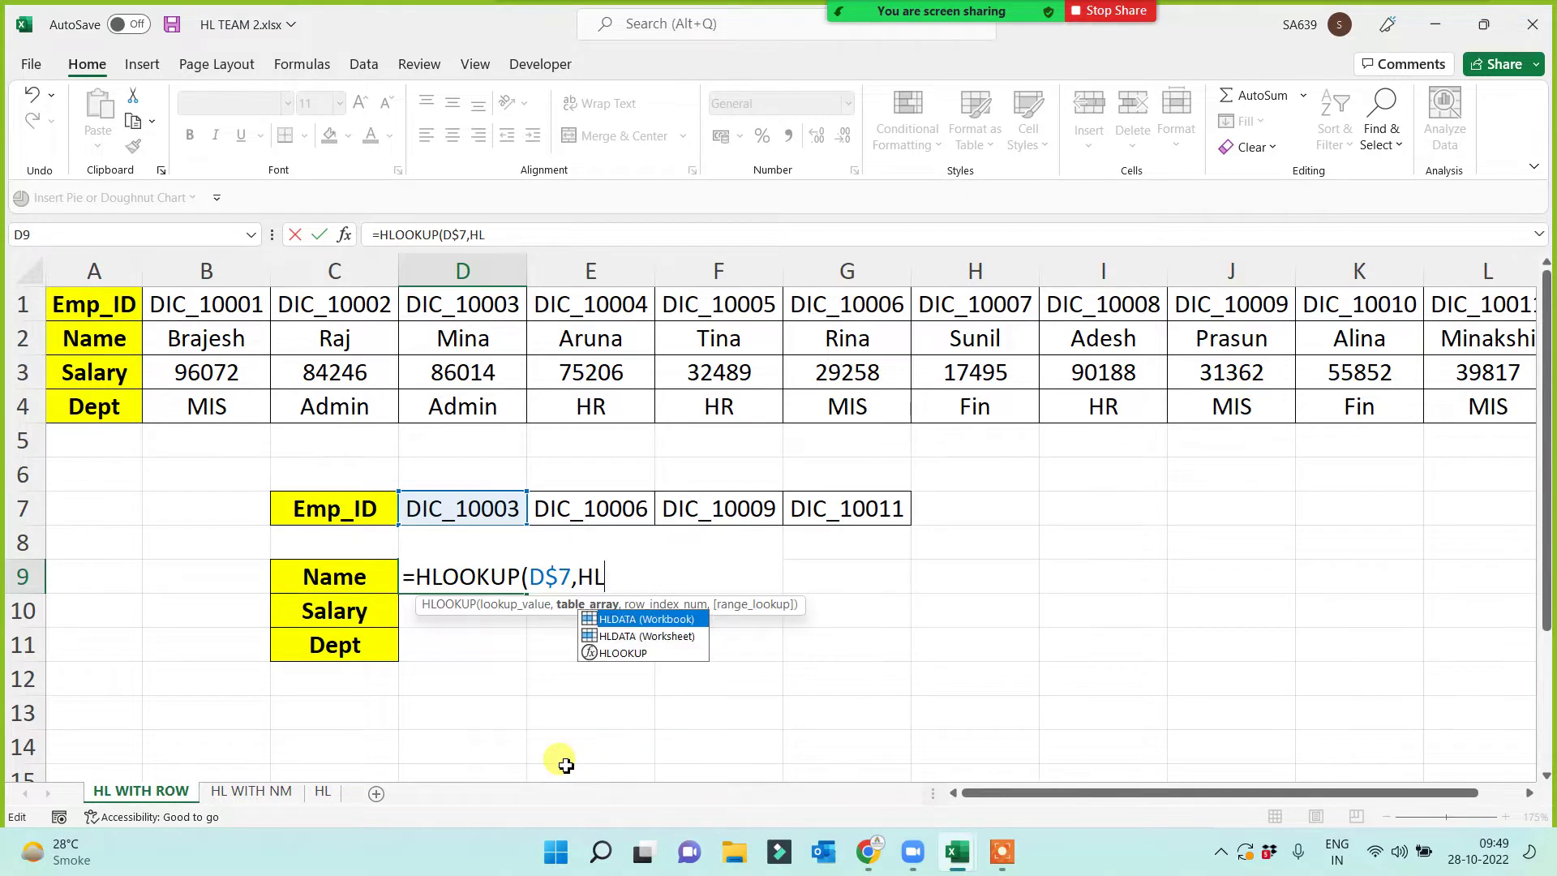
pyautogui.write('D')
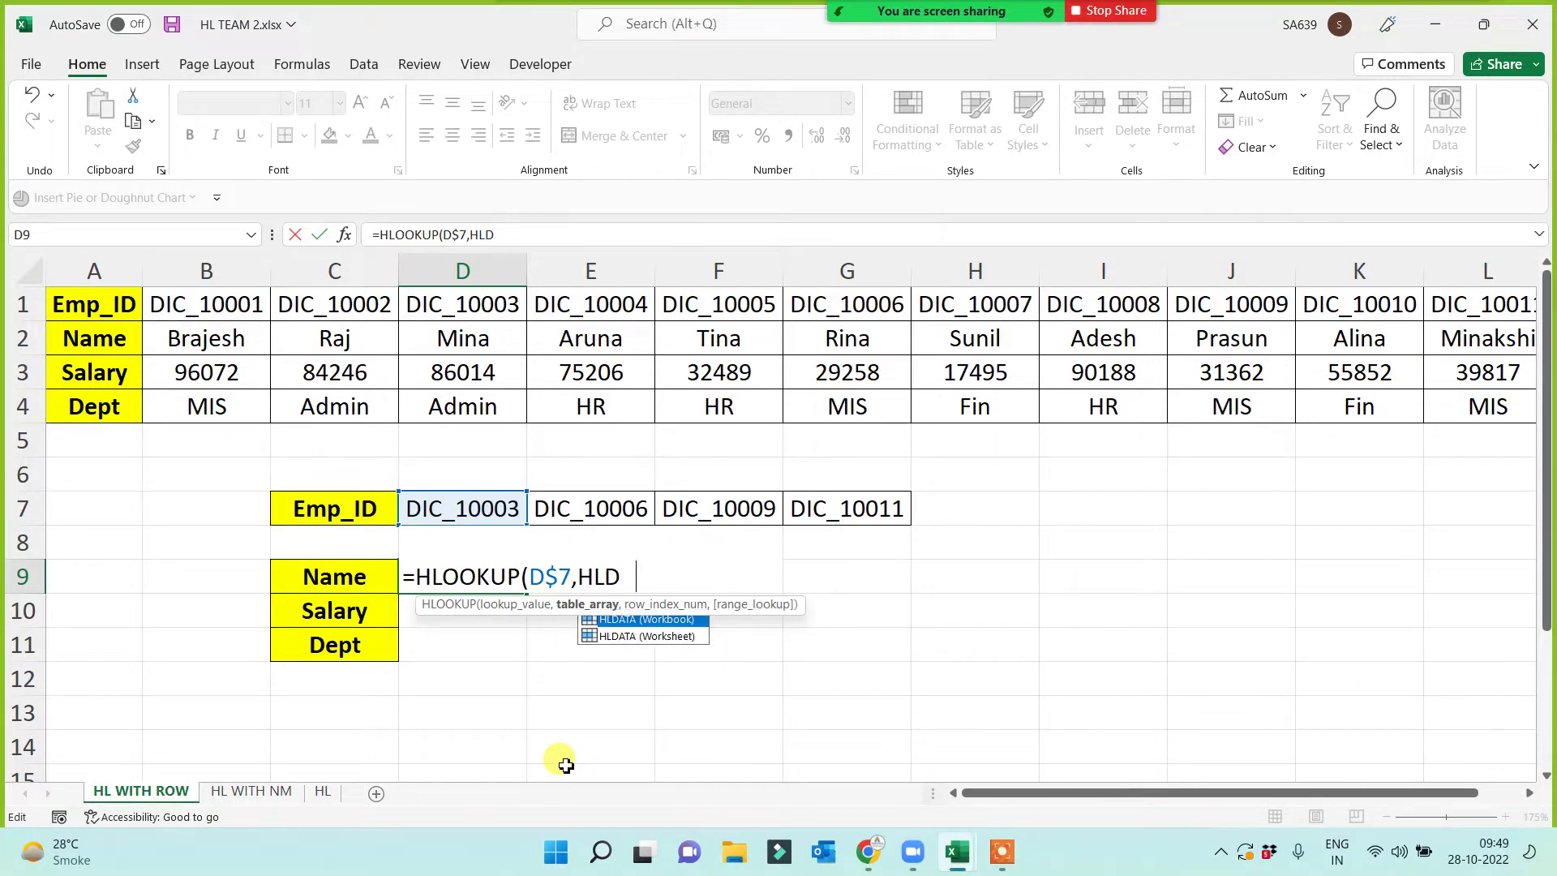
pyautogui.write('ATA,')
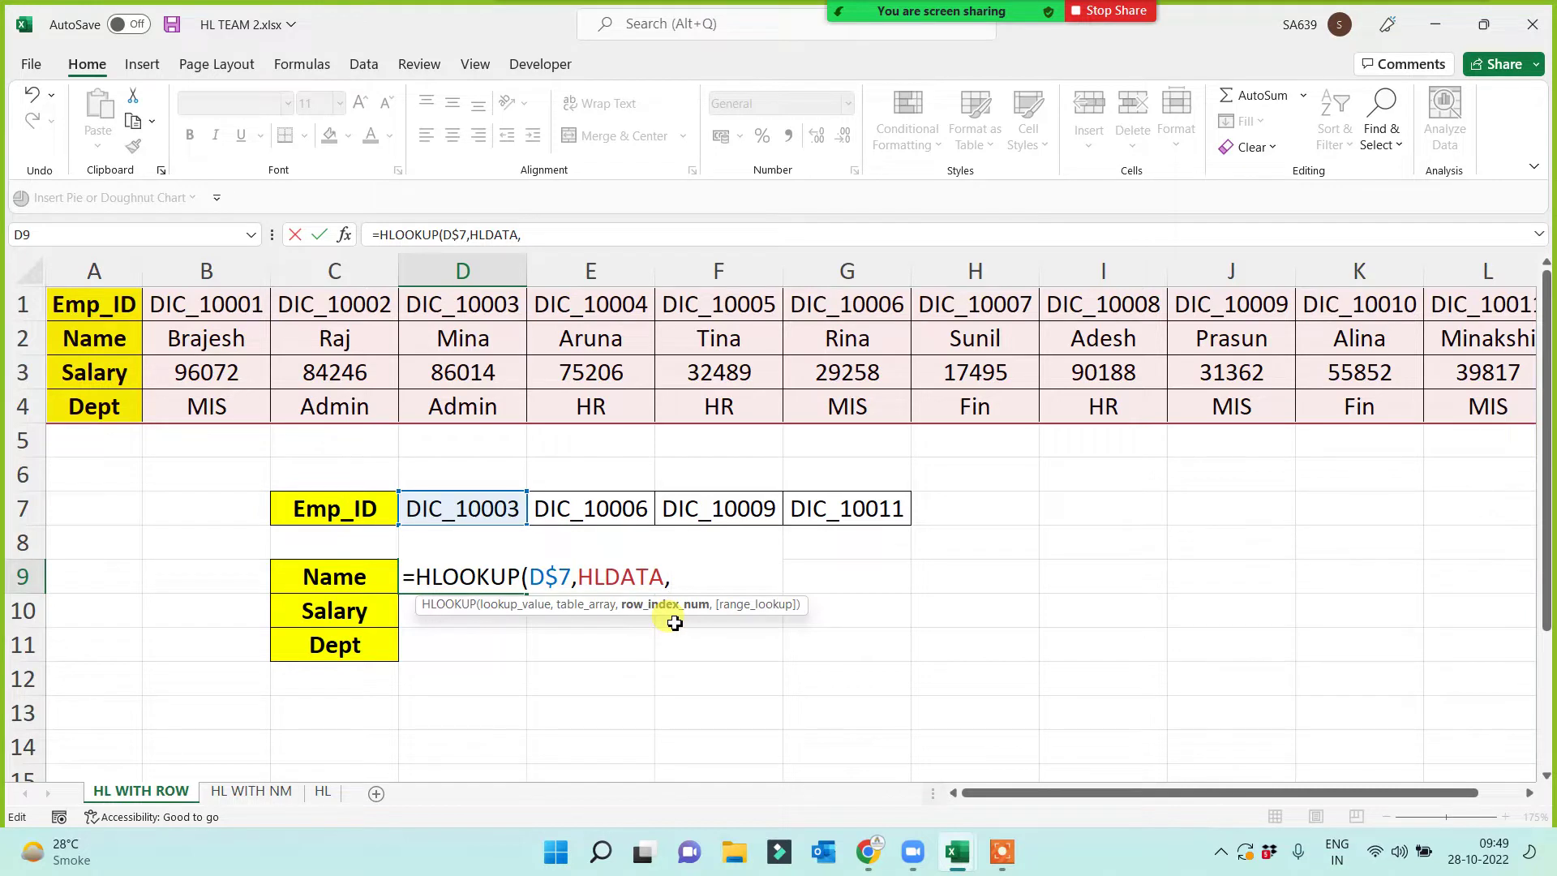
pyautogui.write('ROW')
pyautogui.press('Escape')
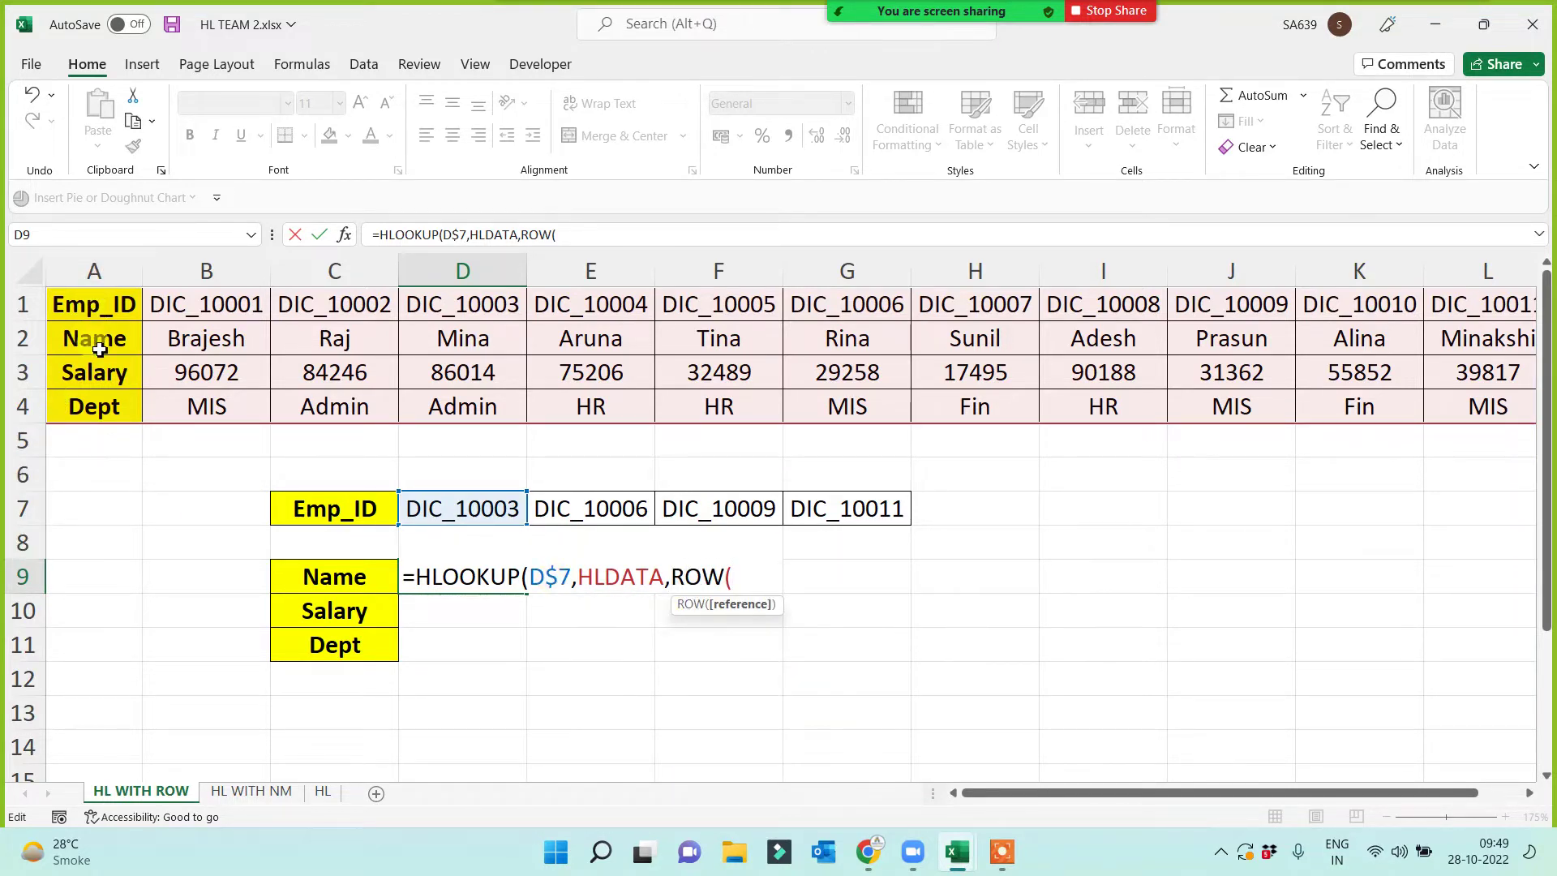
pyautogui.write('A2')
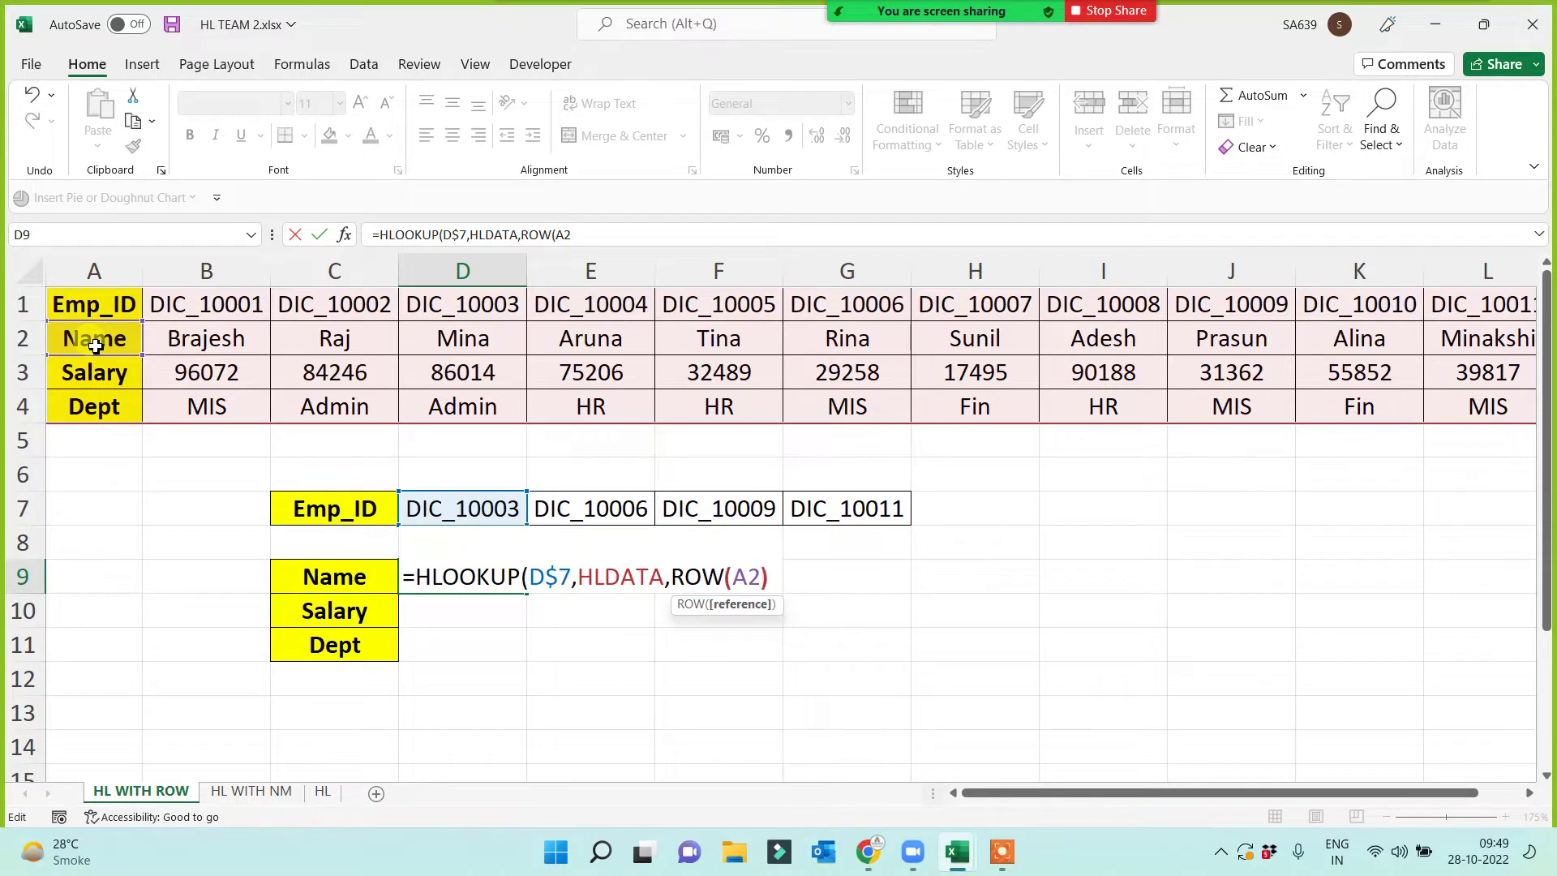
pyautogui.write(')')
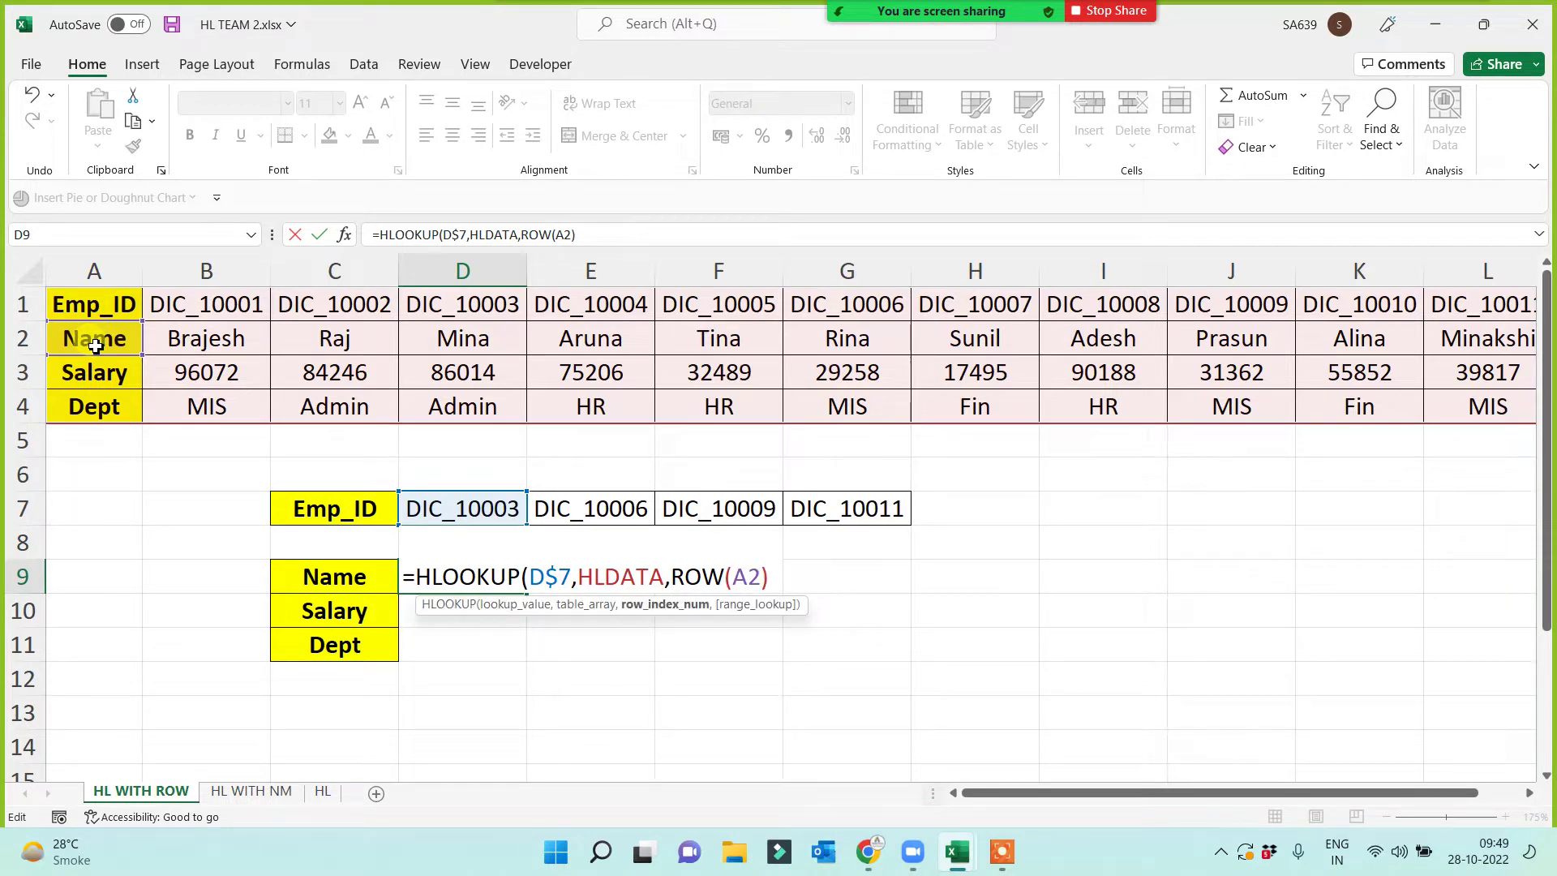
pyautogui.write(',')
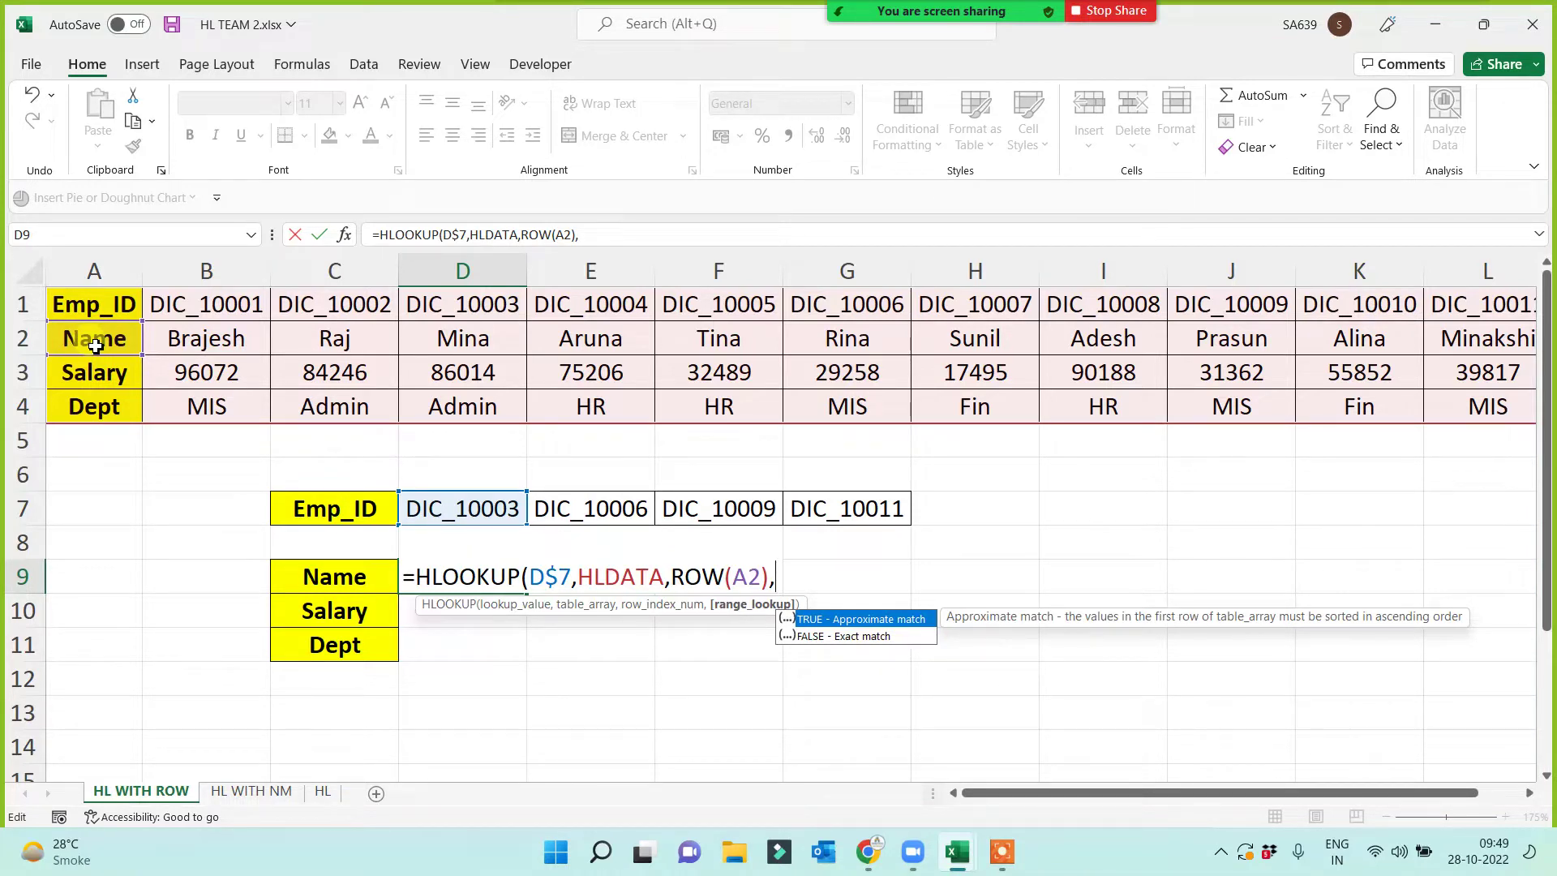
pyautogui.write('0)')
pyautogui.press('Return')
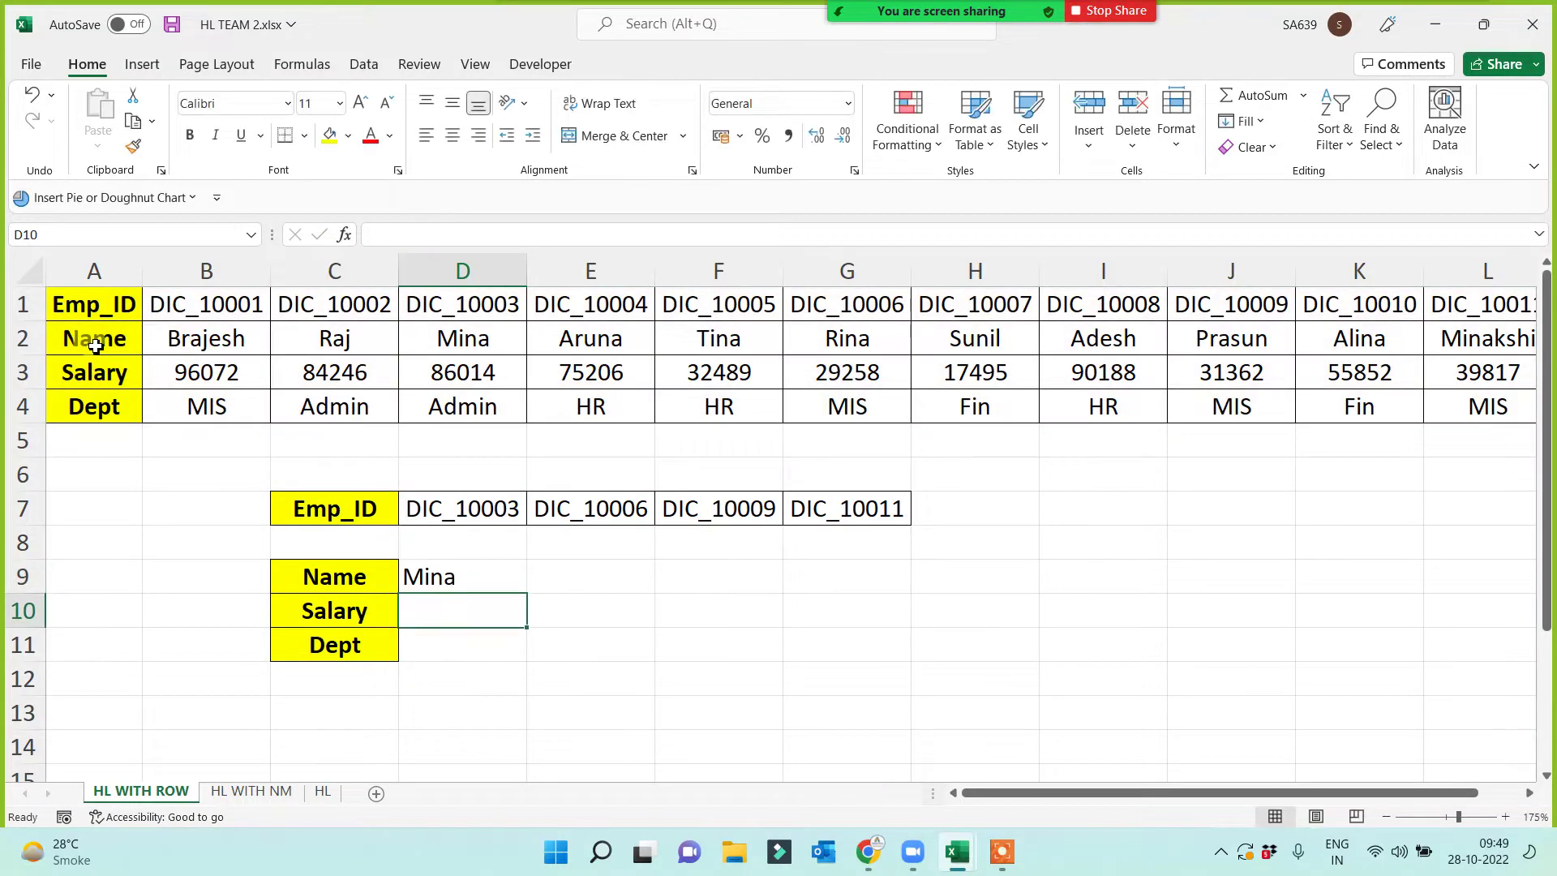
# - Fill the D9 lookup formula across and down through D9:G11 and centre the filled cells horizontally
pyautogui.click(498, 580)
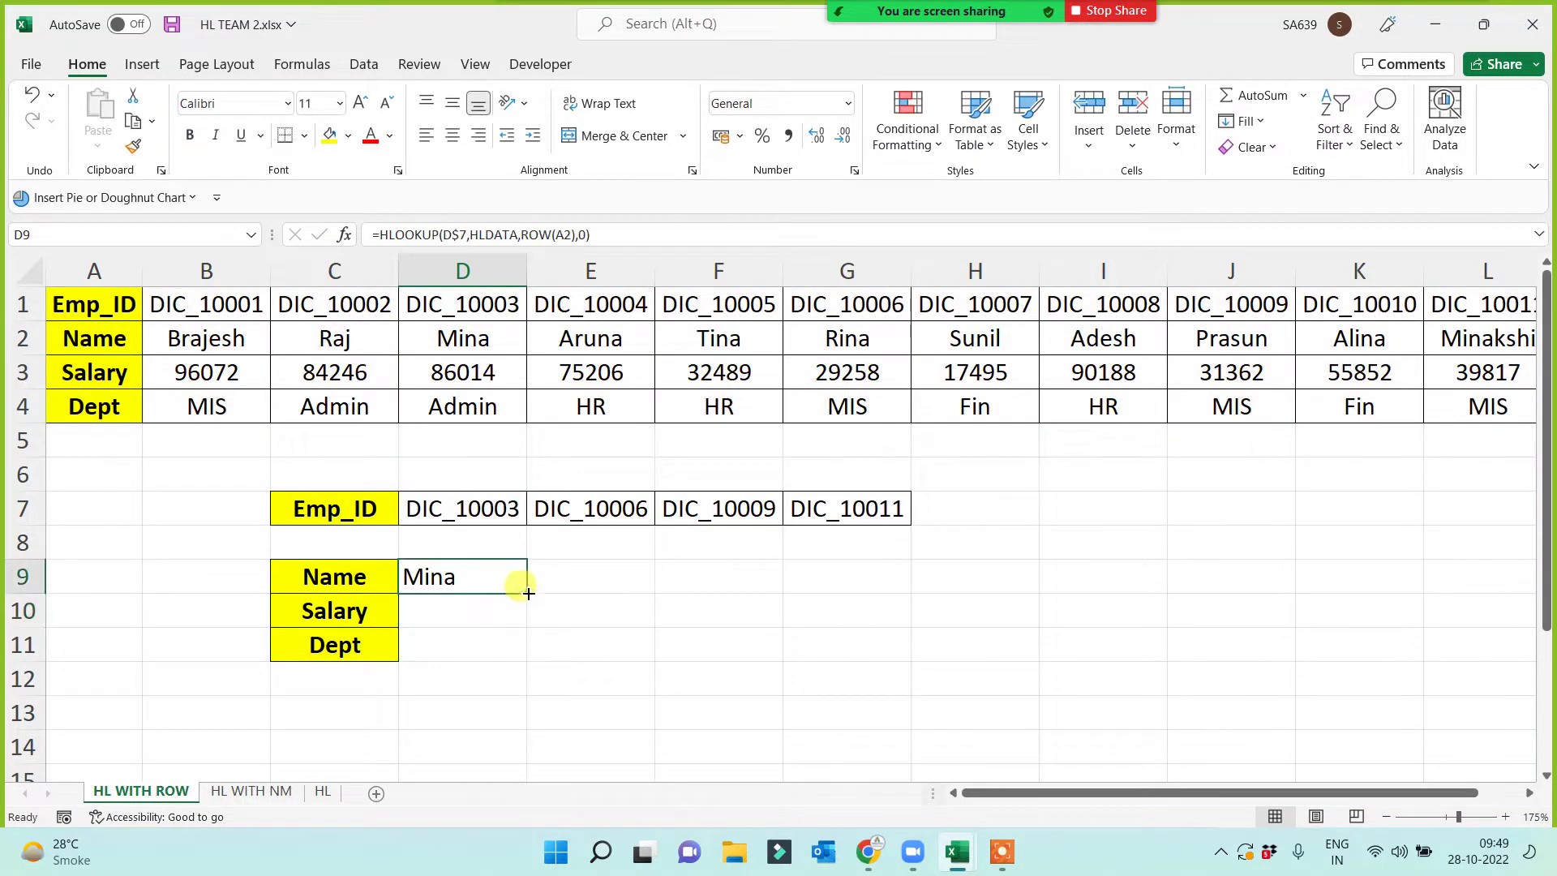
pyautogui.moveTo(528, 594); pyautogui.dragTo(898, 653)
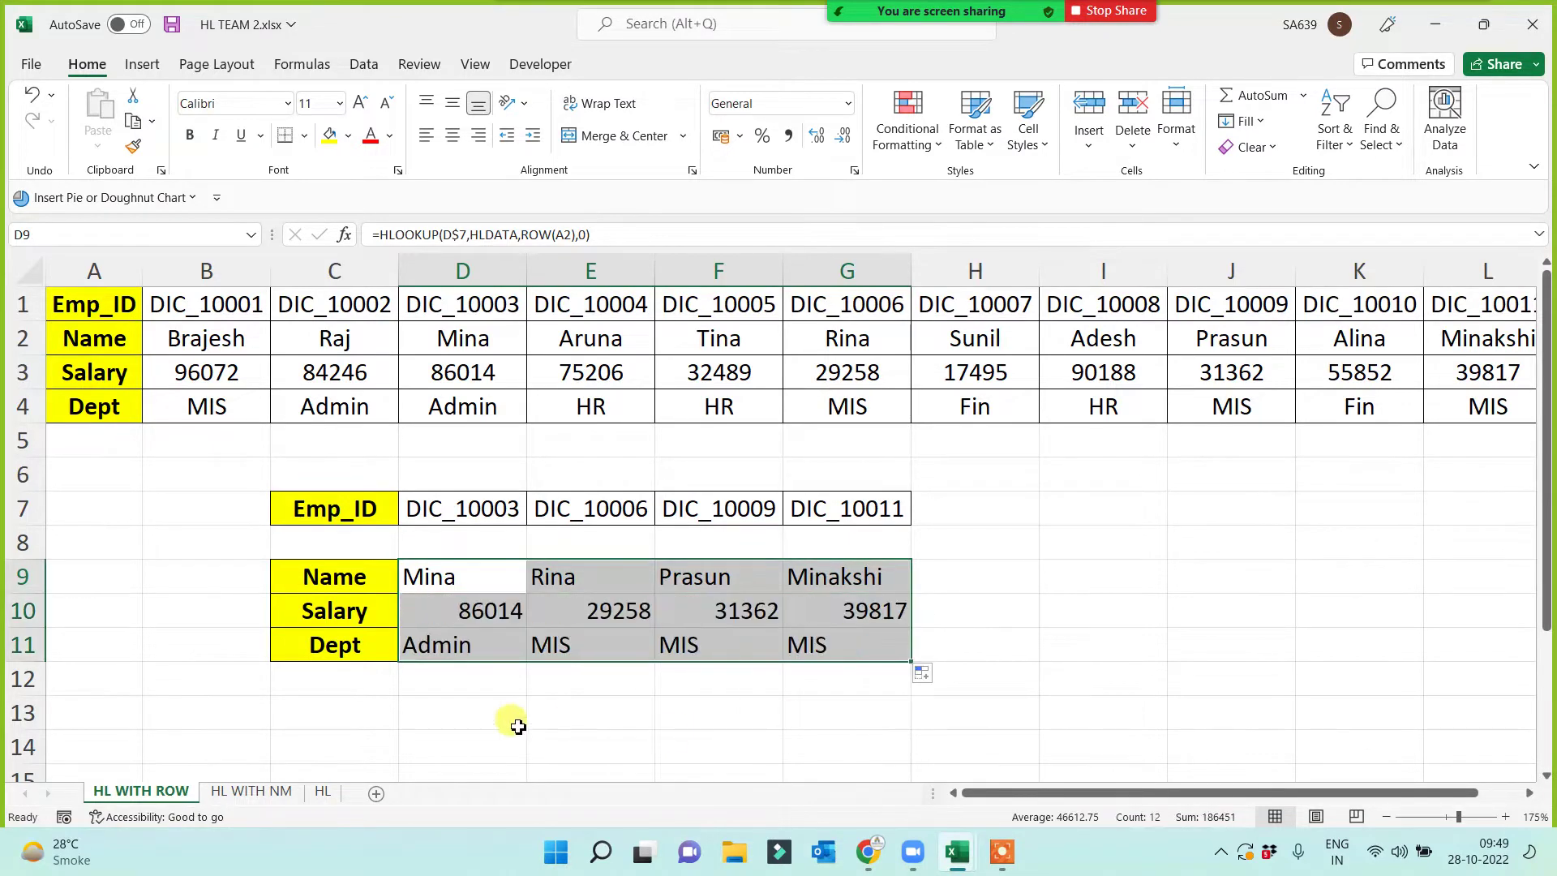
pyautogui.click(453, 135)
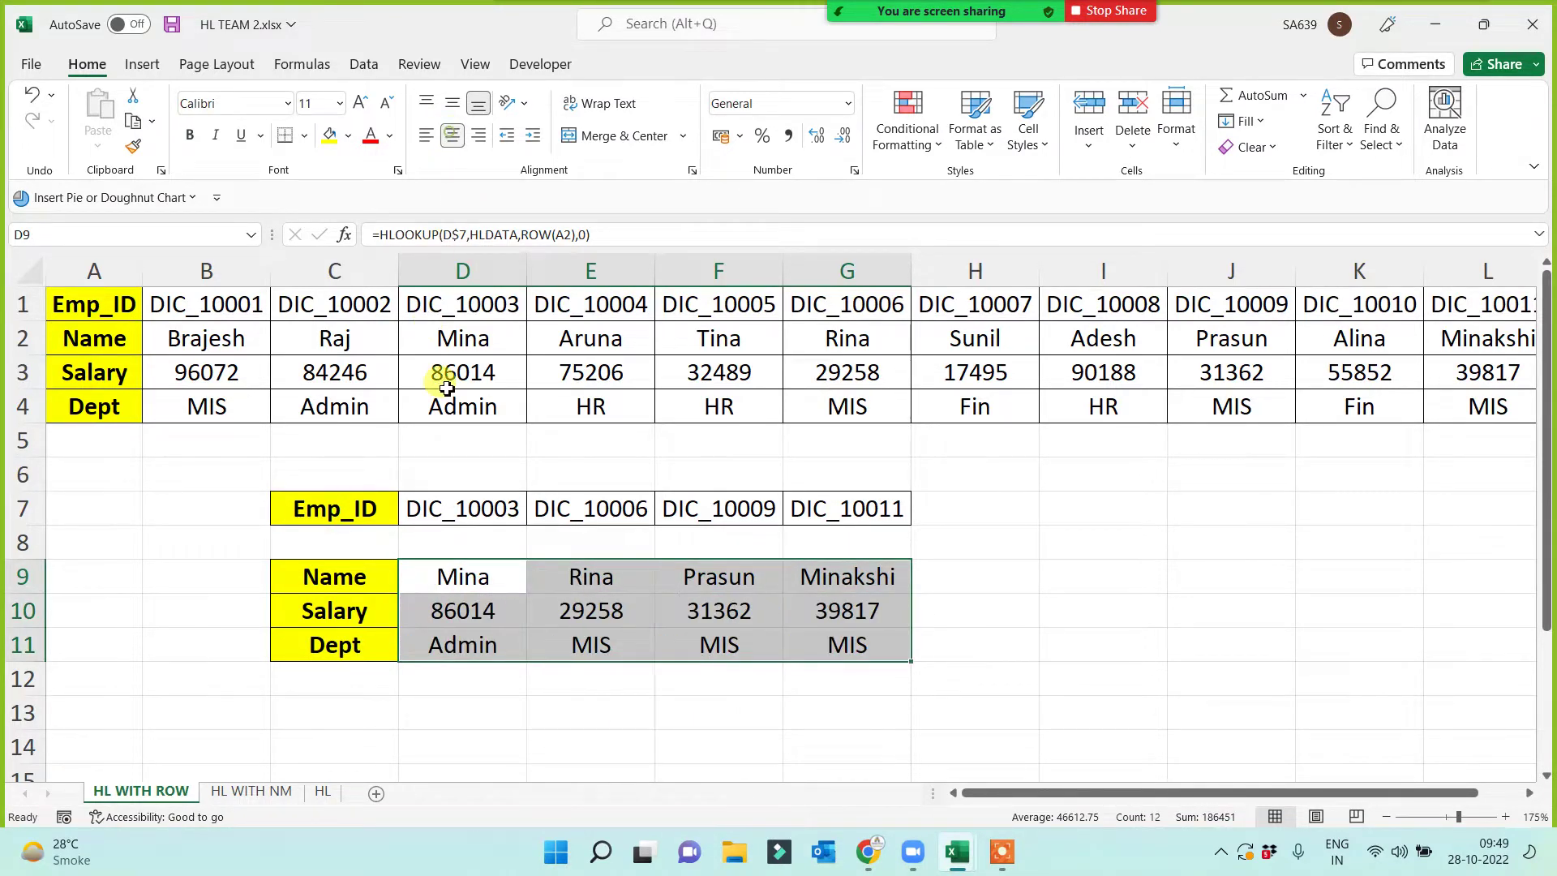
pyautogui.click(476, 574)
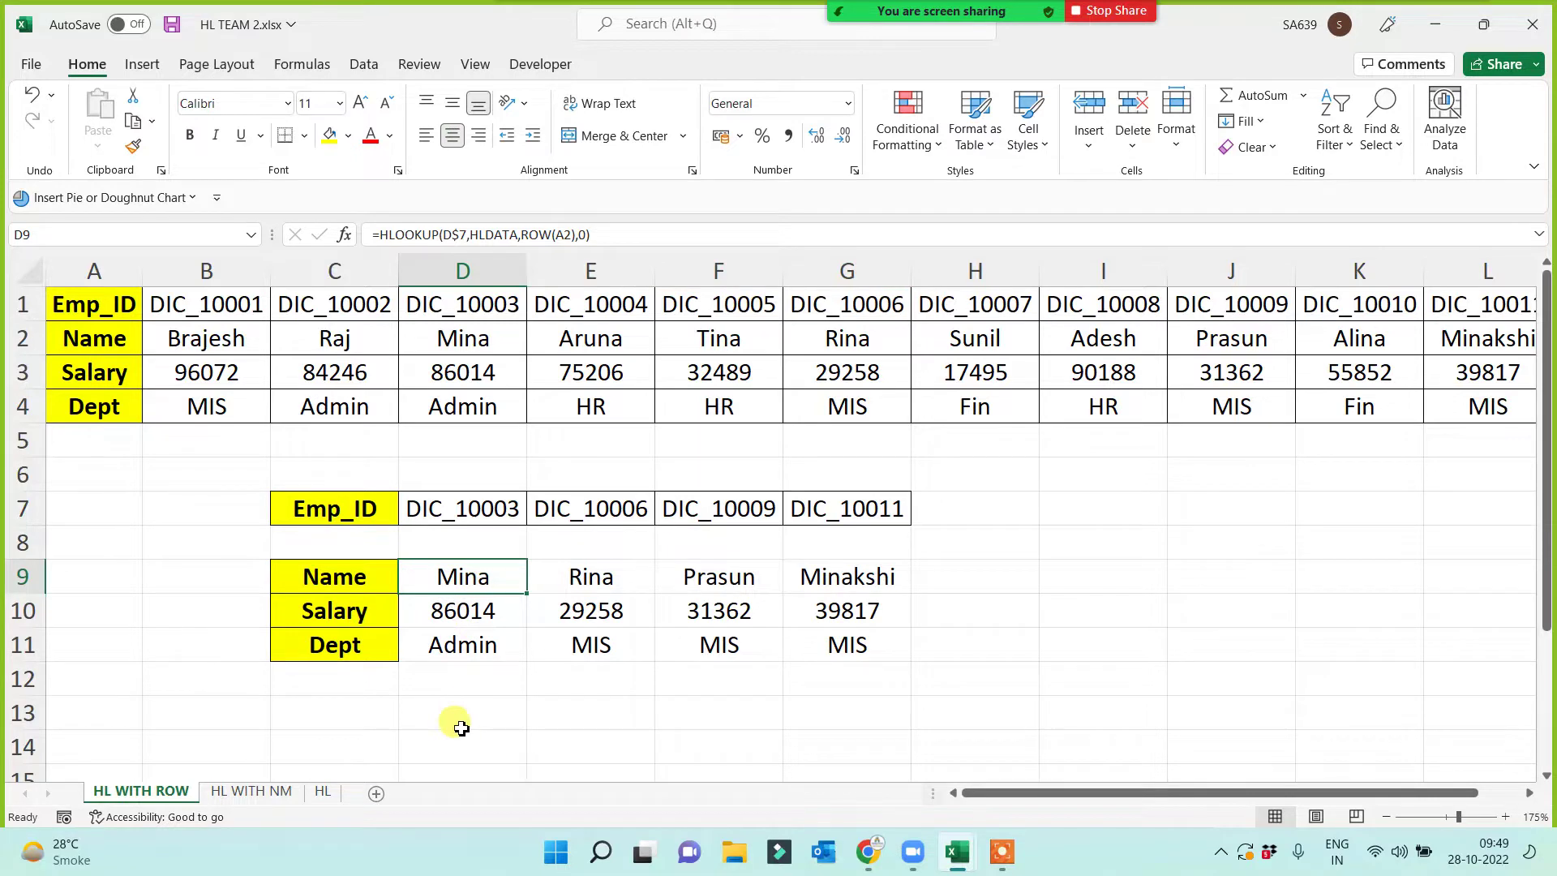
pyautogui.click(381, 573)
pyautogui.click(382, 614)
pyautogui.click(372, 649)
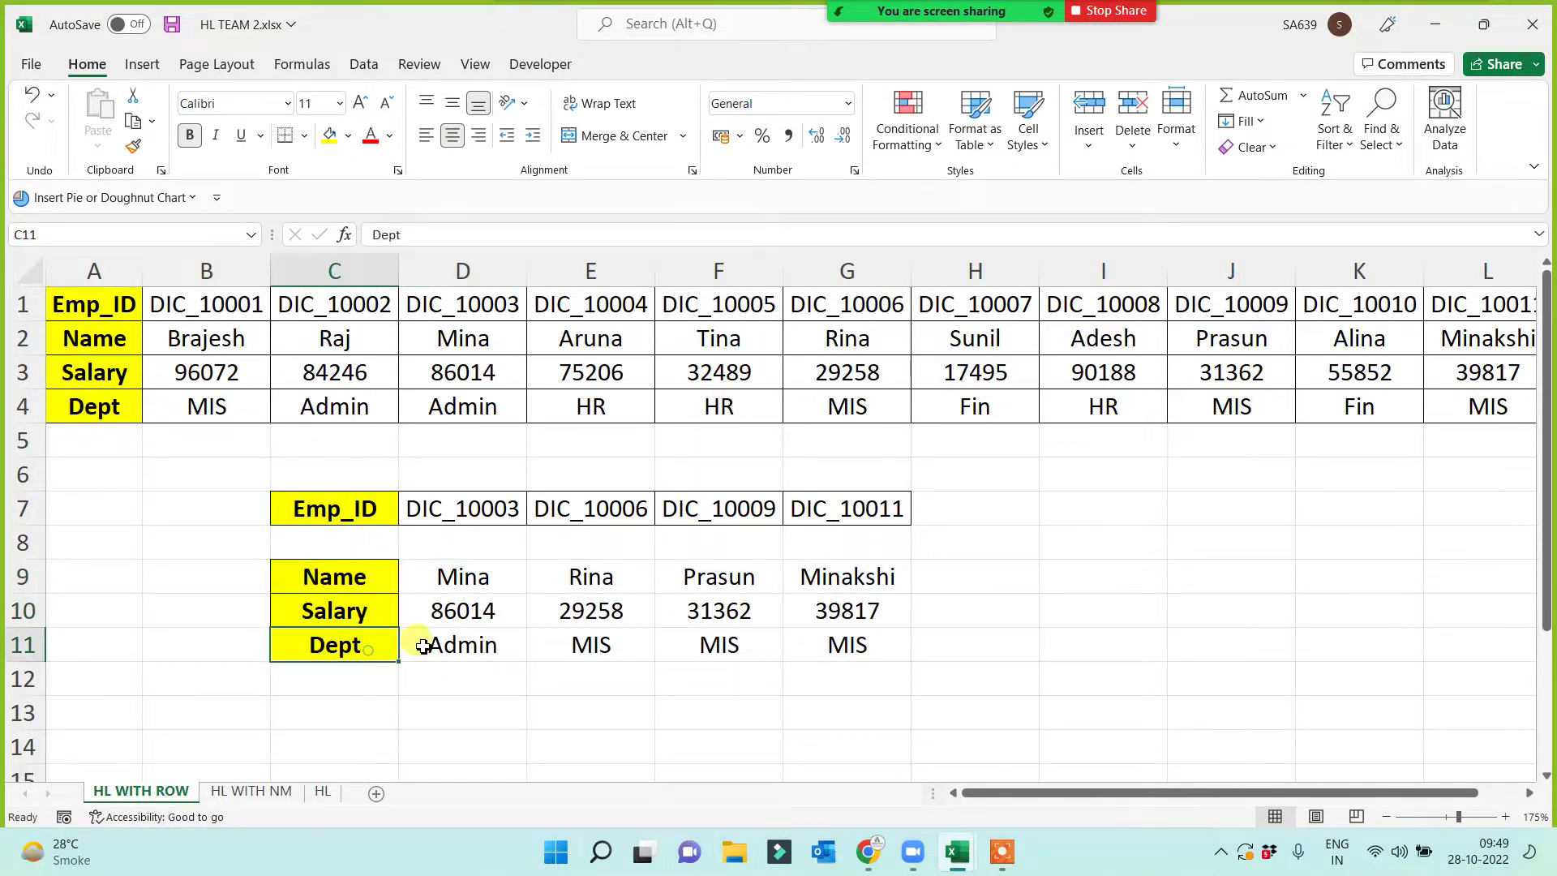
# - Copy the formula text from D9 and place it in D13 as visible text with a leading space
pyautogui.click(486, 580)
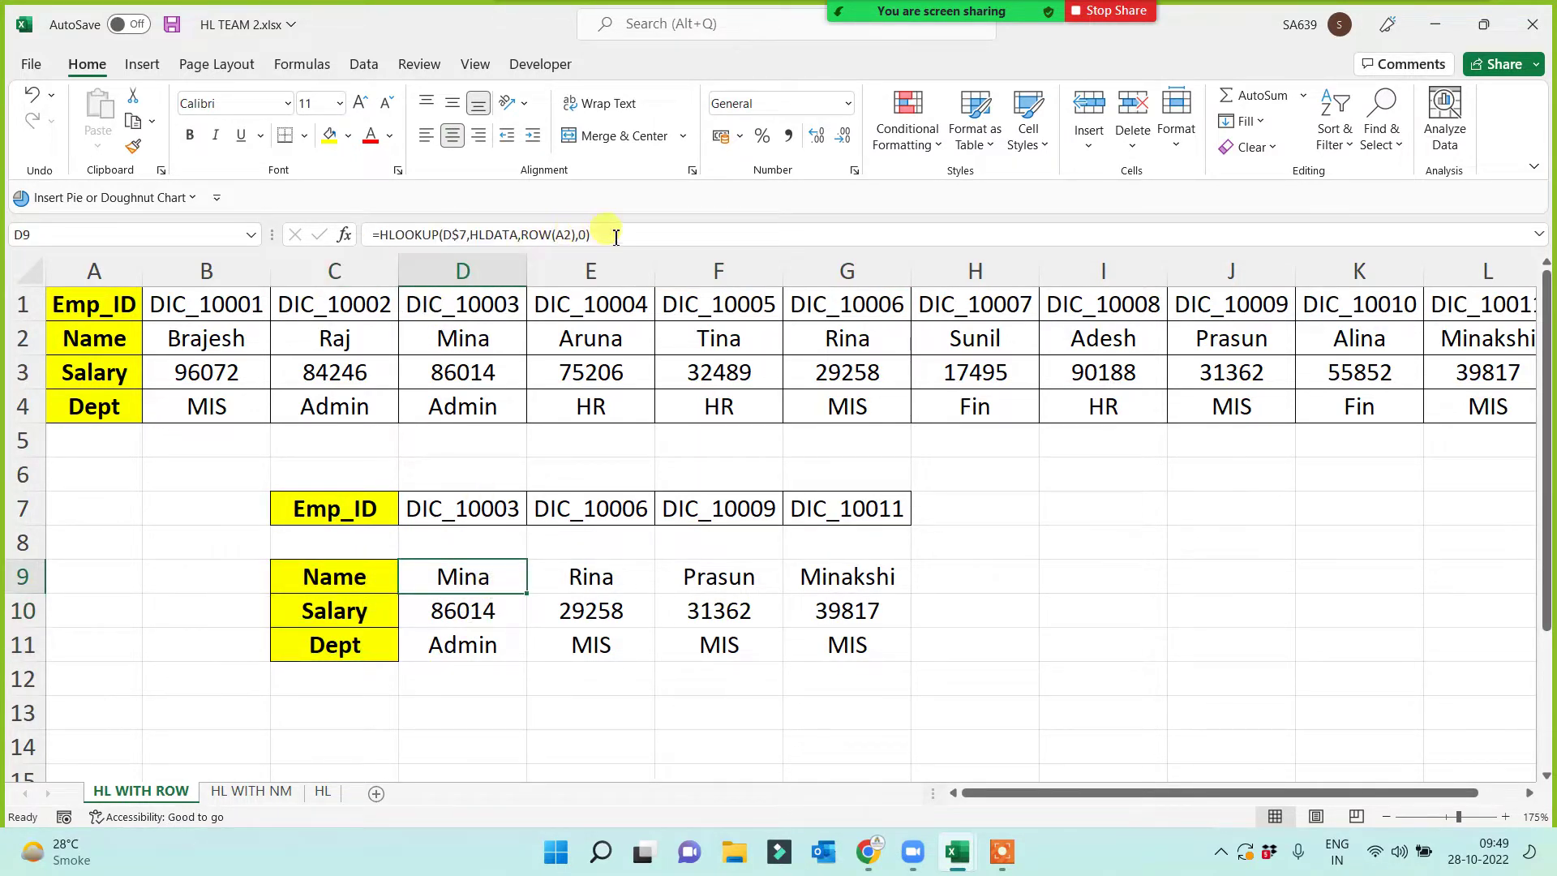
pyautogui.moveTo(616, 237); pyautogui.dragTo(198, 235)
pyautogui.hotkey('ctrl', 'c')
pyautogui.press('Escape')
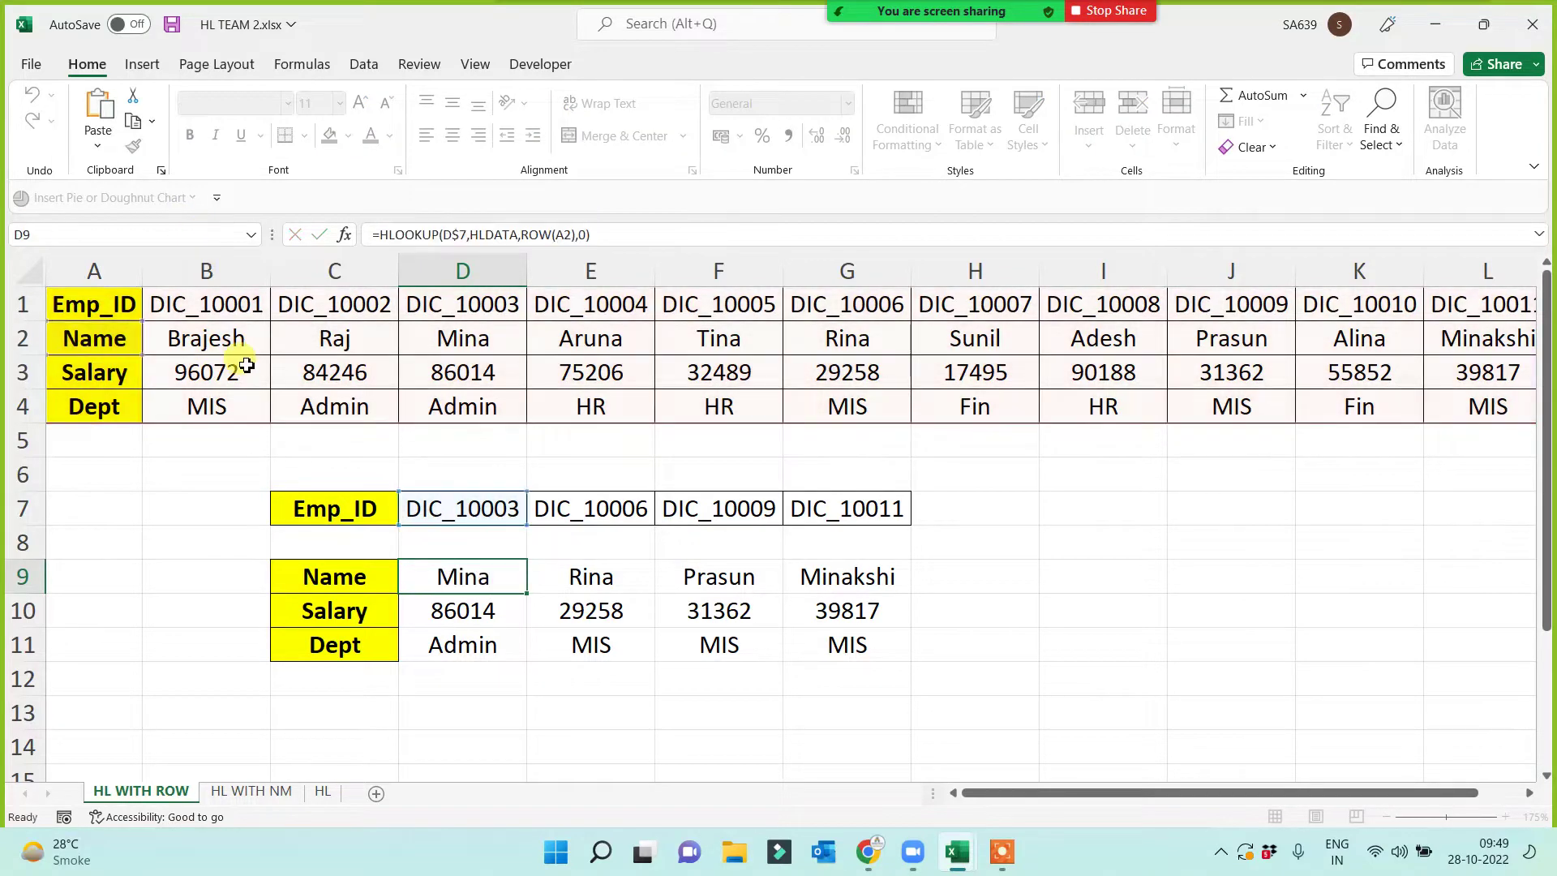
pyautogui.doubleClick(445, 718)
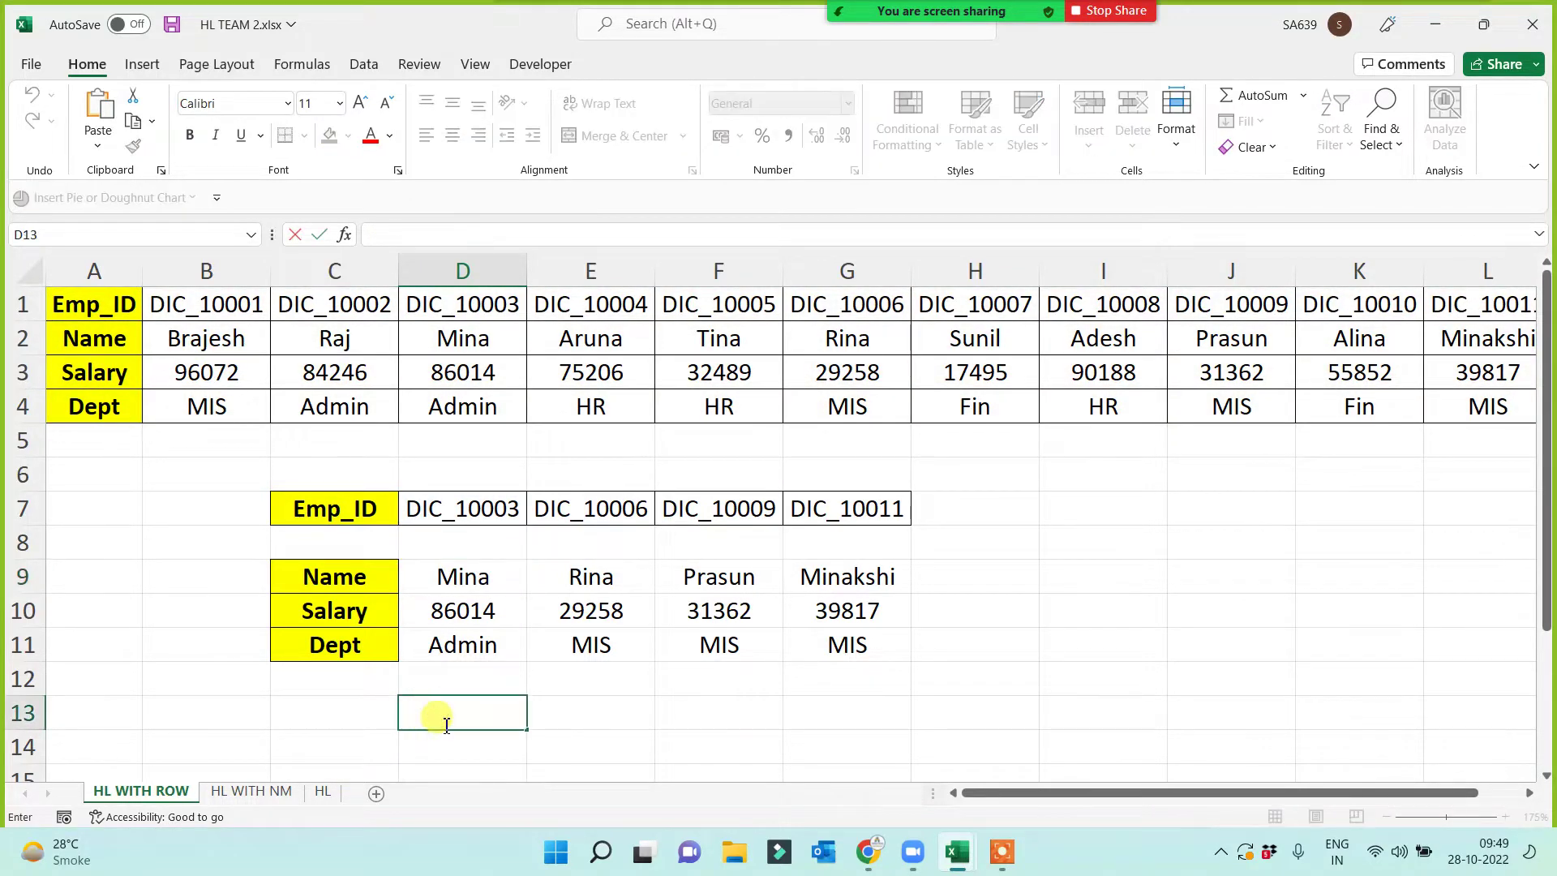
pyautogui.hotkey('ctrl', 'v')
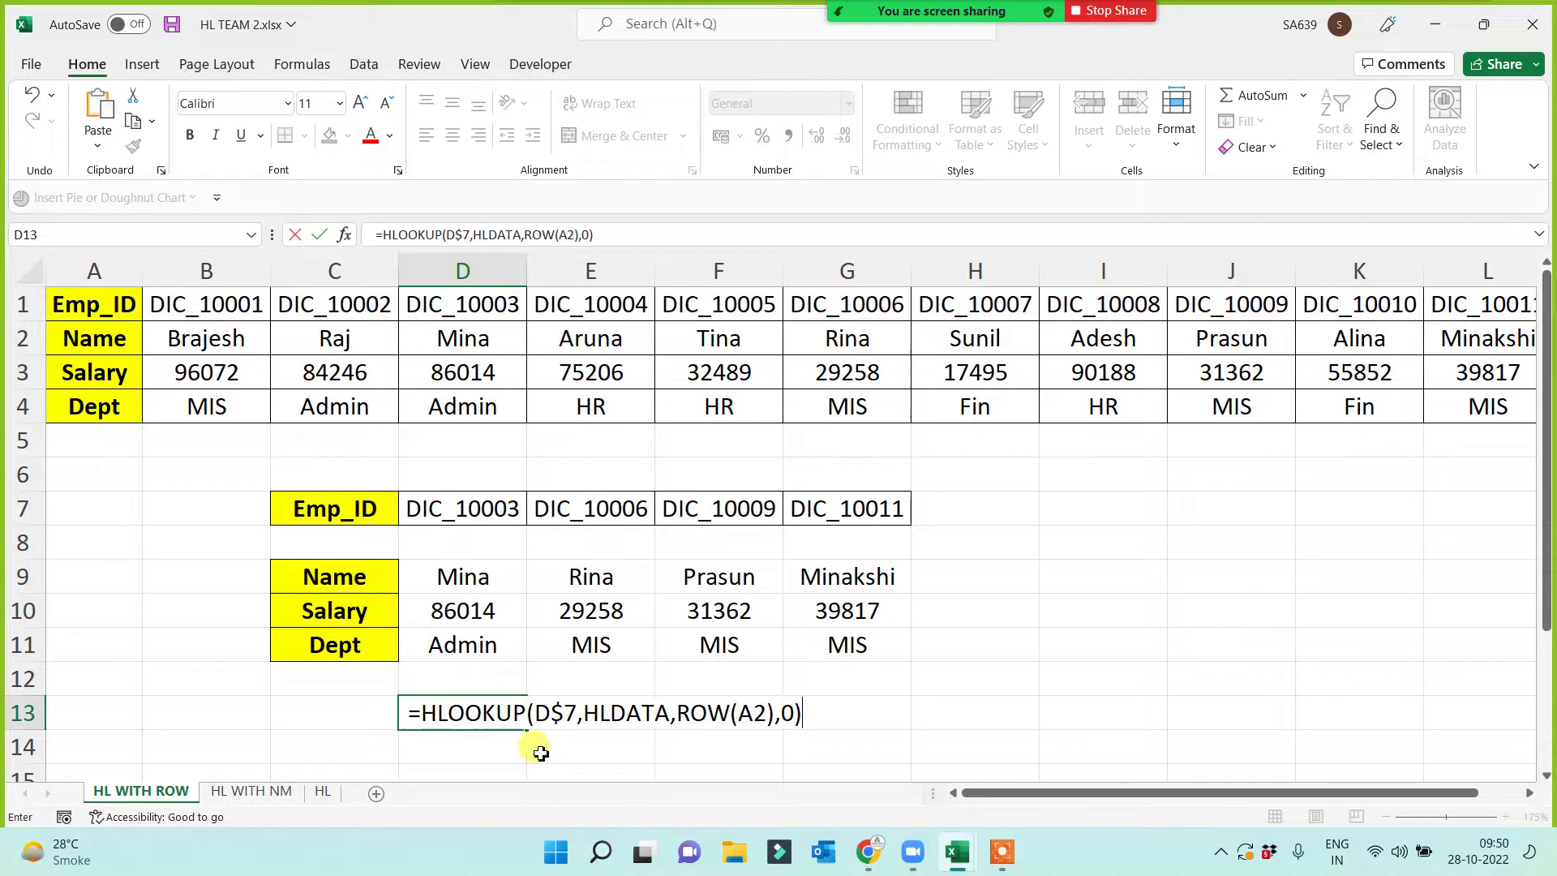
pyautogui.click(931, 709)
# - Merge and centre D13:J14 around the formula text, align it vertically to the middle, and set its font size to 18
pyautogui.moveTo(459, 730); pyautogui.dragTo(1225, 746)
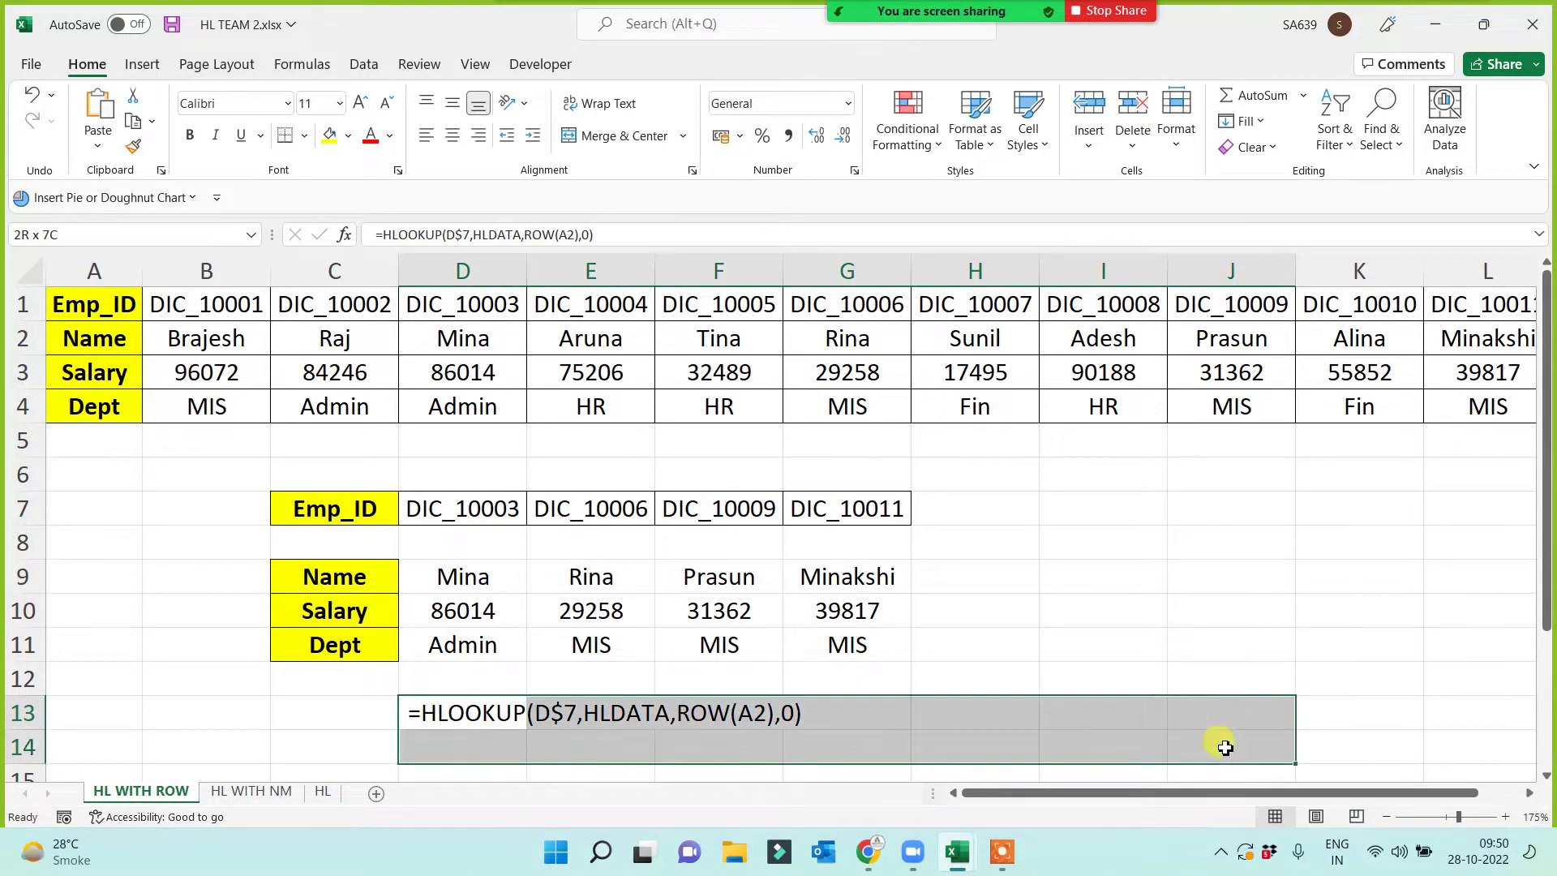
pyautogui.click(601, 136)
pyautogui.click(453, 103)
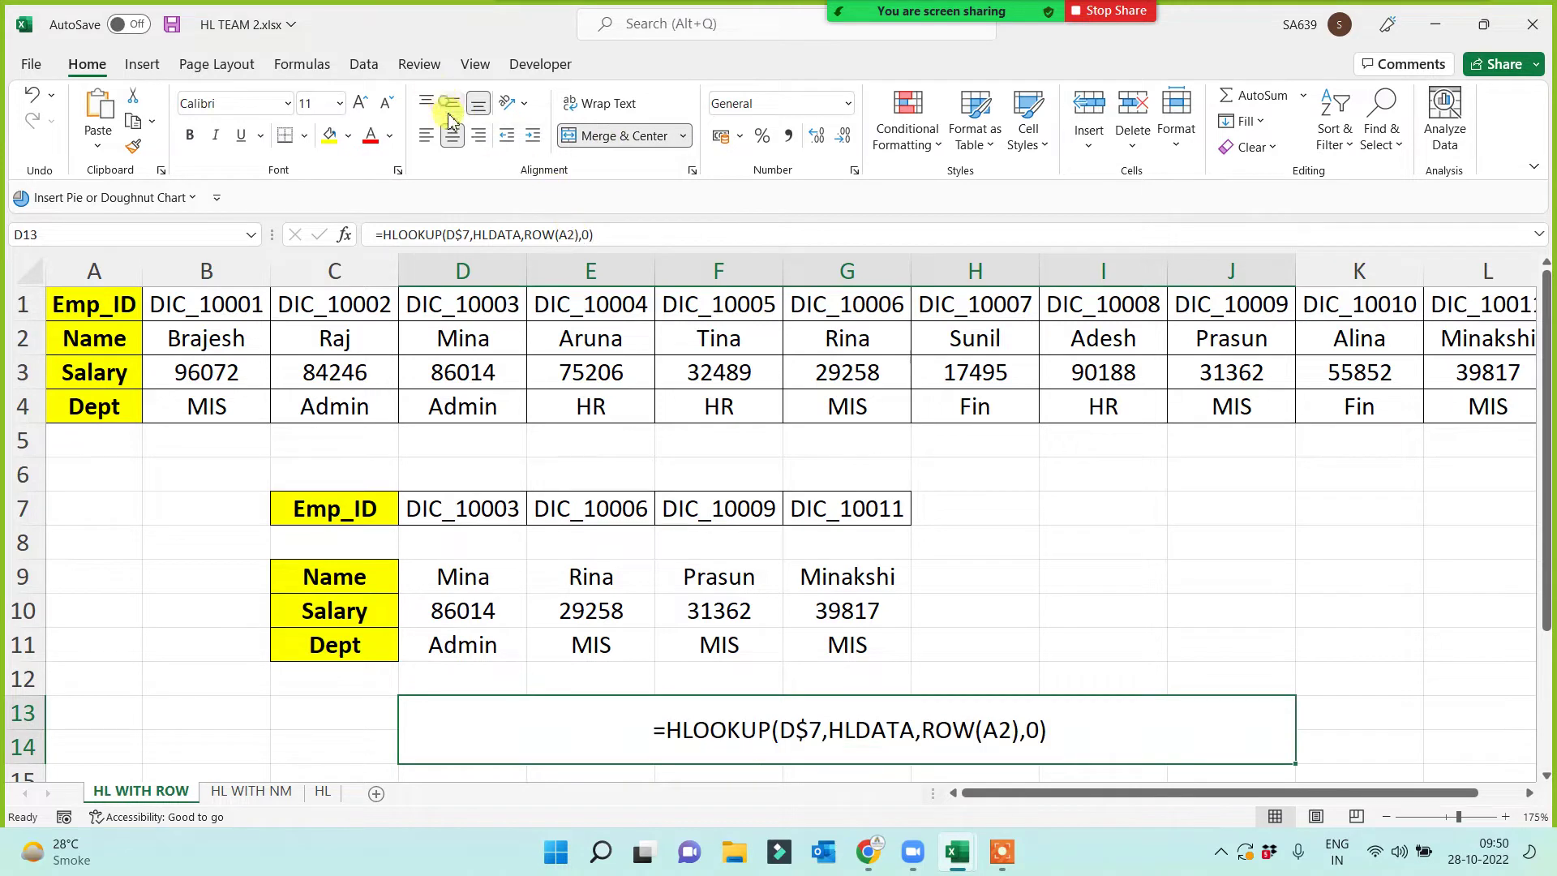
pyautogui.doubleClick(360, 103)
pyautogui.click(360, 103)
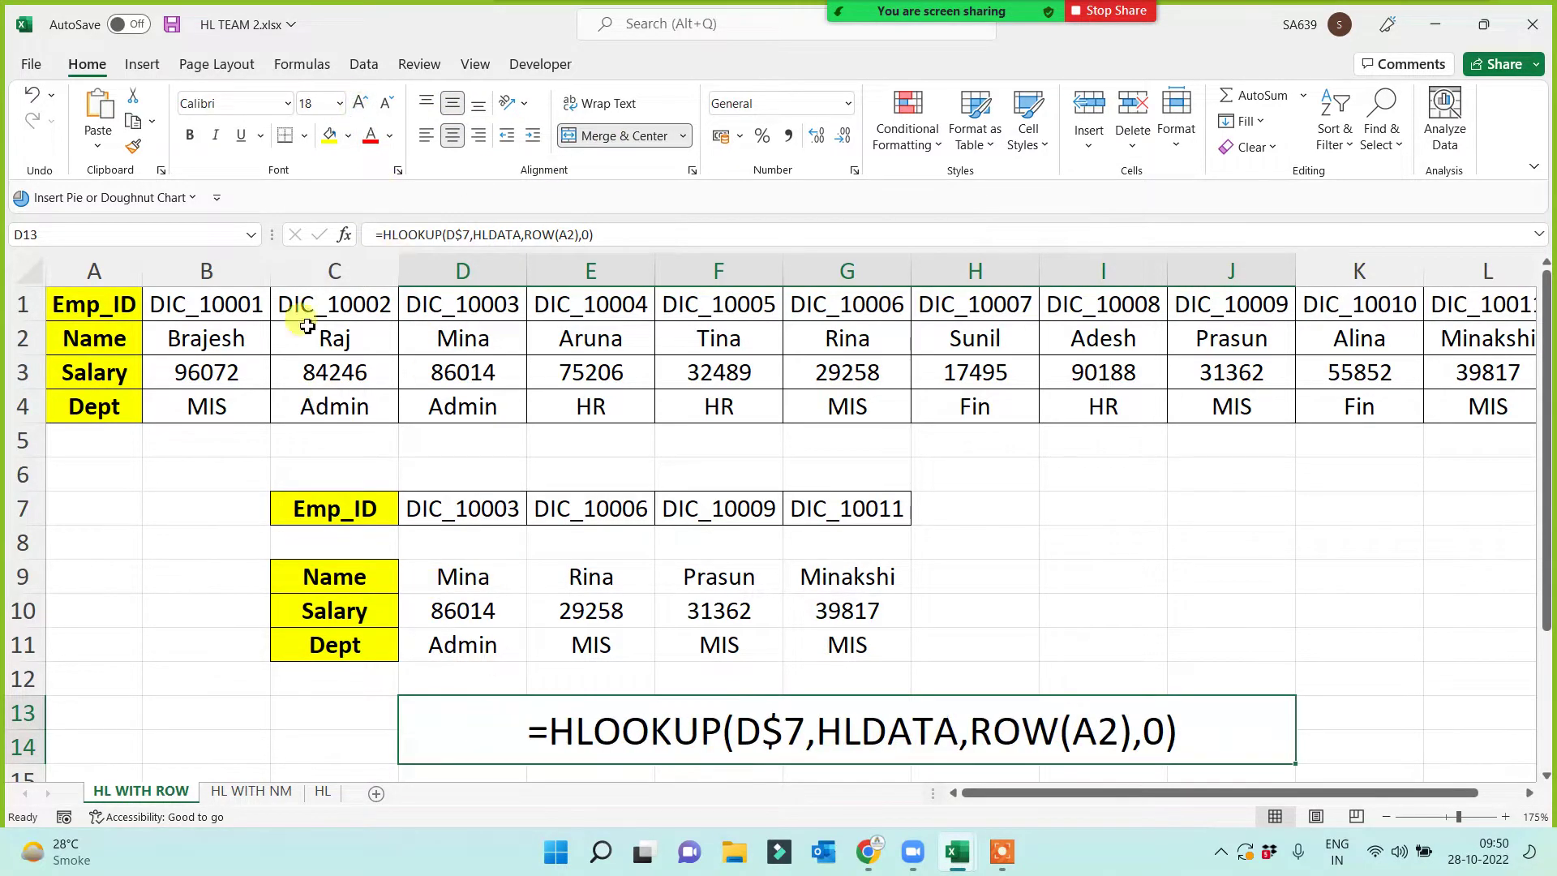
# - Fill the merged formula text cell D13:J14 with the standard light blue colour
pyautogui.click(349, 140)
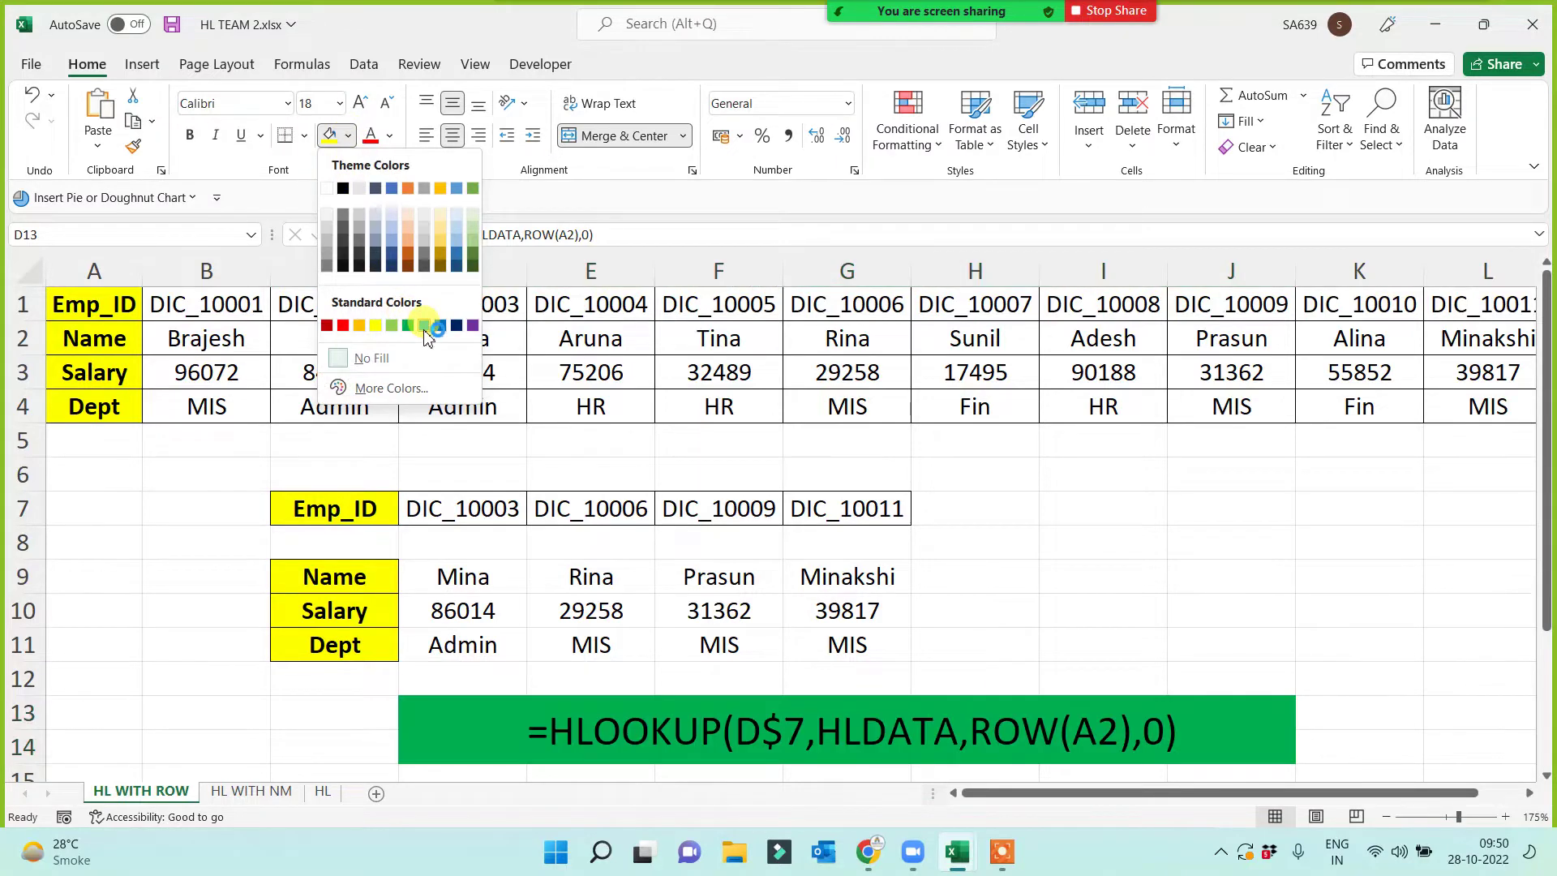
pyautogui.click(429, 312)
pyautogui.click(1024, 645)
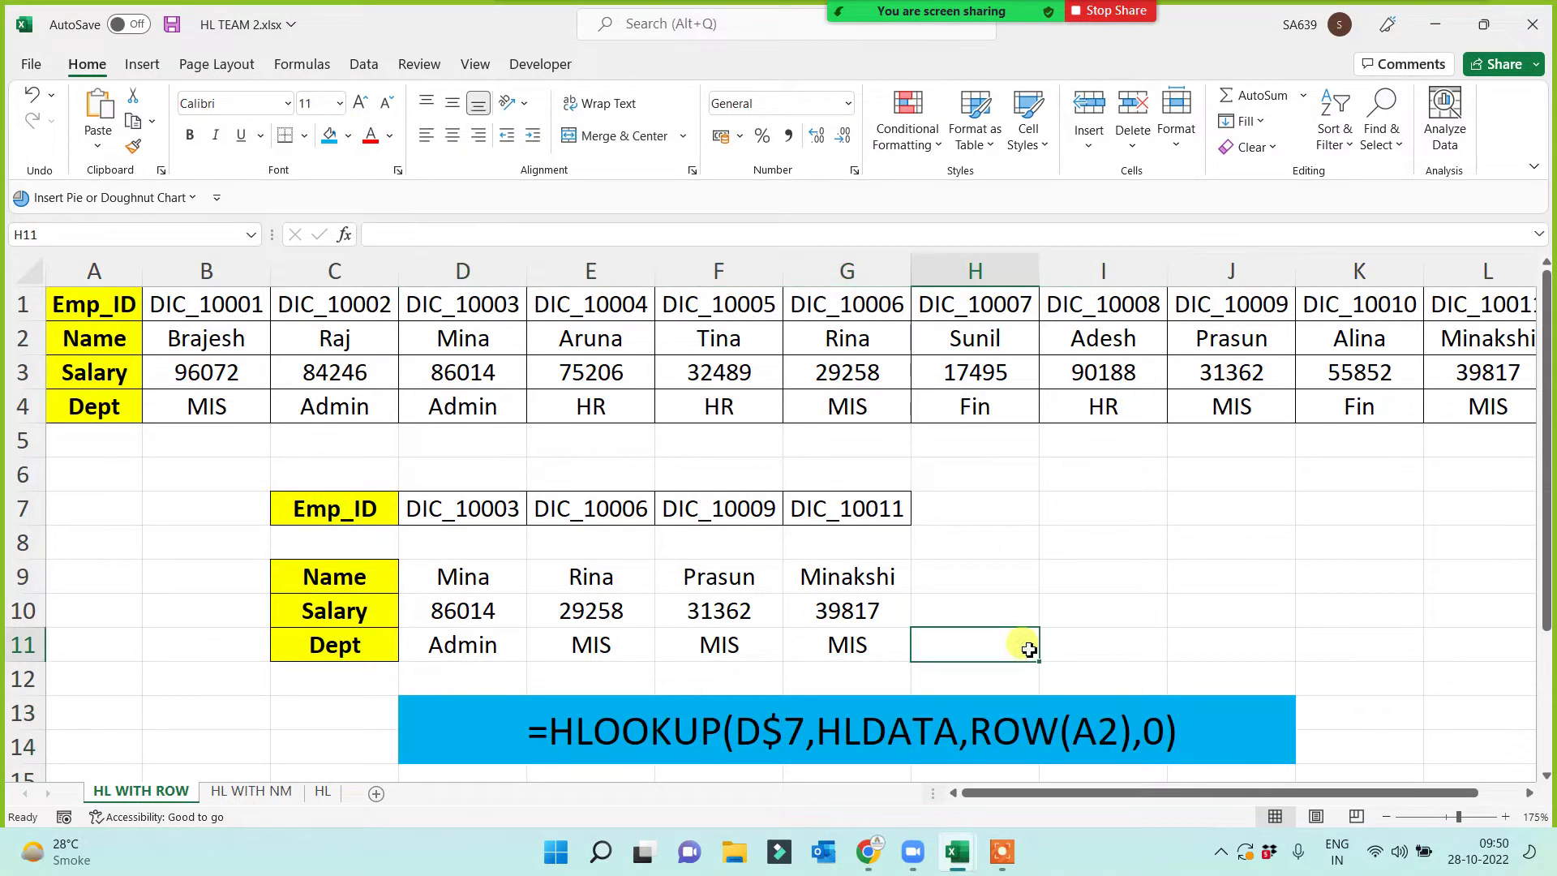
pyautogui.click(439, 733)
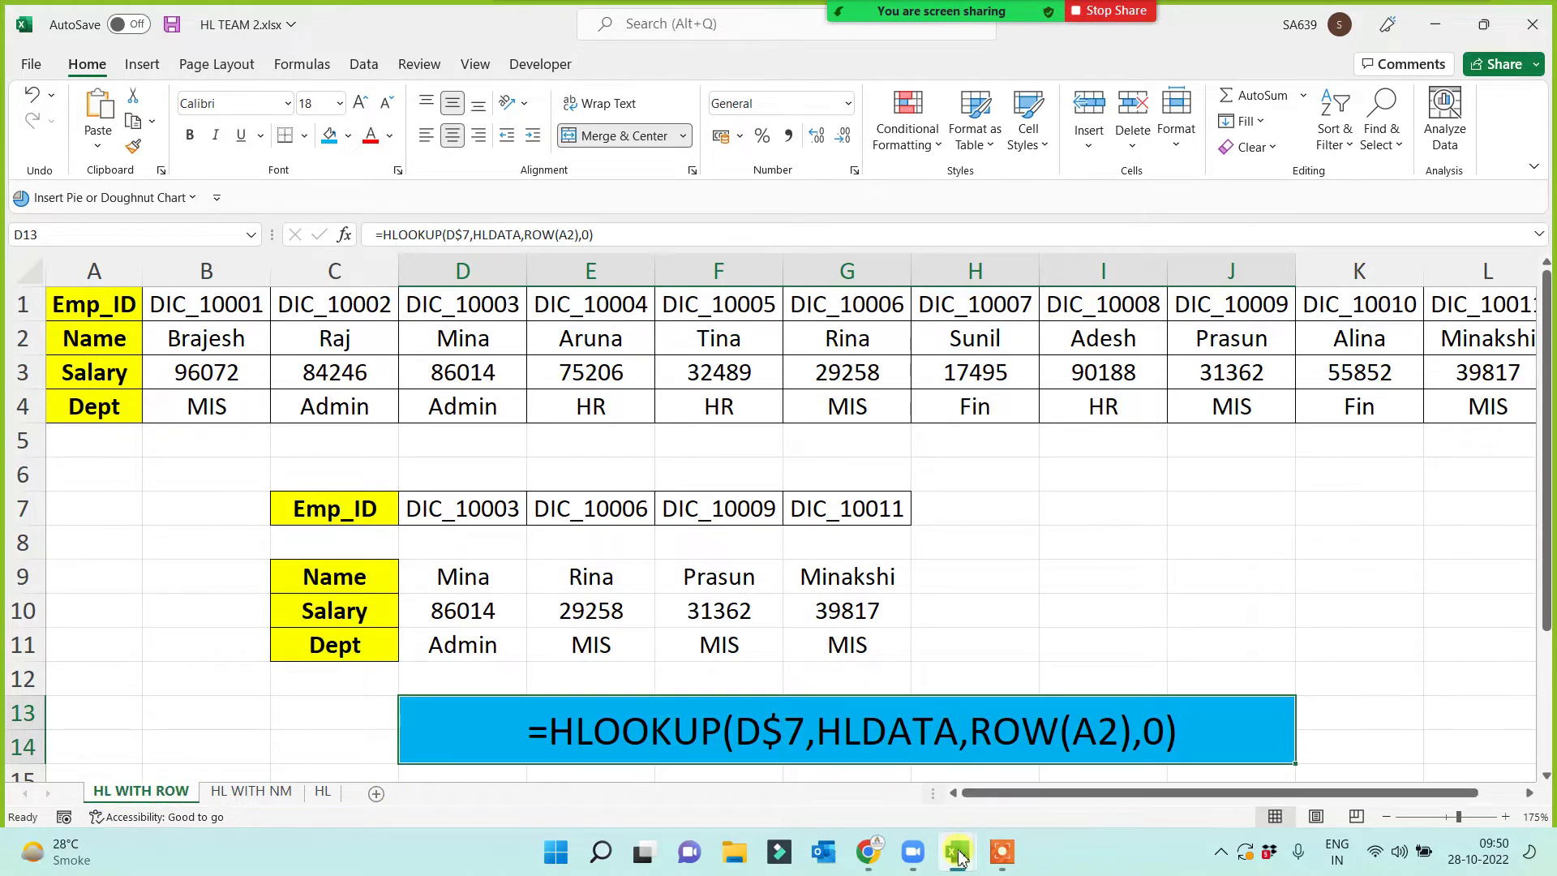
# - Examine the data layout and the G8 formula on the VL with Column sheet of VL - Batch 2.xlsx, and return to HL TEAM 2.xlsx
pyautogui.moveTo(960, 857)
pyautogui.click(840, 762)
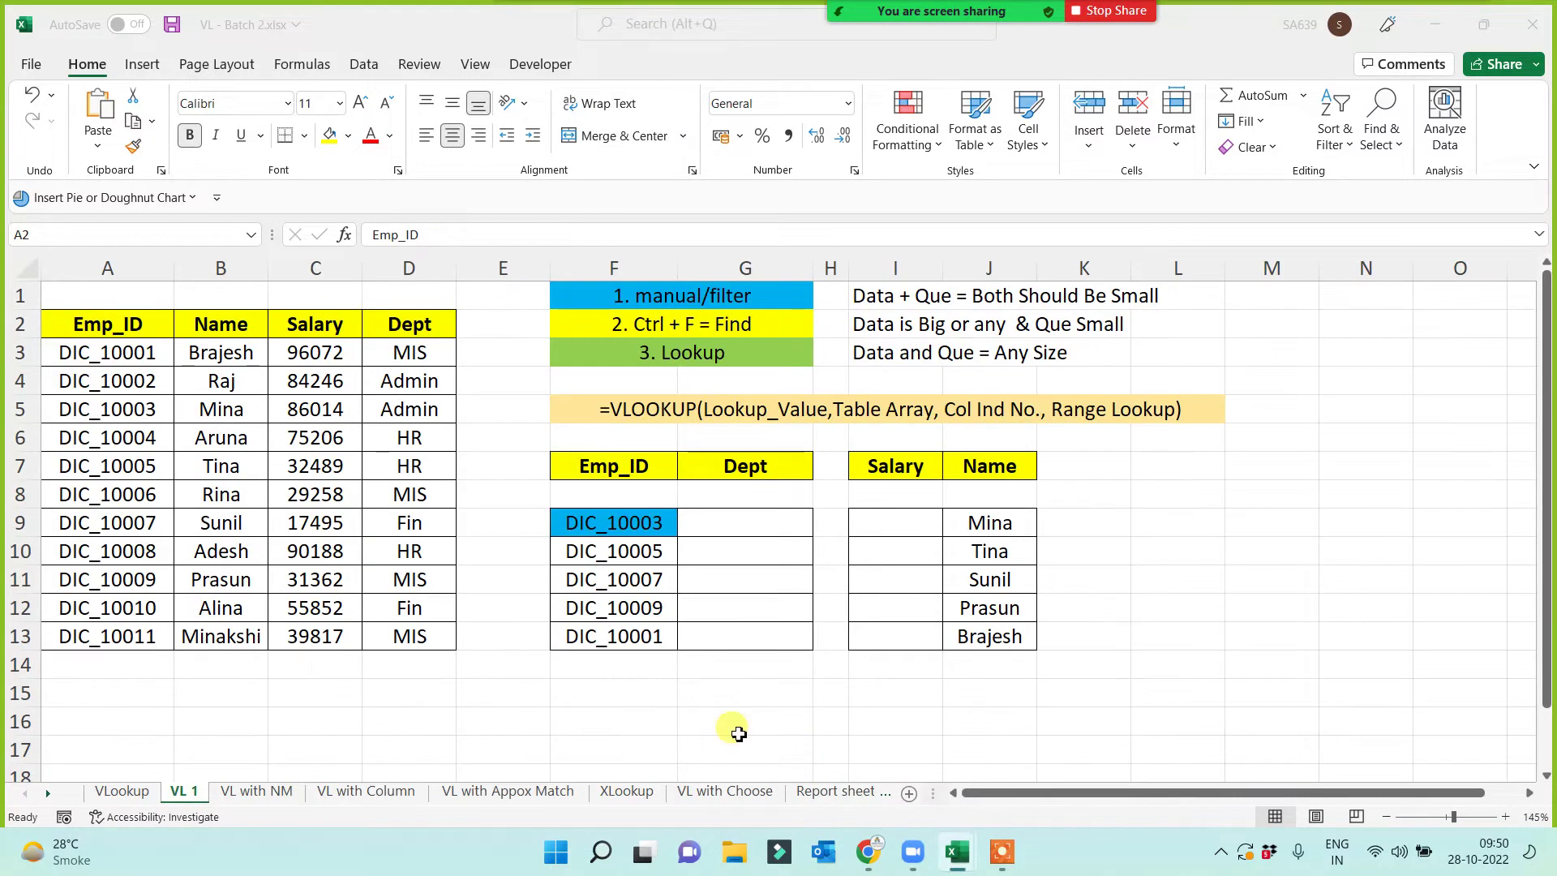
pyautogui.click(359, 793)
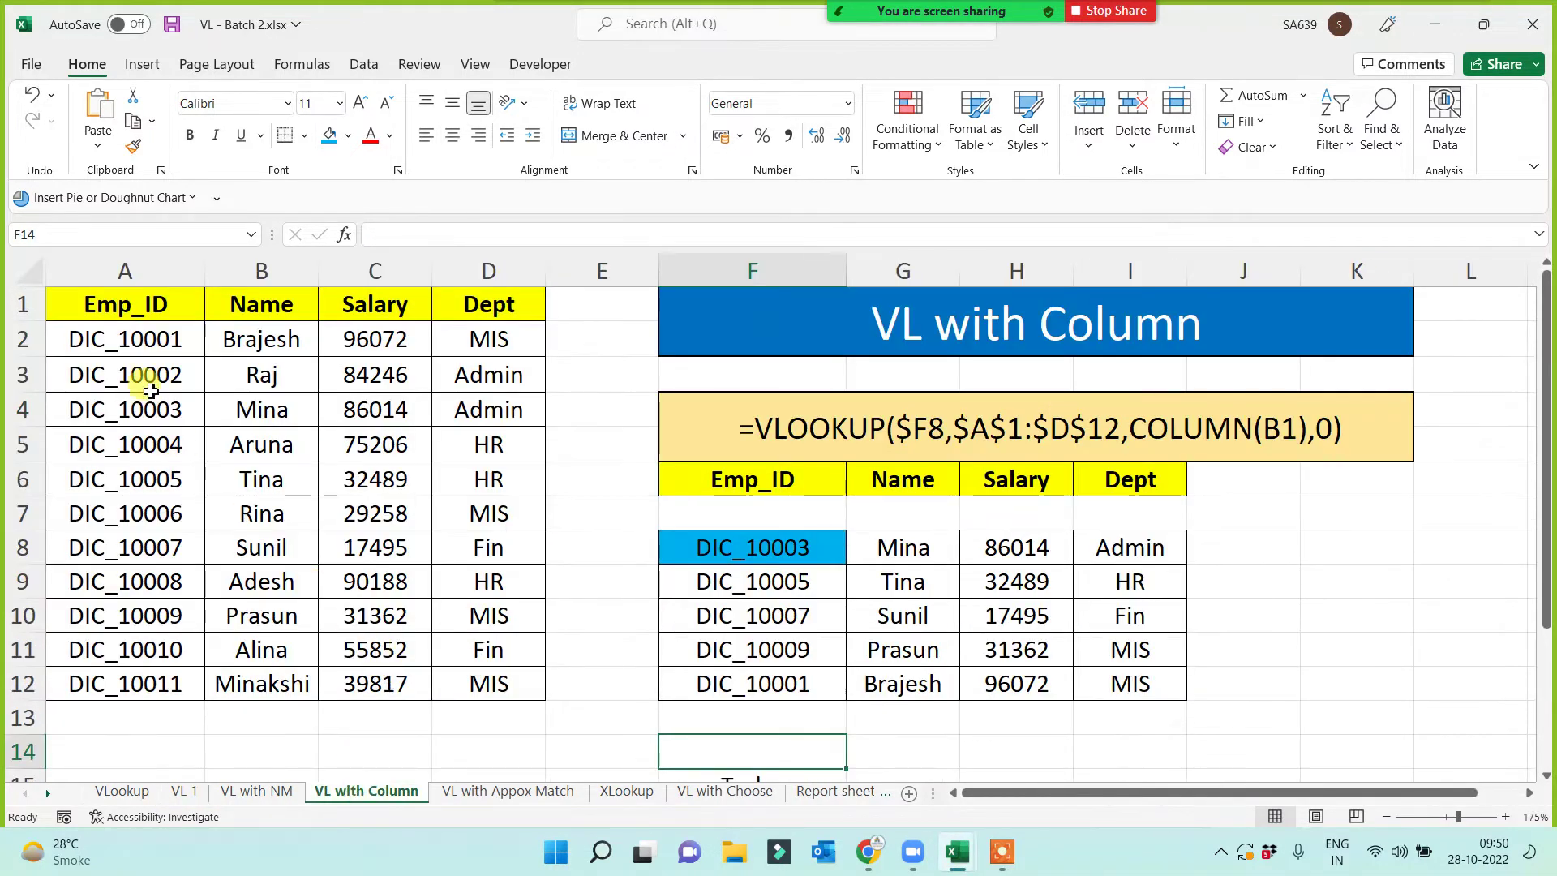
pyautogui.moveTo(122, 304); pyautogui.dragTo(471, 684)
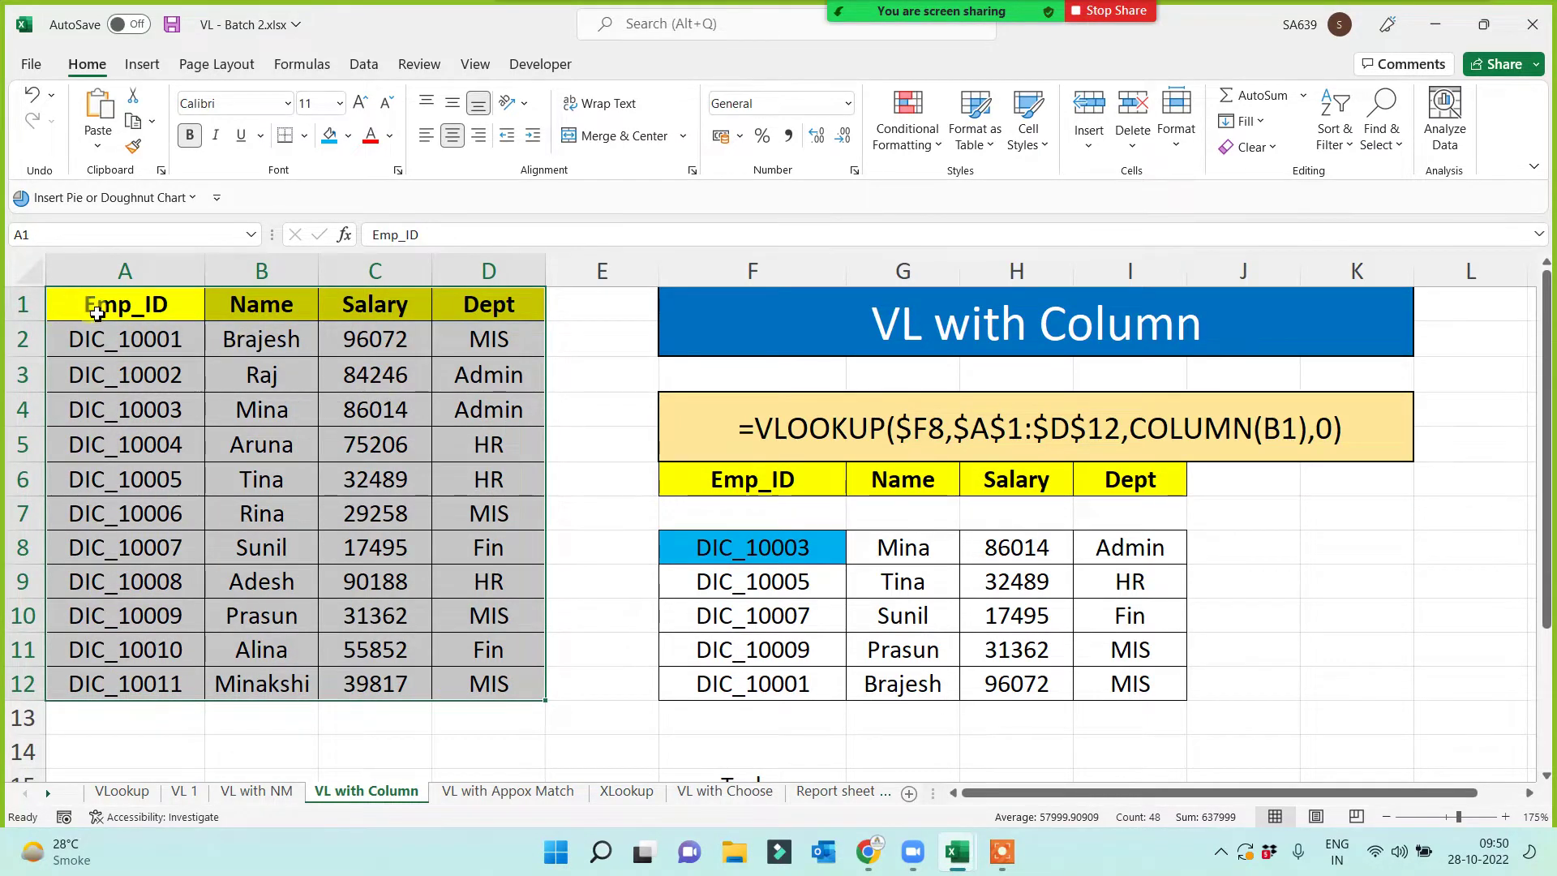
pyautogui.moveTo(96, 314); pyautogui.dragTo(89, 683)
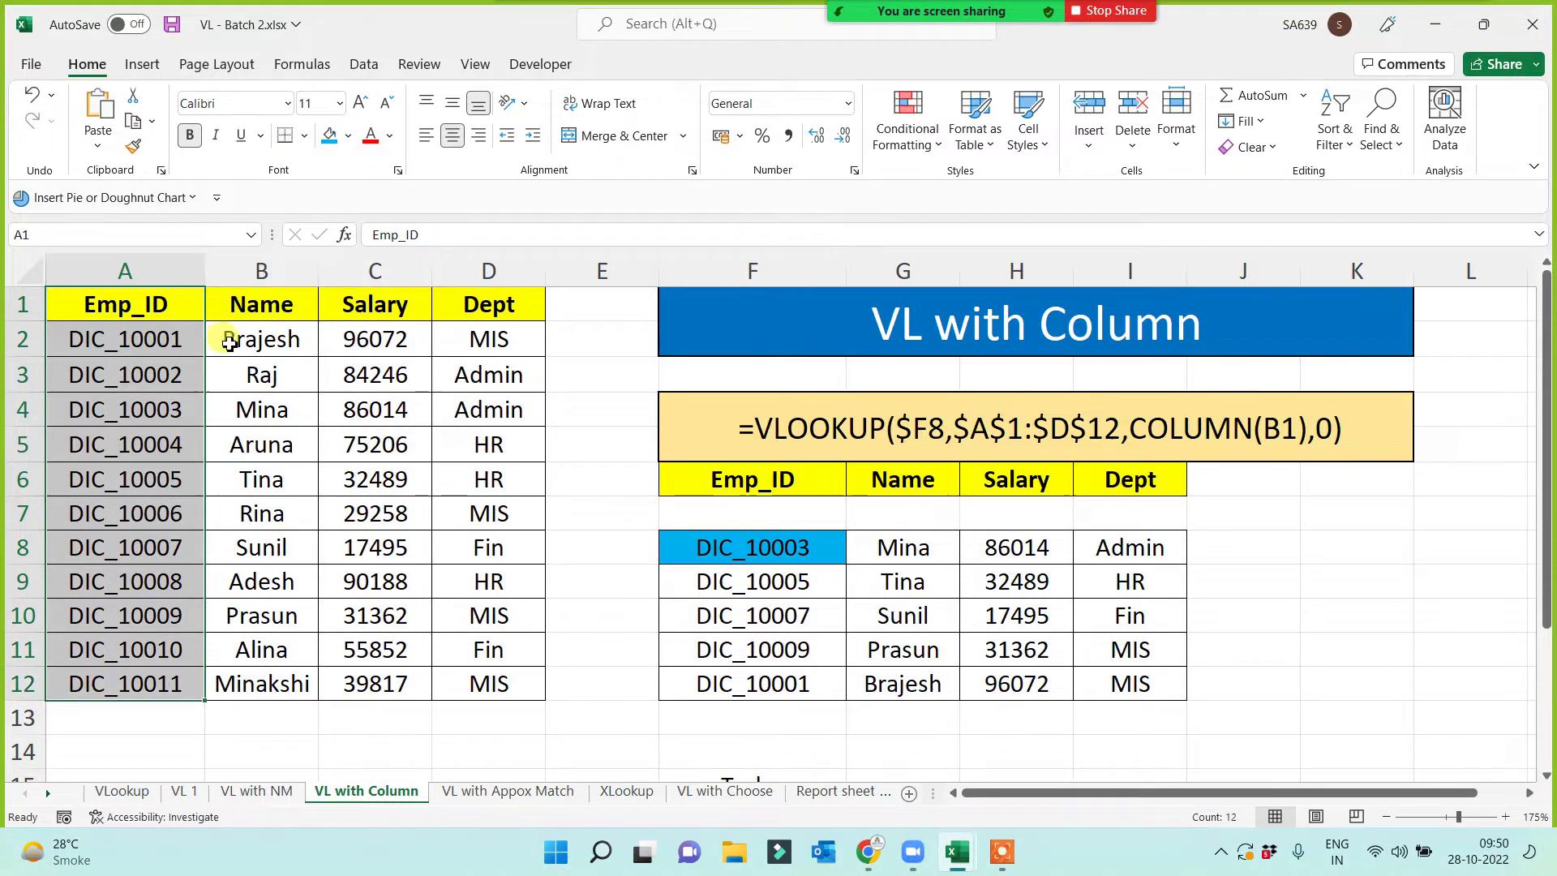
pyautogui.moveTo(276, 306); pyautogui.dragTo(510, 683)
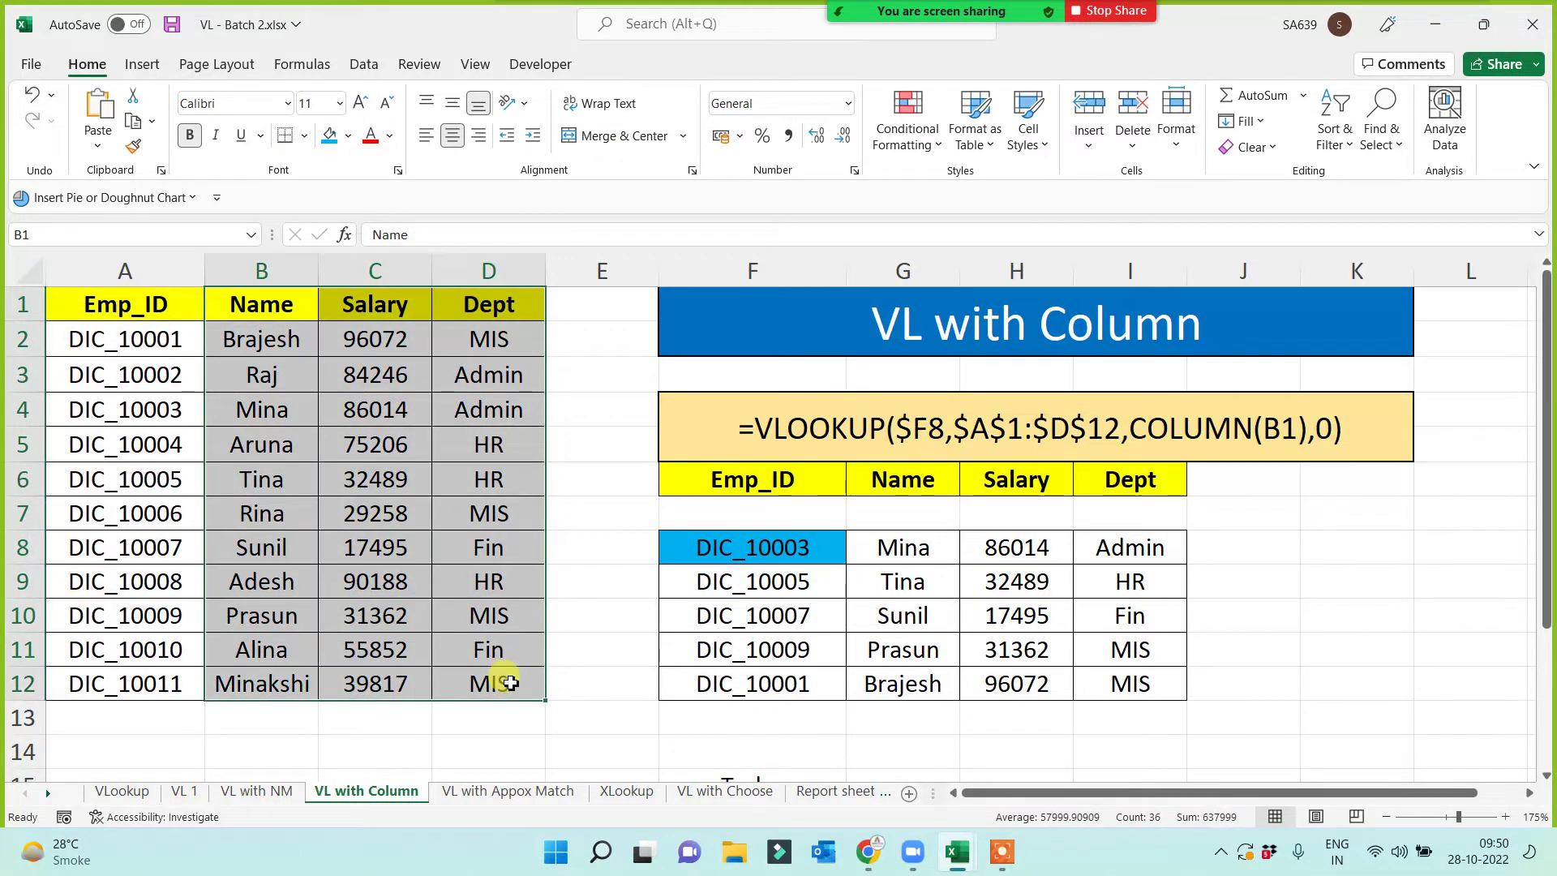
pyautogui.click(911, 545)
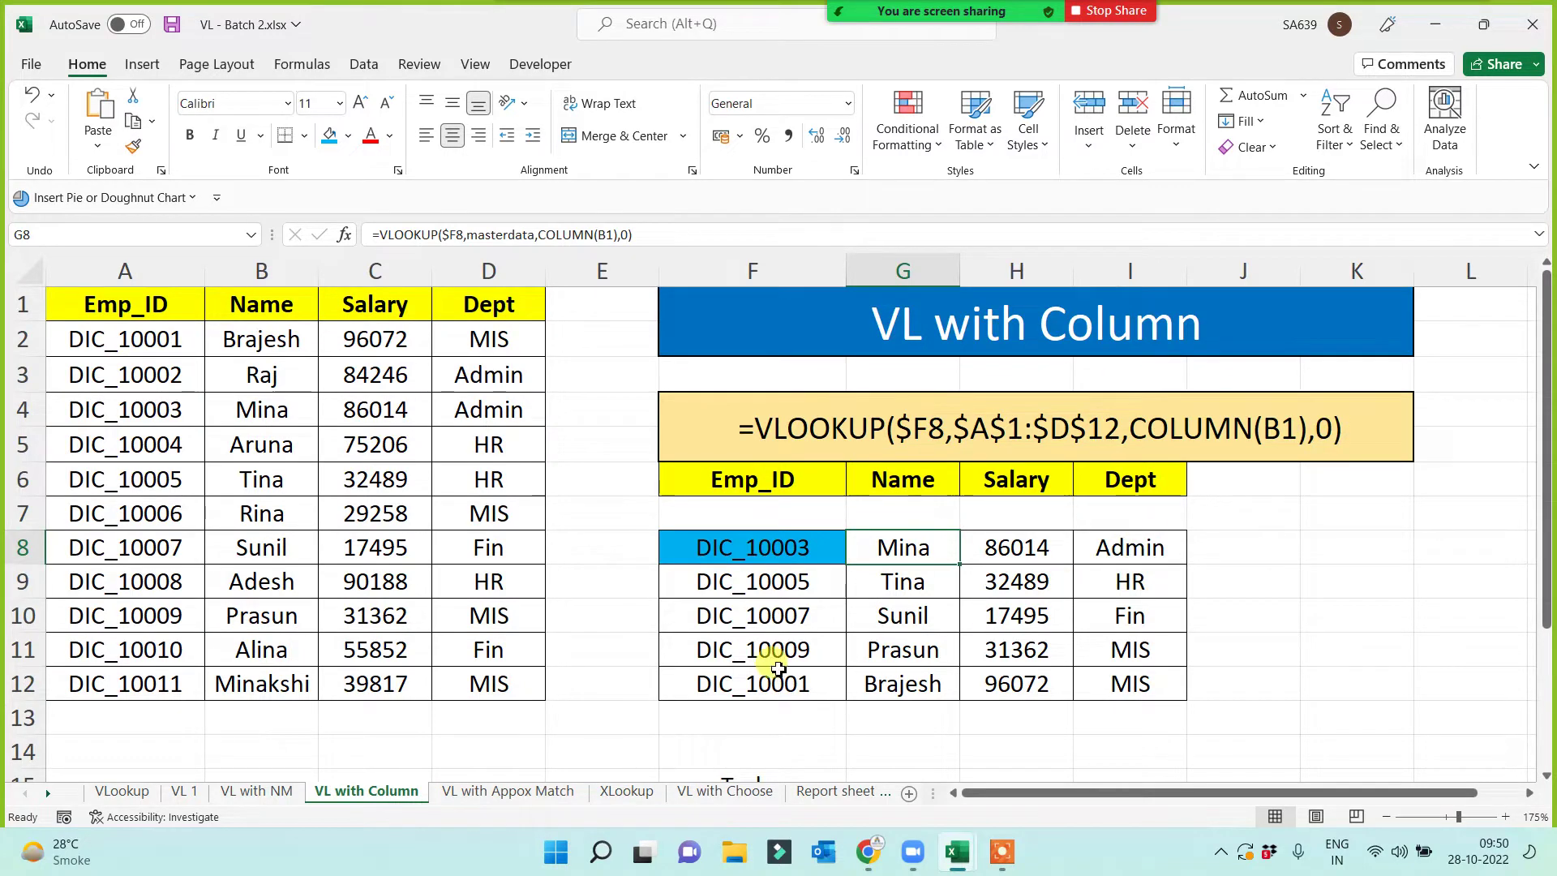
pyautogui.hotkey('alt', 'Tab')
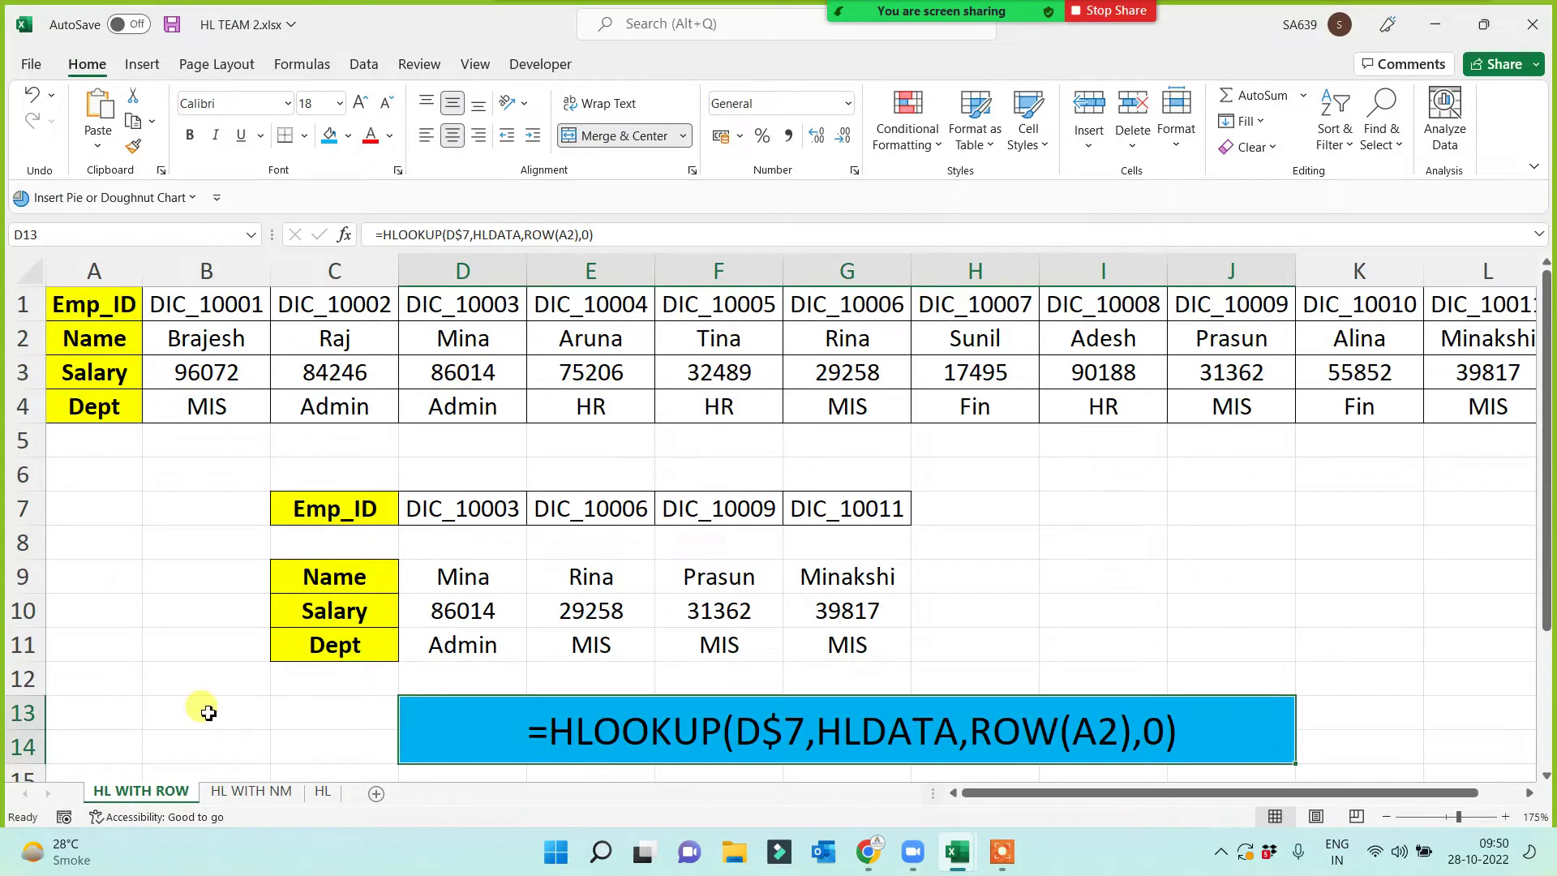
# - Examine the source data in rows 1 to 4, the lookup labels in C9:C11, and the HLOOKUP formula in D9
pyautogui.click(207, 711)
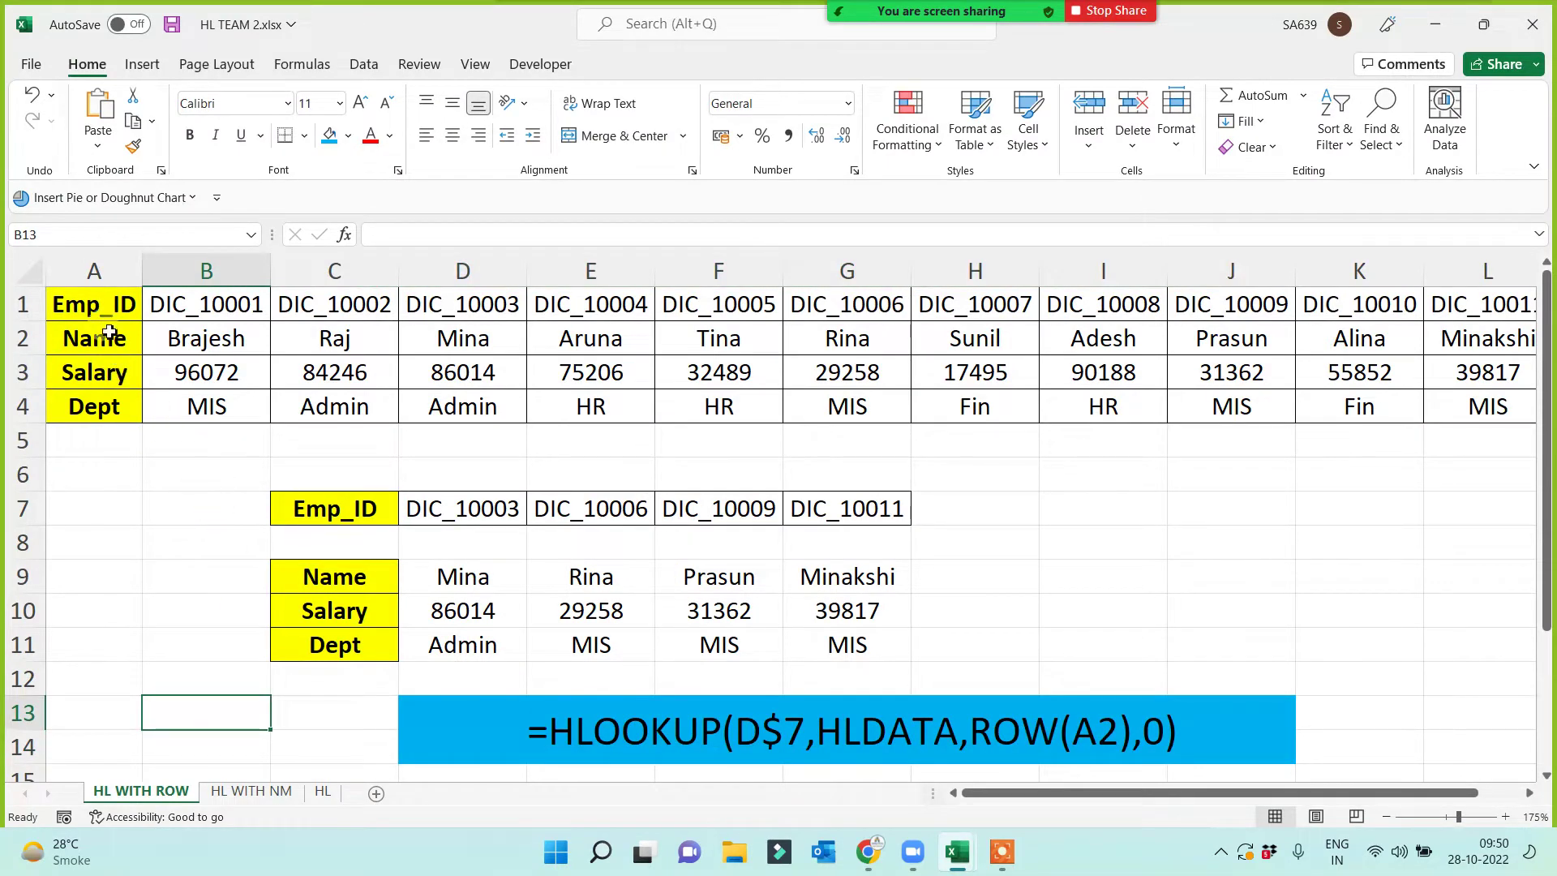
pyautogui.moveTo(42, 305); pyautogui.dragTo(25, 403)
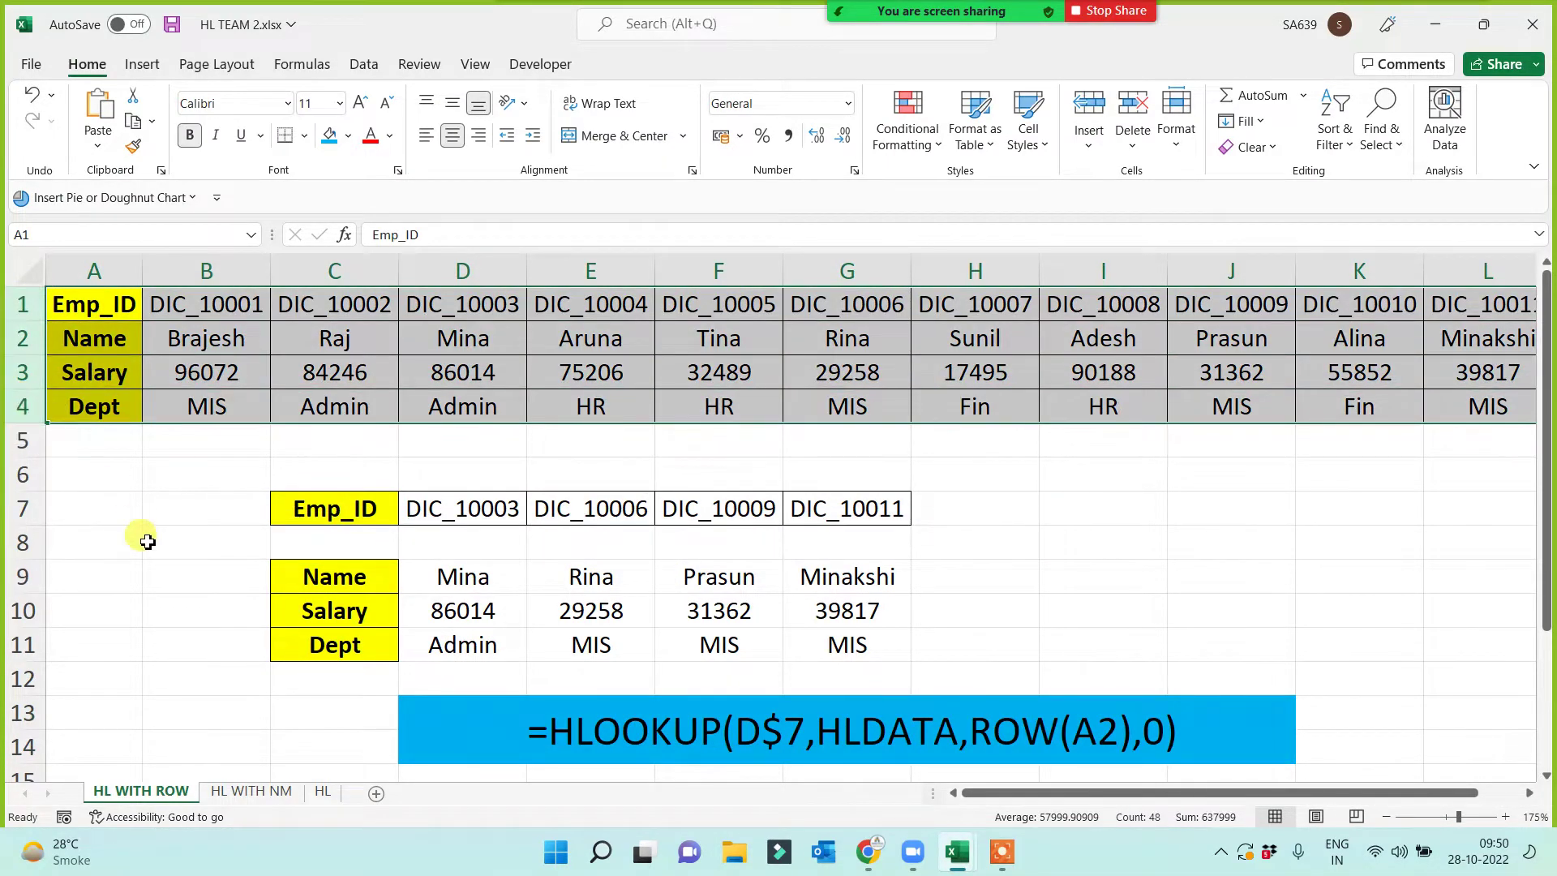
pyautogui.click(147, 542)
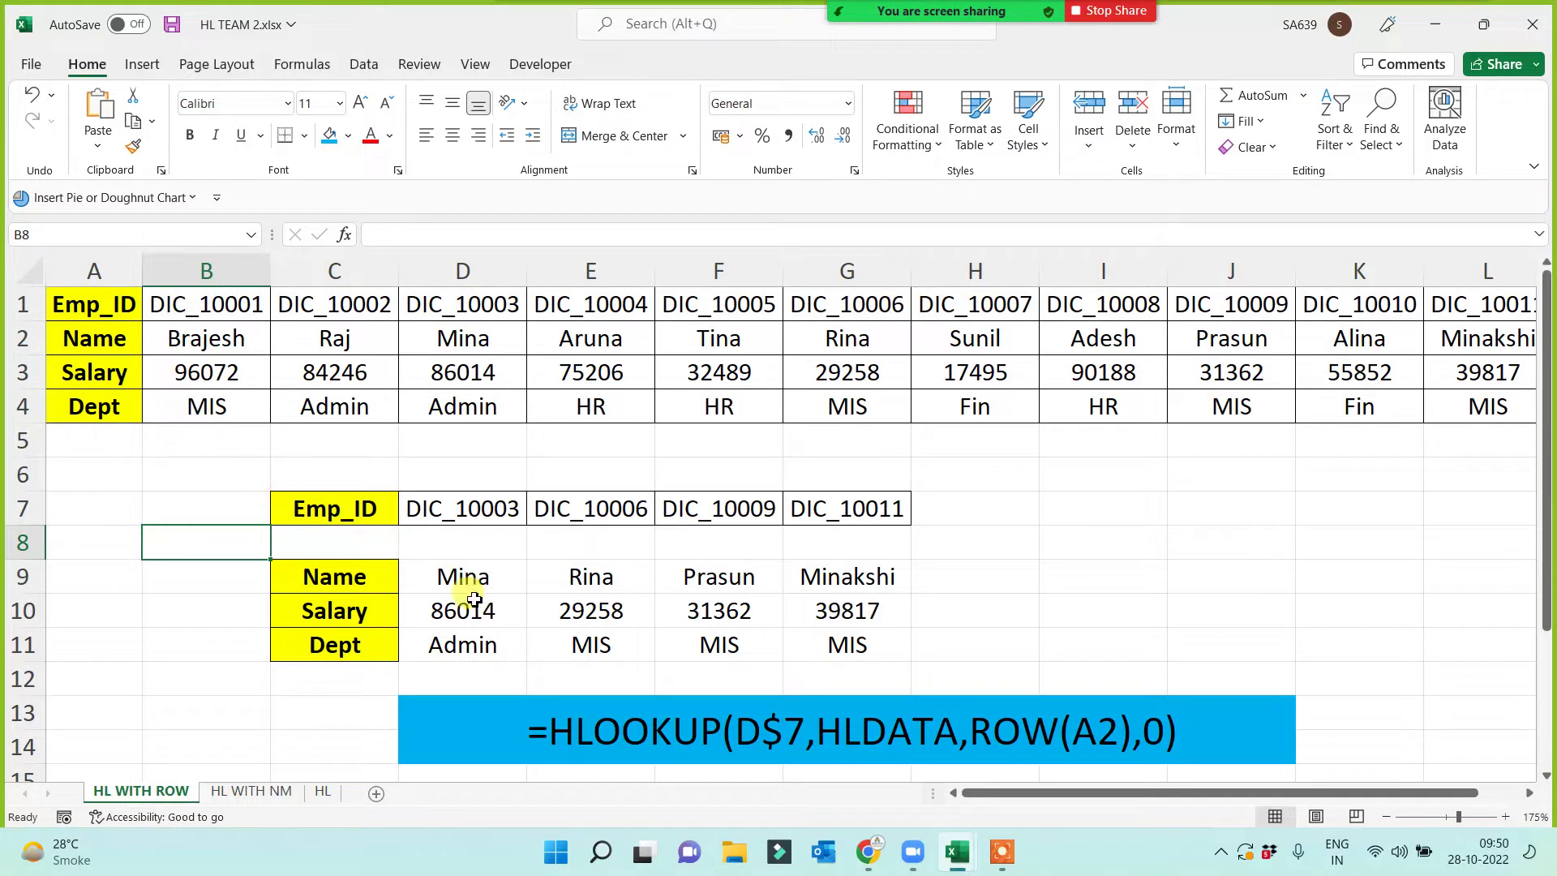
pyautogui.moveTo(337, 567); pyautogui.dragTo(324, 673)
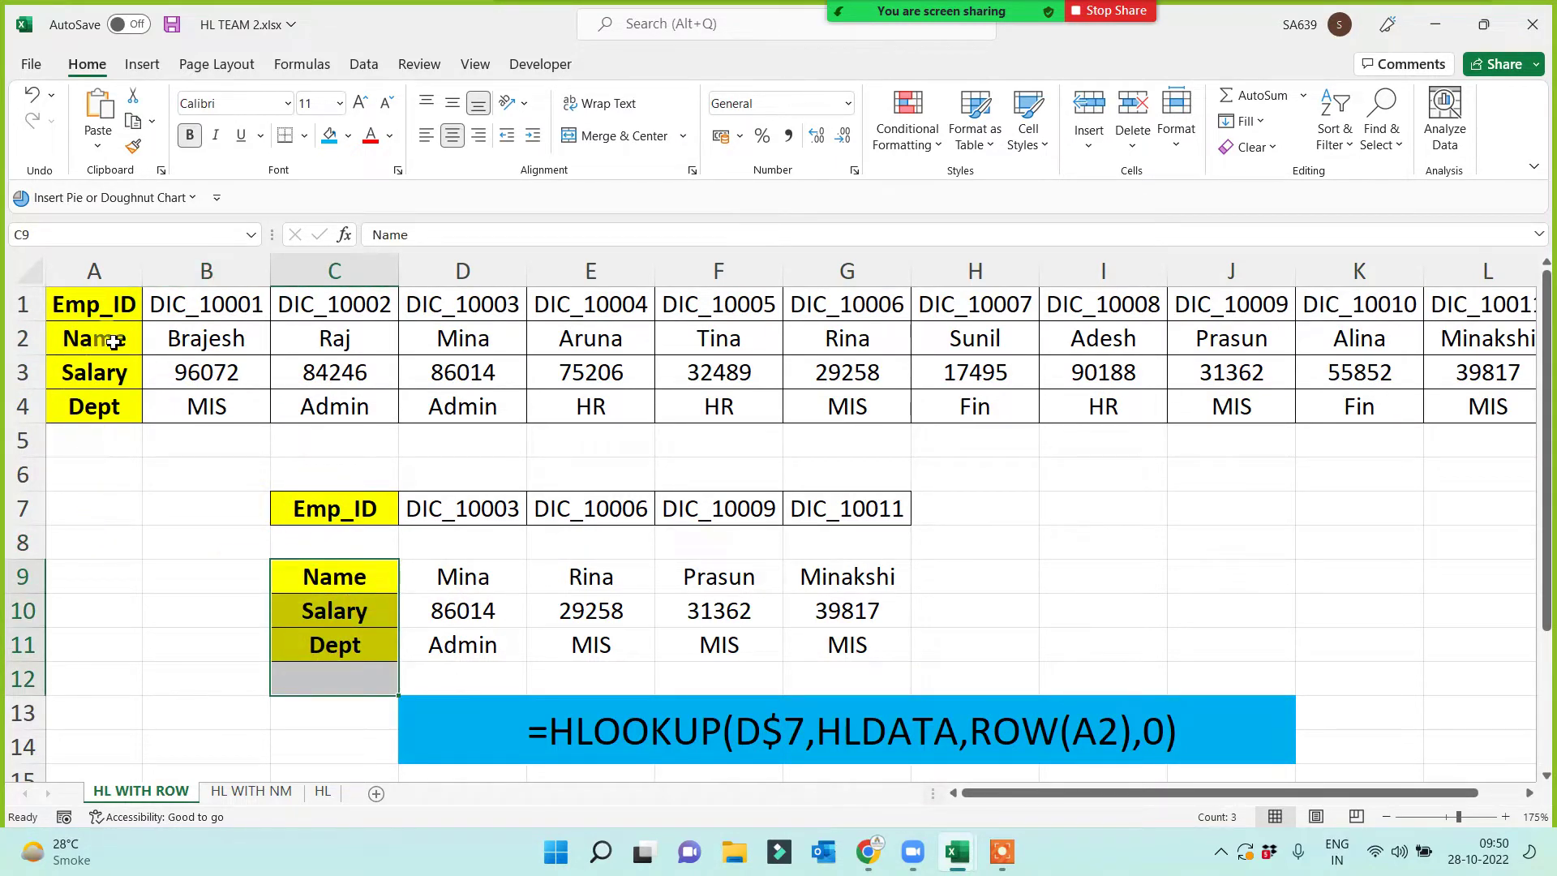
pyautogui.click(357, 619)
pyautogui.click(349, 645)
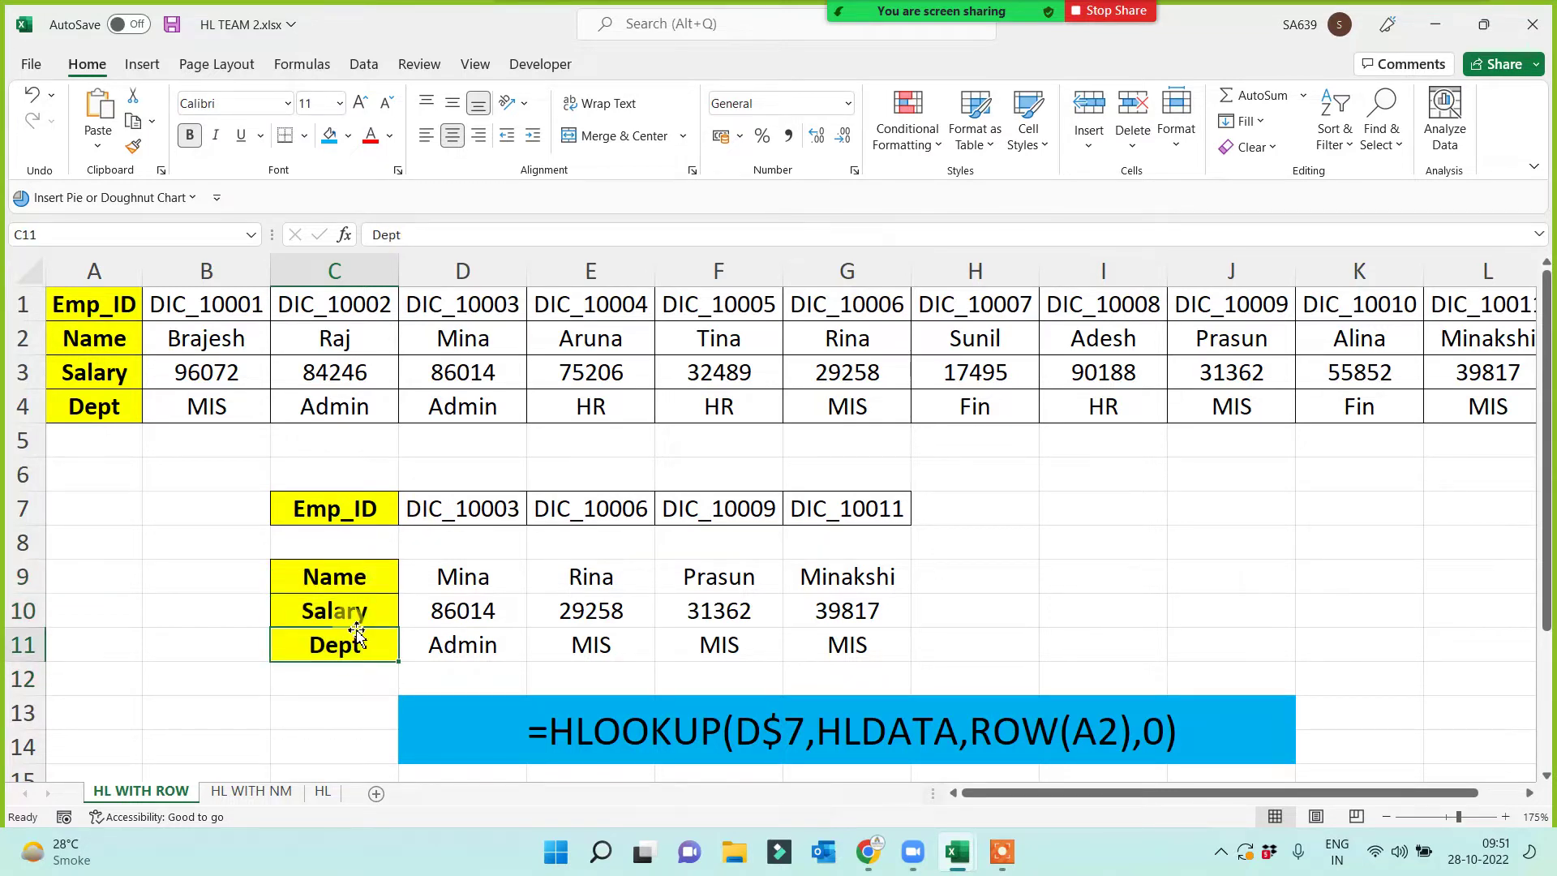
pyautogui.click(477, 577)
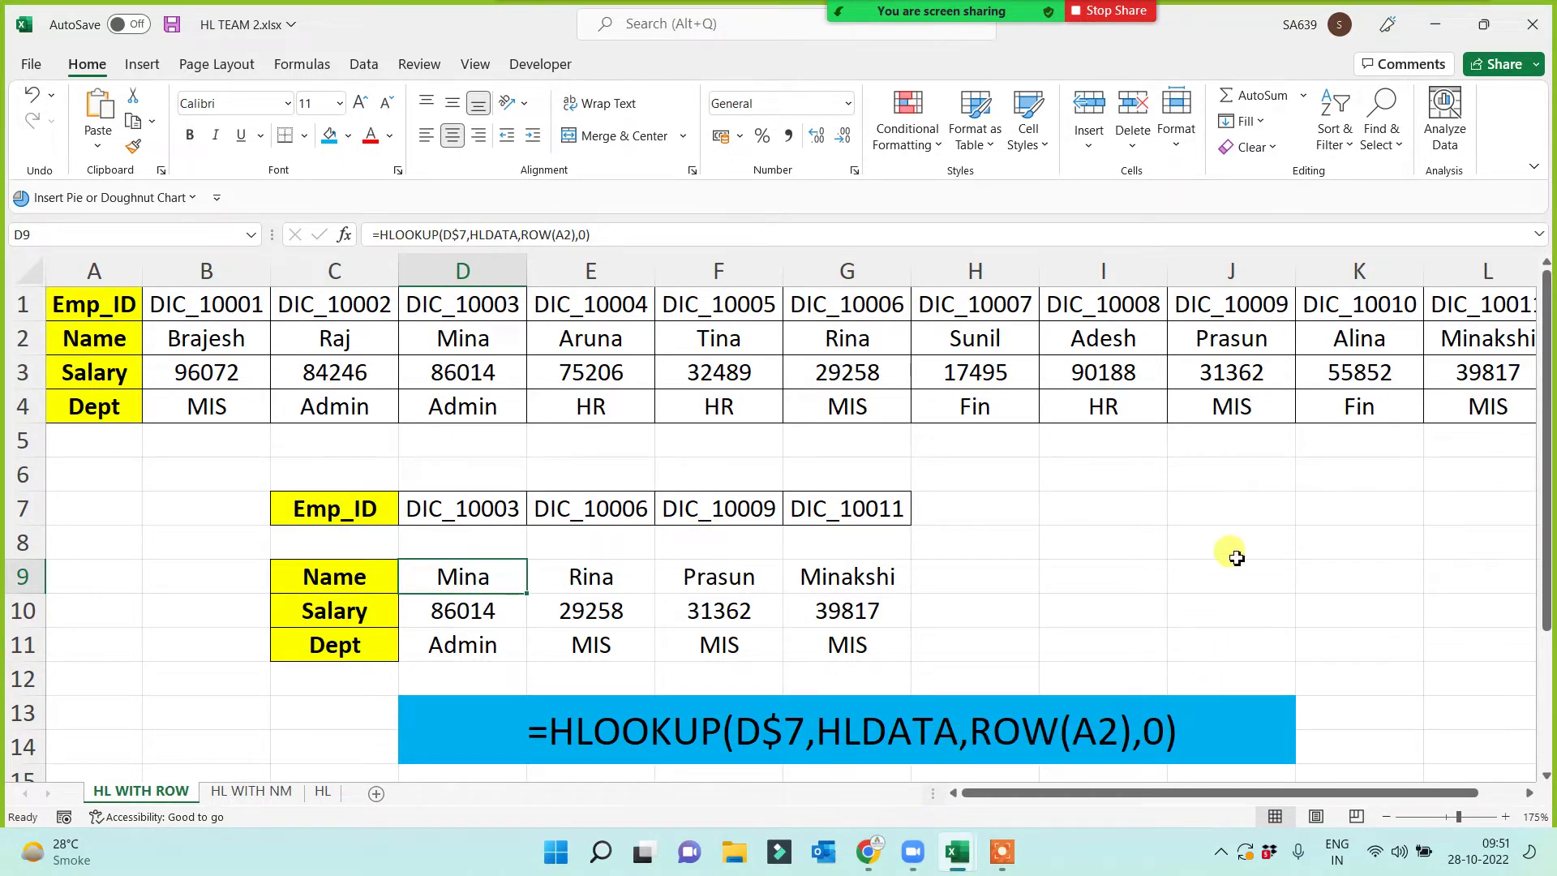
pyautogui.click(1173, 546)
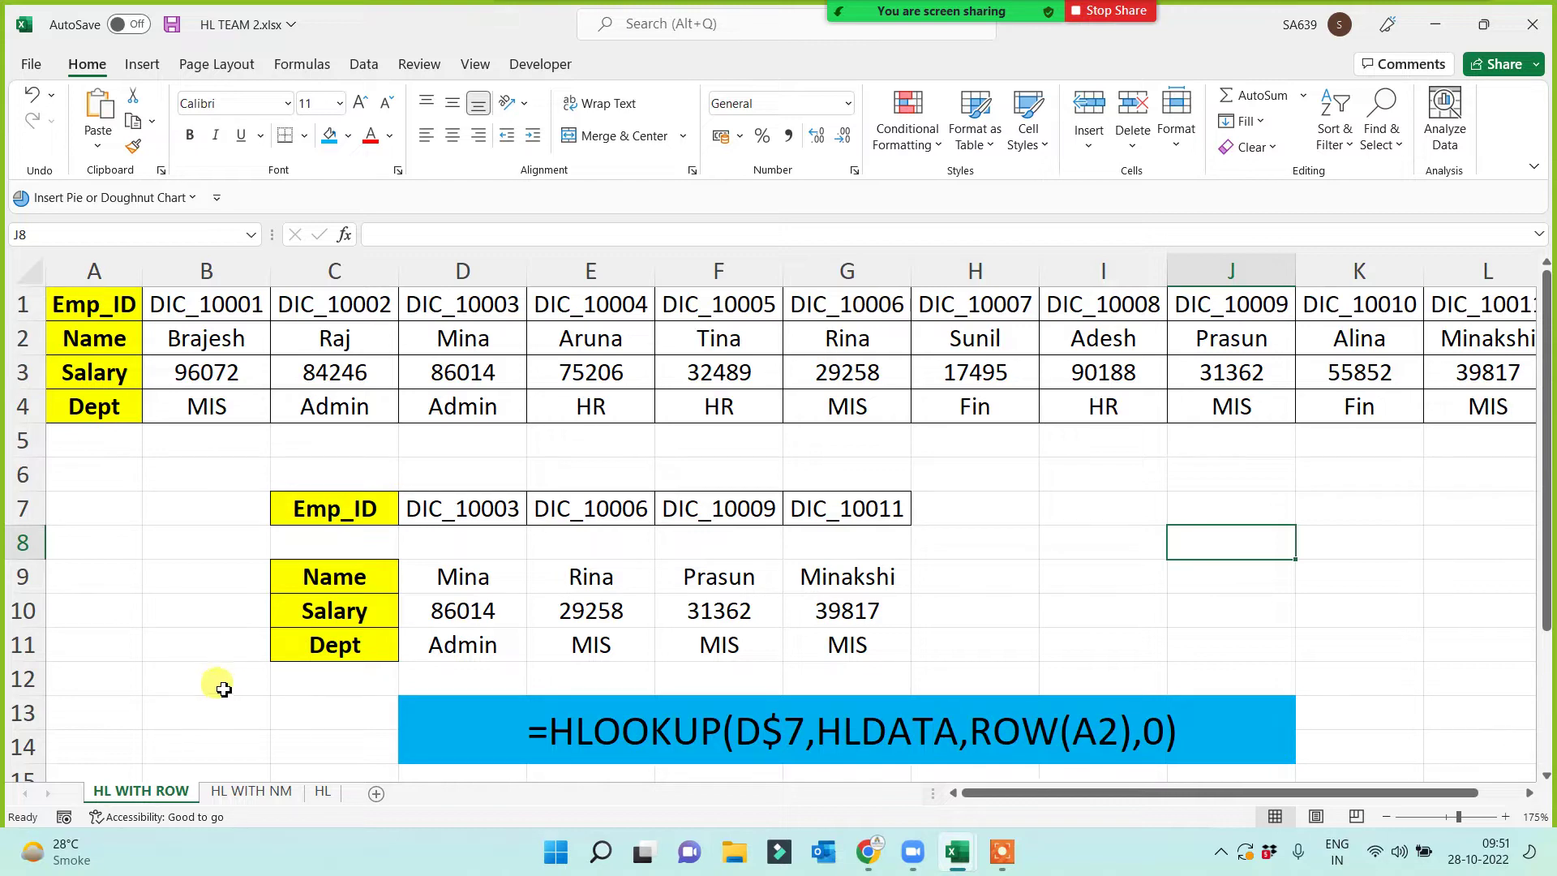
pyautogui.moveTo(7, 302); pyautogui.dragTo(8, 423)
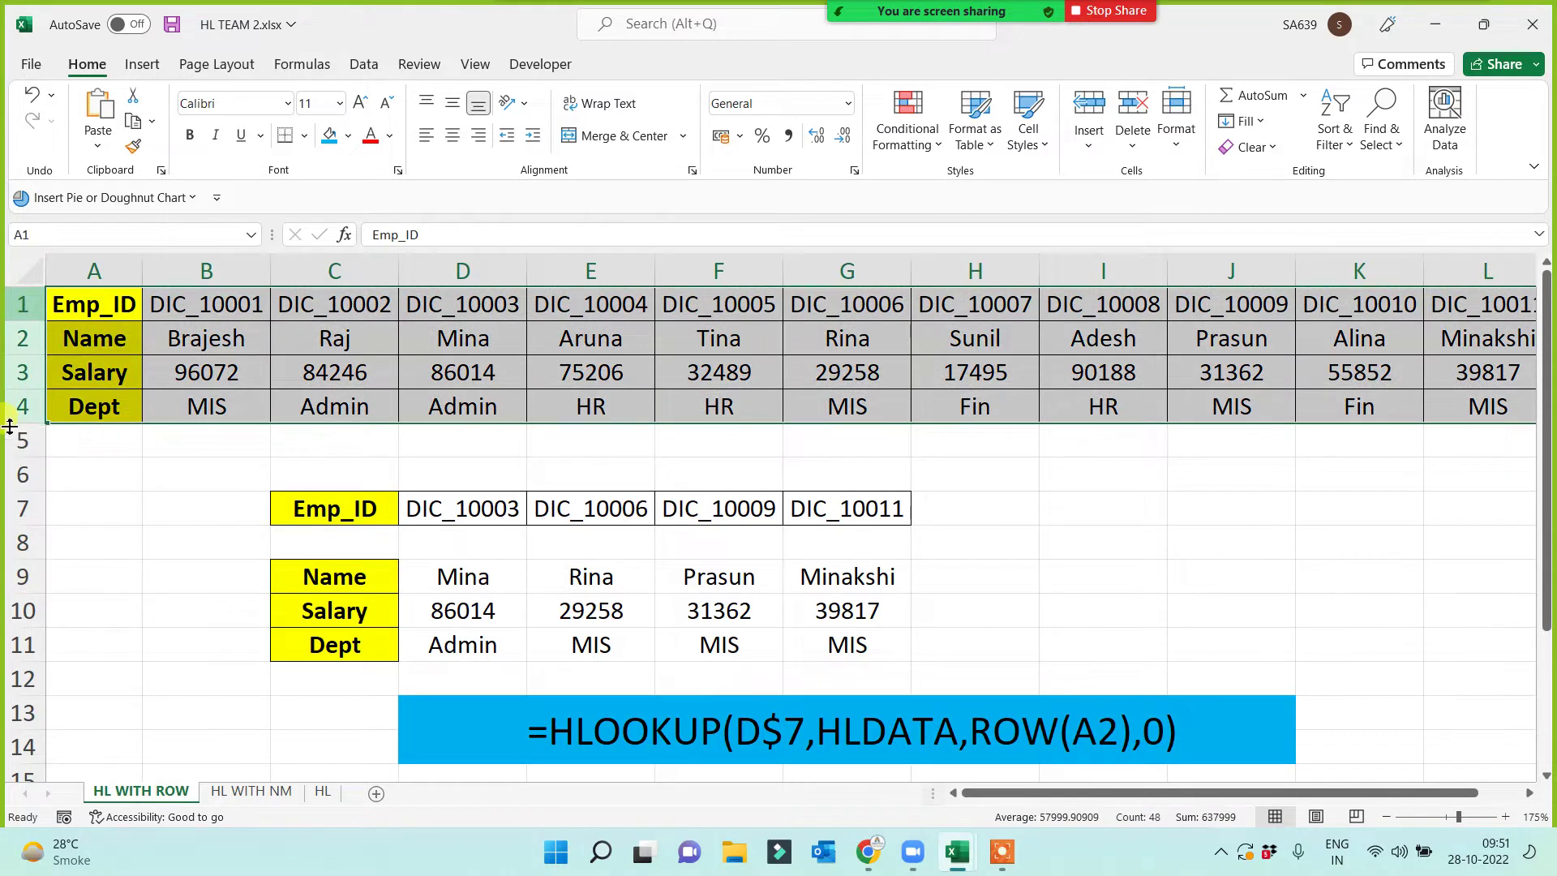
pyautogui.click(114, 610)
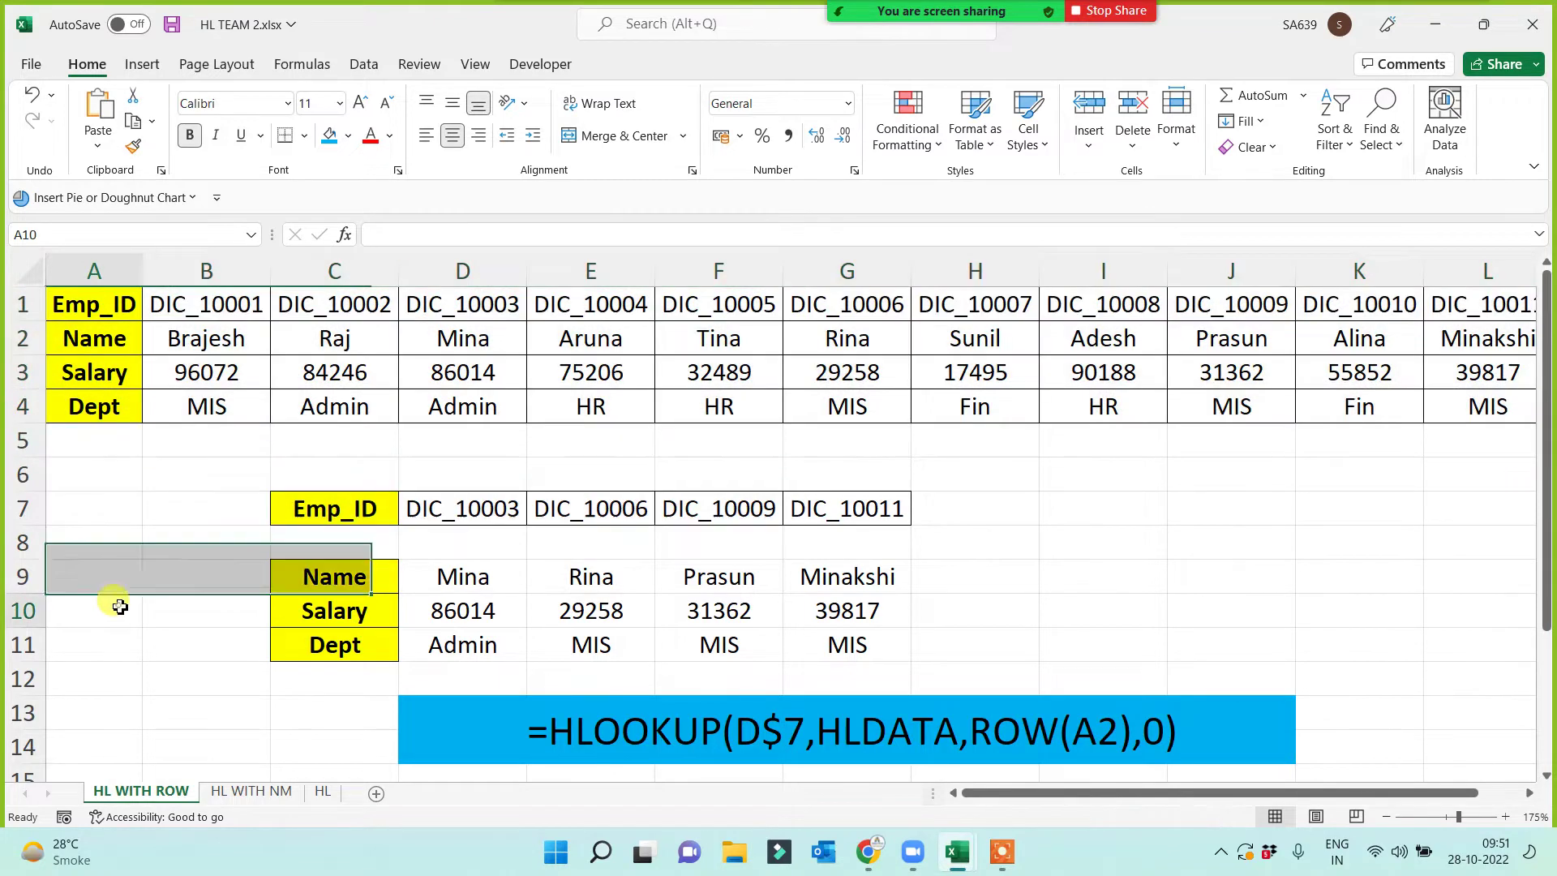
# - Duplicate the HL WITH ROW sheet in front of the existing sheets and rename the copy HL WITH CHOOSE
pyautogui.rightClick(148, 789)
pyautogui.click(235, 610)
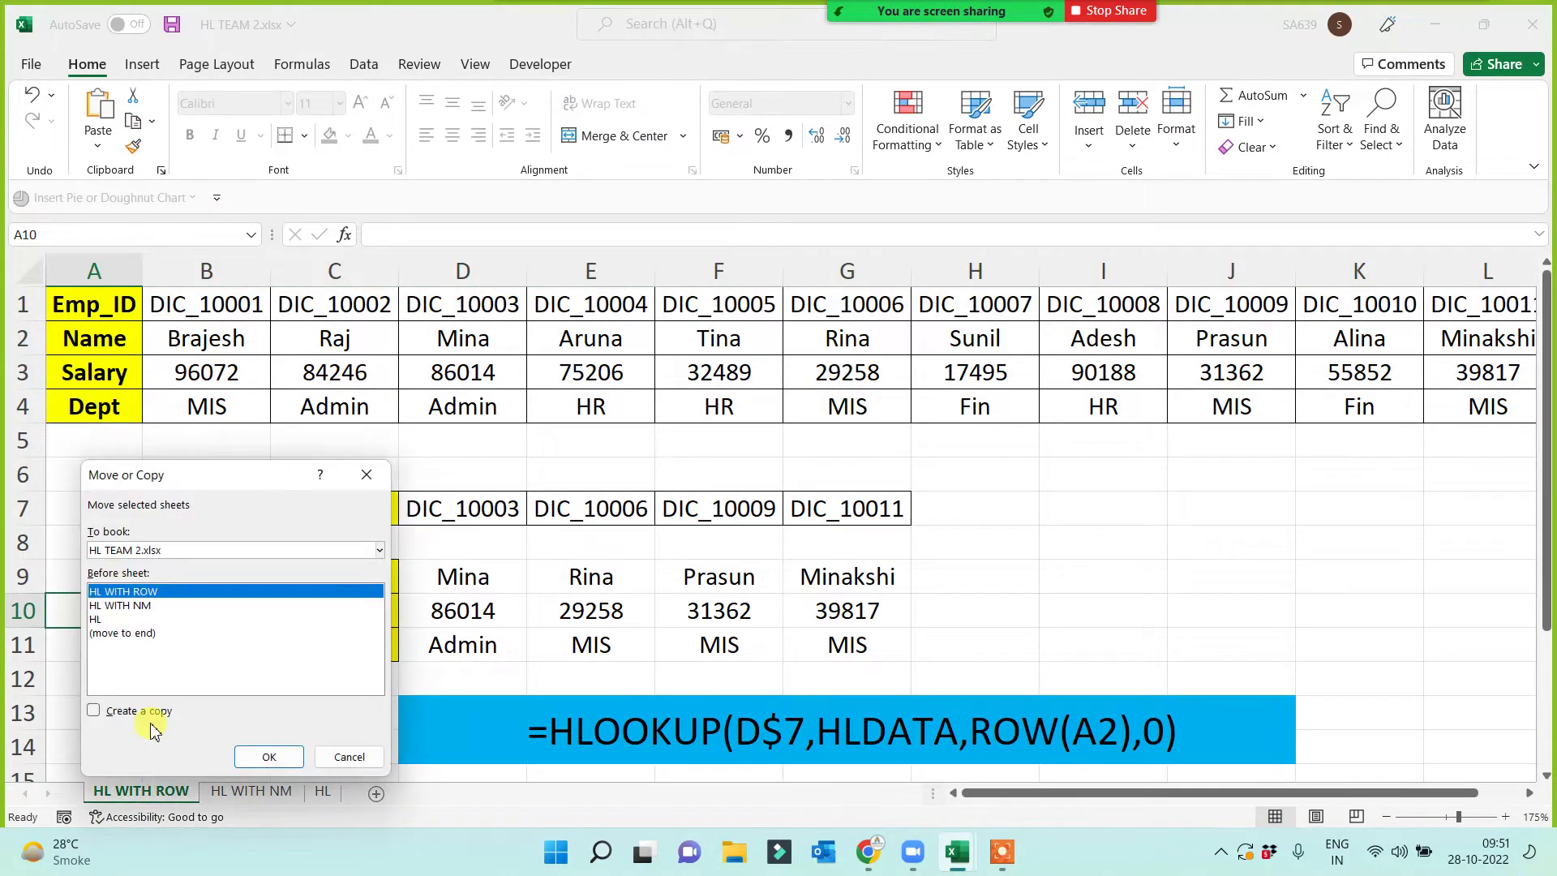
pyautogui.click(106, 711)
pyautogui.click(288, 758)
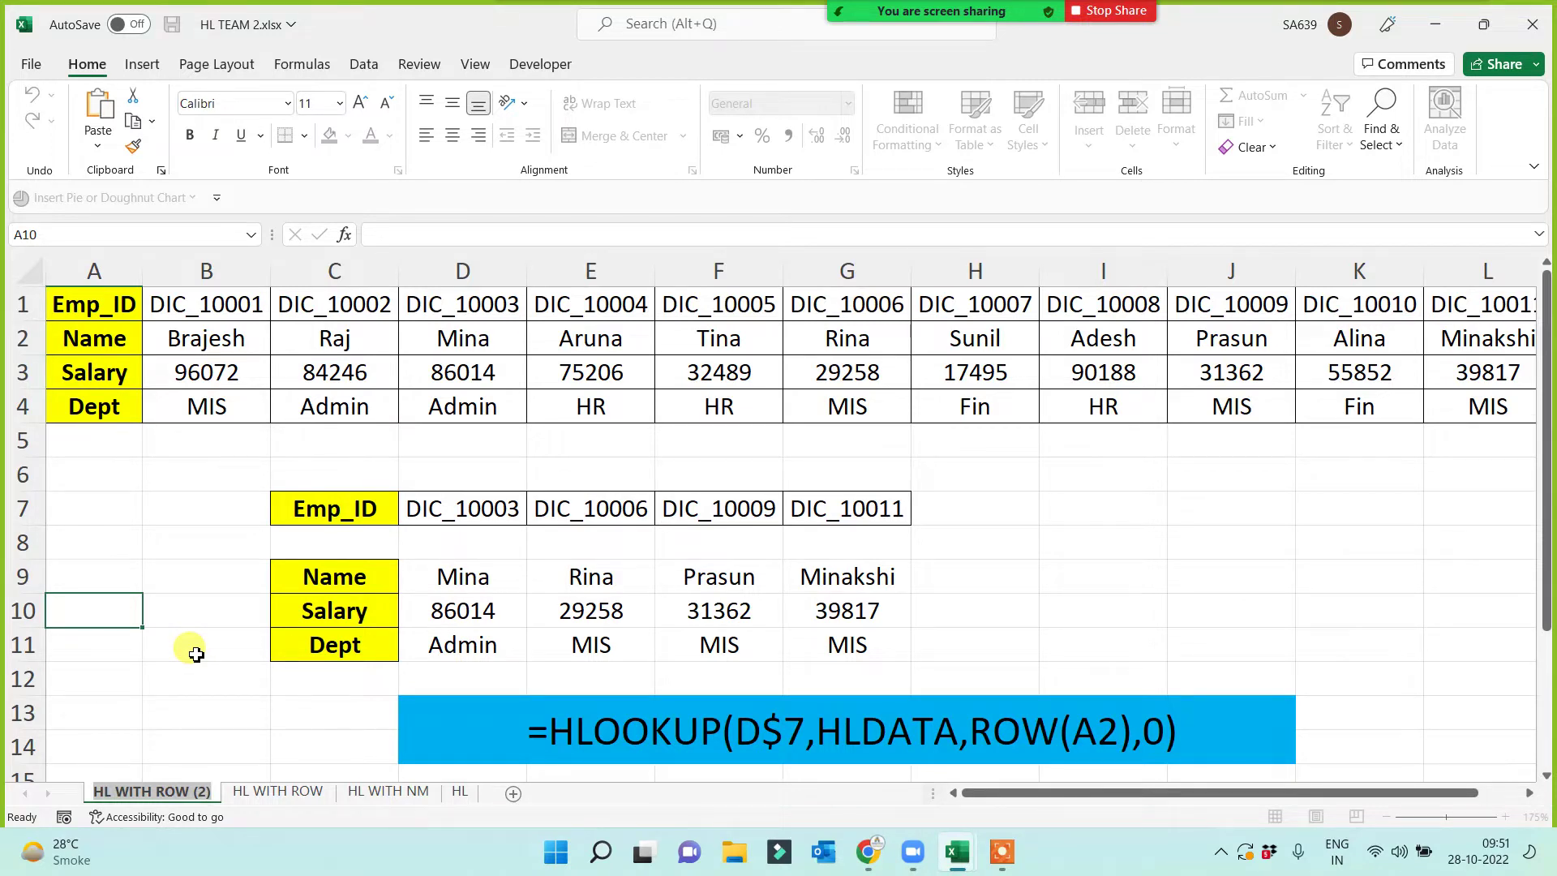
pyautogui.write('HL')
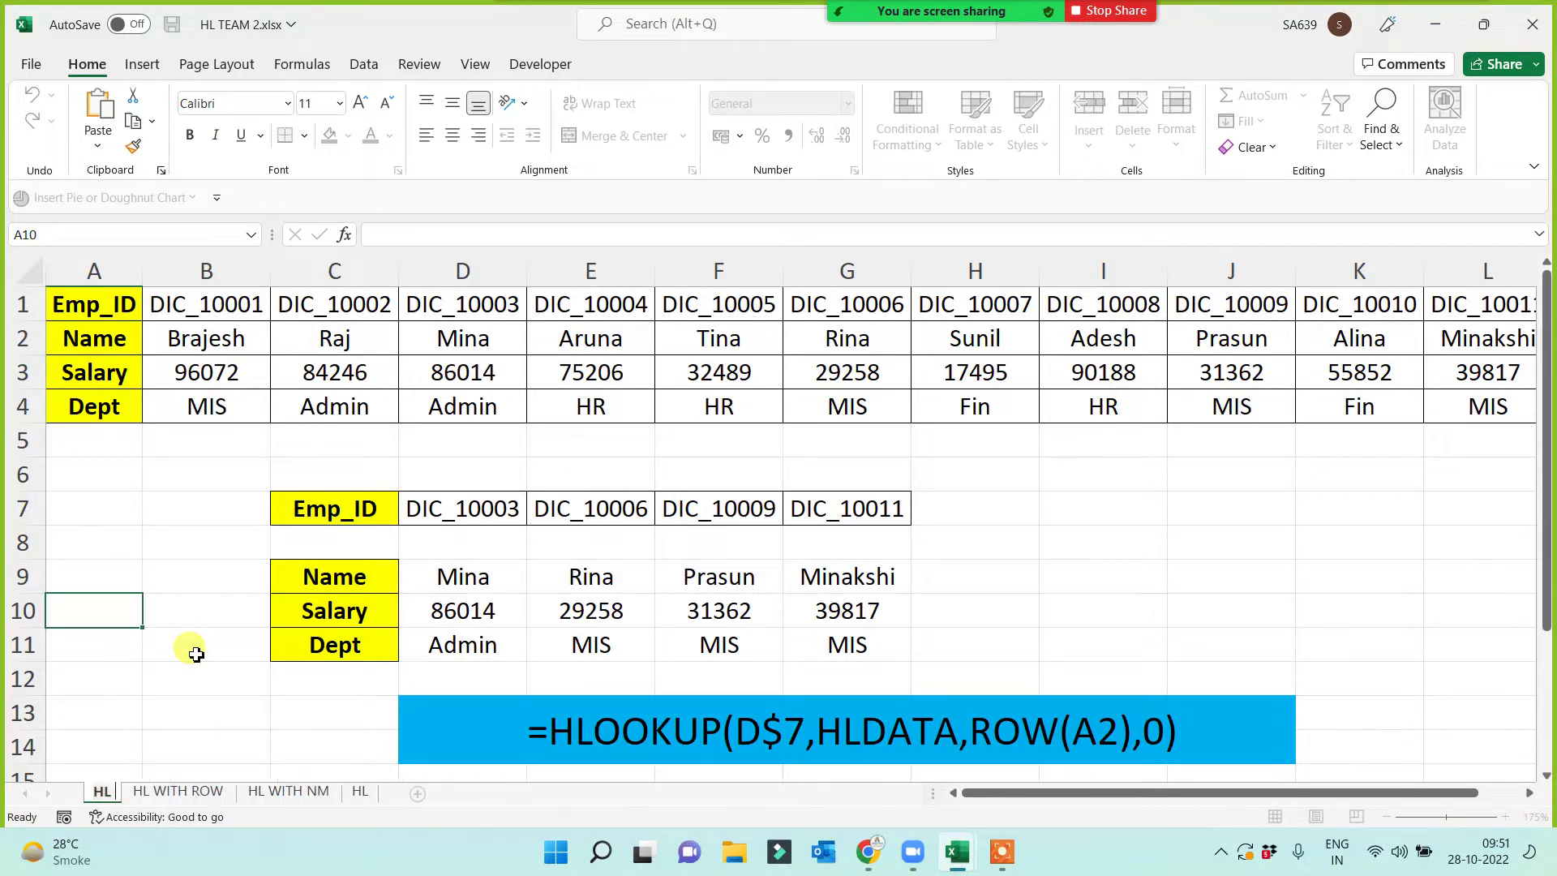
pyautogui.write(' WITH CHOOSE')
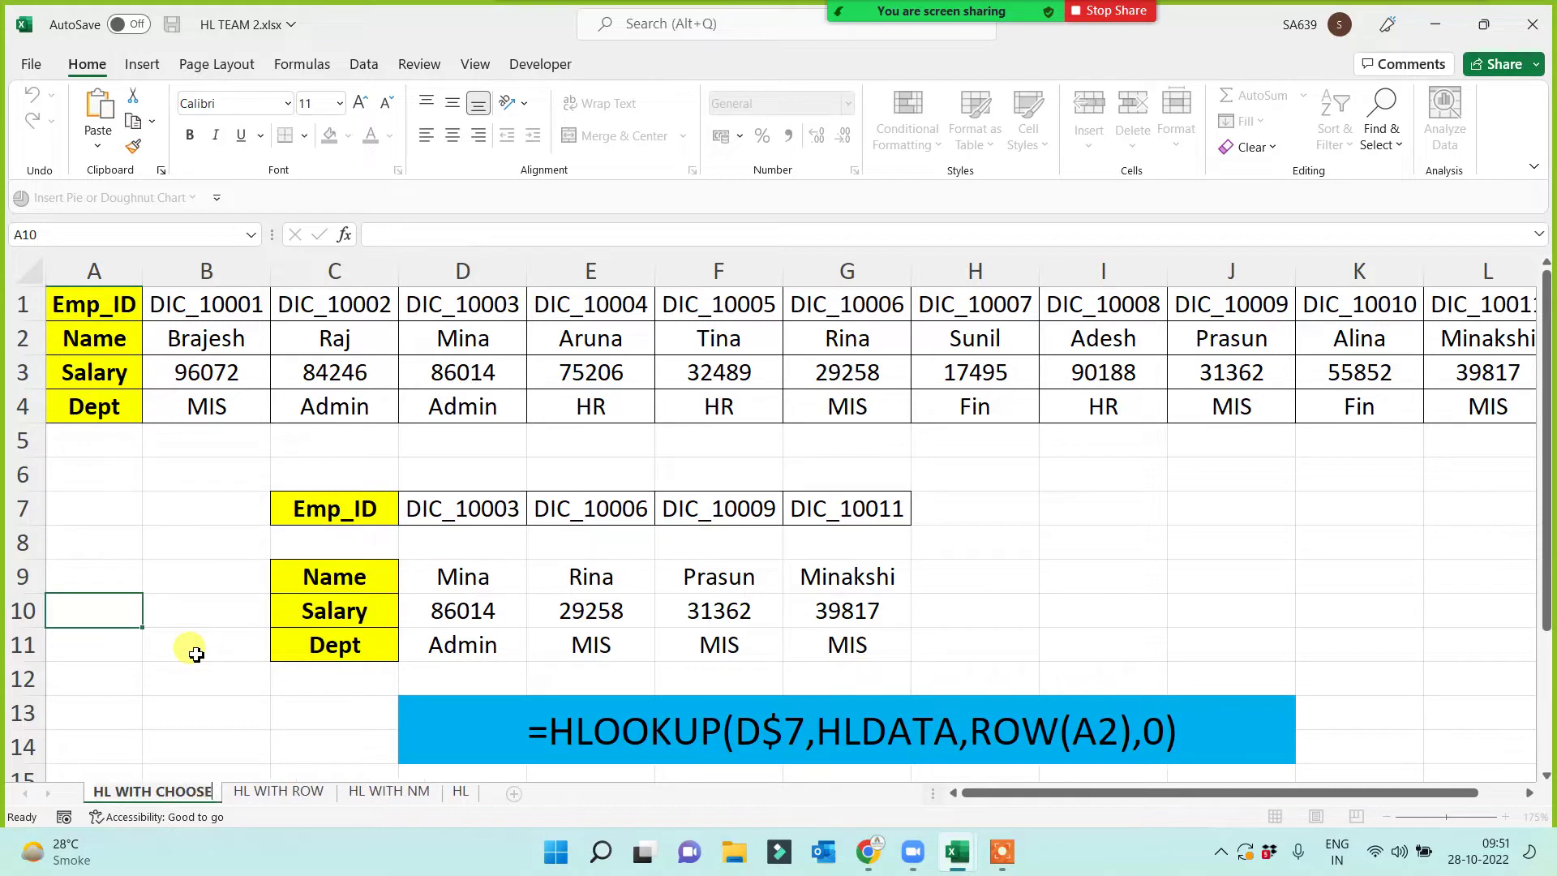
pyautogui.press('Return')
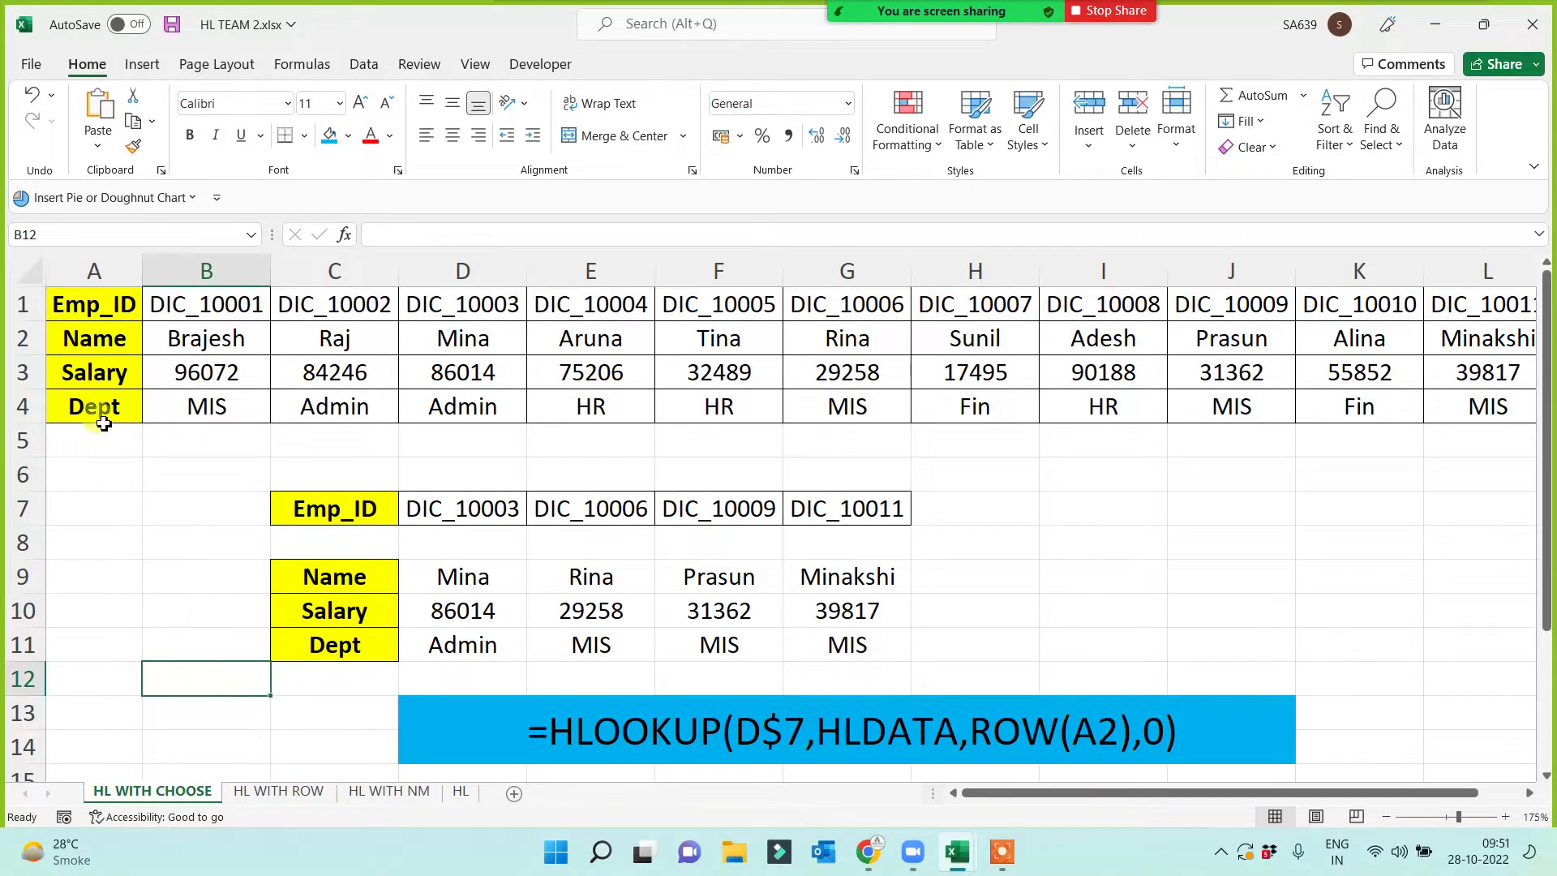
# - Move the Emp_ID row below the Name row in the source data so it occupies row 2
pyautogui.click(16, 300)
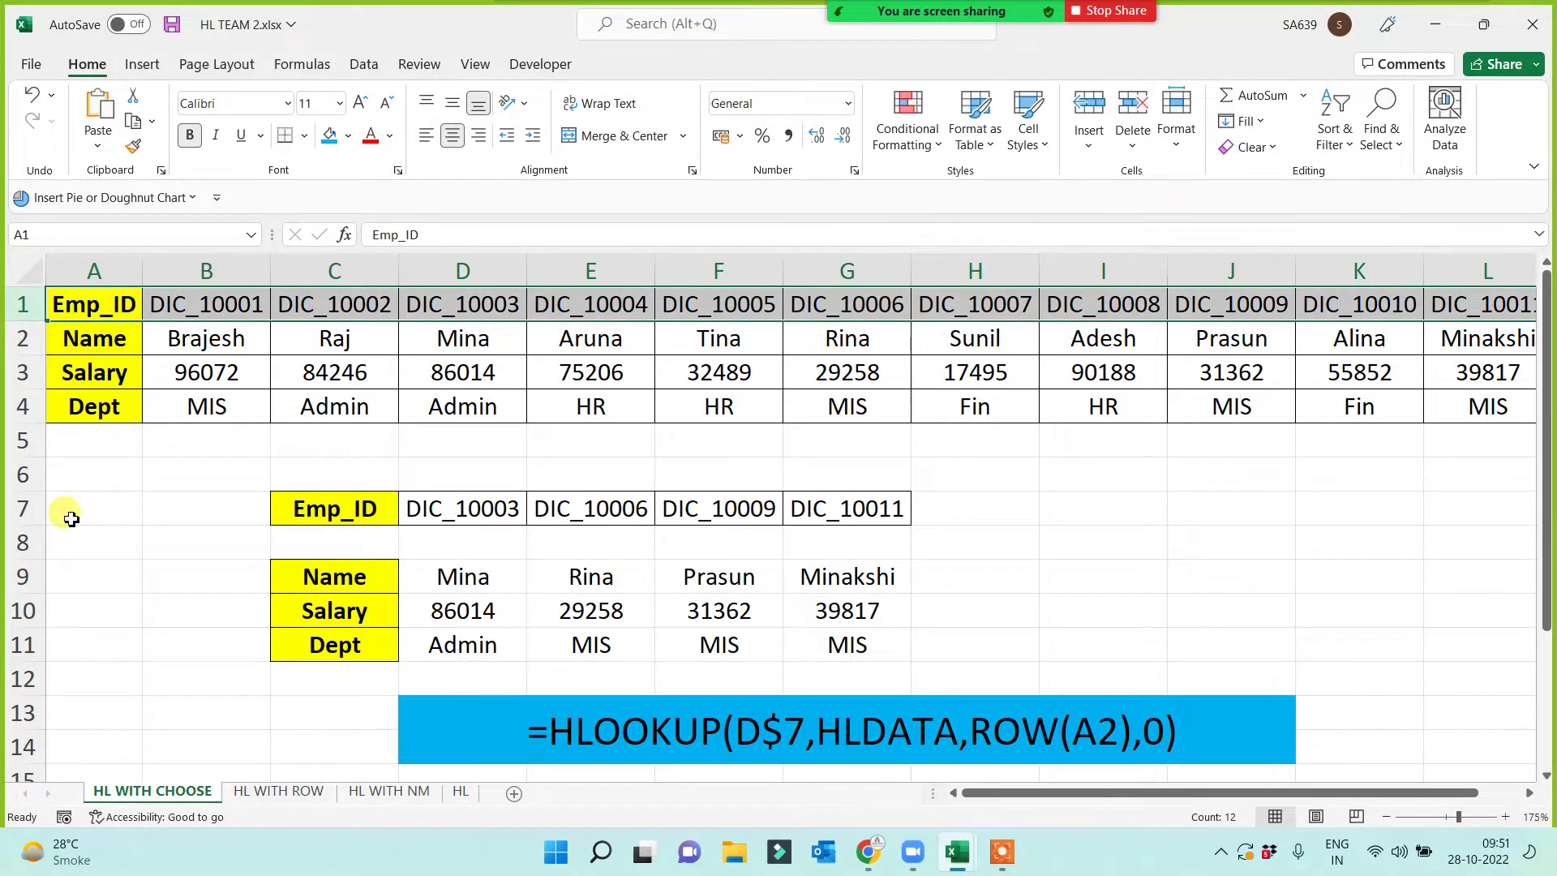
pyautogui.hotkey('ctrl', 'x')
pyautogui.rightClick(24, 372)
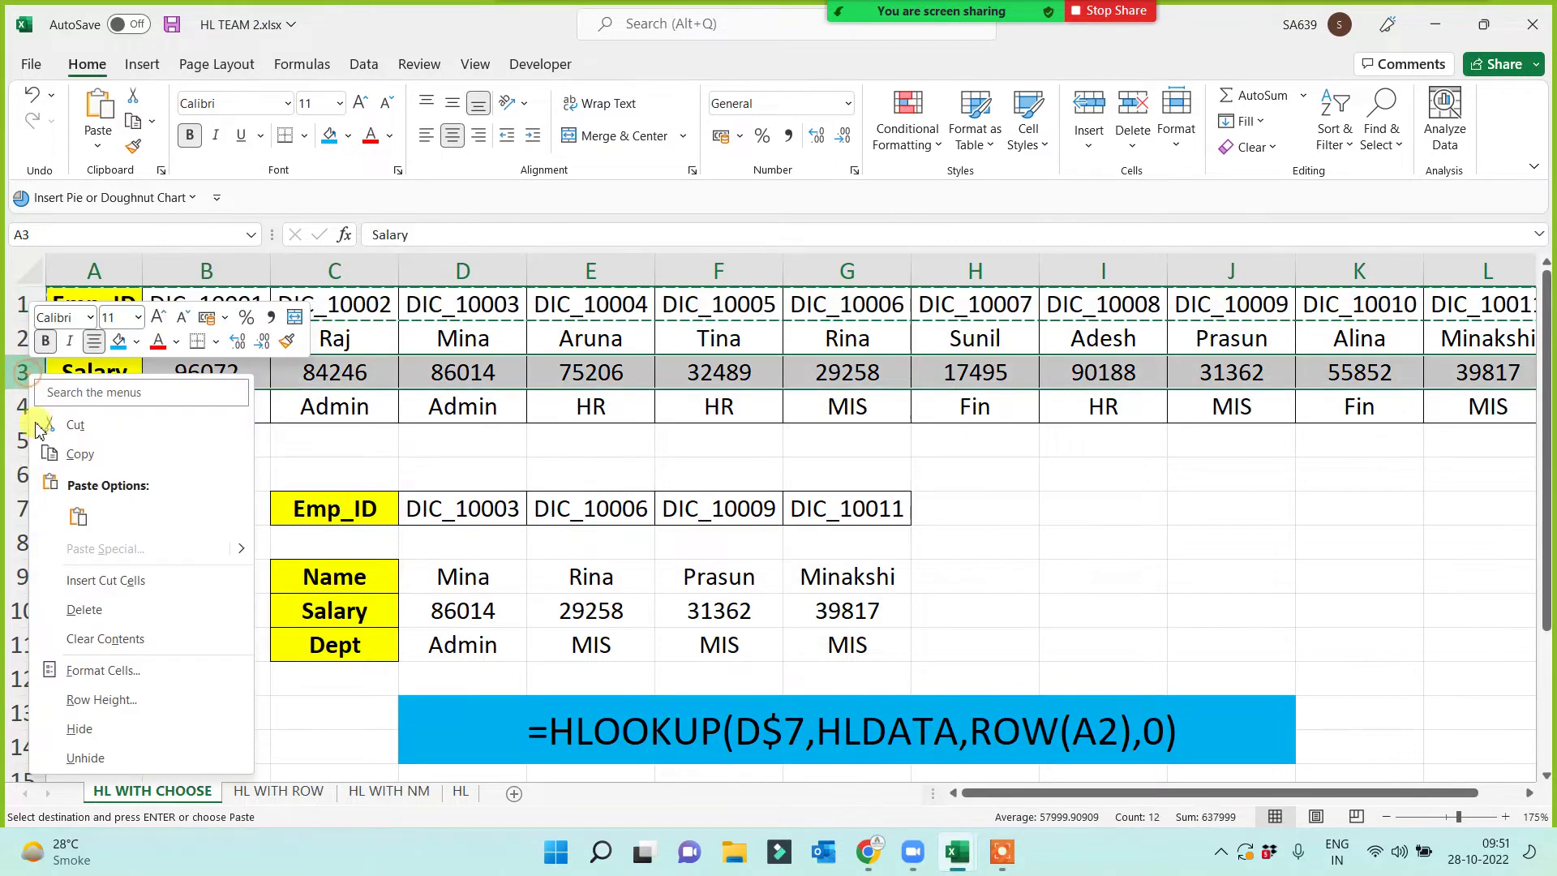
pyautogui.click(87, 581)
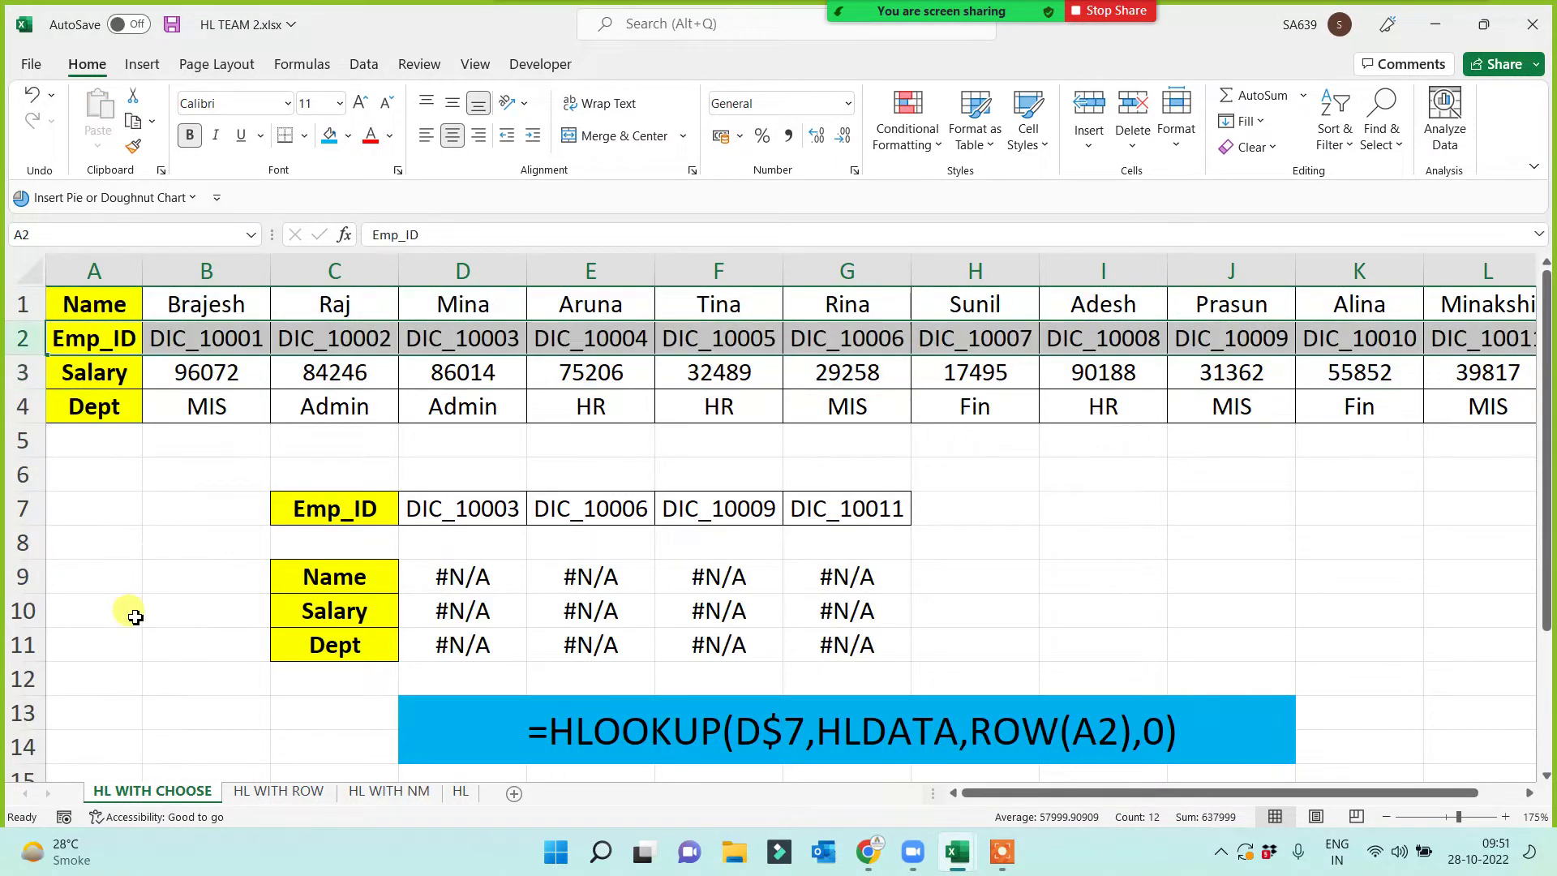
pyautogui.click(157, 600)
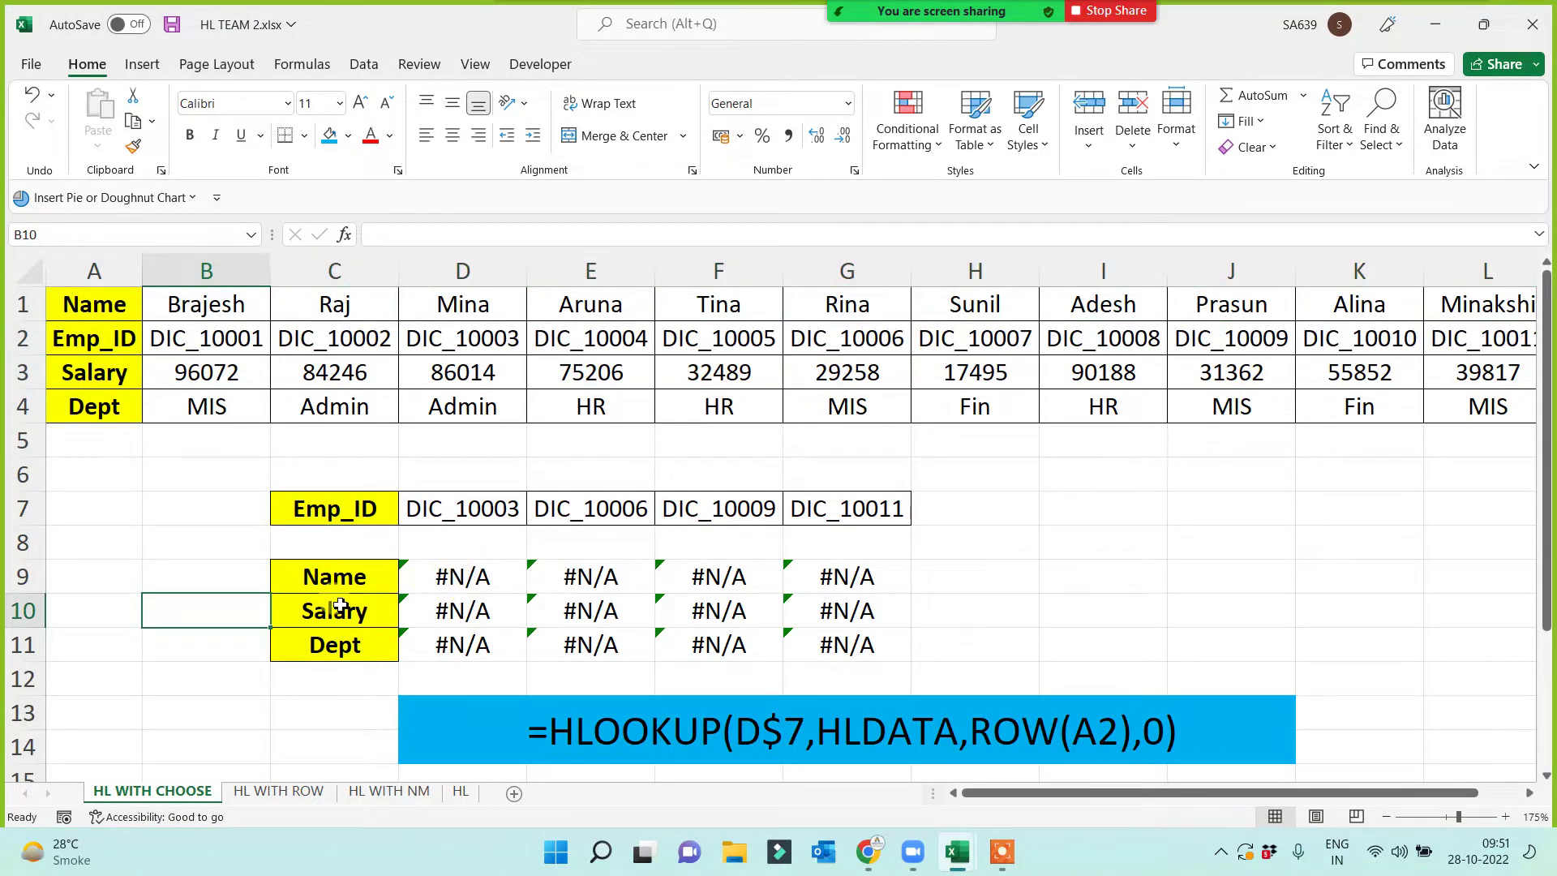
# - Clear the contents of C10:G11, the Name results in D9:G9, and the formula text in the blue merged cell
pyautogui.moveTo(340, 606); pyautogui.dragTo(796, 625)
pyautogui.press('Delete')
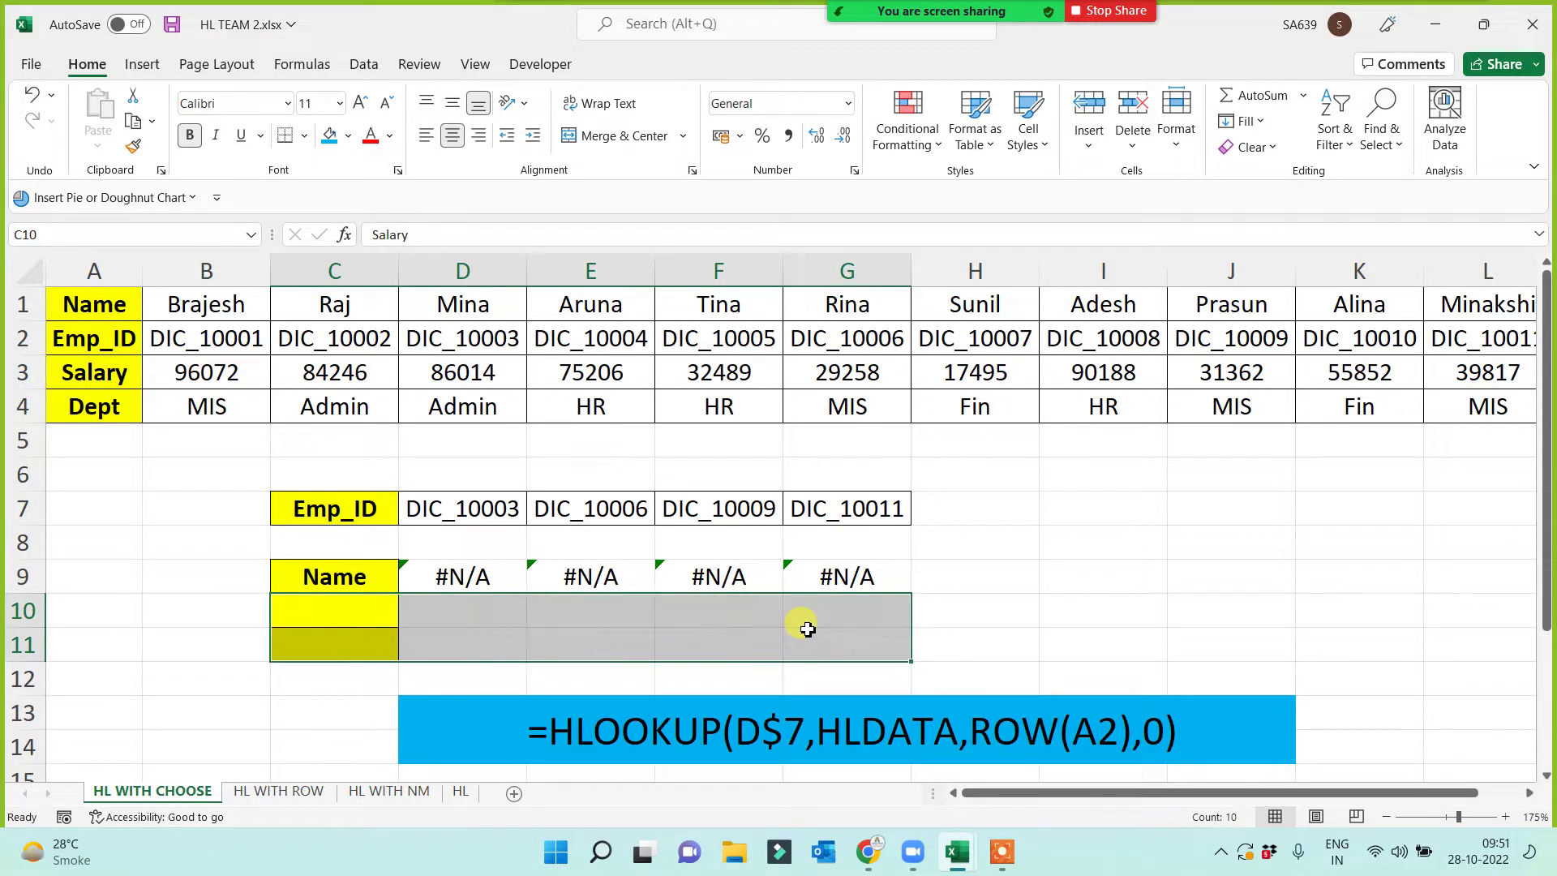
pyautogui.moveTo(452, 573); pyautogui.dragTo(845, 582)
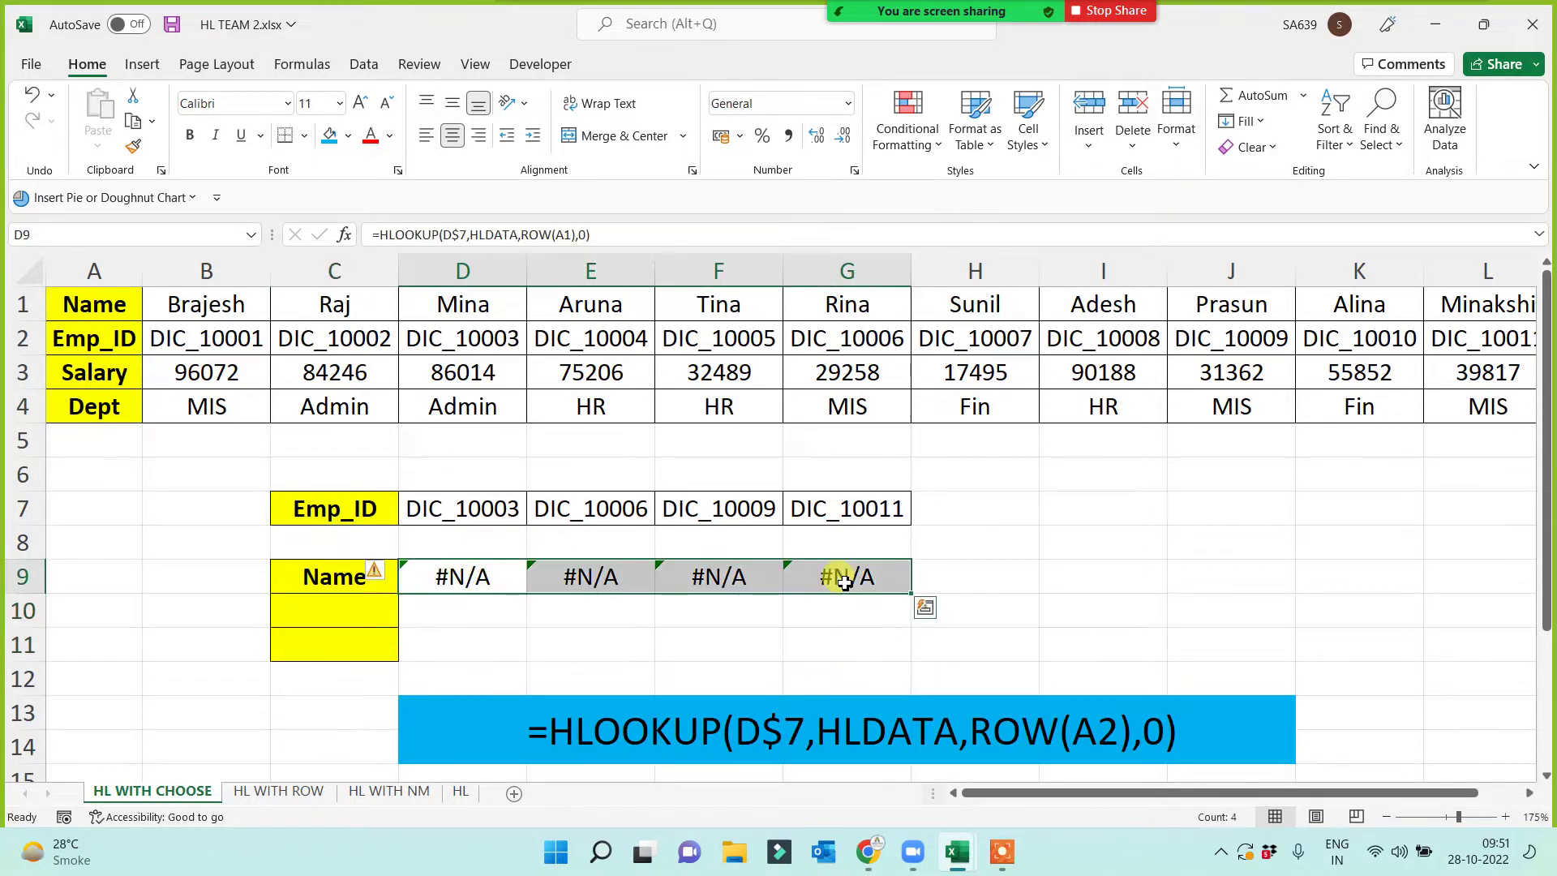
pyautogui.press('Delete')
pyautogui.click(1061, 631)
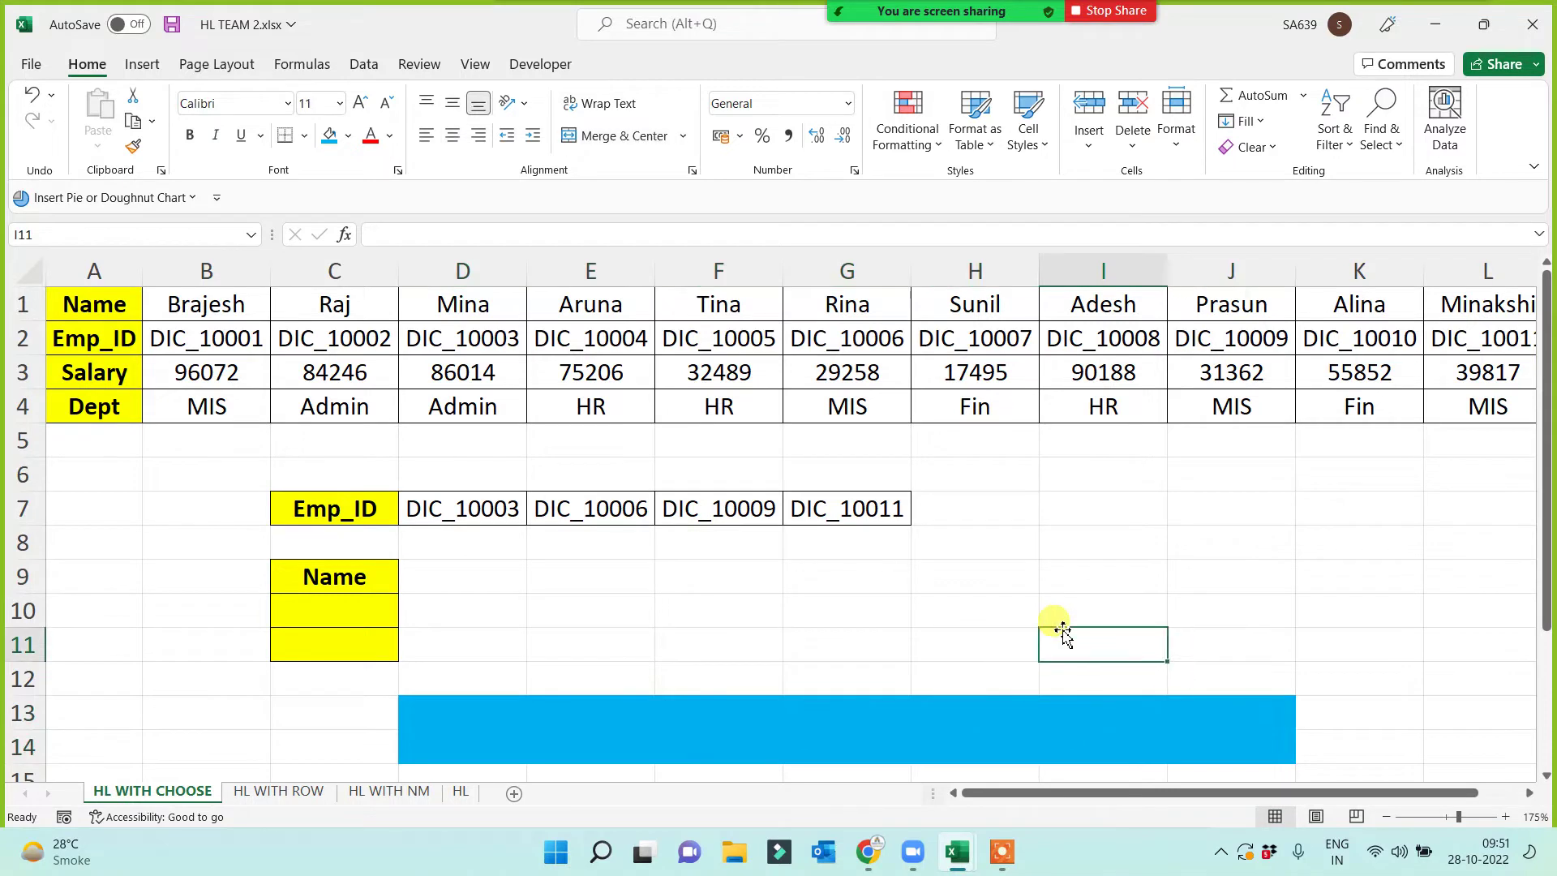
# - Start an HLOOKUP formula in D9 for the Name lookup
pyautogui.click(355, 577)
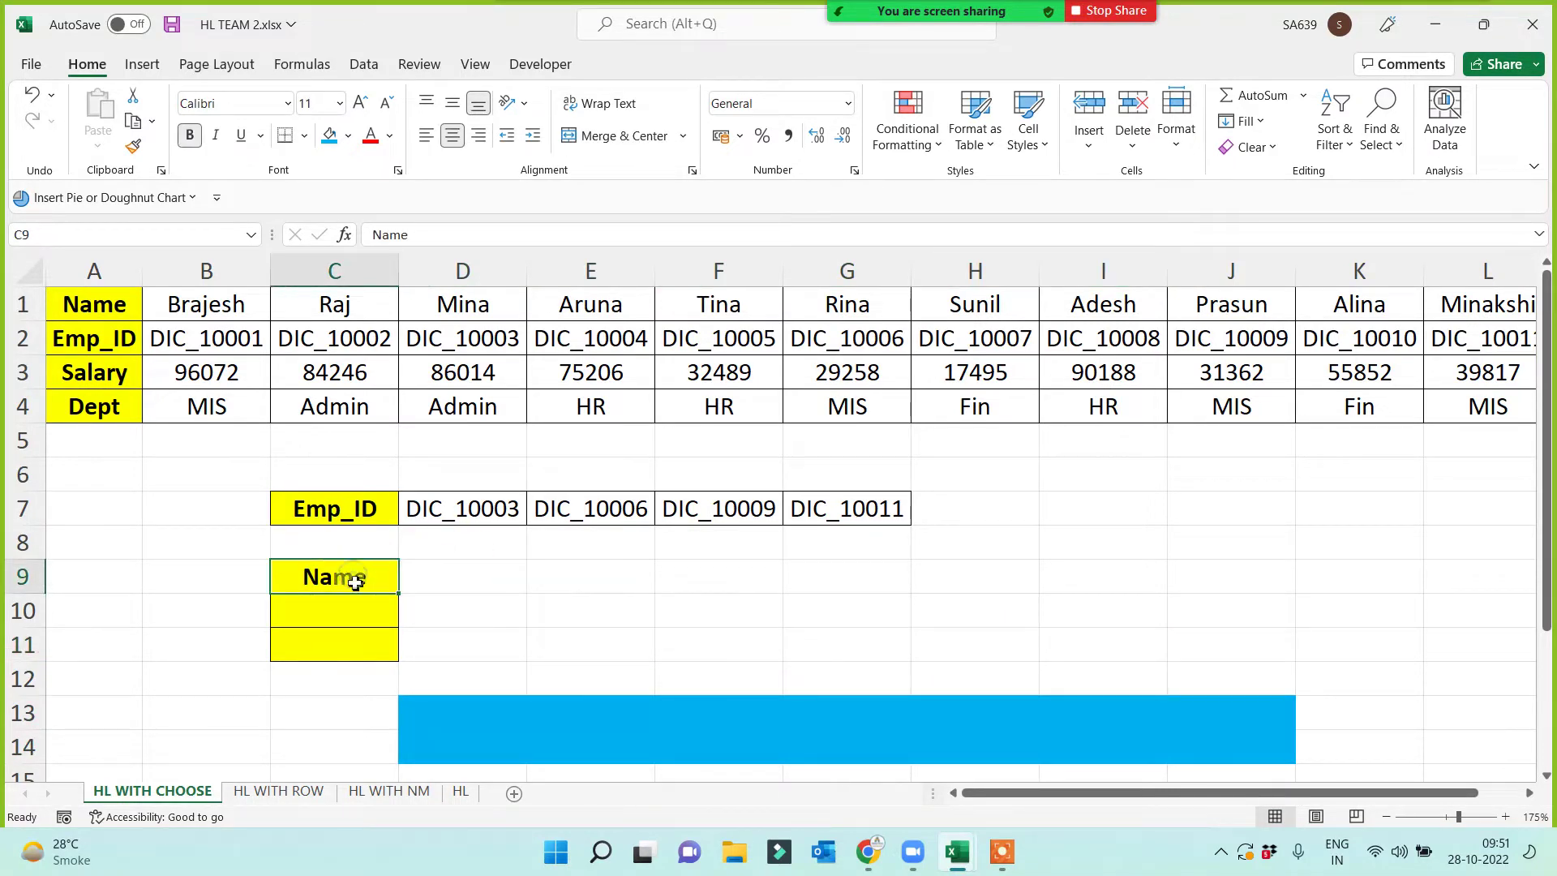
pyautogui.click(23, 337)
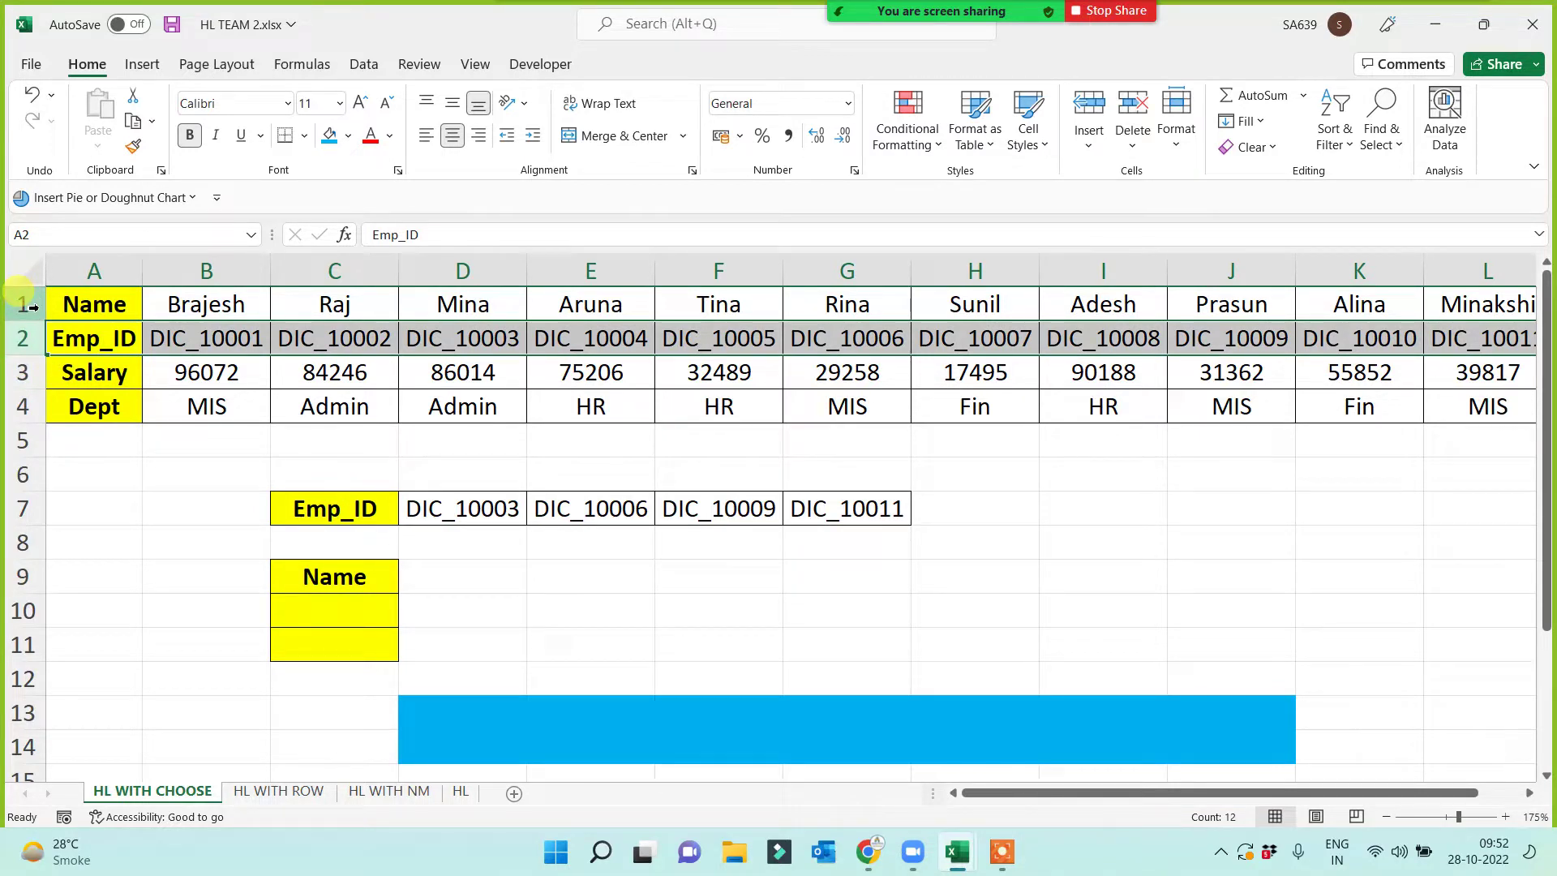
pyautogui.click(426, 577)
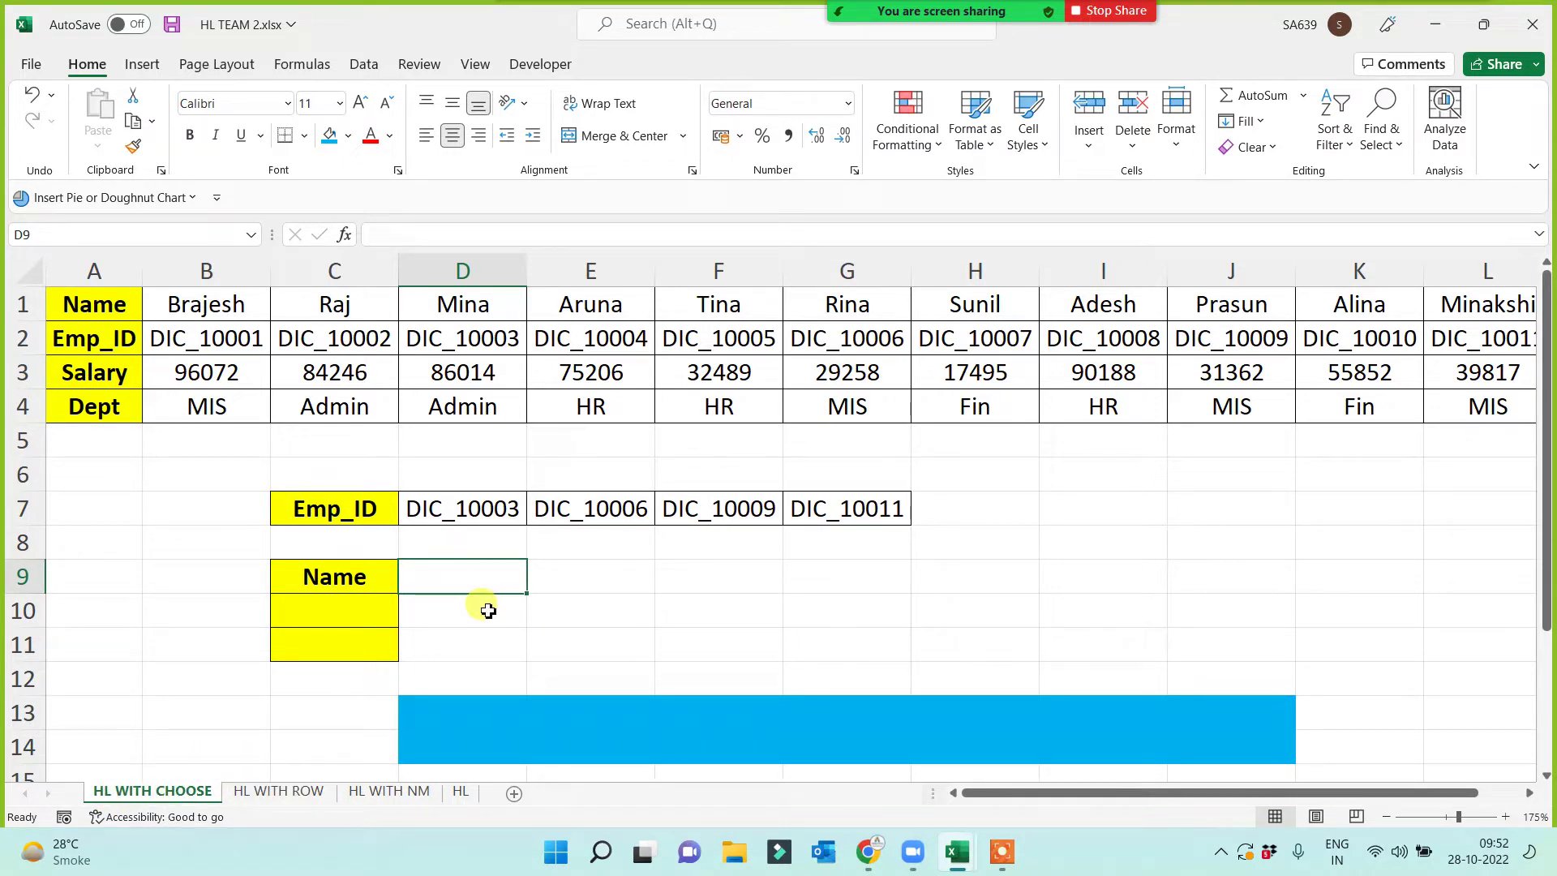
pyautogui.write('=')
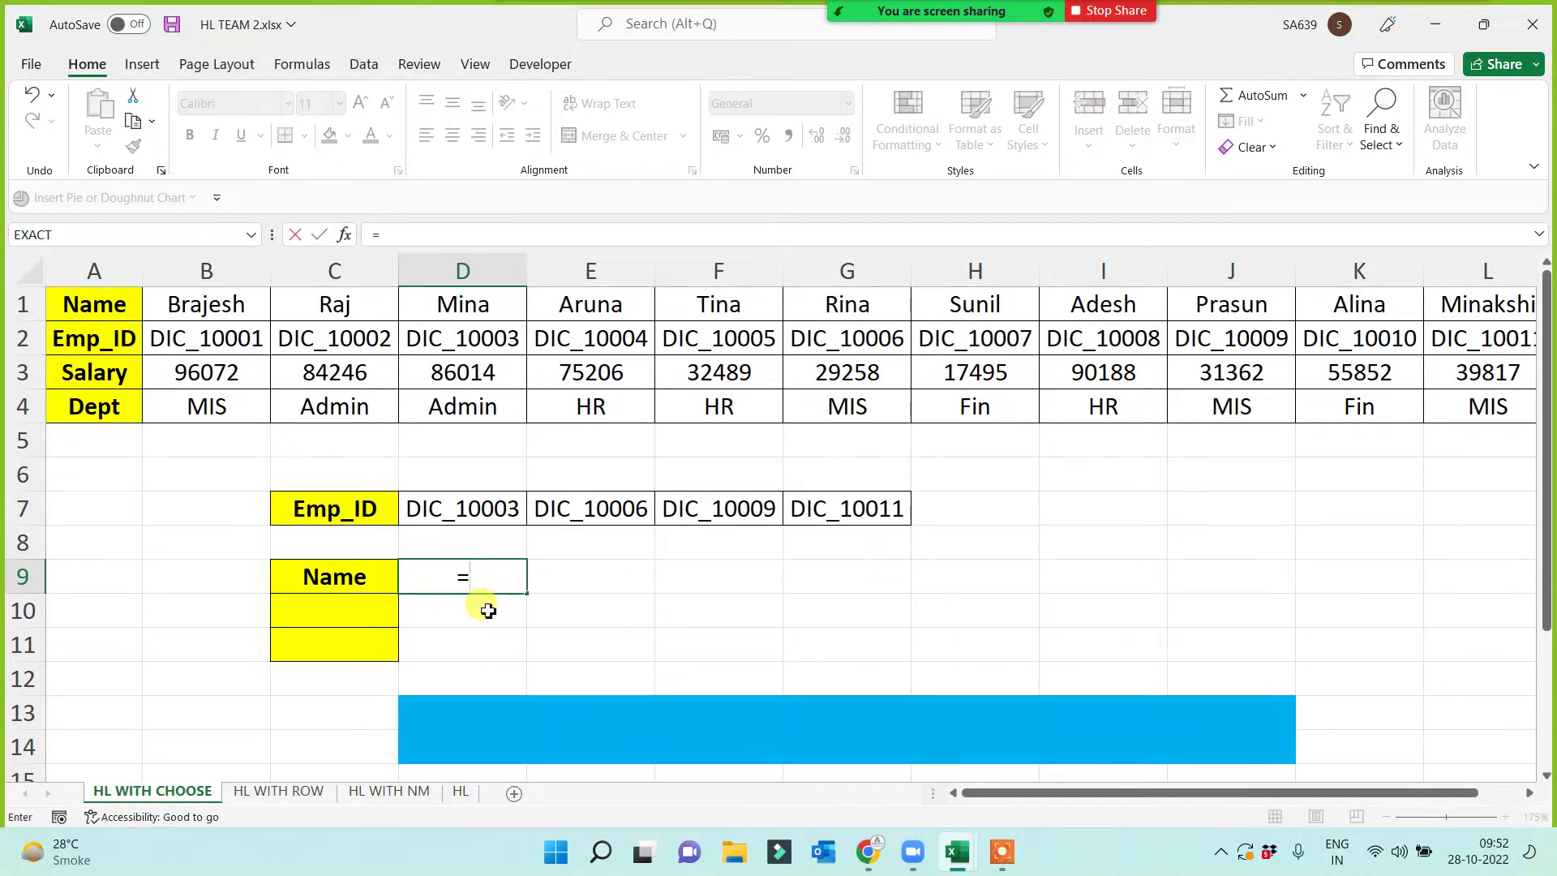
pyautogui.write('HL')
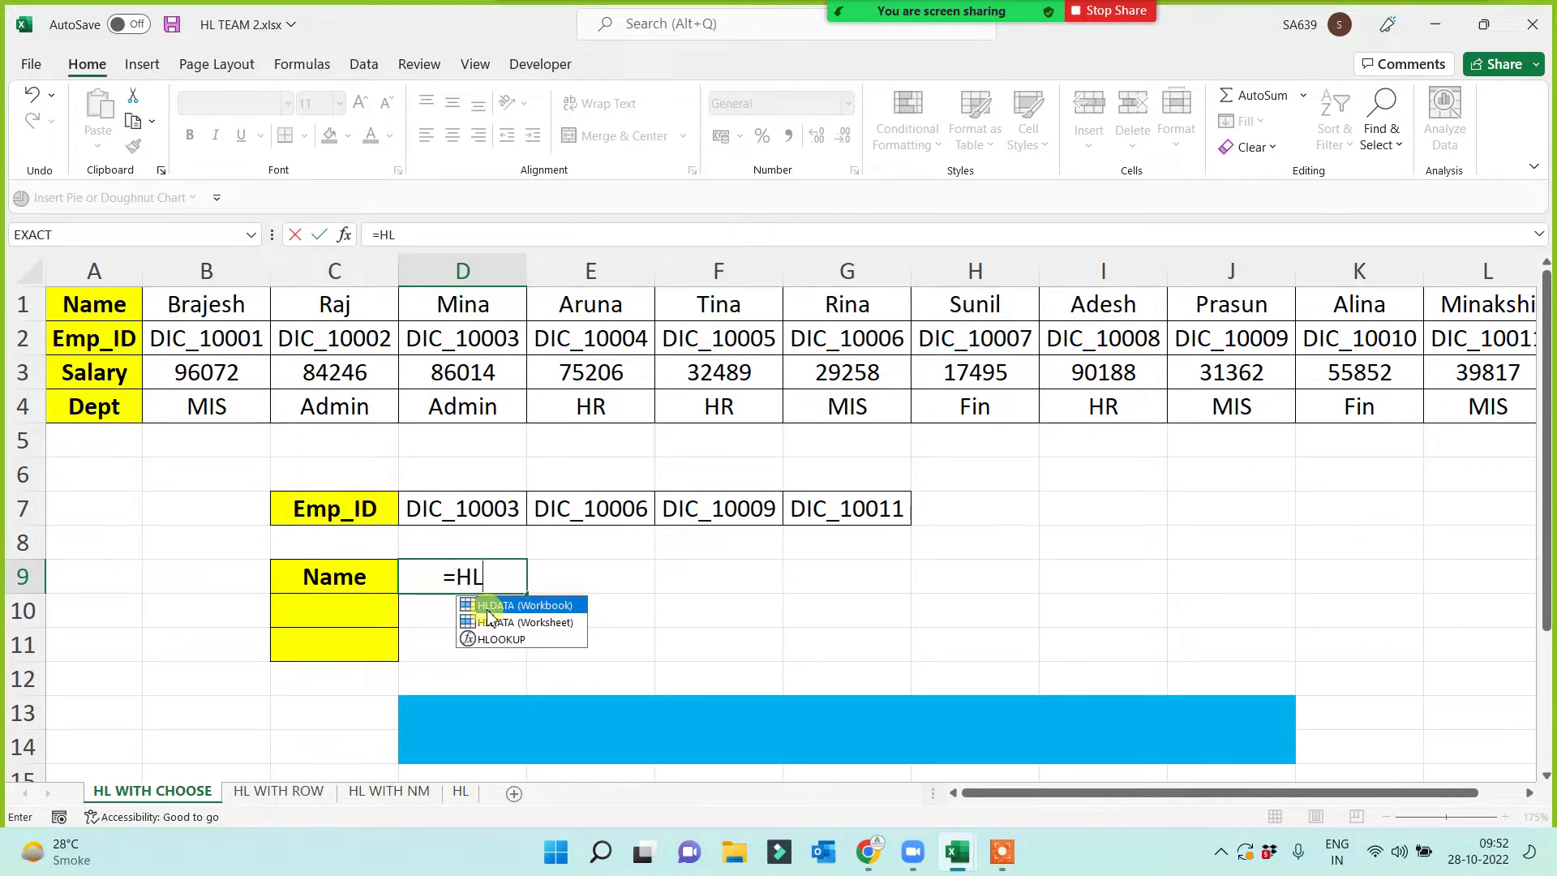
pyautogui.press('Down')
pyautogui.press('Down')
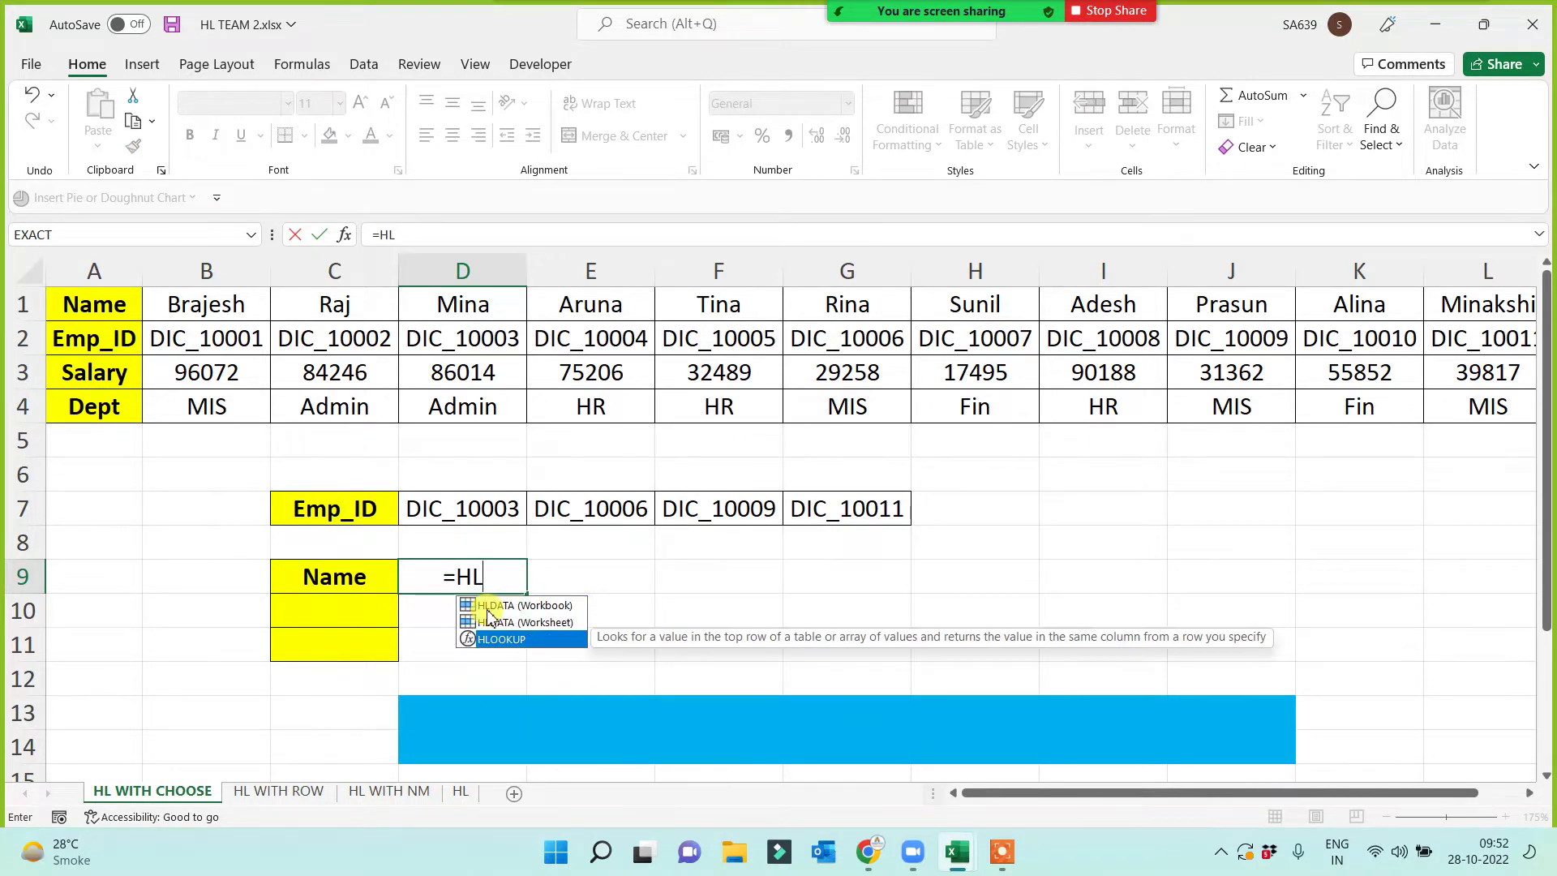
pyautogui.press('Tab')
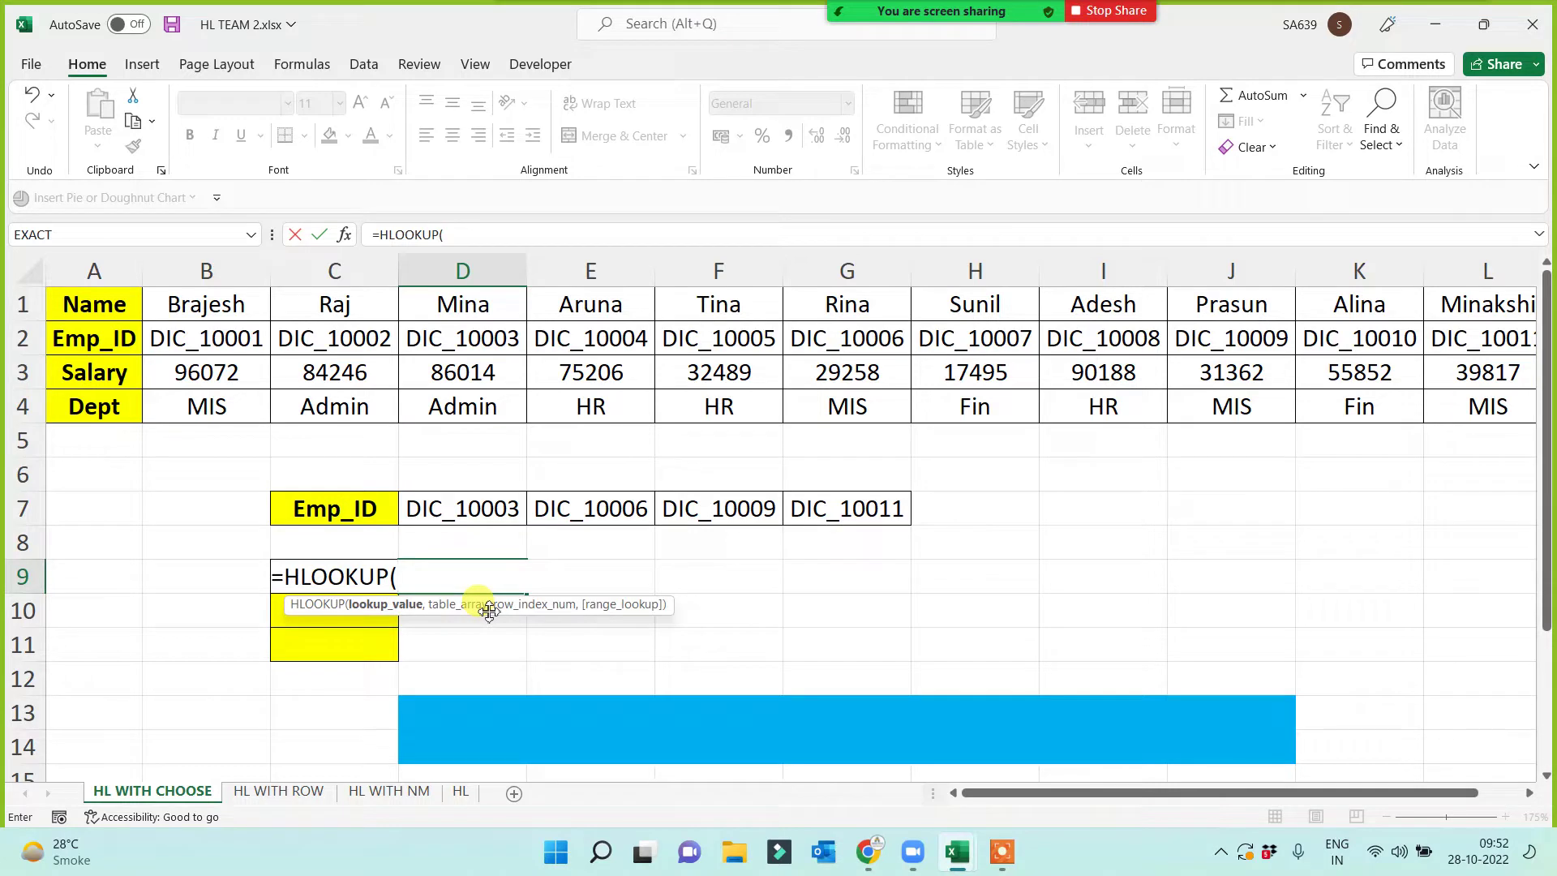
# - Continue the HLOOKUP formula in D9 with lookup value D7 and a CHOOSE({1,2}) array whose first value is $A$2:$L$2
pyautogui.click(470, 510)
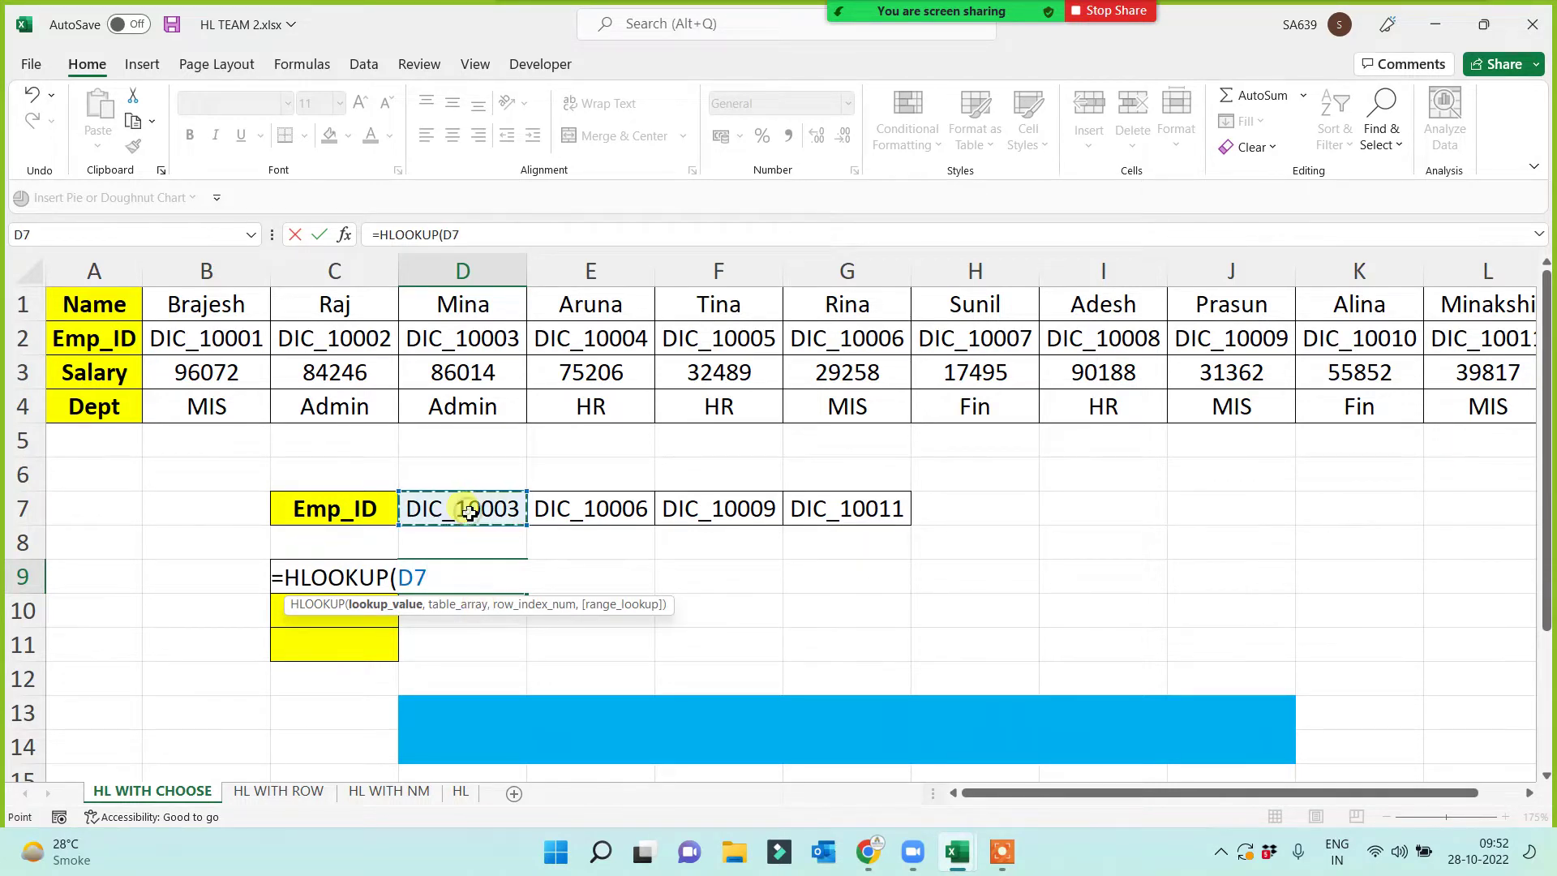
pyautogui.write(',')
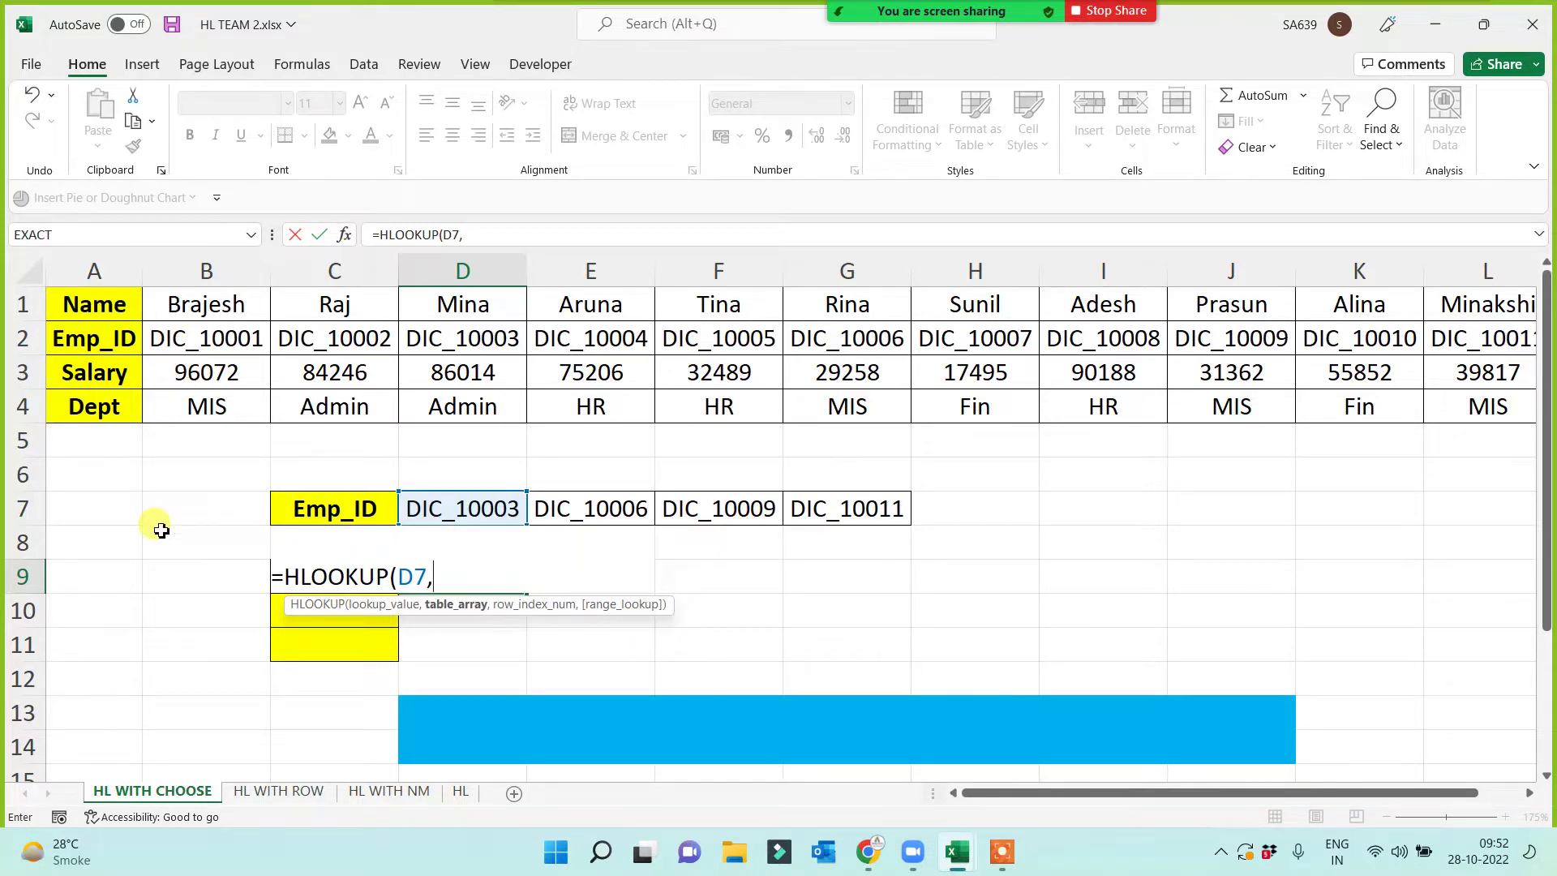
pyautogui.write('CHOOSE({1,2')
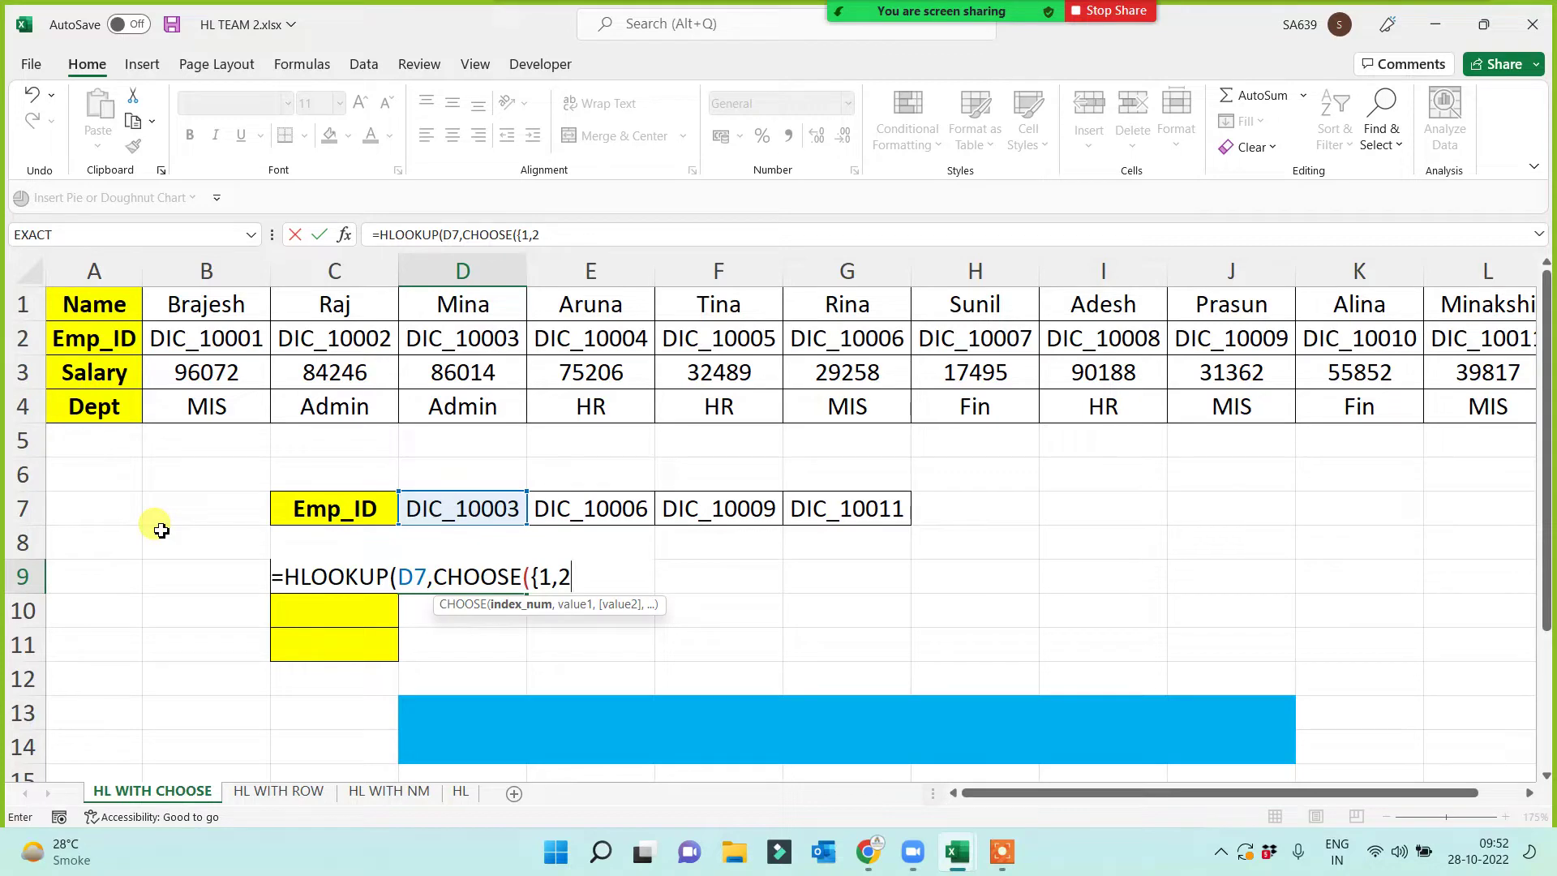
pyautogui.write('},')
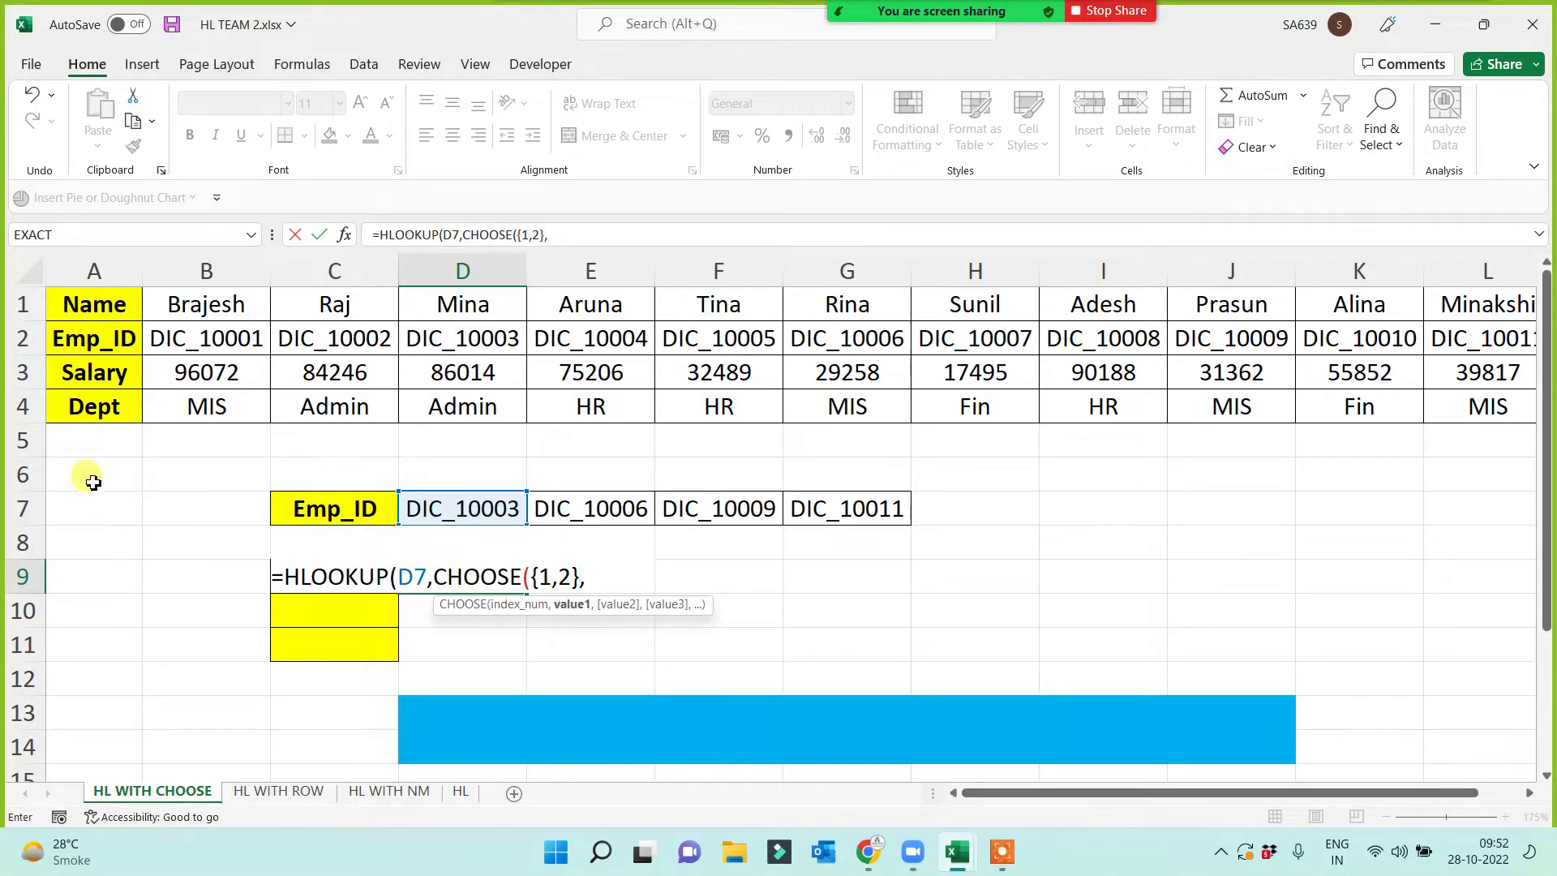
pyautogui.click(102, 337)
pyautogui.hotkey('ctrl', 'shift', 'Right')
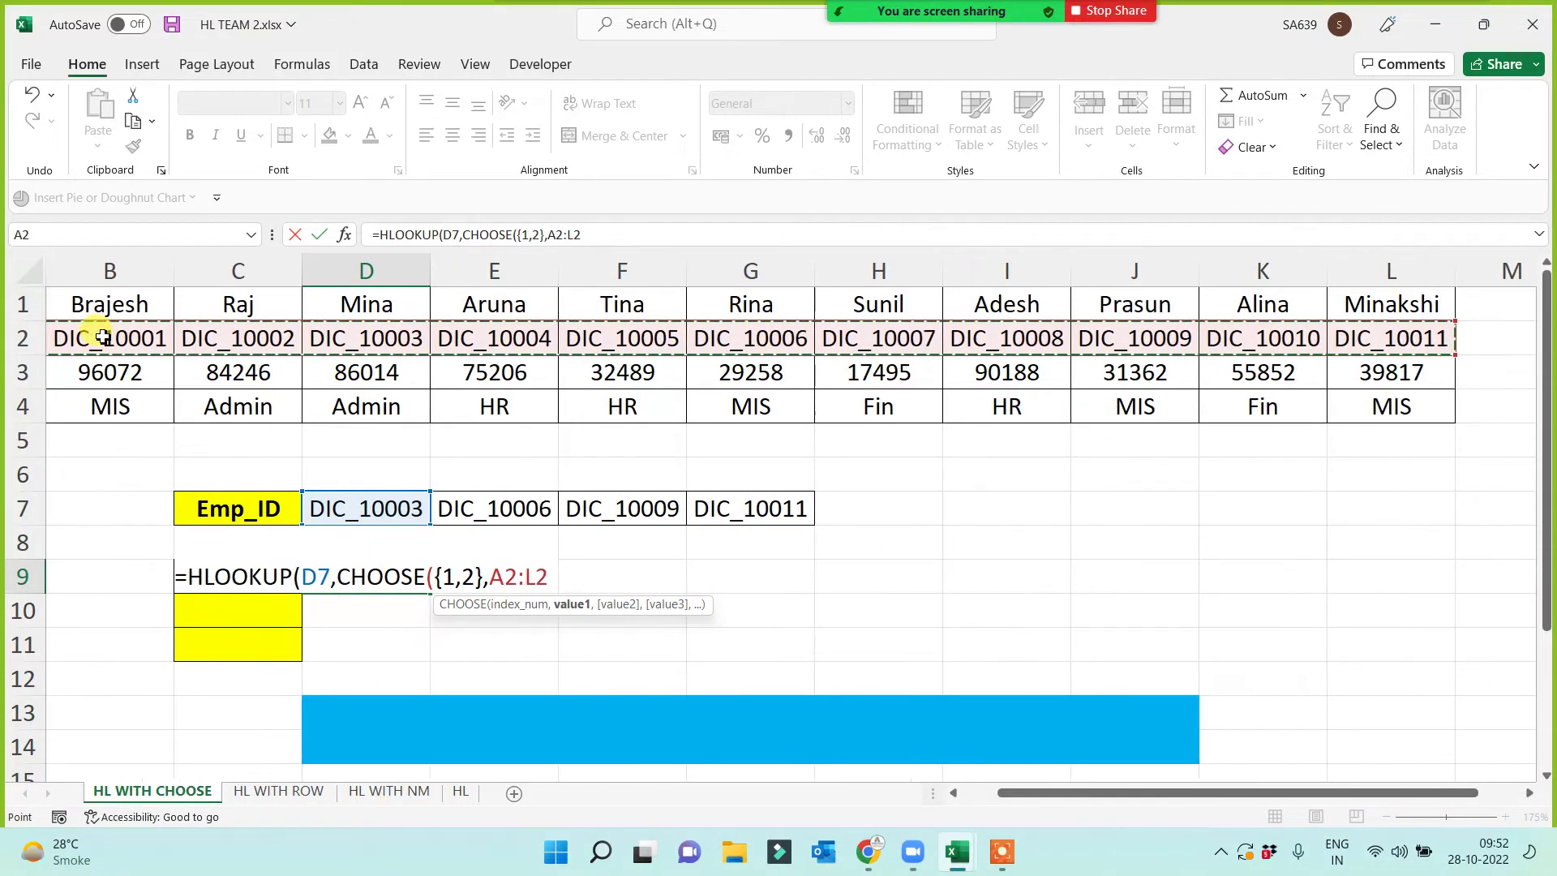
pyautogui.press('F4')
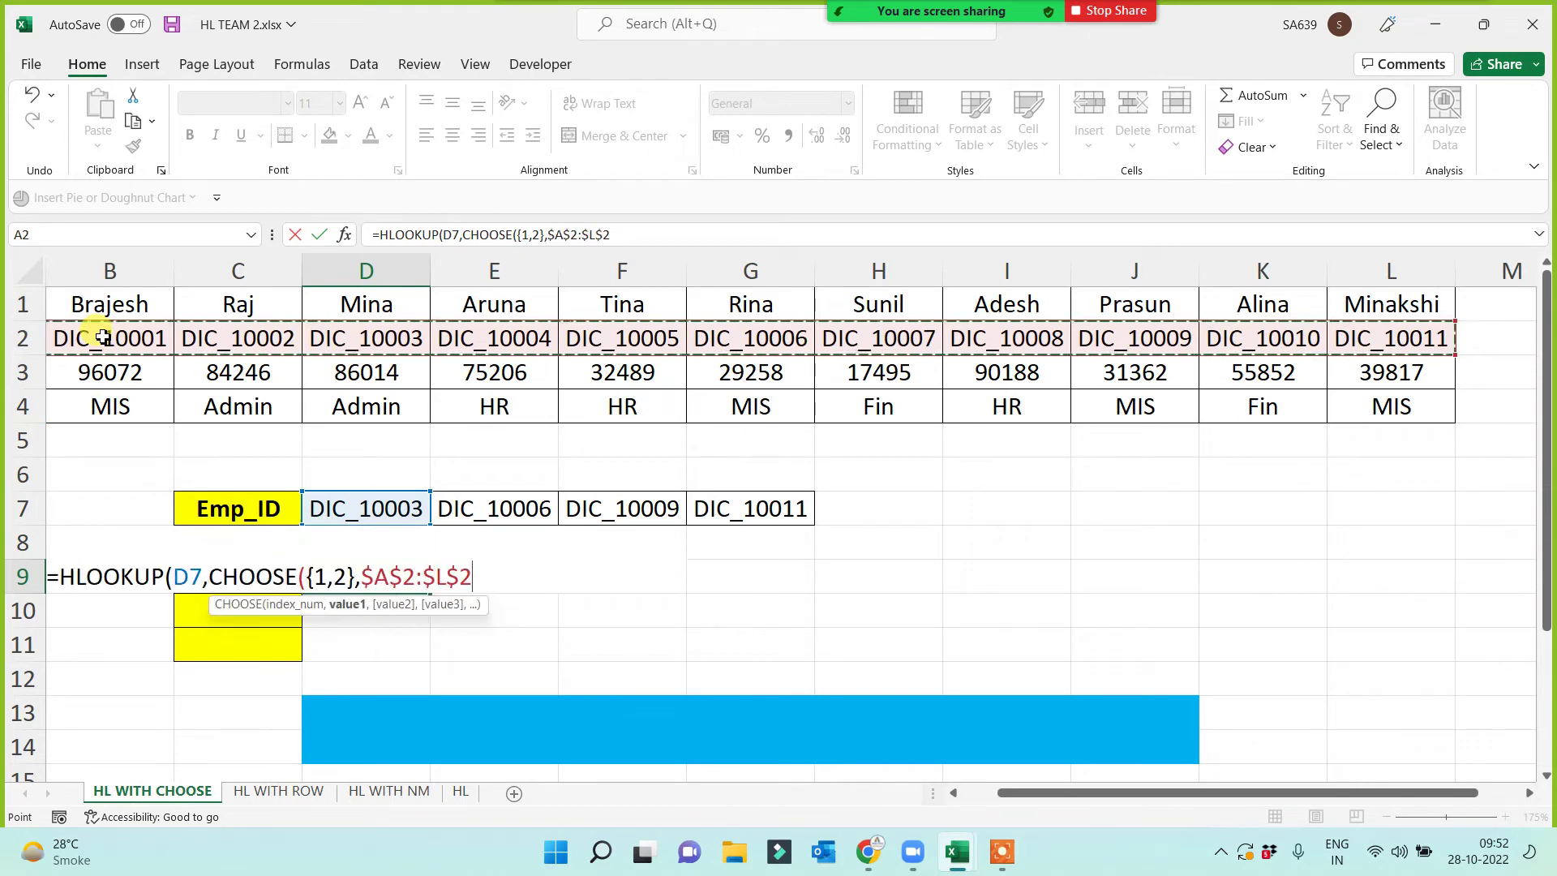
# - Add $A$1:$L$1 as the second CHOOSE value, then complete HLOOKUP with row index 2 and exact match 0
pyautogui.write(',')
pyautogui.click(87, 307)
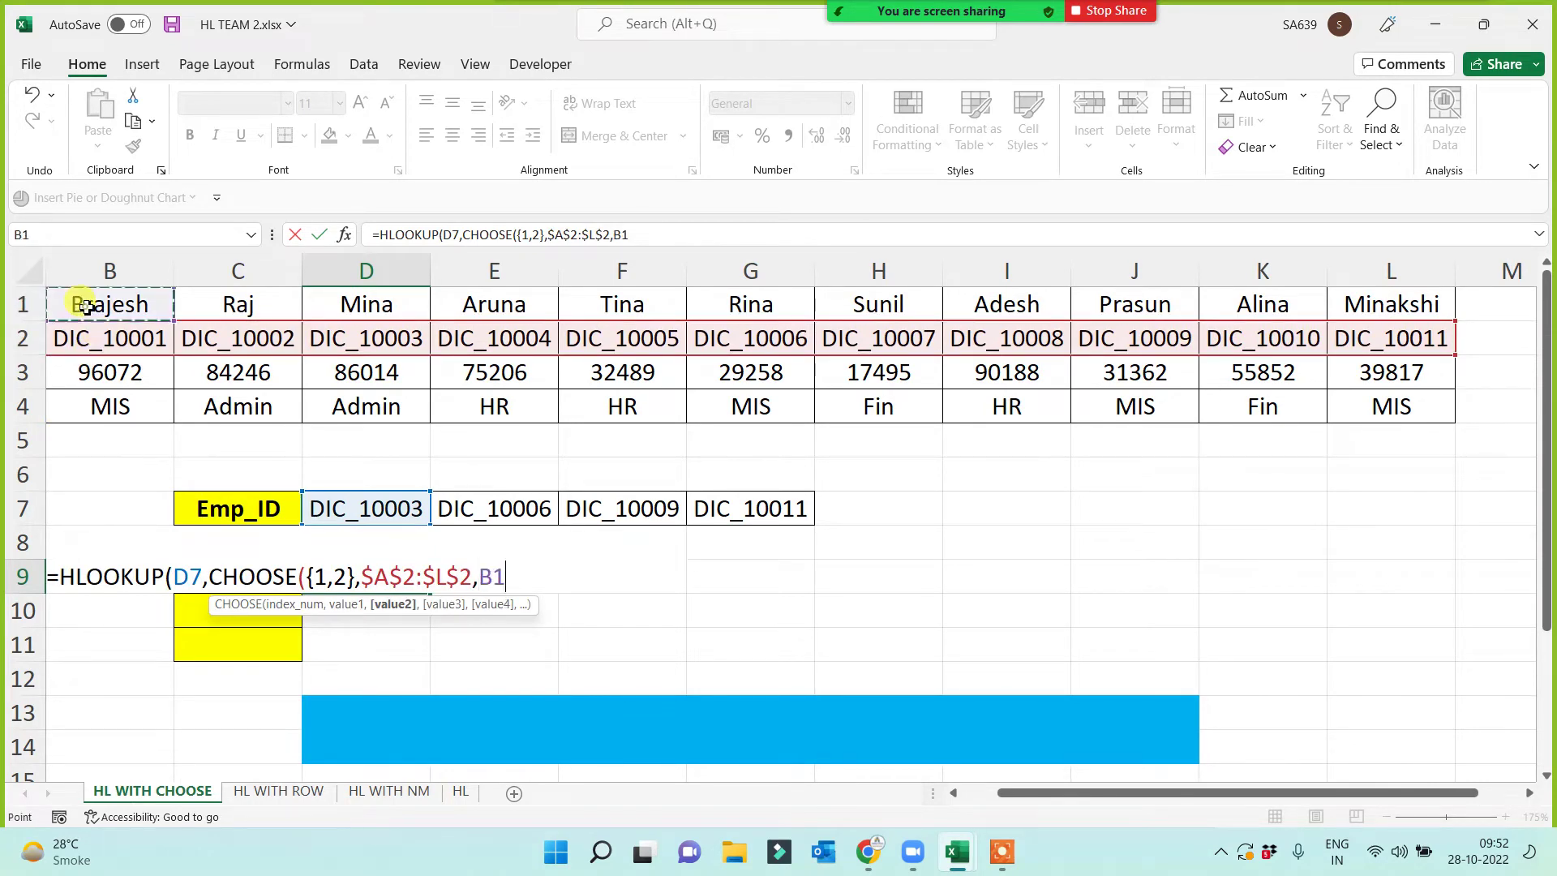
pyautogui.press('Left')
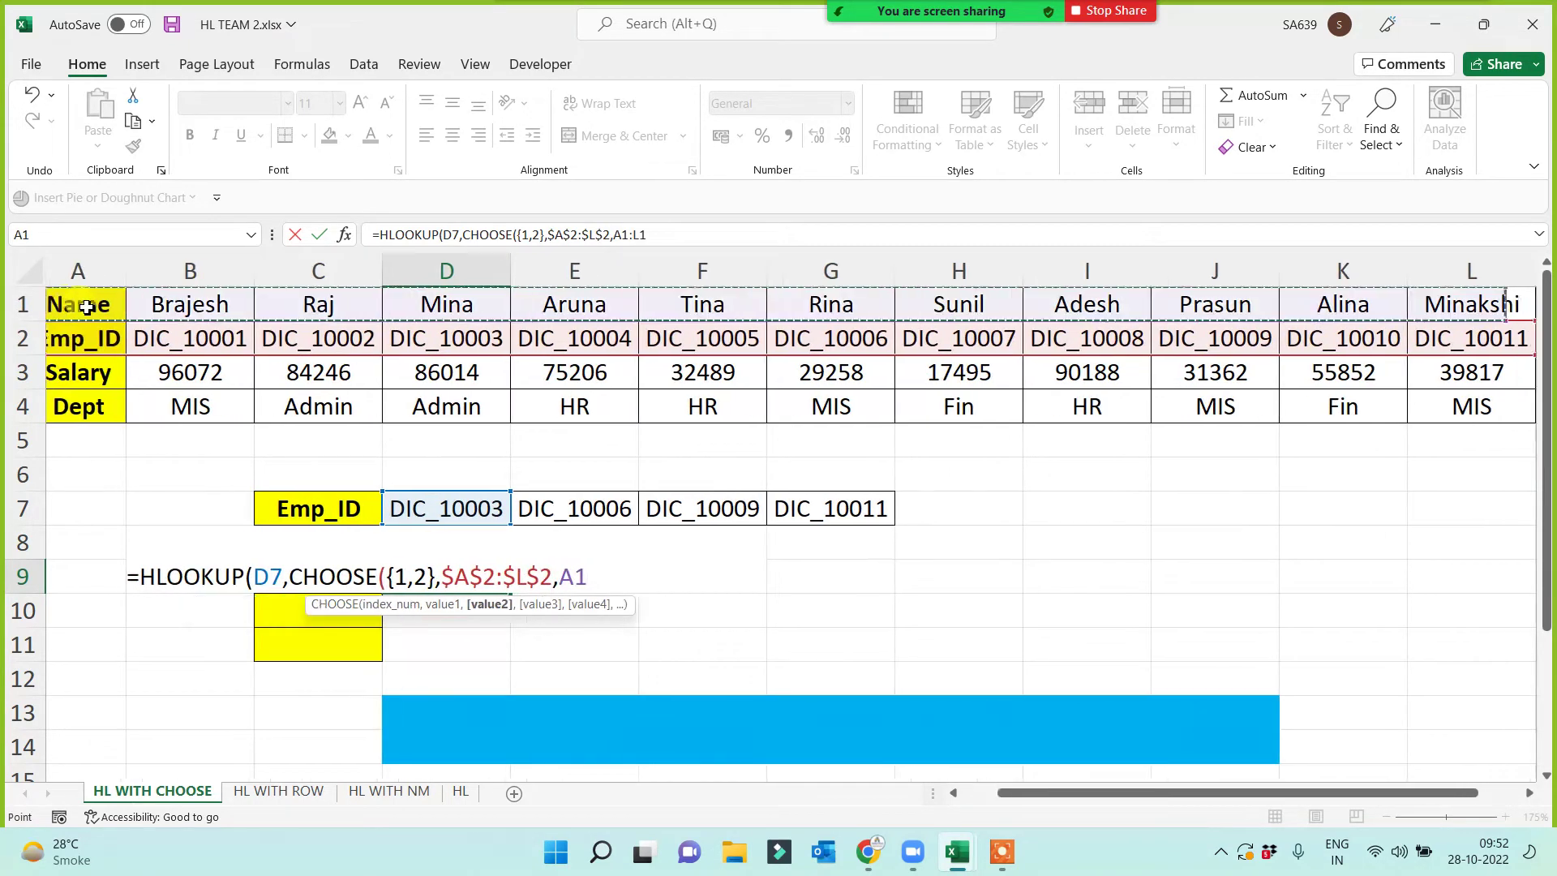
pyautogui.hotkey('ctrl', 'shift', 'Right')
pyautogui.press('F4')
pyautogui.write(')')
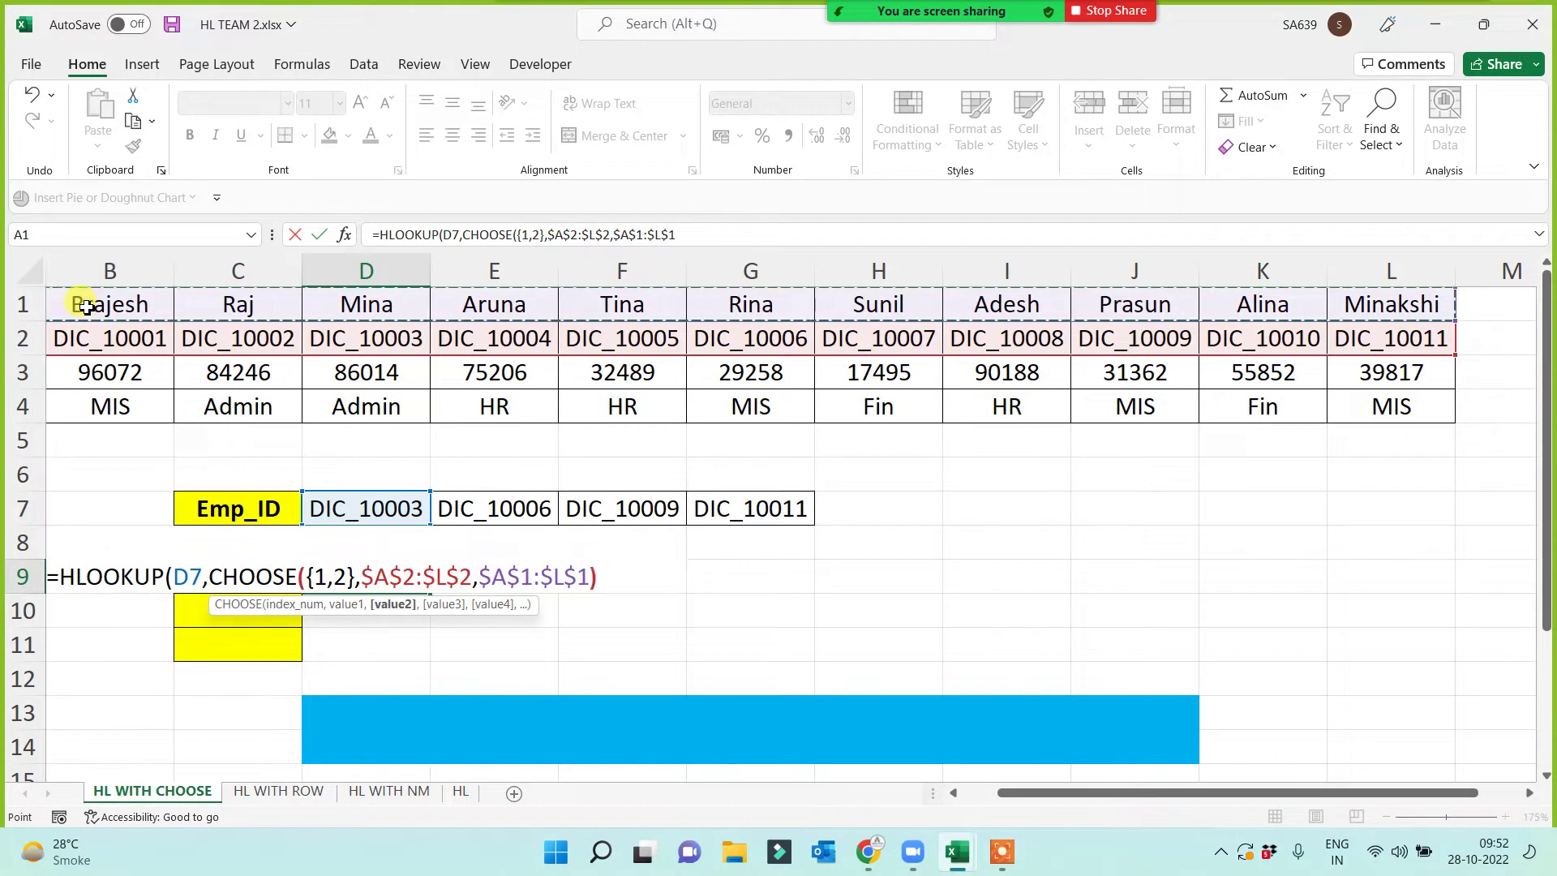
pyautogui.write(',2,0)')
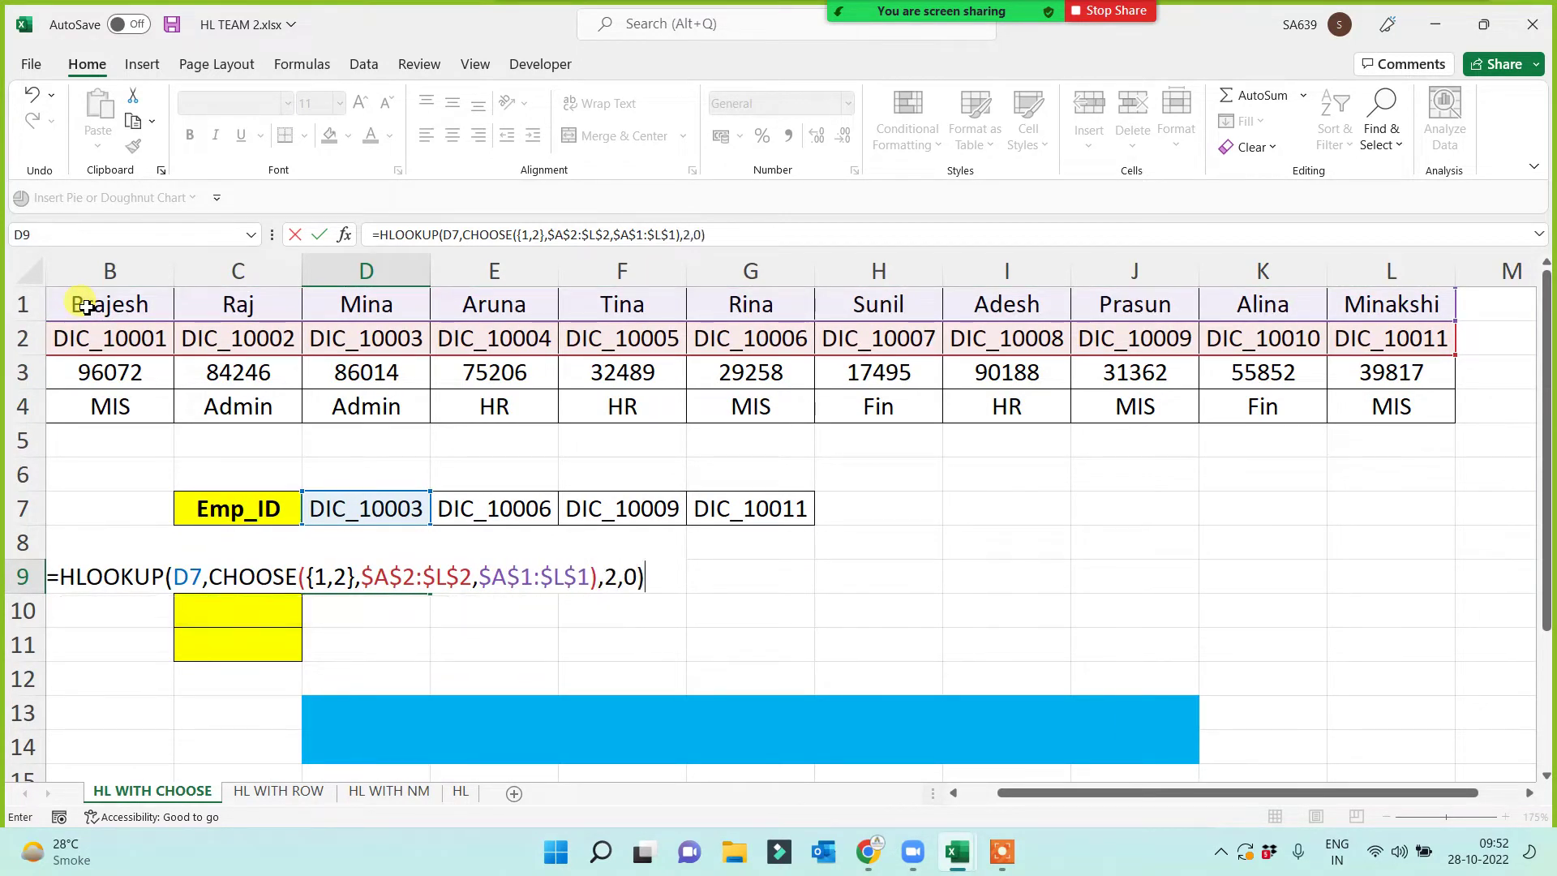
# - Lock the row of the lookup reference as D$7 and enter the formula in D9
pyautogui.moveTo(1054, 799); pyautogui.dragTo(984, 811)
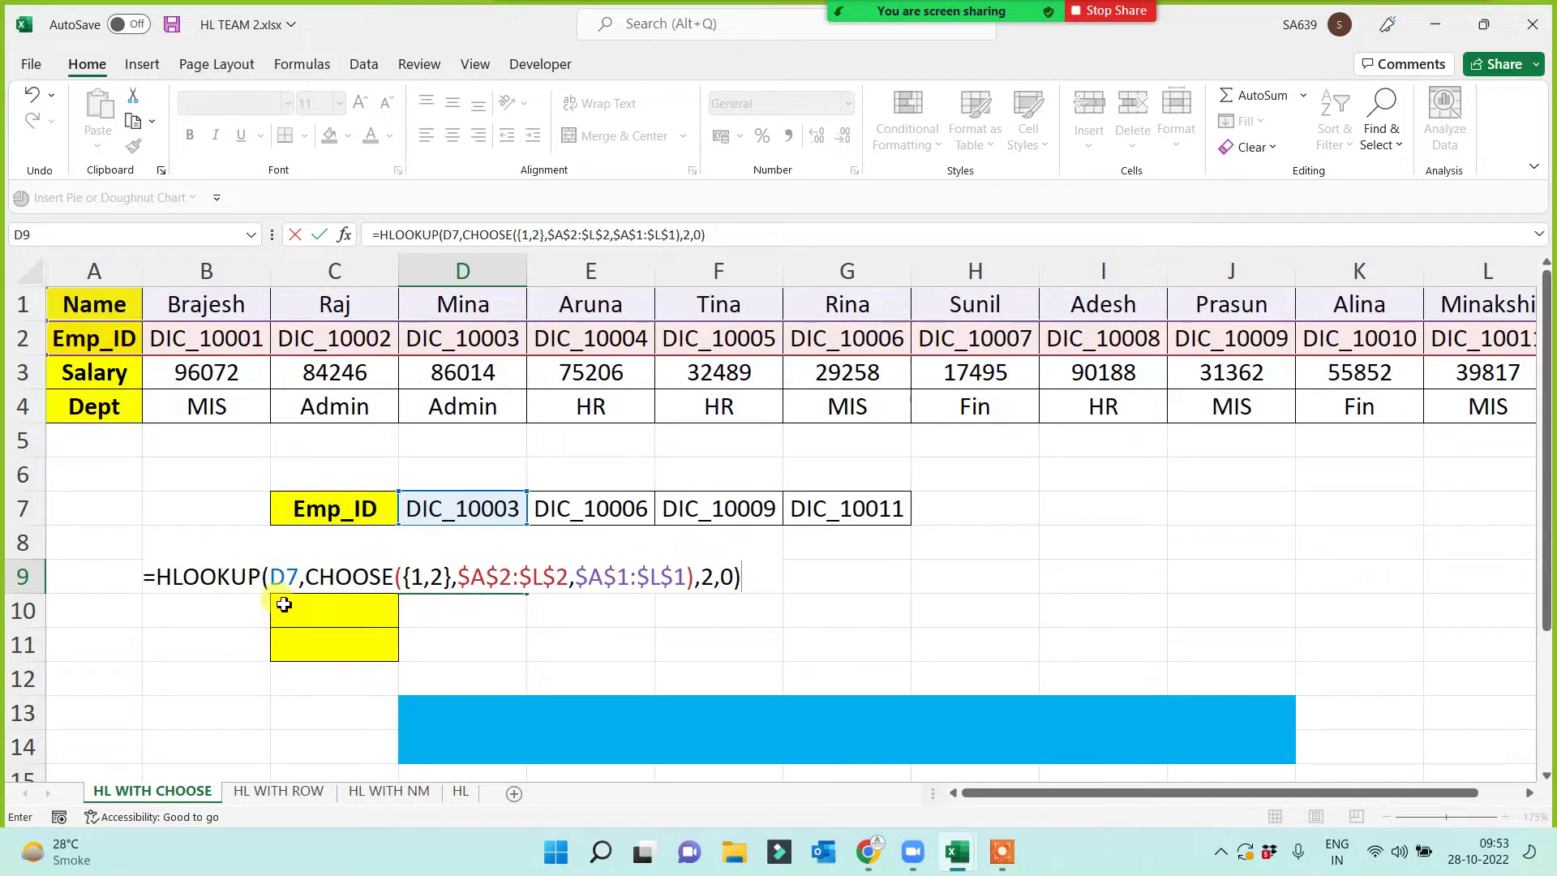
pyautogui.click(288, 577)
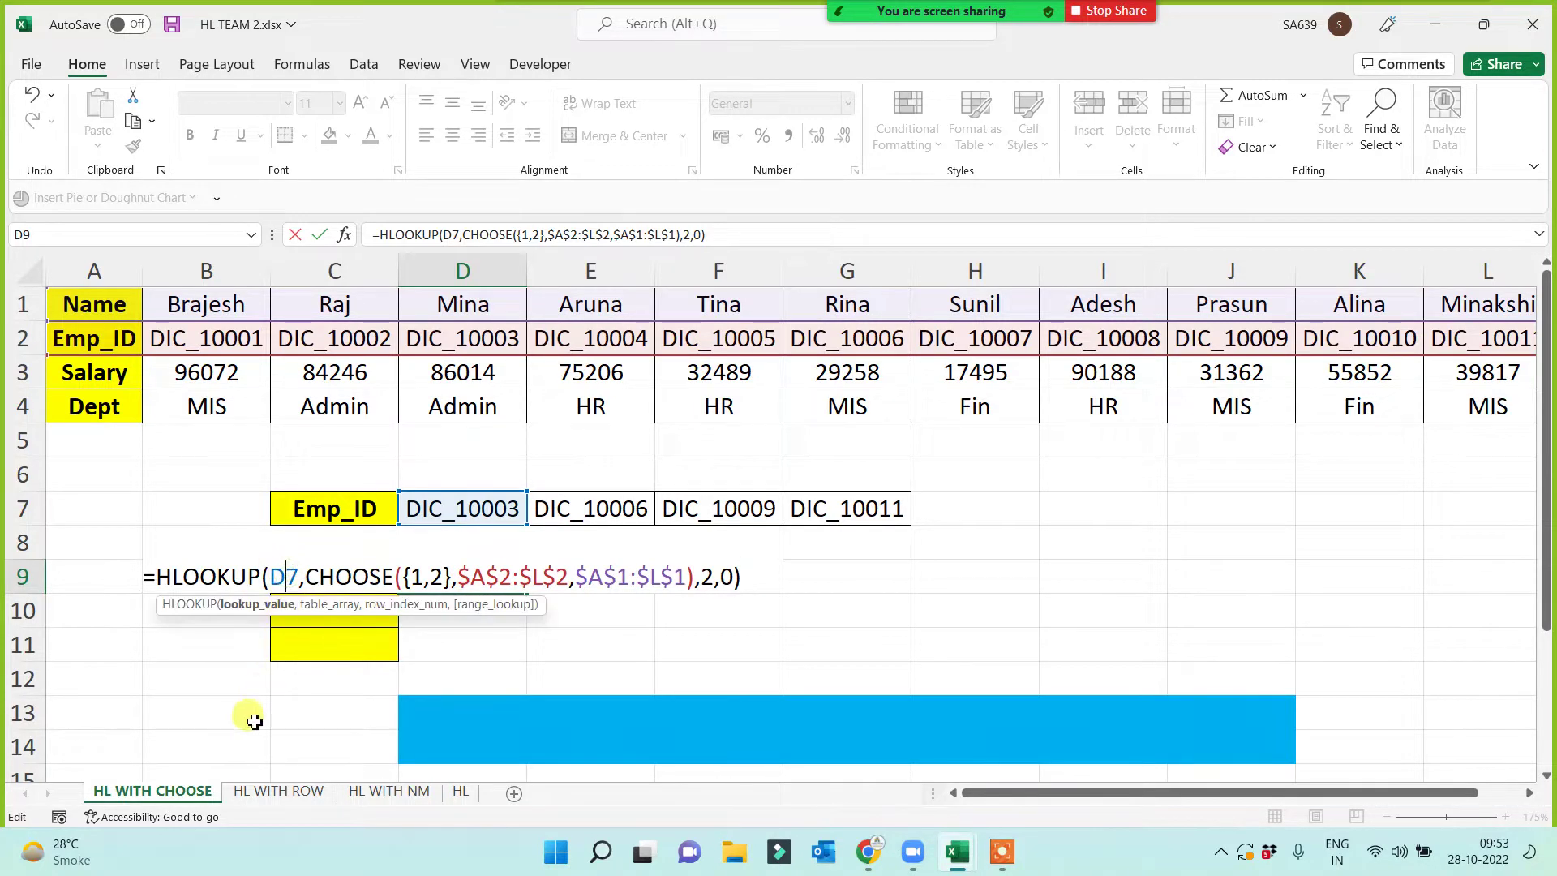
pyautogui.write('$')
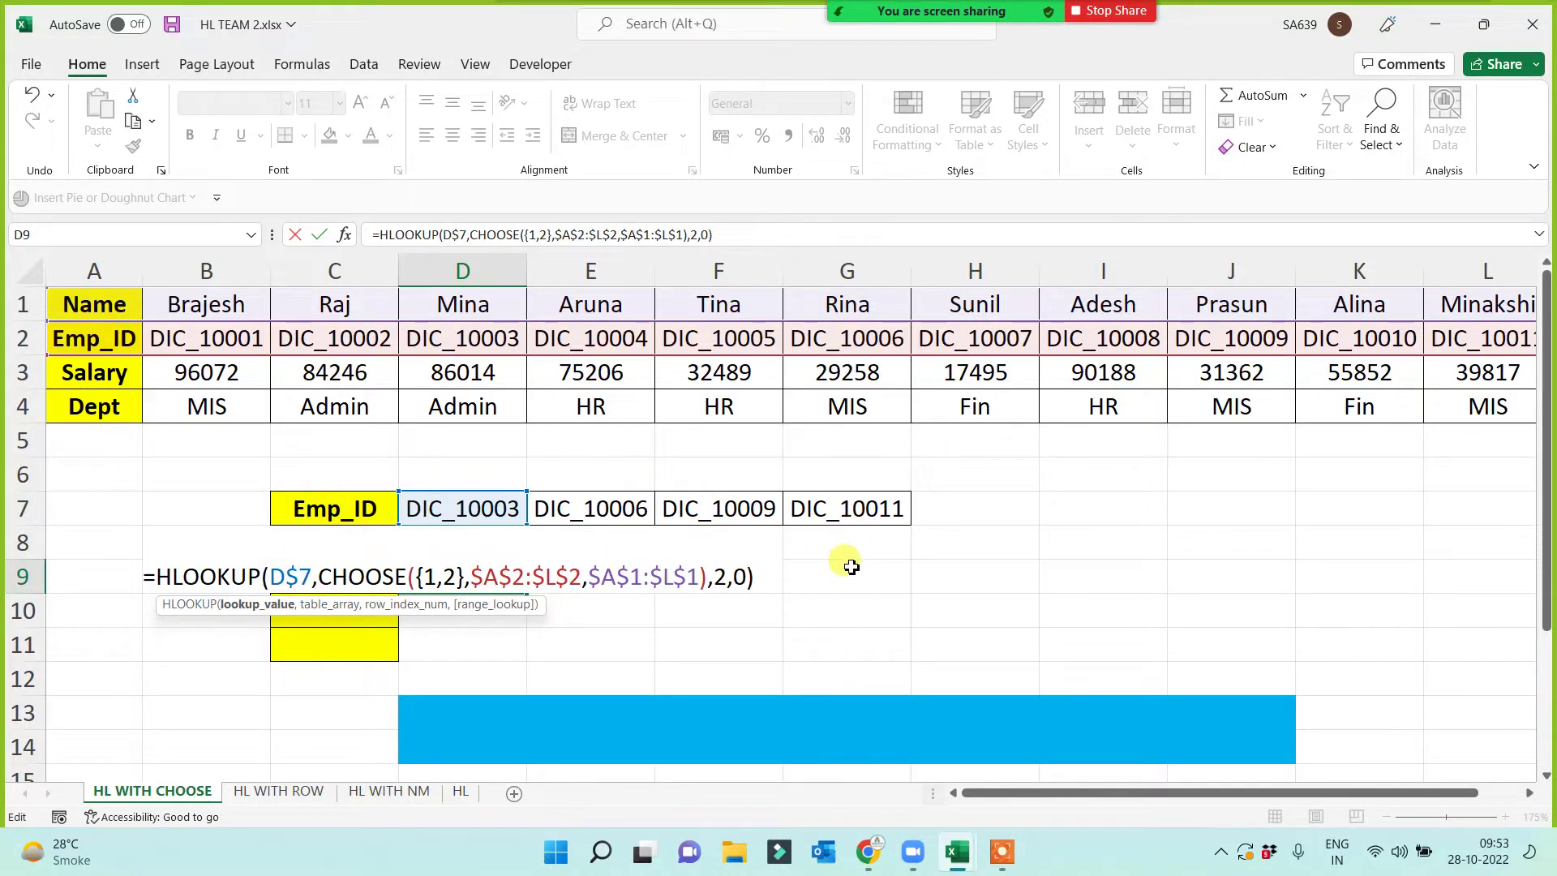
pyautogui.press('Return')
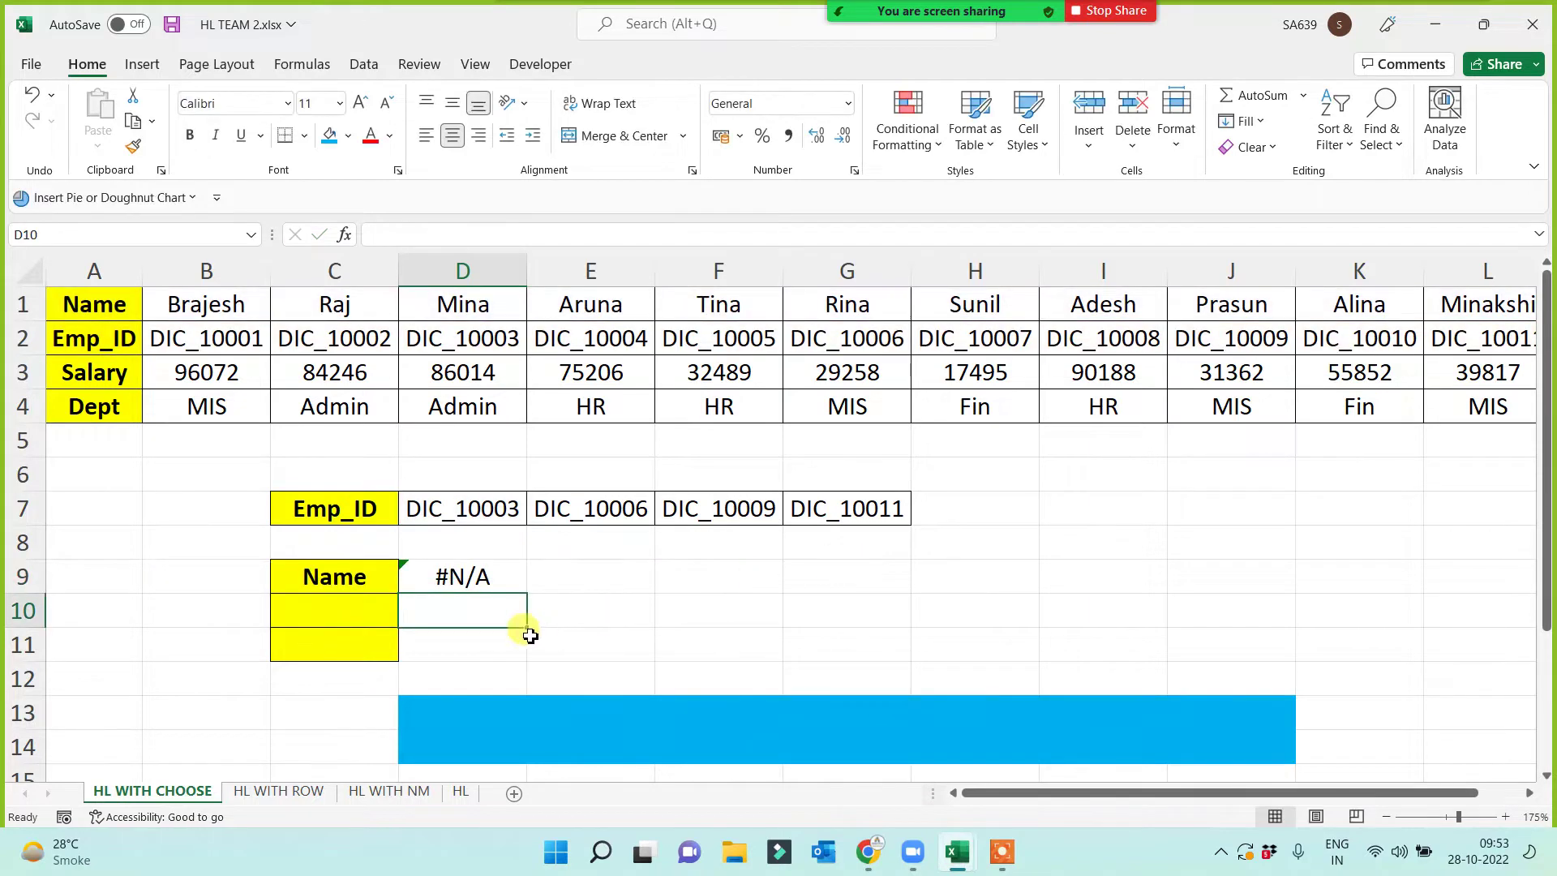
pyautogui.click(484, 576)
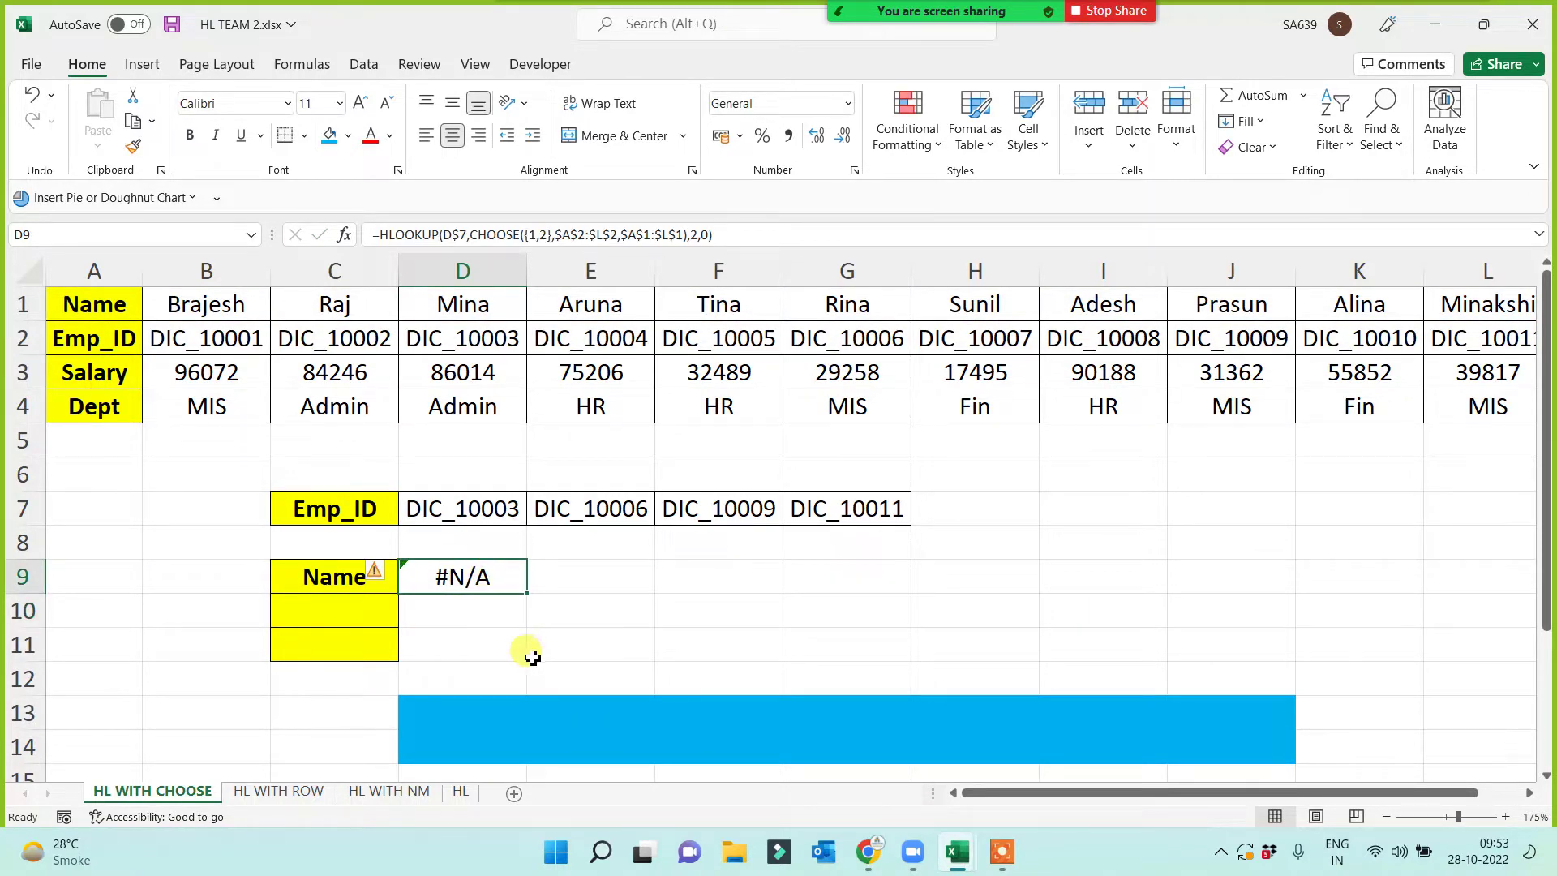
pyautogui.click(1092, 580)
pyautogui.click(1105, 535)
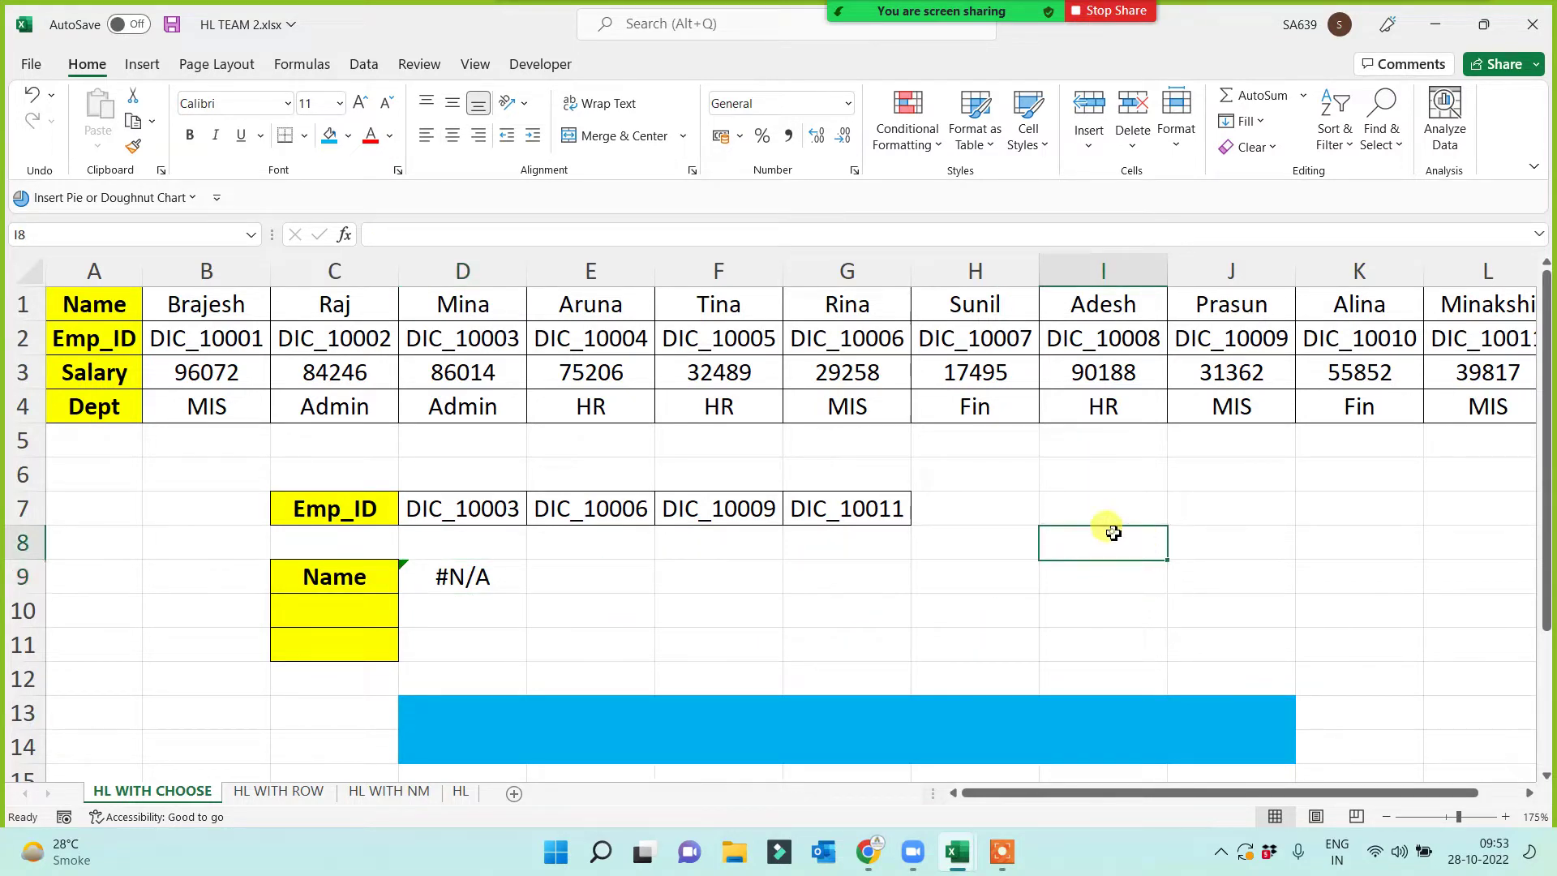
# - Change the CHOOSE index array in D9's formula to {1;2} and fill the formula across to G9
pyautogui.click(514, 580)
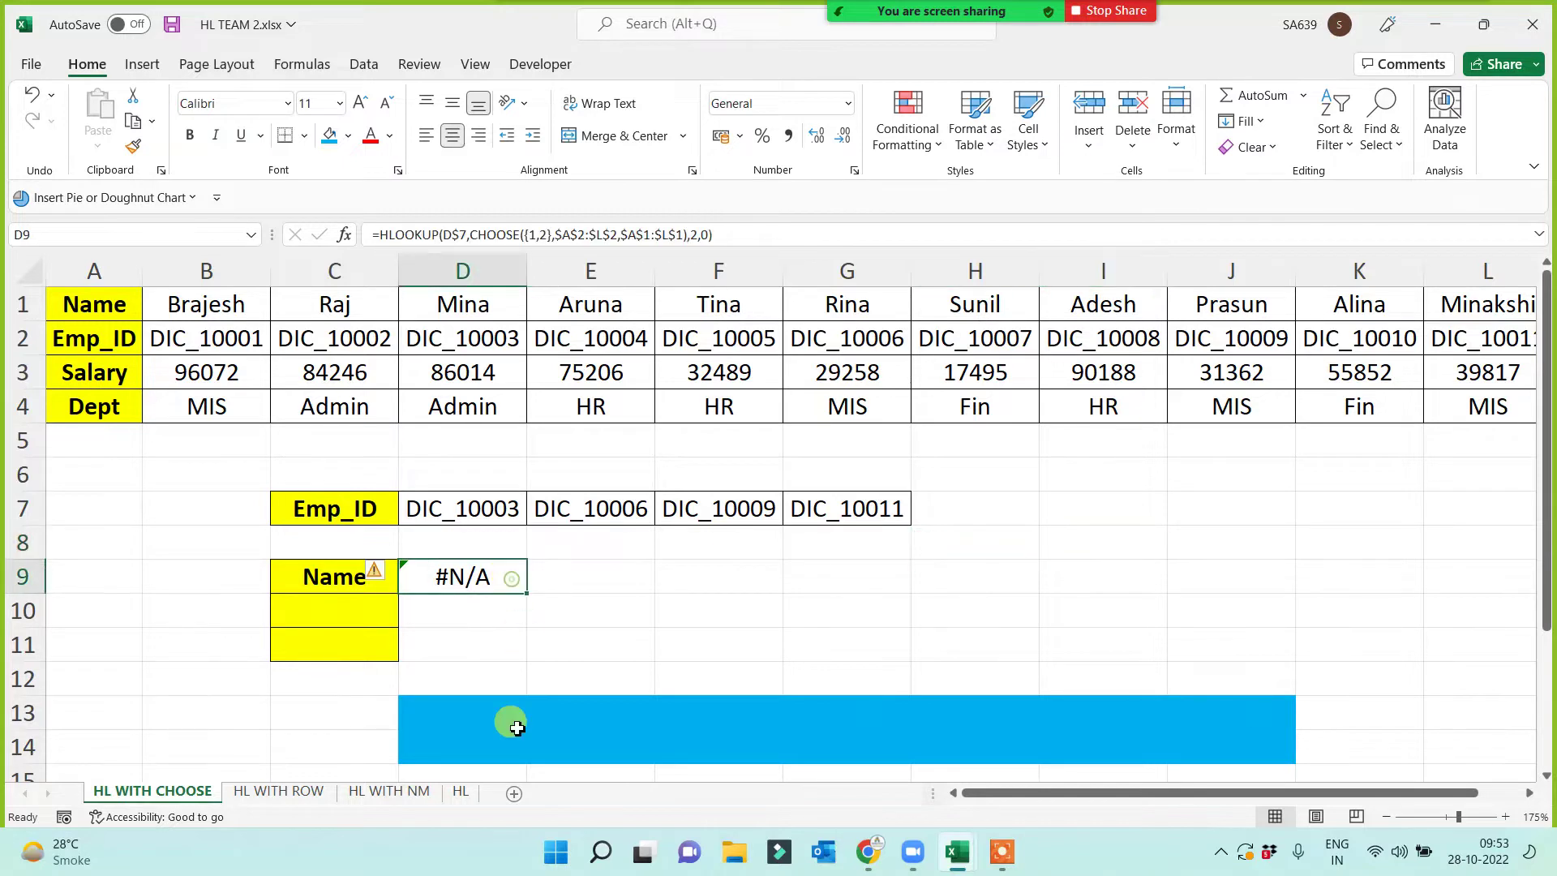
pyautogui.click(531, 235)
pyautogui.moveTo(524, 235); pyautogui.dragTo(554, 234)
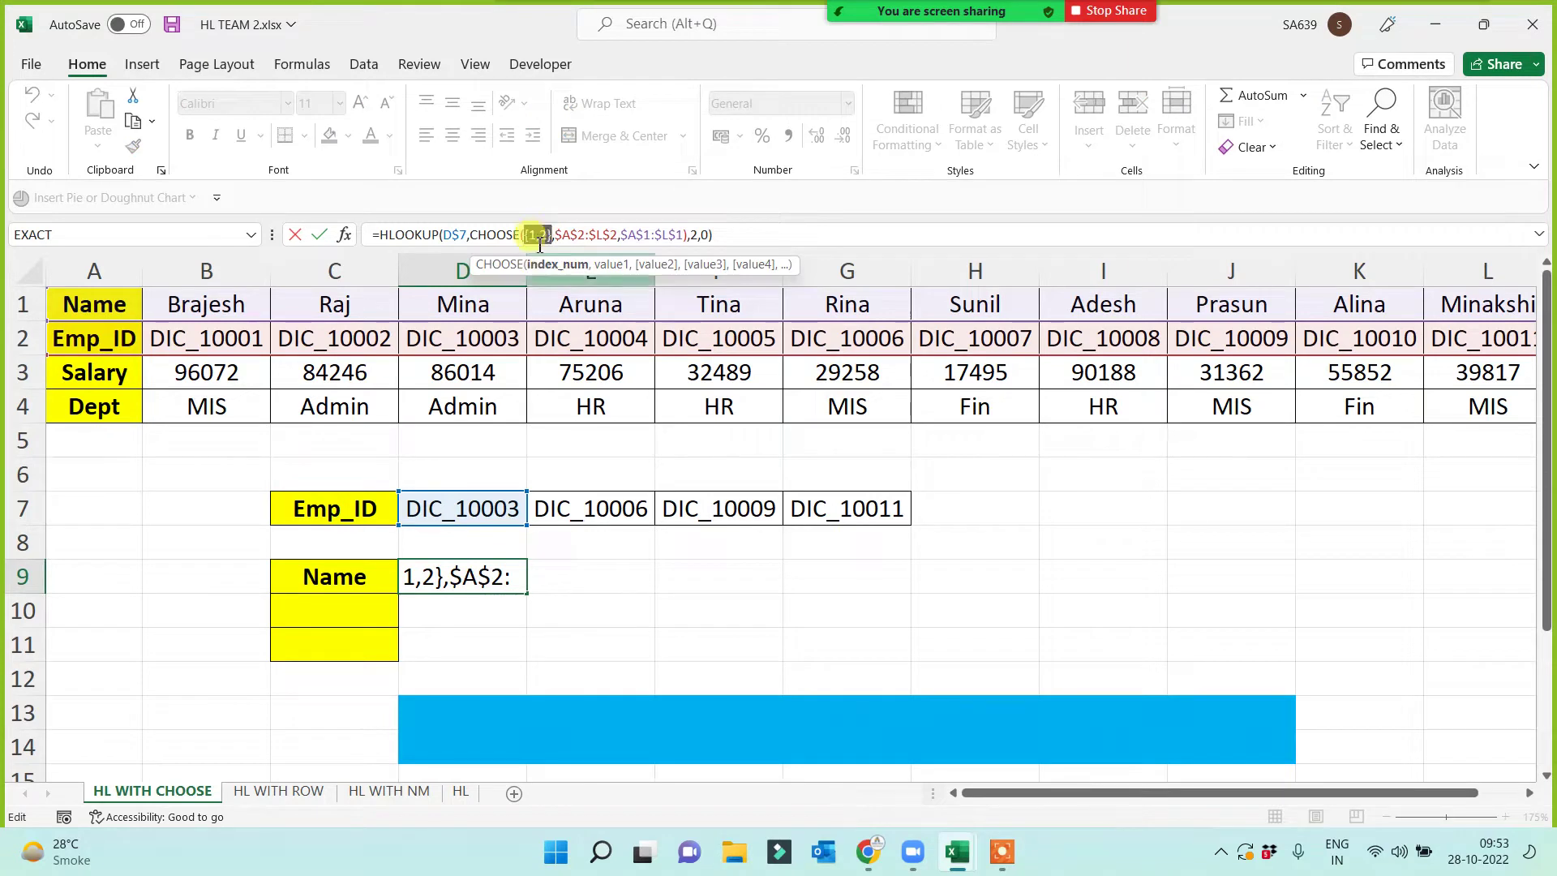
pyautogui.click(540, 235)
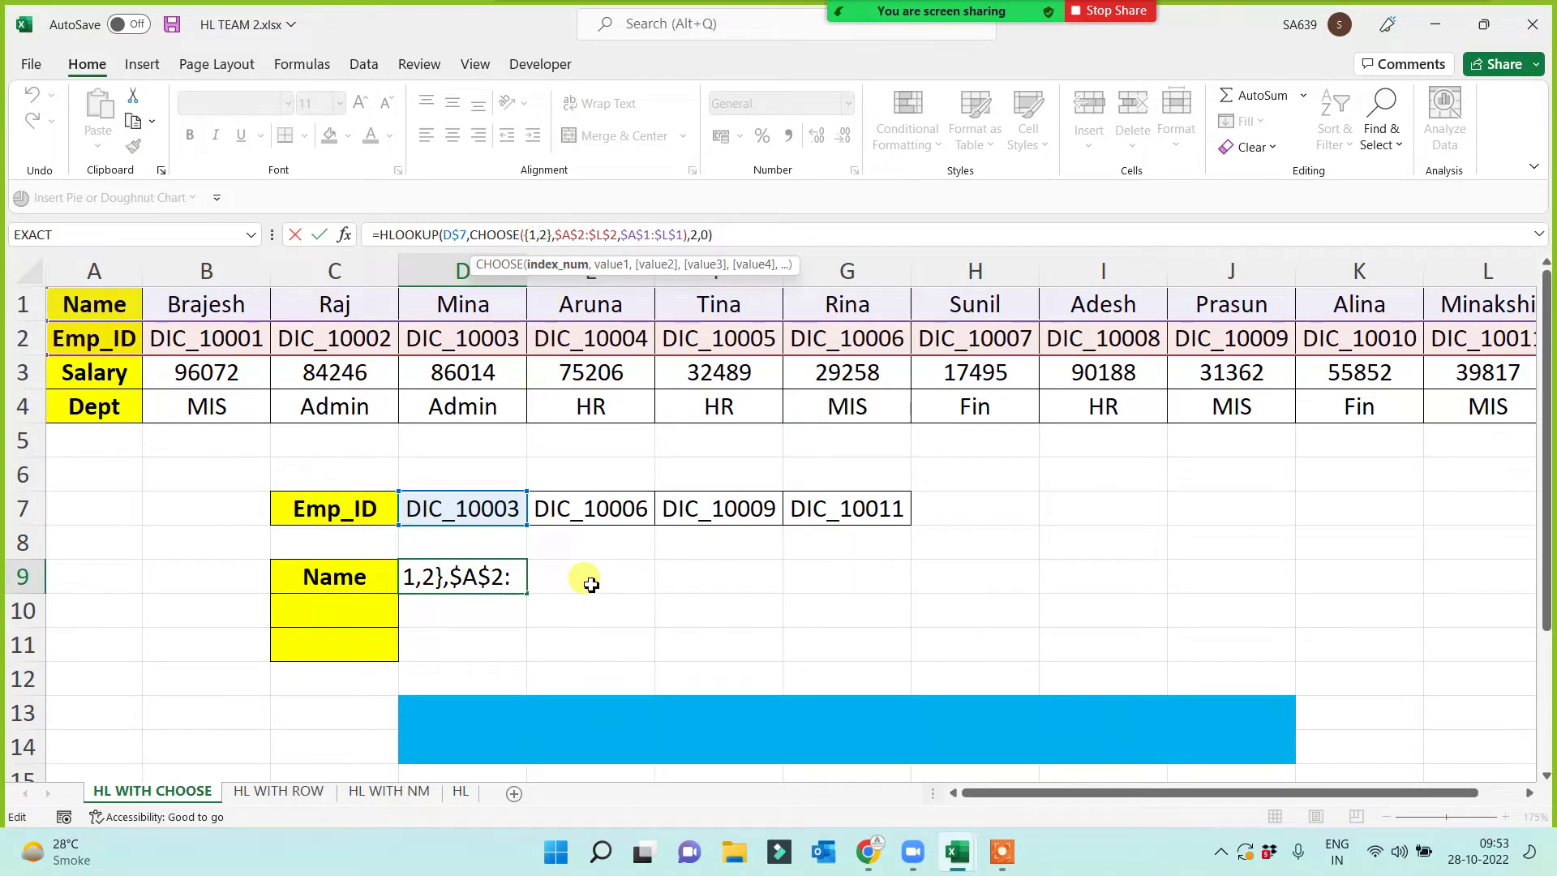
pyautogui.press('BackSpace')
pyautogui.write(';')
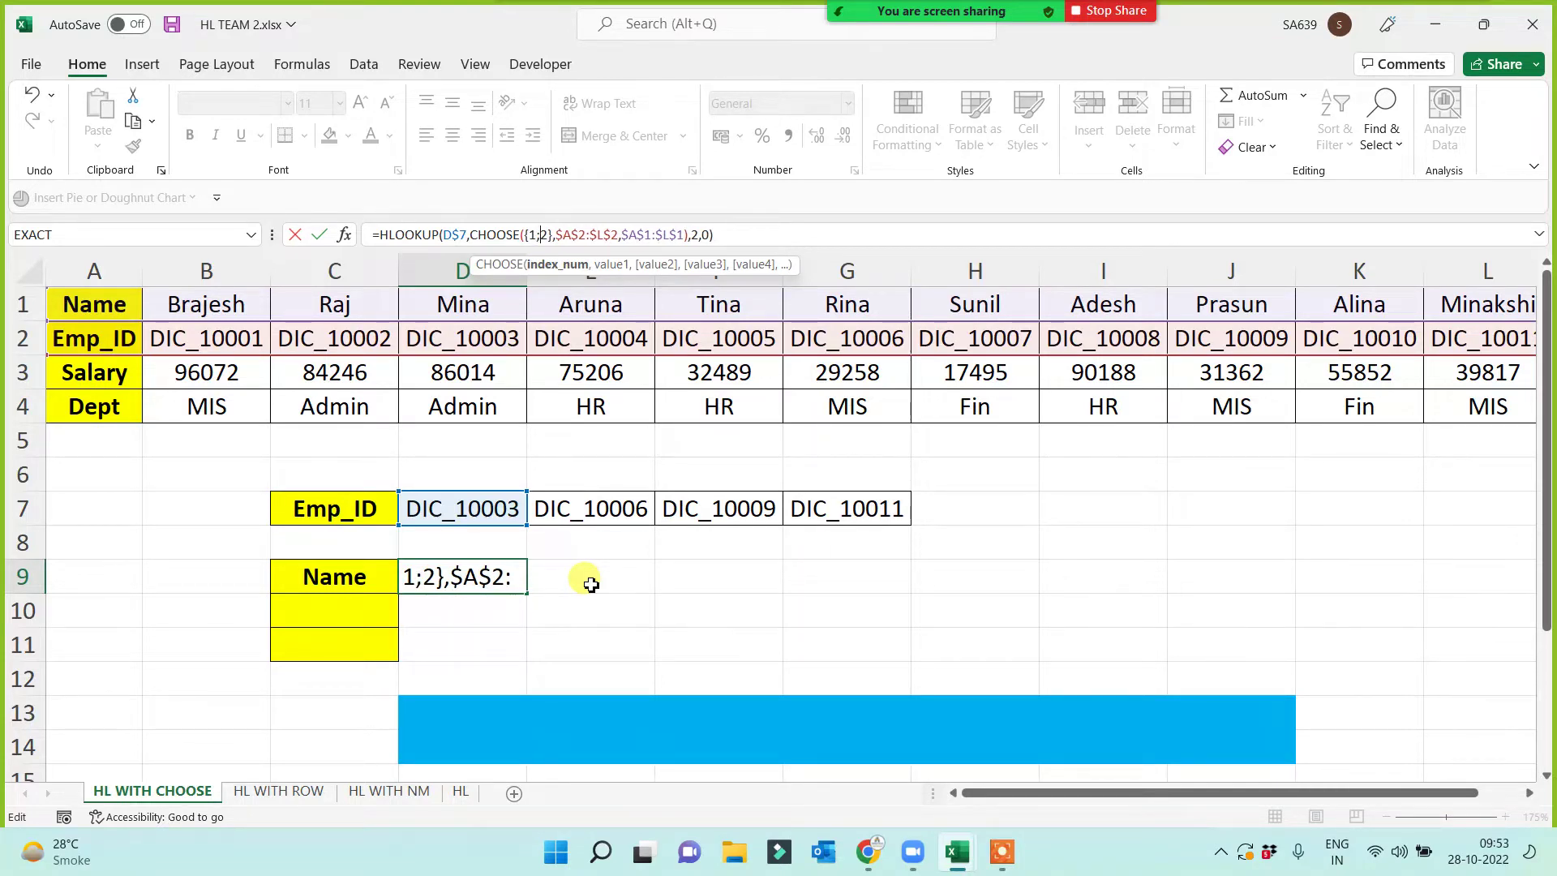
pyautogui.press('Return')
pyautogui.click(493, 573)
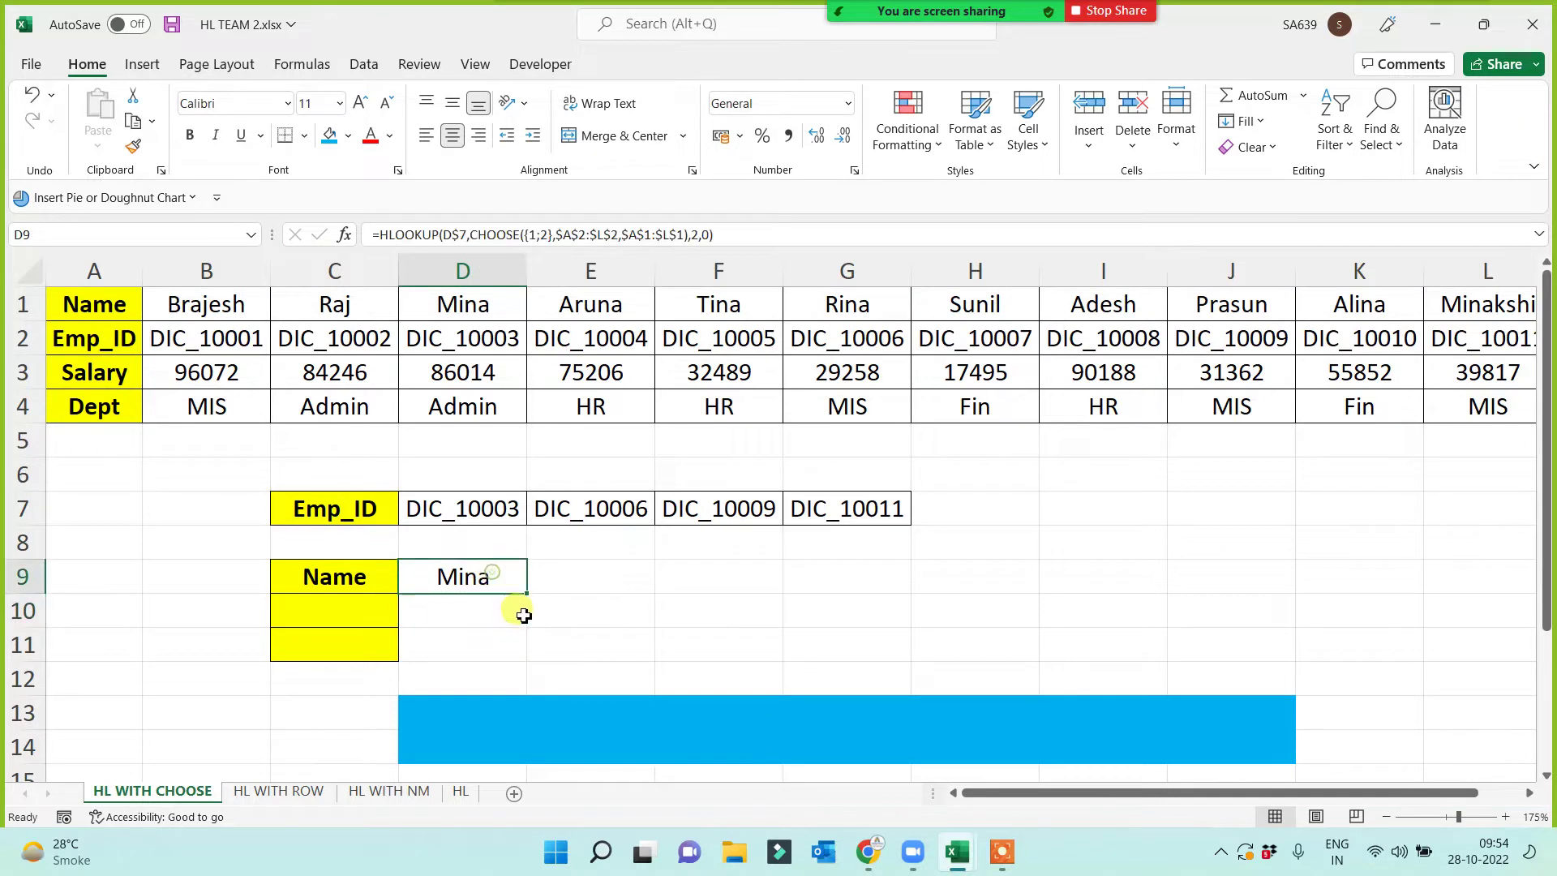
pyautogui.moveTo(527, 593); pyautogui.dragTo(1013, 596)
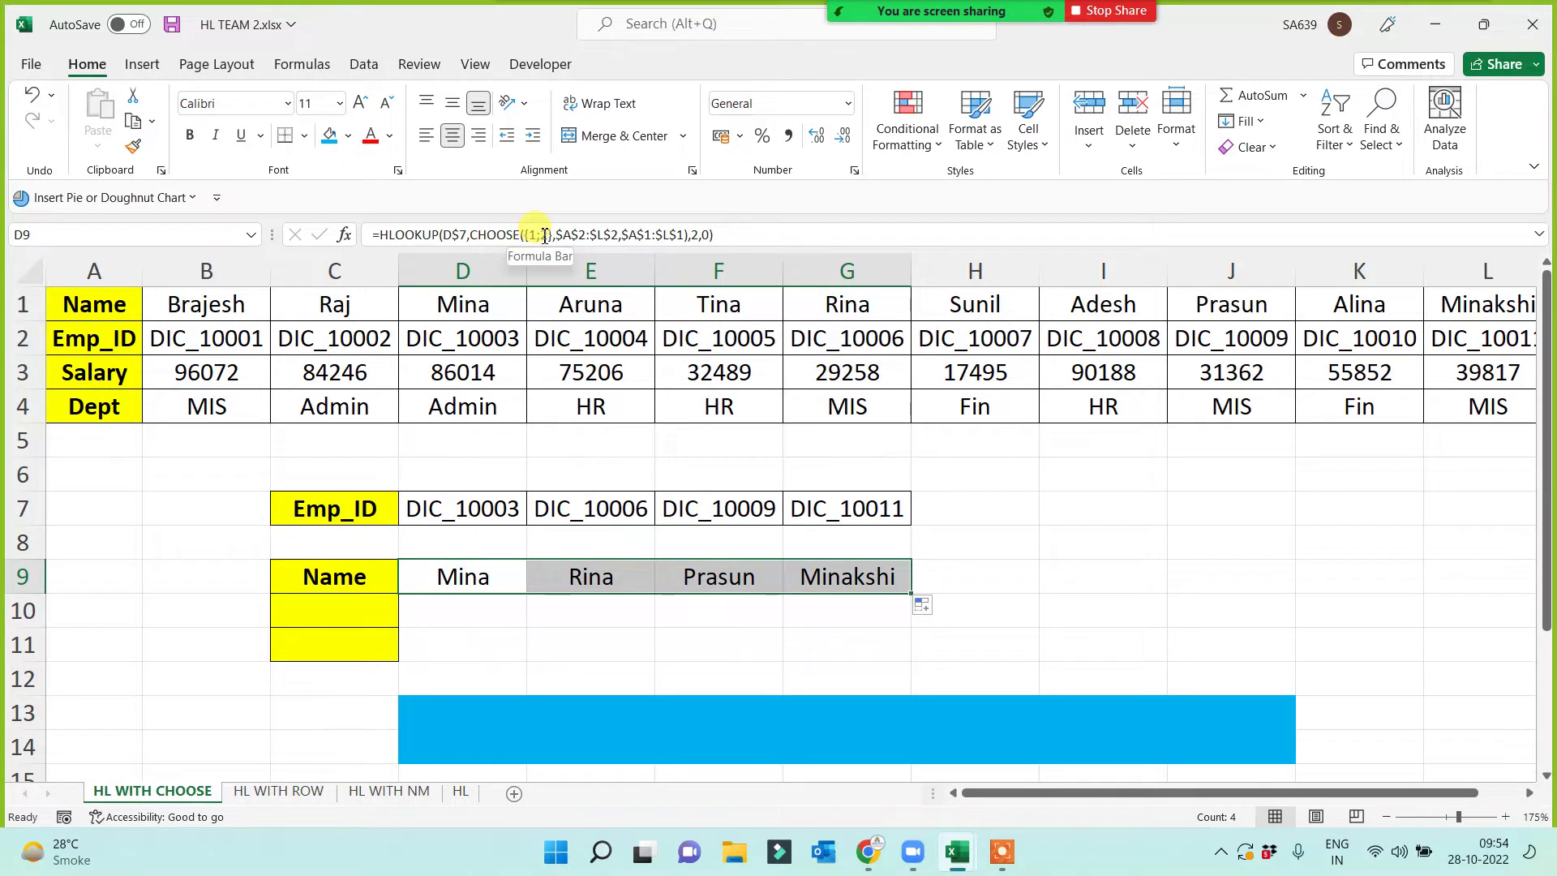
# - Copy the text of D9's formula and paste it as displayed text into the blue merged cell at D13
pyautogui.click(771, 243)
pyautogui.moveTo(759, 238); pyautogui.dragTo(170, 236)
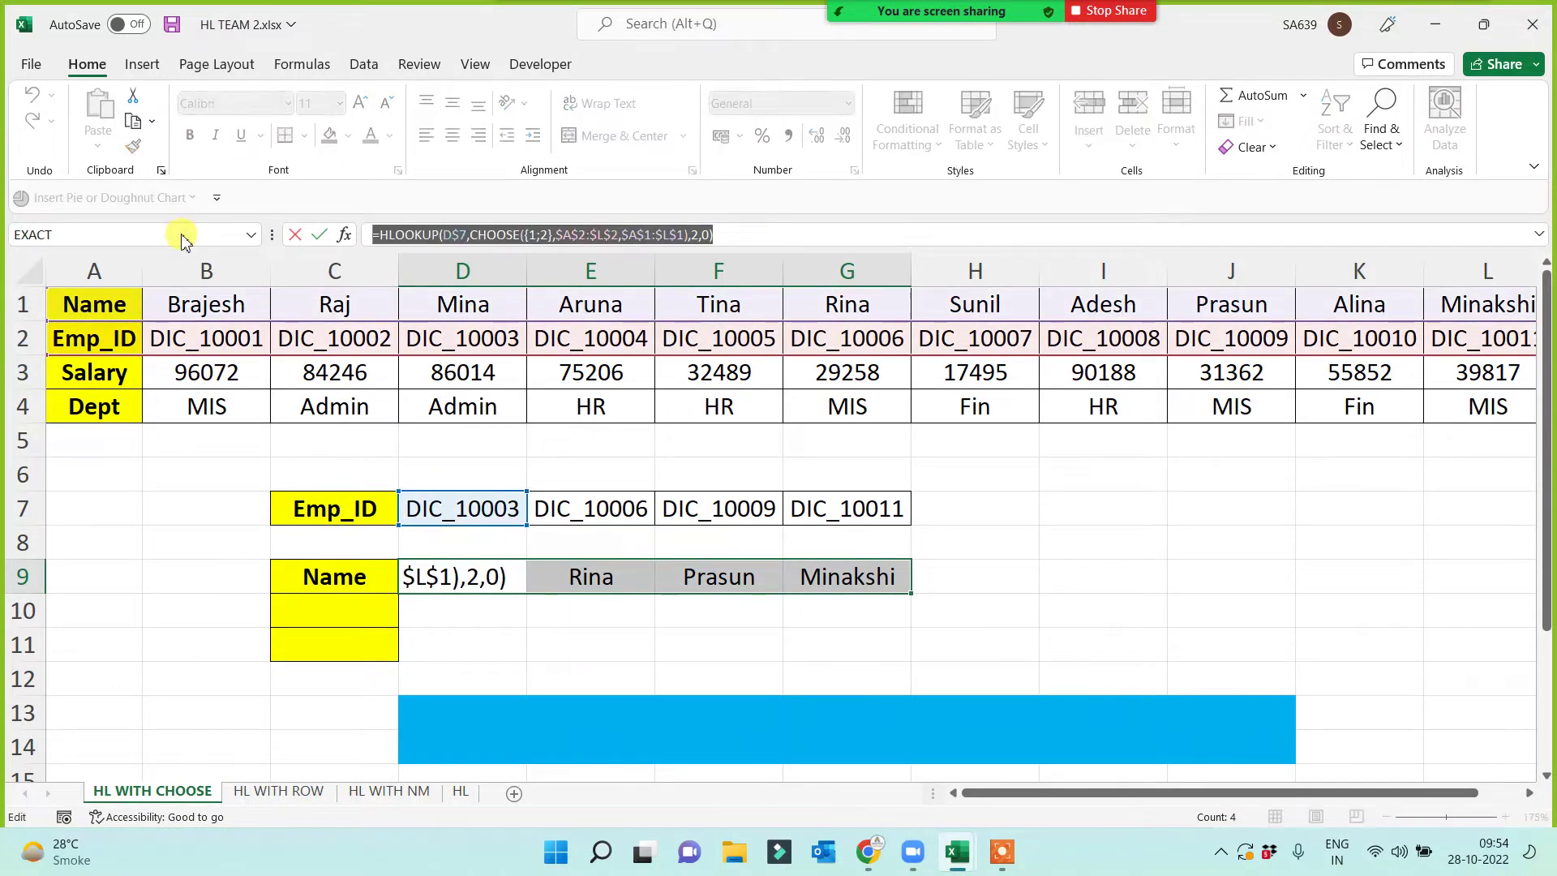
pyautogui.hotkey('ctrl', 'c')
pyautogui.press('Escape')
pyautogui.doubleClick(567, 728)
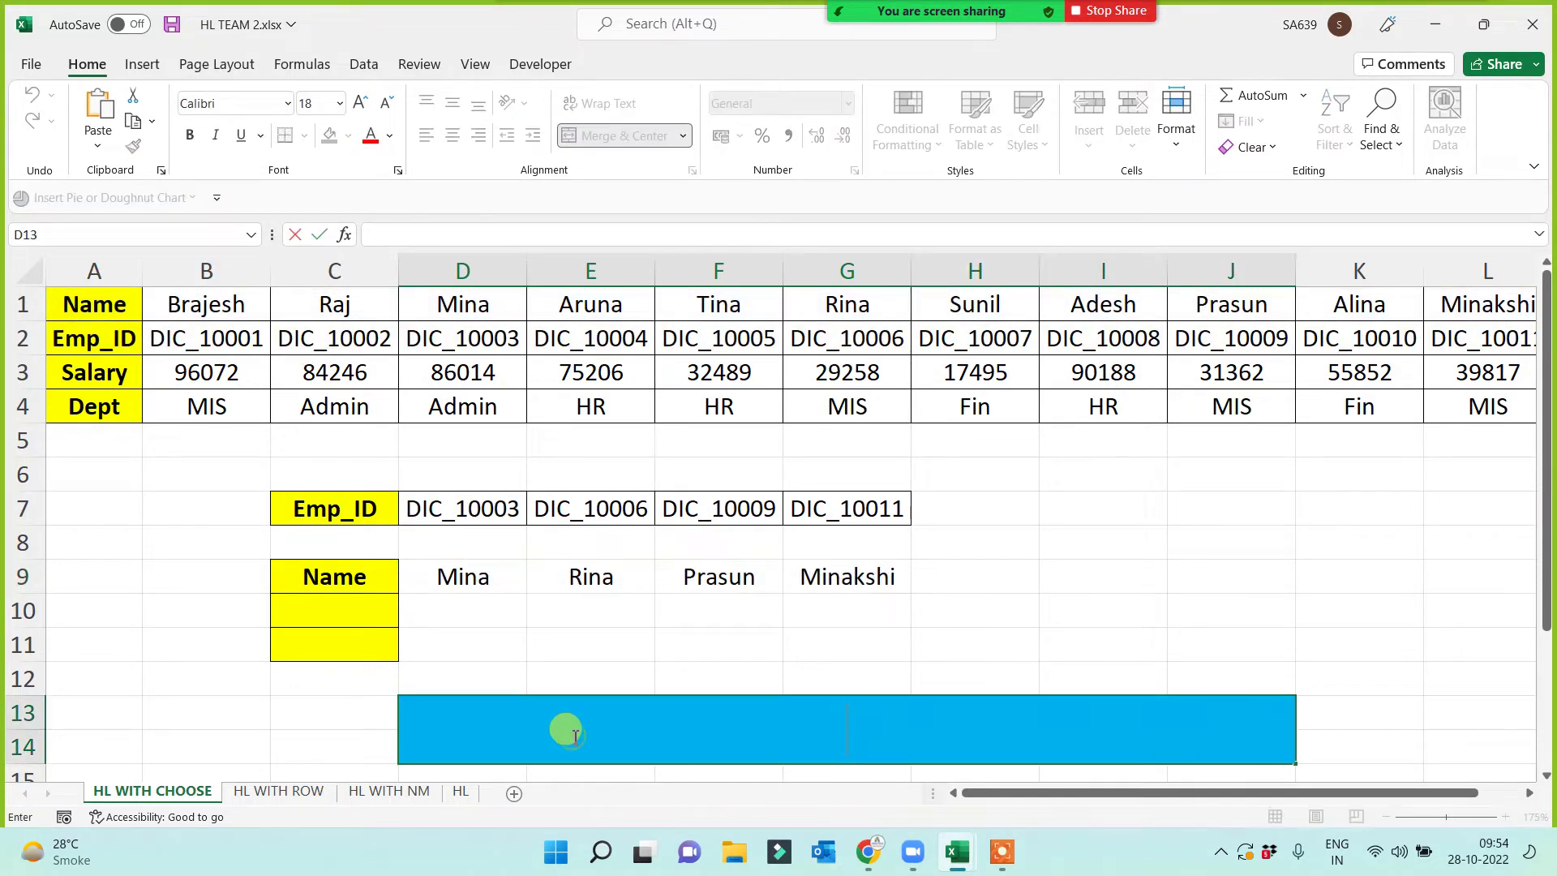
pyautogui.hotkey('ctrl', 'v')
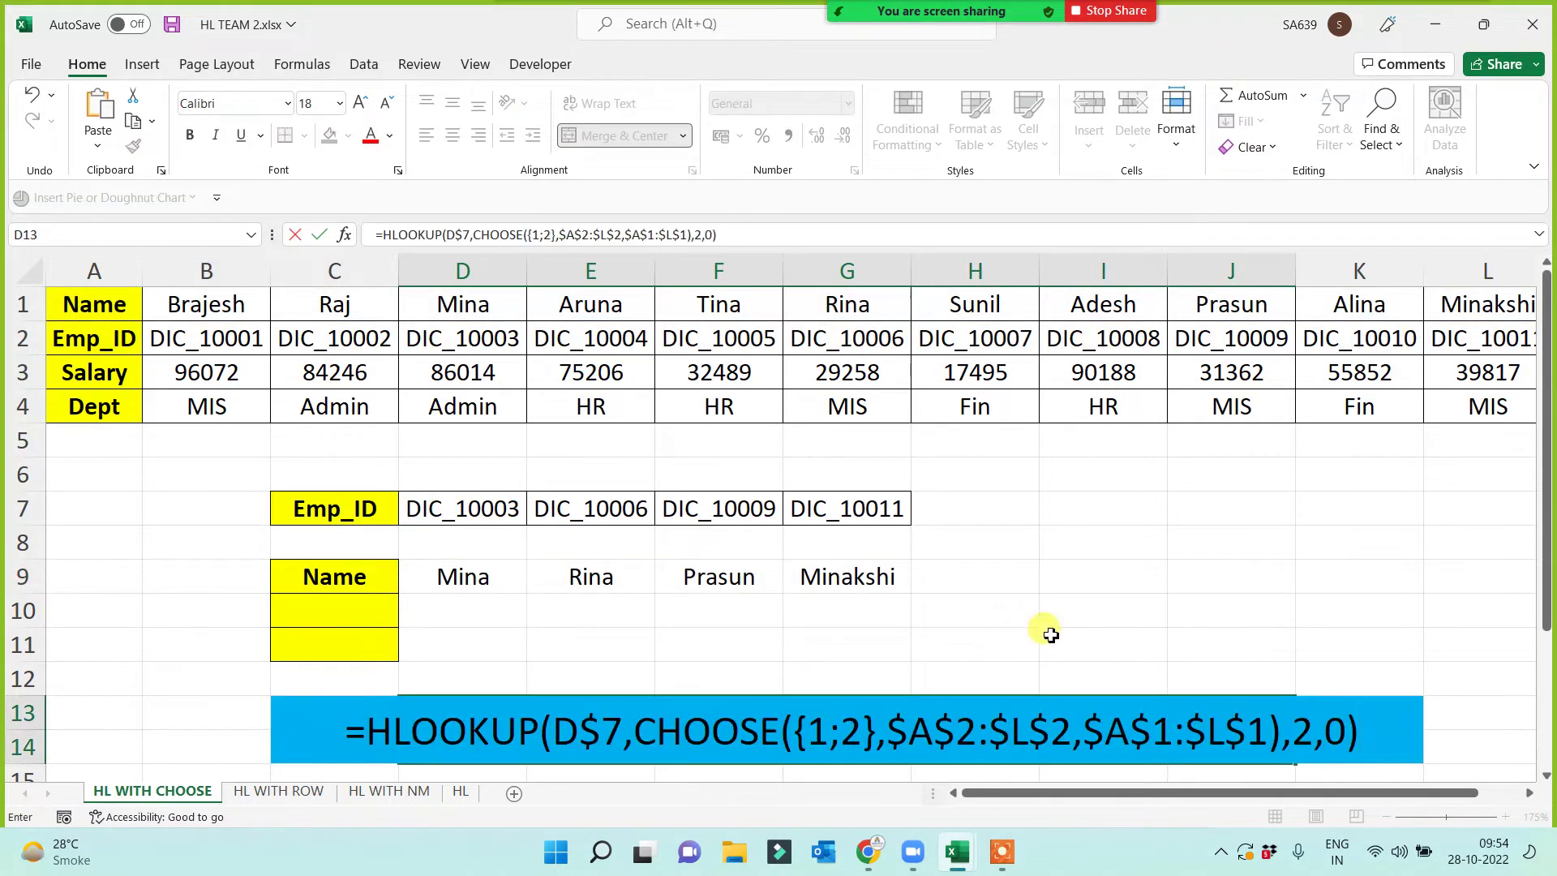
pyautogui.click(1101, 597)
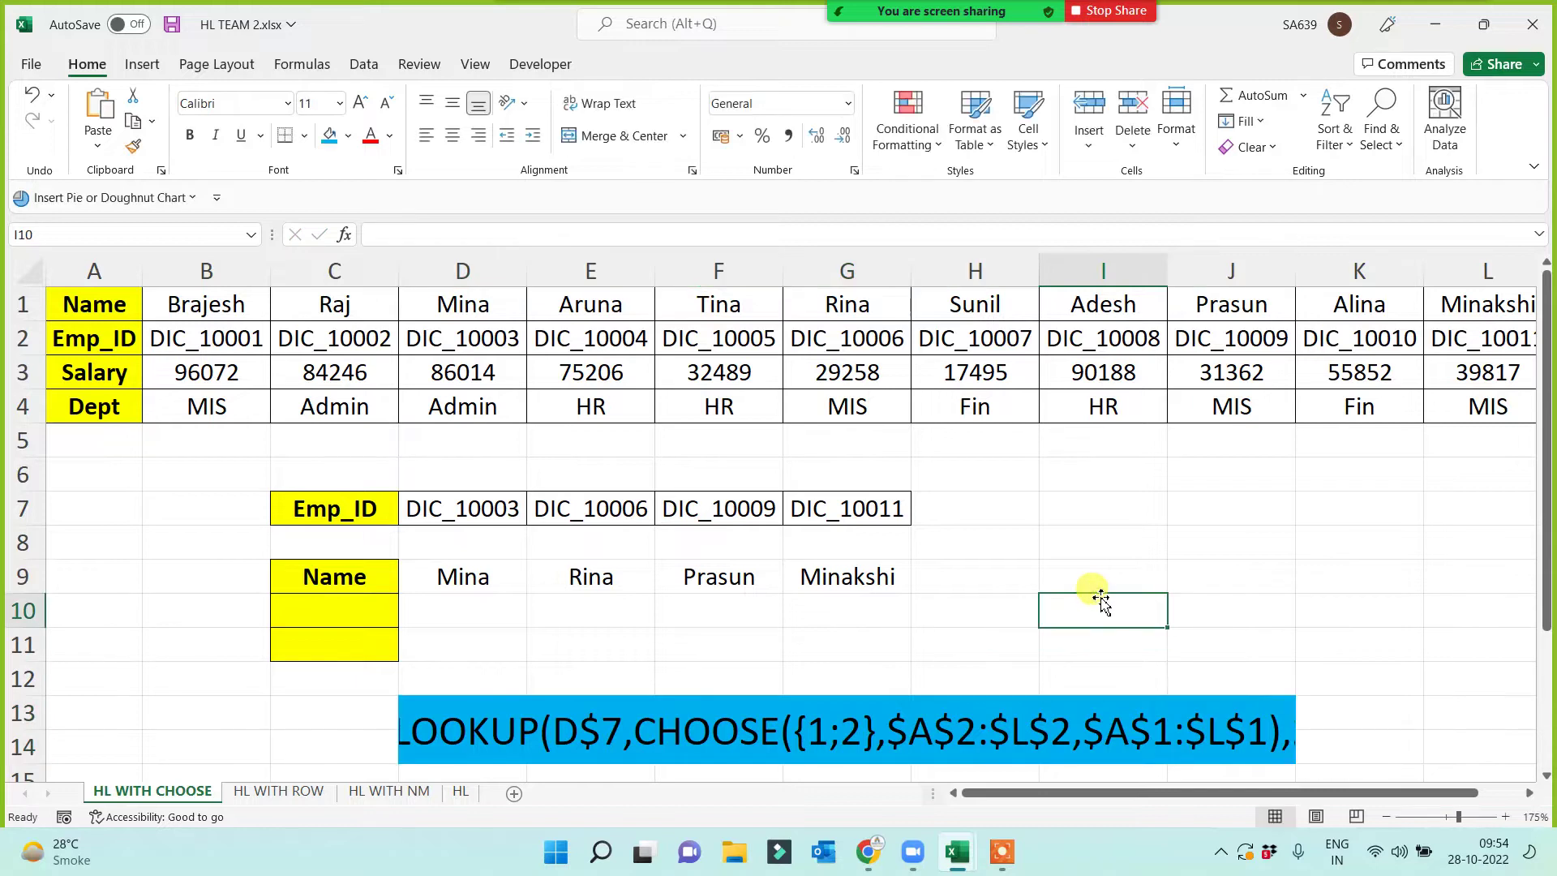
# - Reduce the font size of the formula text in the blue cell to 14 and make it bold
pyautogui.click(709, 734)
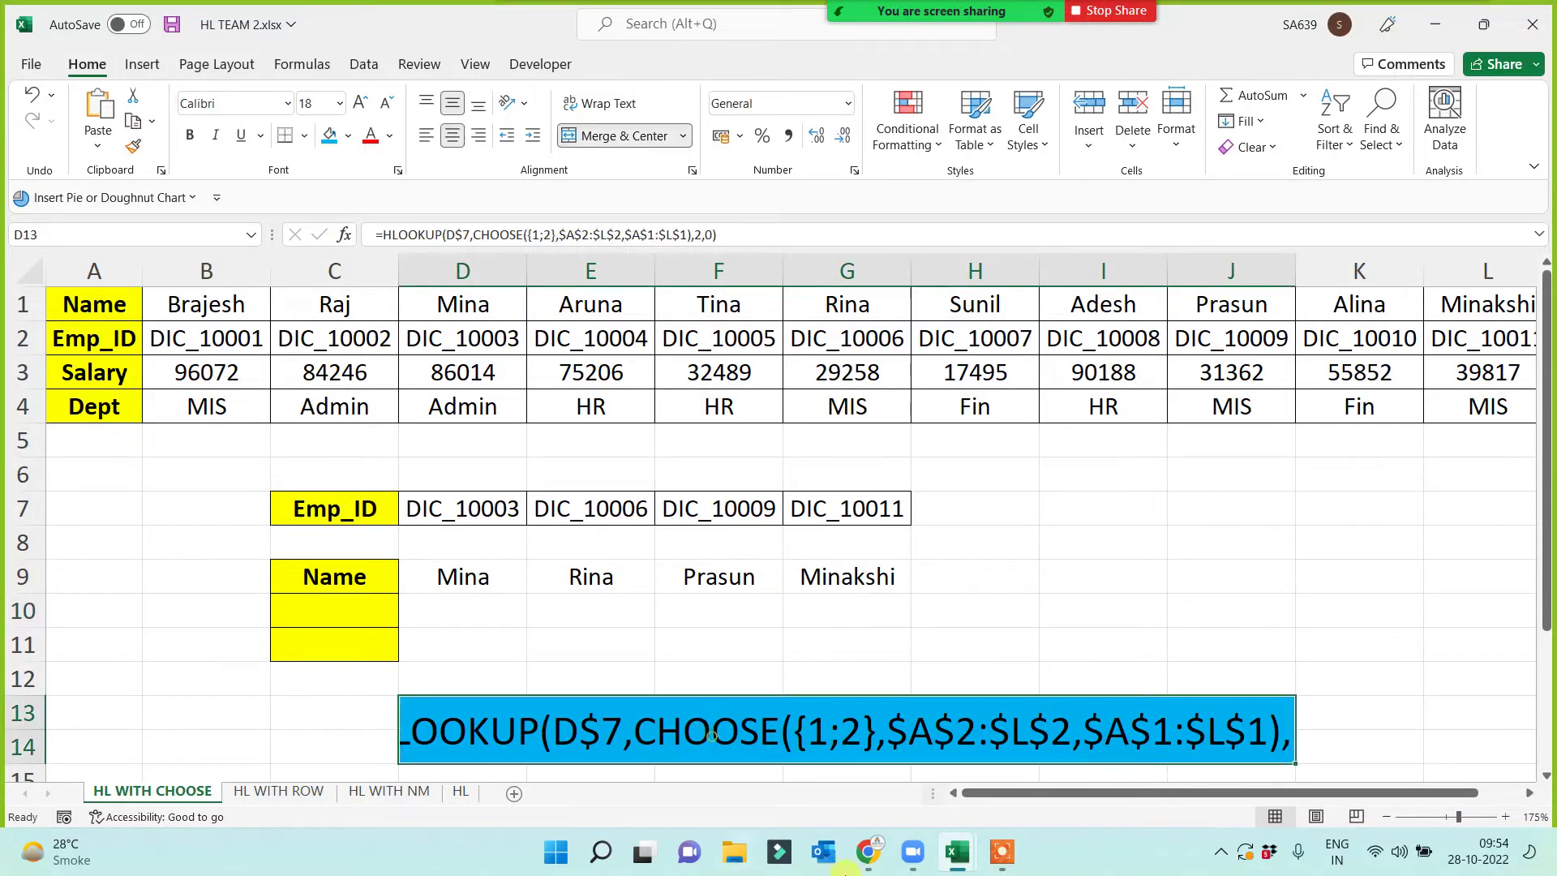
pyautogui.click(386, 103)
pyautogui.click(385, 103)
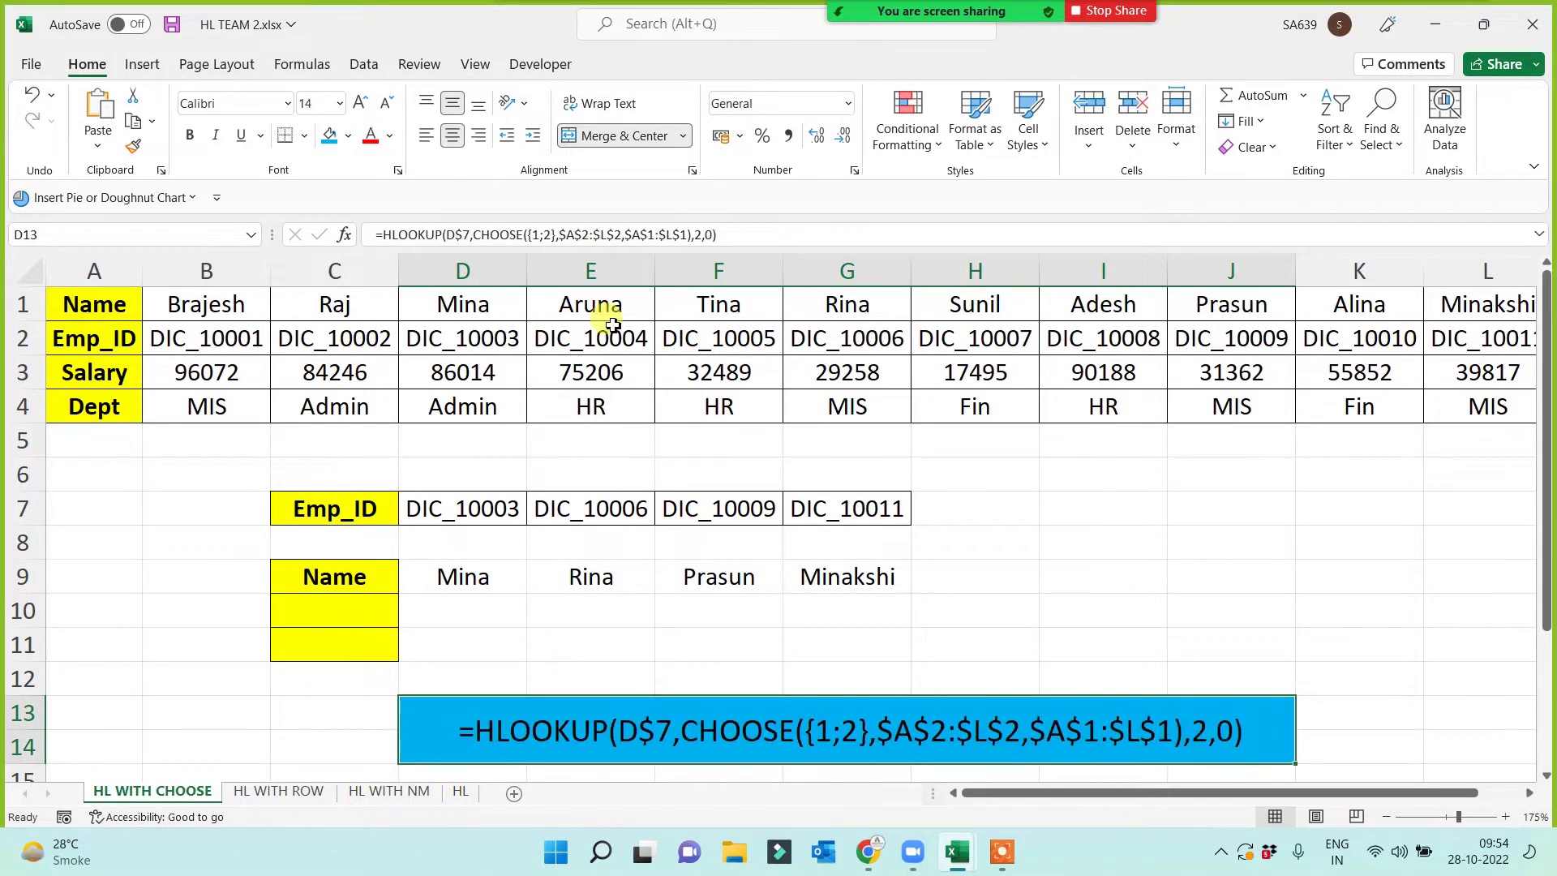
pyautogui.click(842, 632)
pyautogui.click(686, 736)
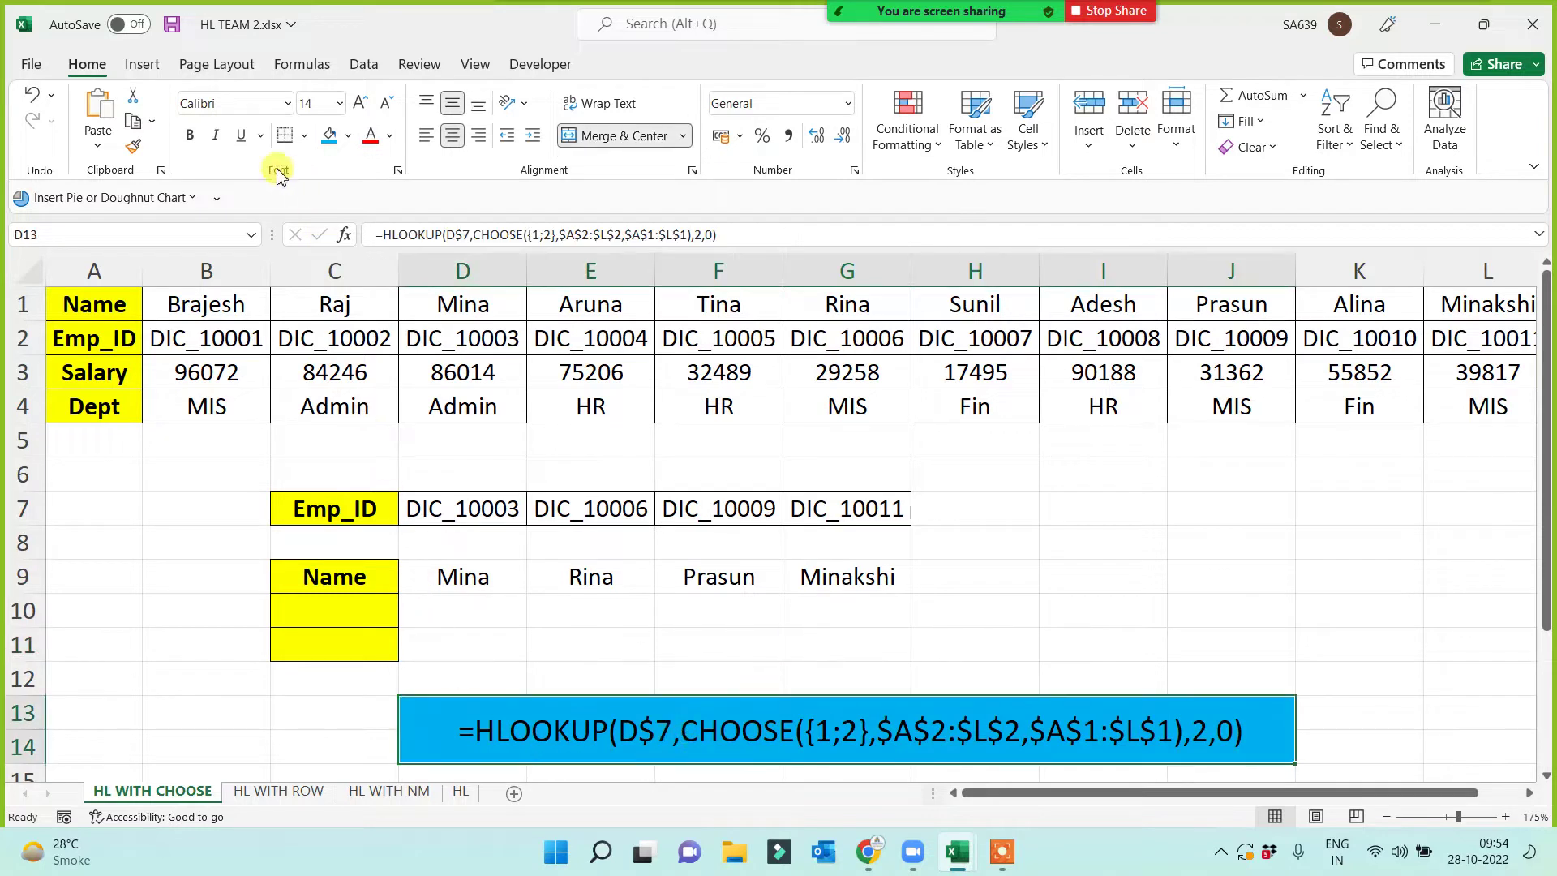
pyautogui.click(189, 136)
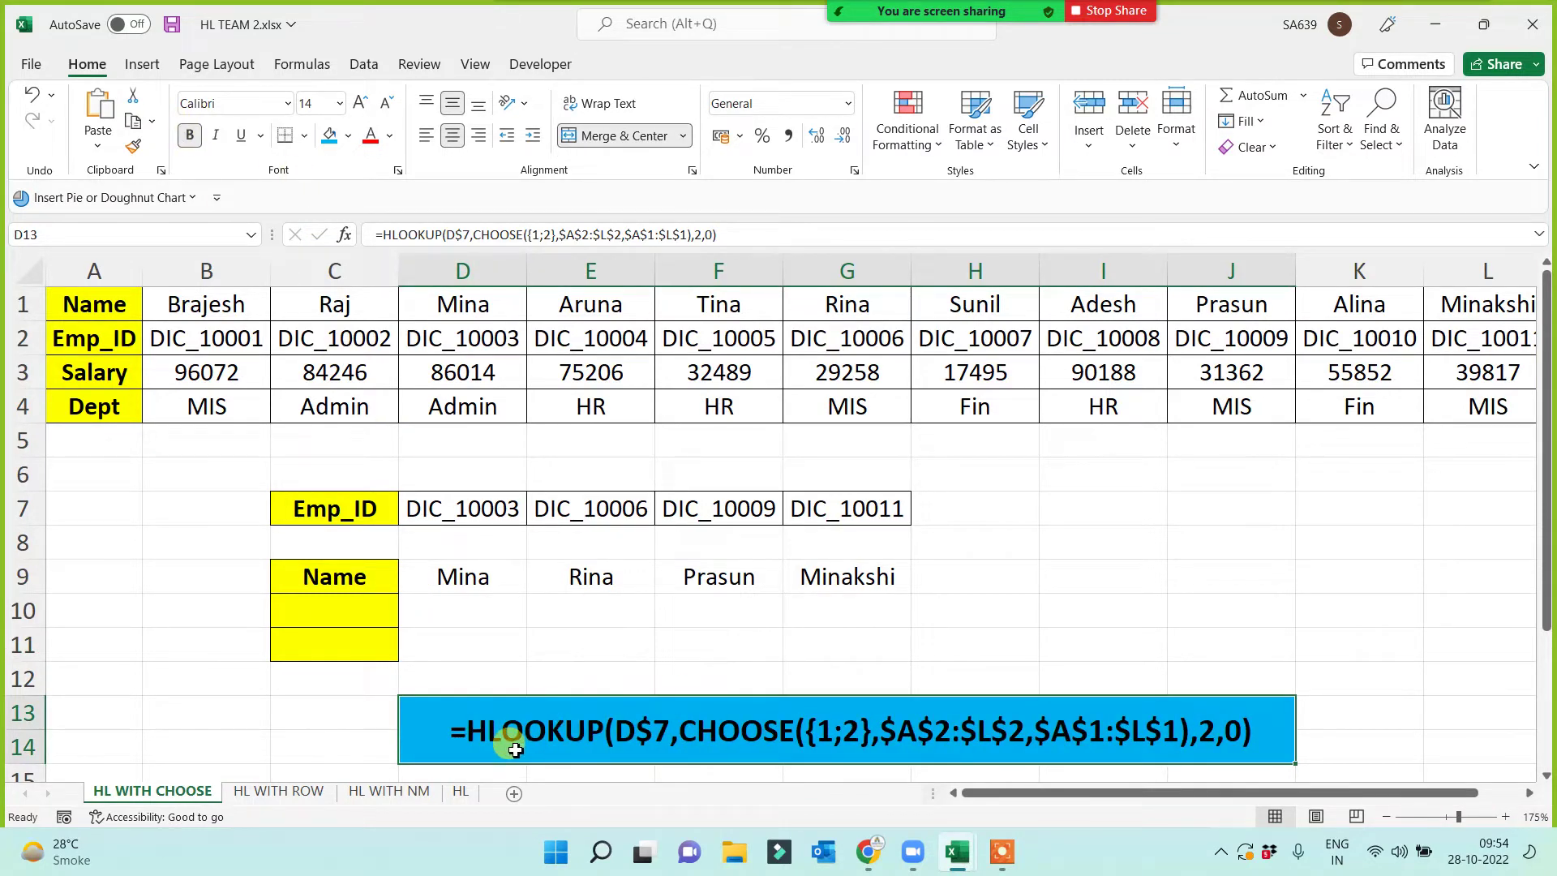
# - Delete rows 10 and 11 containing the empty yellow label cells below Name
pyautogui.click(545, 646)
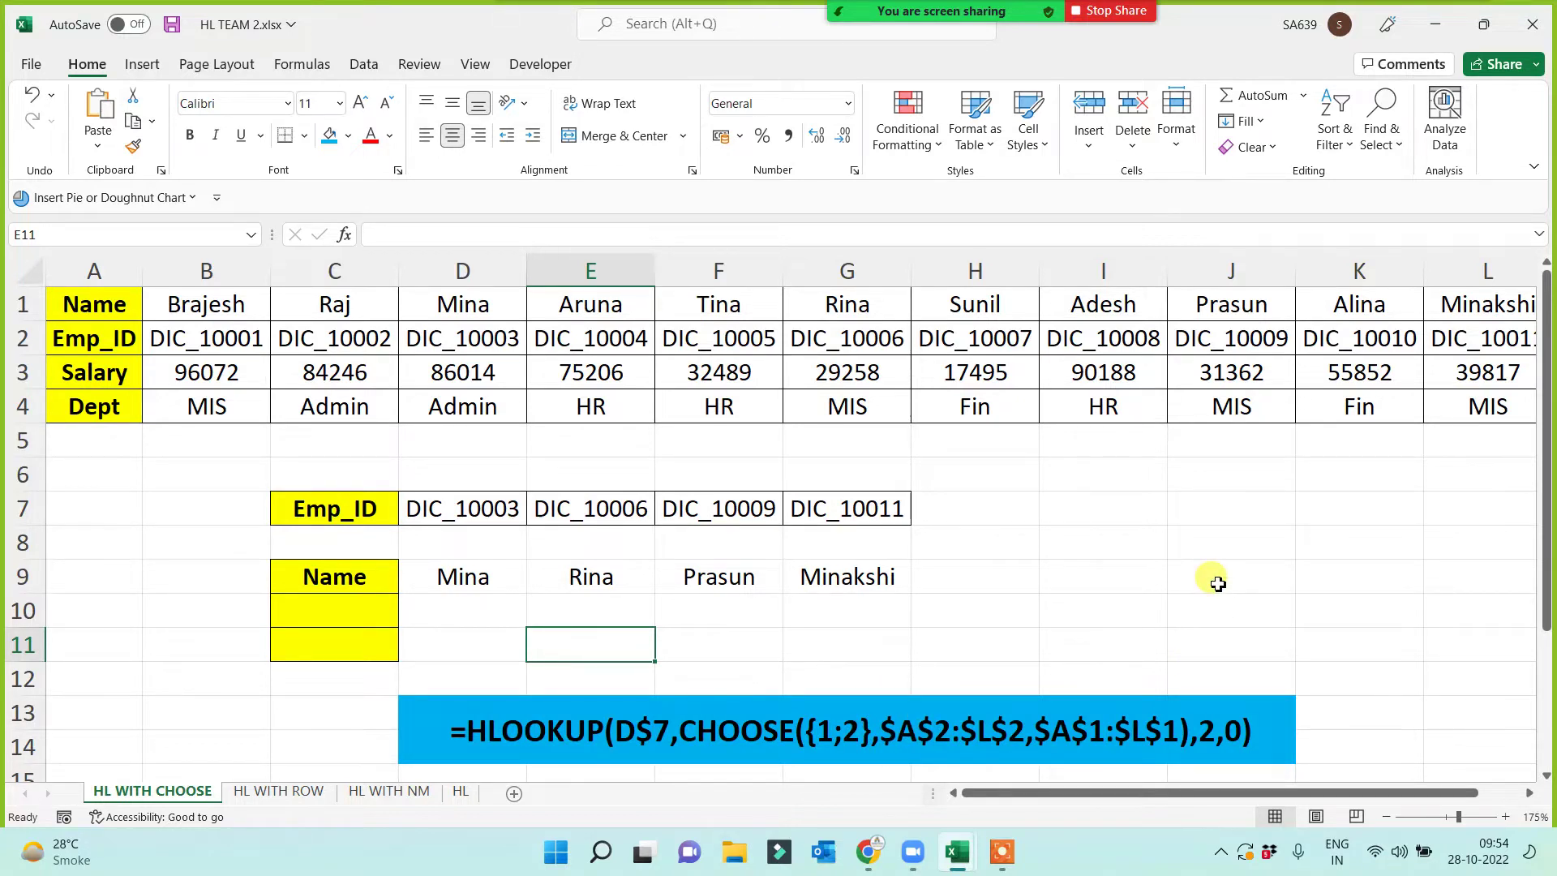
pyautogui.moveTo(24, 610); pyautogui.dragTo(32, 646)
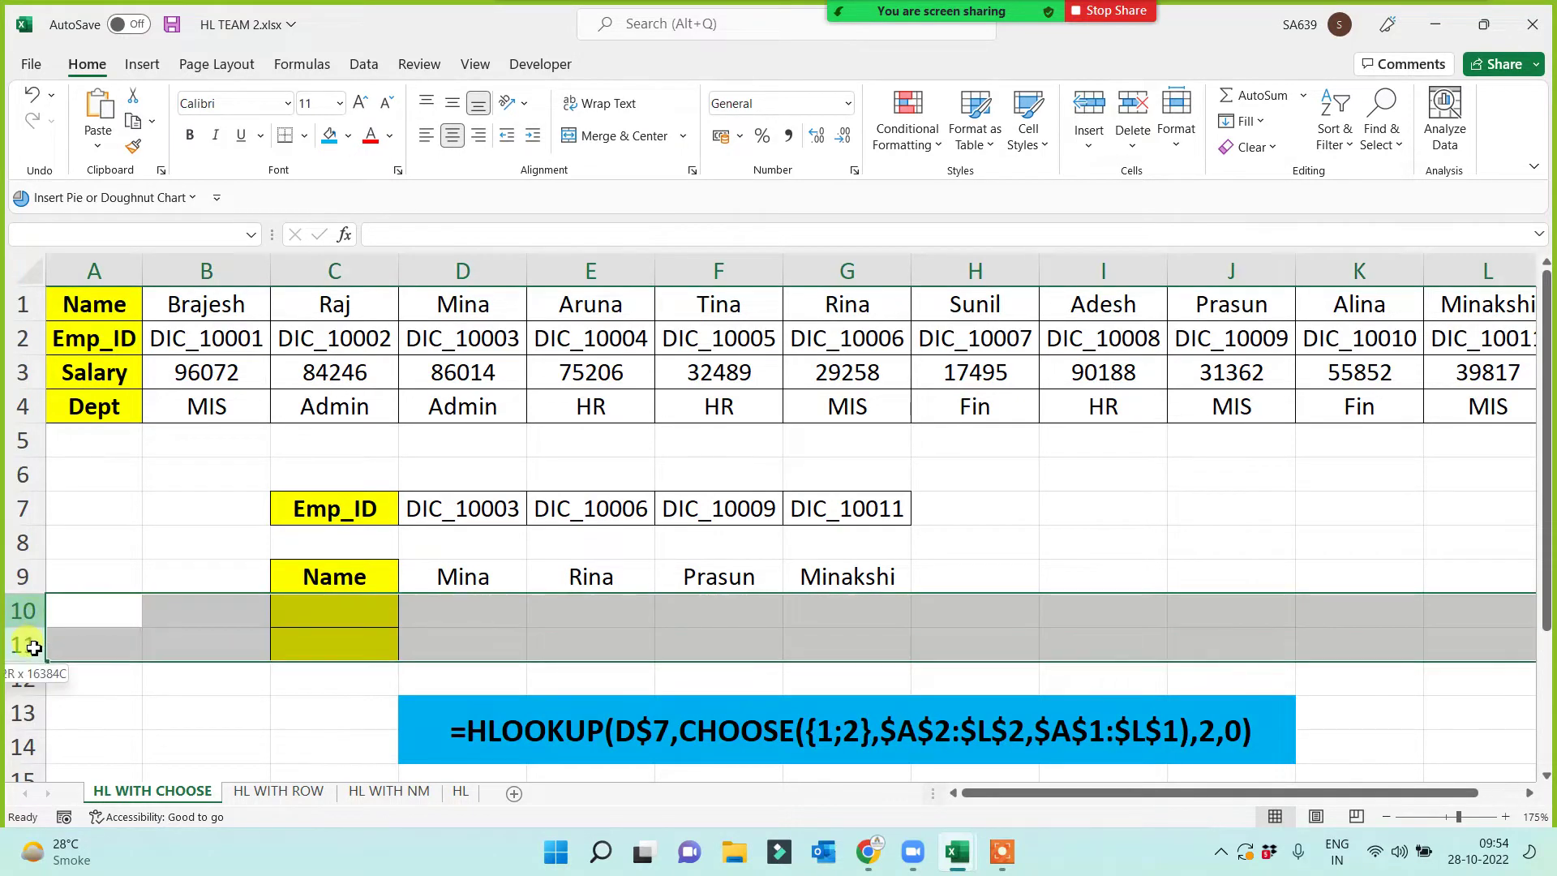
pyautogui.hotkey('ctrl', '-')
pyautogui.click(351, 711)
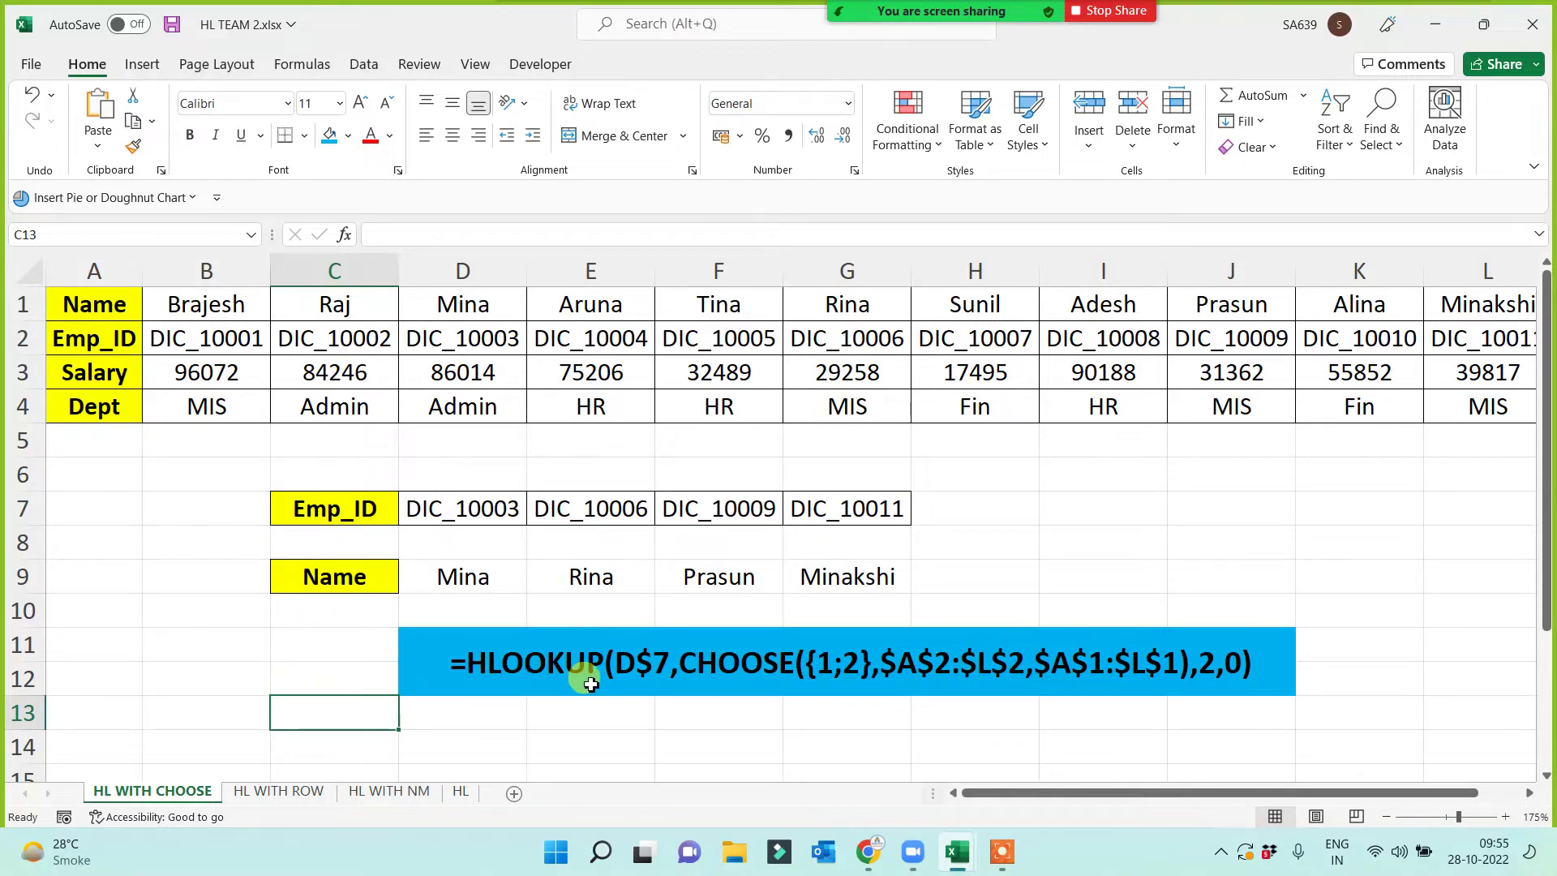
pyautogui.click(459, 665)
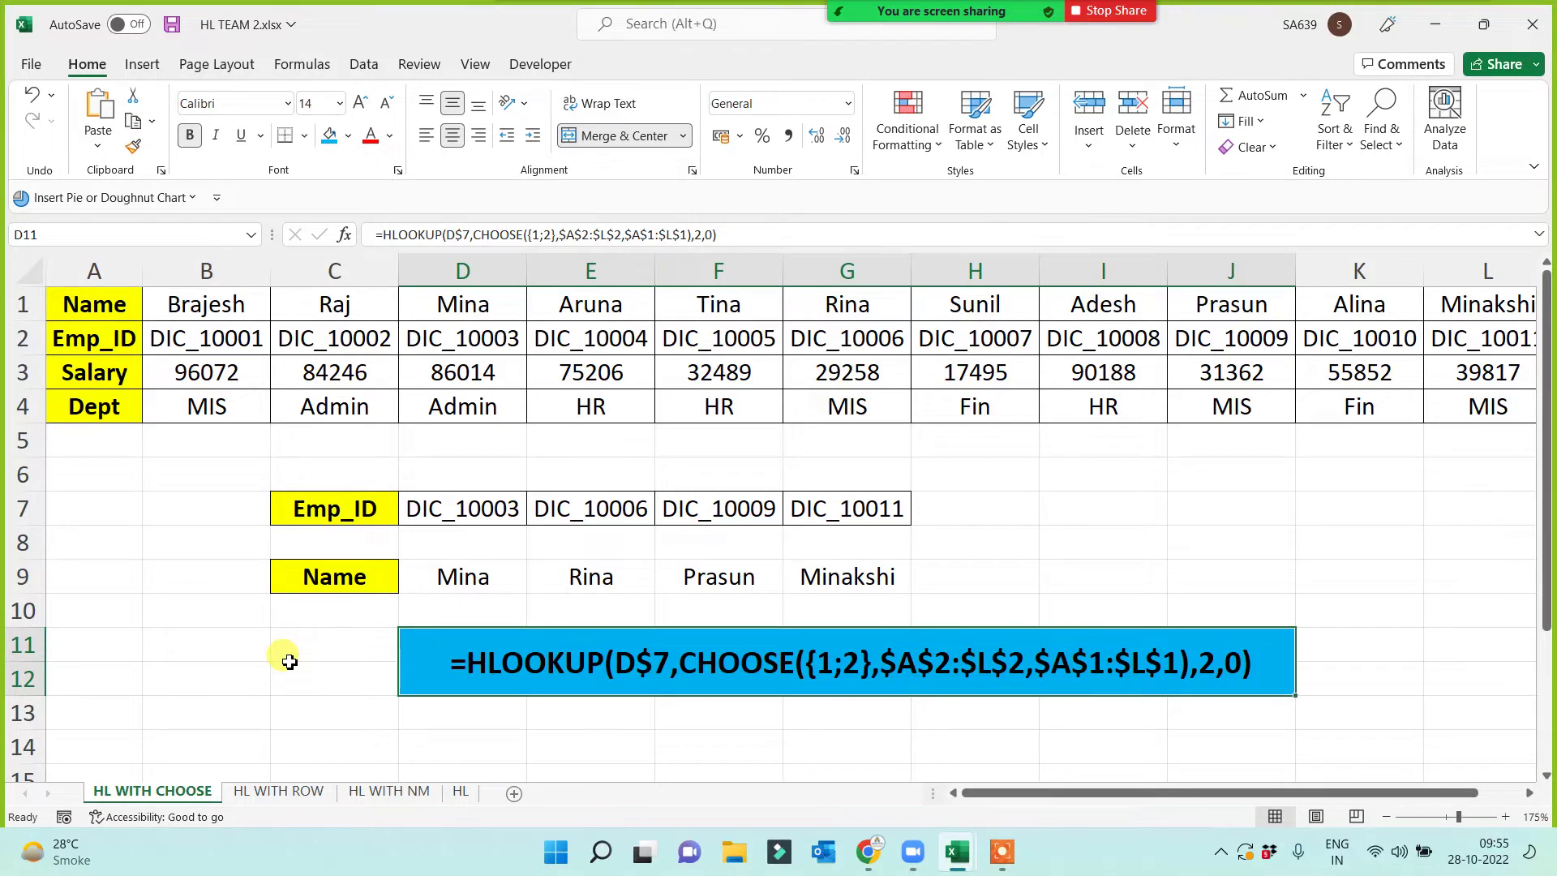
pyautogui.moveTo(22, 305); pyautogui.dragTo(21, 412)
pyautogui.click(241, 614)
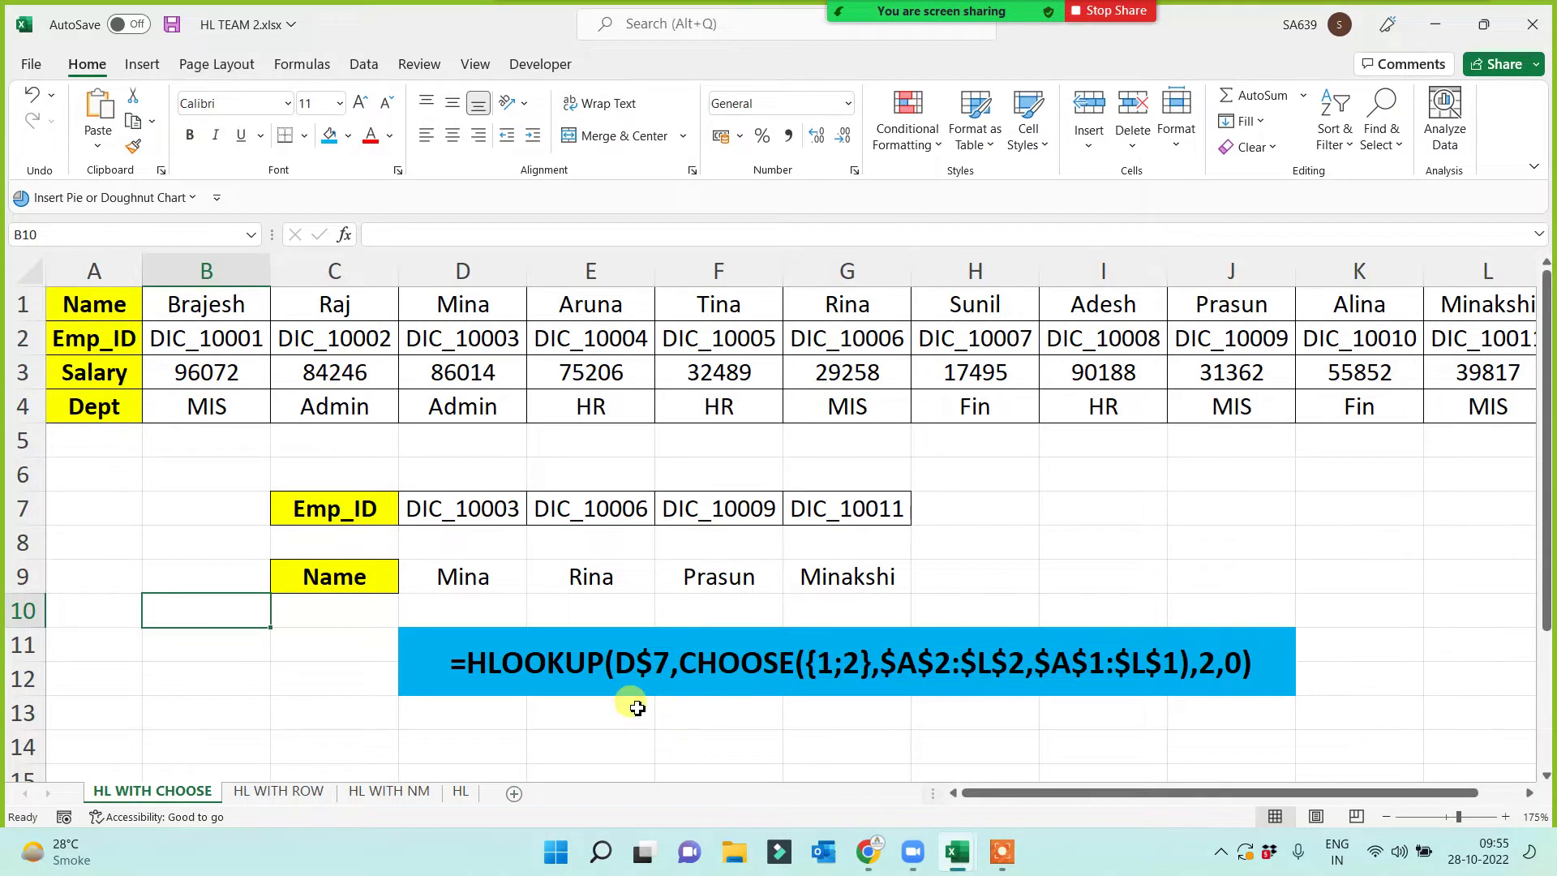
pyautogui.click(452, 650)
pyautogui.click(228, 646)
pyautogui.press('Up')
pyautogui.press('Up')
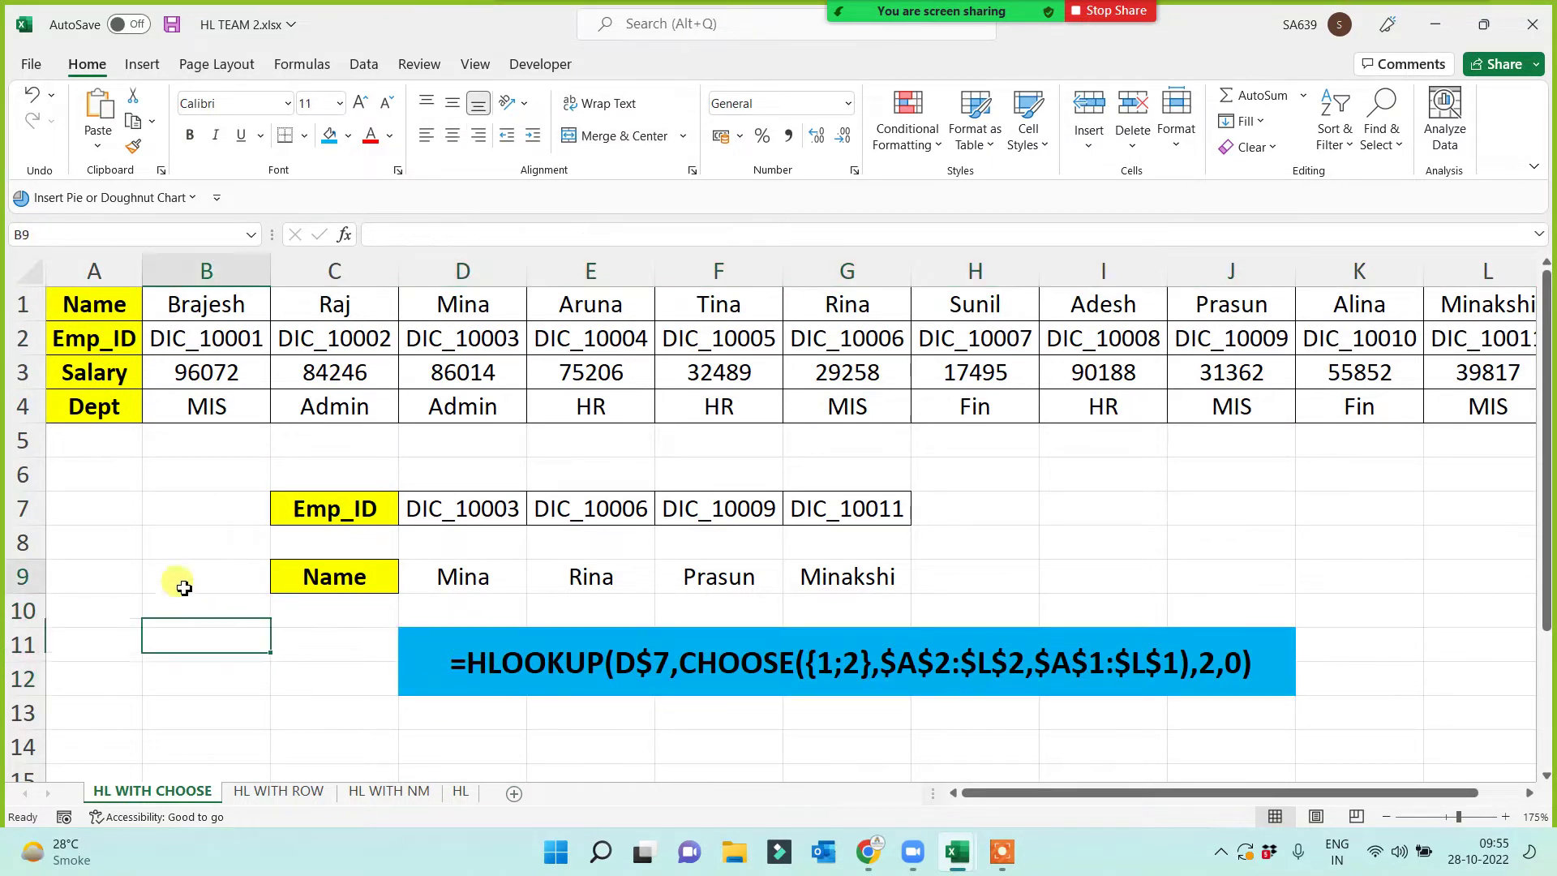
pyautogui.click(187, 647)
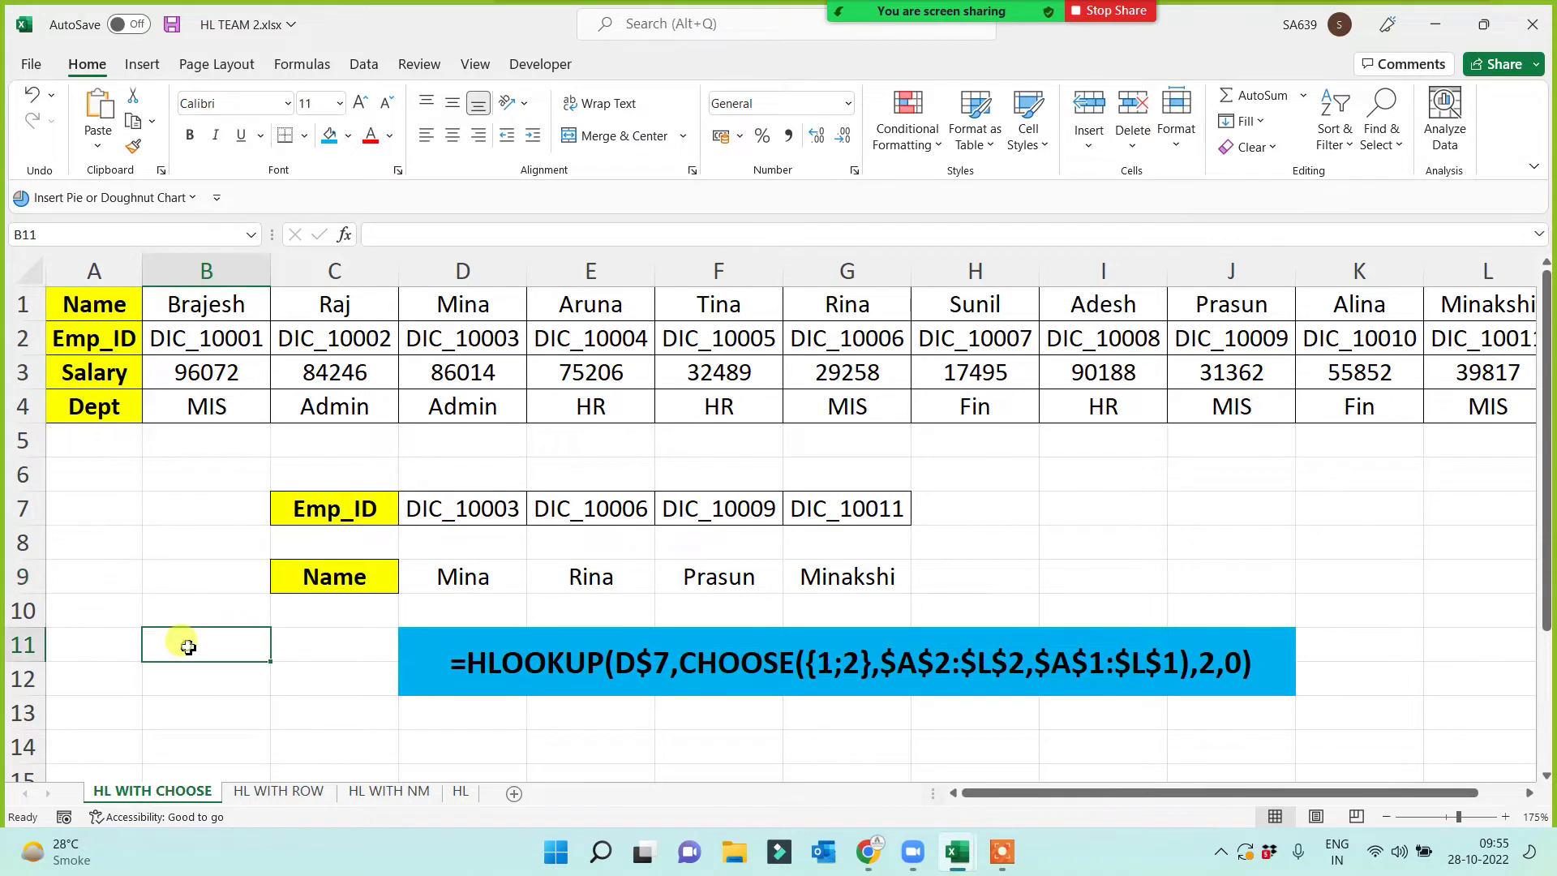
pyautogui.scroll(-1, 189, 646)
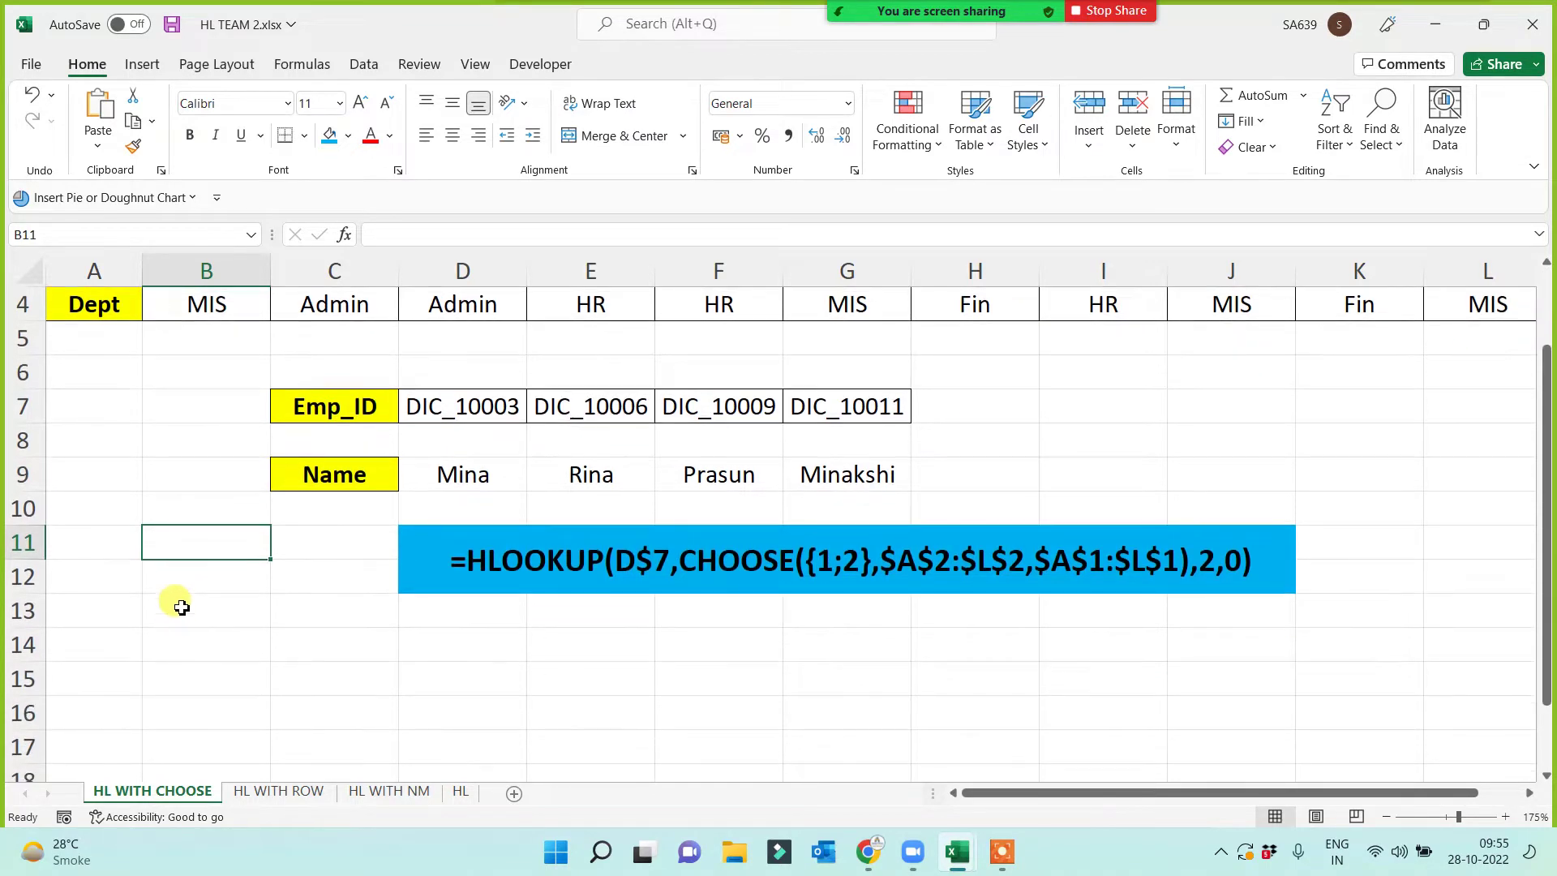
pyautogui.click(198, 600)
pyautogui.click(203, 542)
pyautogui.click(202, 571)
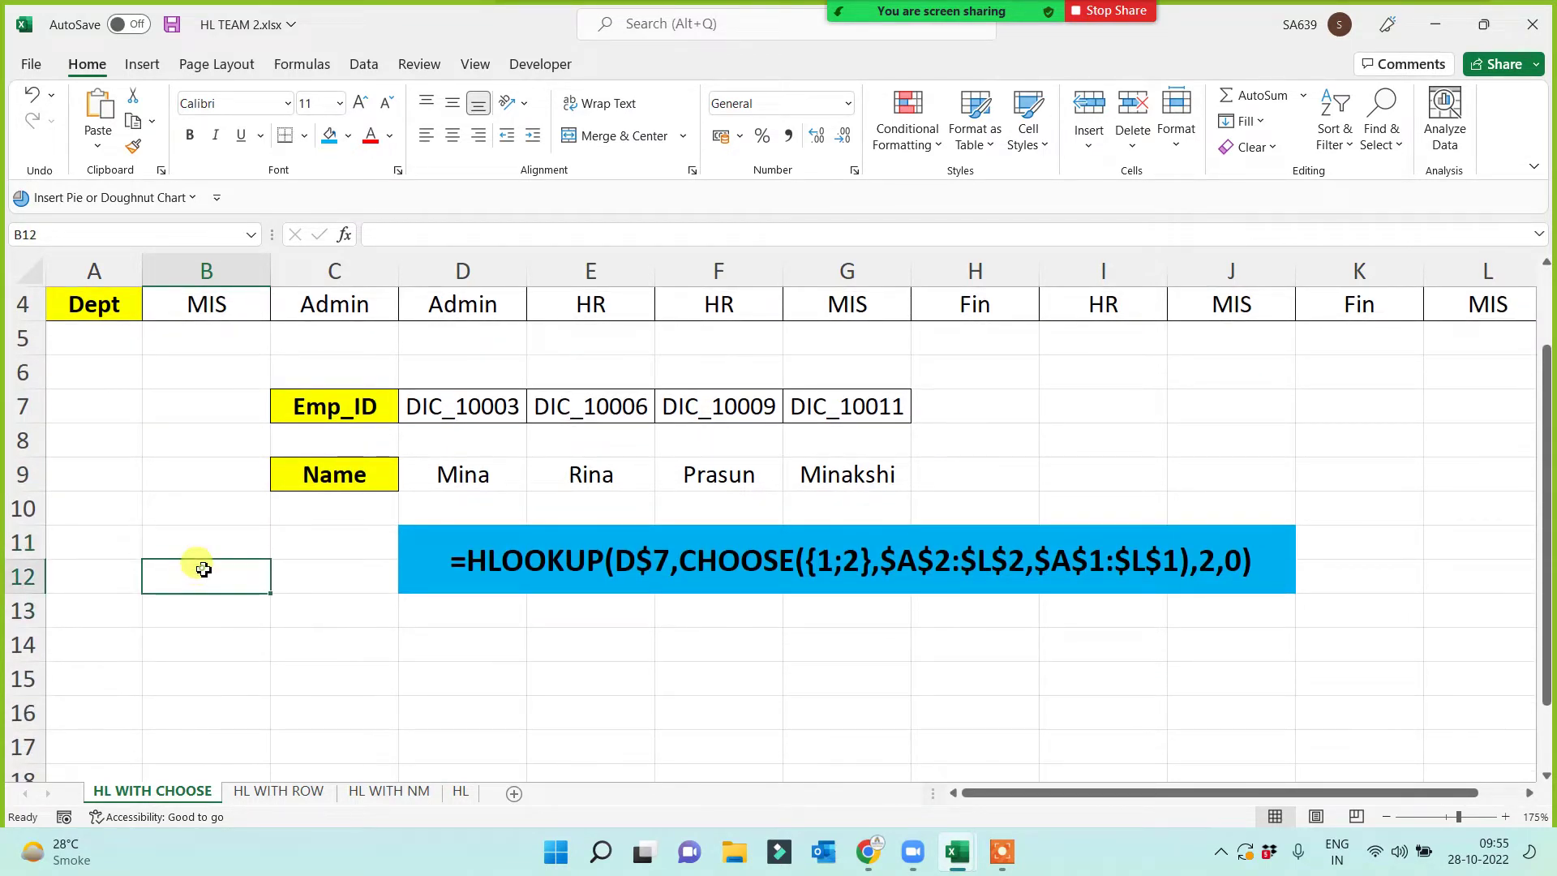
pyautogui.click(206, 541)
pyautogui.click(207, 577)
pyautogui.click(210, 547)
pyautogui.click(211, 573)
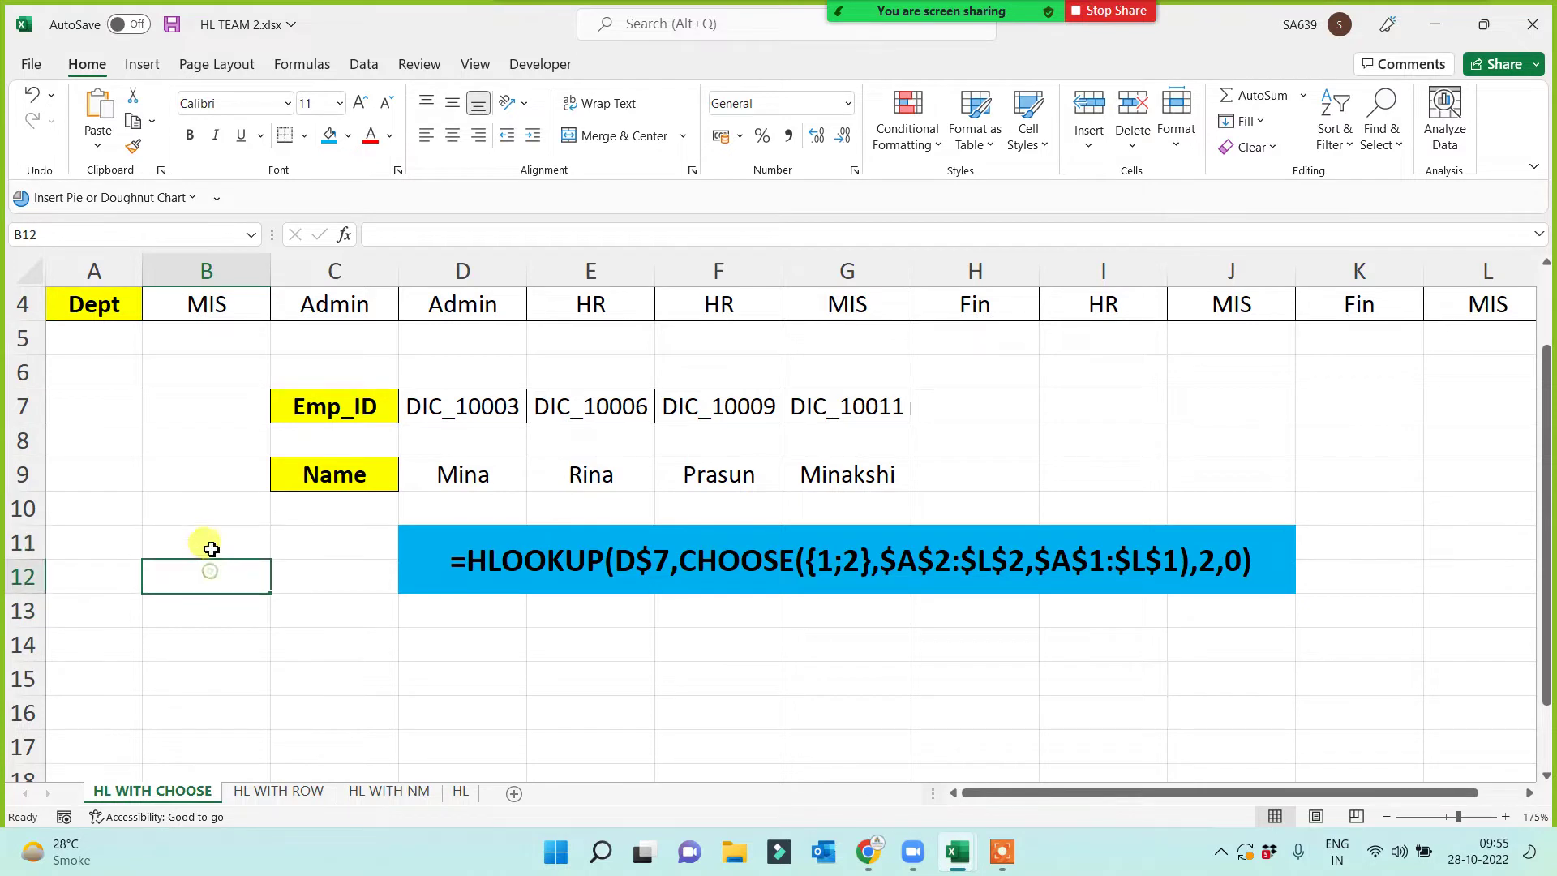
pyautogui.click(209, 547)
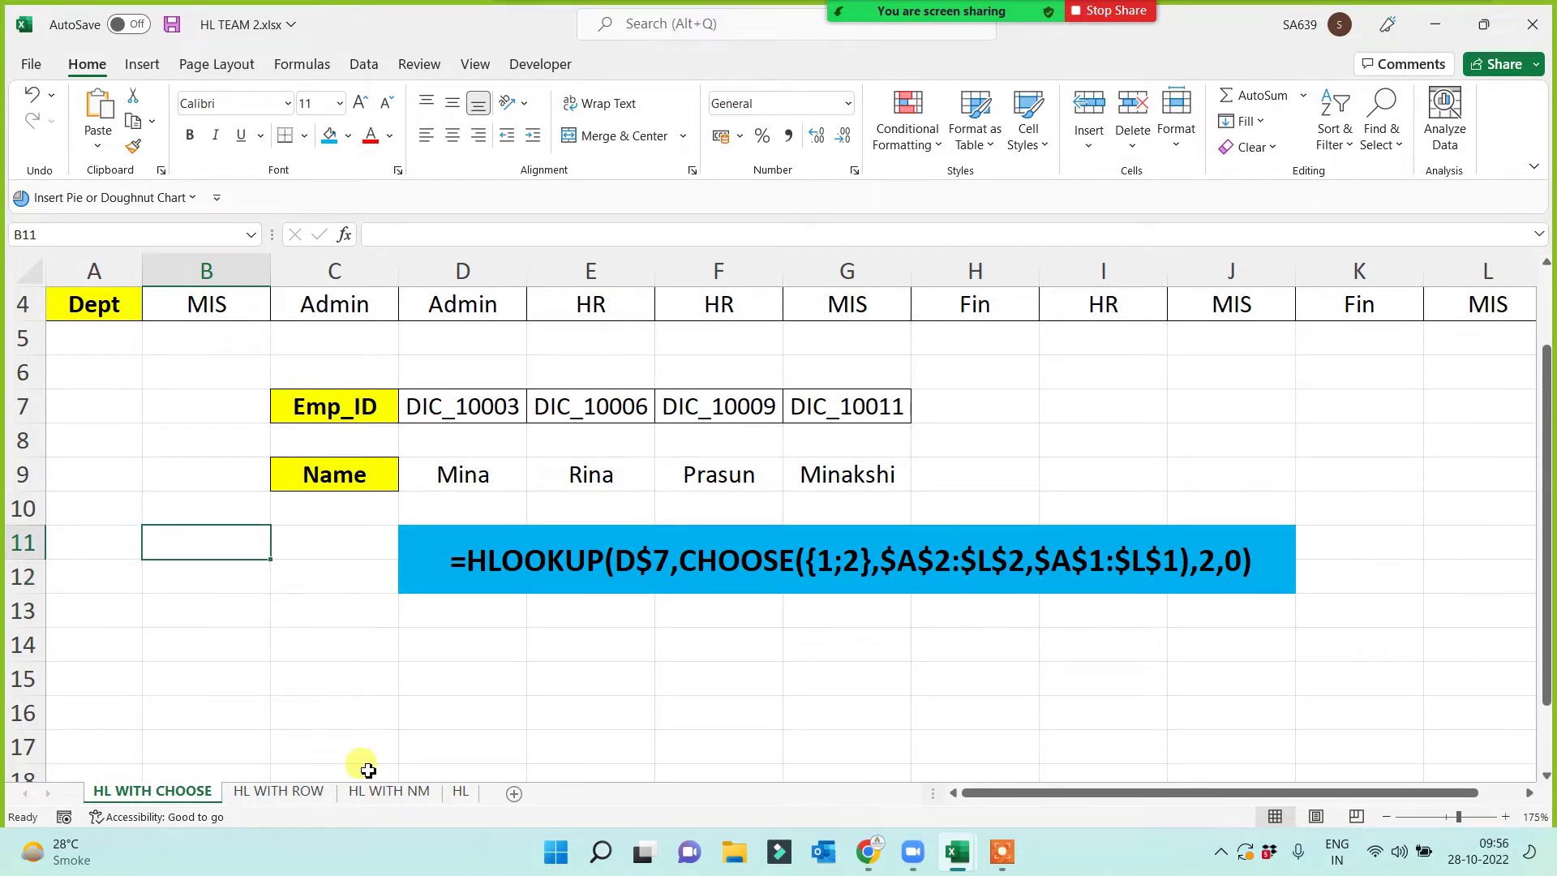
pyautogui.click(239, 592)
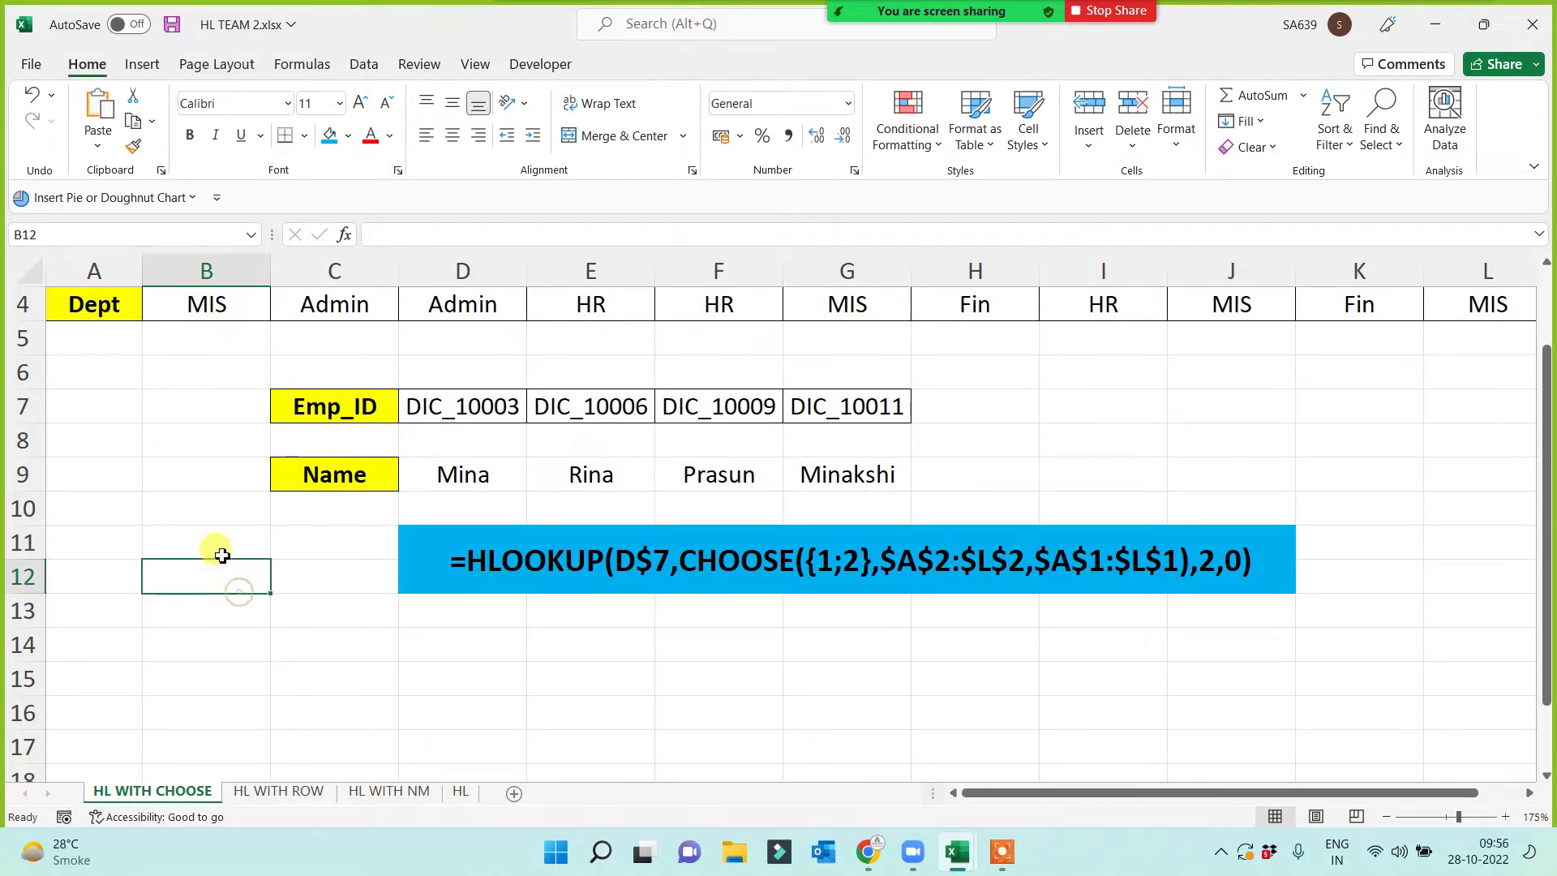
pyautogui.click(215, 549)
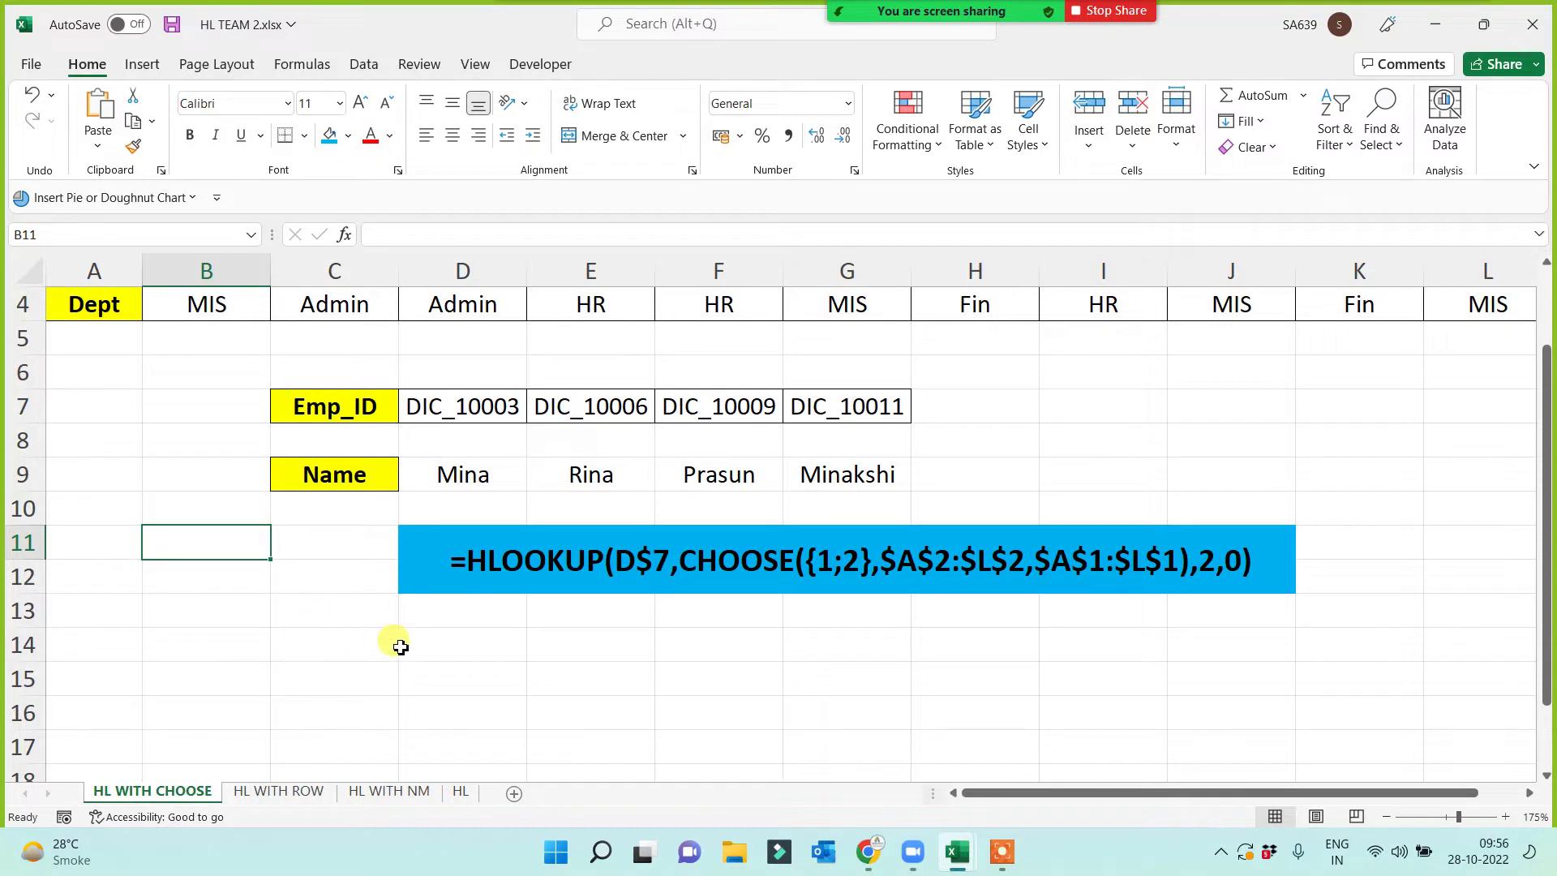
pyautogui.click(464, 649)
pyautogui.click(505, 545)
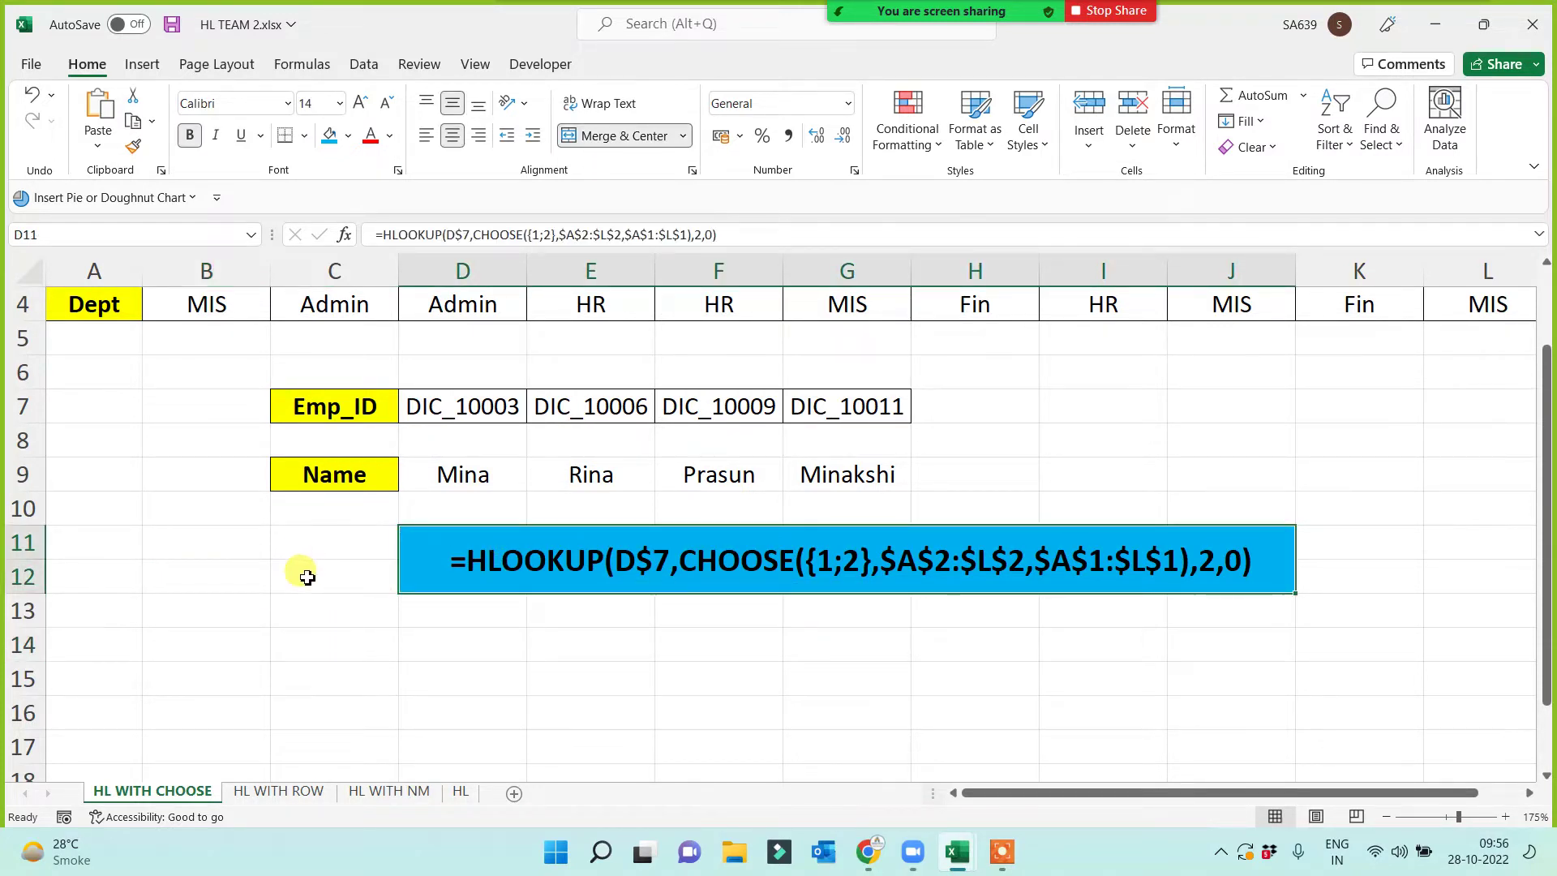
# - Switch to the VL - Batch 2.xlsx workbook and examine the vertical data layouts on the VL with Column, VL with Appox Match and XLookup sheets
pyautogui.hotkey('alt', 'Tab')
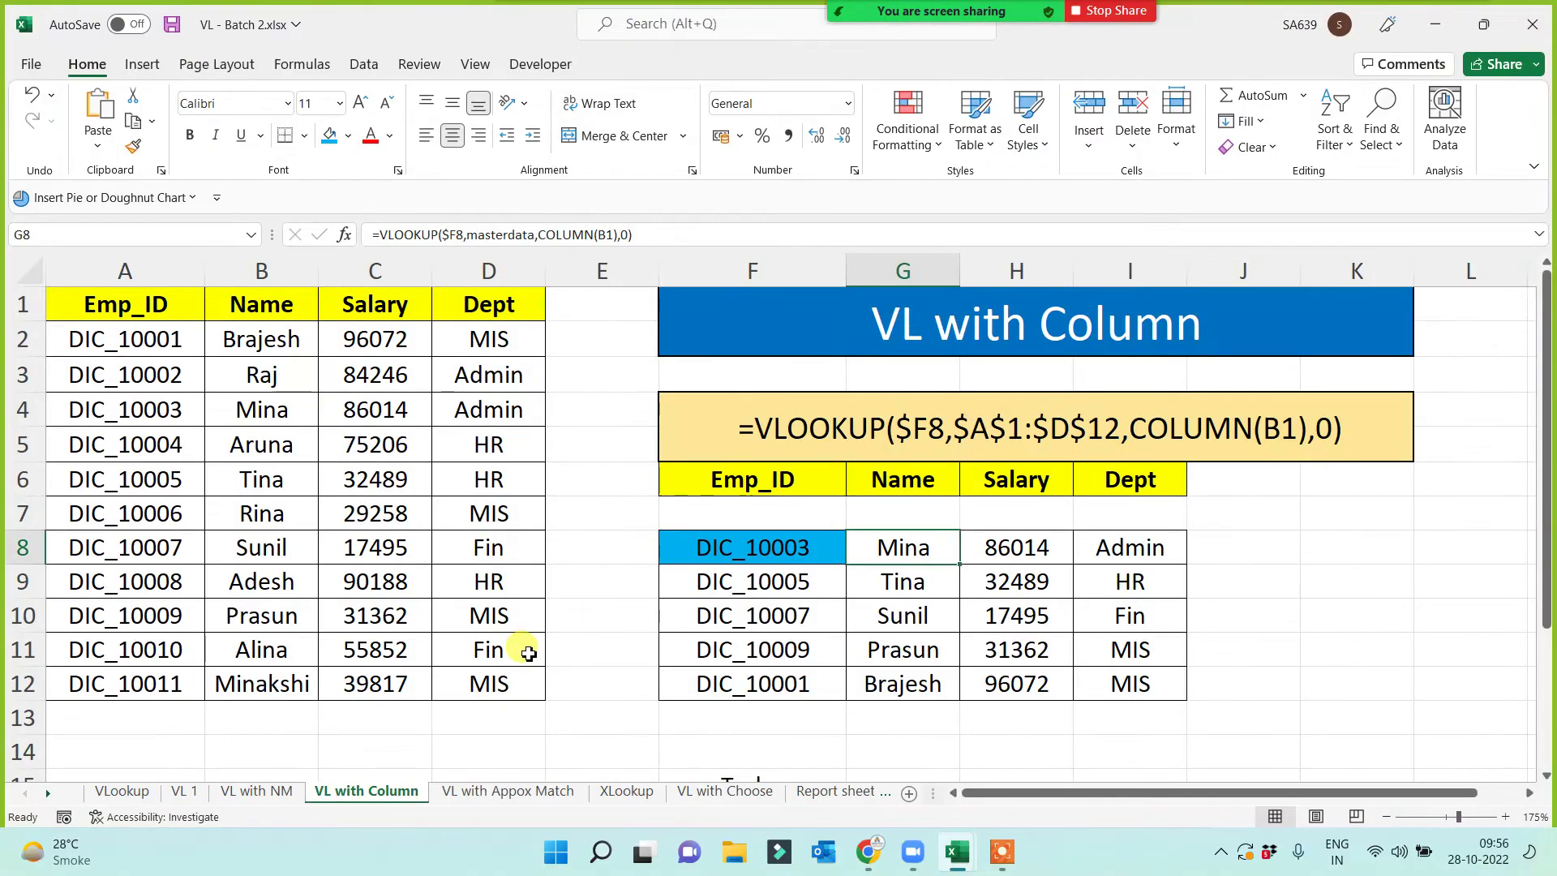
pyautogui.moveTo(112, 311); pyautogui.dragTo(539, 685)
pyautogui.click(661, 596)
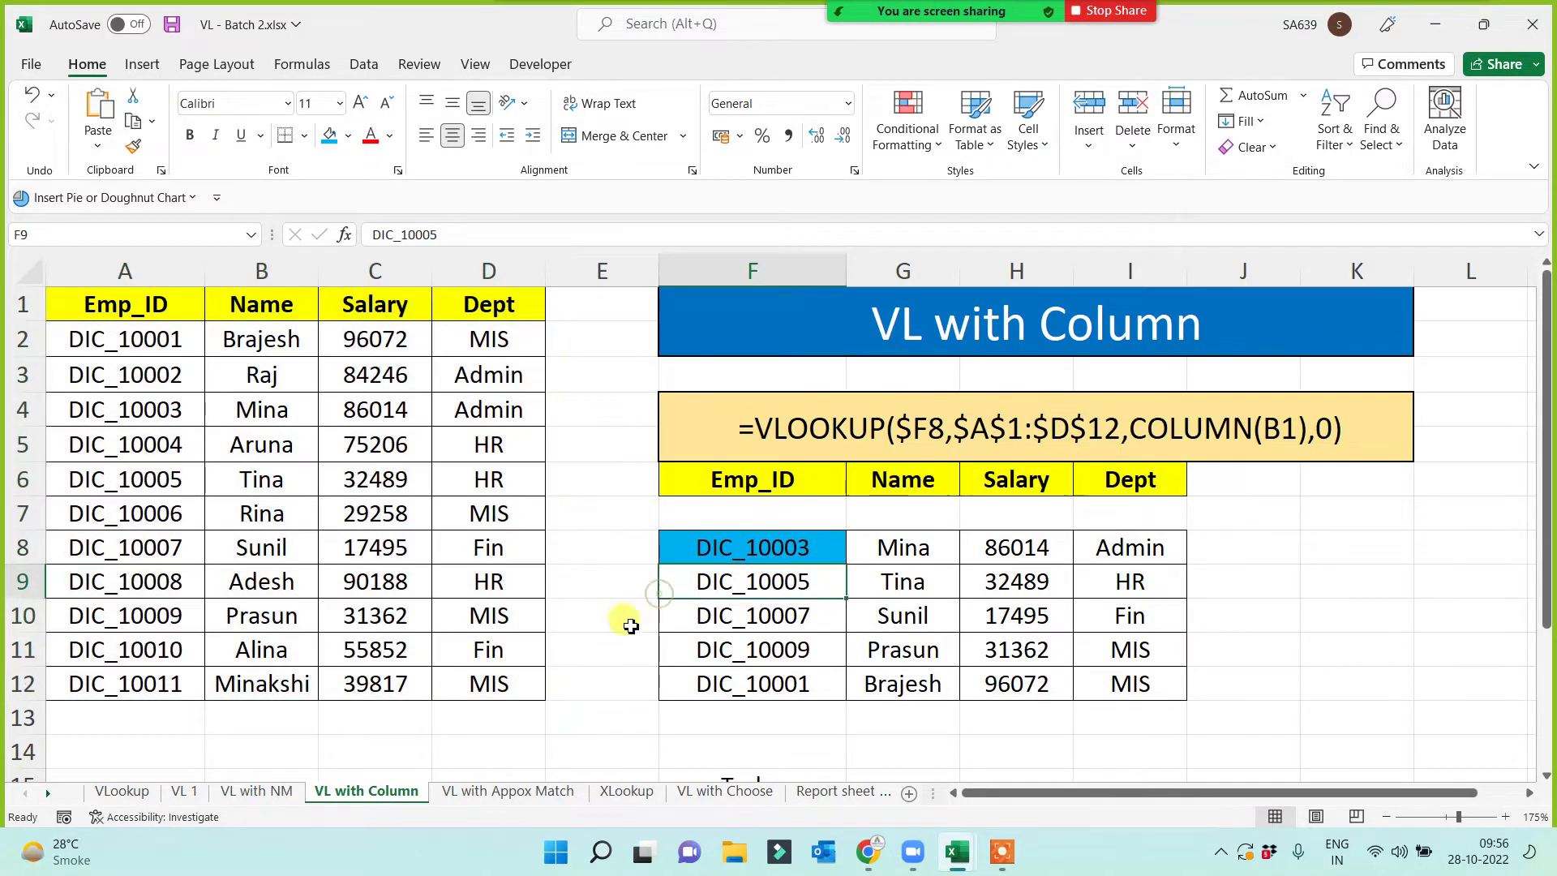
pyautogui.click(156, 734)
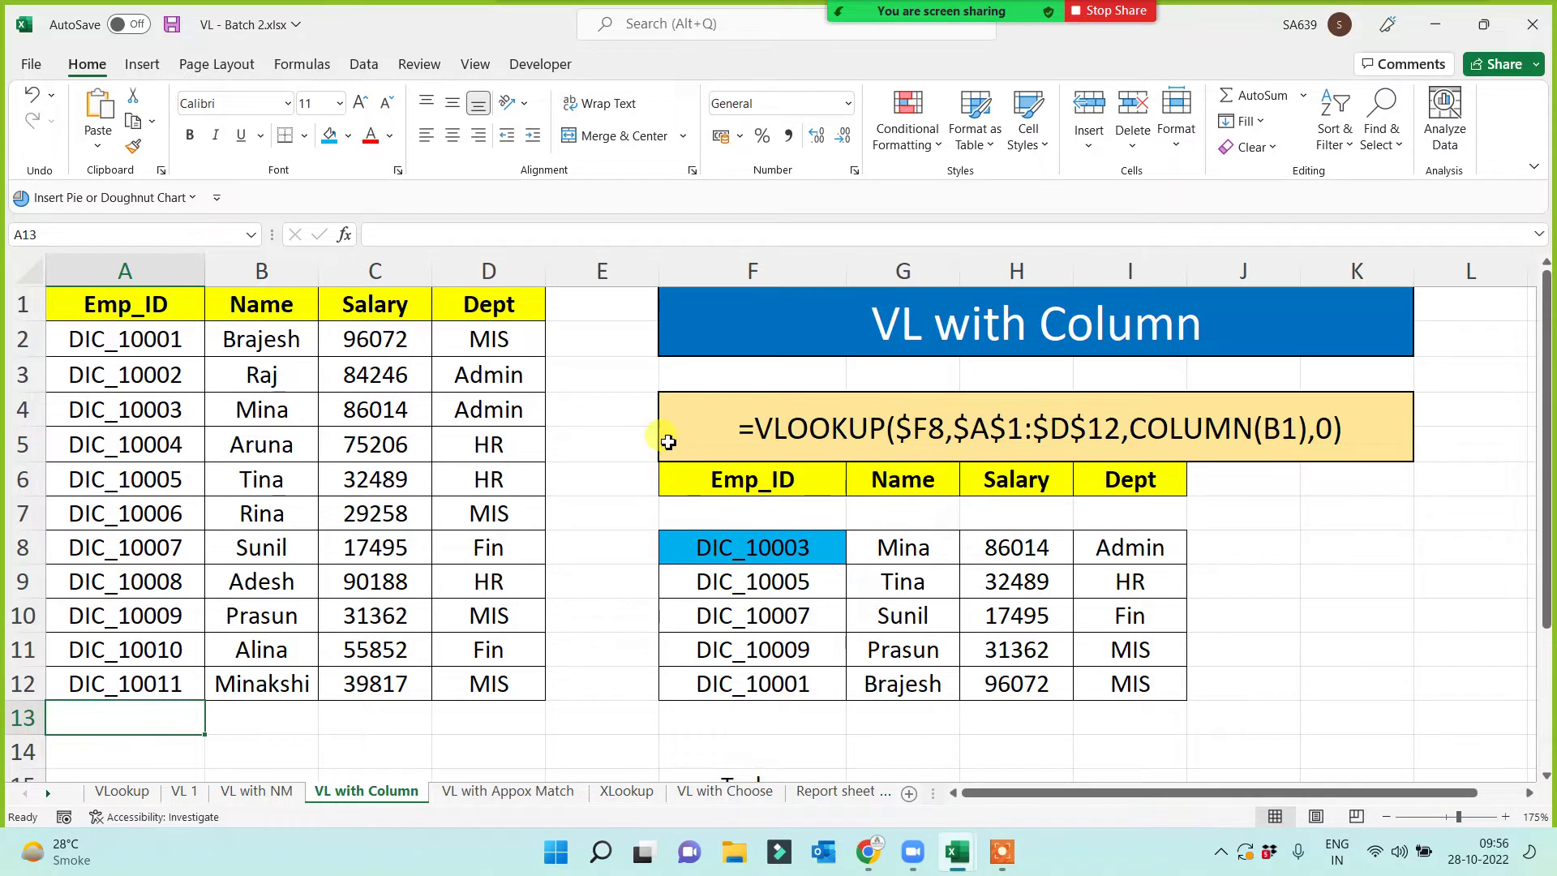
pyautogui.click(122, 791)
pyautogui.click(366, 793)
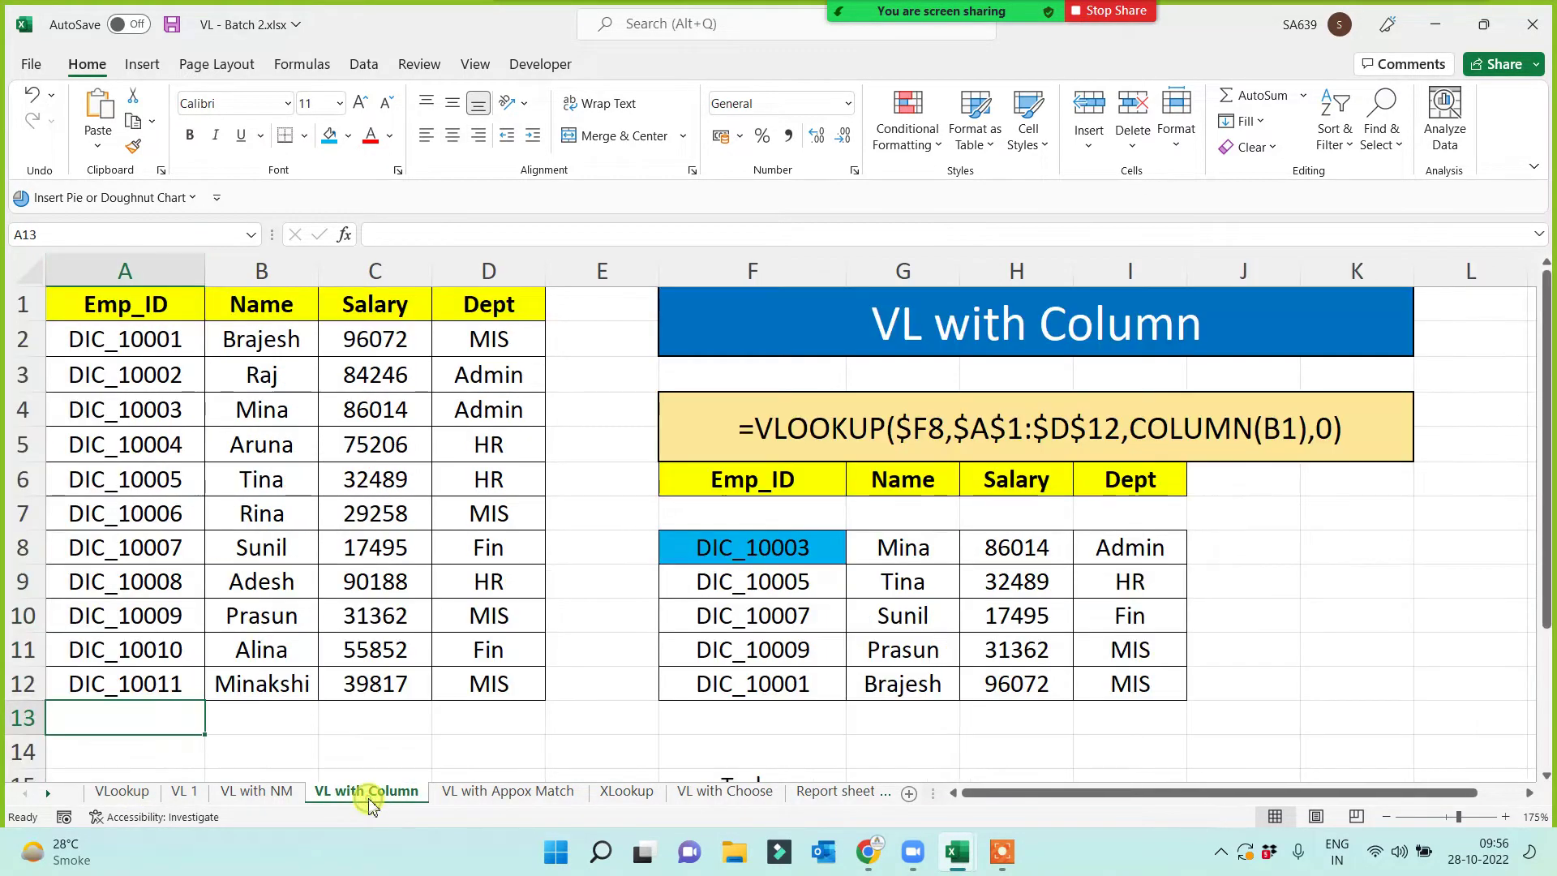
pyautogui.click(516, 794)
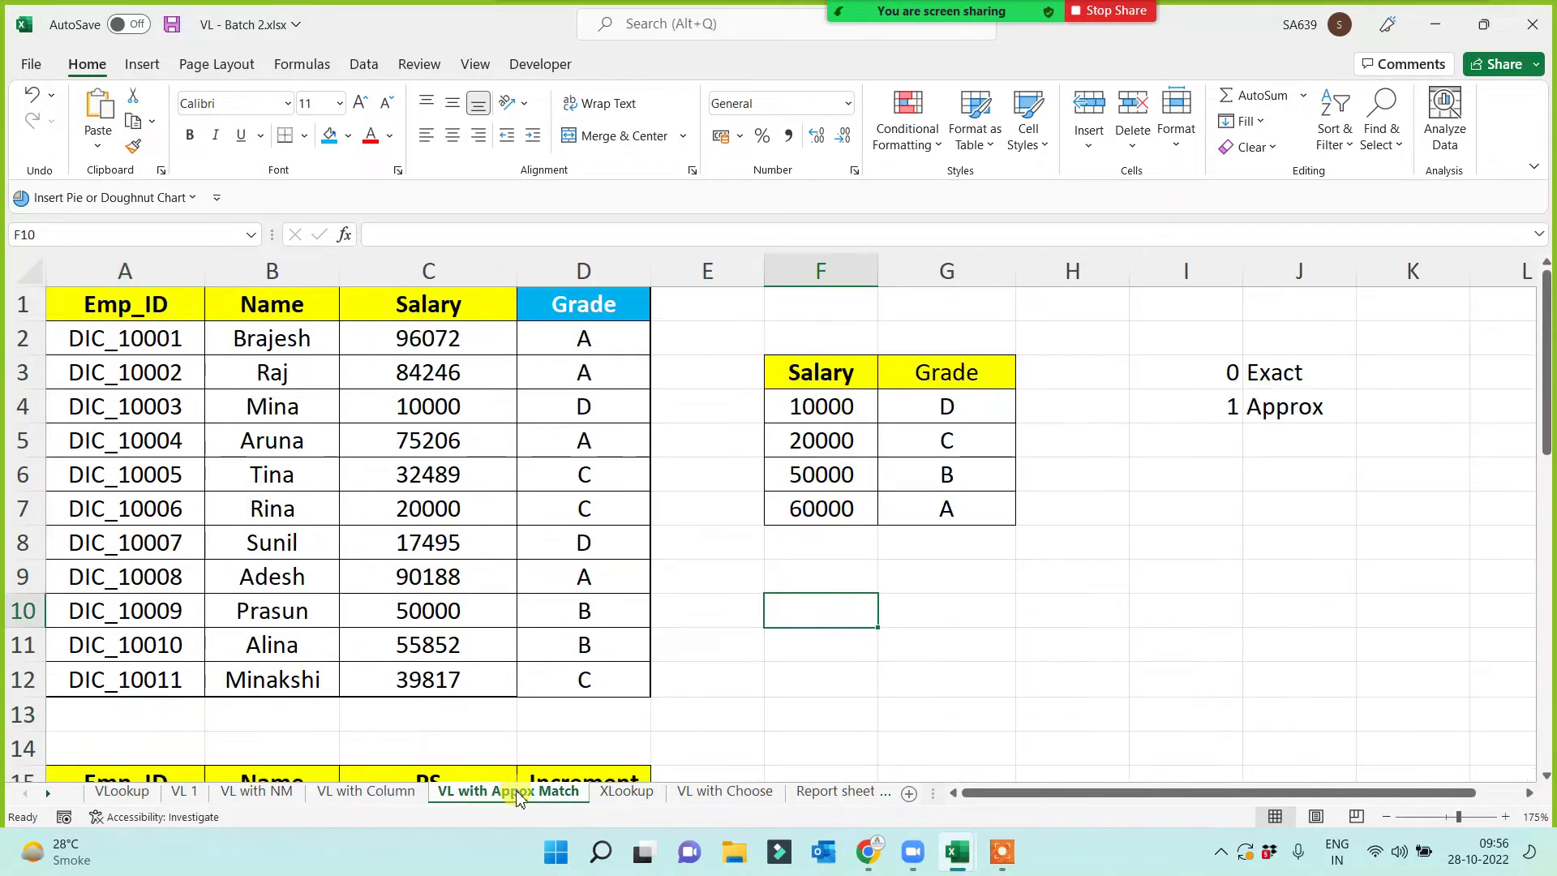
pyautogui.click(623, 793)
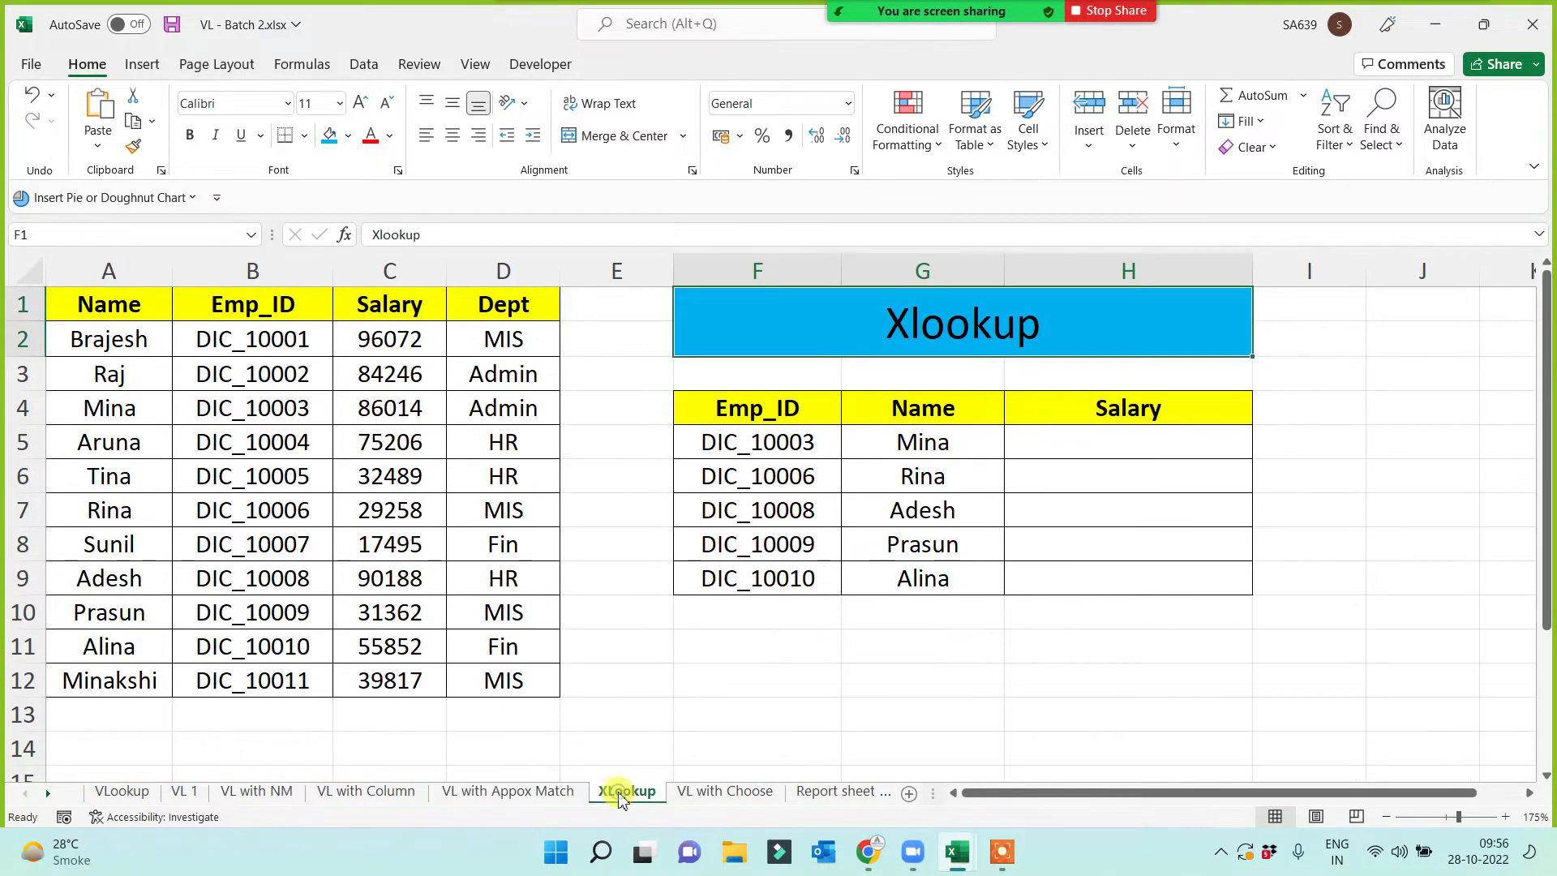
pyautogui.click(636, 703)
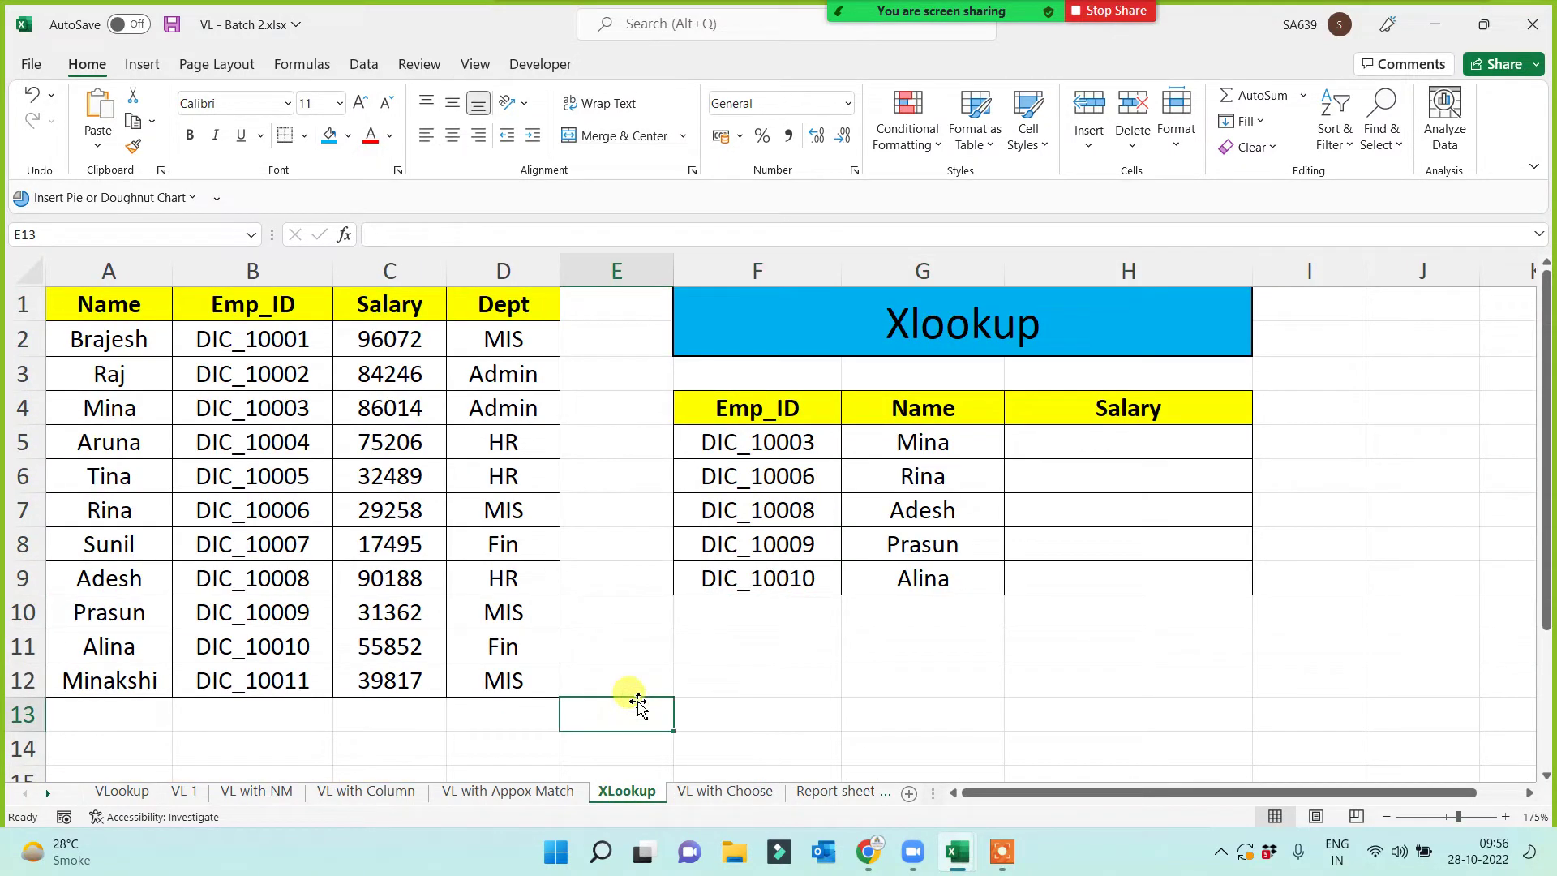
# - Return to the HL TEAM 2.xlsx workbook and review the horizontal employee table and the formula text on the HL WITH CHOOSE sheet
pyautogui.hotkey('alt', 'Tab')
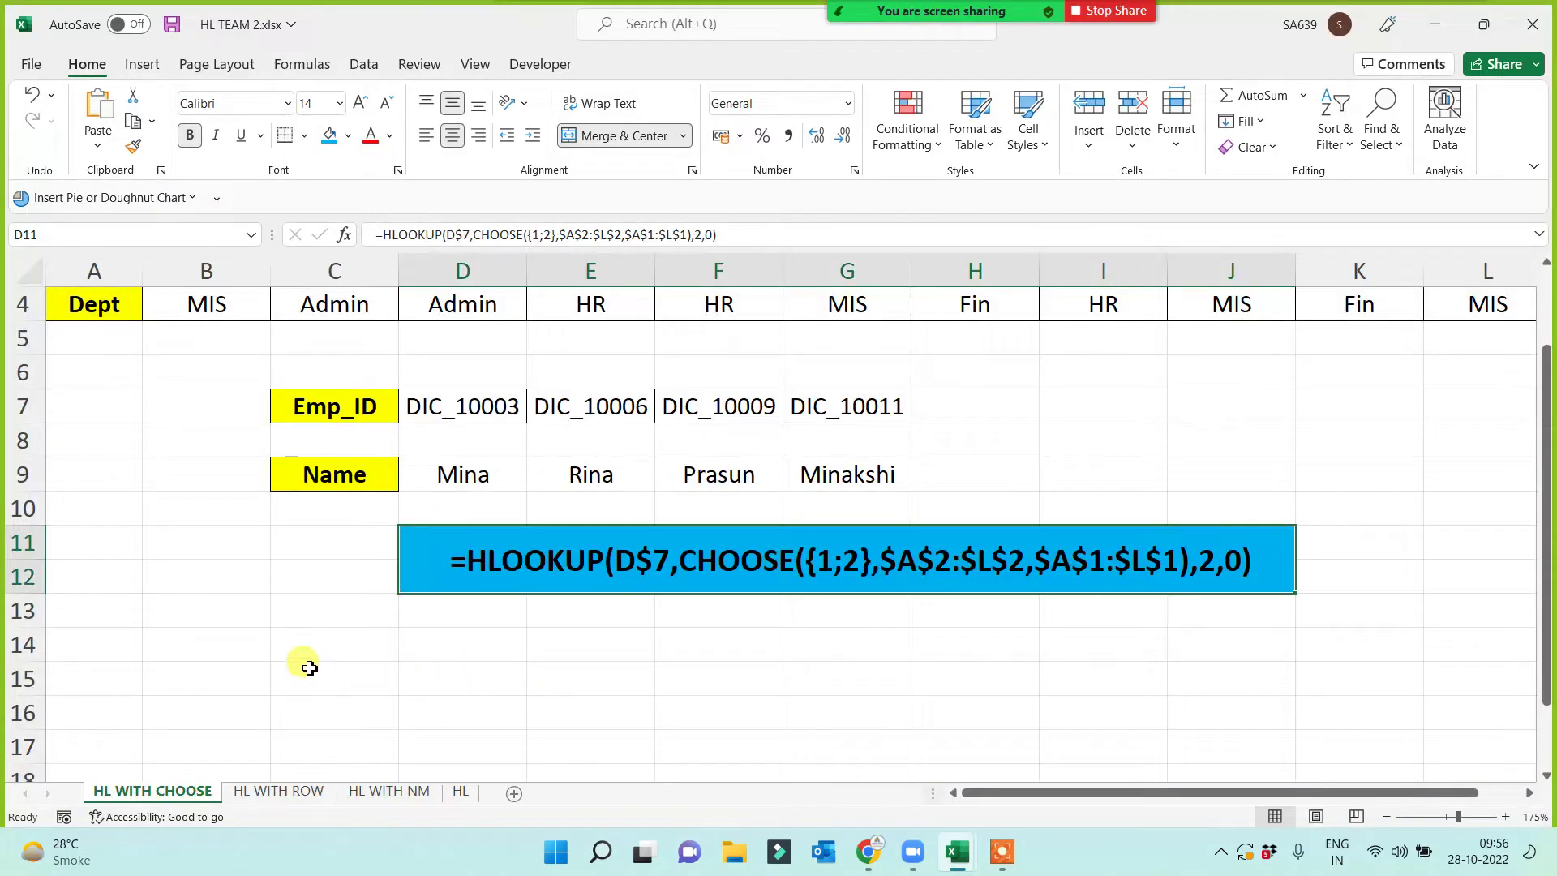
pyautogui.scroll(1, 292, 657)
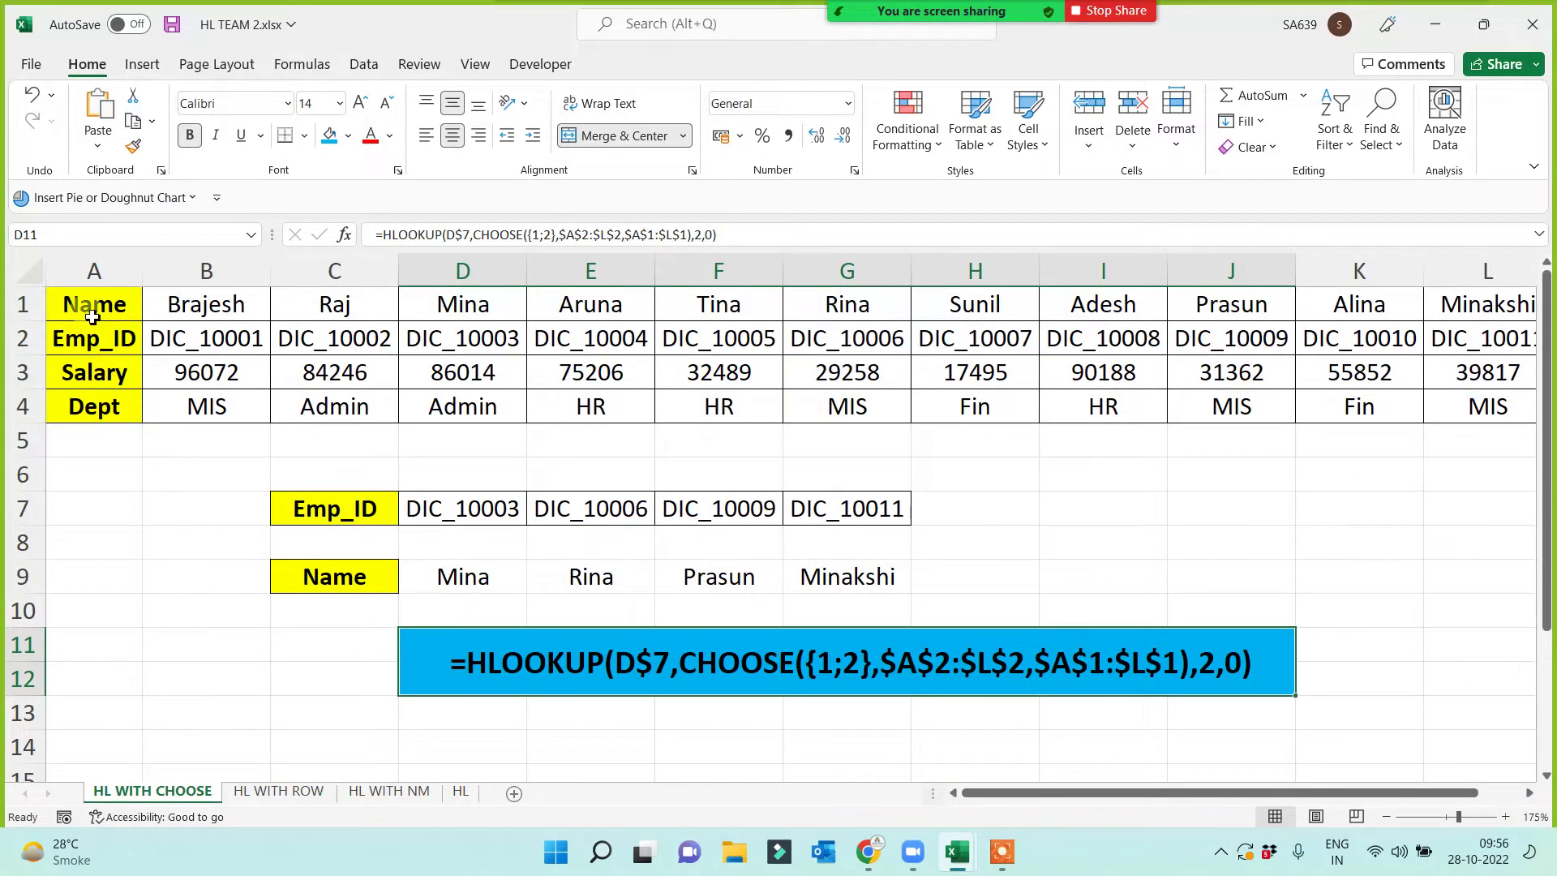
pyautogui.moveTo(93, 317); pyautogui.dragTo(76, 403)
pyautogui.click(200, 600)
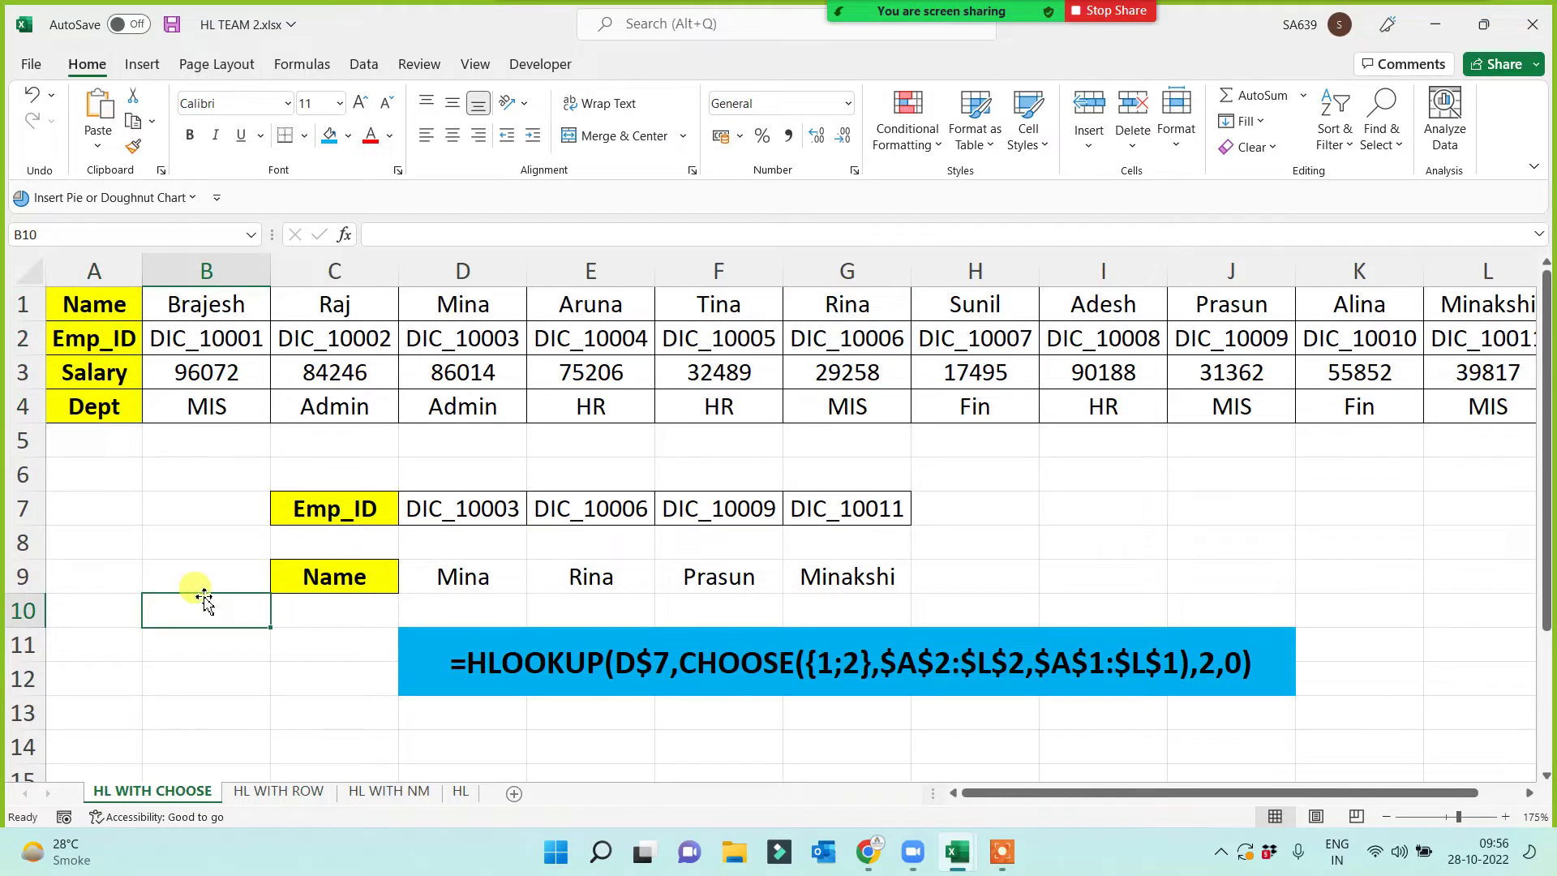
pyautogui.click(292, 795)
pyautogui.click(171, 795)
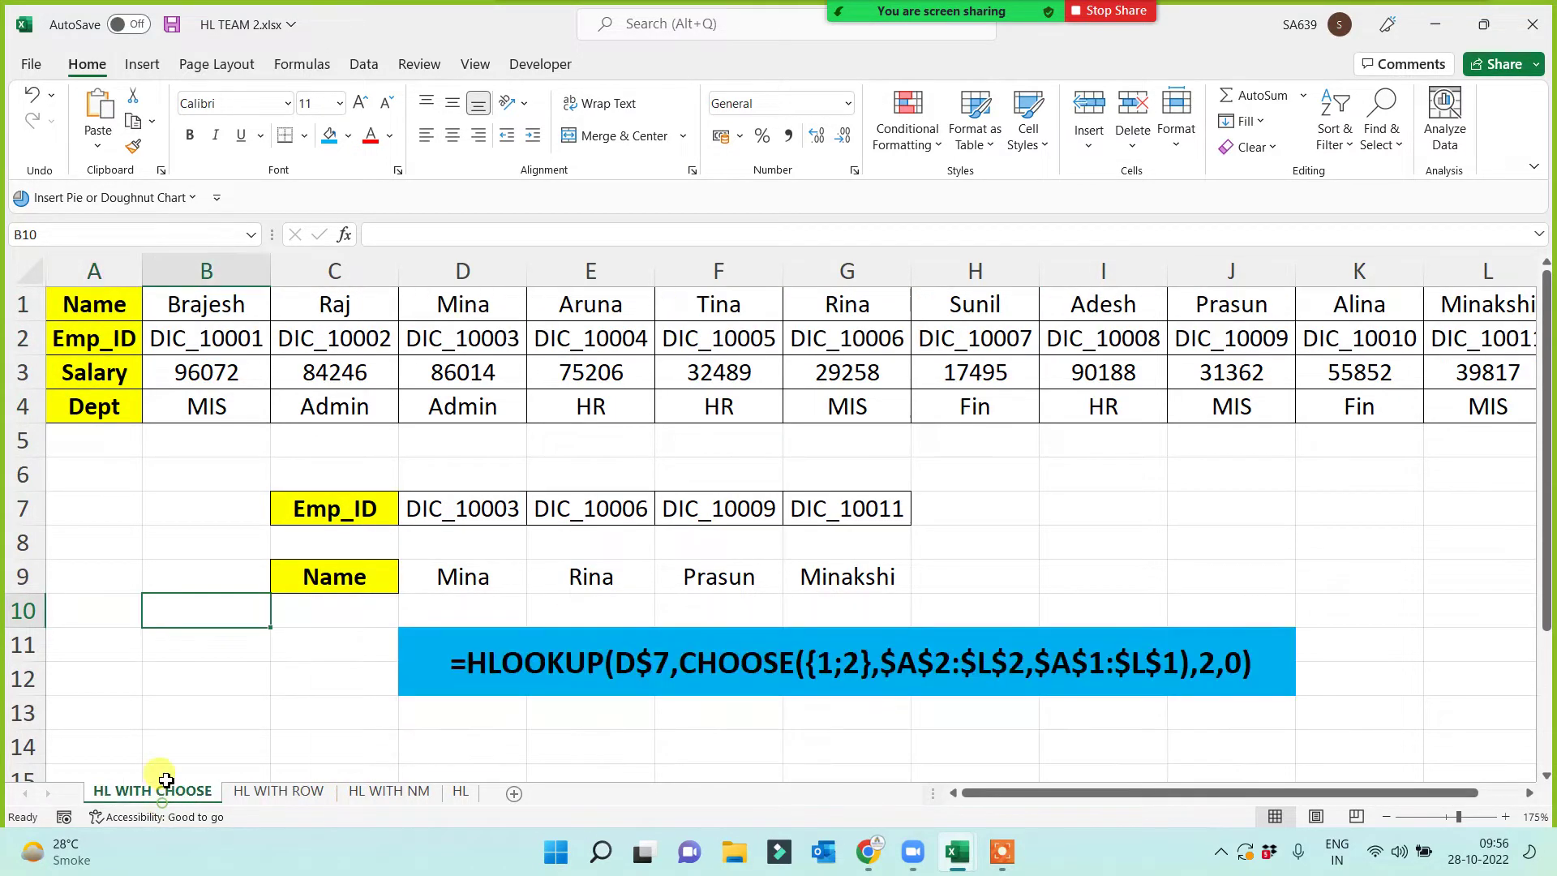
pyautogui.moveTo(81, 305); pyautogui.dragTo(1103, 405)
pyautogui.click(497, 661)
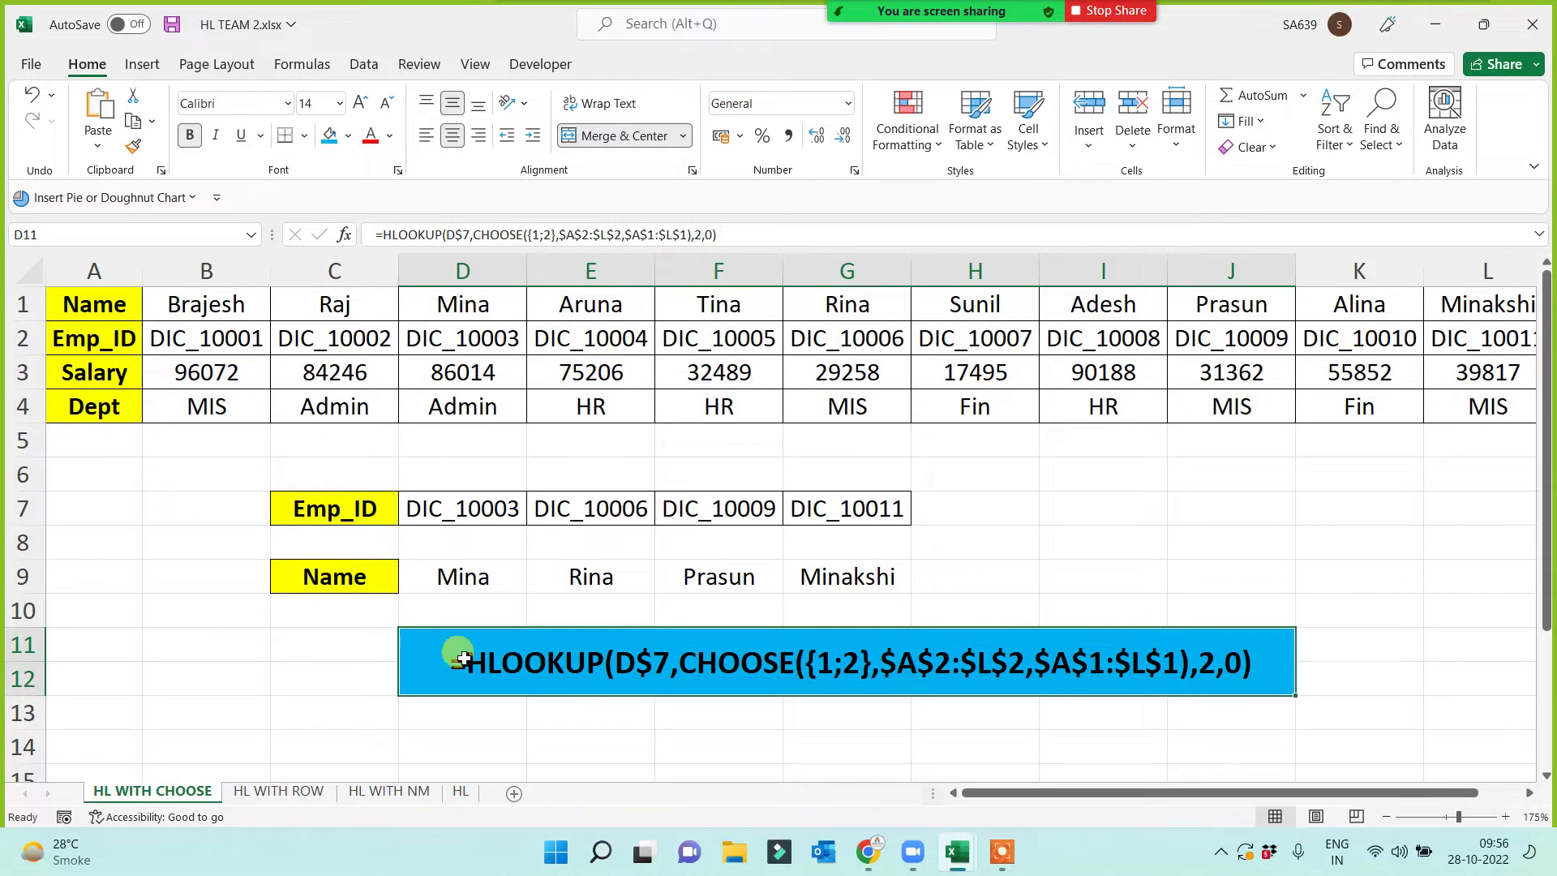
pyautogui.click(158, 604)
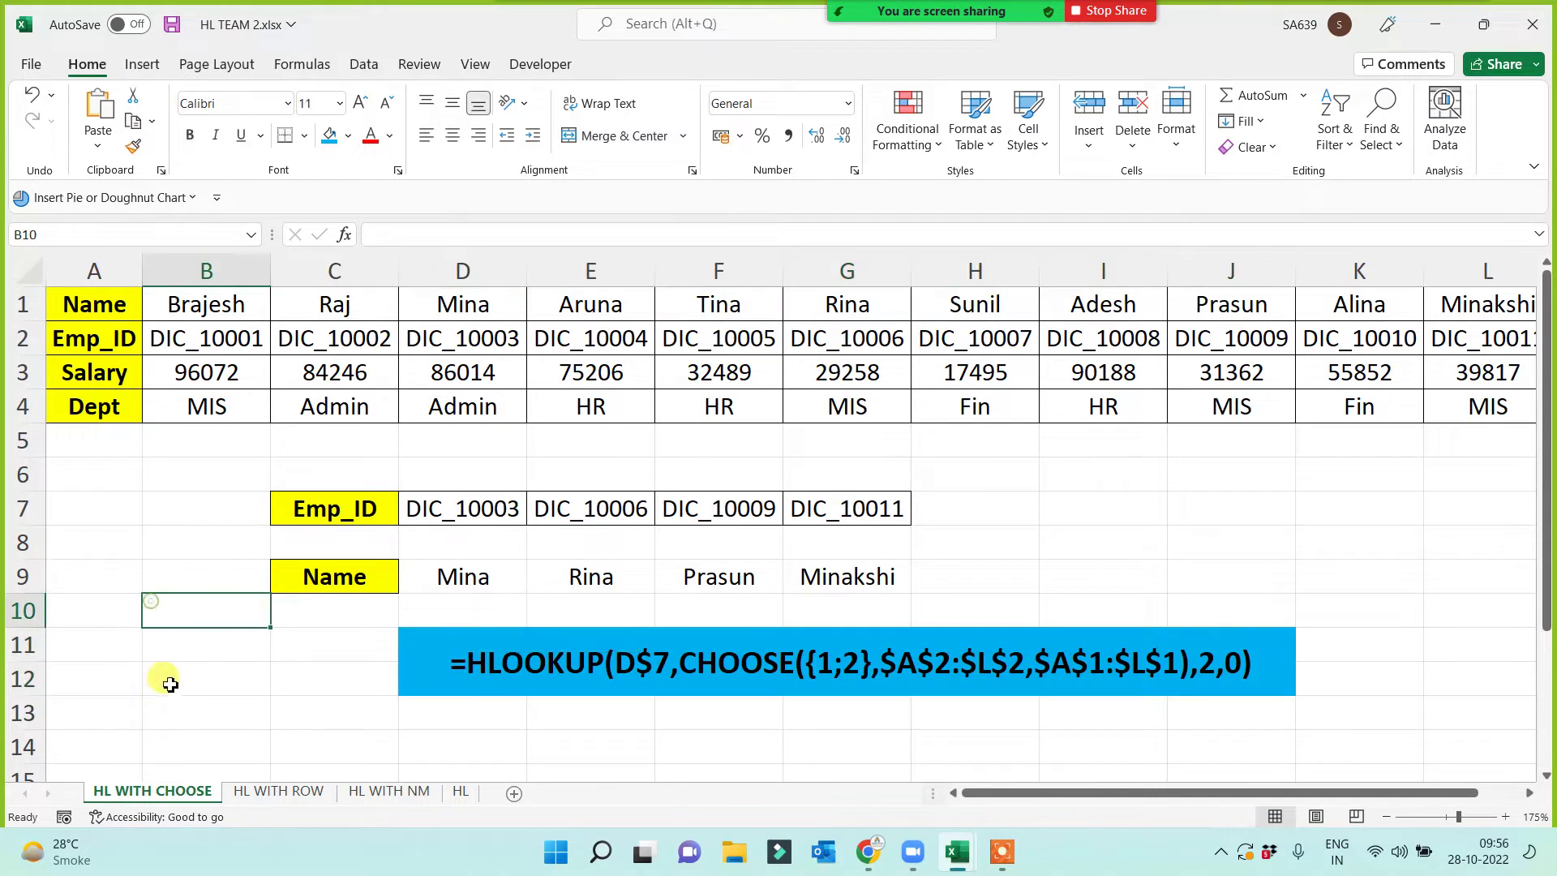
# - Enter 90% in cell B12, centre it and fill the cell with the standard orange colour
pyautogui.click(174, 680)
pyautogui.write('90')
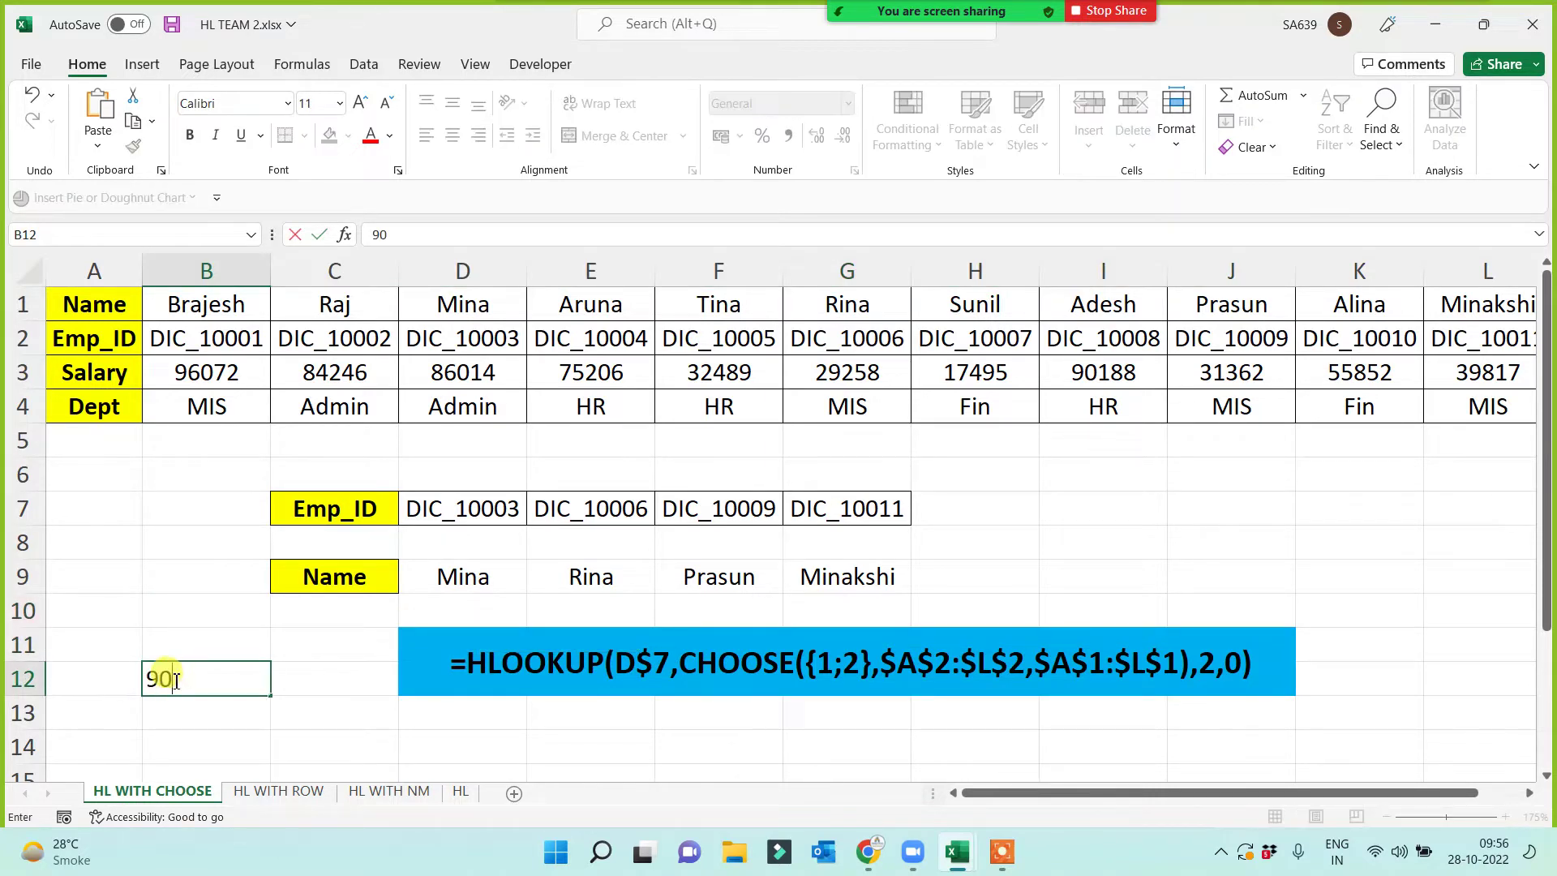
pyautogui.write('%')
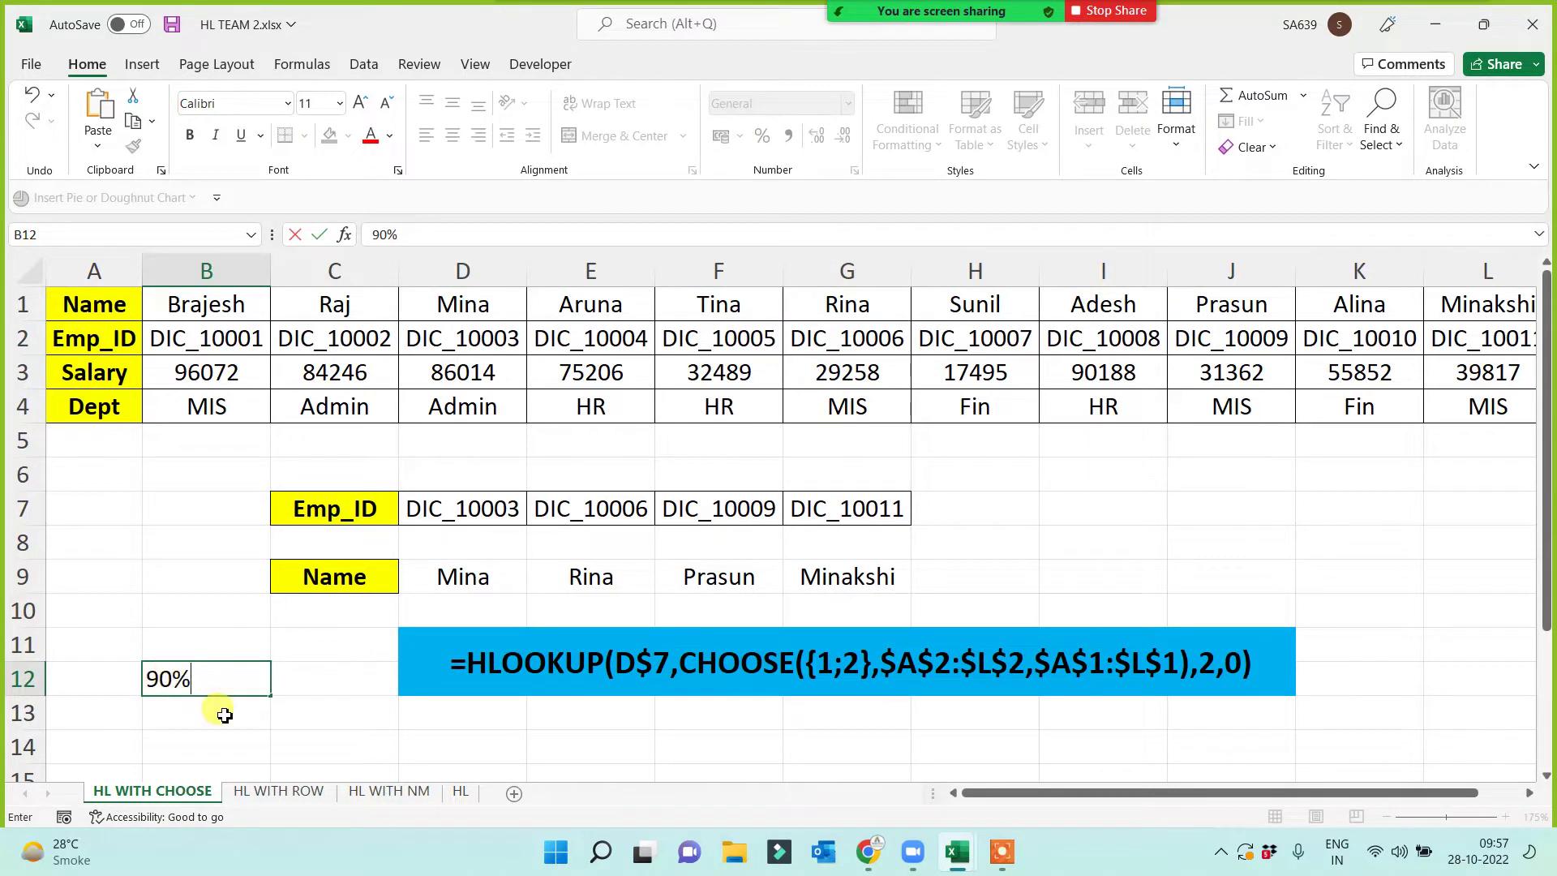
pyautogui.click(221, 711)
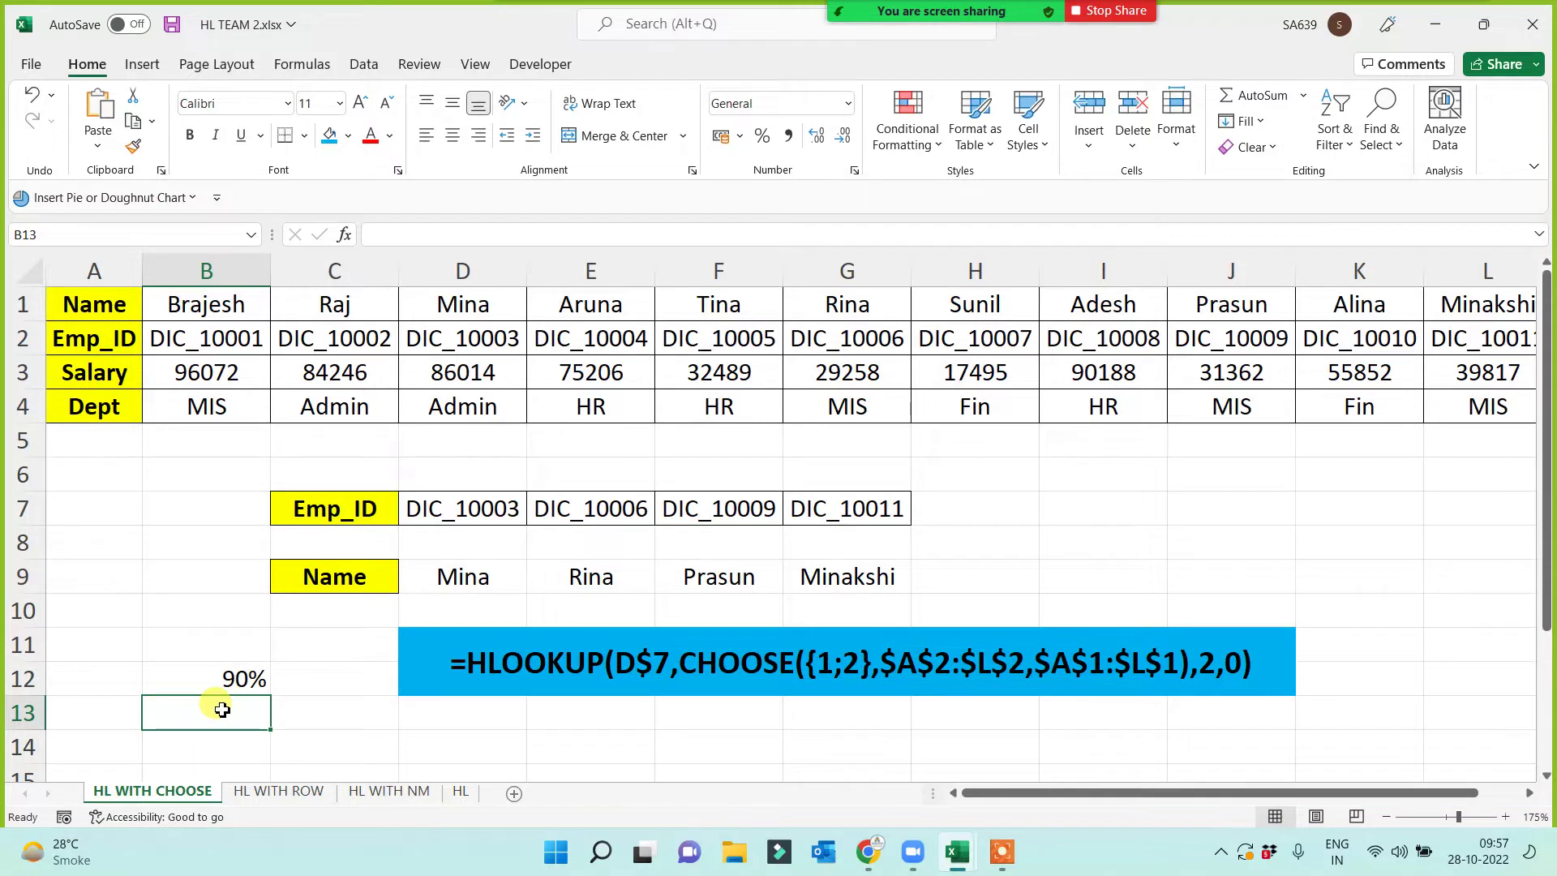
pyautogui.click(207, 673)
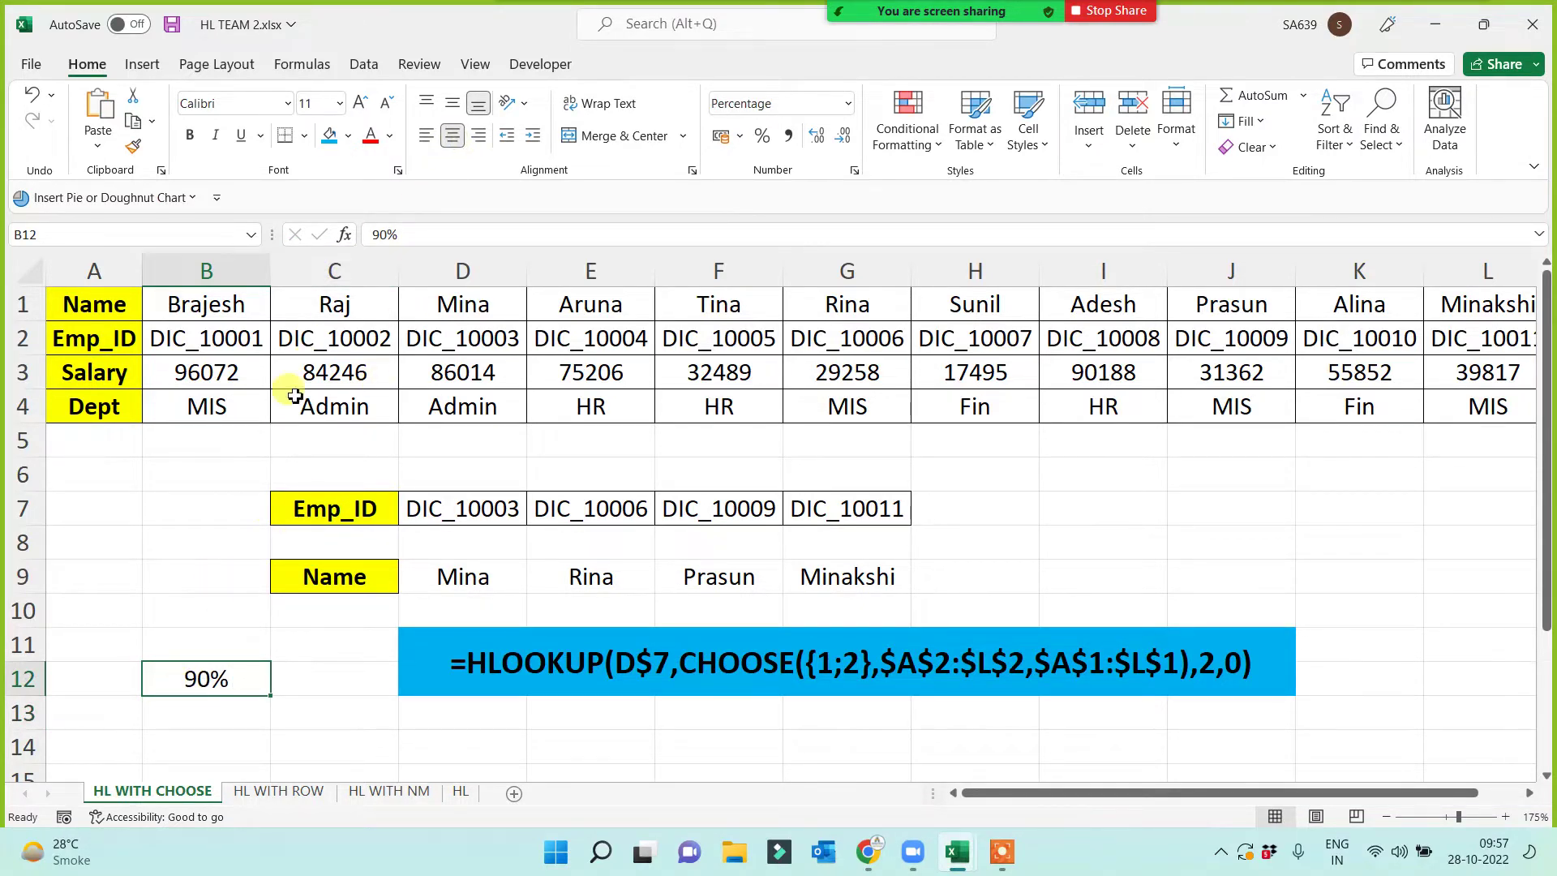
pyautogui.click(350, 139)
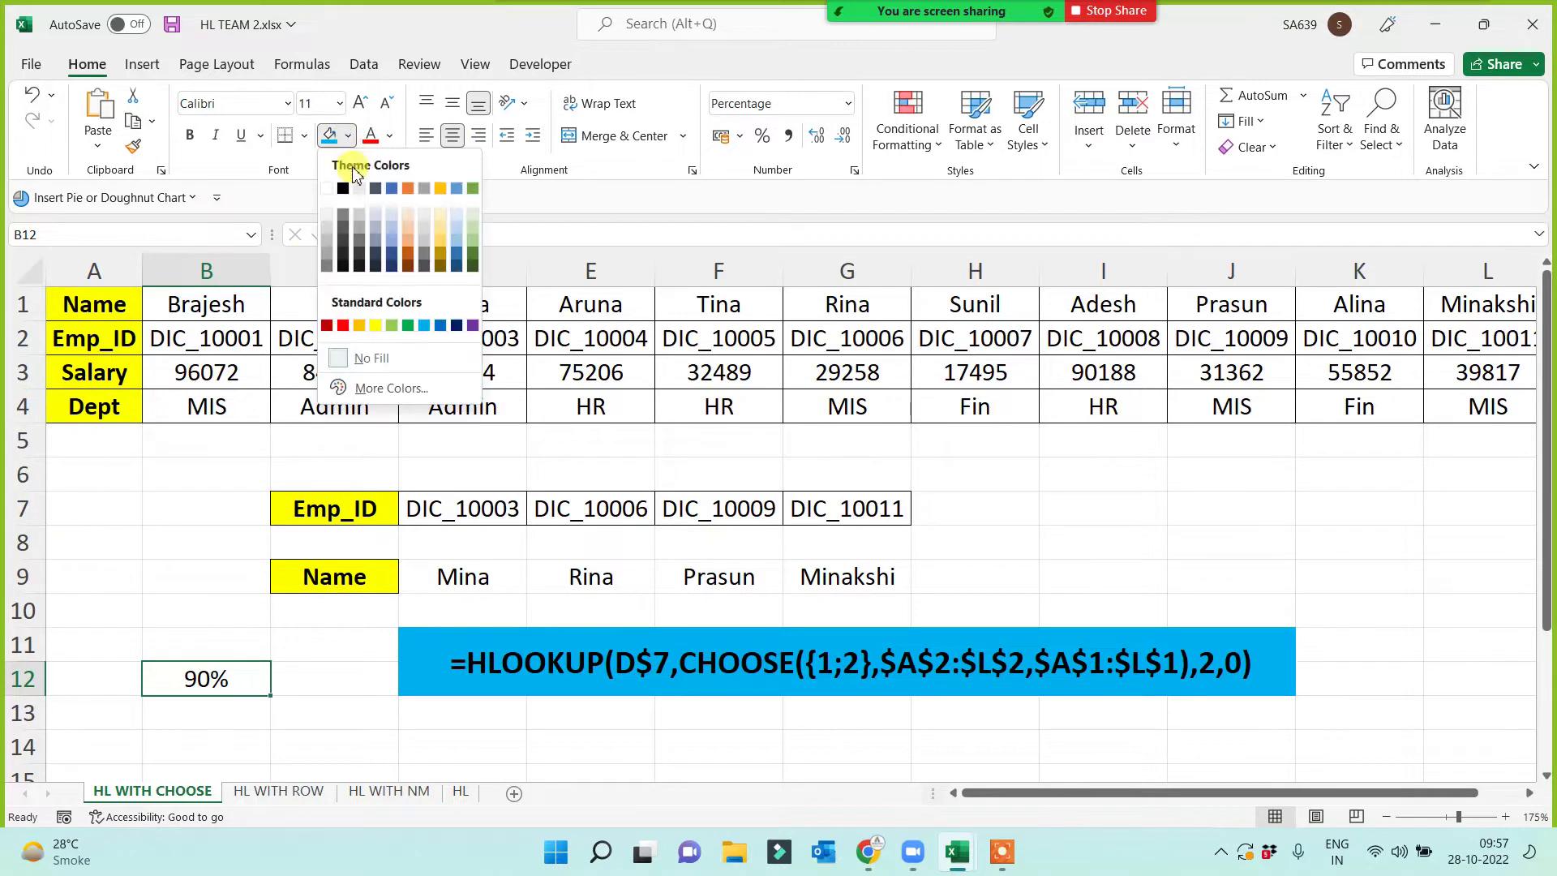
pyautogui.click(359, 327)
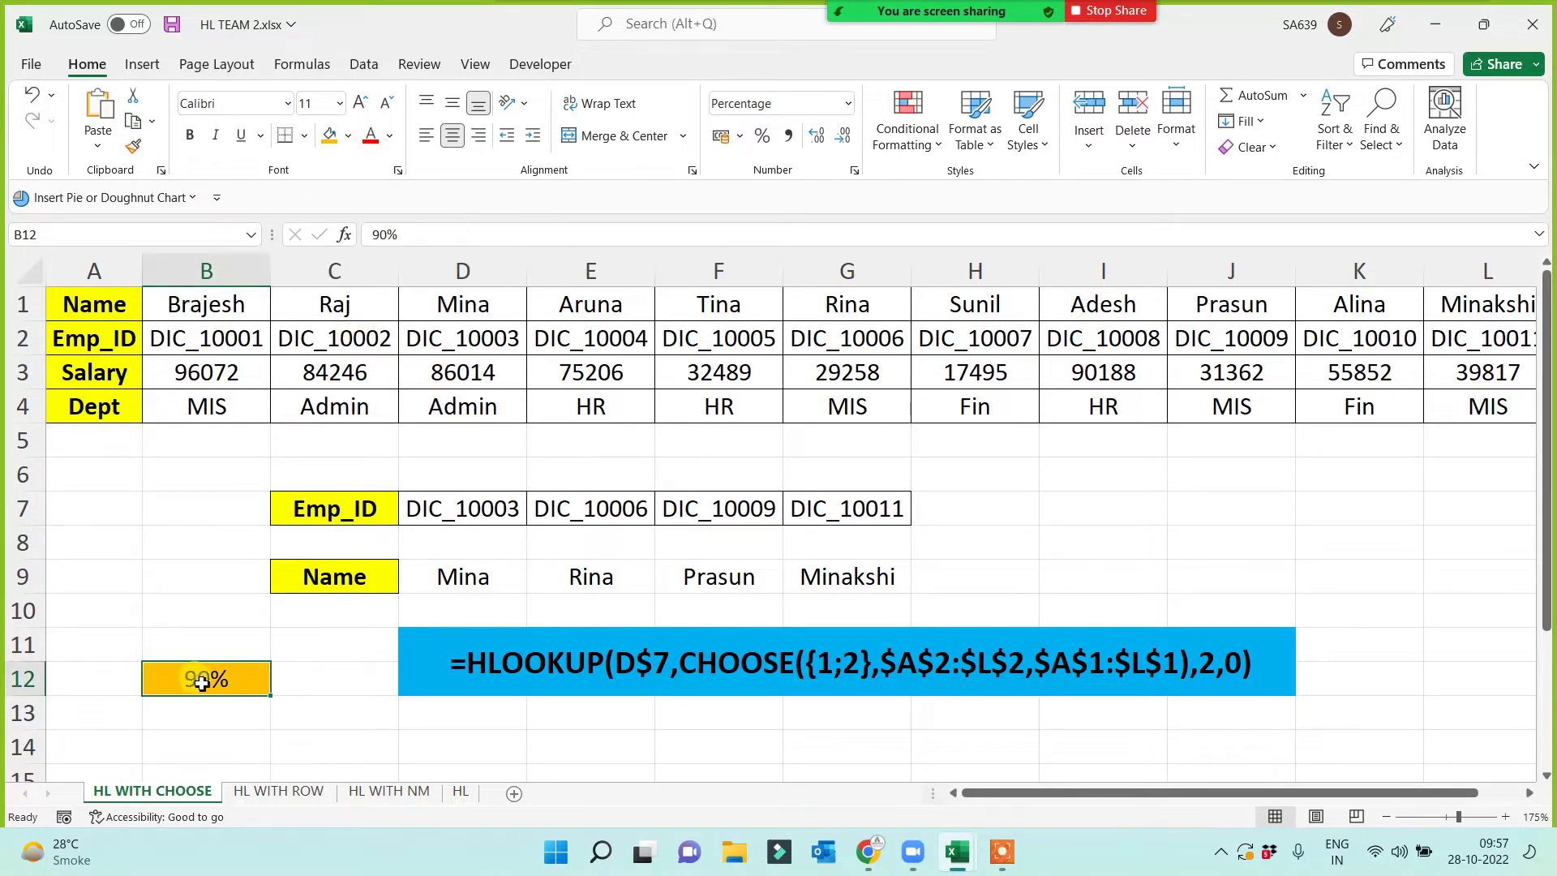
pyautogui.click(36, 333)
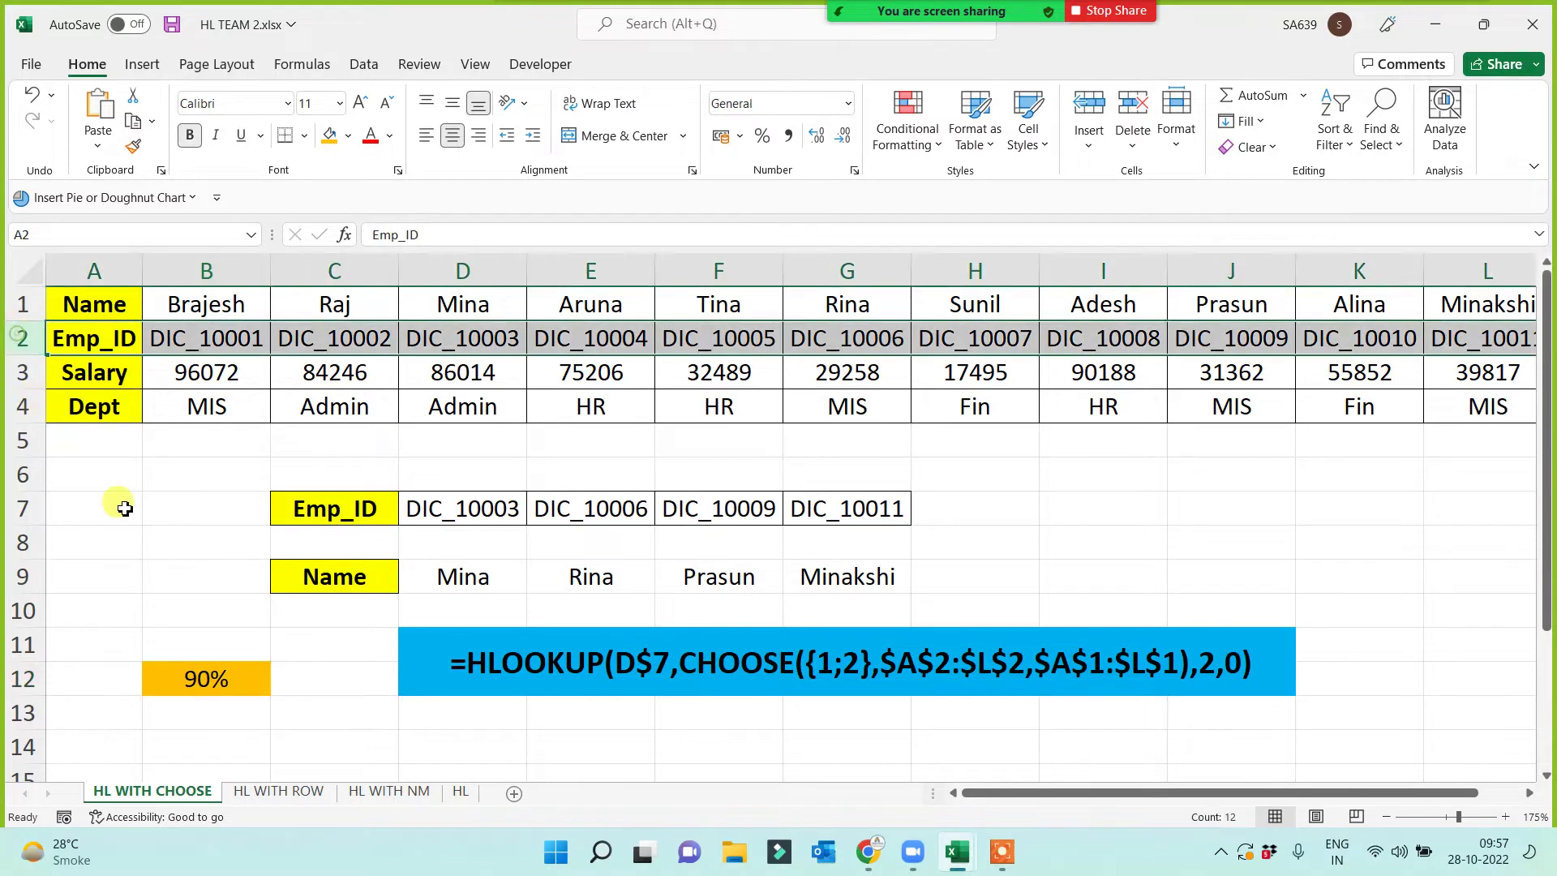
pyautogui.click(168, 563)
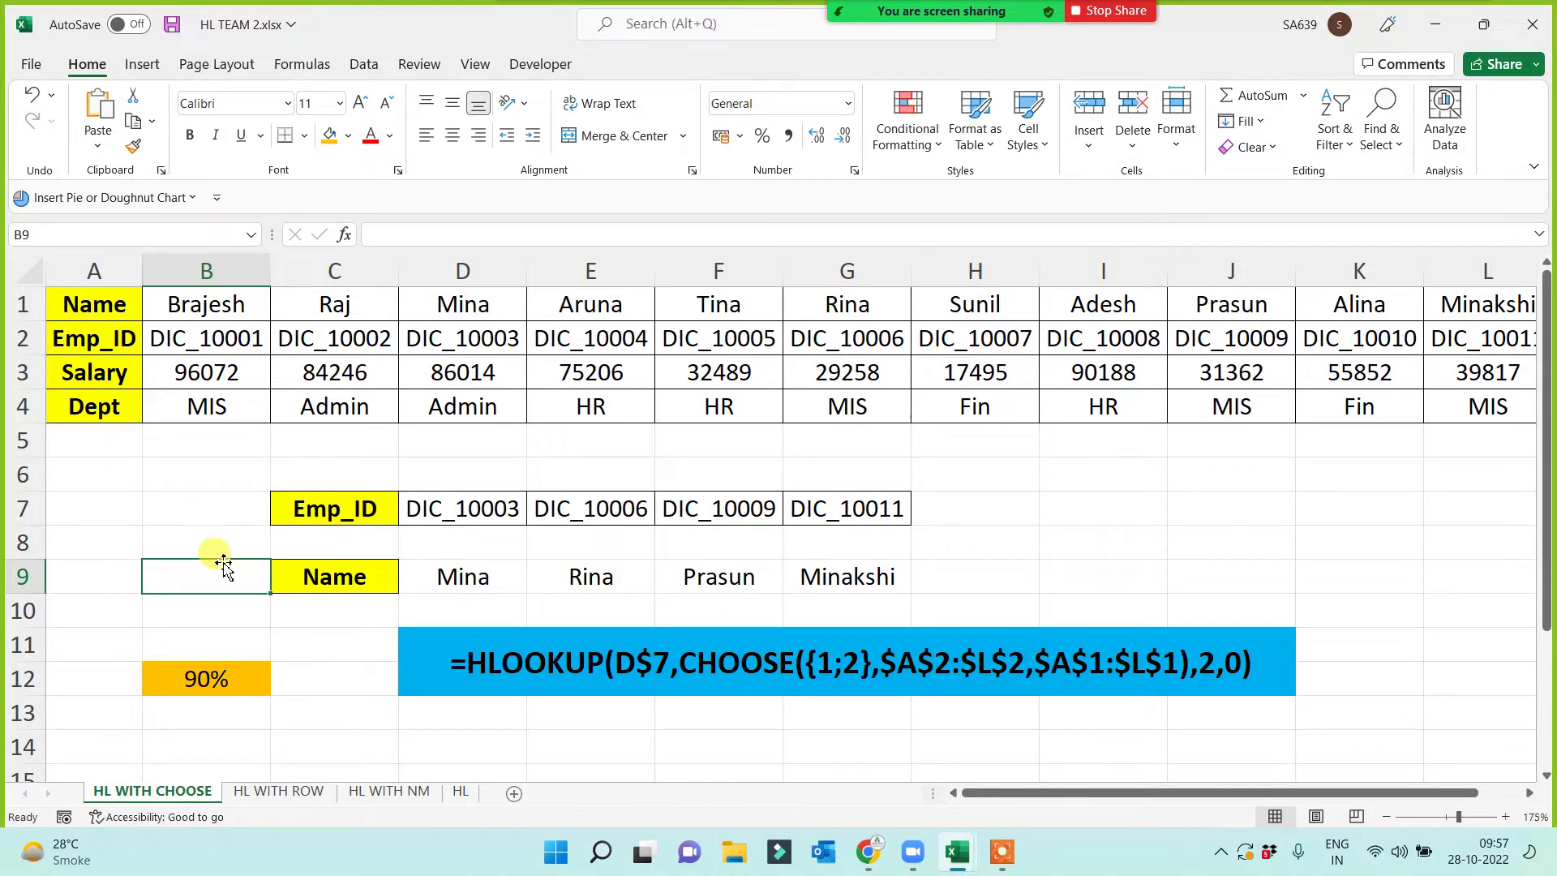
pyautogui.click(214, 673)
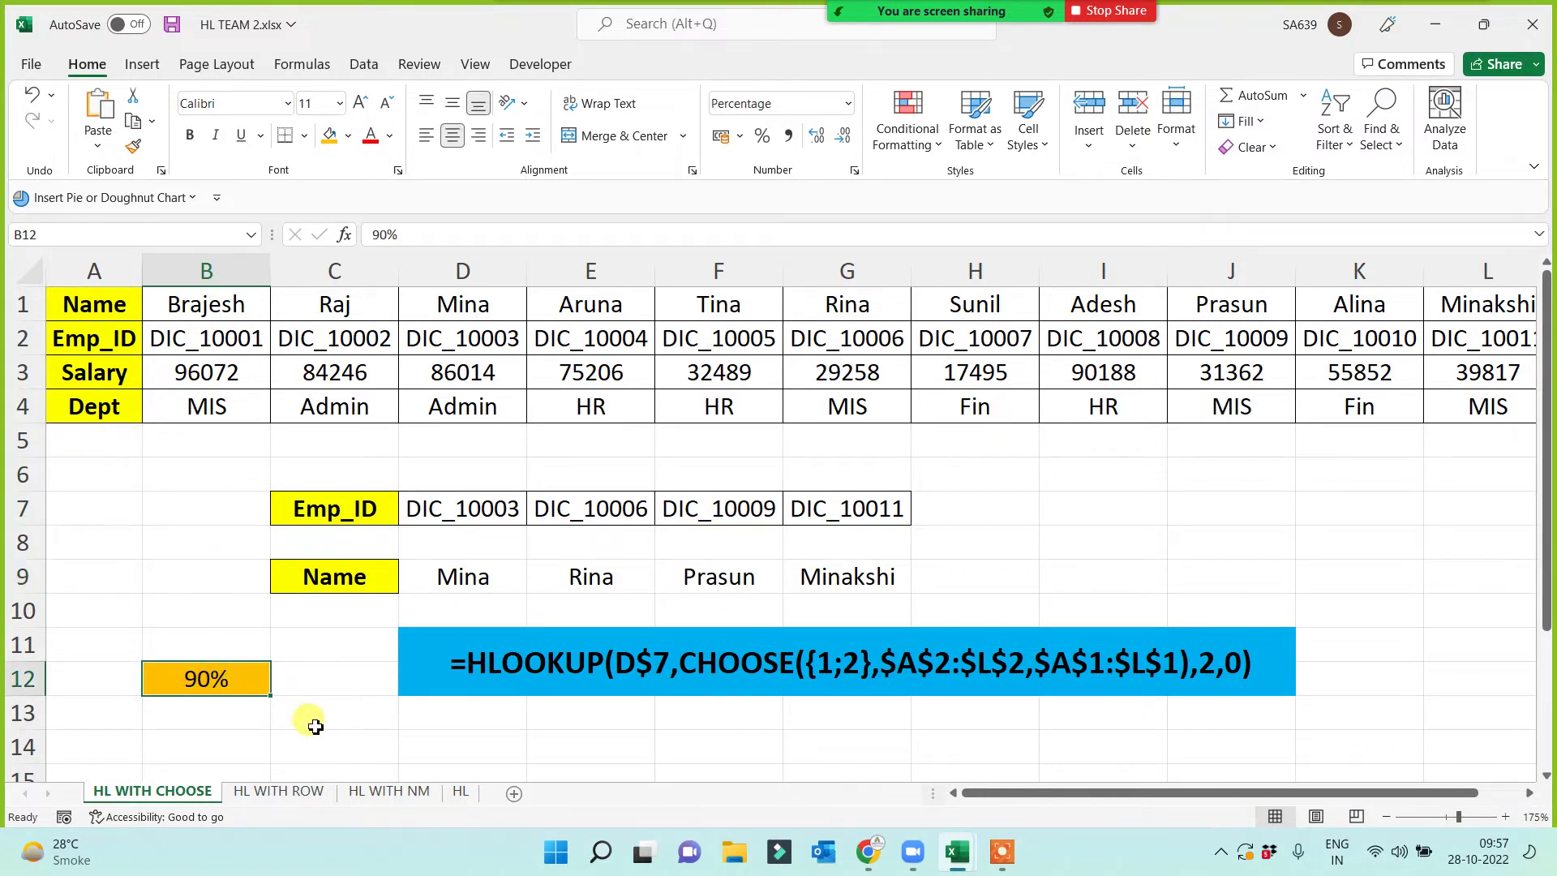
pyautogui.click(425, 652)
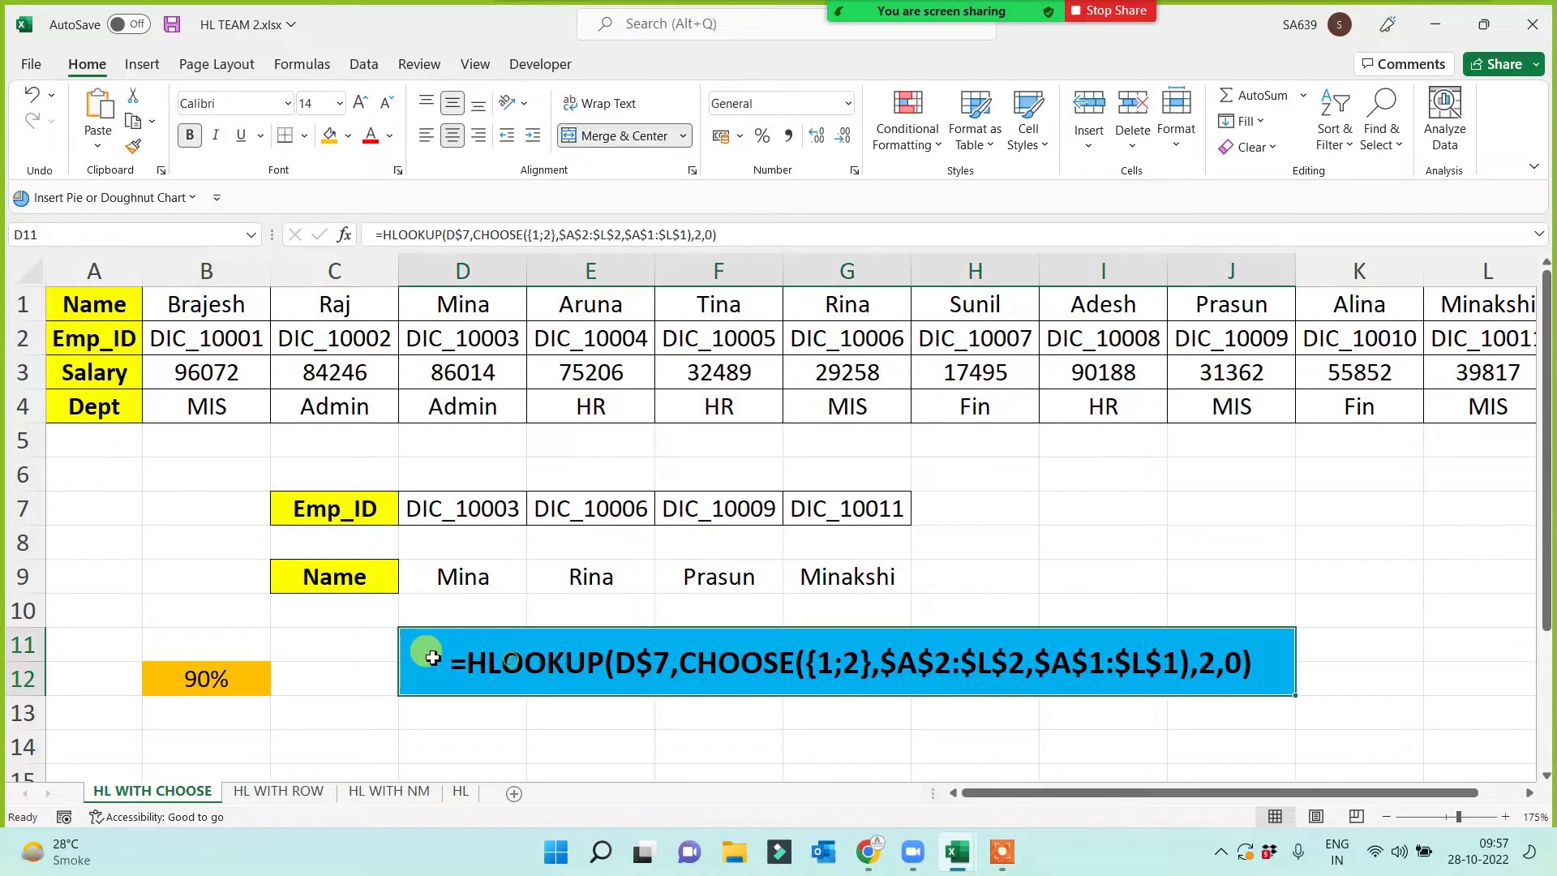
pyautogui.click(132, 584)
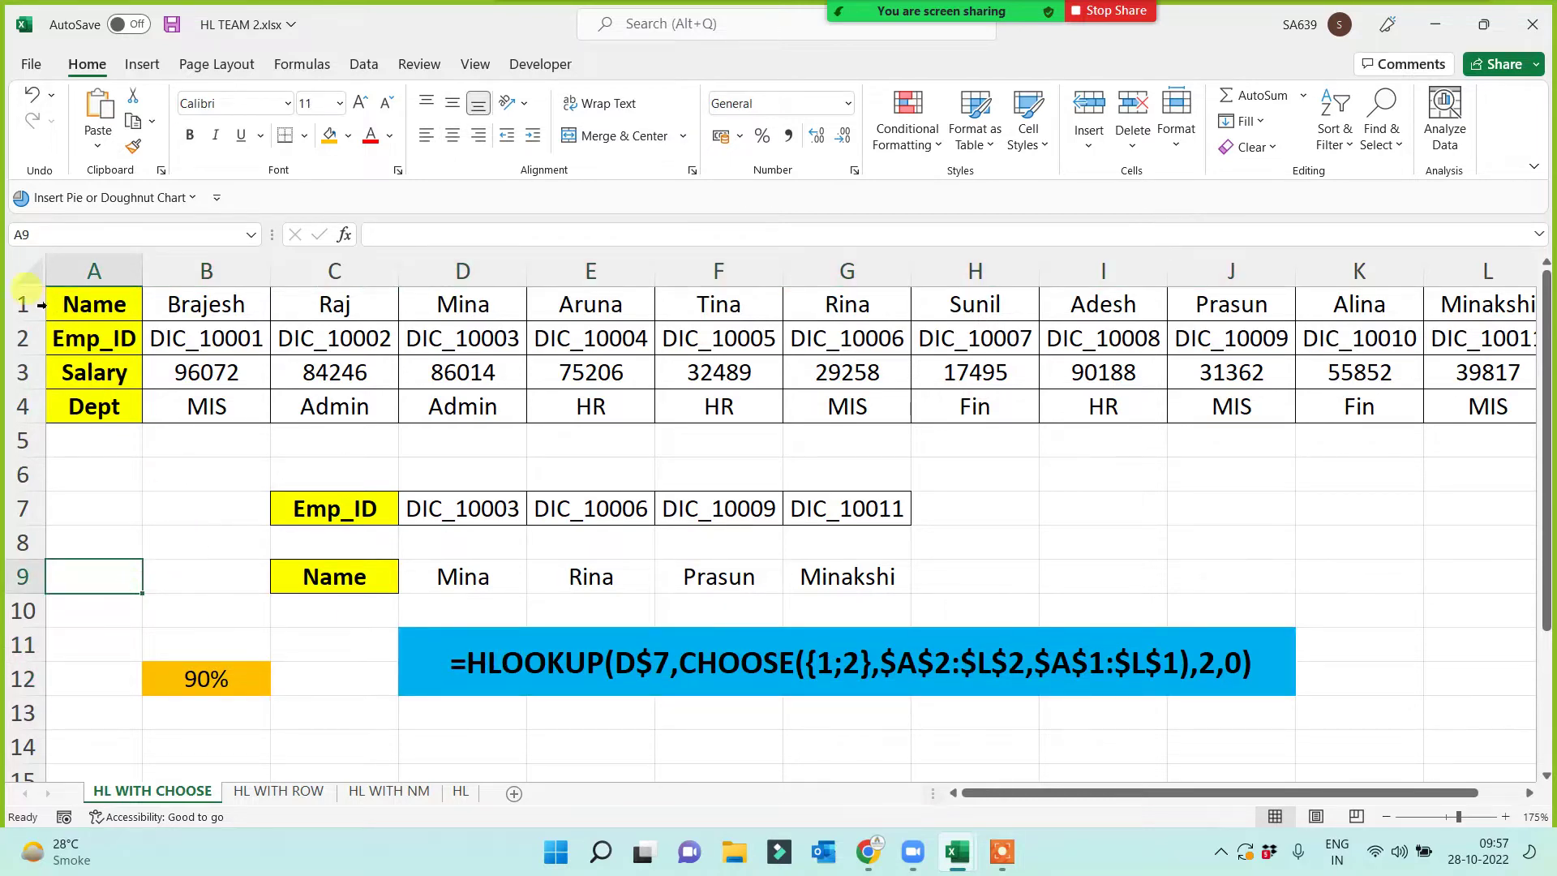
pyautogui.moveTo(23, 304); pyautogui.dragTo(18, 407)
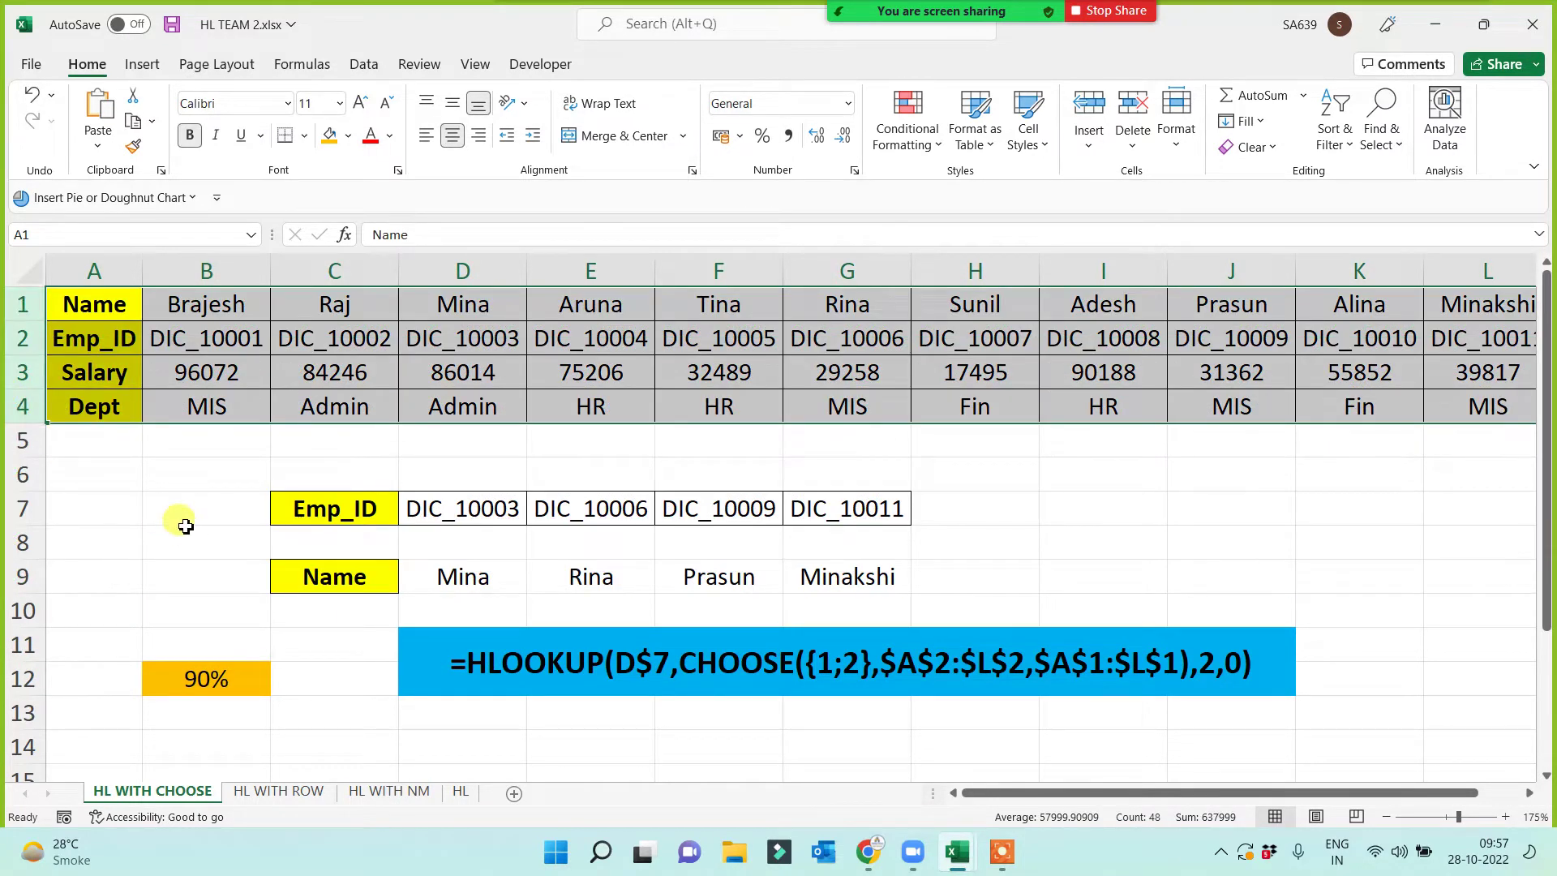
pyautogui.click(231, 299)
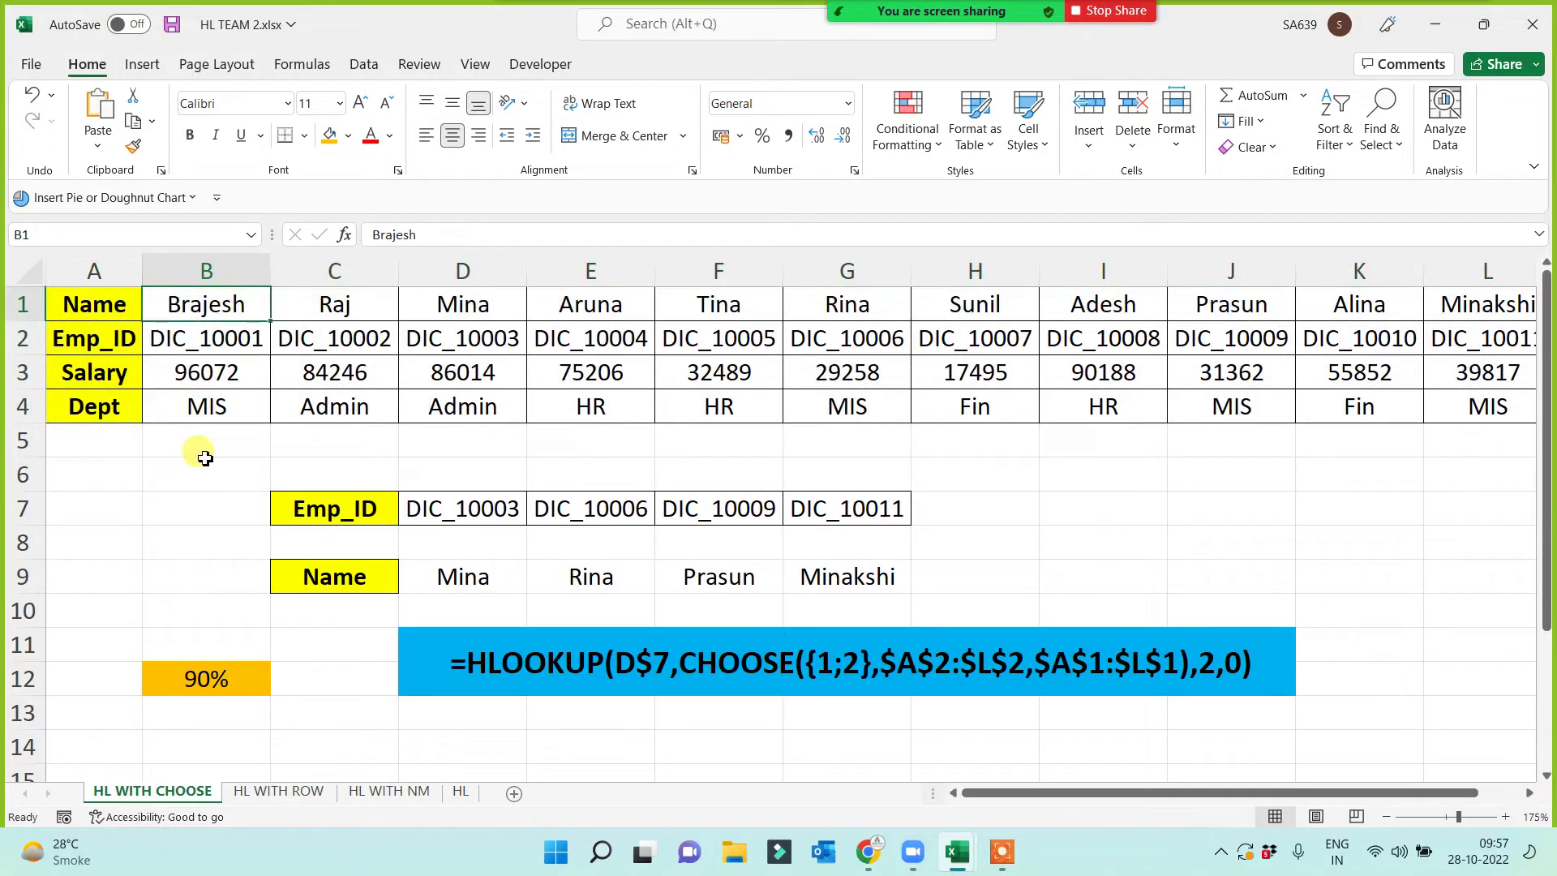
pyautogui.click(485, 661)
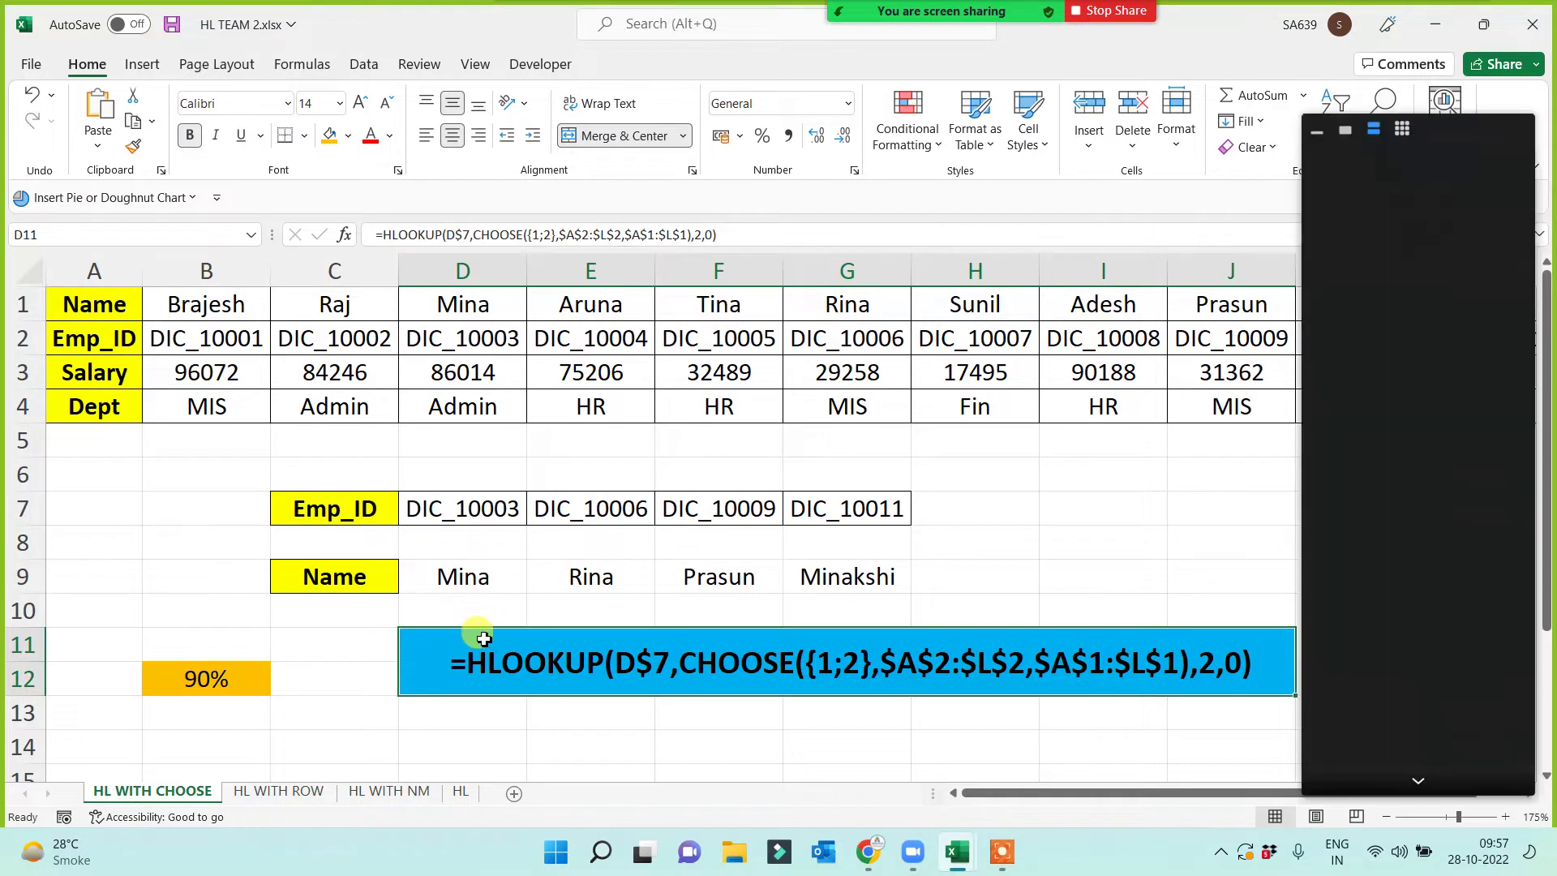
pyautogui.click(1100, 540)
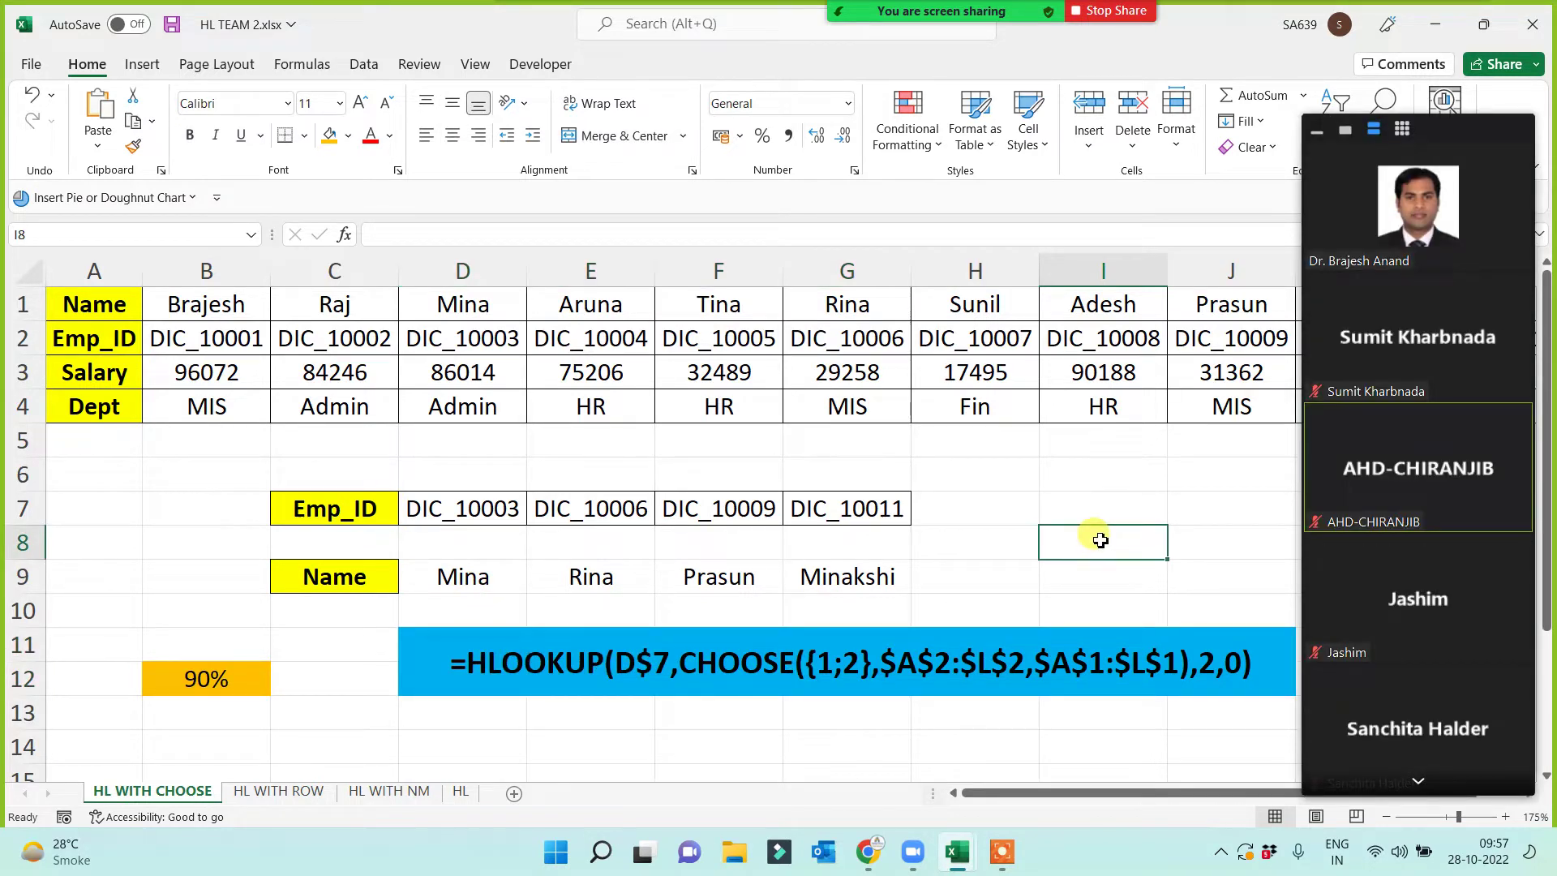
pyautogui.click(1345, 129)
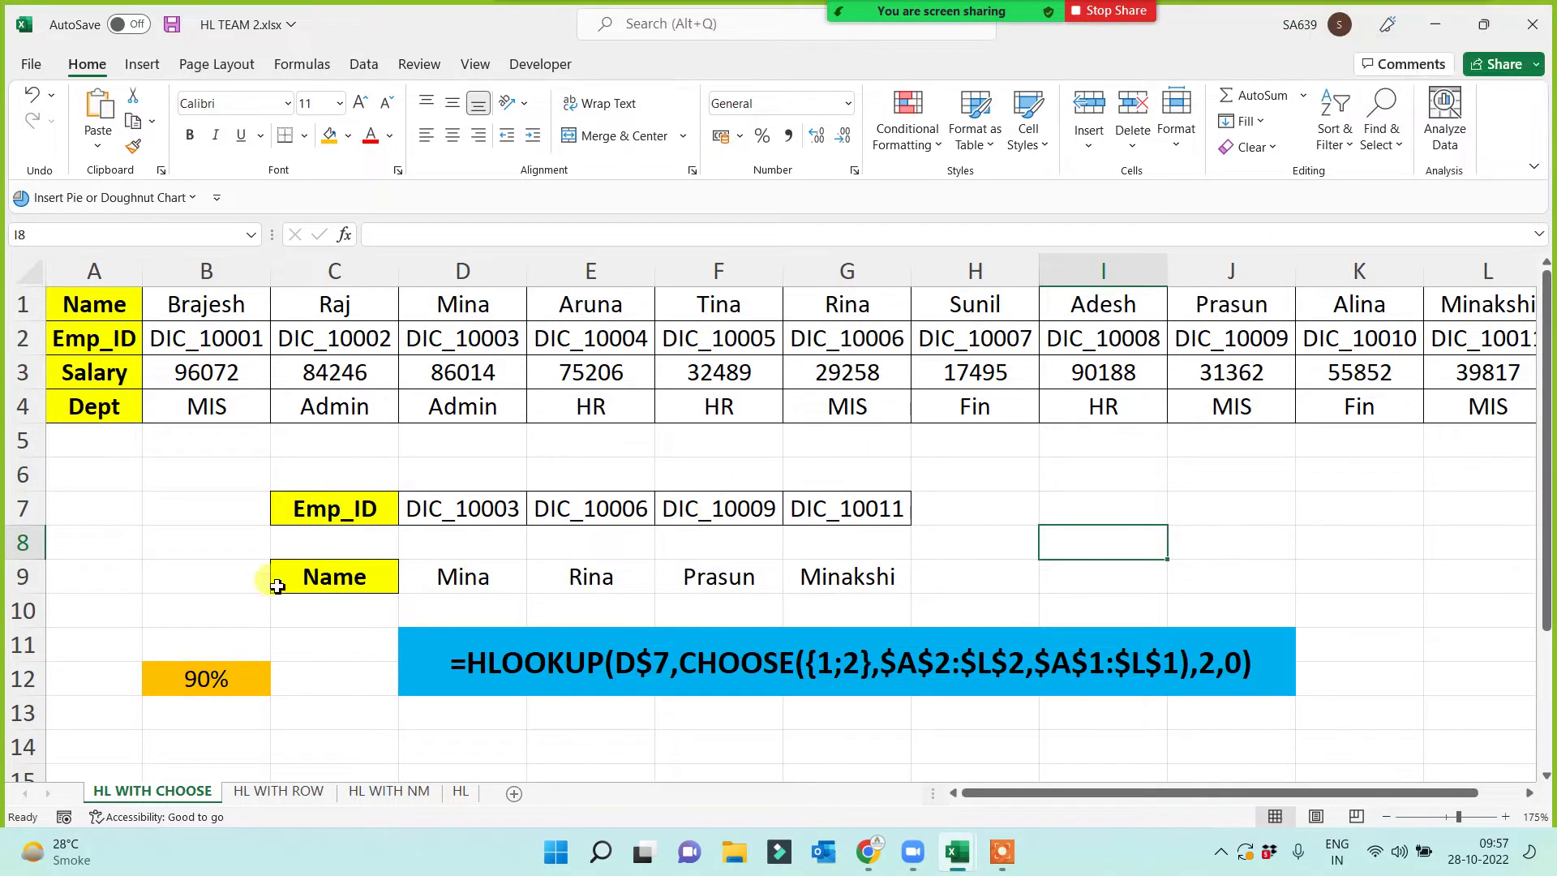
pyautogui.click(196, 571)
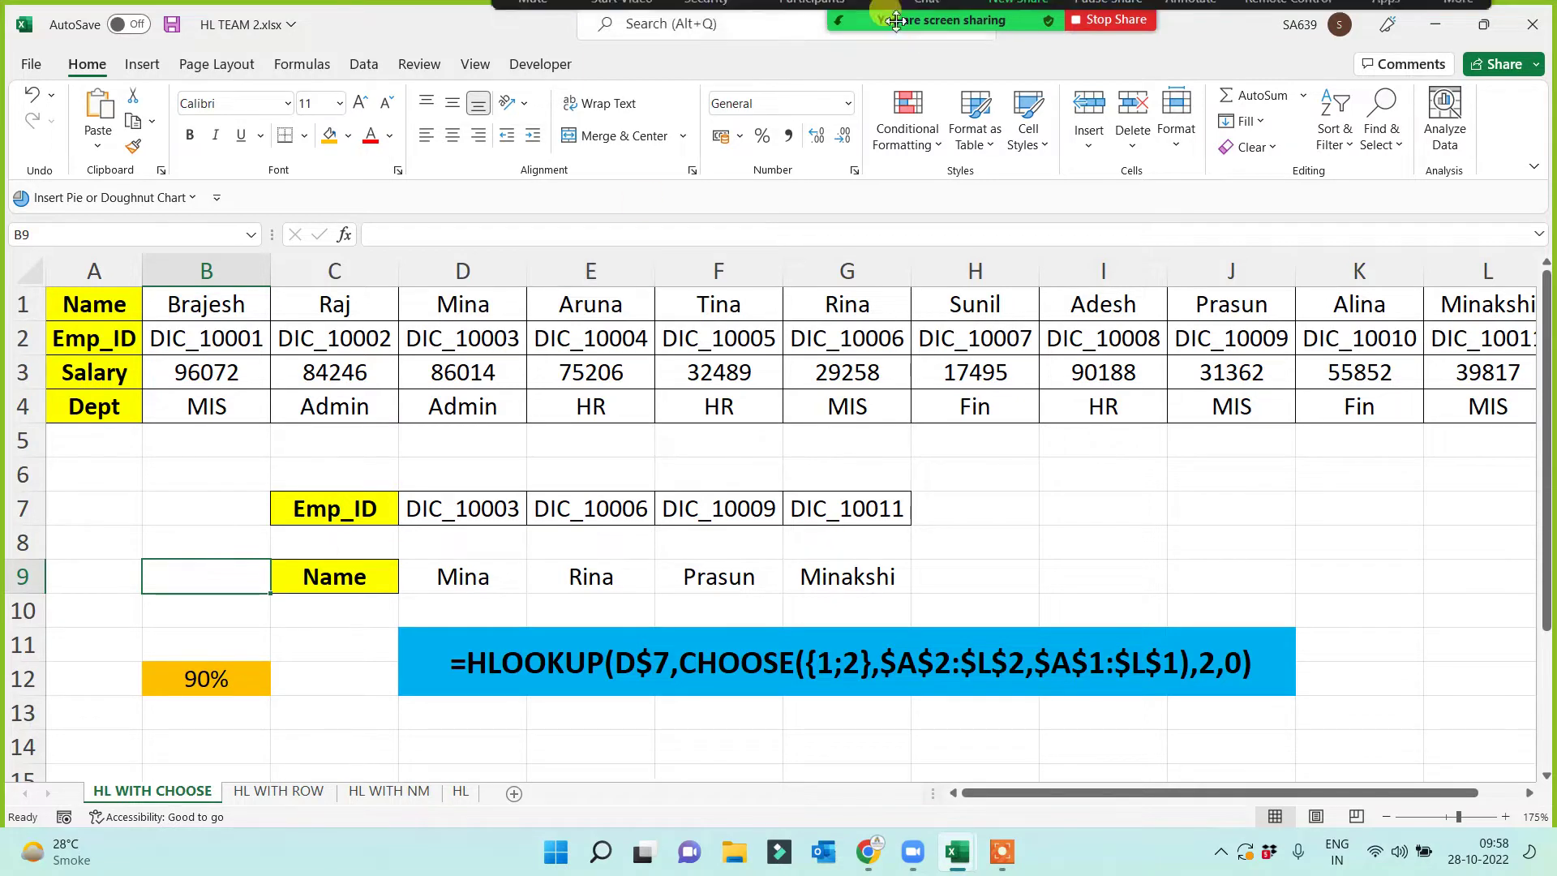
pyautogui.click(124, 567)
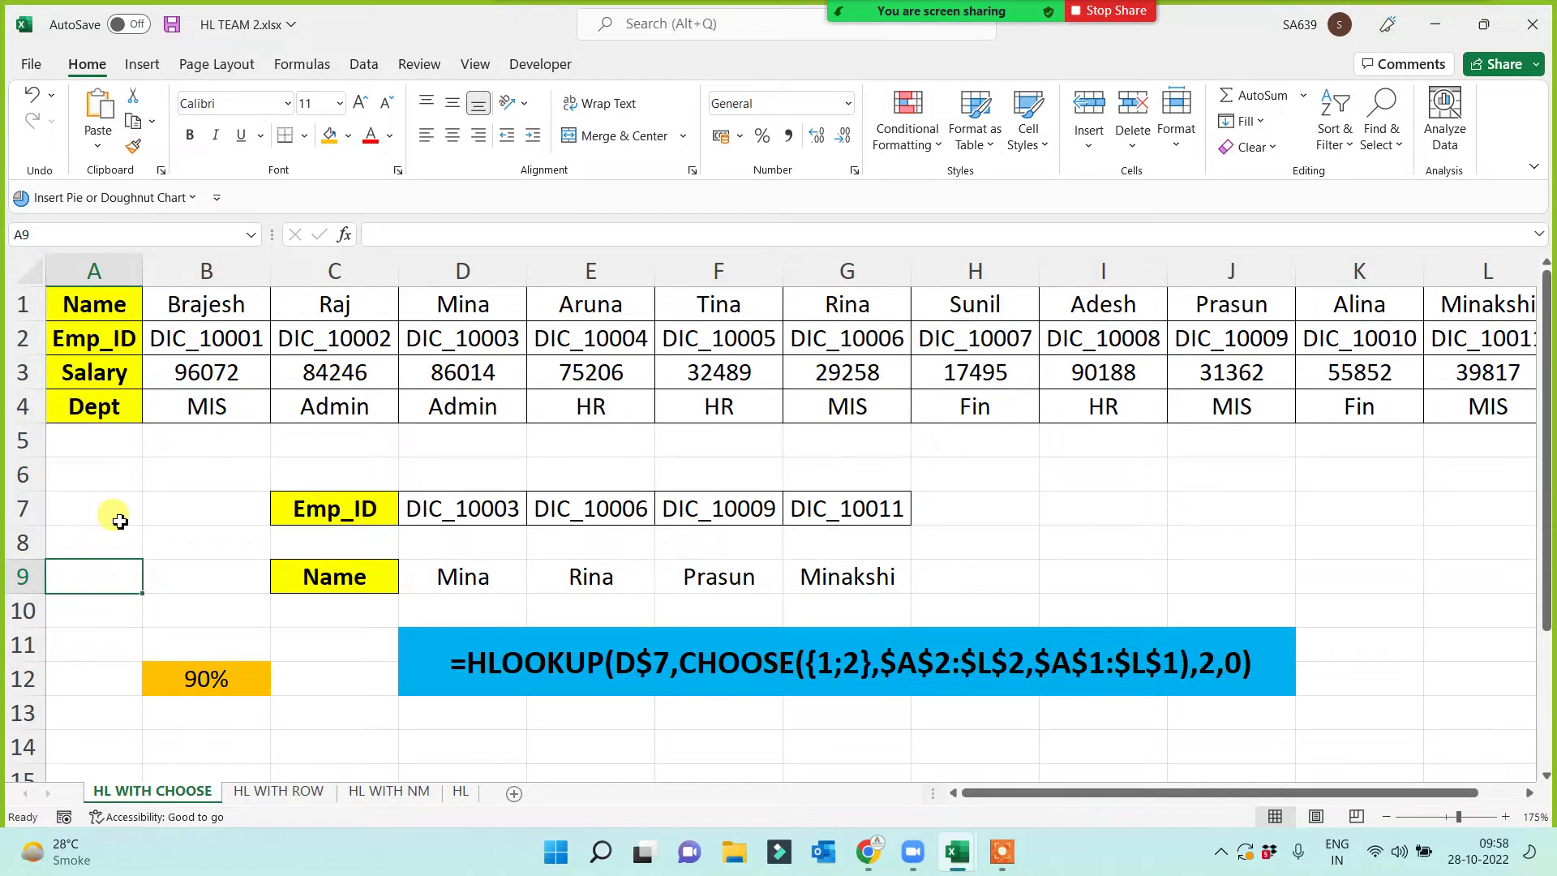
# - Switch to the VL - Batch 2.xlsx workbook and look at its VLookup sheet
pyautogui.hotkey('alt', 'Tab')
pyautogui.click(801, 704)
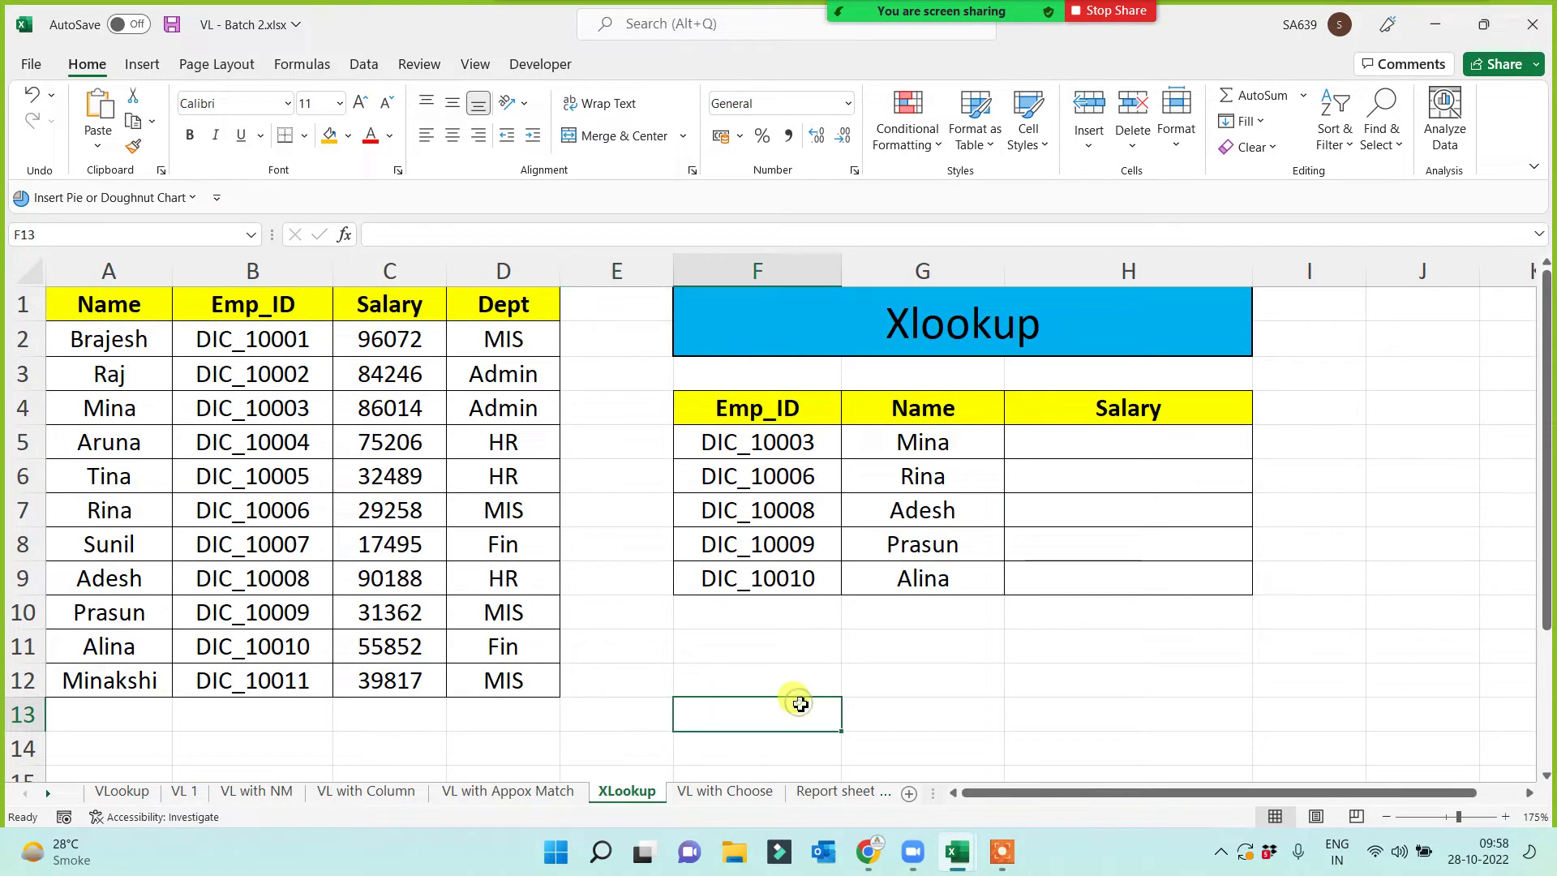
pyautogui.click(957, 852)
pyautogui.click(827, 785)
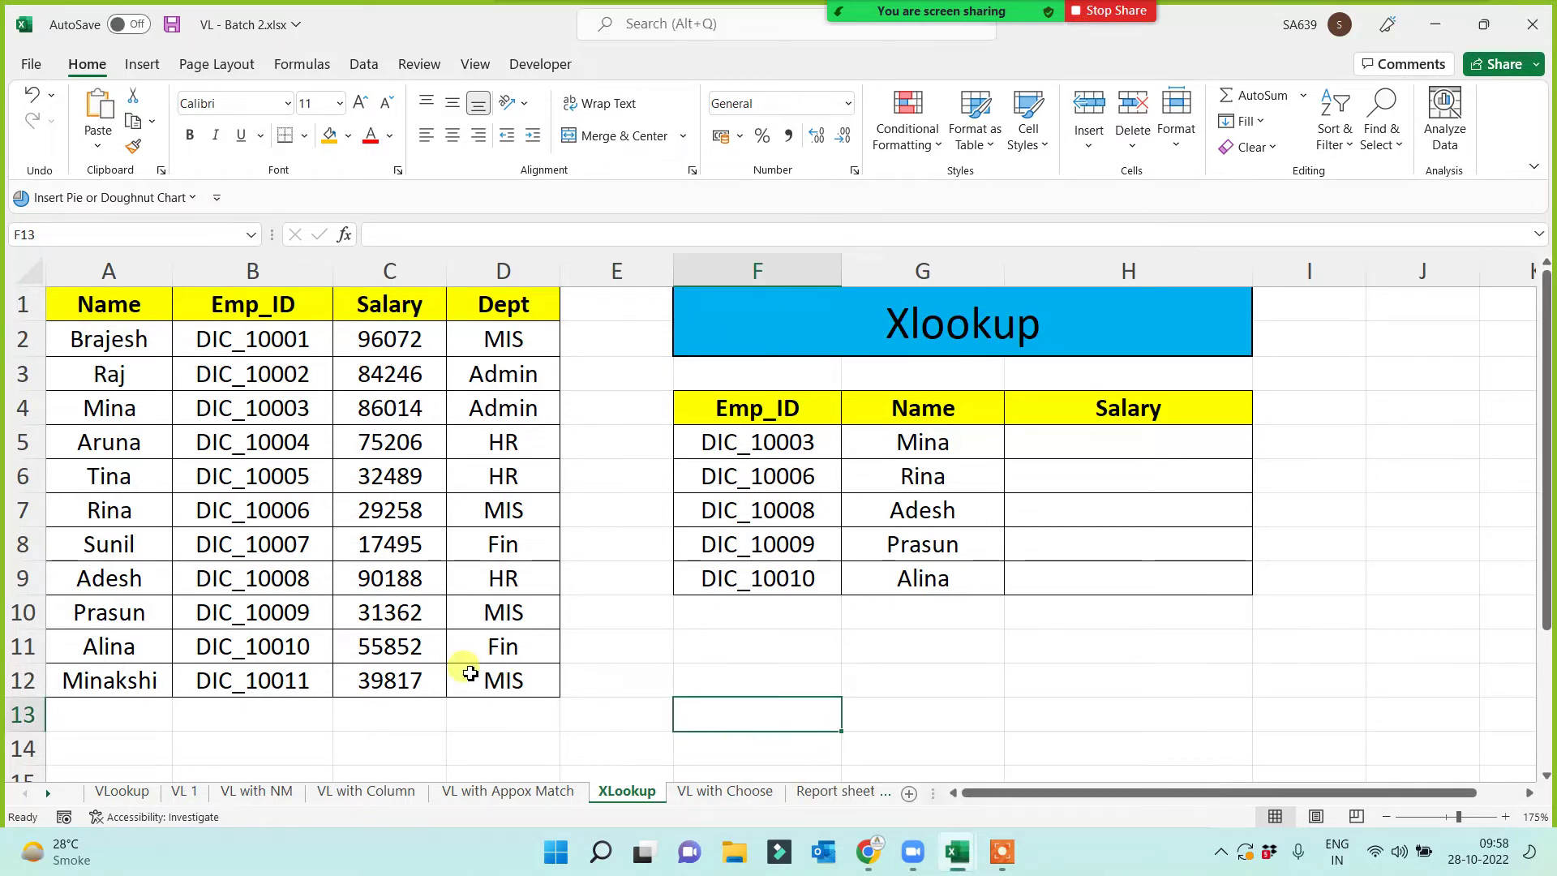
pyautogui.click(800, 646)
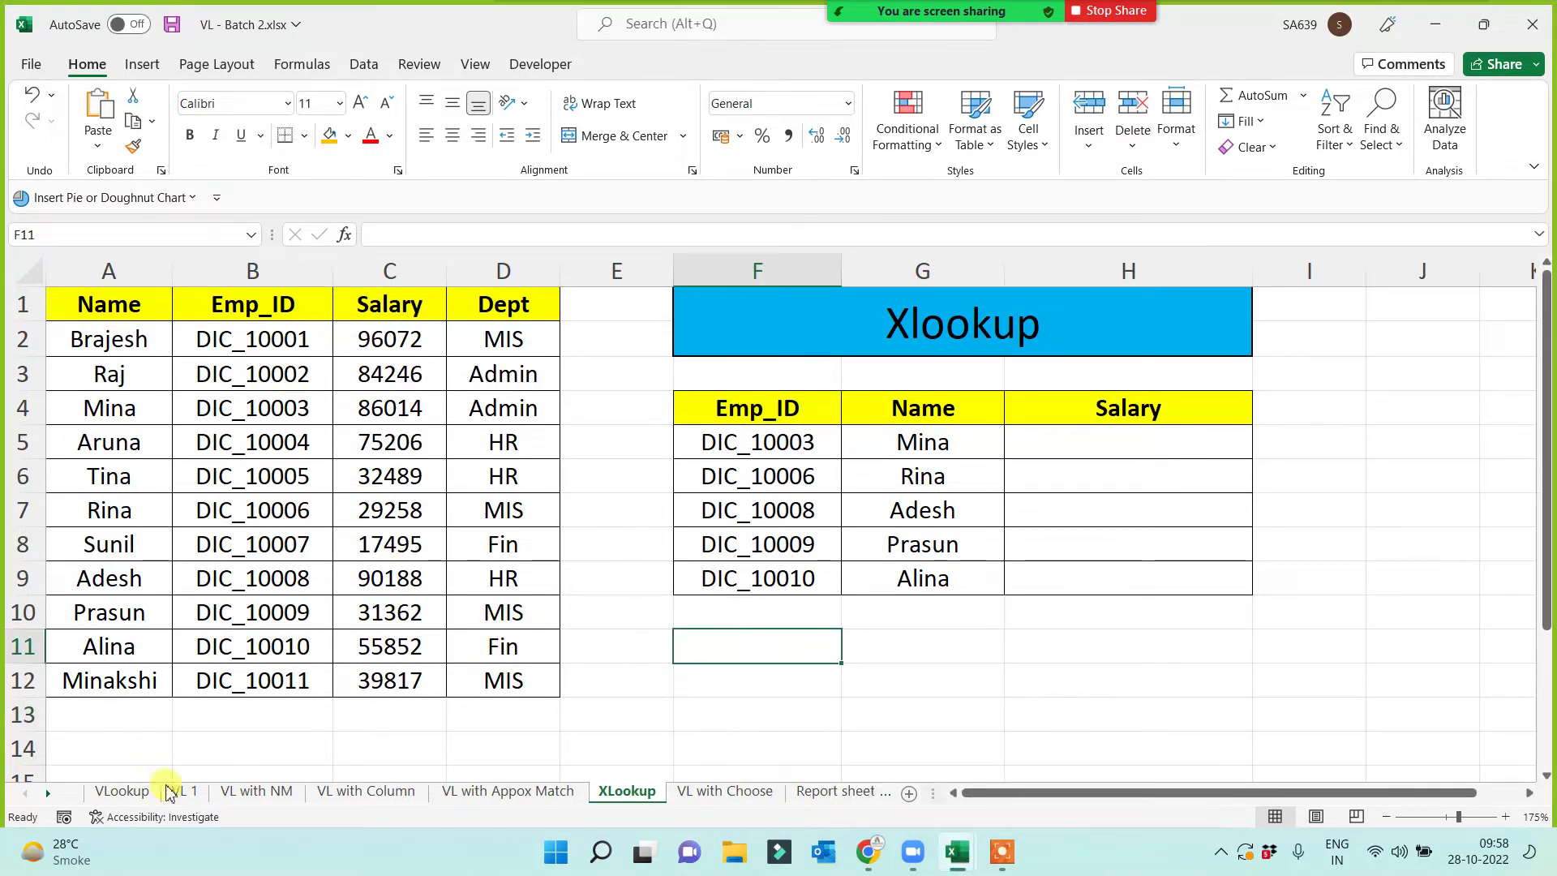
pyautogui.click(123, 794)
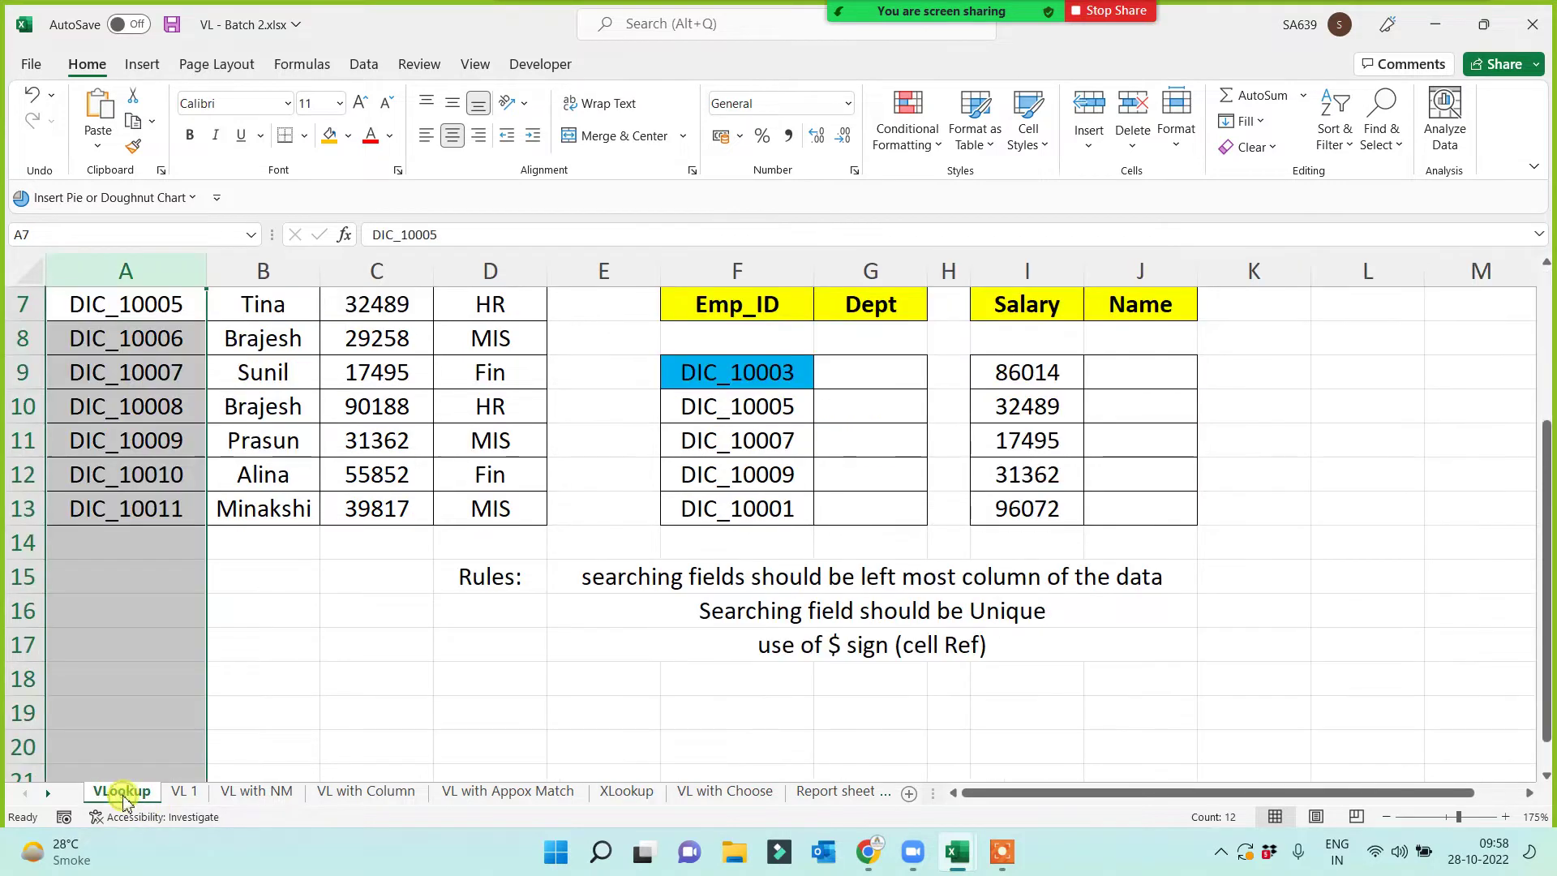
# - Open the VL with NM sheet and give its tab the standard yellow colour
pyautogui.click(258, 799)
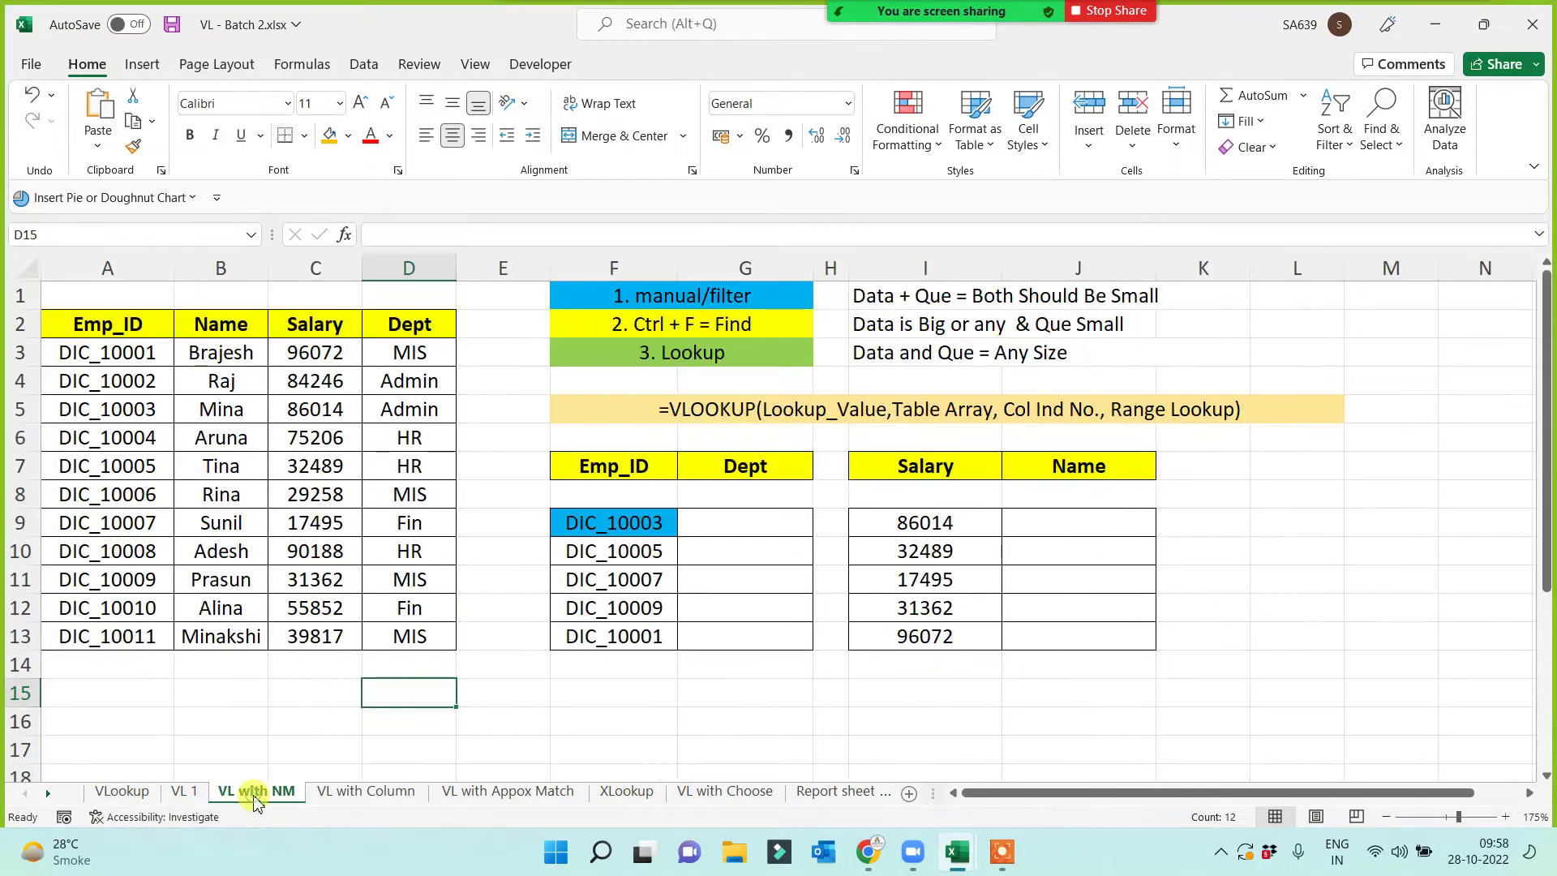
pyautogui.rightClick(256, 799)
pyautogui.click(521, 723)
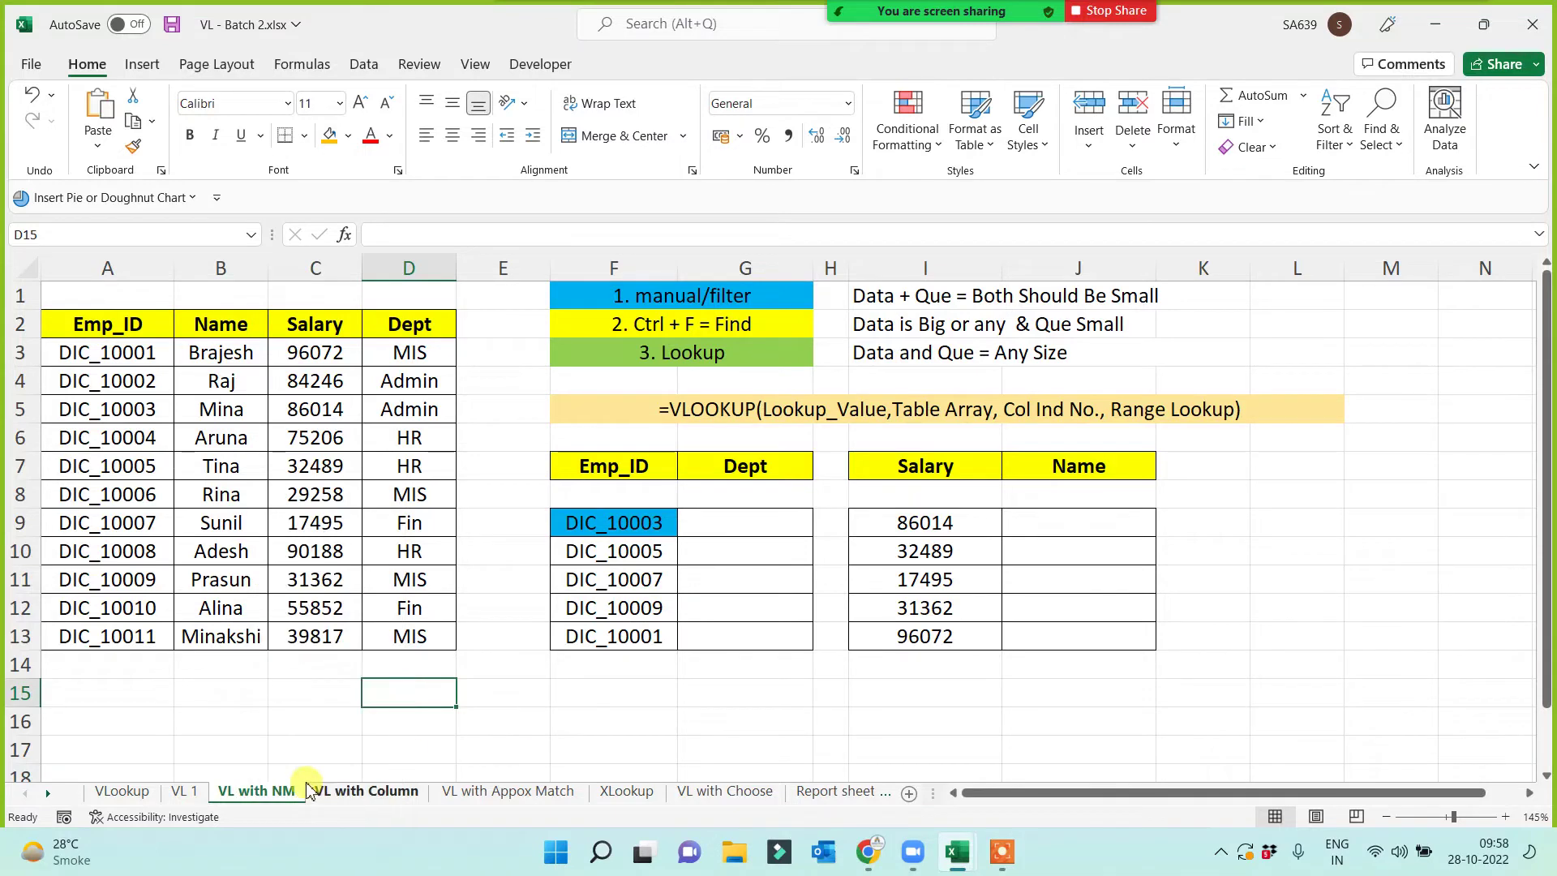
pyautogui.rightClick(270, 797)
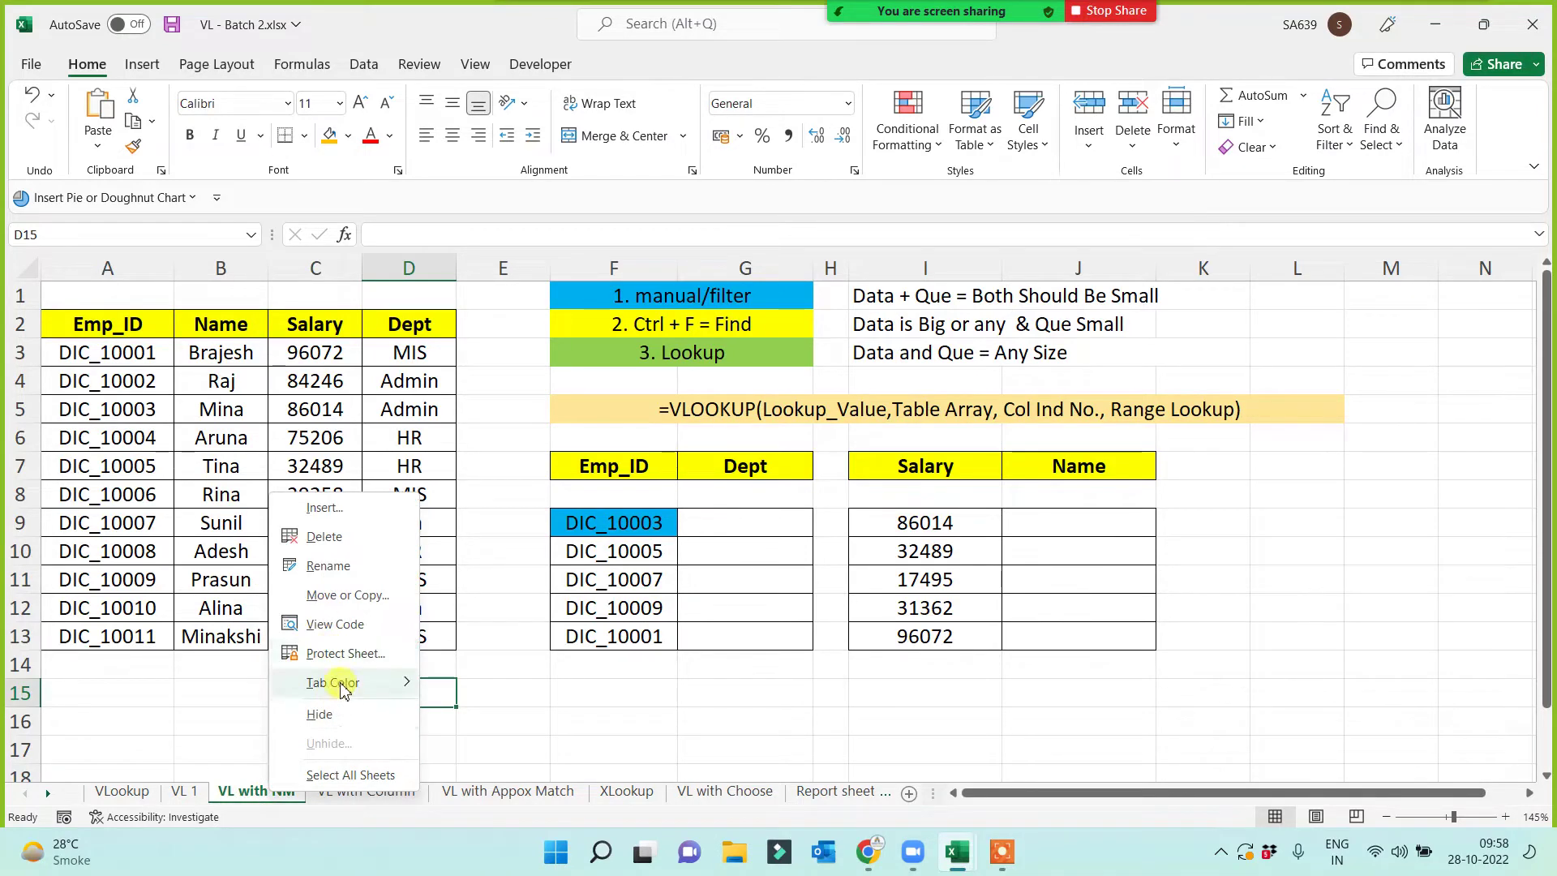
pyautogui.moveTo(340, 683)
pyautogui.click(461, 744)
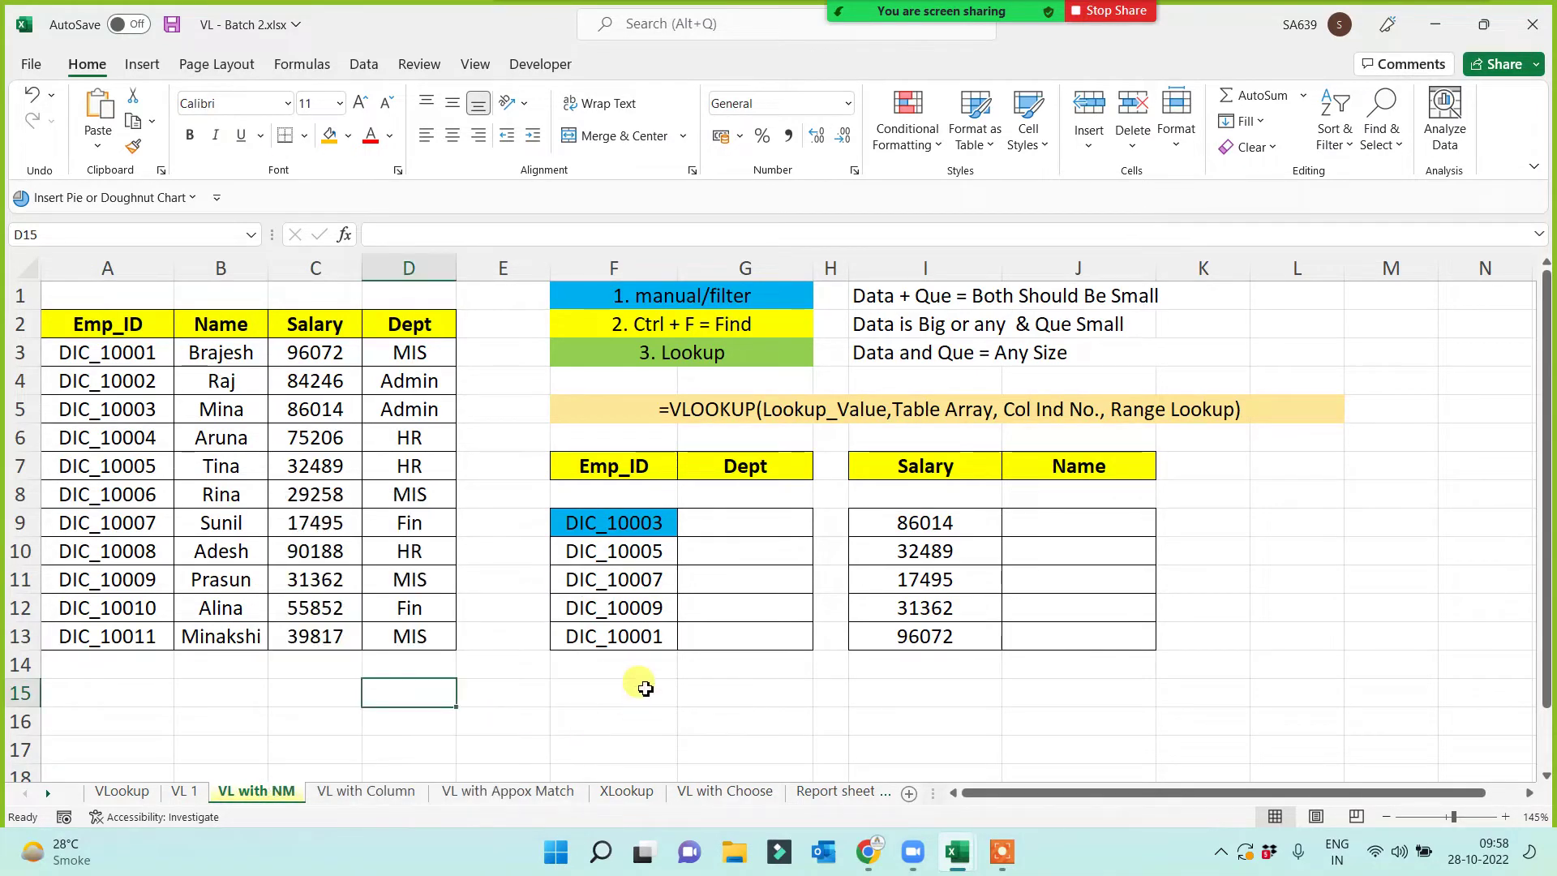
pyautogui.click(641, 689)
pyautogui.click(496, 715)
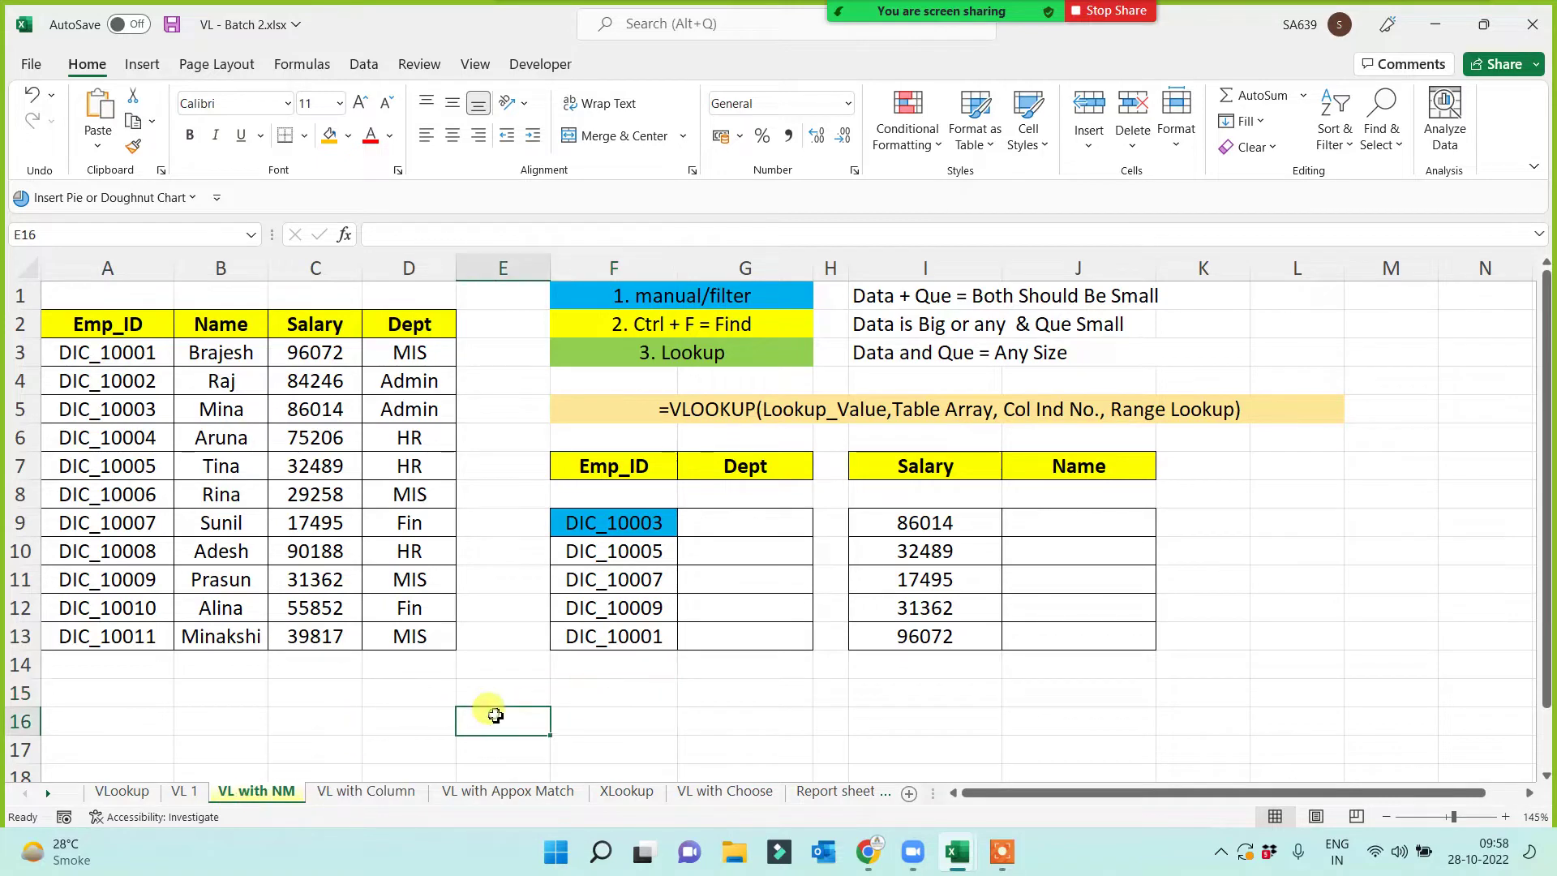
# - Give the VL with Appox Match sheet's tab the standard yellow colour
pyautogui.rightClick(549, 799)
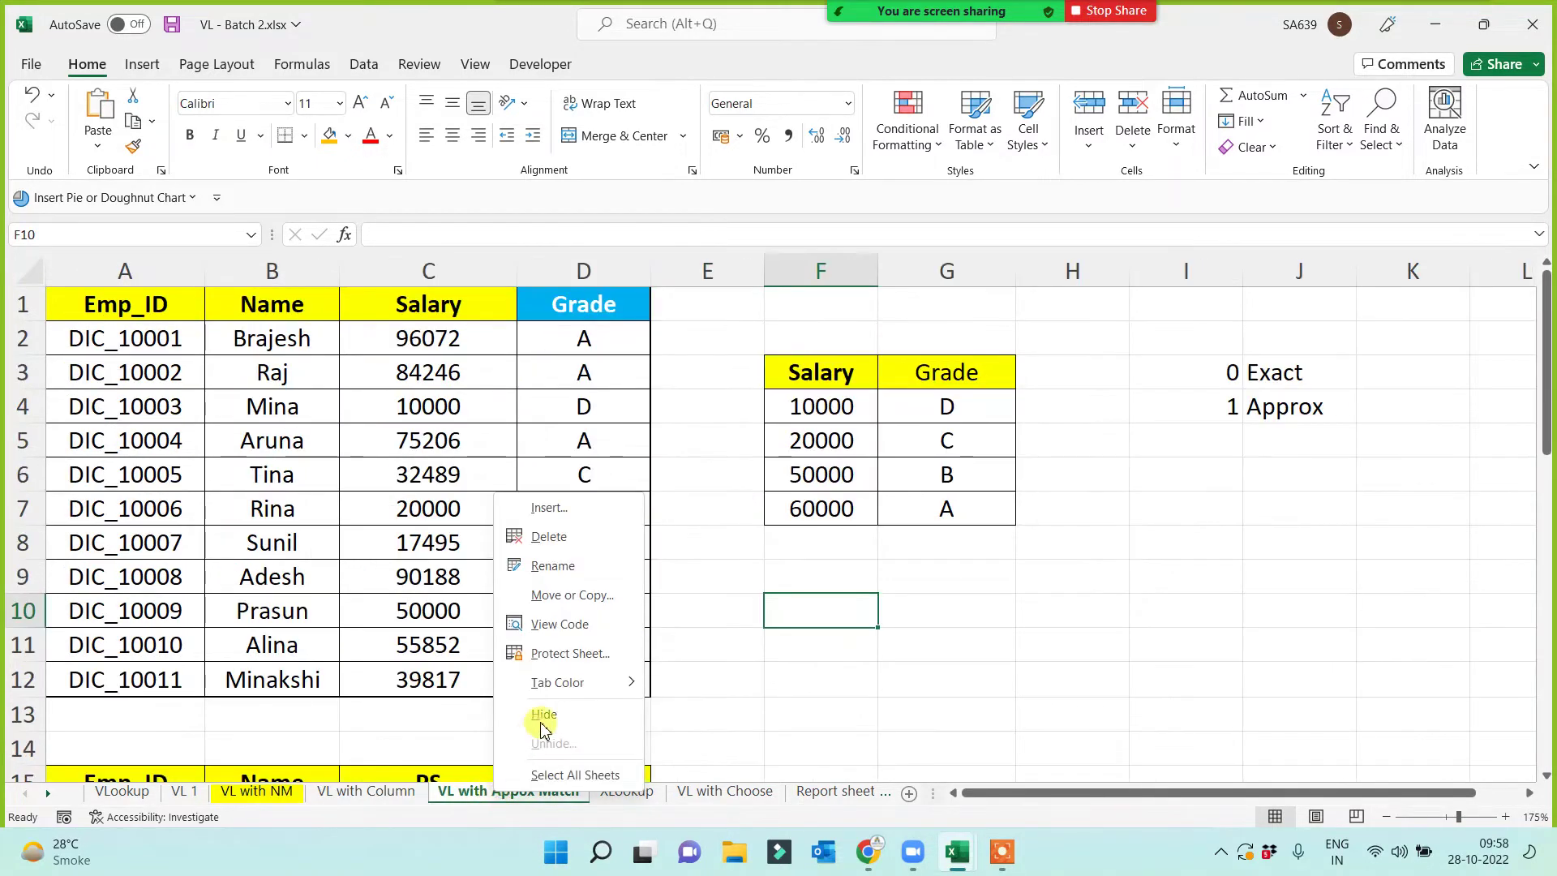
pyautogui.moveTo(576, 688)
pyautogui.click(704, 747)
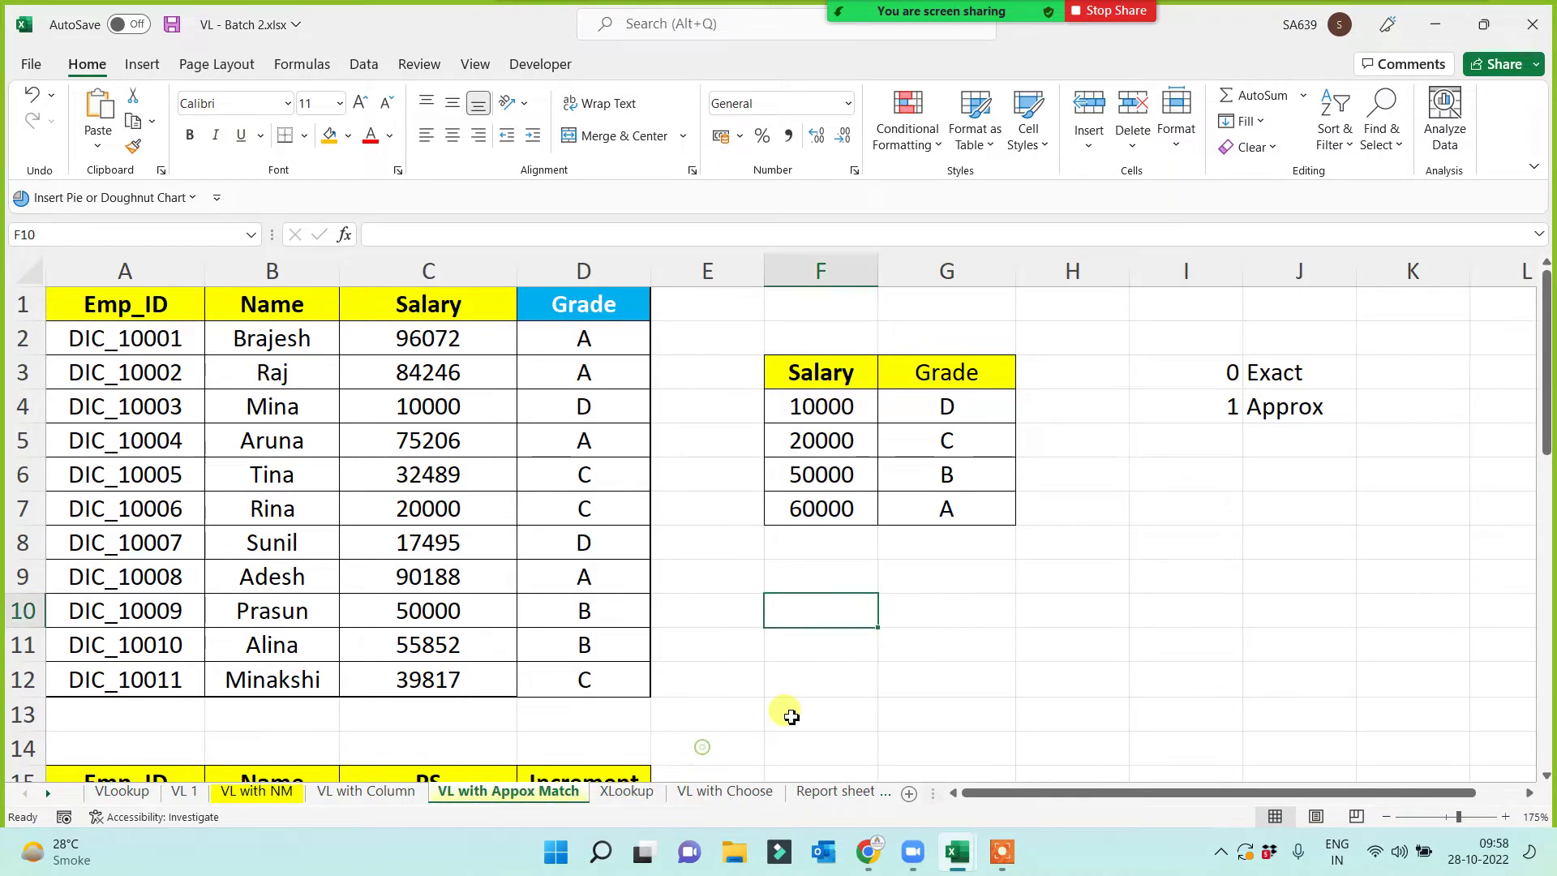
pyautogui.click(897, 667)
# - Give the XLookup sheet's tab the standard yellow colour
pyautogui.click(626, 792)
pyautogui.rightClick(626, 791)
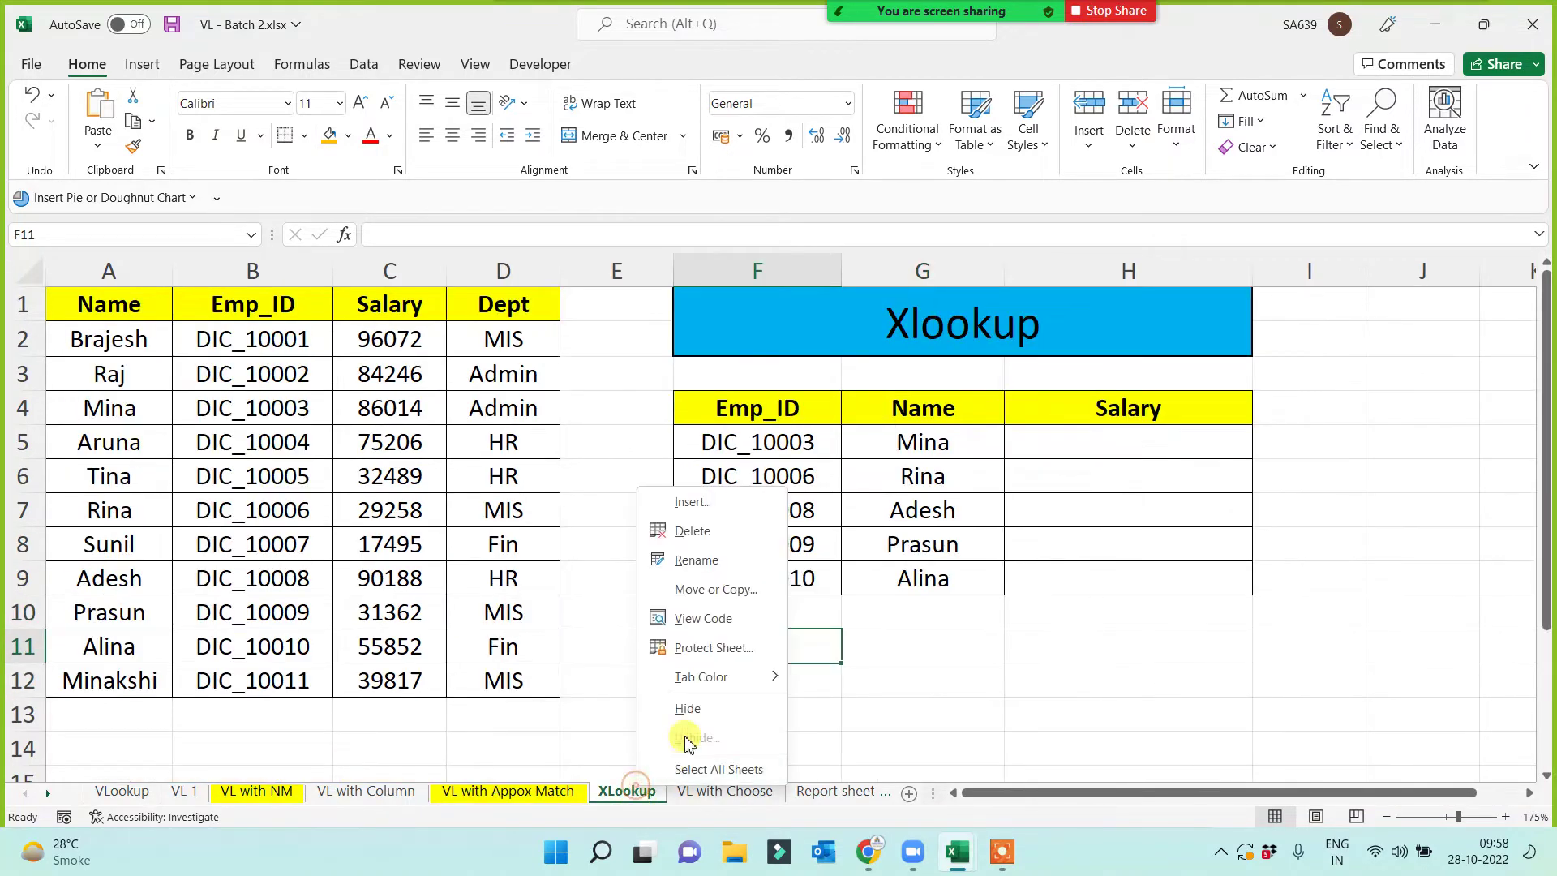
pyautogui.moveTo(710, 688)
pyautogui.click(848, 747)
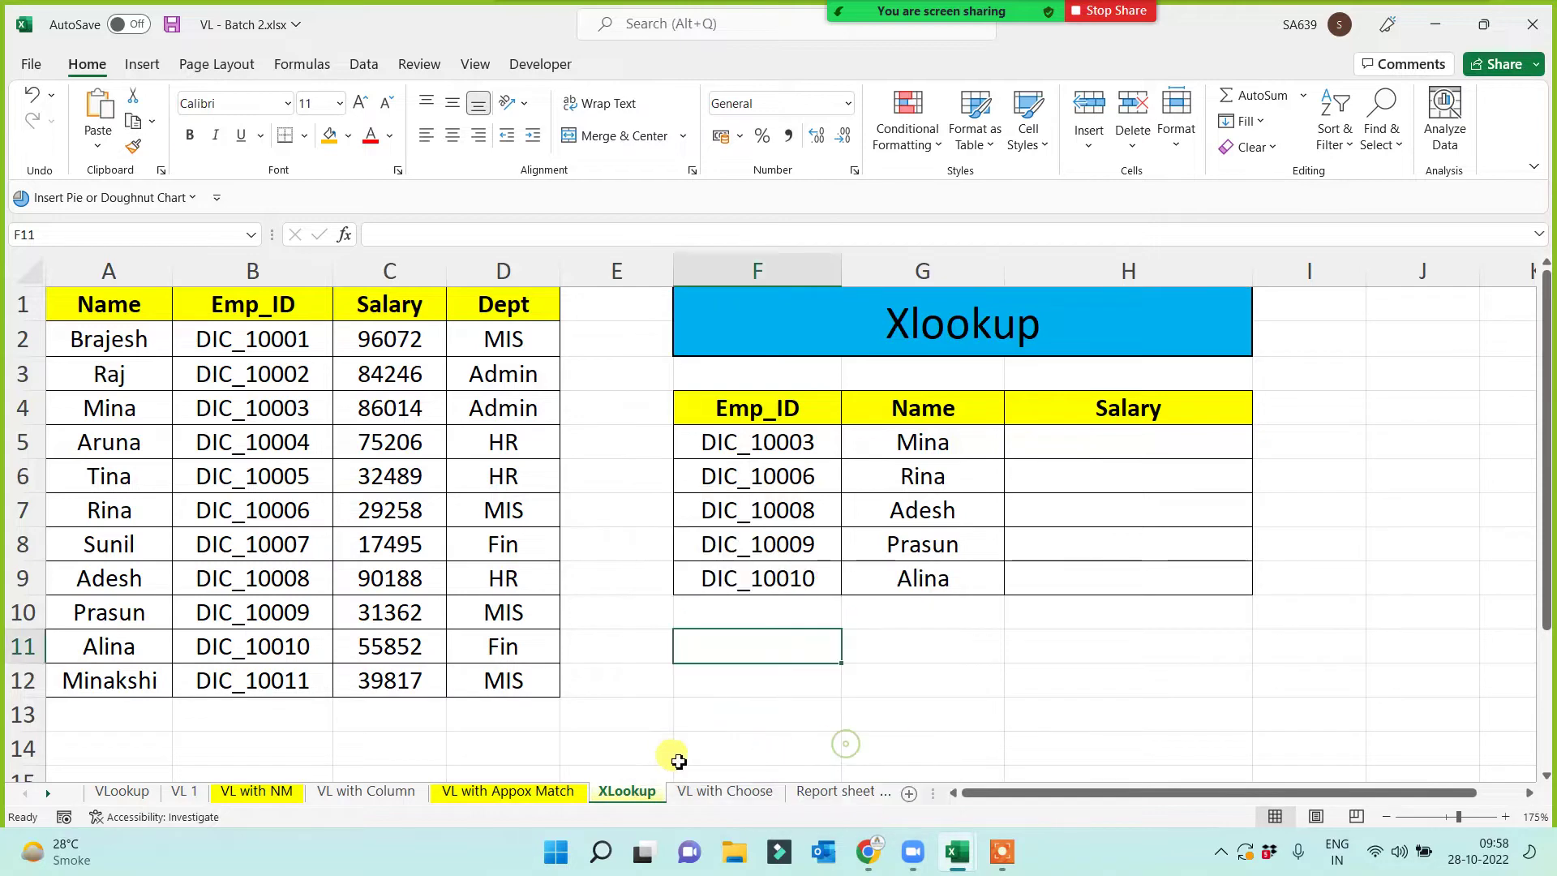
pyautogui.click(649, 740)
pyautogui.click(390, 734)
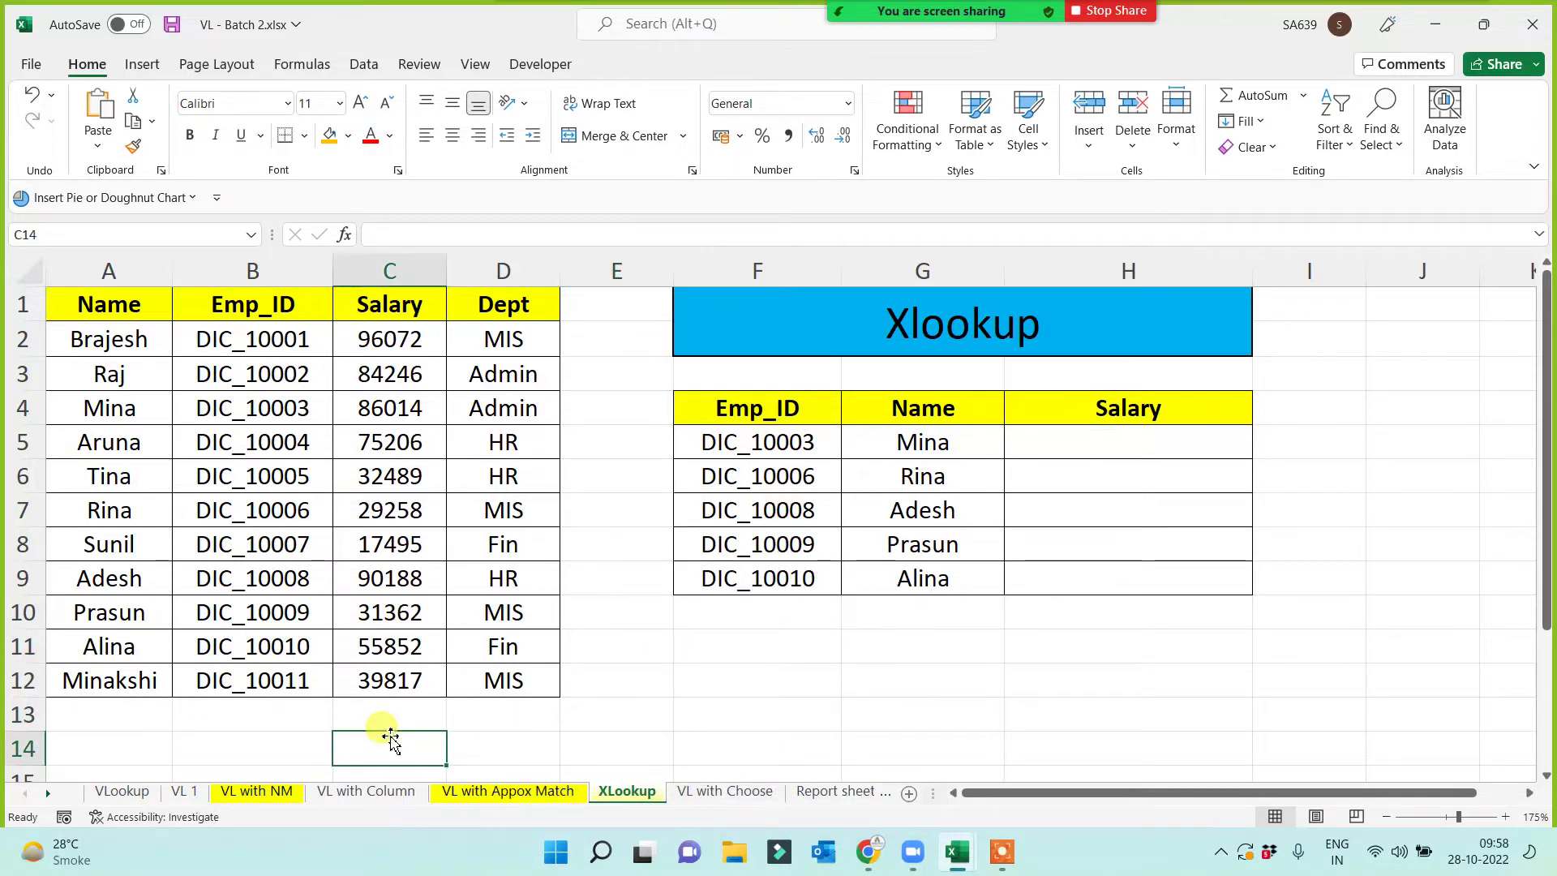
# - Review the three yellow-tabbed sheets VL with NM, VL with Appox Match and XLookup in turn
pyautogui.click(256, 792)
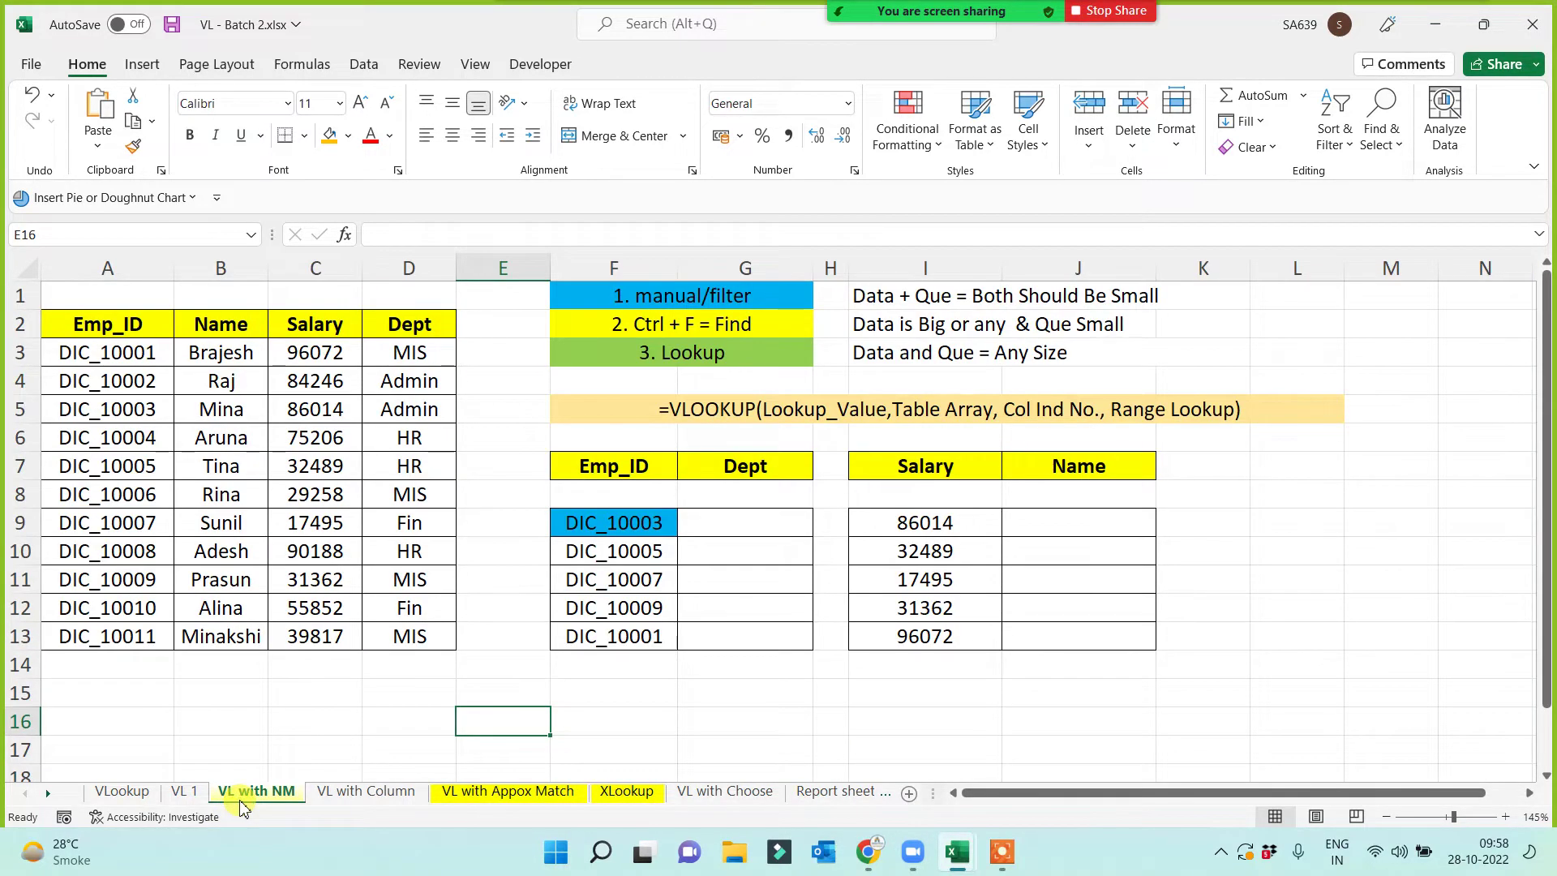
pyautogui.click(490, 791)
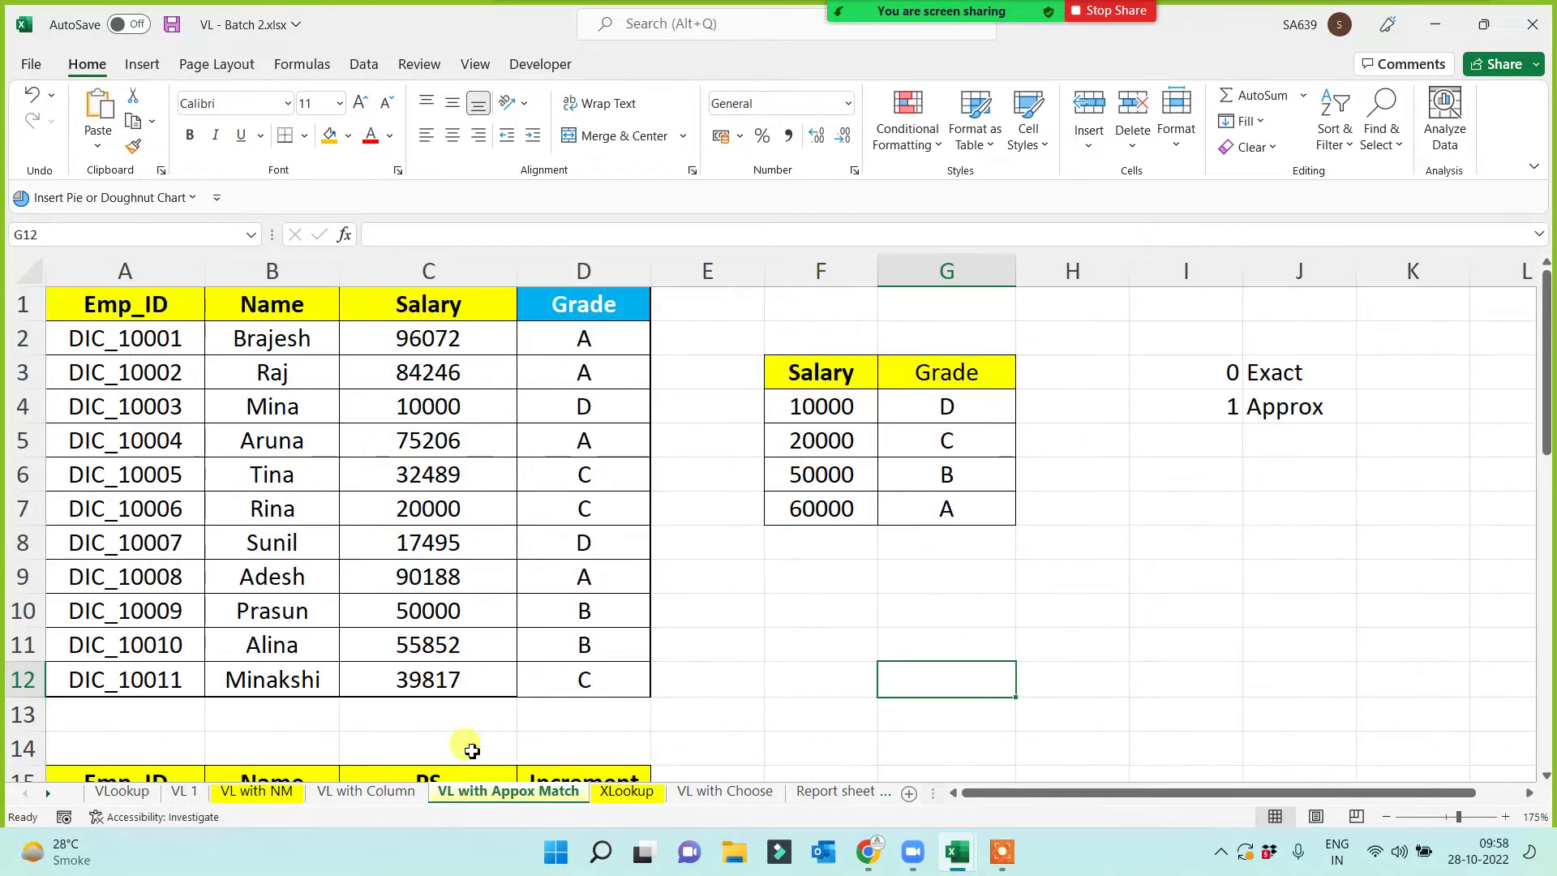
pyautogui.click(626, 792)
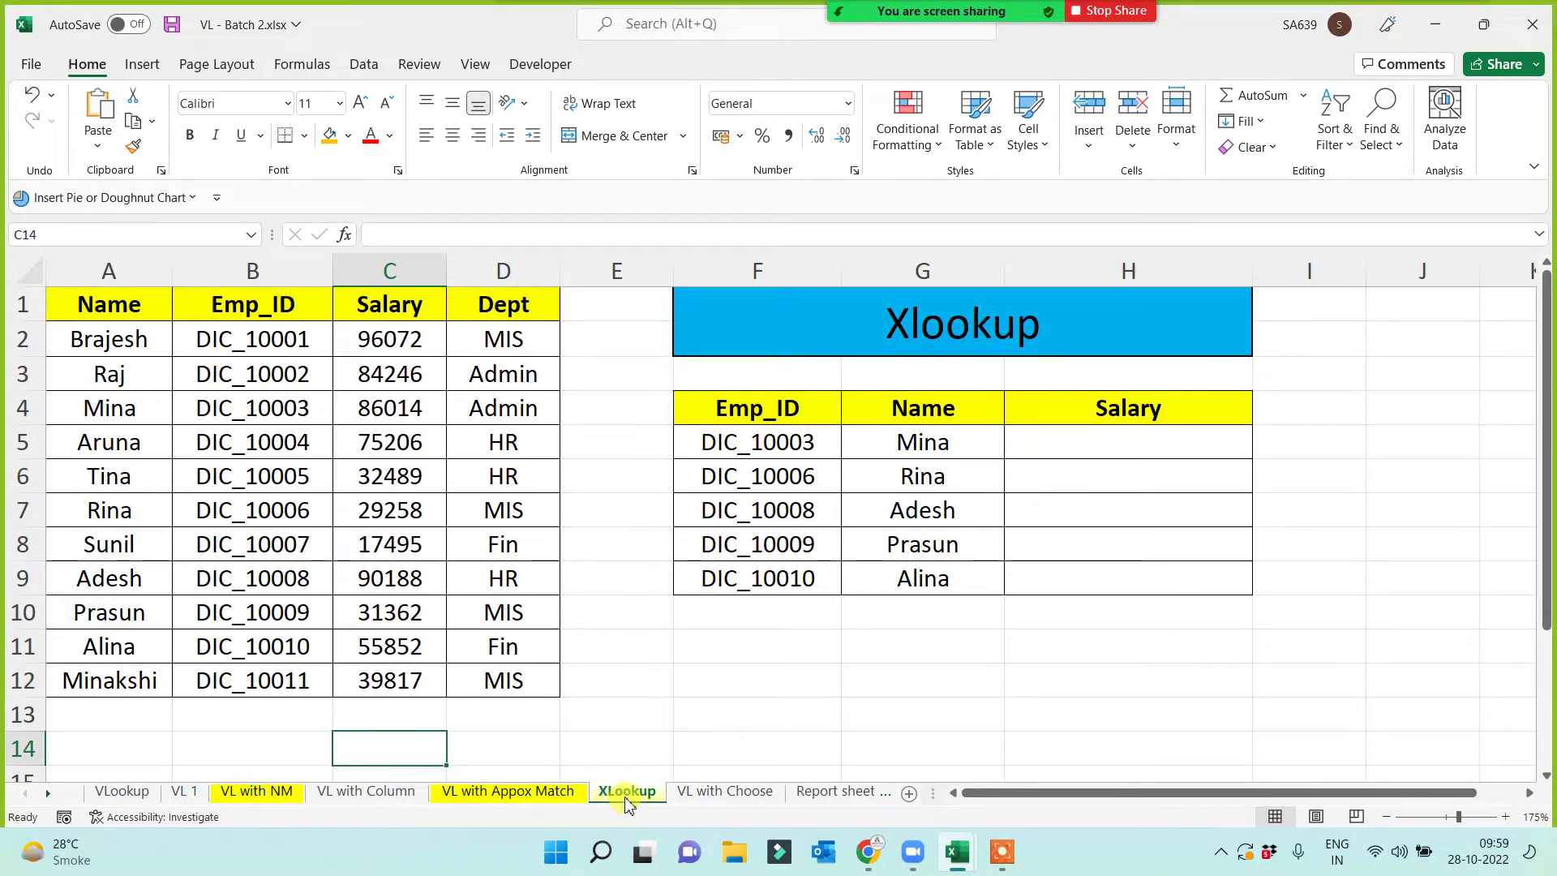
pyautogui.click(667, 689)
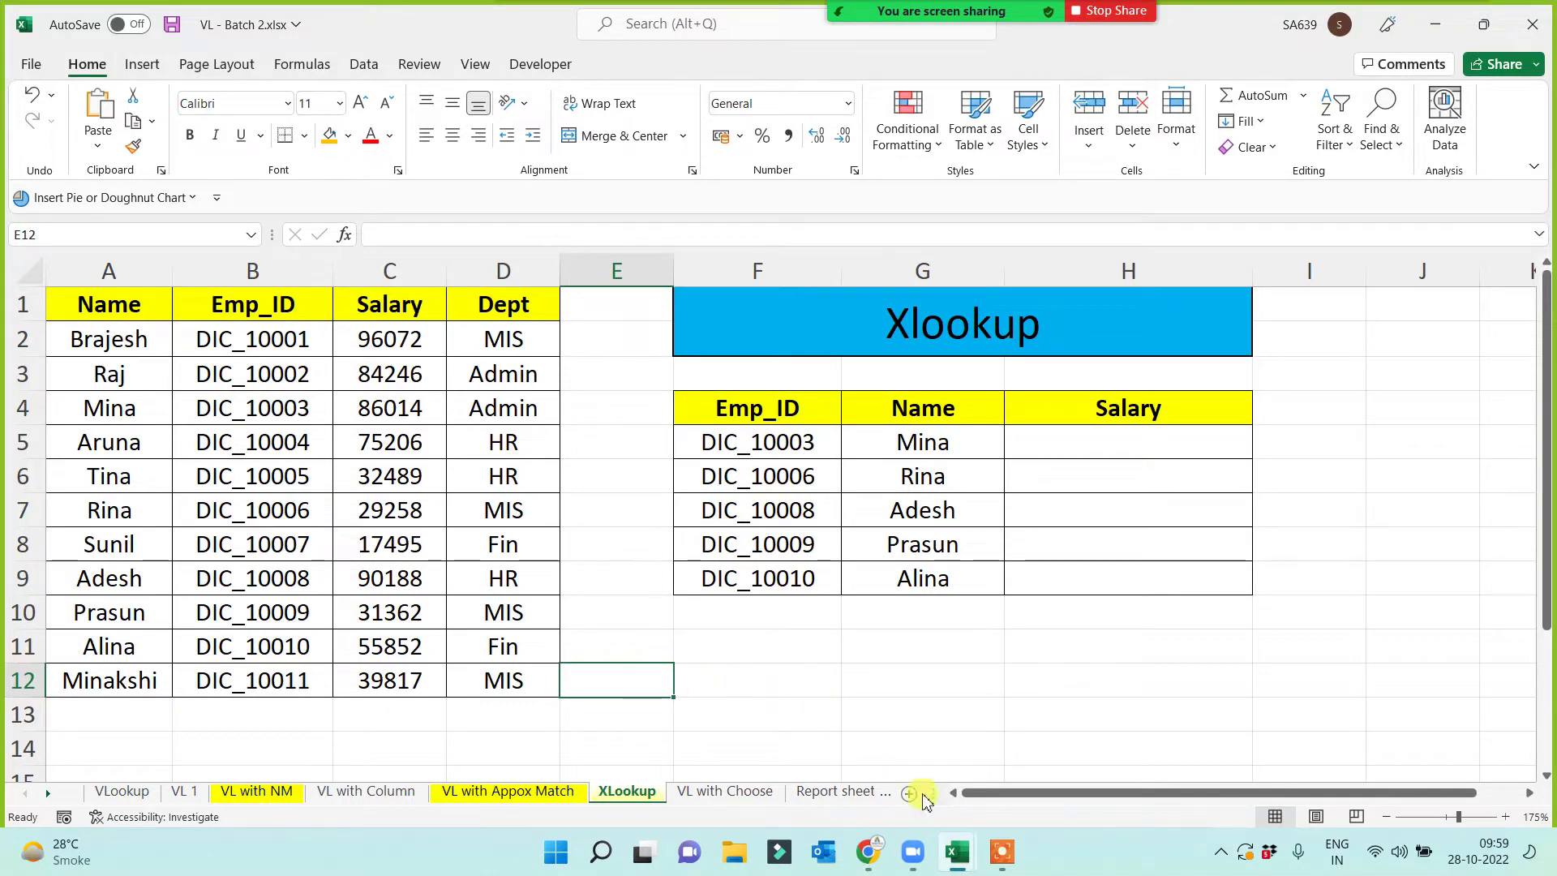
# - Switch to the HL TEAM 2.xlsx workbook and give the HL WITH NM sheet's tab the standard yellow colour
pyautogui.moveTo(957, 852)
pyautogui.click(1031, 769)
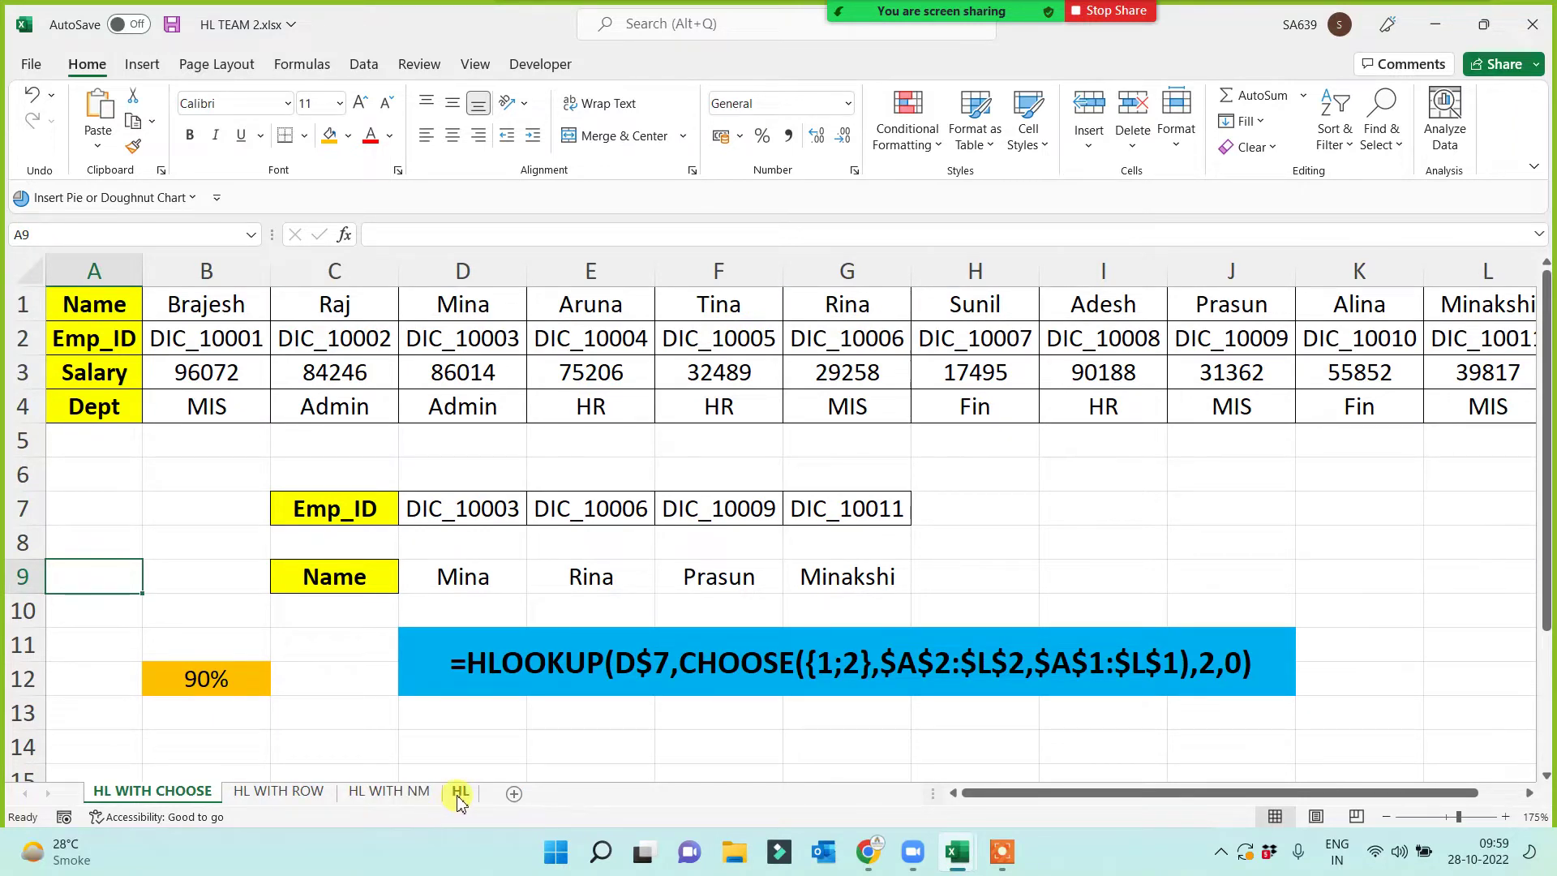
pyautogui.click(400, 799)
pyautogui.rightClick(393, 792)
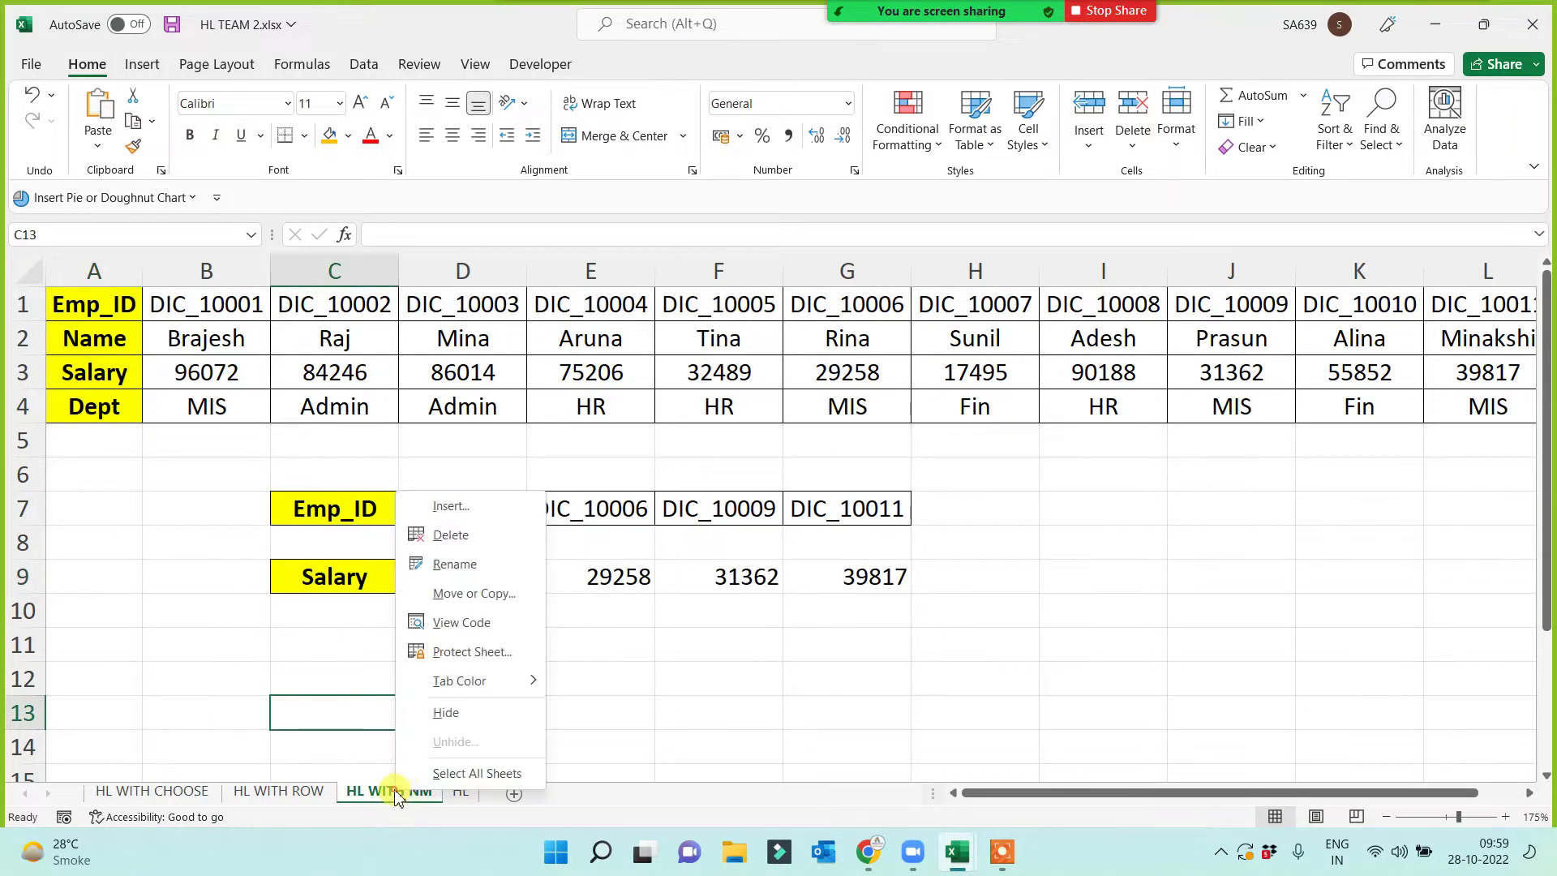
pyautogui.moveTo(473, 686)
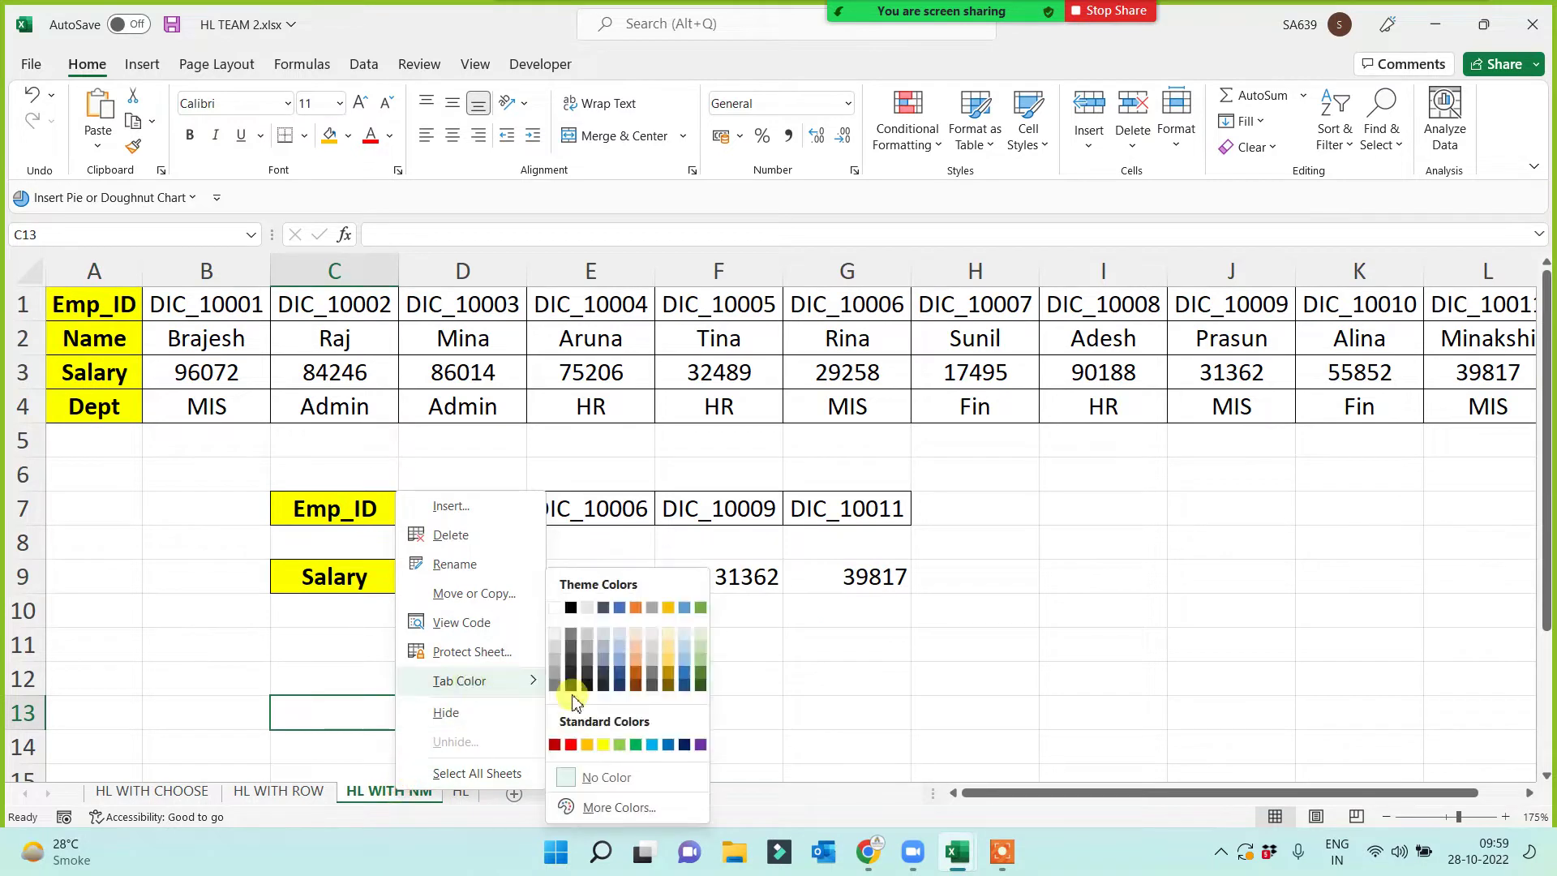
pyautogui.click(602, 745)
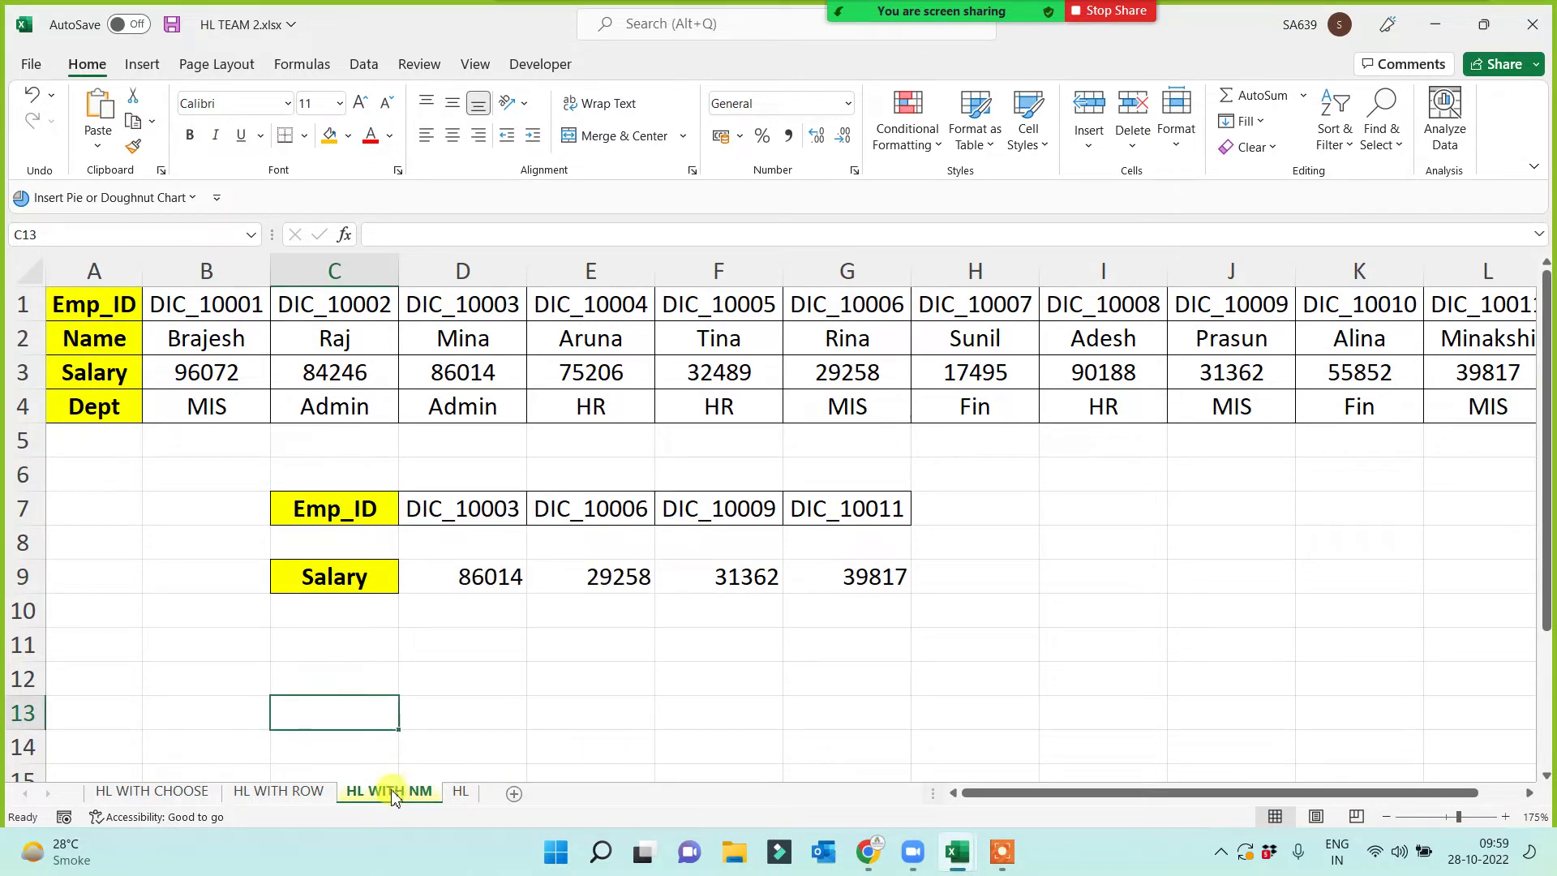
pyautogui.click(300, 675)
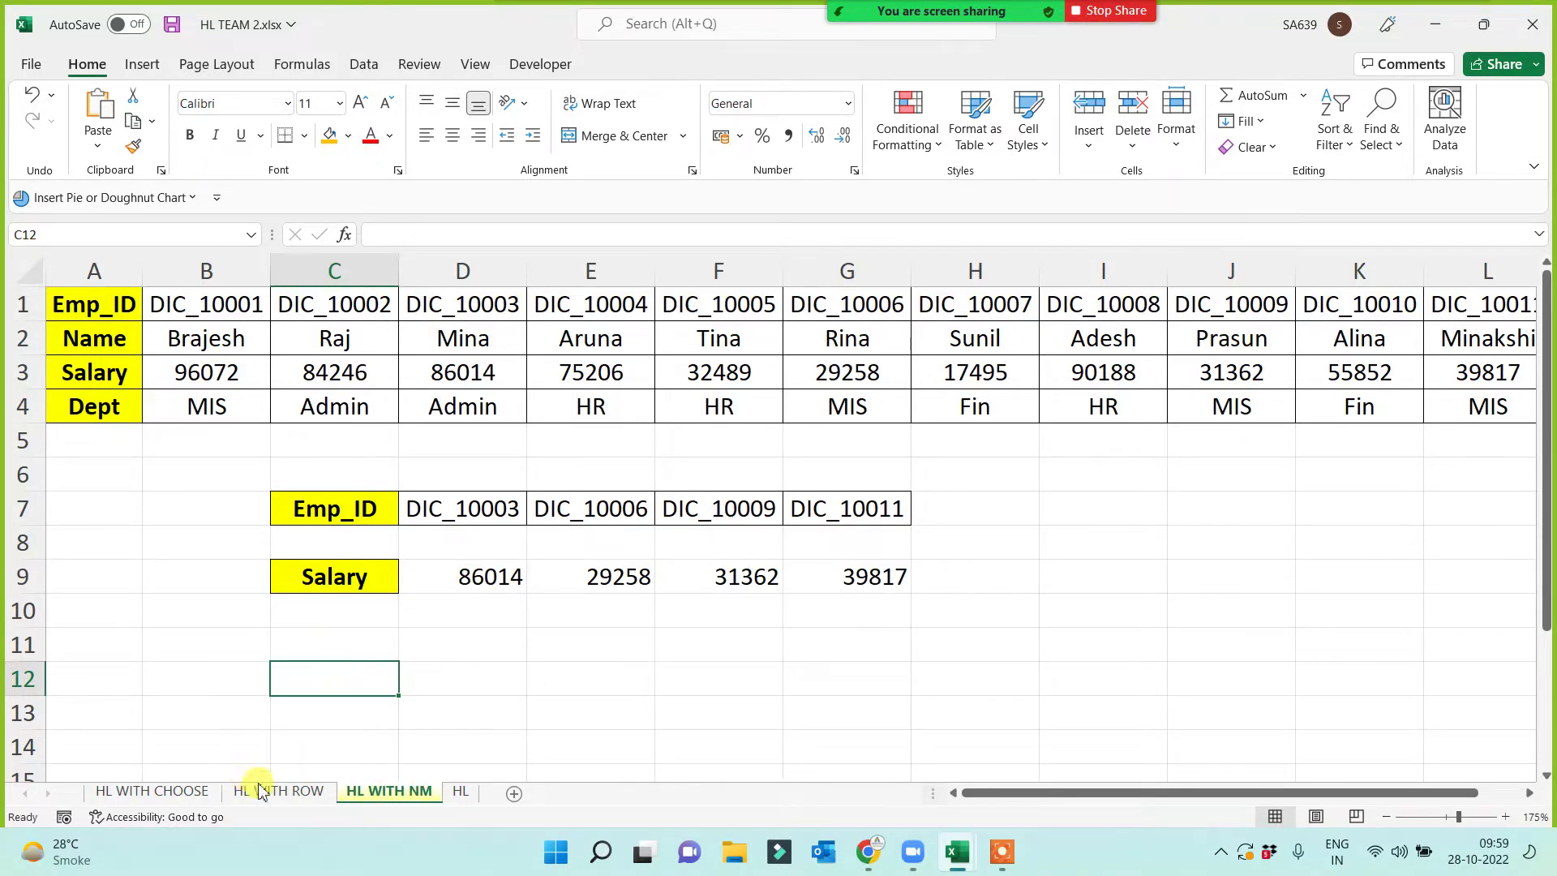
pyautogui.click(236, 645)
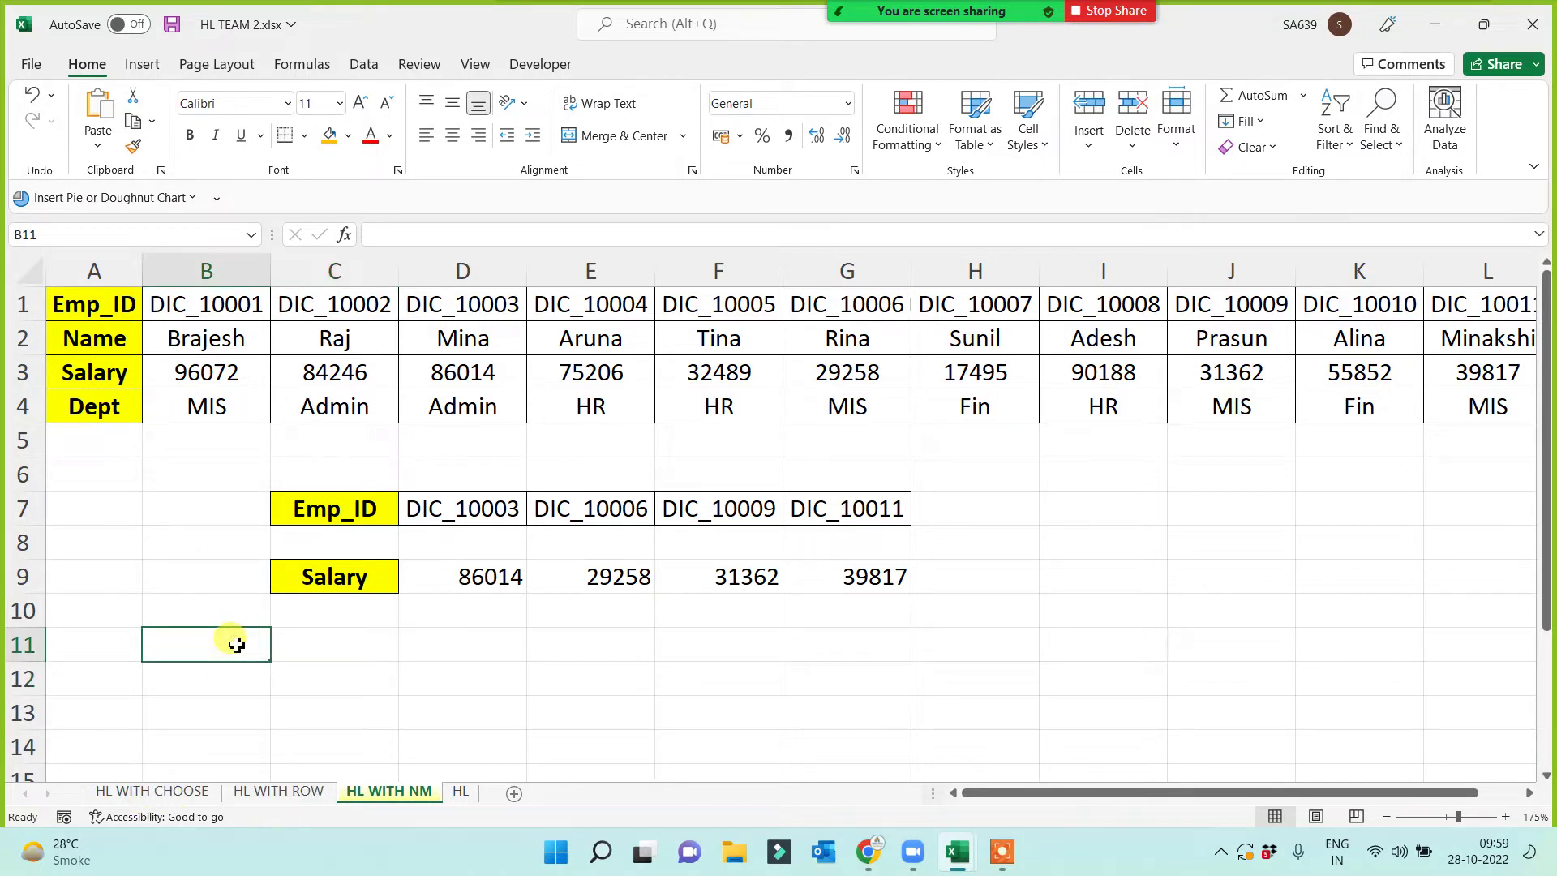
pyautogui.click(535, 647)
pyautogui.click(343, 686)
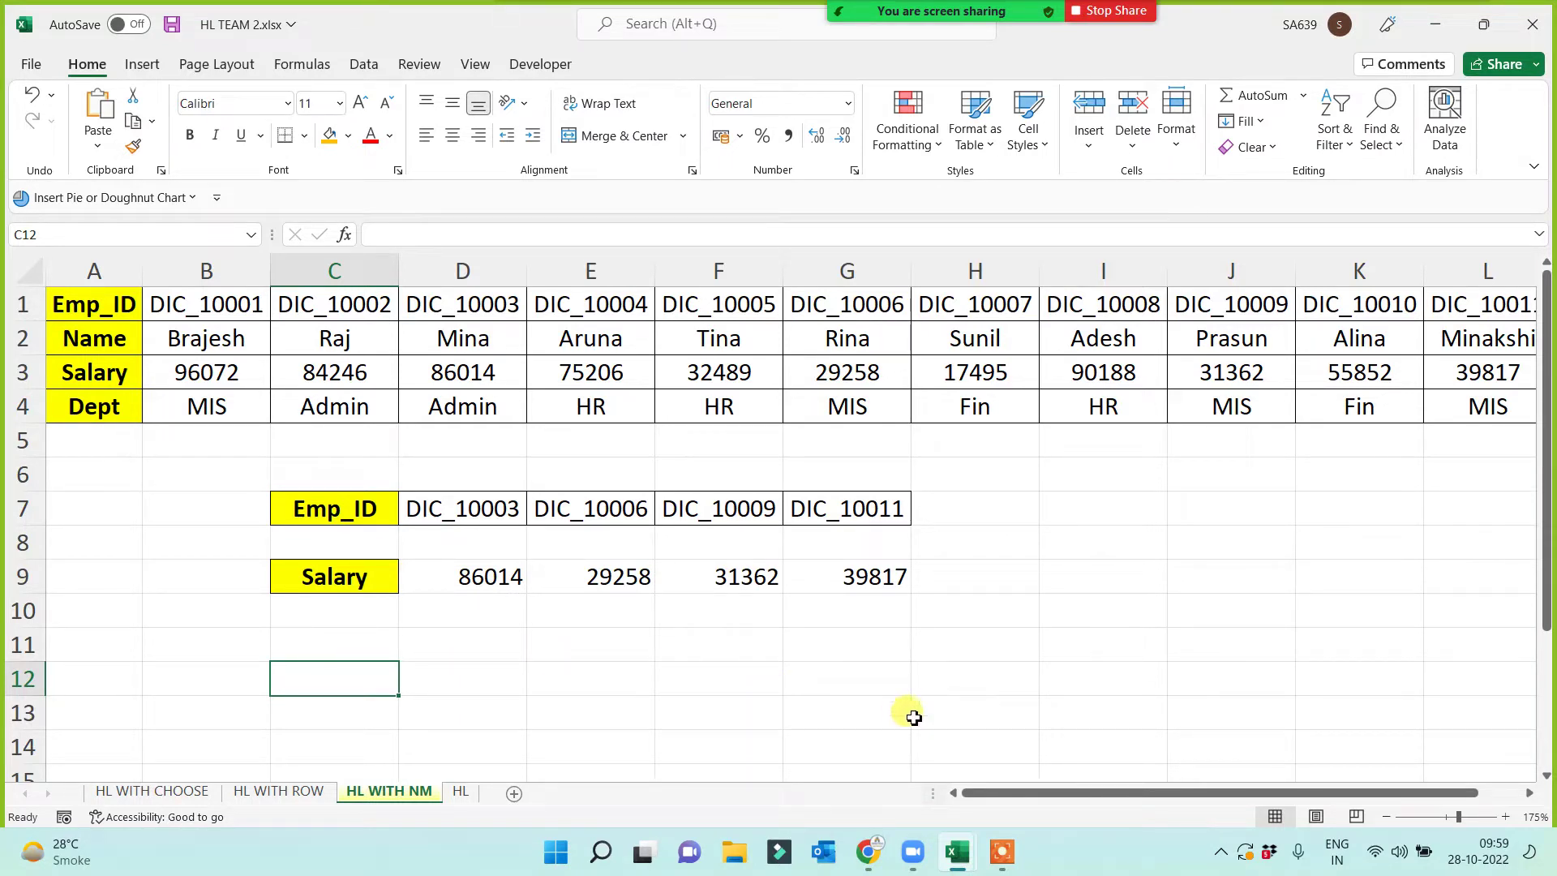
# - Switch to the VL - Batch 2.xlsx workbook and create a copy of the VL with Column sheet before the VLookup sheet
pyautogui.moveTo(967, 854)
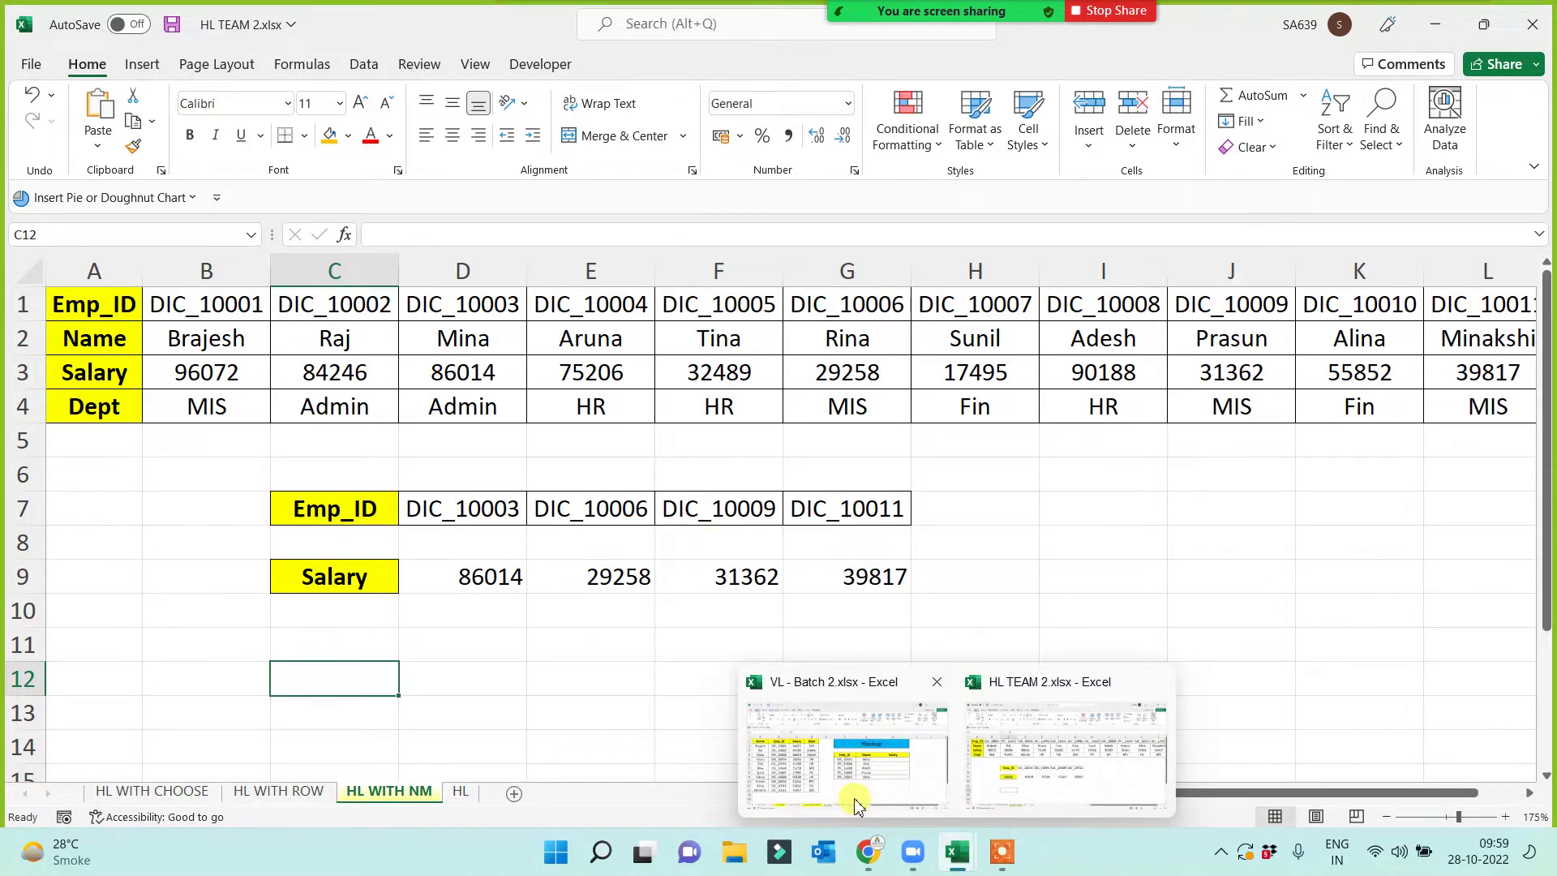
pyautogui.click(872, 779)
pyautogui.click(695, 672)
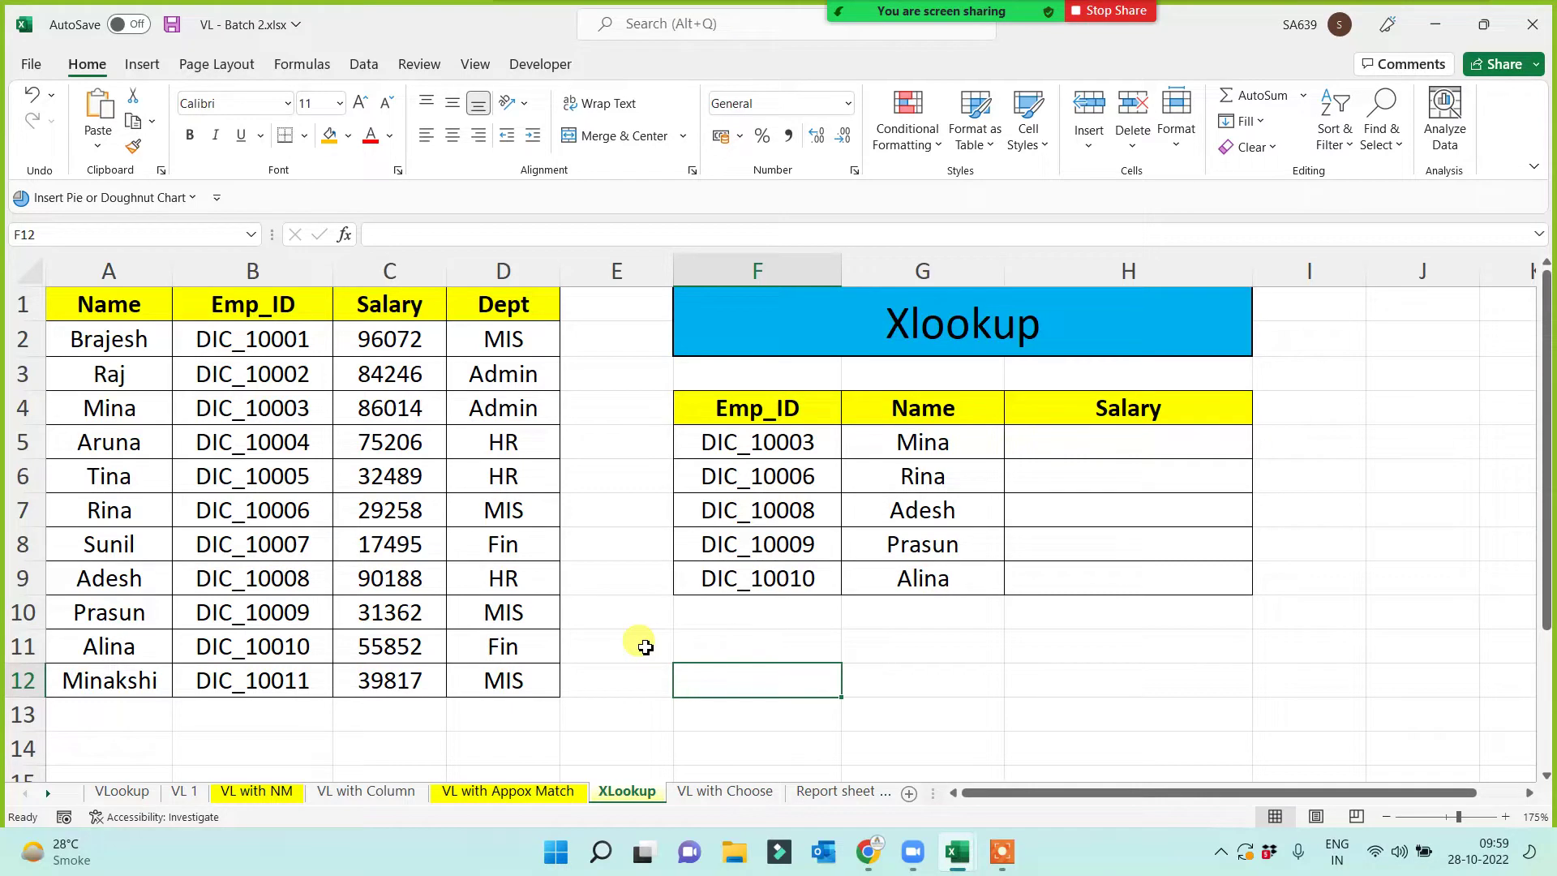
pyautogui.click(363, 791)
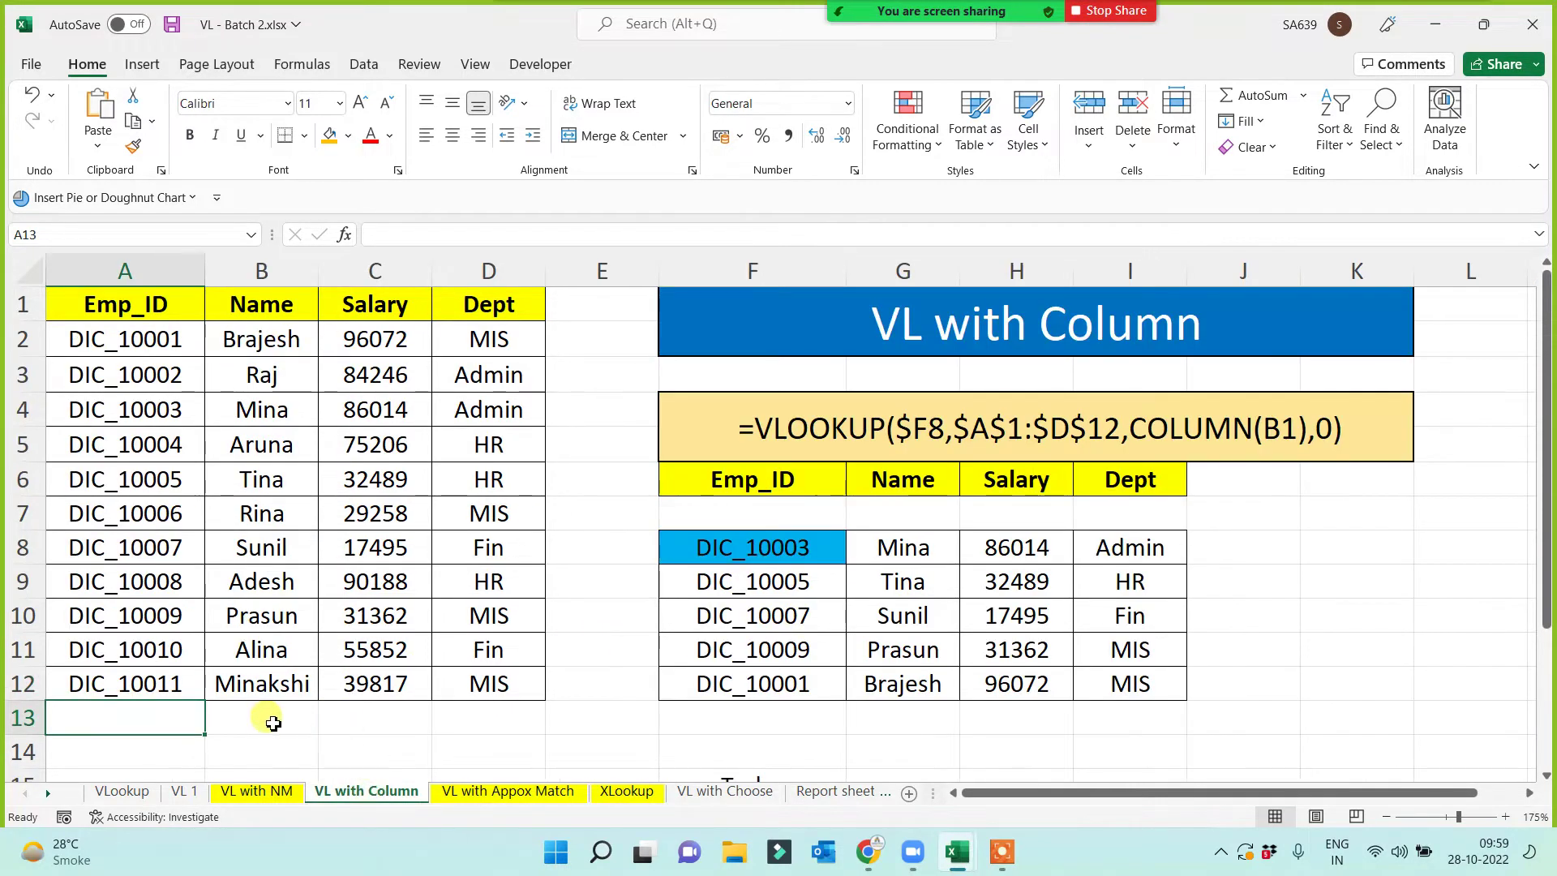
pyautogui.click(274, 724)
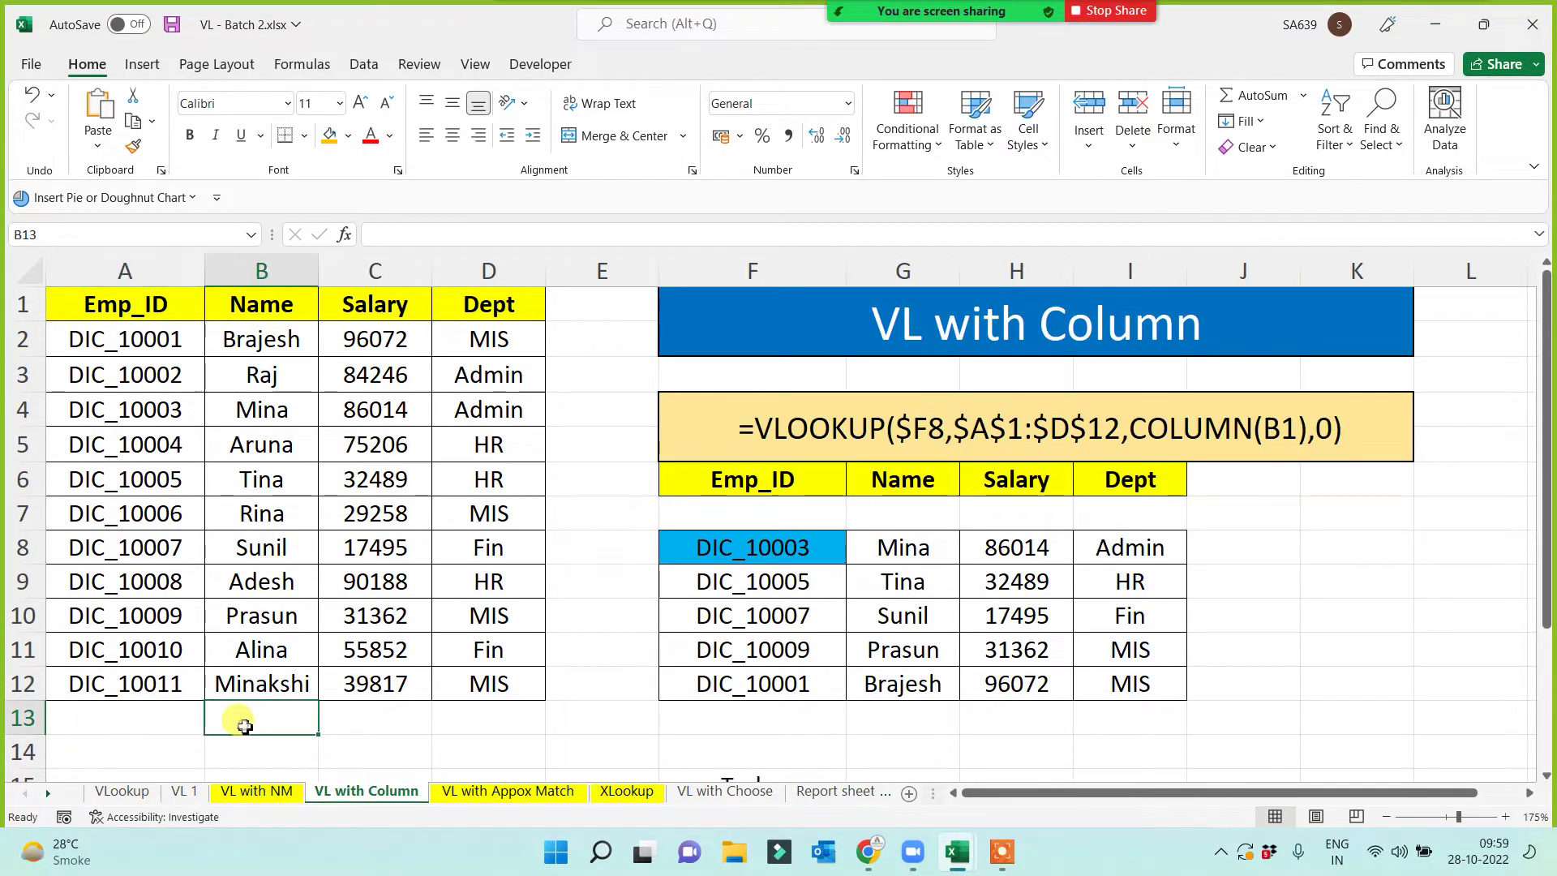
pyautogui.rightClick(366, 799)
pyautogui.click(445, 597)
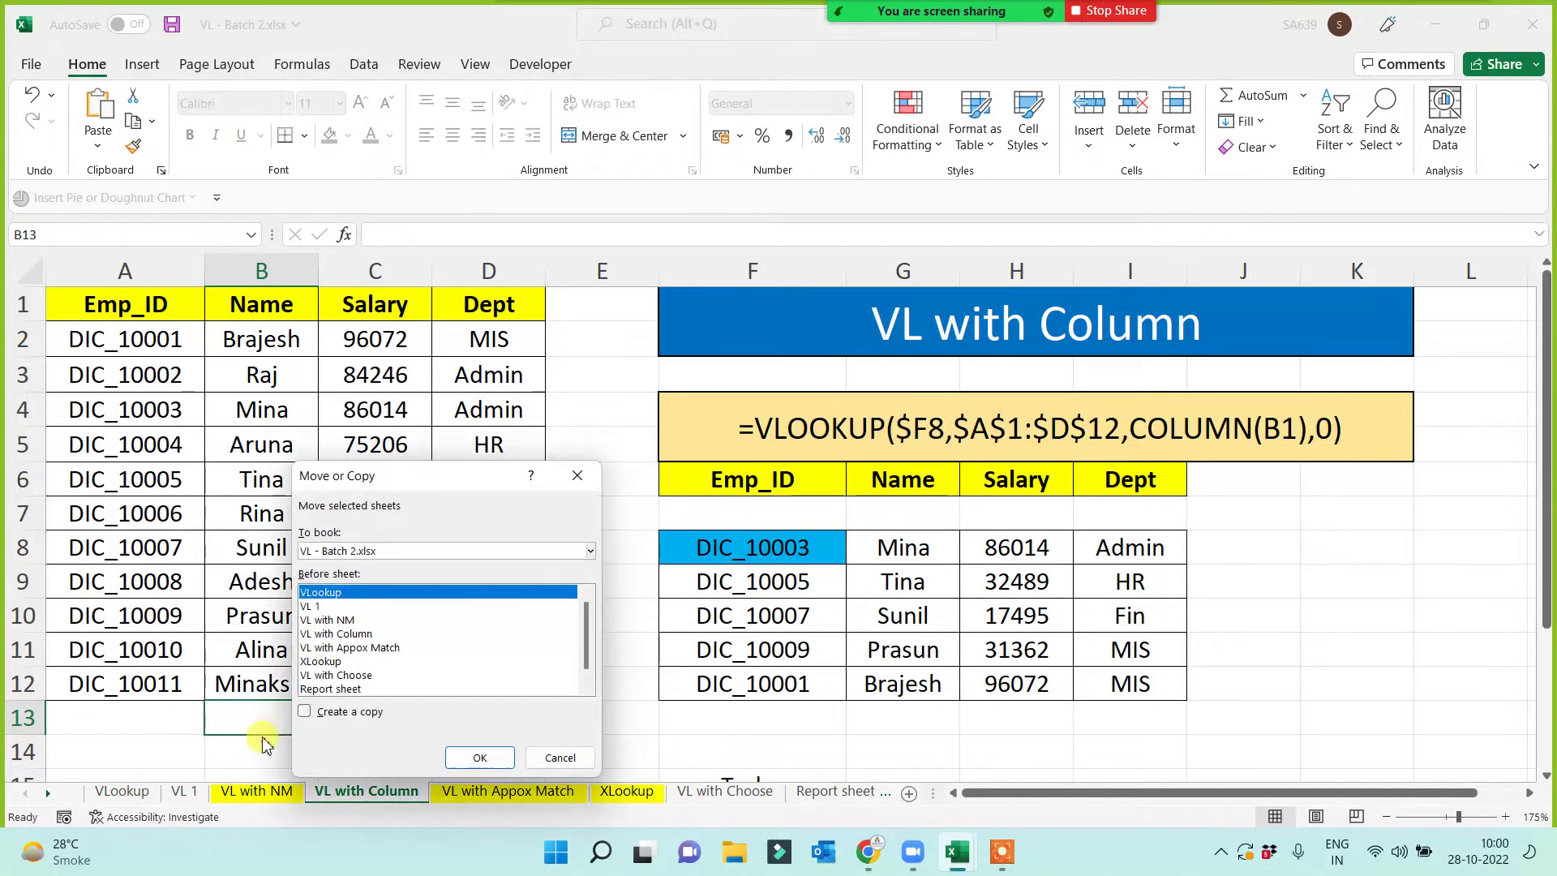
pyautogui.click(305, 713)
pyautogui.click(489, 759)
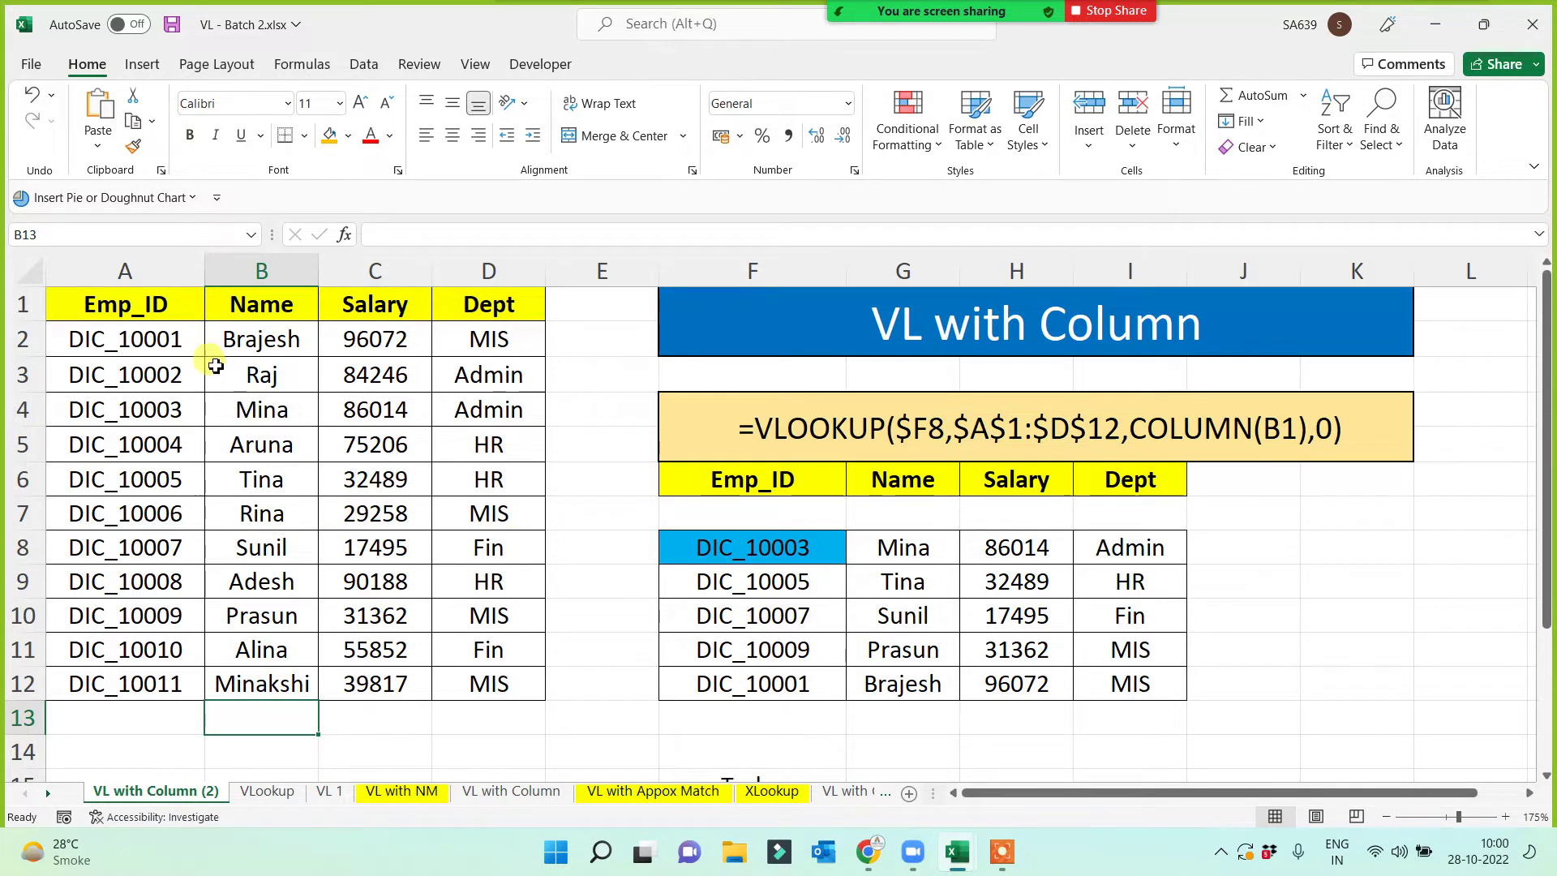
# - Examine the Emp_ID values and heading order of both tables, and the lookup formula in G8, on the copied sheet
pyautogui.moveTo(127, 313); pyautogui.dragTo(122, 682)
pyautogui.moveTo(751, 547); pyautogui.dragTo(747, 684)
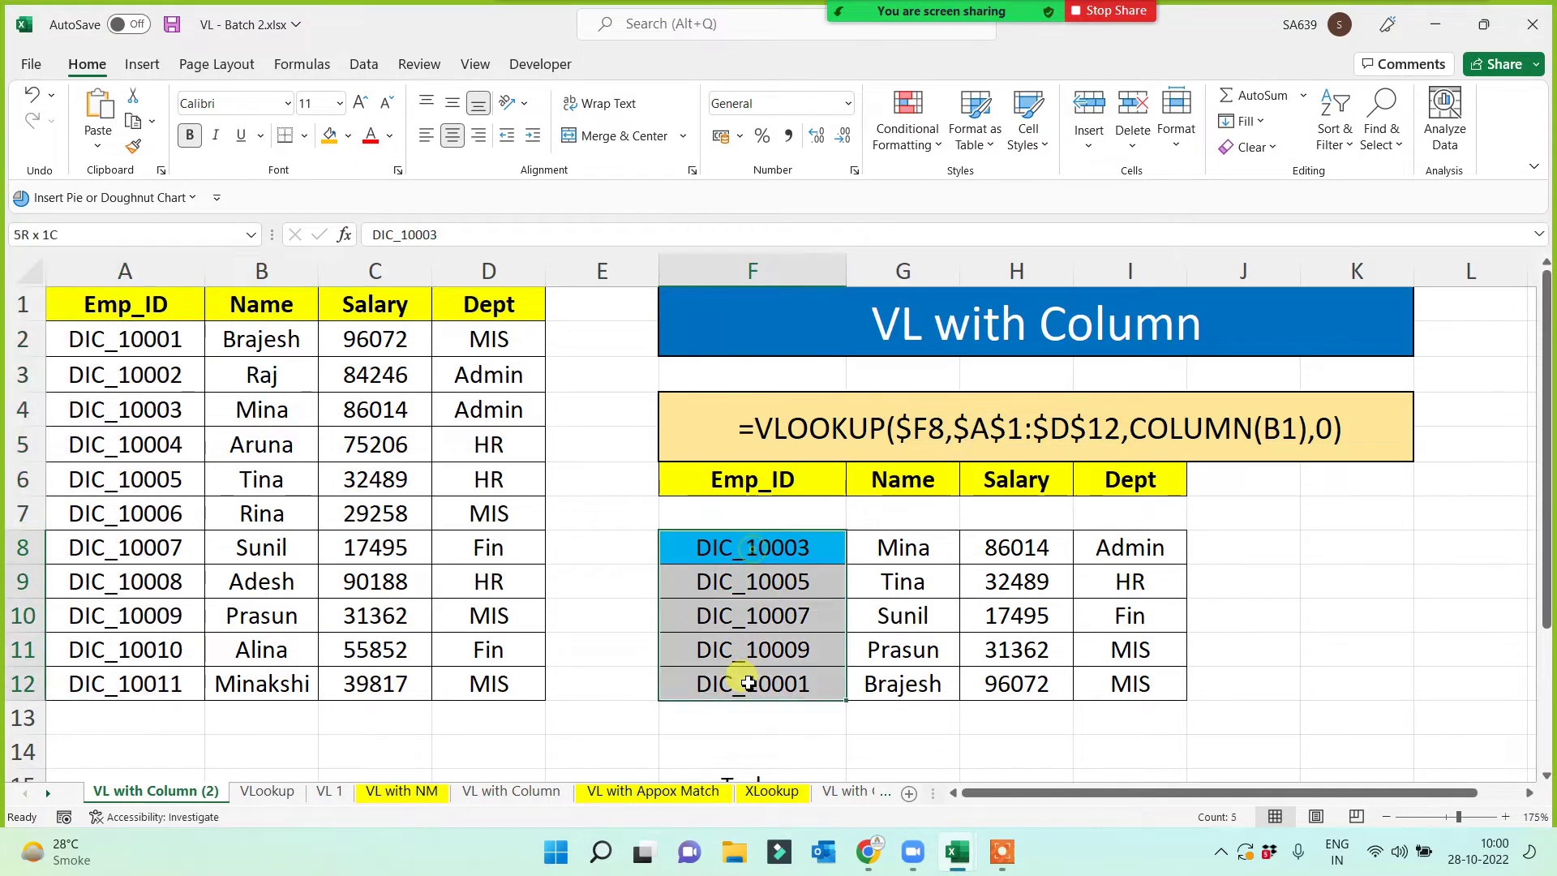
pyautogui.click(253, 304)
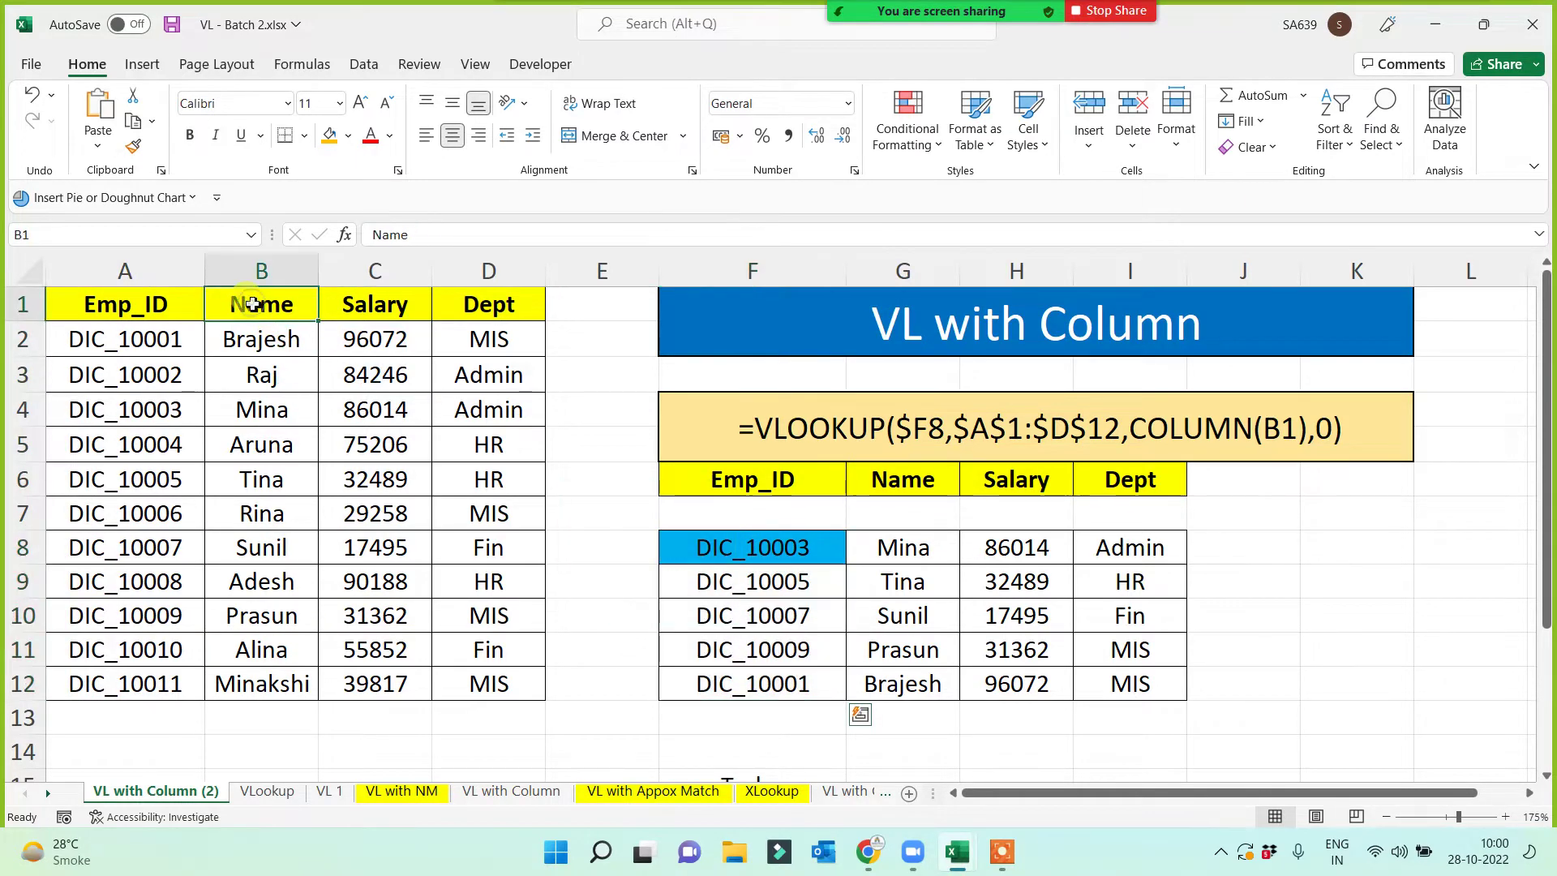
pyautogui.moveTo(259, 305); pyautogui.dragTo(480, 298)
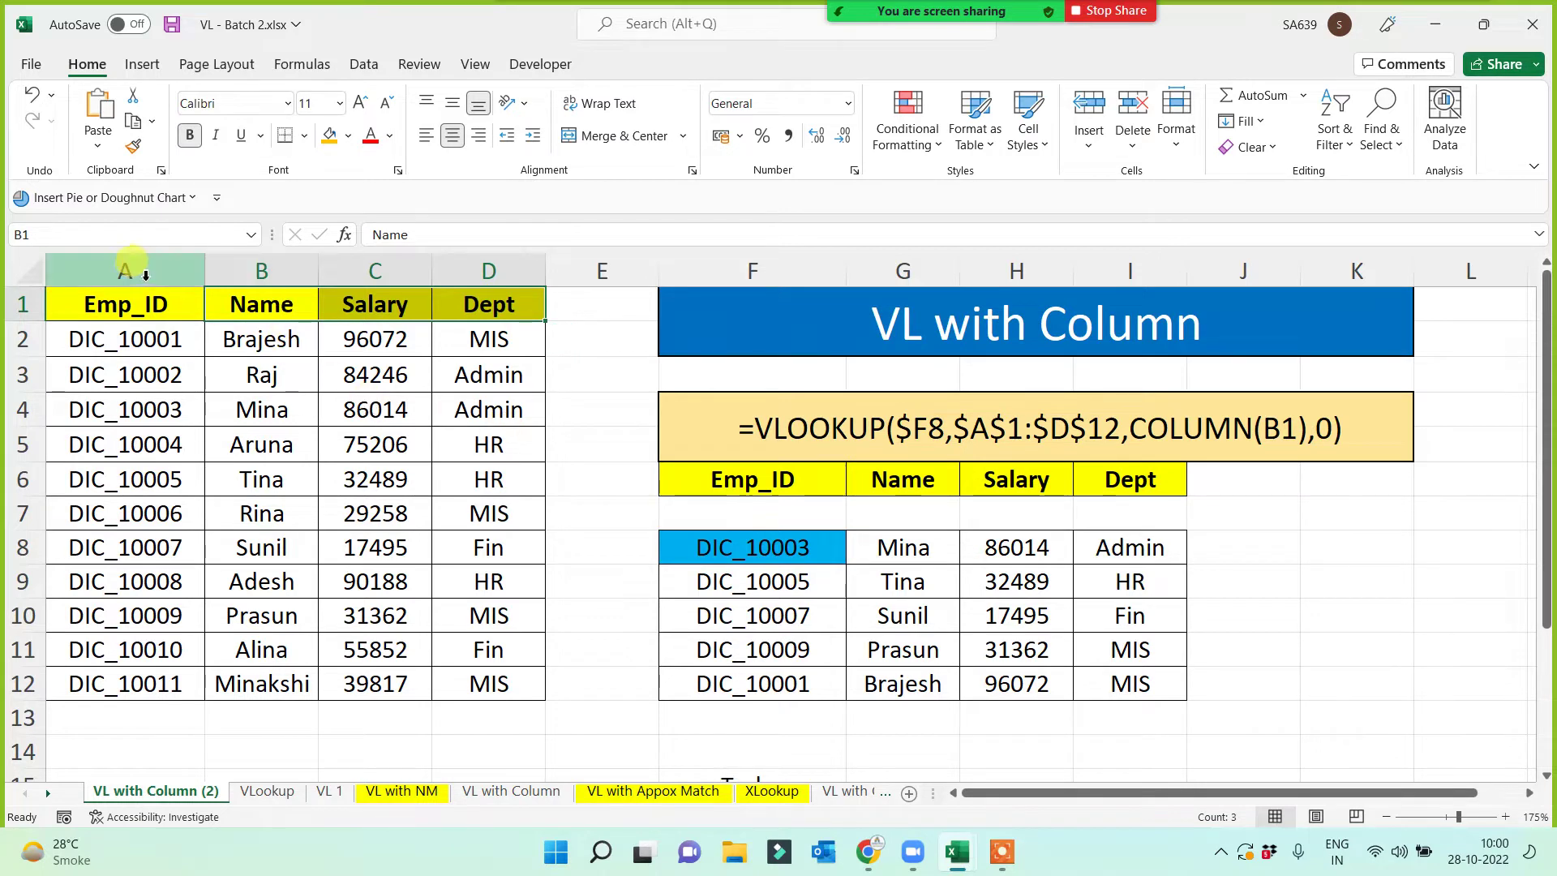
pyautogui.click(896, 480)
pyautogui.moveTo(896, 480); pyautogui.dragTo(1119, 480)
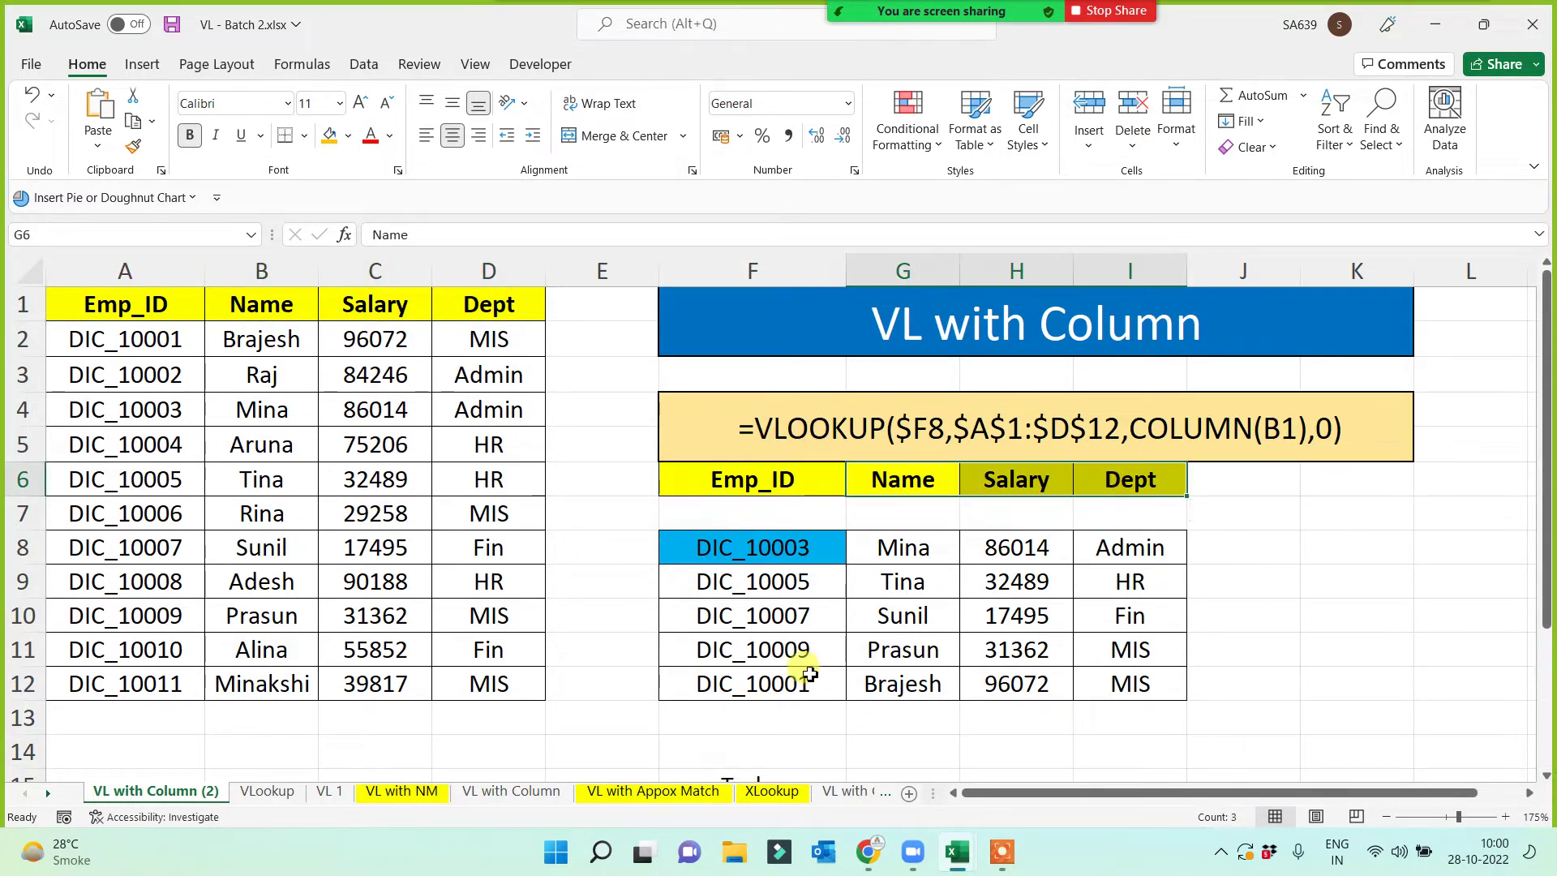
pyautogui.click(900, 549)
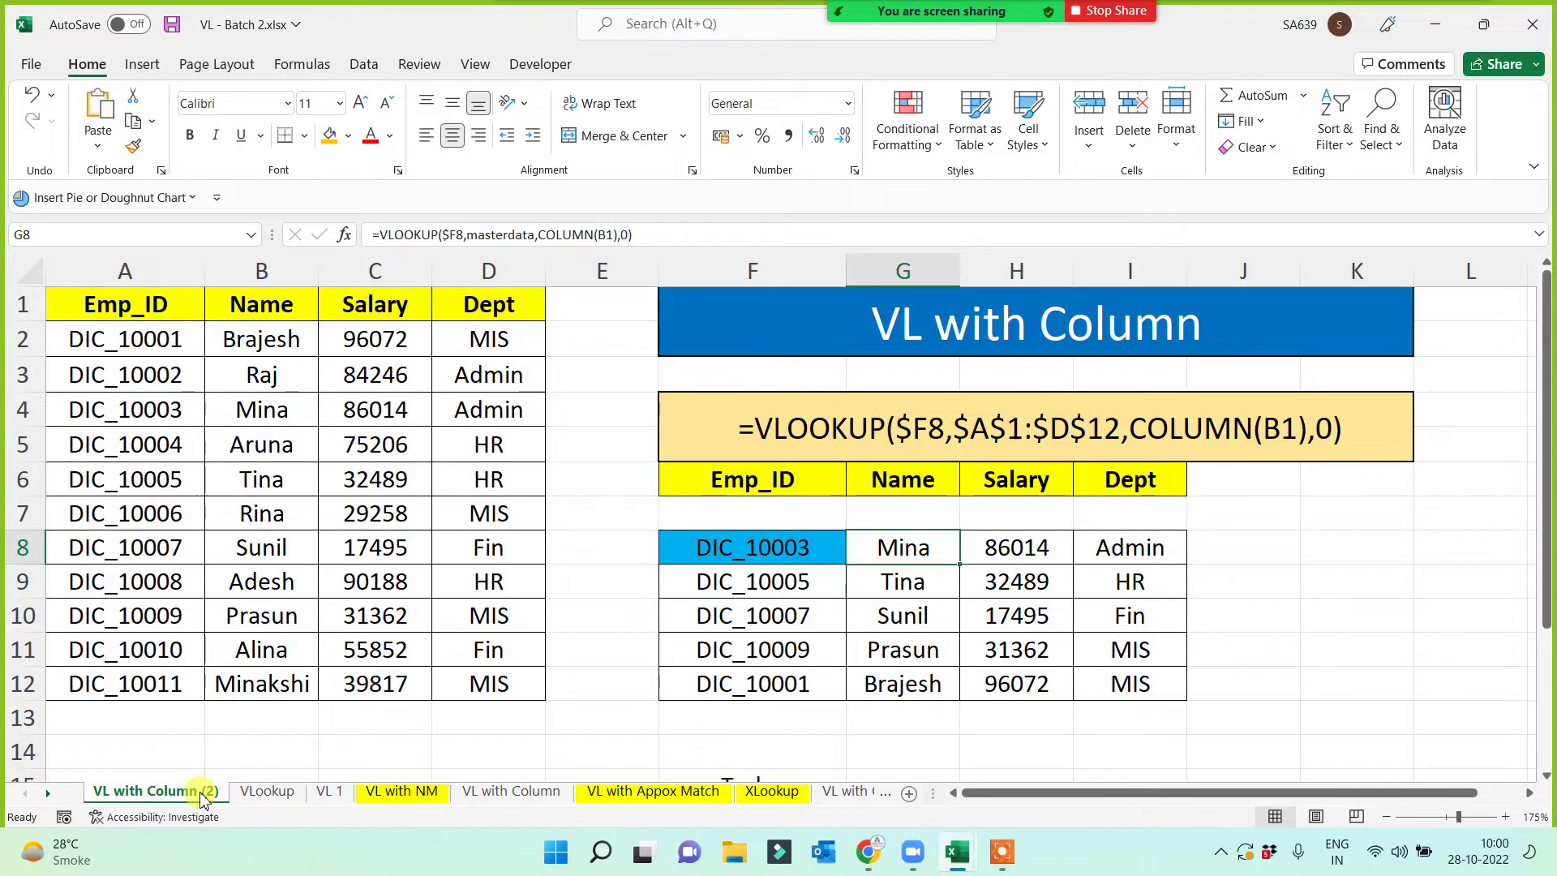
# - Clear the lookup results in G8:I12 on the copied sheet
pyautogui.moveTo(895, 548)
pyautogui.mouseDown()
pyautogui.moveTo(1147, 695)
pyautogui.moveTo(1142, 681)
pyautogui.mouseUp()
pyautogui.press('Delete')
pyautogui.click(1306, 613)
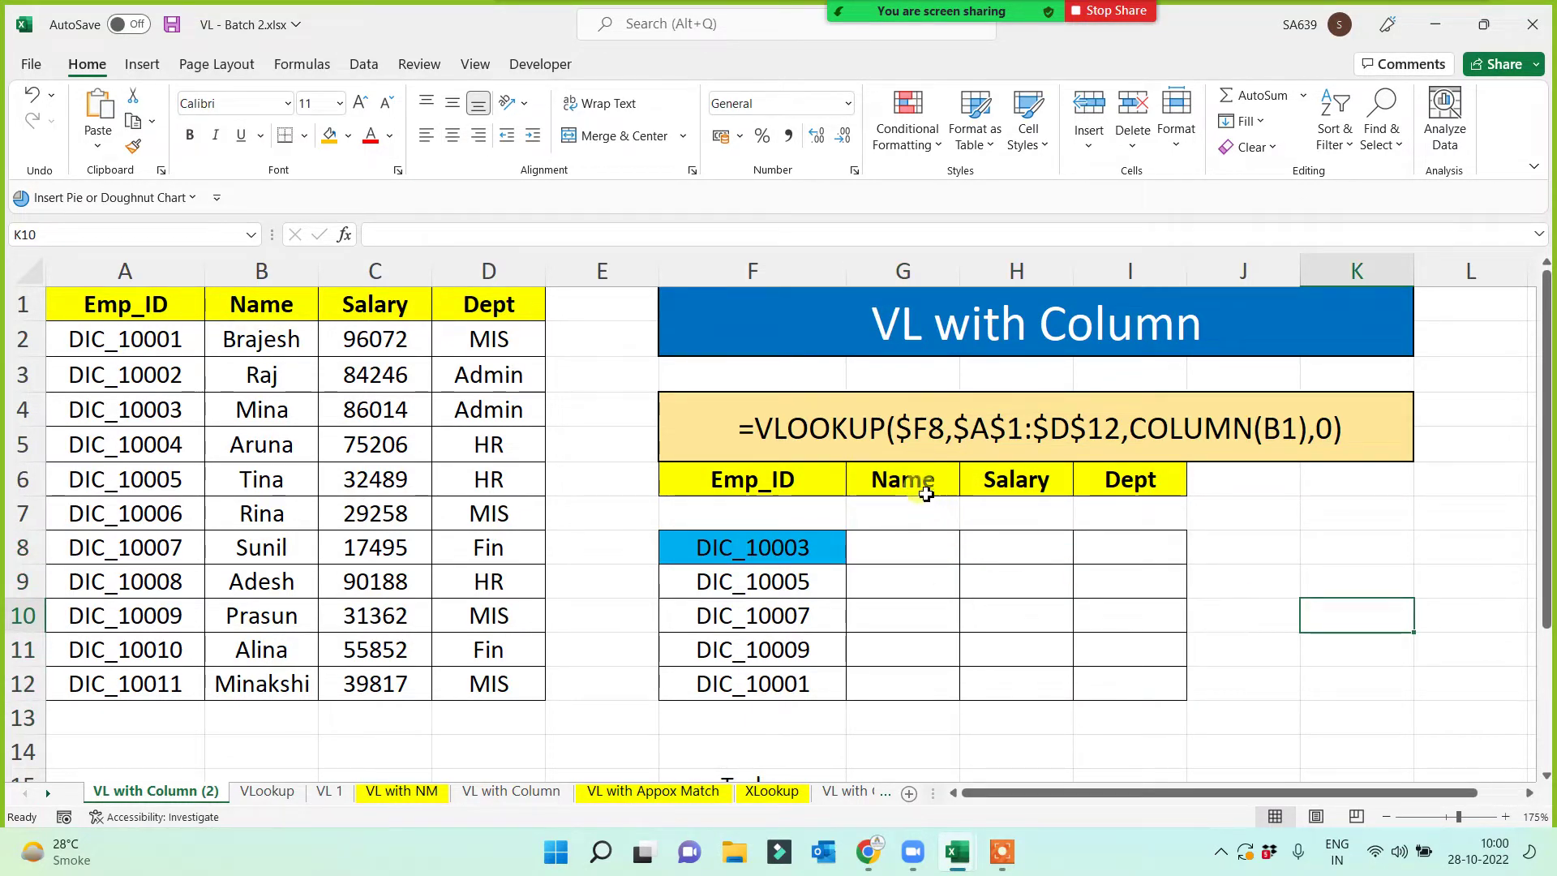
# - Change the lookup table's heading in G6 to DEPT
pyautogui.click(921, 482)
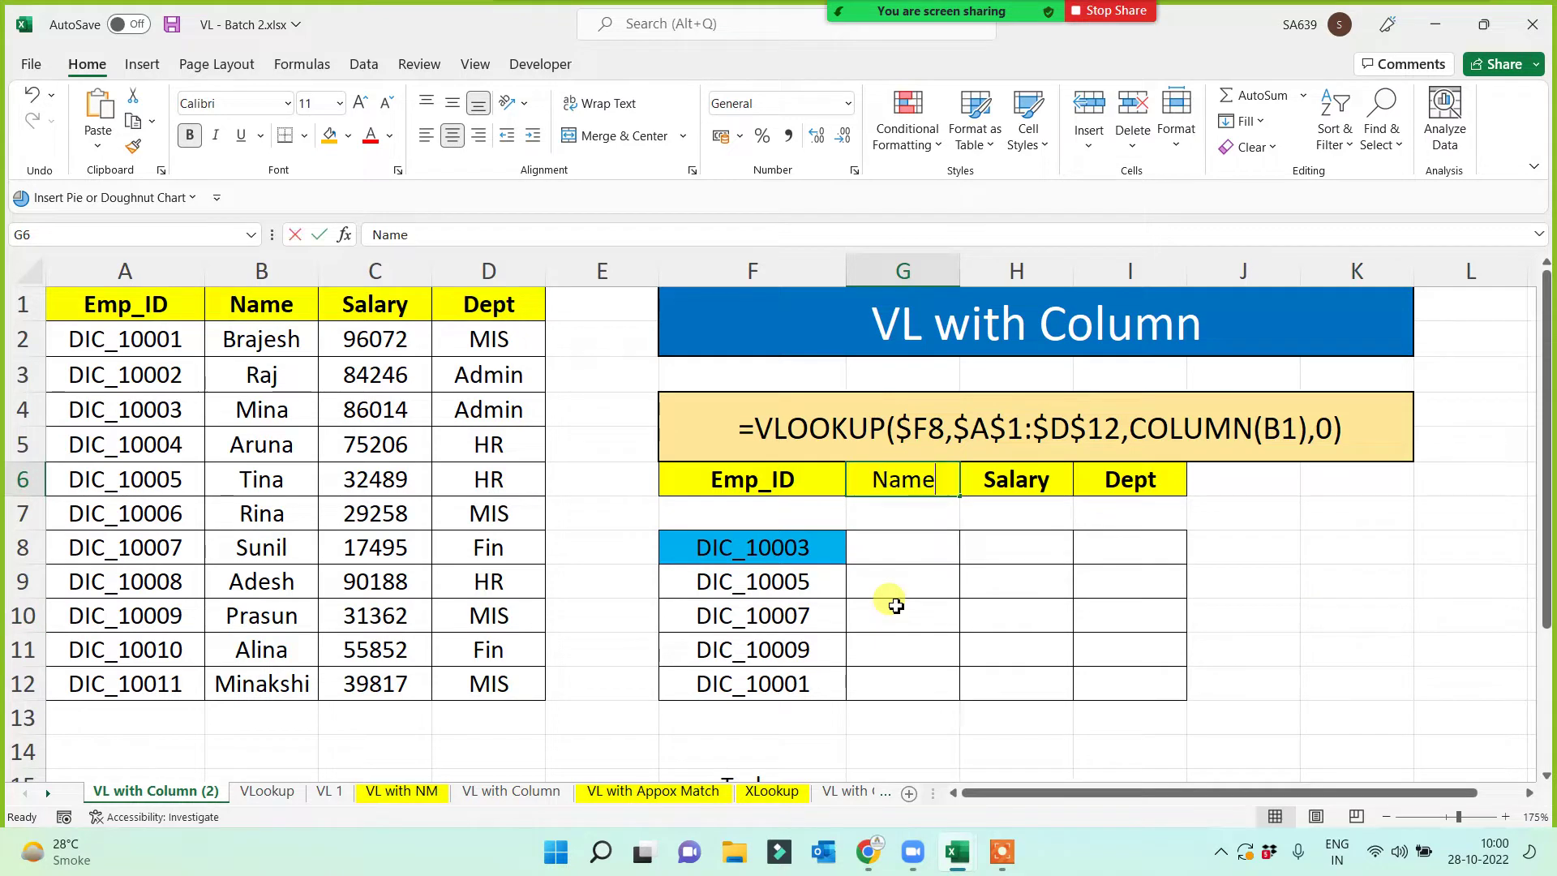
pyautogui.write('dEP')
pyautogui.press('BackSpace')
pyautogui.press('BackSpace')
pyautogui.press('BackSpace')
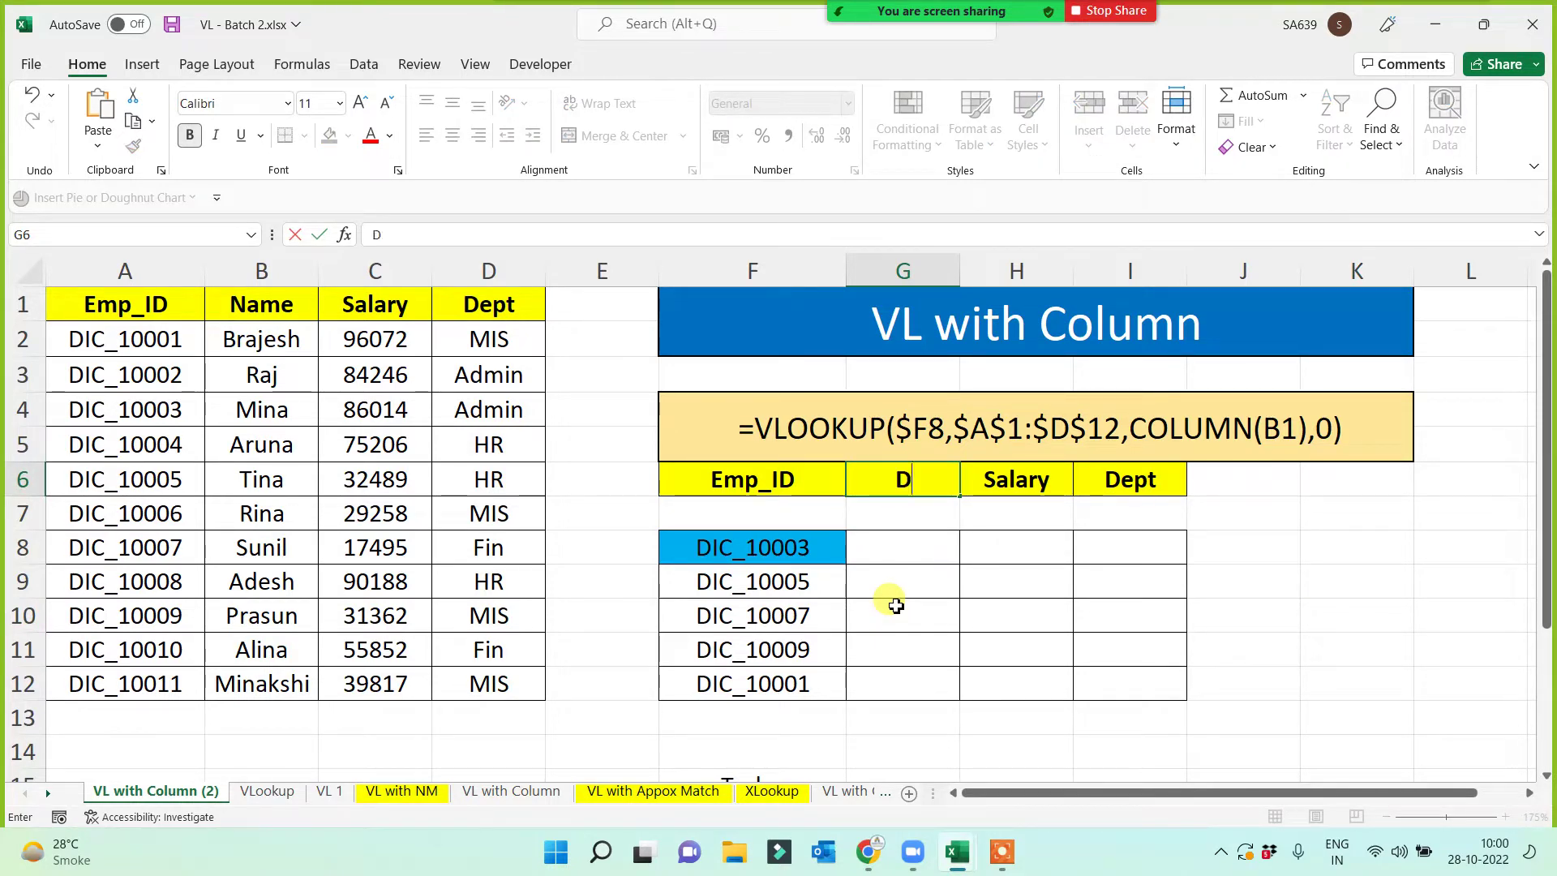
pyautogui.write('DEPT')
pyautogui.press('Return')
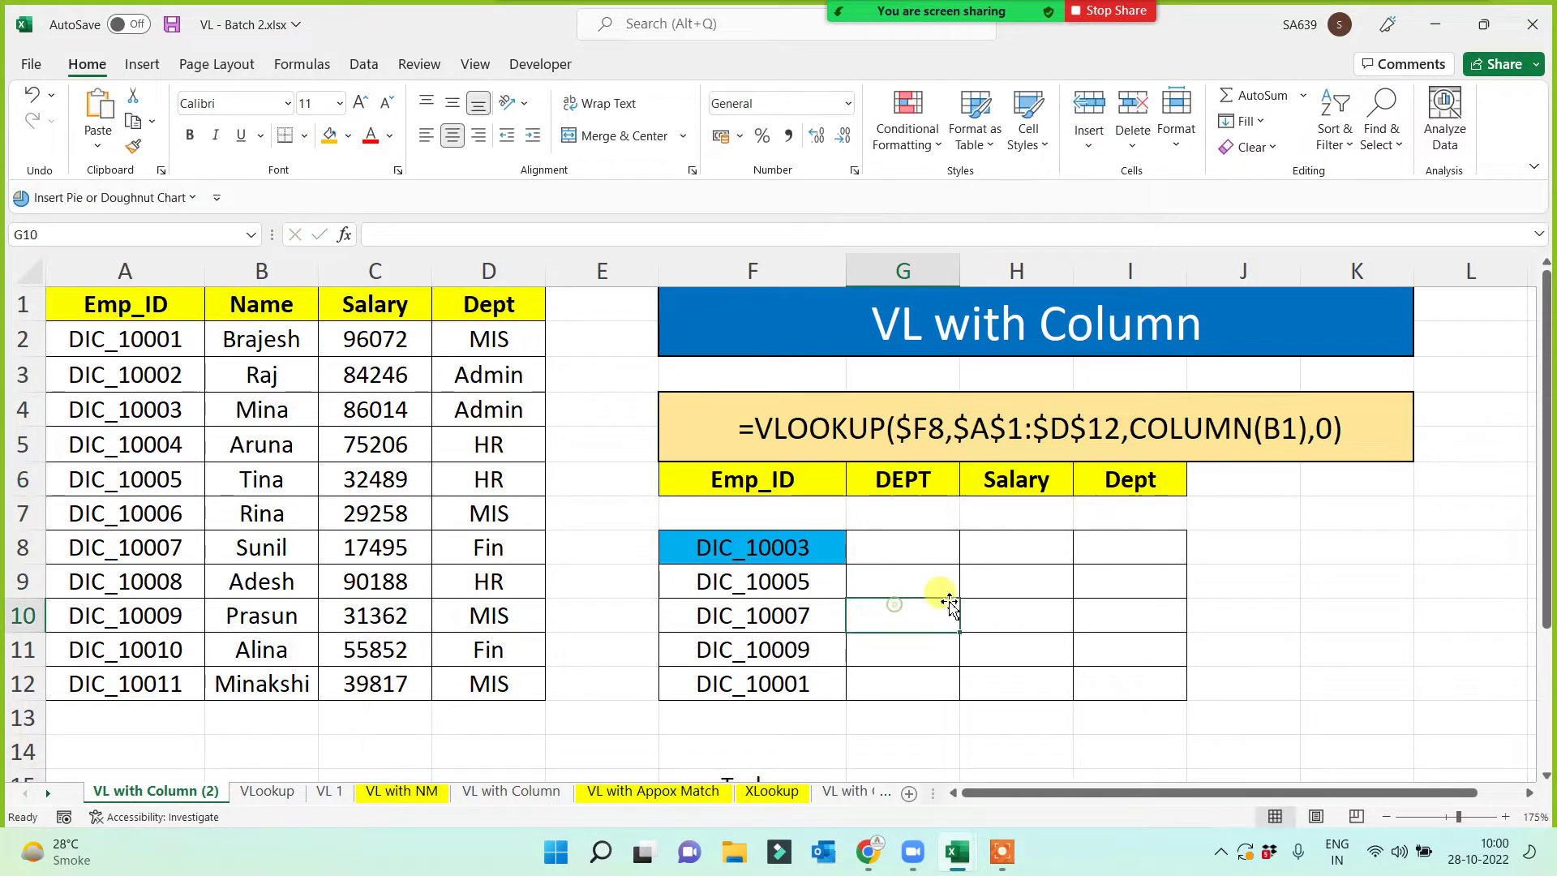
# - Change the lookup table's headings to SALARY in I6 and NAME in H6
pyautogui.click(1143, 483)
pyautogui.write('SALARY')
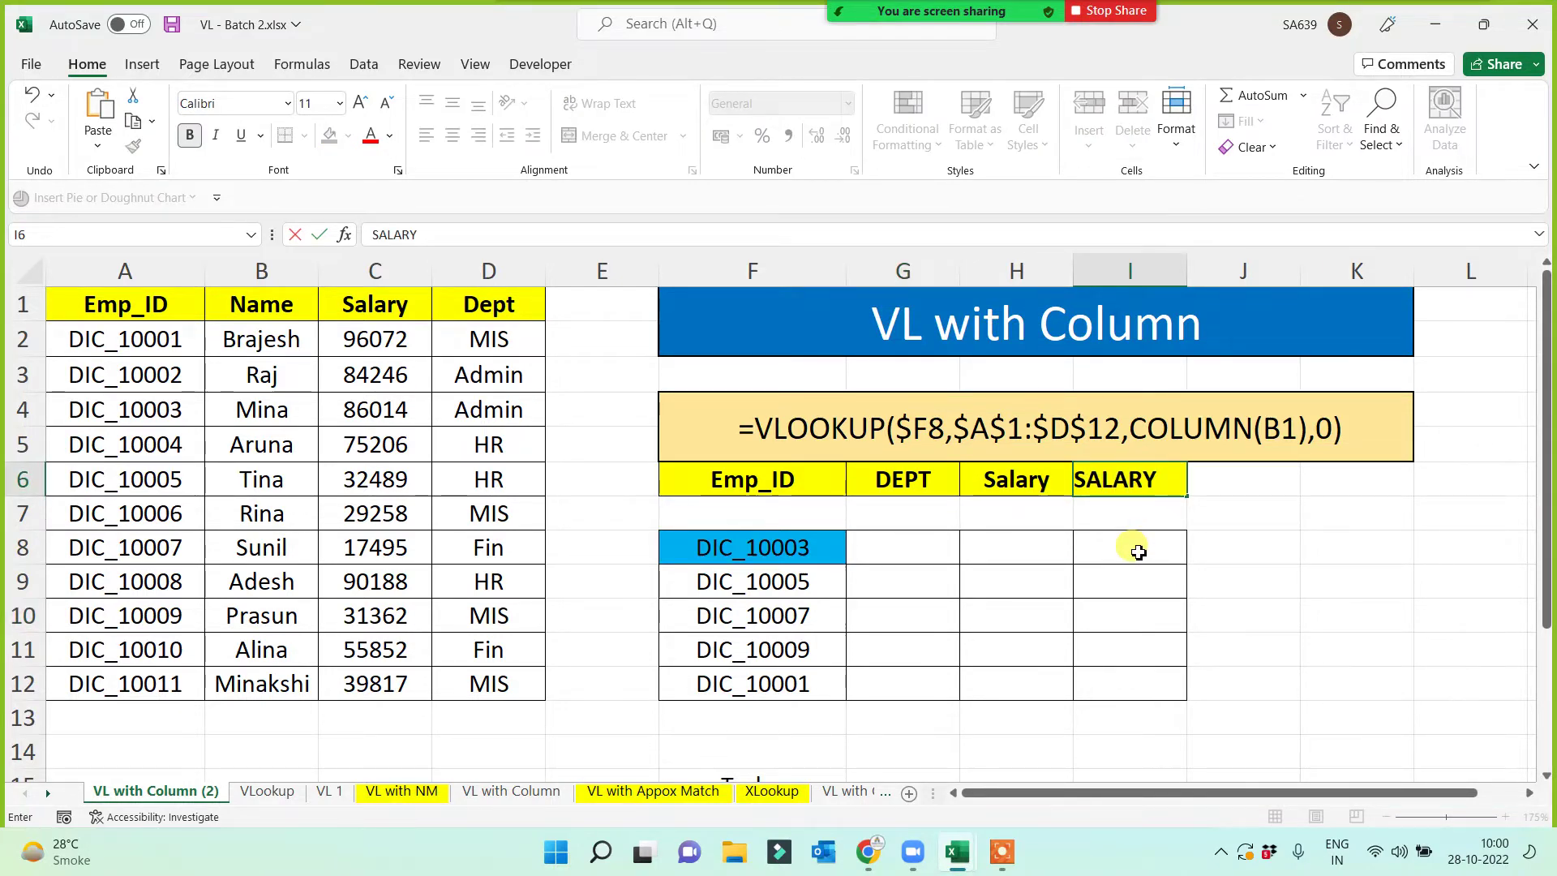
pyautogui.press('Return')
pyautogui.click(1019, 480)
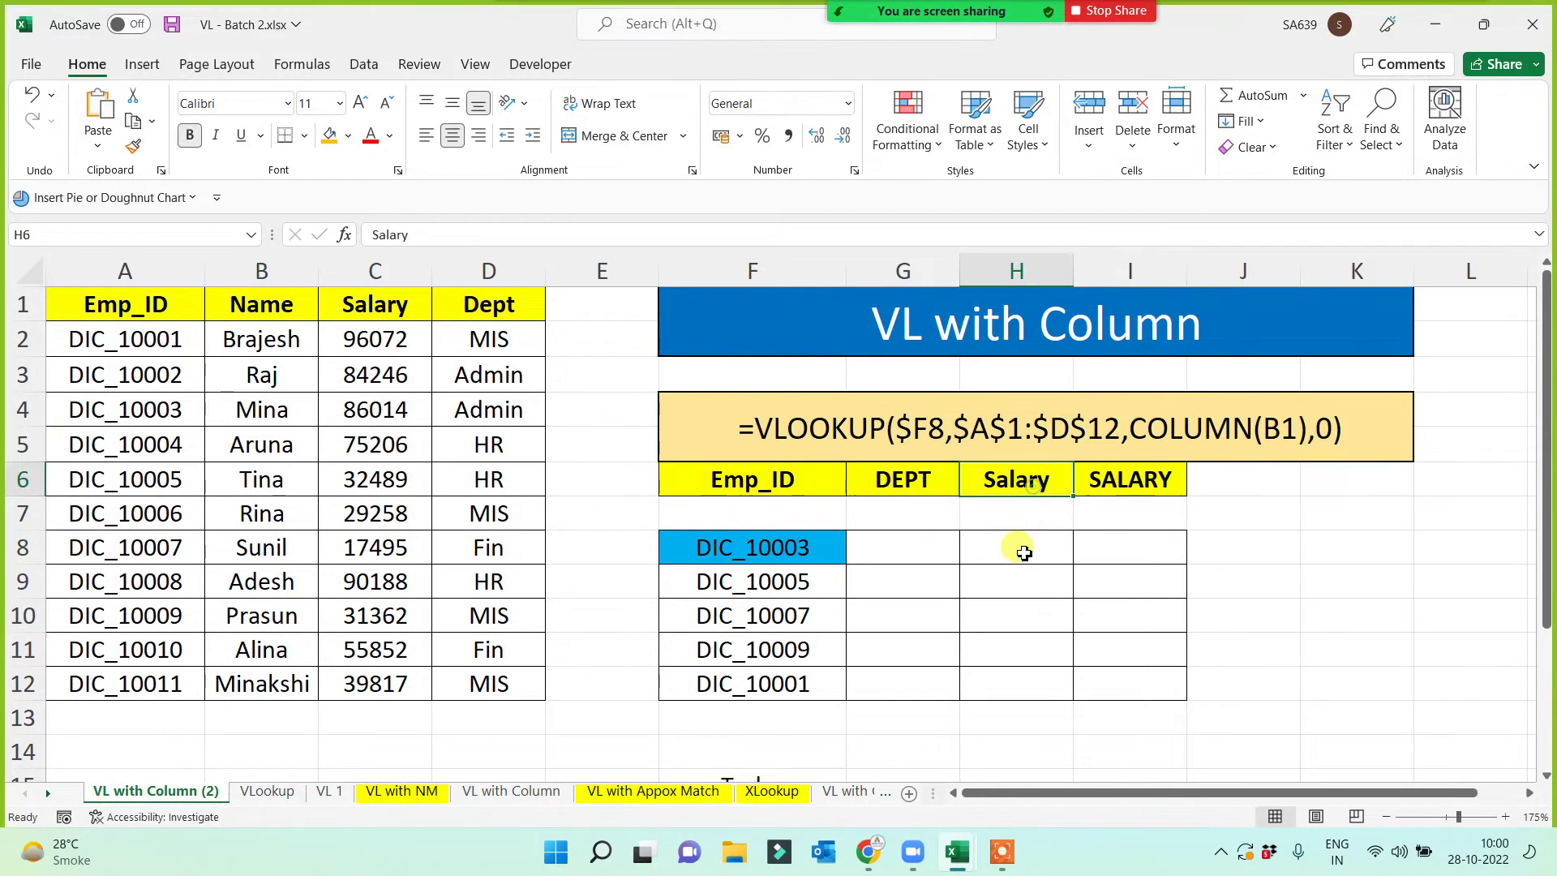
pyautogui.write('NAME')
pyautogui.click(1024, 551)
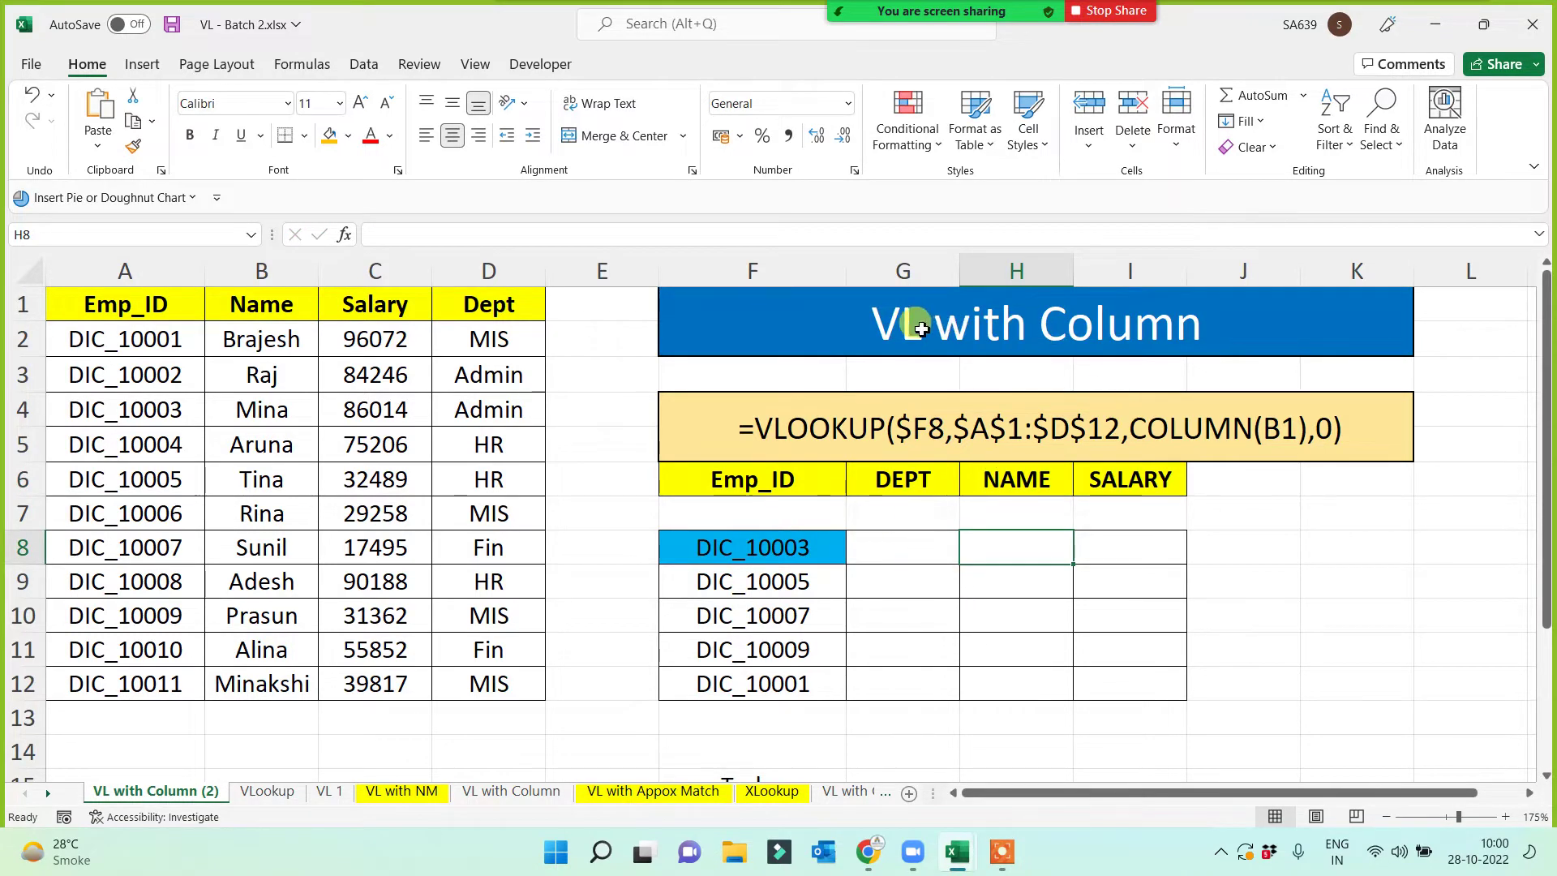
# - Rename the copied sheet as VL WITH MATCH
pyautogui.click(1015, 335)
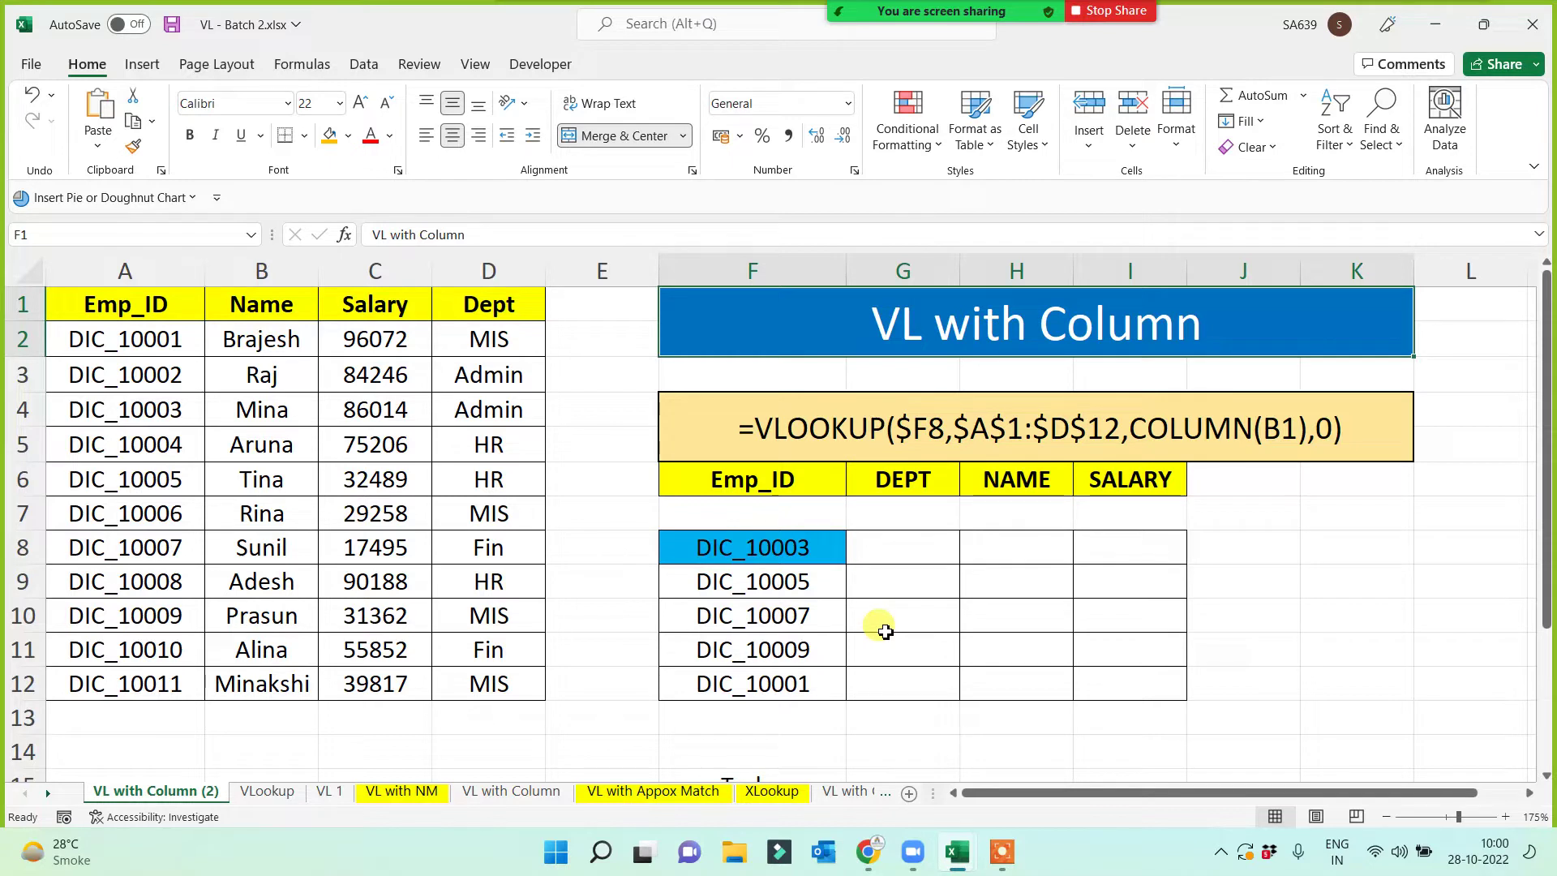
pyautogui.doubleClick(158, 791)
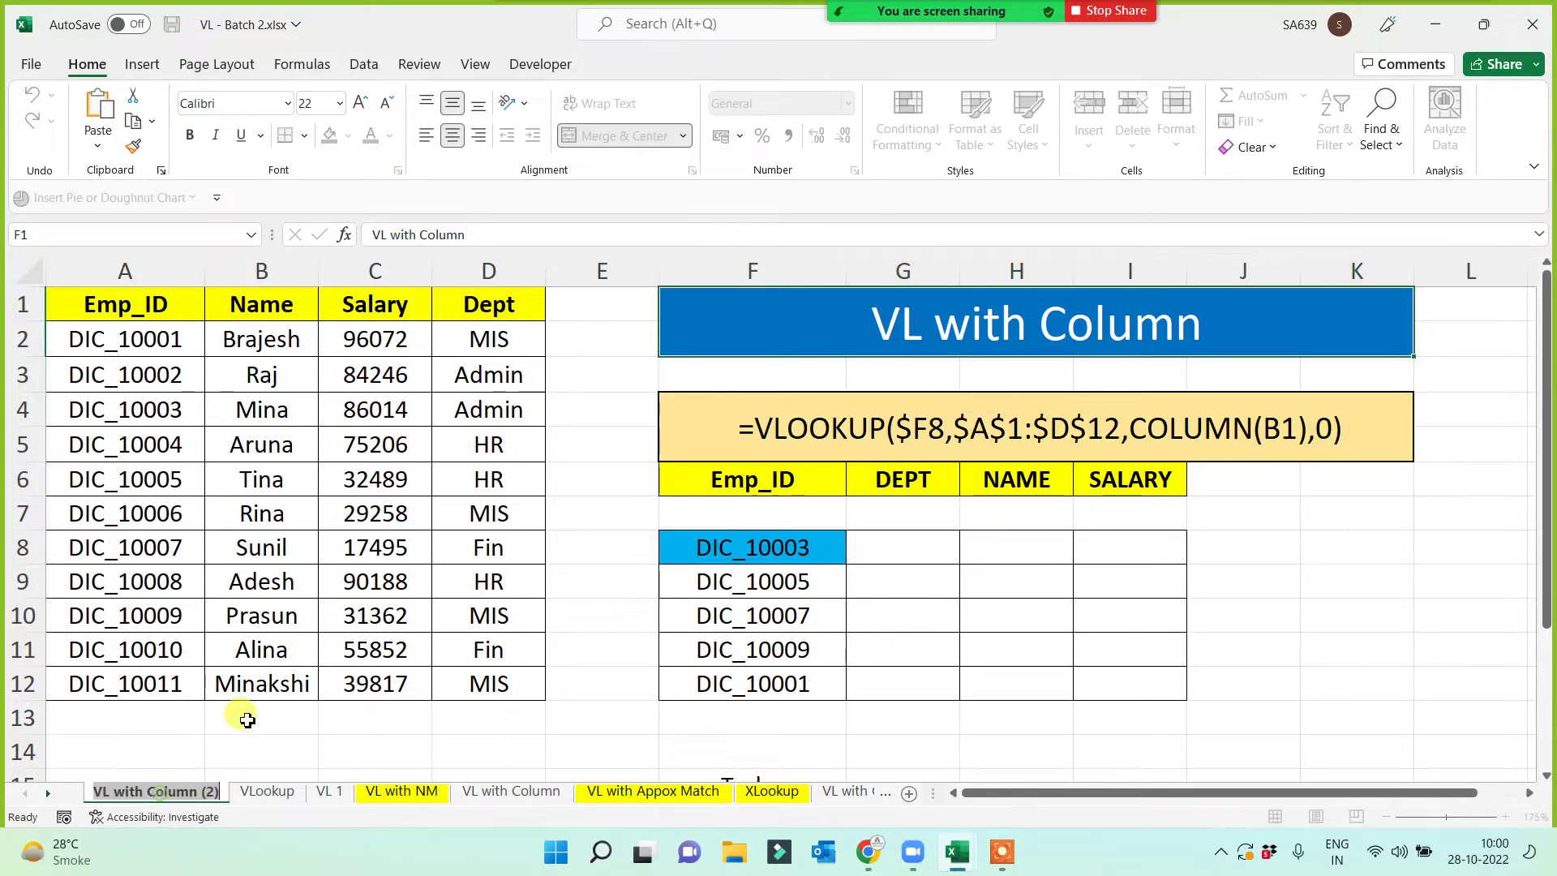
pyautogui.write('VL WITH')
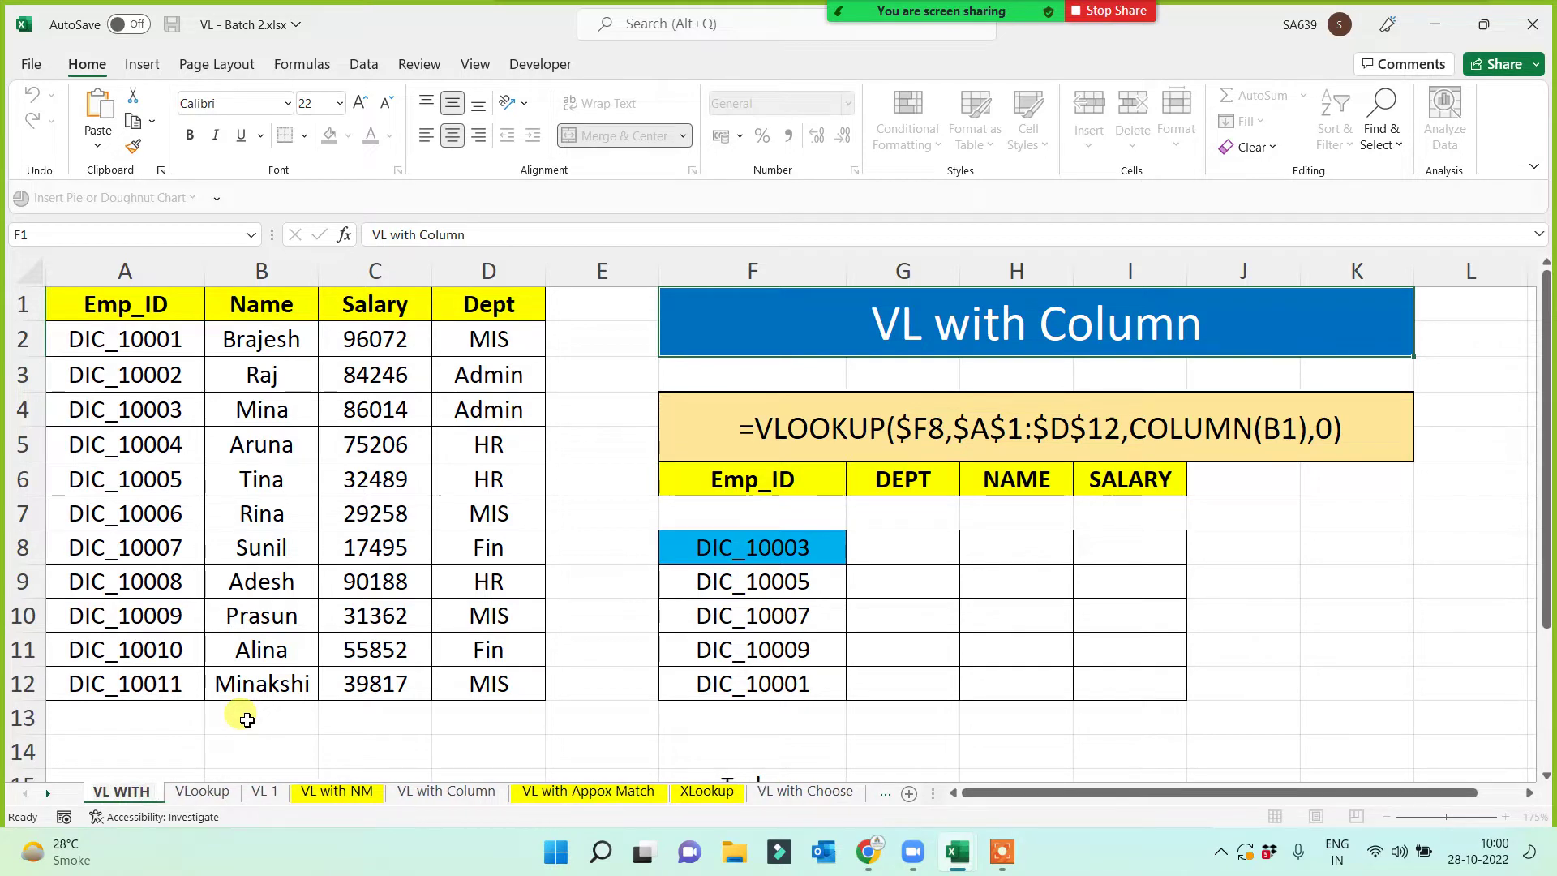
pyautogui.write(' MATCH')
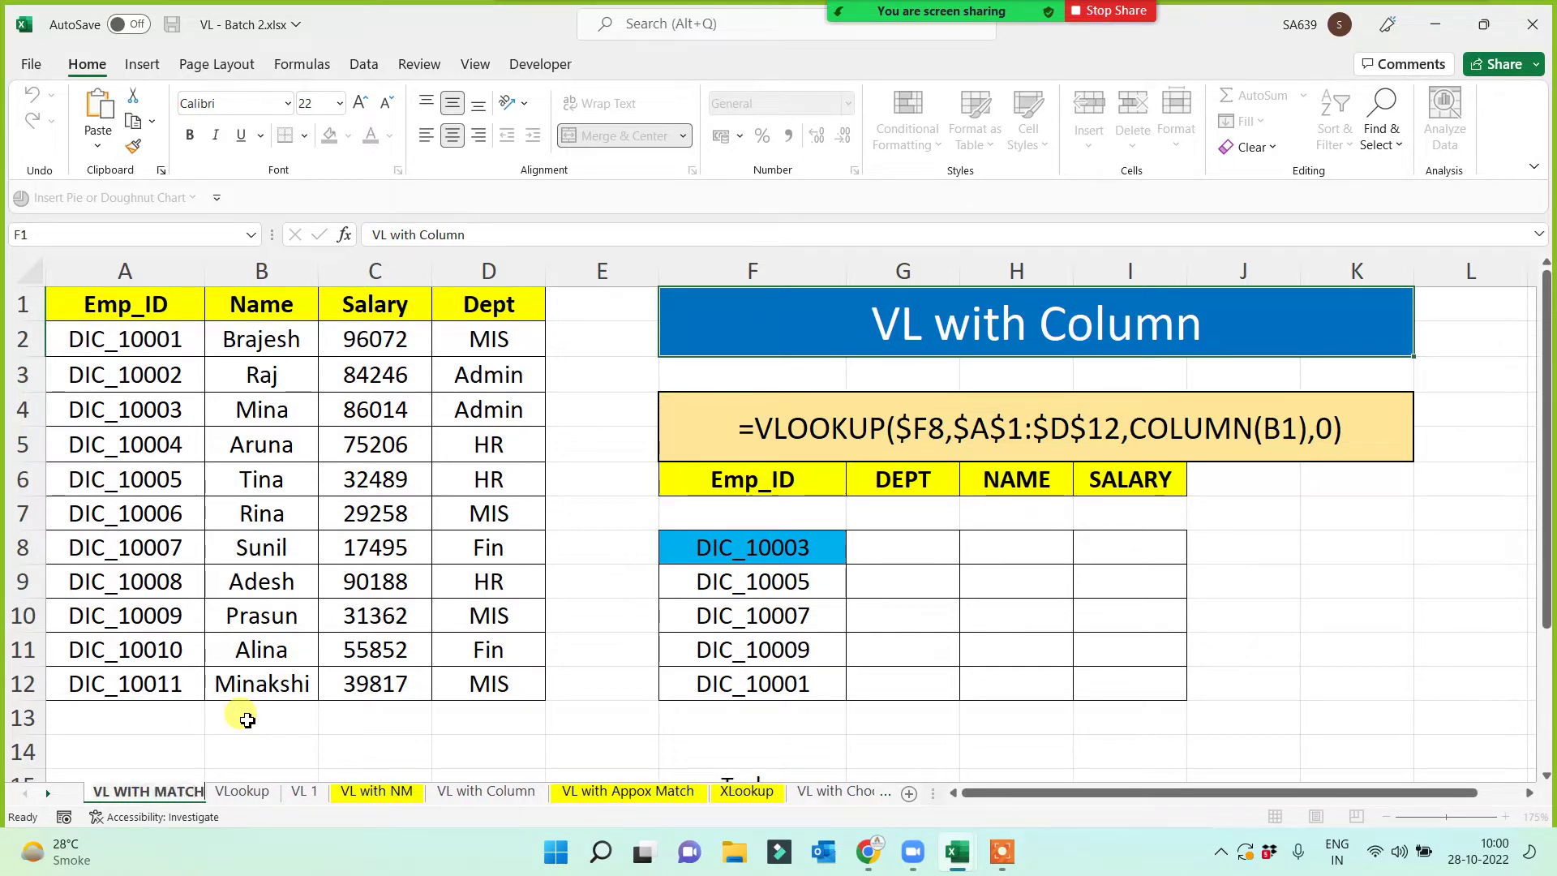
pyautogui.click(218, 750)
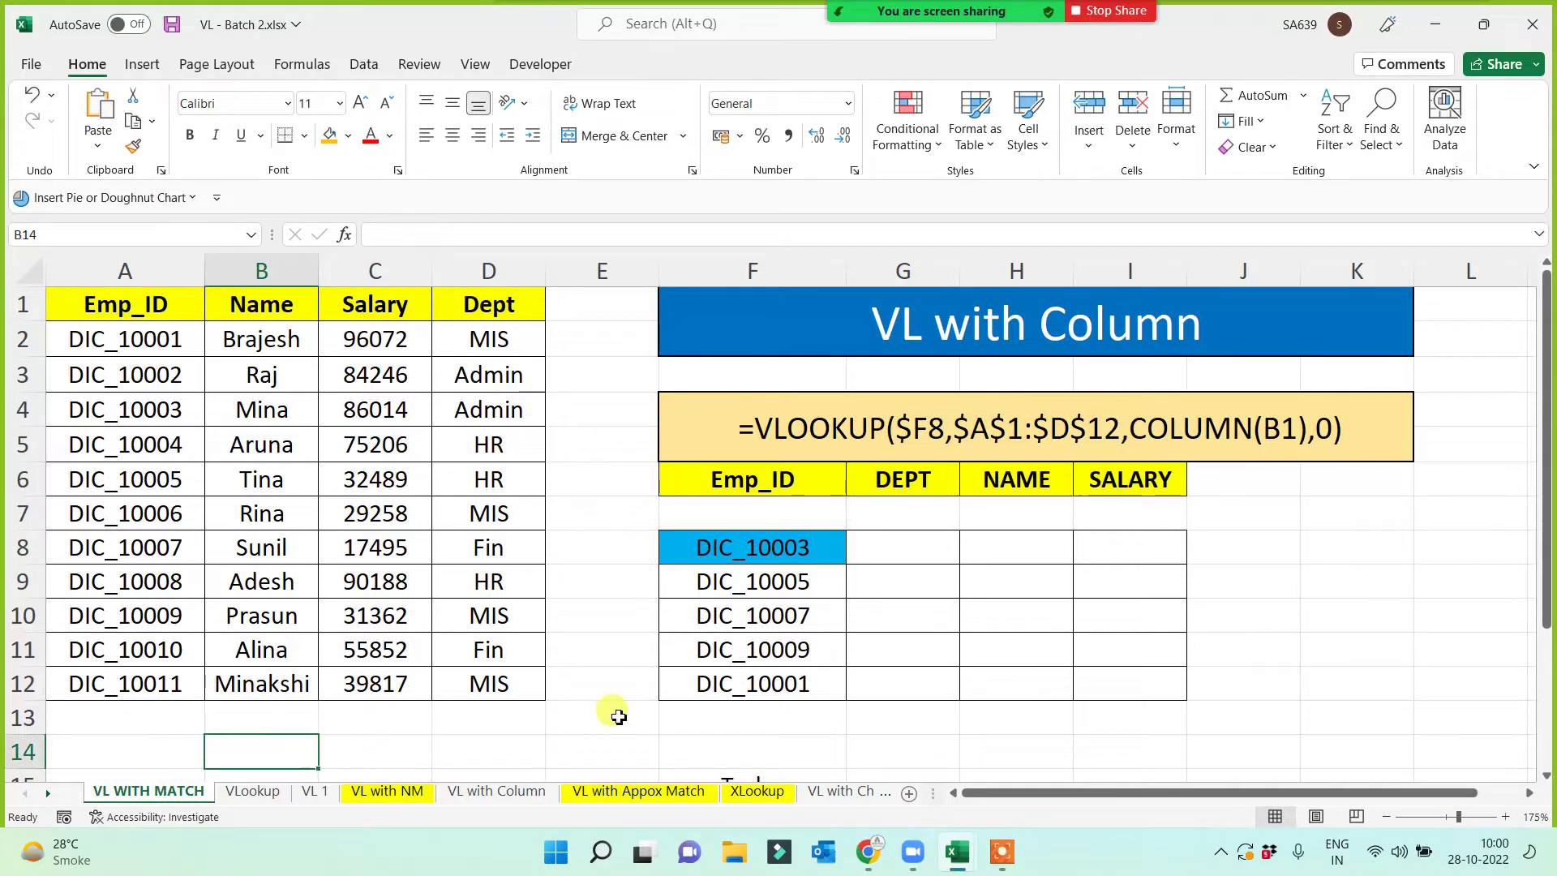
# - Give the VL WITH MATCH sheet's tab the standard green colour
pyautogui.rightClick(171, 791)
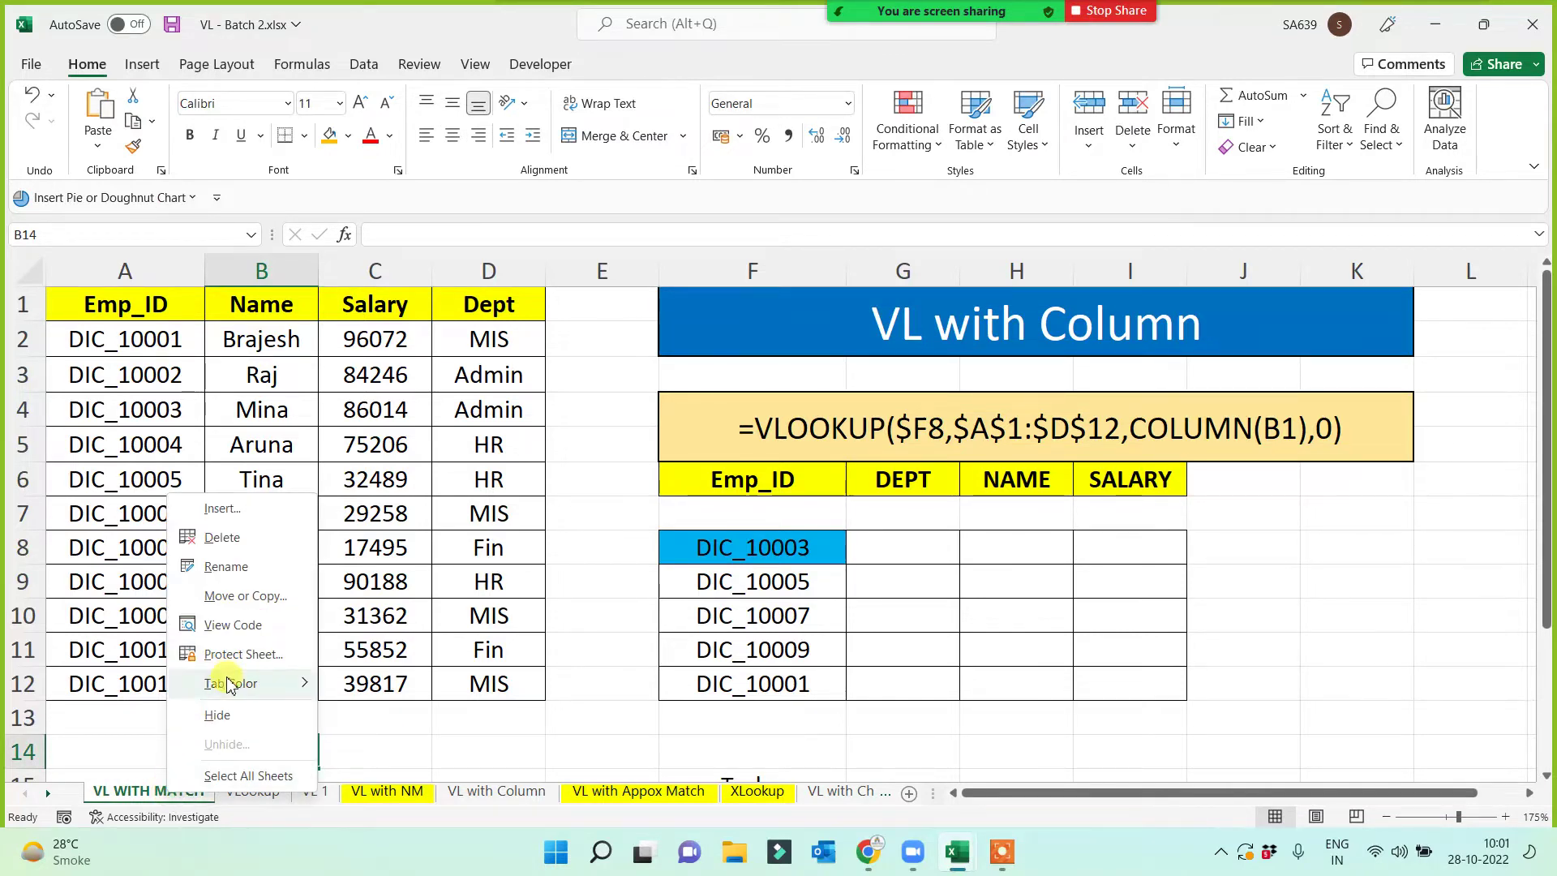
pyautogui.moveTo(229, 684)
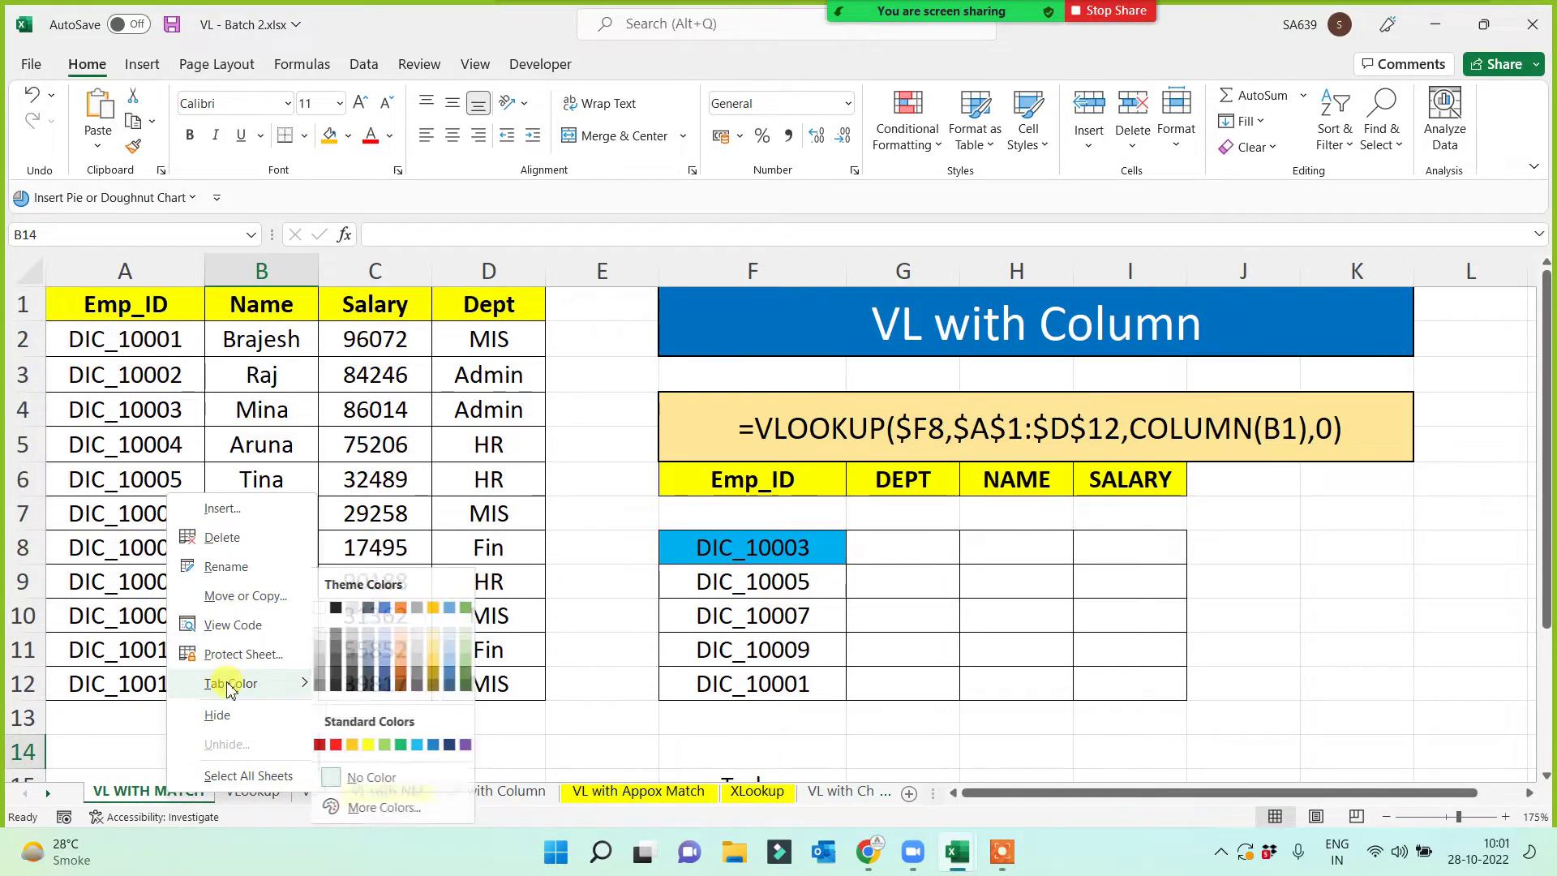
pyautogui.click(406, 745)
pyautogui.click(190, 747)
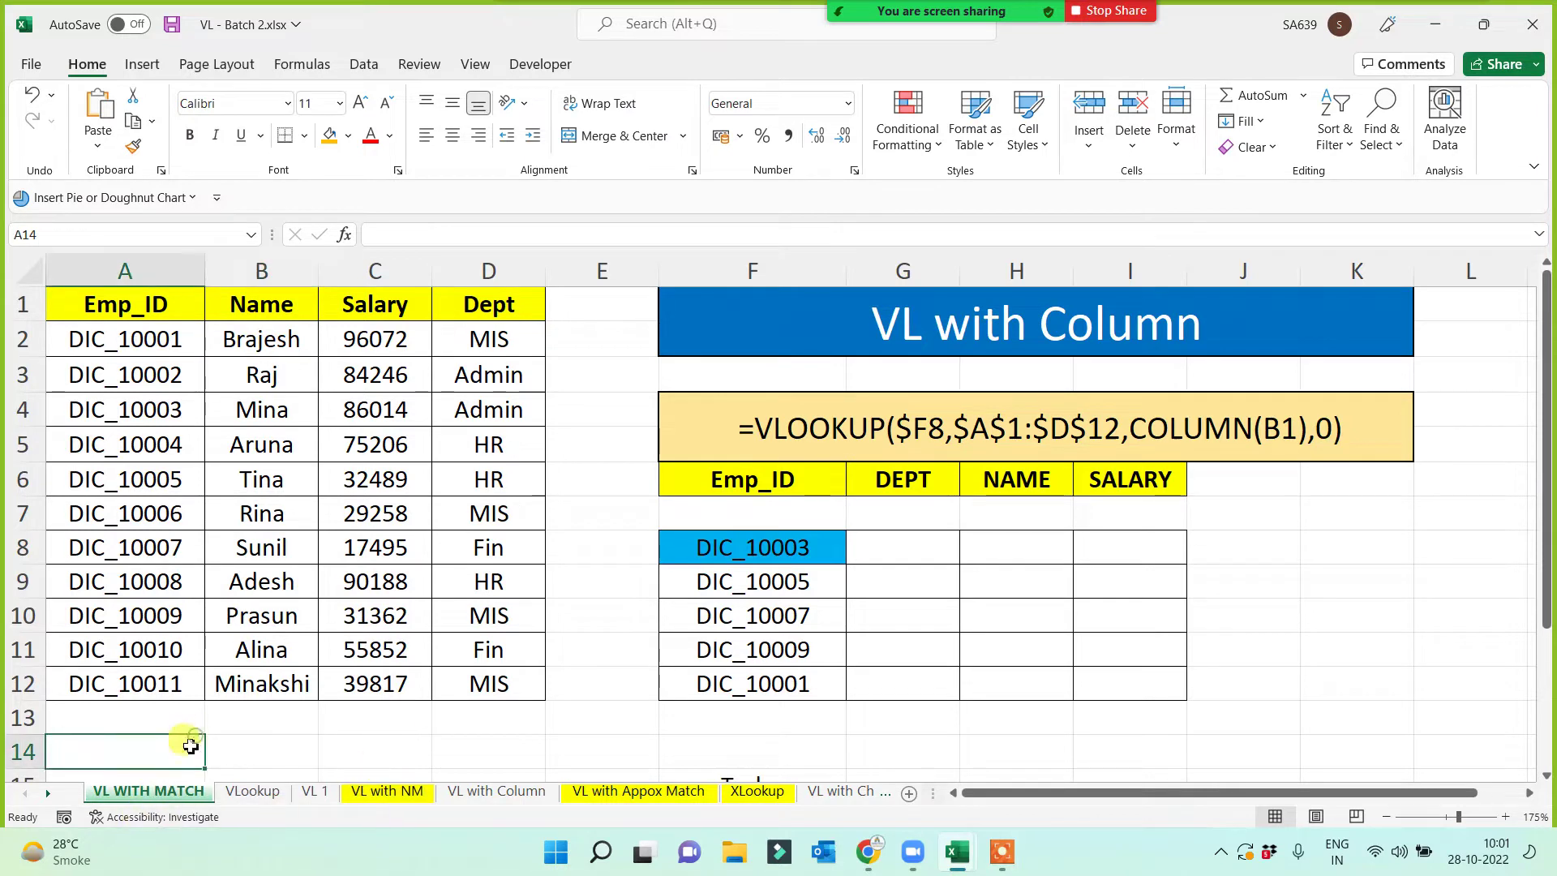
pyautogui.click(733, 706)
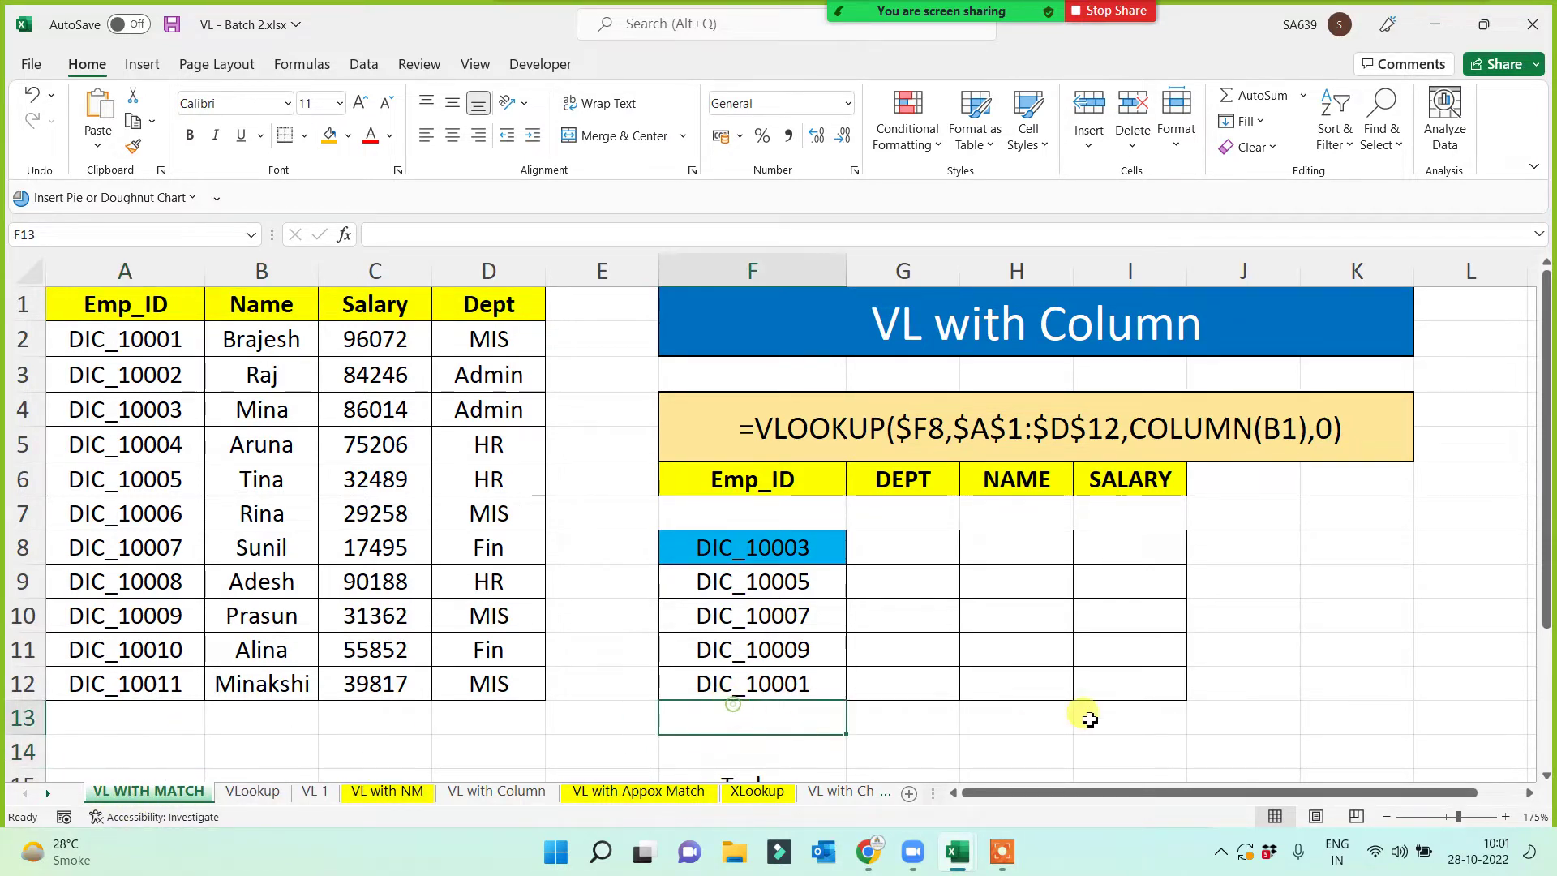
# - Clear the sample formula from the merged cell F4 and the old title from the merged cell F1
pyautogui.click(907, 446)
pyautogui.press('Delete')
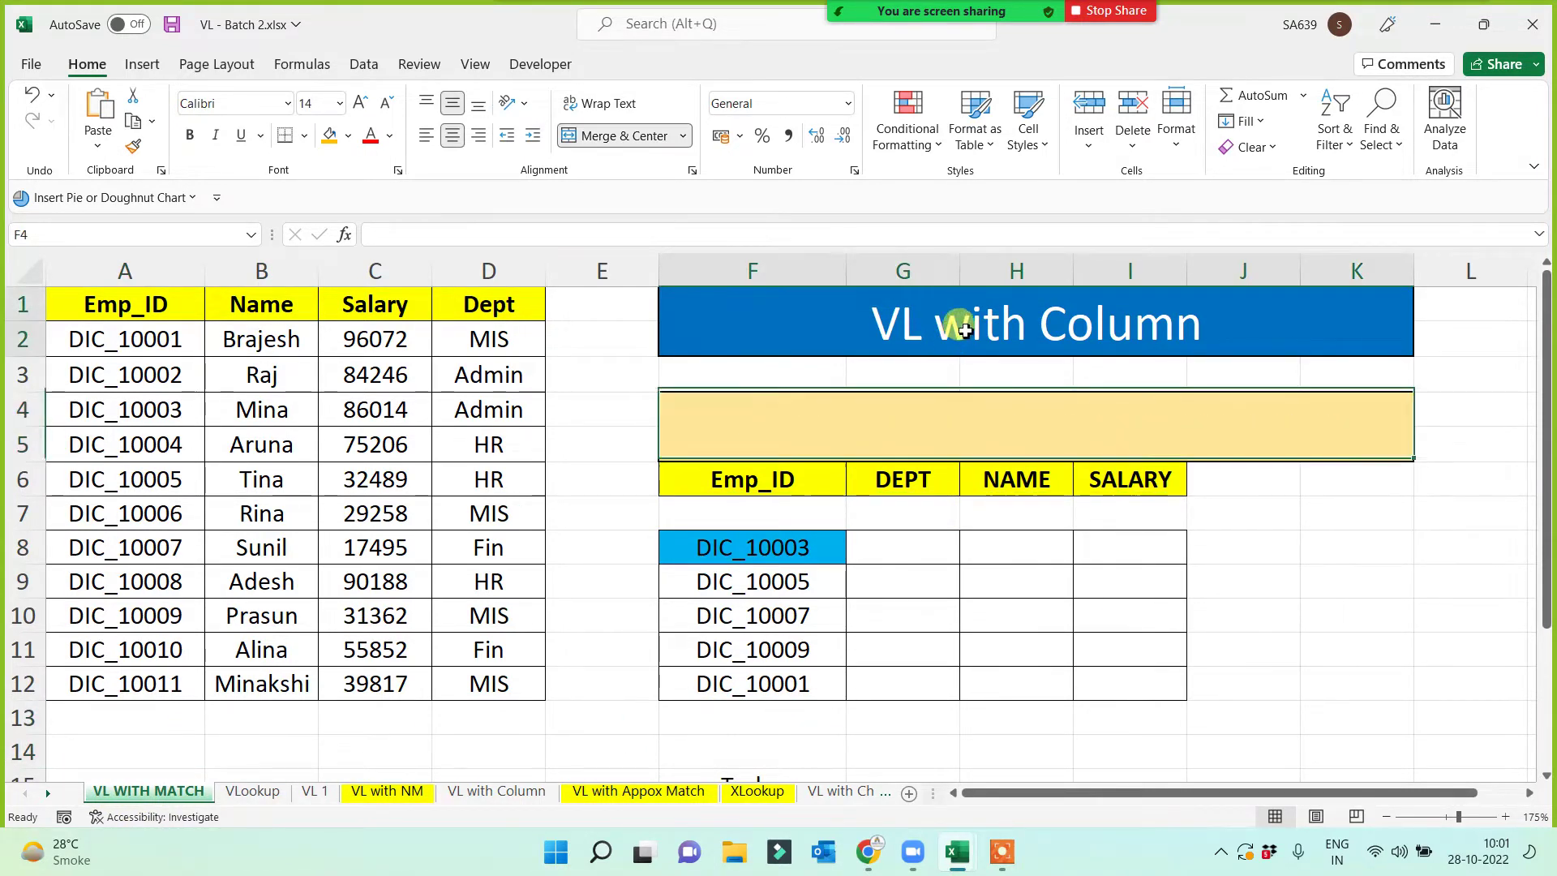
pyautogui.click(959, 320)
pyautogui.press('Delete')
pyautogui.click(1031, 582)
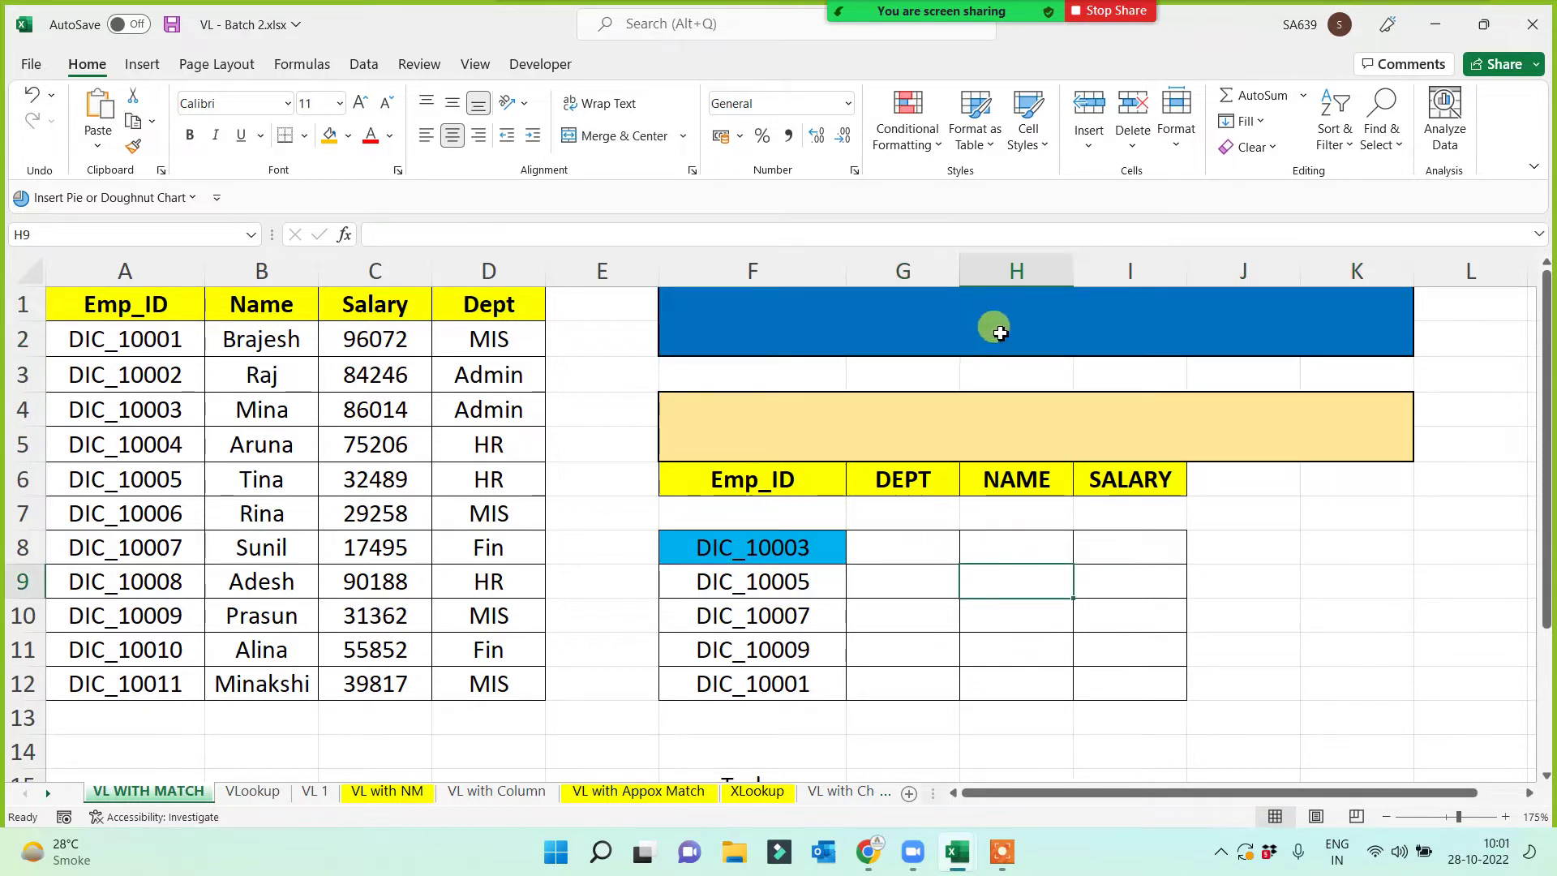
# - Enter the title VL WITH Match in the blue merged cell F1
pyautogui.click(1001, 323)
pyautogui.write('v')
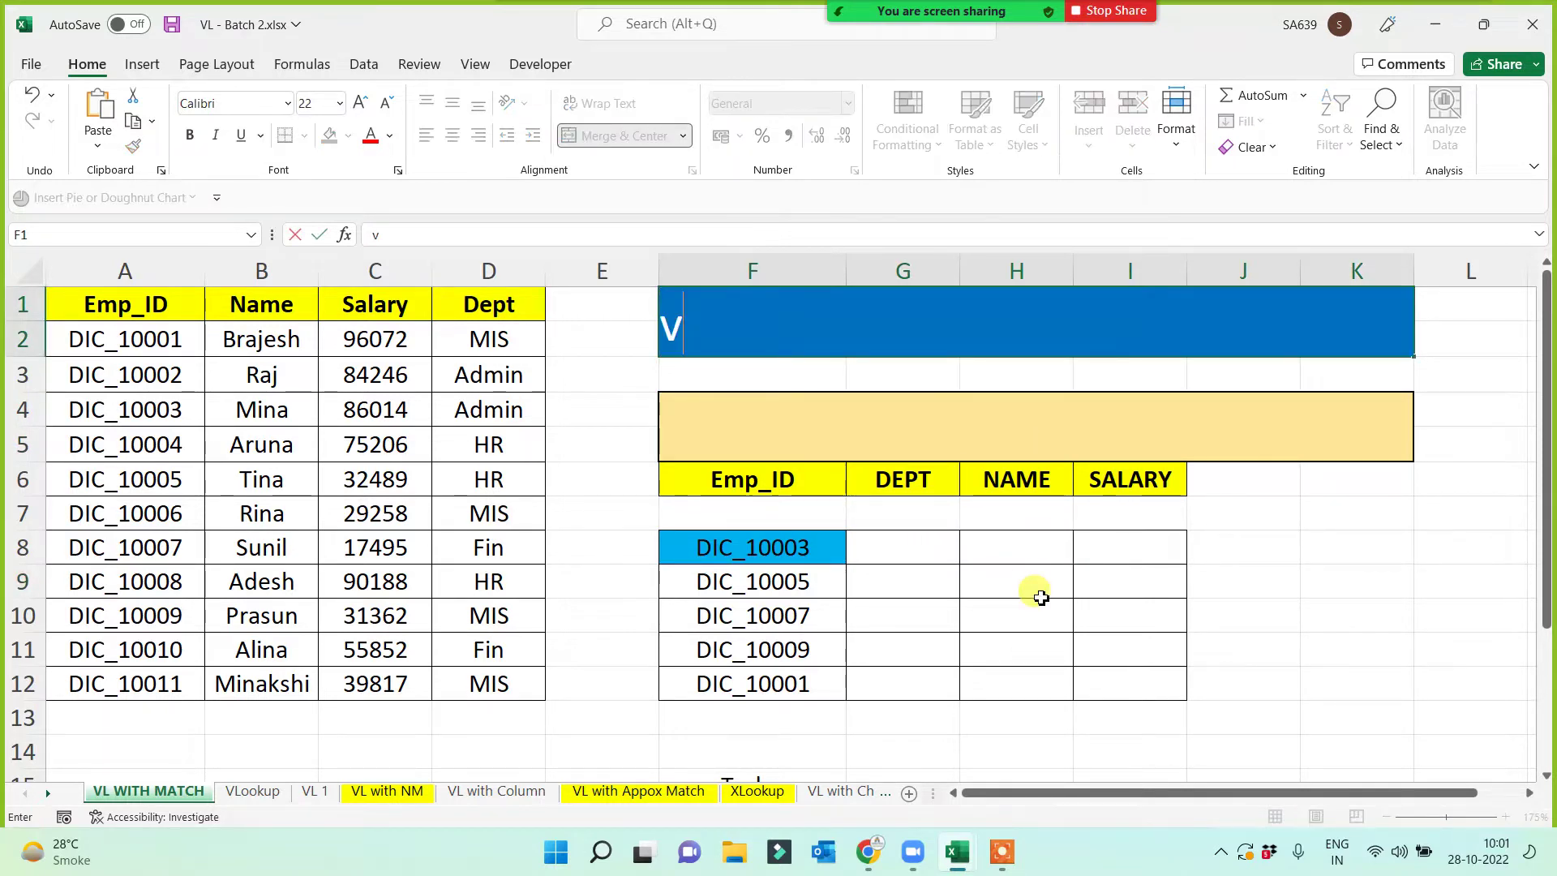
pyautogui.write('VL')
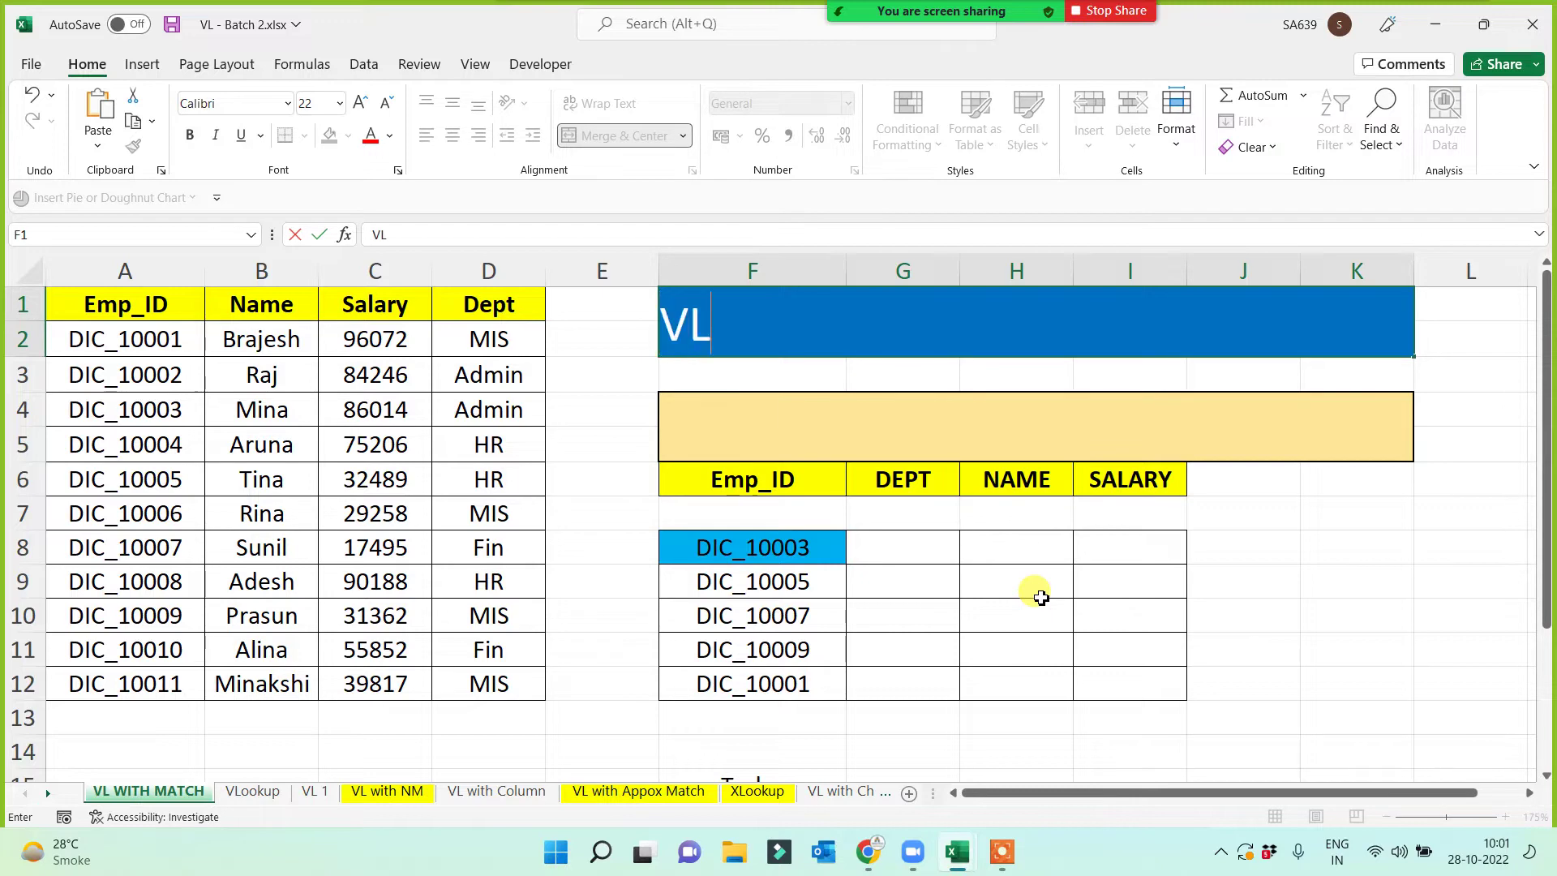
pyautogui.write(' WITH mAT')
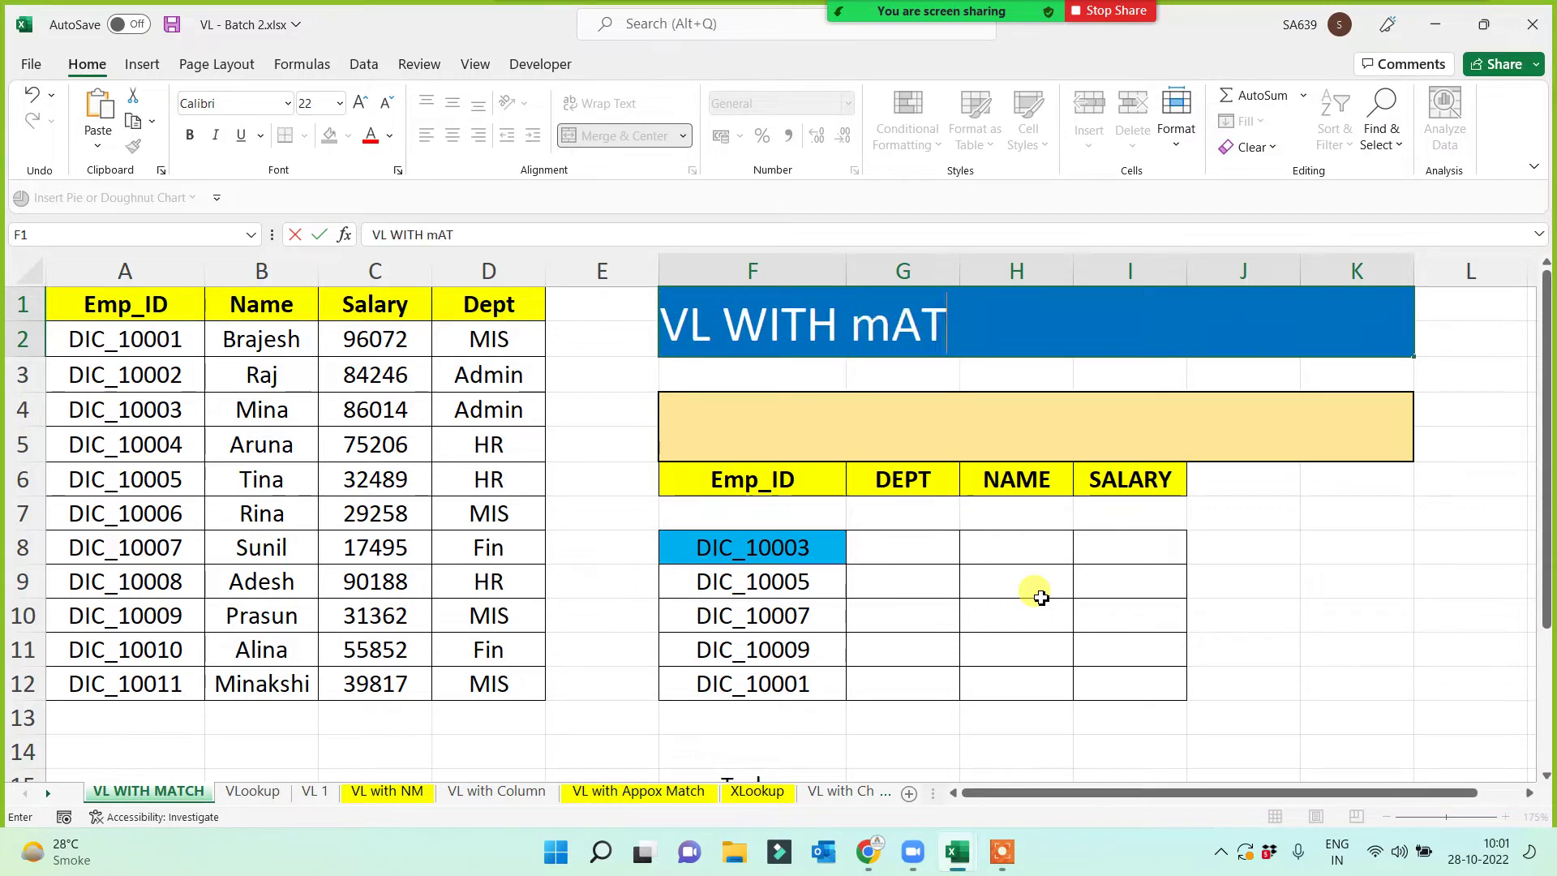
pyautogui.write('CH')
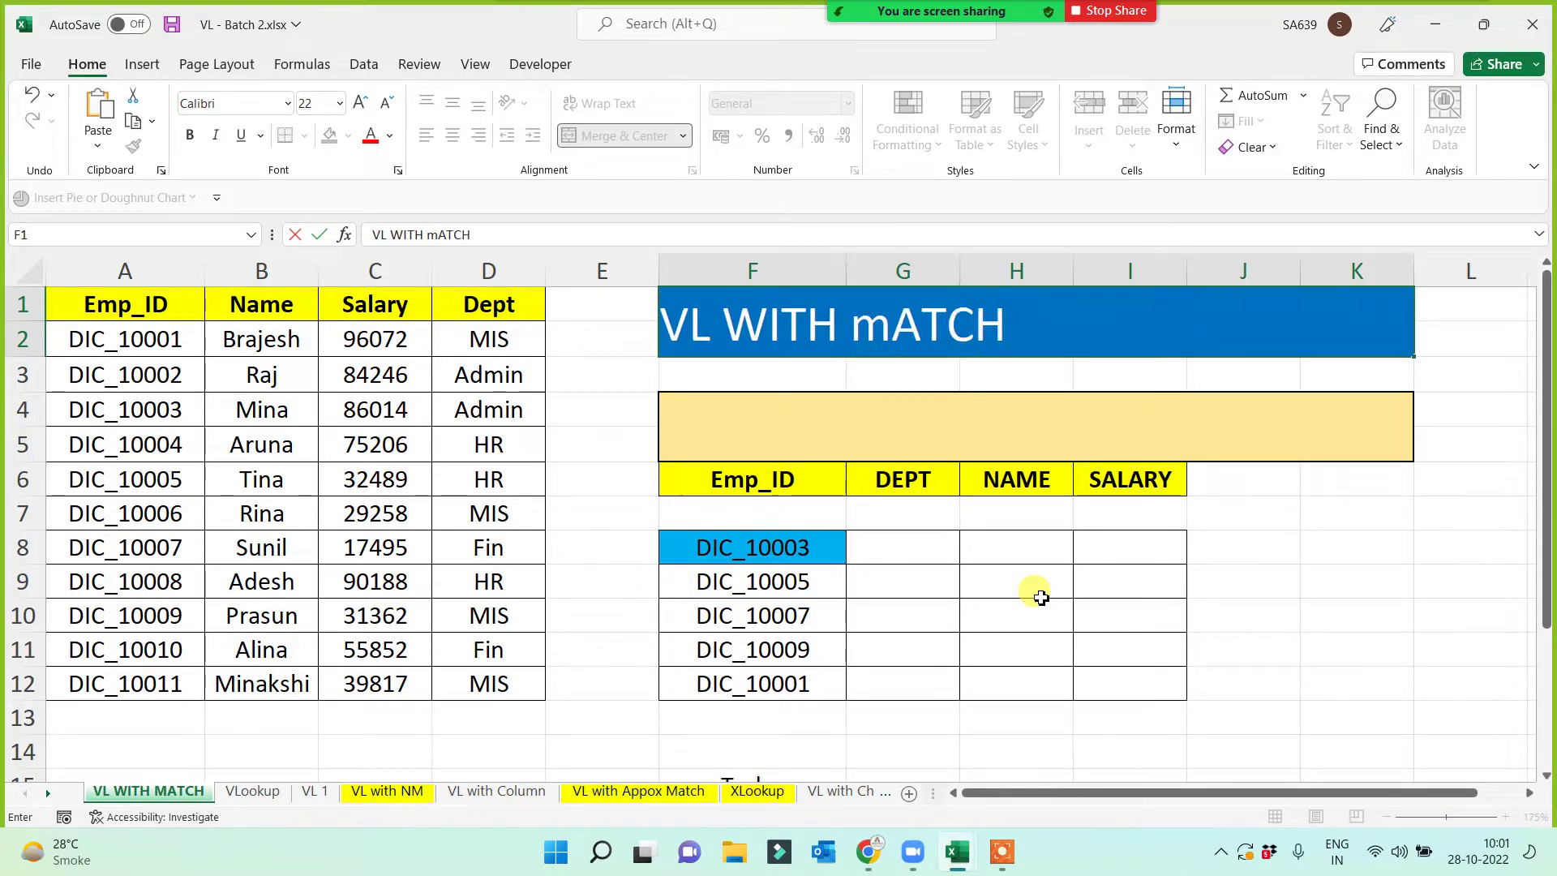
pyautogui.click(1046, 671)
pyautogui.click(988, 656)
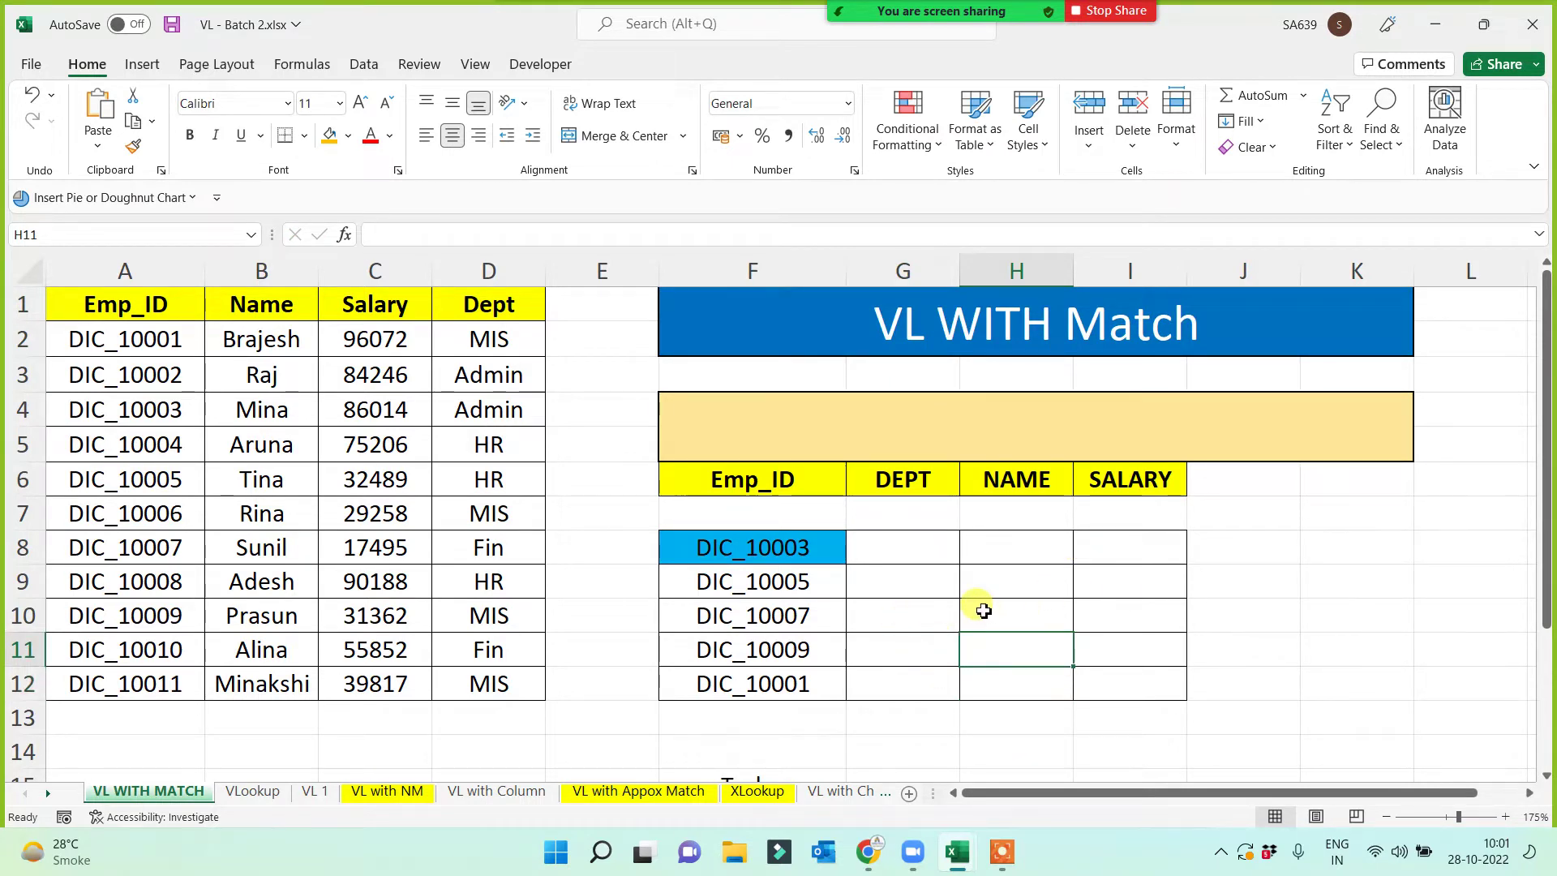
pyautogui.click(965, 323)
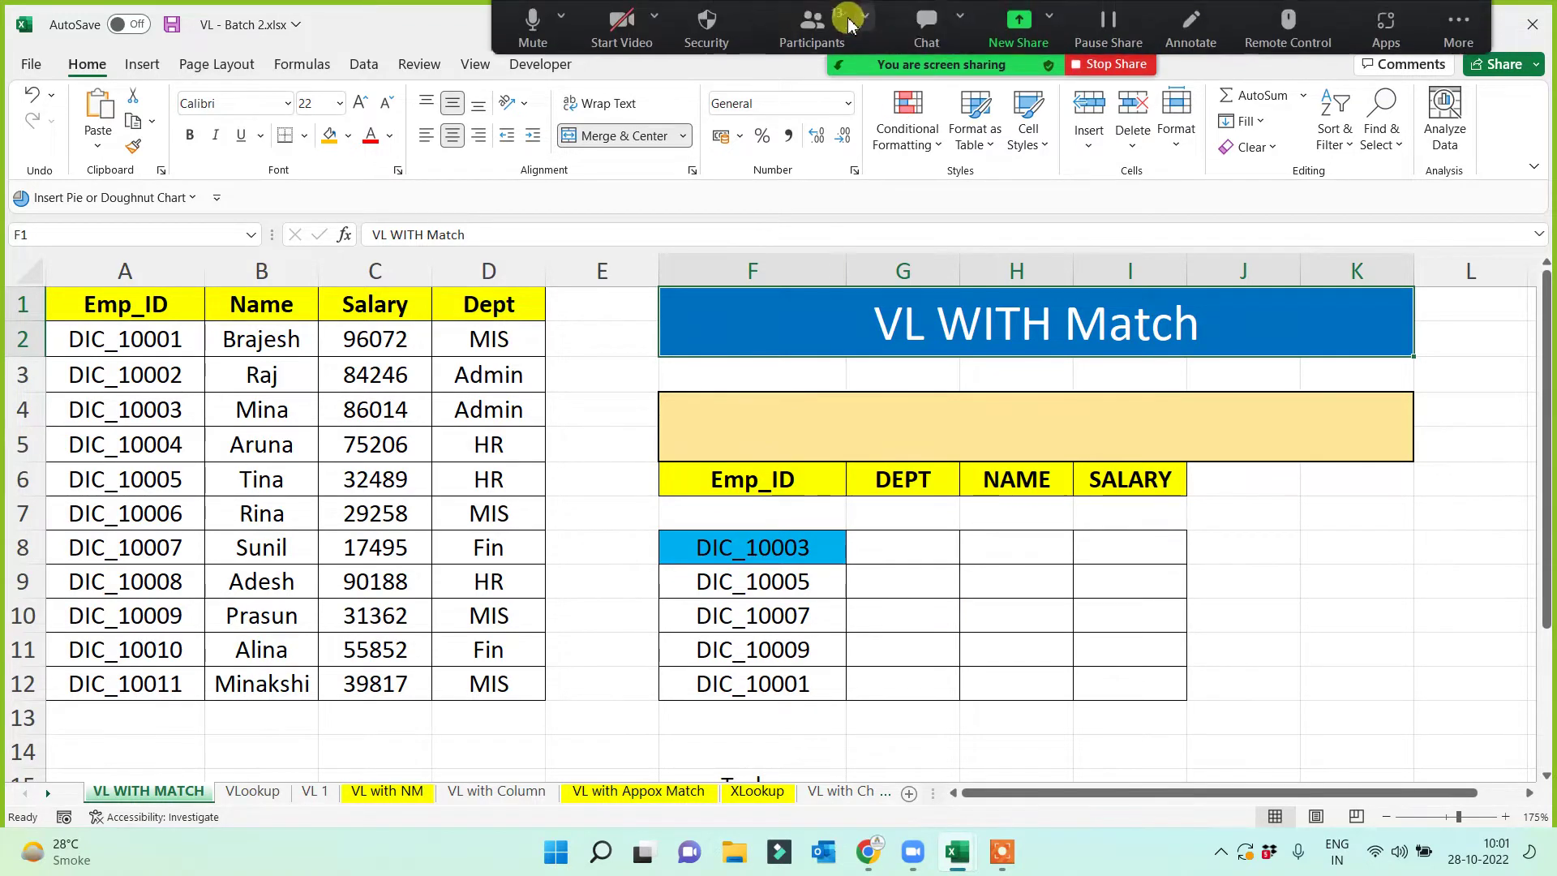
# - Mute all current and new participants in the Zoom meeting and put the participant list away
pyautogui.click(812, 31)
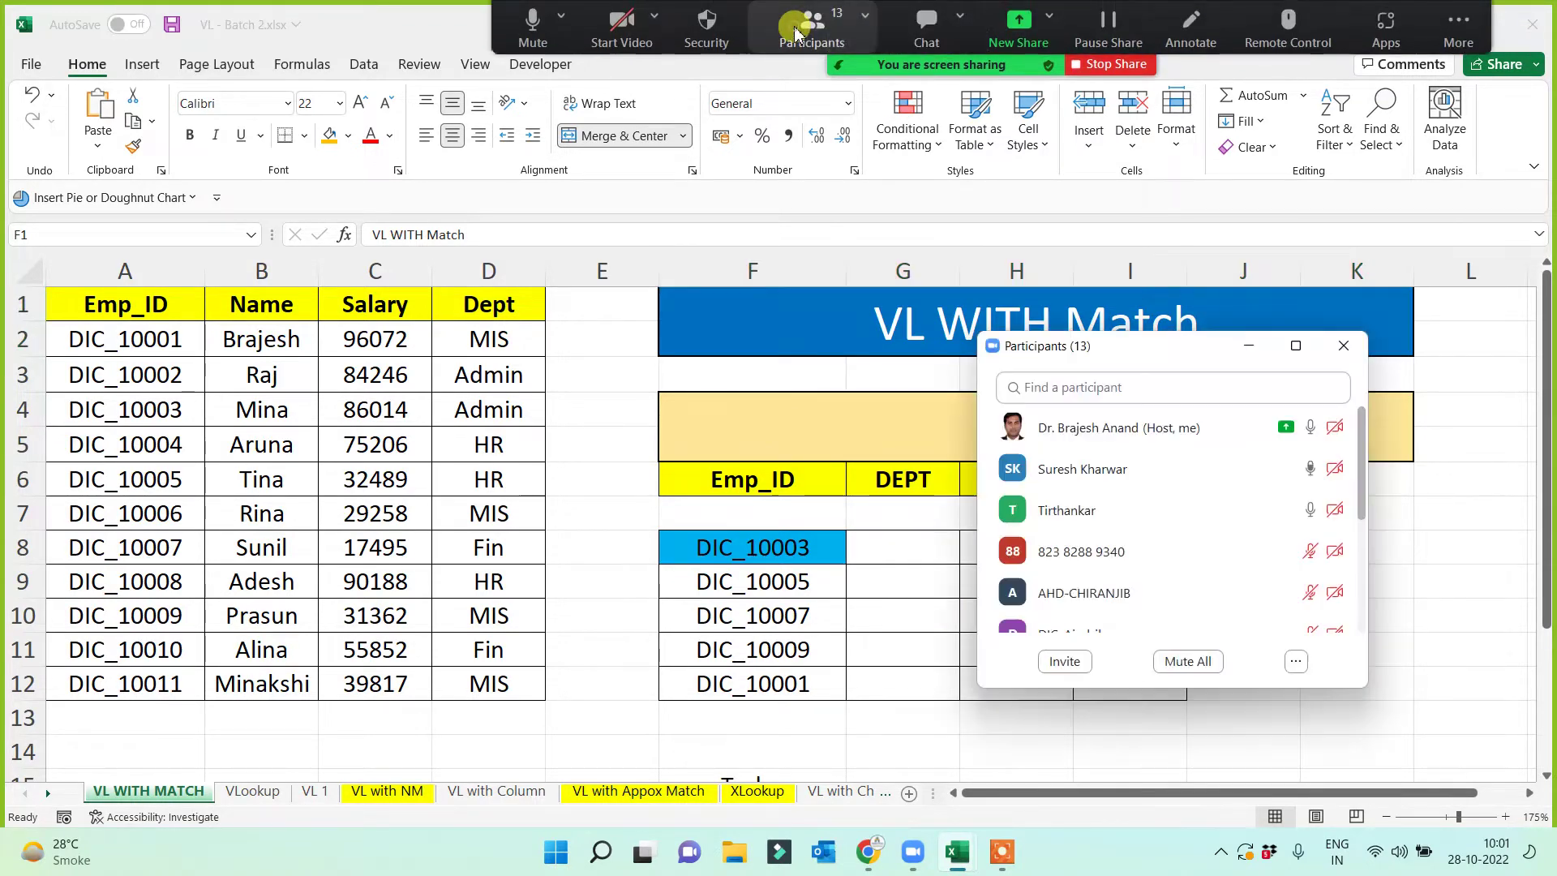
pyautogui.click(1200, 670)
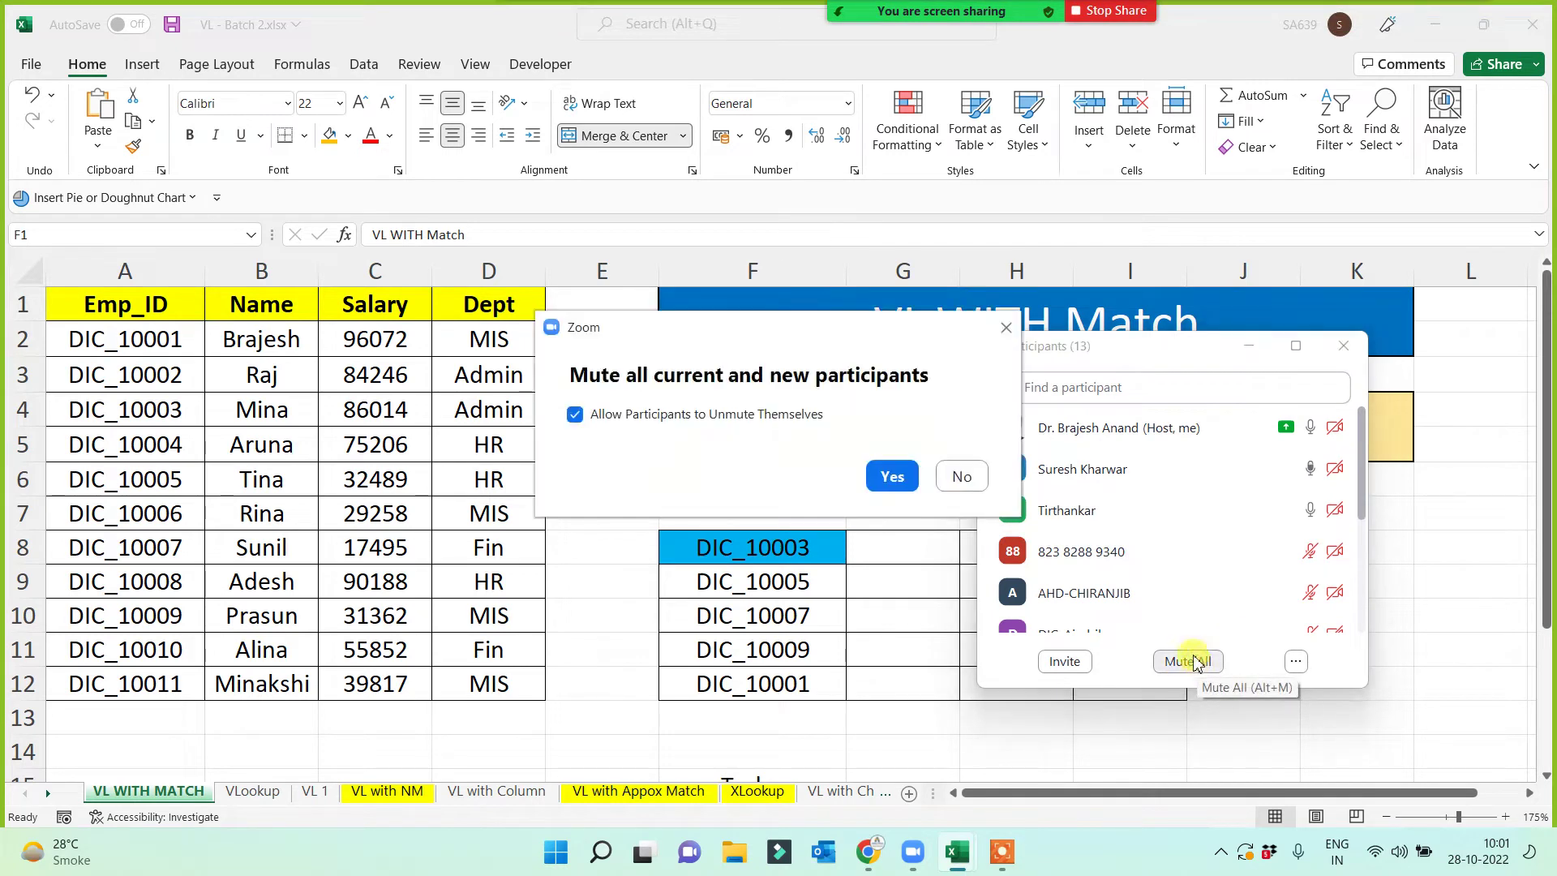
pyautogui.click(893, 478)
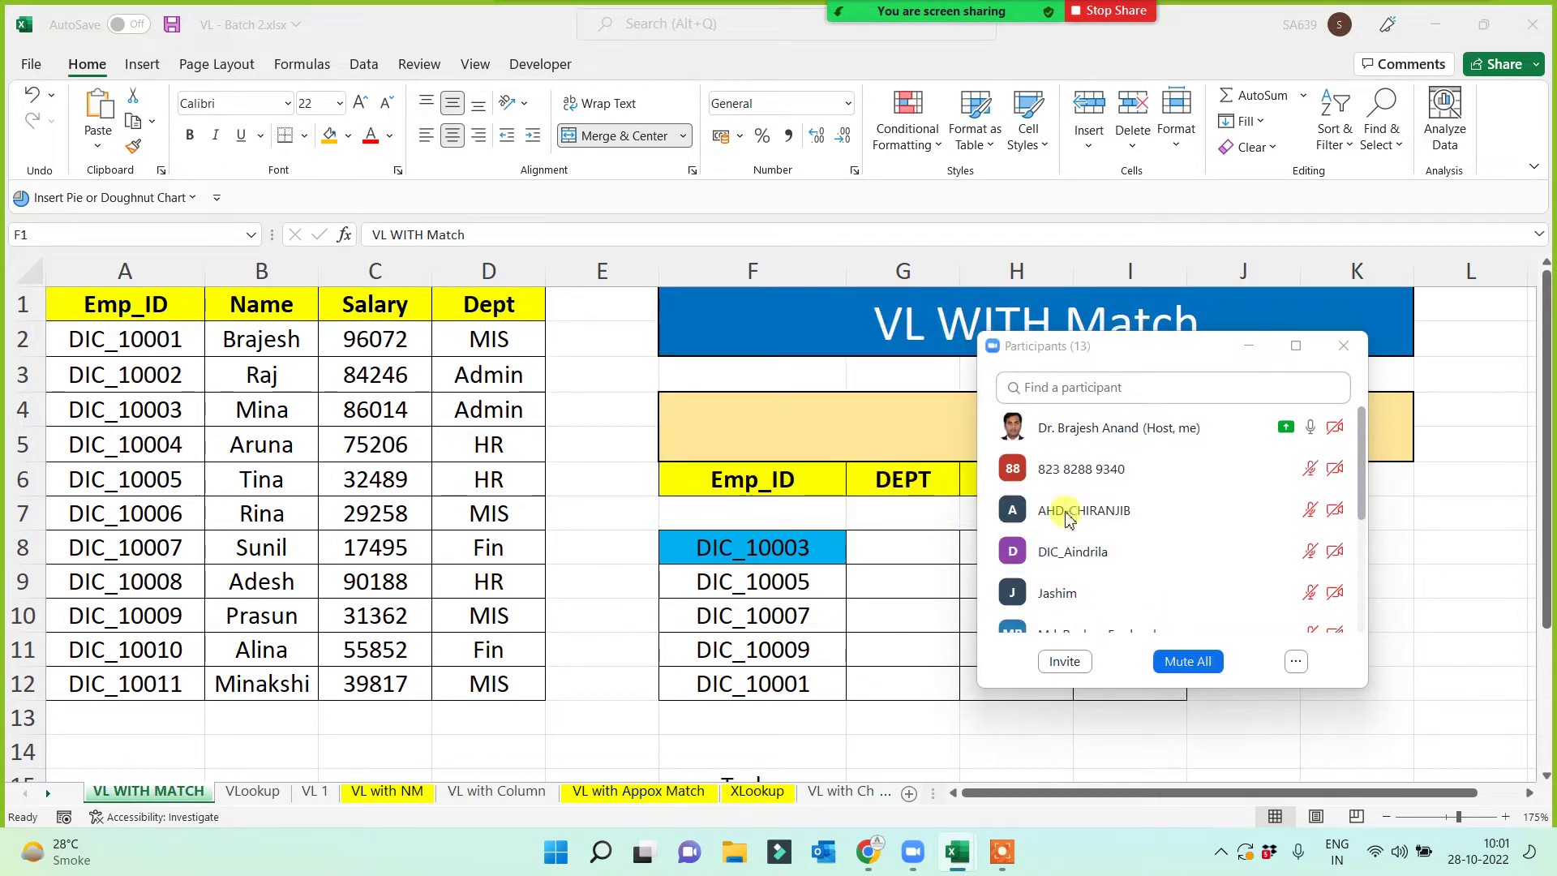
pyautogui.click(1249, 350)
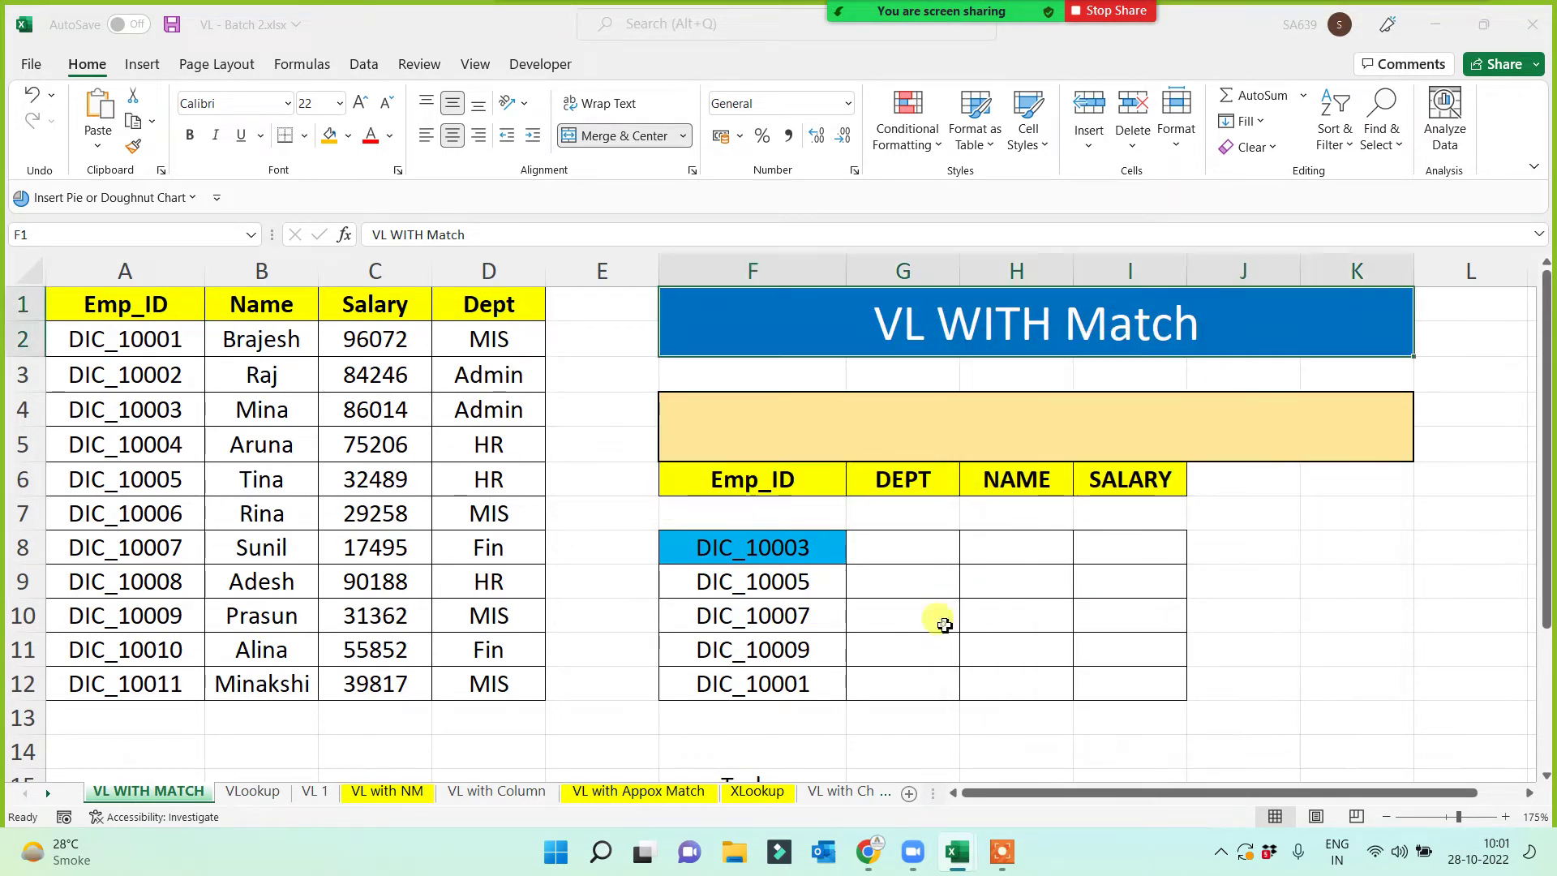
# - Compare the source headings in B1:D1 with the reordered headings in G6:I6, and with the layout on the VL with Column sheet
pyautogui.click(913, 553)
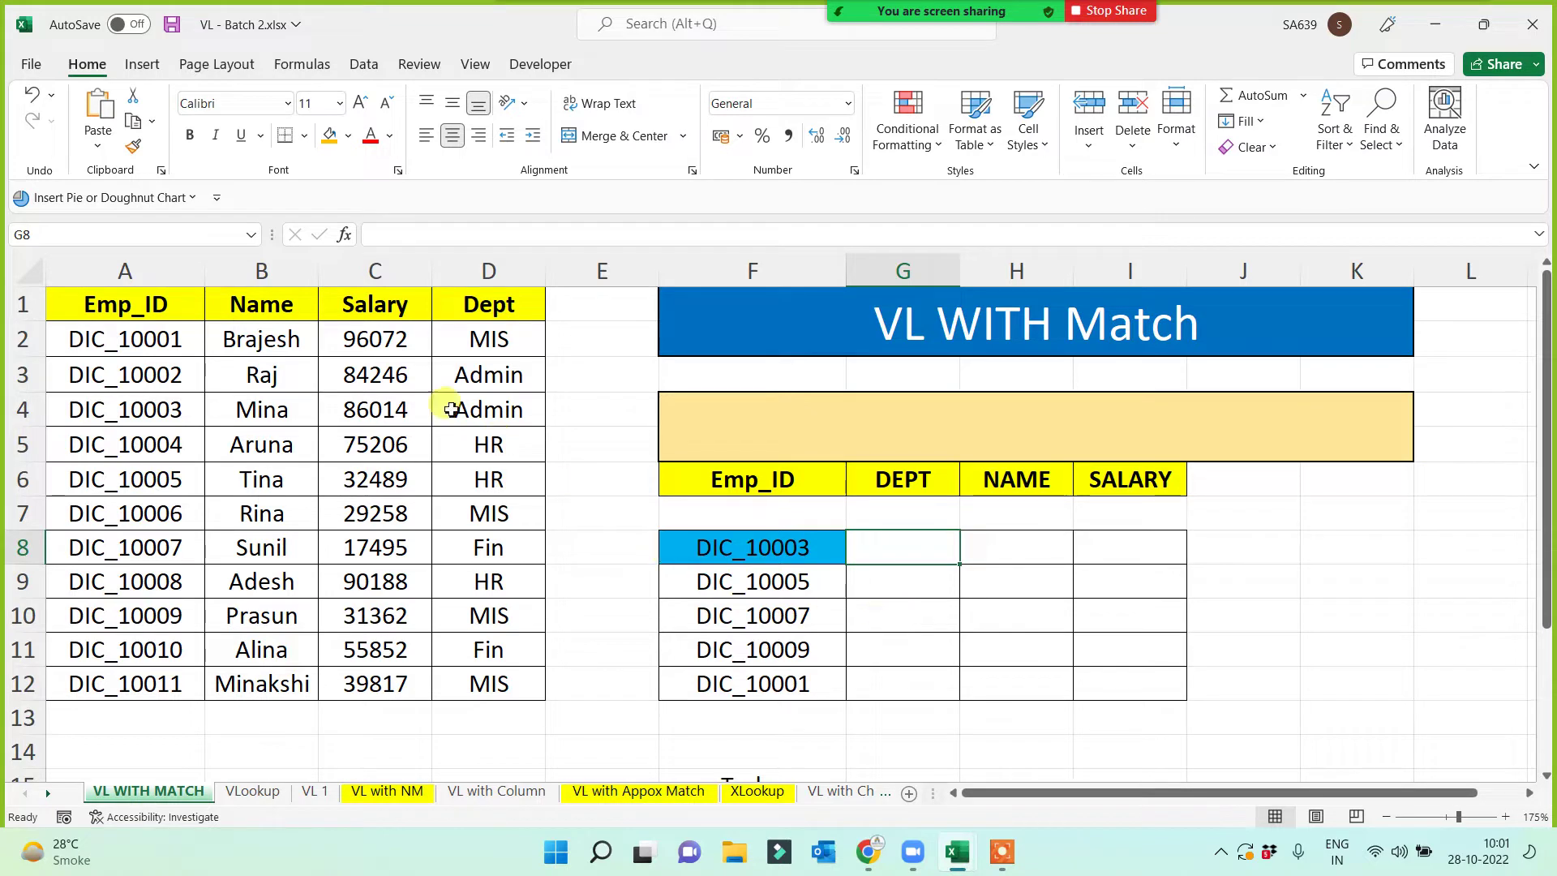
pyautogui.moveTo(222, 308); pyautogui.dragTo(504, 306)
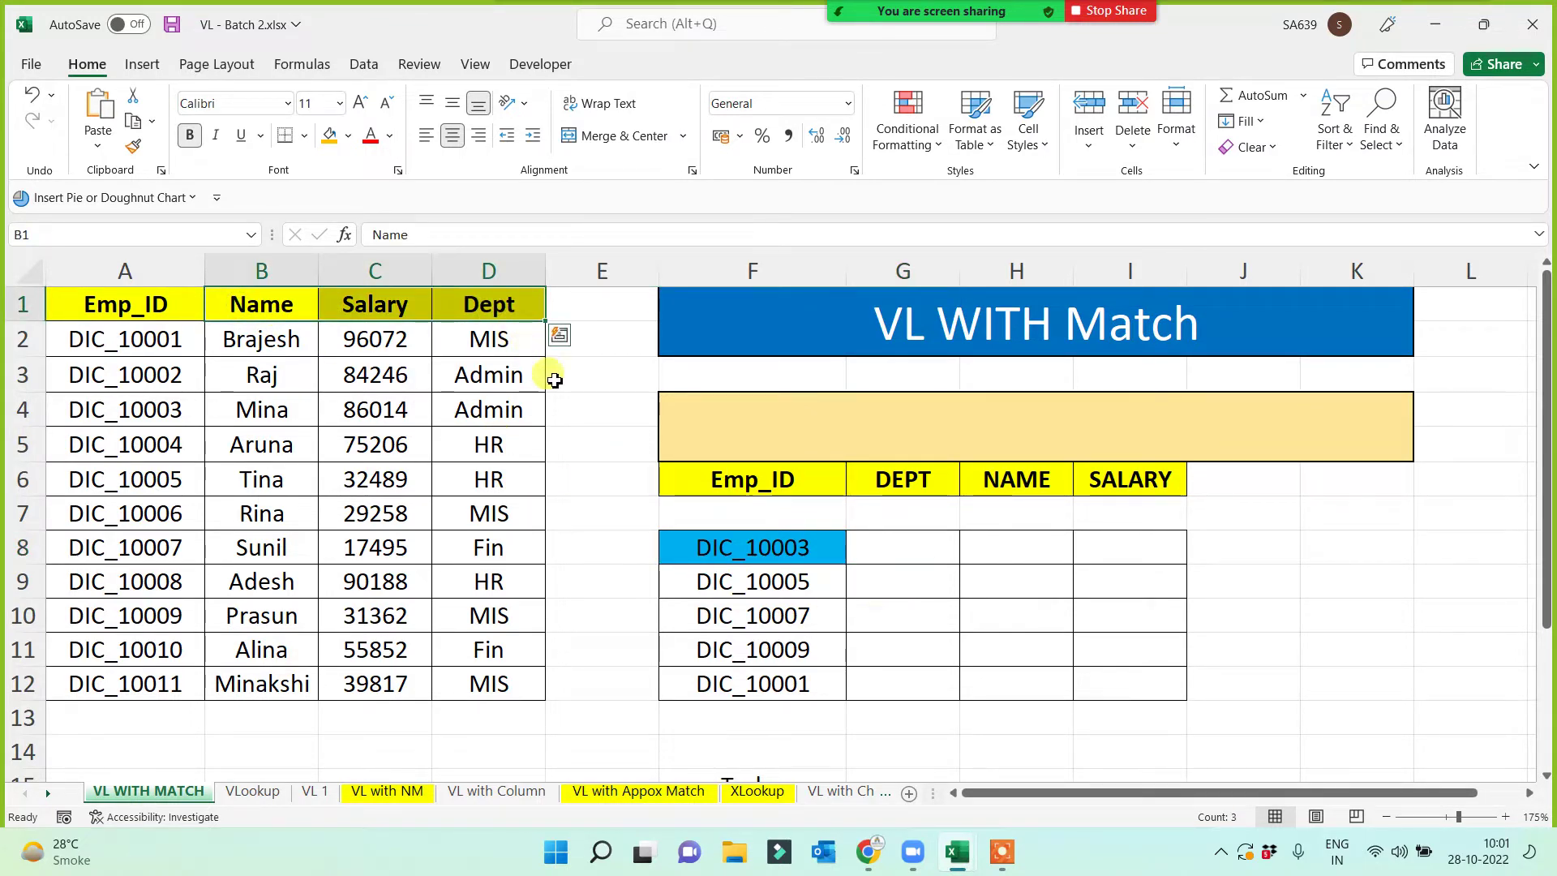
pyautogui.moveTo(899, 488); pyautogui.dragTo(1199, 490)
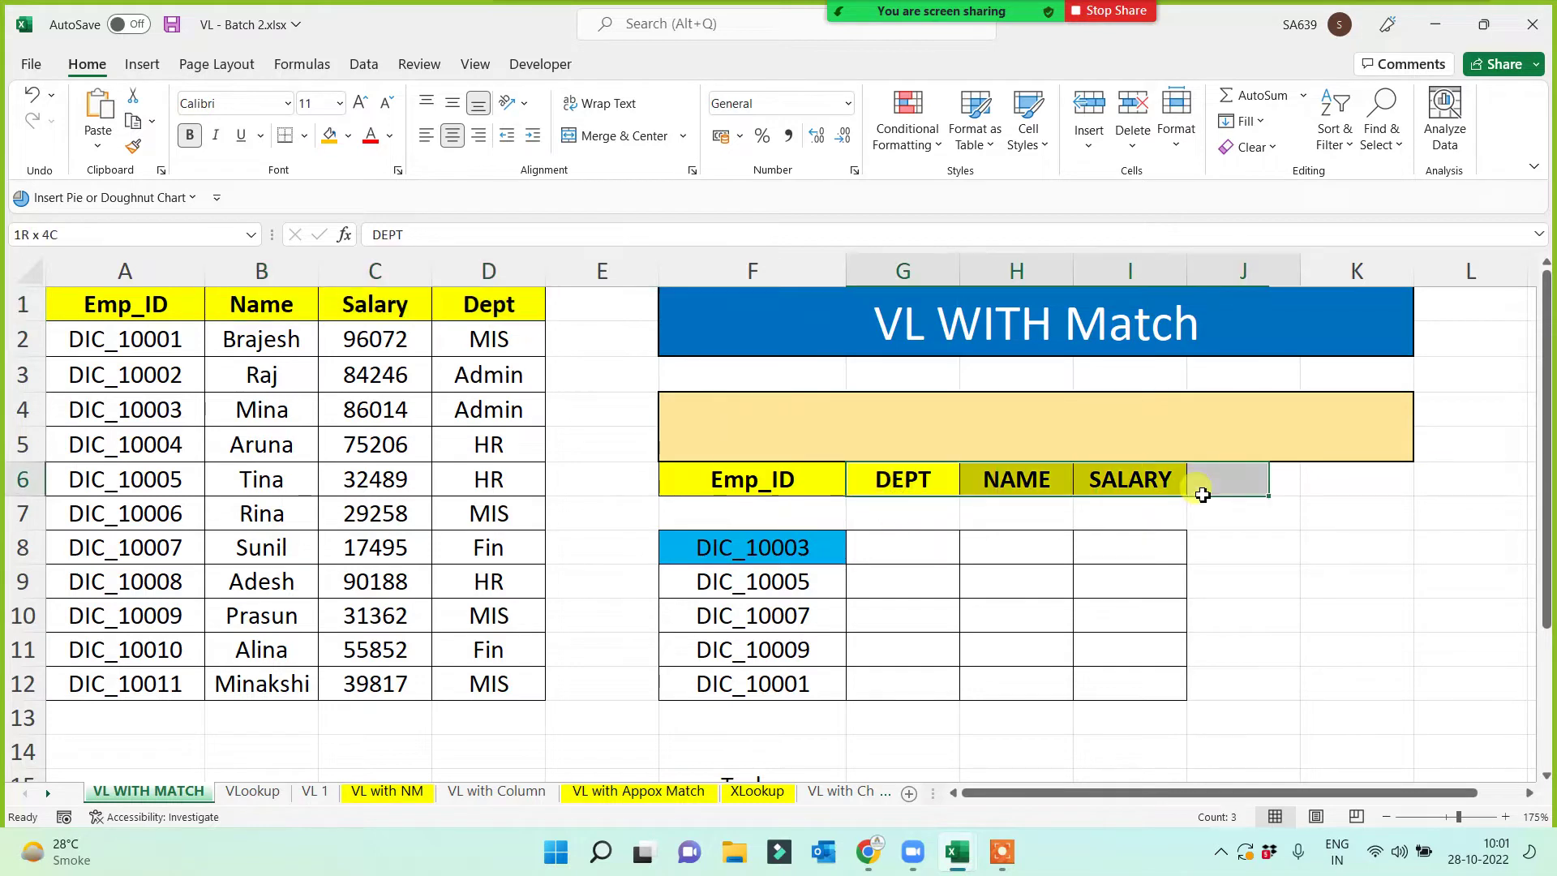
pyautogui.click(1111, 564)
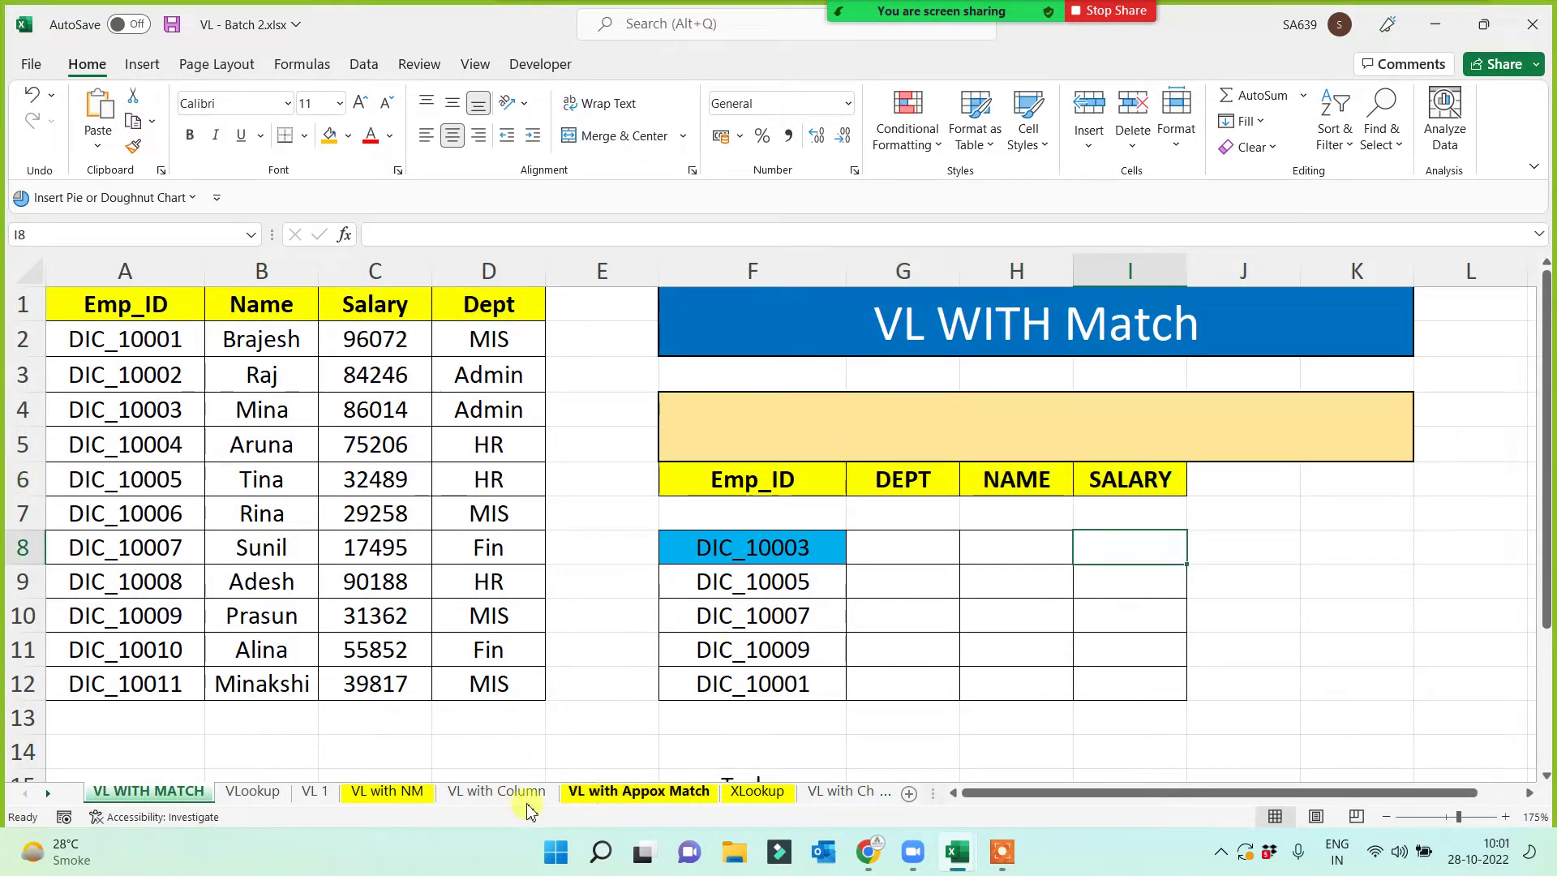
pyautogui.click(492, 799)
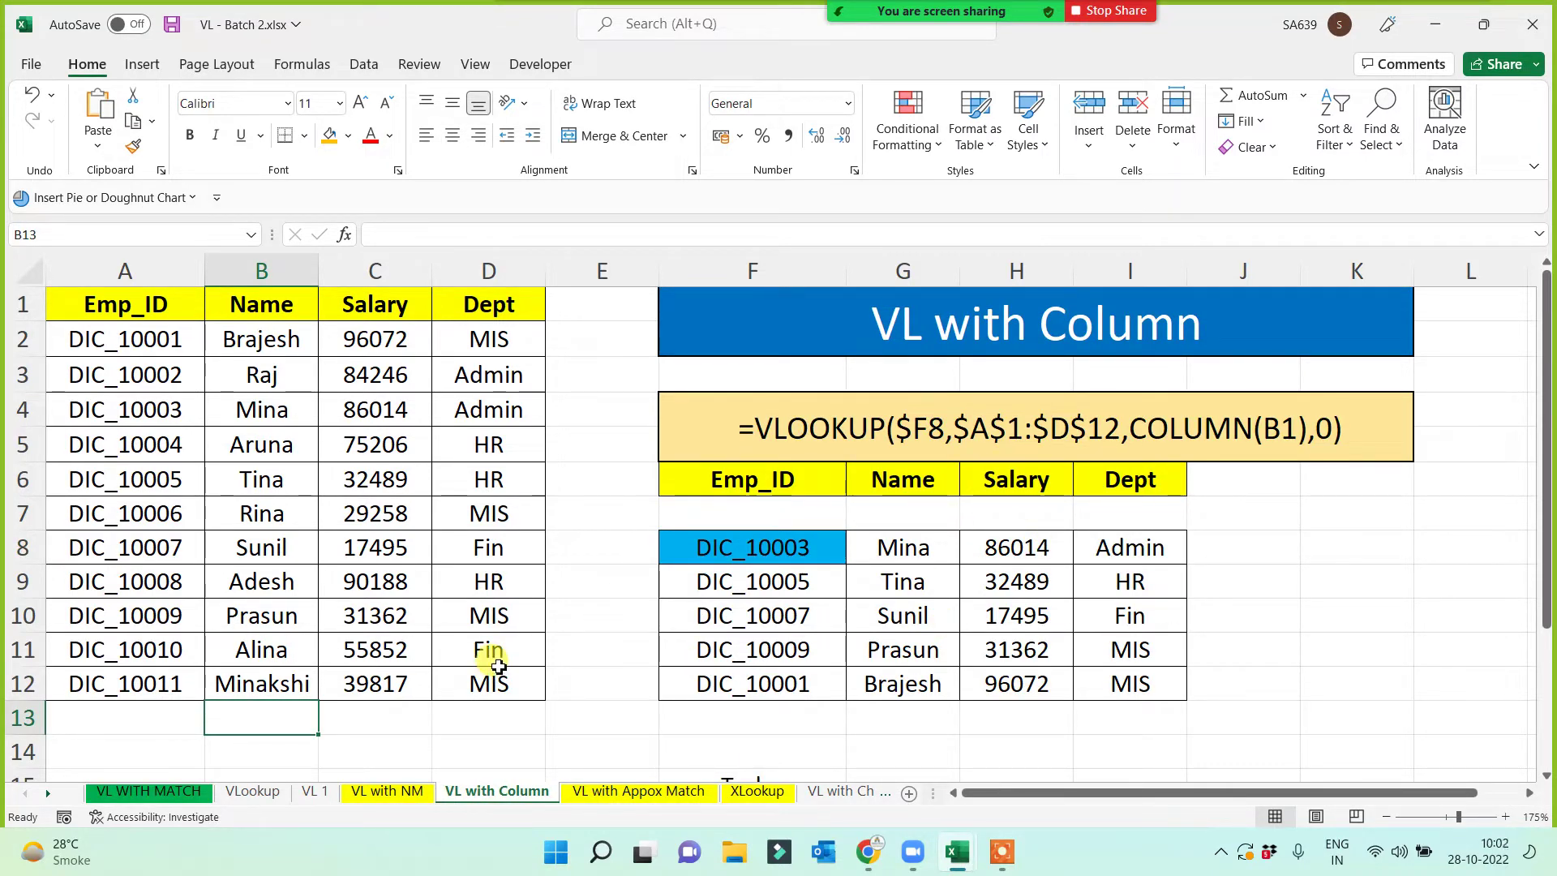
pyautogui.click(142, 797)
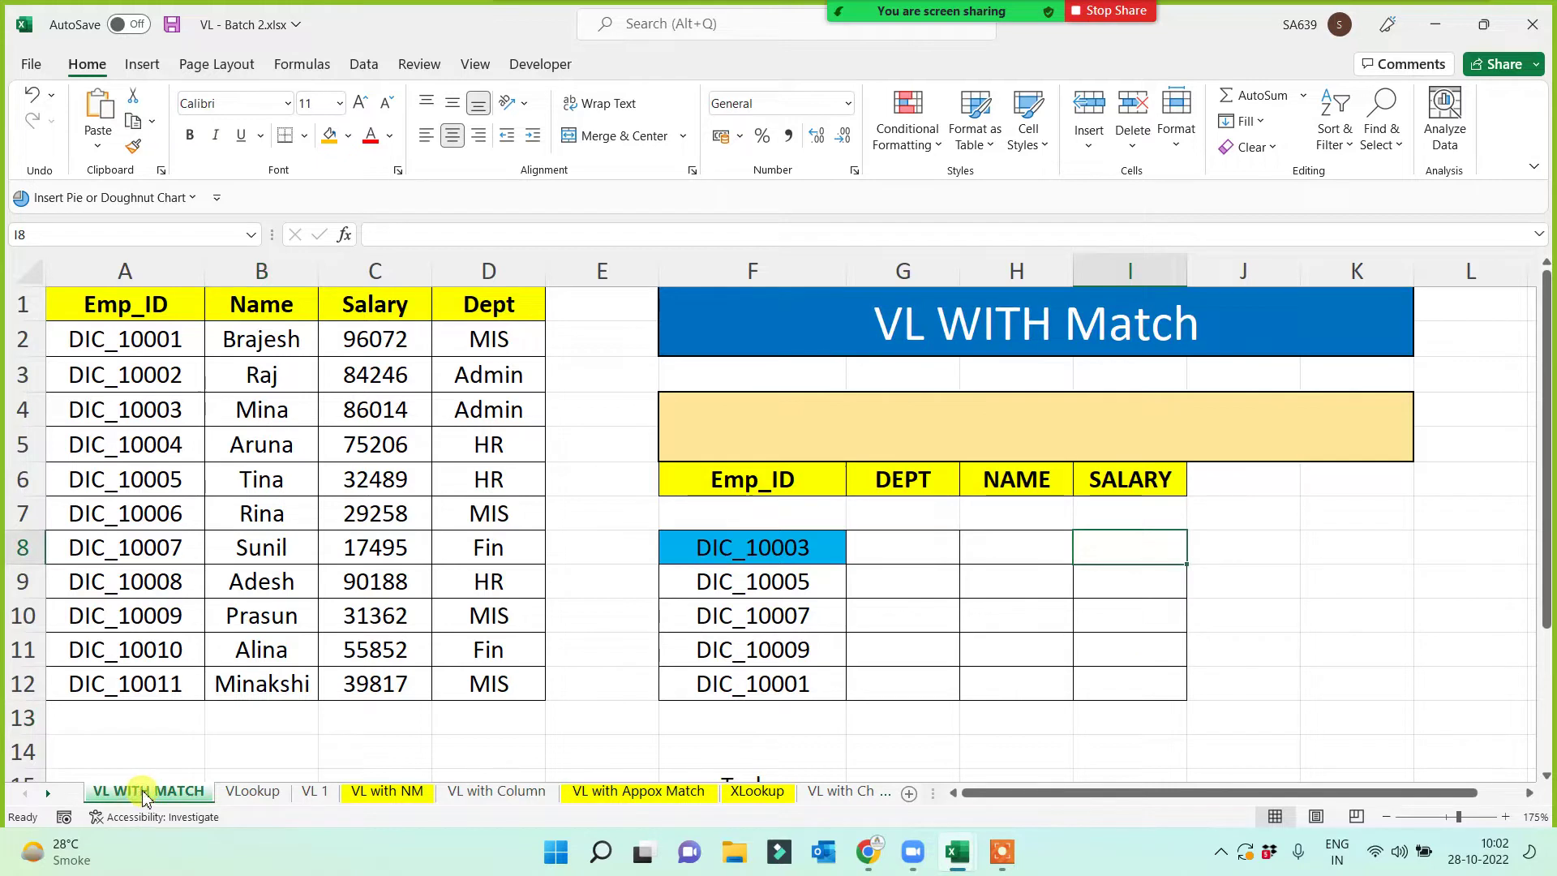
# - Start a VLOOKUP formula in G8 with the column-locked reference $F8 as the lookup value
pyautogui.click(941, 677)
pyautogui.click(923, 550)
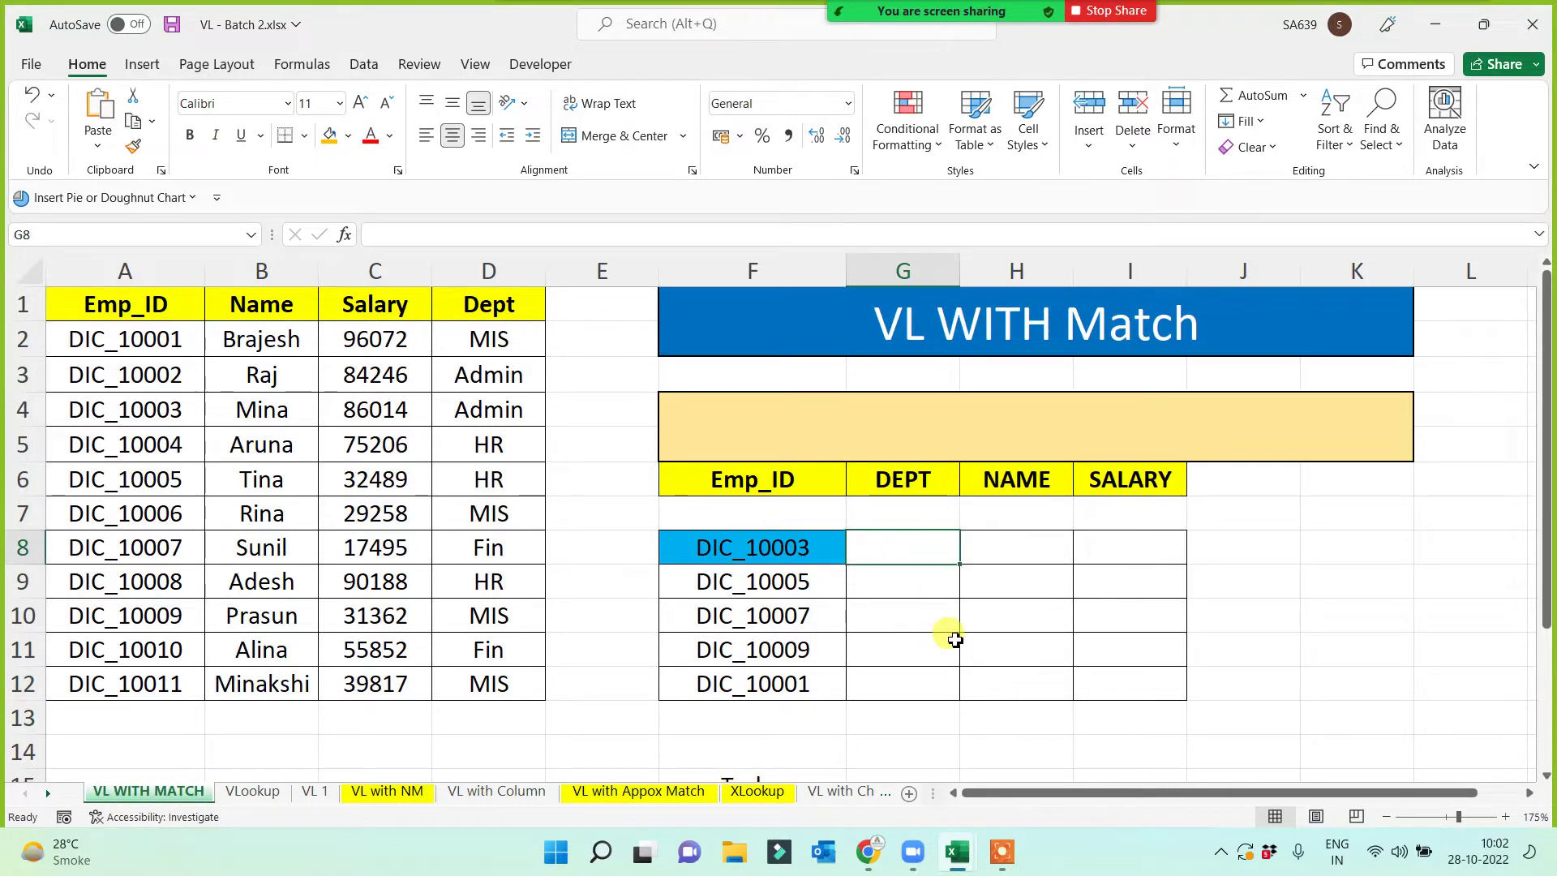
pyautogui.write('=')
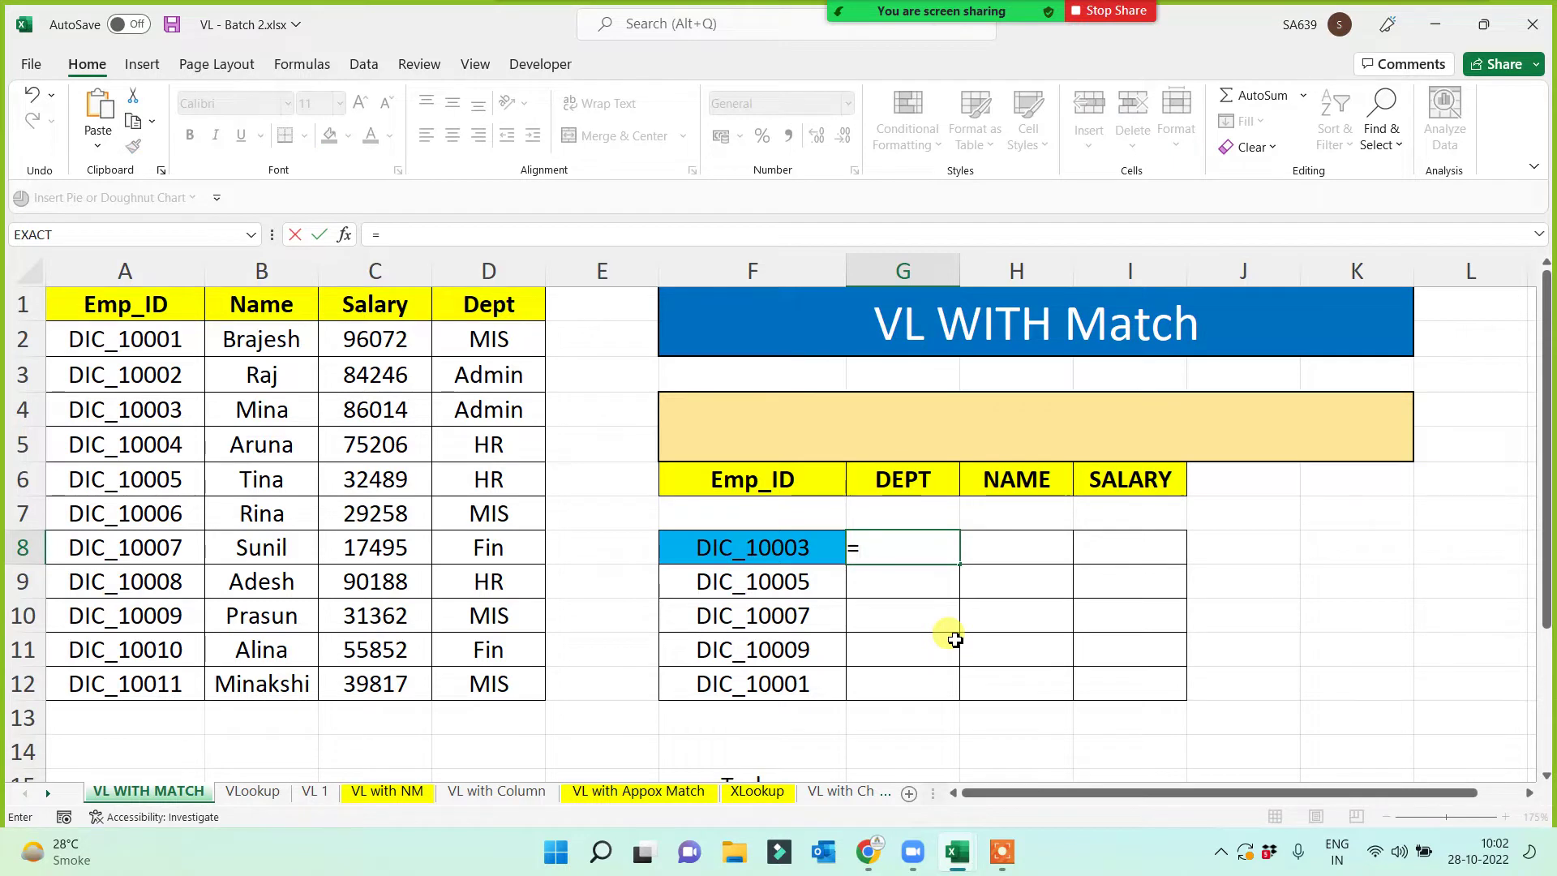
pyautogui.write('vl')
pyautogui.press('Tab')
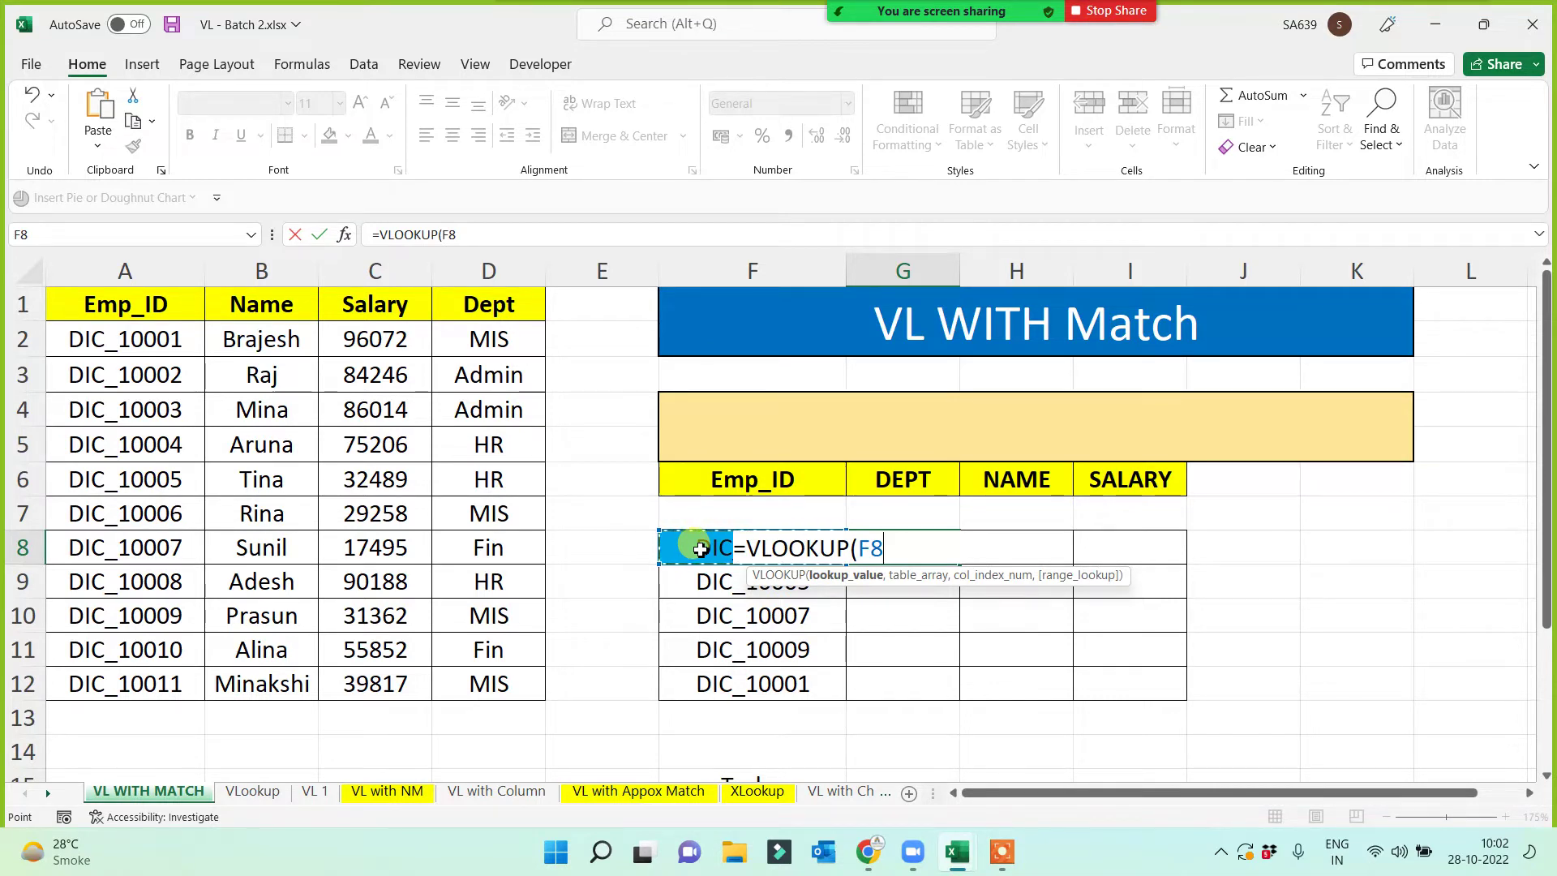
pyautogui.press('F4')
pyautogui.press('F4')
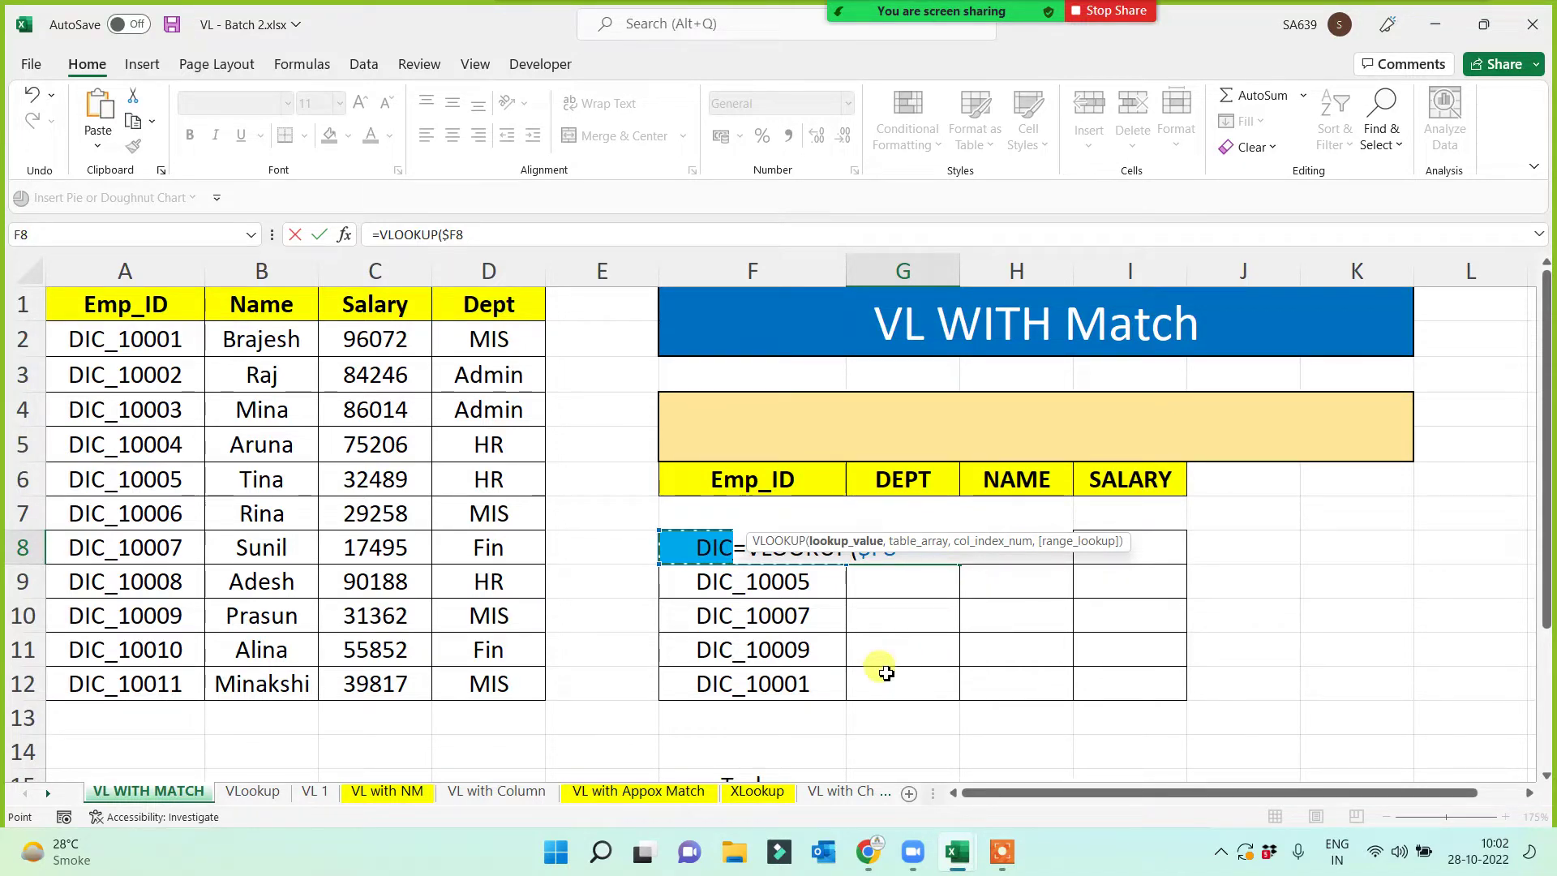
pyautogui.write(',')
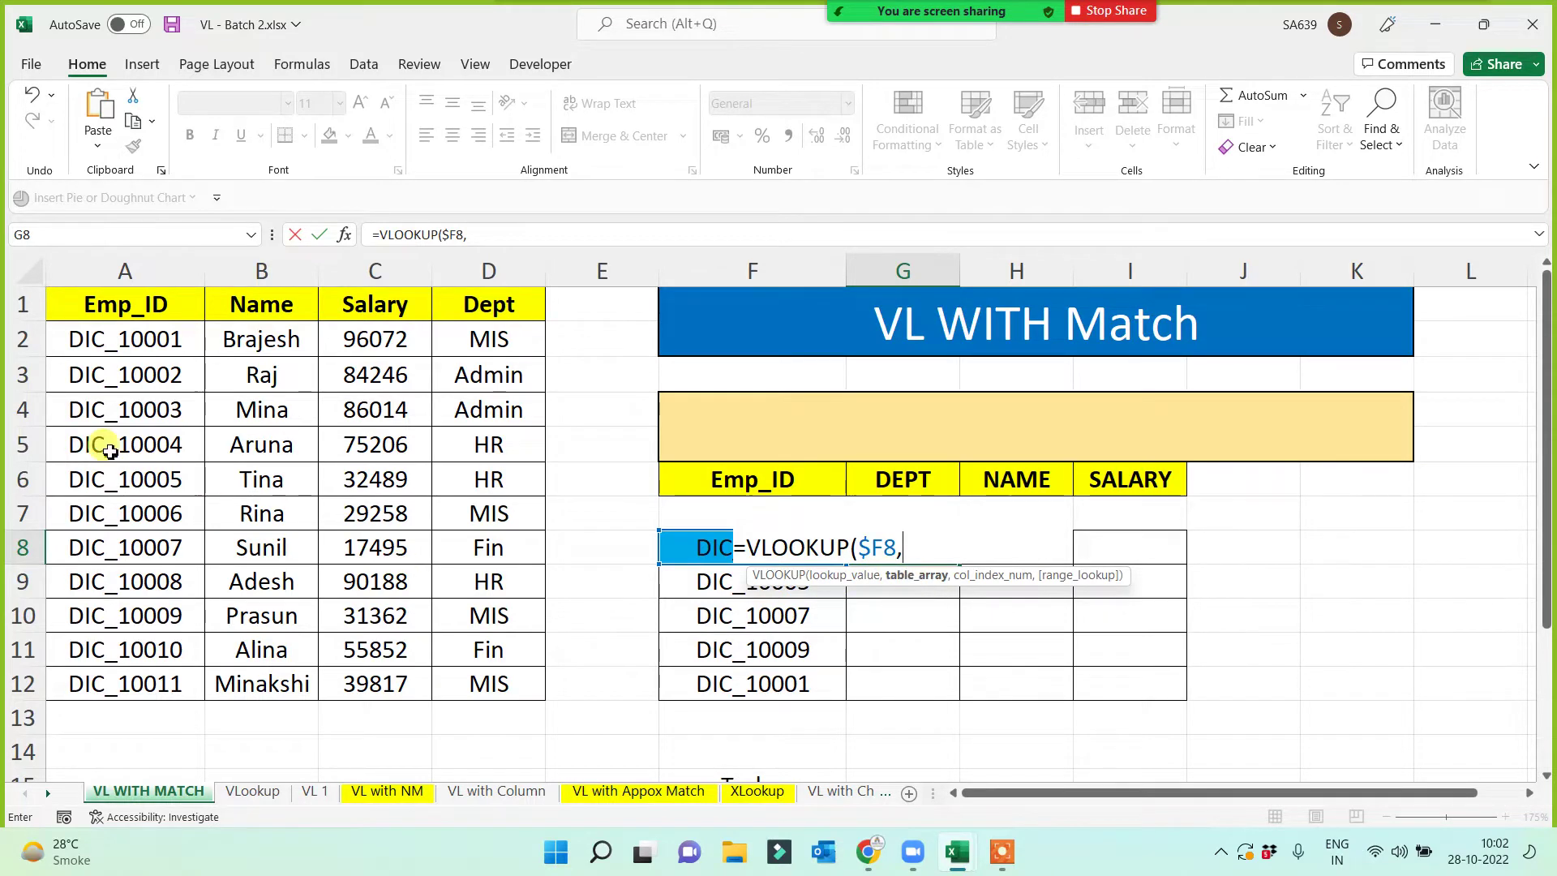
# - Complete the G8 VLOOKUP with table array $A$1:$D$12, column index 4 and range lookup 0
pyautogui.moveTo(127, 301); pyautogui.dragTo(485, 688)
pyautogui.press('F4')
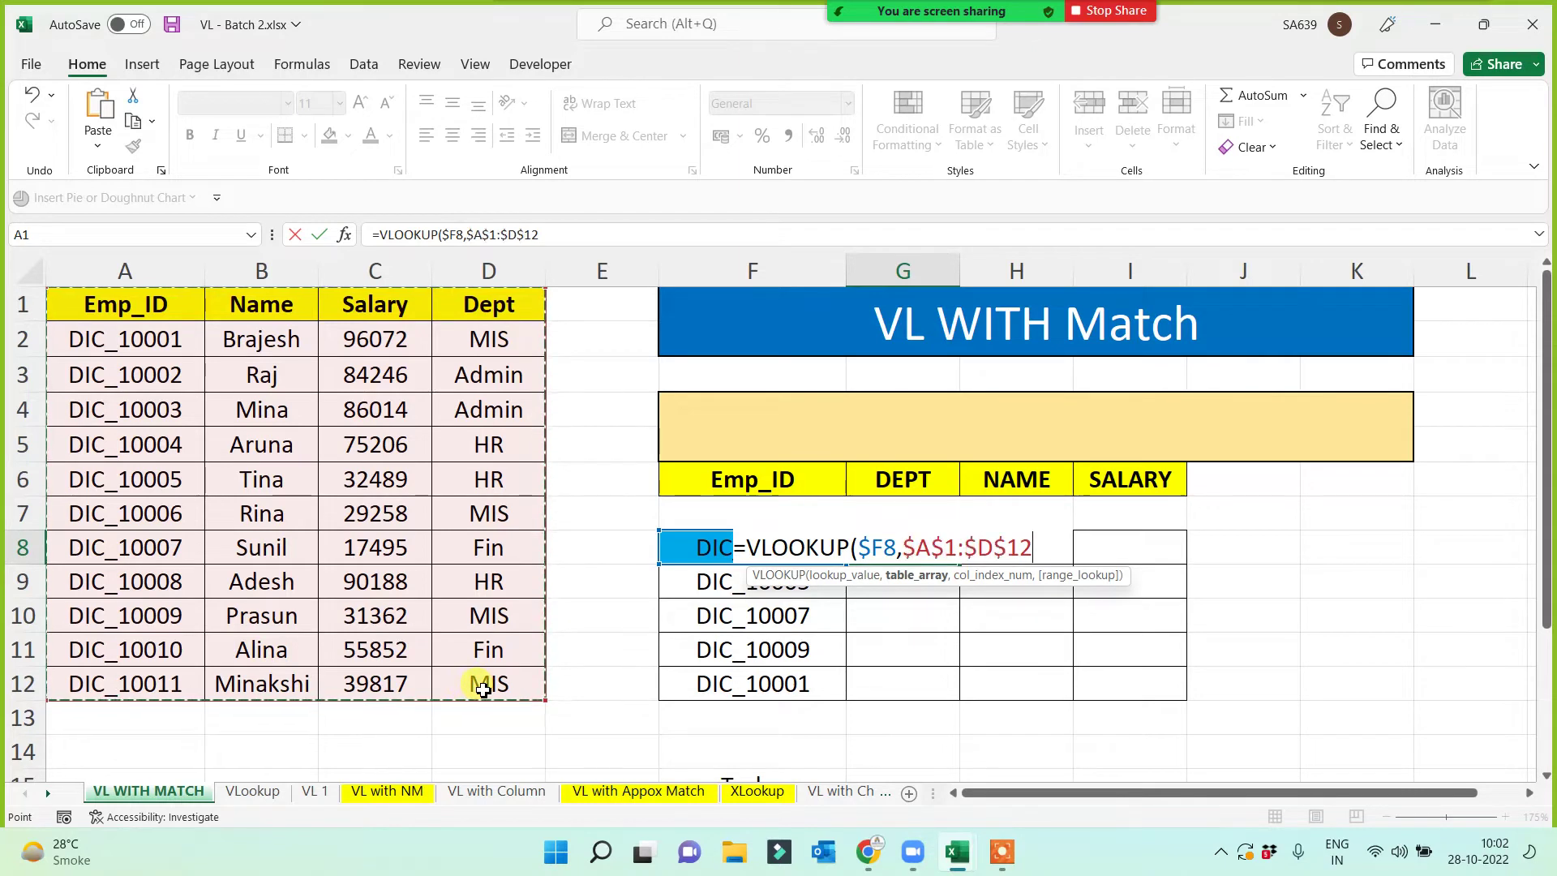
pyautogui.write(',')
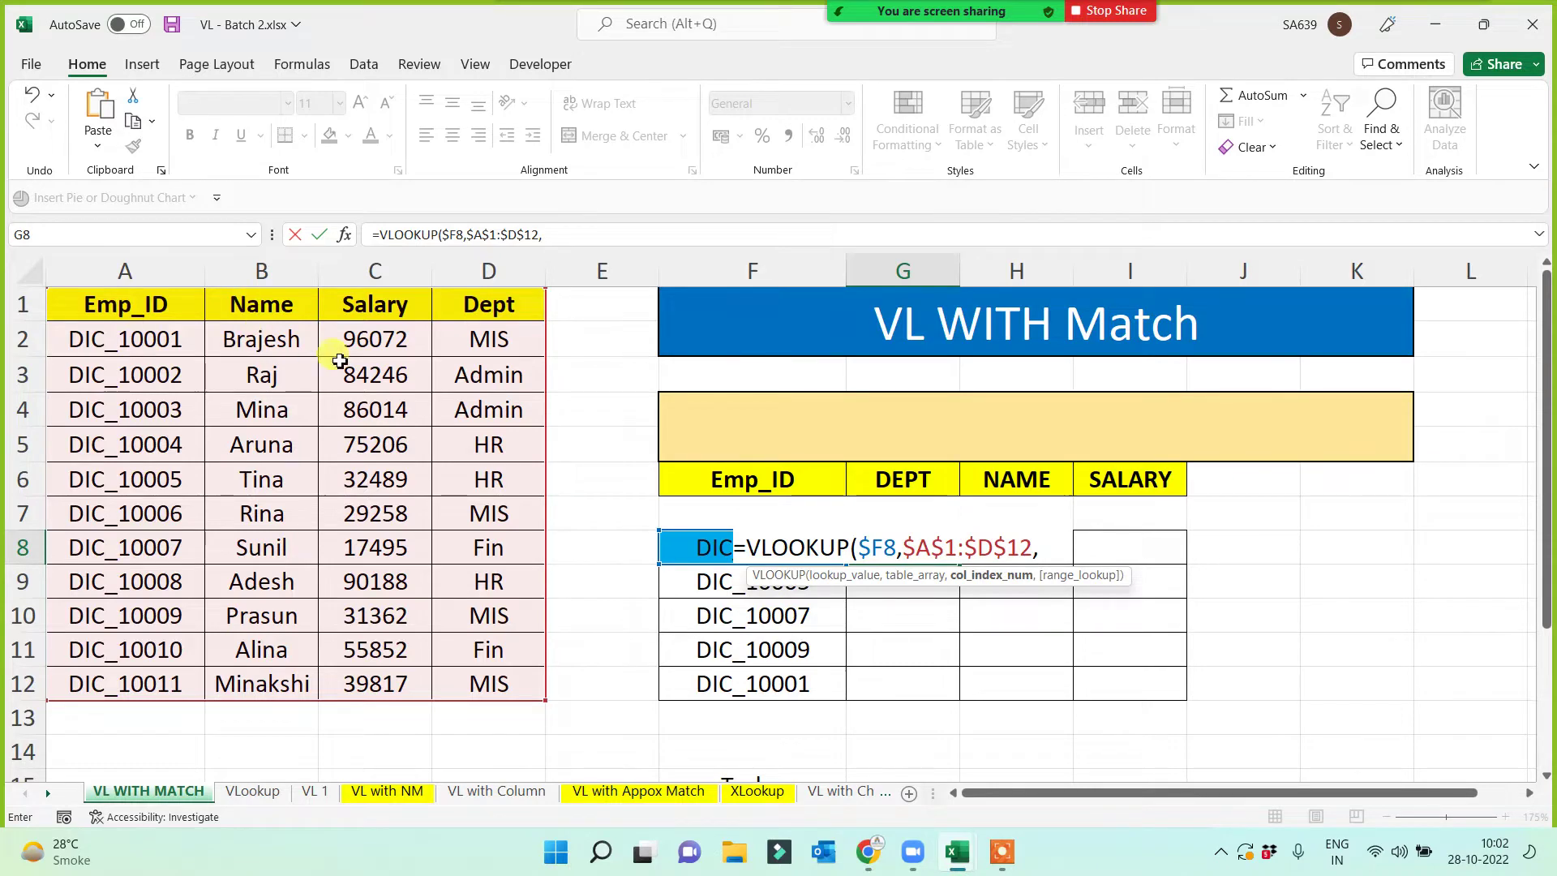
pyautogui.write('4,0)')
pyautogui.press('Return')
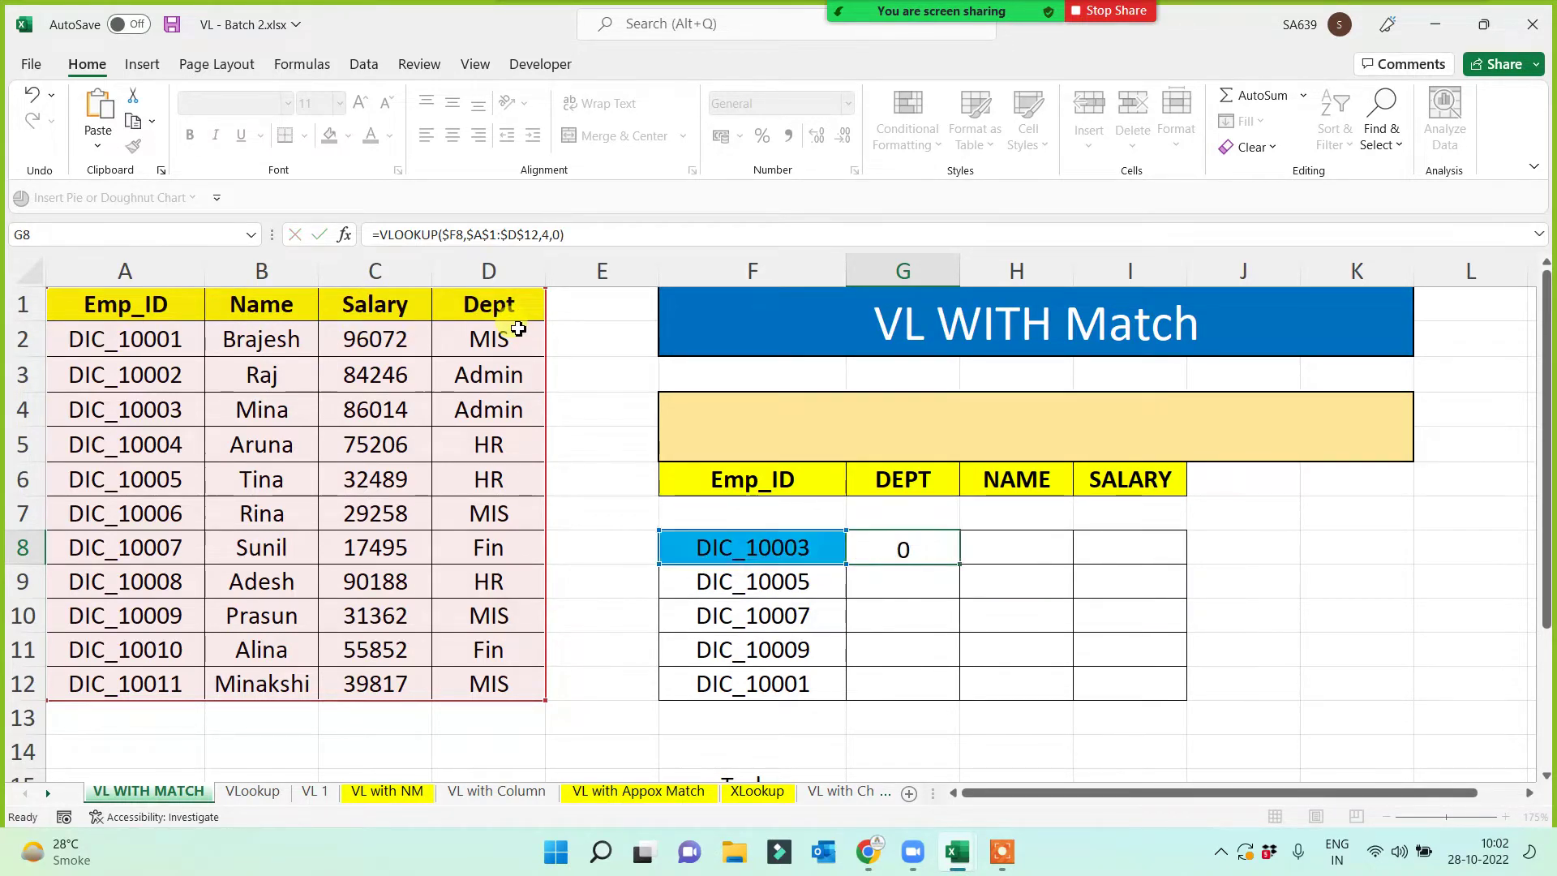
pyautogui.click(916, 551)
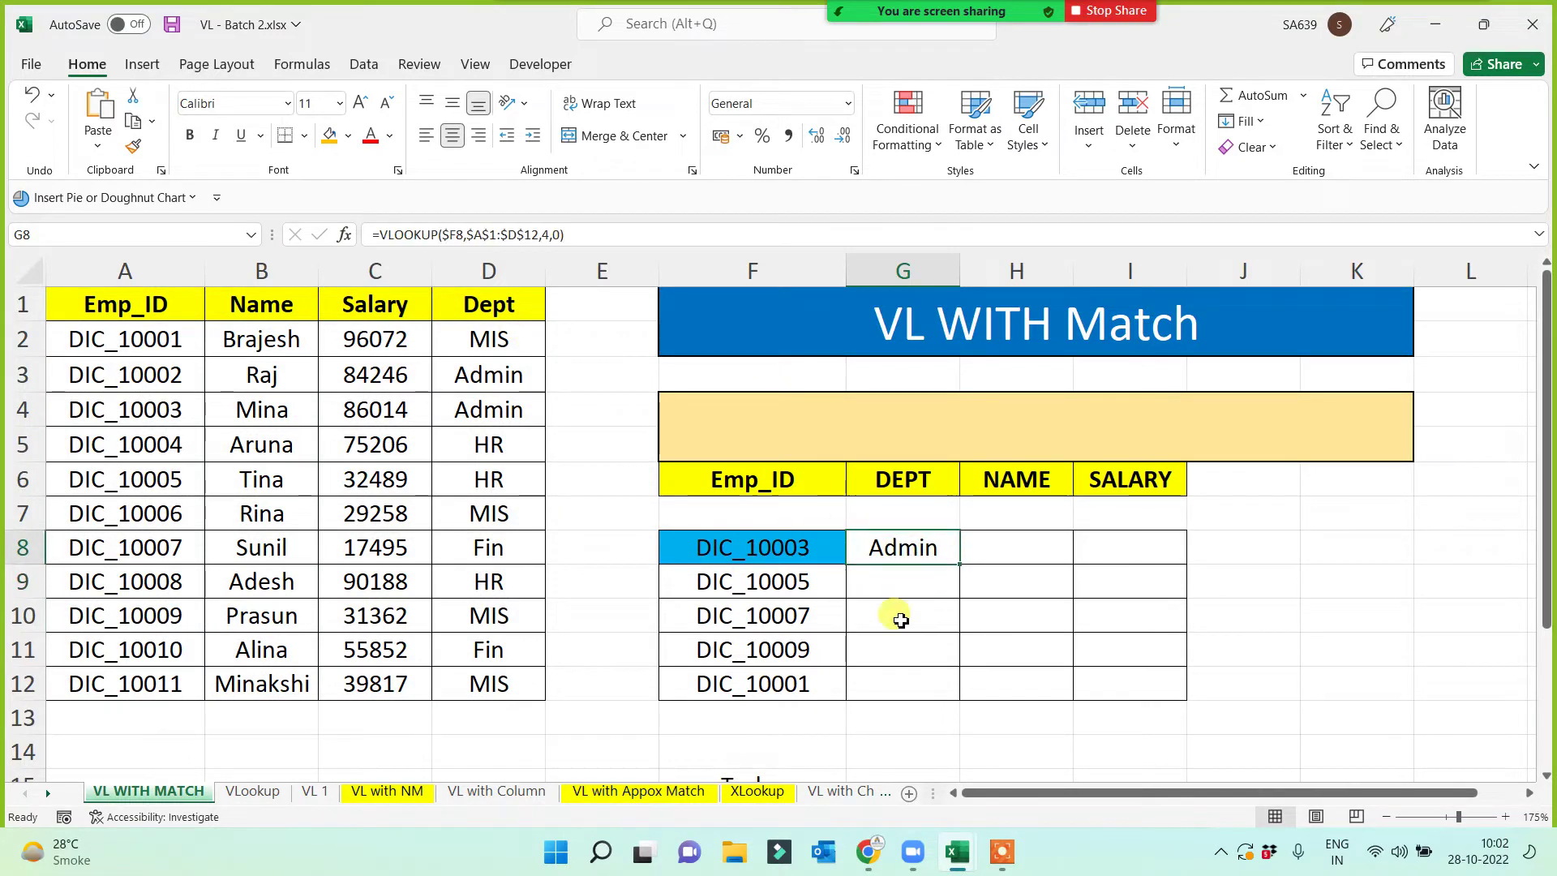
# - Examine the source table's header row from Emp_ID to Dept and the sheet's columns, and return to the DEPT formula in G8
pyautogui.click(154, 314)
pyautogui.moveTo(154, 313); pyautogui.dragTo(470, 305)
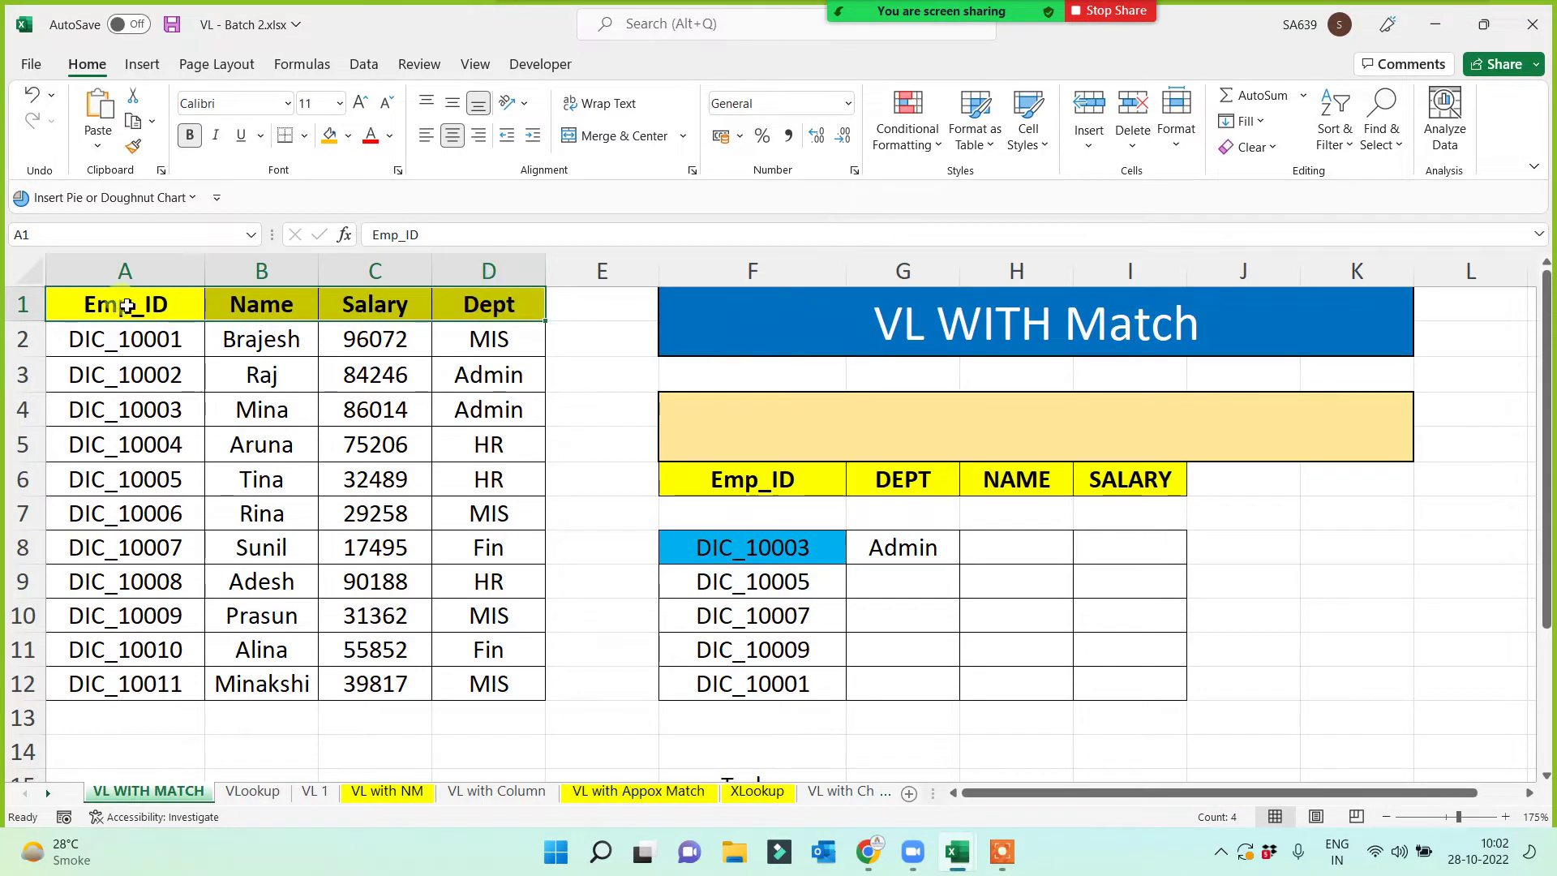
pyautogui.moveTo(139, 277); pyautogui.dragTo(1286, 324)
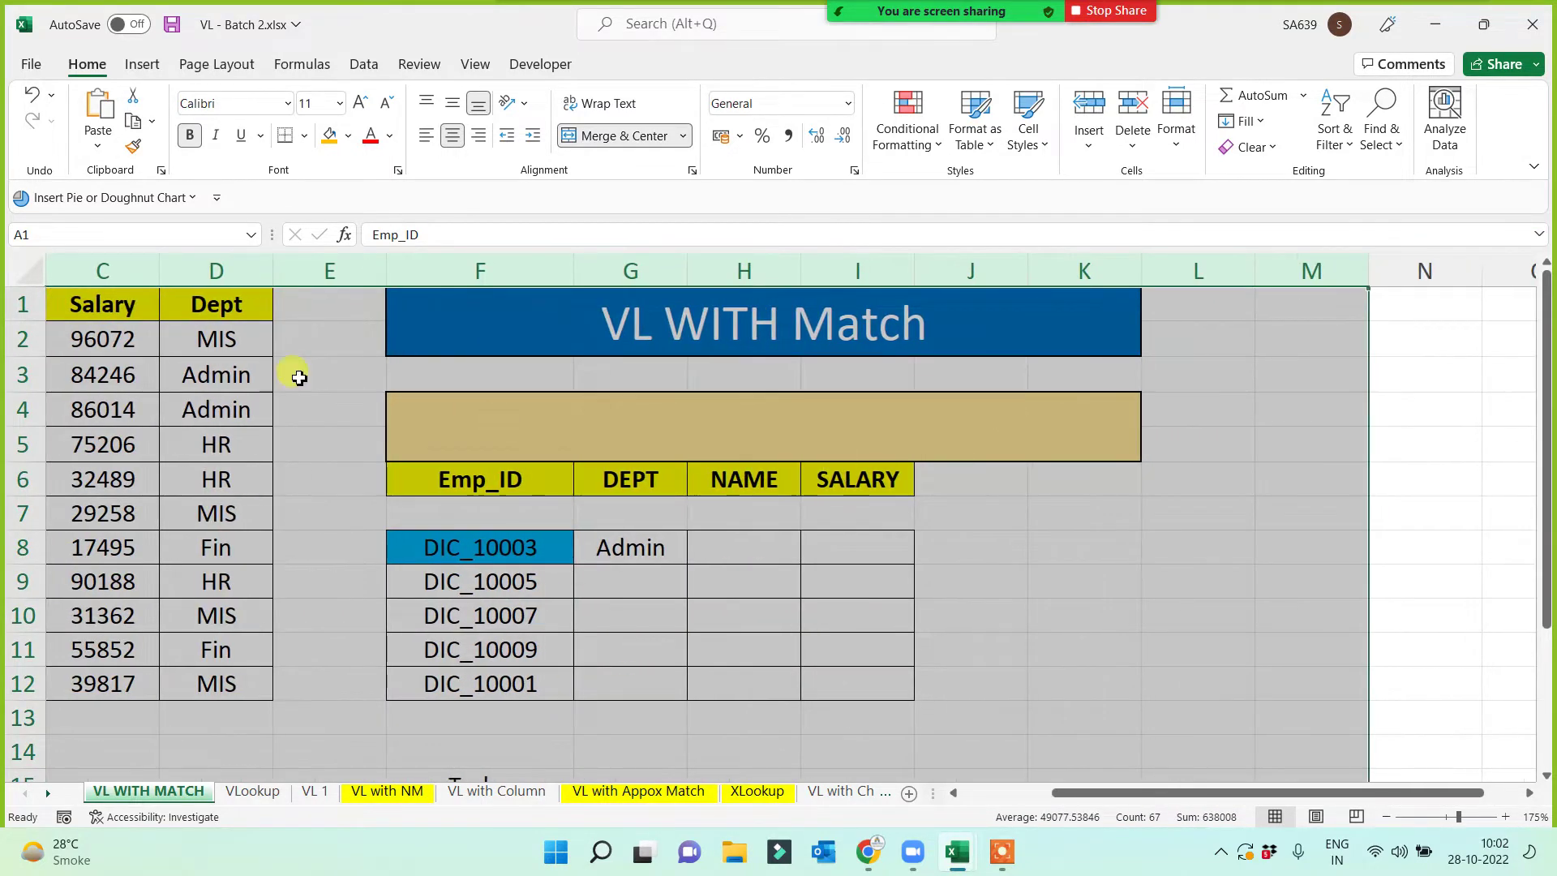
pyautogui.click(78, 305)
pyautogui.hotkey('ctrl', 'Home')
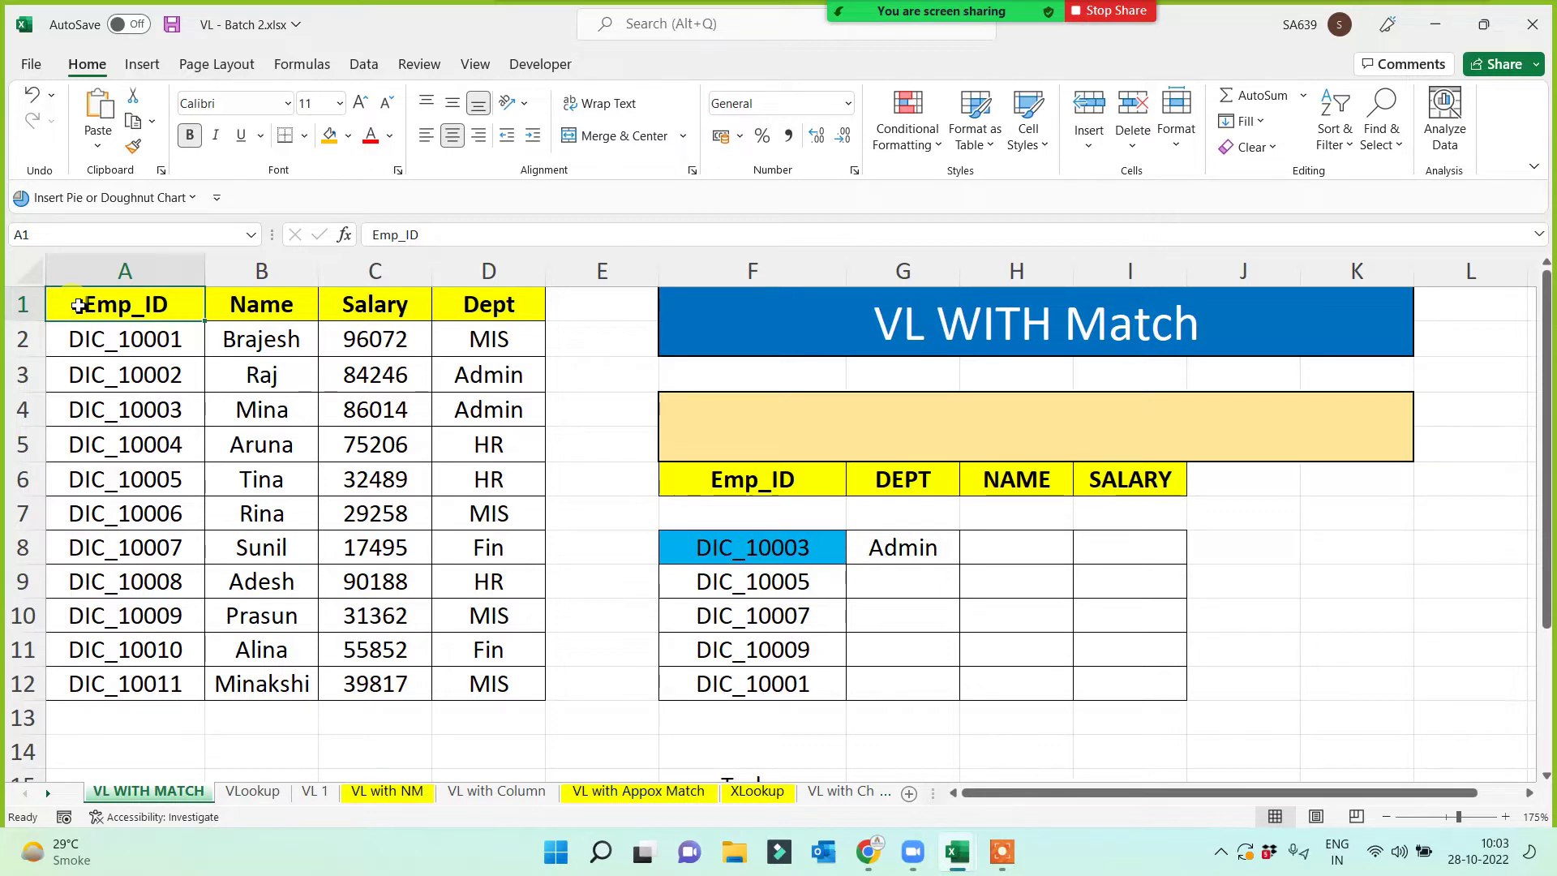
pyautogui.click(919, 551)
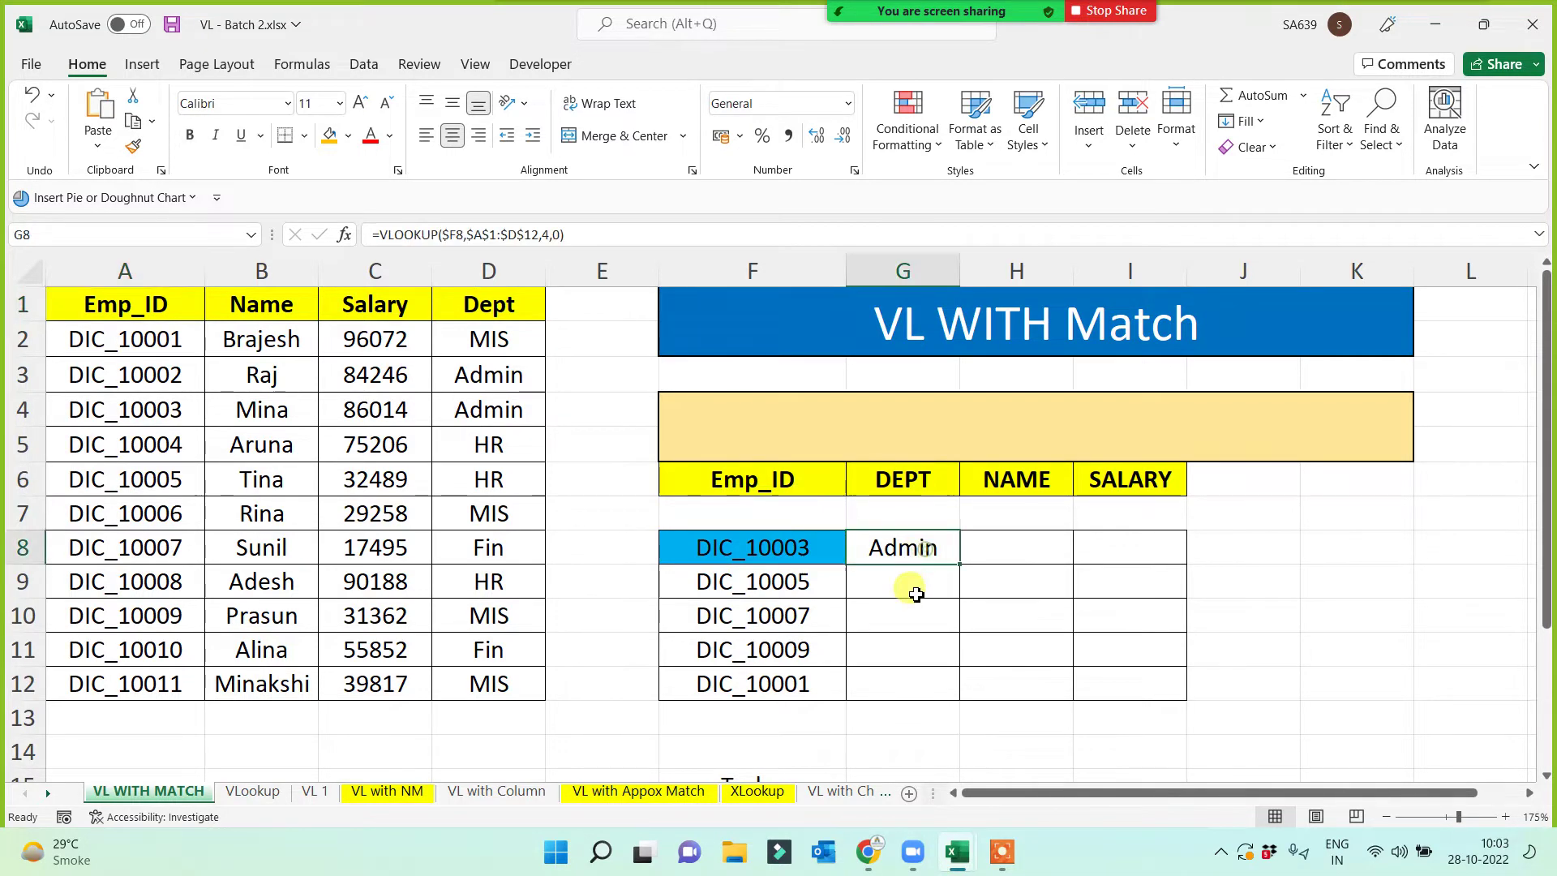
# - Enter =MATCH(G6,$A$1:$D$1,0) in G14 to find the DEPT heading's position in the source header row
pyautogui.click(890, 748)
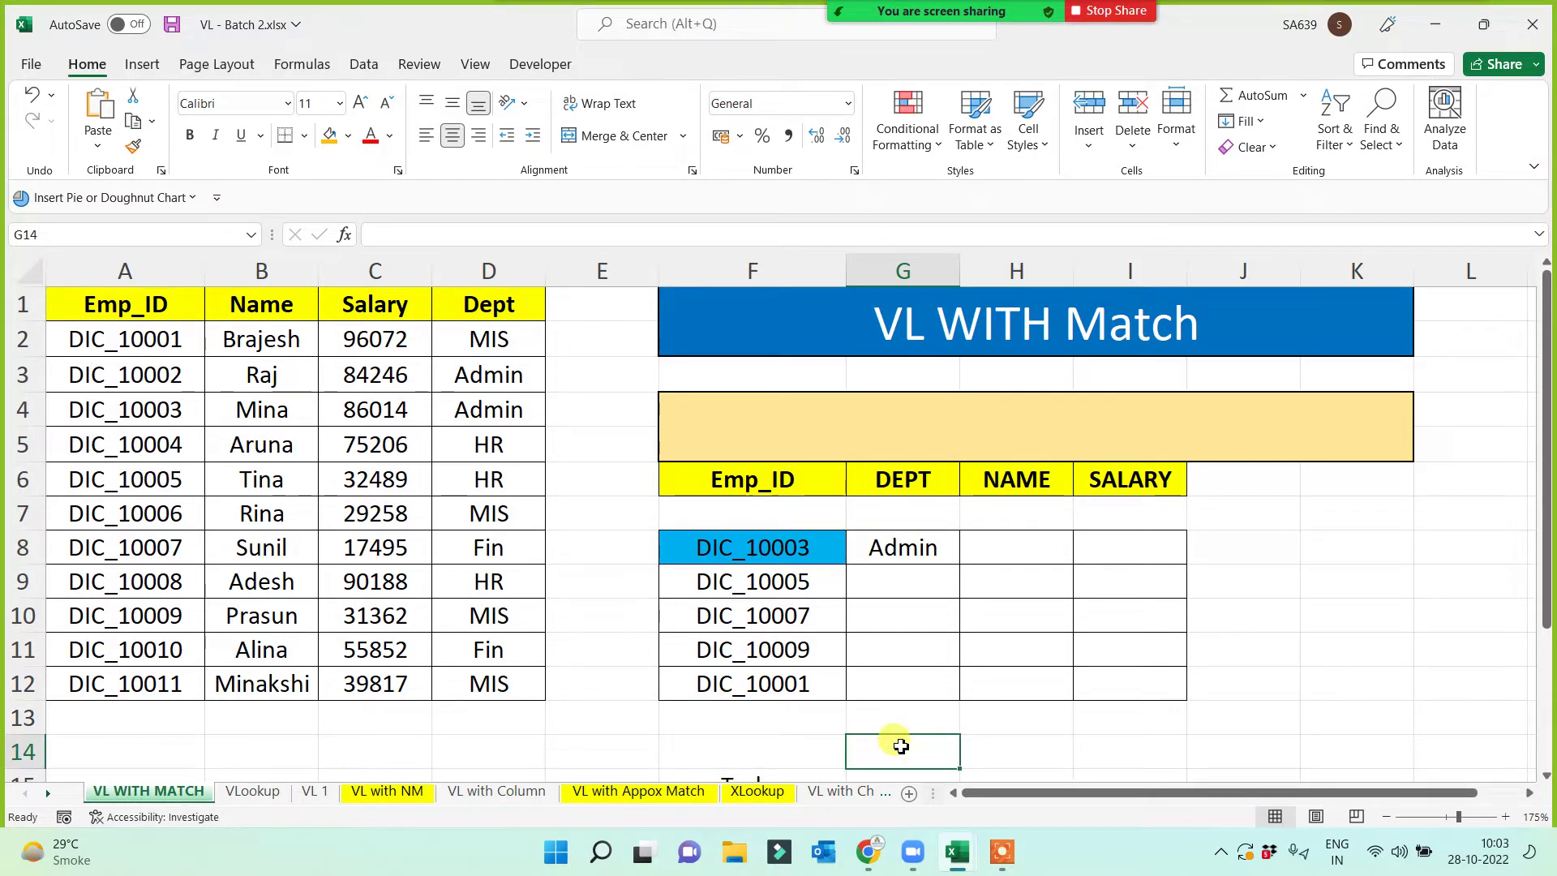
pyautogui.write('=')
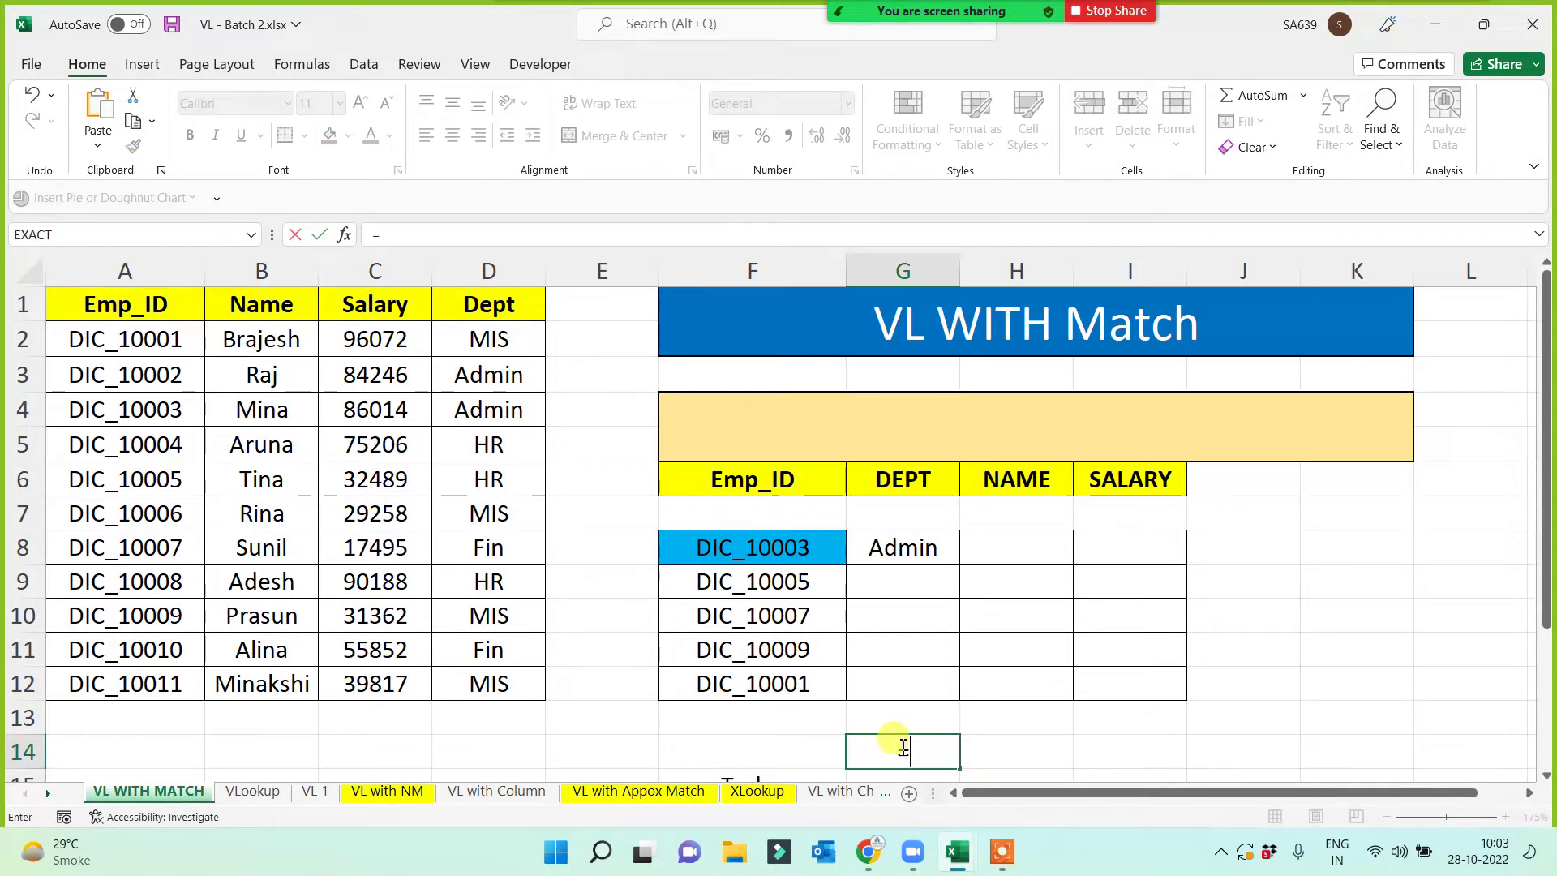
pyautogui.write('match(')
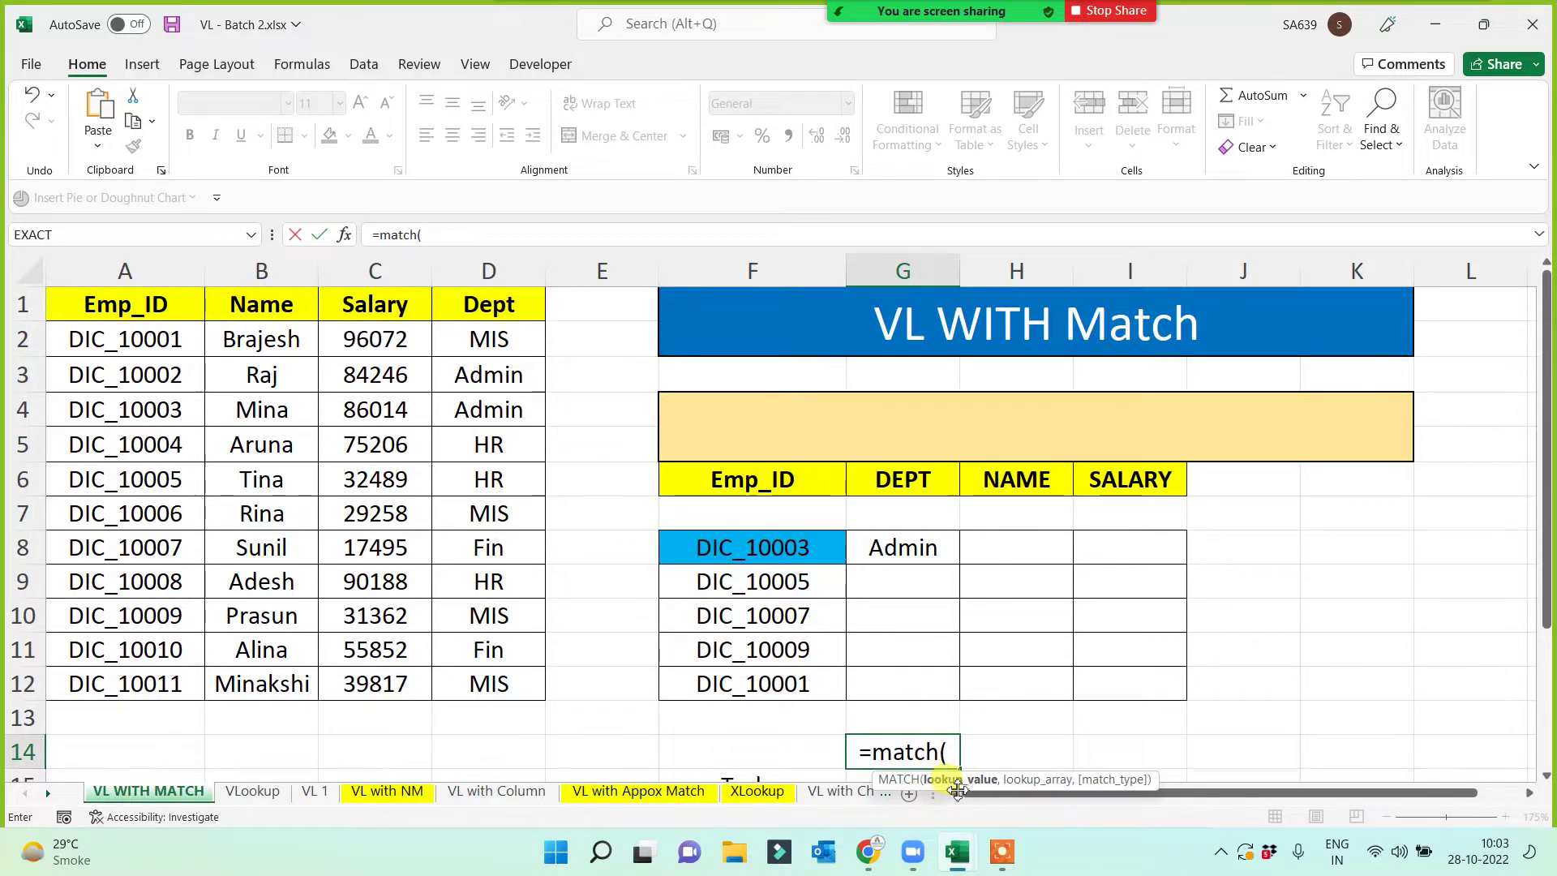
pyautogui.click(917, 481)
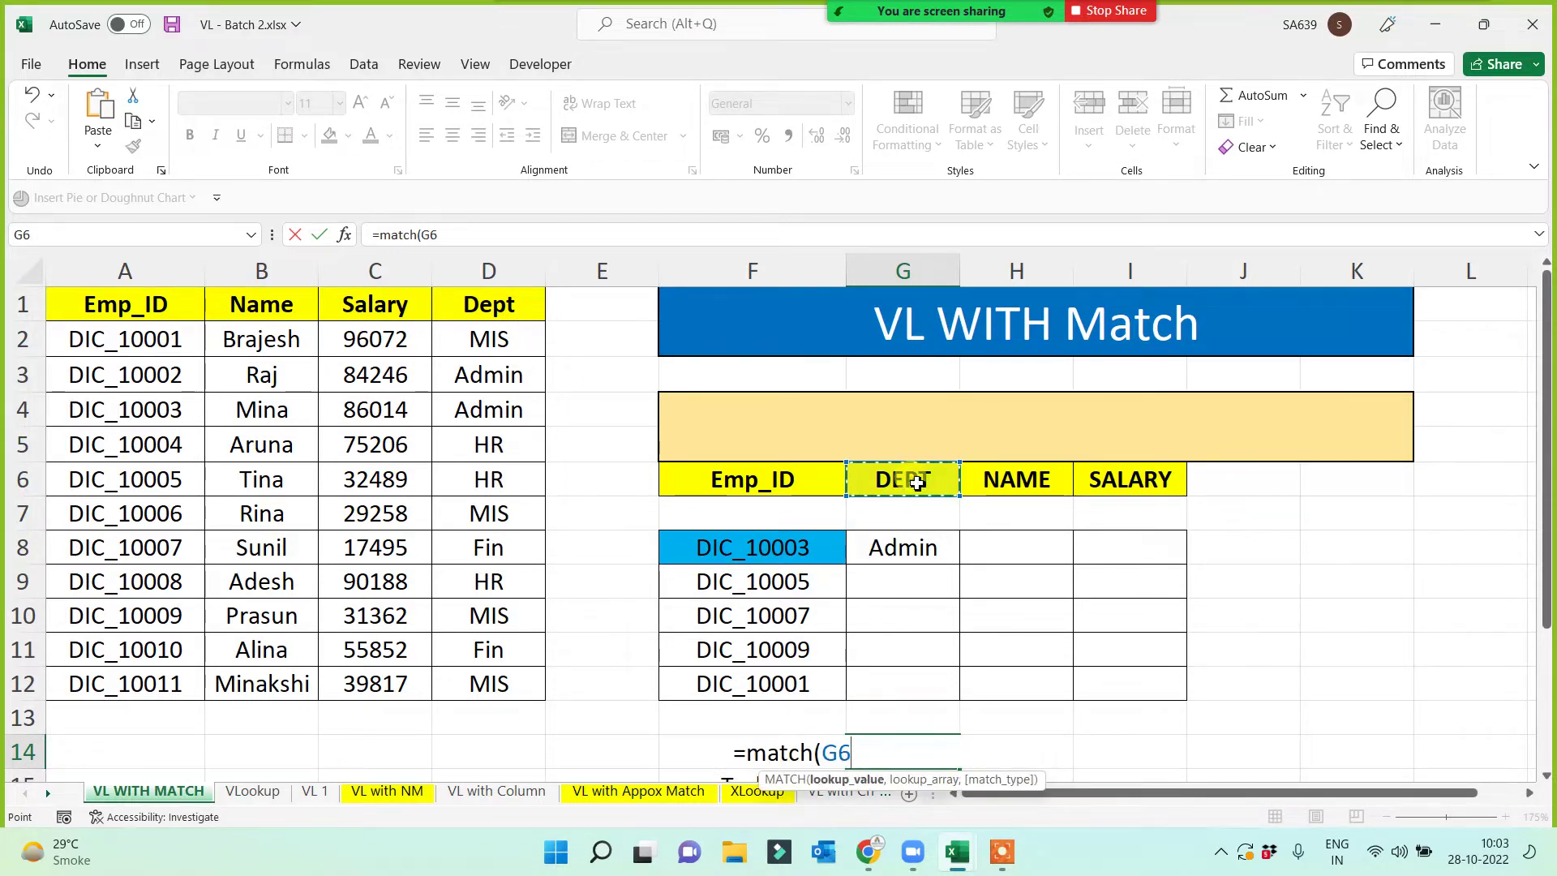
pyautogui.write(',')
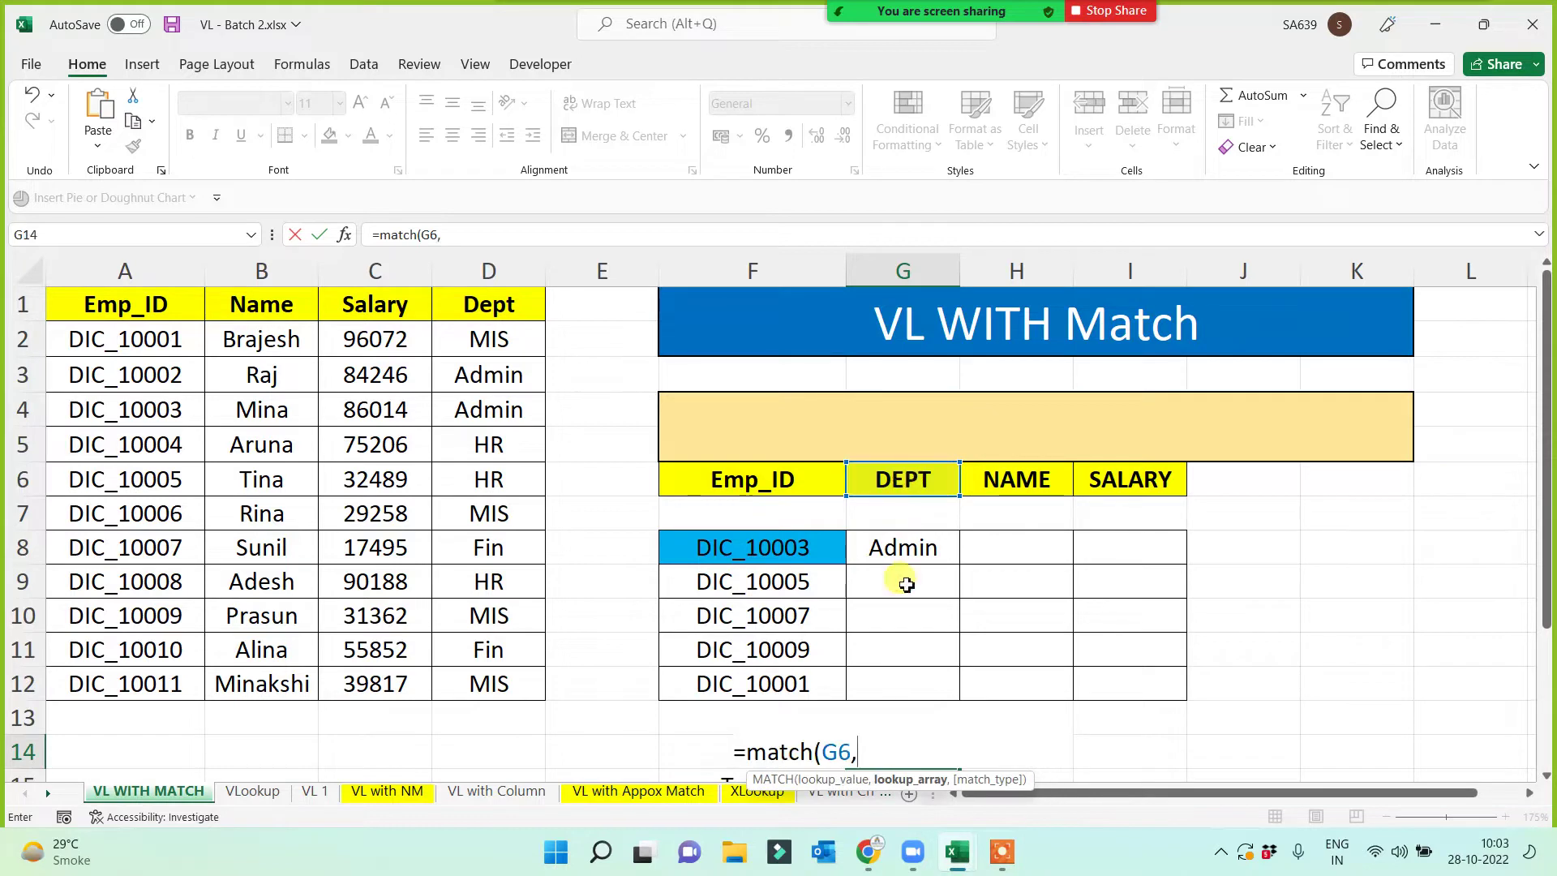
pyautogui.moveTo(504, 305); pyautogui.dragTo(28, 297)
pyautogui.press('F4')
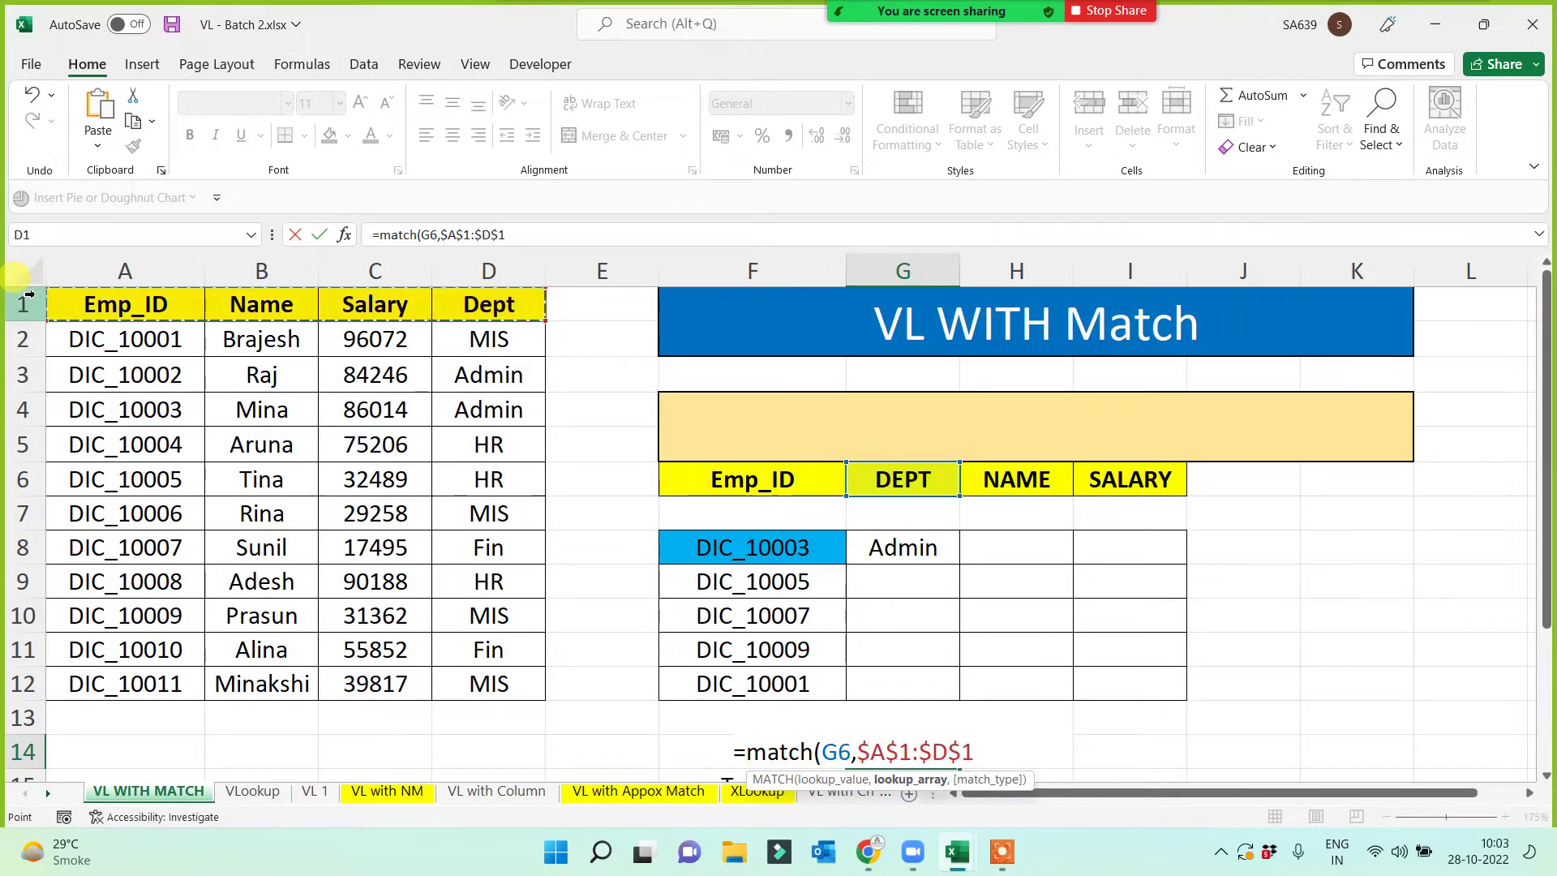
pyautogui.write(',0)')
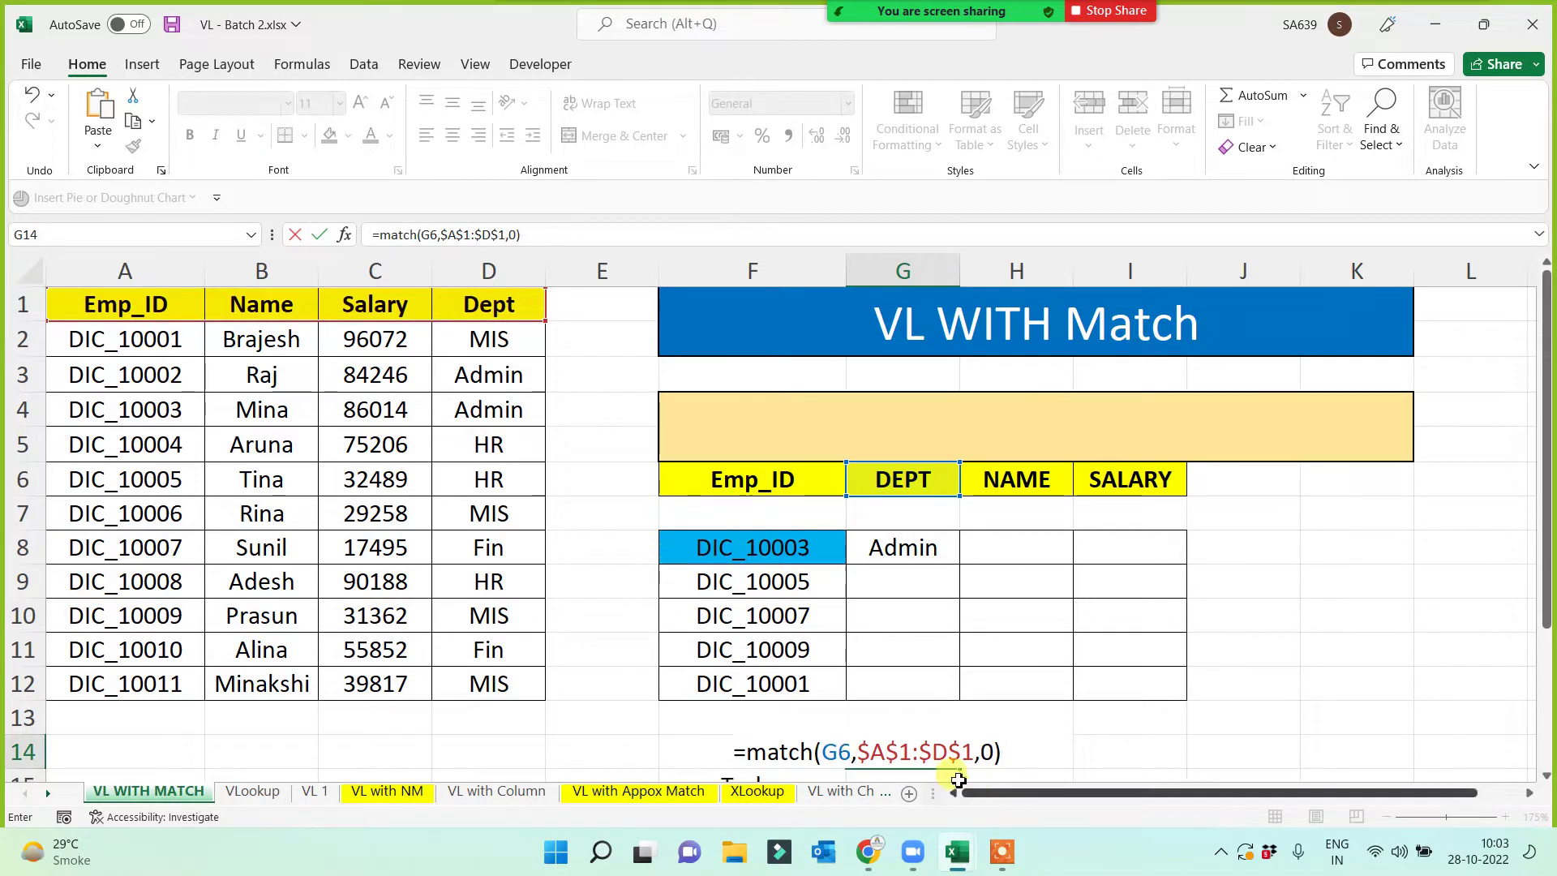
pyautogui.press('Return')
# - Fill the MATCH formula from G14 across to I14 and check the copies under NAME and SALARY
pyautogui.click(903, 718)
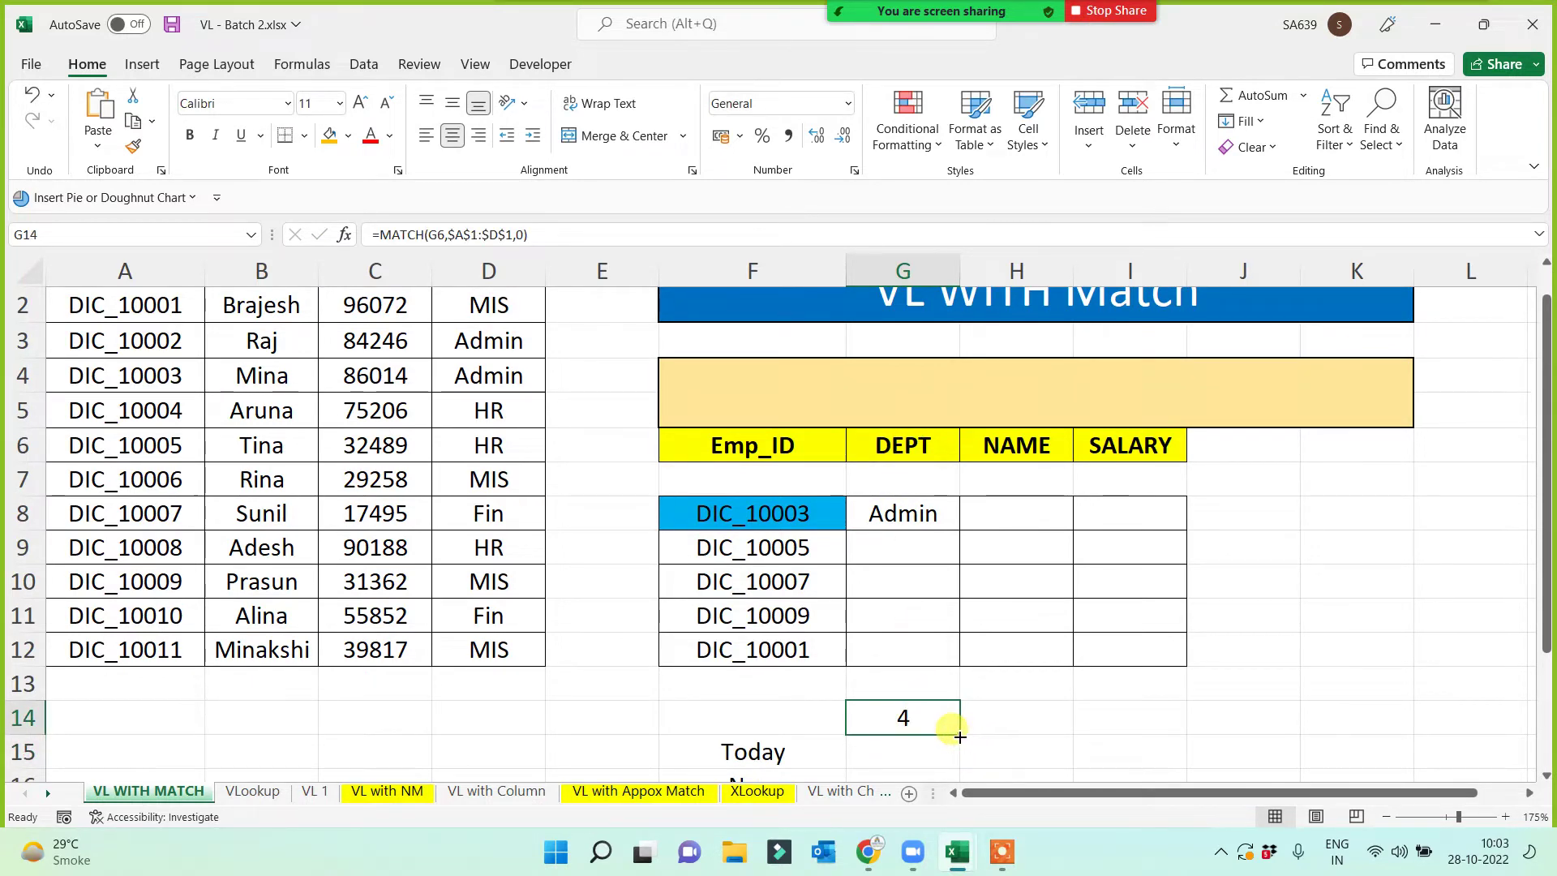
pyautogui.moveTo(959, 736); pyautogui.dragTo(1152, 726)
pyautogui.click(1030, 720)
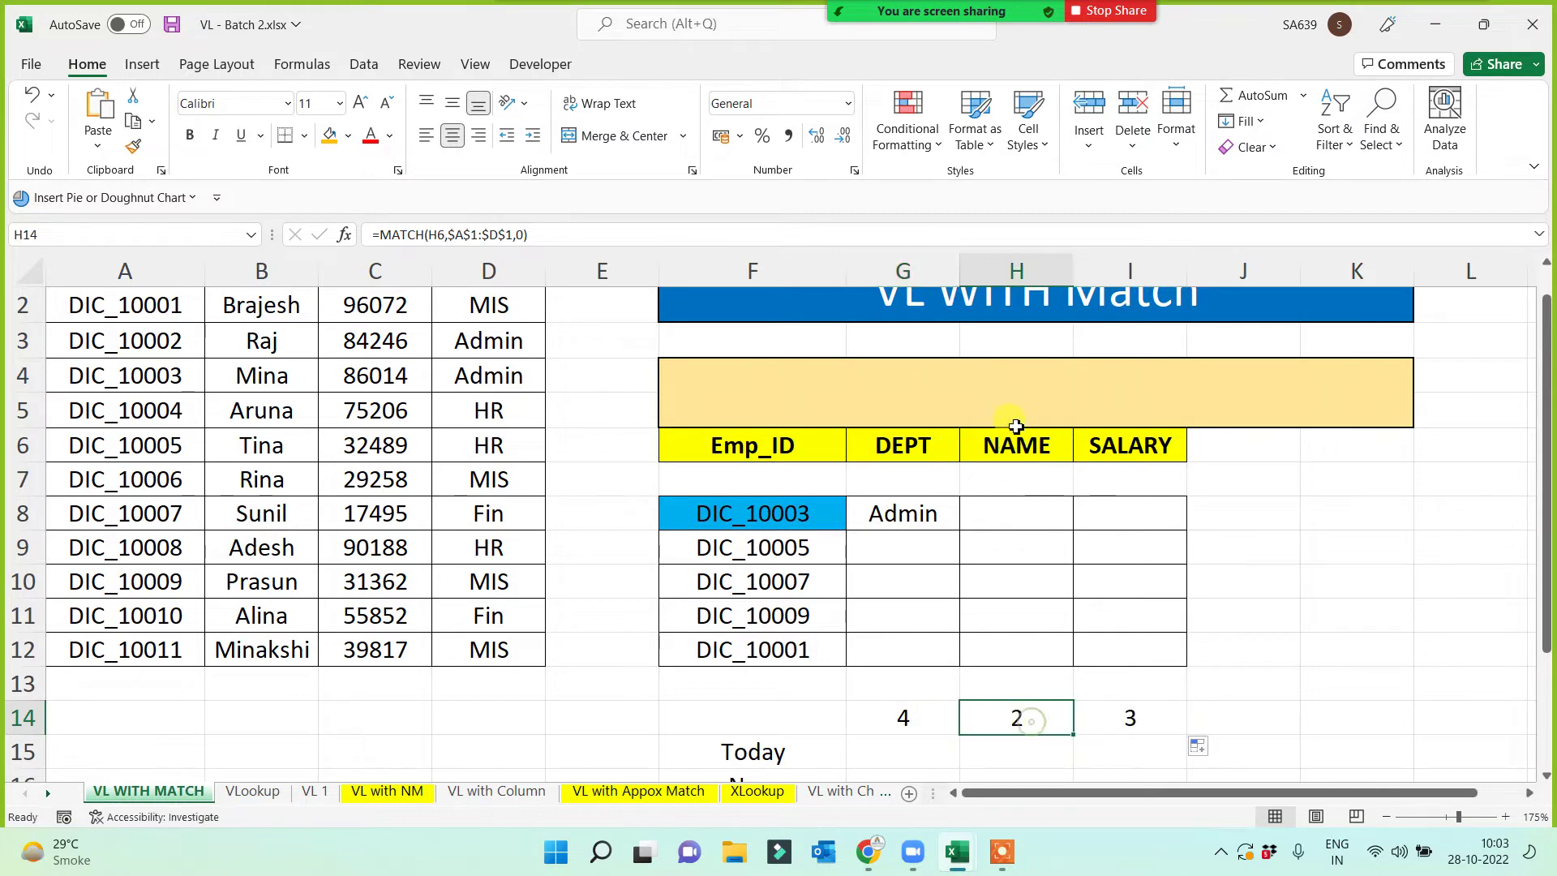
pyautogui.click(1136, 714)
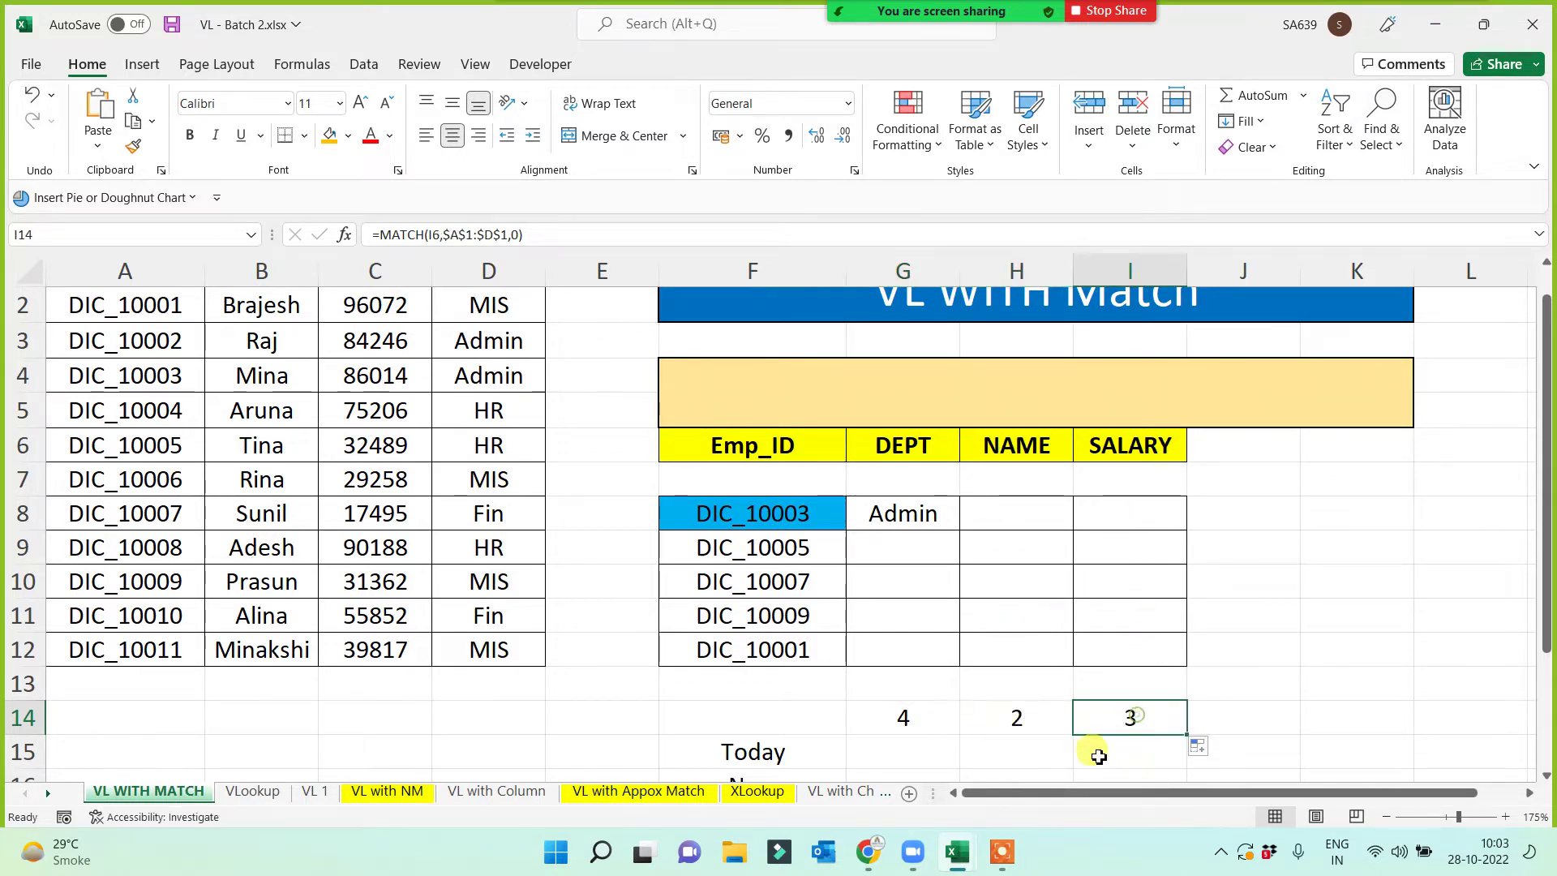
pyautogui.scroll(1, 963, 750)
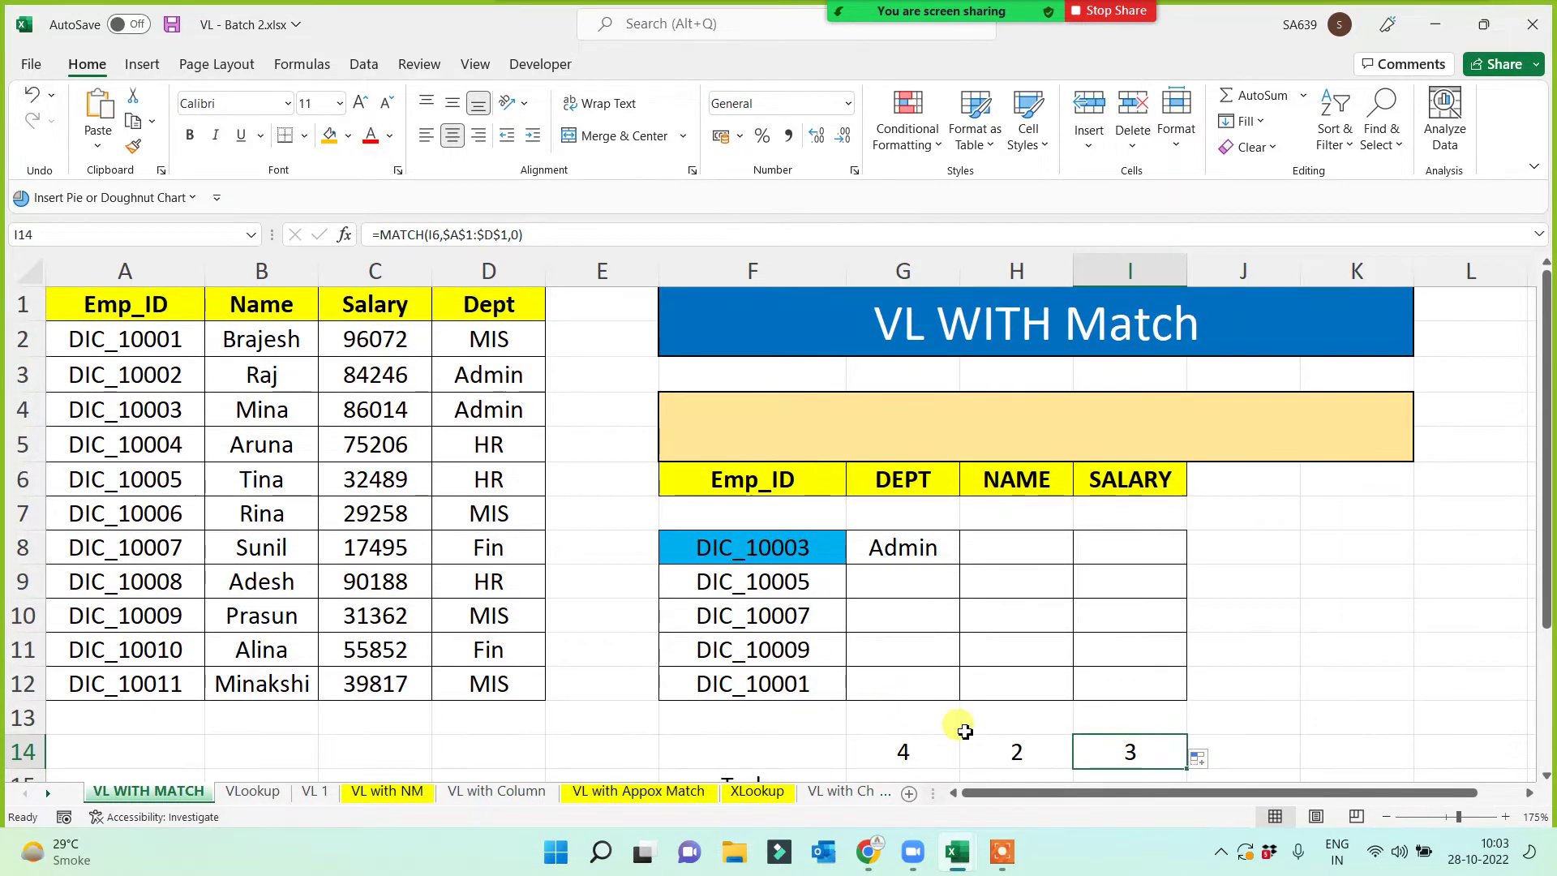
pyautogui.moveTo(897, 747); pyautogui.dragTo(1119, 747)
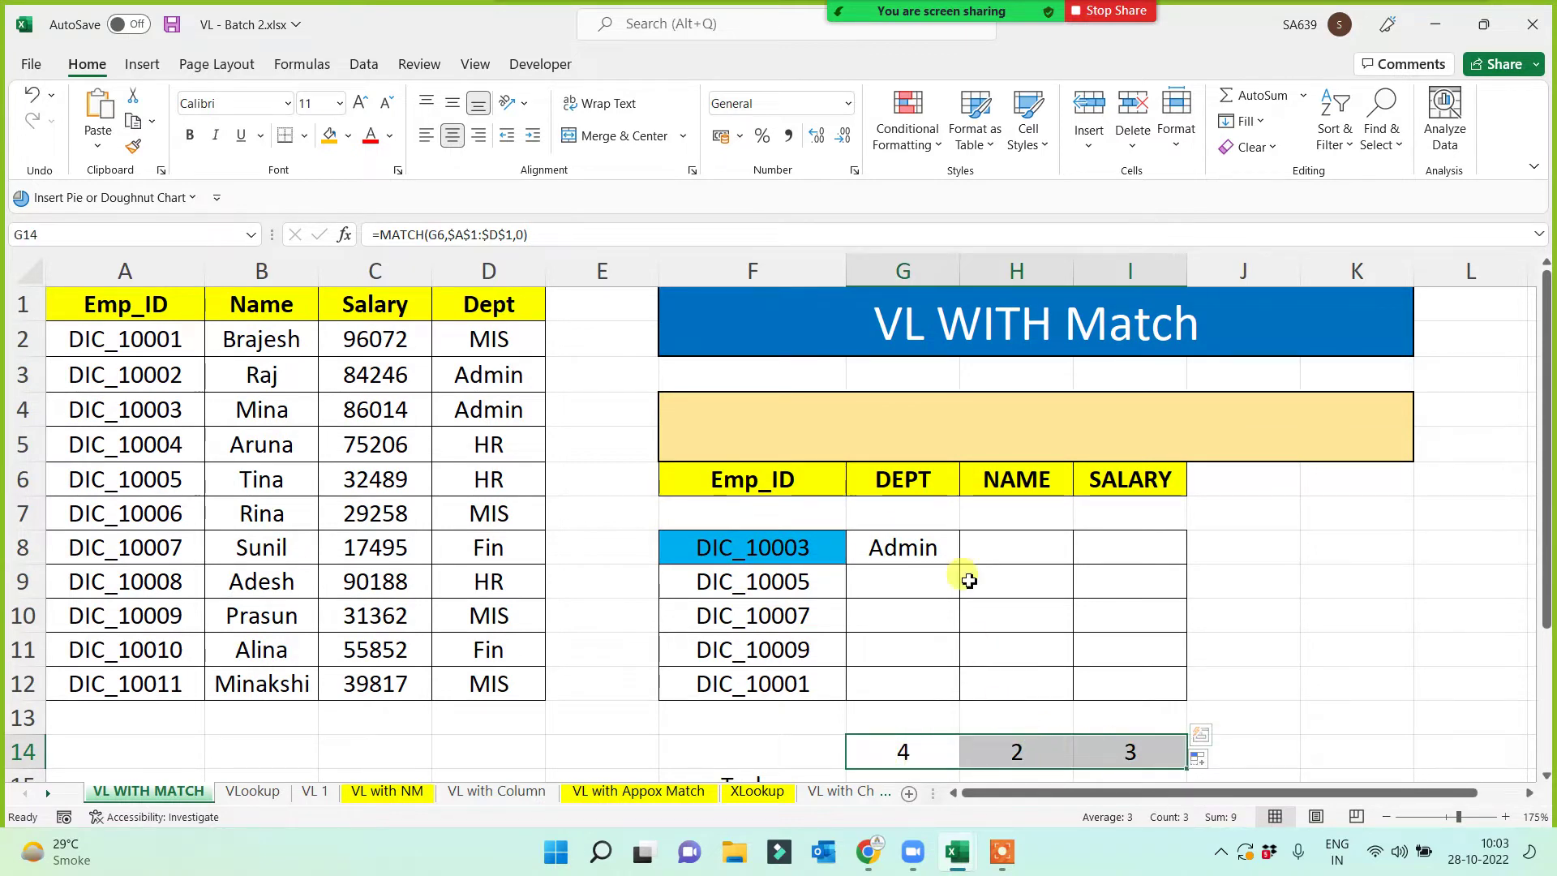
# - Replace the column index in the G8 VLOOKUP with MATCH(G6,$A$1:$D$1,0), keeping the range lookup 0
pyautogui.click(970, 646)
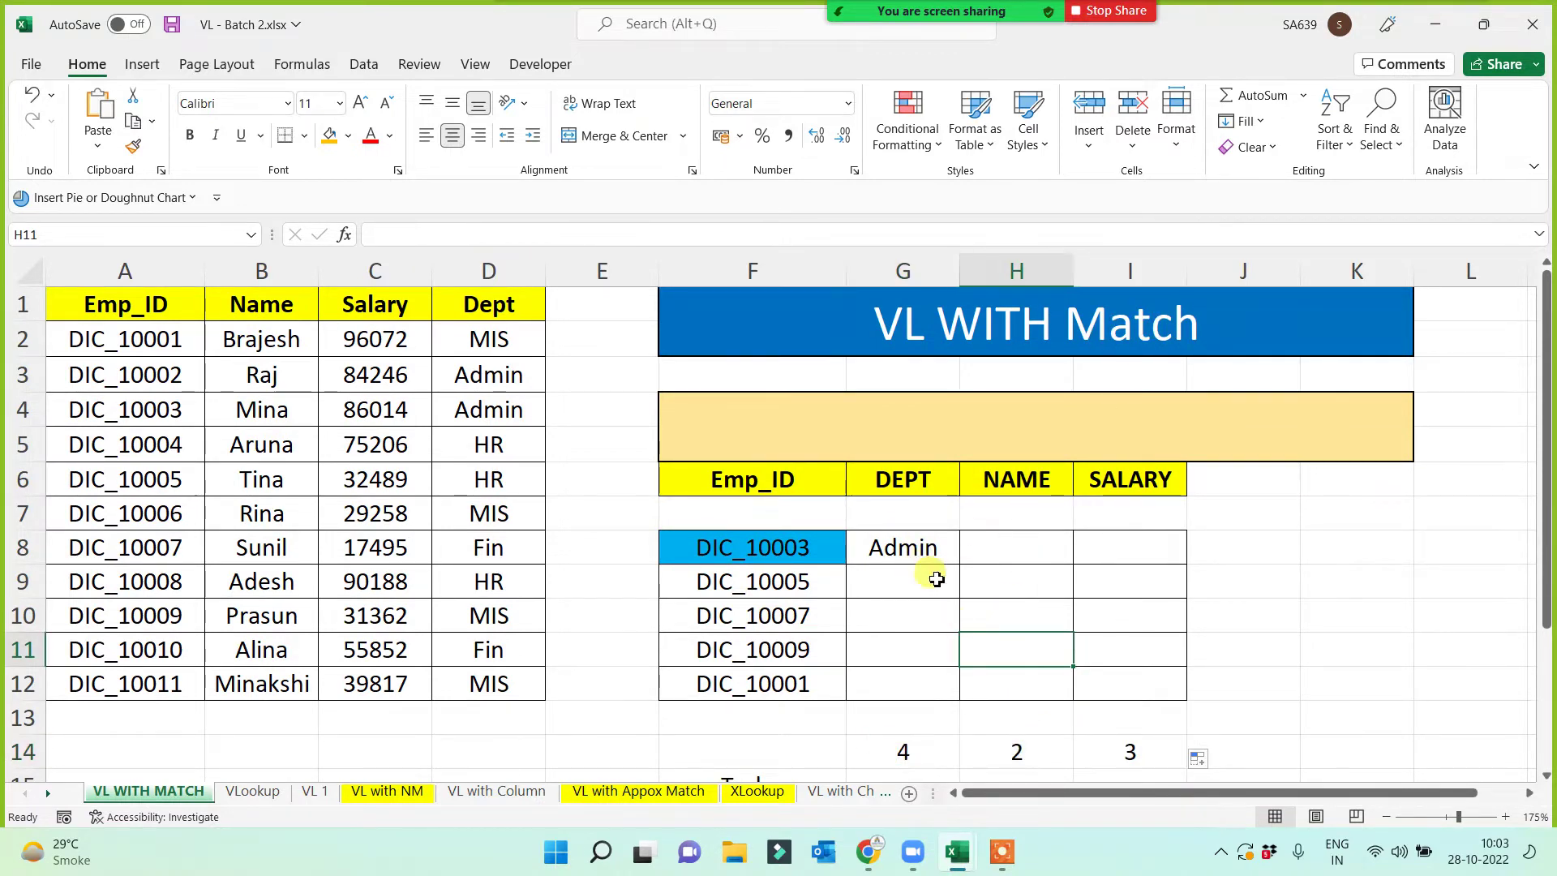
pyautogui.click(922, 547)
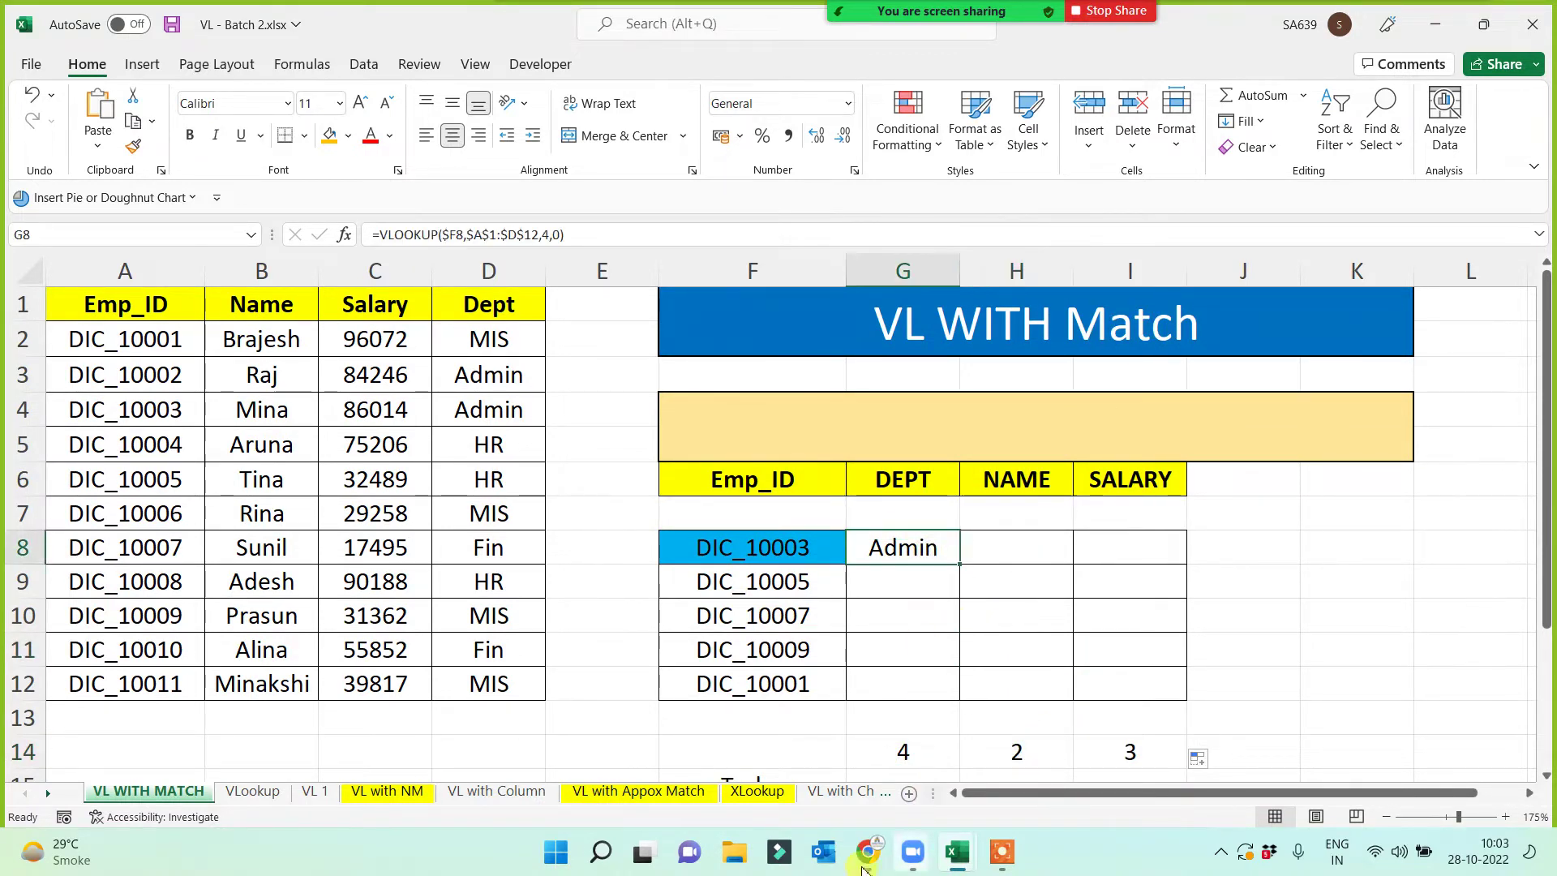
pyautogui.click(552, 235)
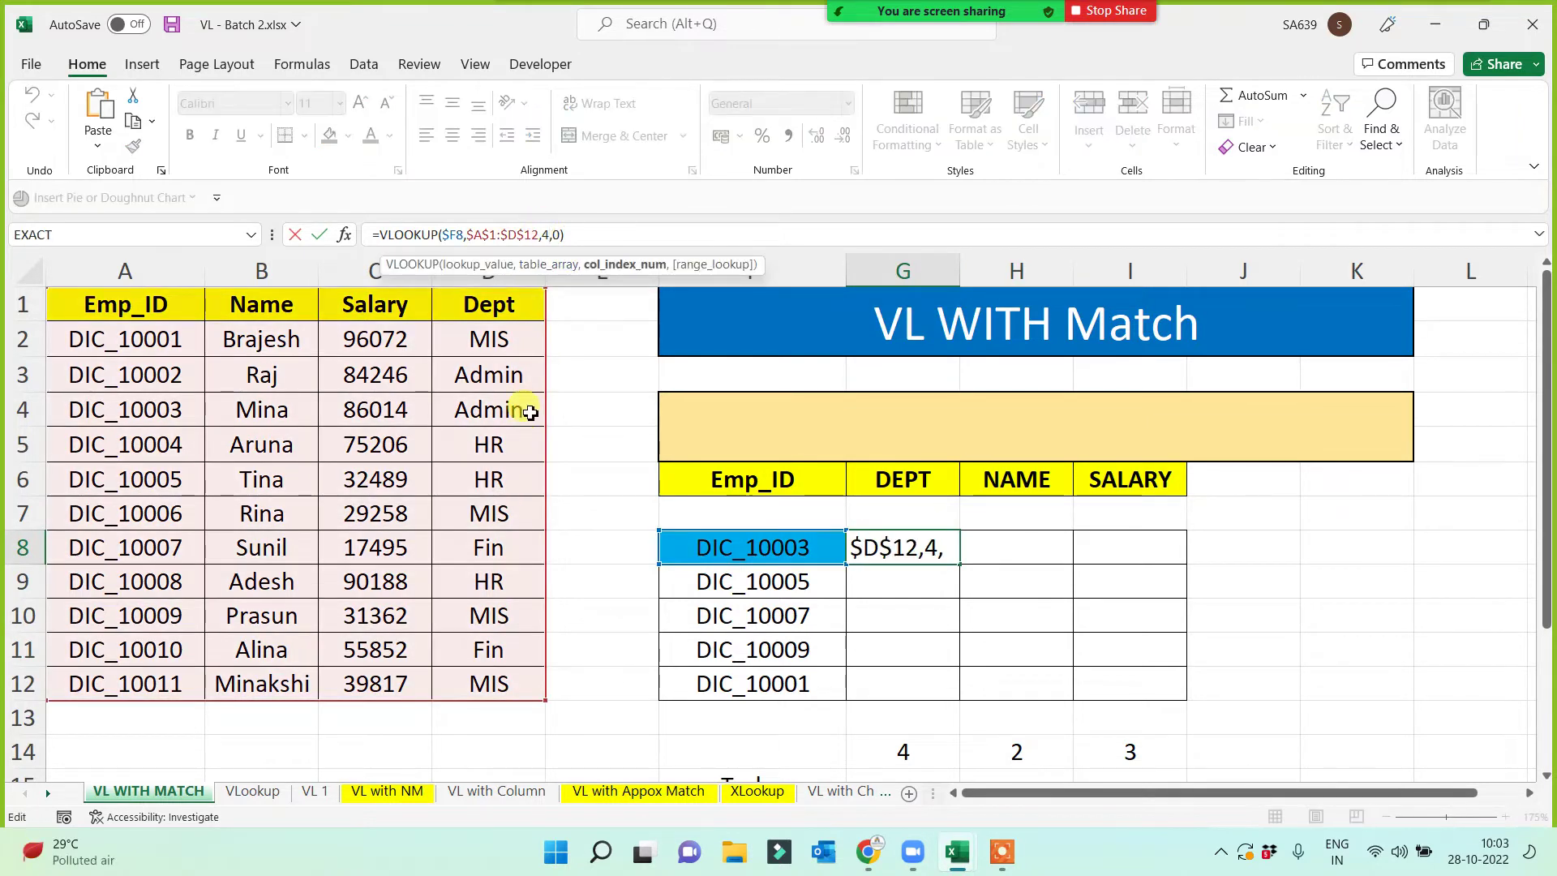
pyautogui.press('BackSpace')
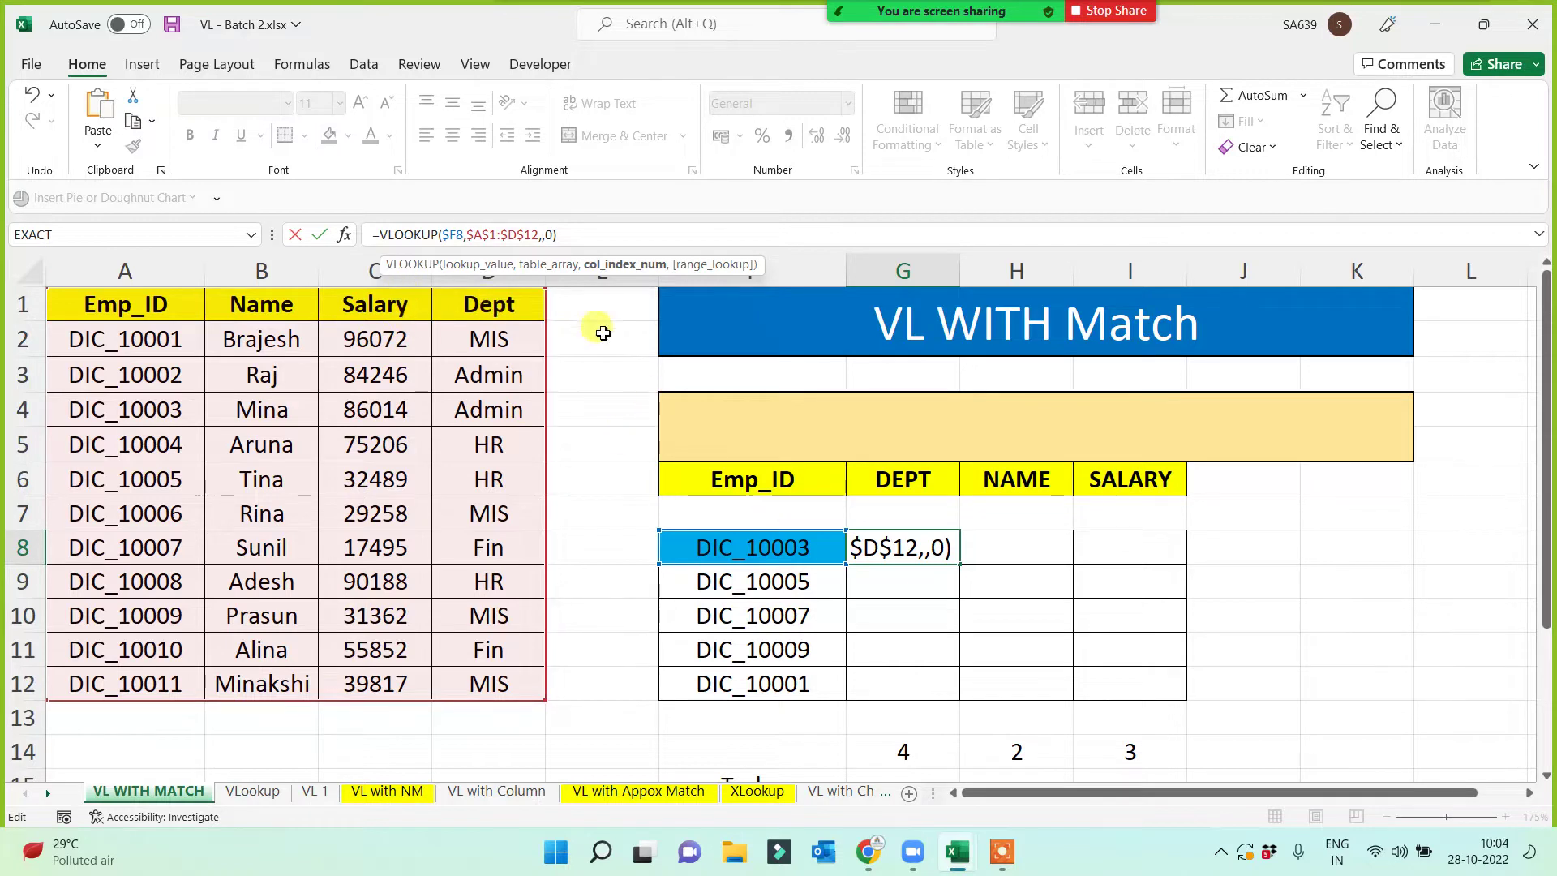
pyautogui.write('match')
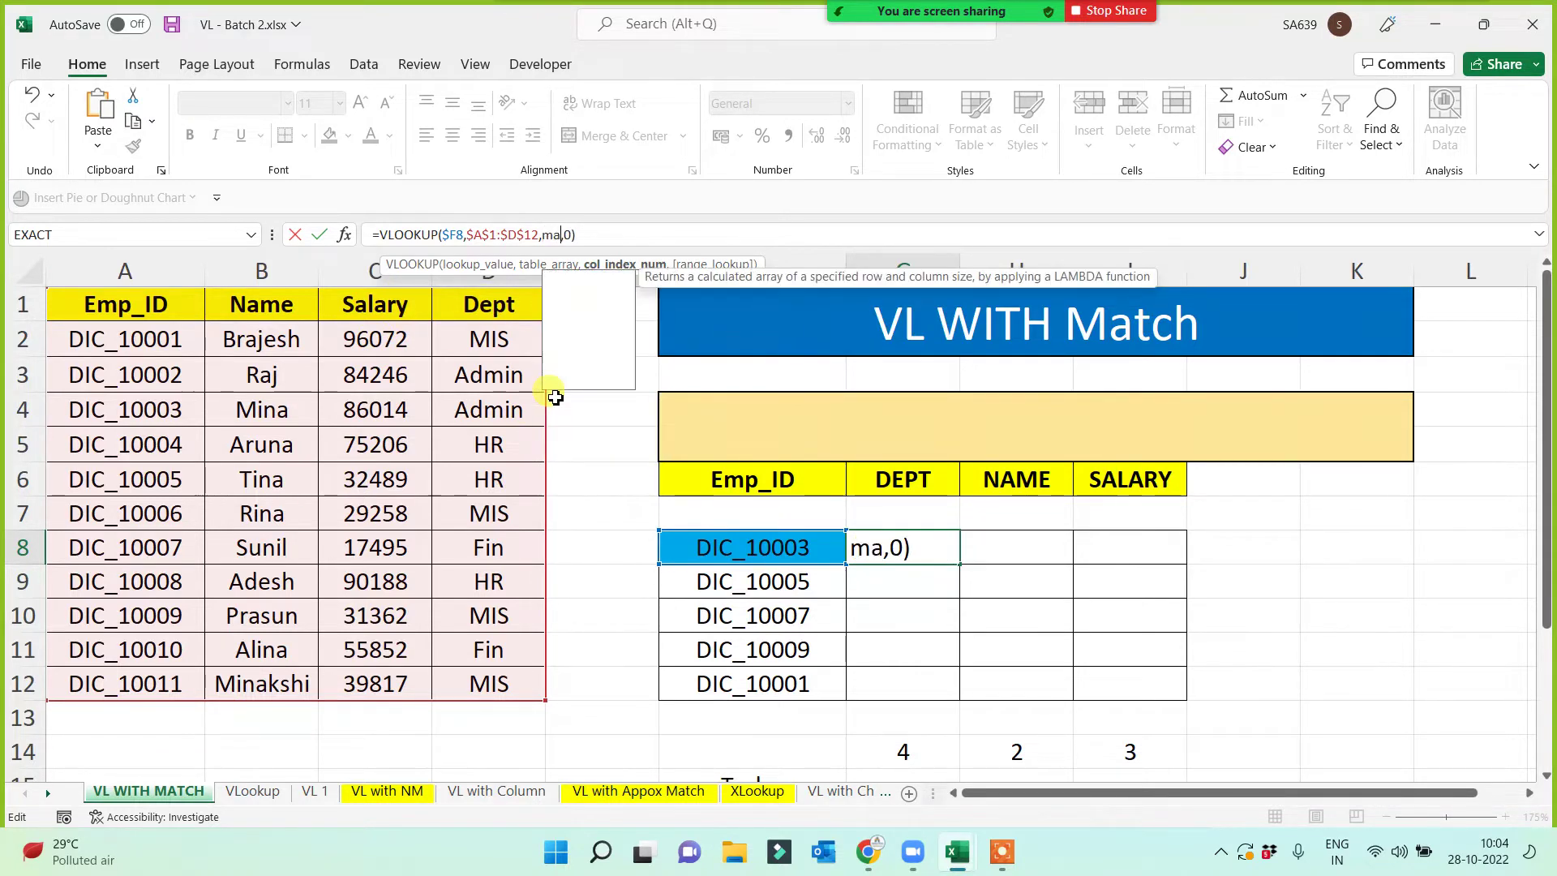
pyautogui.write('(')
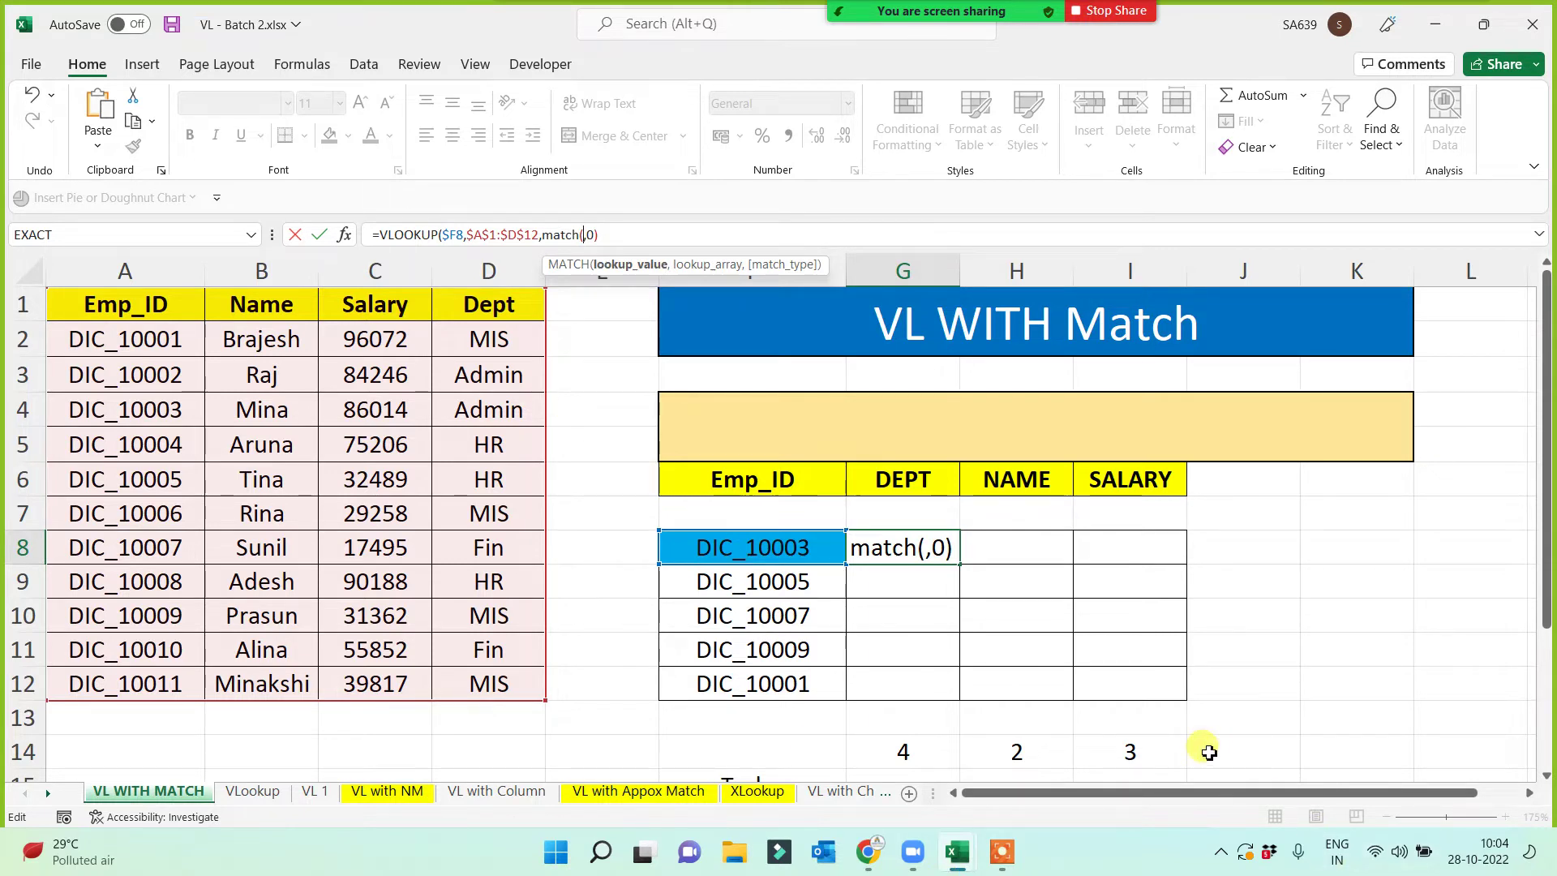
pyautogui.click(903, 485)
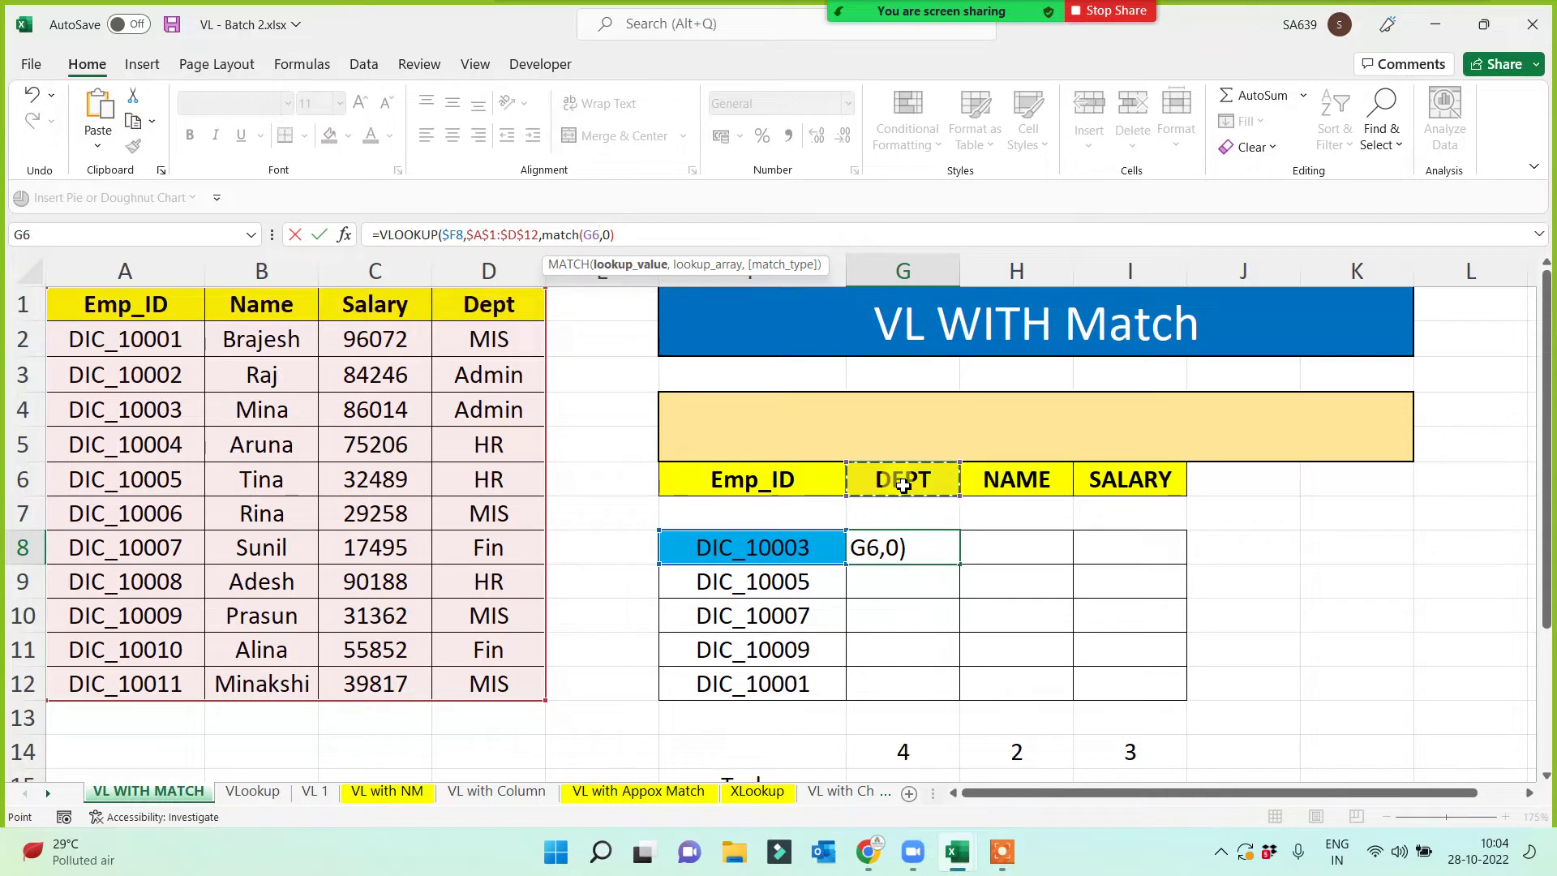
pyautogui.write(',')
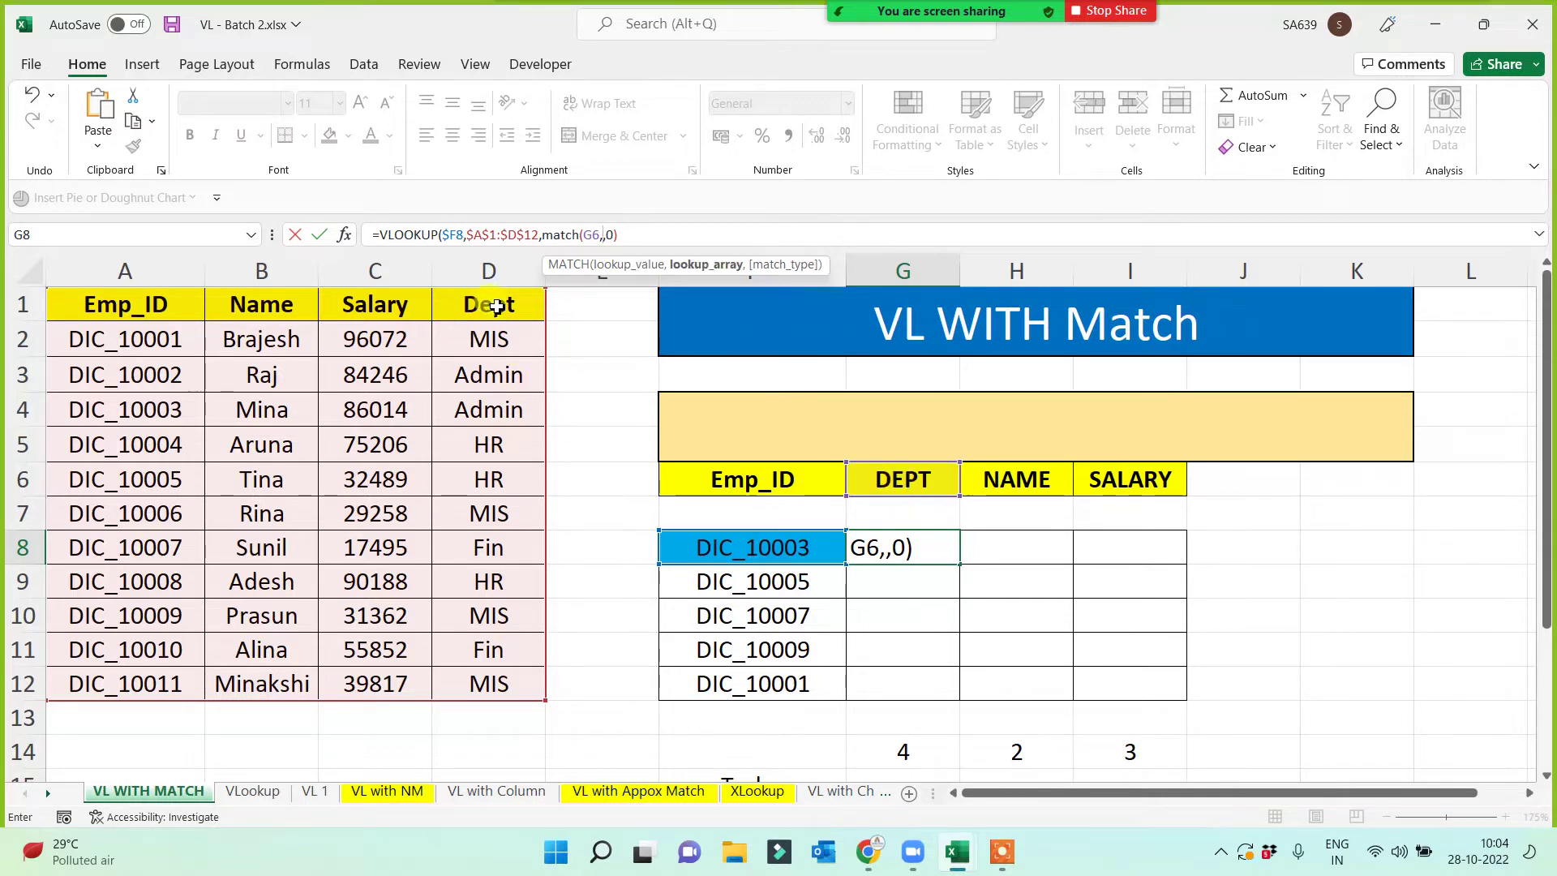
pyautogui.moveTo(486, 305); pyautogui.dragTo(113, 303)
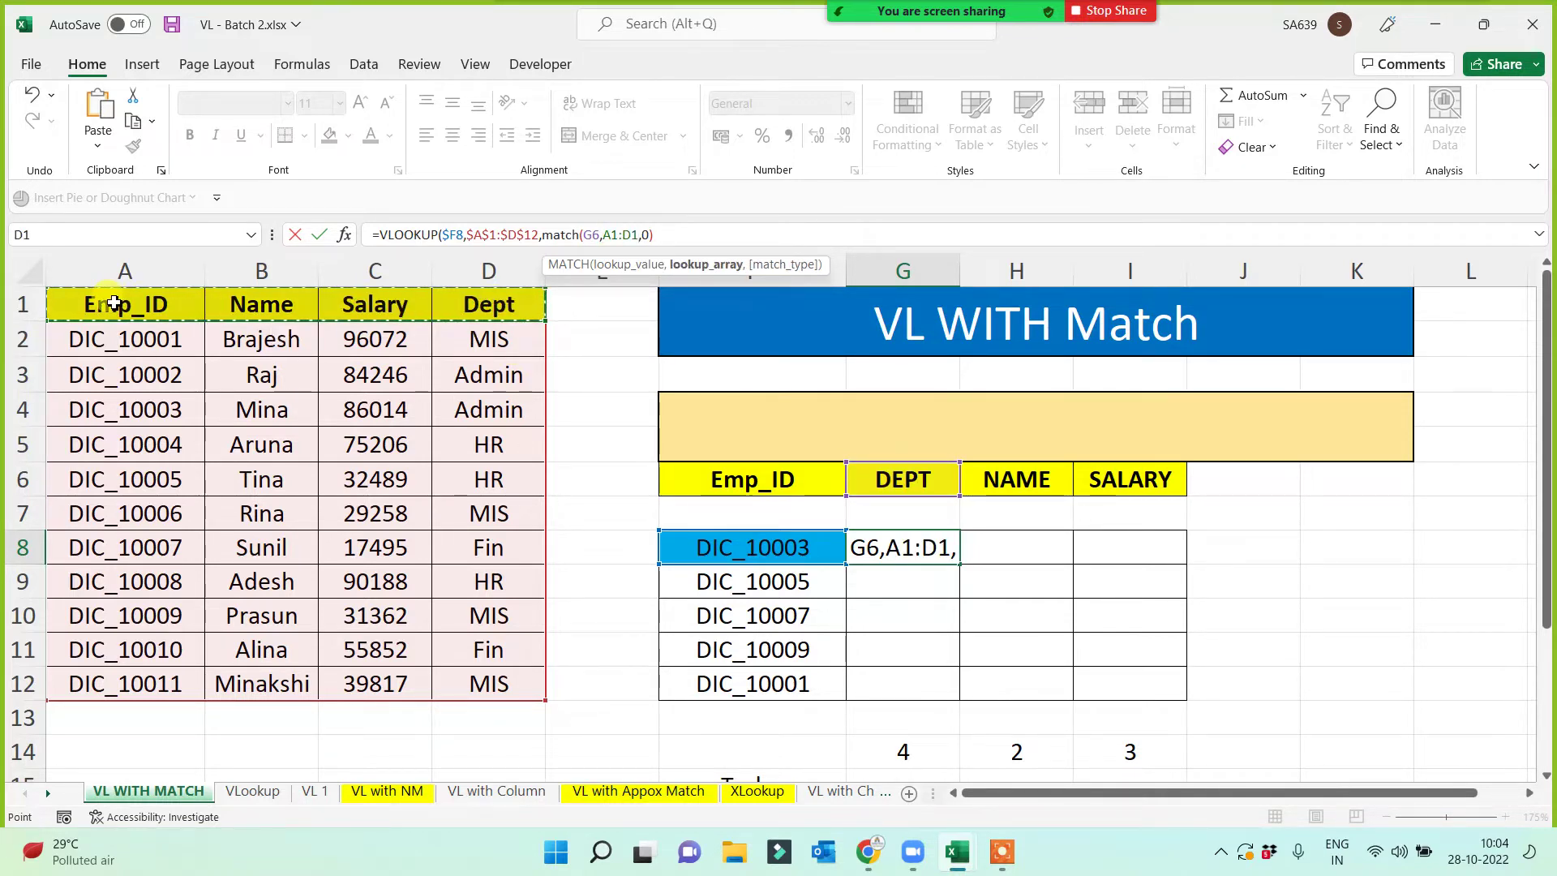
pyautogui.press('F4')
pyautogui.write(',0)')
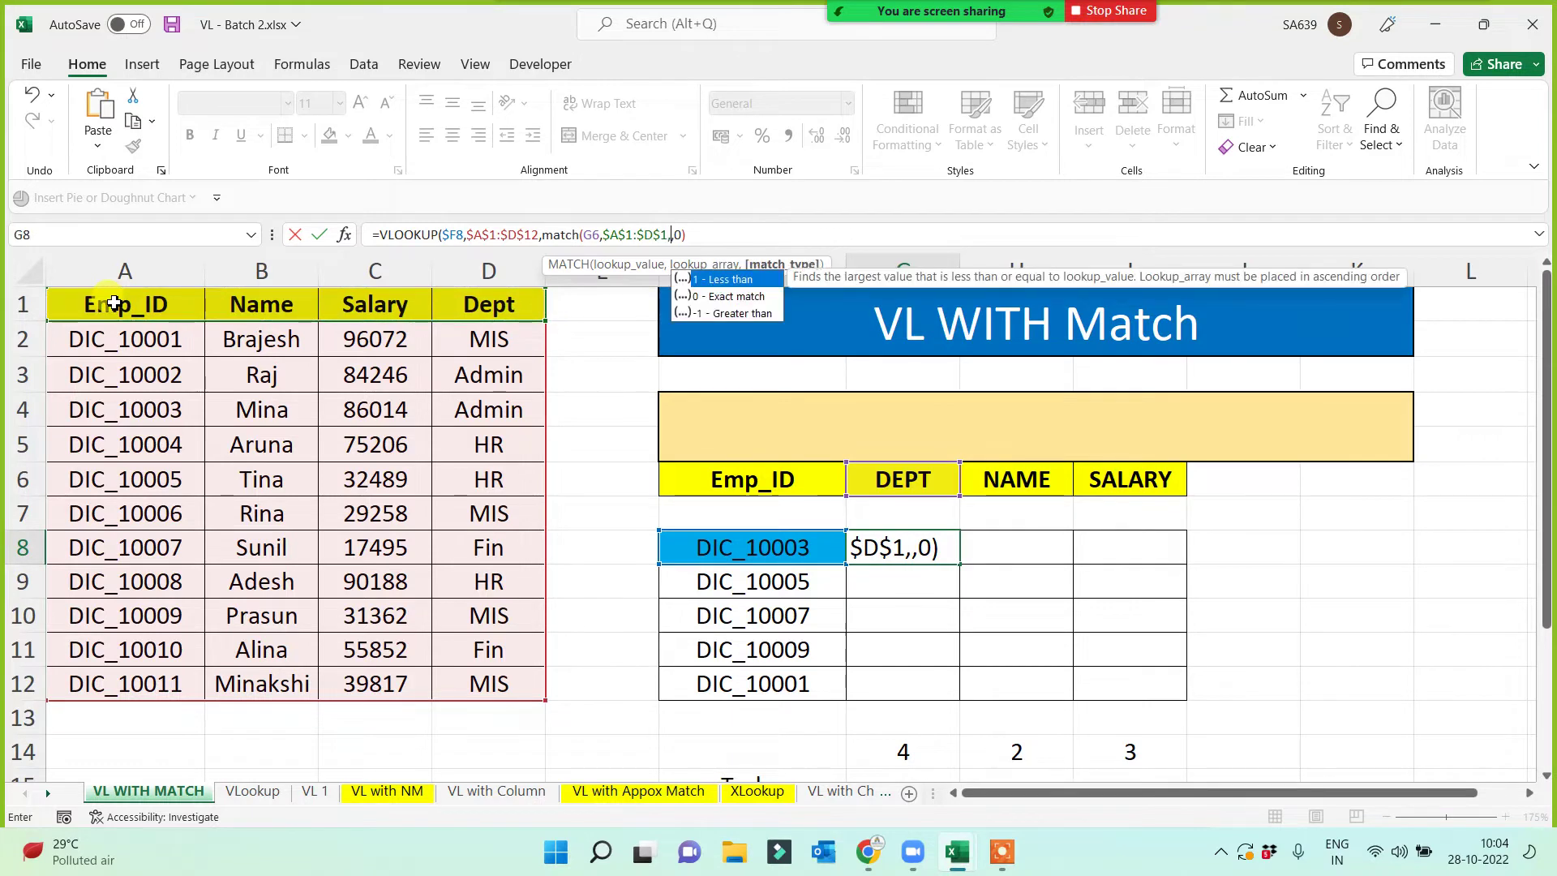
# - Lock the MATCH lookup row as G$6 in G8 and fill the formula through G8:I12
pyautogui.click(593, 235)
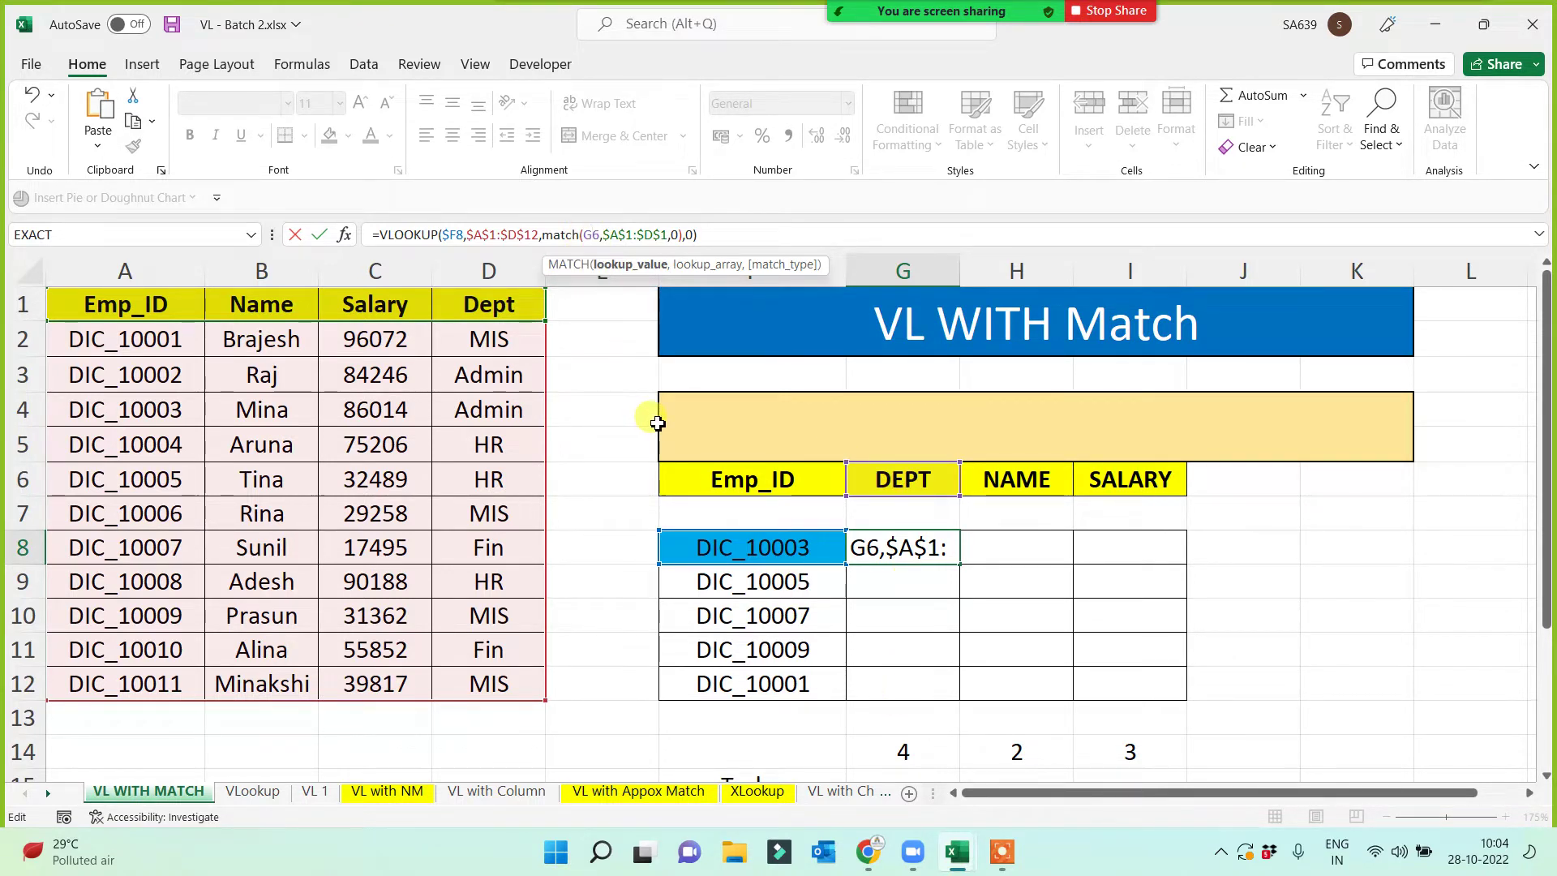
pyautogui.write('$')
pyautogui.press('Return')
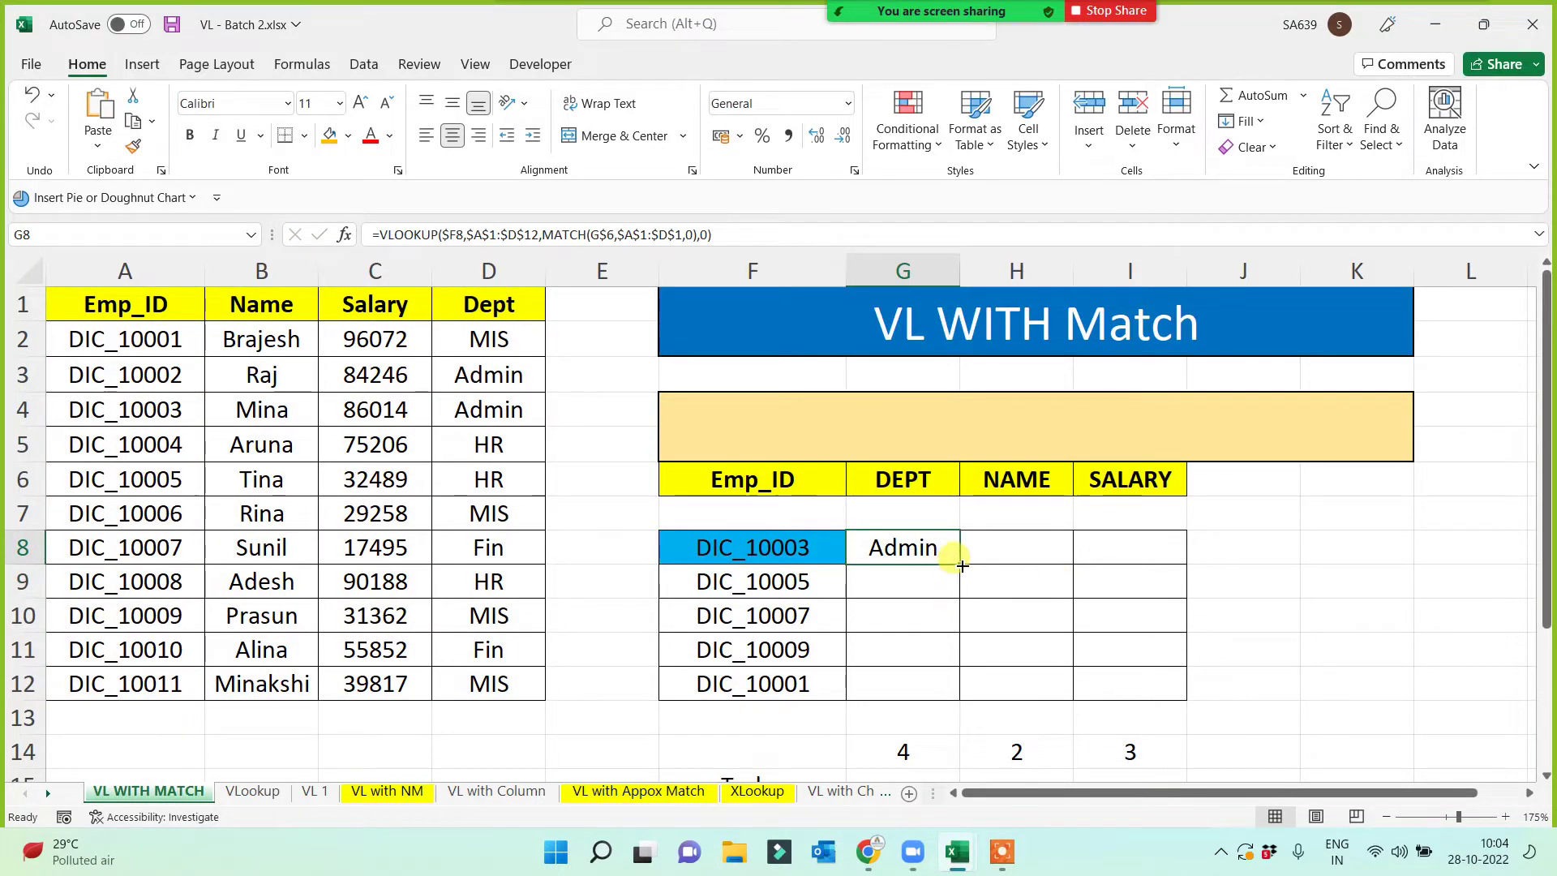
pyautogui.moveTo(961, 565); pyautogui.dragTo(1233, 671)
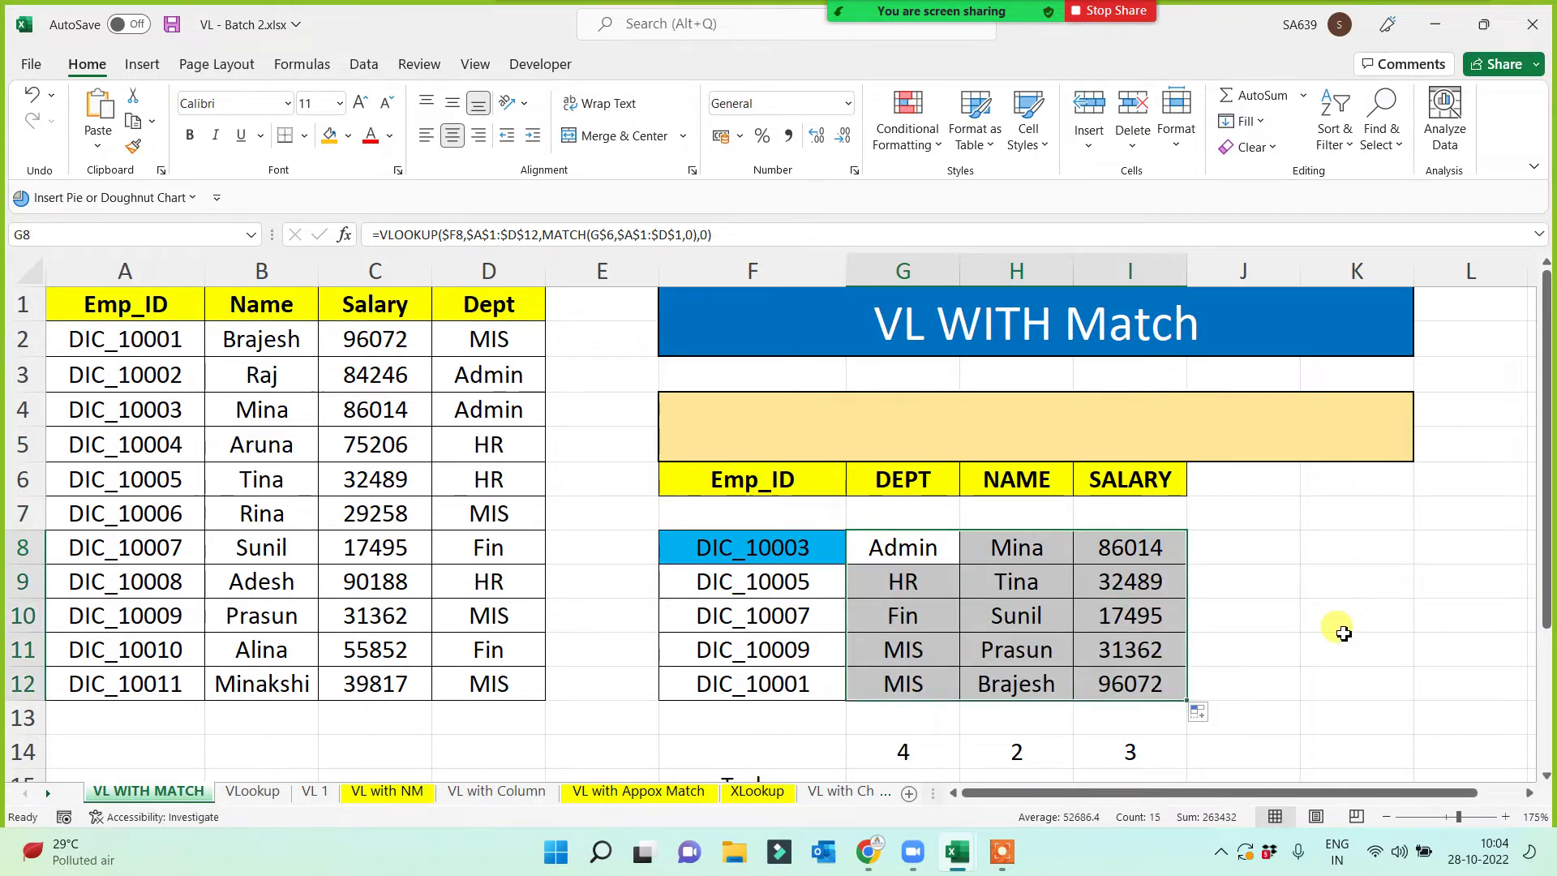
pyautogui.click(1349, 625)
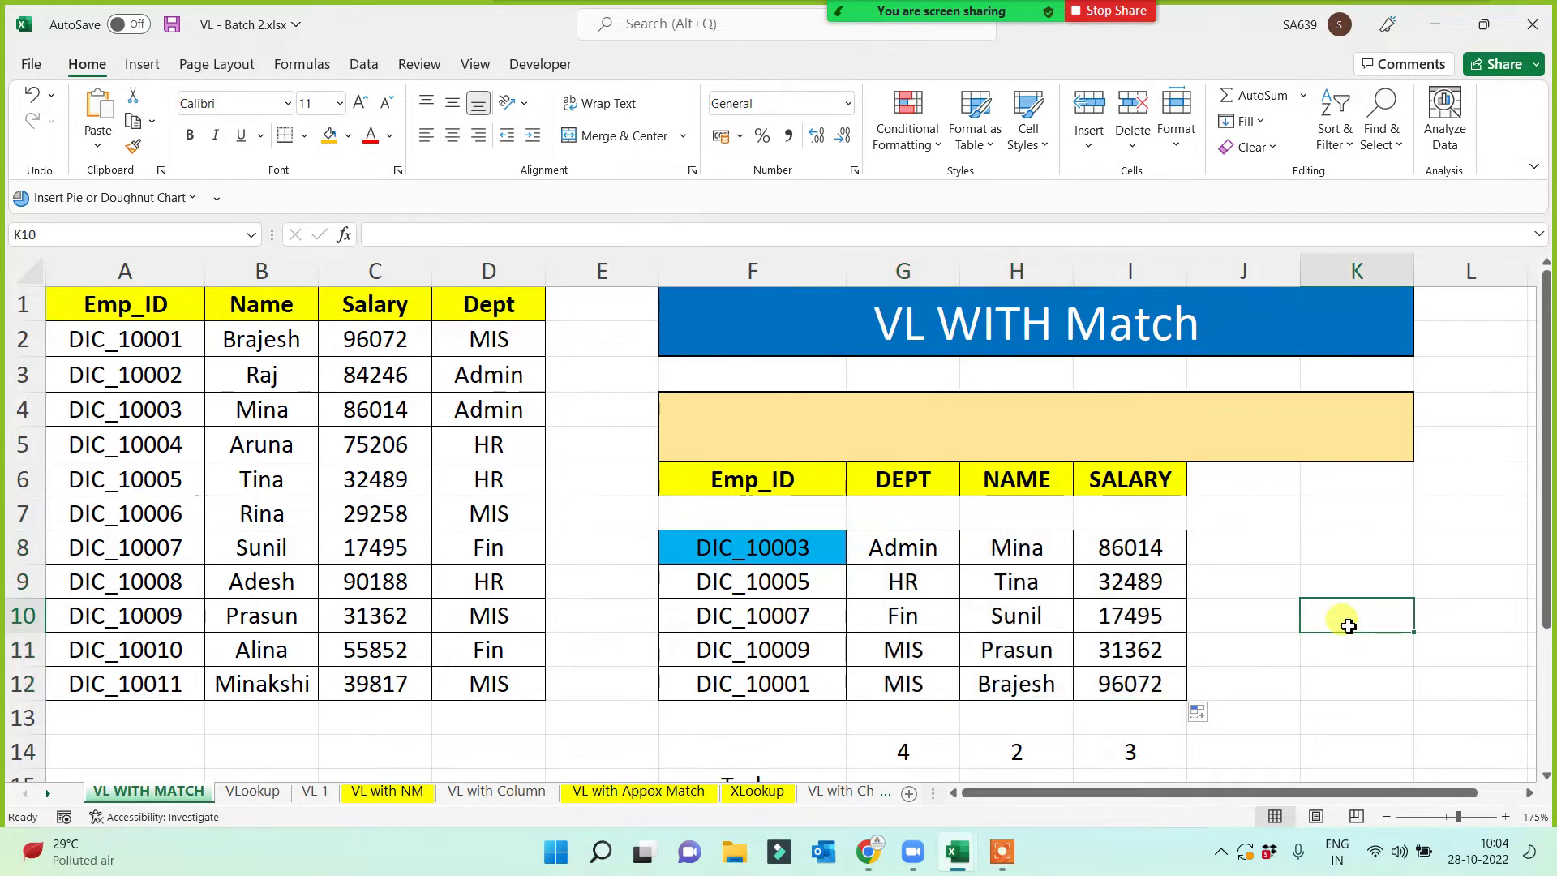
# - Delete the helper MATCH formulas in G14:I14
pyautogui.moveTo(892, 750); pyautogui.dragTo(1130, 741)
pyautogui.press('Delete')
pyautogui.click(1337, 692)
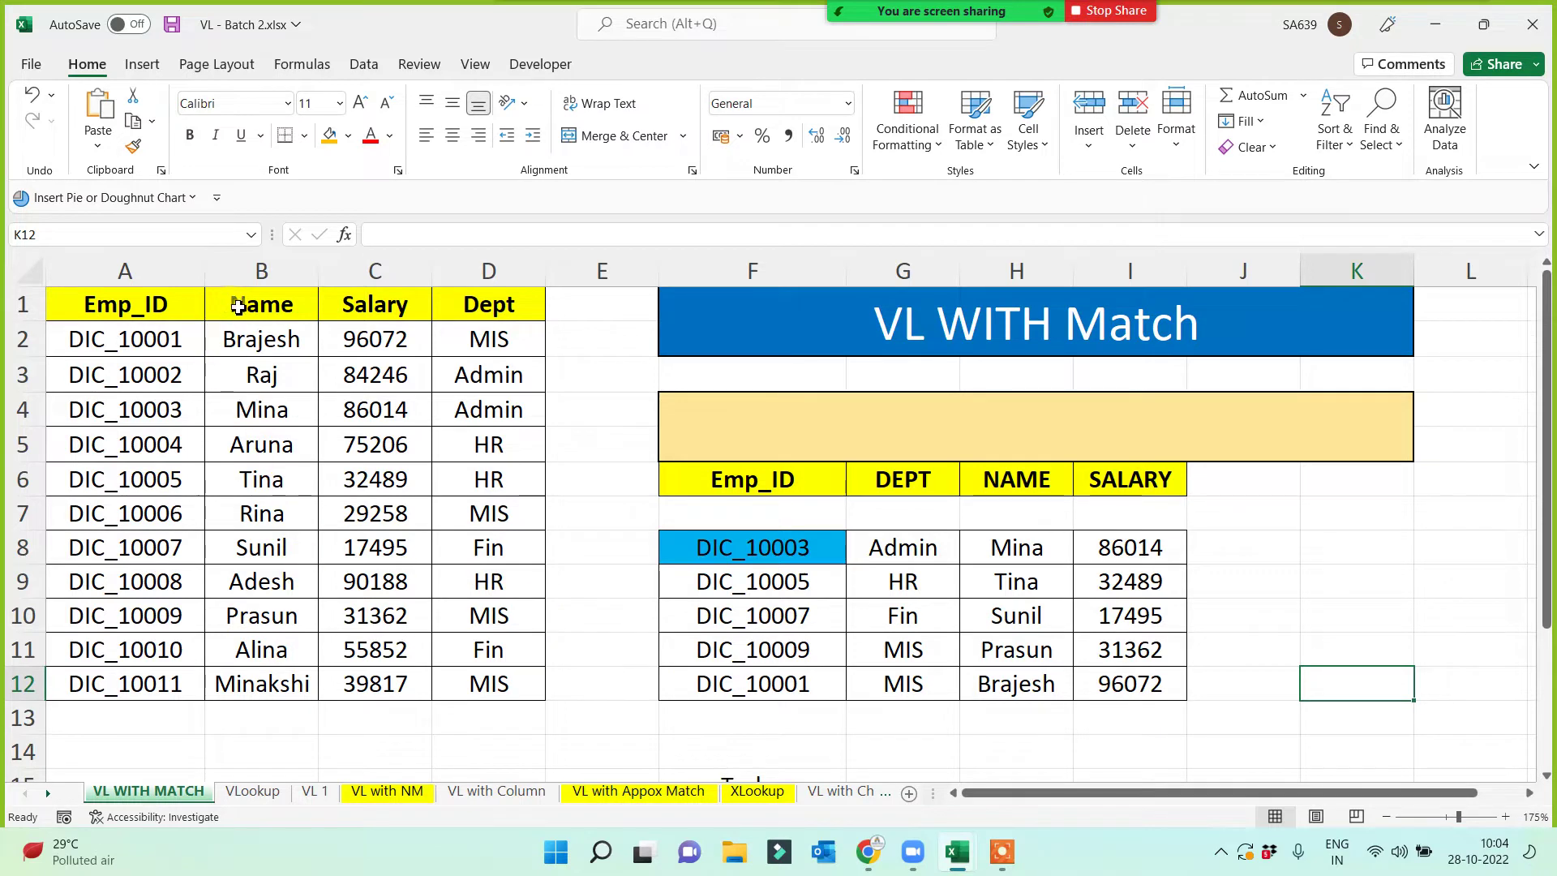
# - Compare the result headings' order with the source table and the VL with Column sheet, and review the filled results in G8:I12
pyautogui.moveTo(249, 303); pyautogui.dragTo(485, 313)
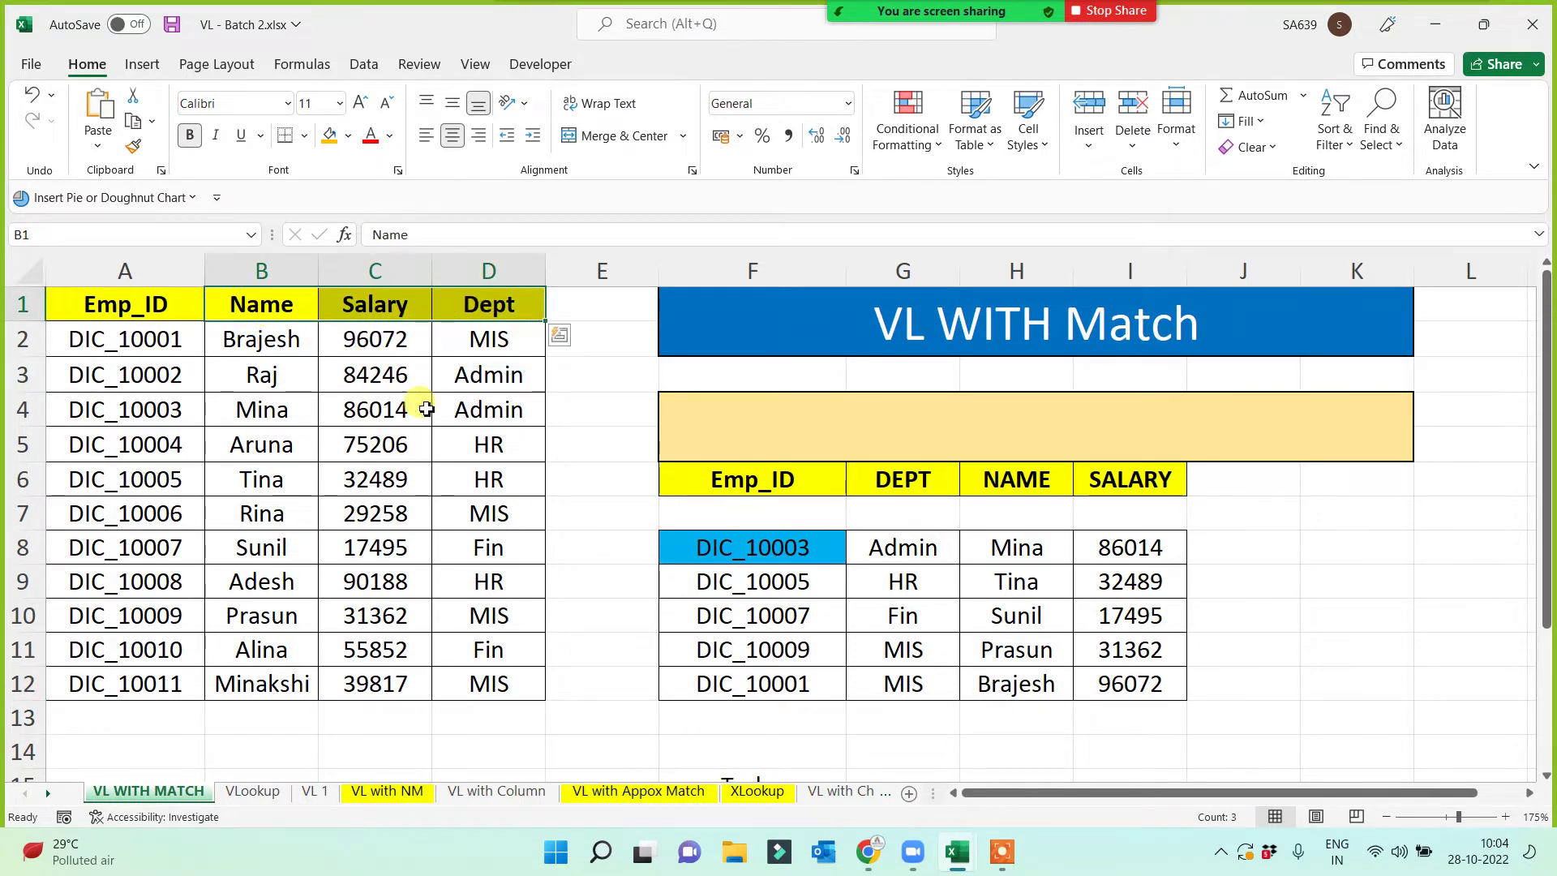
pyautogui.moveTo(911, 479); pyautogui.dragTo(1154, 480)
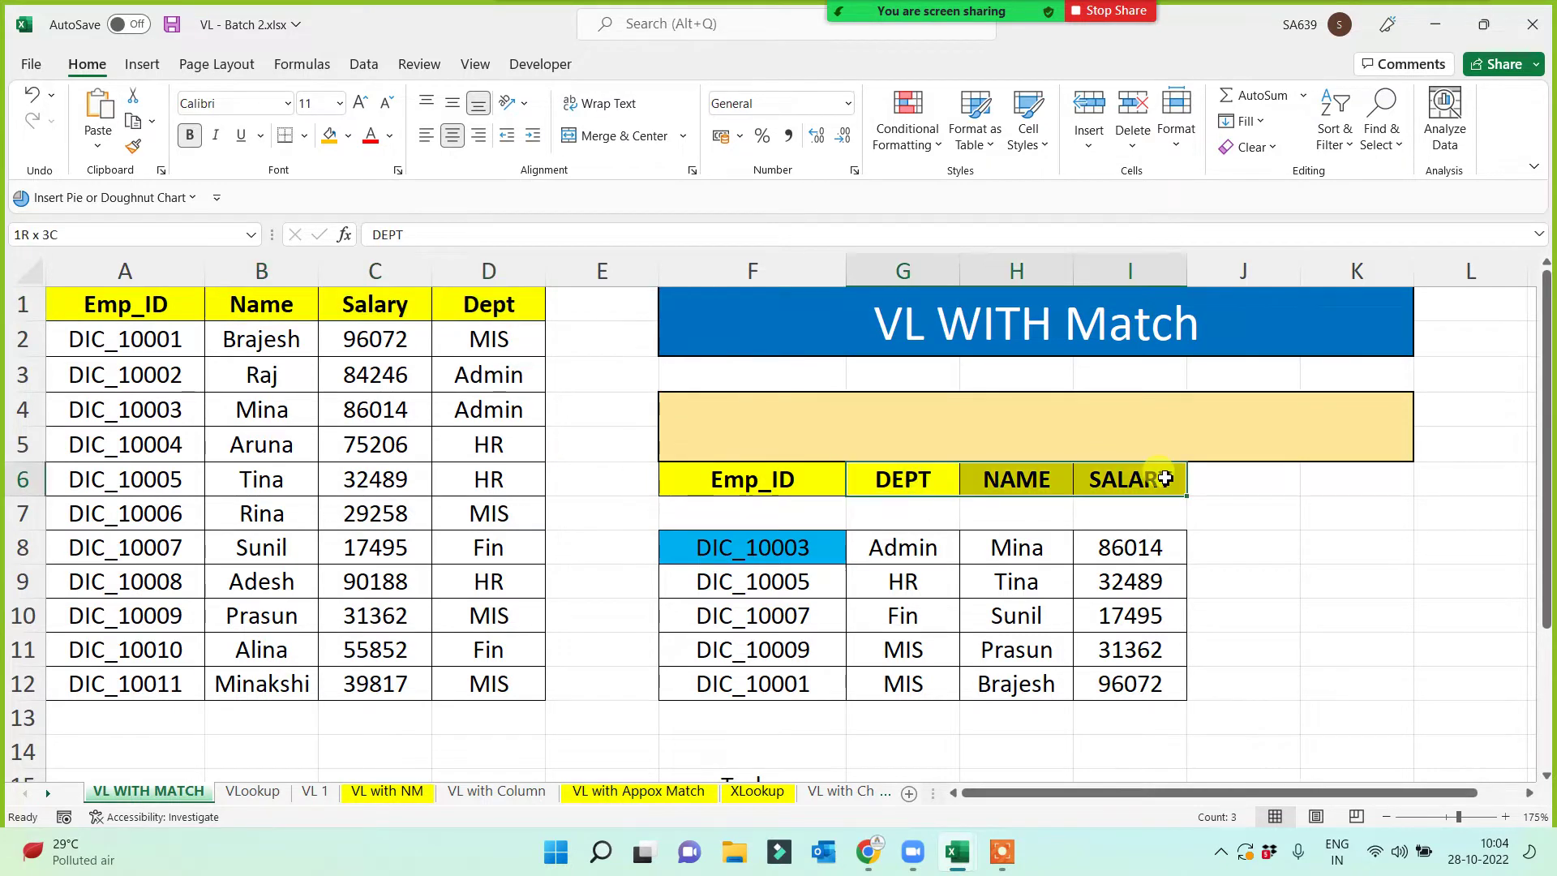
pyautogui.click(1295, 604)
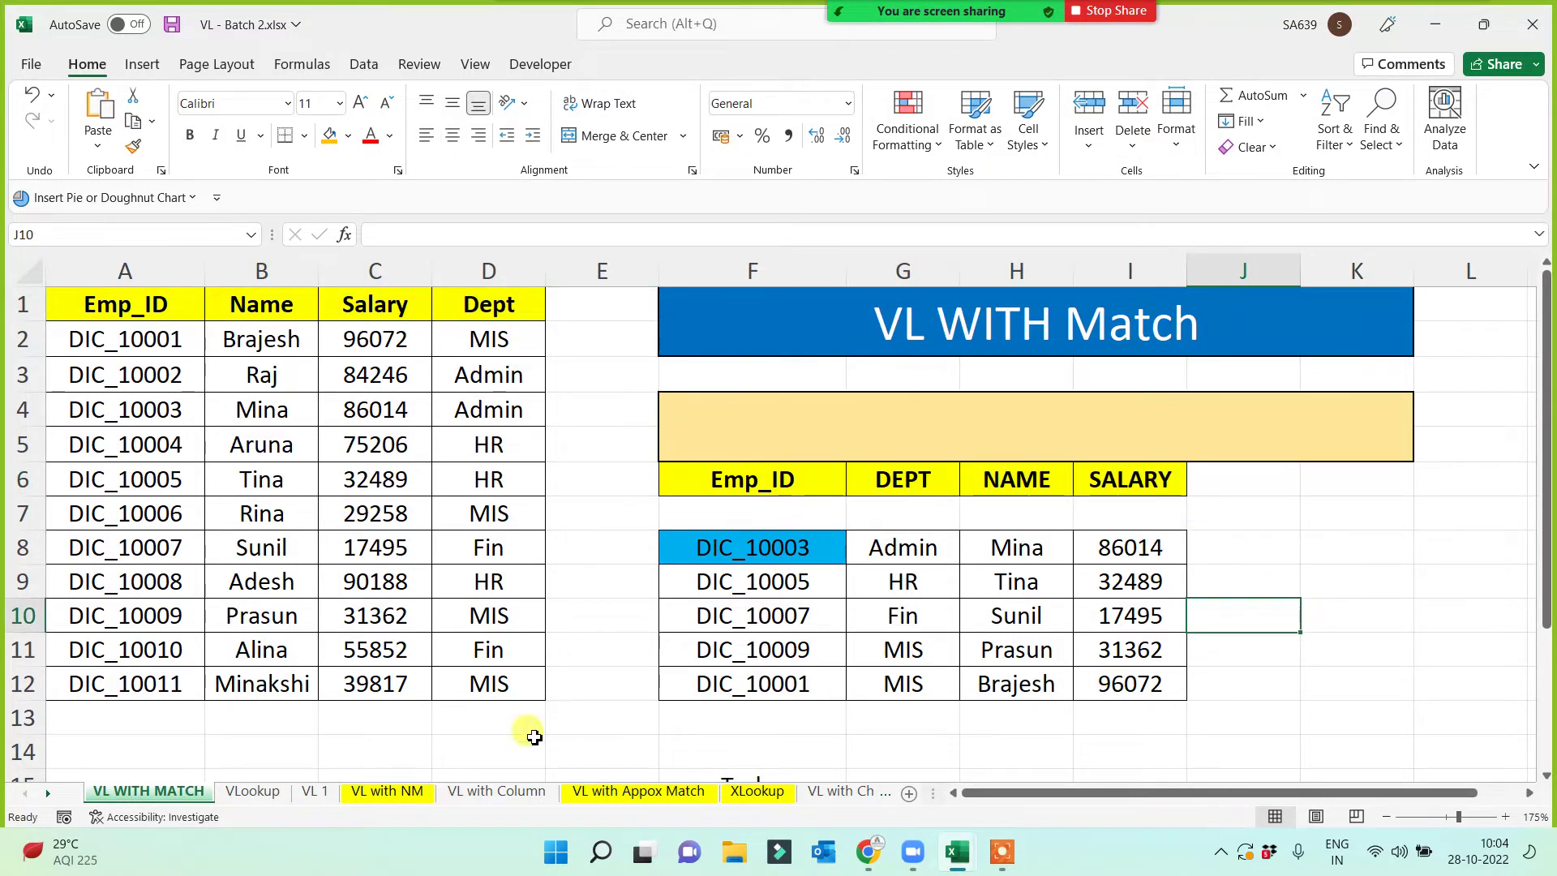
pyautogui.click(497, 791)
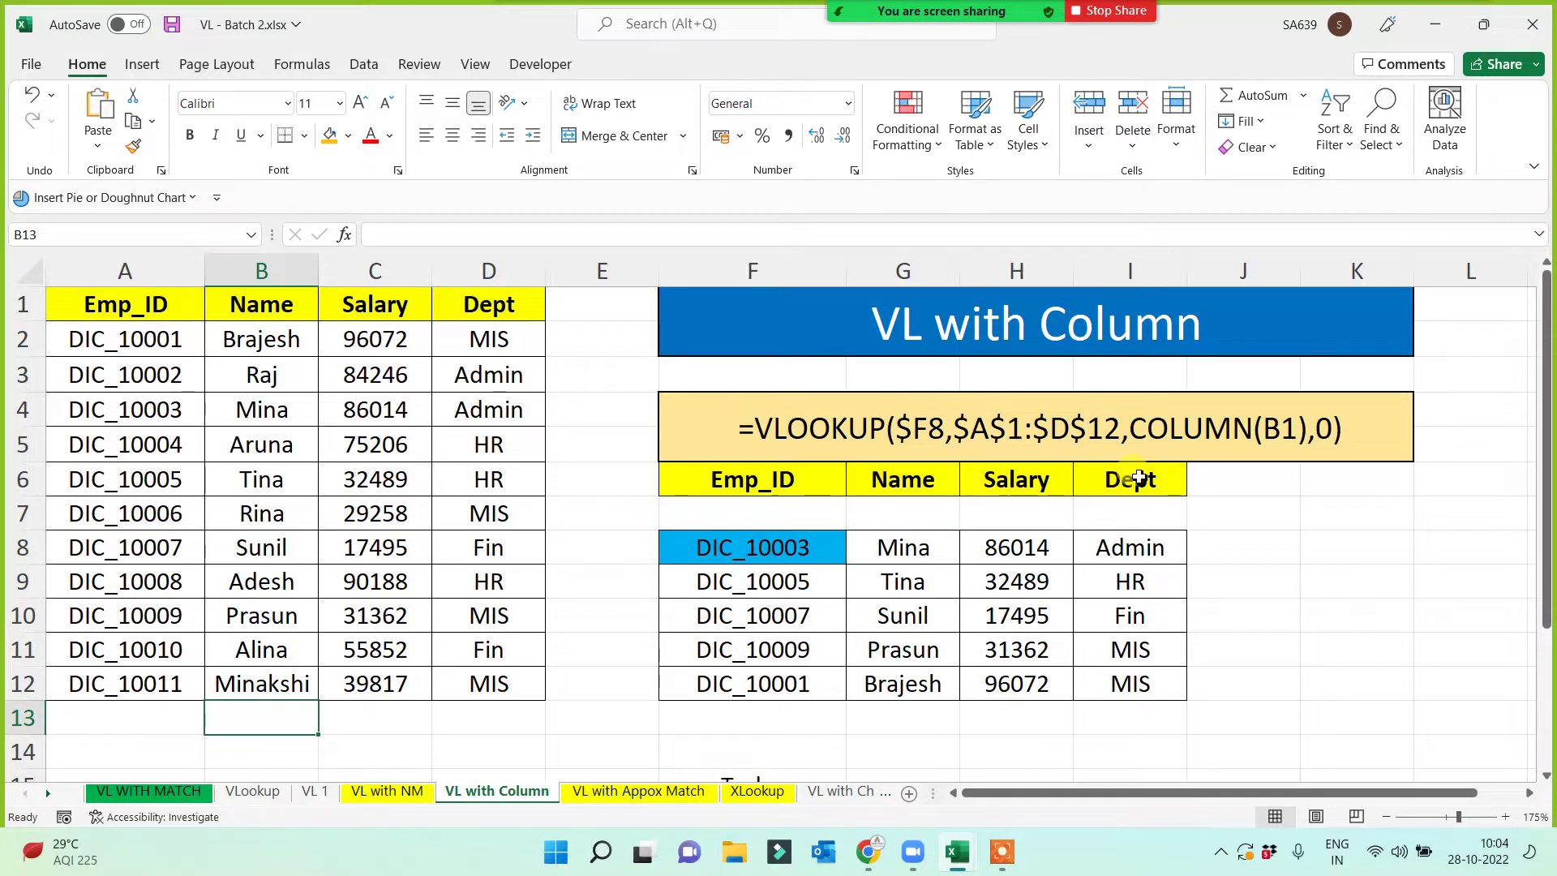
pyautogui.click(180, 793)
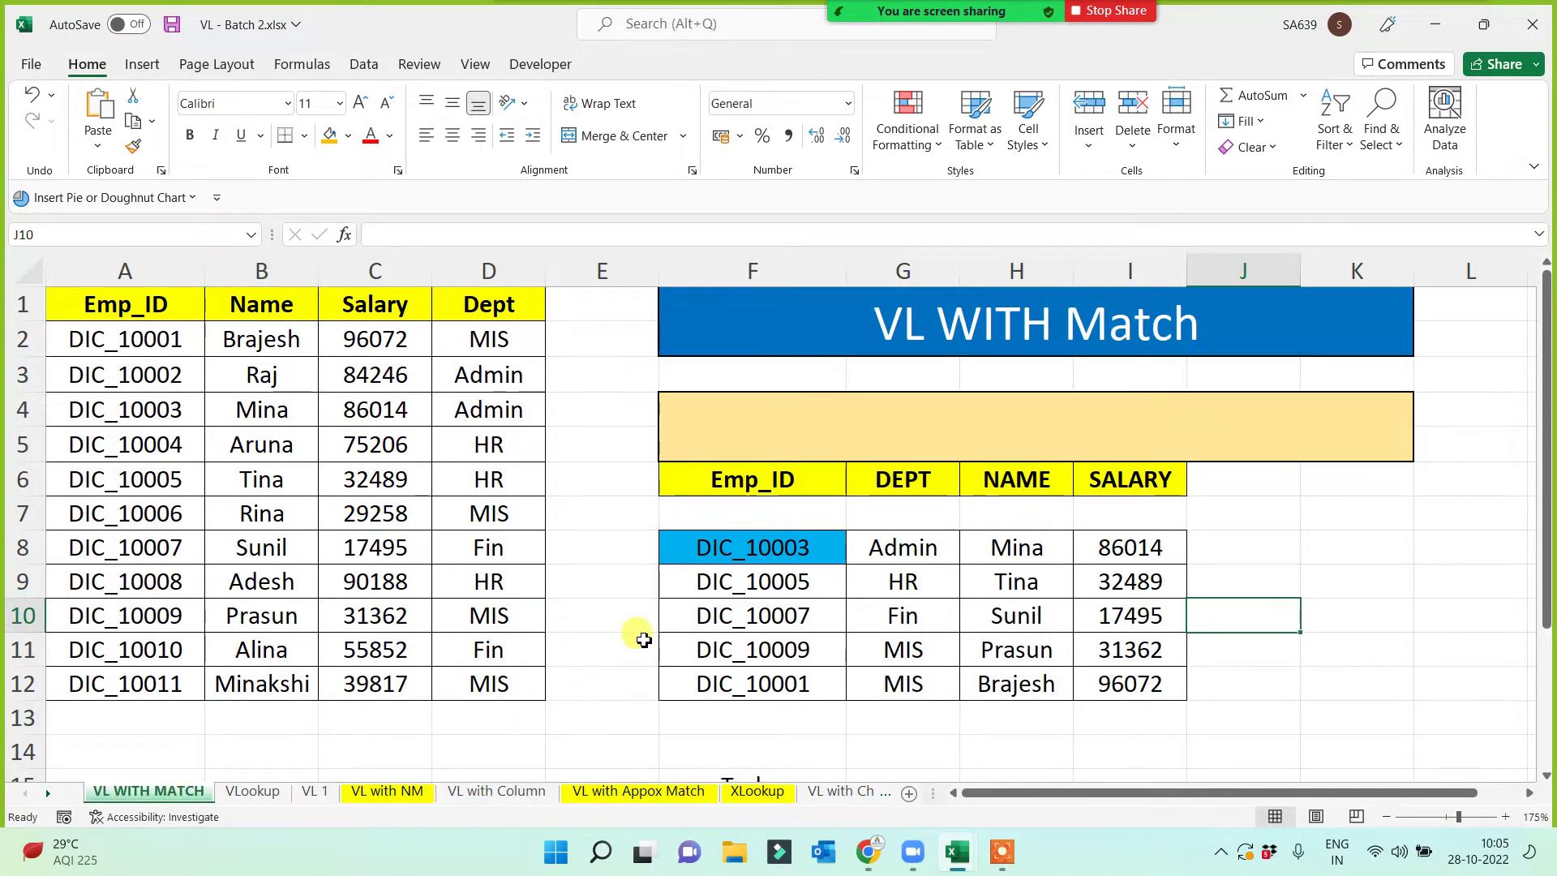
pyautogui.moveTo(897, 556); pyautogui.dragTo(1161, 691)
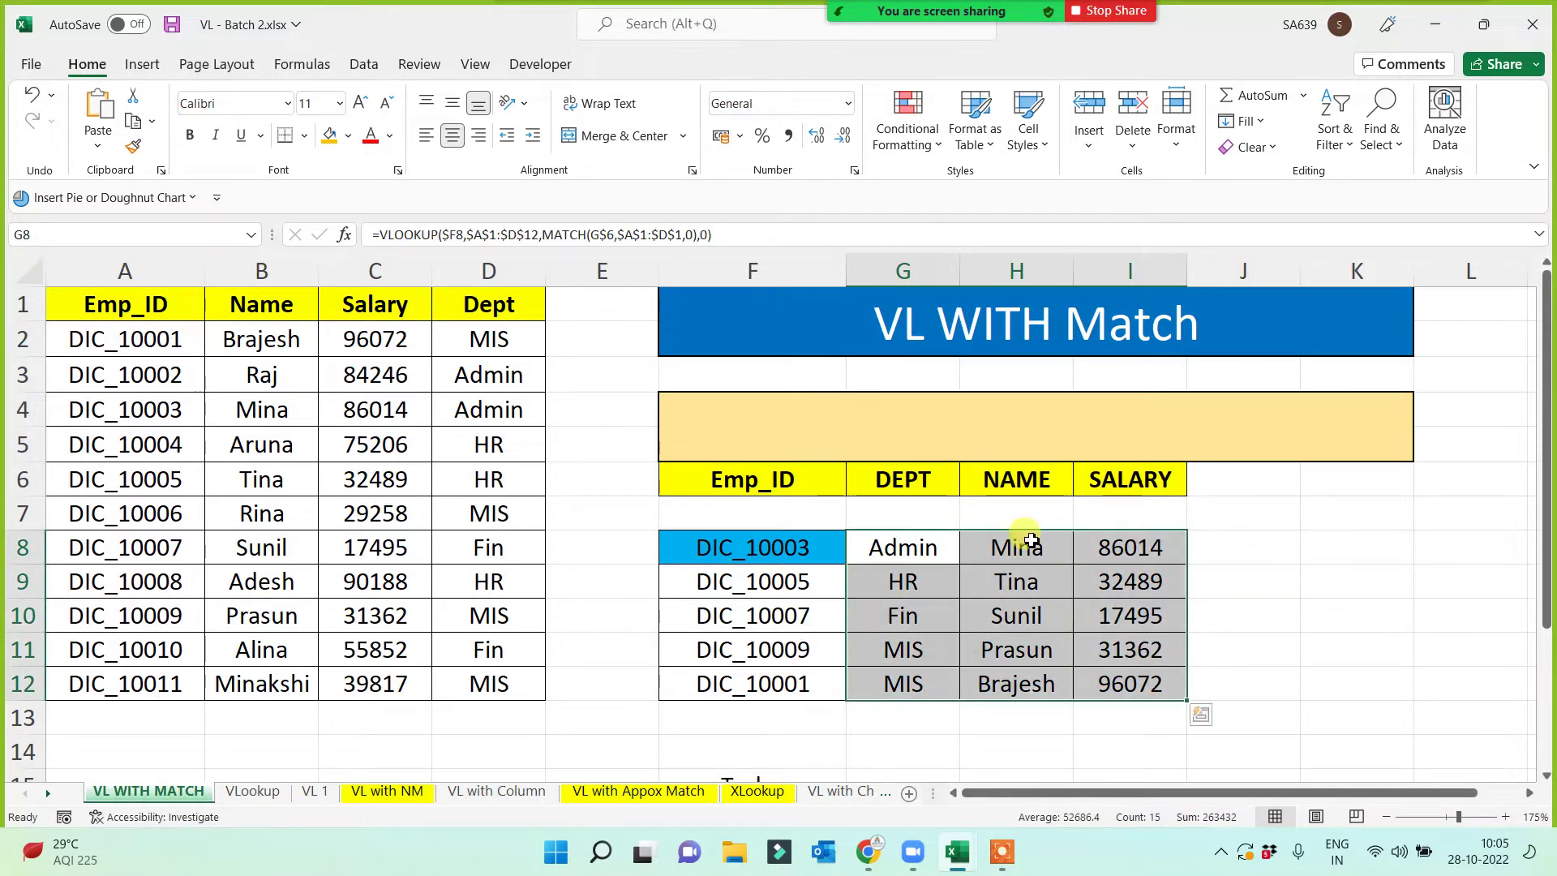
pyautogui.click(538, 584)
pyautogui.click(608, 704)
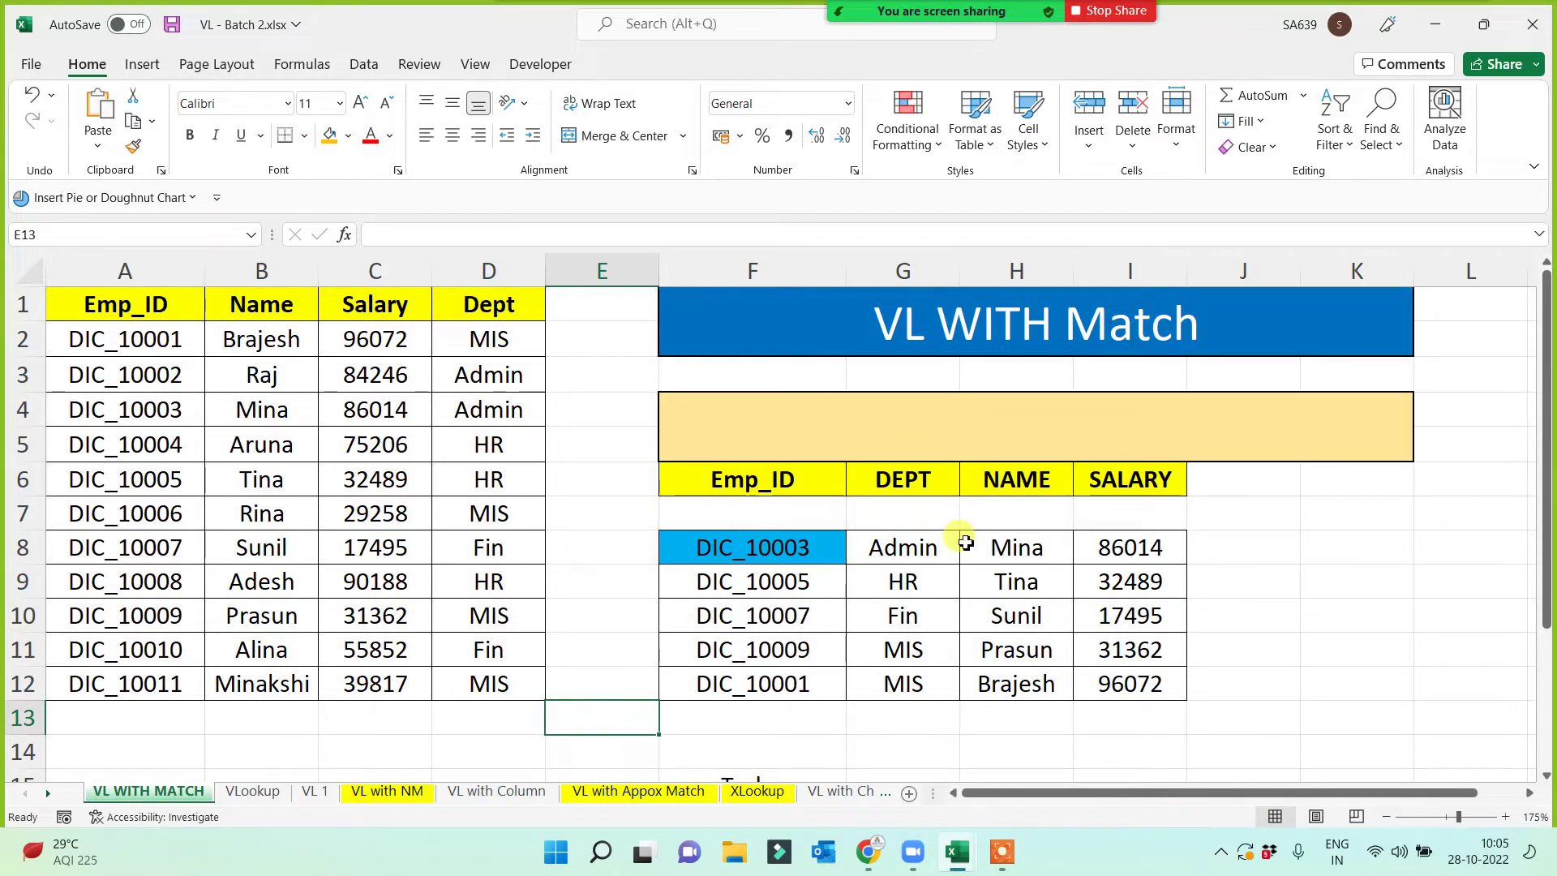
# - Replace the DEPT heading in G6 with the Salary heading copied from C1 and check the results beneath it
pyautogui.click(910, 484)
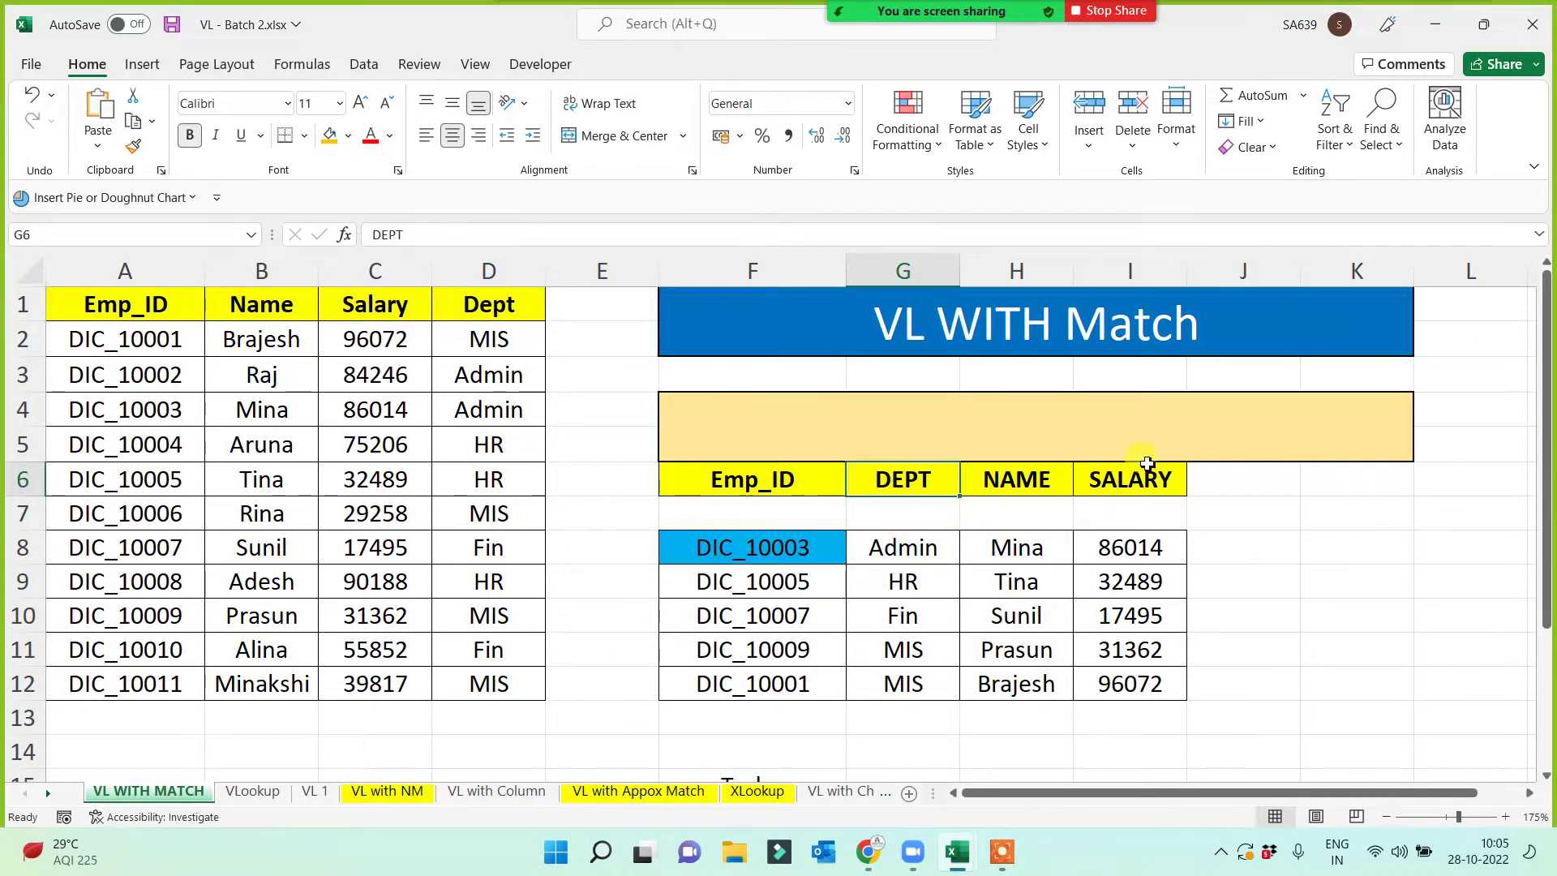
pyautogui.click(380, 313)
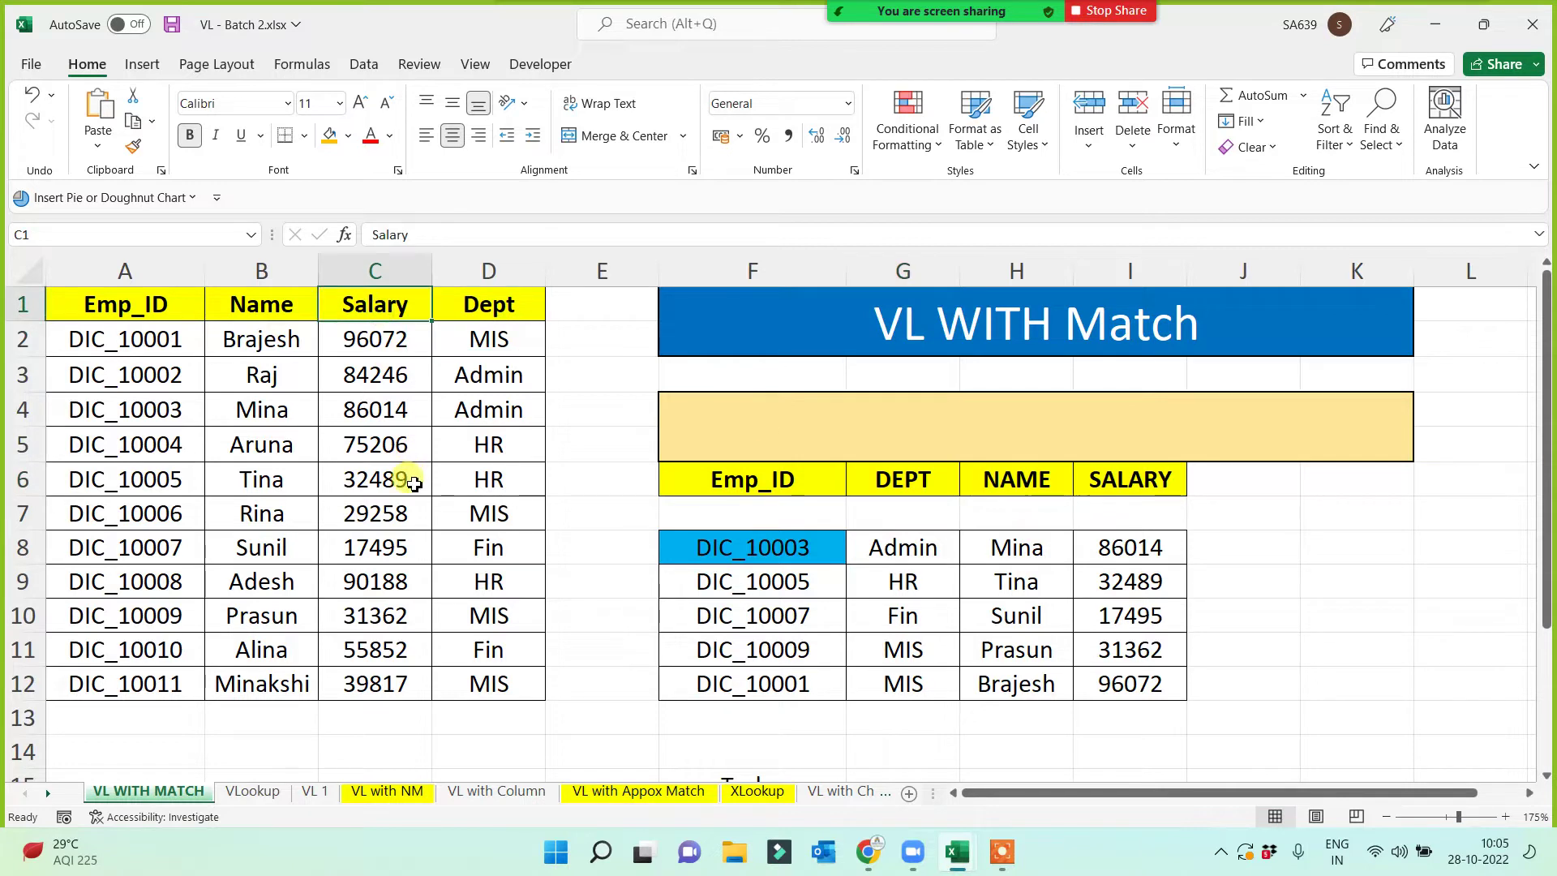
pyautogui.hotkey('ctrl', 'c')
pyautogui.click(917, 480)
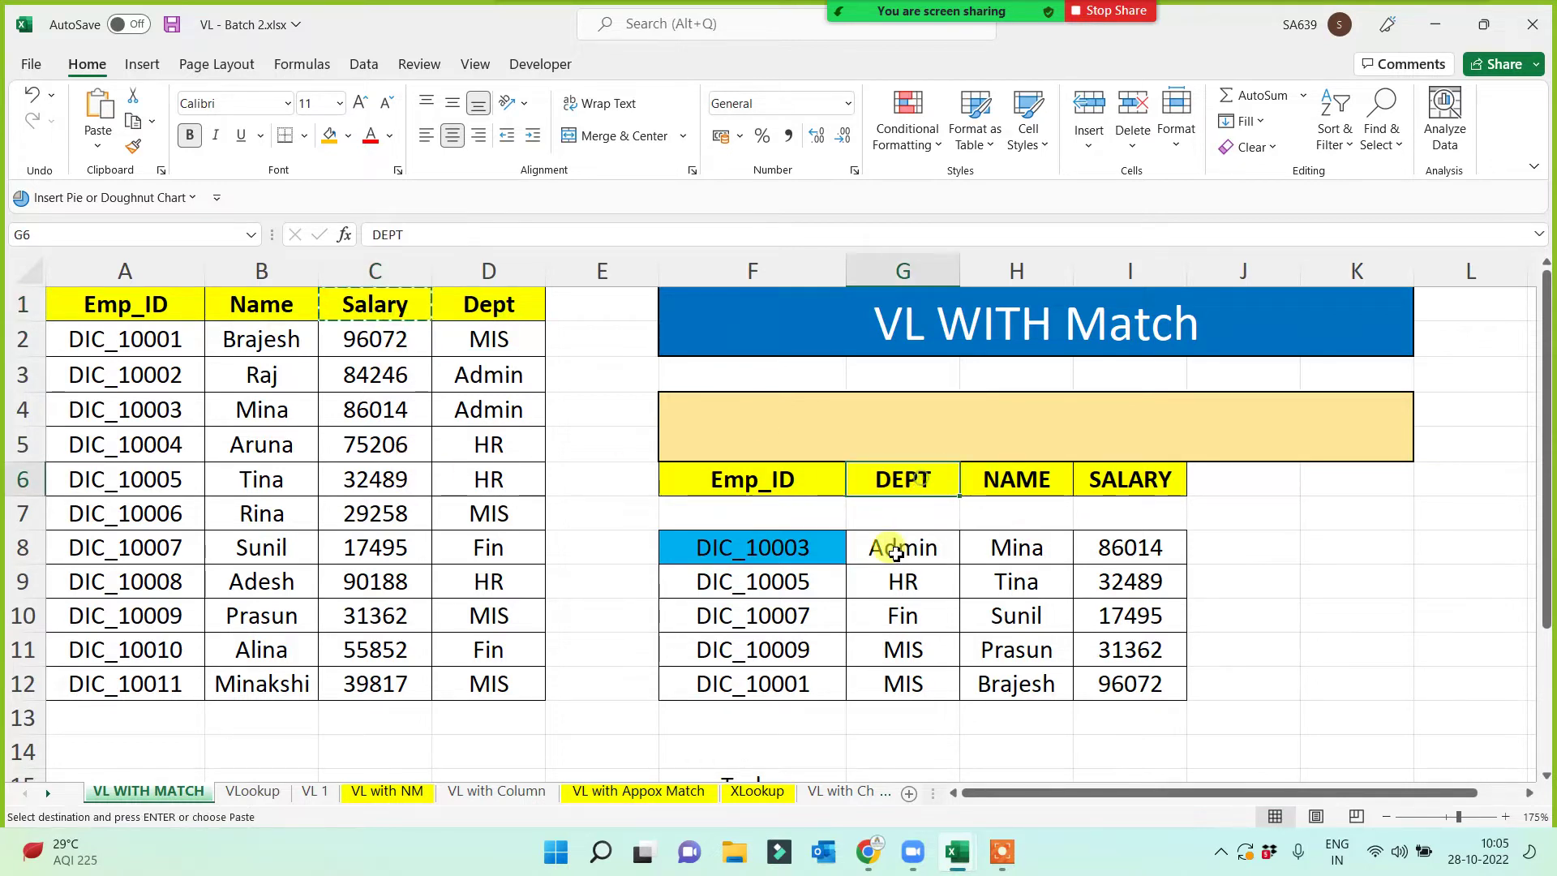
pyautogui.hotkey('ctrl', 'v')
pyautogui.moveTo(901, 551); pyautogui.dragTo(918, 695)
pyautogui.click(782, 733)
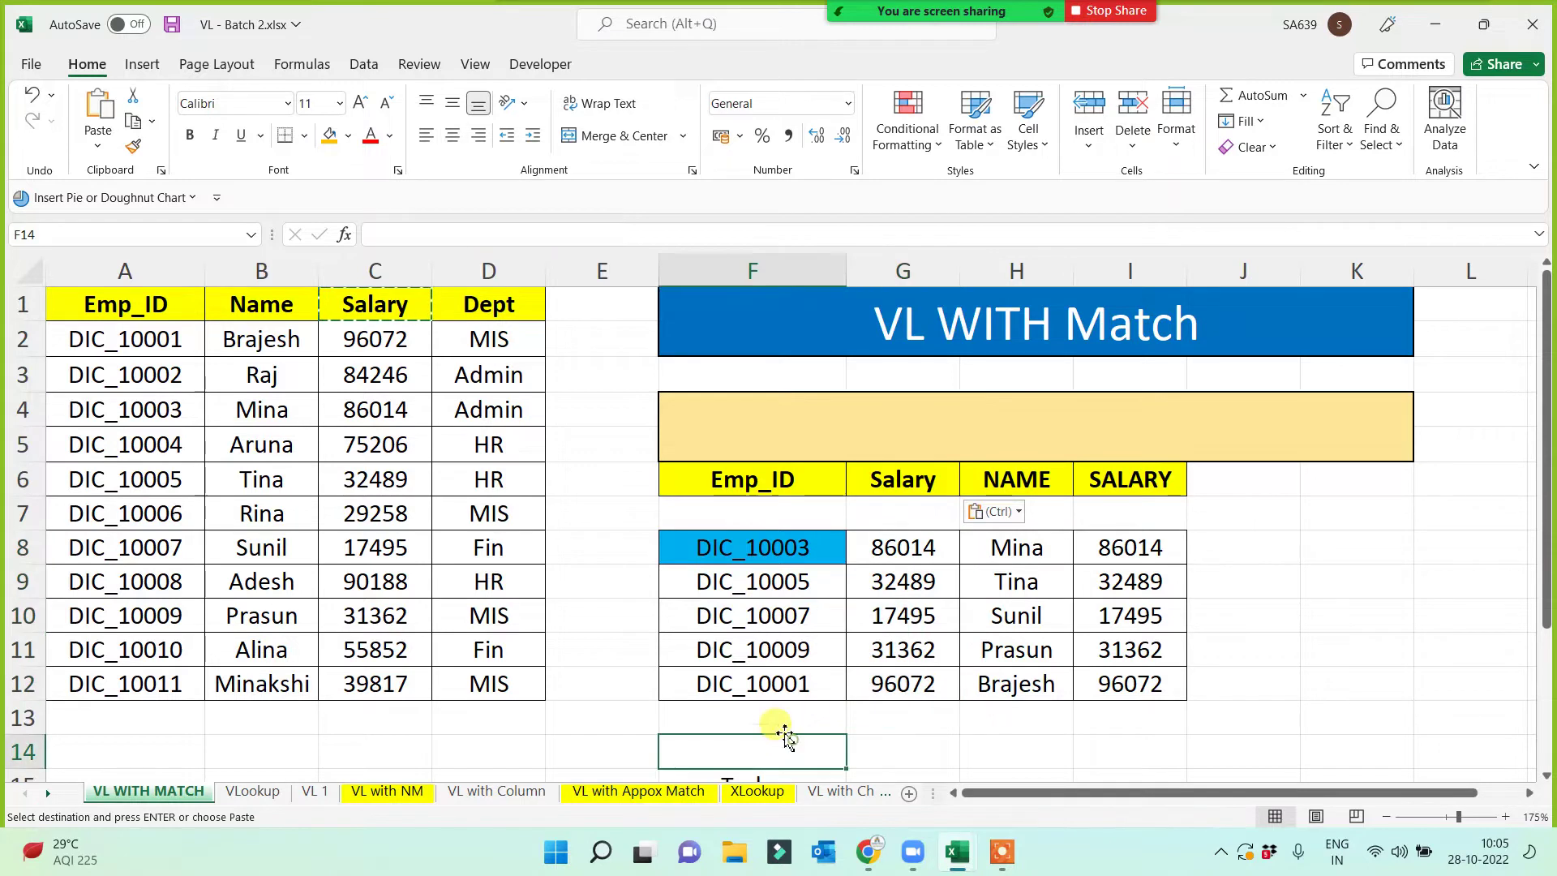
# - Replace the NAME heading in H6 with the Dept heading copied from D1
pyautogui.click(528, 306)
pyautogui.hotkey('ctrl', 'c')
pyautogui.click(1018, 480)
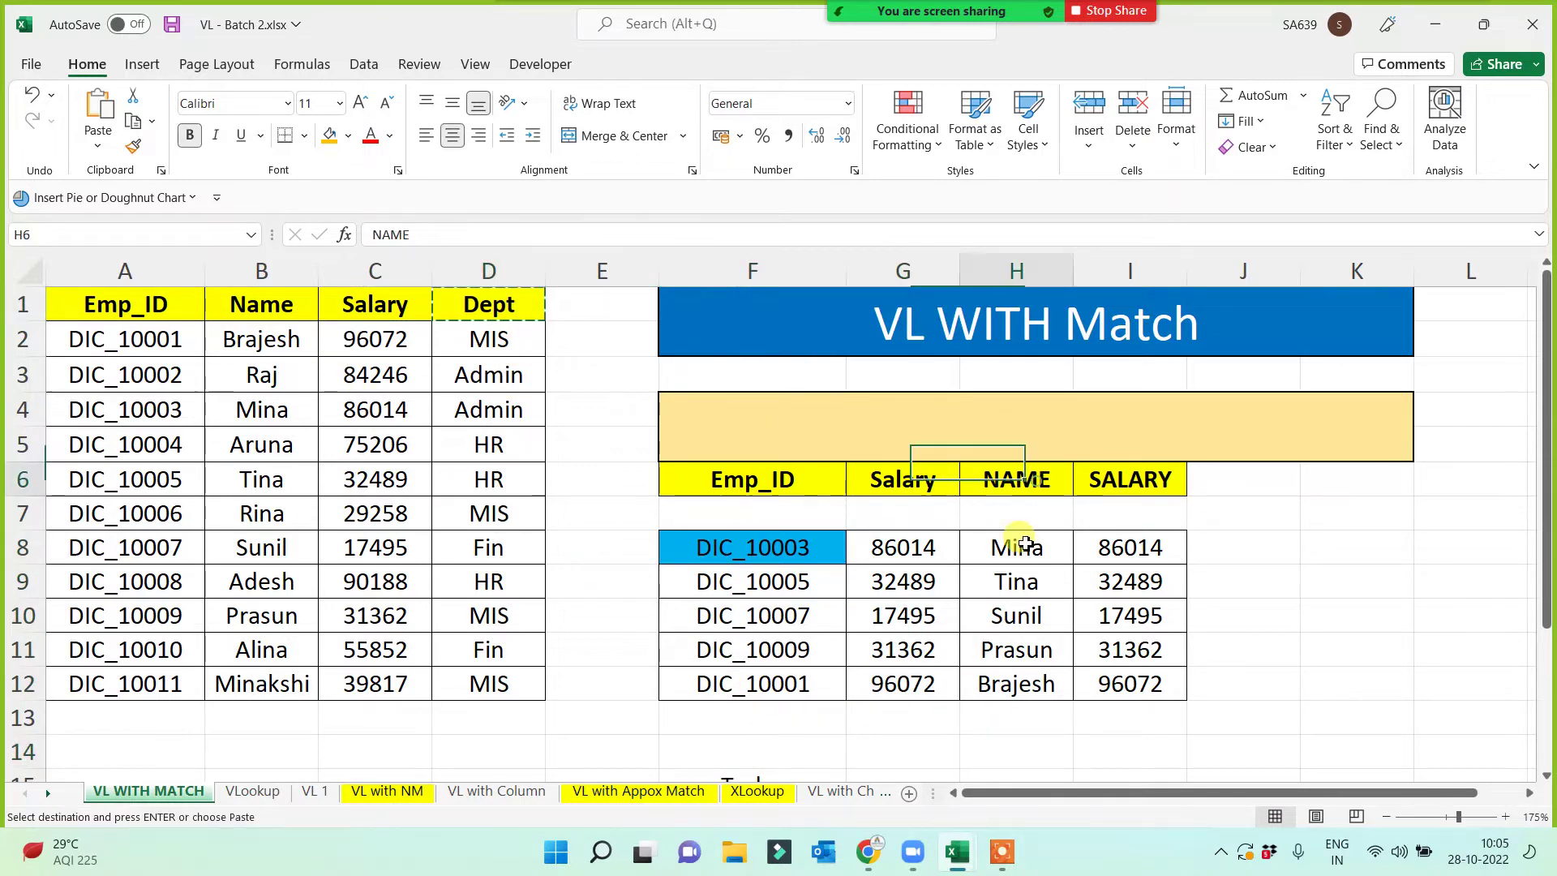
pyautogui.hotkey('ctrl', 'v')
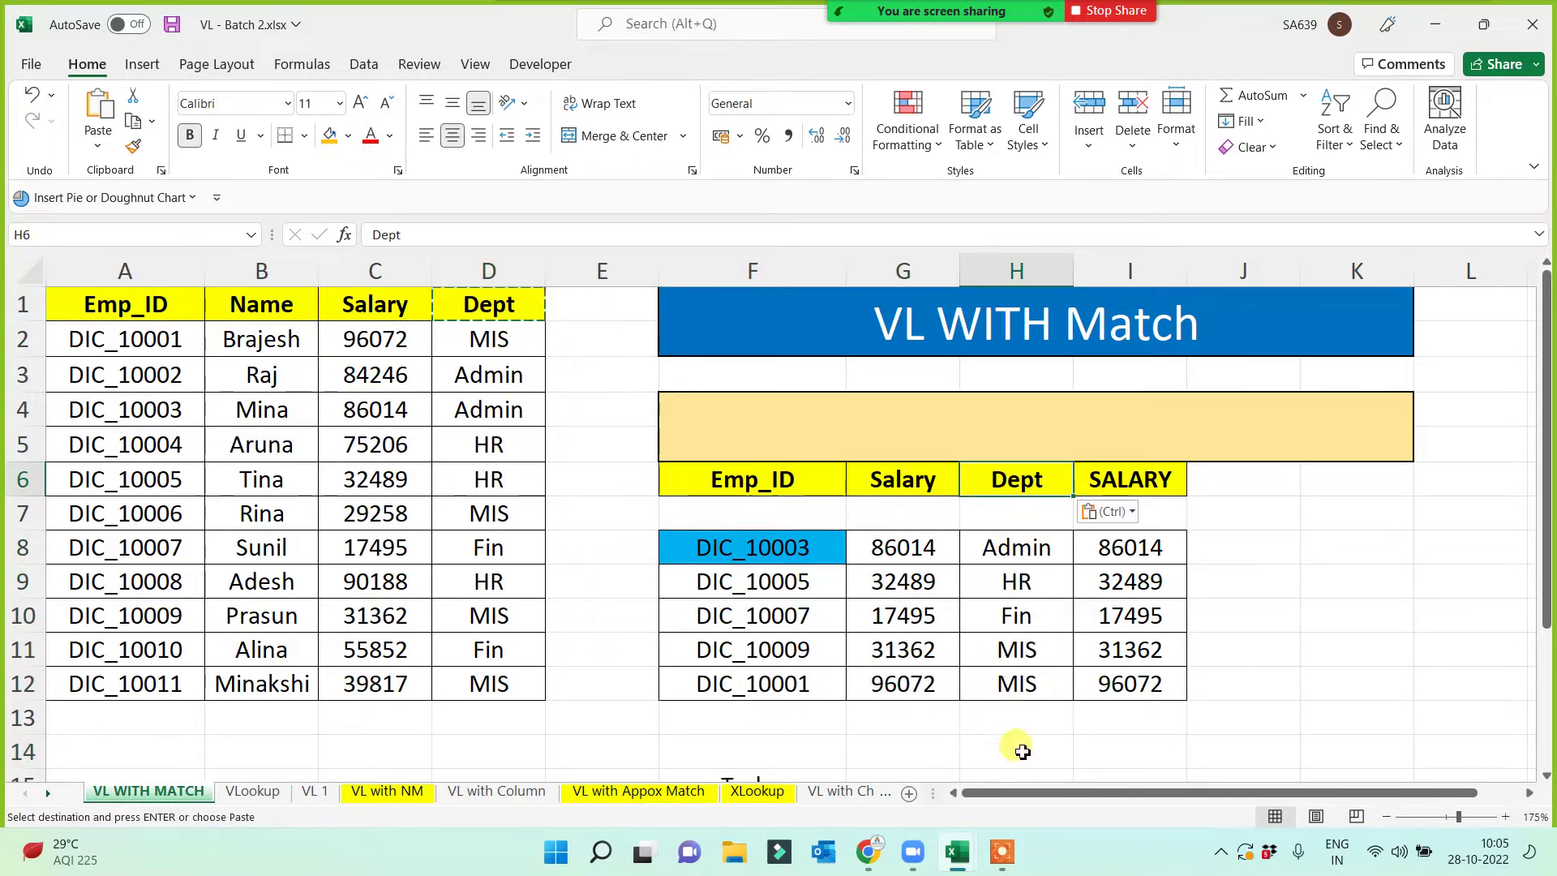
# - Replace the SALARY heading in I6 with the Name heading copied from B1
pyautogui.click(260, 305)
pyautogui.hotkey('ctrl', 'c')
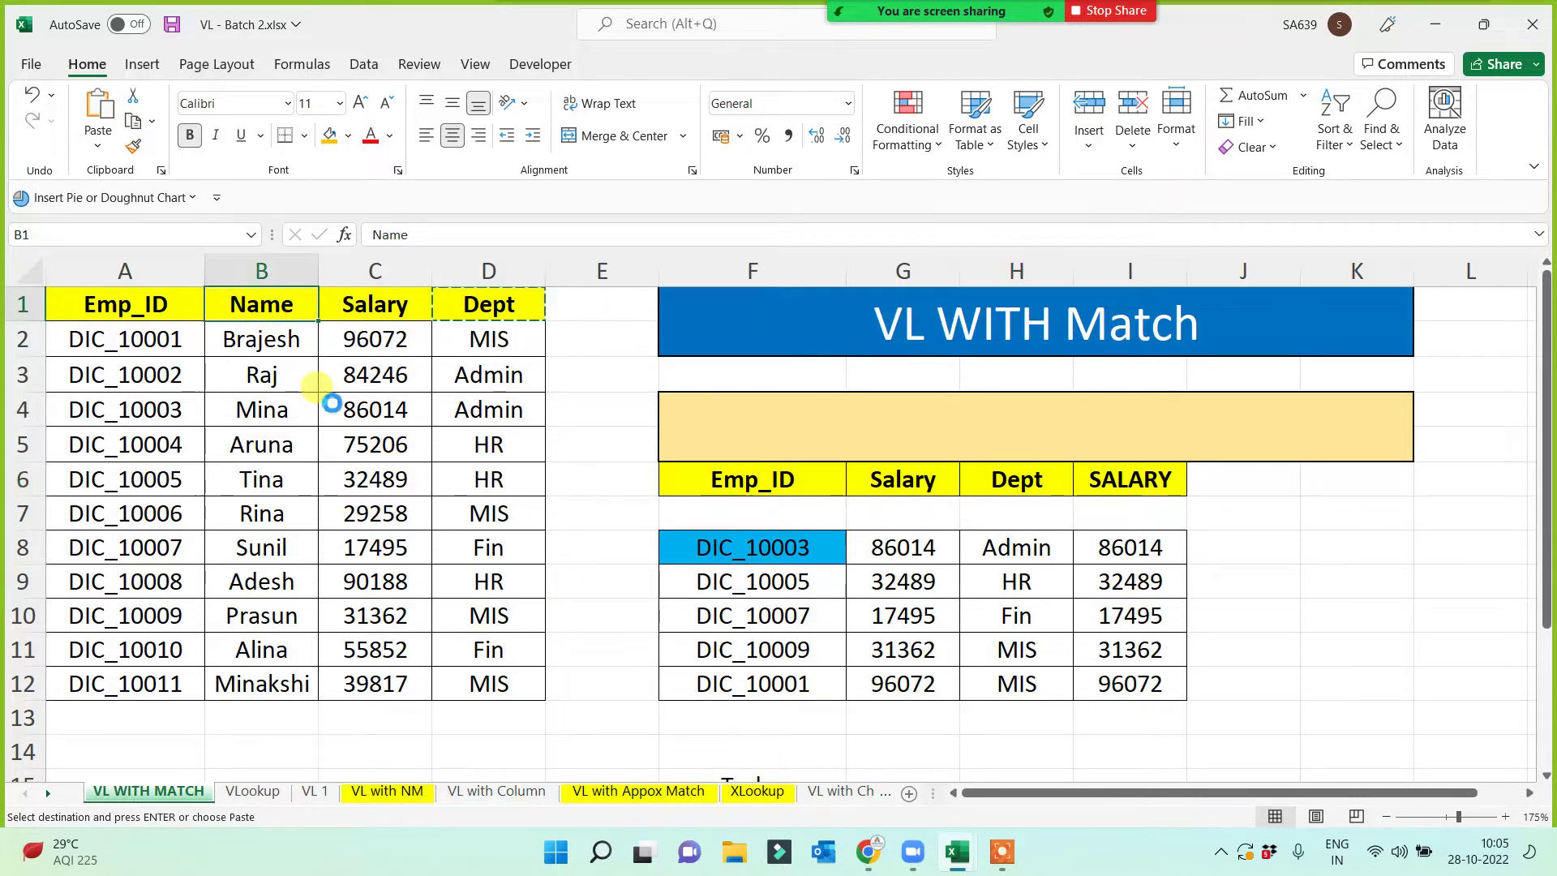
pyautogui.click(1164, 486)
pyautogui.hotkey('ctrl', 'v')
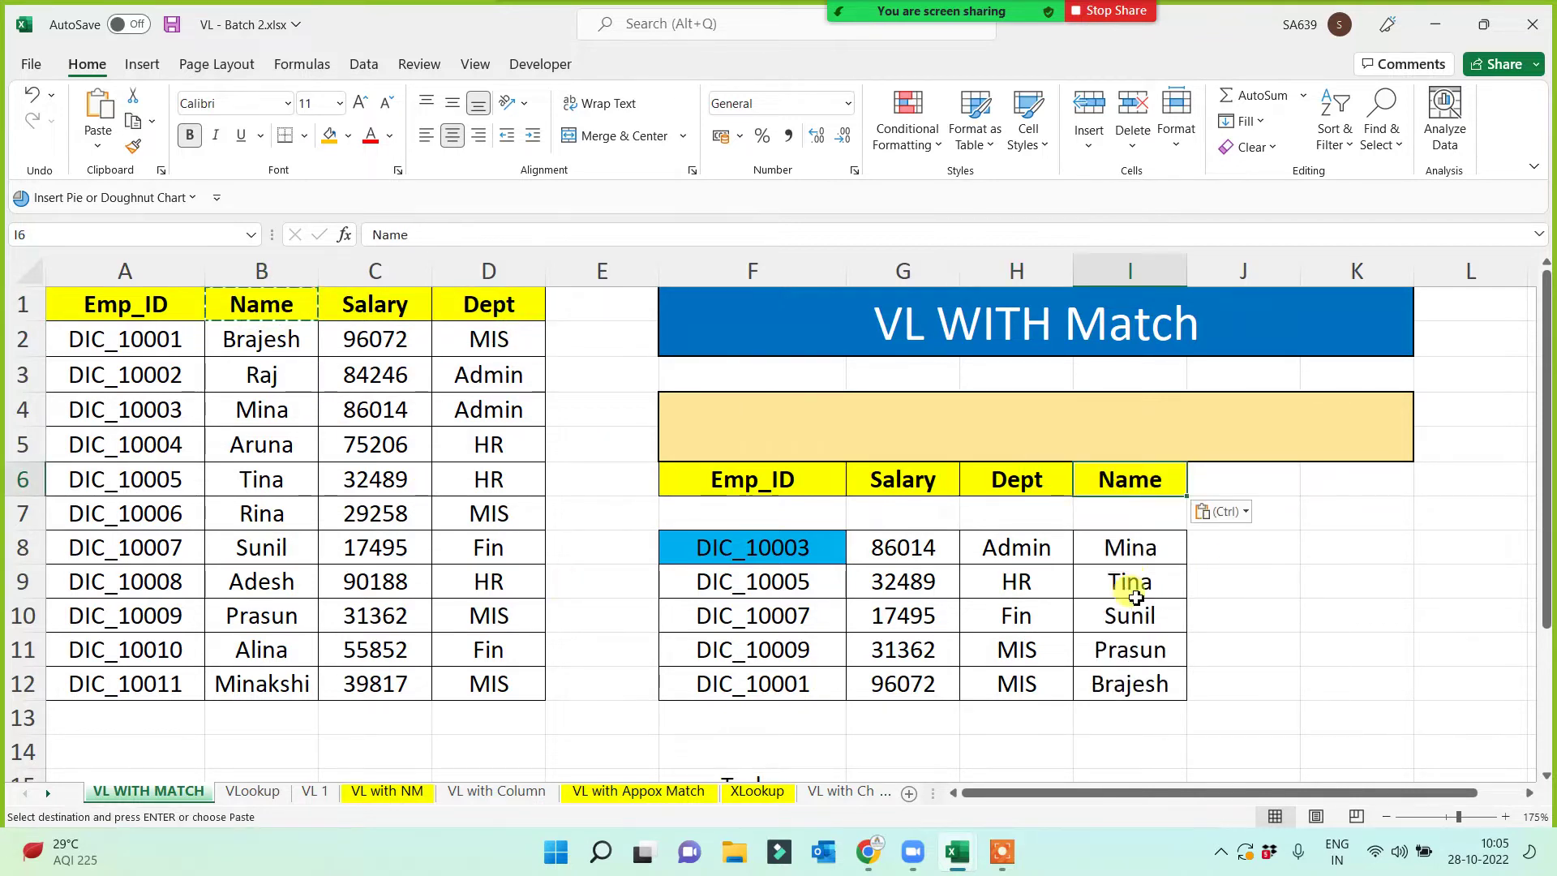
pyautogui.click(1265, 586)
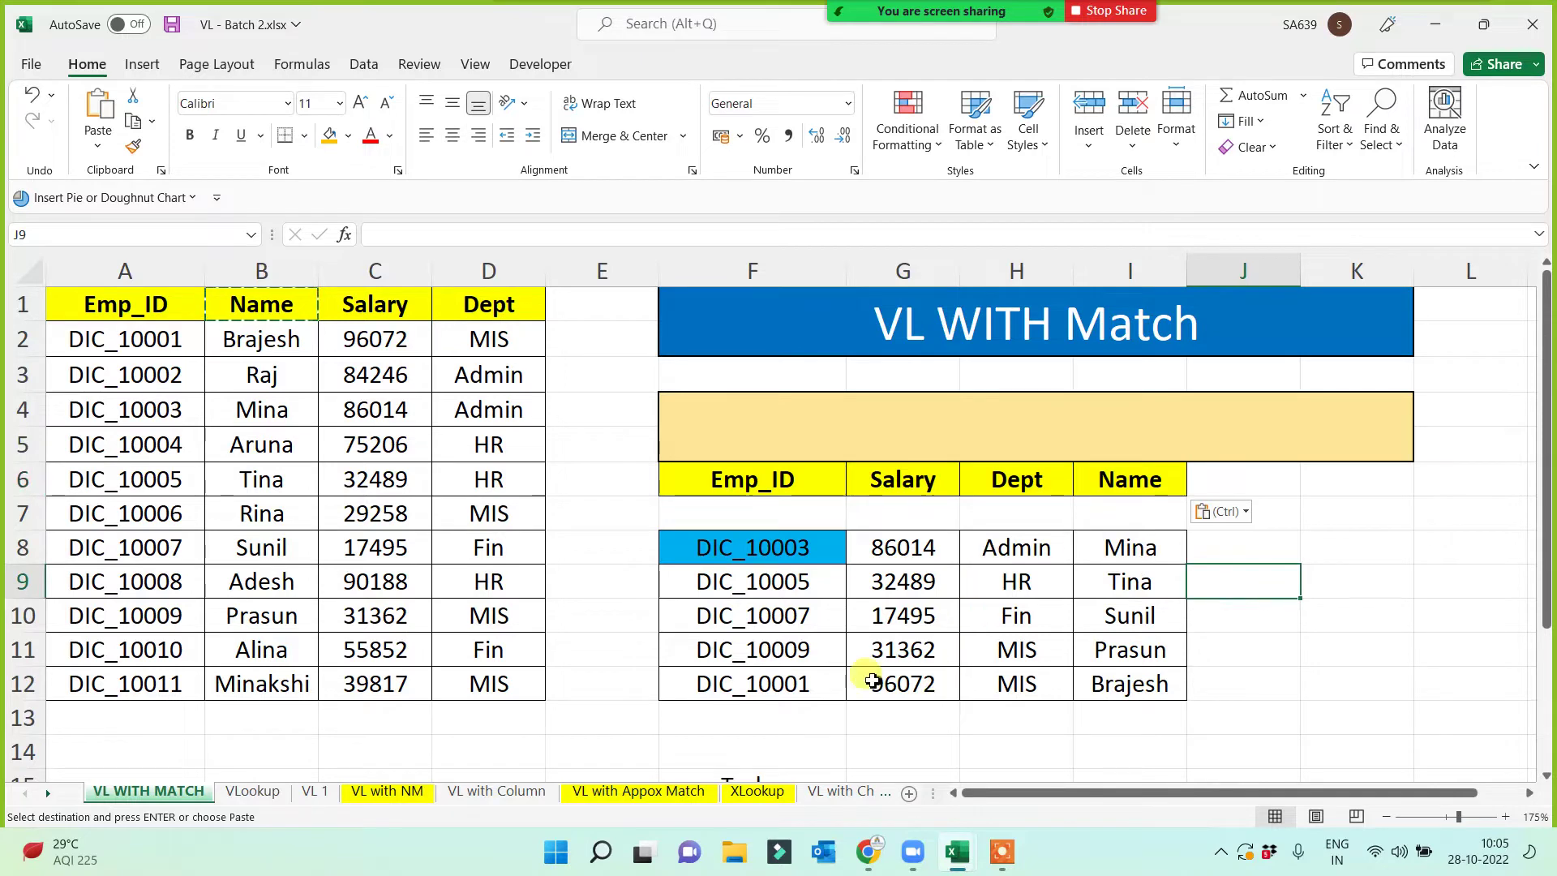
pyautogui.click(601, 718)
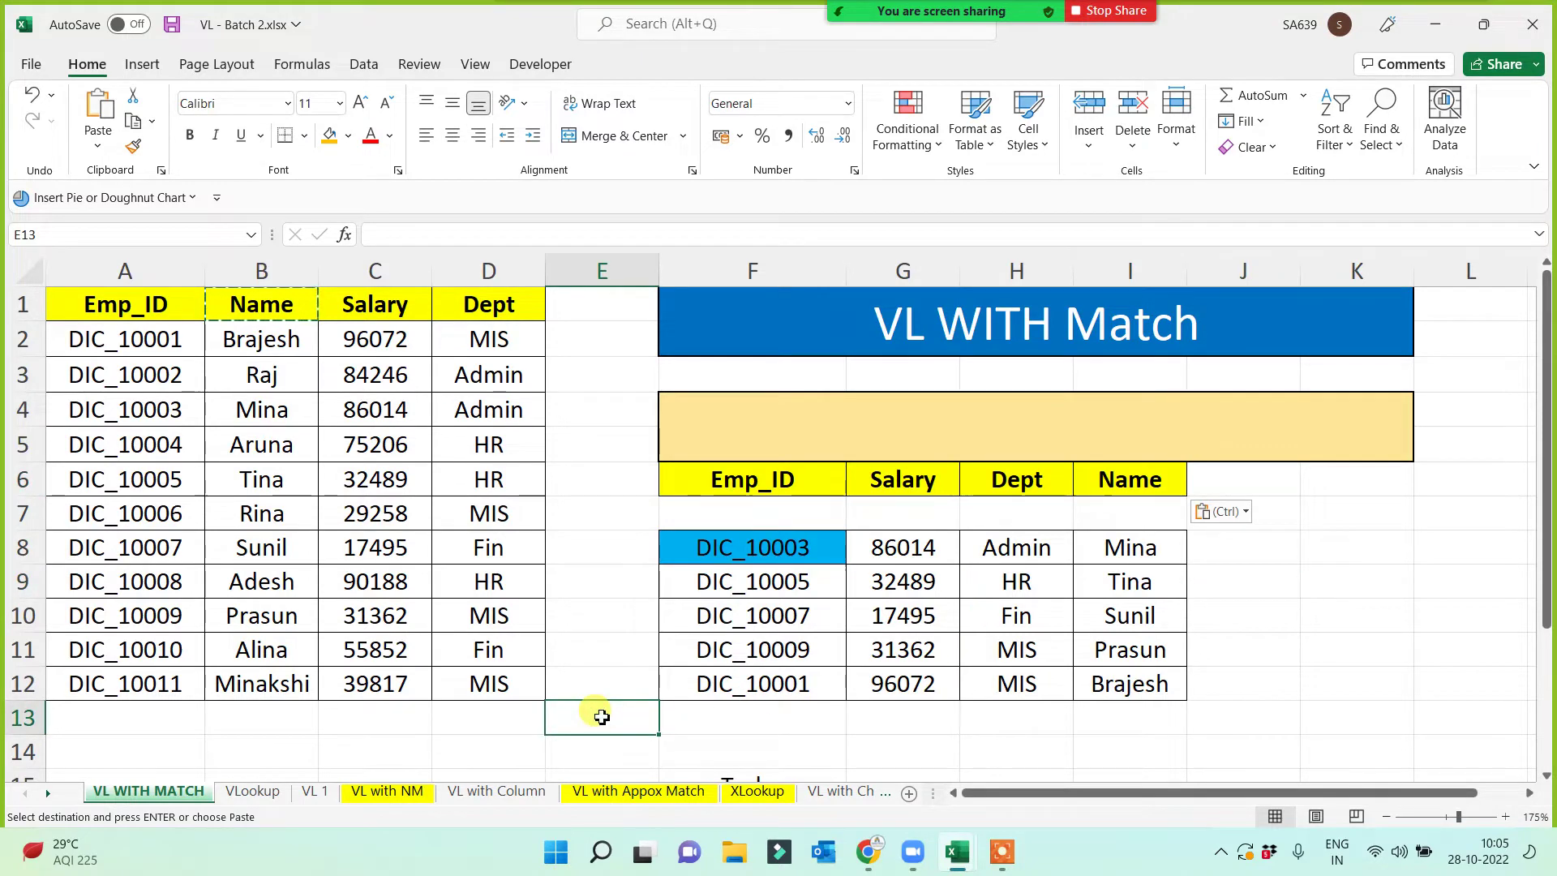
pyautogui.click(147, 270)
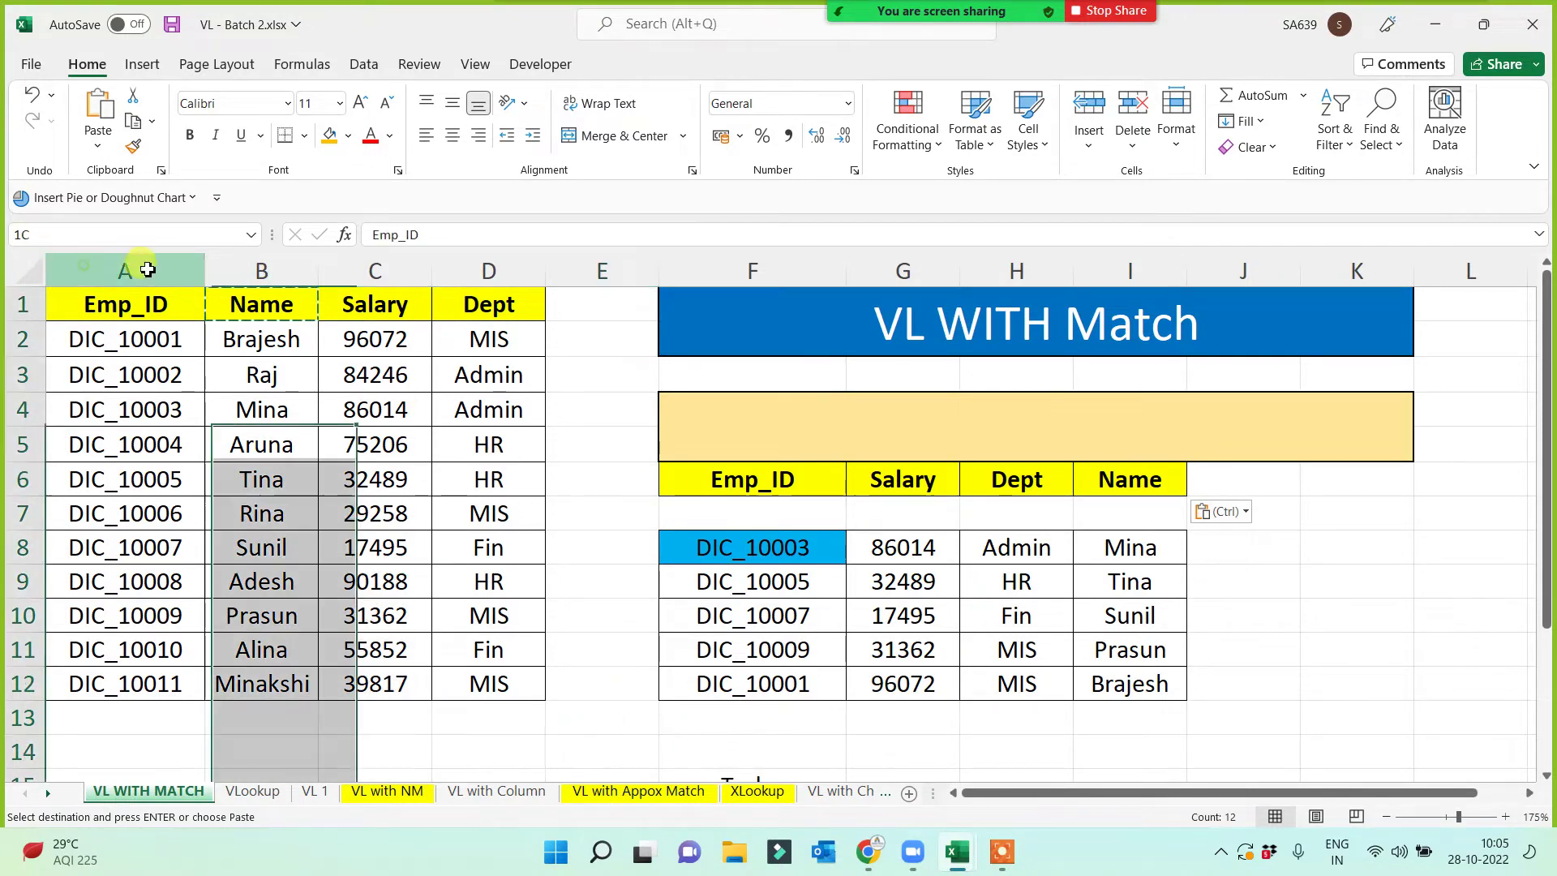
pyautogui.moveTo(148, 270); pyautogui.dragTo(1071, 271)
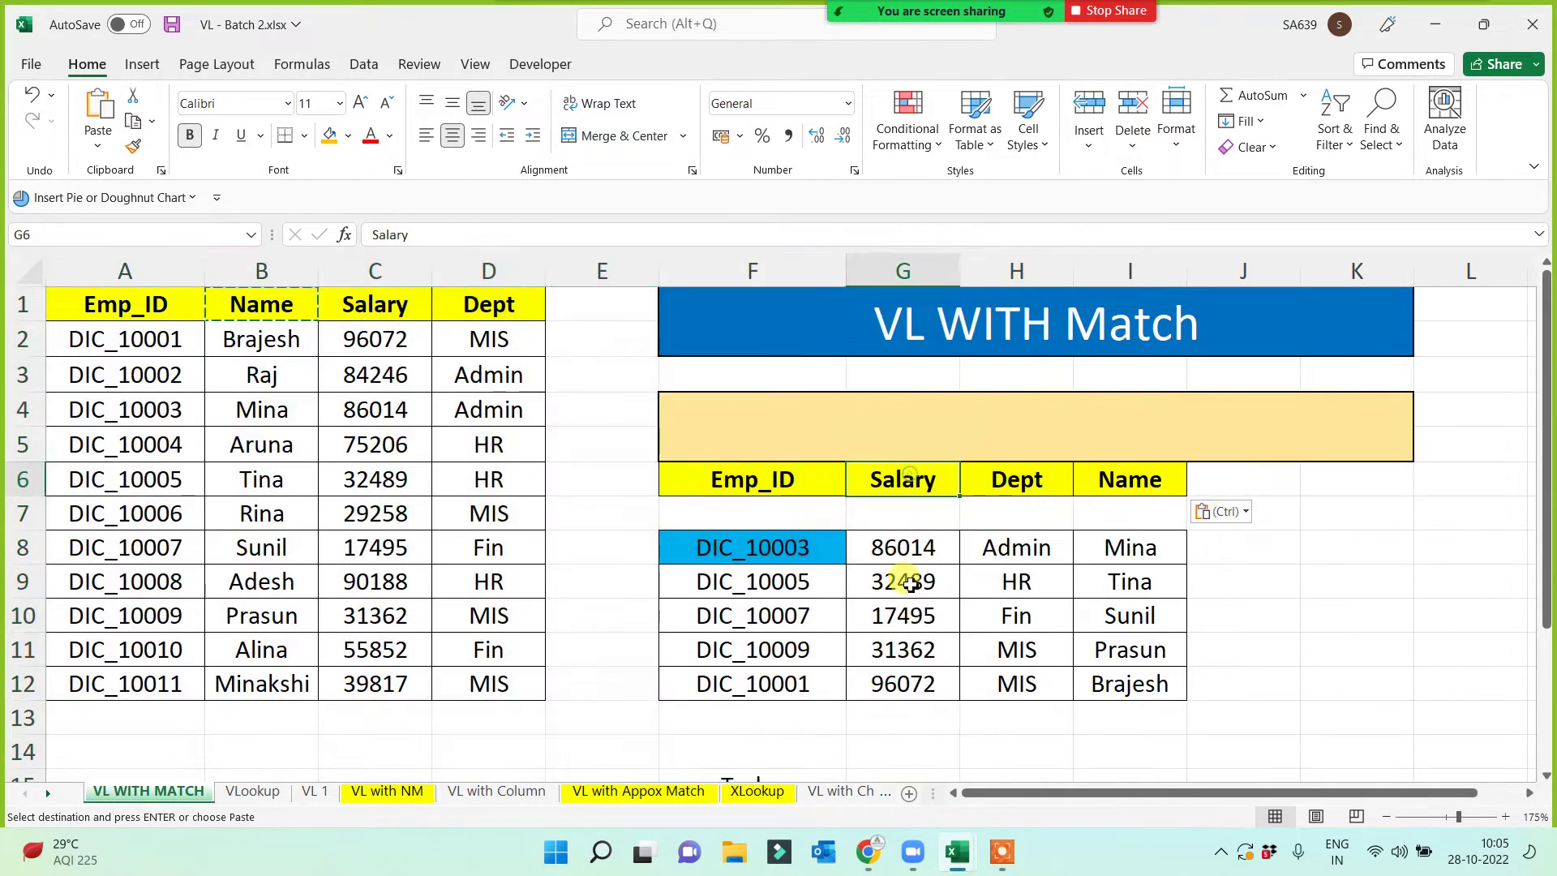
pyautogui.click(901, 476)
pyautogui.press('Right')
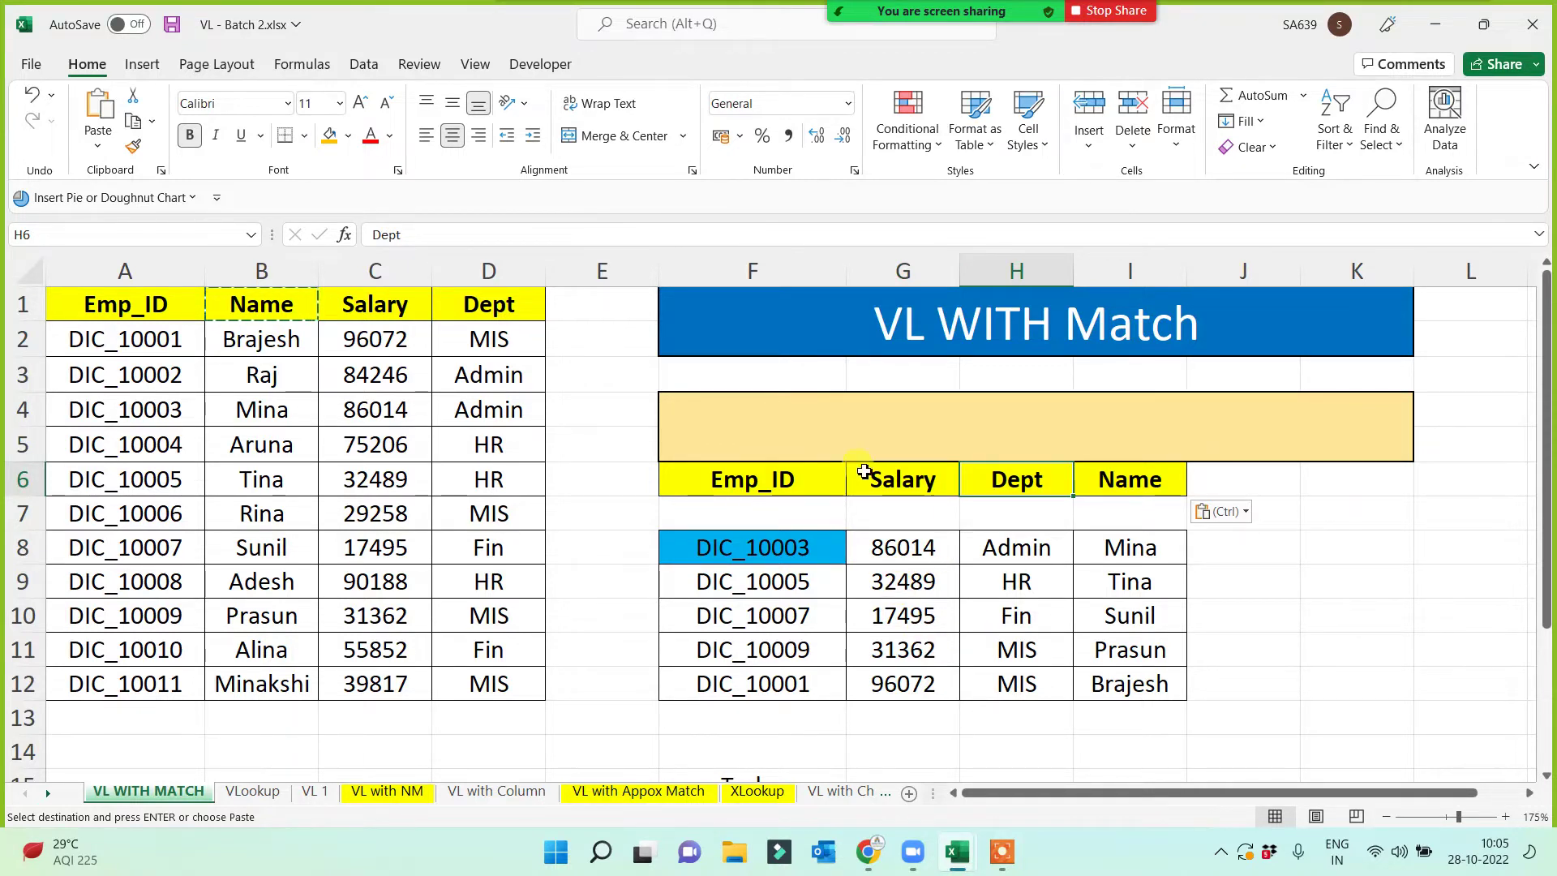
# - Review the reordered headings in row 6 together with the lookup results beneath them in G8:I12
pyautogui.click(899, 478)
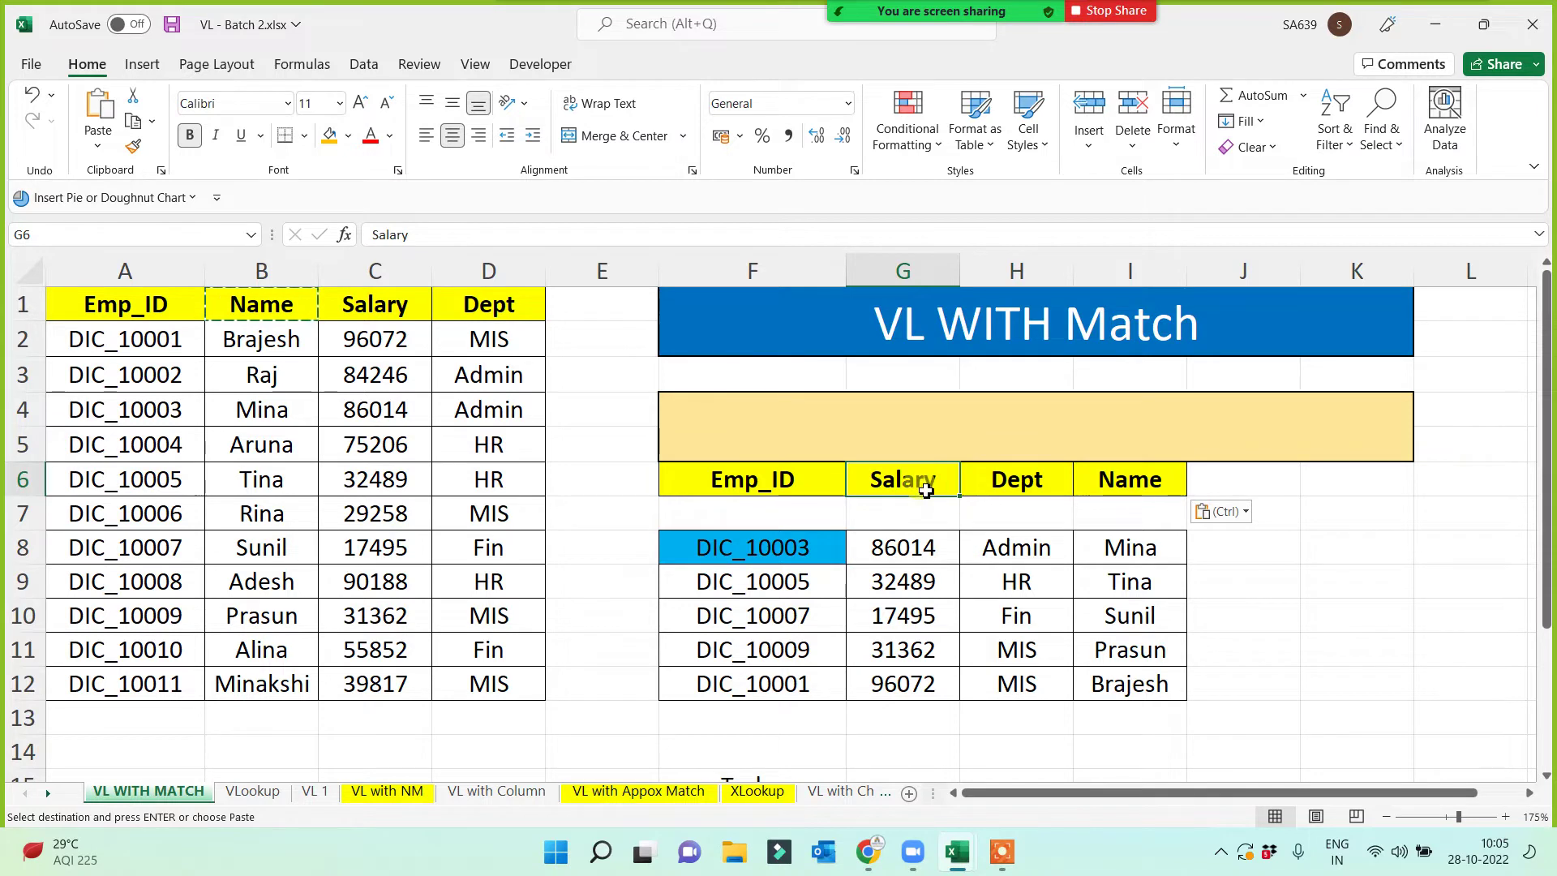
pyautogui.moveTo(913, 547); pyautogui.dragTo(1128, 685)
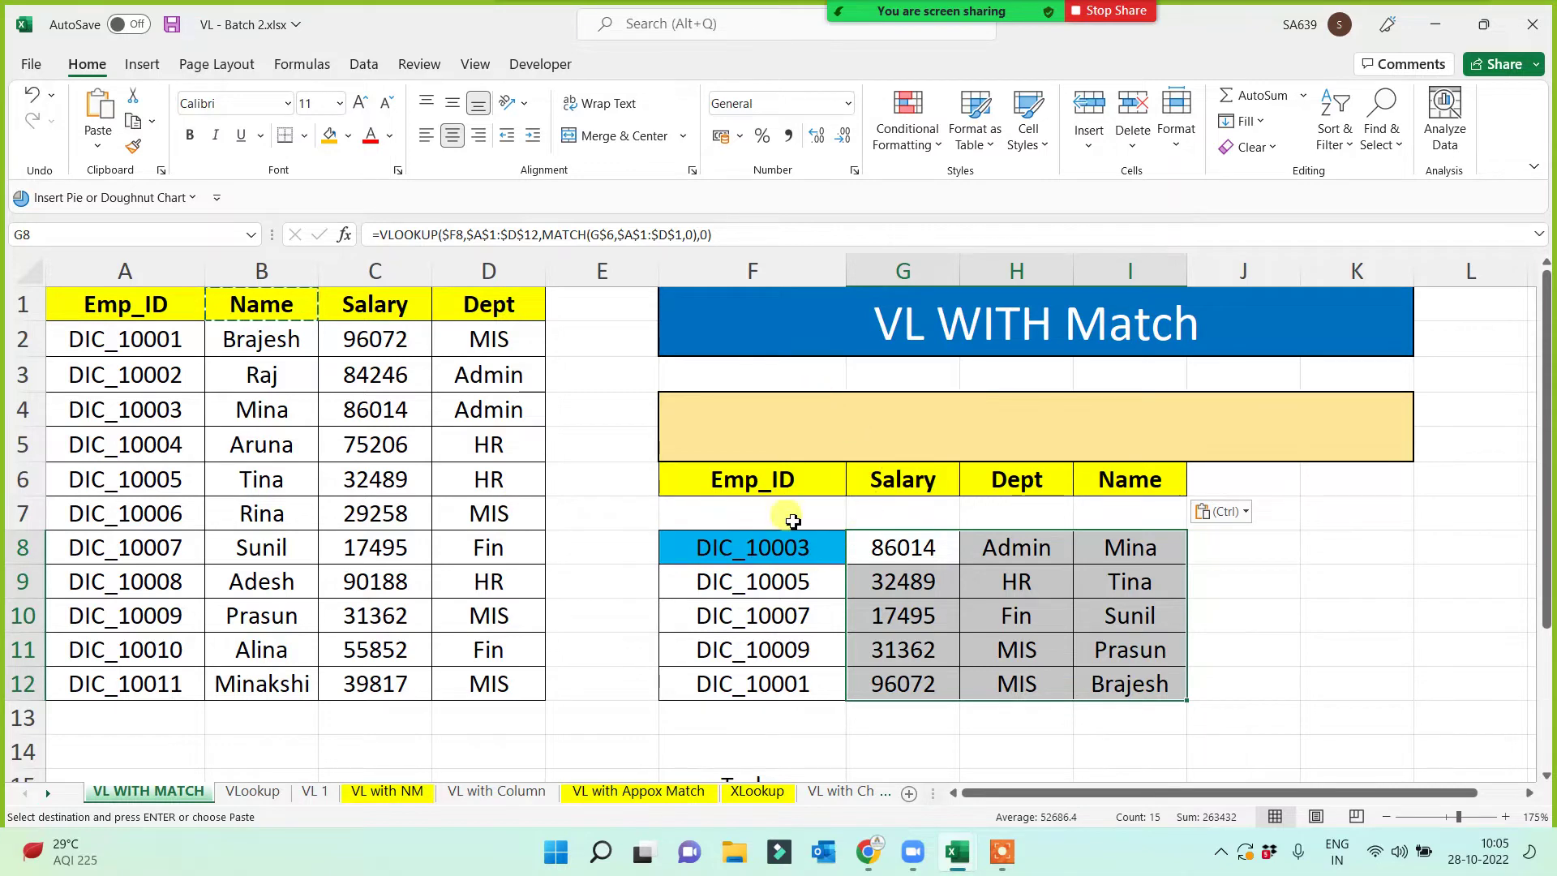
pyautogui.moveTo(757, 478); pyautogui.dragTo(1369, 671)
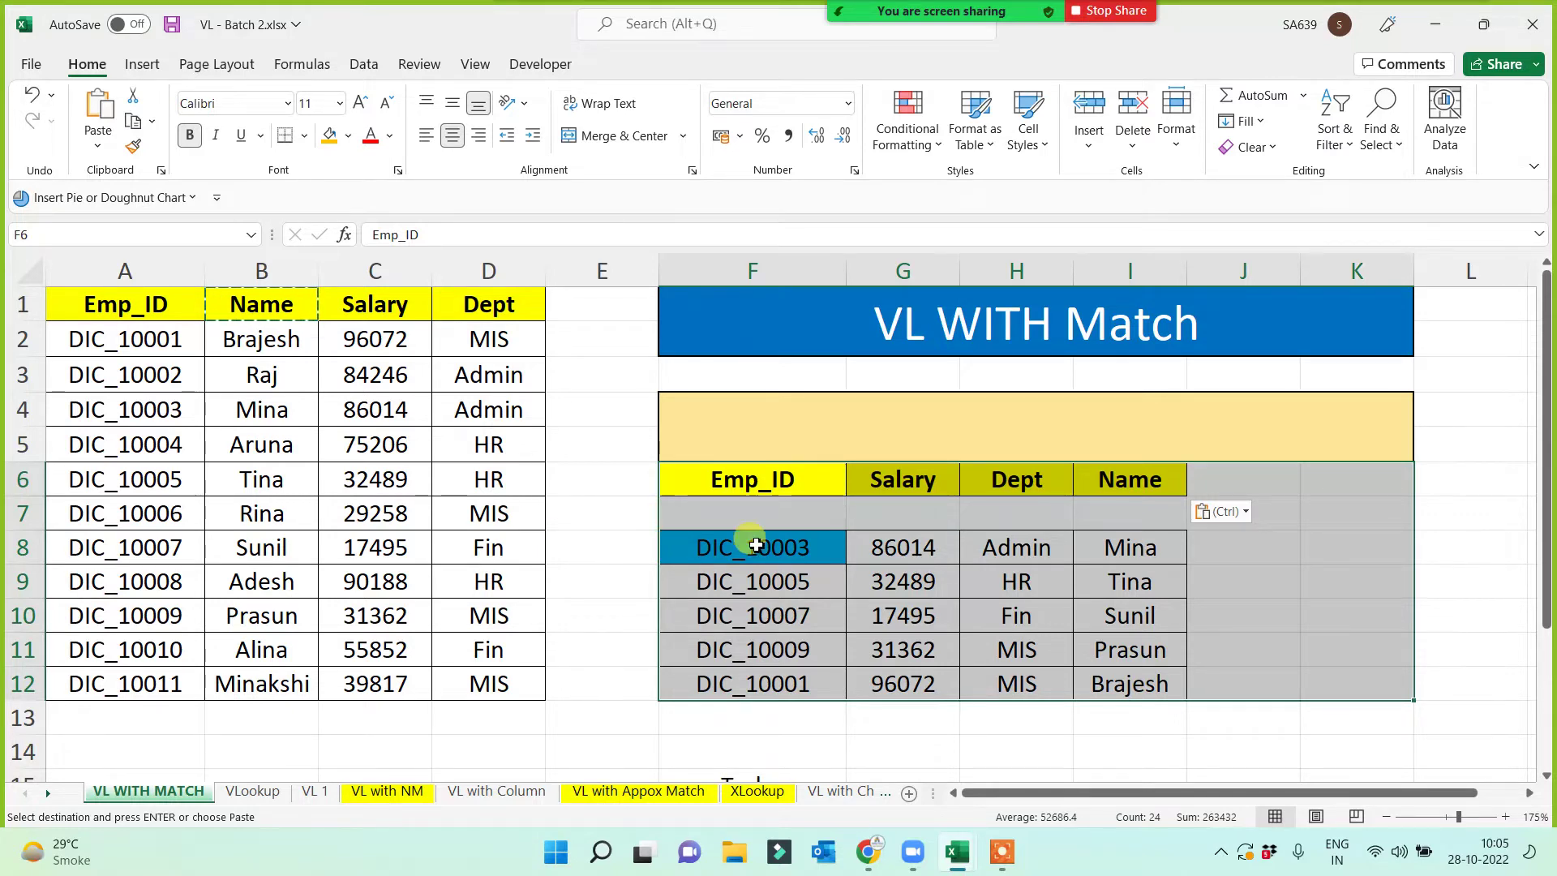
# - Examine the VLOOKUP formula in G8 and the nested MATCH that supplies its column index
pyautogui.click(913, 549)
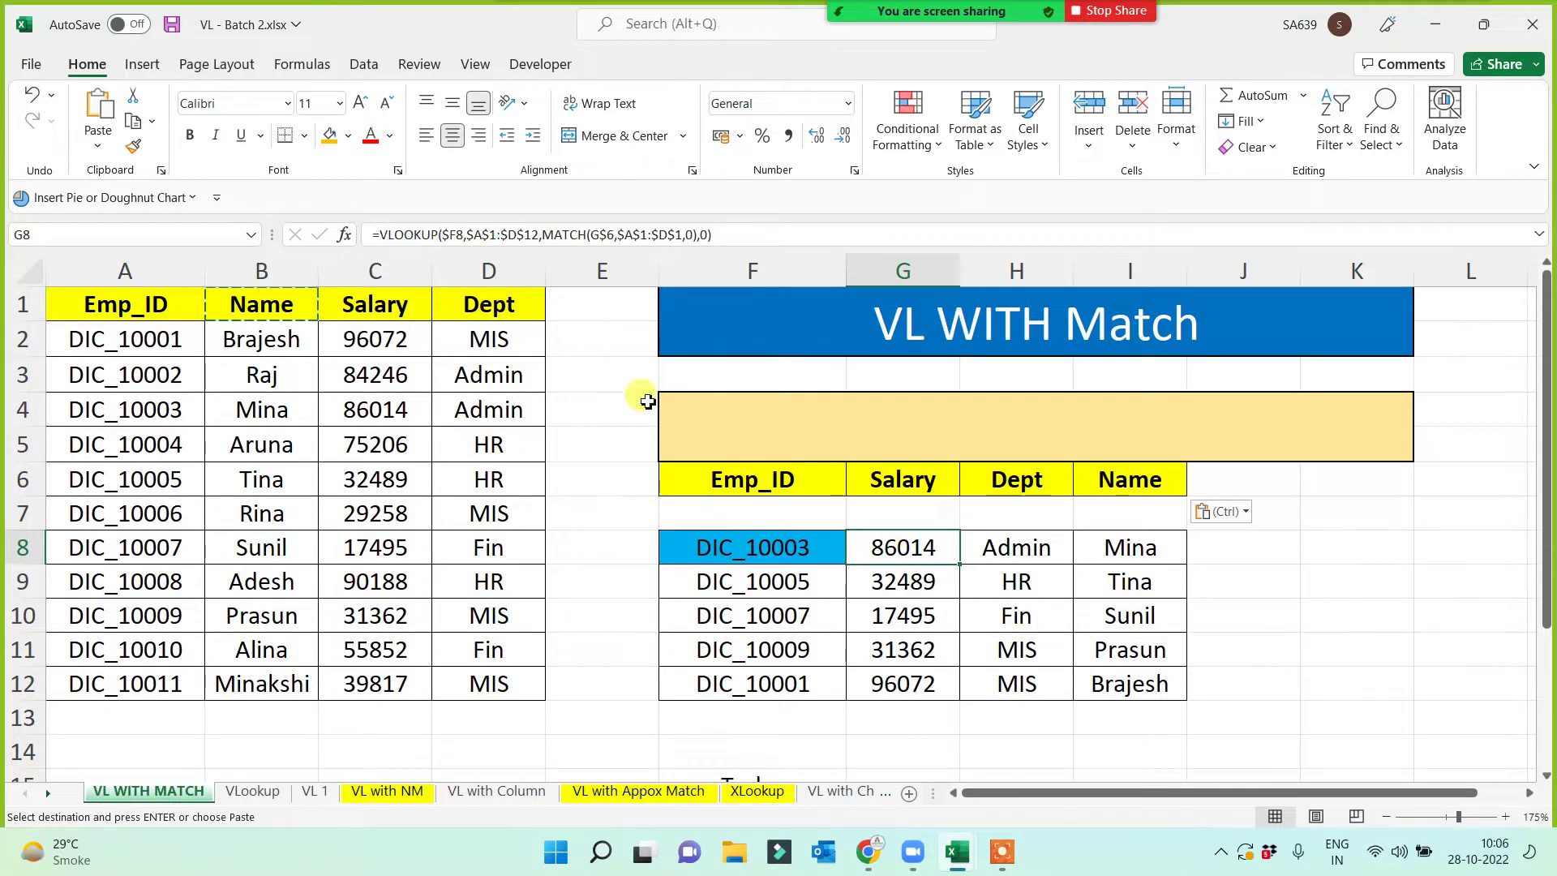
pyautogui.moveTo(384, 235); pyautogui.dragTo(712, 235)
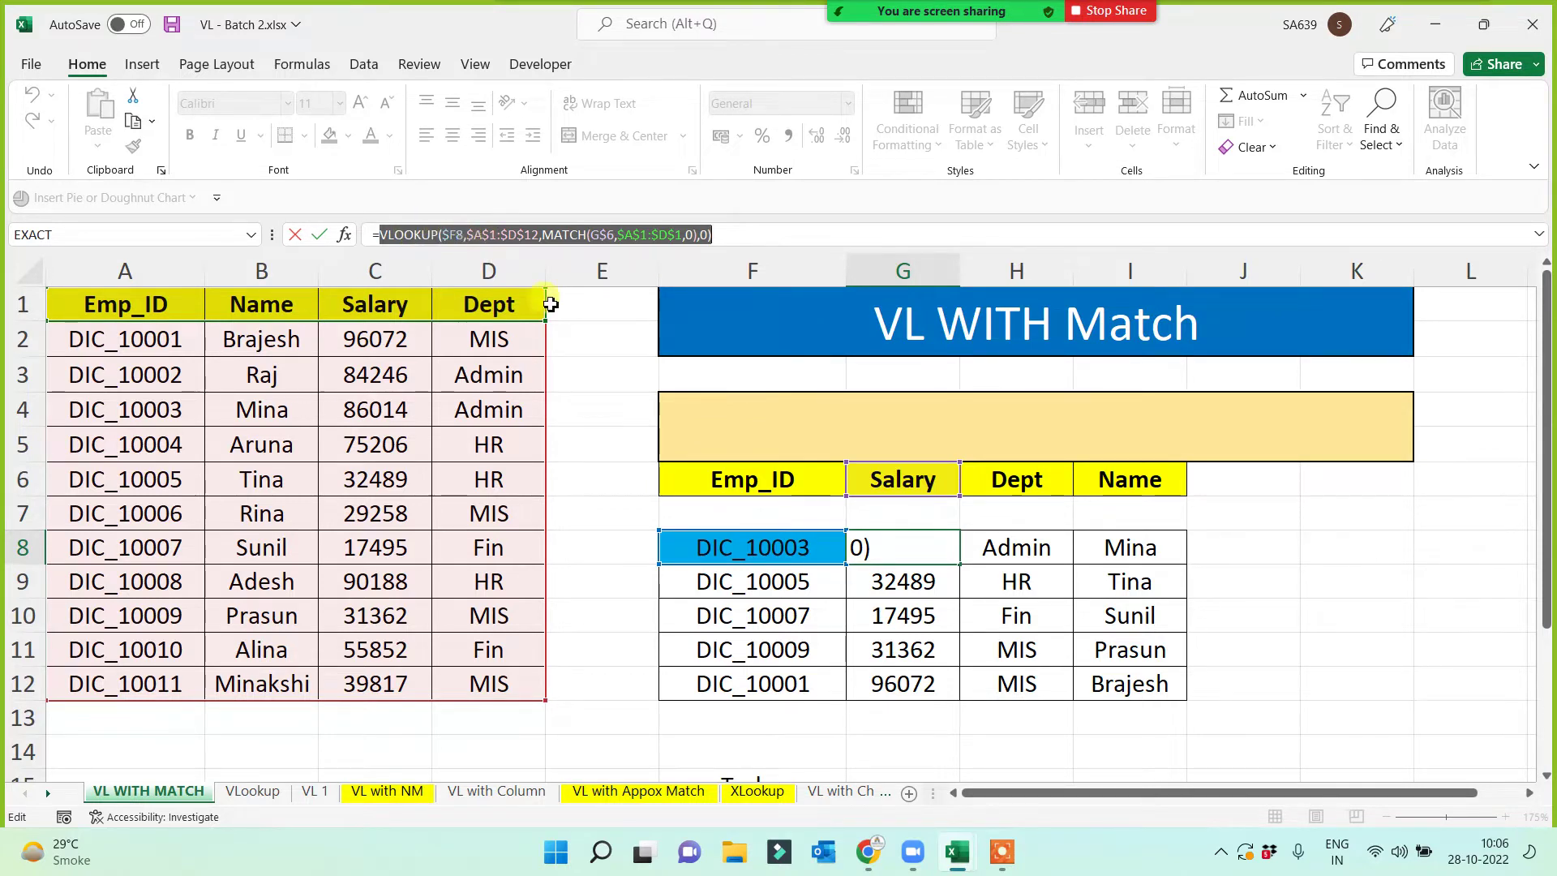
pyautogui.moveTo(542, 235); pyautogui.dragTo(698, 235)
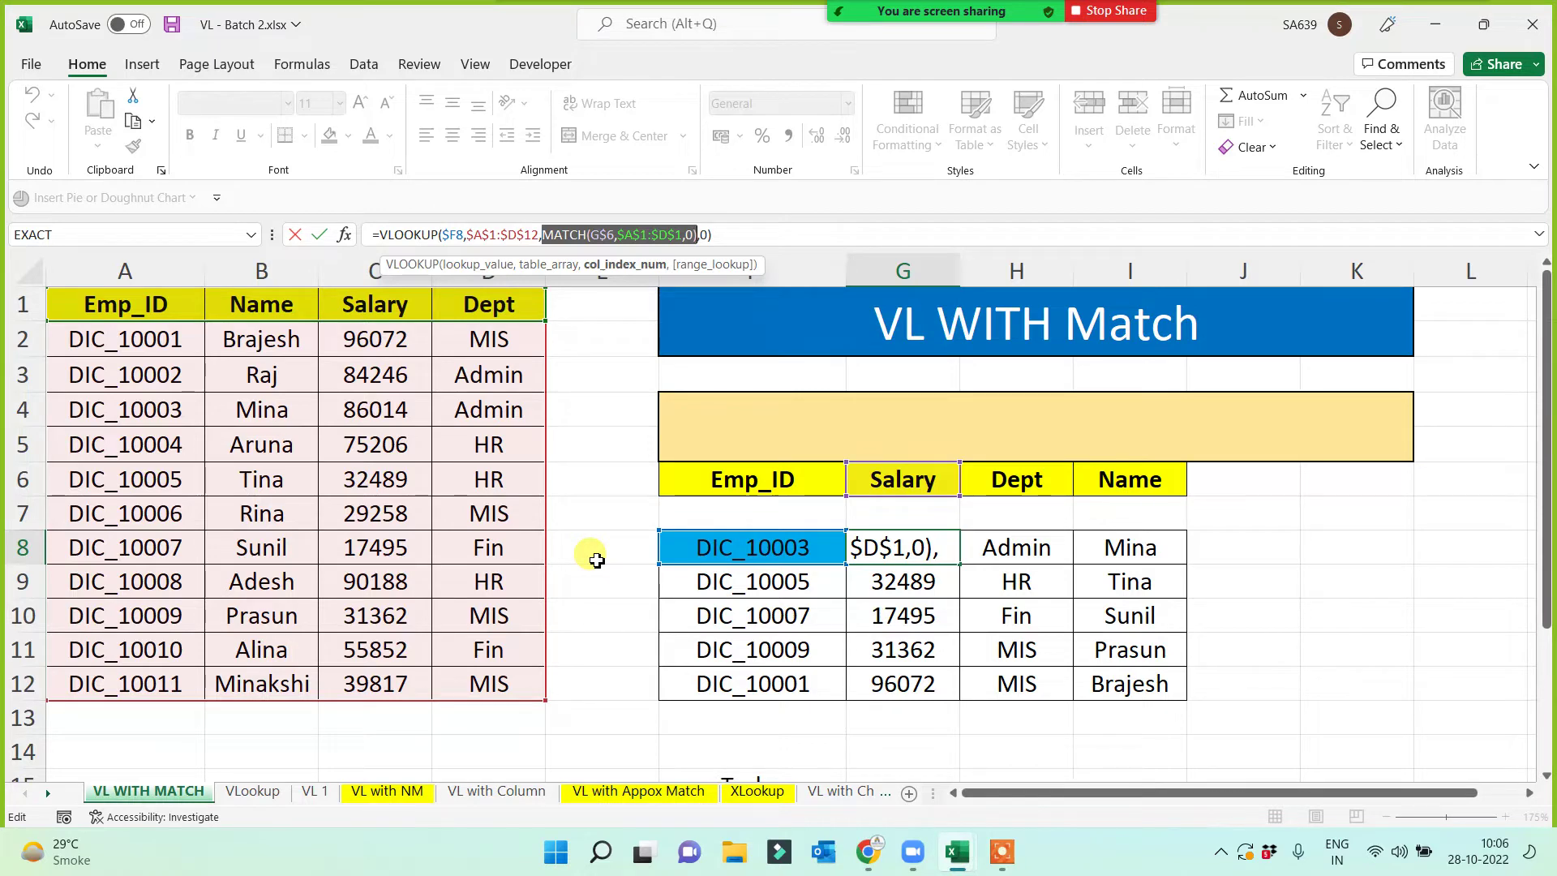
pyautogui.hotkey('ctrl', 'Return')
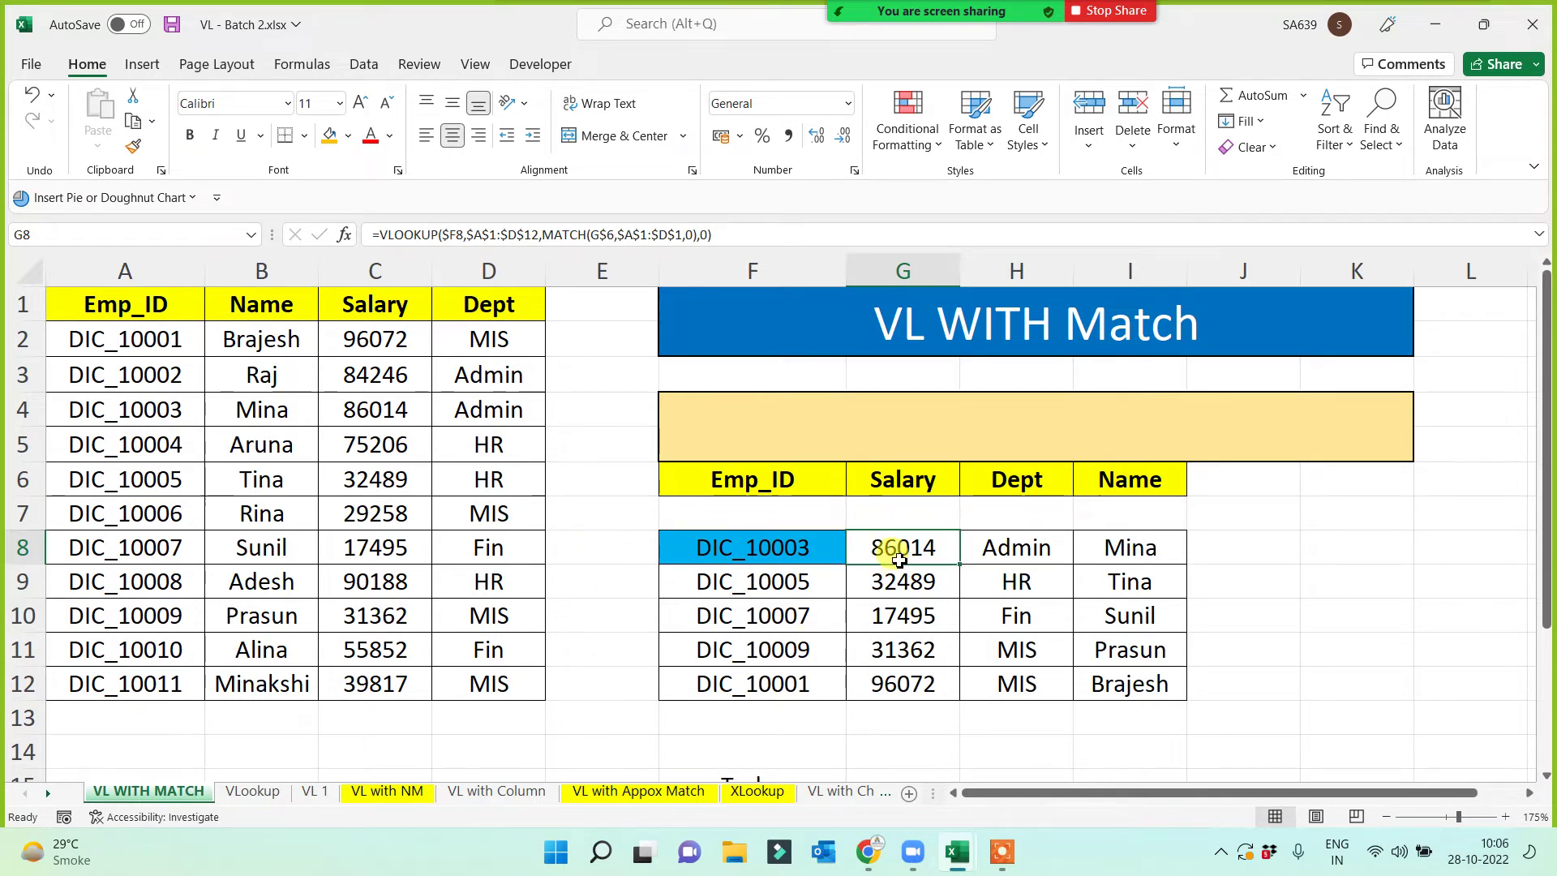
# - Look through the full Zoom meeting participants list, then put the list window away
pyautogui.moveTo(928, 20)
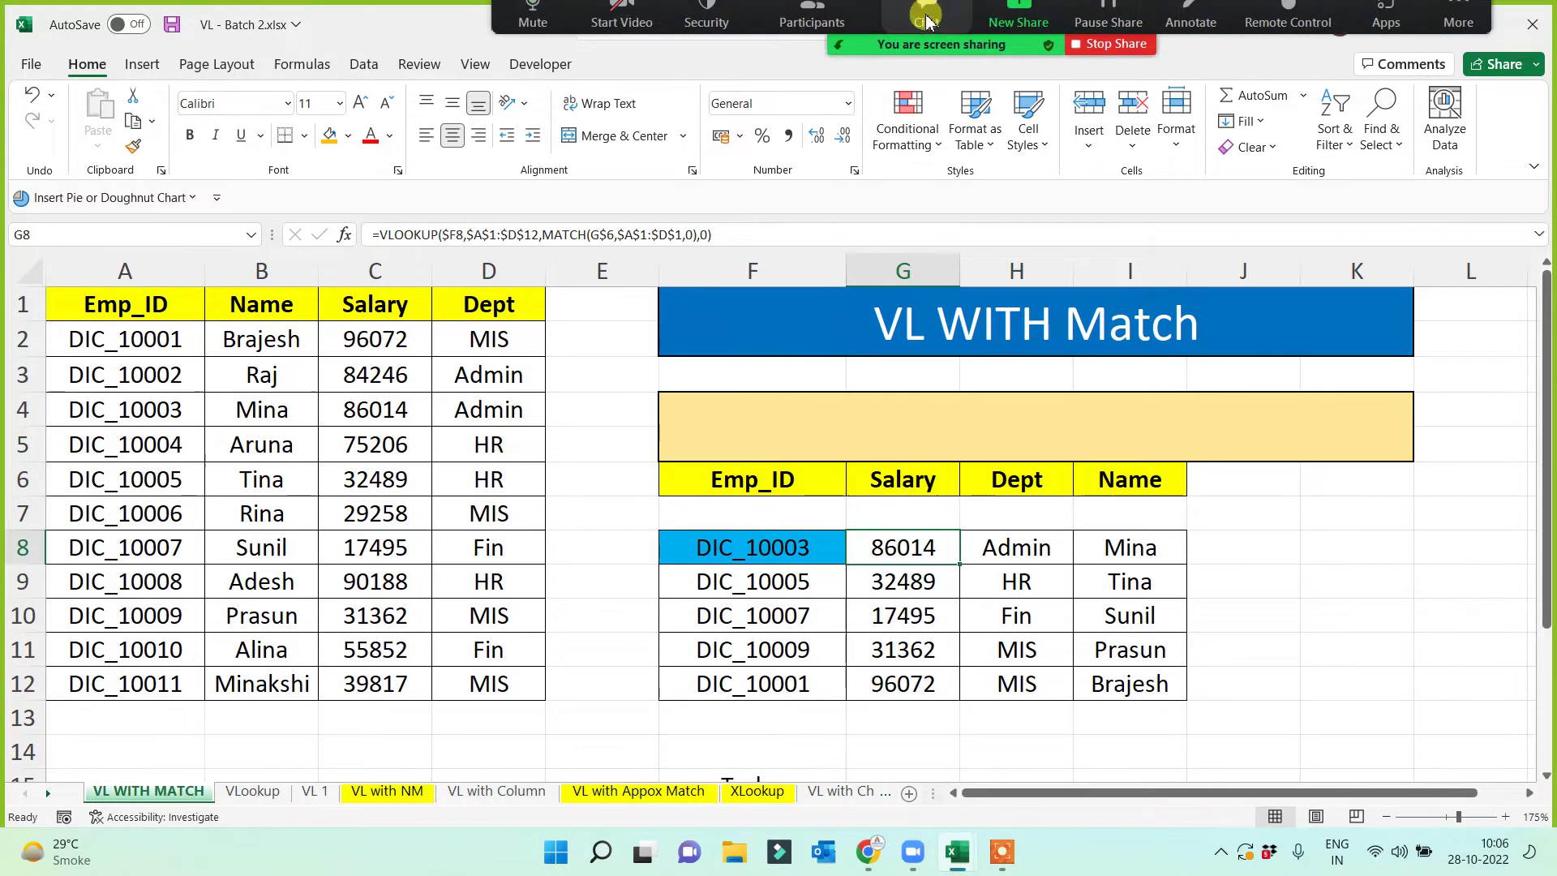
pyautogui.click(808, 31)
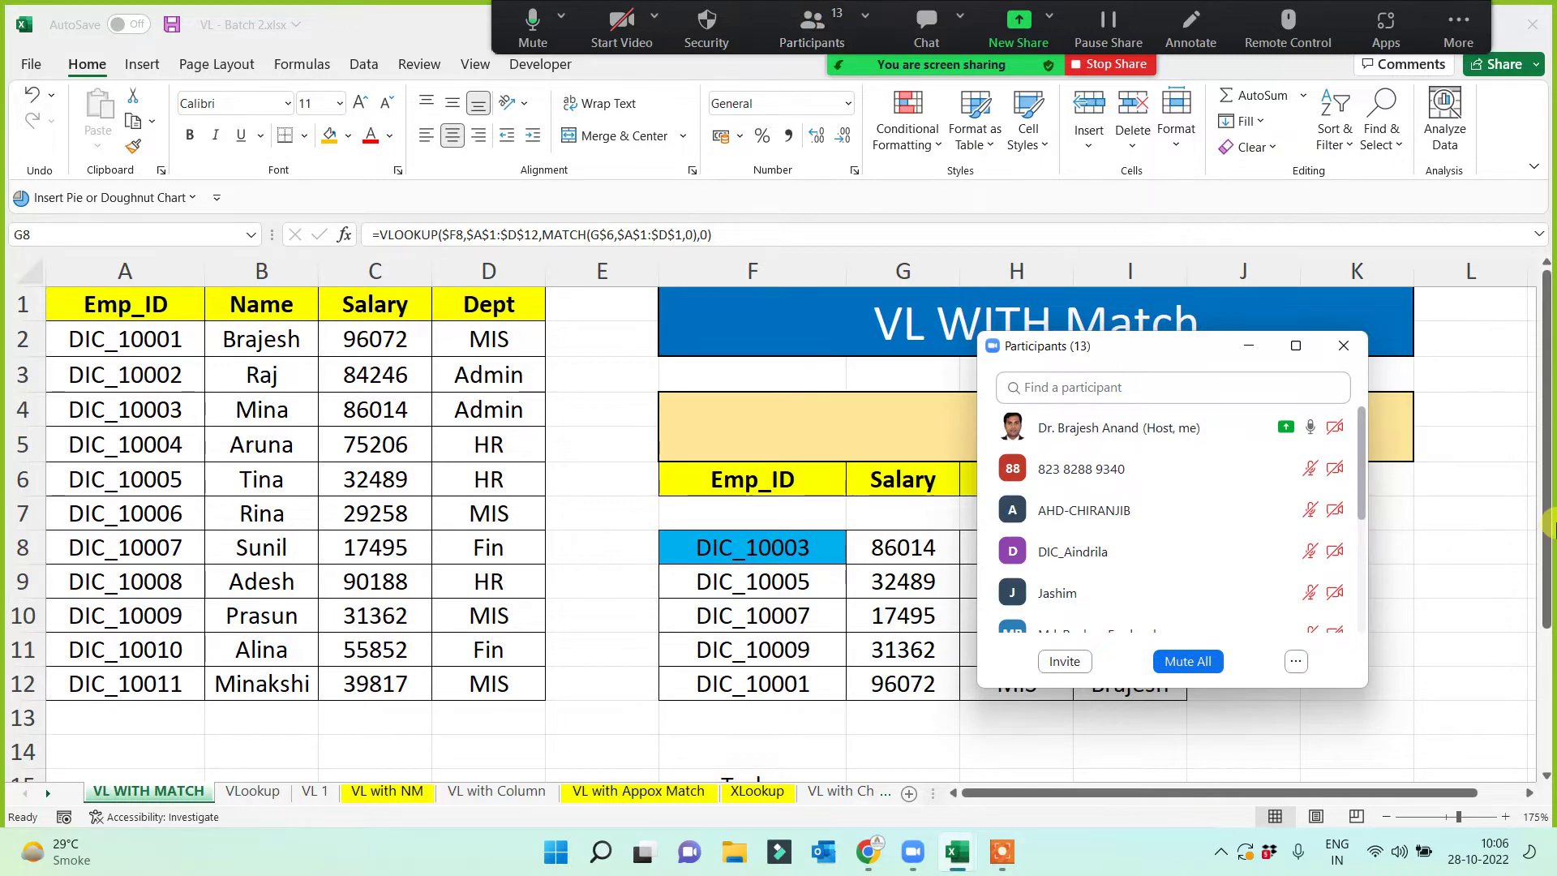
pyautogui.moveTo(1363, 487); pyautogui.dragTo(1371, 537)
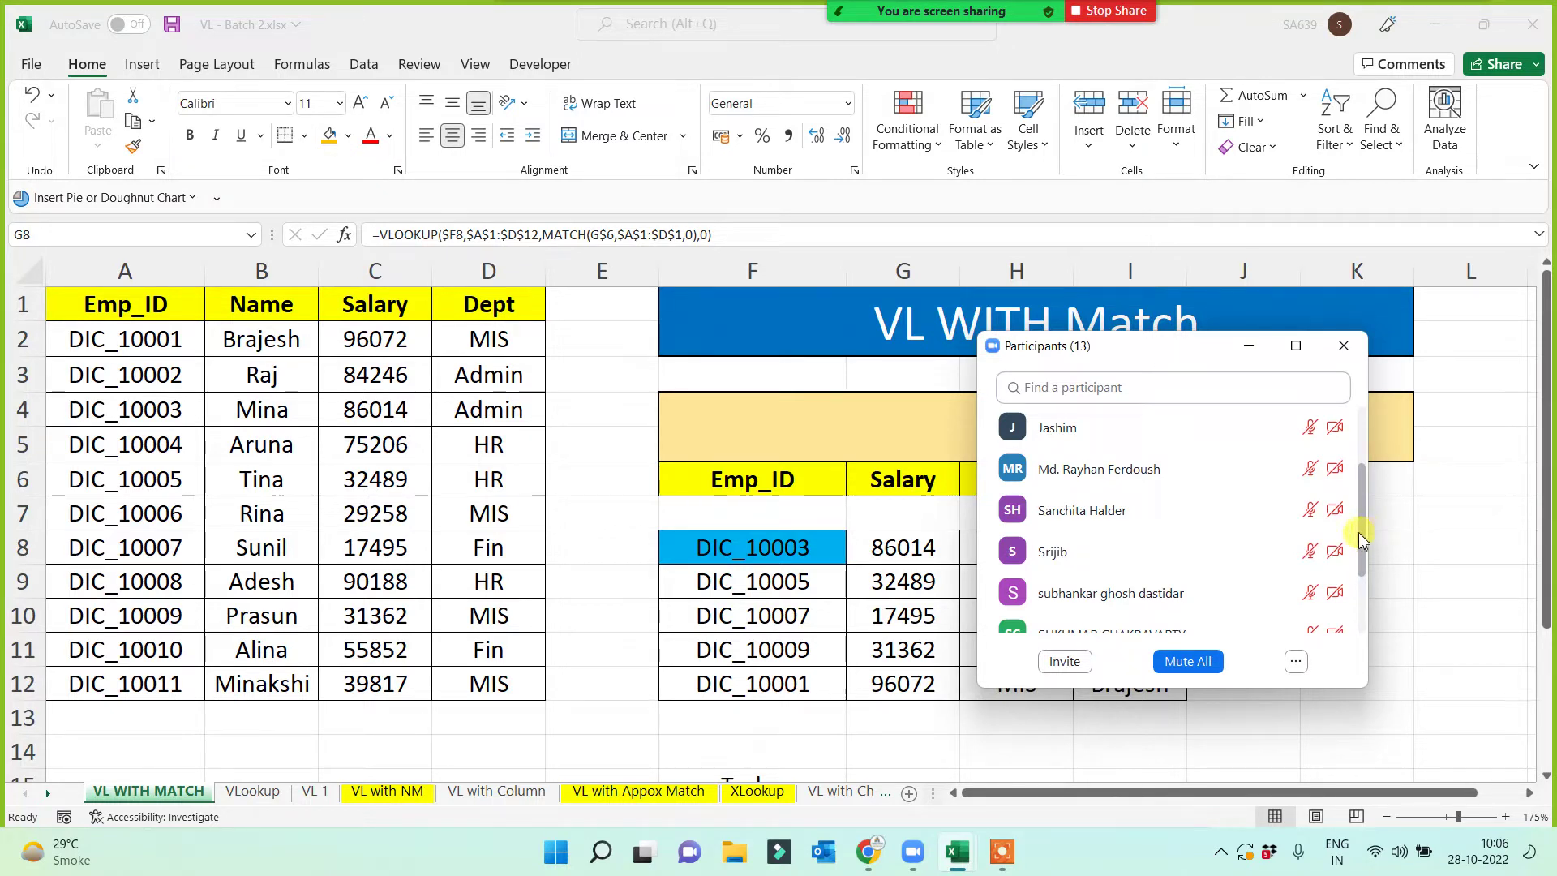
pyautogui.moveTo(1363, 537); pyautogui.dragTo(1368, 583)
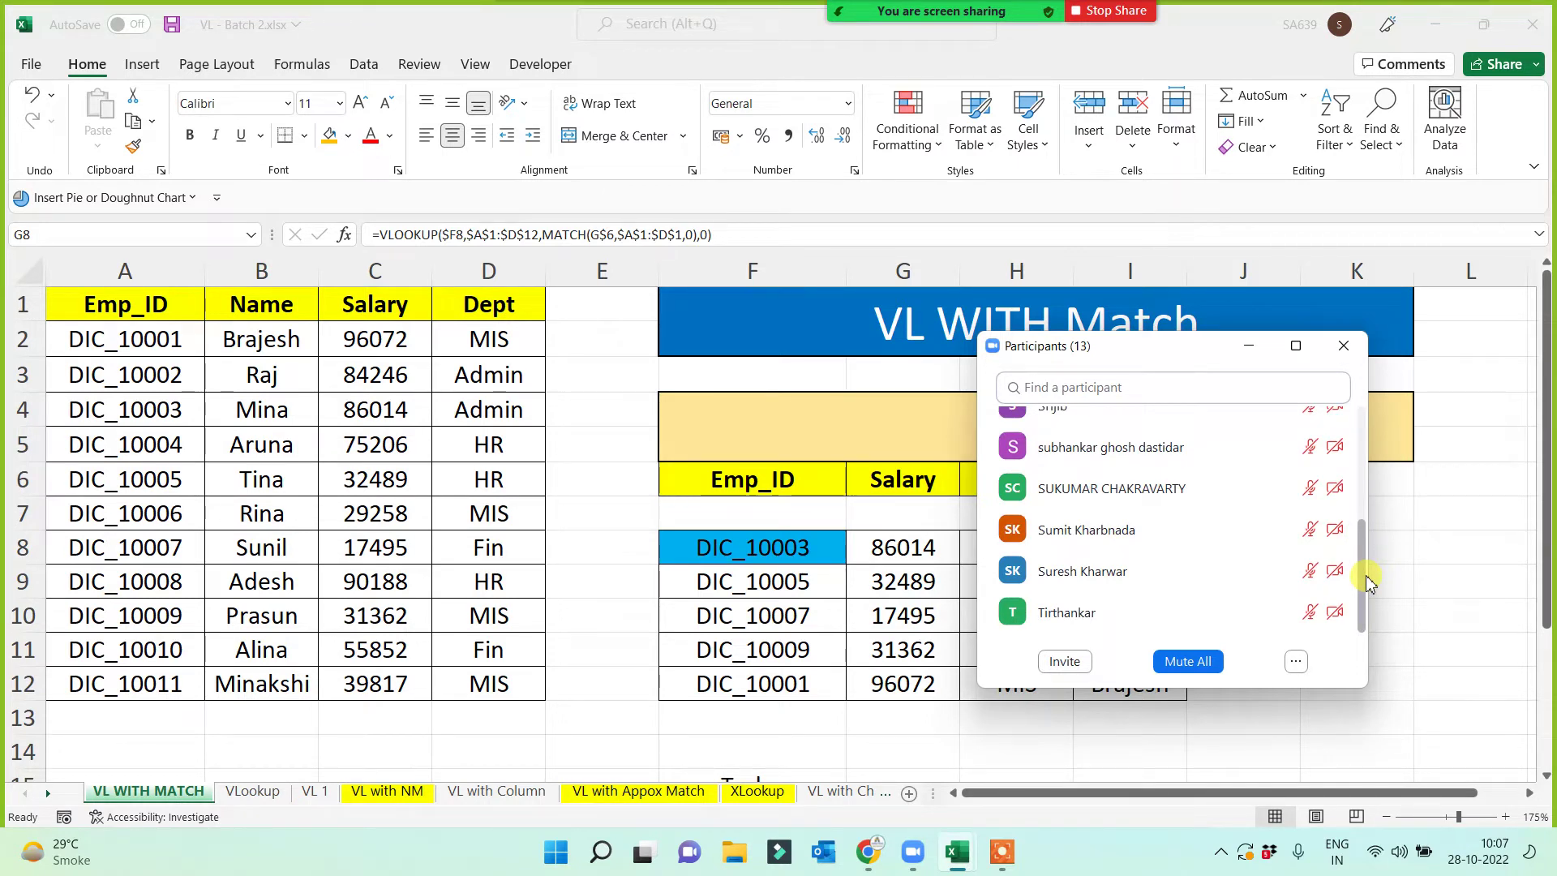
pyautogui.moveTo(1368, 583); pyautogui.dragTo(1379, 431)
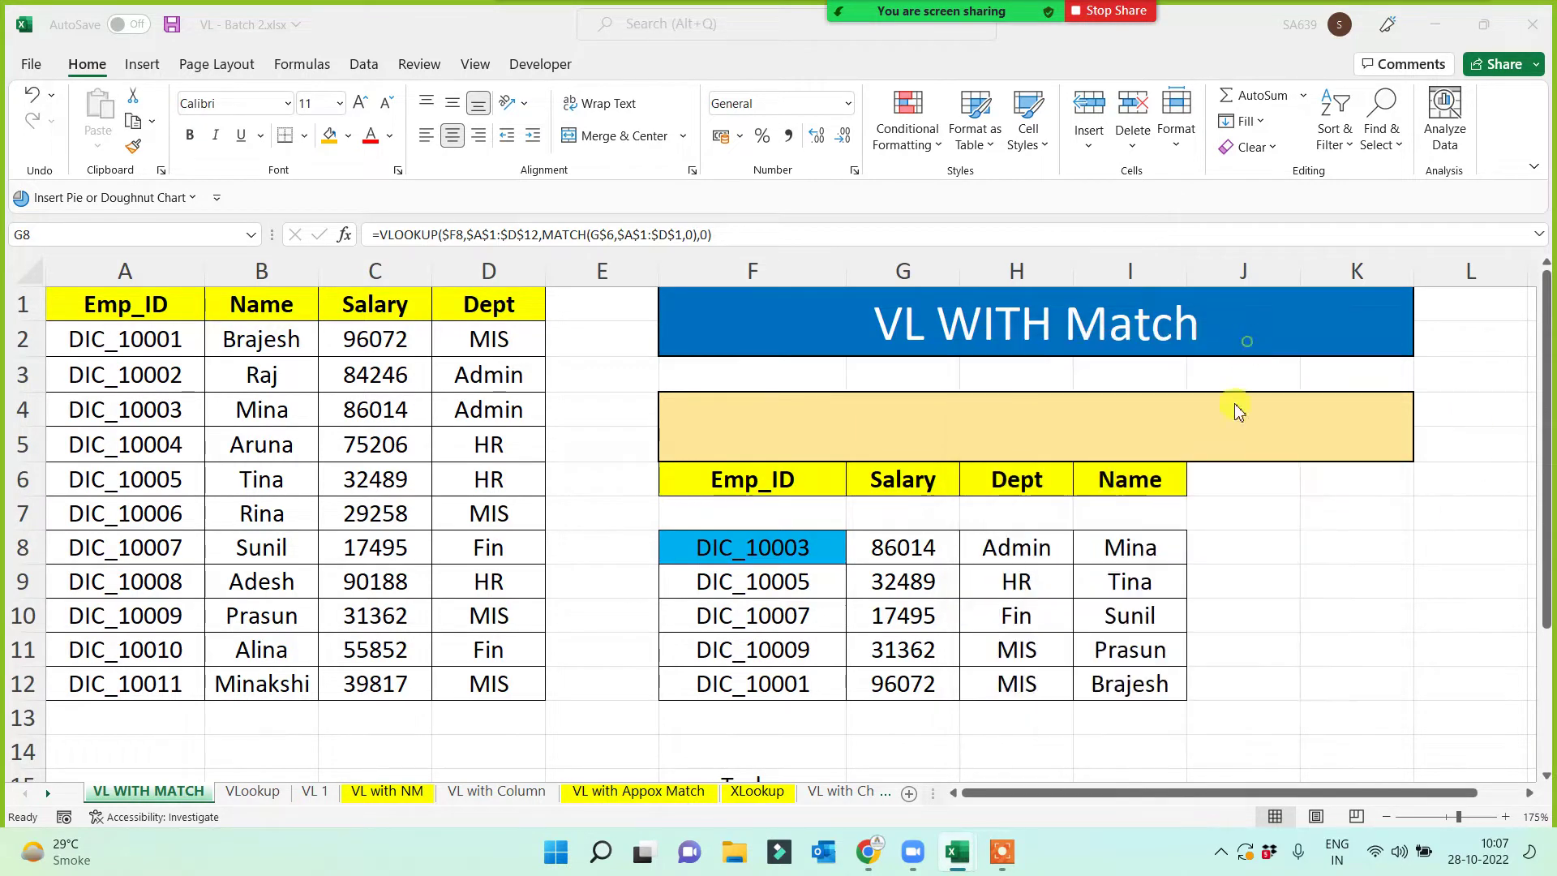
pyautogui.click(1249, 345)
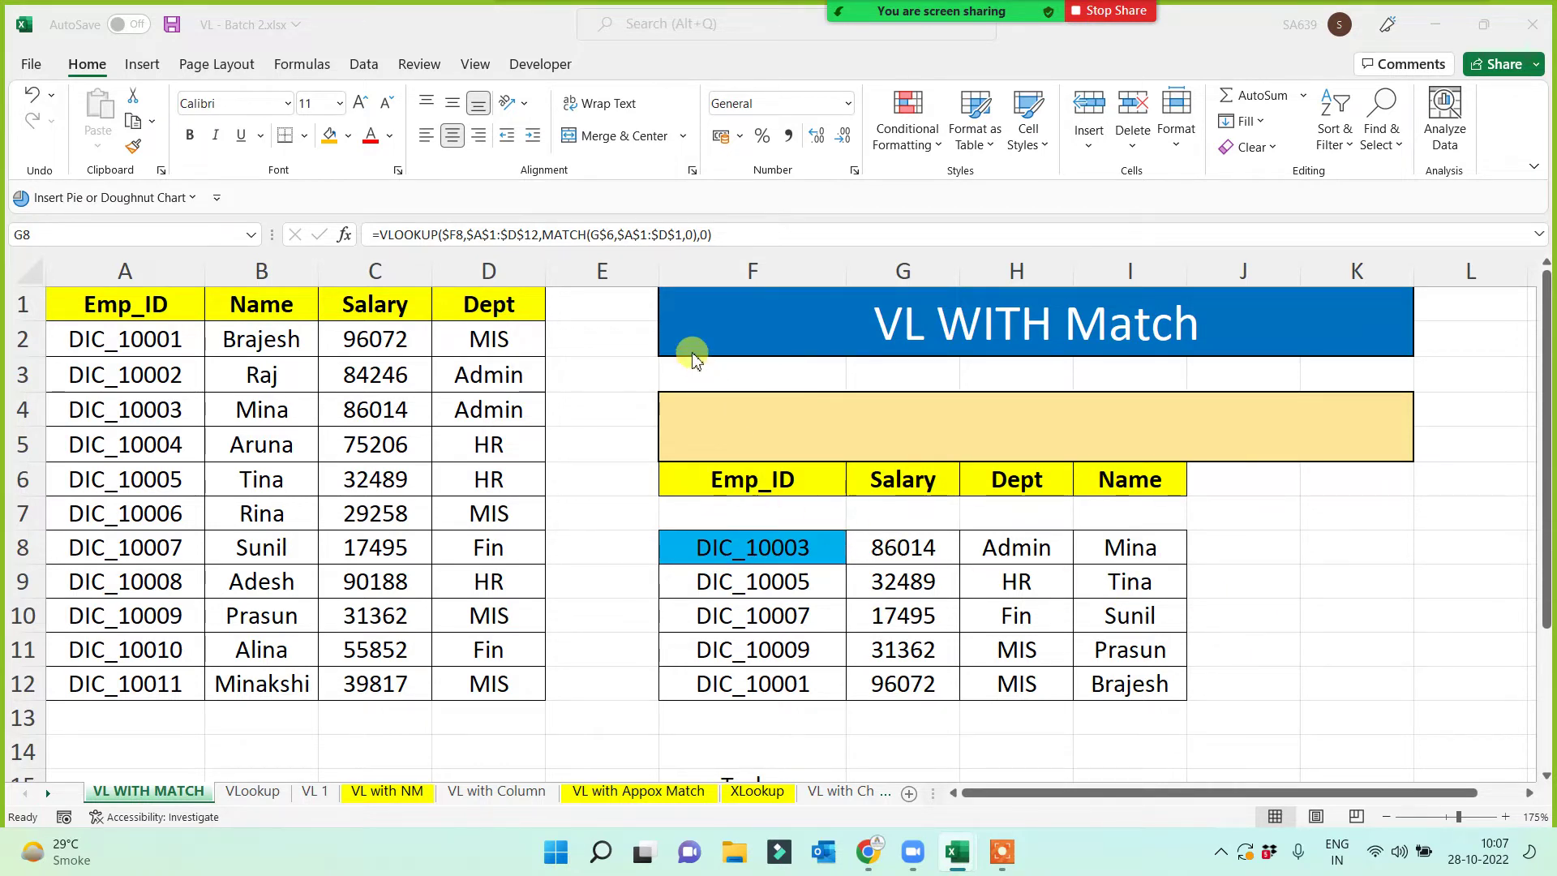
pyautogui.click(868, 539)
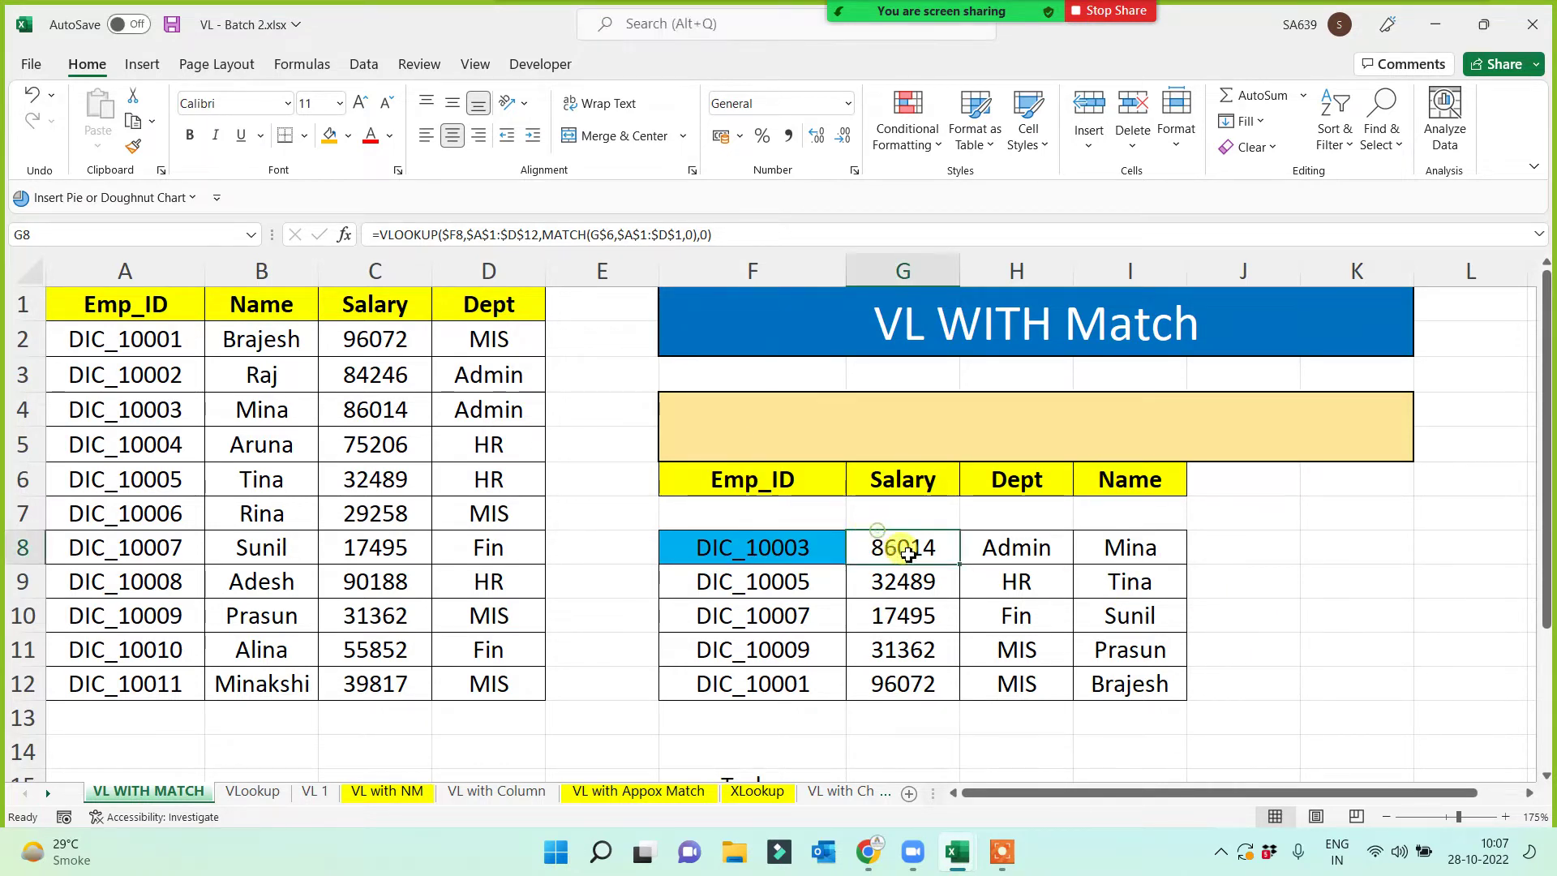
pyautogui.click(1438, 528)
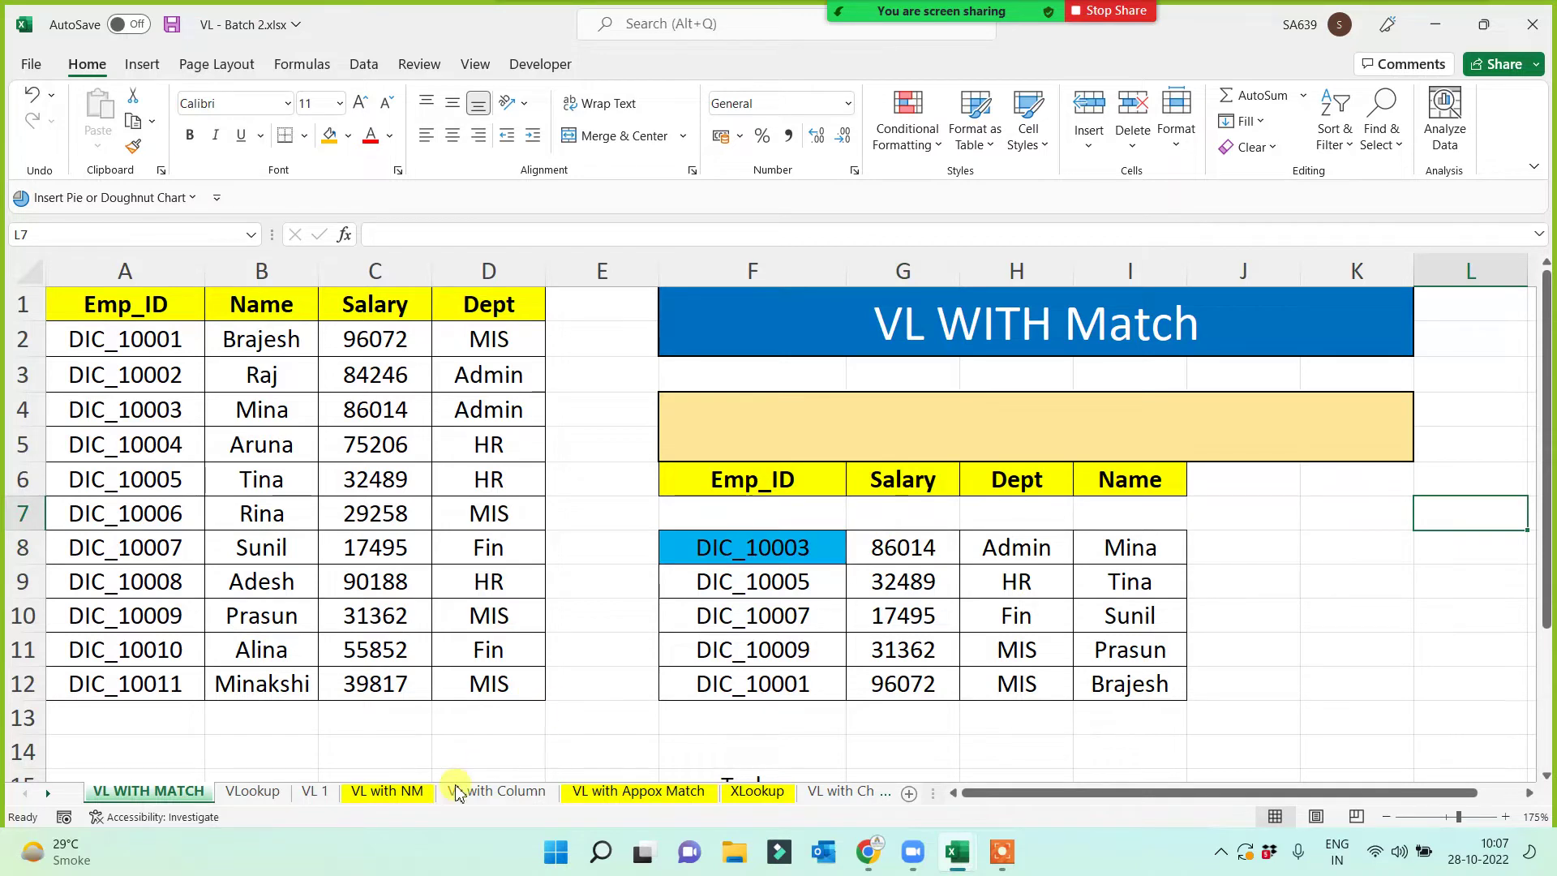
pyautogui.click(898, 745)
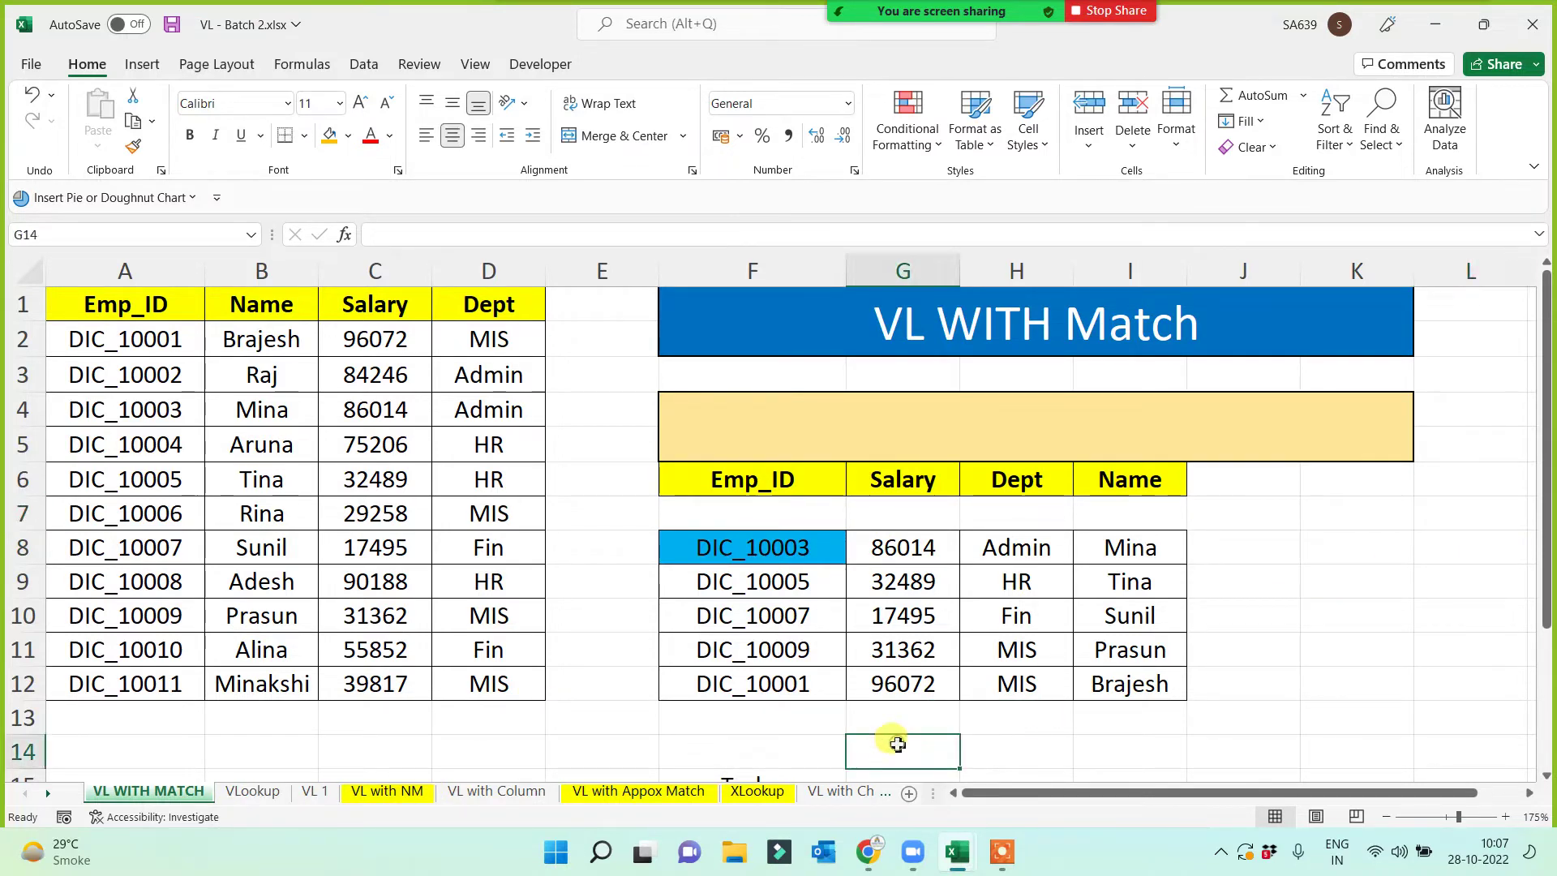
pyautogui.moveTo(751, 479); pyautogui.dragTo(1136, 689)
pyautogui.click(1346, 661)
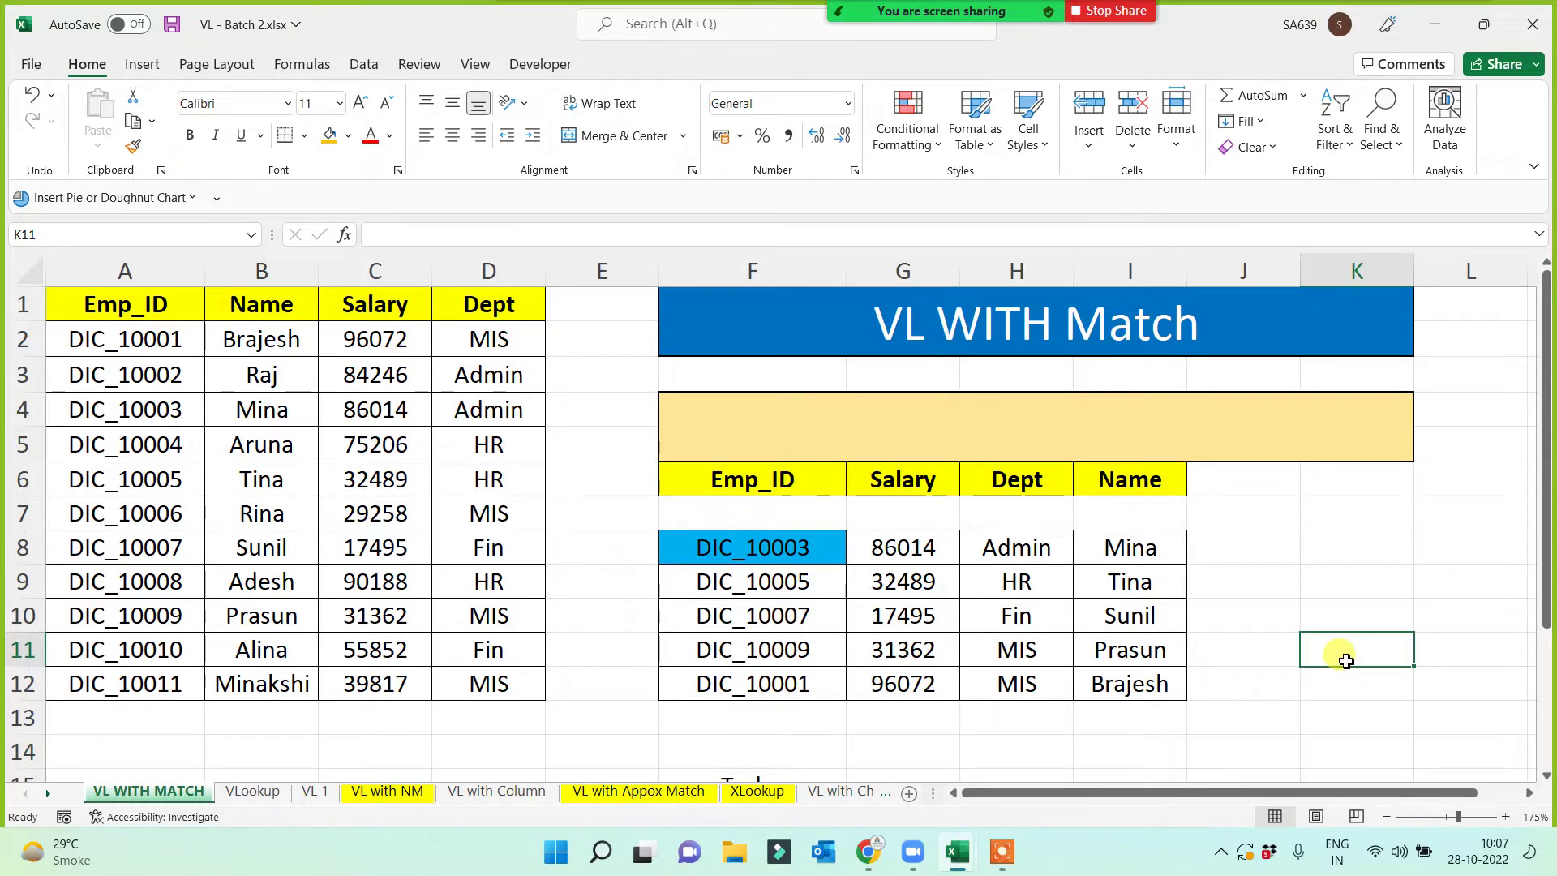
# - Clear the lookup results from G8:I12 and widen column G to make room for the formula
pyautogui.moveTo(907, 546); pyautogui.dragTo(1113, 681)
pyautogui.press('Delete')
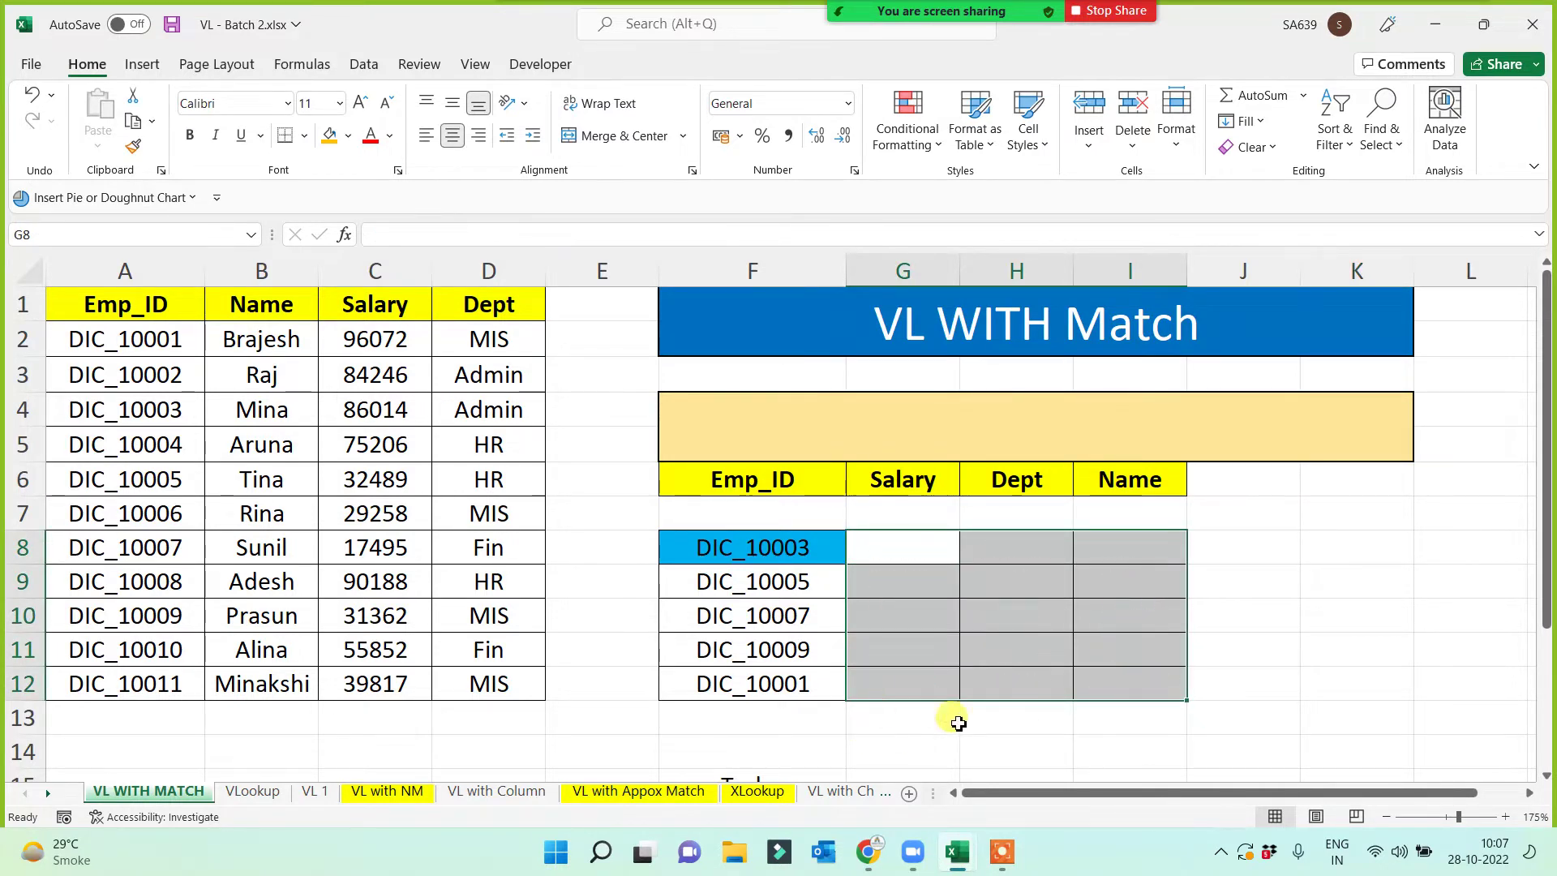
pyautogui.click(928, 550)
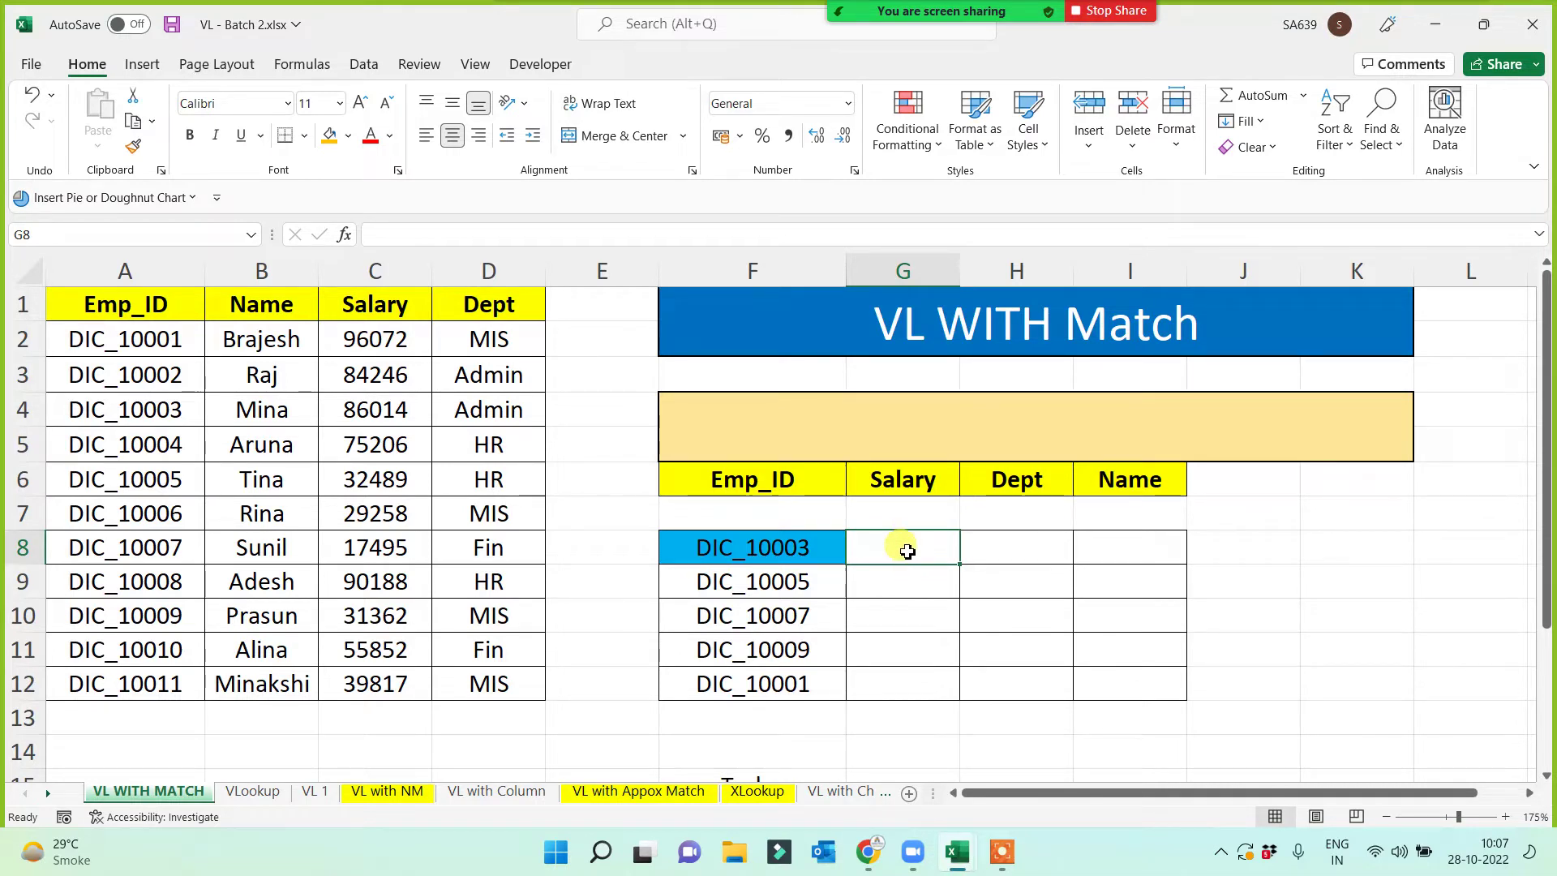
pyautogui.write('=')
pyautogui.moveTo(961, 266); pyautogui.dragTo(1037, 266)
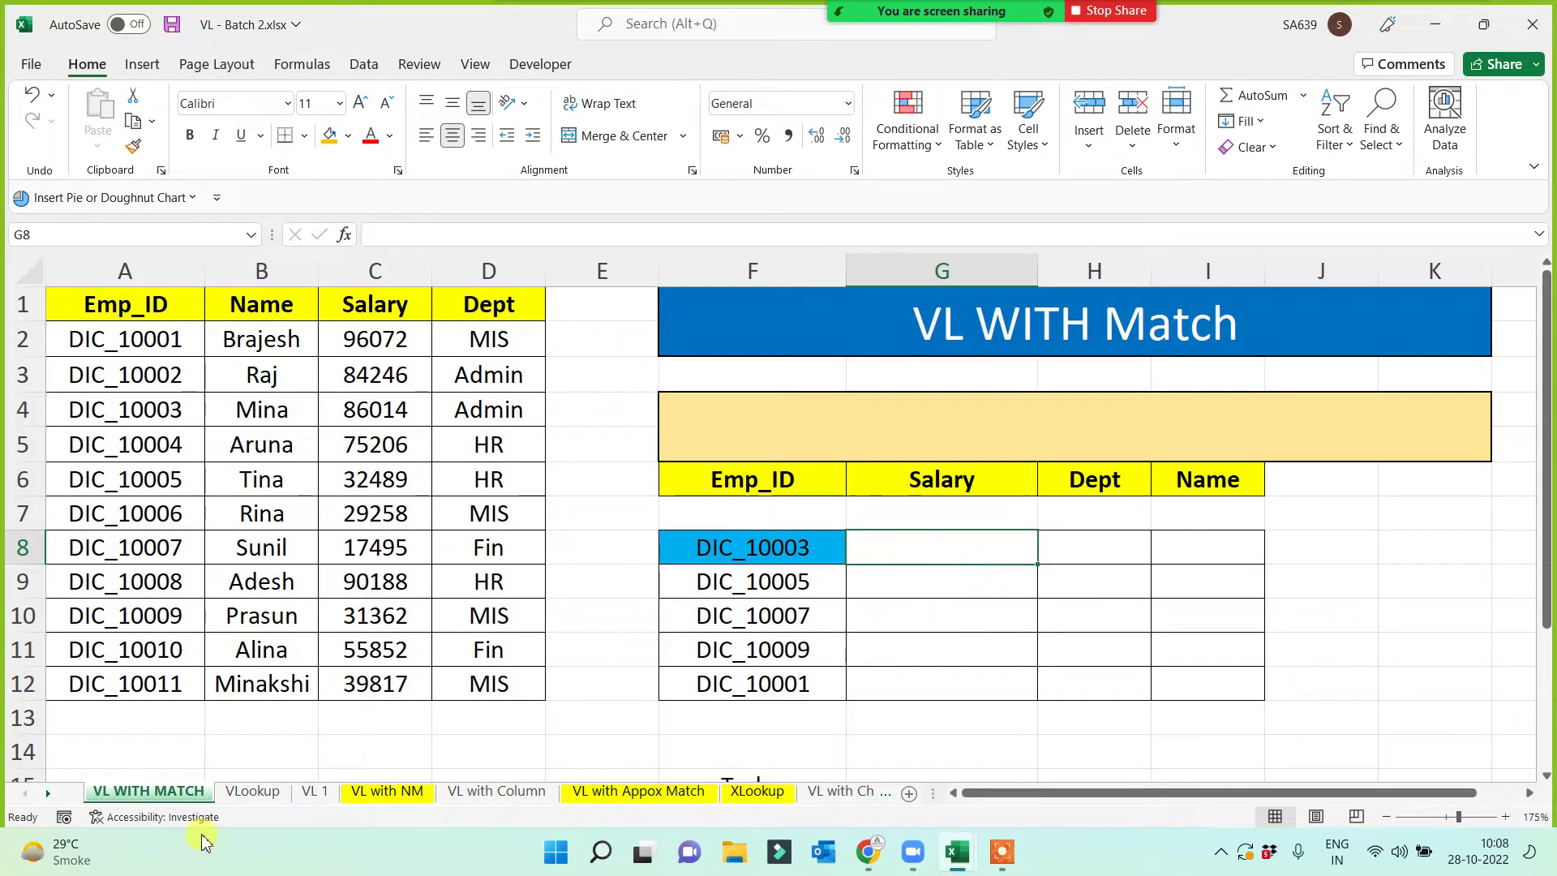
# - Start a VLOOKUP formula in G8 with the column-locked employee ID $F8 as its lookup value
pyautogui.write('=')
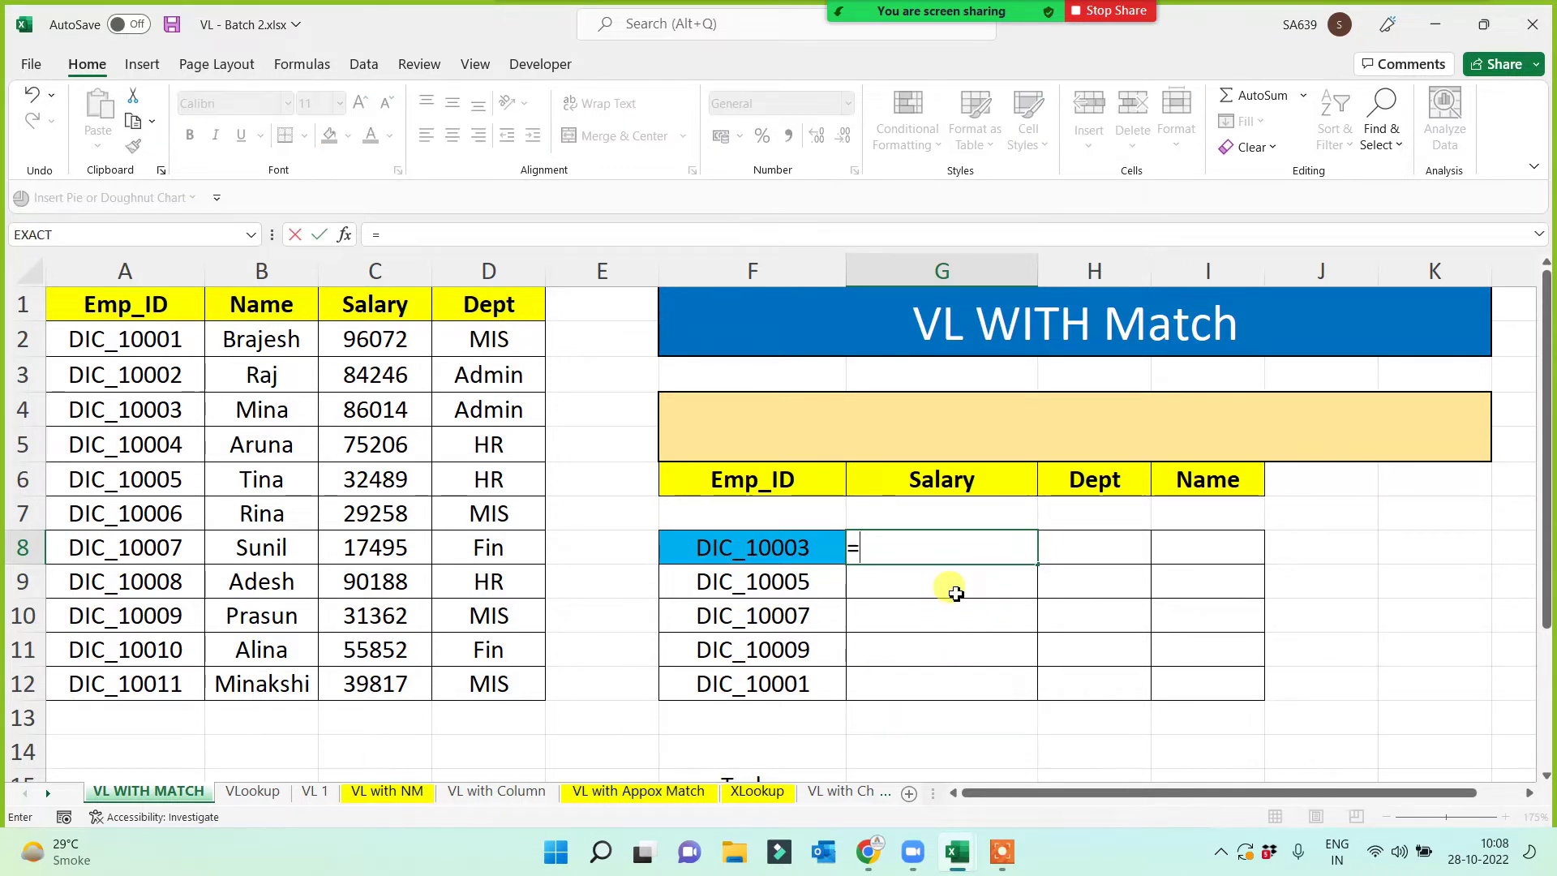
pyautogui.write('vl')
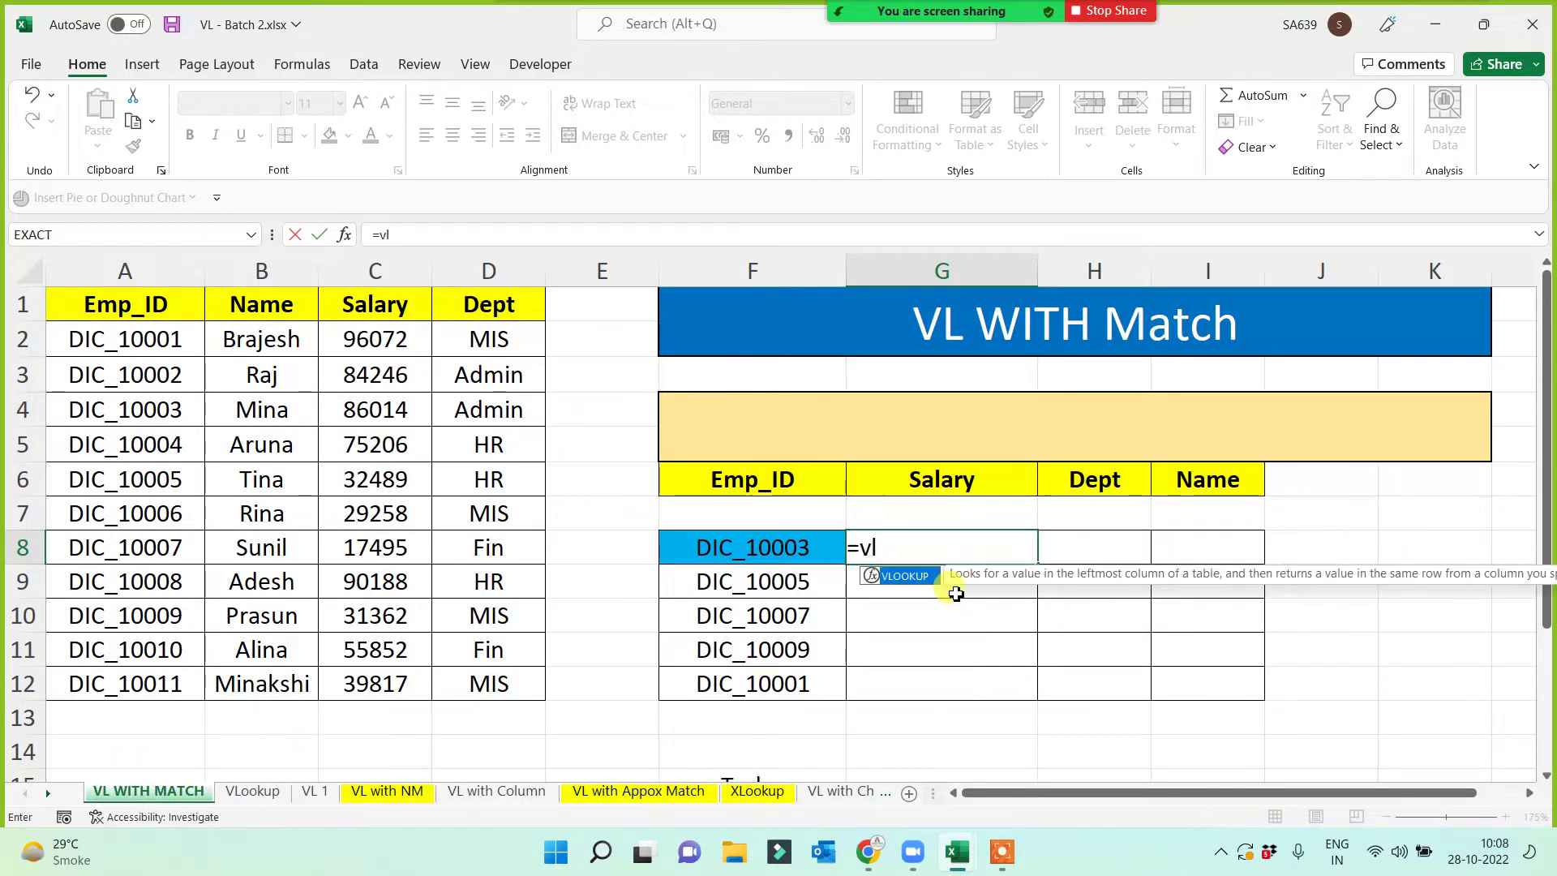
pyautogui.press('Tab')
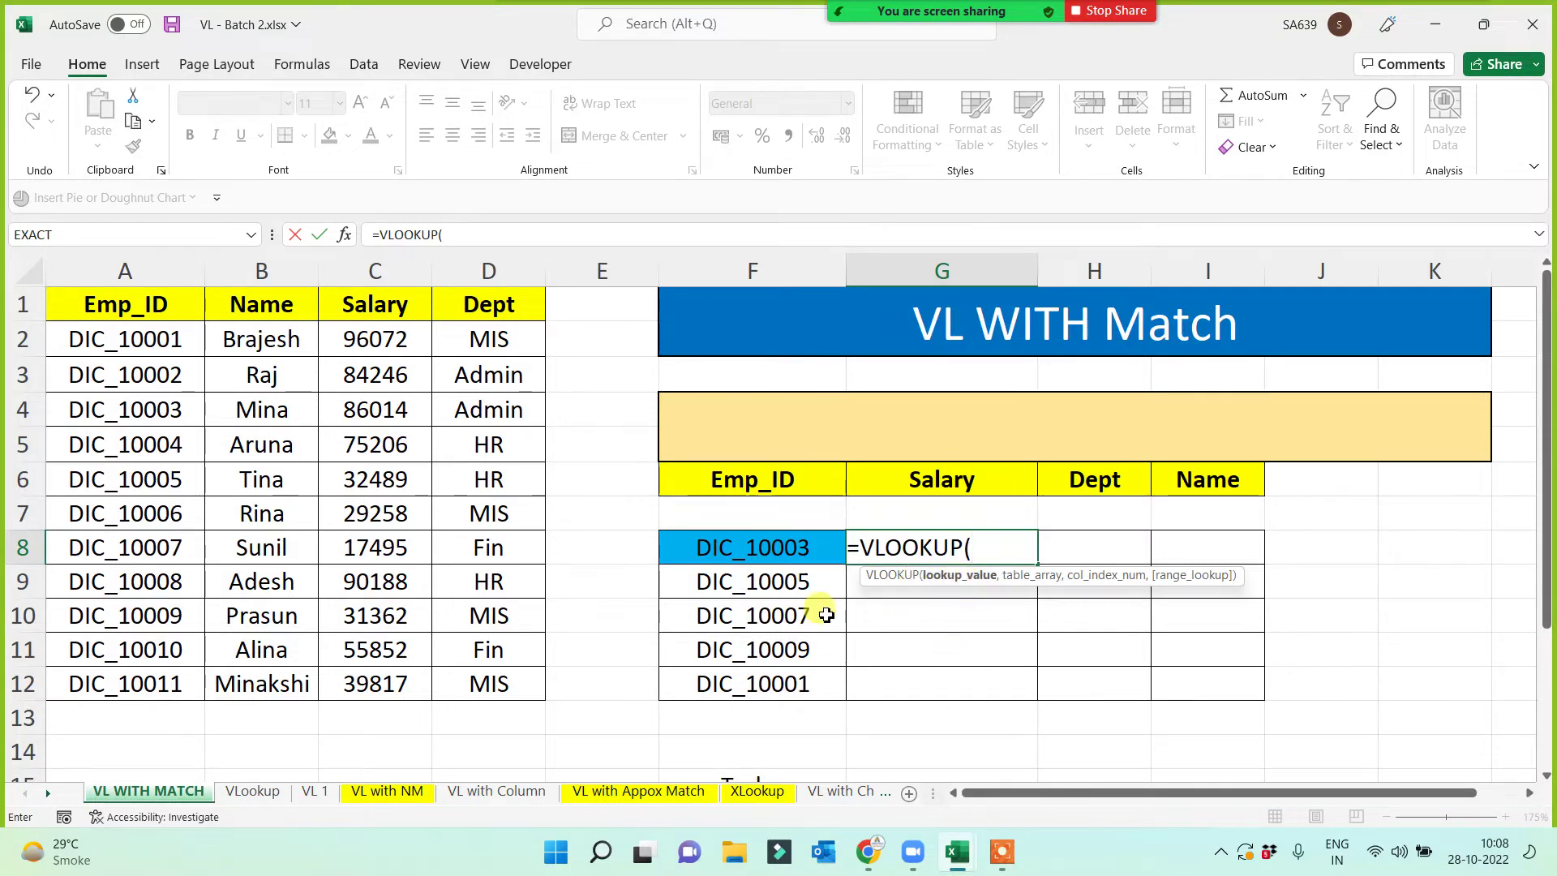
pyautogui.click(771, 547)
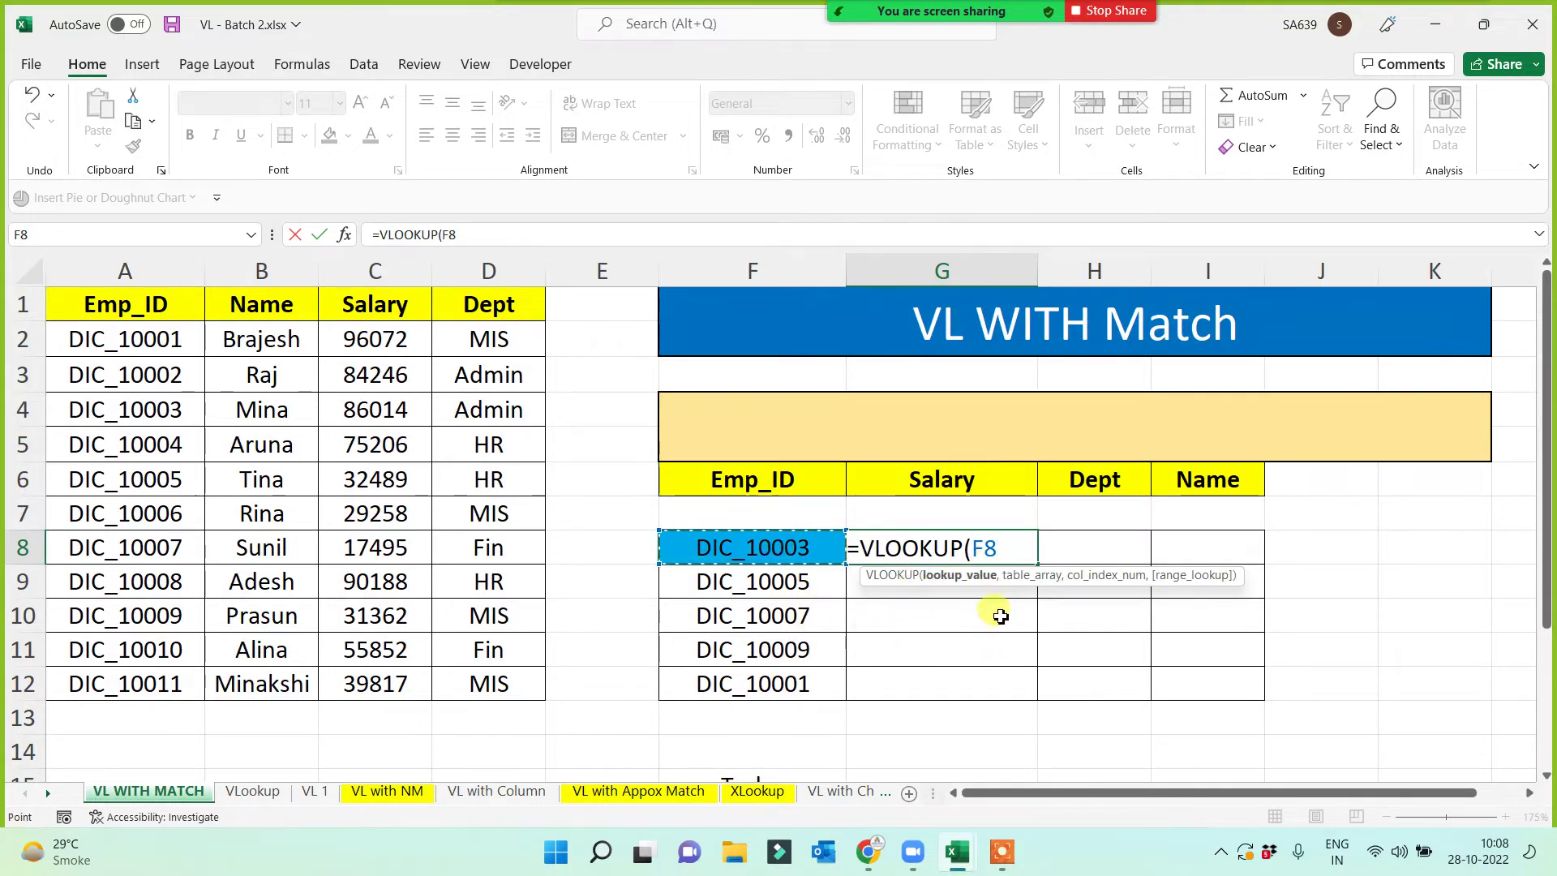
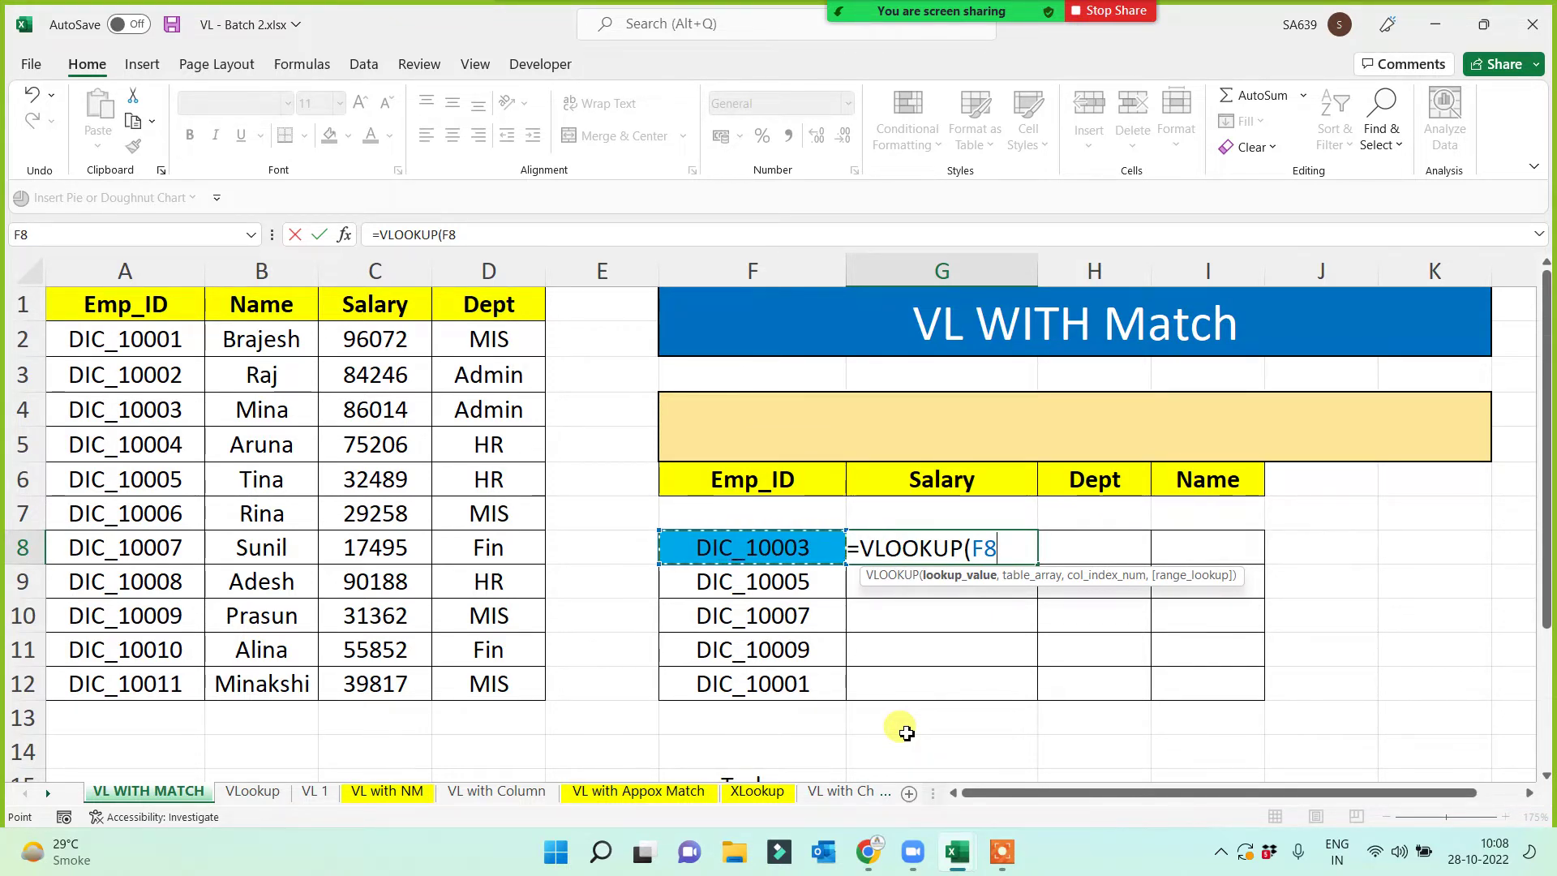
pyautogui.press('F4')
pyautogui.press('F4')
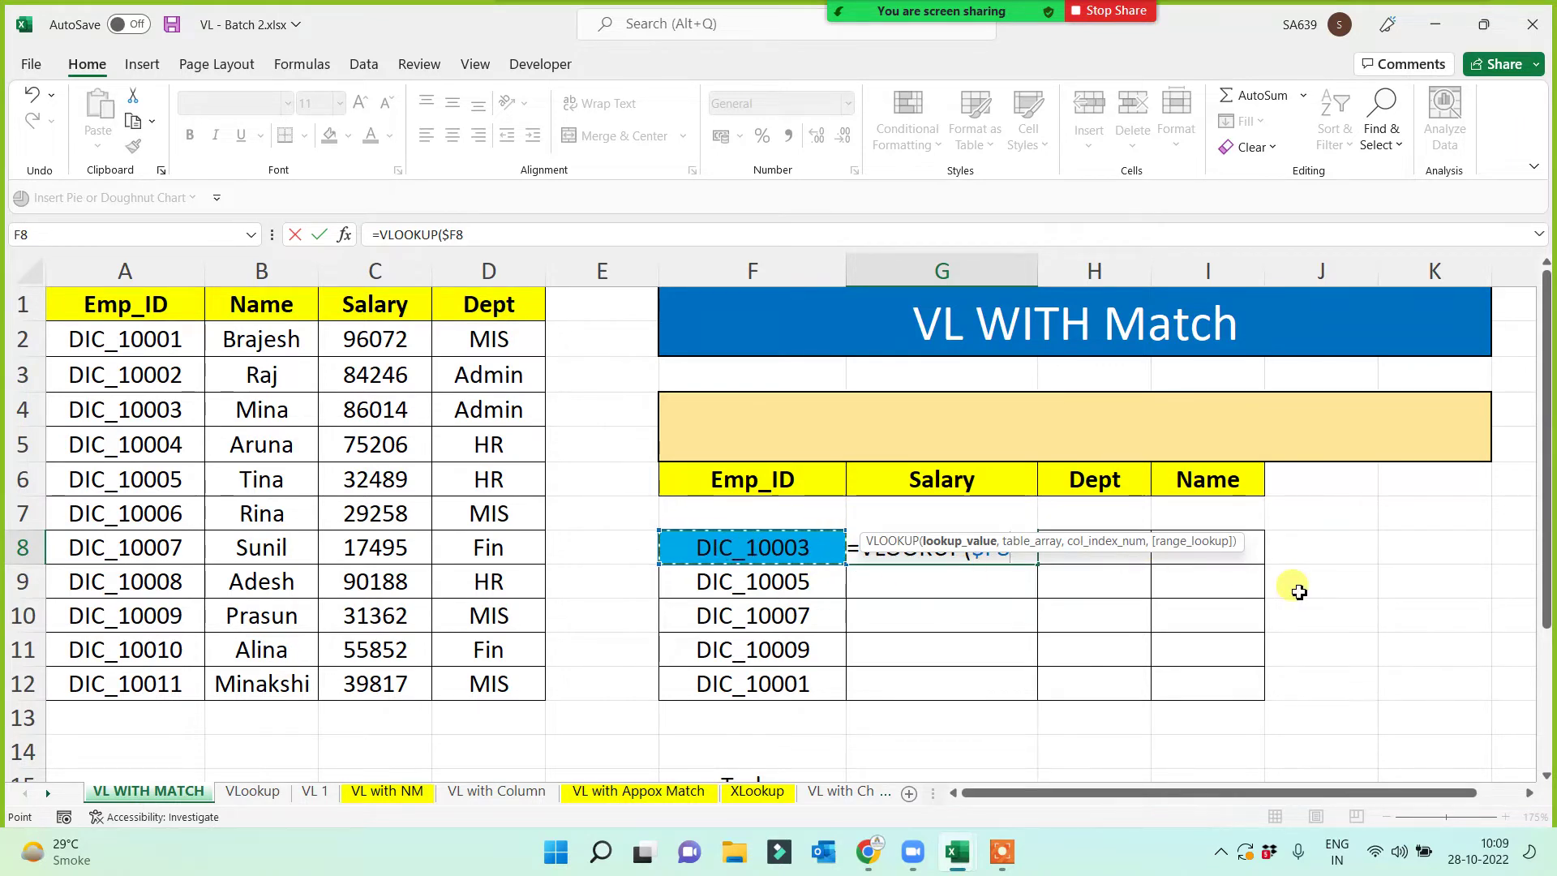
pyautogui.write(',')
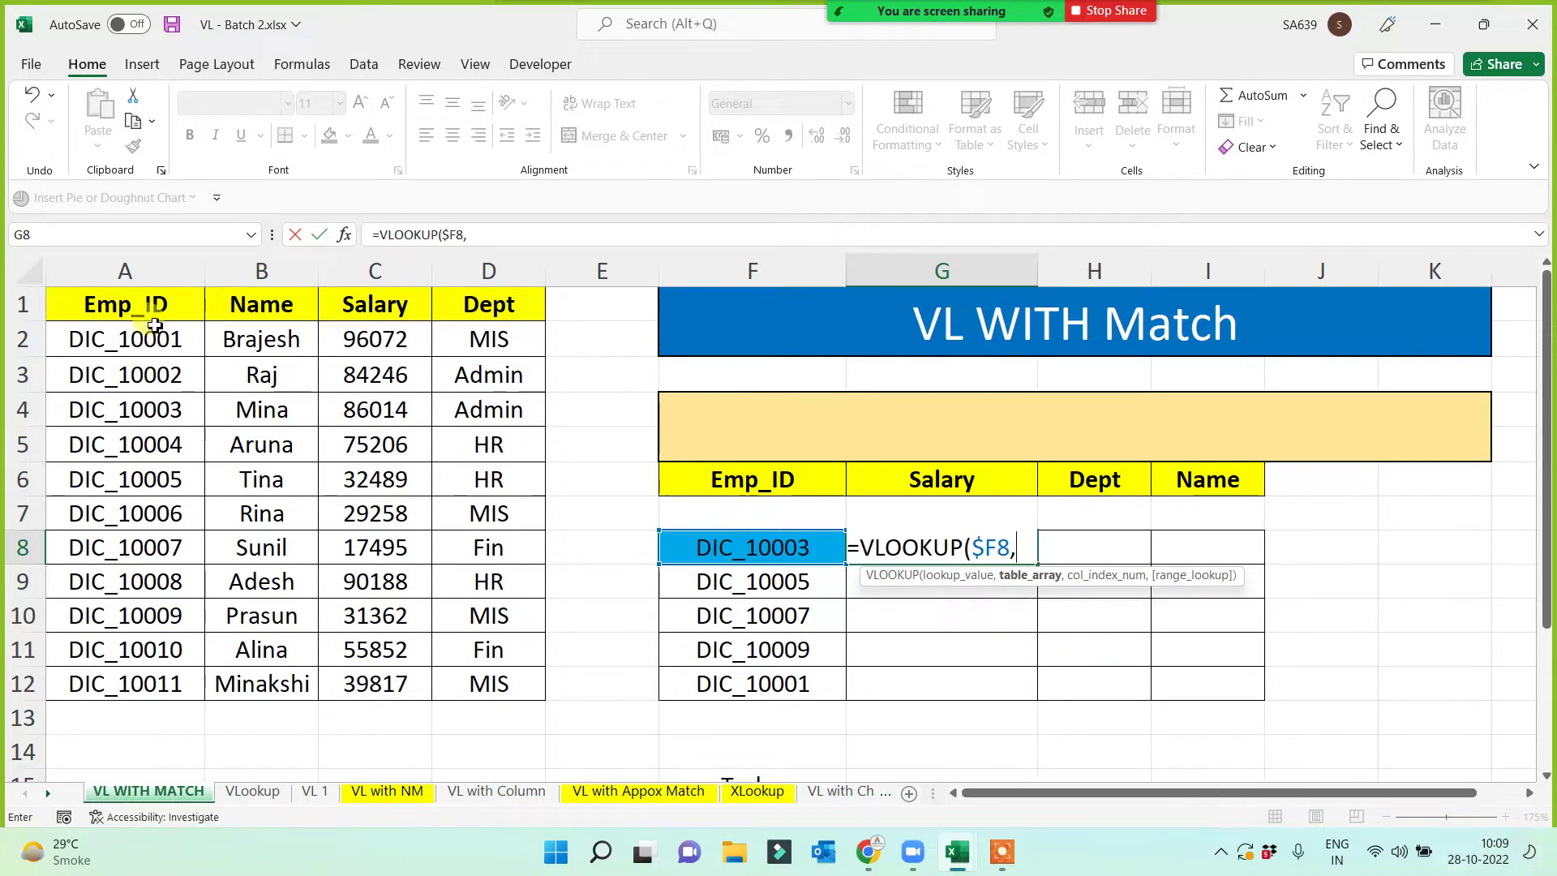
# - Set the VLOOKUP's table array to the source table as the absolute range $A$1:$D$12
pyautogui.moveTo(146, 308); pyautogui.dragTo(478, 663)
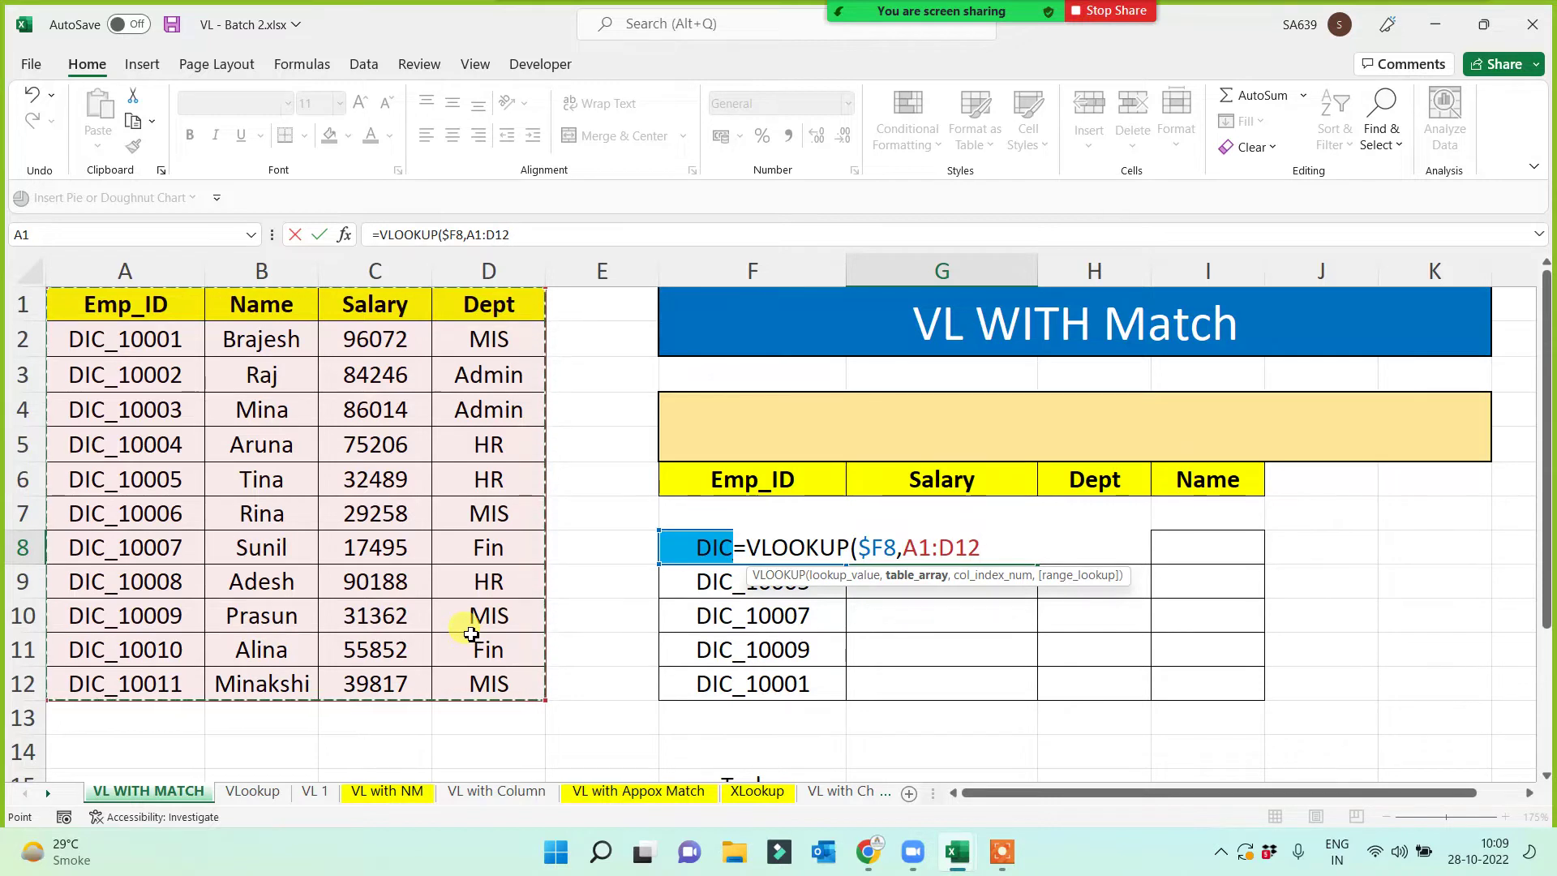
pyautogui.press('F4')
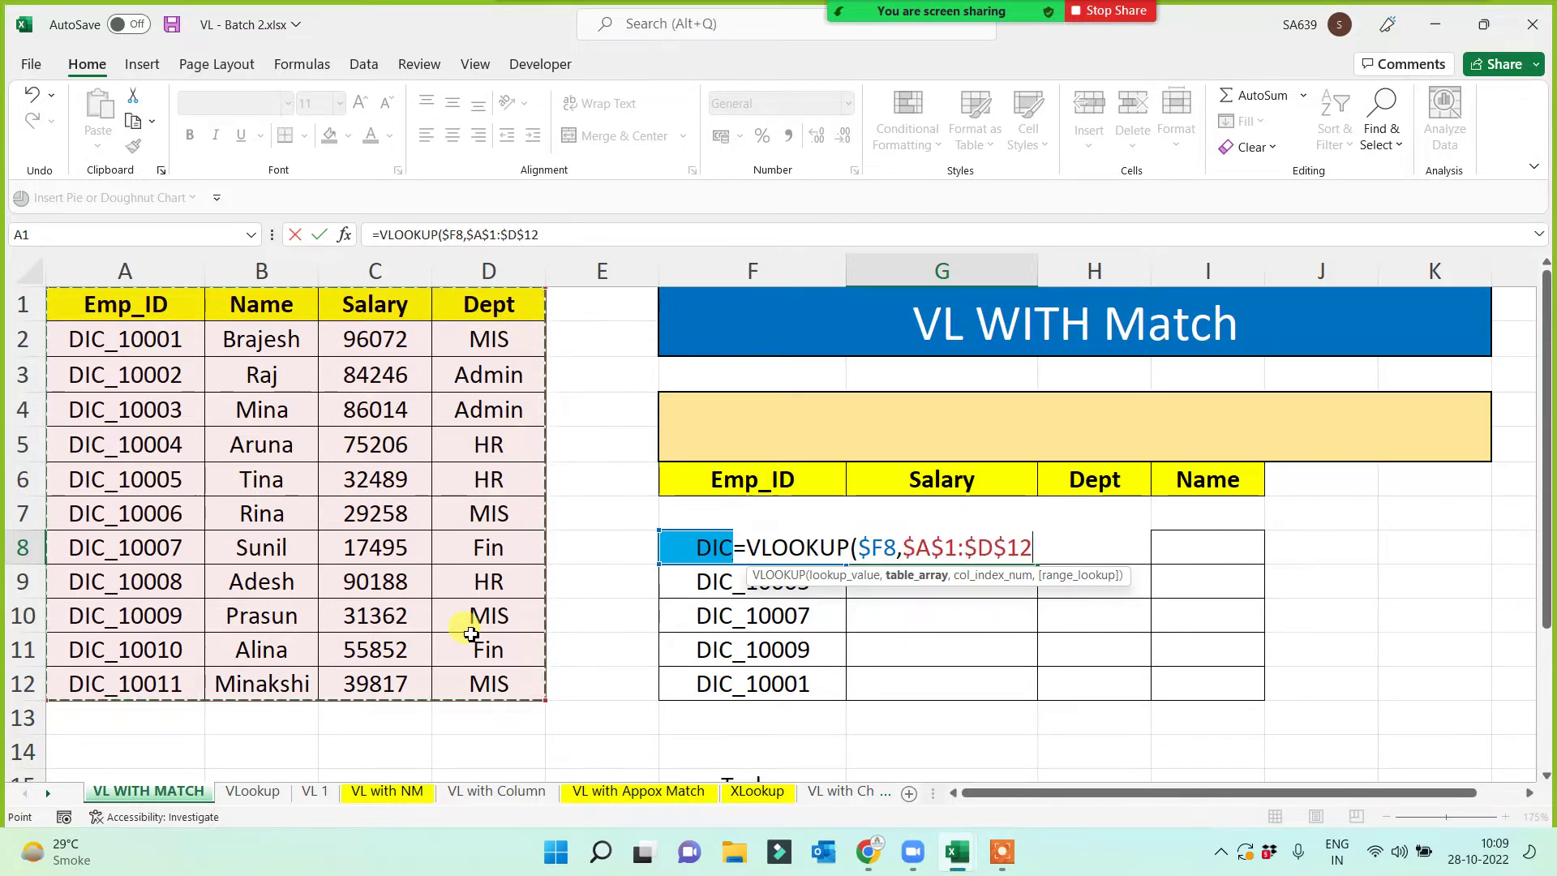
pyautogui.write(',')
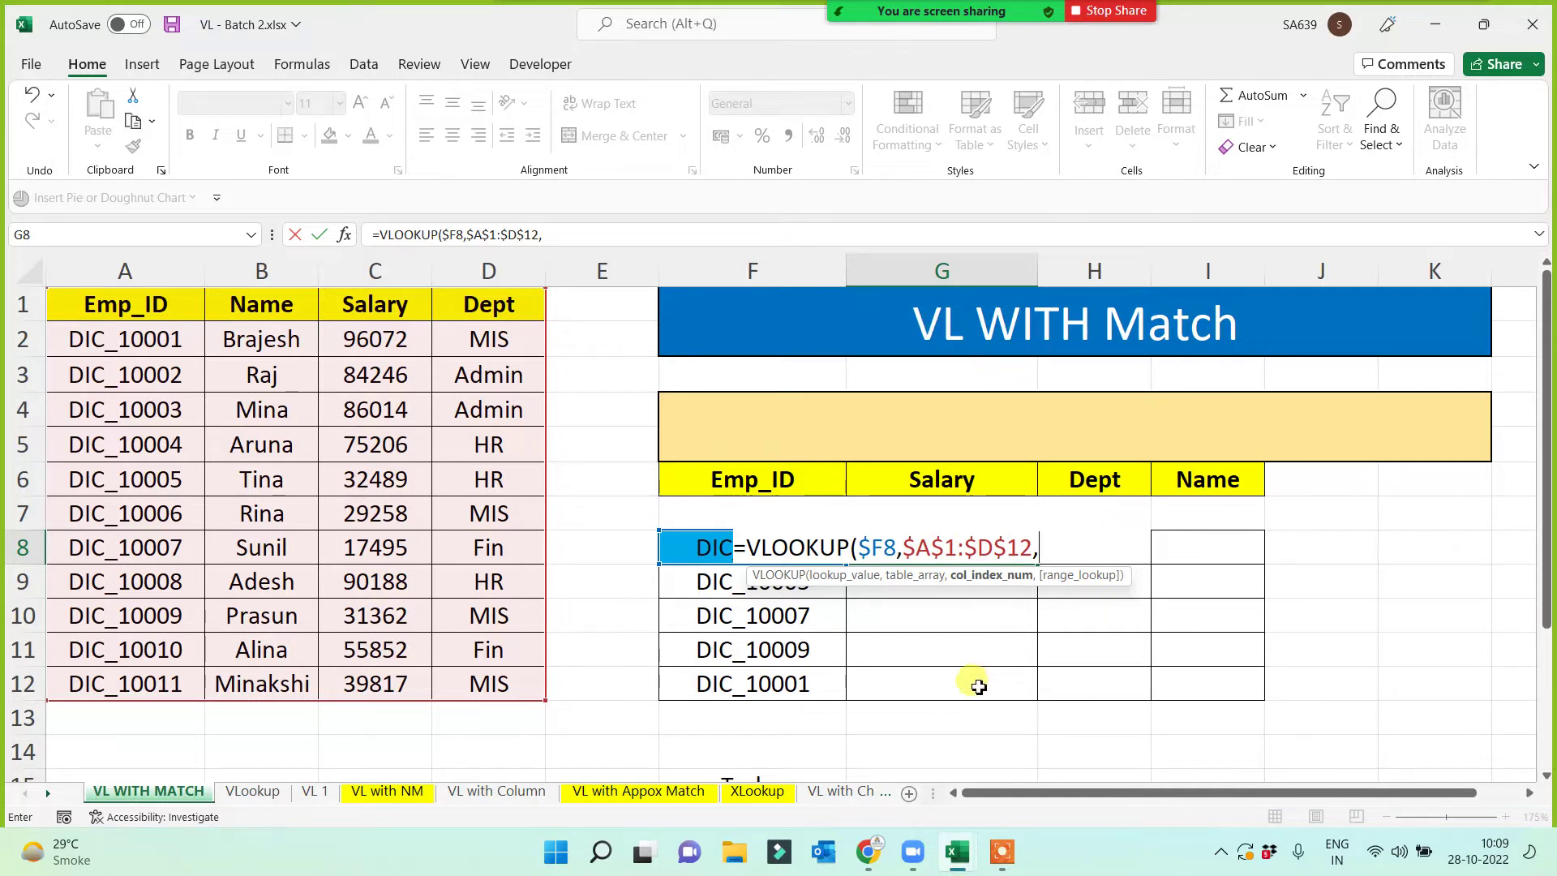
# - Nest a MATCH function as the VLOOKUP's column index, with the row-locked heading G$6 as its lookup value
pyautogui.write('match')
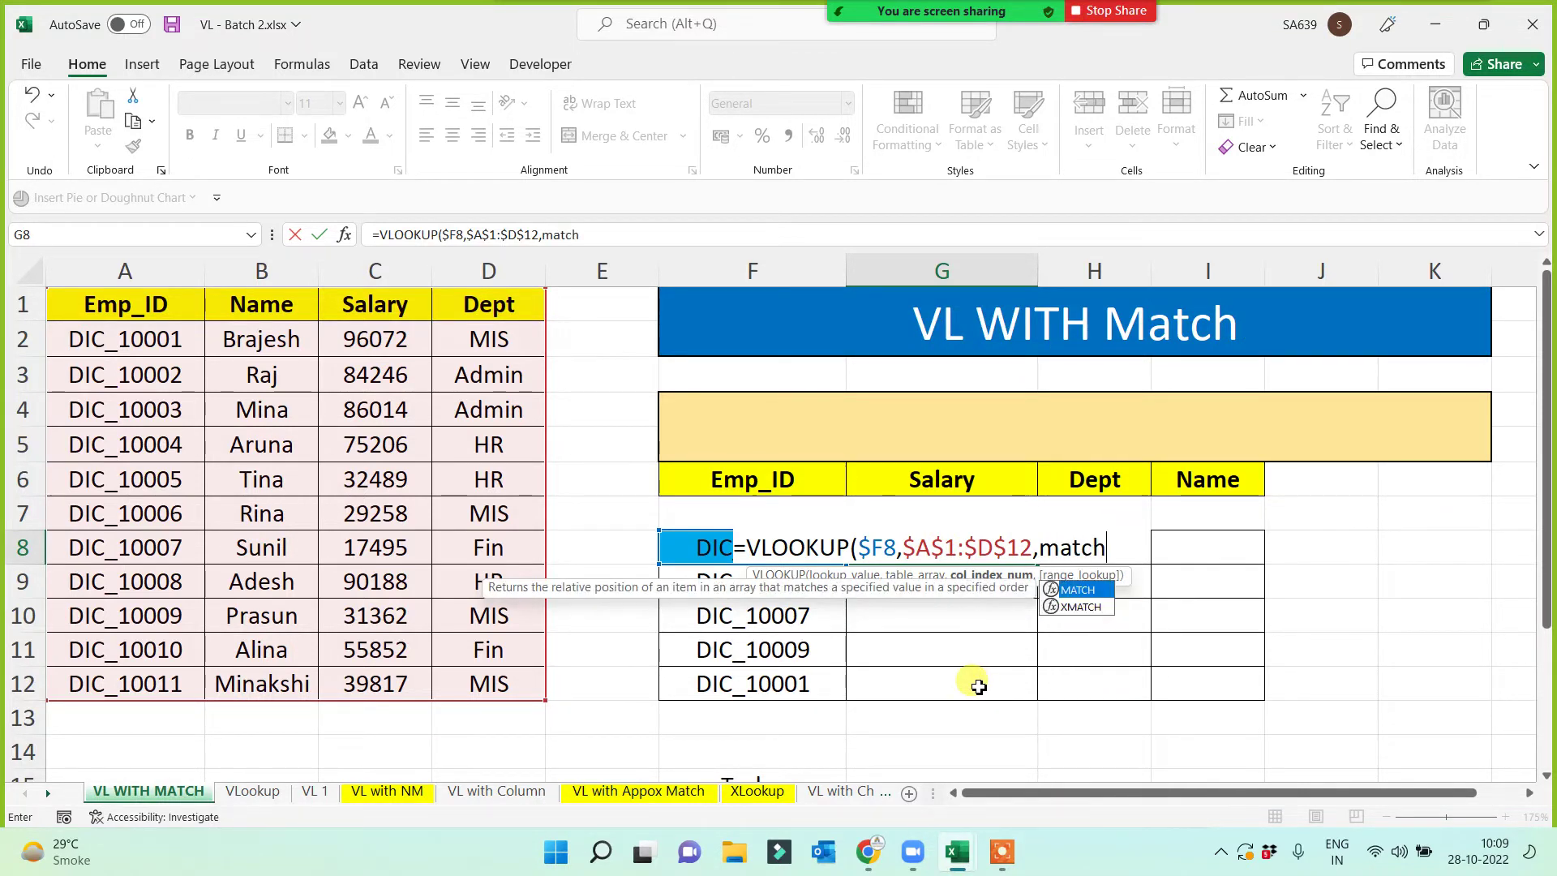
pyautogui.write('(')
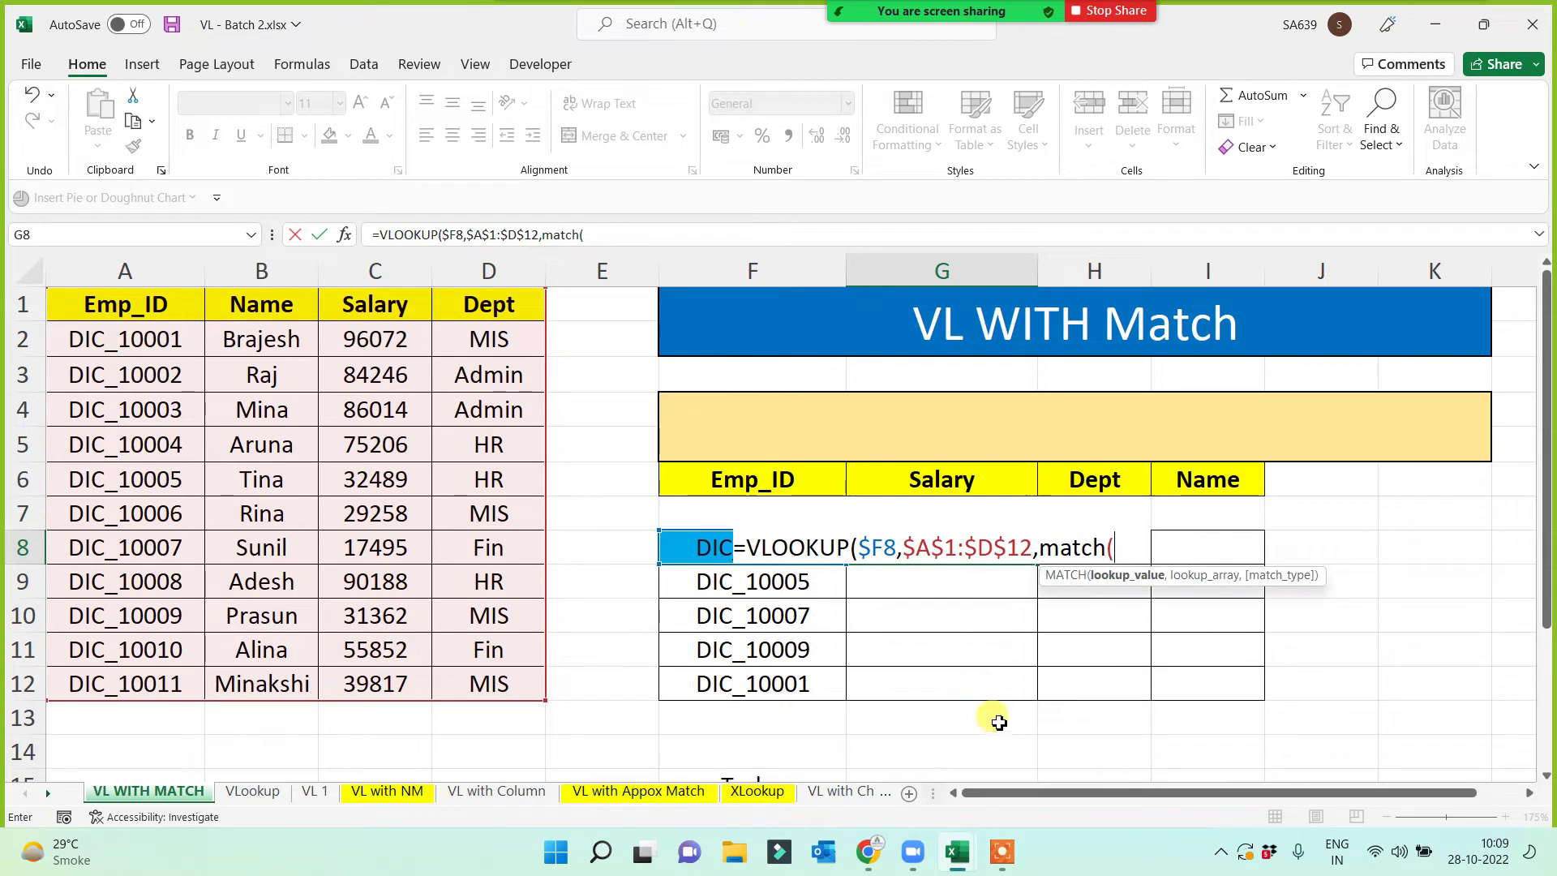
pyautogui.click(945, 482)
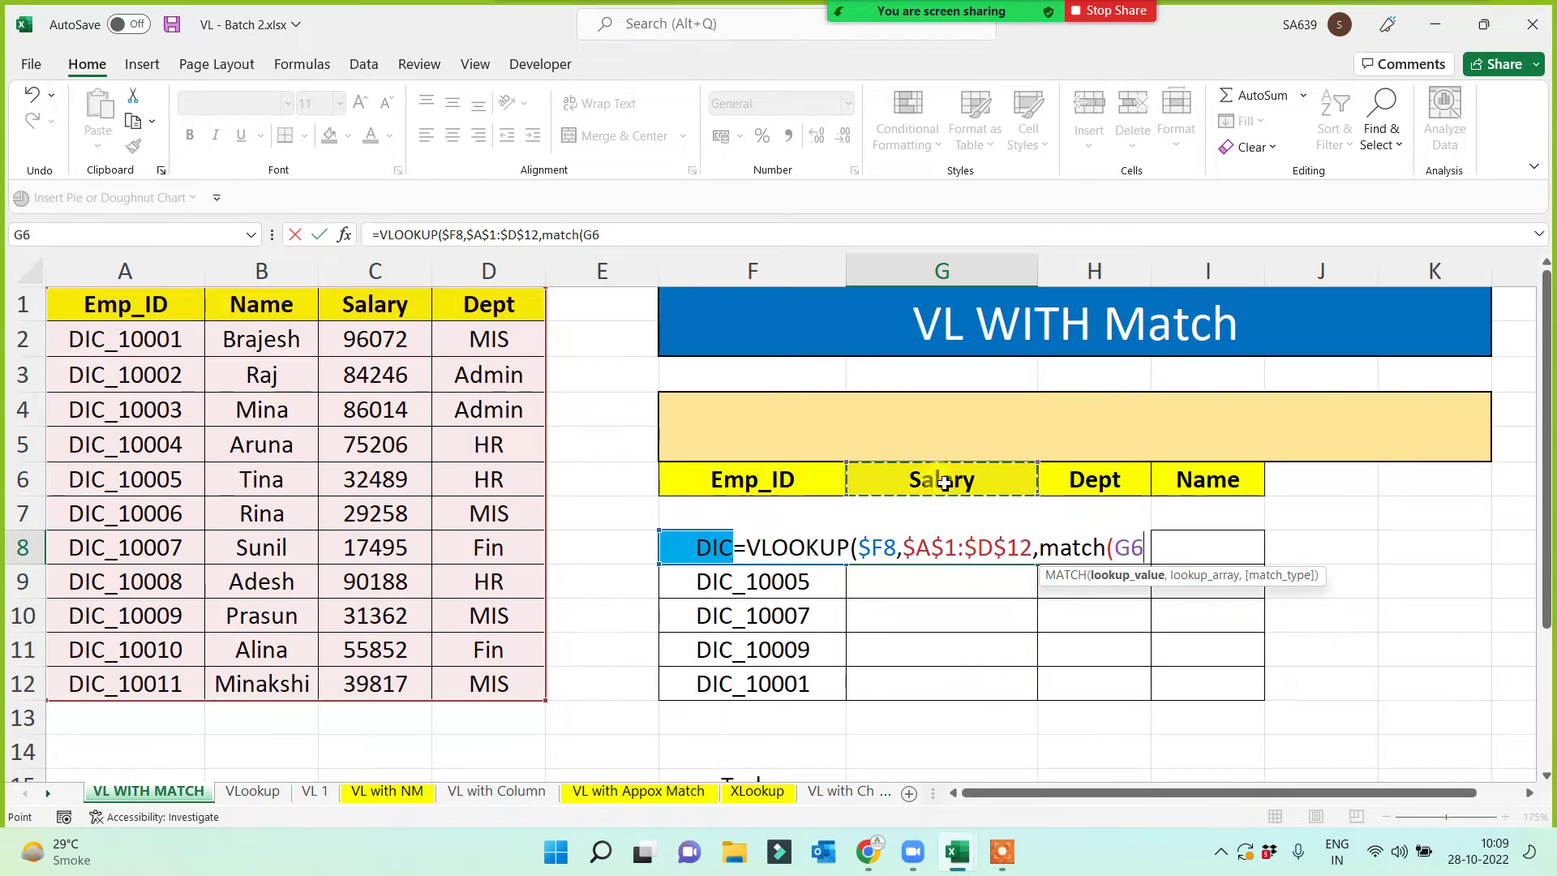
pyautogui.press('F4')
pyautogui.press('F4')
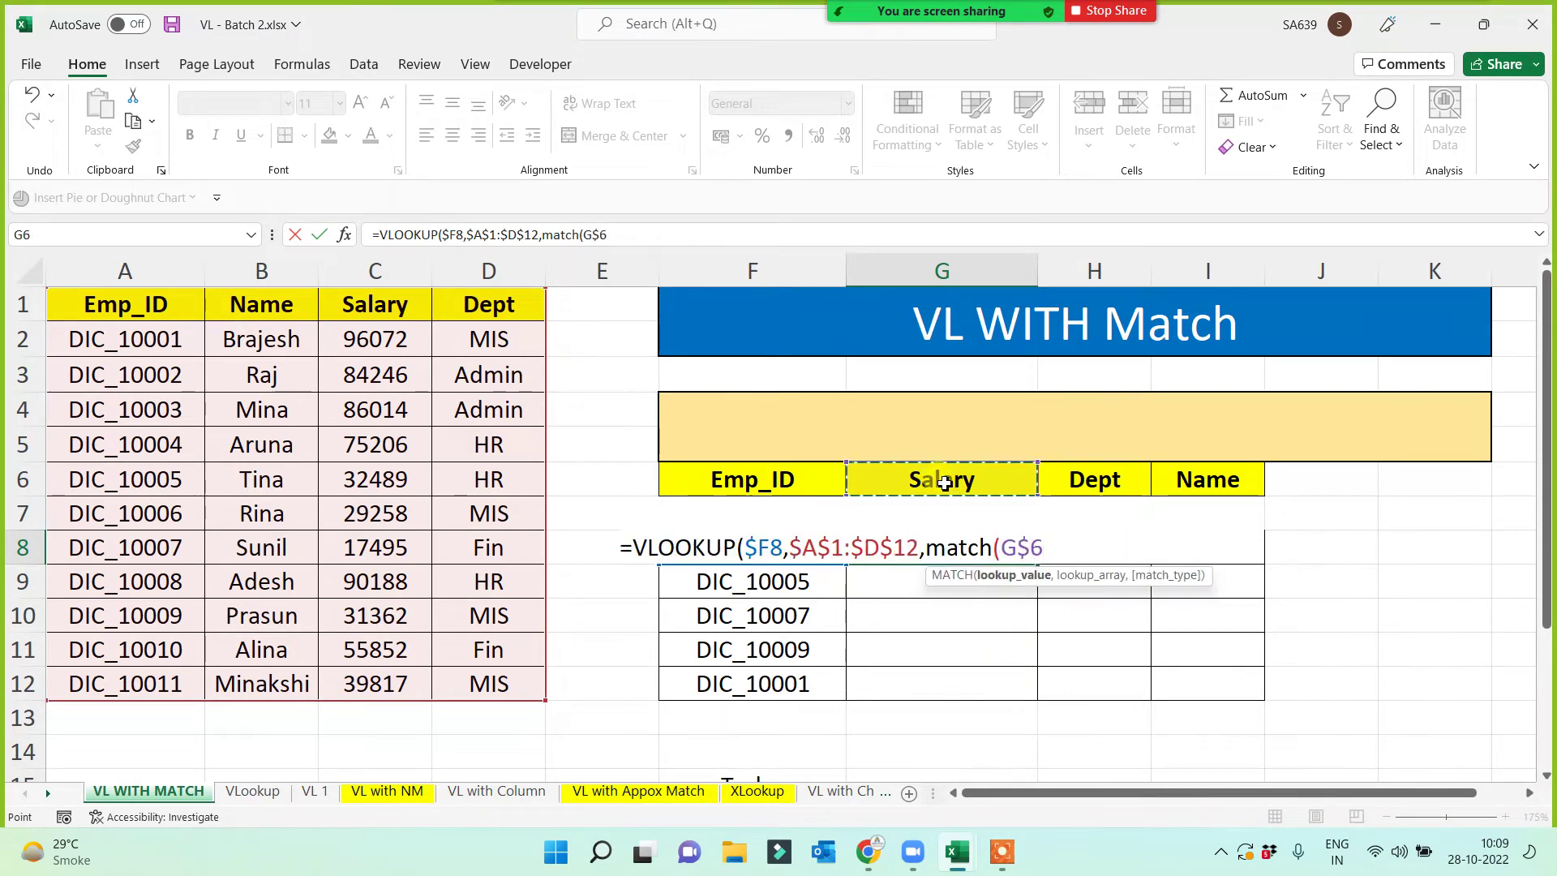
pyautogui.write(',')
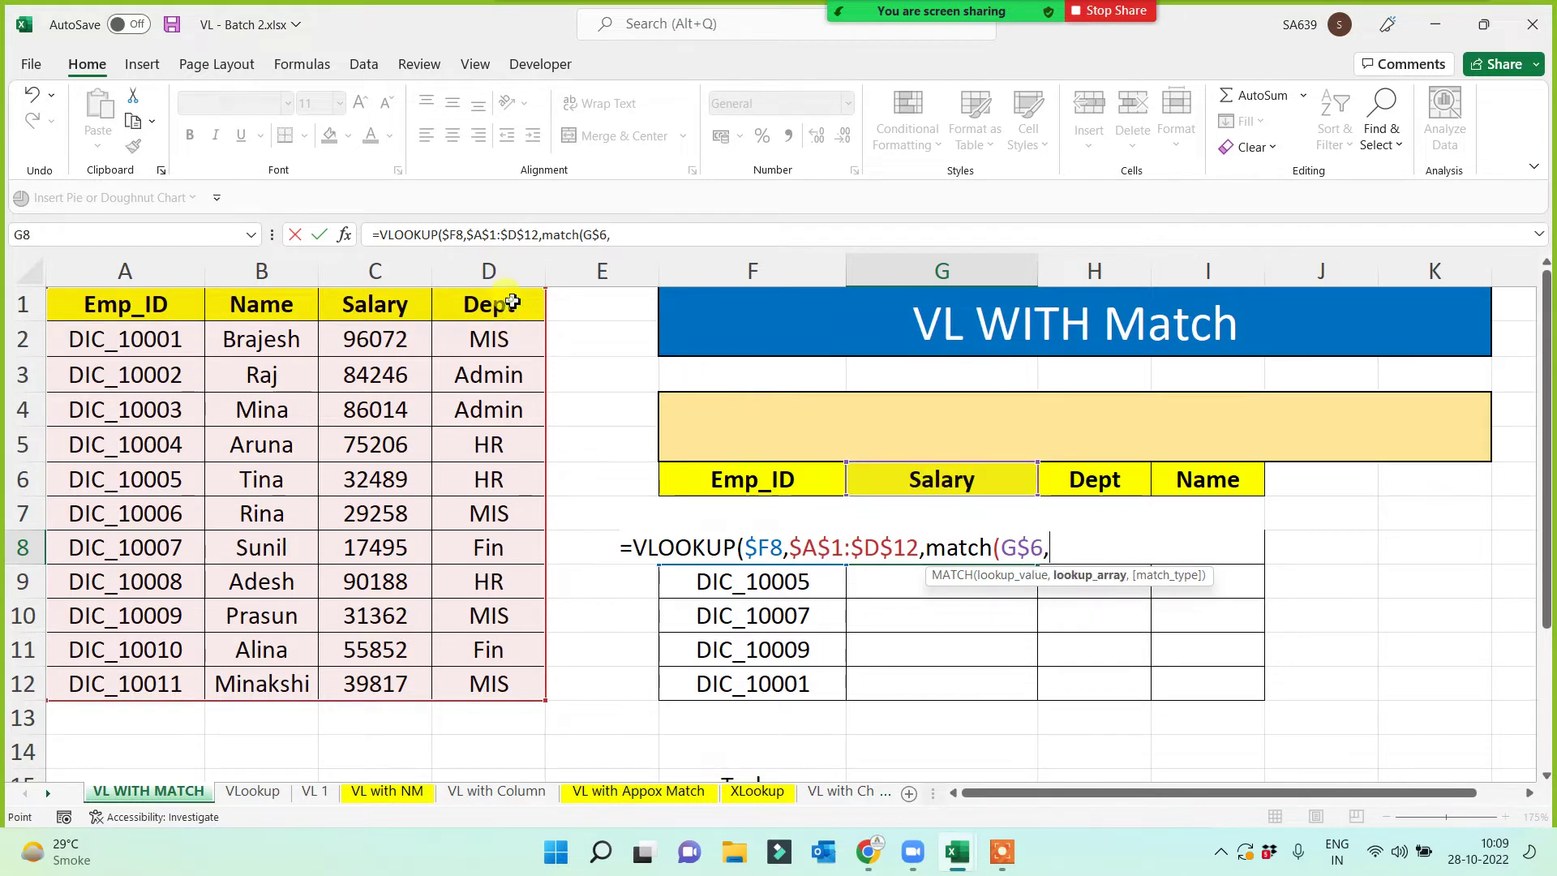
# - Give MATCH the absolute header range $A$1:$D$1 with match type 0, and complete the VLOOKUP with exact match 0
pyautogui.moveTo(507, 305); pyautogui.dragTo(122, 305)
pyautogui.press('F4')
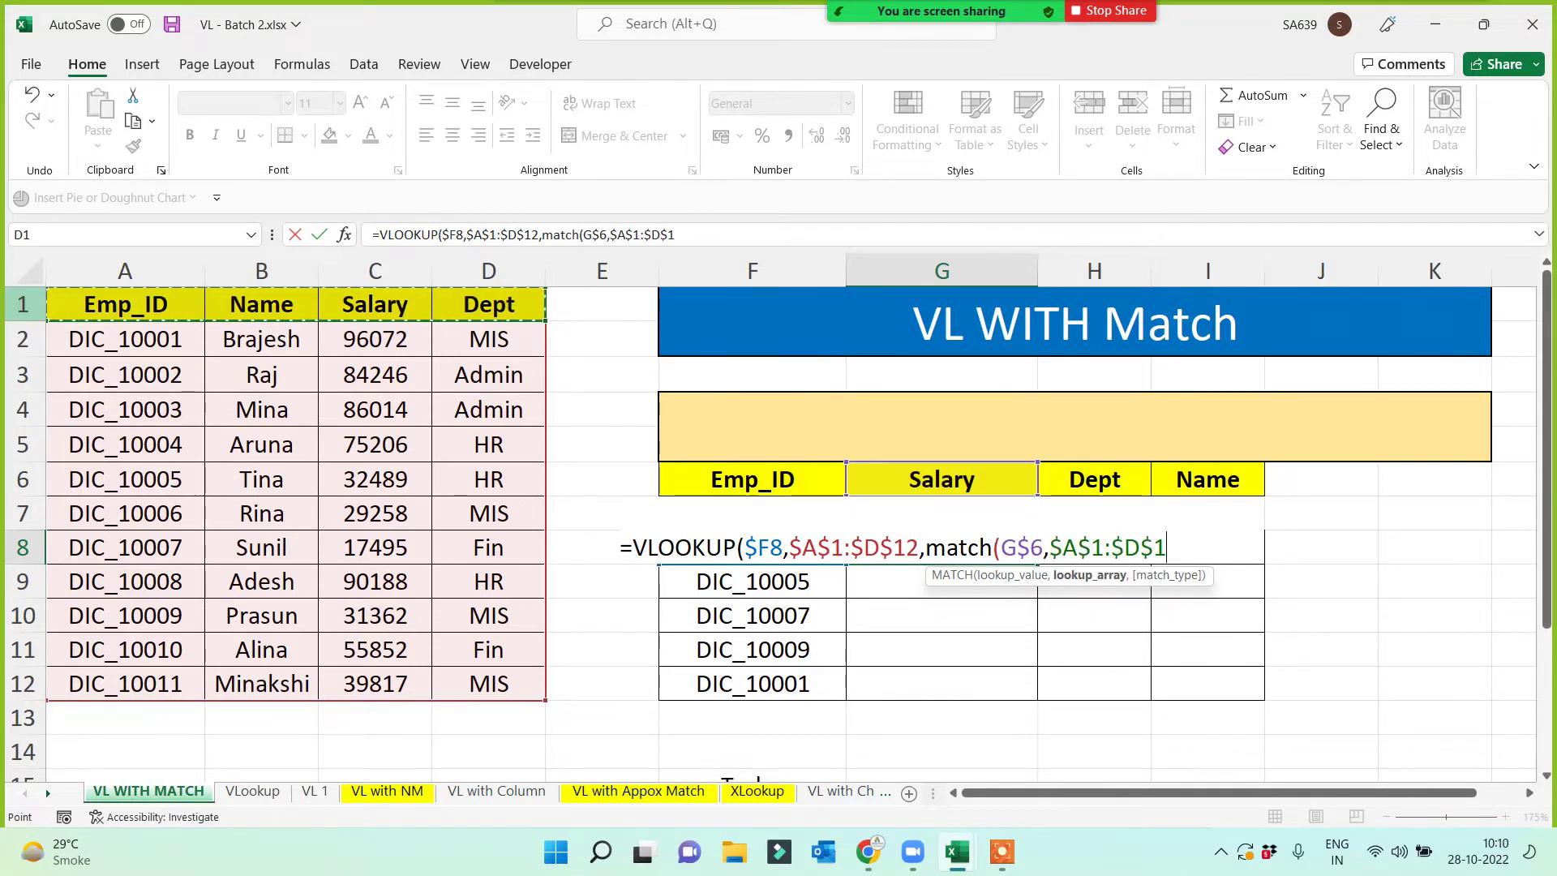
pyautogui.write(',0),')
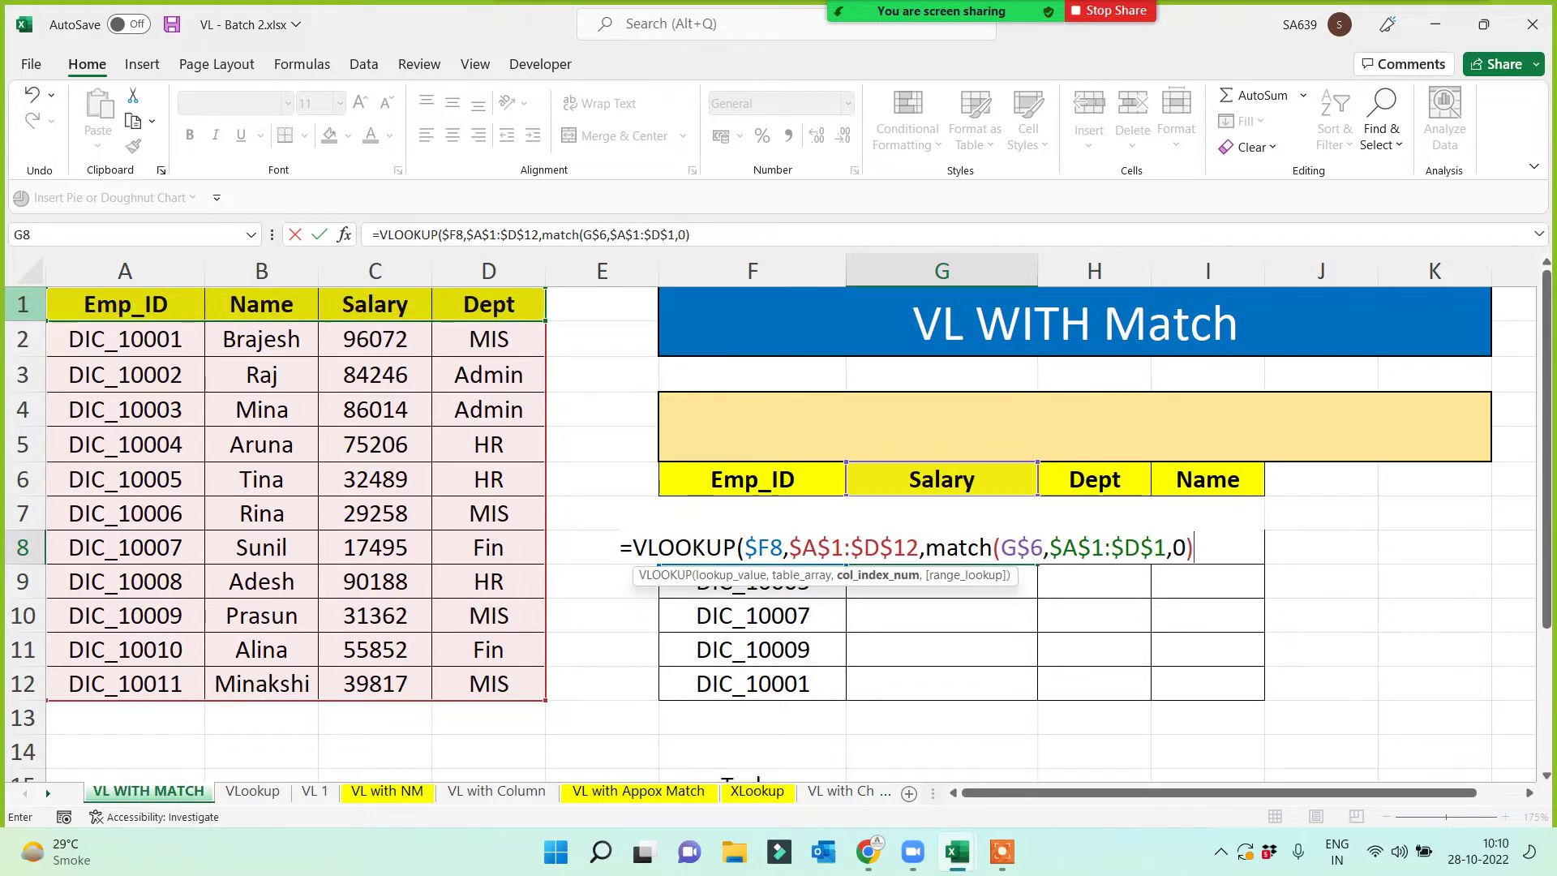
pyautogui.write('0)')
pyautogui.press('Return')
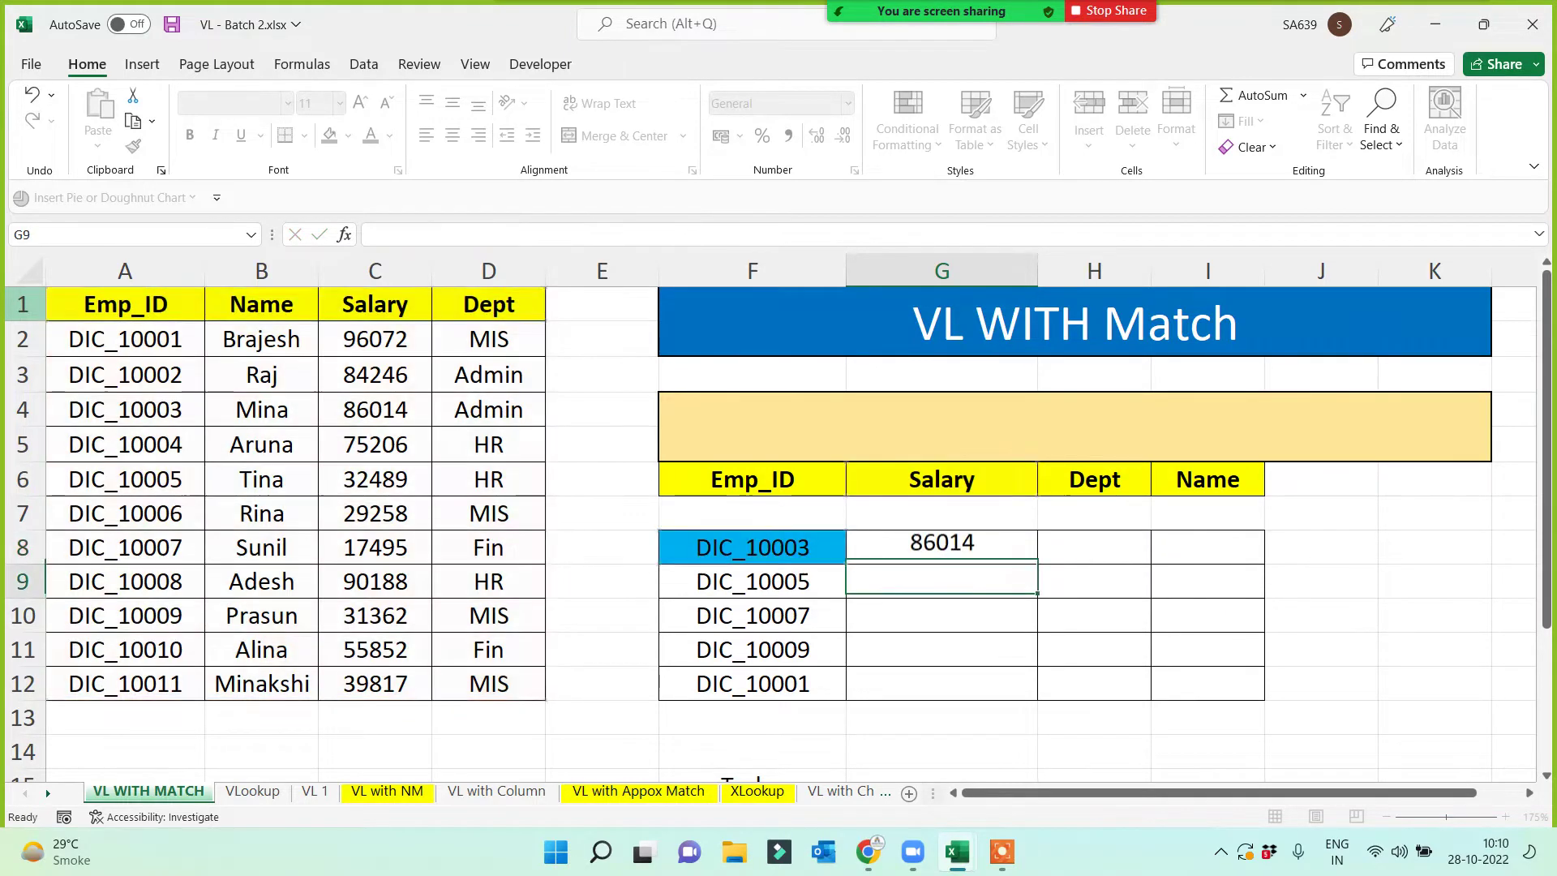
# - Fill the G8 formula across and down through G8:I12
pyautogui.click(1015, 545)
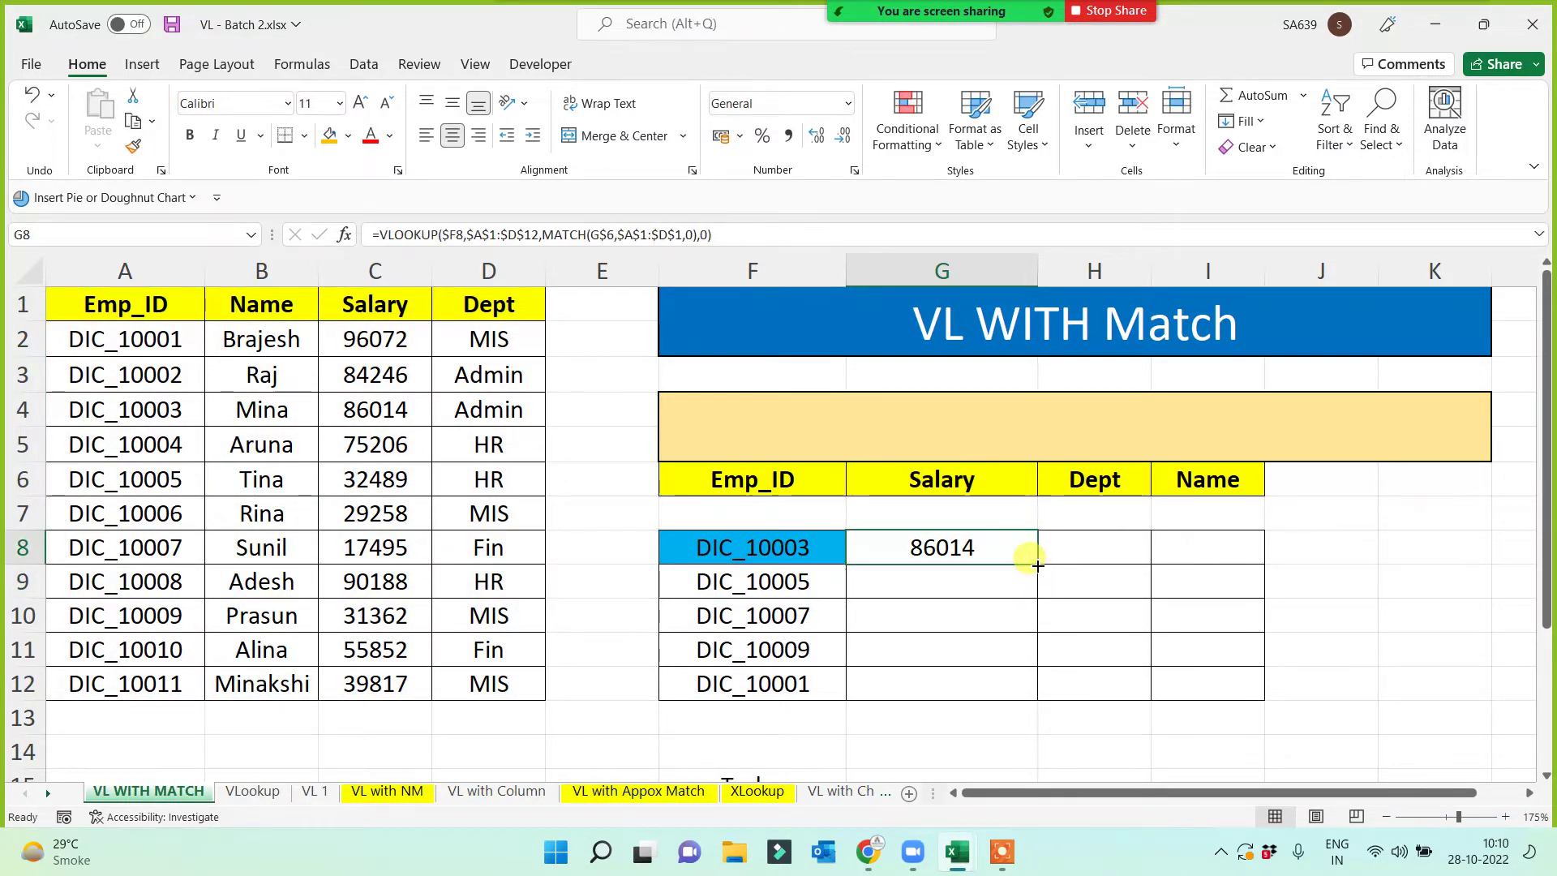
pyautogui.moveTo(1039, 565); pyautogui.dragTo(1236, 688)
pyautogui.click(1282, 577)
pyautogui.press('Escape')
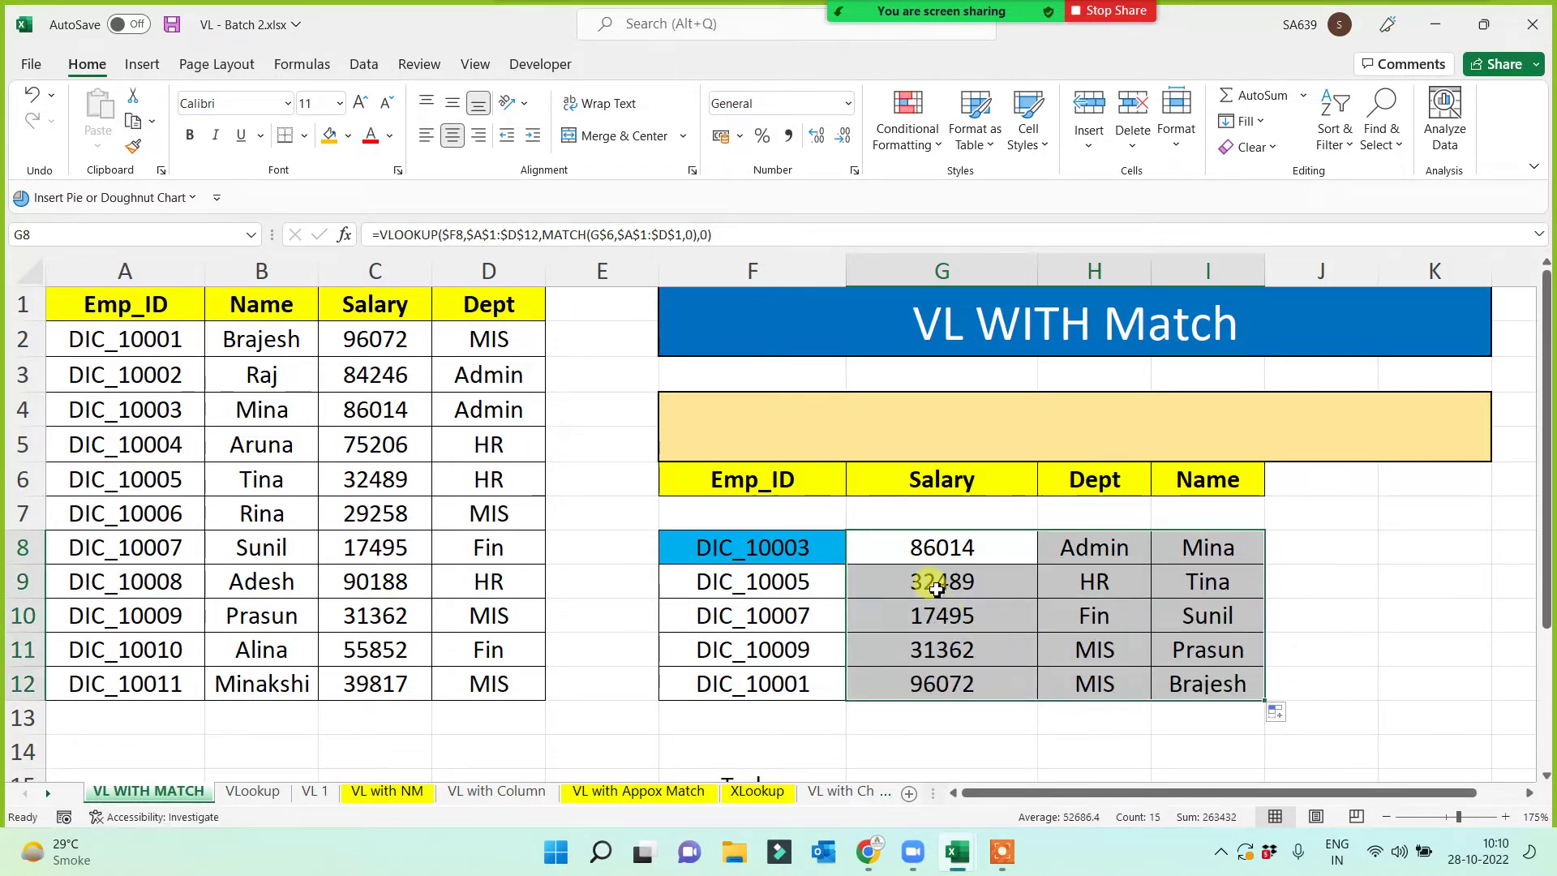
# - Change the lookup table's heading in G6 to dept and the one in H6 to name
pyautogui.click(931, 482)
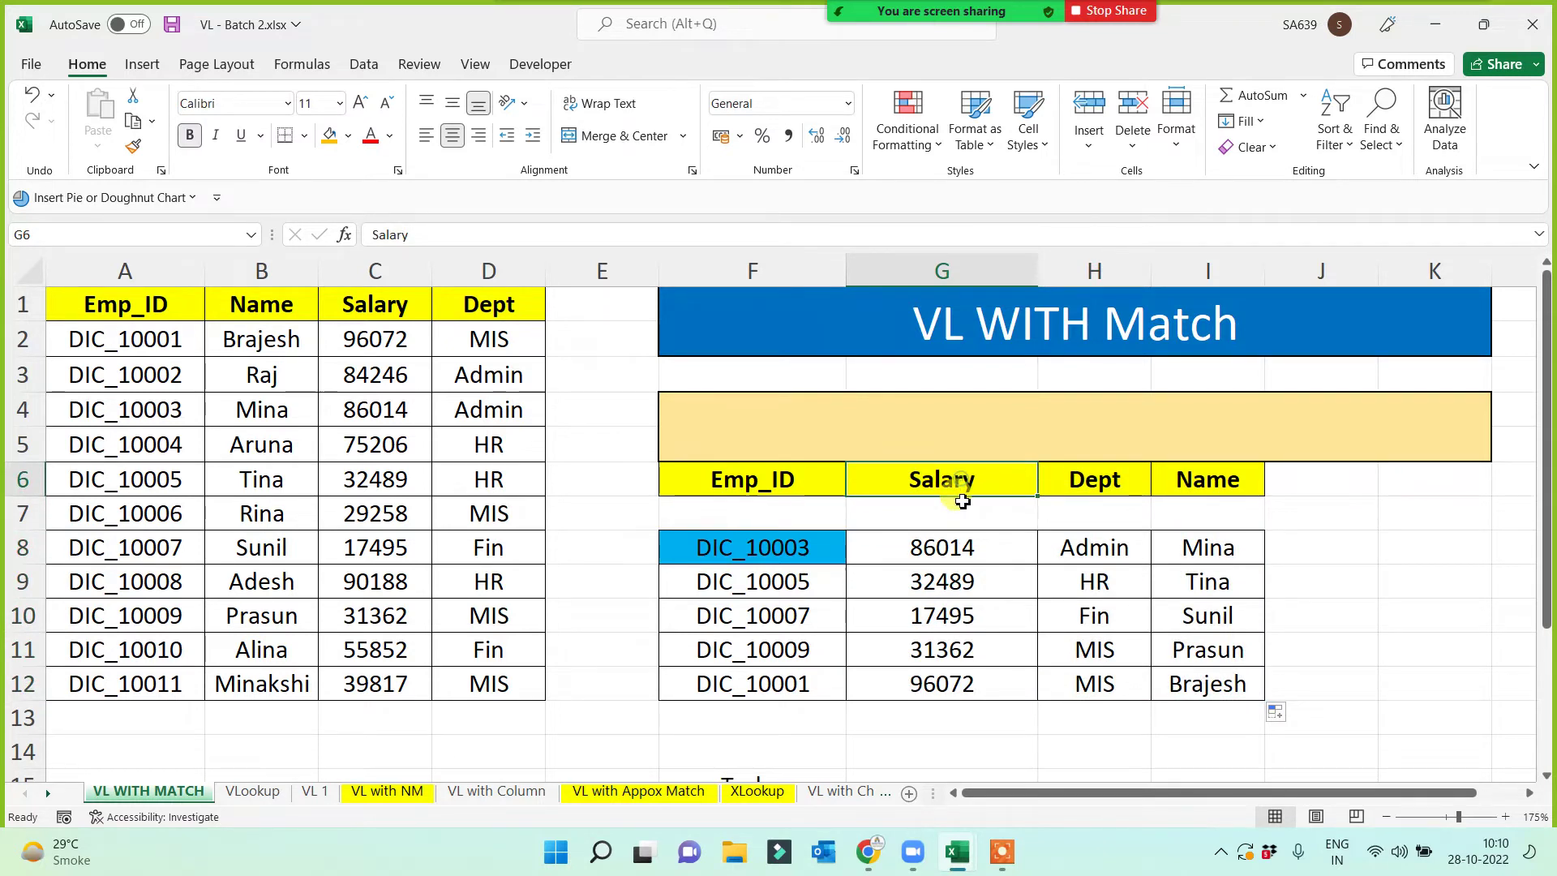
pyautogui.write('dept')
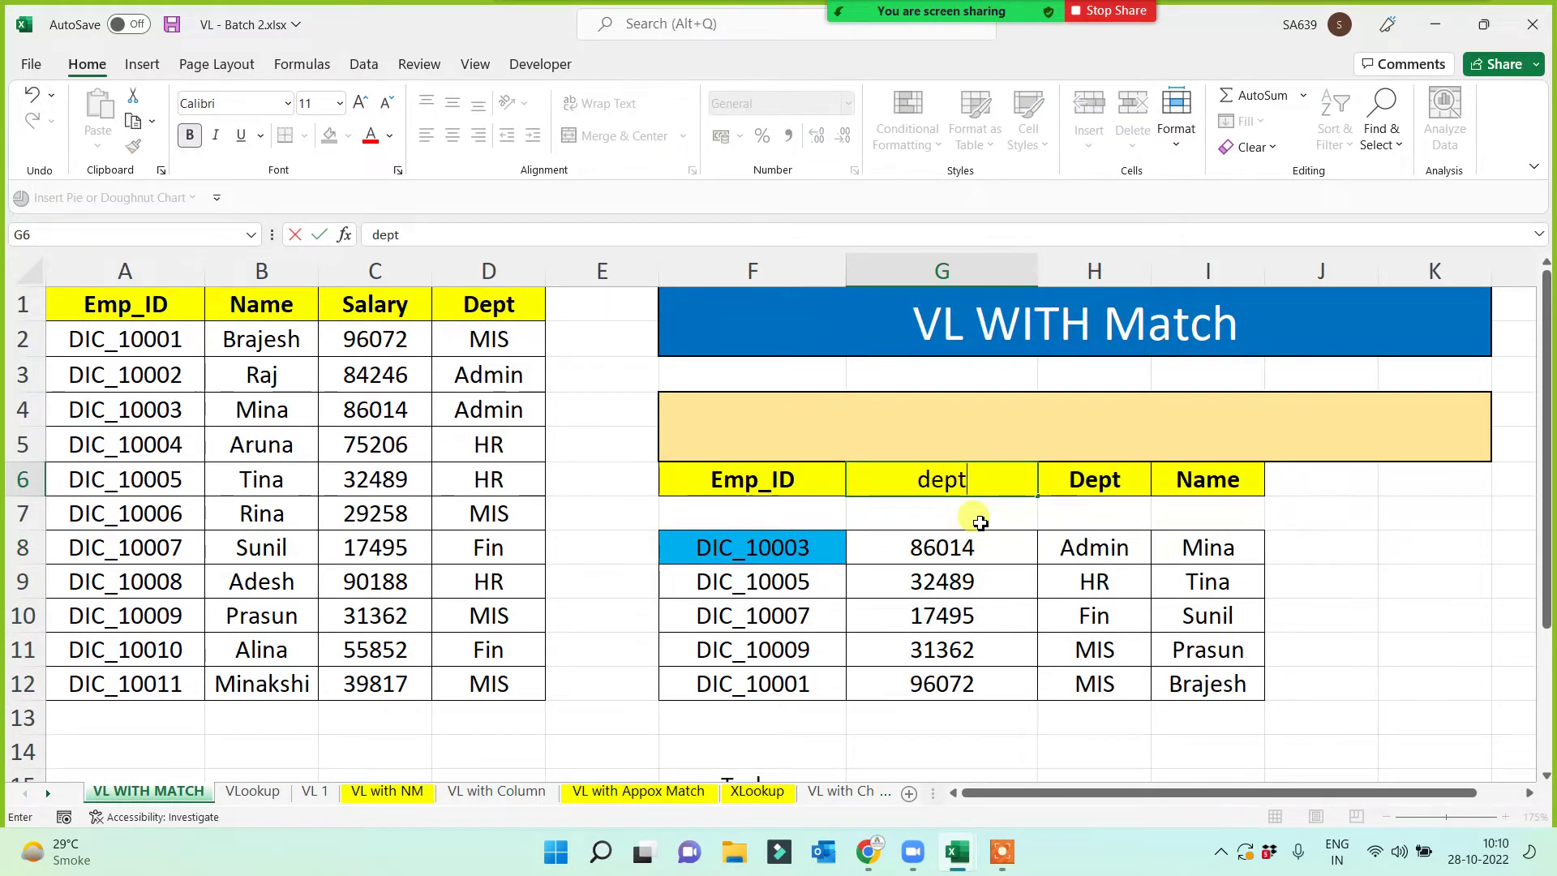
pyautogui.press('Return')
pyautogui.click(1111, 475)
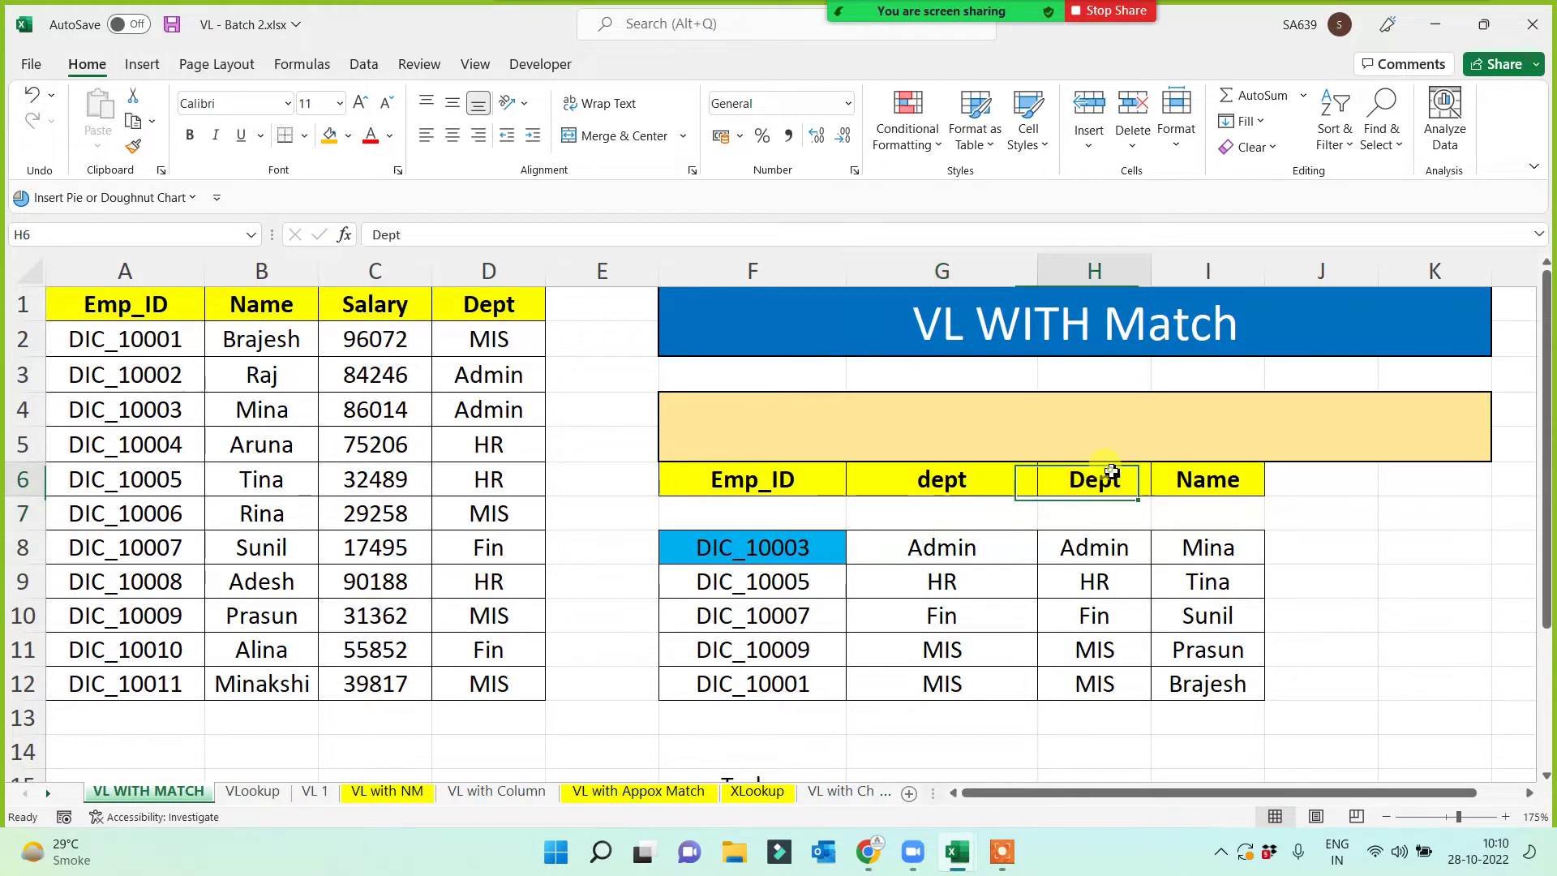
pyautogui.write('name')
pyautogui.press('Return')
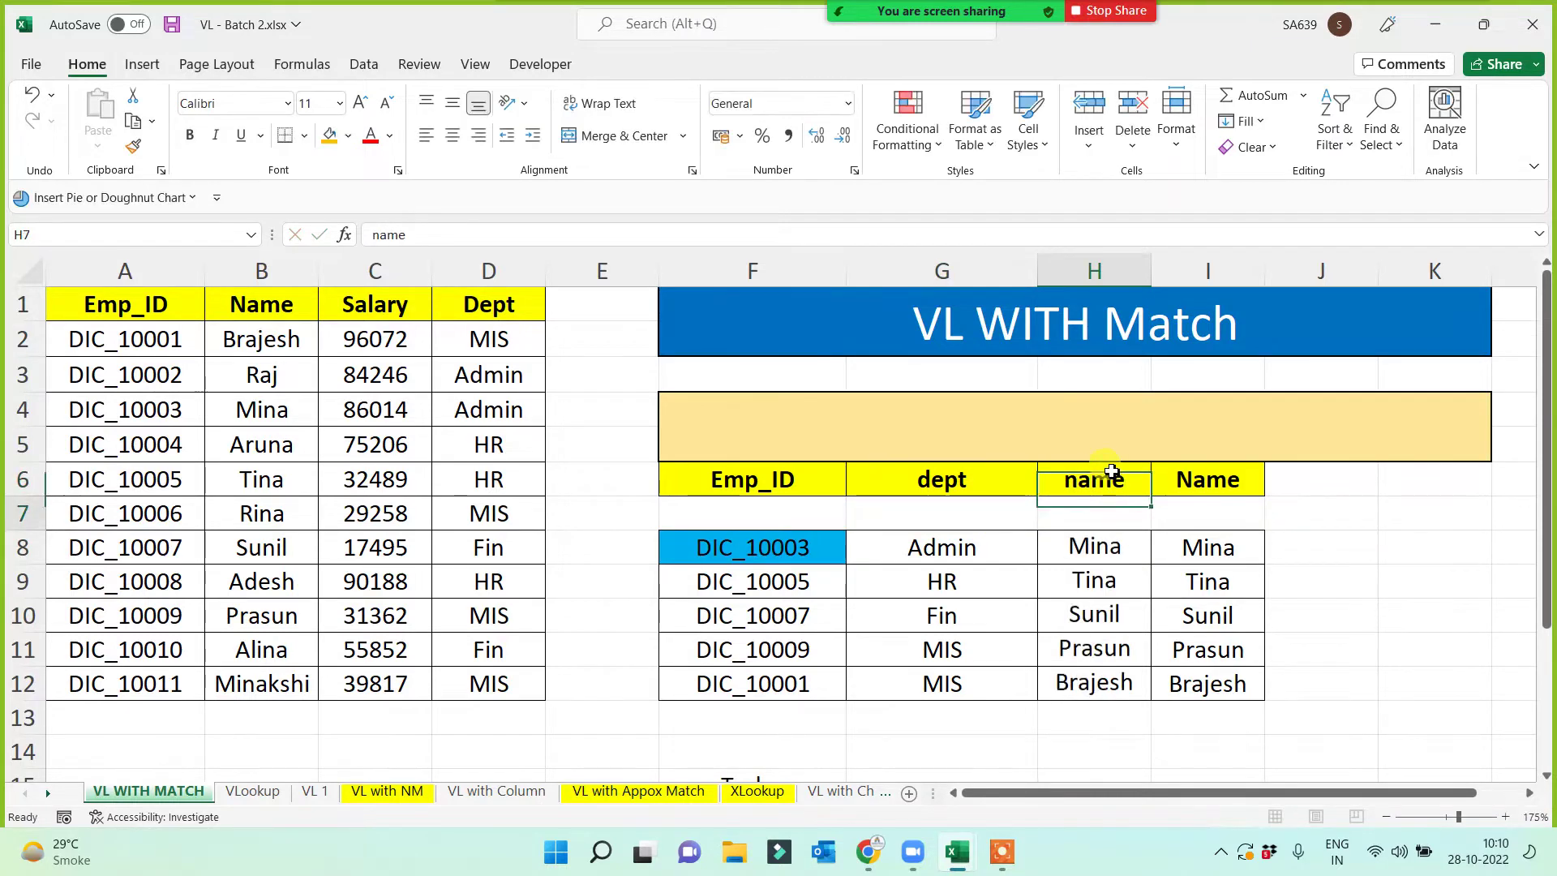
# - Change the lookup table's heading in I6 to salary
pyautogui.click(1207, 477)
pyautogui.write('slary')
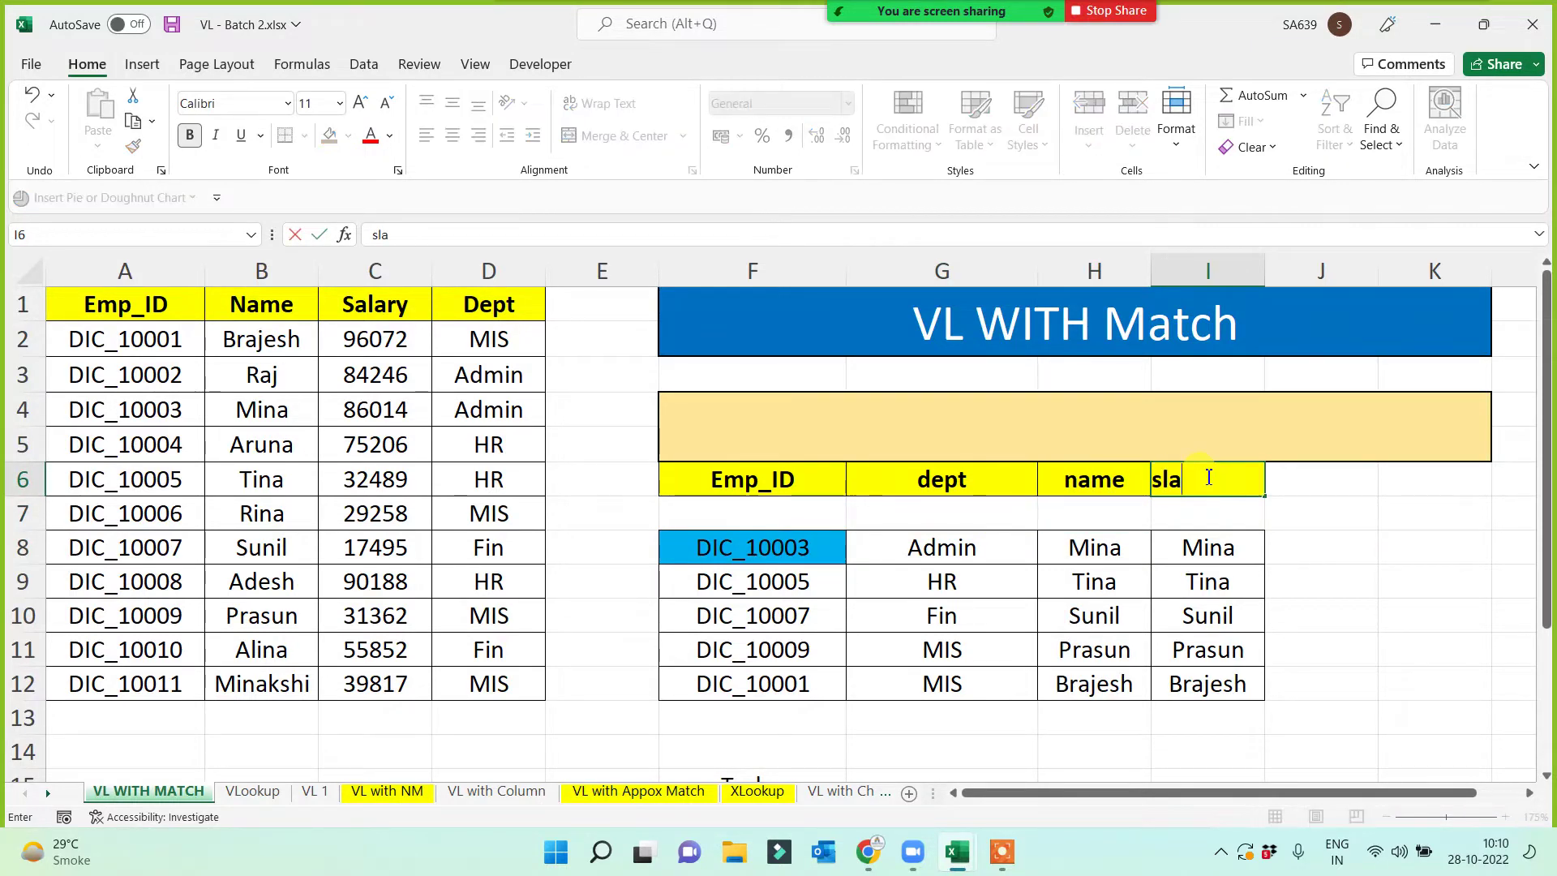
pyautogui.press('BackSpace')
pyautogui.press('BackSpace')
pyautogui.press('BackSpace')
pyautogui.write('alary')
pyautogui.press('Return')
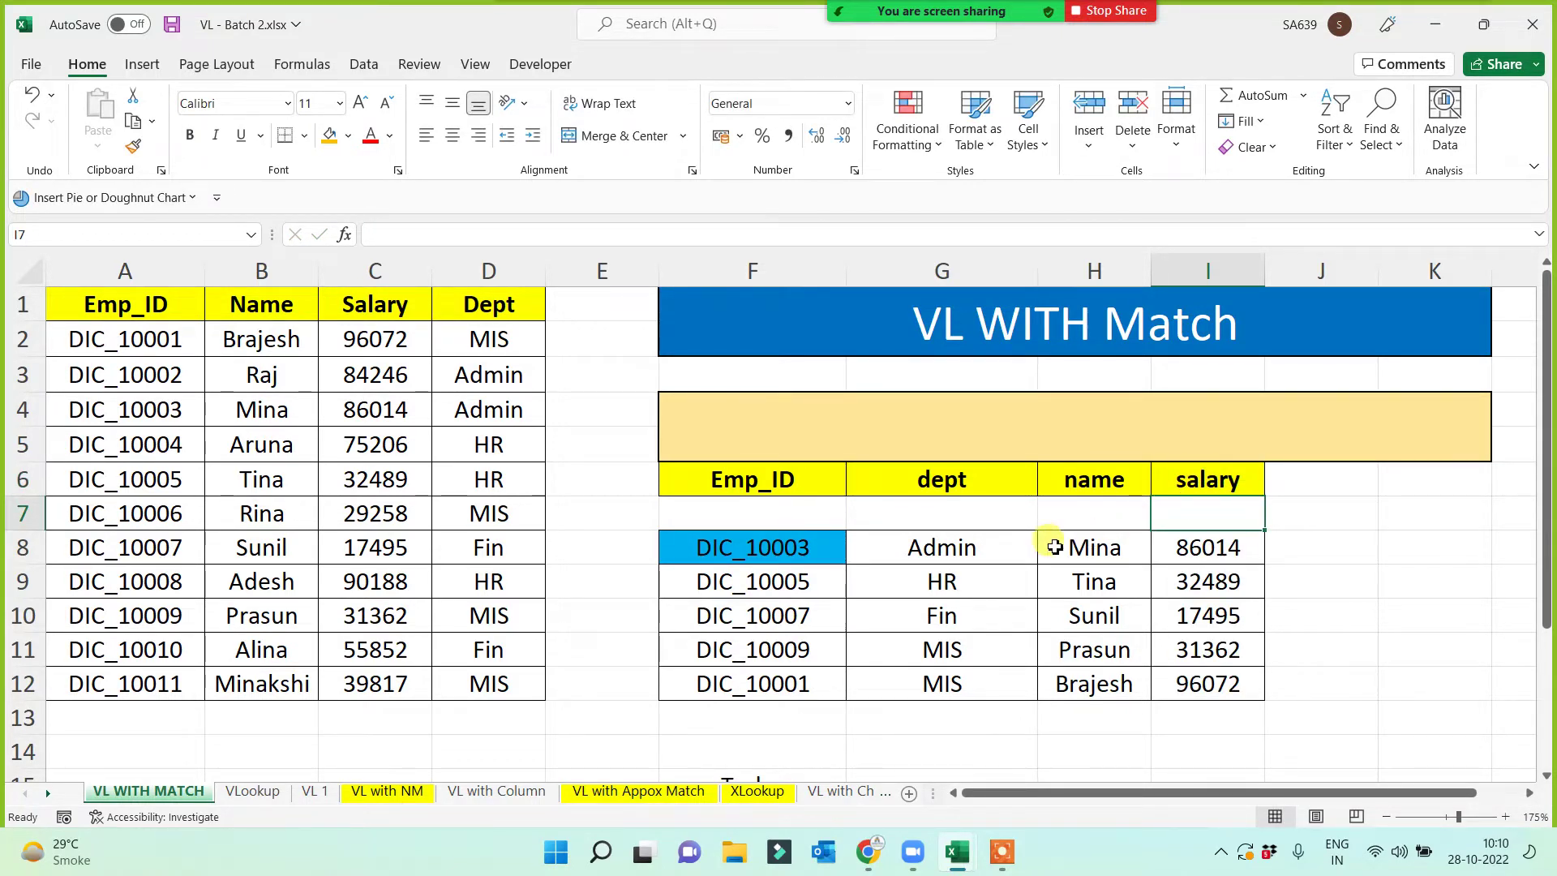
# - Clear the lookup formulas from G8:I12 and return to cell G8
pyautogui.moveTo(945, 548); pyautogui.dragTo(1227, 683)
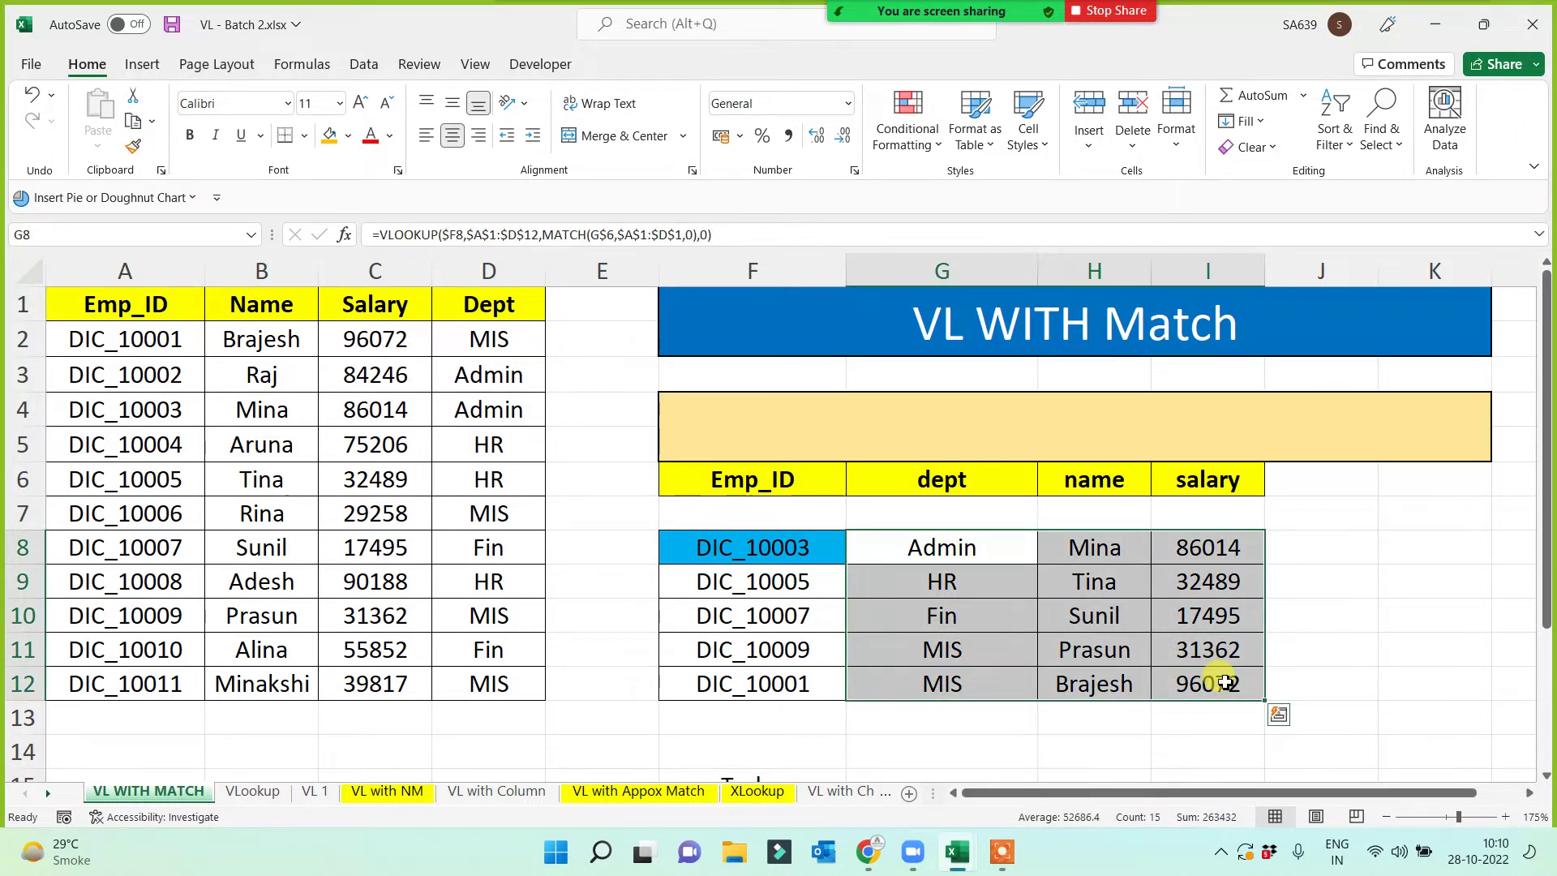
pyautogui.press('Delete')
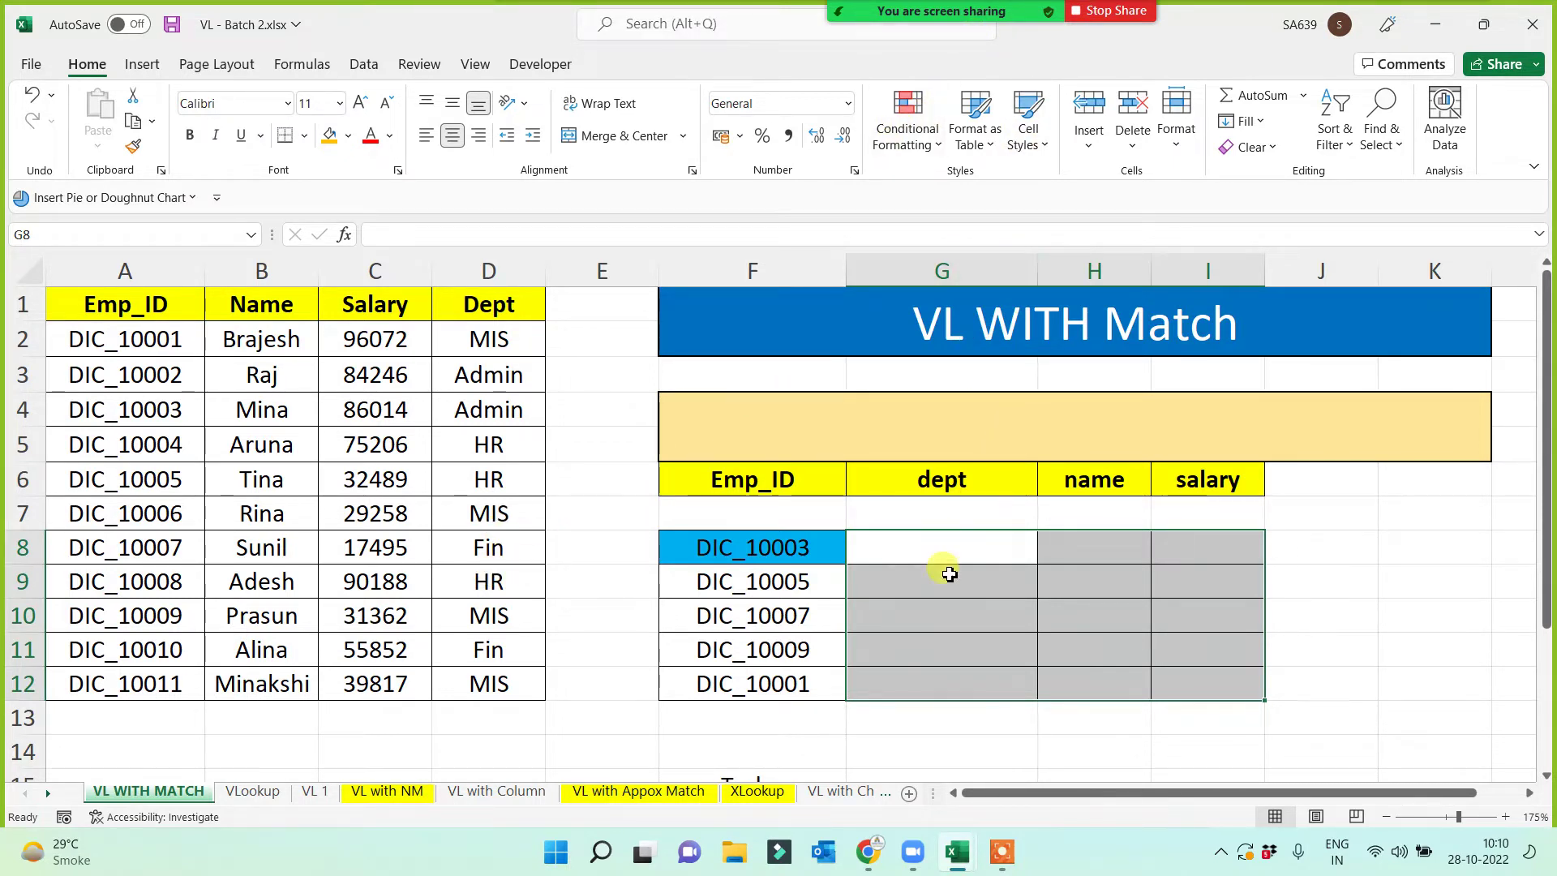
pyautogui.click(941, 547)
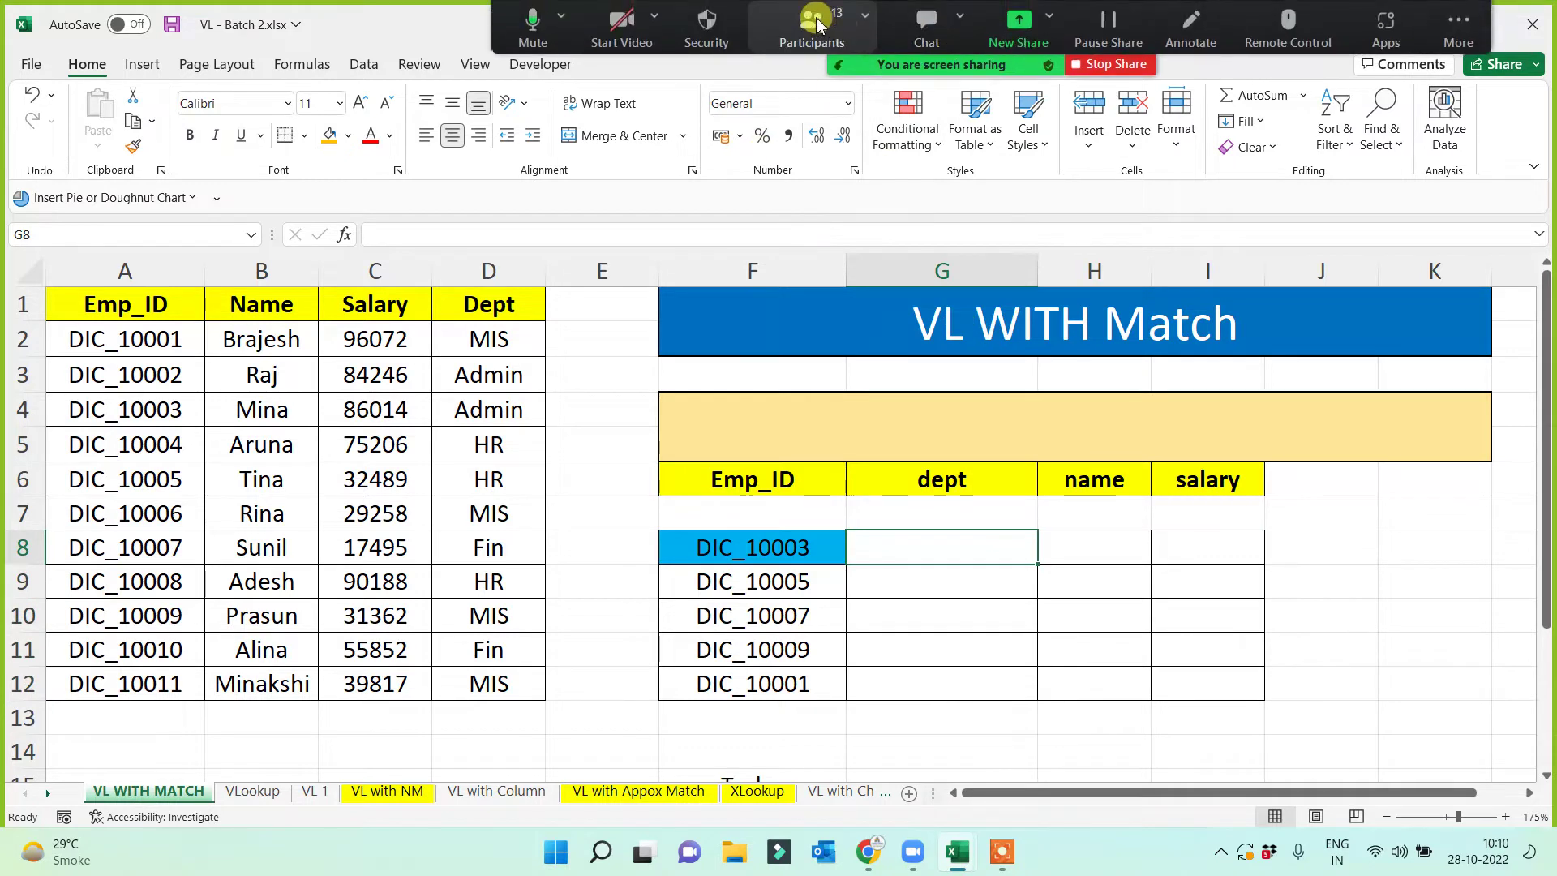
# - Look through the Zoom meeting participants list, then minimize its window
pyautogui.click(813, 25)
pyautogui.scroll(-3, 1123, 564)
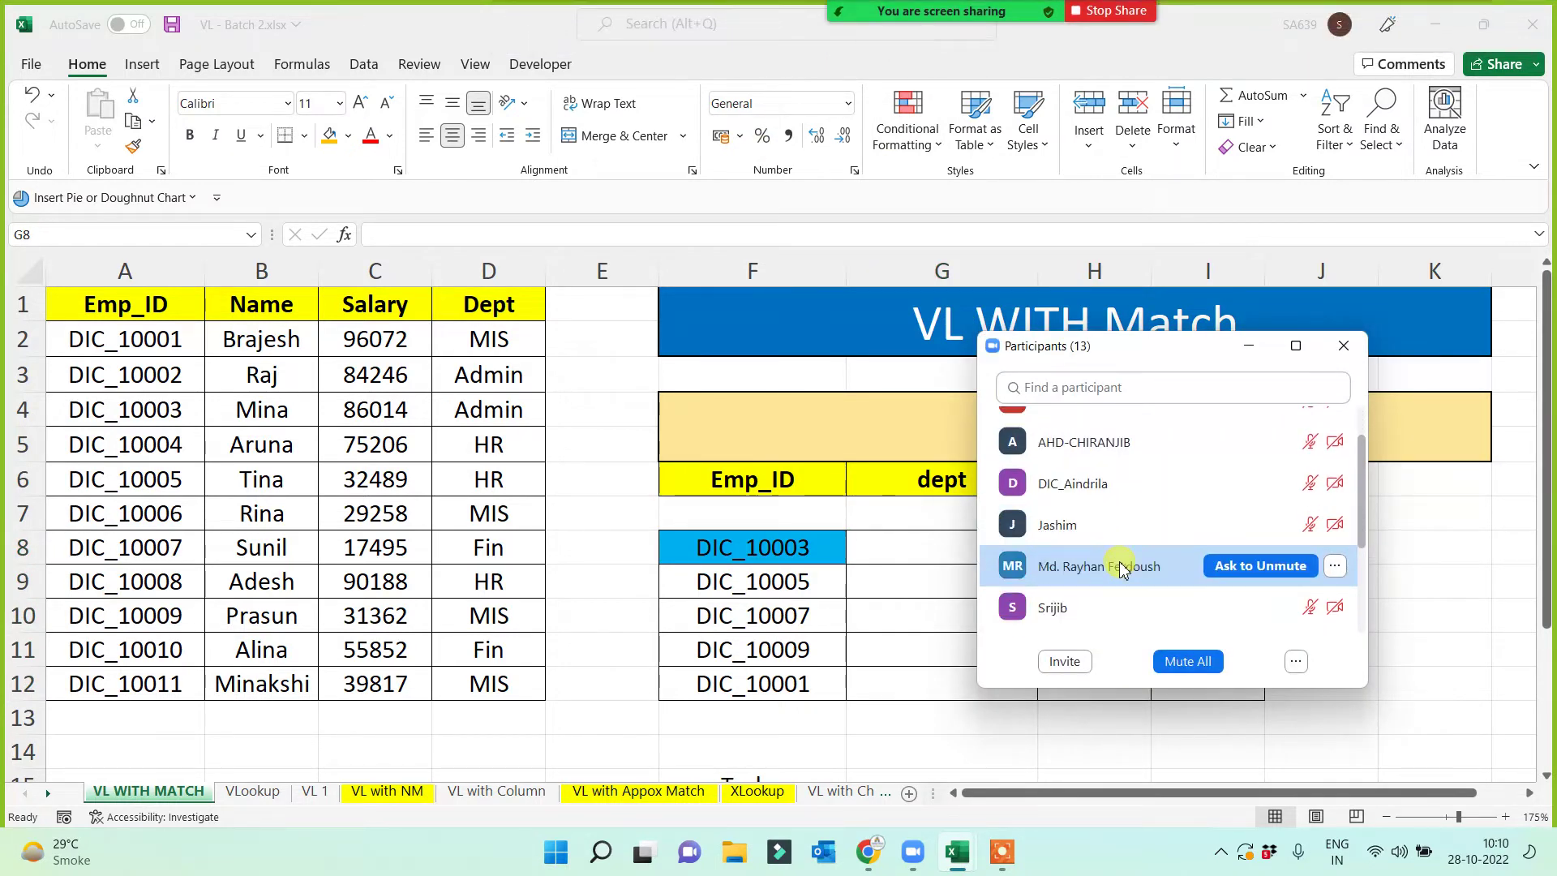
pyautogui.scroll(-1, 1123, 569)
pyautogui.scroll(-1, 1112, 576)
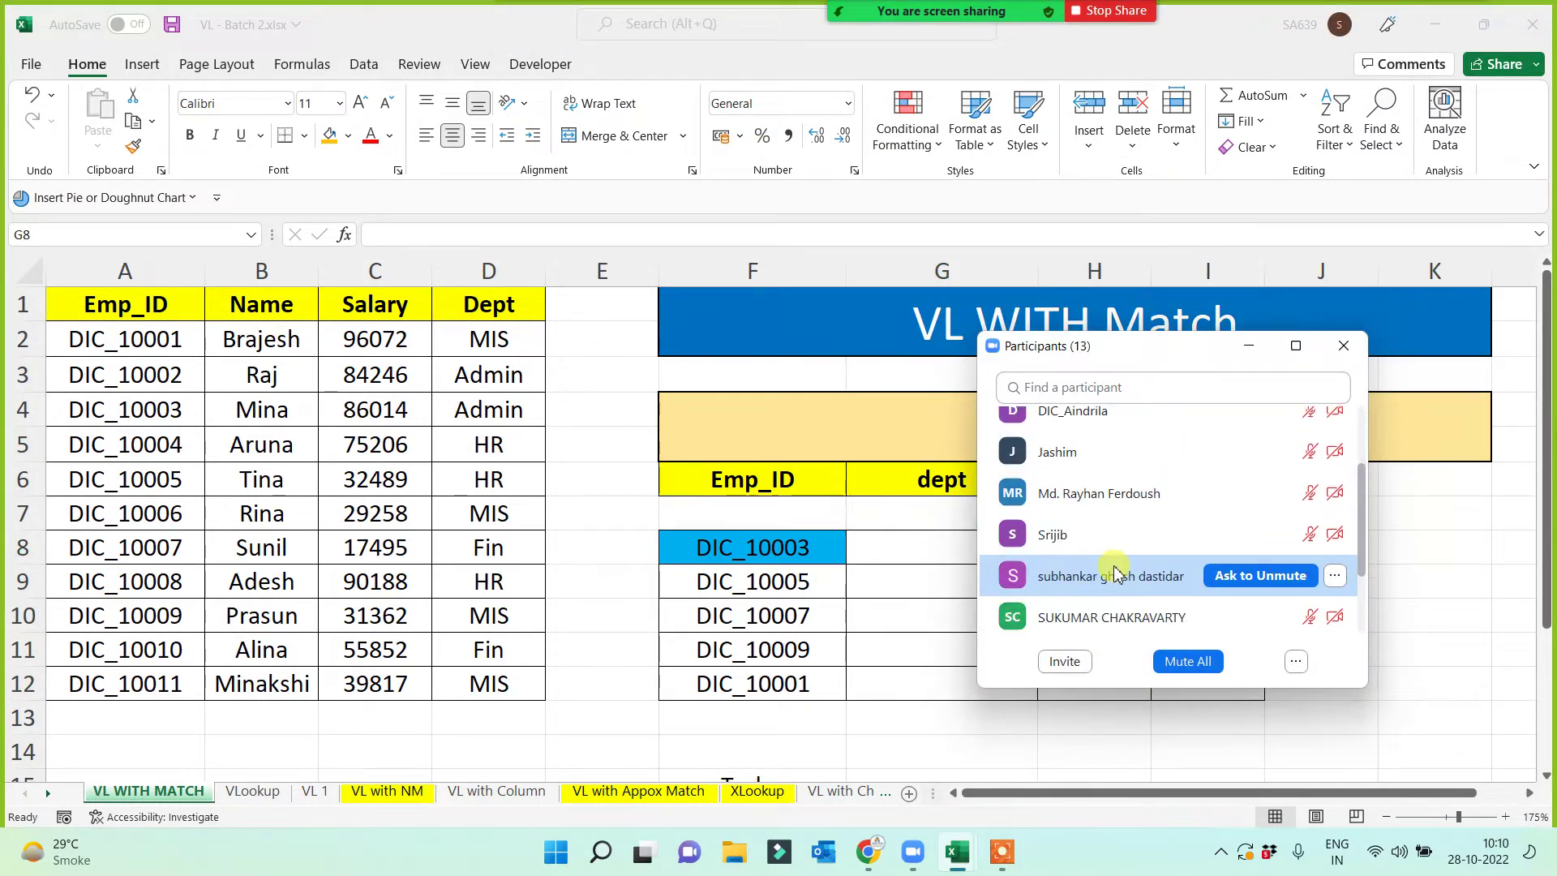
pyautogui.scroll(-2, 1107, 535)
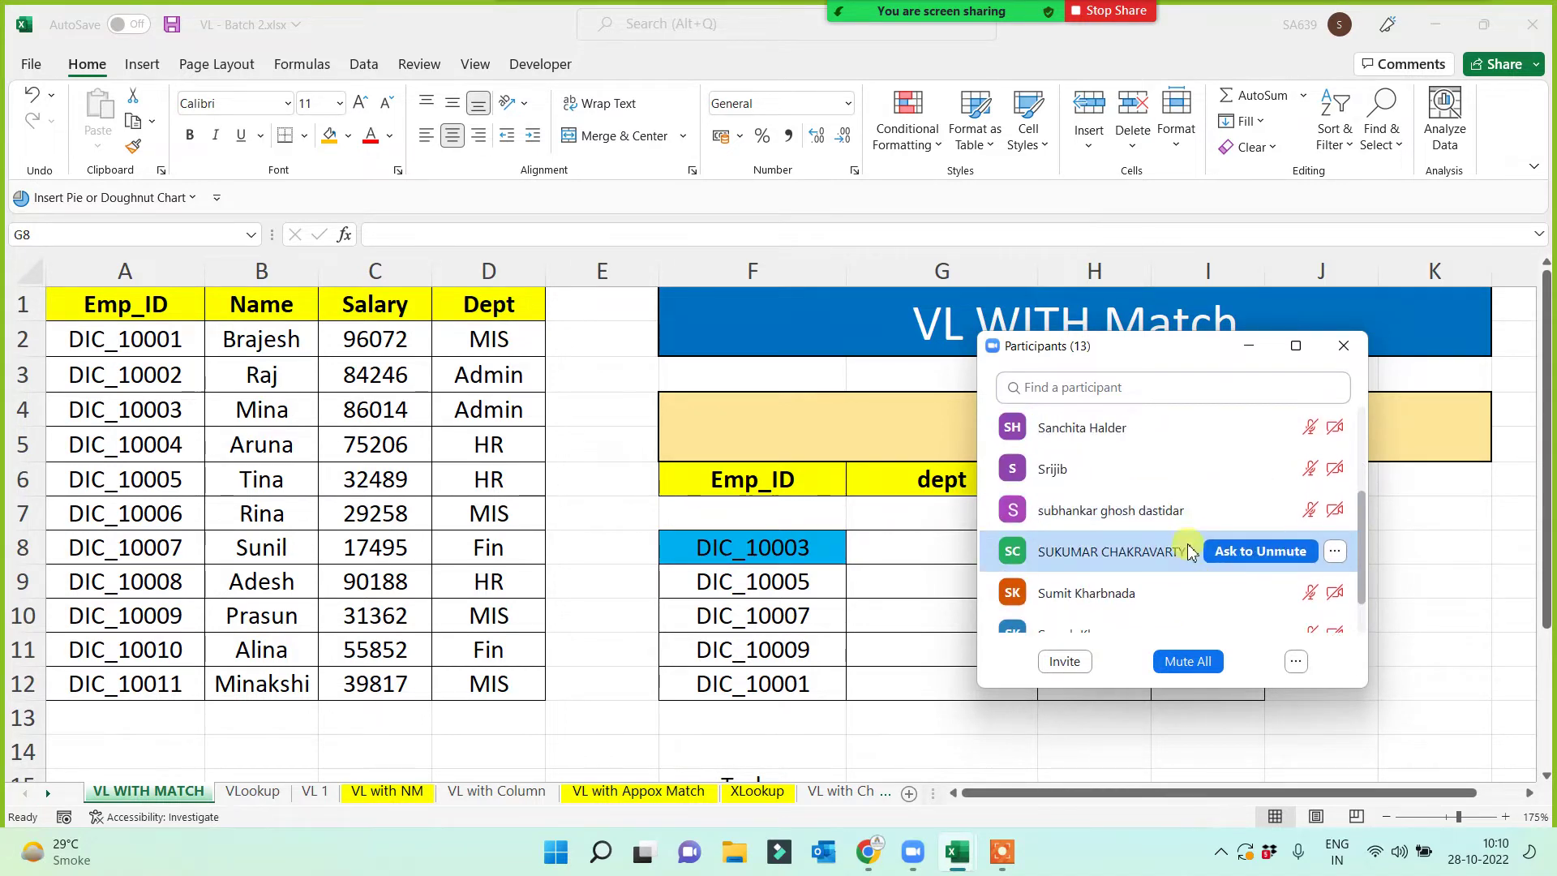
pyautogui.click(1250, 346)
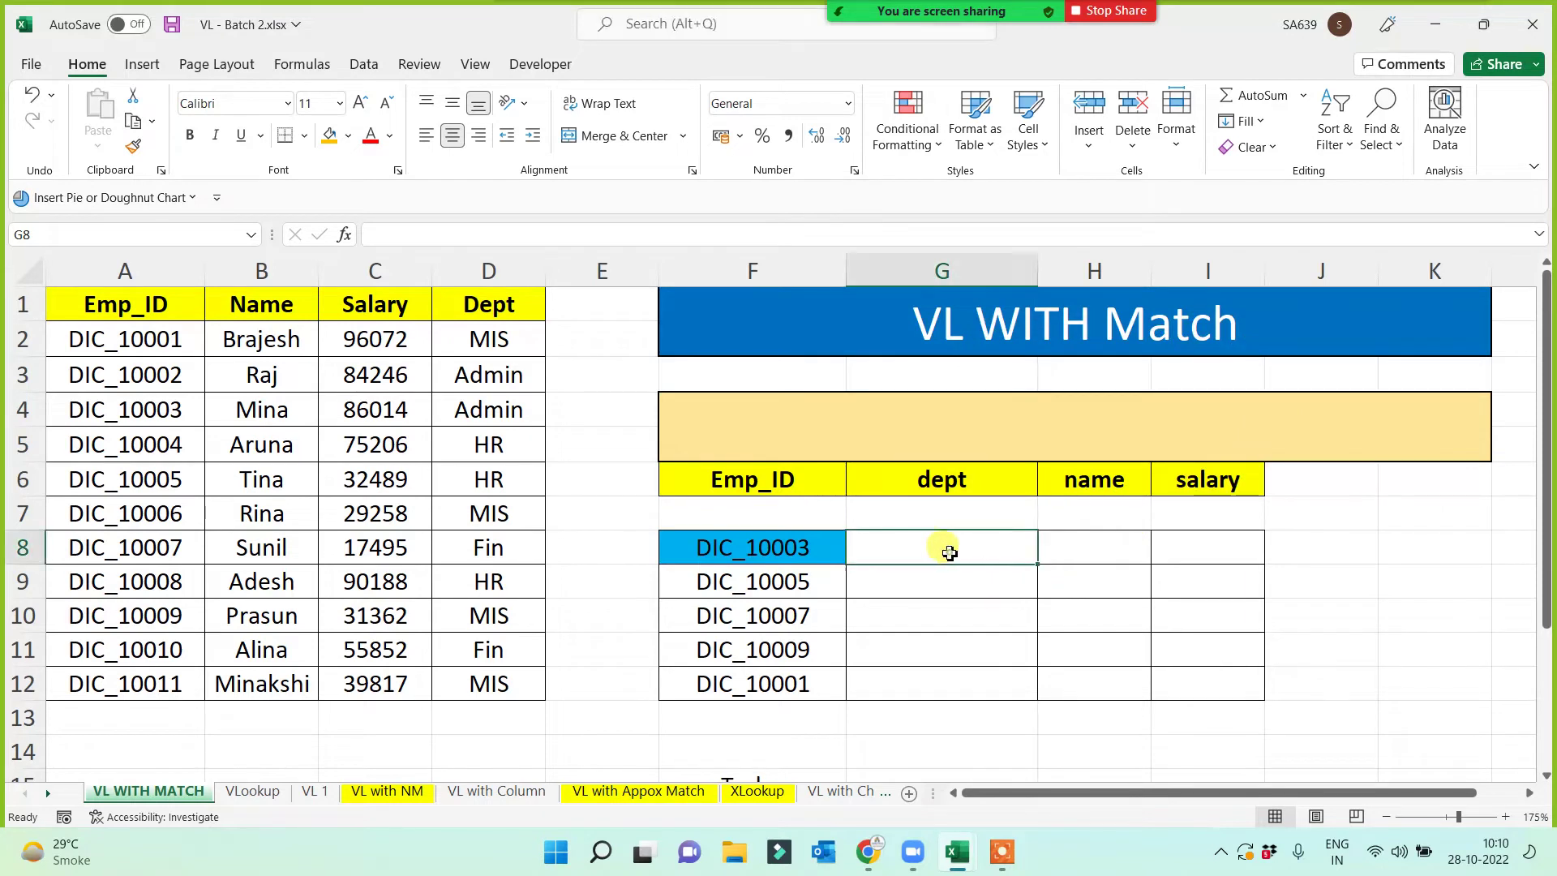
# - Begin a new VLOOKUP formula in G8 using the column-locked employee ID $F8 as the lookup value
pyautogui.write('=')
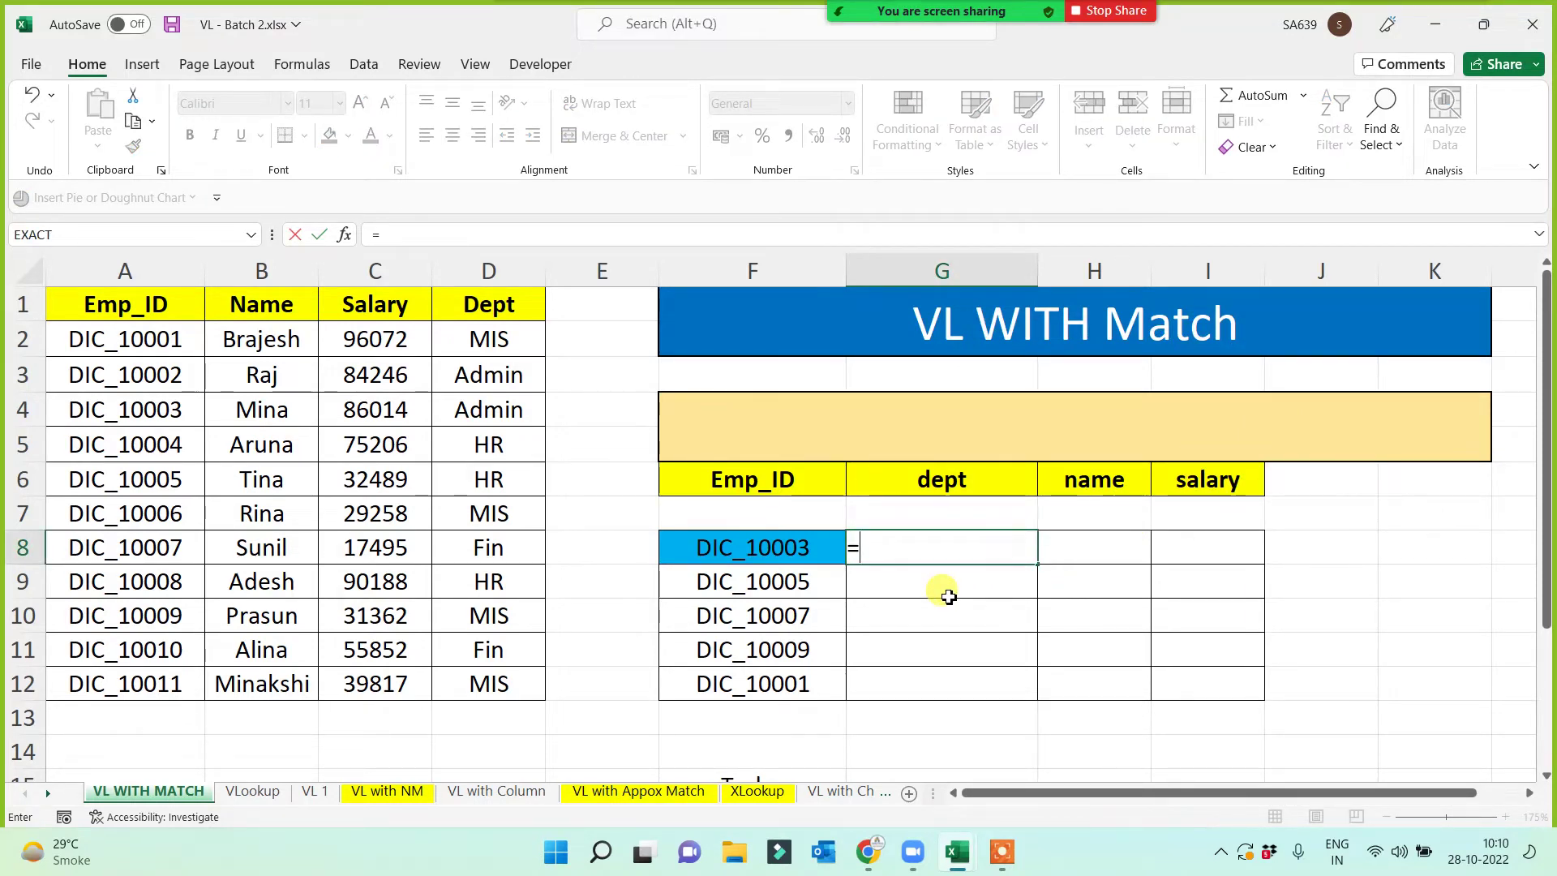
pyautogui.write('vl')
pyautogui.press('Tab')
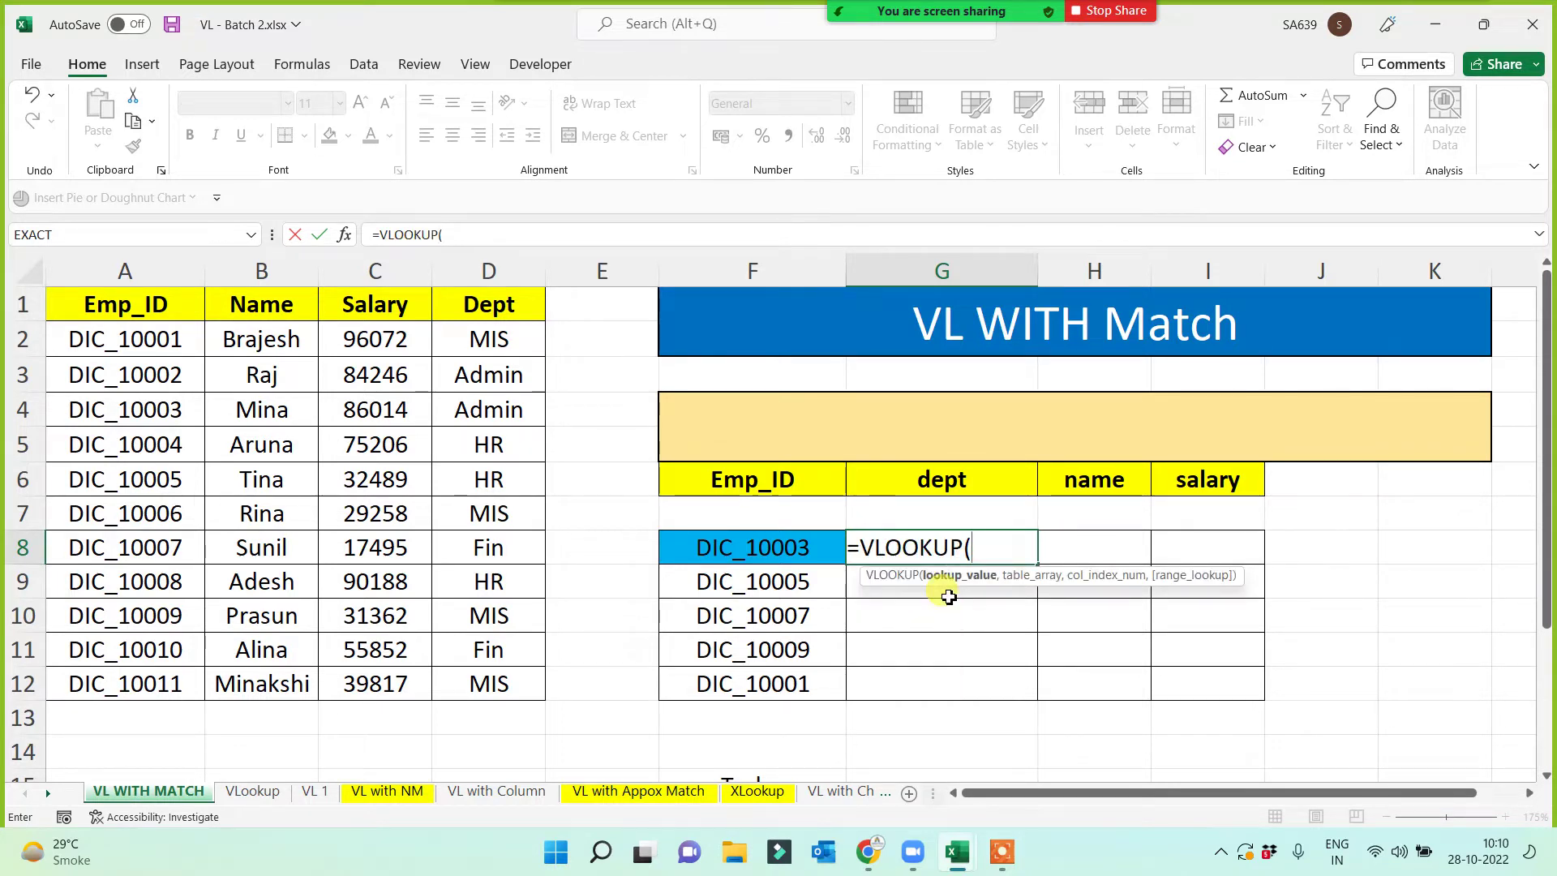
pyautogui.click(789, 554)
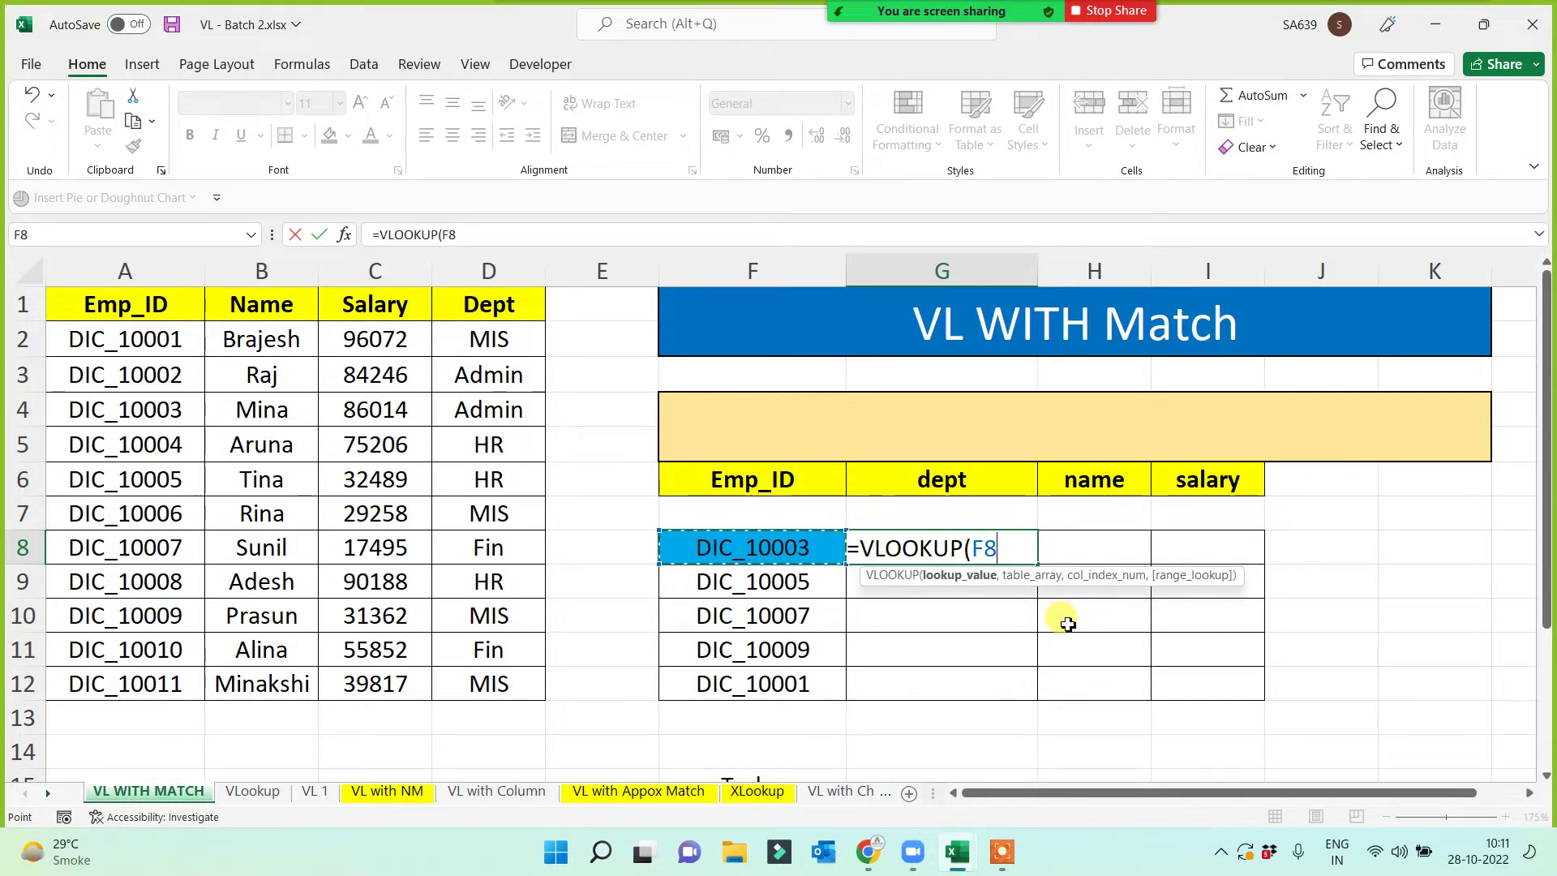
pyautogui.press('F4')
pyautogui.press('F4')
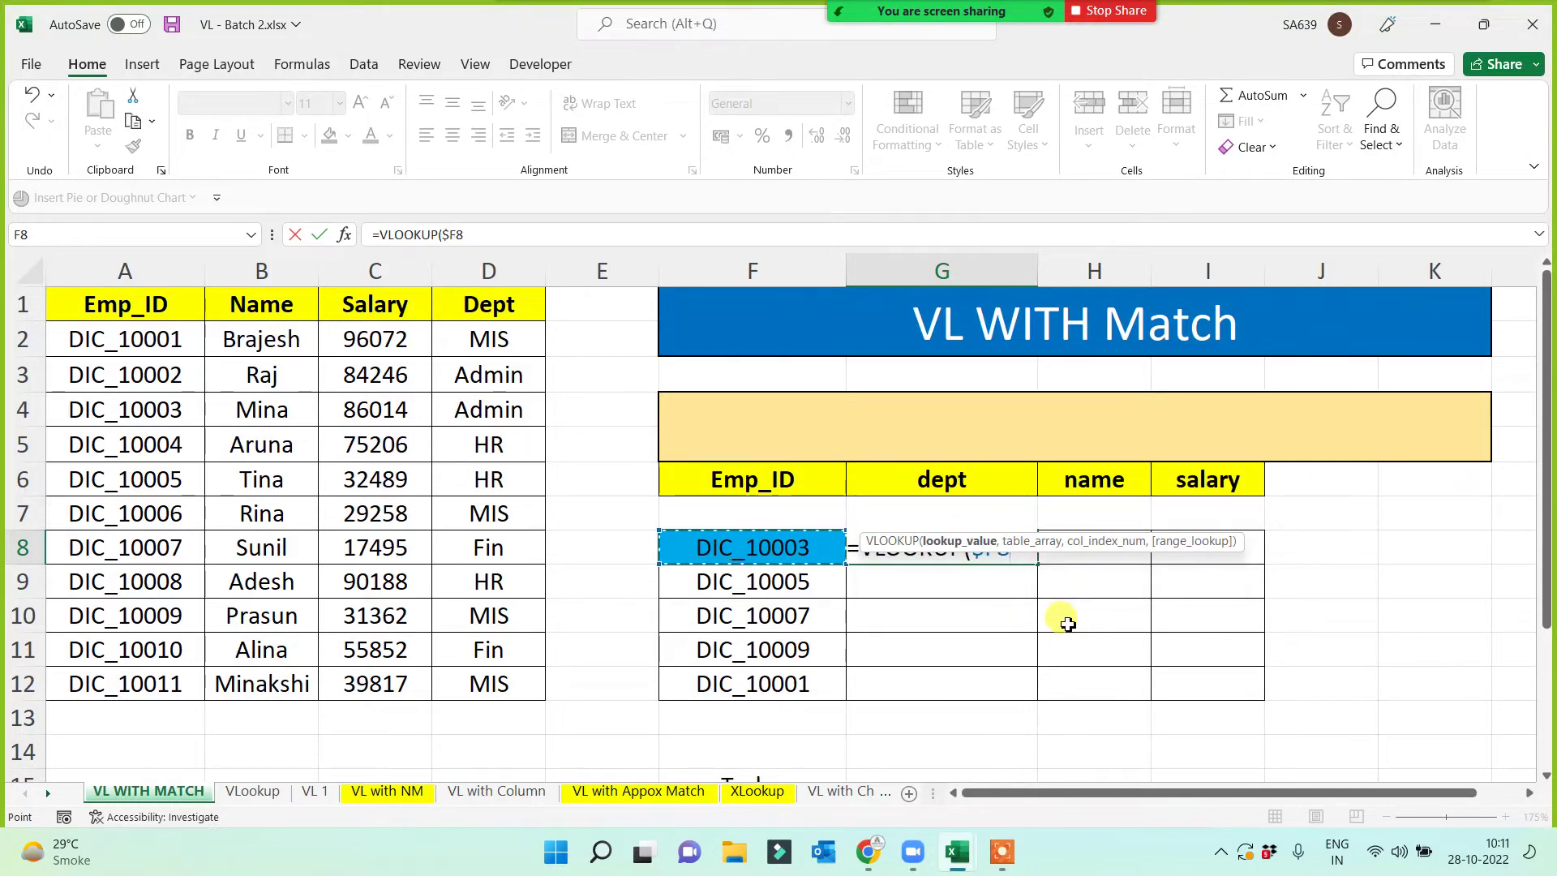
pyautogui.write(',')
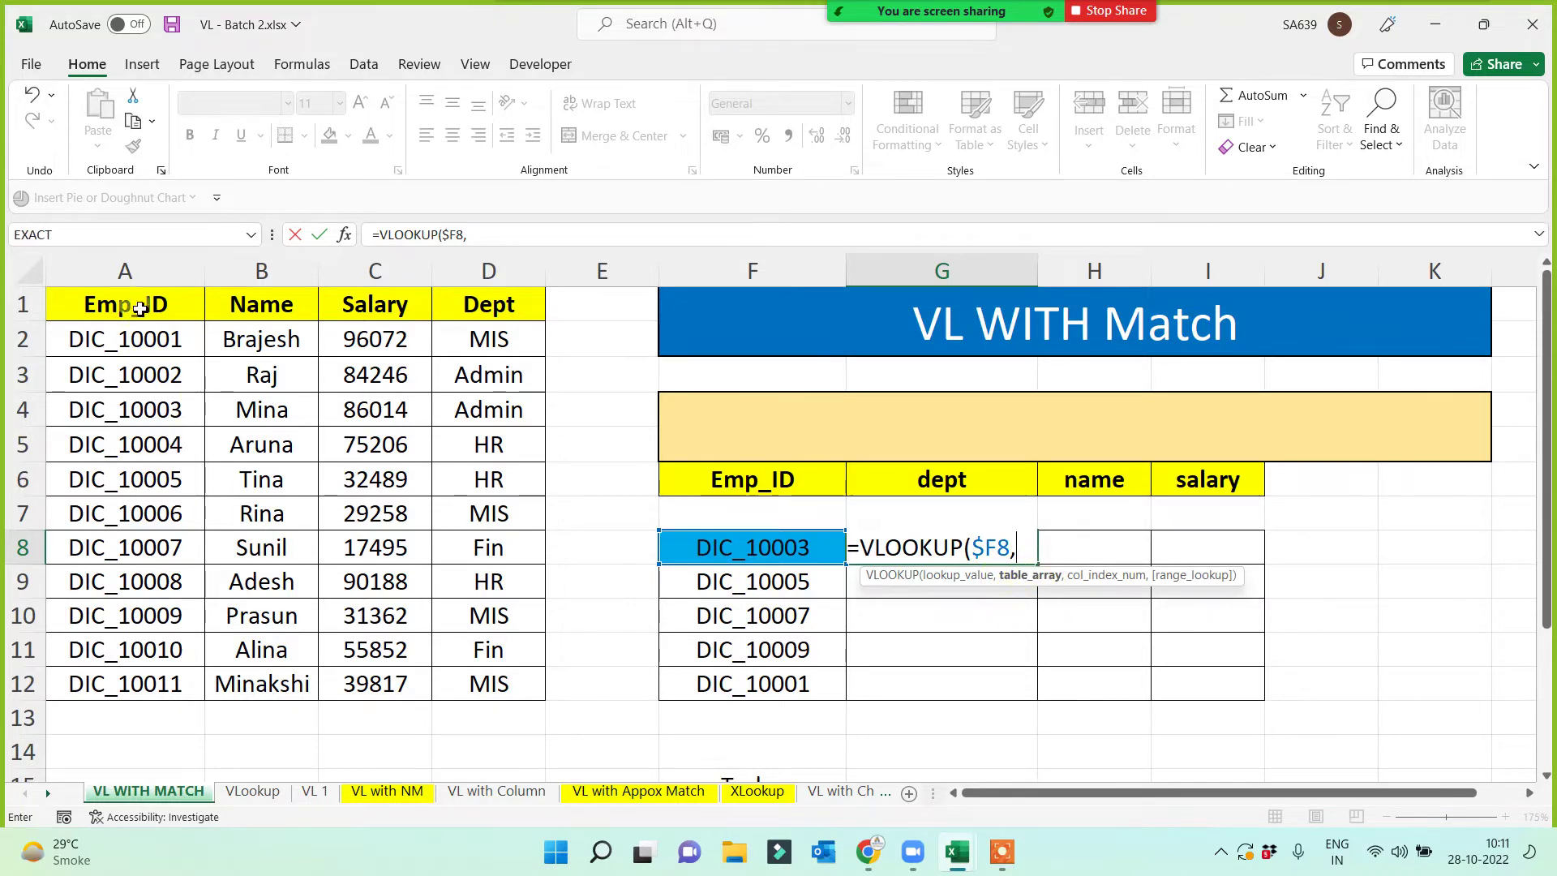
# - Enter the source table $A$1:$D$12 as the VLOOKUP's absolute table array
pyautogui.moveTo(133, 308); pyautogui.dragTo(460, 684)
pyautogui.press('F4')
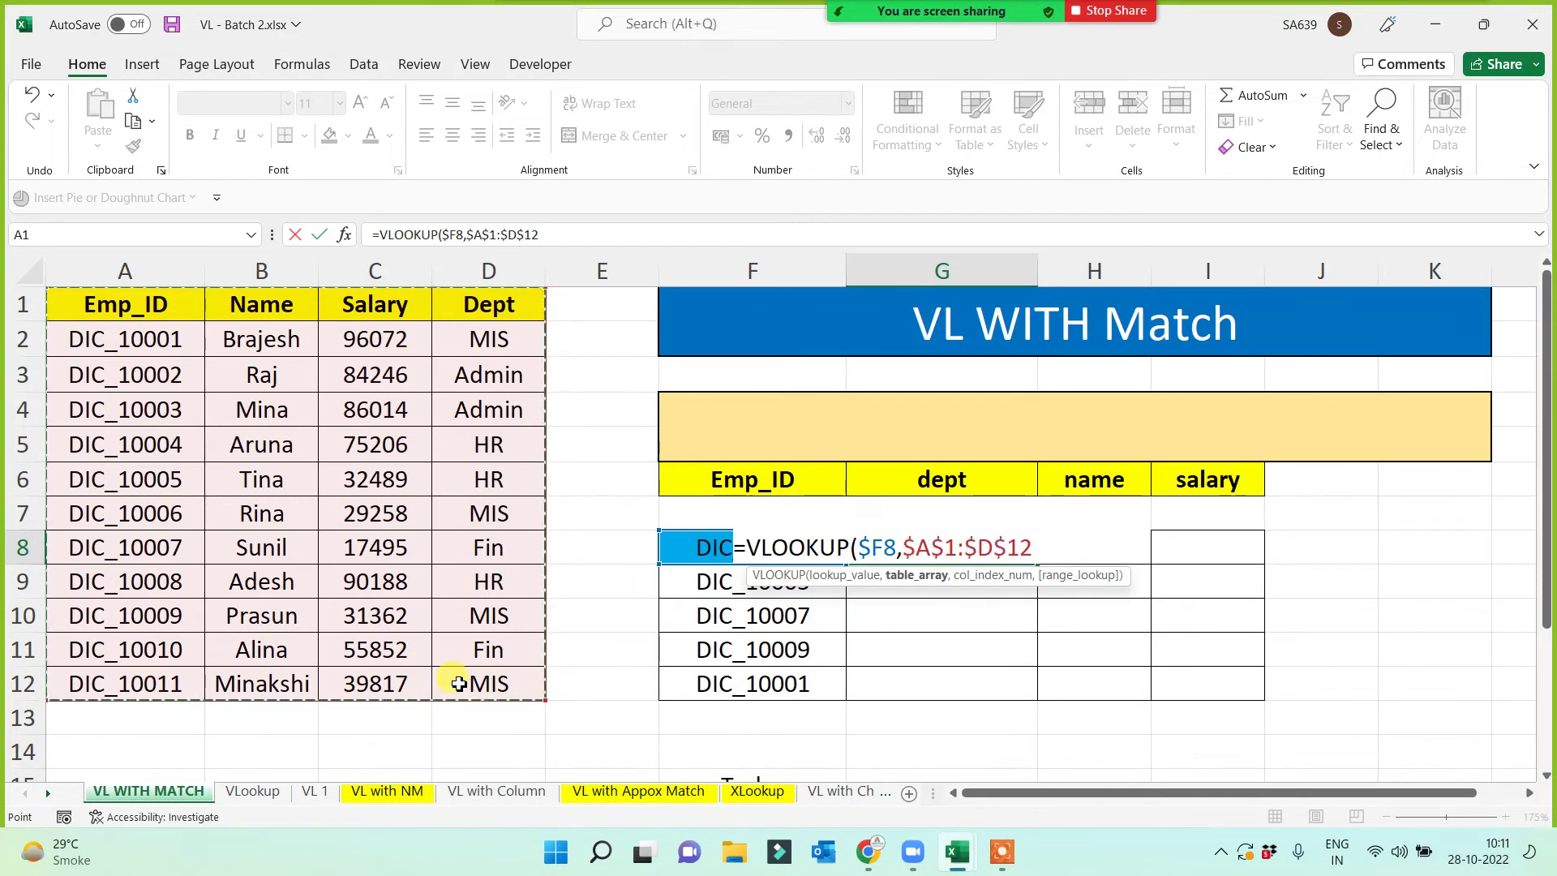
pyautogui.write(',')
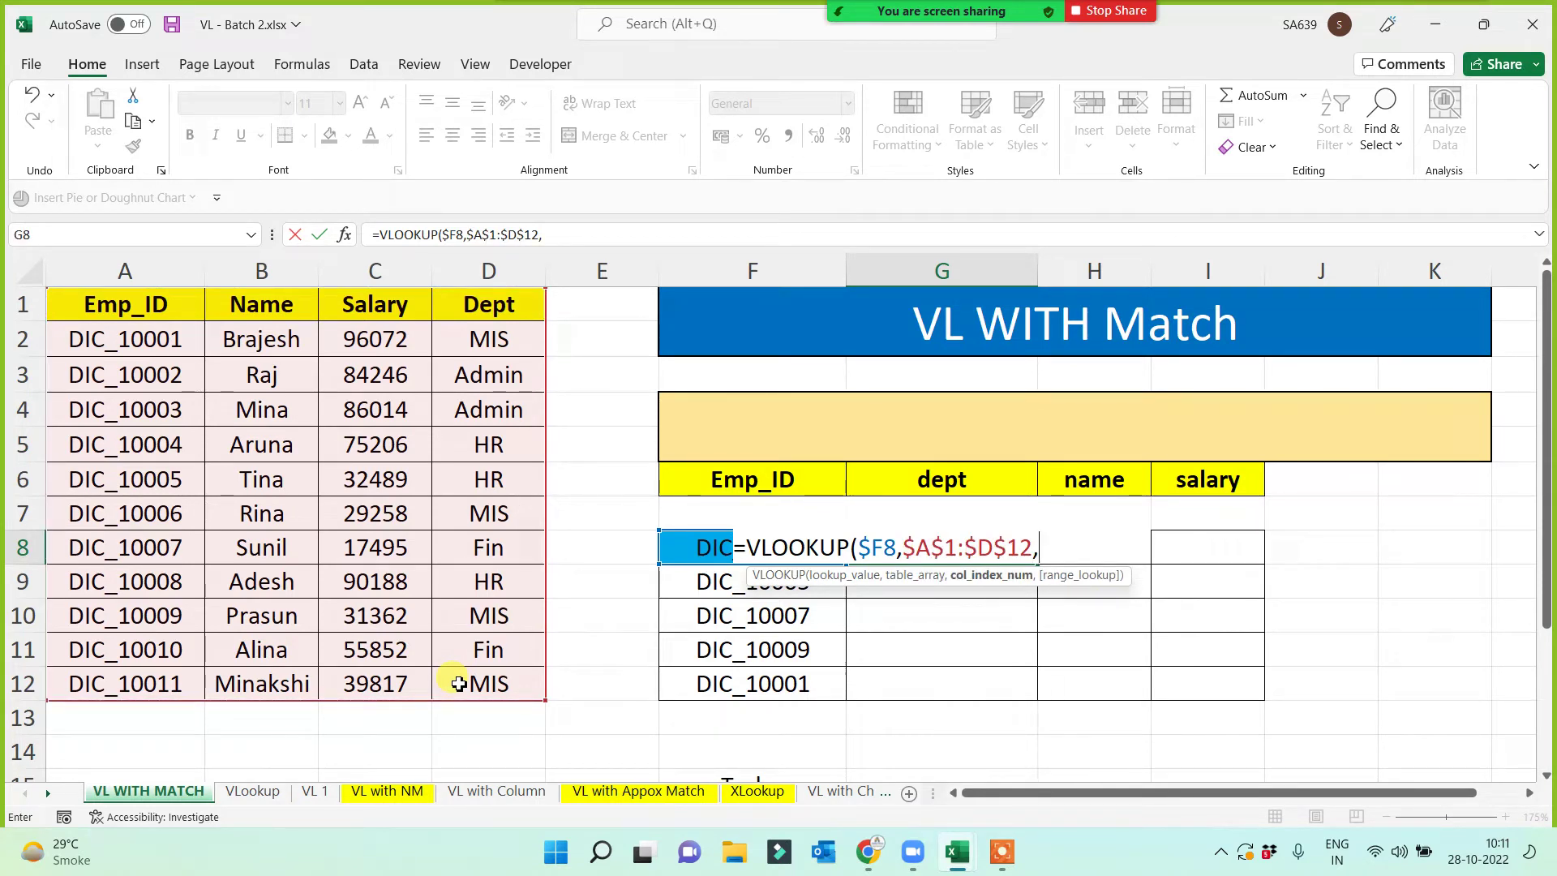
# - Nest MATCH as the VLOOKUP's column index in G8, using the row-locked dept heading G$6 as its lookup value
pyautogui.write('match(')
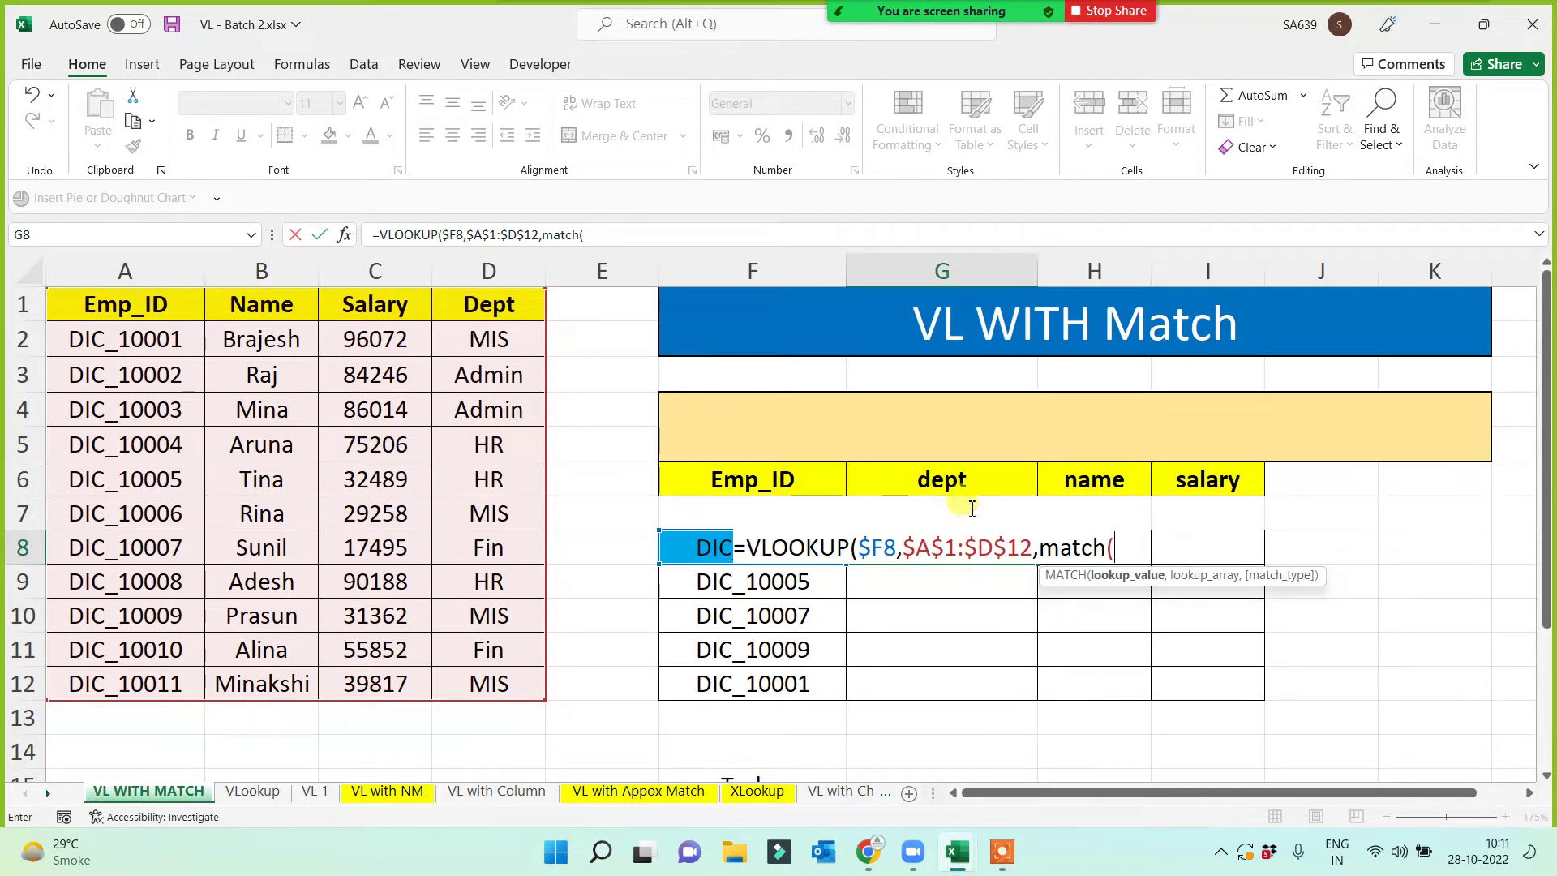
pyautogui.click(962, 483)
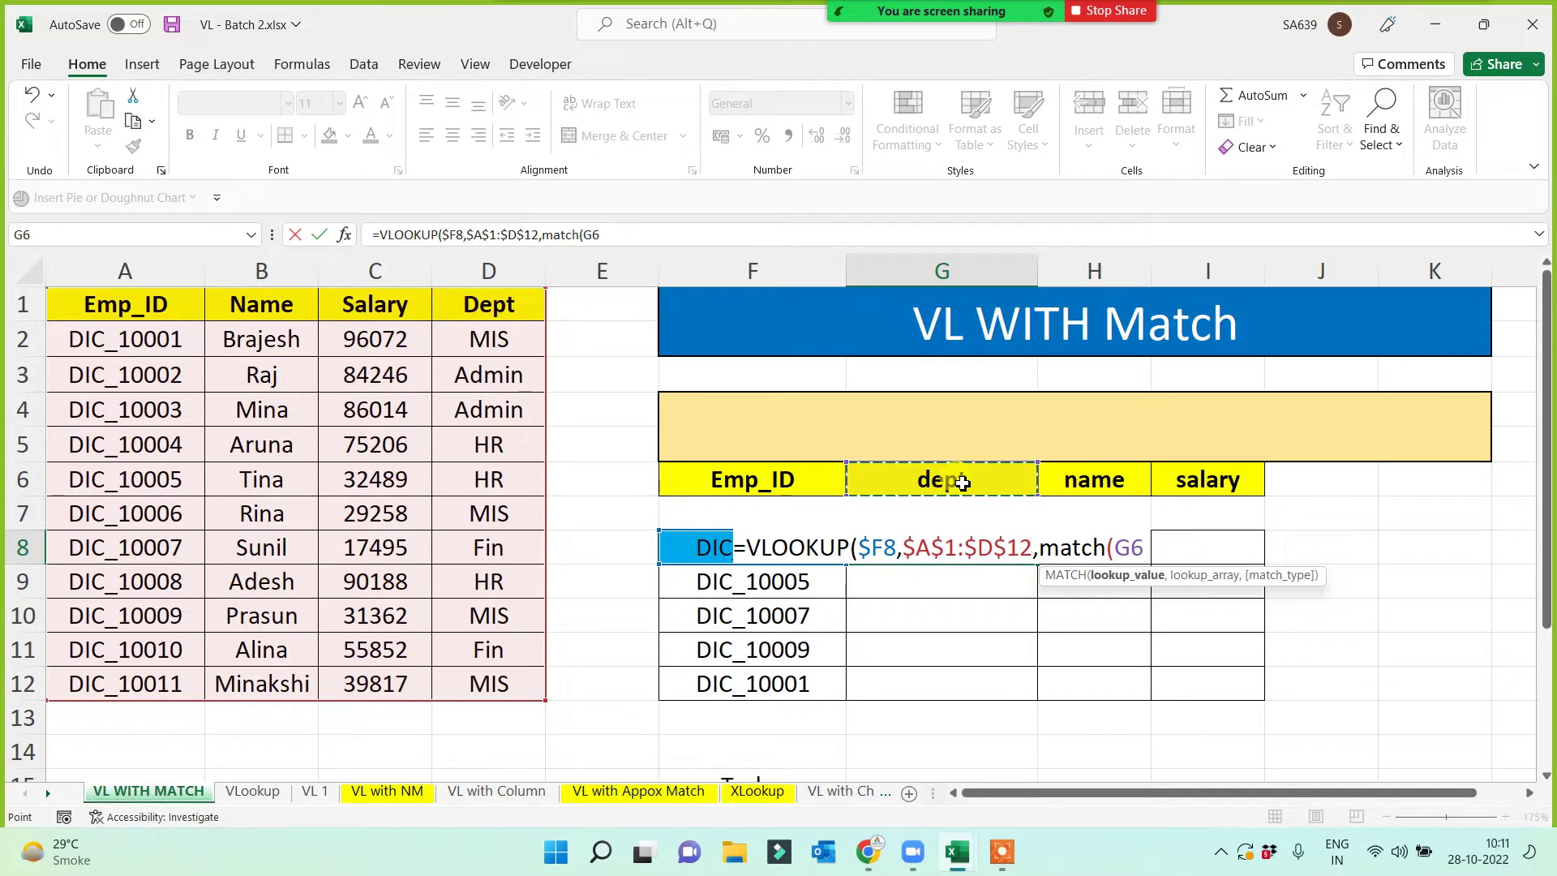
pyautogui.press('F4')
pyautogui.press('F4')
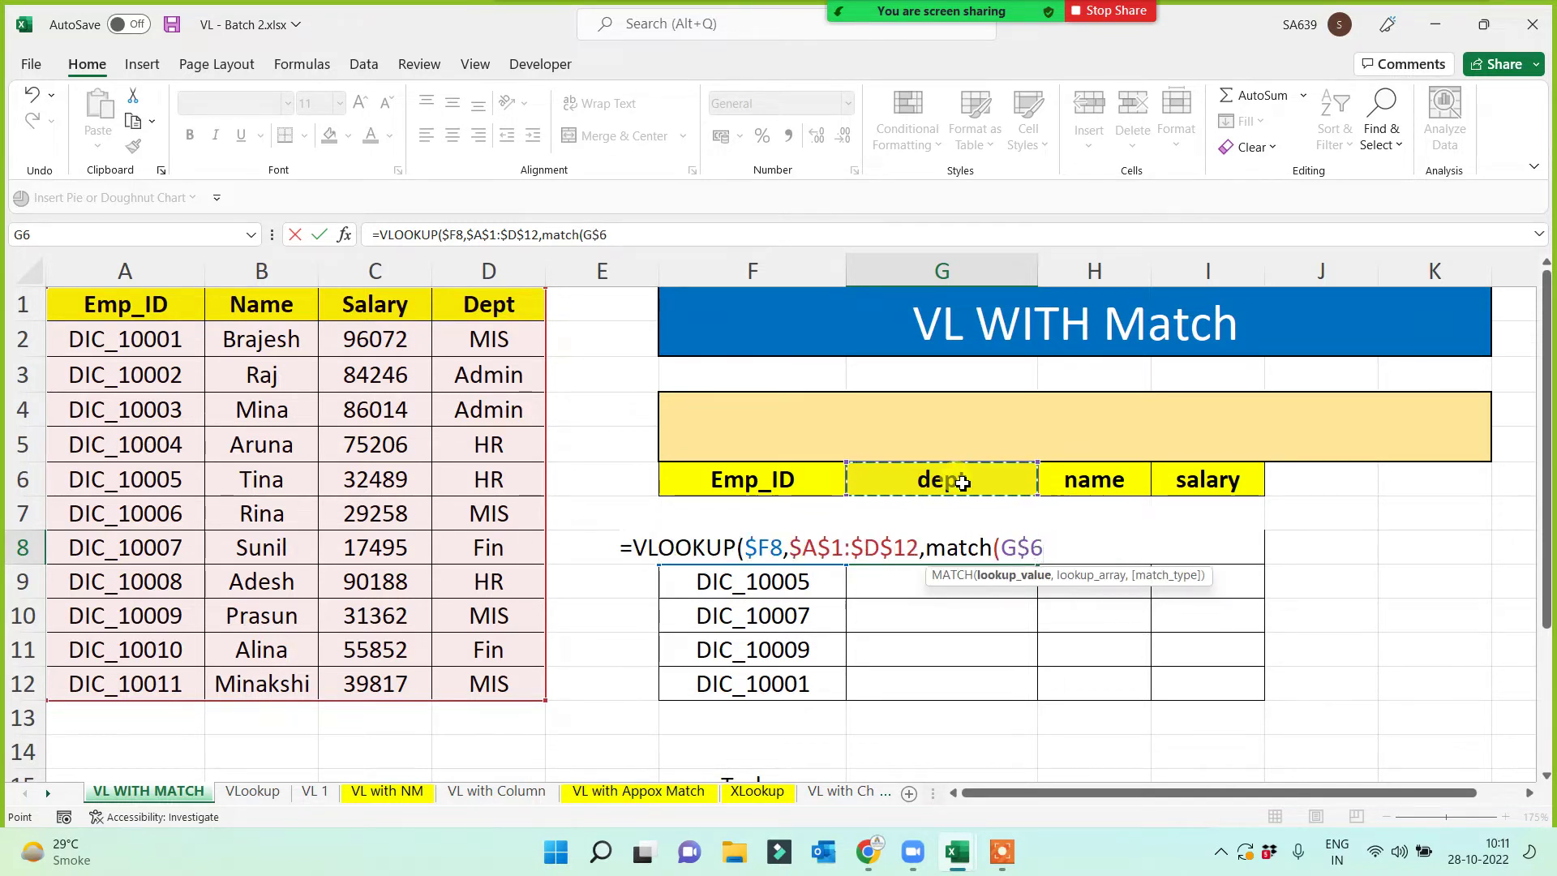
pyautogui.write(',')
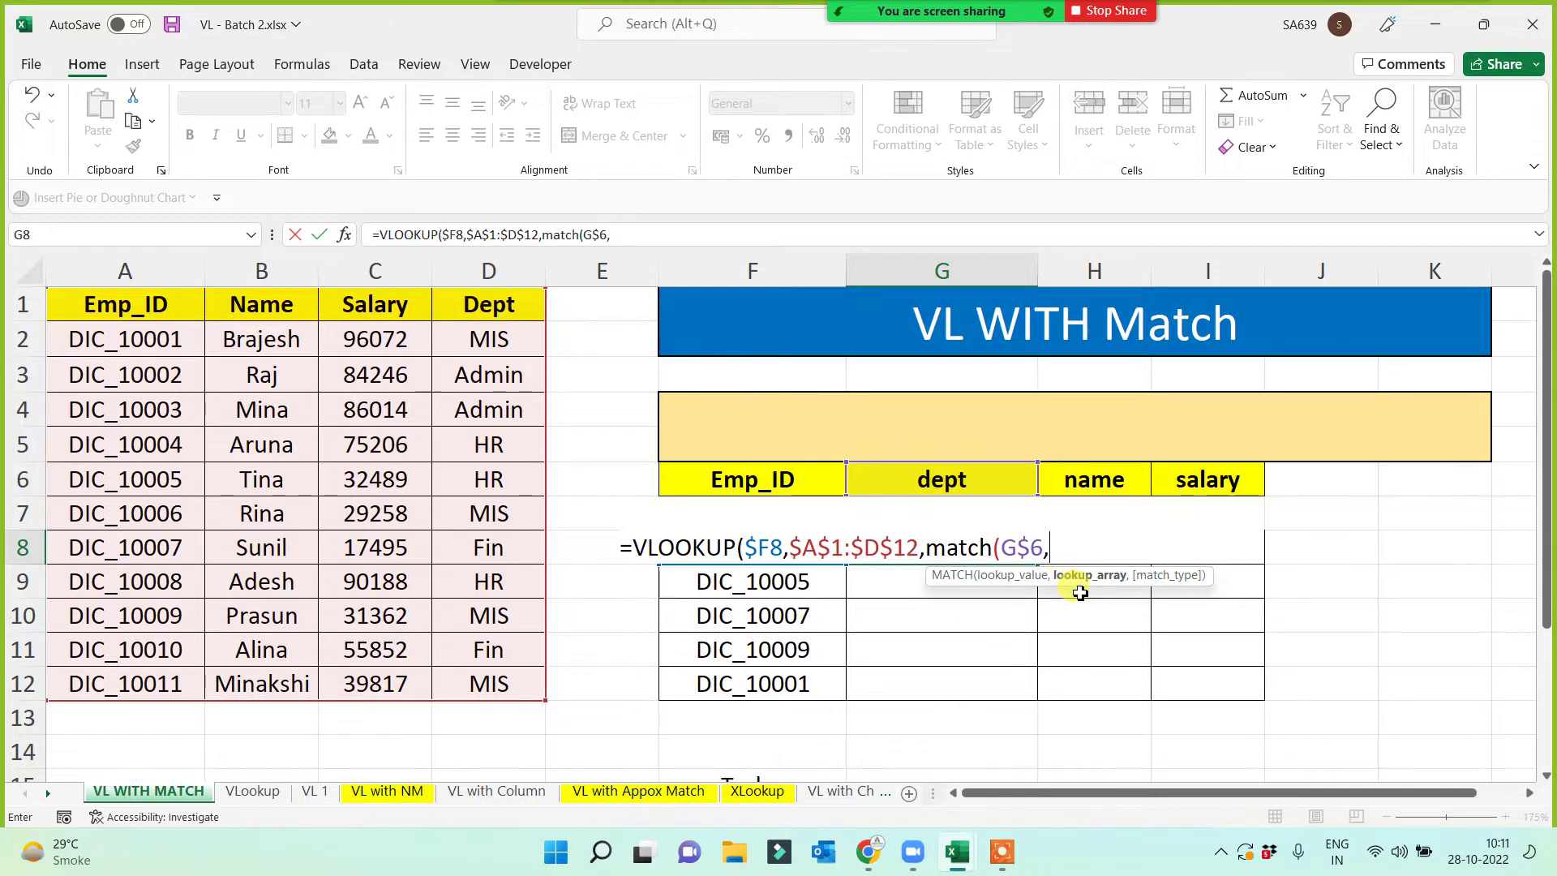
# - Set MATCH's lookup array to the absolute source header range $A$1:$D$1 with match type 0
pyautogui.moveTo(480, 304); pyautogui.dragTo(52, 316)
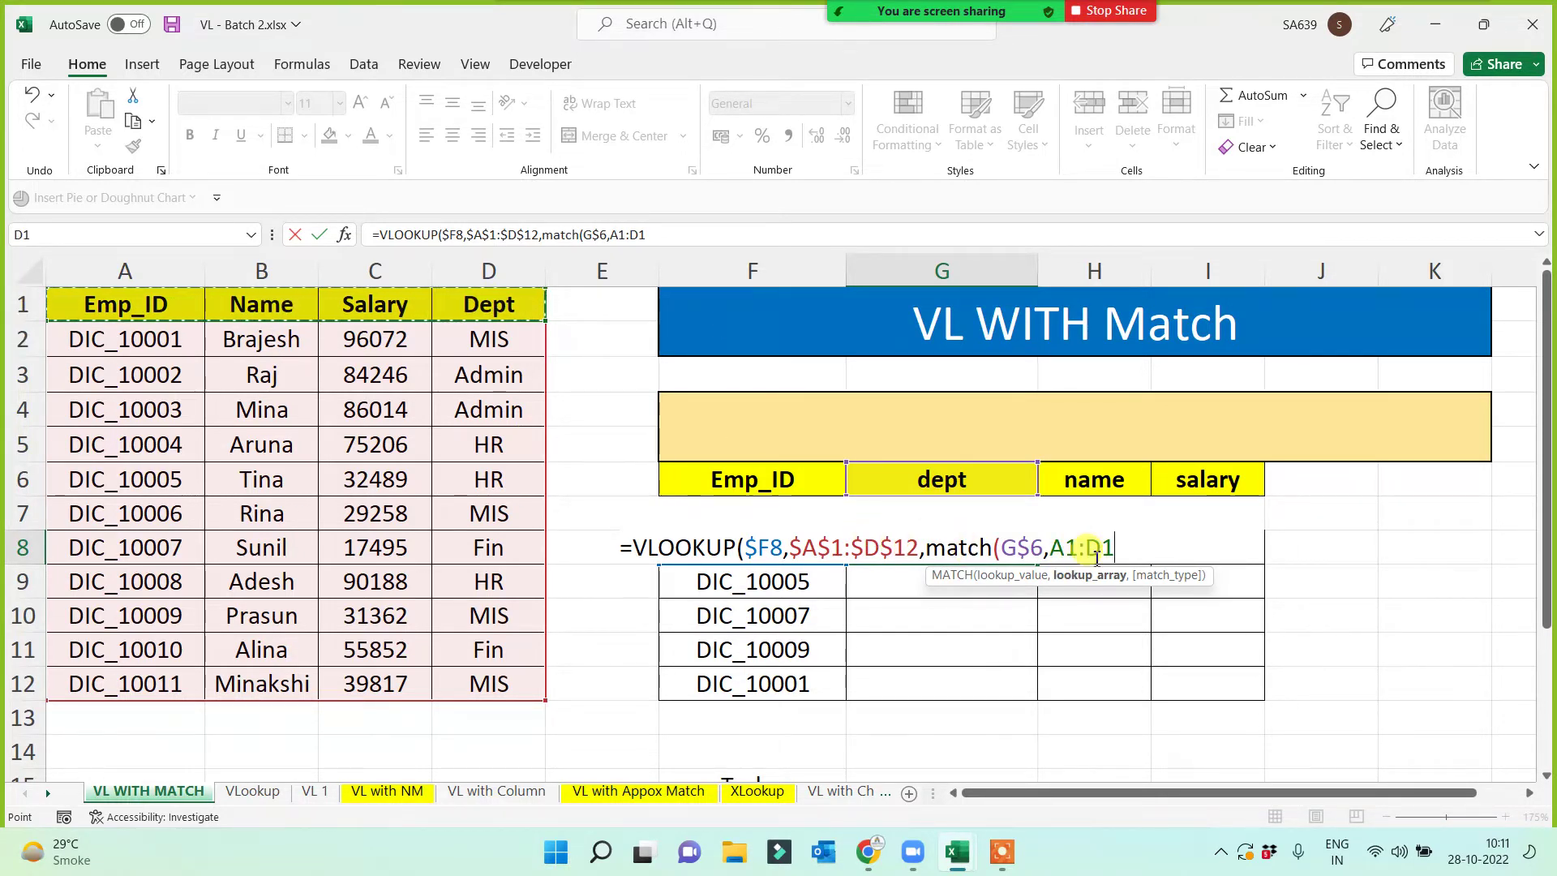
pyautogui.press('F4')
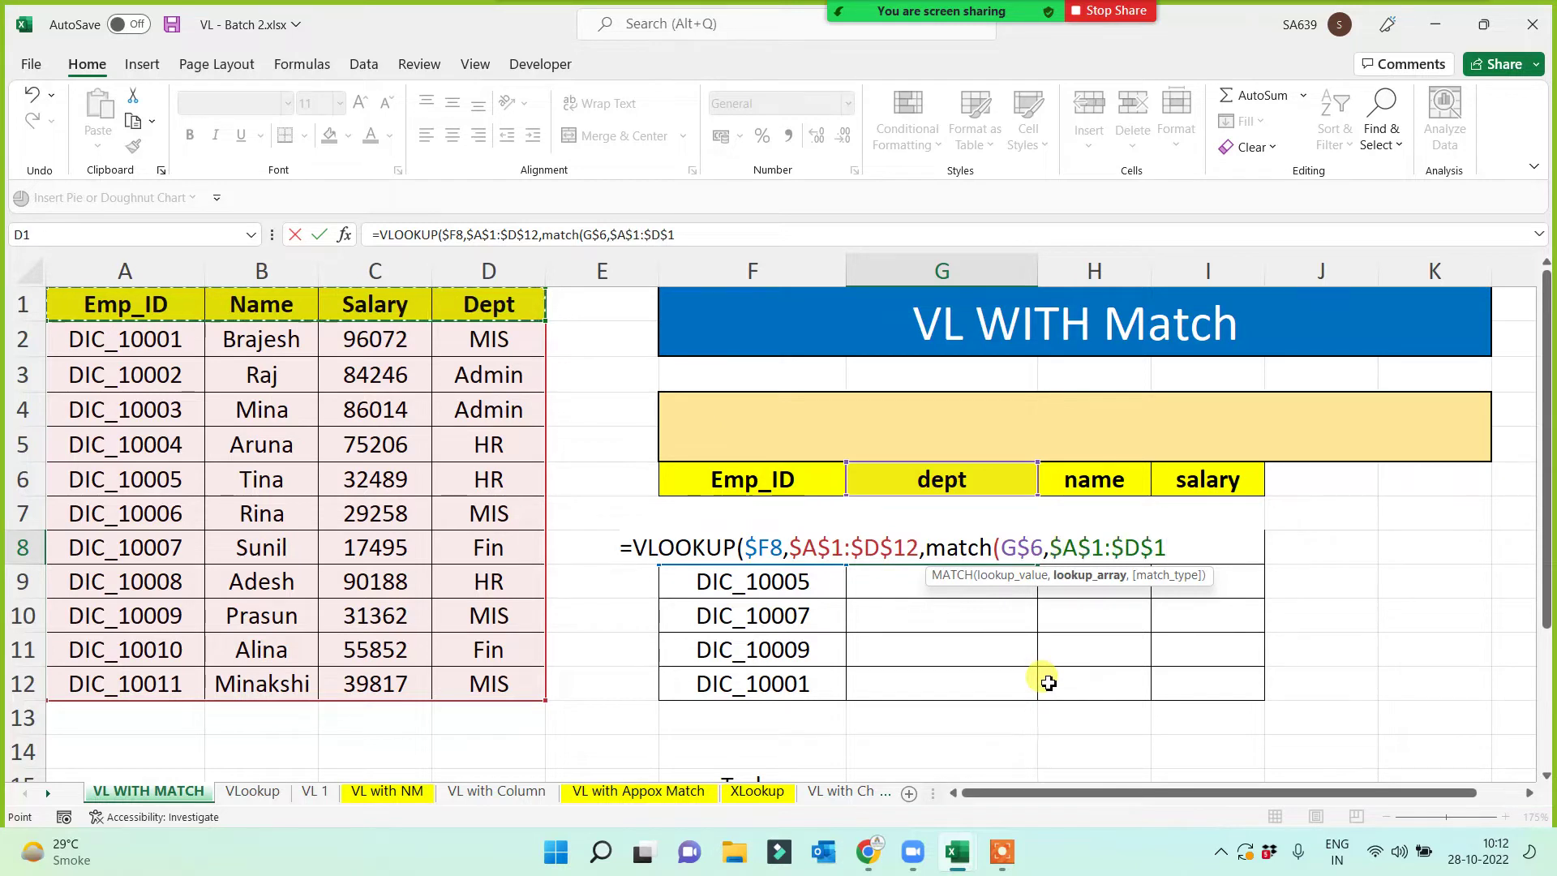
pyautogui.write(',')
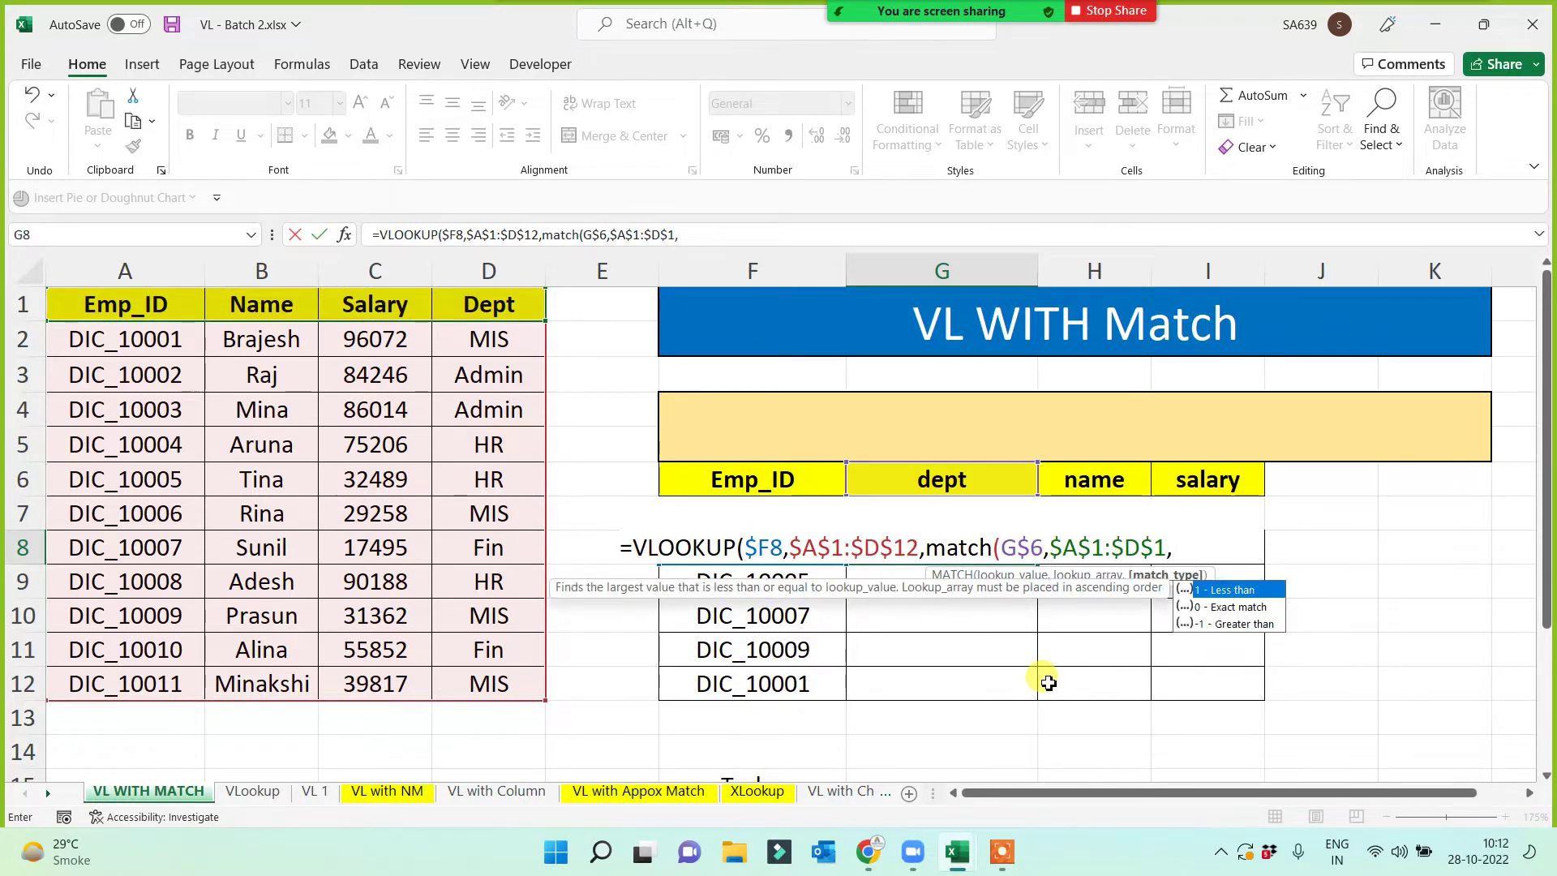
pyautogui.write('0),')
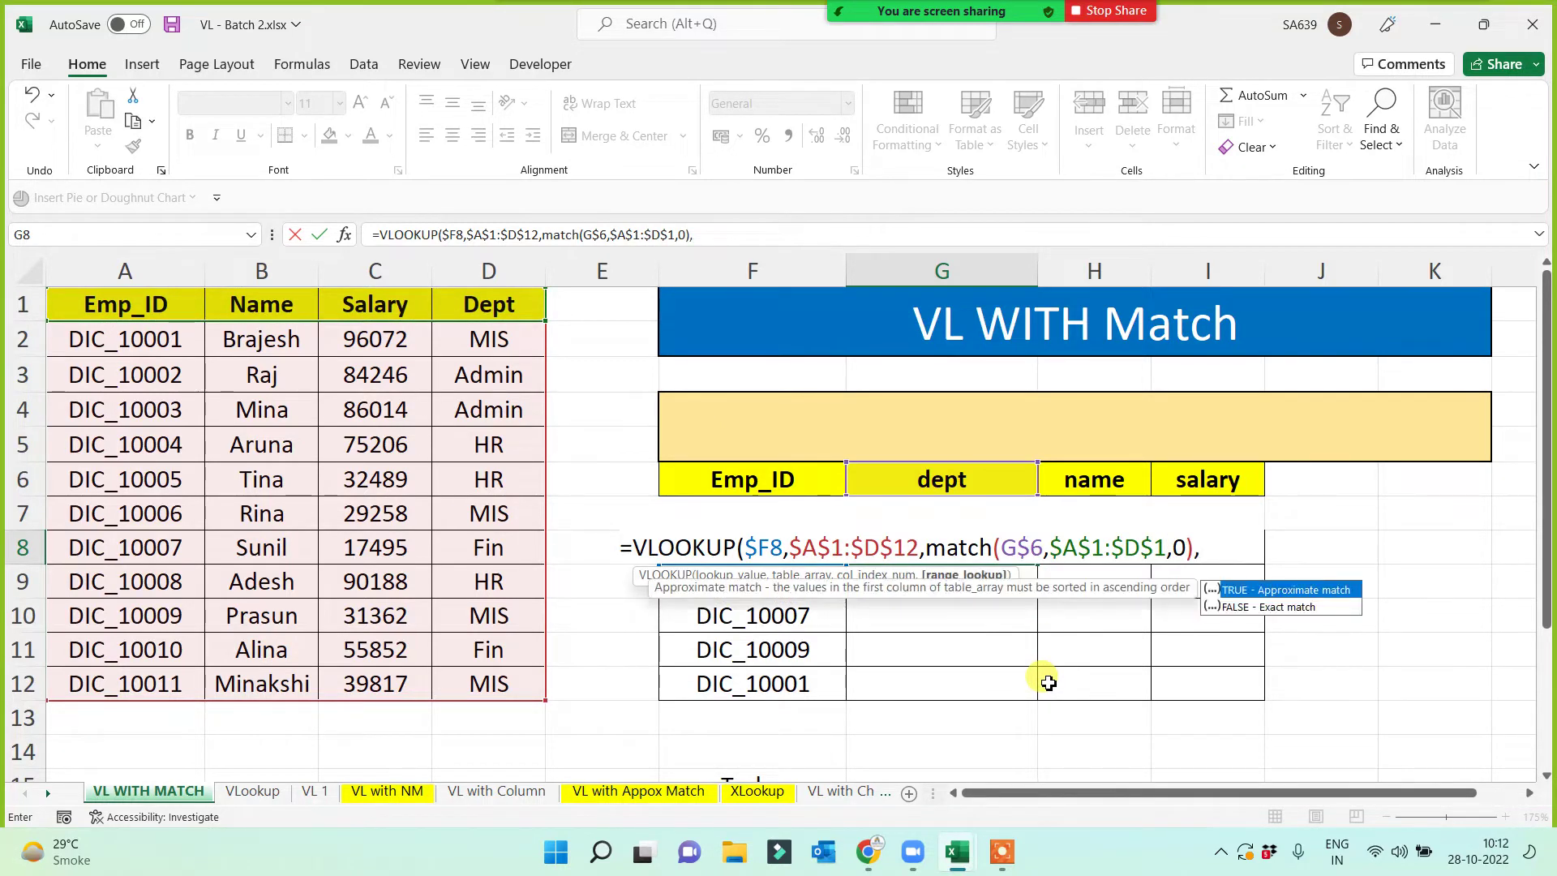
# - Complete the VLOOKUP with range lookup 0 and fill the G8 formula across G8:I12
pyautogui.write('0)')
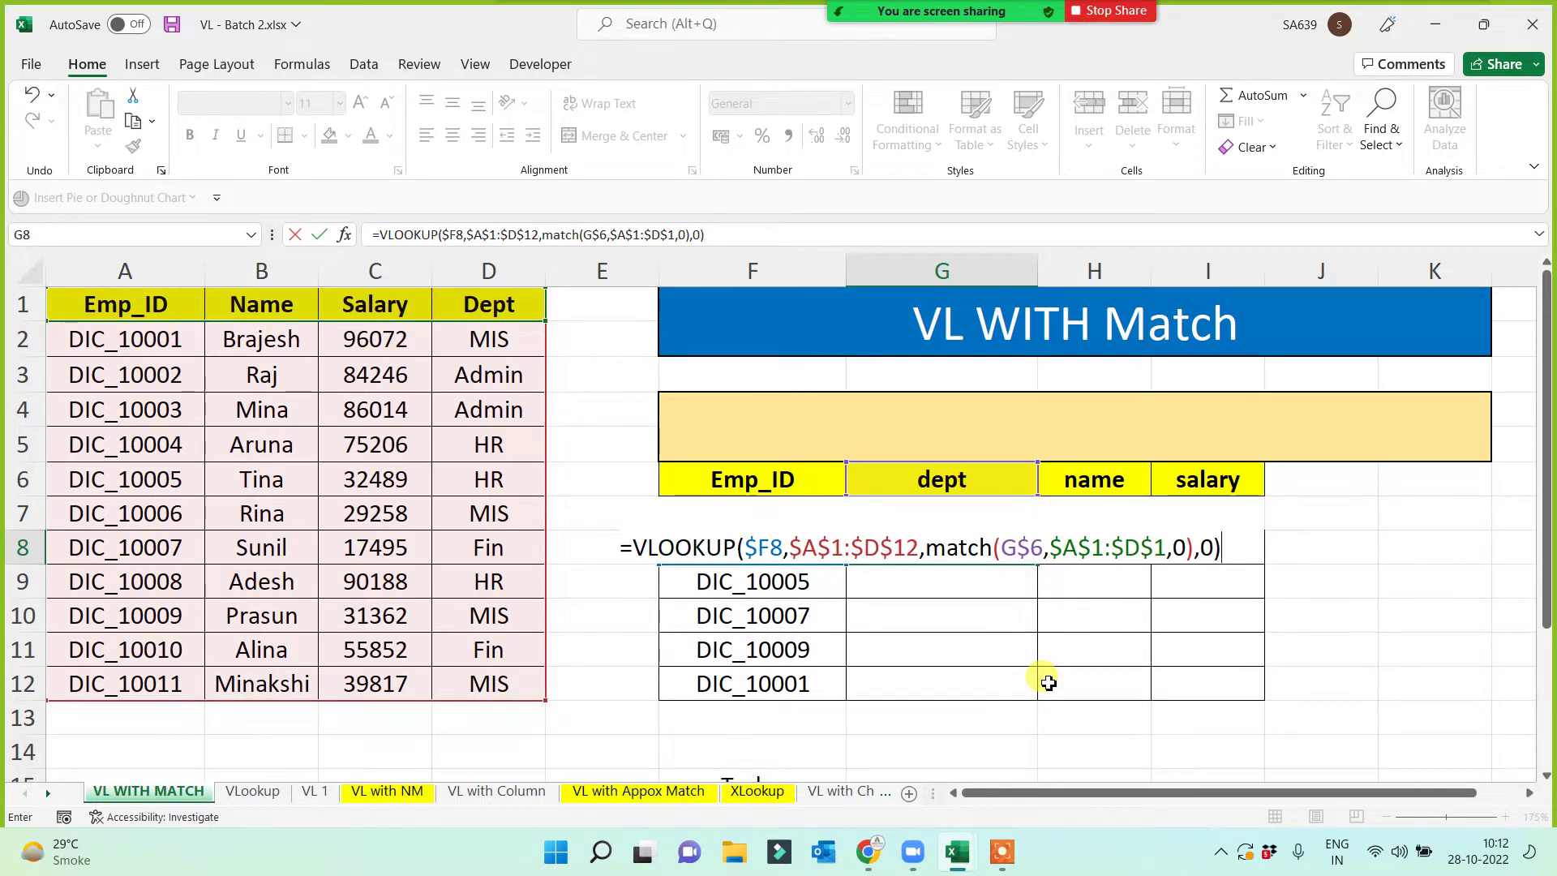
pyautogui.hotkey('ctrl', 'Return')
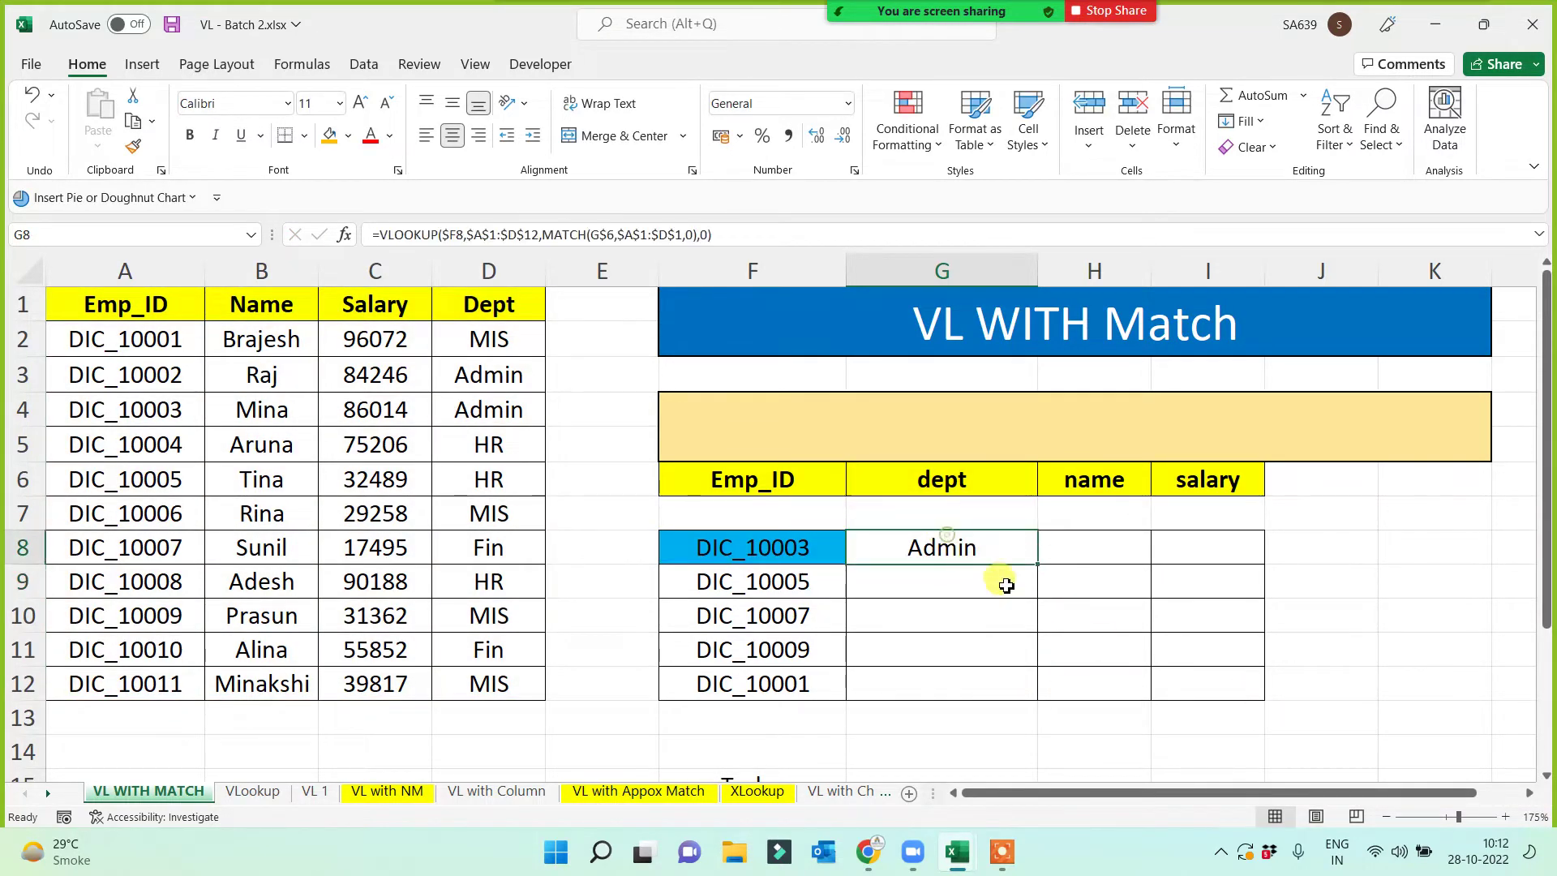
pyautogui.moveTo(1037, 562); pyautogui.dragTo(1229, 697)
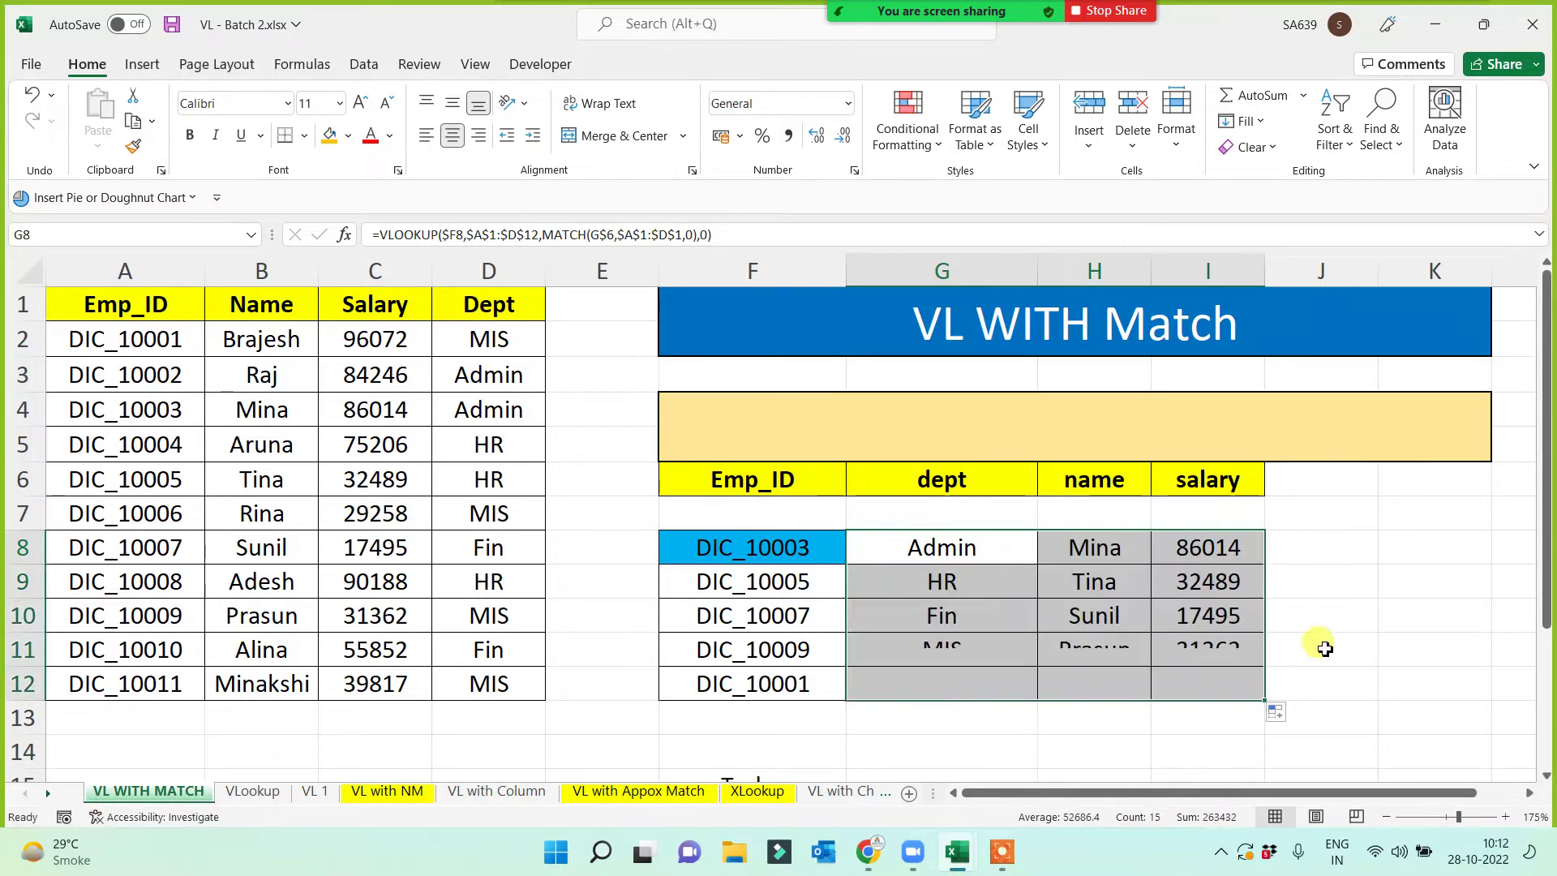
pyautogui.click(1323, 648)
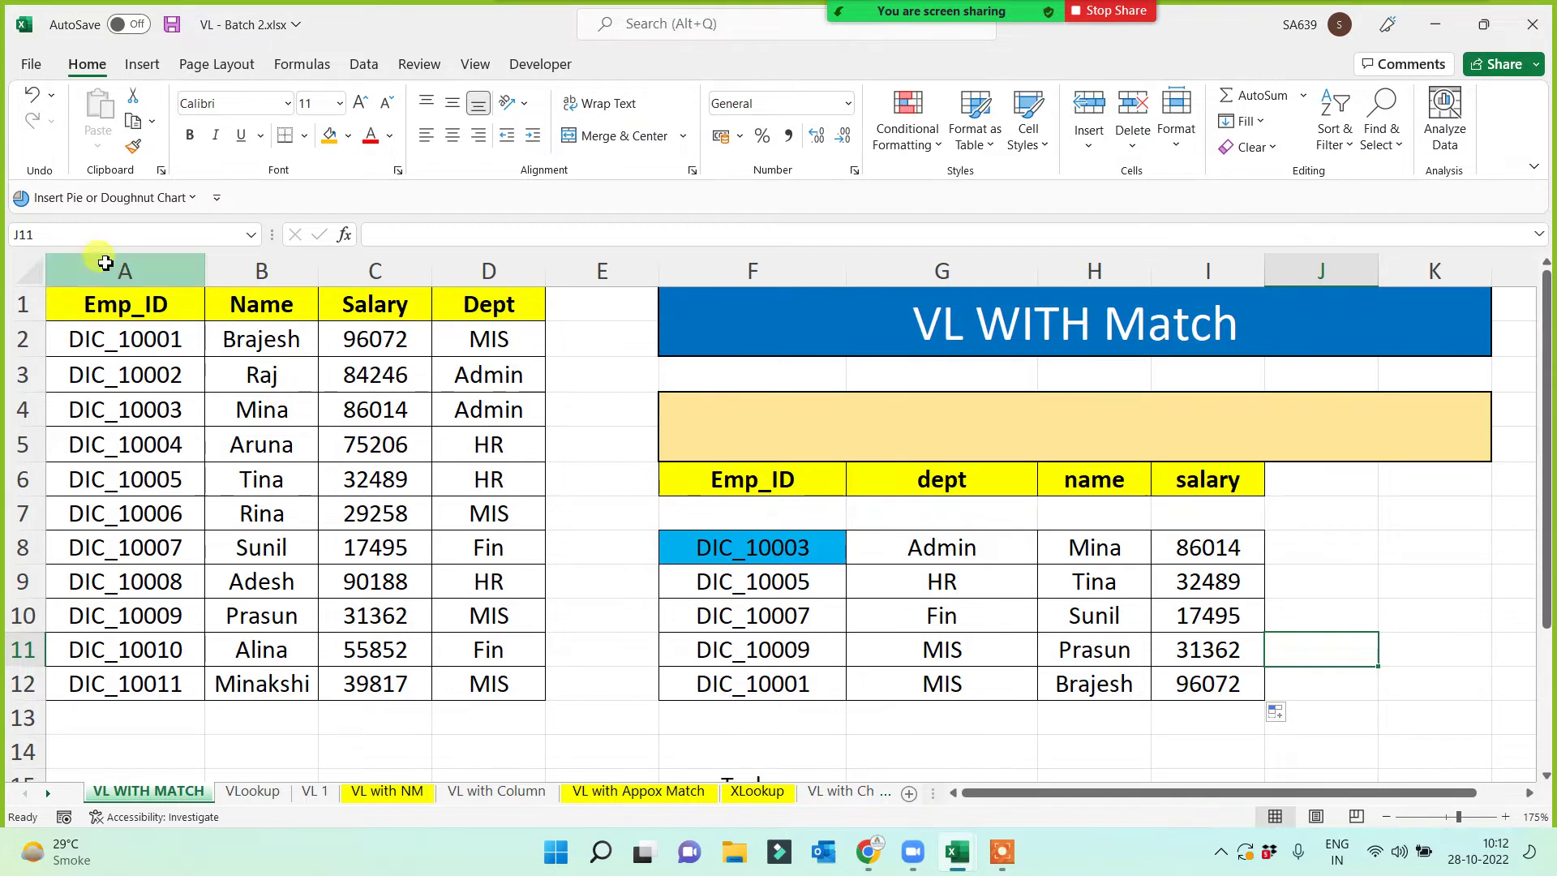
# - Change the dept heading in G6 to name
pyautogui.moveTo(106, 262); pyautogui.dragTo(490, 271)
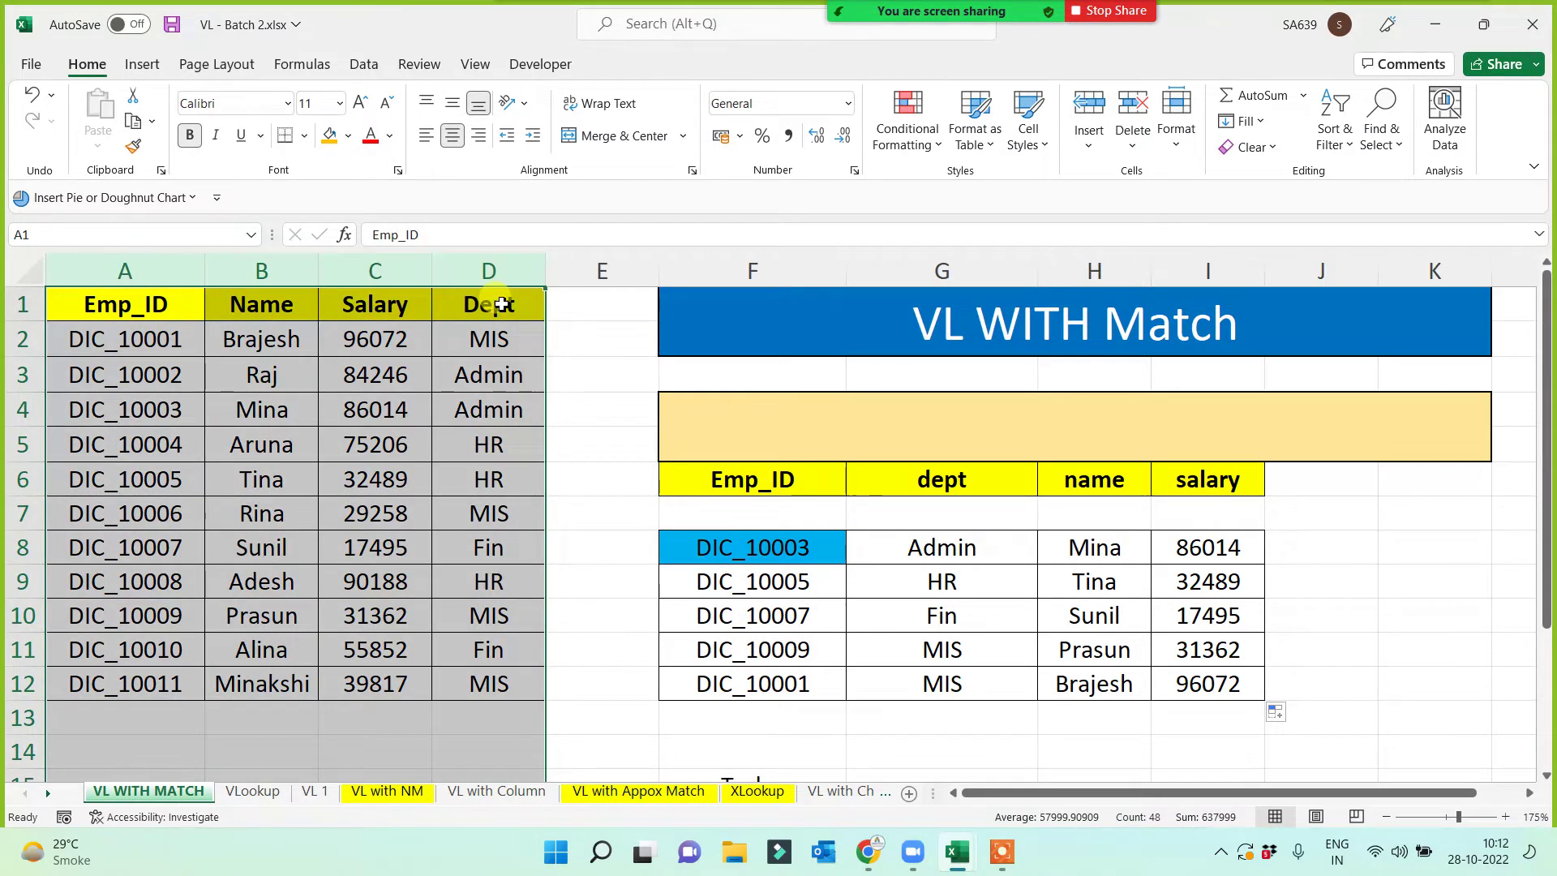
pyautogui.click(941, 482)
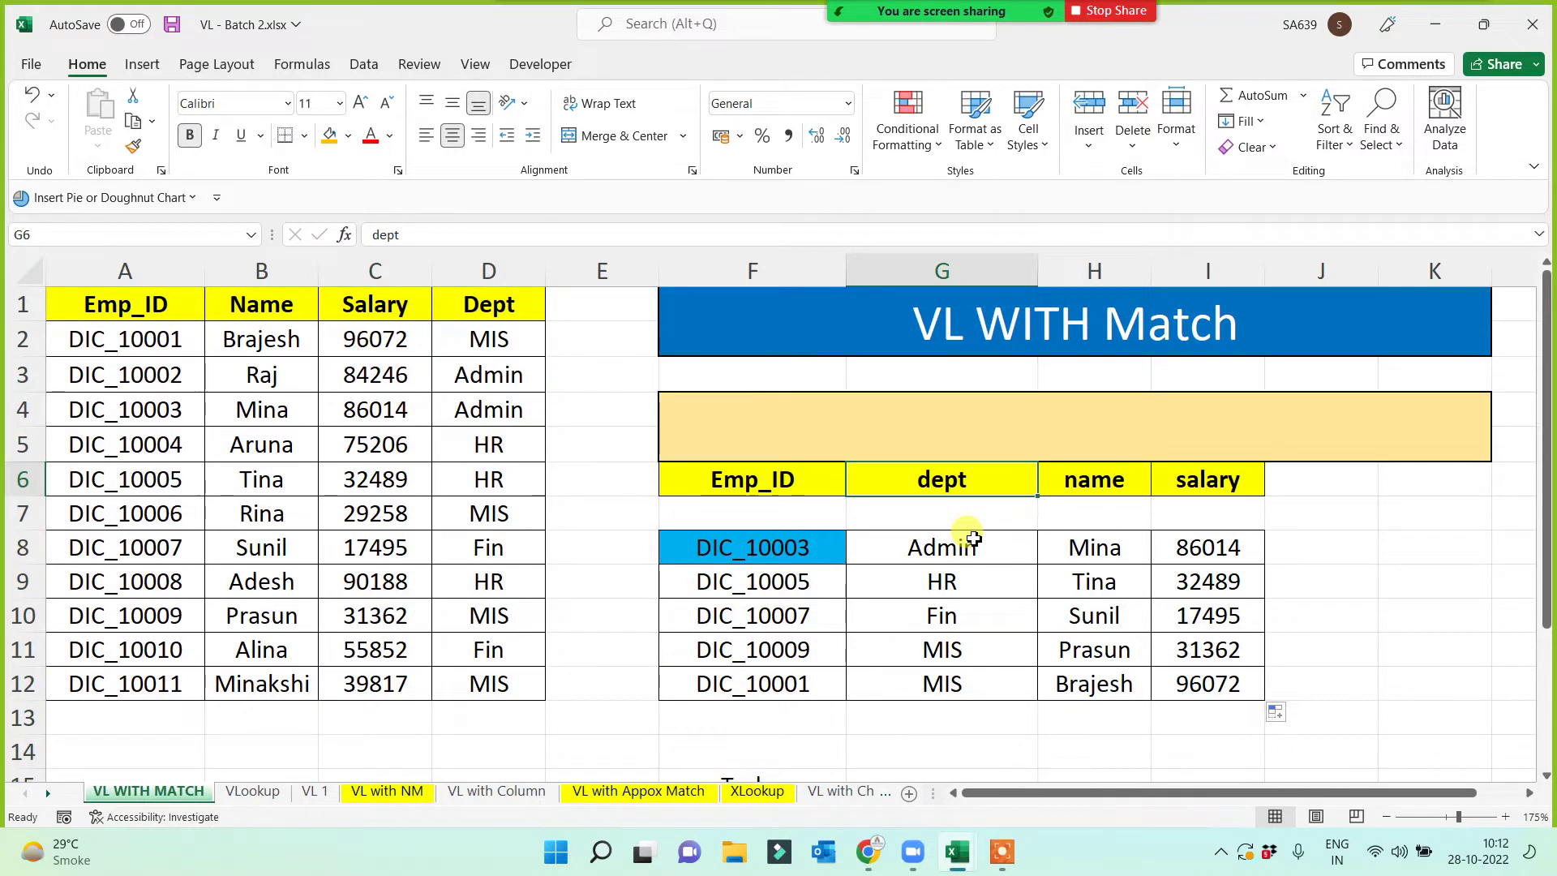
pyautogui.write('name')
pyautogui.press('Return')
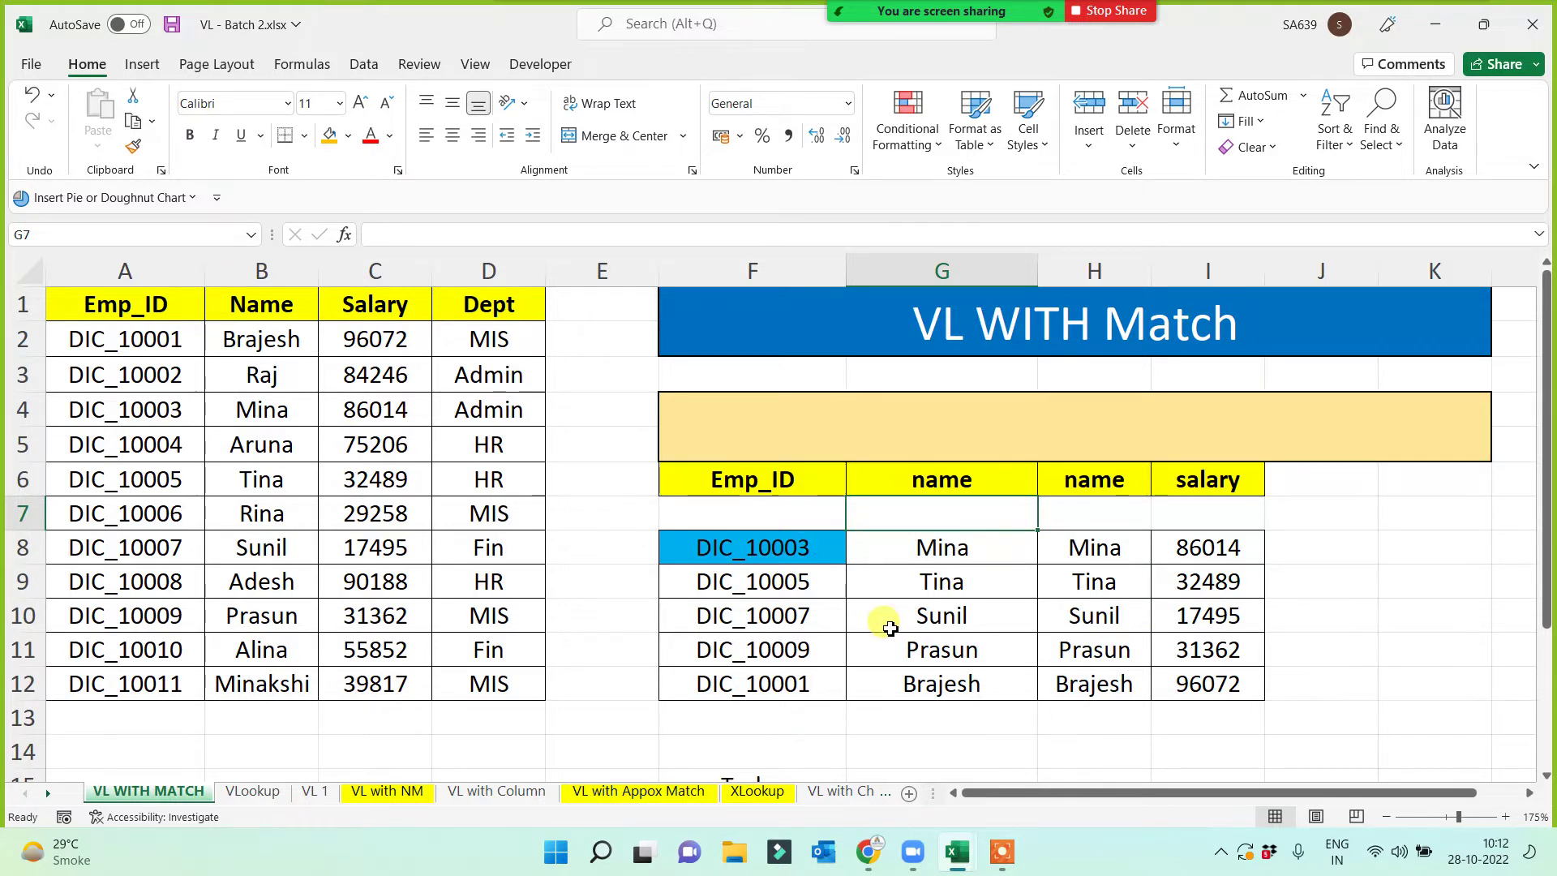
# - Clear the lookup formulas from G8:I12
pyautogui.click(937, 329)
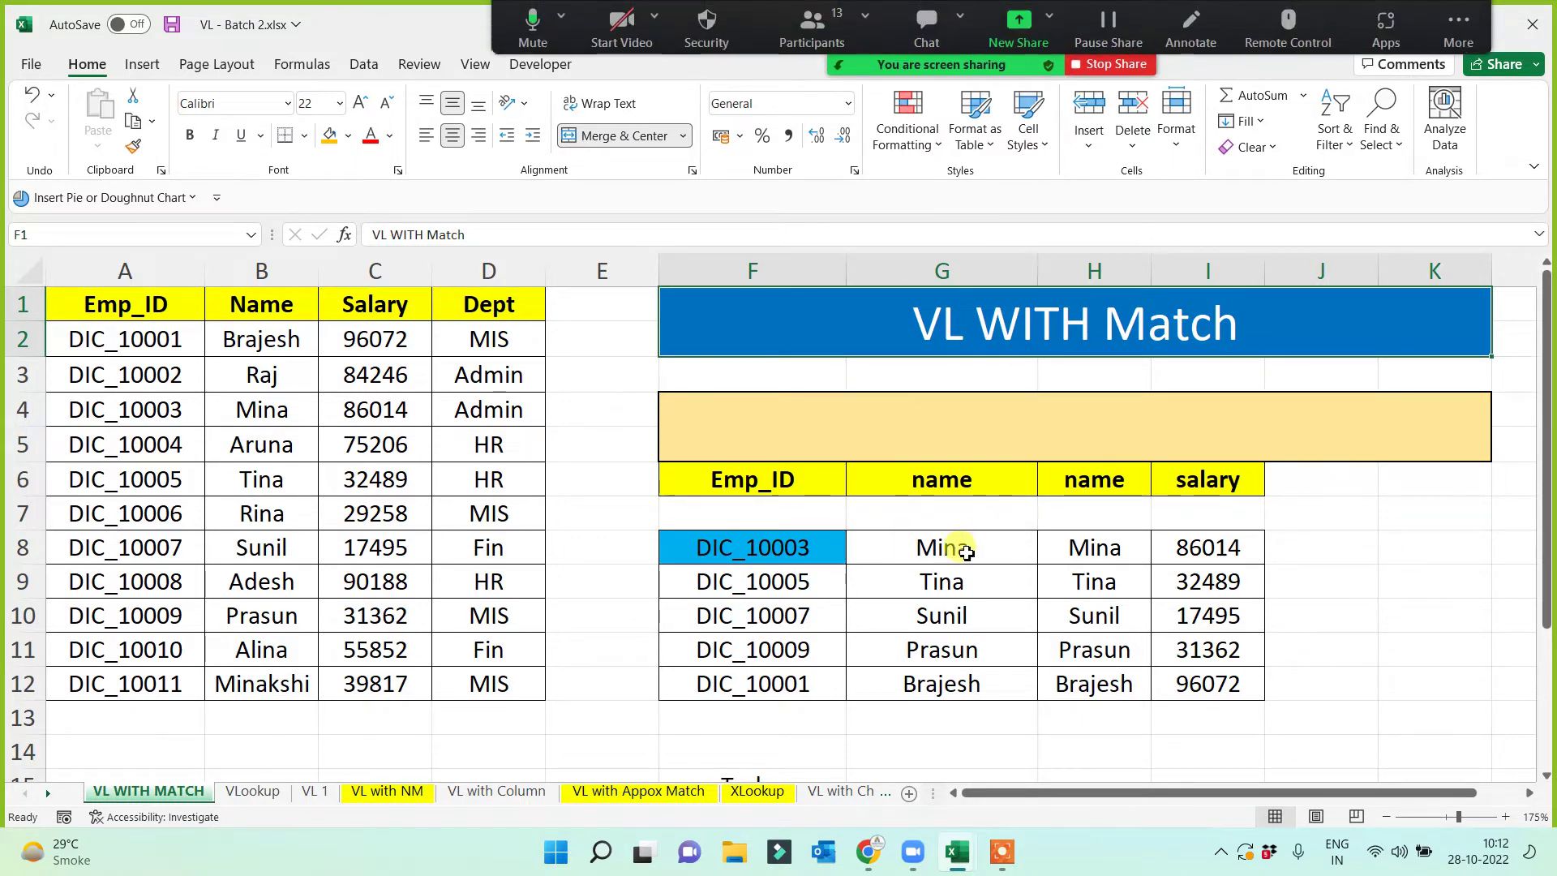
pyautogui.moveTo(965, 551); pyautogui.dragTo(1181, 689)
pyautogui.press('Delete')
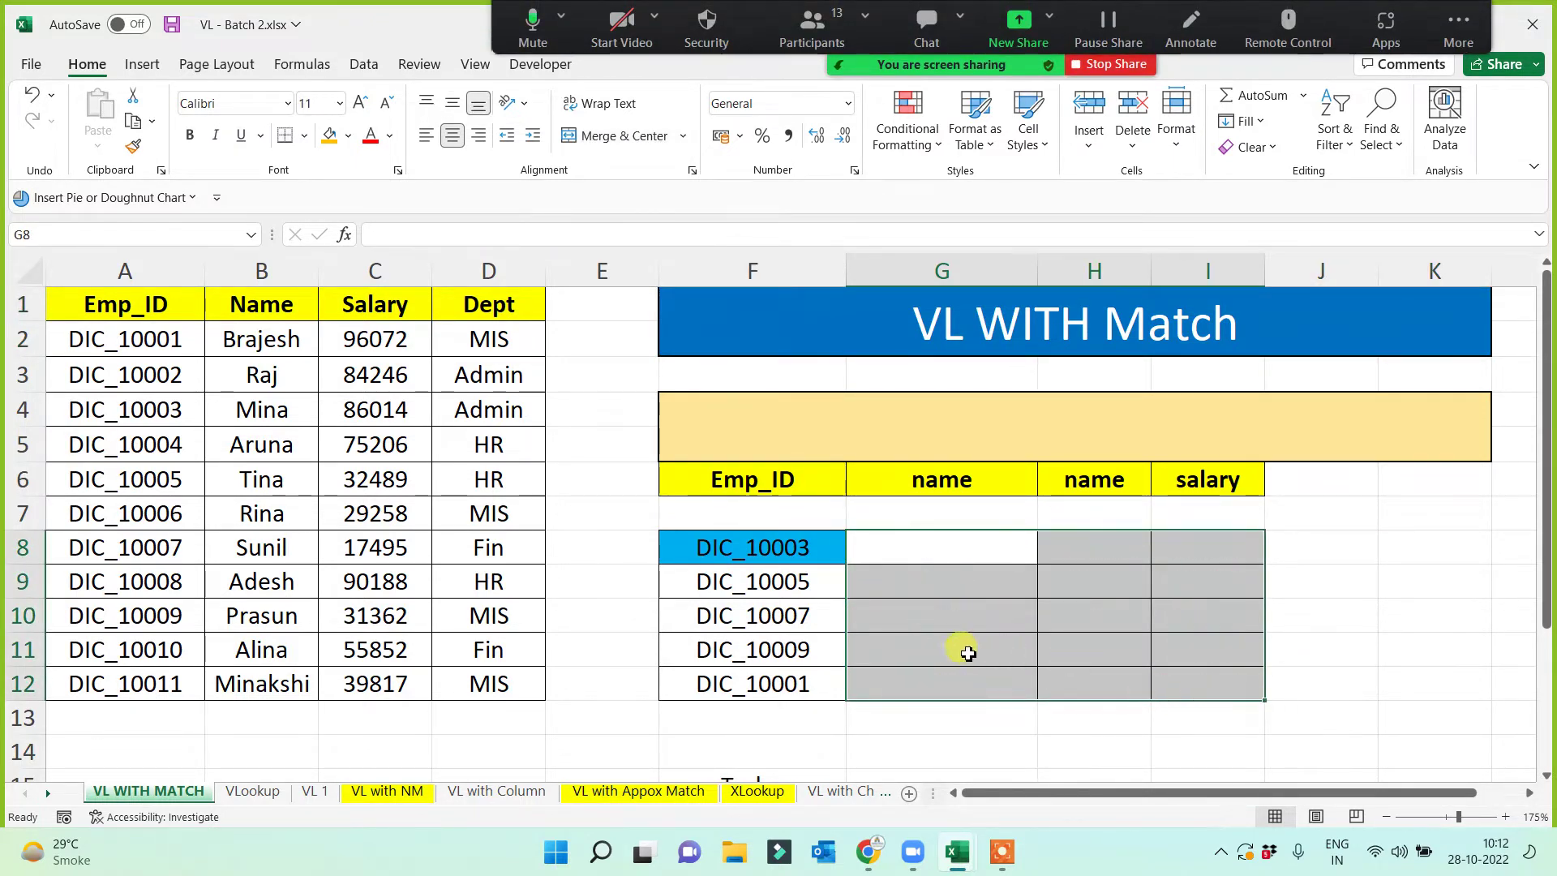
# - Look through the rest of the Zoom meeting's participants list, then minimize its window
pyautogui.click(811, 25)
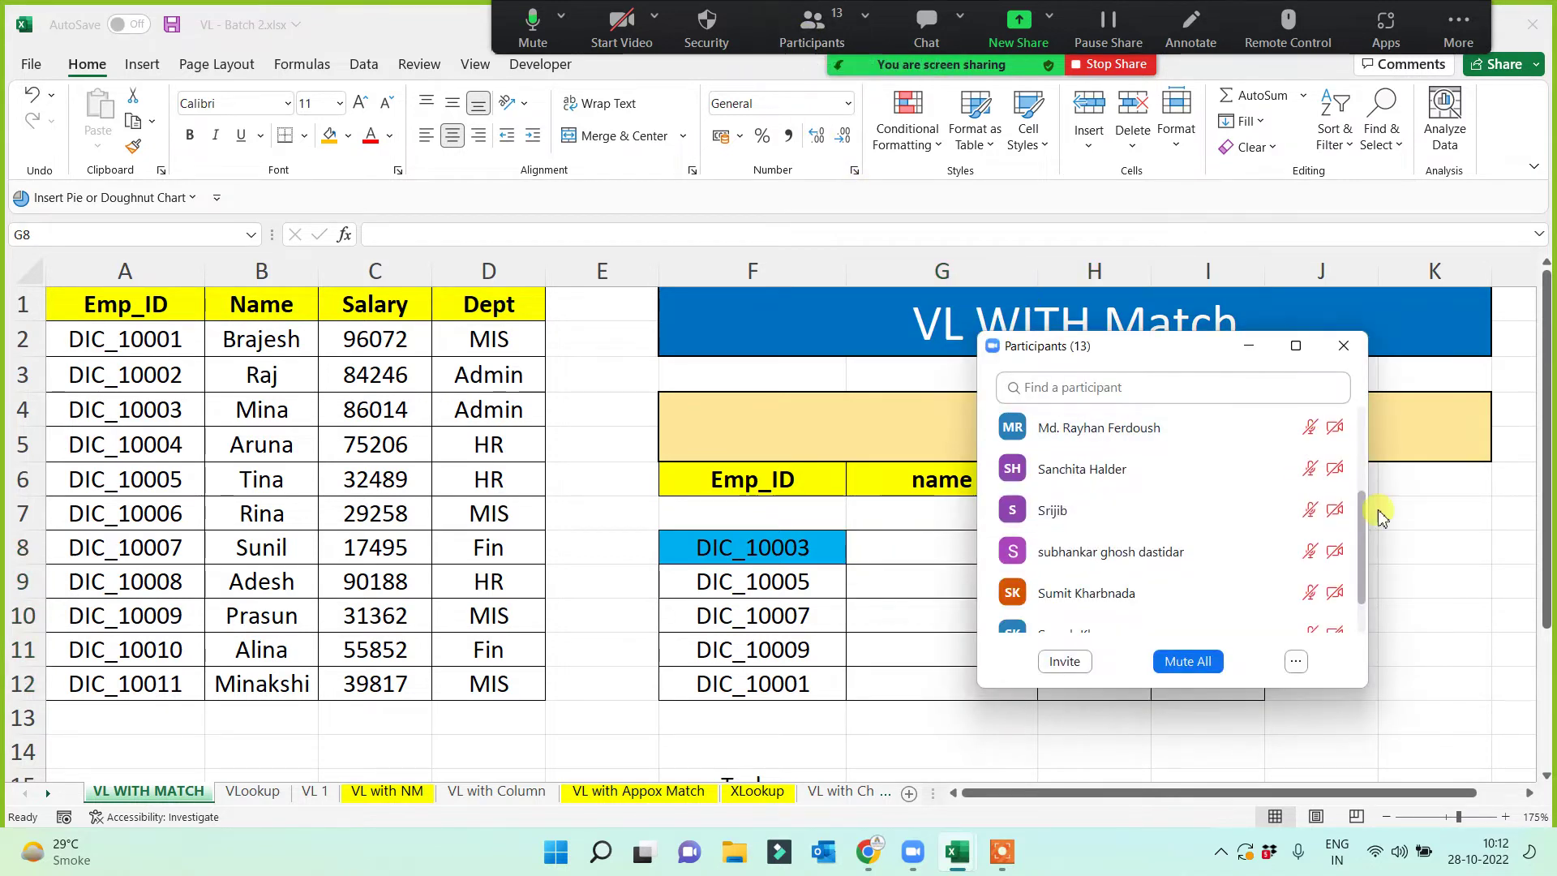
pyautogui.moveTo(1363, 574)
pyautogui.mouseDown()
pyautogui.moveTo(1364, 516)
pyautogui.moveTo(1356, 592)
pyautogui.mouseUp()
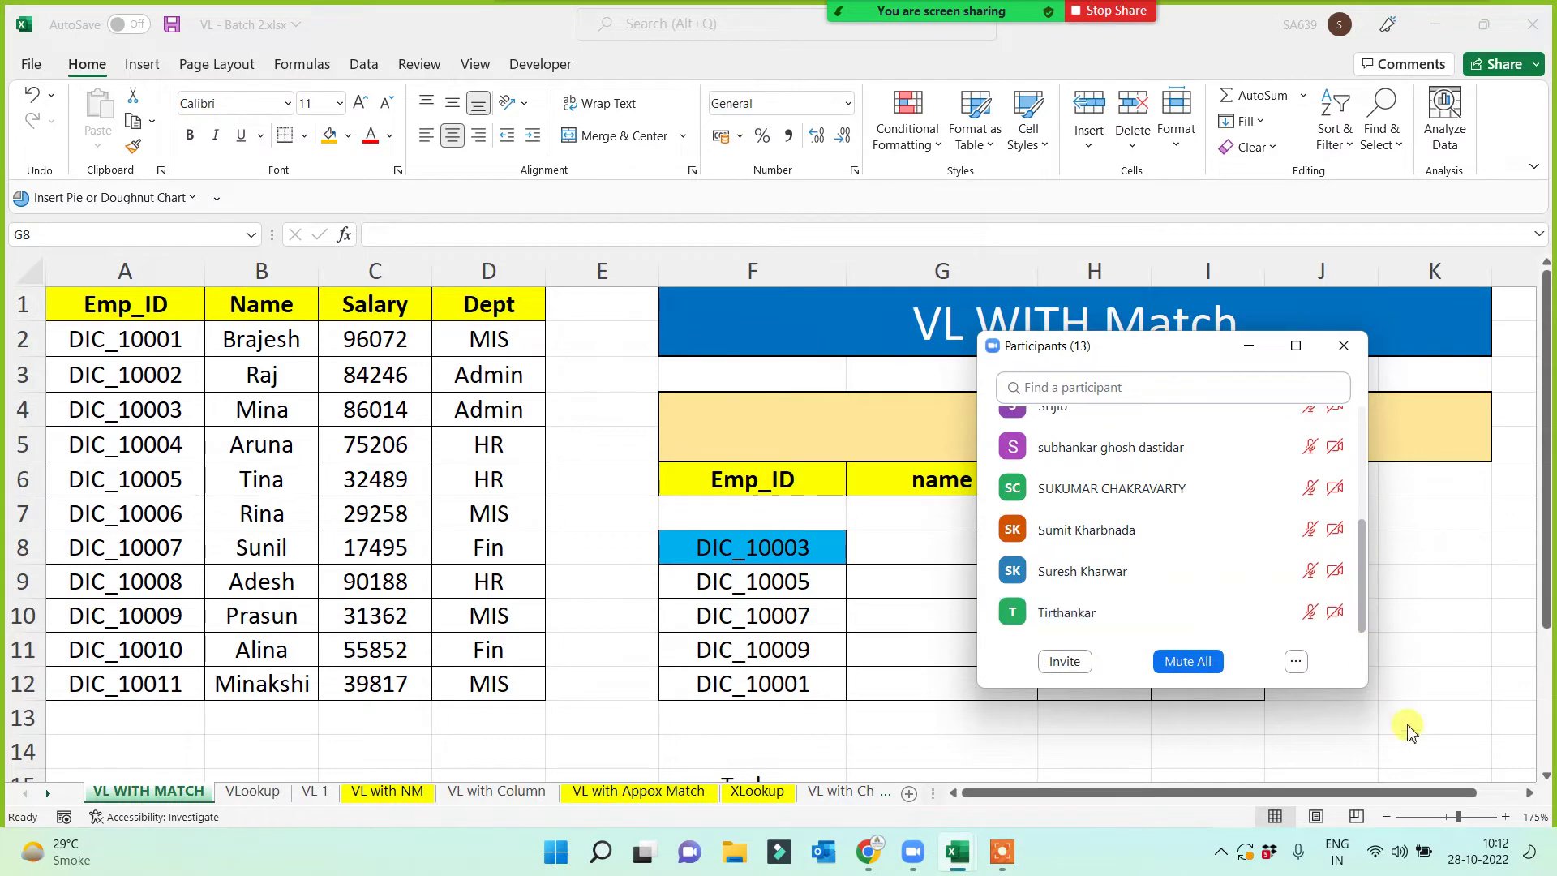
pyautogui.moveTo(1071, 543)
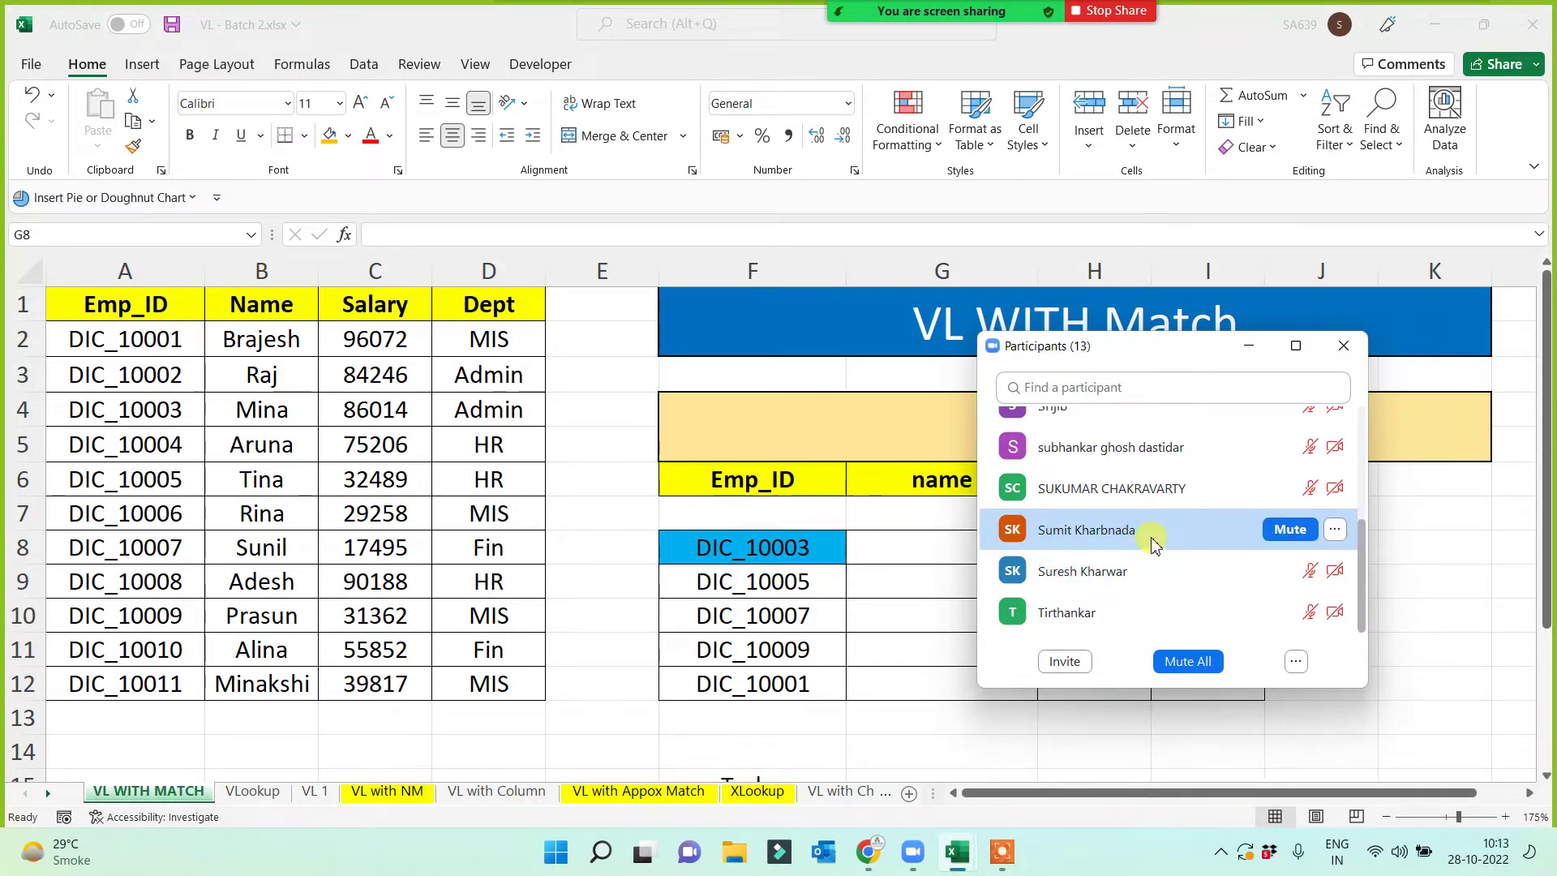
pyautogui.click(1250, 346)
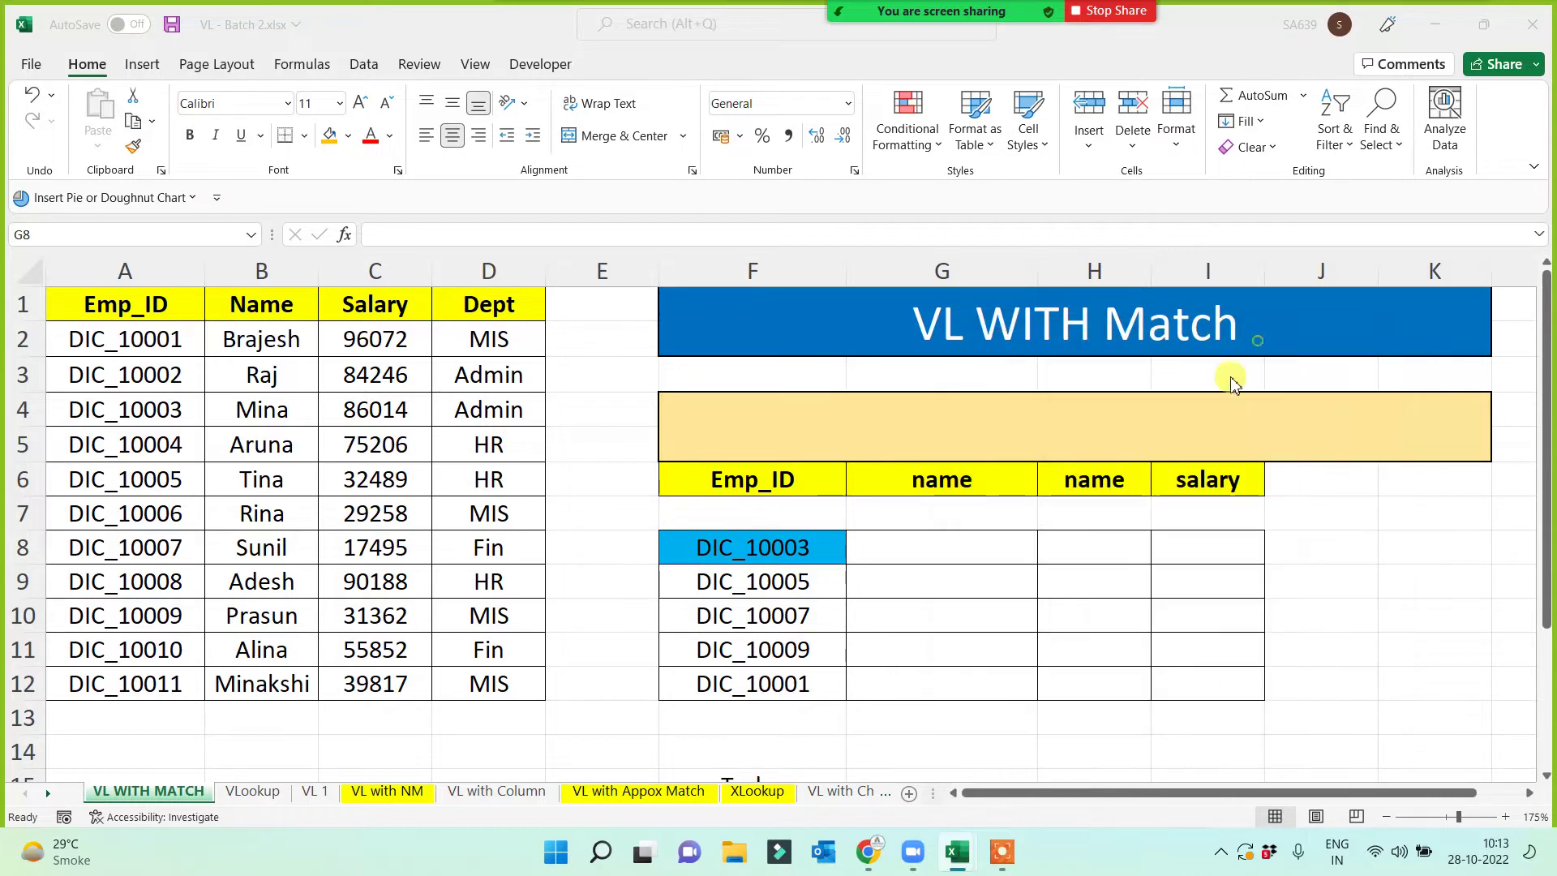
# - Start a fresh VLOOKUP formula in G8 with the column-locked employee ID $F8 as the lookup value
pyautogui.doubleClick(945, 546)
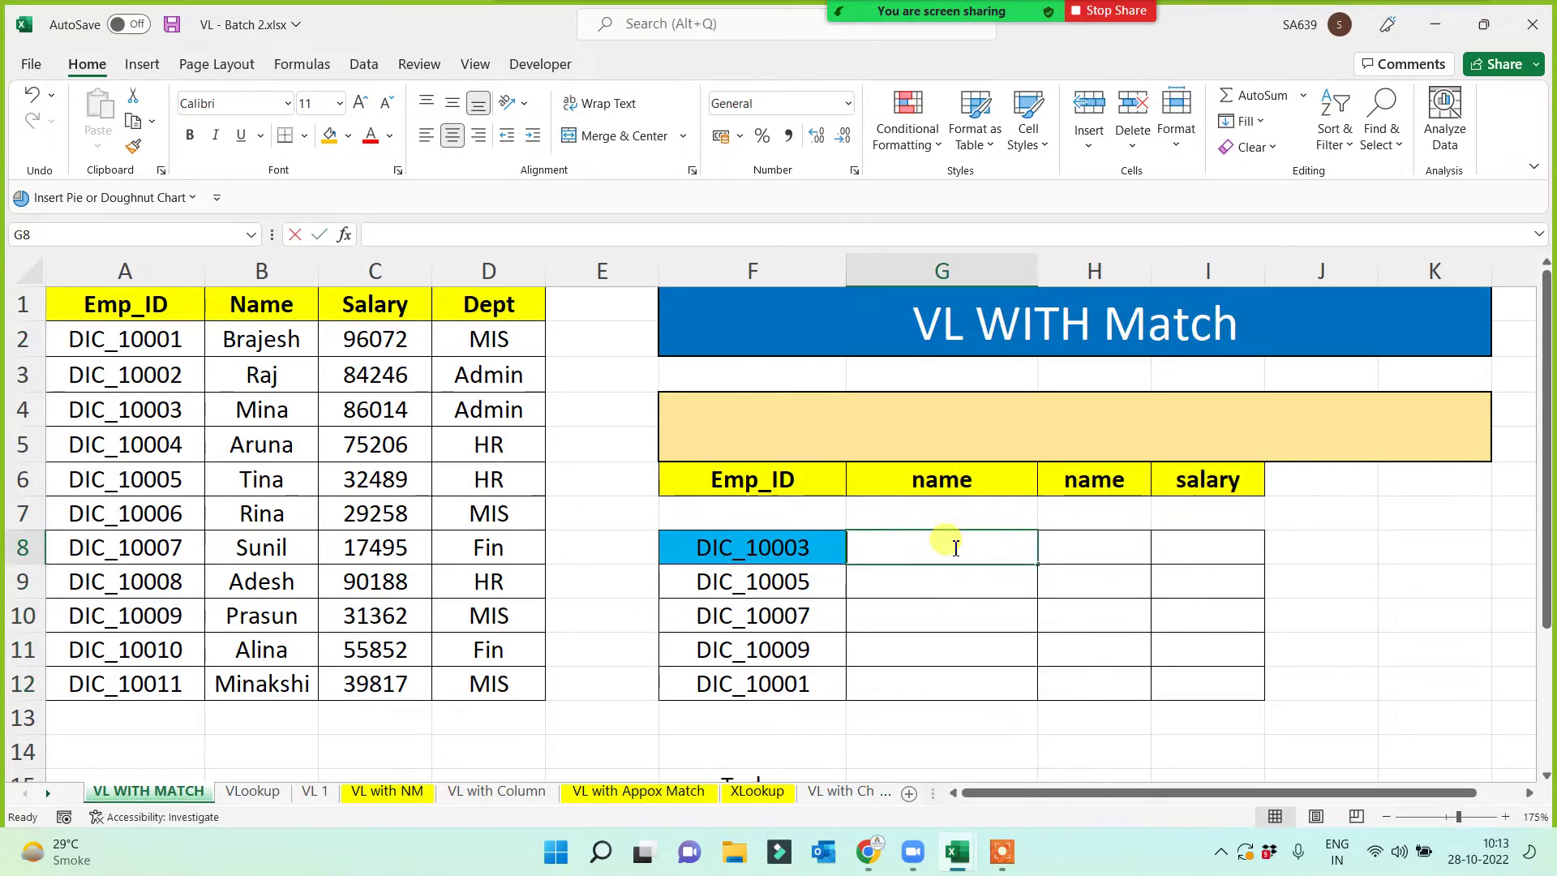
pyautogui.write('=vlo')
pyautogui.press('Tab')
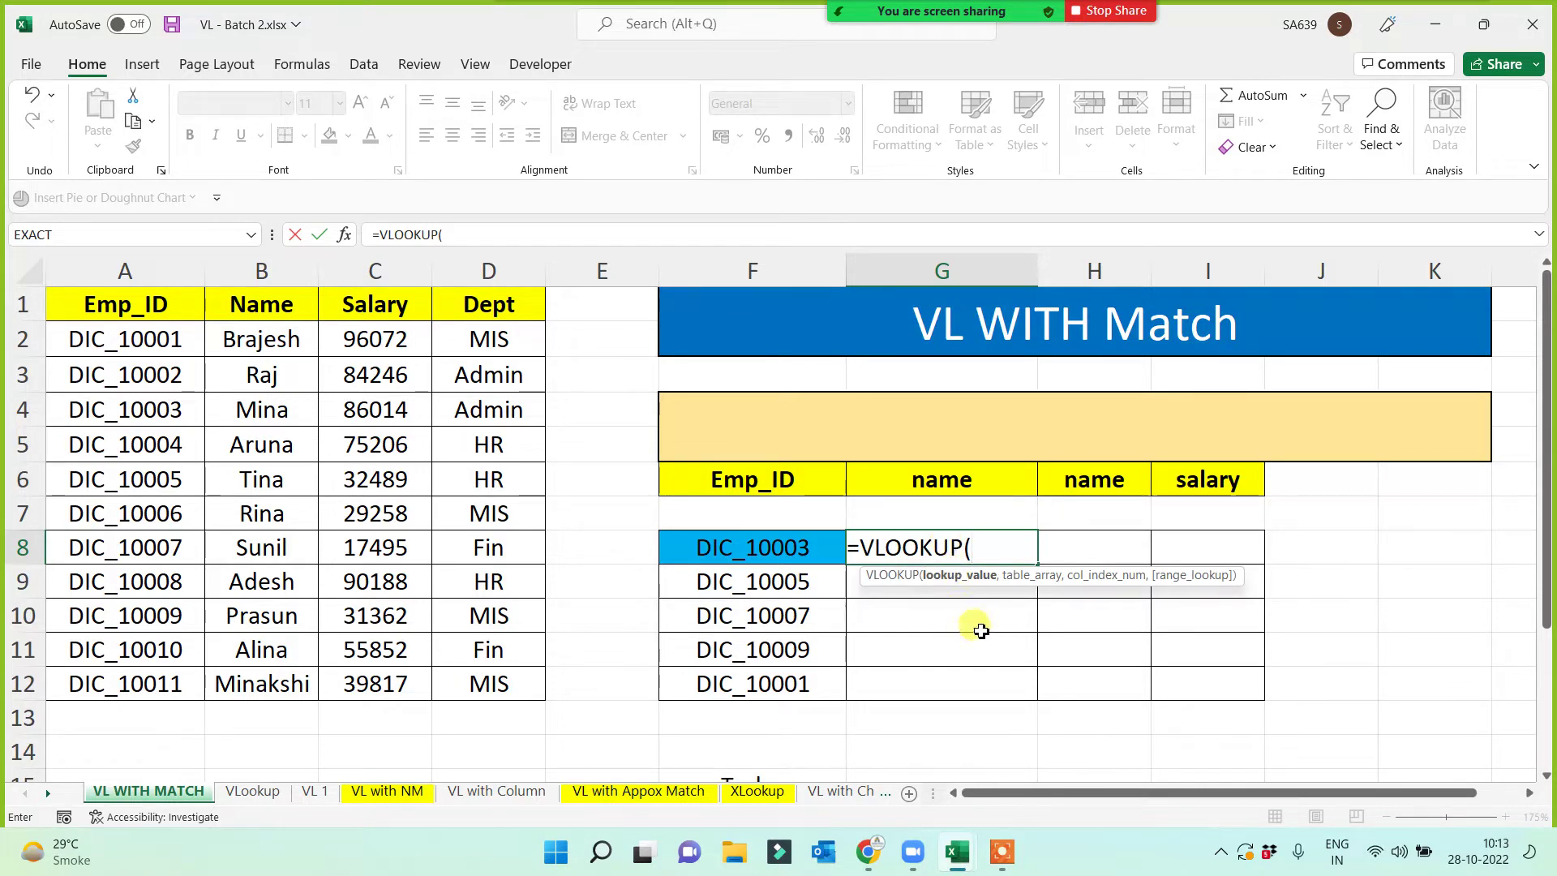
pyautogui.click(795, 549)
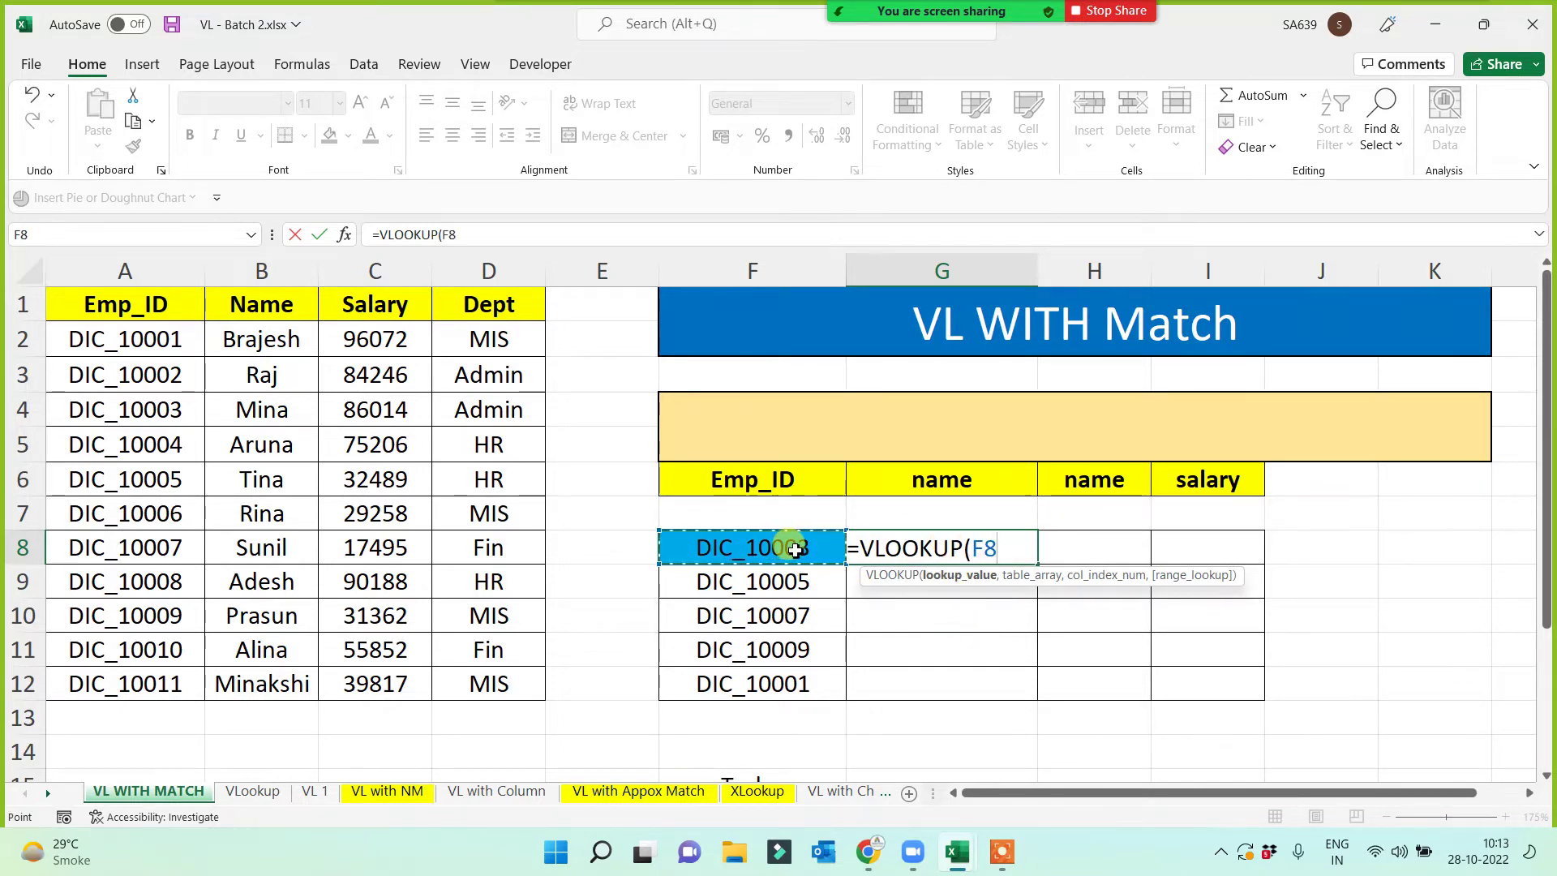
pyautogui.press('F4')
pyautogui.press('F4')
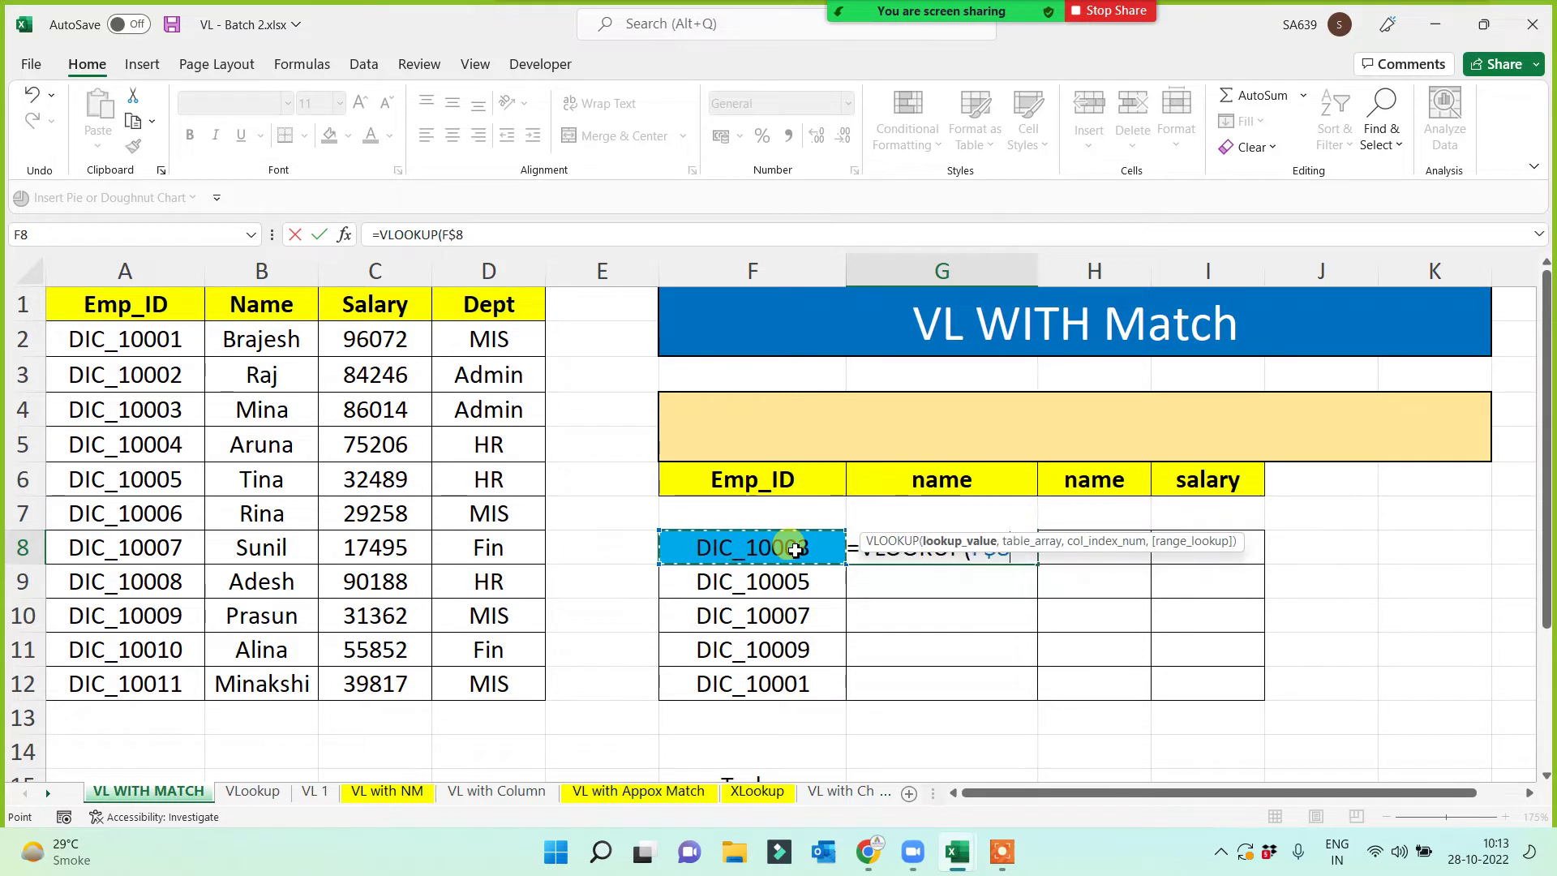
pyautogui.write(',')
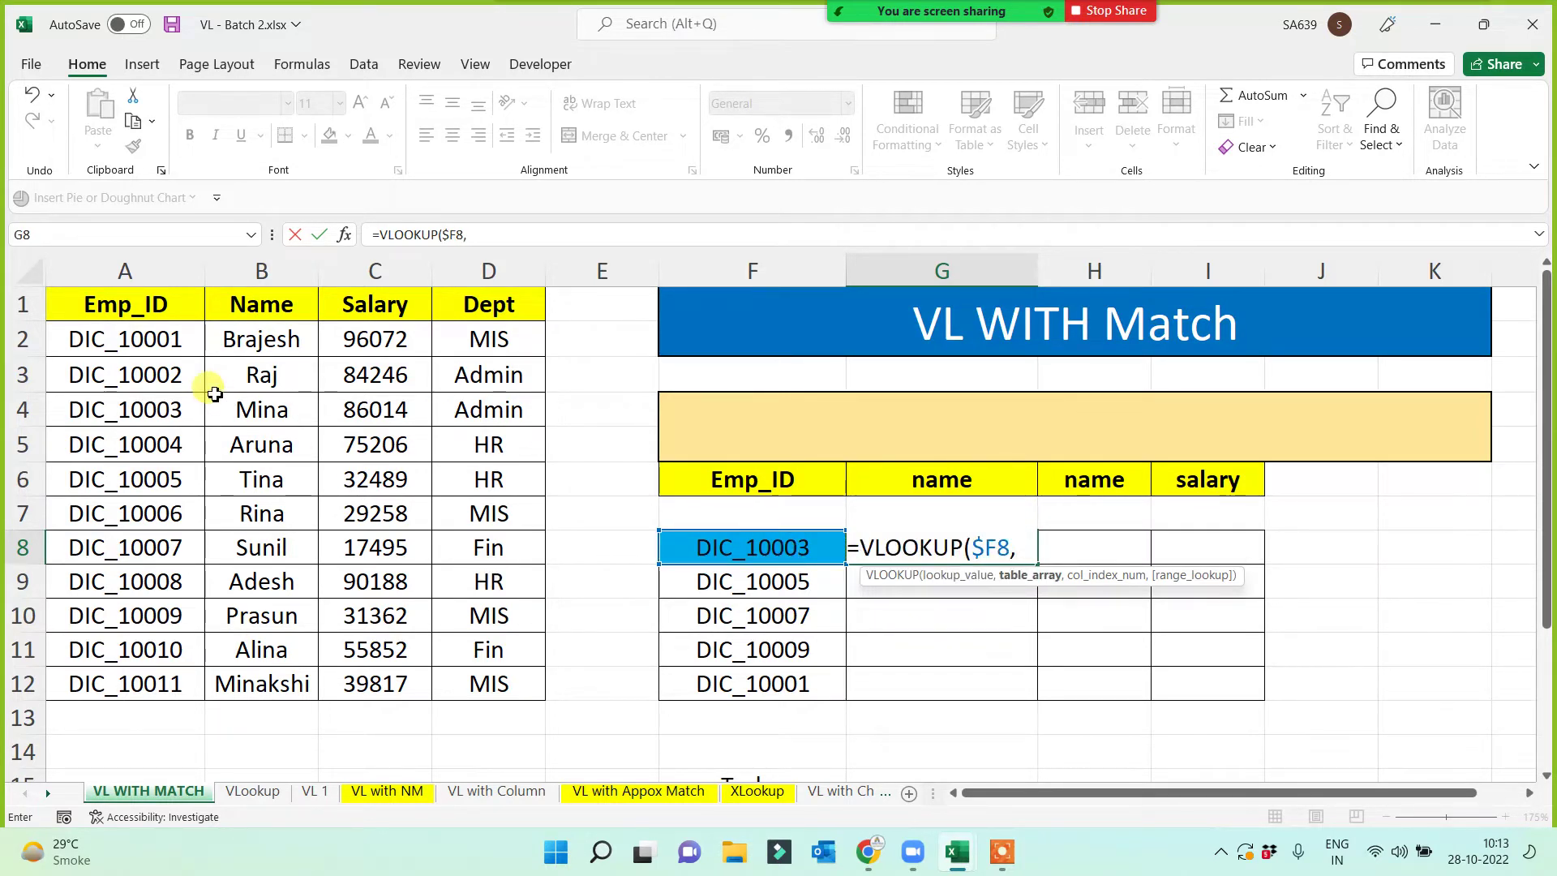
# - Set the VLOOKUP's table array to the absolute source range $A$1:$D$12
pyautogui.moveTo(135, 312); pyautogui.dragTo(497, 684)
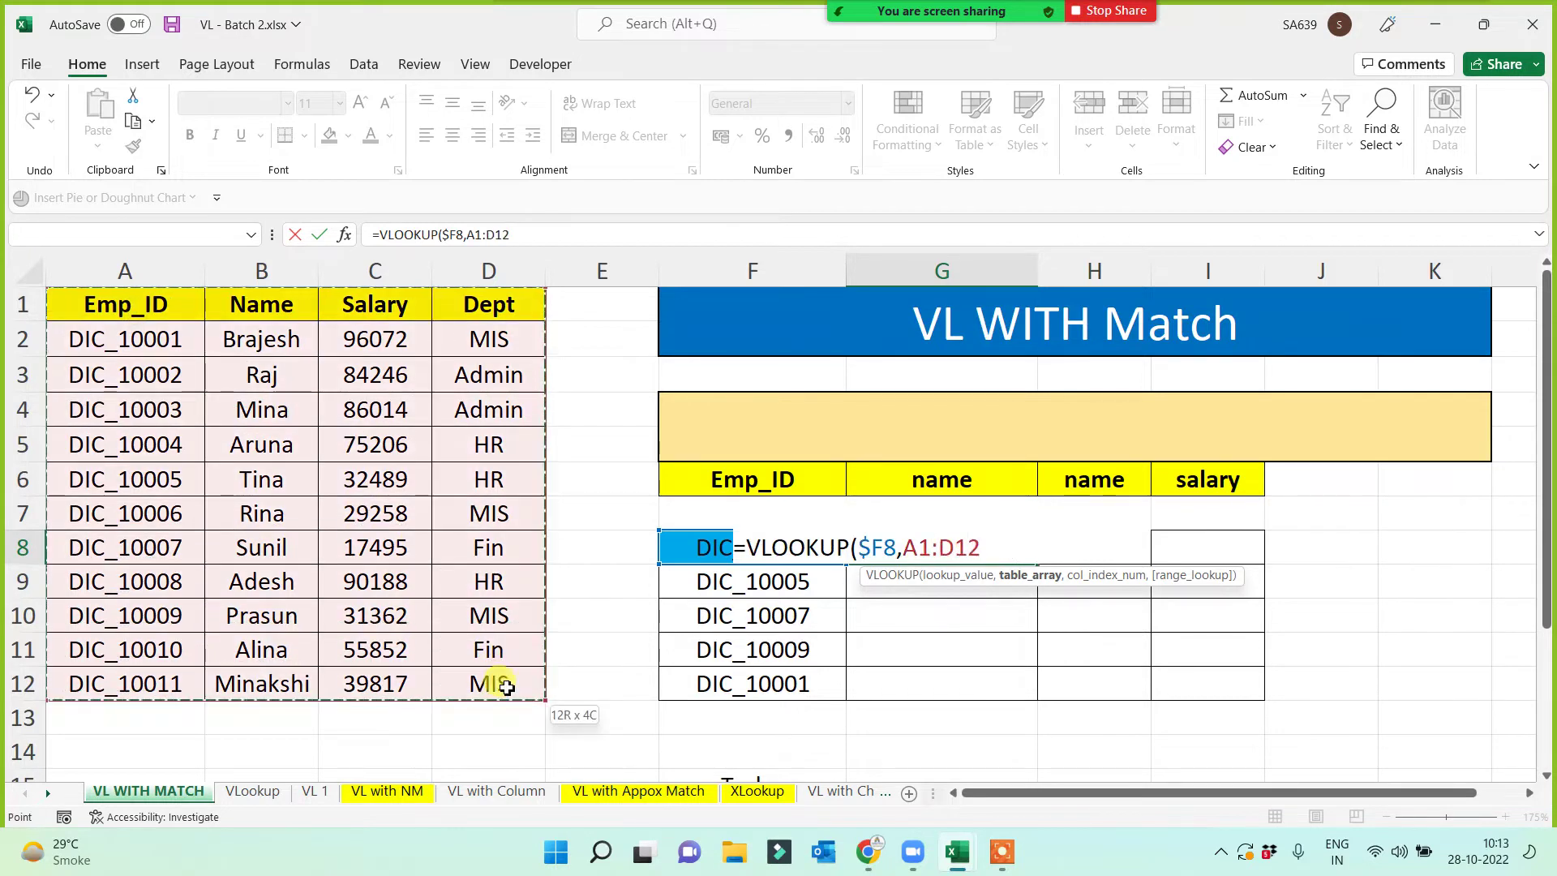
pyautogui.press('F4')
pyautogui.write(',')
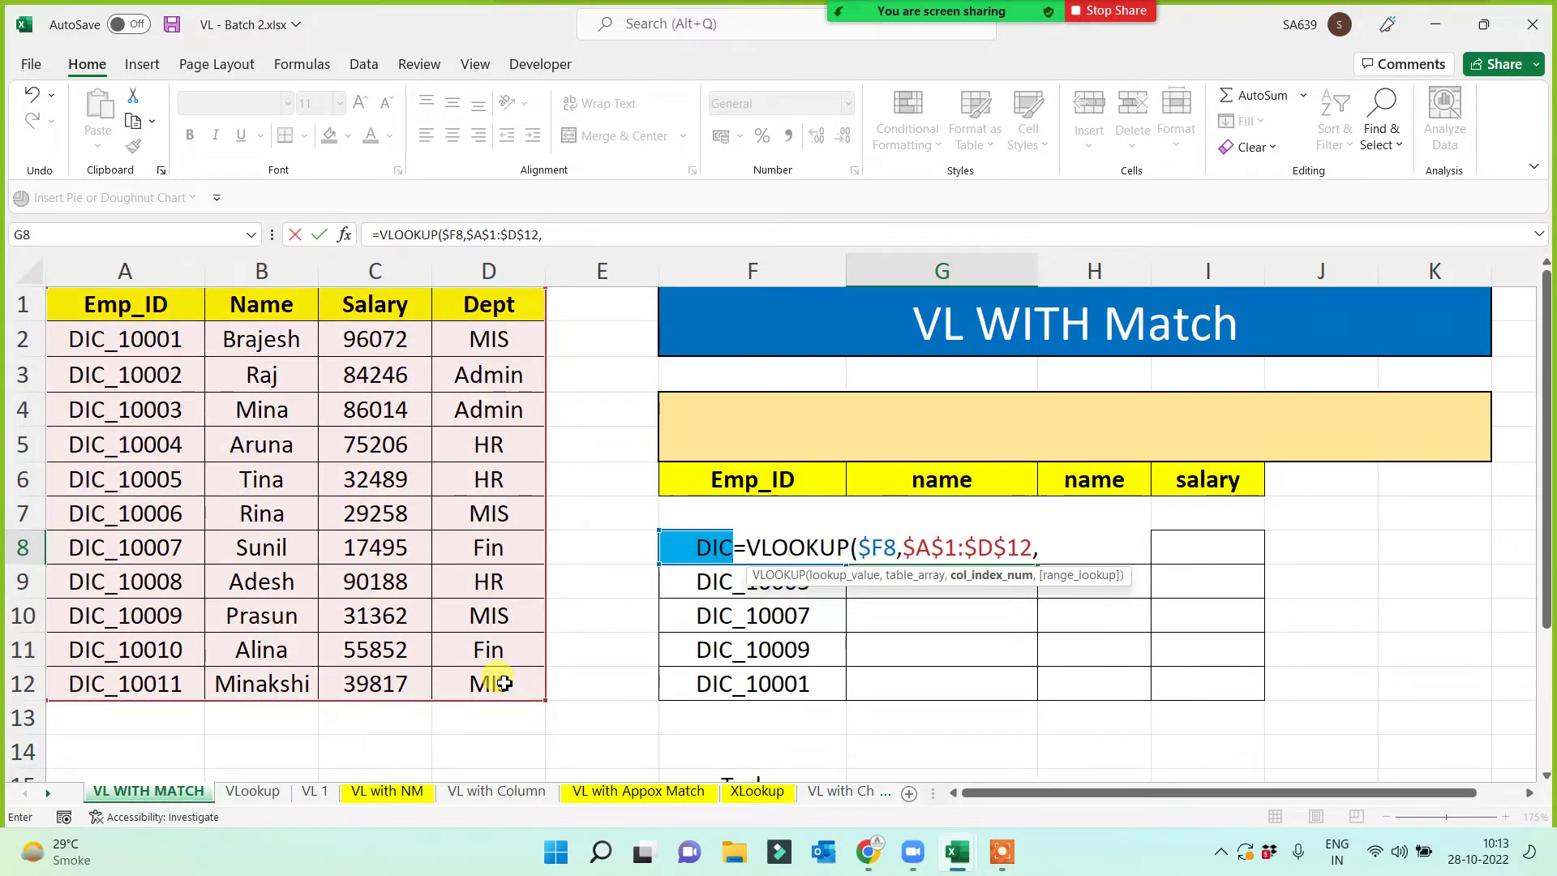
# - Add MATCH as the VLOOKUP's column index, with the row-locked name heading G$6 as its lookup value
pyautogui.write('match')
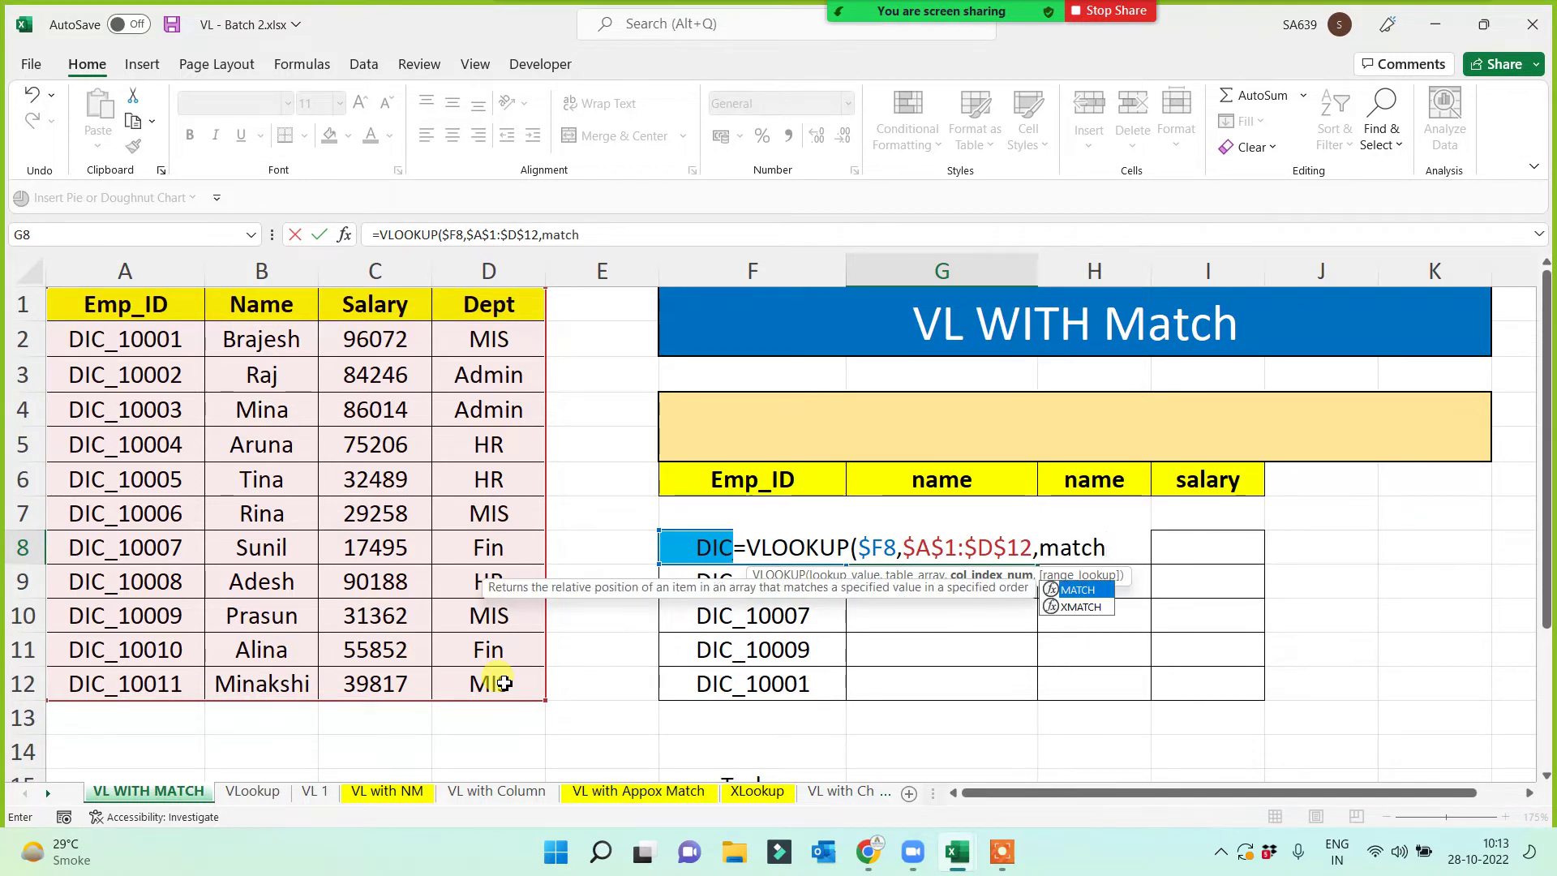
pyautogui.press('Tab')
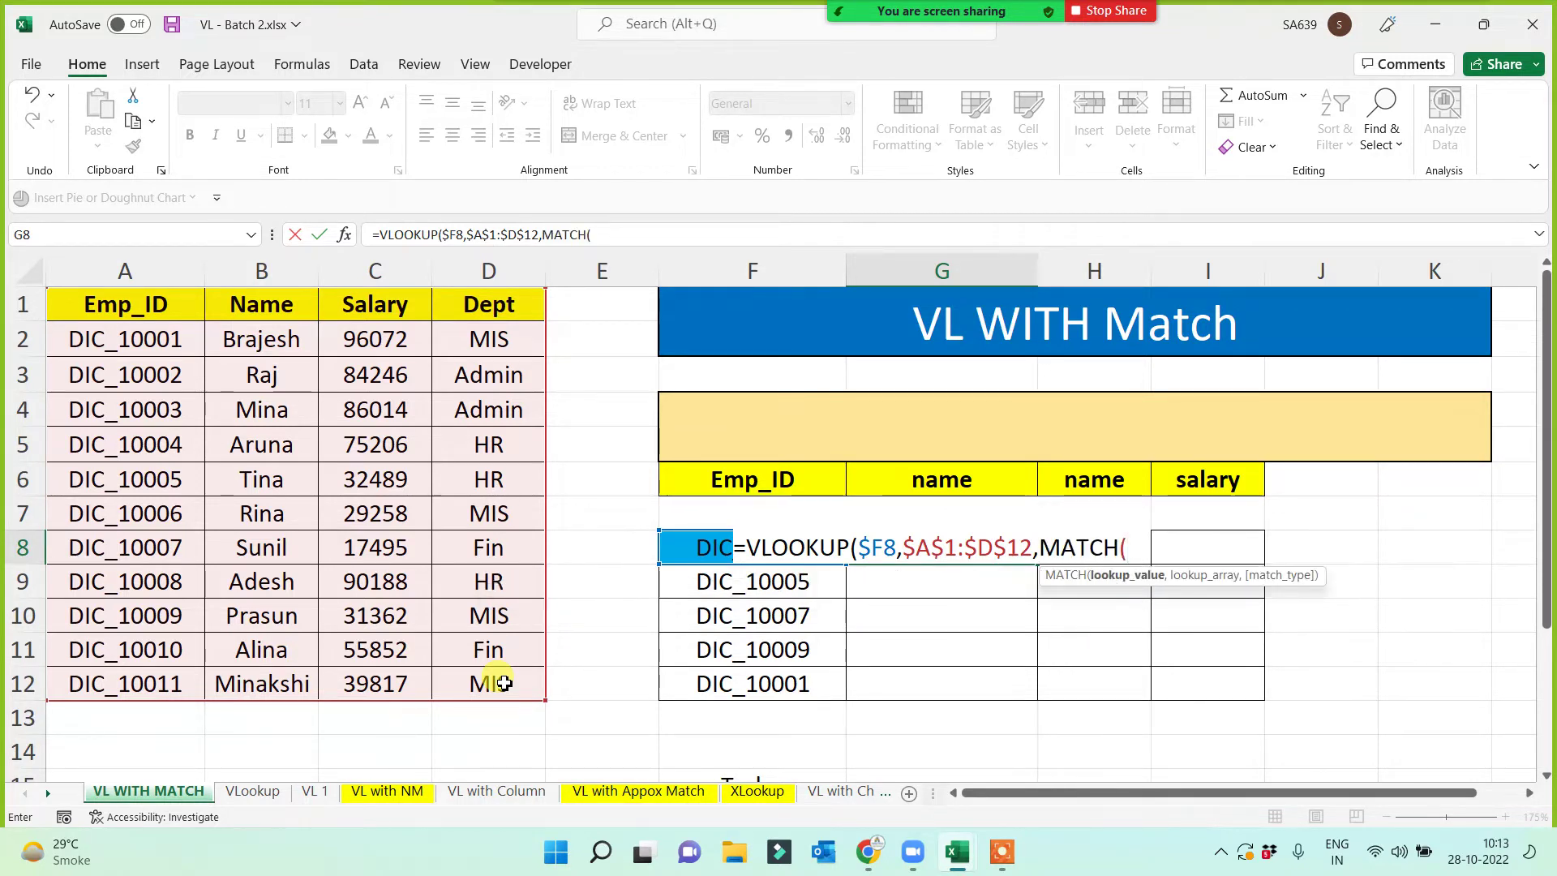
pyautogui.click(962, 480)
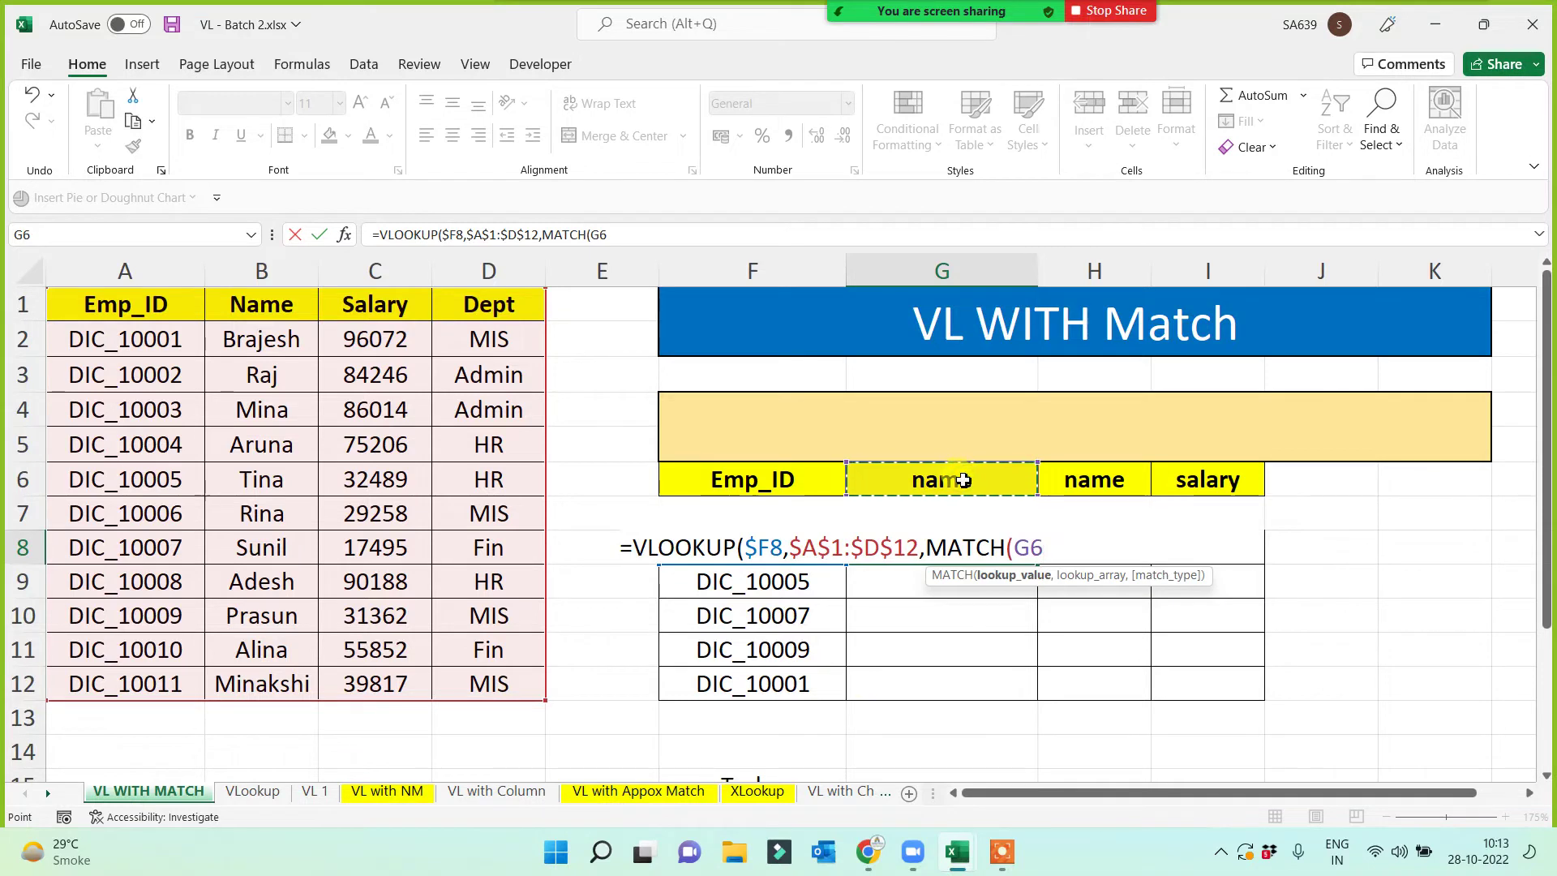
pyautogui.press('F4')
pyautogui.press('F4')
pyautogui.write(',')
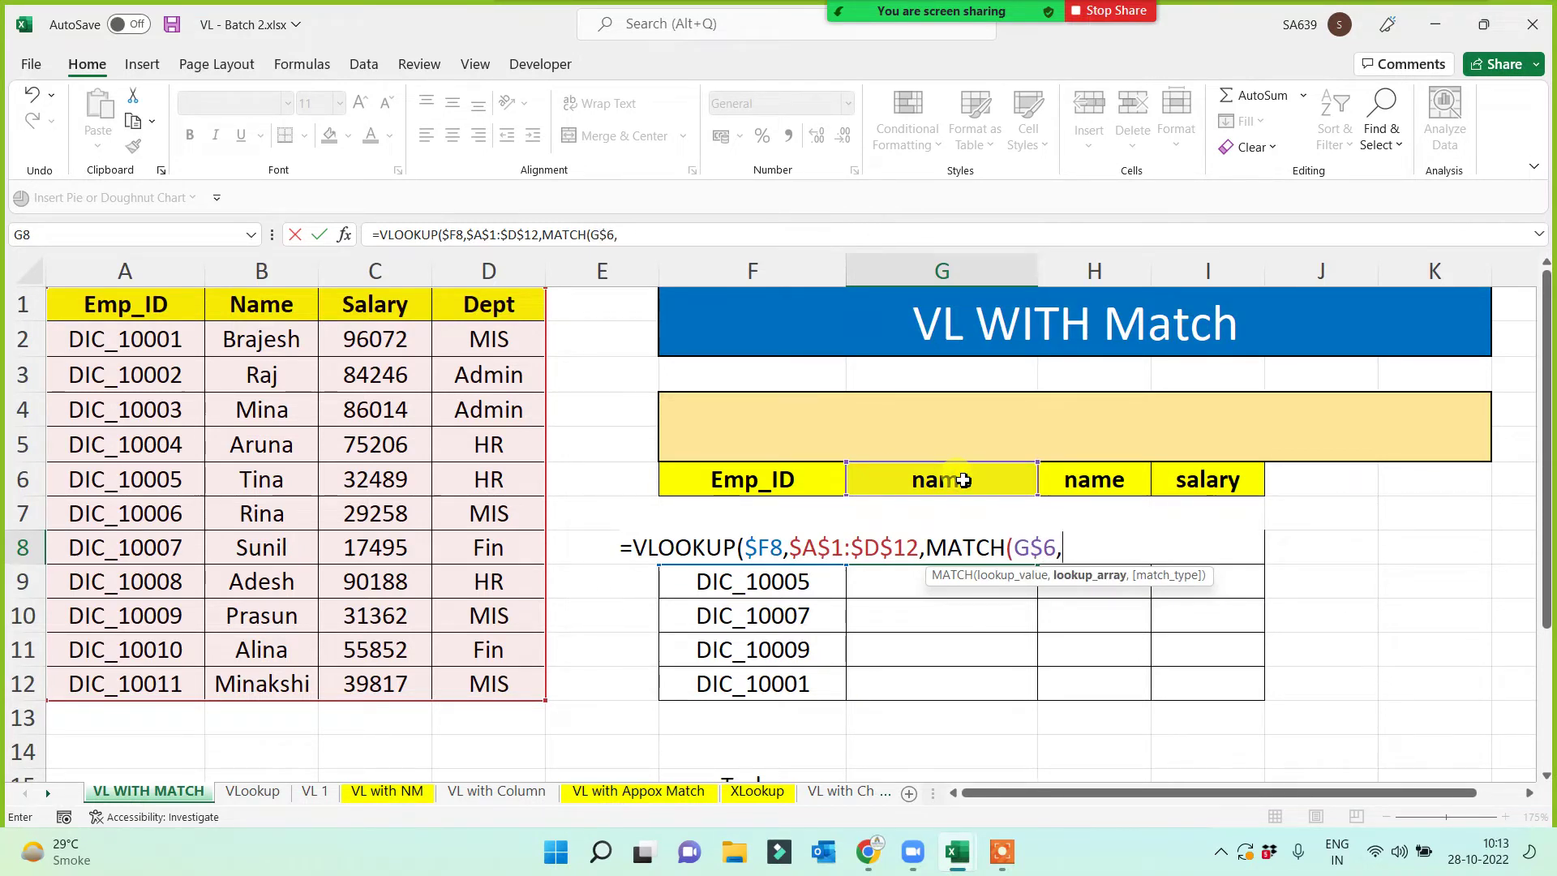
# - Complete the G8 formula with $A$1:$D$1 as MATCH's lookup array and 0 as the exact-match argument for both MATCH and VLOOKUP
pyautogui.click(513, 308)
pyautogui.moveTo(513, 308); pyautogui.dragTo(138, 306)
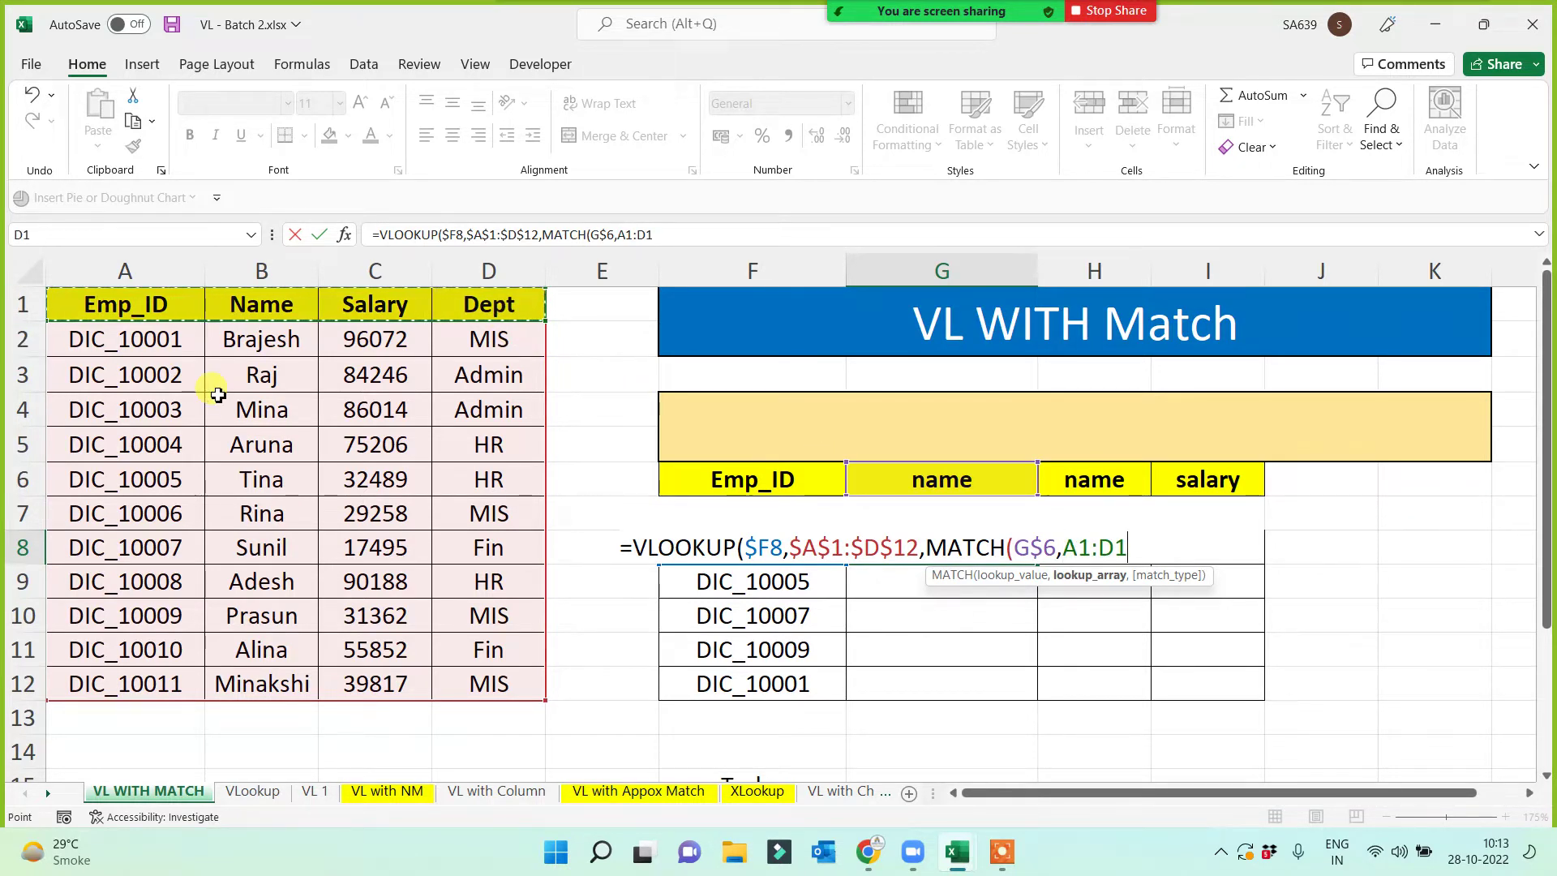
pyautogui.press('F4')
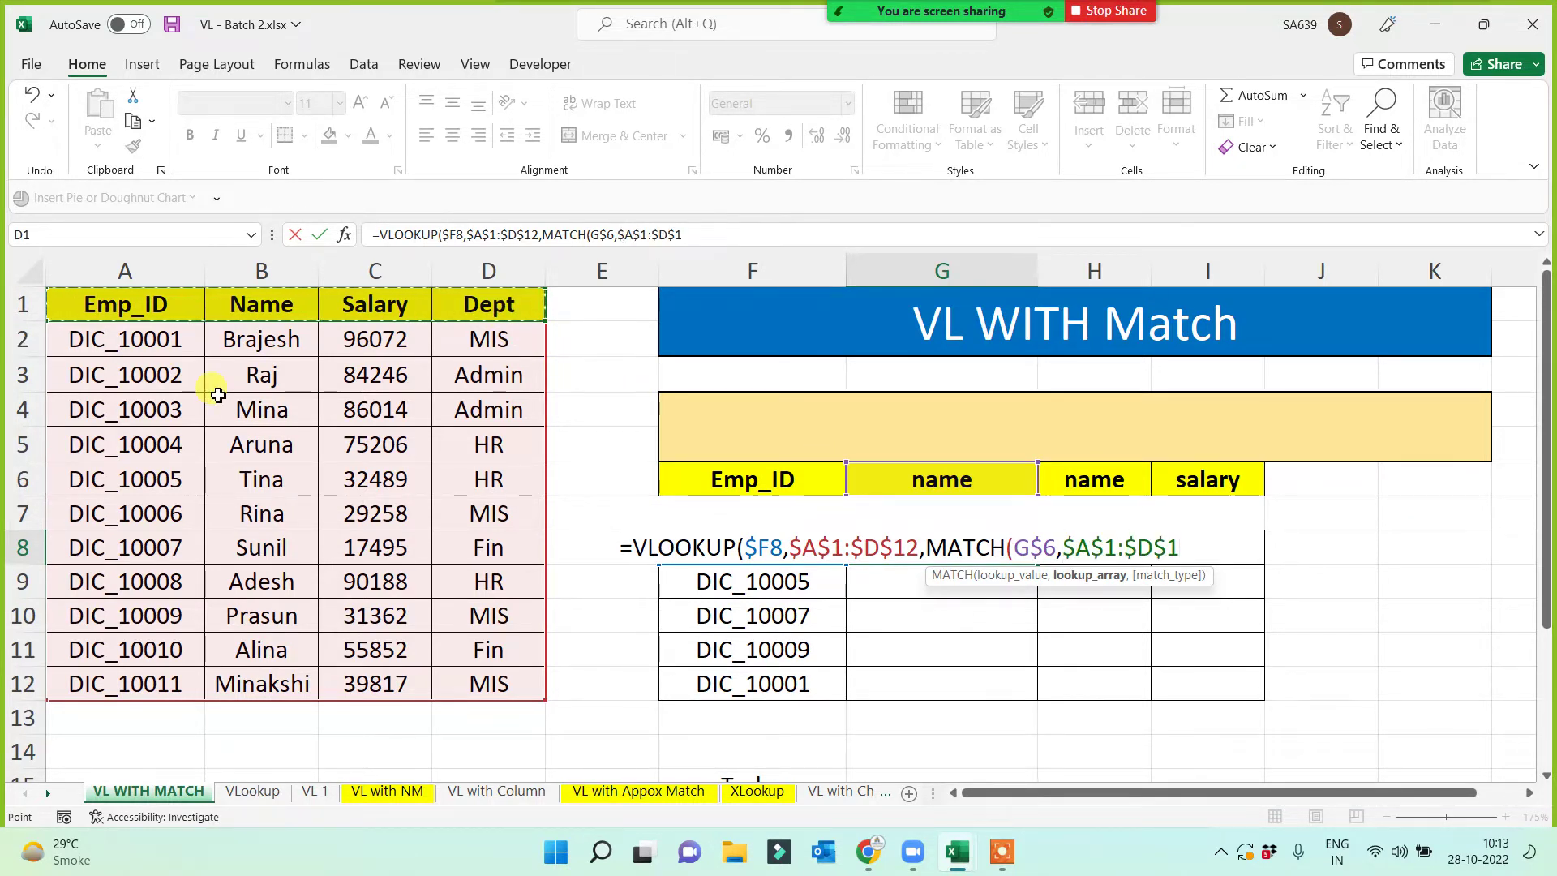
pyautogui.write(',')
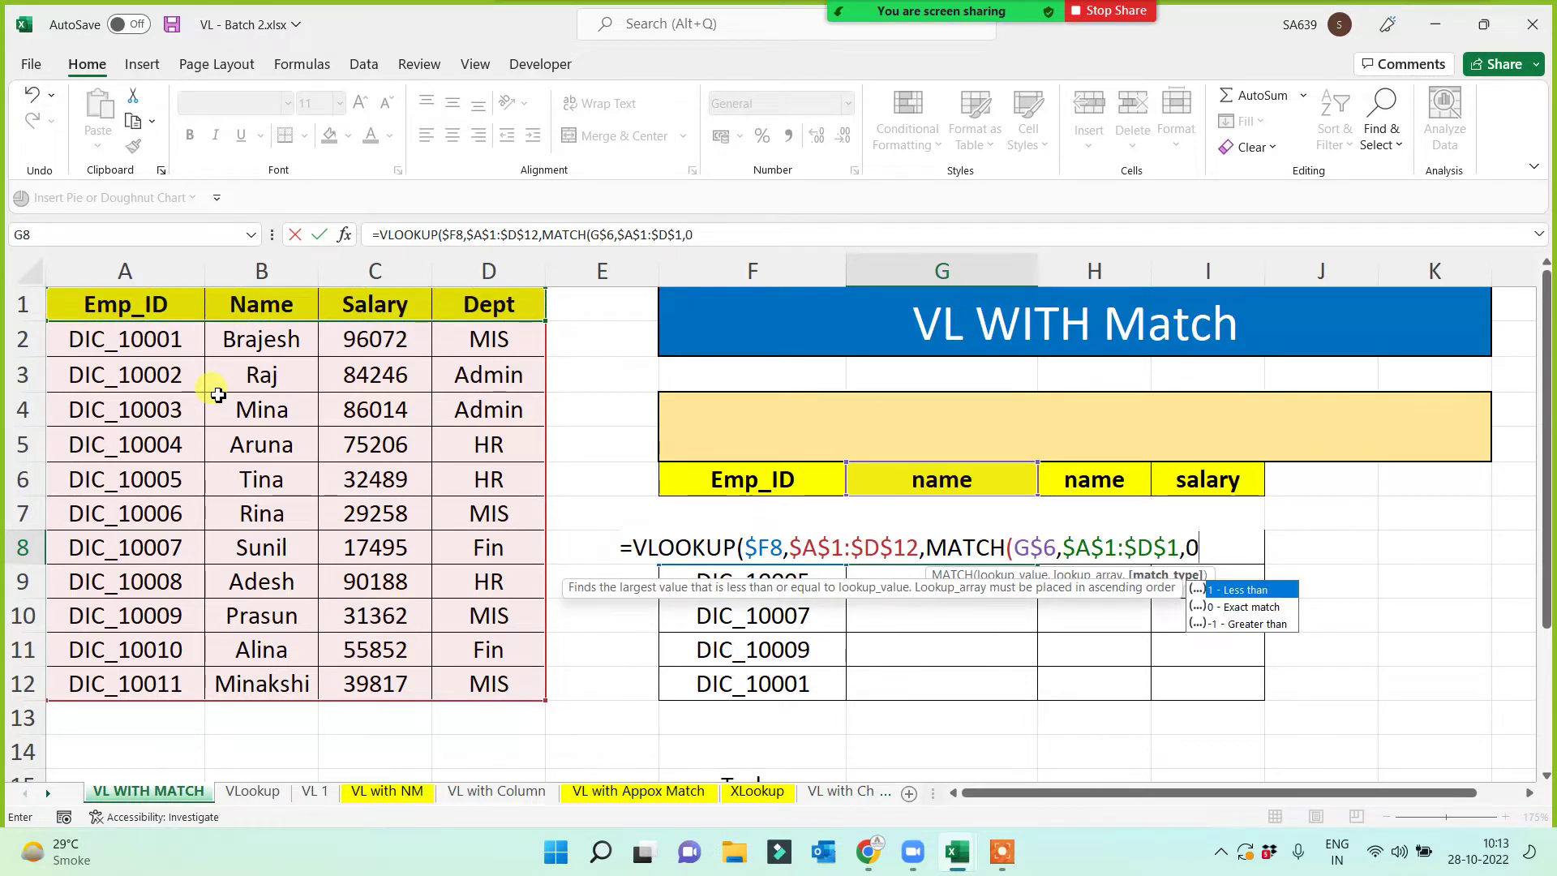
pyautogui.write('0)')
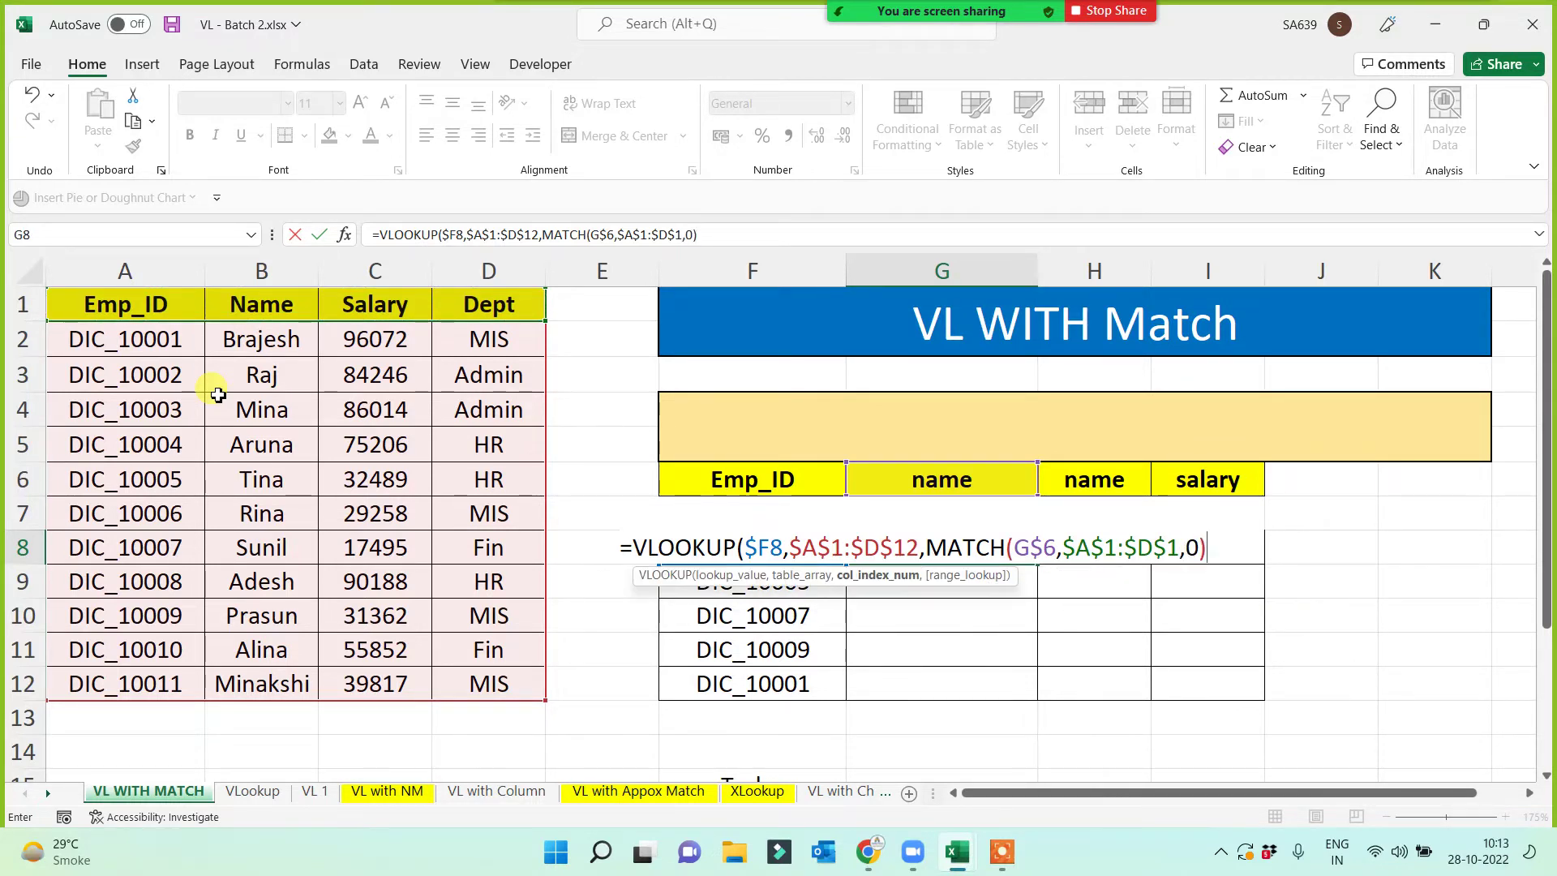
pyautogui.write(',0)')
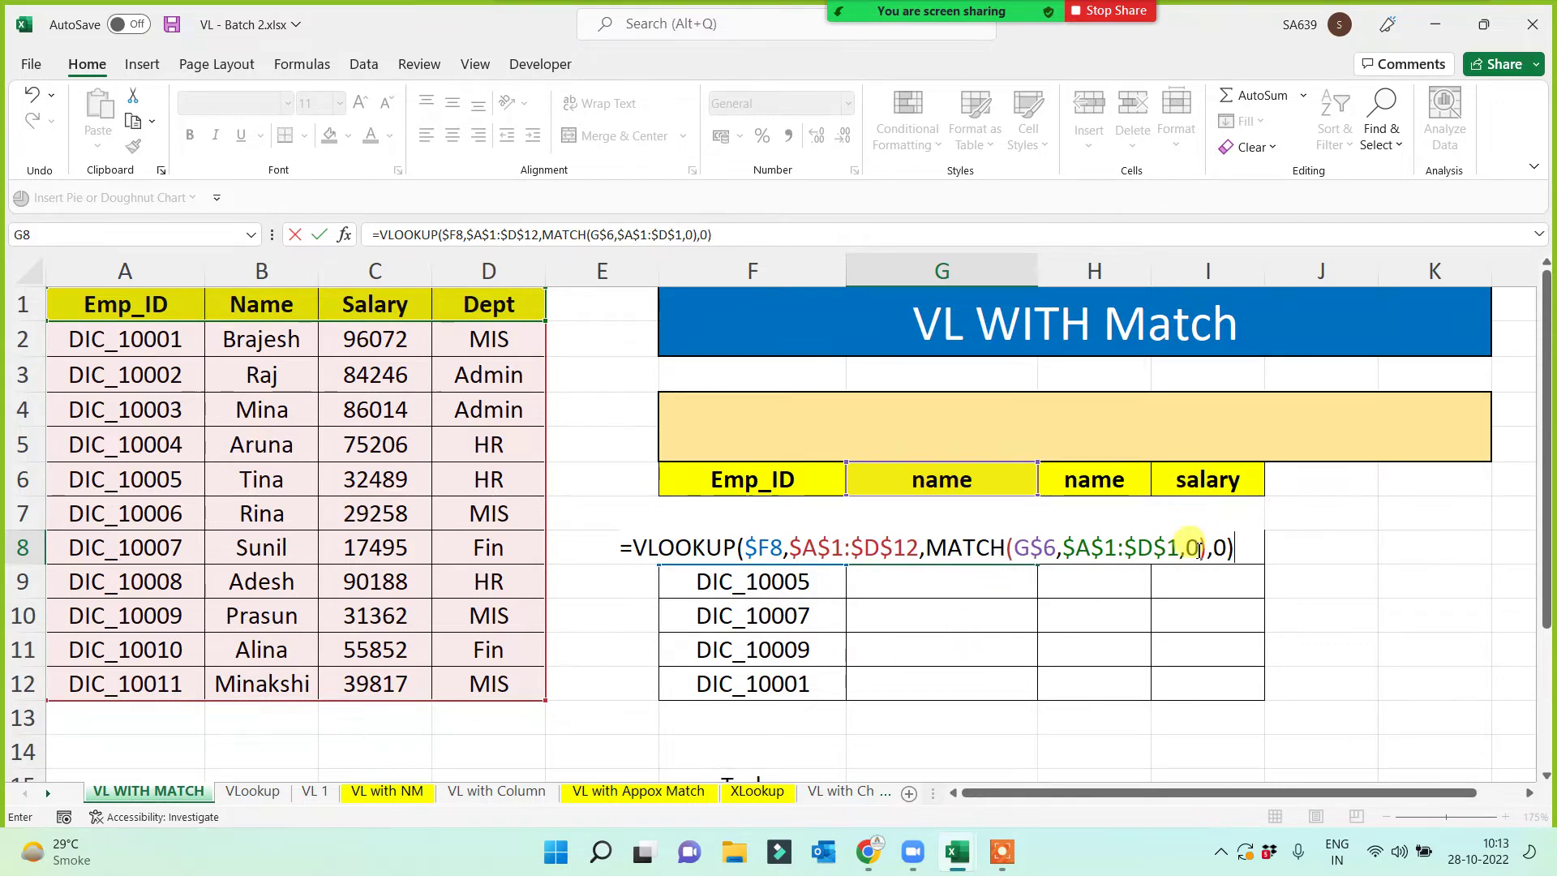
pyautogui.press('Return')
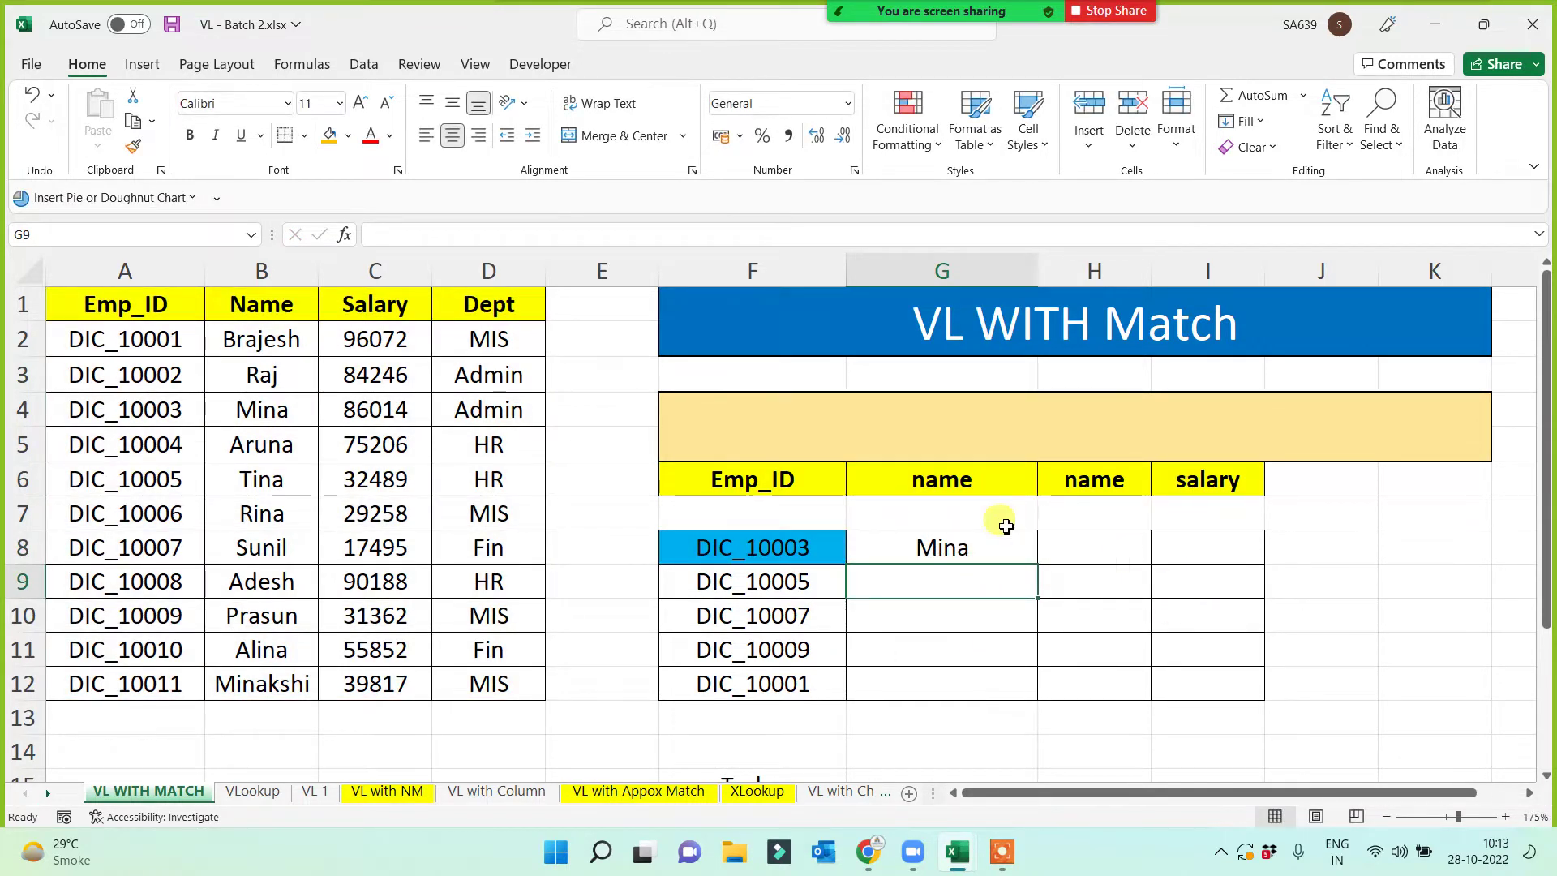
# - Fill the G8 formula across and down the results range to I12
pyautogui.click(980, 554)
pyautogui.moveTo(1039, 566); pyautogui.dragTo(1178, 736)
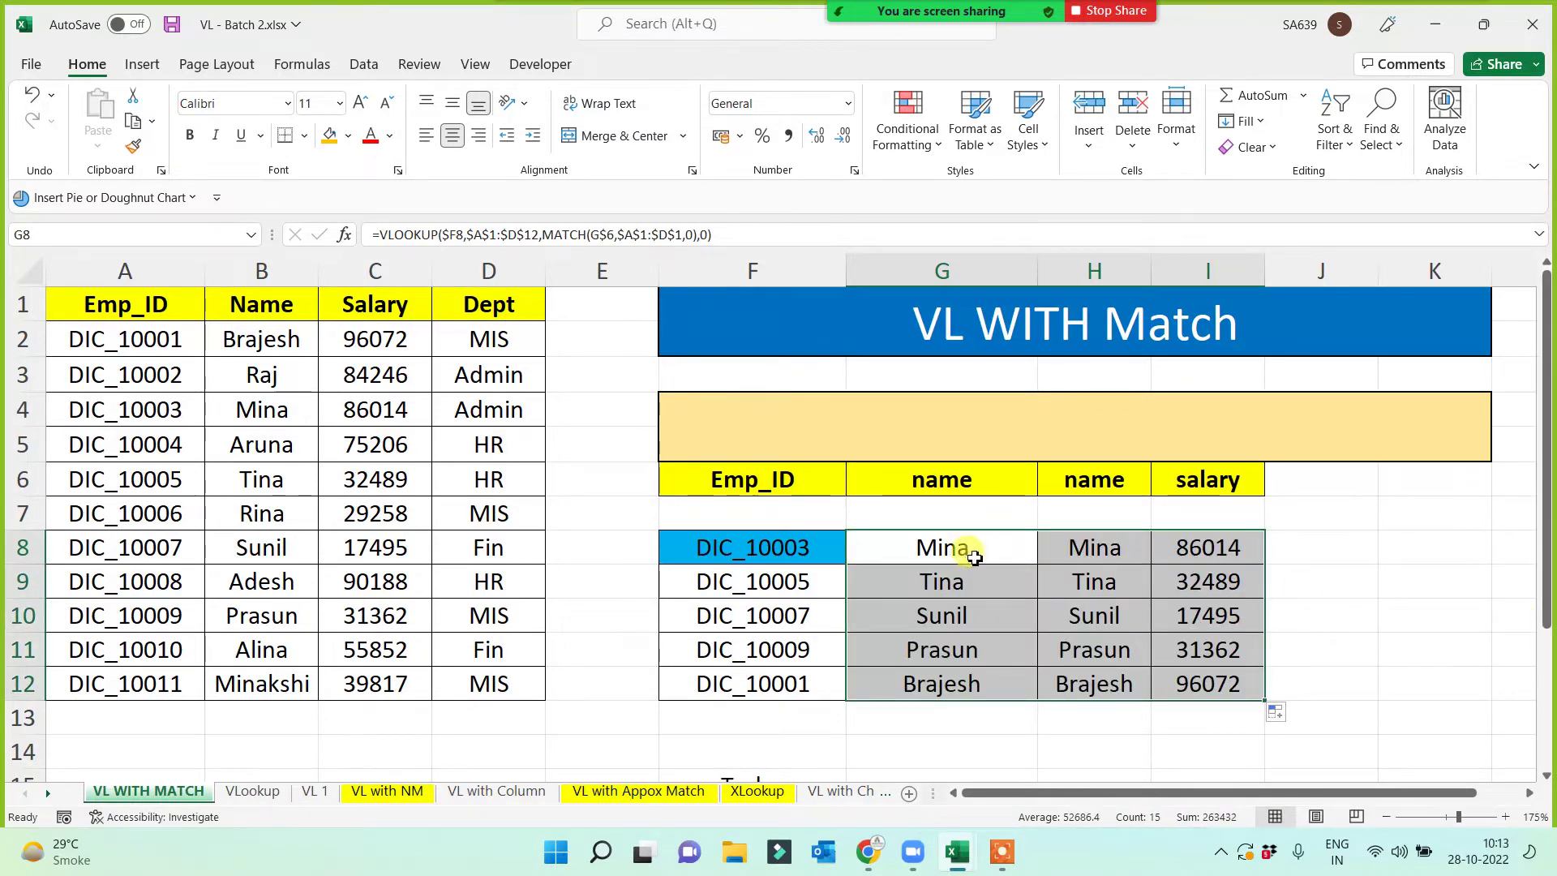
pyautogui.click(585, 674)
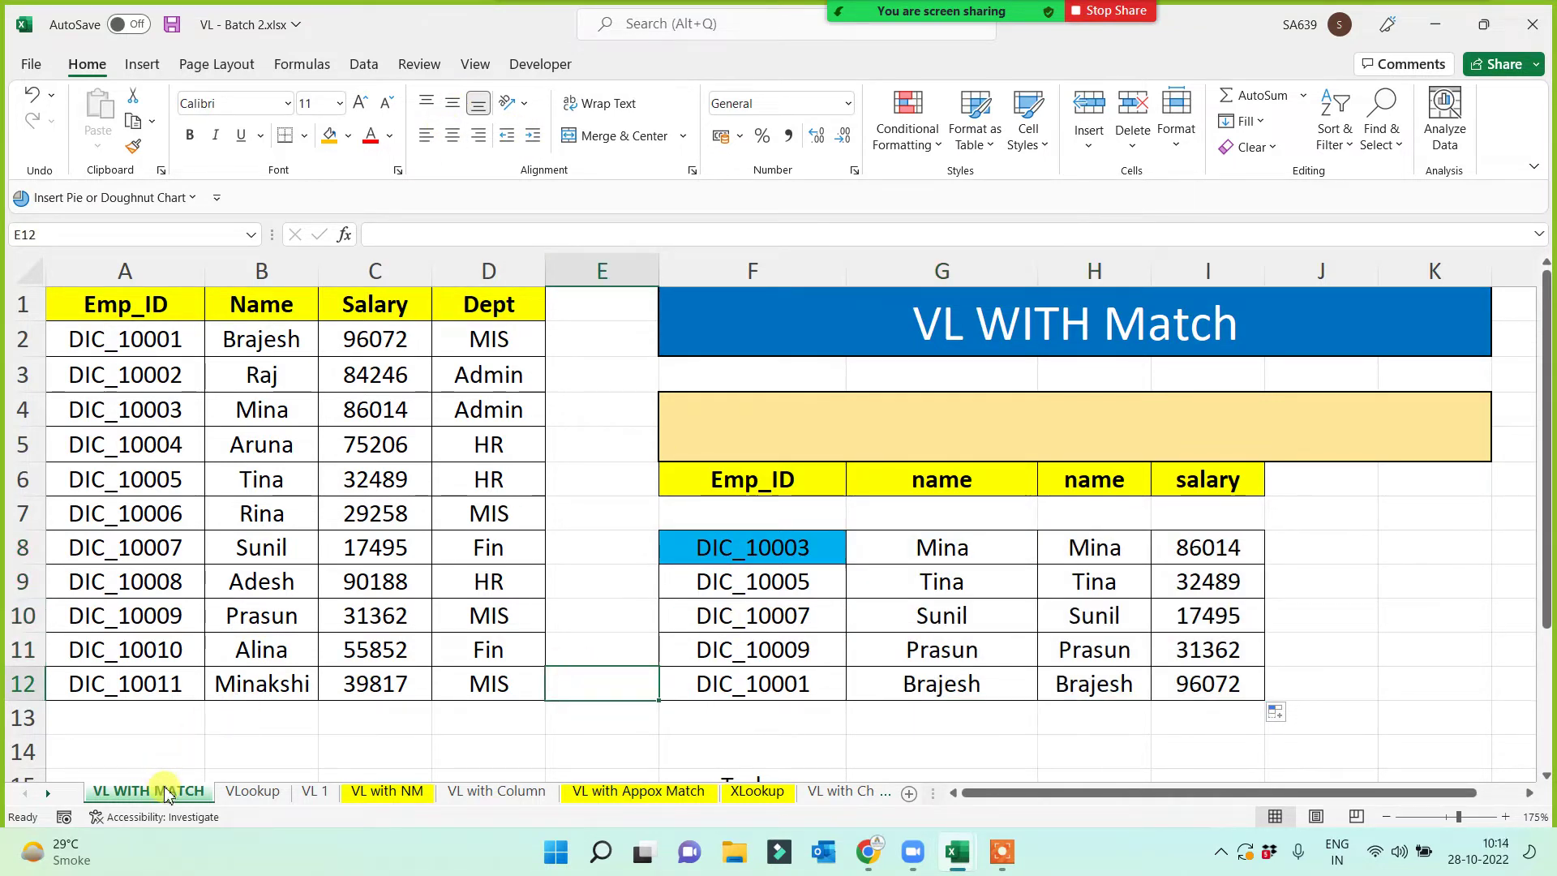
pyautogui.click(944, 333)
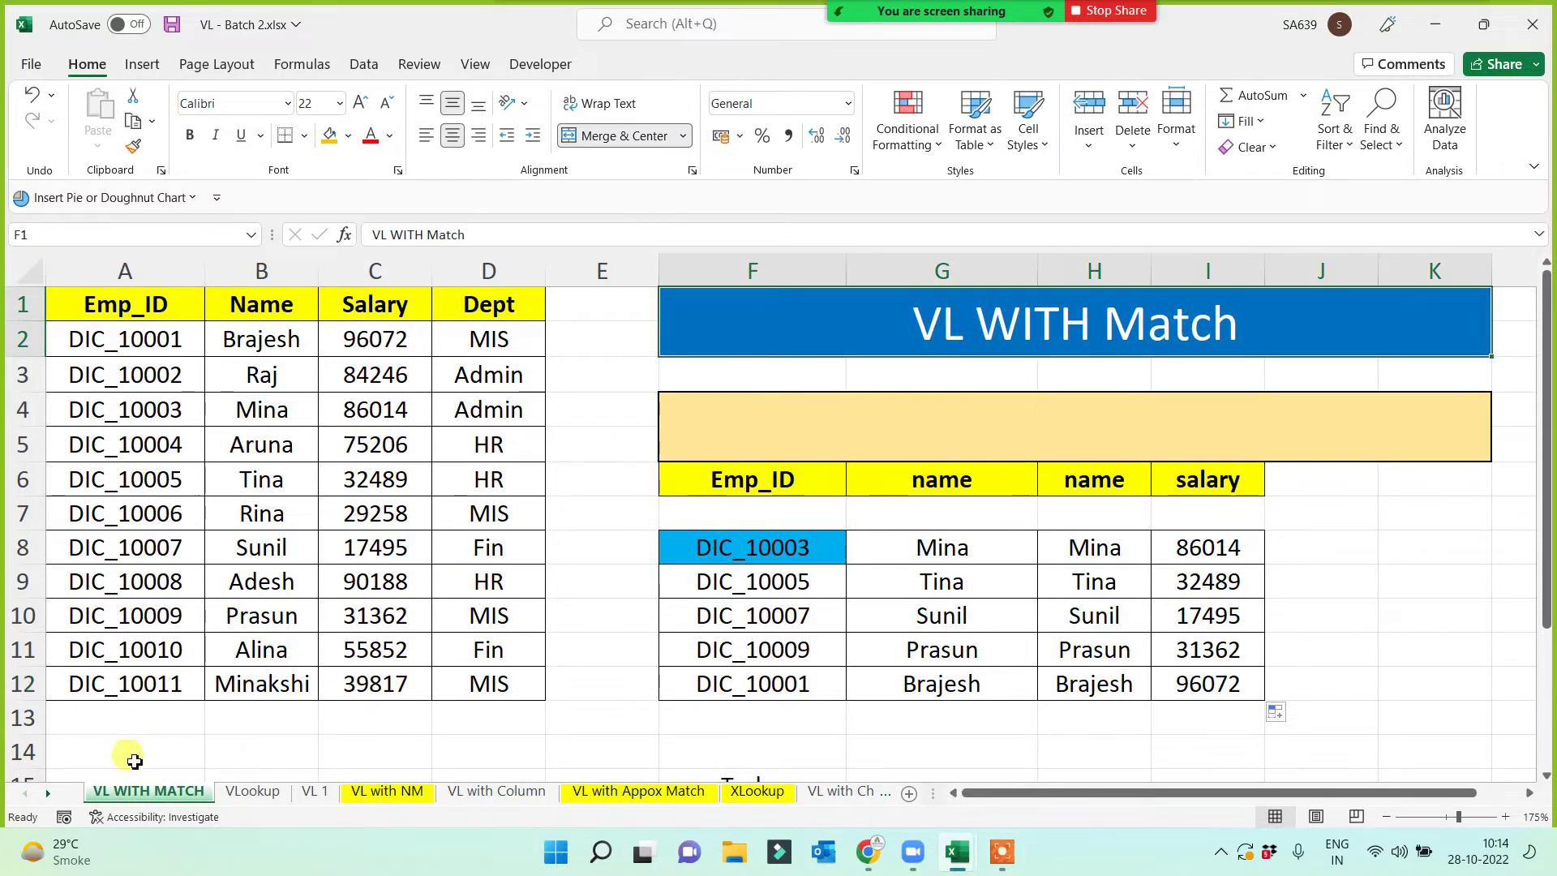
pyautogui.click(388, 741)
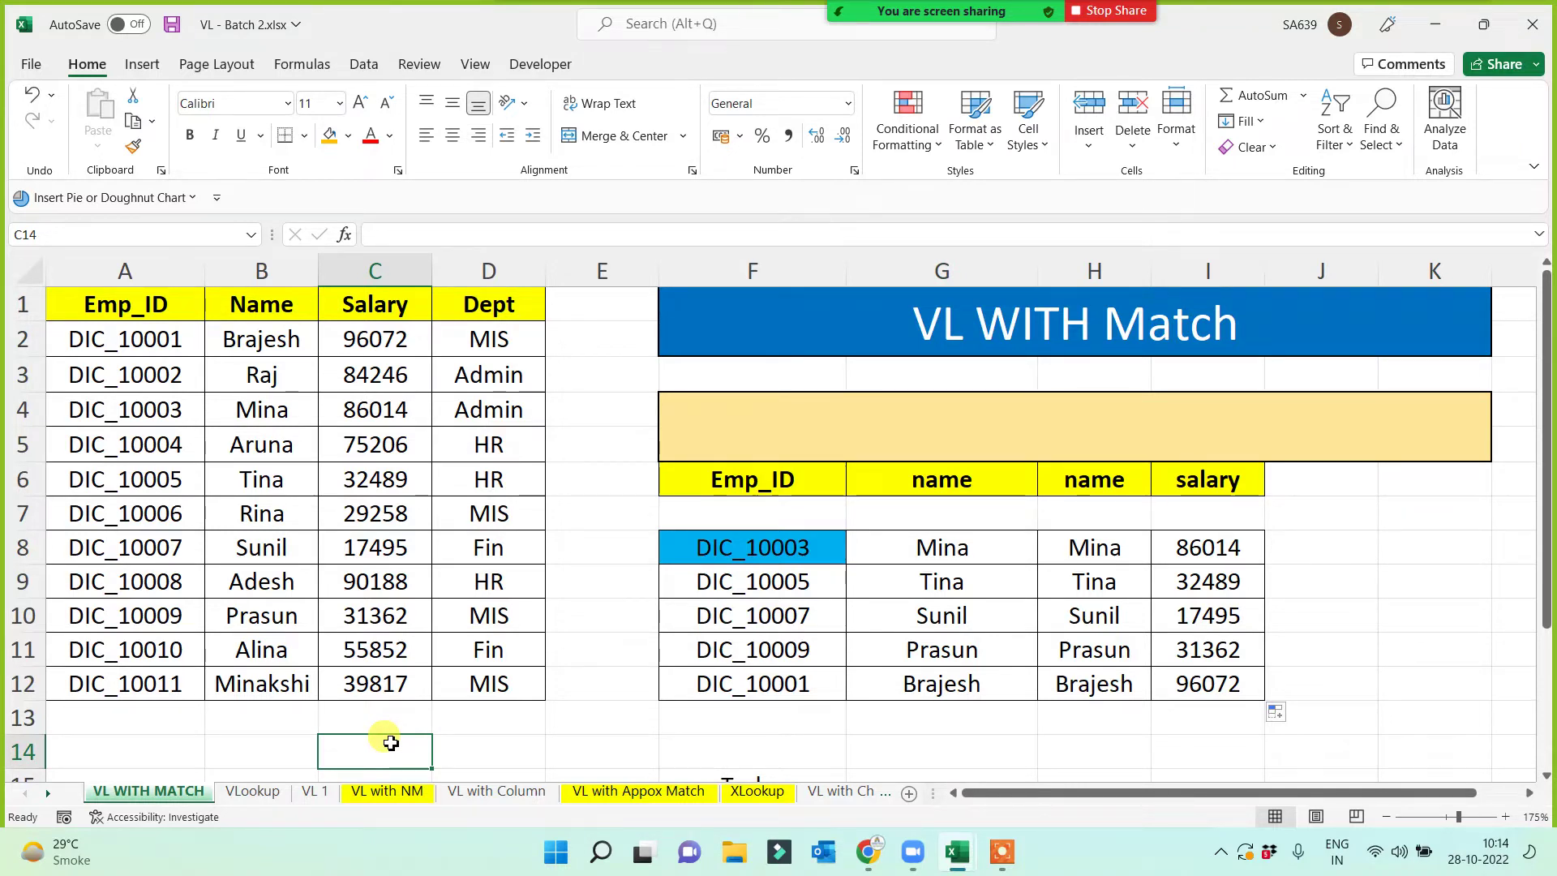
# - Copy the formula text from G8 and enter it as displayed text in the merged banner cell F4
pyautogui.click(1010, 551)
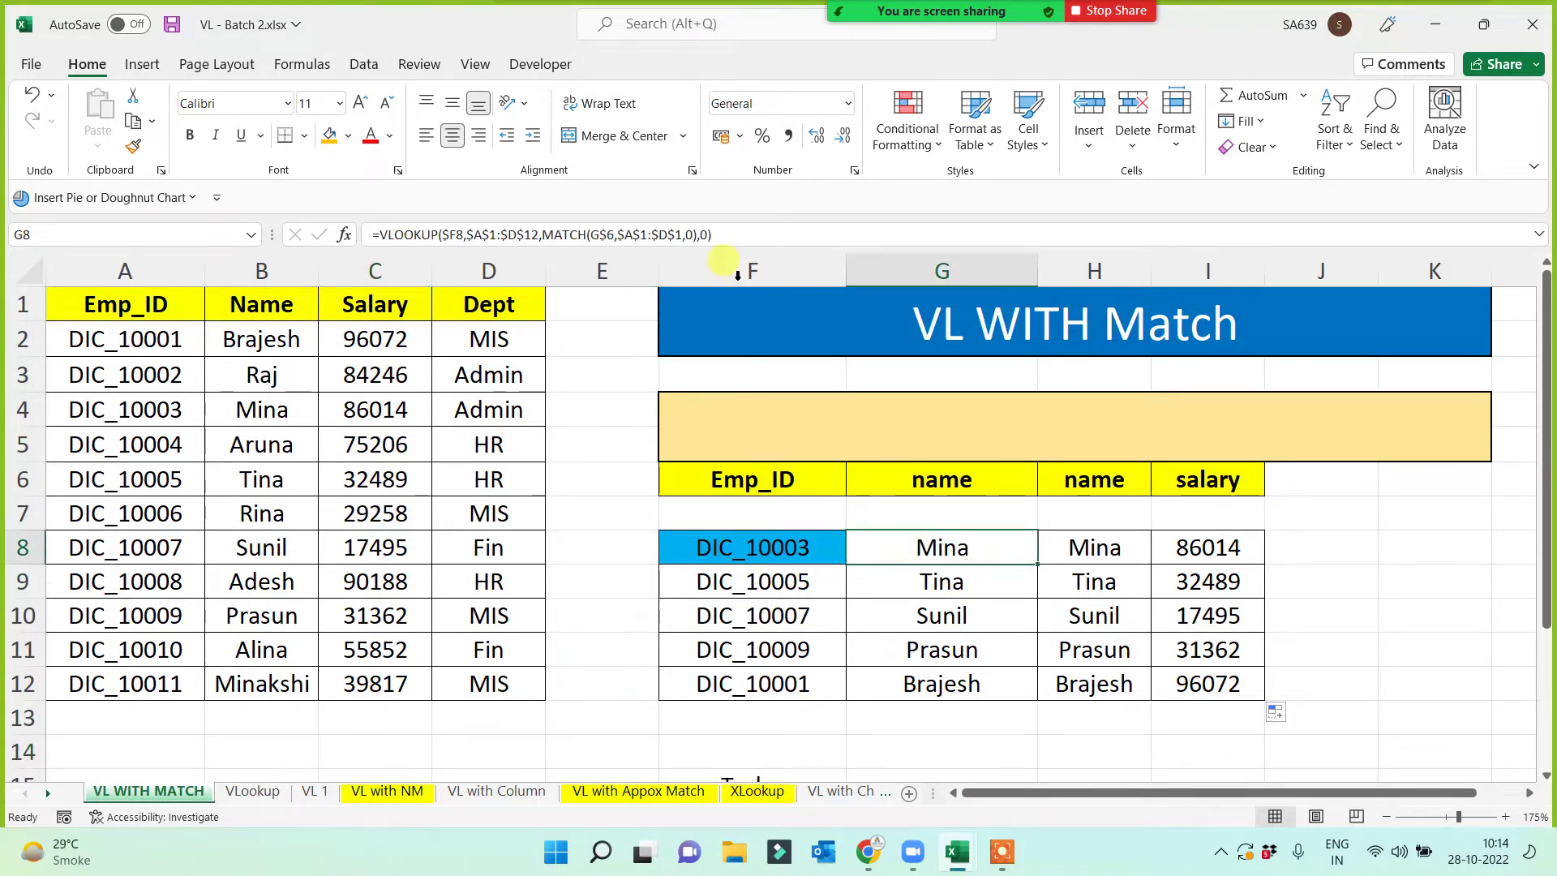
pyautogui.click(733, 236)
pyautogui.press('Escape')
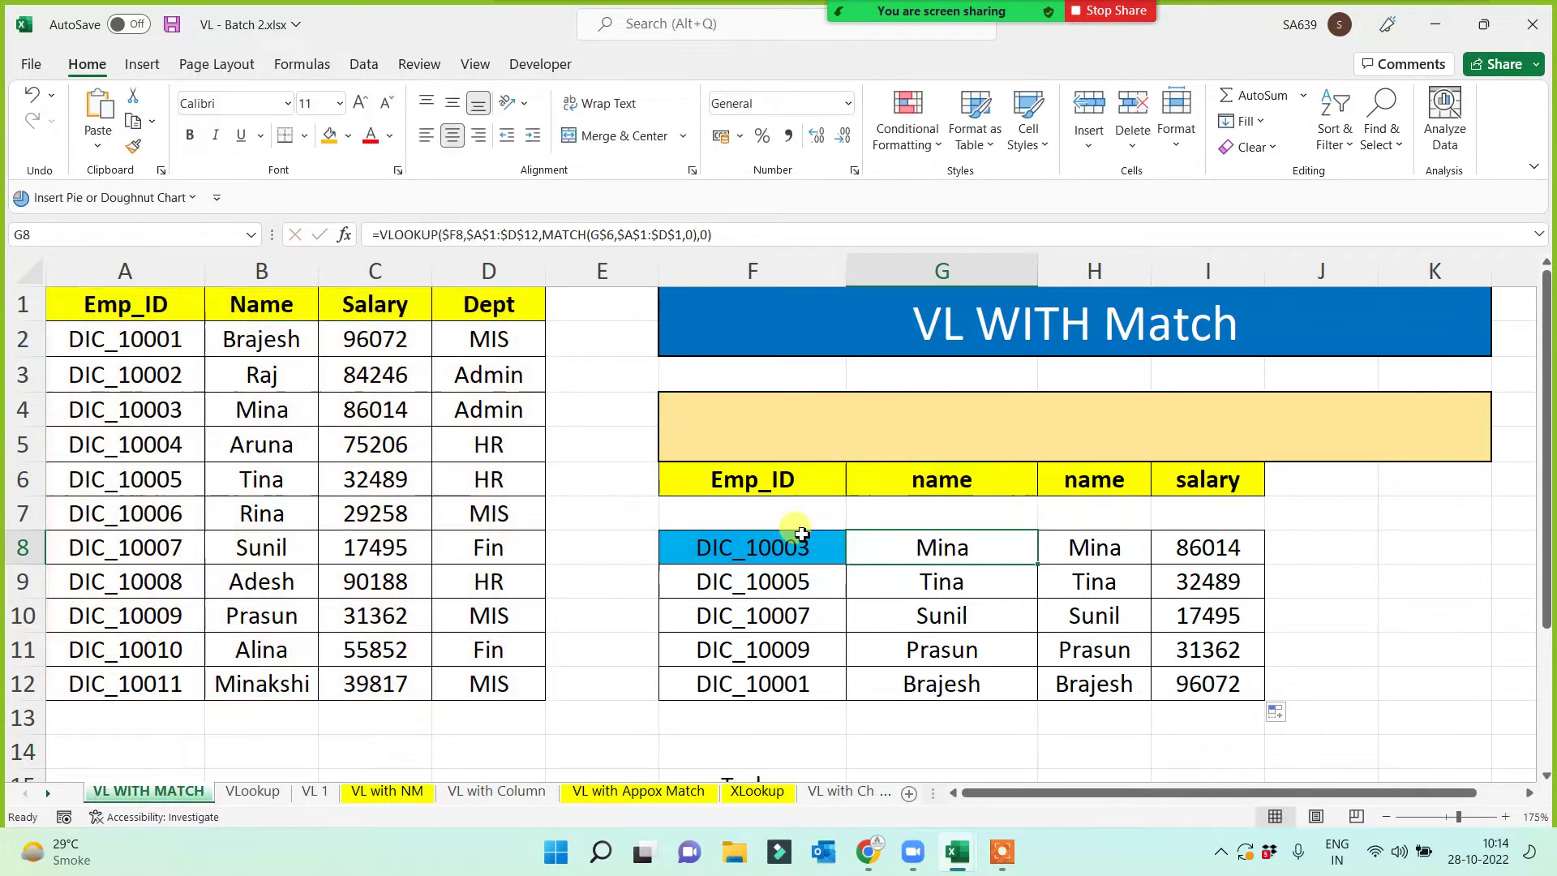
pyautogui.doubleClick(956, 406)
pyautogui.write('=VLOOKUP($F8,$A$1:$D$12,MATCH(G$6,$A$1:$D$1,0),0)')
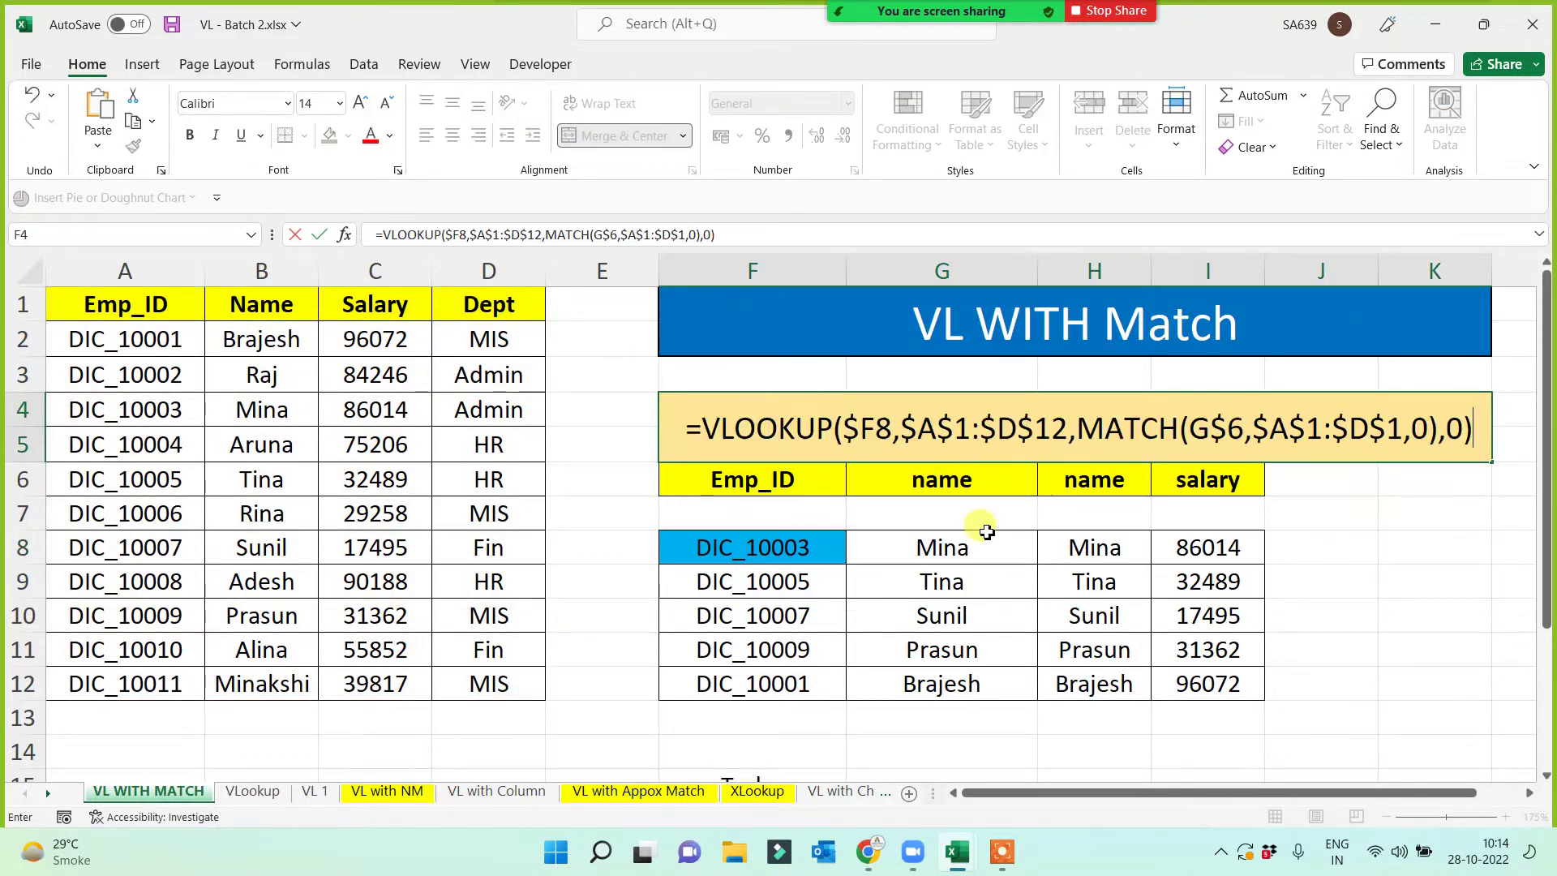
pyautogui.click(1460, 623)
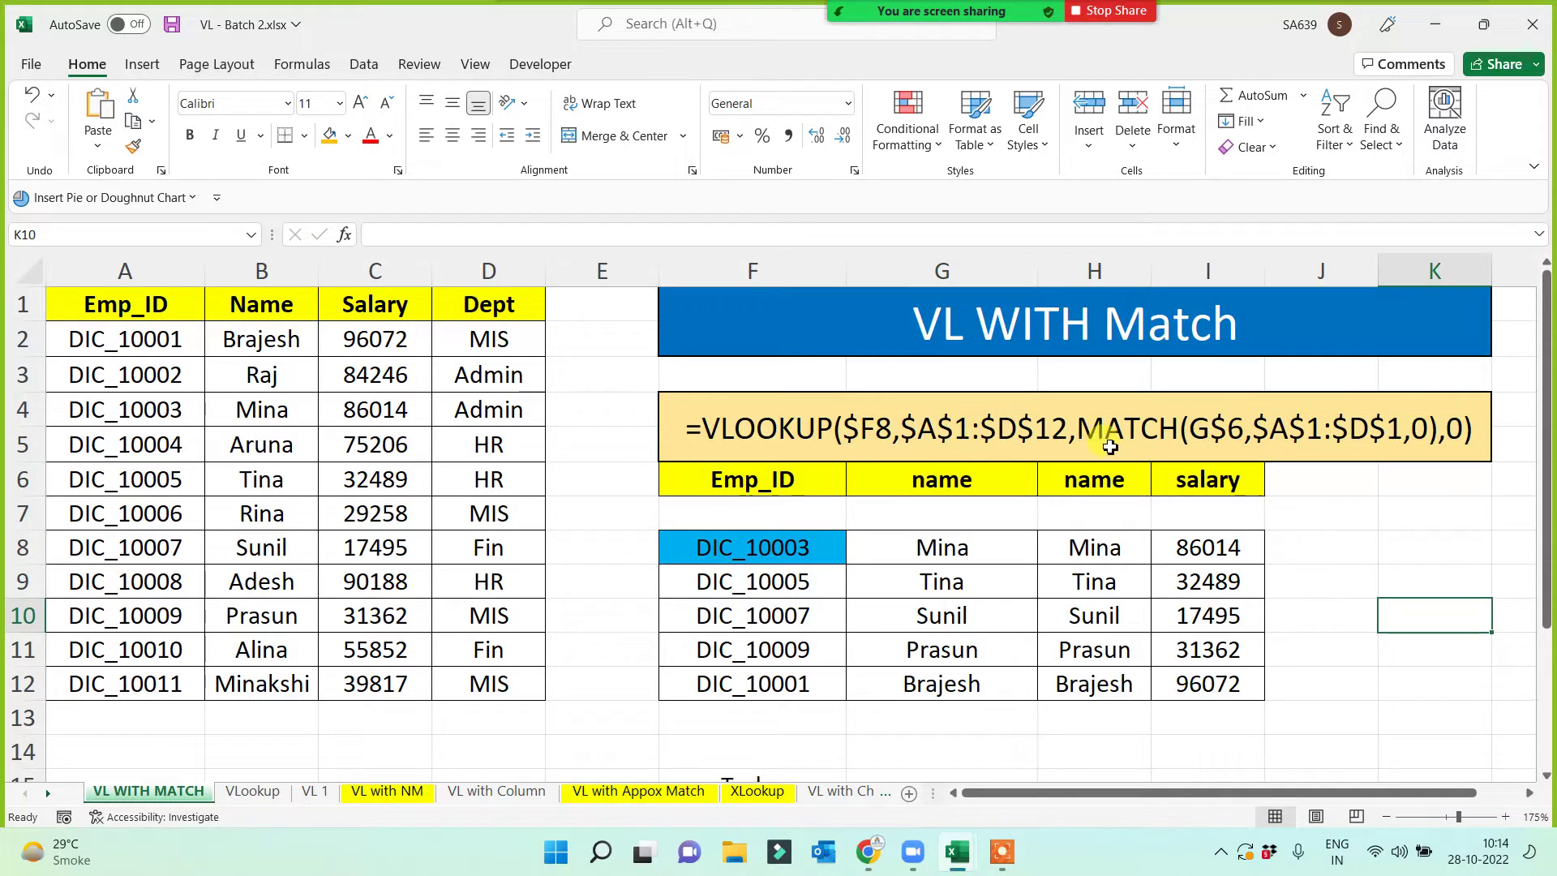
pyautogui.click(1403, 654)
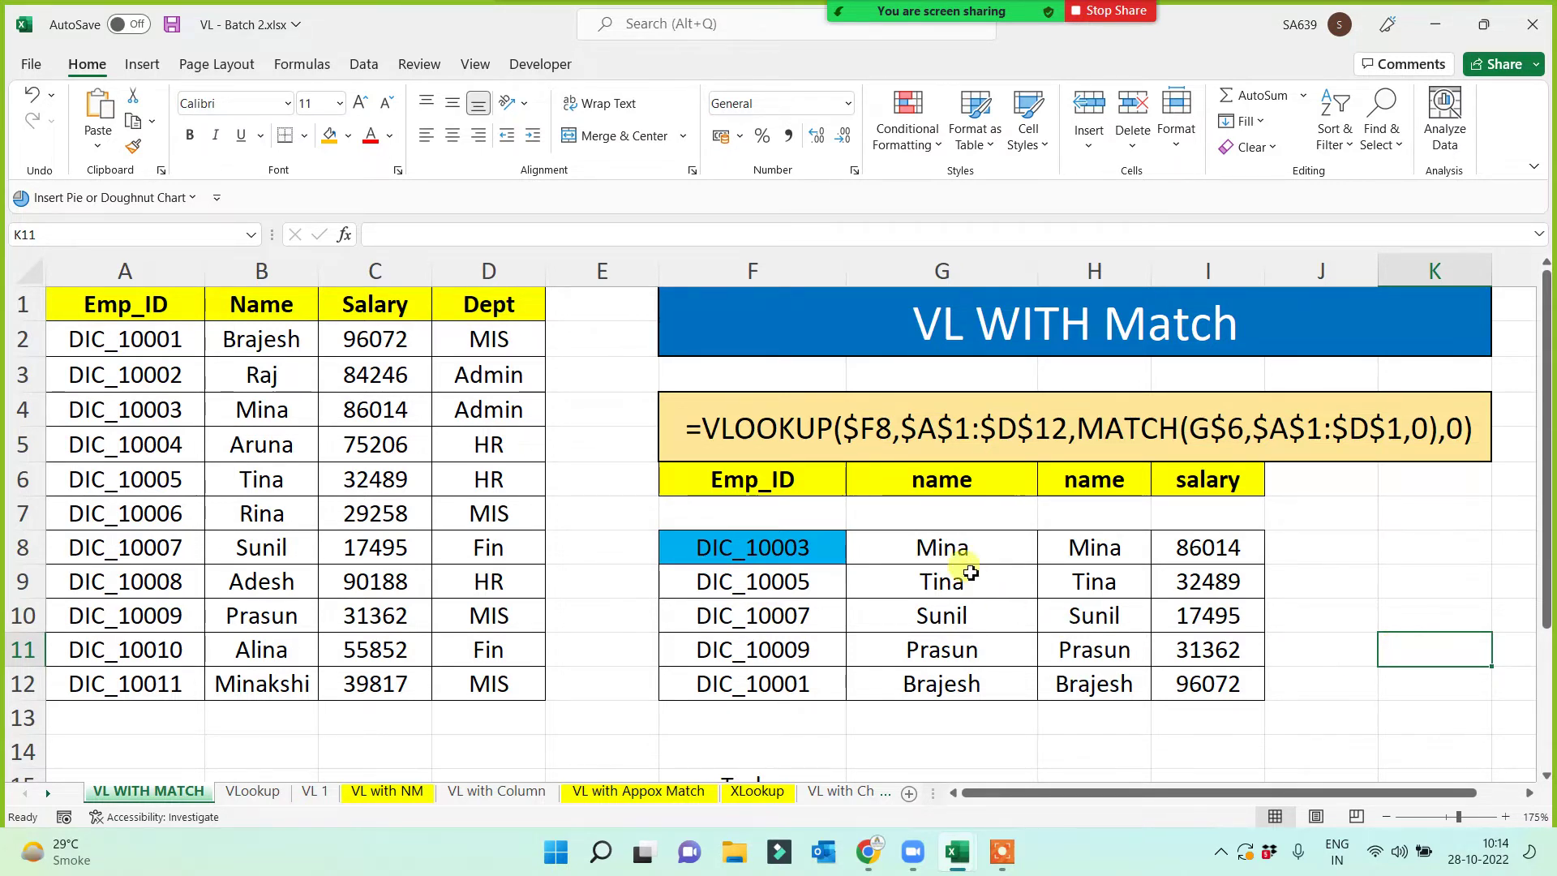
# - Clear the lookup results in G8:I12 and the formula text in the merged banner cell F4
pyautogui.moveTo(966, 552); pyautogui.dragTo(1185, 695)
pyautogui.press('Delete')
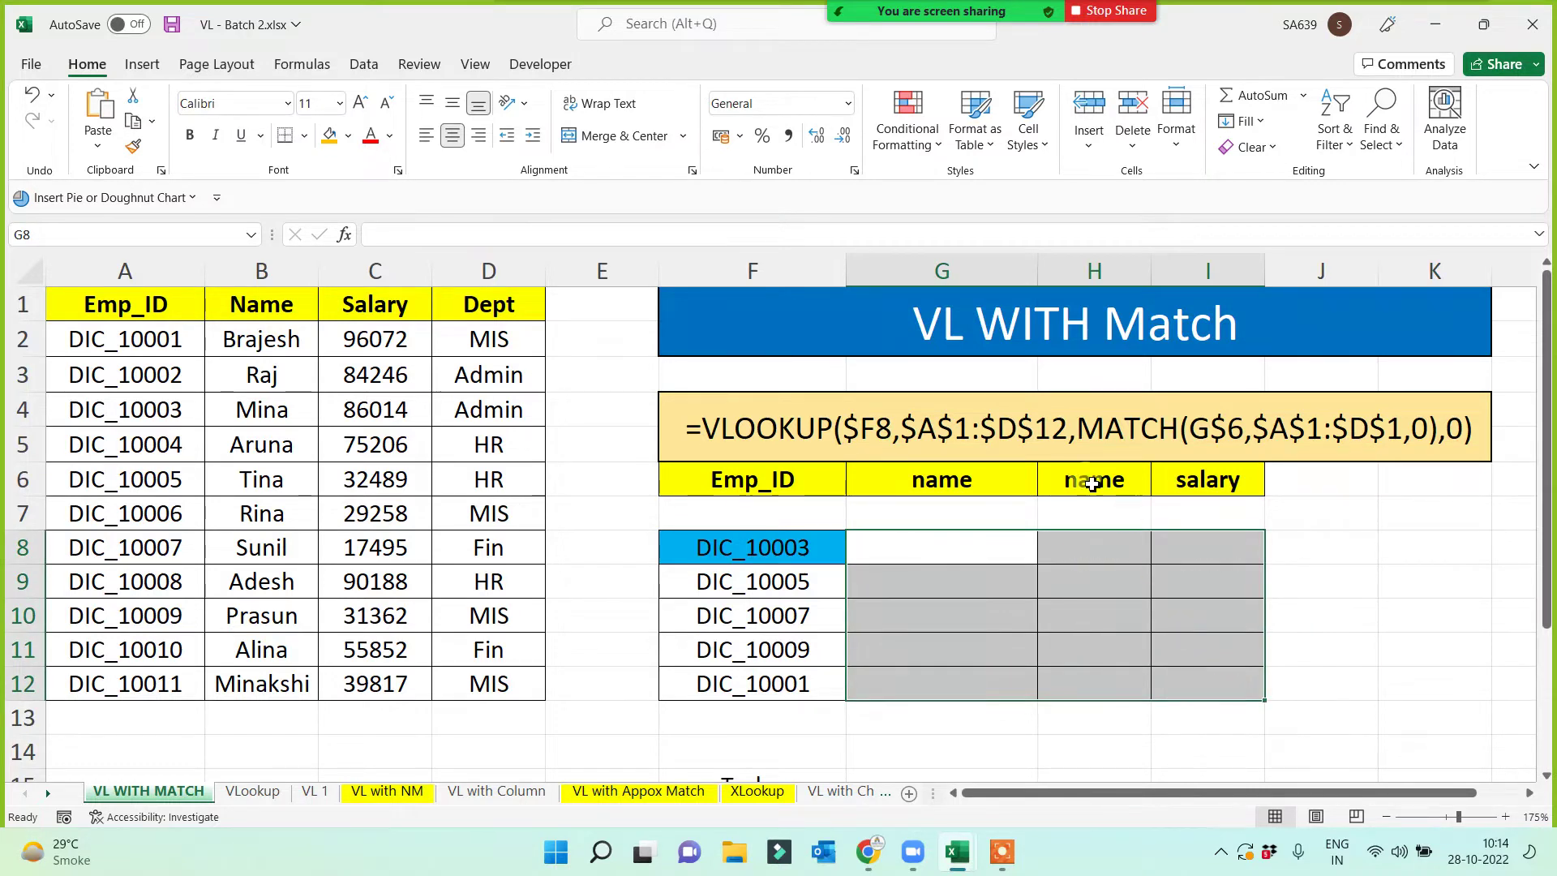
pyautogui.click(1045, 420)
pyautogui.press('Delete')
pyautogui.click(1087, 604)
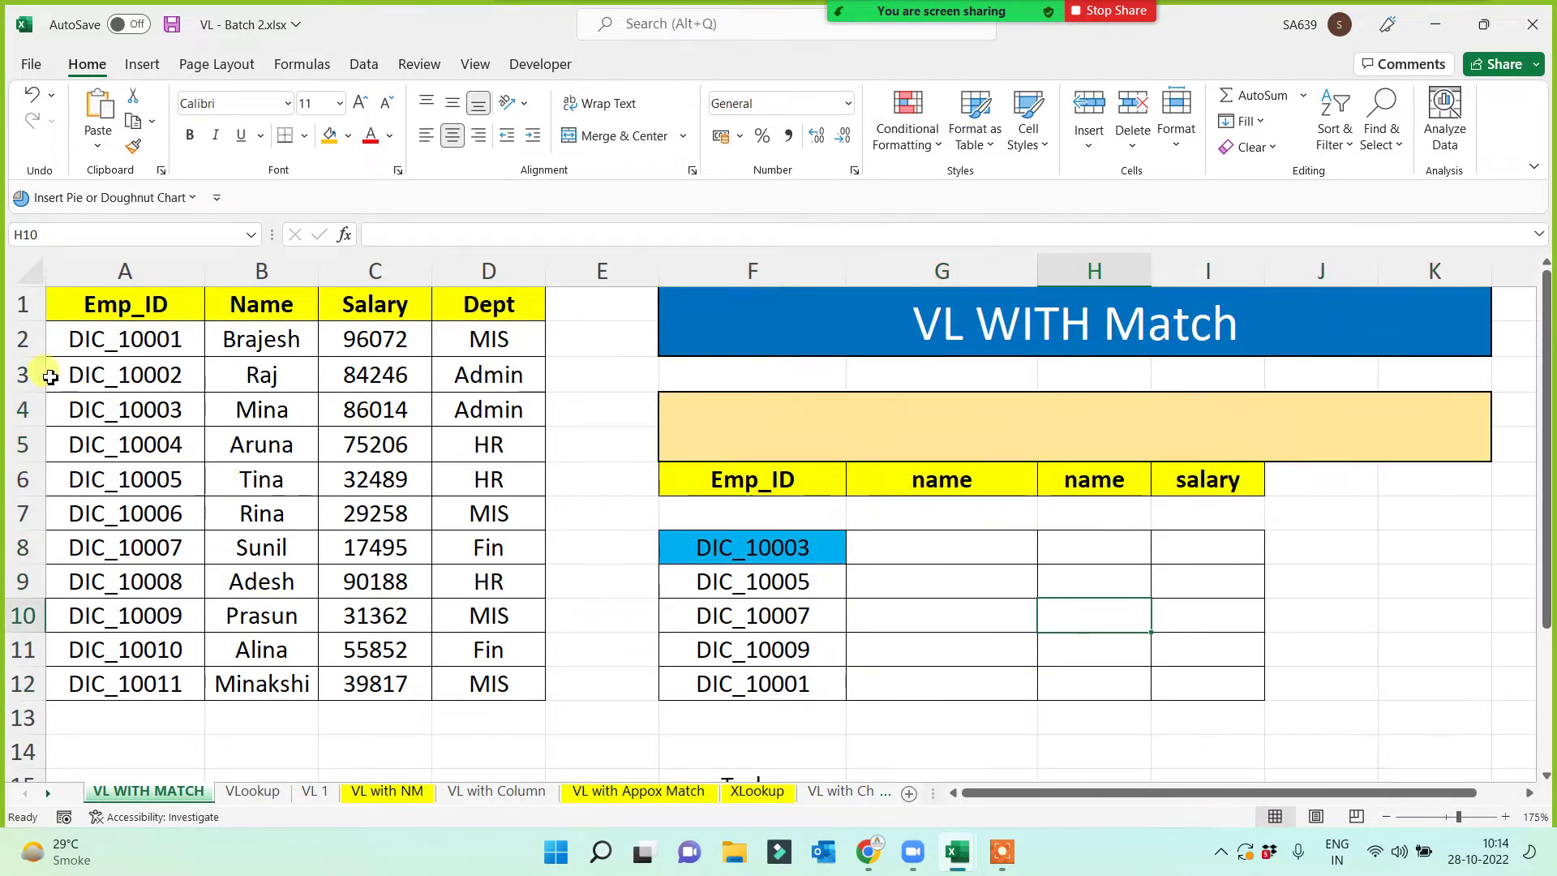
# - Name the source table range A1:D12 DIC_Main_Data
pyautogui.moveTo(96, 307); pyautogui.dragTo(337, 474)
pyautogui.moveTo(475, 665); pyautogui.dragTo(477, 683)
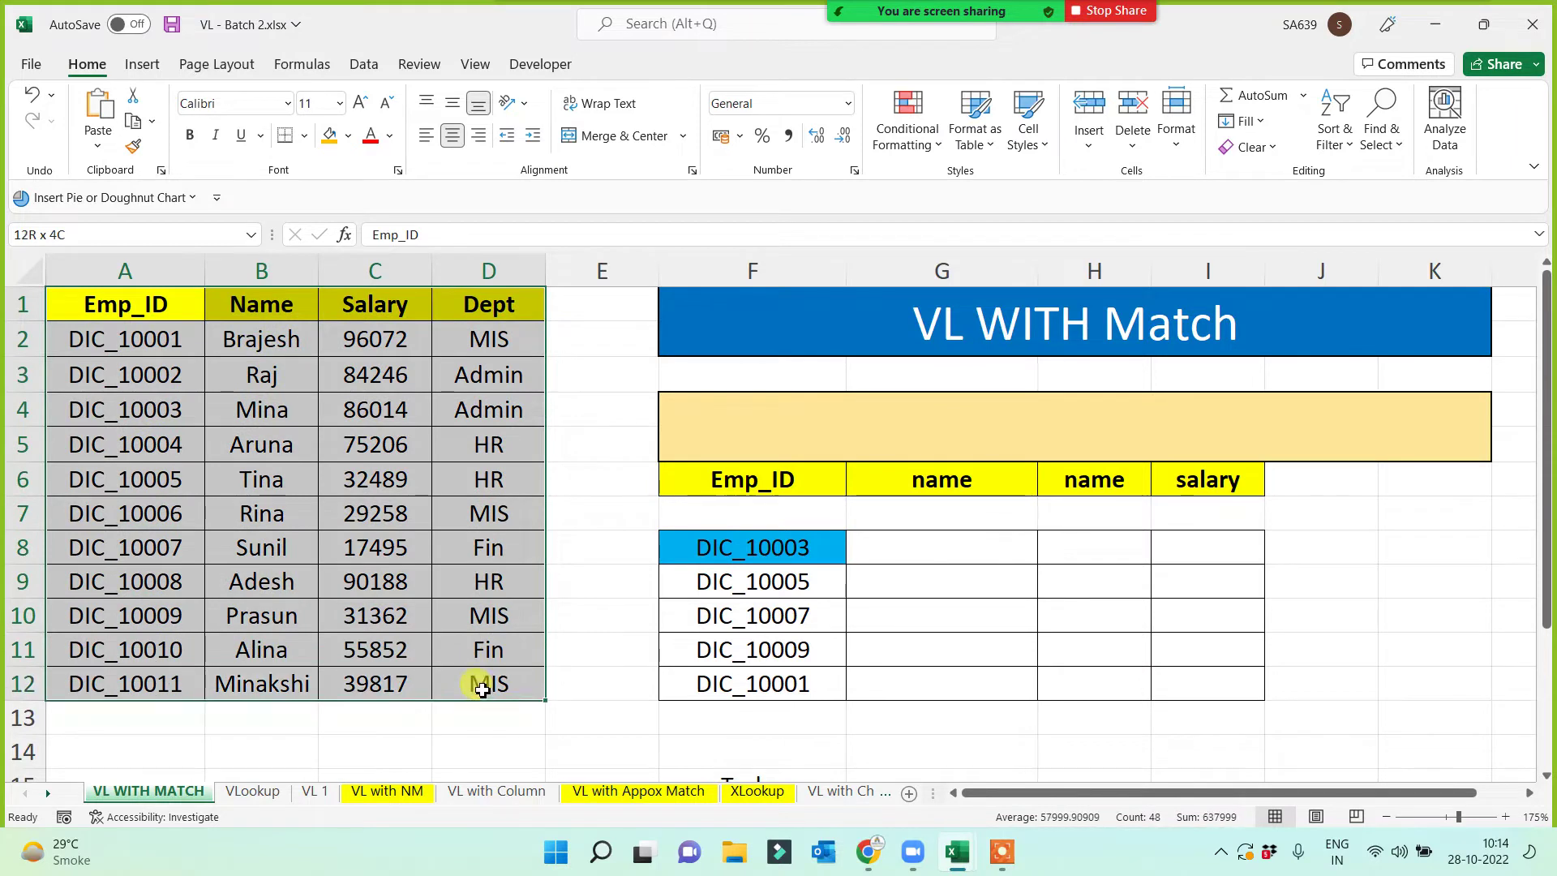
pyautogui.click(97, 237)
pyautogui.write('DIC_Main_Data')
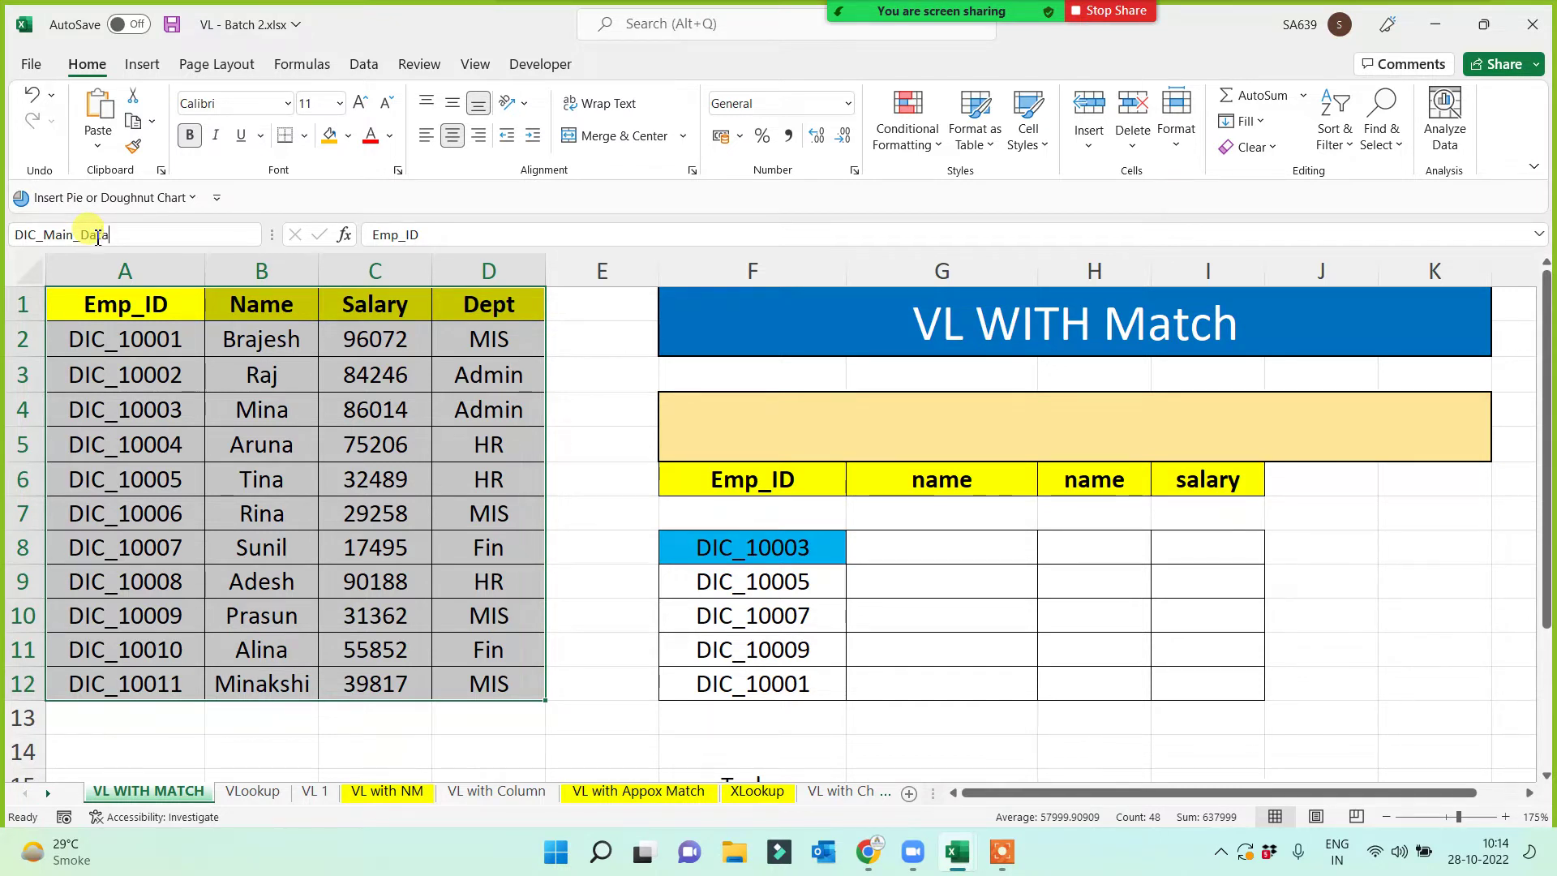
pyautogui.press('Return')
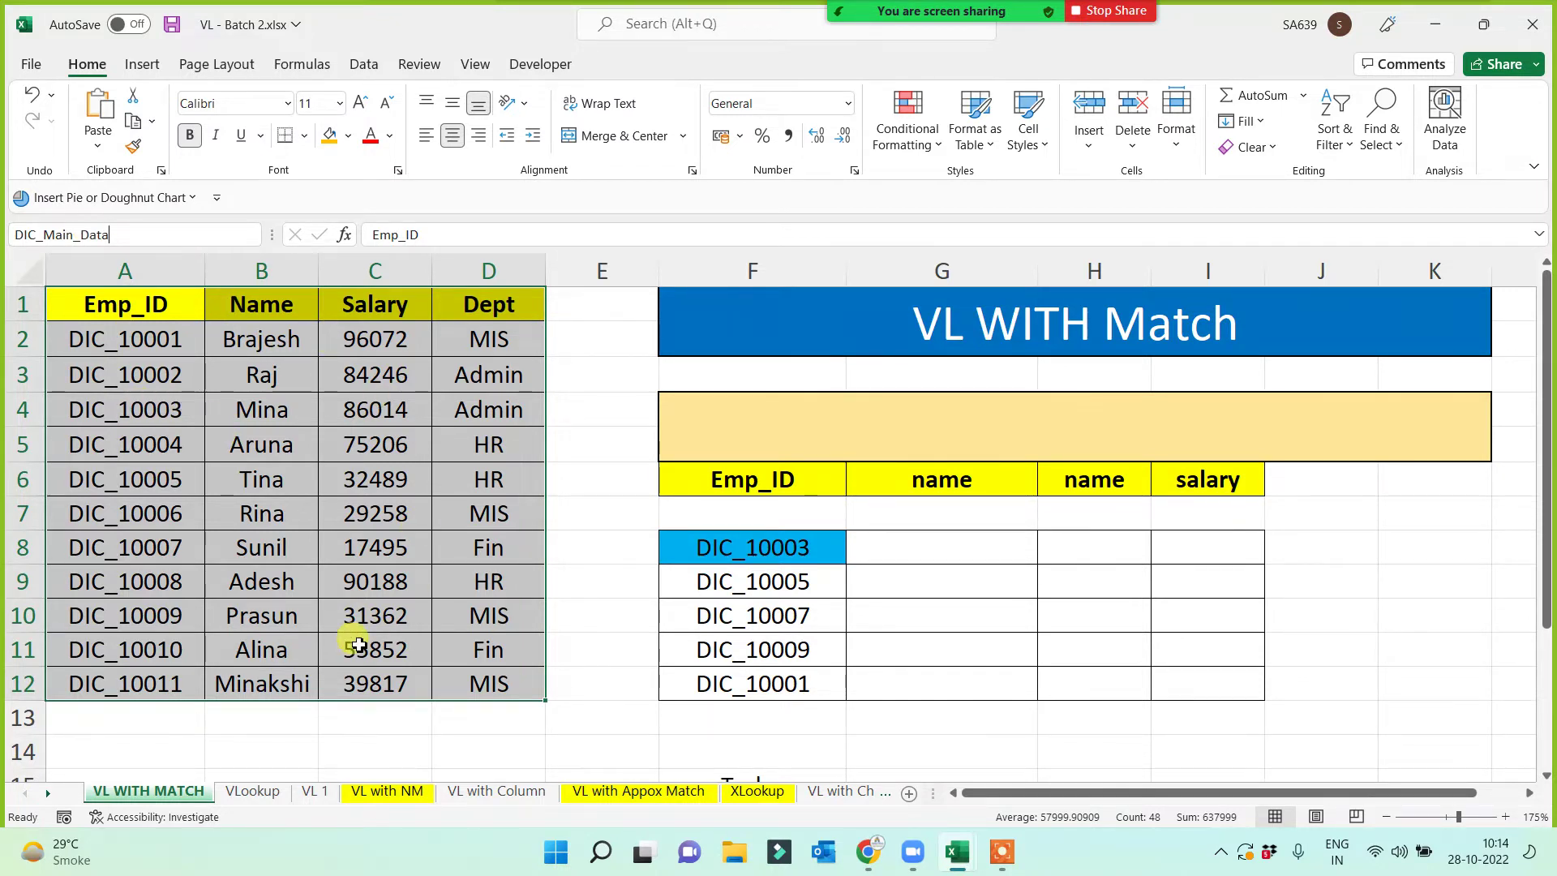
# - Name the source table's heading range A1:D1 DIC_Heading
pyautogui.click(996, 563)
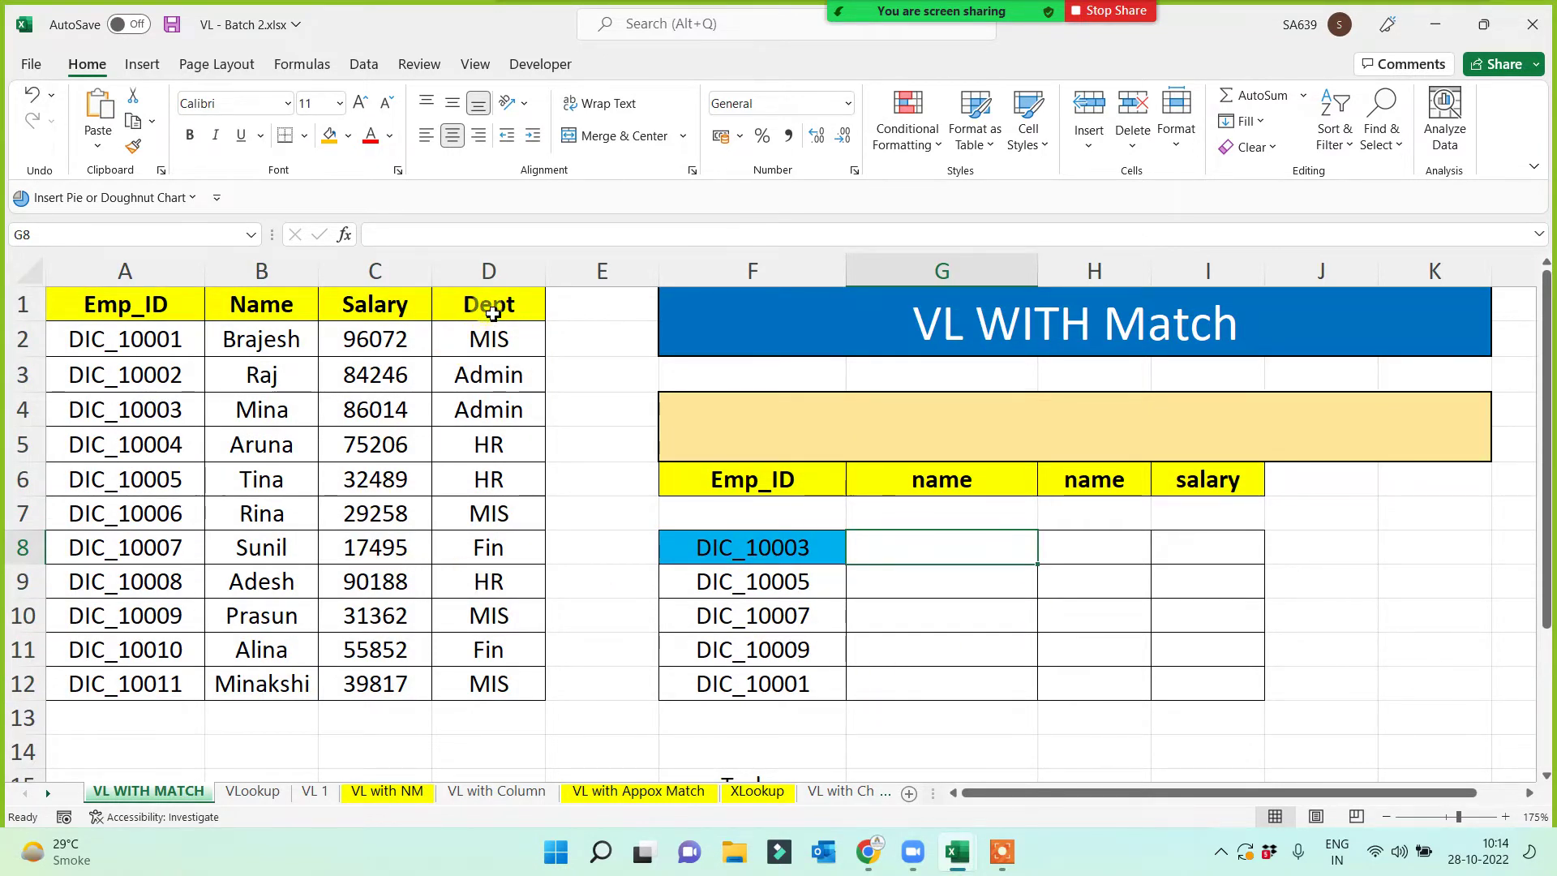
pyautogui.moveTo(492, 314); pyautogui.dragTo(61, 307)
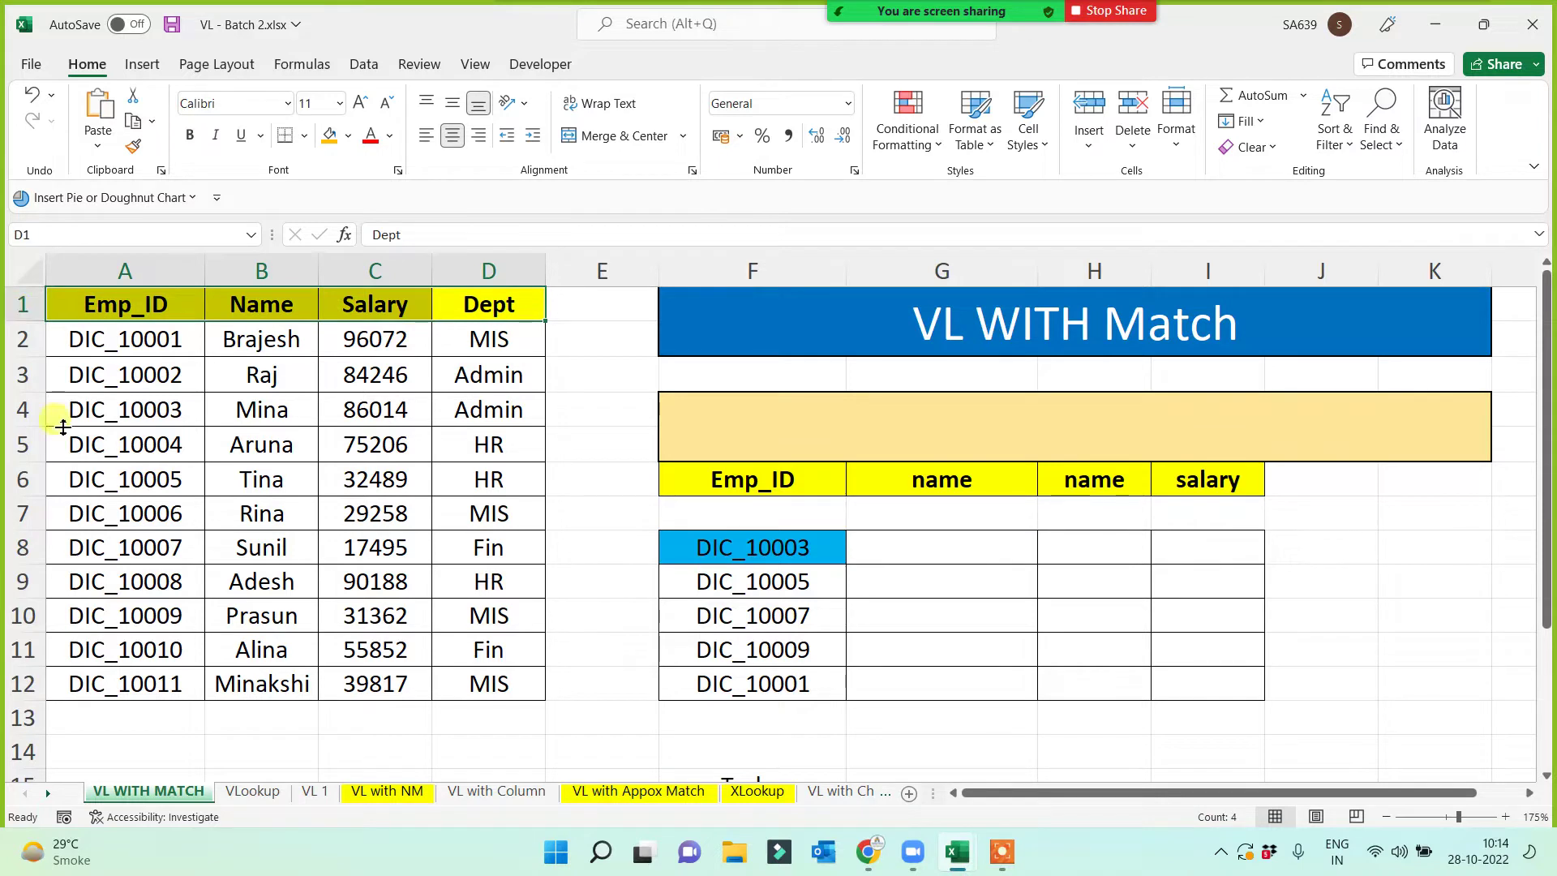
pyautogui.click(86, 236)
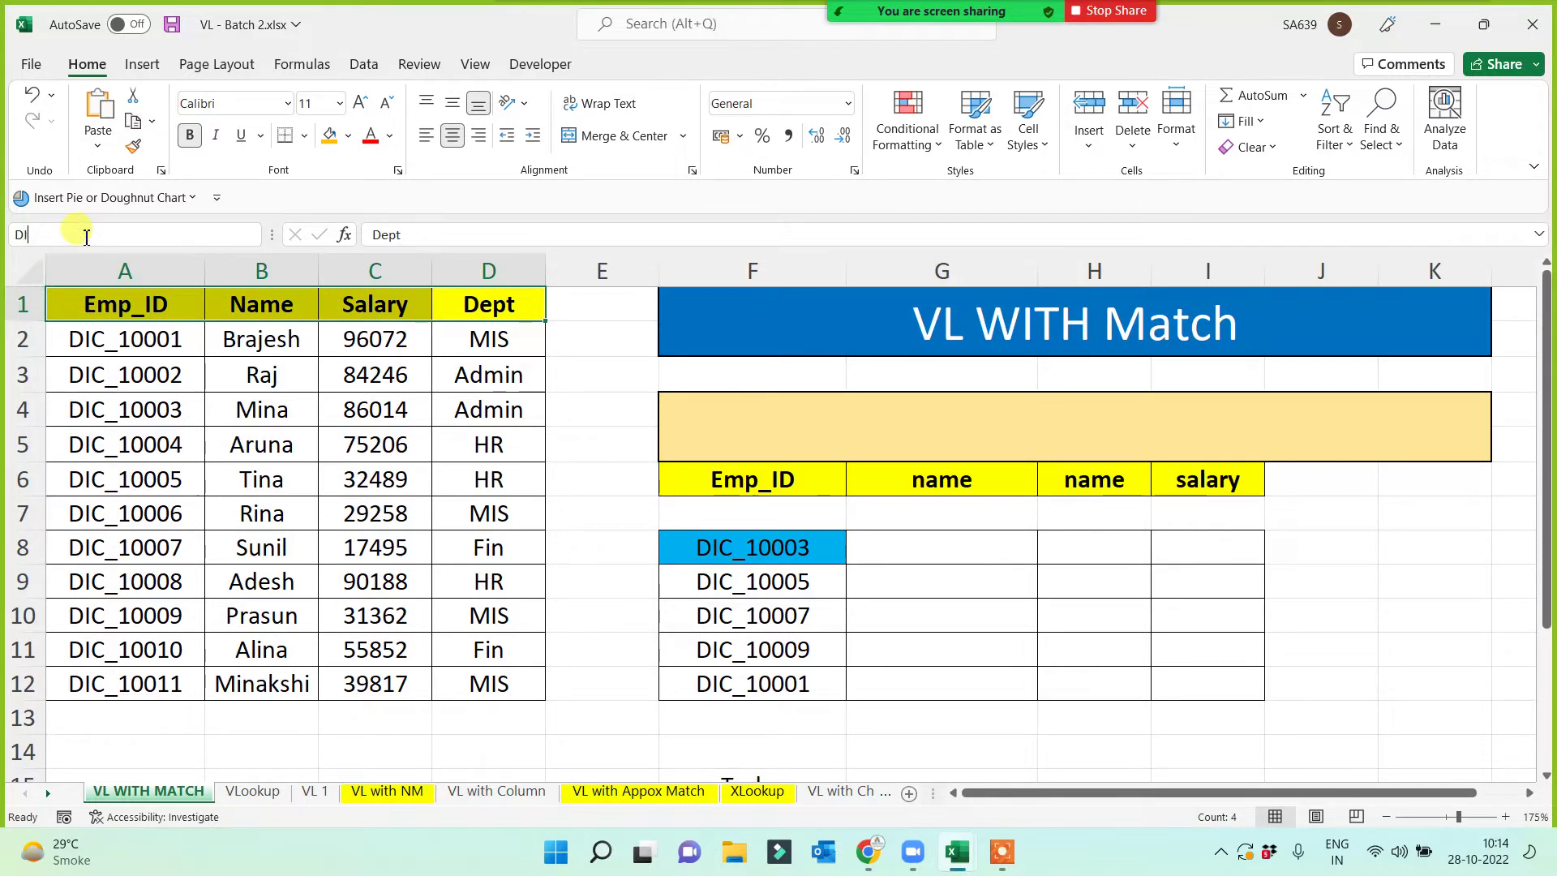
pyautogui.write('DIC_Heading')
pyautogui.press('Return')
pyautogui.click(247, 478)
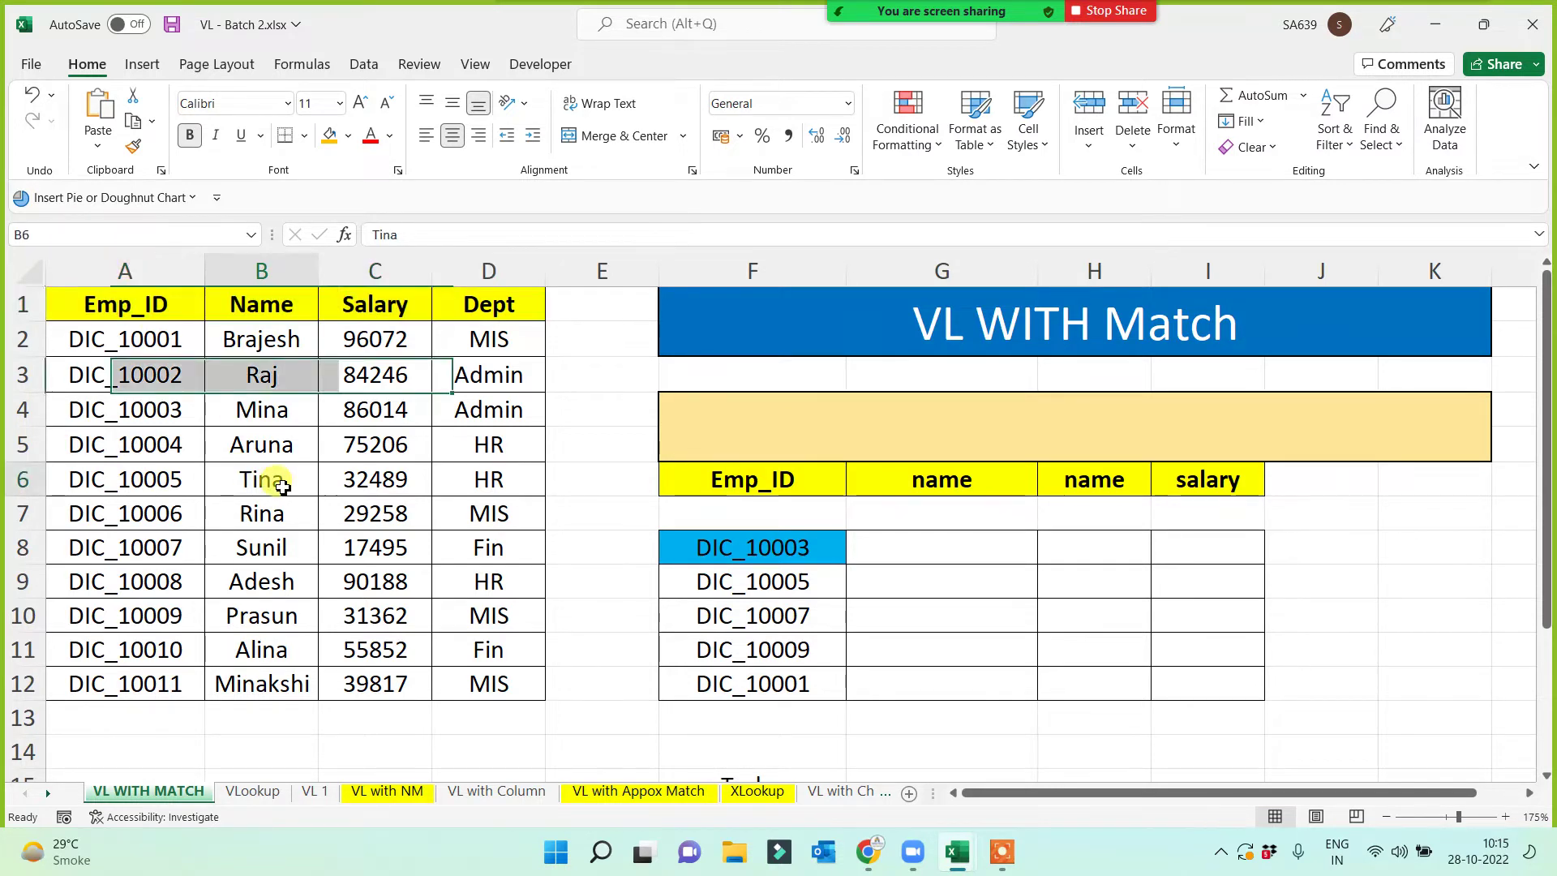
# - Start a VLOOKUP formula in G8 with the column-locked employee ID $F8 as its lookup value
pyautogui.click(949, 558)
pyautogui.write('=vl')
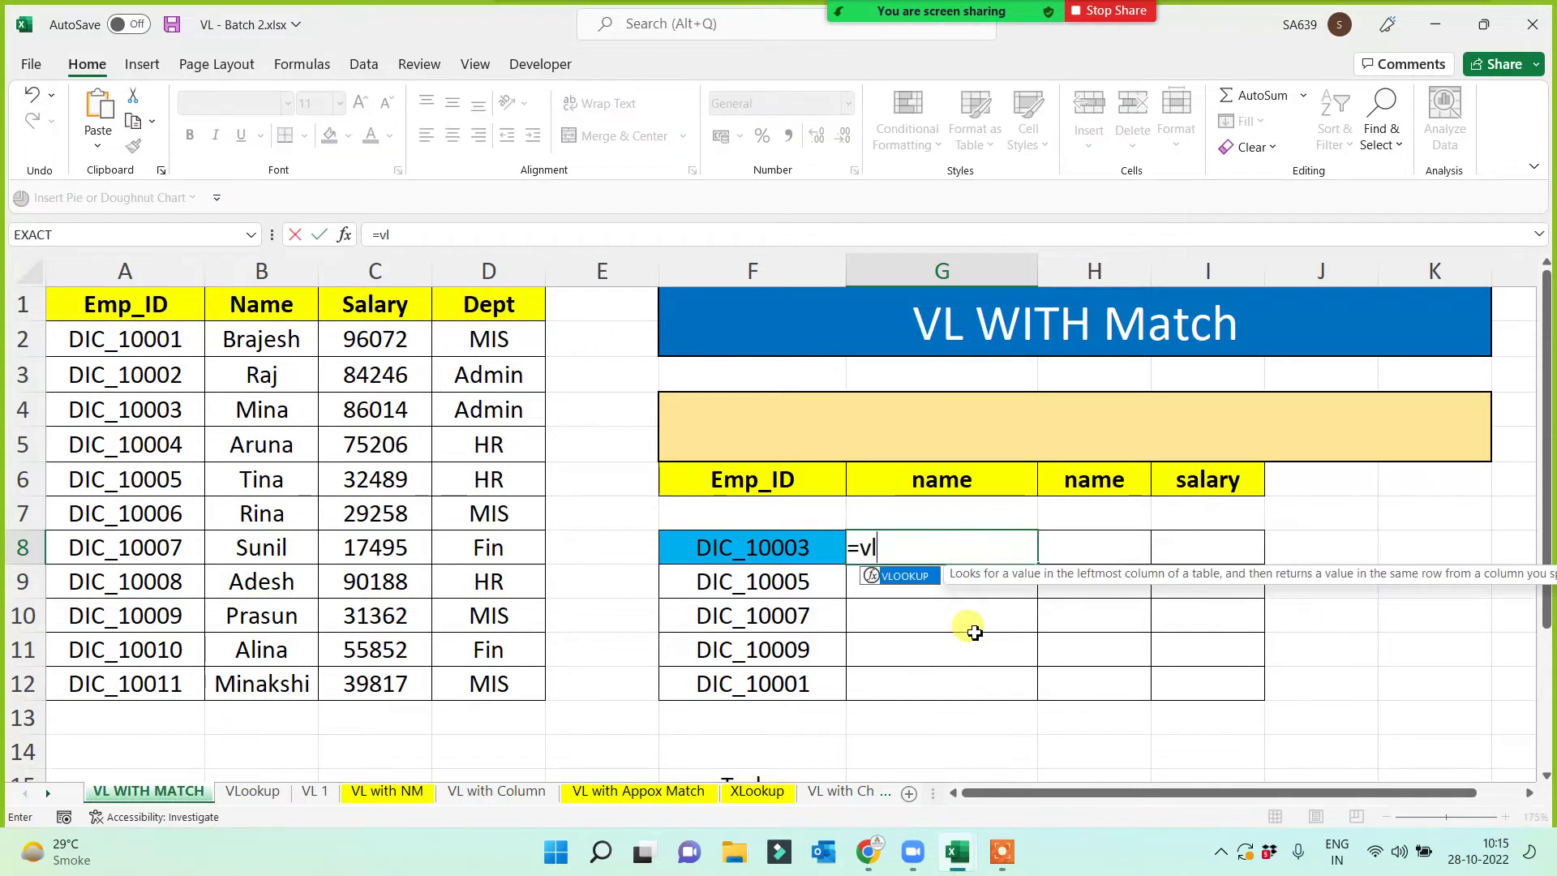
pyautogui.press('Tab')
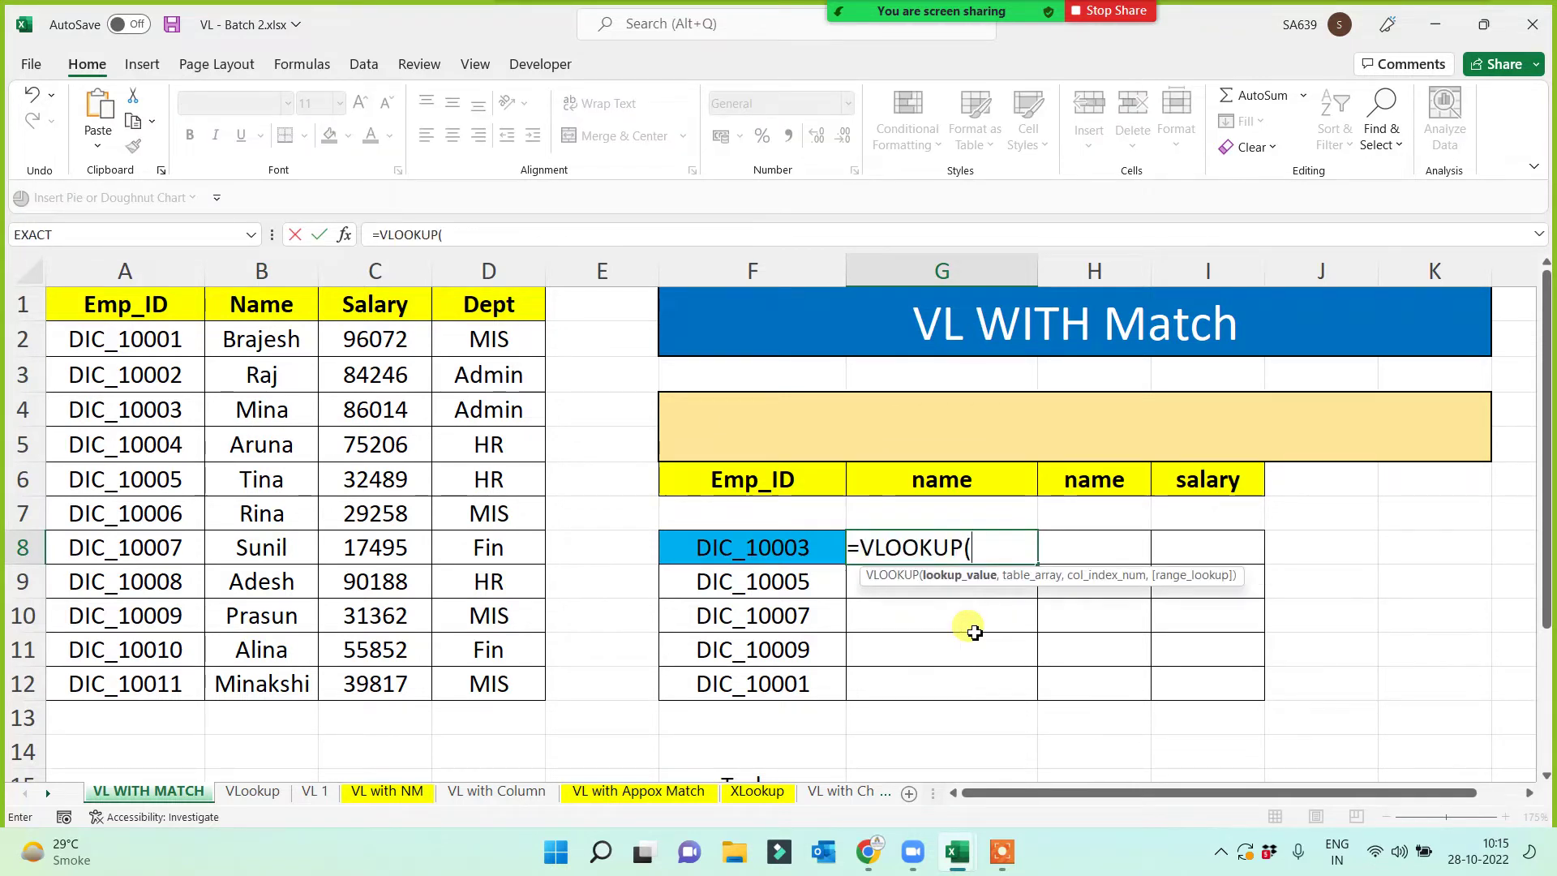
pyautogui.click(780, 550)
pyautogui.press('F4')
pyautogui.press('F4')
pyautogui.press('F4')
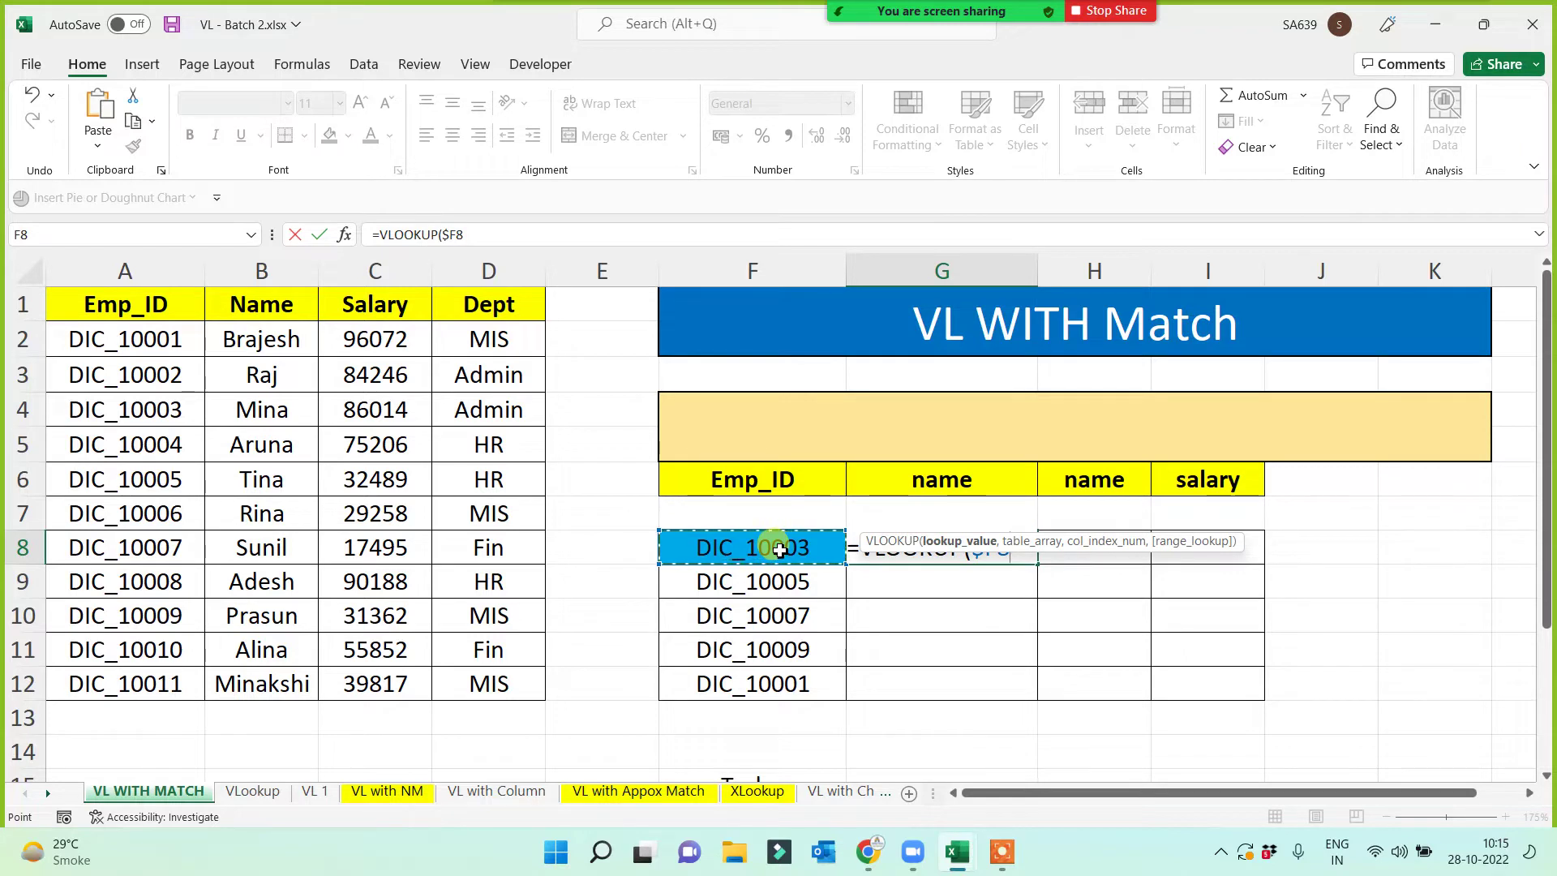
pyautogui.write(',')
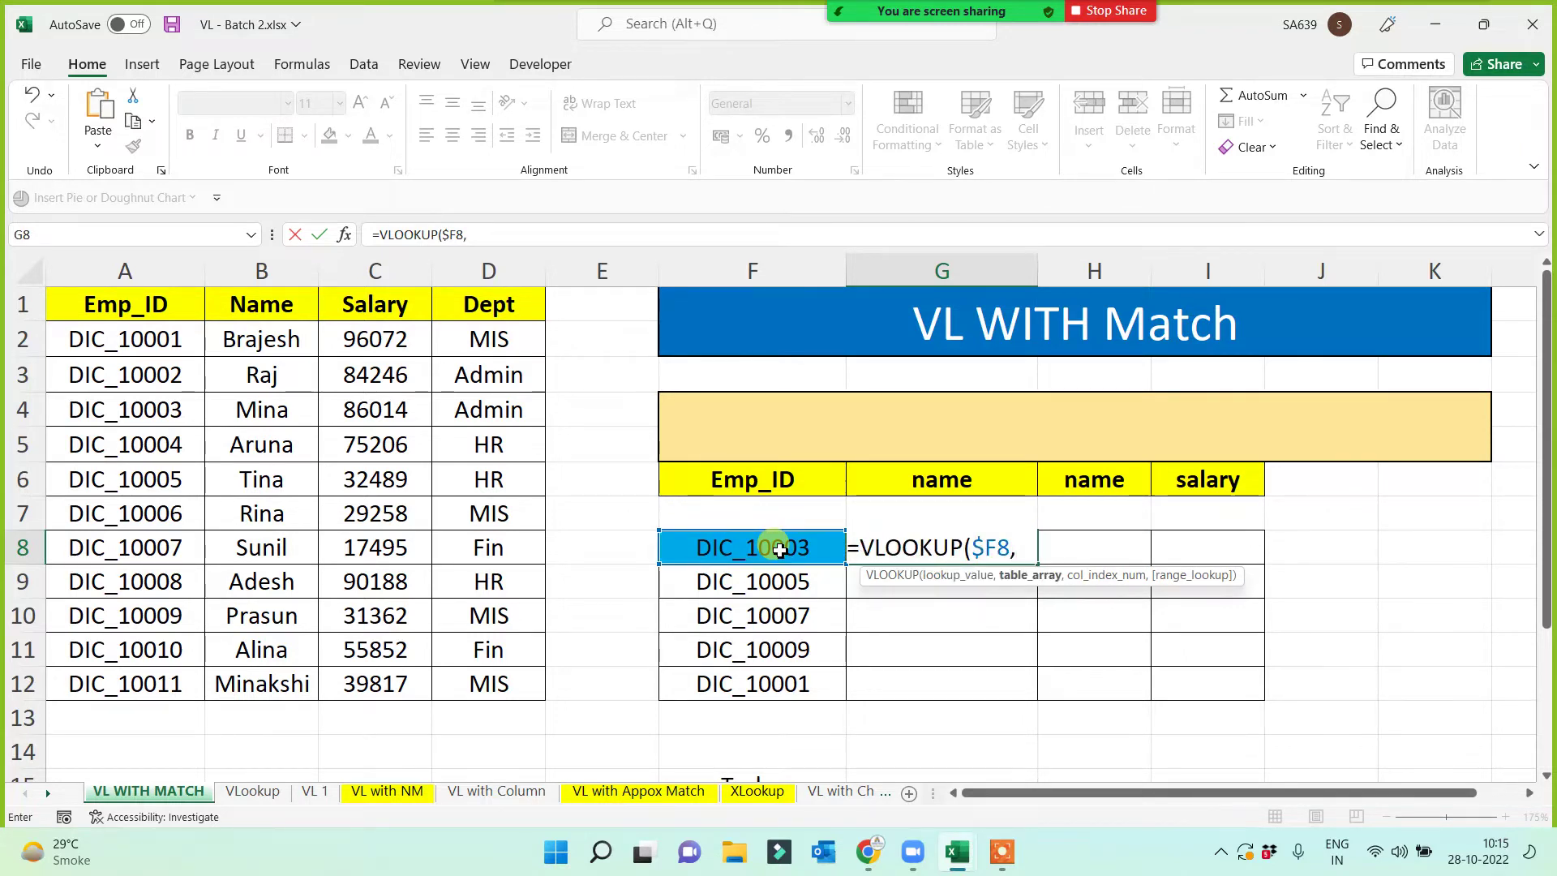
# - Set the VLOOKUP's table array to the named range DIC_Main_Data
pyautogui.write('dic')
pyautogui.press('Down')
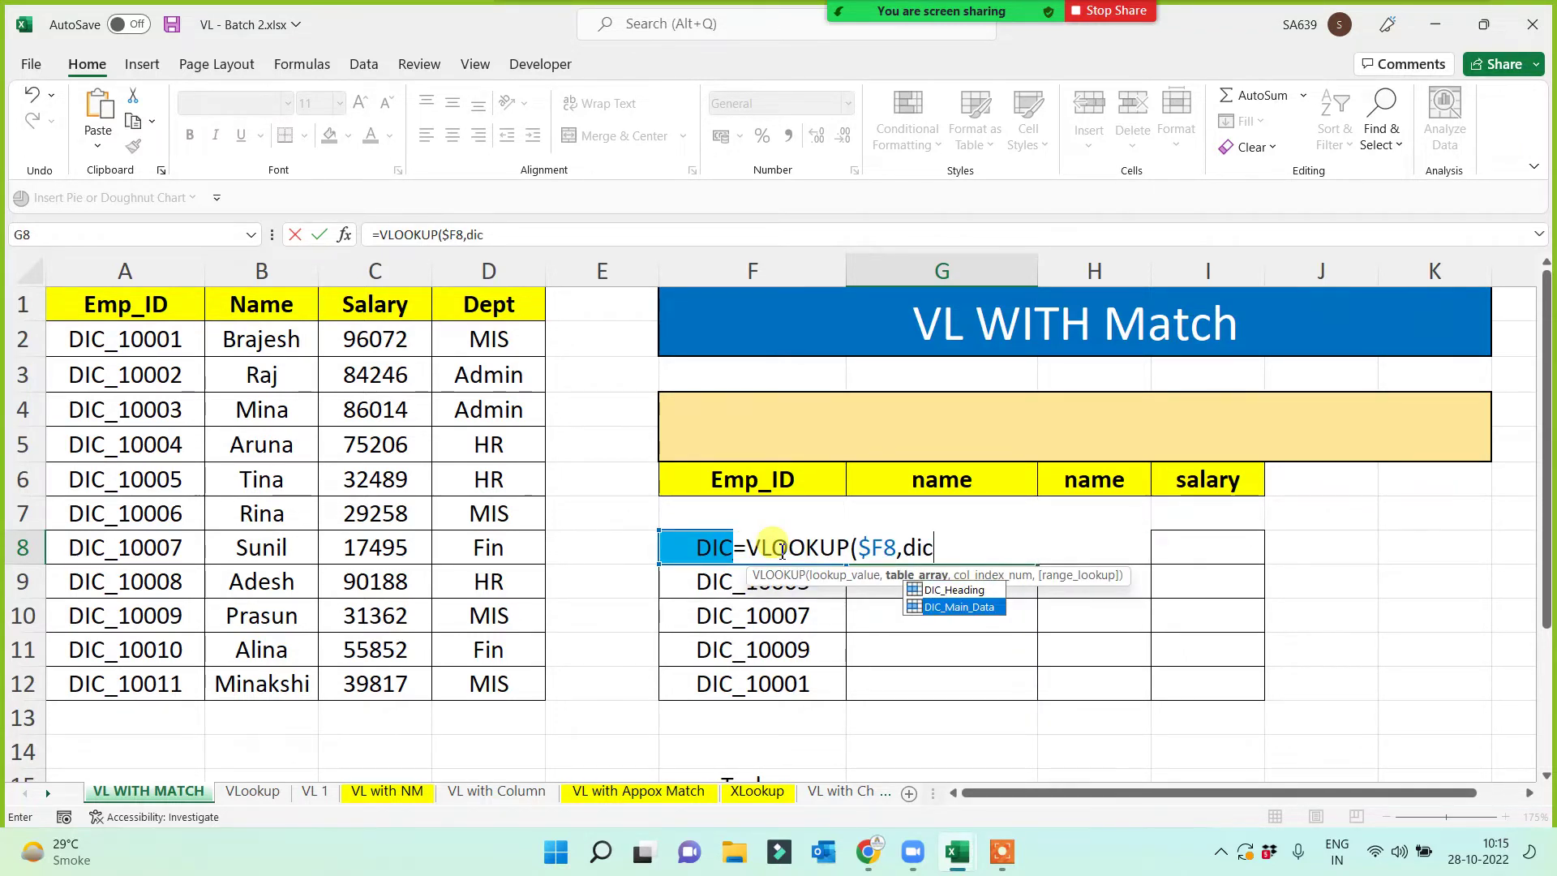
pyautogui.press('Tab')
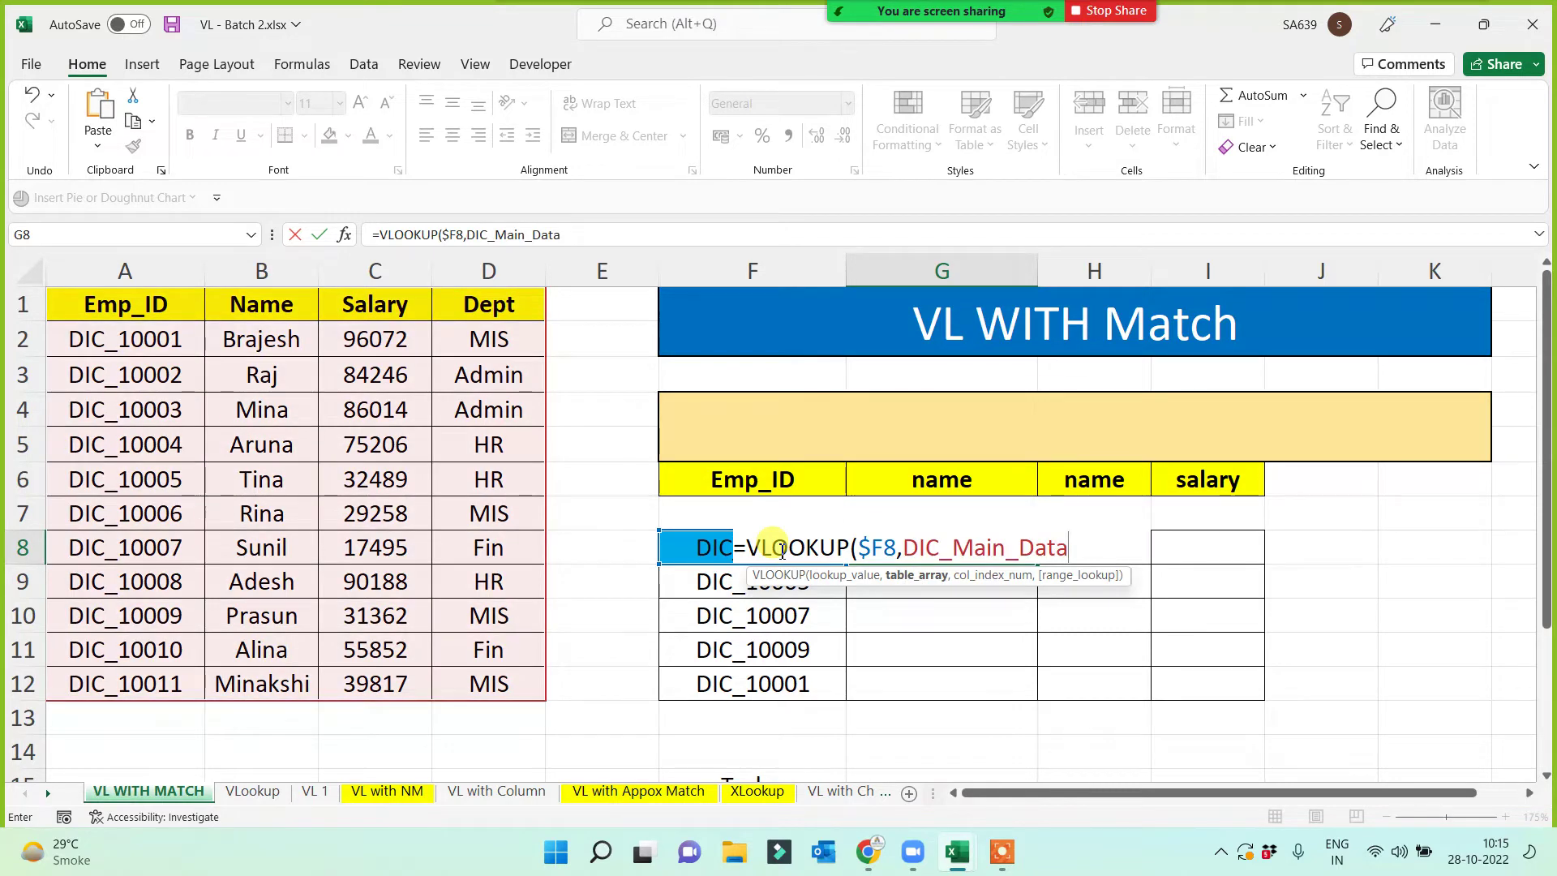
pyautogui.write(',')
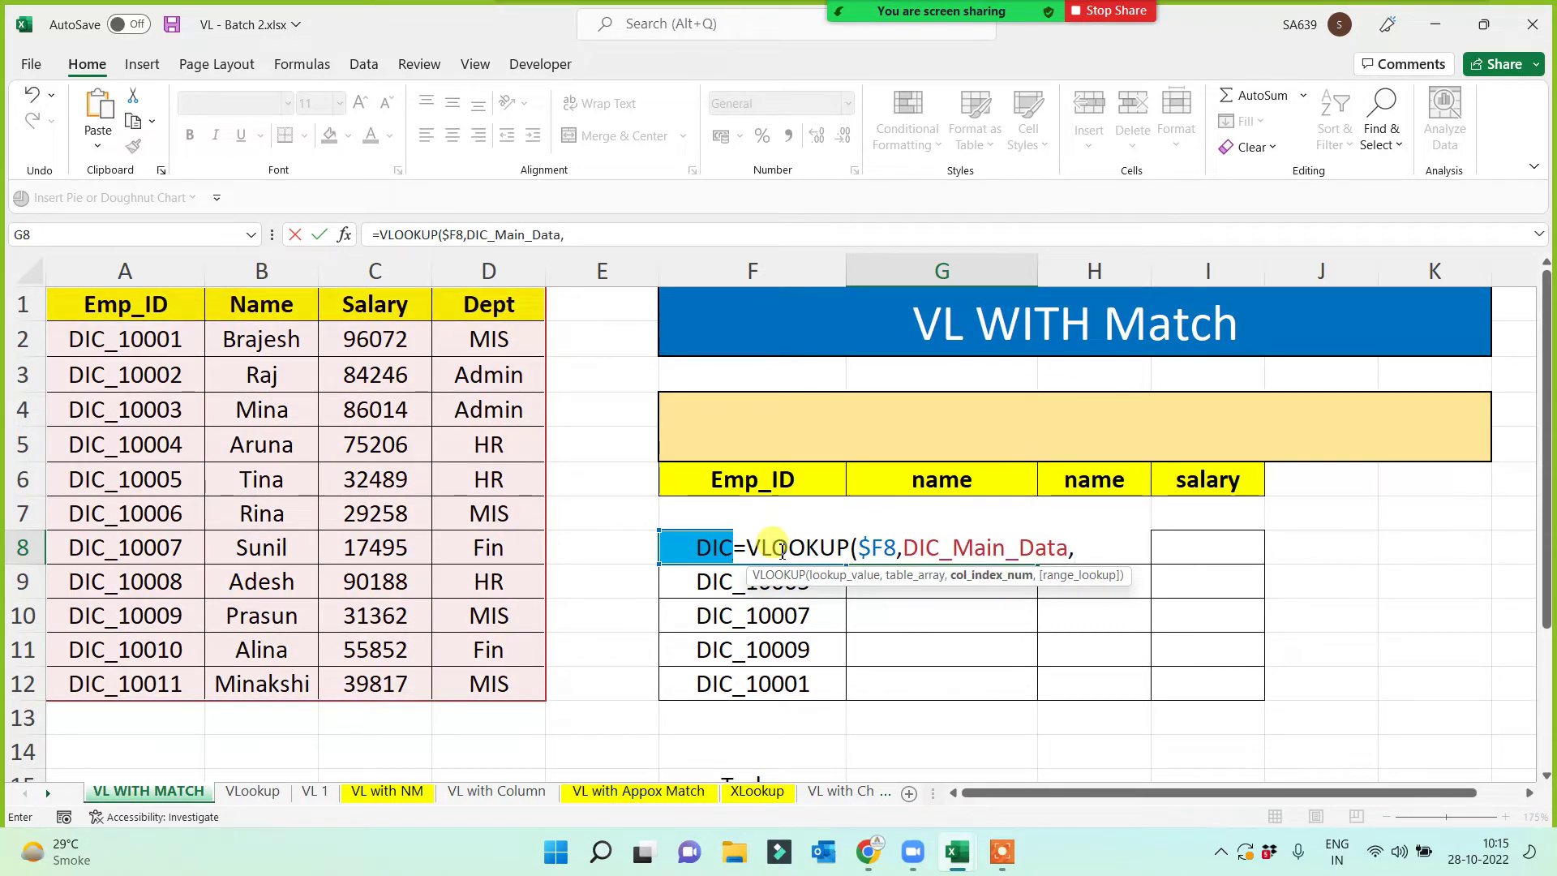
# - Begin a MATCH function as the VLOOKUP's column index
pyautogui.write('mat')
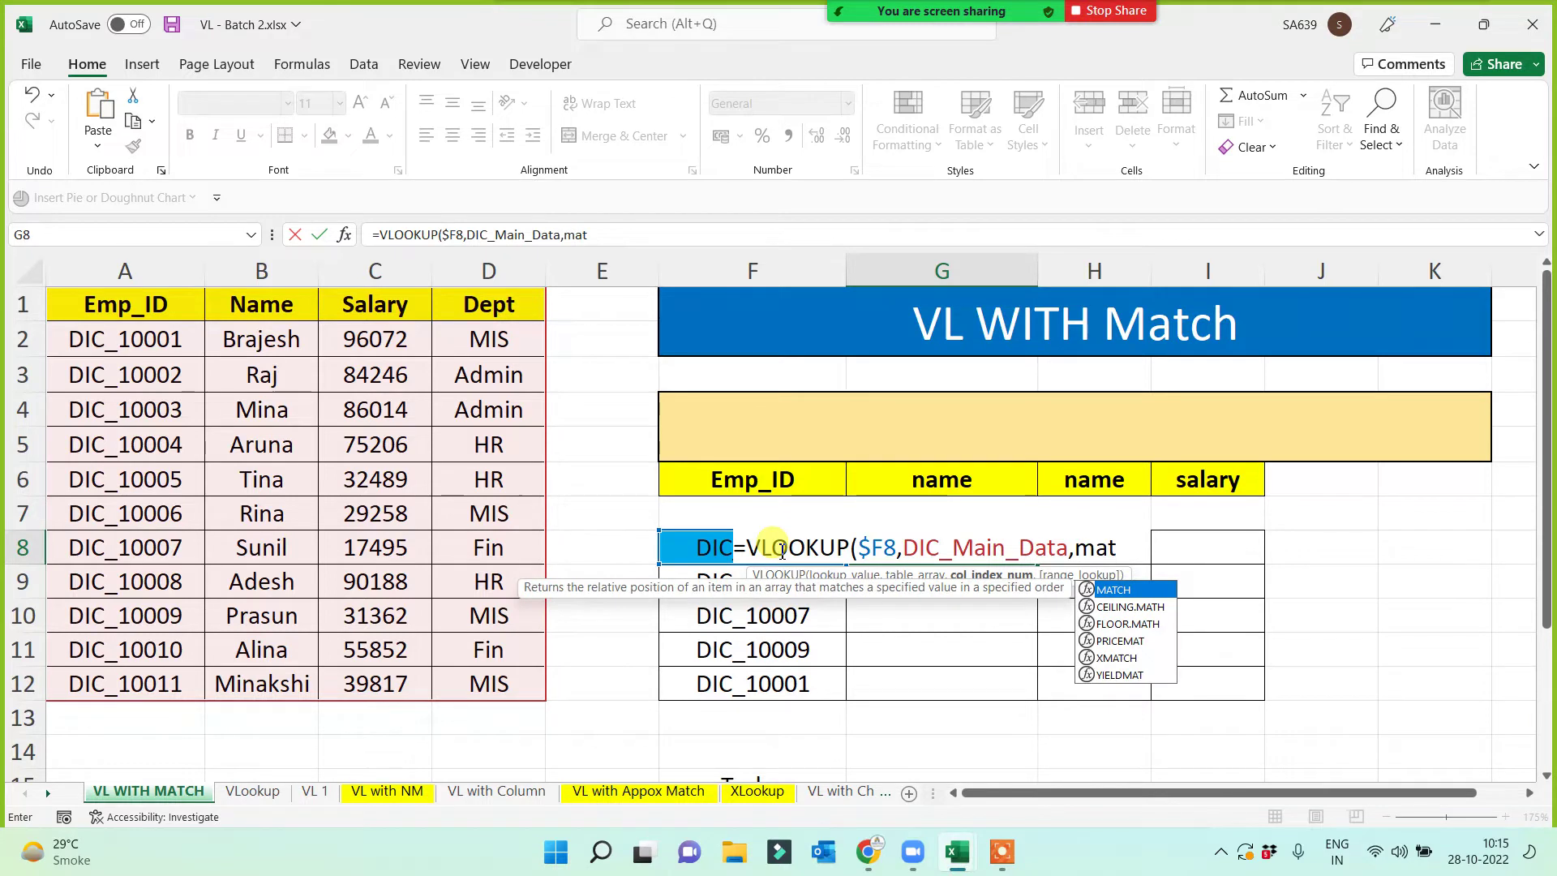
# - Complete the VLOOKUP in G8 with MATCH(G$6,DIC_Heading,0) as column index and 0 for exact match, and fill it across G8:I12
pyautogui.press('Tab')
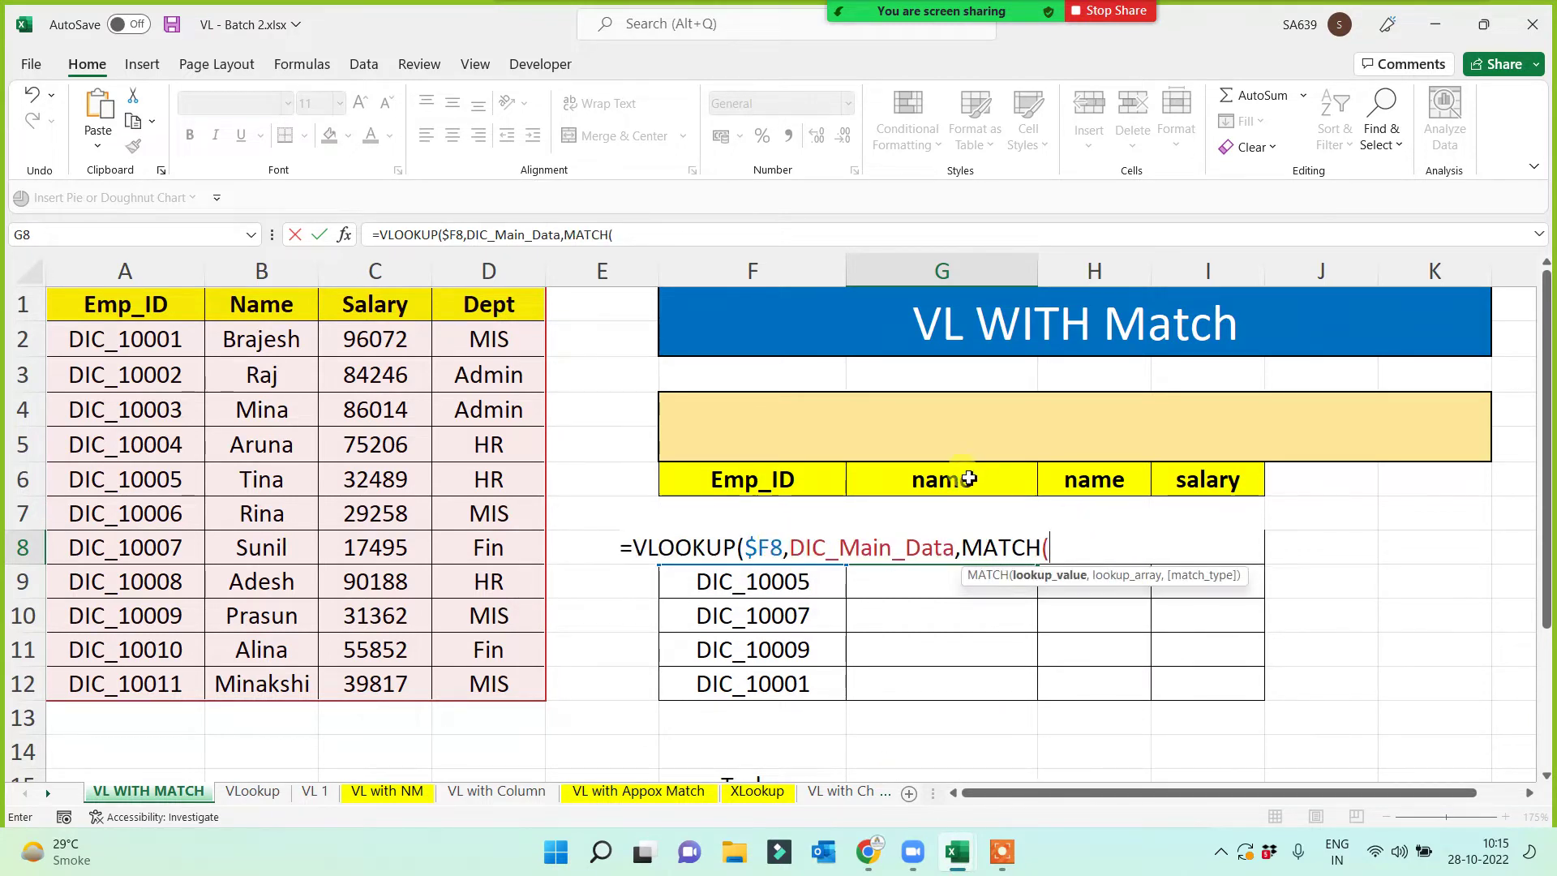
pyautogui.click(925, 483)
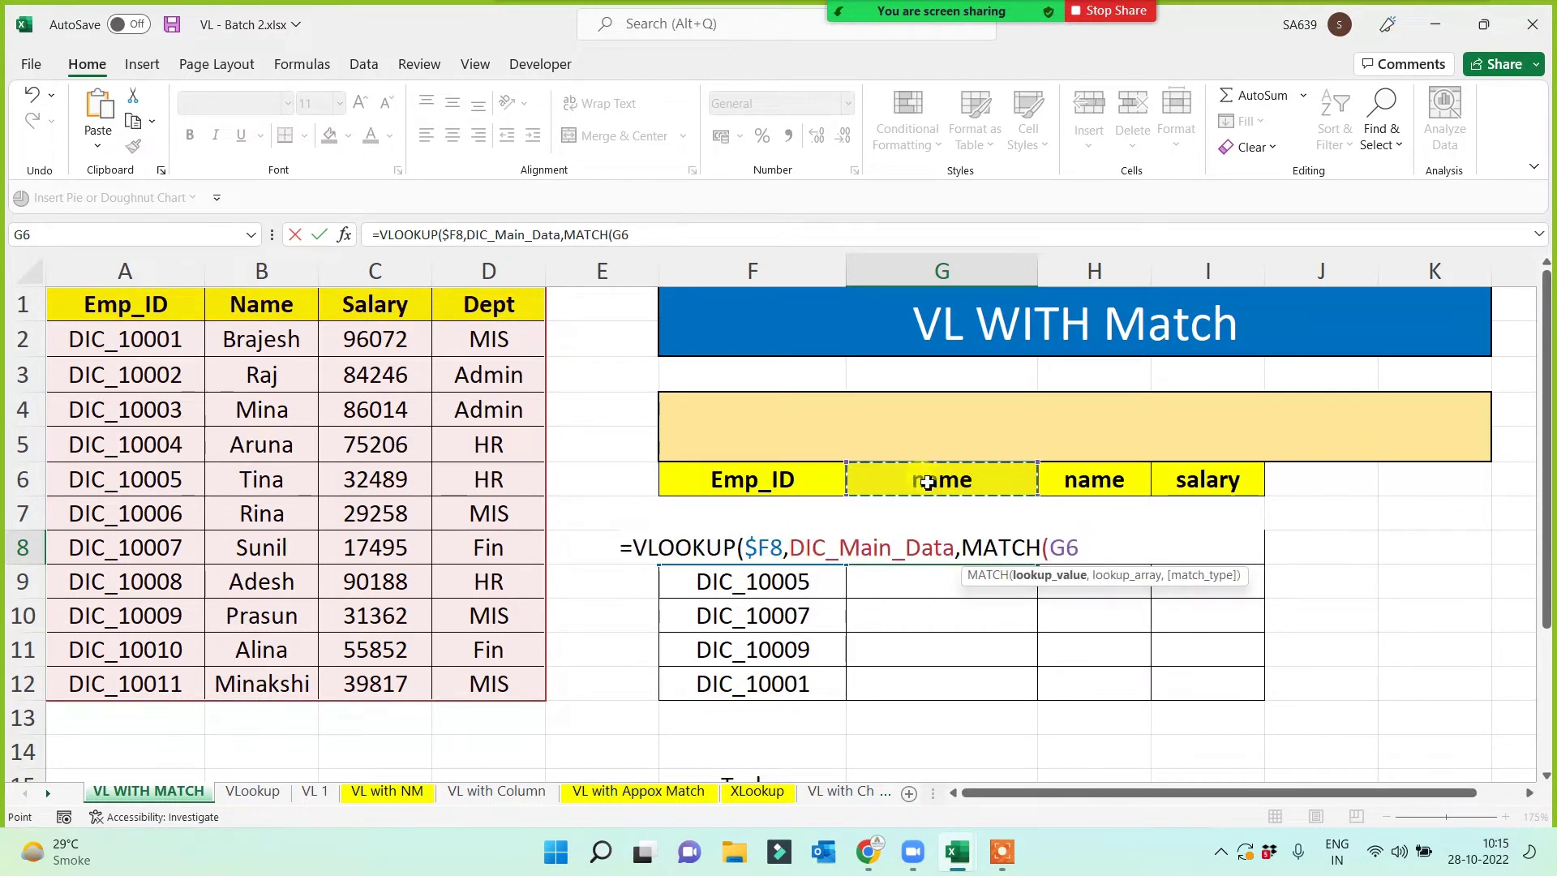
pyautogui.press('F4')
pyautogui.press('F4')
pyautogui.write(',')
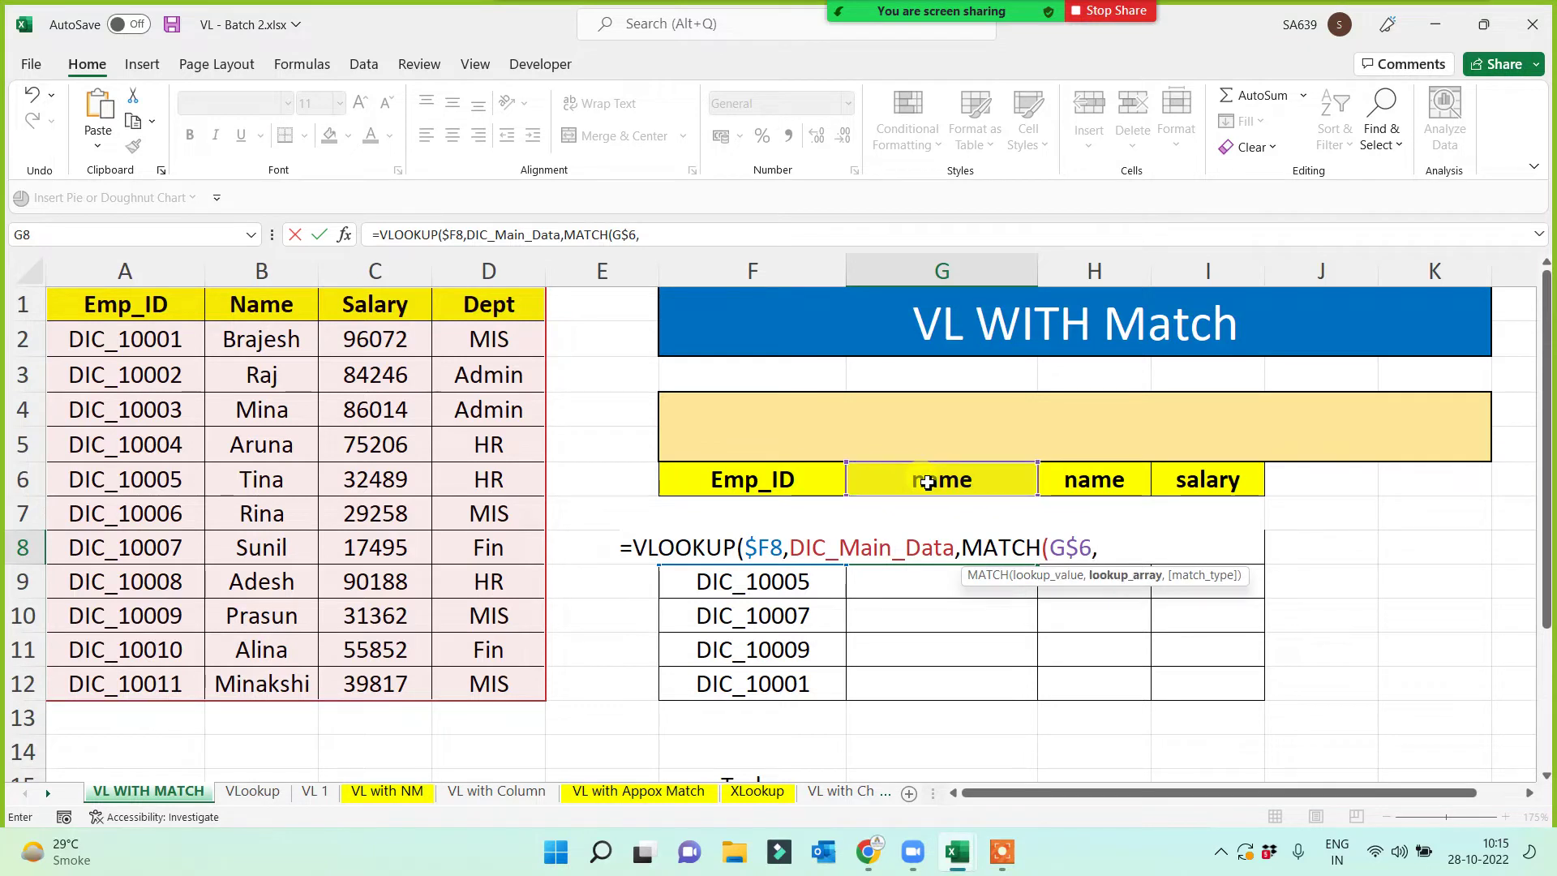
pyautogui.write('dic')
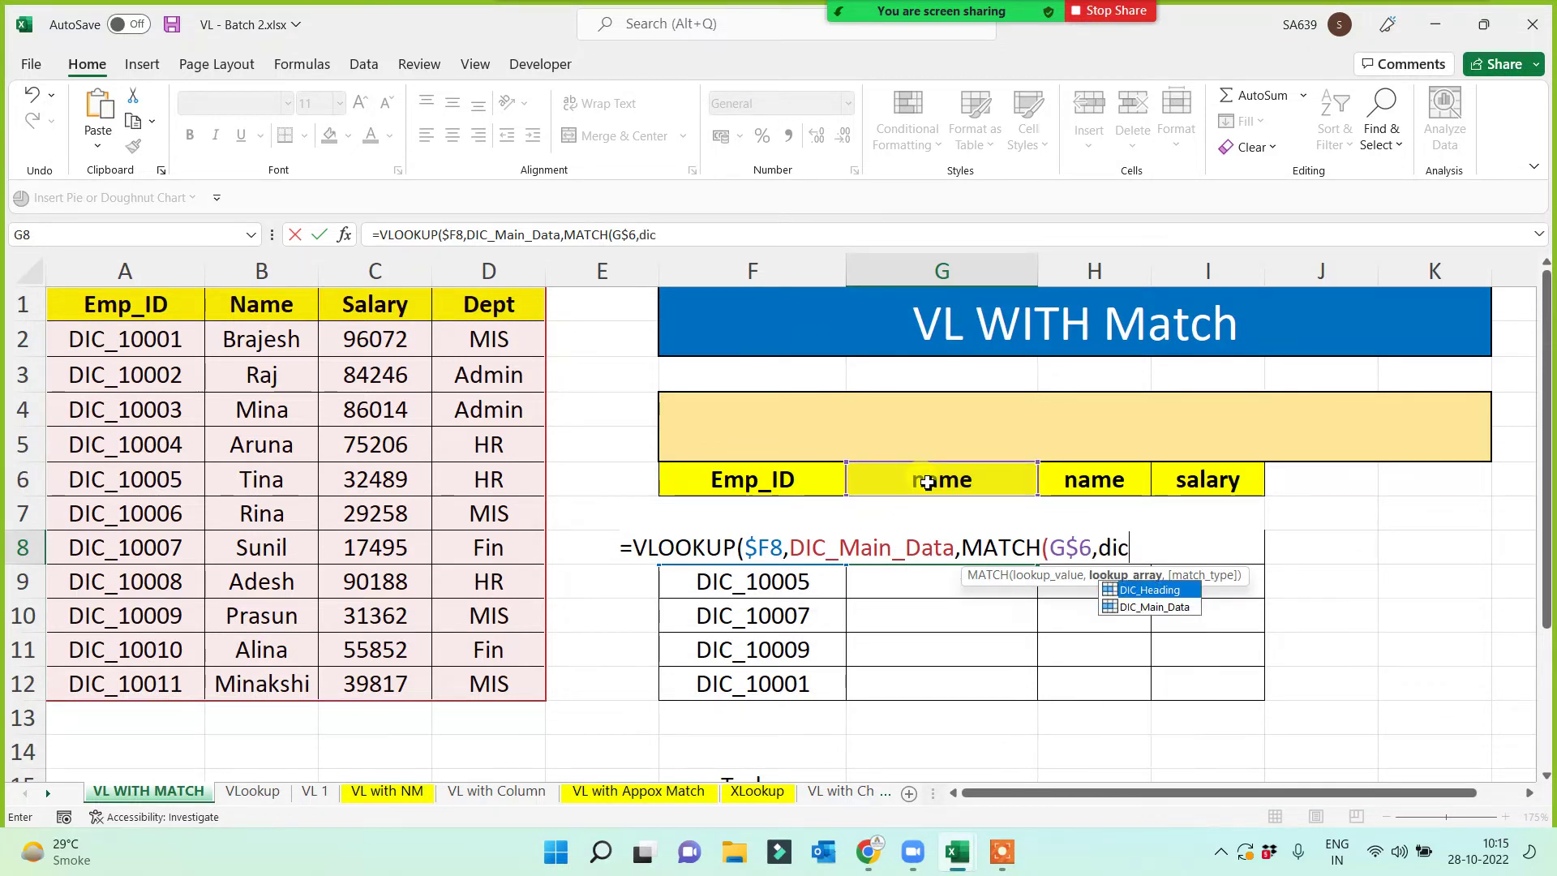
pyautogui.press('Tab')
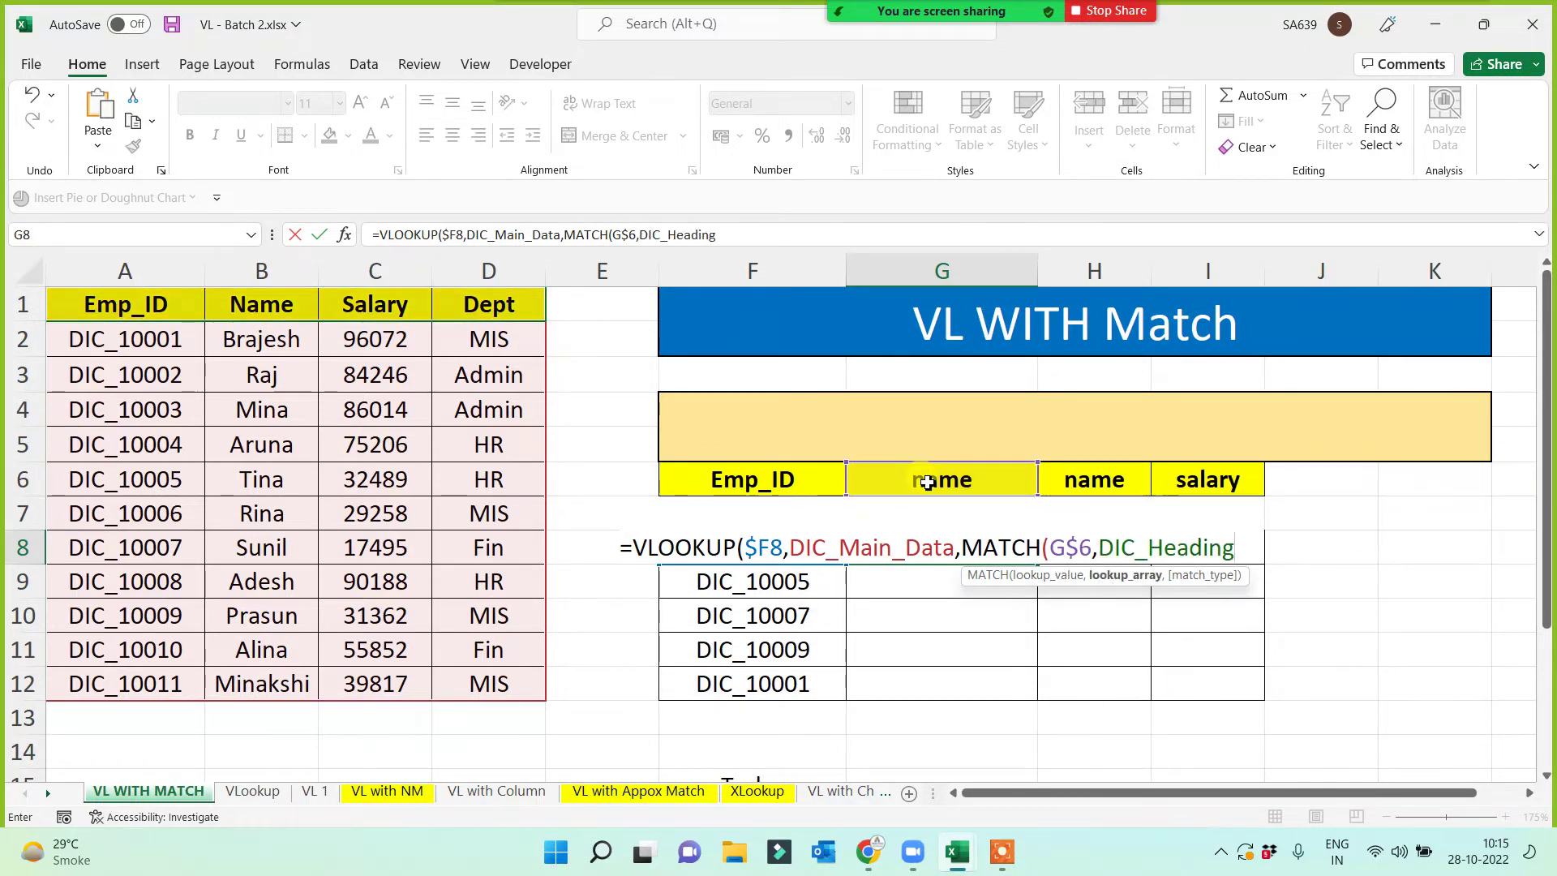
pyautogui.write(',0),0)')
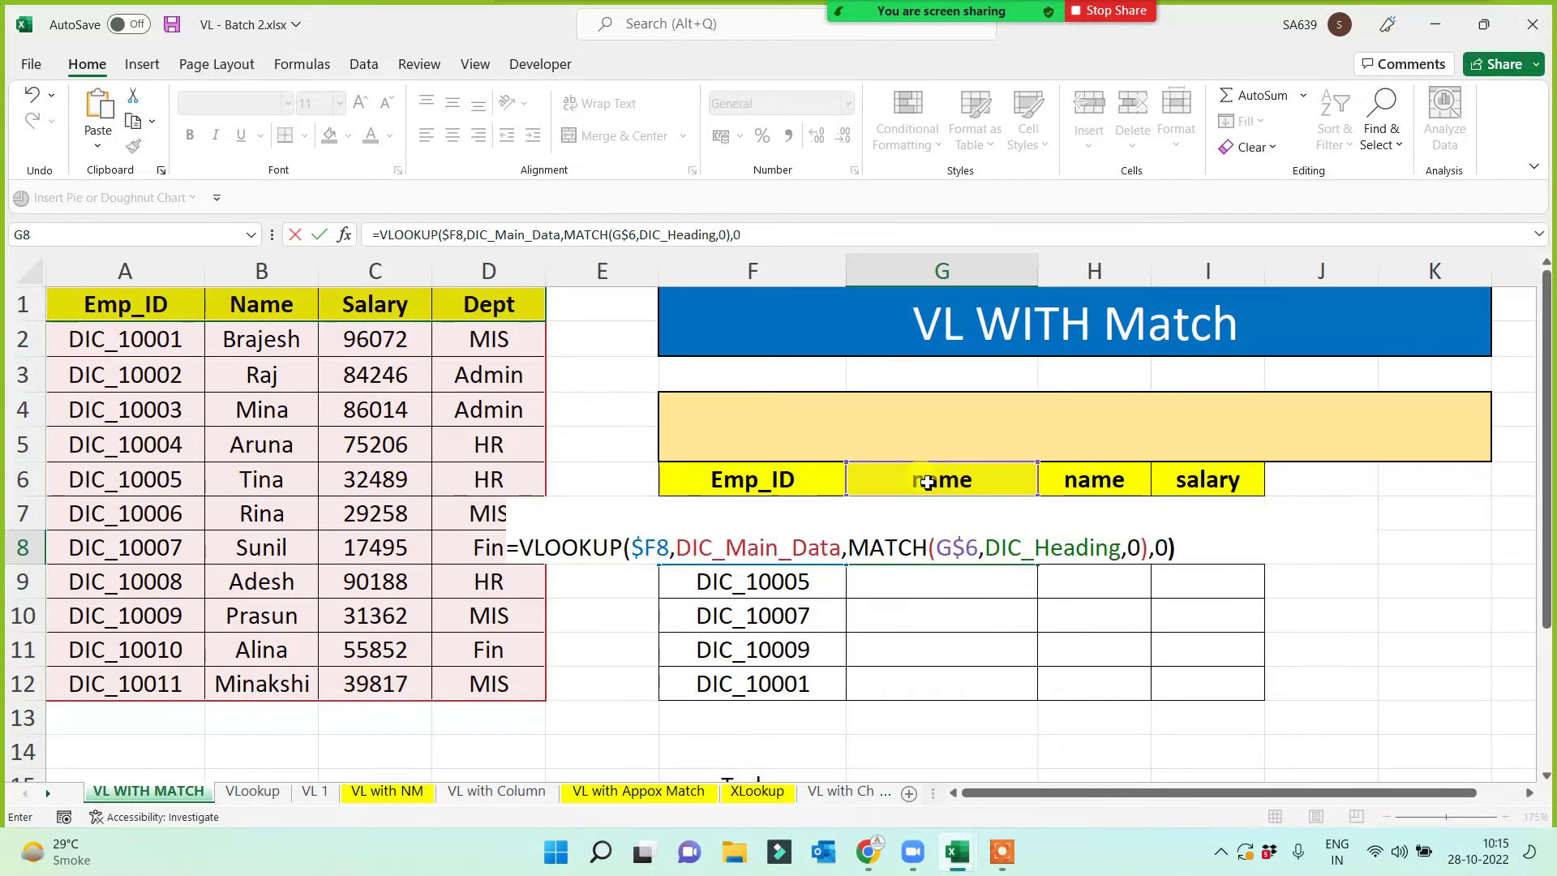
pyautogui.hotkey('ctrl', 'Return')
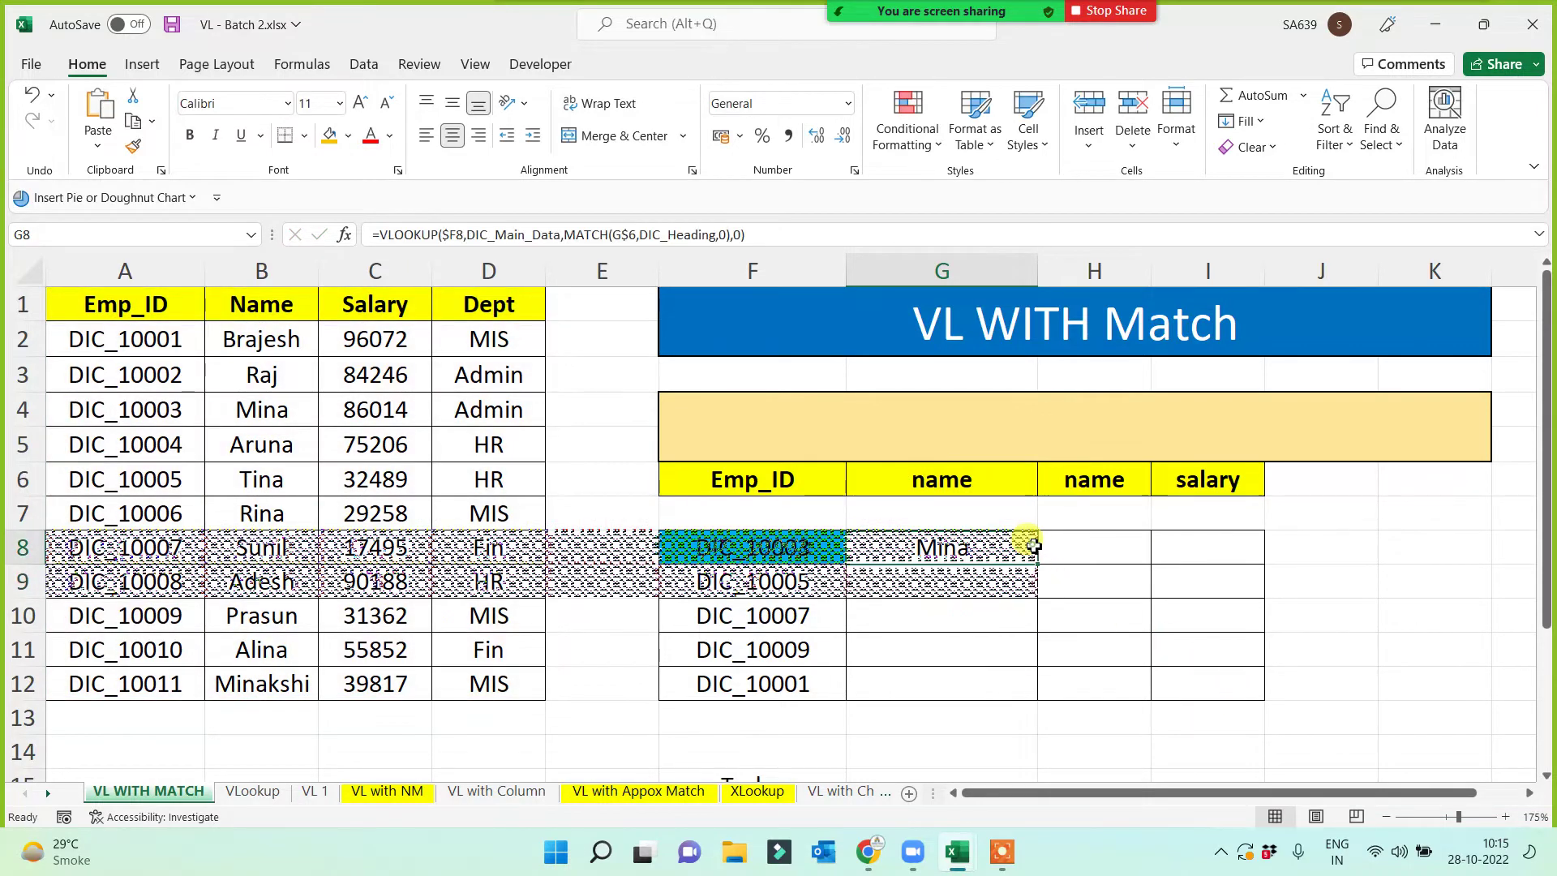
pyautogui.moveTo(1038, 563); pyautogui.dragTo(1242, 717)
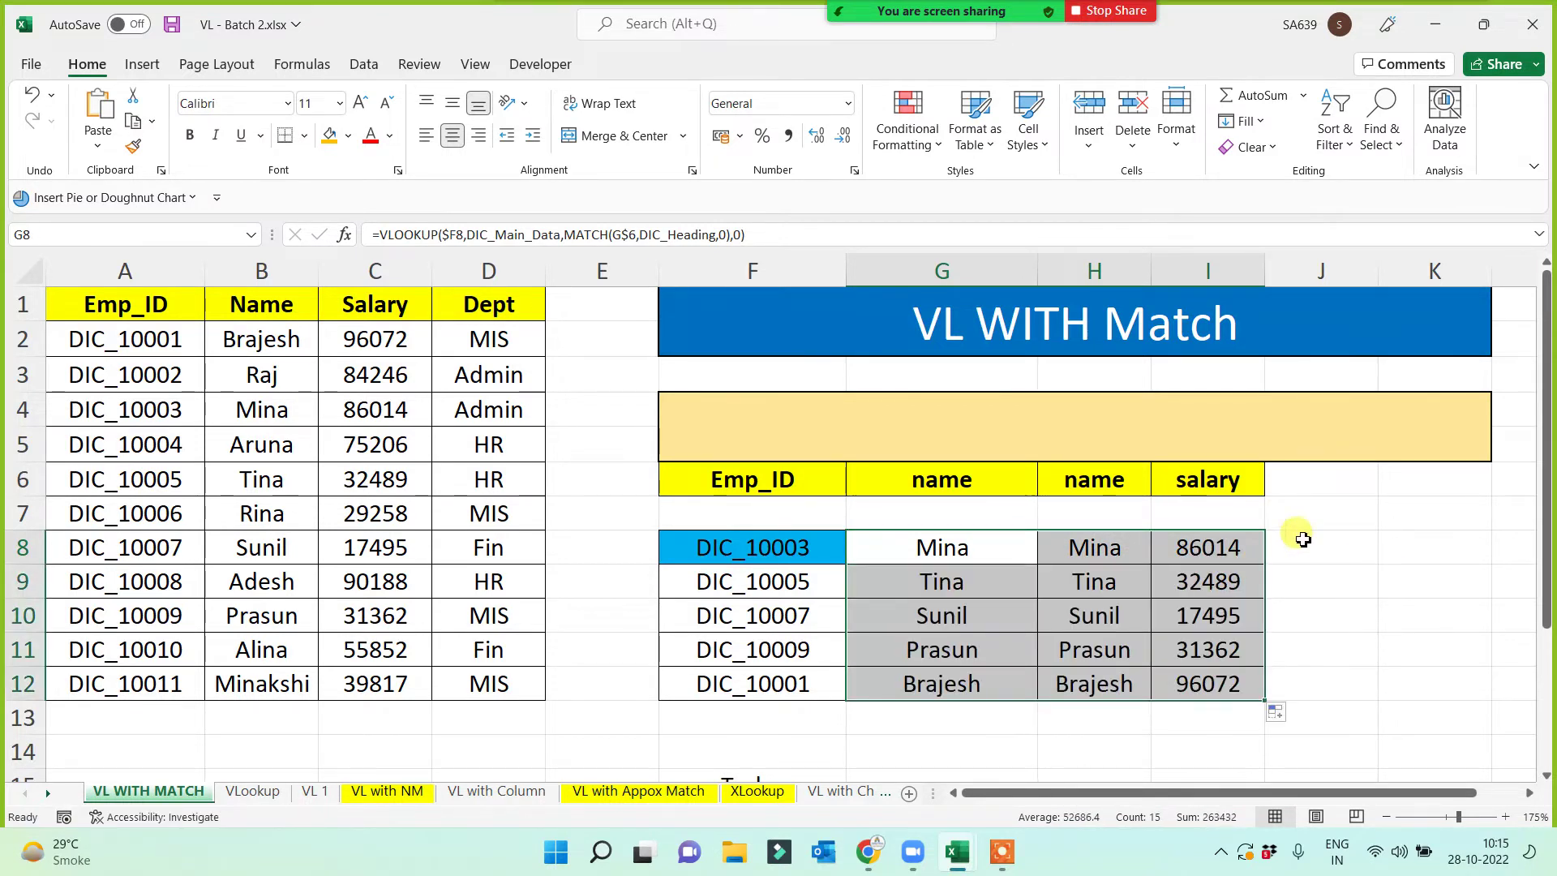
# - Copy the G8 formula into the merged cell F4 as displayed text and reduce its font size to 12
pyautogui.click(951, 557)
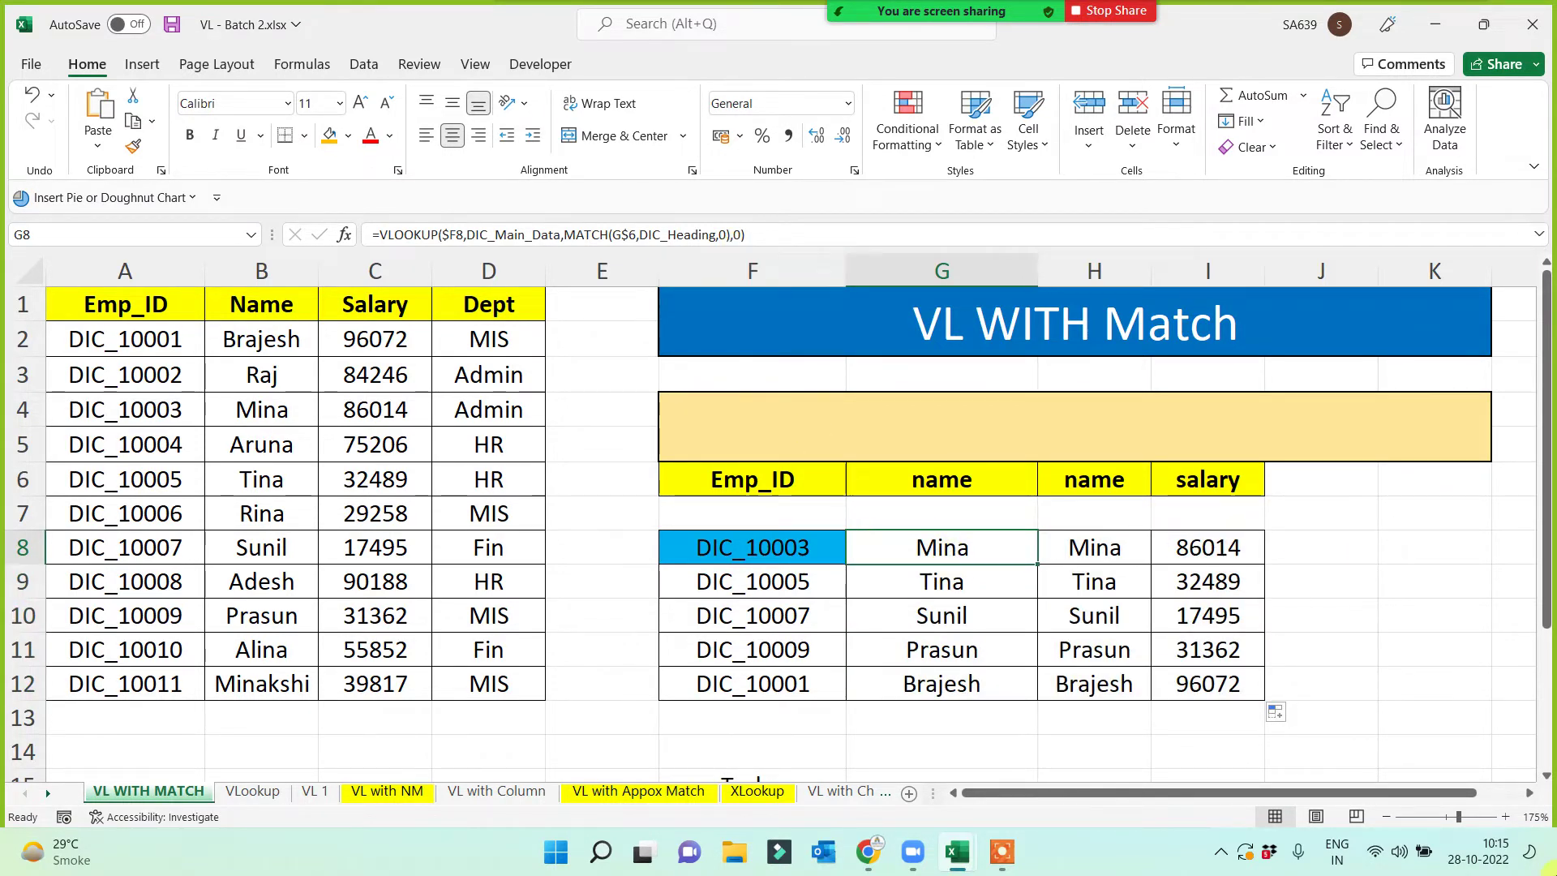
pyautogui.click(750, 235)
pyautogui.moveTo(750, 234); pyautogui.dragTo(65, 233)
pyautogui.hotkey('ctrl', 'c')
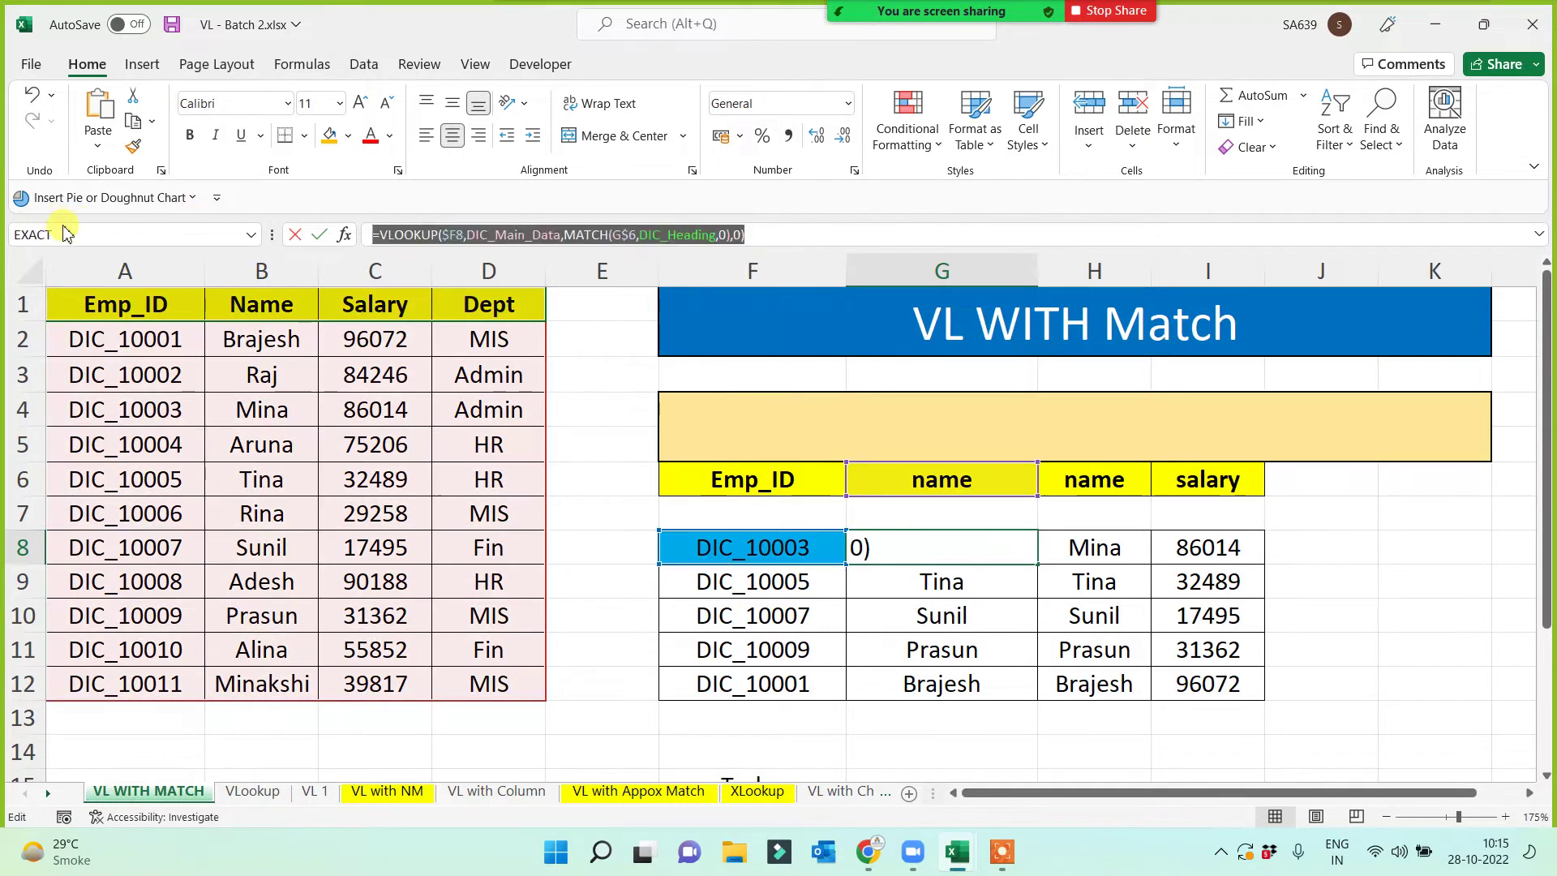
pyautogui.press('Escape')
pyautogui.click(933, 427)
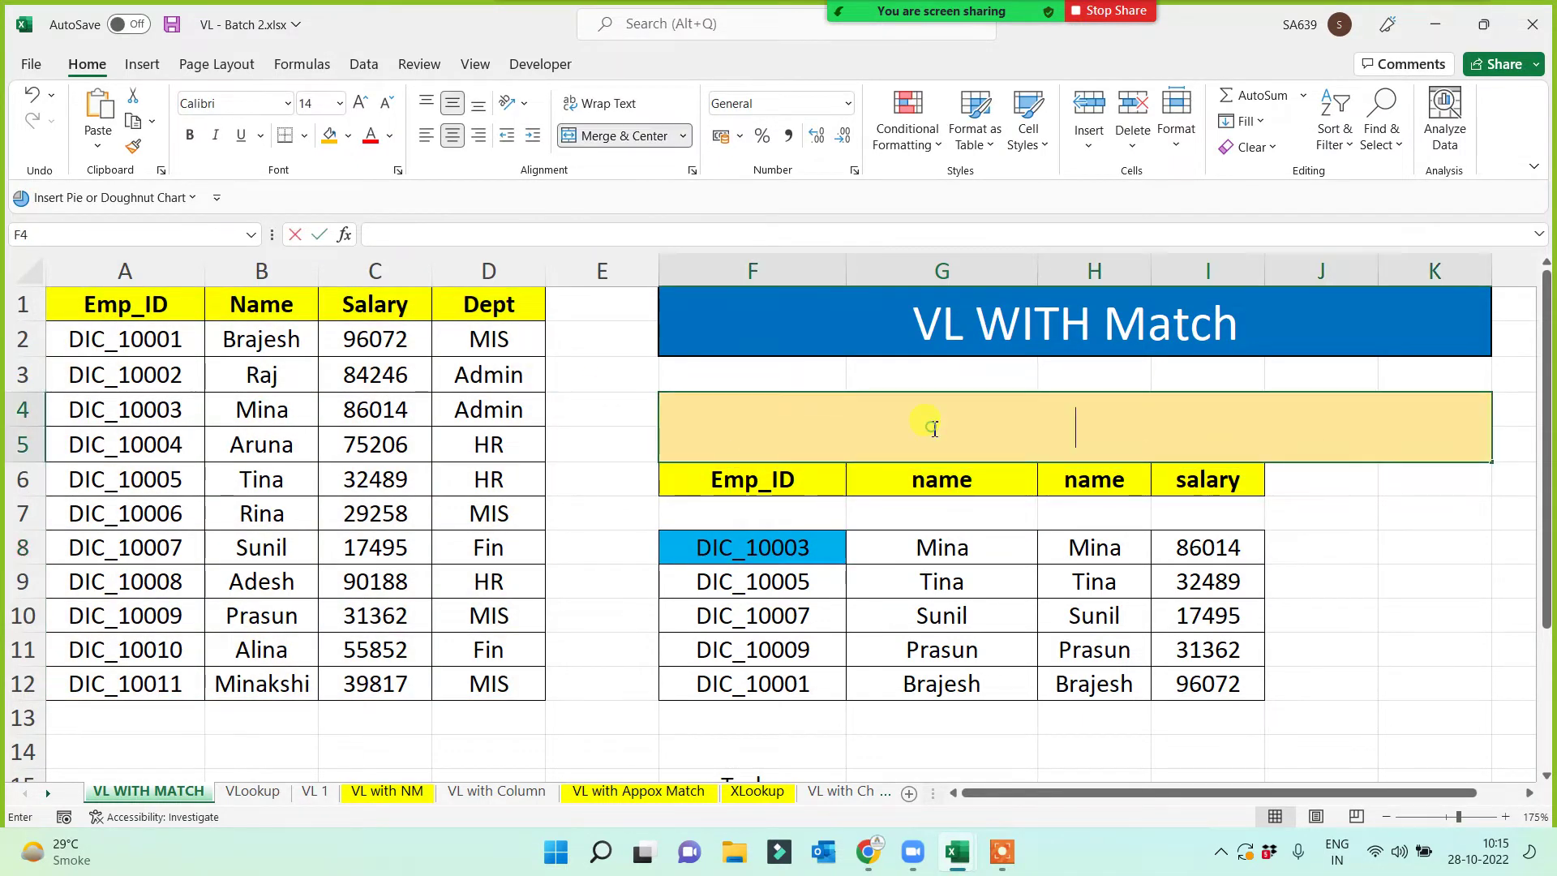
pyautogui.hotkey('ctrl', 'v')
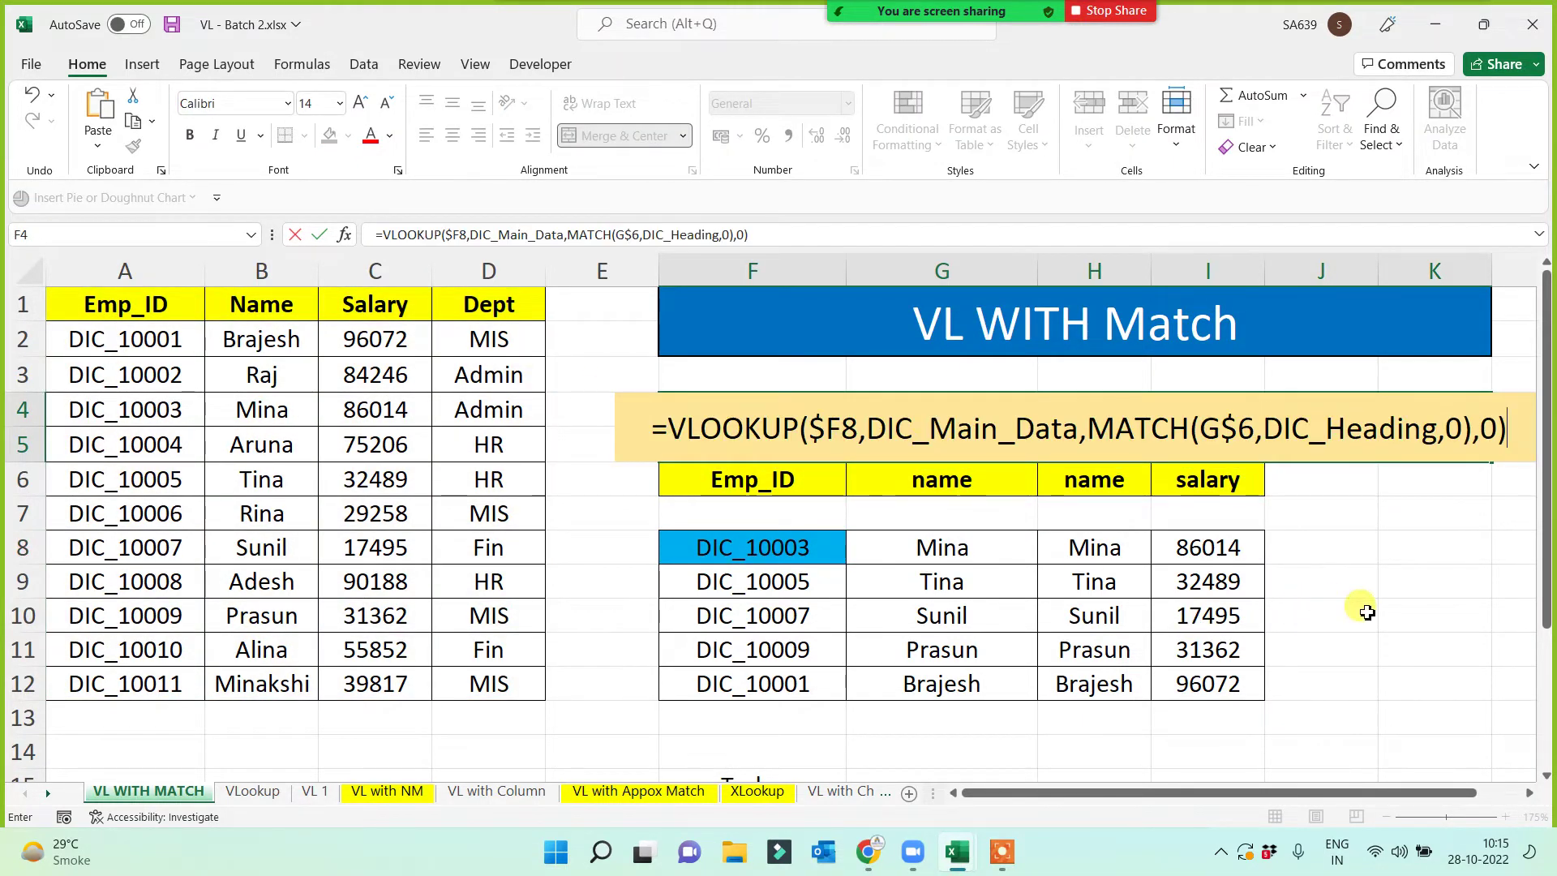
pyautogui.hotkey('ctrl', 'Return')
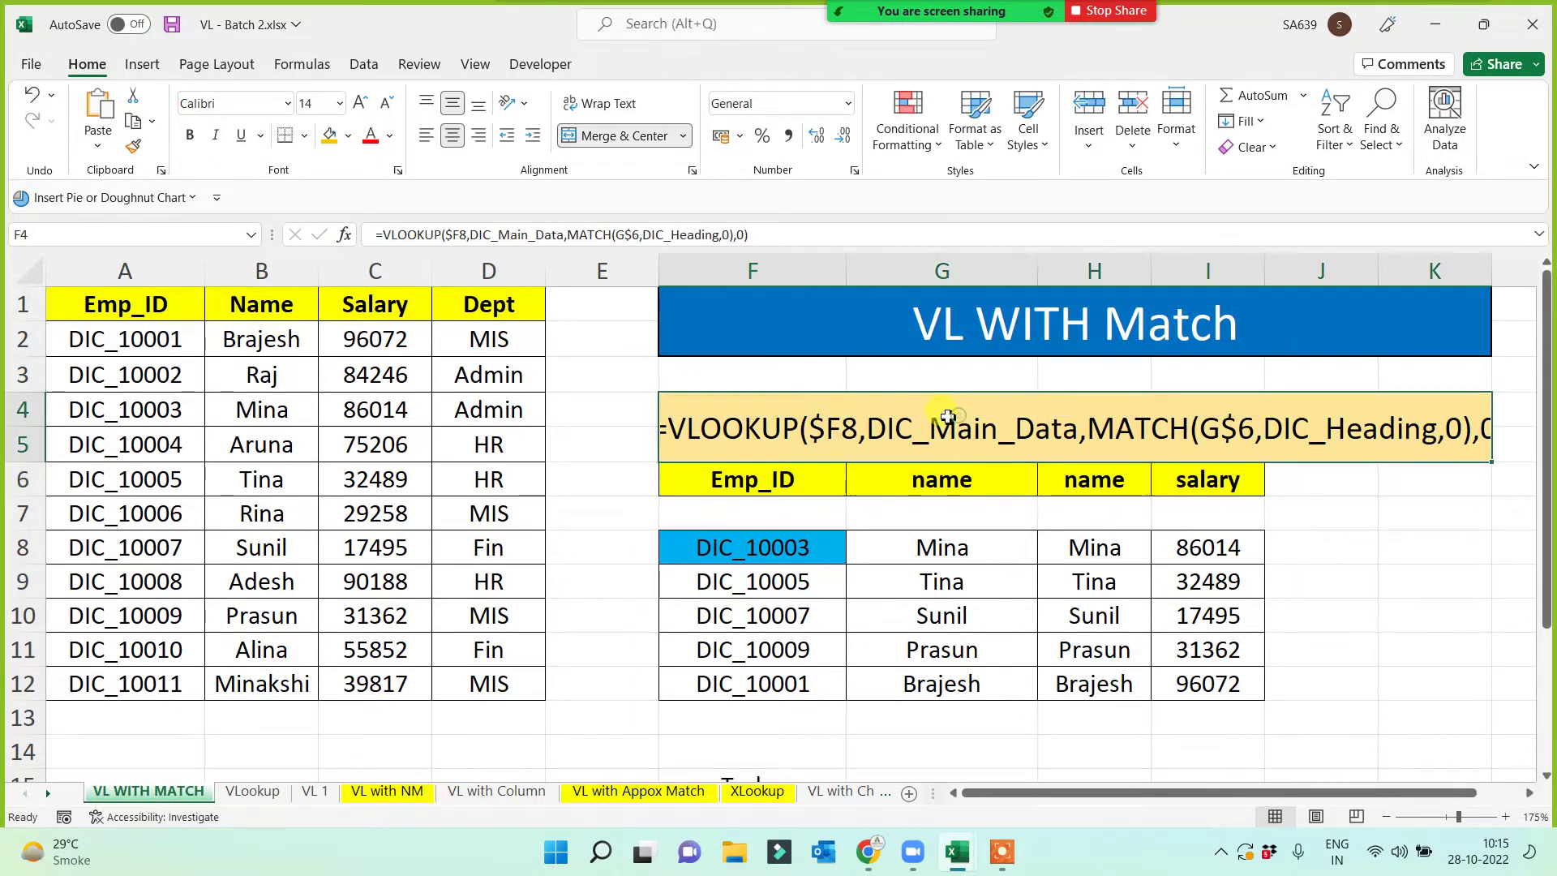
pyautogui.click(387, 103)
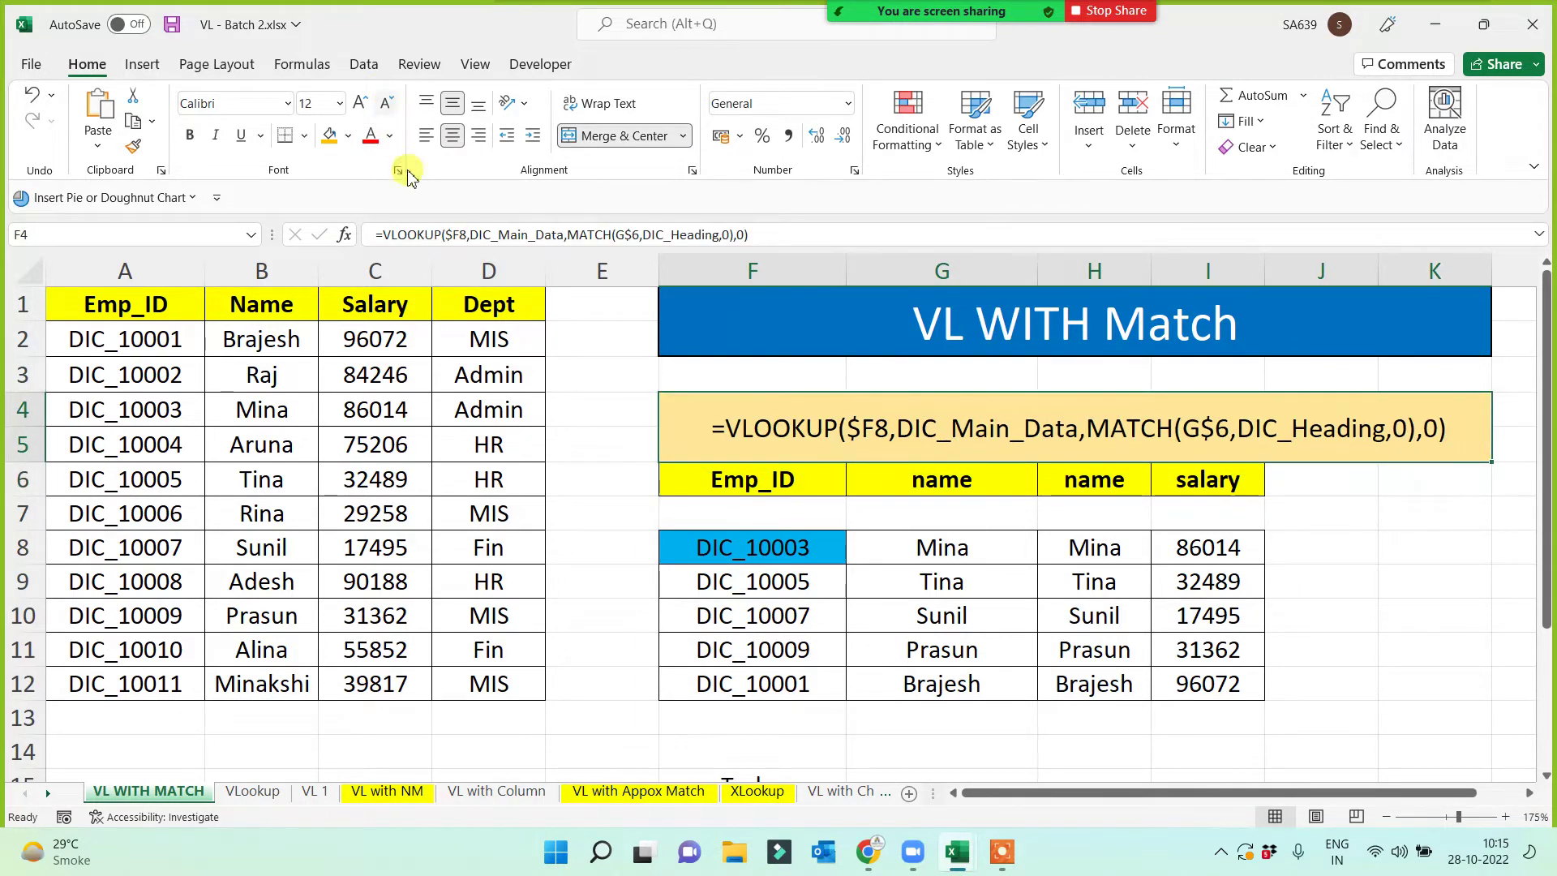
pyautogui.click(1387, 679)
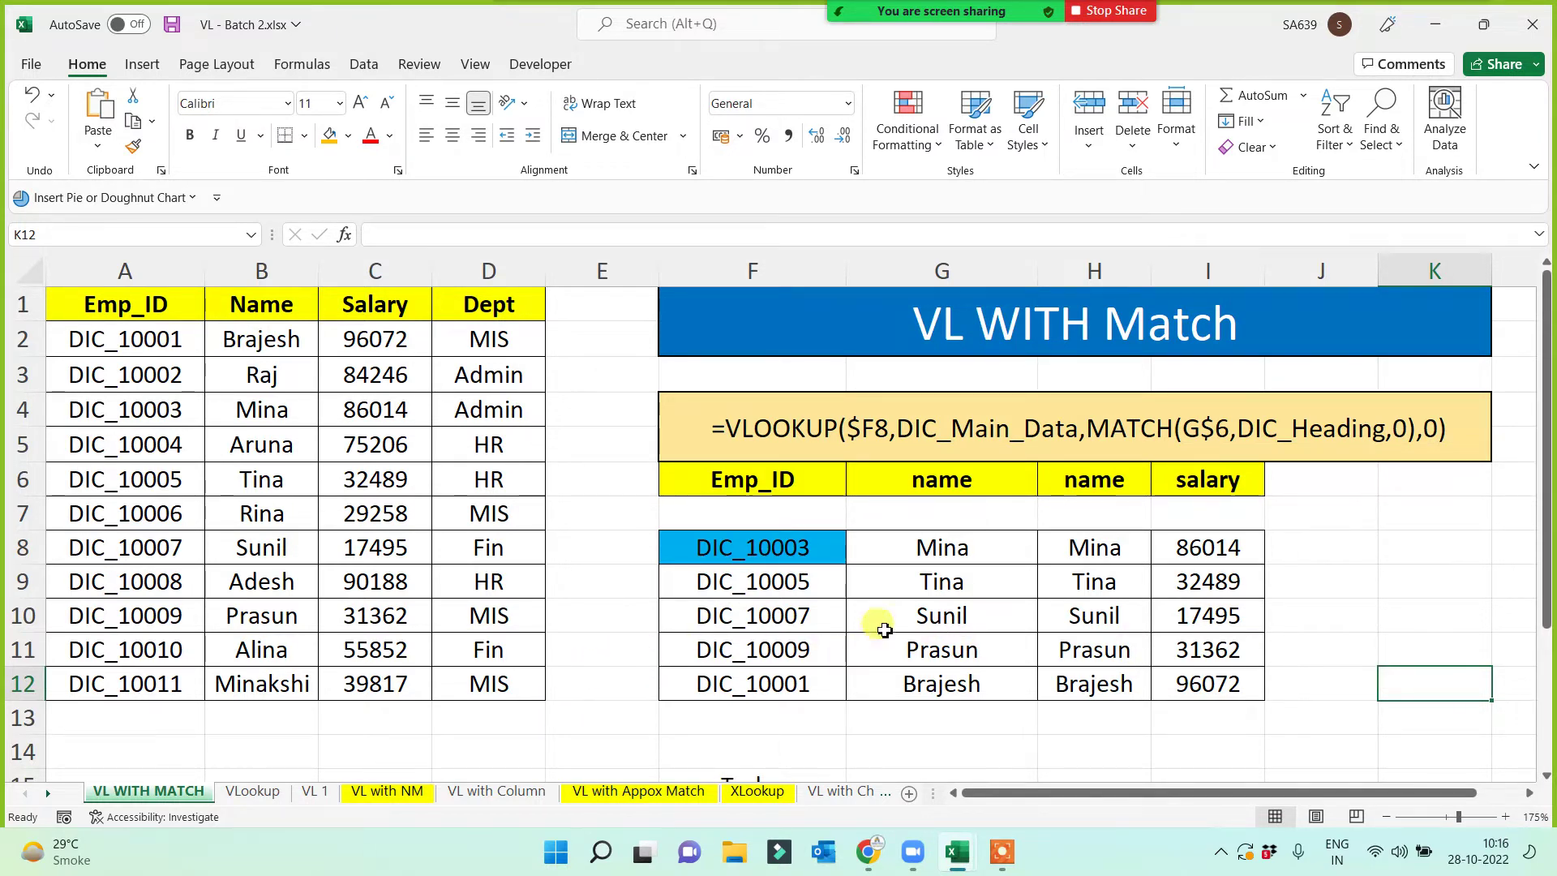
pyautogui.click(500, 743)
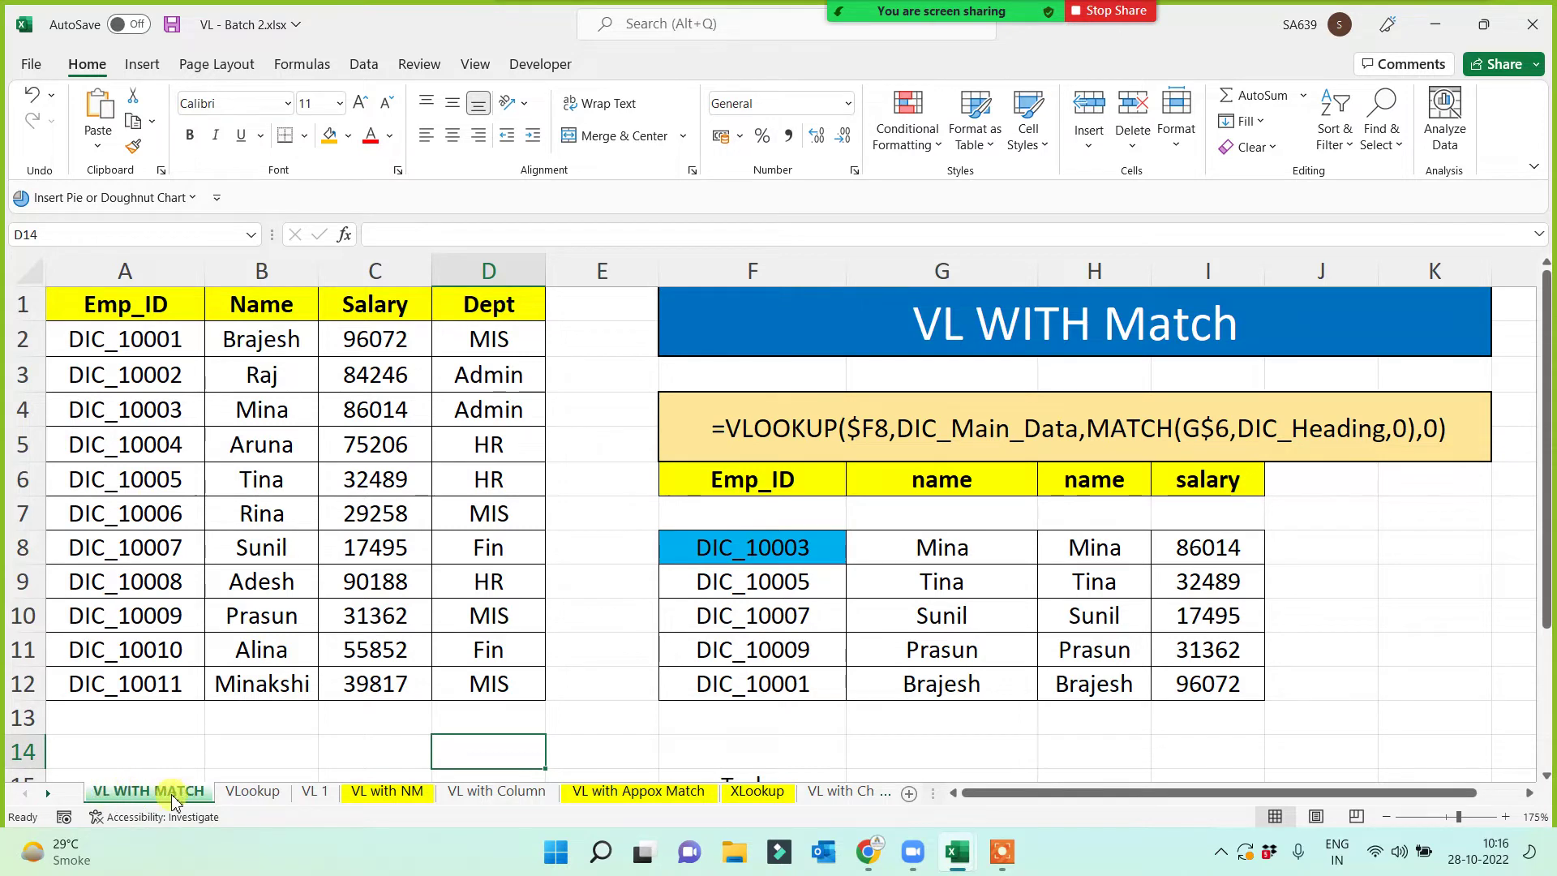
pyautogui.click(447, 720)
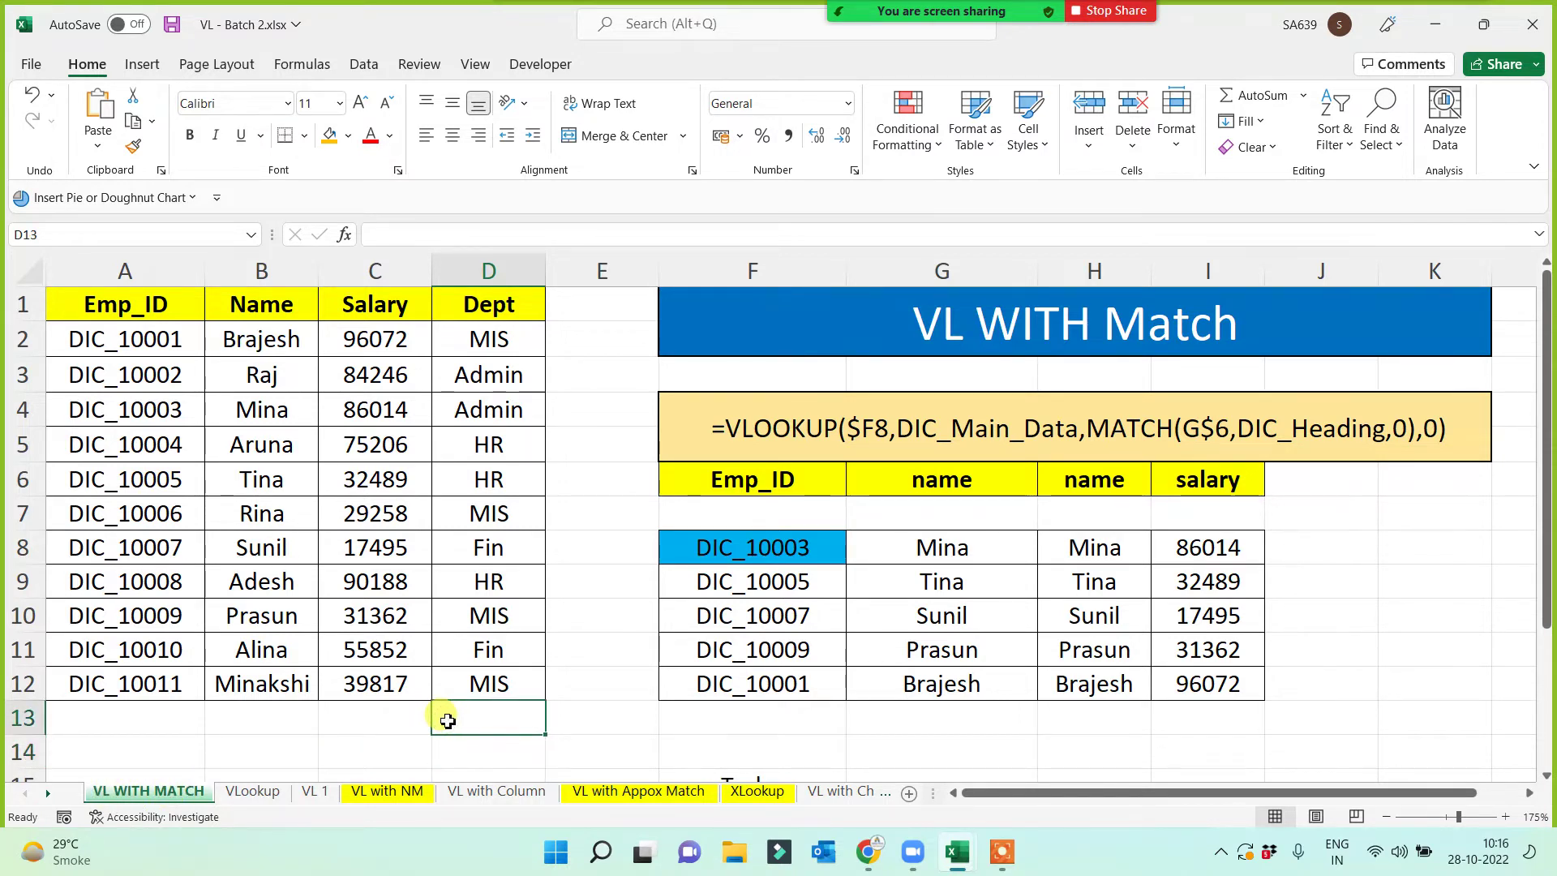
# - Give the formula text cell F4 a light green fill and make its text bold
pyautogui.click(788, 430)
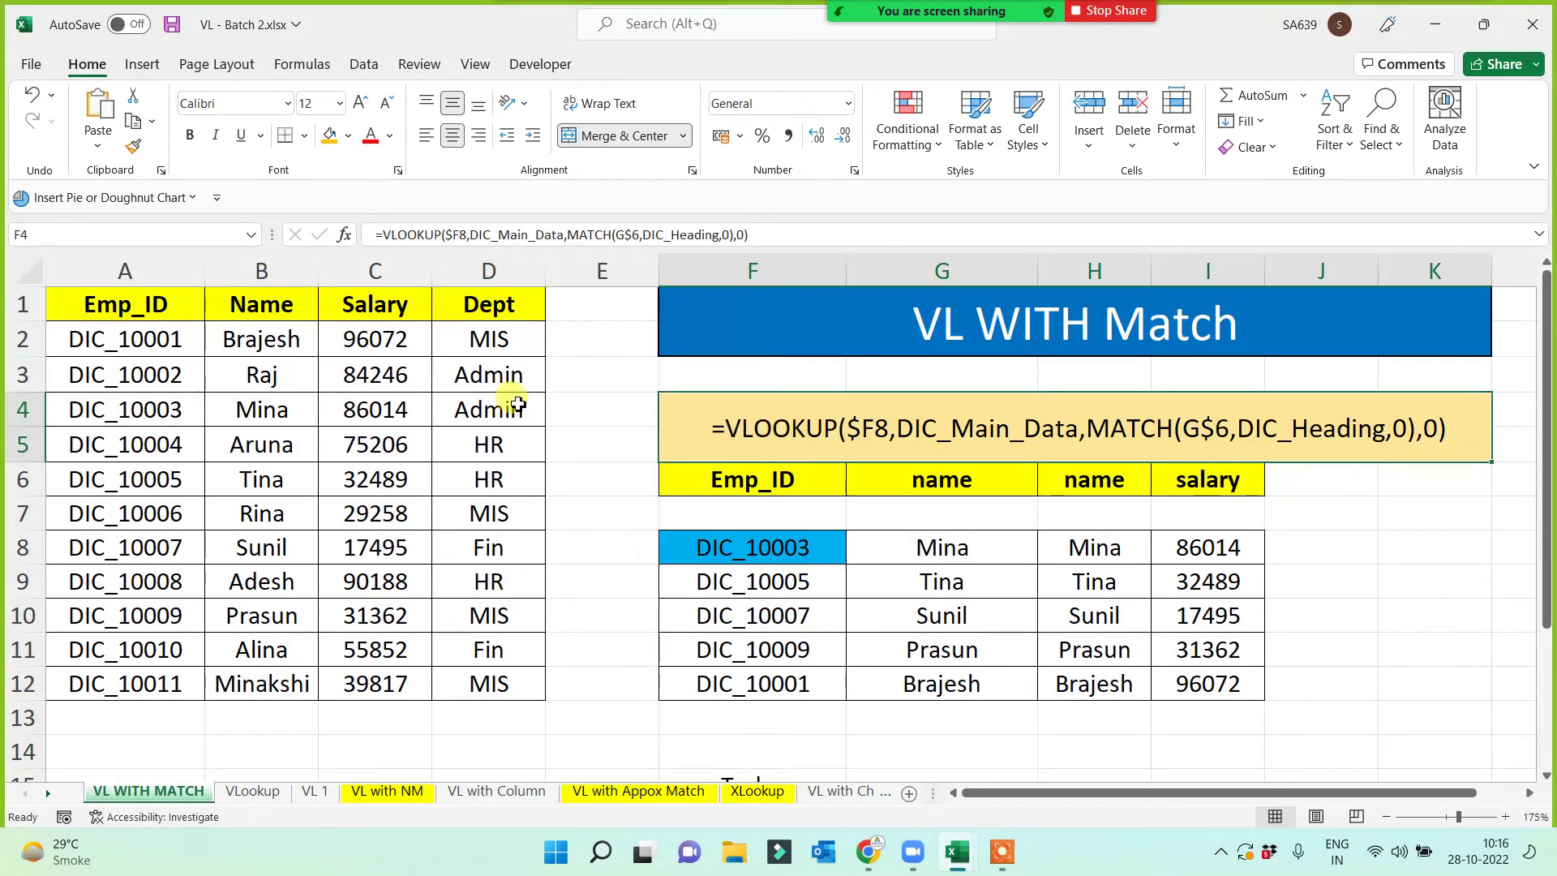
pyautogui.click(348, 136)
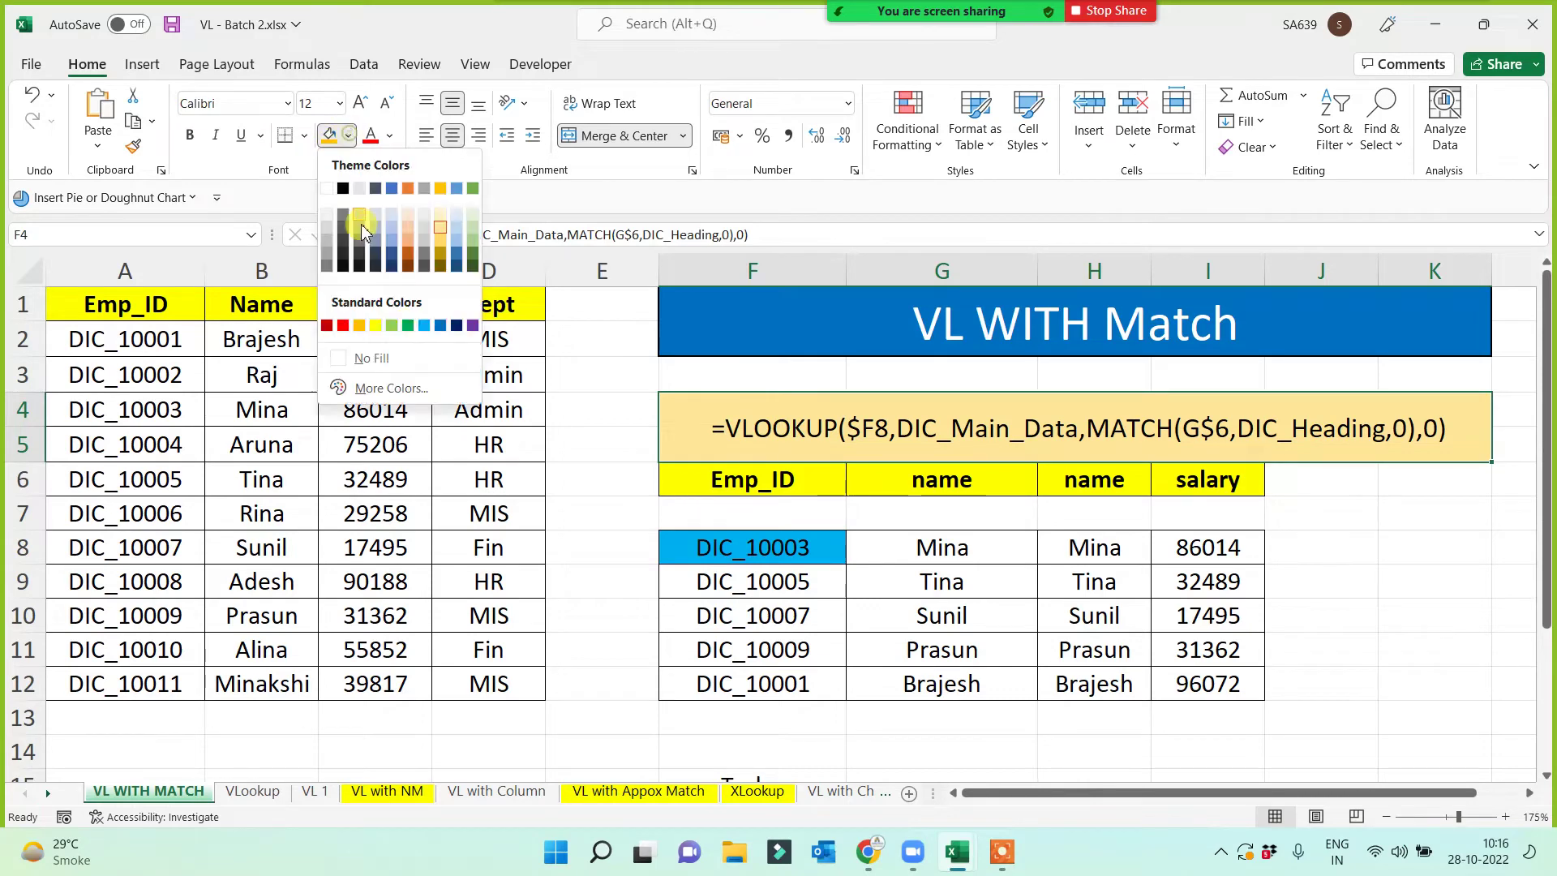
pyautogui.click(395, 326)
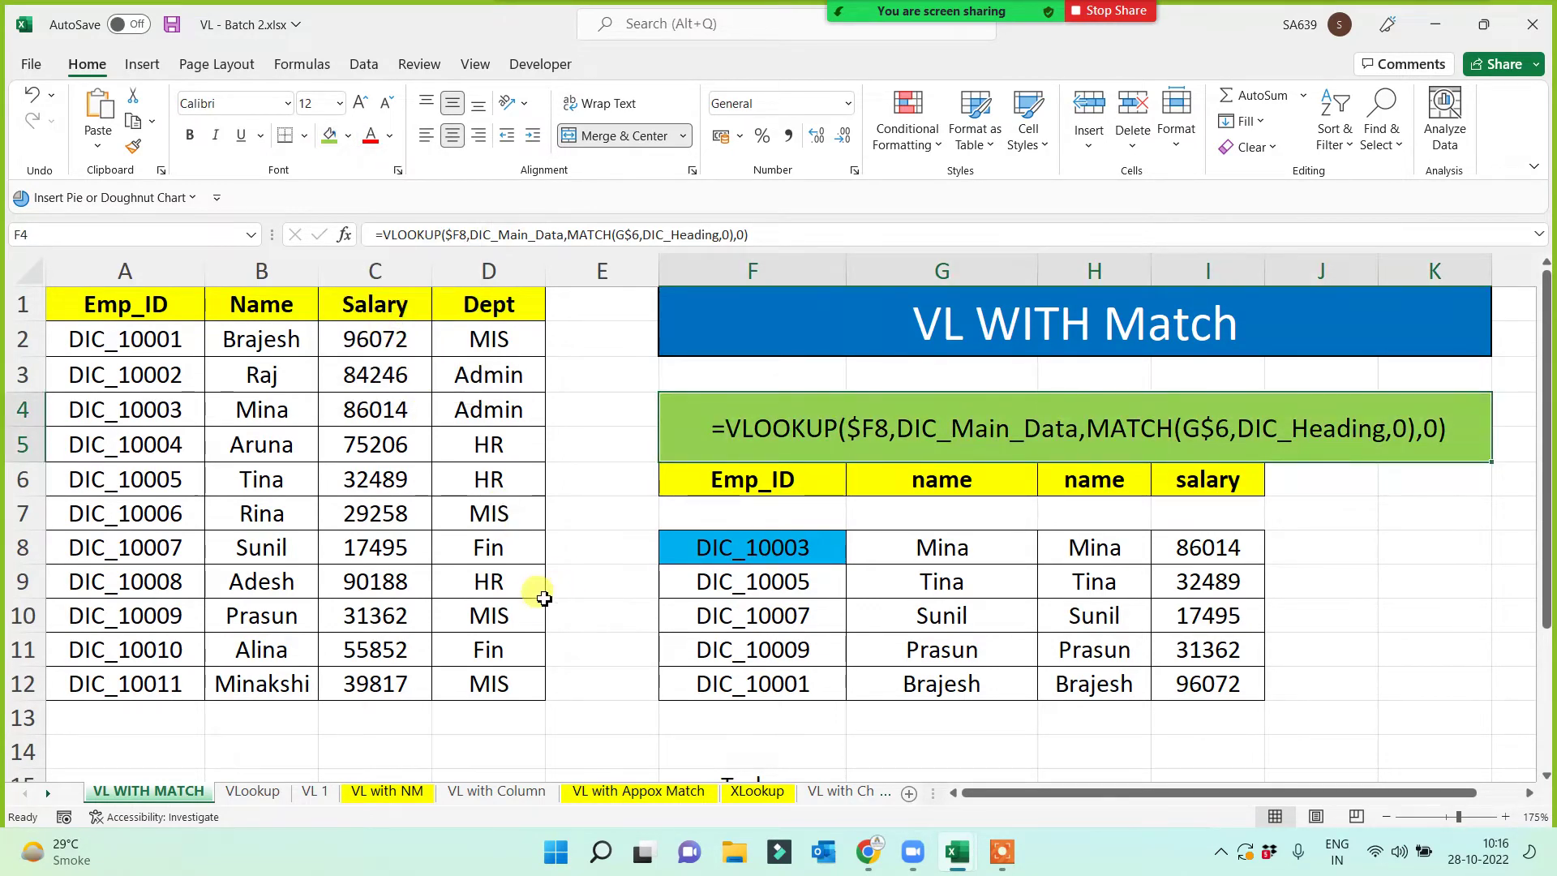
pyautogui.click(190, 135)
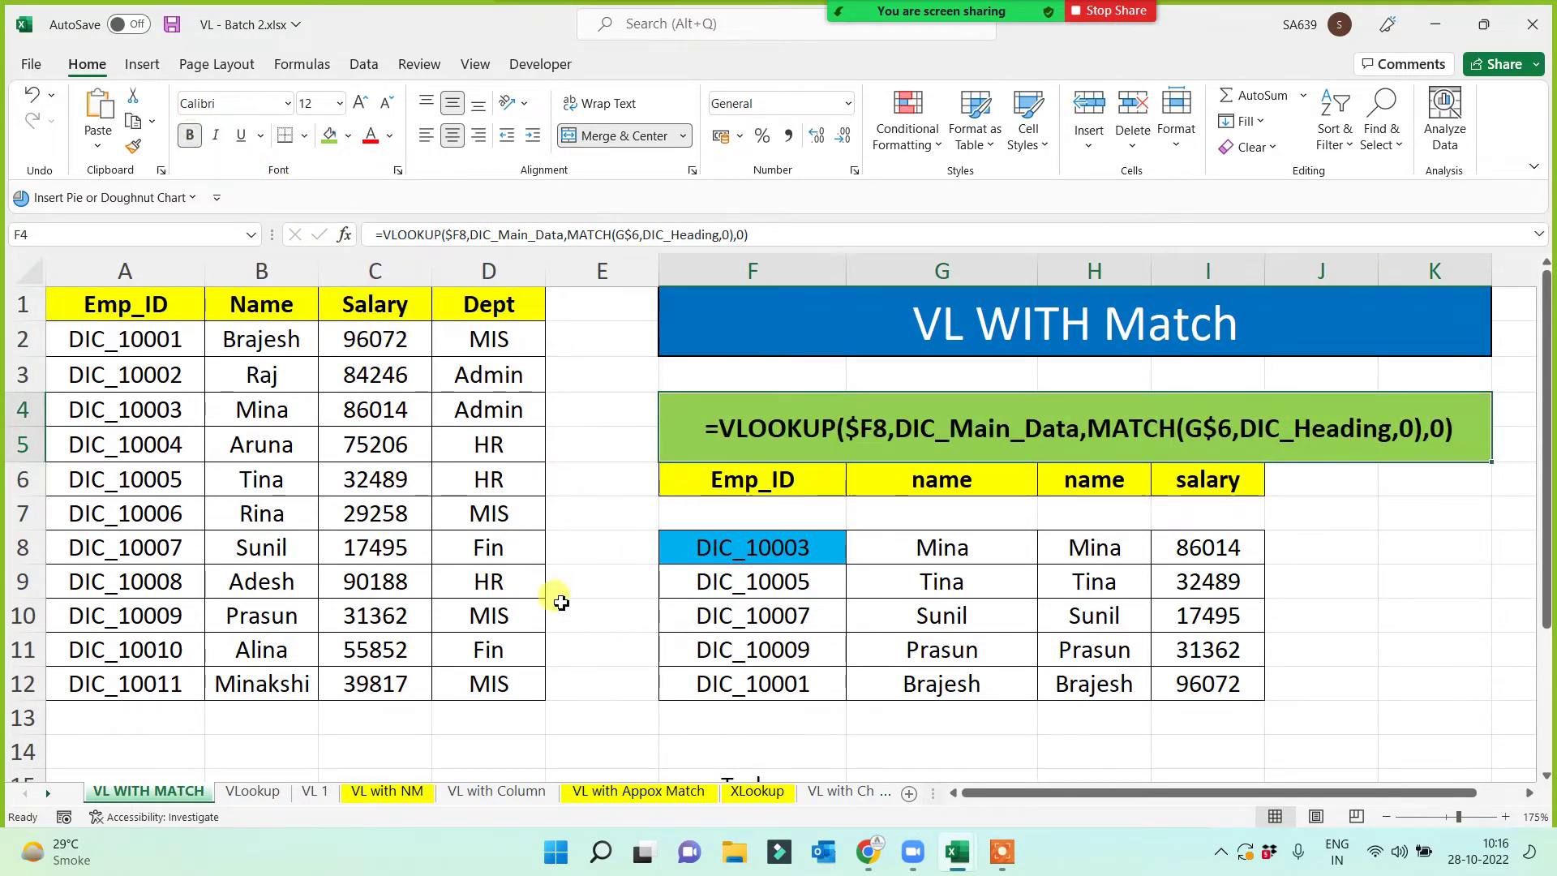
pyautogui.click(593, 653)
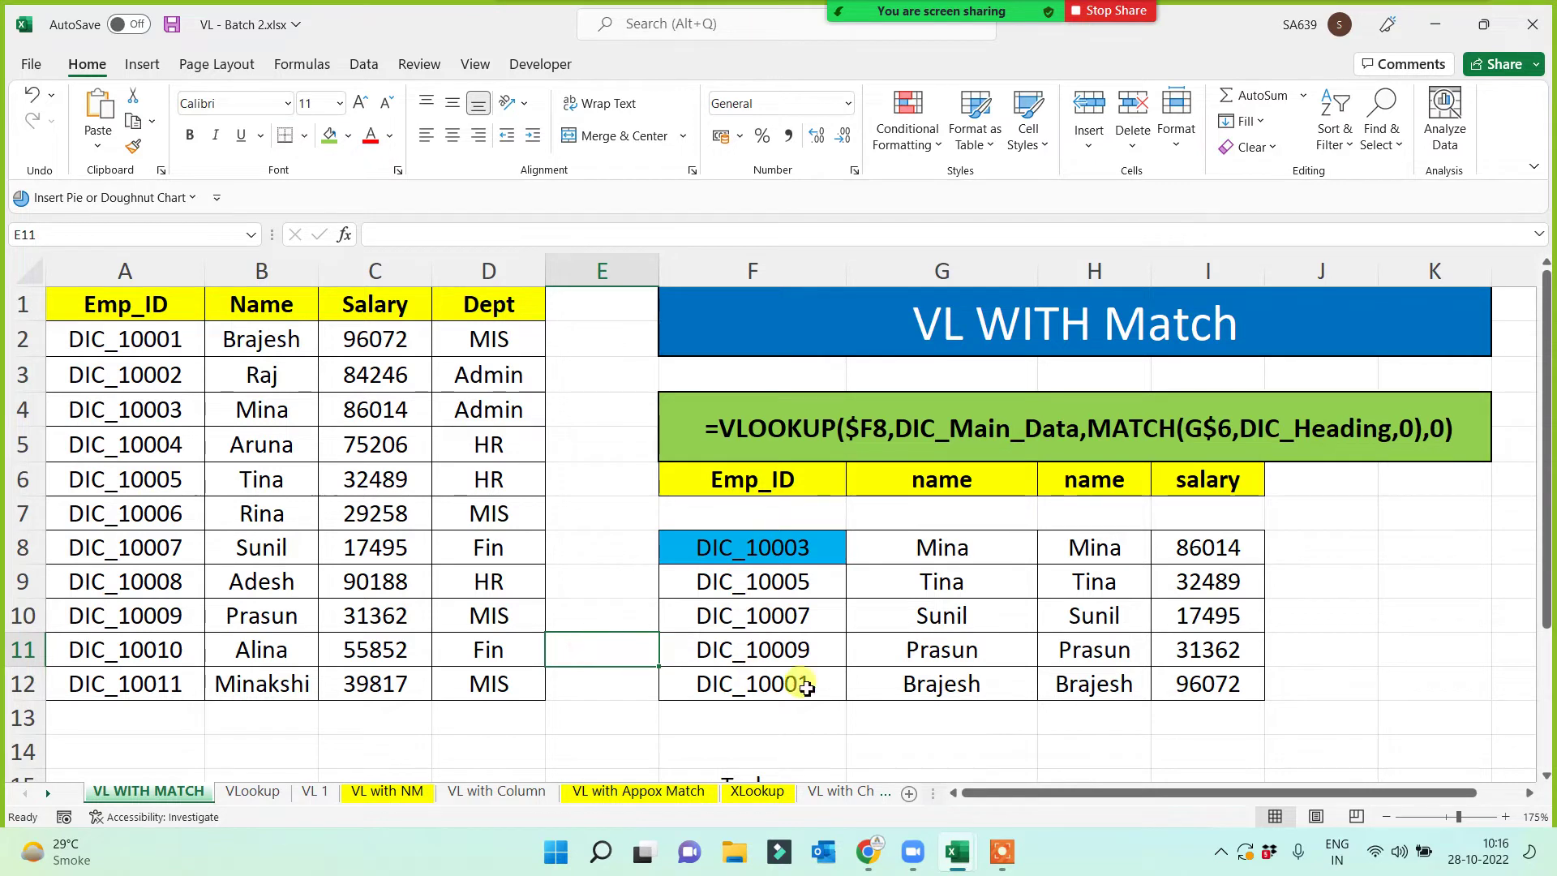
pyautogui.click(971, 553)
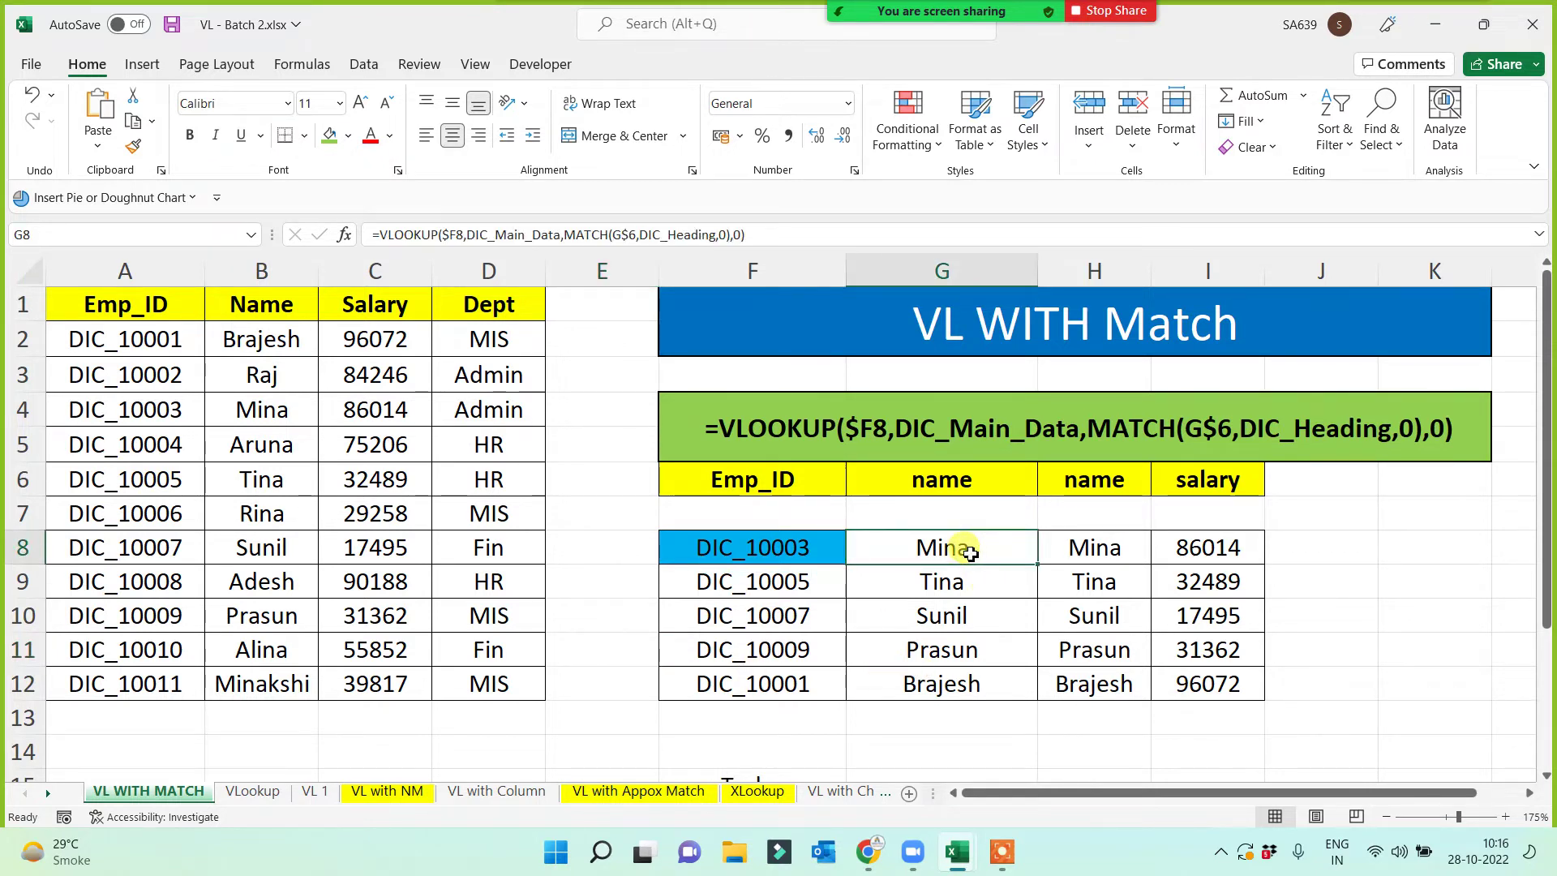
pyautogui.click(474, 306)
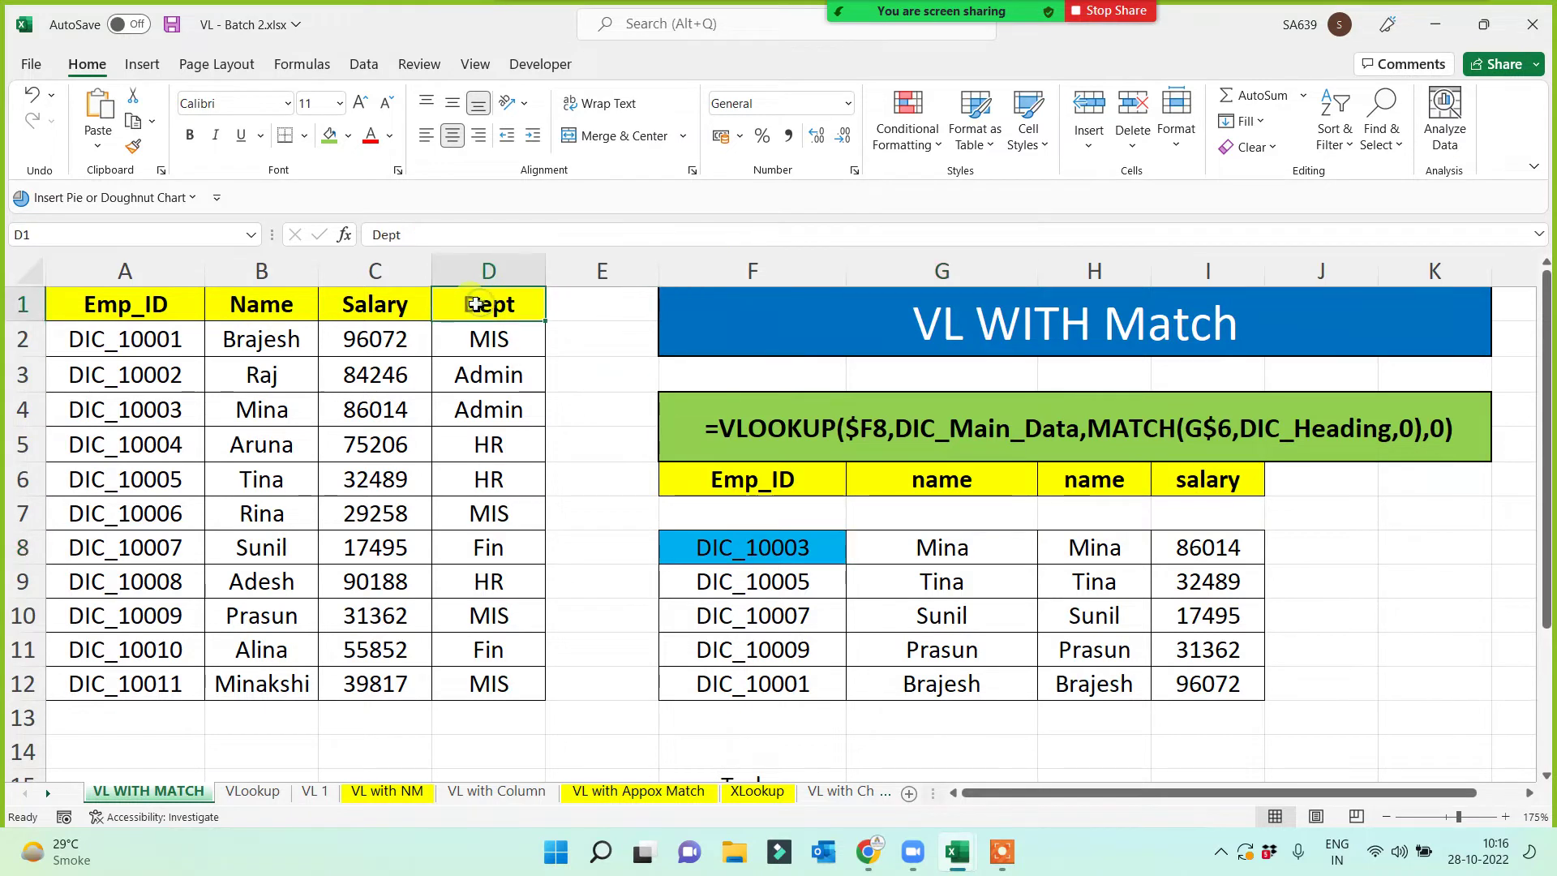
pyautogui.click(585, 718)
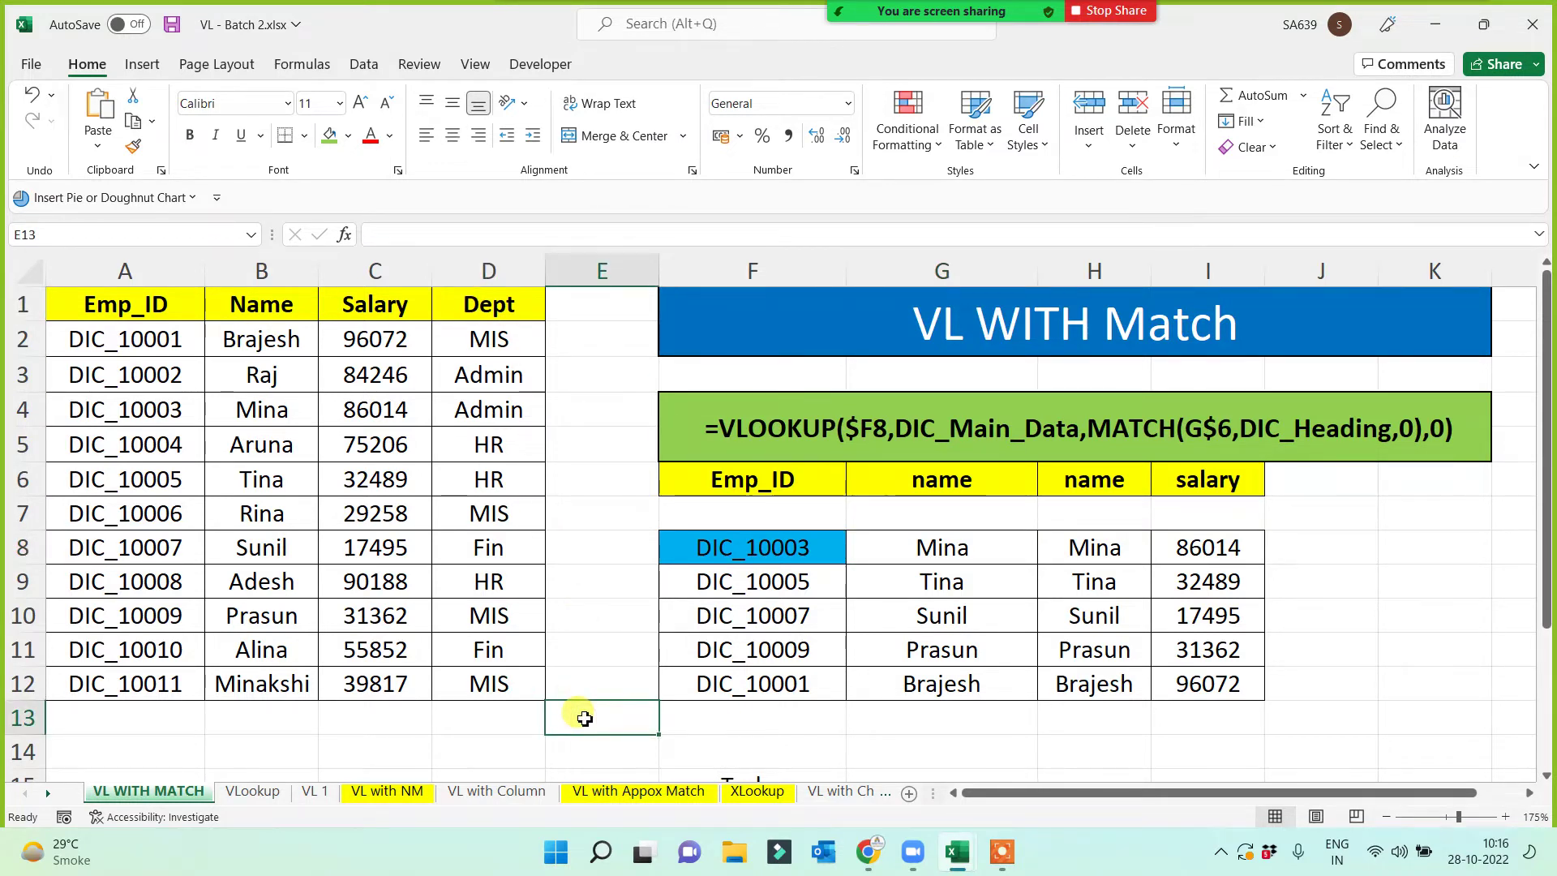
pyautogui.write('=')
pyautogui.click(154, 307)
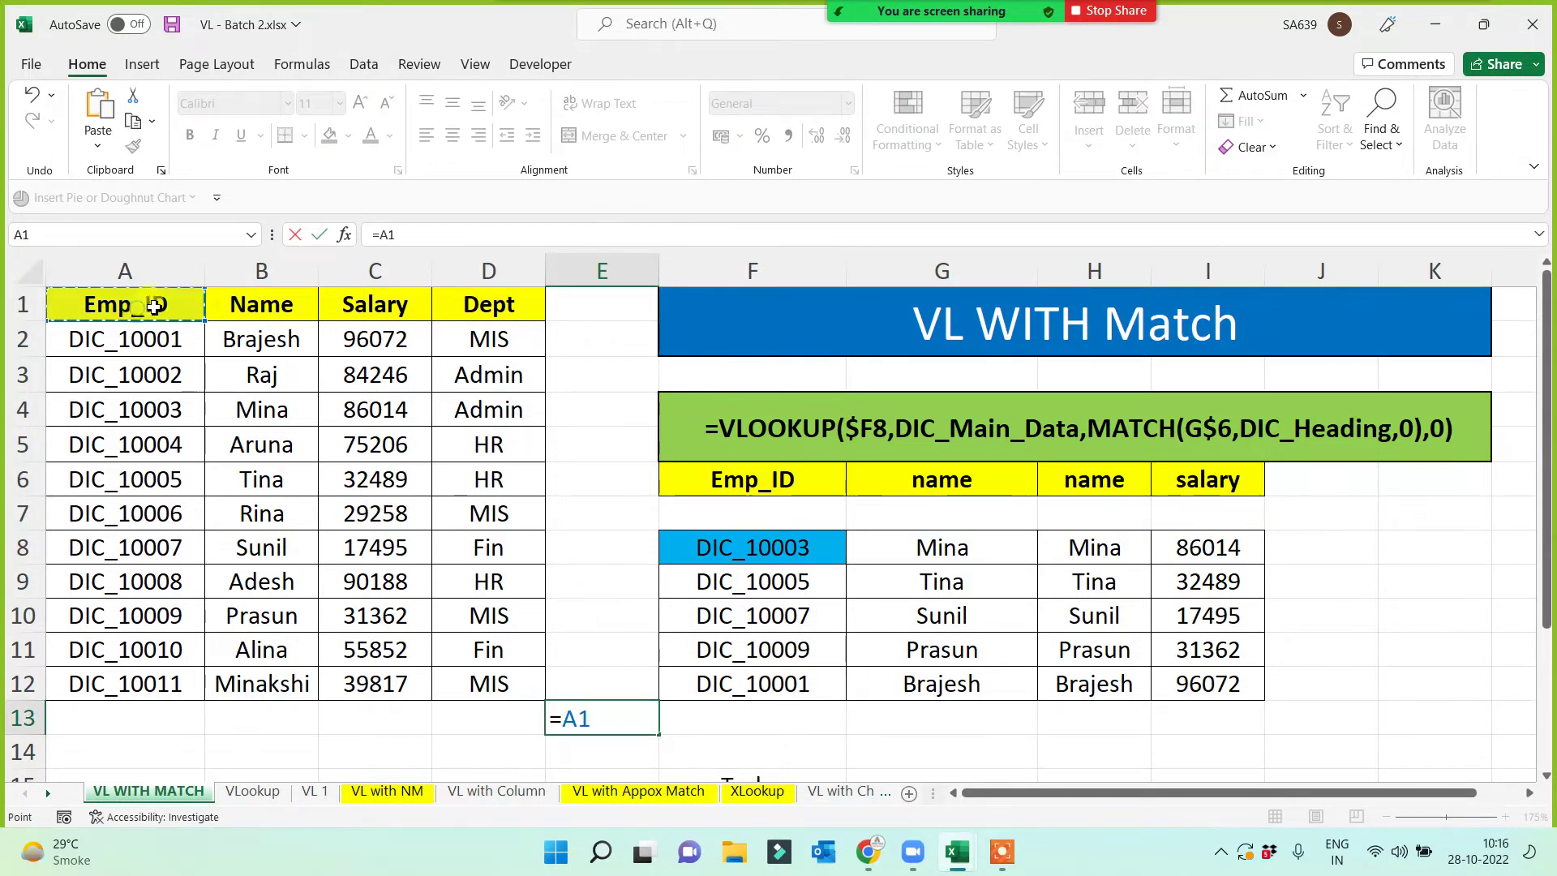
pyautogui.moveTo(154, 307); pyautogui.dragTo(479, 304)
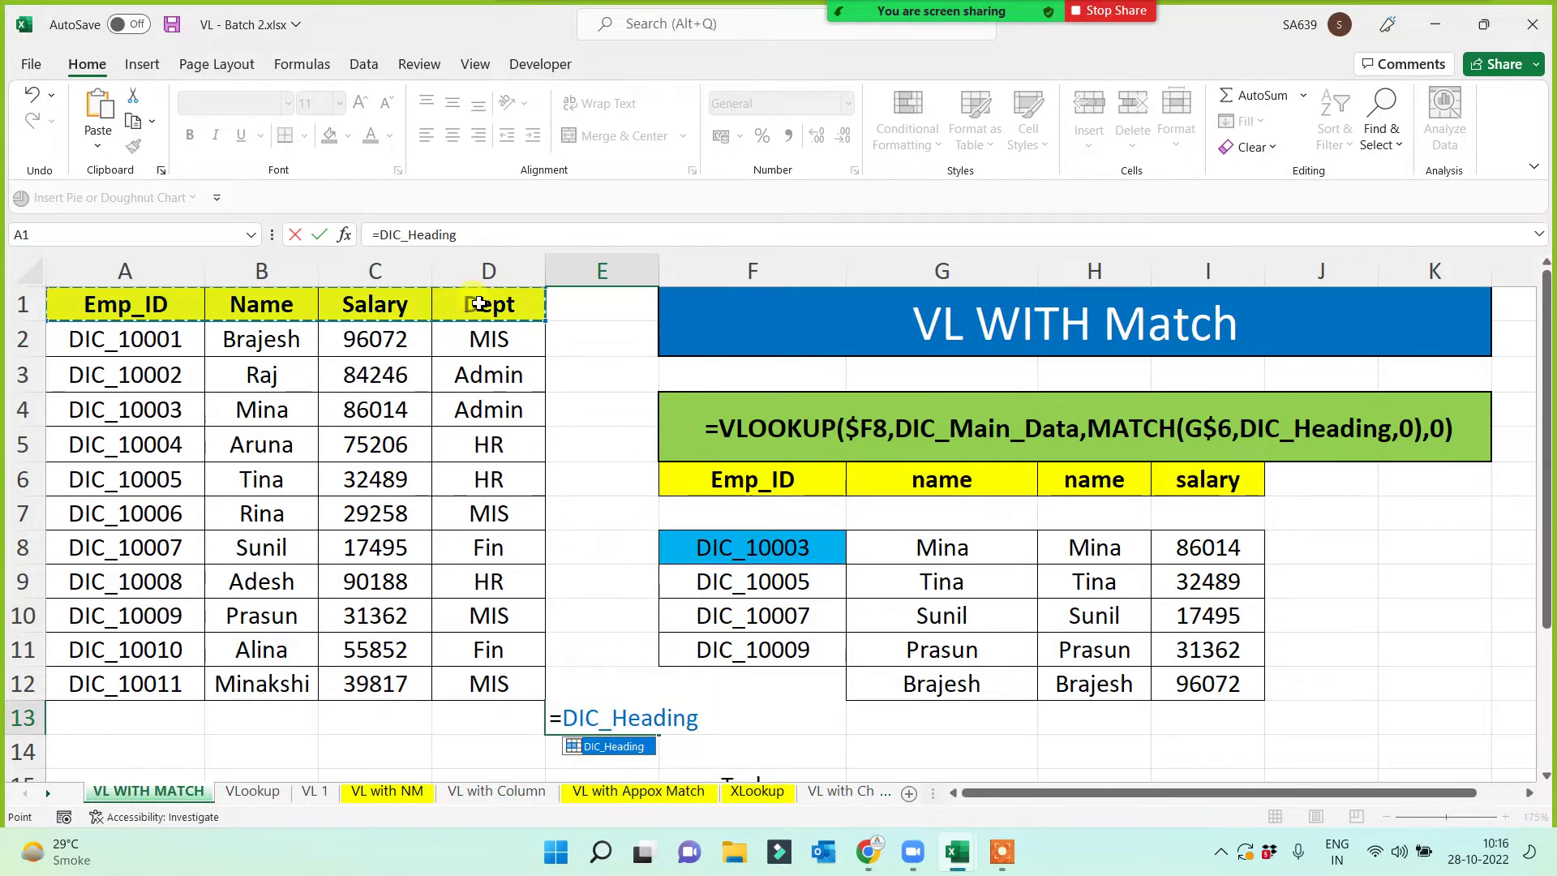
pyautogui.press('Escape')
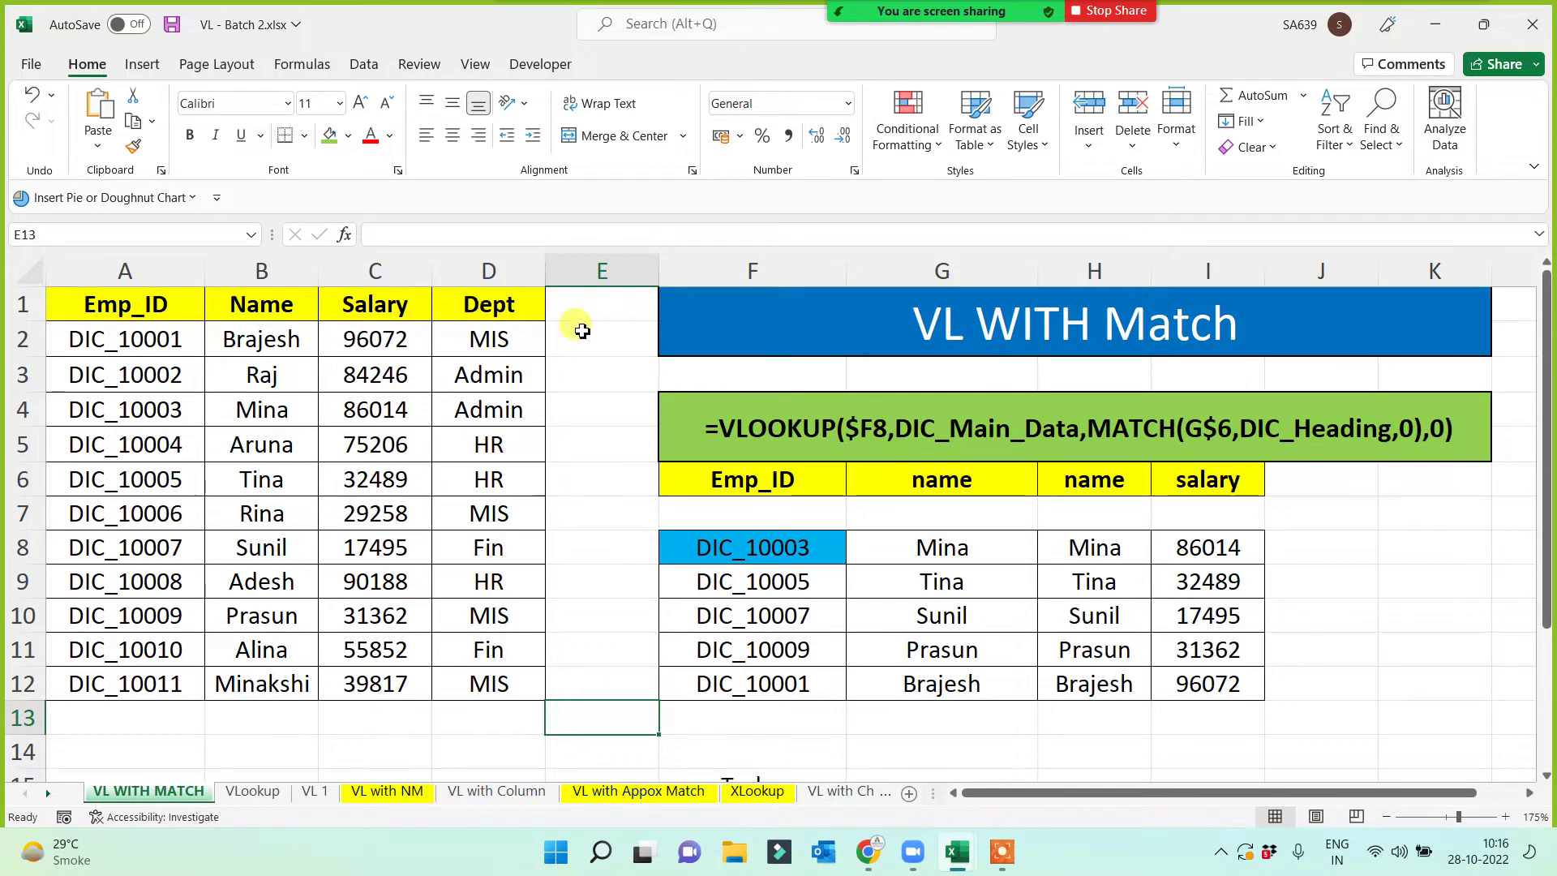
# - Enter the header row reference =A1:E1 as plain text in cell D14
pyautogui.click(484, 752)
pyautogui.write('=')
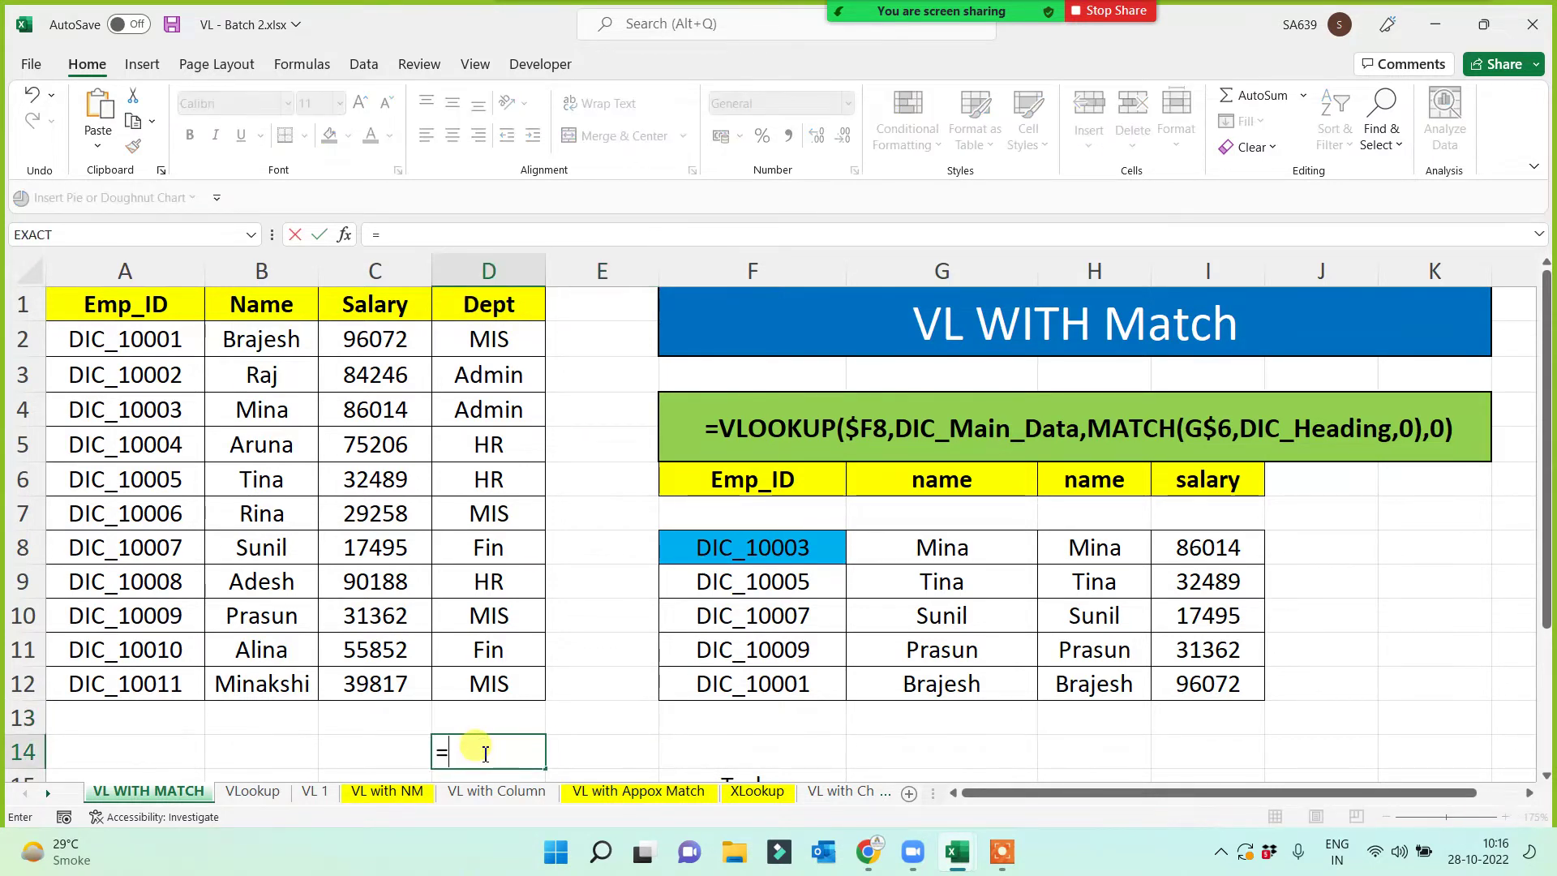
pyautogui.click(151, 308)
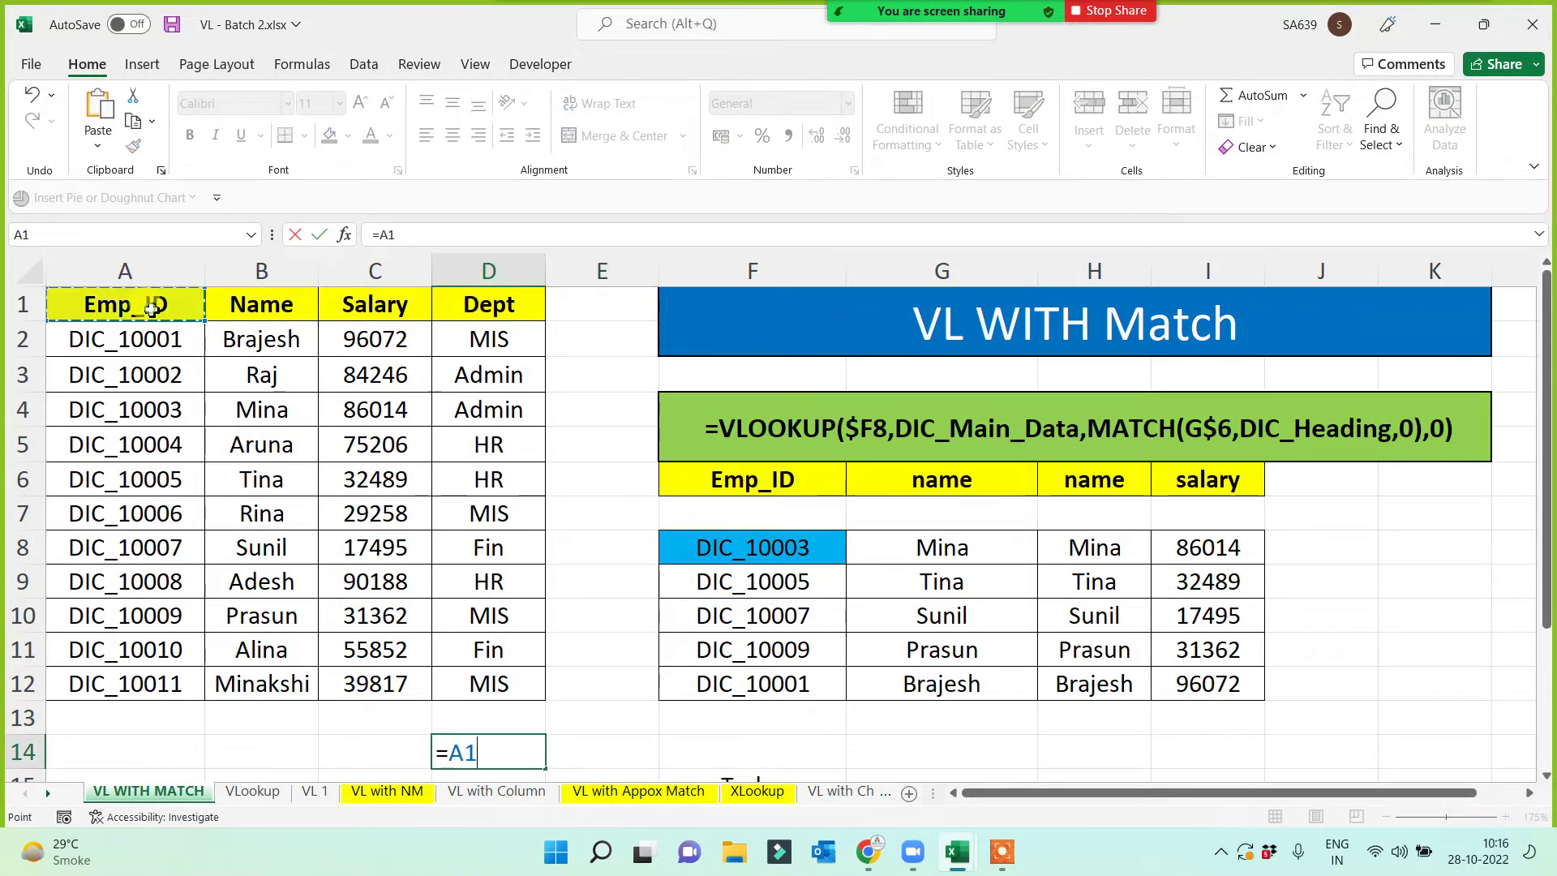
pyautogui.moveTo(211, 309); pyautogui.dragTo(599, 305)
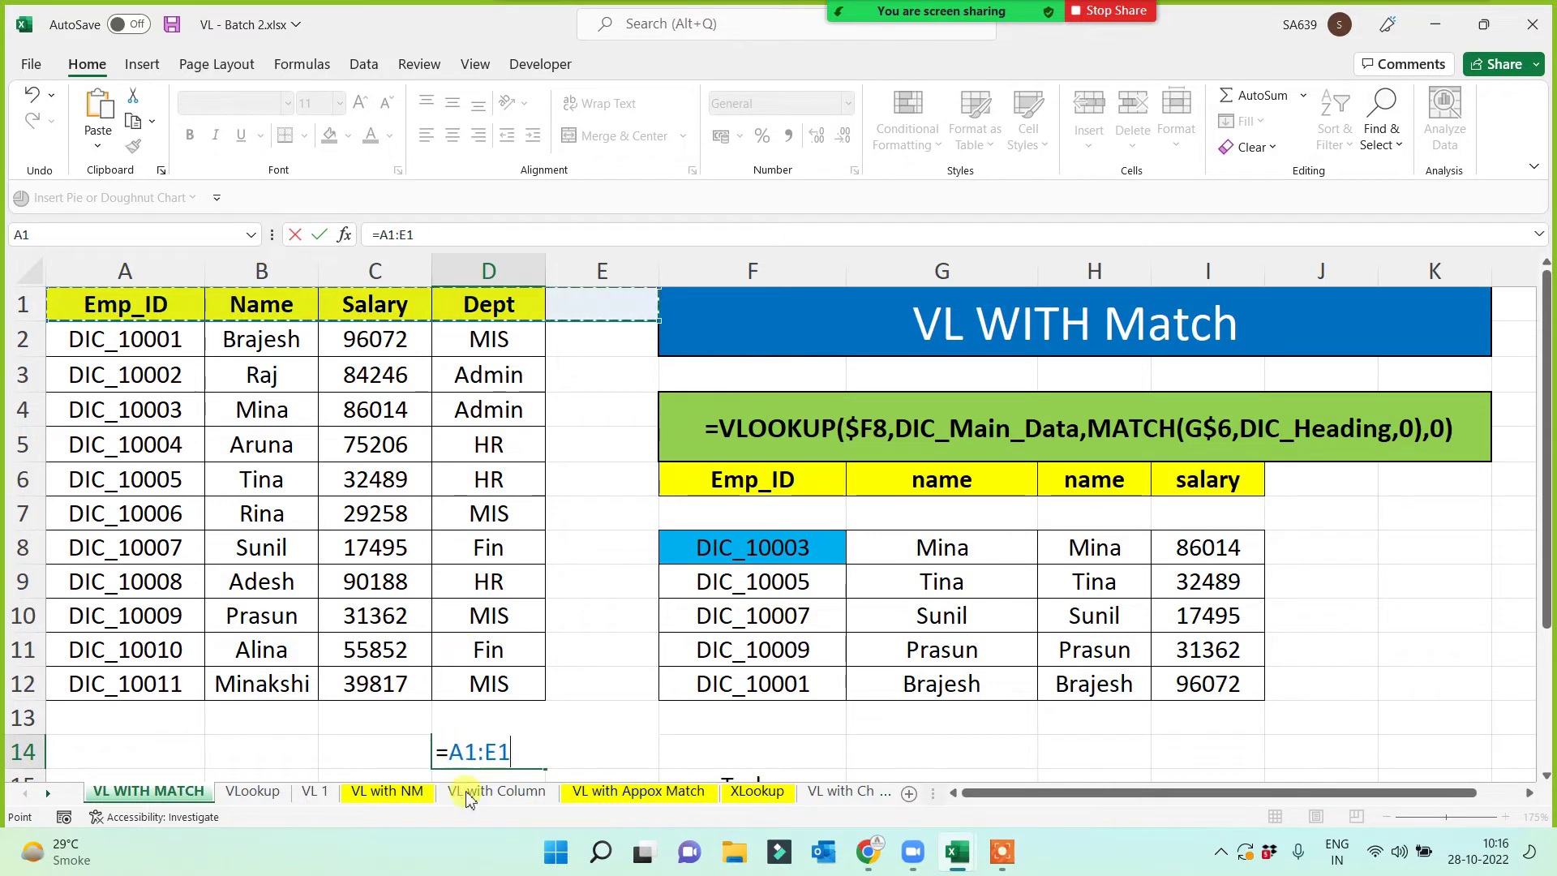
pyautogui.click(441, 750)
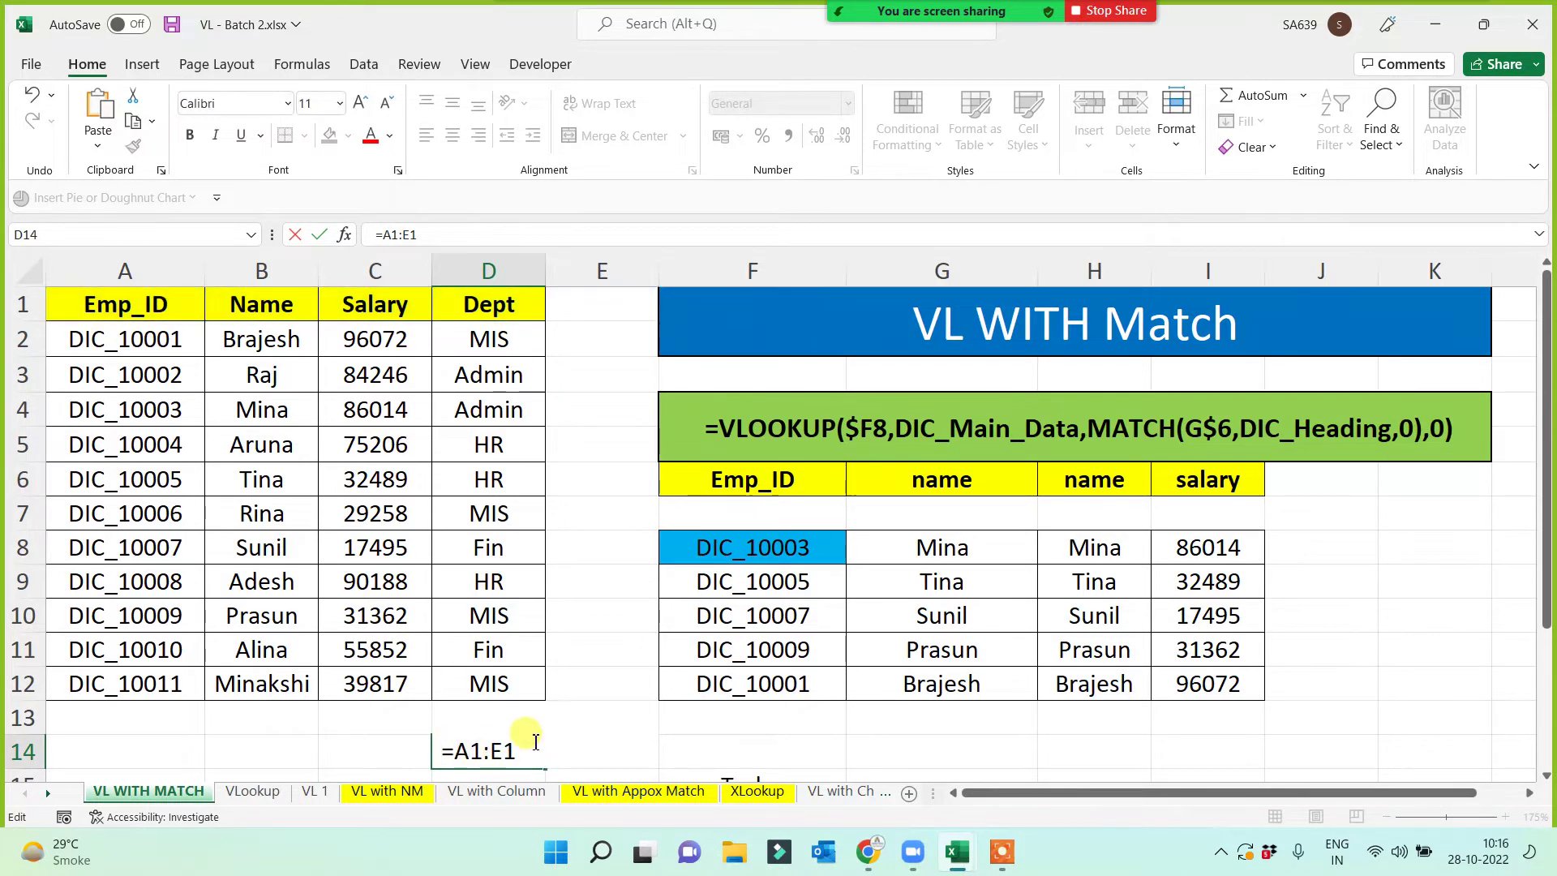
pyautogui.press('Return')
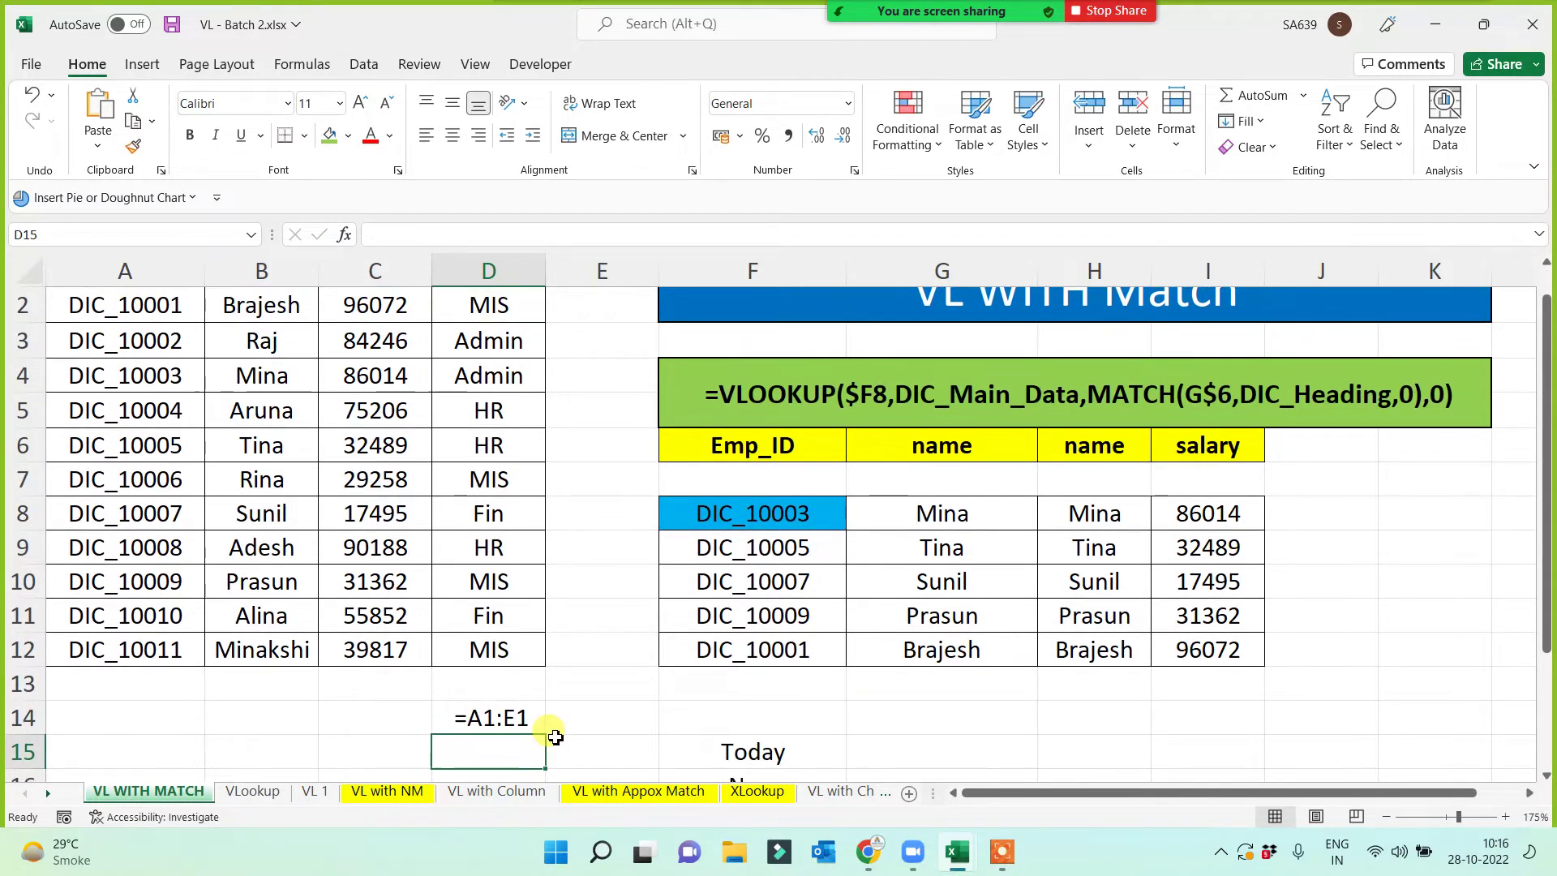
# - Enter the header row reference =A1:E1 as plain text in cell D15
pyautogui.write('=')
pyautogui.click(581, 311)
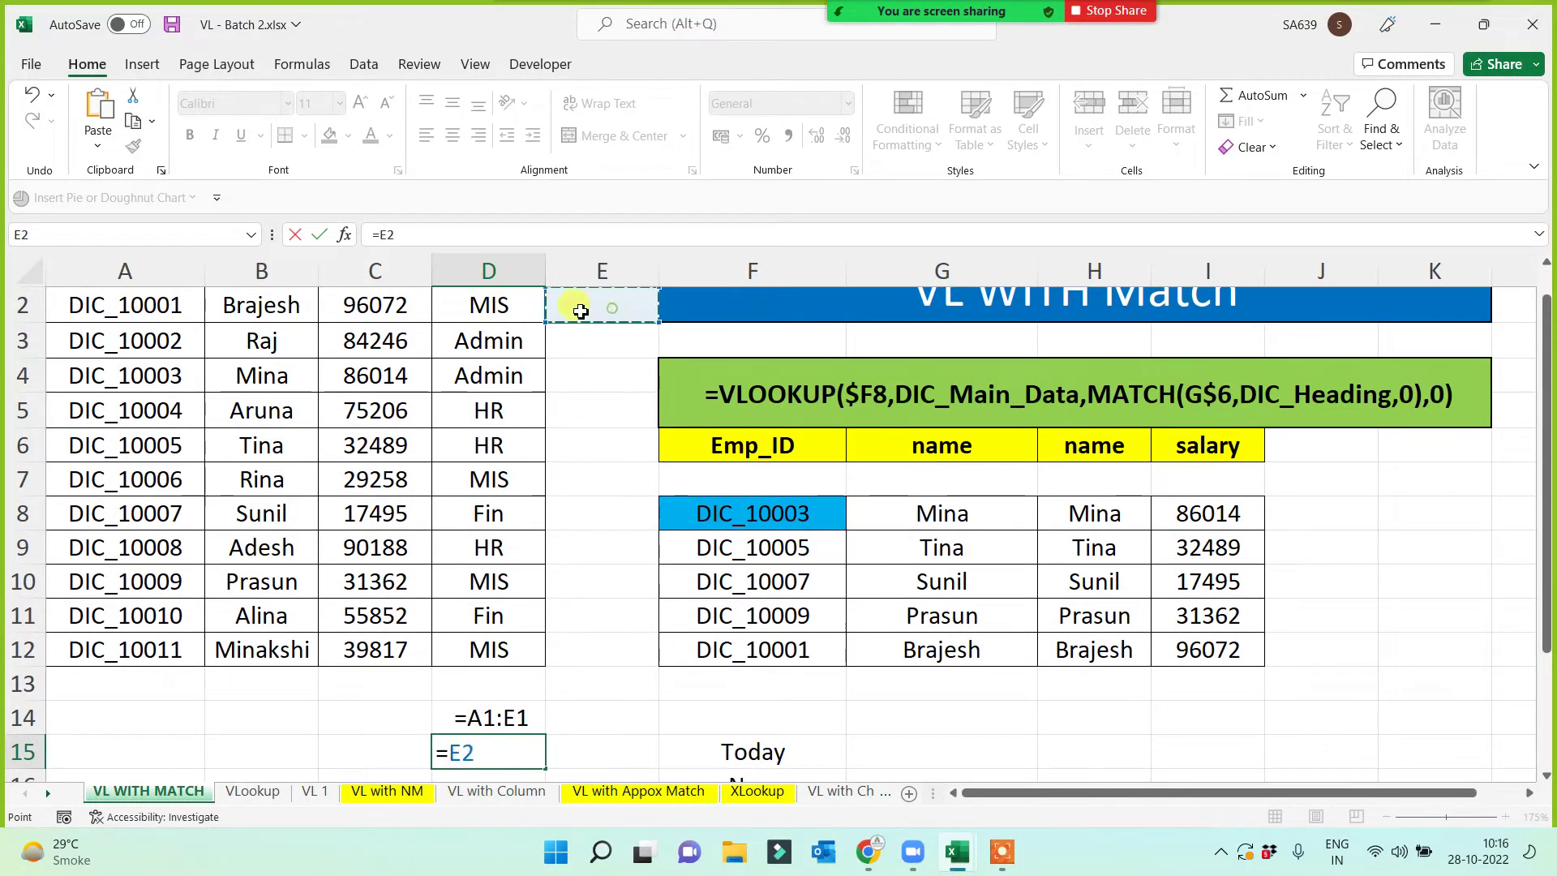
pyautogui.moveTo(581, 312); pyautogui.dragTo(106, 307)
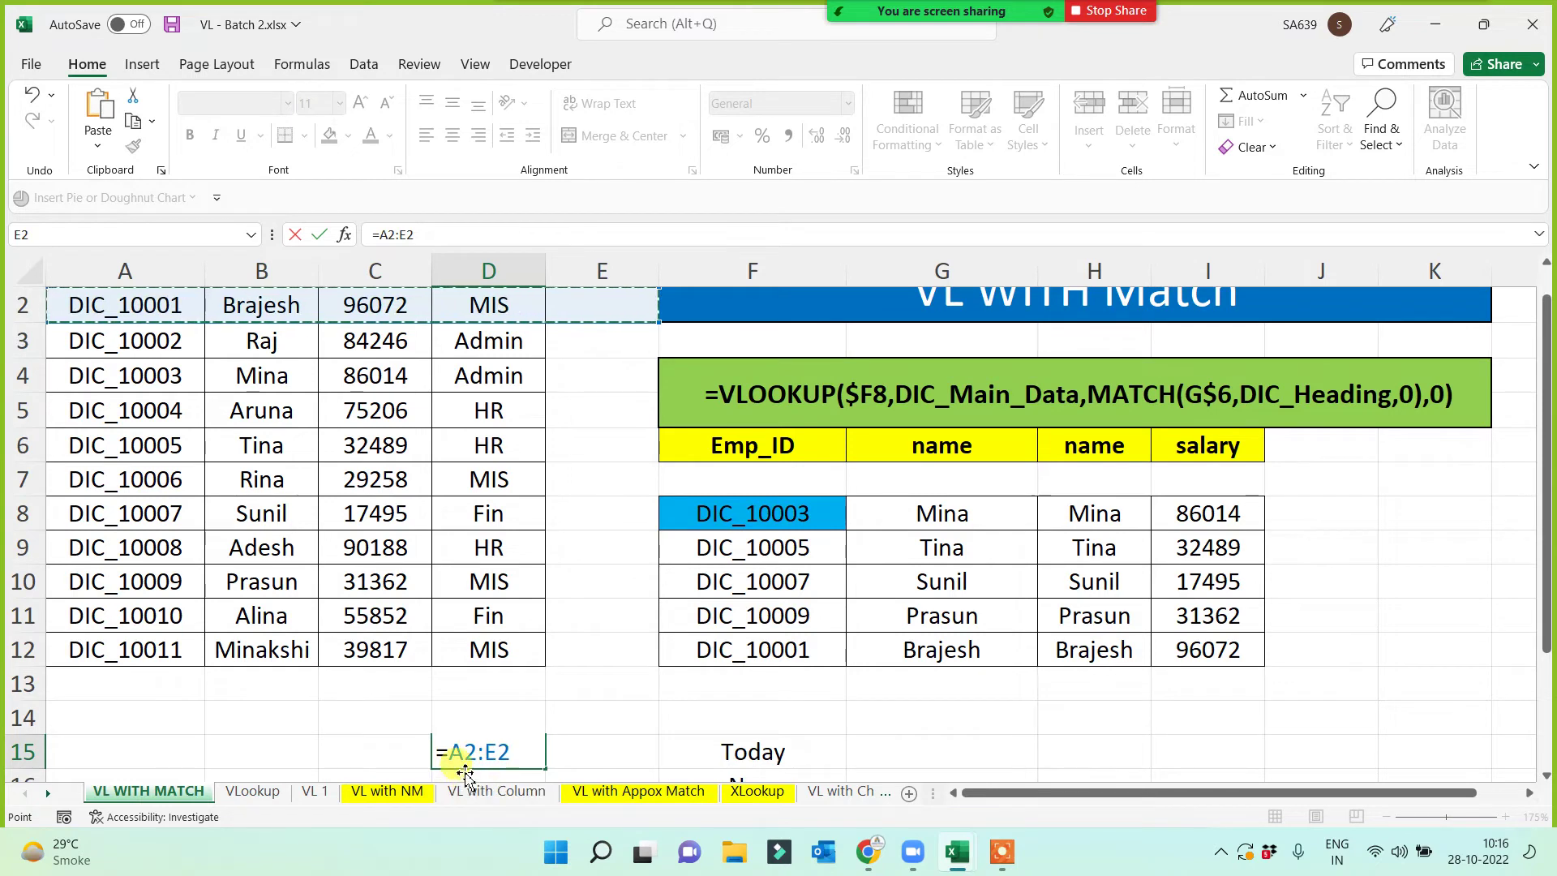
pyautogui.scroll(1, 592, 325)
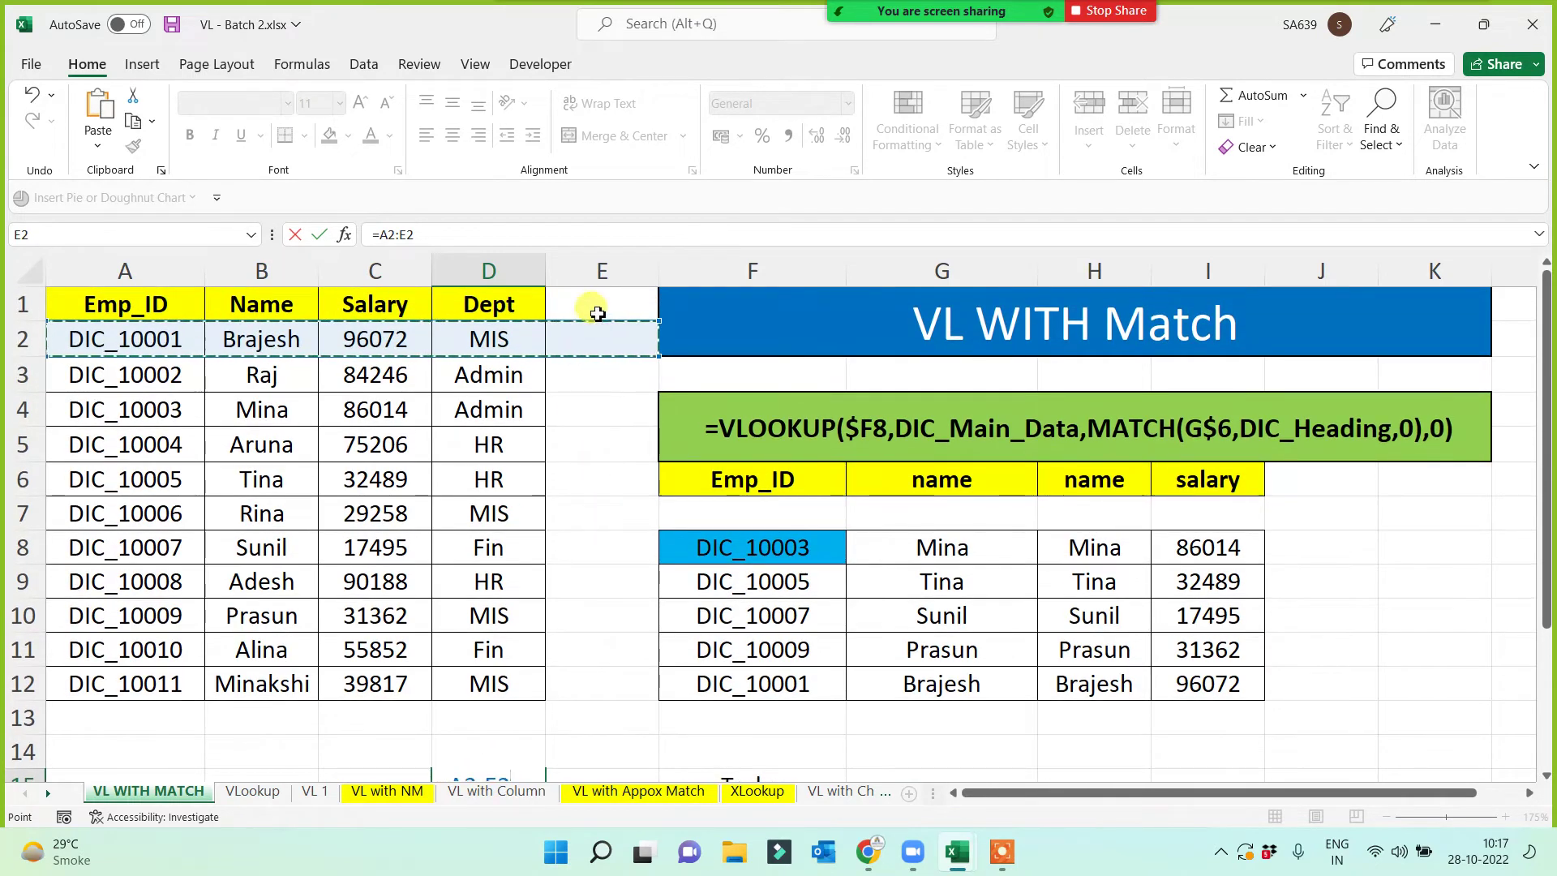
pyautogui.moveTo(598, 308); pyautogui.dragTo(105, 313)
pyautogui.scroll(-3, 641, 726)
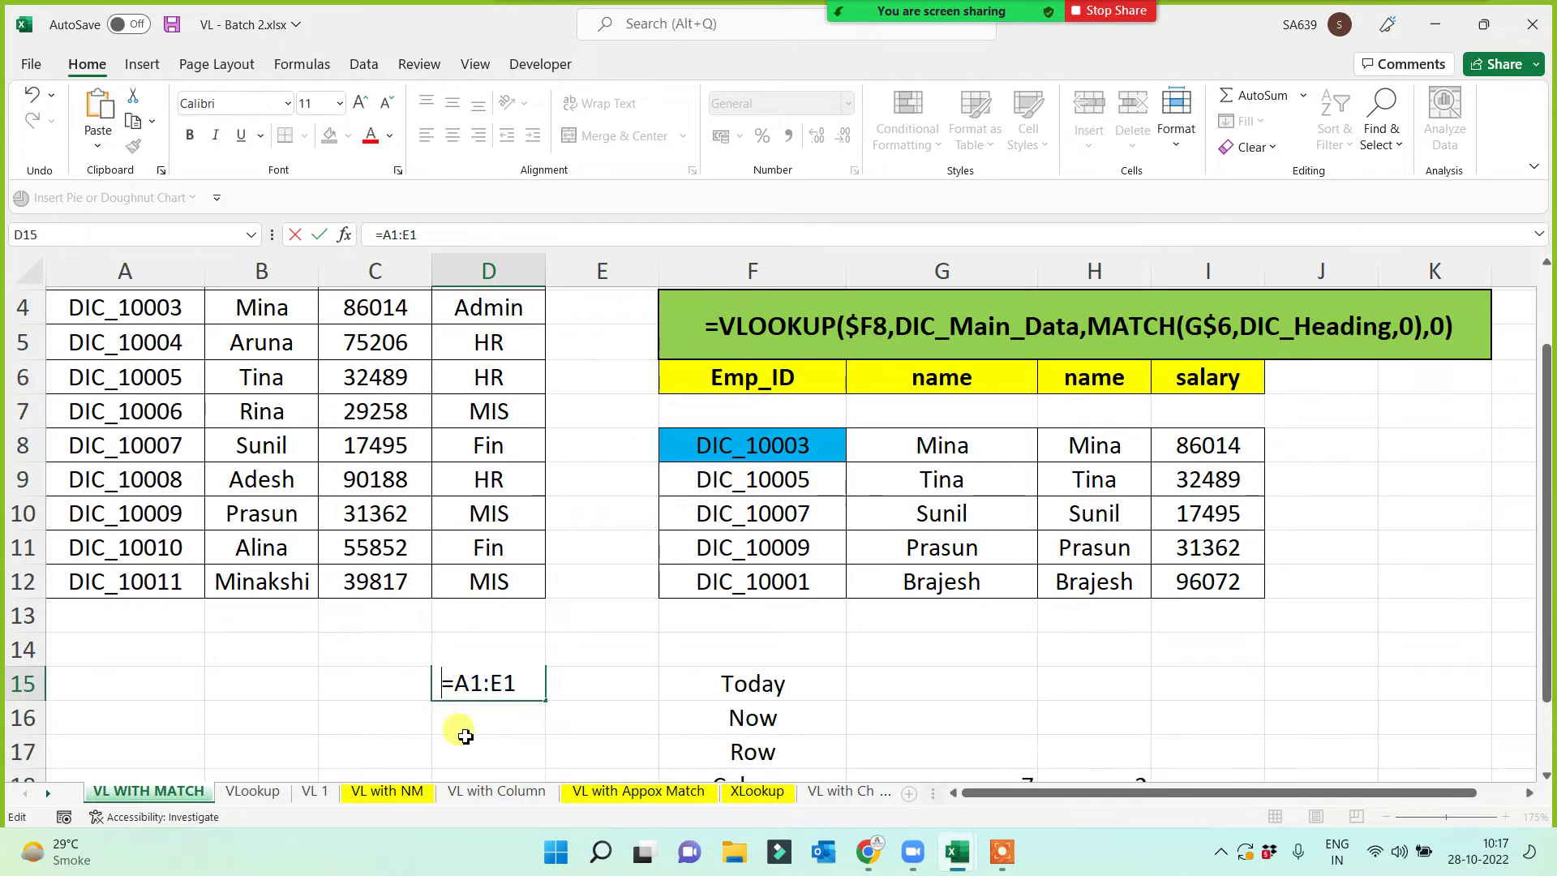
pyautogui.press('Return')
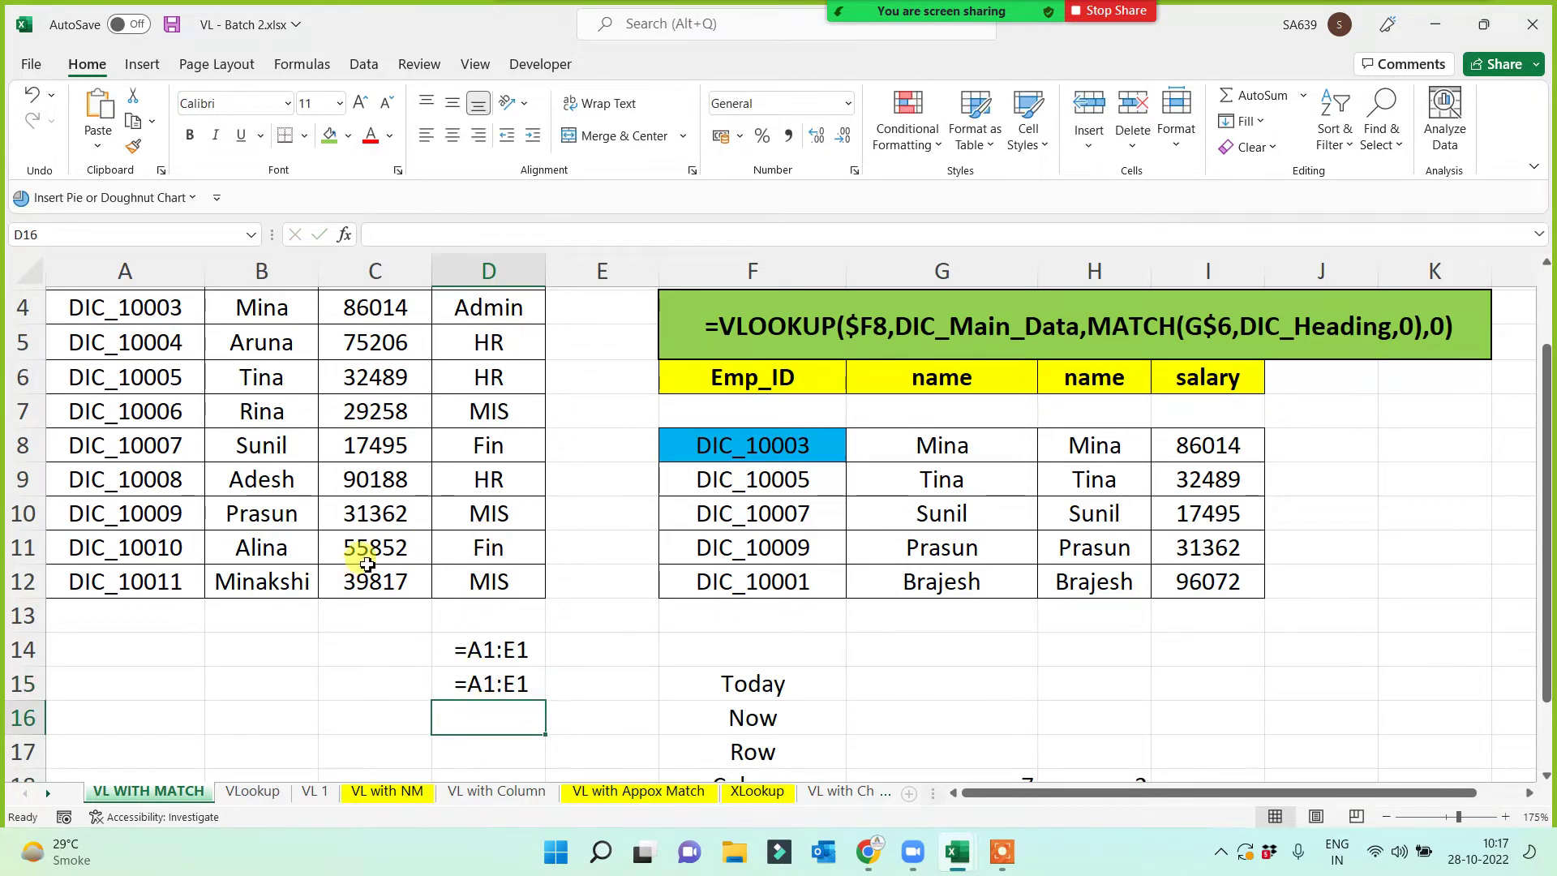
# - Clear the reference texts from cells D14:D15
pyautogui.moveTo(460, 649); pyautogui.dragTo(457, 682)
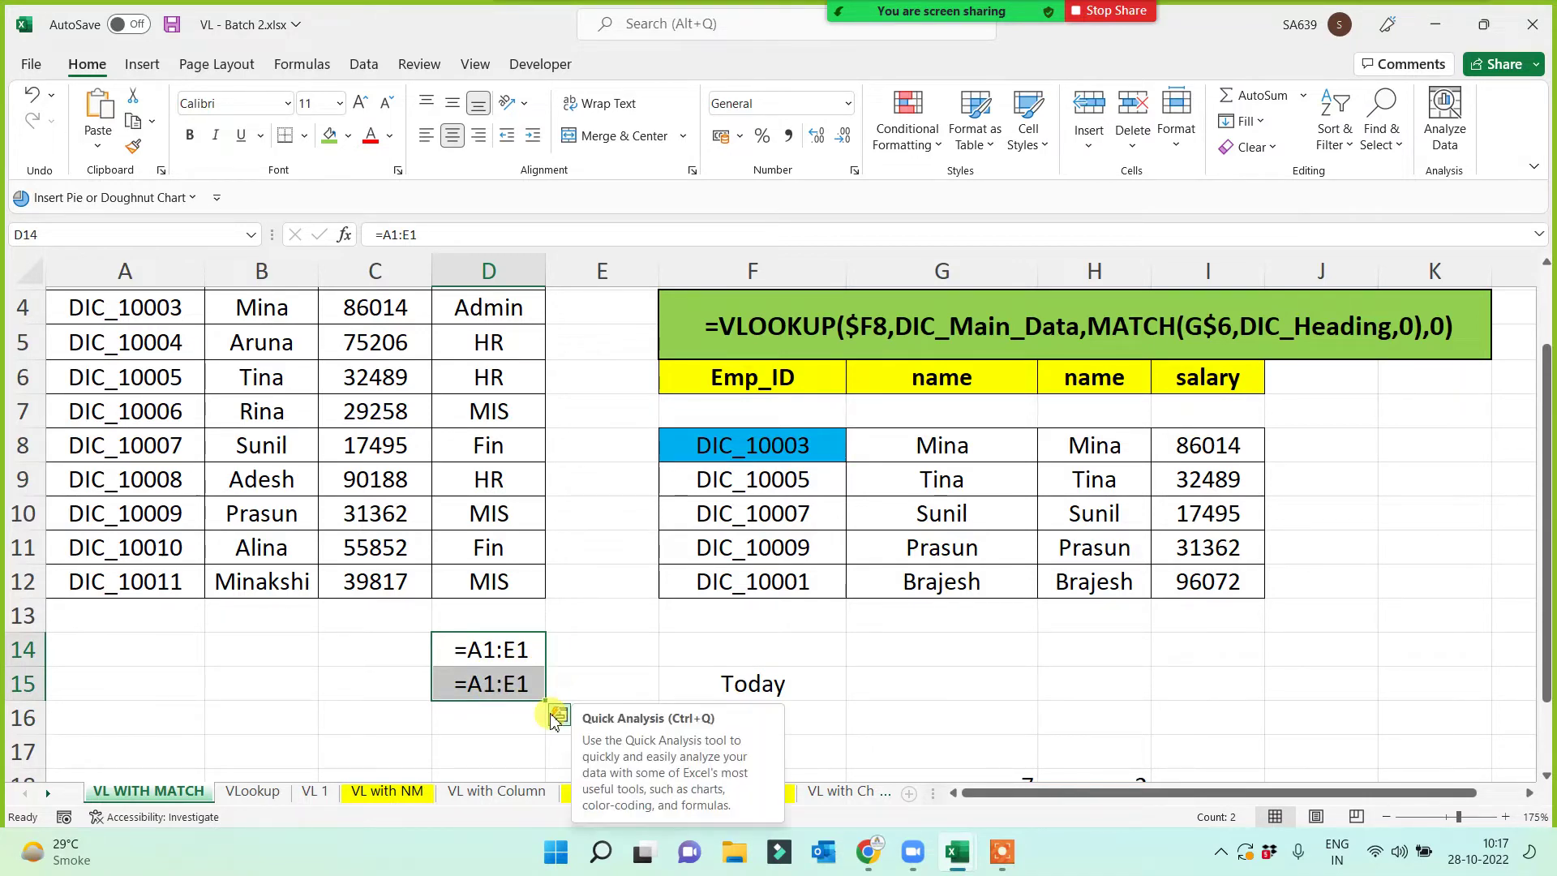
pyautogui.press('Delete')
pyautogui.scroll(3, 636, 681)
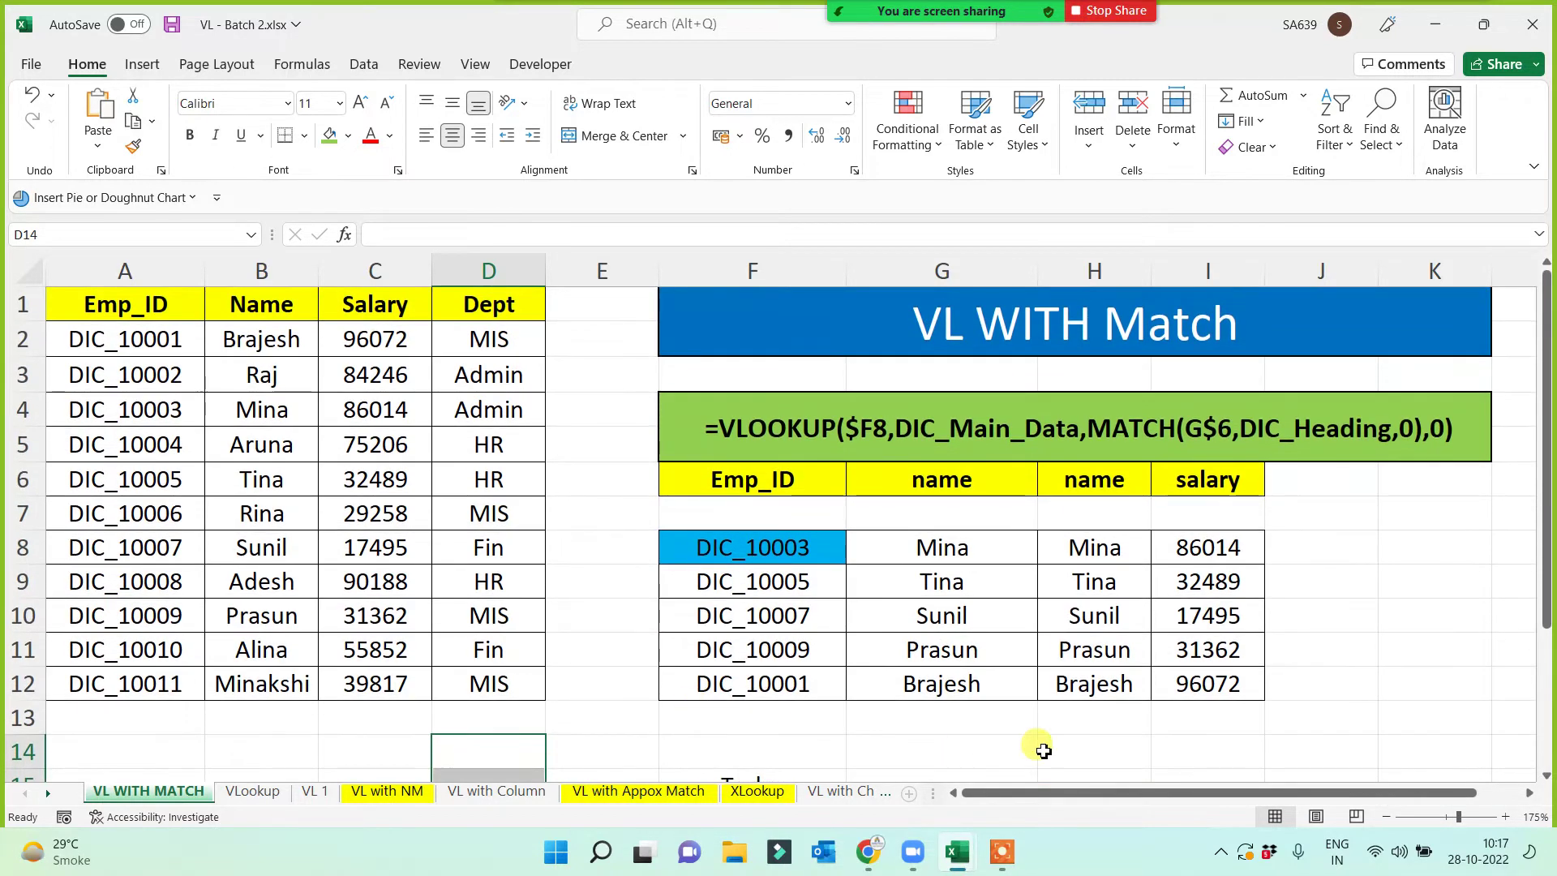
pyautogui.click(1055, 746)
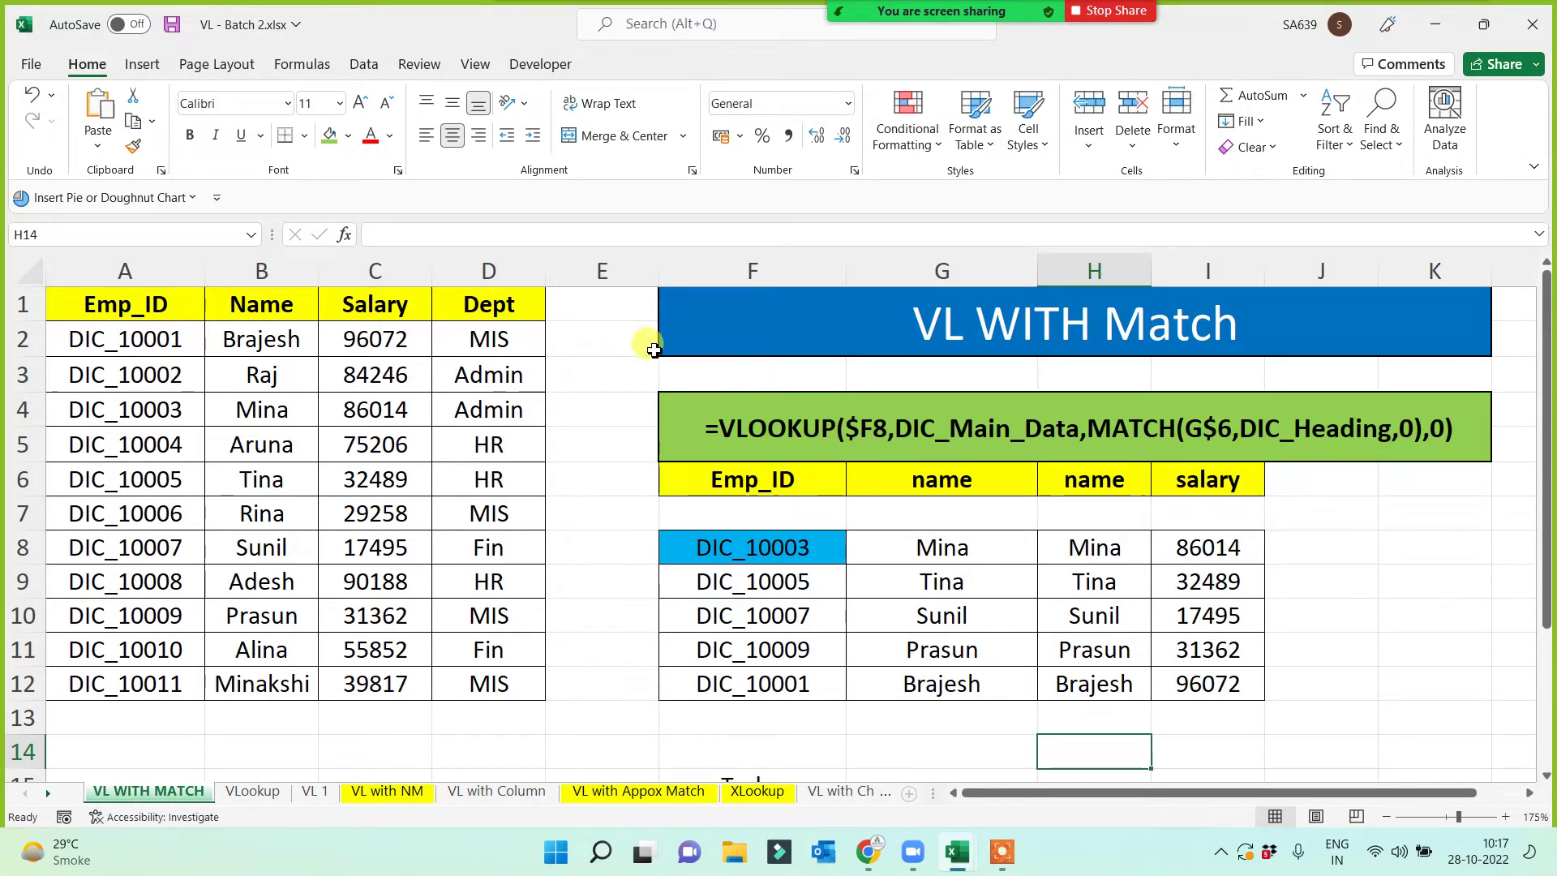
pyautogui.click(595, 364)
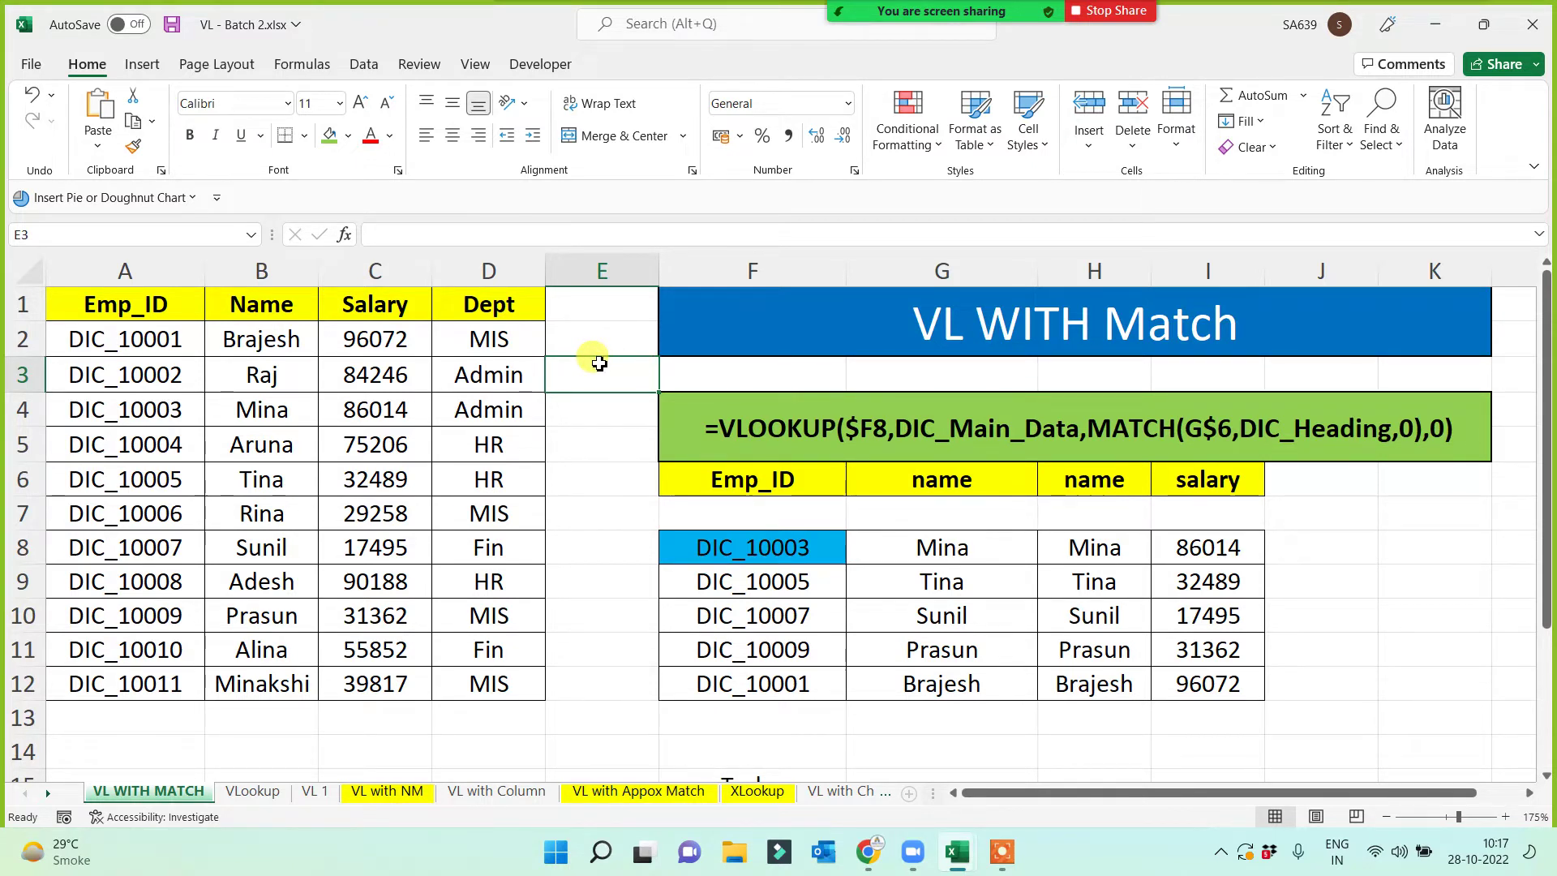
pyautogui.moveTo(1006, 860)
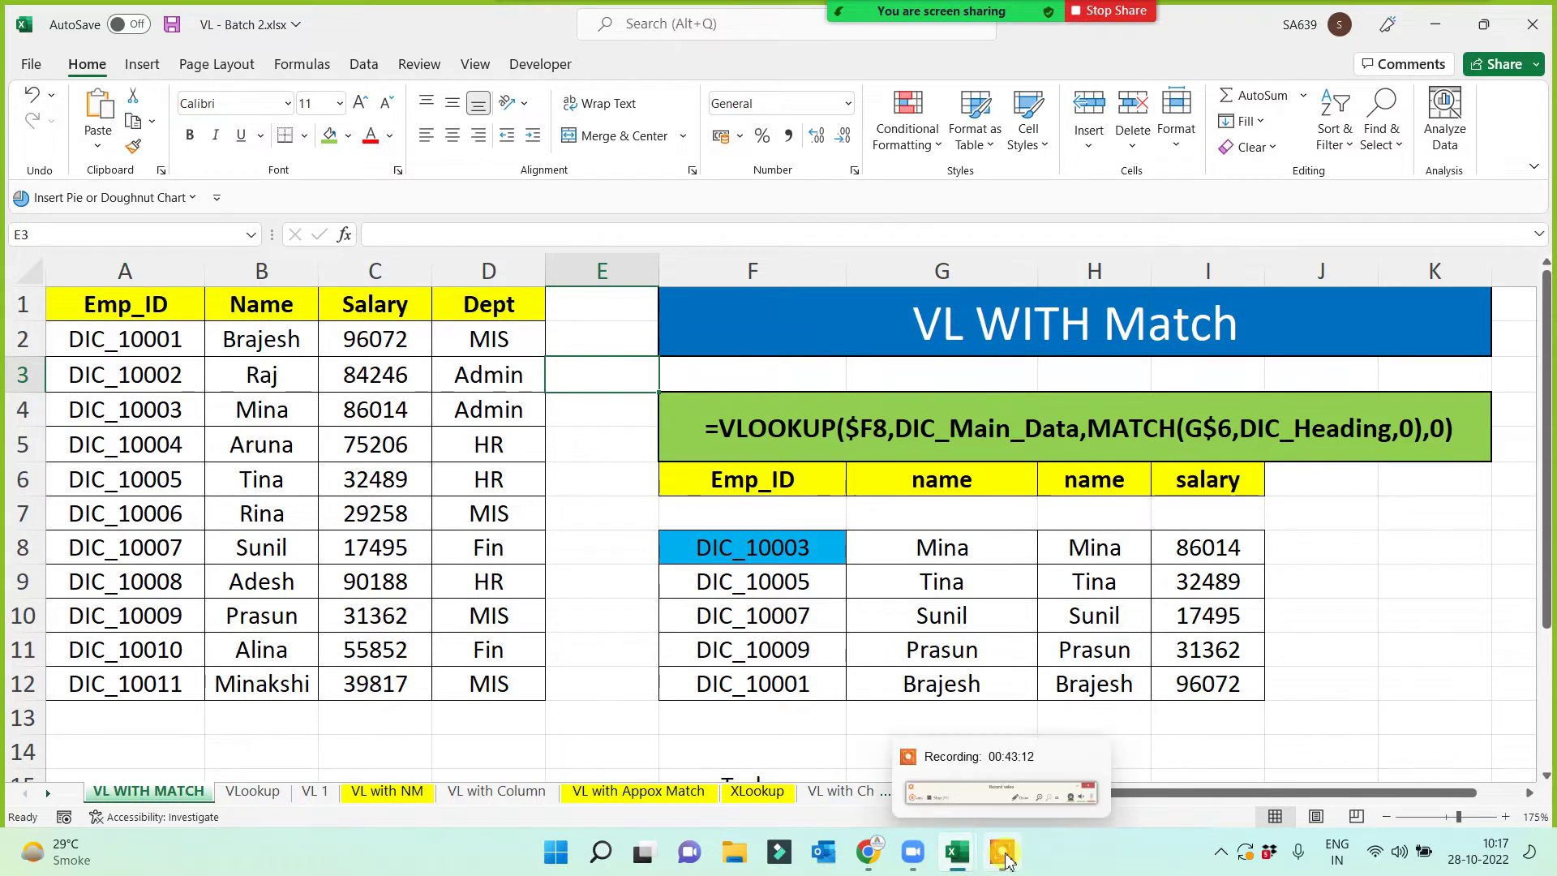
pyautogui.click(1006, 858)
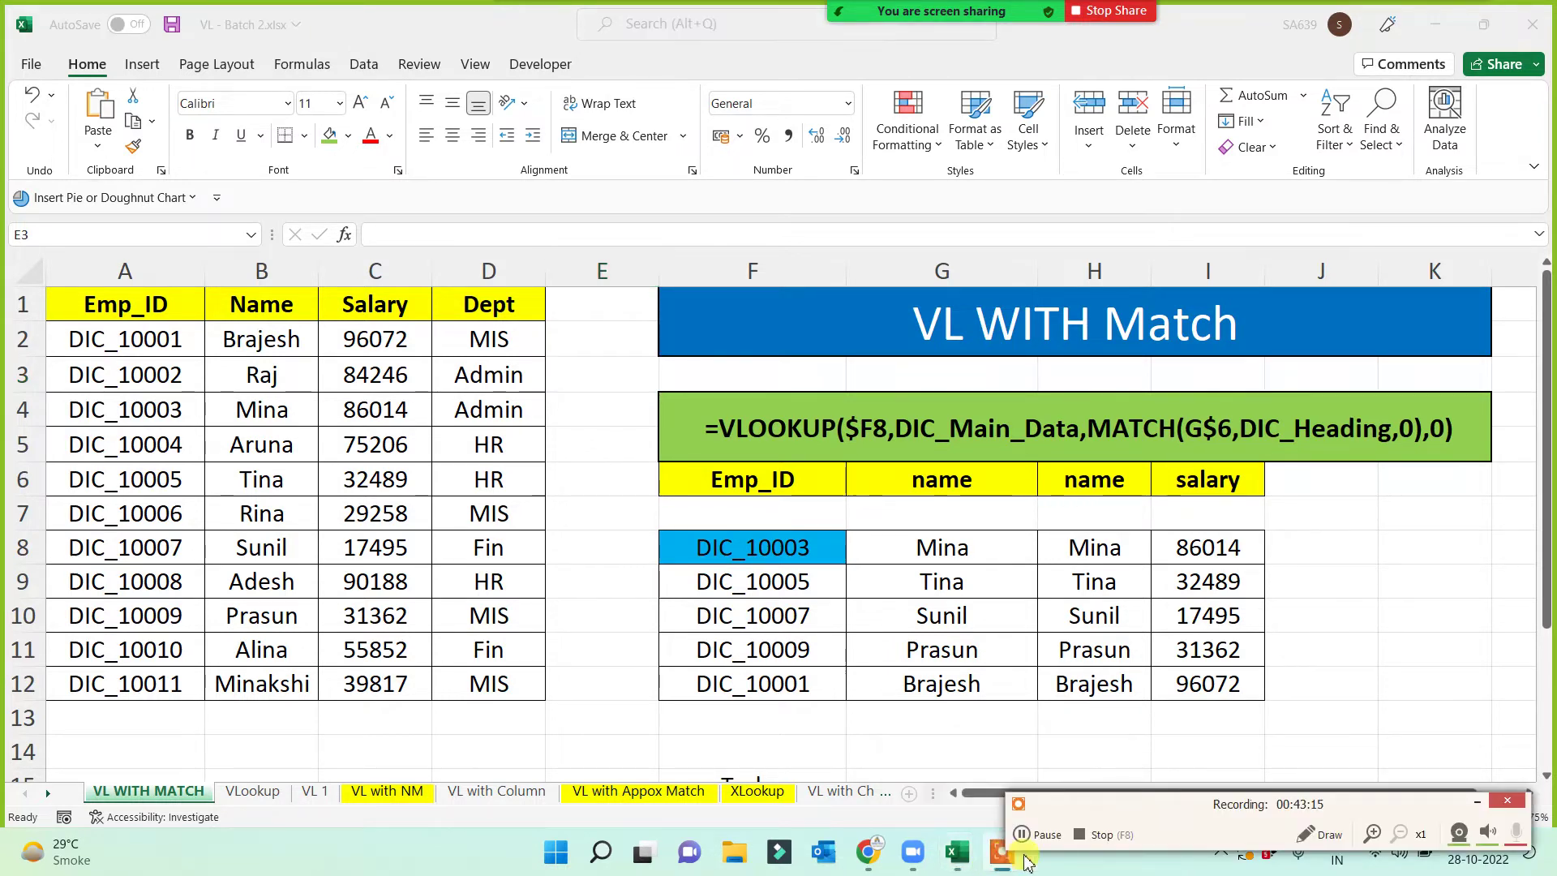
pyautogui.click(1047, 837)
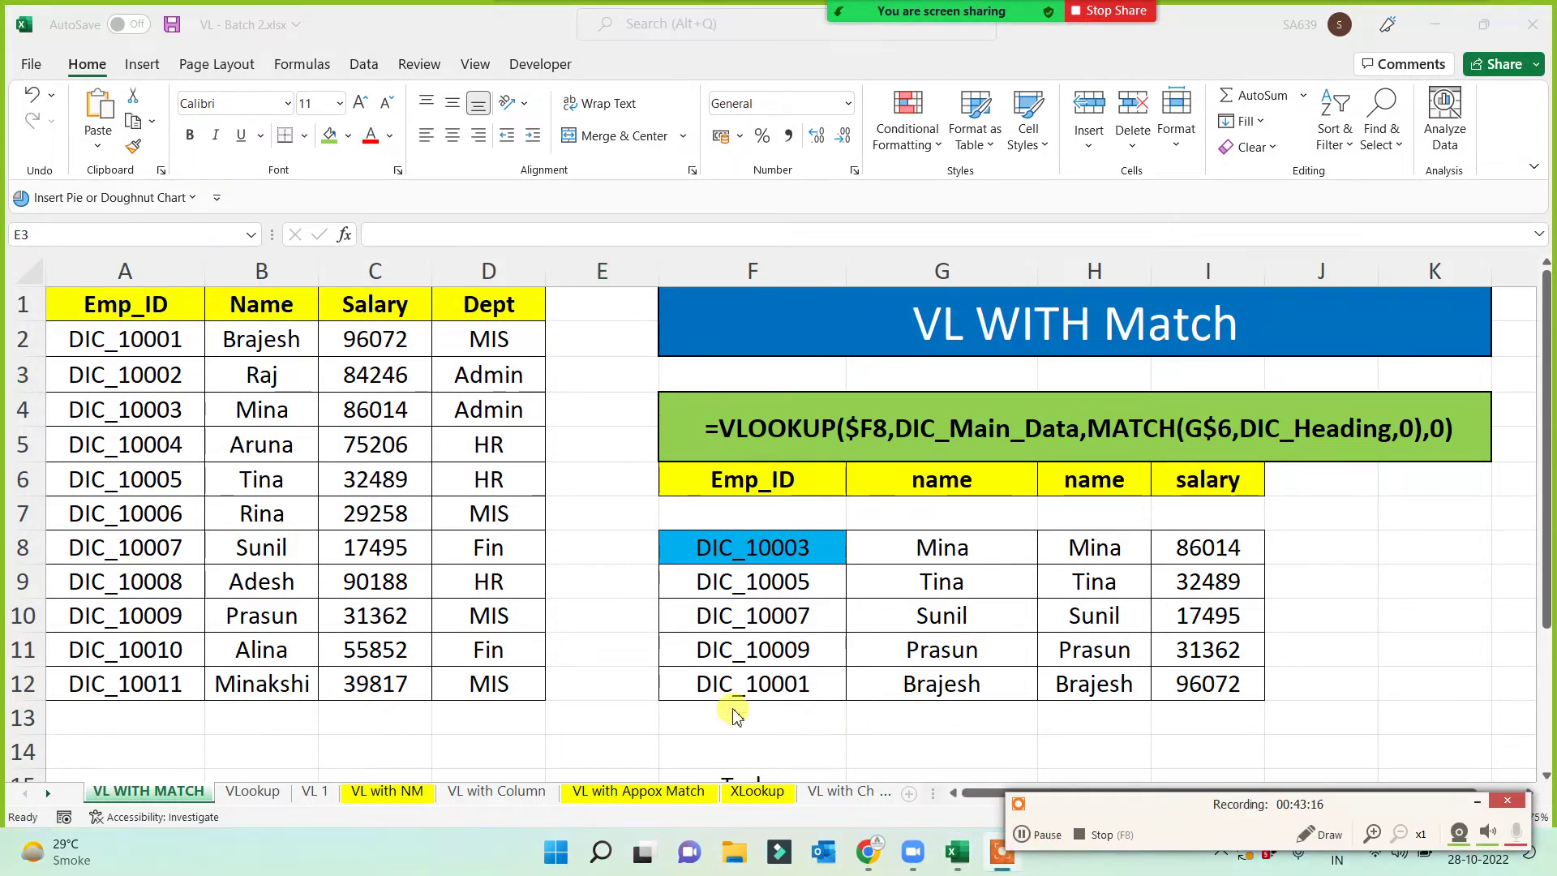
pyautogui.click(612, 640)
pyautogui.click(553, 672)
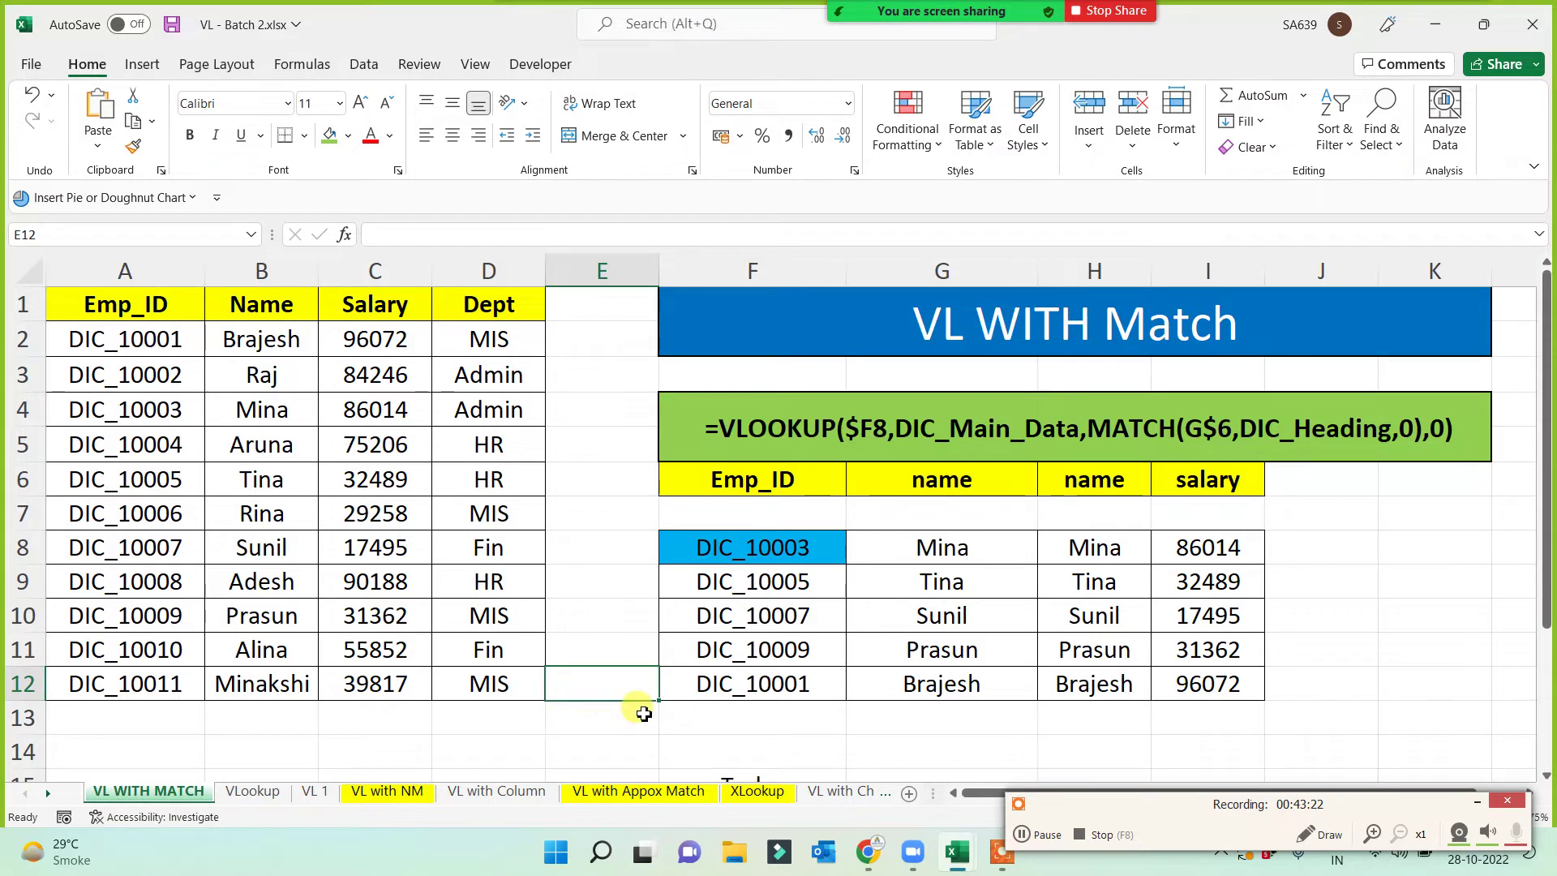
pyautogui.click(438, 743)
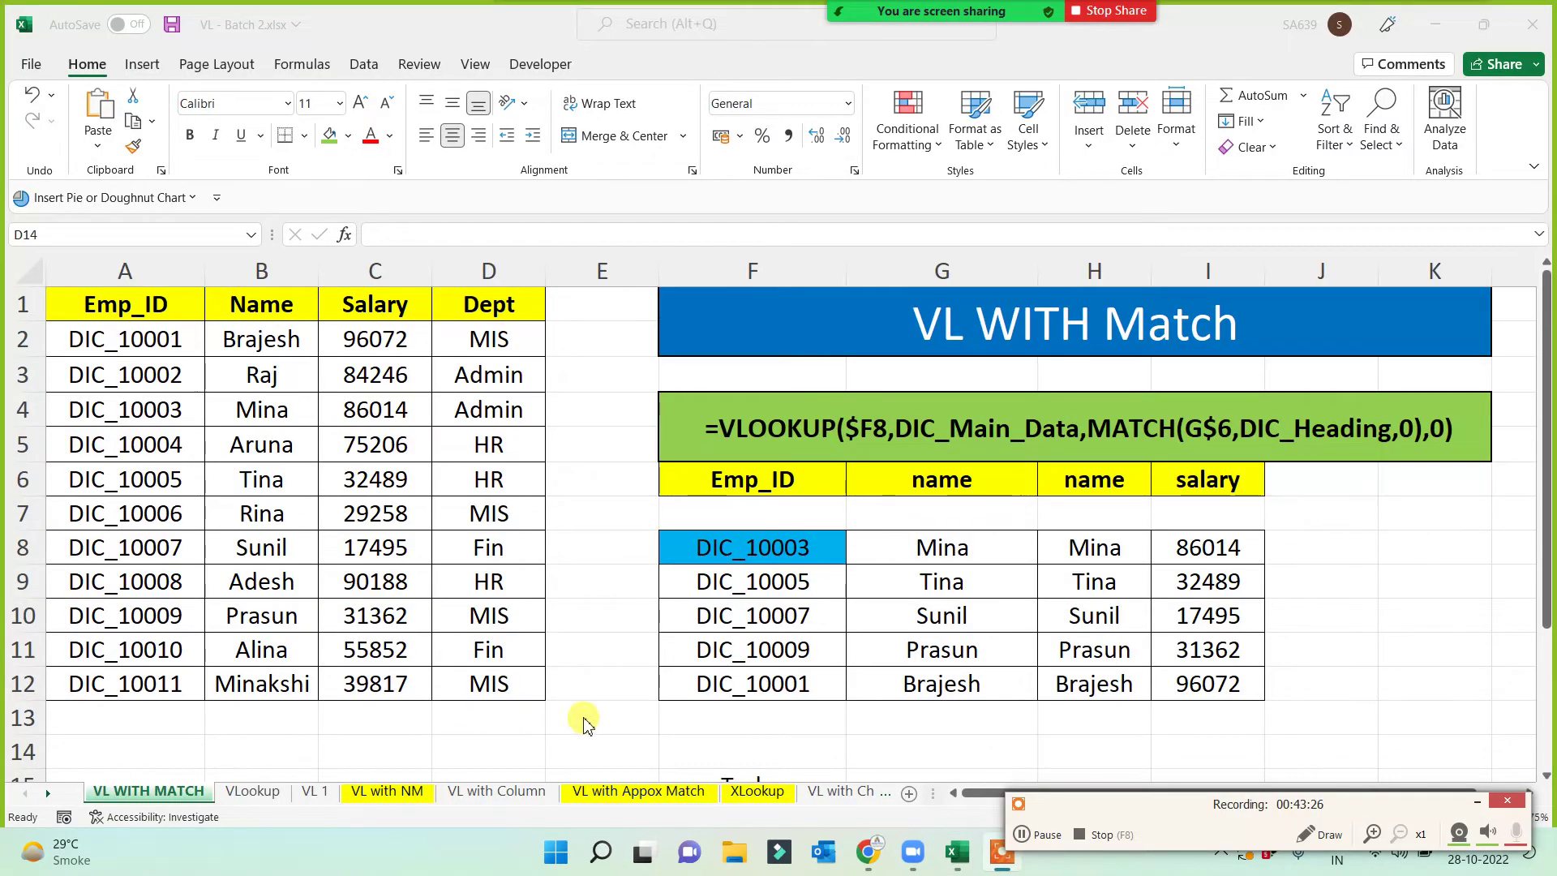
# - Switch to the HL TEAM 2.xlsx workbook and save it
pyautogui.moveTo(960, 856)
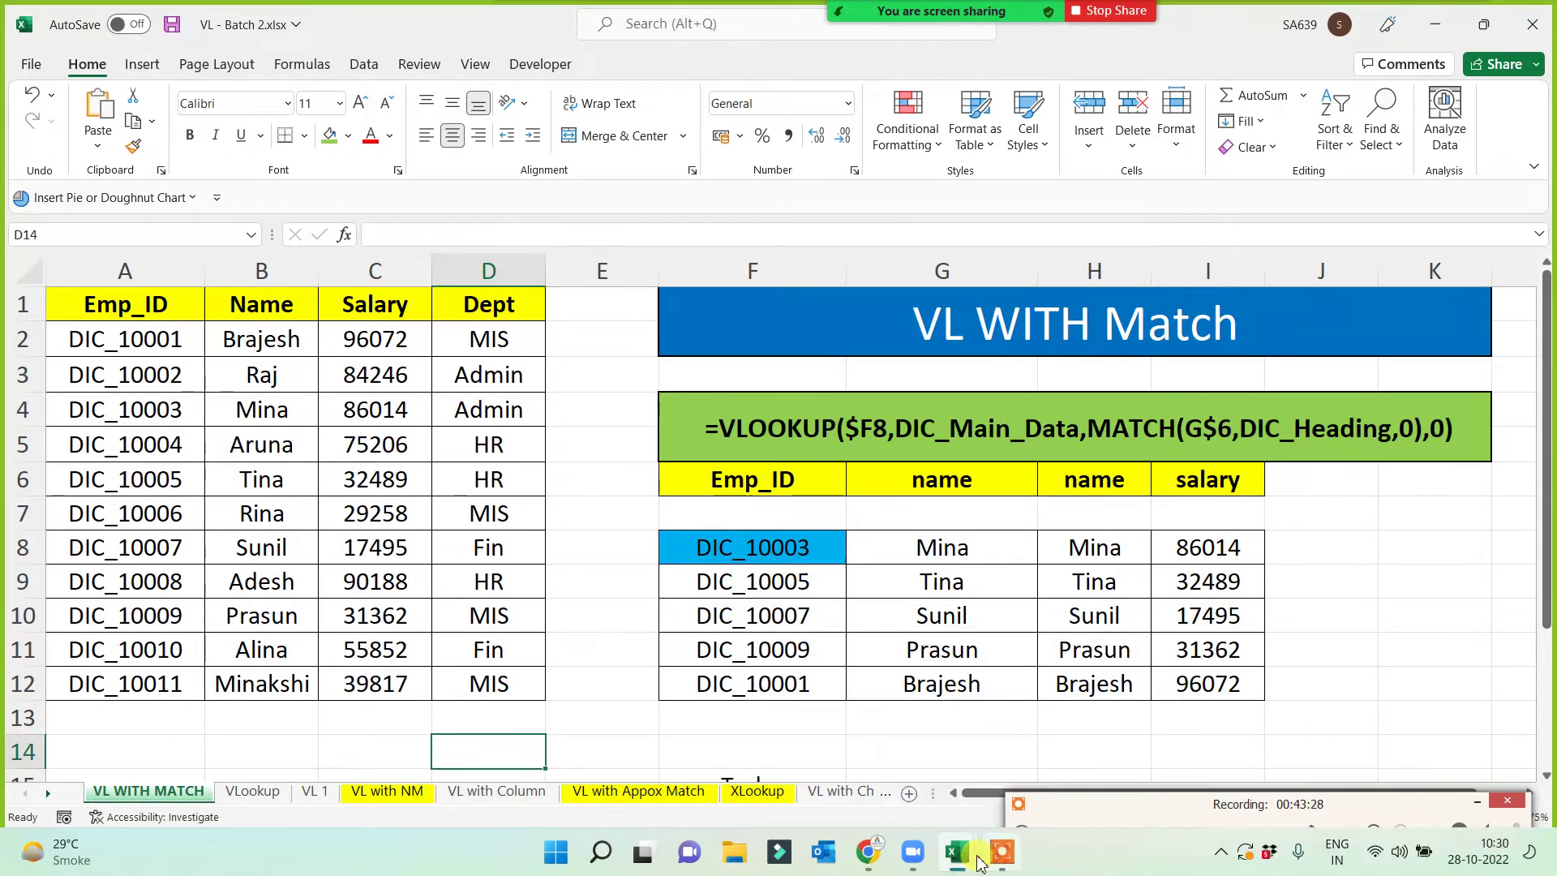
pyautogui.click(1029, 772)
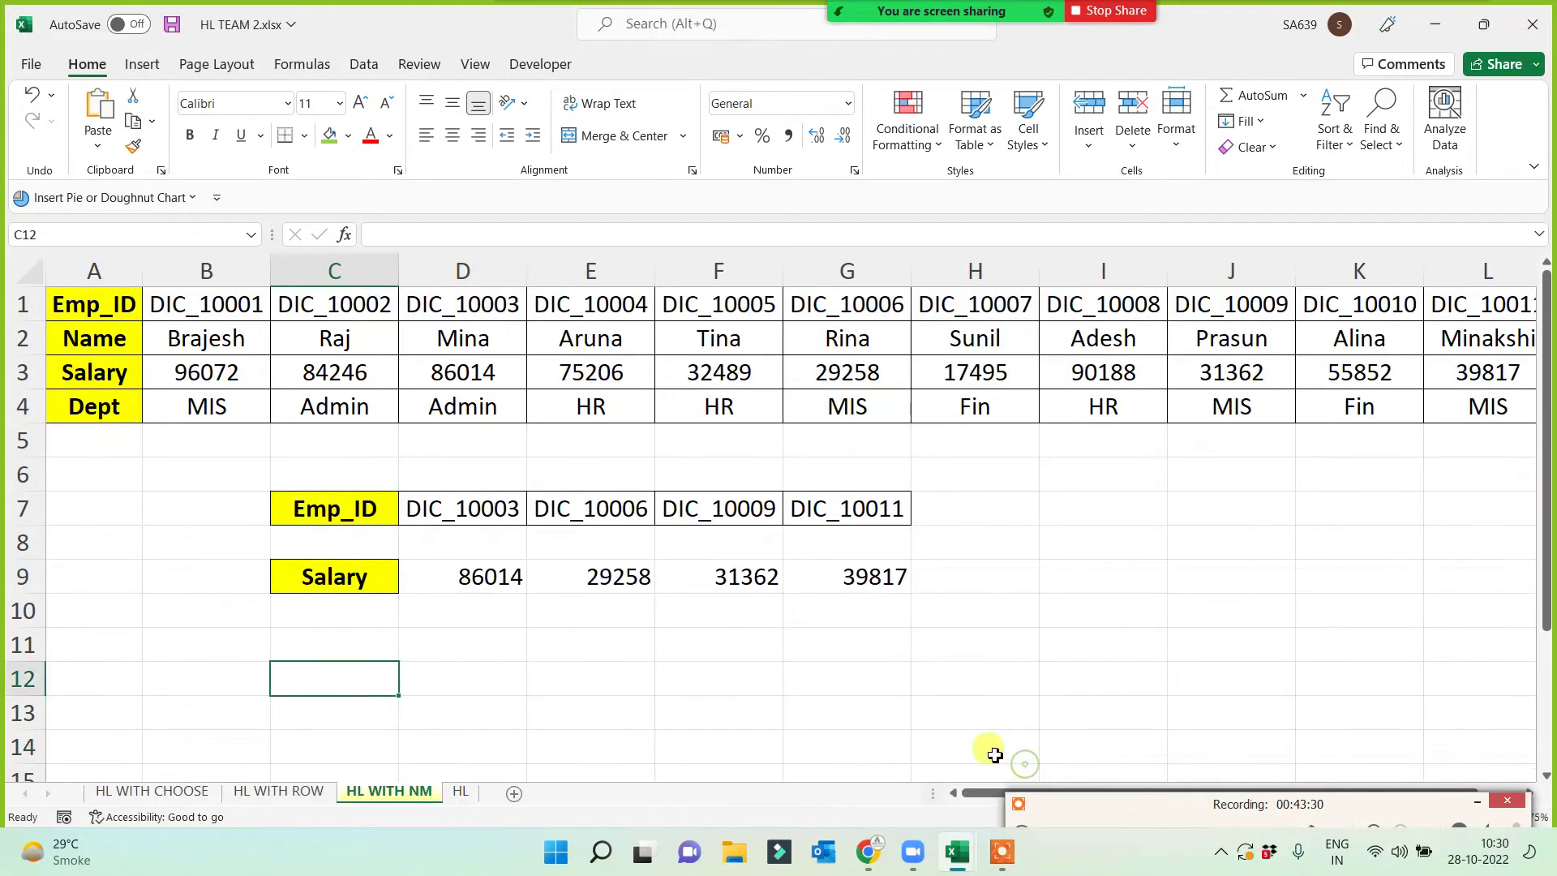
pyautogui.click(662, 675)
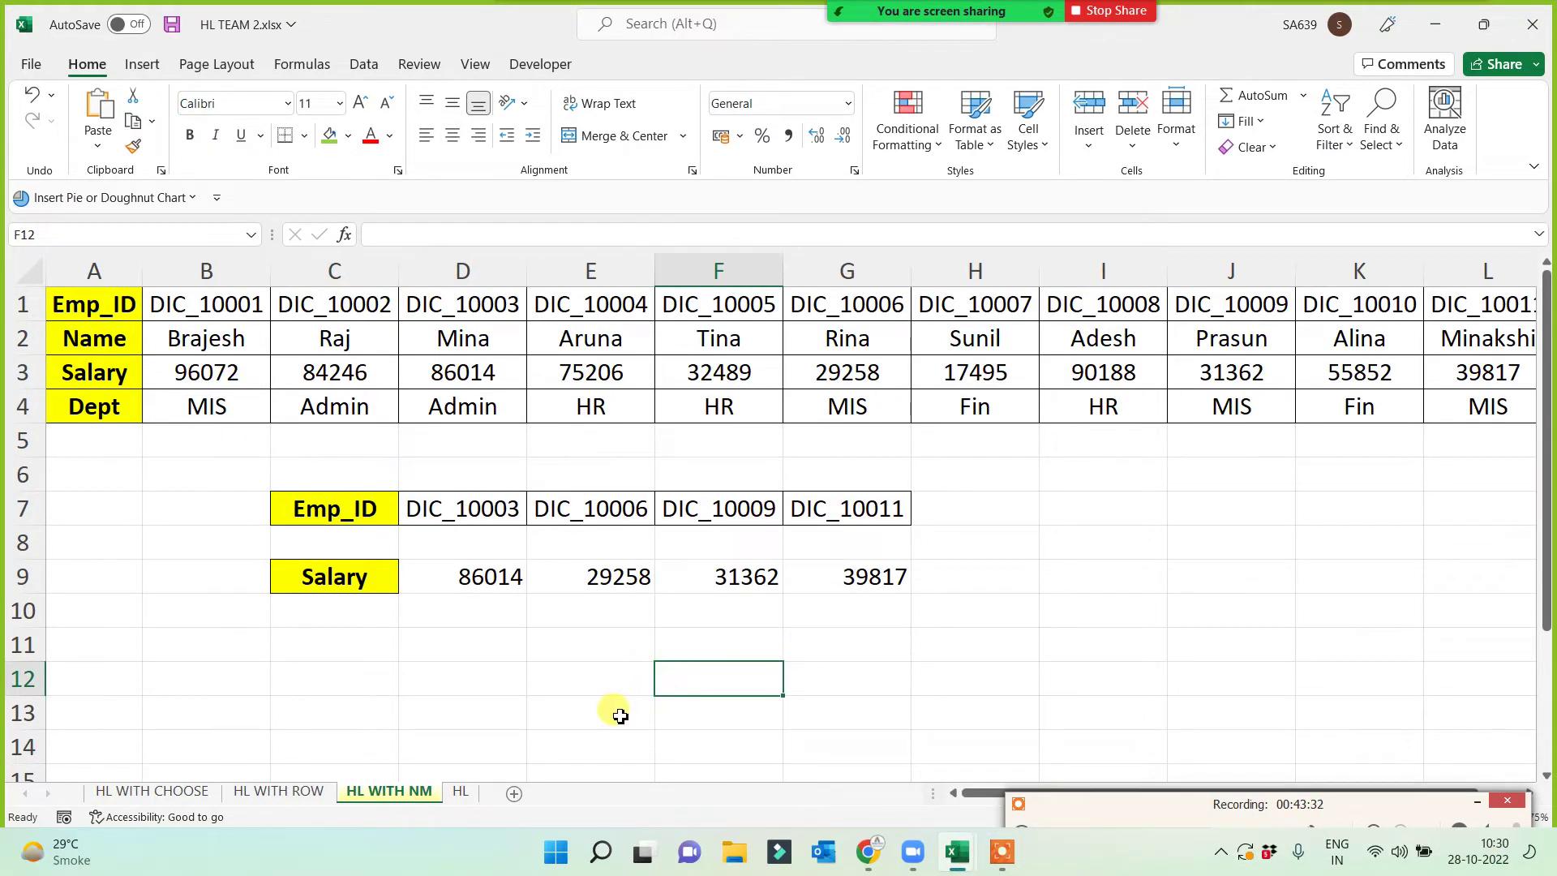
pyautogui.hotkey('ctrl', 's')
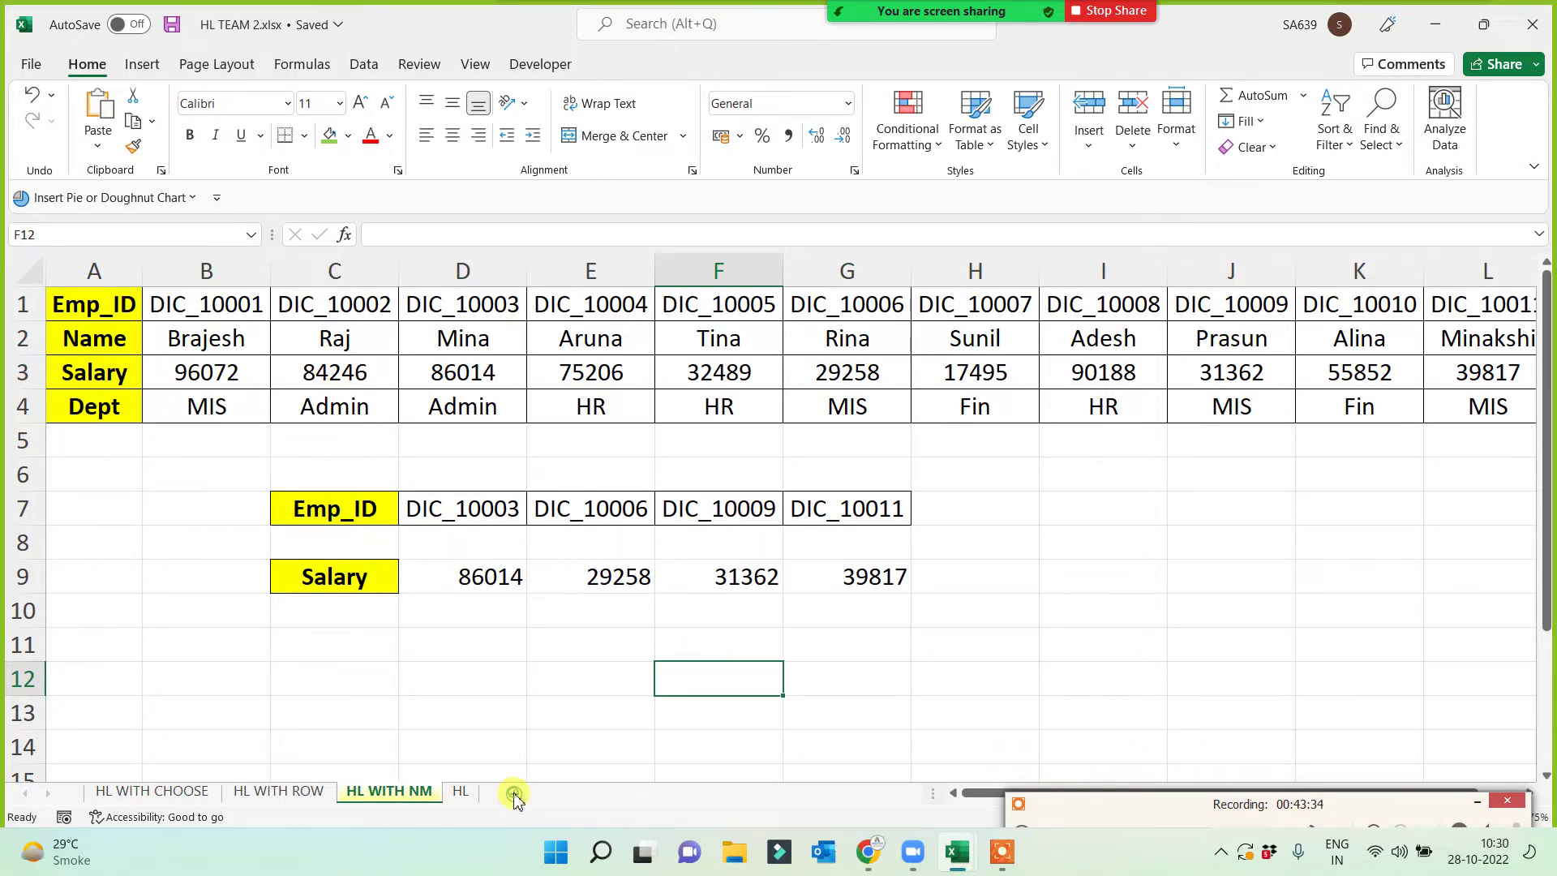
# - Add a new worksheet, place it after the HL sheet, and rename it Match
pyautogui.click(514, 794)
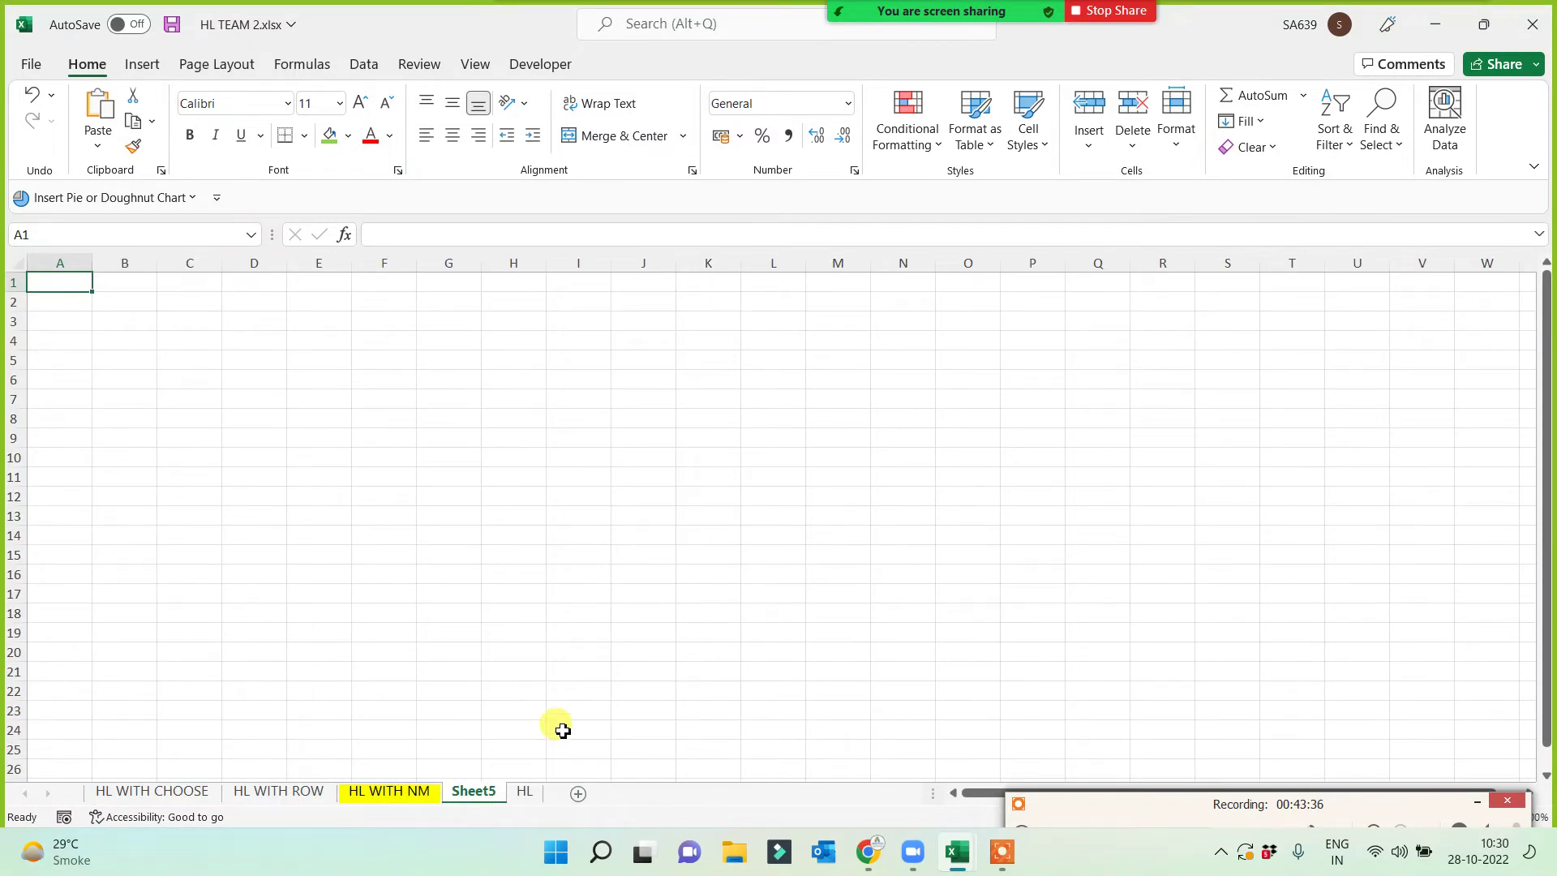
pyautogui.click(1476, 801)
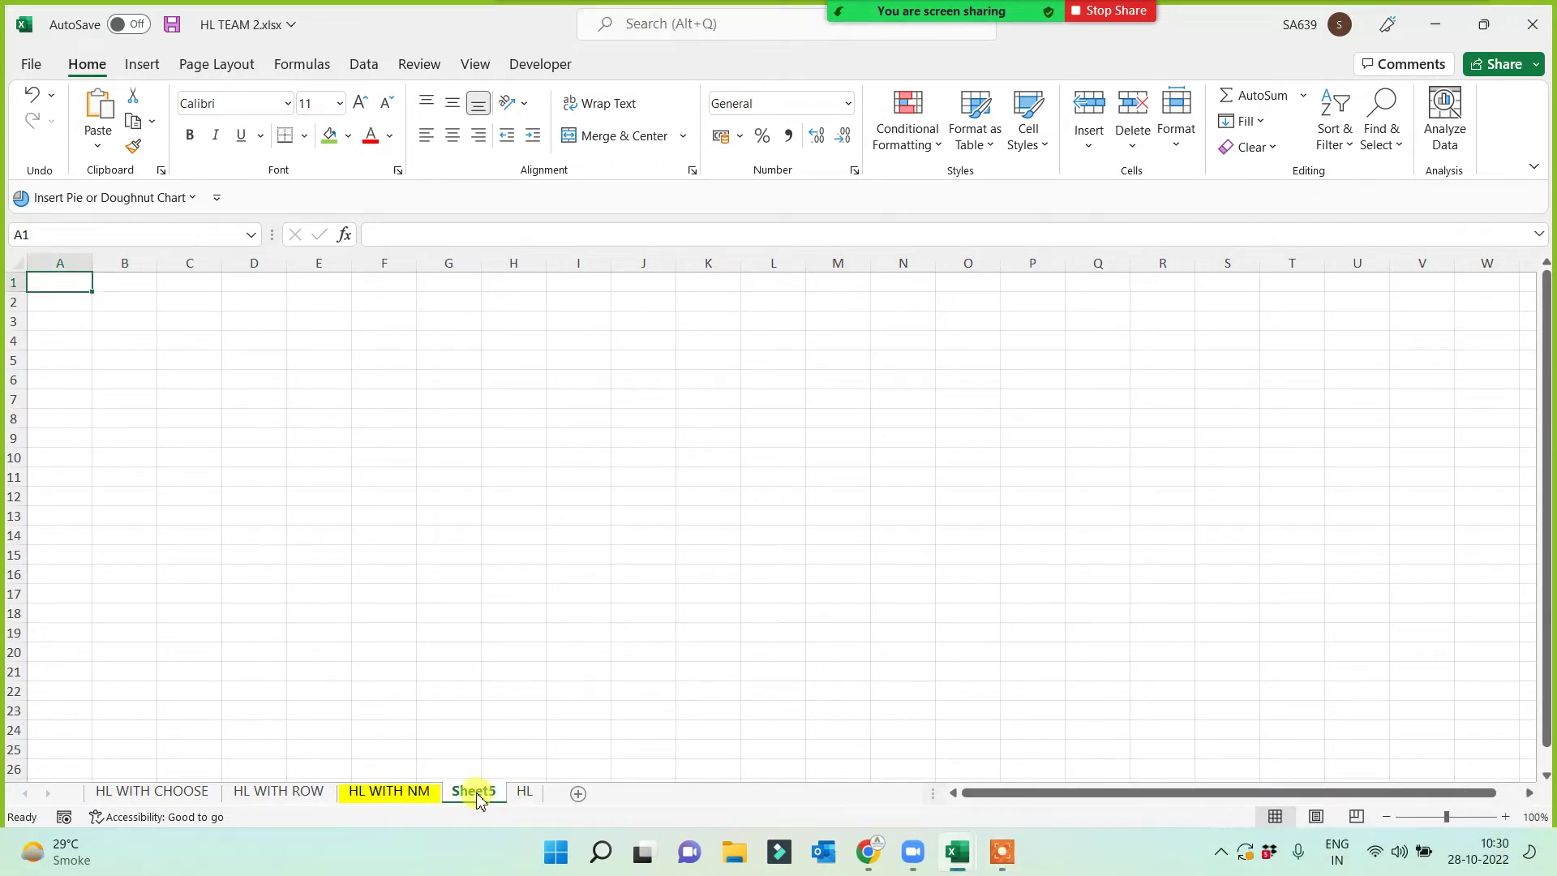
pyautogui.moveTo(478, 799); pyautogui.dragTo(546, 796)
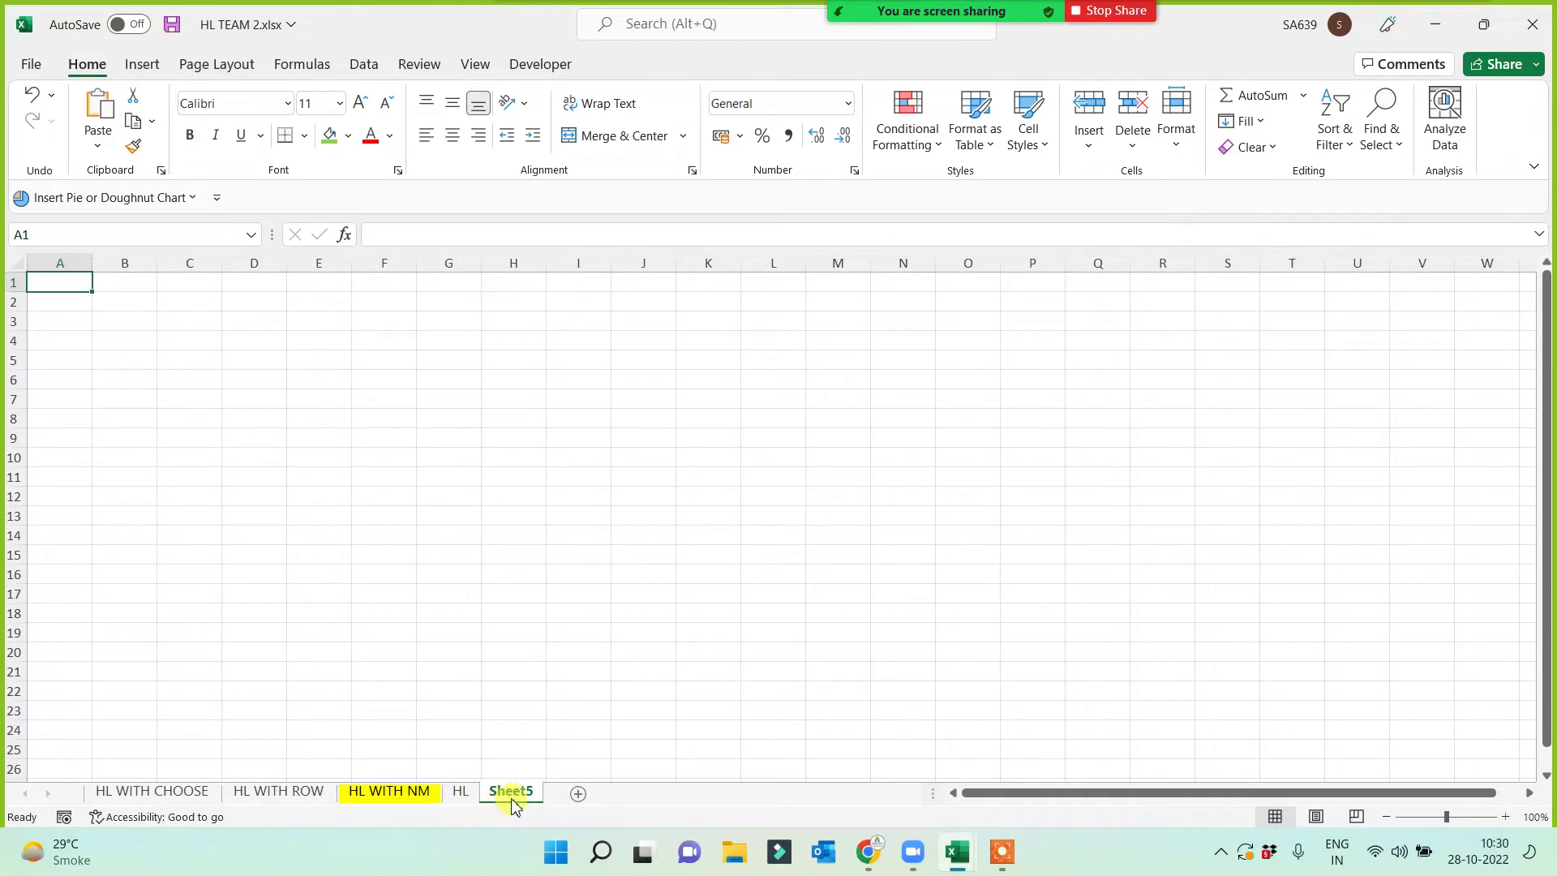
pyautogui.doubleClick(514, 803)
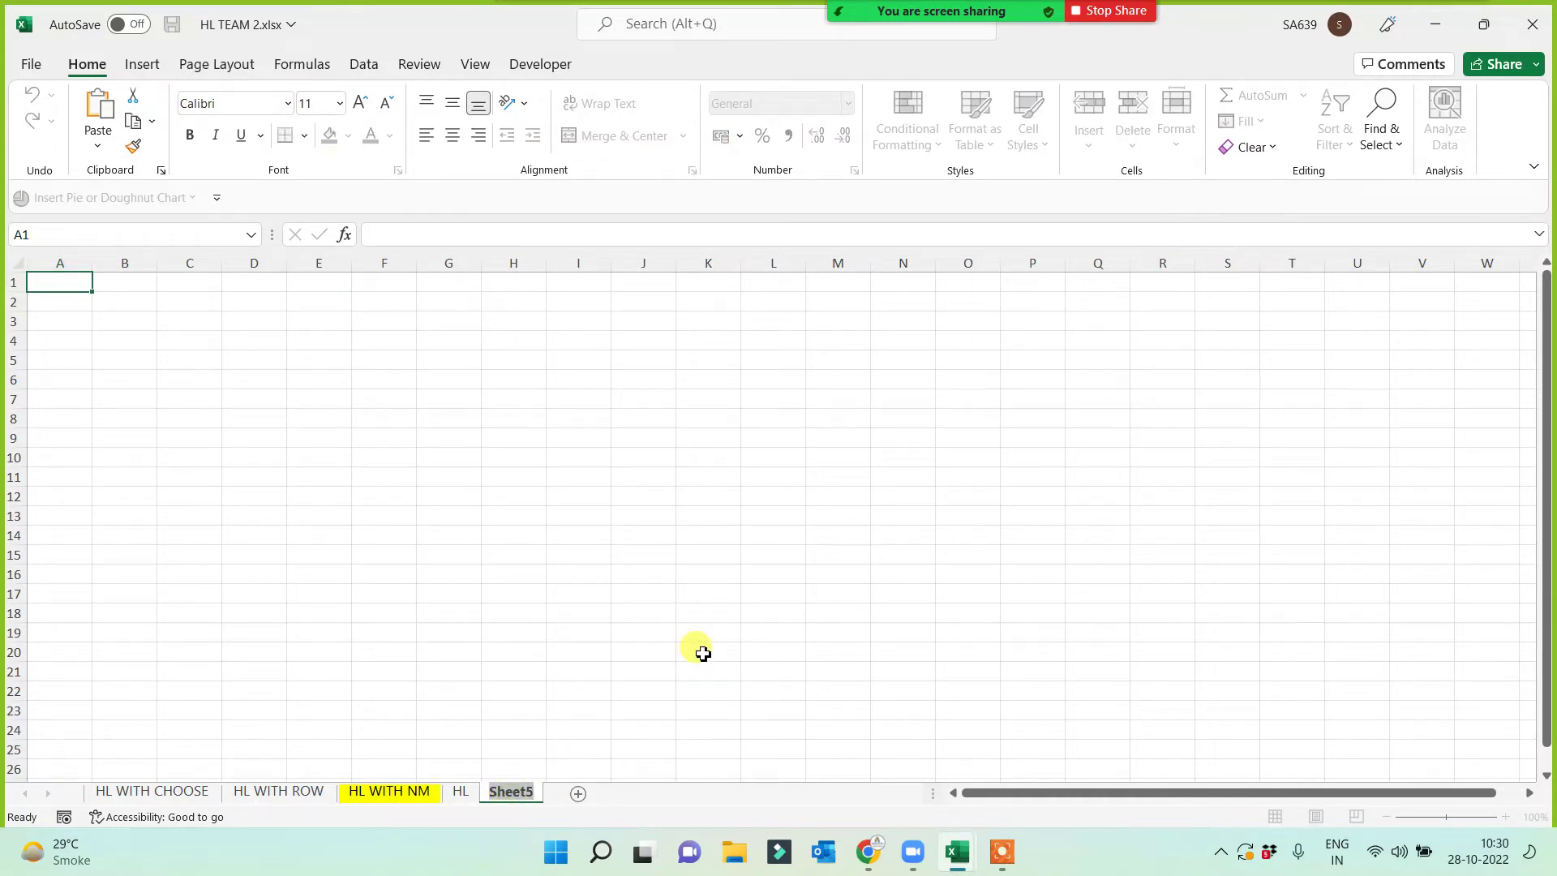
pyautogui.write('Match')
pyautogui.click(467, 536)
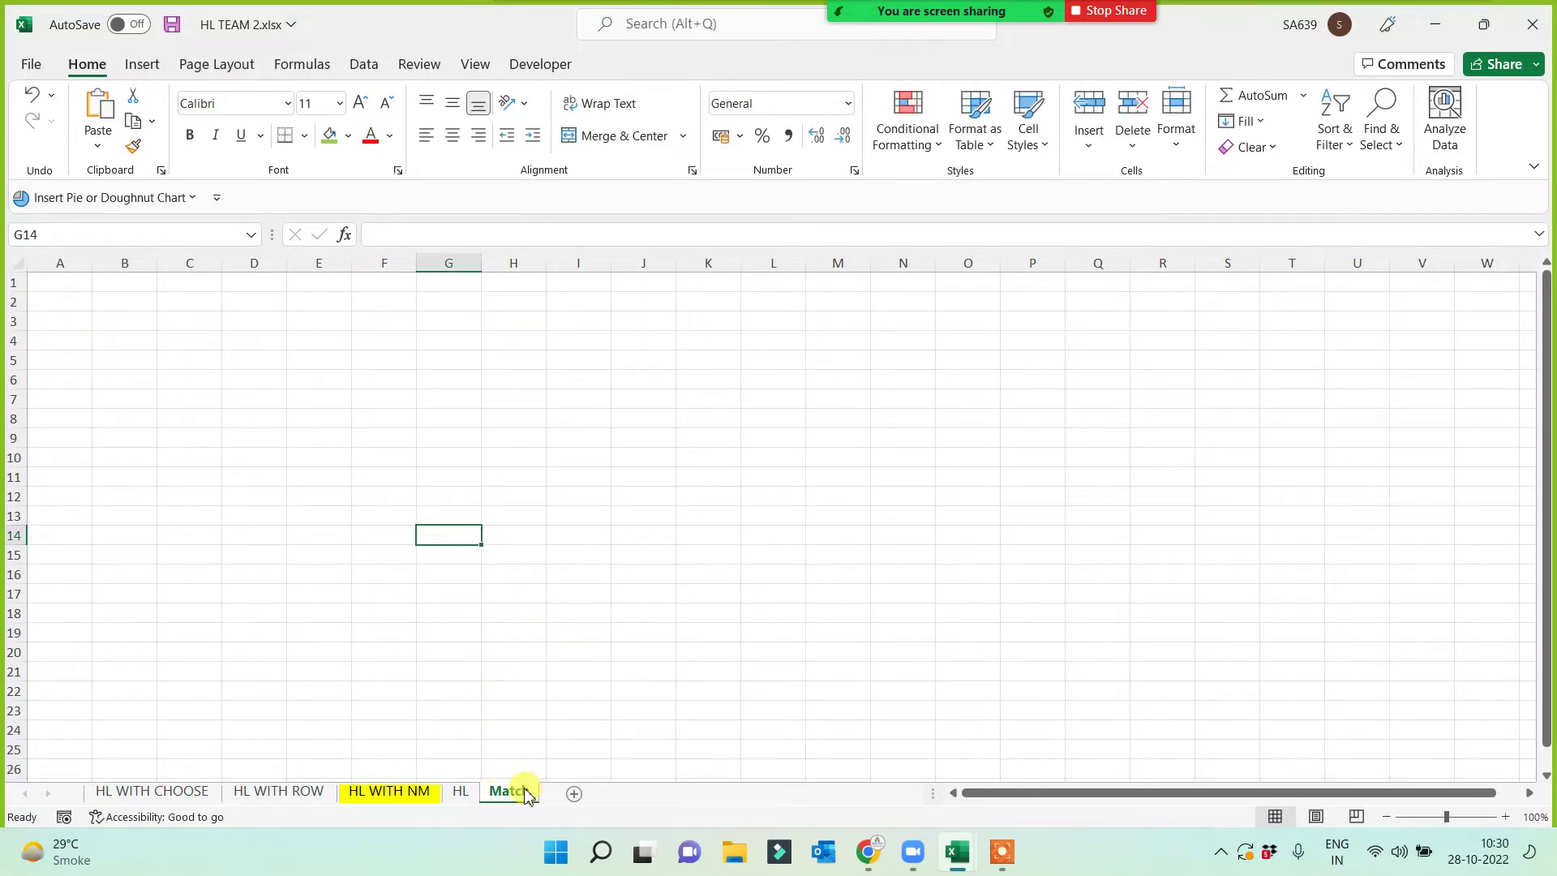
# - Add another worksheet after the Match sheet and rename it Index
pyautogui.click(575, 801)
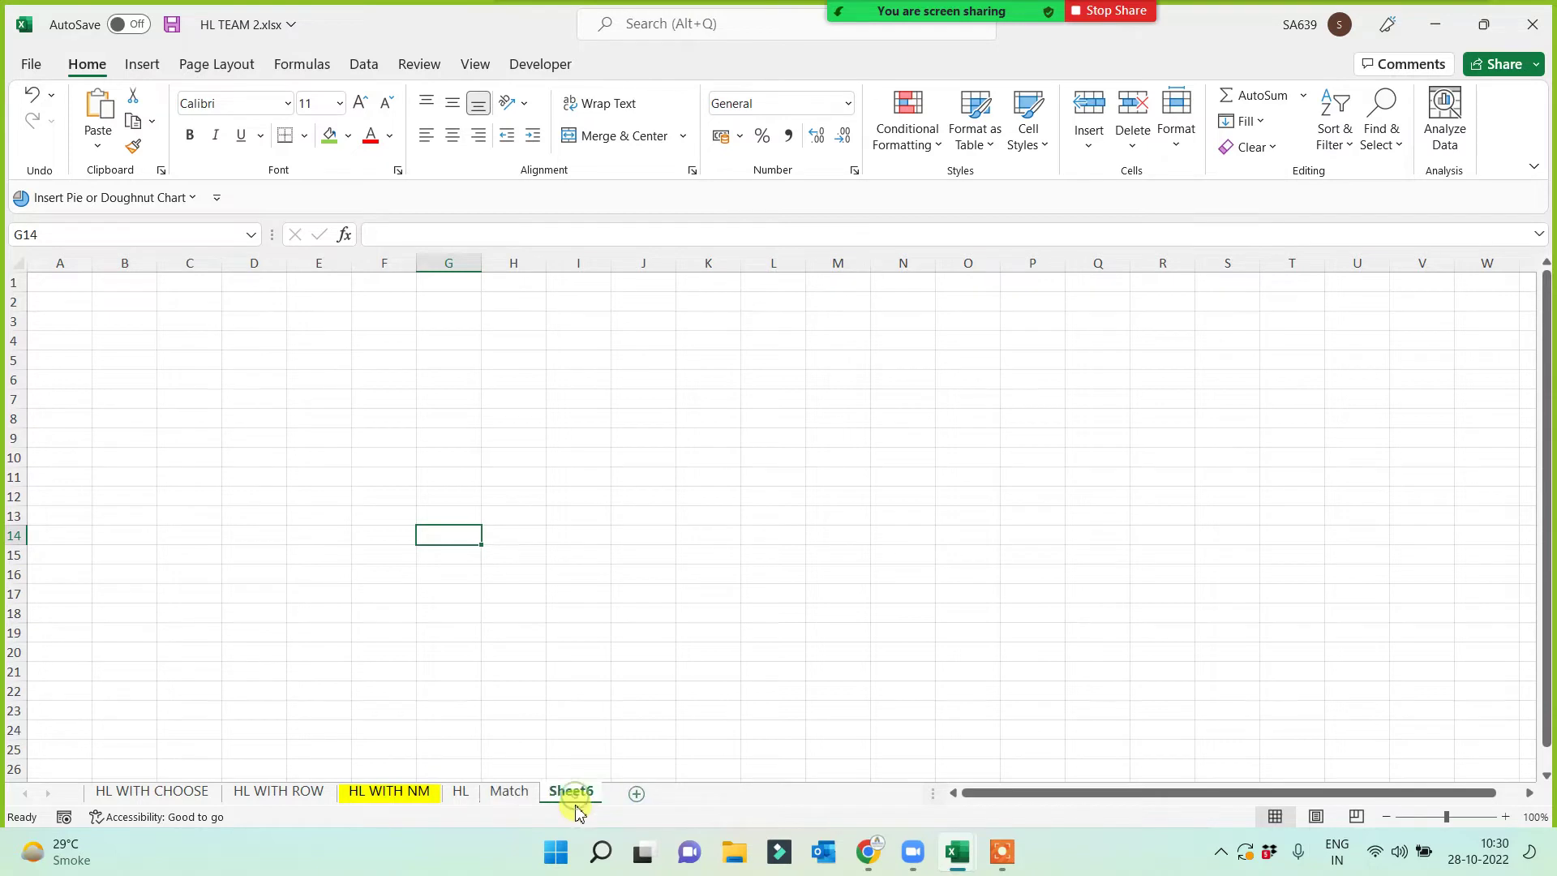
pyautogui.doubleClick(574, 793)
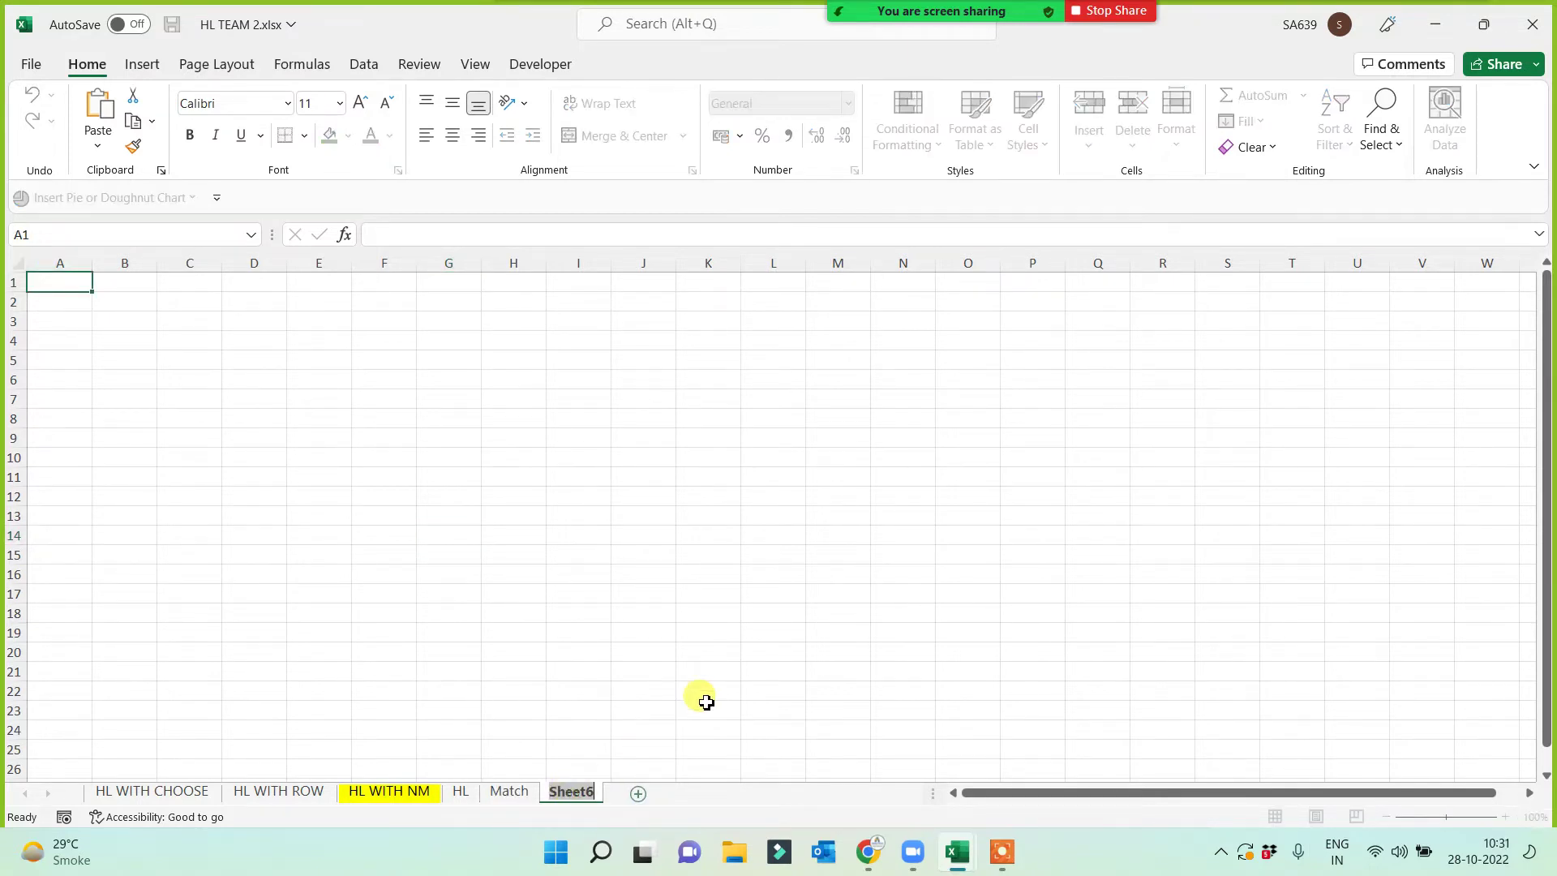
pyautogui.write('Index')
pyautogui.click(707, 703)
# - Insert a worksheet between the Match and Index sheets and name it "Index with Match"
pyautogui.click(509, 792)
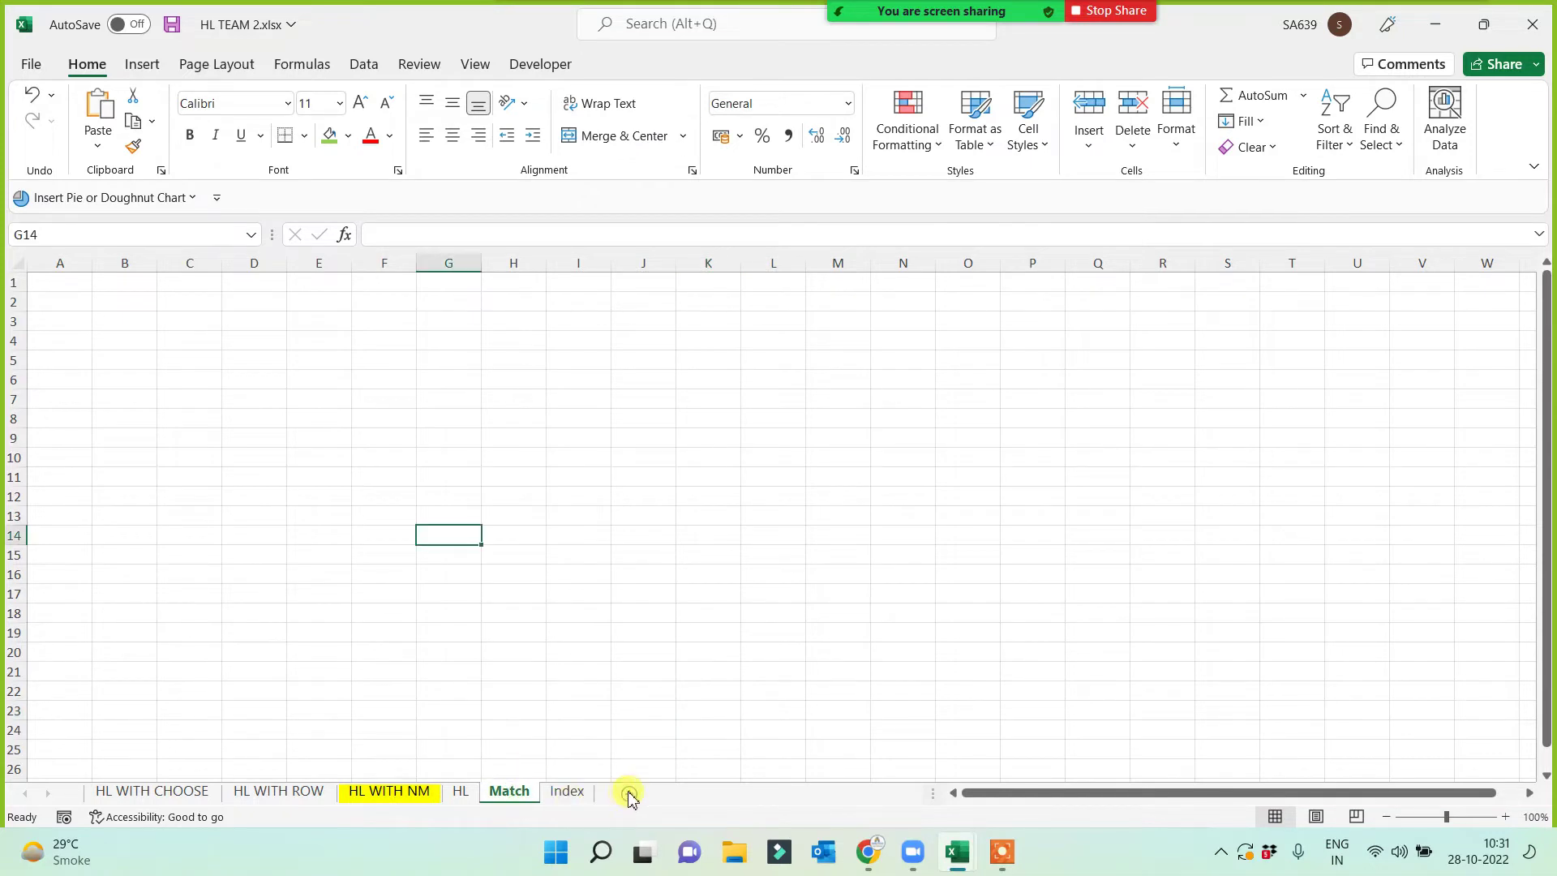
pyautogui.click(629, 794)
pyautogui.doubleClick(571, 793)
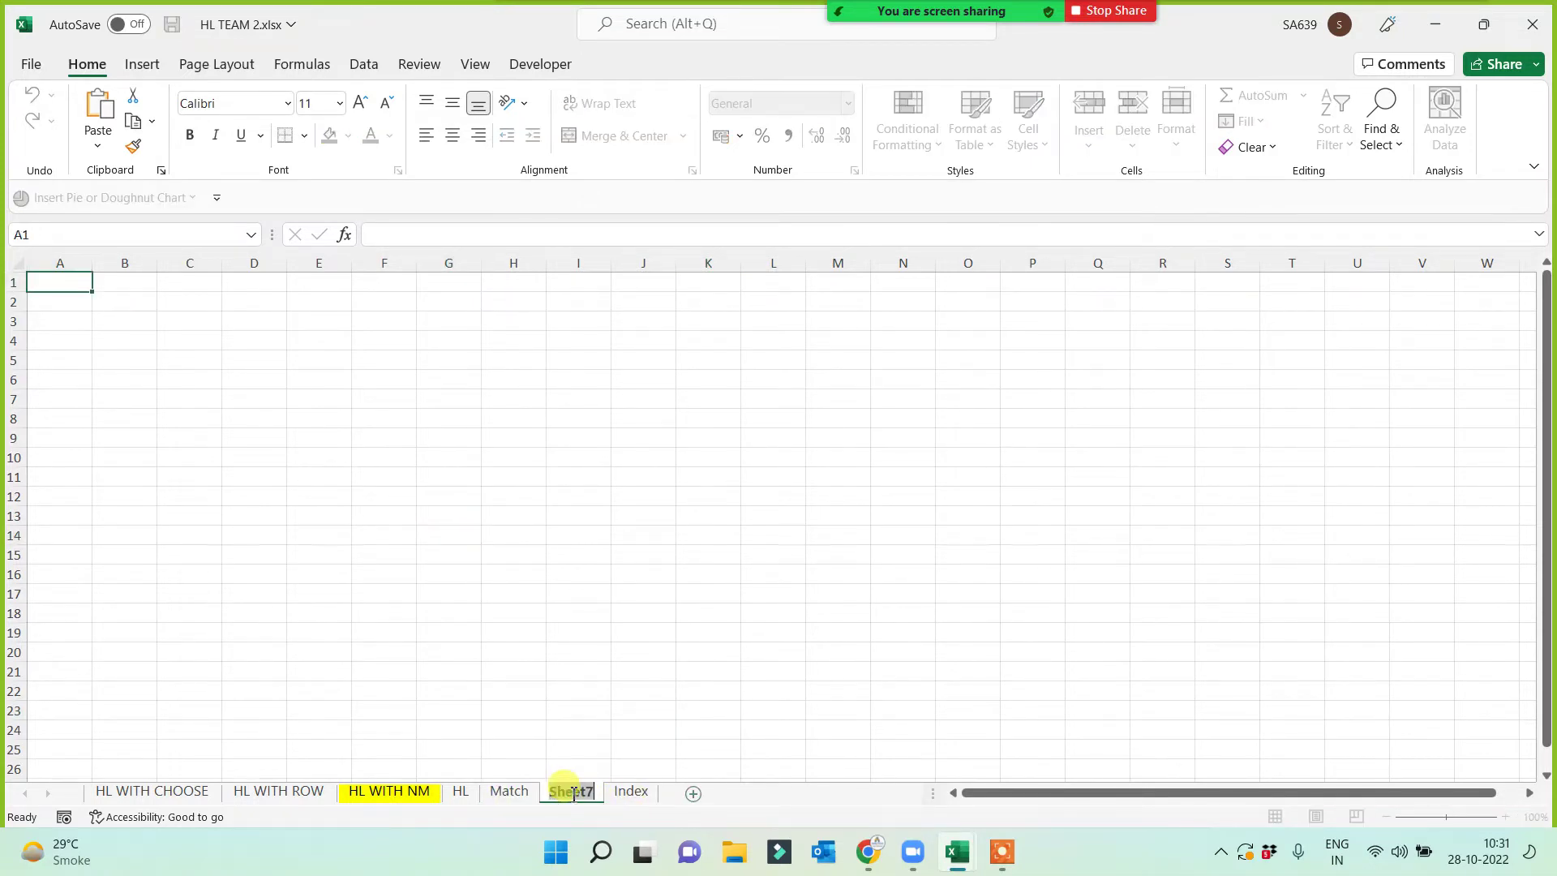
pyautogui.write('Index ')
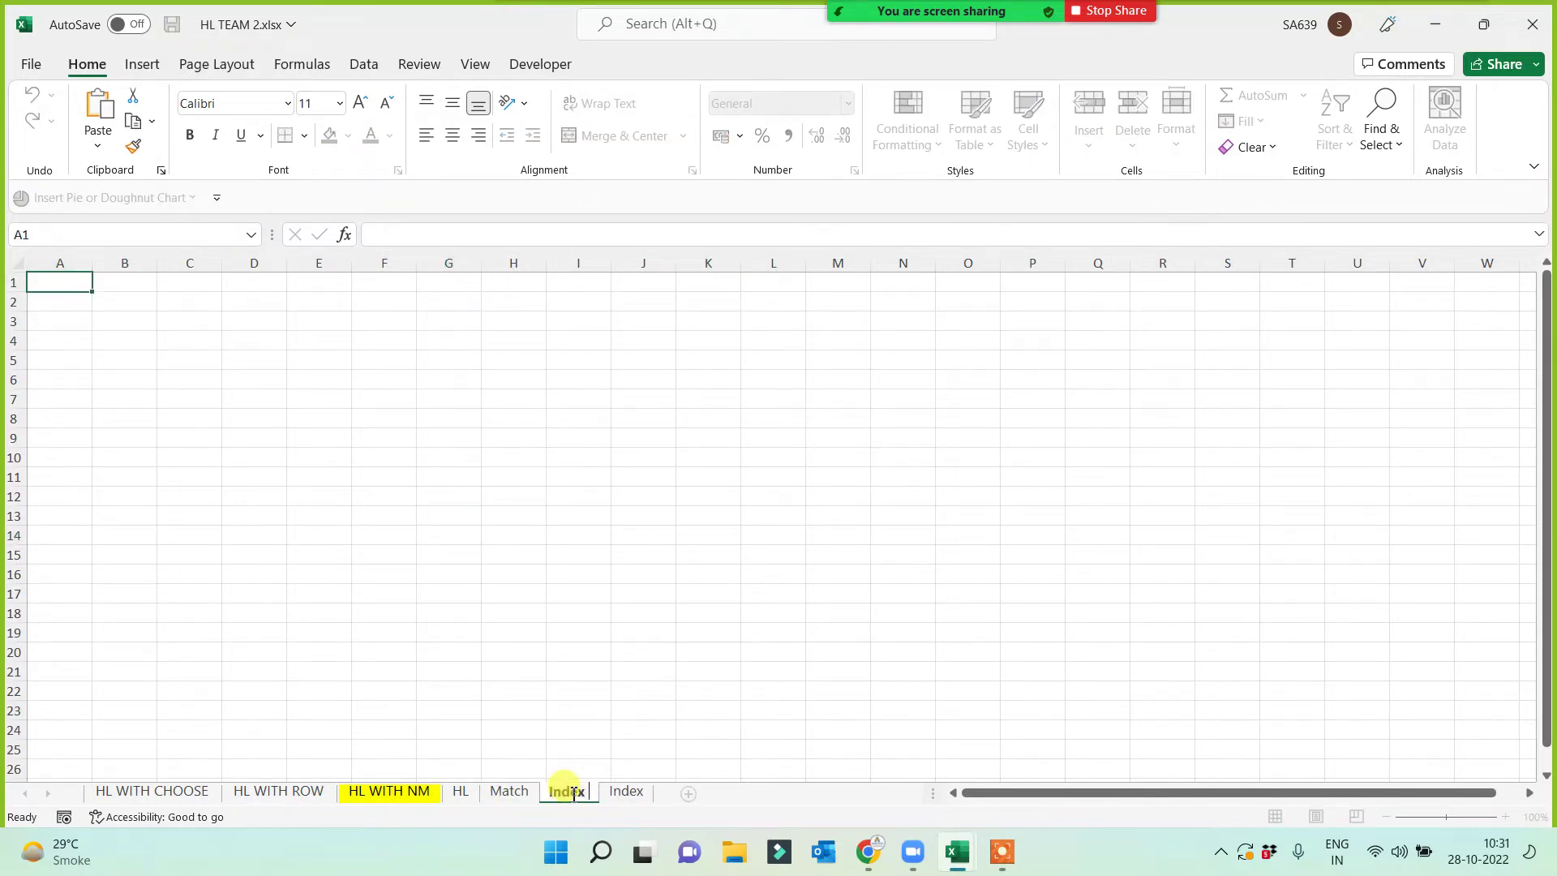
pyautogui.write('with Match')
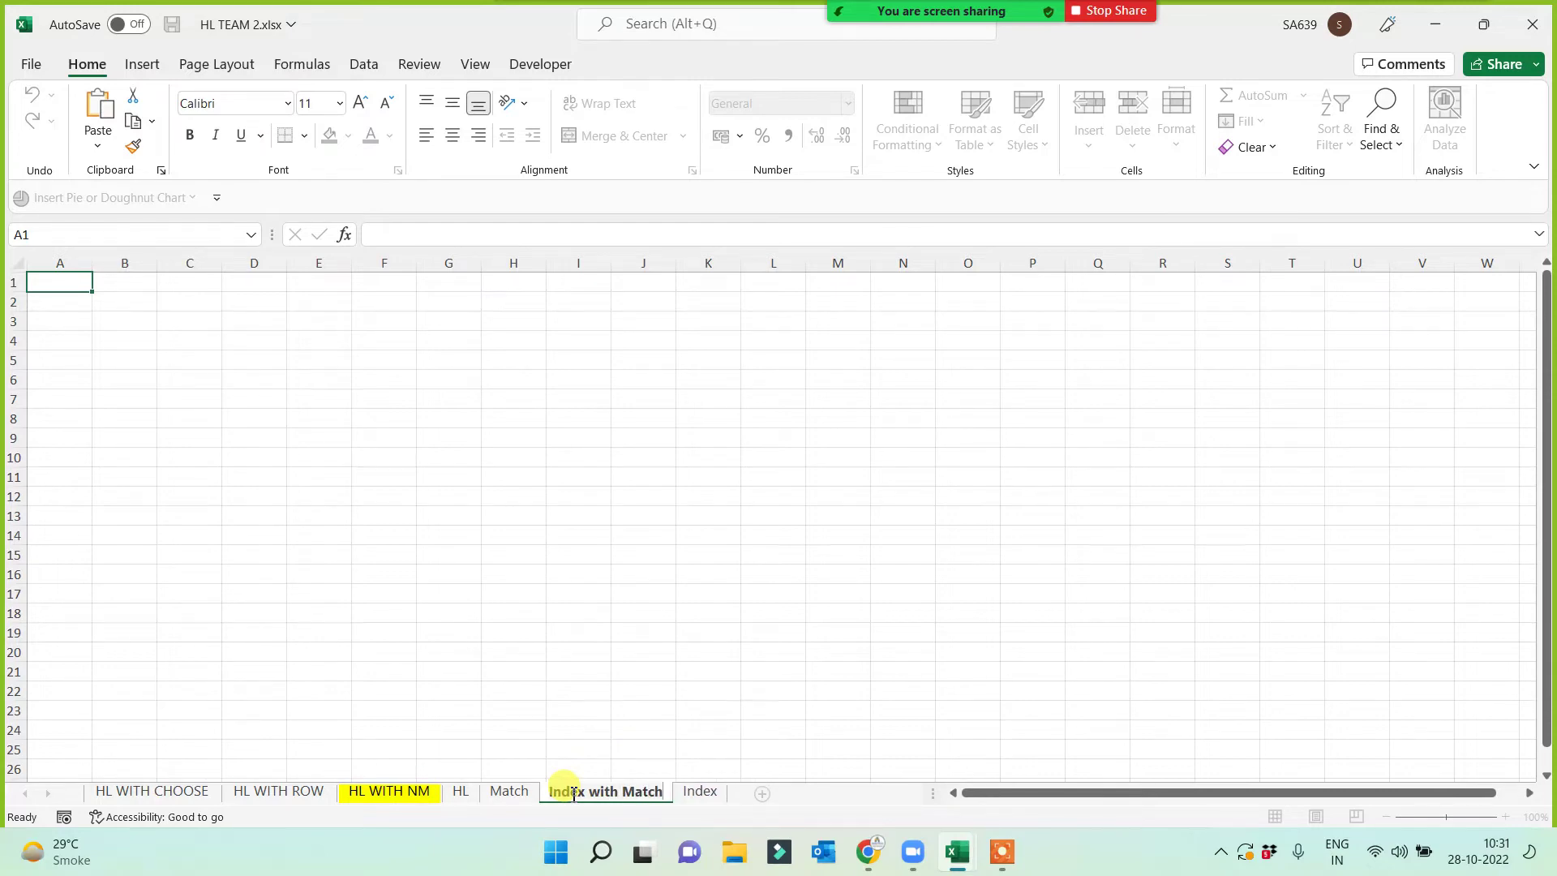
pyautogui.click(555, 712)
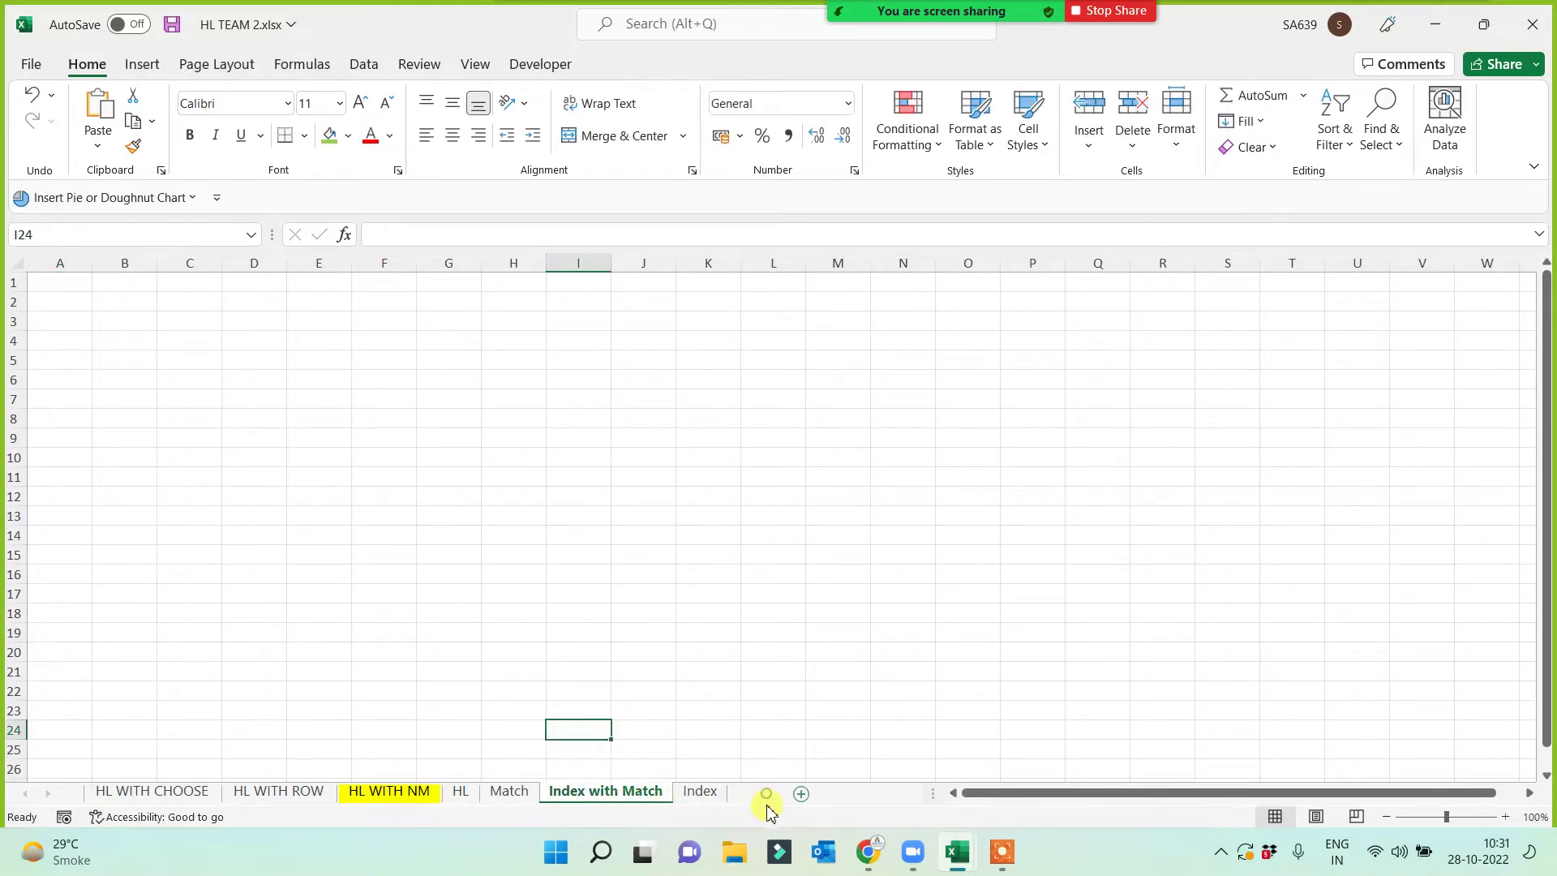
# - Insert a worksheet named "Index with Double Match" between Index with Match and Index, and open the Index sheet
pyautogui.click(802, 793)
pyautogui.doubleClick(704, 791)
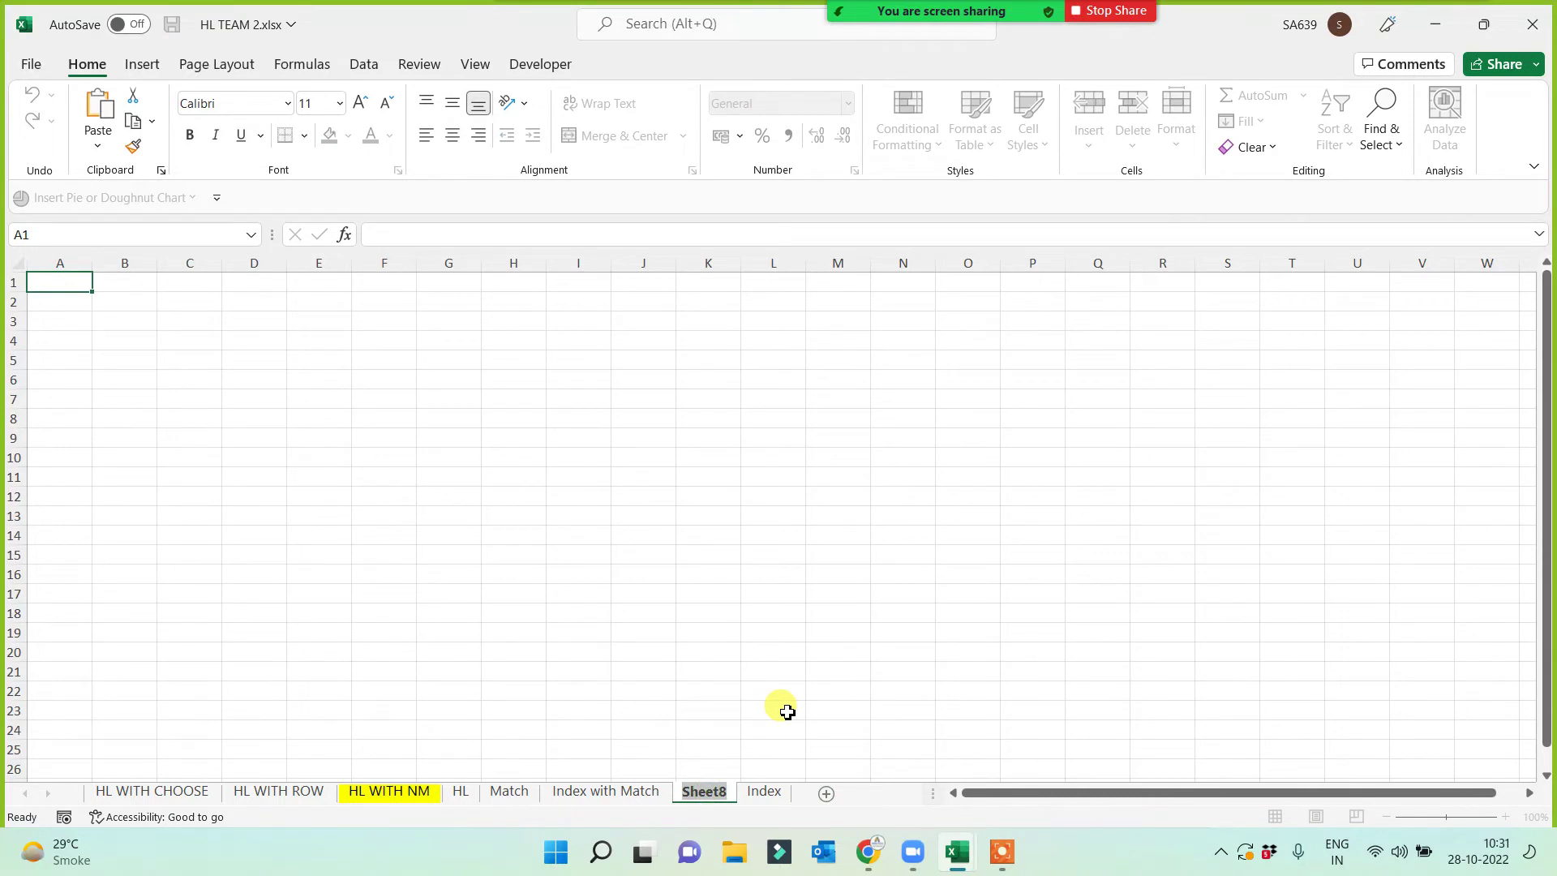
pyautogui.write('Index wit')
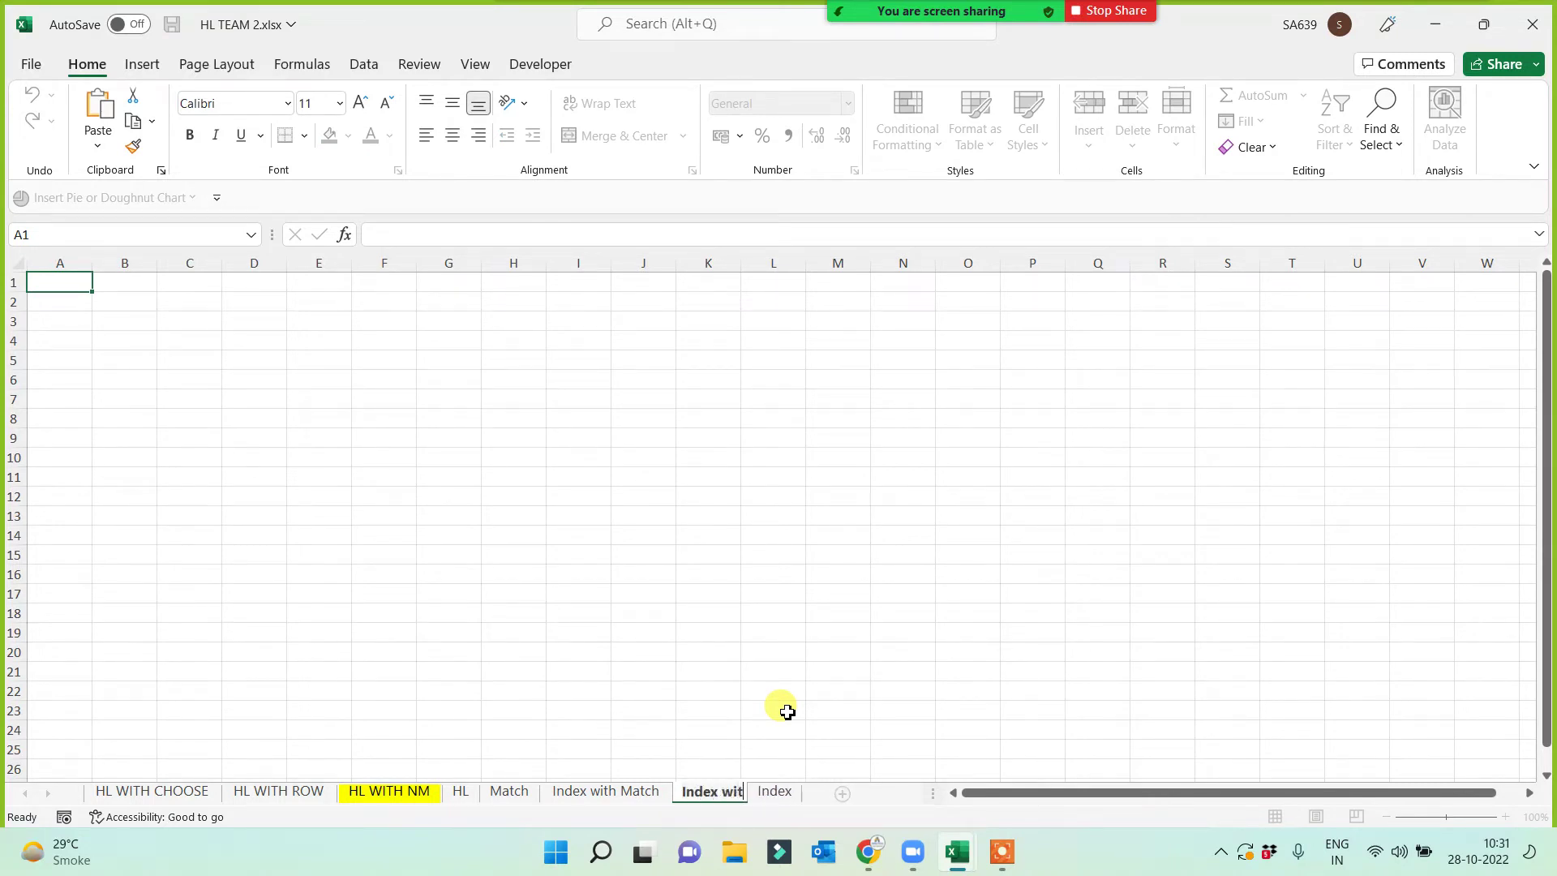
pyautogui.write('h Double Match')
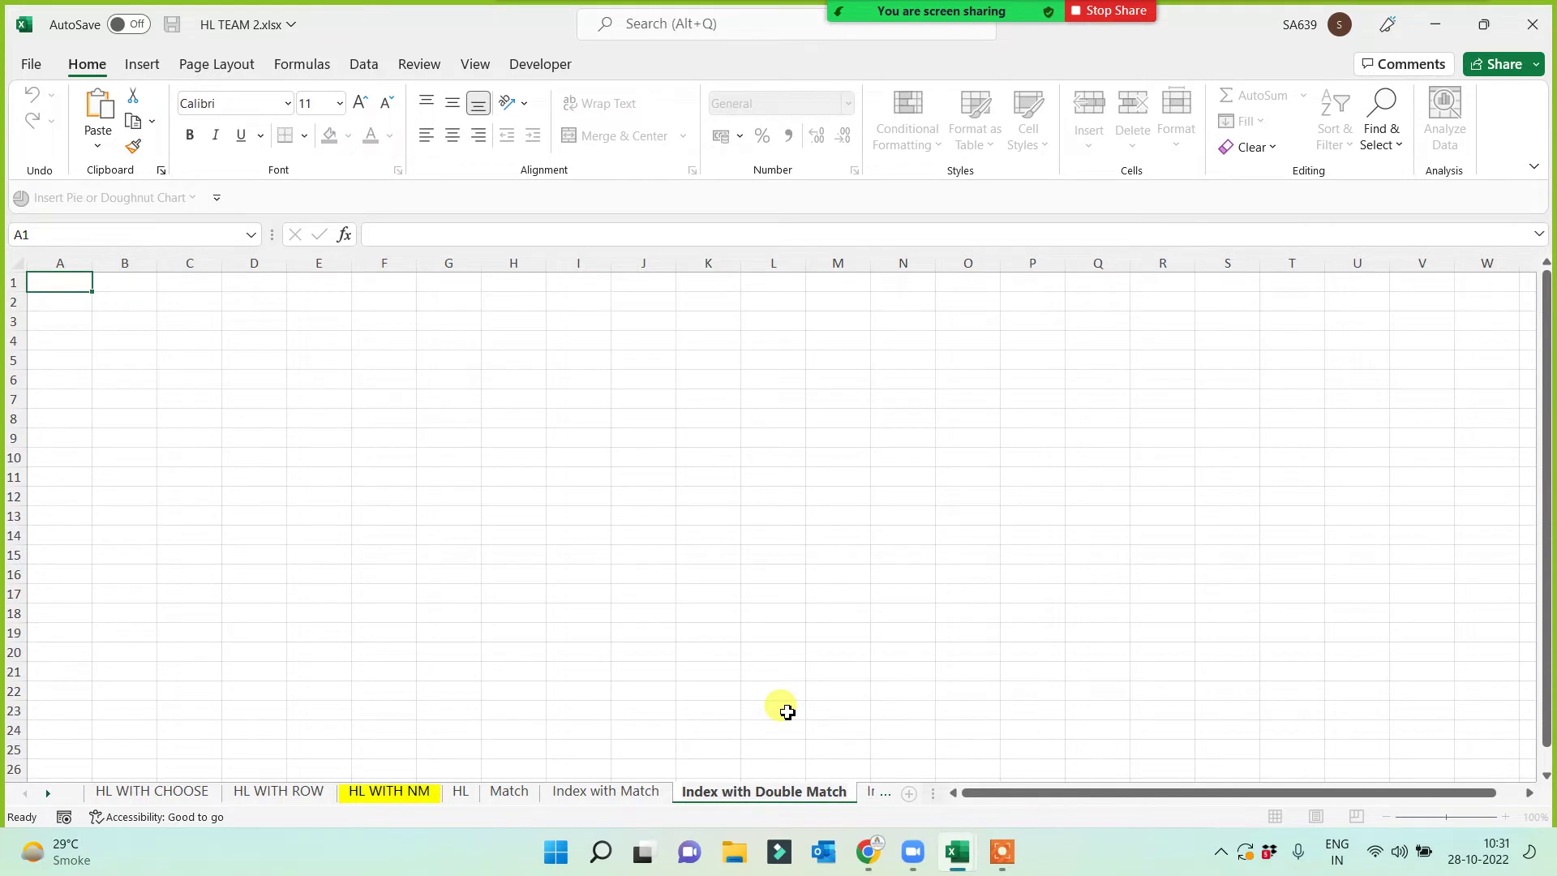
pyautogui.click(900, 689)
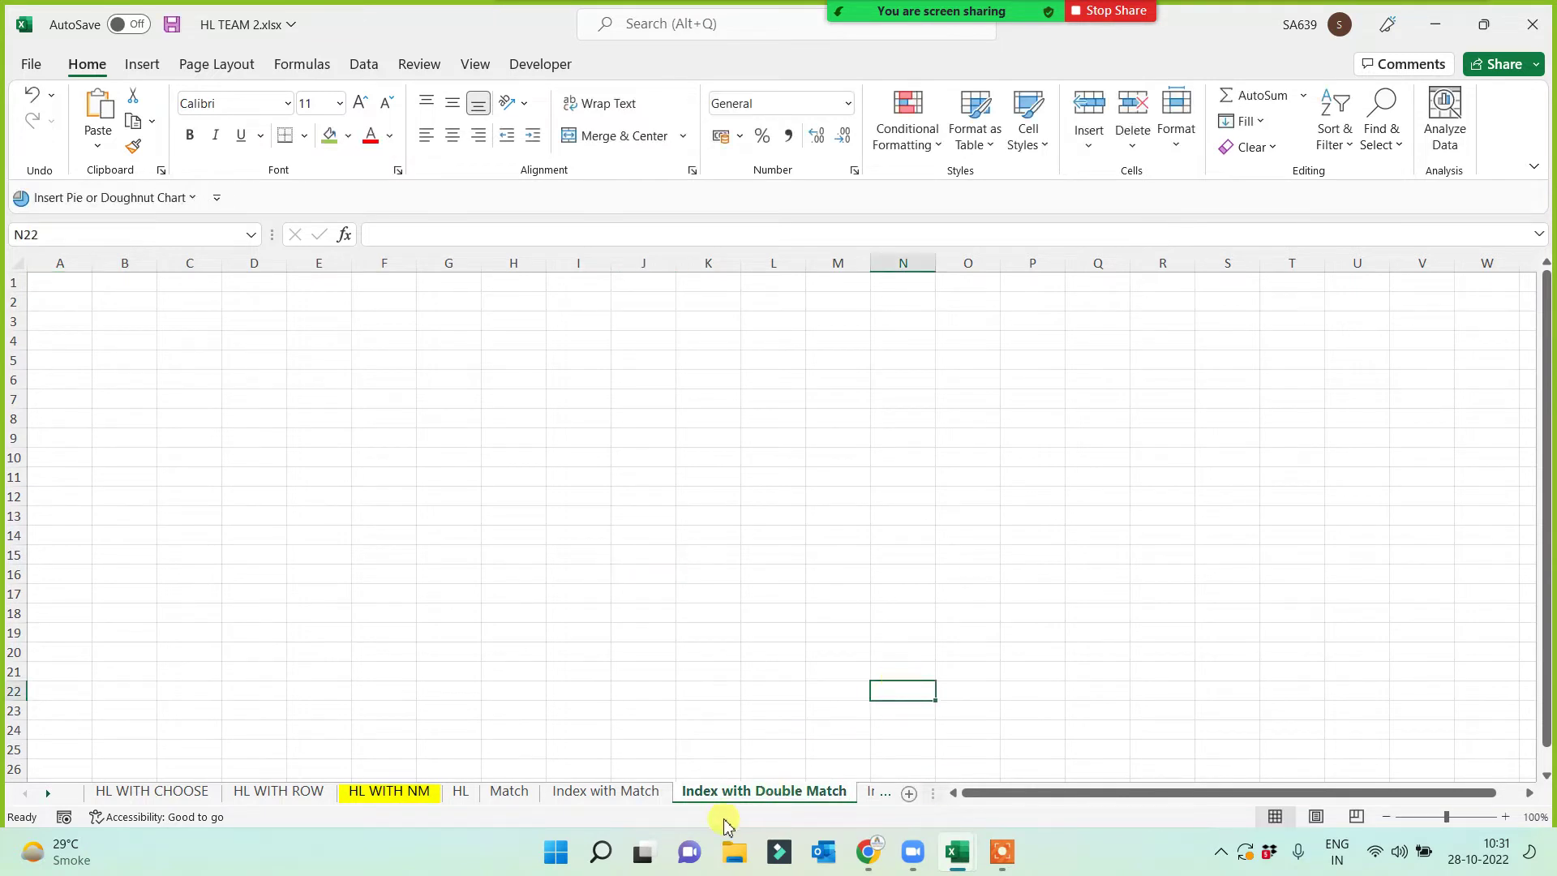
pyautogui.click(868, 793)
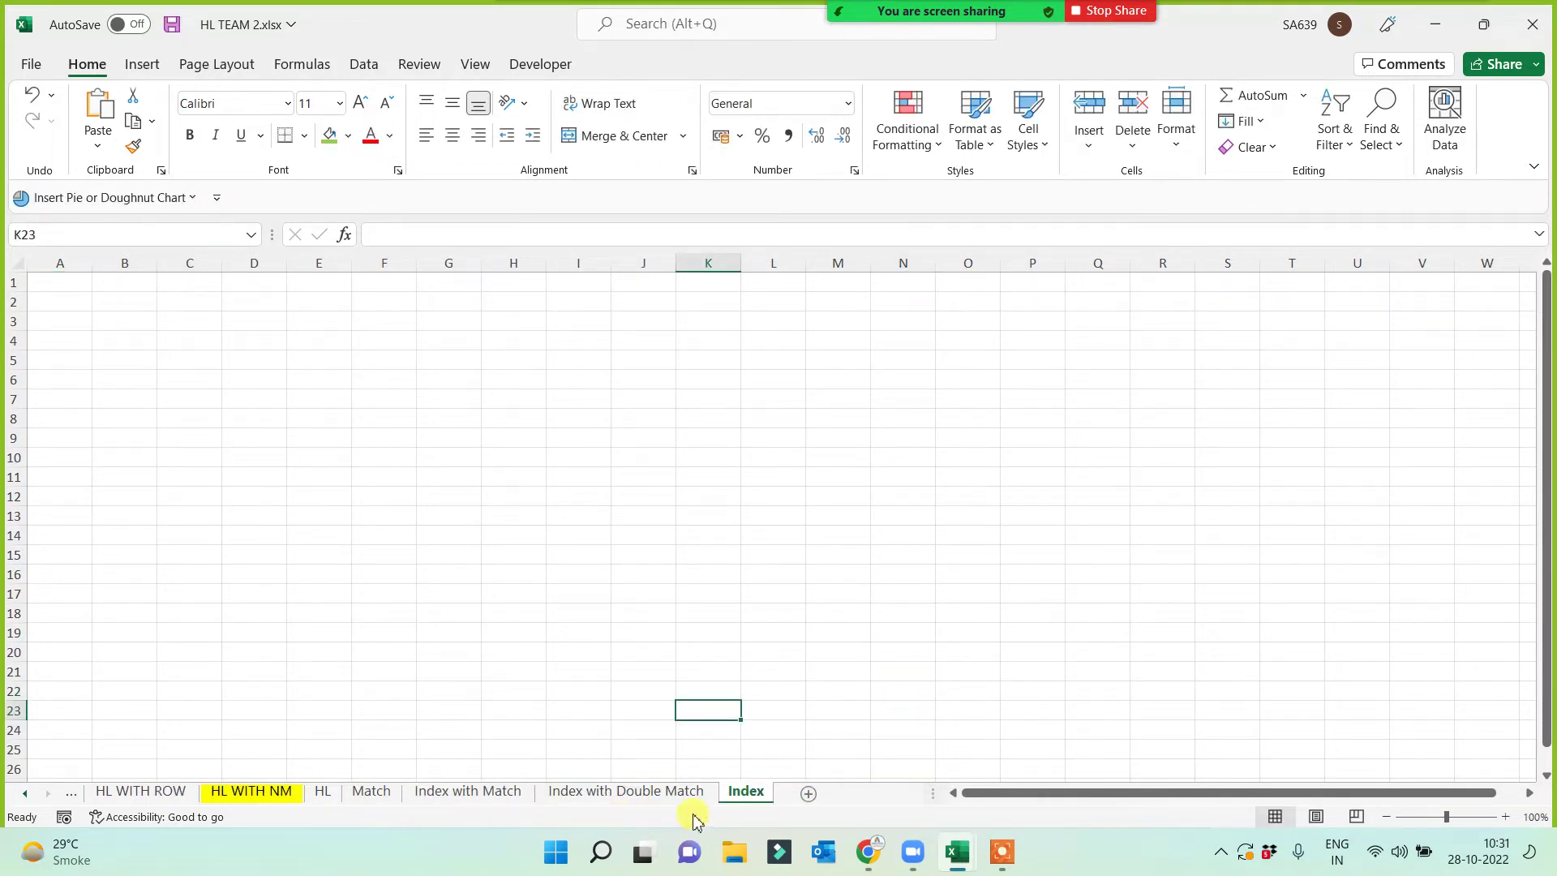
# - Move the Index sheet so it directly follows the Match sheet
pyautogui.moveTo(743, 794); pyautogui.dragTo(417, 786)
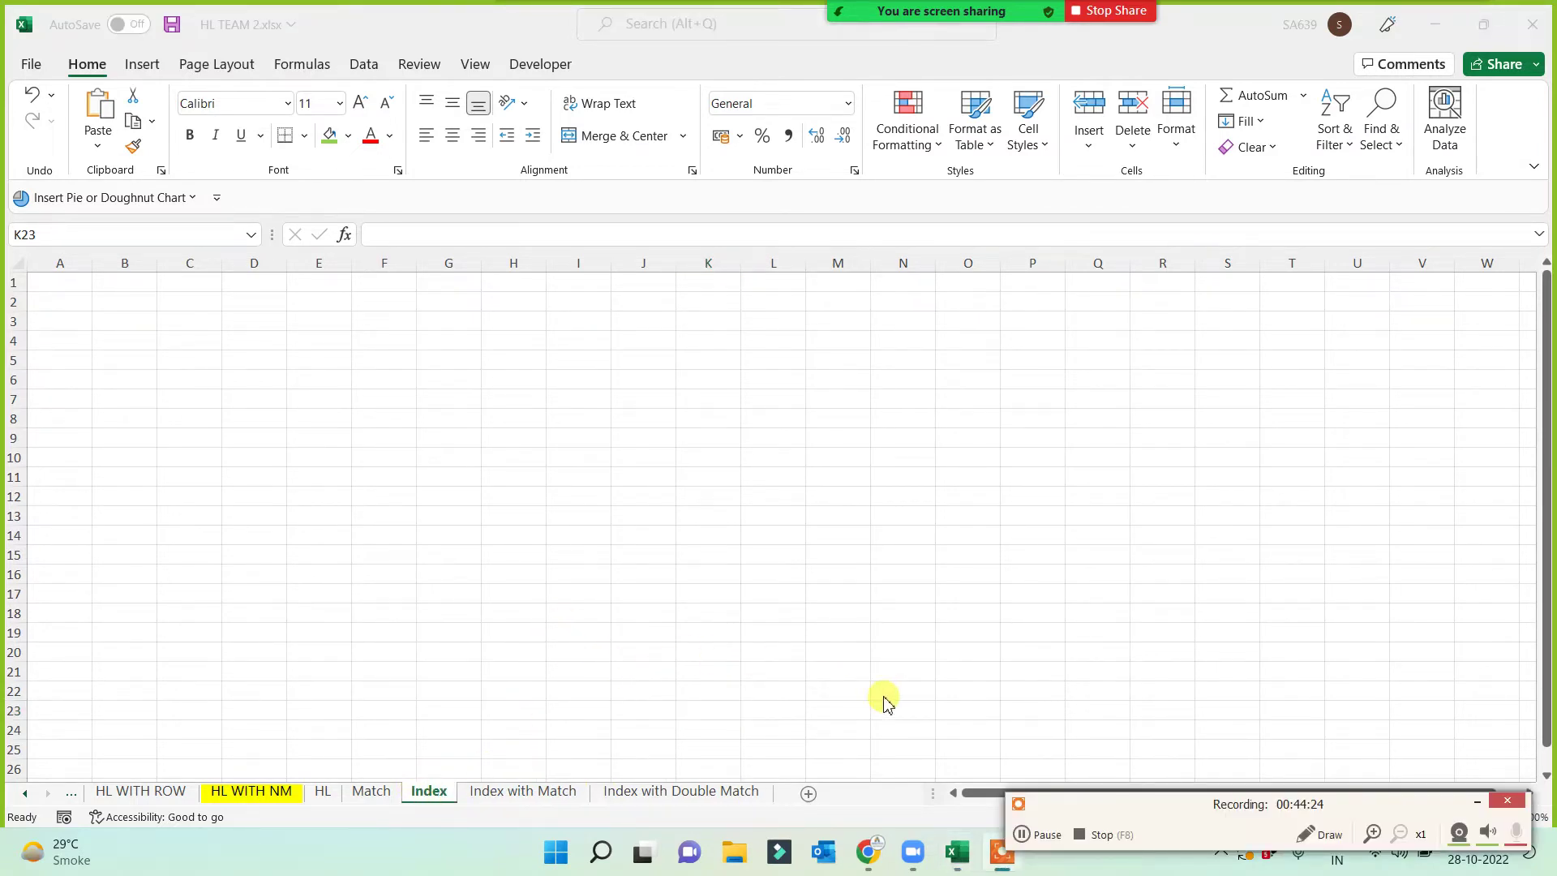
pyautogui.click(1475, 803)
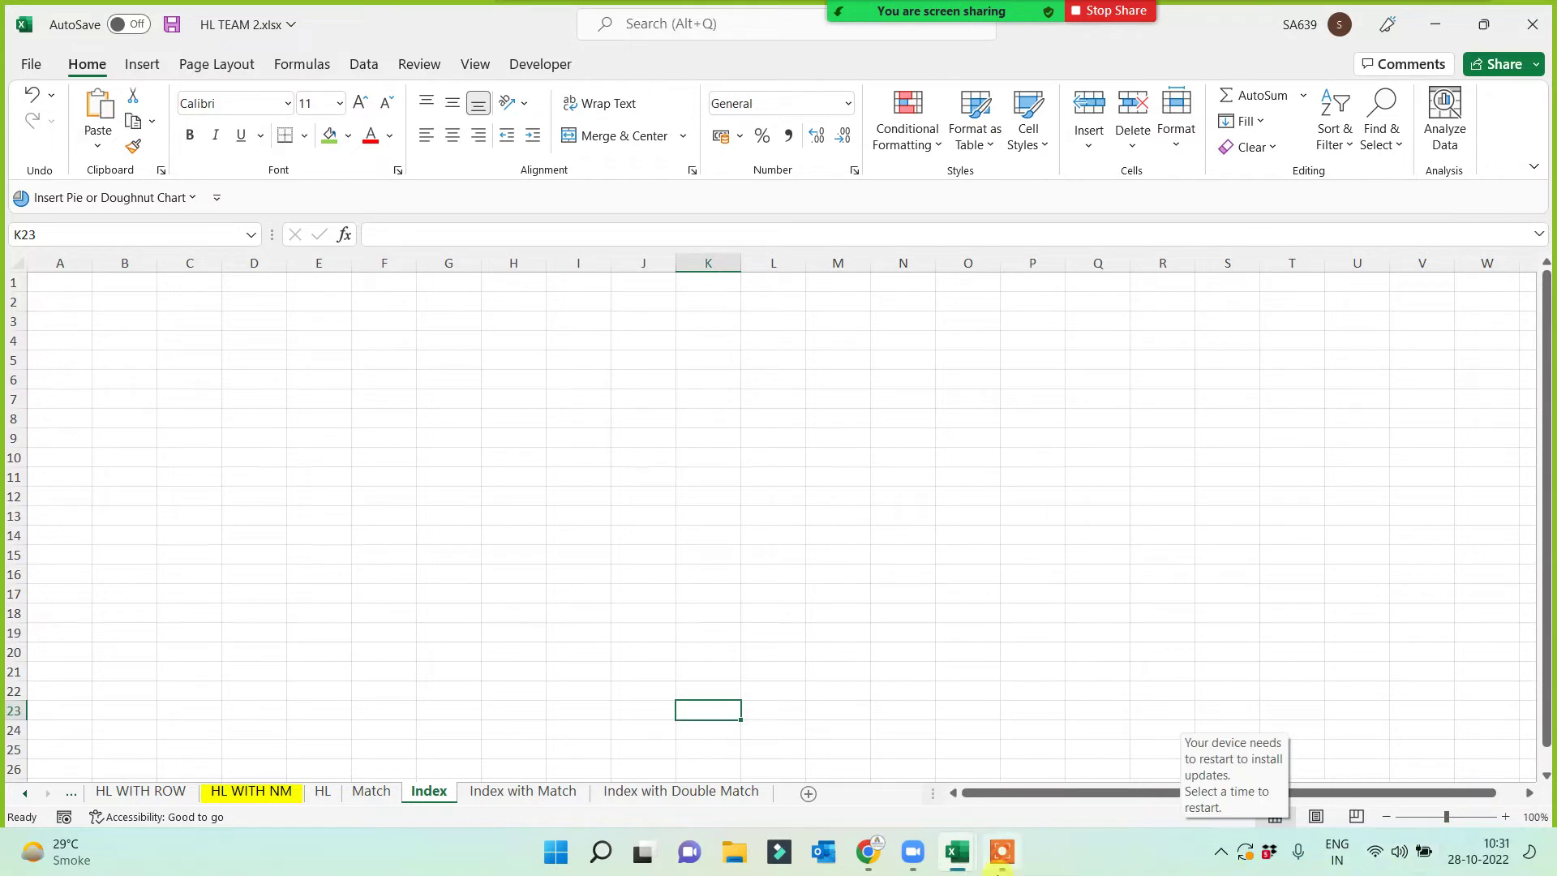
# - Copy columns A:D of the VL WITH MATCH sheet in VL - Batch 2.xlsx into the Index sheet of HL TEAM 2.xlsx, starting at A1
pyautogui.click(958, 858)
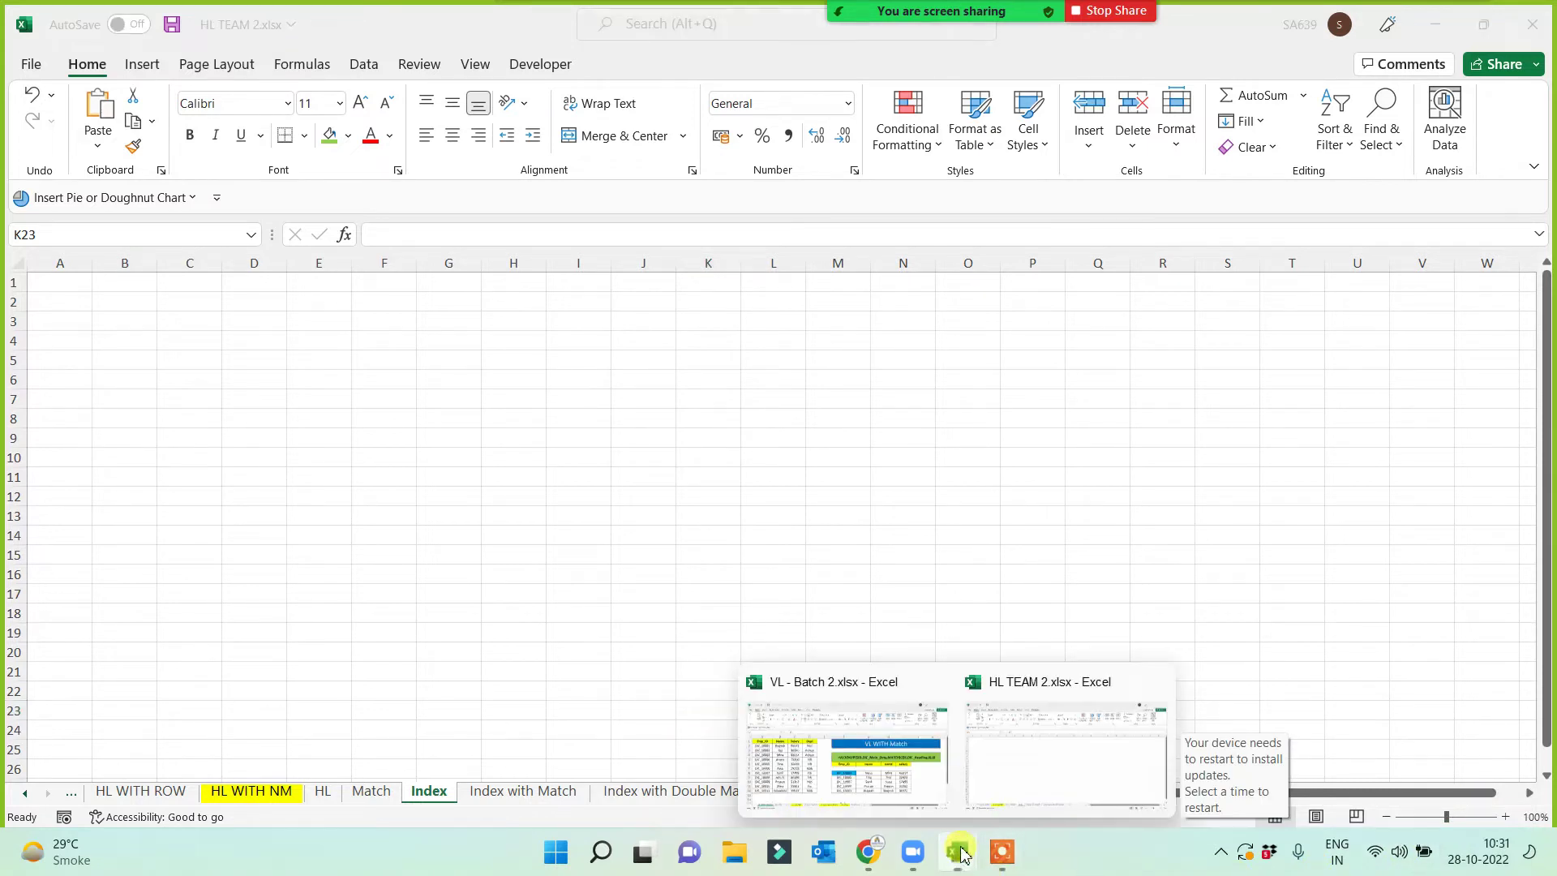
pyautogui.click(813, 779)
pyautogui.click(408, 716)
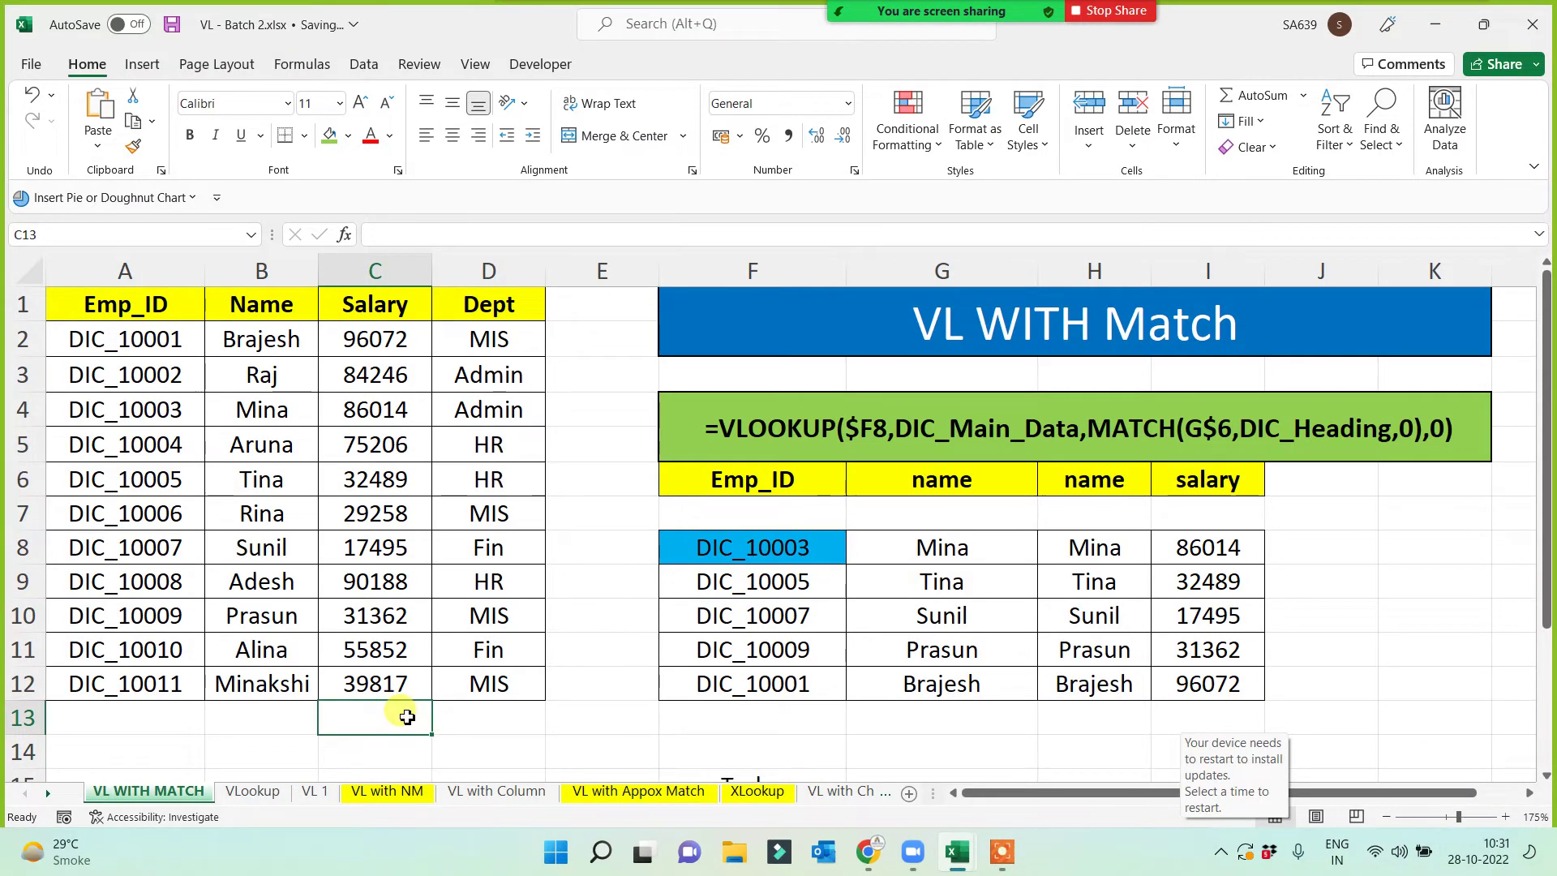
pyautogui.click(165, 281)
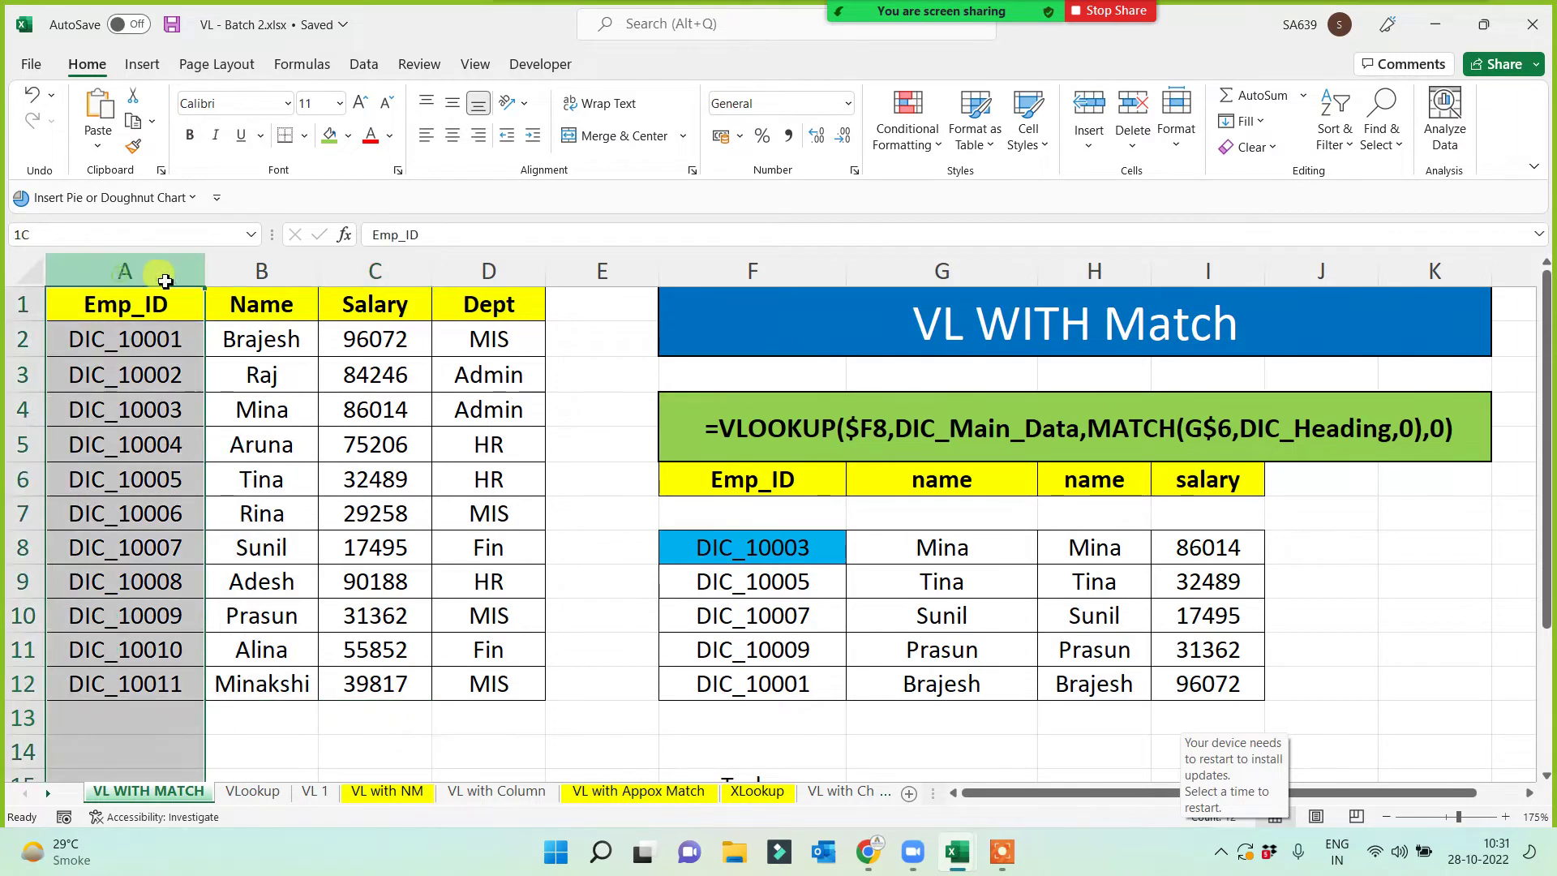
pyautogui.moveTo(164, 281); pyautogui.dragTo(461, 330)
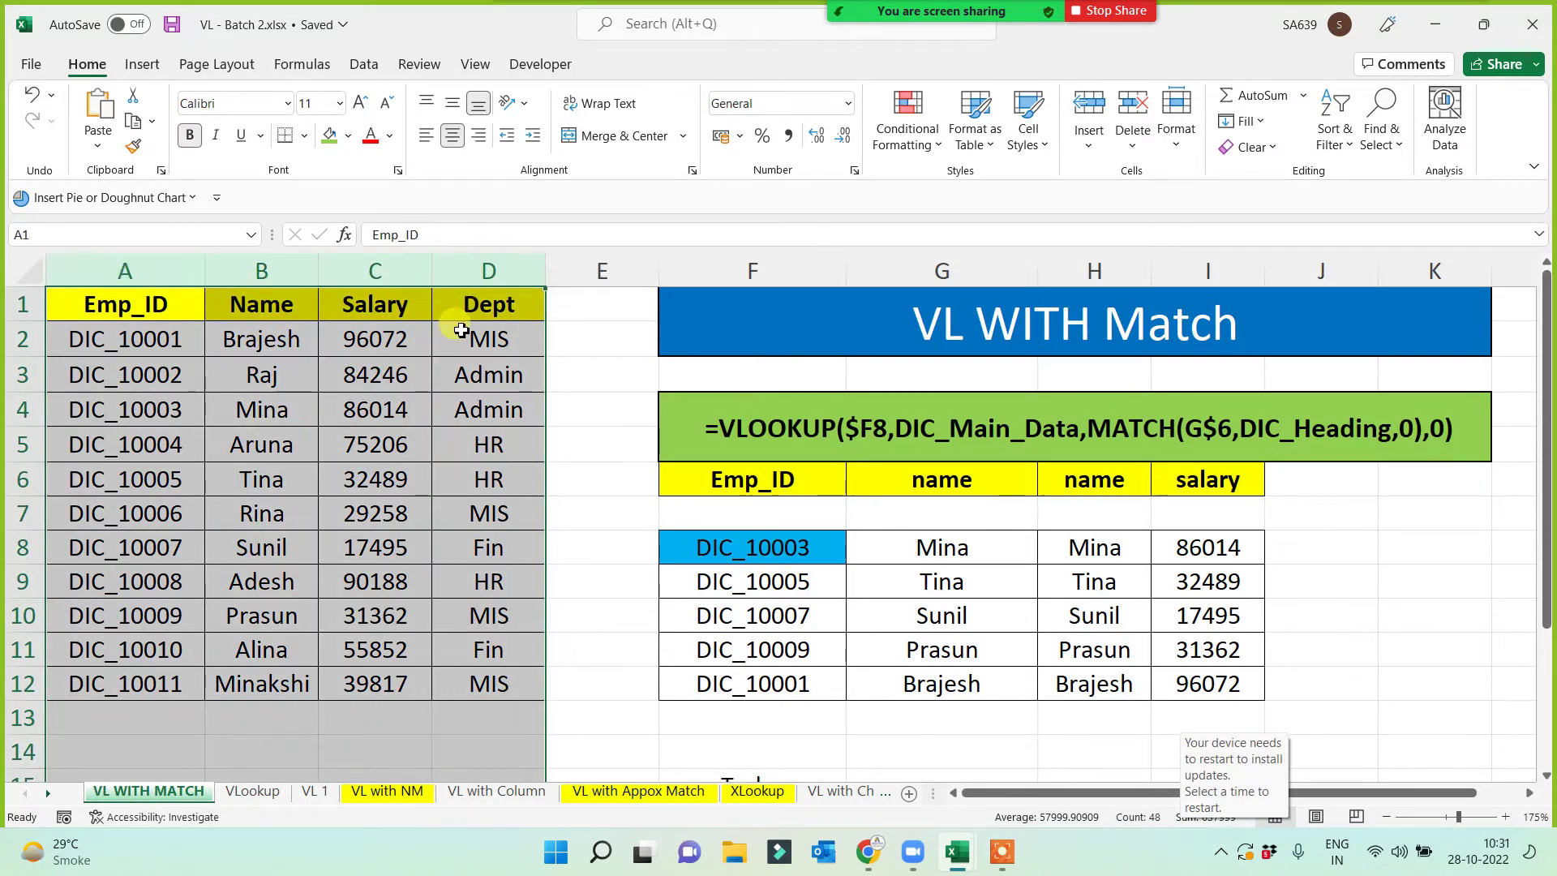
pyautogui.hotkey('ctrl', 'c')
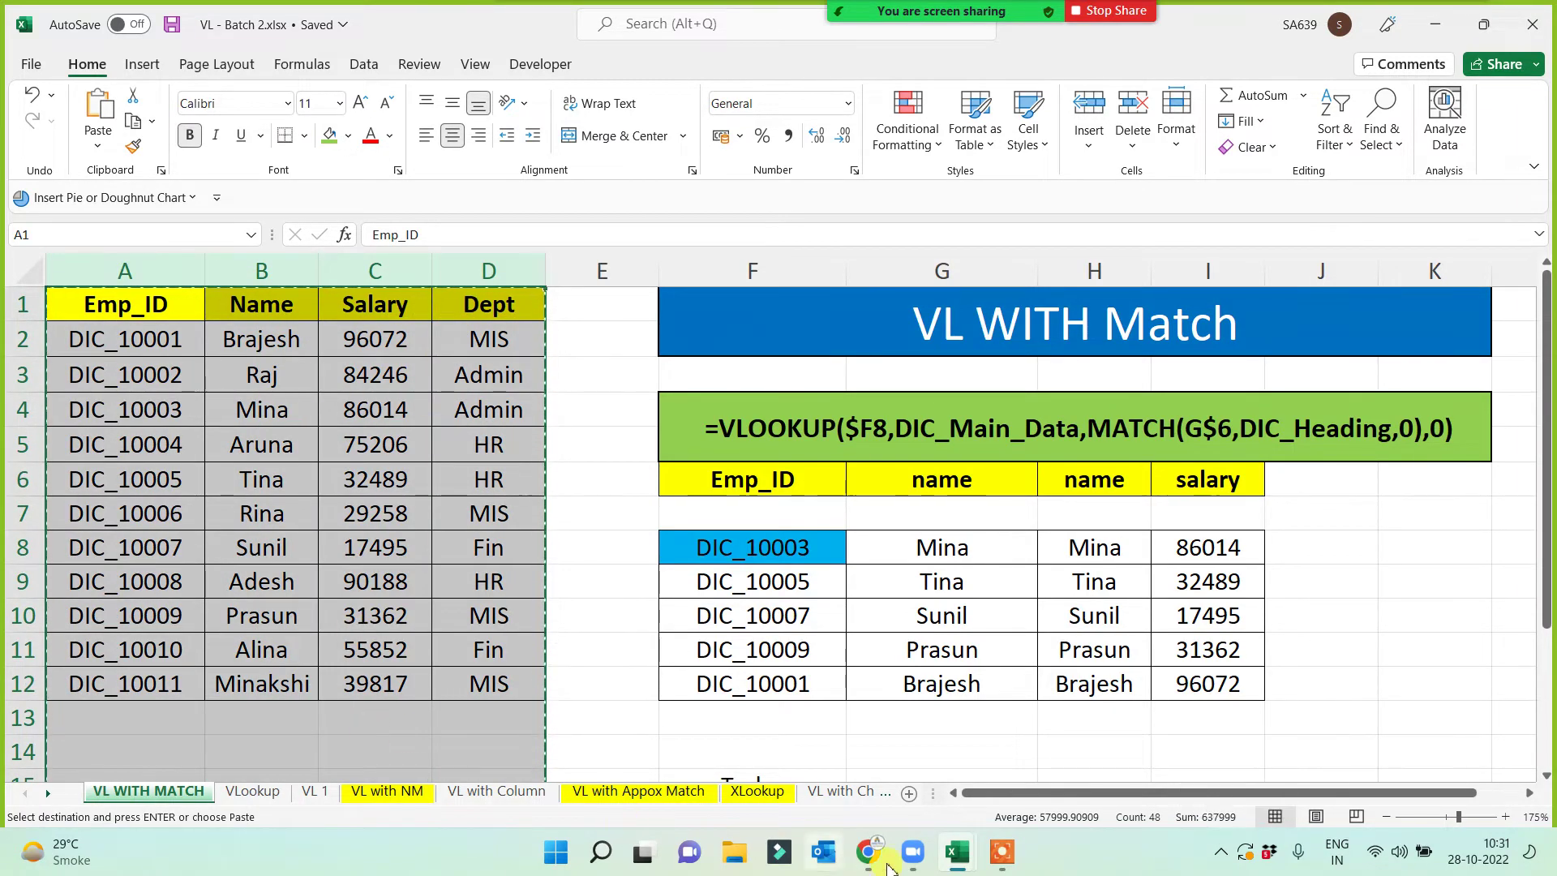
pyautogui.moveTo(958, 852)
pyautogui.click(1020, 763)
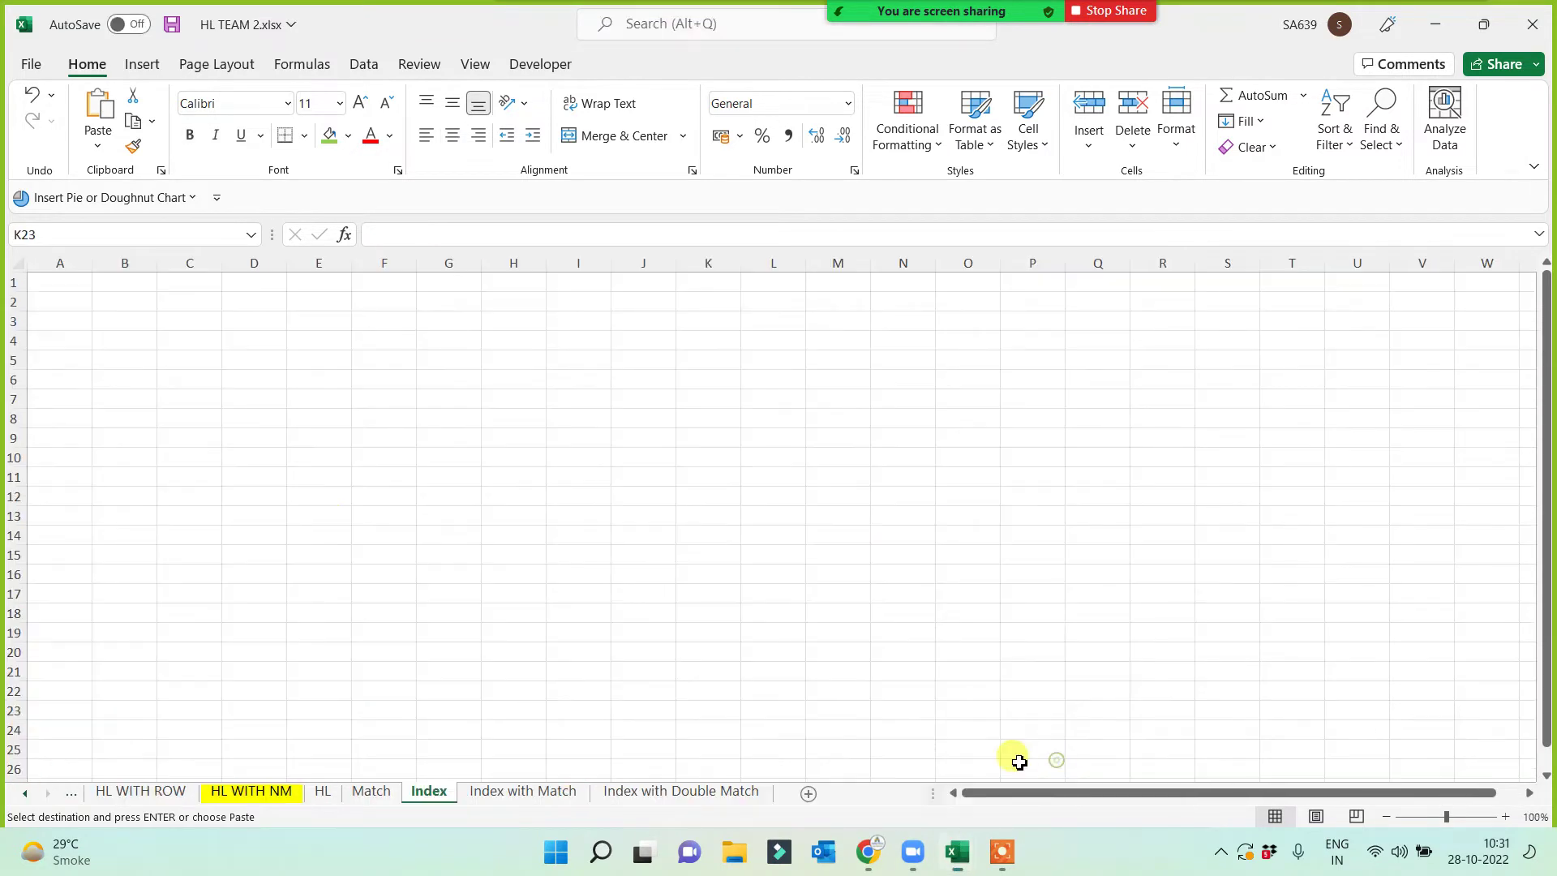
pyautogui.click(60, 282)
pyautogui.hotkey('ctrl', 'v')
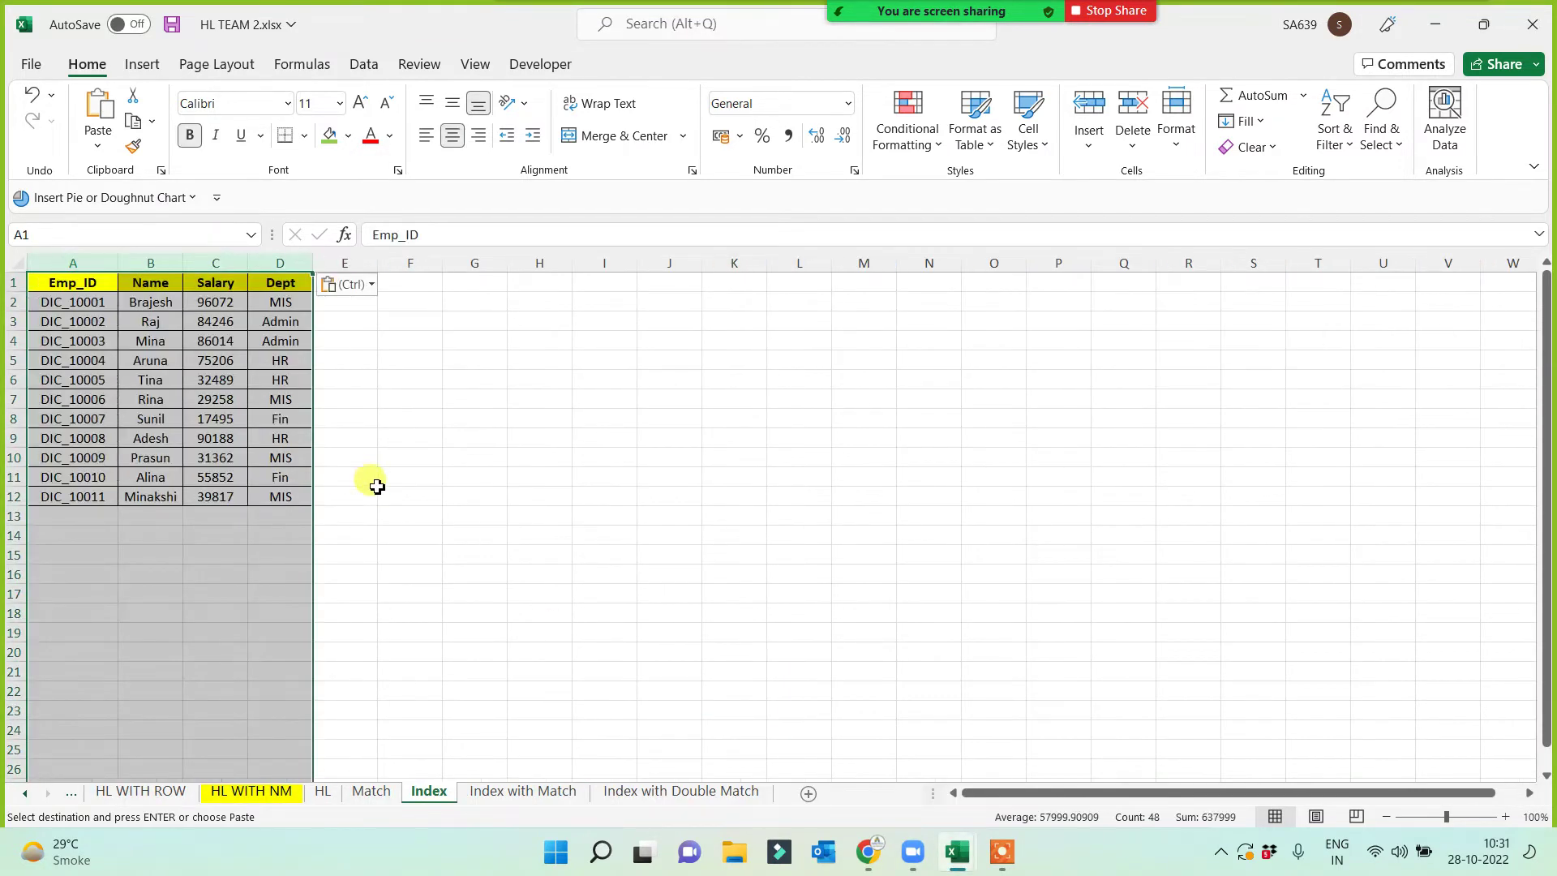
pyautogui.scroll(3, 457, 543)
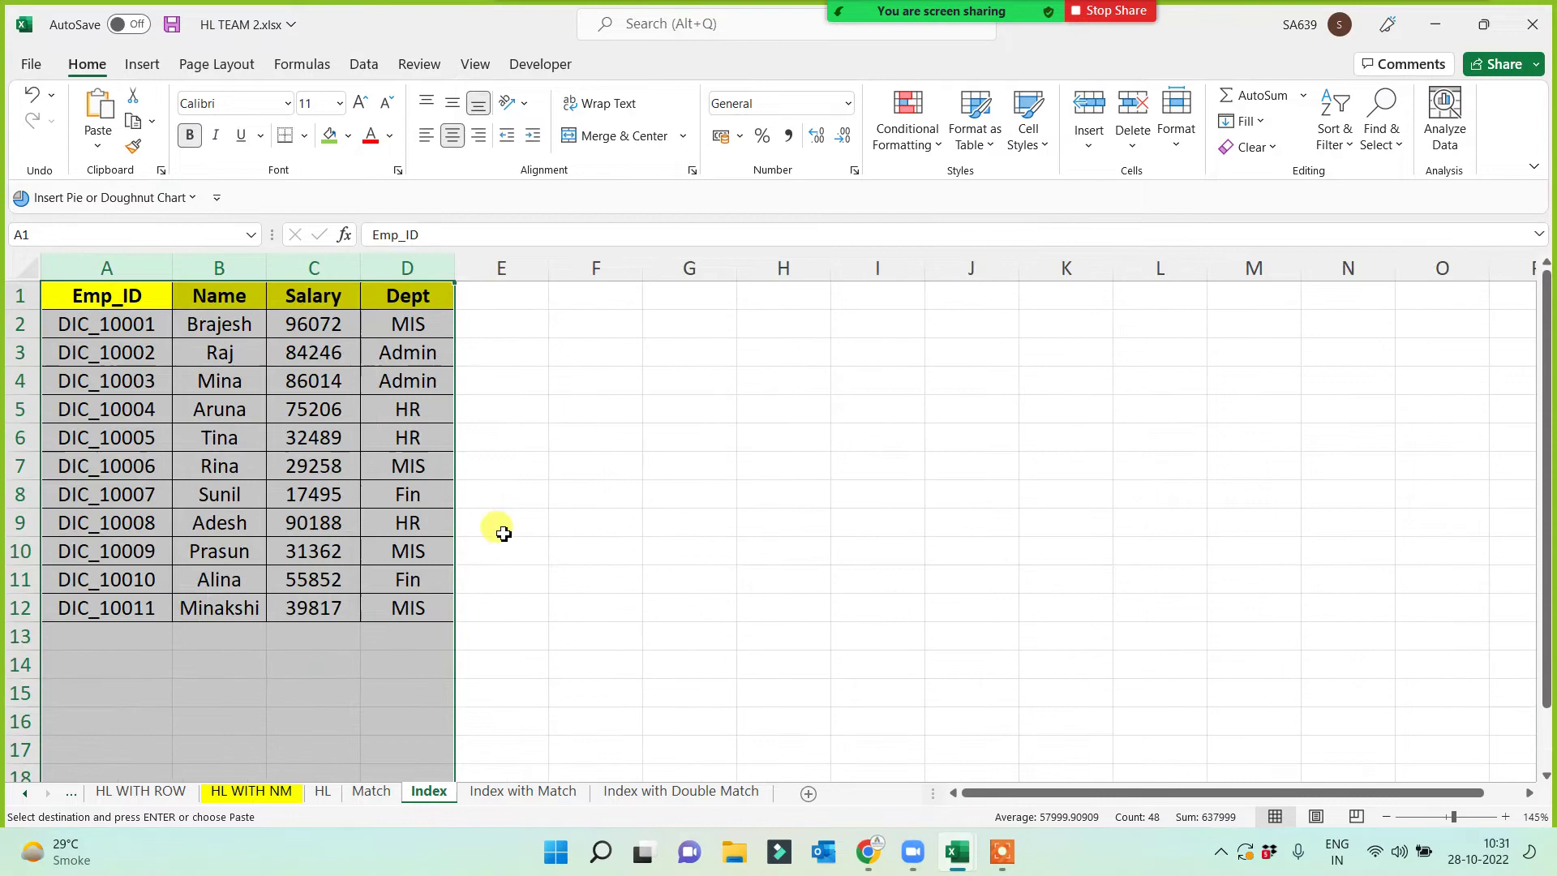
# - Cut the Emp_ID column and insert it between the Name and Salary columns on the Index sheet
pyautogui.click(578, 499)
pyautogui.click(91, 268)
pyautogui.hotkey('ctrl', 'c')
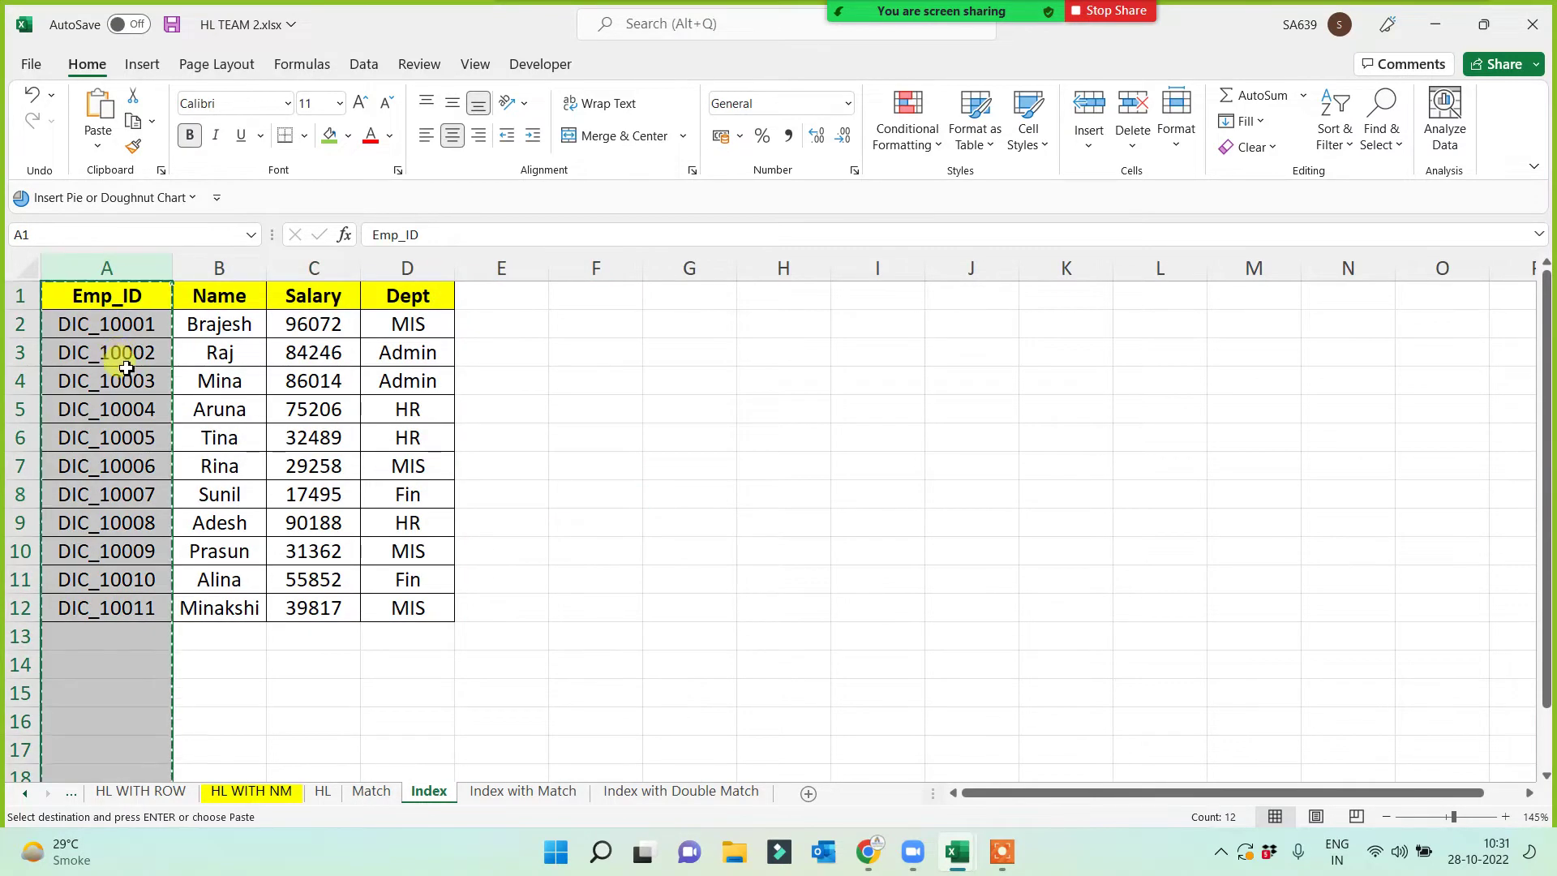
pyautogui.click(312, 268)
pyautogui.rightClick(314, 270)
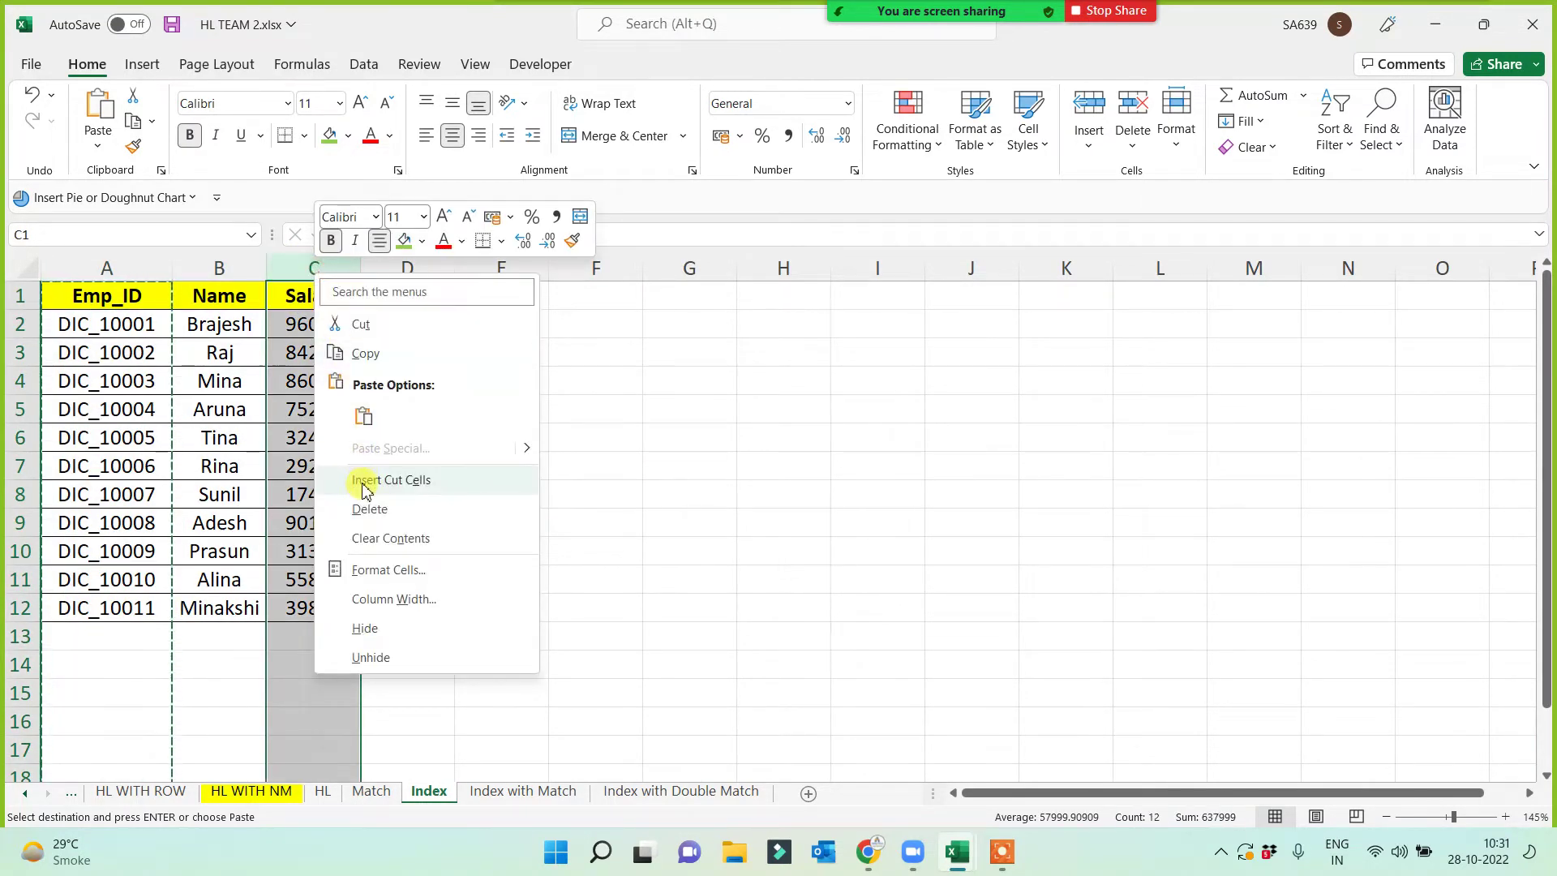
pyautogui.click(362, 489)
pyautogui.click(649, 527)
pyautogui.scroll(1, 635, 548)
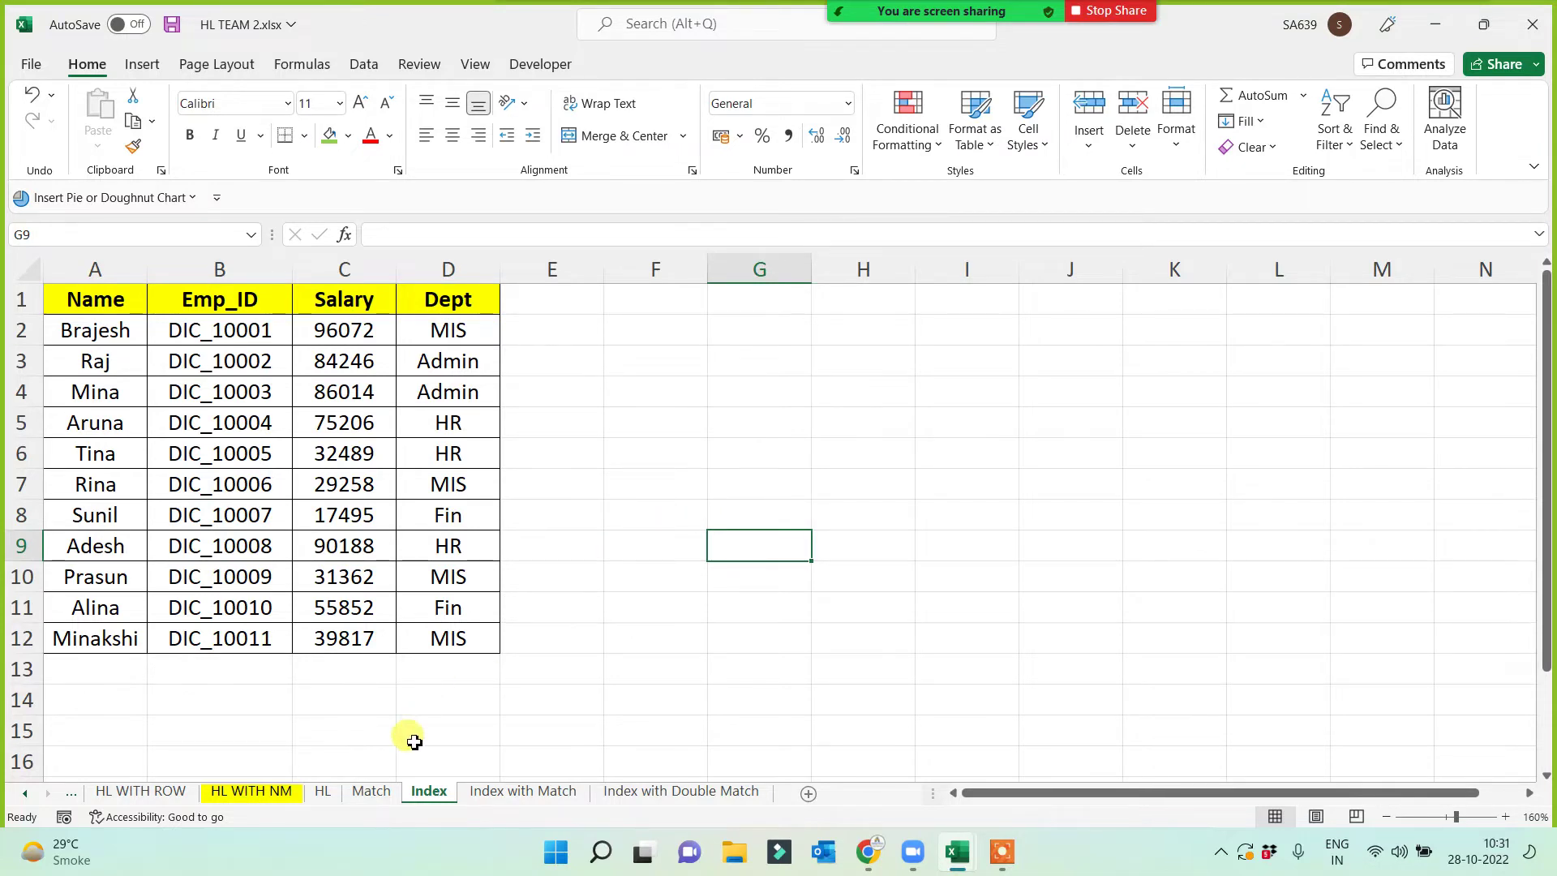
# - Copy the rearranged columns A:D from the Index sheet into the Match sheet, starting at A1
pyautogui.moveTo(98, 268); pyautogui.dragTo(426, 272)
pyautogui.hotkey('ctrl', 'c')
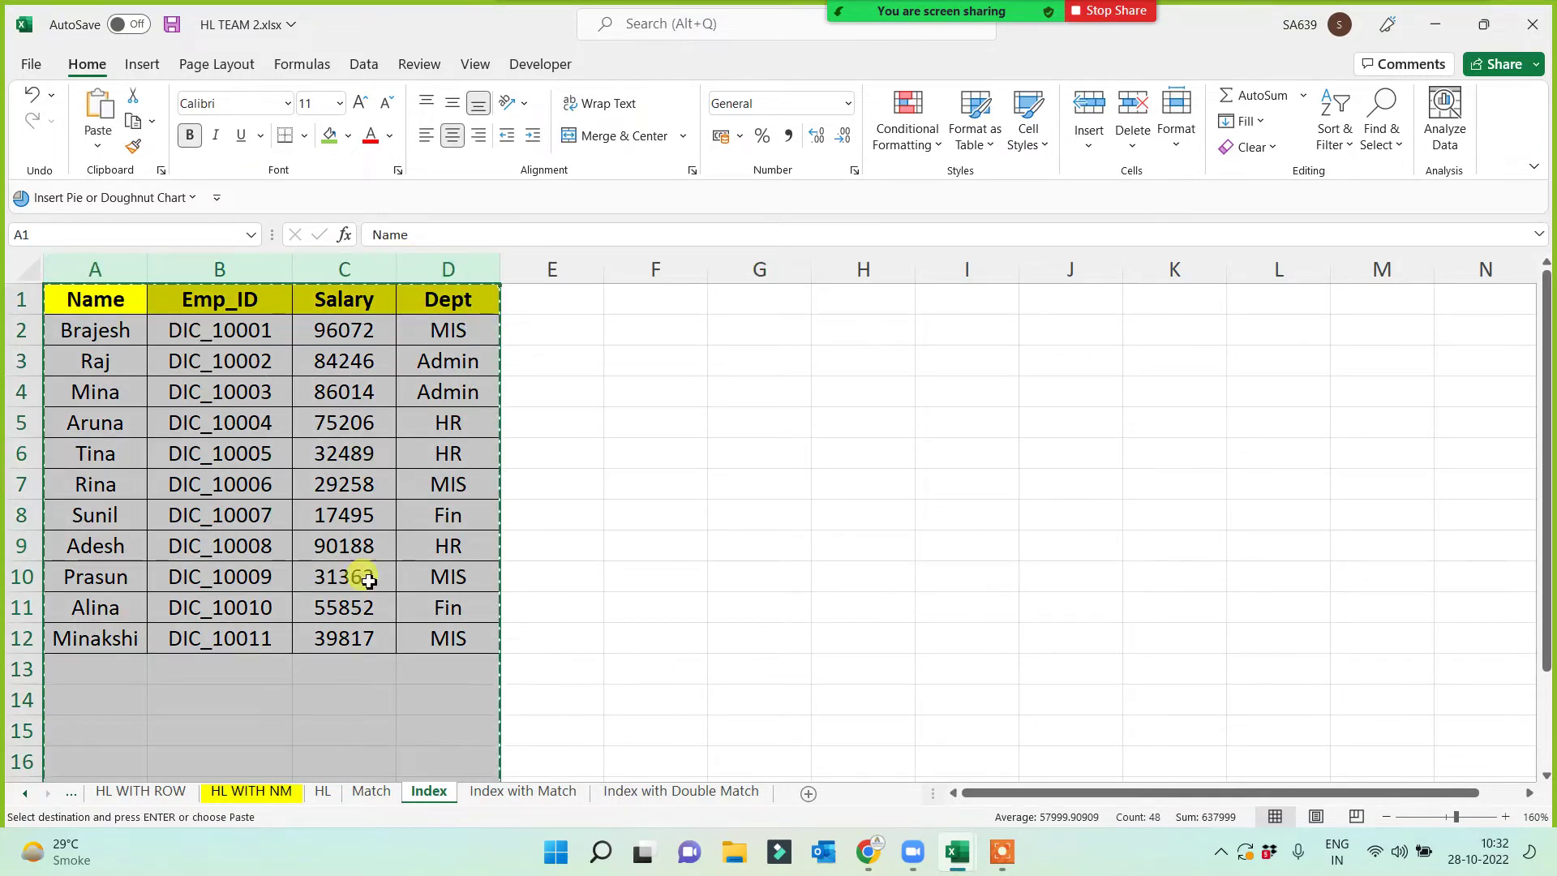
pyautogui.click(372, 789)
pyautogui.click(55, 285)
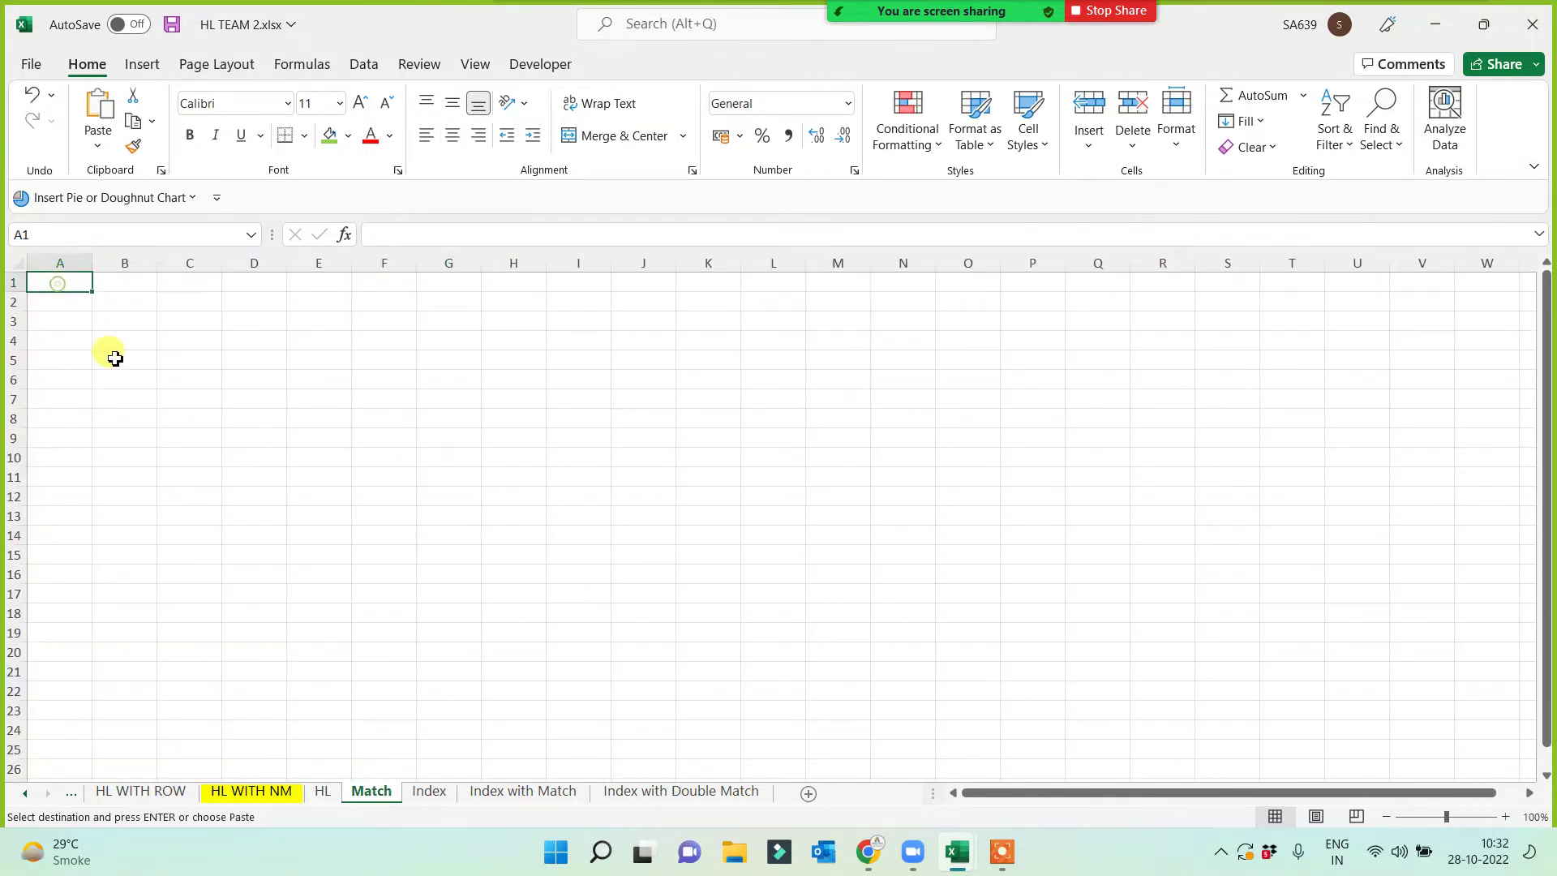
pyautogui.hotkey('ctrl', 'v')
pyautogui.keyDown('ctrl'); pyautogui.scroll(4, 486, 535); pyautogui.keyUp('ctrl')
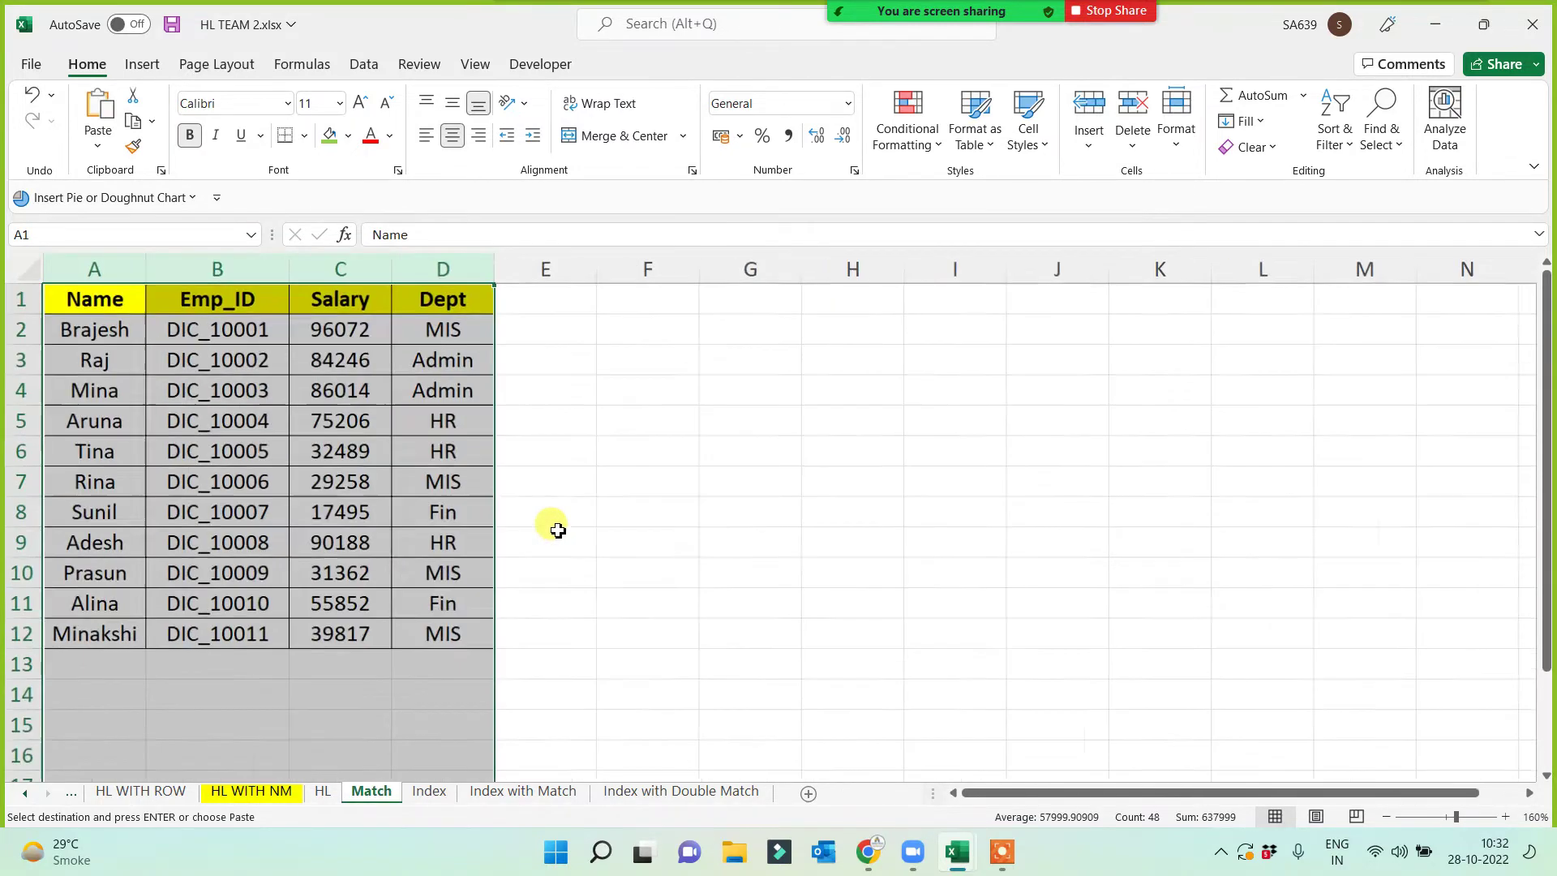
pyautogui.keyDown('ctrl'); pyautogui.scroll(1, 641, 503); pyautogui.keyUp('ctrl')
pyautogui.click(752, 473)
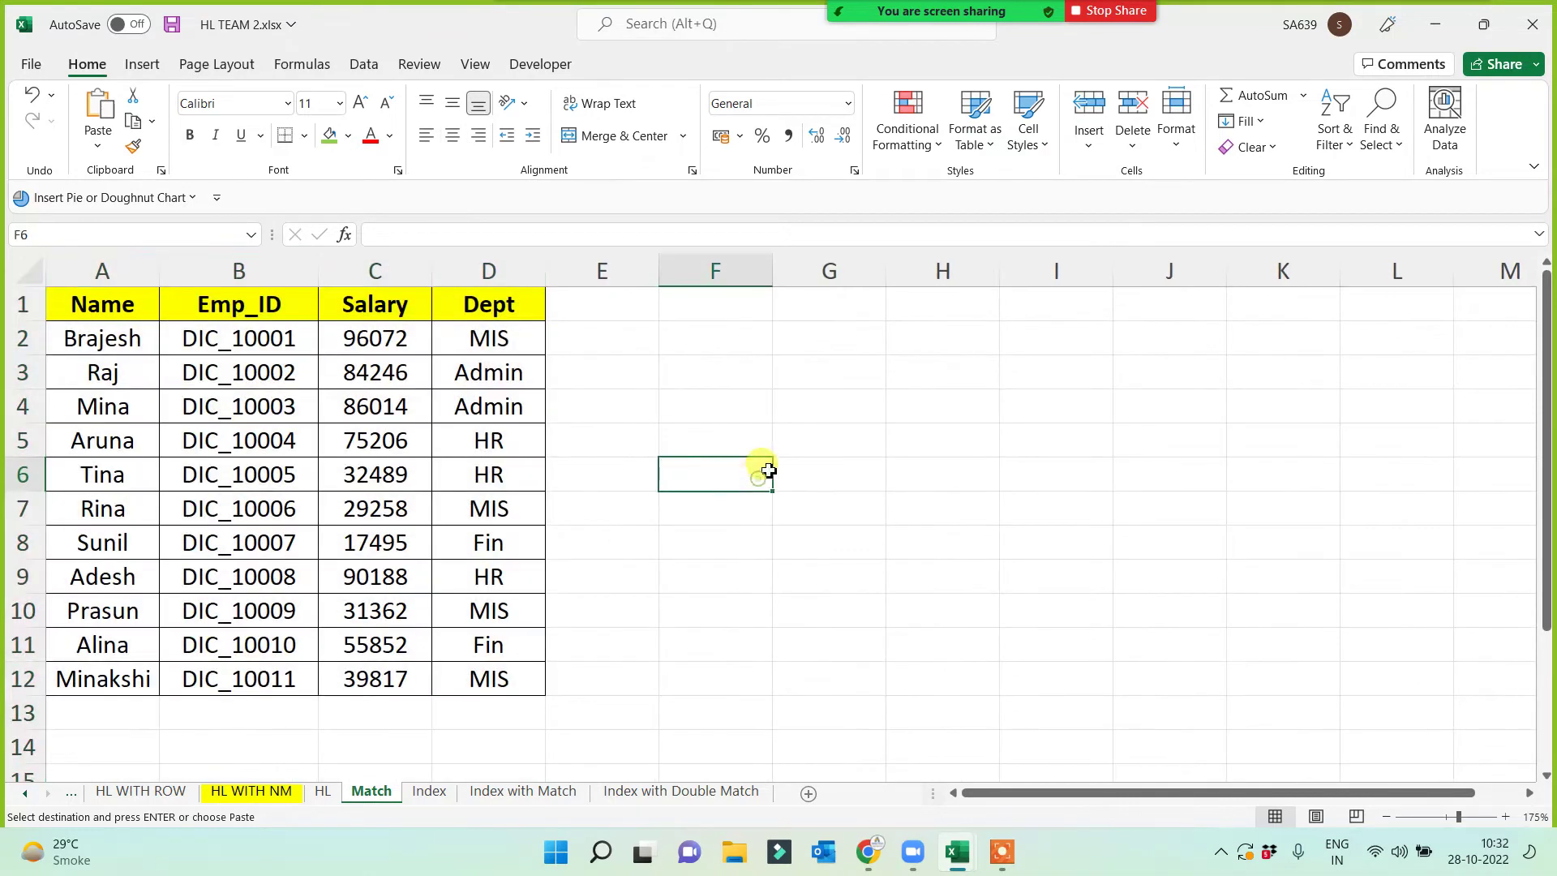
# - Look through the Zoom meeting's participant list, and minimize it
pyautogui.click(812, 31)
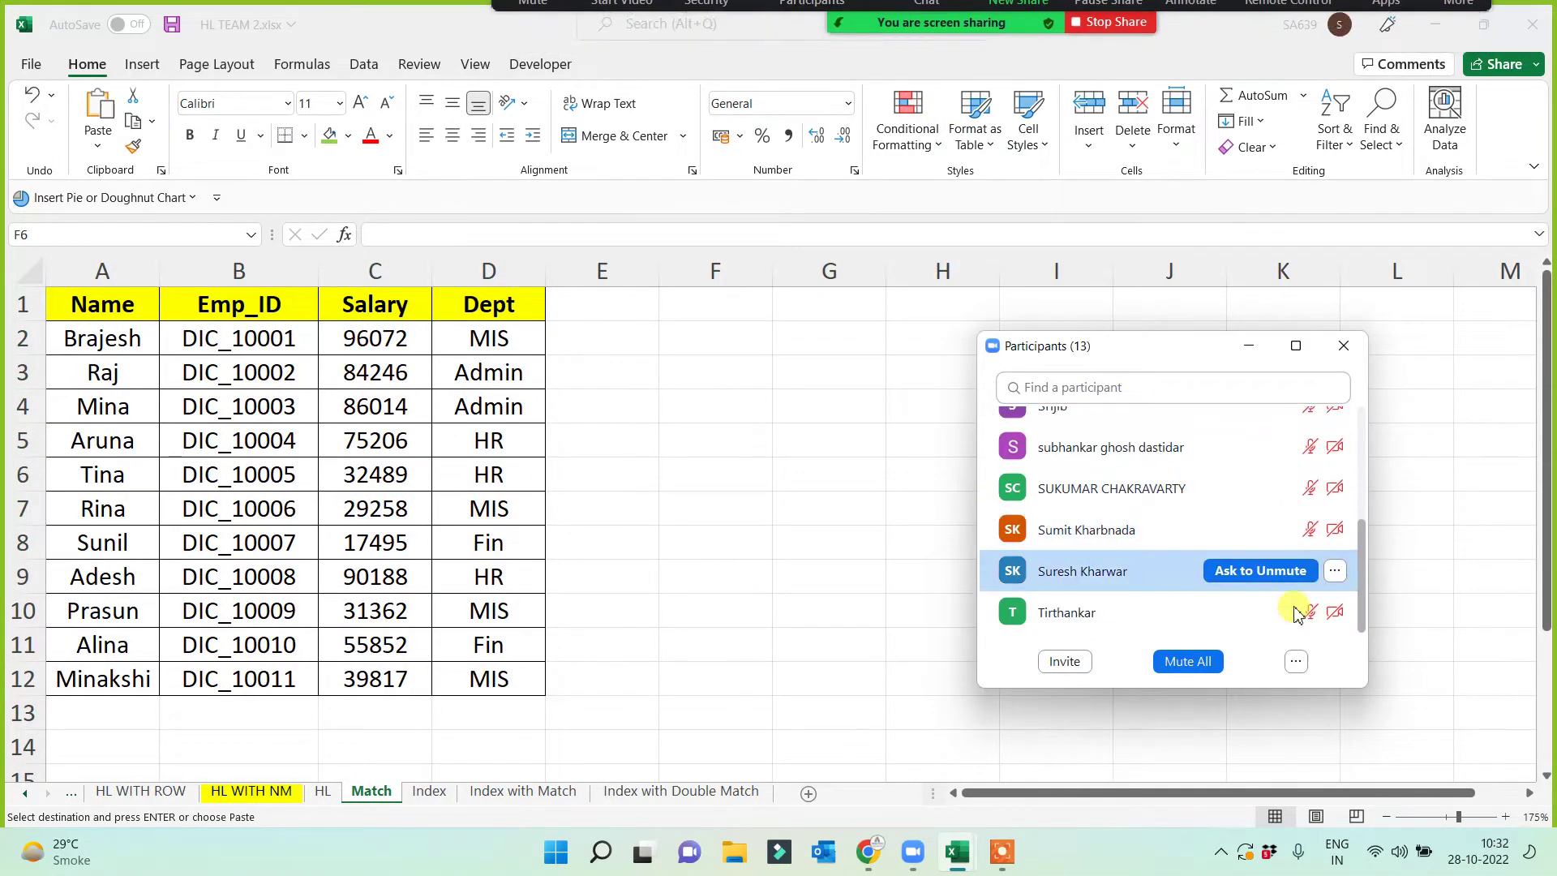
pyautogui.moveTo(1362, 586); pyautogui.dragTo(1355, 431)
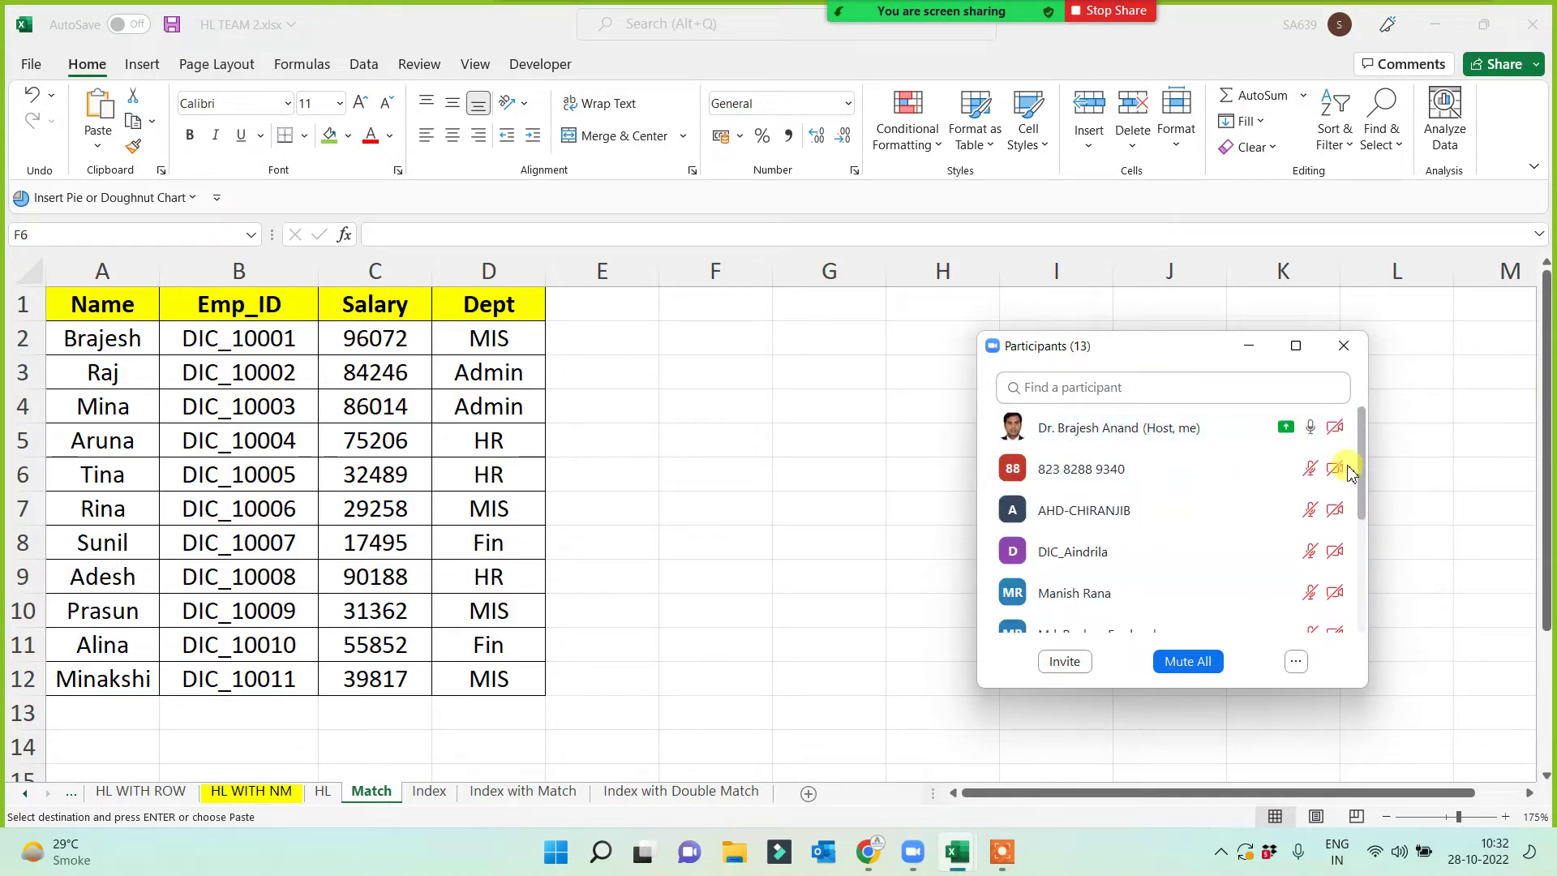
pyautogui.click(1253, 347)
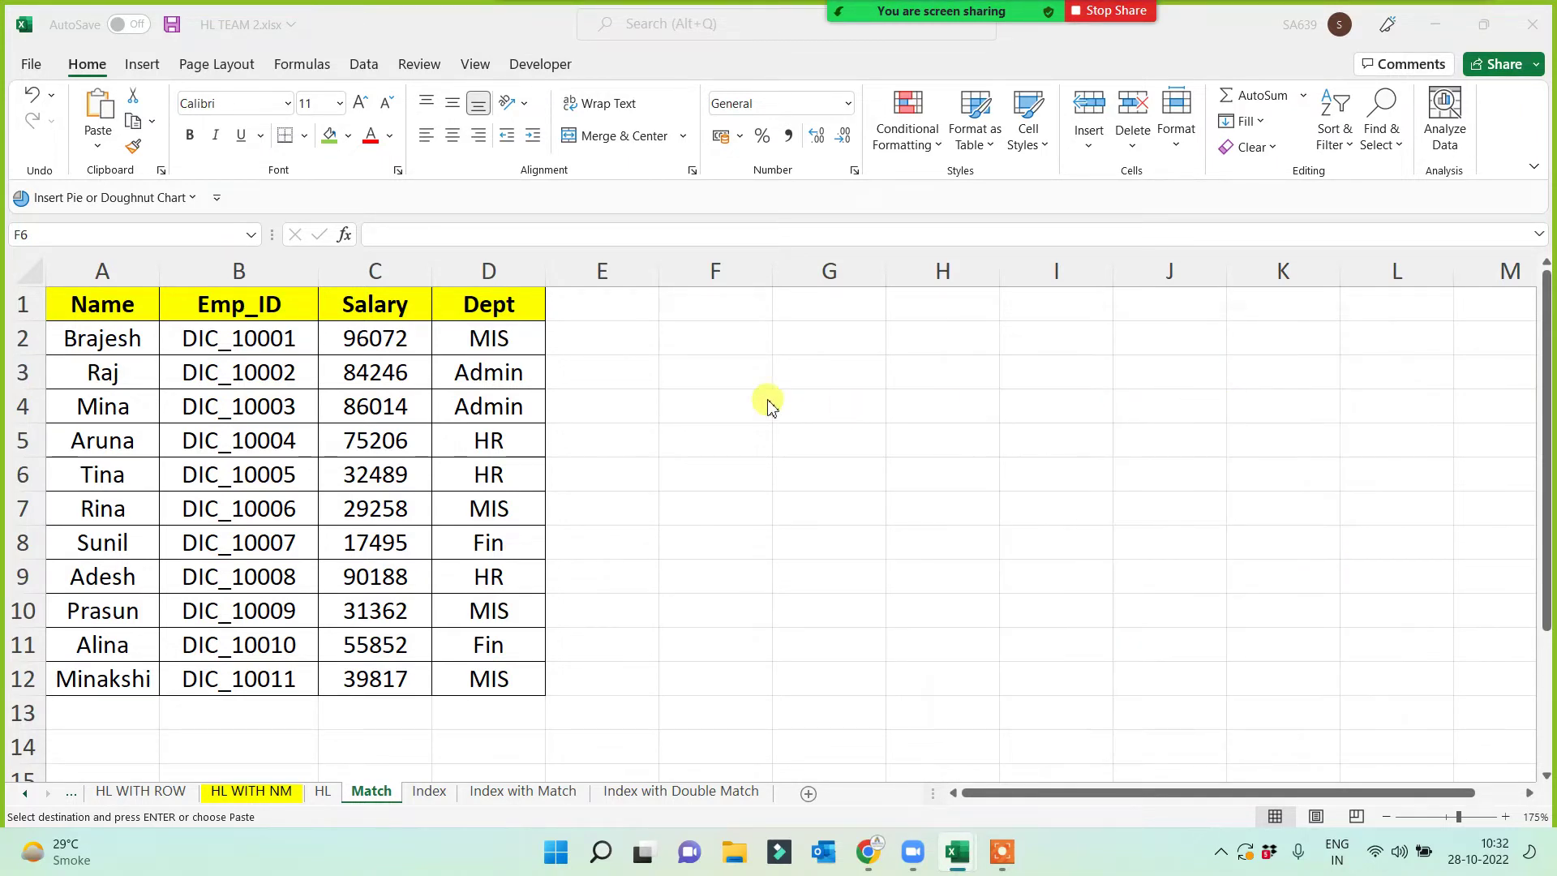
# - Enter "What is Match?" in cell F2 of the Match sheet and widen column F to fit the text
pyautogui.click(705, 347)
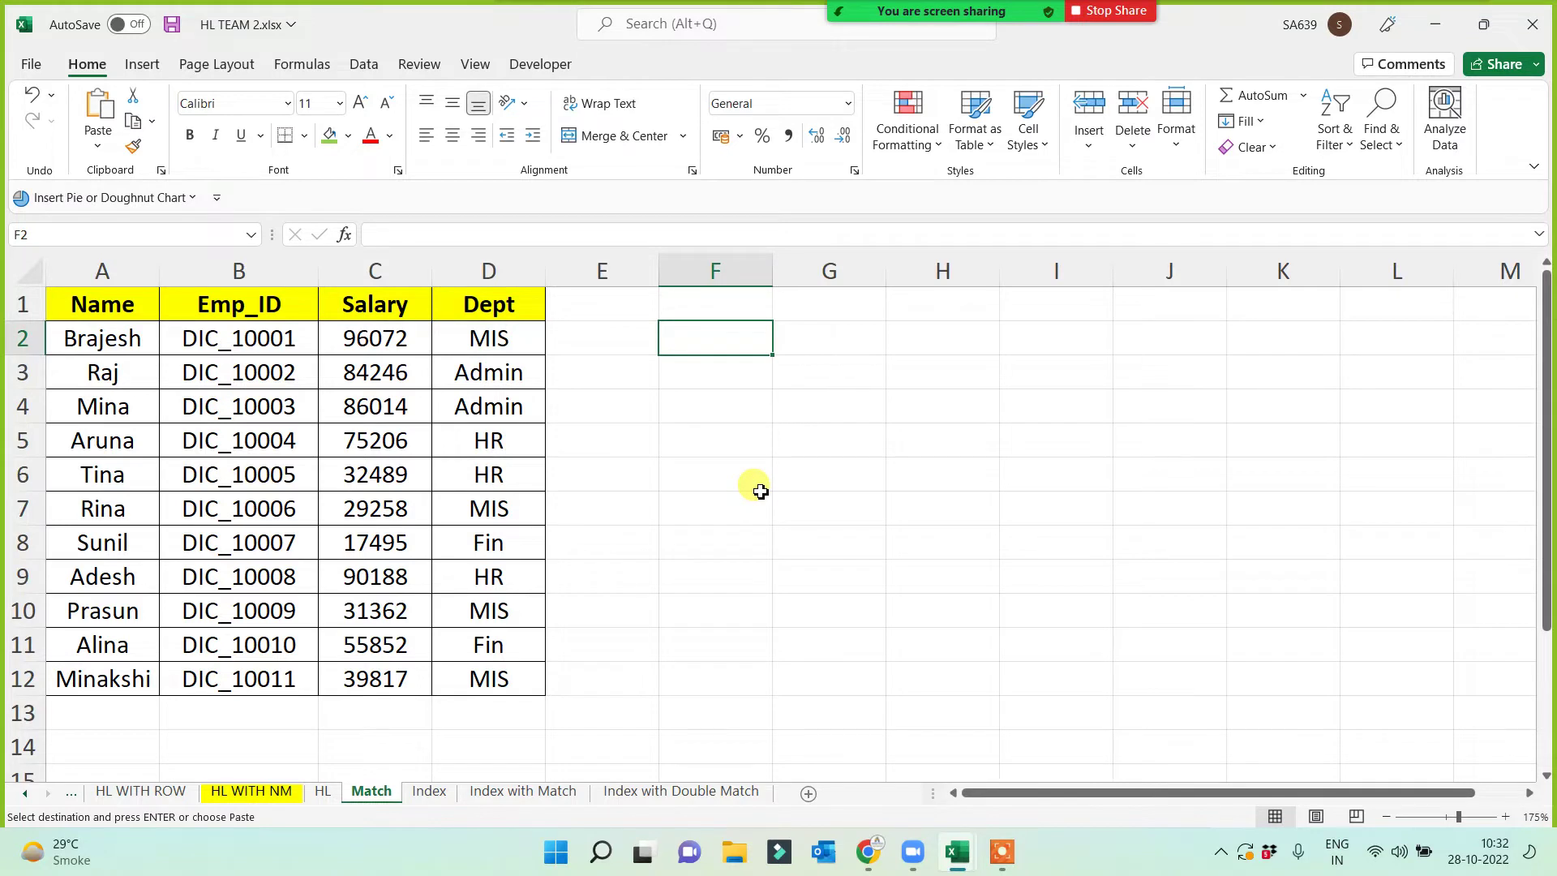
pyautogui.write('What is Mat')
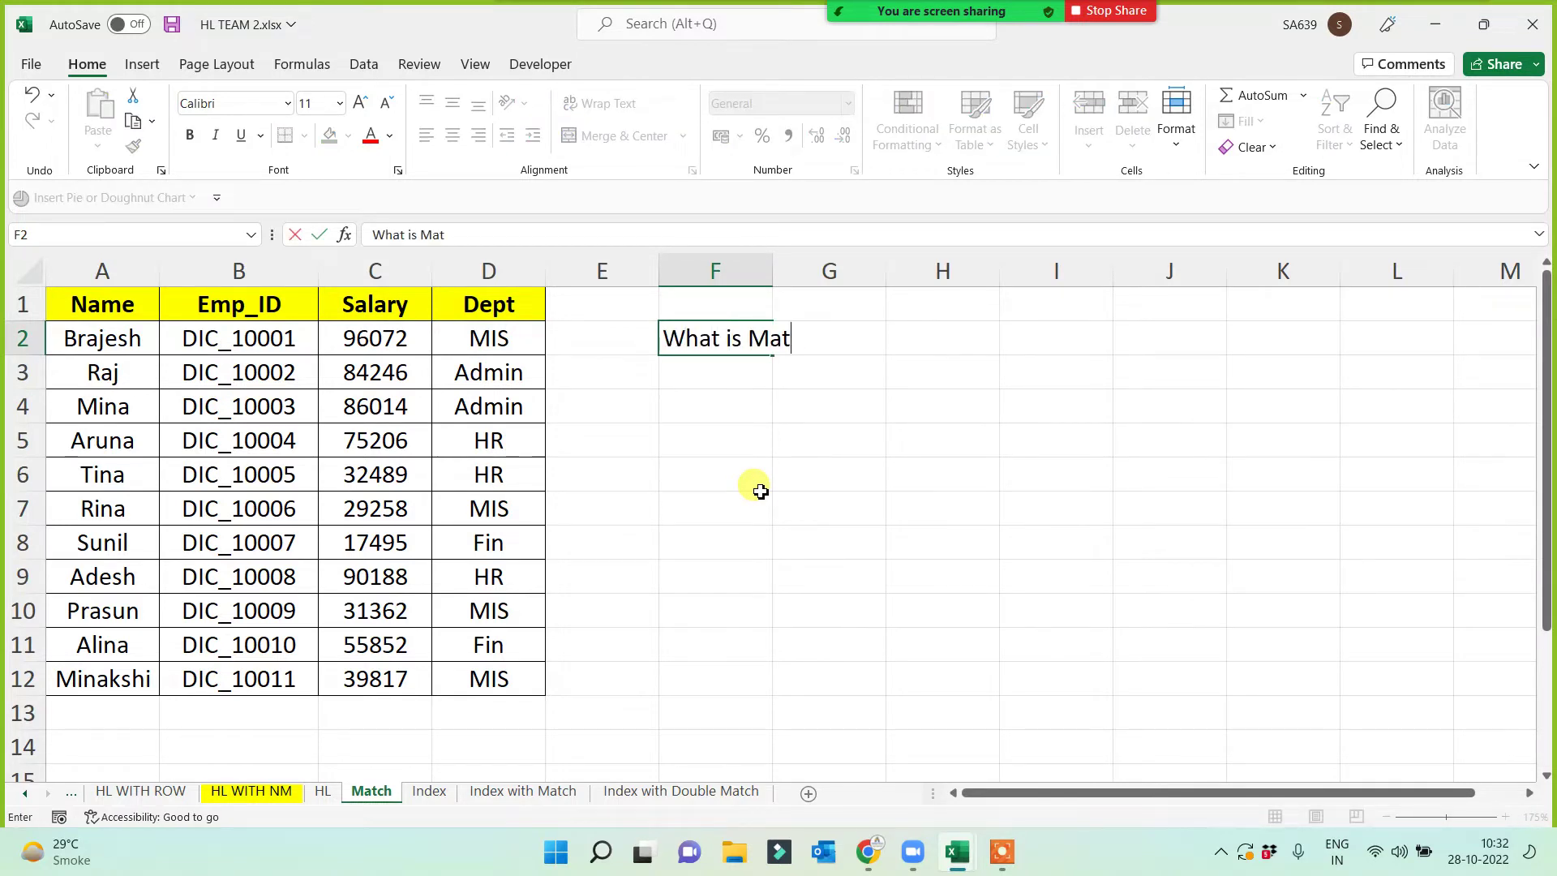
pyautogui.write('ch?')
pyautogui.press('Return')
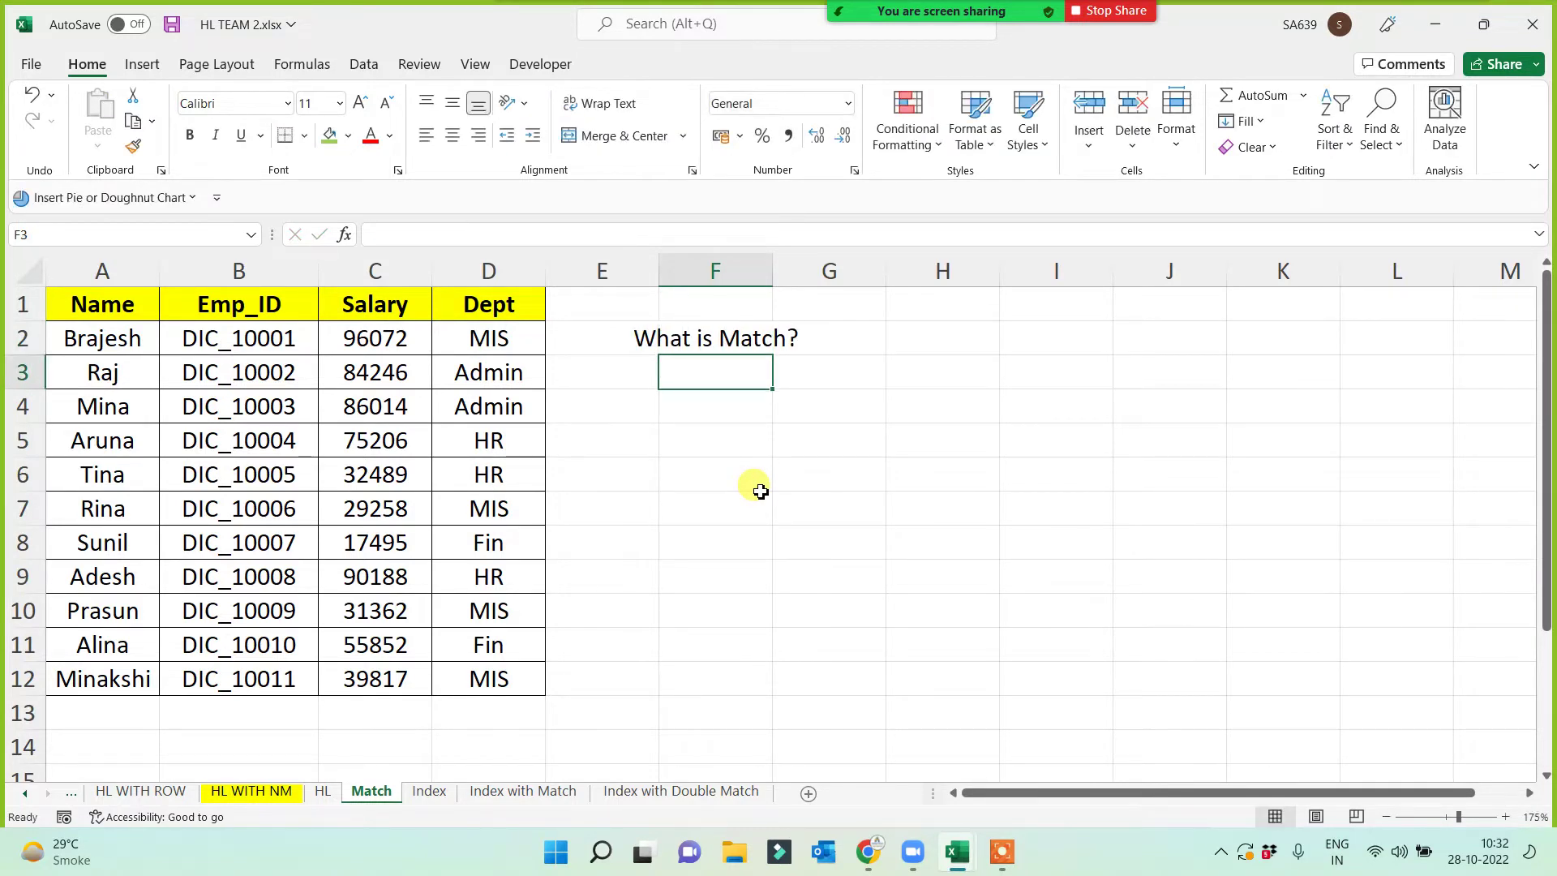
pyautogui.moveTo(772, 271); pyautogui.dragTo(834, 271)
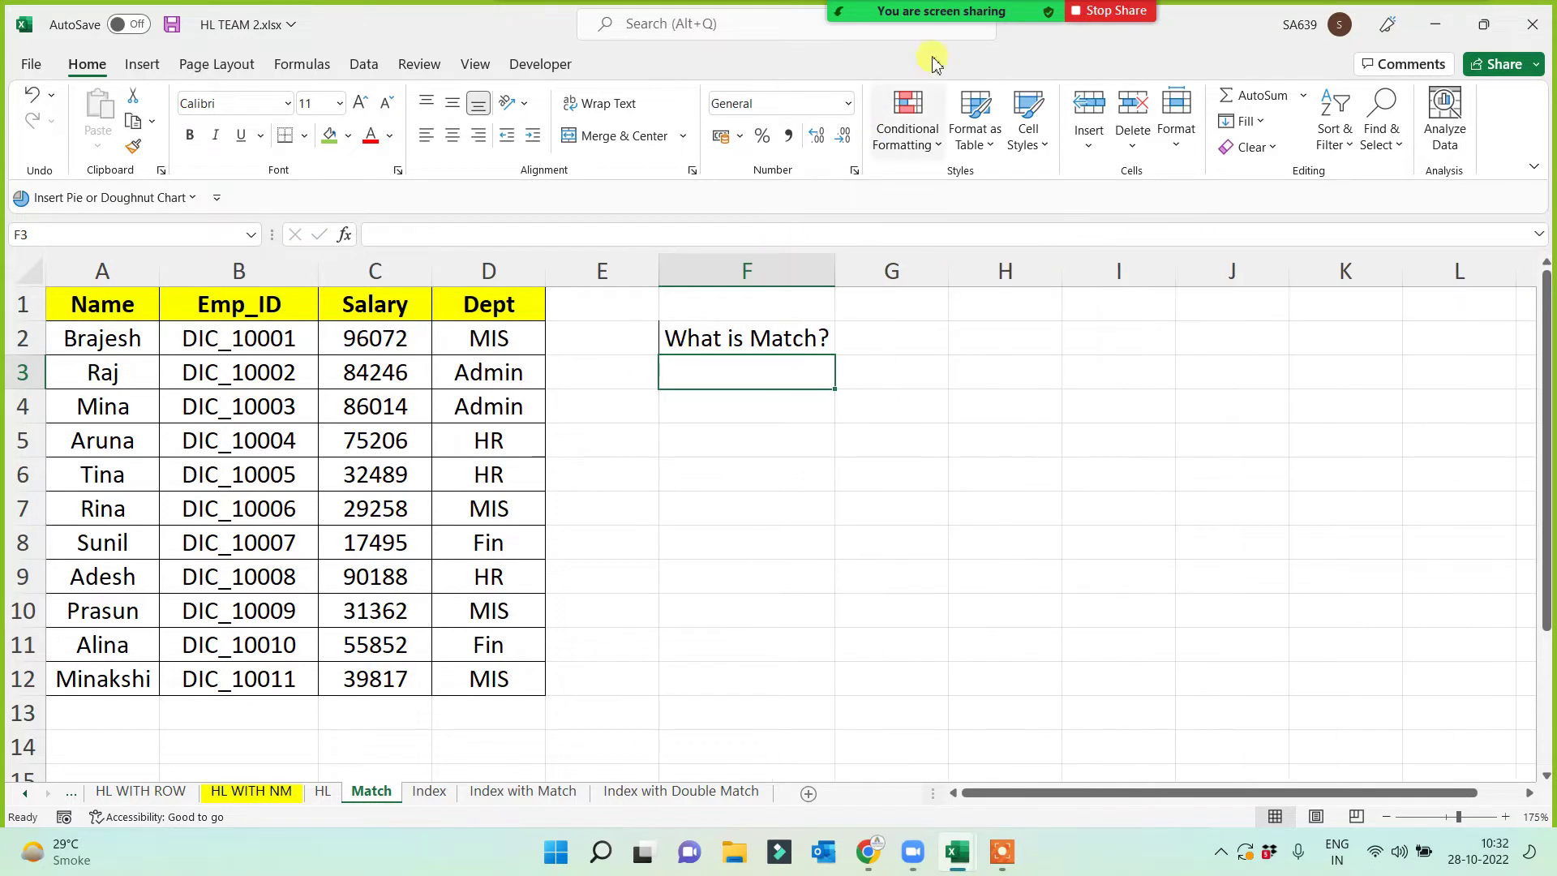
# - Merge and center the "What is Match?" heading across F2:I2 and fill it with green
pyautogui.click(711, 408)
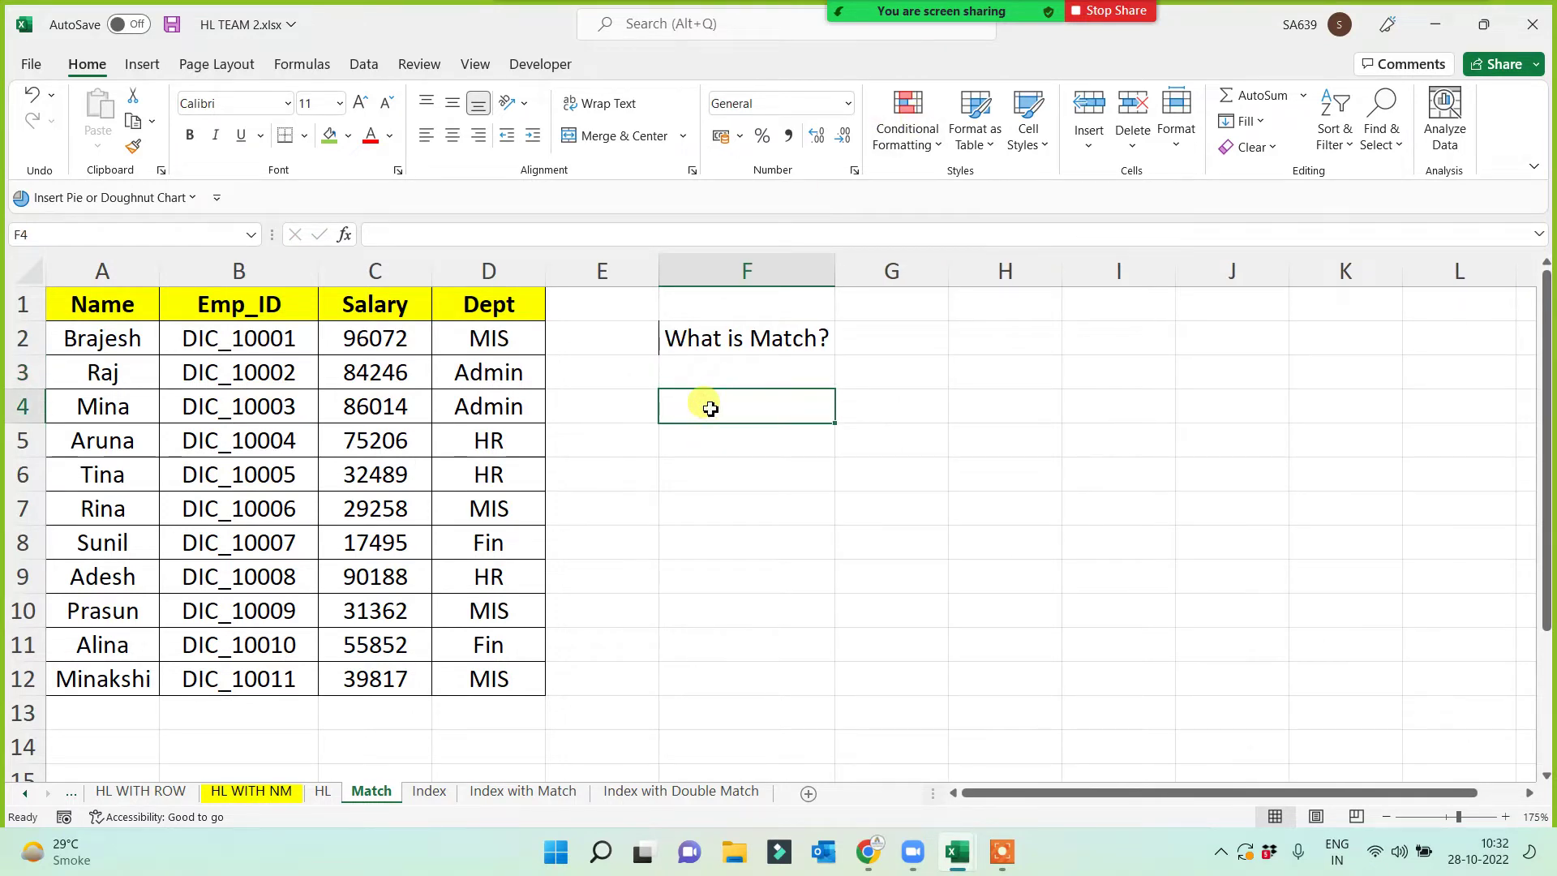
pyautogui.moveTo(758, 334); pyautogui.dragTo(1087, 333)
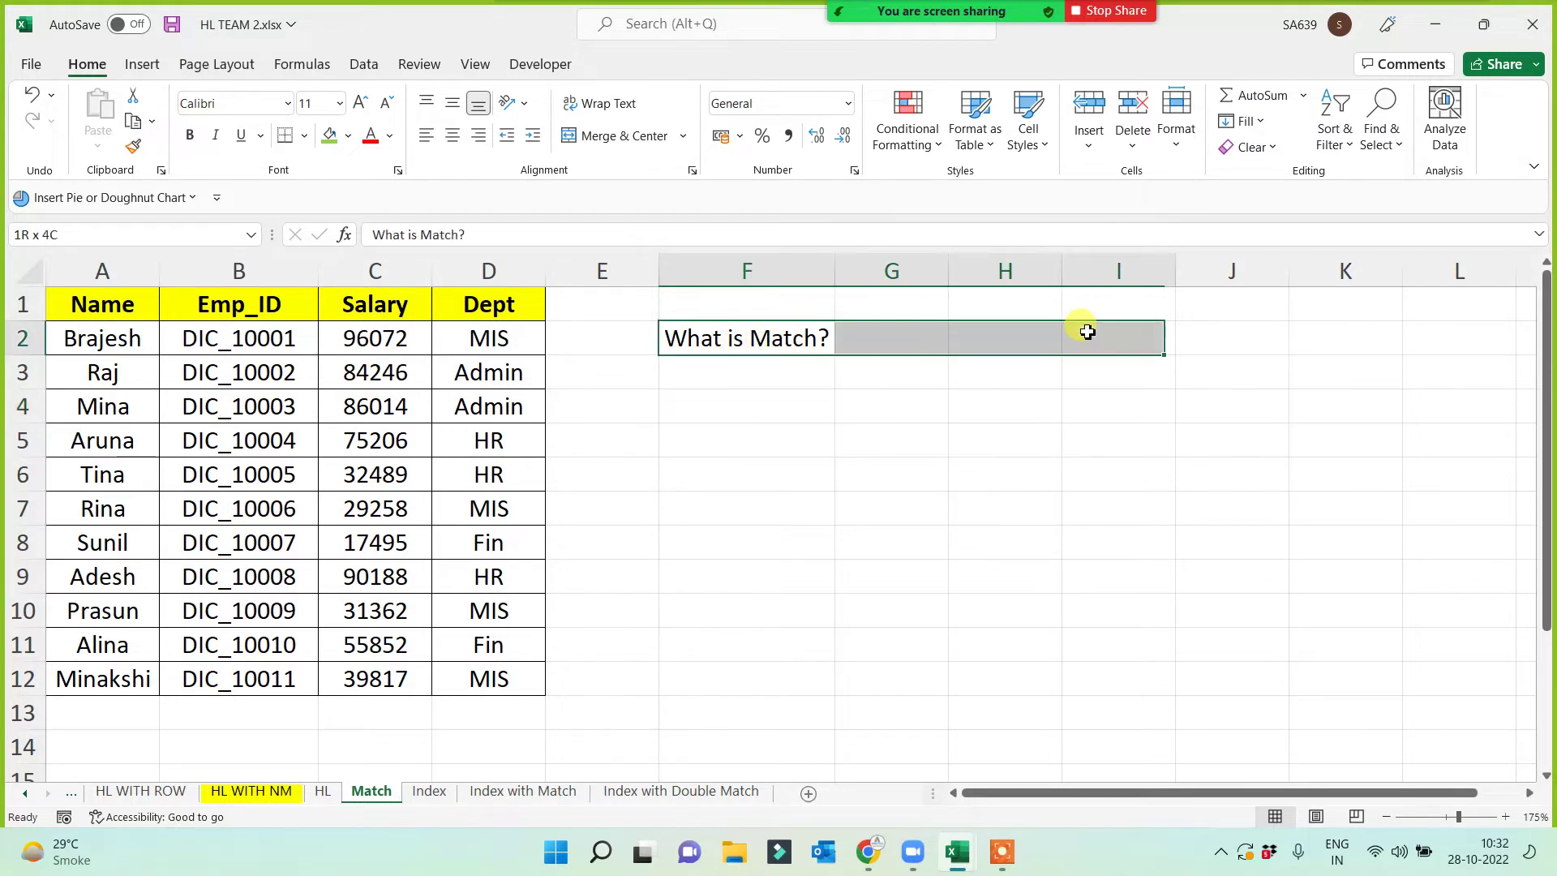
pyautogui.click(614, 135)
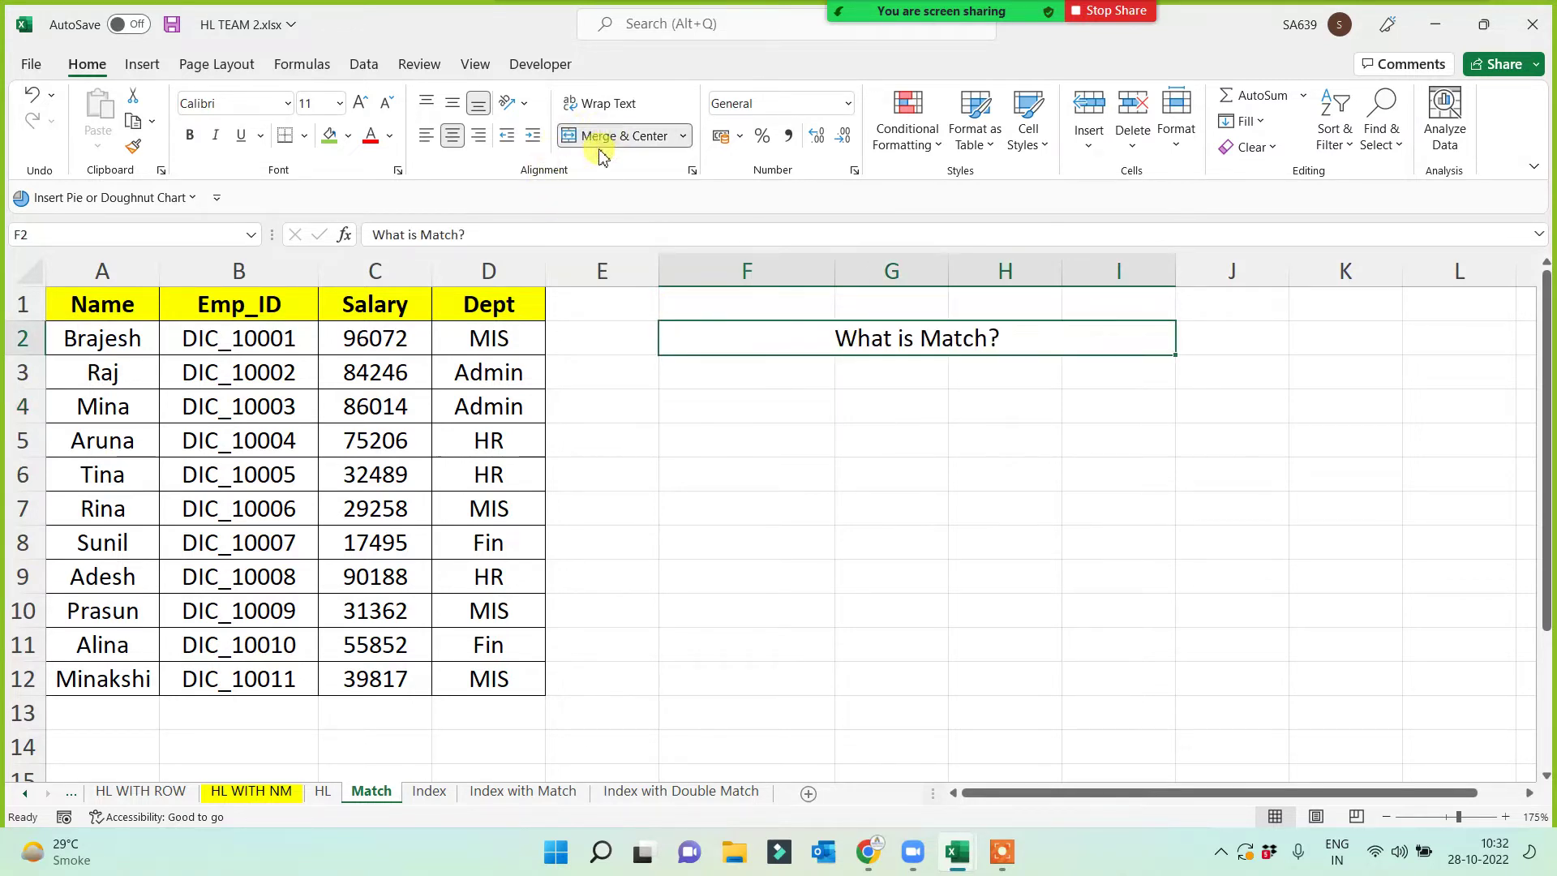
pyautogui.click(329, 135)
pyautogui.click(848, 483)
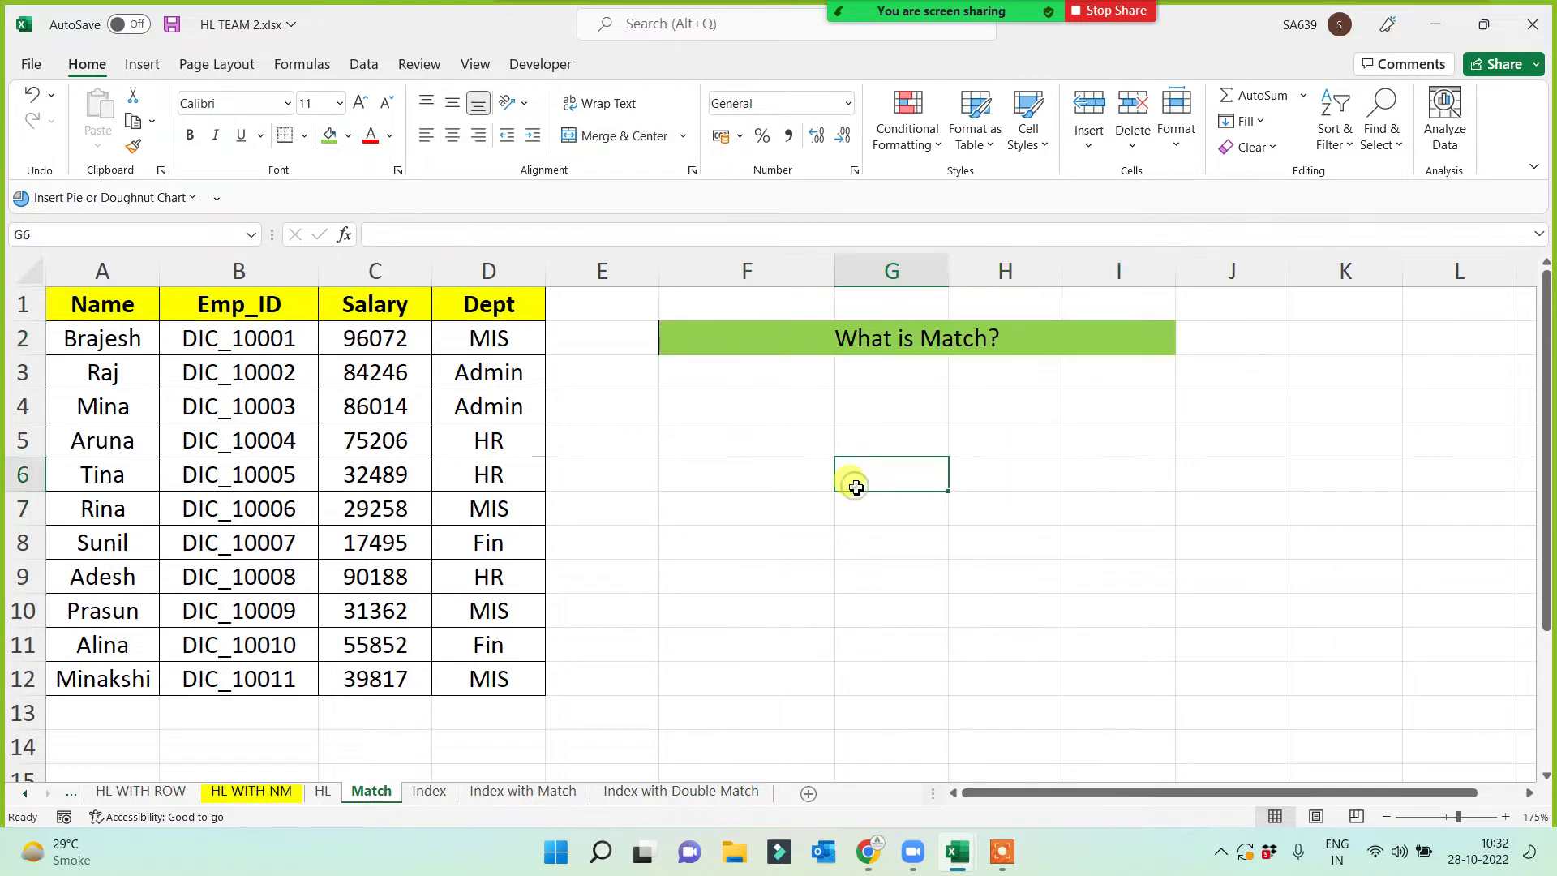
# - Check the microphone status of the Zoom participants, and minimize the list again
pyautogui.click(812, 24)
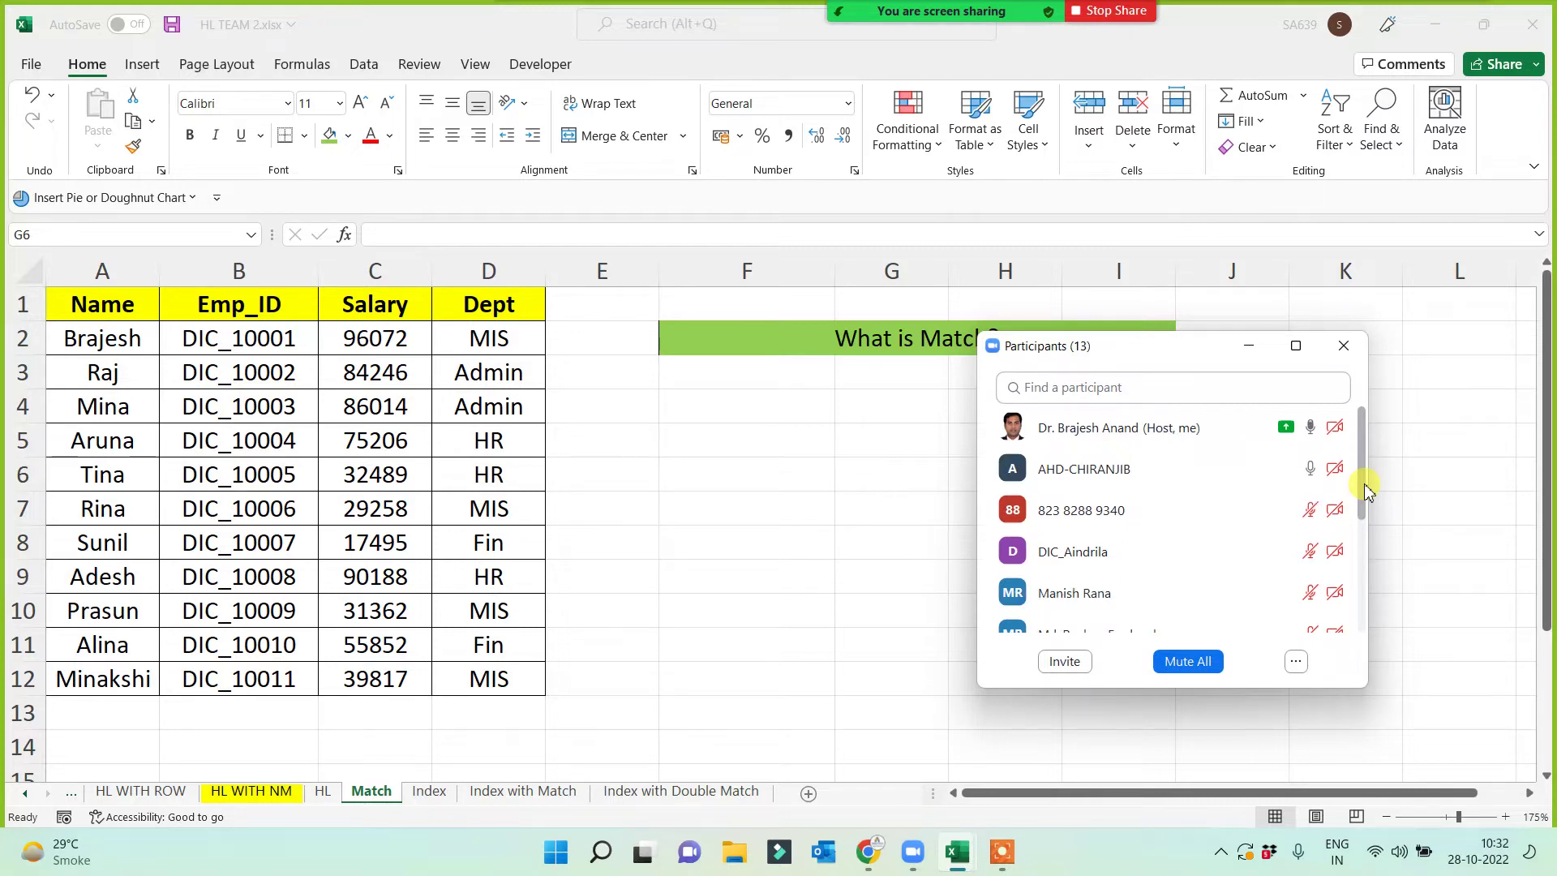
pyautogui.moveTo(1367, 500); pyautogui.dragTo(1376, 431)
pyautogui.click(1249, 345)
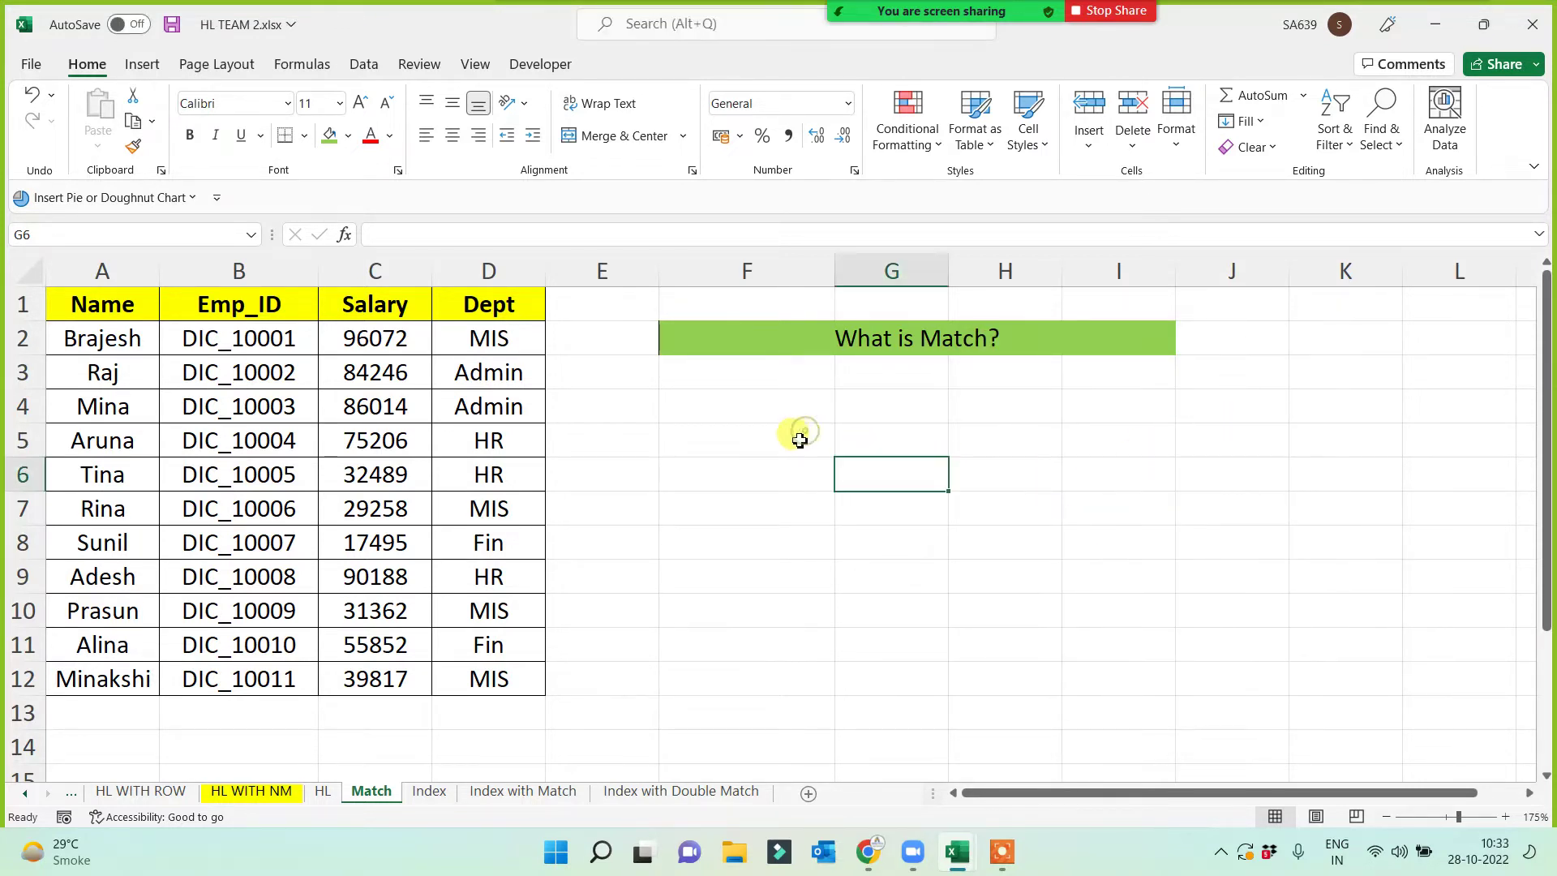
# - Enter "To find Column no or Row no of a specific cell or content." in cell F4
pyautogui.click(803, 431)
pyautogui.click(783, 415)
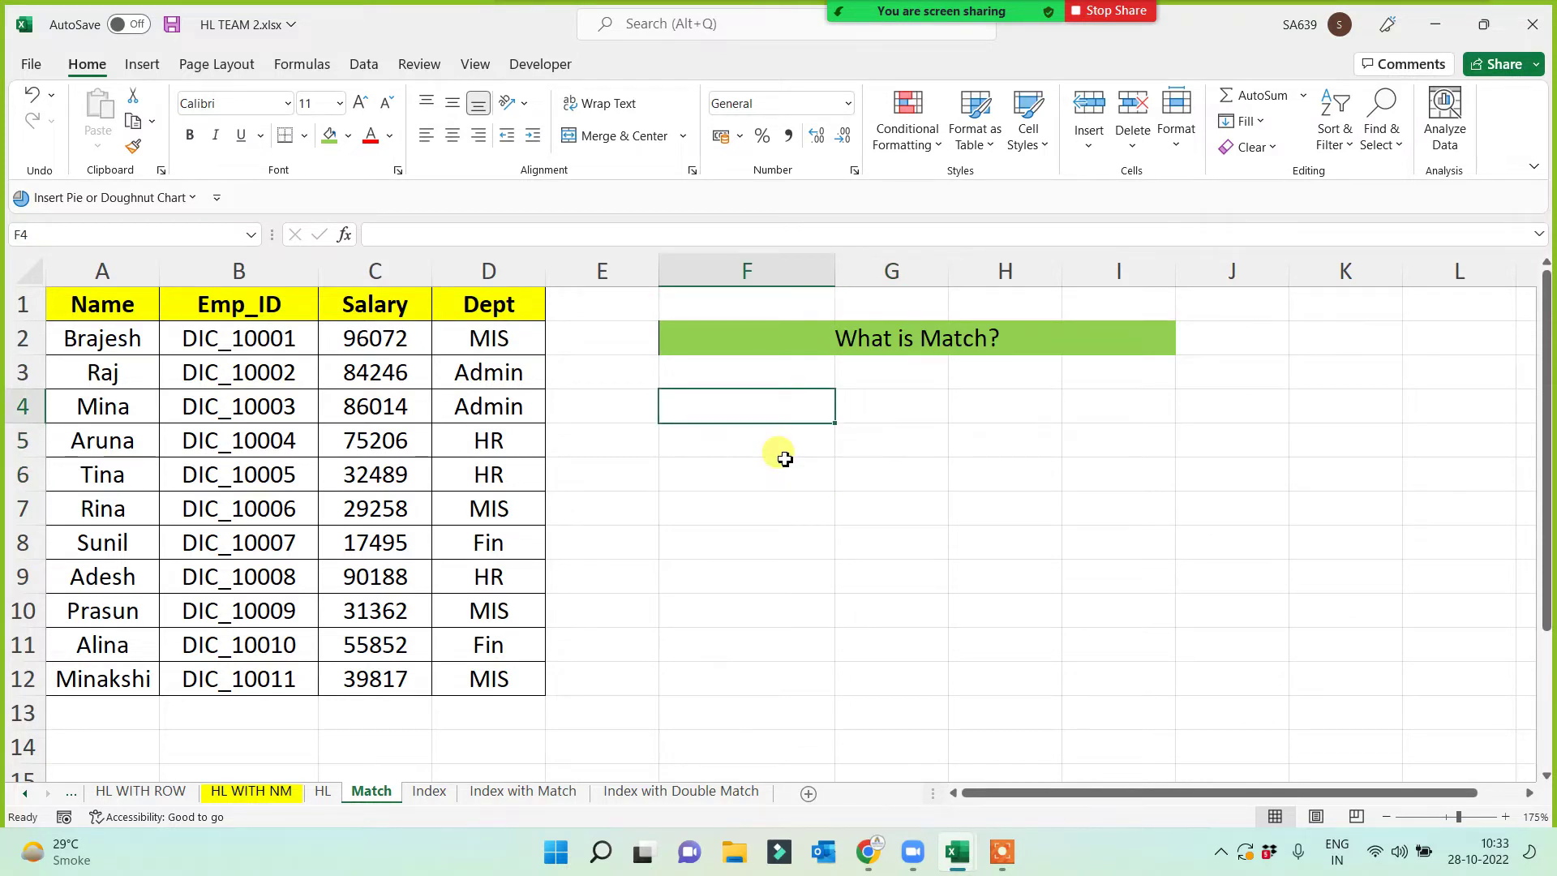
pyautogui.write('To')
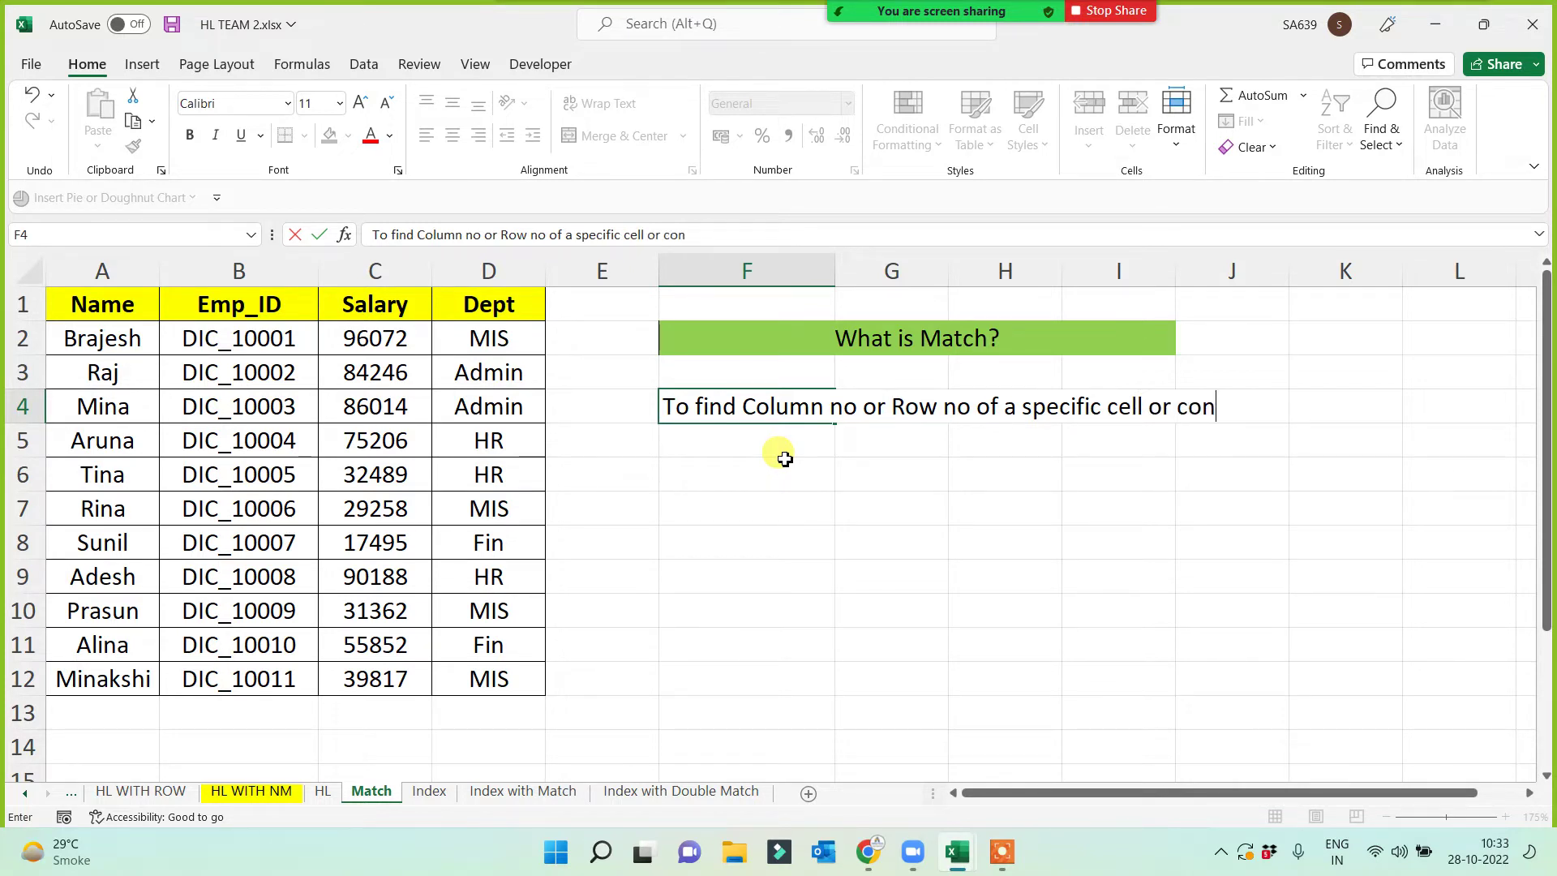
pyautogui.click(819, 497)
# - Merge cells F4:K4 around the Match description and left-align its text
pyautogui.click(742, 398)
pyautogui.moveTo(743, 397); pyautogui.dragTo(1307, 407)
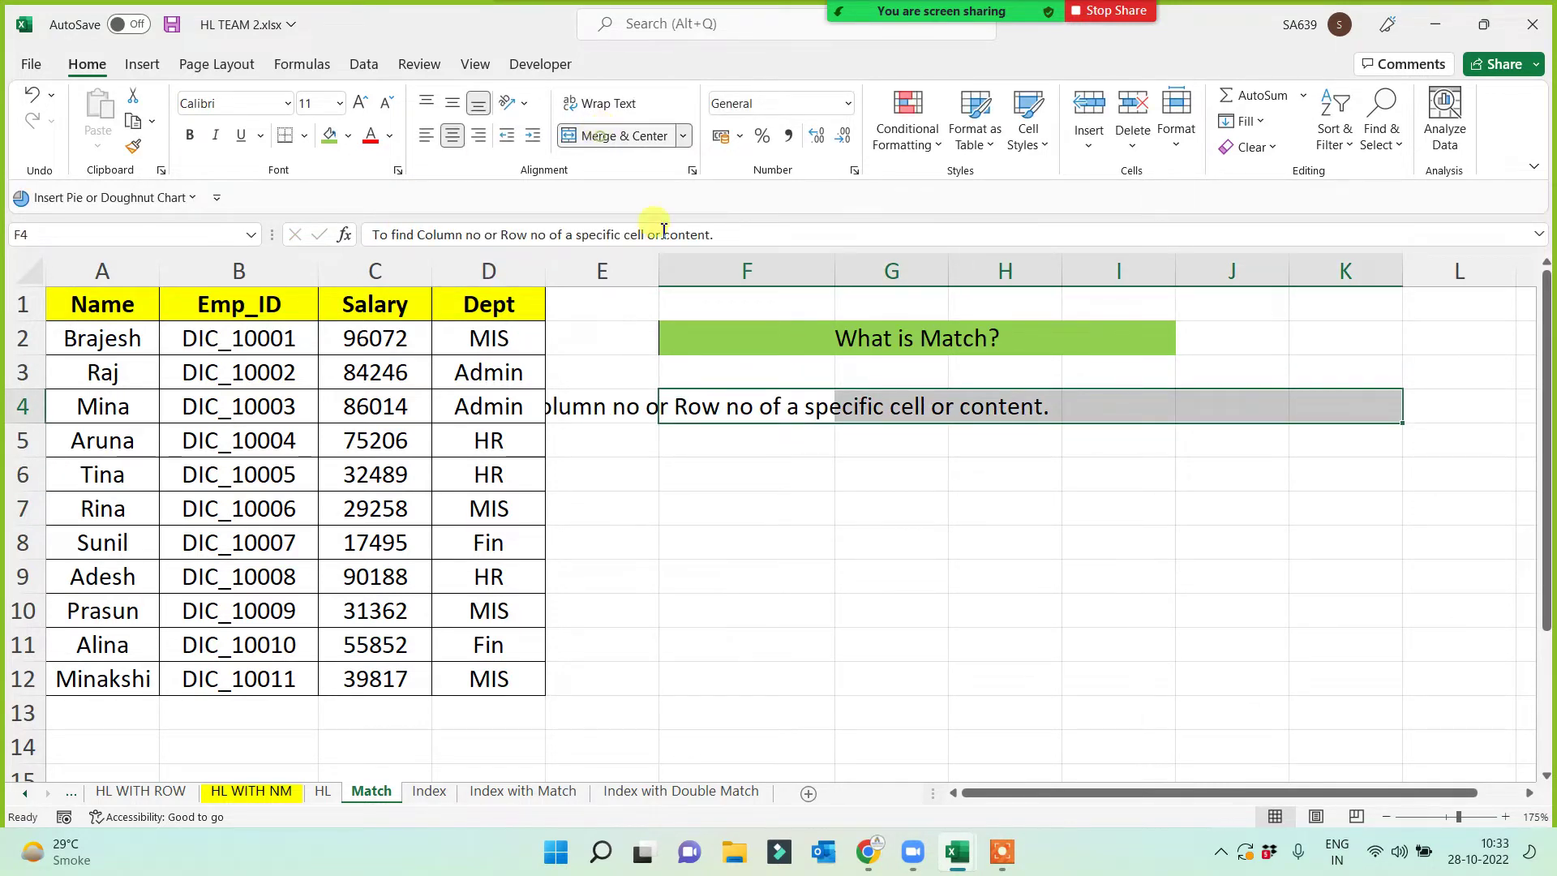
pyautogui.click(601, 134)
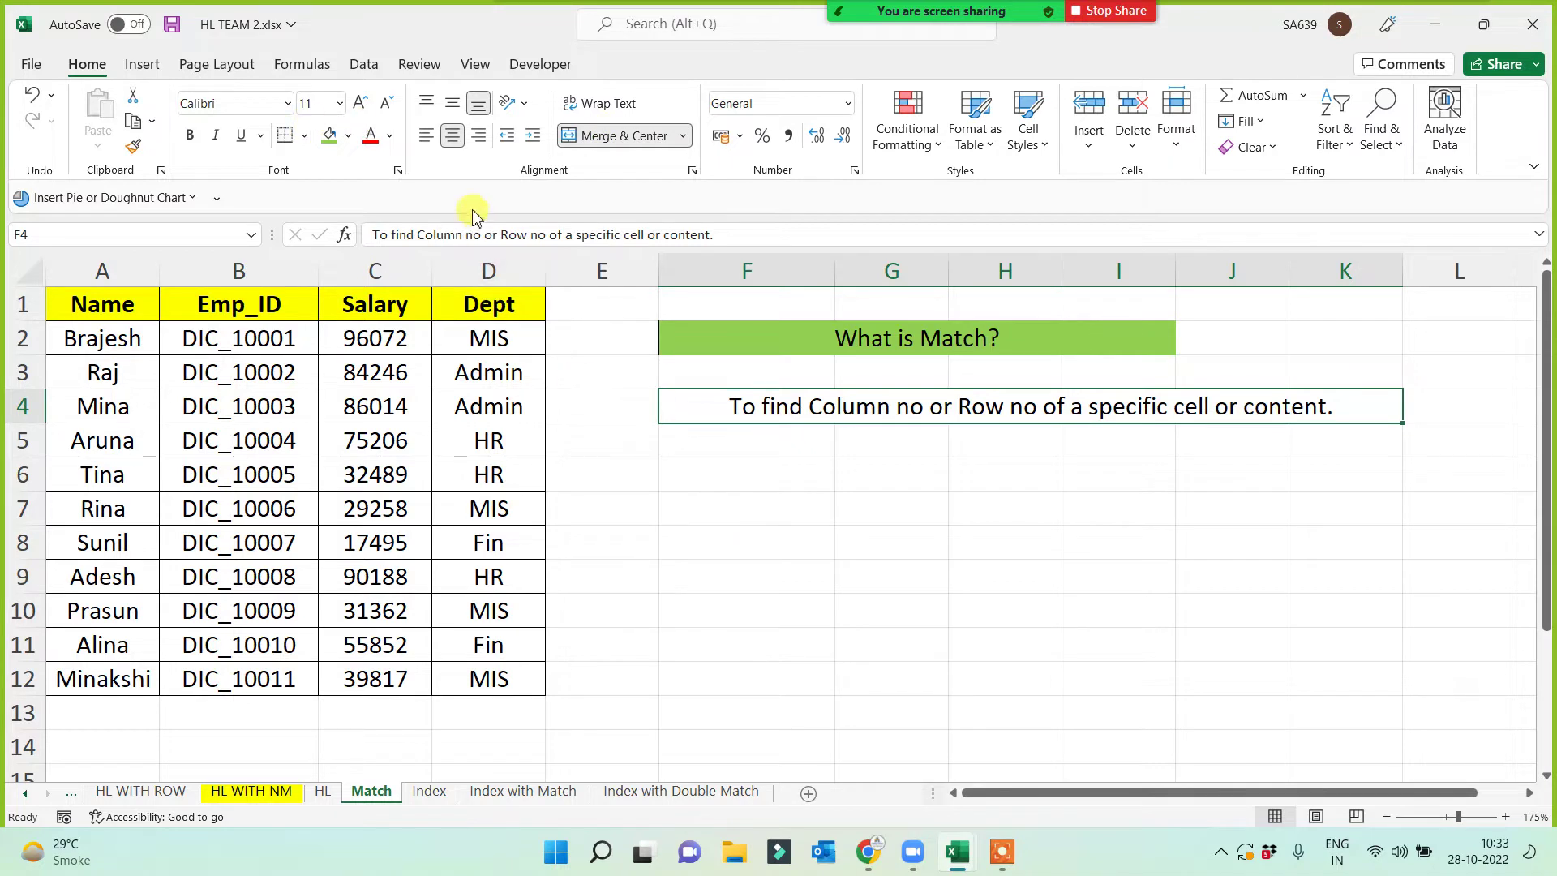
pyautogui.click(426, 136)
pyautogui.click(690, 540)
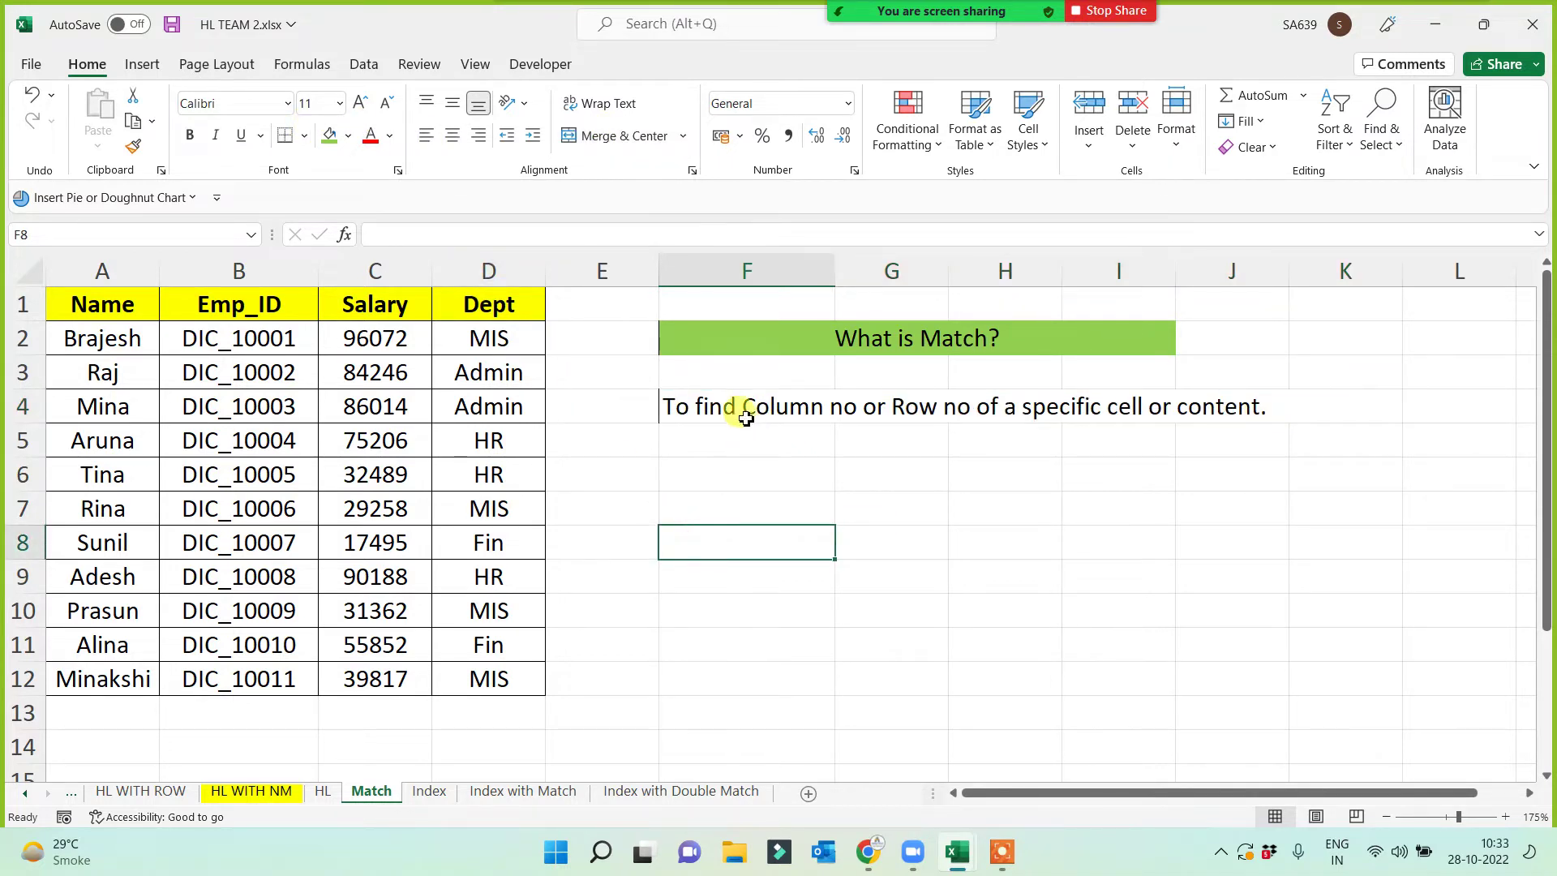
# - Center the Match description text within the merged cells F4:K4
pyautogui.click(856, 339)
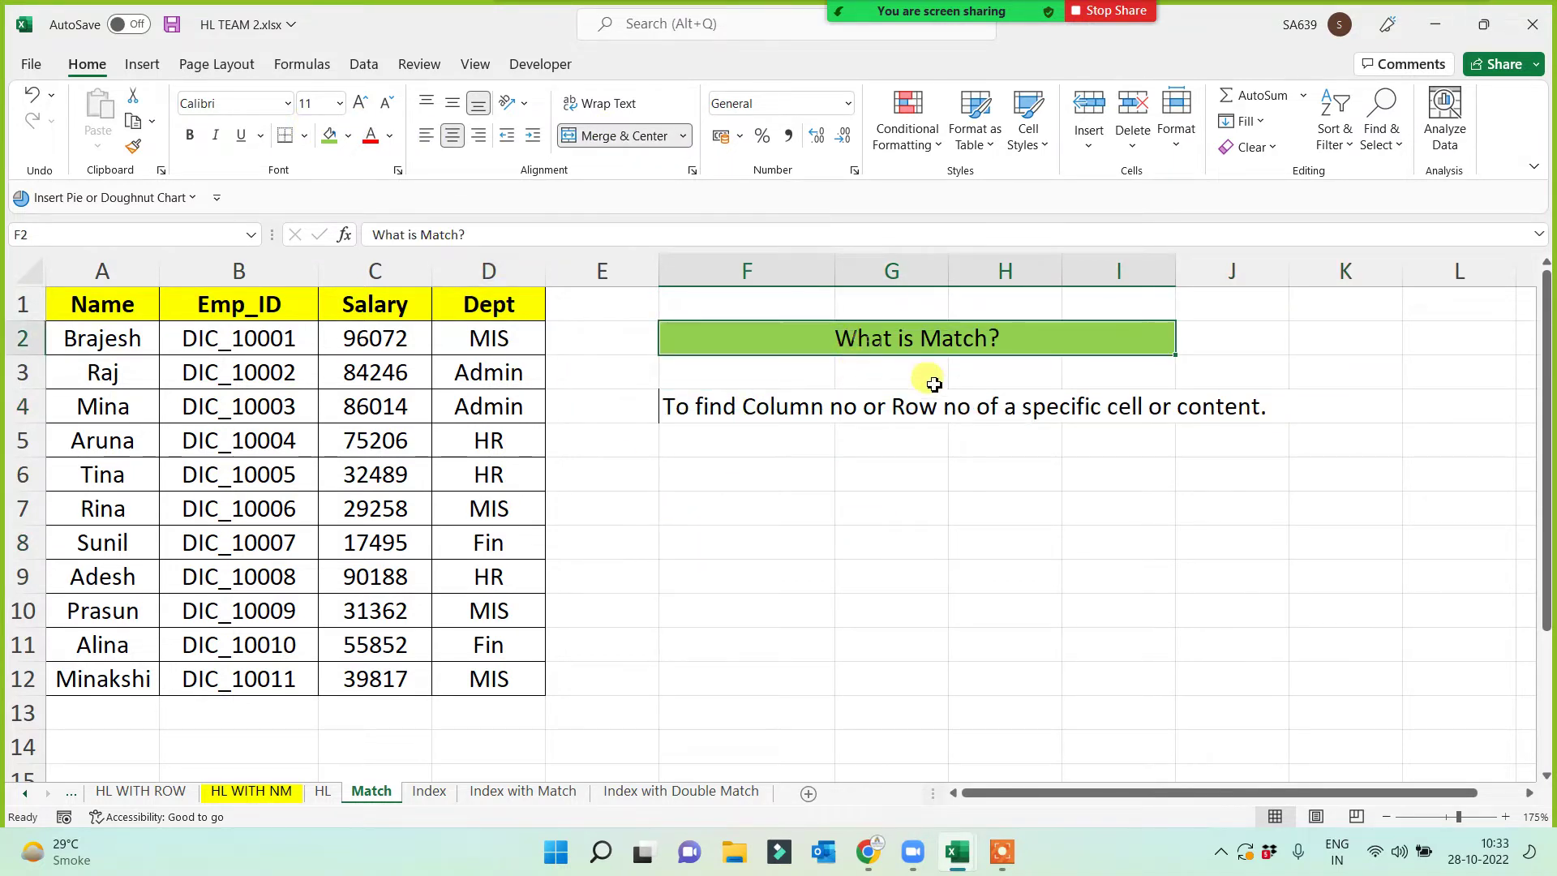
pyautogui.click(699, 405)
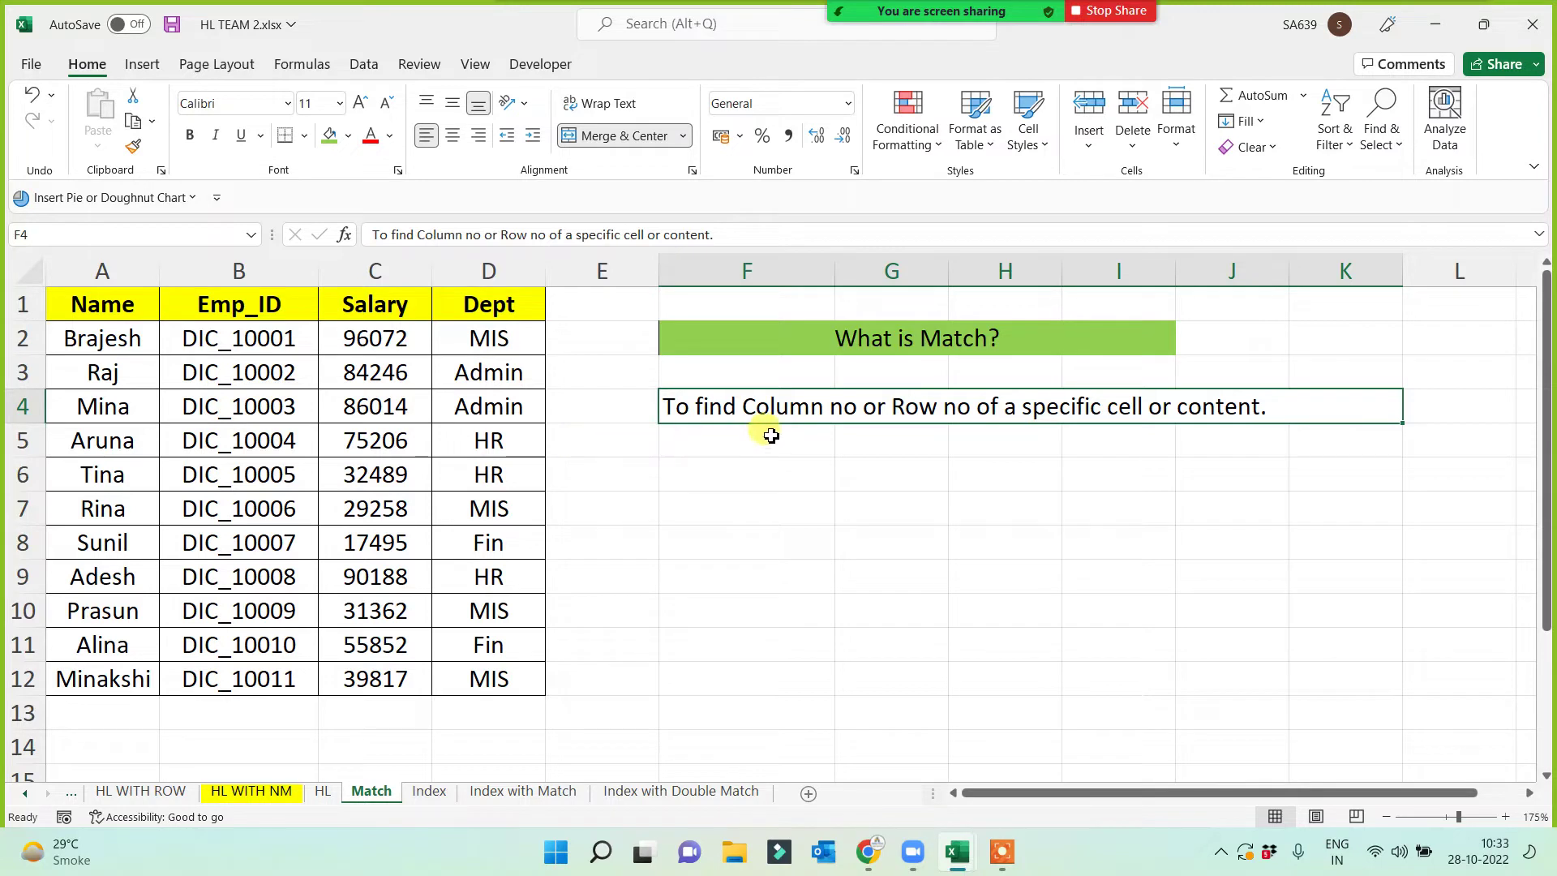
pyautogui.click(791, 471)
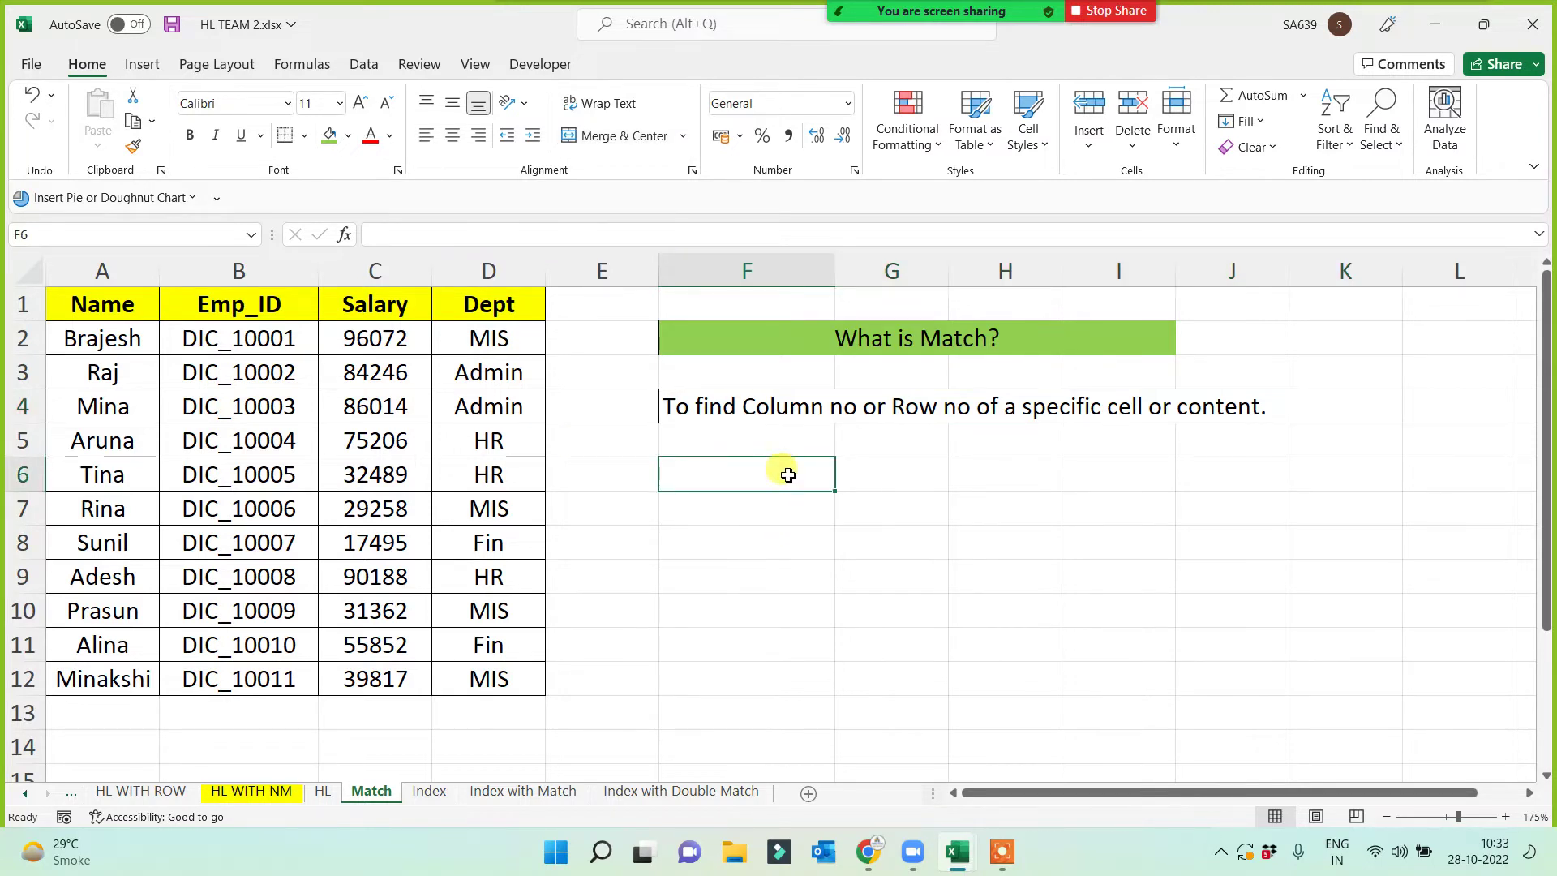
pyautogui.click(737, 404)
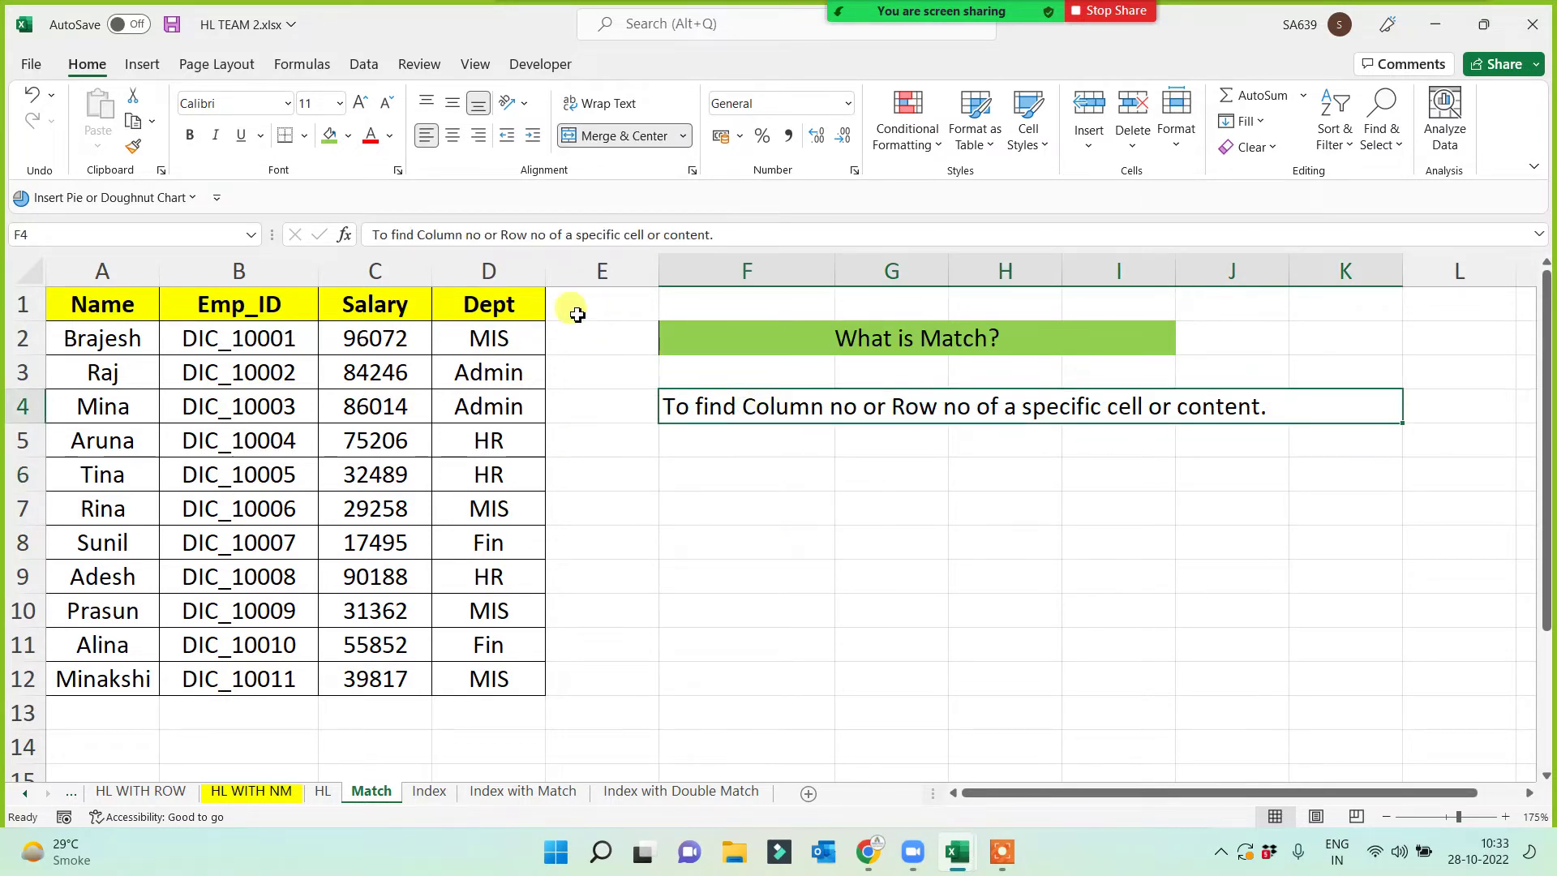
pyautogui.click(453, 137)
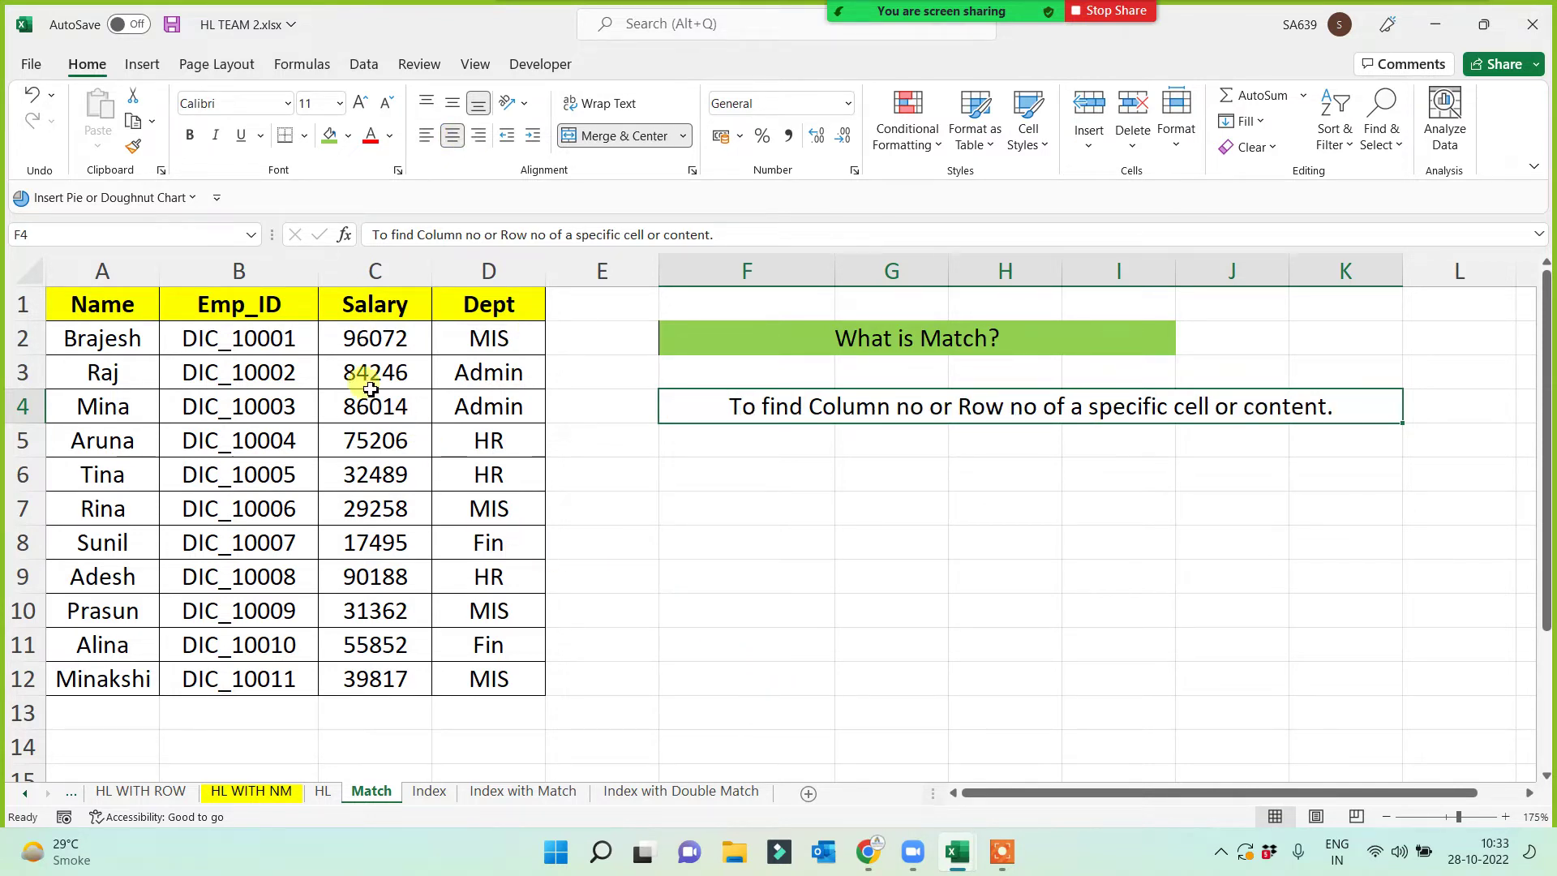
# - Copy the Salary header from C1 into cell F7 as the lookup value
pyautogui.click(357, 307)
pyautogui.hotkey('ctrl', 'c')
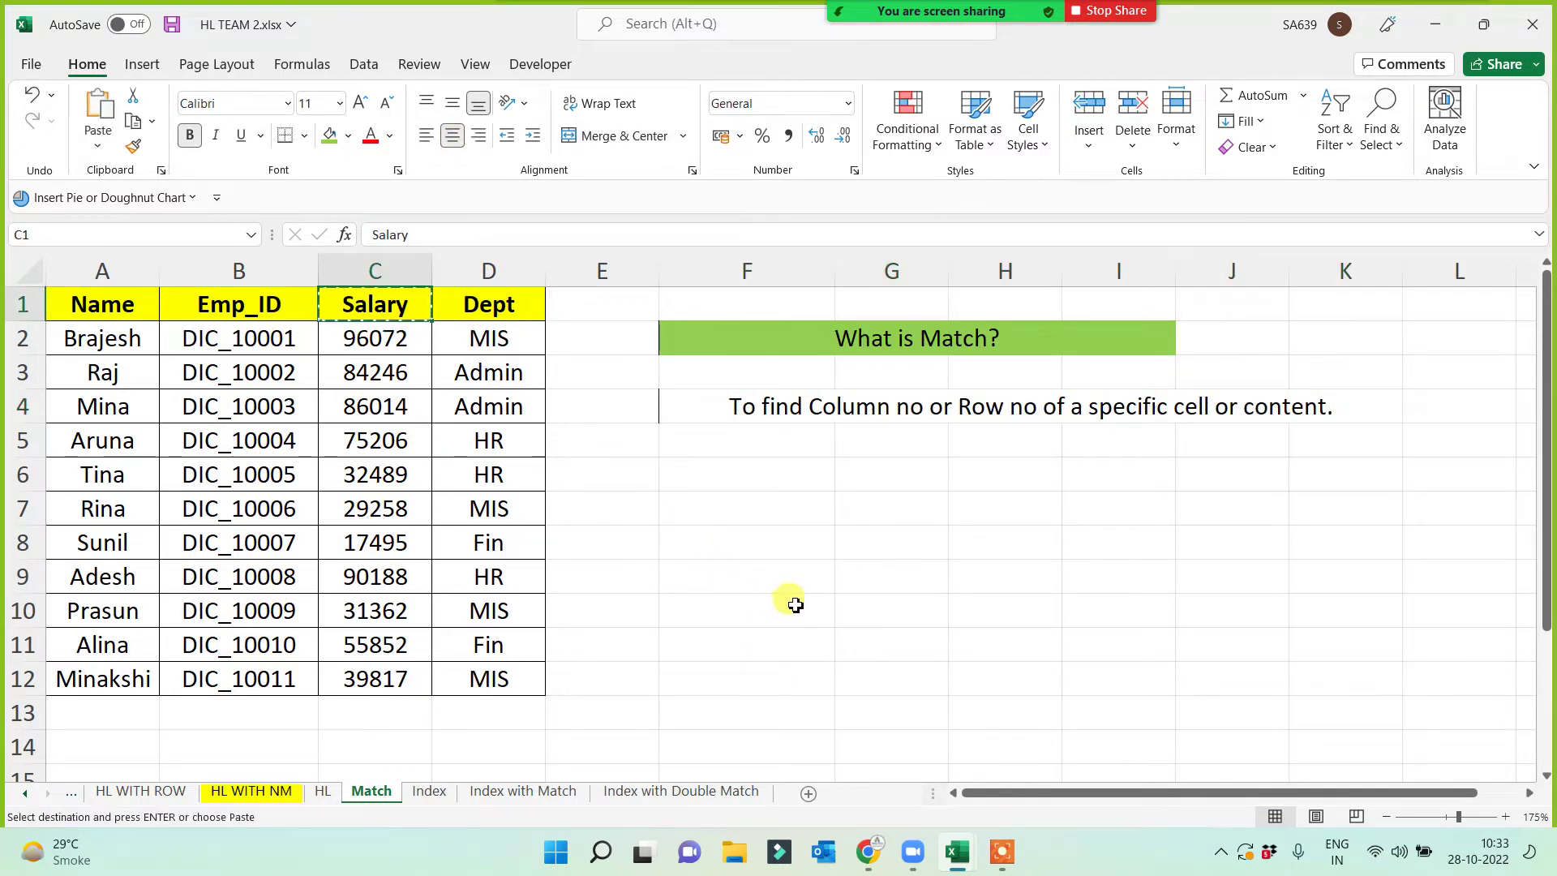
pyautogui.click(757, 505)
pyautogui.hotkey('ctrl', 'v')
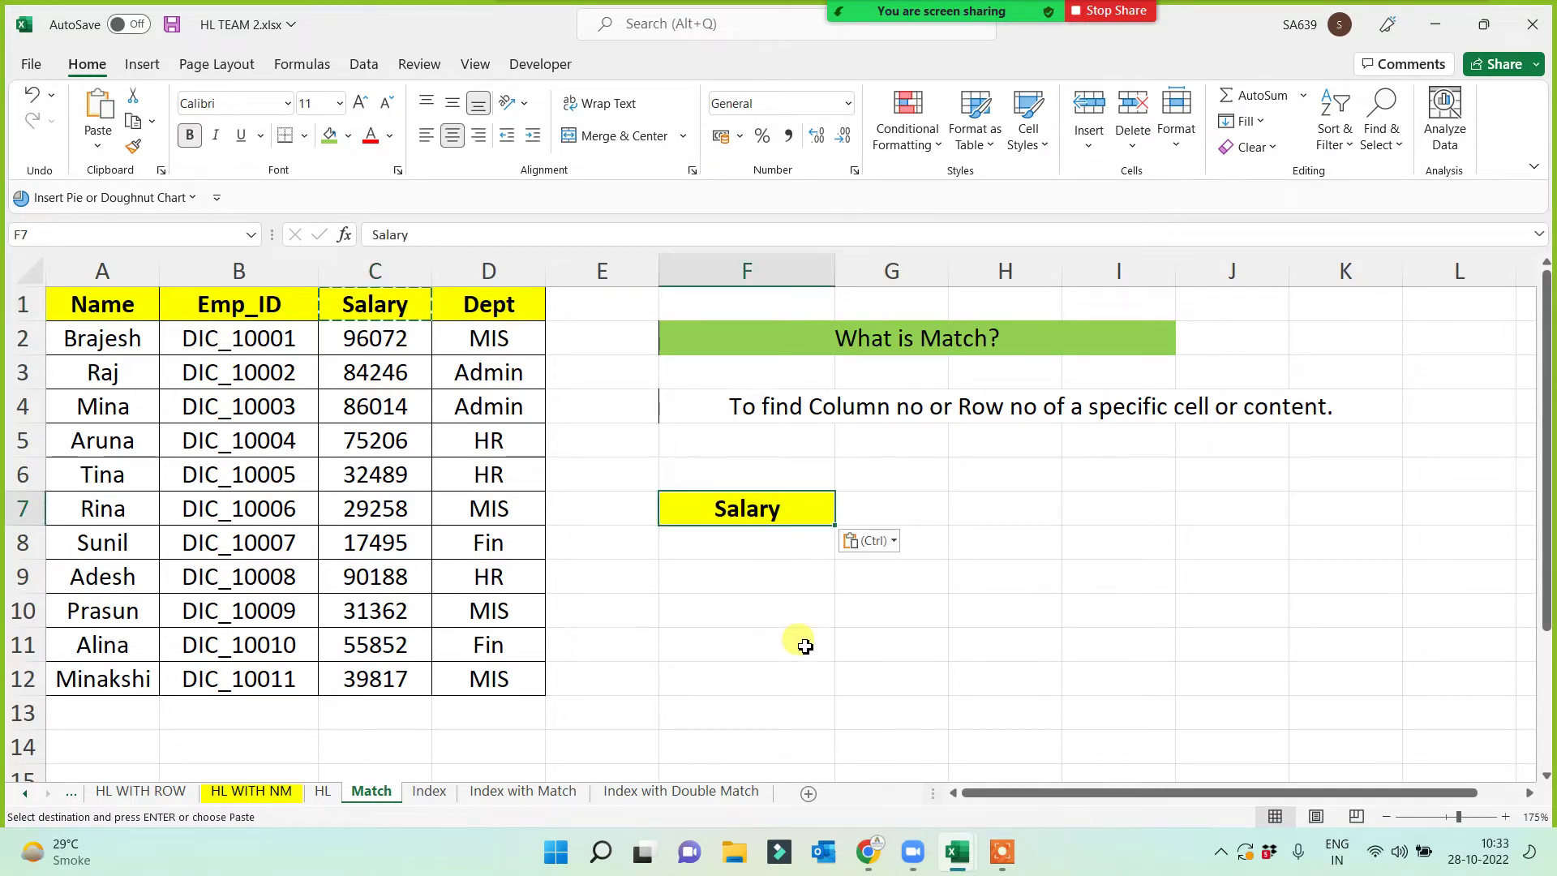
pyautogui.click(799, 643)
pyautogui.click(915, 474)
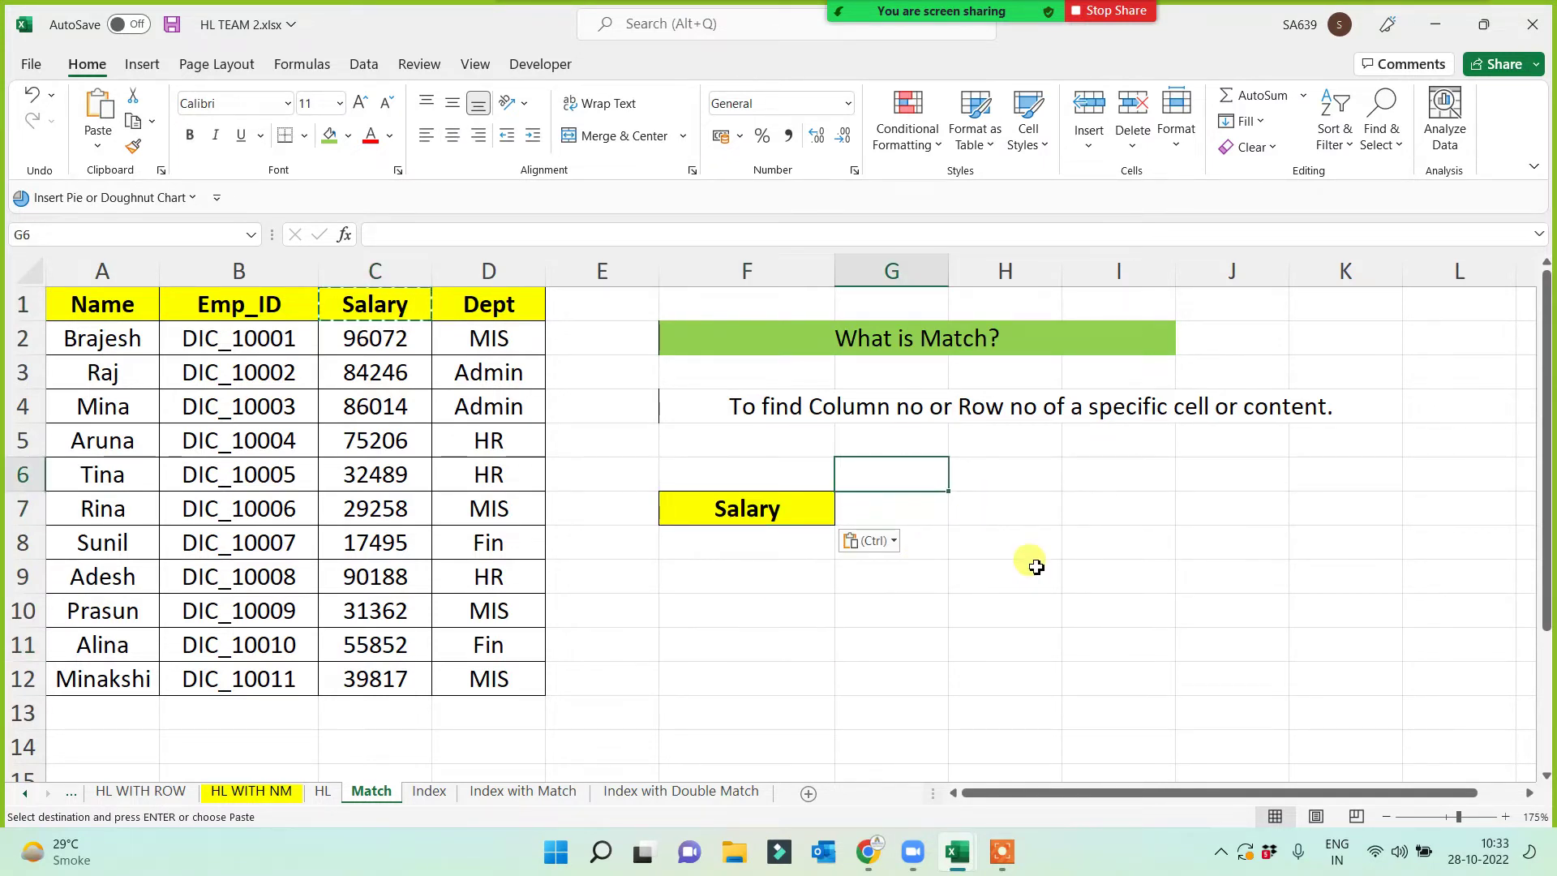
pyautogui.write('Col')
pyautogui.press('Escape')
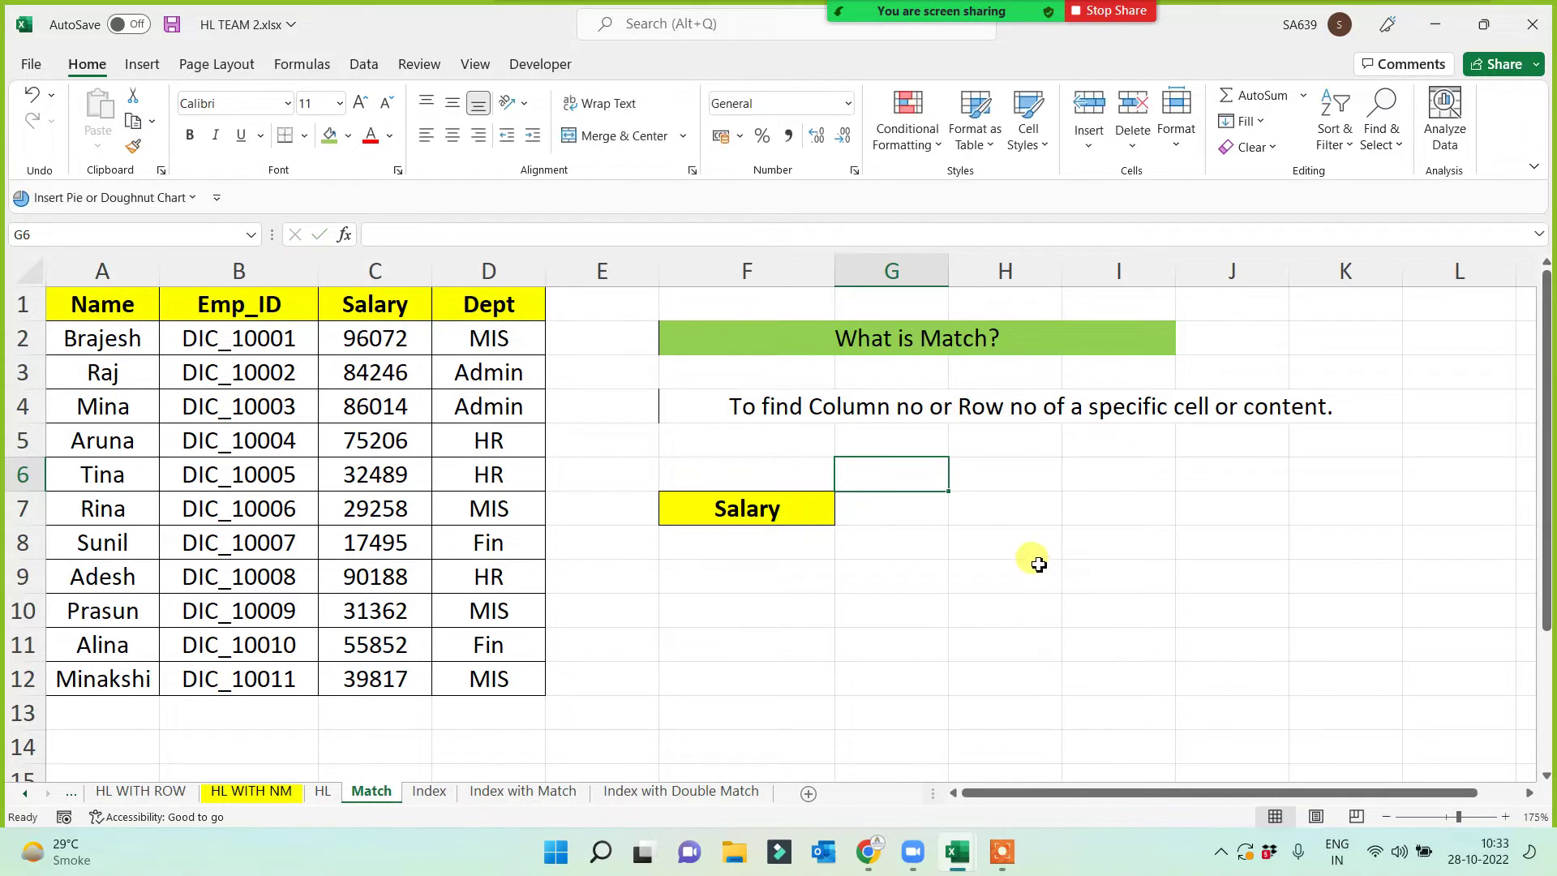
# - Enter the label "Col No" in cell H6
pyautogui.click(1013, 487)
pyautogui.write('Col')
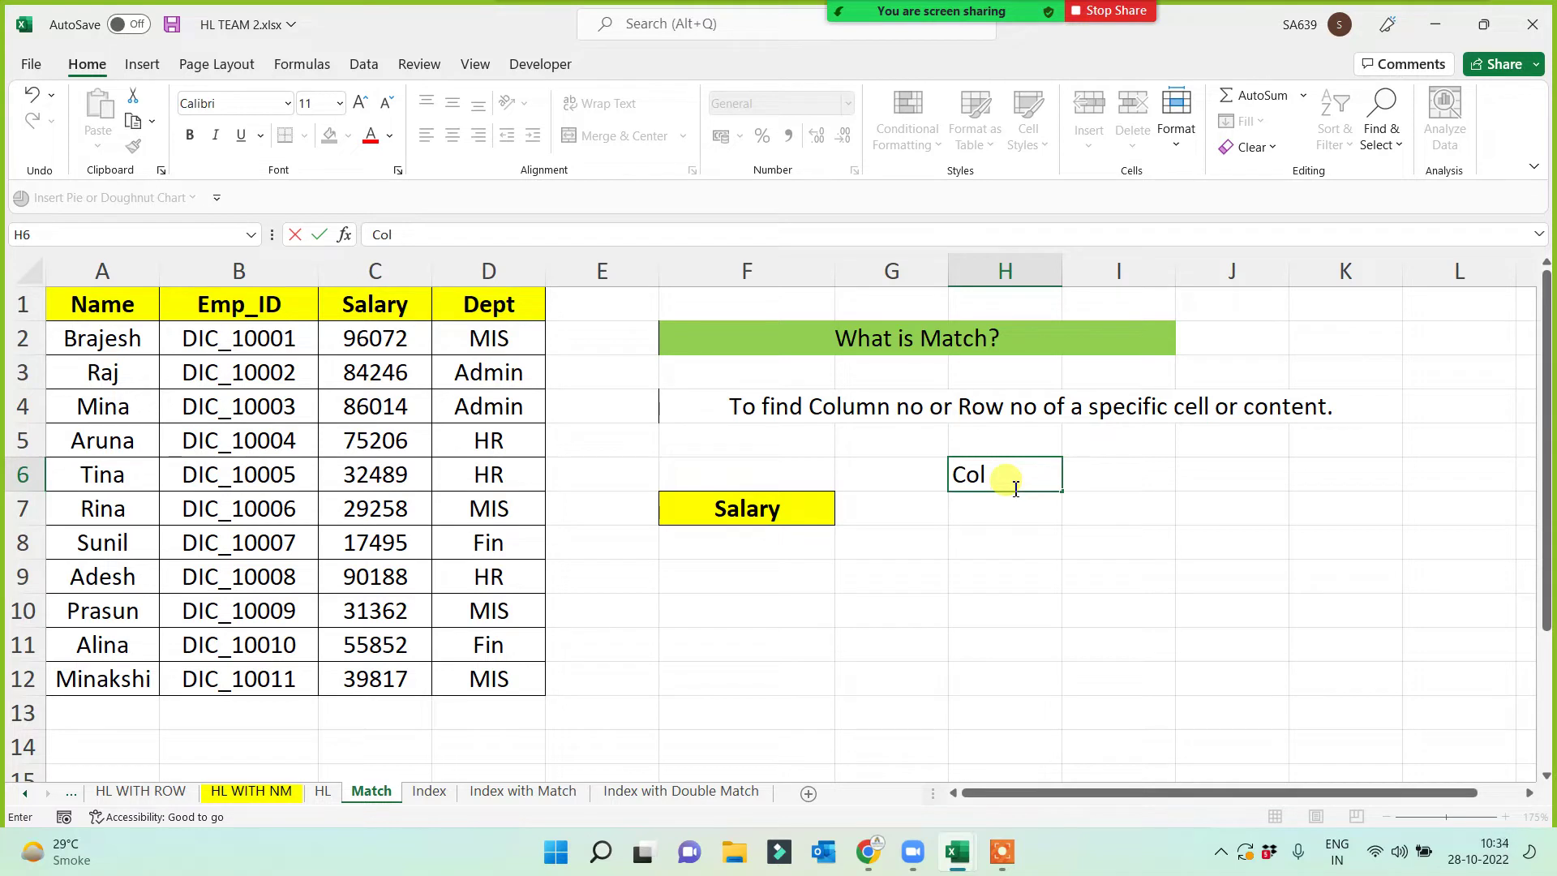
pyautogui.press('Return')
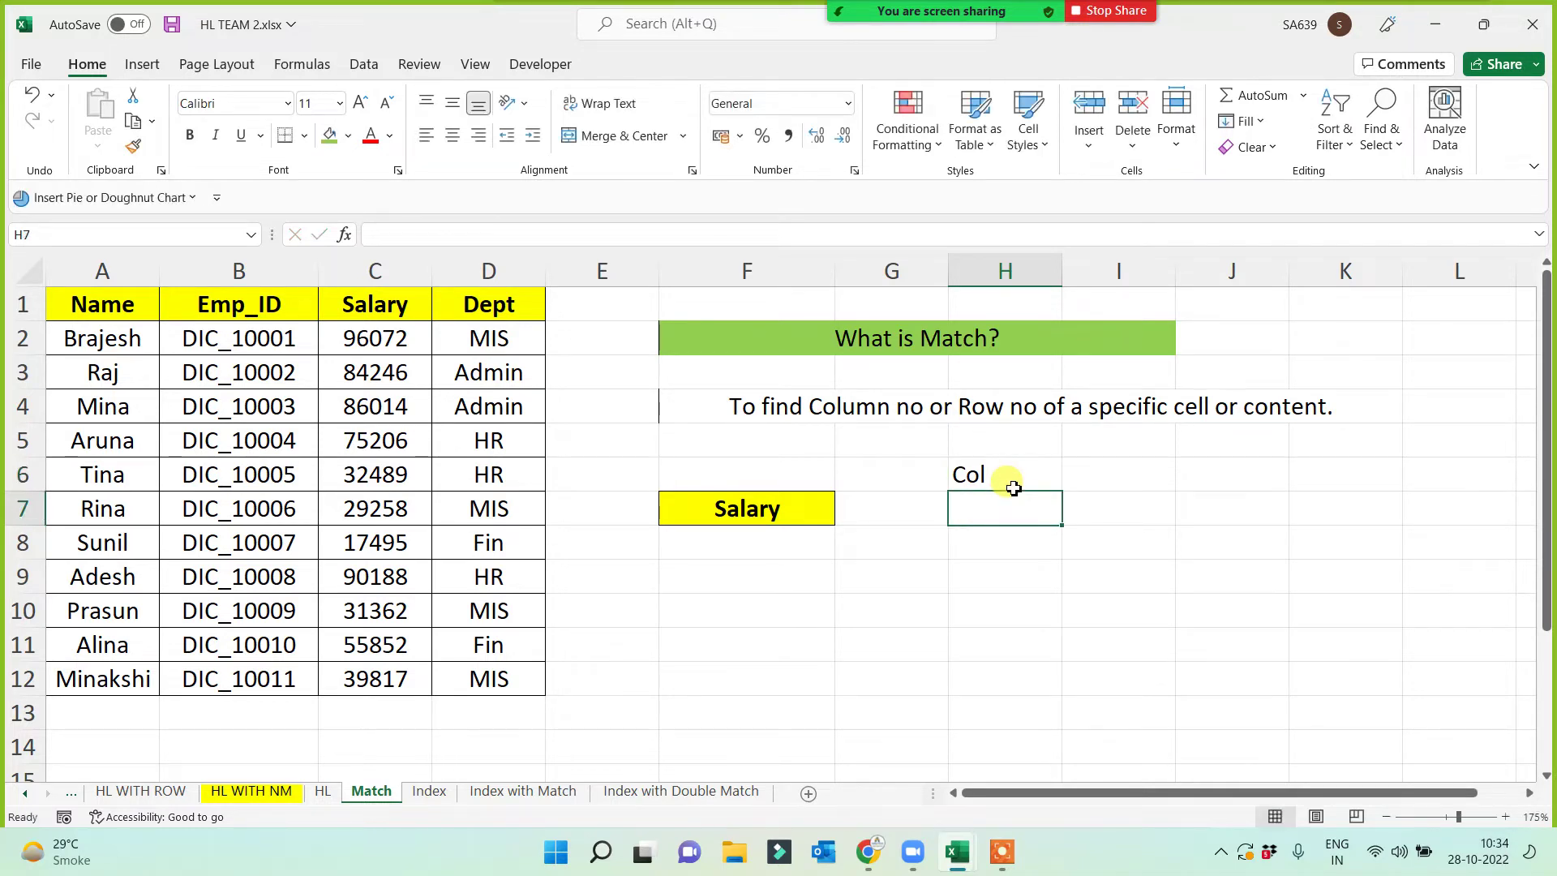
pyautogui.doubleClick(1012, 478)
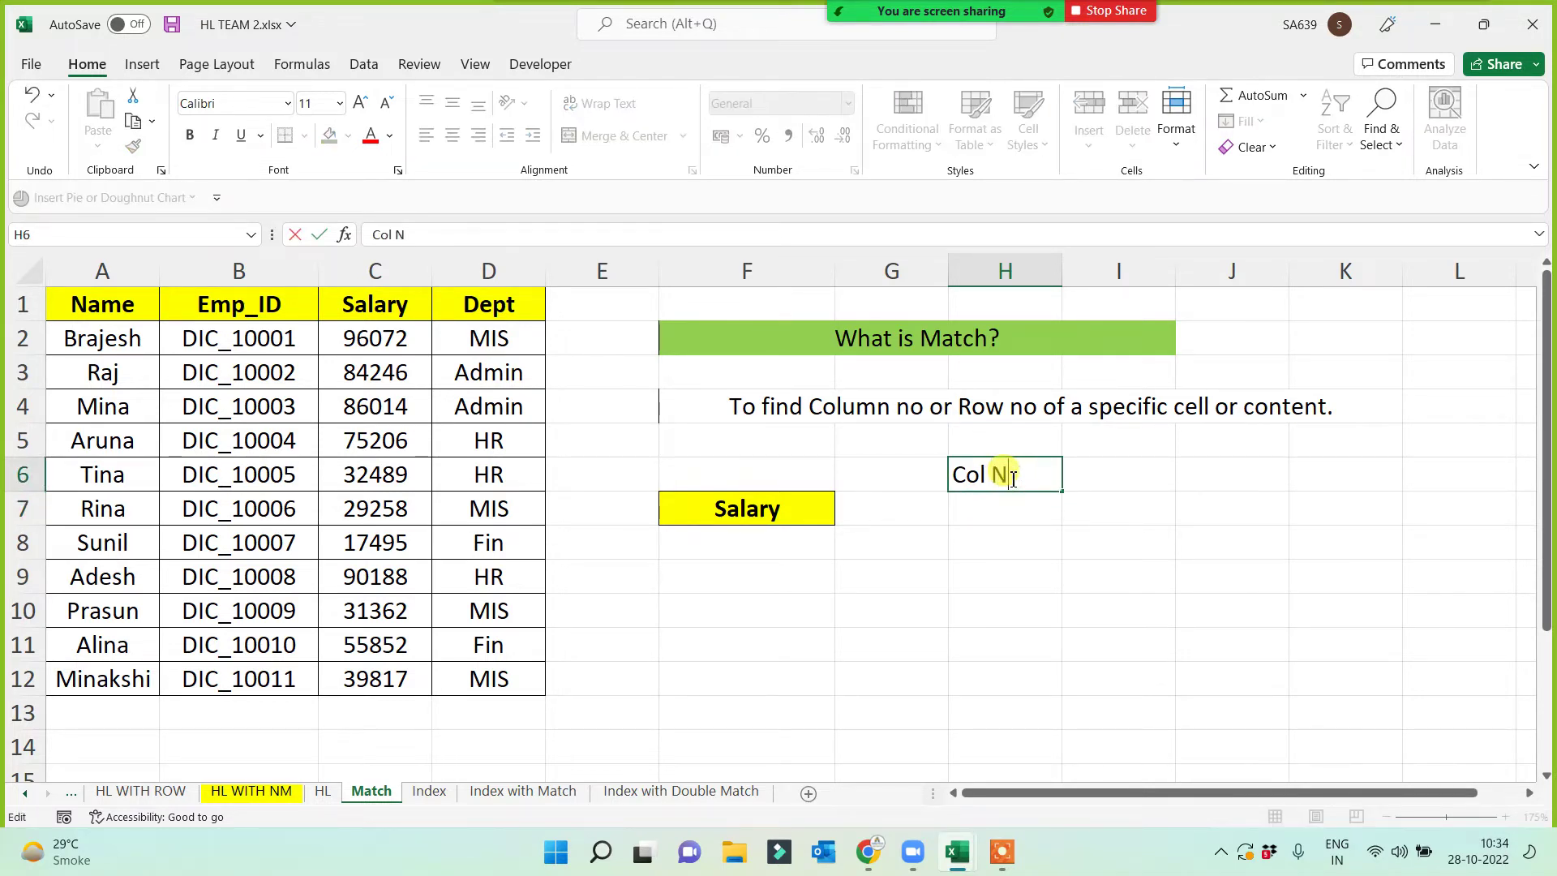
# - Enter the formula =MATCH(F7,$A$1:$D$1,0) in cell H7 to find the header's column number
pyautogui.click(997, 503)
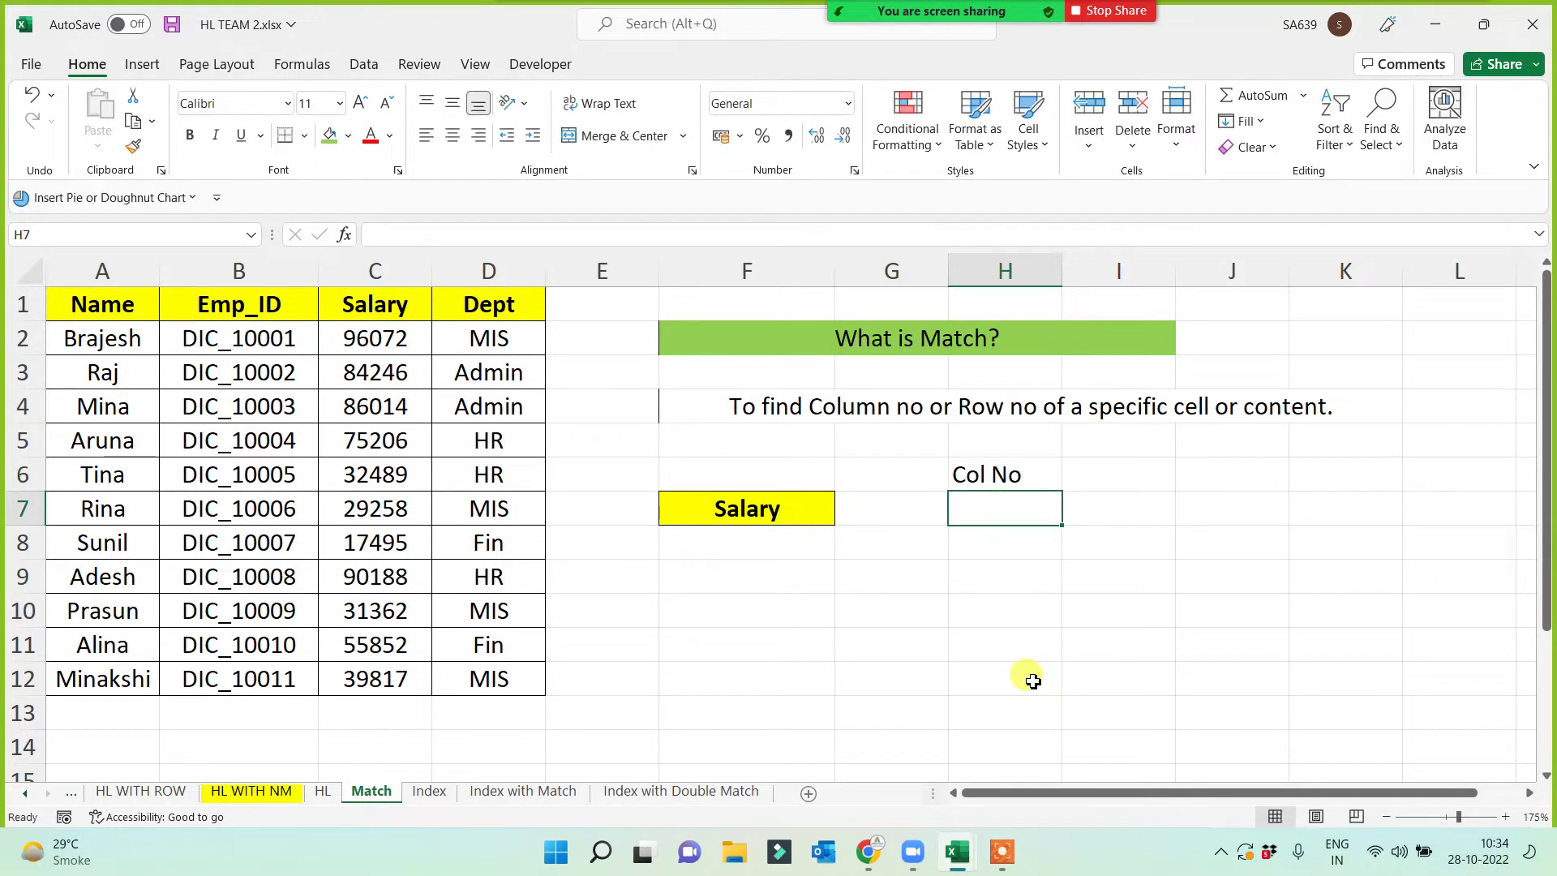
pyautogui.write('=match(')
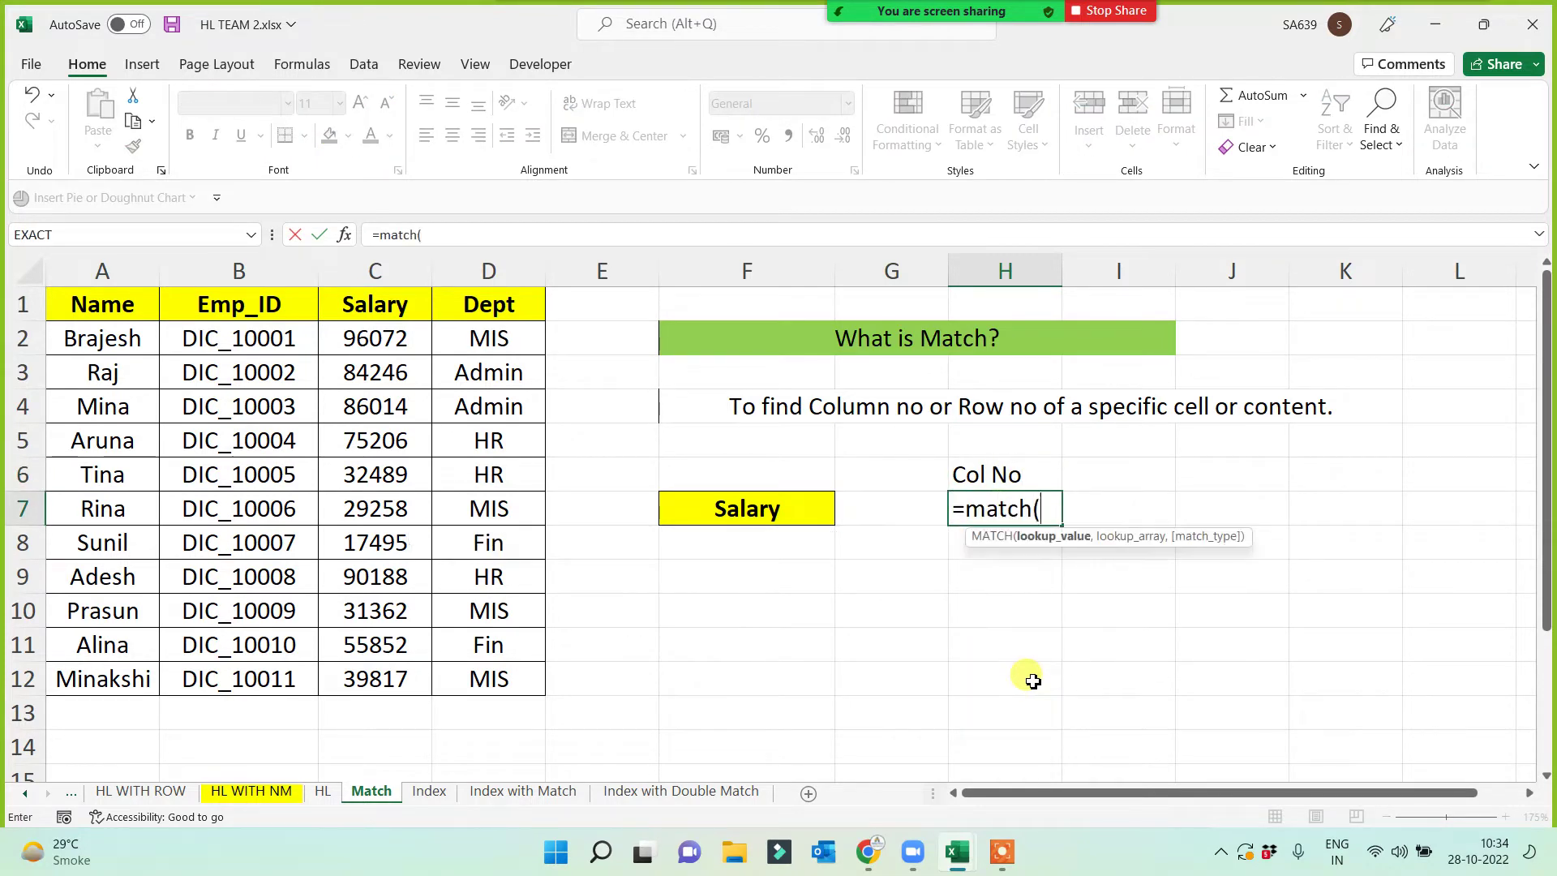
pyautogui.click(761, 514)
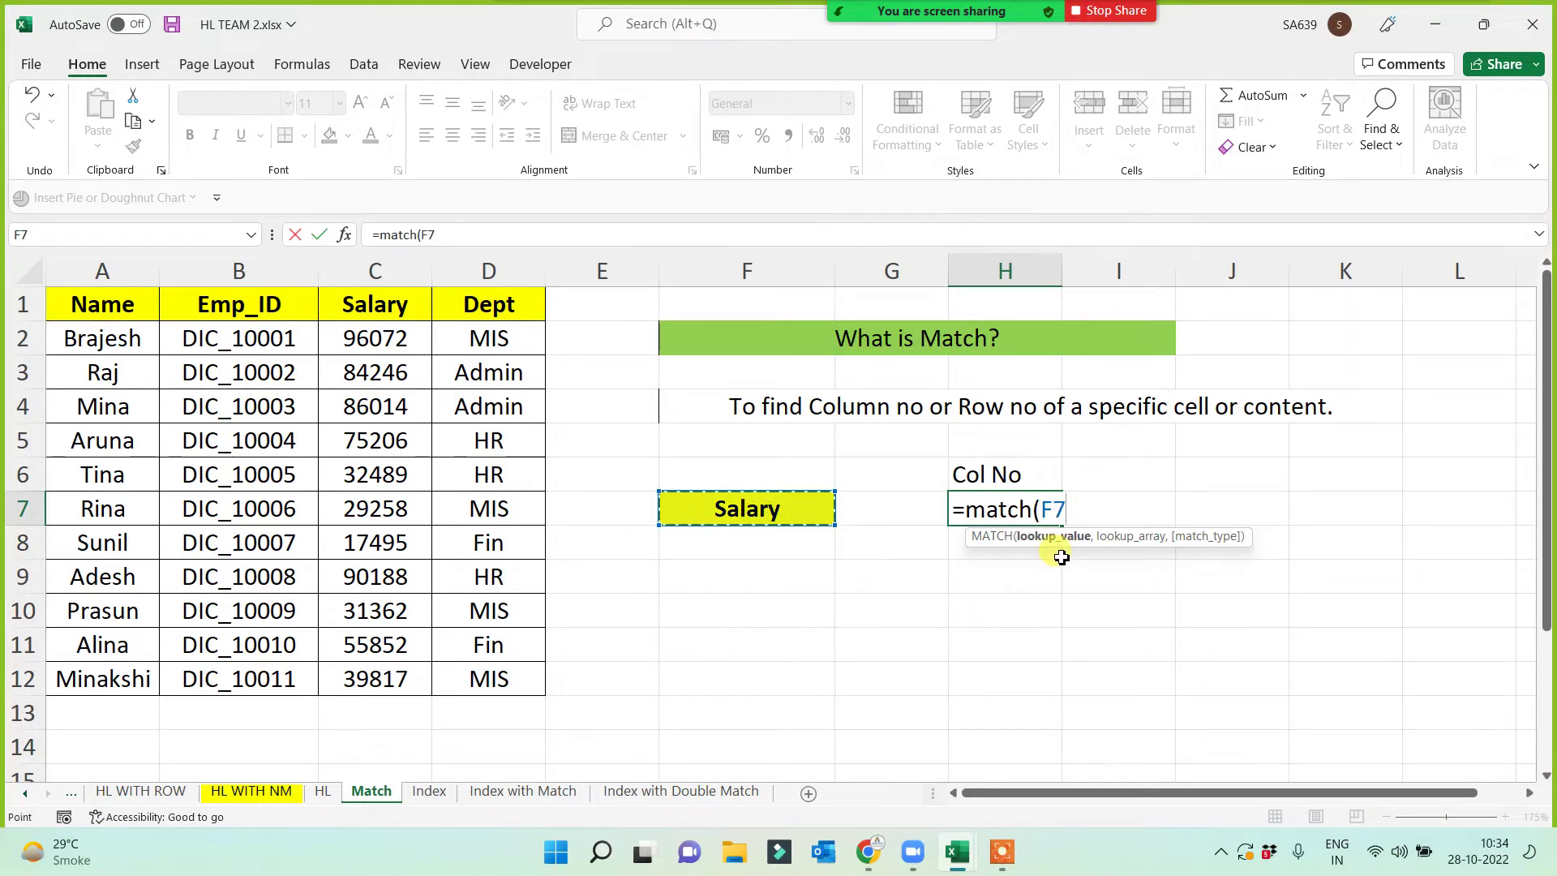
pyautogui.write(',')
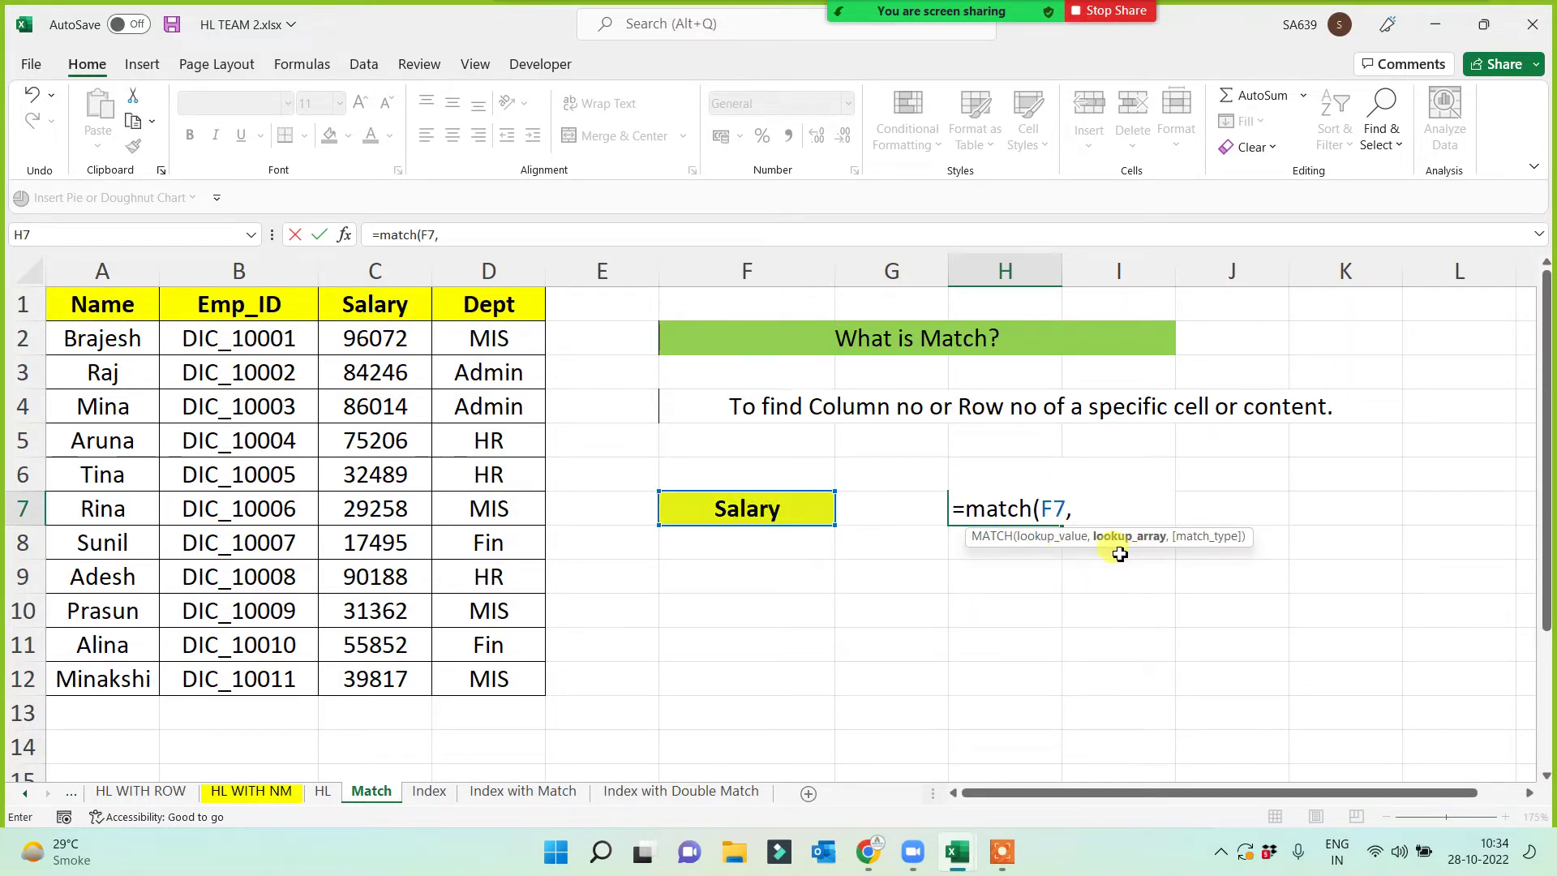
pyautogui.moveTo(499, 305); pyautogui.dragTo(102, 313)
pyautogui.press('F4')
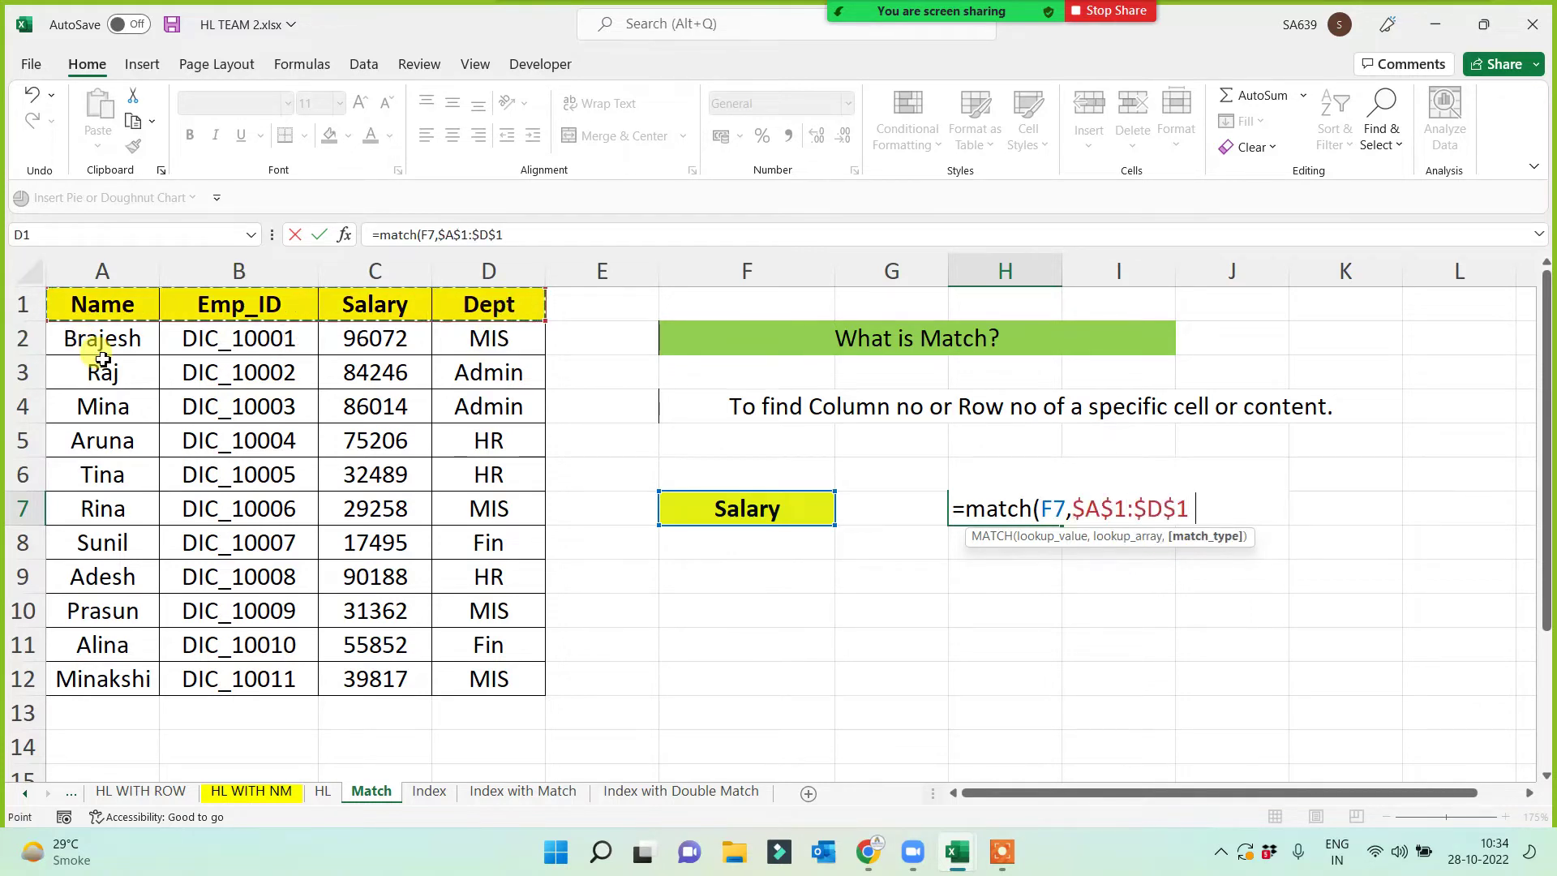
pyautogui.write(',0)')
pyautogui.press('Return')
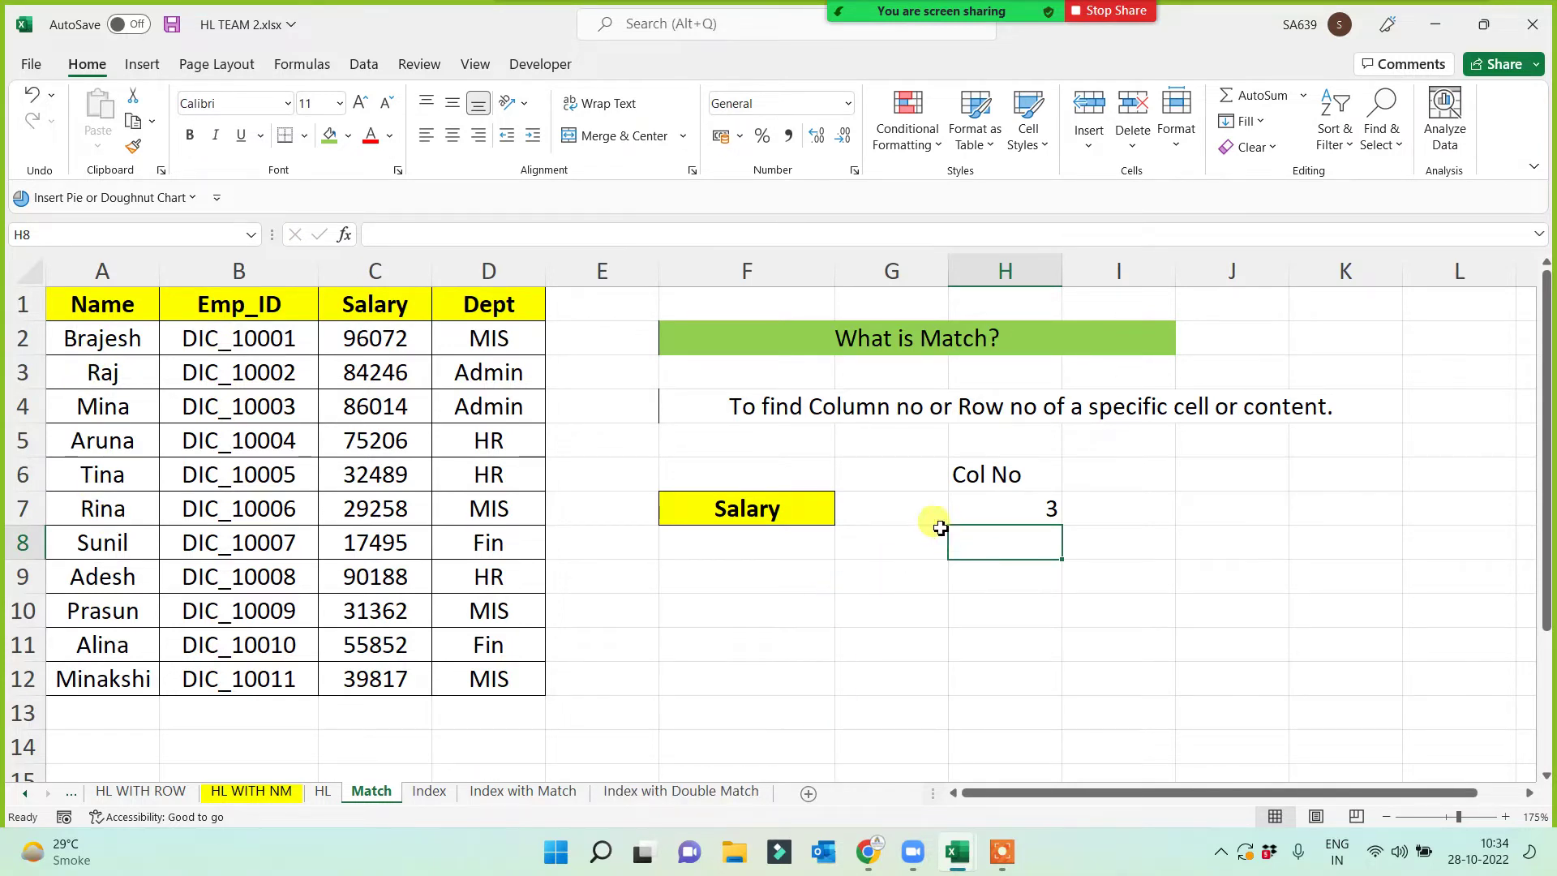
# - Center the MATCH result in cell H7
pyautogui.click(915, 349)
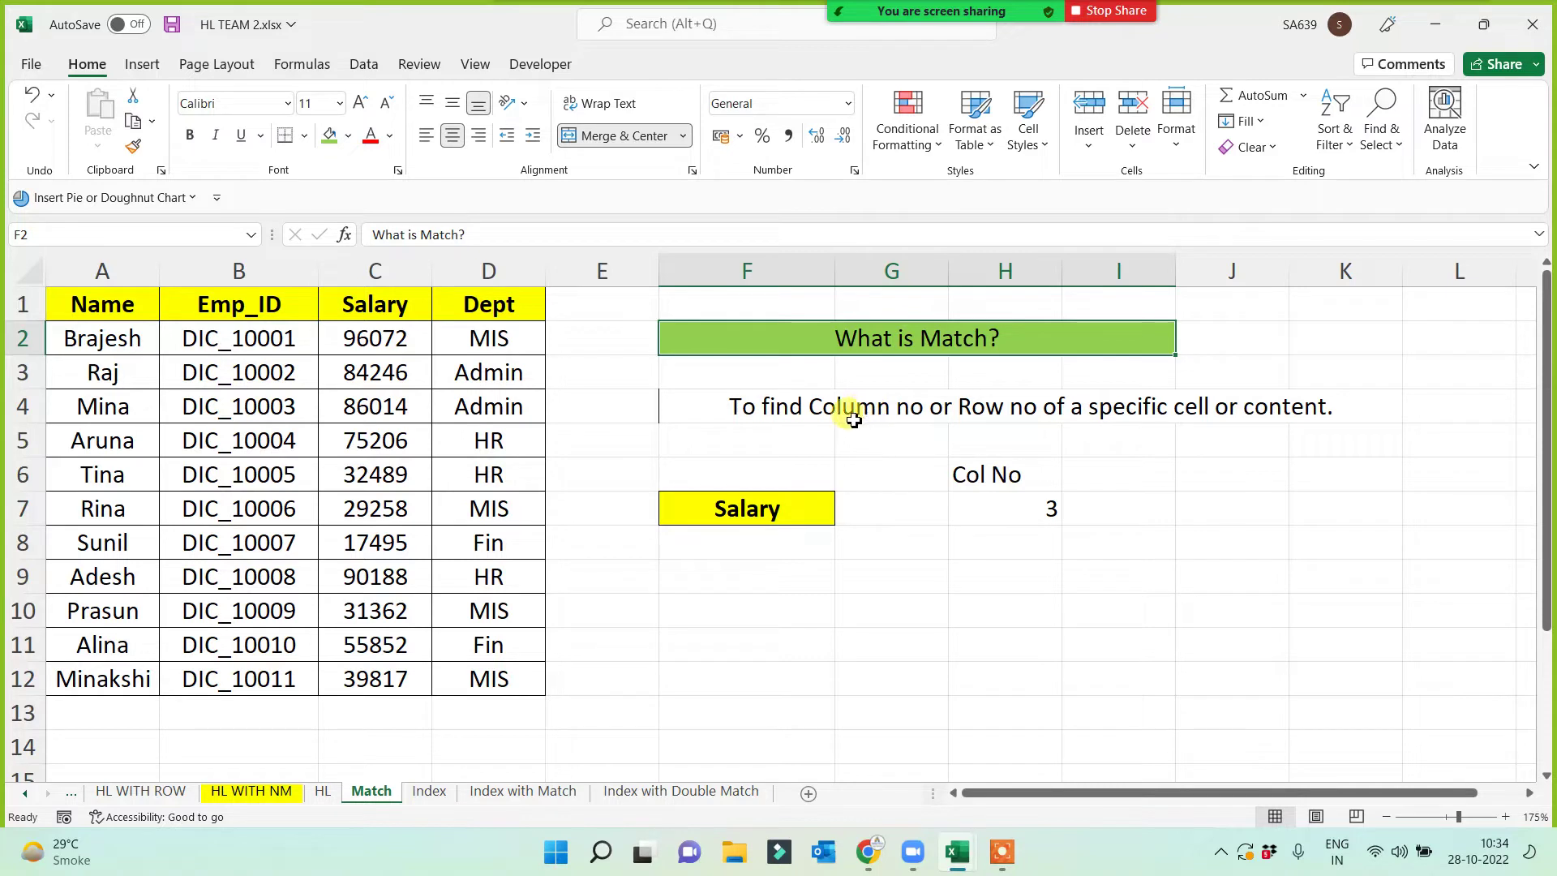
pyautogui.click(991, 516)
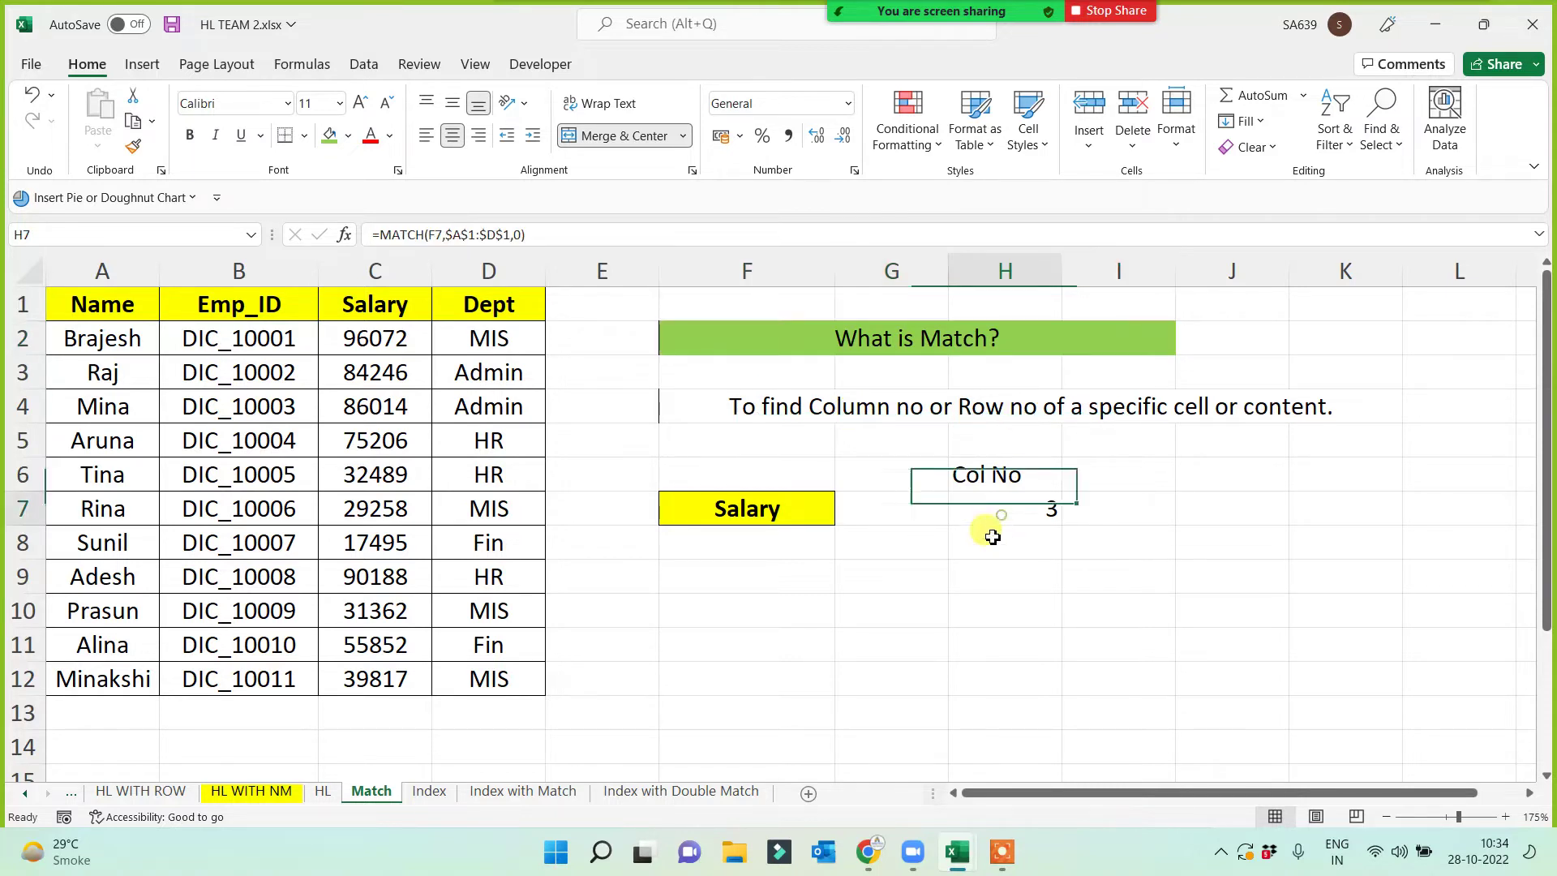
pyautogui.click(452, 135)
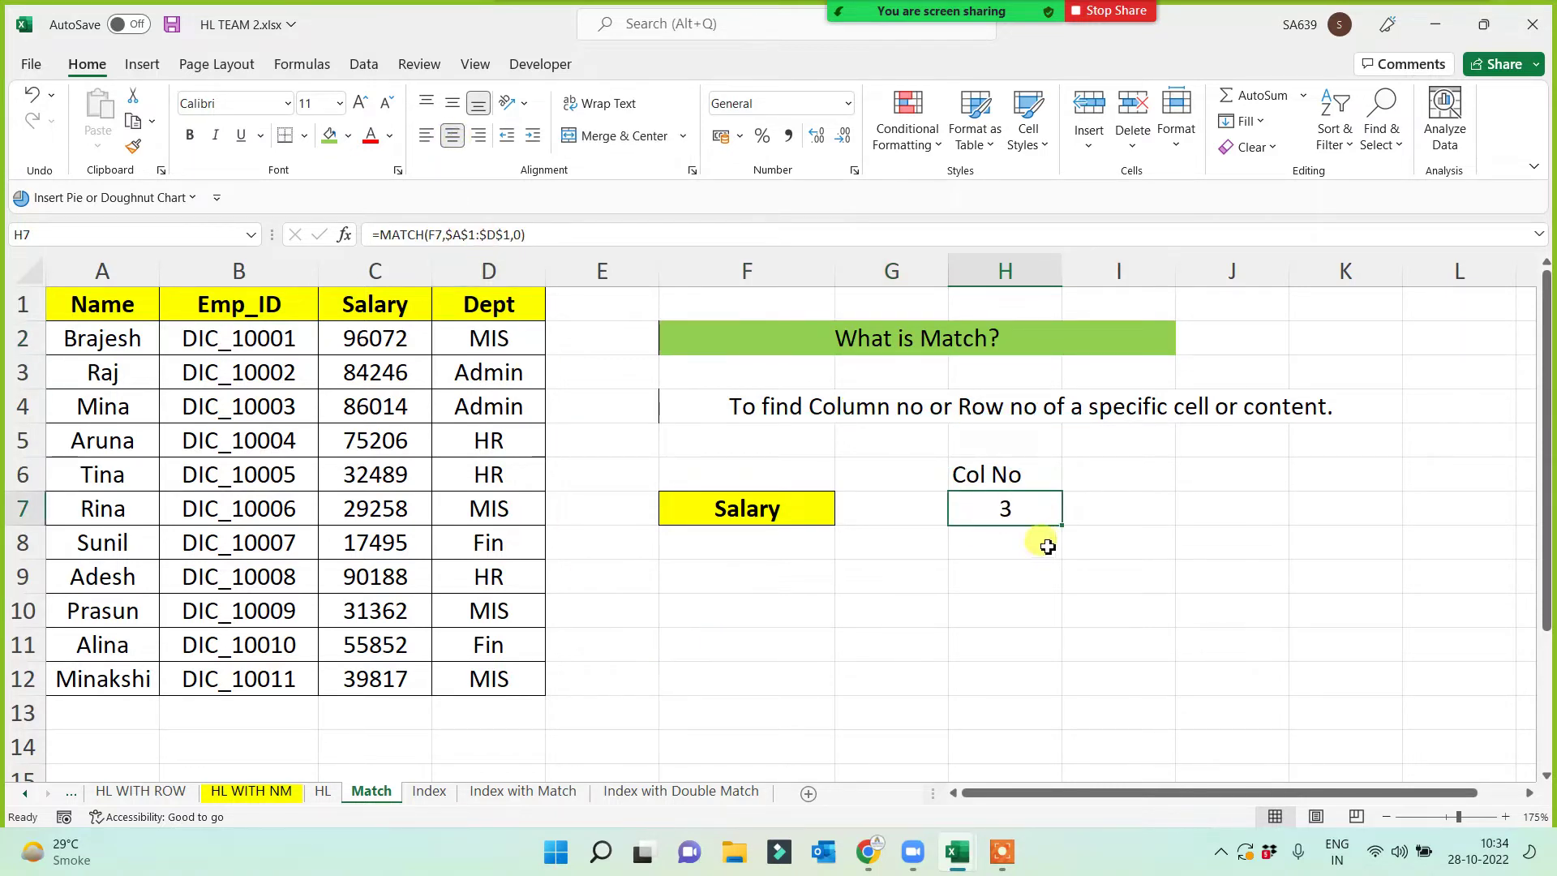
# - Test the MATCH formula by replacing the lookup value in F7 with the Dept header copied from D1
pyautogui.click(503, 306)
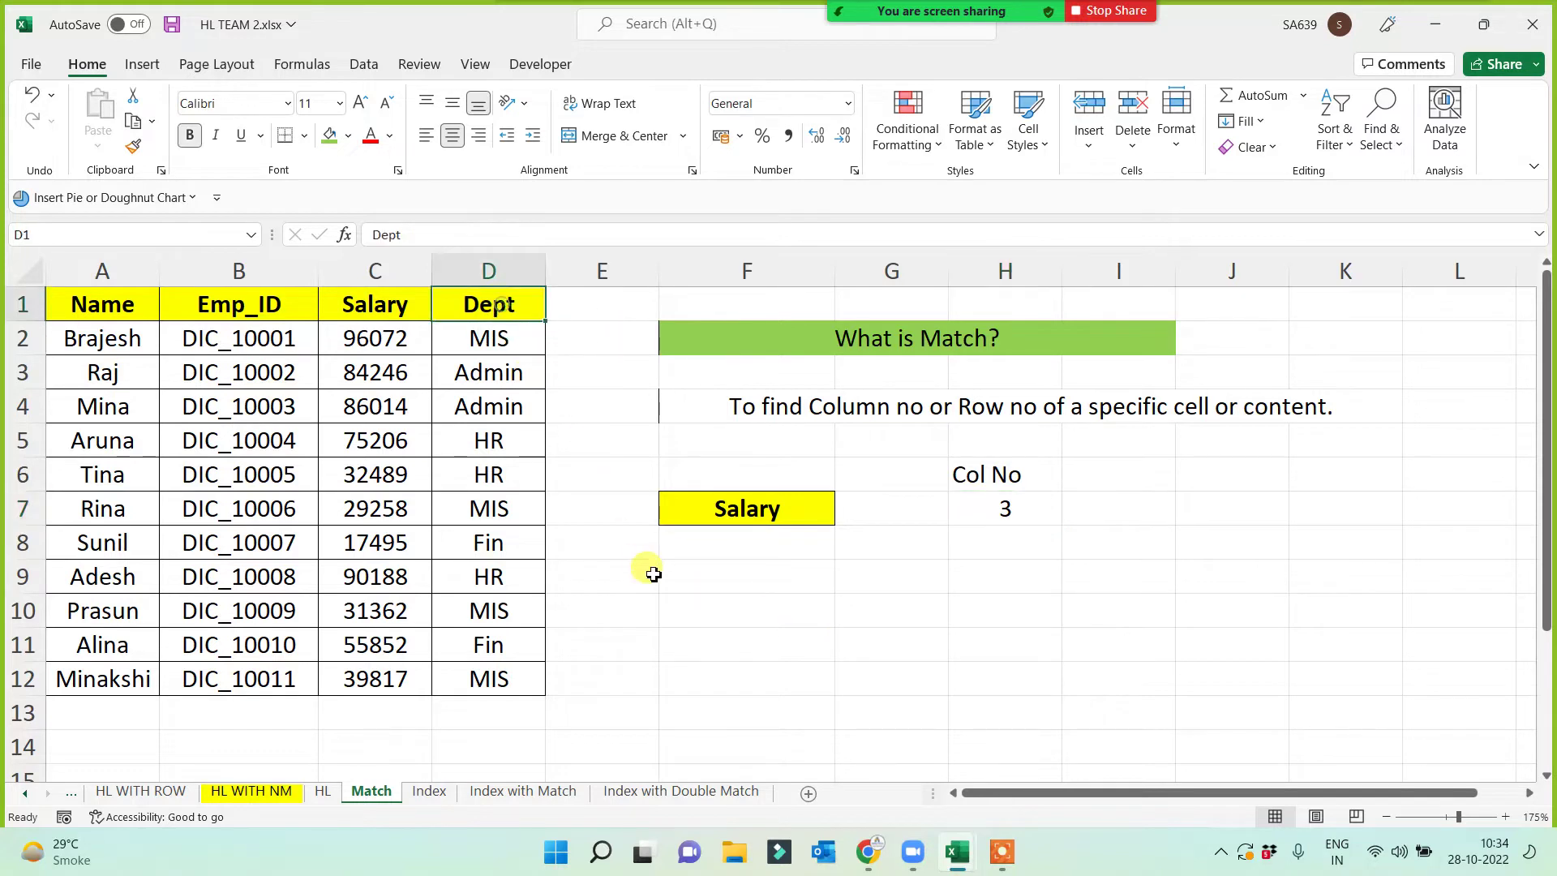
pyautogui.hotkey('ctrl', 'c')
pyautogui.click(747, 507)
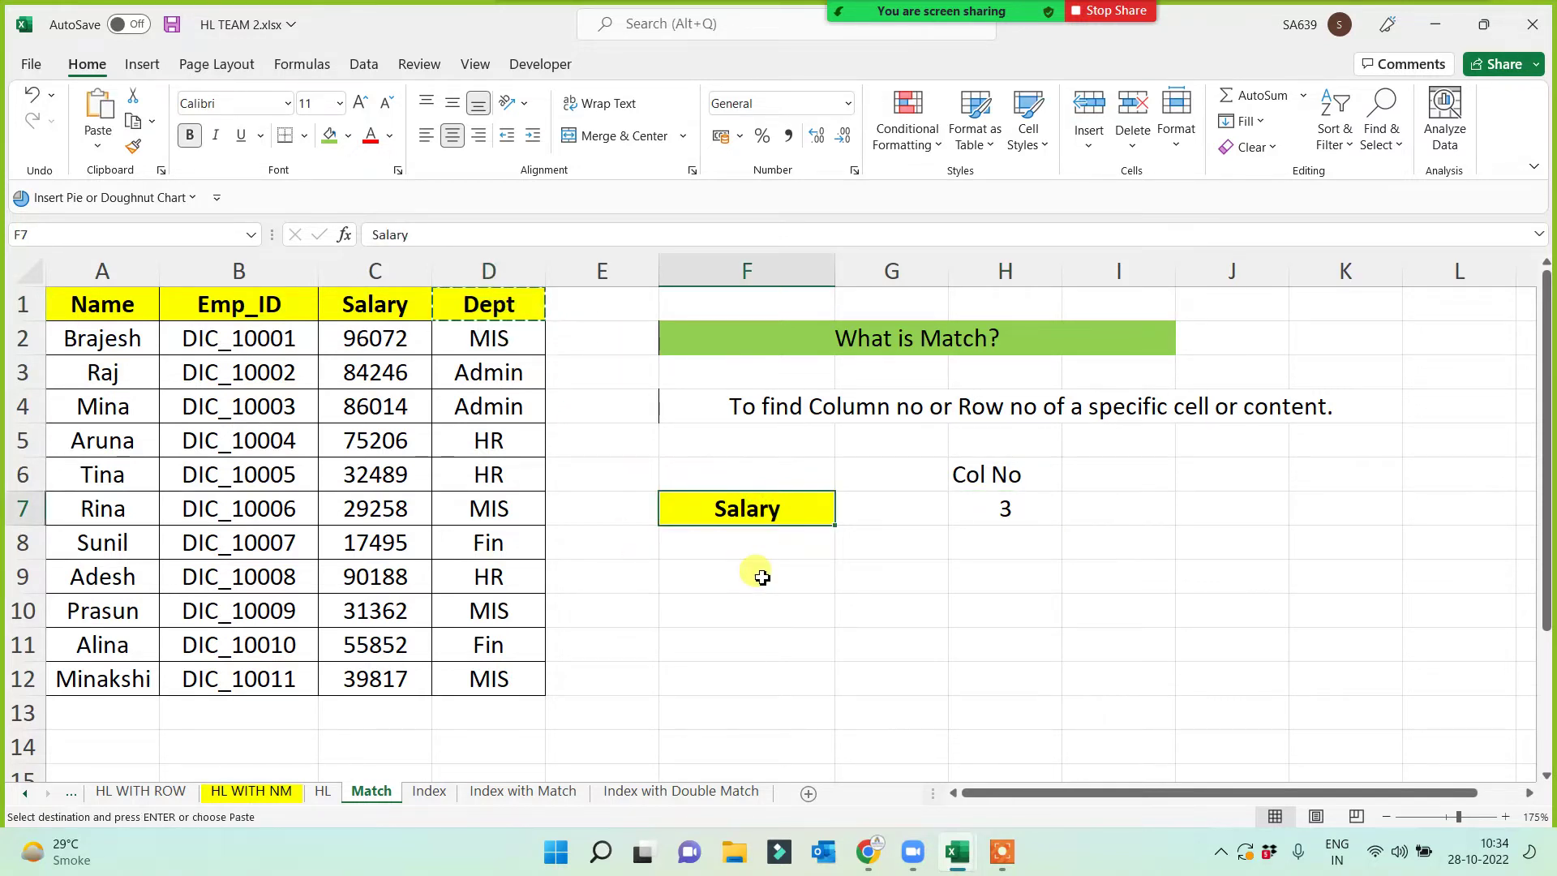
pyautogui.hotkey('ctrl', 'v')
pyautogui.click(1008, 511)
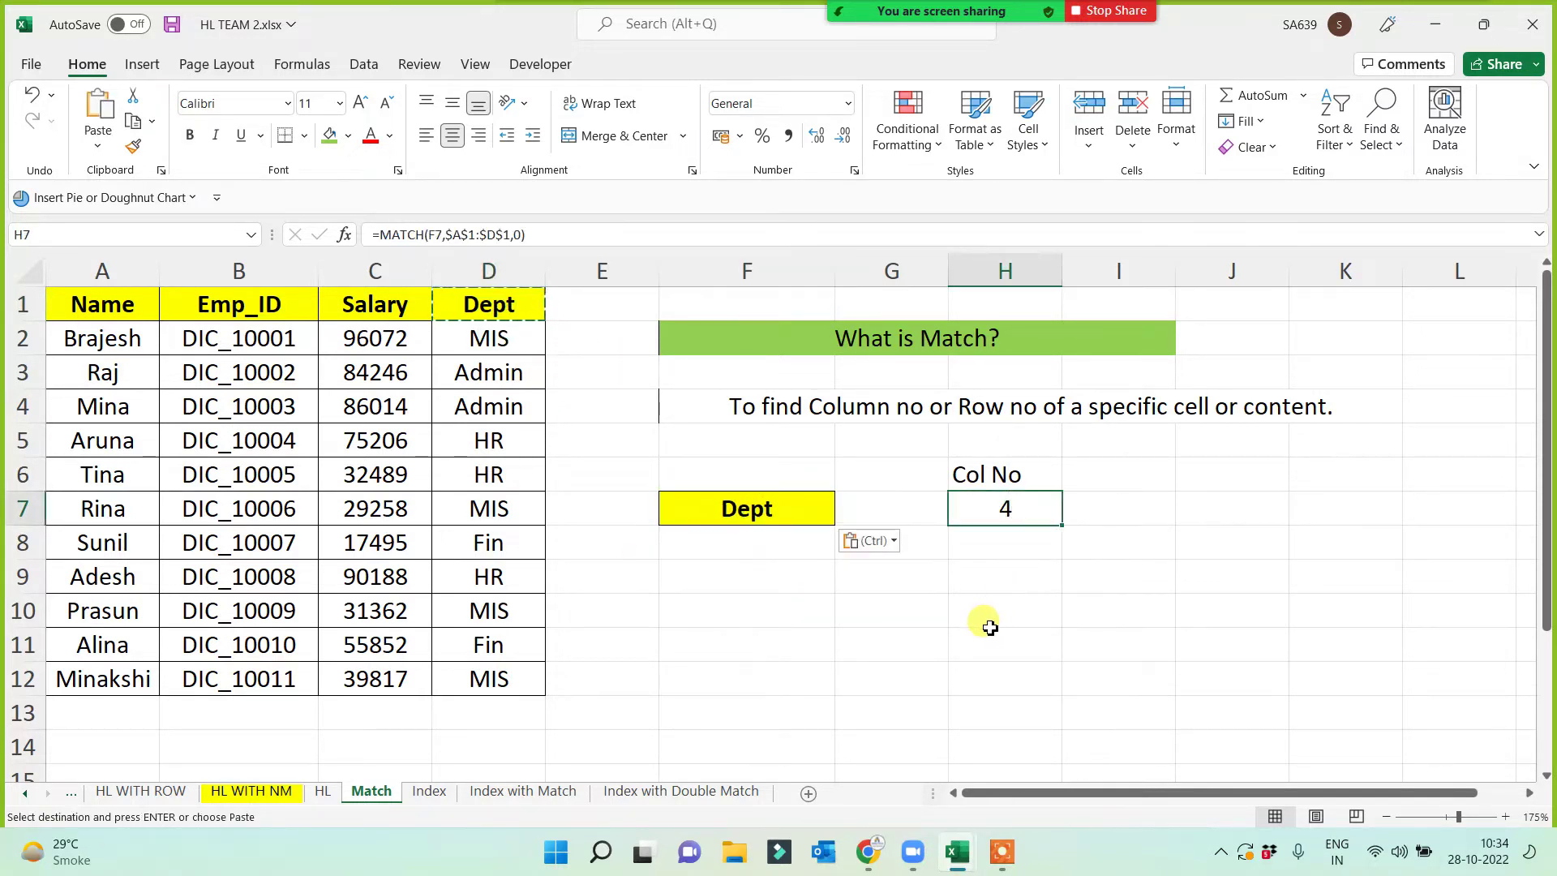
# - Replace the lookup value in F7 with the Emp_ID header copied from B1
pyautogui.click(210, 305)
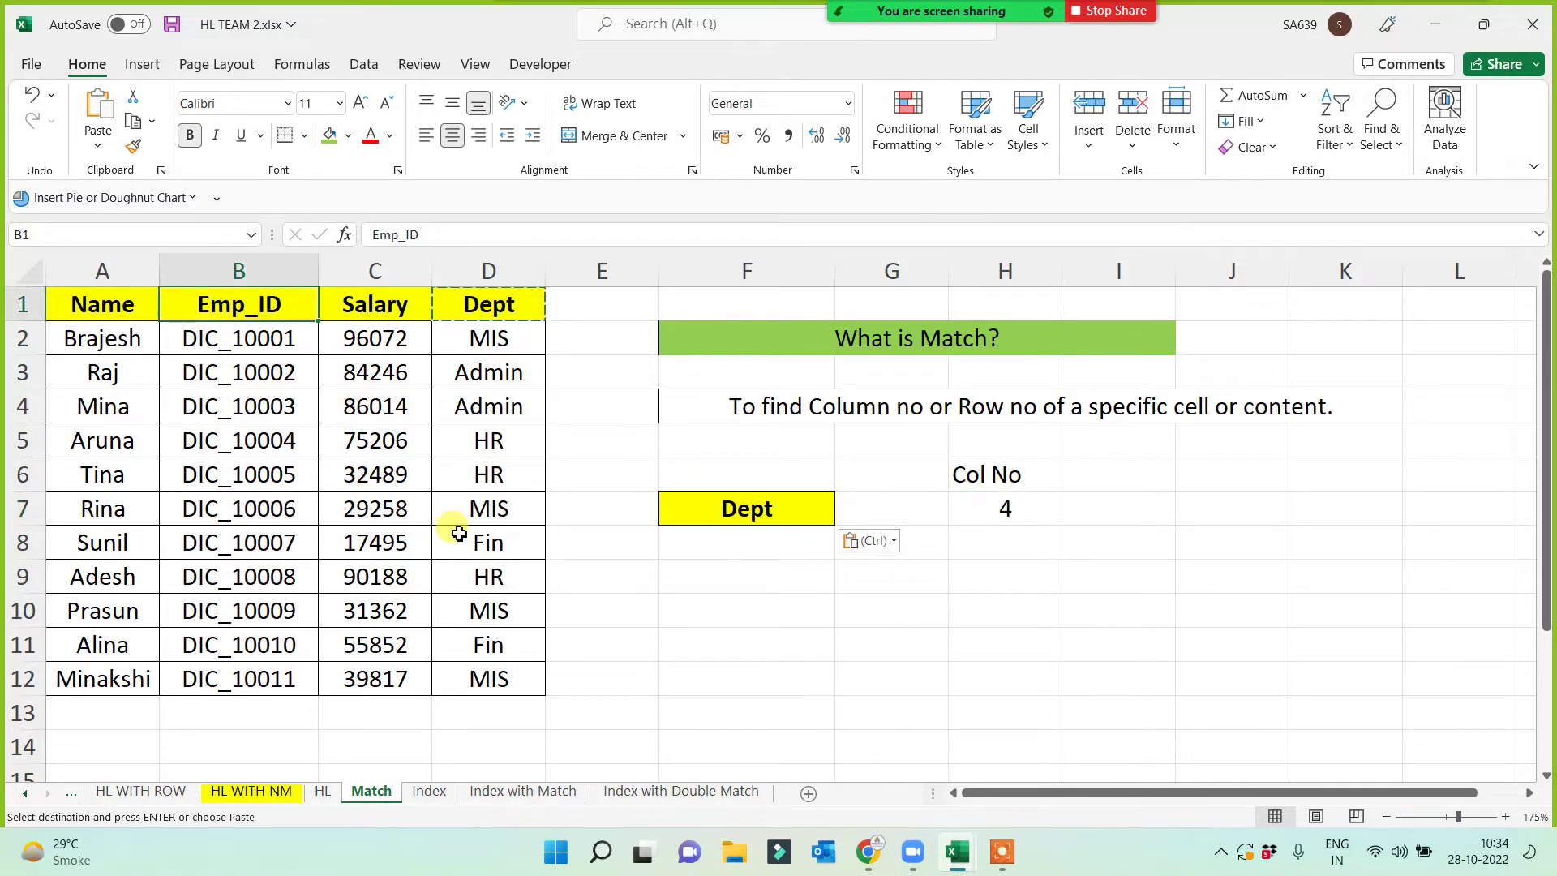
pyautogui.hotkey('ctrl', 'c')
pyautogui.click(808, 506)
pyautogui.hotkey('ctrl', 'v')
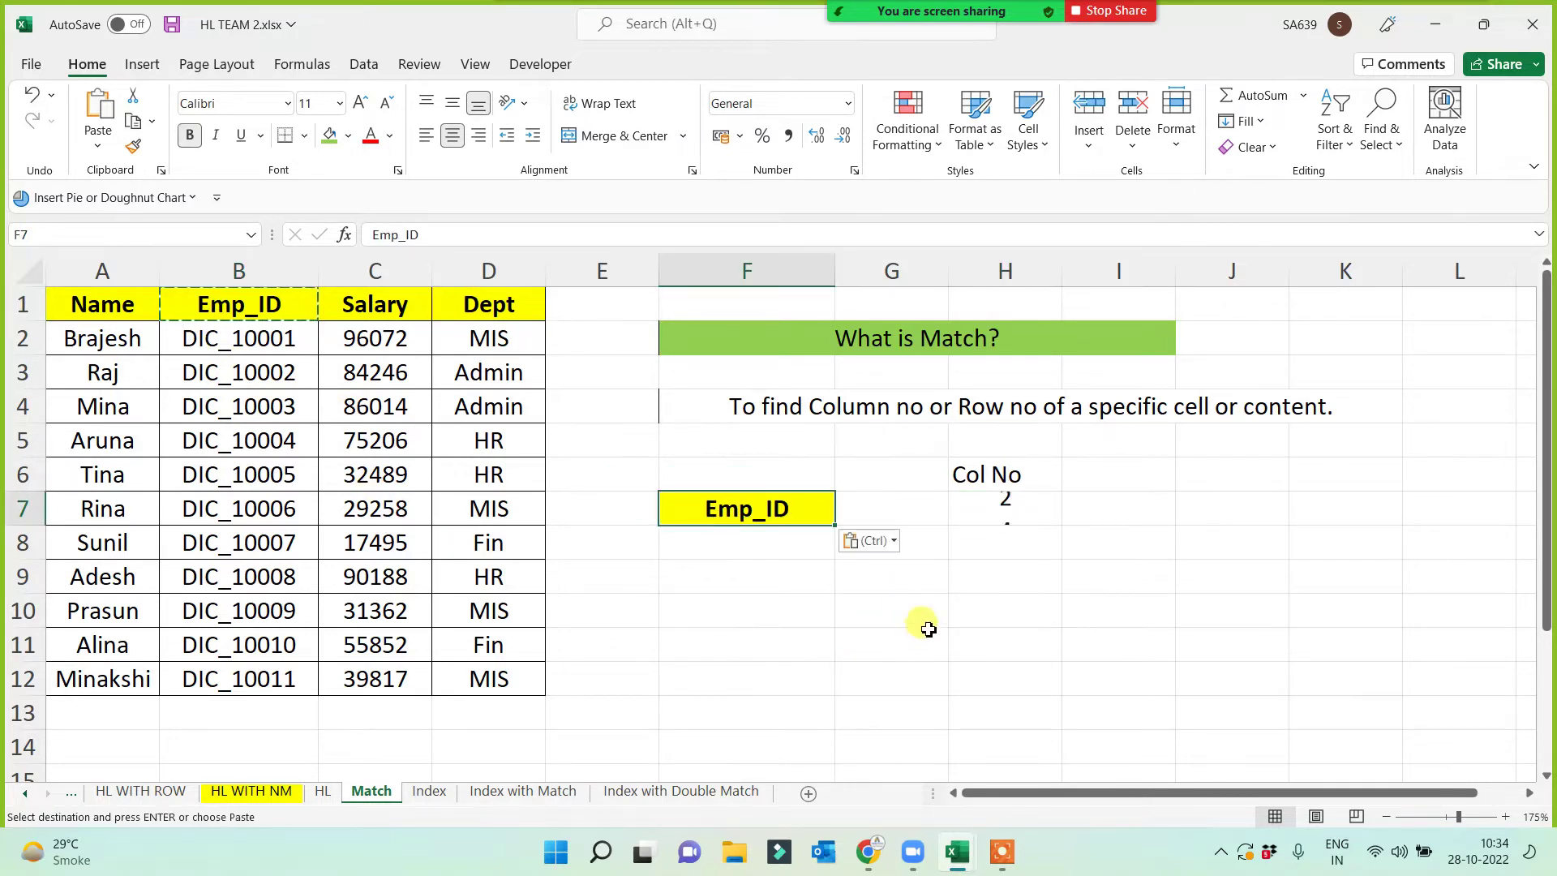
# - Replace the lookup value in F7 with the Name header copied from A1
pyautogui.click(130, 307)
pyautogui.hotkey('ctrl', 'c')
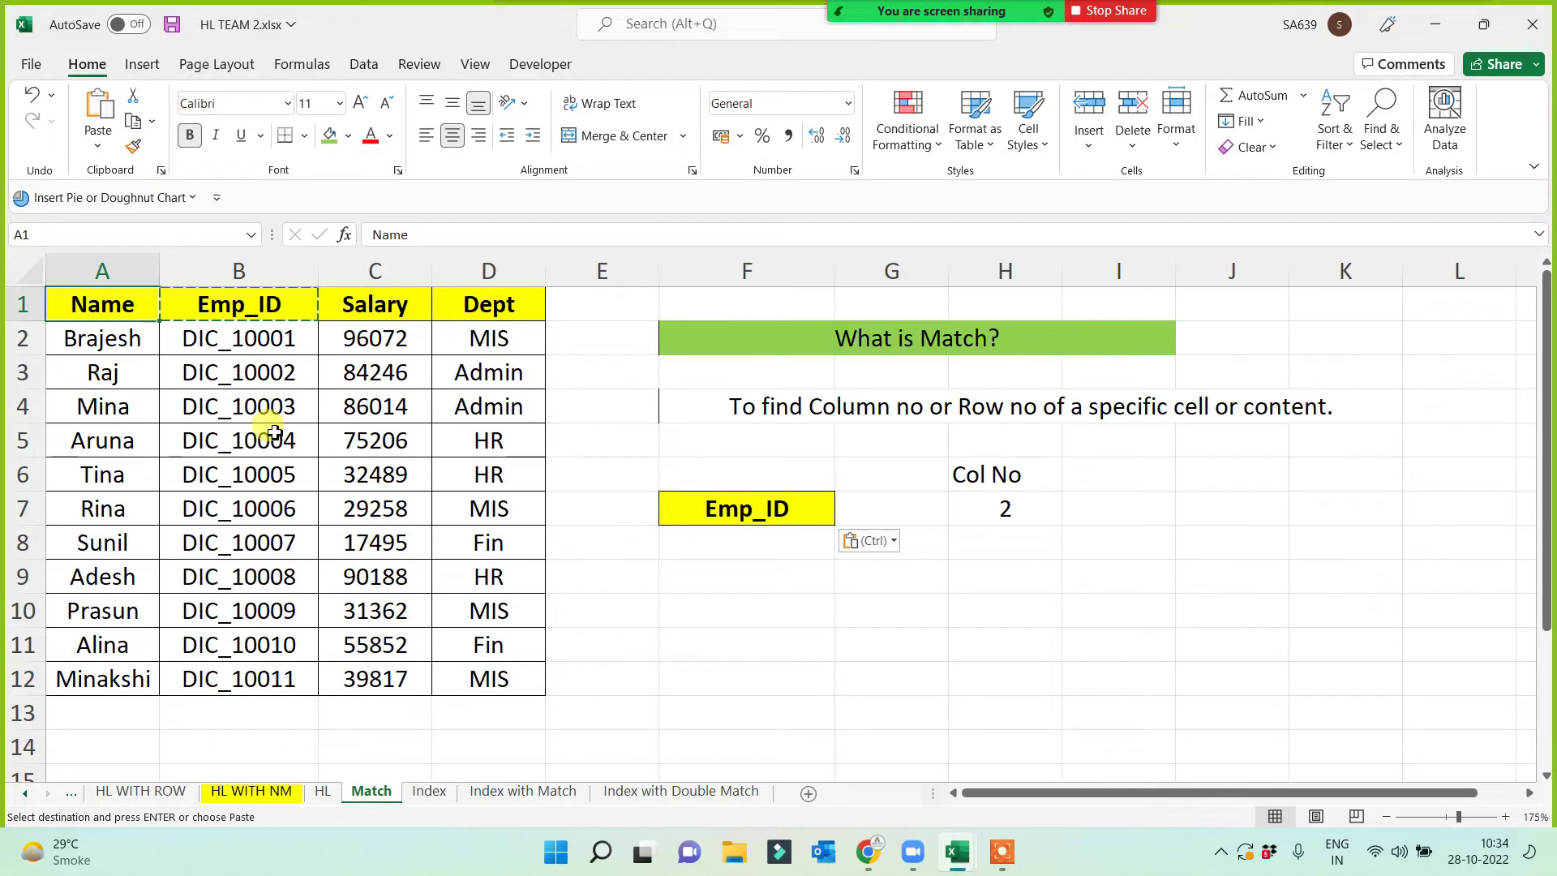
pyautogui.click(807, 520)
pyautogui.hotkey('ctrl', 'v')
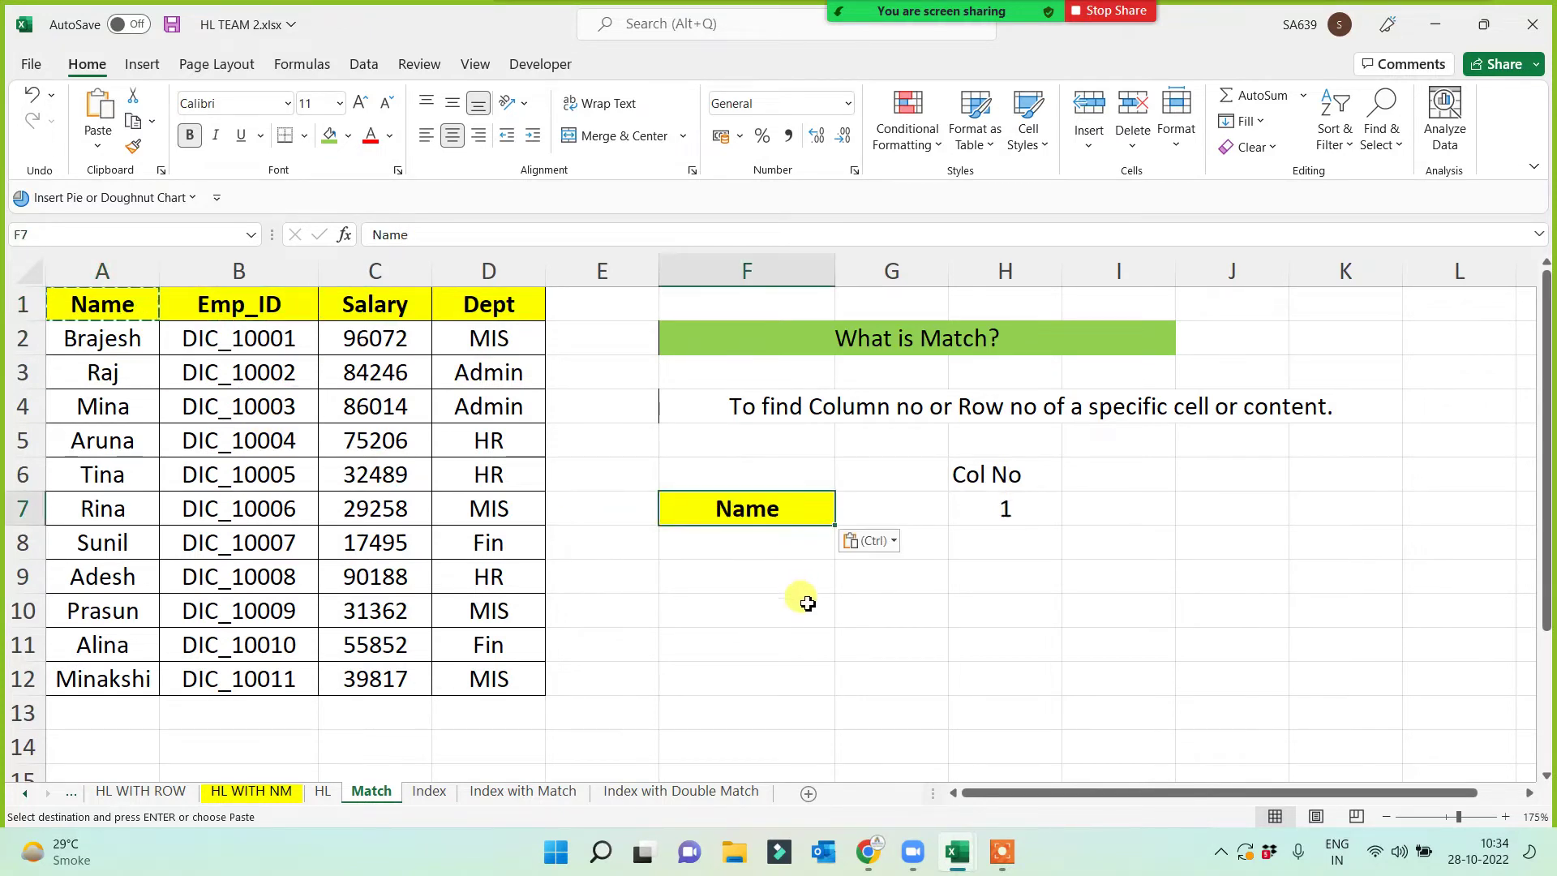
# - Set the lookup value in F7 back to the Salary header copied from C1
pyautogui.click(234, 303)
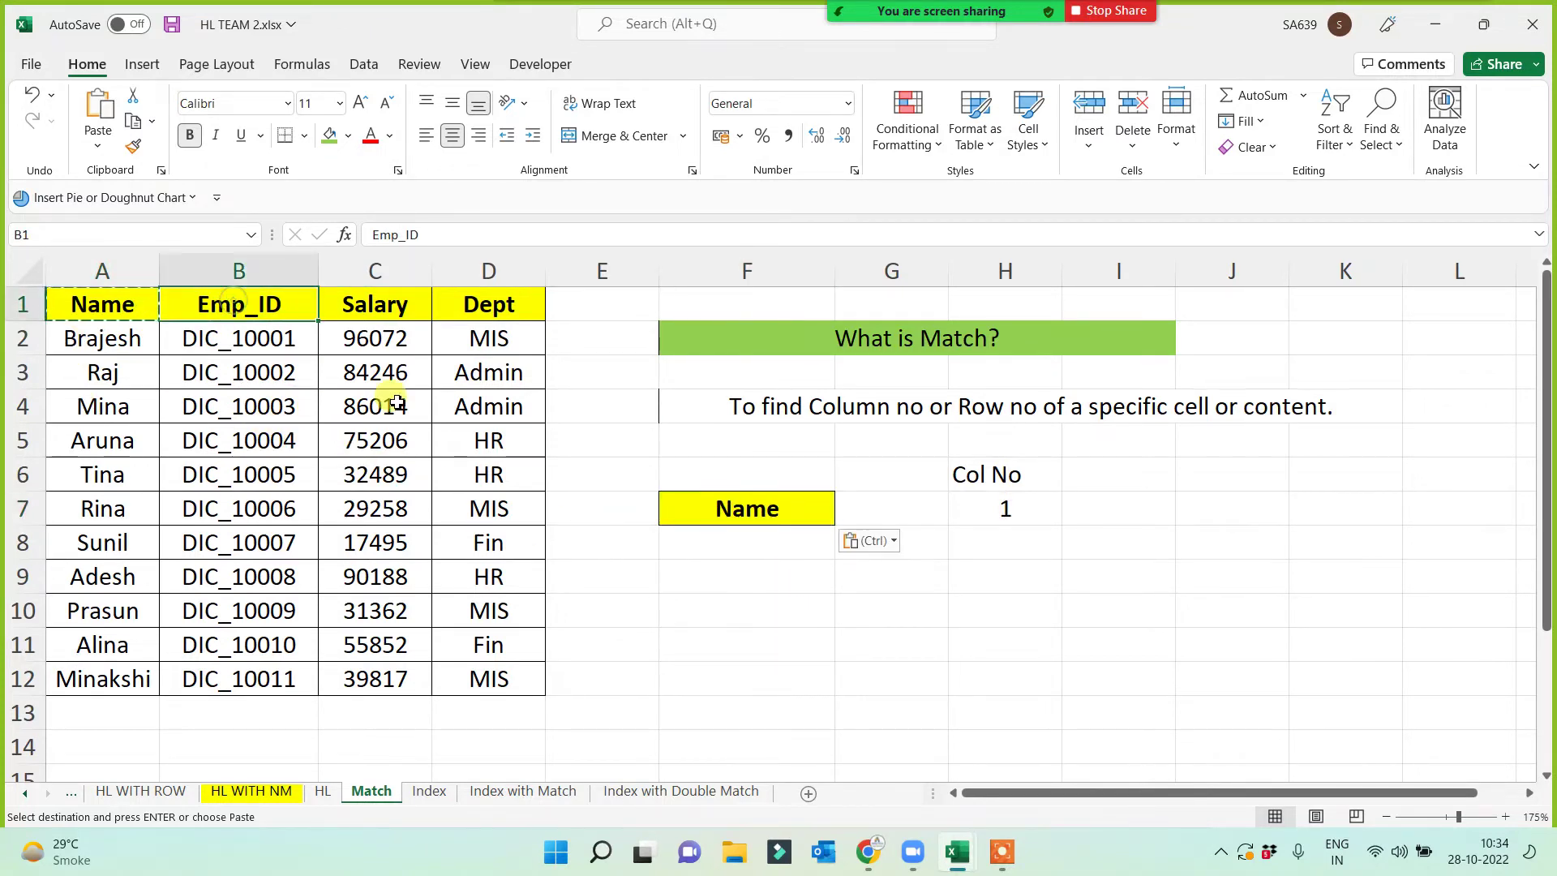
pyautogui.click(382, 307)
pyautogui.hotkey('ctrl', 'c')
pyautogui.click(782, 511)
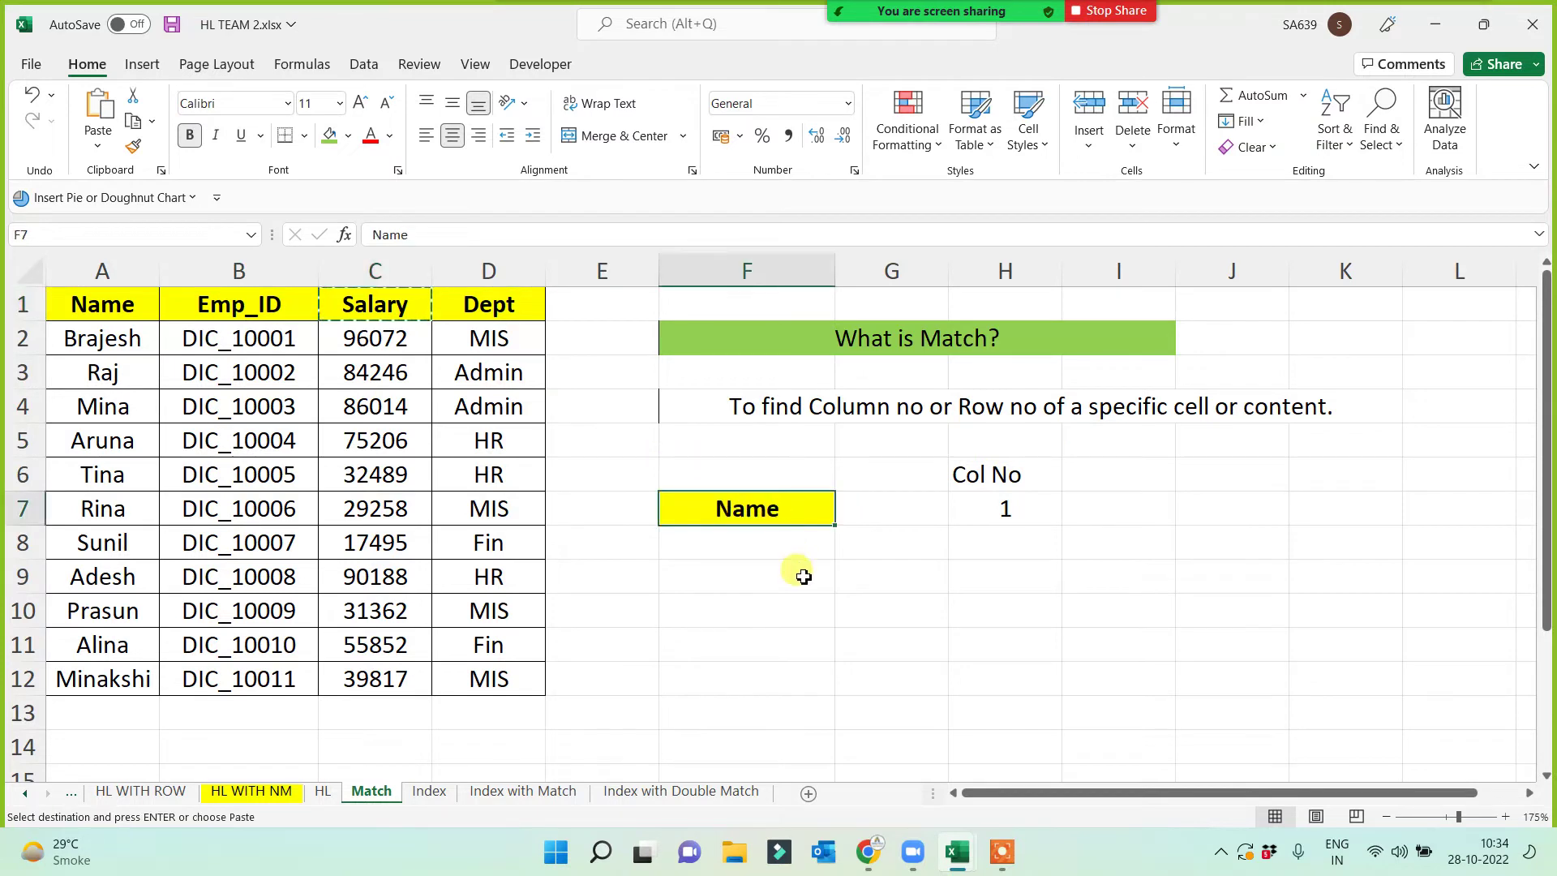
pyautogui.hotkey('ctrl', 'v')
# - Increase the "What is Match?" heading's font size to 12 and make it bold
pyautogui.click(866, 339)
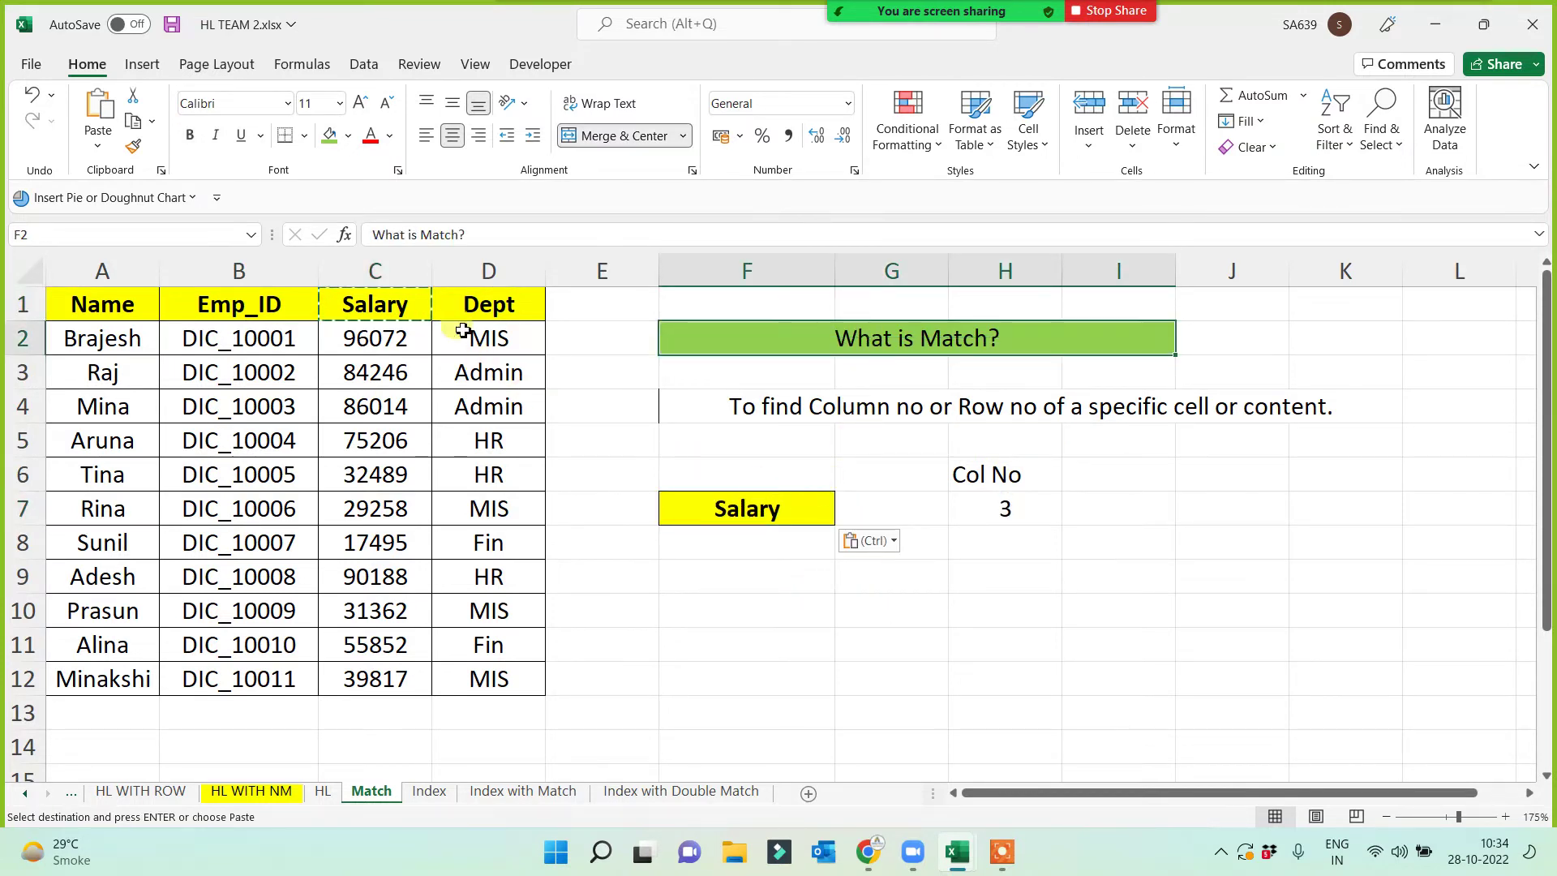
pyautogui.press('Escape')
pyautogui.click(362, 106)
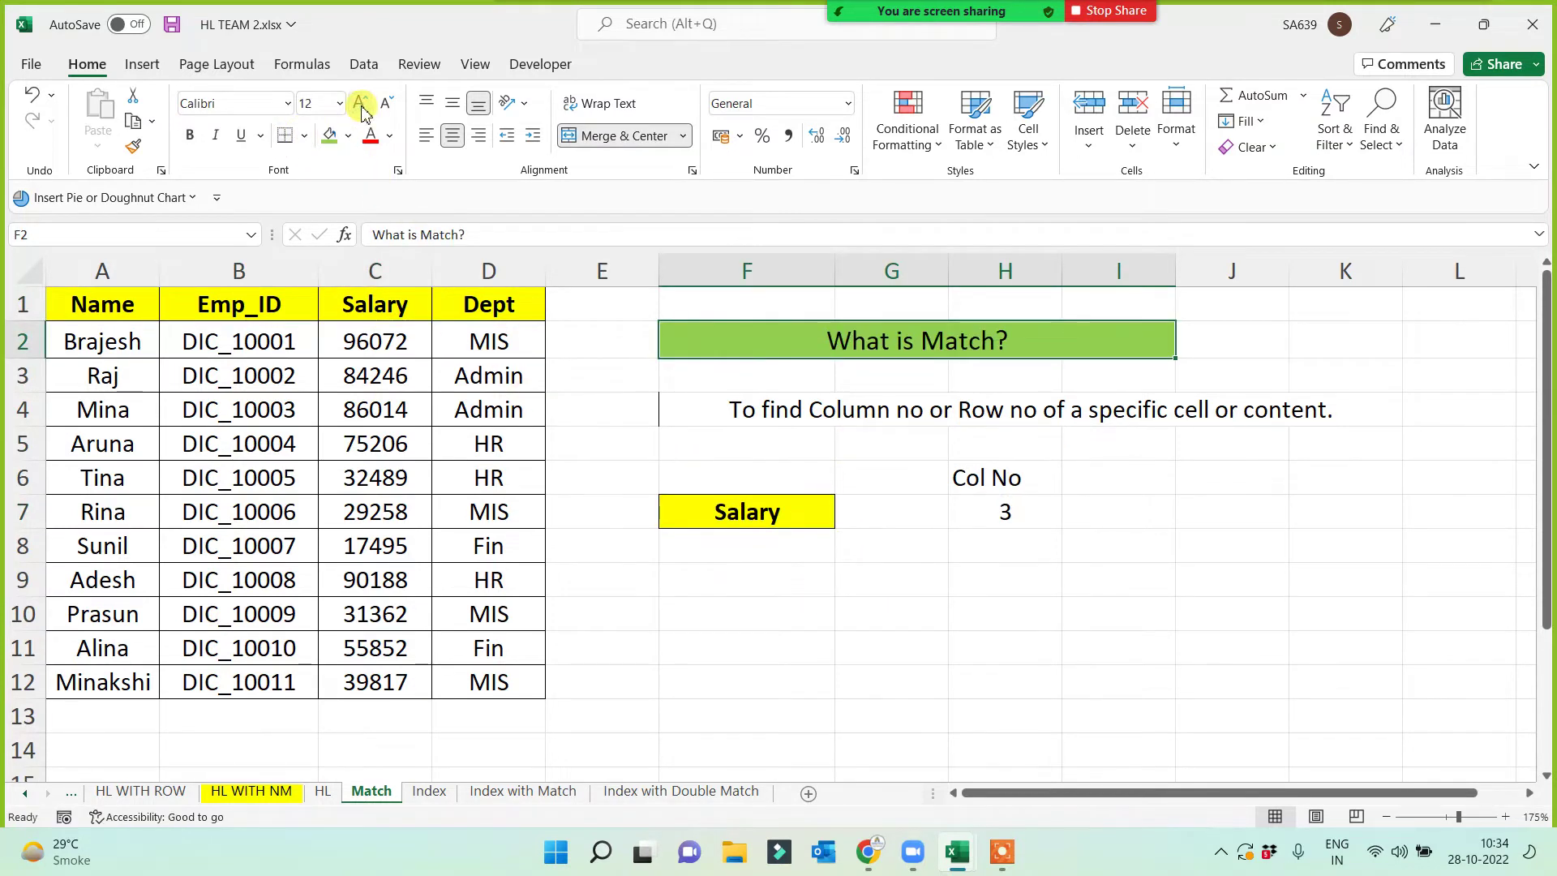
pyautogui.click(190, 134)
pyautogui.click(841, 594)
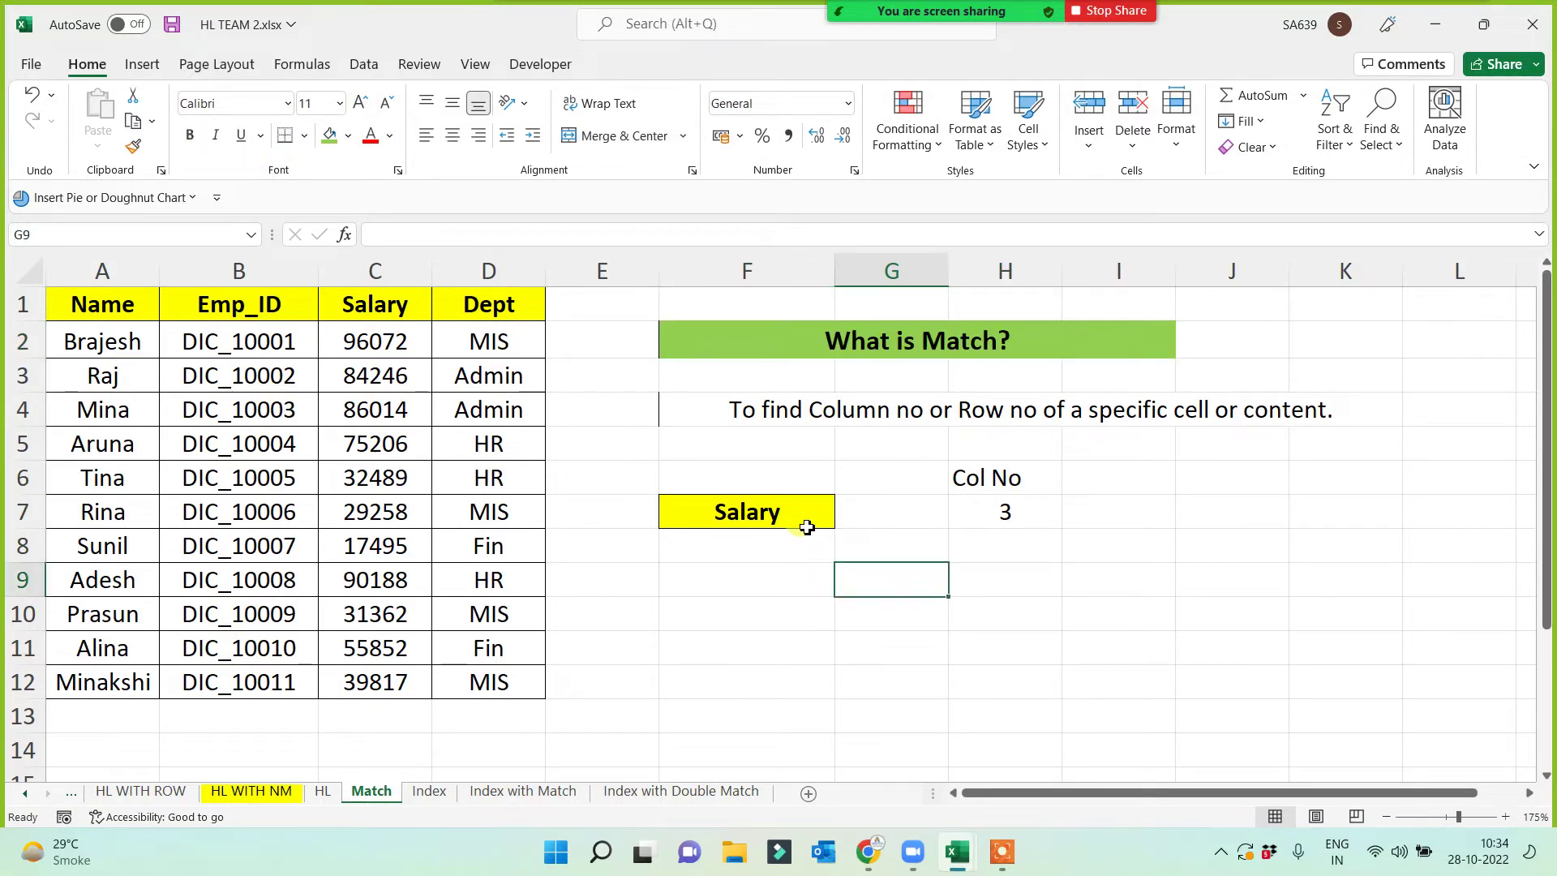
# - Fill the merged definition cell F4 below the "What is Match?" heading with standard light blue
pyautogui.click(713, 414)
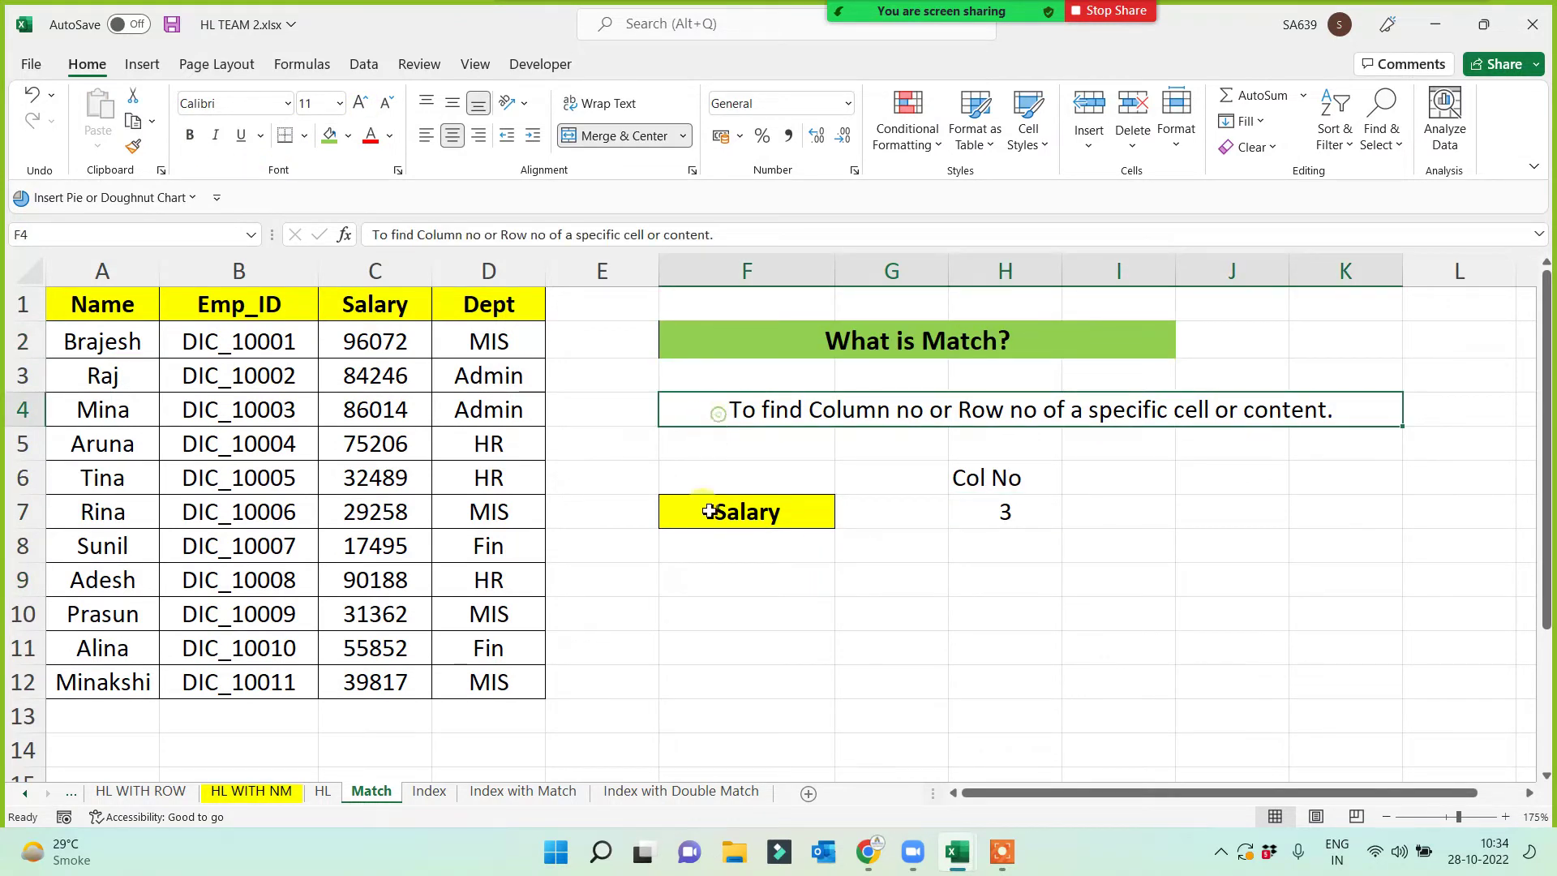
pyautogui.click(348, 136)
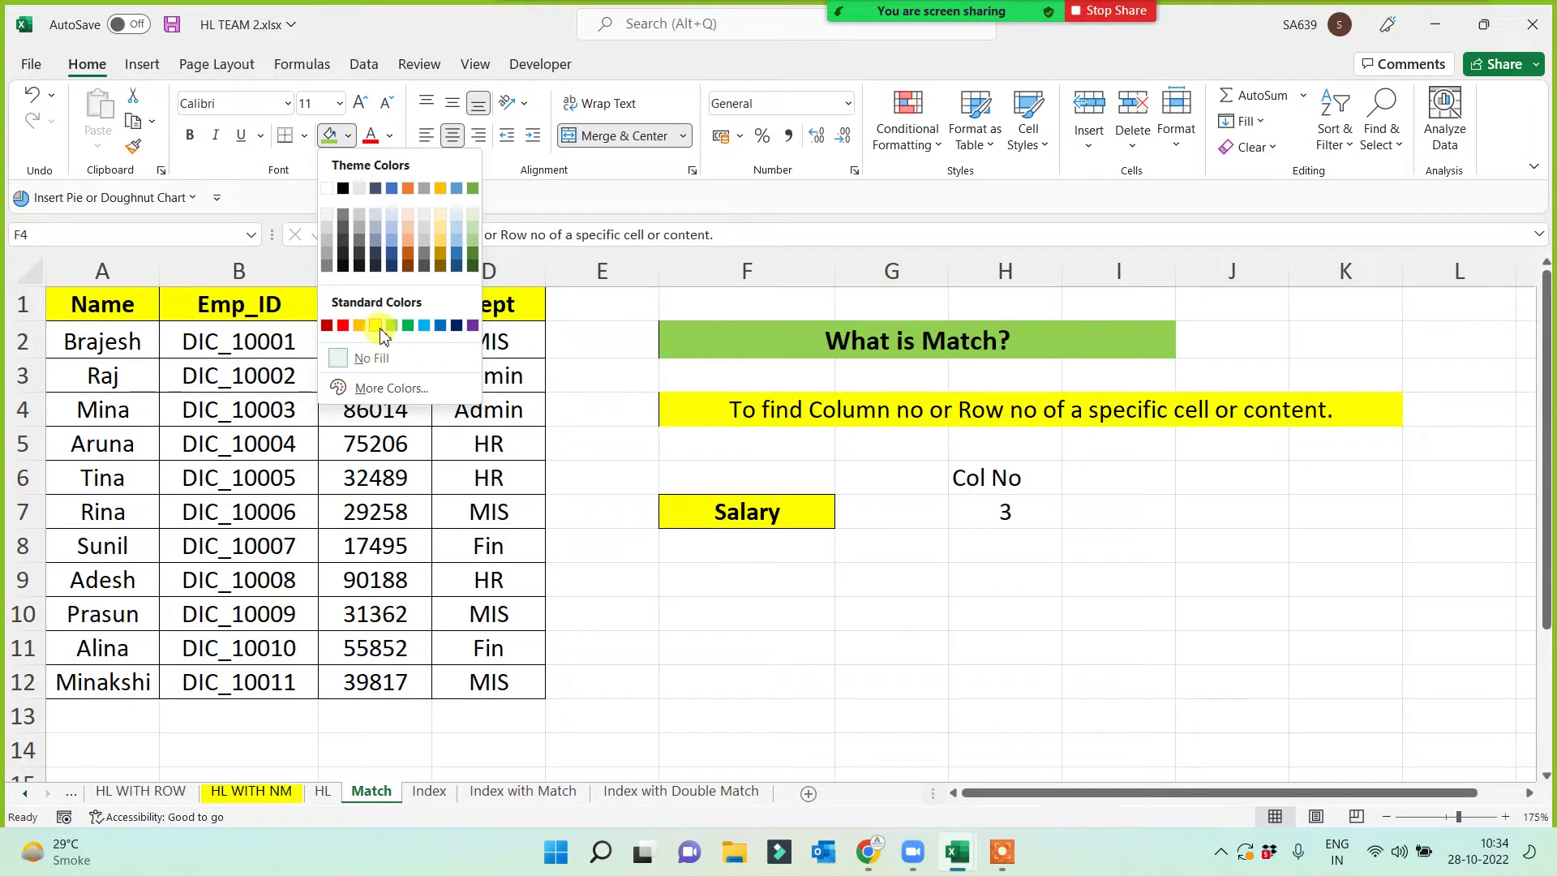
pyautogui.click(424, 325)
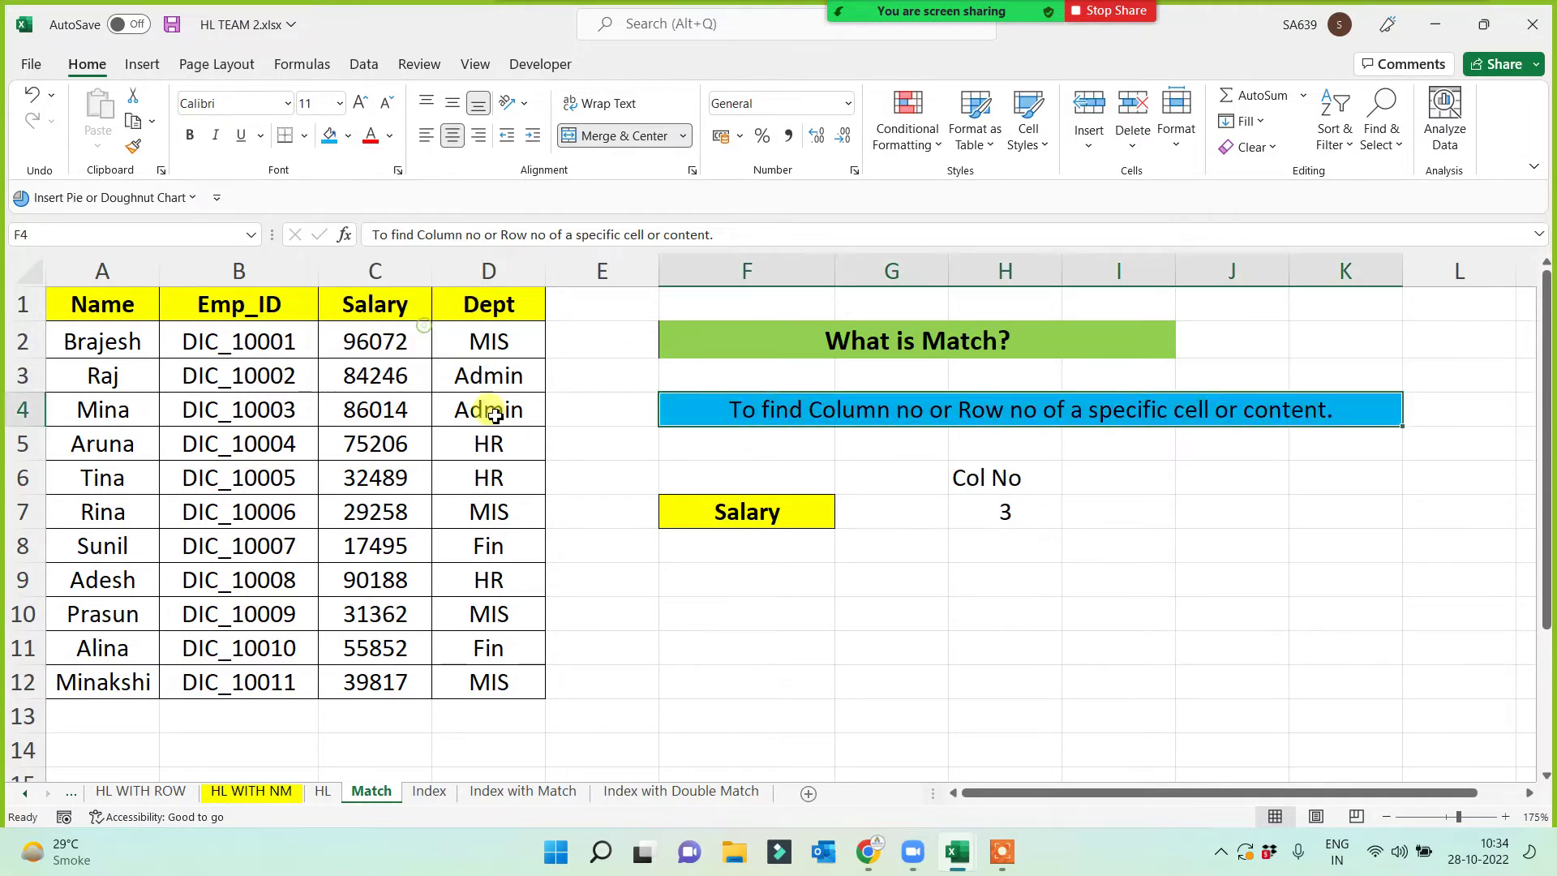
pyautogui.click(770, 641)
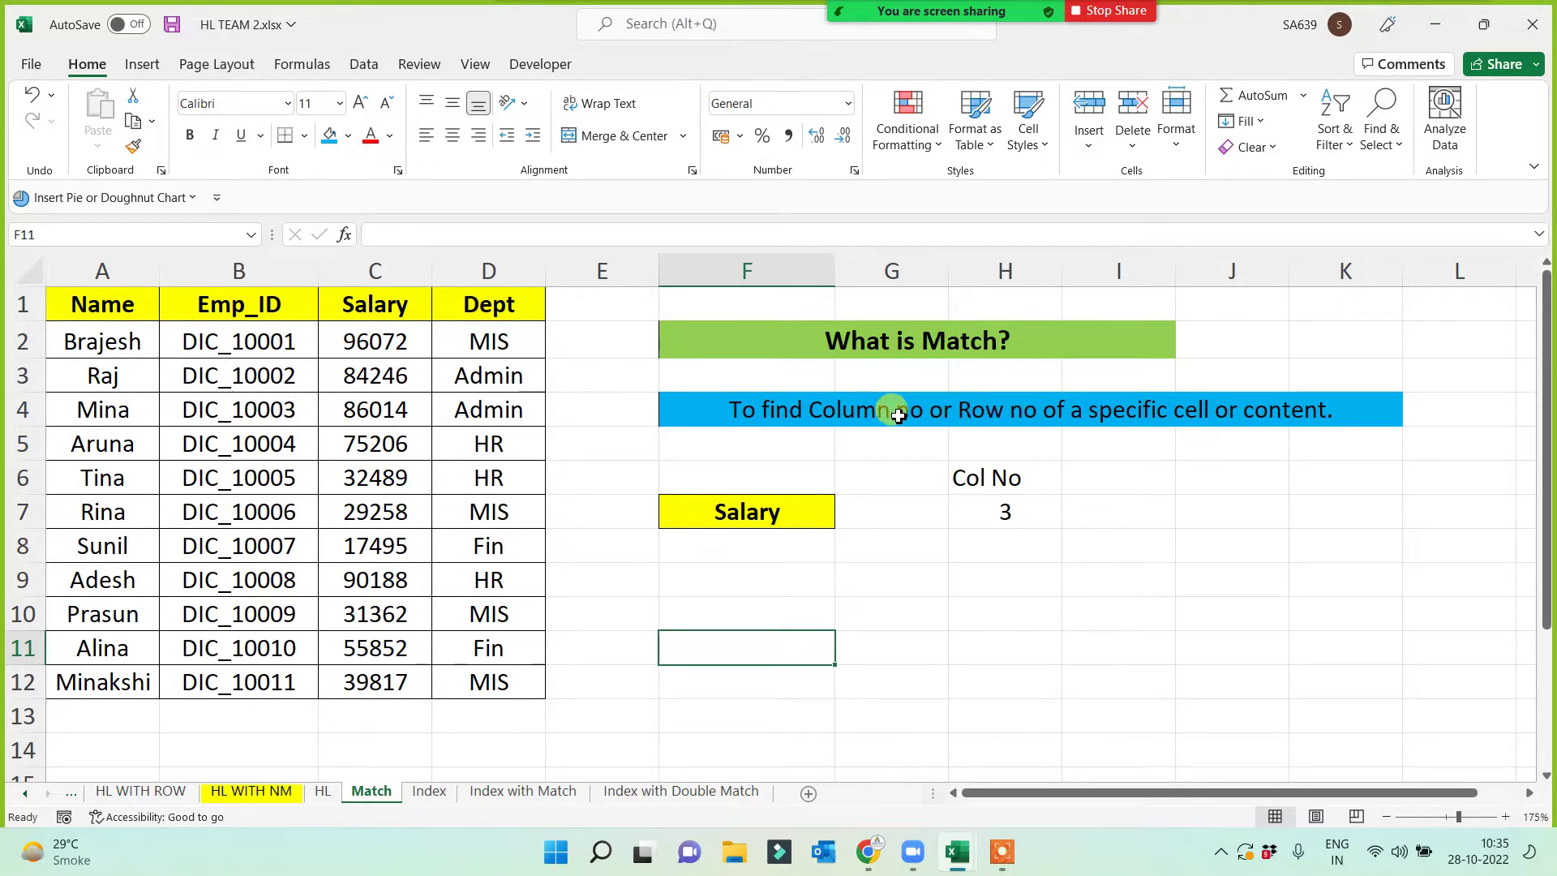
# - Enter the label "Row No." in cell H9
pyautogui.click(992, 511)
pyautogui.click(996, 581)
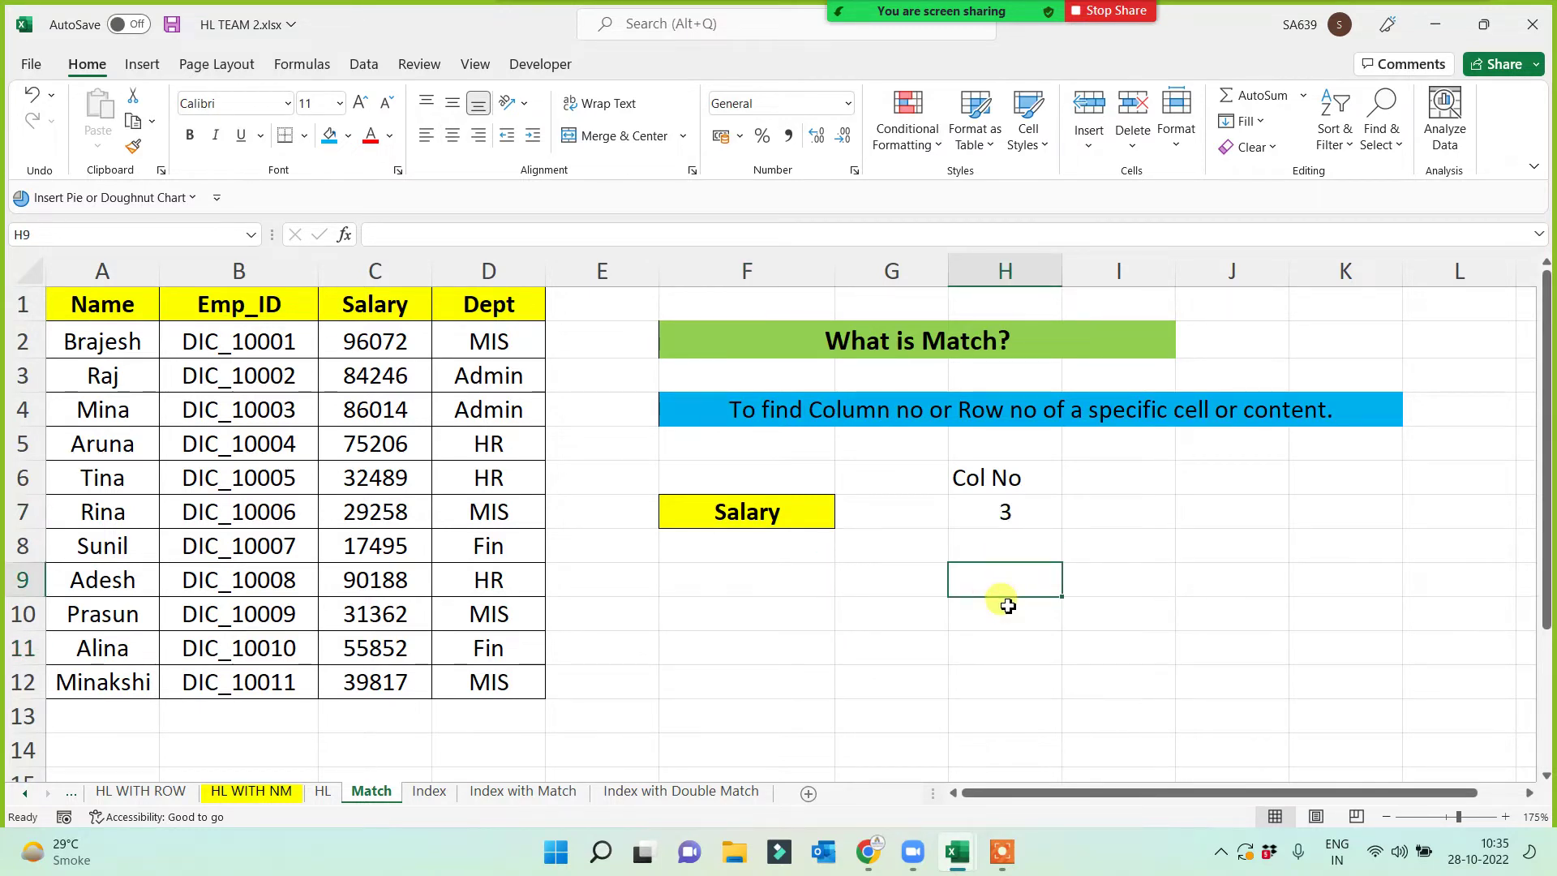
pyautogui.write('Row No.')
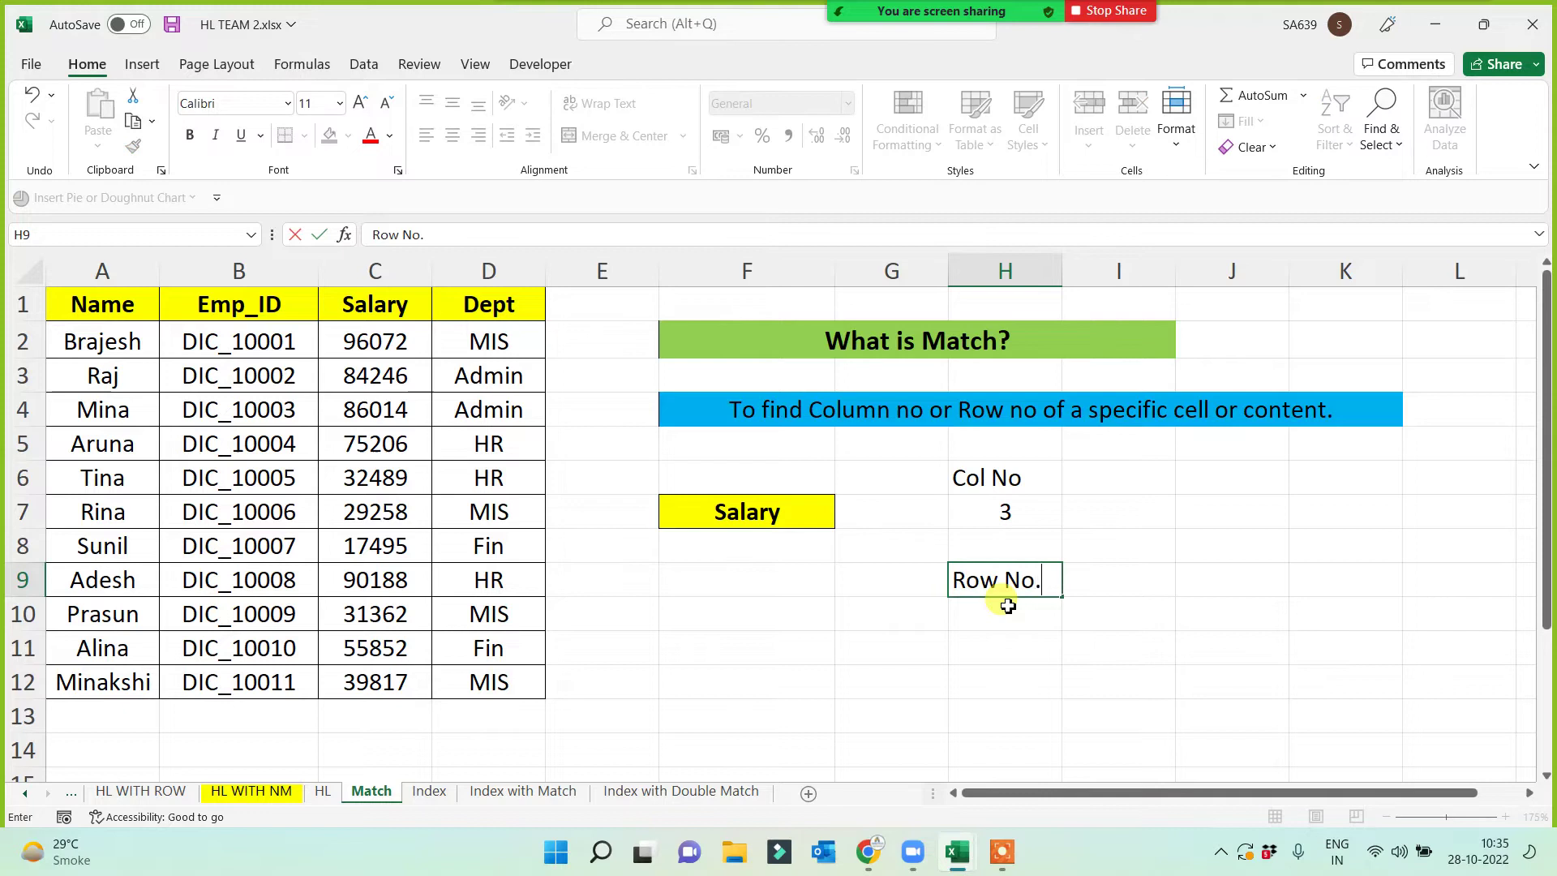
pyautogui.click(984, 642)
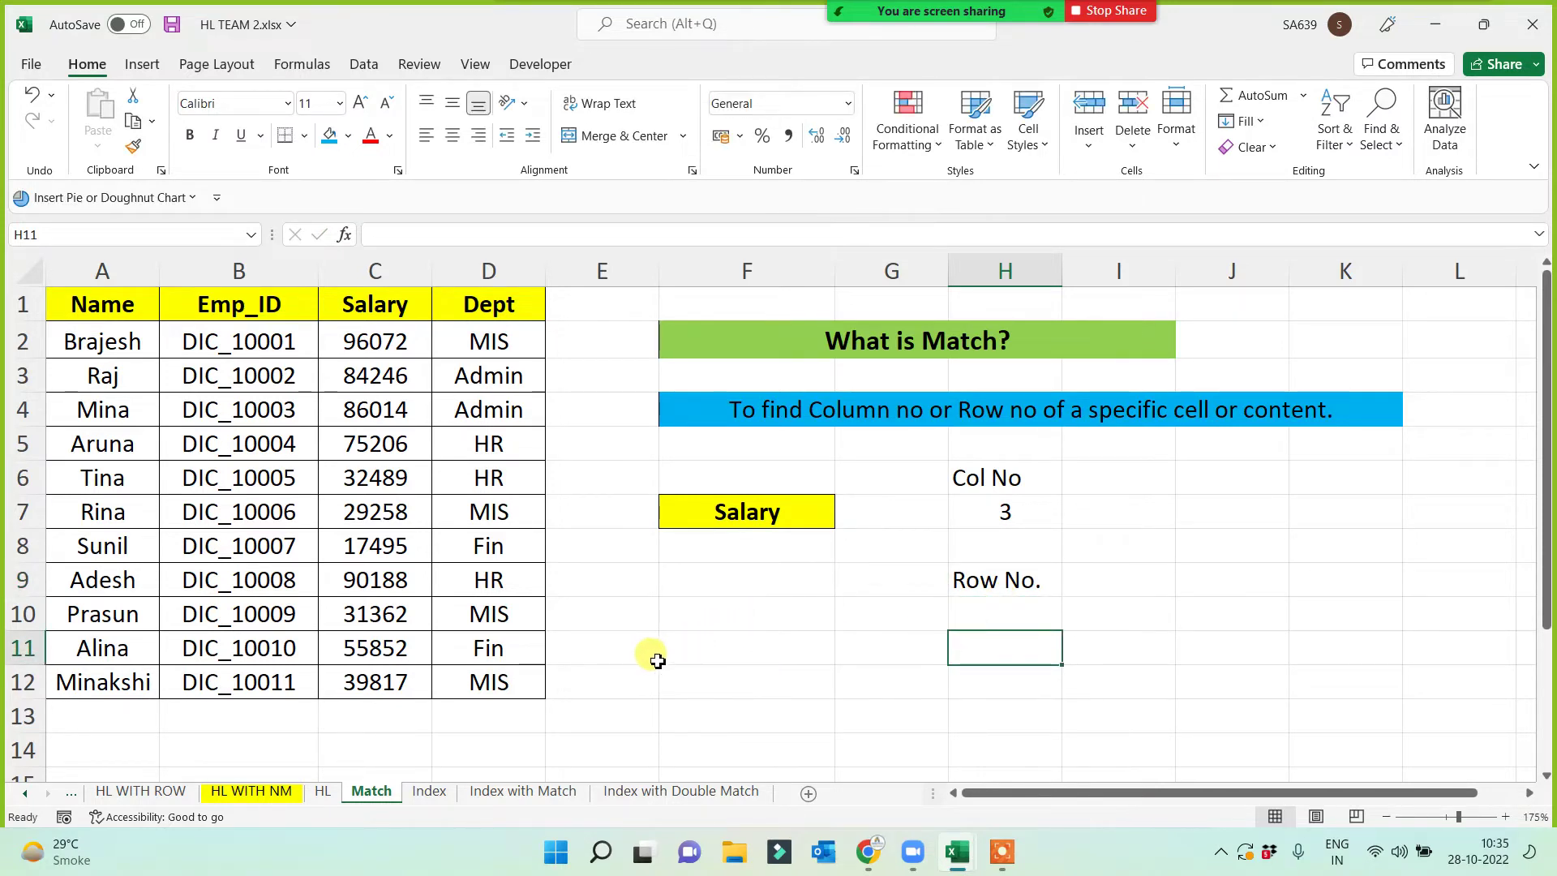
# - Copy the salary 29258 from C7 into F10 as the row lookup value
pyautogui.click(369, 509)
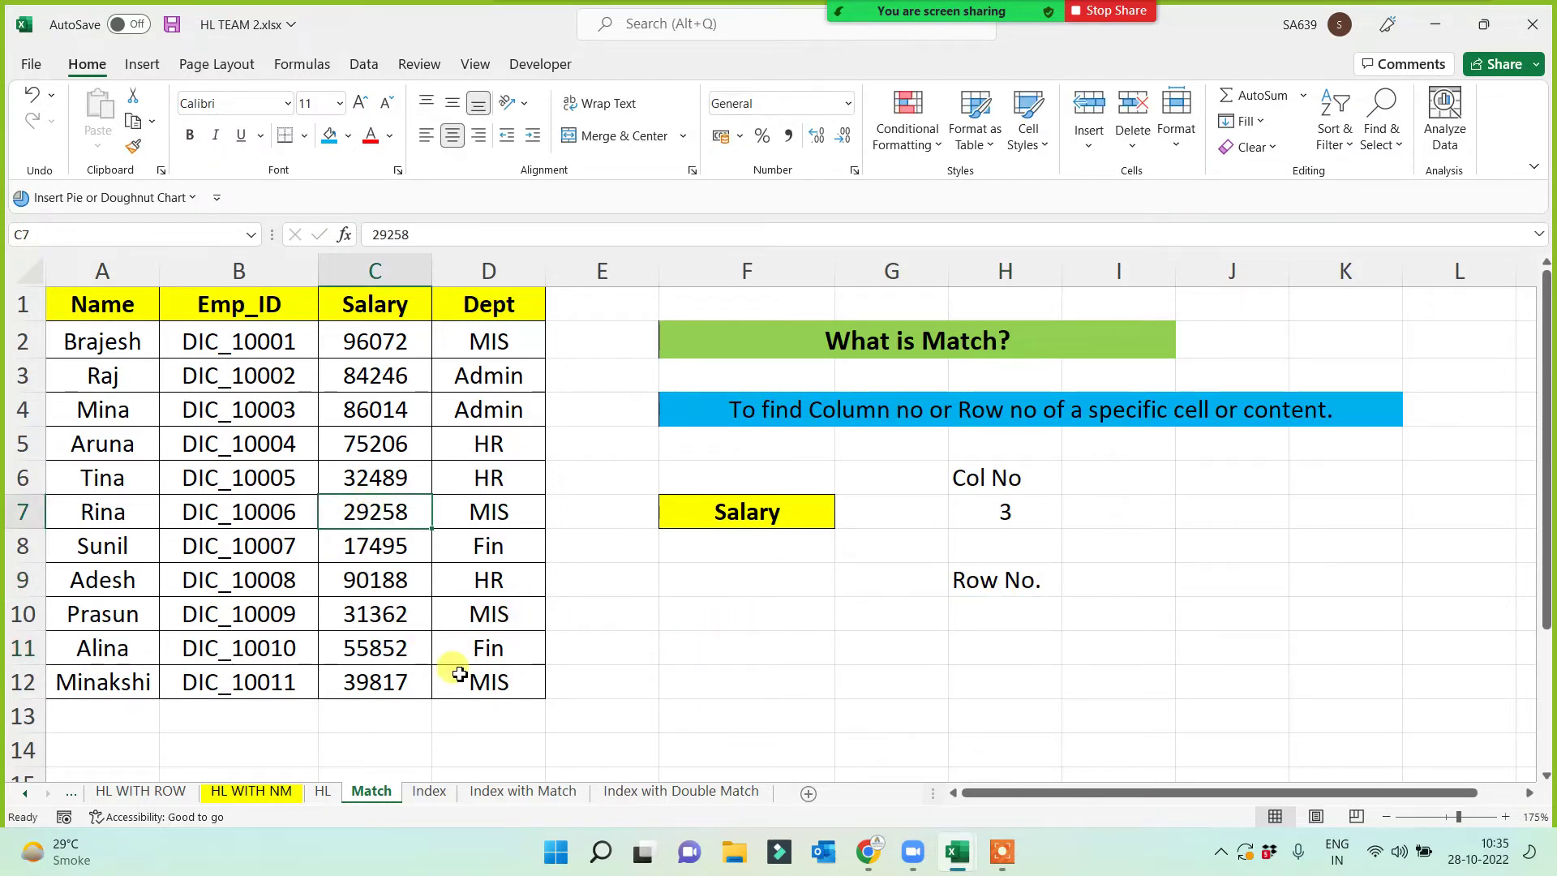
pyautogui.hotkey('ctrl', 'c')
pyautogui.click(804, 614)
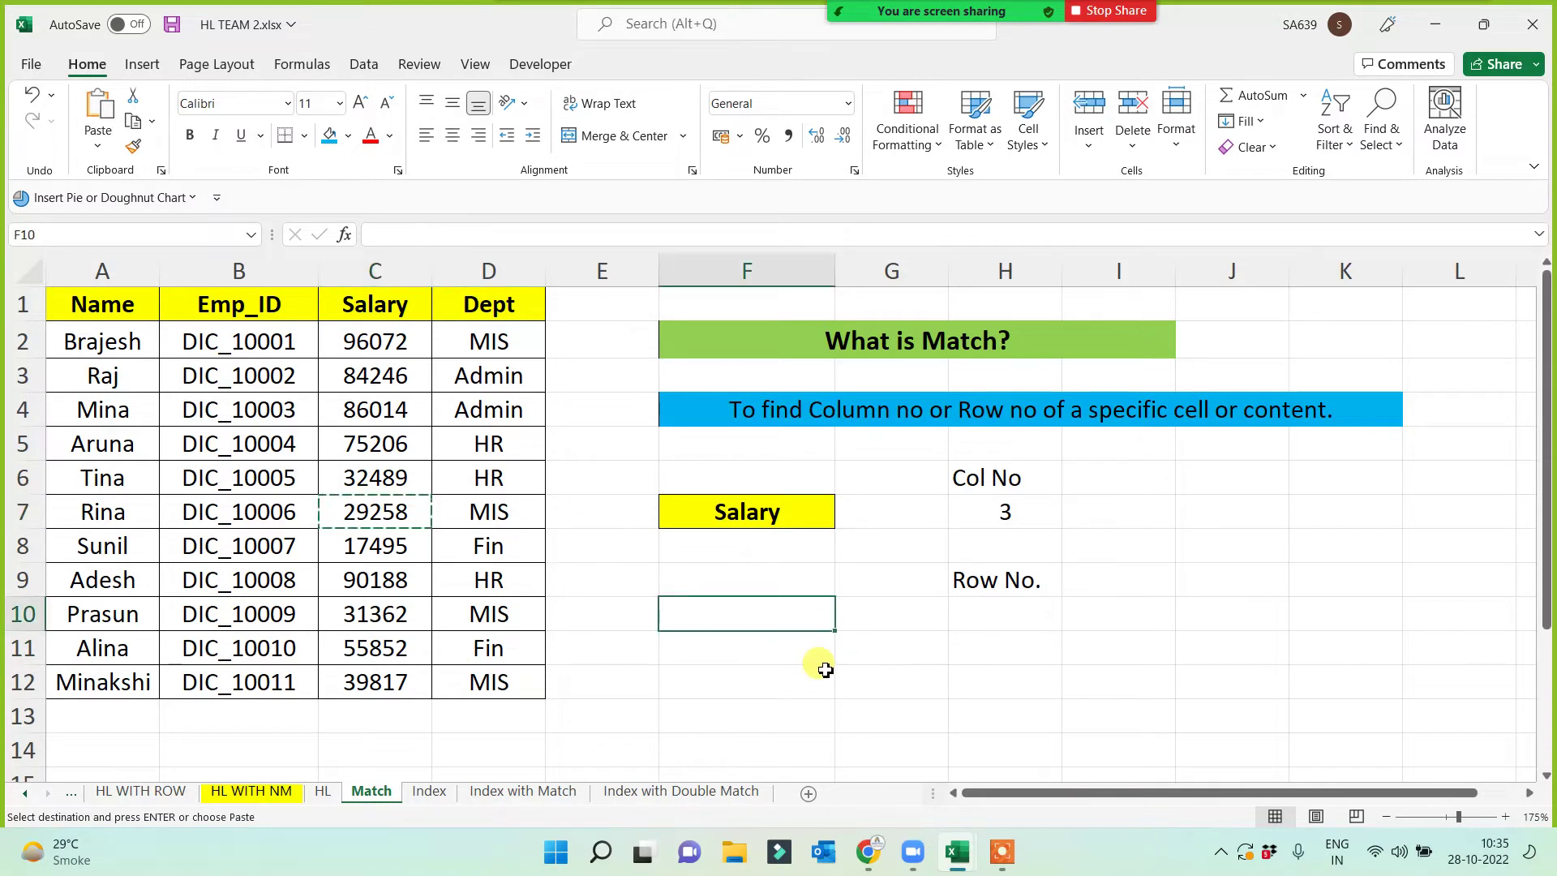
pyautogui.hotkey('ctrl', 'v')
pyautogui.press('Escape')
pyautogui.click(902, 716)
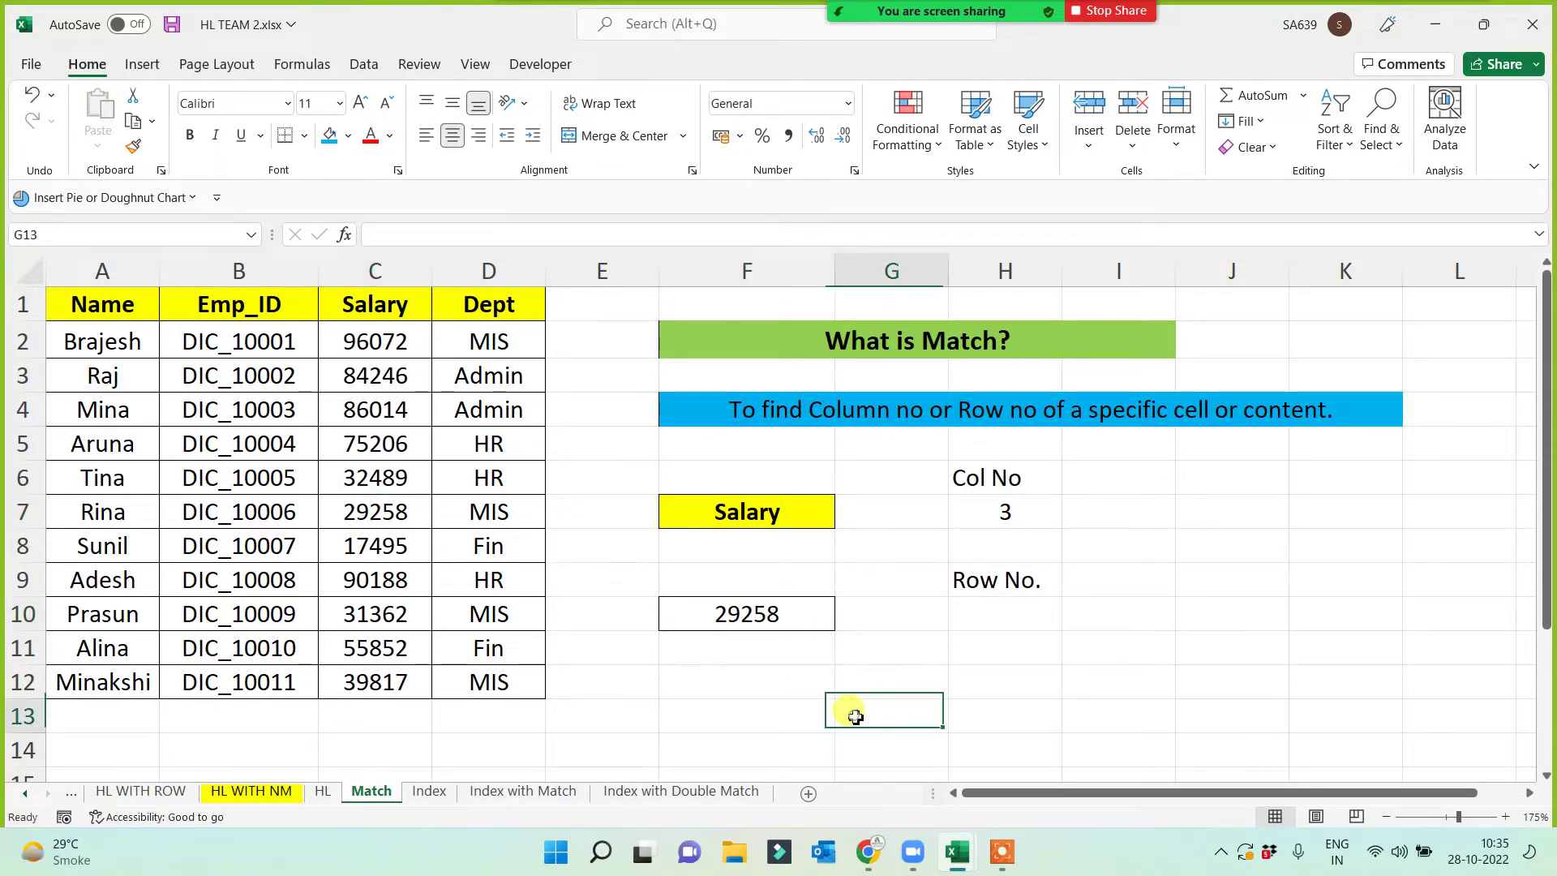
# - Check where the F10 lookup value sits in the Salary range C1:C12 and which sheet row holds it
pyautogui.click(734, 624)
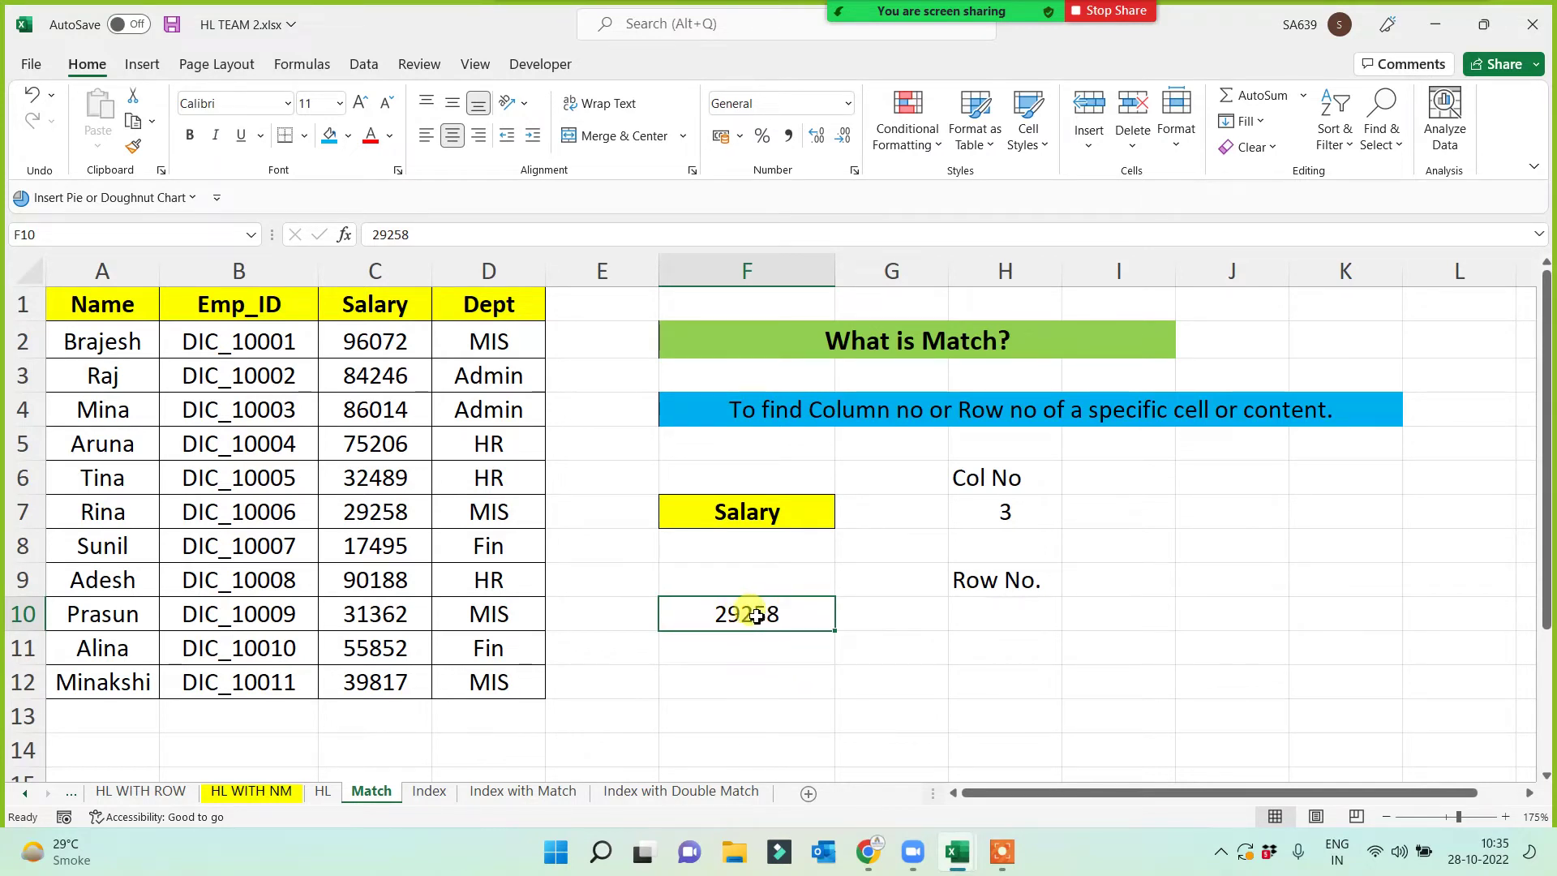
pyautogui.moveTo(372, 296); pyautogui.dragTo(360, 675)
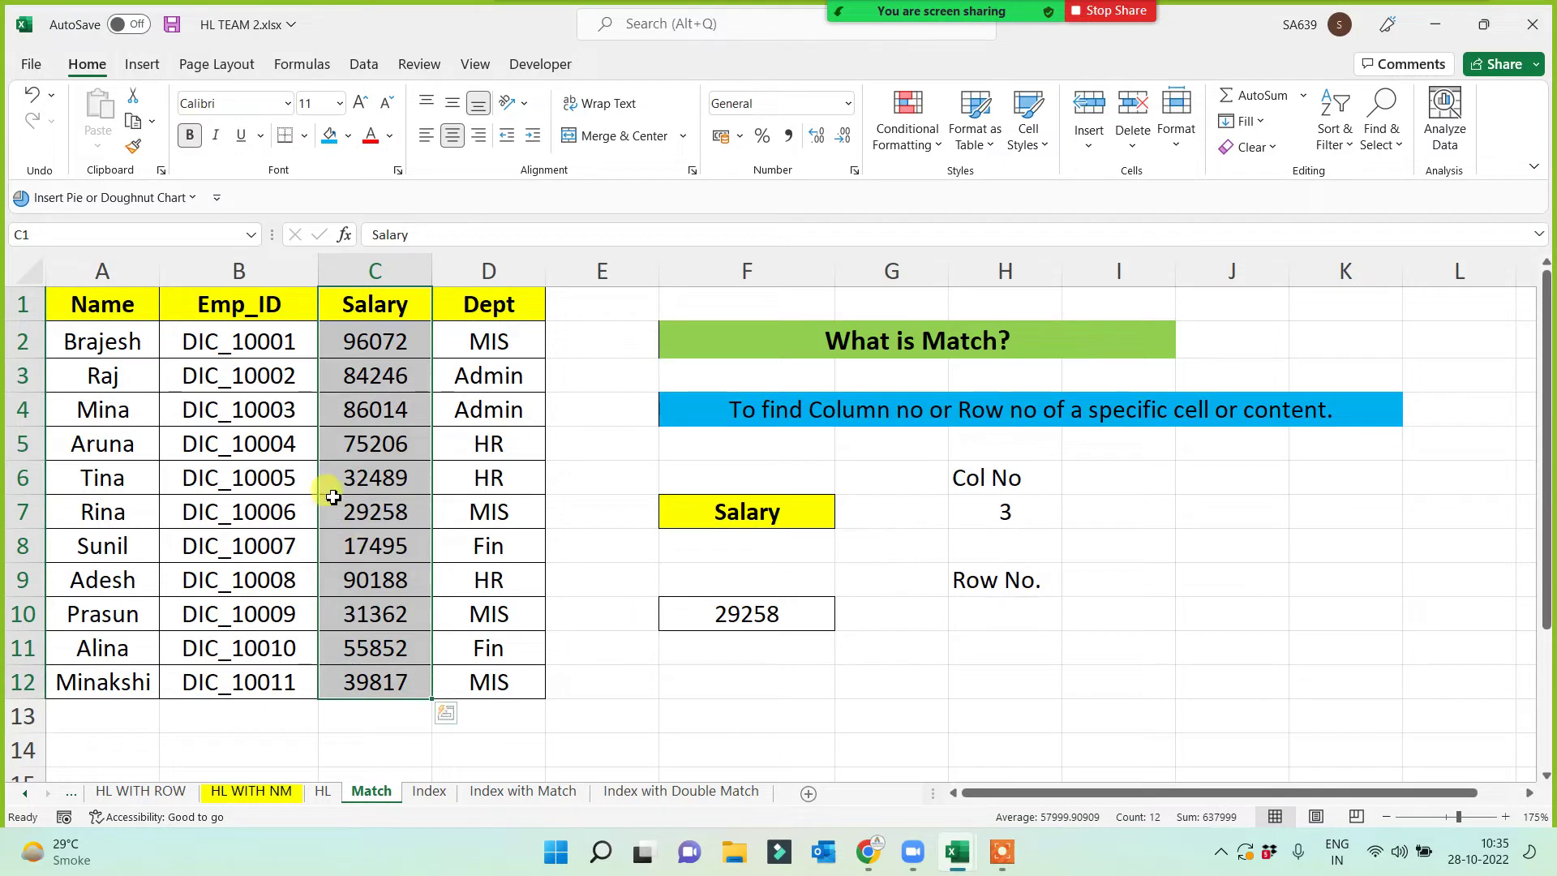
pyautogui.click(369, 514)
pyautogui.click(13, 517)
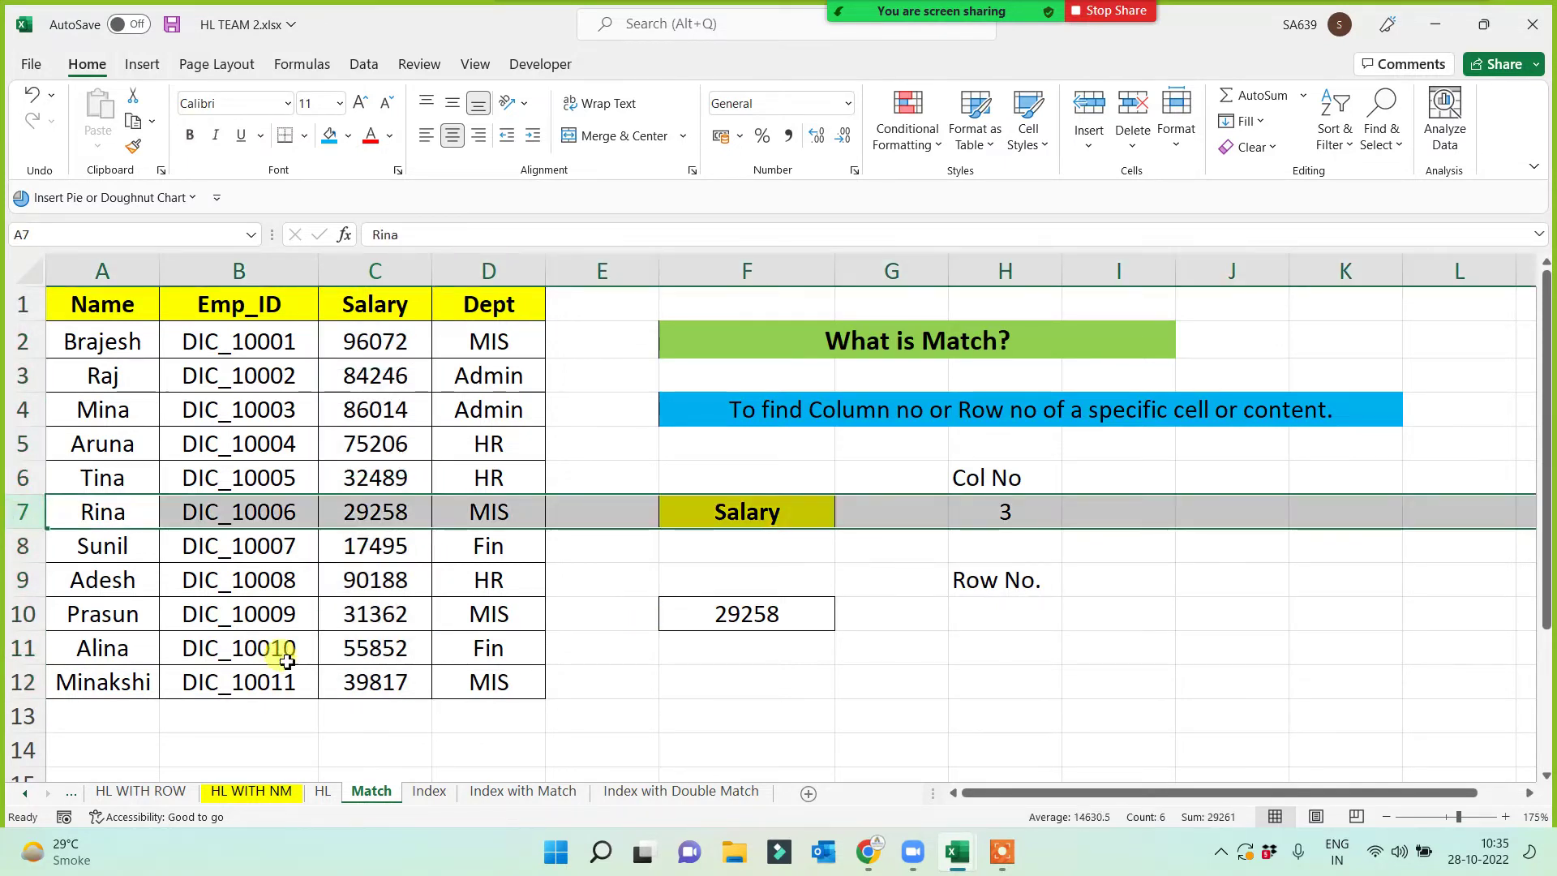
pyautogui.click(358, 511)
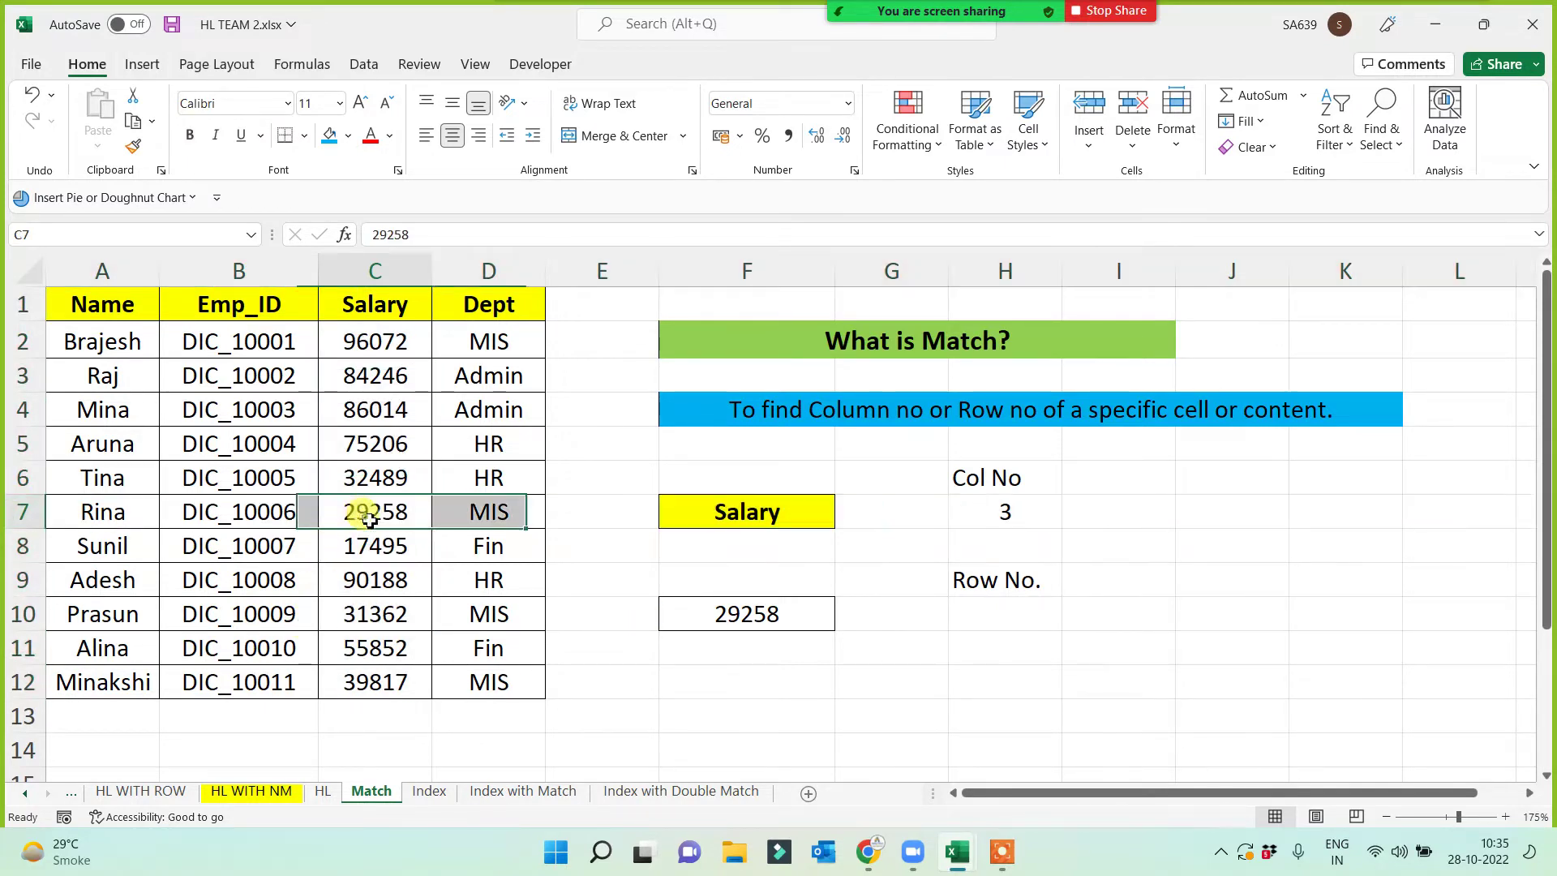
# - Enter =MATCH(F10,$C$1:$C$12,0) in H10 to find the salary's row number
pyautogui.click(987, 615)
pyautogui.write('=match')
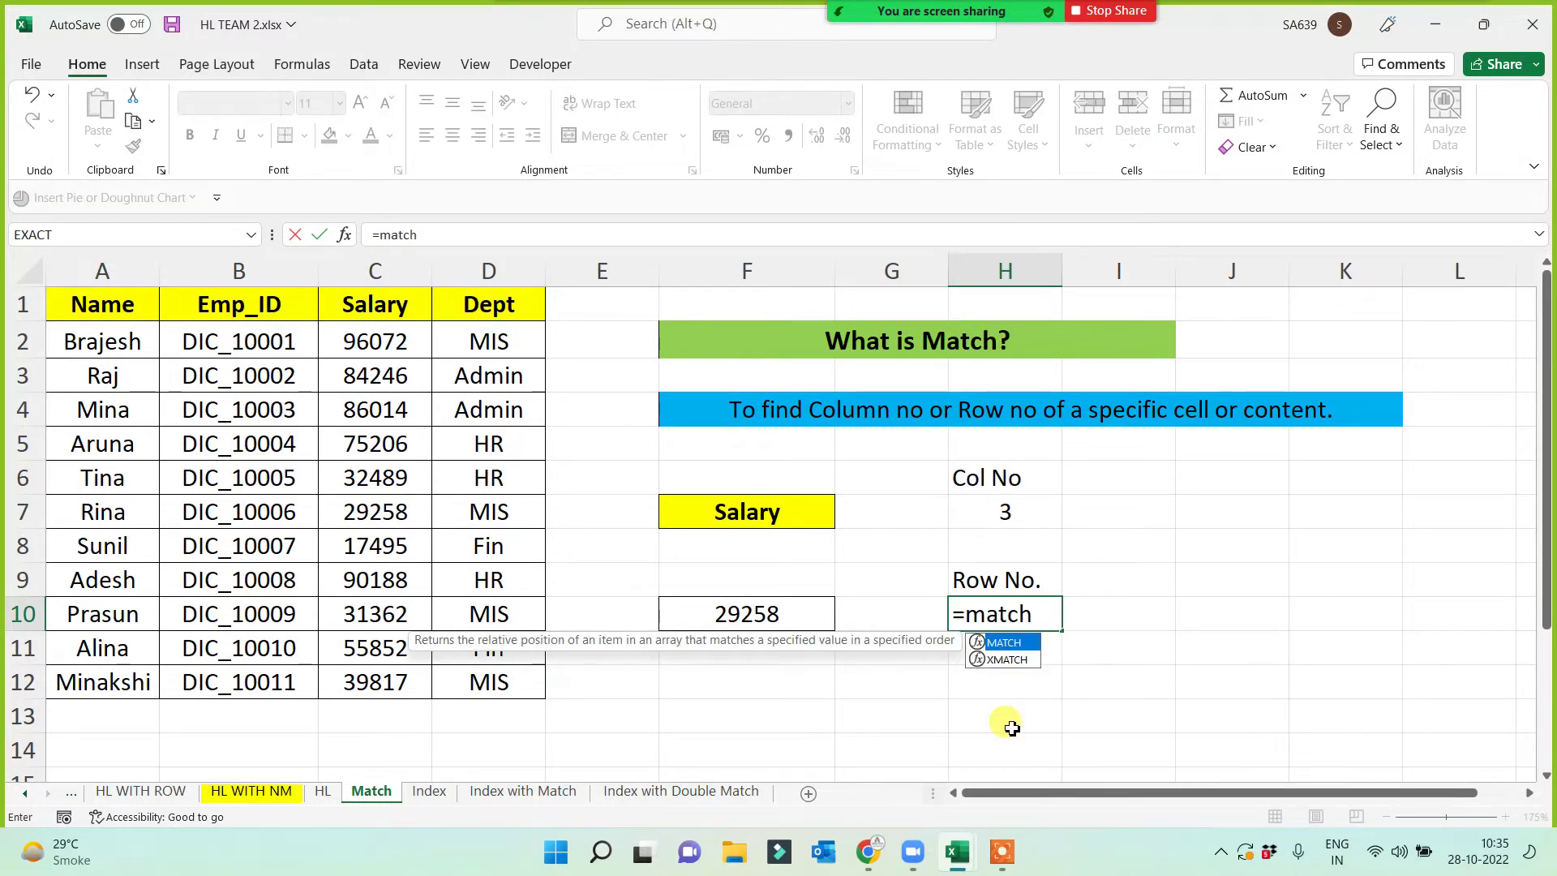
pyautogui.press('Tab')
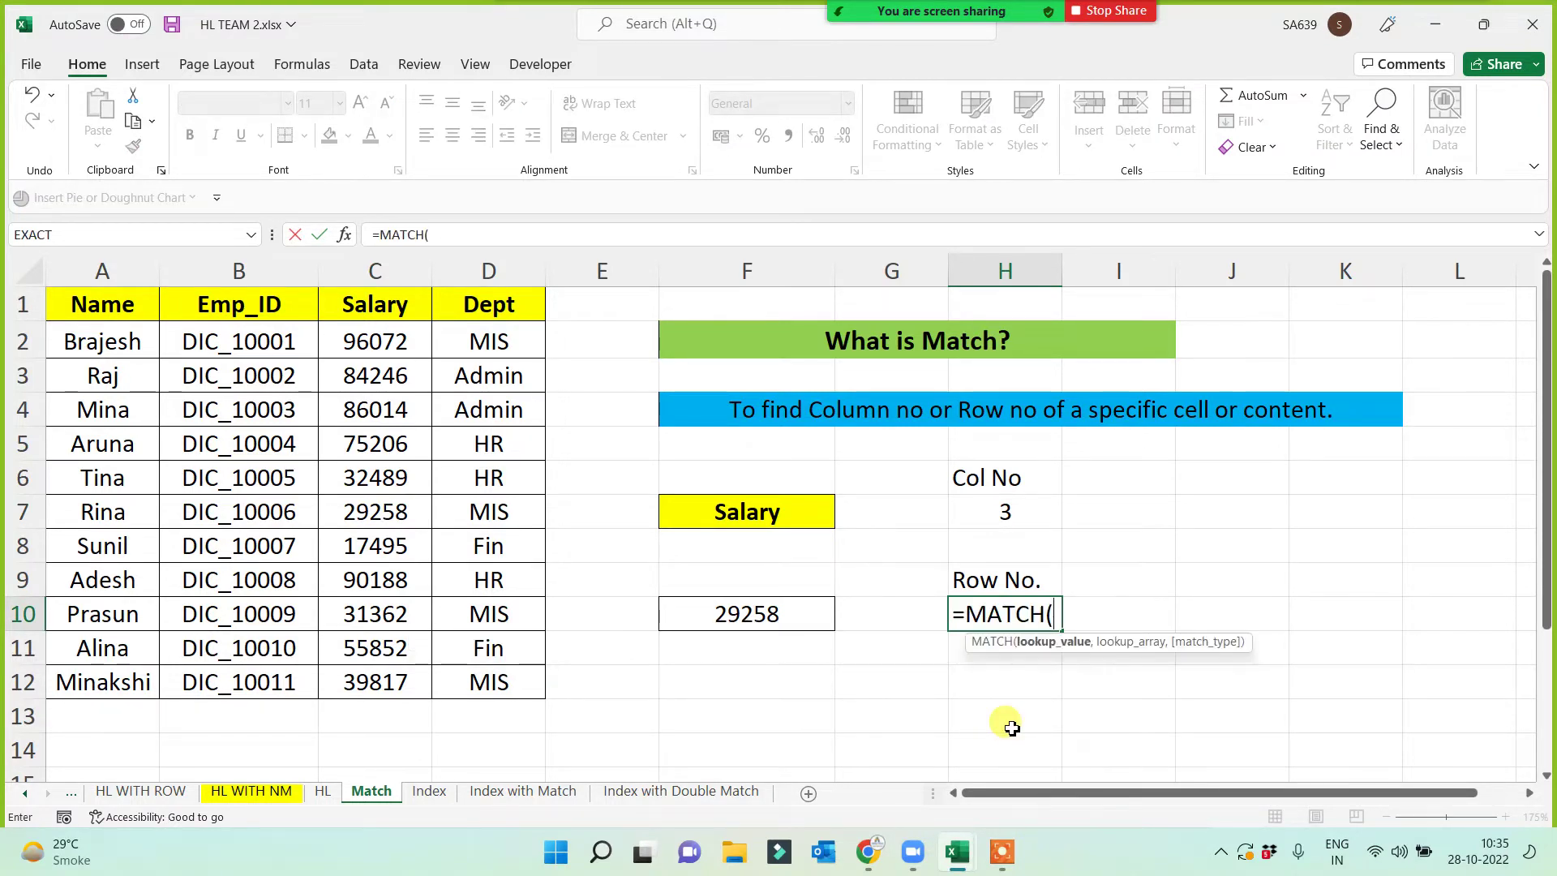
pyautogui.click(796, 617)
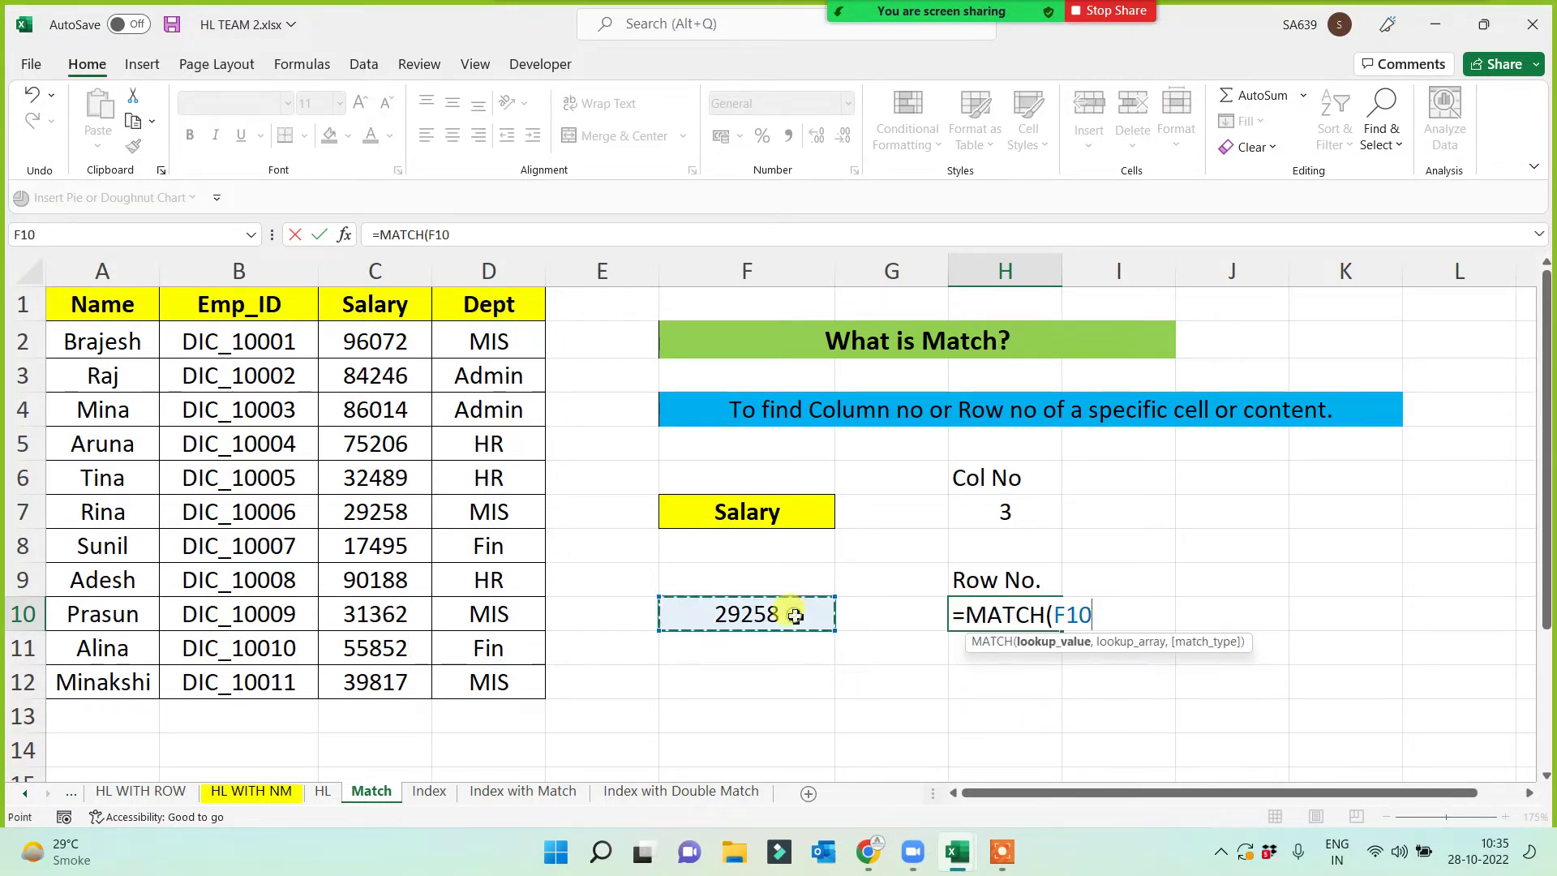
pyautogui.write(',')
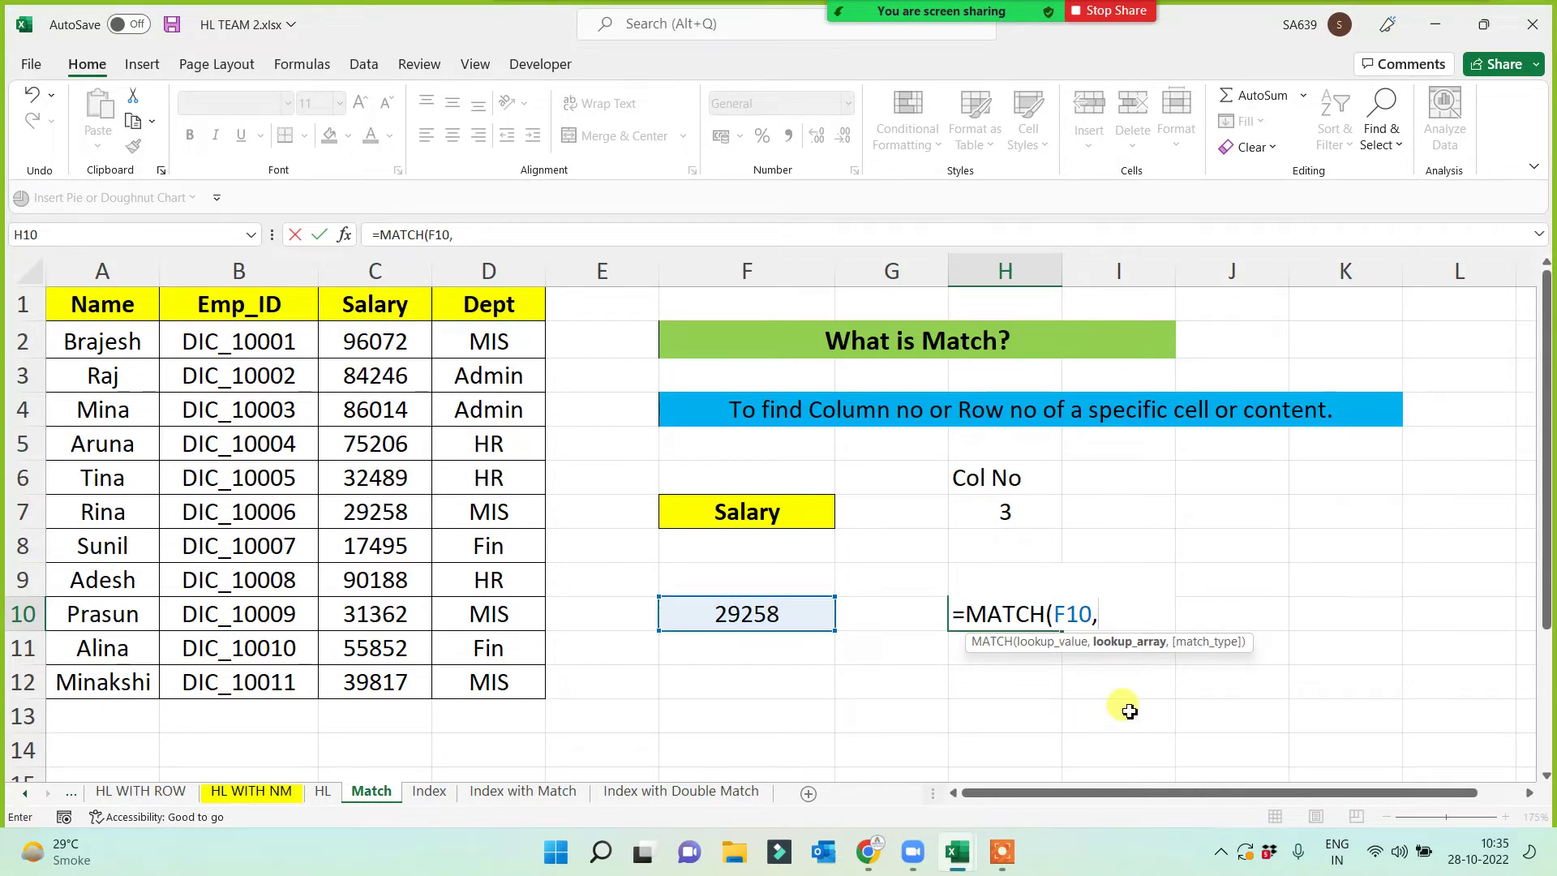
pyautogui.moveTo(362, 298); pyautogui.dragTo(353, 680)
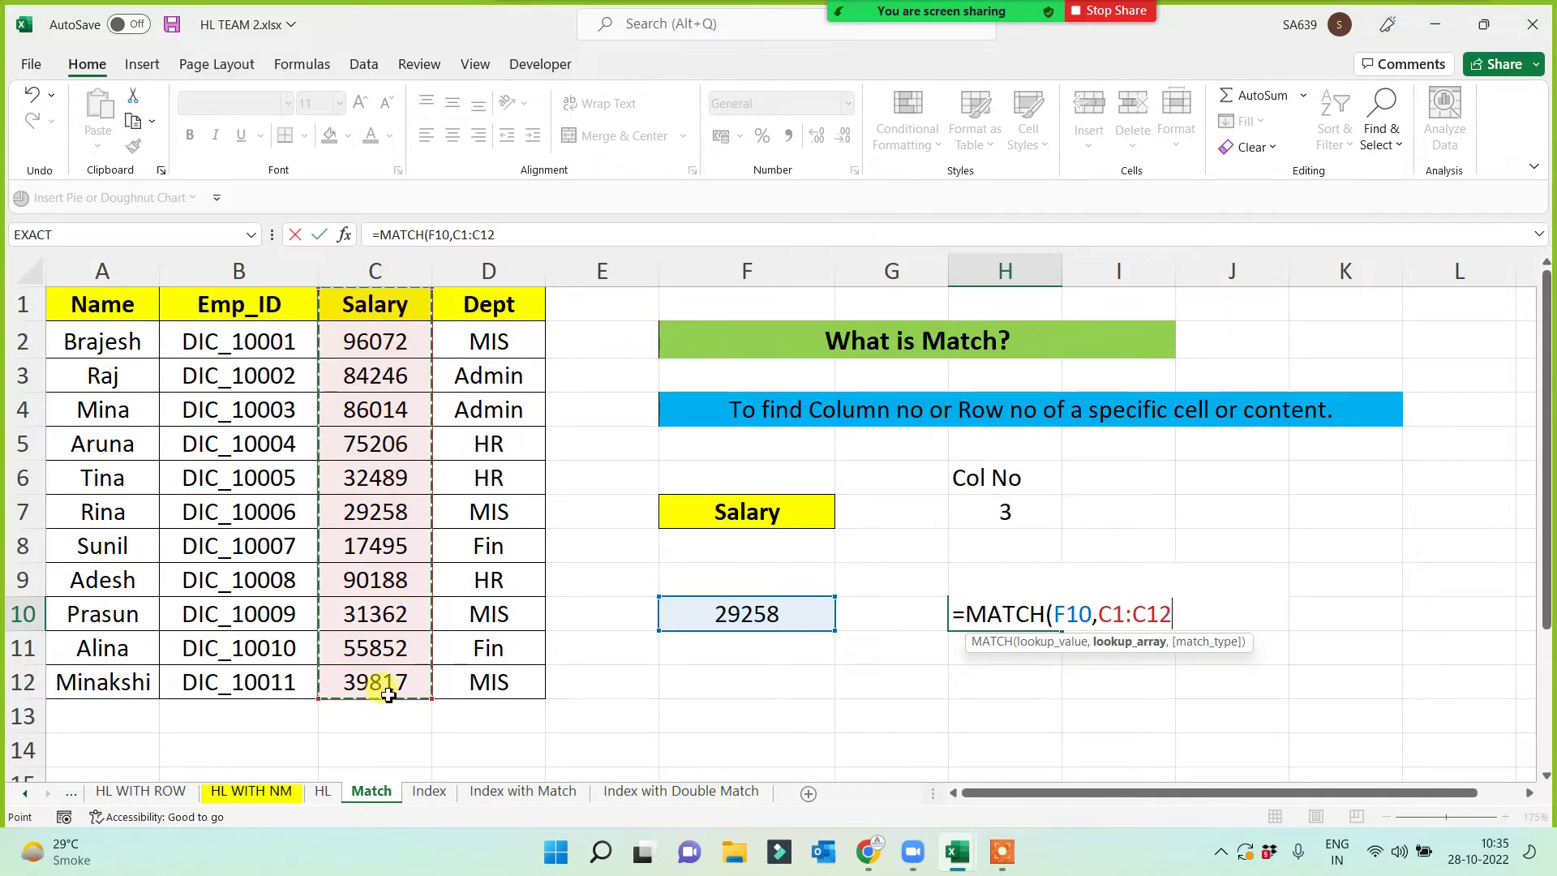
pyautogui.press('F4')
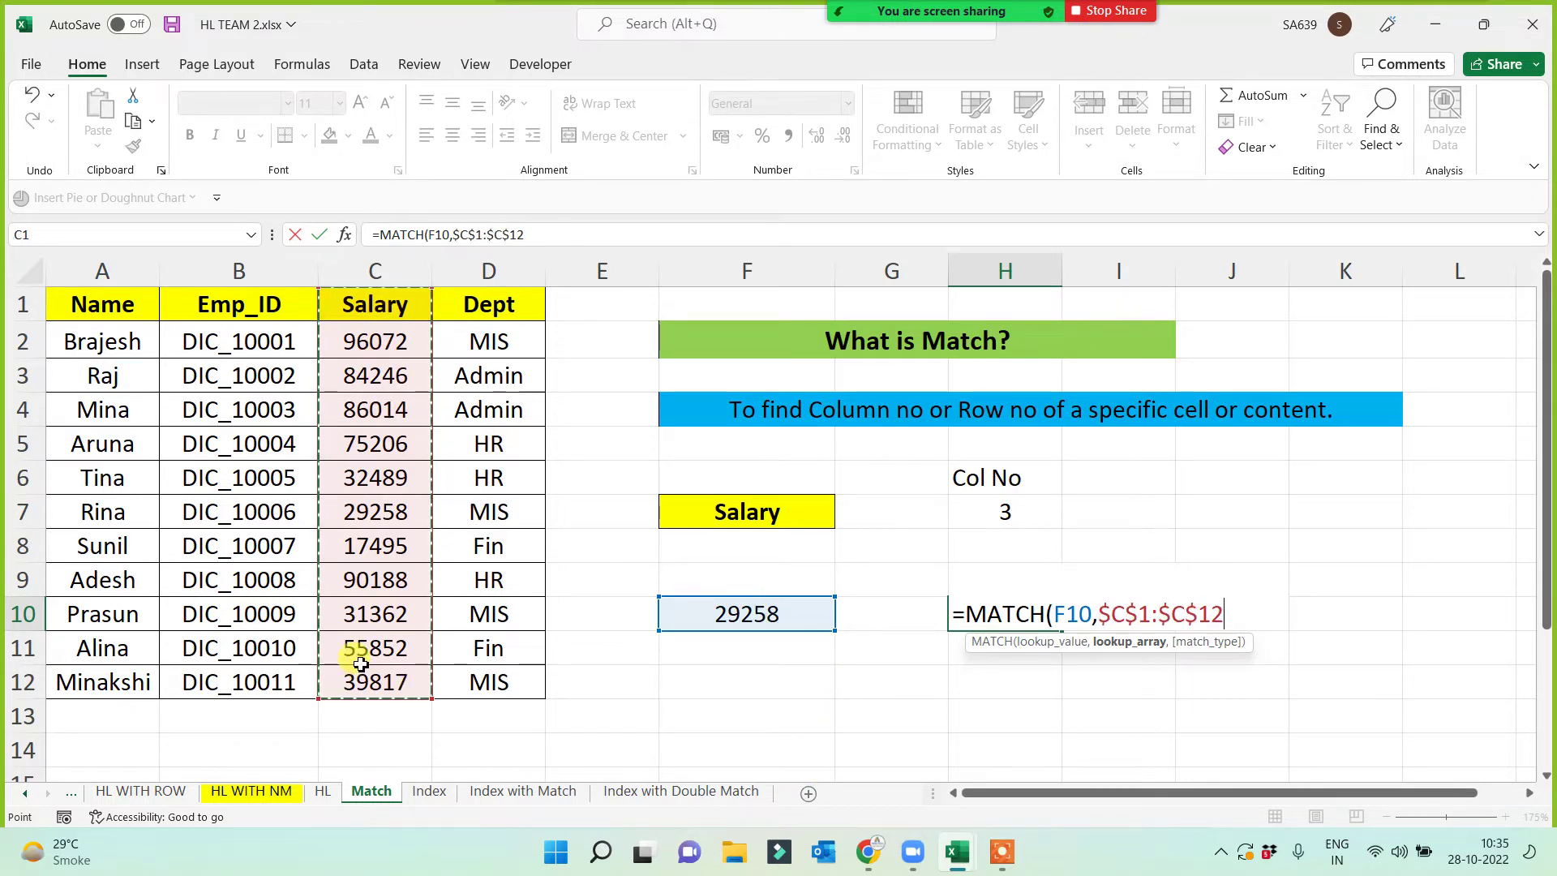
pyautogui.write(',')
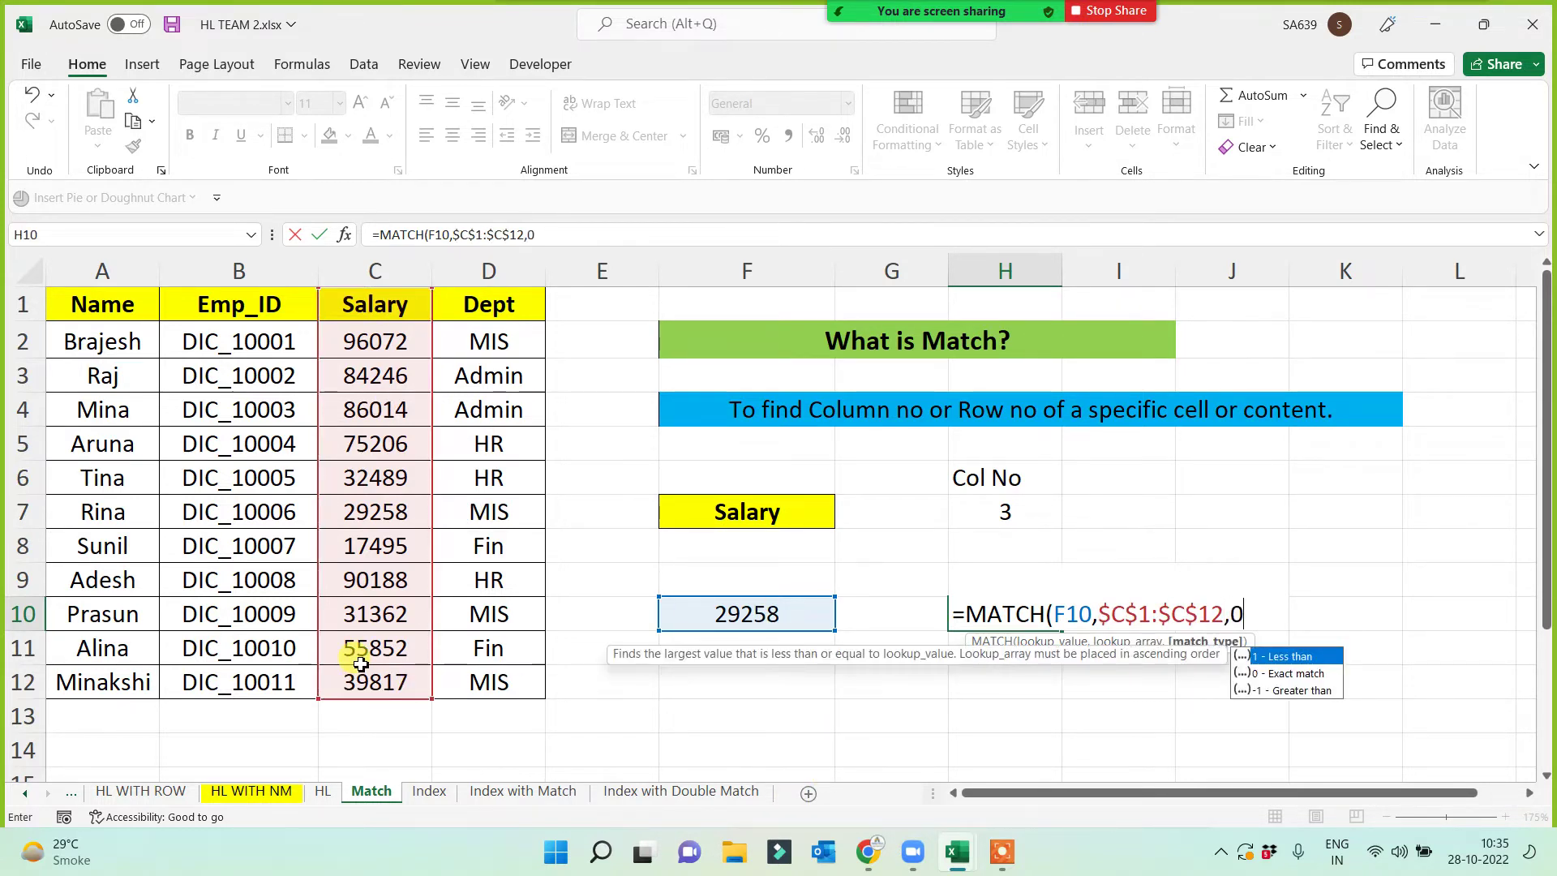
pyautogui.write('0)')
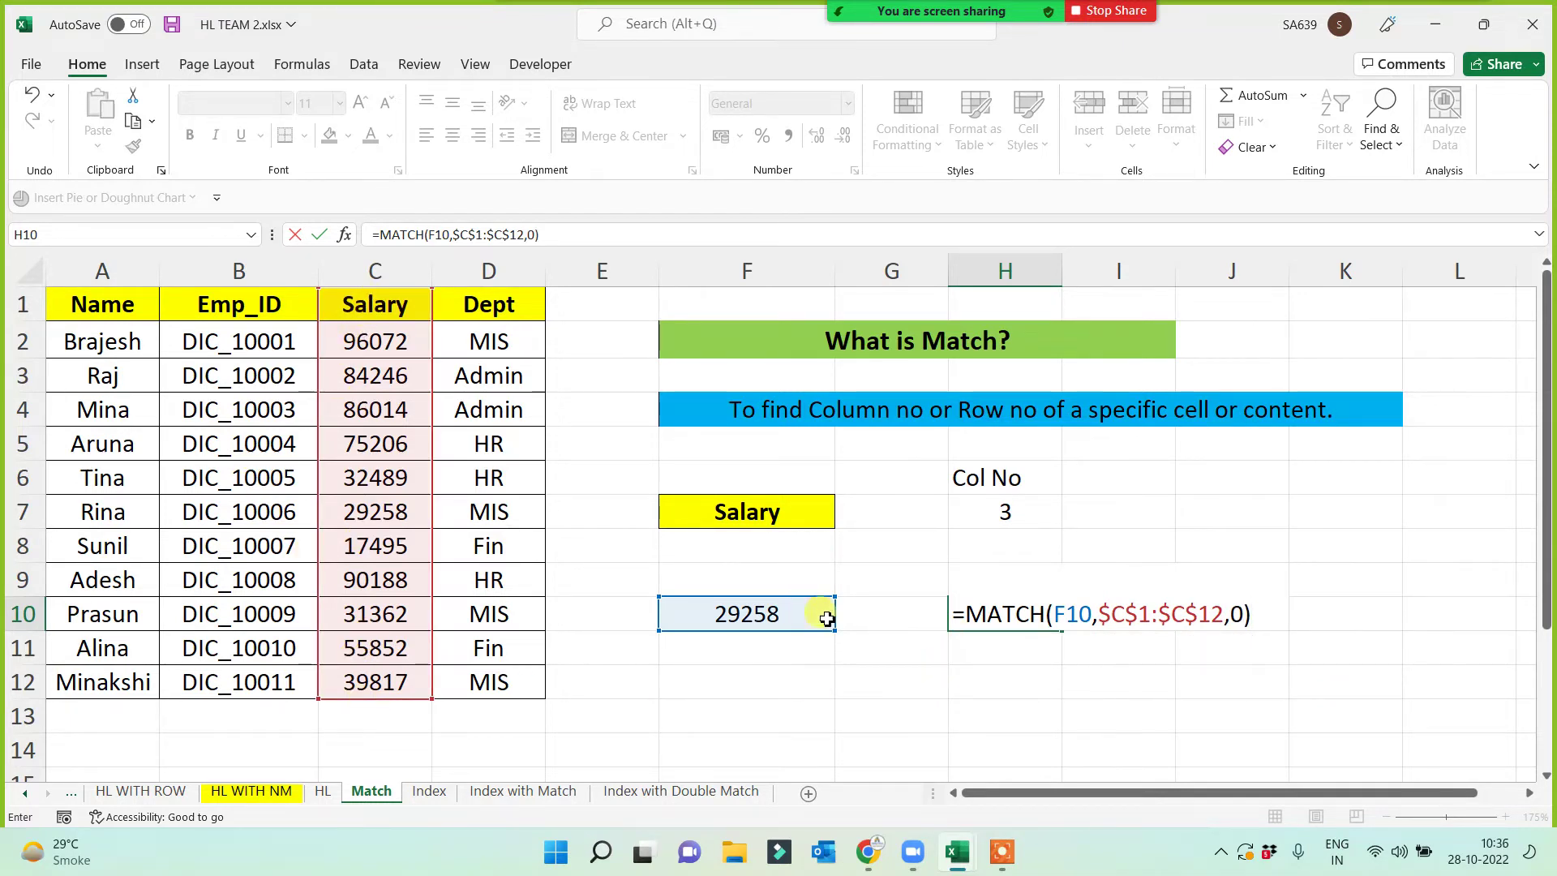
pyautogui.press('Return')
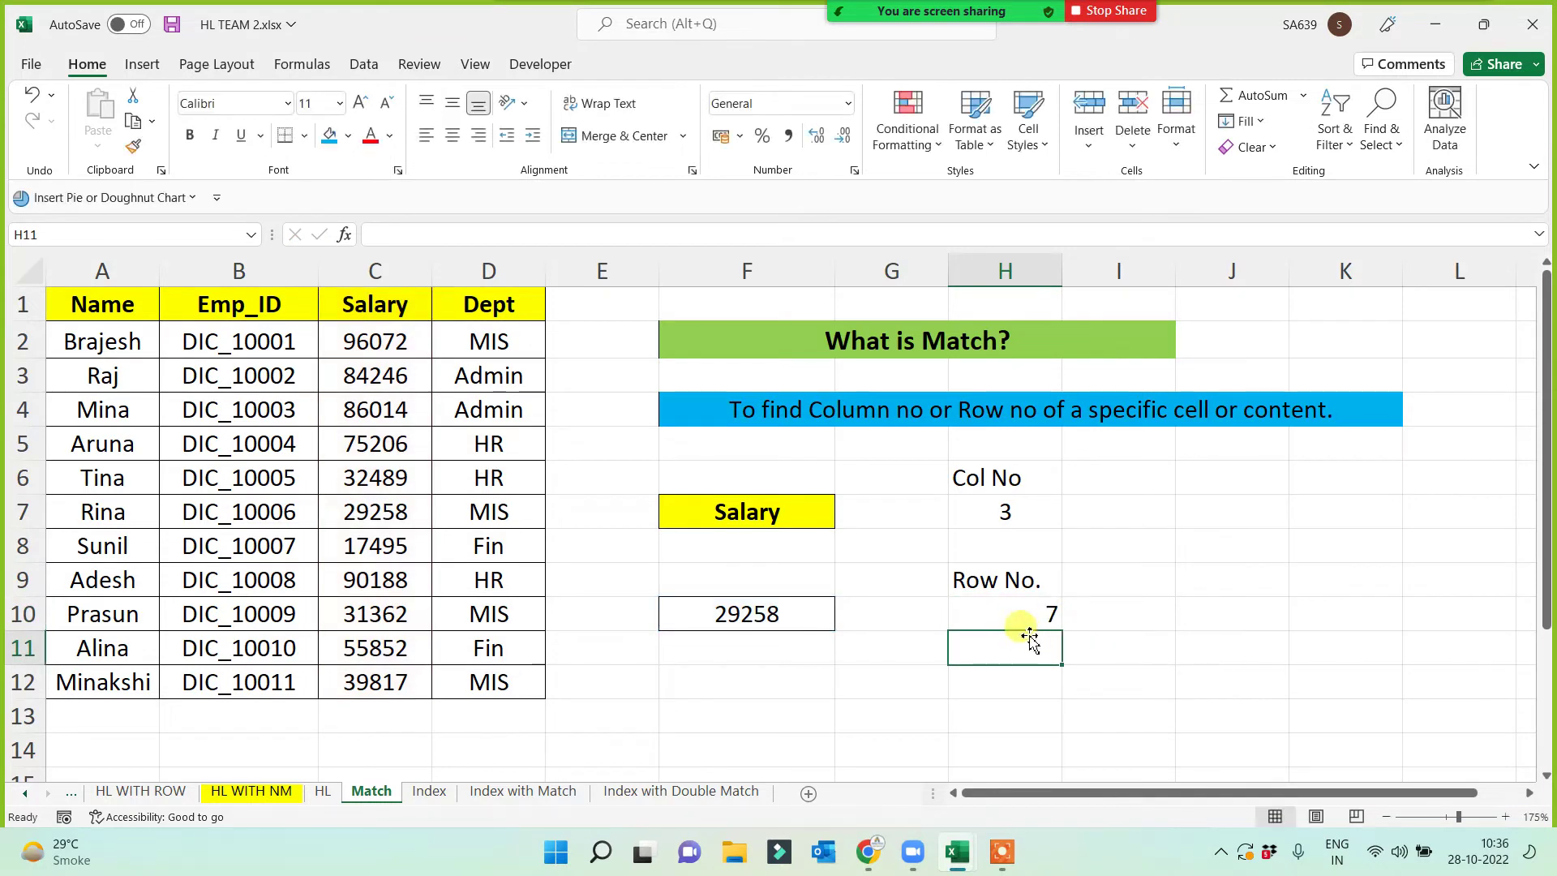
# - Center the MATCH row-number result in cell H10
pyautogui.click(998, 617)
pyautogui.click(101, 305)
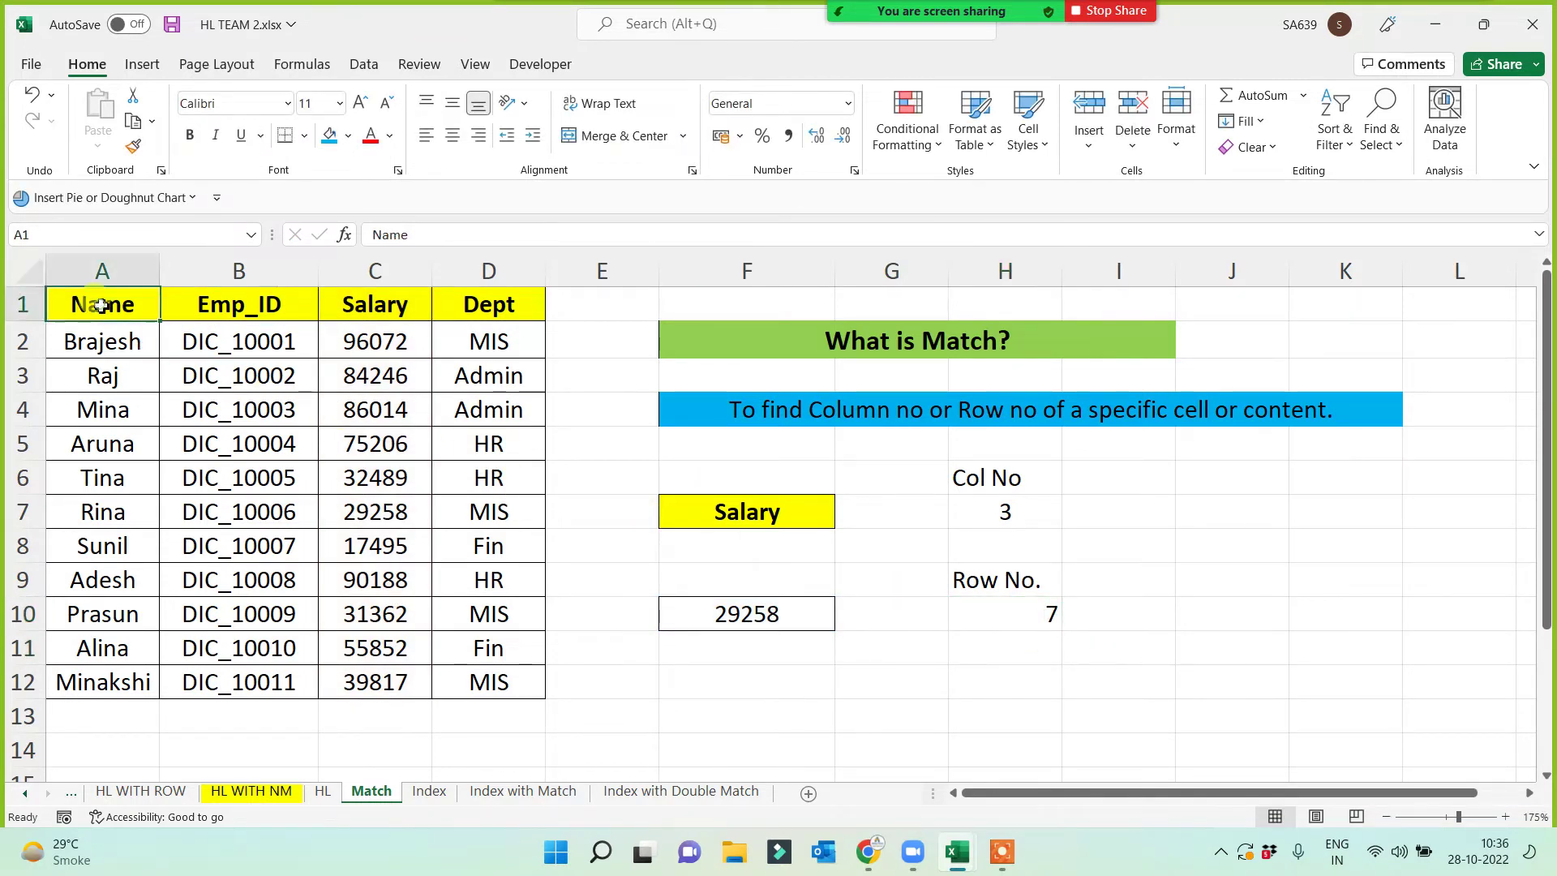
pyautogui.moveTo(100, 305); pyautogui.dragTo(455, 302)
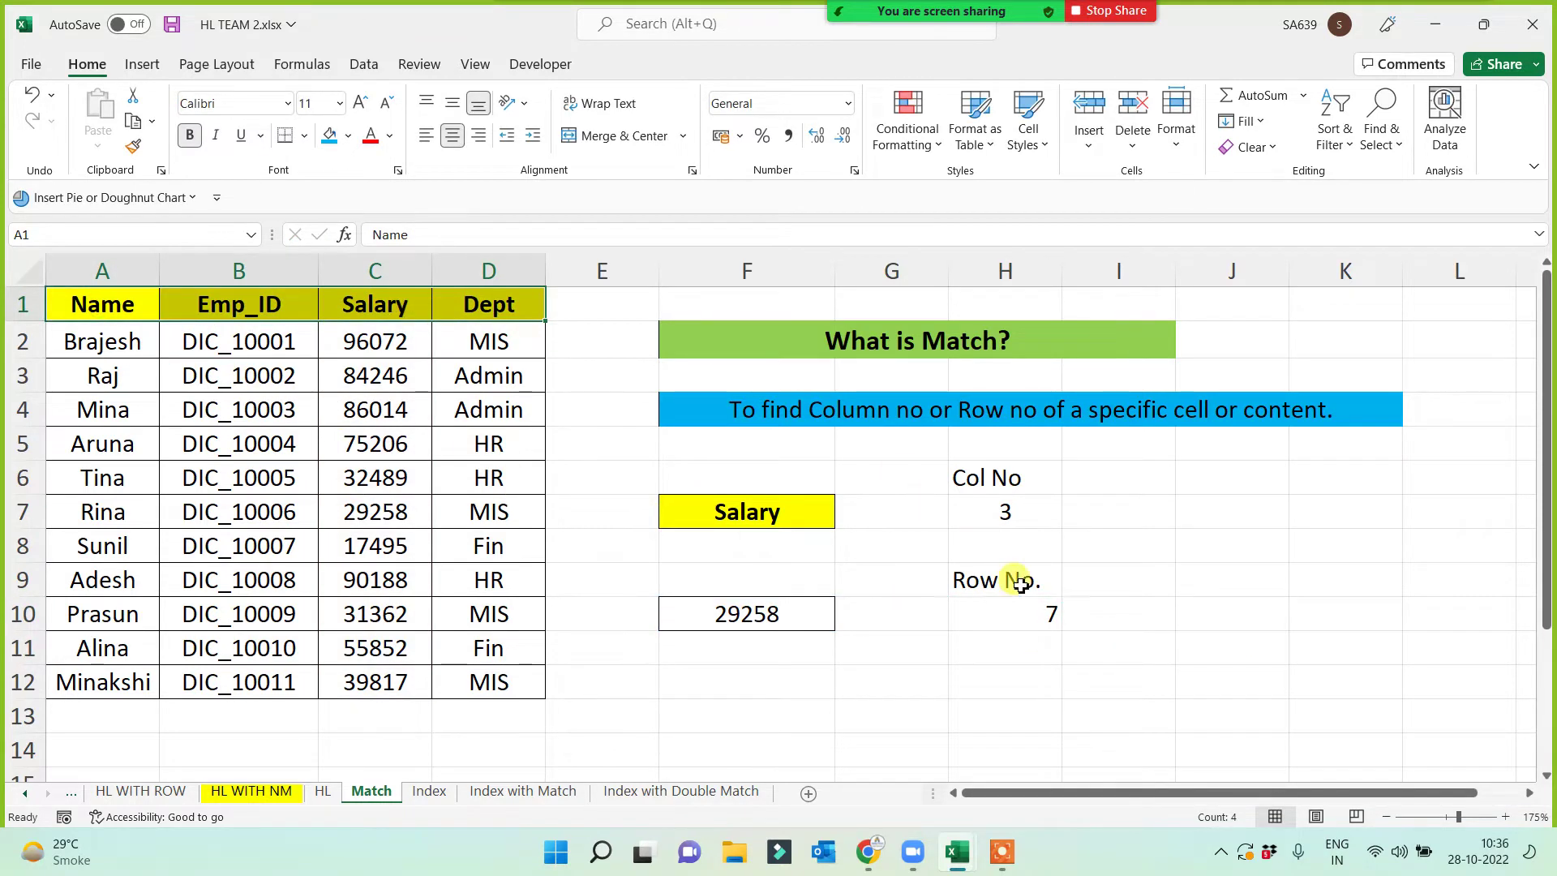
pyautogui.click(1008, 509)
pyautogui.click(1010, 612)
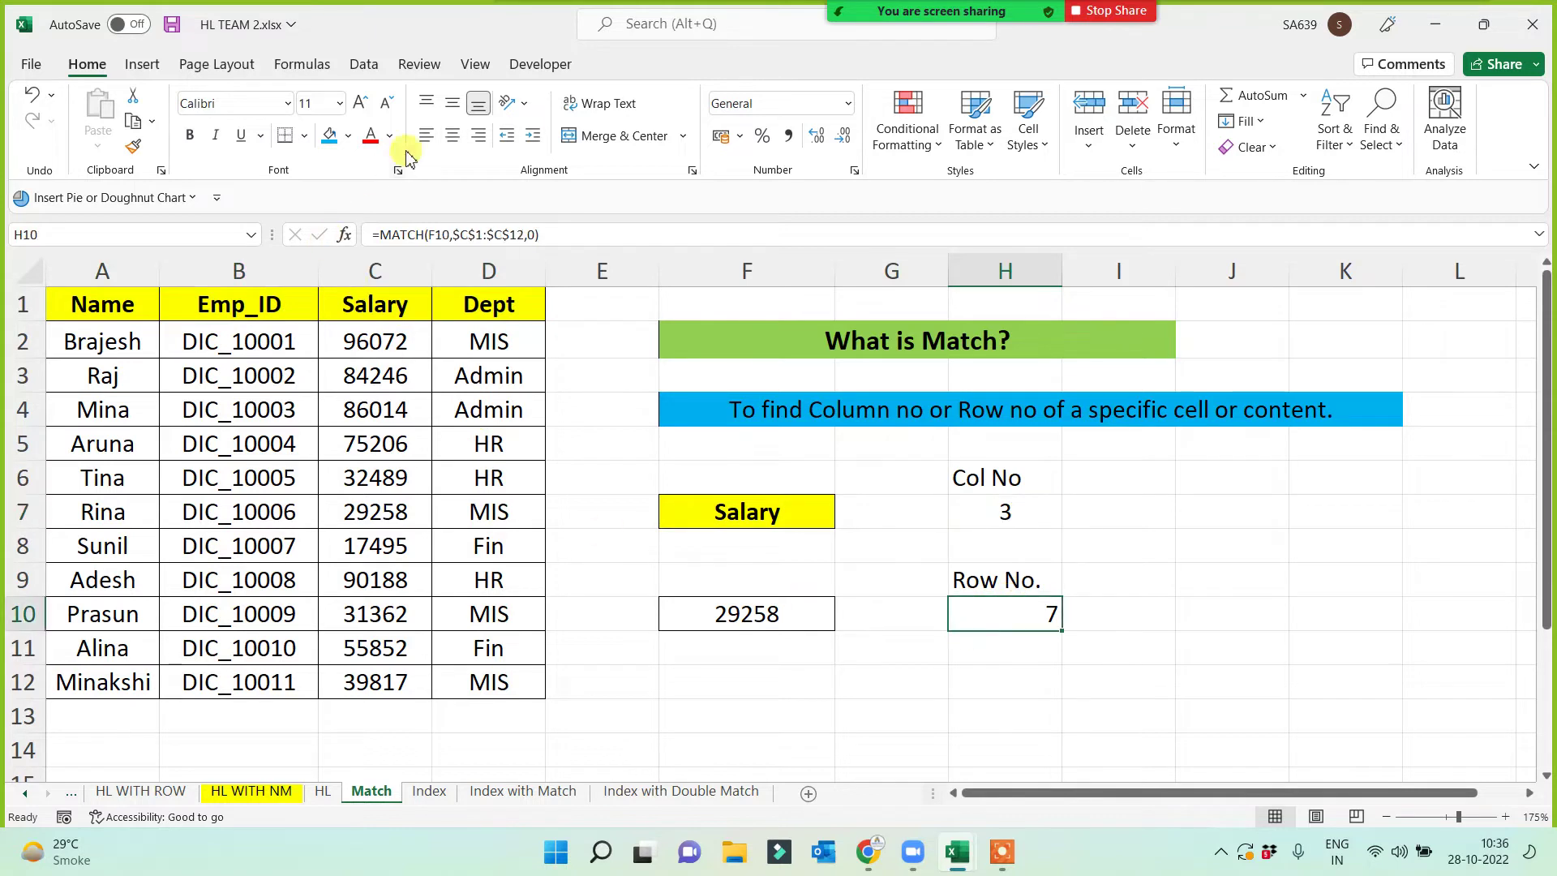
pyautogui.click(878, 705)
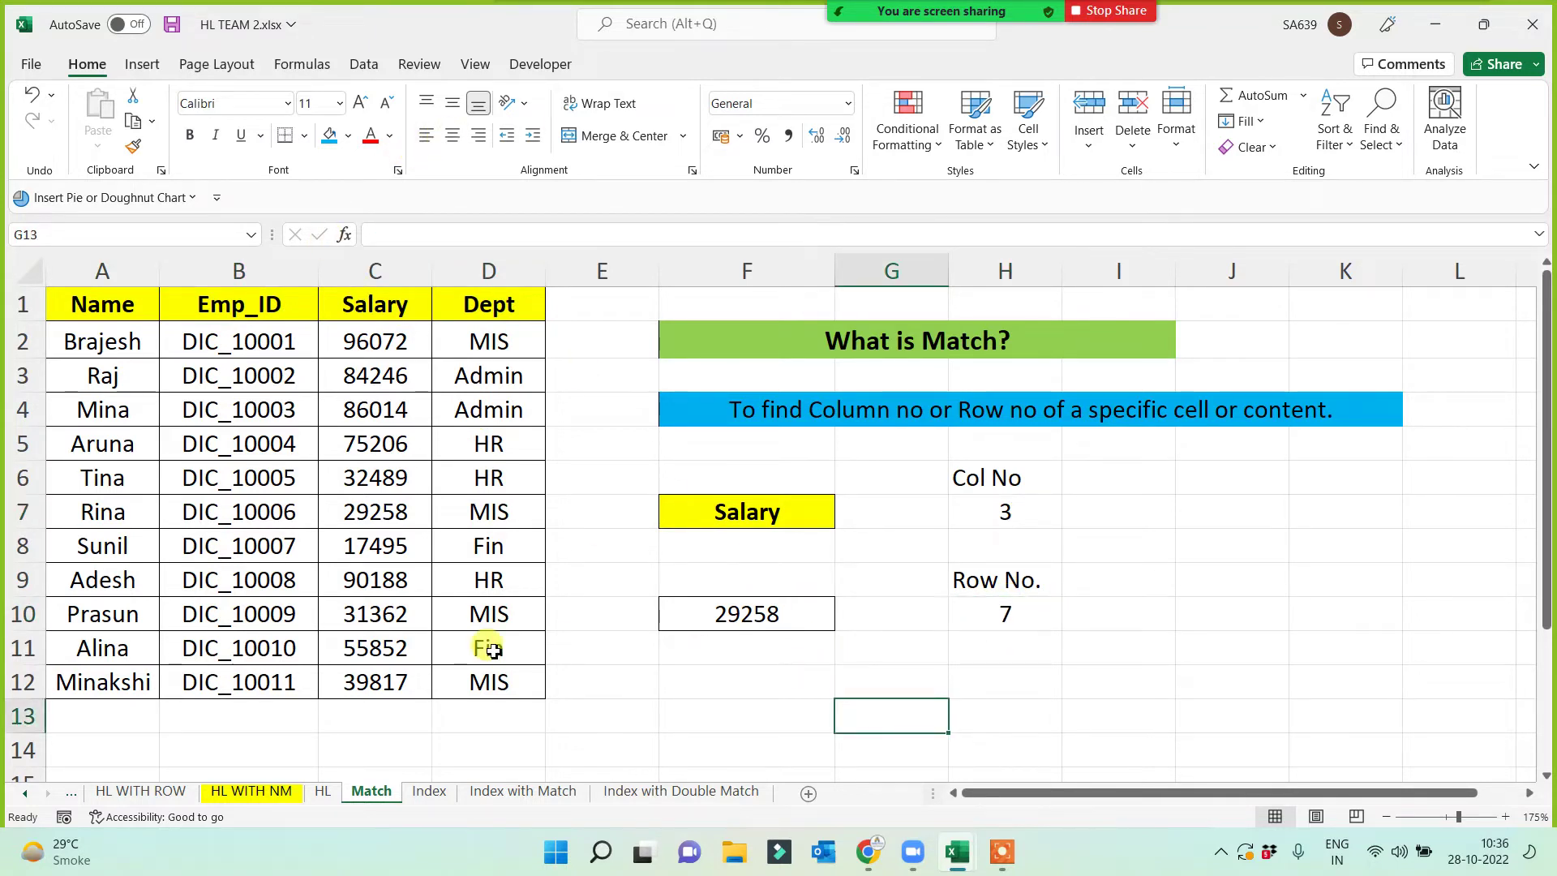
# - Replace the lookup value in F10 with the salary 39817 copied from C12 and compare the result with its sheet row
pyautogui.click(376, 681)
pyautogui.hotkey('ctrl', 'c')
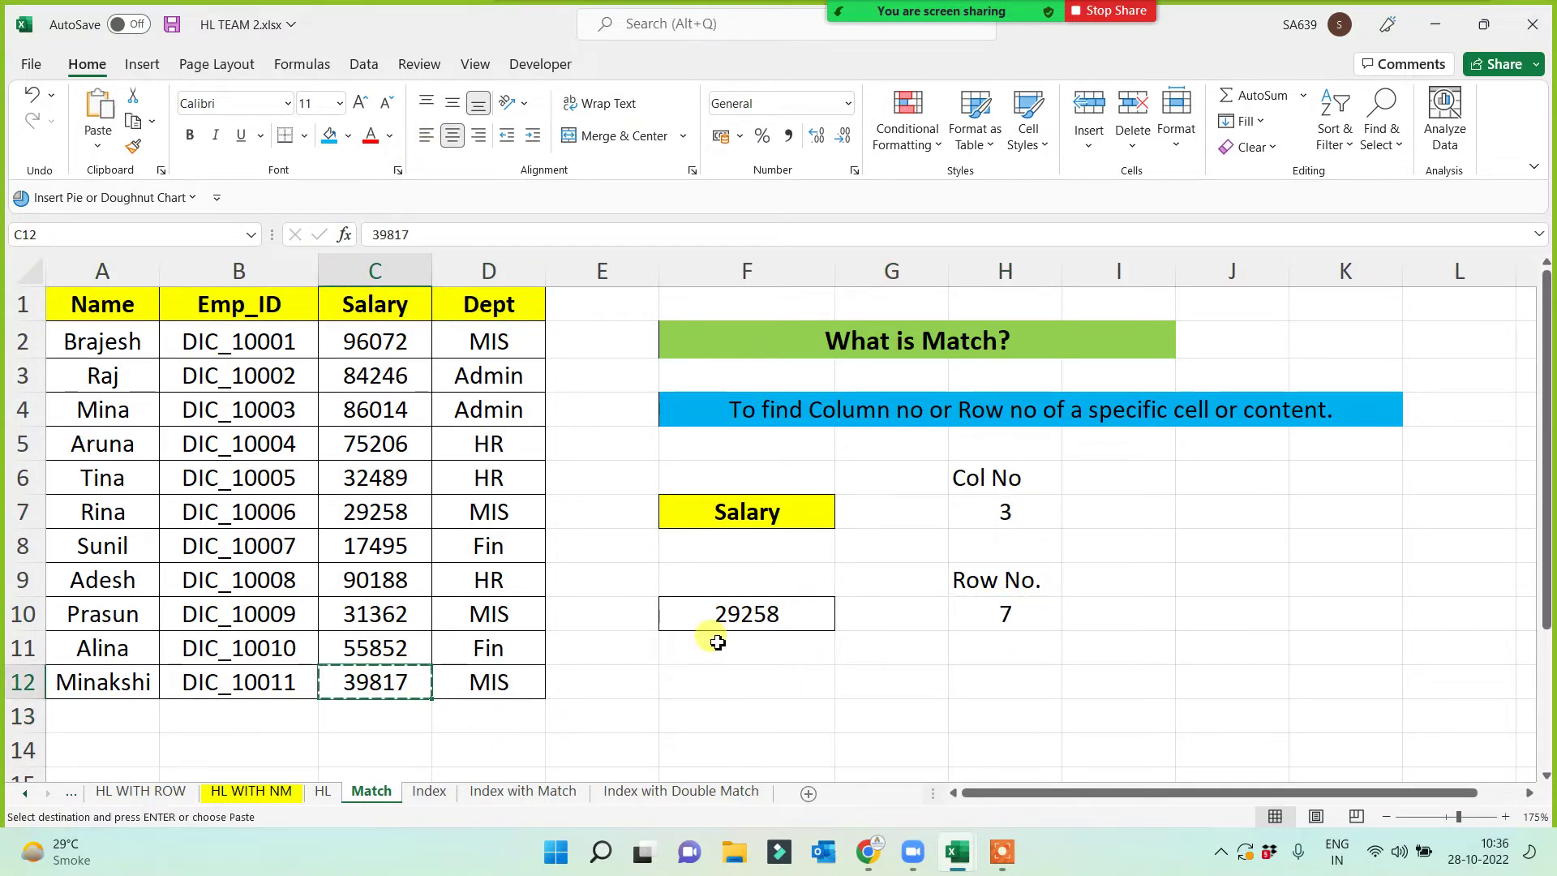
pyautogui.click(724, 615)
pyautogui.hotkey('ctrl', 'v')
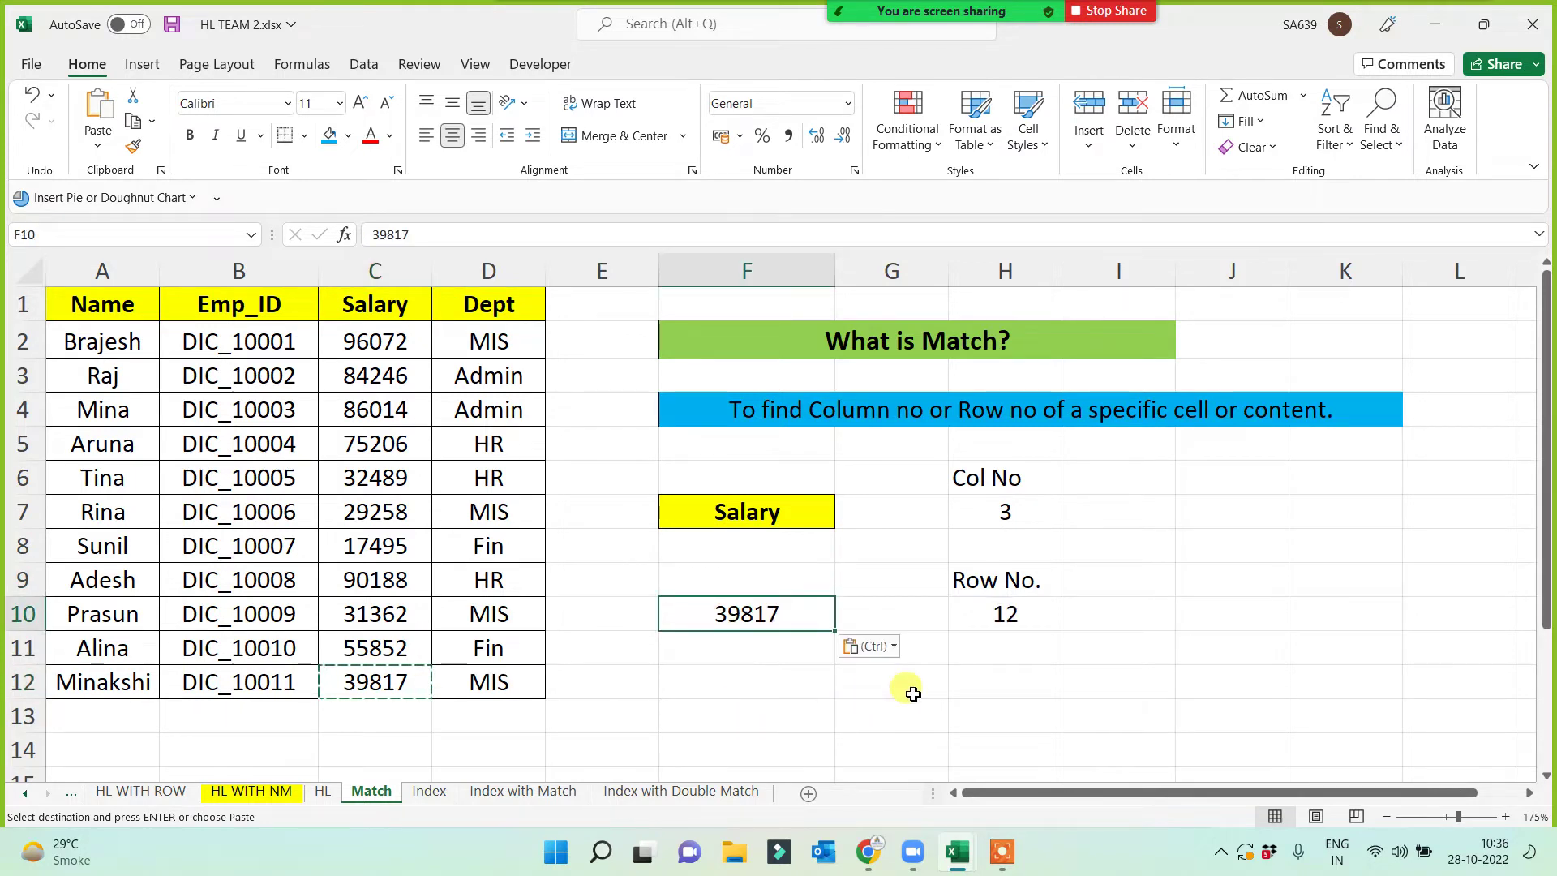
pyautogui.click(17, 682)
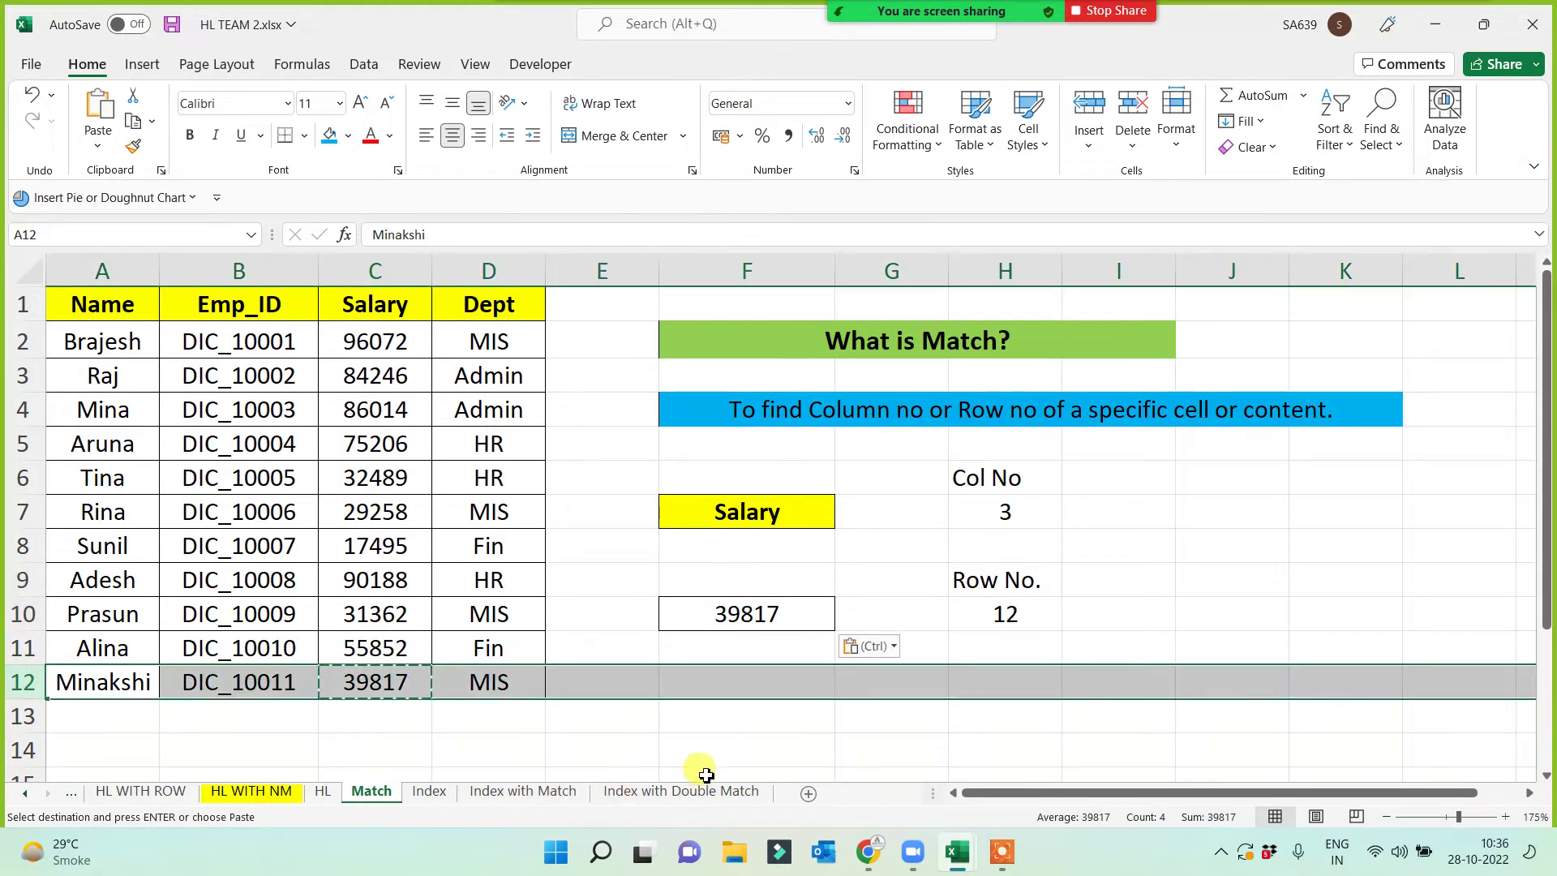
pyautogui.click(797, 714)
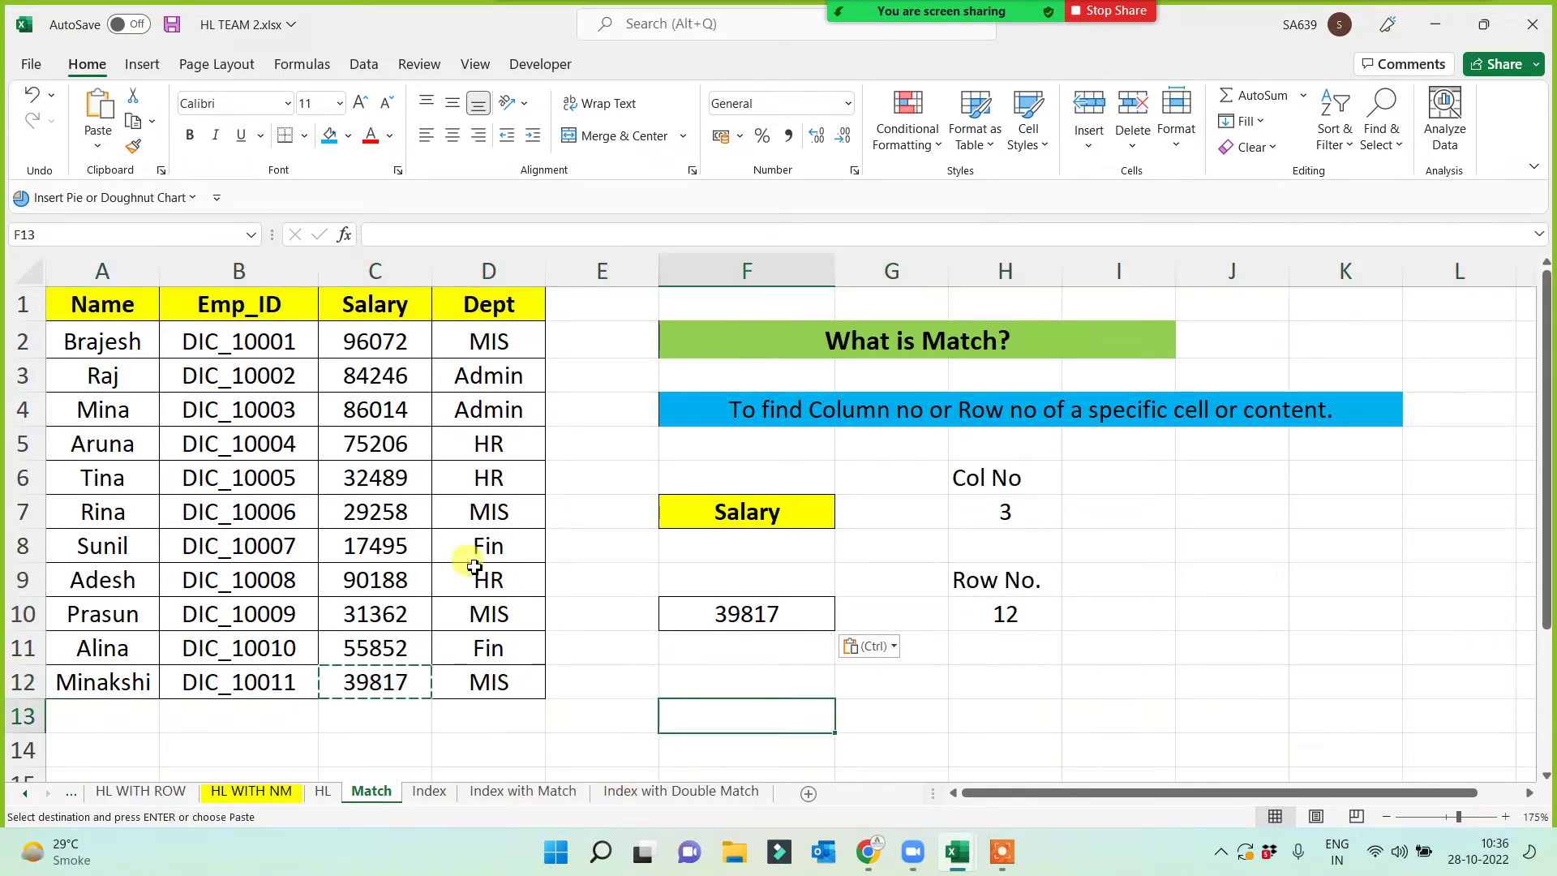
# - Replace the lookup value in F10 with the salary 86014 copied from C4 and check the formula in H10
pyautogui.click(364, 415)
pyautogui.hotkey('ctrl', 'c')
pyautogui.click(752, 608)
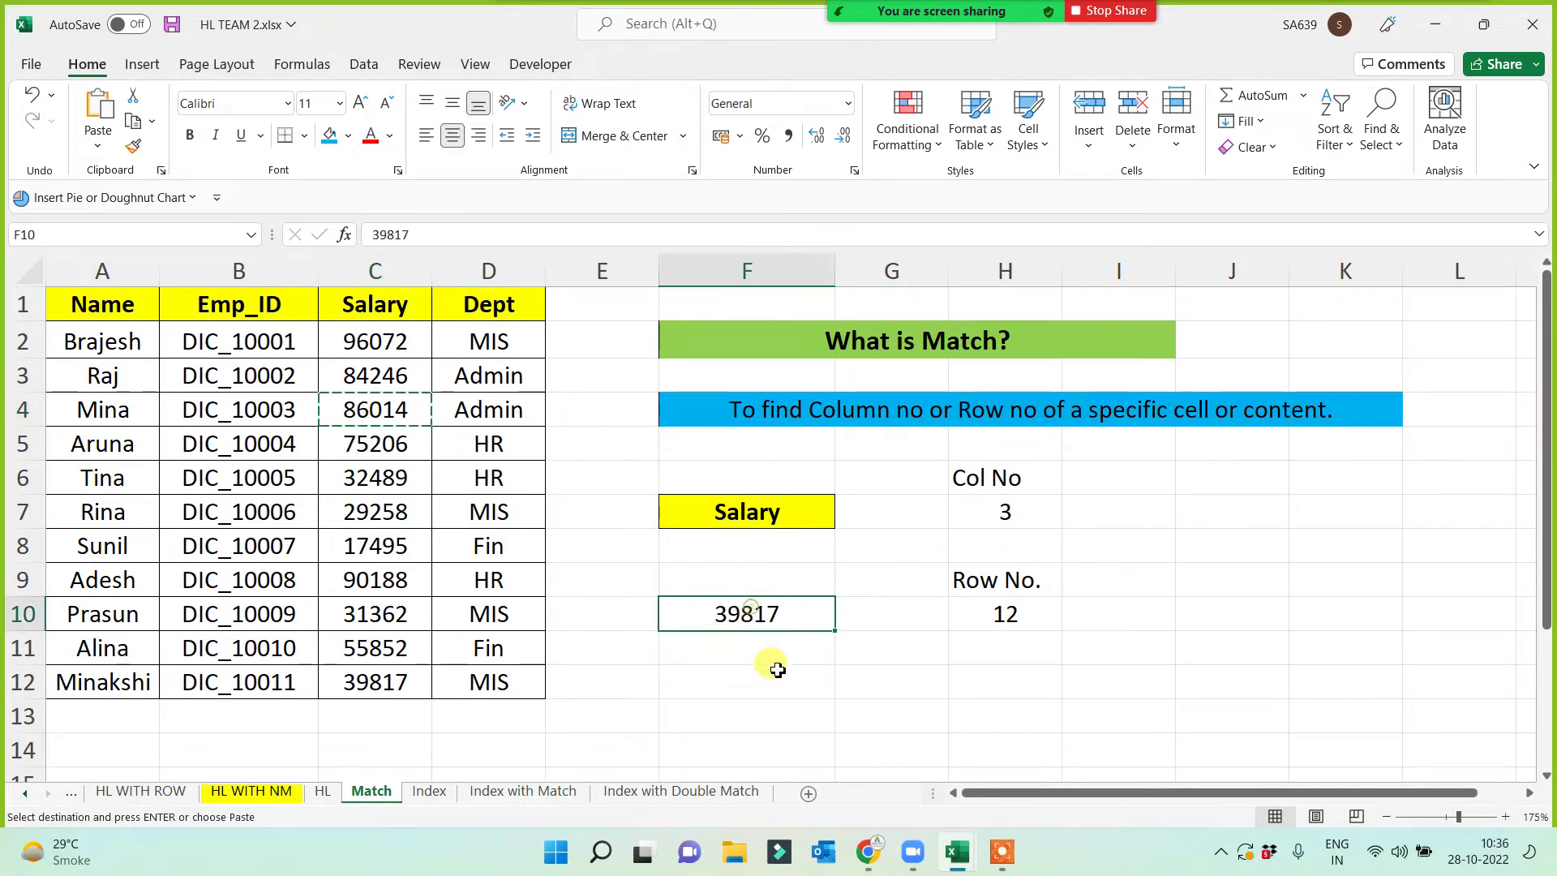
pyautogui.hotkey('ctrl', 'v')
pyautogui.click(1000, 617)
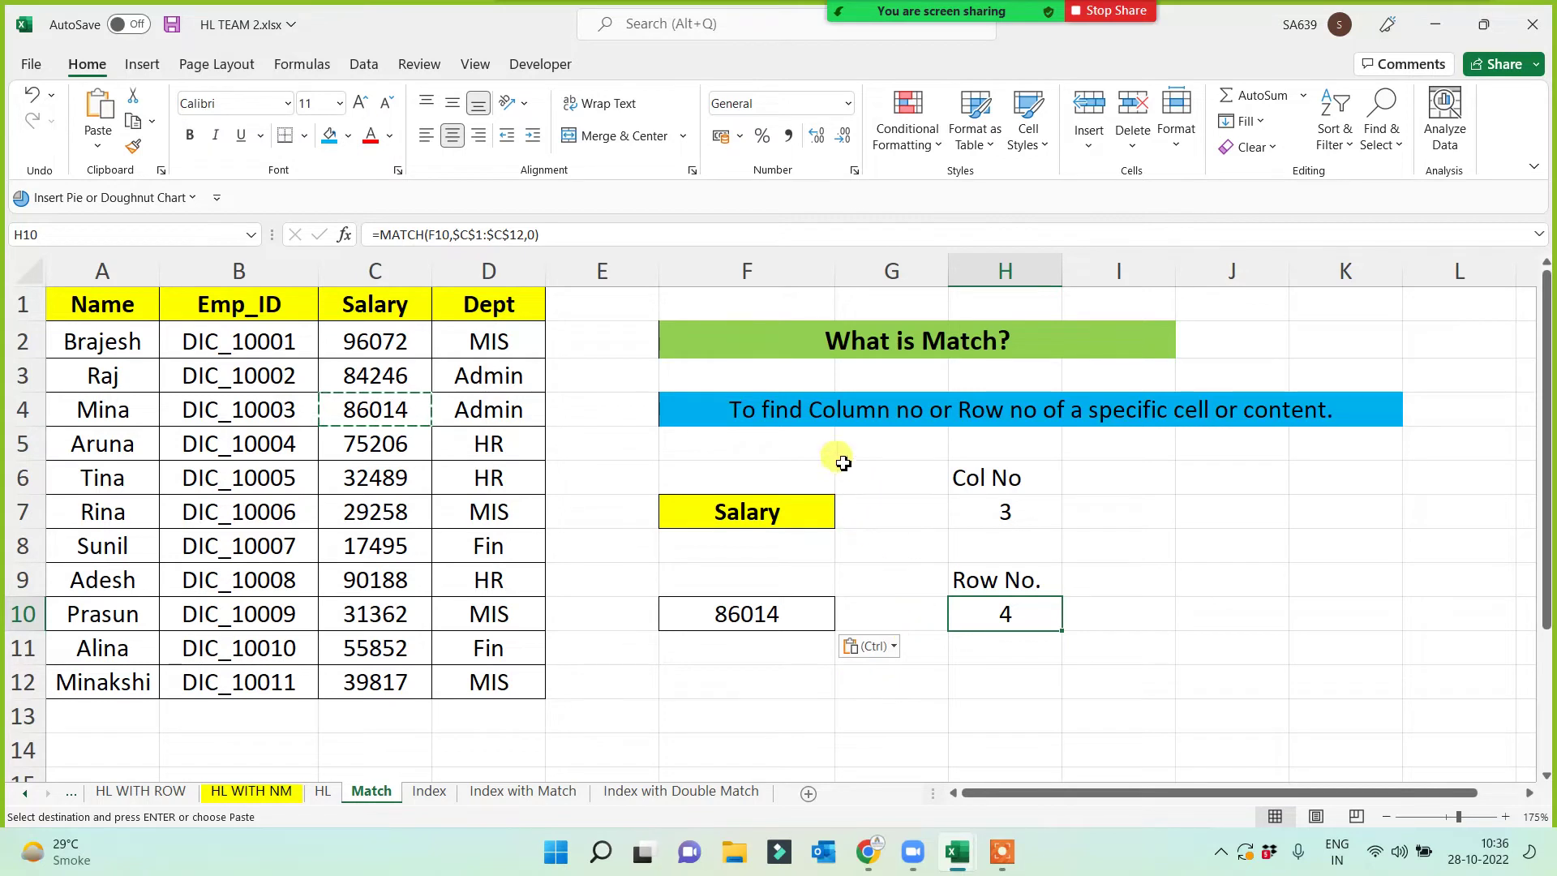
pyautogui.click(875, 341)
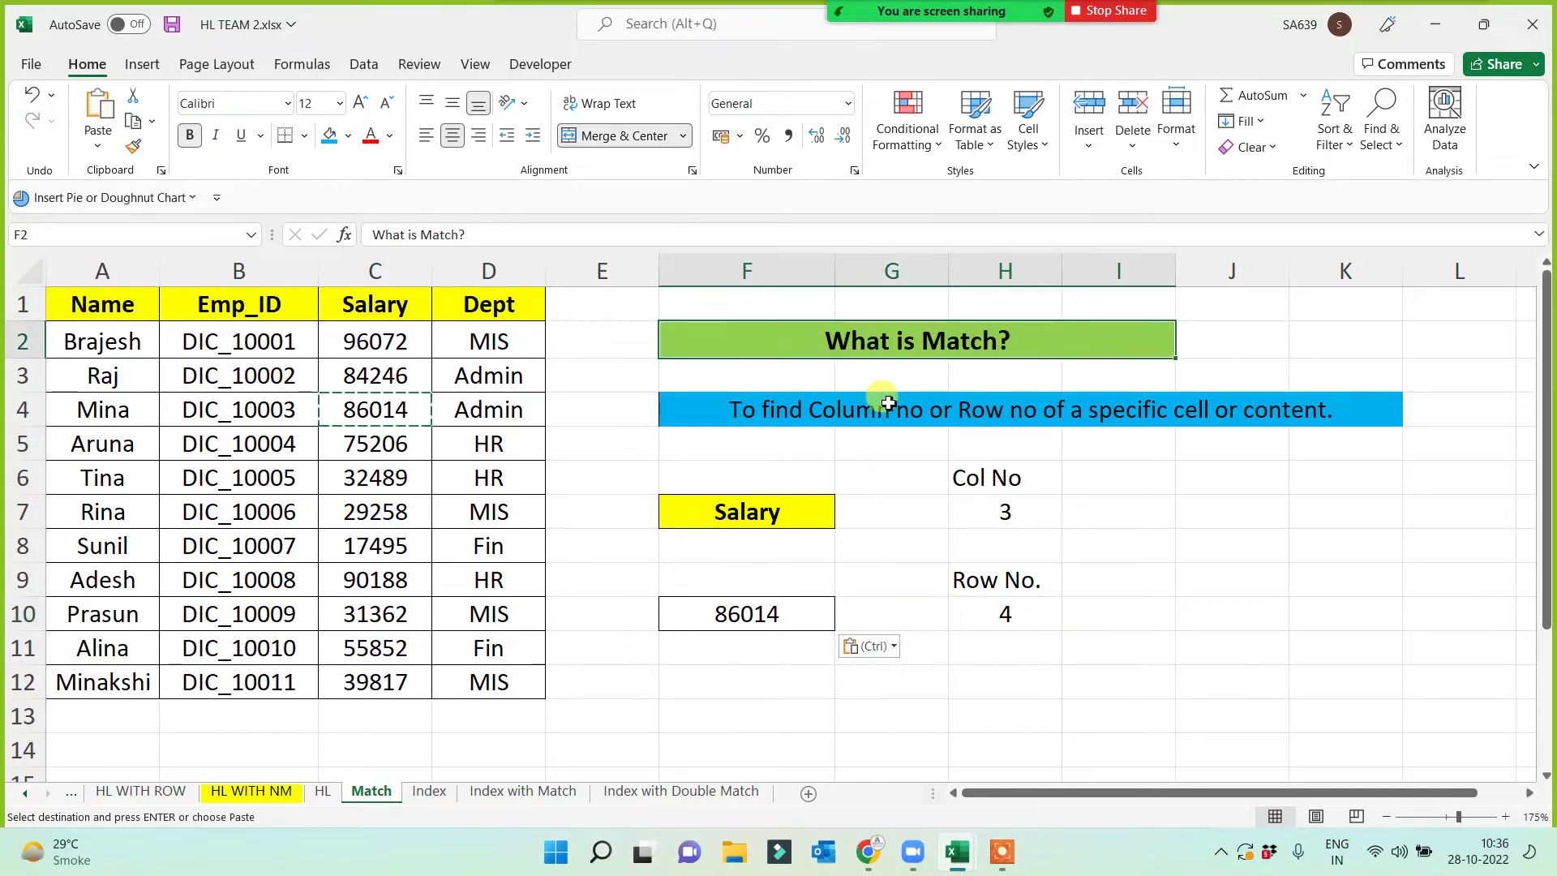
pyautogui.click(759, 409)
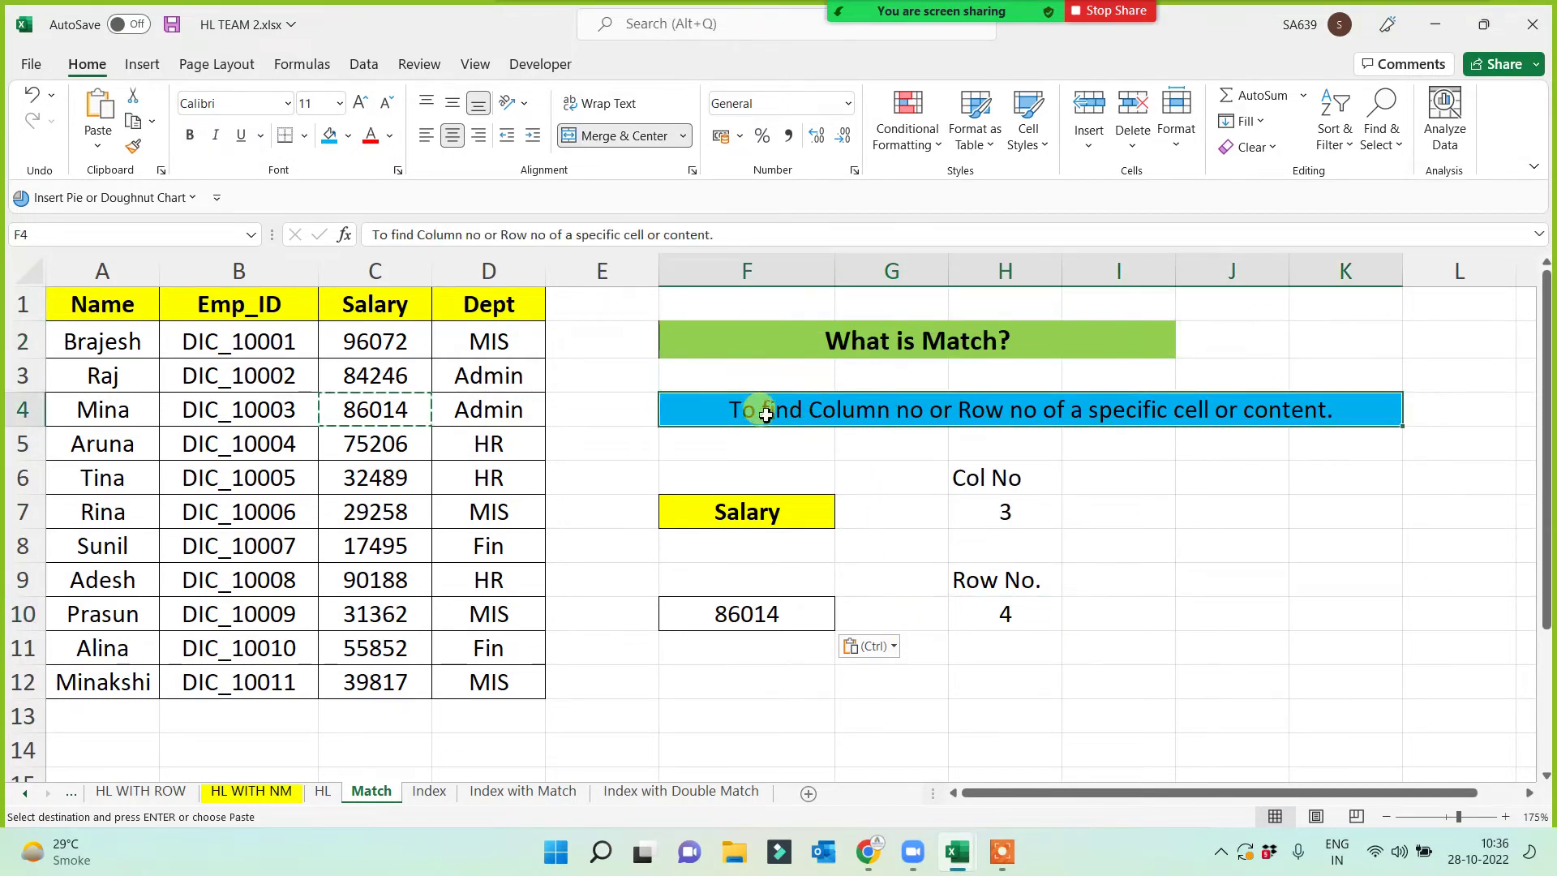
# - Make the MATCH definition in F4 bold and change its fill to a light blue theme colour
pyautogui.click(190, 135)
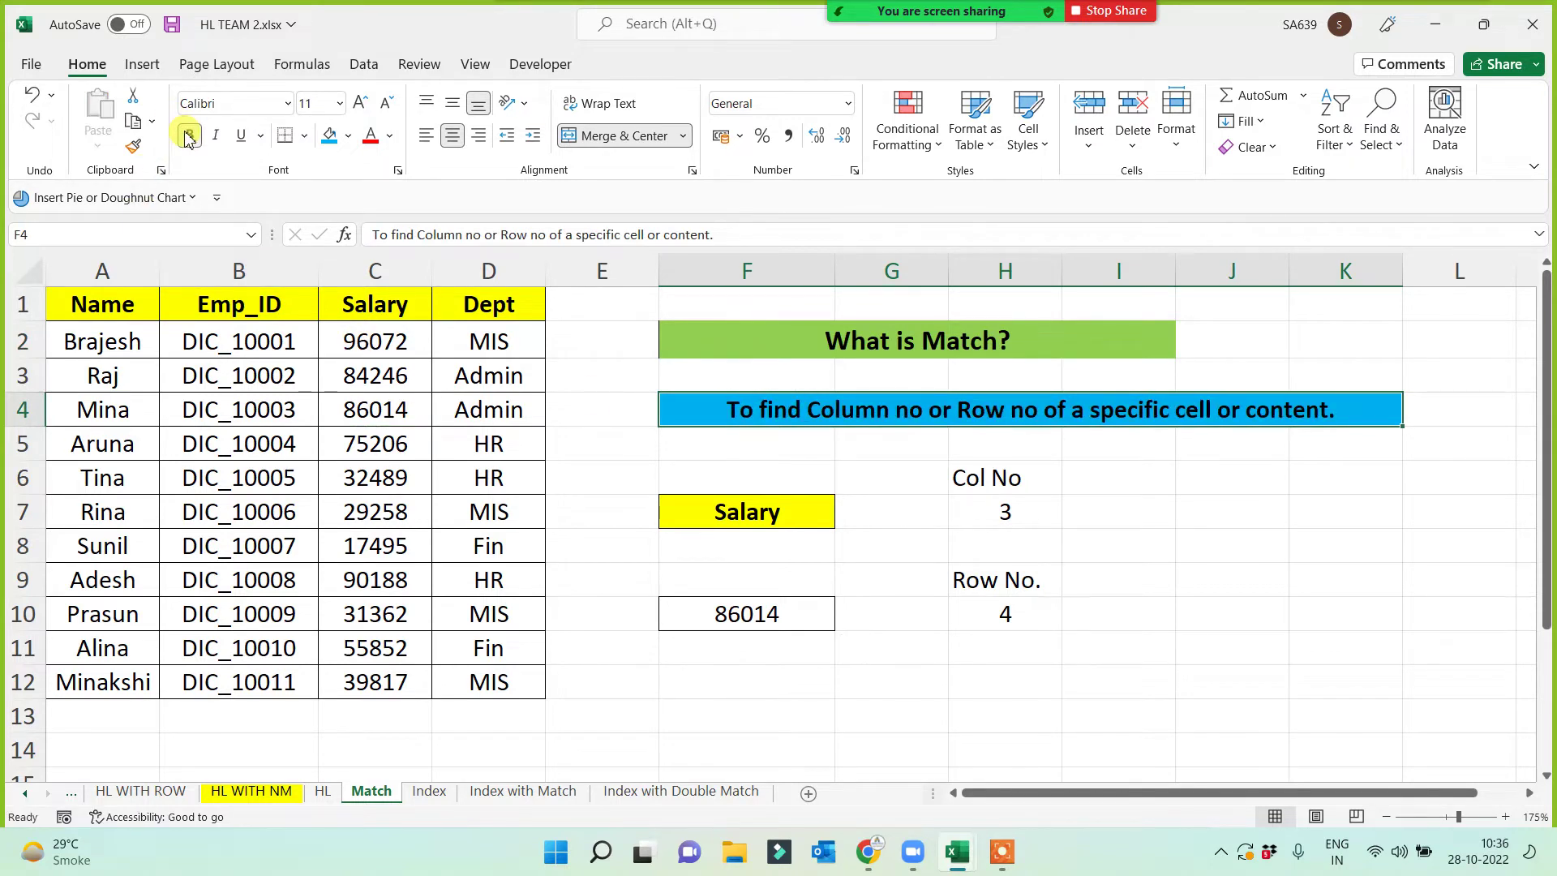
pyautogui.click(348, 135)
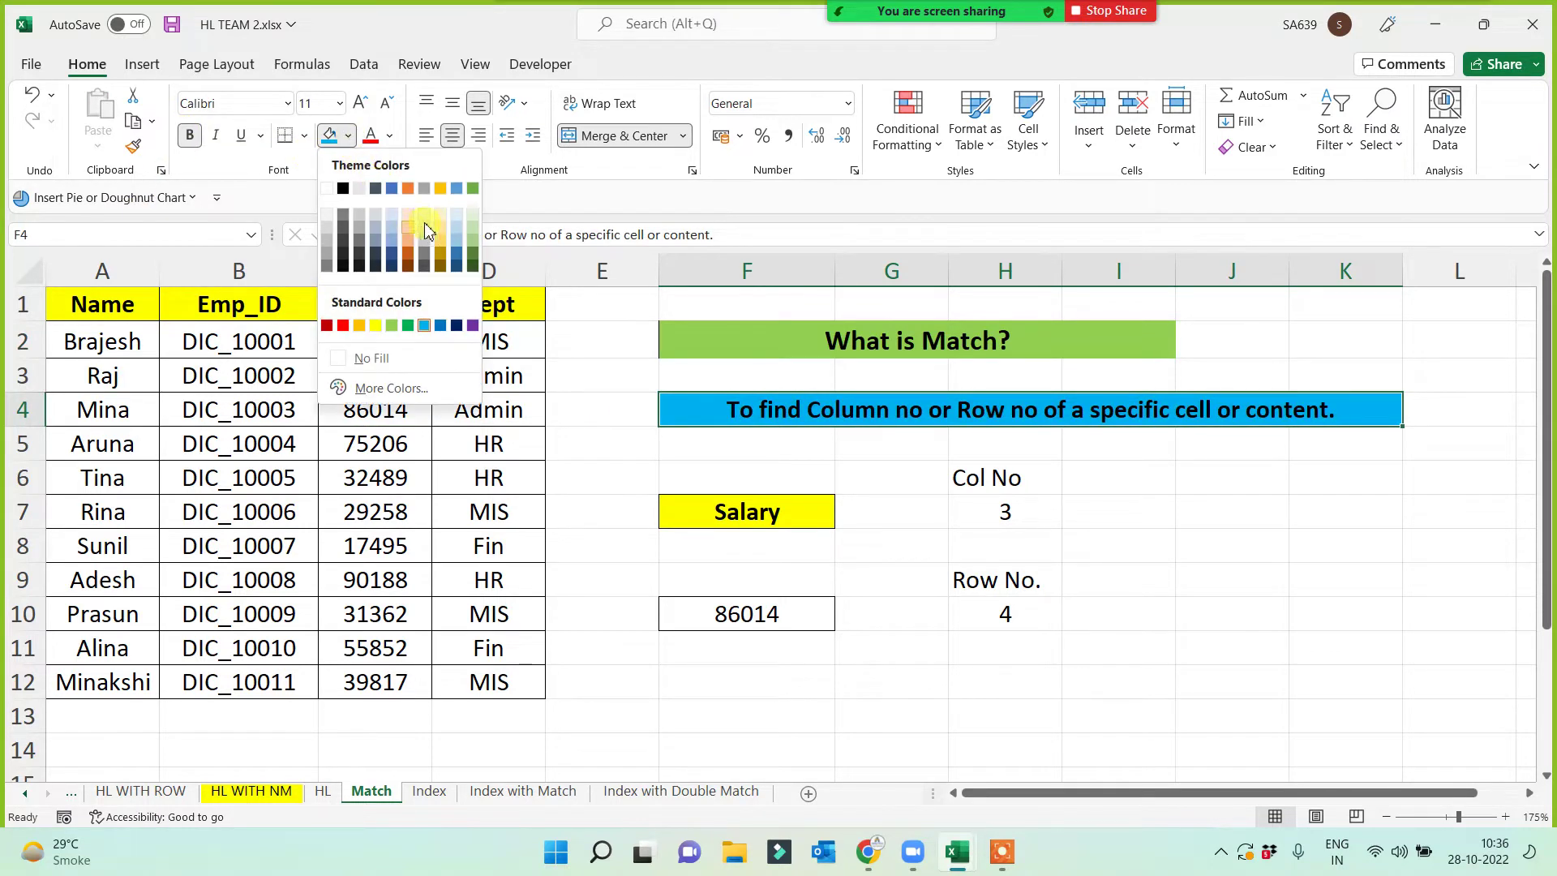
pyautogui.click(456, 218)
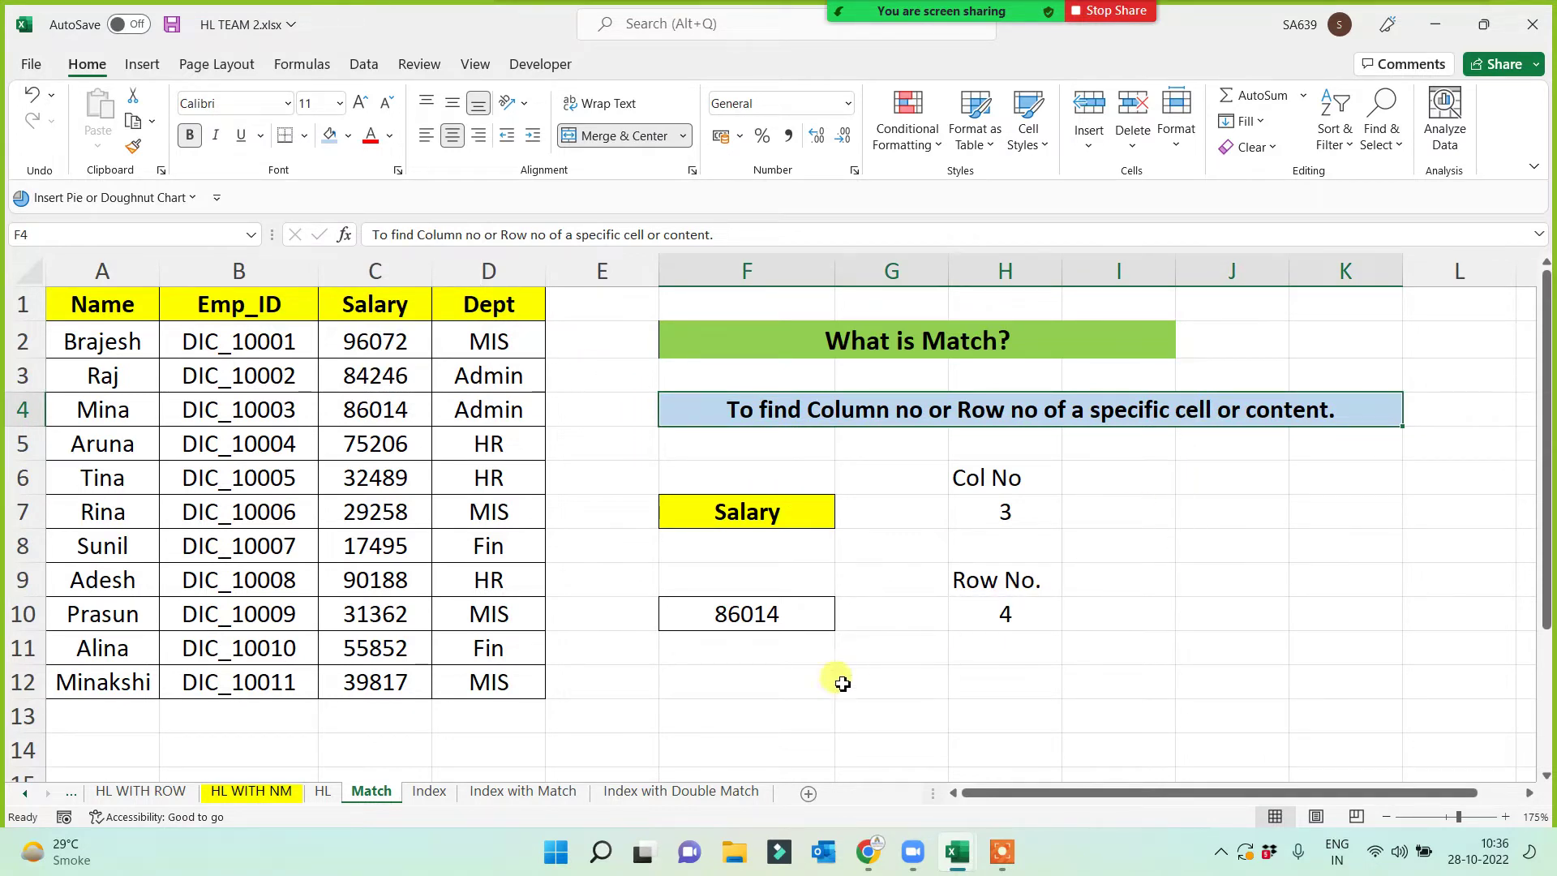
pyautogui.click(777, 670)
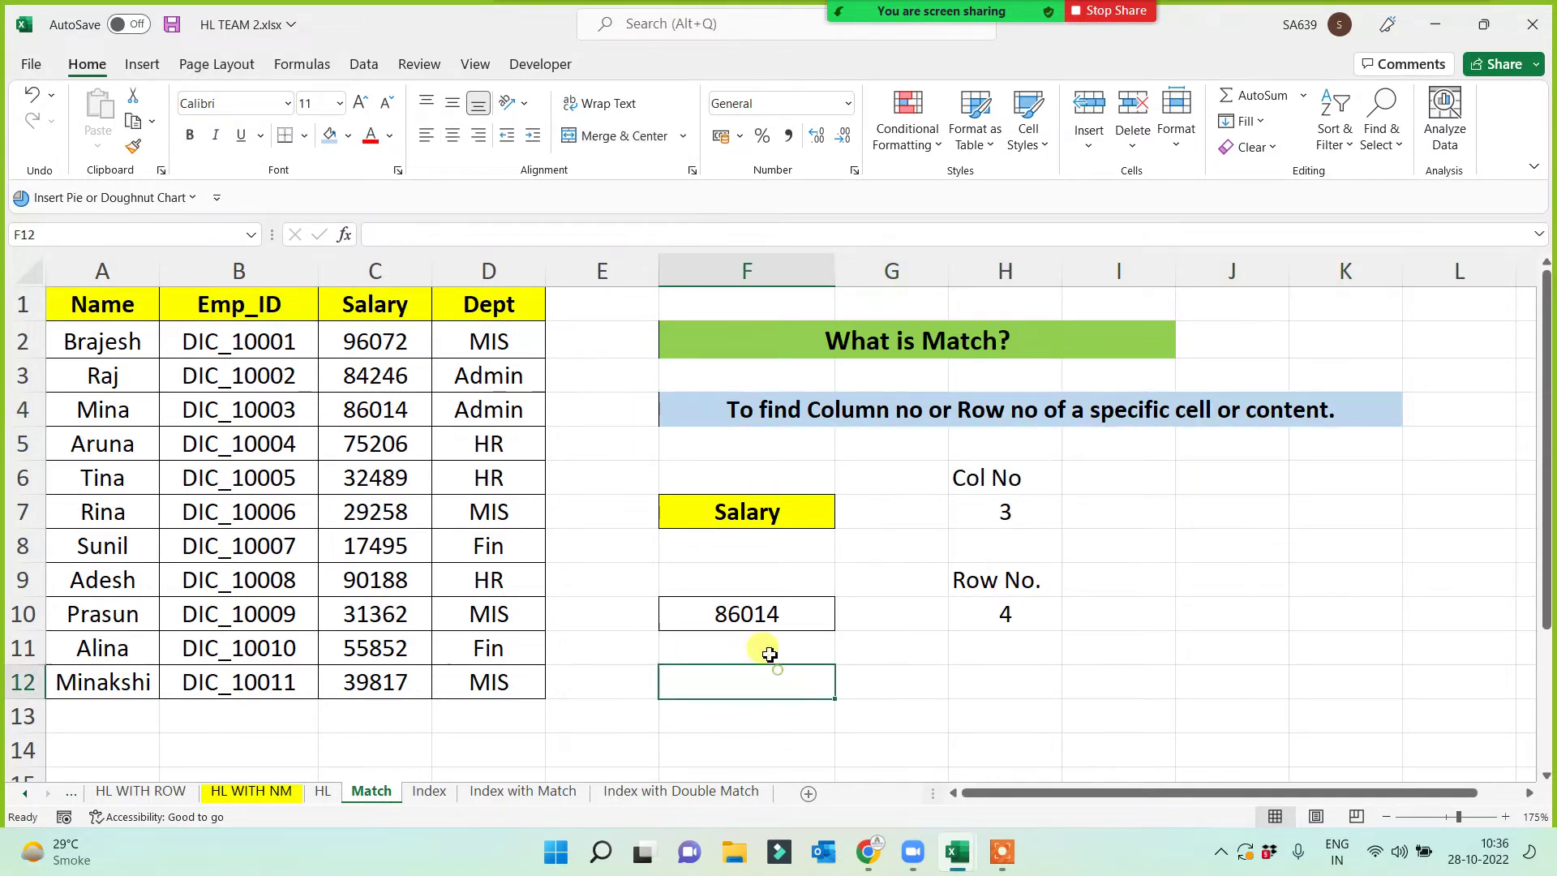
pyautogui.click(995, 581)
pyautogui.click(771, 499)
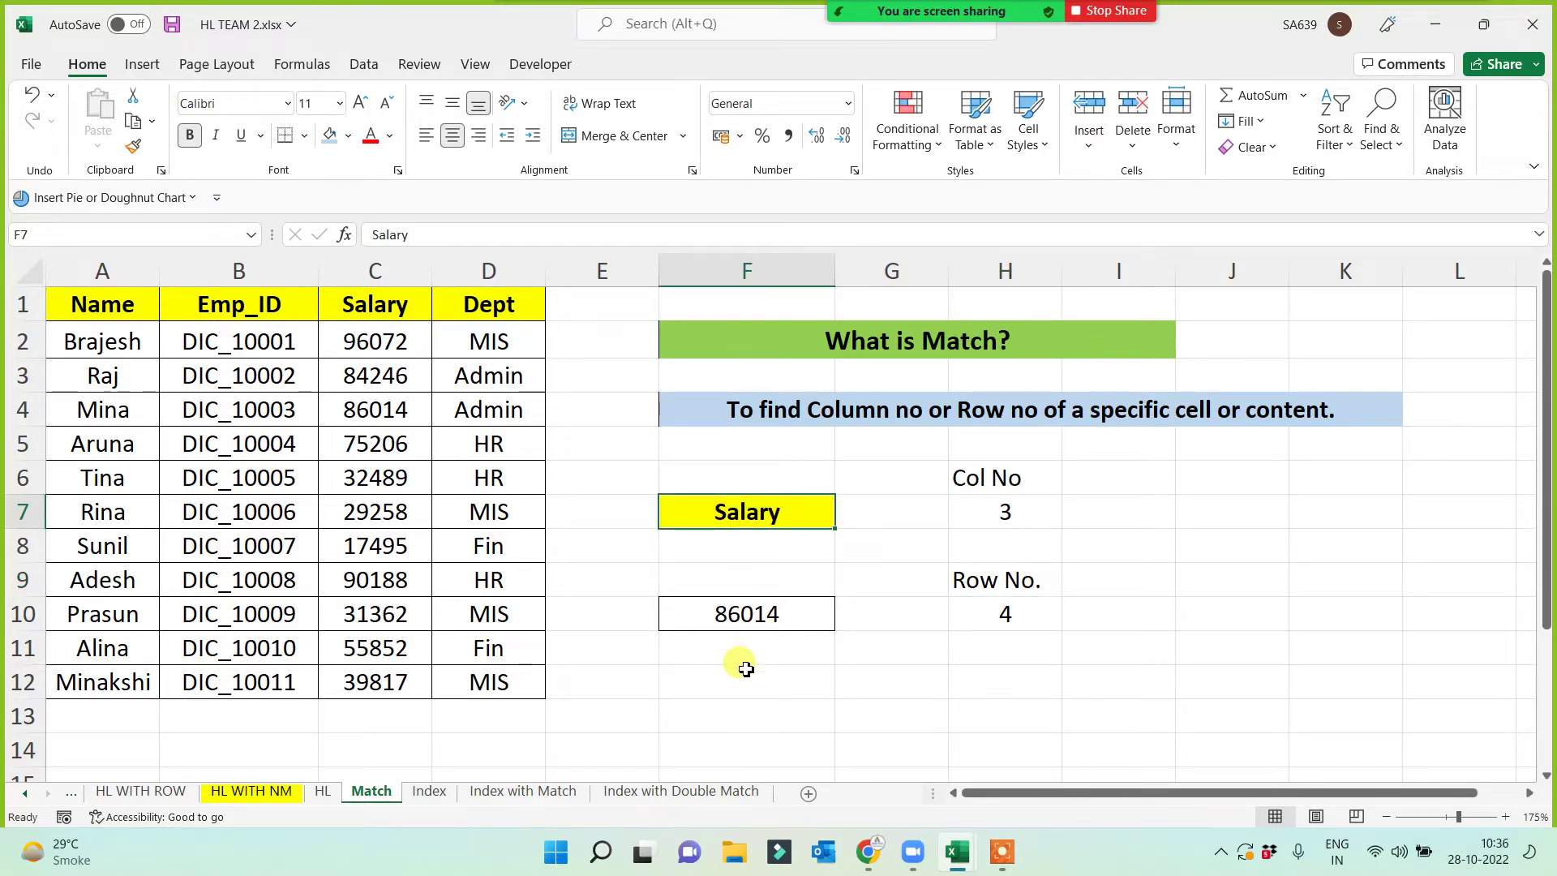
# - Merge and centre the "What is Match?" heading across F1:K2 and align it vertically in the middle
pyautogui.click(807, 344)
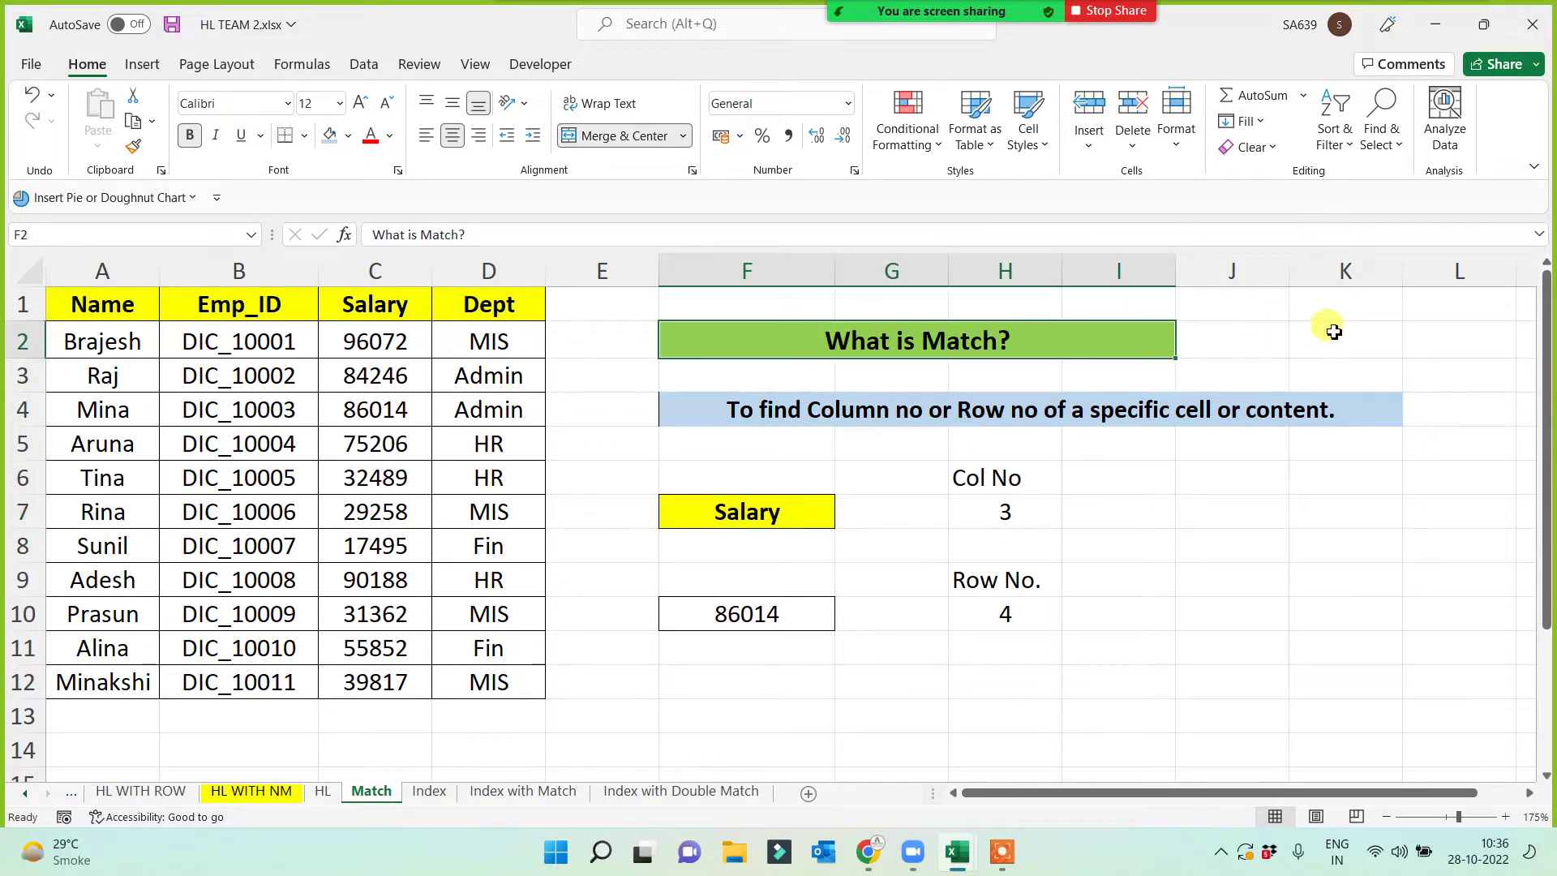
pyautogui.moveTo(1334, 332); pyautogui.dragTo(692, 268)
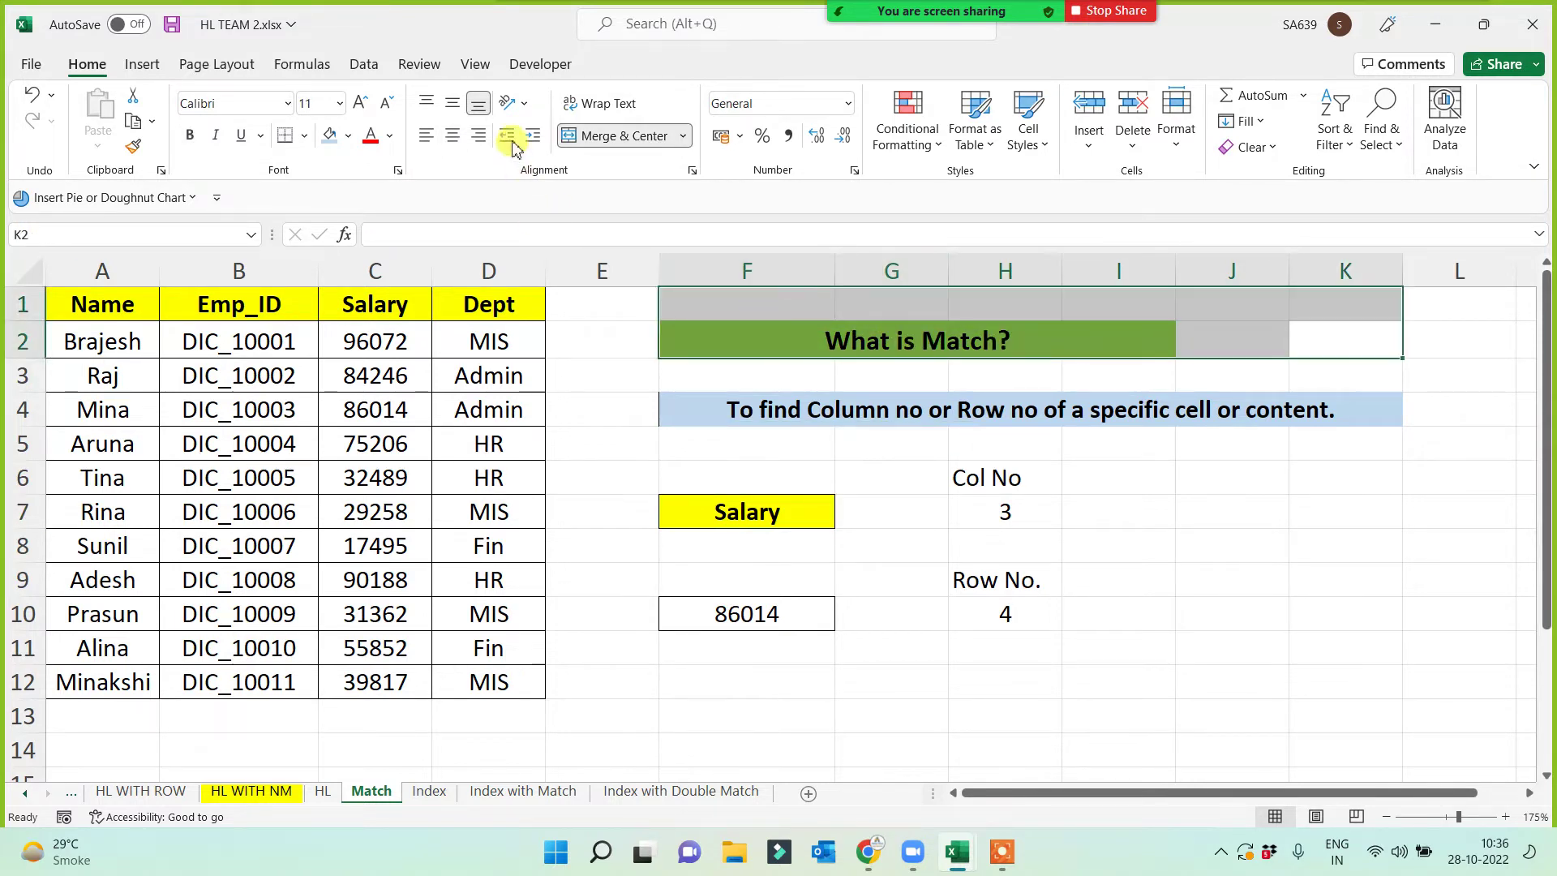
pyautogui.click(600, 136)
pyautogui.click(602, 137)
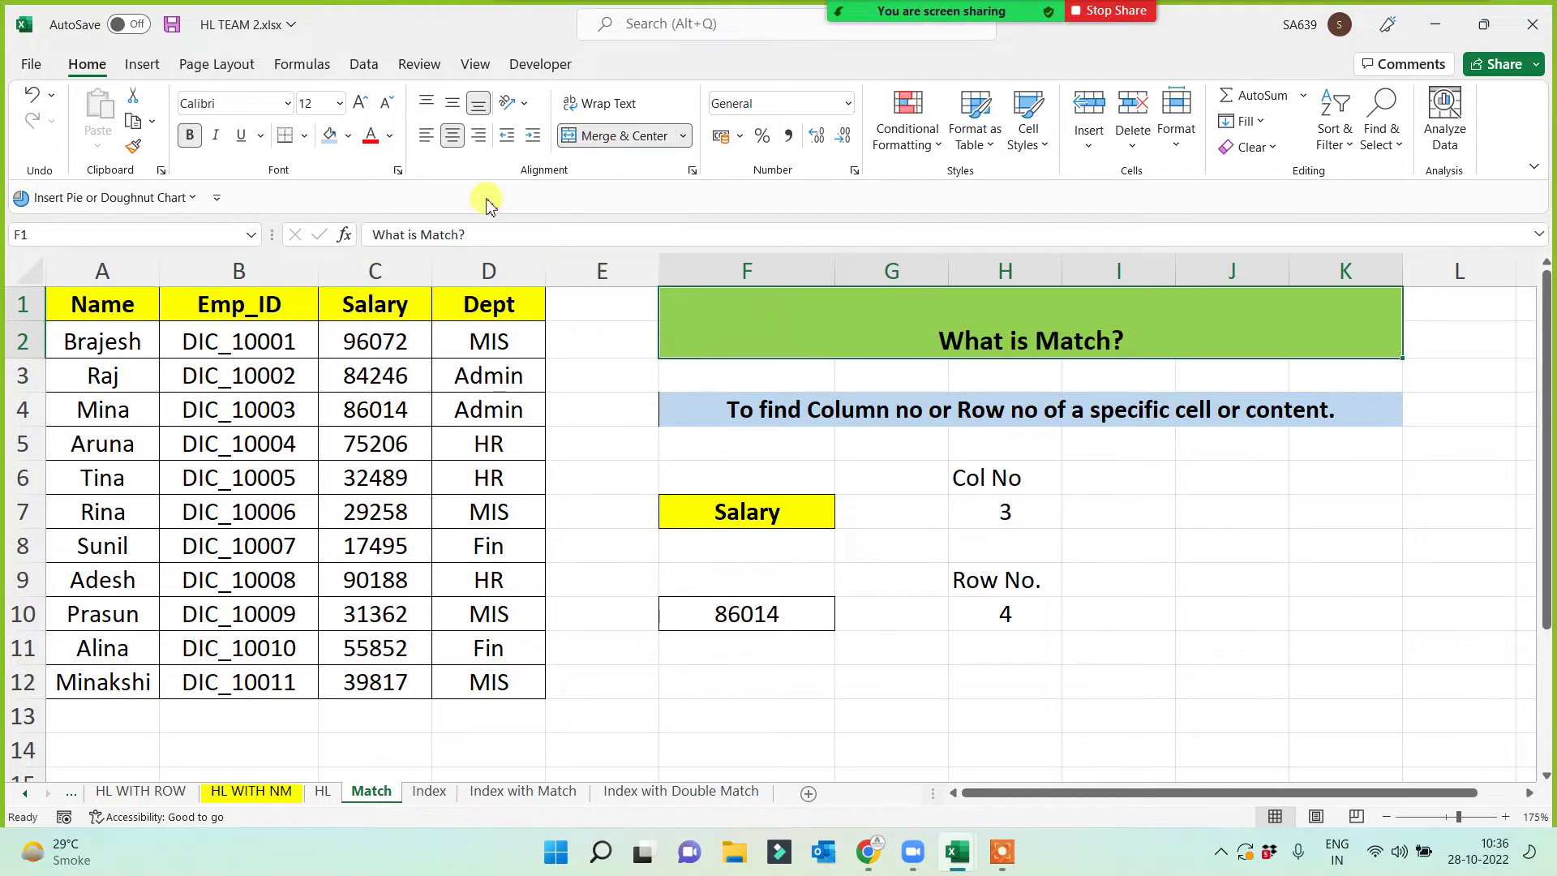
pyautogui.click(454, 104)
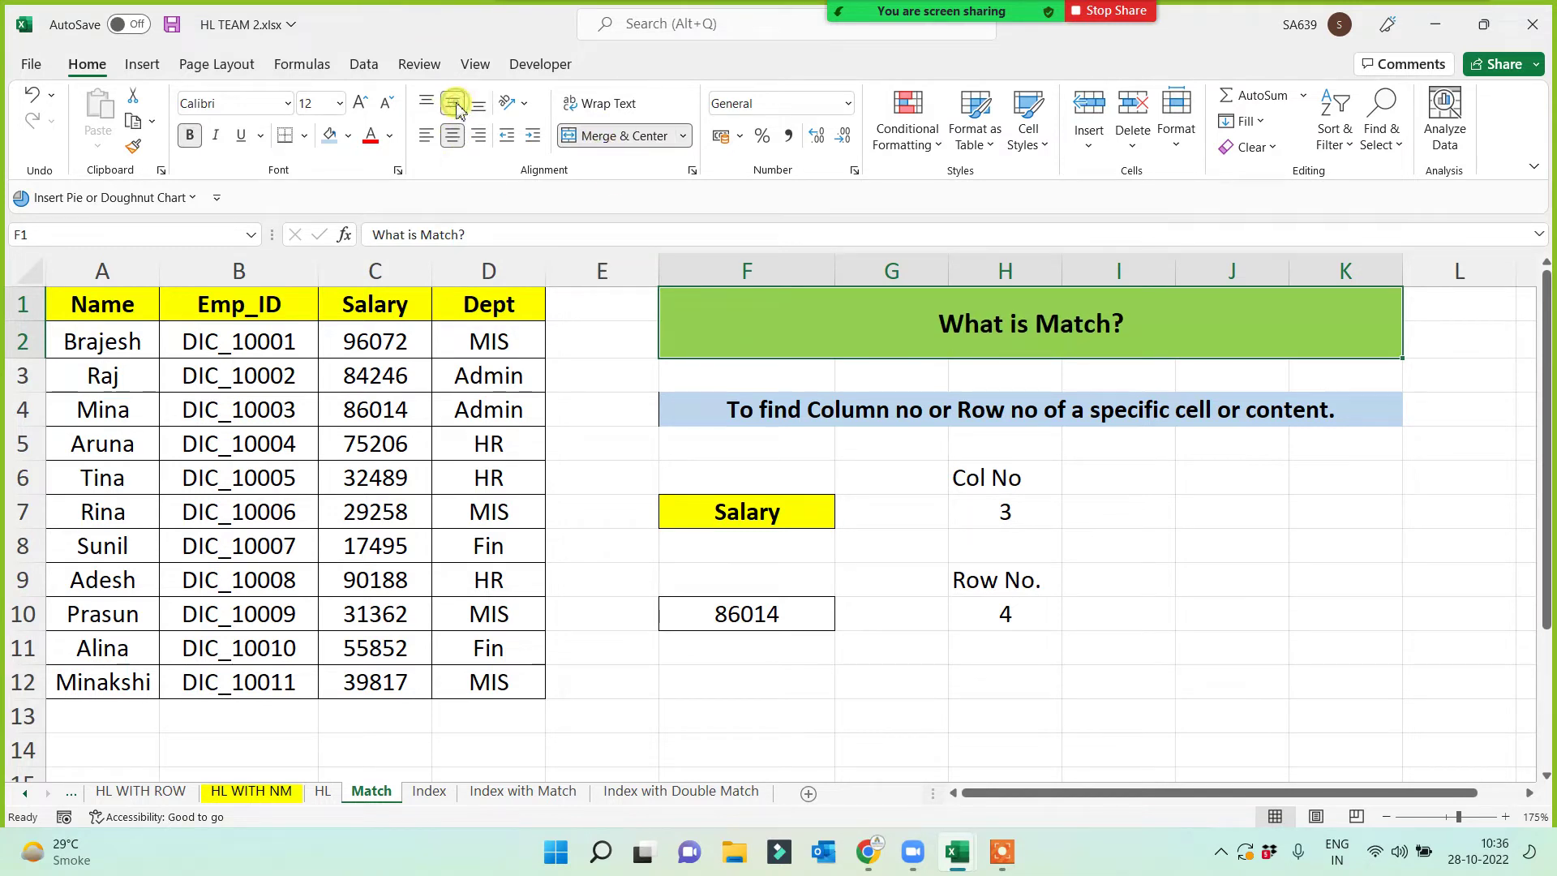
# - Enlarge the "What is Match?" heading to font size 22
pyautogui.click(361, 103)
pyautogui.click(361, 103)
pyautogui.click(361, 103)
pyautogui.click(361, 103)
pyautogui.click(361, 103)
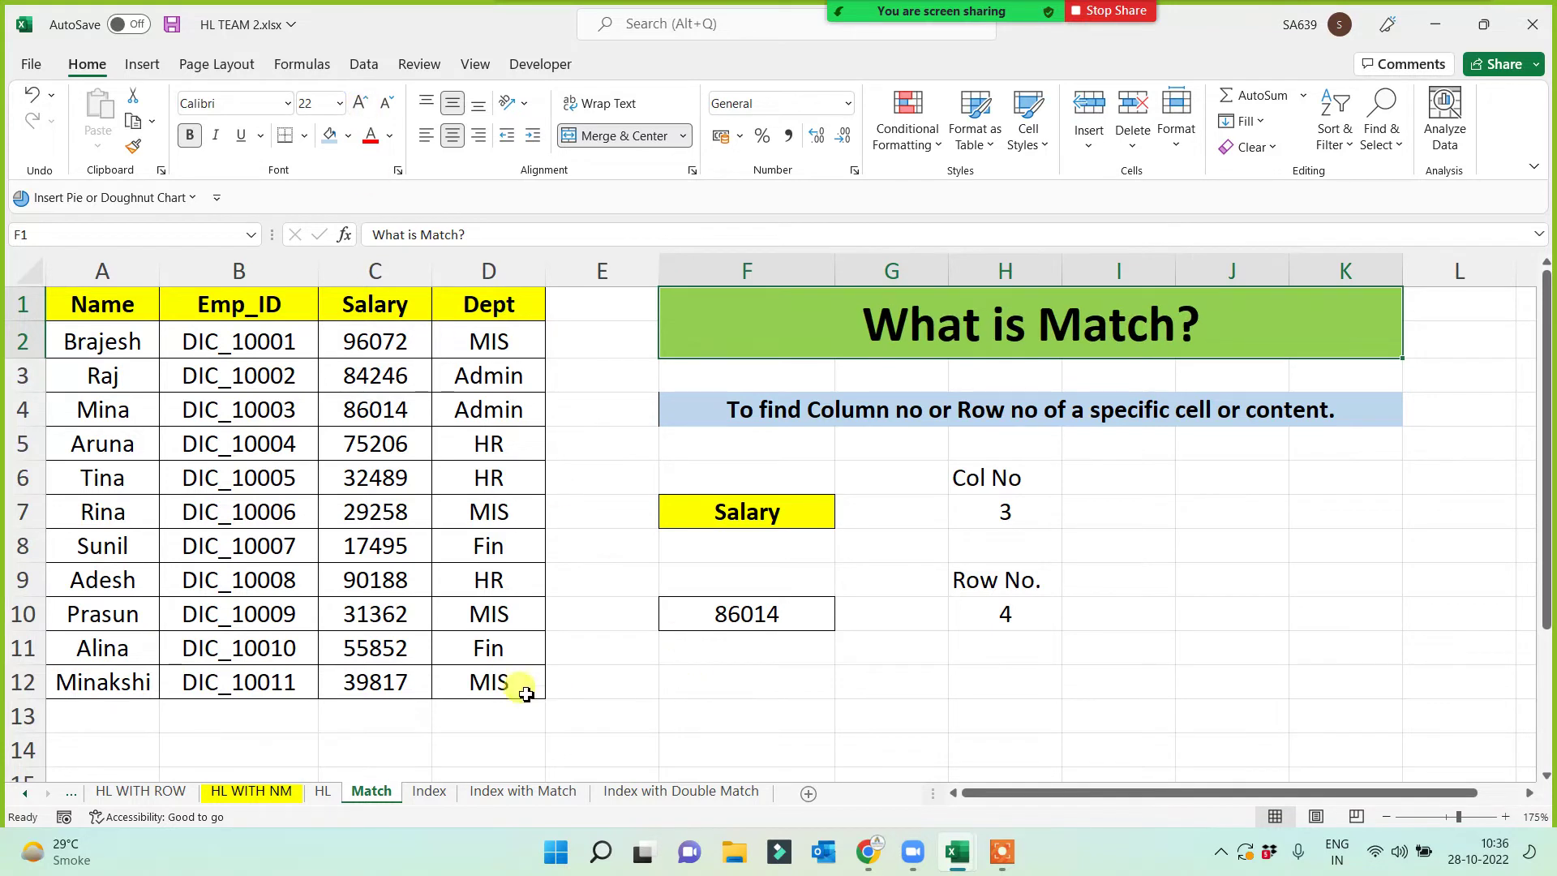
pyautogui.click(580, 687)
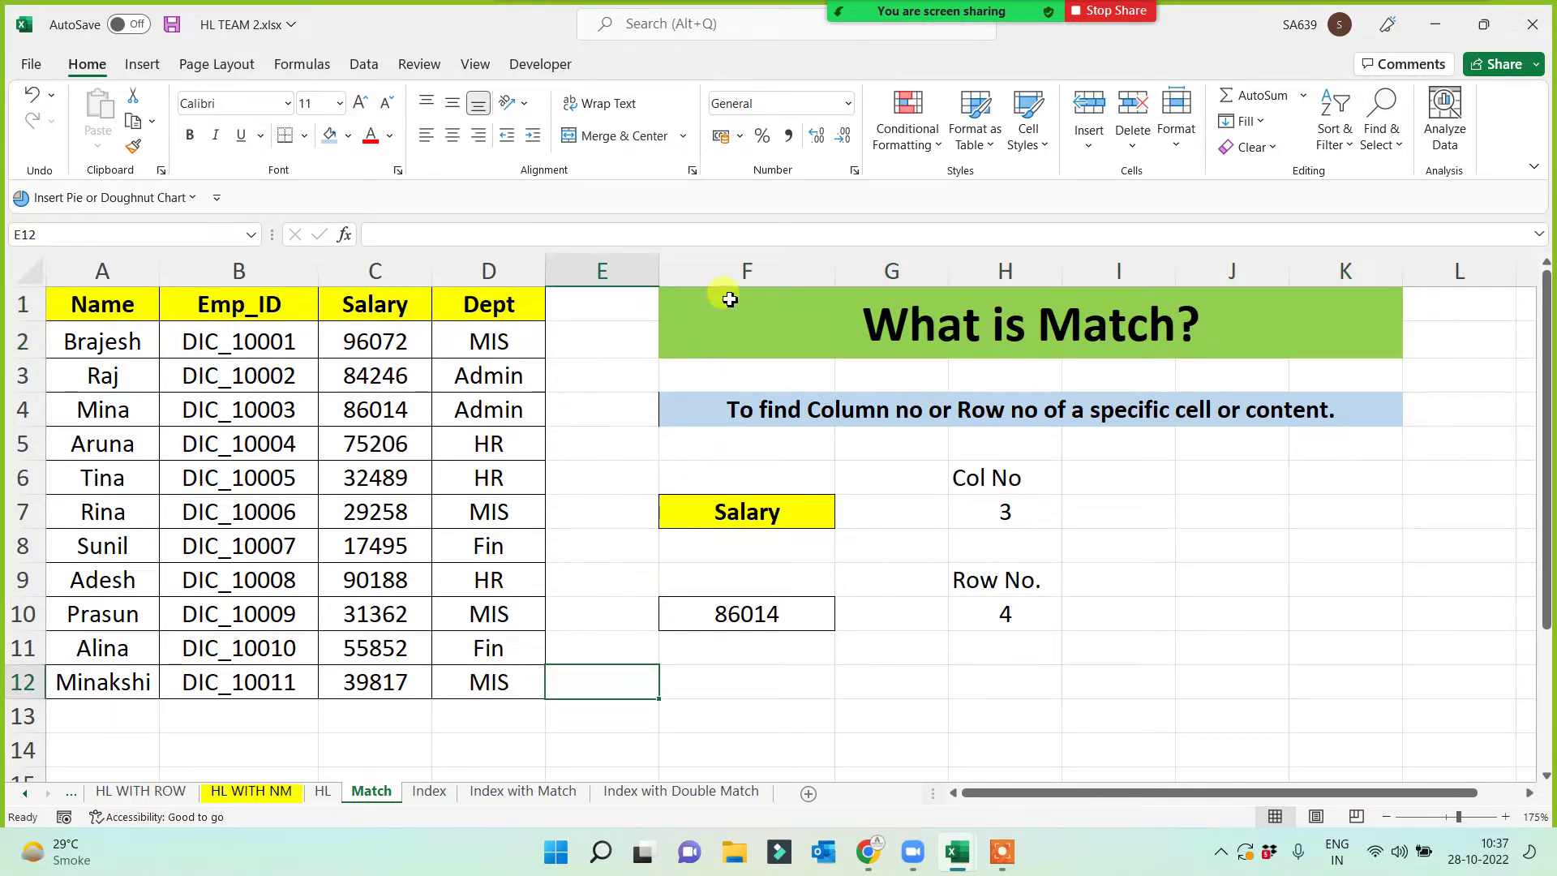
# - Copy the Match explanation block F1:K11 to the Index sheet, starting at cell F1
pyautogui.moveTo(733, 306); pyautogui.dragTo(754, 663)
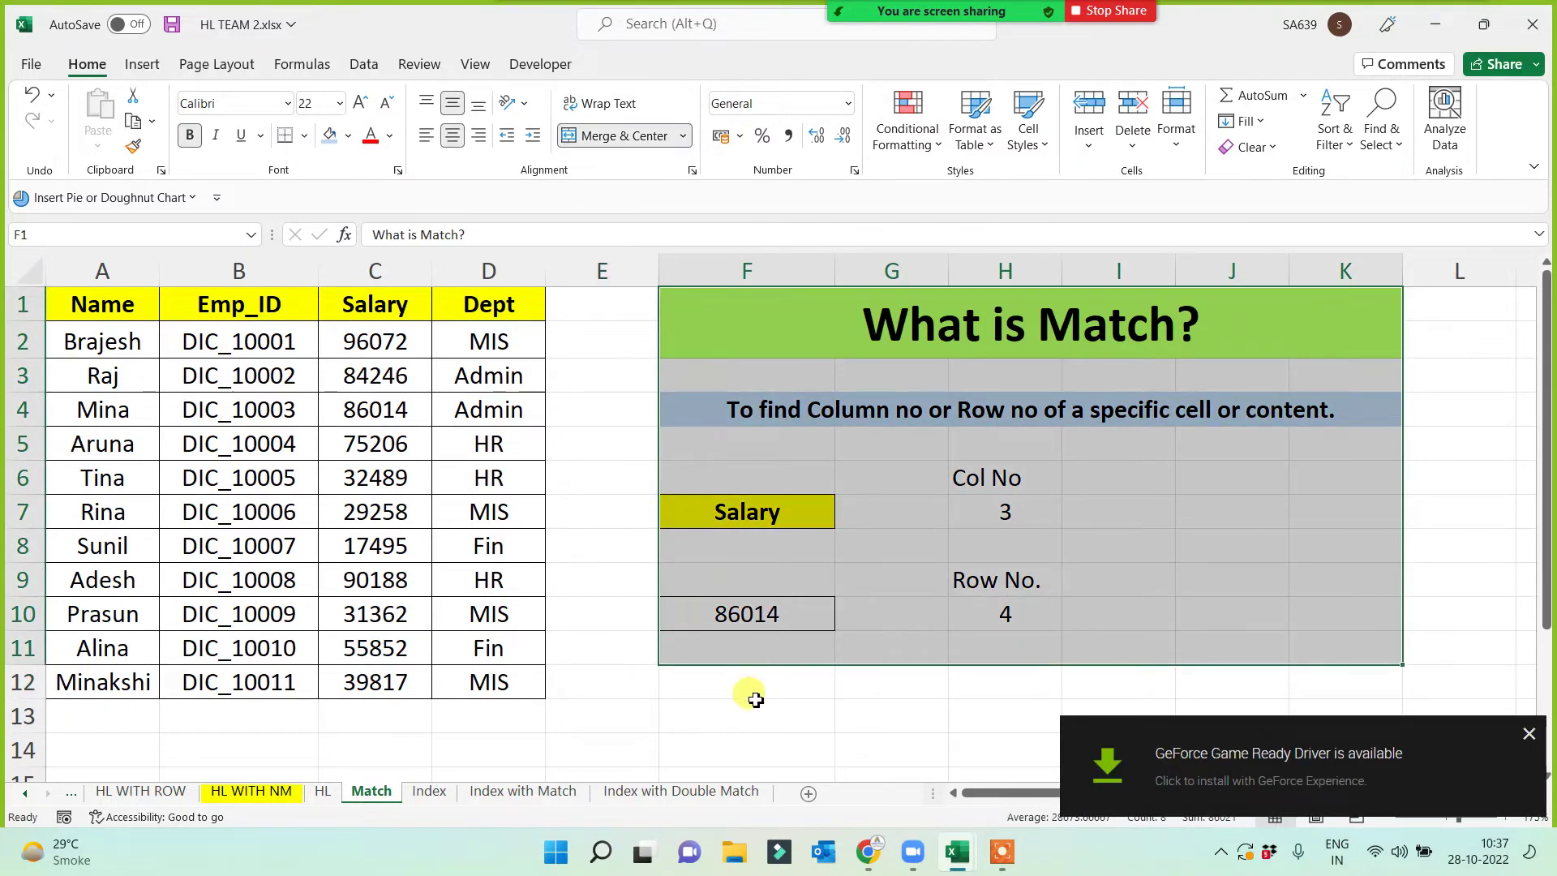
pyautogui.hotkey('ctrl', 'c')
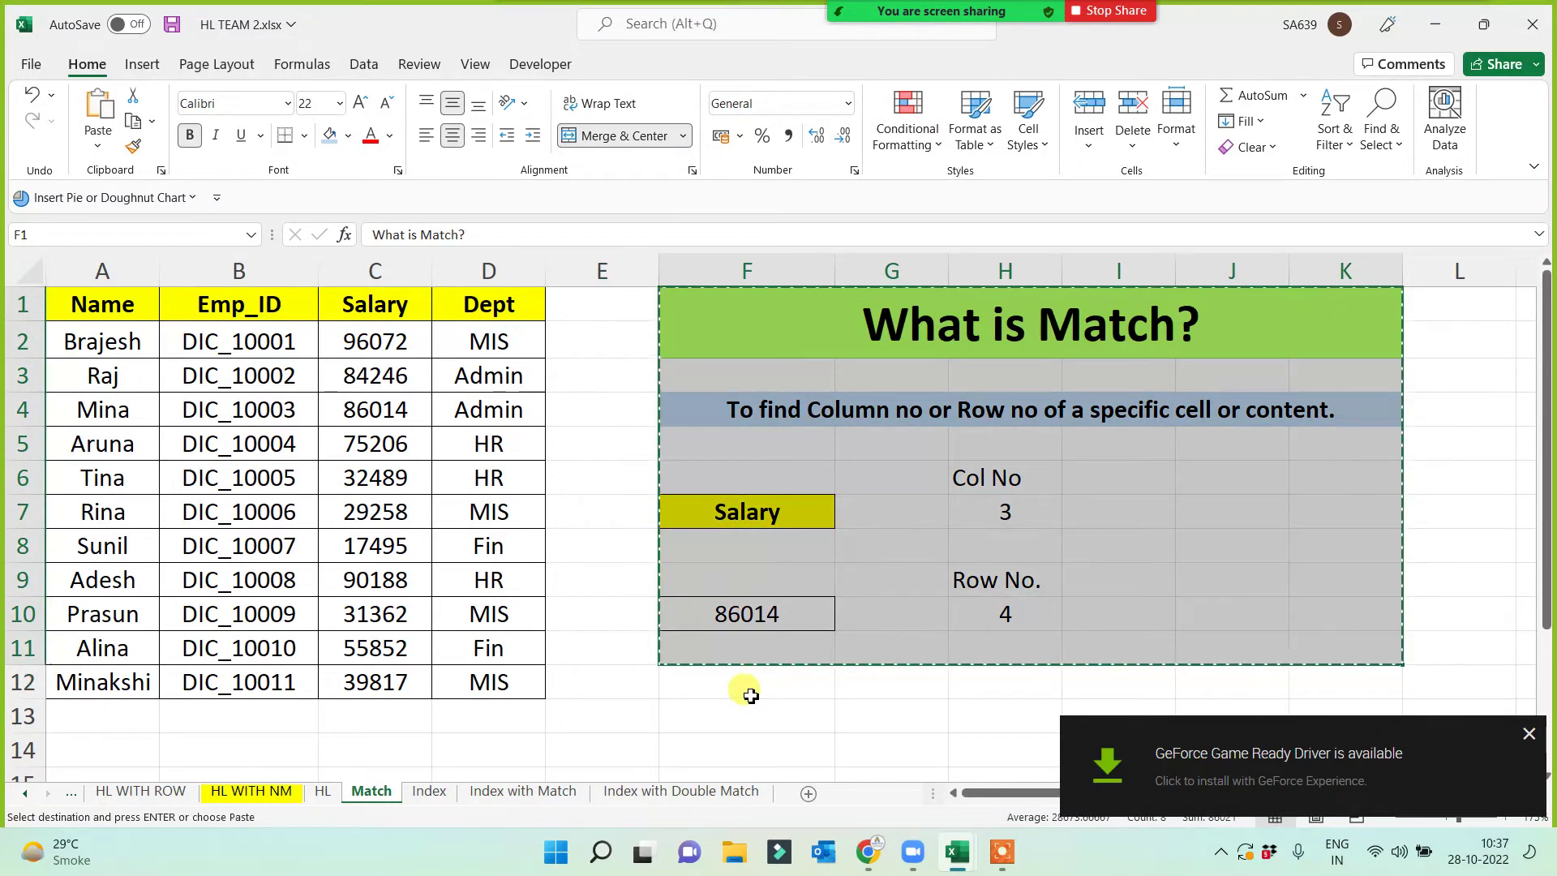
pyautogui.click(445, 799)
pyautogui.click(641, 306)
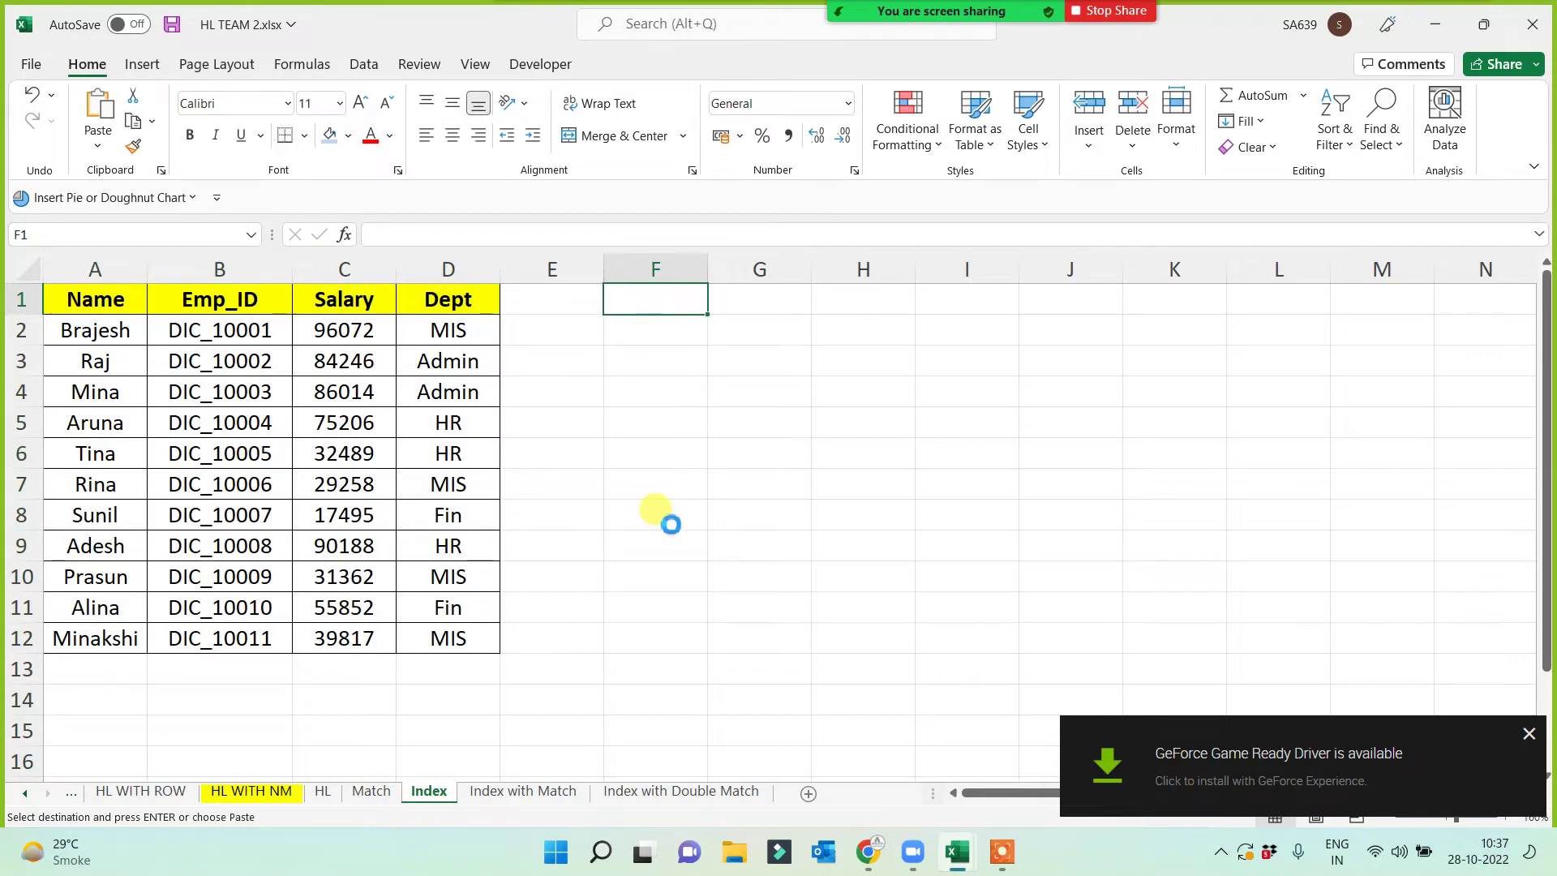
pyautogui.hotkey('ctrl', 'v')
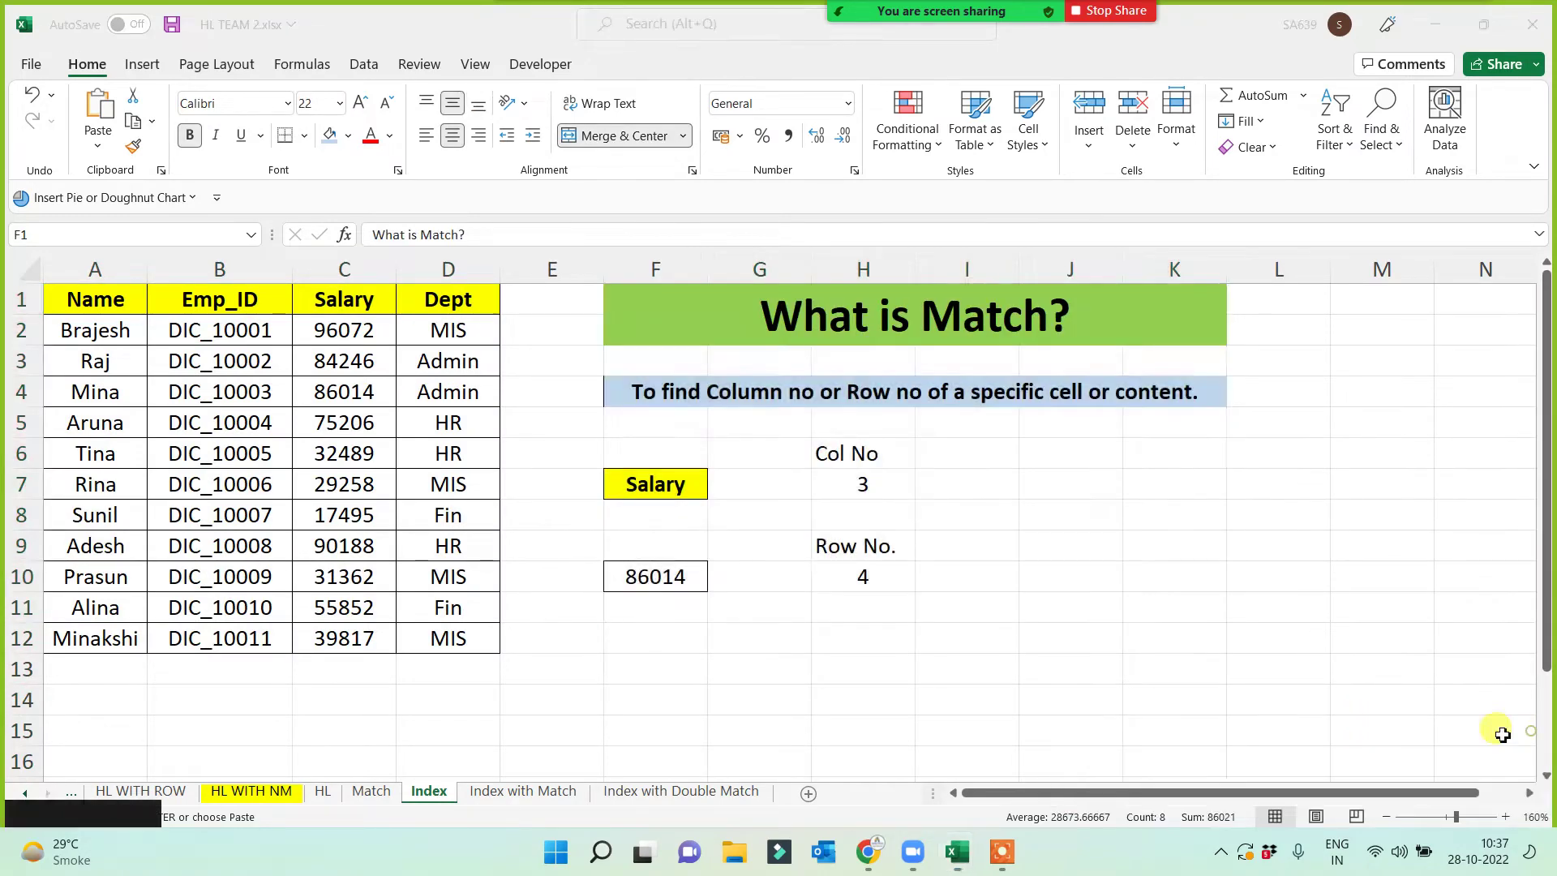
pyautogui.click(862, 698)
# - Change the heading on the Index sheet to "What is Index?"
pyautogui.click(898, 306)
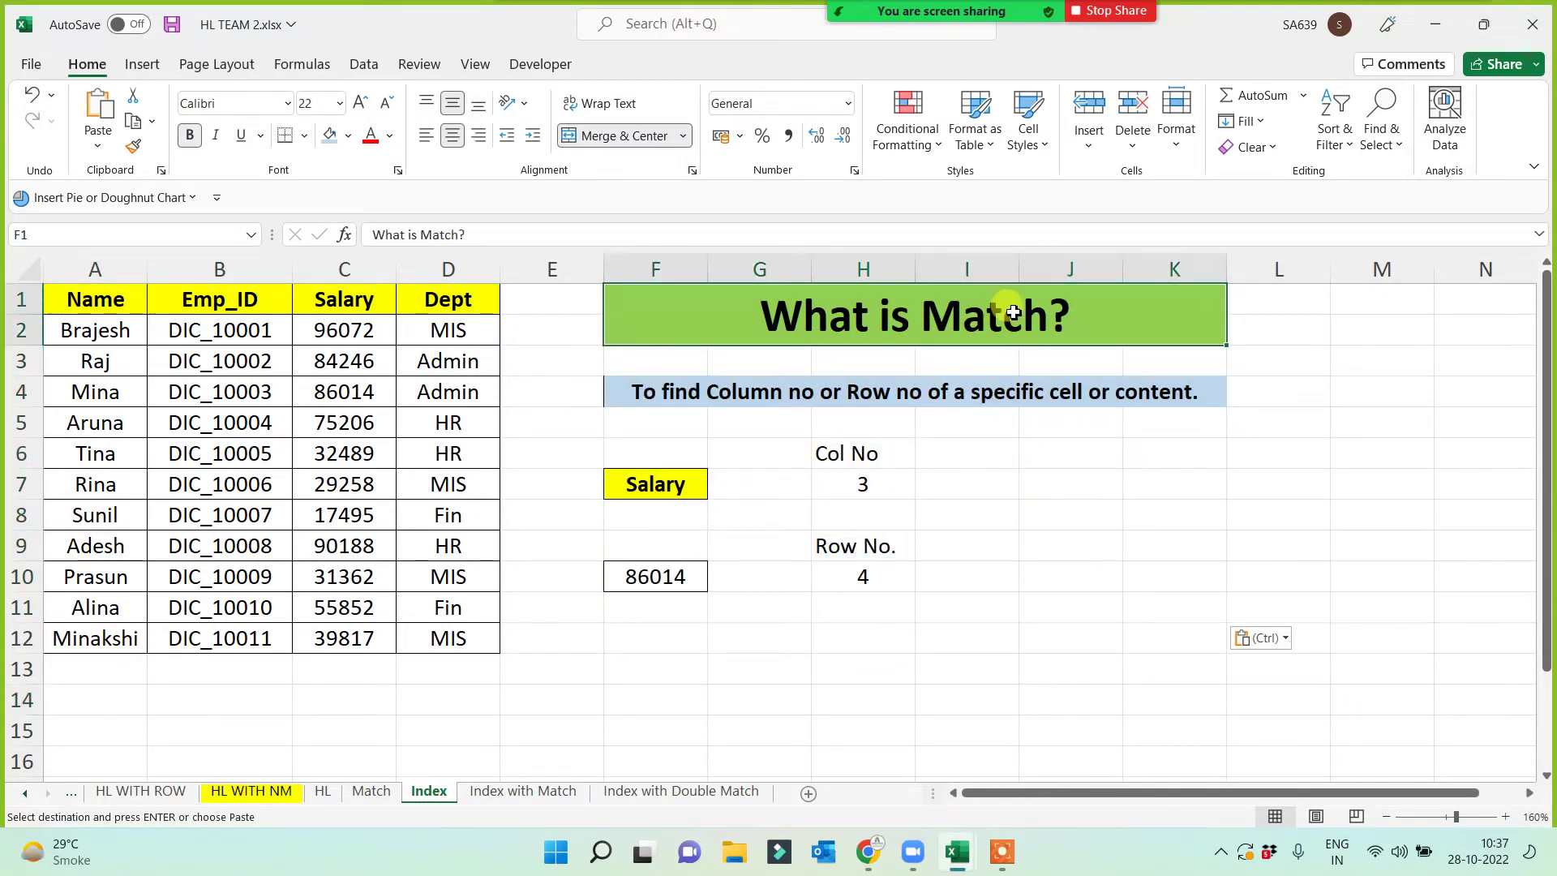
pyautogui.doubleClick(1052, 315)
pyautogui.press('BackSpace')
pyautogui.press('BackSpace')
pyautogui.press('BackSpace')
pyautogui.press('BackSpace')
pyautogui.press('BackSpace')
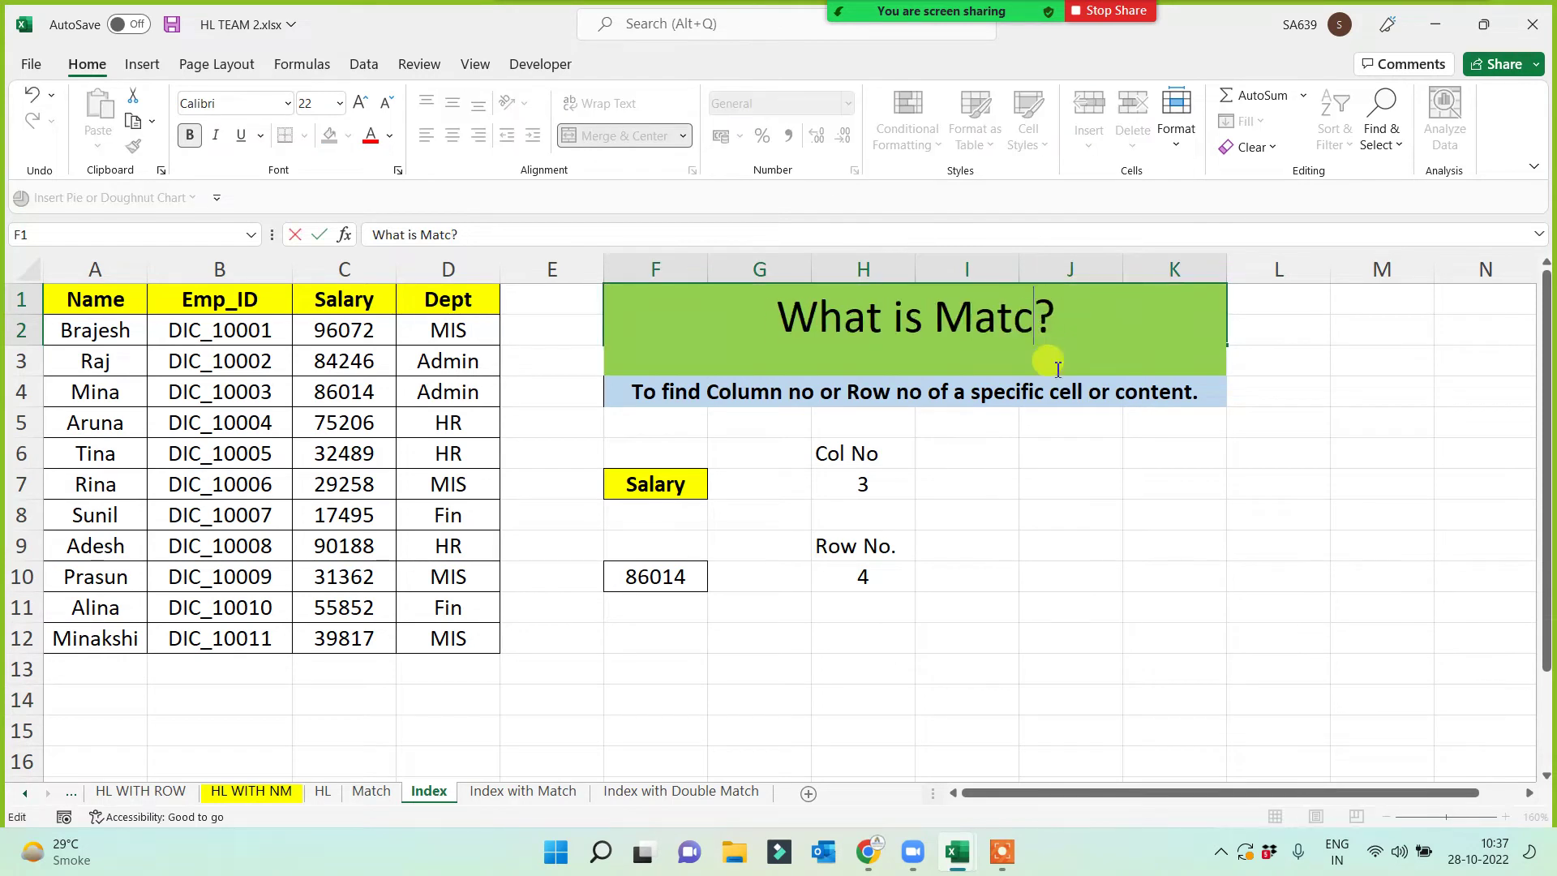
pyautogui.write('Index')
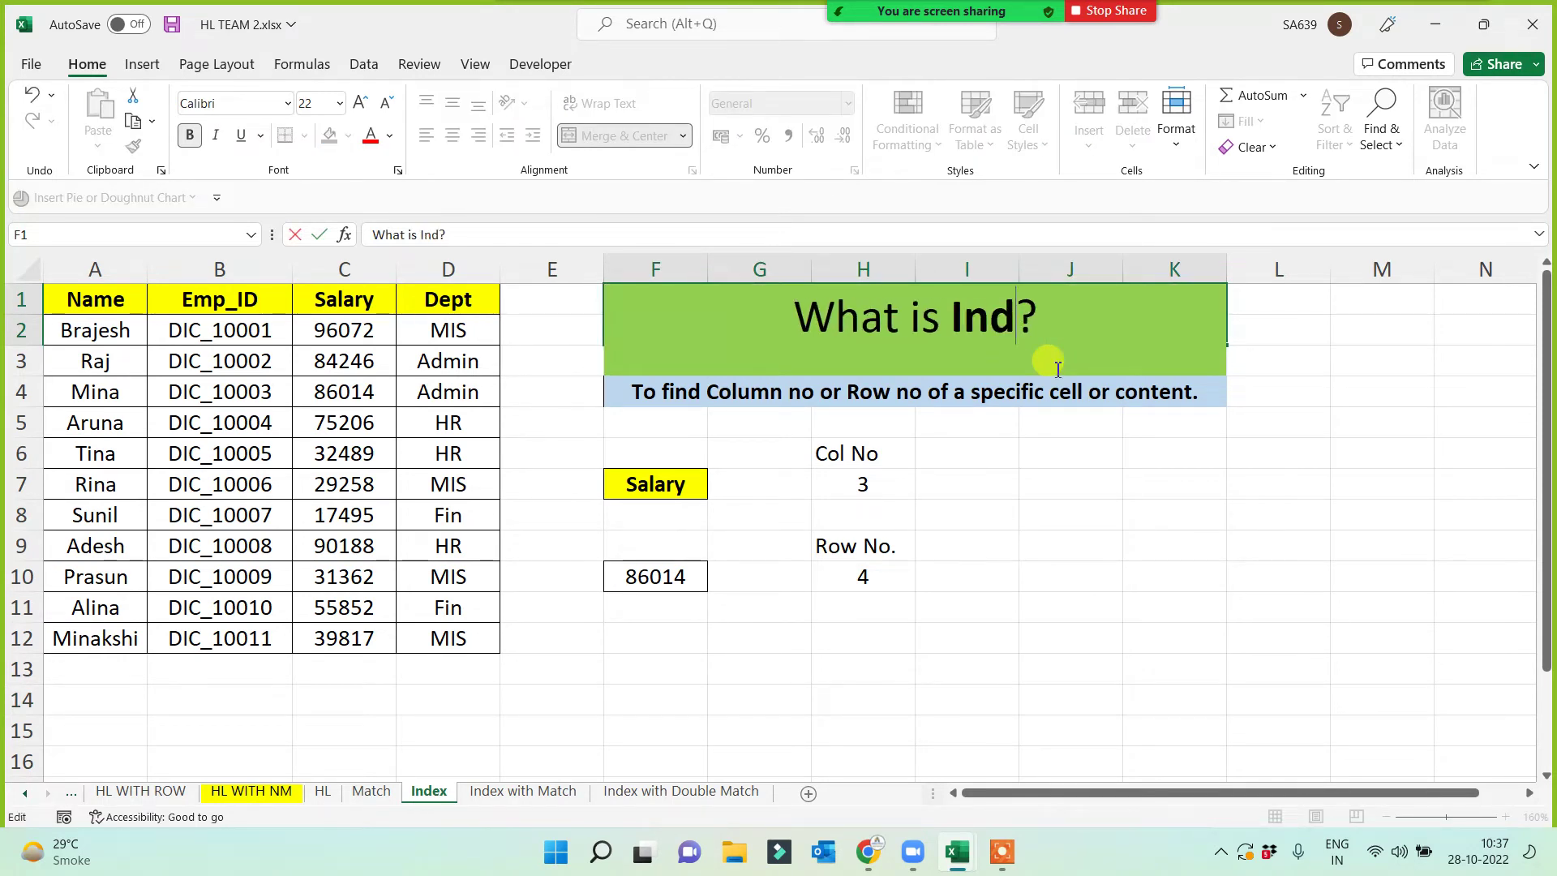
pyautogui.click(974, 652)
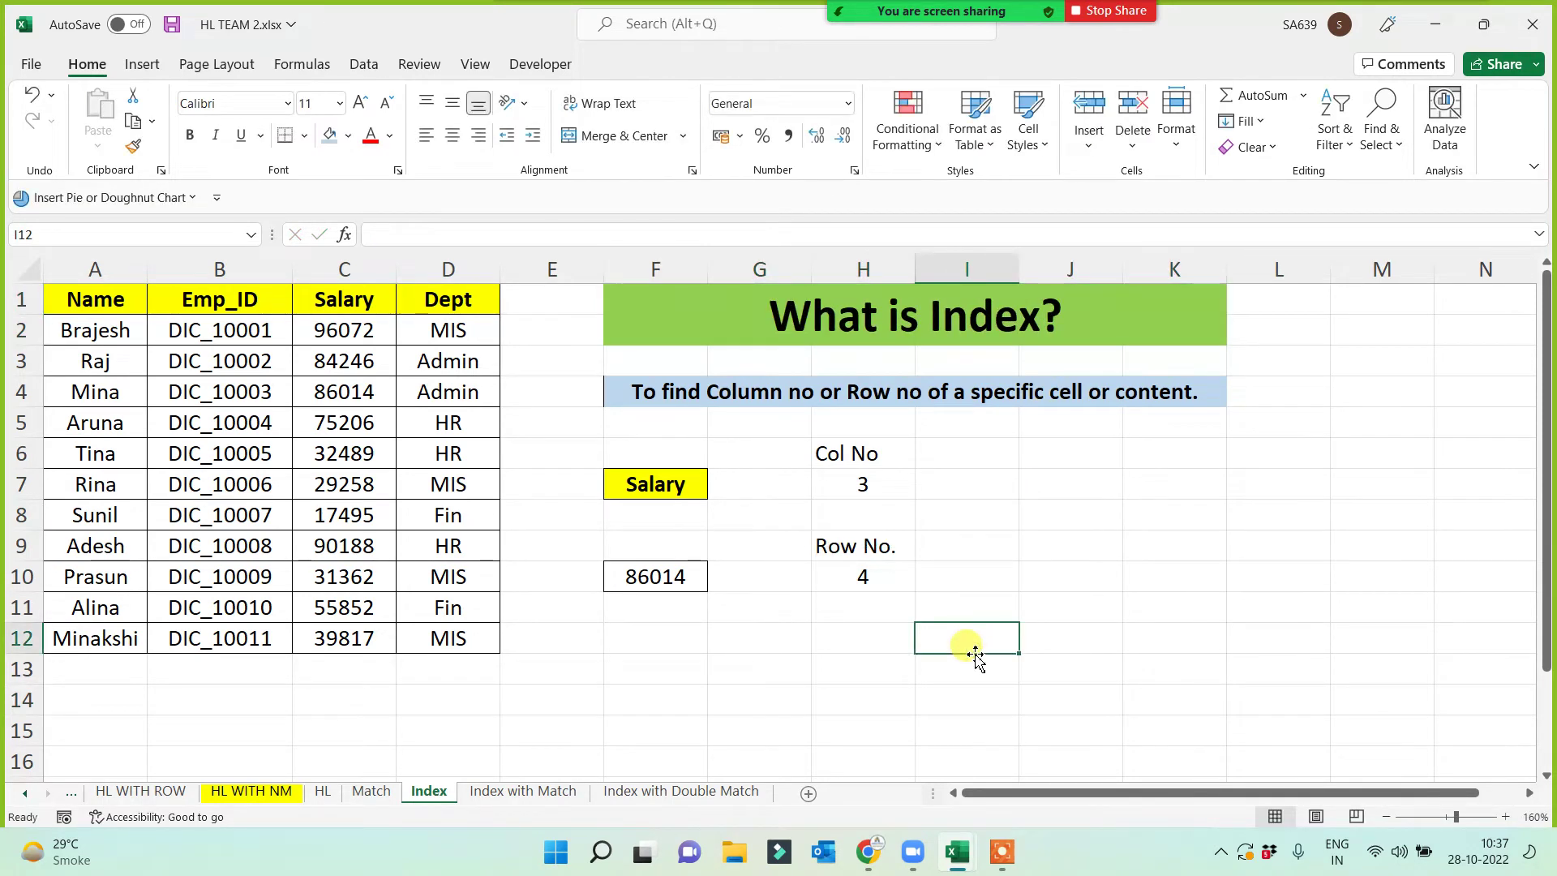
# - Replace the definition in F4 with "To find the content on a particular Row No. or Column No."
pyautogui.click(682, 405)
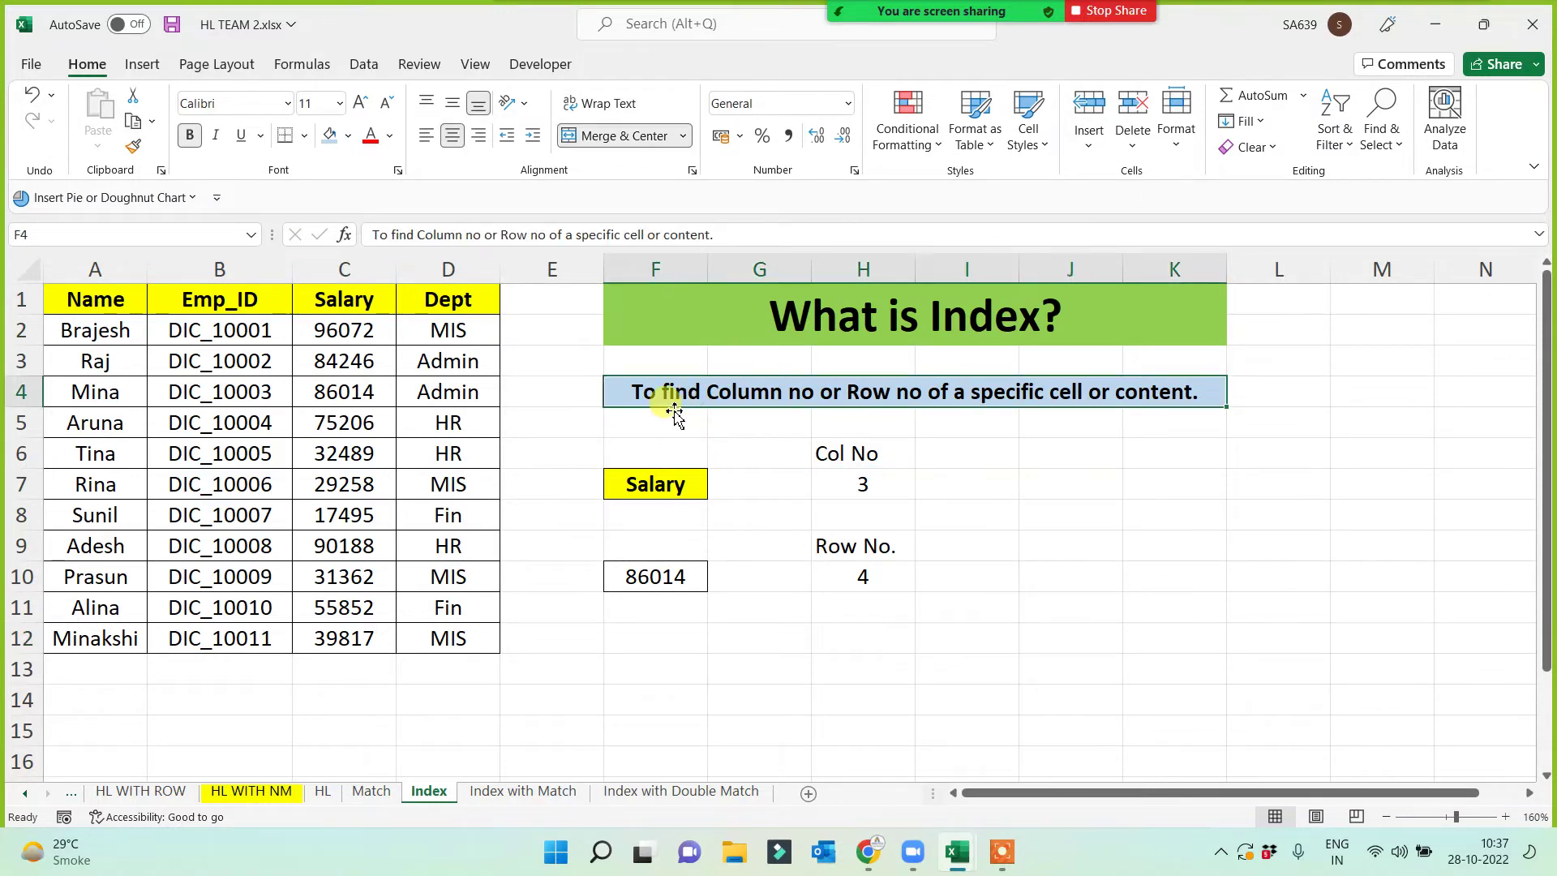
pyautogui.write('To')
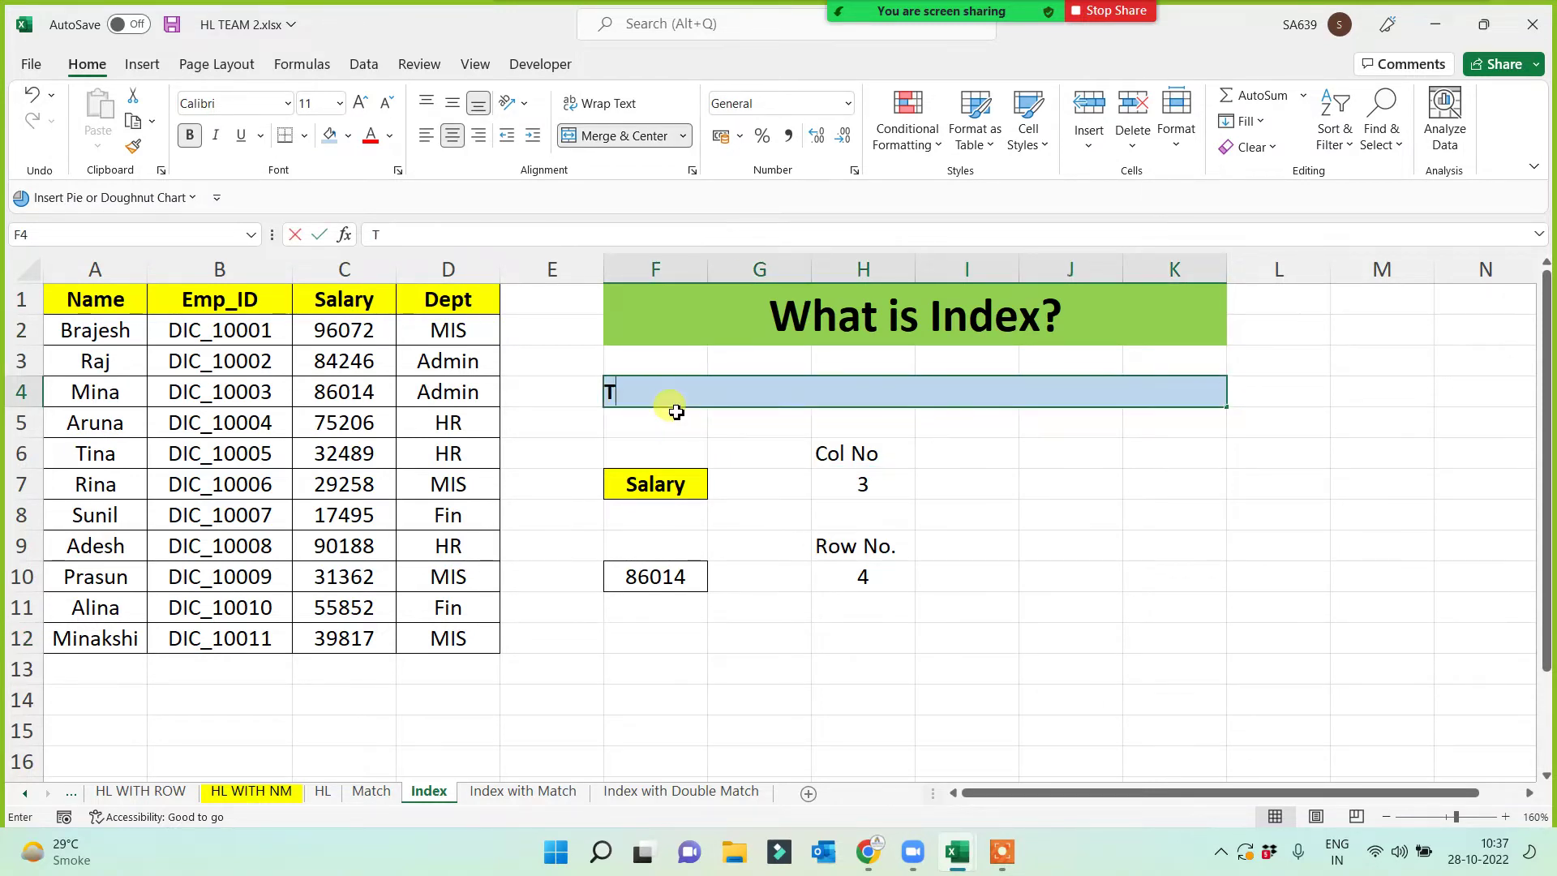
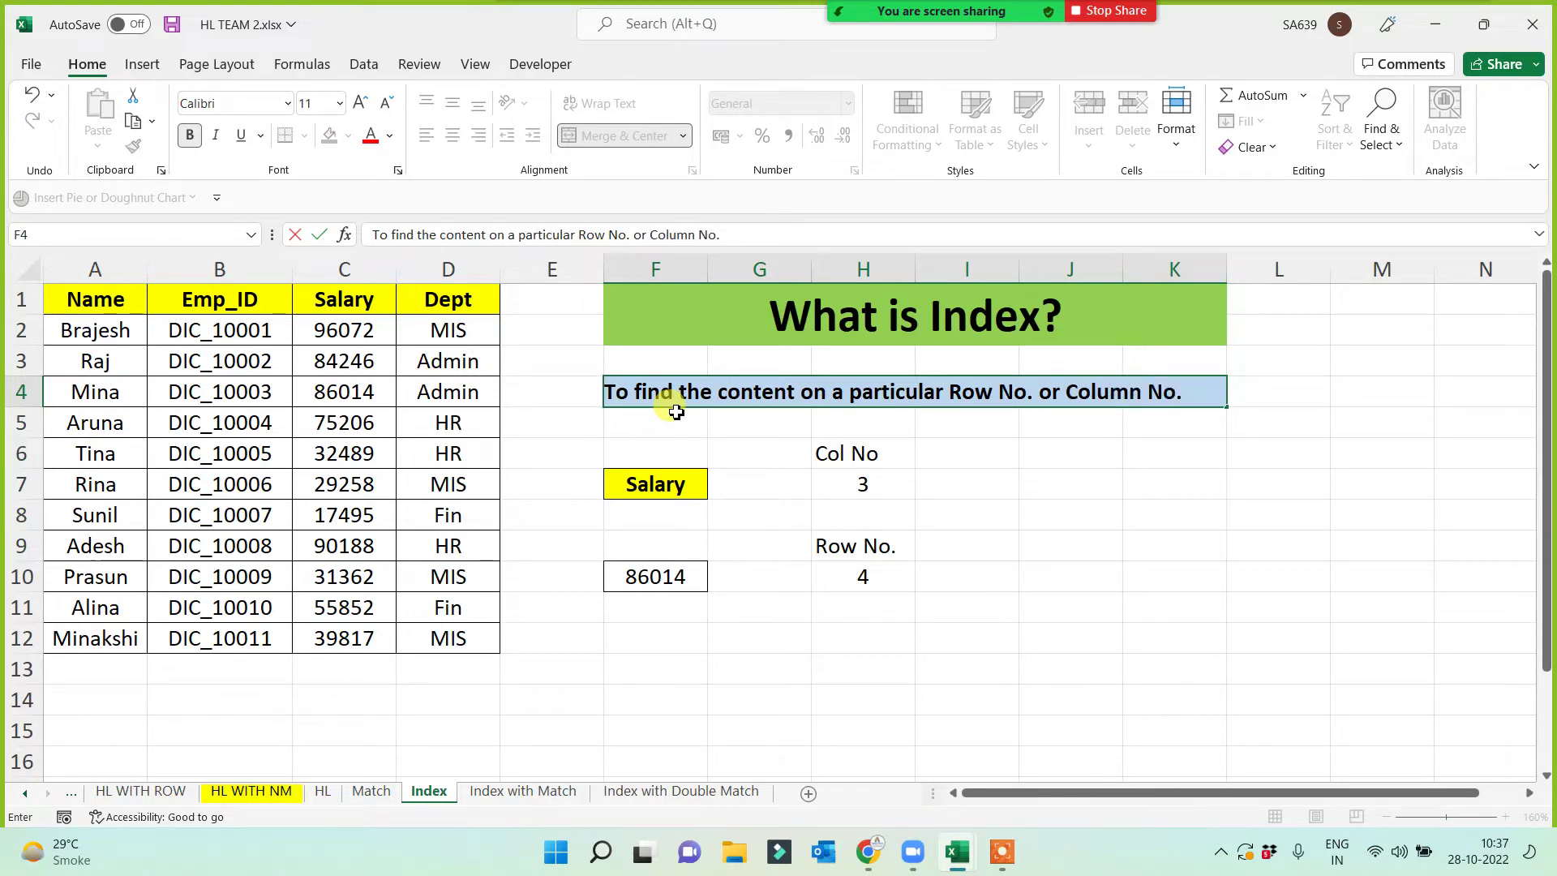
pyautogui.click(967, 570)
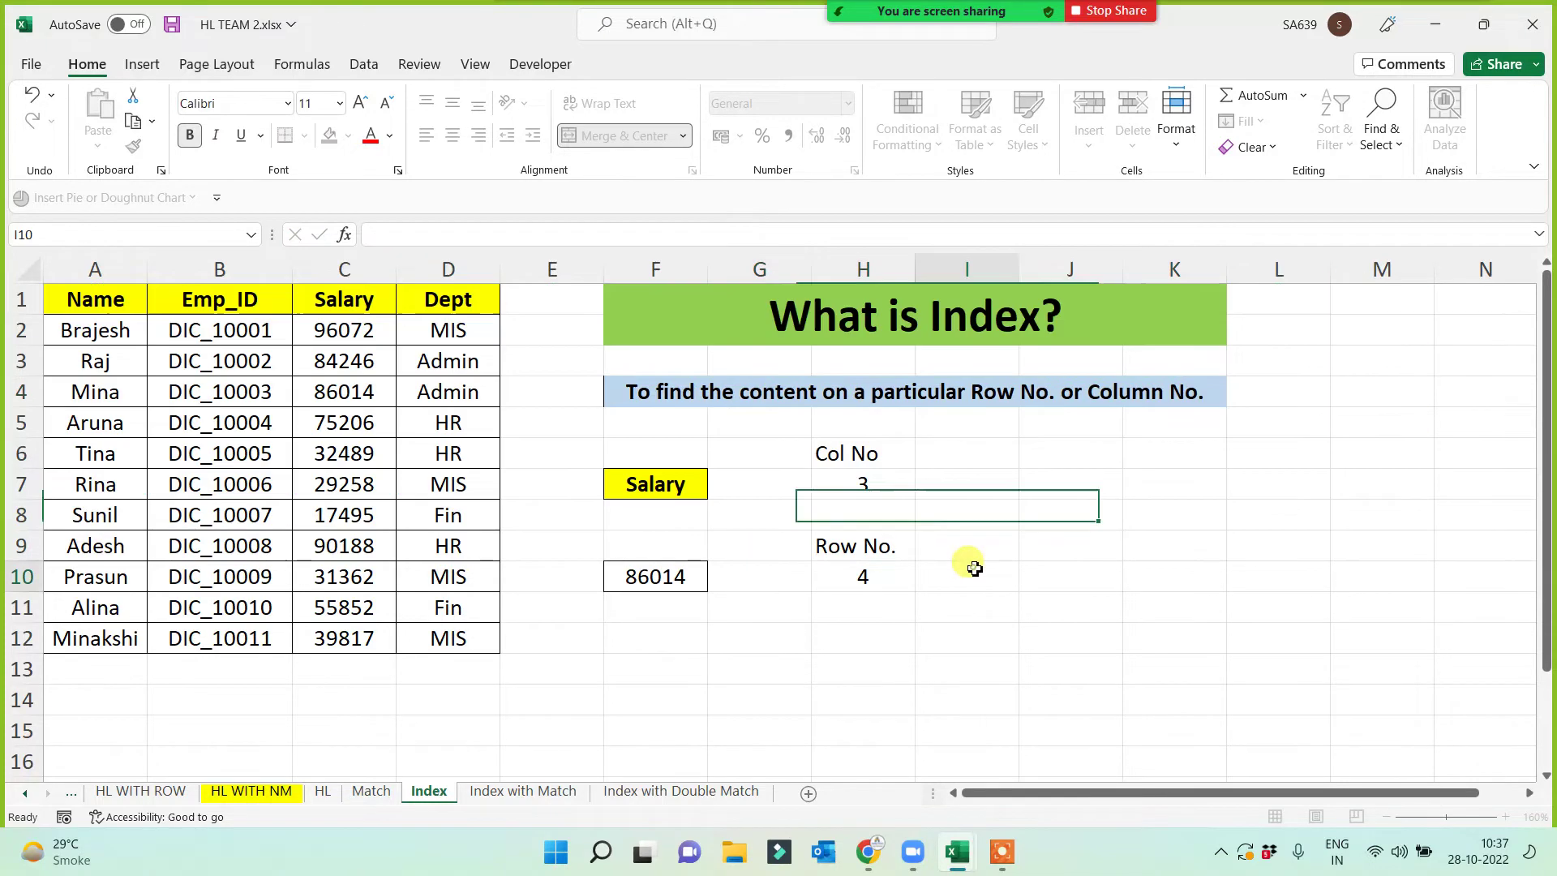
pyautogui.click(864, 395)
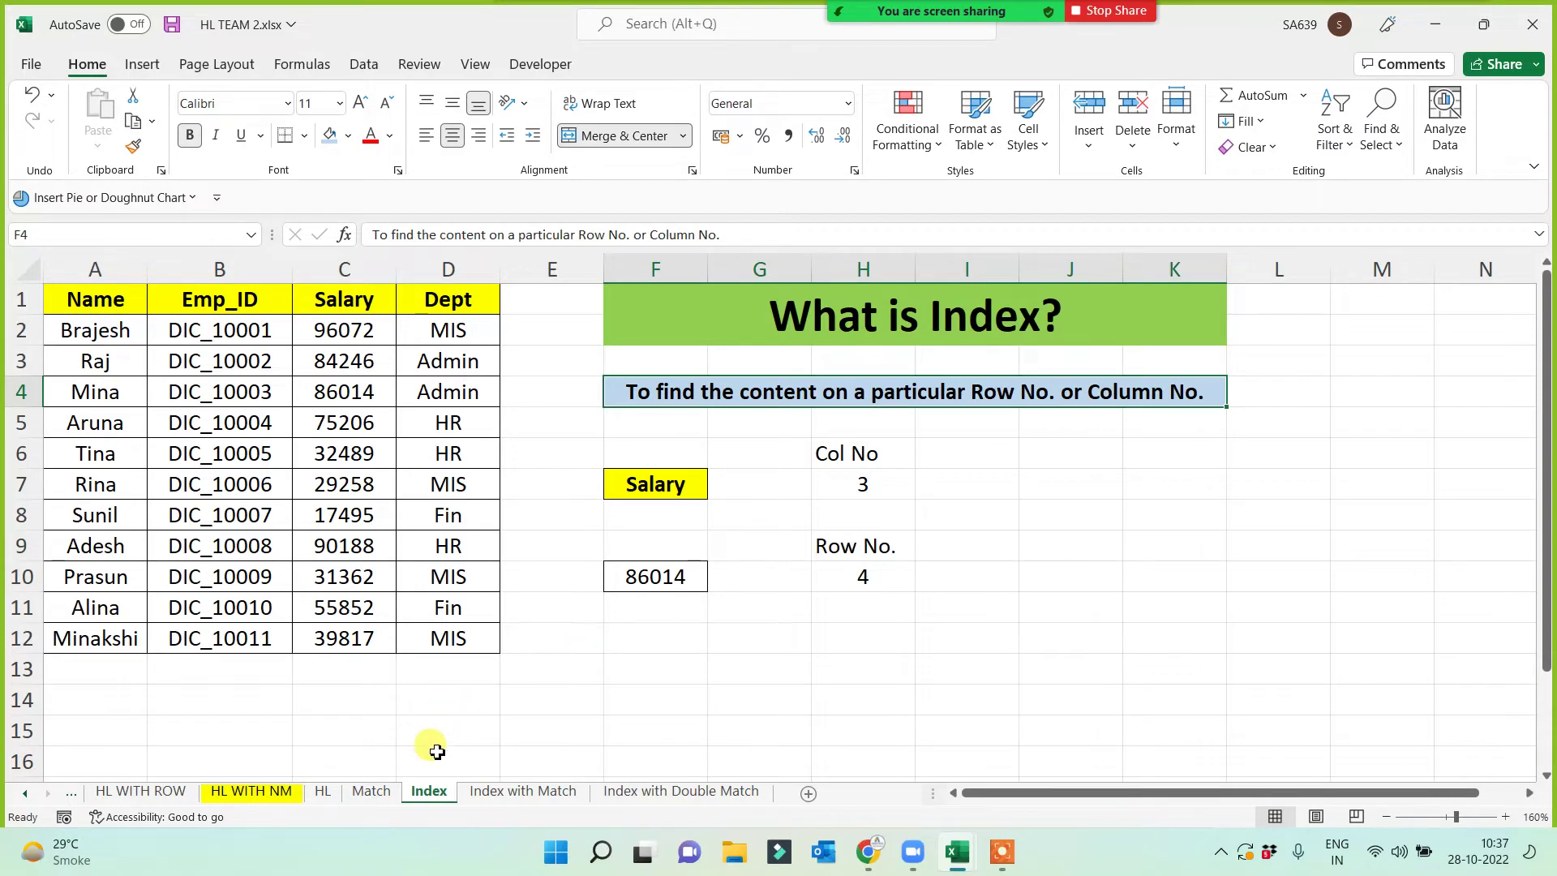
# - Review the lookup values in F7 and F10 and the MATCH formulas in H7 and H10 on the Match sheet
pyautogui.click(383, 793)
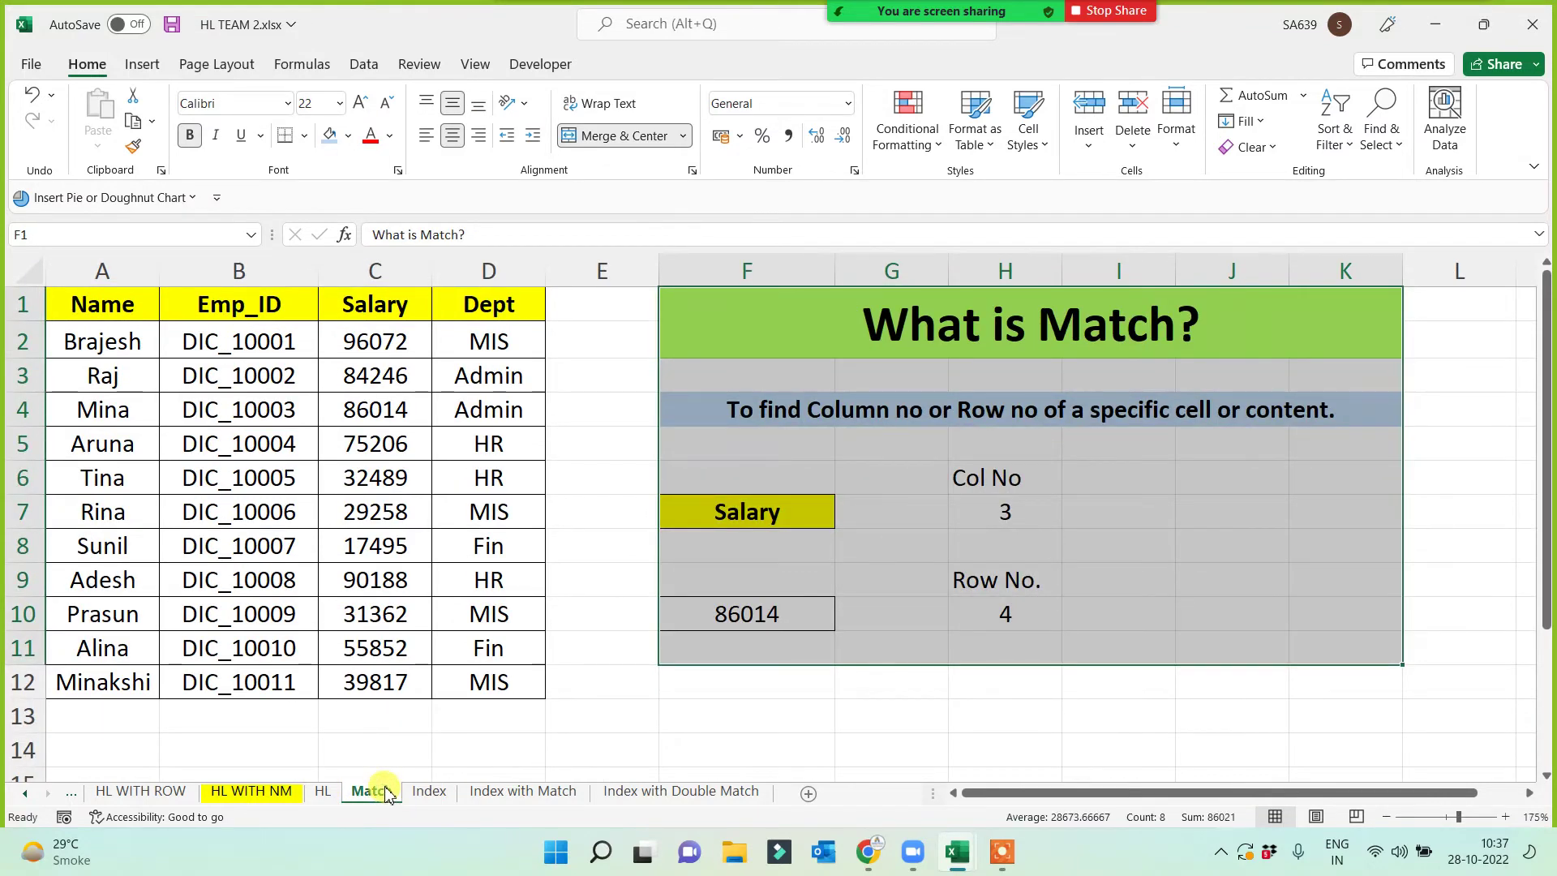
pyautogui.click(478, 724)
pyautogui.click(743, 515)
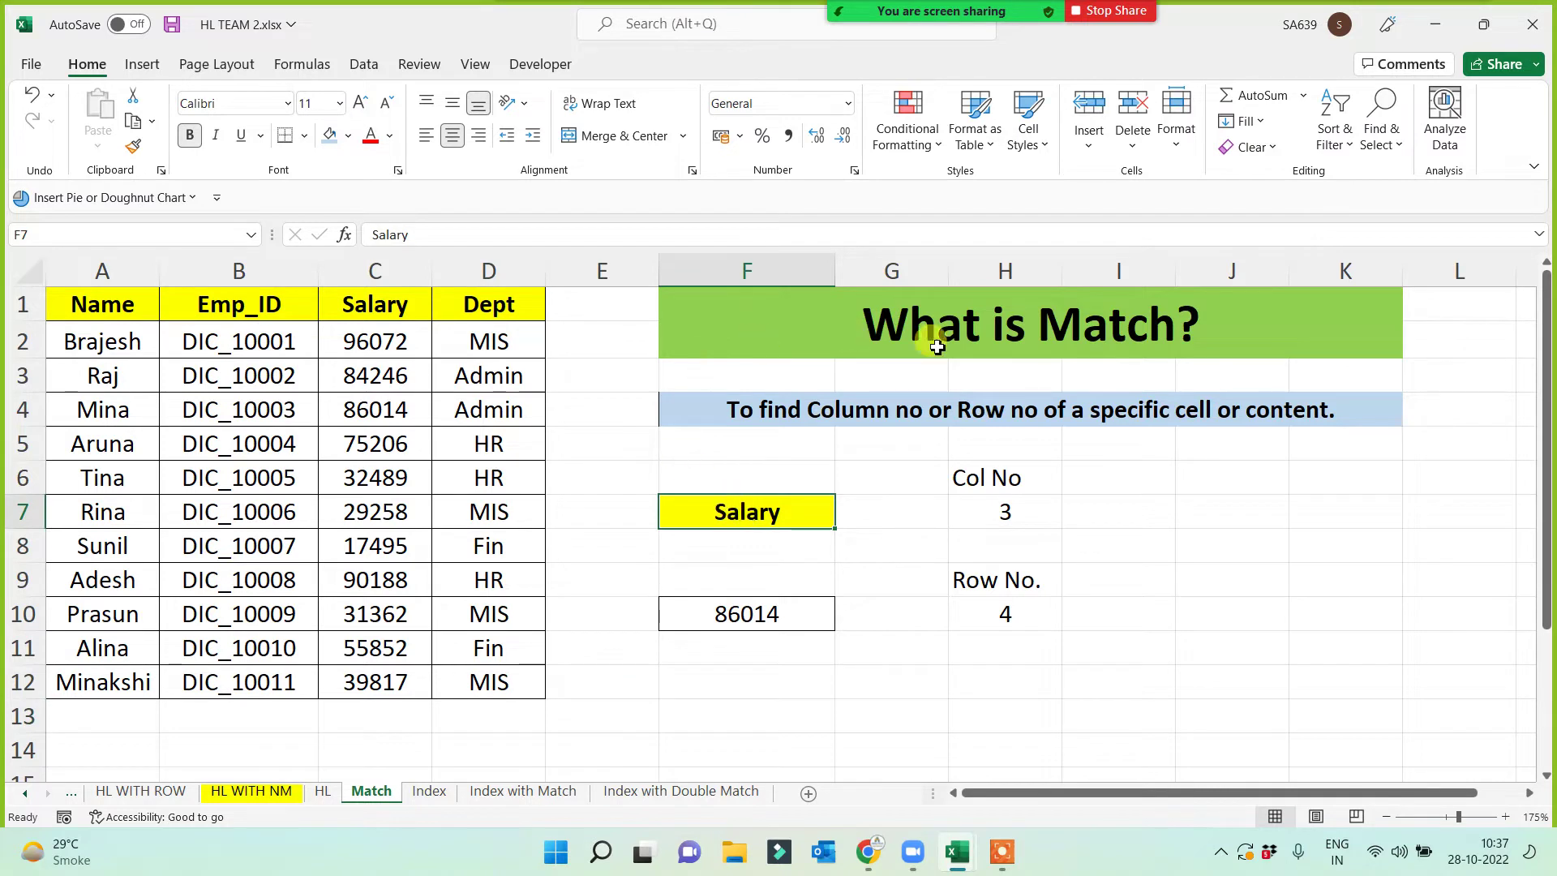
pyautogui.click(1020, 516)
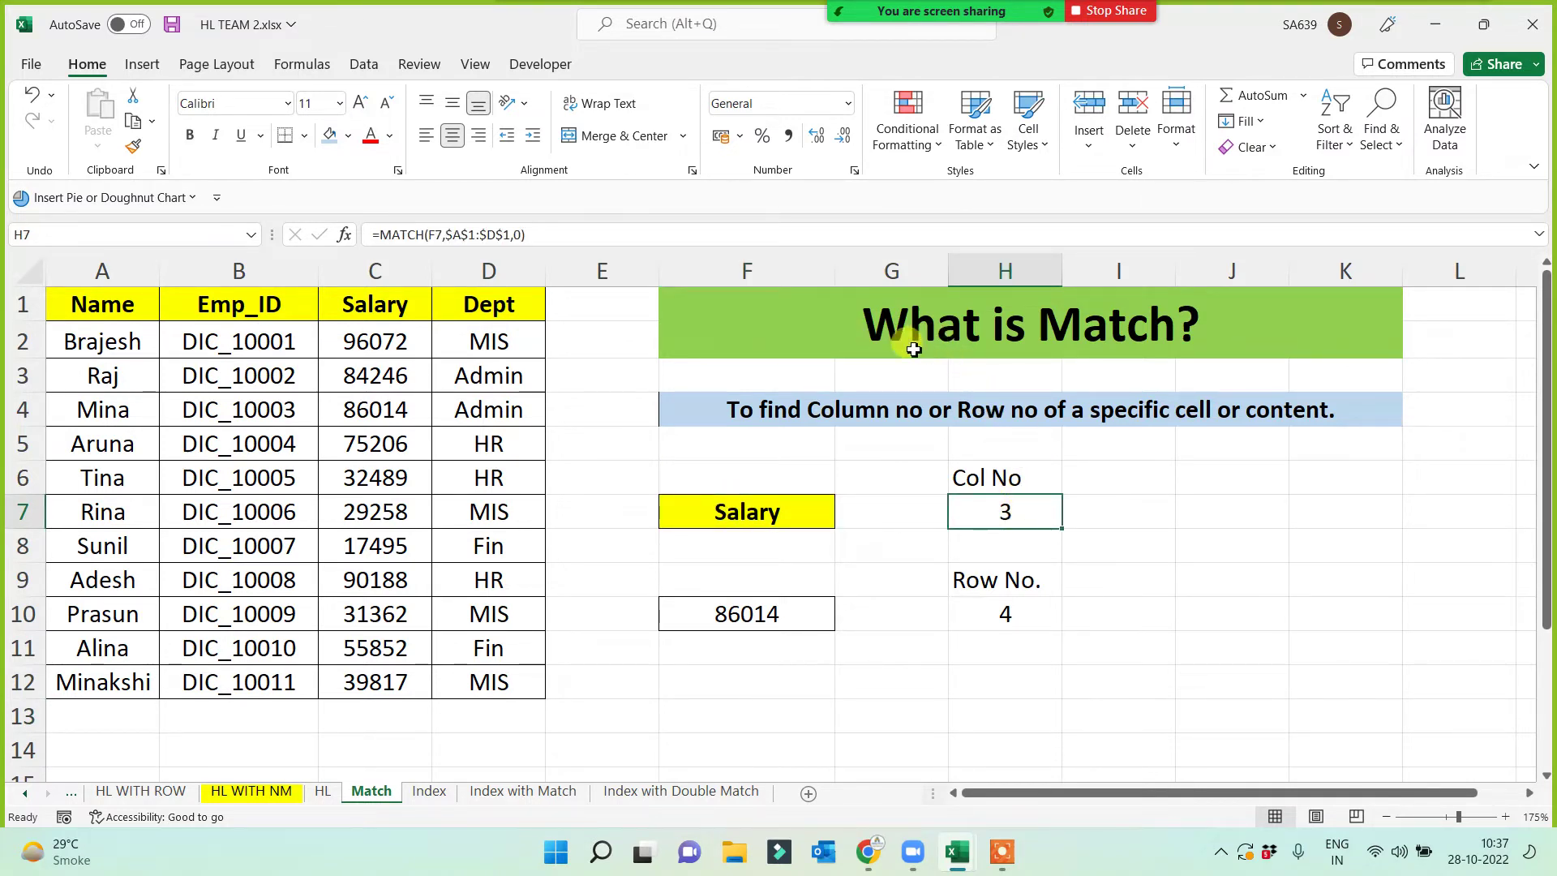
pyautogui.click(751, 620)
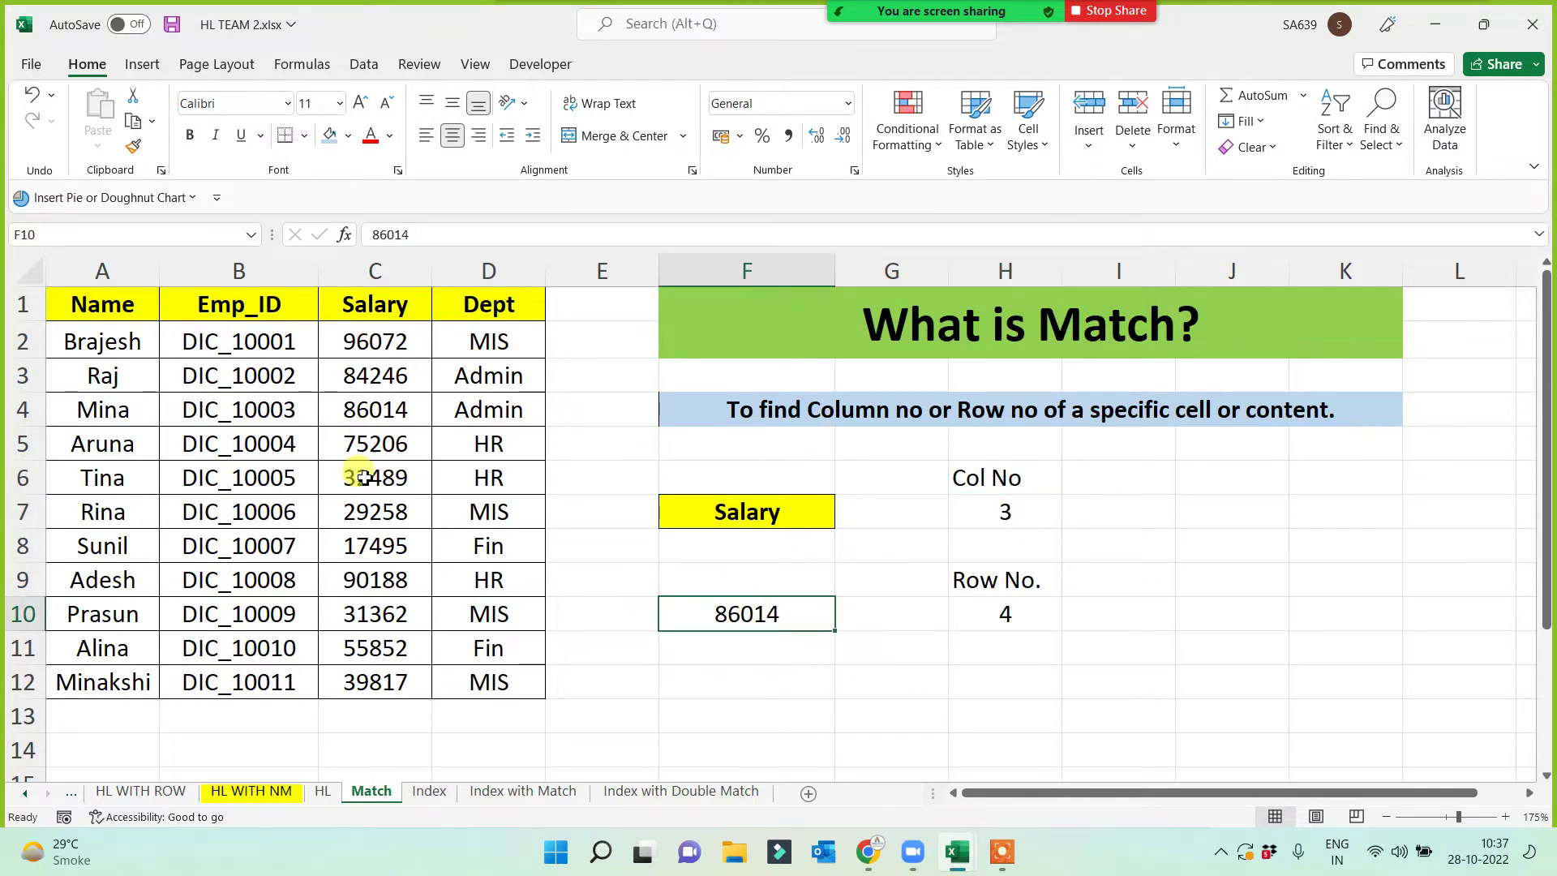
pyautogui.click(1003, 617)
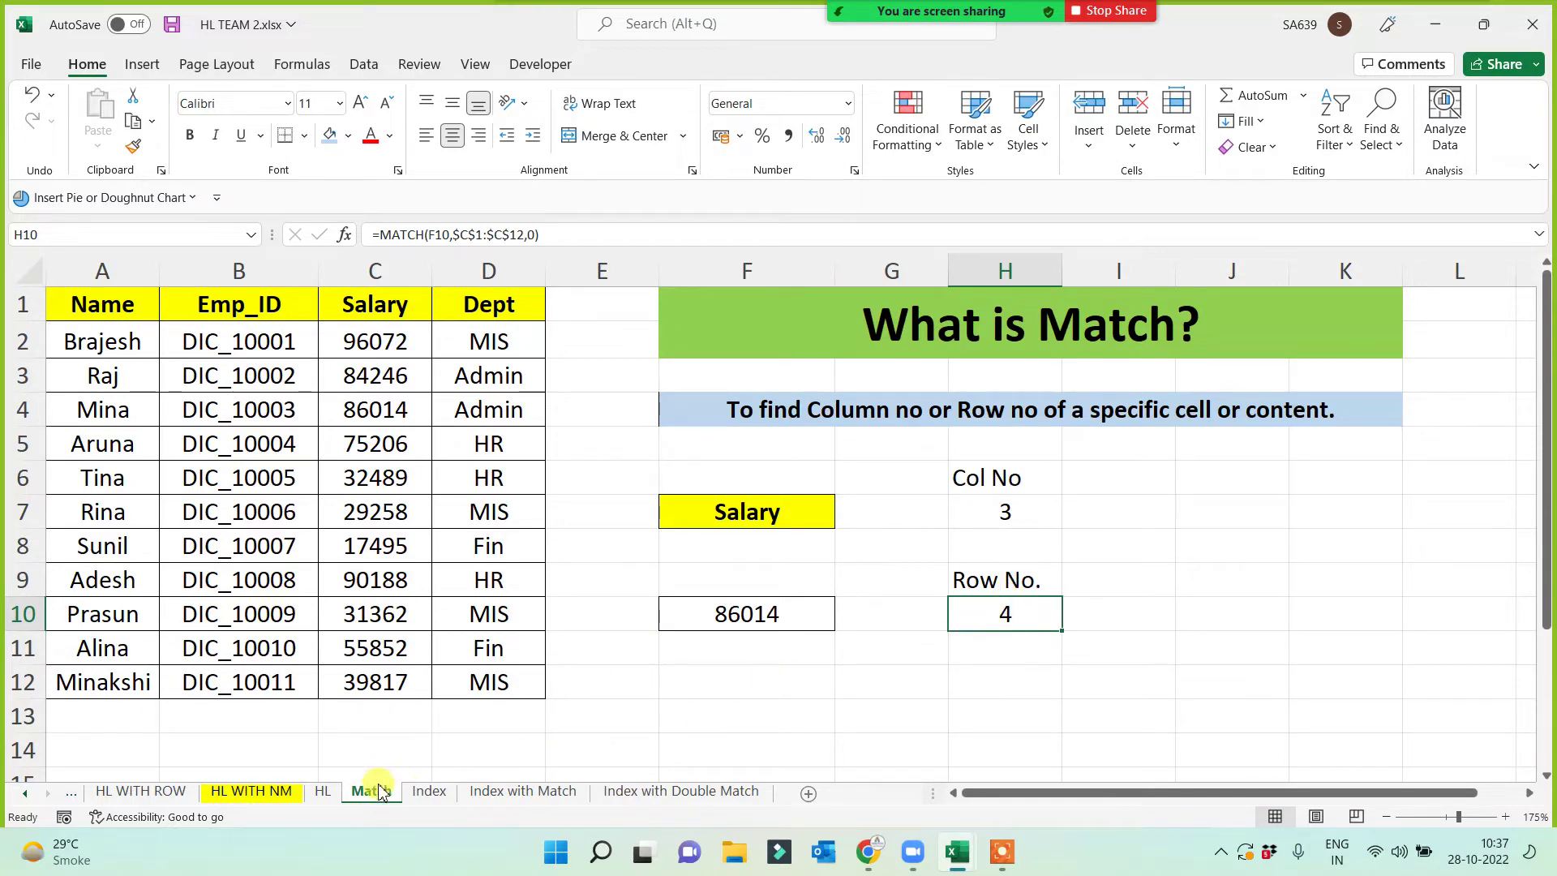
# - On the Index sheet, examine the column-number formula in H7 and the Salary and Emp_ID table headers it relates to
pyautogui.click(429, 791)
pyautogui.click(714, 723)
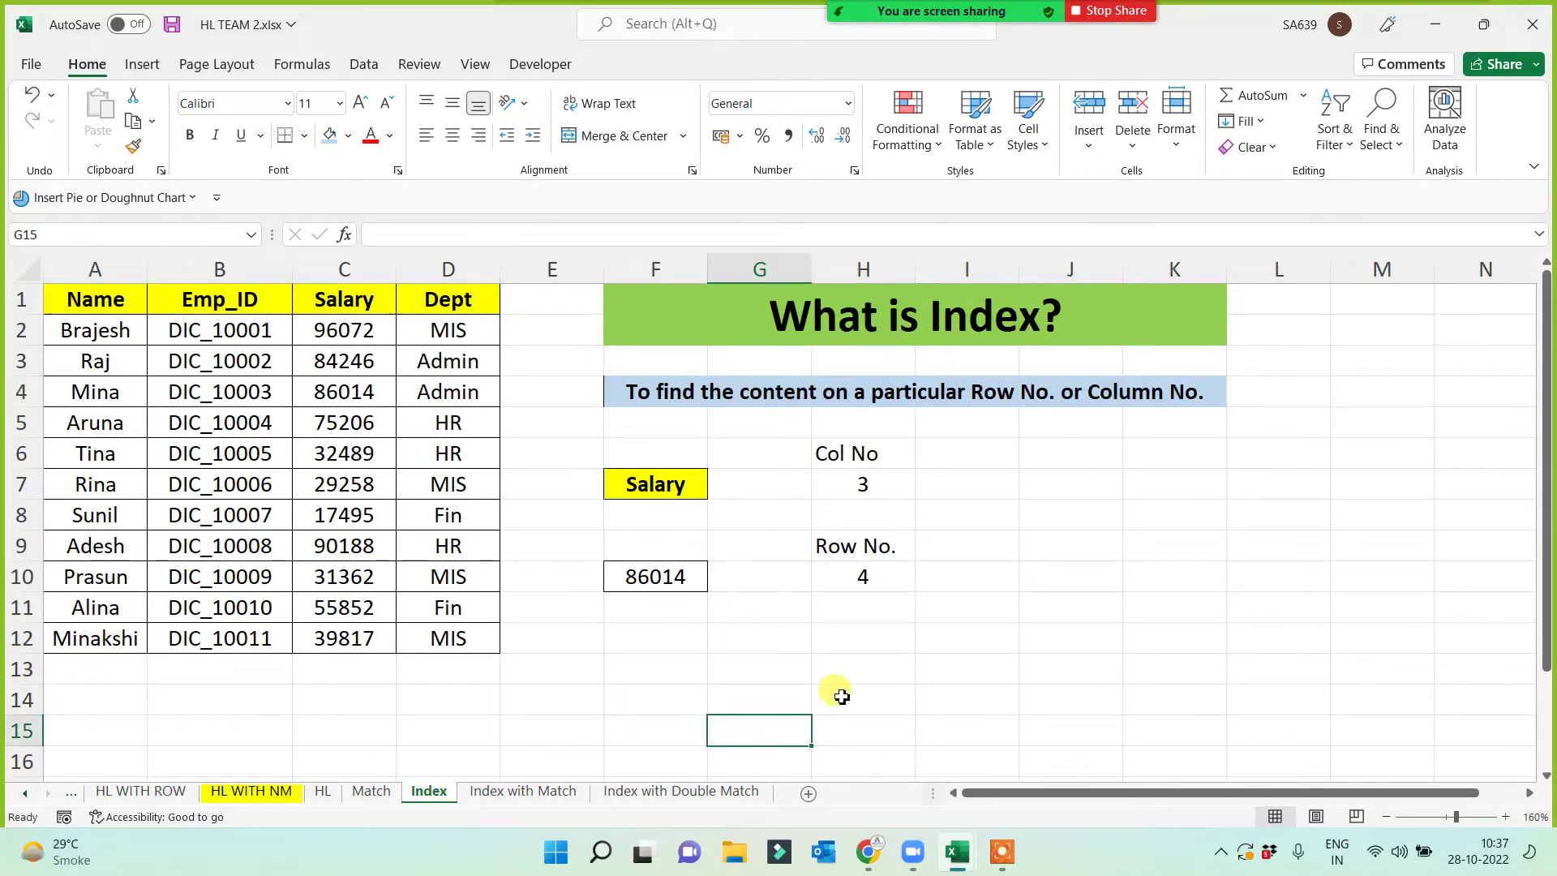
pyautogui.scroll(3, 953, 688)
pyautogui.scroll(-3, 904, 651)
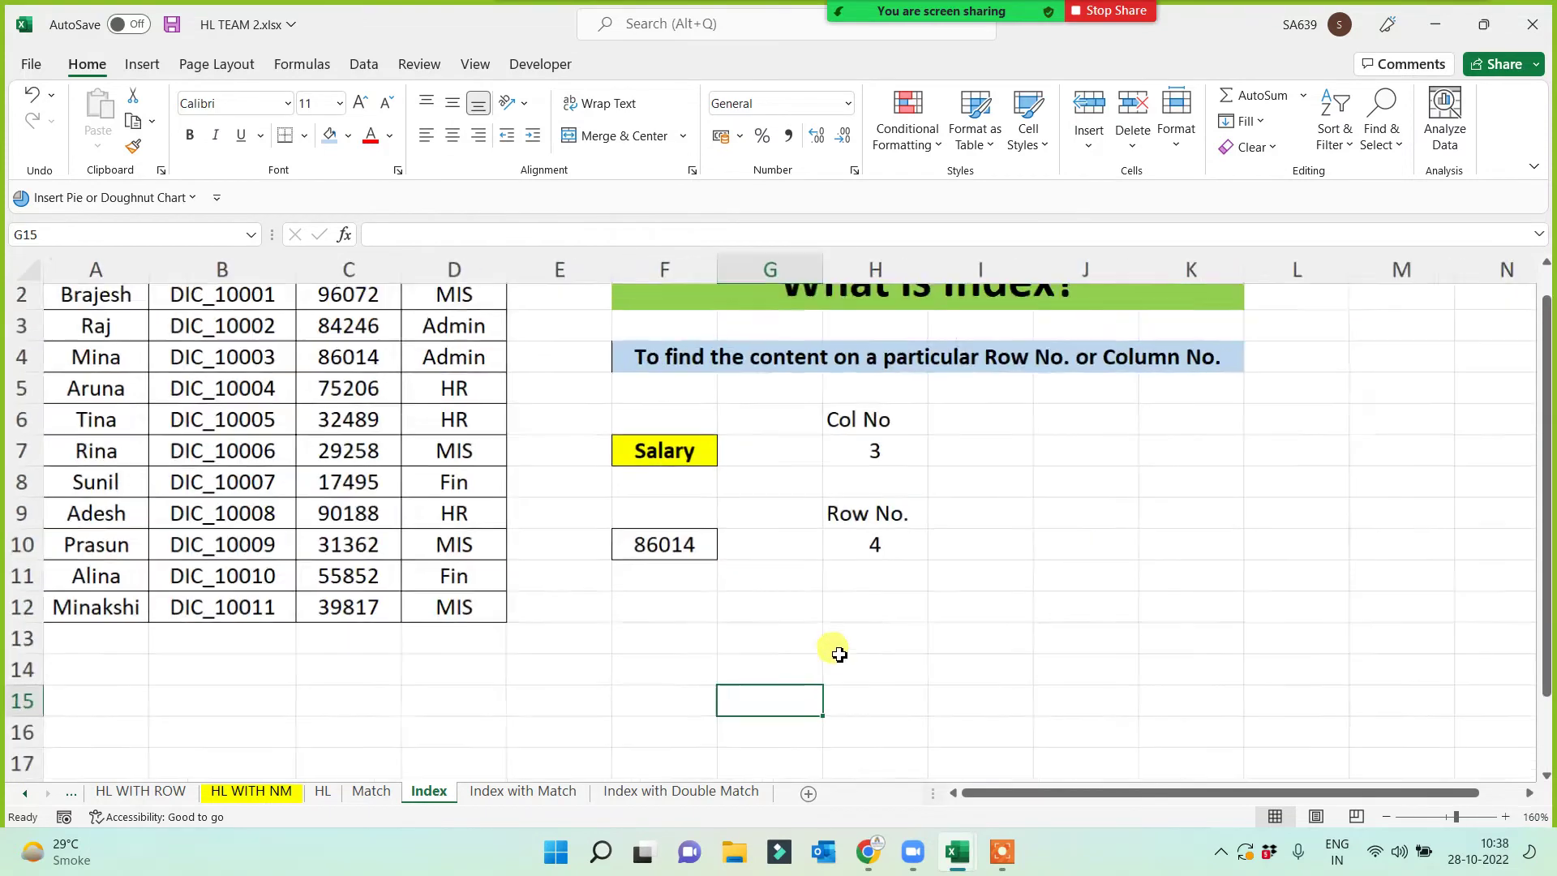
pyautogui.click(843, 642)
pyautogui.click(852, 451)
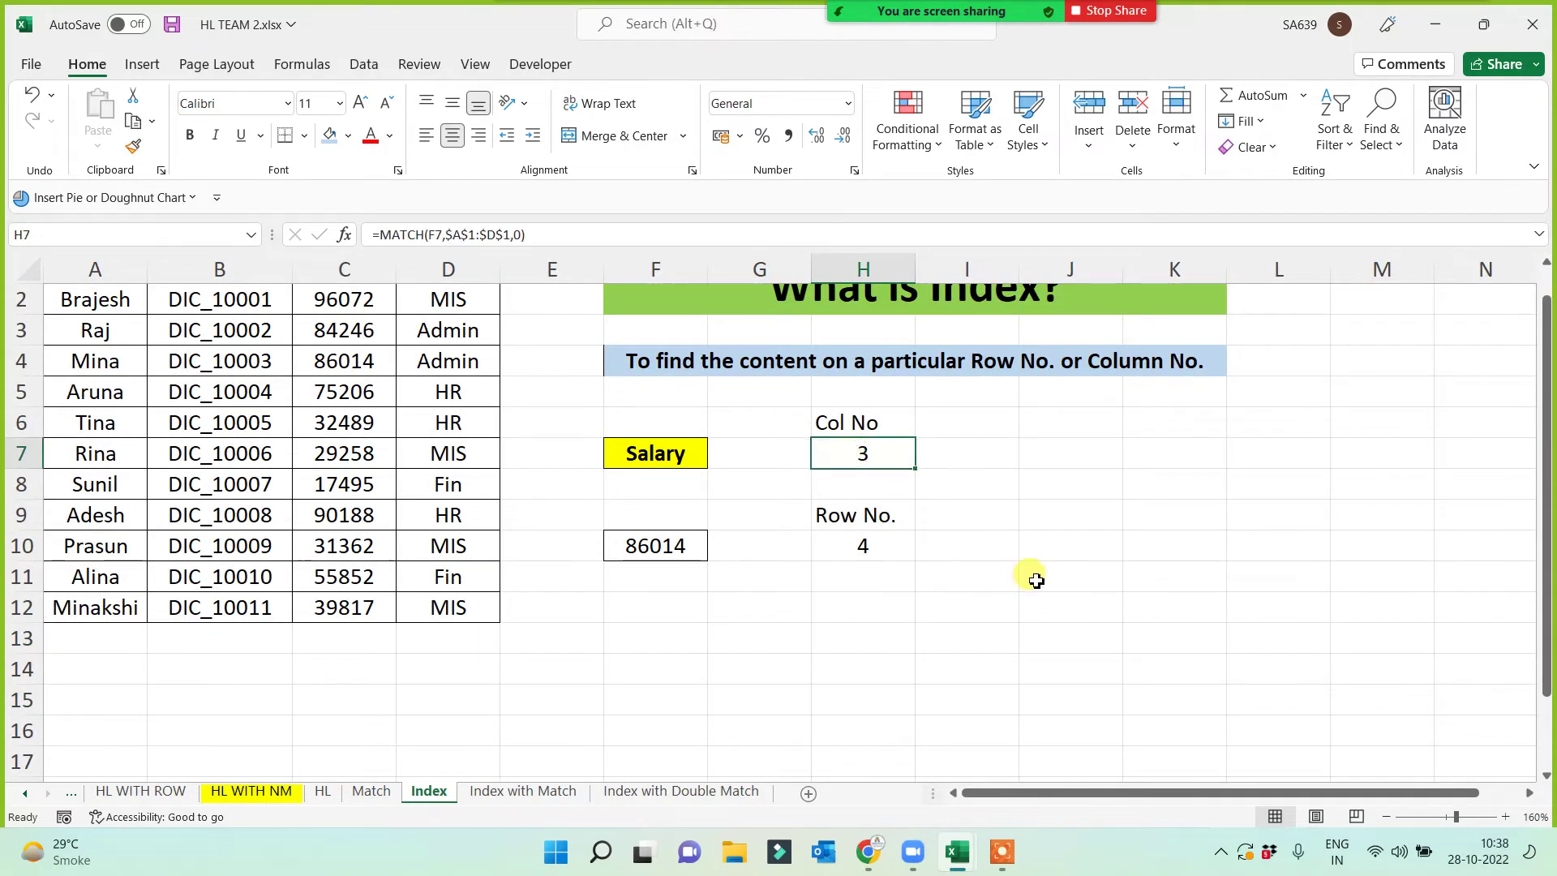
pyautogui.scroll(1, 998, 576)
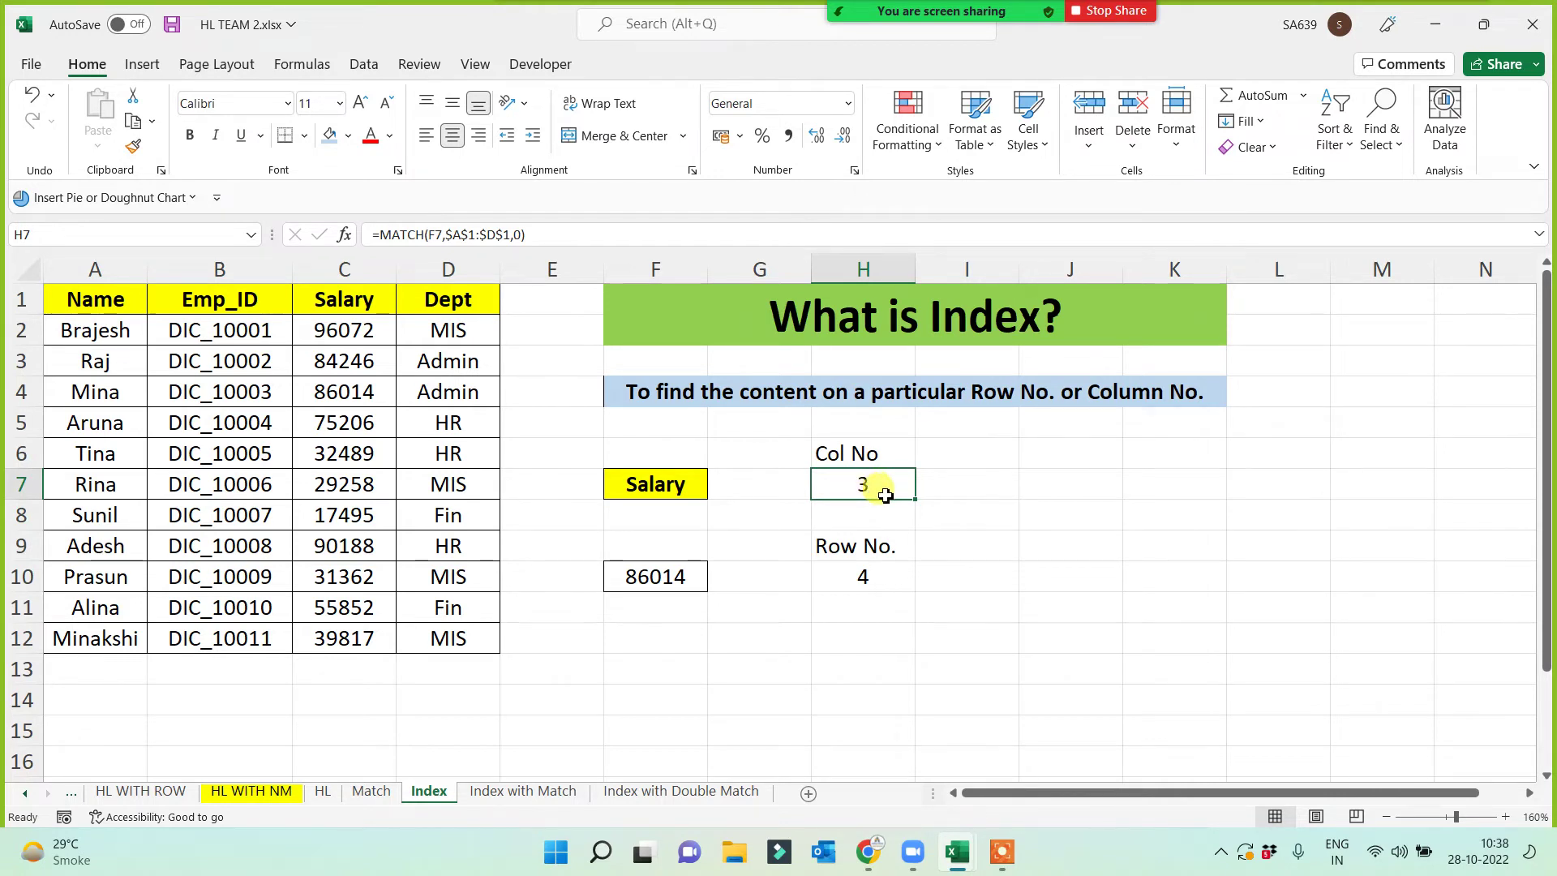
pyautogui.moveTo(77, 259); pyautogui.dragTo(434, 260)
pyautogui.click(331, 299)
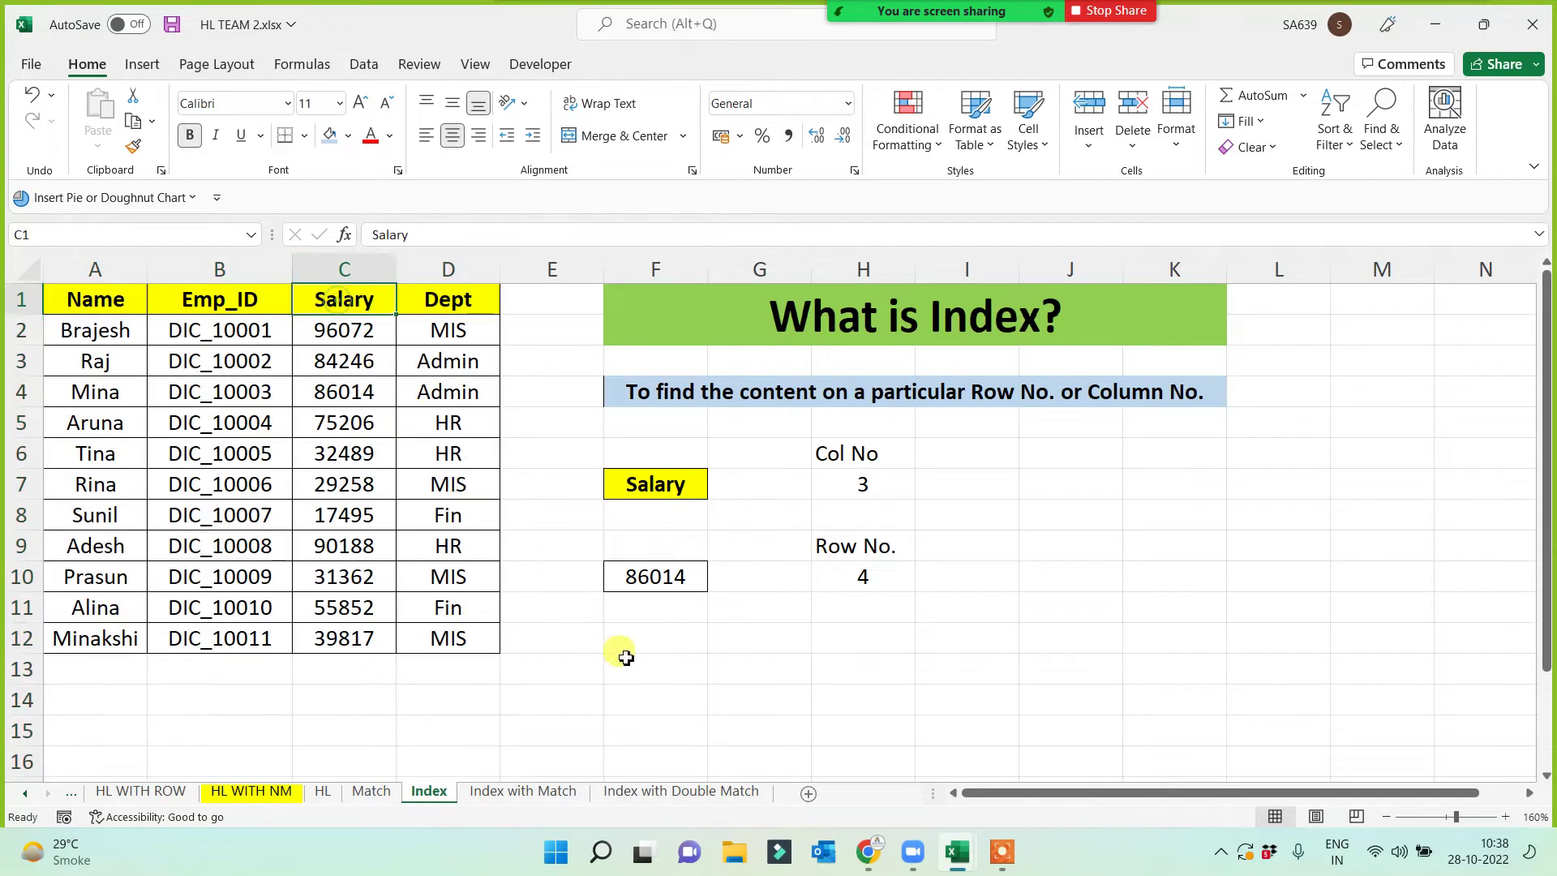
pyautogui.click(199, 298)
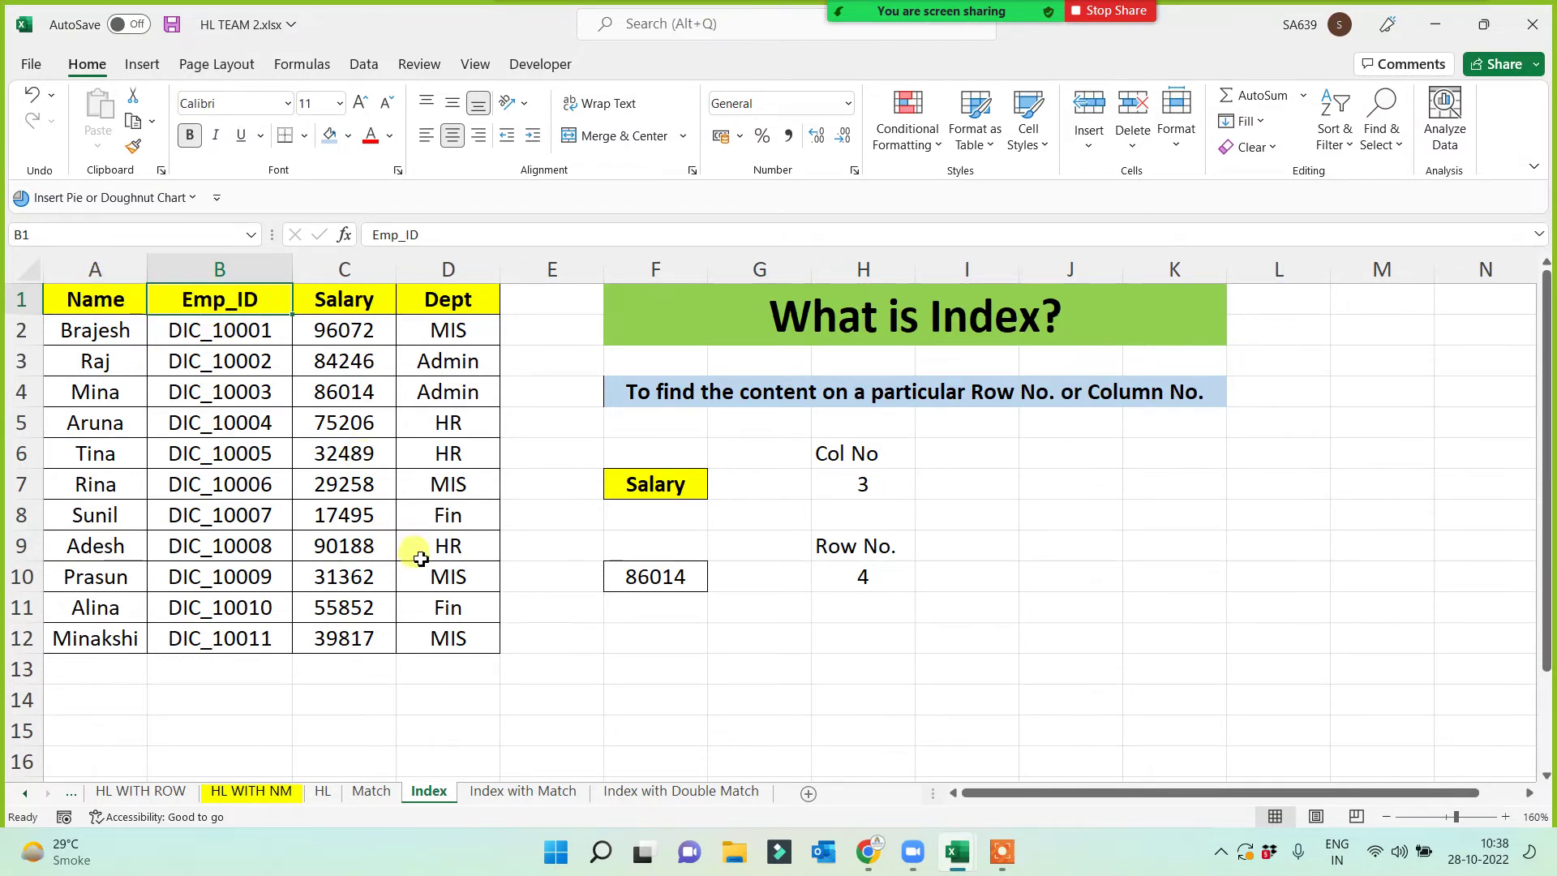
# - Enter the formula =INDEX($A$1:$D$1,1,H7) in J7 to return the header at the given column number
pyautogui.click(446, 304)
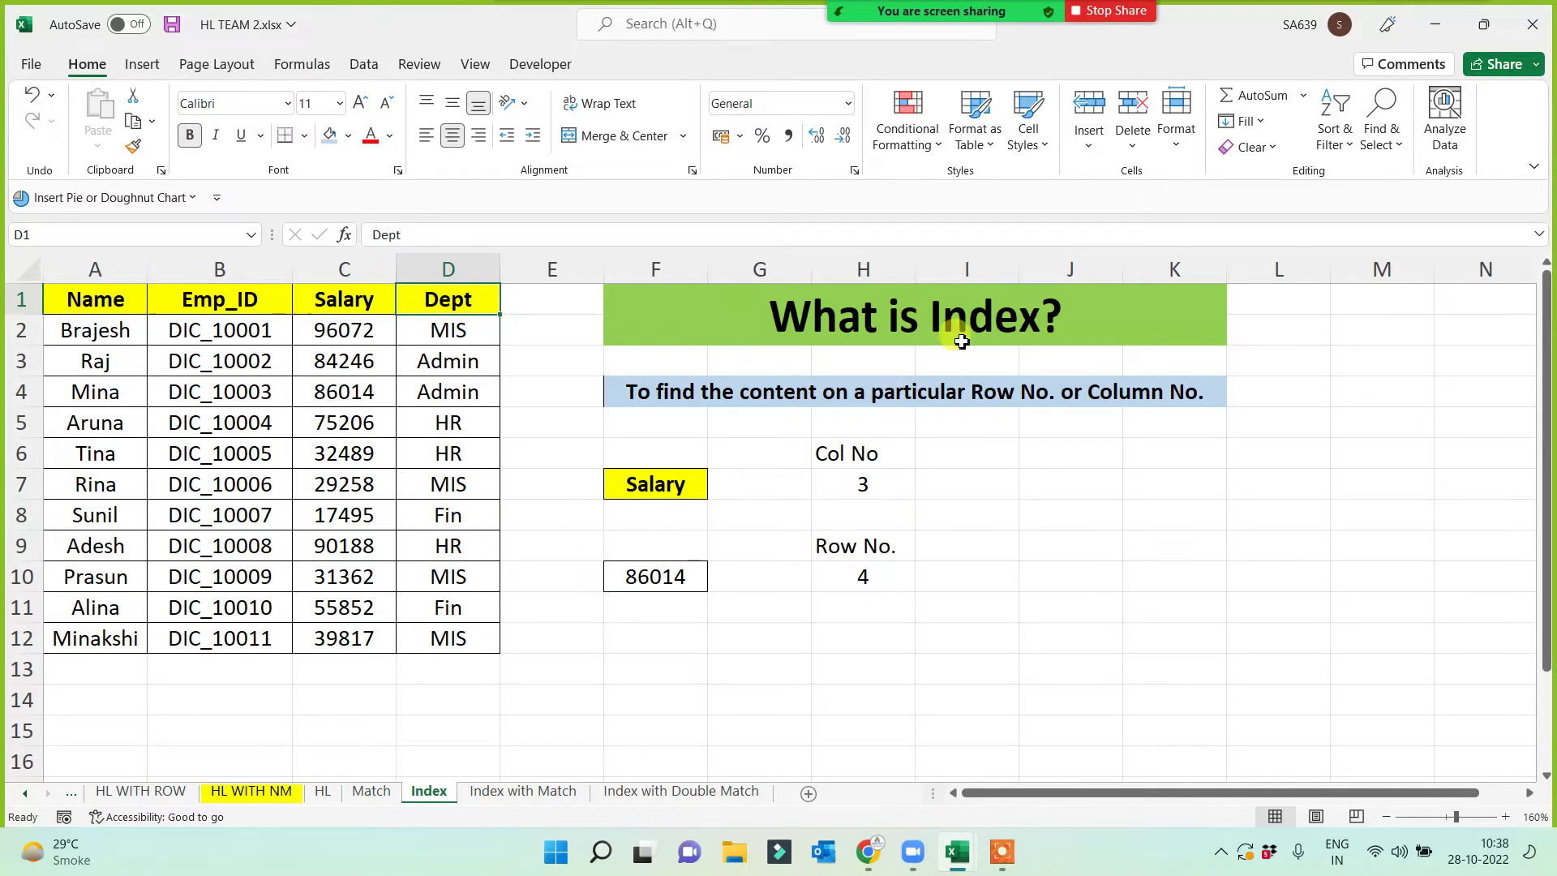
pyautogui.click(1000, 309)
pyautogui.click(1058, 485)
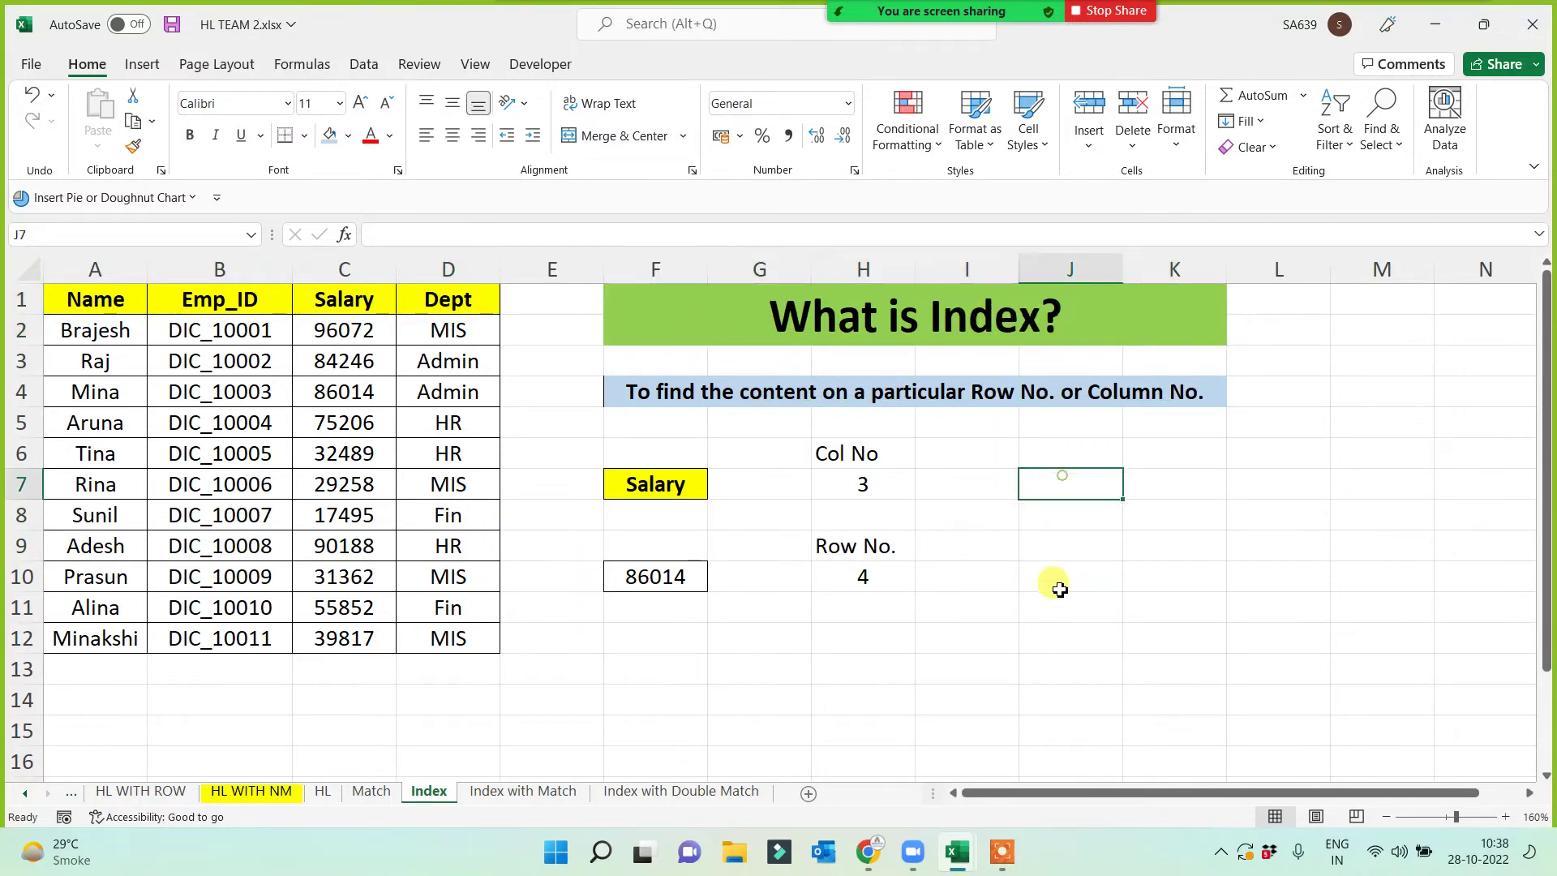
pyautogui.write('=in')
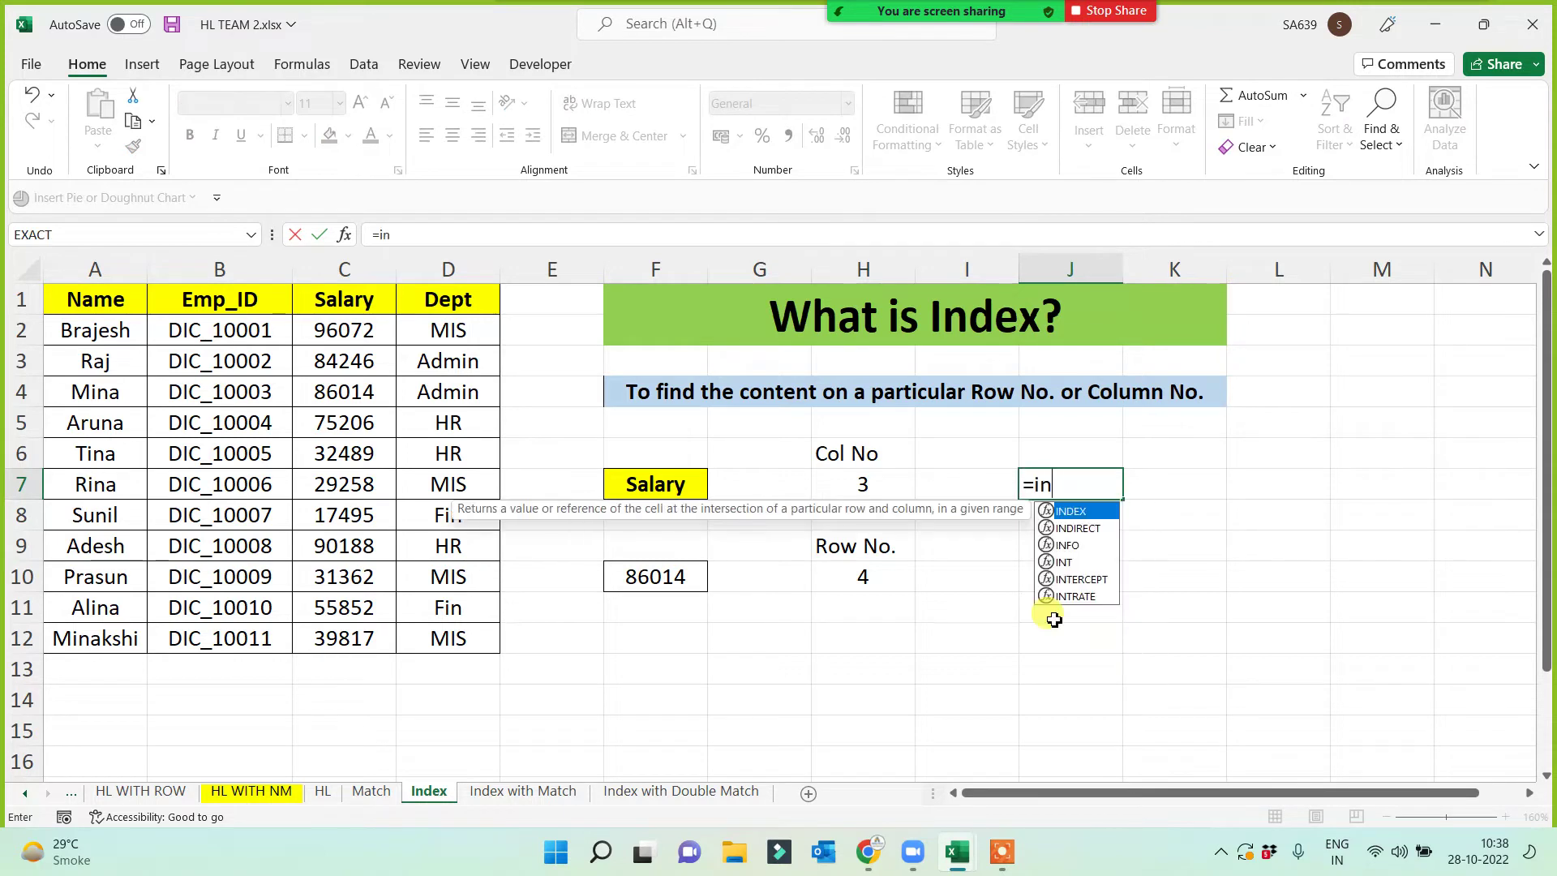
pyautogui.write('dex(')
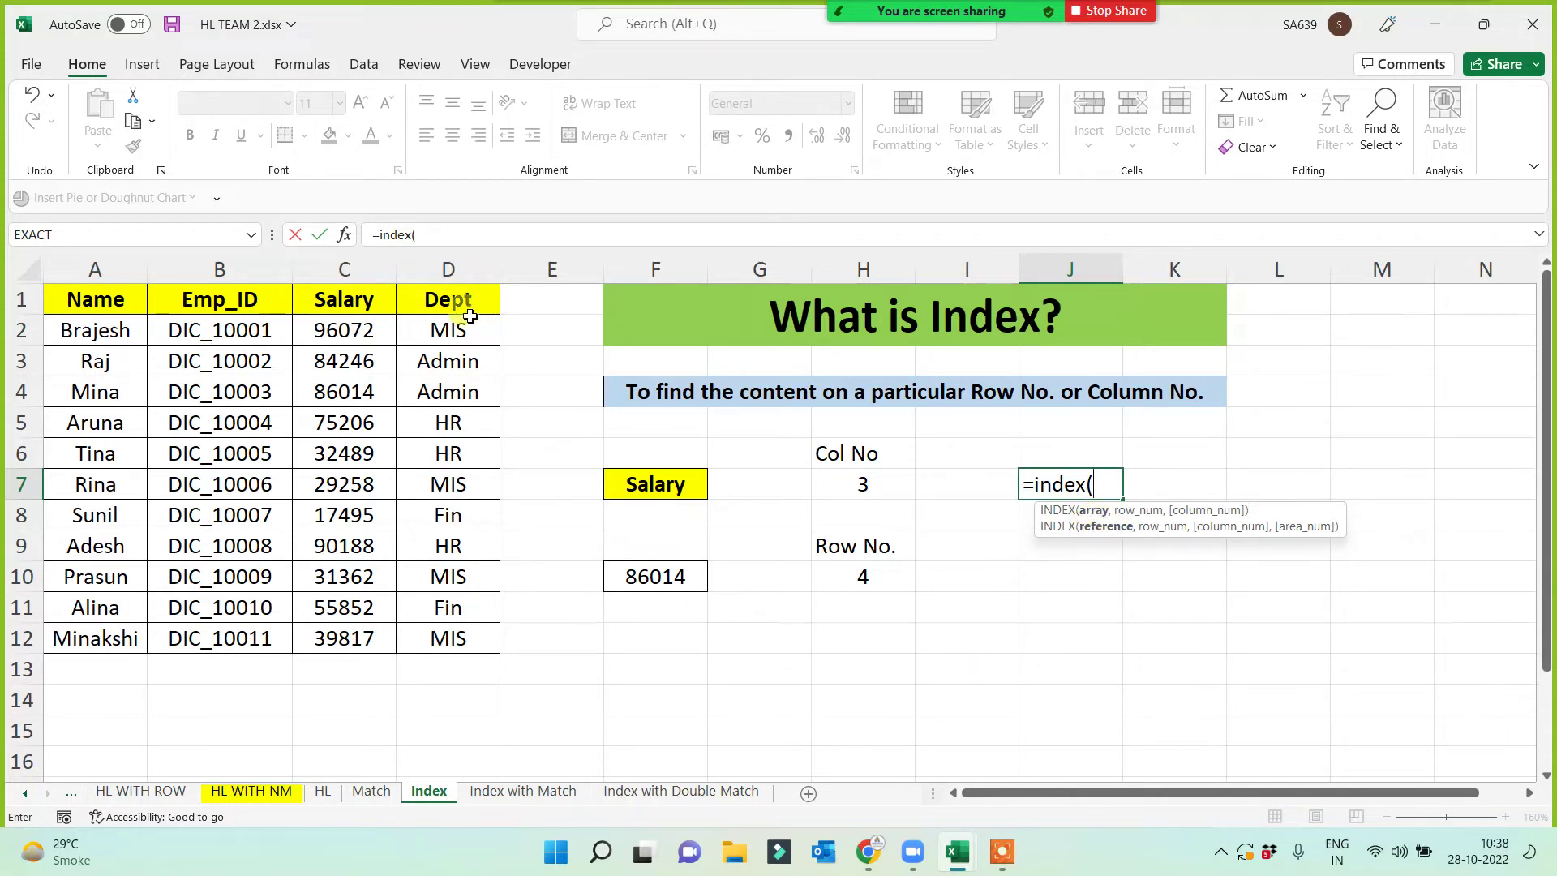
pyautogui.moveTo(471, 316); pyautogui.dragTo(25, 298)
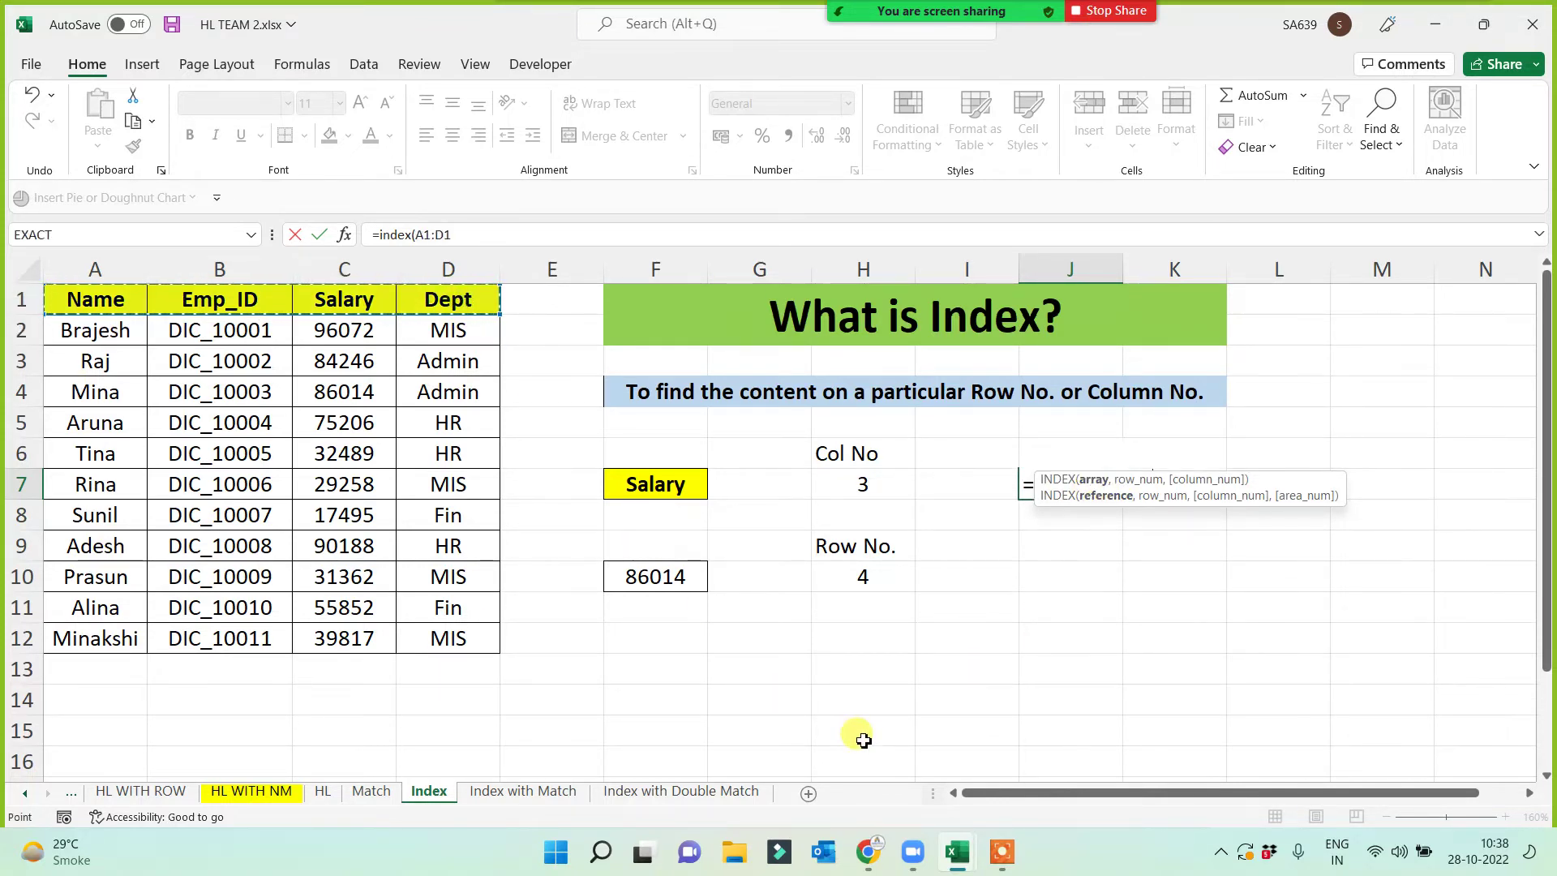
pyautogui.press('F4')
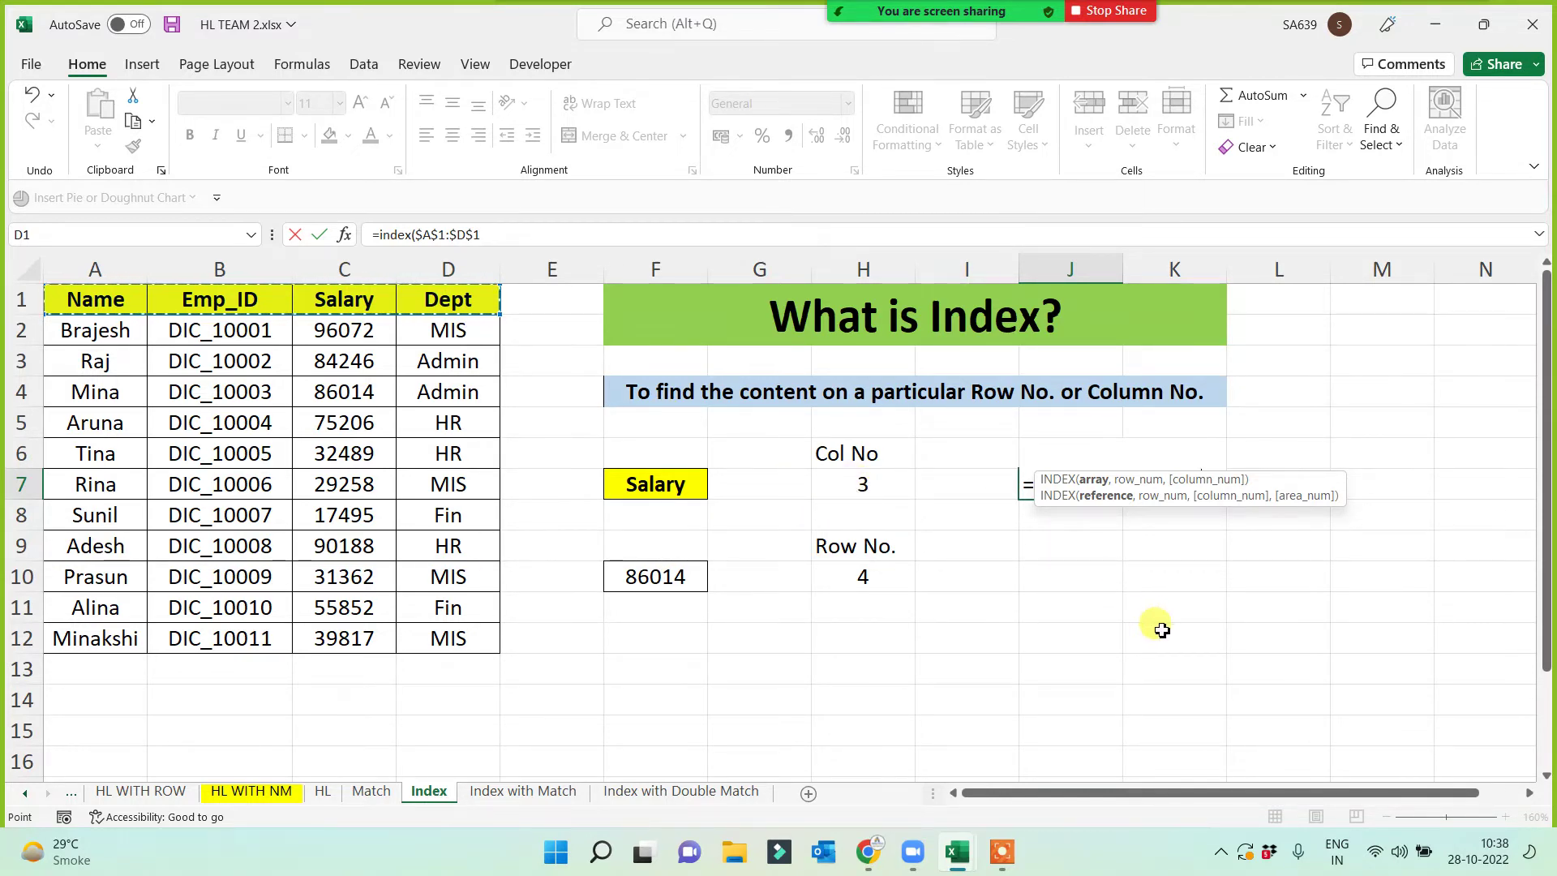
pyautogui.write(',1')
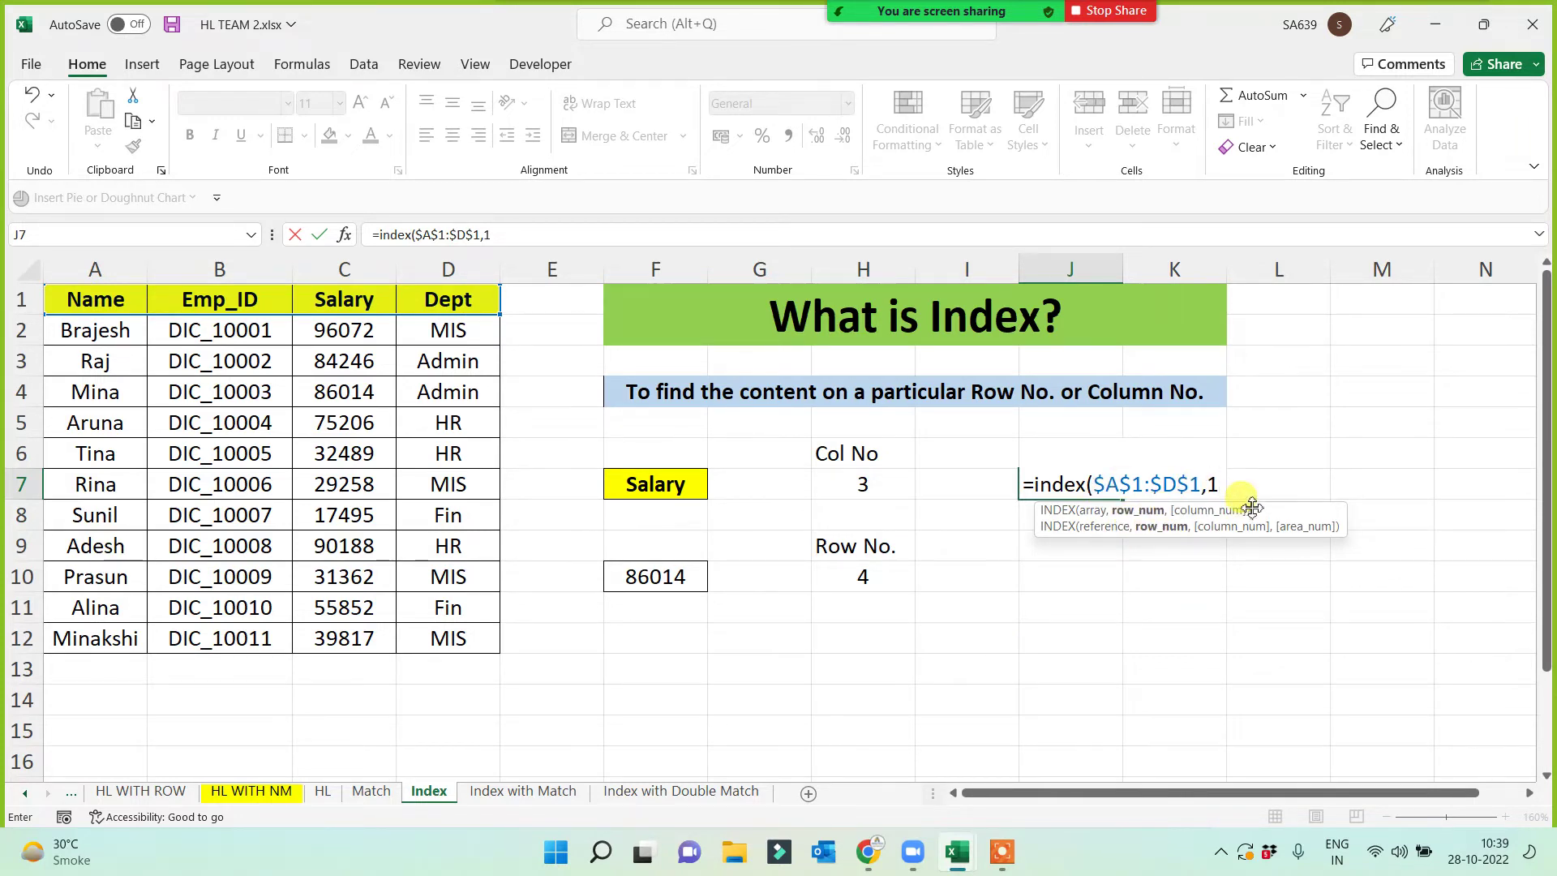
pyautogui.write(',')
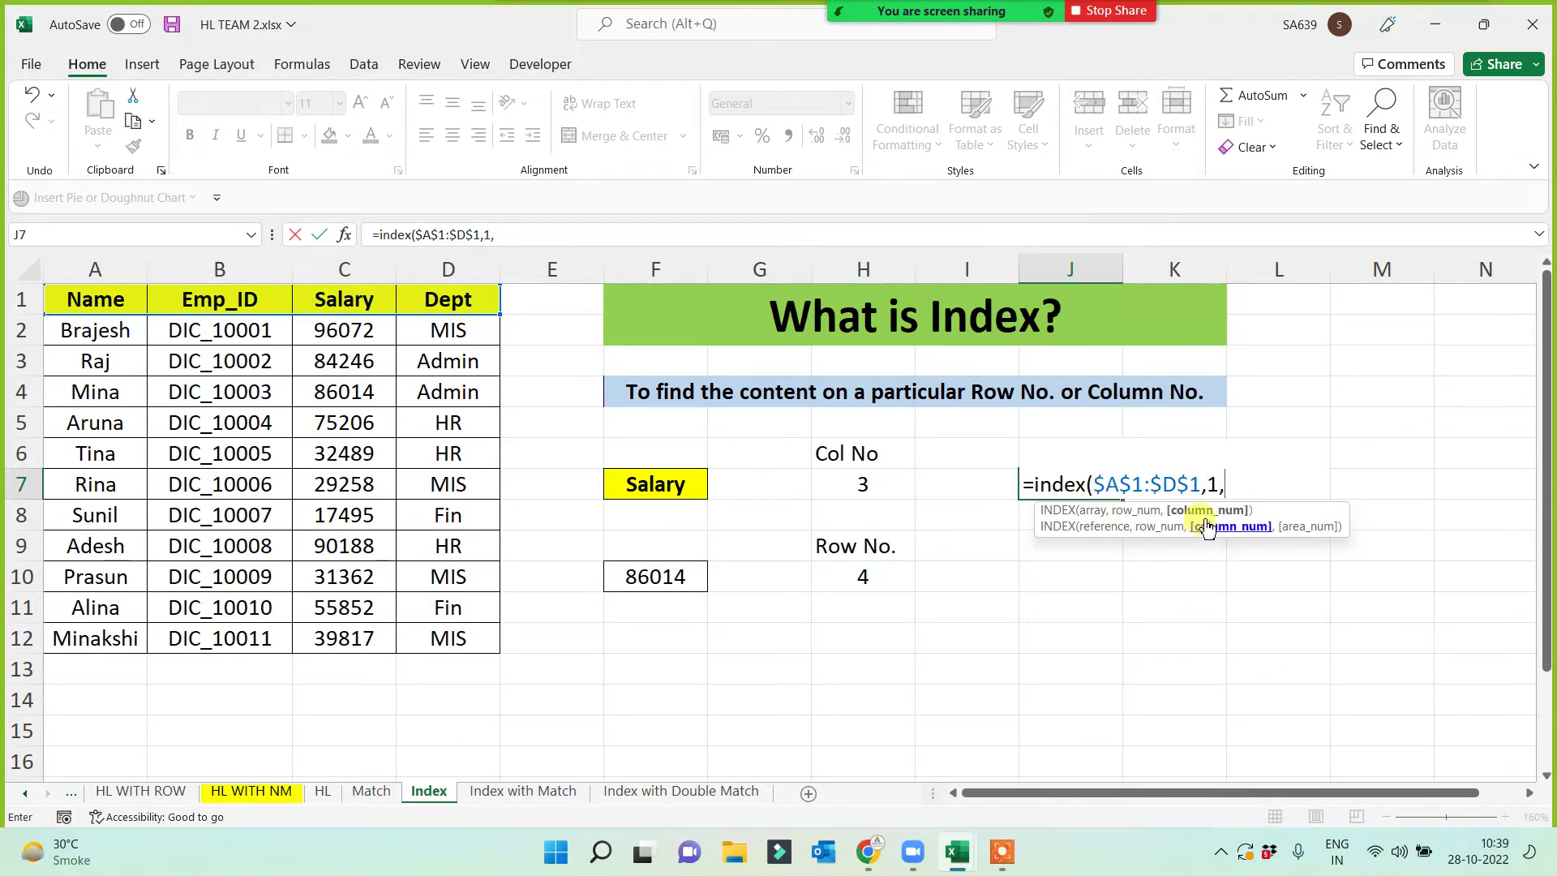
pyautogui.click(881, 487)
pyautogui.write(')')
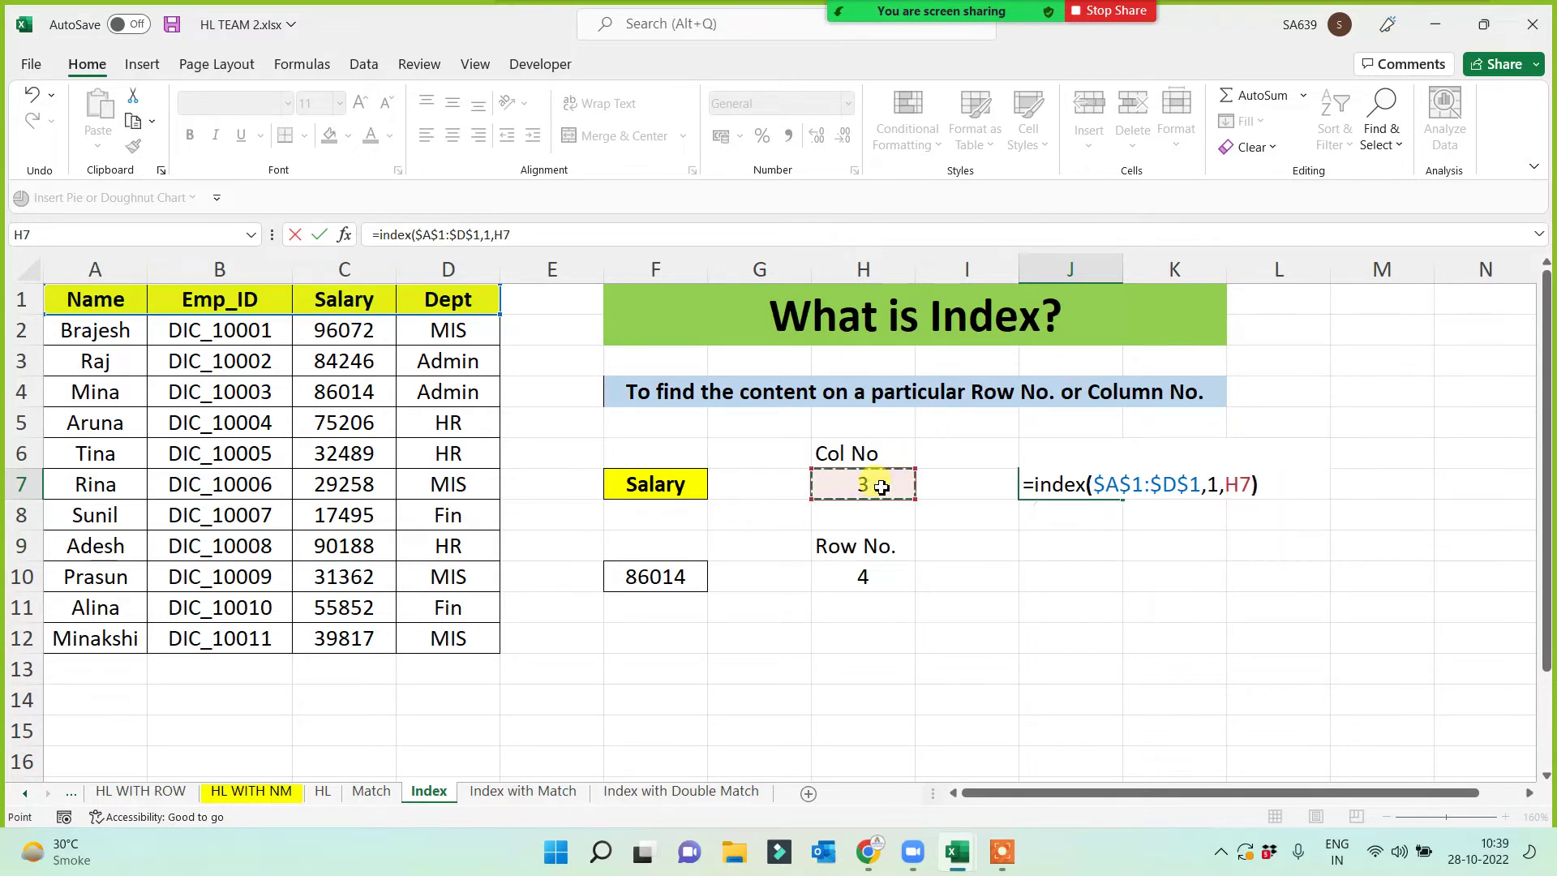
pyautogui.press('Return')
# - Compare the INDEX formula in J7 with its inputs in F7 and H7, and give J7 a light blue fill
pyautogui.click(1077, 490)
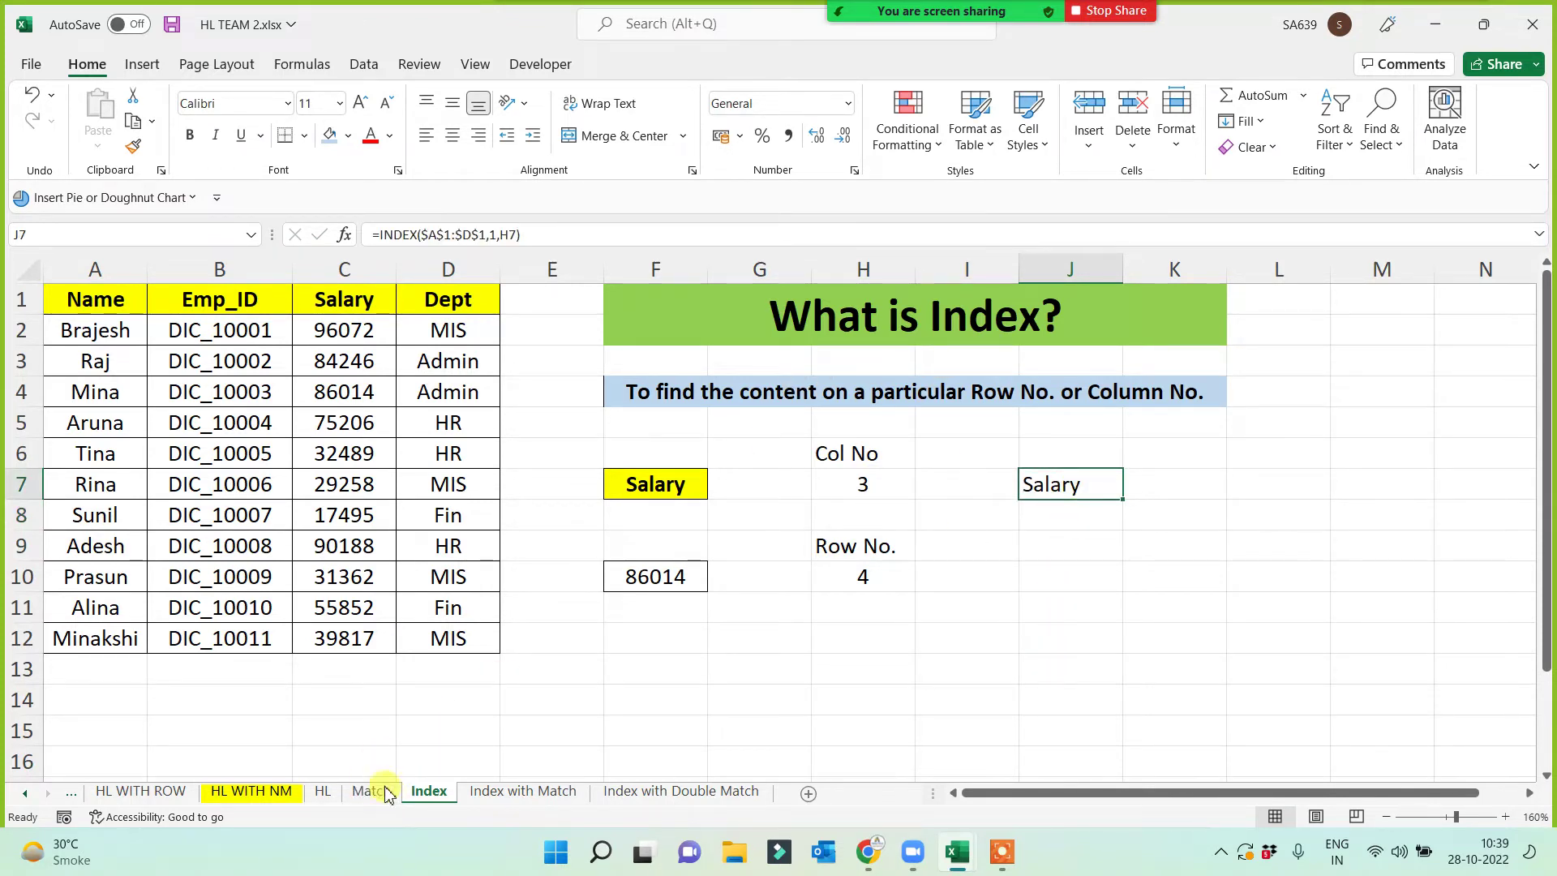
pyautogui.click(657, 482)
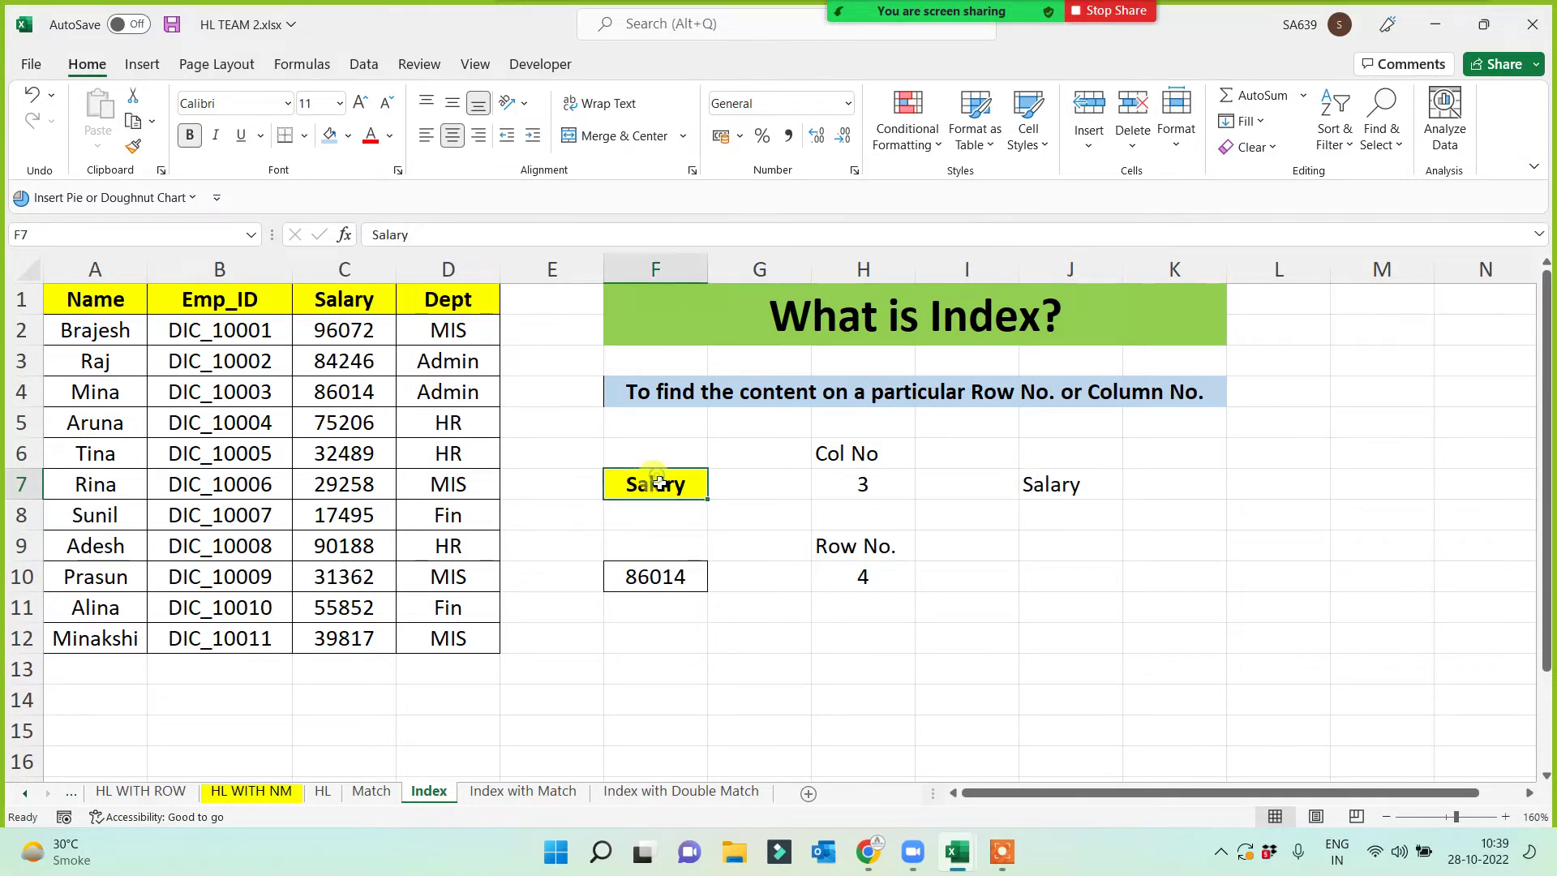
pyautogui.click(871, 485)
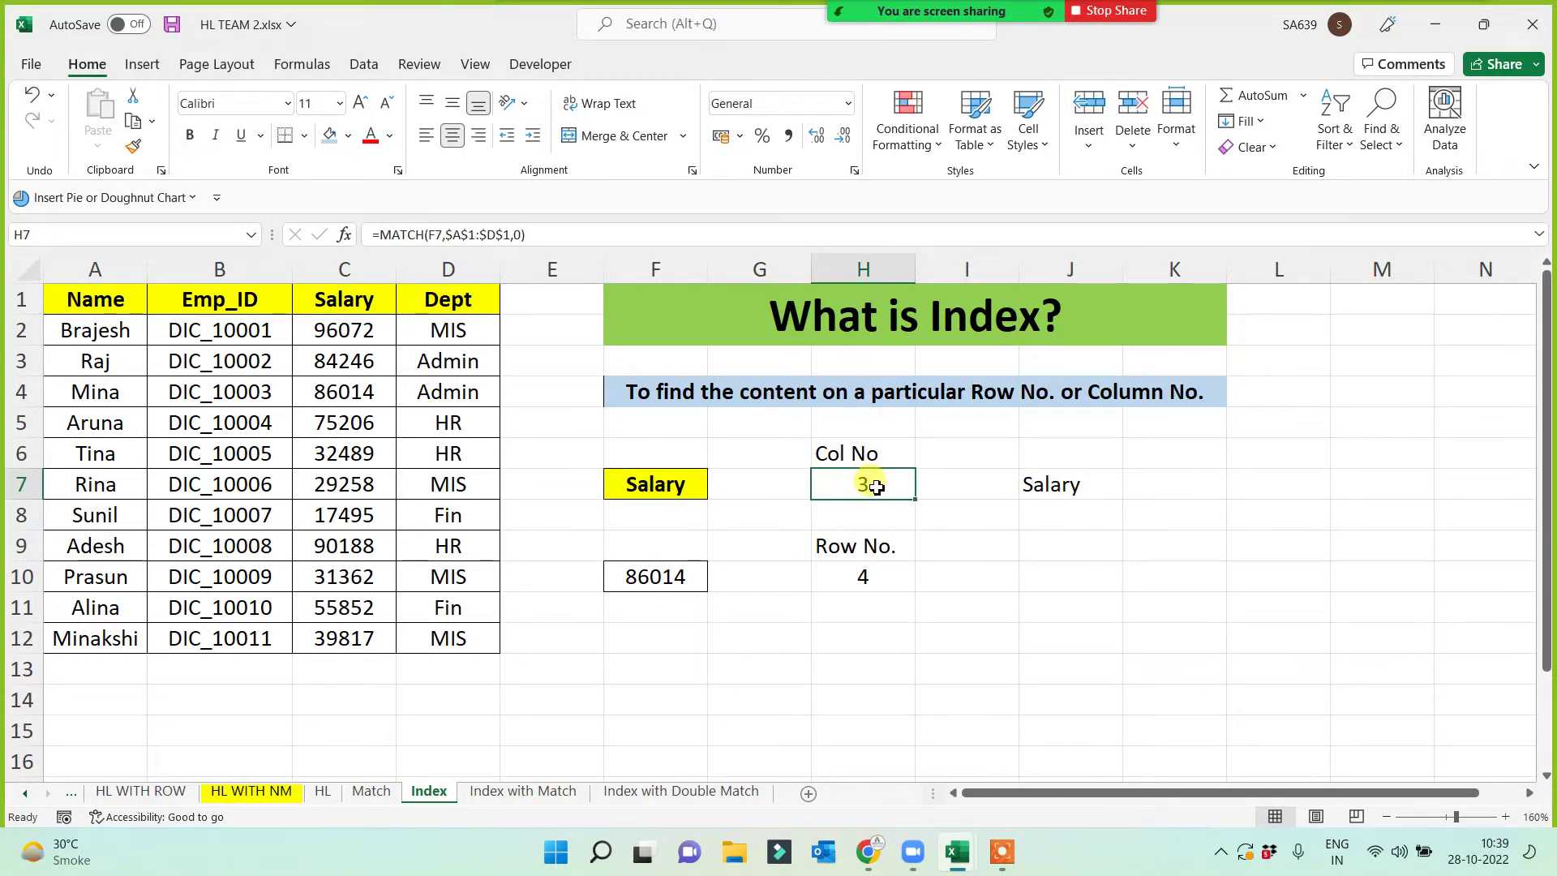
pyautogui.click(1083, 484)
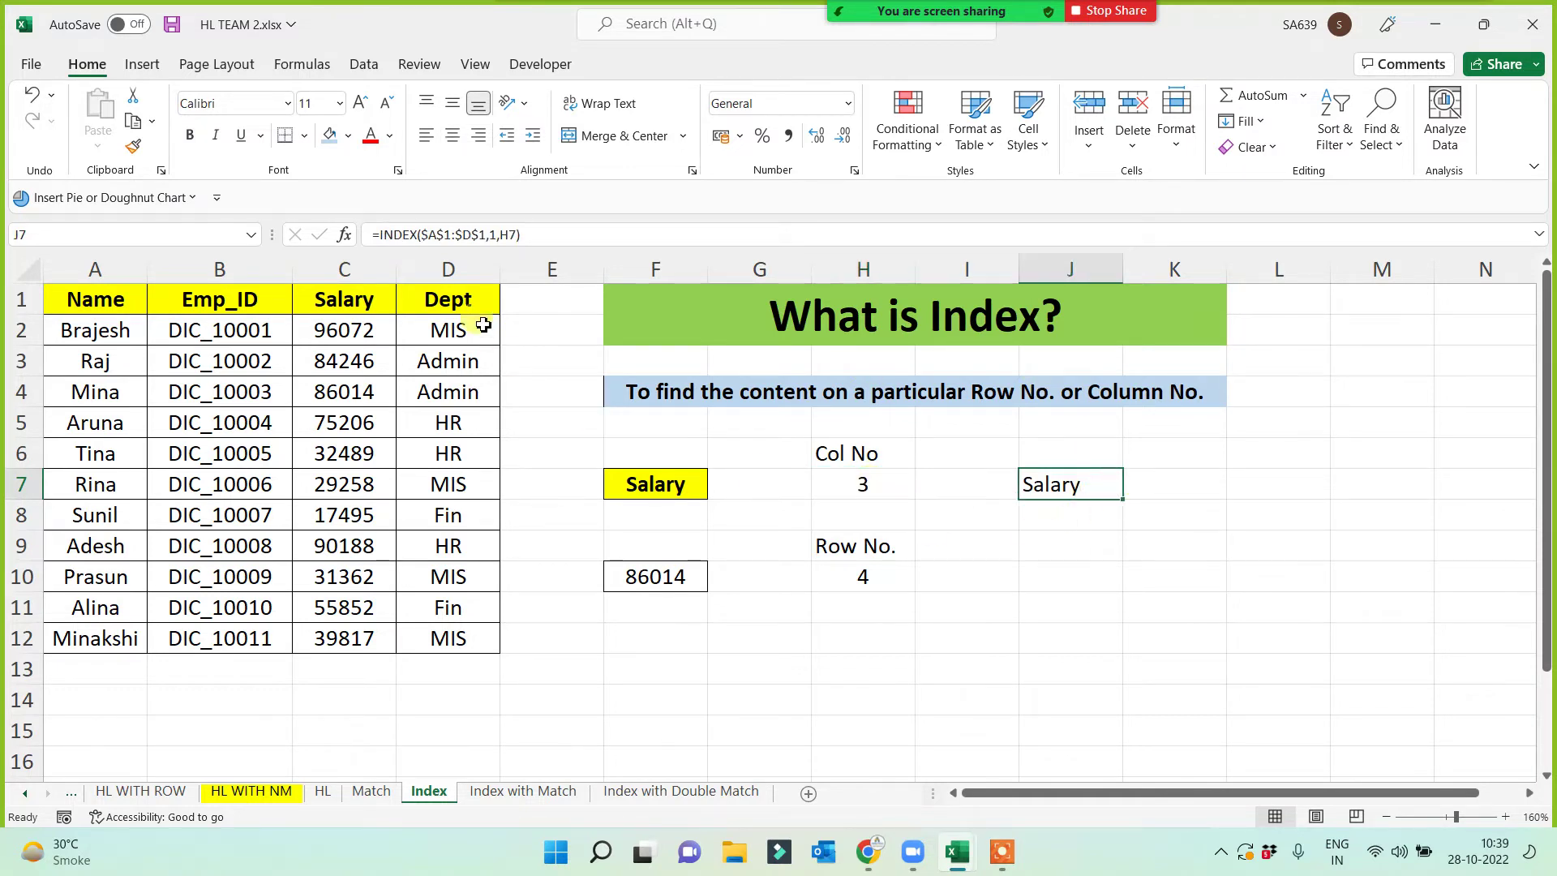
pyautogui.click(332, 135)
# - Set the column number in H7 to 4 and compare the result in J7 with the table headers A1:D1
pyautogui.click(840, 486)
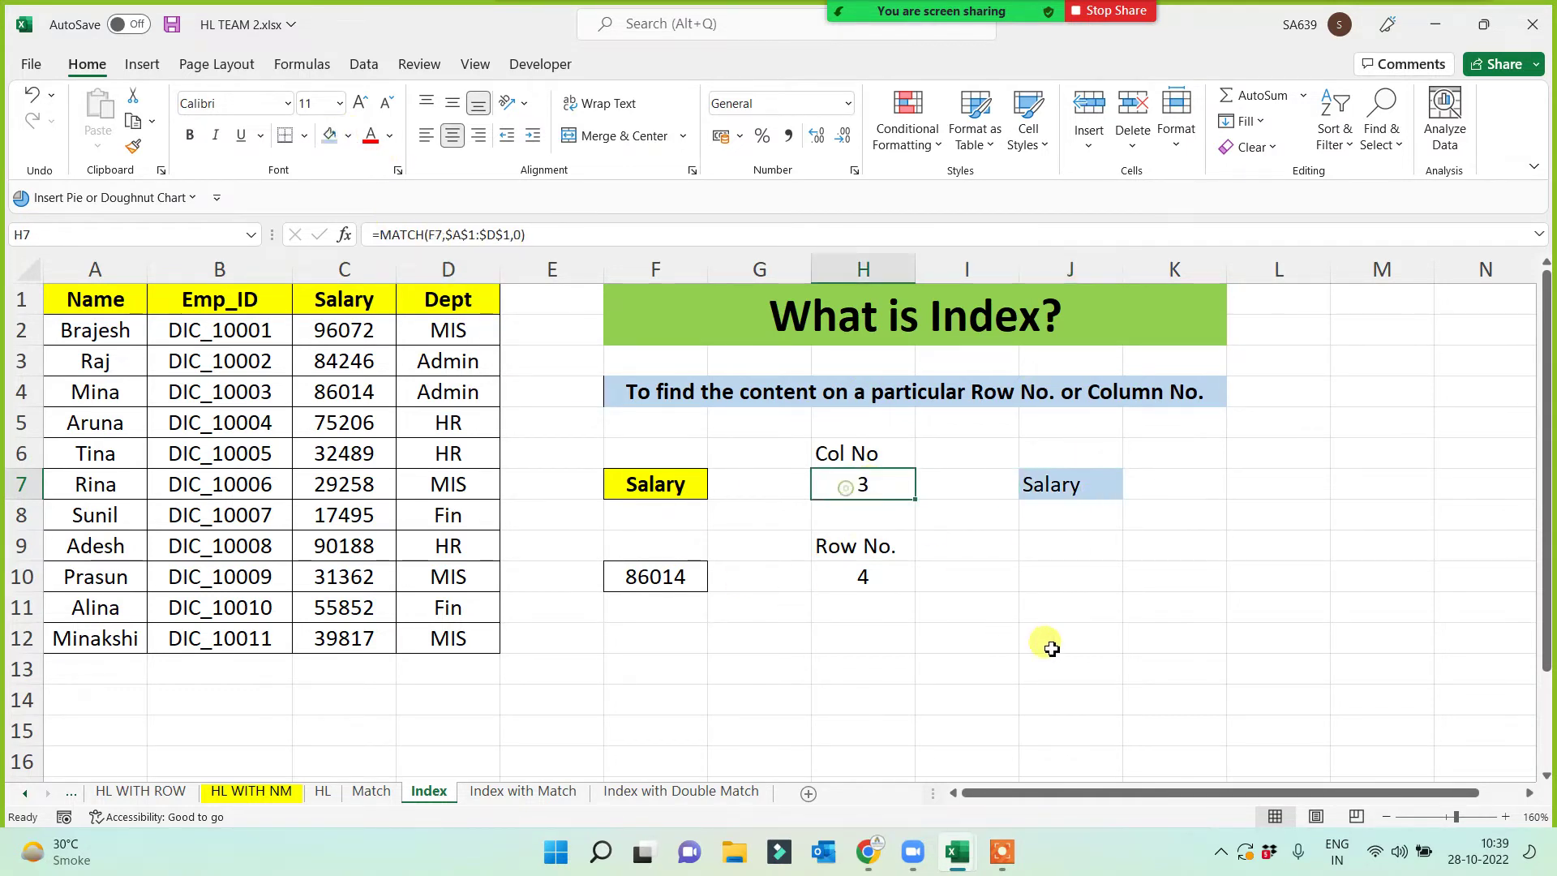
pyautogui.write('4')
pyautogui.click(1091, 677)
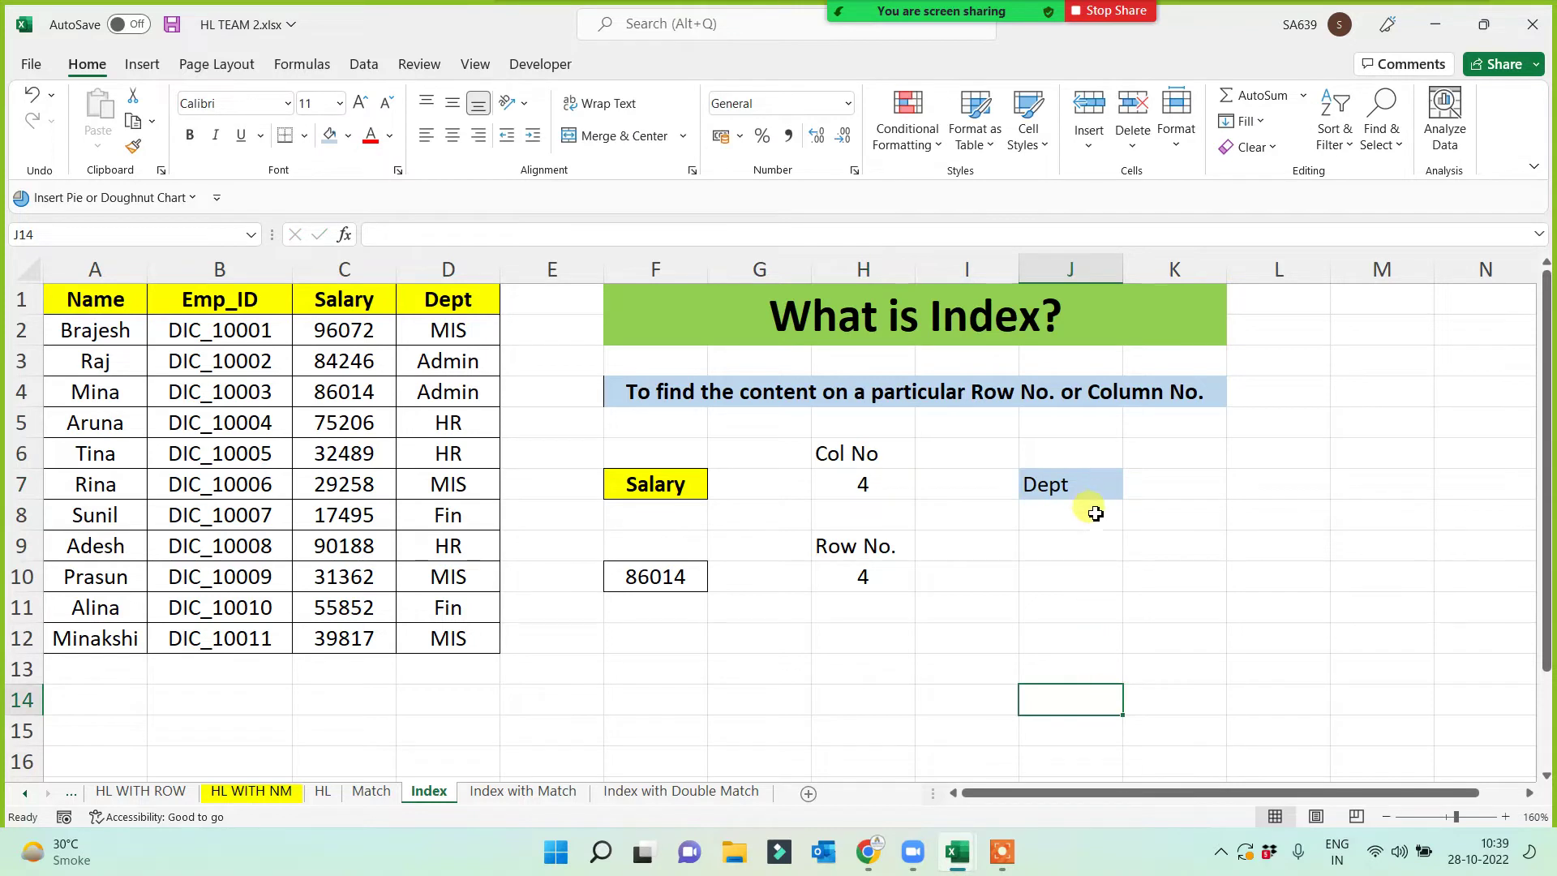
pyautogui.click(1100, 487)
pyautogui.click(829, 485)
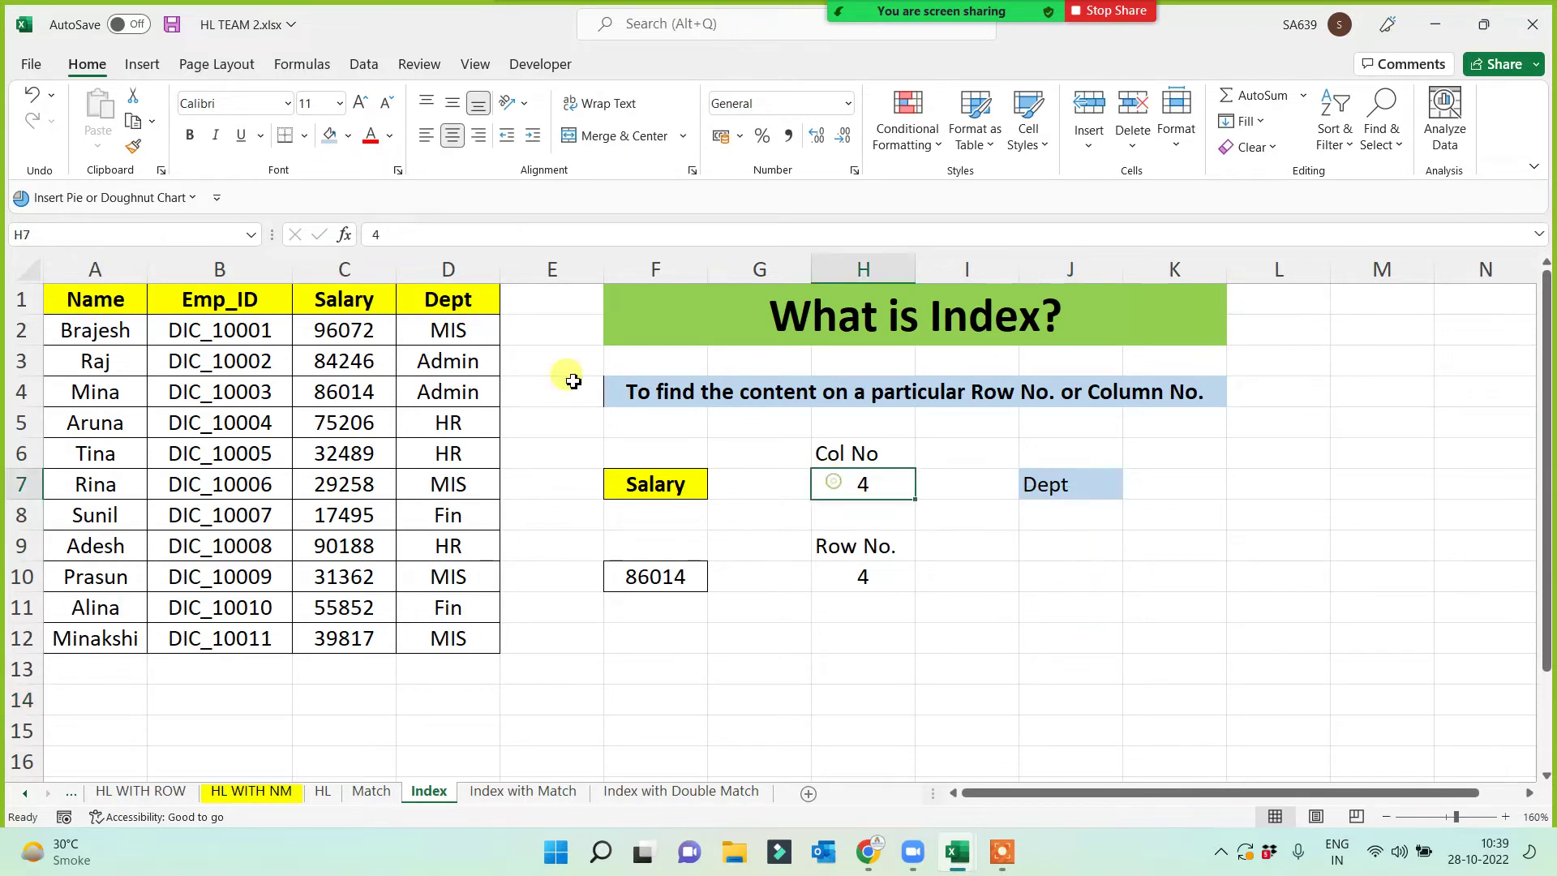
pyautogui.moveTo(452, 300); pyautogui.dragTo(81, 299)
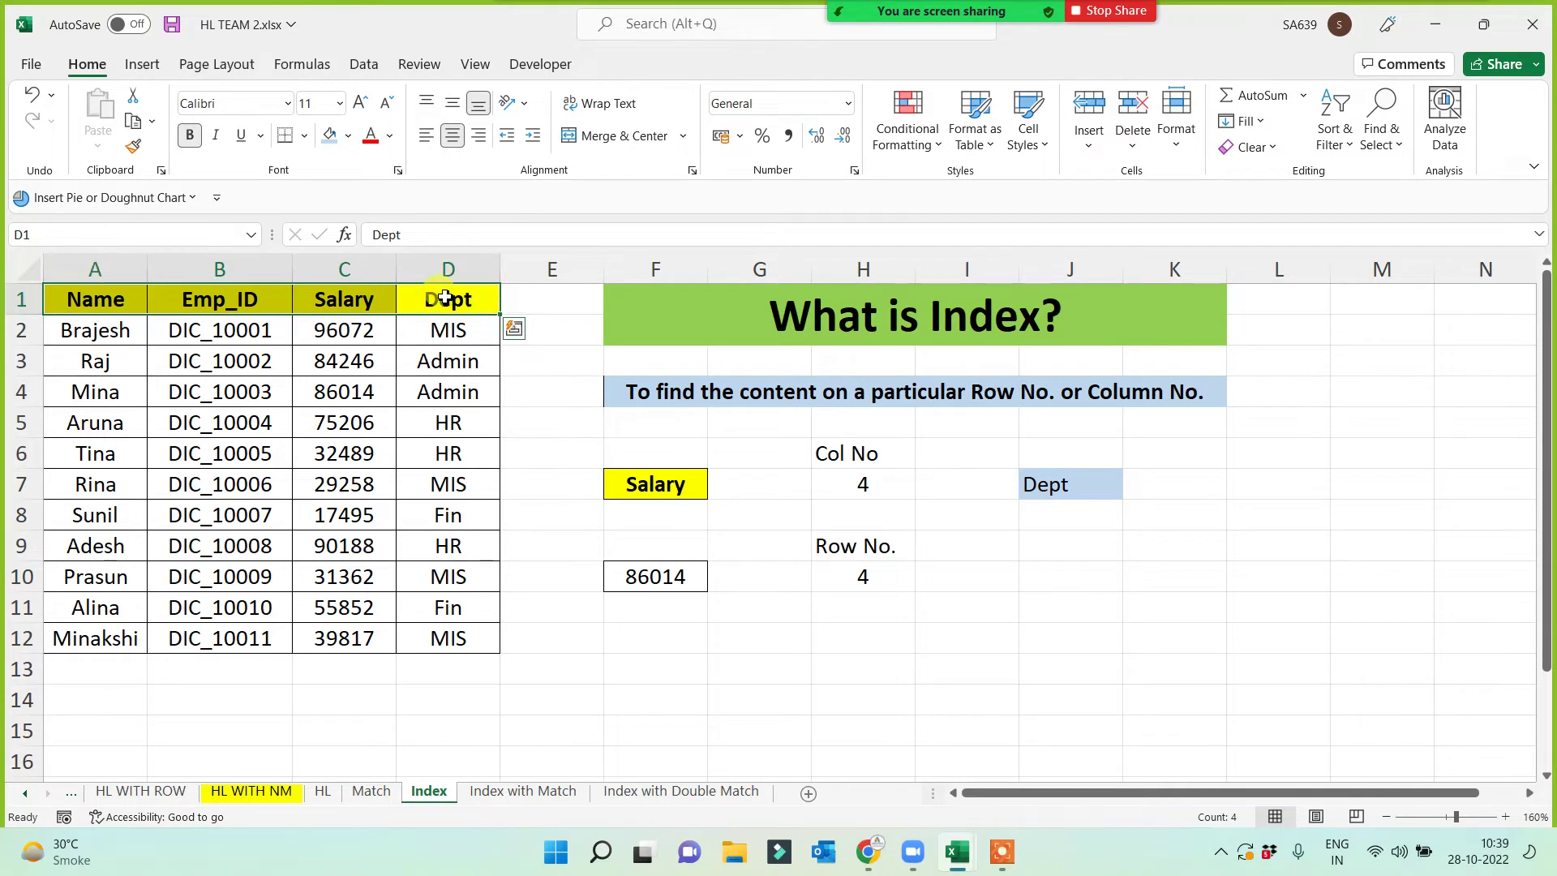
pyautogui.click(1070, 484)
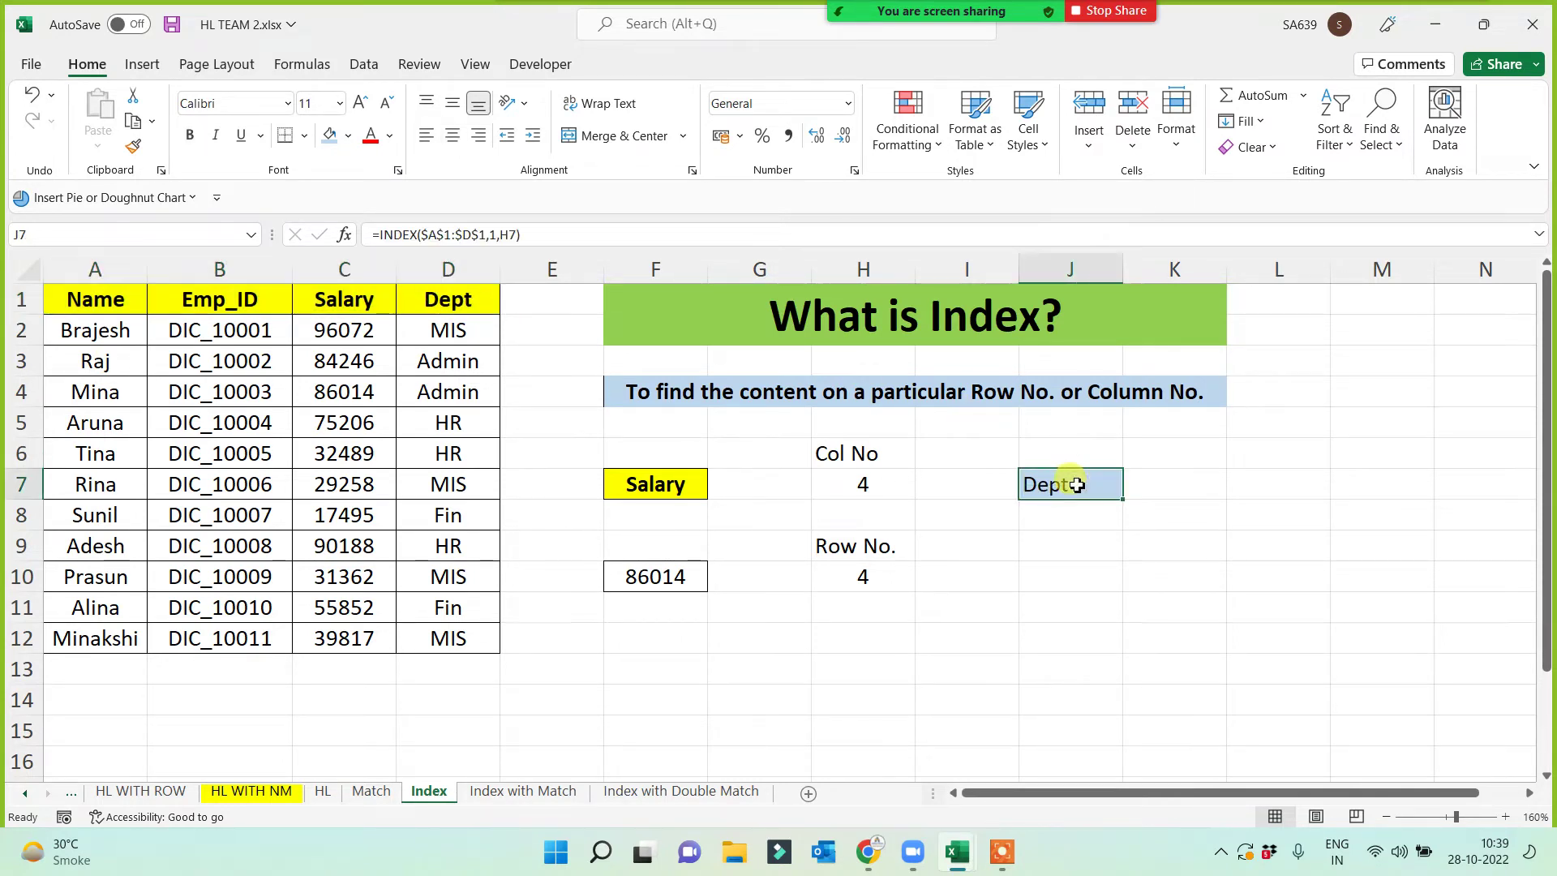
# - Test the INDEX formula in J7 by setting the column number in H7 to 2 and to 1
pyautogui.click(867, 485)
pyautogui.write('2')
pyautogui.click(1002, 616)
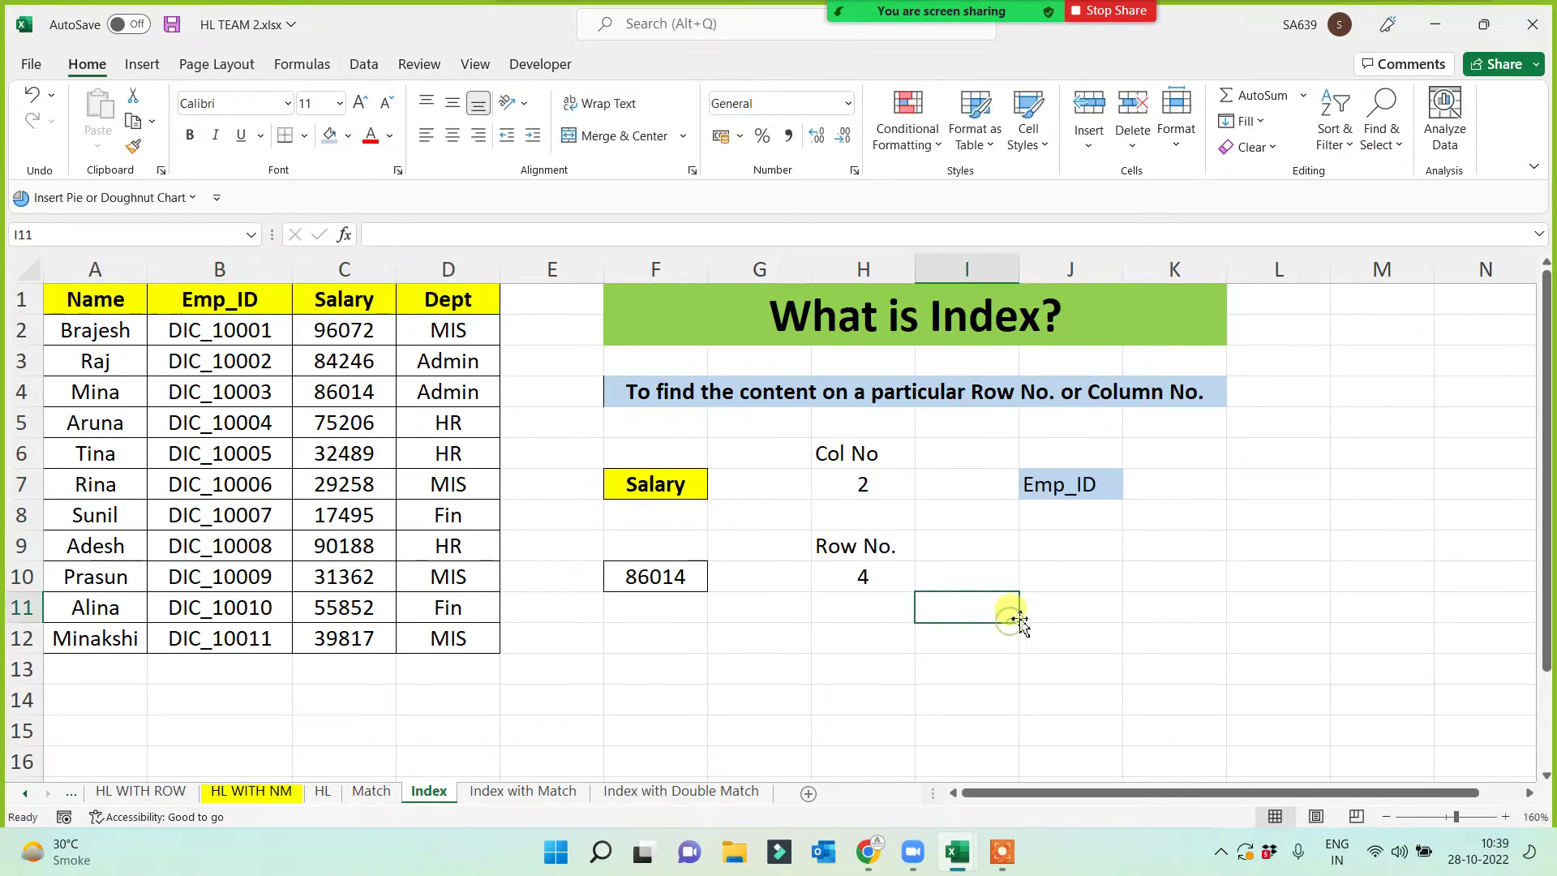
pyautogui.click(1095, 487)
pyautogui.click(861, 485)
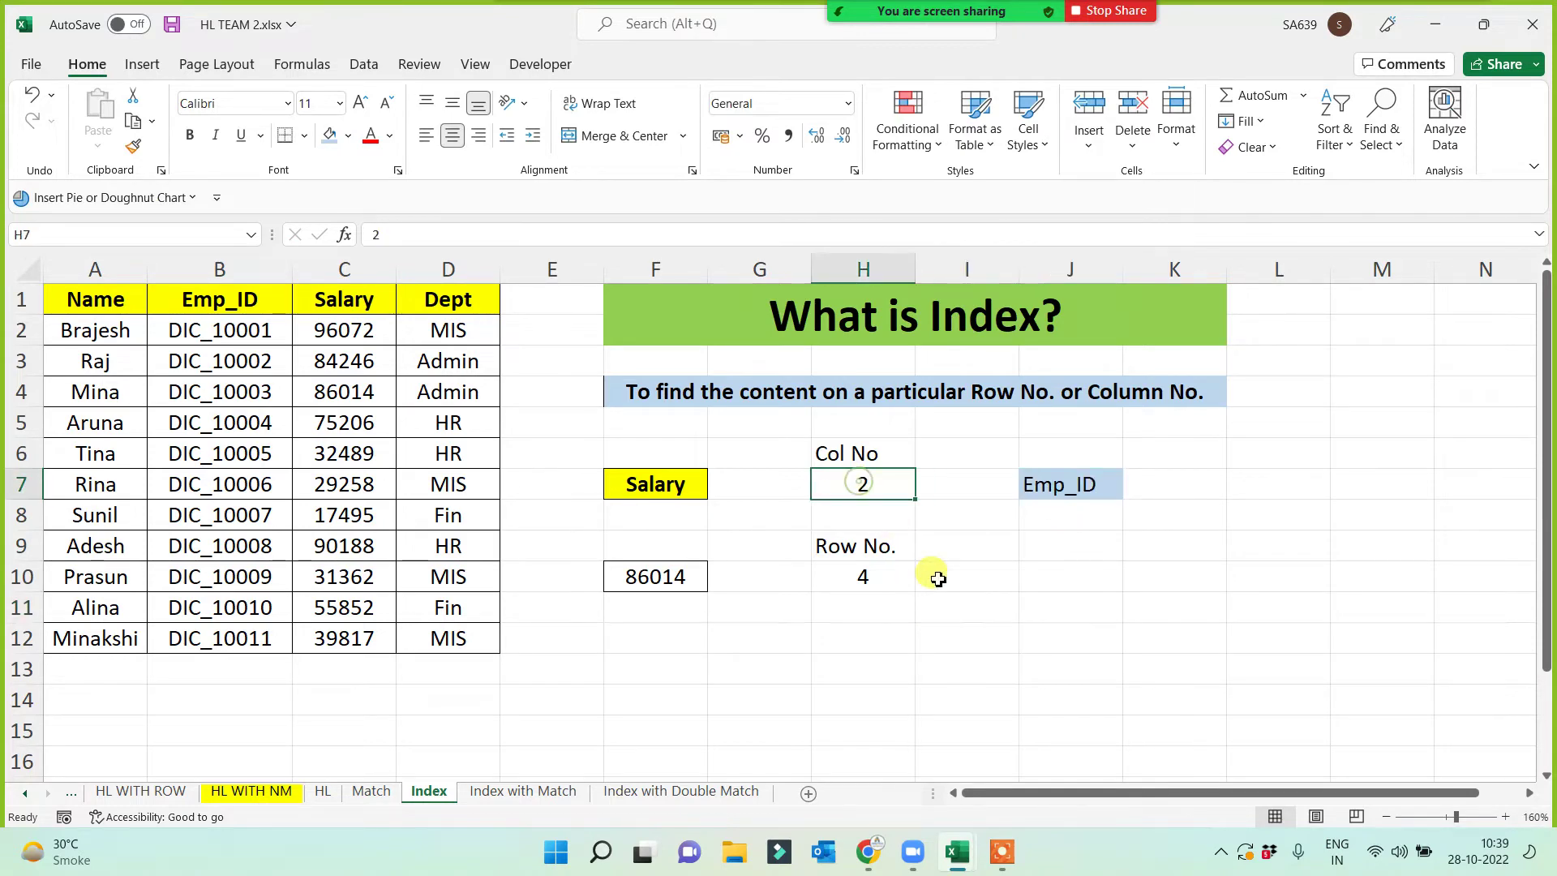
pyautogui.write('1')
pyautogui.click(990, 634)
pyautogui.click(1082, 482)
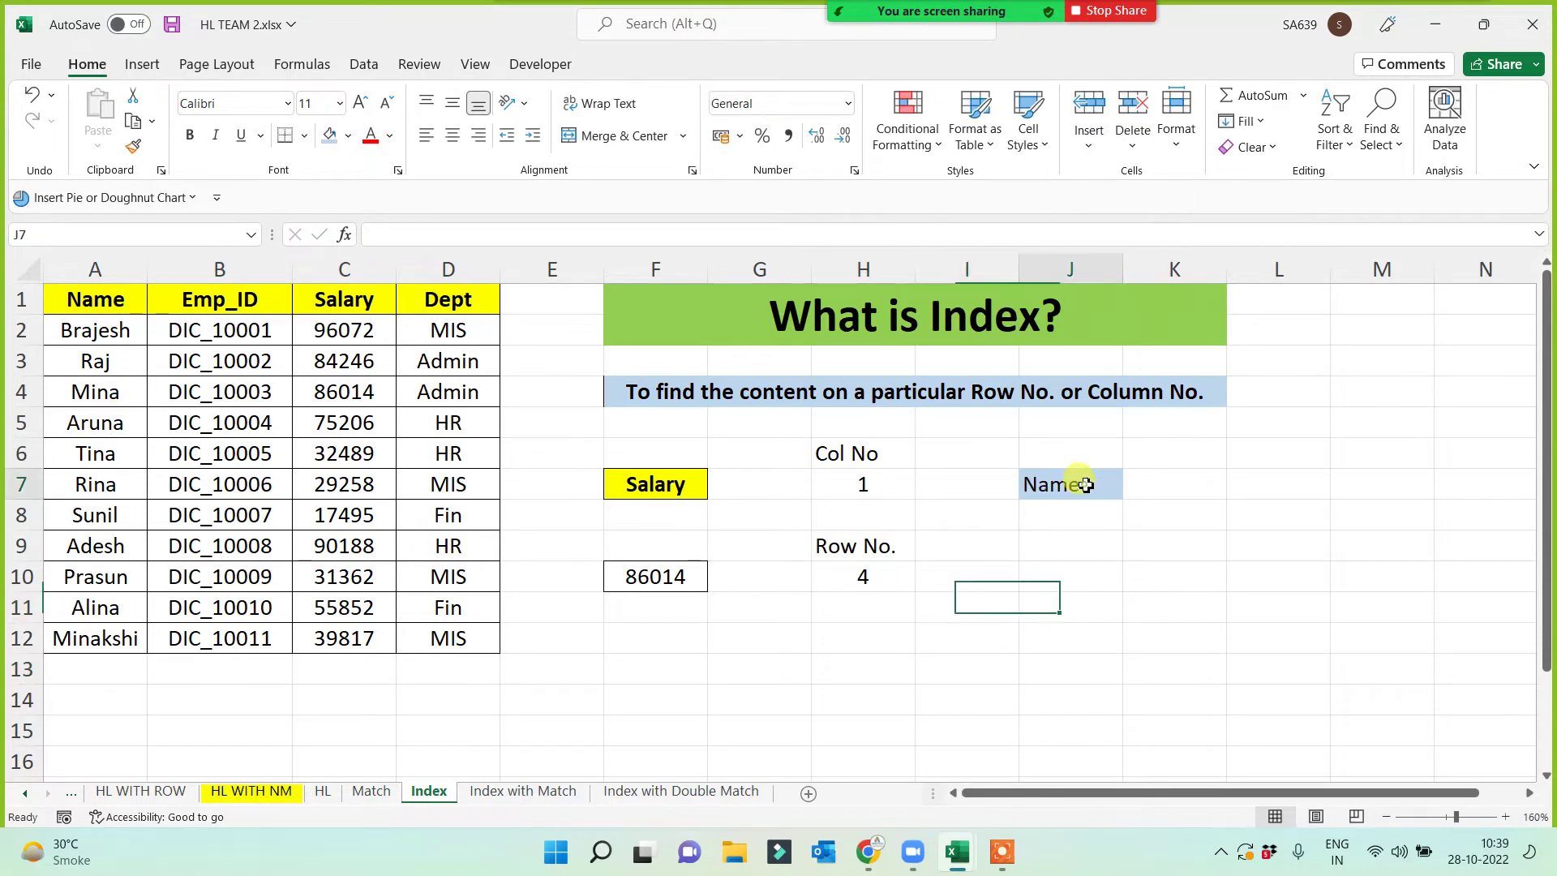
# - Set the column number in H7 to 3
pyautogui.click(857, 483)
pyautogui.write('3')
pyautogui.click(1087, 675)
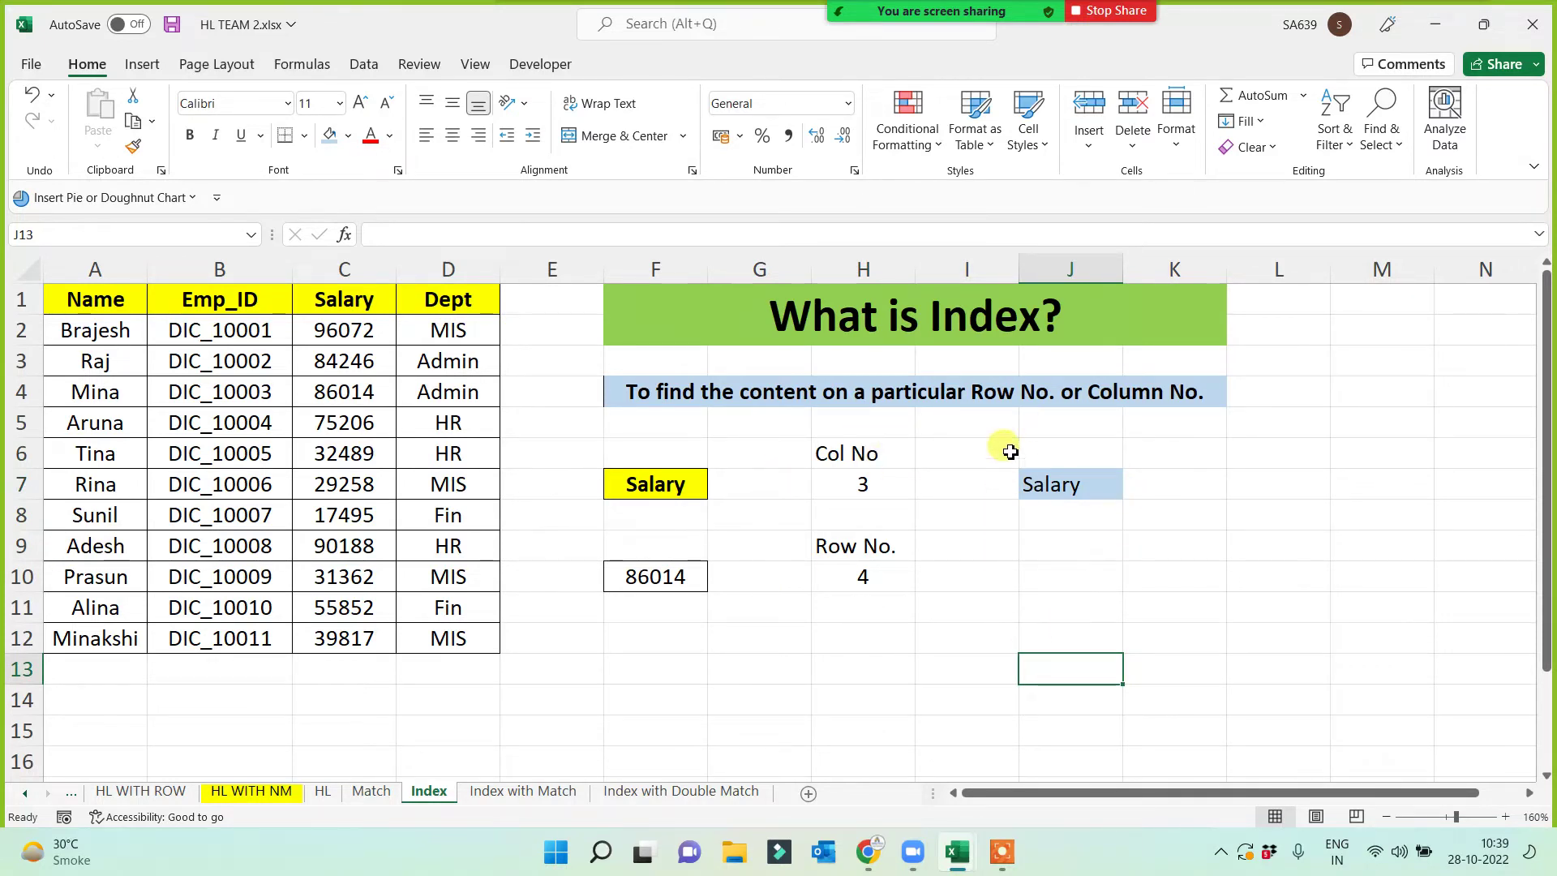
pyautogui.click(854, 484)
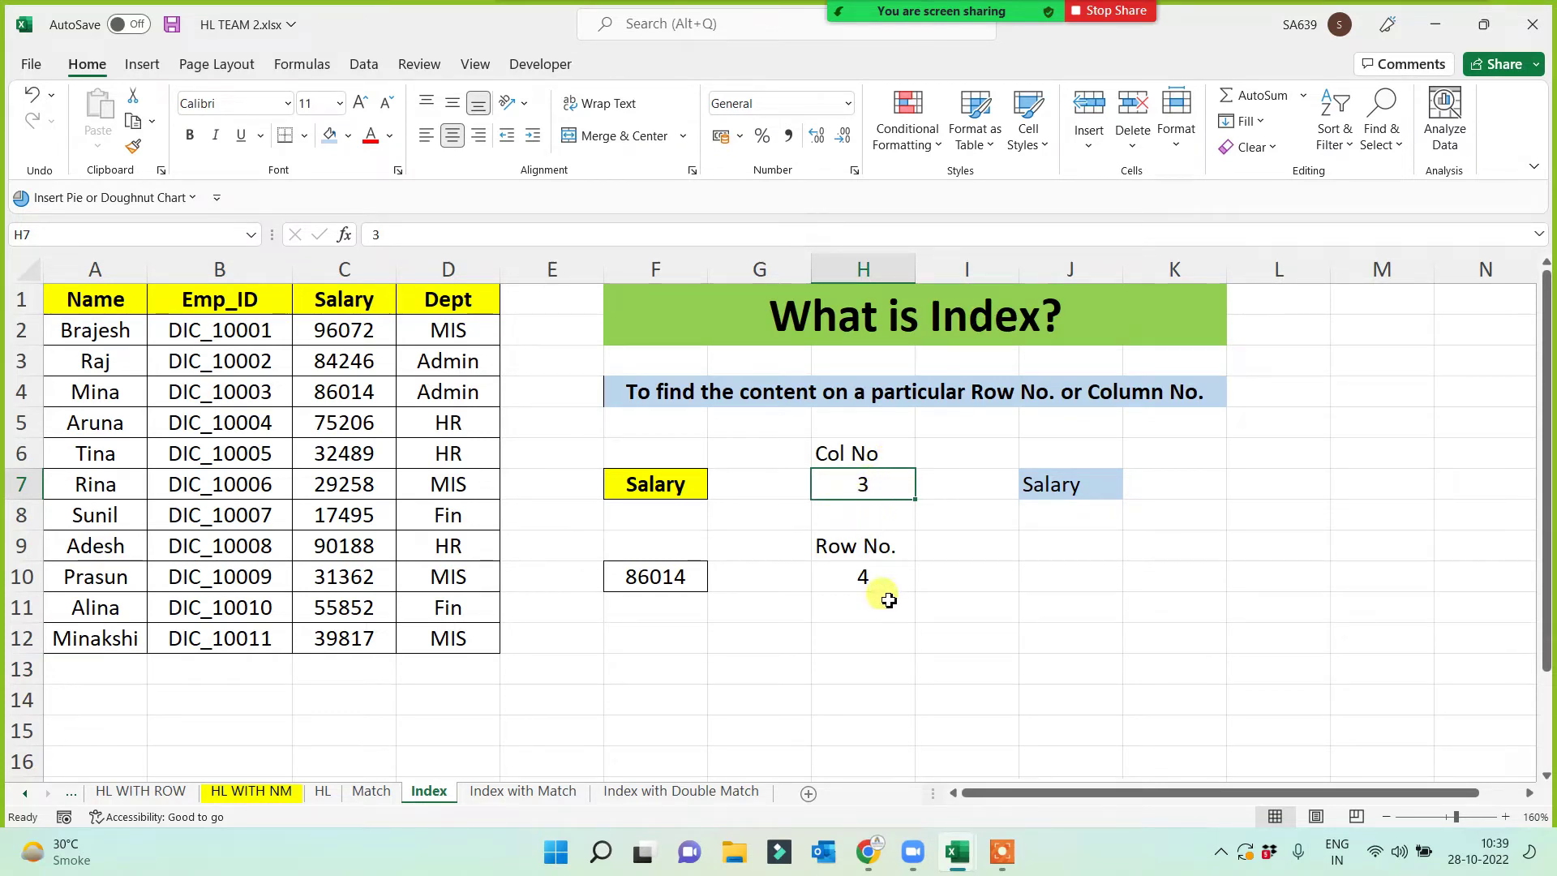
# - Enter the formula =INDEX($C$1:$C$12,H10,1) in J10 to return the Salary column content at the given row number
pyautogui.click(853, 576)
pyautogui.click(1067, 584)
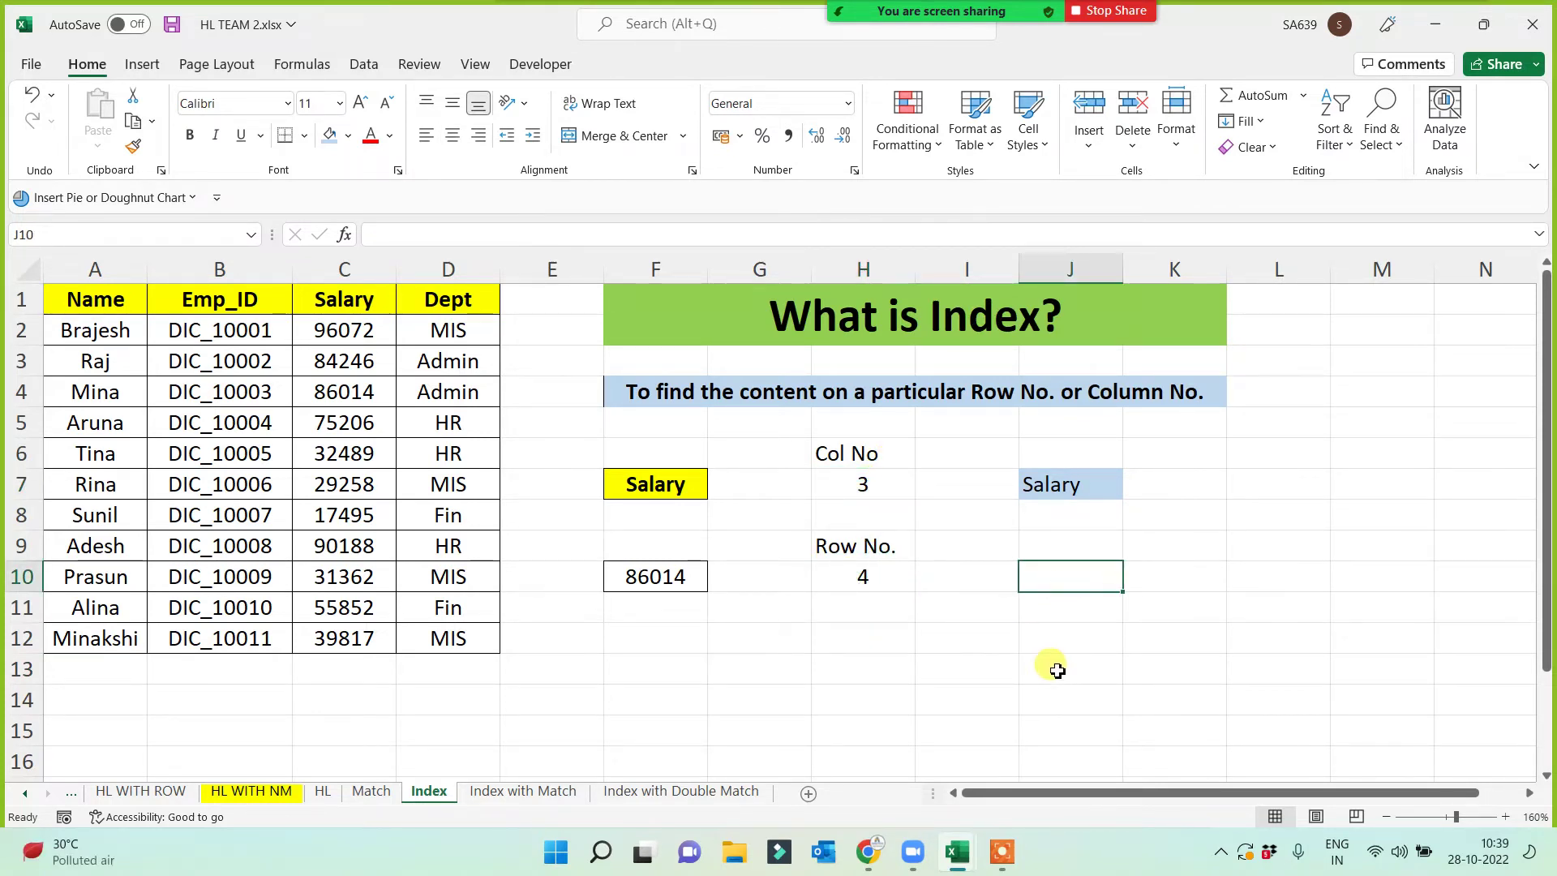
pyautogui.write('=index')
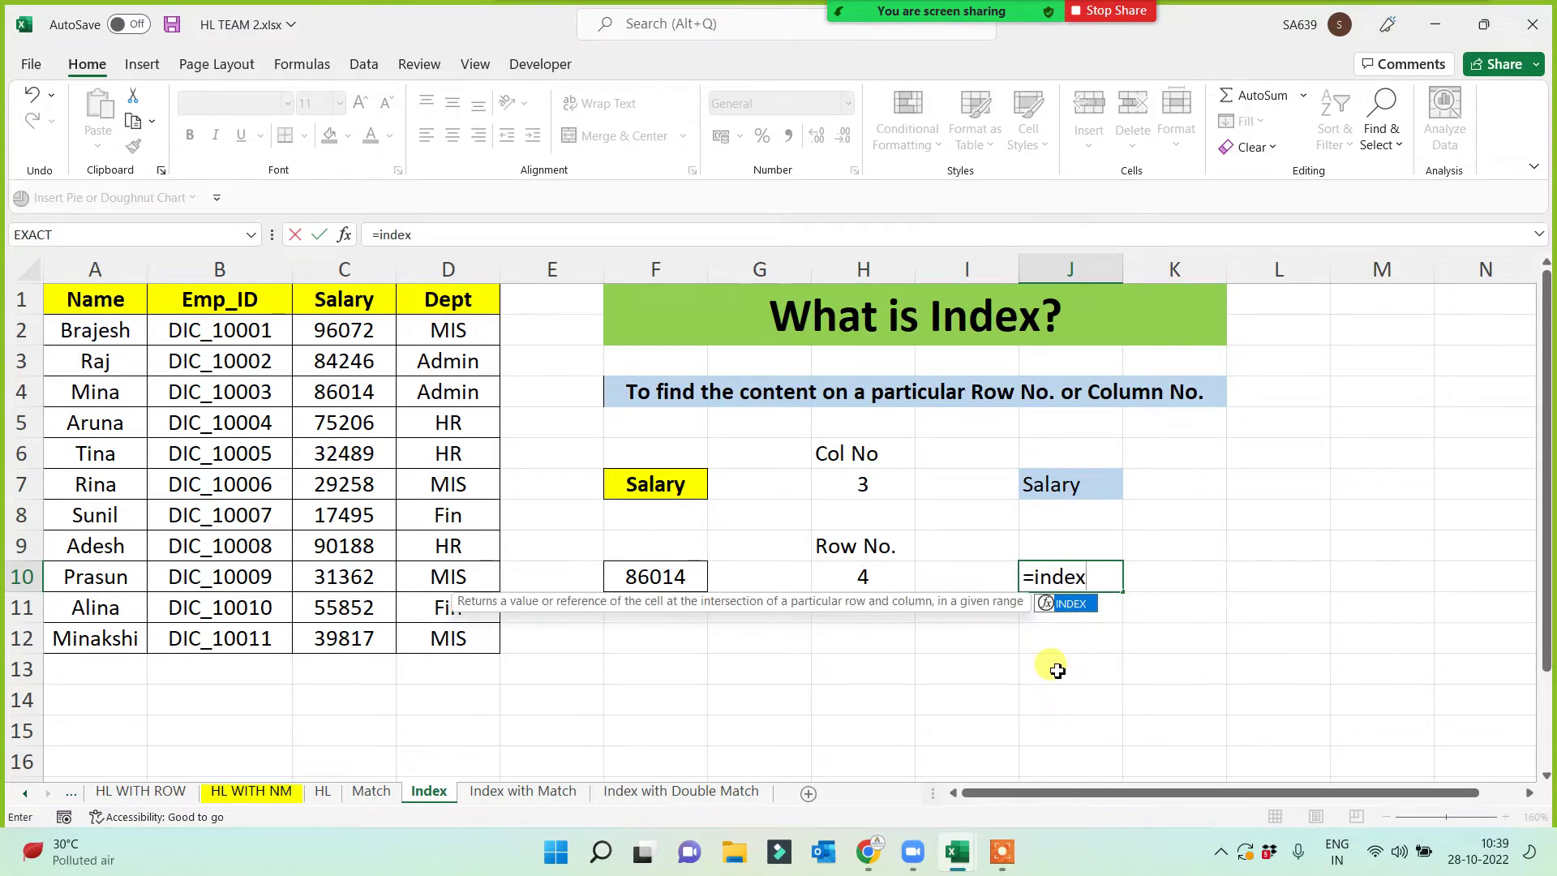
pyautogui.write('(')
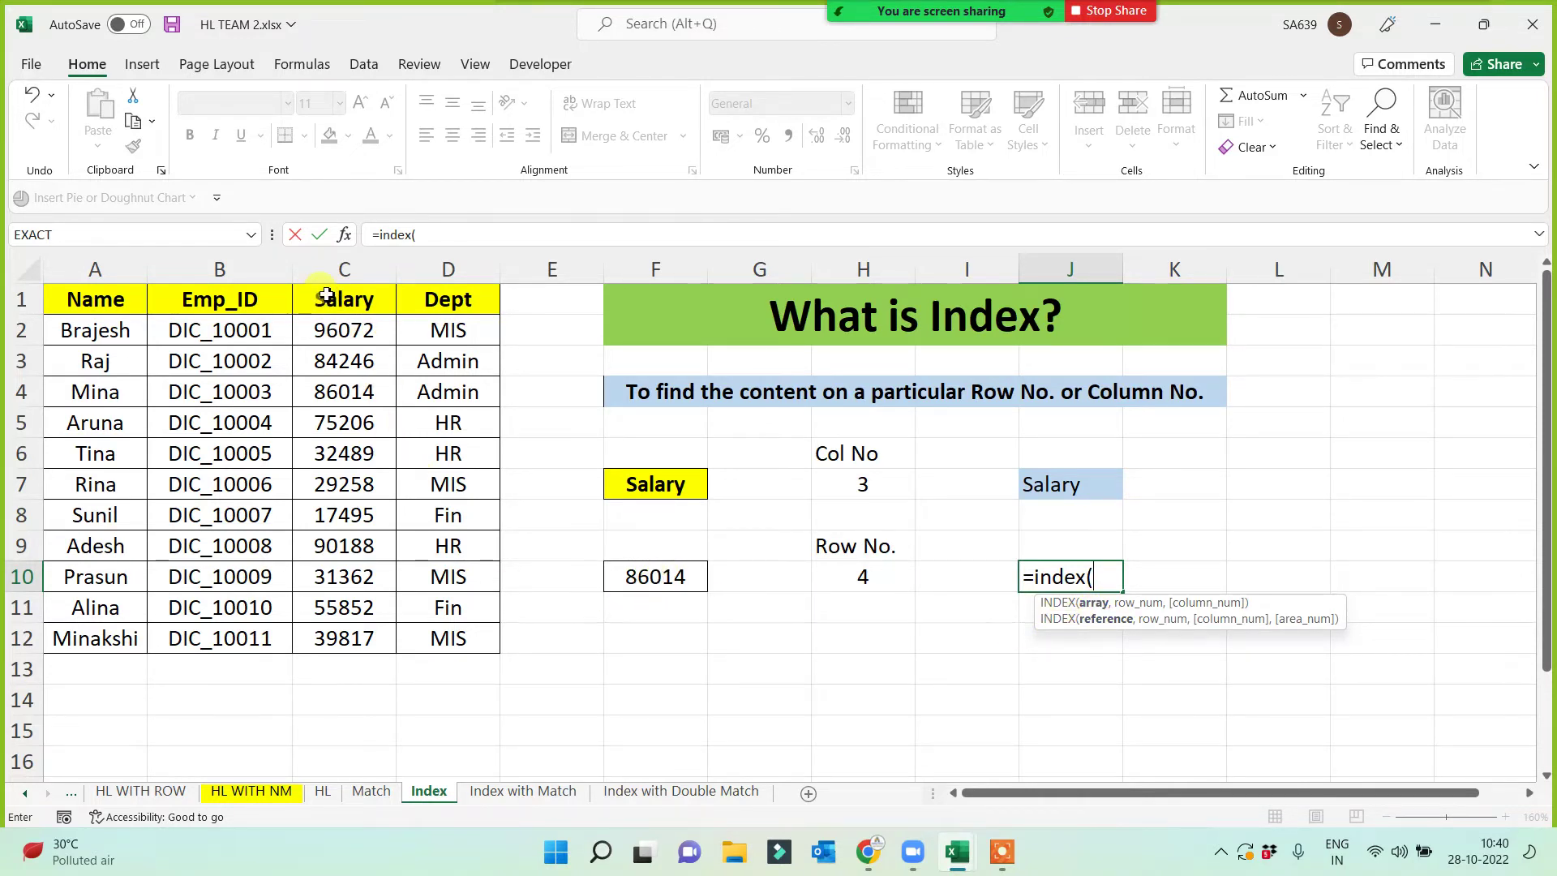
pyautogui.moveTo(326, 297); pyautogui.dragTo(331, 635)
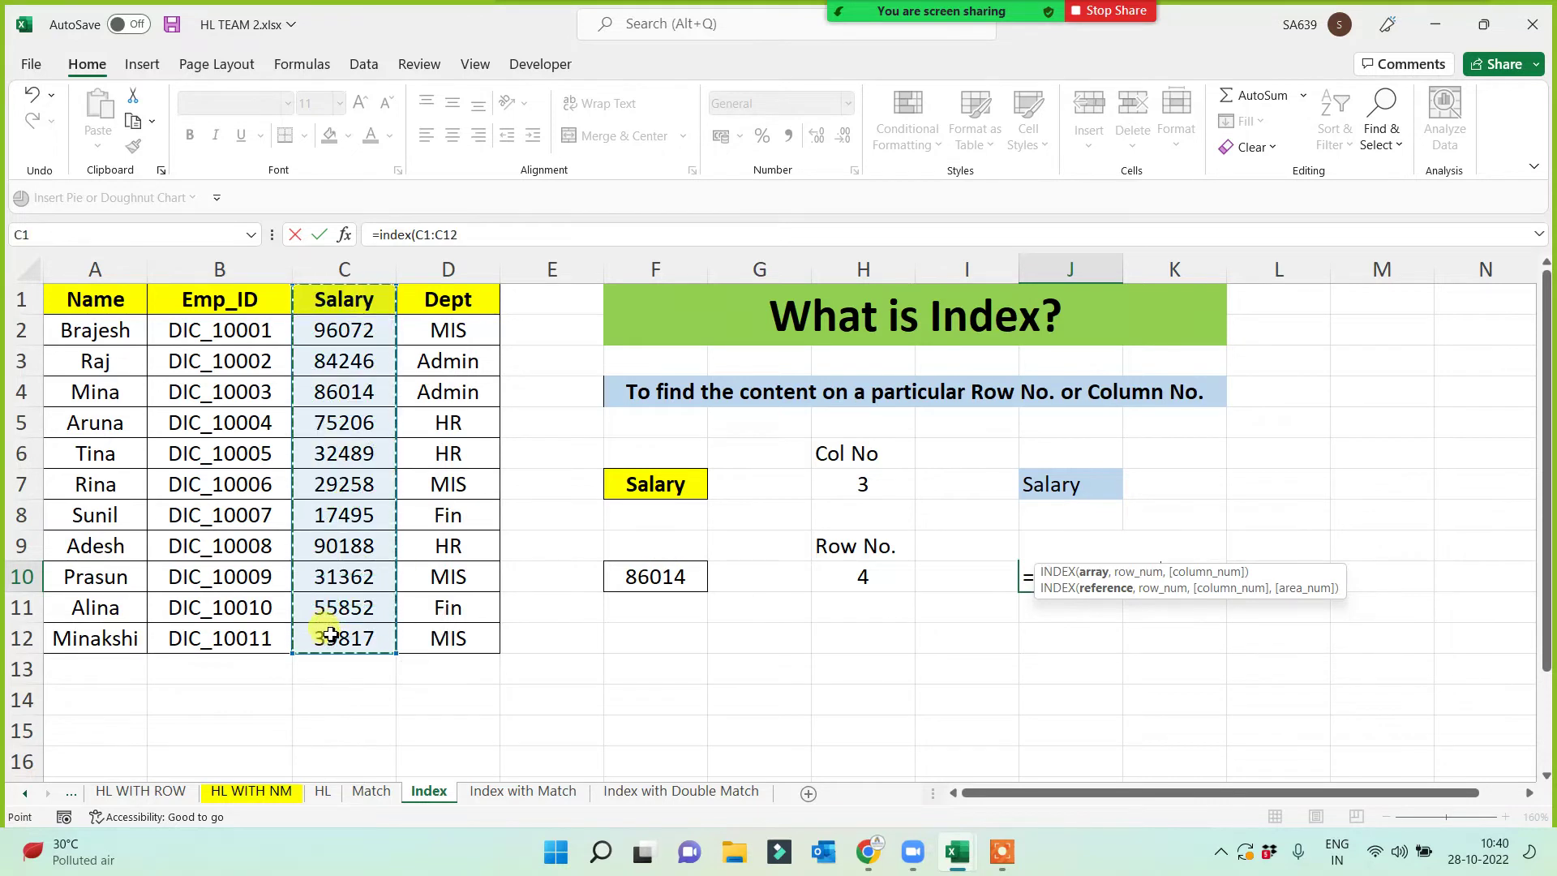
pyautogui.write(',')
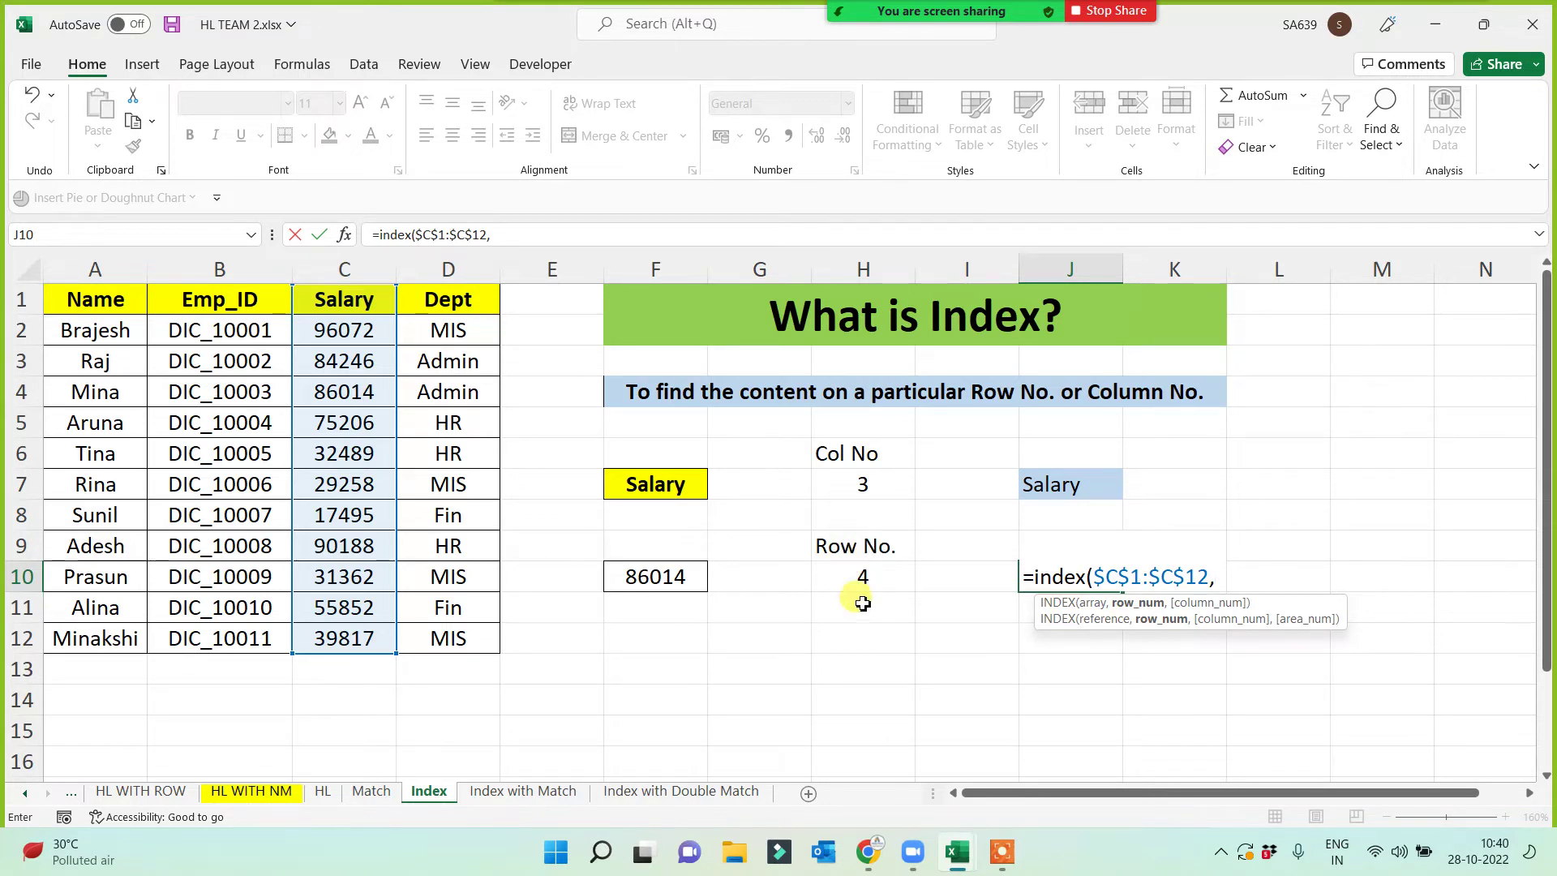
pyautogui.click(865, 578)
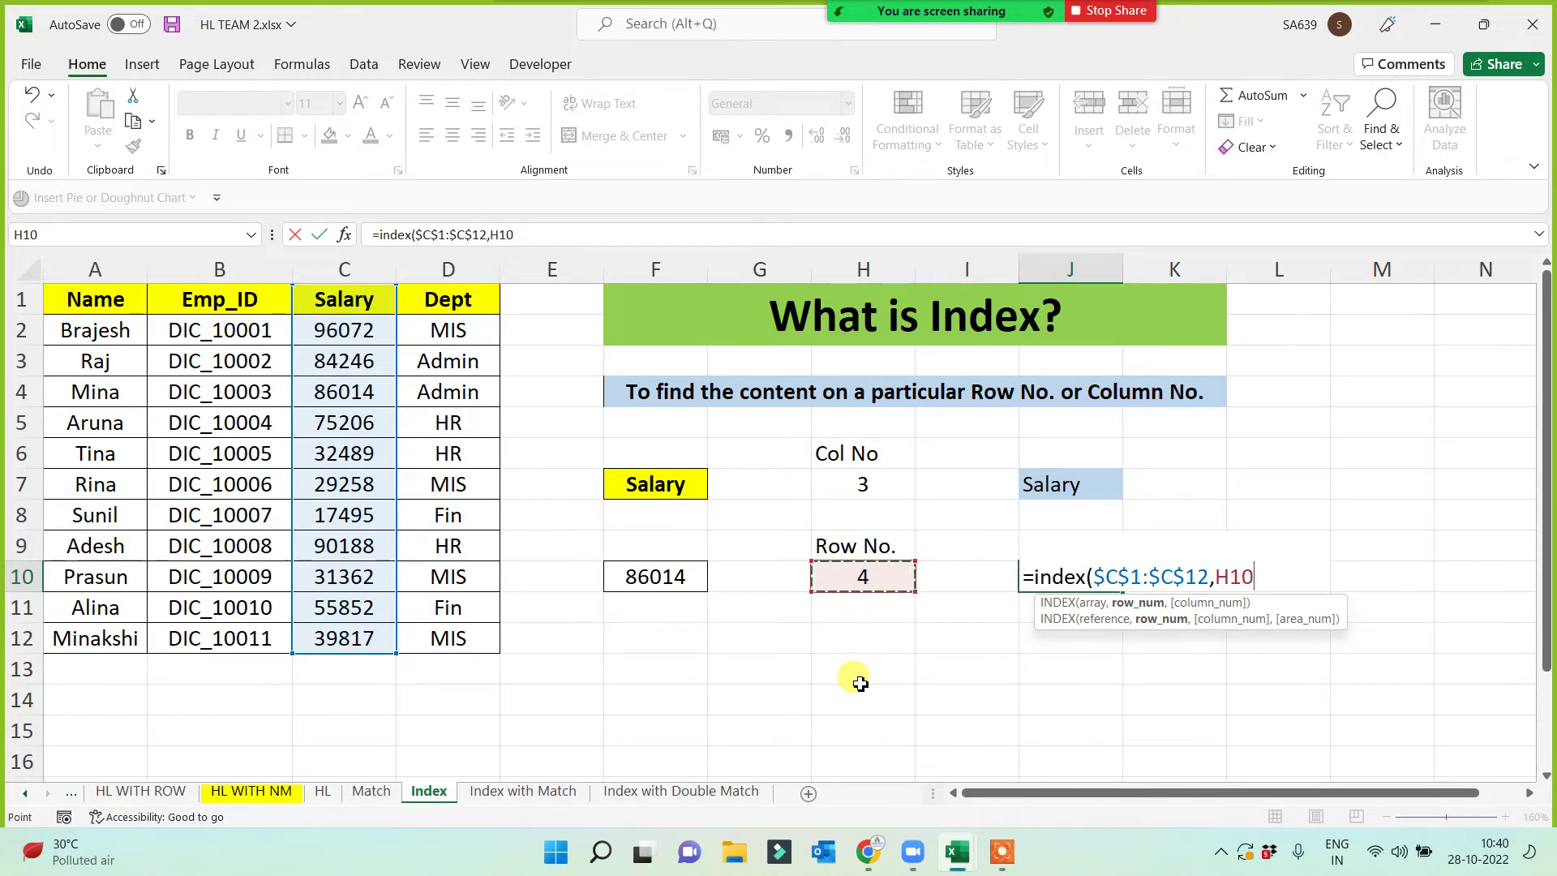
pyautogui.write(',1')
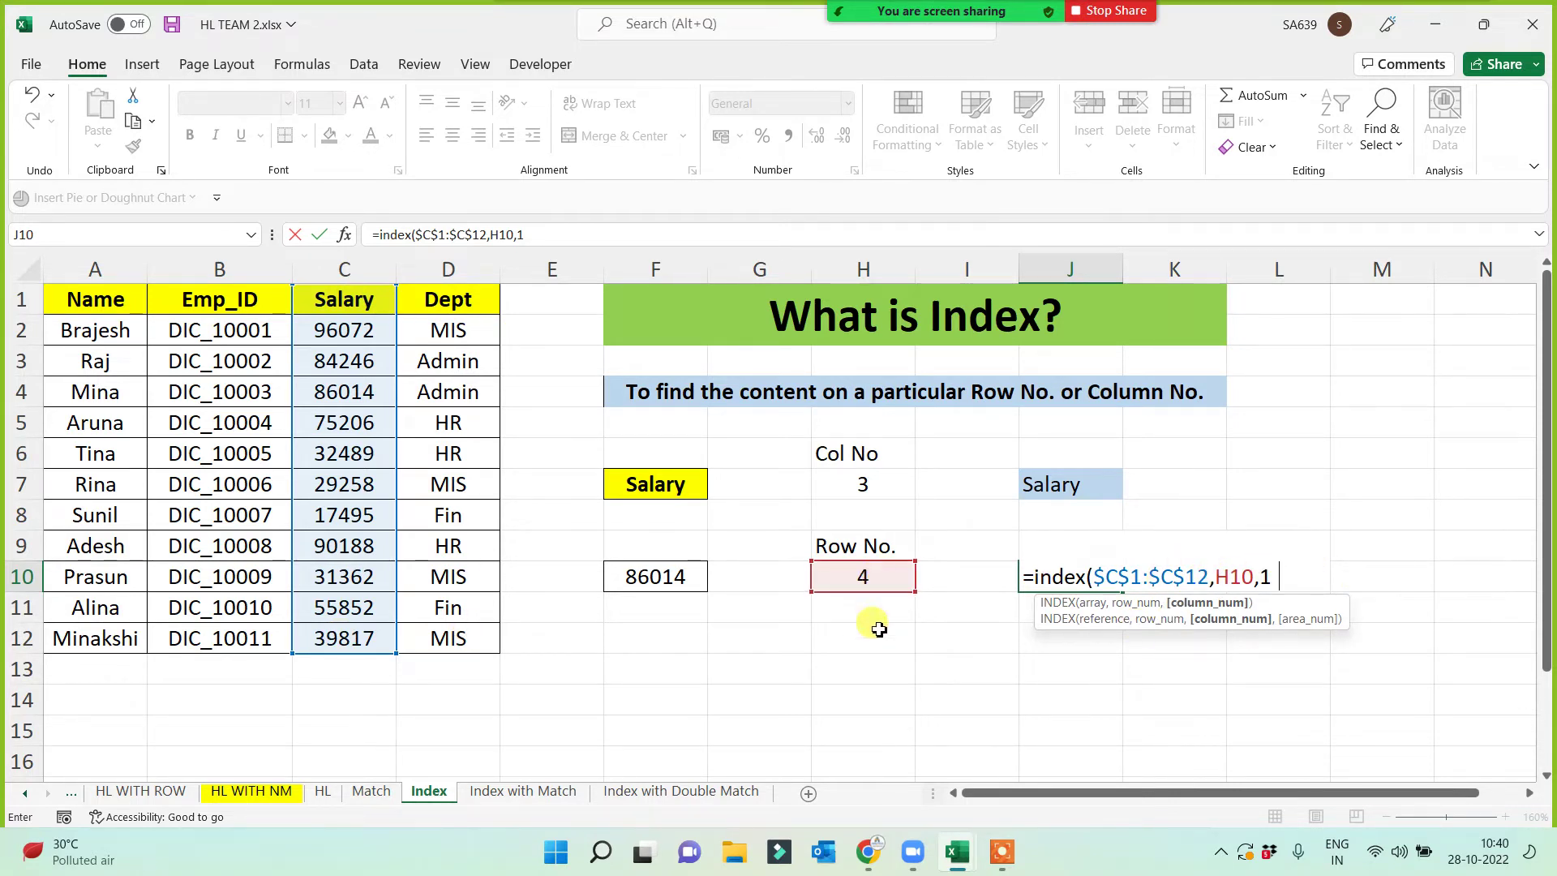
pyautogui.write(')')
pyautogui.press('Return')
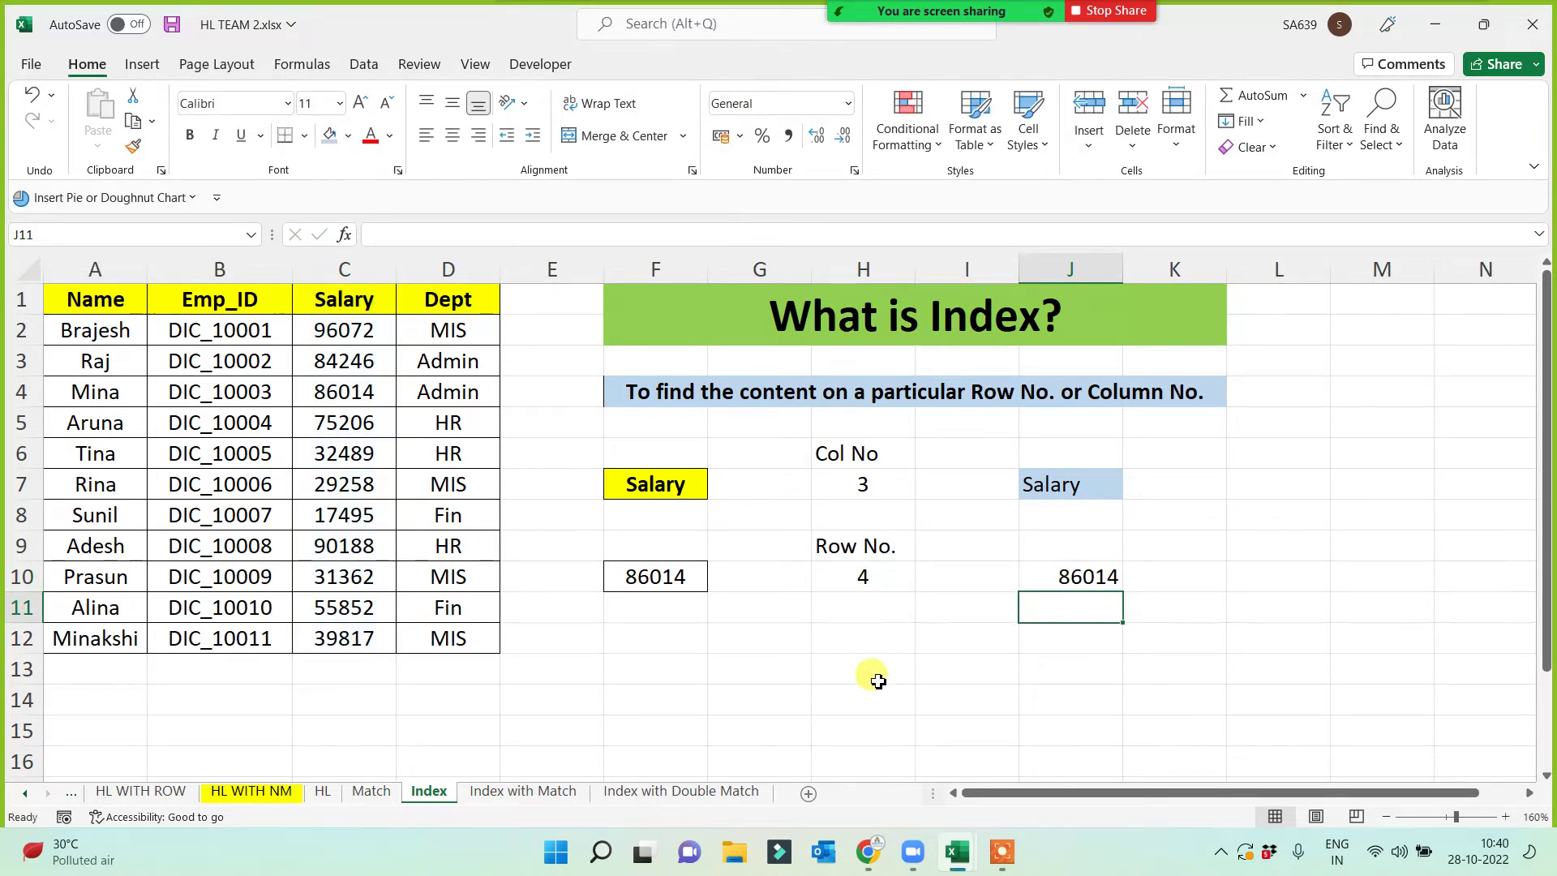
# - Set the row number in H10 to 6 and check the INDEX result in J10
pyautogui.click(878, 682)
pyautogui.click(872, 586)
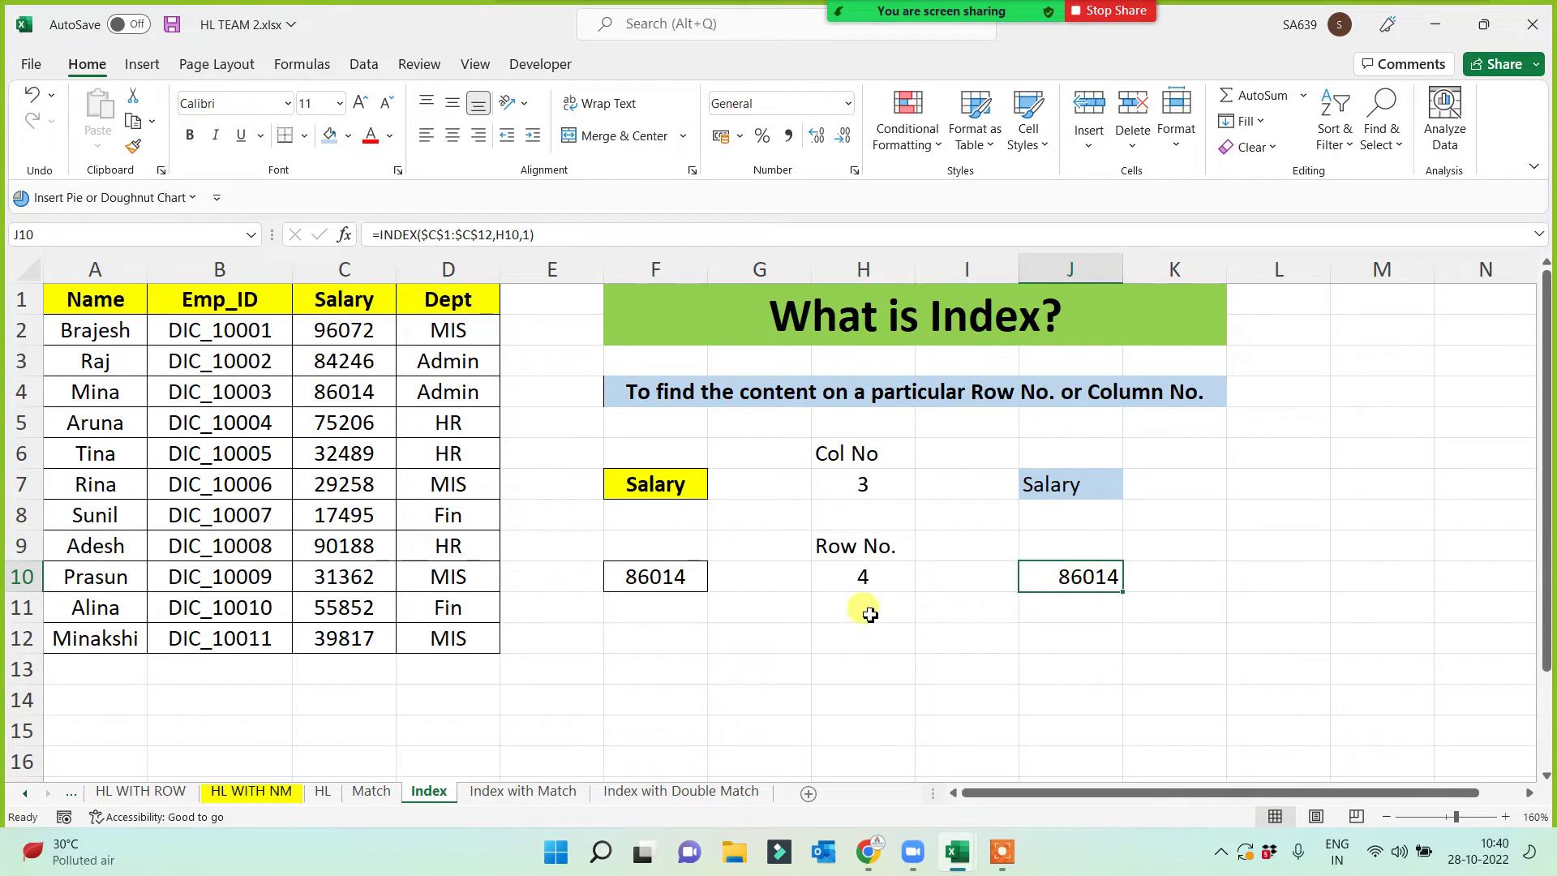
pyautogui.click(854, 579)
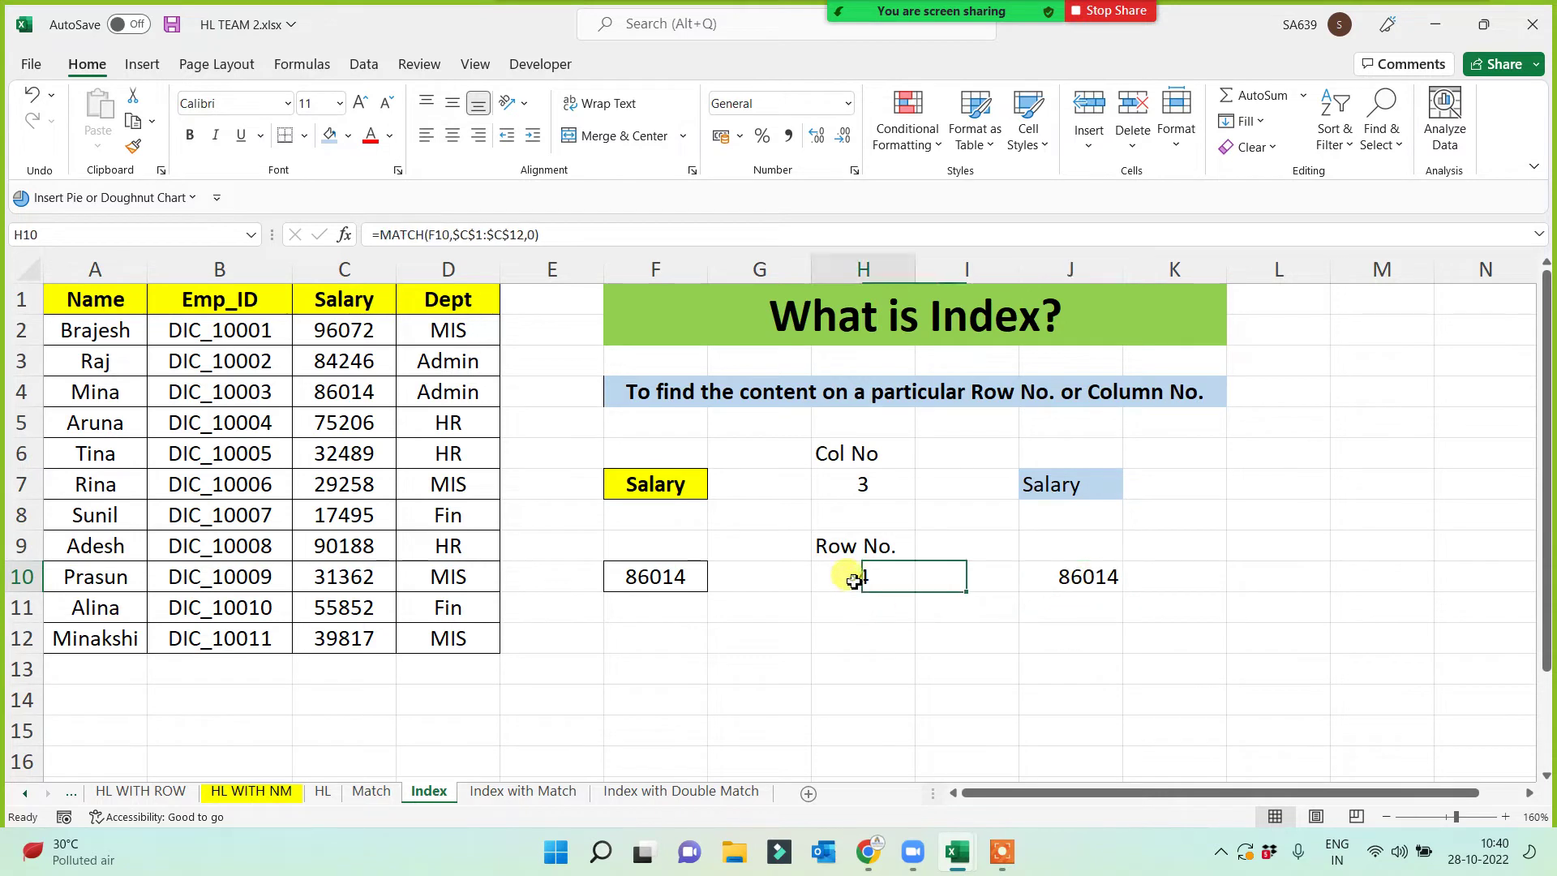
pyautogui.write('6')
pyautogui.click(871, 637)
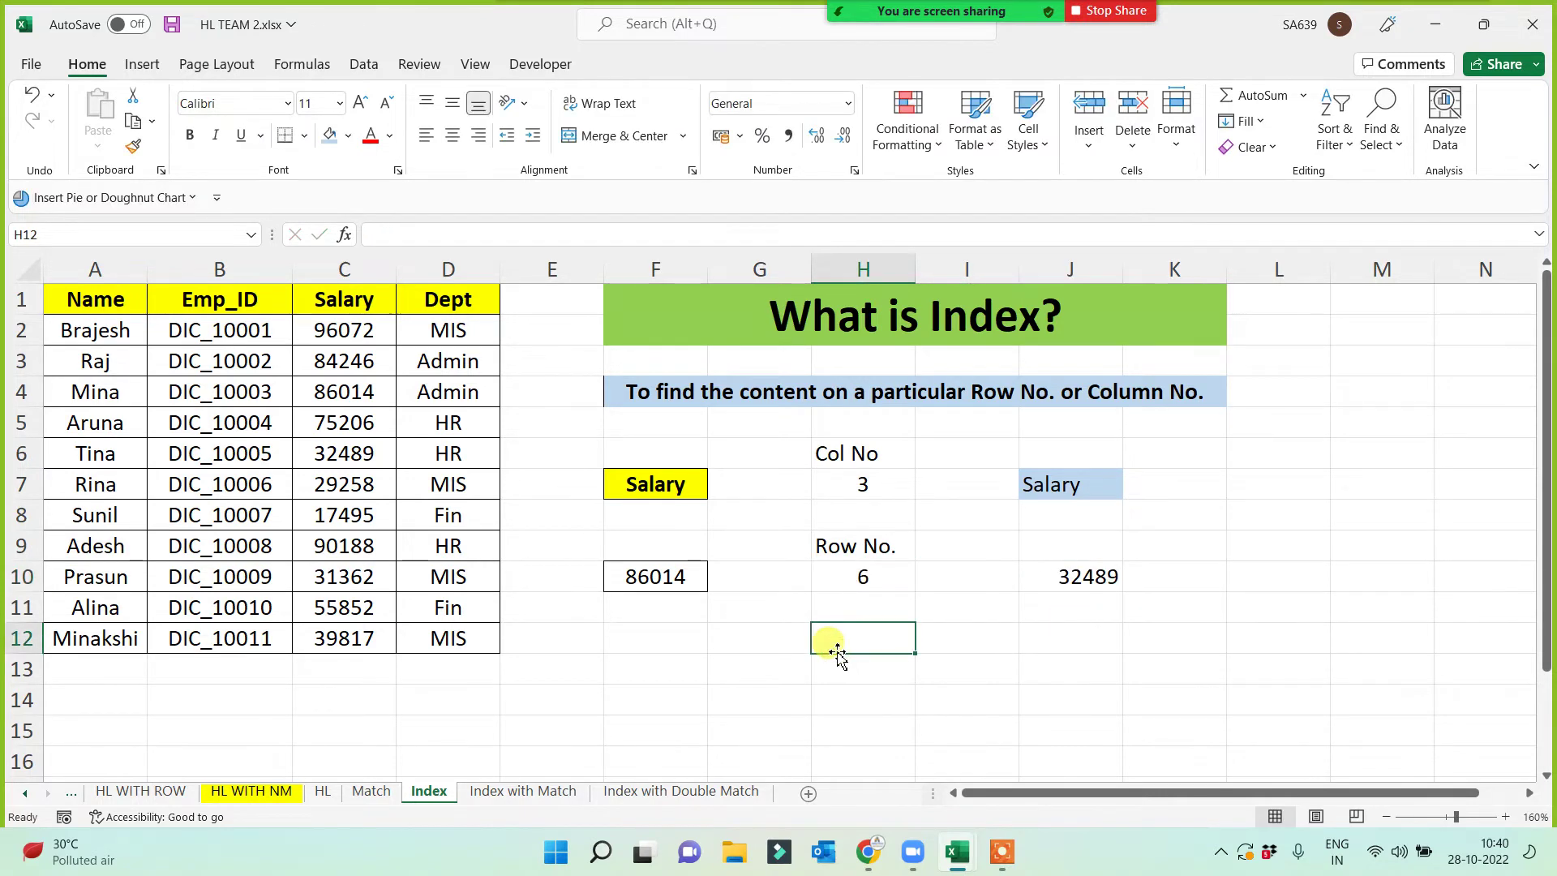
pyautogui.click(1075, 584)
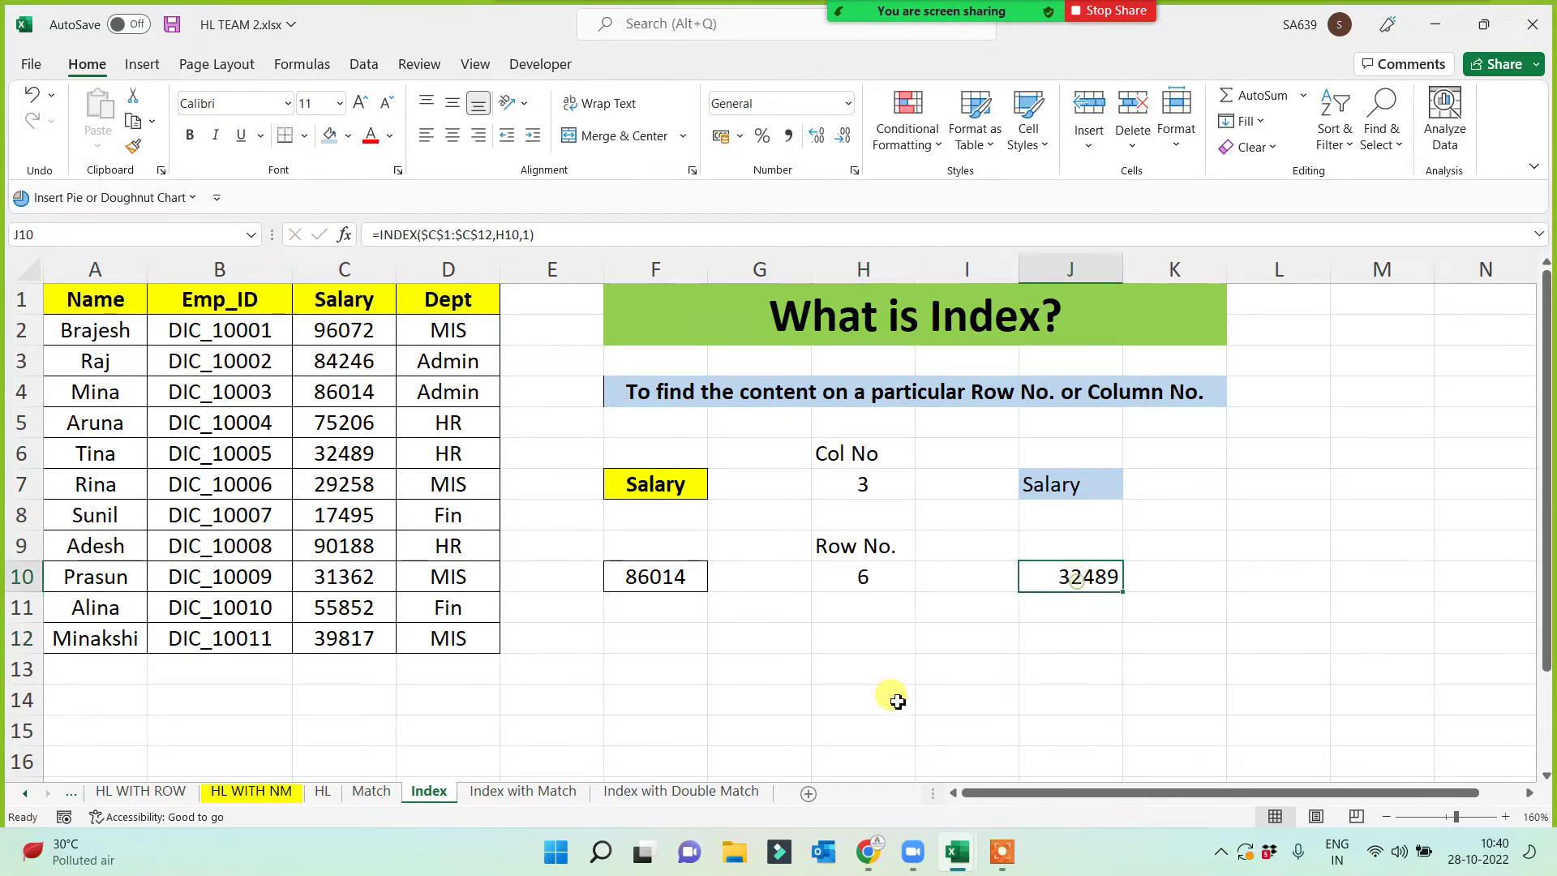
# - Set the row number in H10 to 8 and check the INDEX result in J10
pyautogui.click(335, 451)
pyautogui.click(1072, 572)
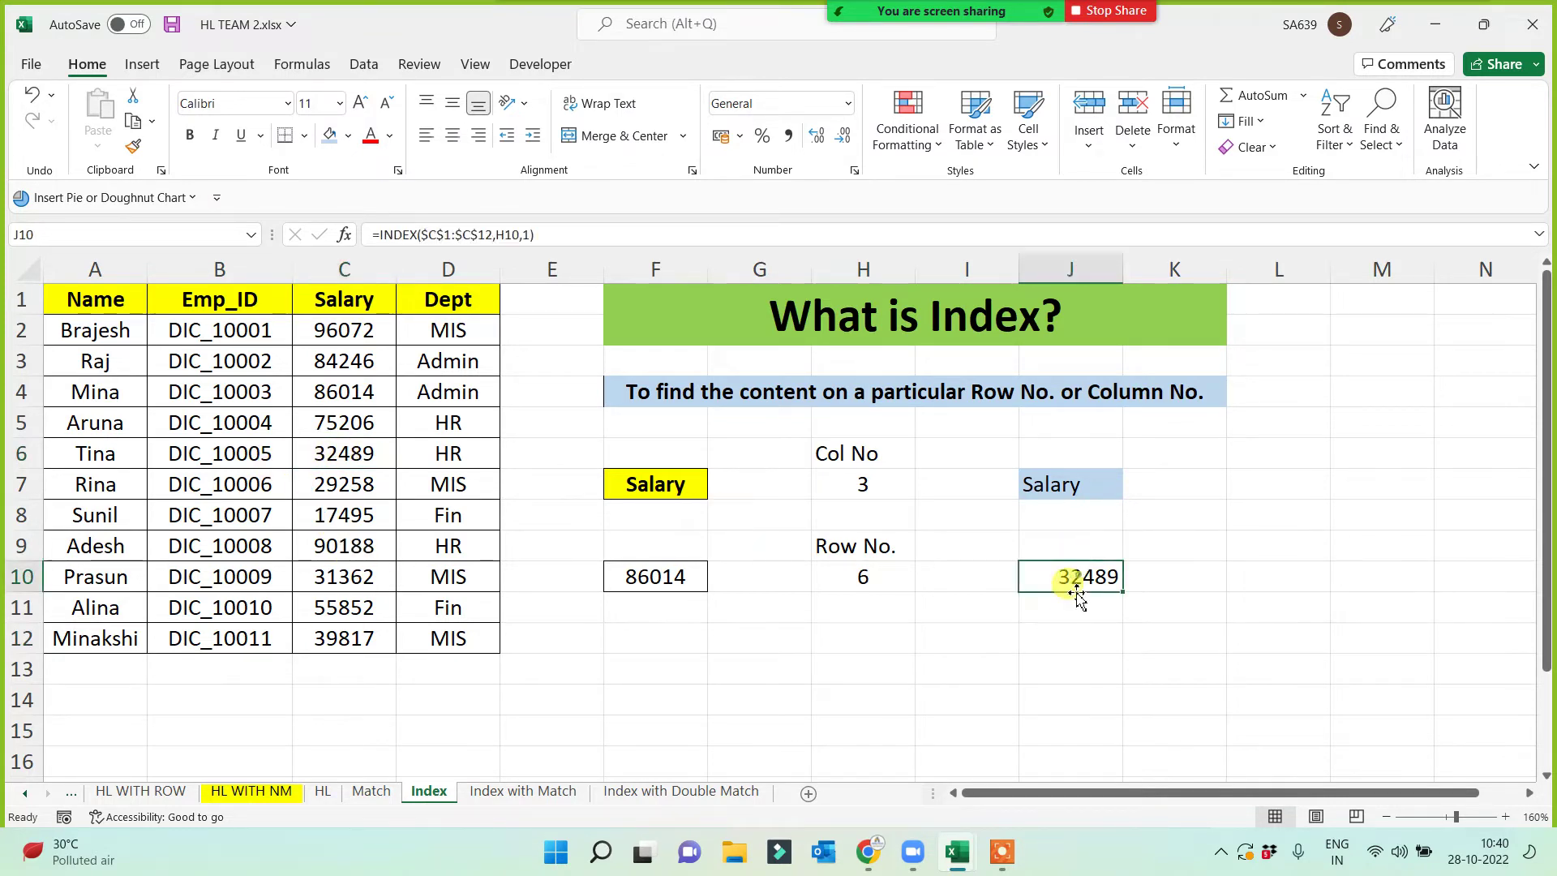
pyautogui.click(864, 582)
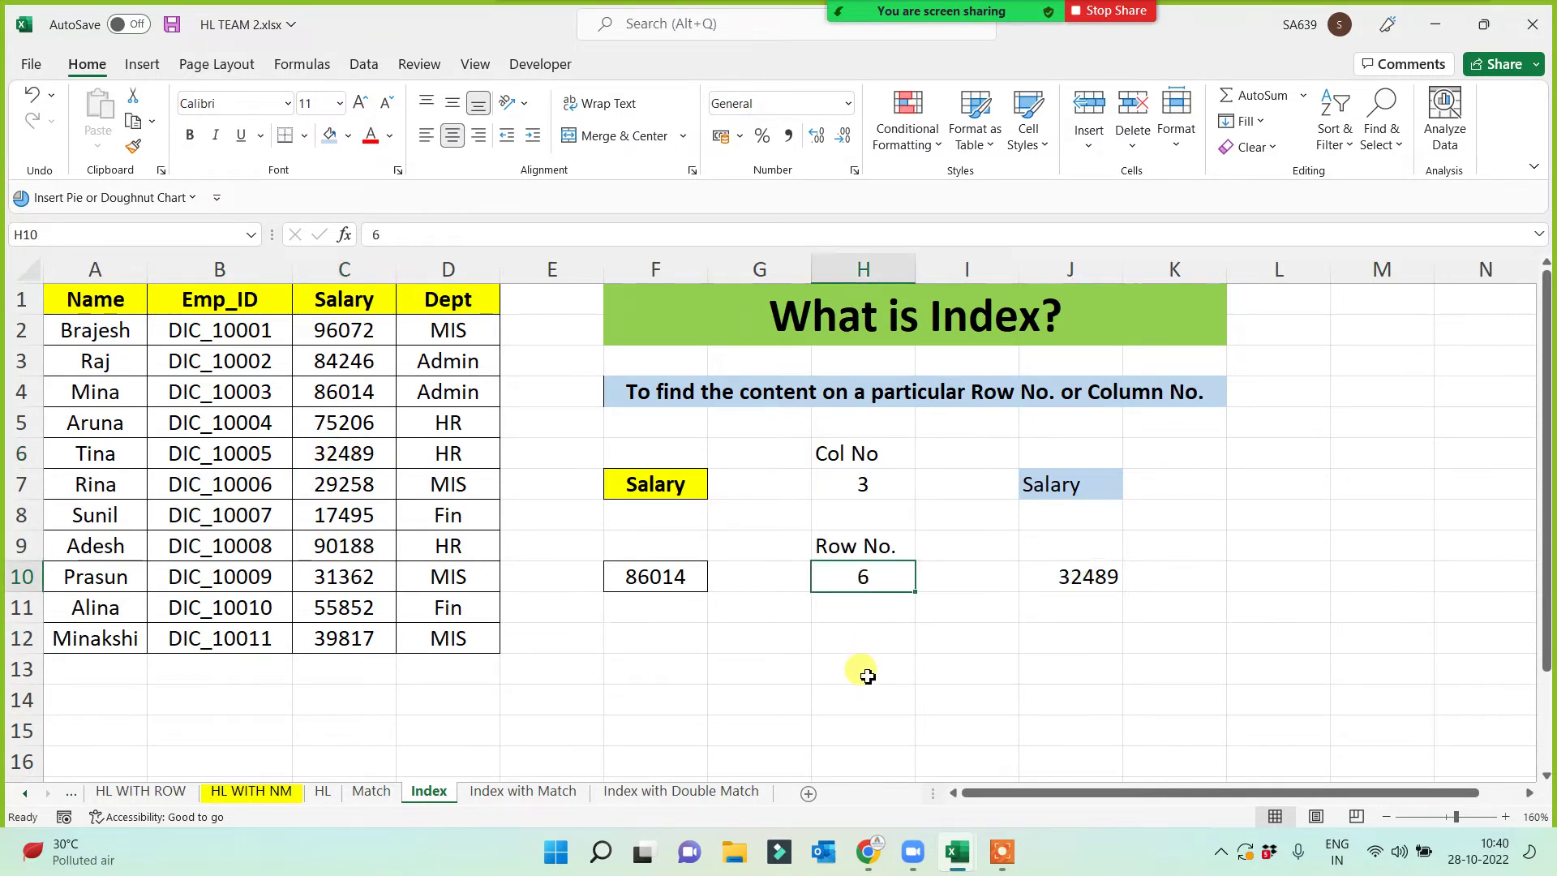
pyautogui.write('8')
pyautogui.click(869, 705)
pyautogui.click(1087, 574)
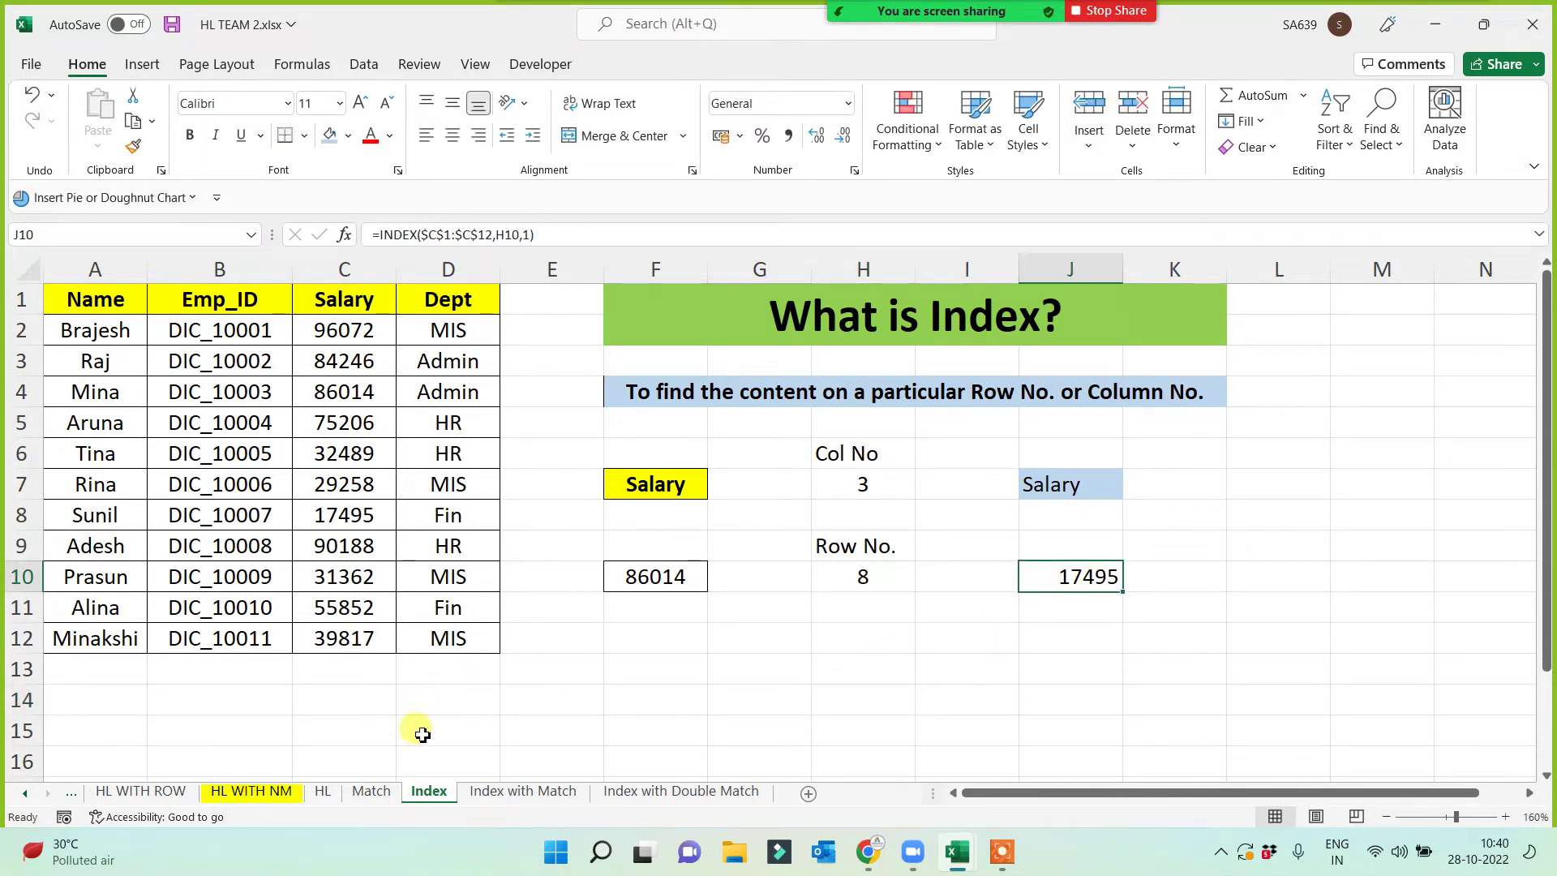
# - Compare the Match and Index sheets, including their function definitions and the column and row number examples
pyautogui.click(378, 791)
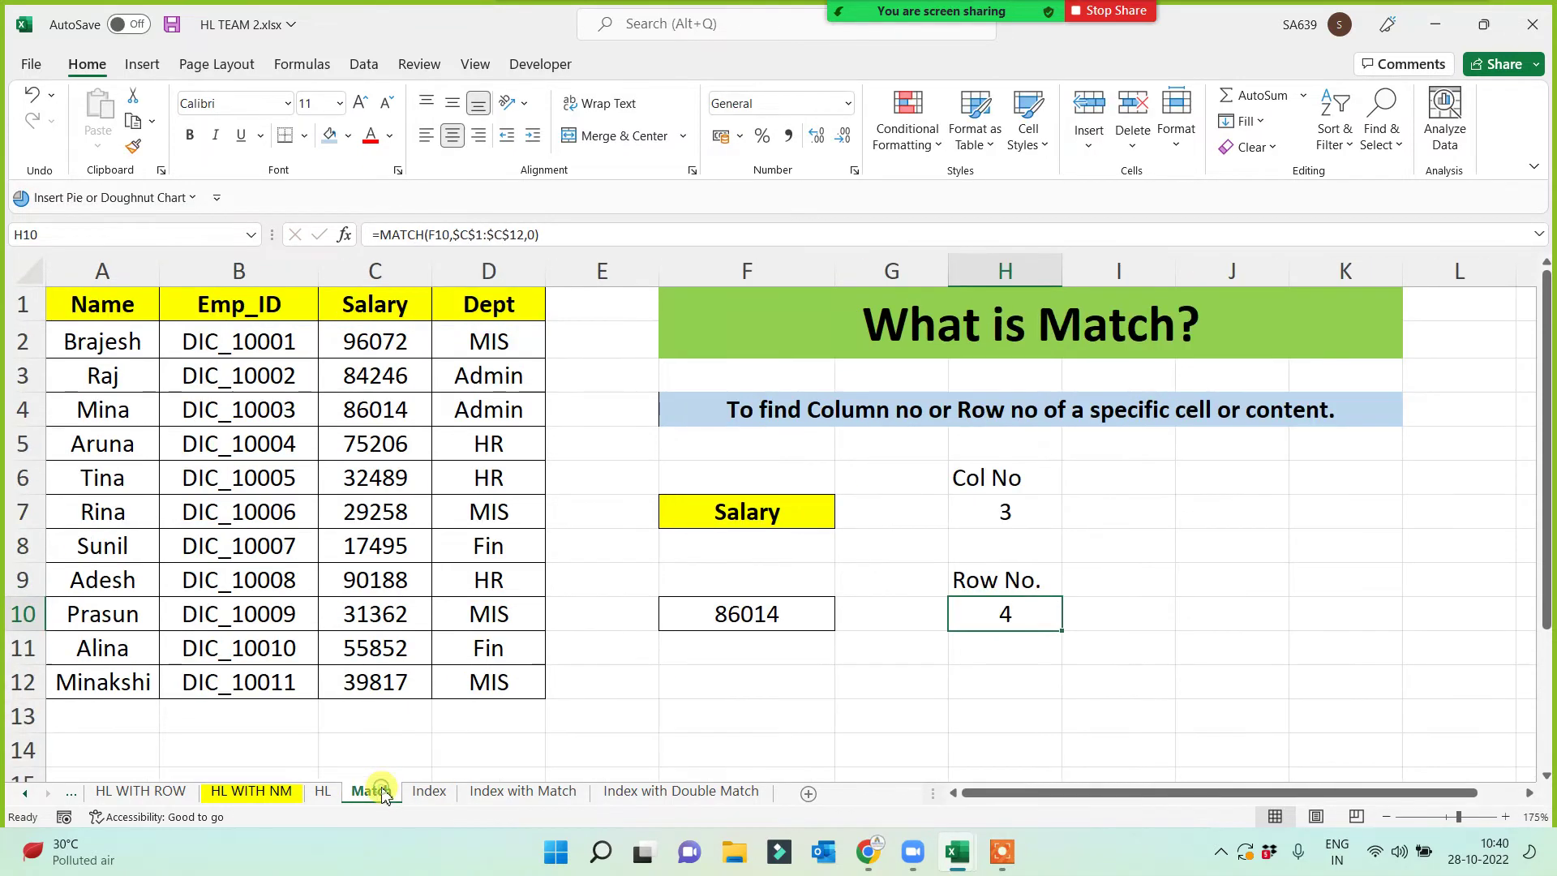
pyautogui.click(430, 792)
pyautogui.click(385, 793)
pyautogui.click(424, 793)
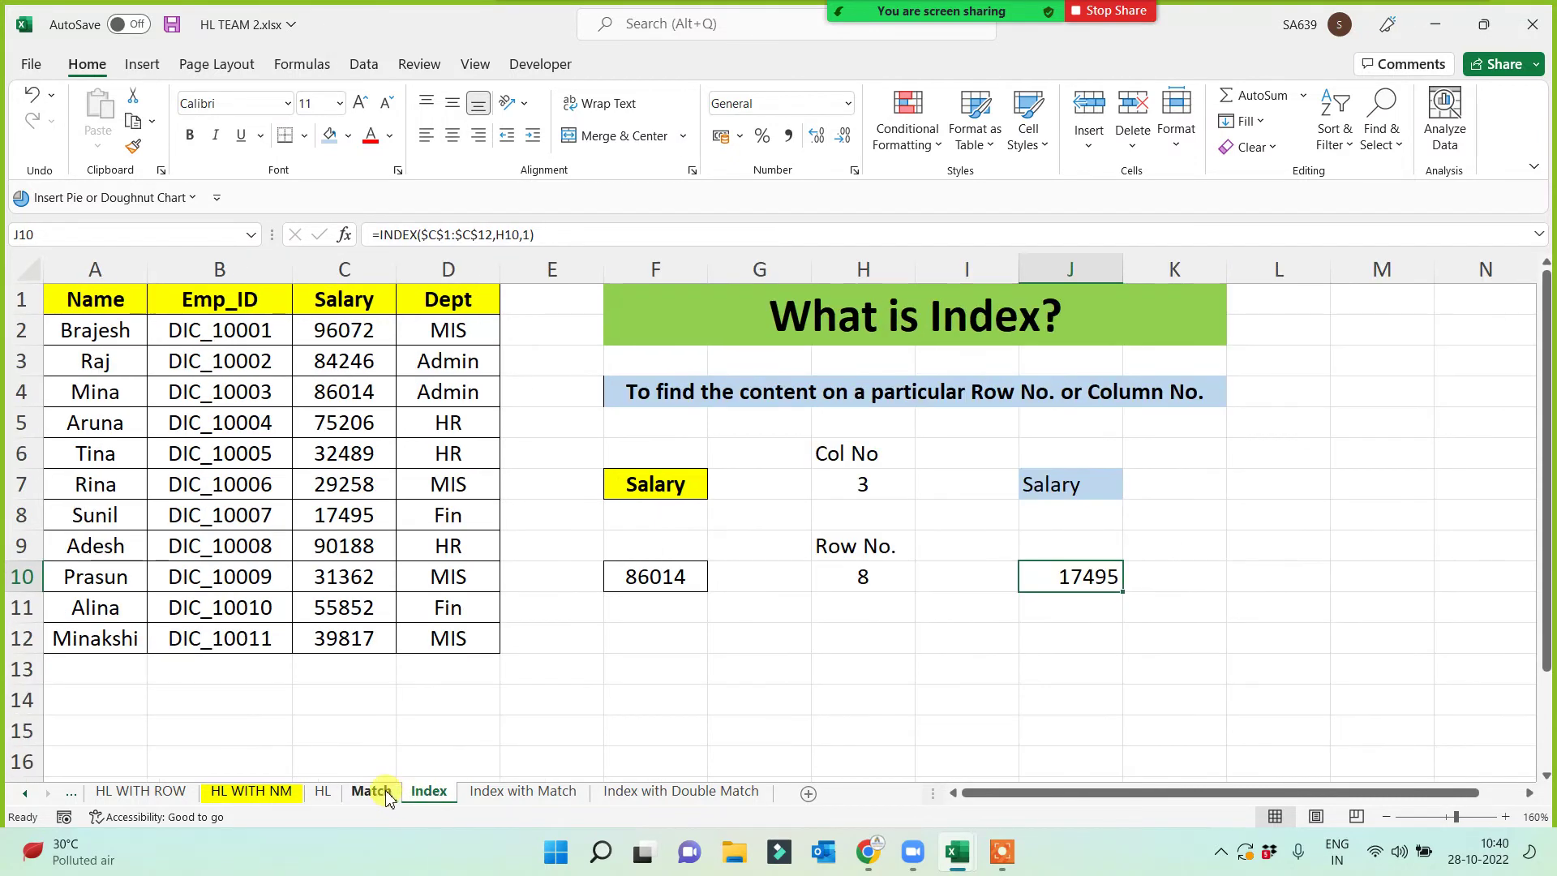
pyautogui.click(374, 793)
pyautogui.click(418, 792)
pyautogui.click(370, 792)
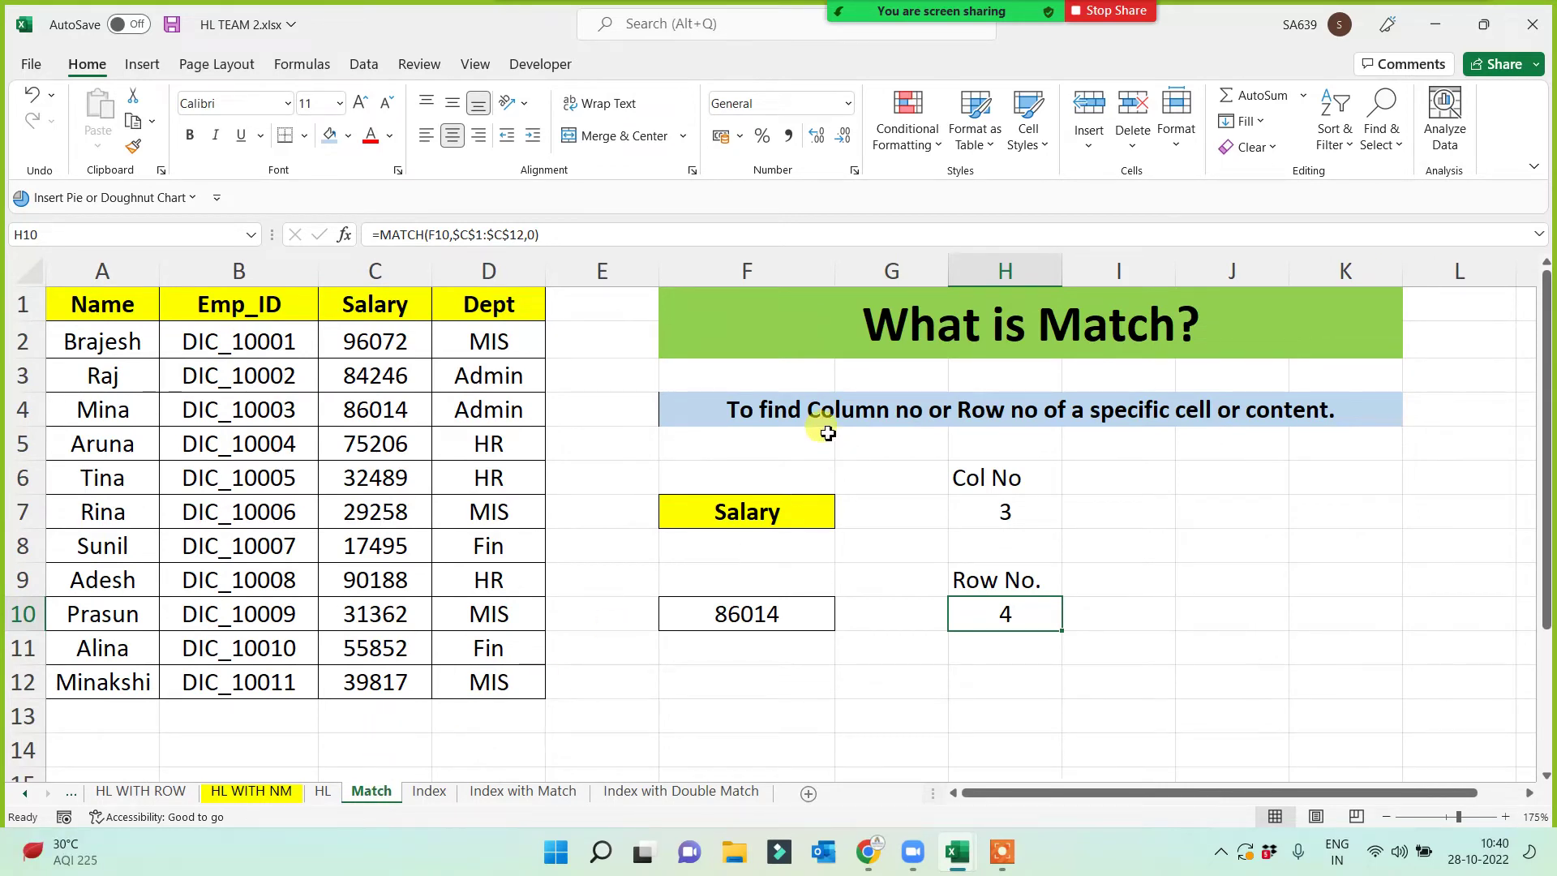
pyautogui.click(767, 406)
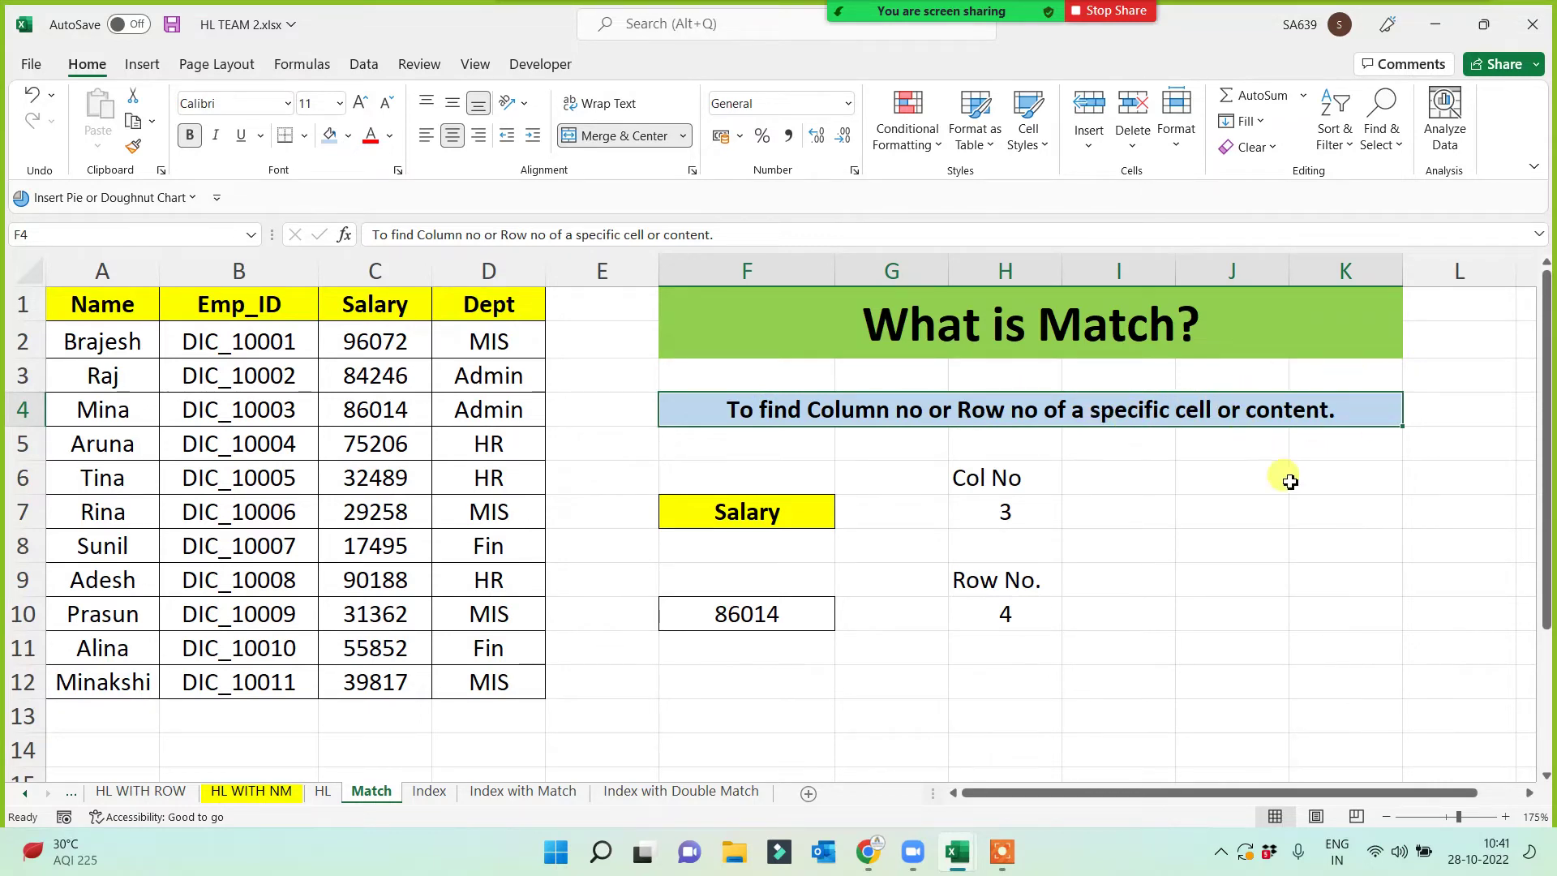
pyautogui.click(429, 792)
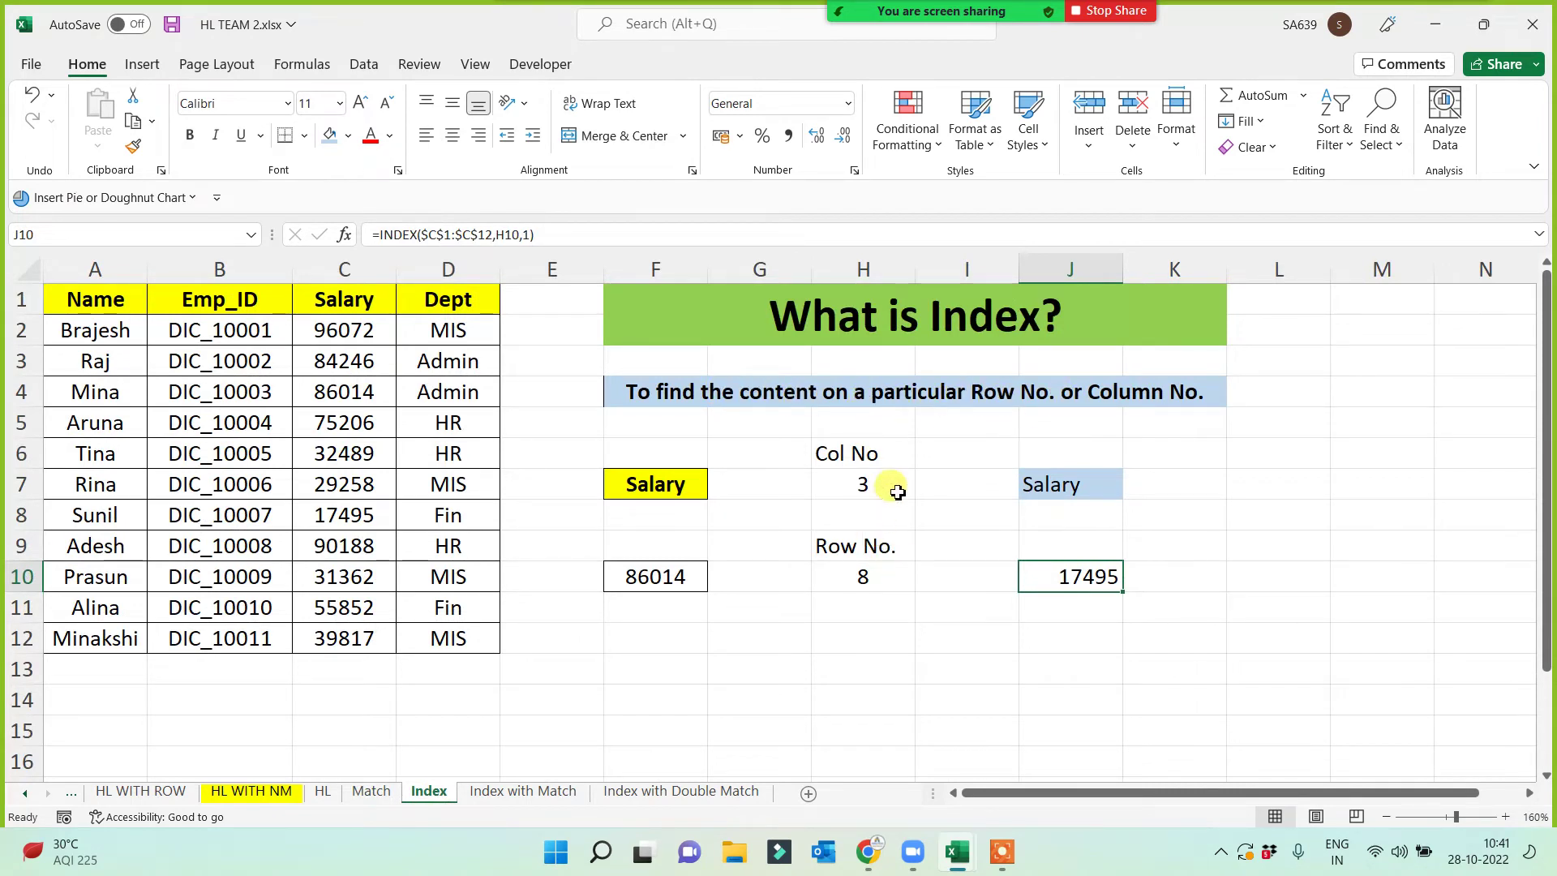
pyautogui.click(999, 664)
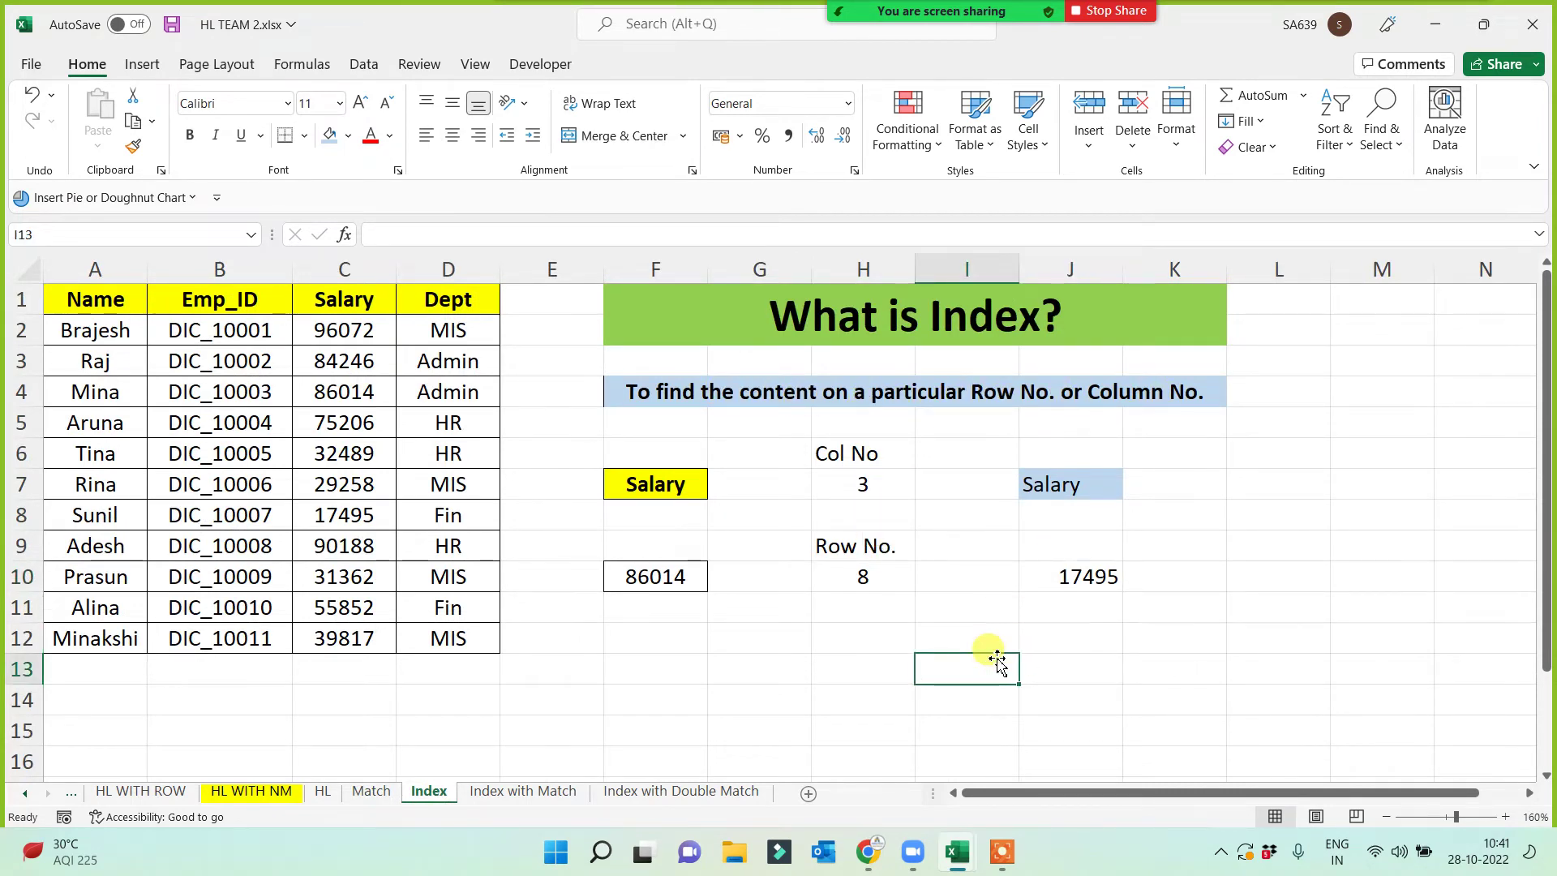
# - Center the INDEX result in J7 horizontally
pyautogui.click(1079, 487)
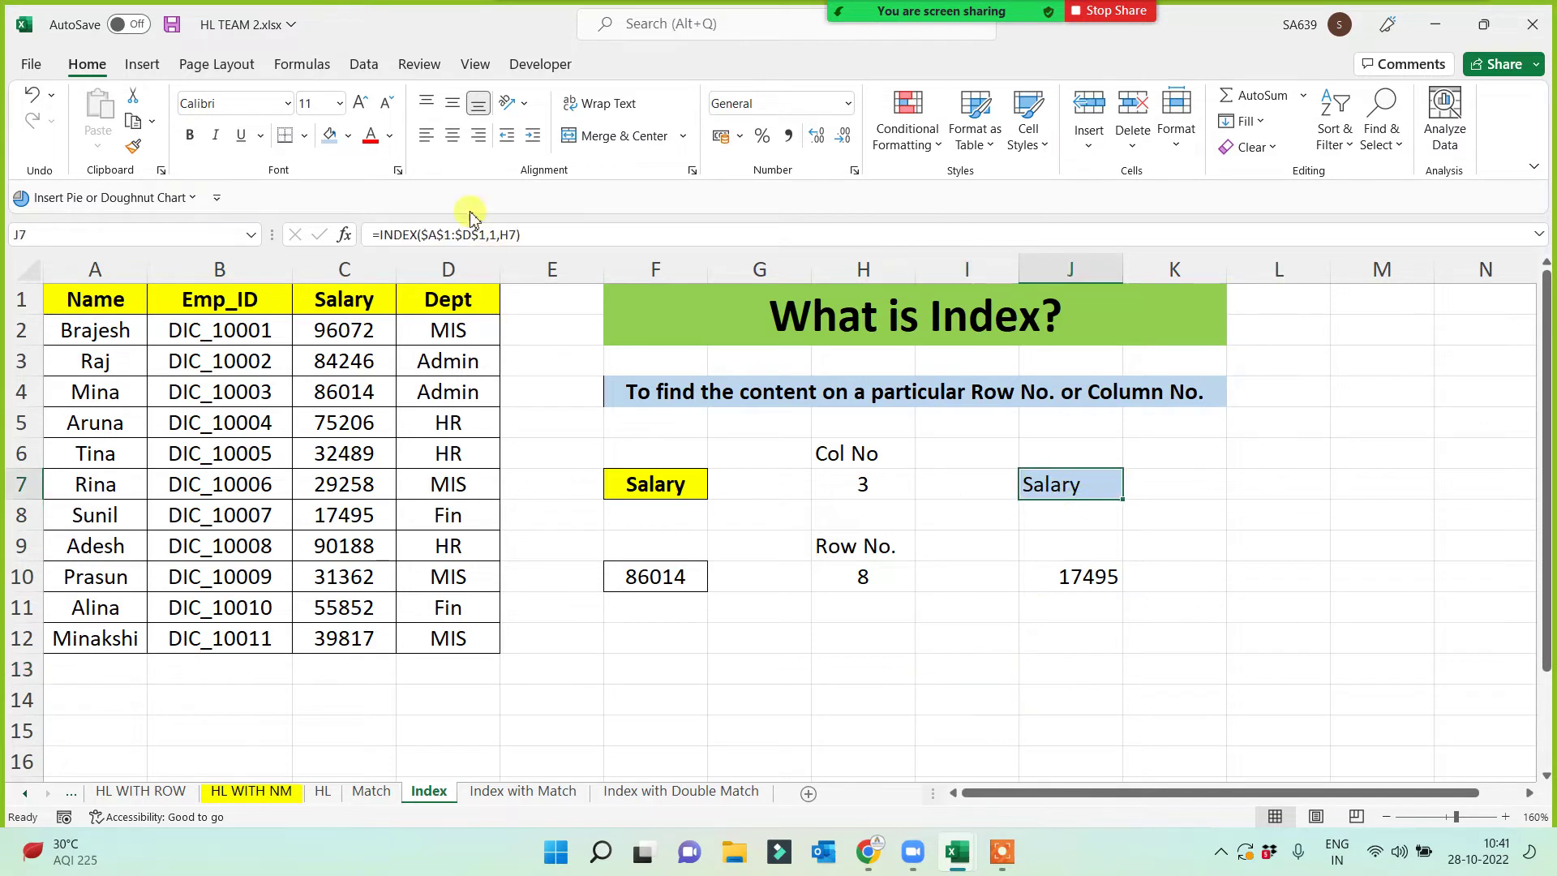
pyautogui.click(454, 136)
pyautogui.click(660, 678)
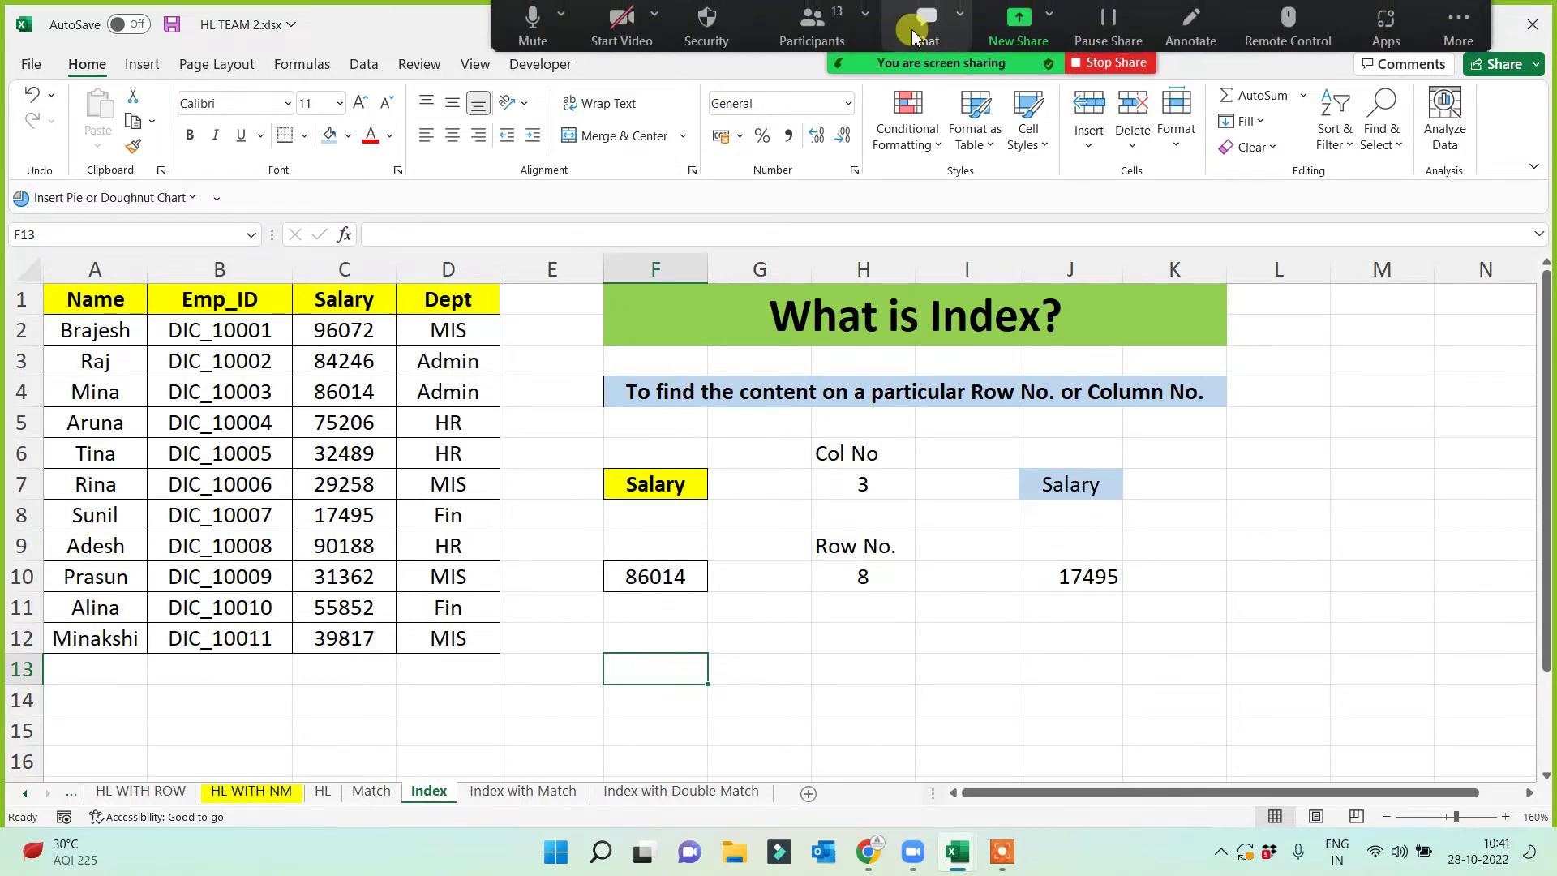
# - Check the meeting's participant list, then minimize it
pyautogui.click(822, 31)
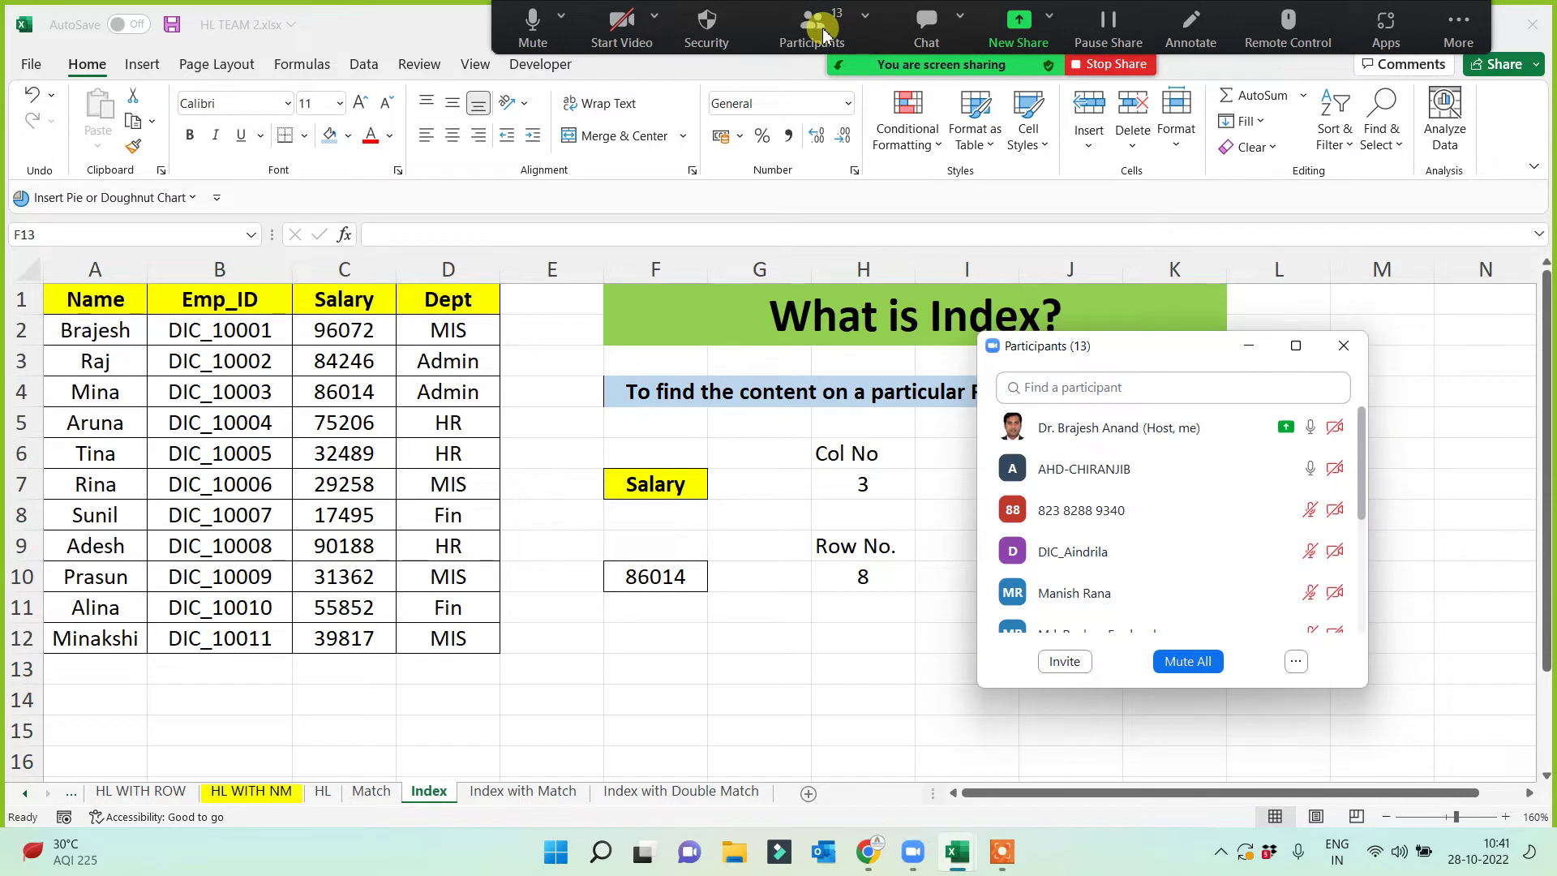
pyautogui.click(1249, 346)
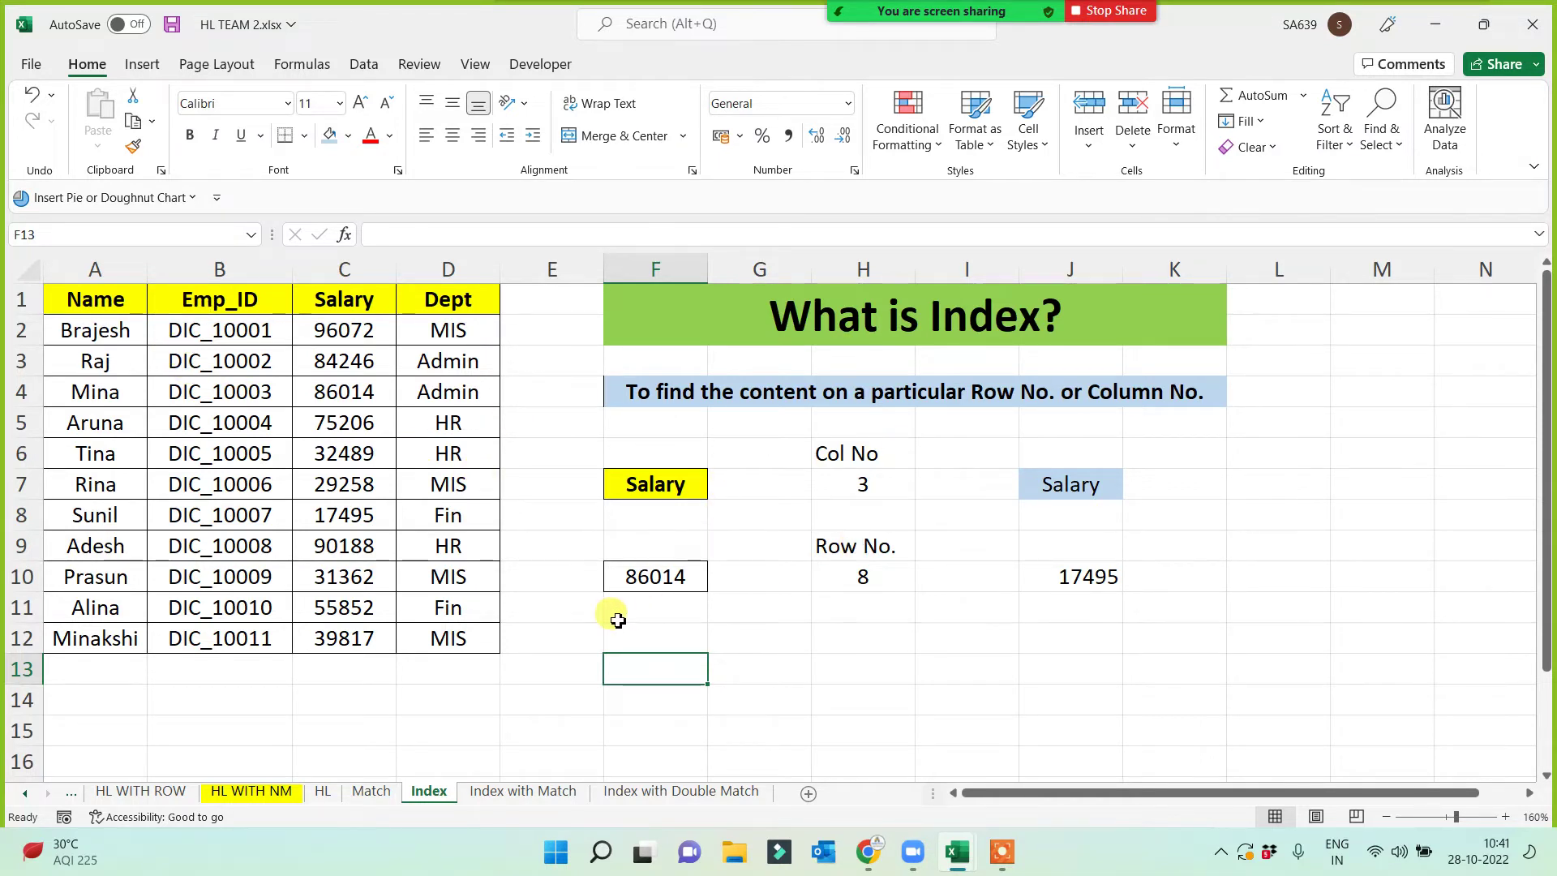
# - Copy the employee table A1:D12 from the Index sheet to A1 of the Index with Match sheet
pyautogui.click(517, 793)
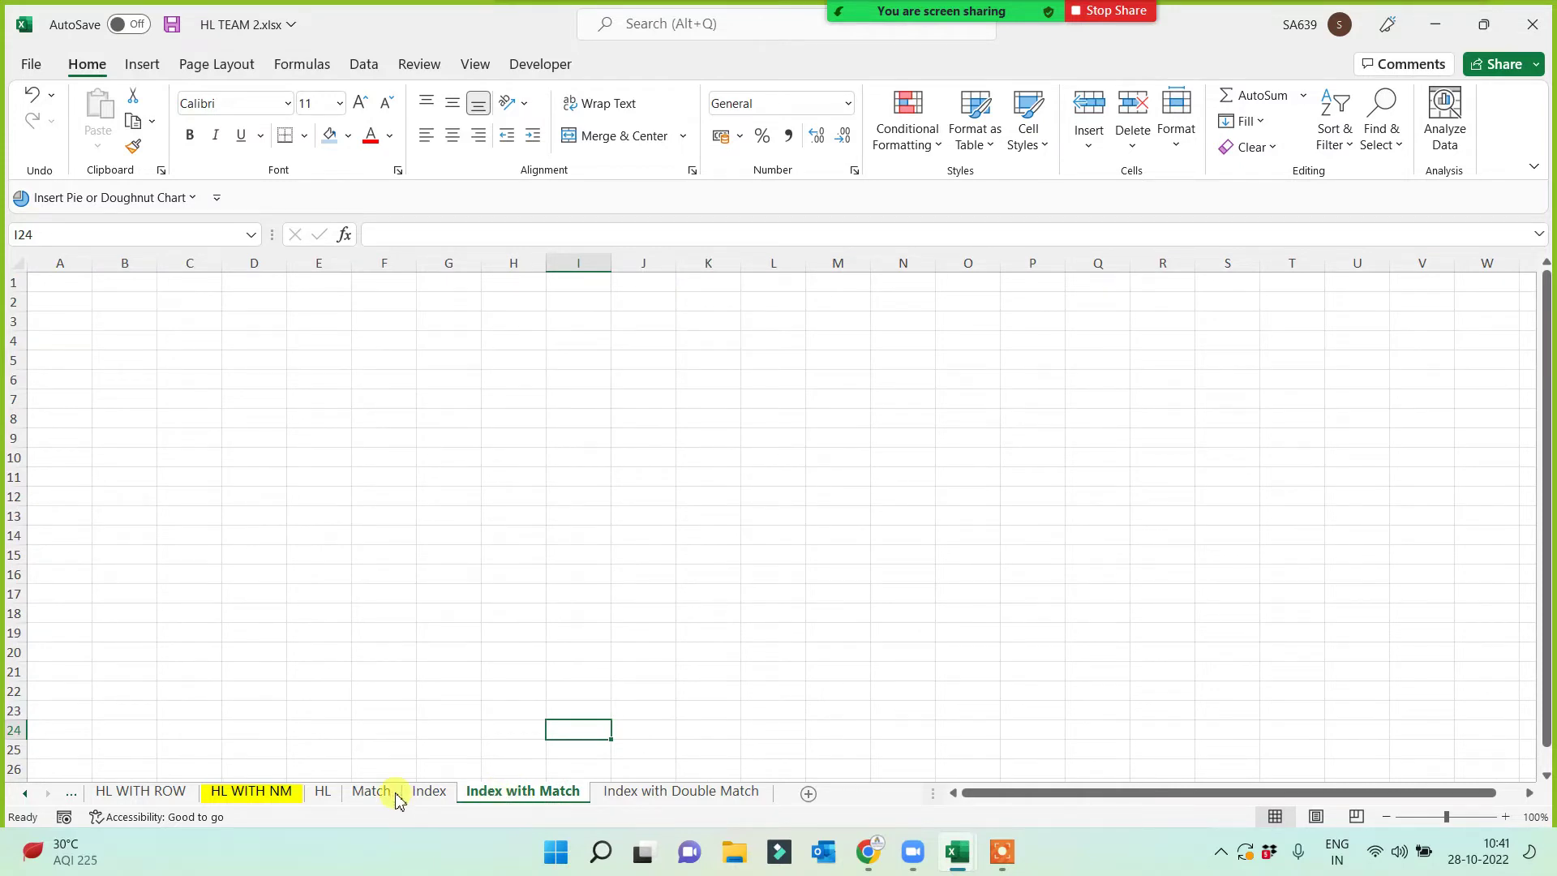
pyautogui.click(429, 791)
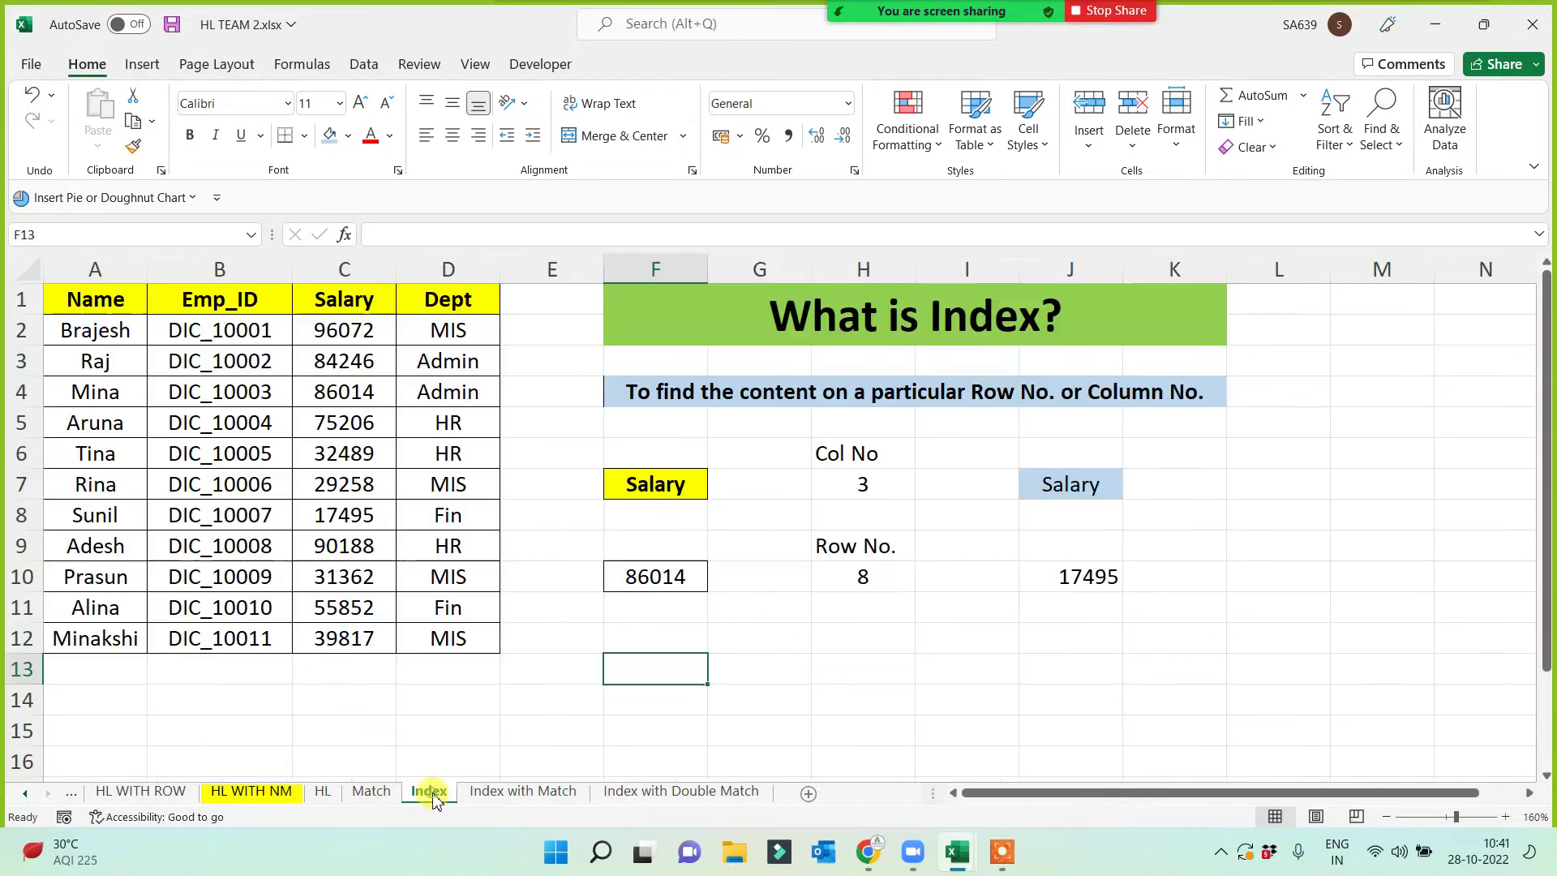
pyautogui.moveTo(96, 297); pyautogui.dragTo(425, 647)
pyautogui.hotkey('ctrl', 'c')
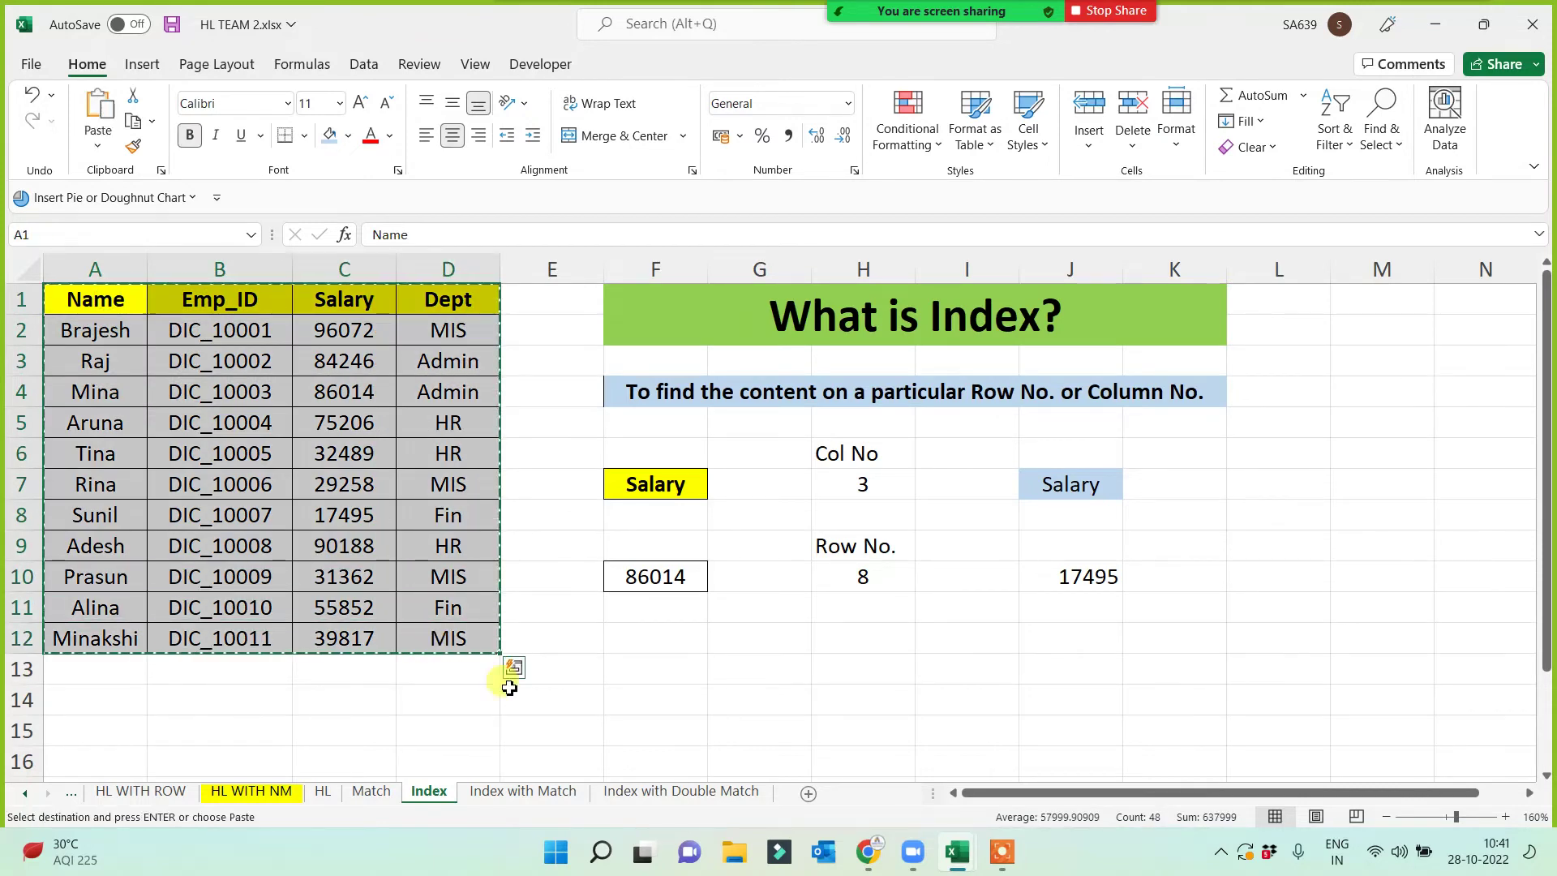
pyautogui.click(555, 793)
pyautogui.click(59, 281)
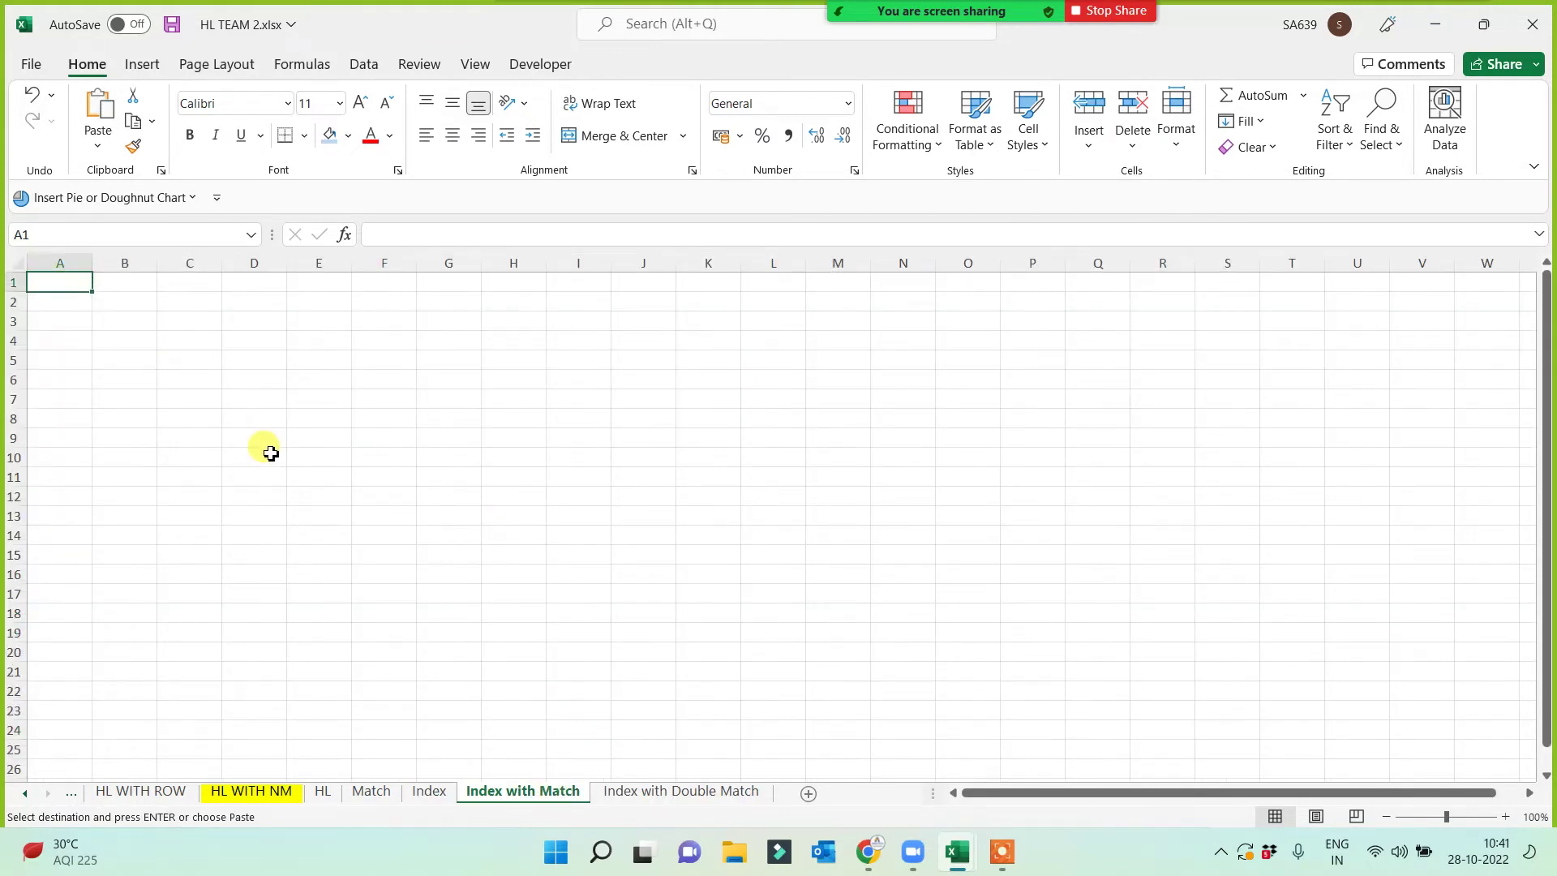
pyautogui.hotkey('ctrl', 'v')
# - Widen the Emp_ID column B so that its entries fit
pyautogui.scroll(3, 486, 547)
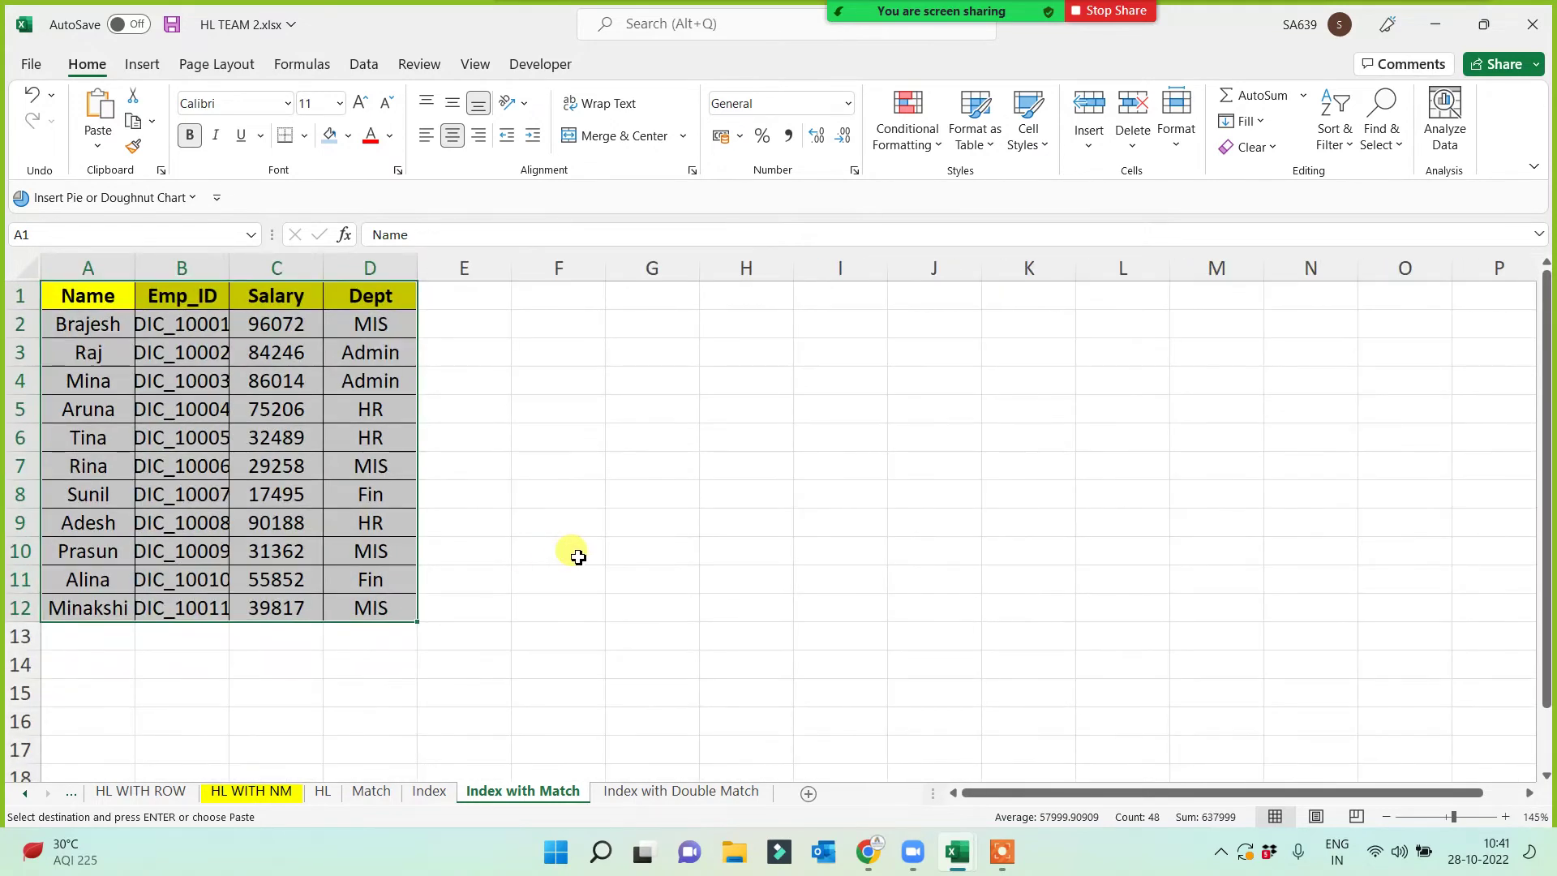
pyautogui.scroll(1, 573, 552)
pyautogui.doubleClick(252, 265)
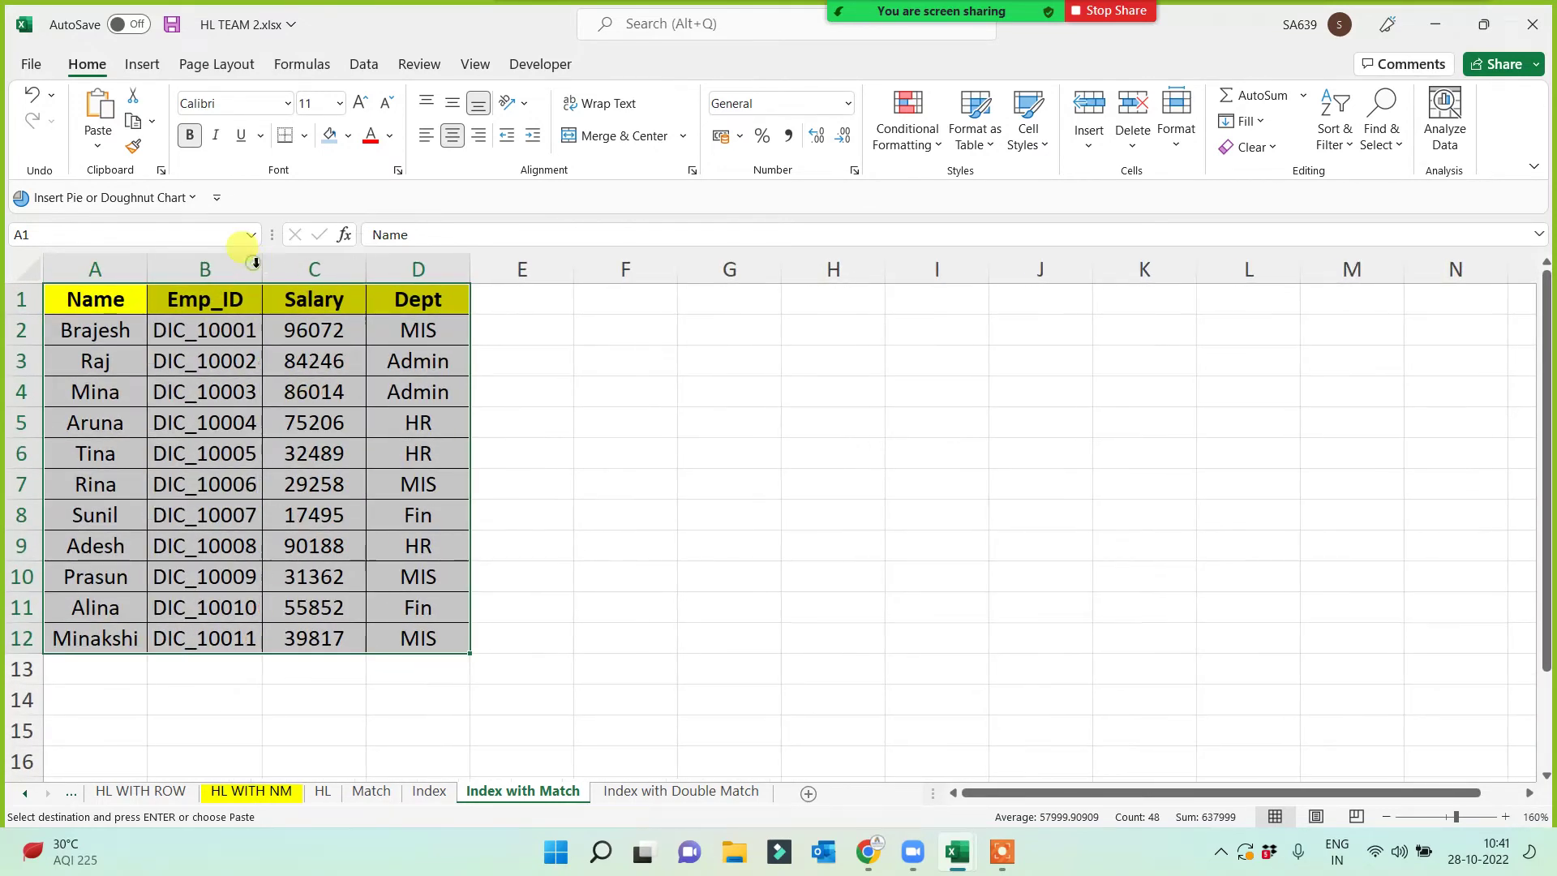
pyautogui.doubleClick(264, 268)
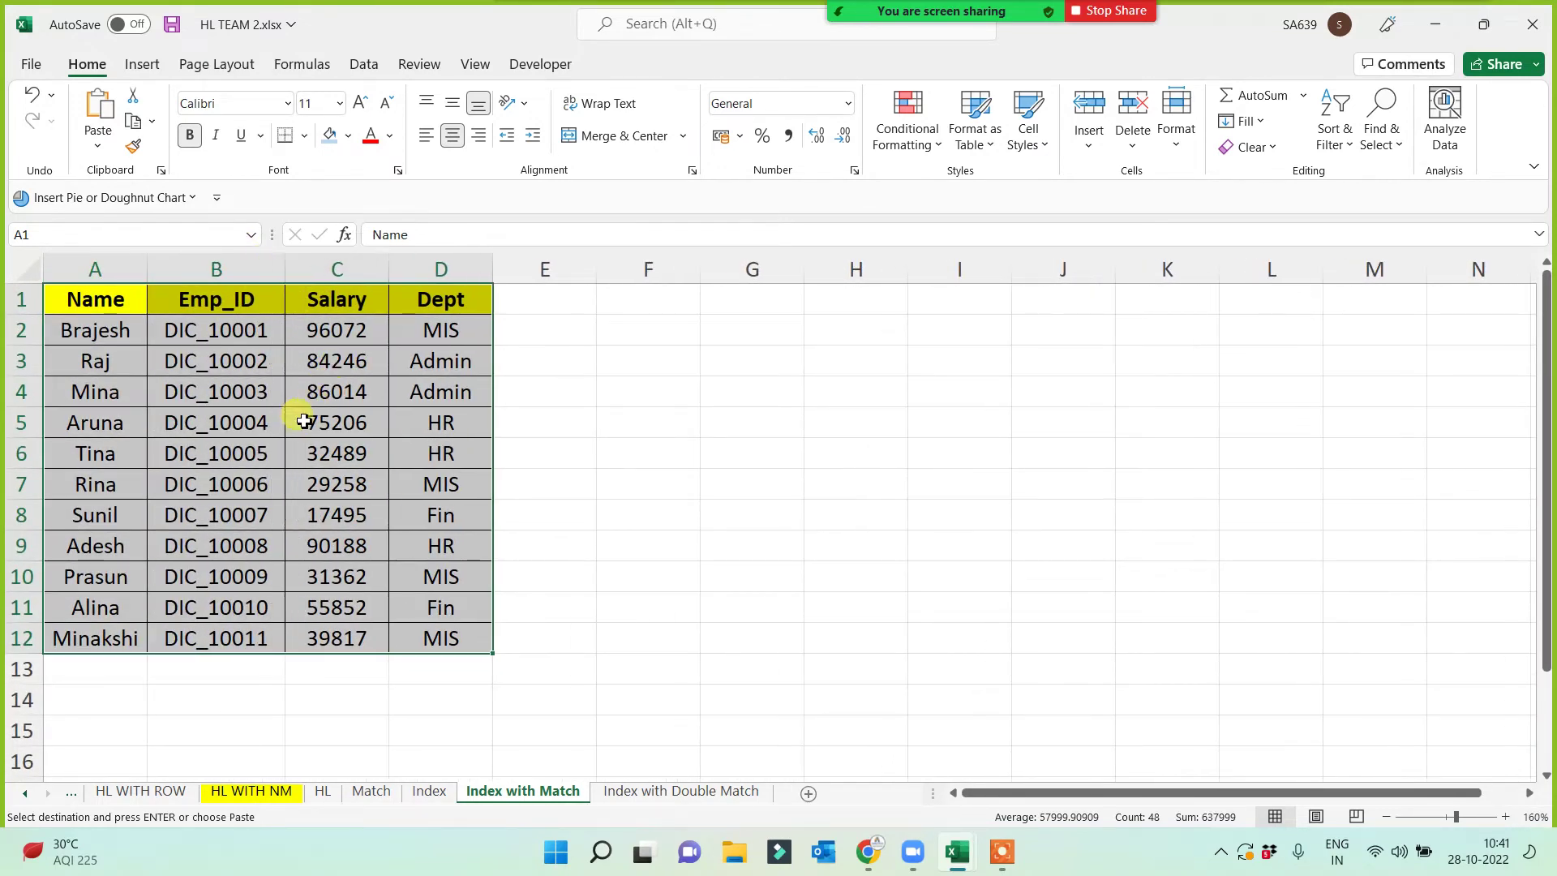
pyautogui.moveTo(199, 300); pyautogui.dragTo(201, 626)
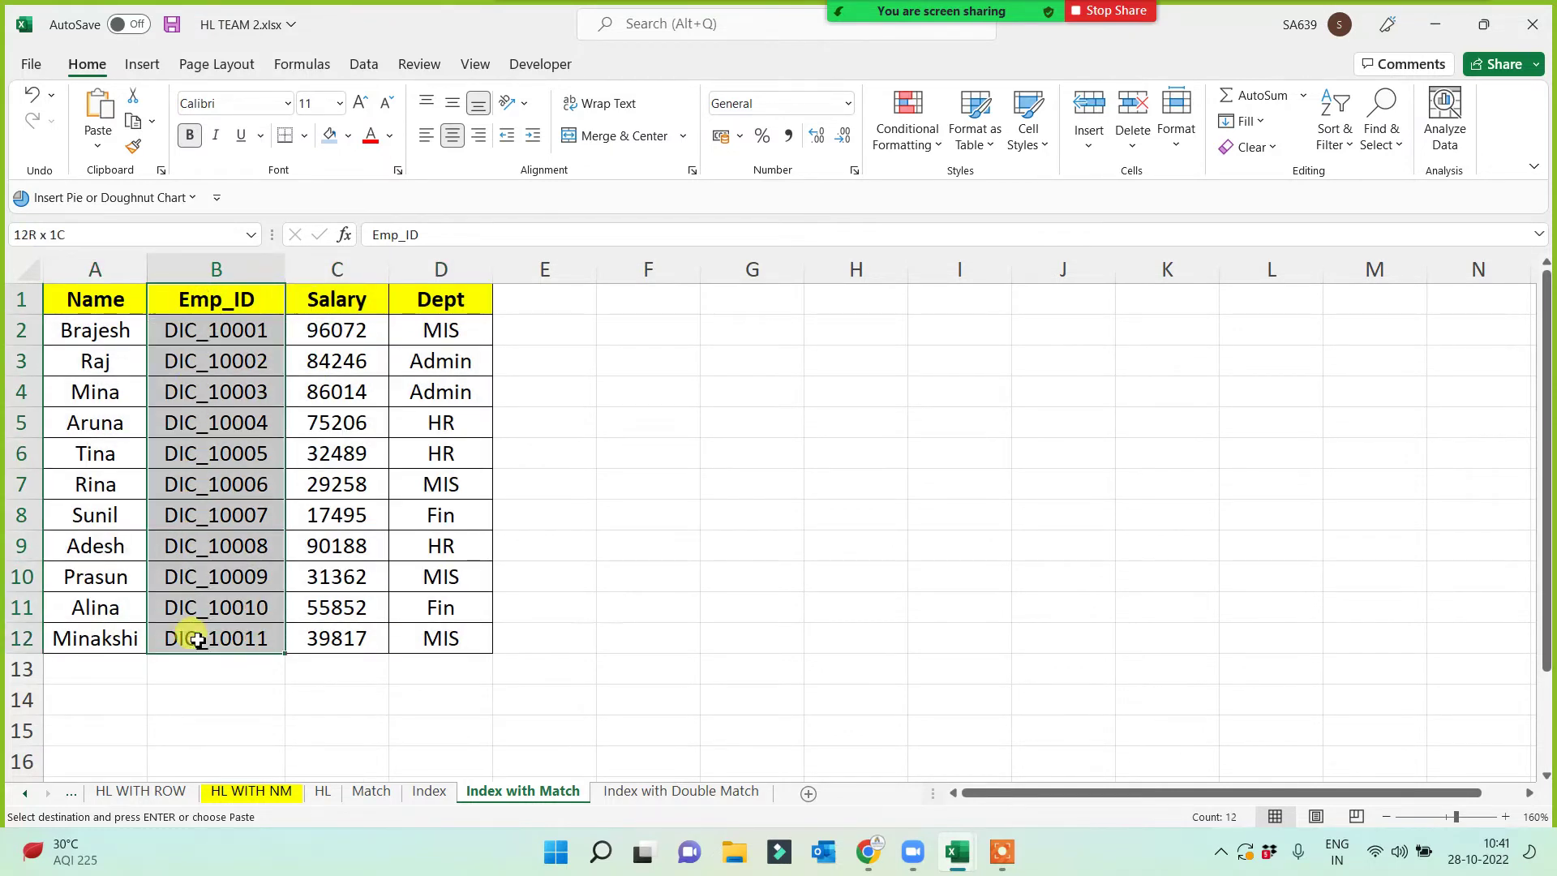
pyautogui.click(82, 527)
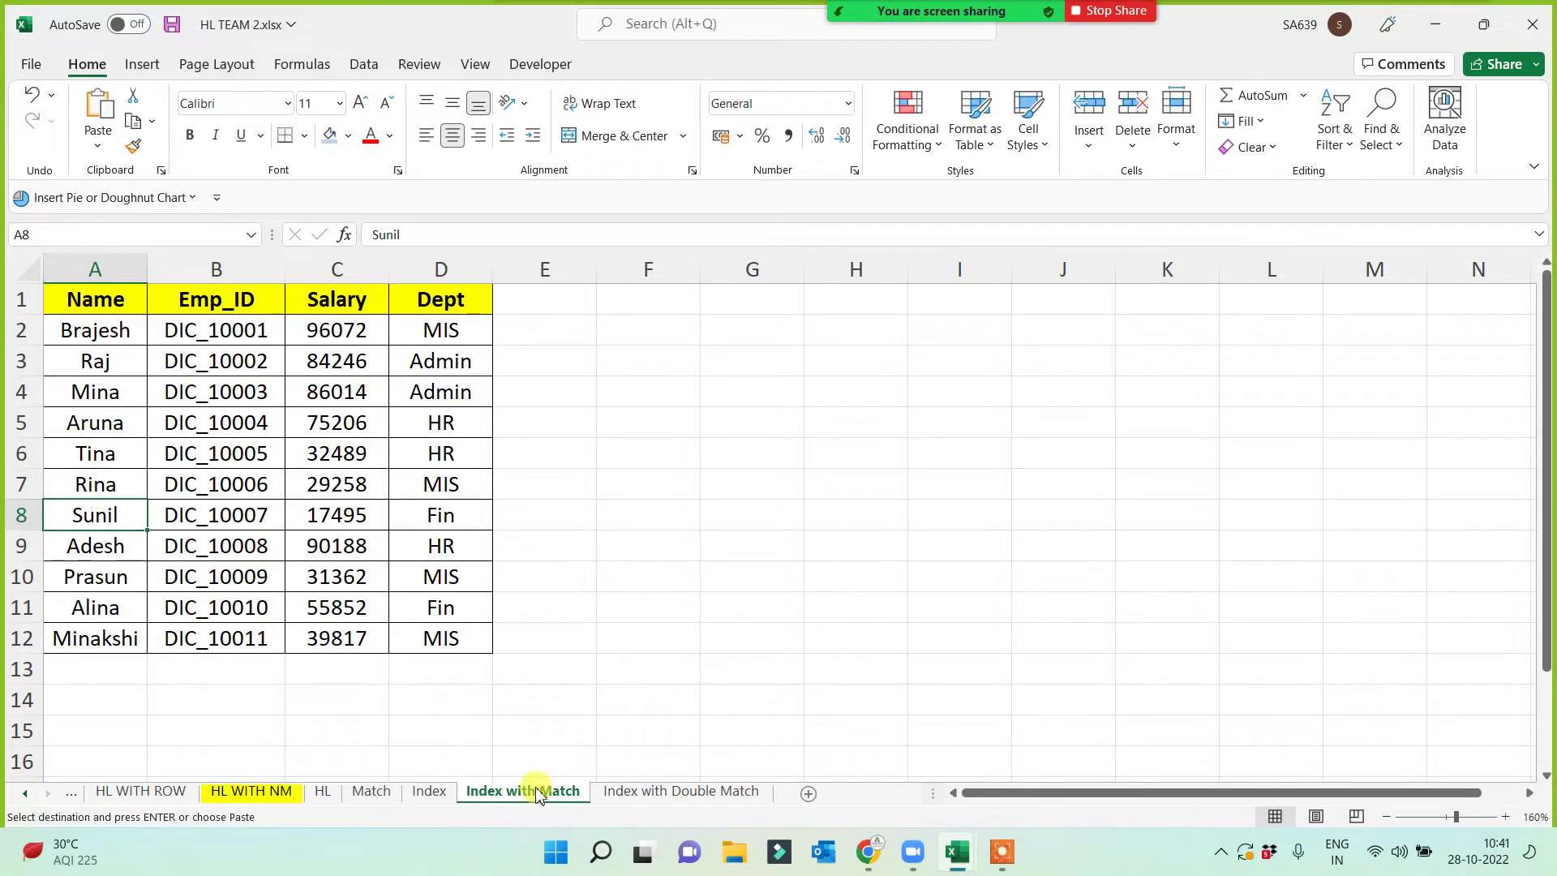
pyautogui.click(733, 636)
# - Copy the Emp_ID header and the IDs in B3, B6, B9, B11 and B12 to a list starting at G5
pyautogui.click(235, 302)
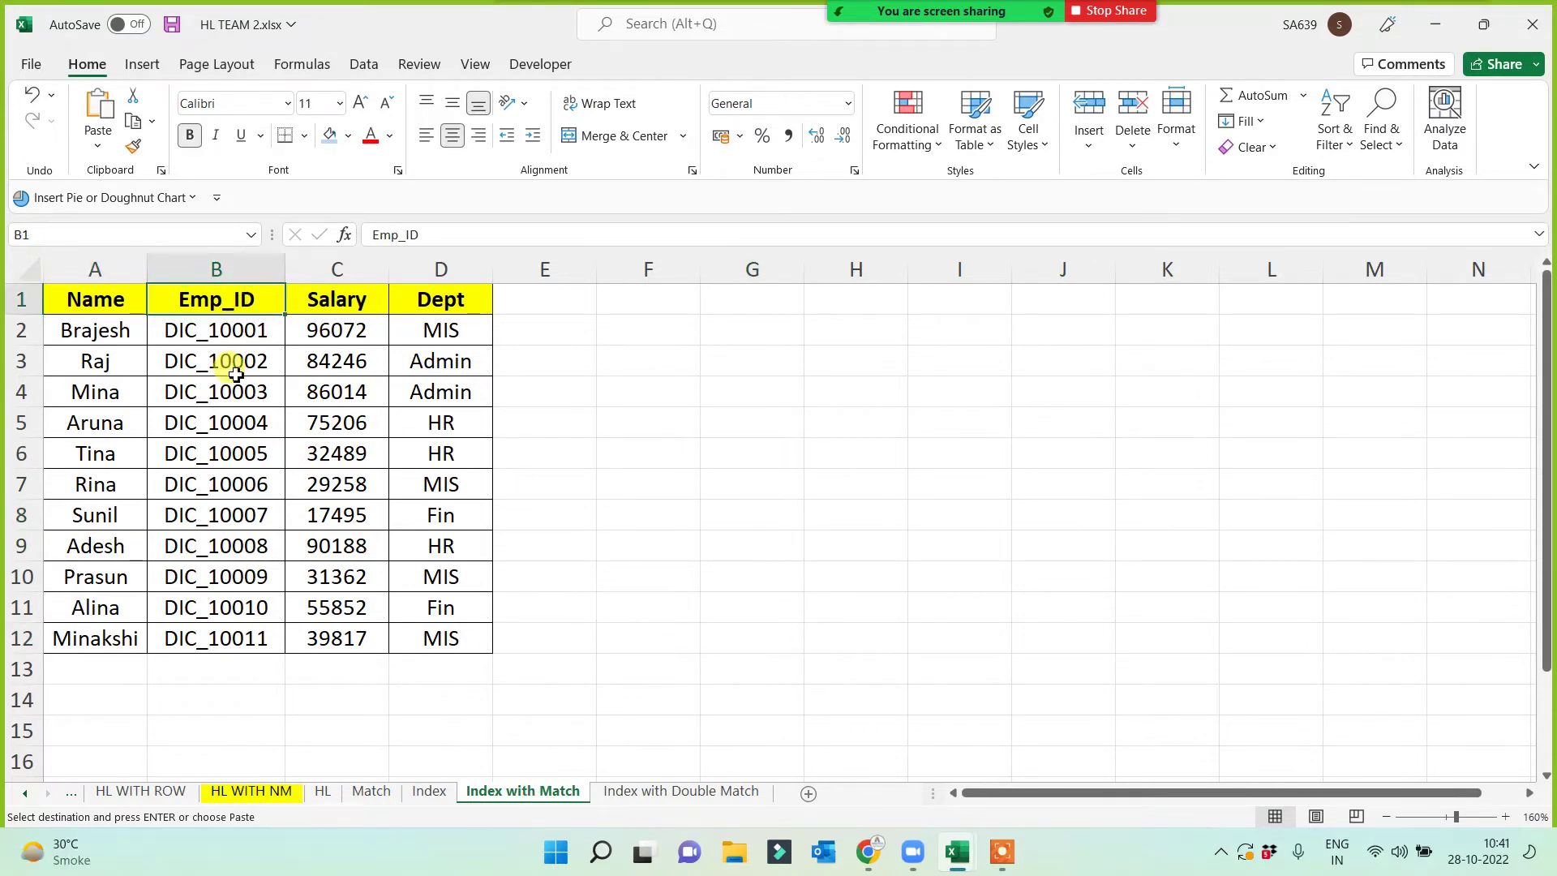
pyautogui.keyDown('ctrl'); pyautogui.click(235, 373); pyautogui.keyUp('ctrl')
pyautogui.keyDown('ctrl'); pyautogui.click(216, 453); pyautogui.keyUp('ctrl')
pyautogui.keyDown('ctrl'); pyautogui.click(209, 547); pyautogui.keyUp('ctrl')
pyautogui.keyDown('ctrl'); pyautogui.click(216, 608); pyautogui.keyUp('ctrl')
pyautogui.keyDown('ctrl'); pyautogui.click(220, 641); pyautogui.keyUp('ctrl')
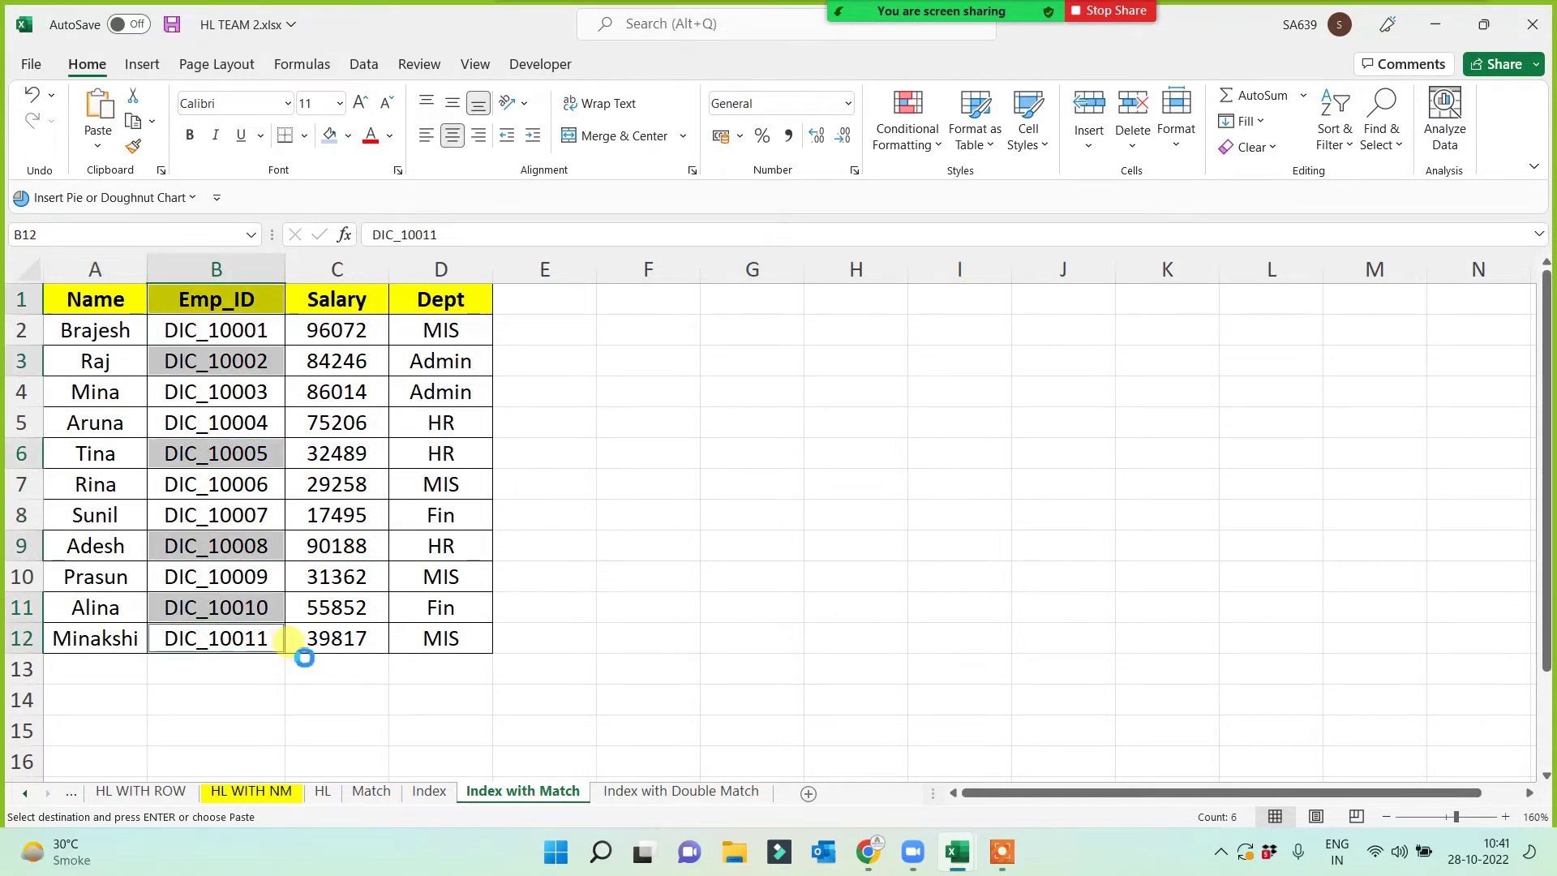
pyautogui.click(734, 422)
pyautogui.write('Emp_ID DIC_10002 DIC_10005 DIC_10008 DIC_10010 DIC_10011')
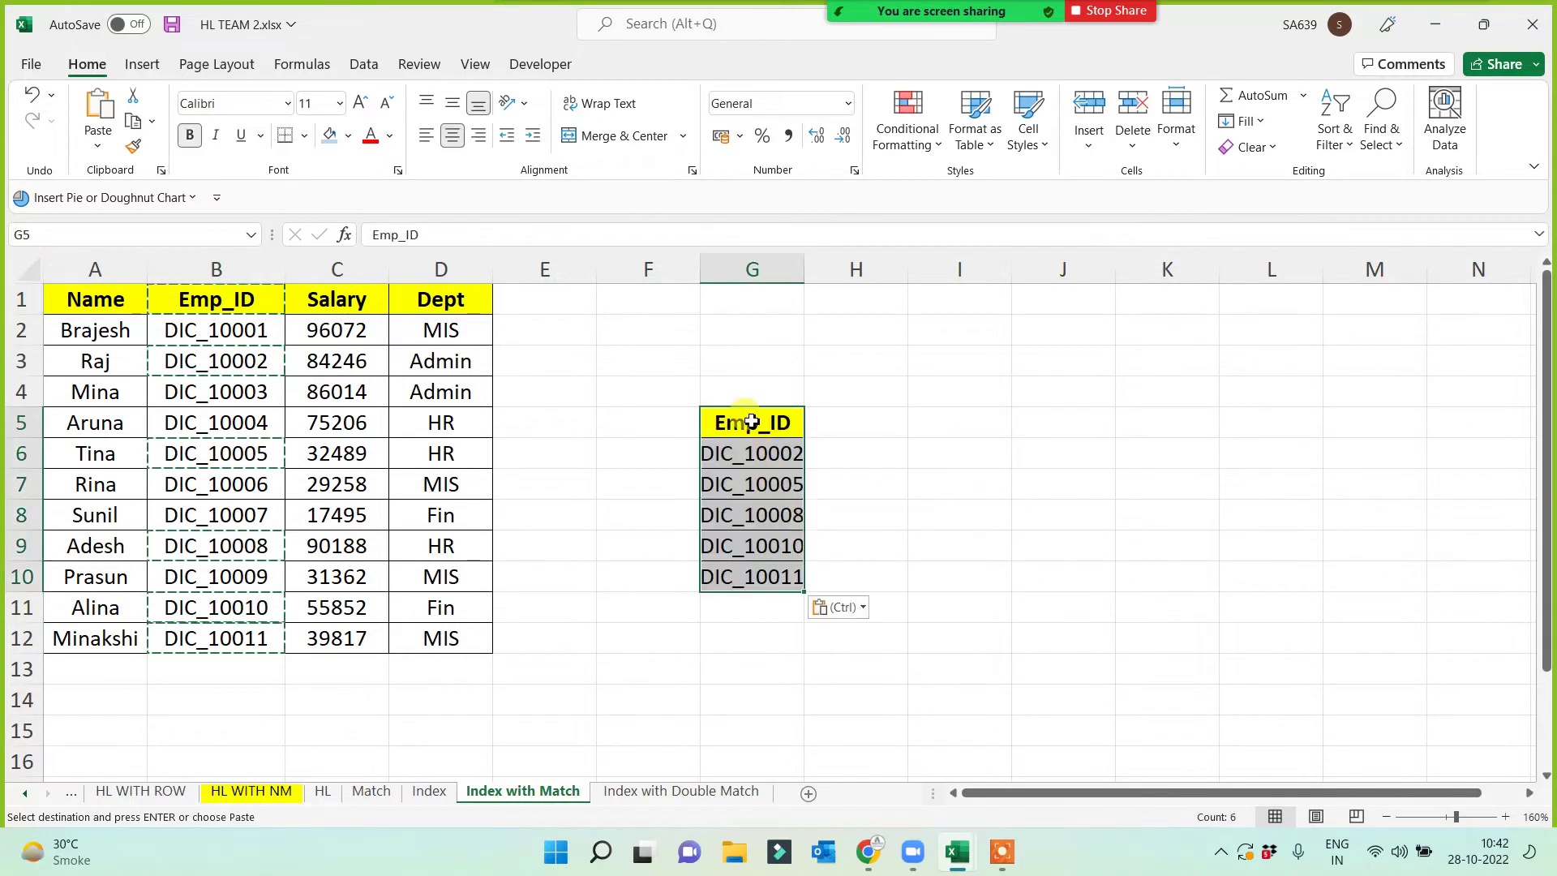
# - Move the Emp_ID header from G5 to G3 and widen column G to fit the IDs
pyautogui.click(752, 422)
pyautogui.moveTo(752, 408); pyautogui.dragTo(753, 360)
pyautogui.click(928, 482)
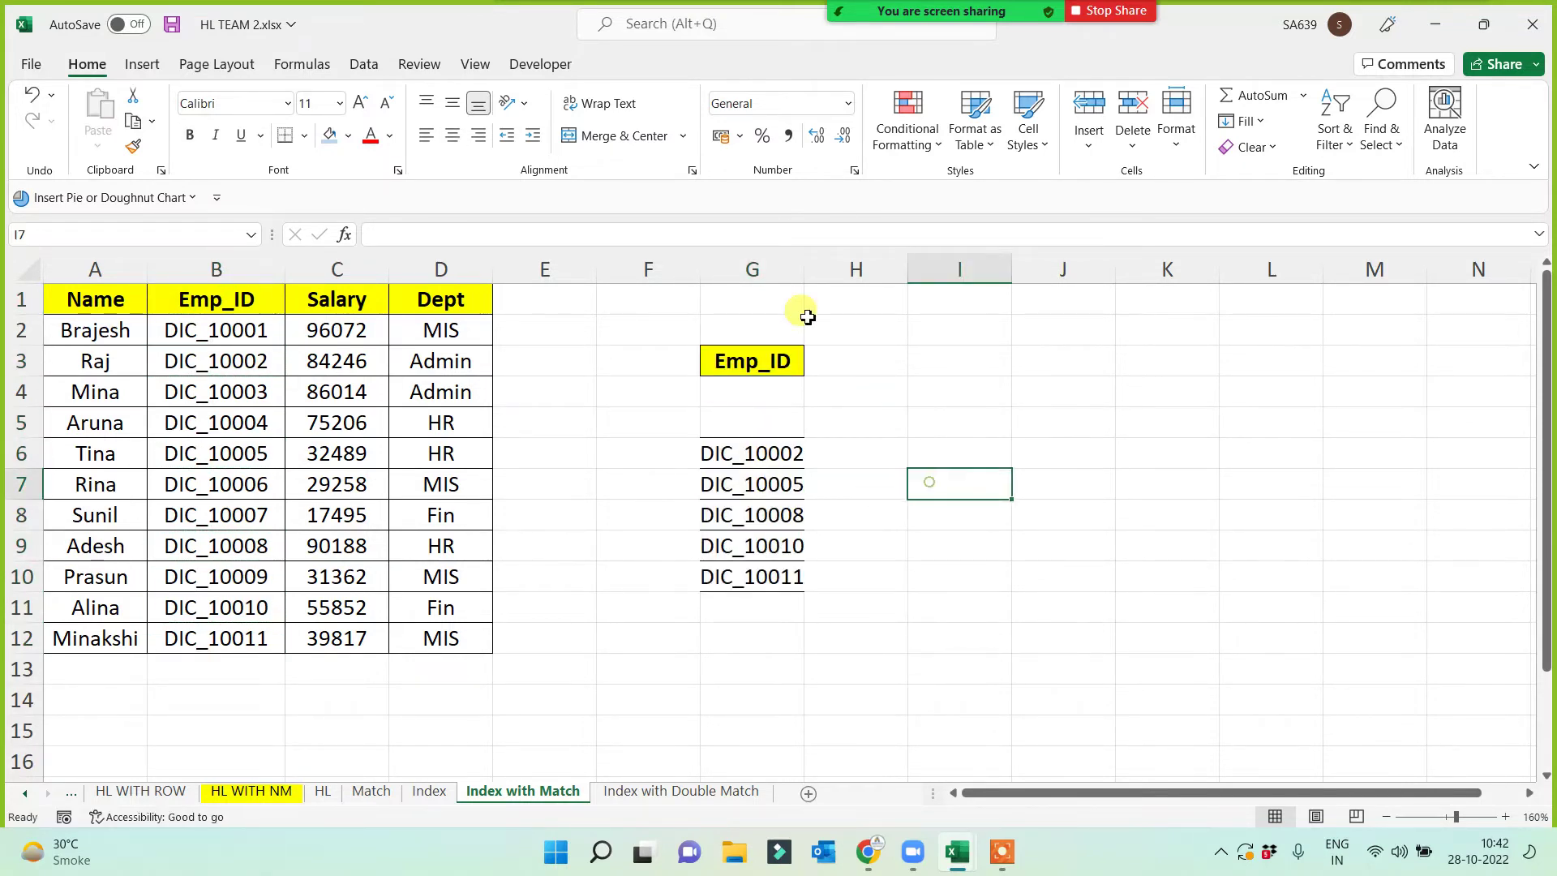
pyautogui.click(798, 268)
pyautogui.moveTo(805, 269); pyautogui.dragTo(844, 268)
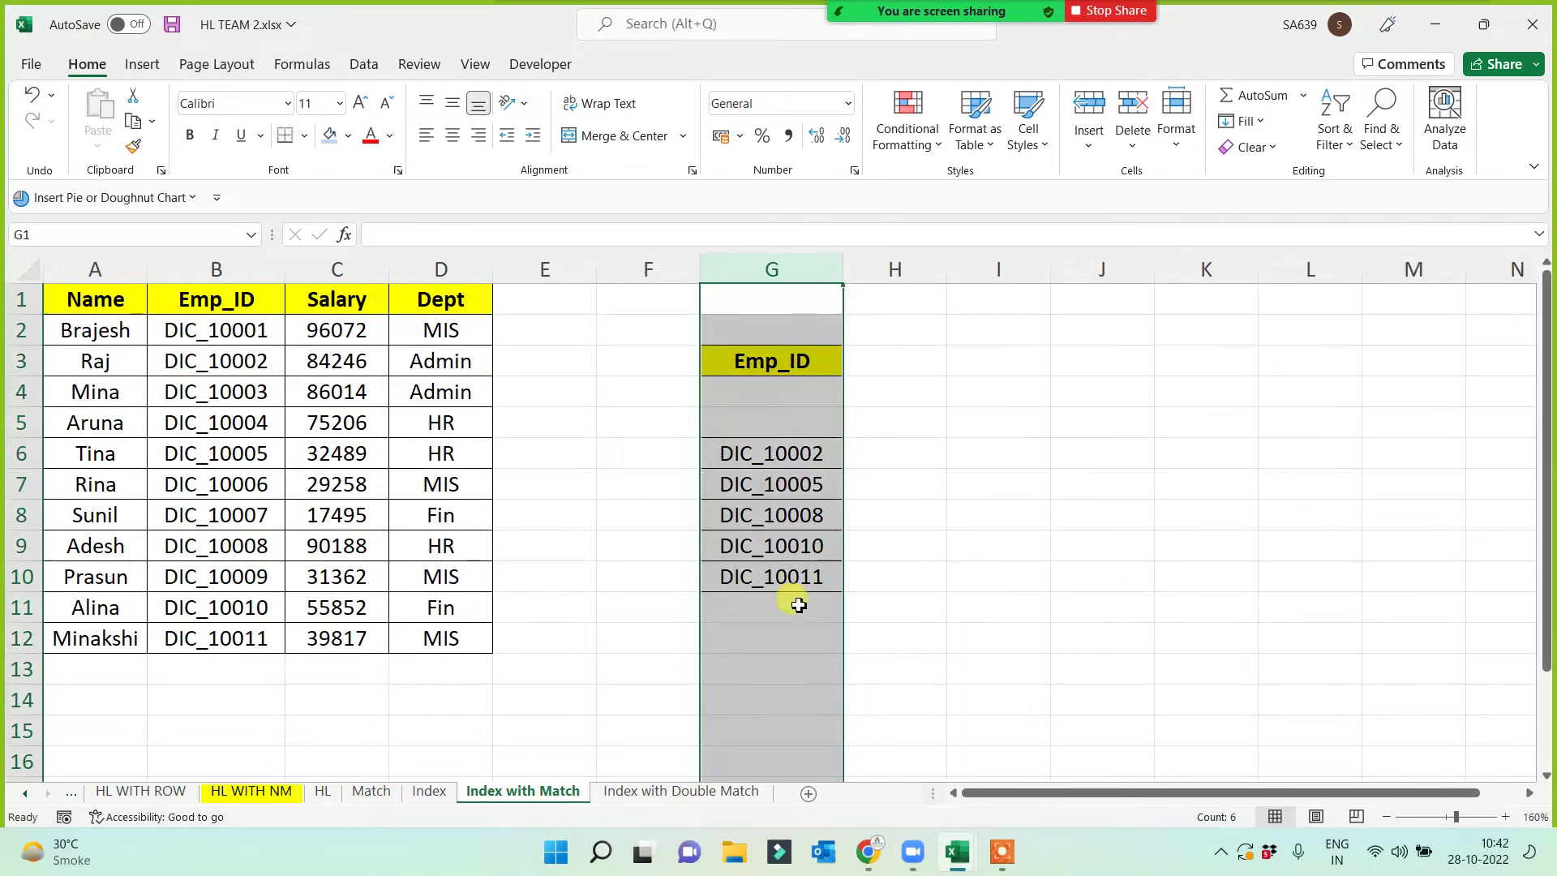
pyautogui.click(690, 648)
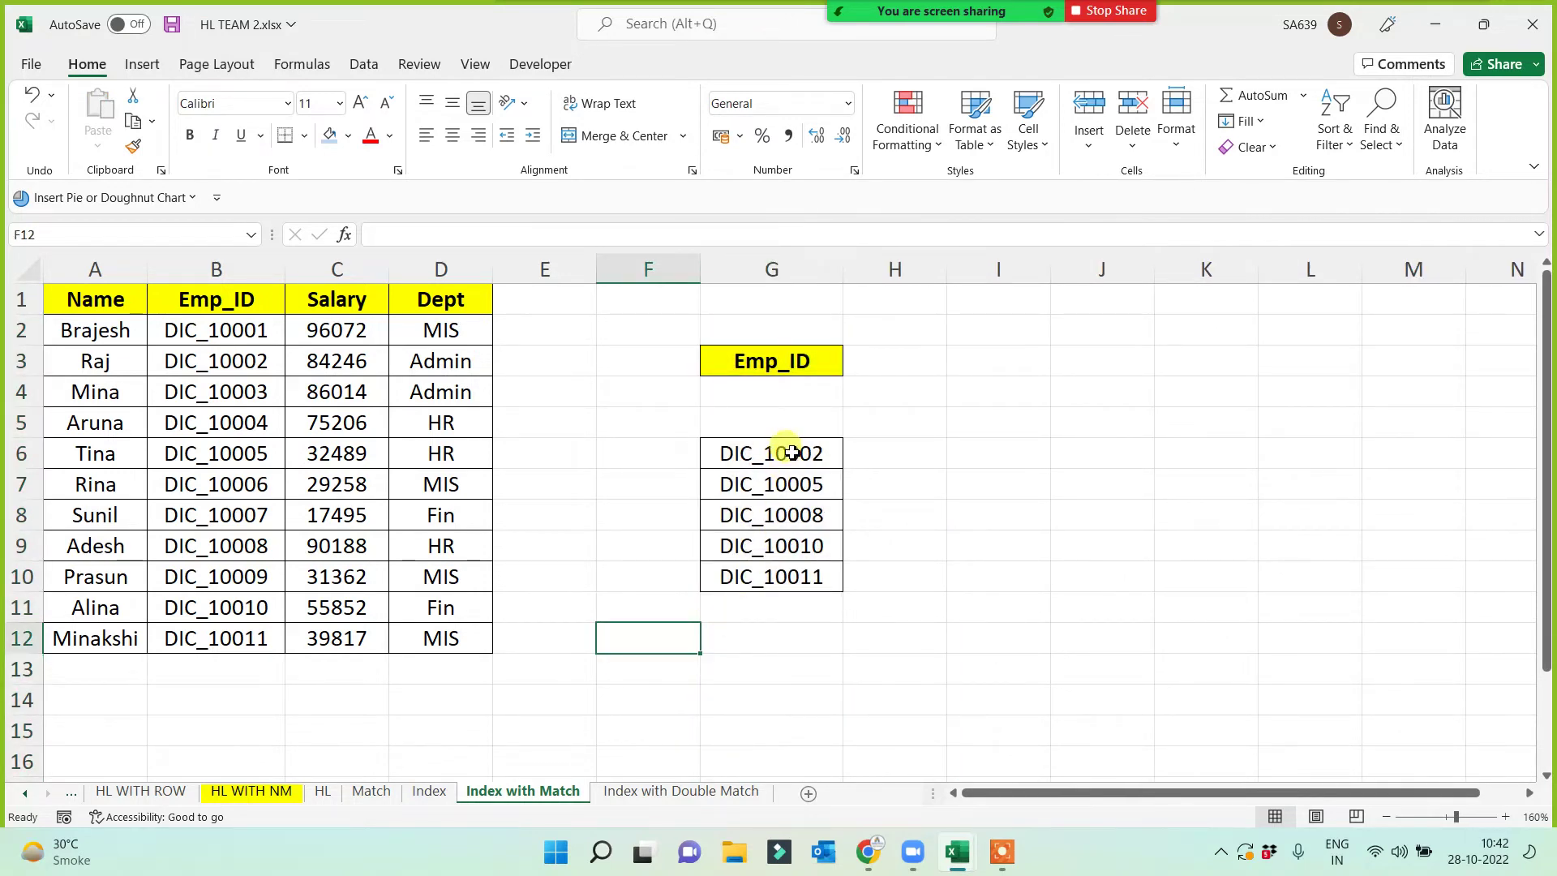
# - Examine the Emp_ID header and lookup IDs in column G alongside the employee table
pyautogui.moveTo(793, 453); pyautogui.dragTo(793, 574)
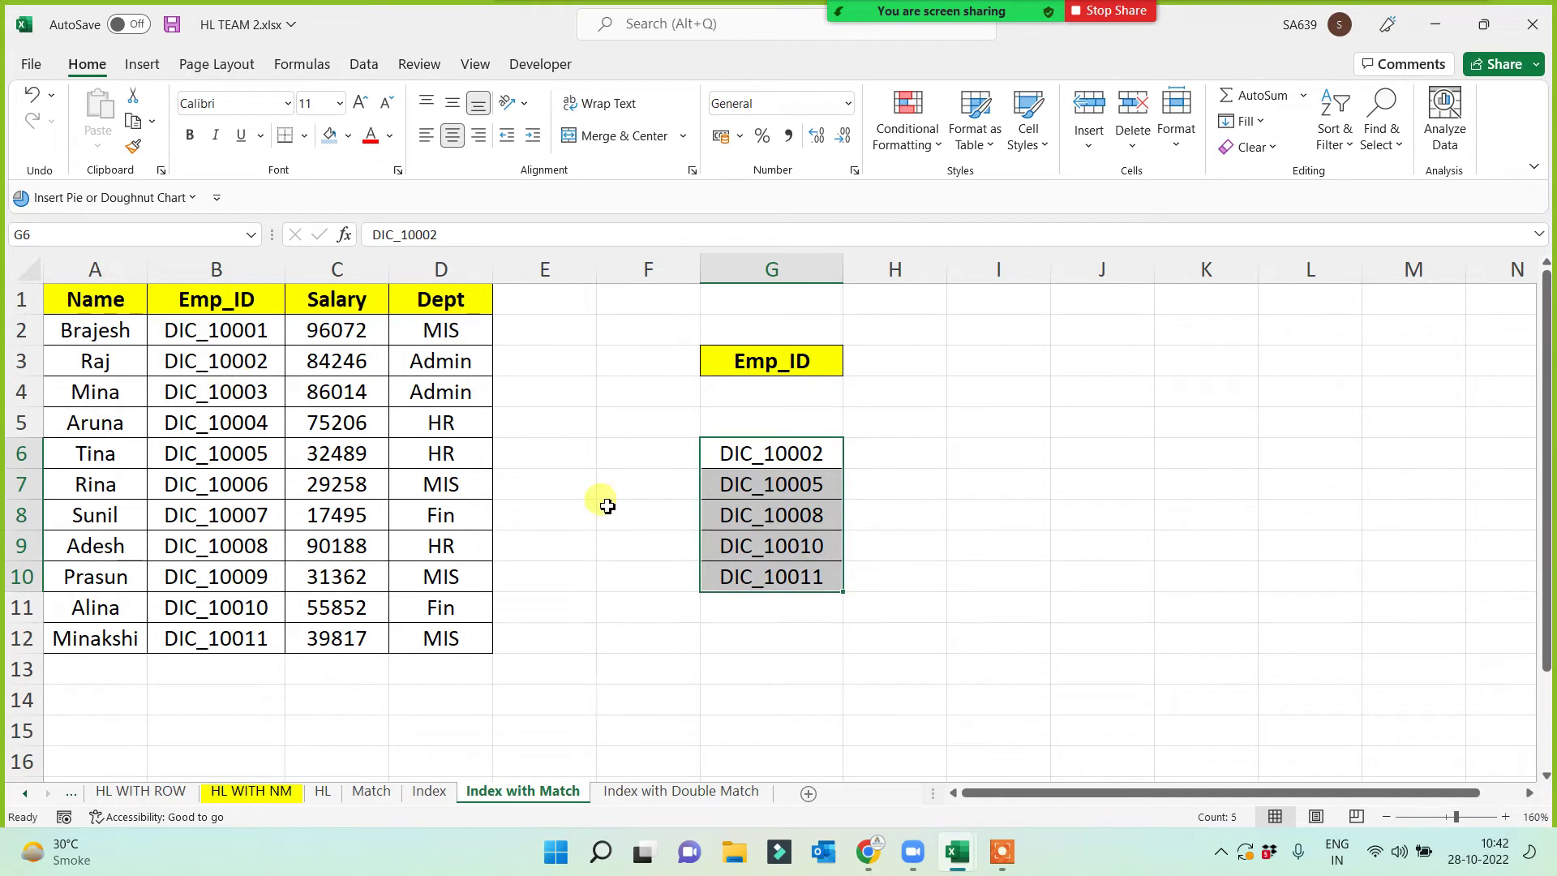
pyautogui.click(747, 663)
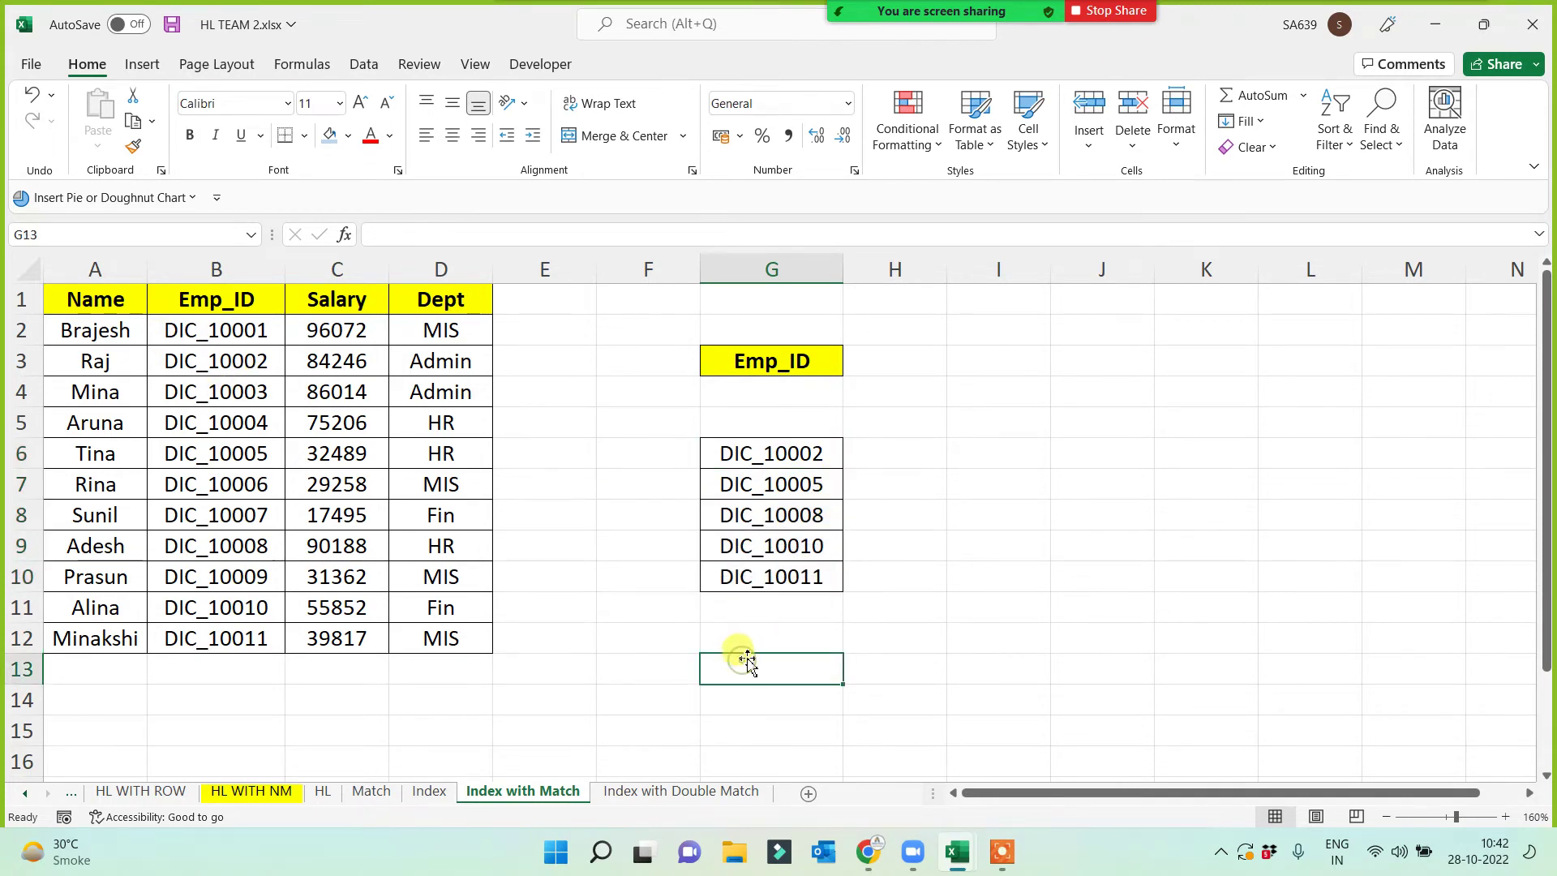
pyautogui.moveTo(762, 454); pyautogui.dragTo(758, 576)
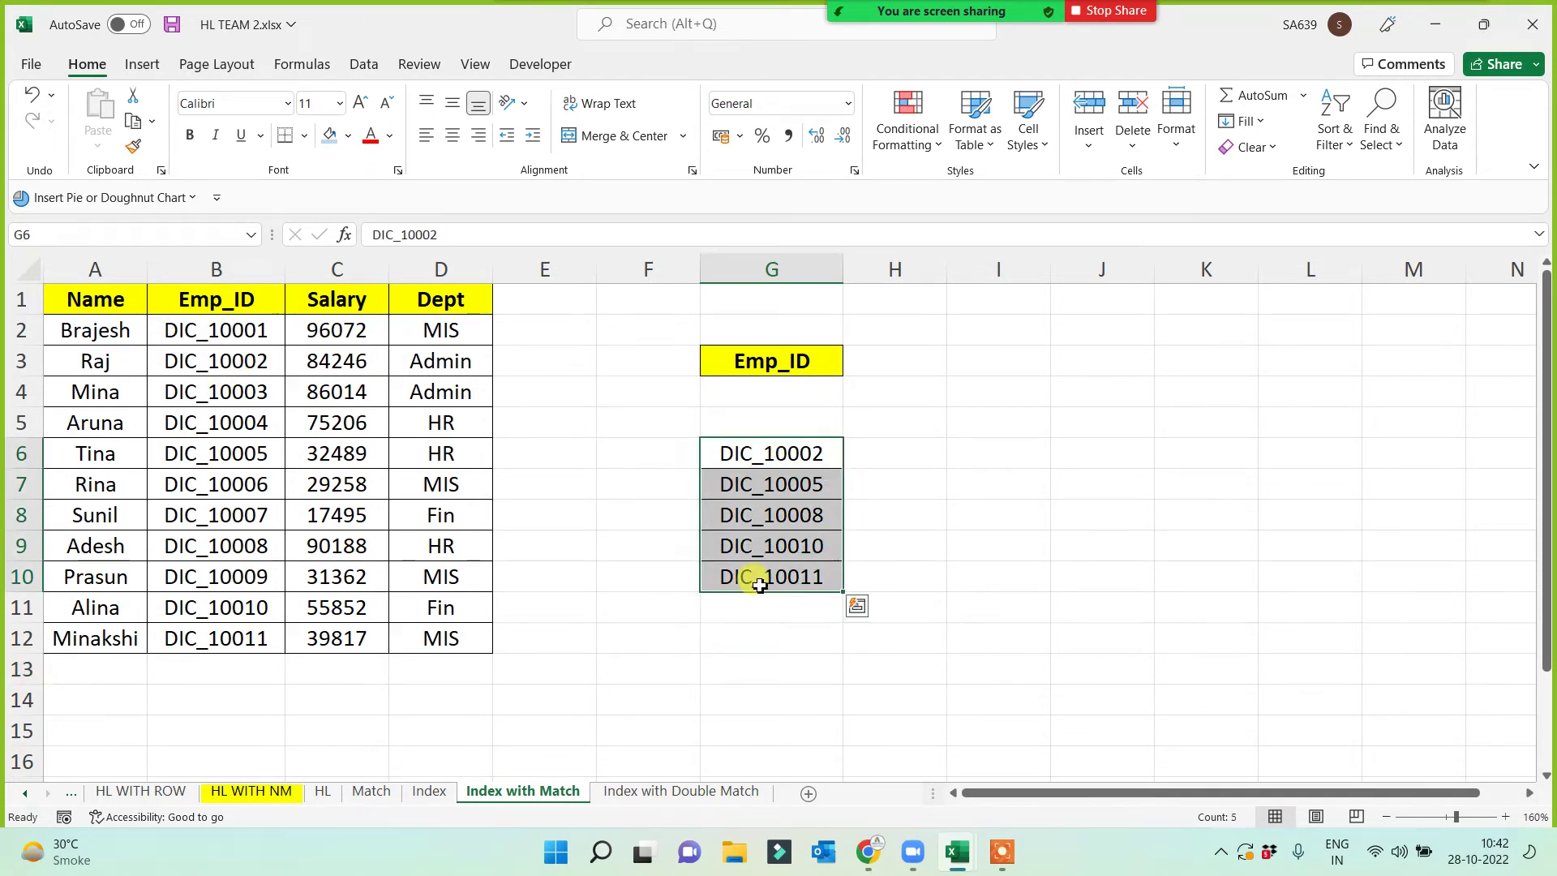
pyautogui.click(661, 649)
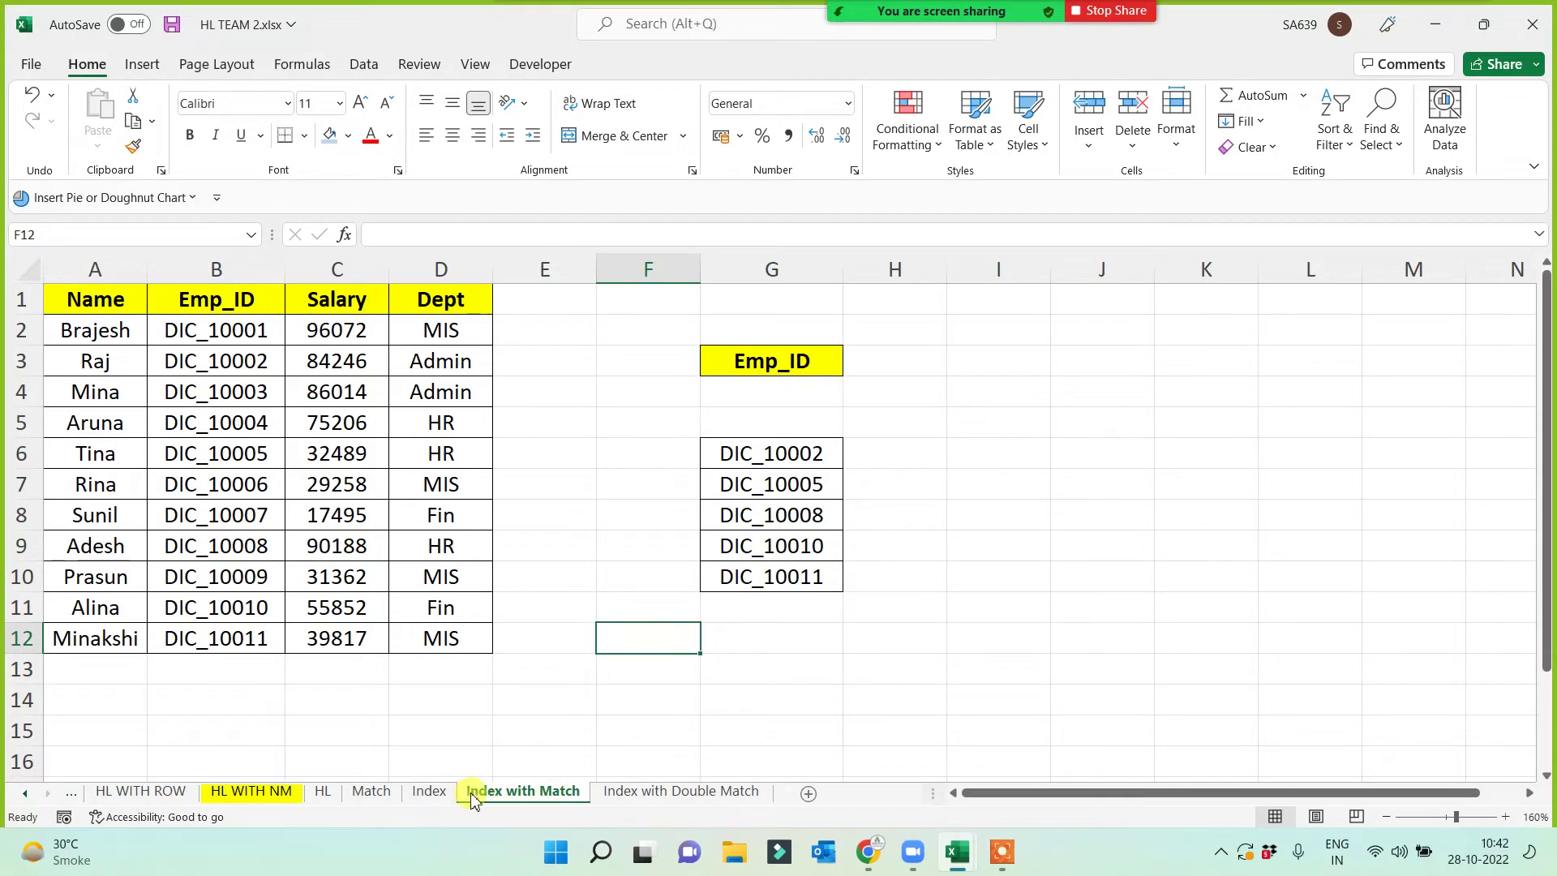
pyautogui.click(778, 663)
pyautogui.moveTo(800, 358); pyautogui.dragTo(783, 616)
pyautogui.click(684, 659)
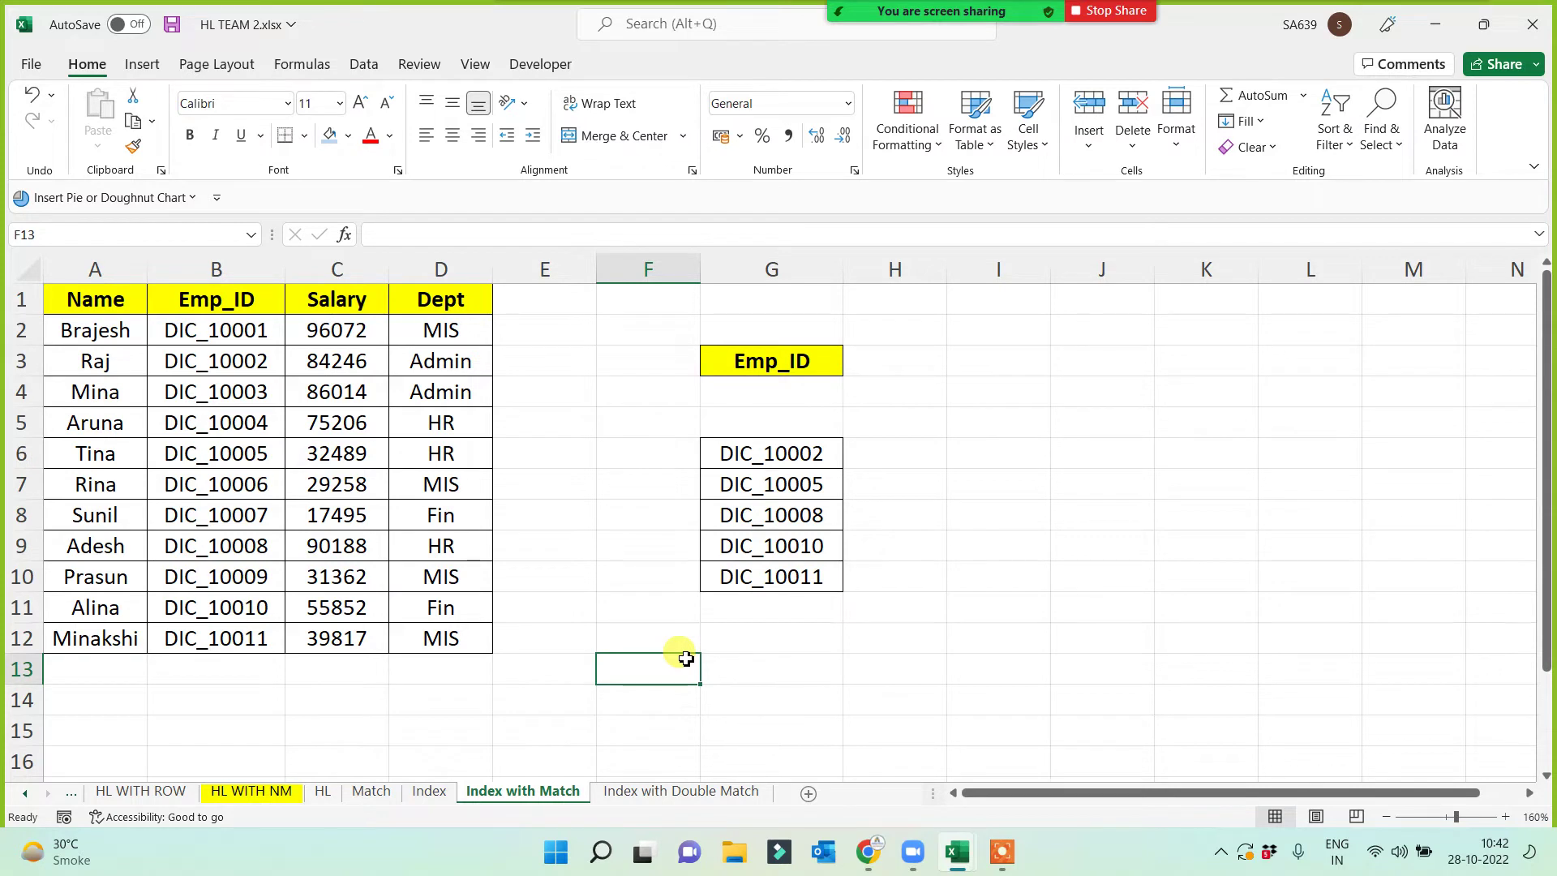
pyautogui.click(807, 659)
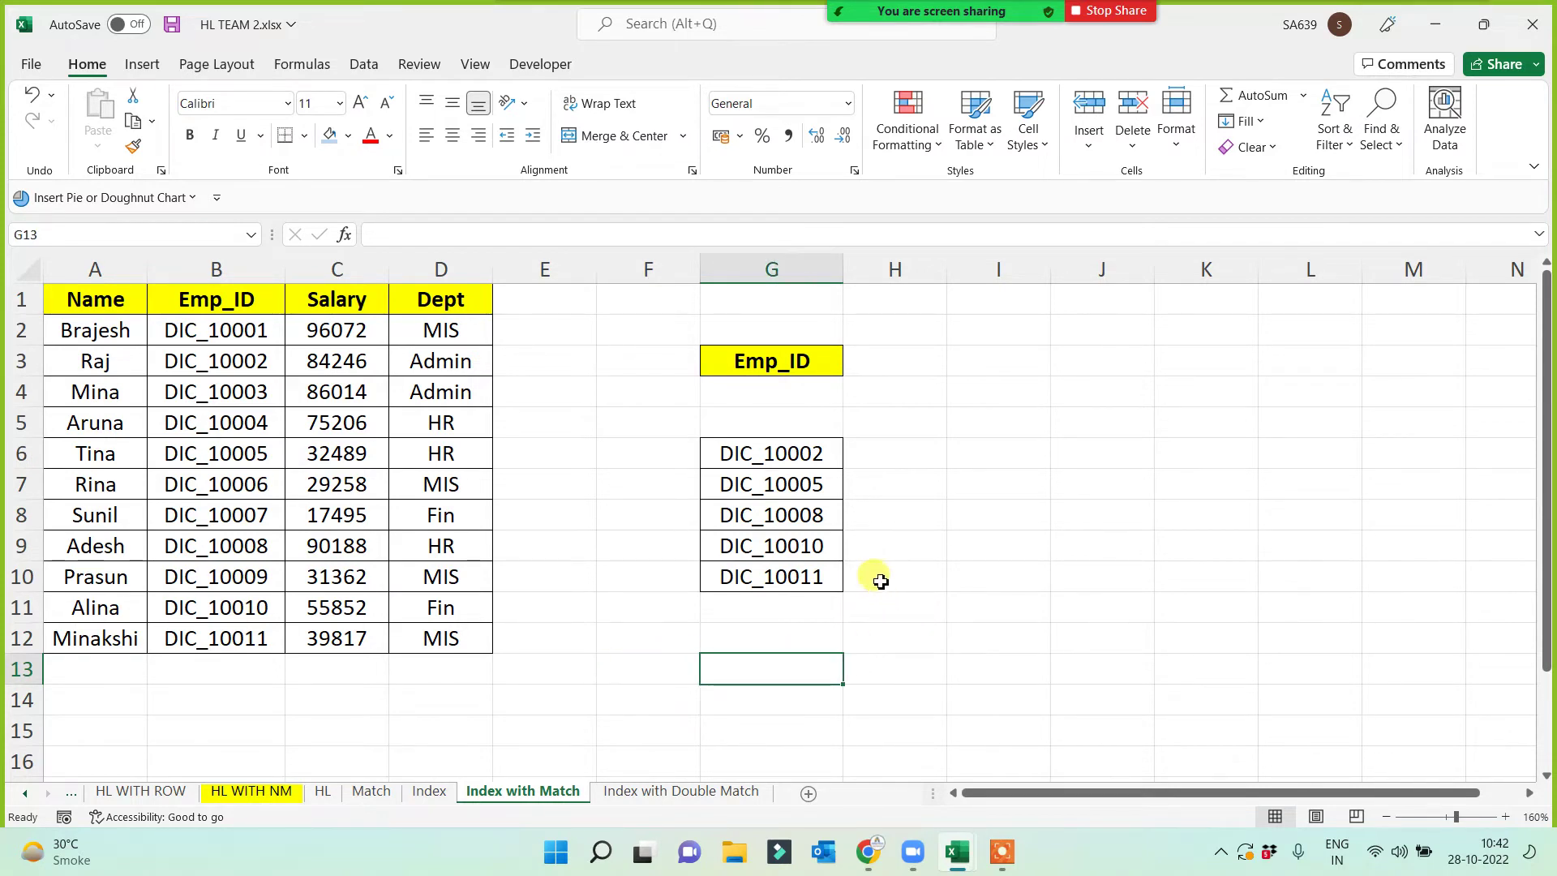
pyautogui.click(109, 301)
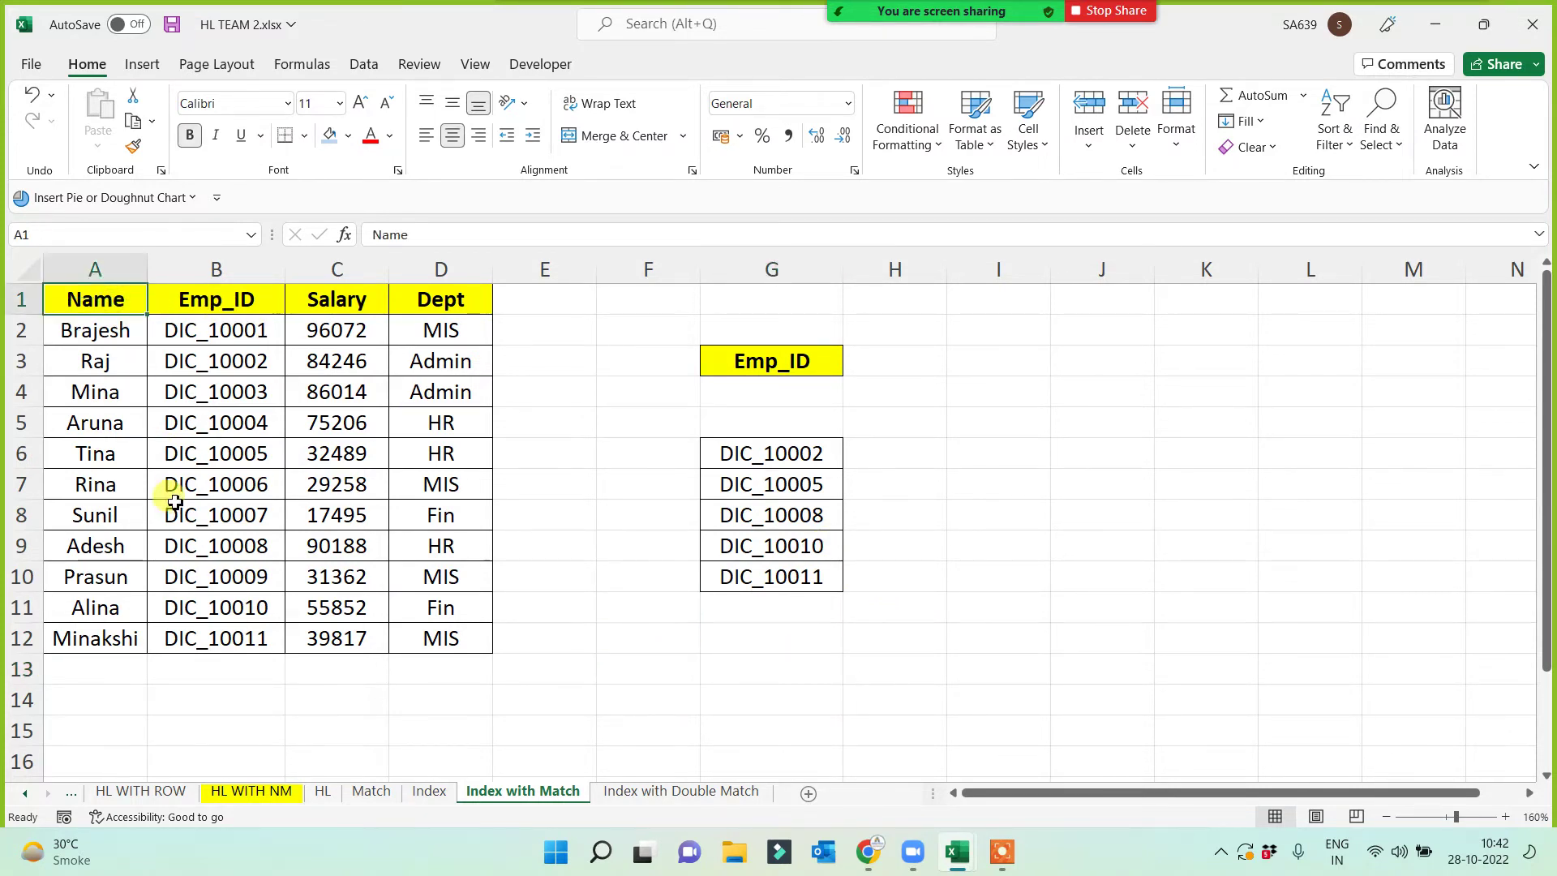
# - Copy the Name header from A1 to I3, on the same row as the Emp_ID header
pyautogui.click(974, 361)
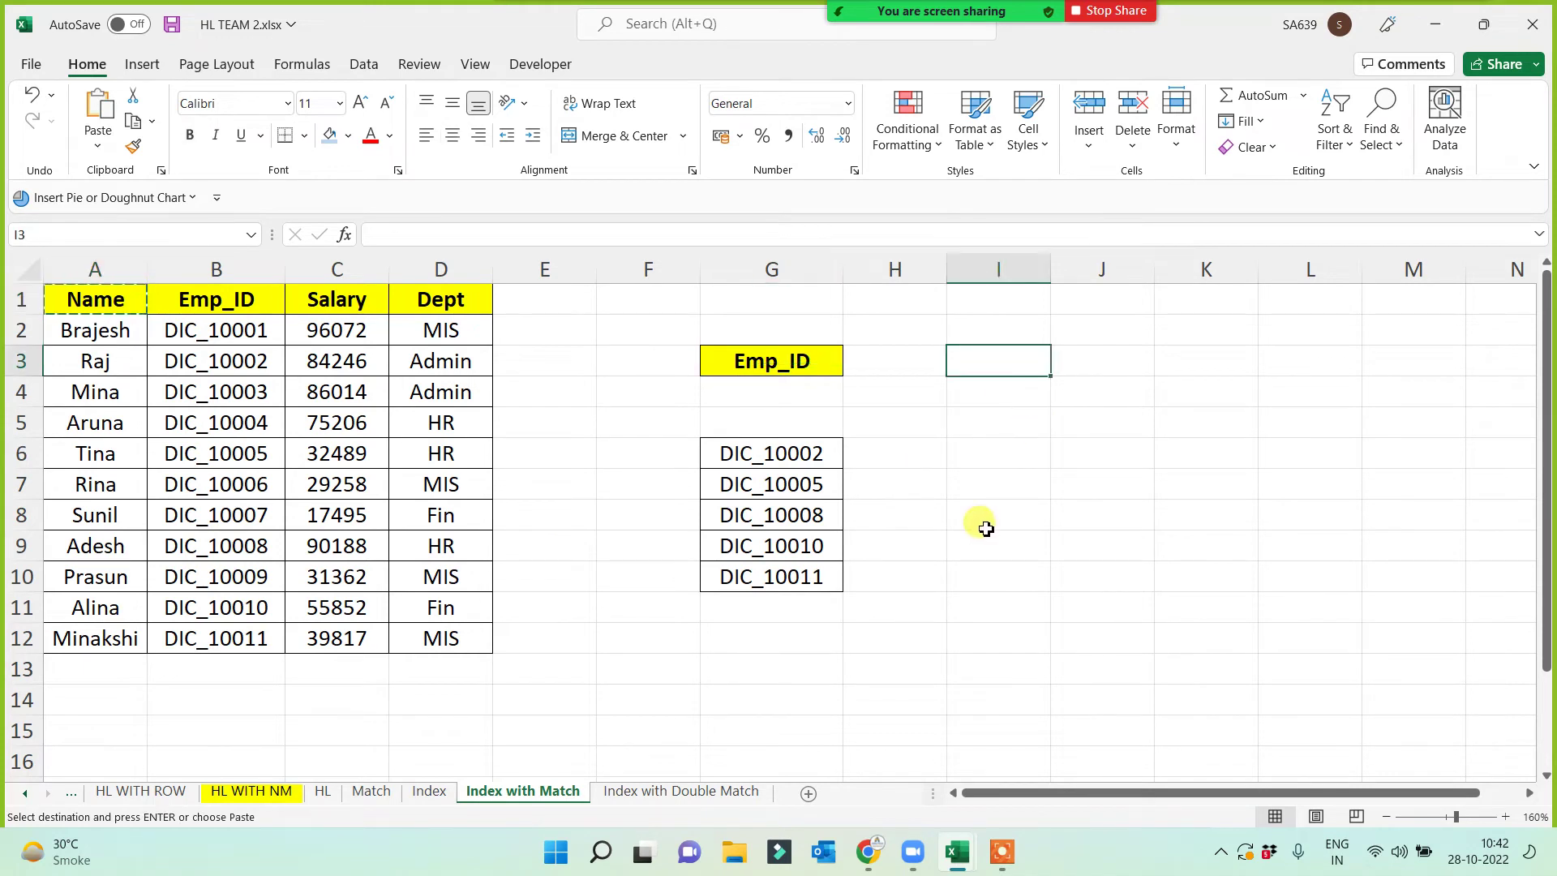
pyautogui.hotkey('ctrl', 'v')
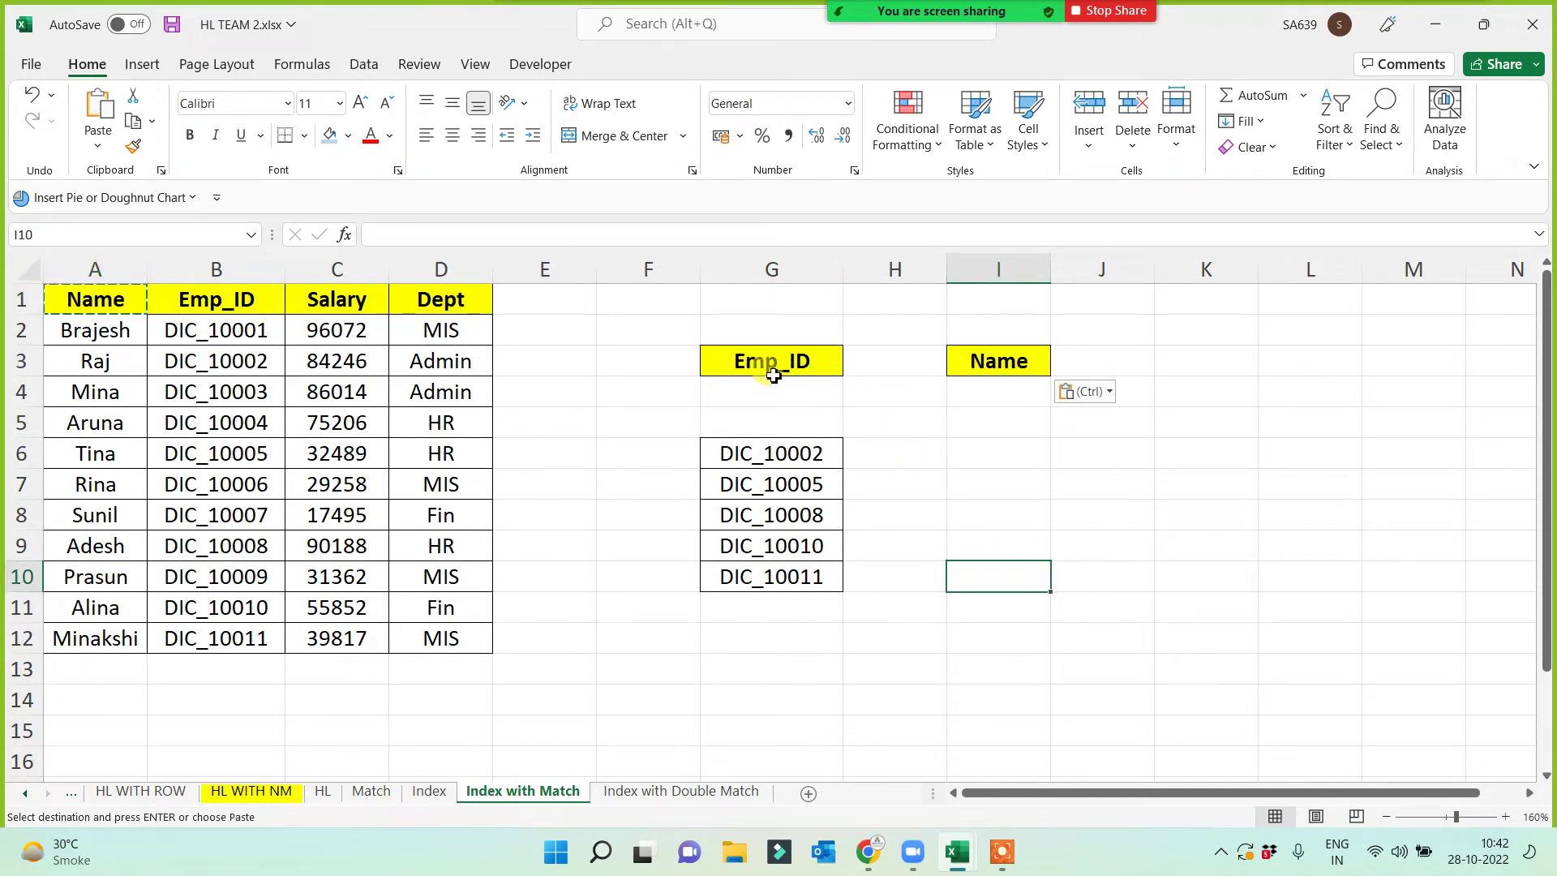
pyautogui.click(772, 362)
pyautogui.click(1014, 369)
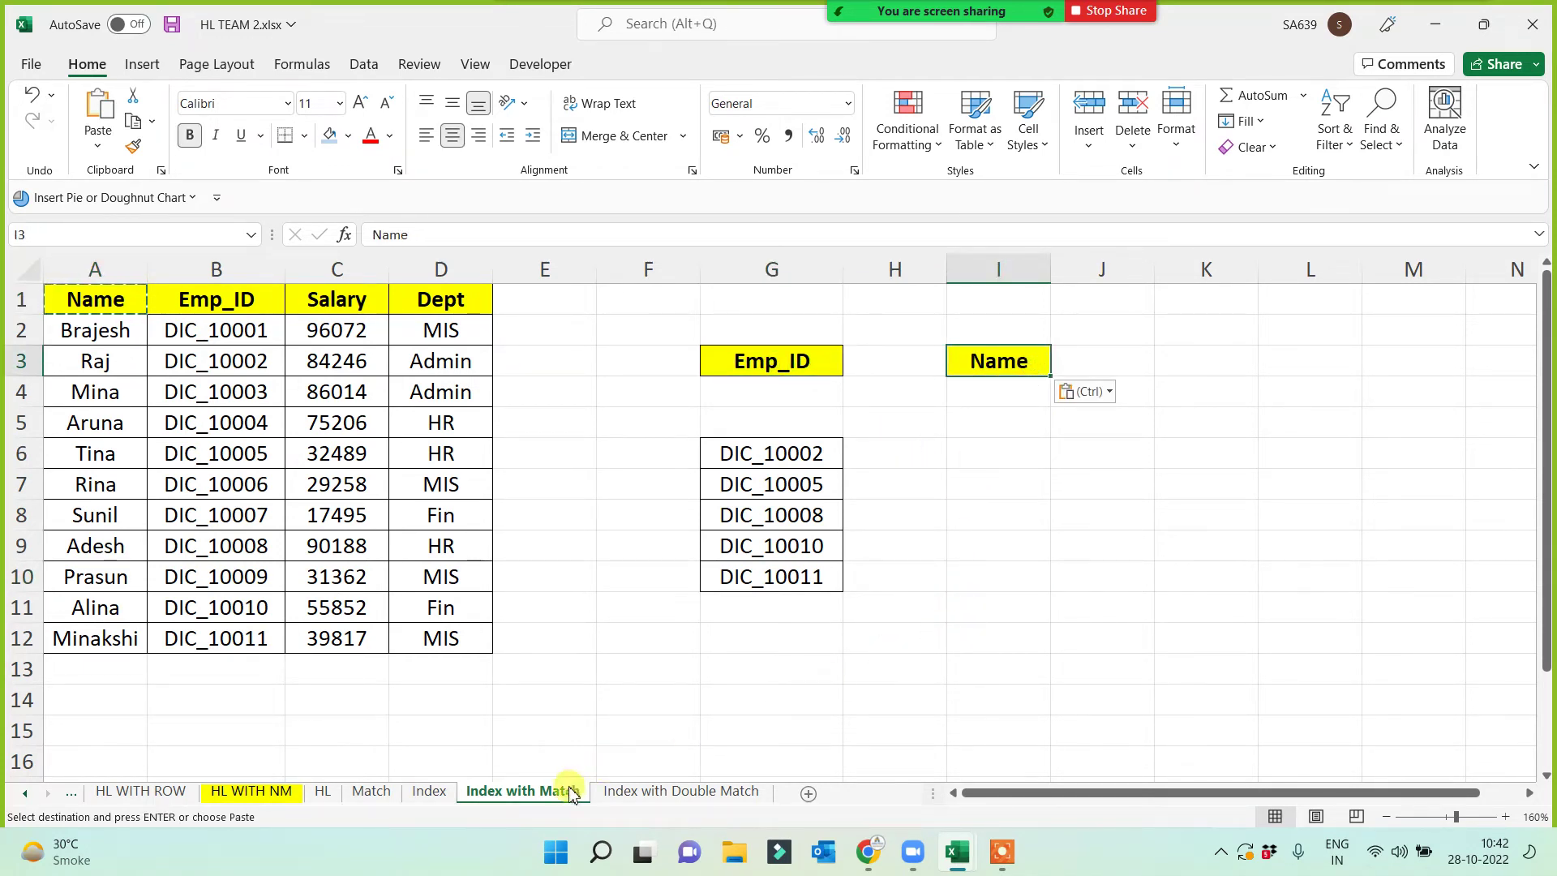
pyautogui.click(952, 634)
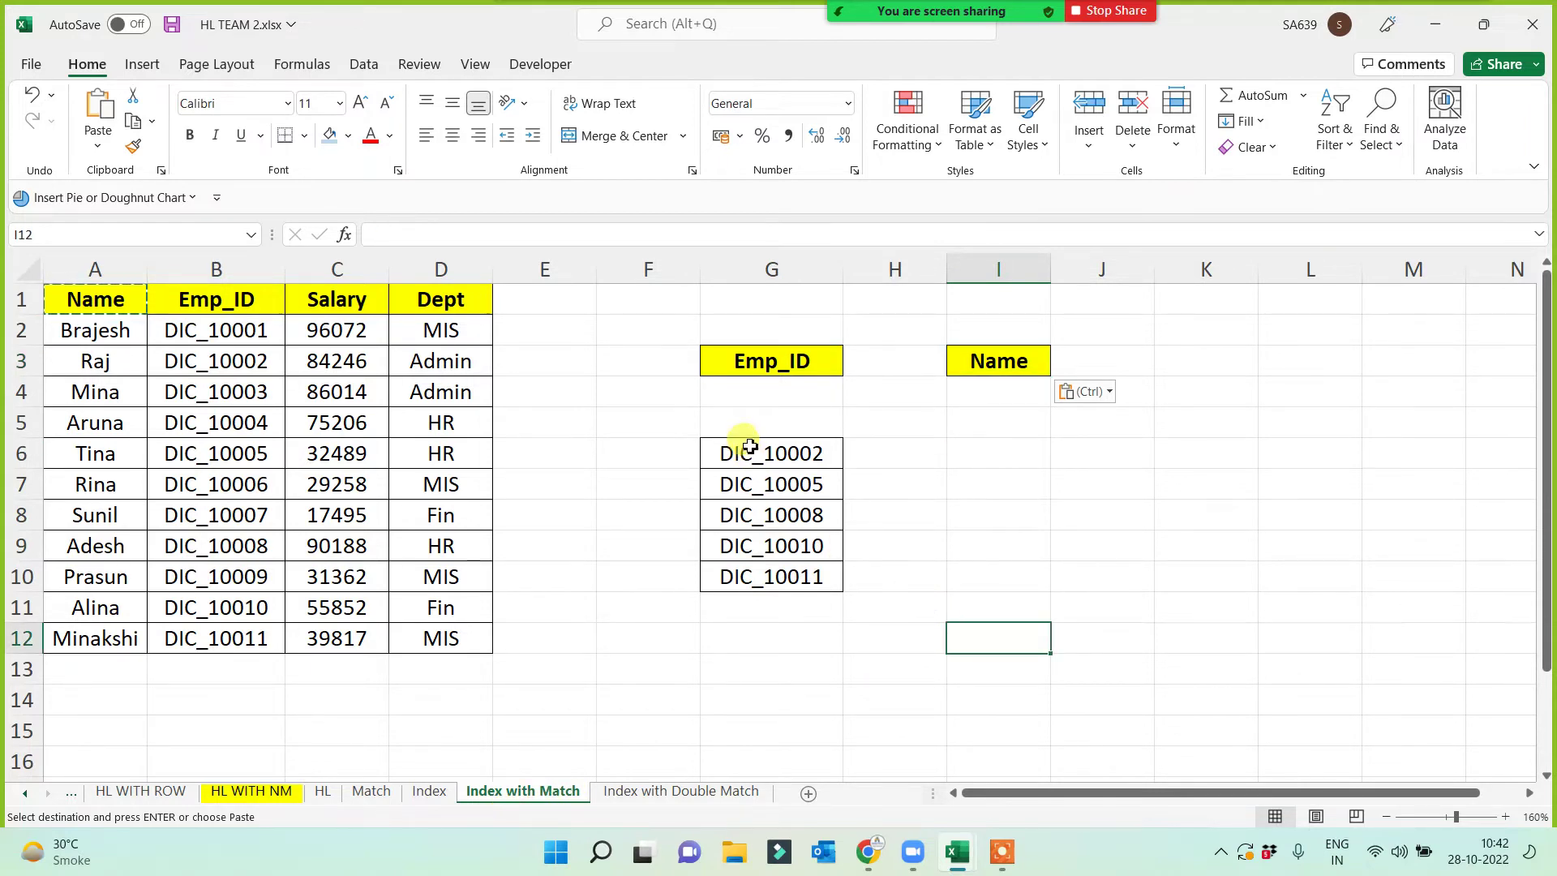
pyautogui.moveTo(765, 452); pyautogui.dragTo(772, 578)
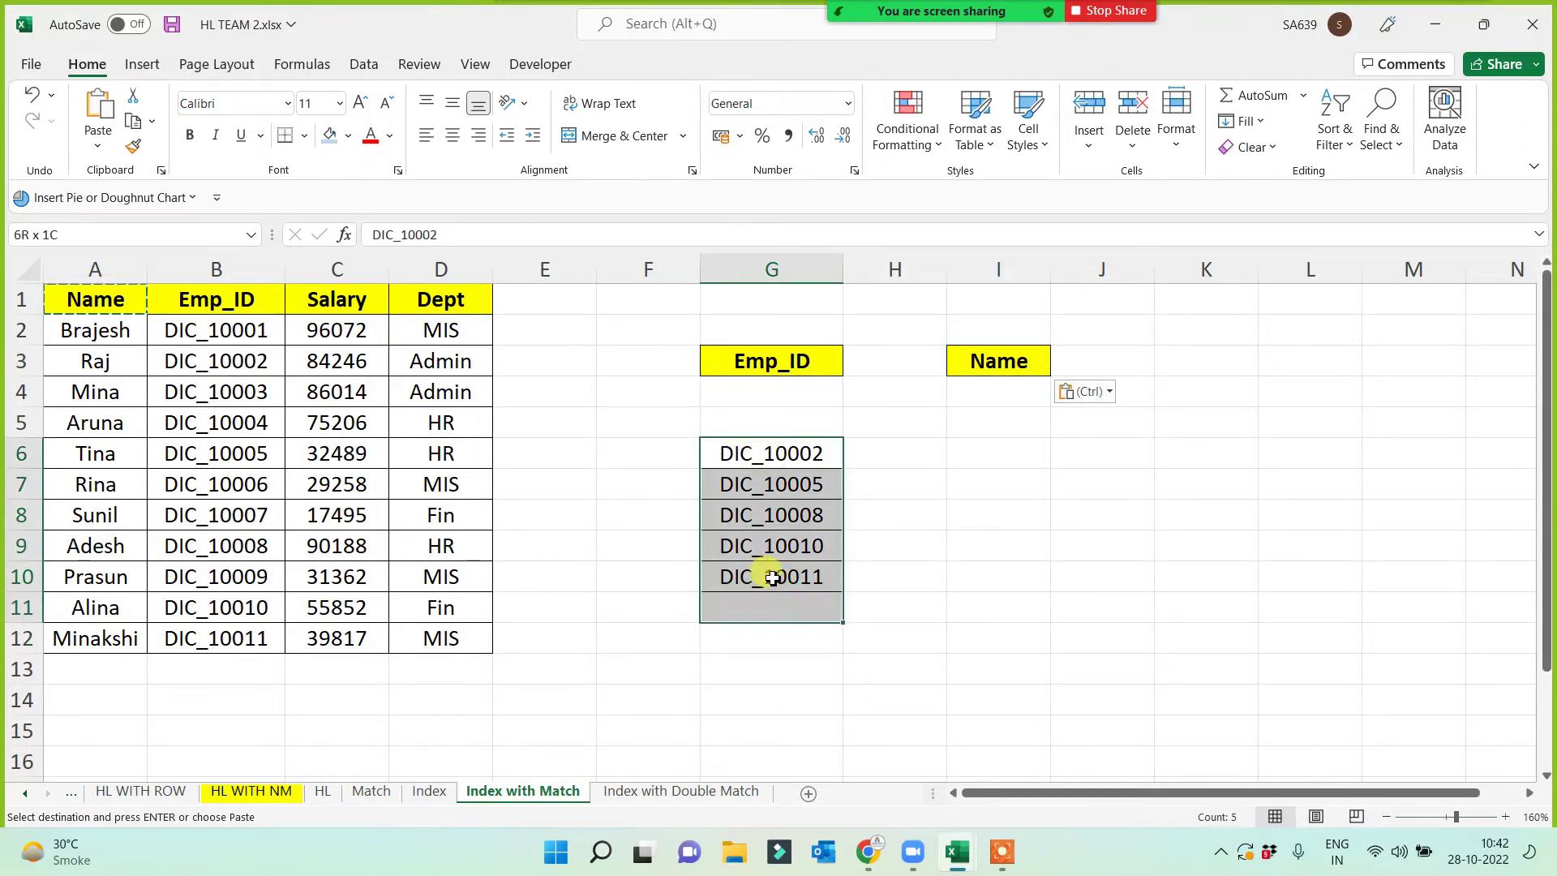
pyautogui.click(763, 660)
# - Enter the label "row No." in F5, above the cells beside the lookup IDs
pyautogui.click(627, 421)
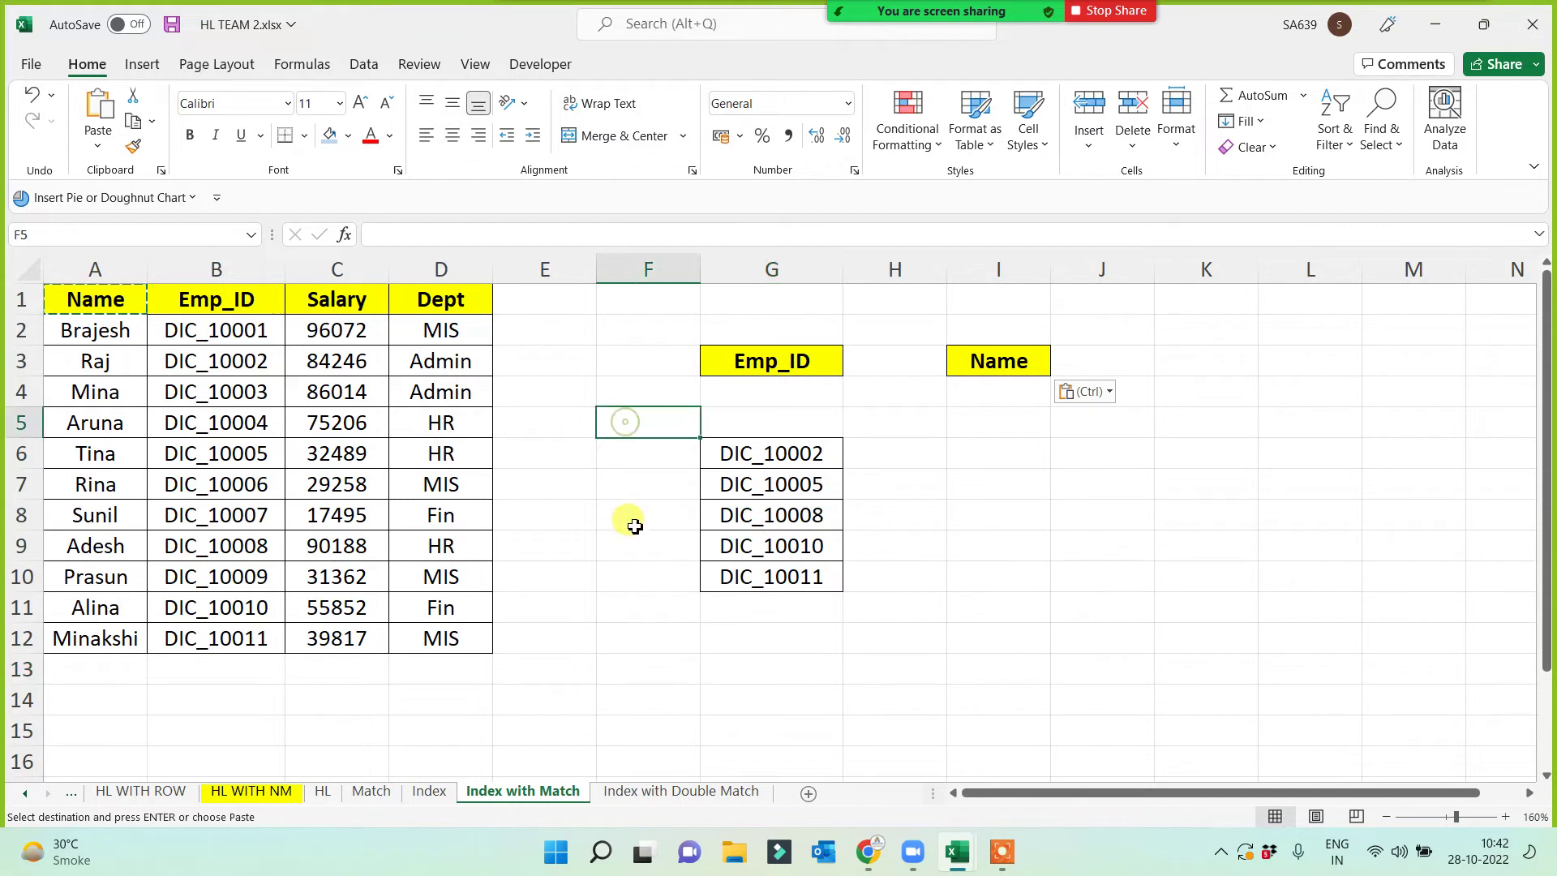
pyautogui.write('row No.')
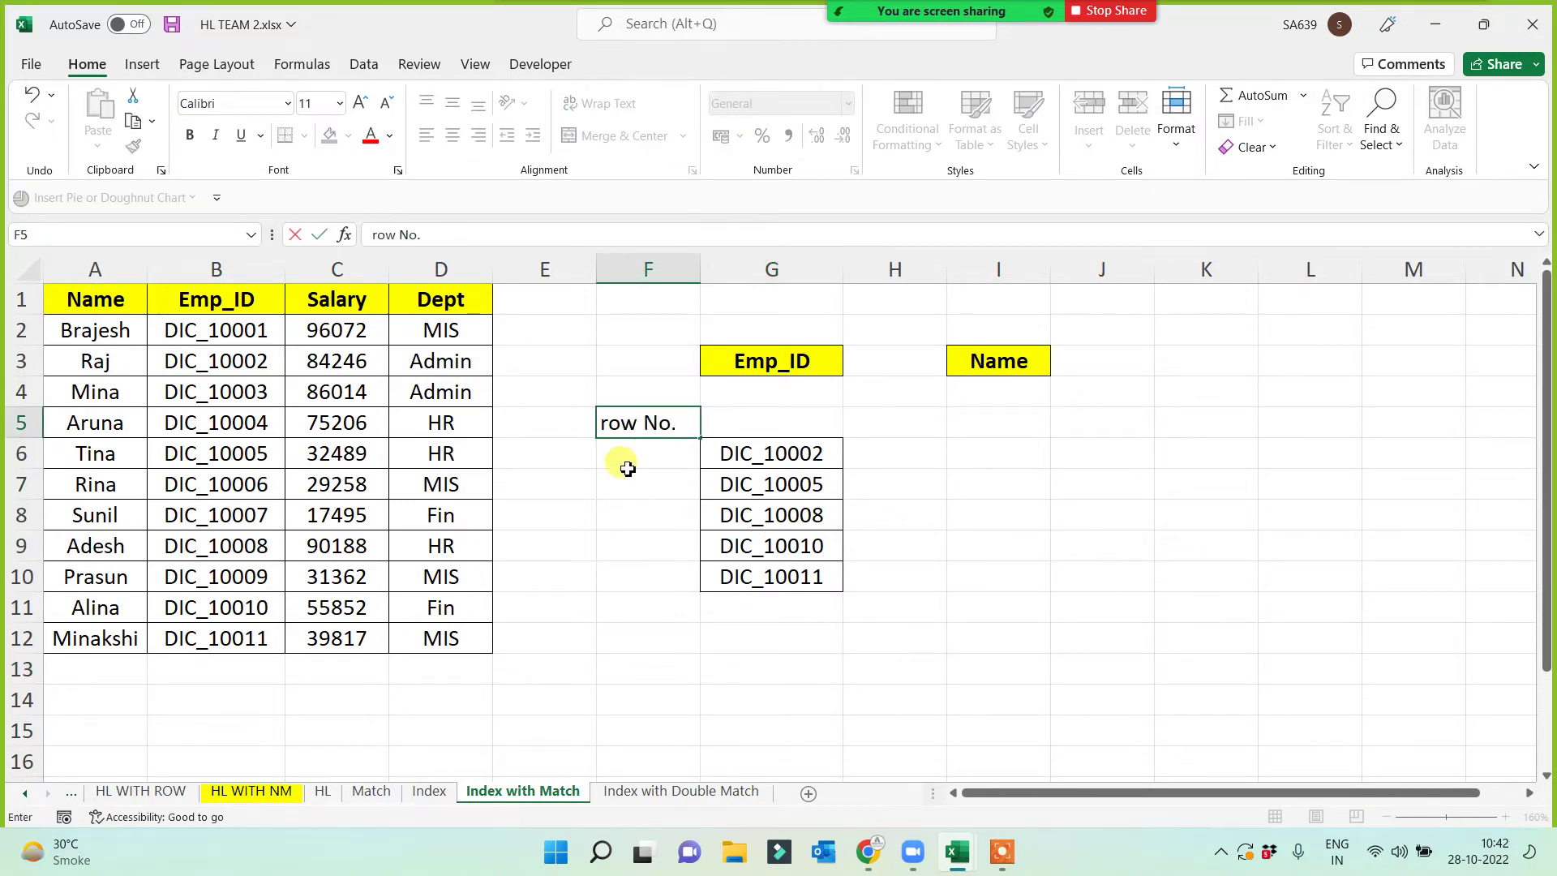
pyautogui.press('Return')
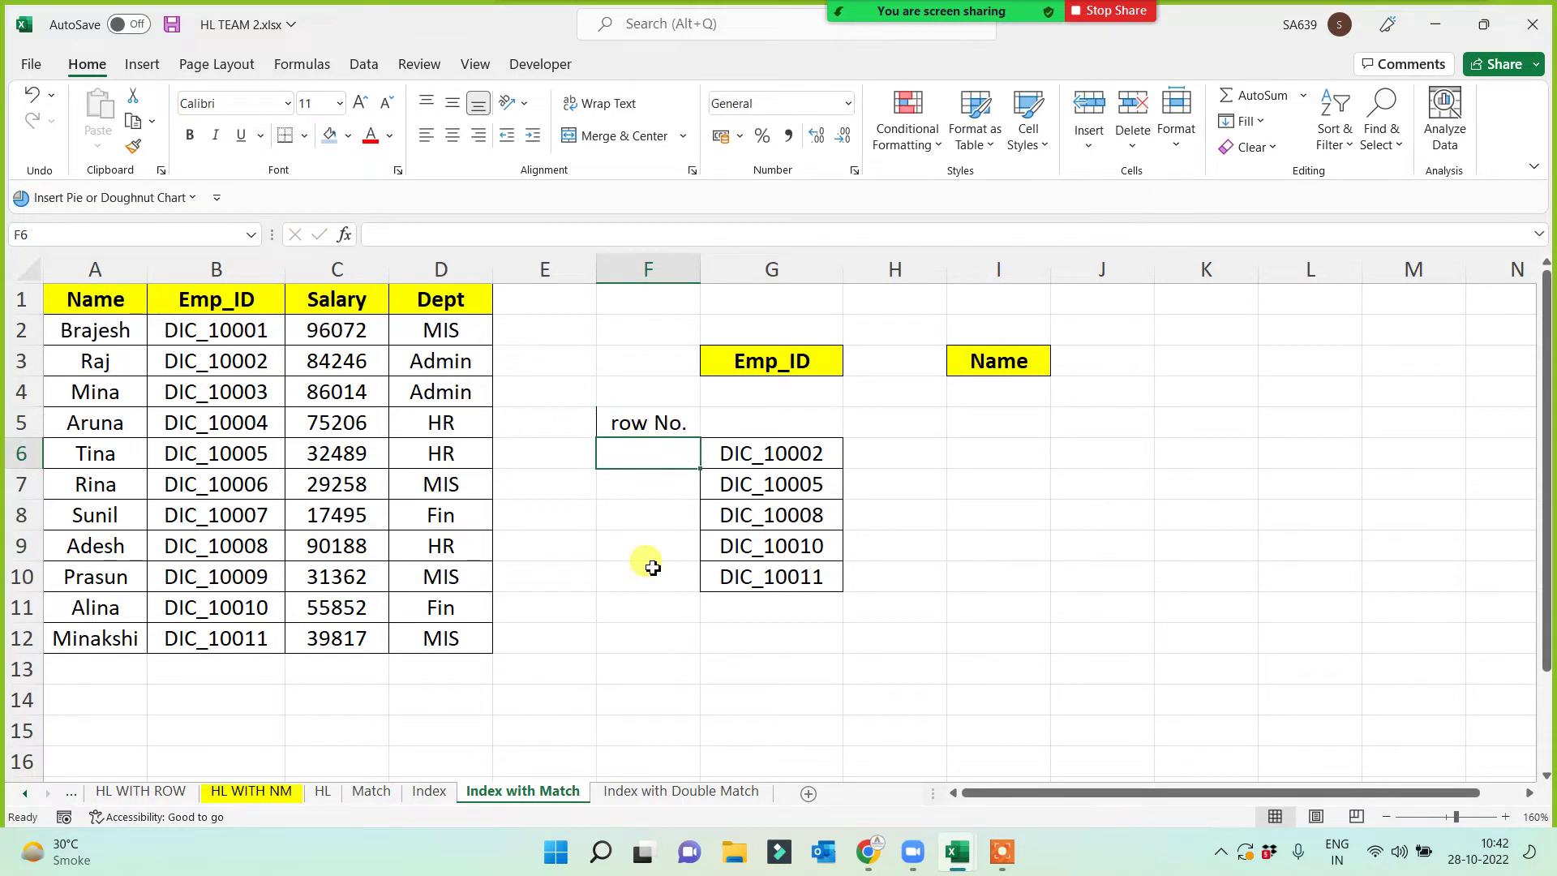
# - Enter =MATCH(G6,$B$1:$B$12,0) in F6 to find the row number of the first lookup ID
pyautogui.write('=match')
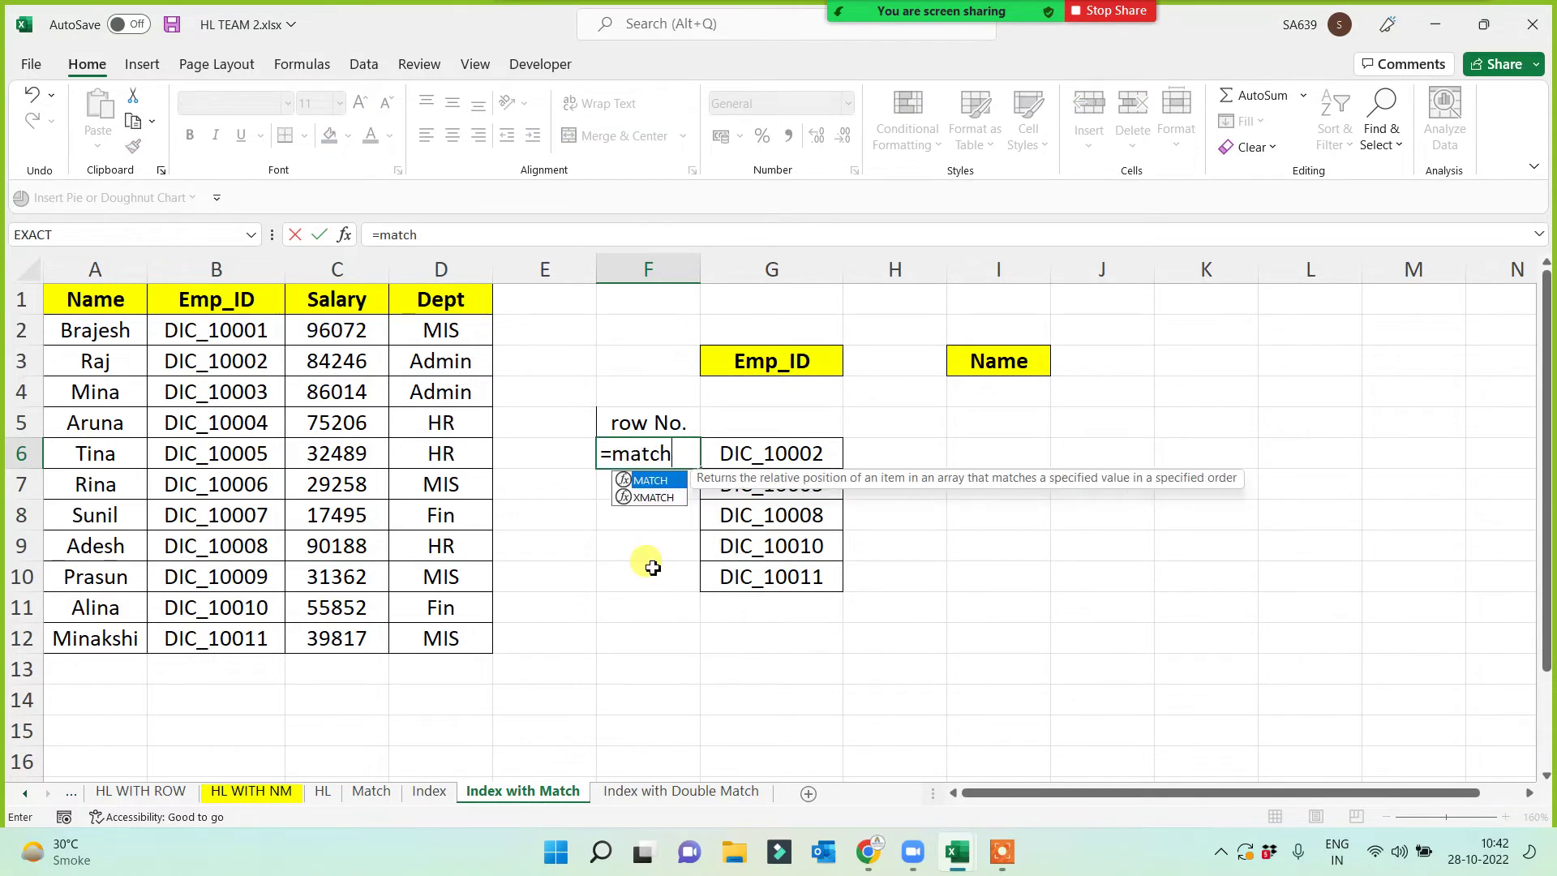
pyautogui.press('Tab')
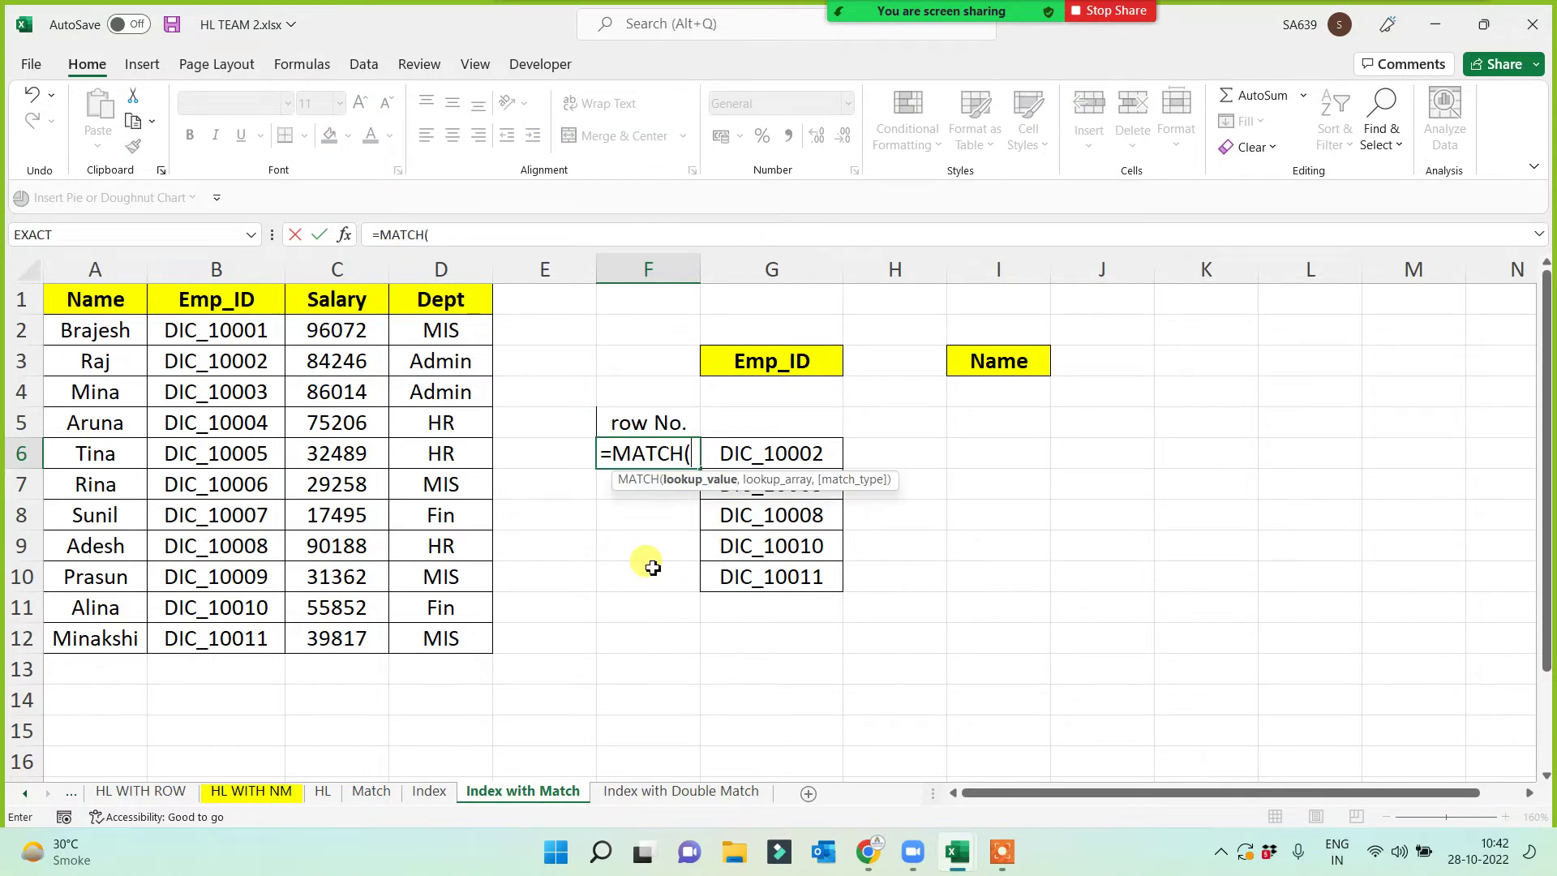
pyautogui.click(760, 453)
pyautogui.write(',')
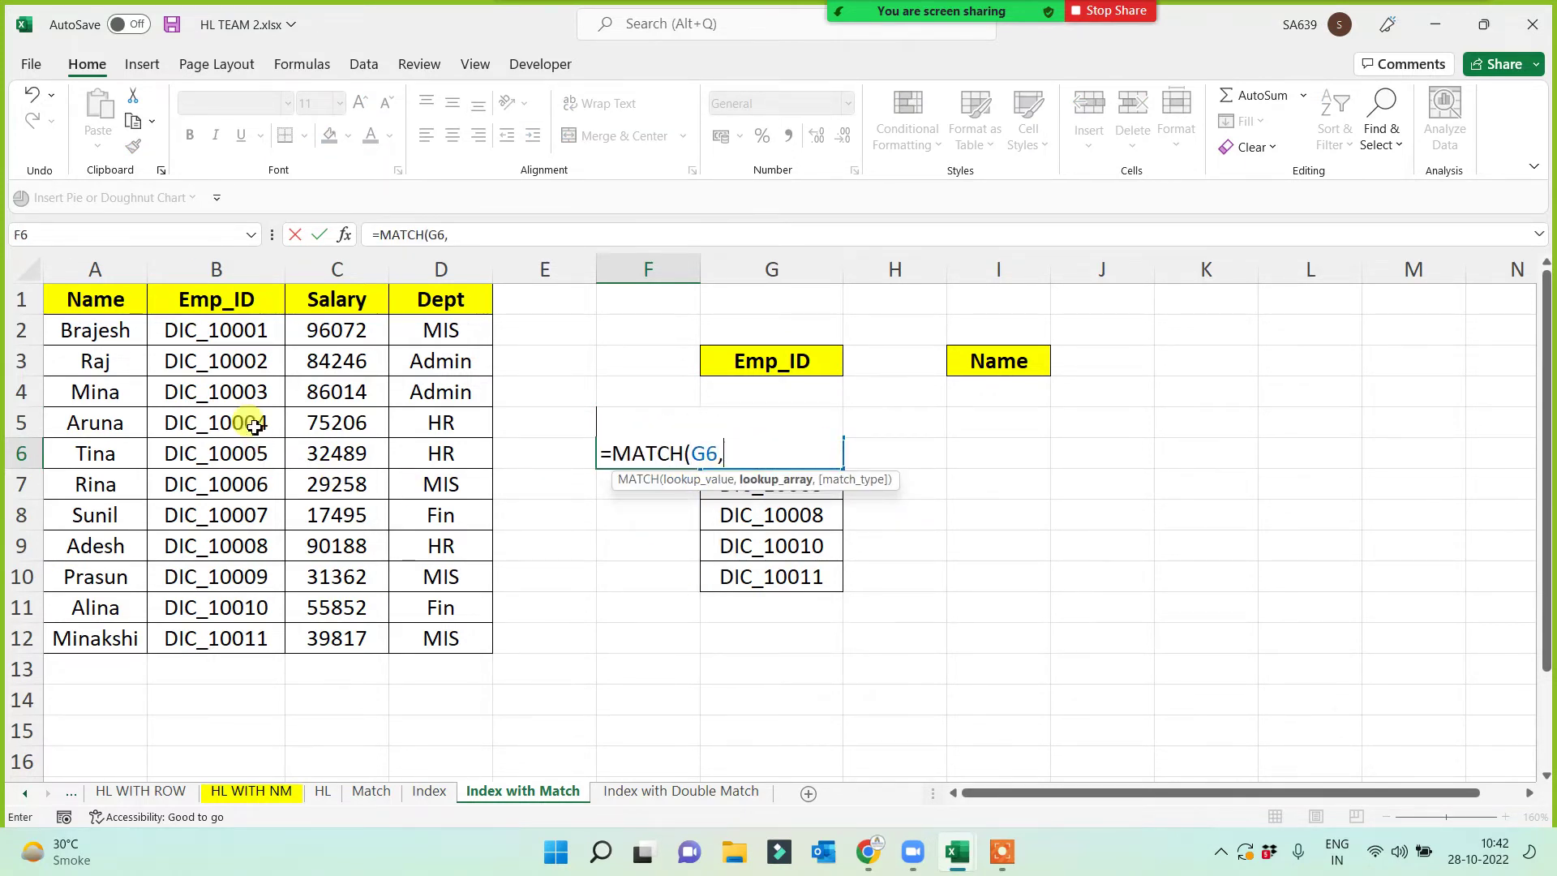
pyautogui.moveTo(325, 299); pyautogui.dragTo(335, 592)
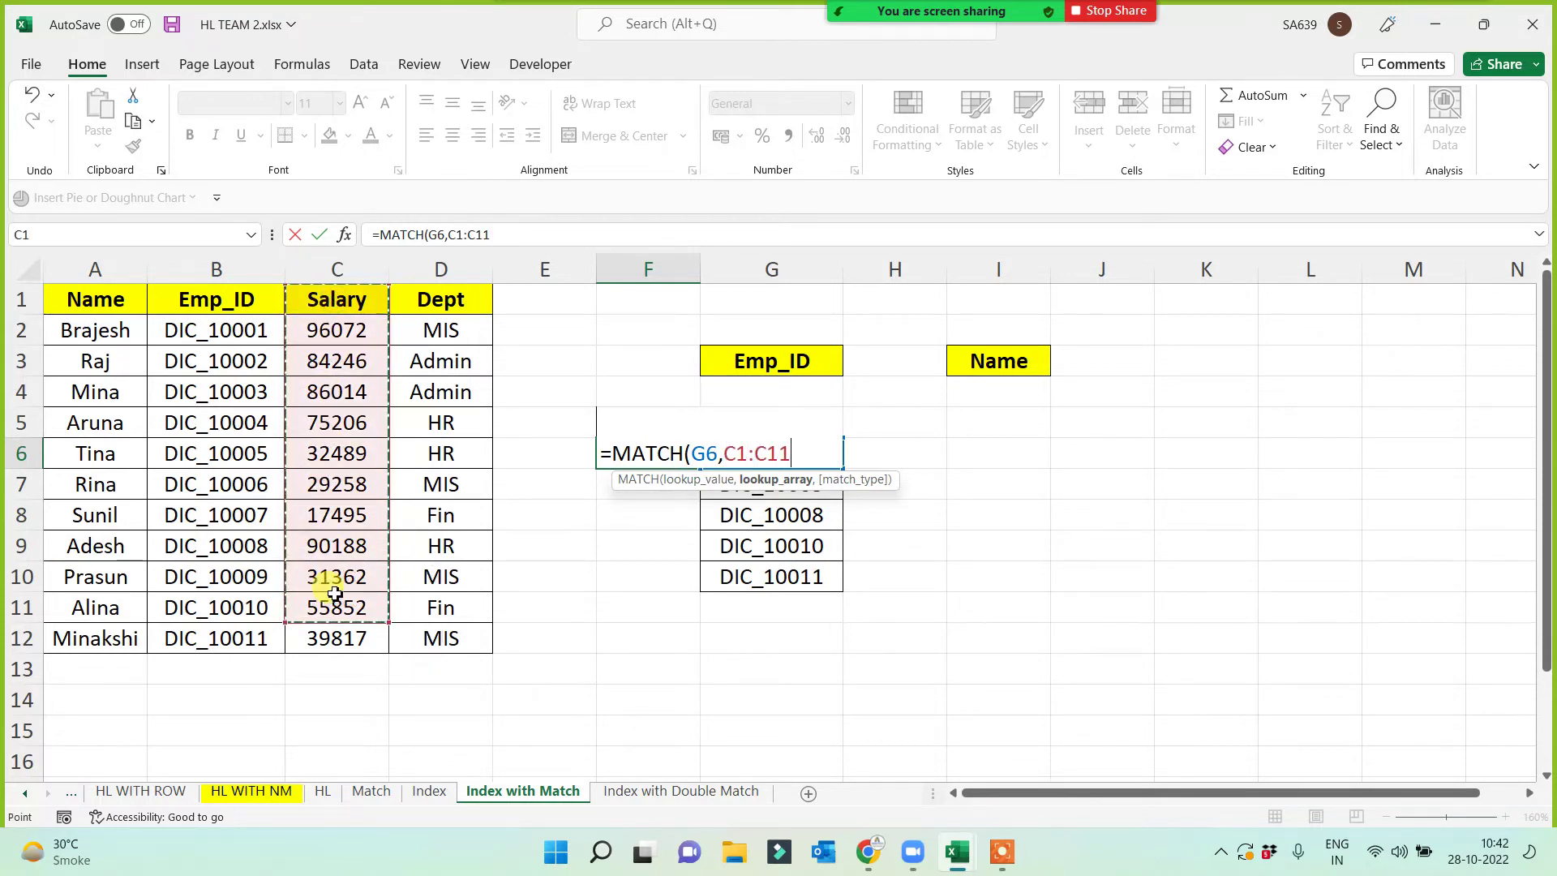
pyautogui.moveTo(233, 302); pyautogui.dragTo(234, 632)
pyautogui.press('F4')
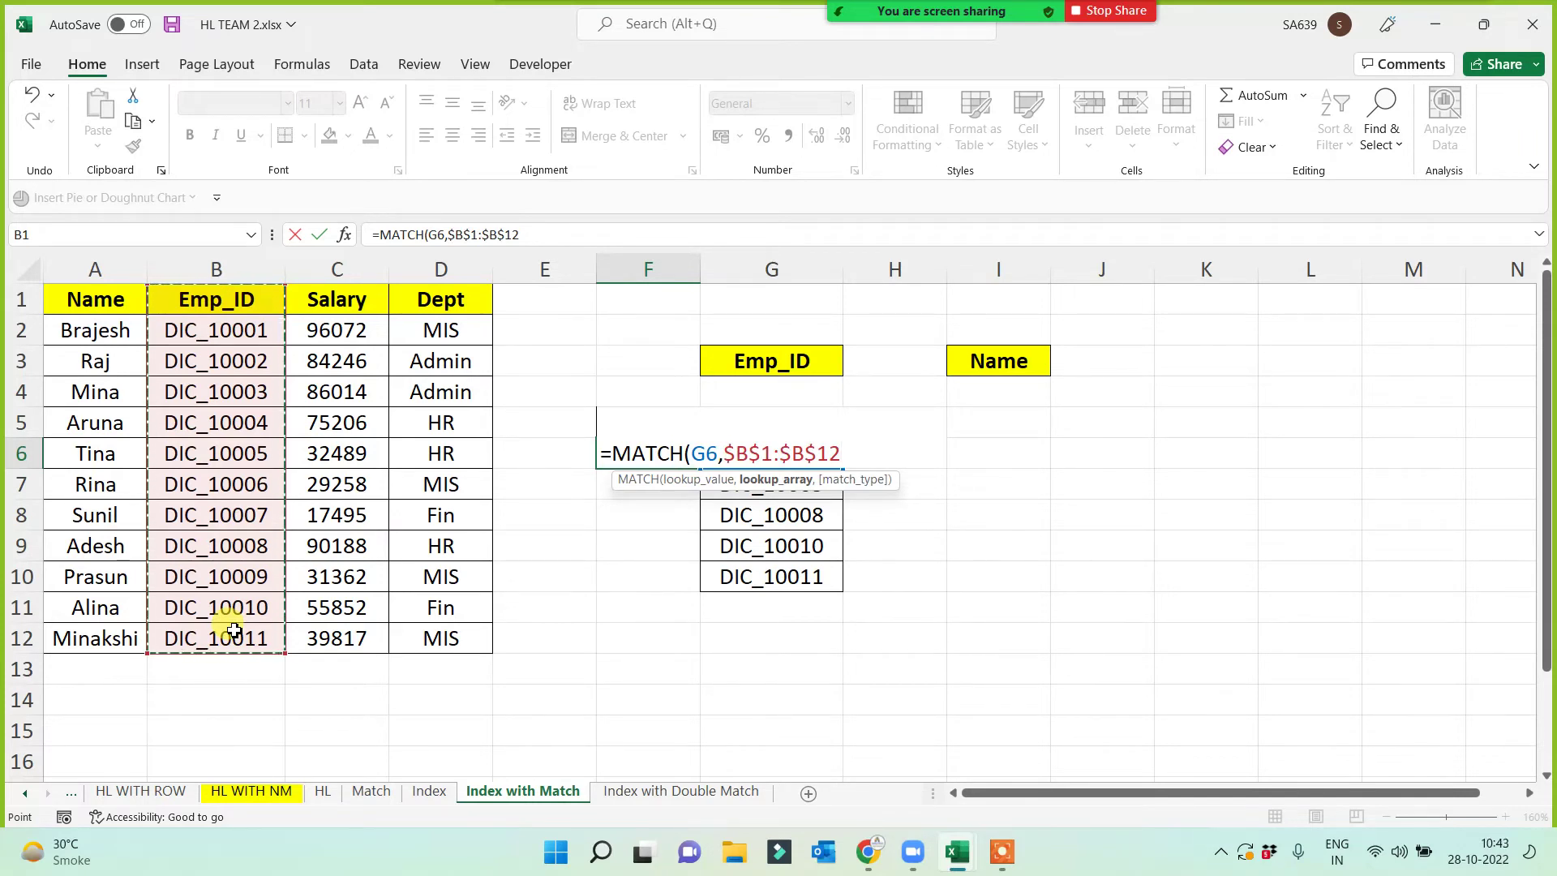
pyautogui.write(',0)')
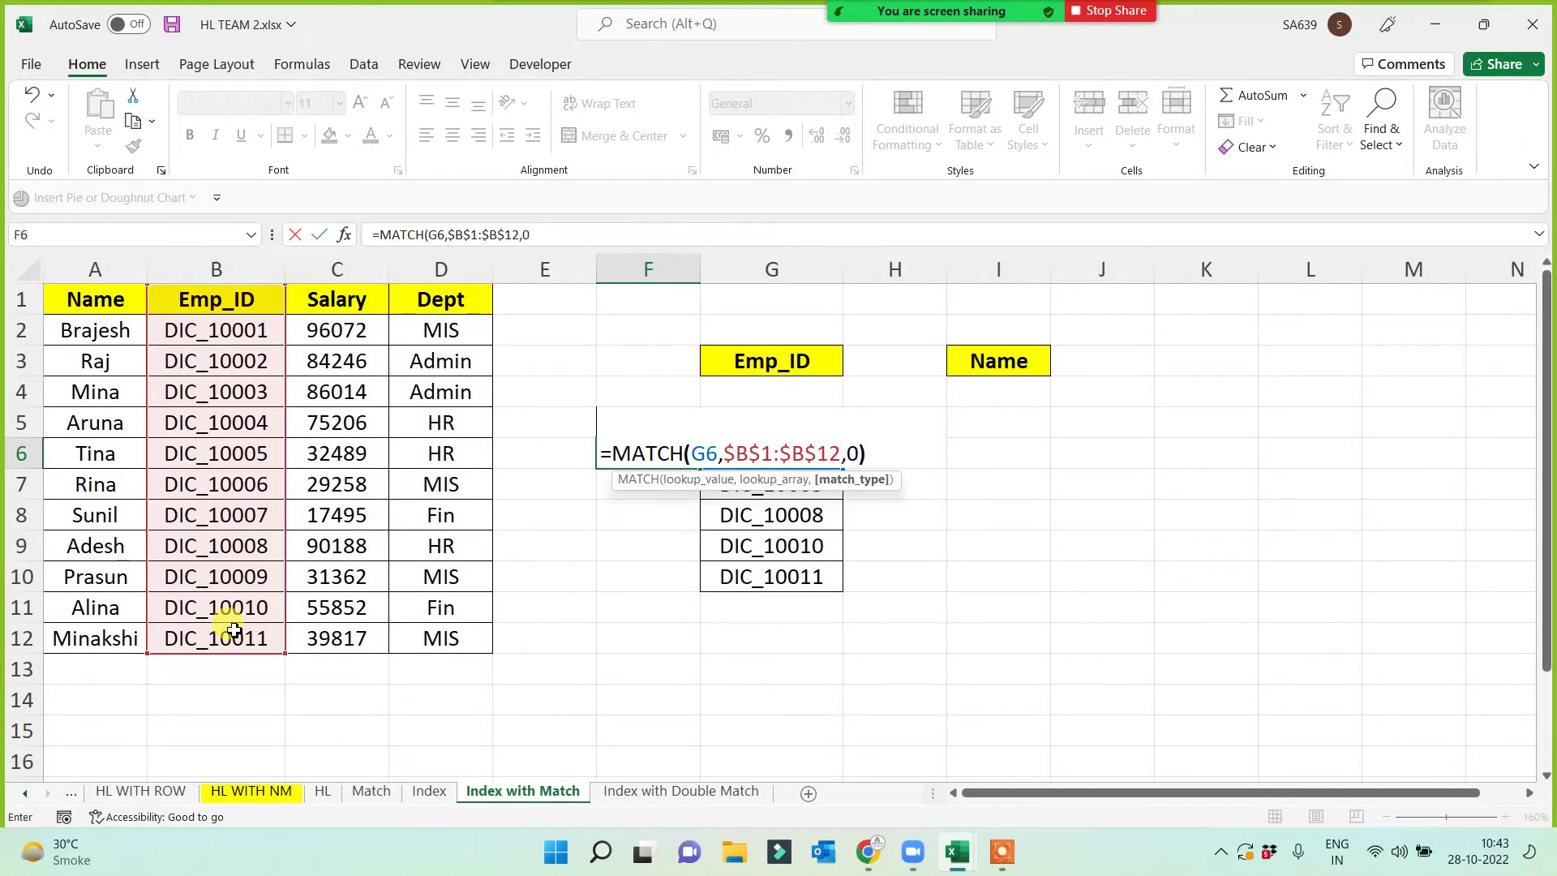
pyautogui.press('Return')
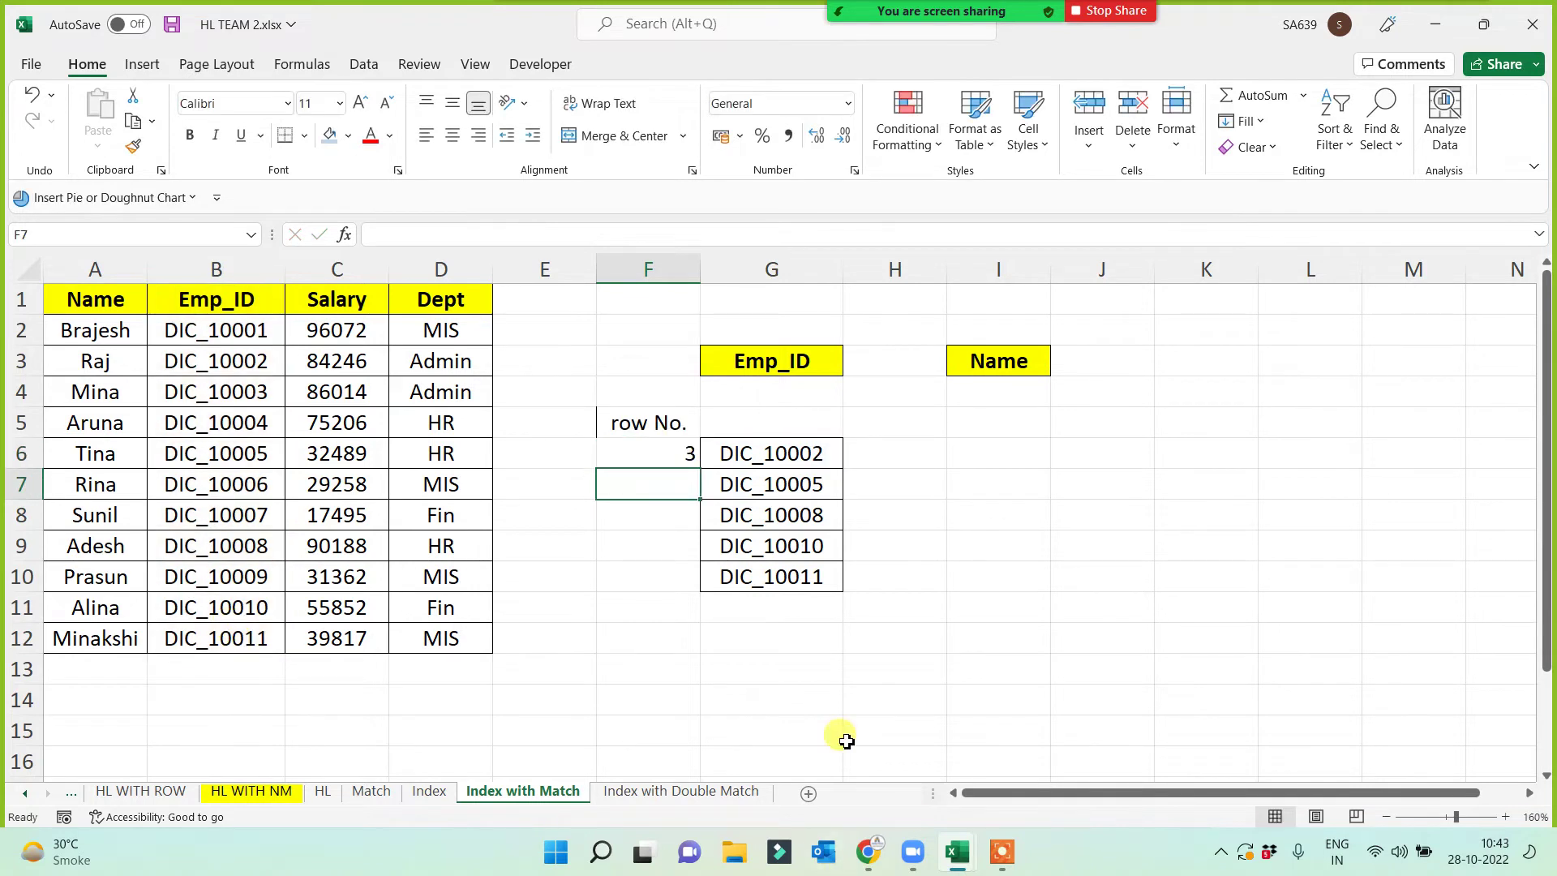
# - Fill the MATCH formula from F6 down to F10 and check the row number for each ID
pyautogui.press('Up')
pyautogui.moveTo(699, 471); pyautogui.dragTo(693, 590)
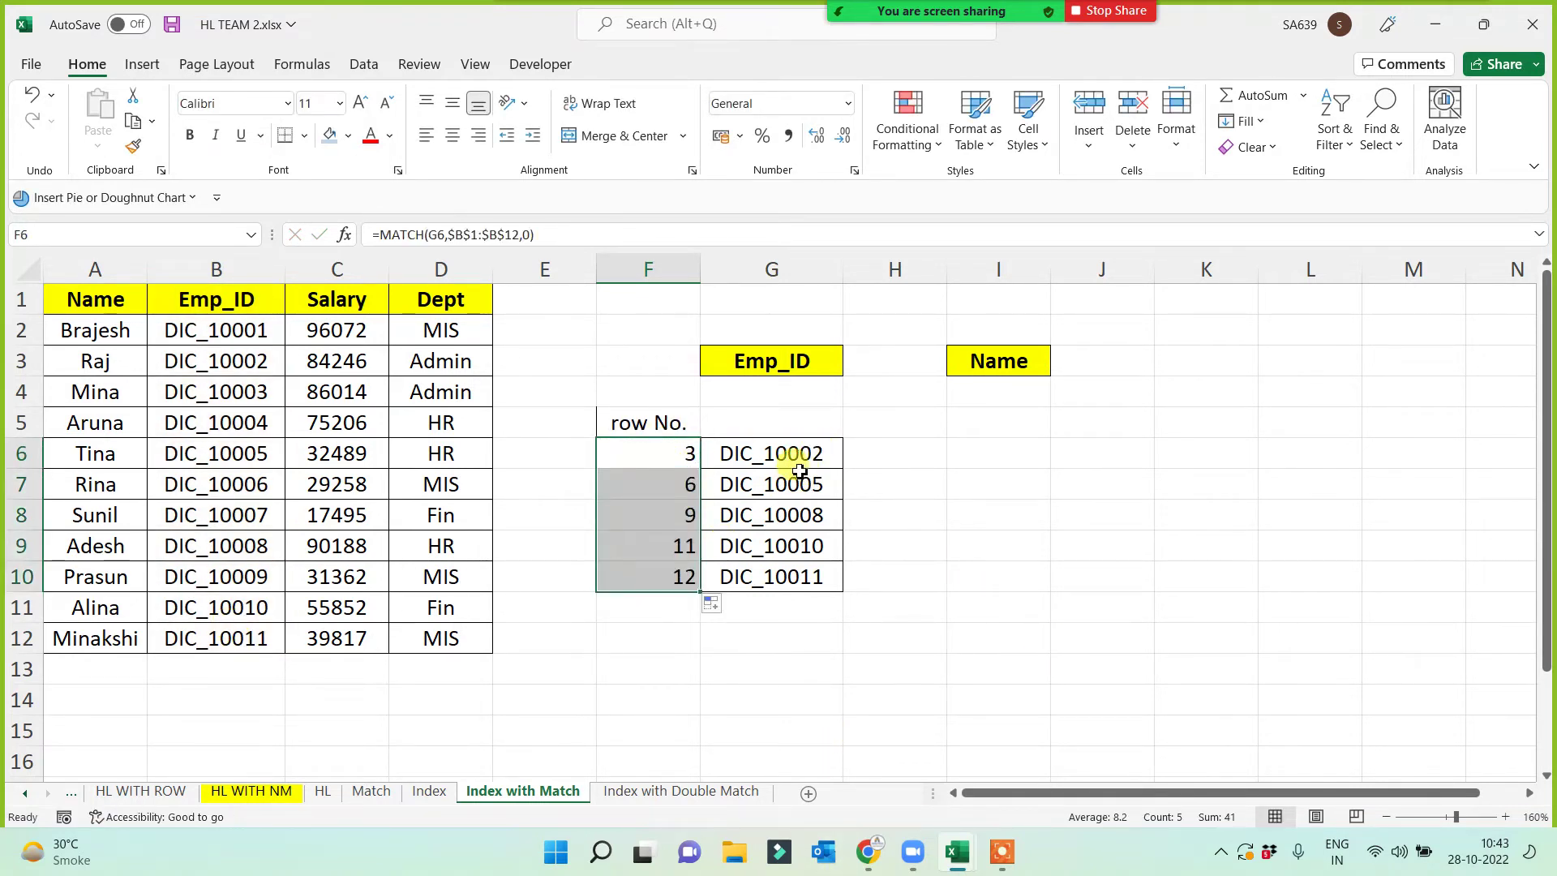
pyautogui.click(684, 455)
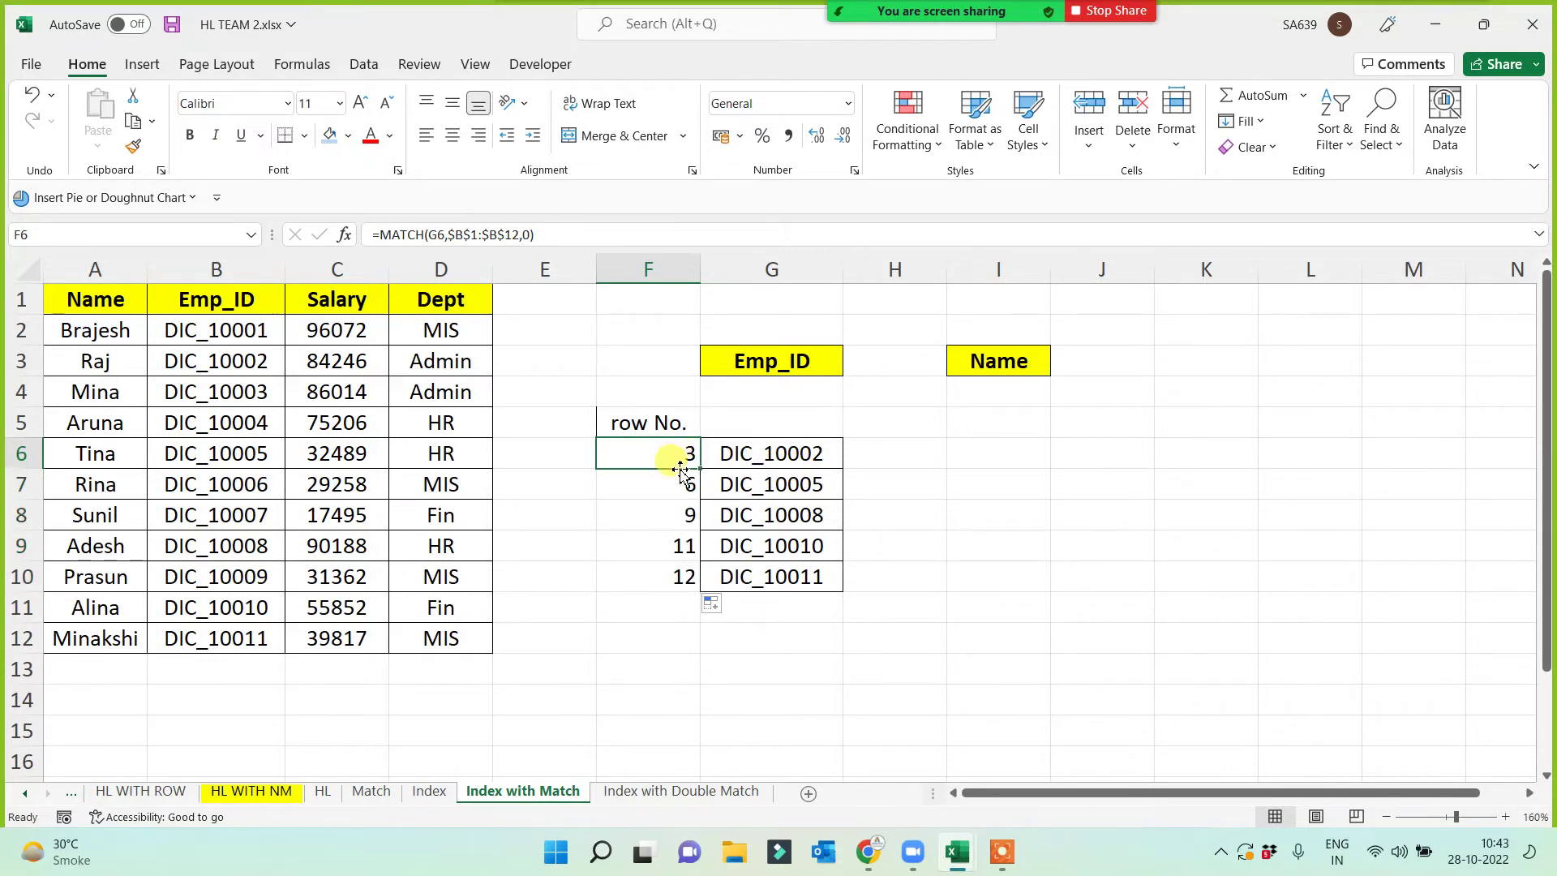
pyautogui.click(678, 487)
pyautogui.click(670, 518)
pyautogui.click(667, 548)
pyautogui.click(667, 578)
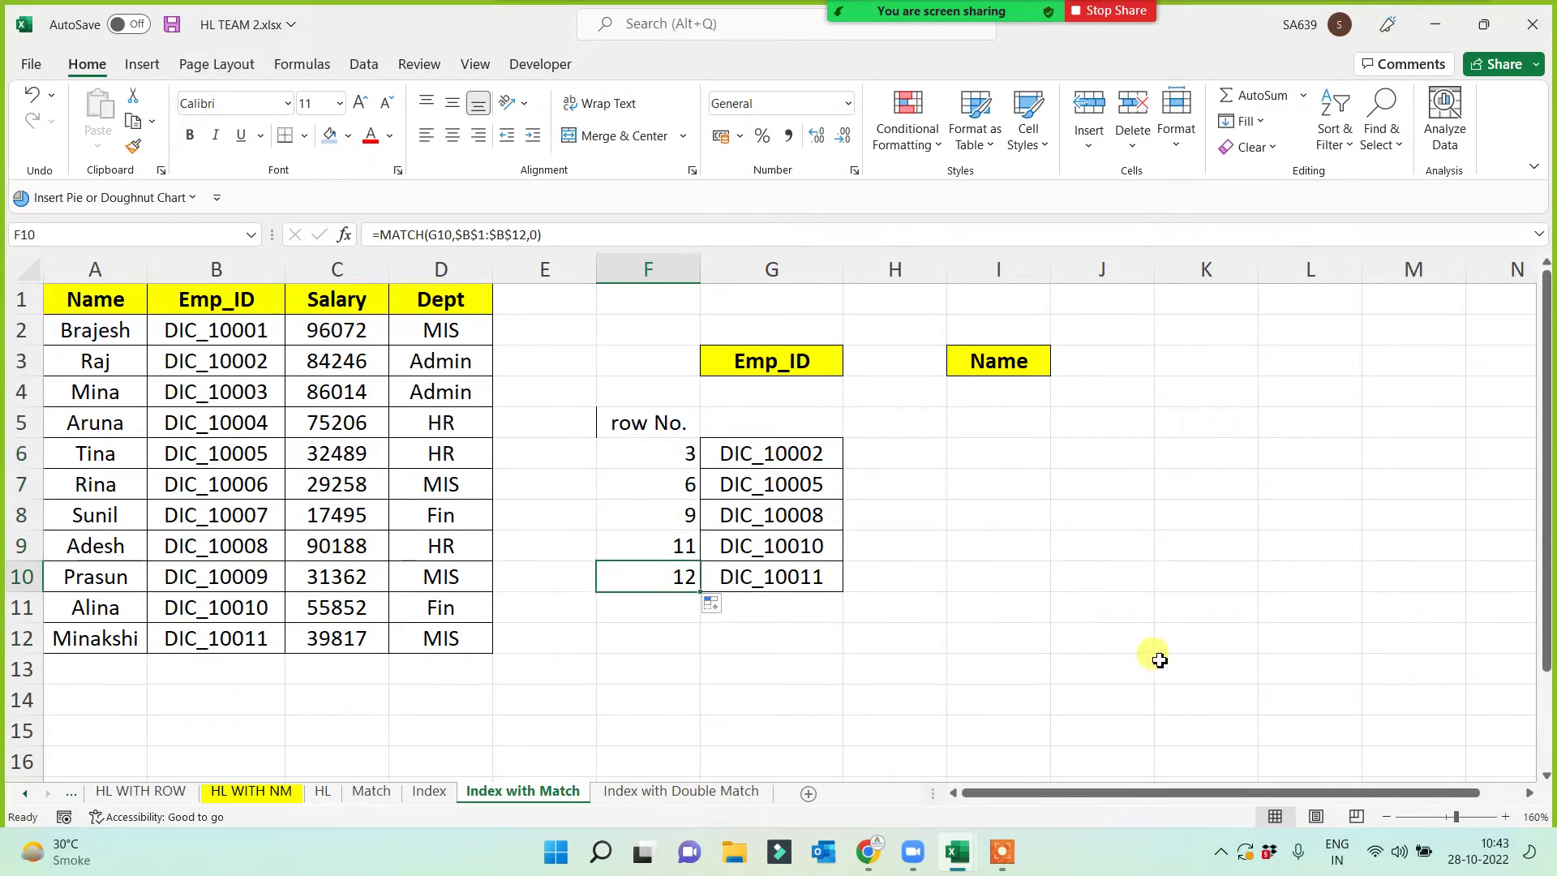
# - Centre the row numbers in F6:F10 horizontally
pyautogui.click(1162, 663)
pyautogui.moveTo(641, 453); pyautogui.dragTo(629, 575)
pyautogui.click(453, 135)
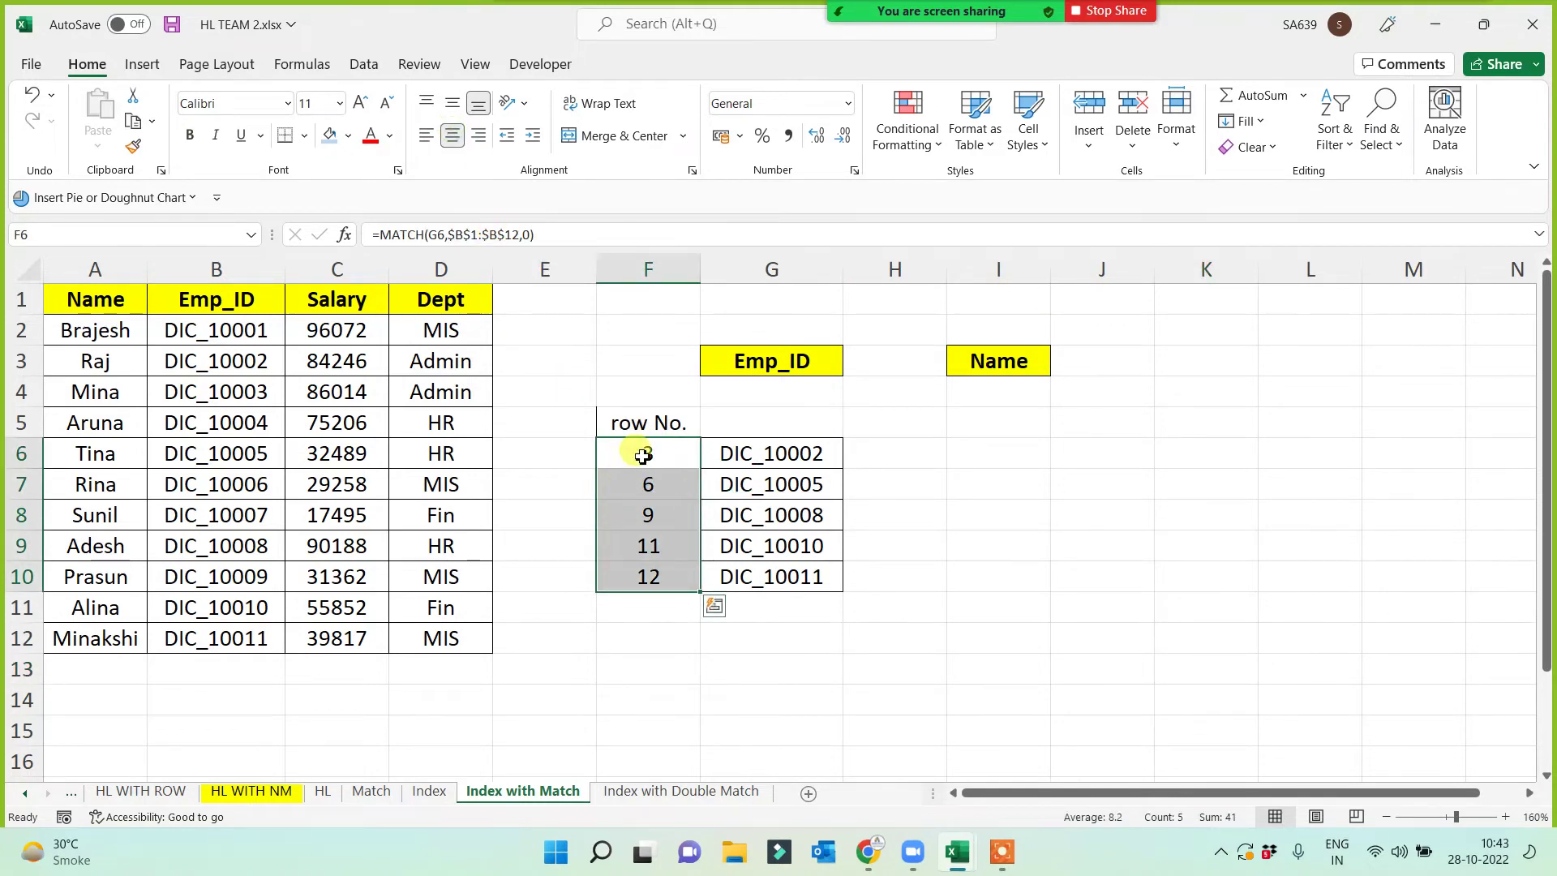
pyautogui.moveTo(670, 447); pyautogui.dragTo(662, 609)
pyautogui.click(677, 674)
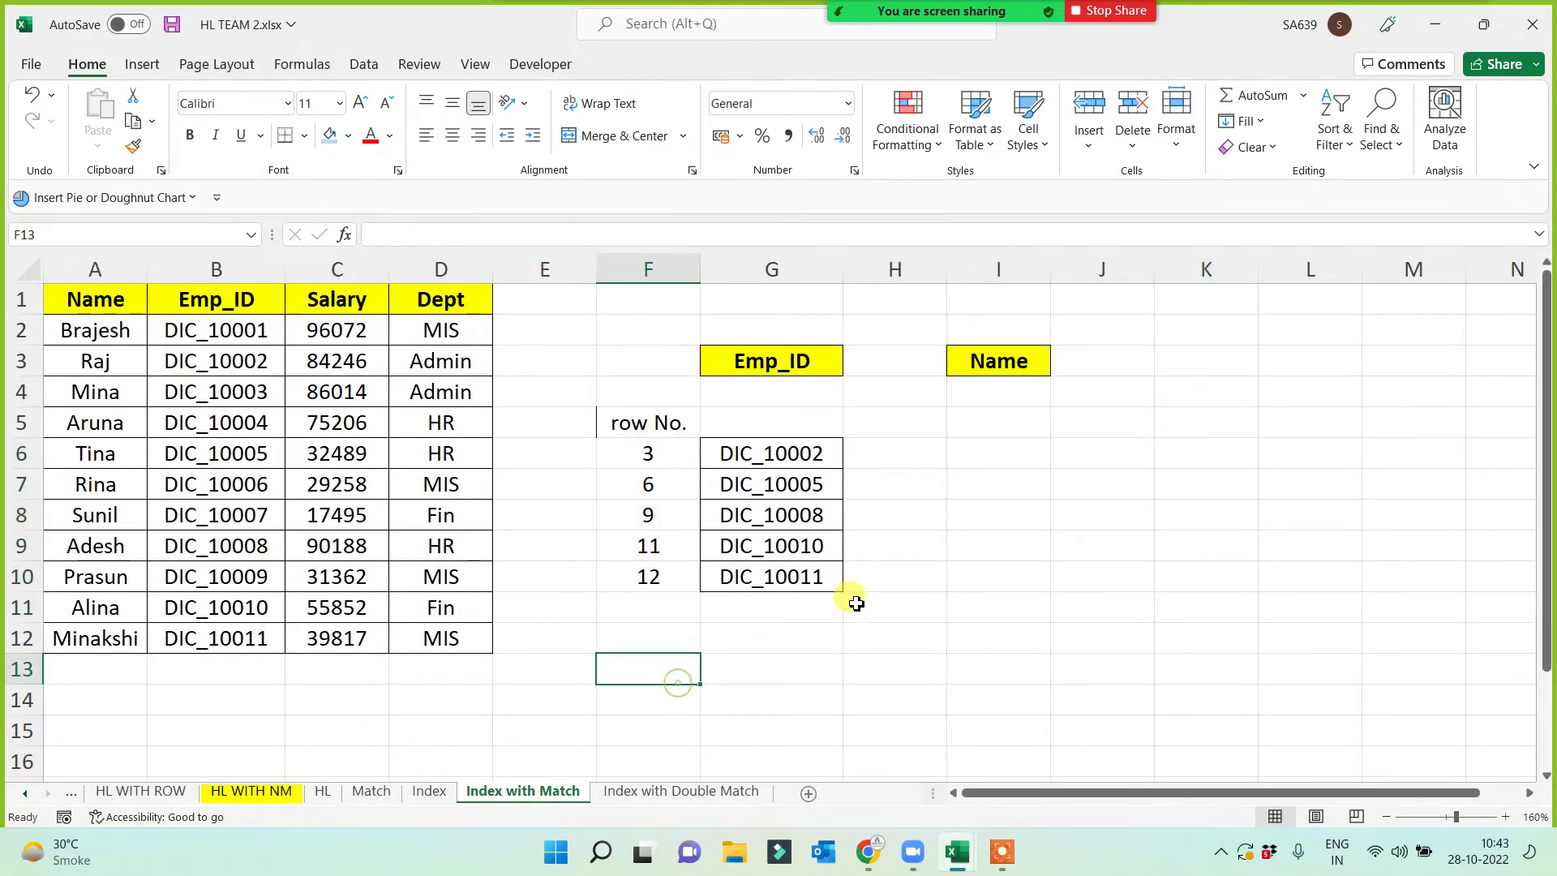
# - Enter =INDEX($A$1:$A$12,F6,1) in I6 to return the name for the first lookup ID
pyautogui.click(981, 456)
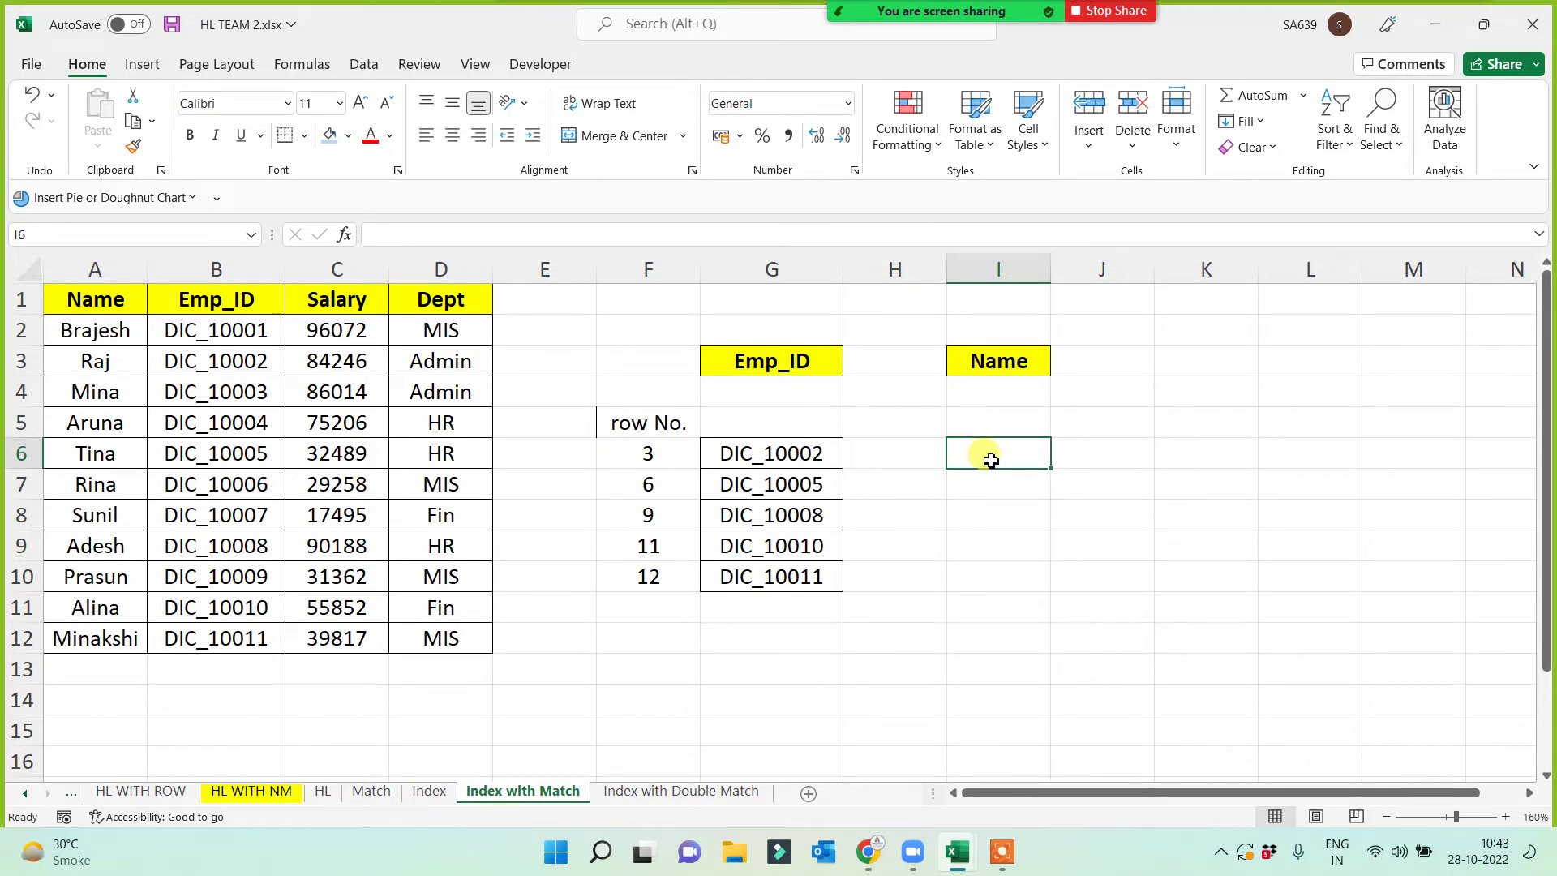
pyautogui.click(631, 449)
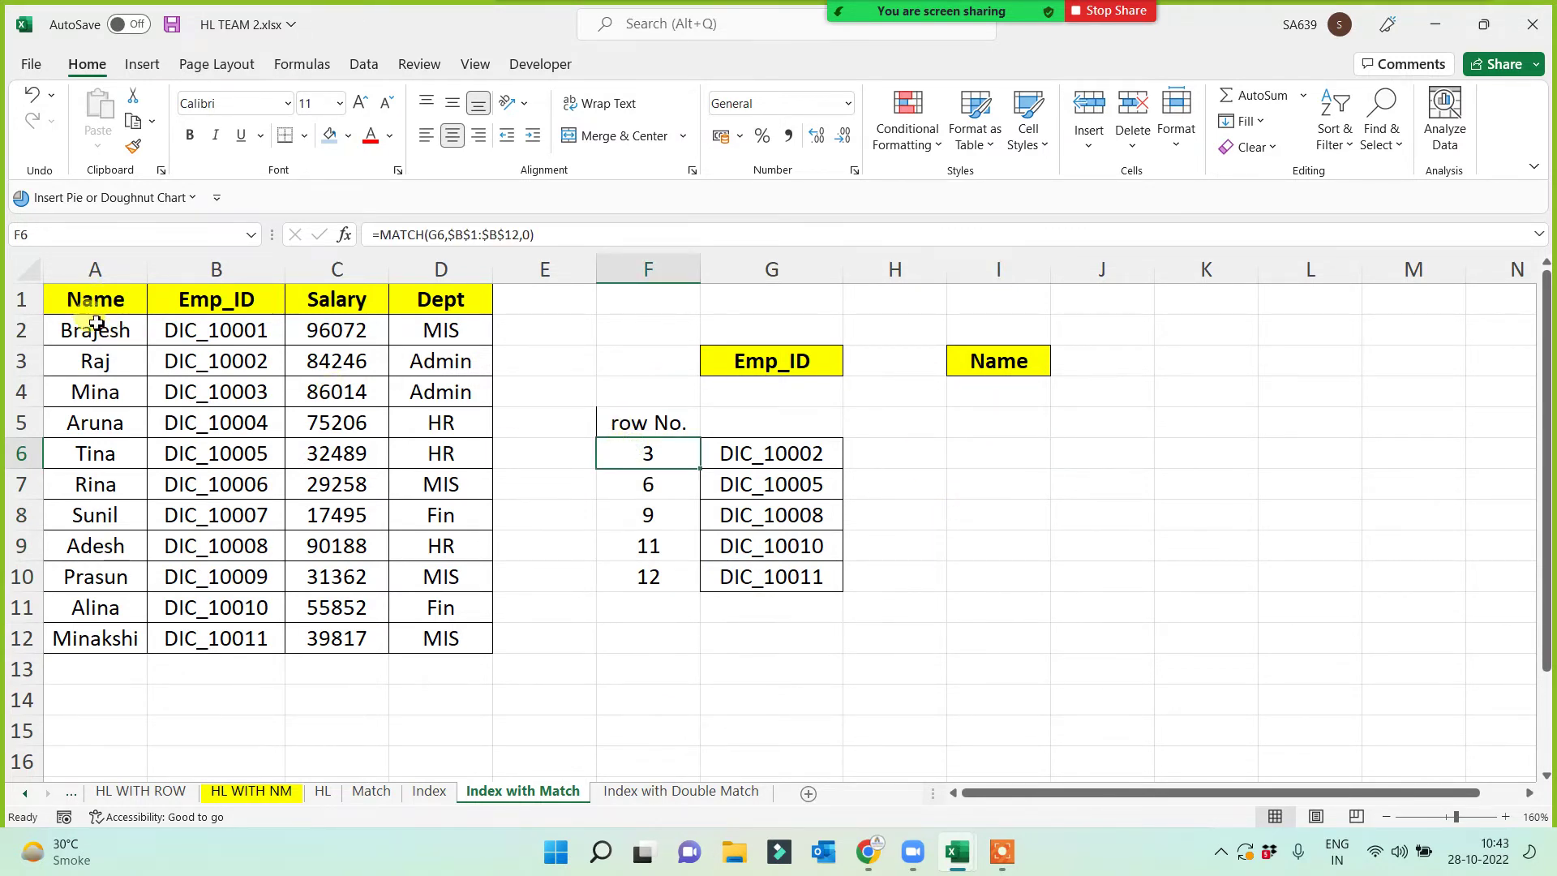
pyautogui.moveTo(96, 325); pyautogui.dragTo(76, 647)
pyautogui.click(982, 451)
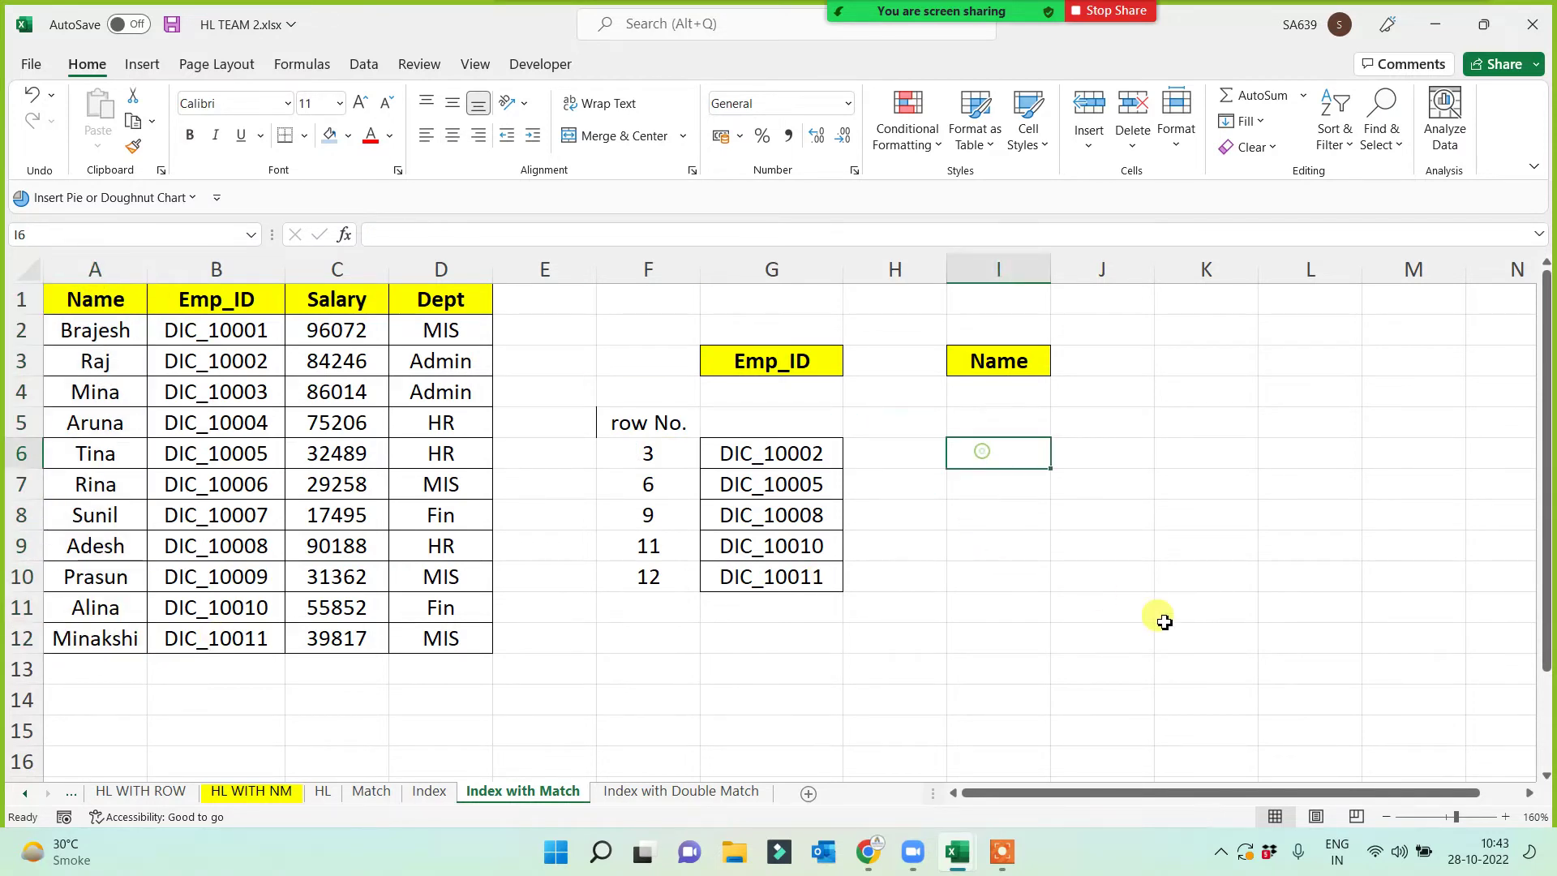
pyautogui.write('=')
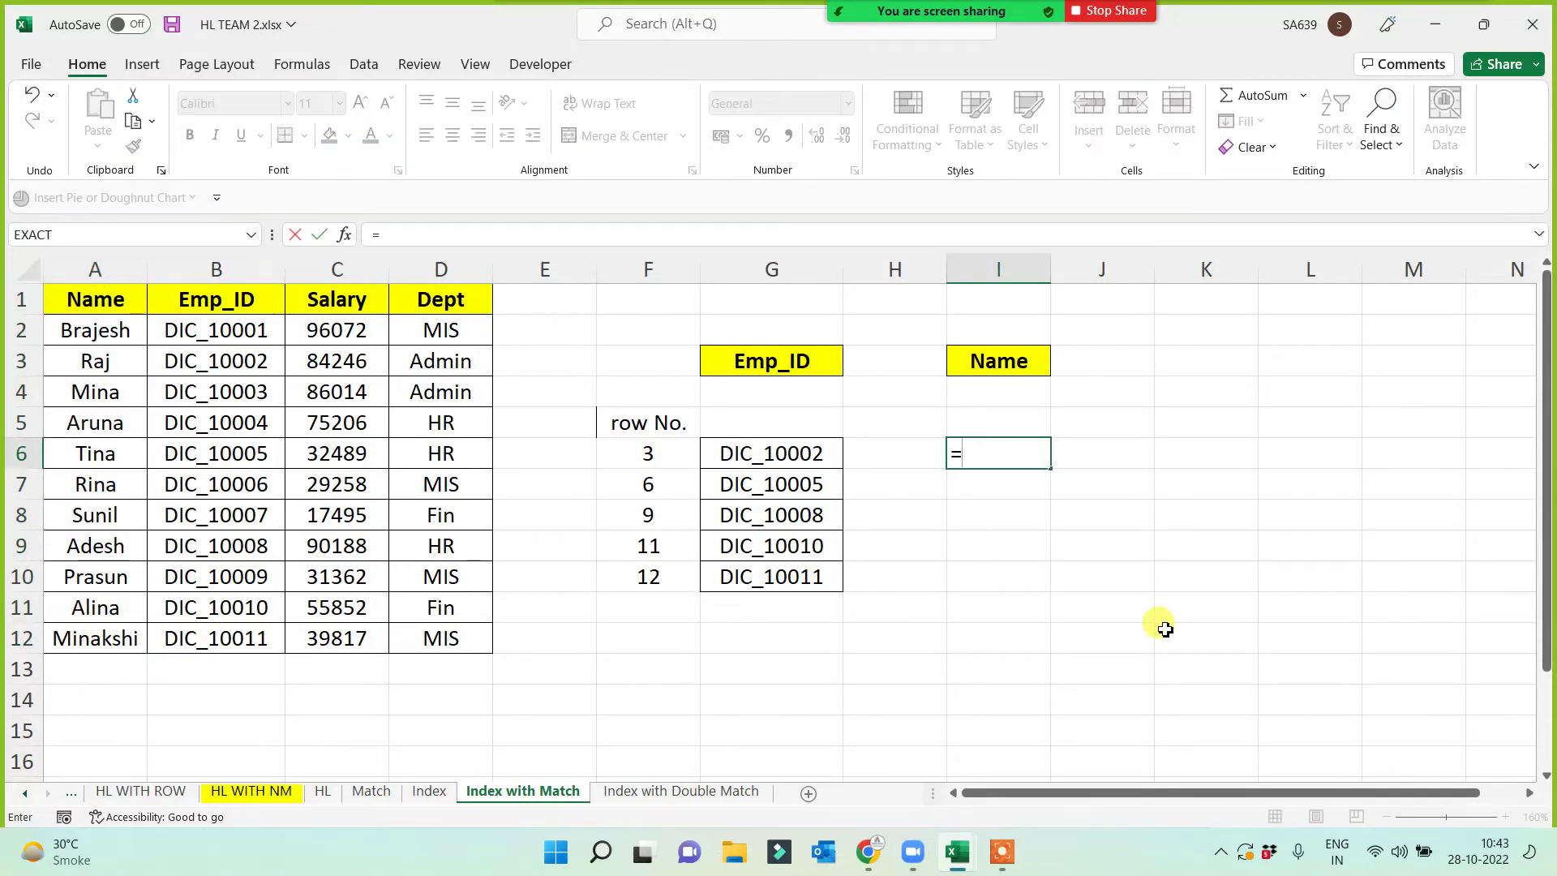
pyautogui.write('index(')
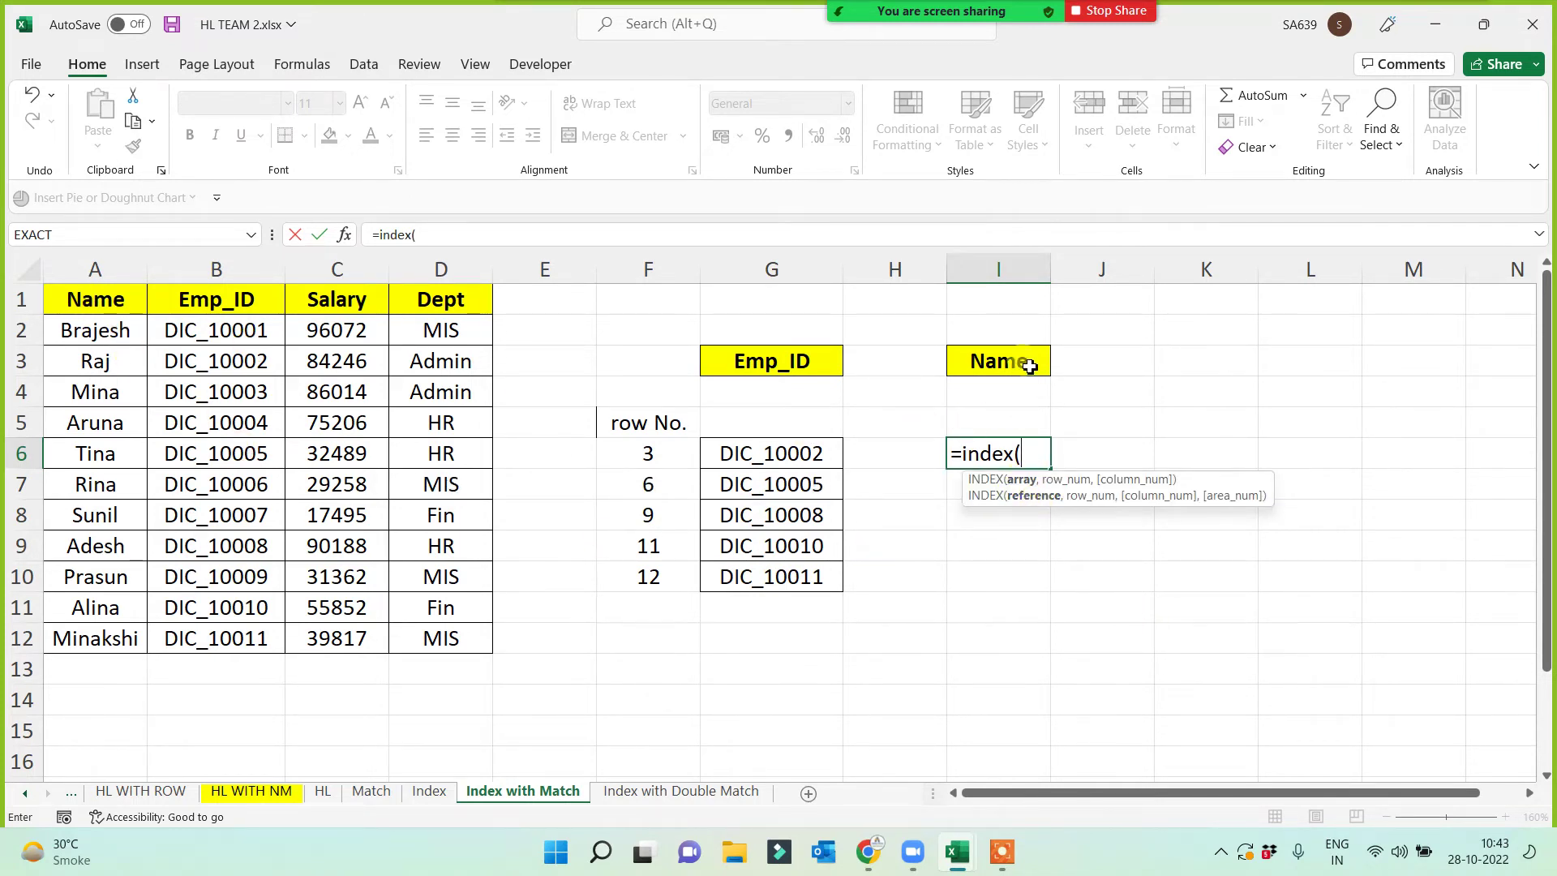
pyautogui.moveTo(114, 310); pyautogui.dragTo(95, 640)
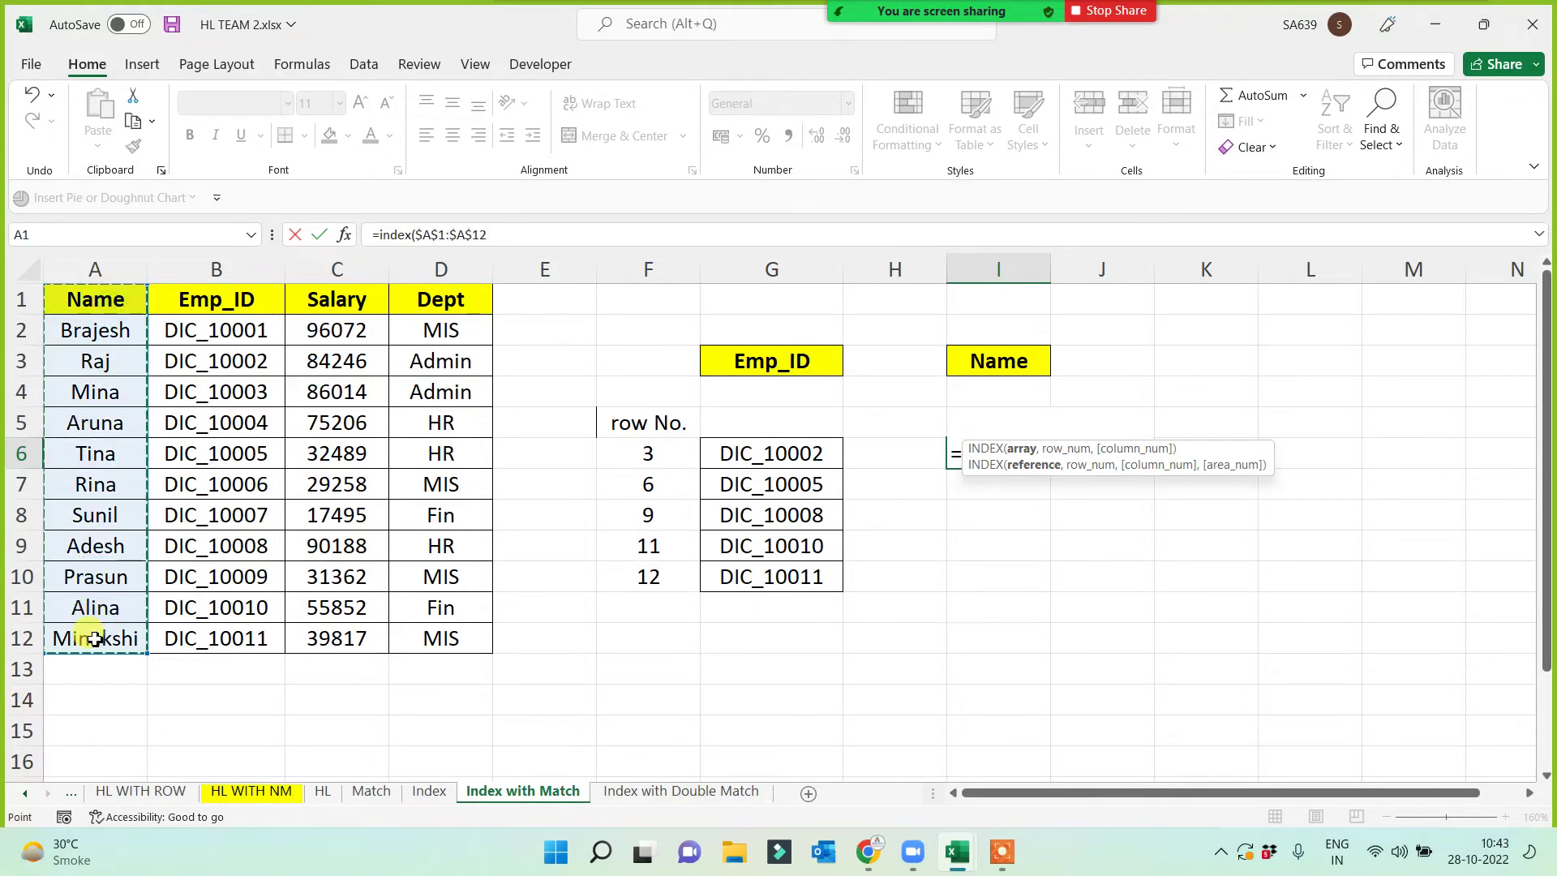
pyautogui.write(',')
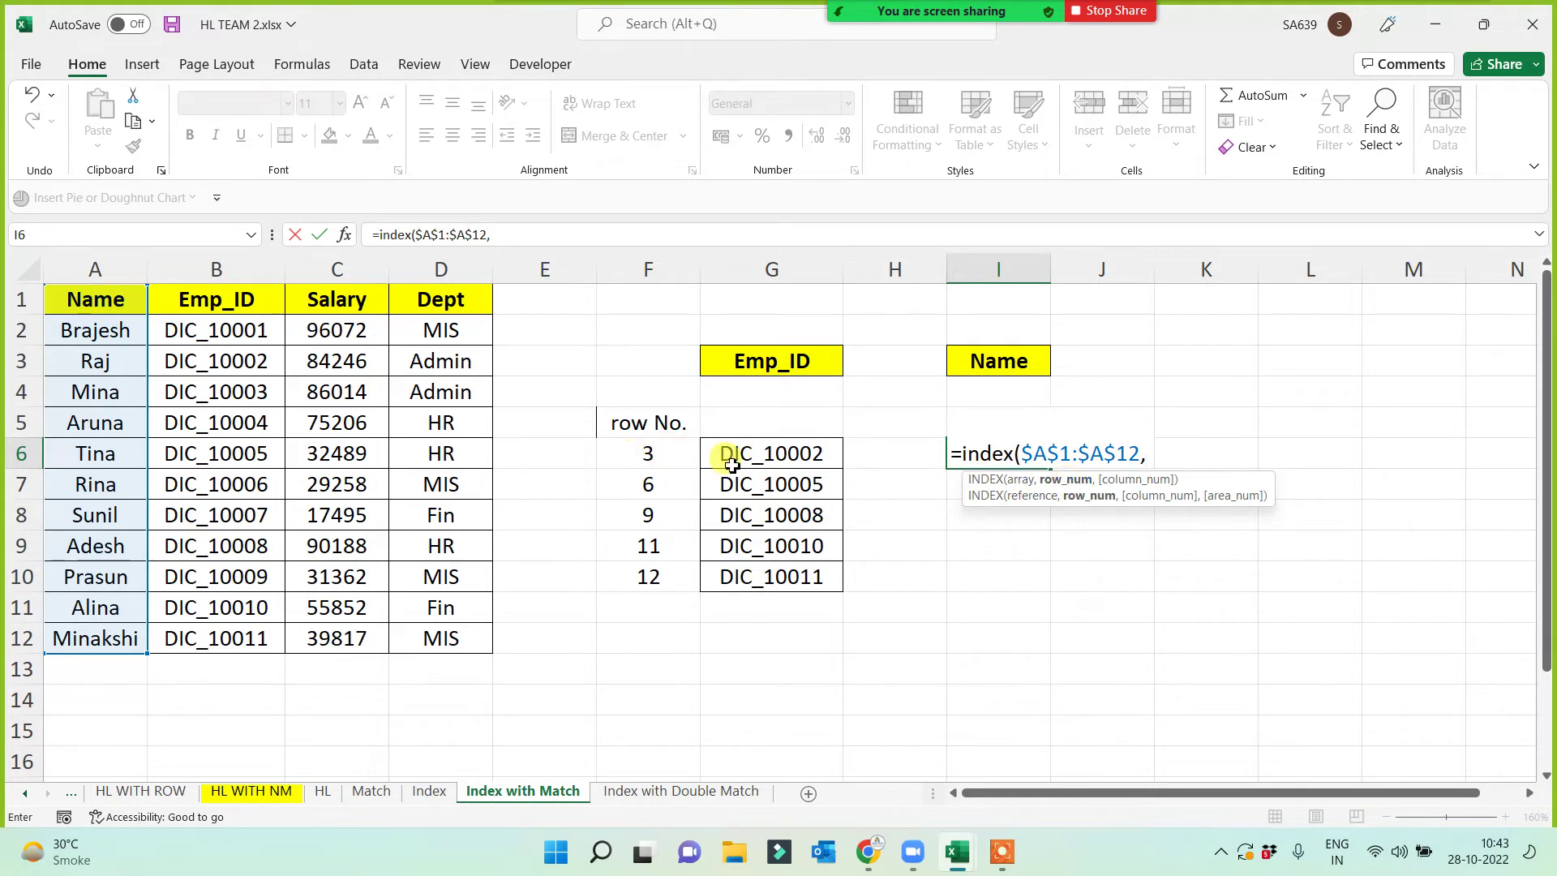
pyautogui.click(640, 453)
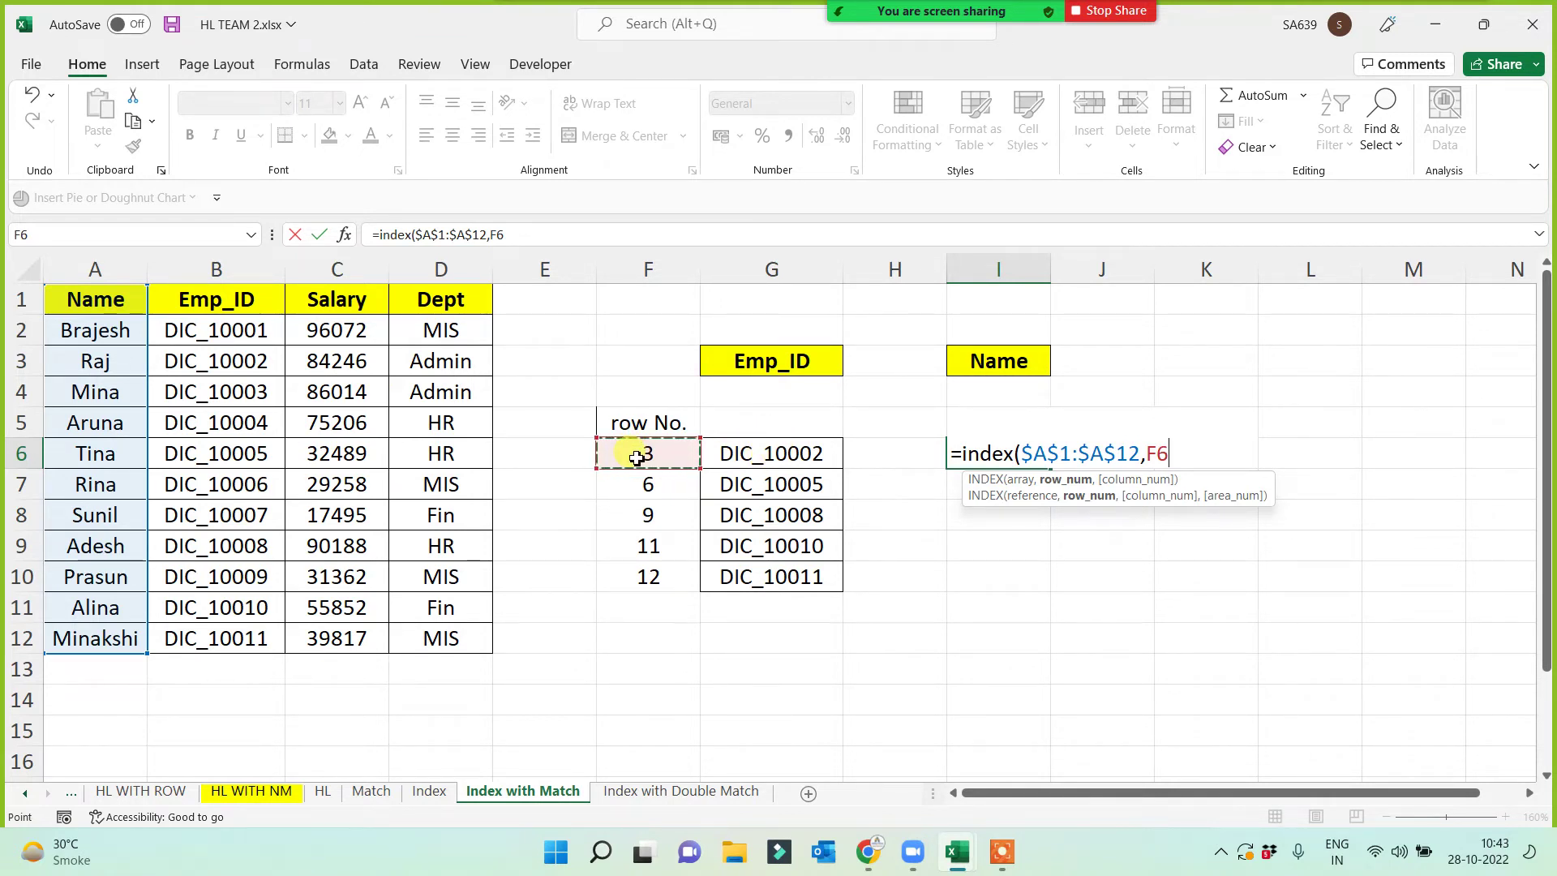
pyautogui.write(',1')
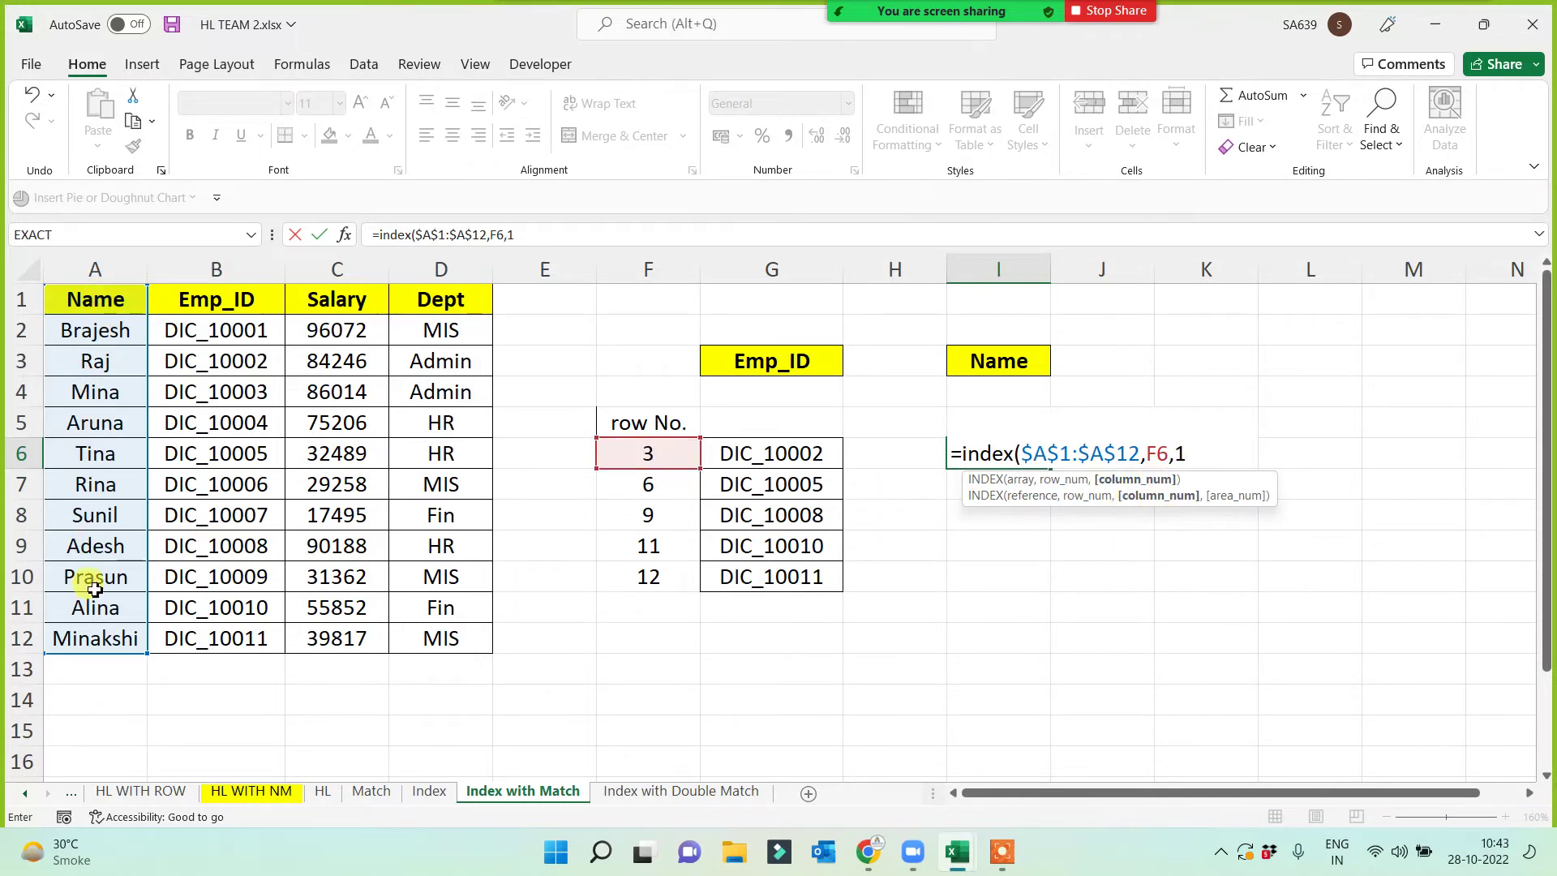
pyautogui.press('Return')
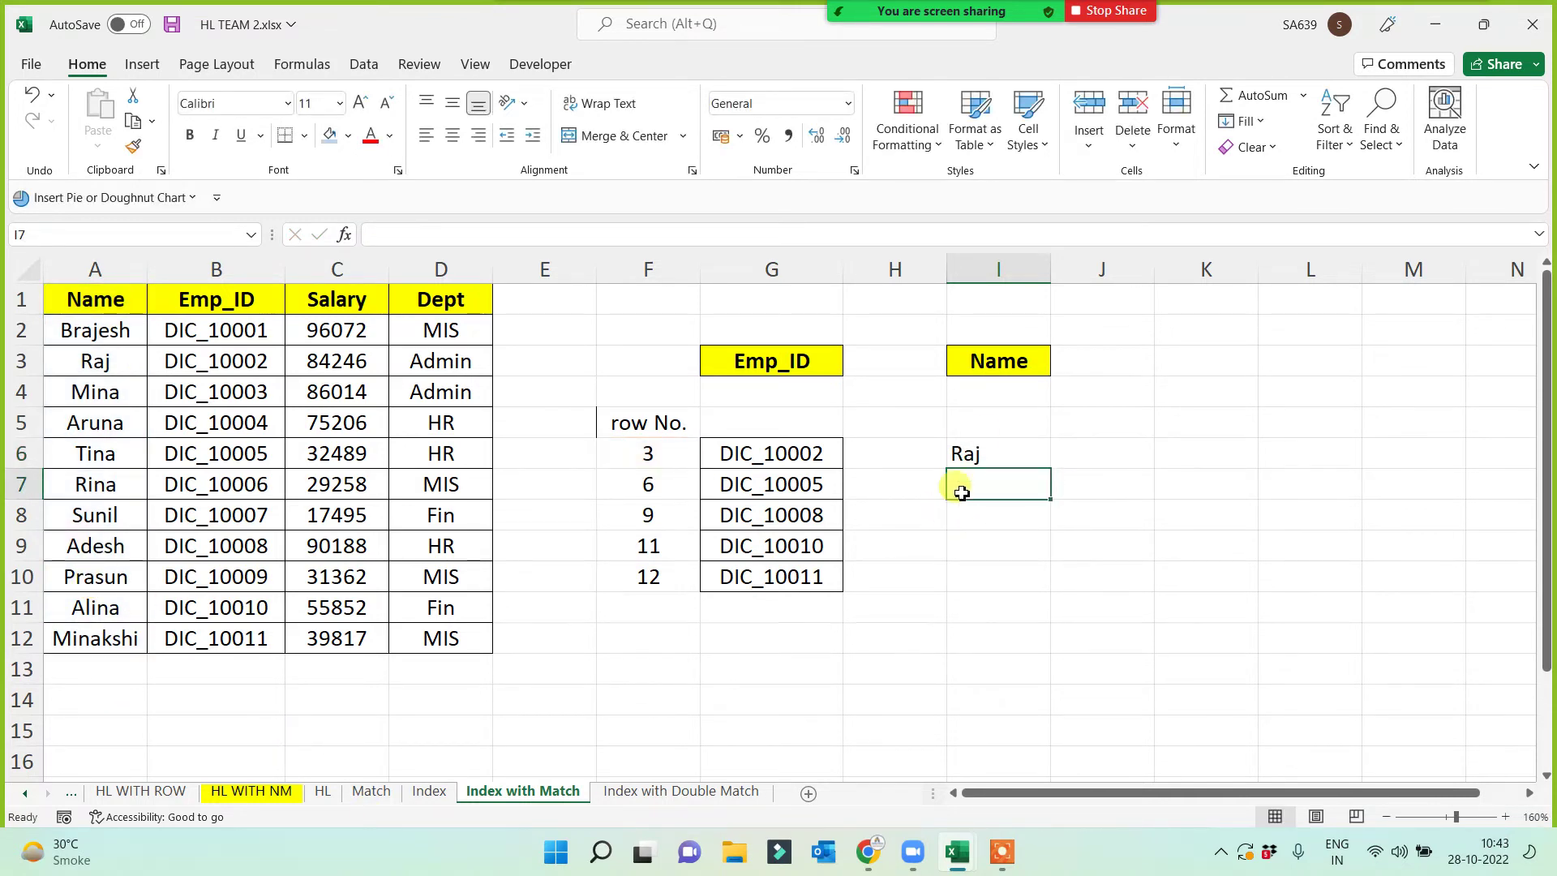
# - Fill the INDEX formula from I6 down to I10 to return the names for the remaining IDs
pyautogui.click(1003, 446)
pyautogui.moveTo(1061, 467); pyautogui.dragTo(1029, 598)
pyautogui.click(1018, 449)
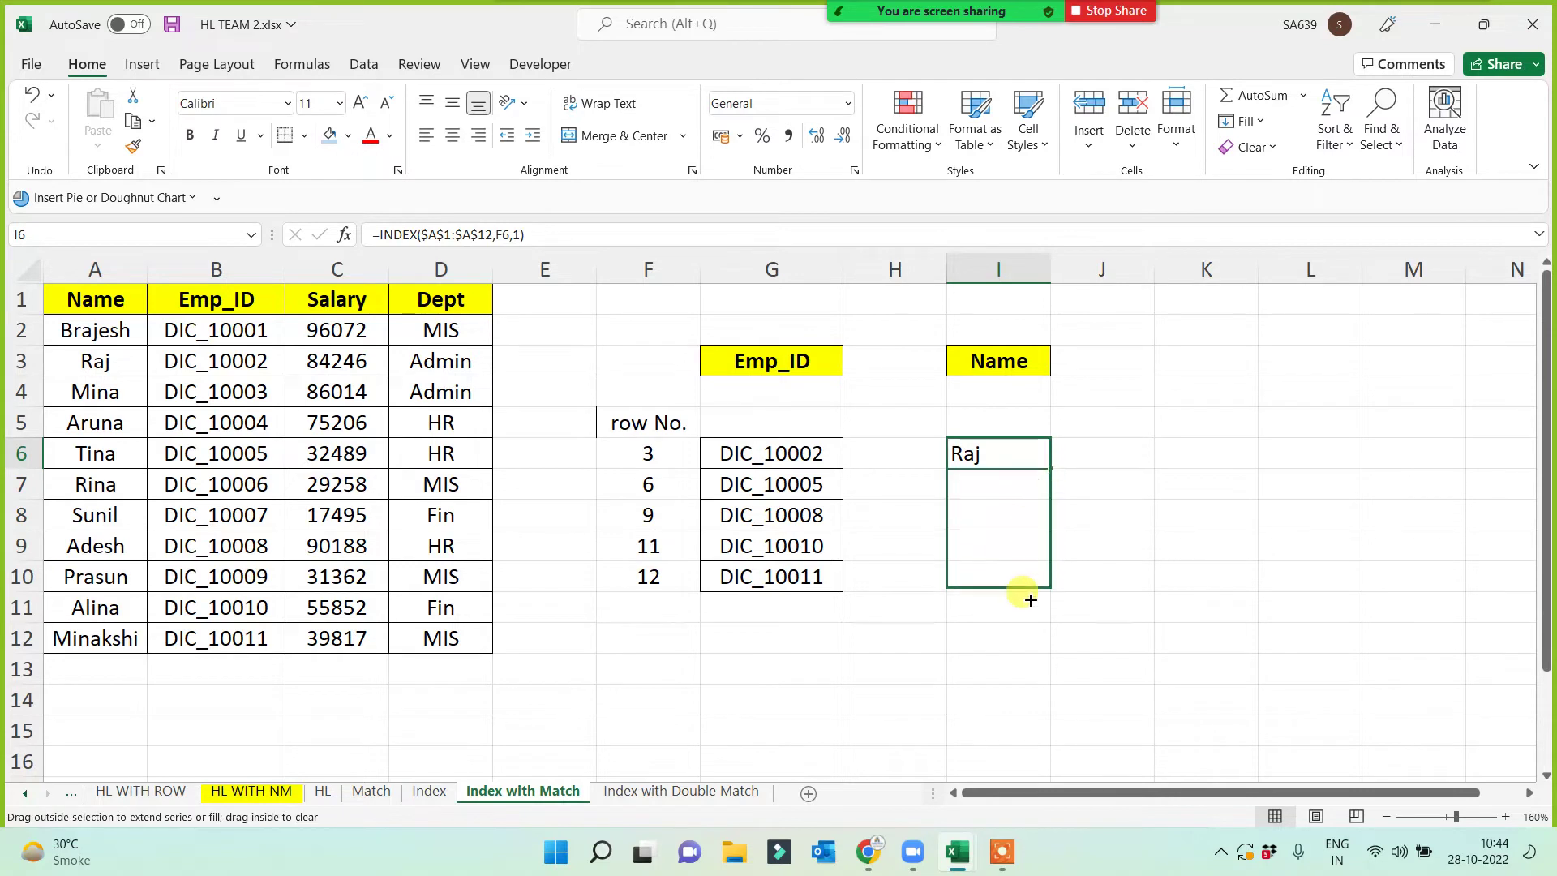
pyautogui.click(941, 682)
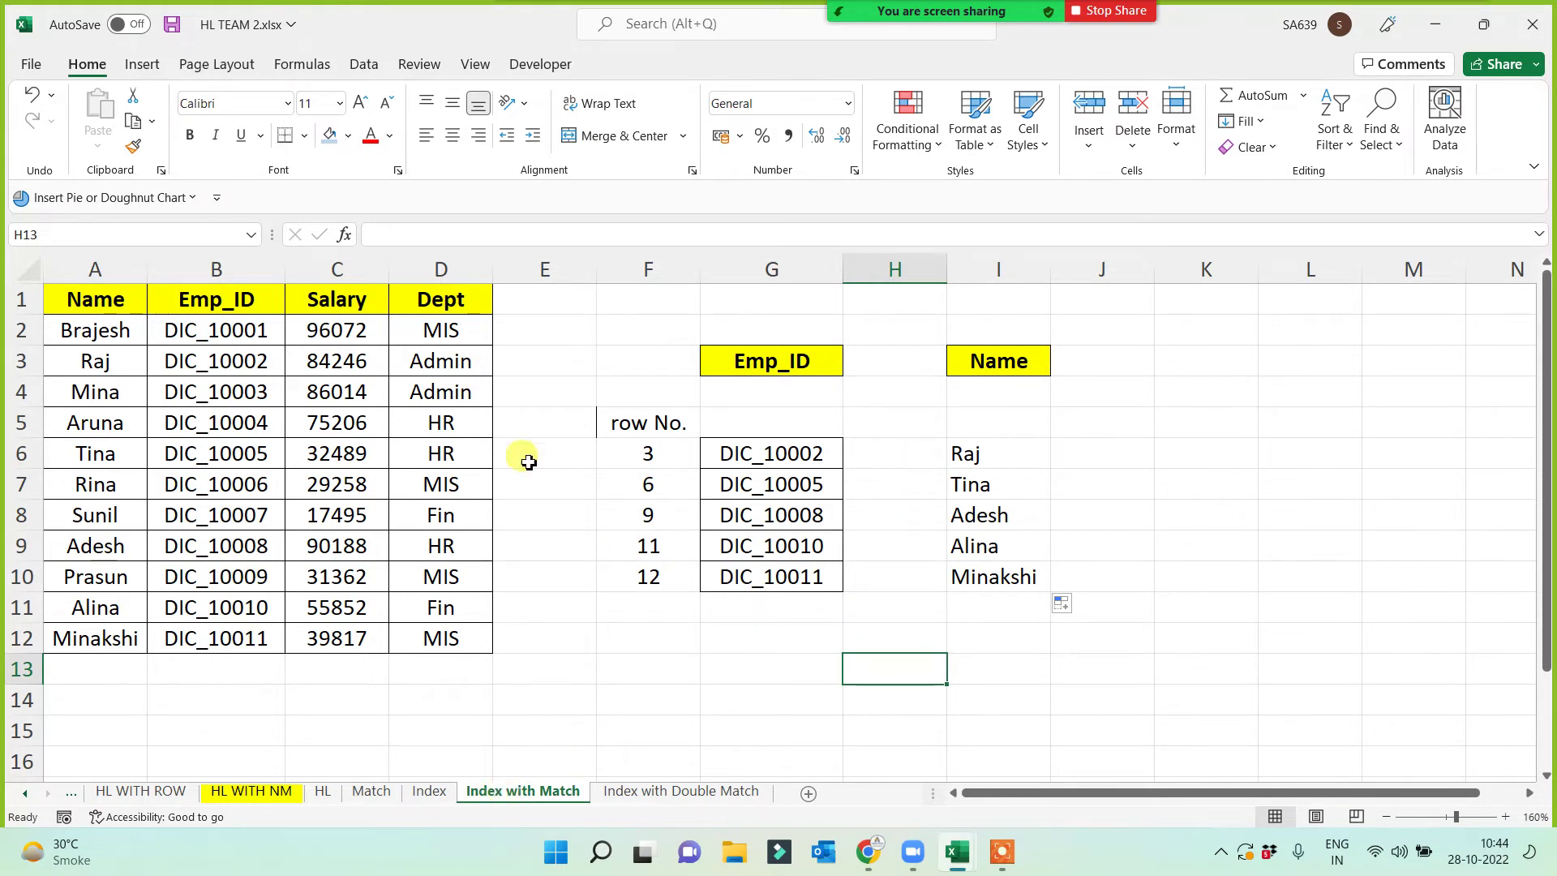
# - Copy the Salary header from C1 to J3, beside the Name header
pyautogui.click(342, 292)
pyautogui.hotkey('ctrl', 'c')
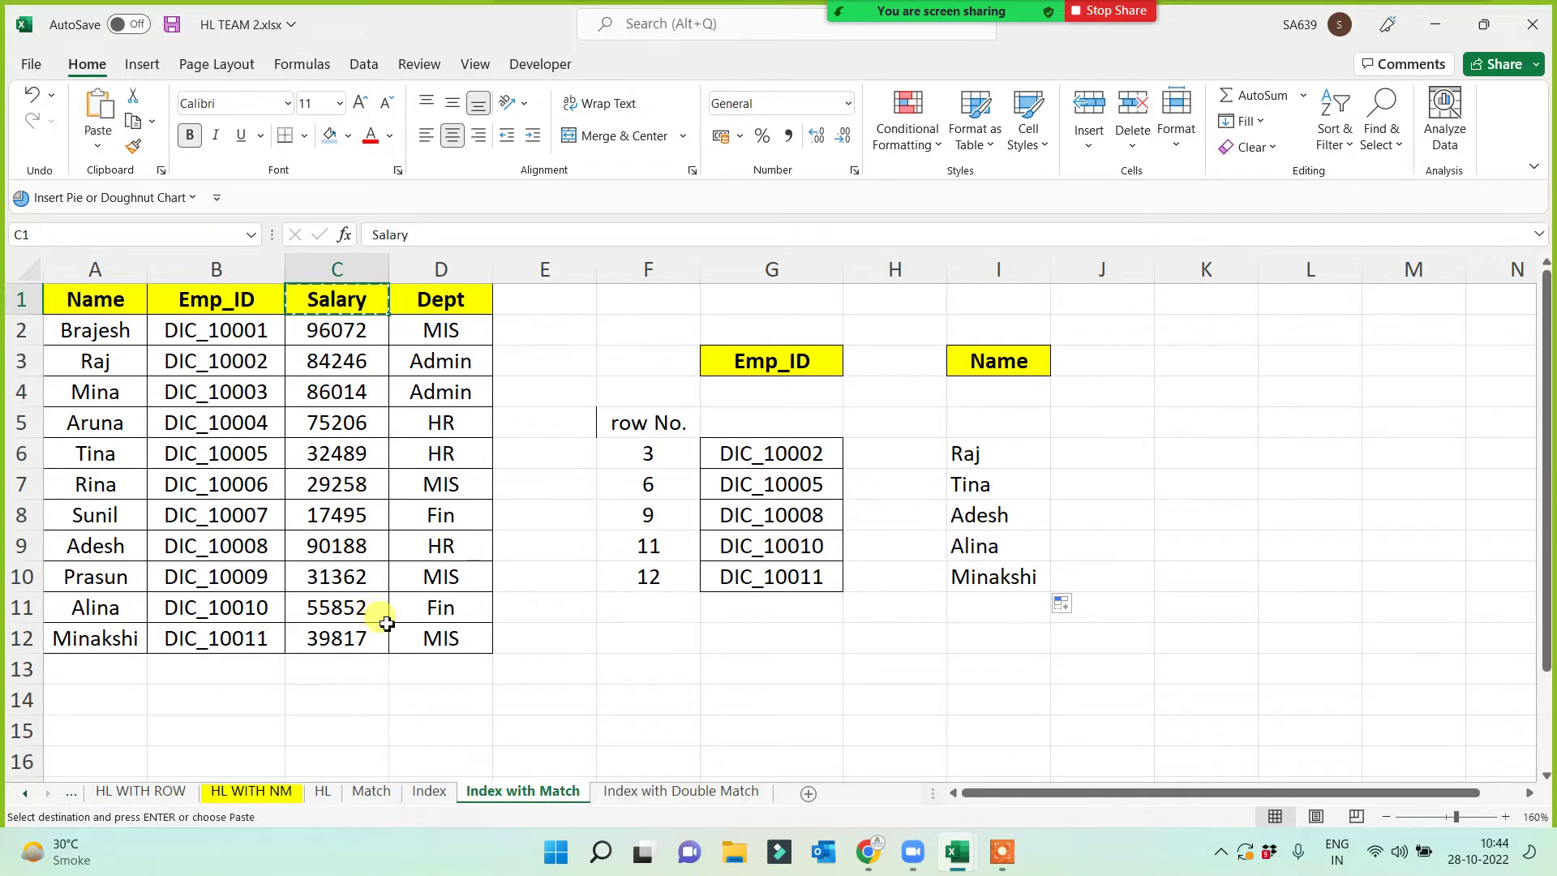
pyautogui.click(1107, 360)
pyautogui.hotkey('ctrl', 'v')
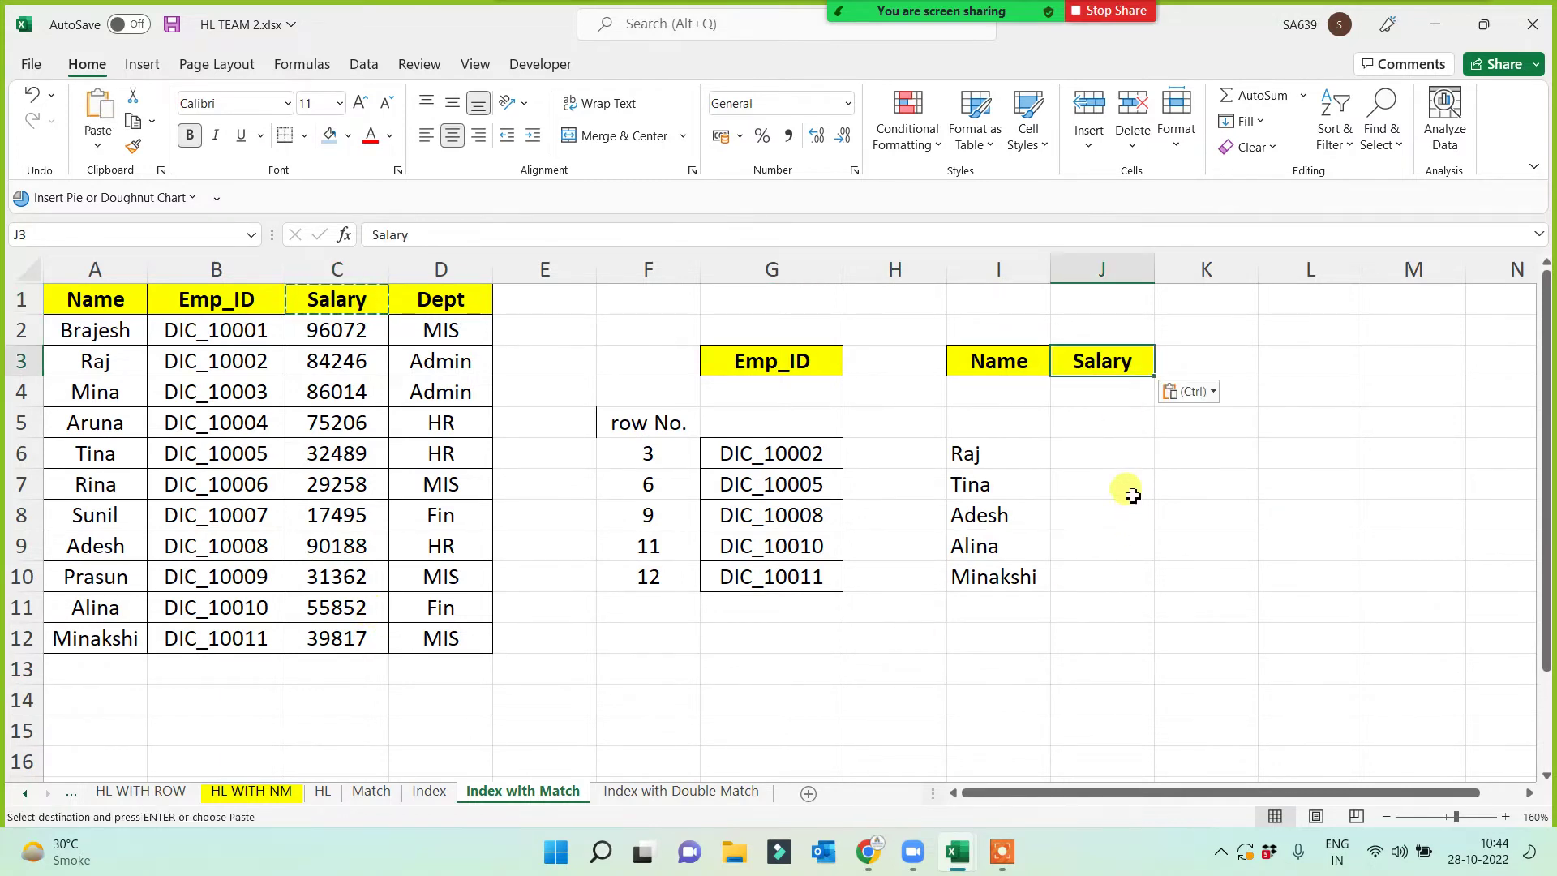
# - Enter =INDEX($C$1:$C$12,F6,1) in J6 and fill it down to J10 to return the salaries for all lookup IDs
pyautogui.click(1117, 448)
pyautogui.write('=in')
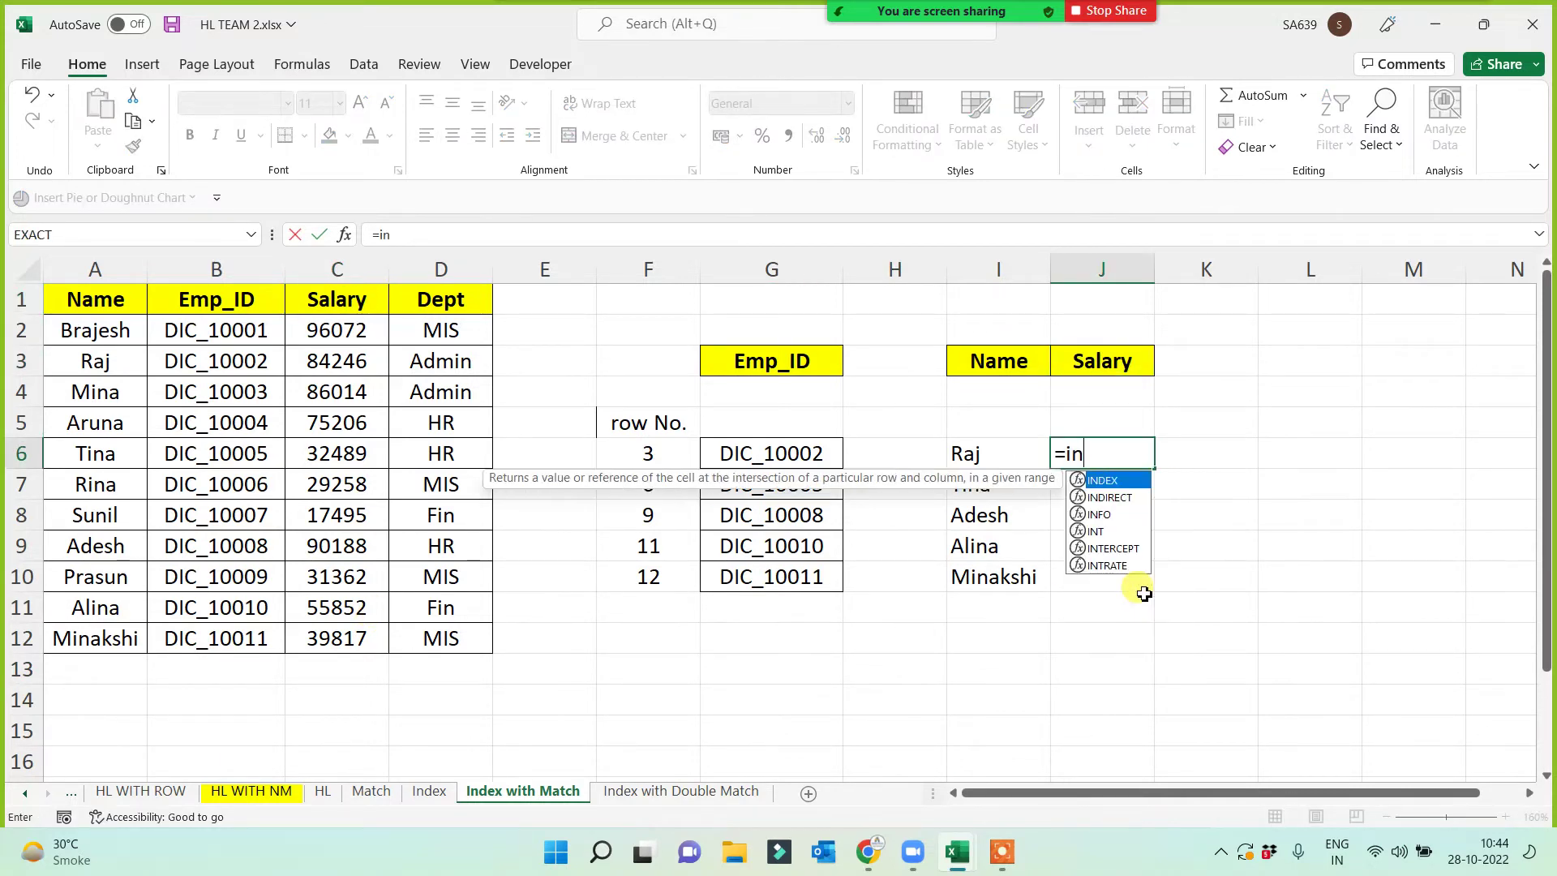
pyautogui.write('dex(')
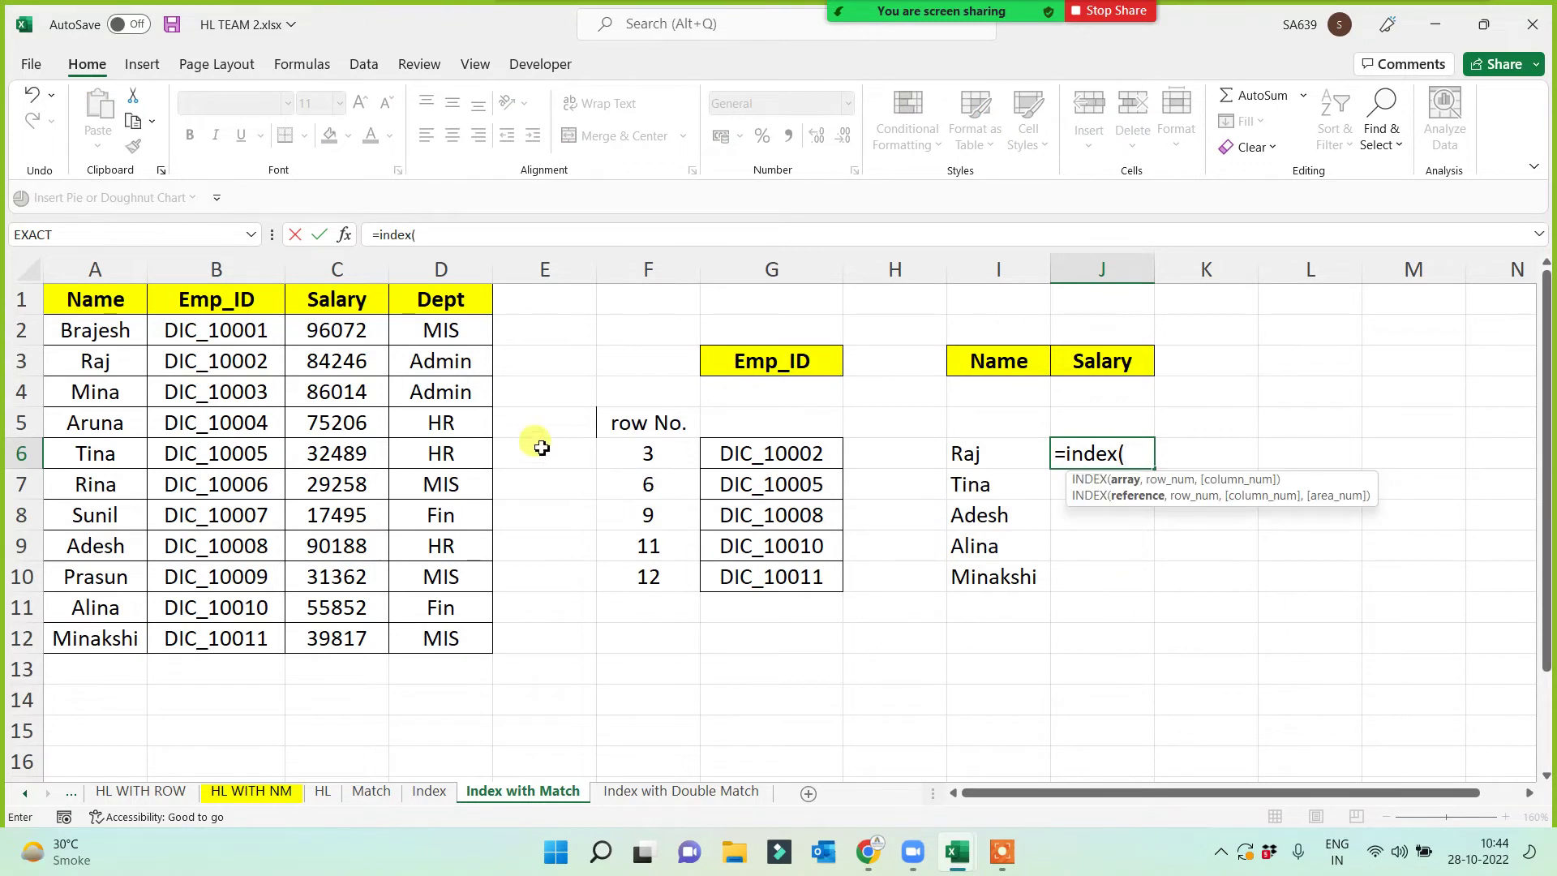
pyautogui.moveTo(336, 302); pyautogui.dragTo(332, 640)
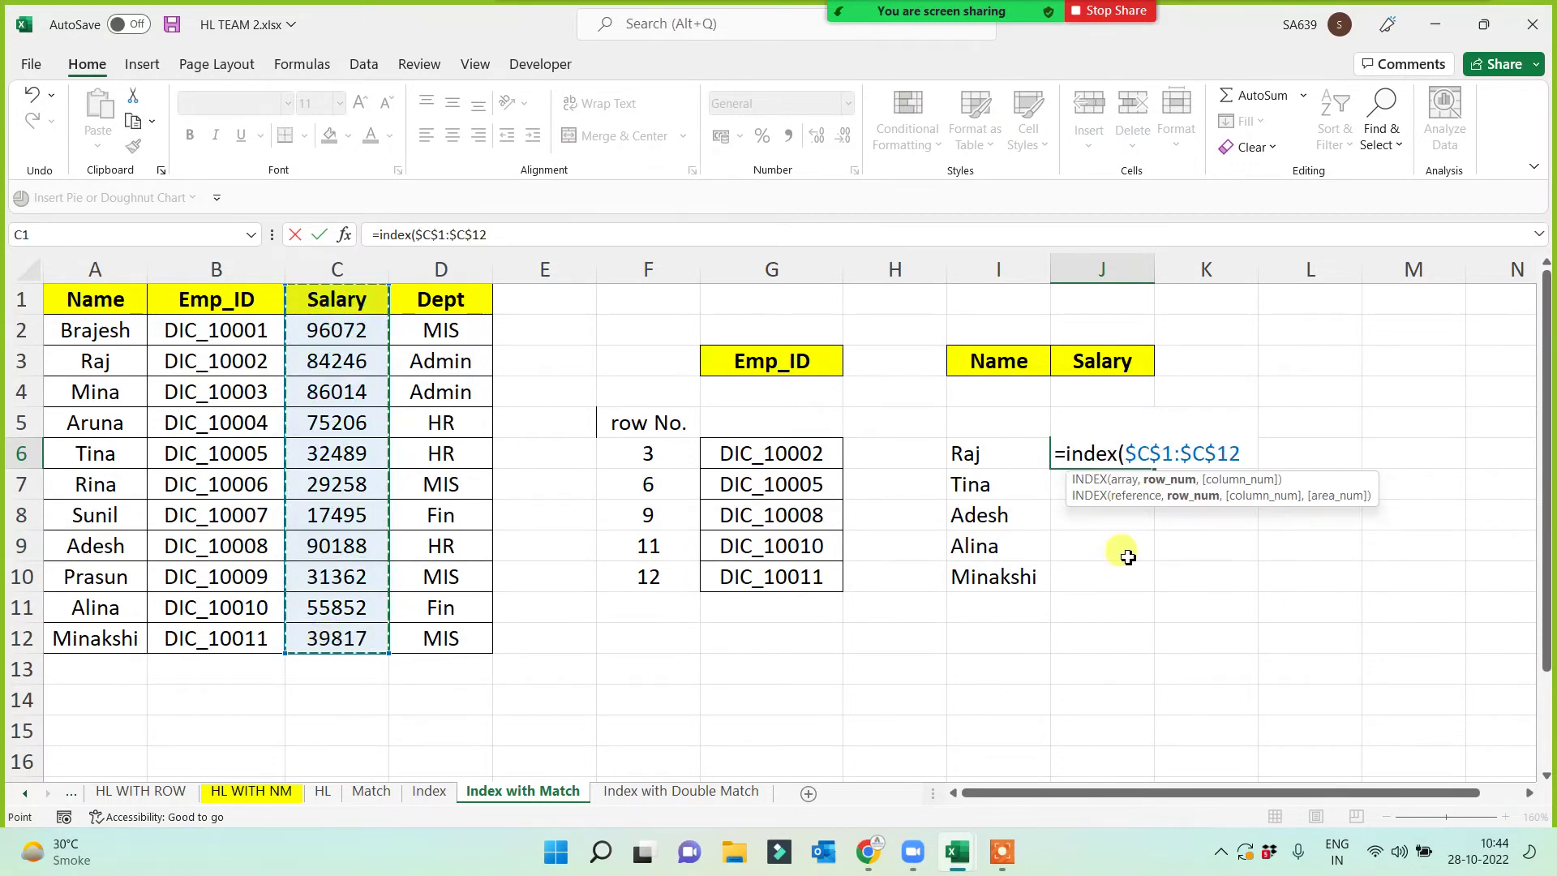
pyautogui.write(',')
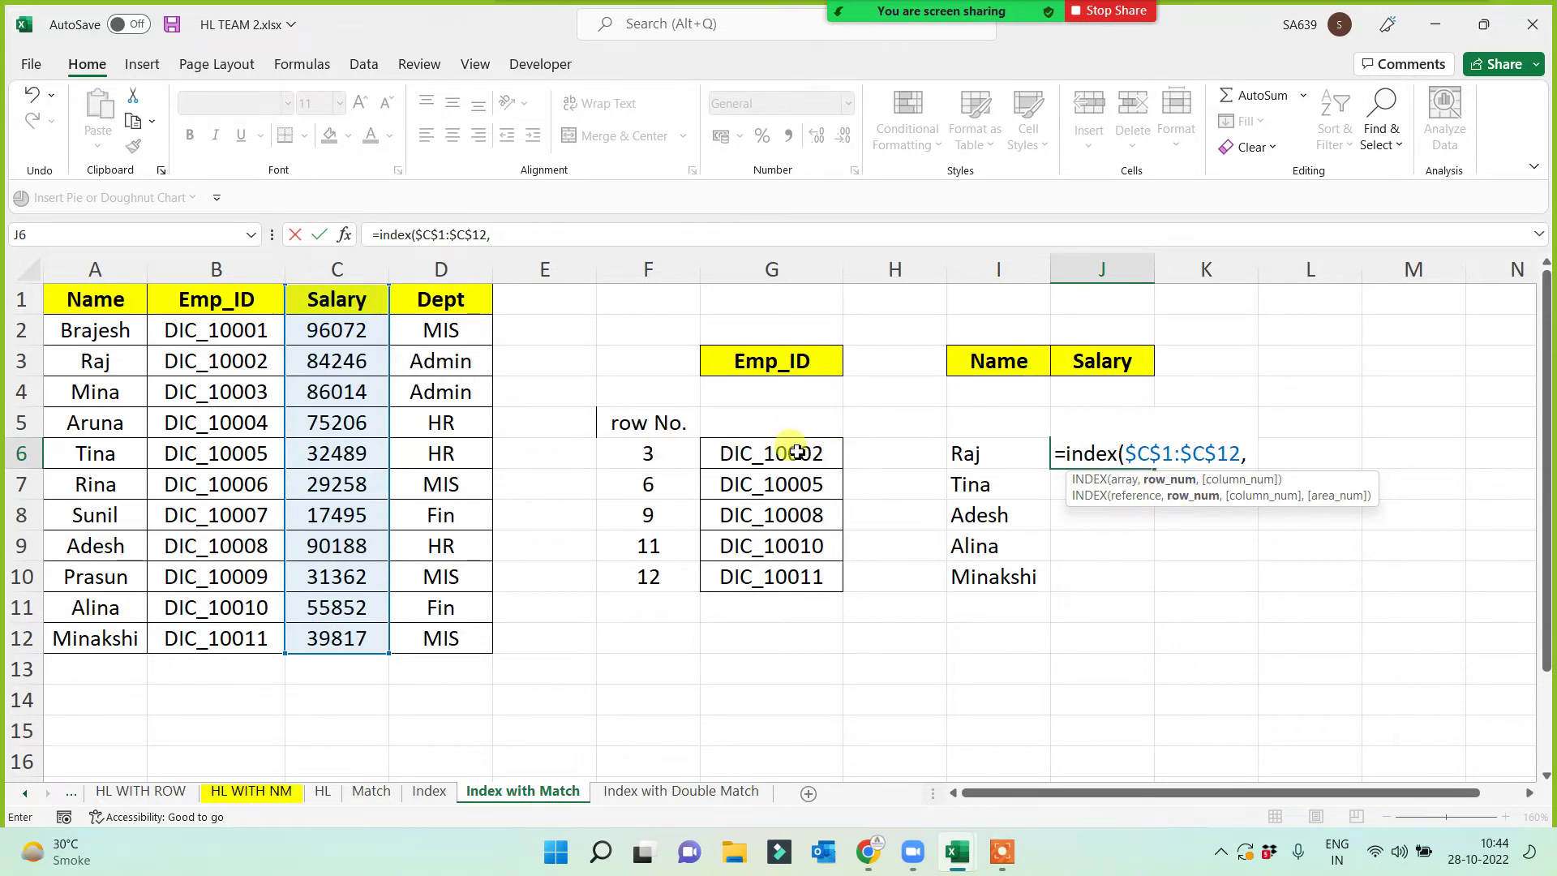
pyautogui.click(663, 460)
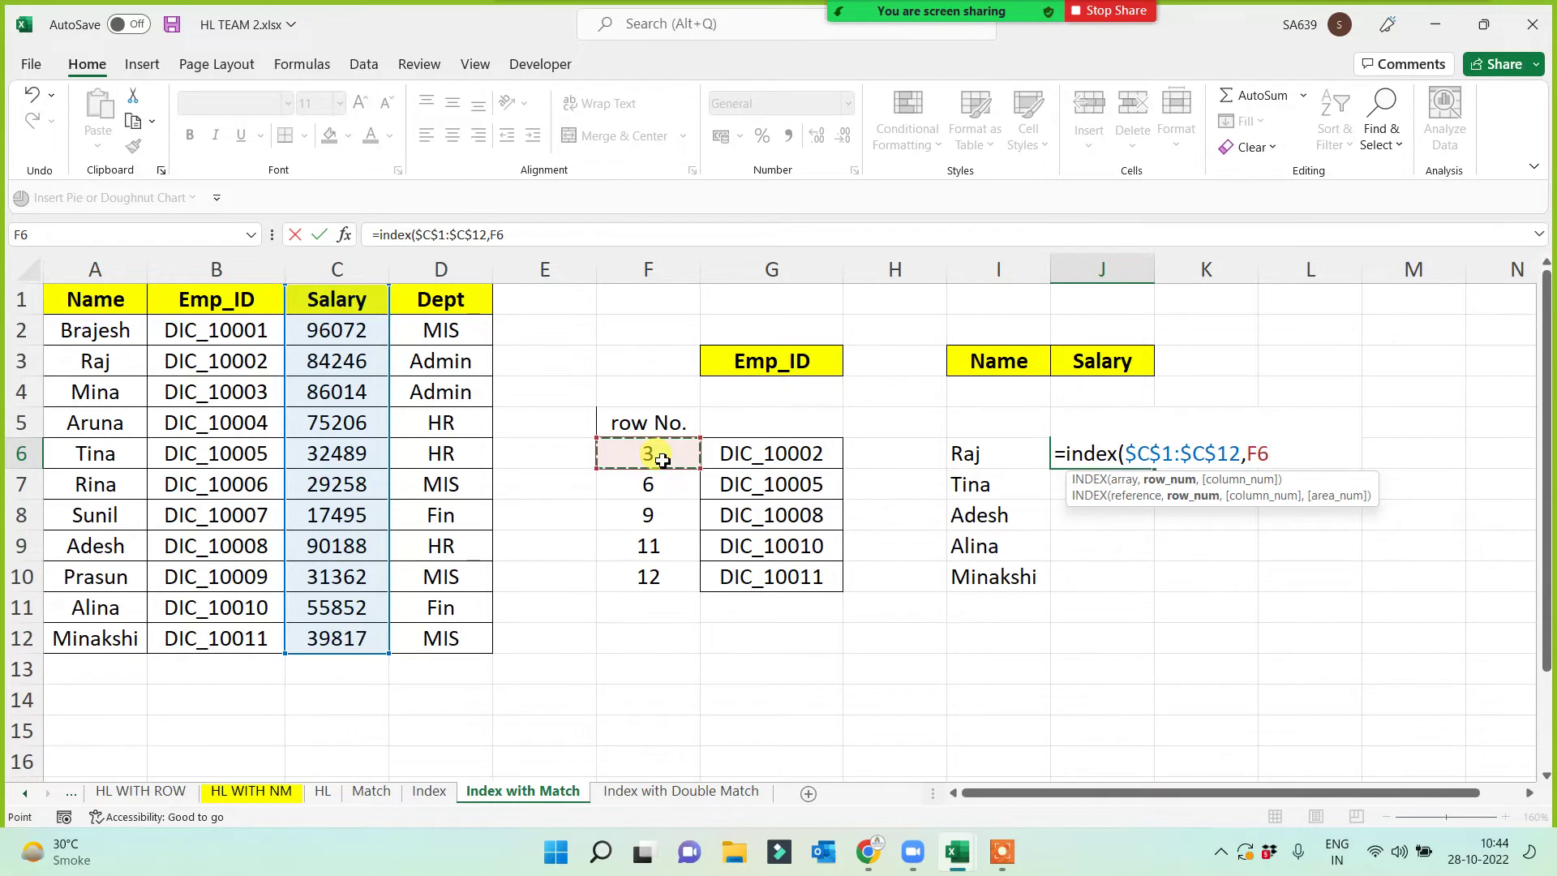
pyautogui.write(',')
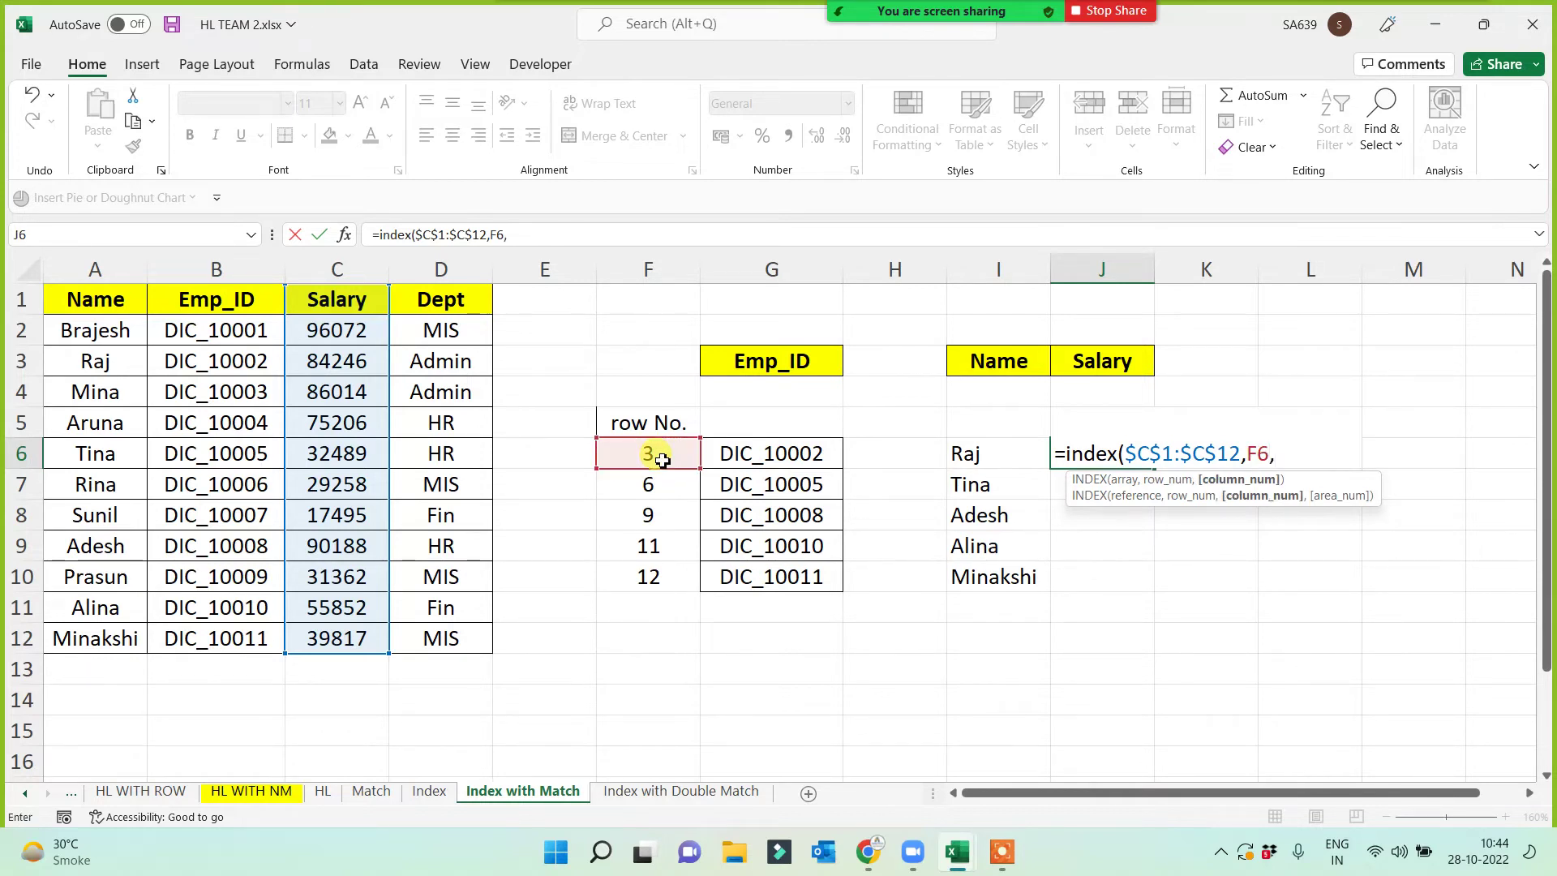
pyautogui.write('1)')
pyautogui.press('Return')
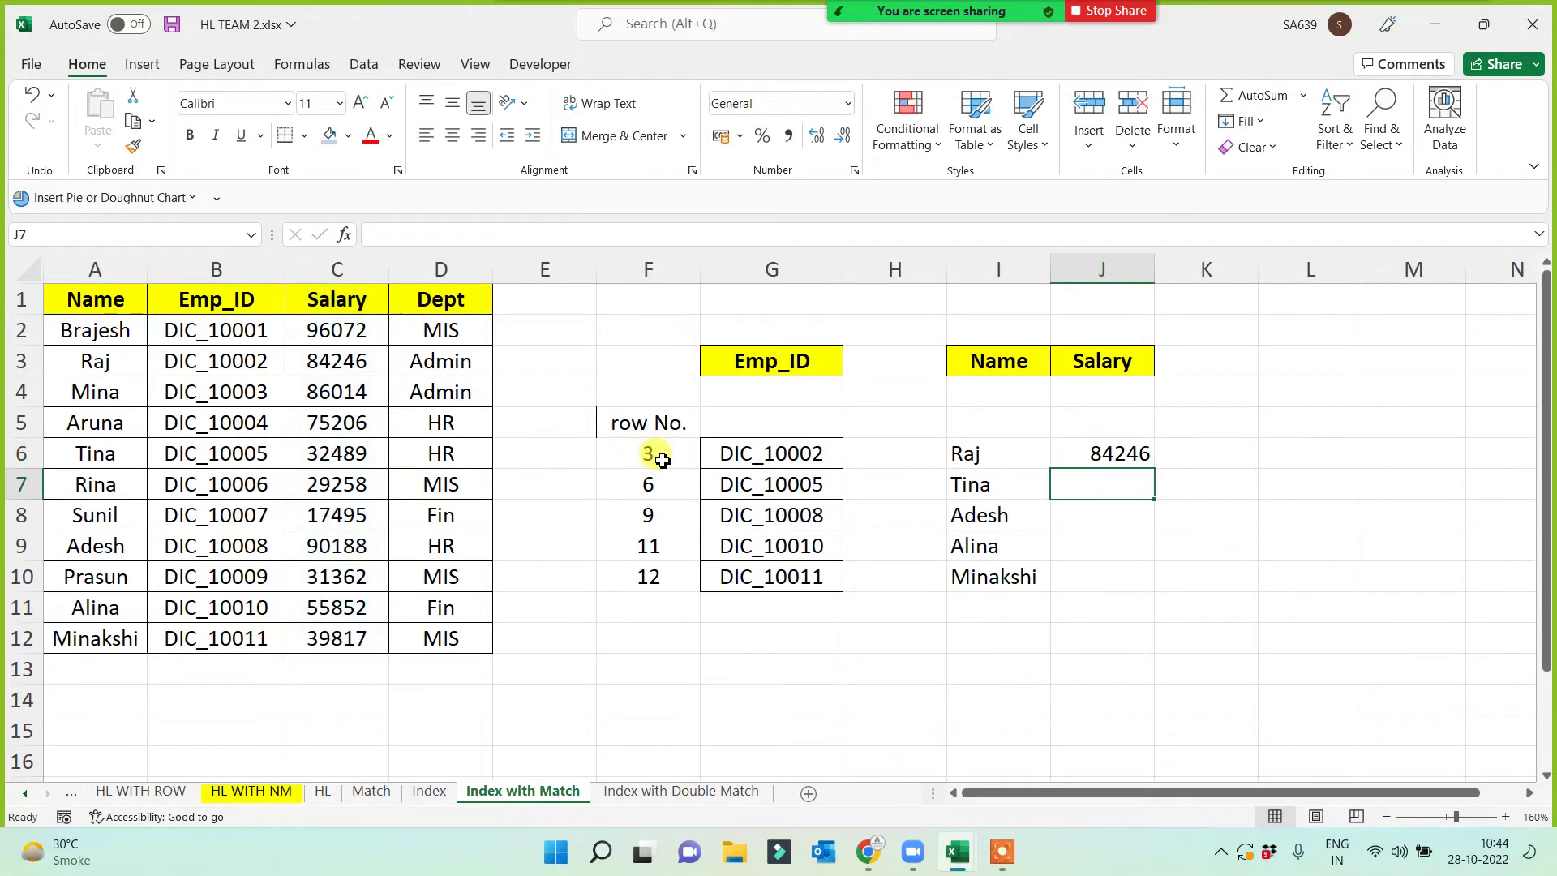
pyautogui.click(1116, 460)
pyautogui.moveTo(1154, 473); pyautogui.dragTo(1130, 586)
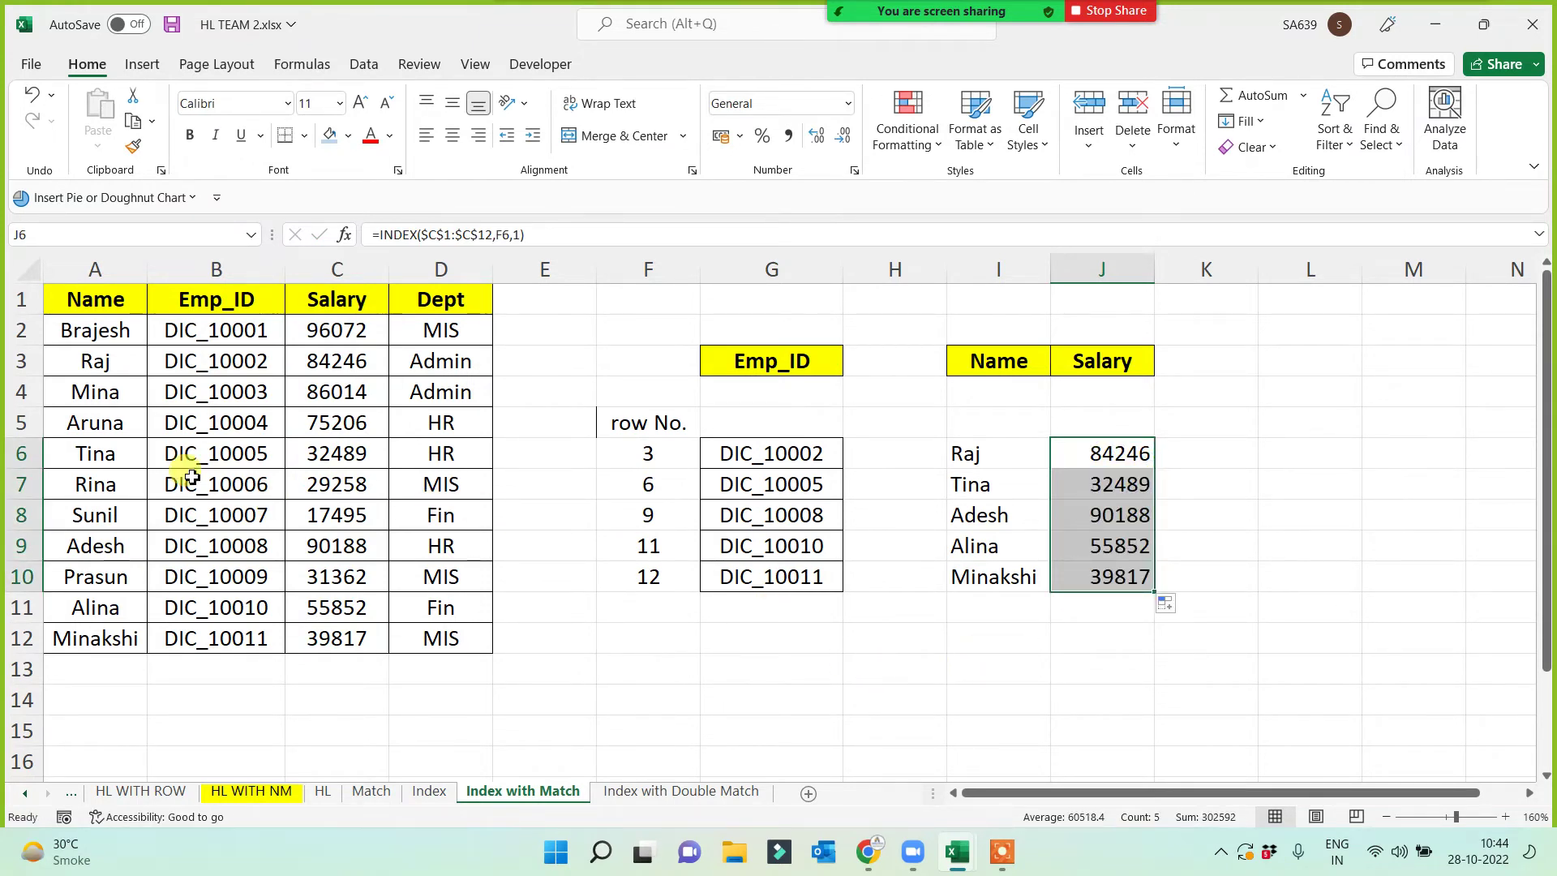
# - Examine how the Emp_ID column, the lookup IDs in G6:G10 and the MATCH row numbers in F6:F10 feed the salary formulas in J6:J10
pyautogui.click(233, 267)
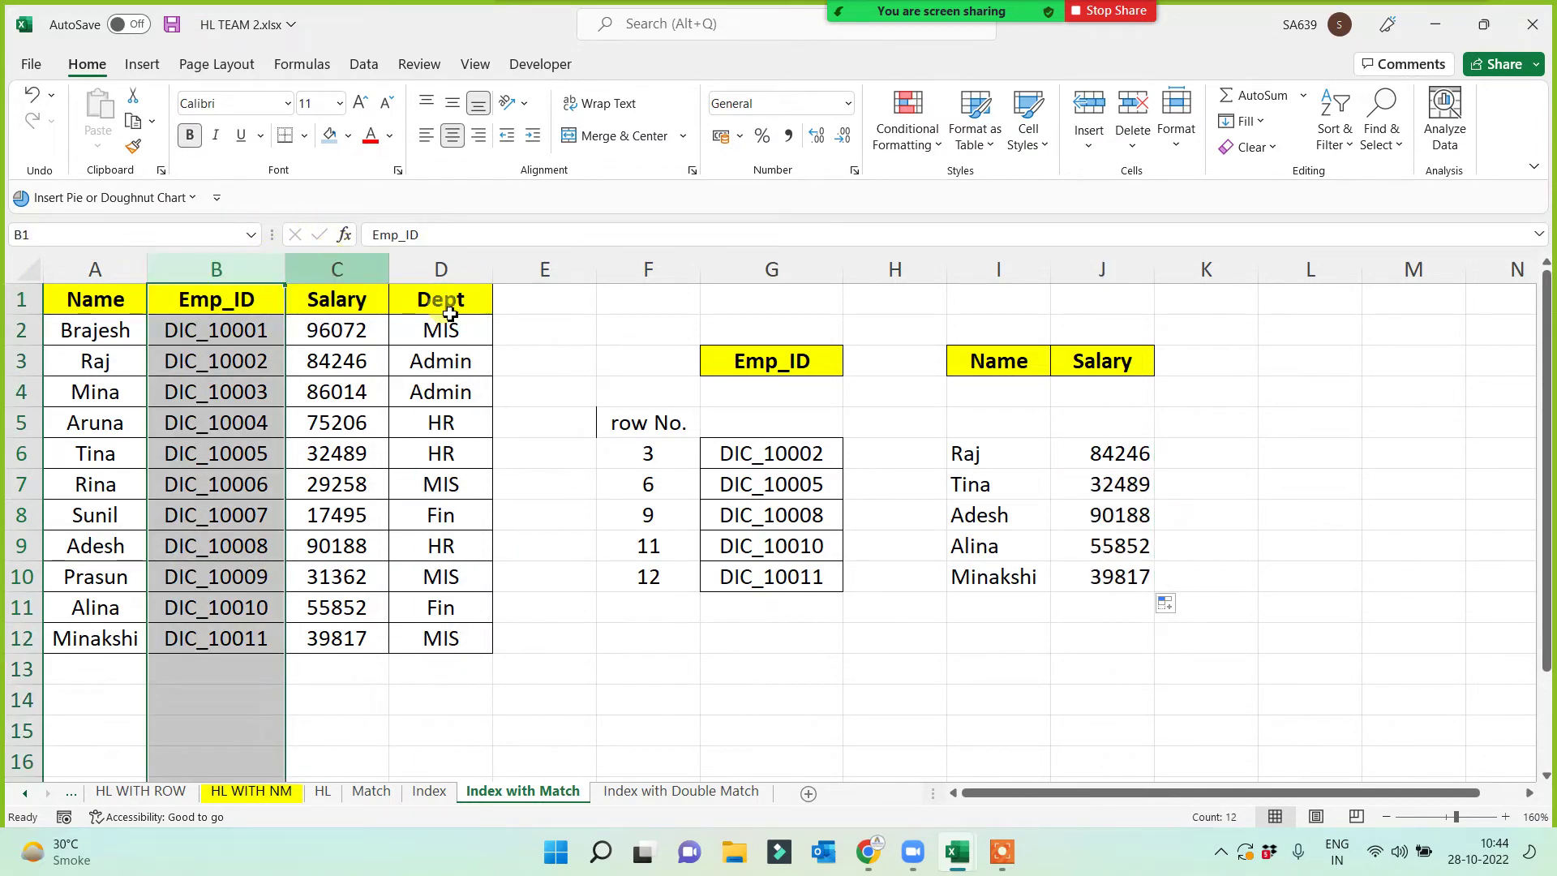
pyautogui.click(1304, 608)
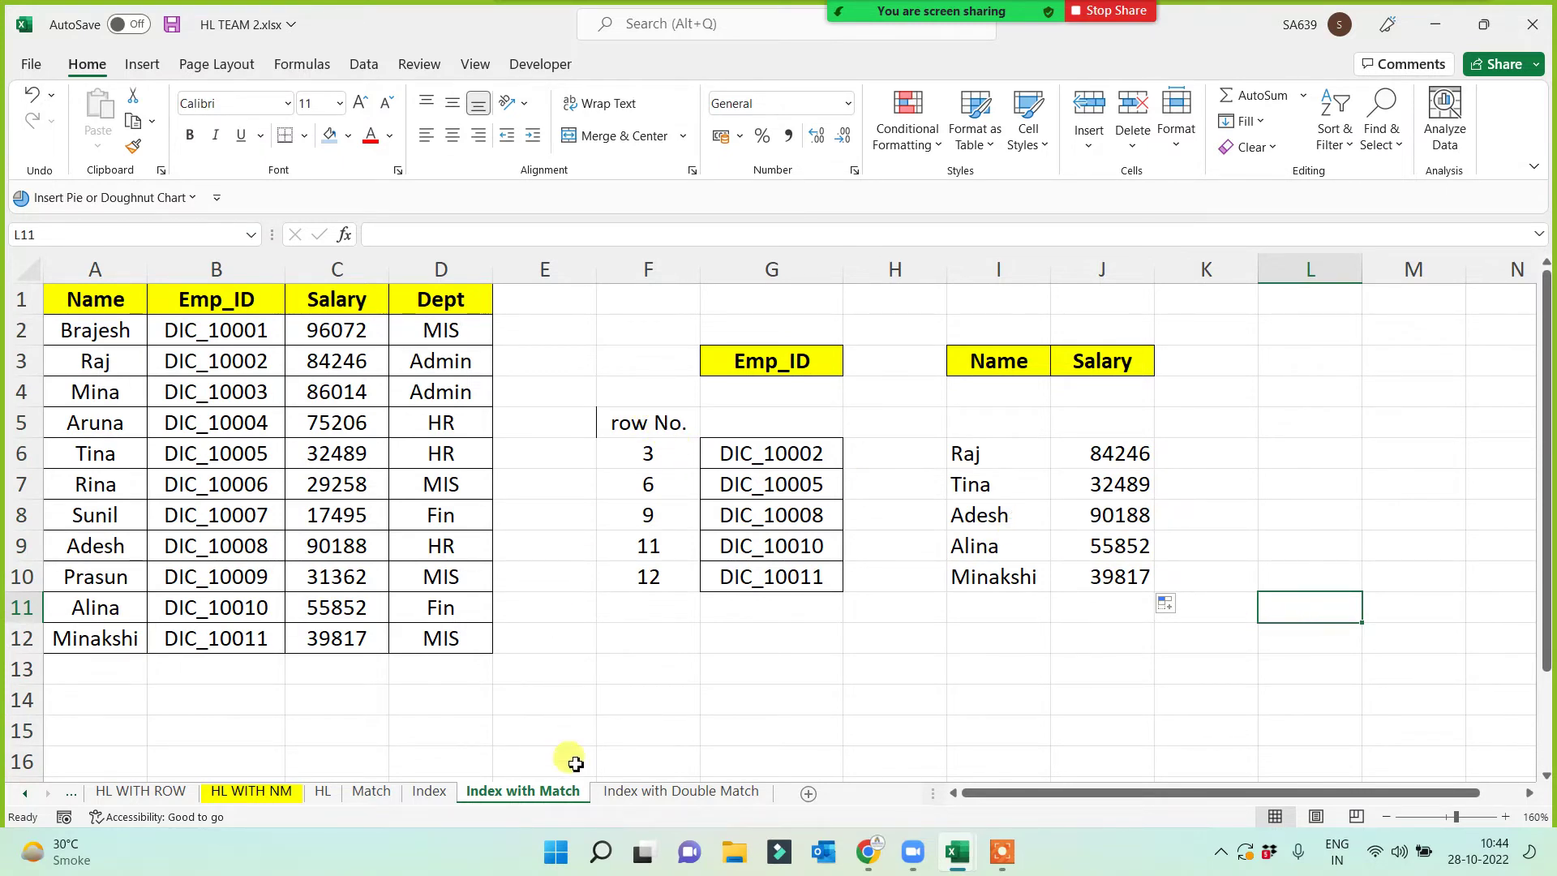
pyautogui.click(760, 710)
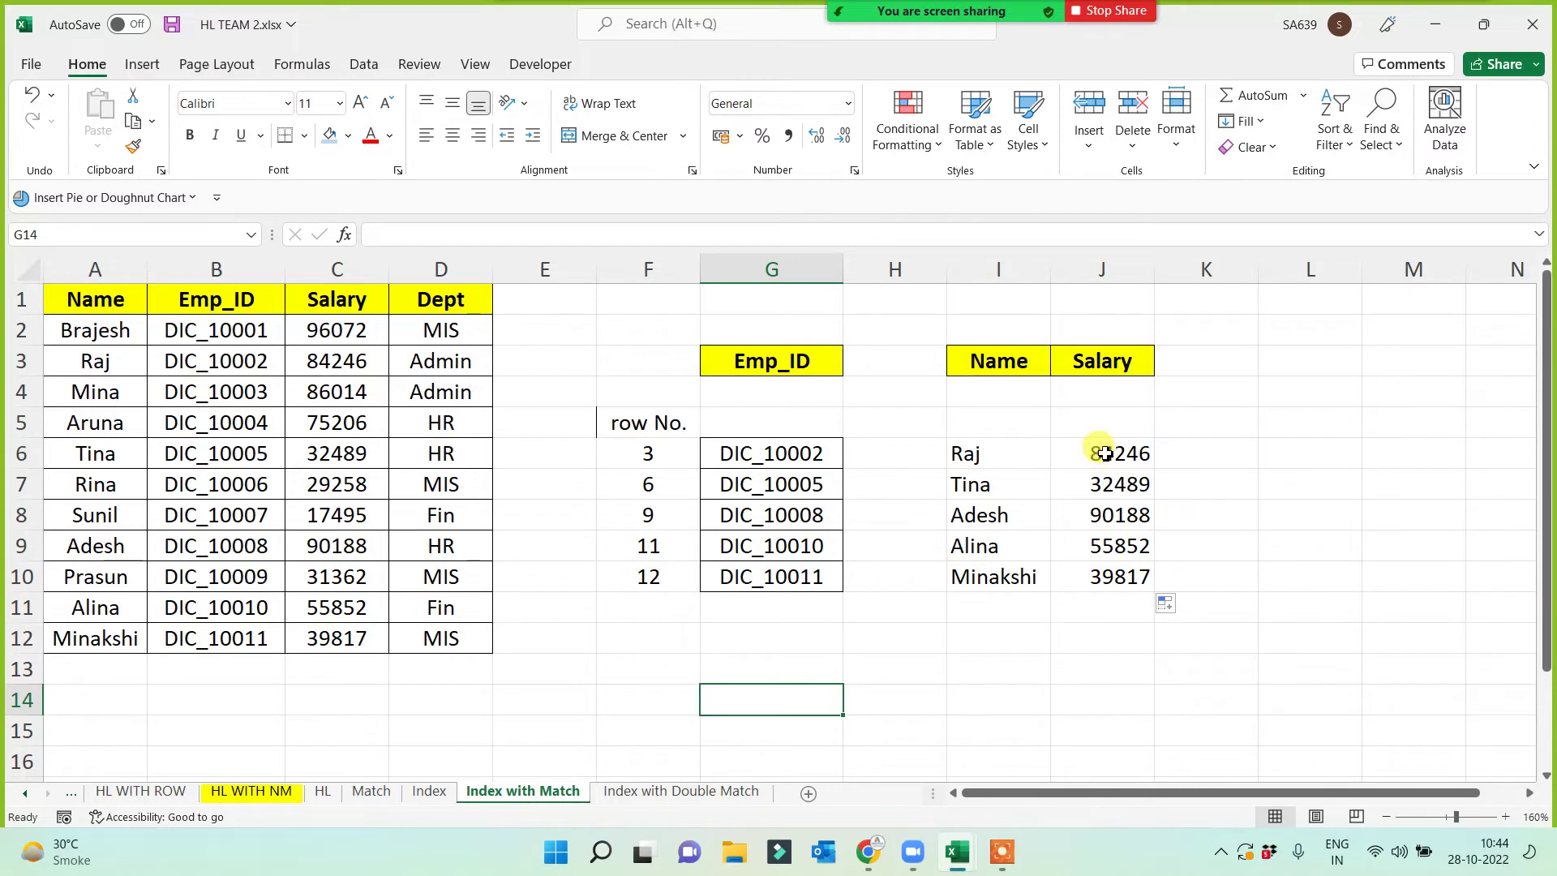
pyautogui.moveTo(1106, 453); pyautogui.dragTo(1105, 577)
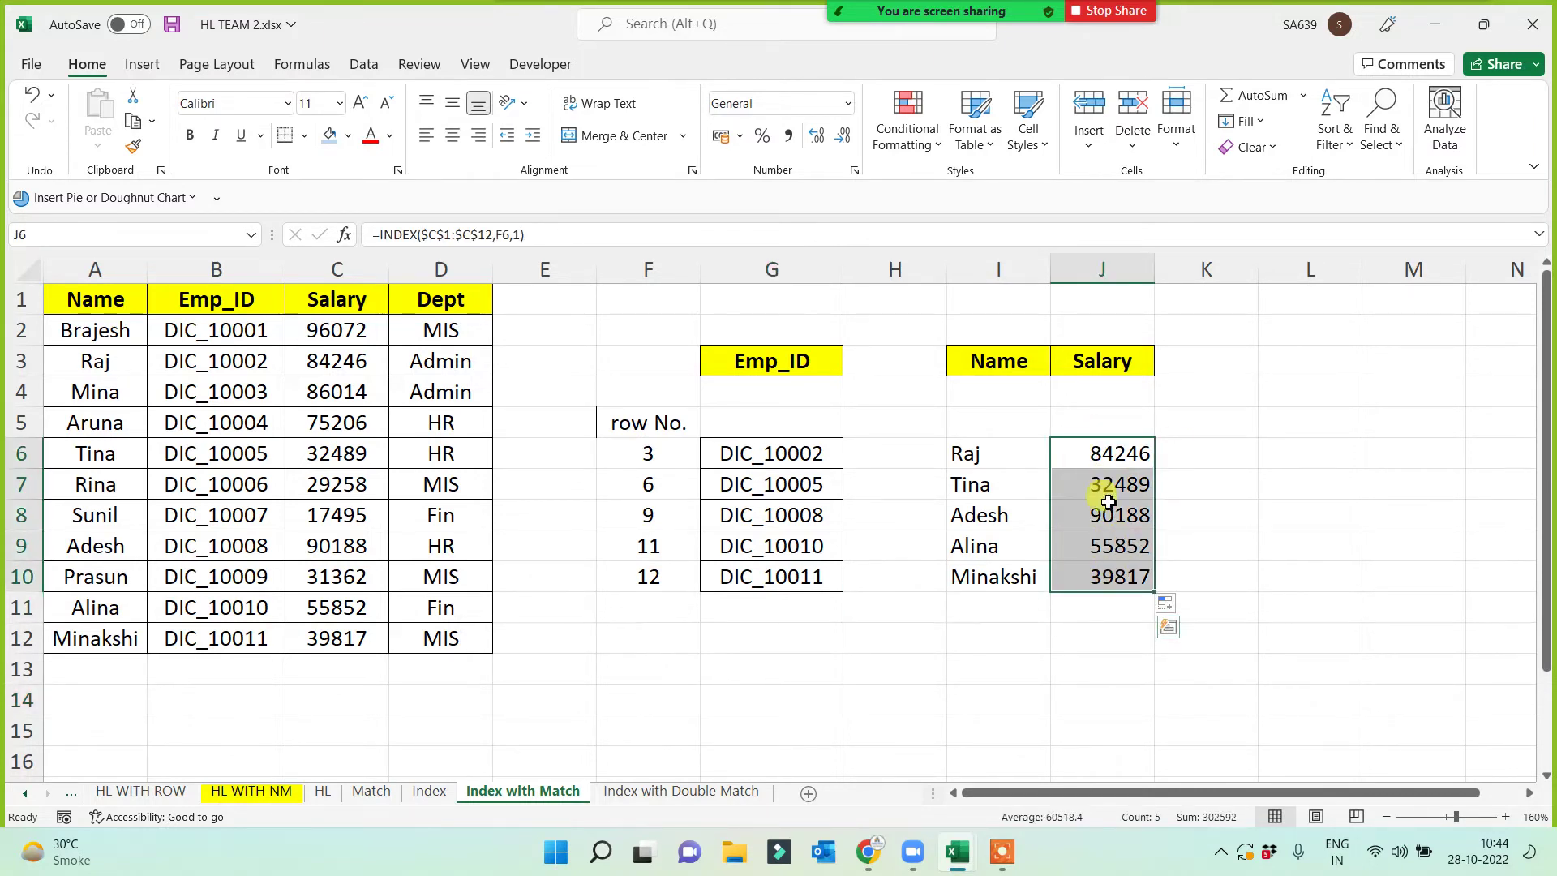
pyautogui.click(972, 673)
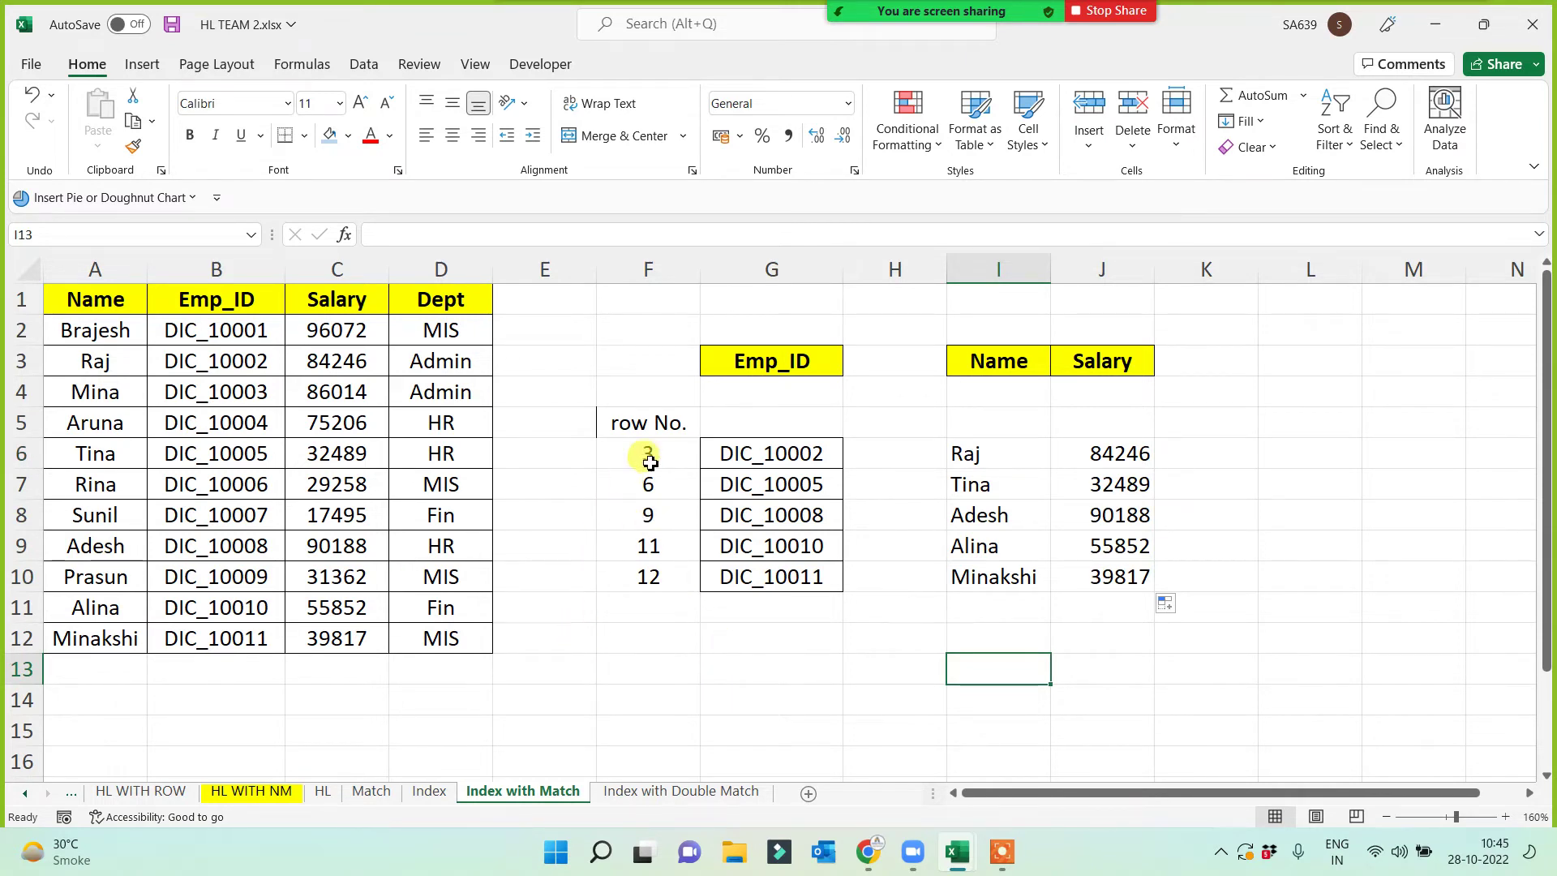
pyautogui.moveTo(648, 454); pyautogui.dragTo(653, 586)
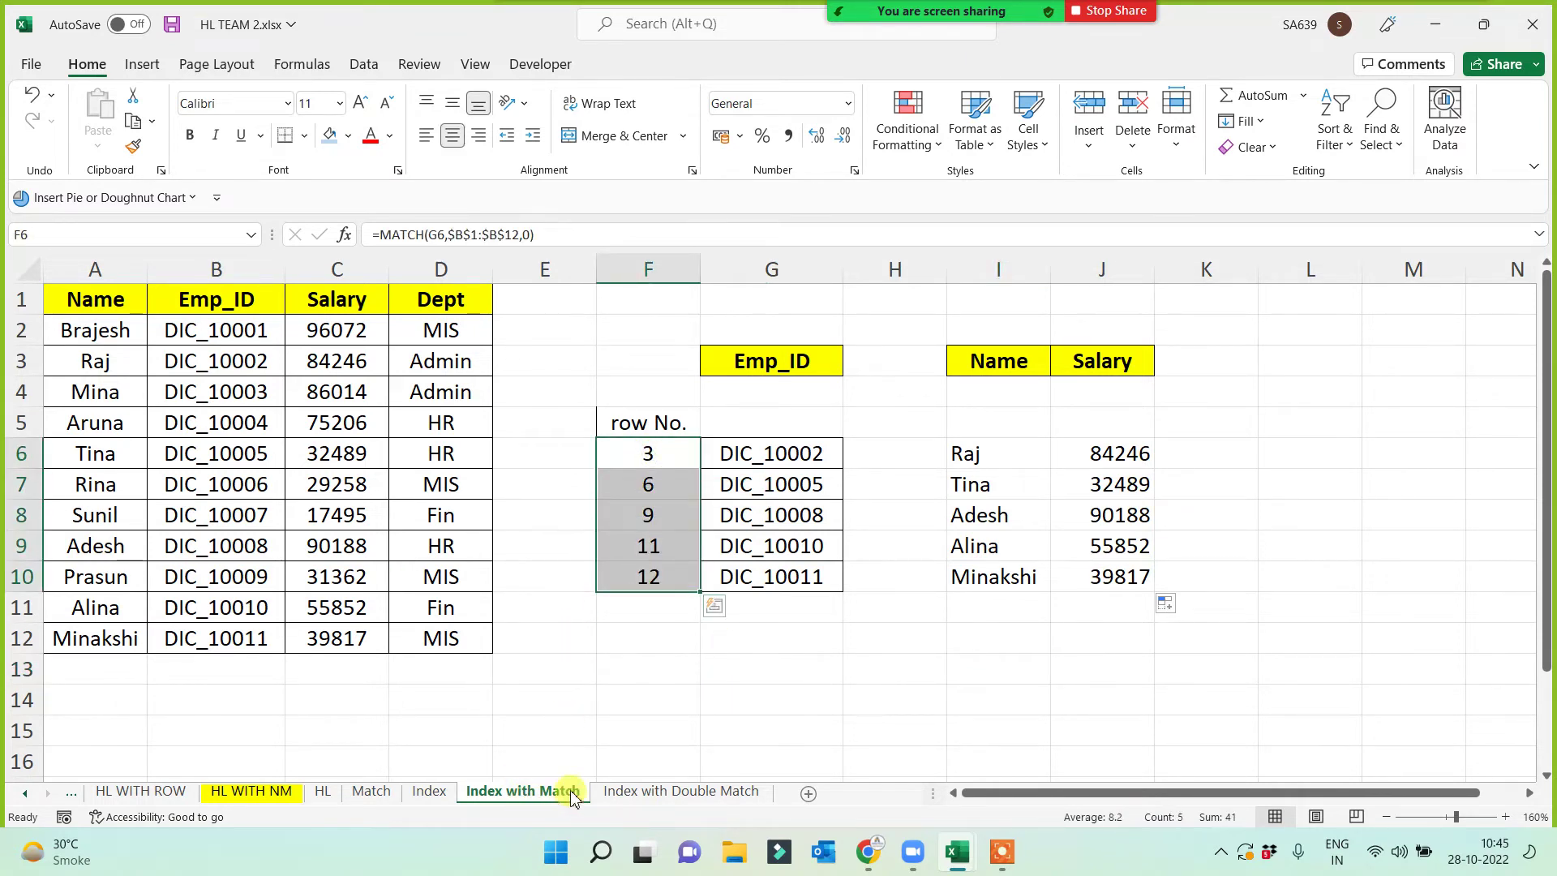
pyautogui.moveTo(765, 456); pyautogui.dragTo(758, 579)
pyautogui.click(648, 456)
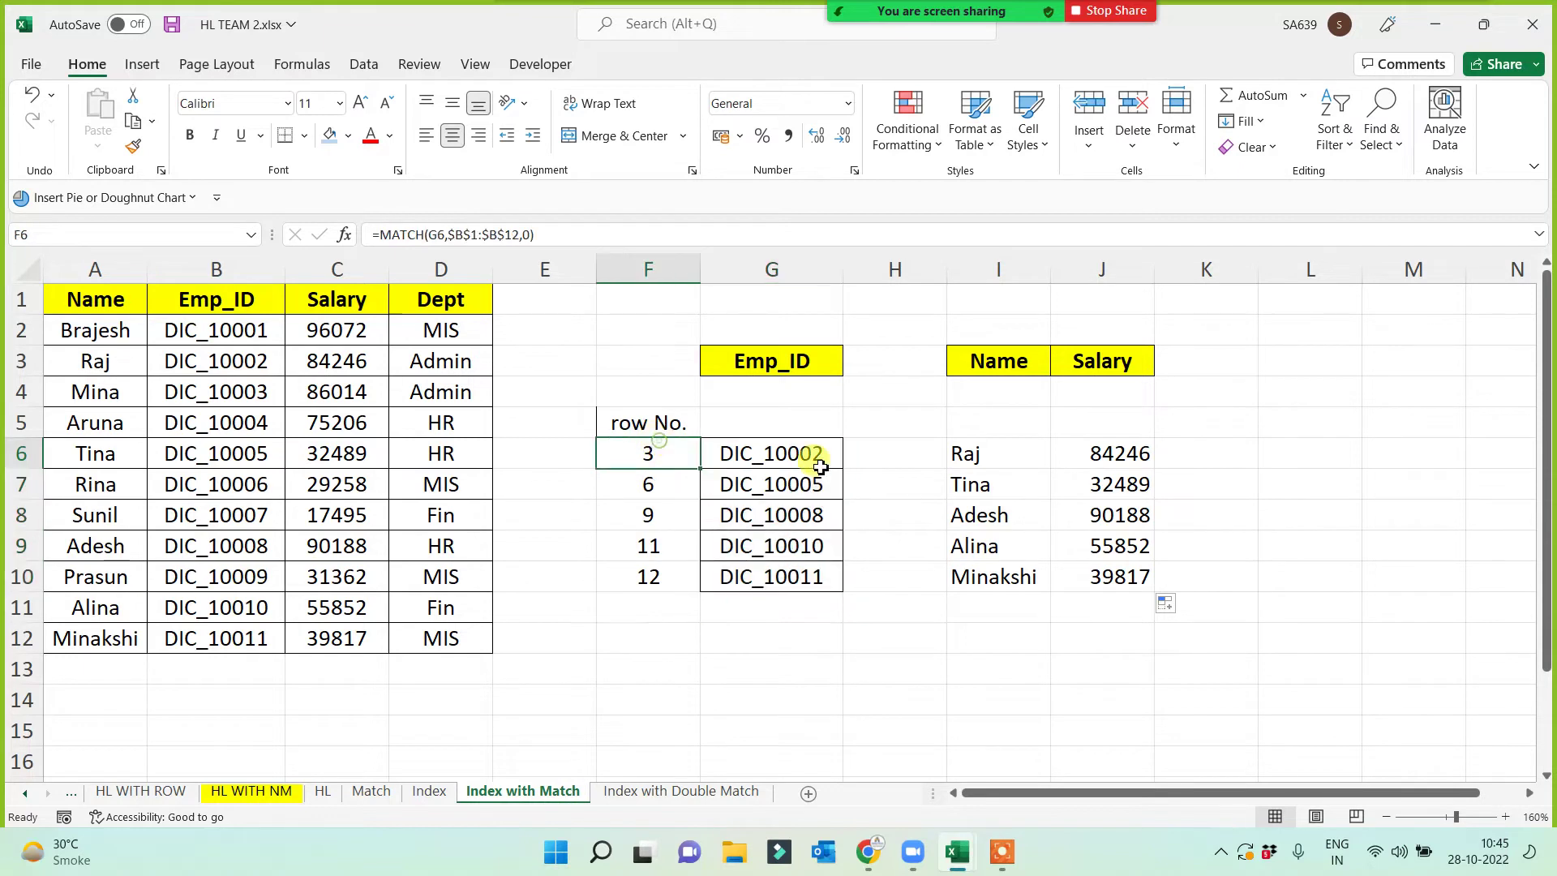
pyautogui.click(1103, 455)
pyautogui.click(1073, 635)
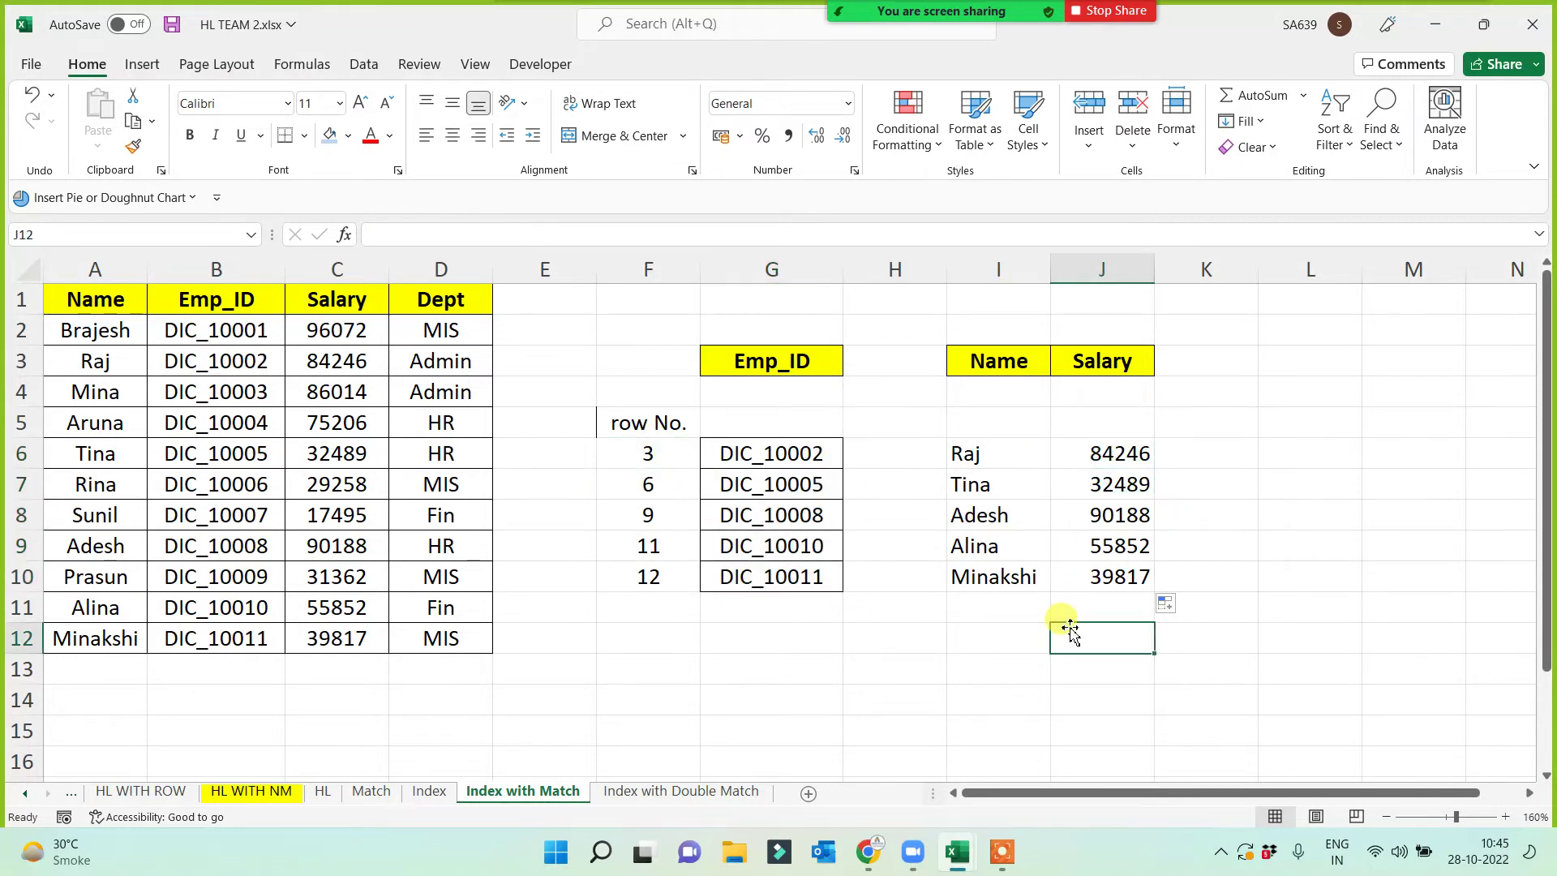
# - Copy the Dept header from D1 to K3, beside the Salary header, and select K6 for the first department lookup
pyautogui.click(469, 296)
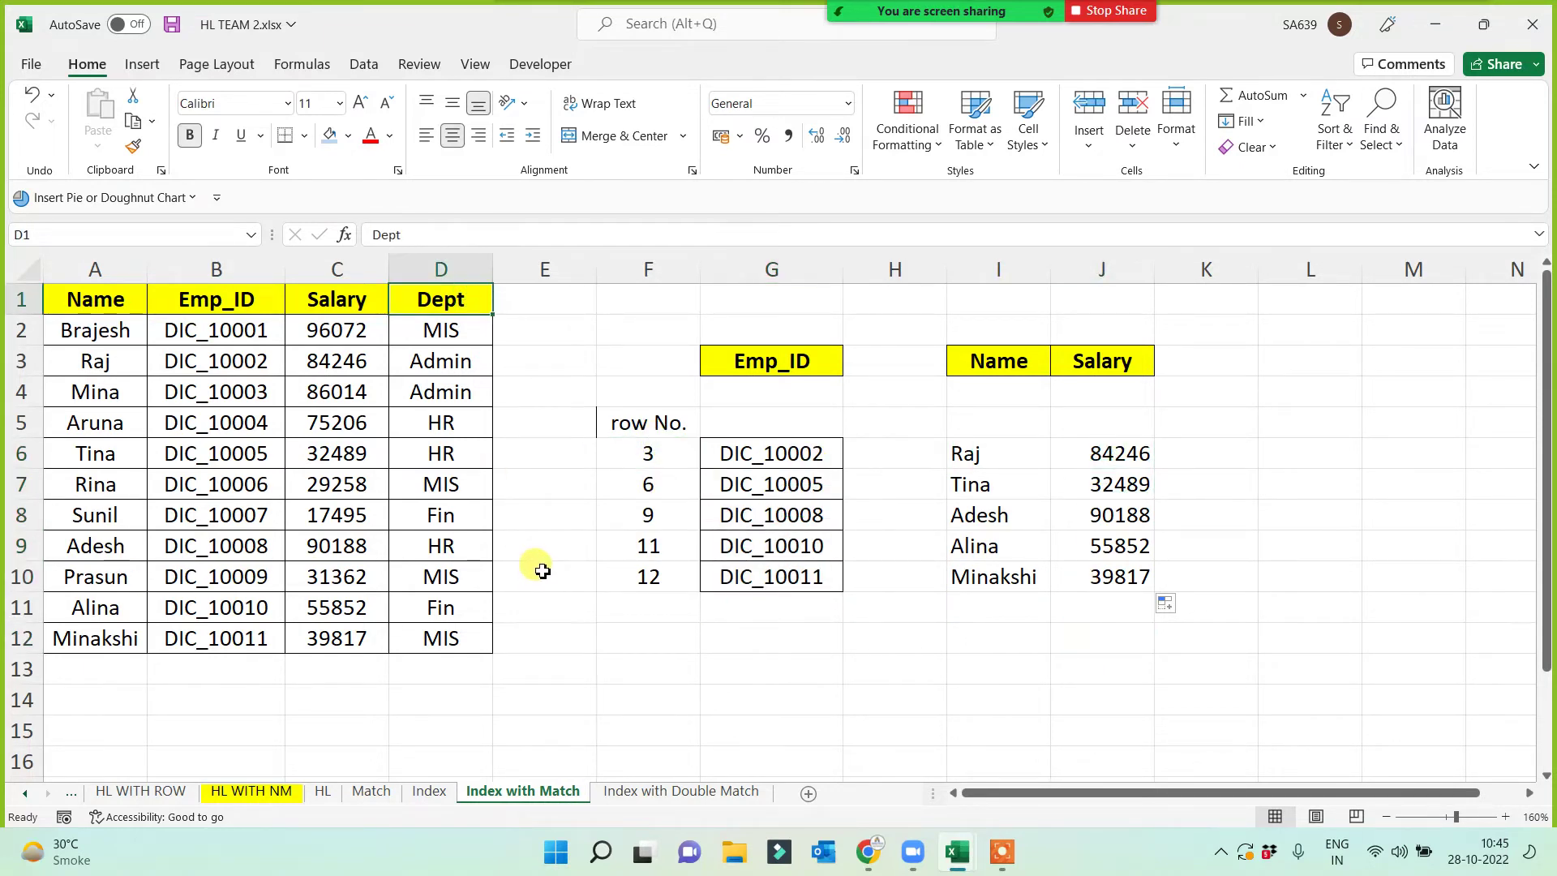
pyautogui.hotkey('ctrl', 'c')
pyautogui.click(1209, 364)
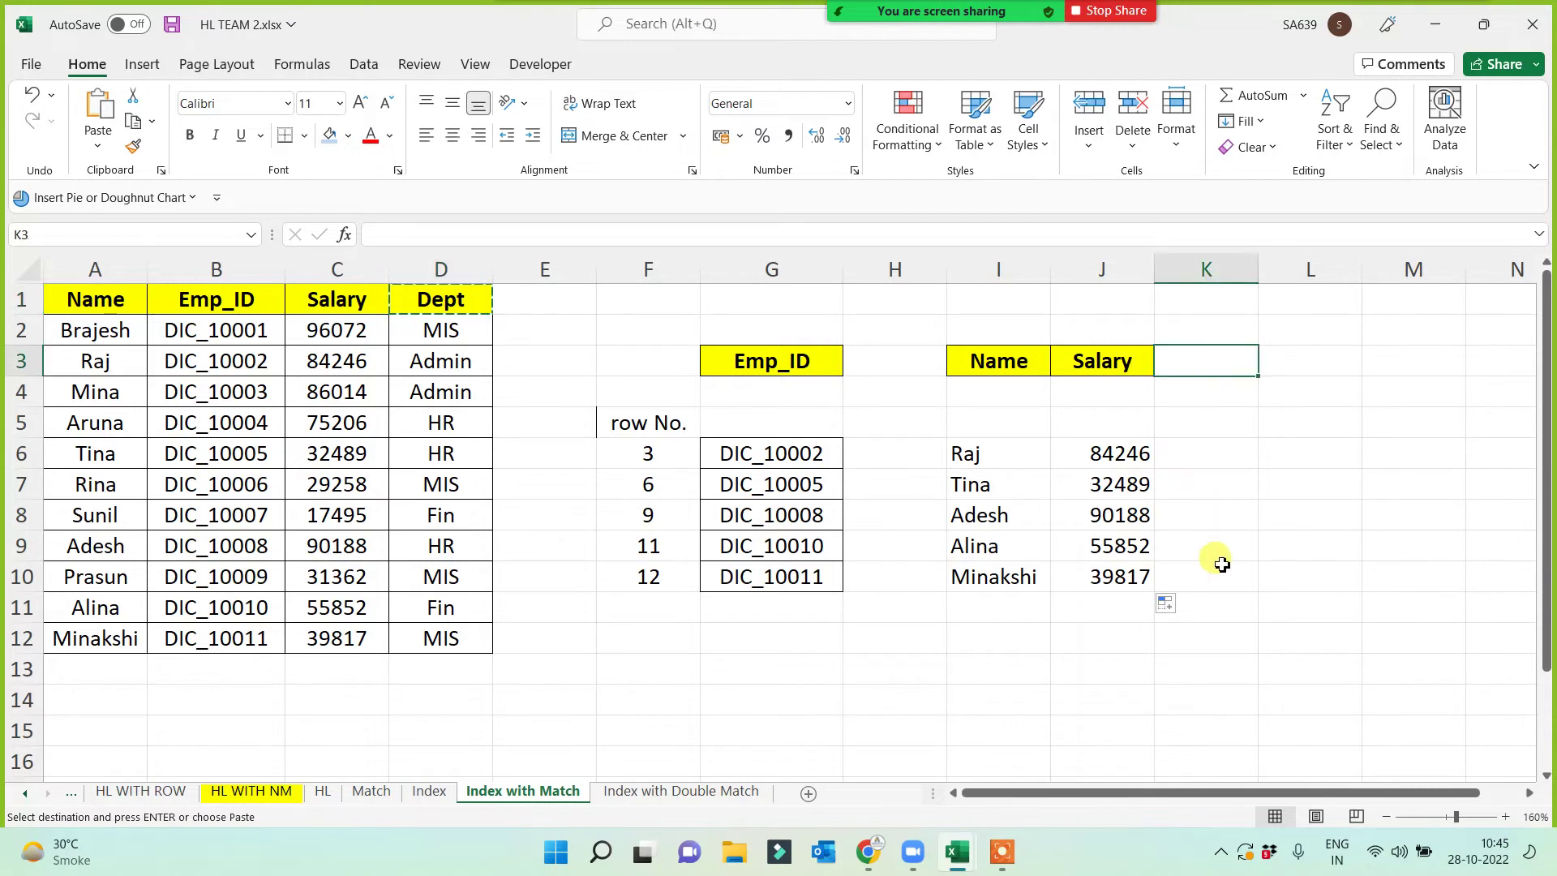
pyautogui.hotkey('ctrl', 'v')
pyautogui.click(1223, 454)
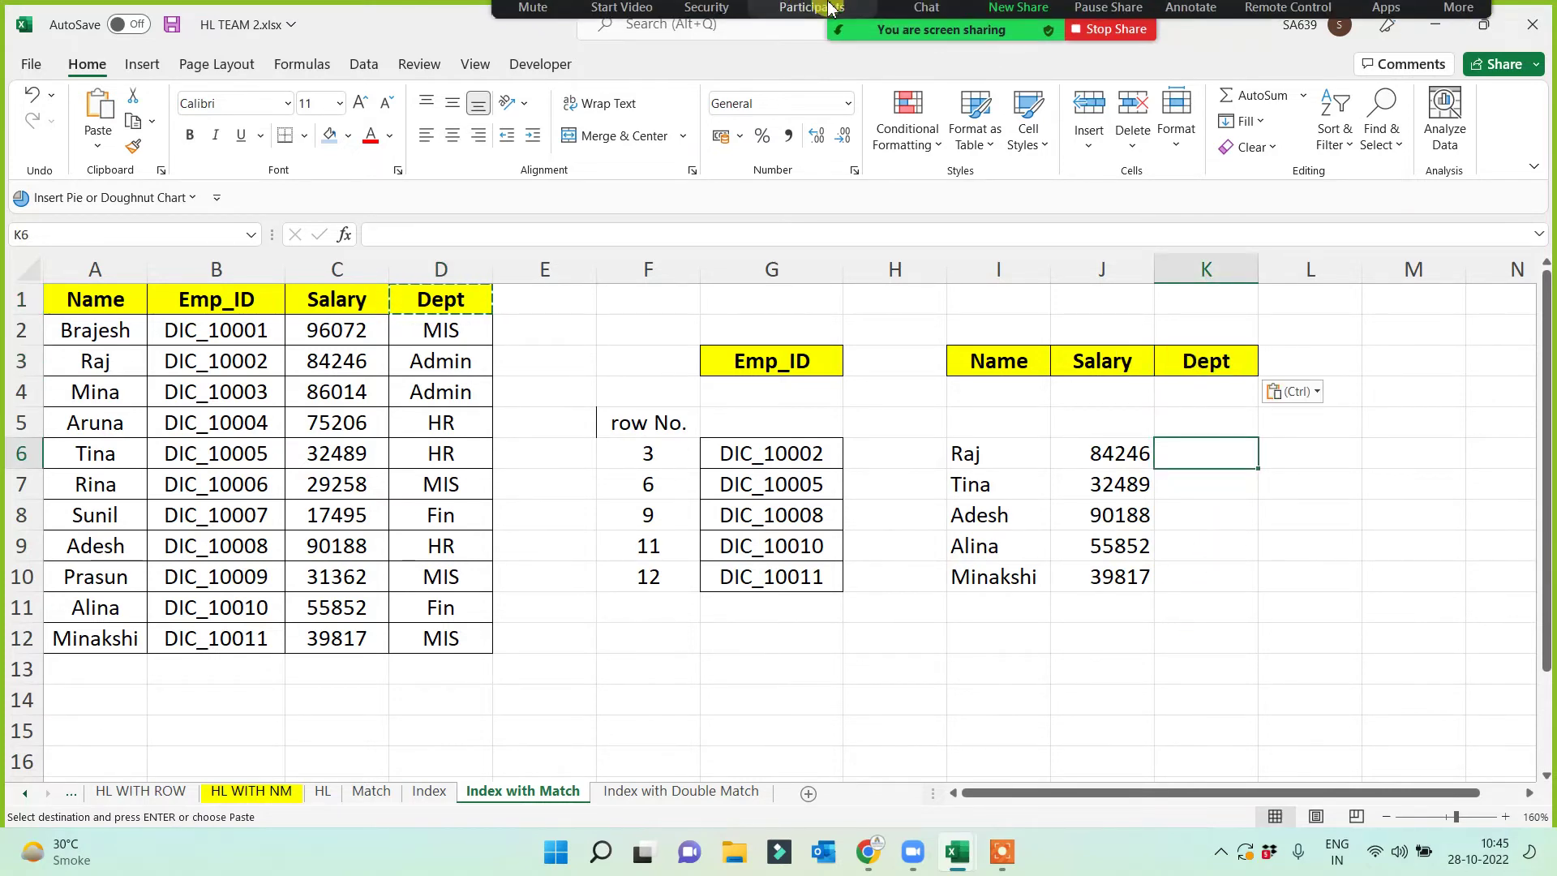
# - Check the meeting's participant list and examine the Emp_ID values in G6:G10 against the empty Dept cells in K6:K10
pyautogui.click(813, 25)
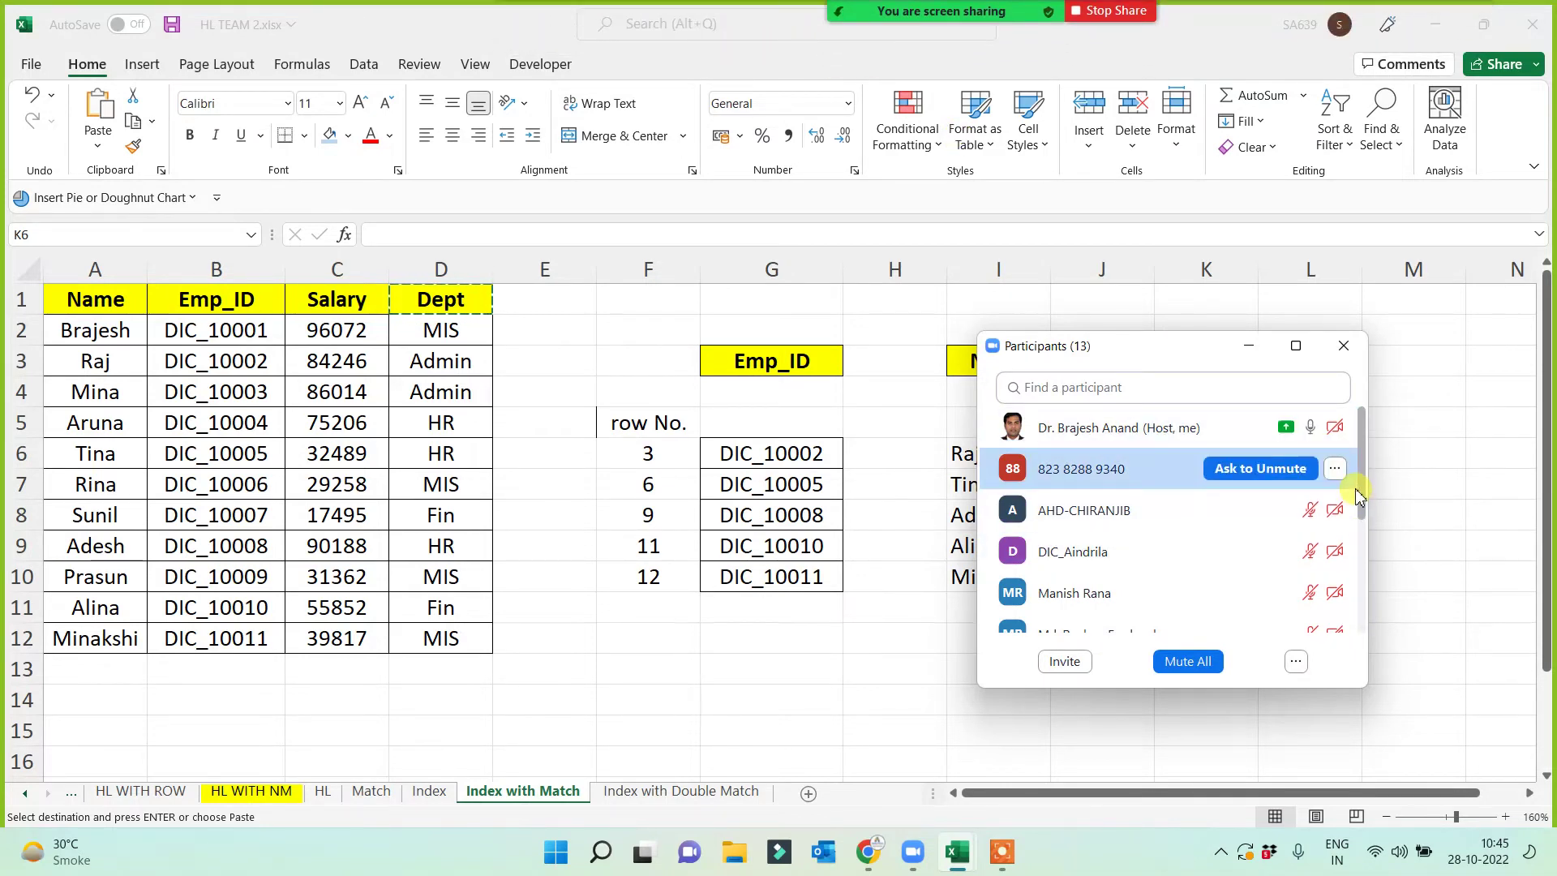
pyautogui.click(1249, 345)
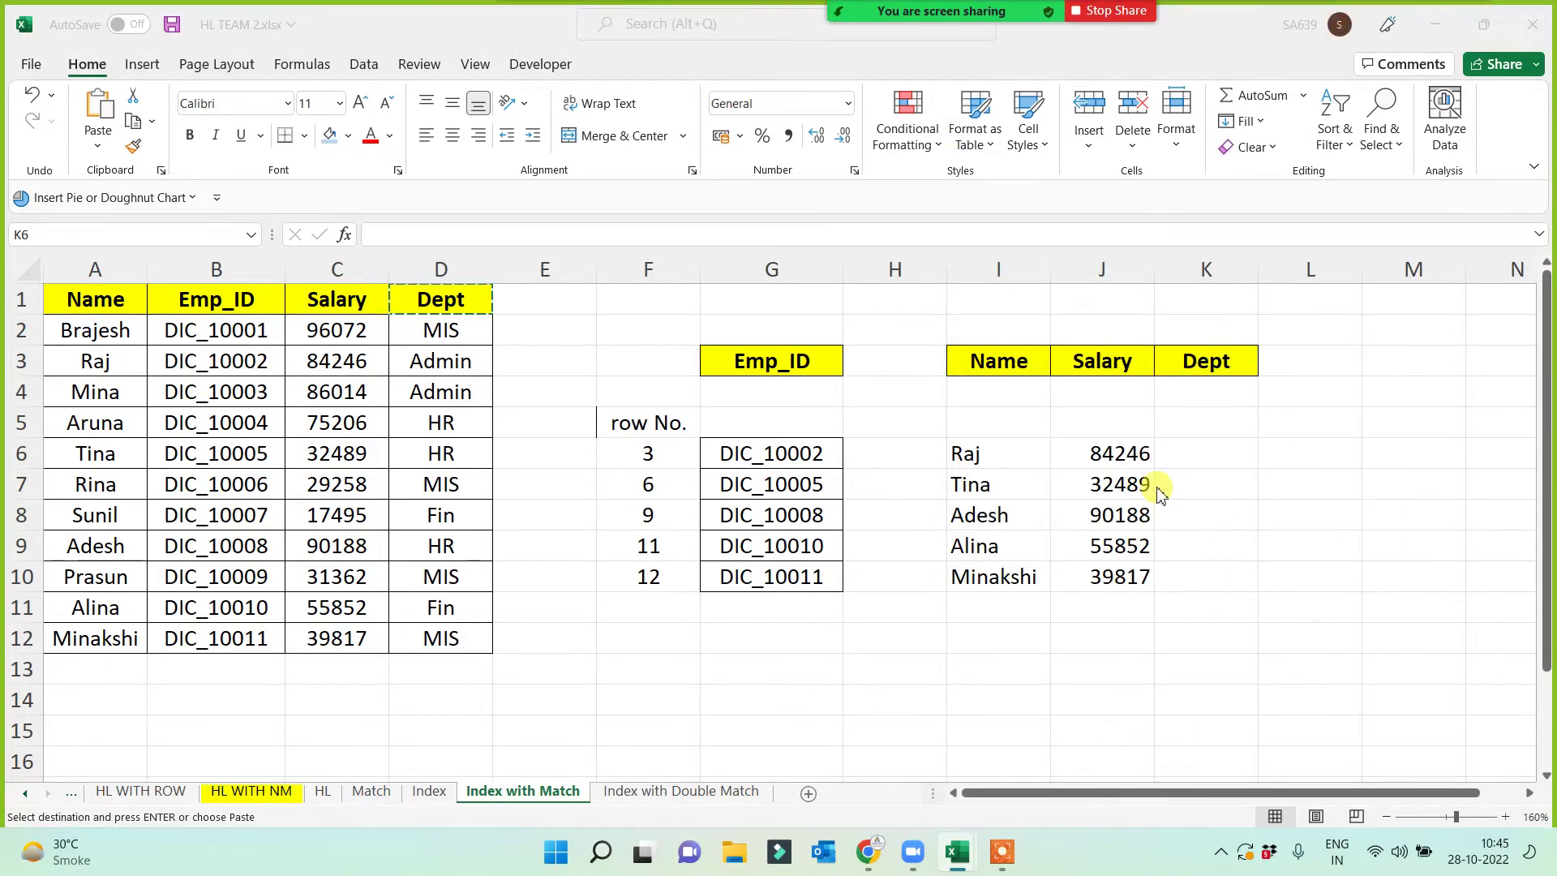
pyautogui.click(1196, 460)
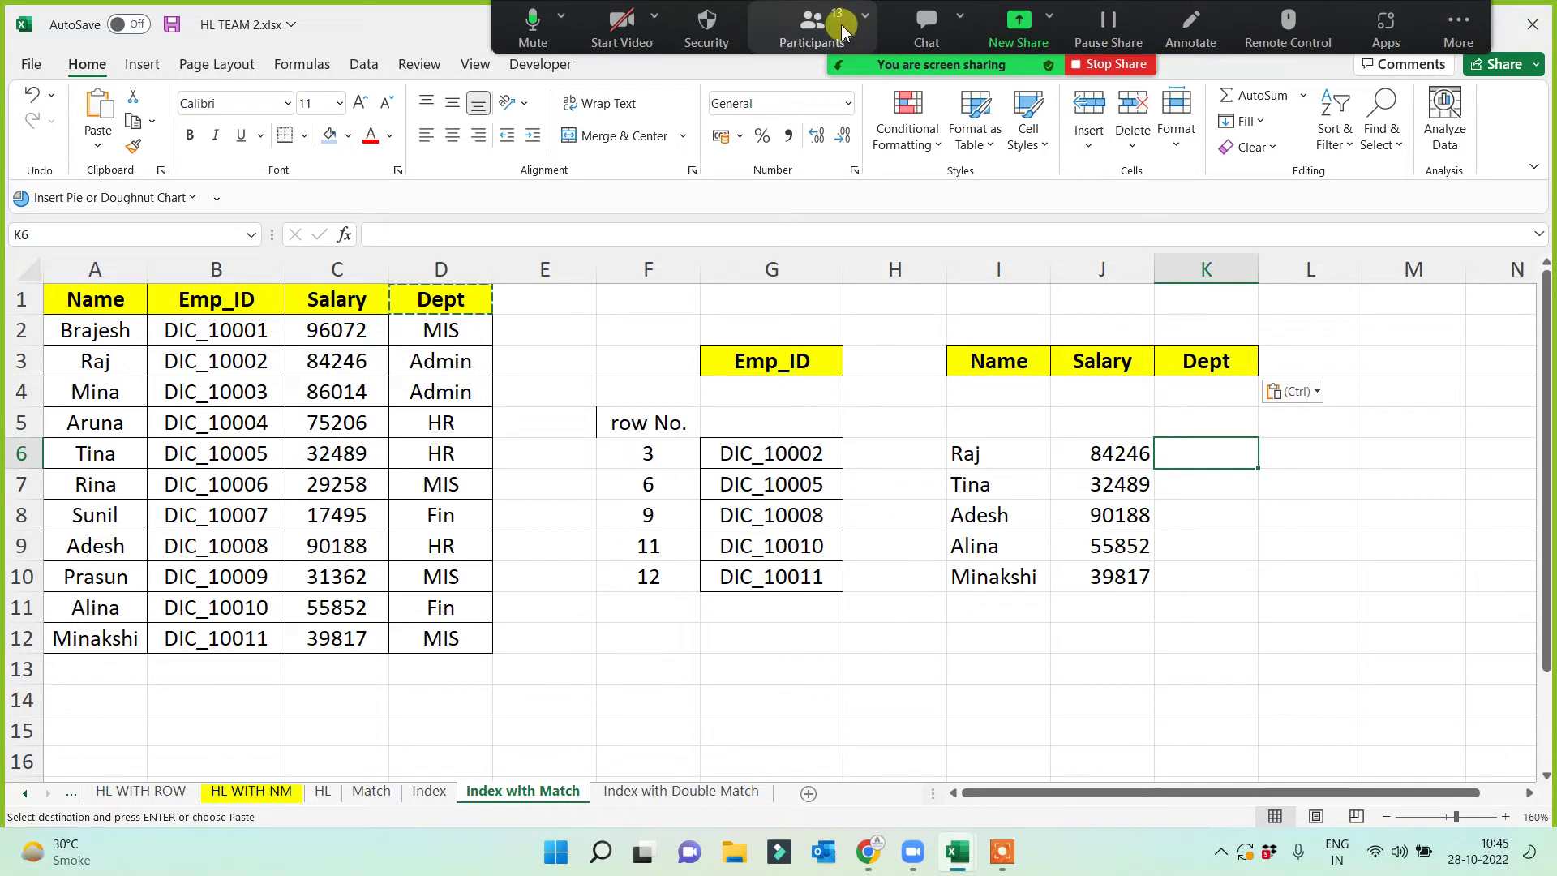
pyautogui.click(839, 30)
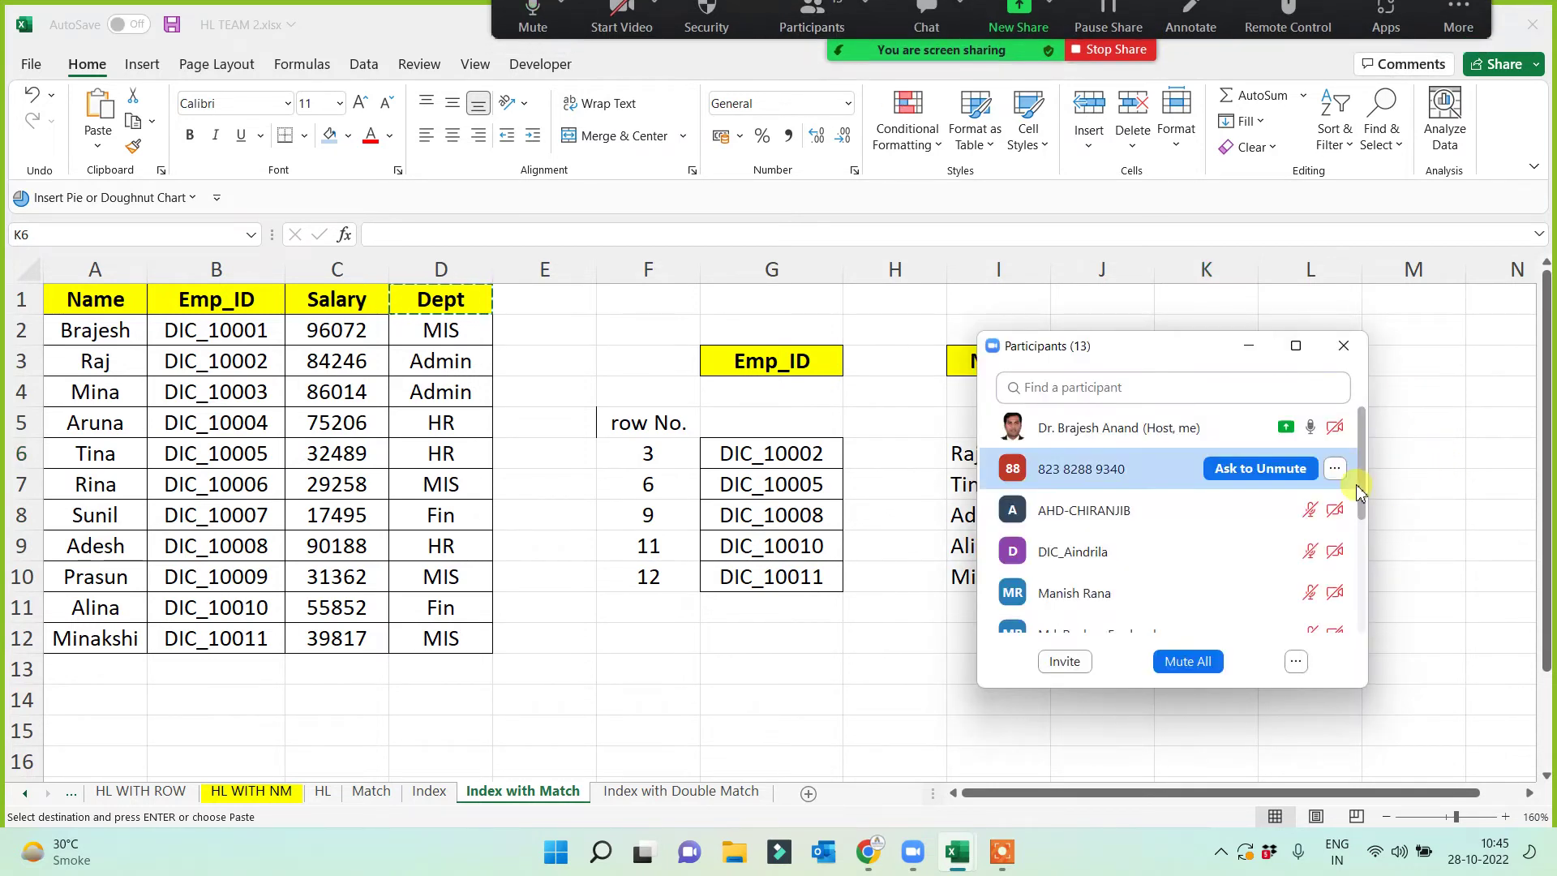
pyautogui.moveTo(1365, 484)
pyautogui.mouseDown()
pyautogui.moveTo(1368, 539)
pyautogui.moveTo(1368, 469)
pyautogui.mouseUp()
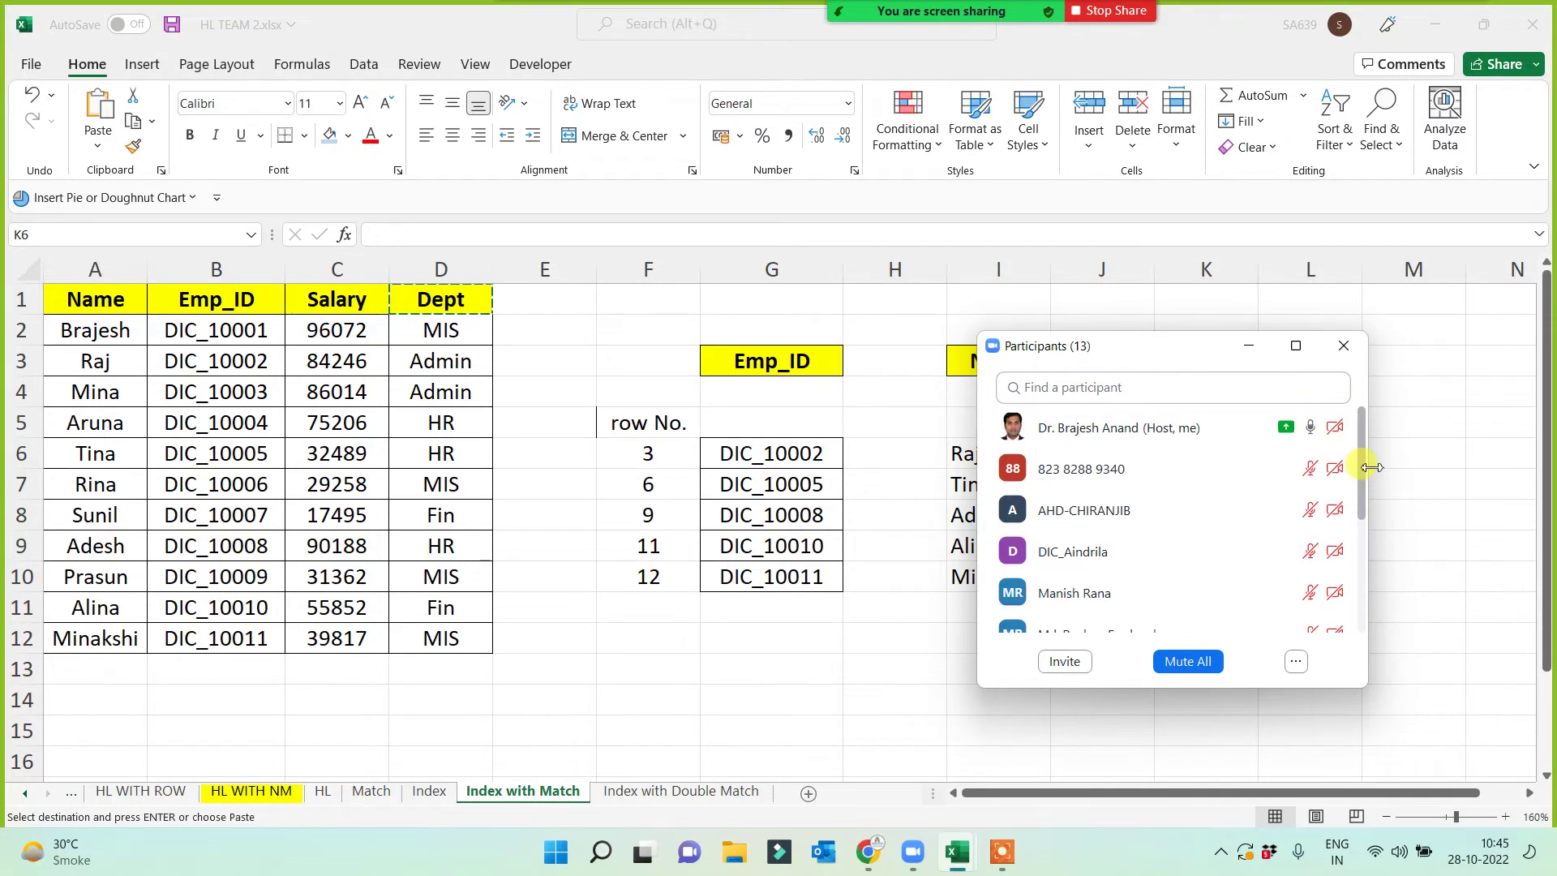
pyautogui.click(1254, 343)
pyautogui.click(1223, 452)
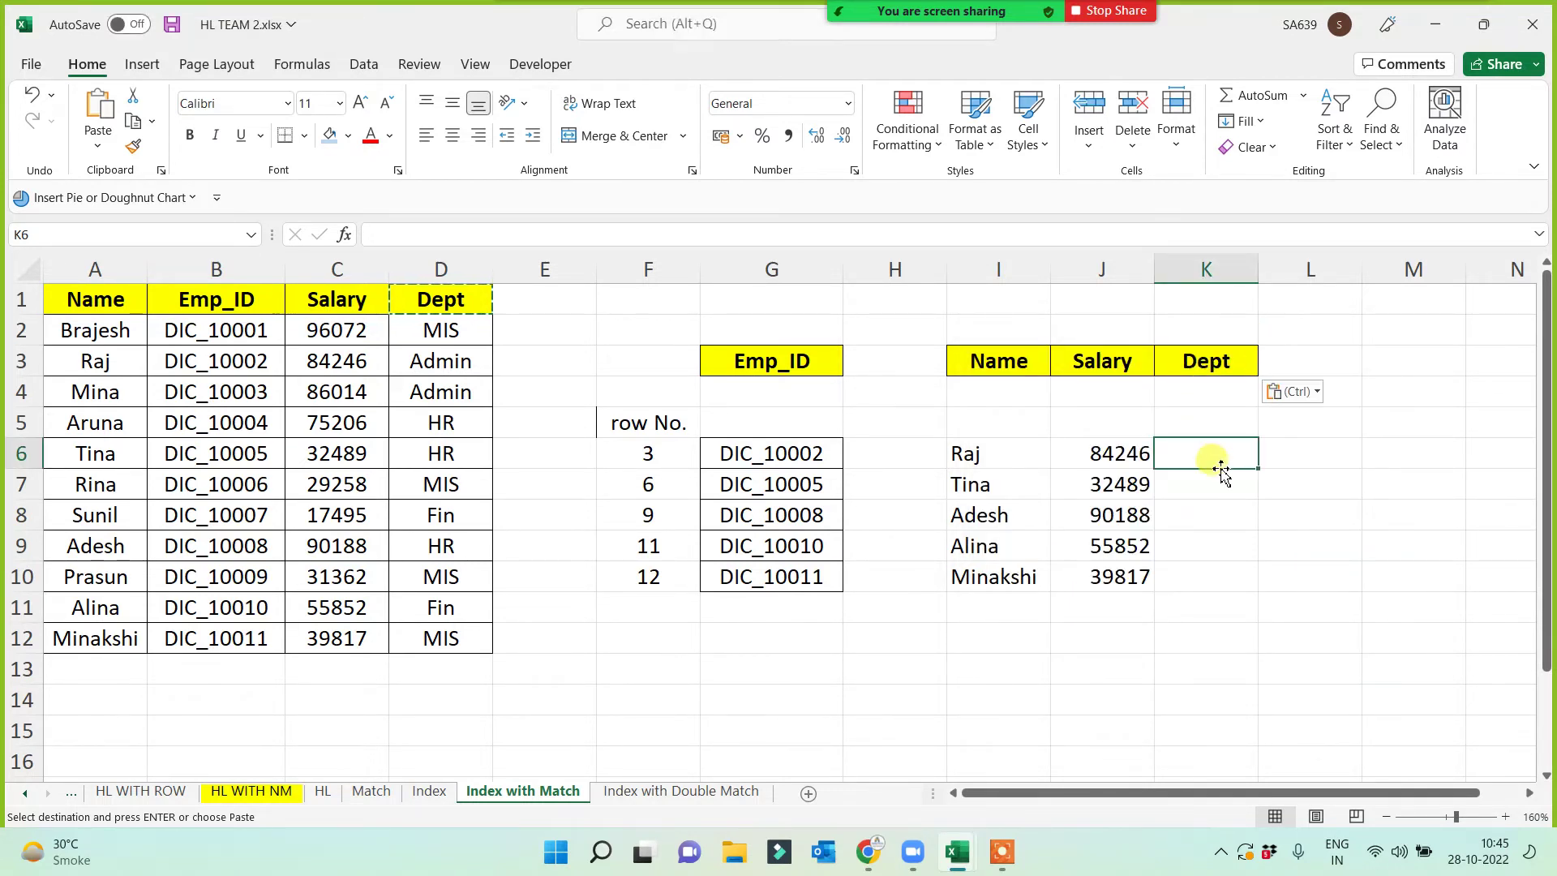
pyautogui.moveTo(1223, 452); pyautogui.dragTo(1210, 578)
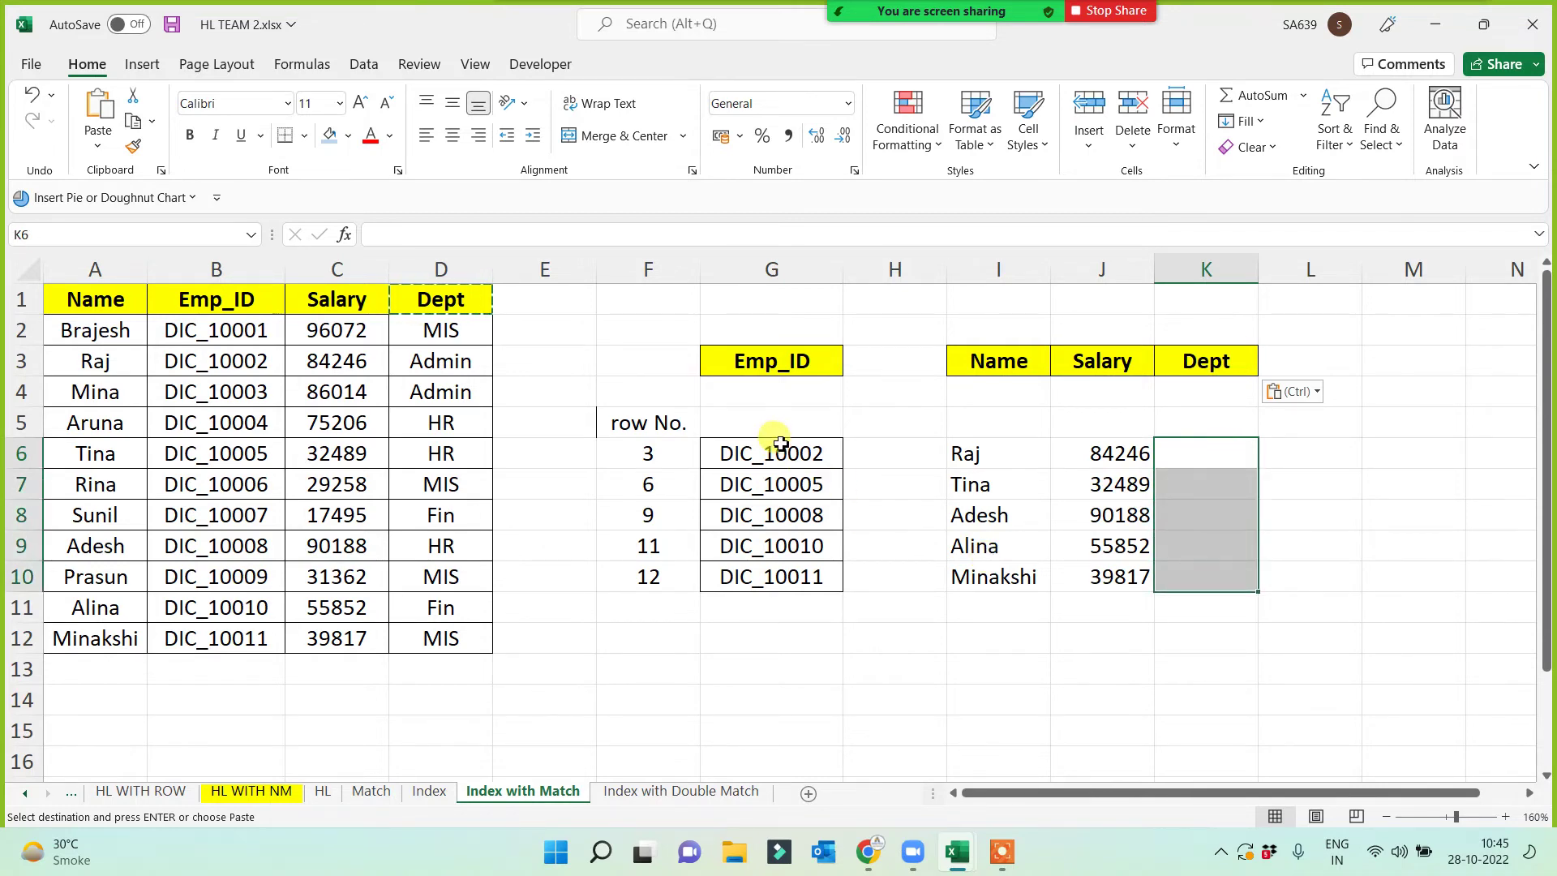
pyautogui.moveTo(783, 448); pyautogui.dragTo(781, 579)
pyautogui.click(1207, 451)
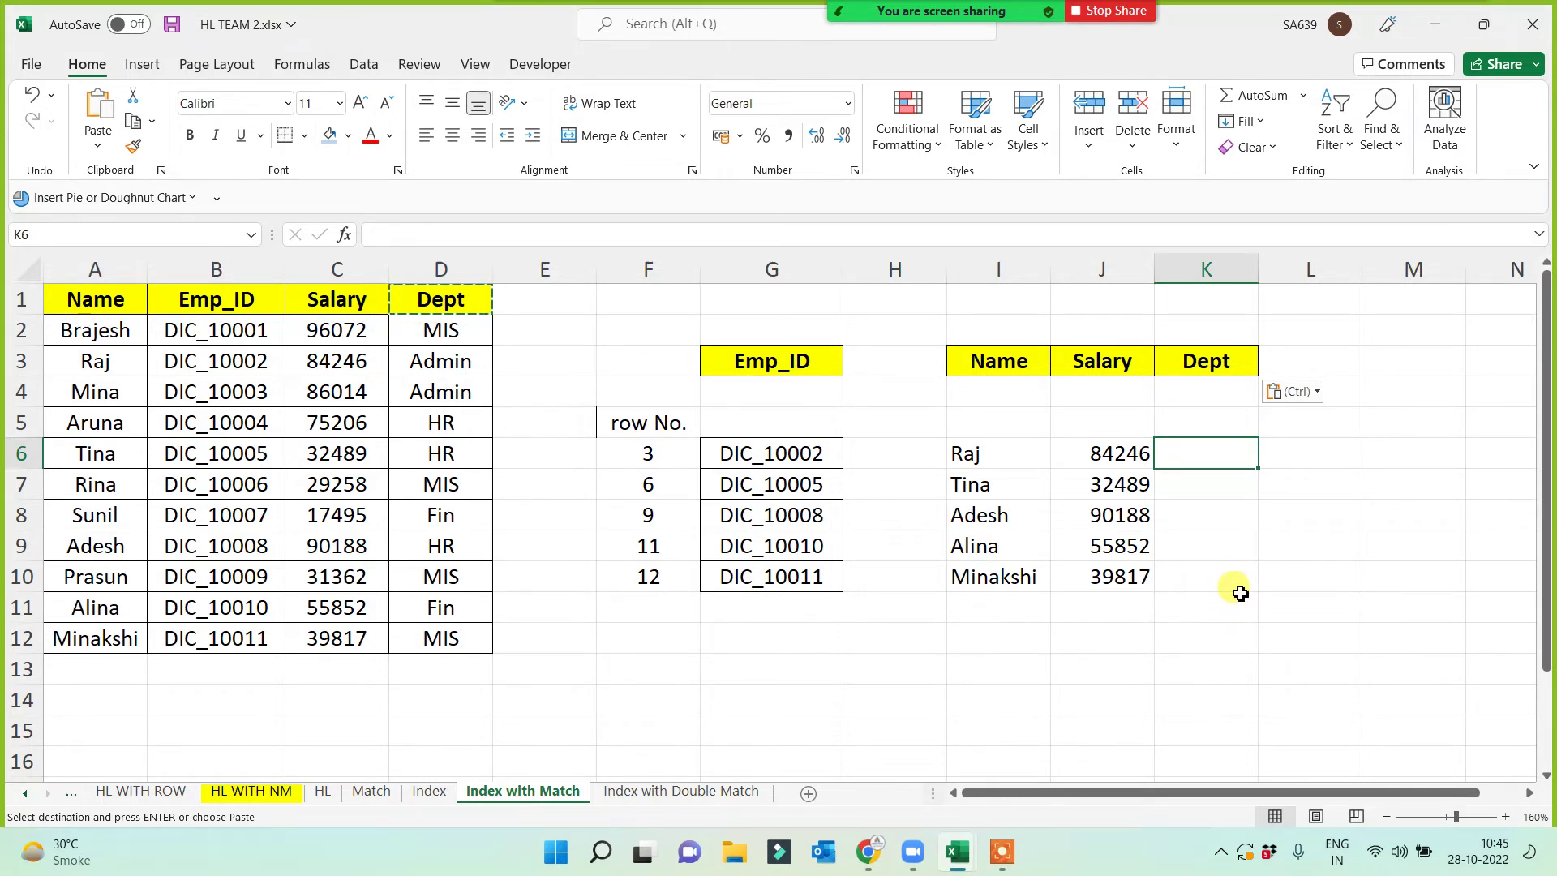
pyautogui.click(808, 40)
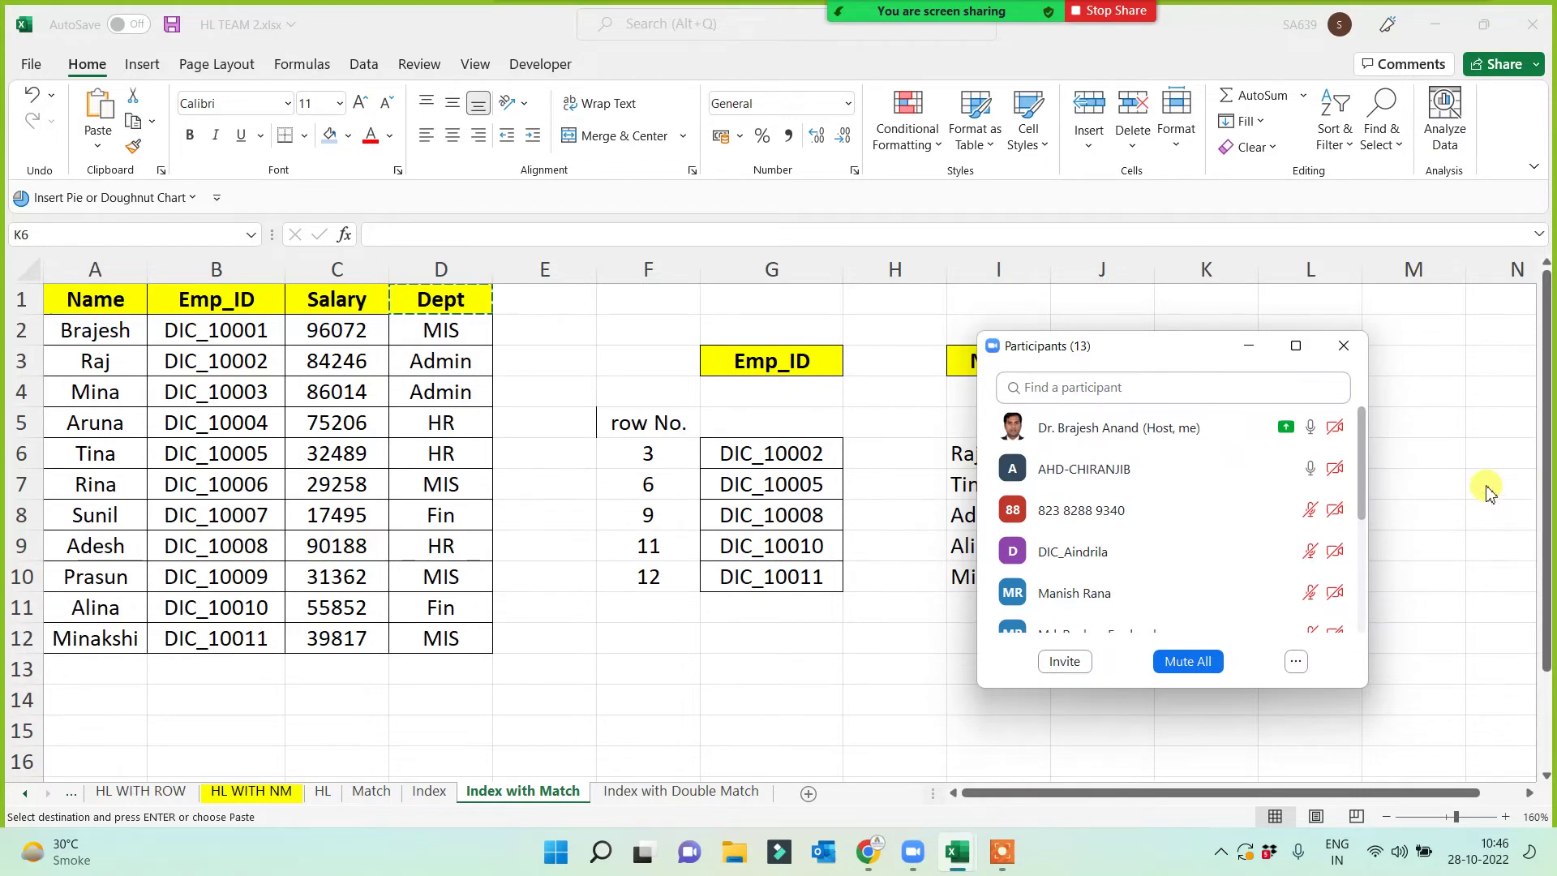
pyautogui.click(1247, 346)
# - Enter the formula =INDEX($D$1:$D$12,F6,1) in K6 to retrieve the department for the first Emp_ID
pyautogui.click(1188, 456)
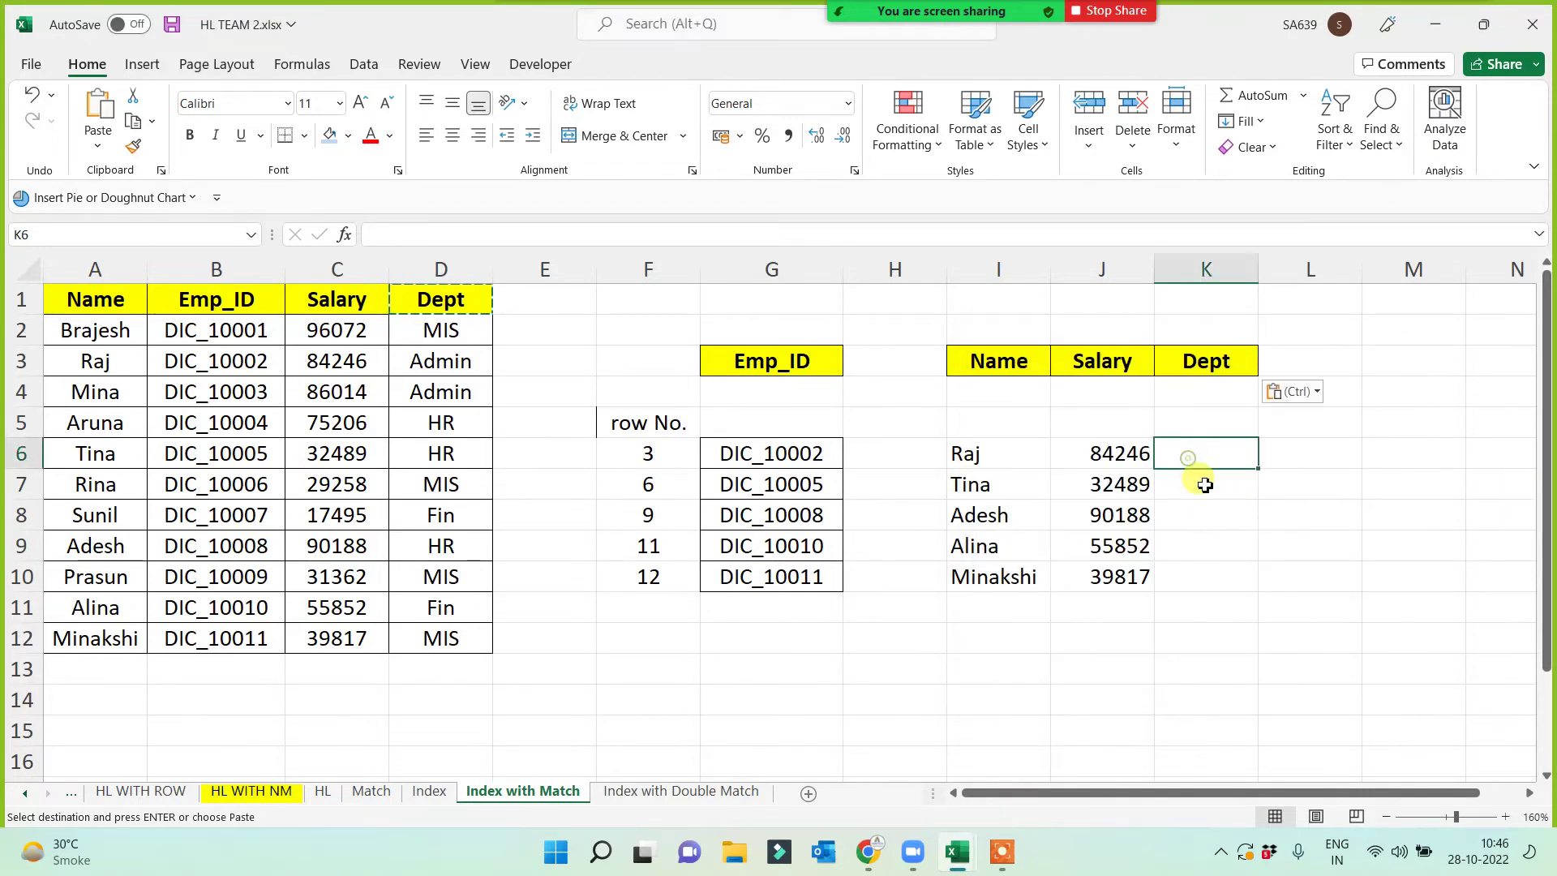
pyautogui.press('Escape')
pyautogui.write('=')
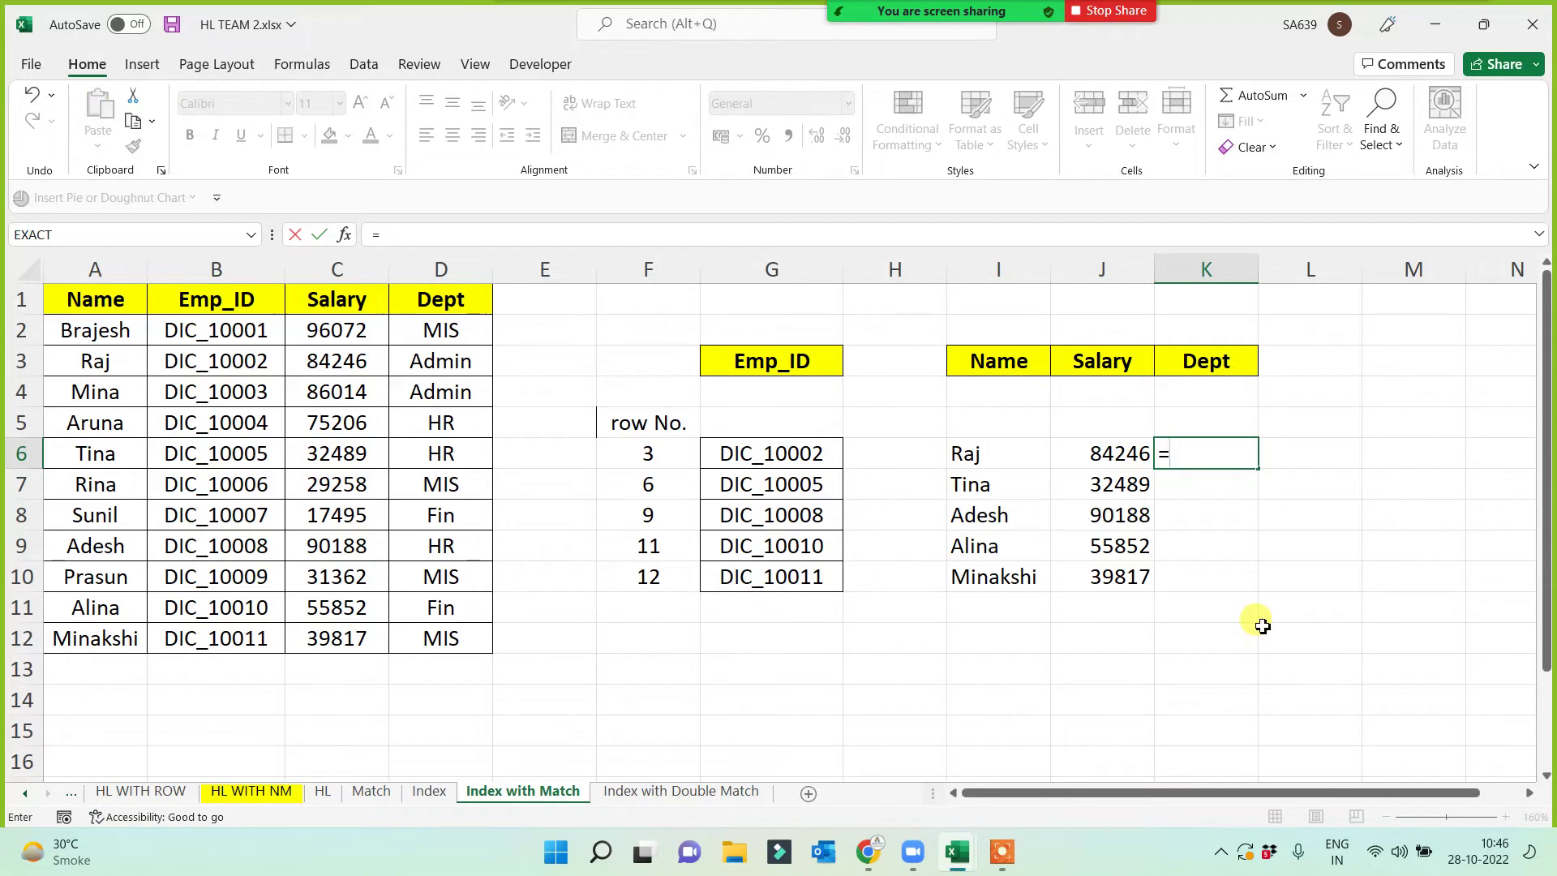
pyautogui.write('inde')
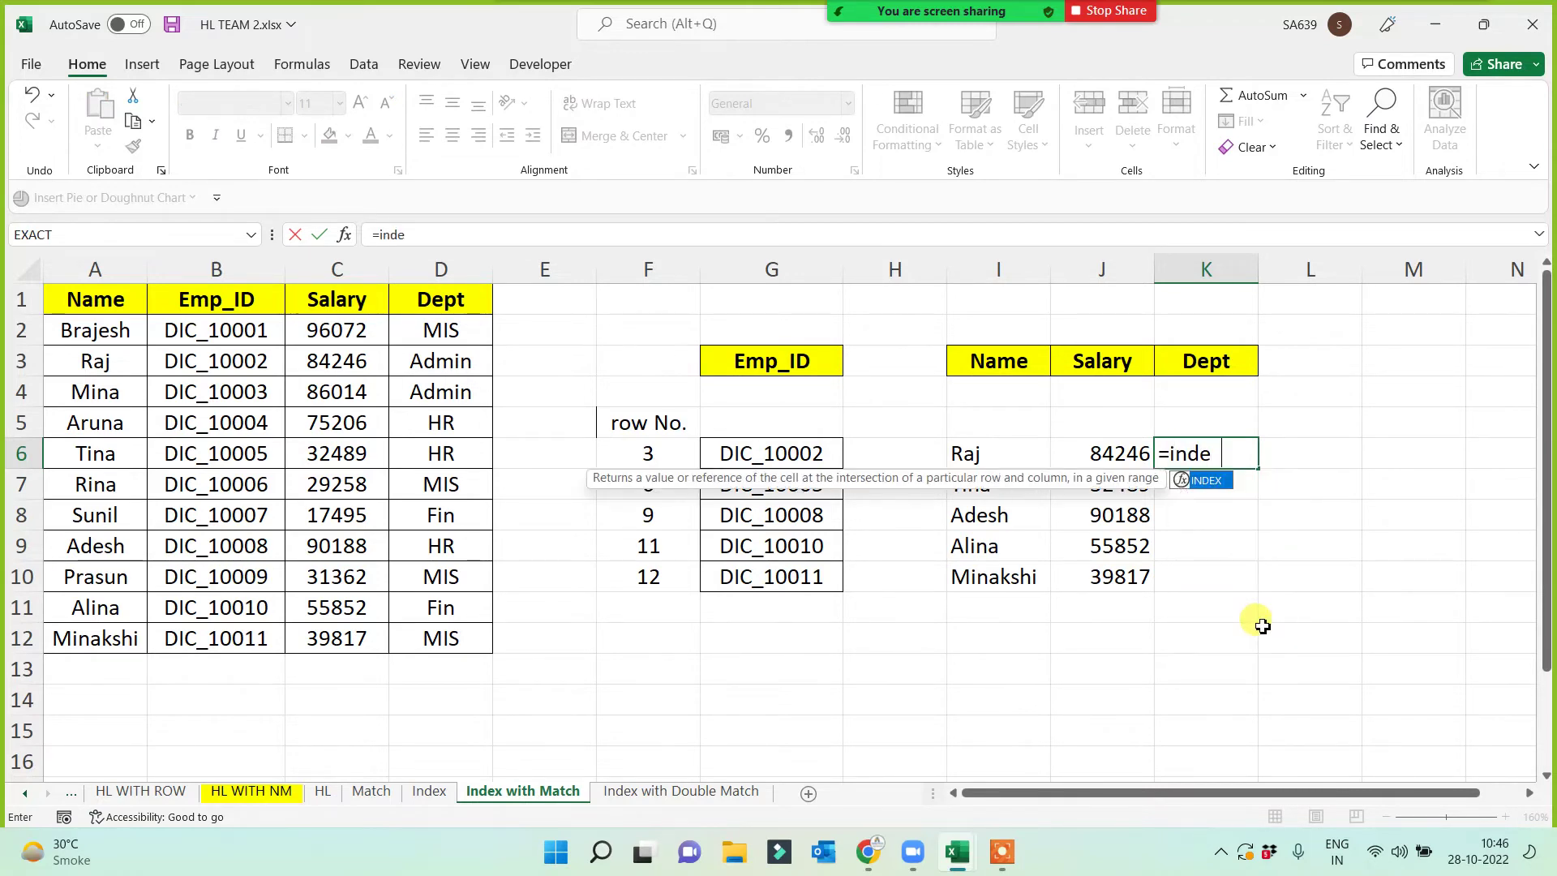
pyautogui.write('x(')
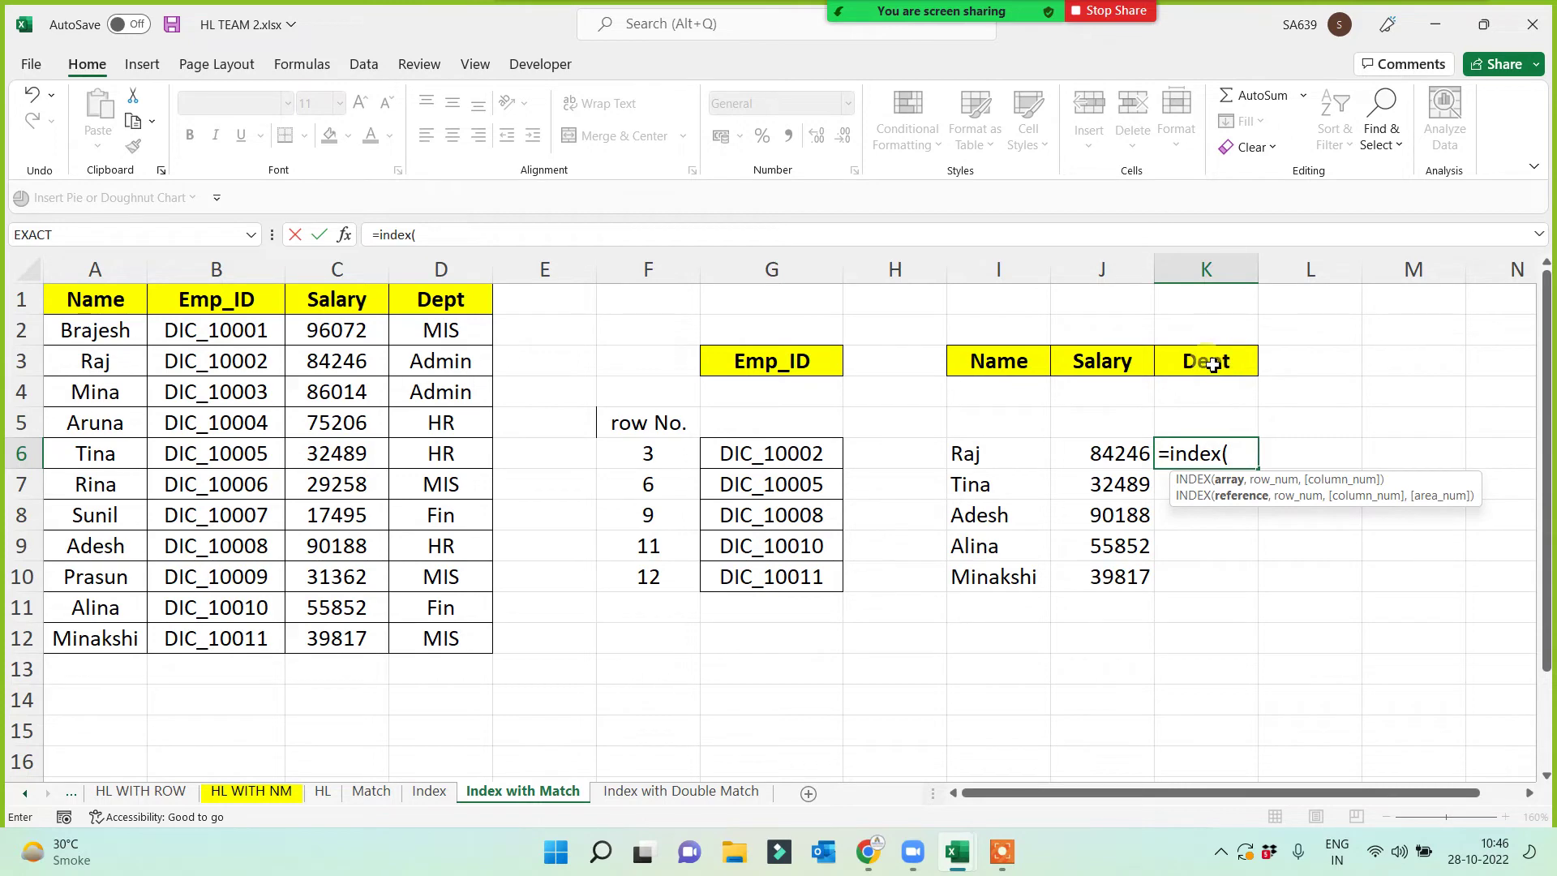
pyautogui.moveTo(418, 300); pyautogui.dragTo(416, 646)
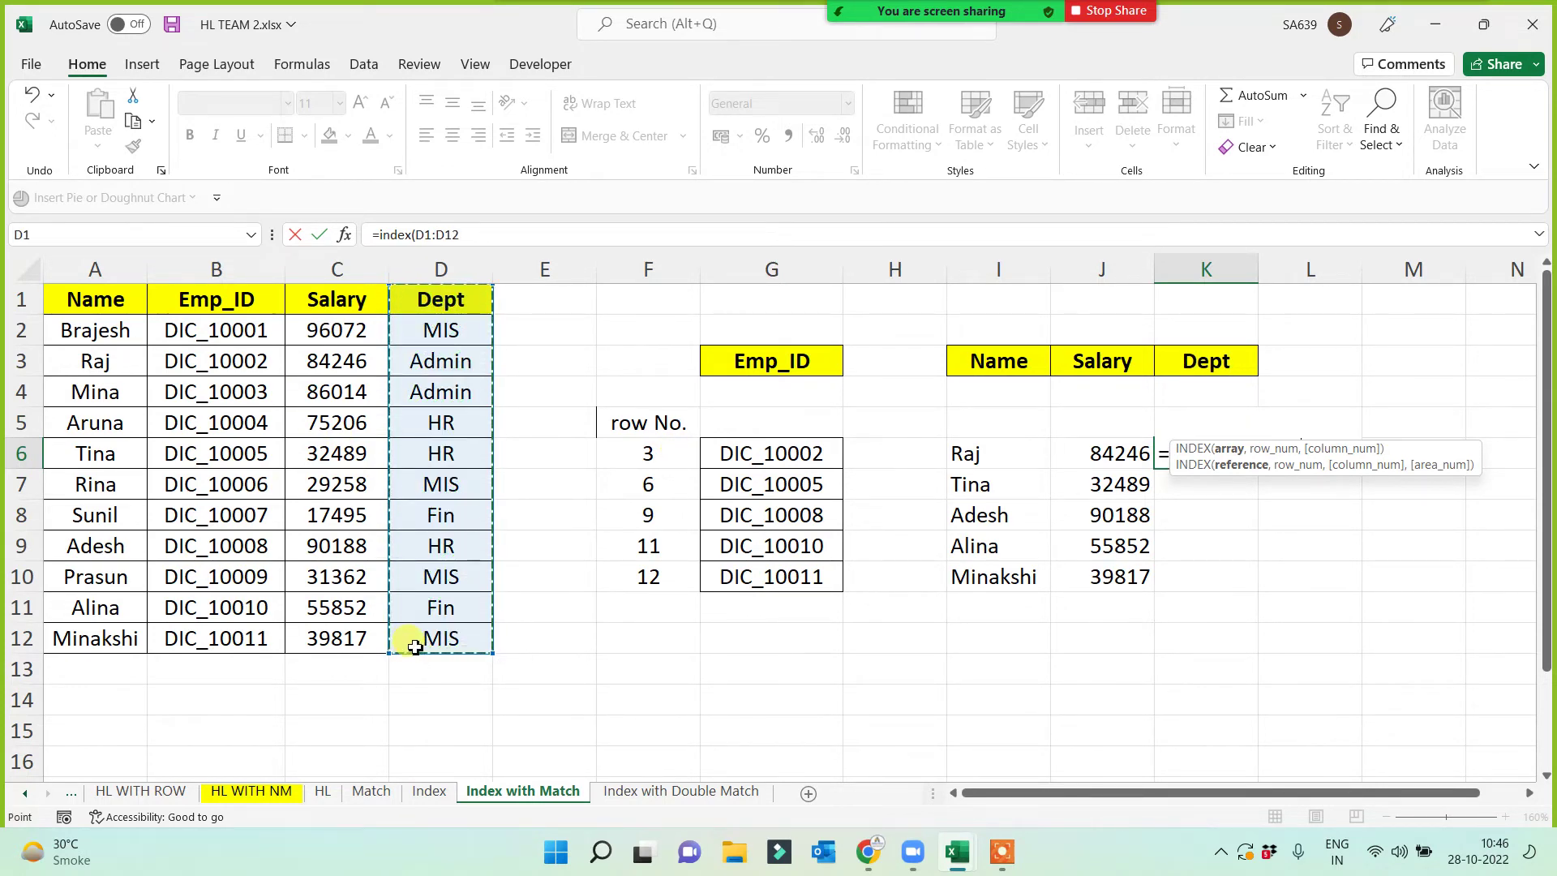
pyautogui.write(',')
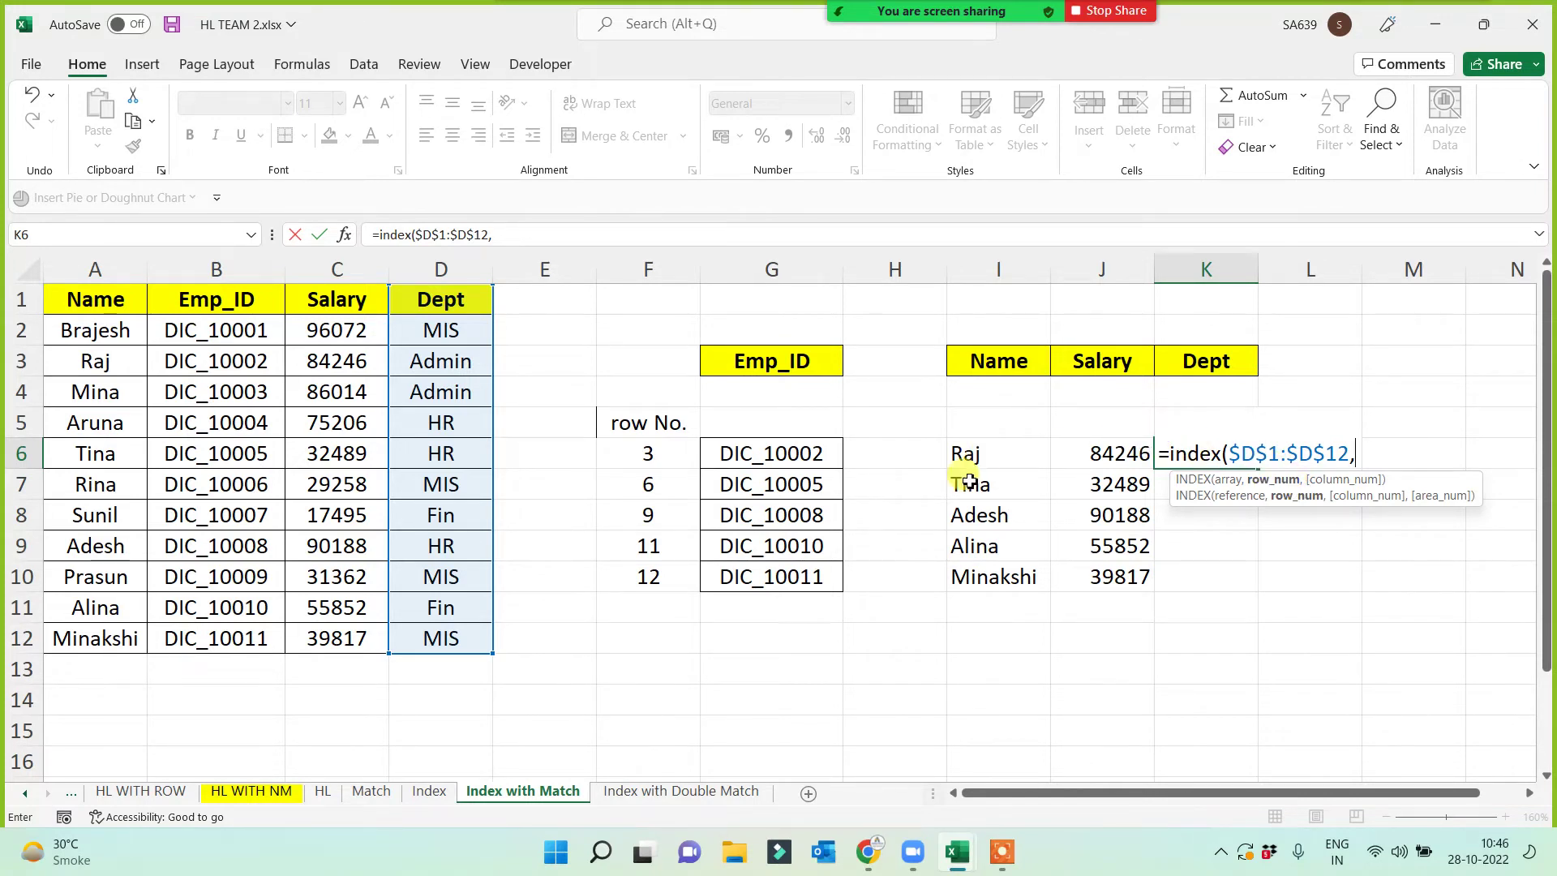
pyautogui.click(638, 455)
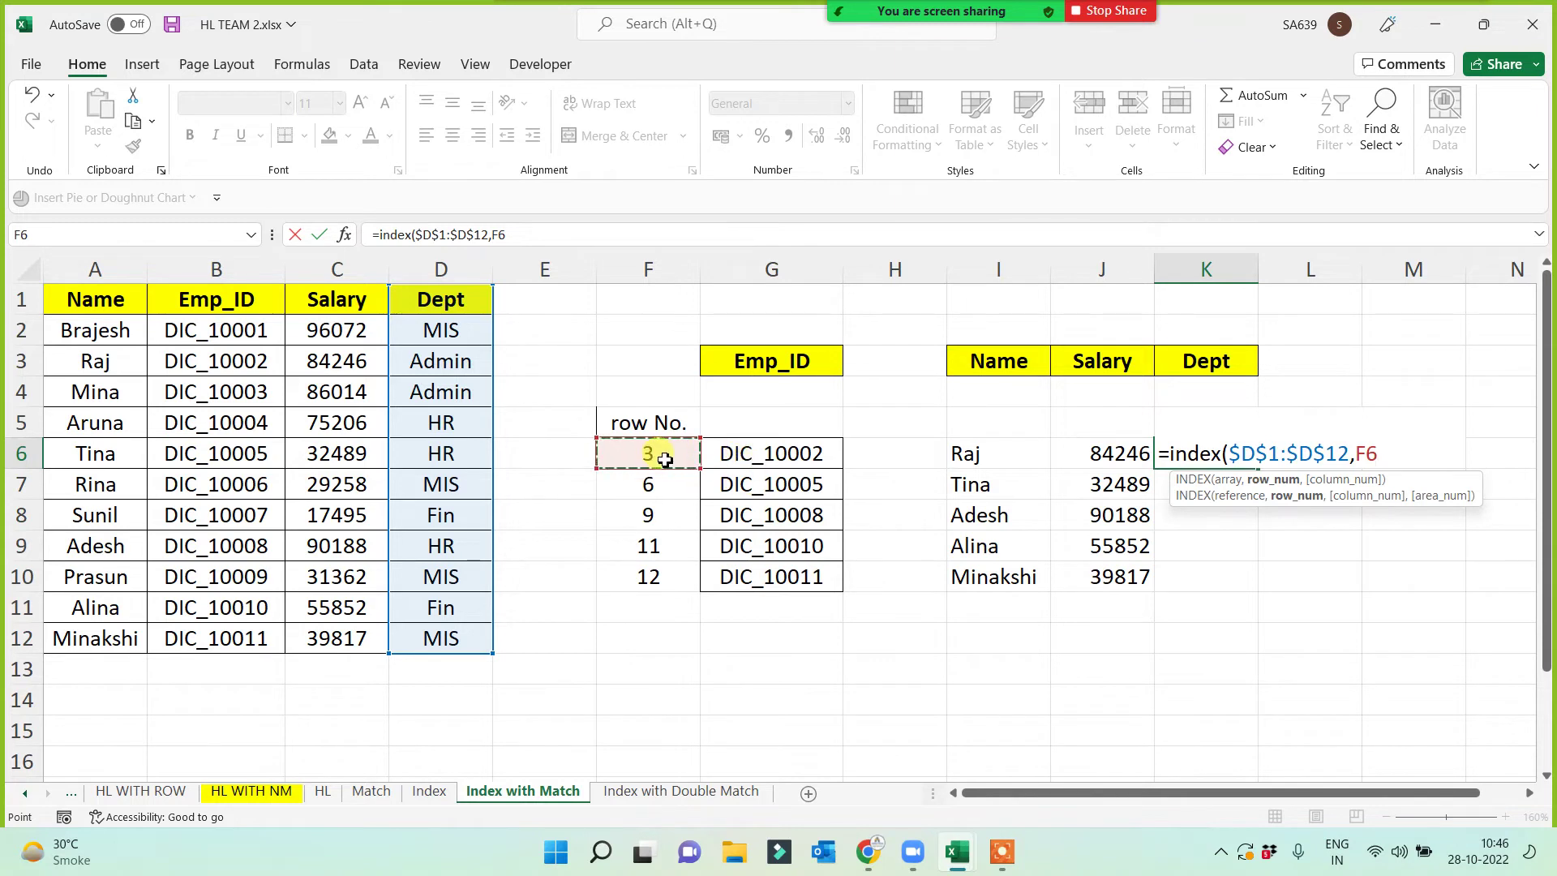
pyautogui.write(',1')
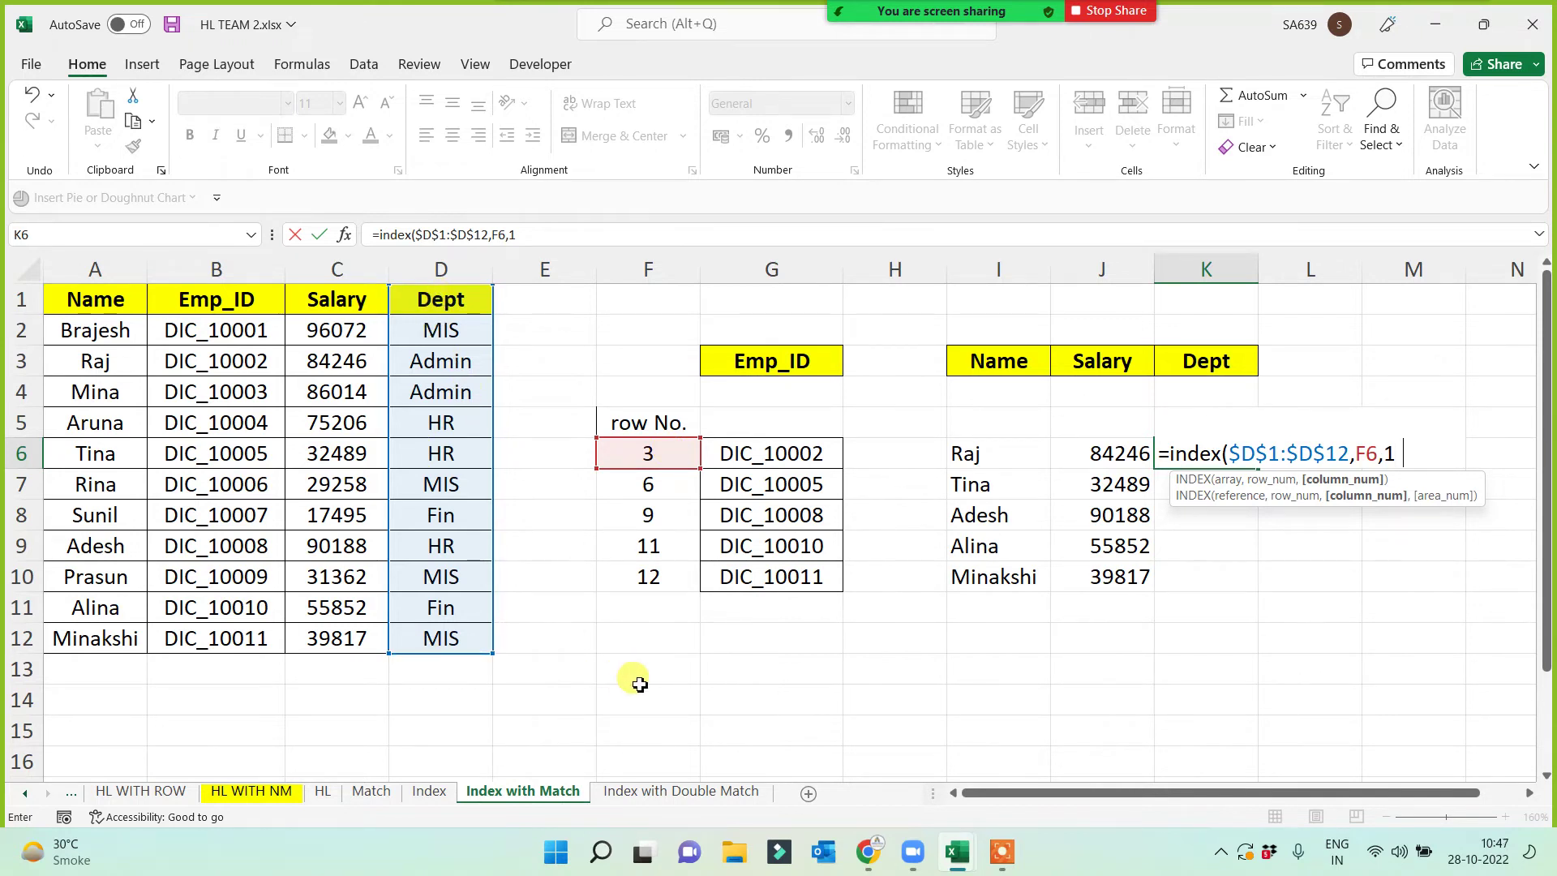
pyautogui.write(')')
pyautogui.press('Return')
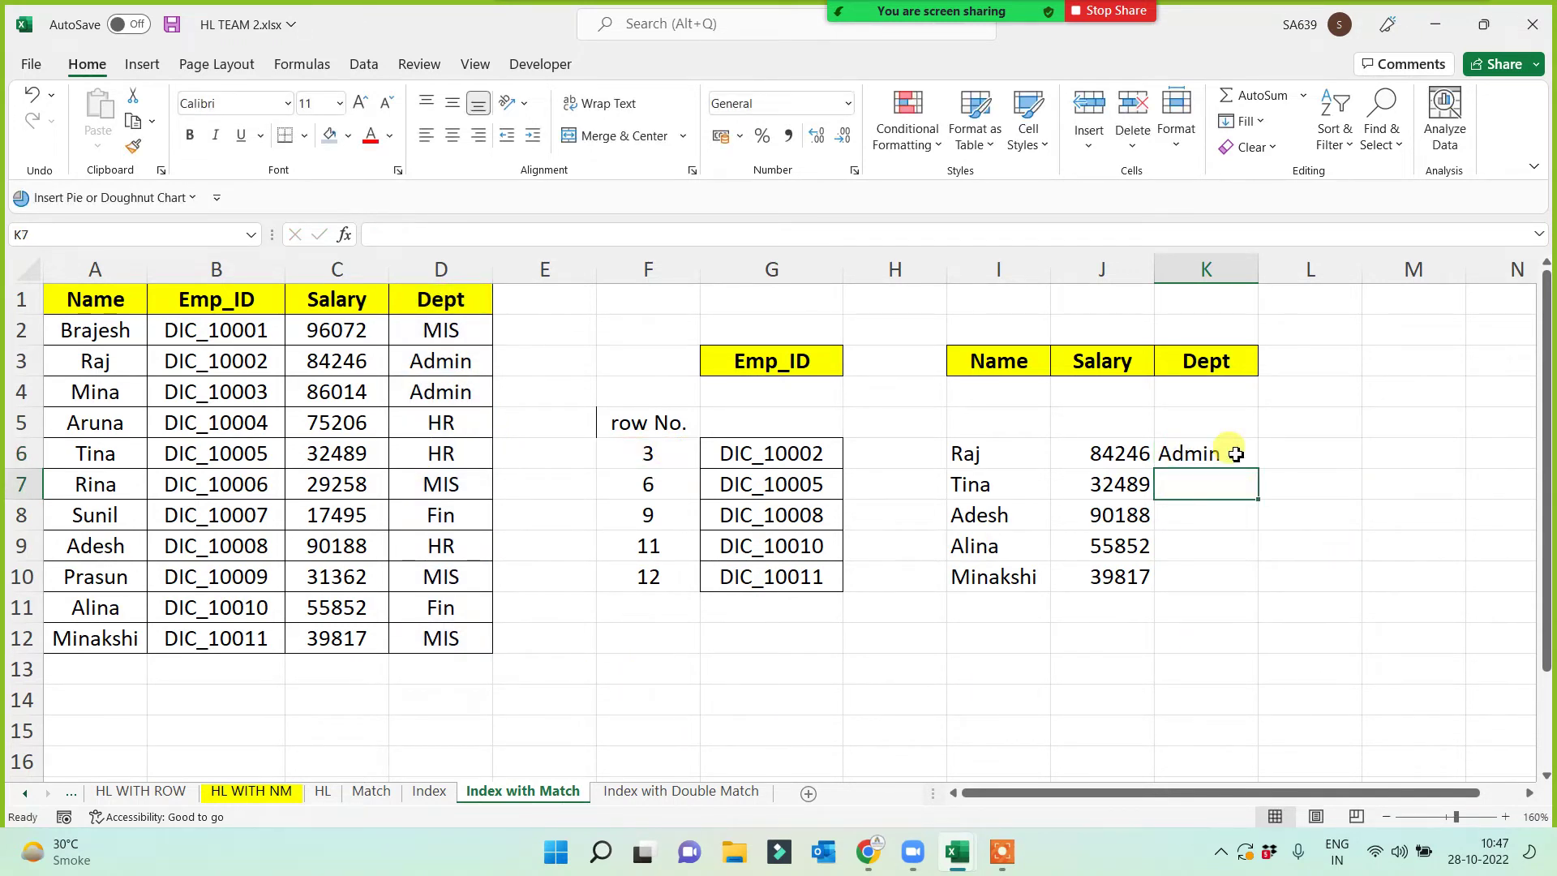
# - Fill the Dept formula from K6 down to K10
pyautogui.click(1236, 454)
pyautogui.moveTo(1258, 470); pyautogui.dragTo(1241, 586)
pyautogui.click(1136, 672)
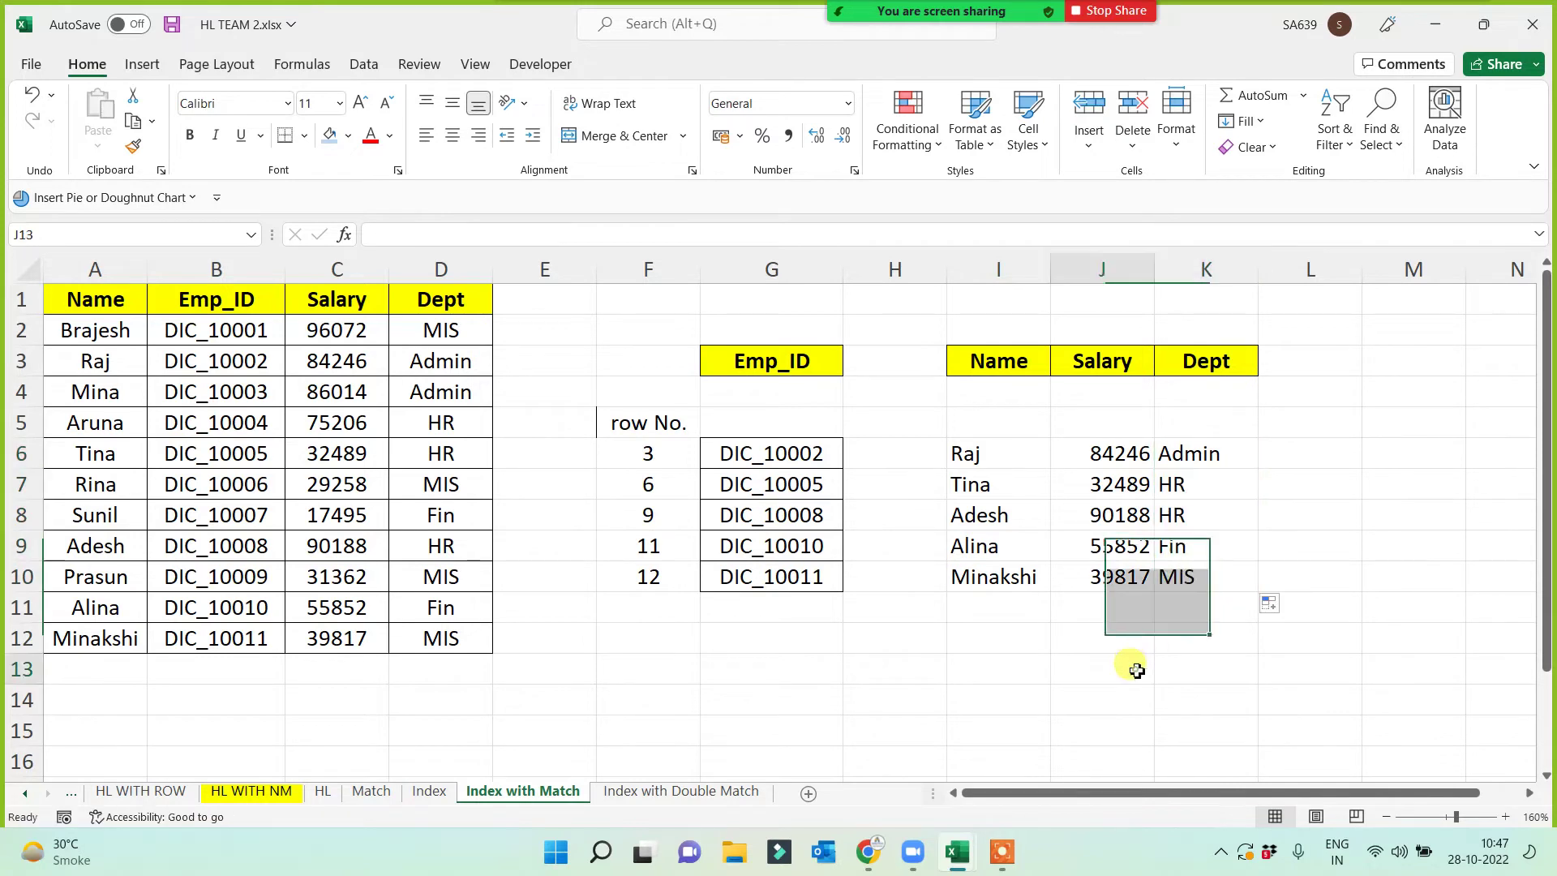
# - Clear the Name, Salary and Dept results in I6:K10 and the row numbers in F6:F10
pyautogui.moveTo(969, 453); pyautogui.dragTo(1204, 578)
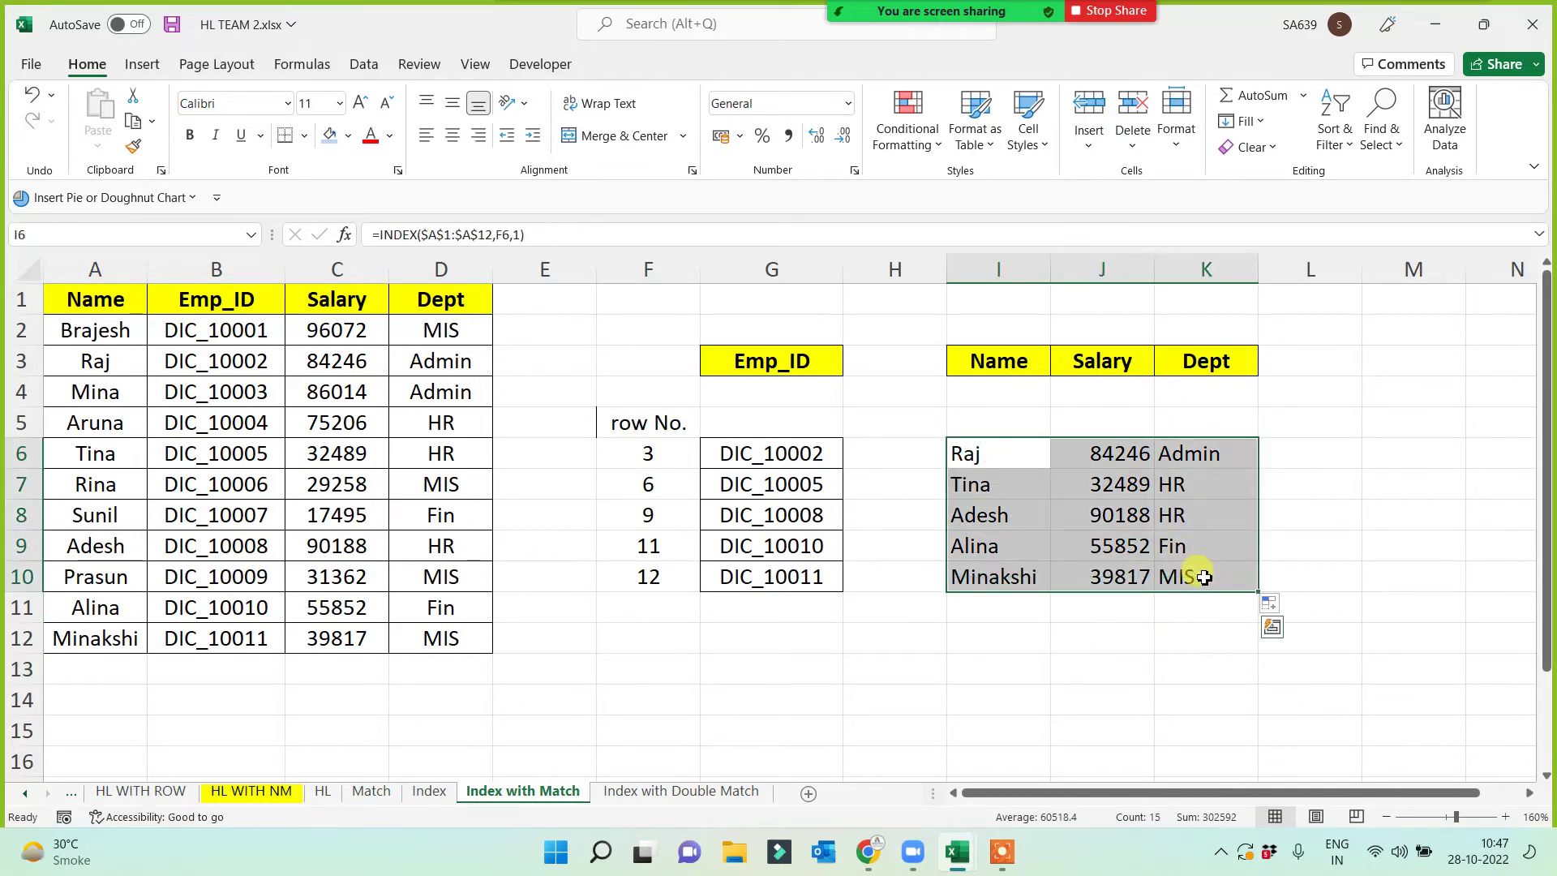
pyautogui.press('Delete')
pyautogui.click(1161, 628)
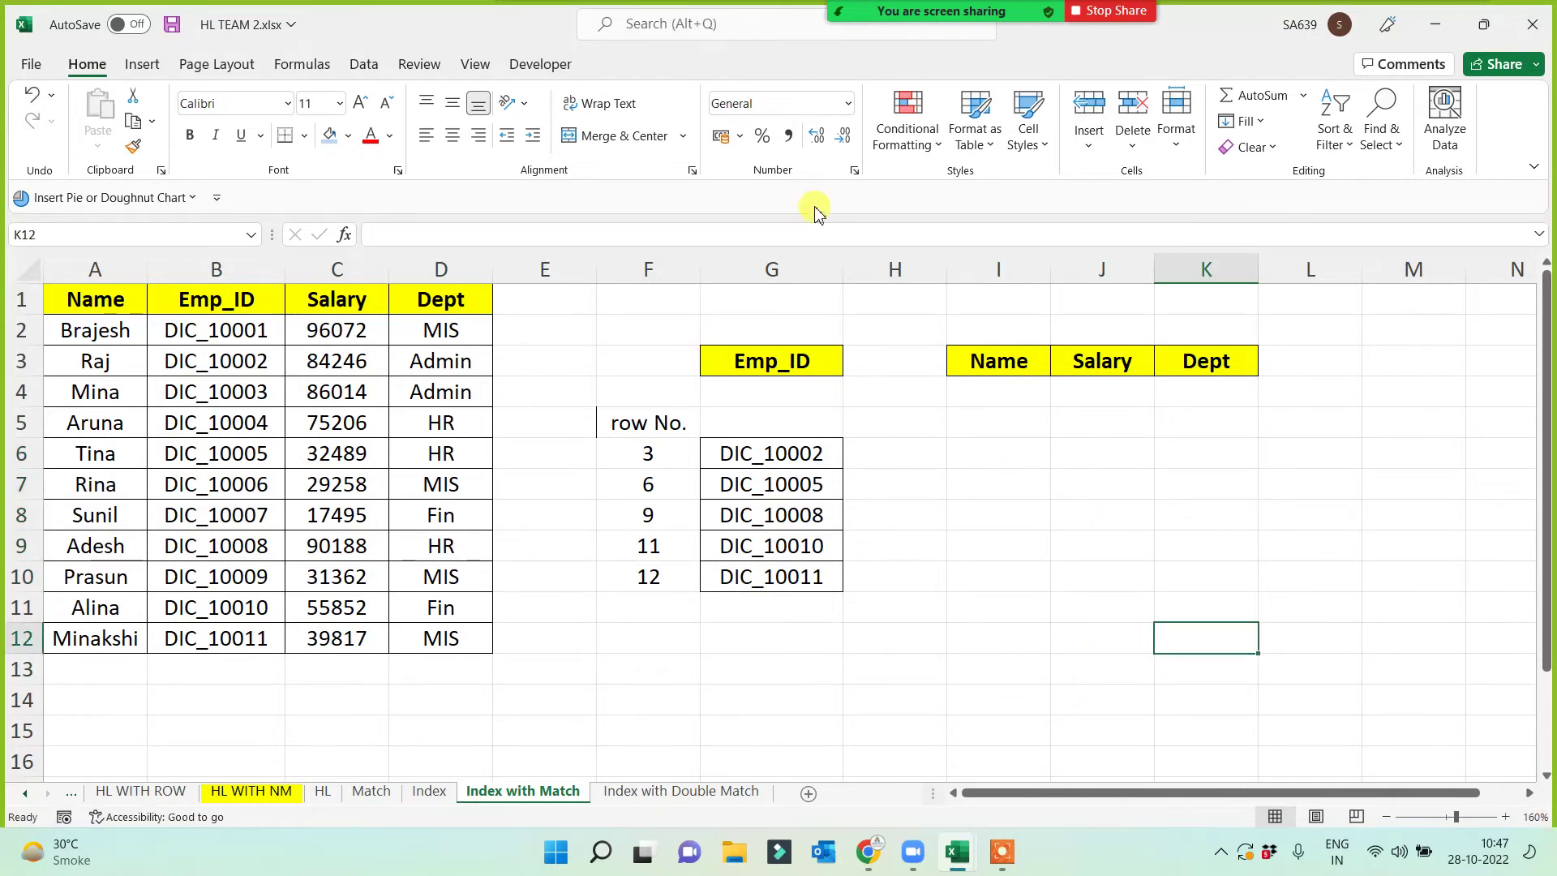
pyautogui.moveTo(631, 455); pyautogui.dragTo(647, 577)
pyautogui.press('Delete')
pyautogui.click(838, 669)
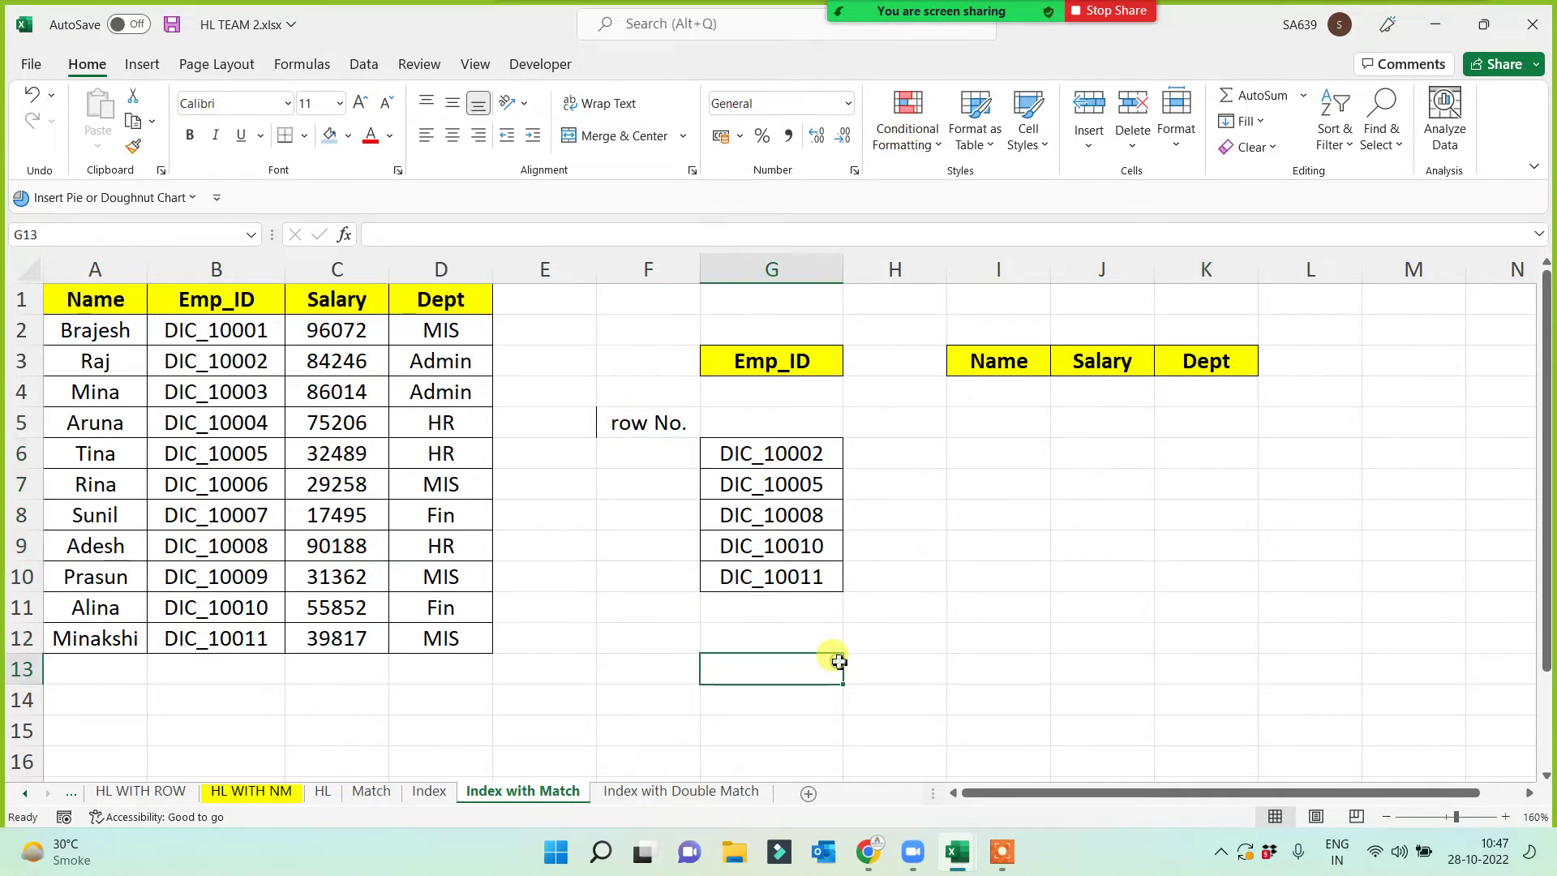
# - Examine the source table A1:D12, the Emp_ID list, and the empty row number and result ranges
pyautogui.click(991, 452)
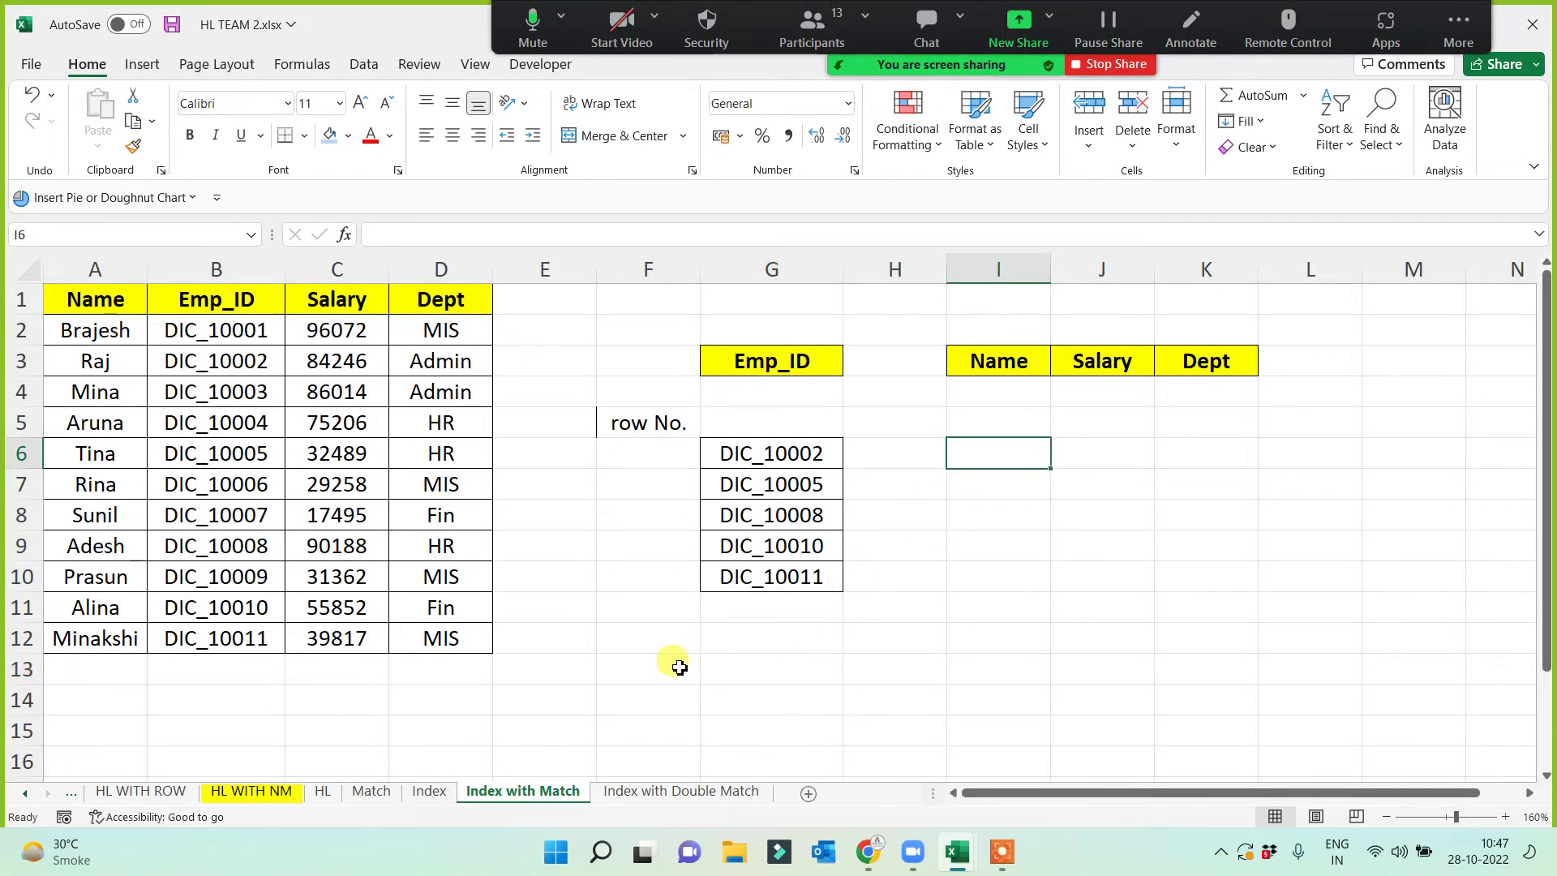
pyautogui.moveTo(95, 299); pyautogui.dragTo(410, 649)
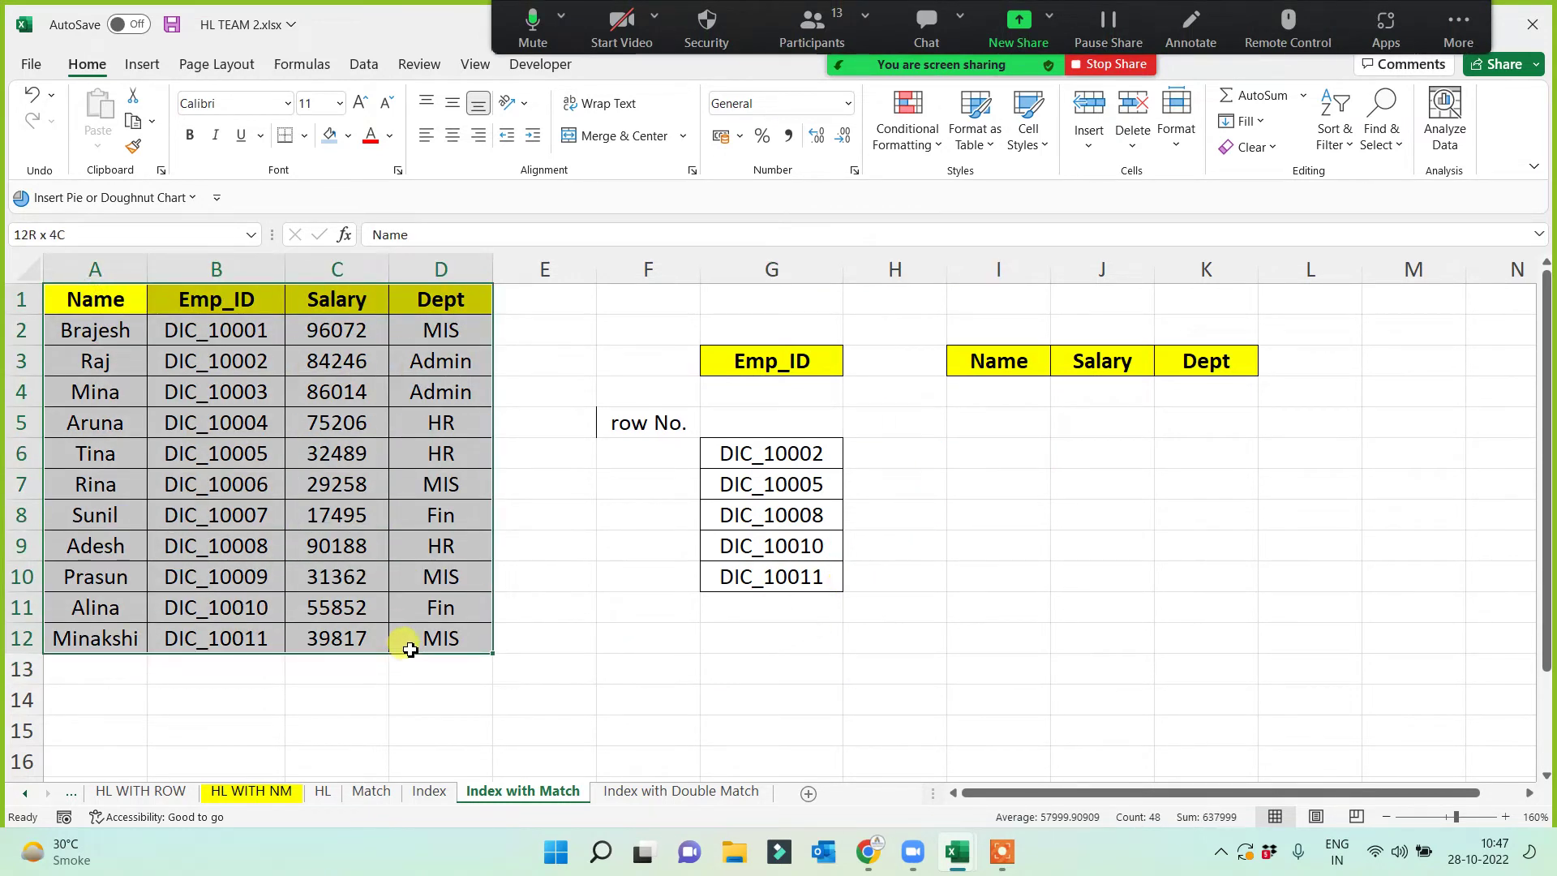
pyautogui.click(704, 361)
pyautogui.moveTo(787, 467); pyautogui.dragTo(771, 574)
pyautogui.click(997, 359)
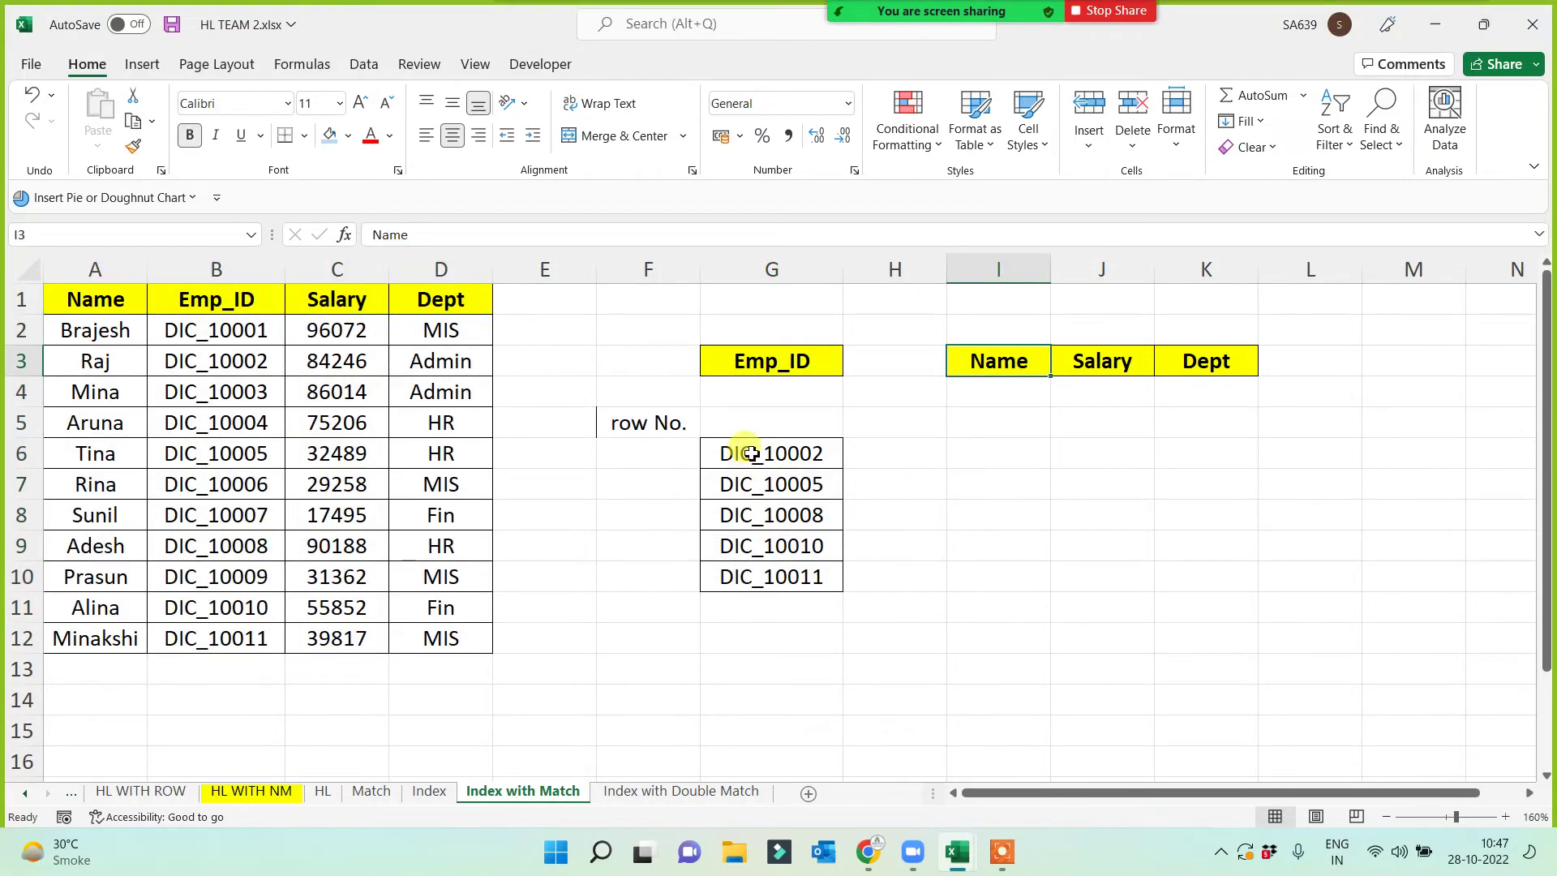
pyautogui.moveTo(744, 452); pyautogui.dragTo(767, 576)
pyautogui.moveTo(613, 456); pyautogui.dragTo(619, 580)
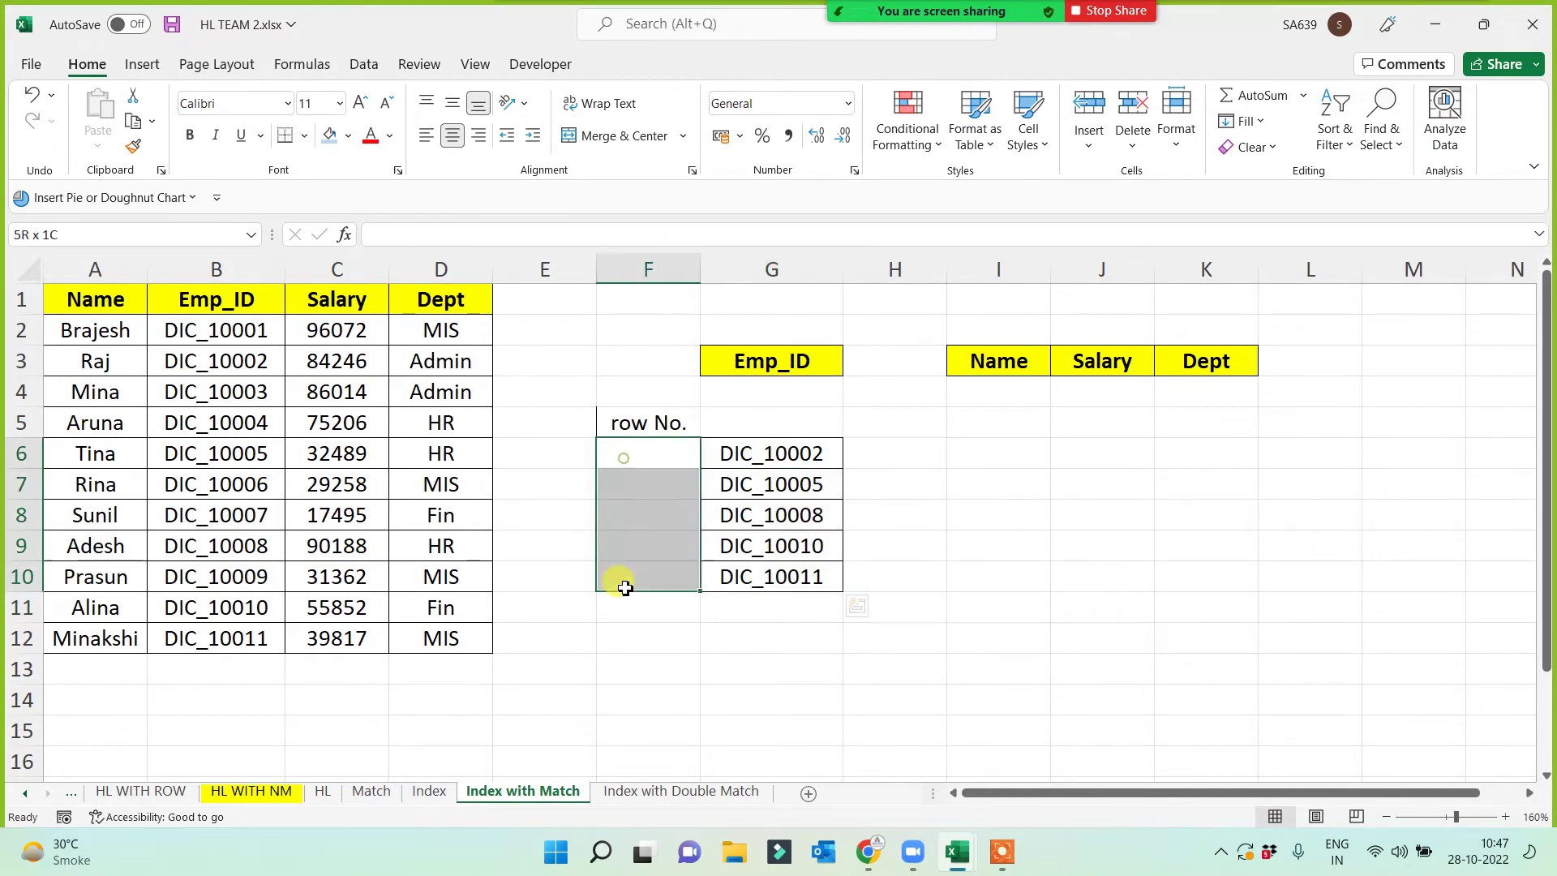
pyautogui.moveTo(996, 445); pyautogui.dragTo(1199, 574)
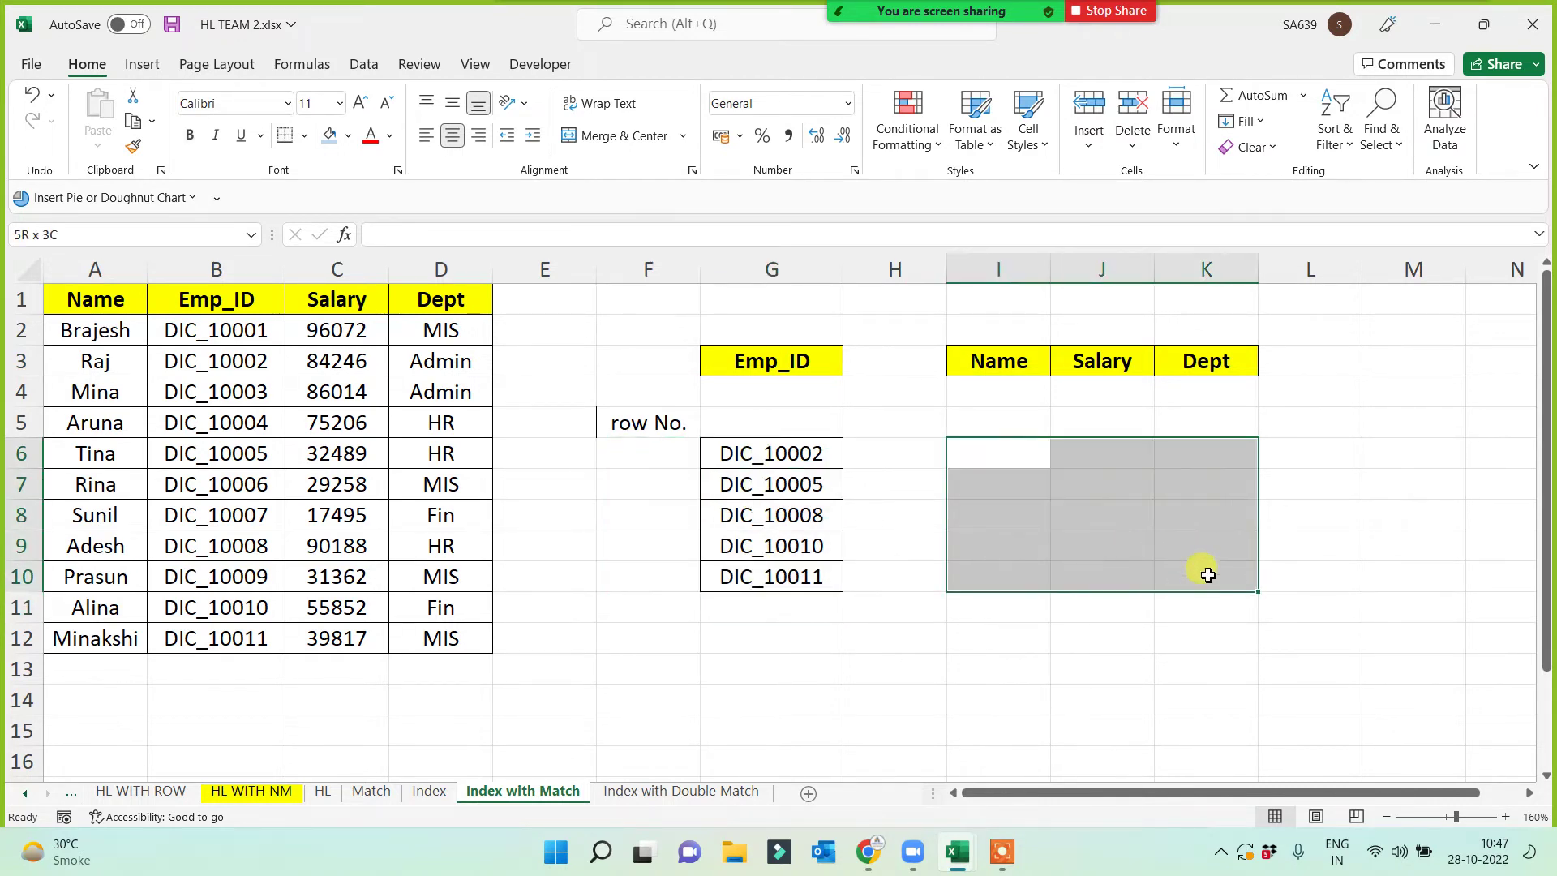
pyautogui.click(1028, 461)
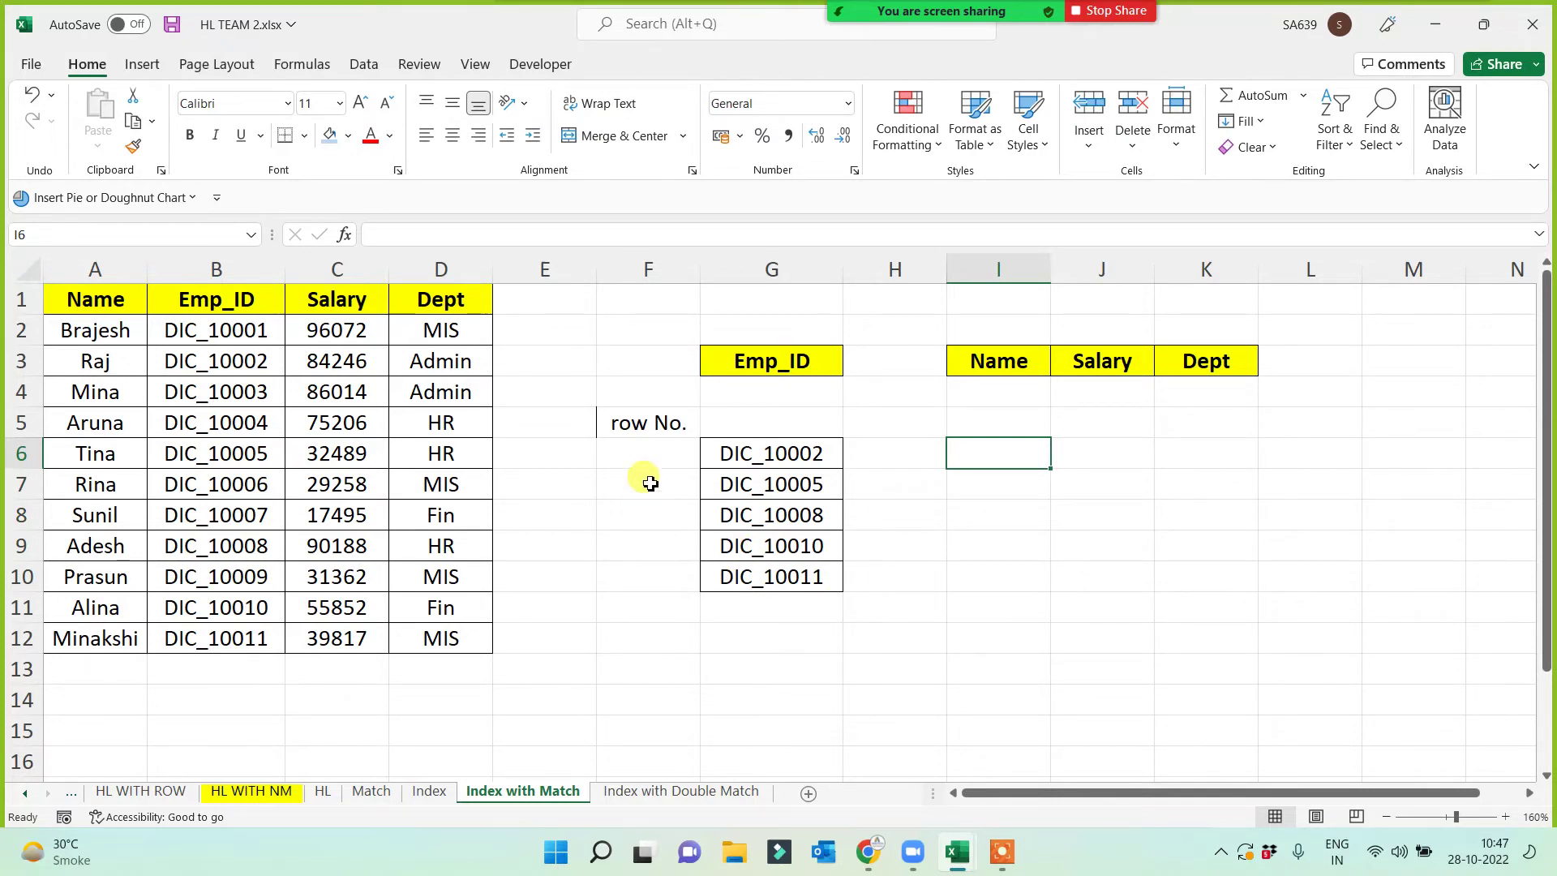
# - Enter =MATCH(G6,$B$1:$B$12,0) in F6 to find the Emp_ID's row number, and fill it down to F10
pyautogui.click(639, 459)
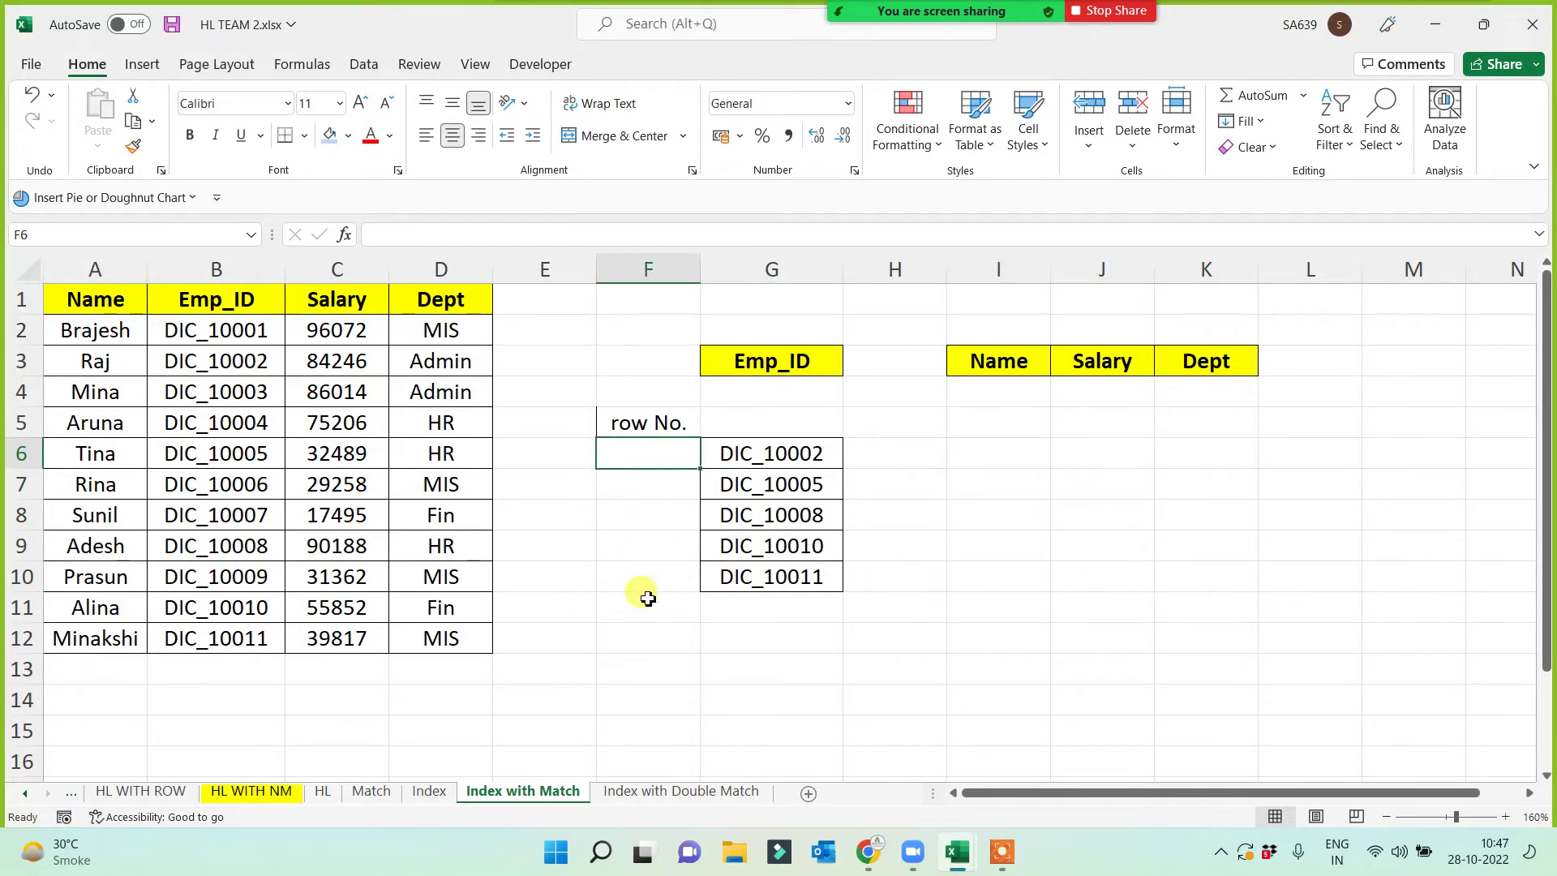
pyautogui.write('=match')
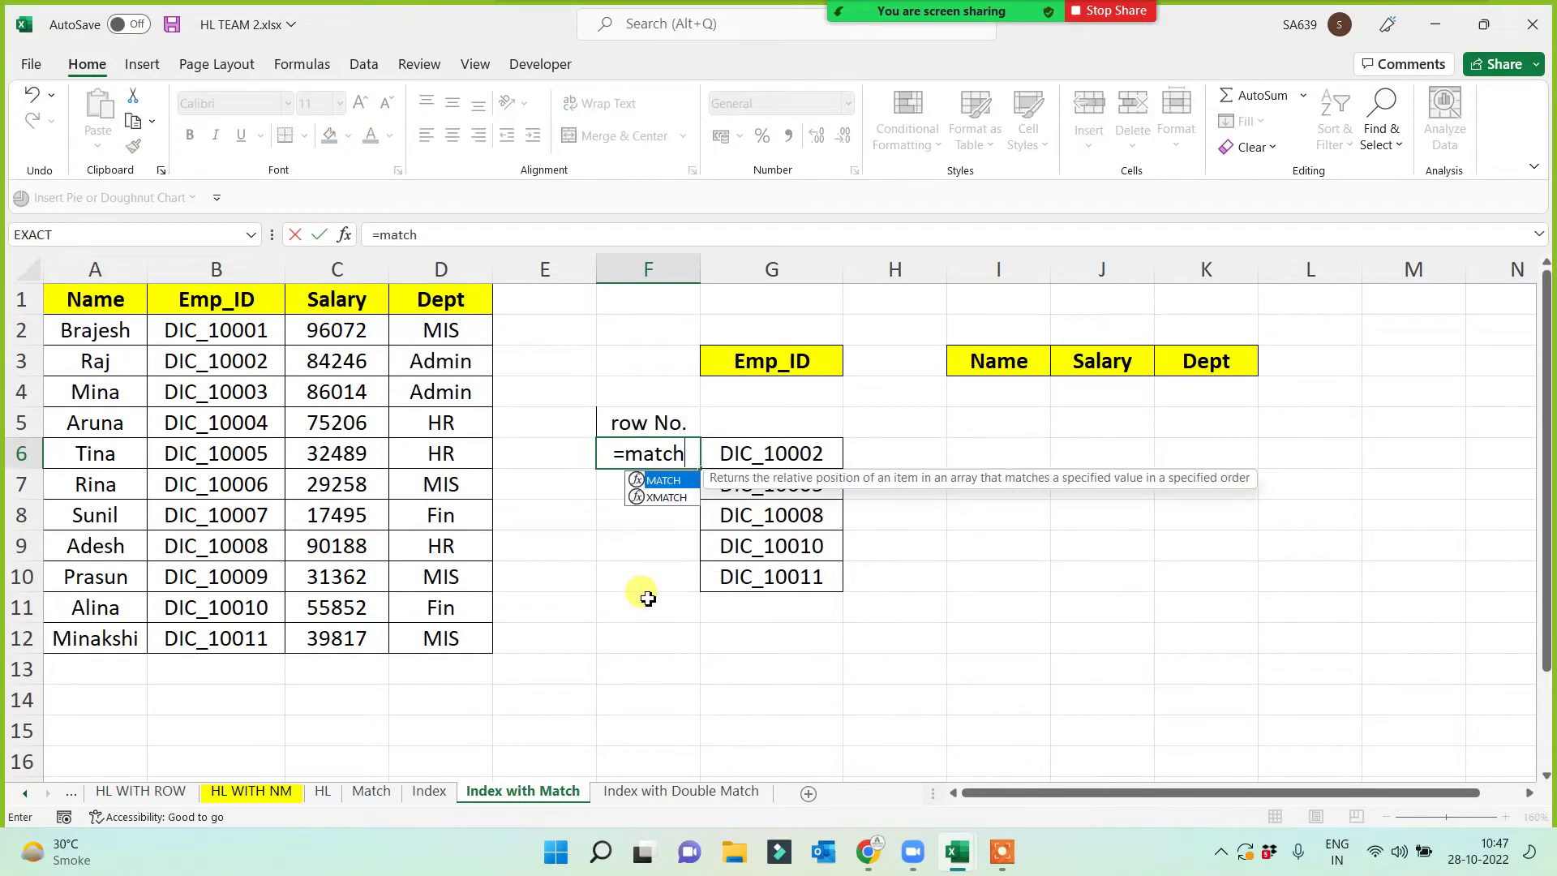
pyautogui.press('Tab')
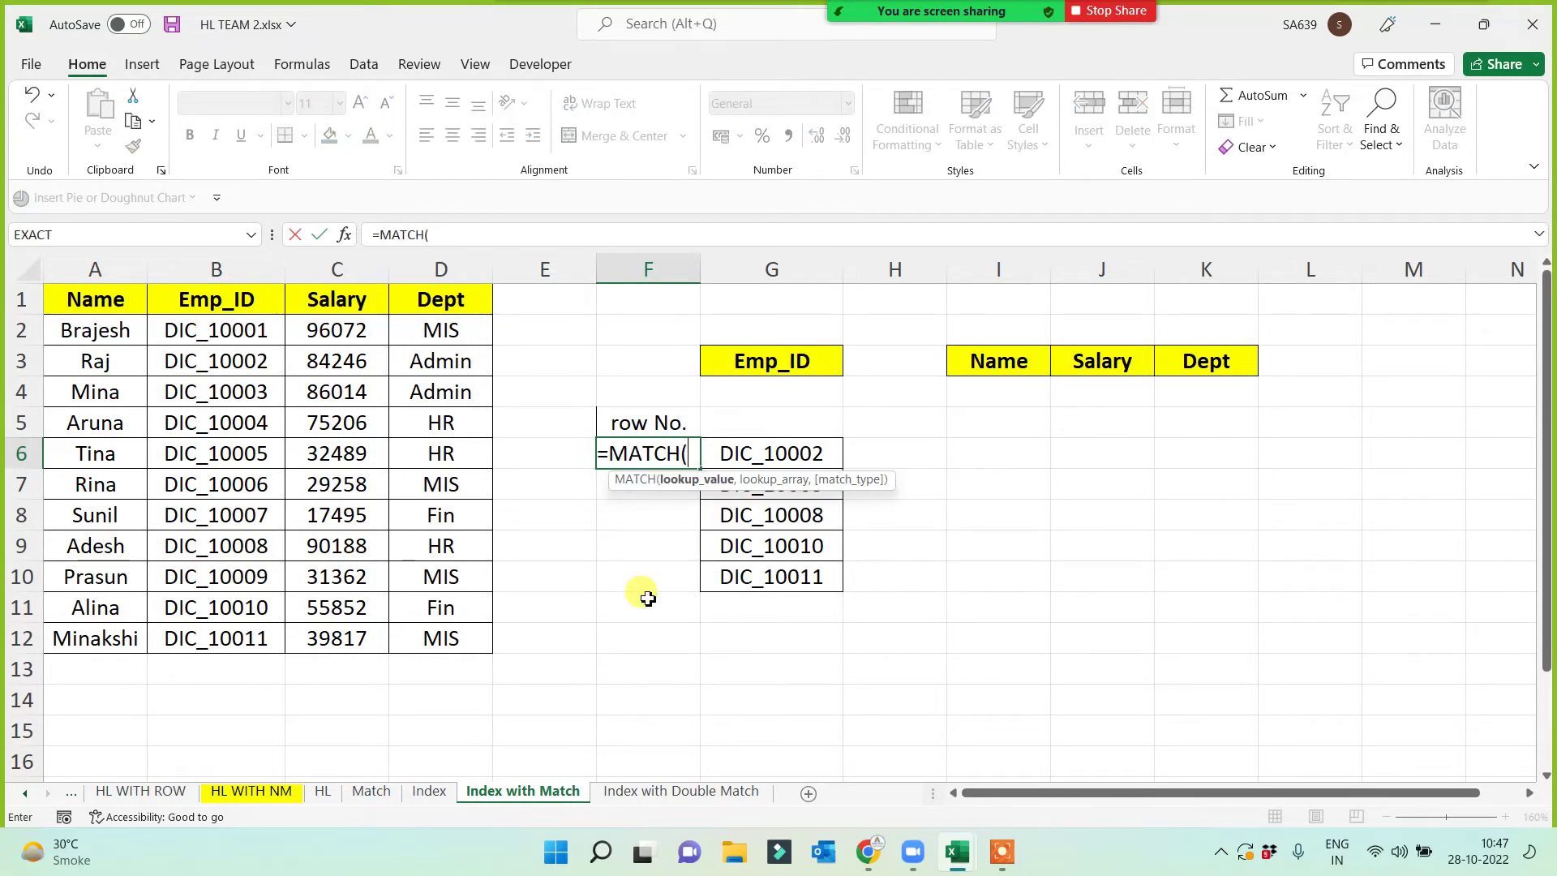
pyautogui.click(748, 451)
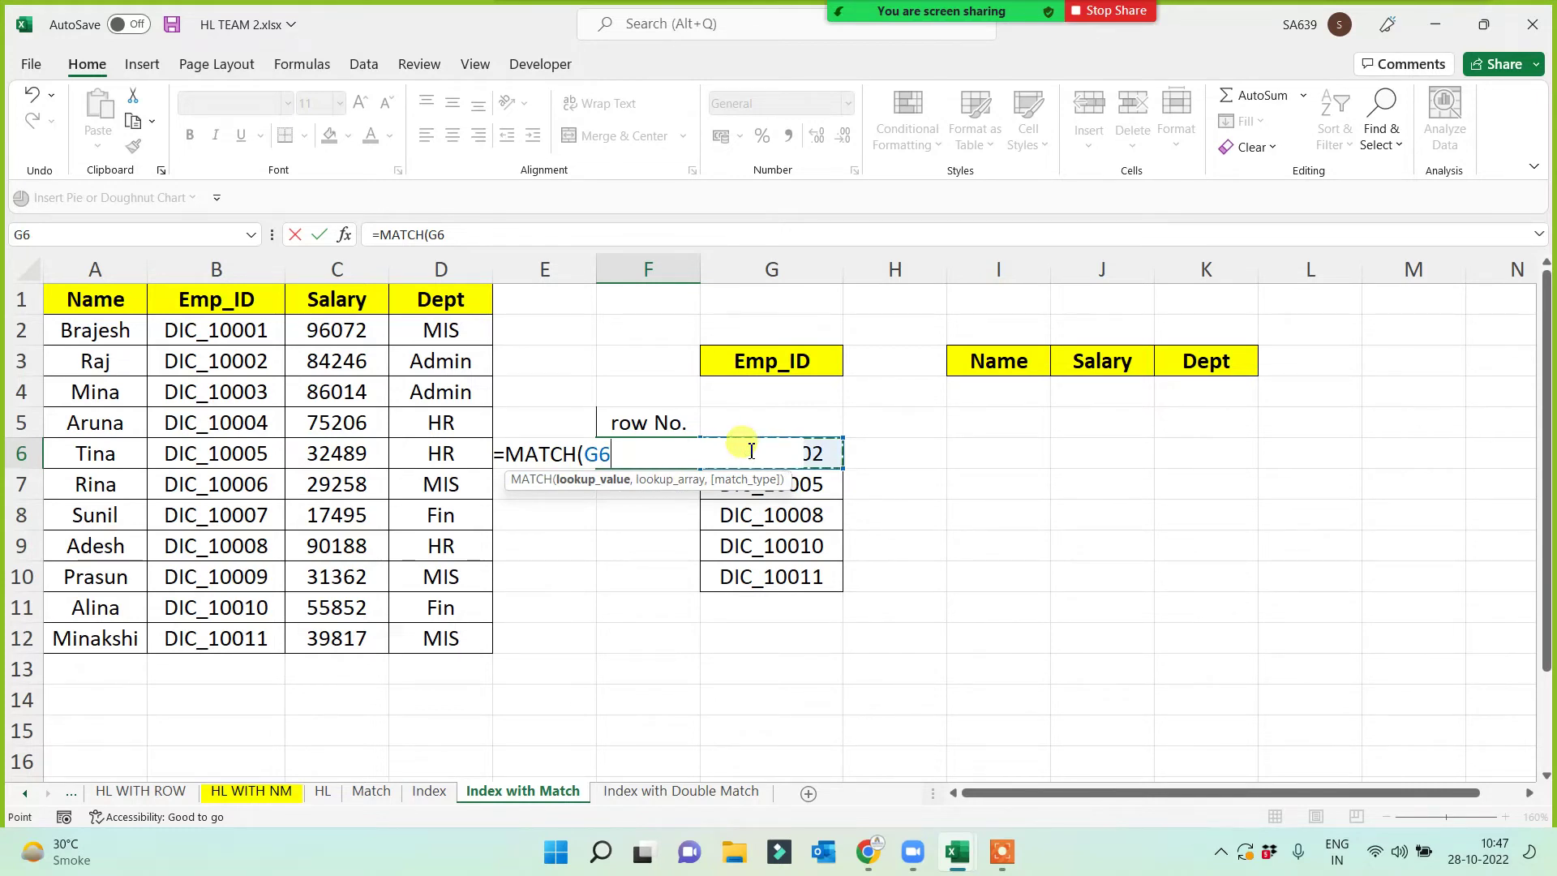
pyautogui.write(',')
pyautogui.moveTo(223, 292); pyautogui.dragTo(207, 638)
pyautogui.press('F4')
pyautogui.write(',0)')
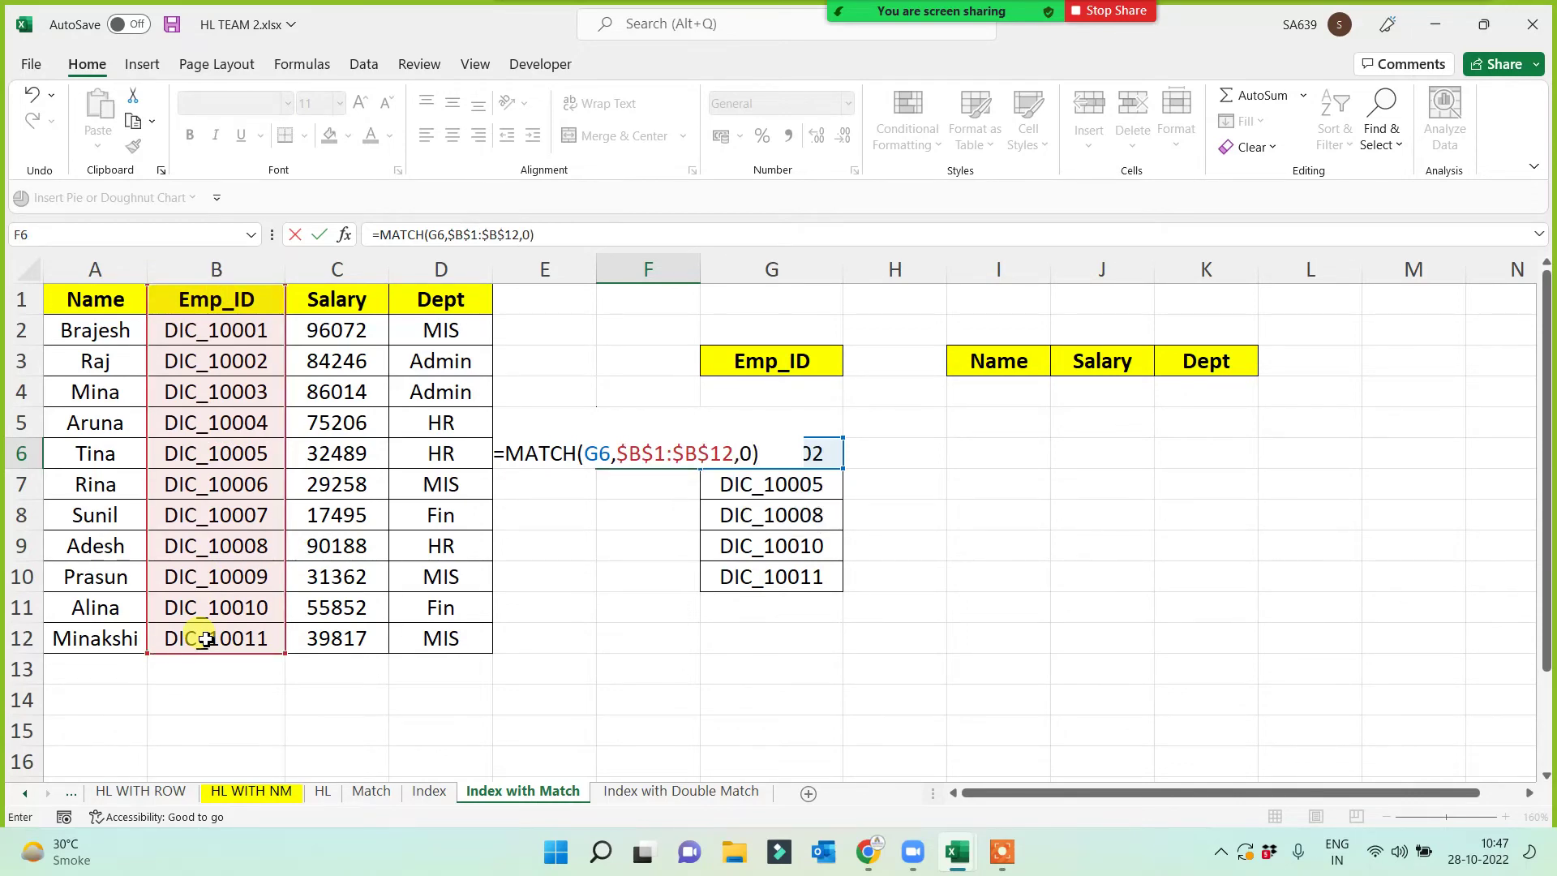
pyautogui.press('Return')
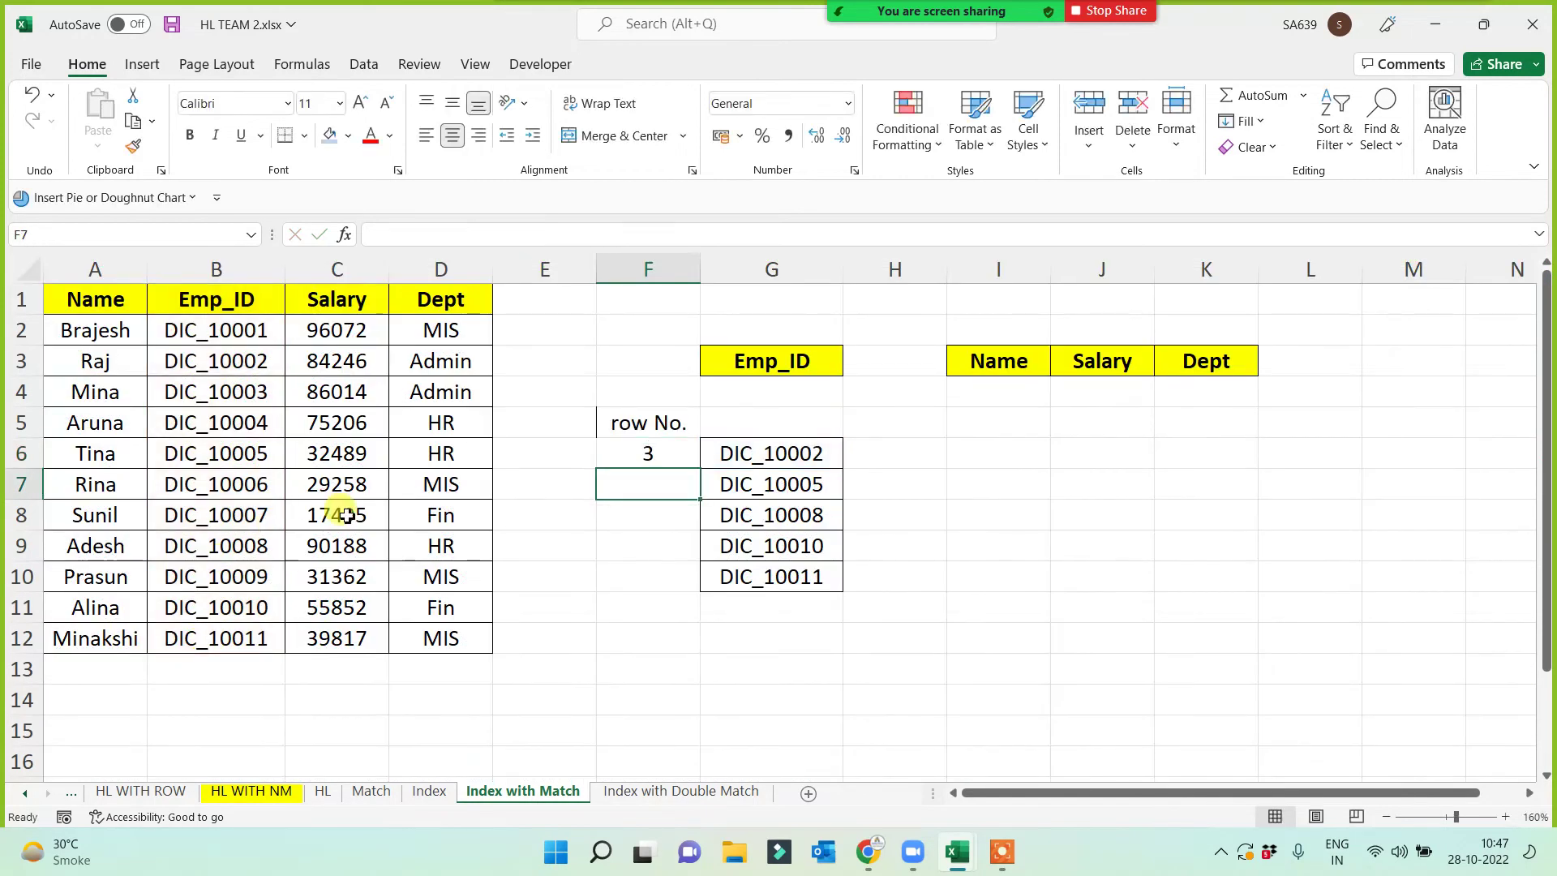
pyautogui.click(649, 454)
pyautogui.moveTo(699, 469); pyautogui.dragTo(685, 585)
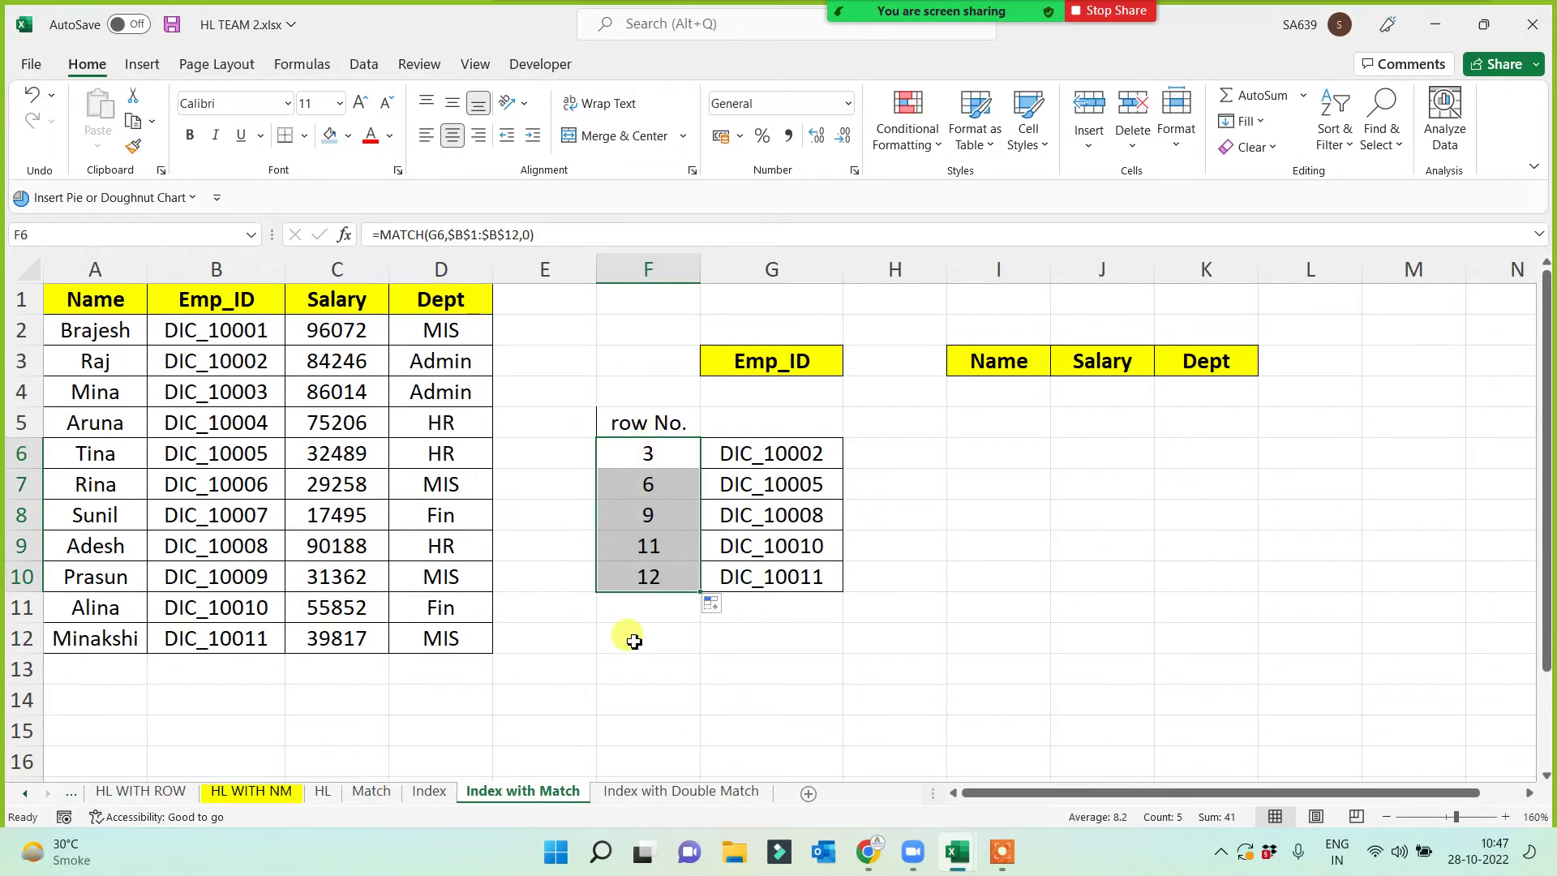
# - Enter =INDEX($A$1:$A$12,F6,1) in I6 to return the Name for the first listed Emp_ID
pyautogui.click(993, 448)
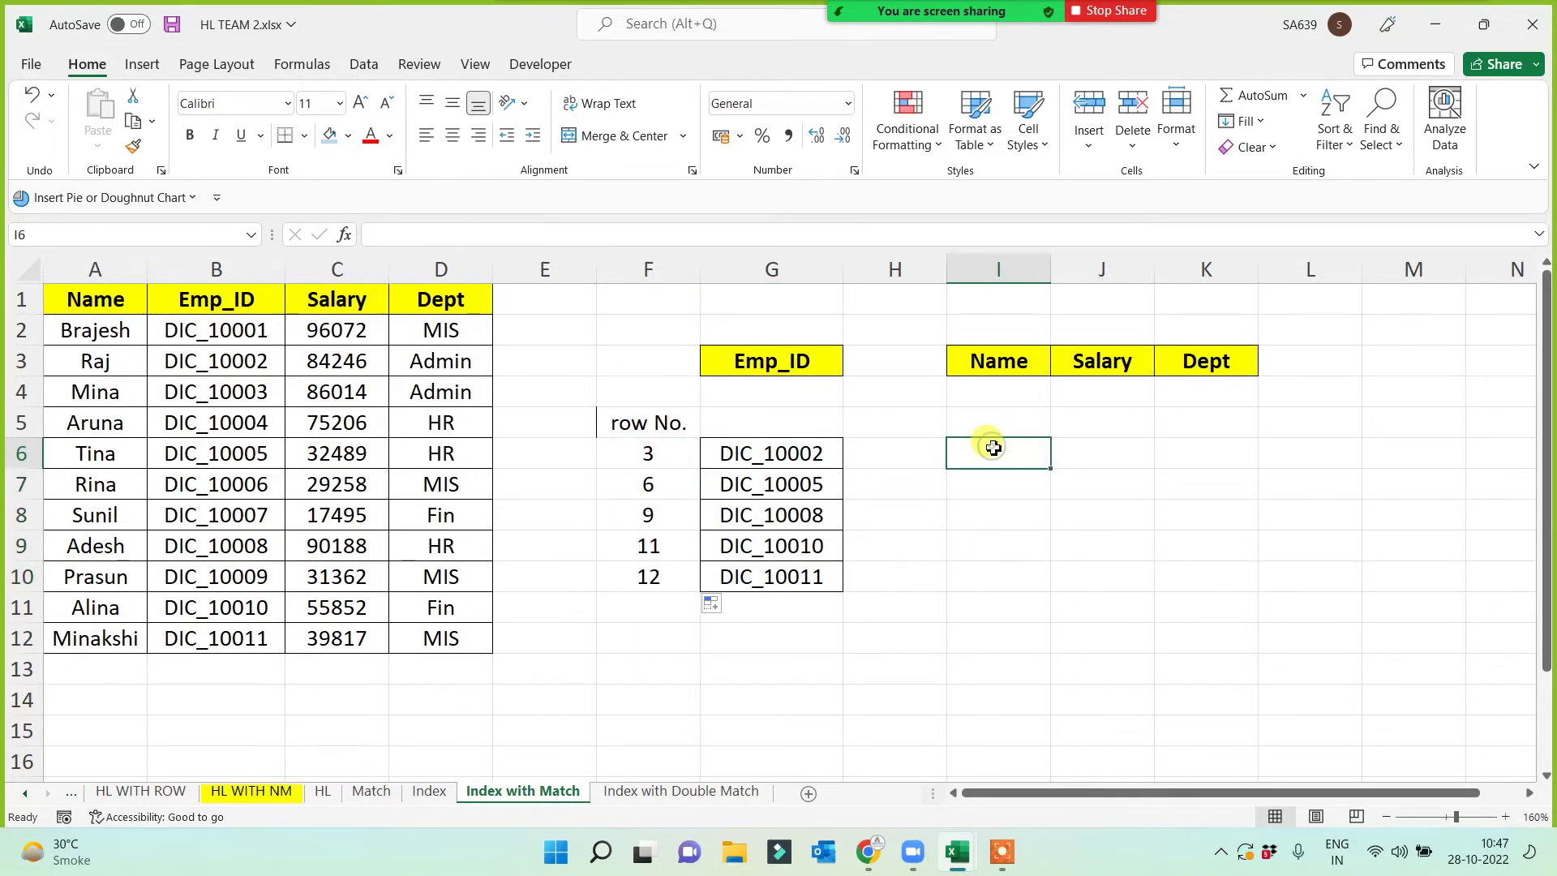
pyautogui.write('=')
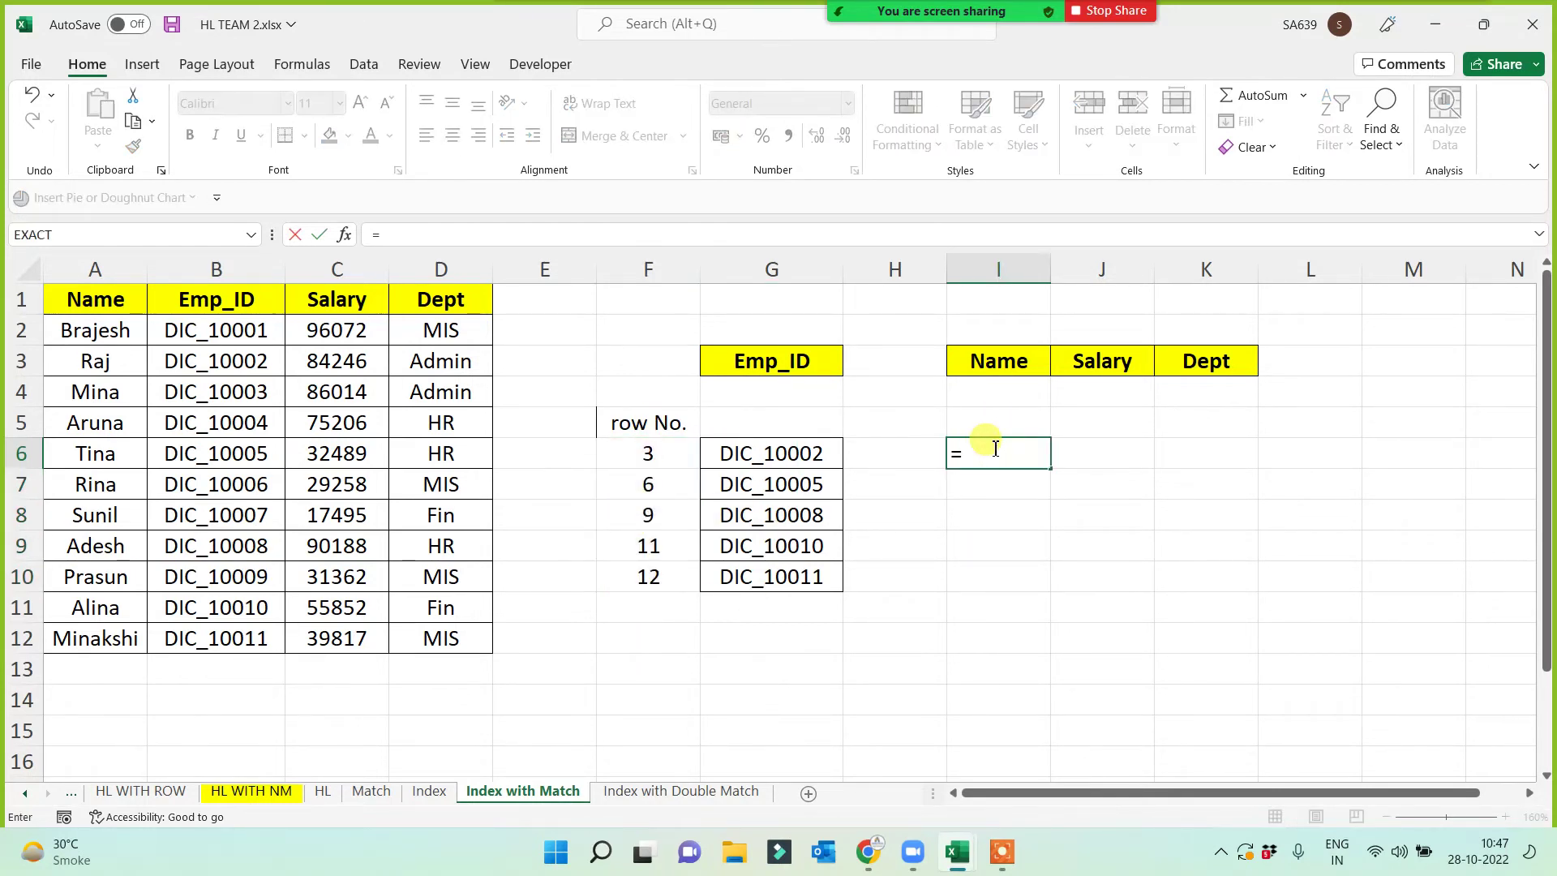
pyautogui.write('index')
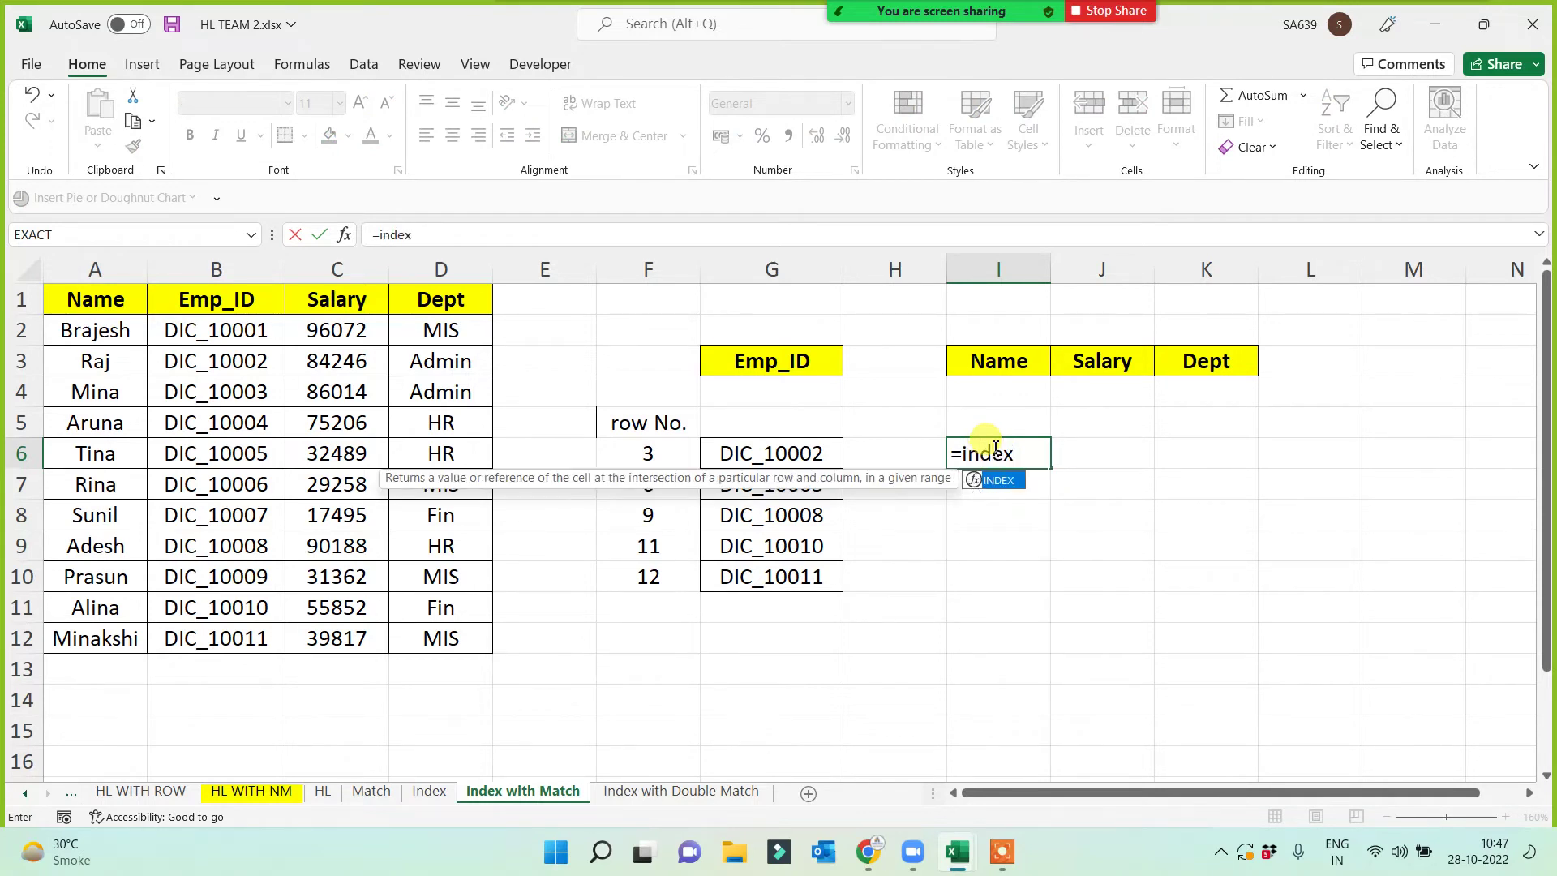
pyautogui.write('(')
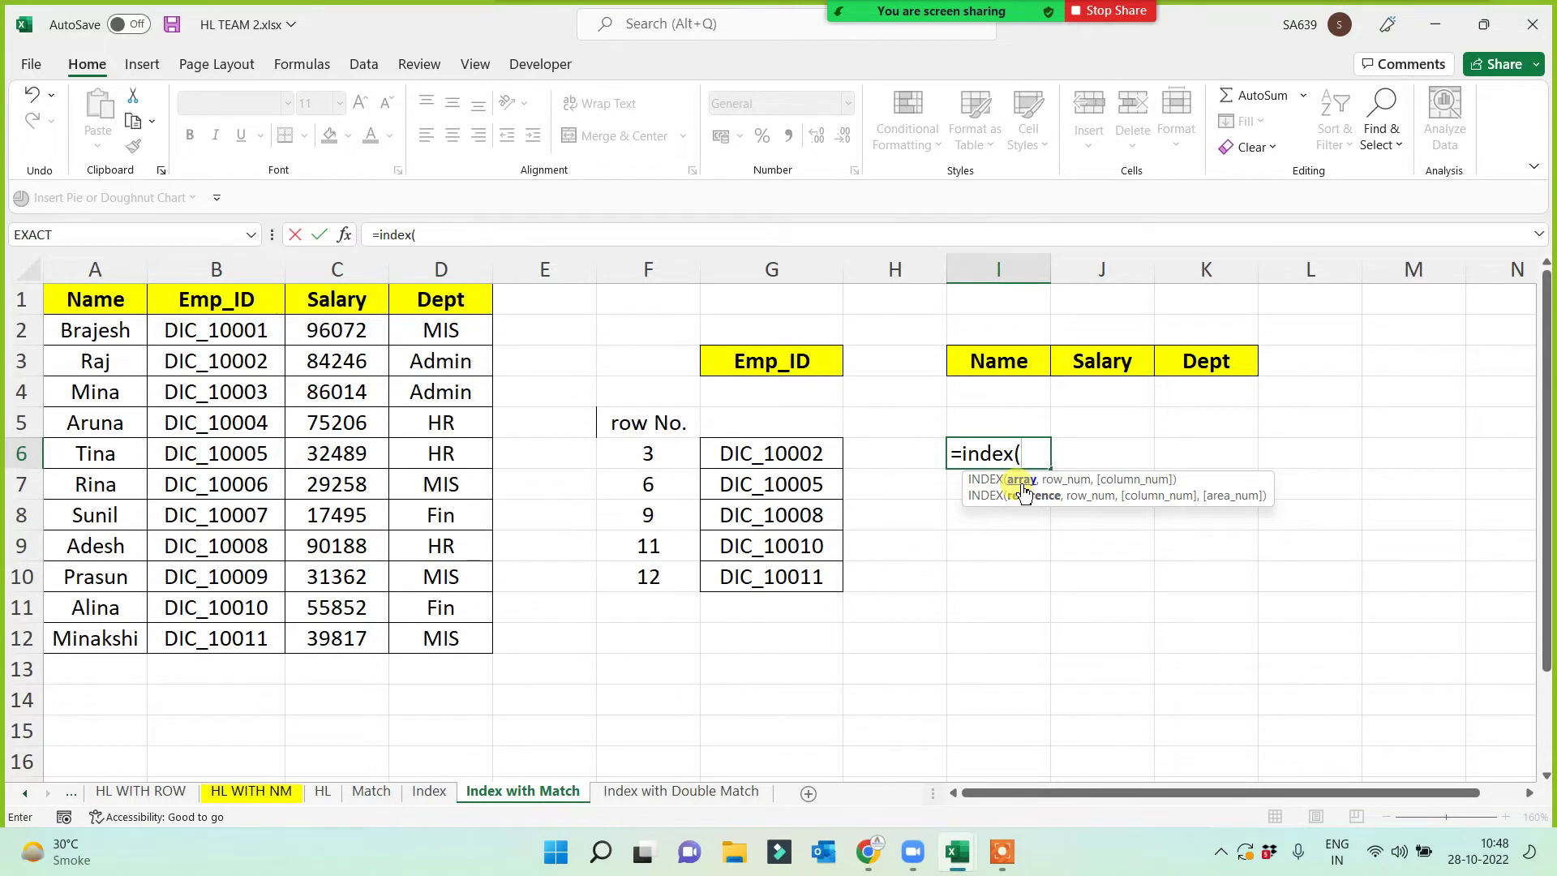
pyautogui.moveTo(99, 300); pyautogui.dragTo(97, 643)
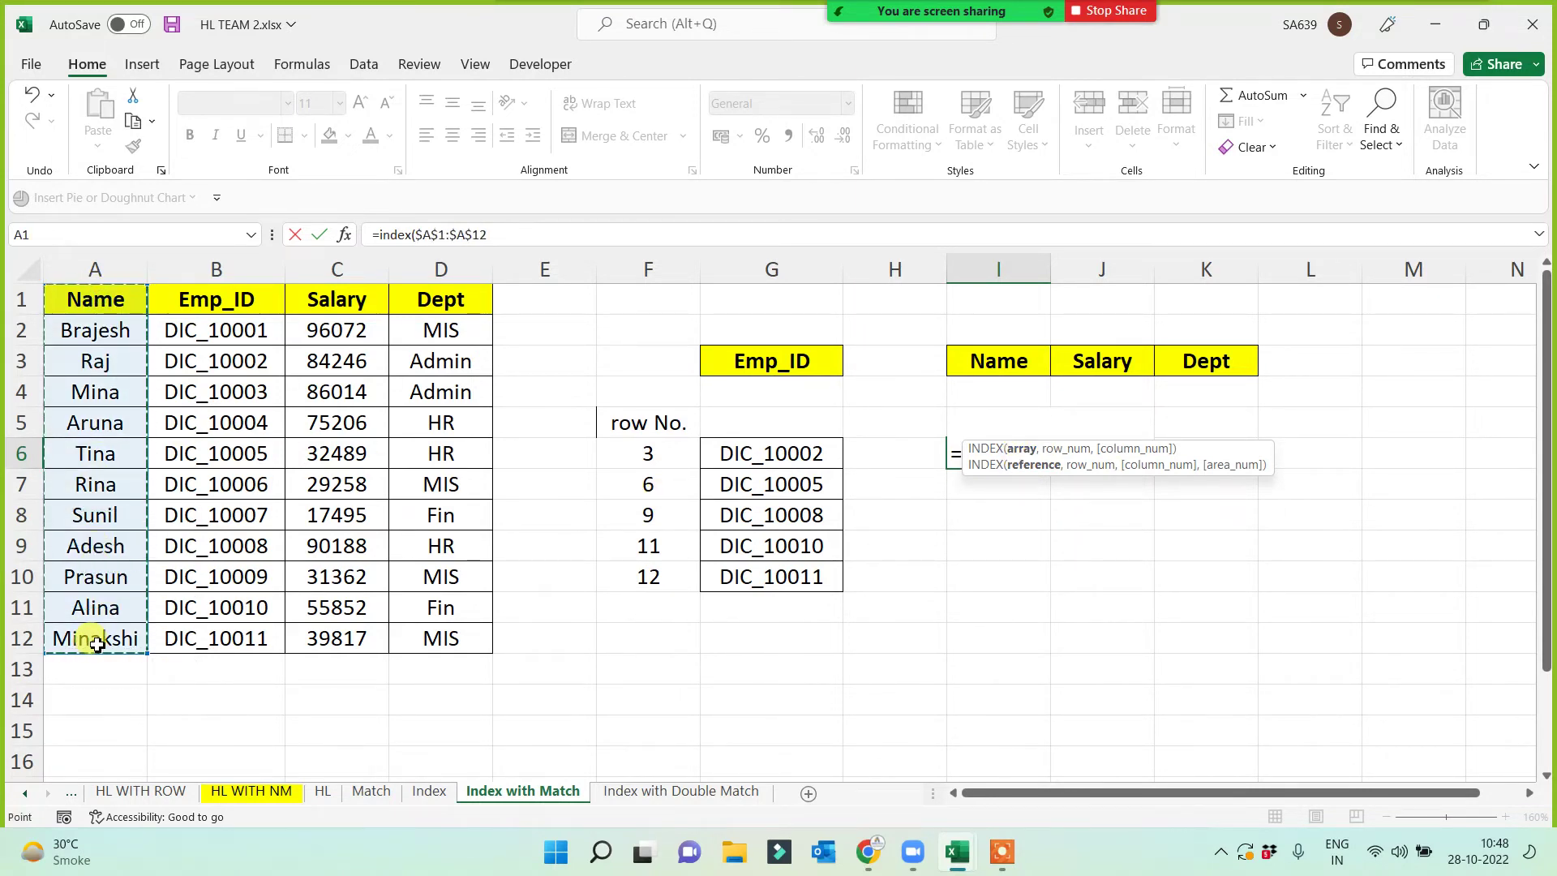
pyautogui.write(',')
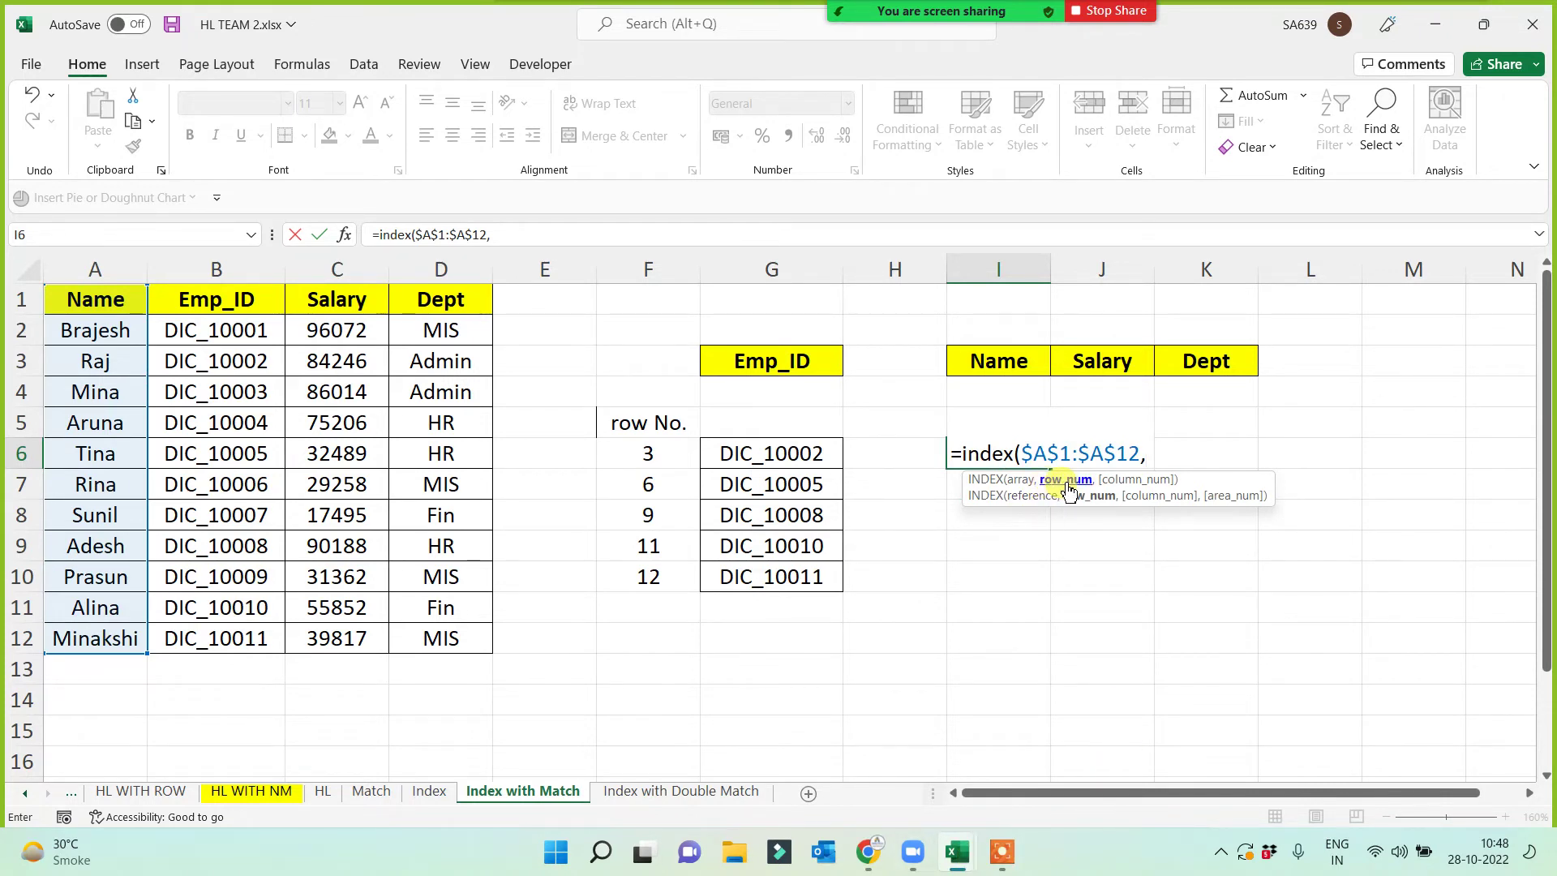
pyautogui.click(627, 455)
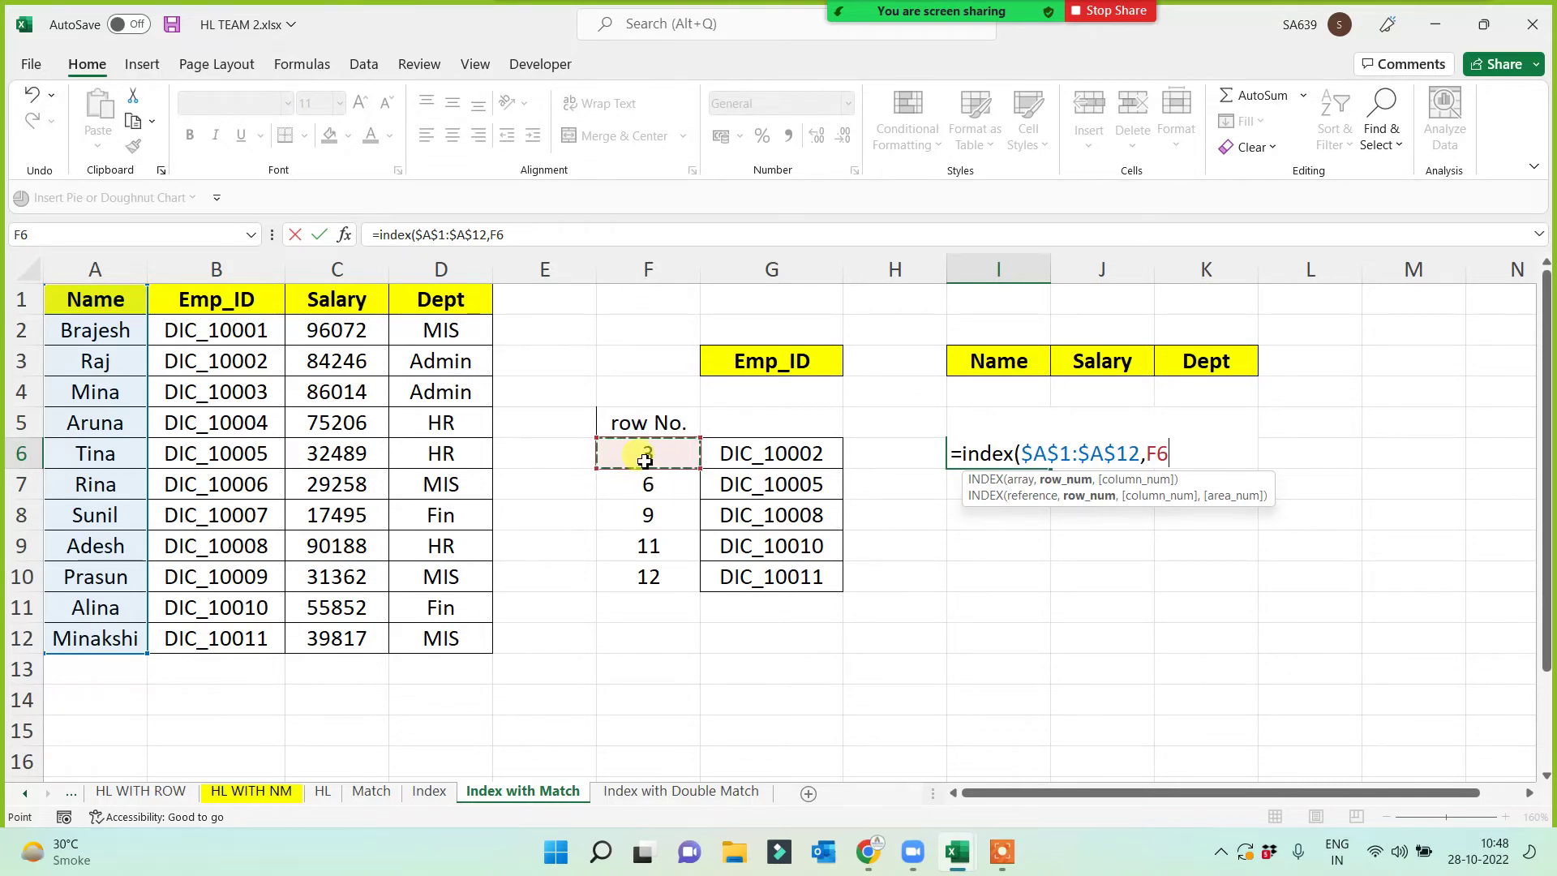
pyautogui.write(',')
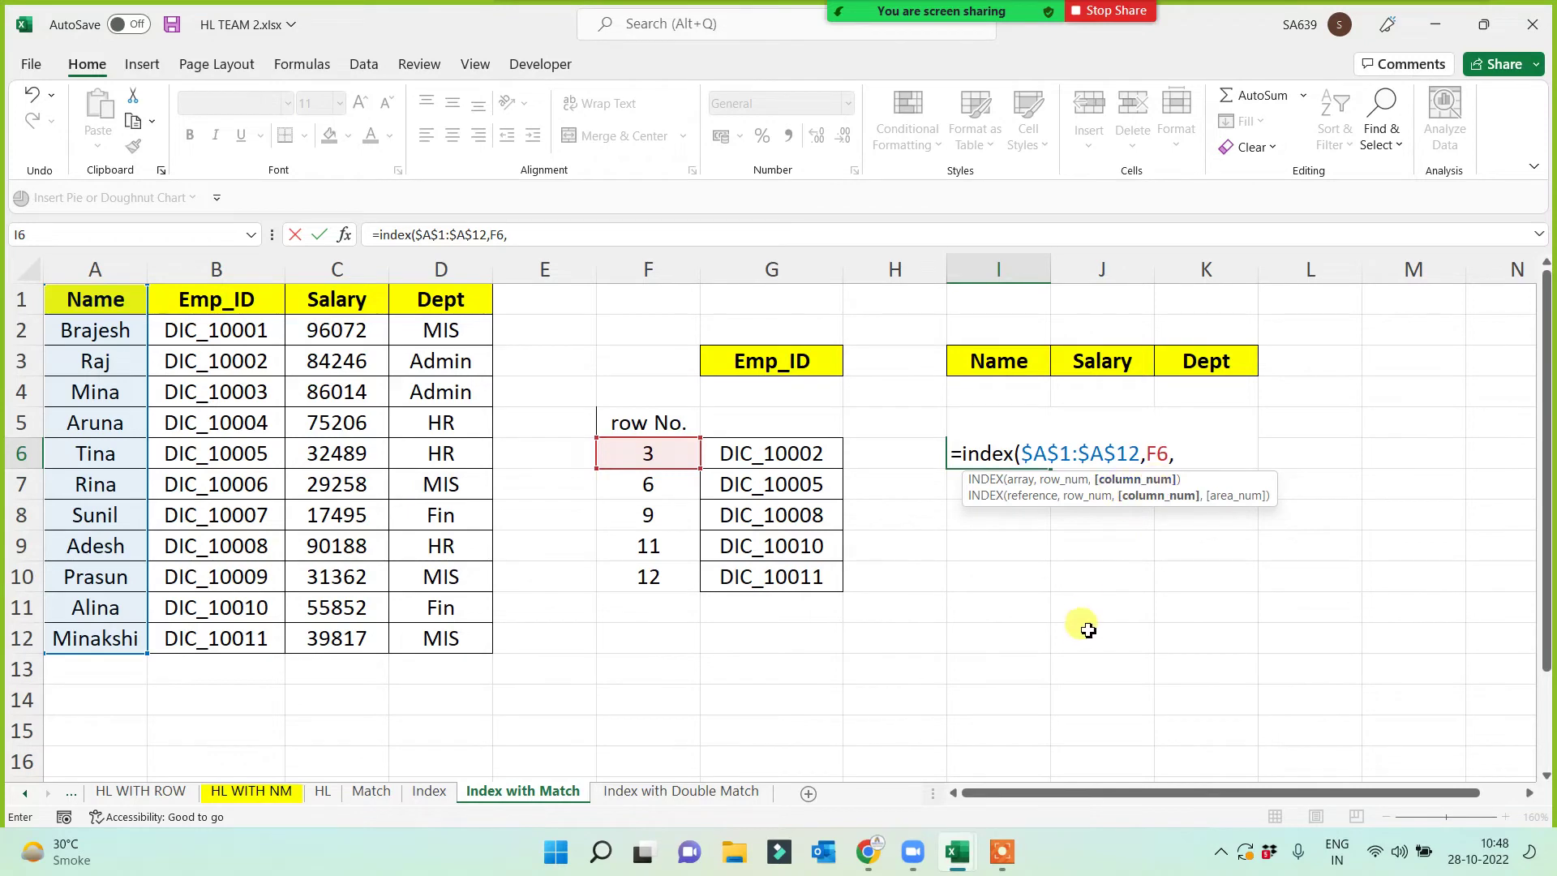
pyautogui.write('1)')
pyautogui.press('Return')
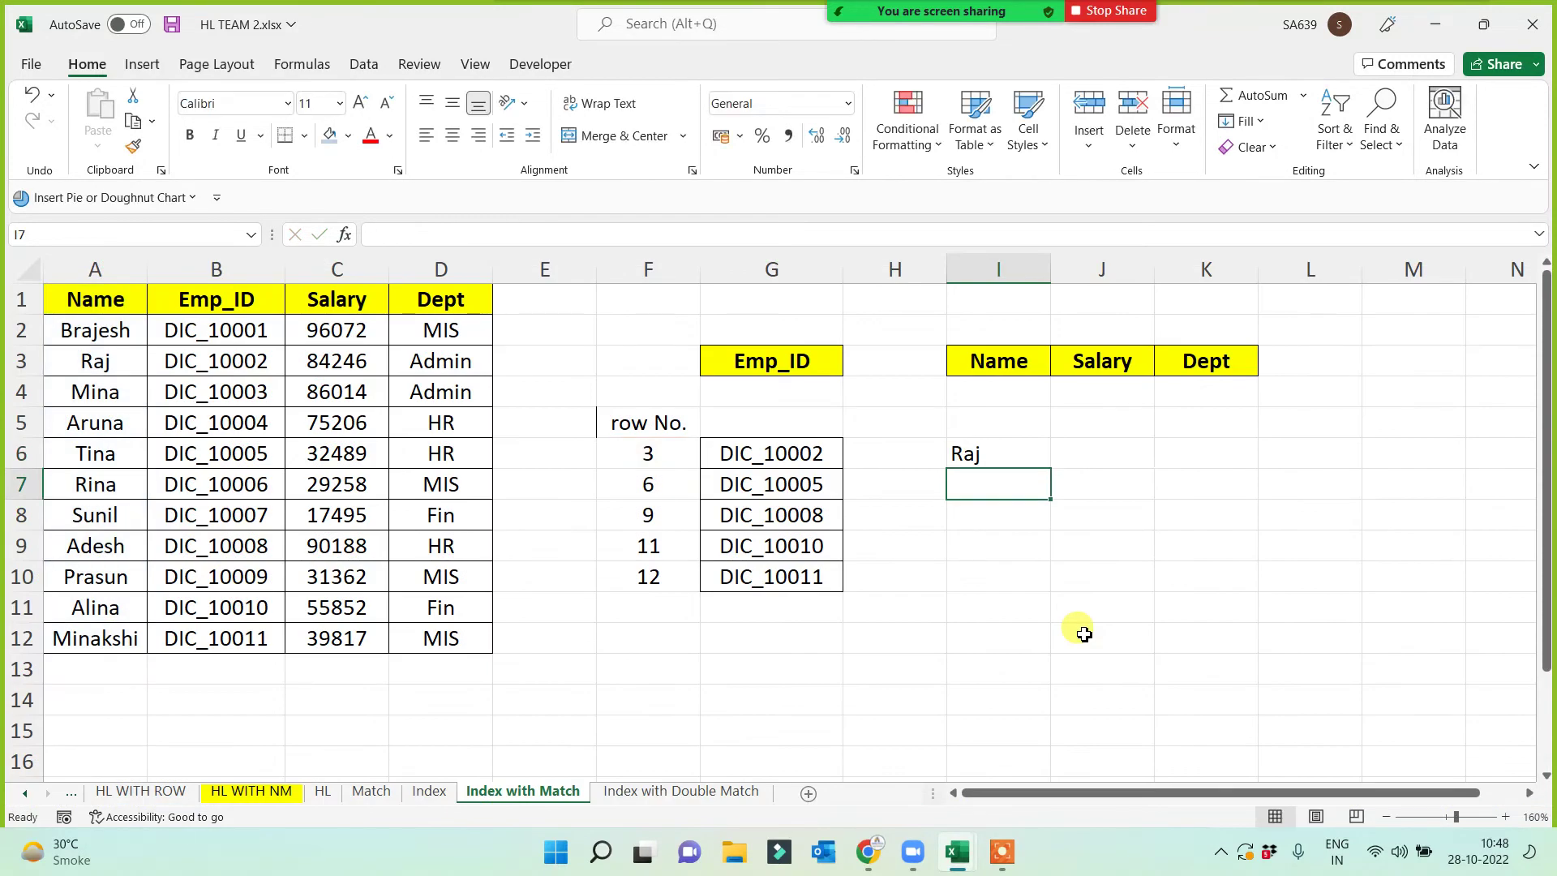
# - Fill the Name formula from I6 down to I10
pyautogui.click(1033, 456)
pyautogui.moveTo(1049, 471); pyautogui.dragTo(1030, 591)
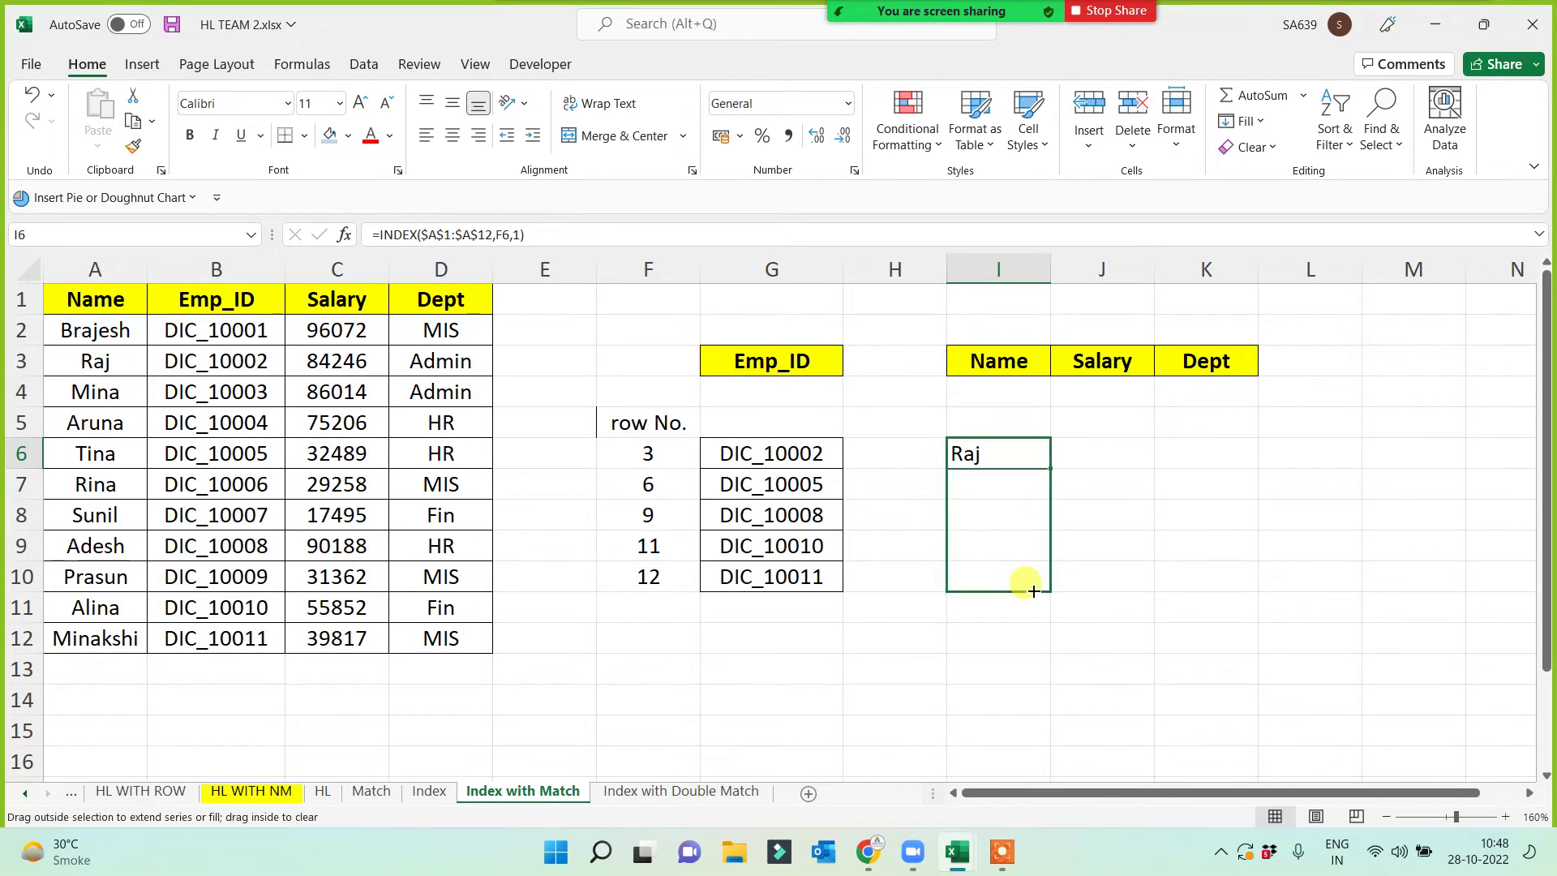
pyautogui.click(940, 649)
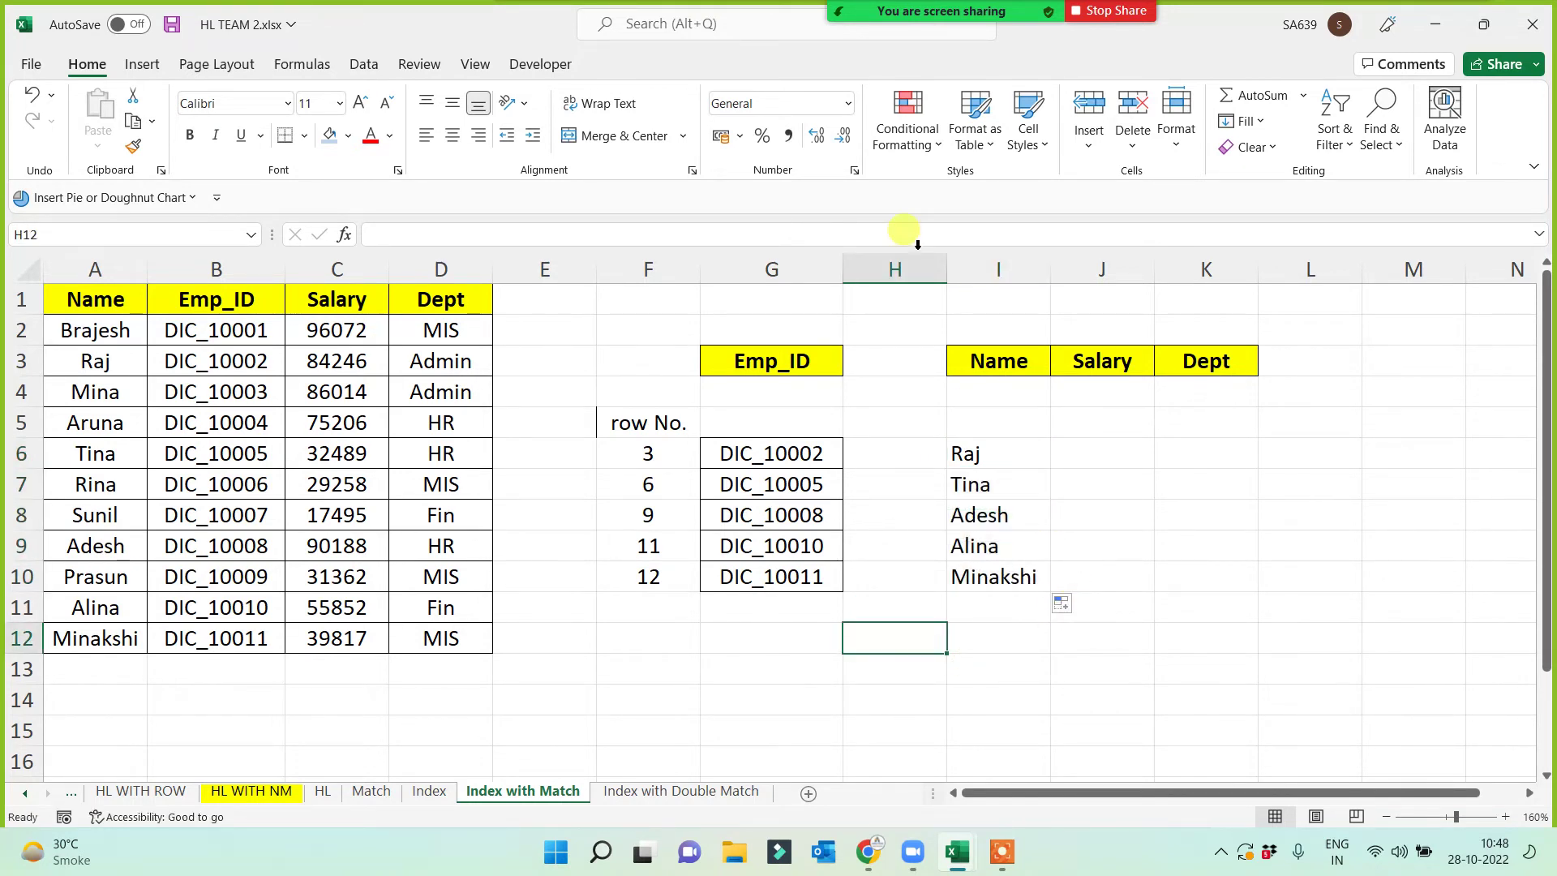
# - Look through the Zoom meeting's participant list, then minimize it
pyautogui.click(822, 26)
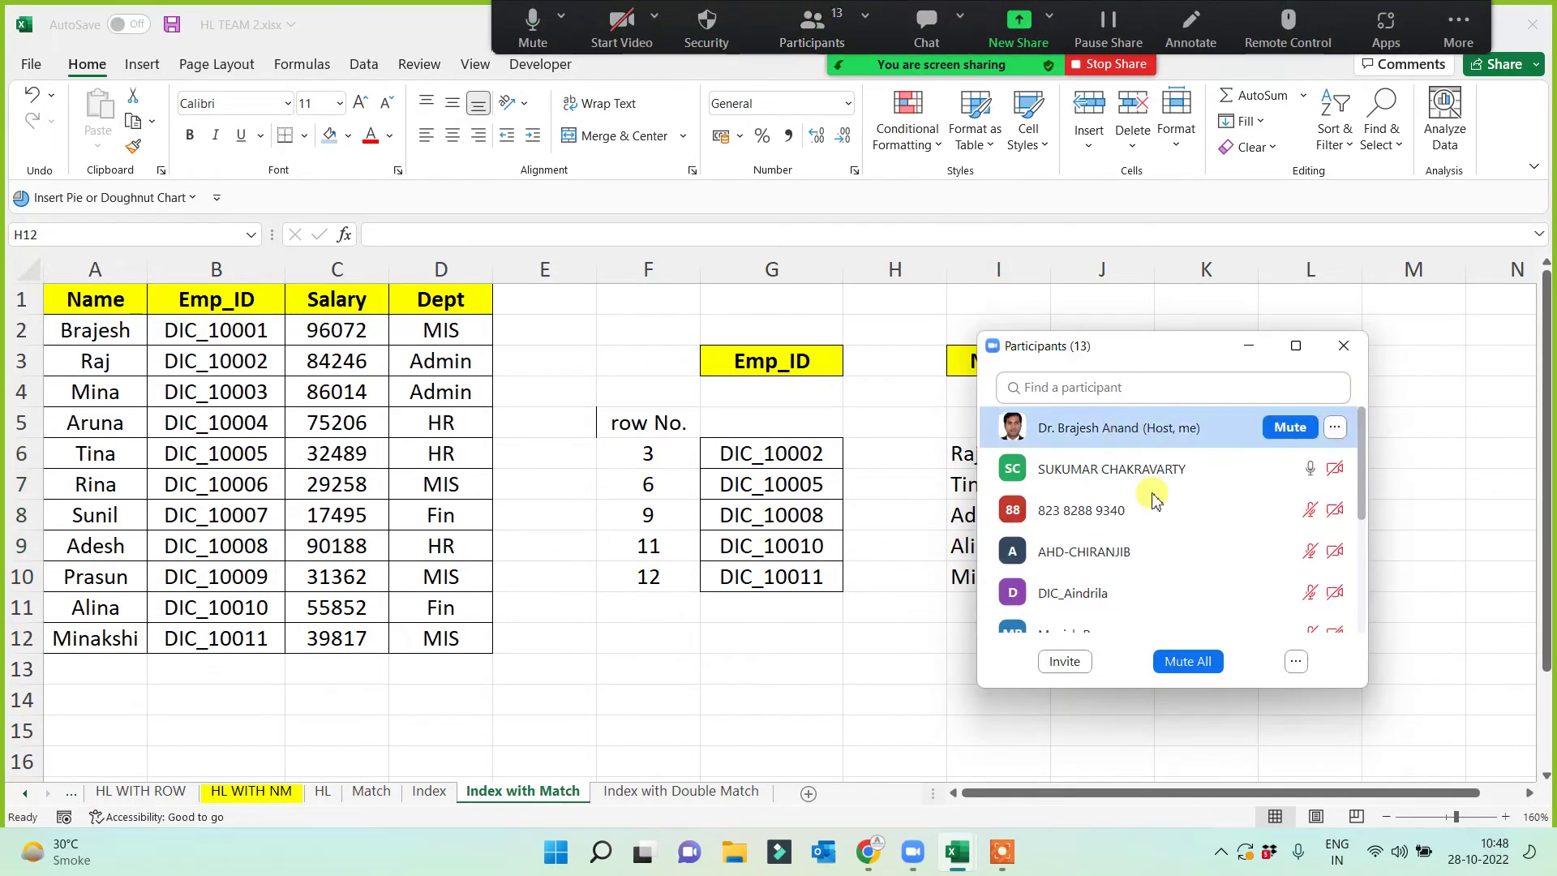
pyautogui.scroll(-2, 1168, 554)
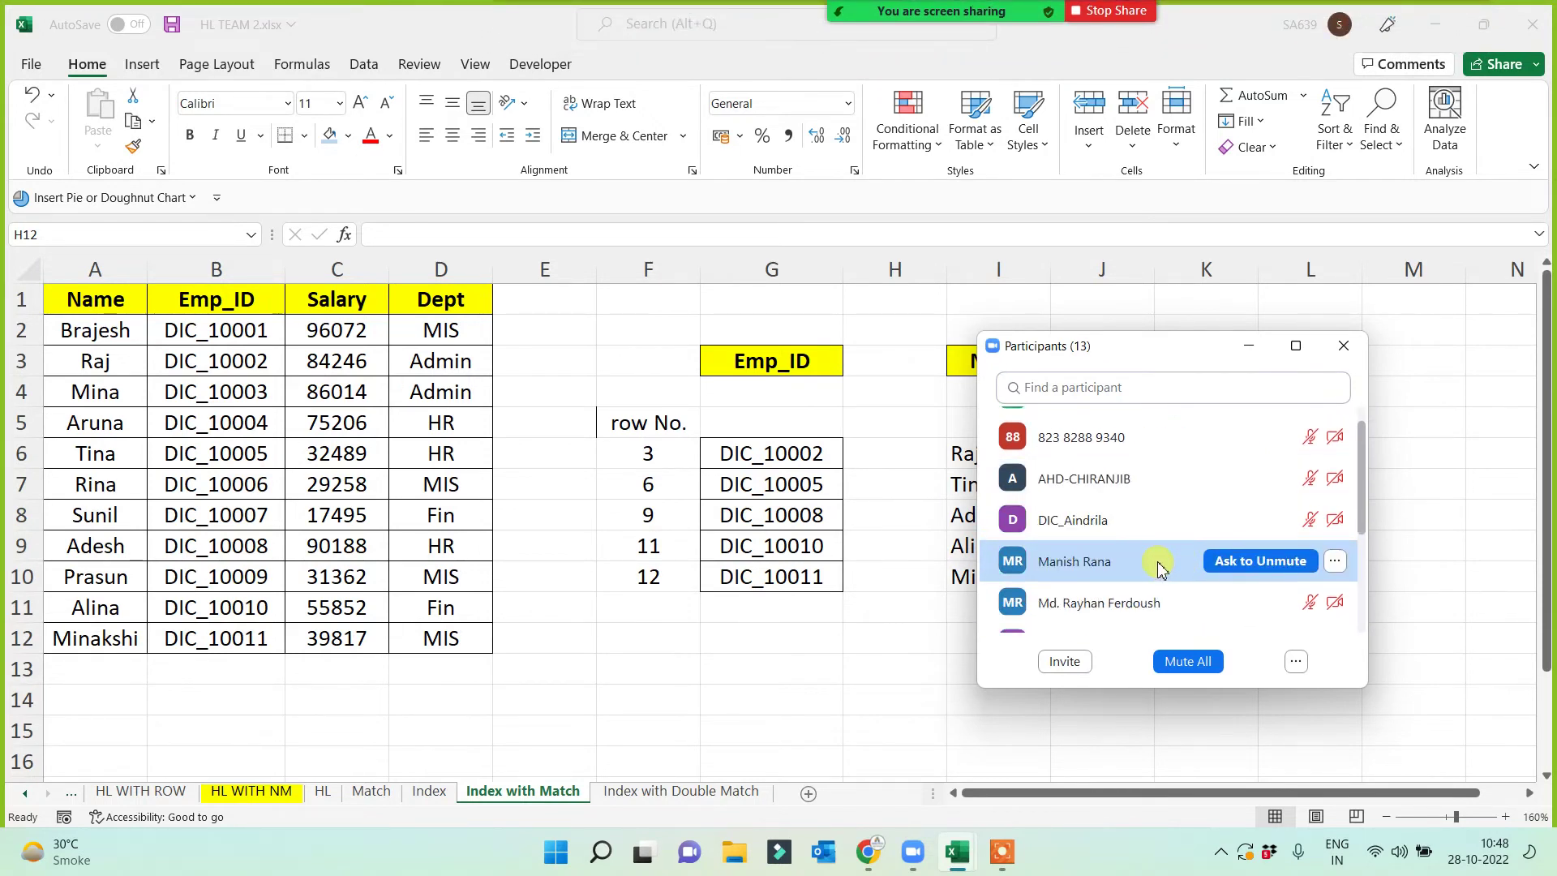
pyautogui.scroll(-2, 1141, 556)
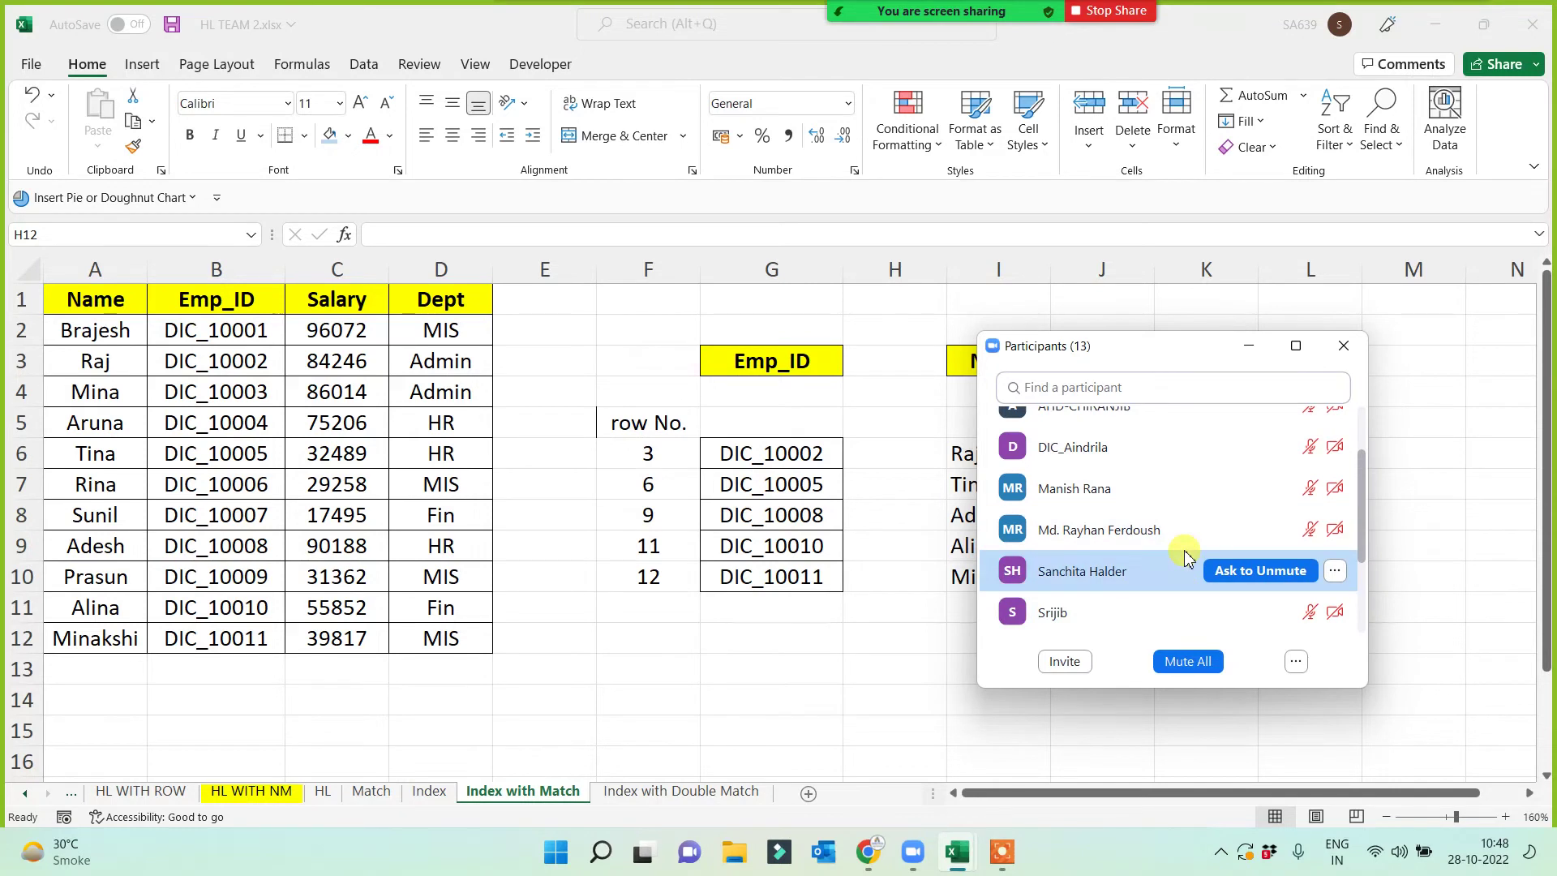
pyautogui.scroll(-2, 1186, 558)
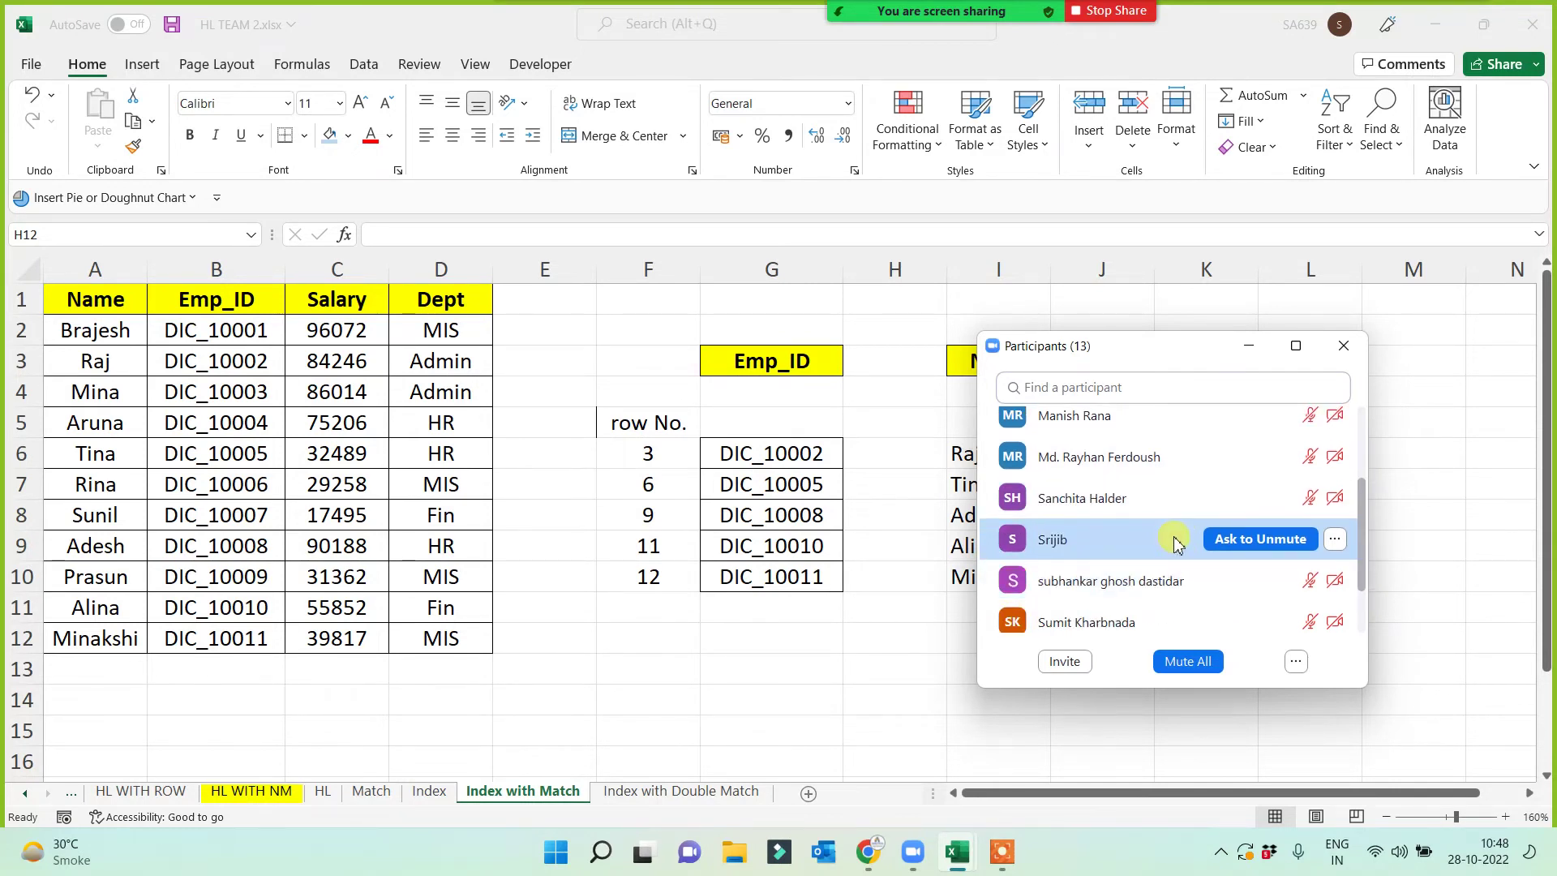
pyautogui.click(1249, 345)
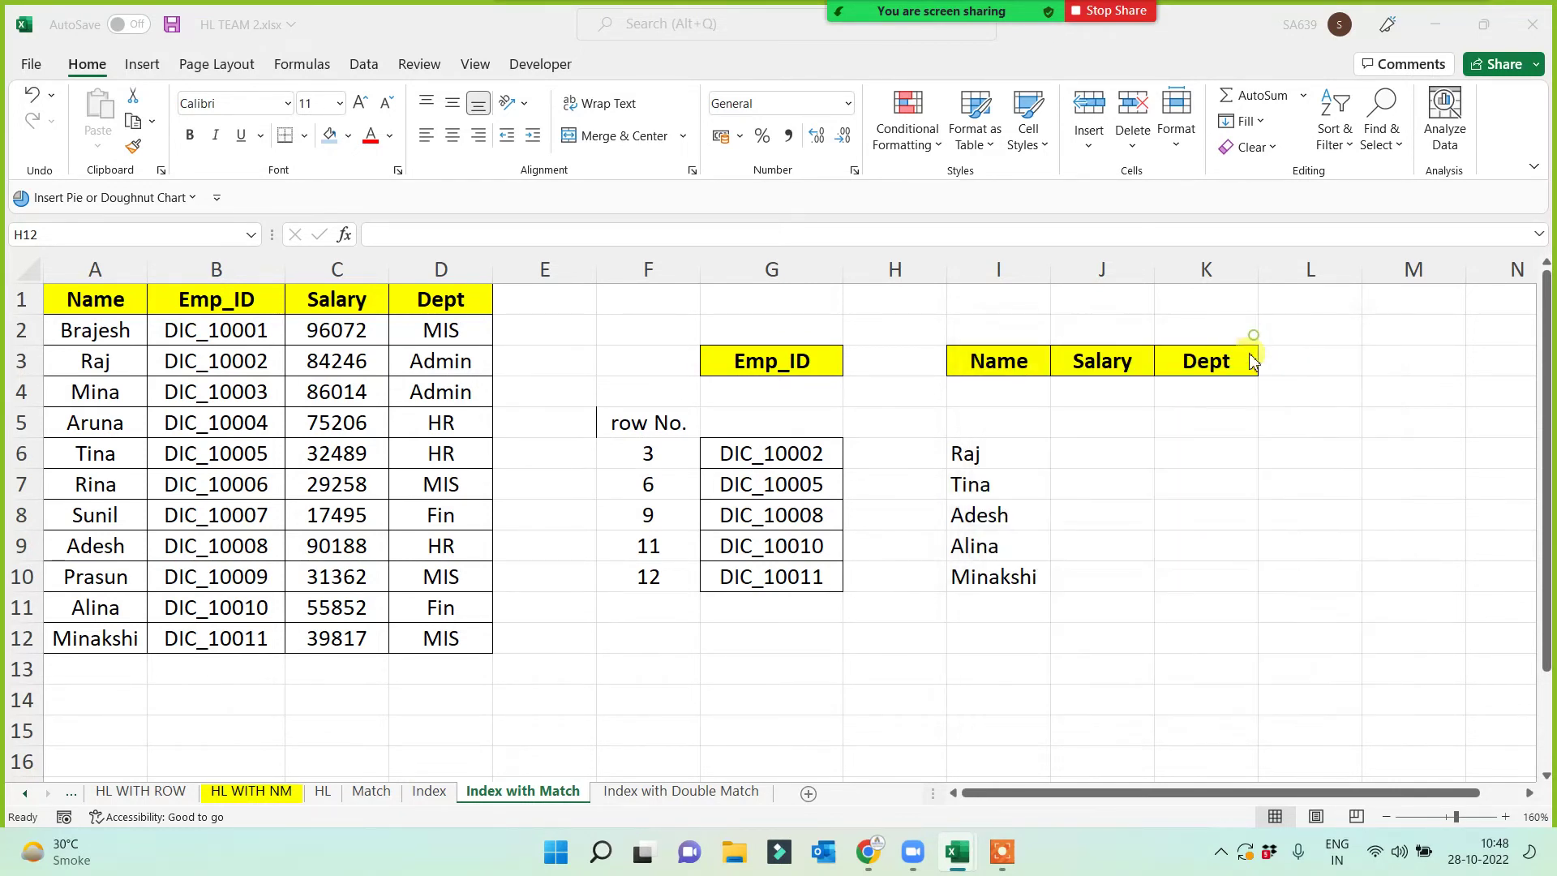
# - Enter =INDEX($C$1:$C$12,F6,1) in J6 to return the Salary for the first listed Emp_ID
pyautogui.click(1089, 459)
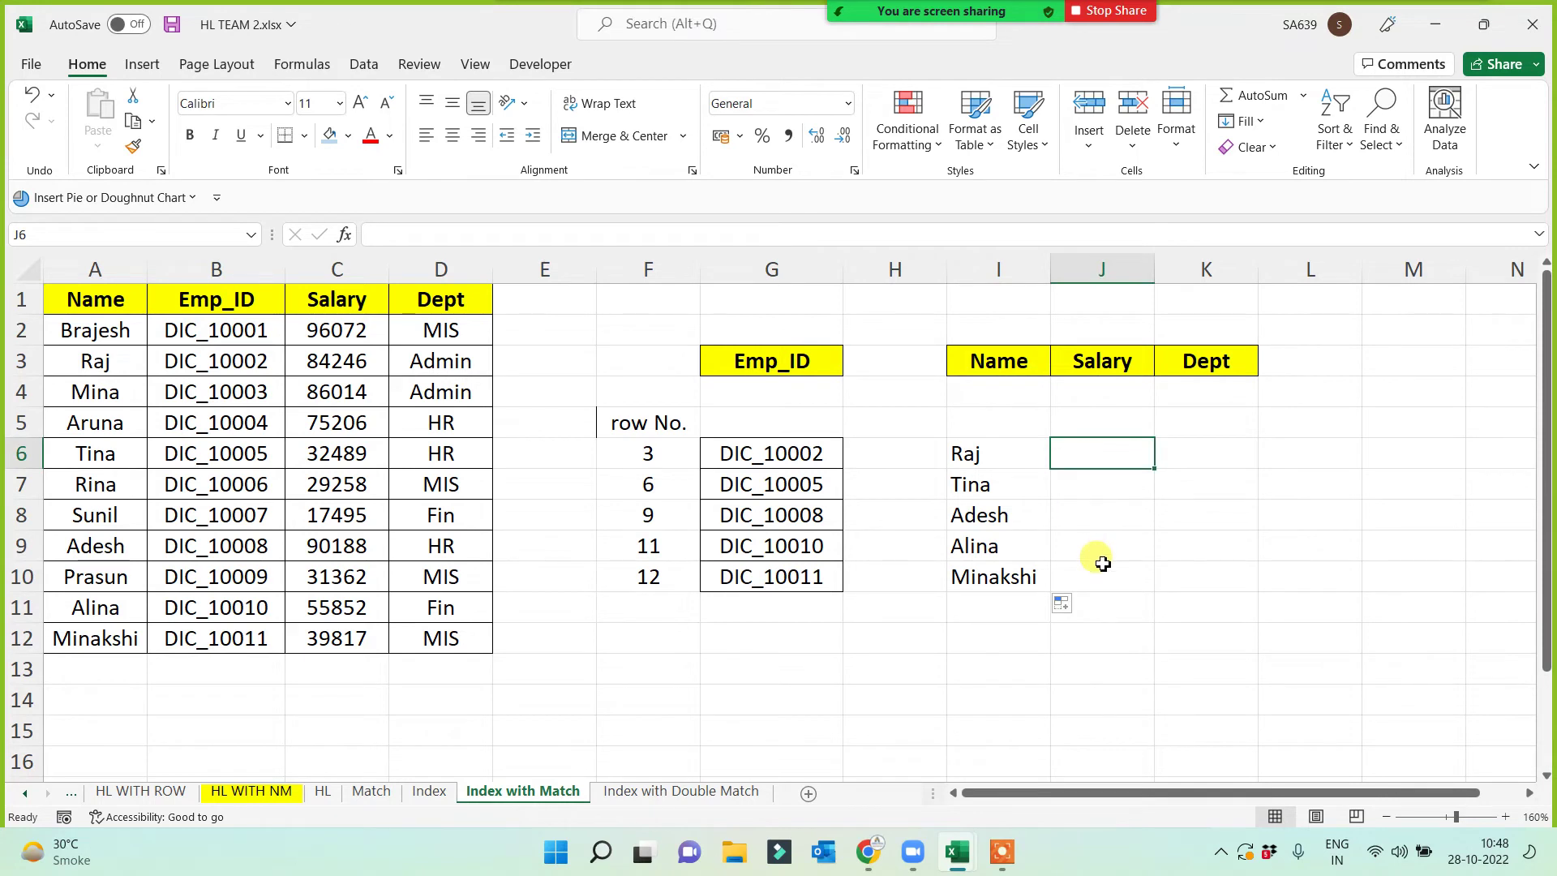
pyautogui.write('=')
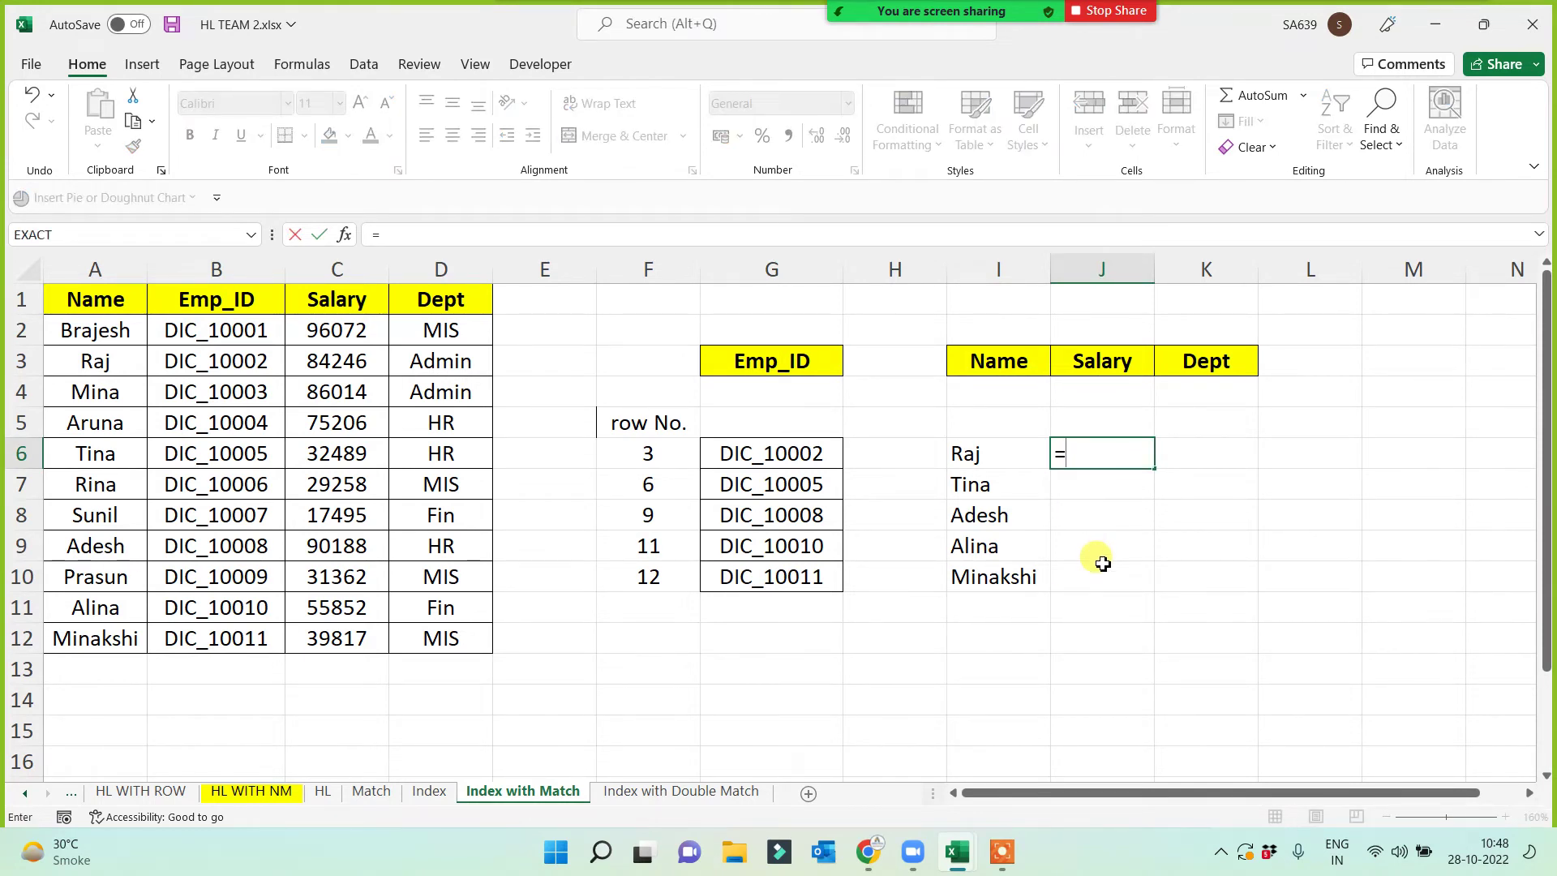
pyautogui.write('index(')
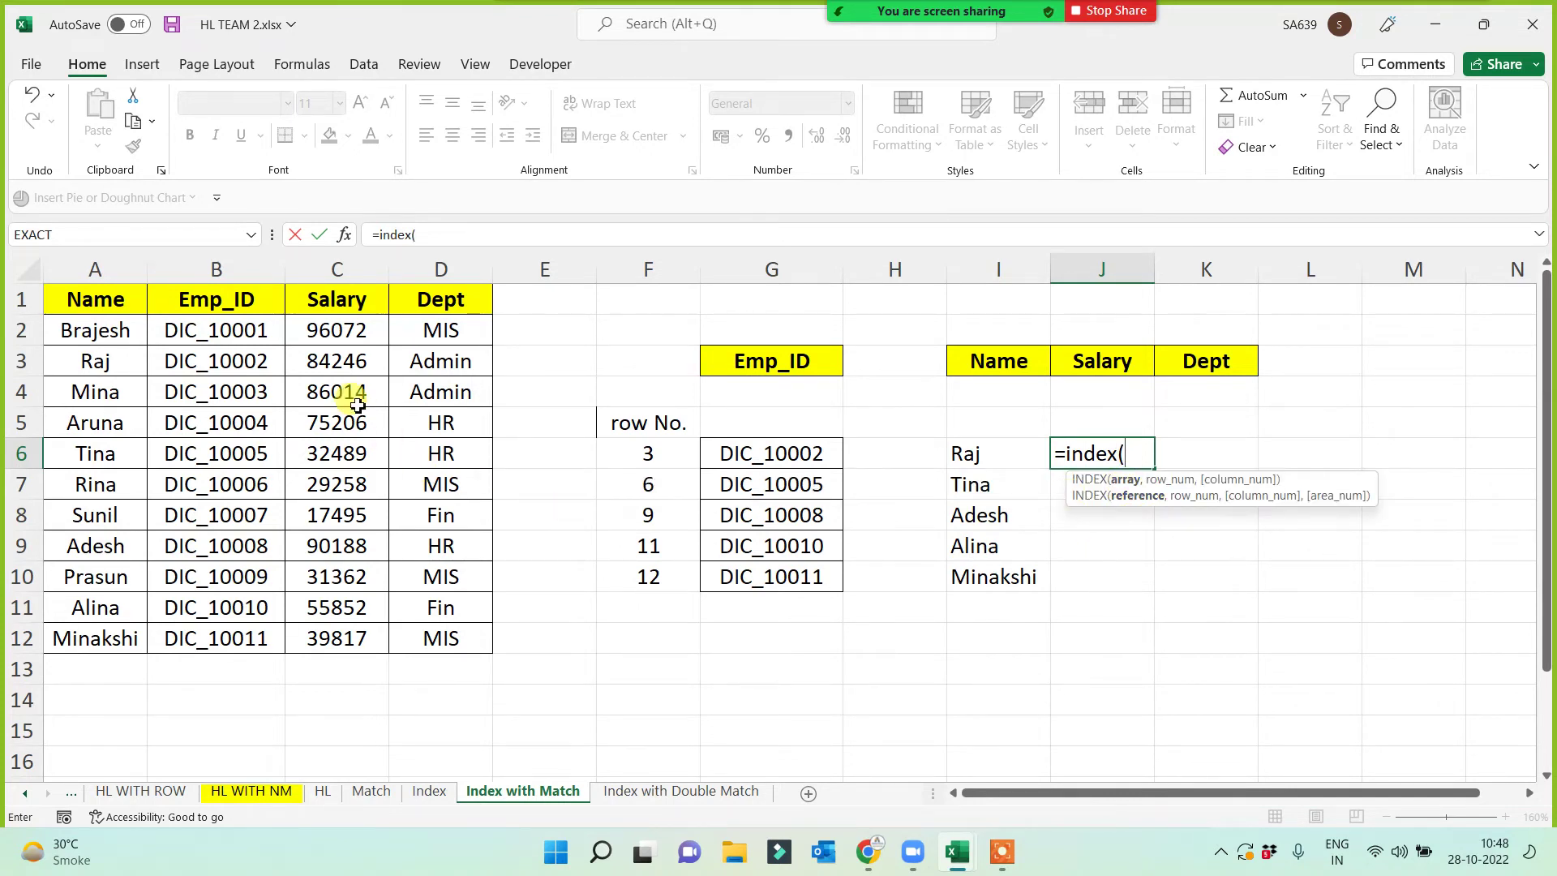
pyautogui.moveTo(330, 299); pyautogui.dragTo(323, 645)
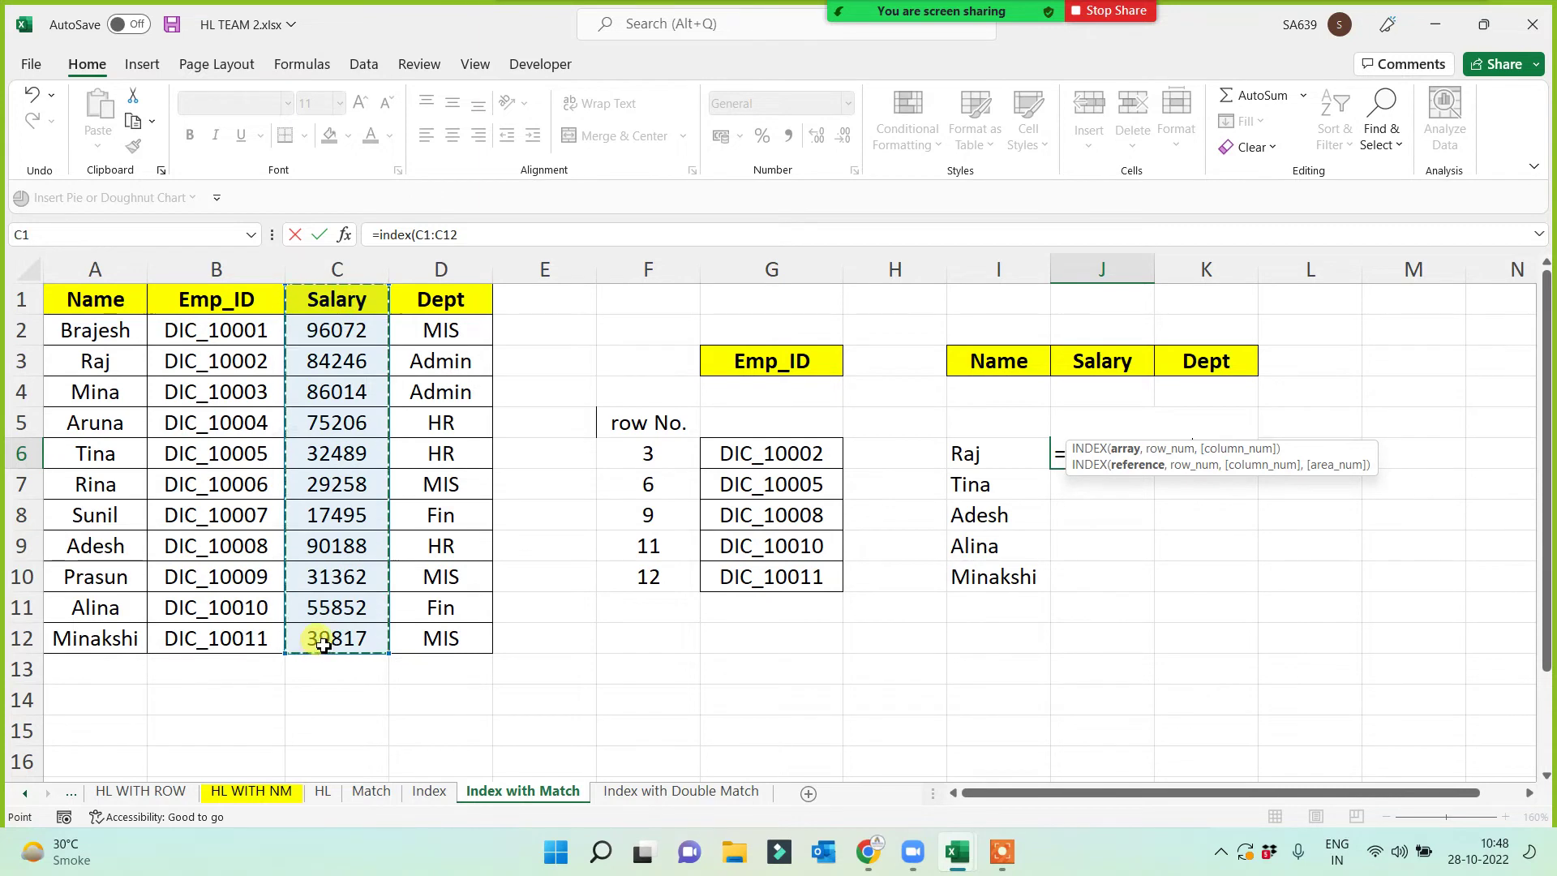
pyautogui.write(',')
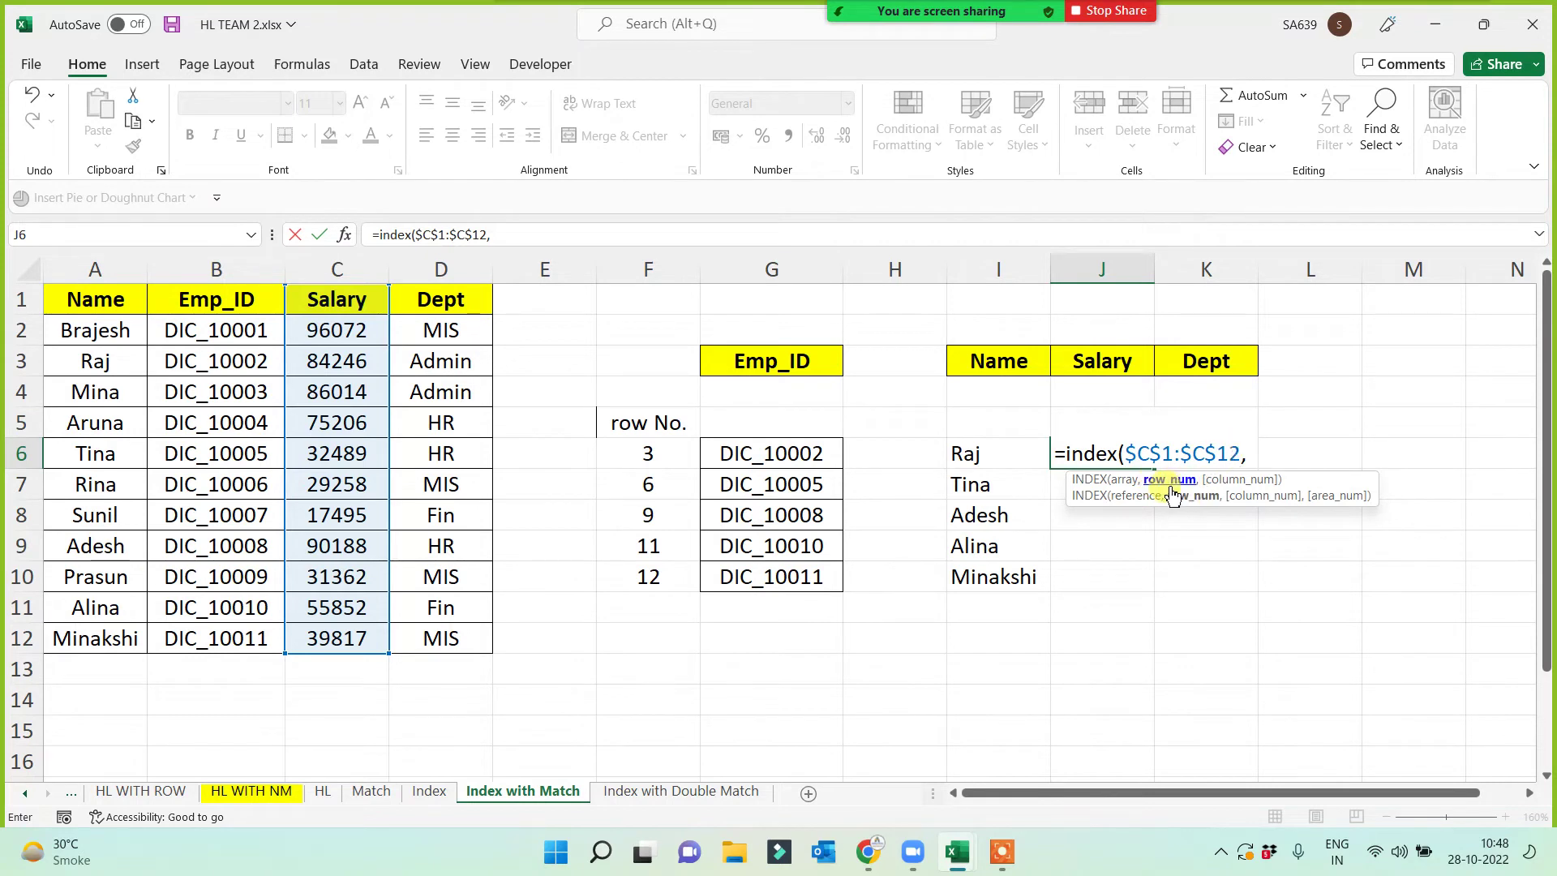
pyautogui.click(648, 455)
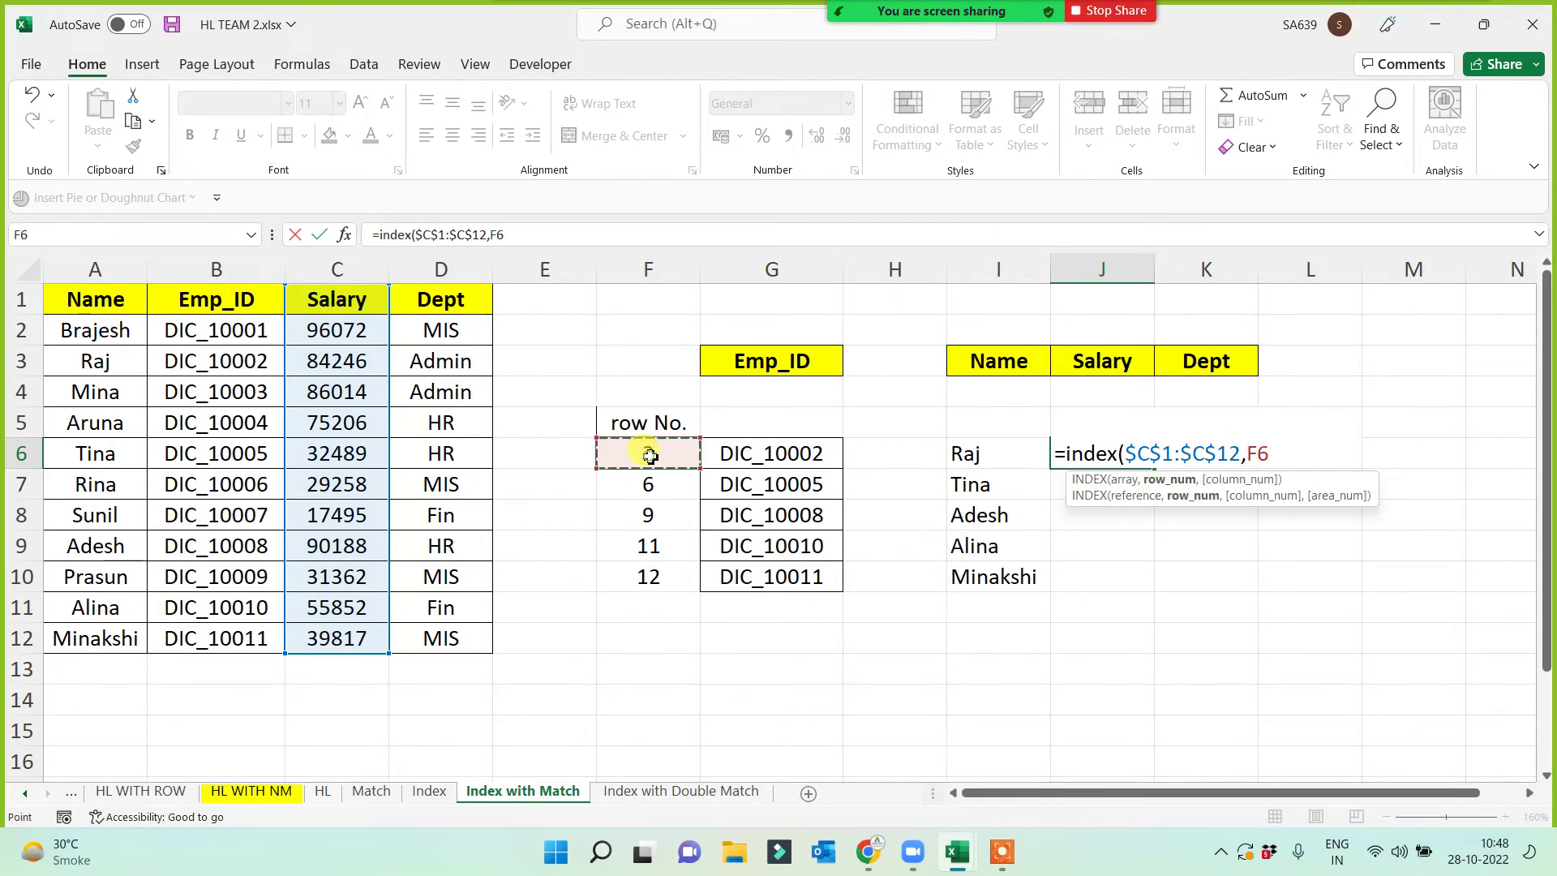
pyautogui.write(',')
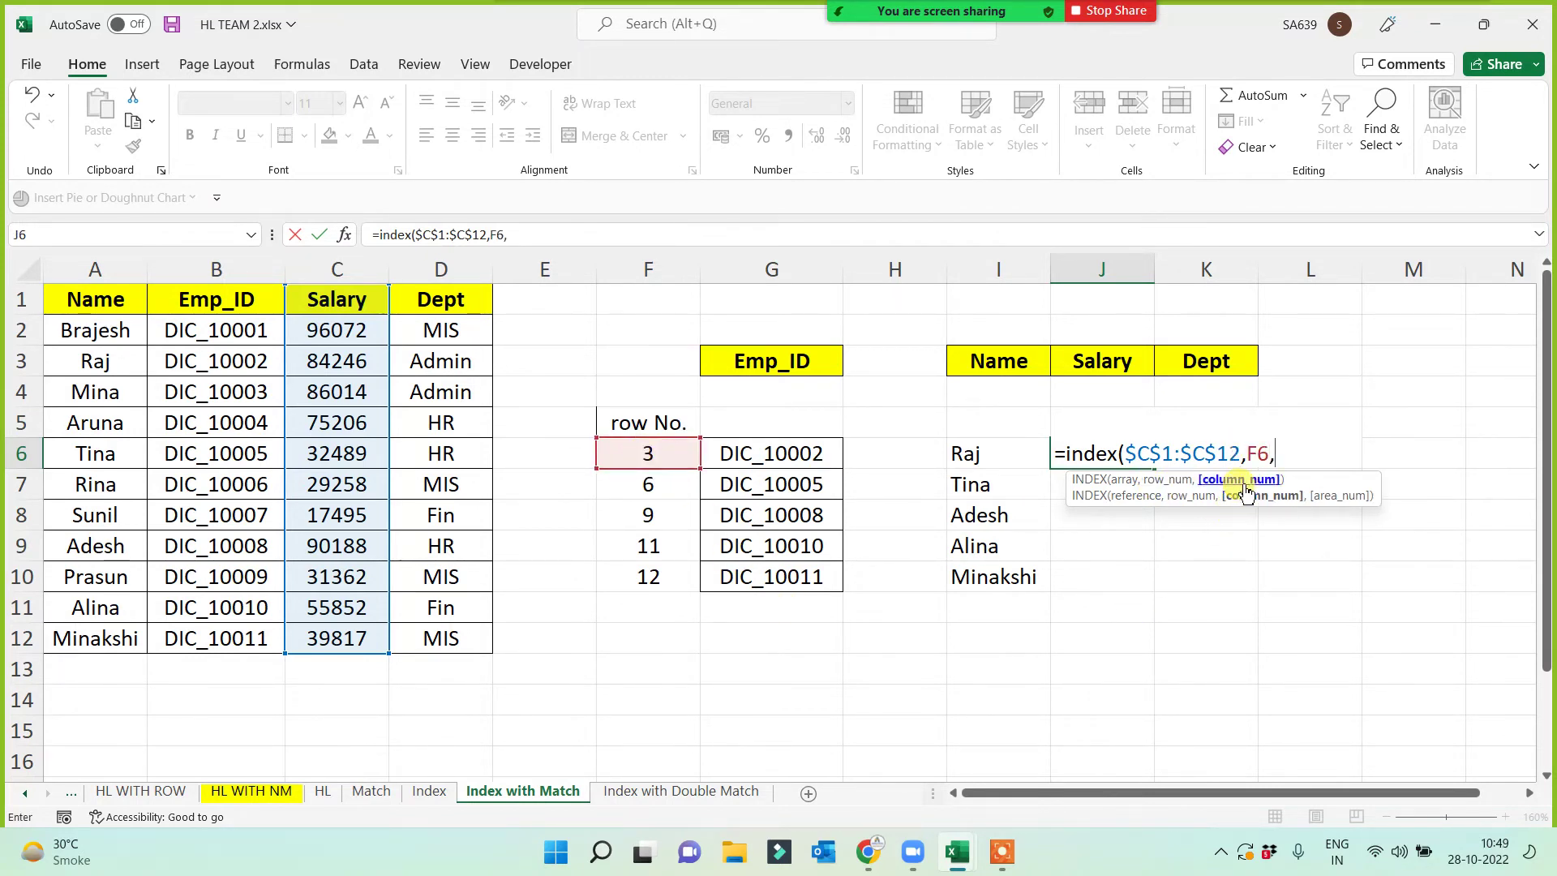
pyautogui.write('1)')
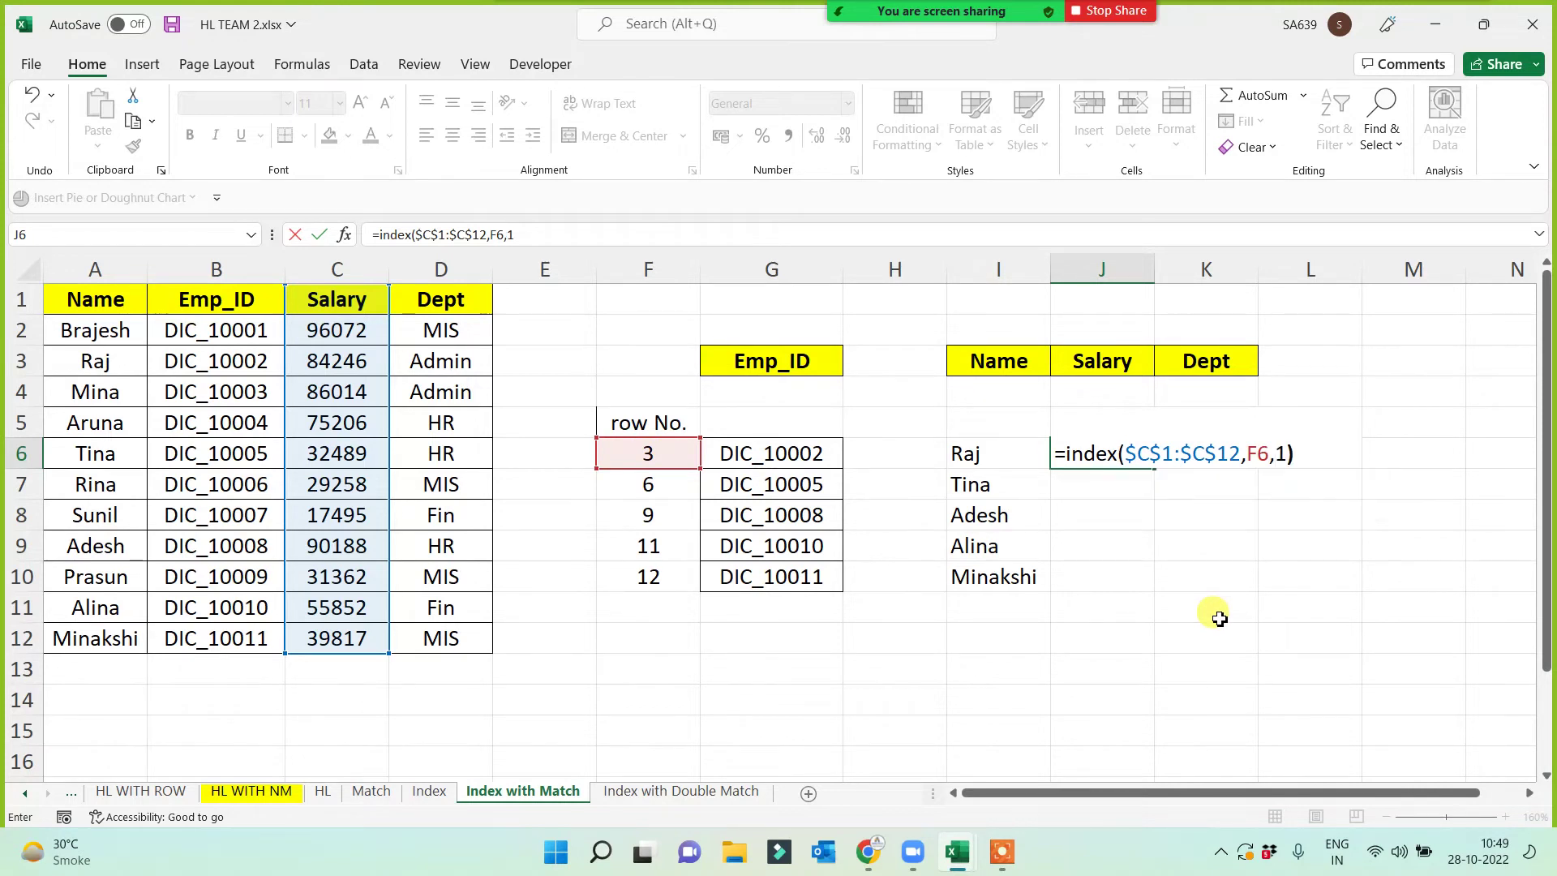
pyautogui.press('Return')
# - Fill the Salary formula from J6 down to J10
pyautogui.click(1077, 454)
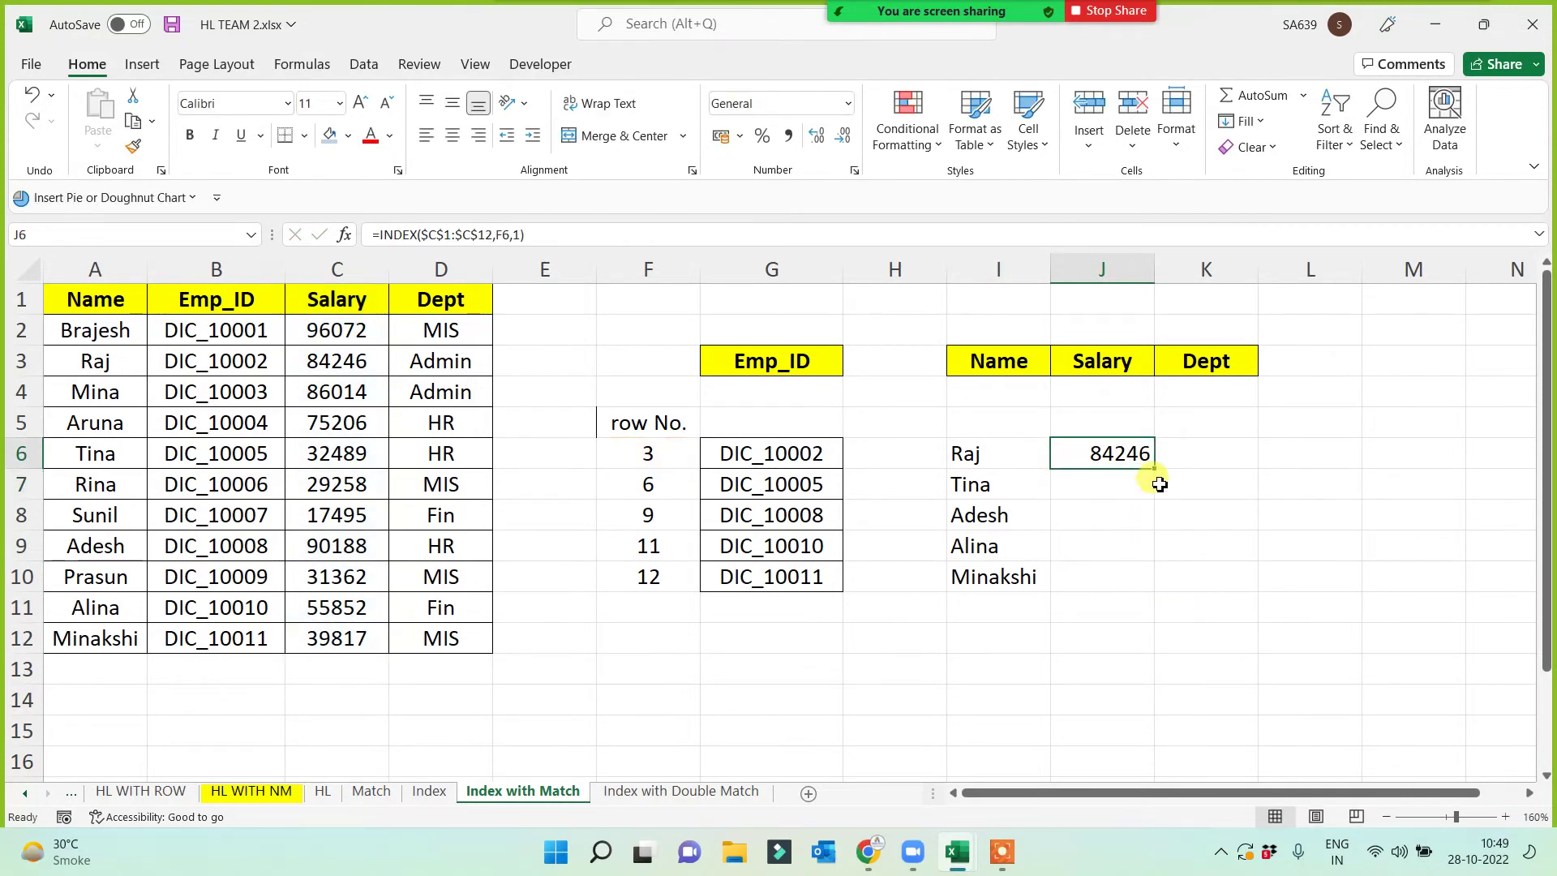
pyautogui.moveTo(1152, 469); pyautogui.dragTo(1142, 587)
pyautogui.click(1216, 471)
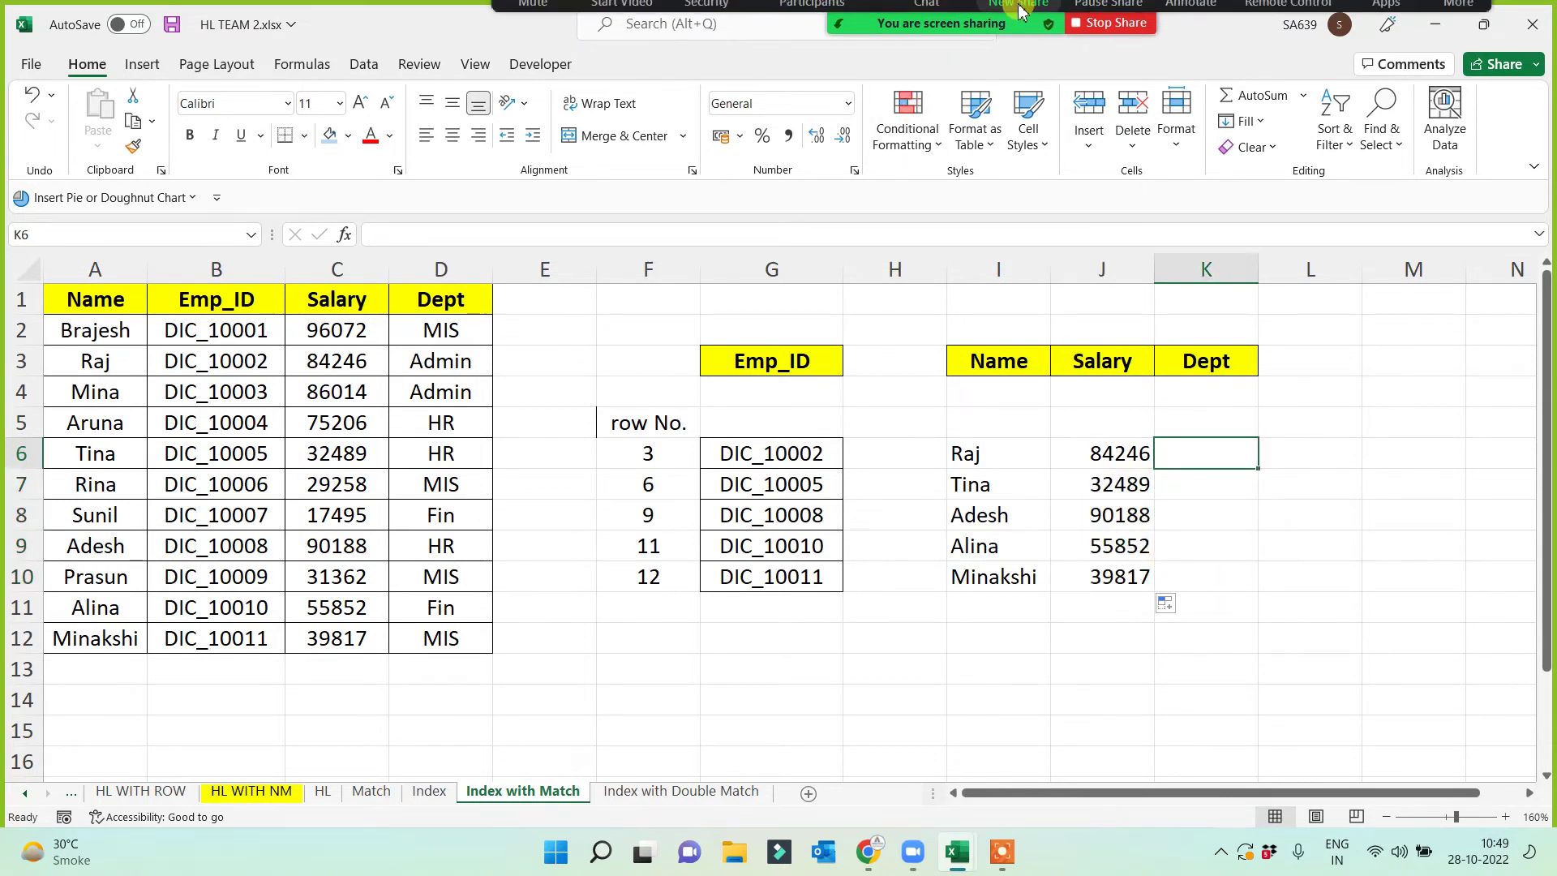
# - Check the start of the Zoom participant list again and minimize the list
pyautogui.click(815, 33)
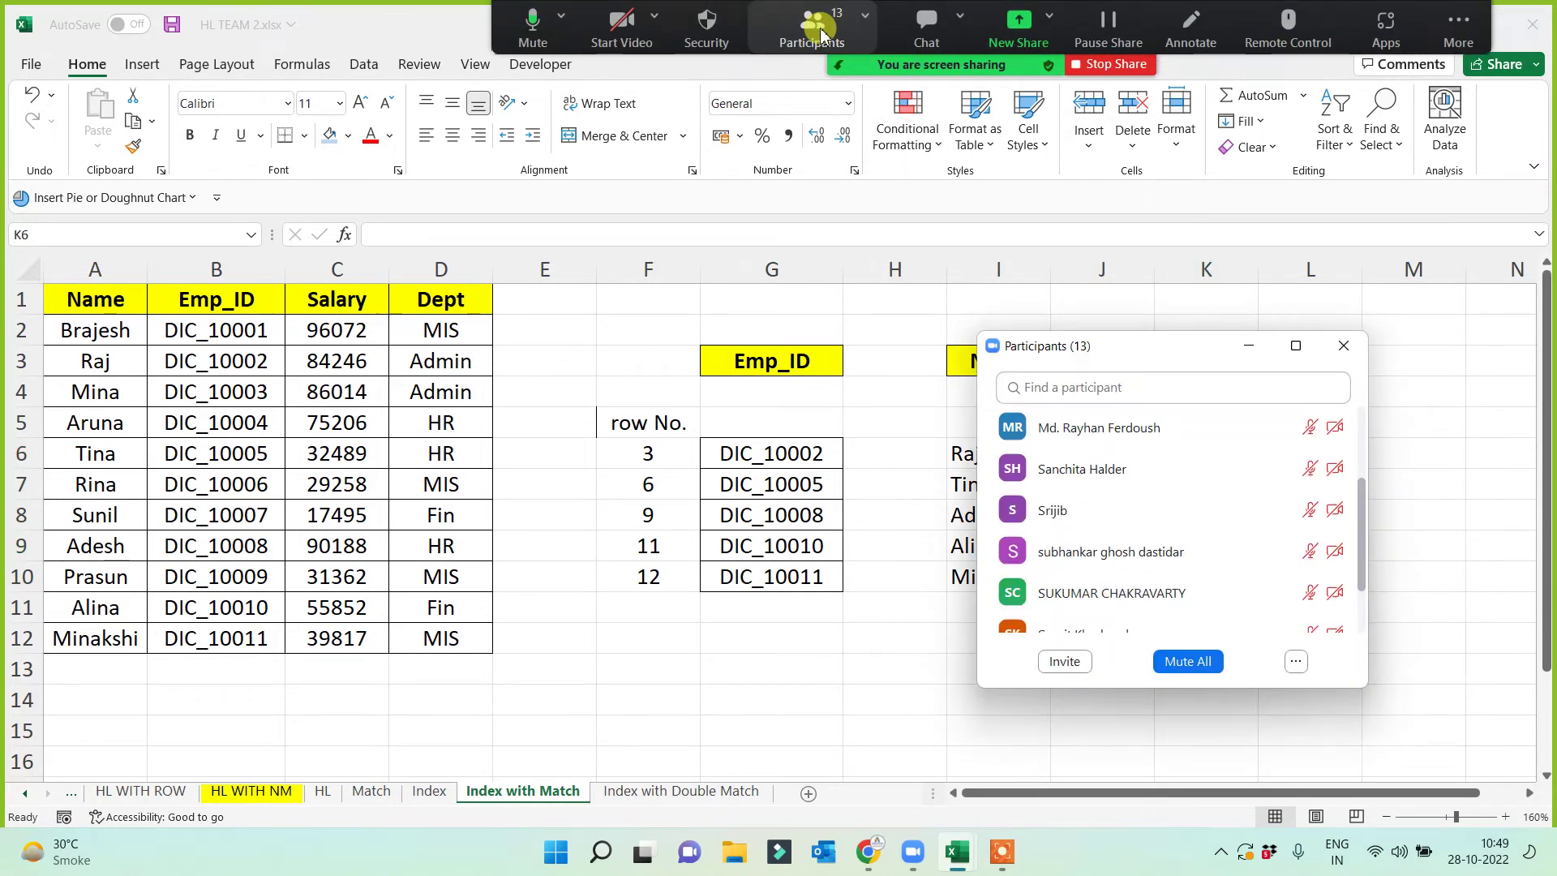
pyautogui.scroll(3, 1200, 519)
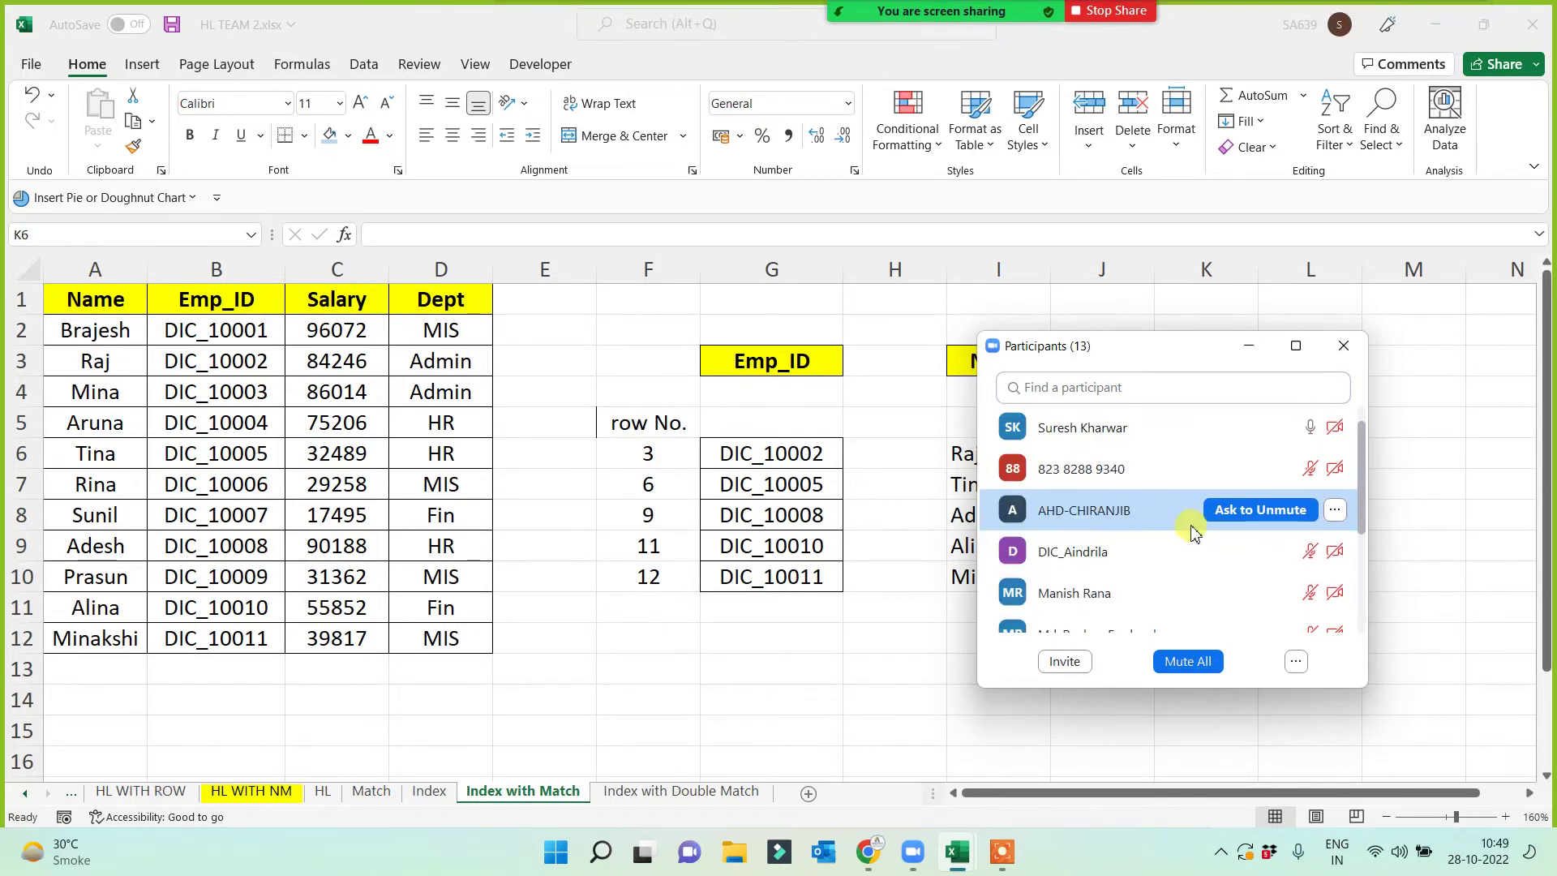
pyautogui.scroll(1, 1194, 531)
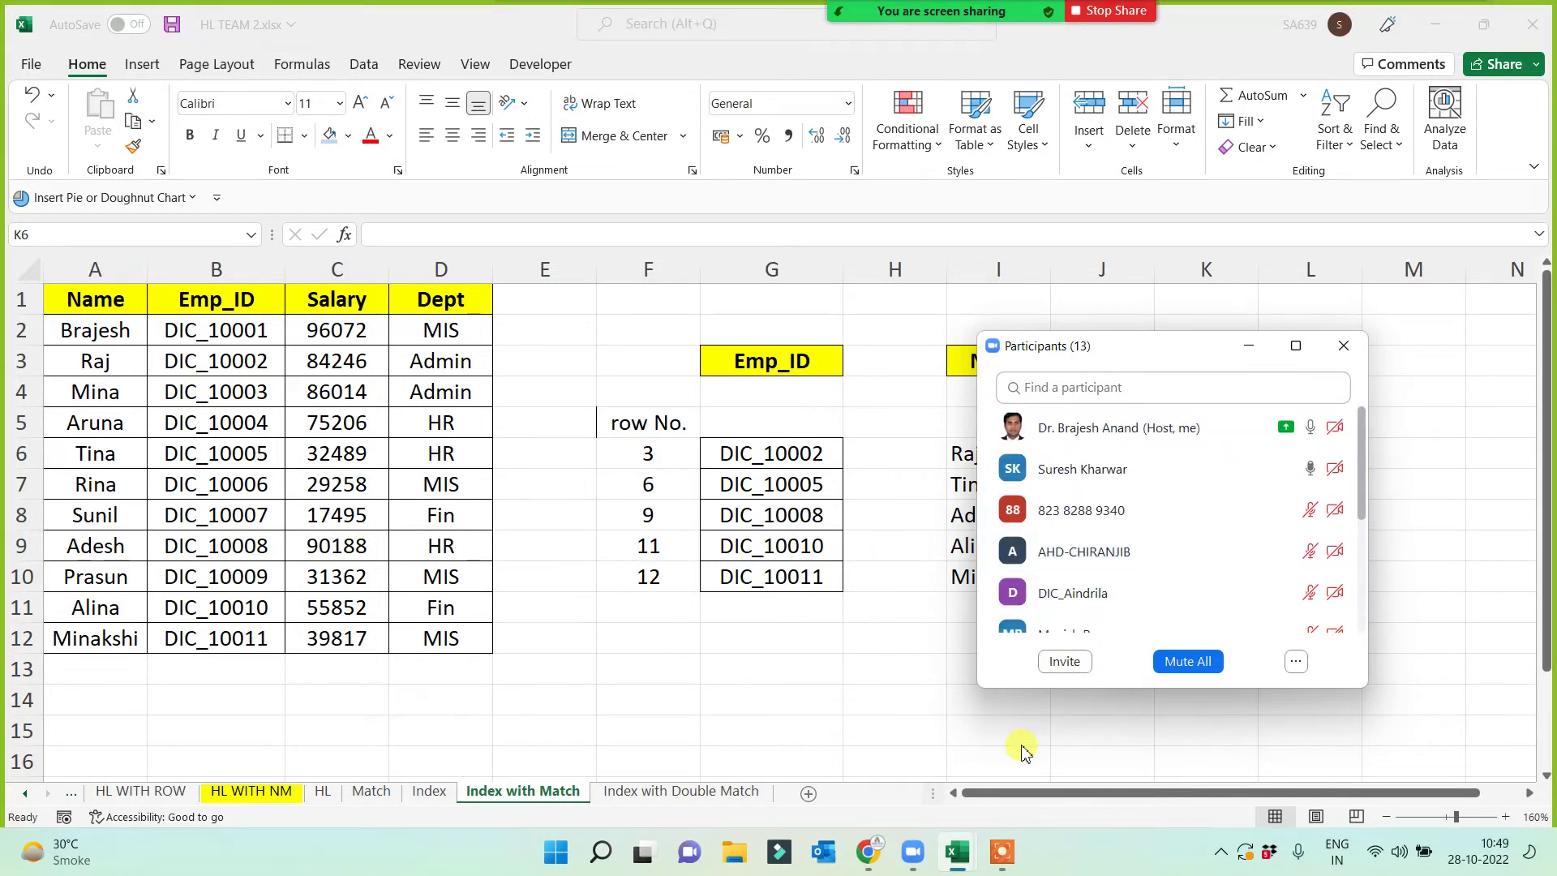
pyautogui.click(1247, 344)
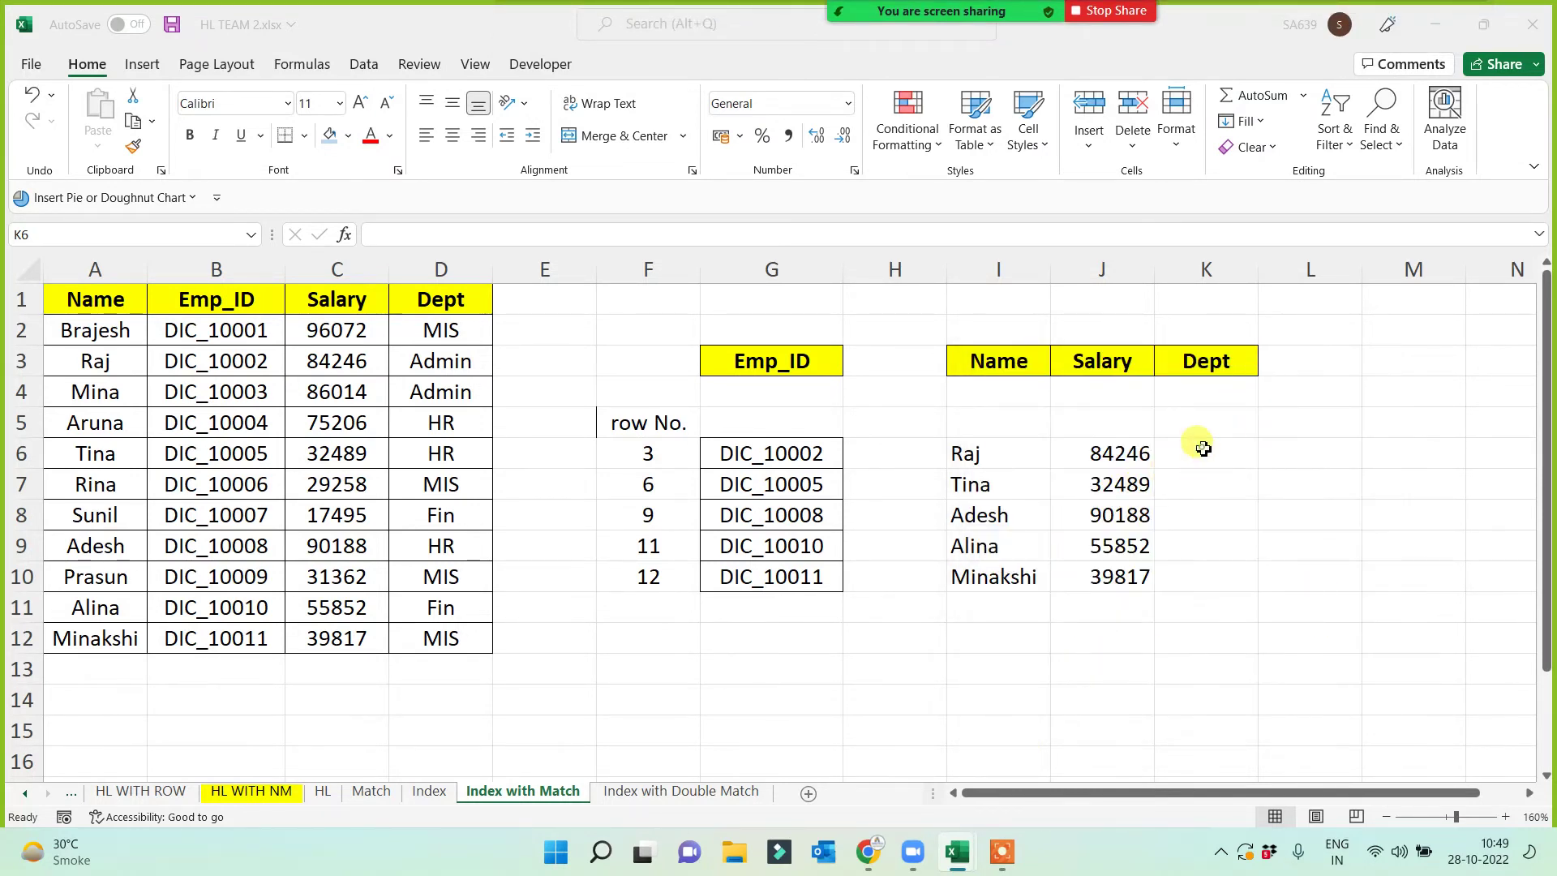
# - Enter =INDEX($D$1:$D$12,F6,1) in K6 to return the Dept for the first listed Emp_ID
pyautogui.click(1197, 446)
pyautogui.write('=i')
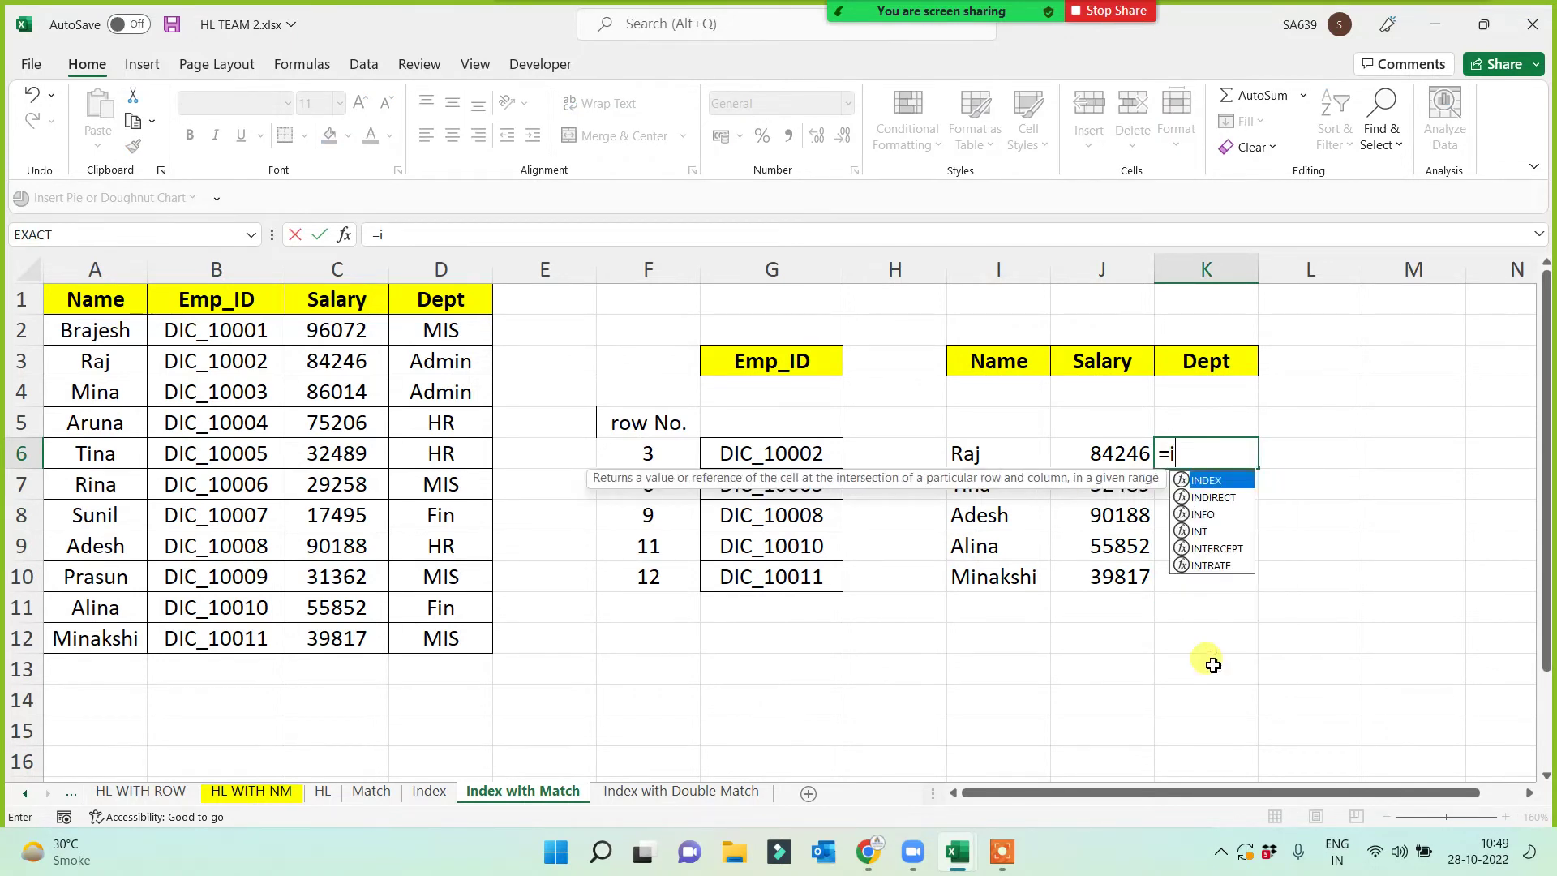
pyautogui.write('ndex(')
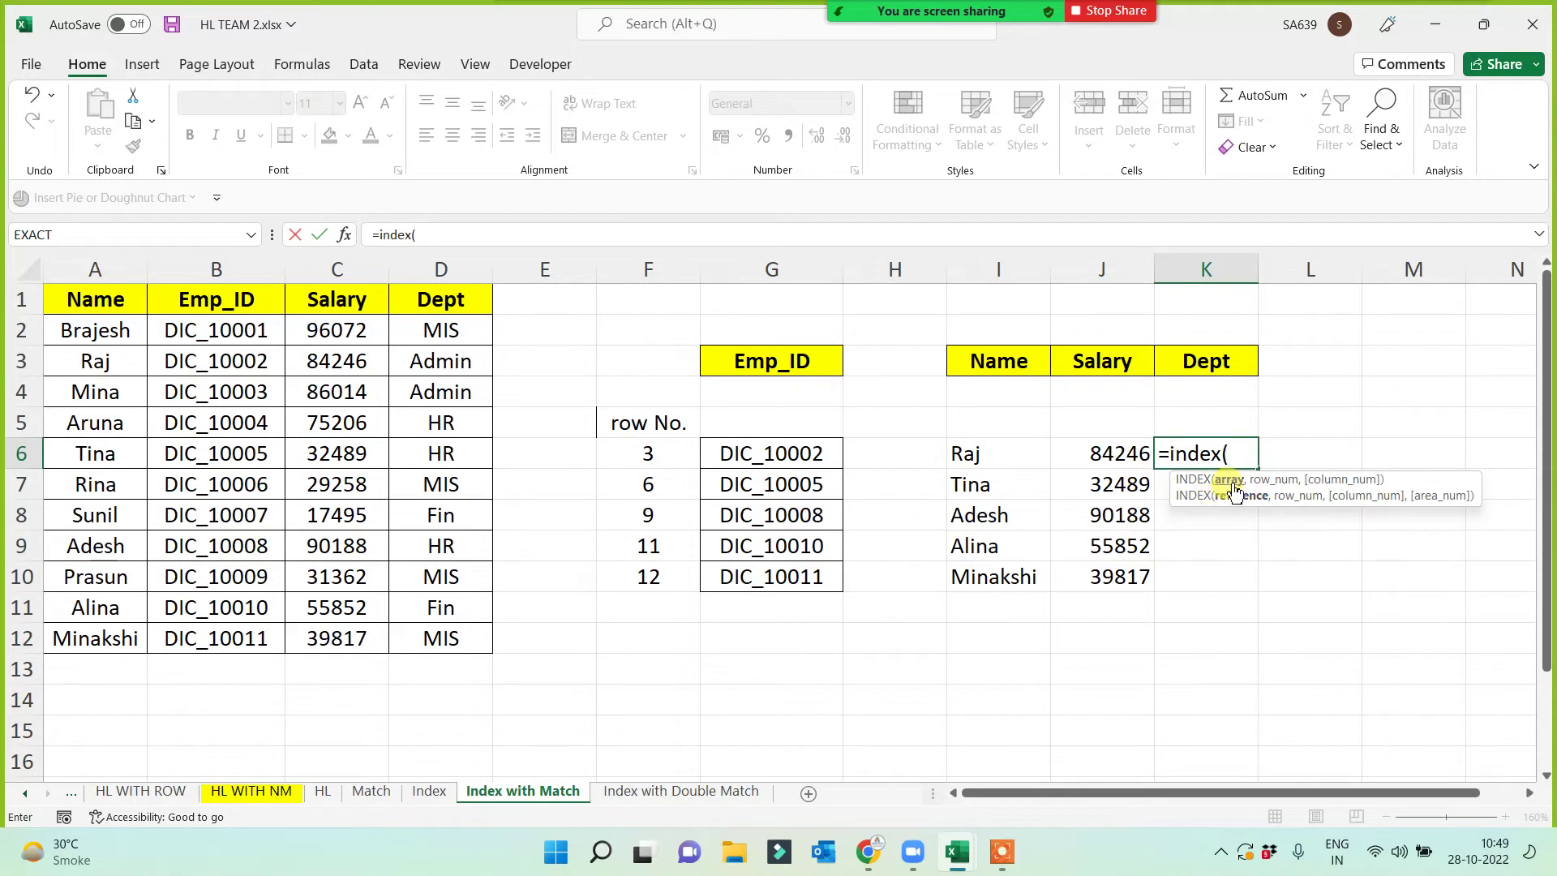
pyautogui.moveTo(442, 302); pyautogui.dragTo(428, 641)
pyautogui.write(',')
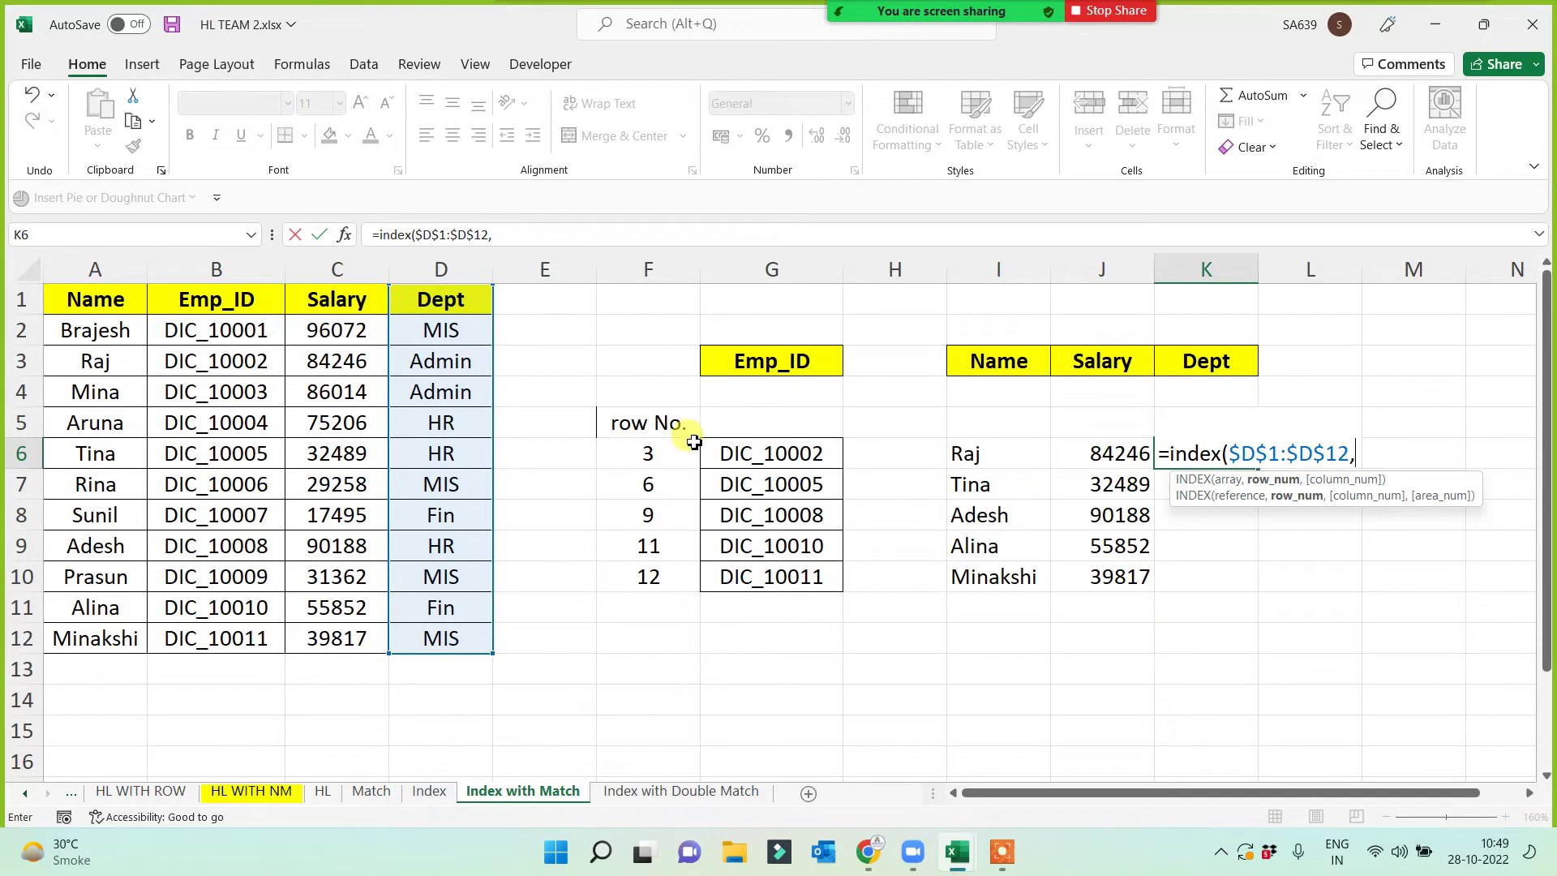
pyautogui.click(629, 451)
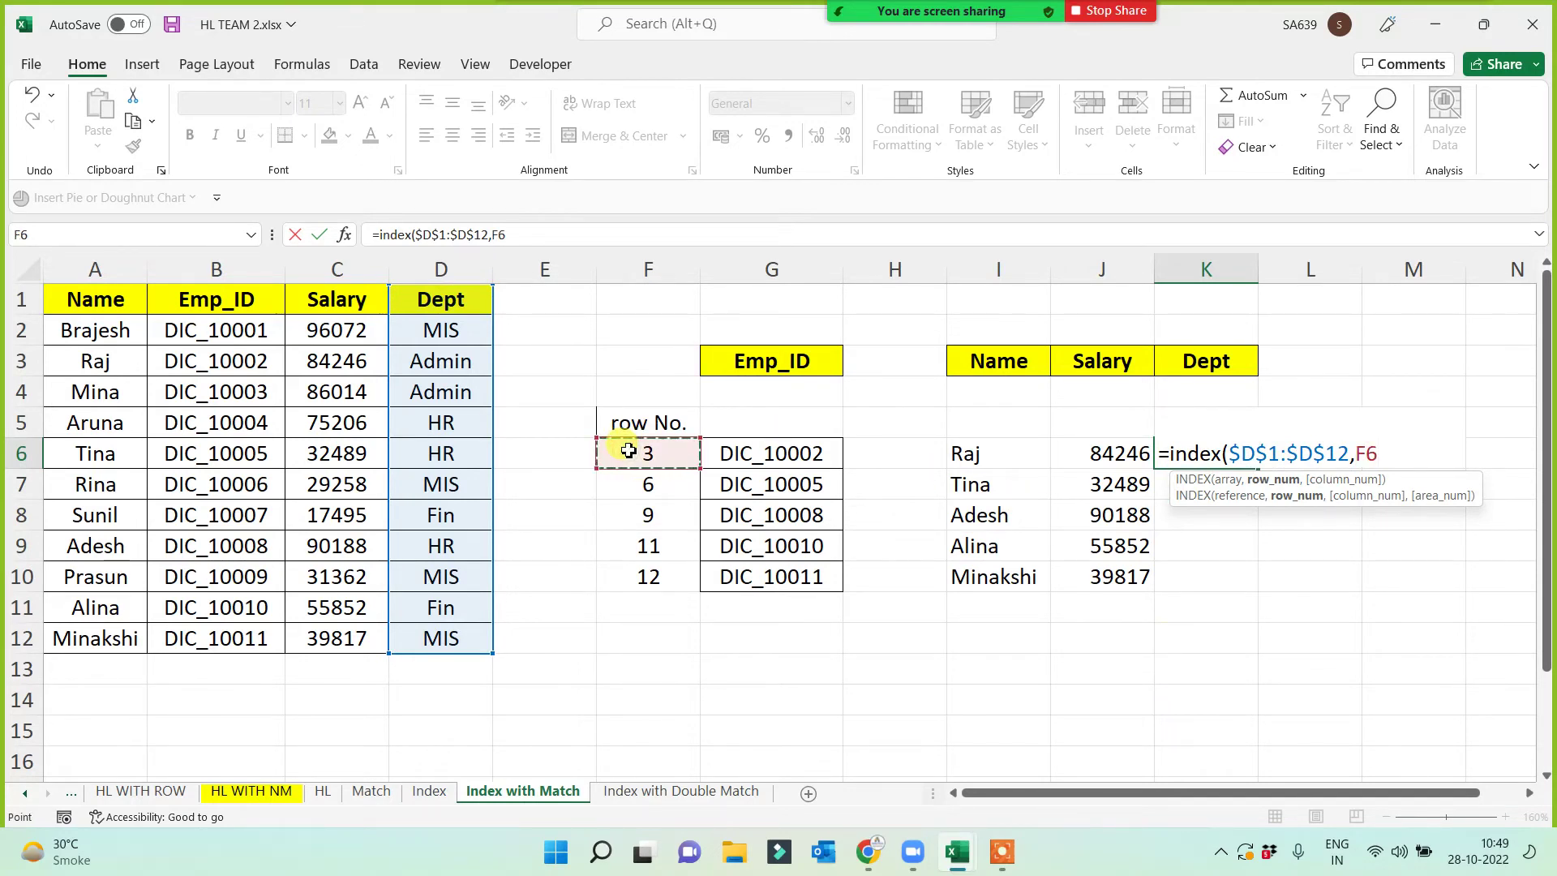
pyautogui.write(',')
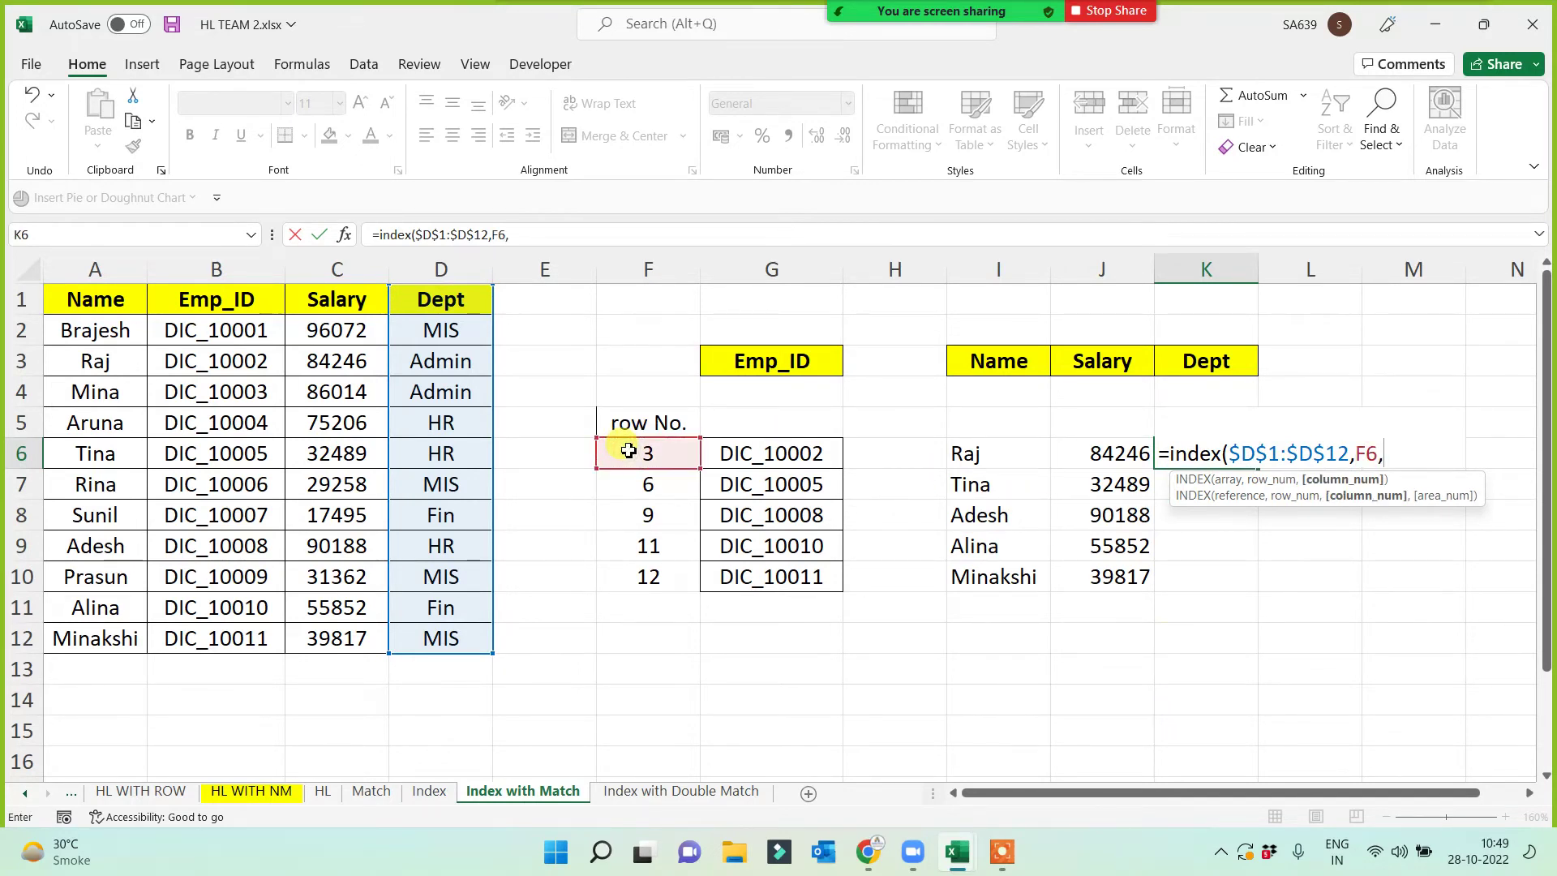
pyautogui.write('1)')
pyautogui.press('Return')
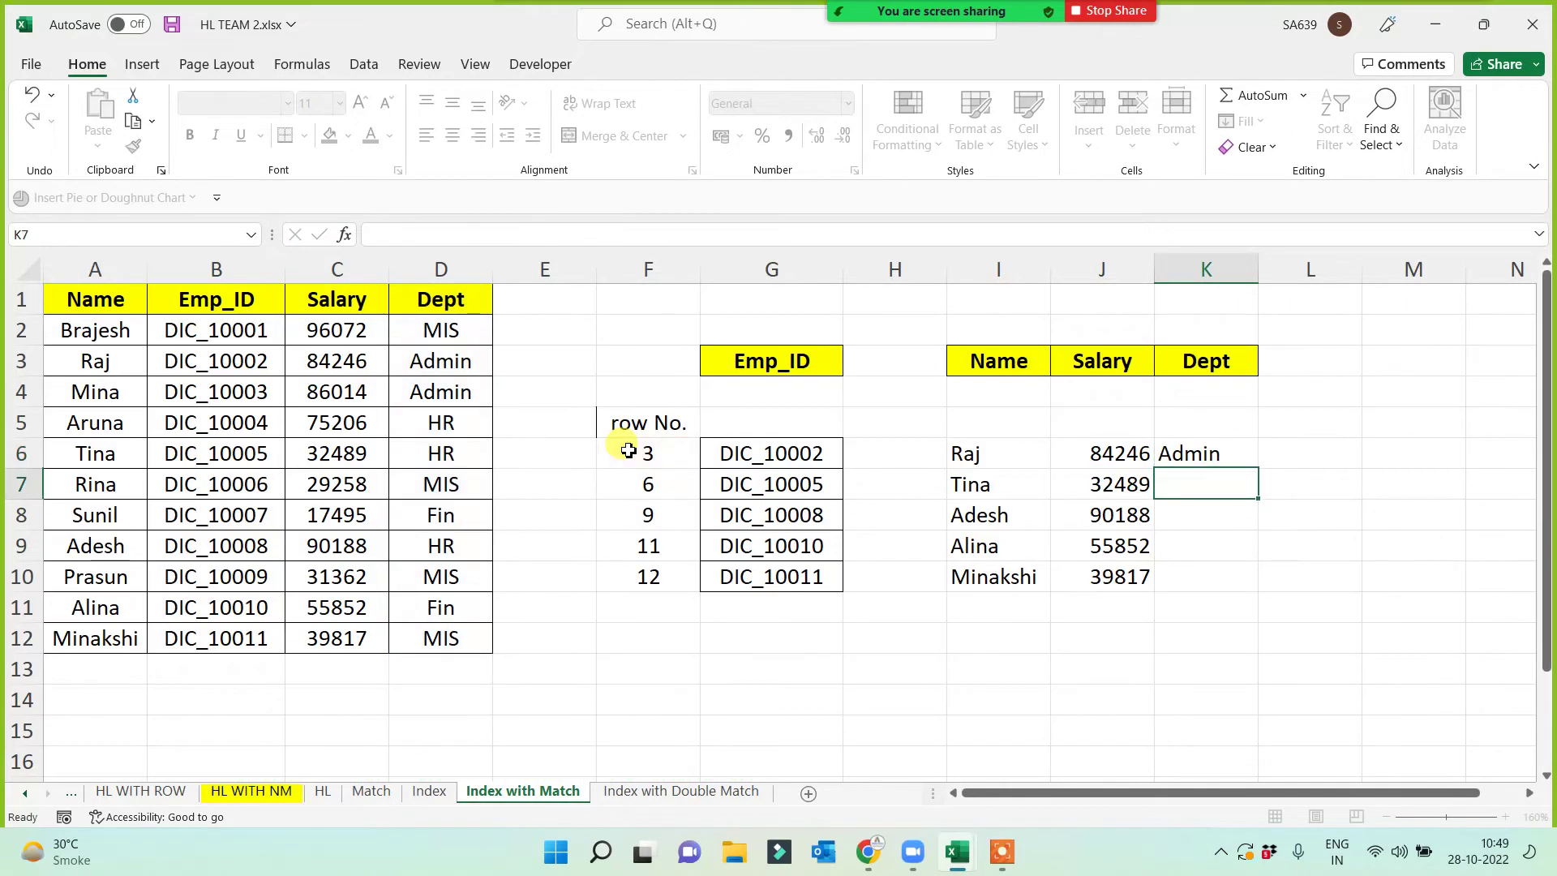
# - Fill the Dept formula from K6 down to K10
pyautogui.click(1229, 455)
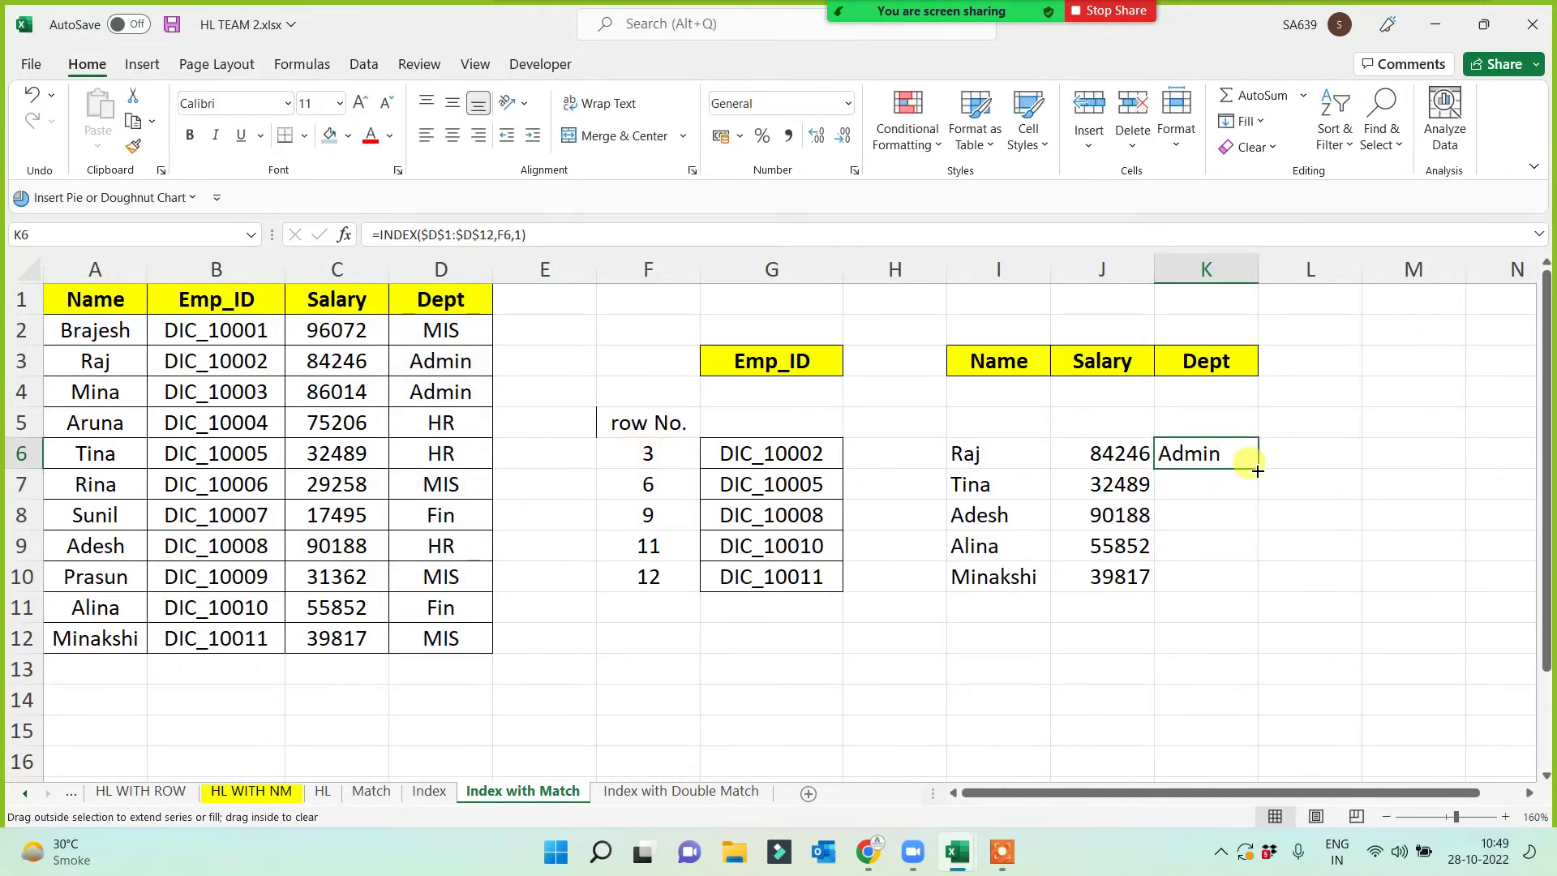
pyautogui.moveTo(1256, 469); pyautogui.dragTo(1239, 579)
pyautogui.click(1174, 649)
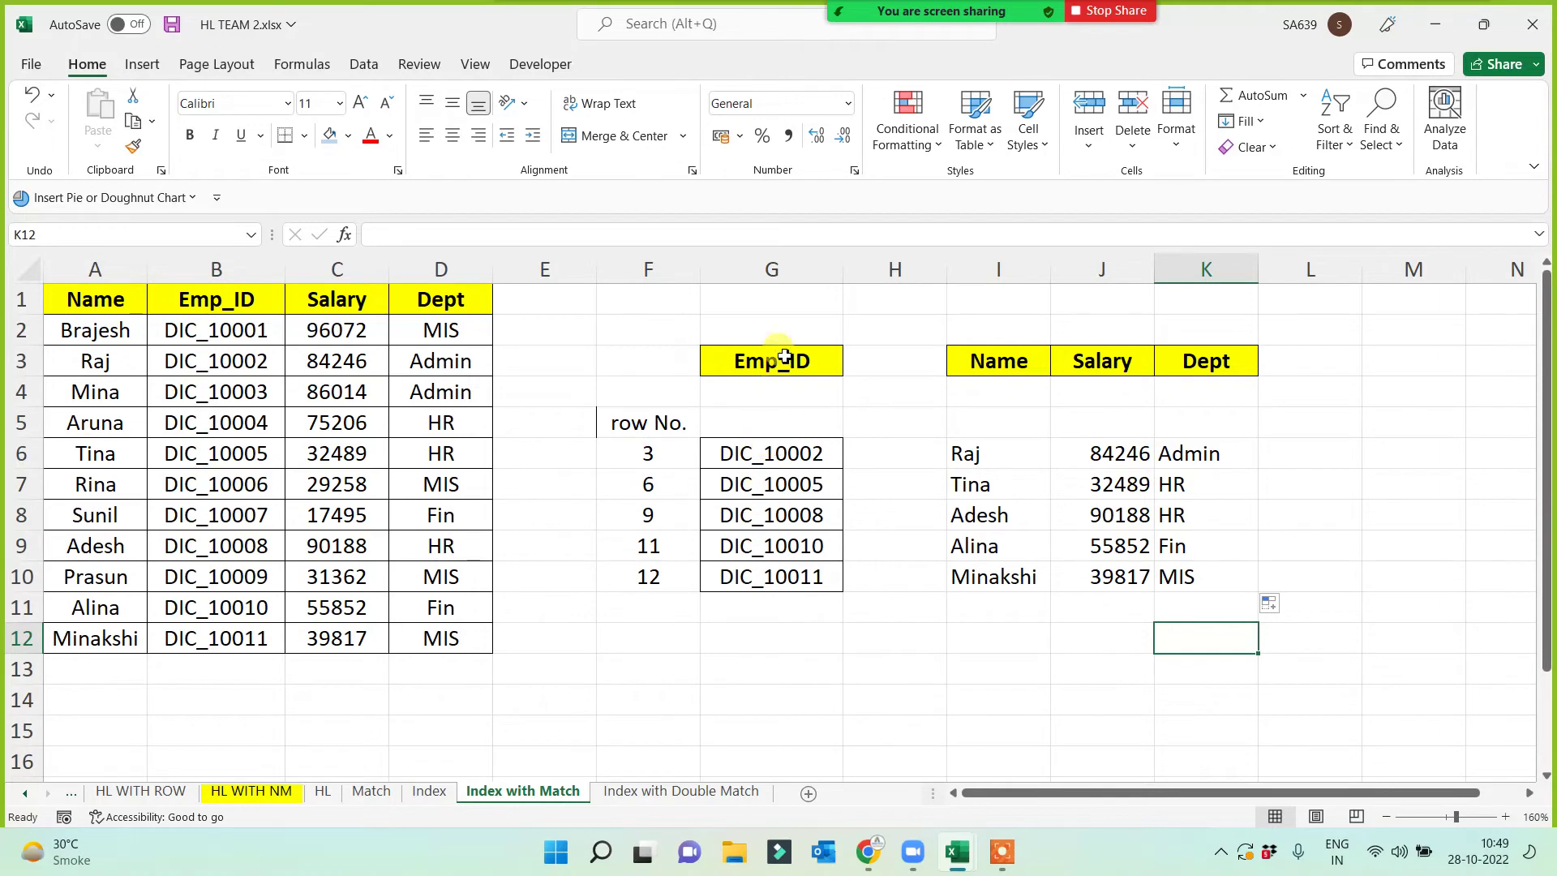
# - Copy the Emp_ID header and its list from G3:G10 to a new block starting at G14
pyautogui.moveTo(774, 361); pyautogui.dragTo(754, 581)
pyautogui.hotkey('ctrl', 'c')
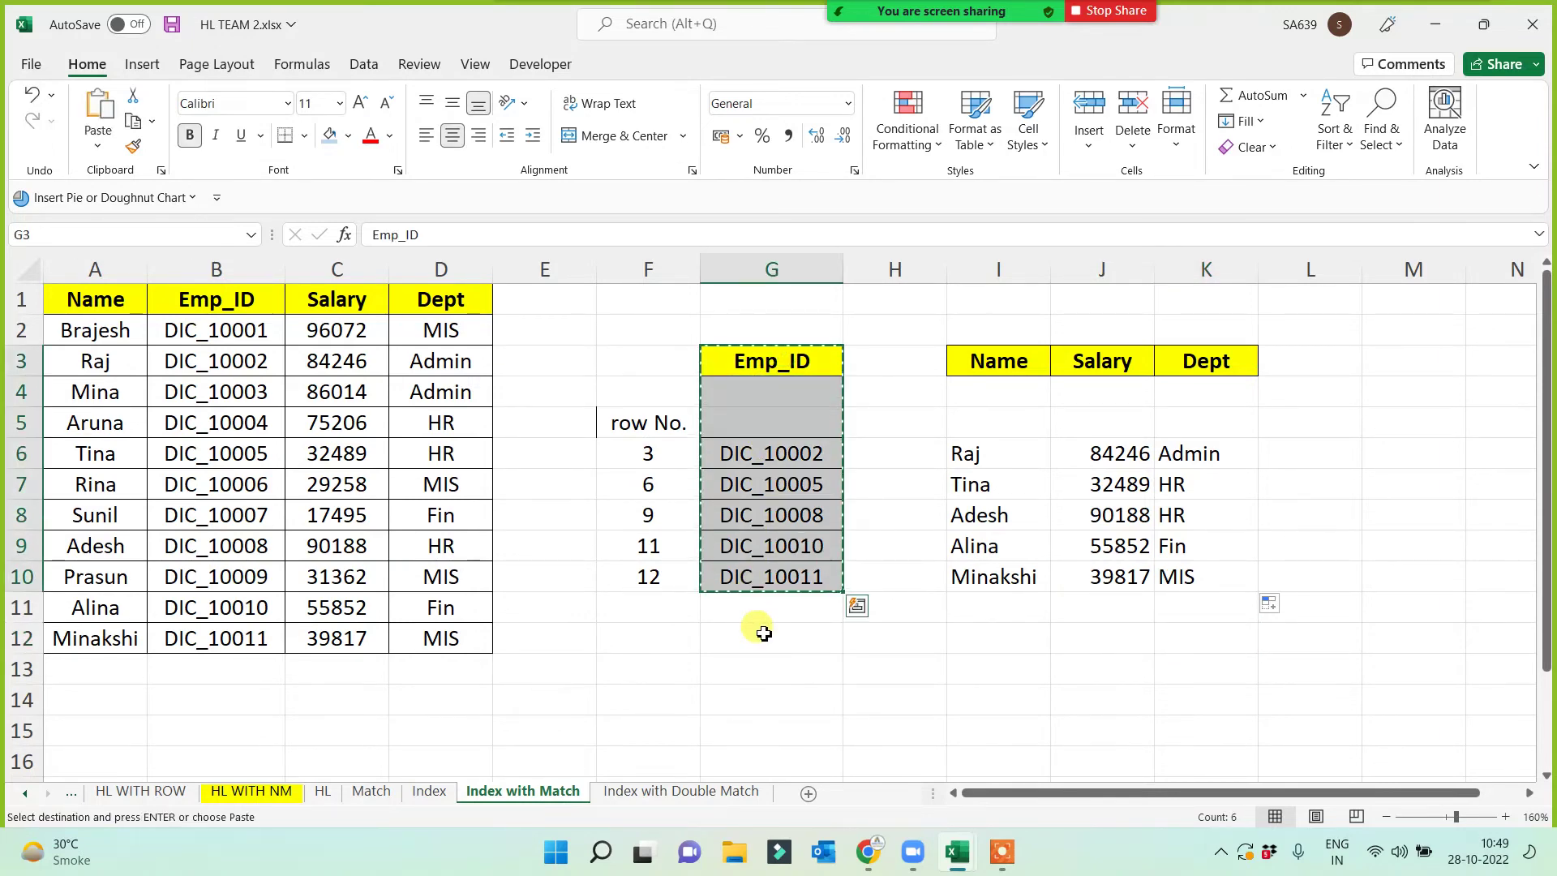
pyautogui.scroll(-2, 755, 620)
pyautogui.click(743, 511)
pyautogui.hotkey('ctrl', 'v')
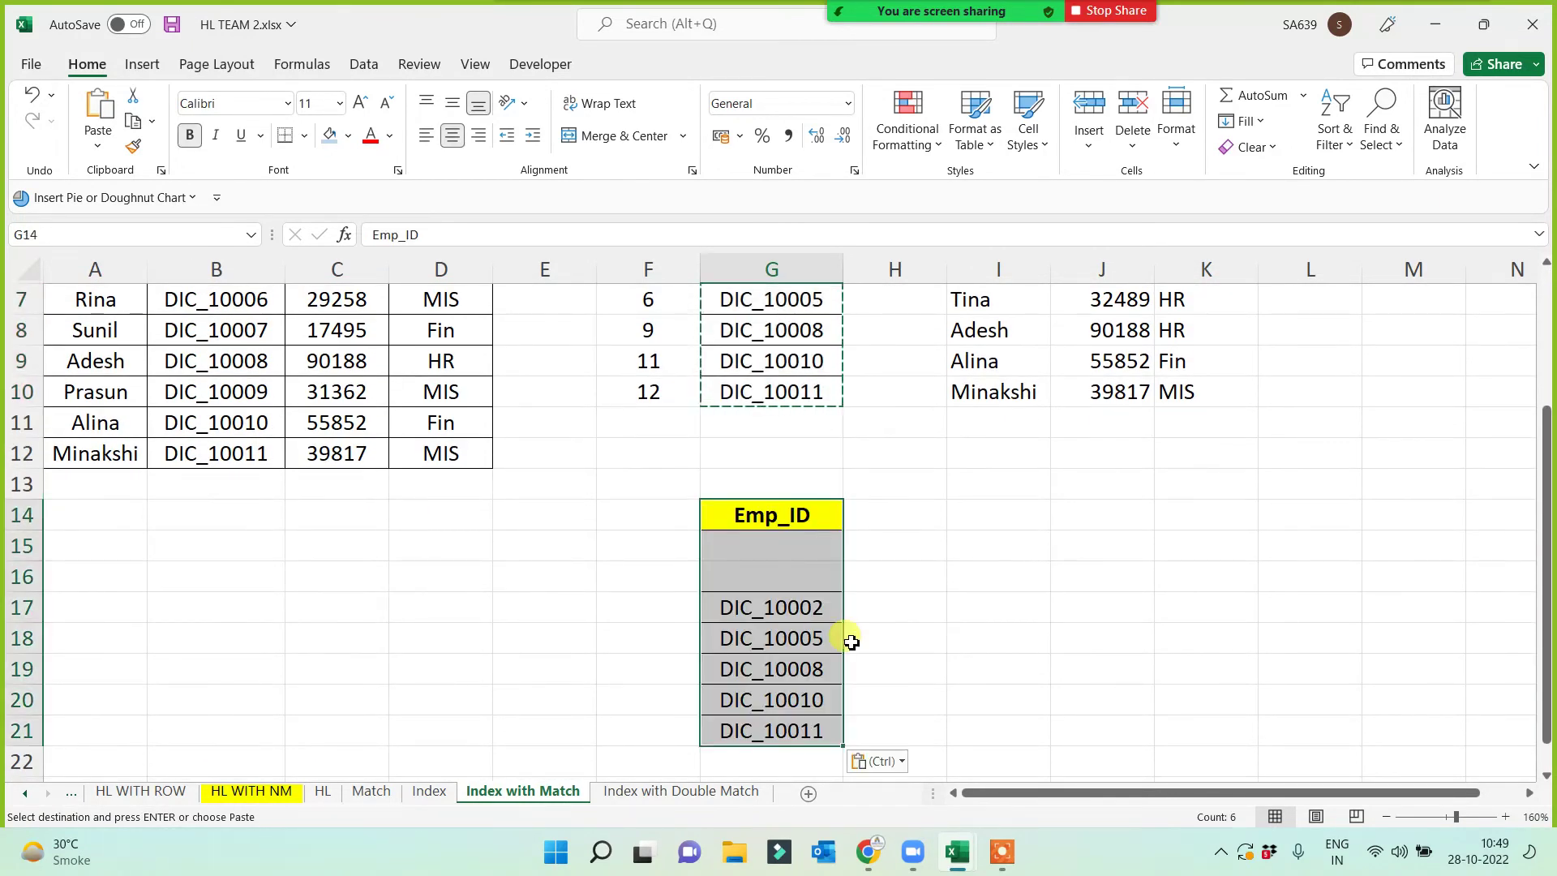
pyautogui.click(978, 592)
pyautogui.scroll(-1, 976, 597)
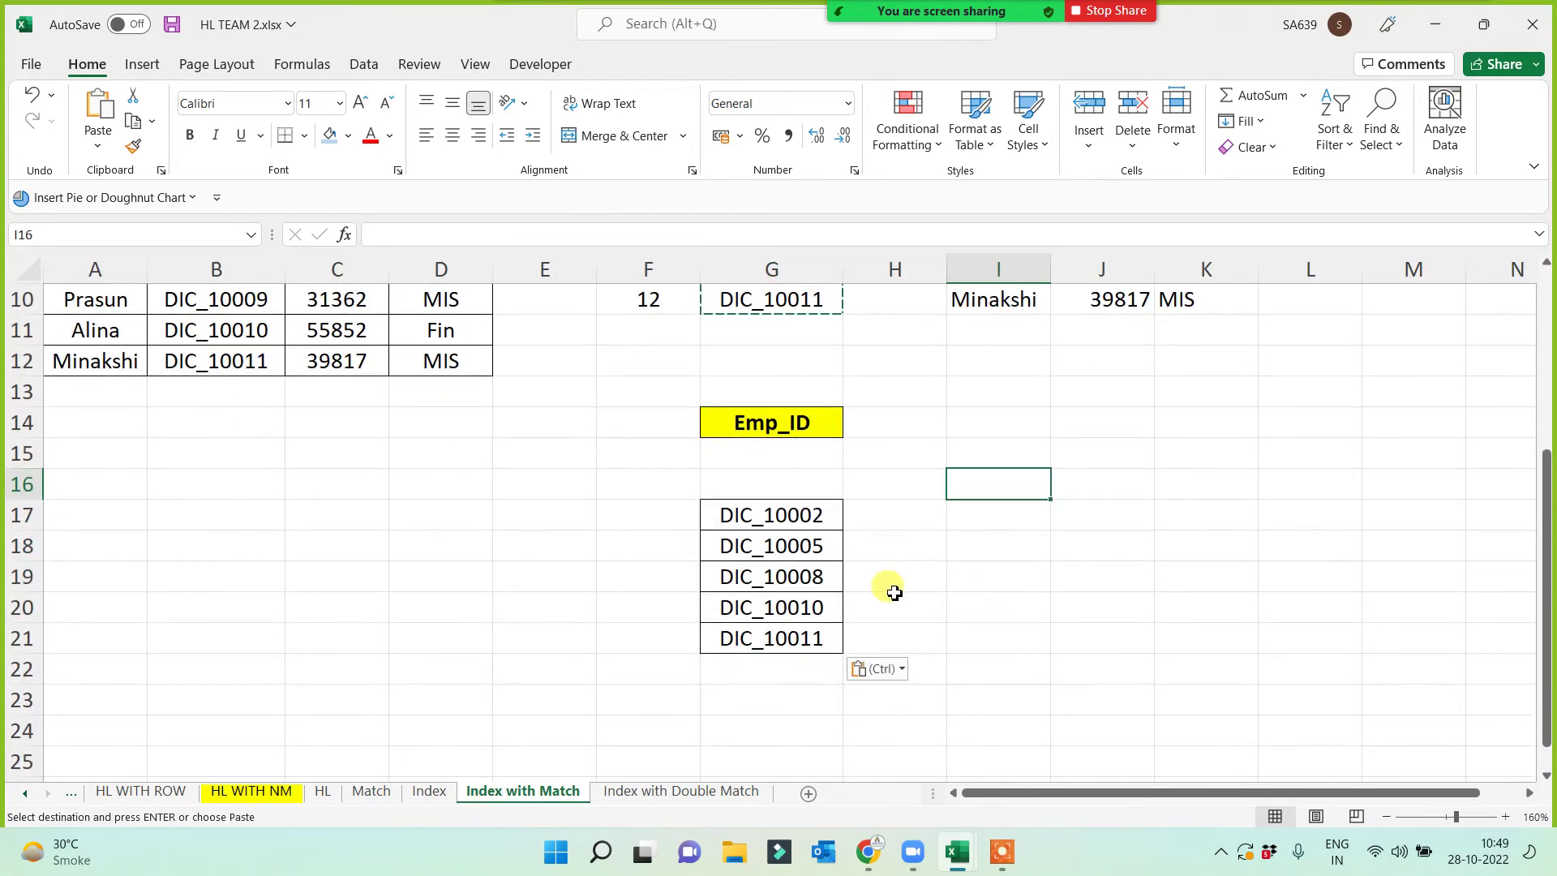
pyautogui.scroll(2, 876, 588)
pyautogui.moveTo(625, 328); pyautogui.dragTo(625, 487)
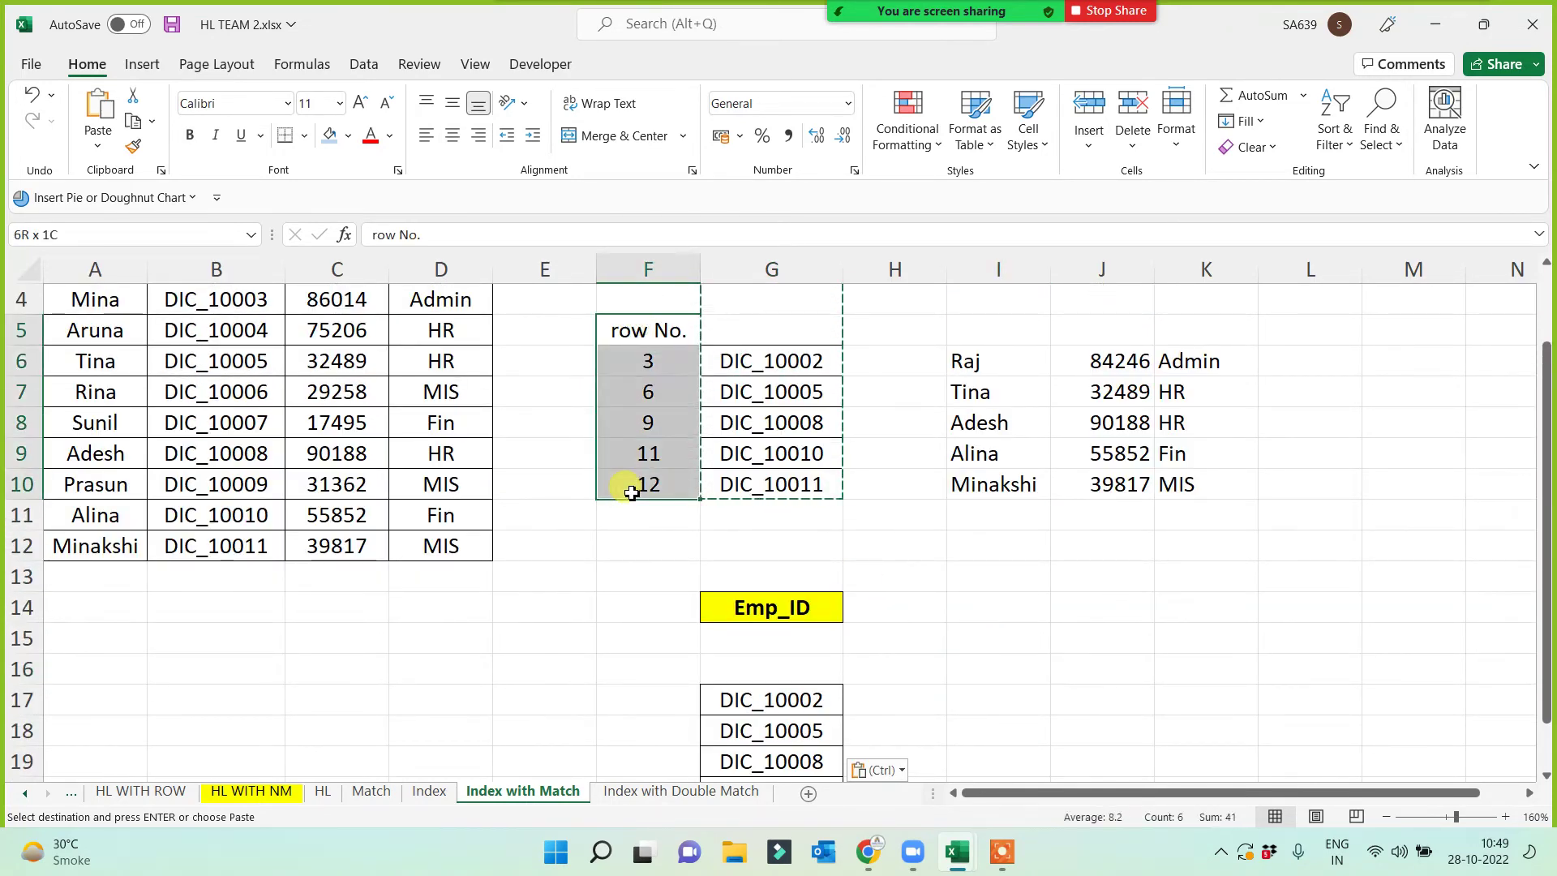
pyautogui.scroll(-2, 953, 624)
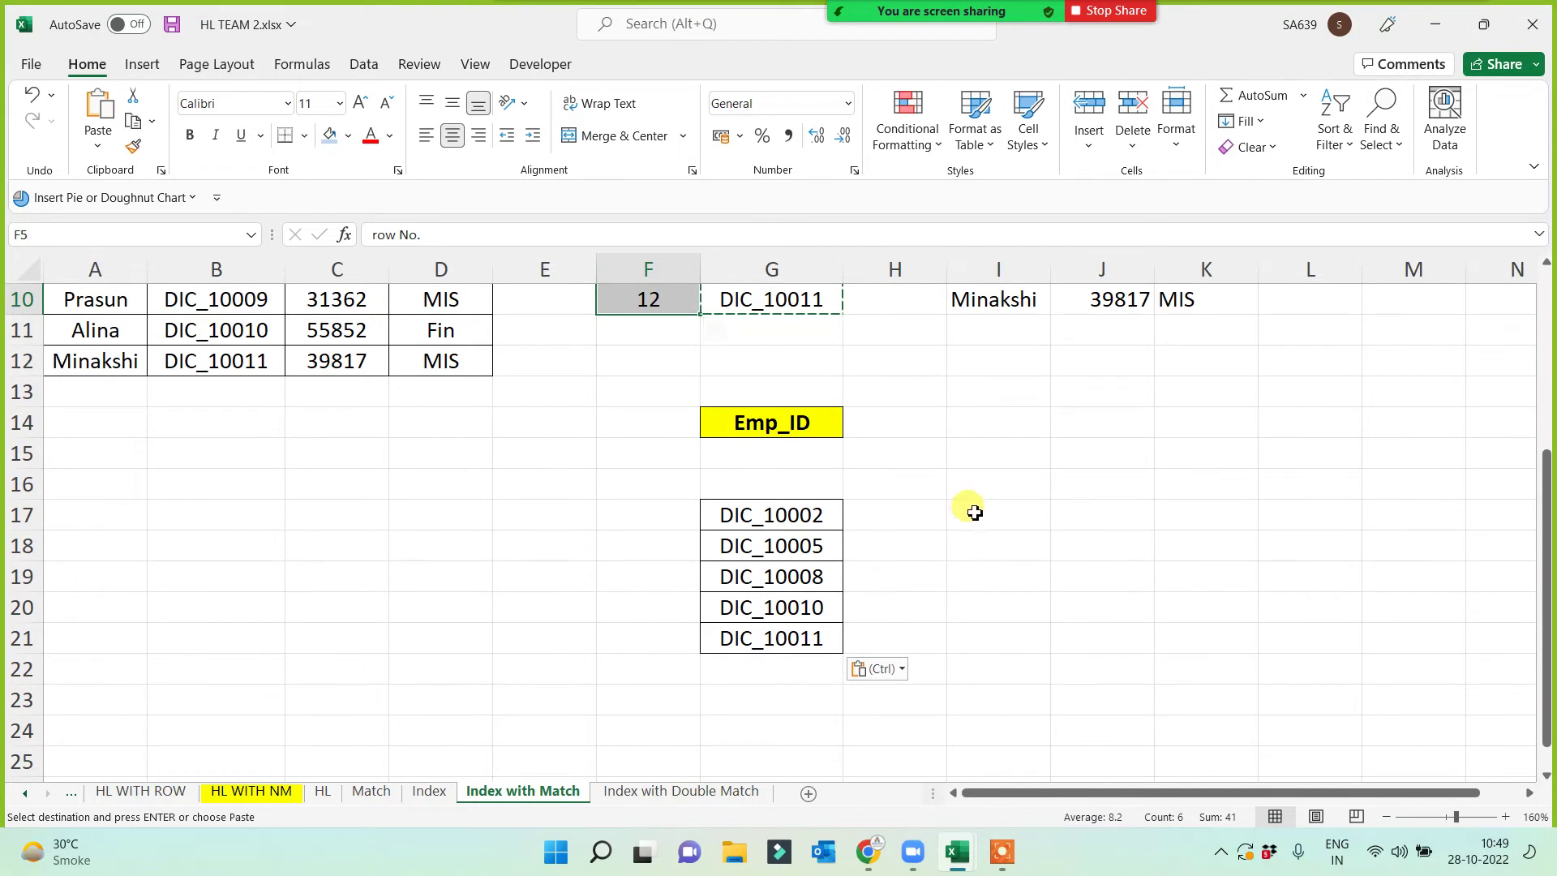
# - Copy the Name, Salary and Dept headers from I3:K3 to I14:K14 beside the second Emp_ID list
pyautogui.scroll(3, 977, 515)
pyautogui.moveTo(998, 359); pyautogui.dragTo(1206, 361)
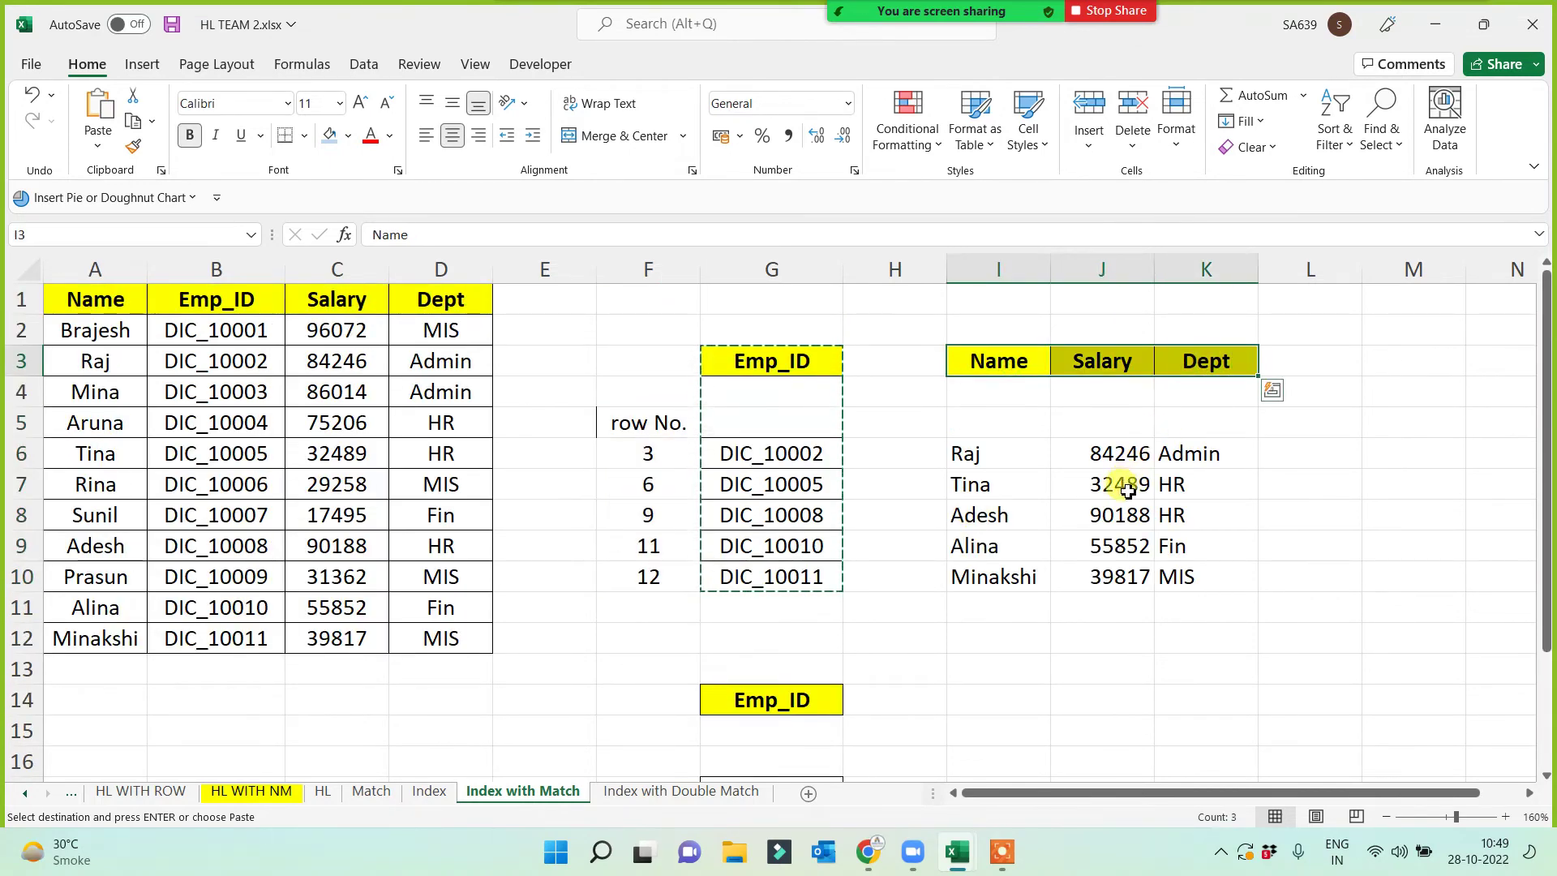
pyautogui.hotkey('ctrl', 'c')
pyautogui.scroll(-2, 1072, 638)
pyautogui.click(991, 511)
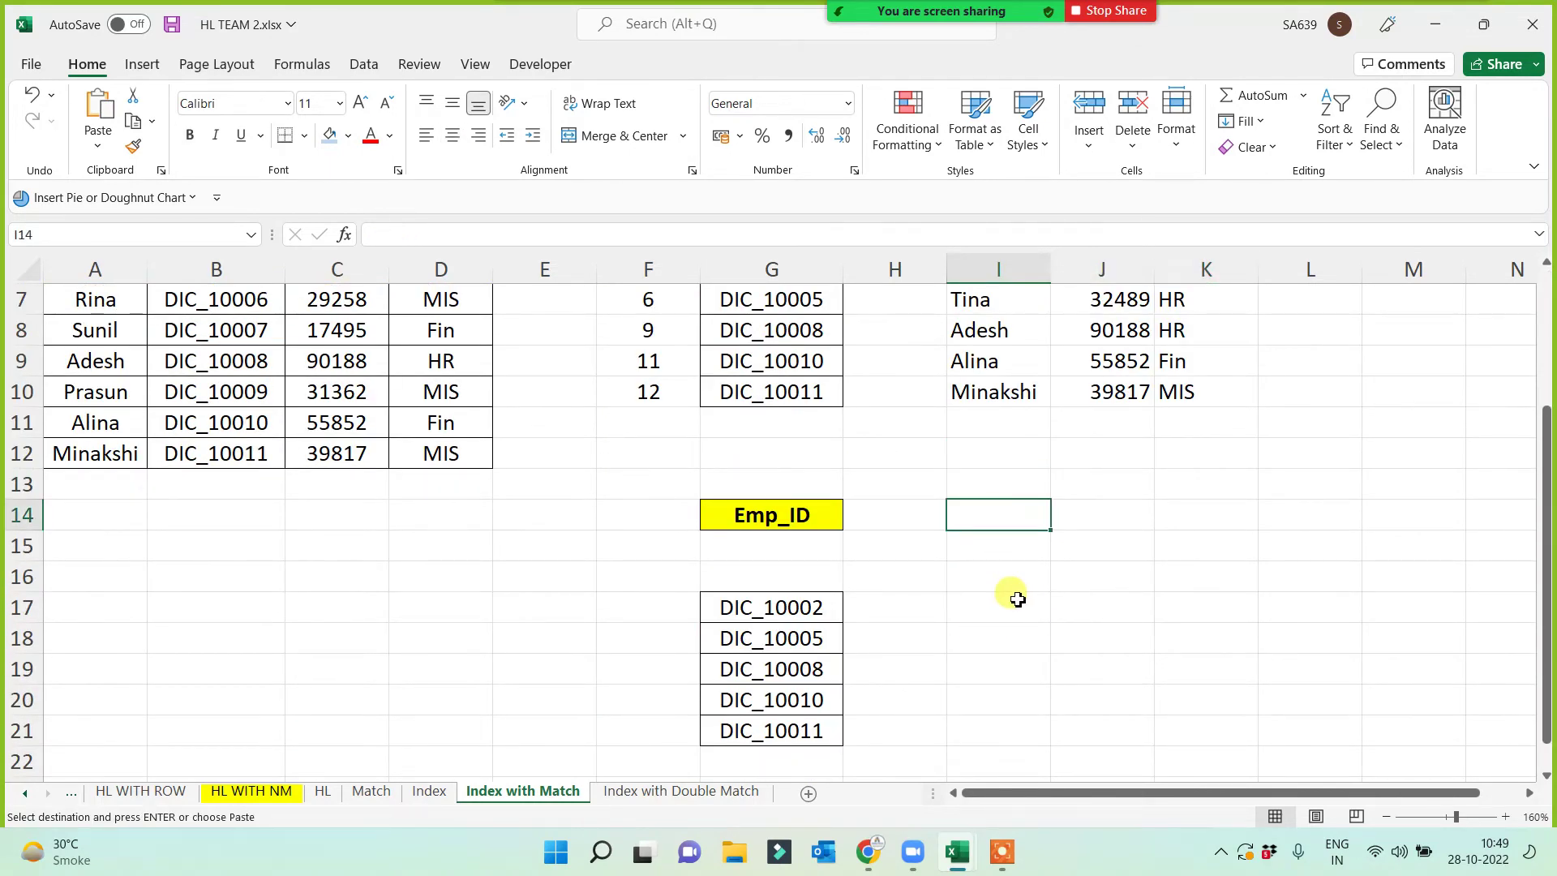
pyautogui.hotkey('ctrl', 'v')
# - Start an INDEX formula in I17 with the Name column $A$1:$A$12 as its absolute array
pyautogui.scroll(-2, 1023, 663)
pyautogui.click(978, 418)
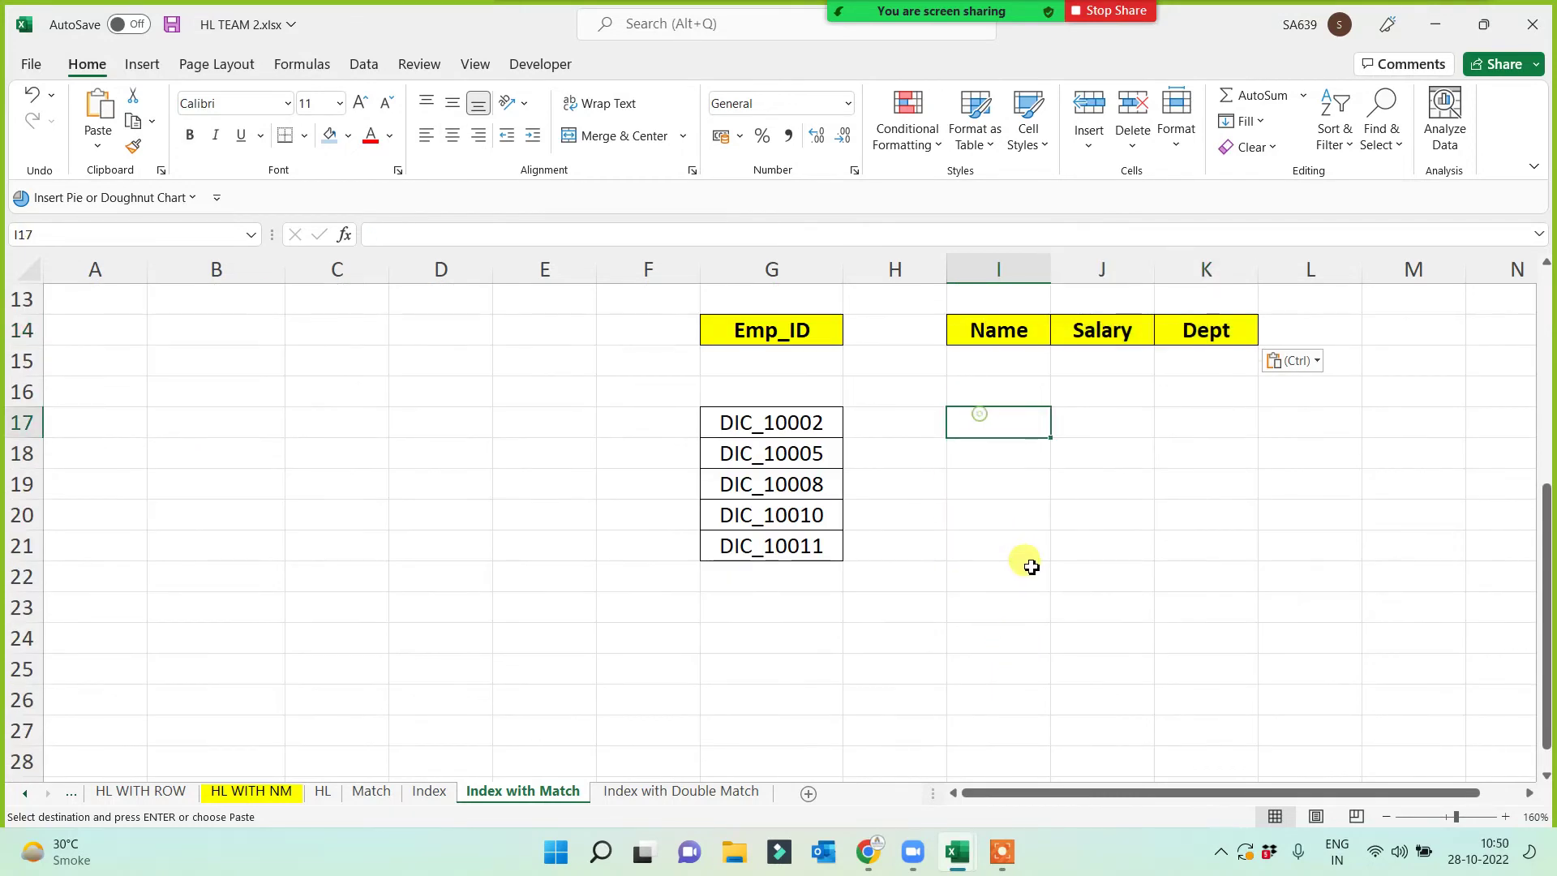
pyautogui.write('=')
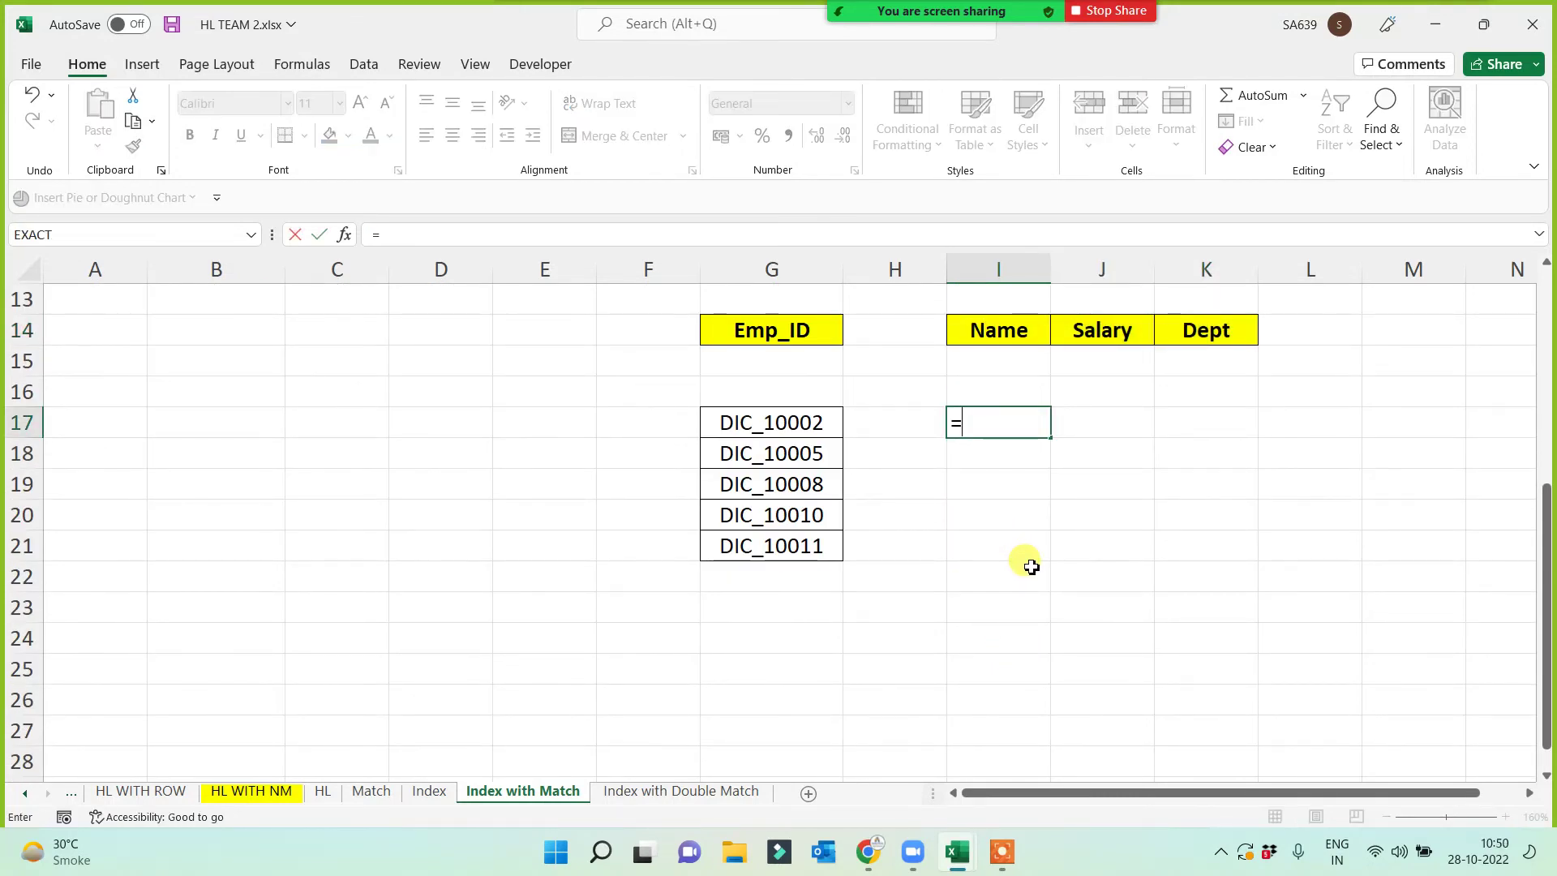
pyautogui.write('in')
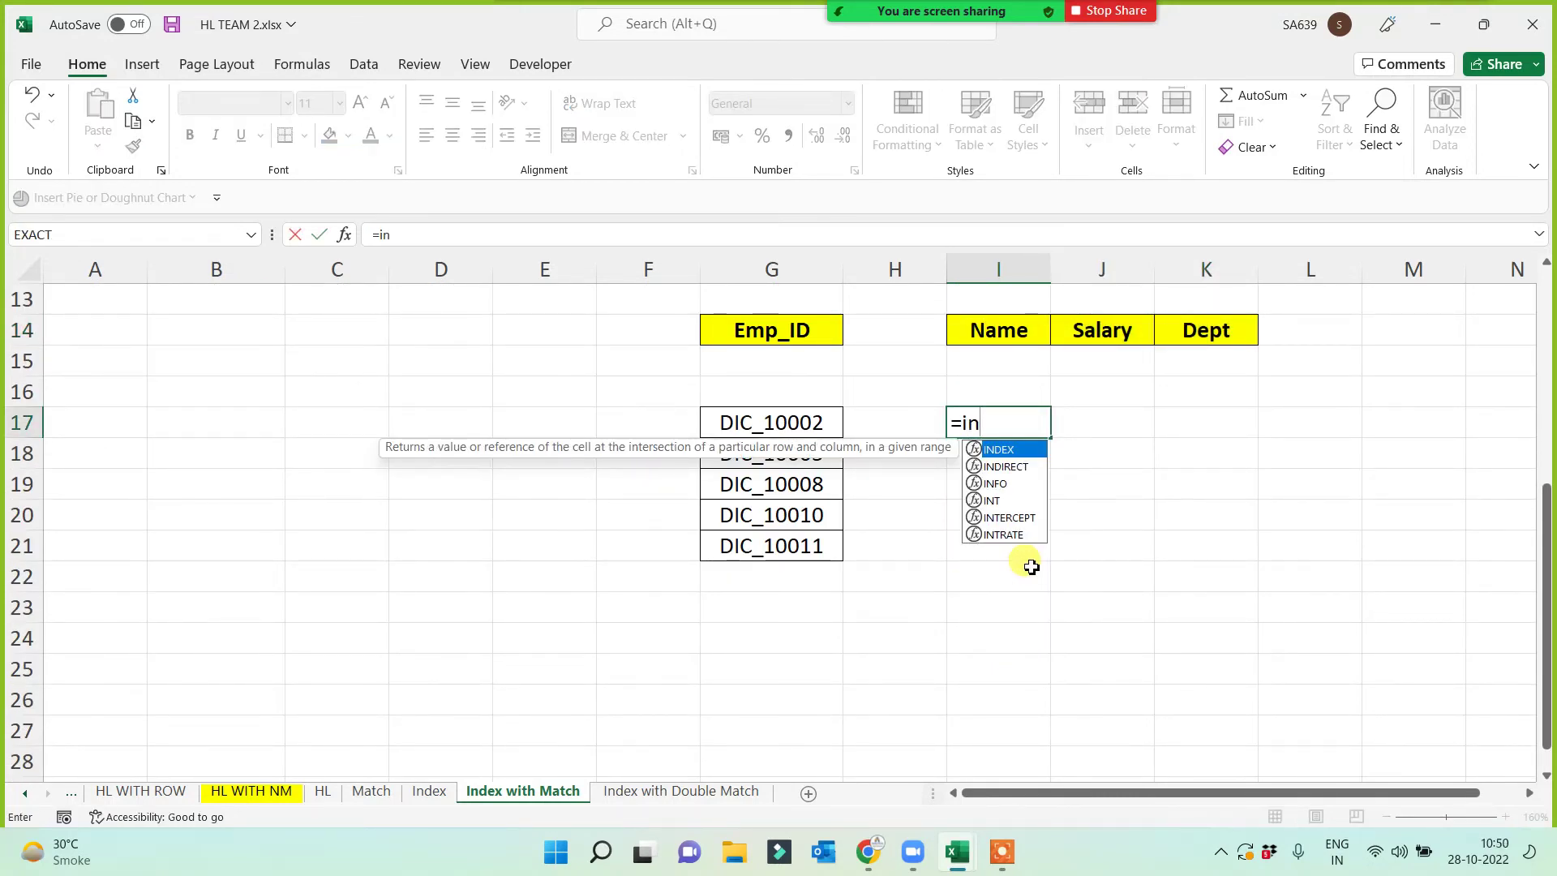
pyautogui.write('dex(')
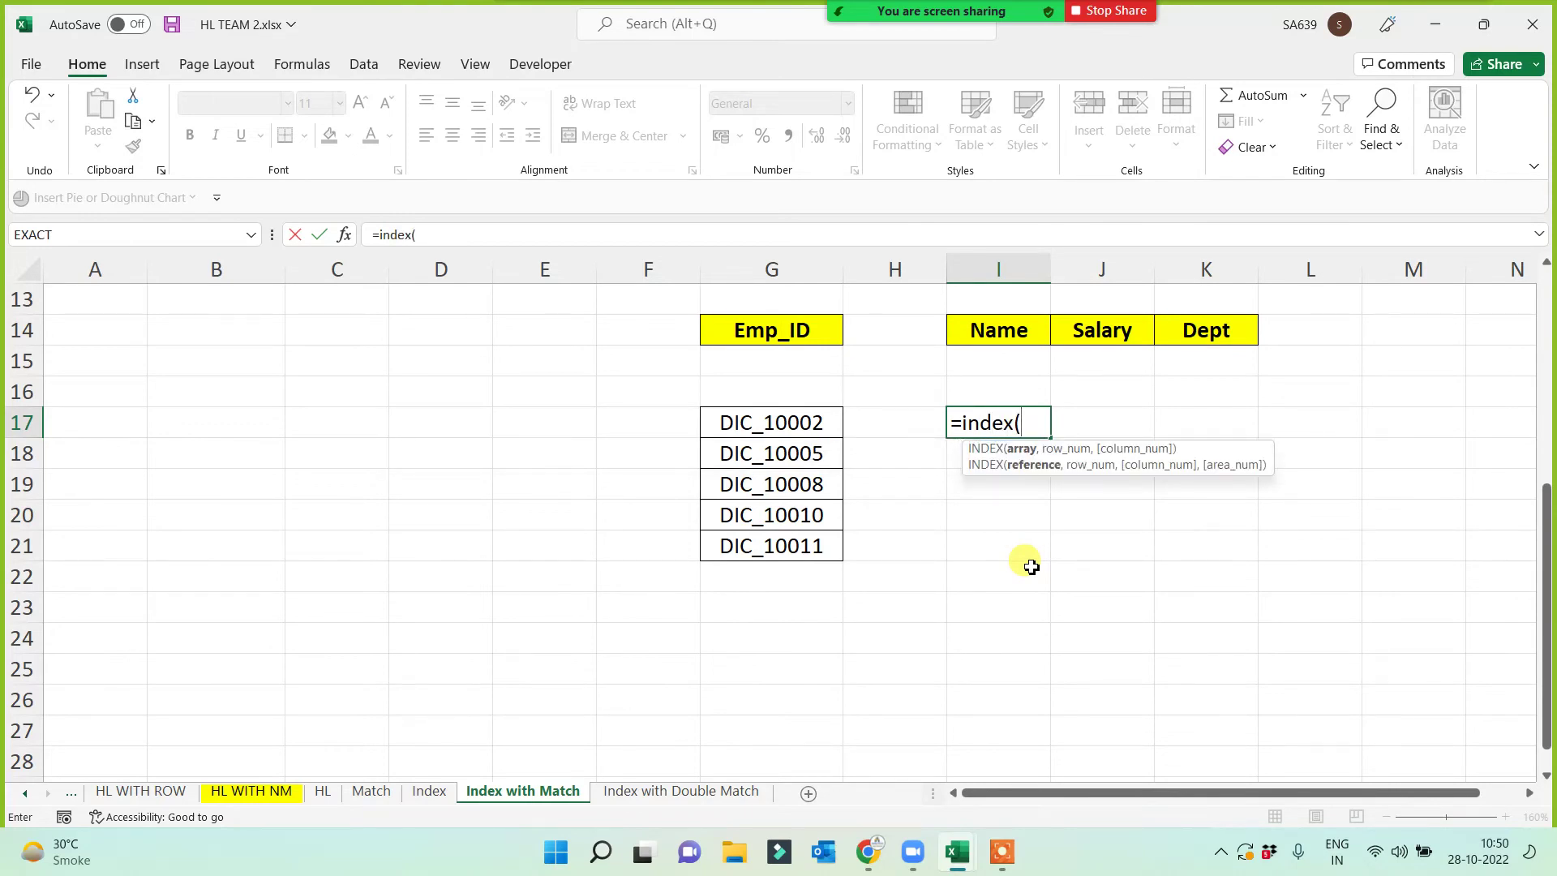
pyautogui.scroll(4, 347, 595)
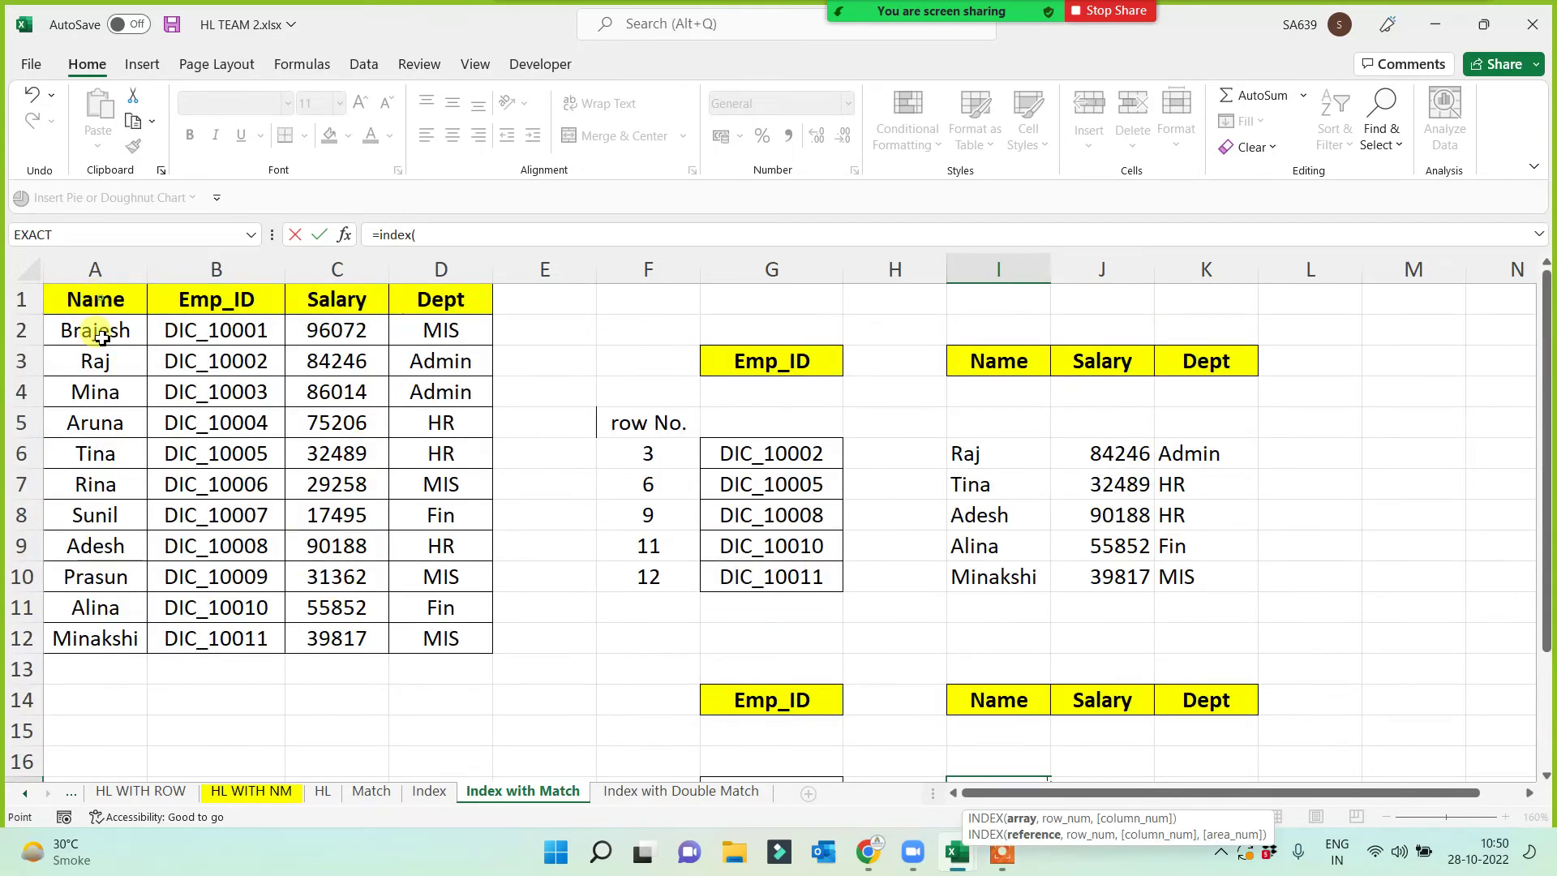
pyautogui.moveTo(97, 302); pyautogui.dragTo(104, 636)
pyautogui.press('F4')
pyautogui.scroll(-3, 103, 639)
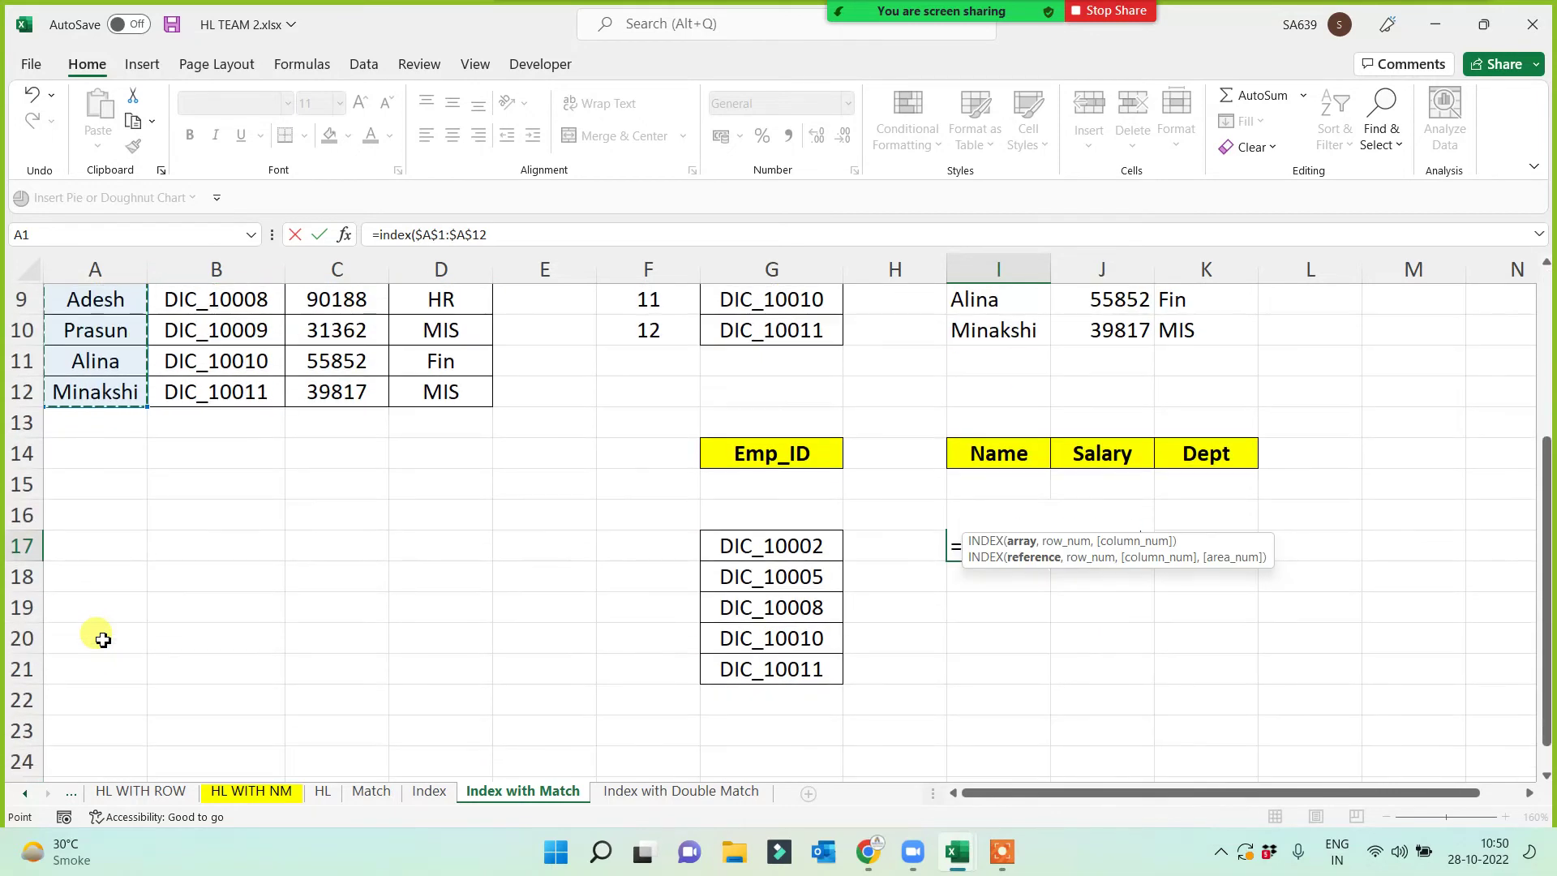
pyautogui.write(',')
pyautogui.scroll(-1, 1093, 670)
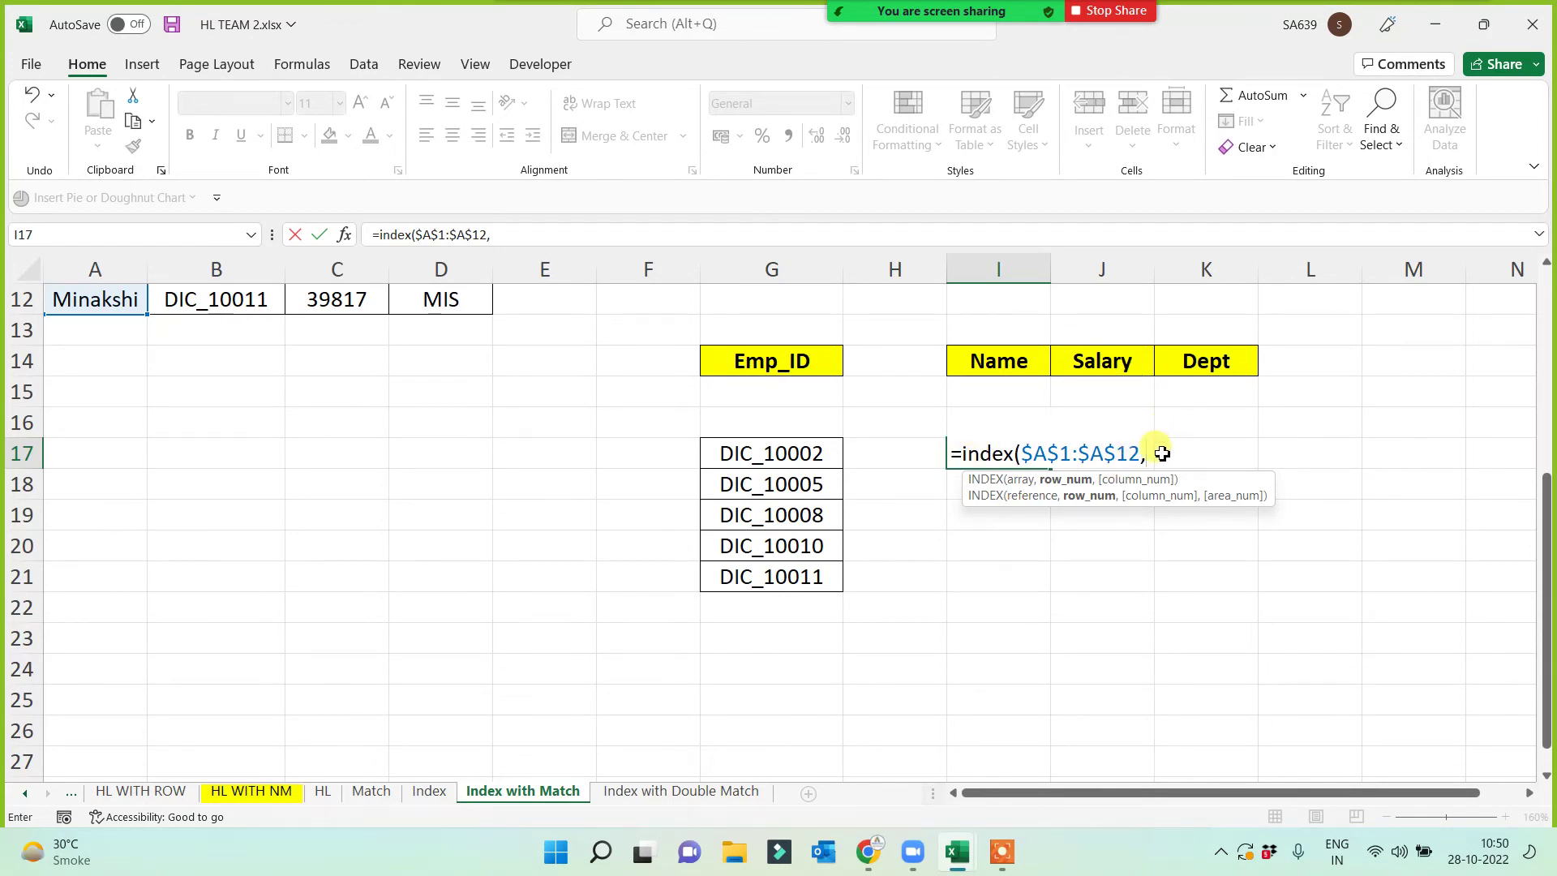
# - Complete the I17 formula with MATCH(G17,$B$1:$B$12,0) as the row number and 1 as the column number
pyautogui.write('match')
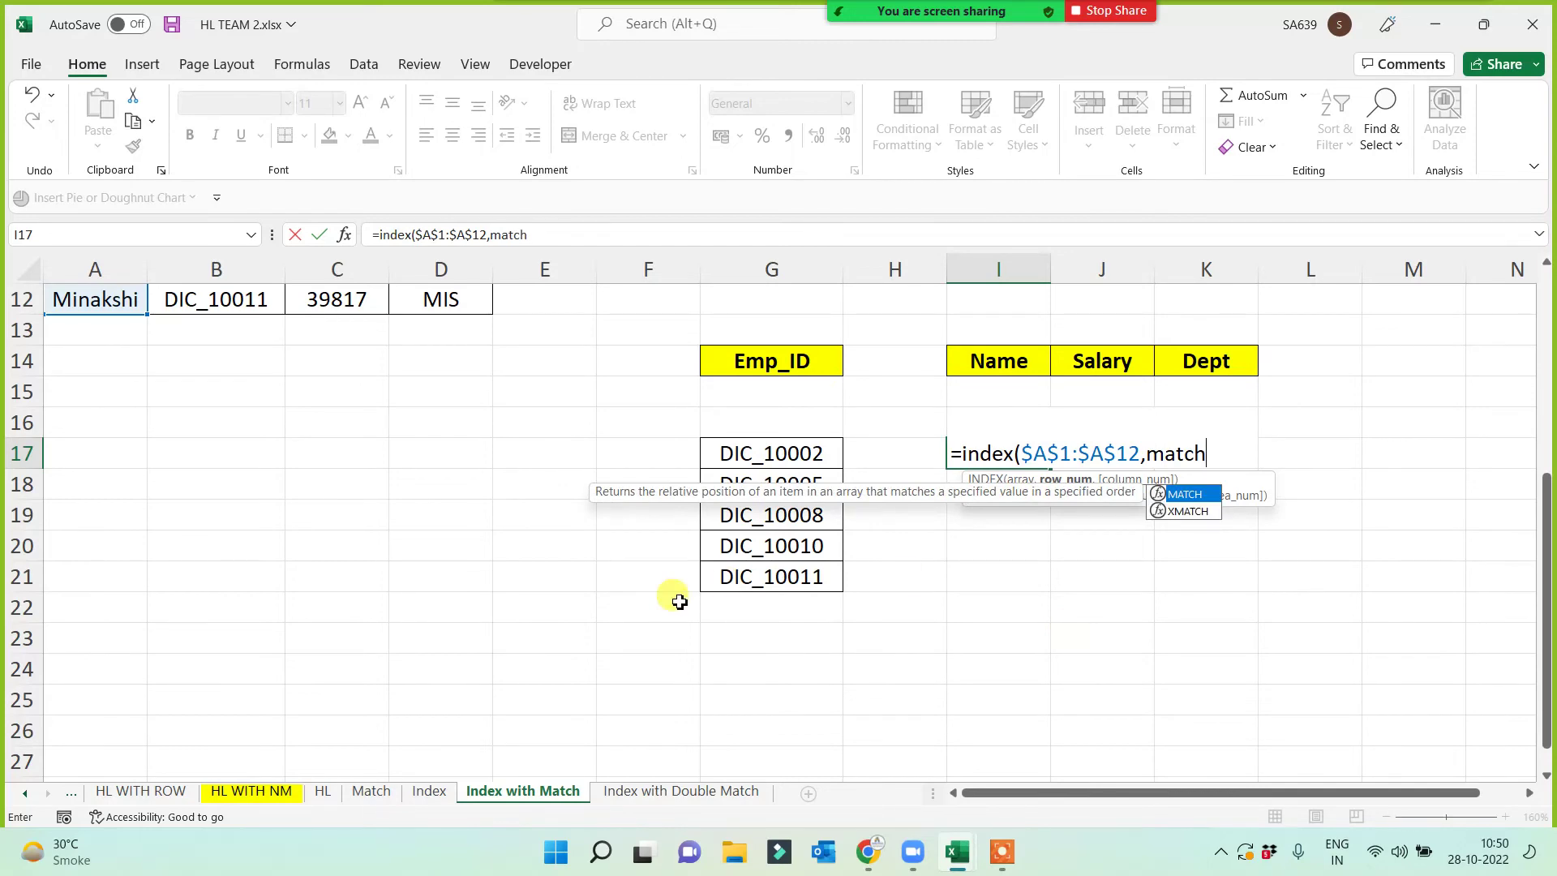
pyautogui.scroll(3, 653, 438)
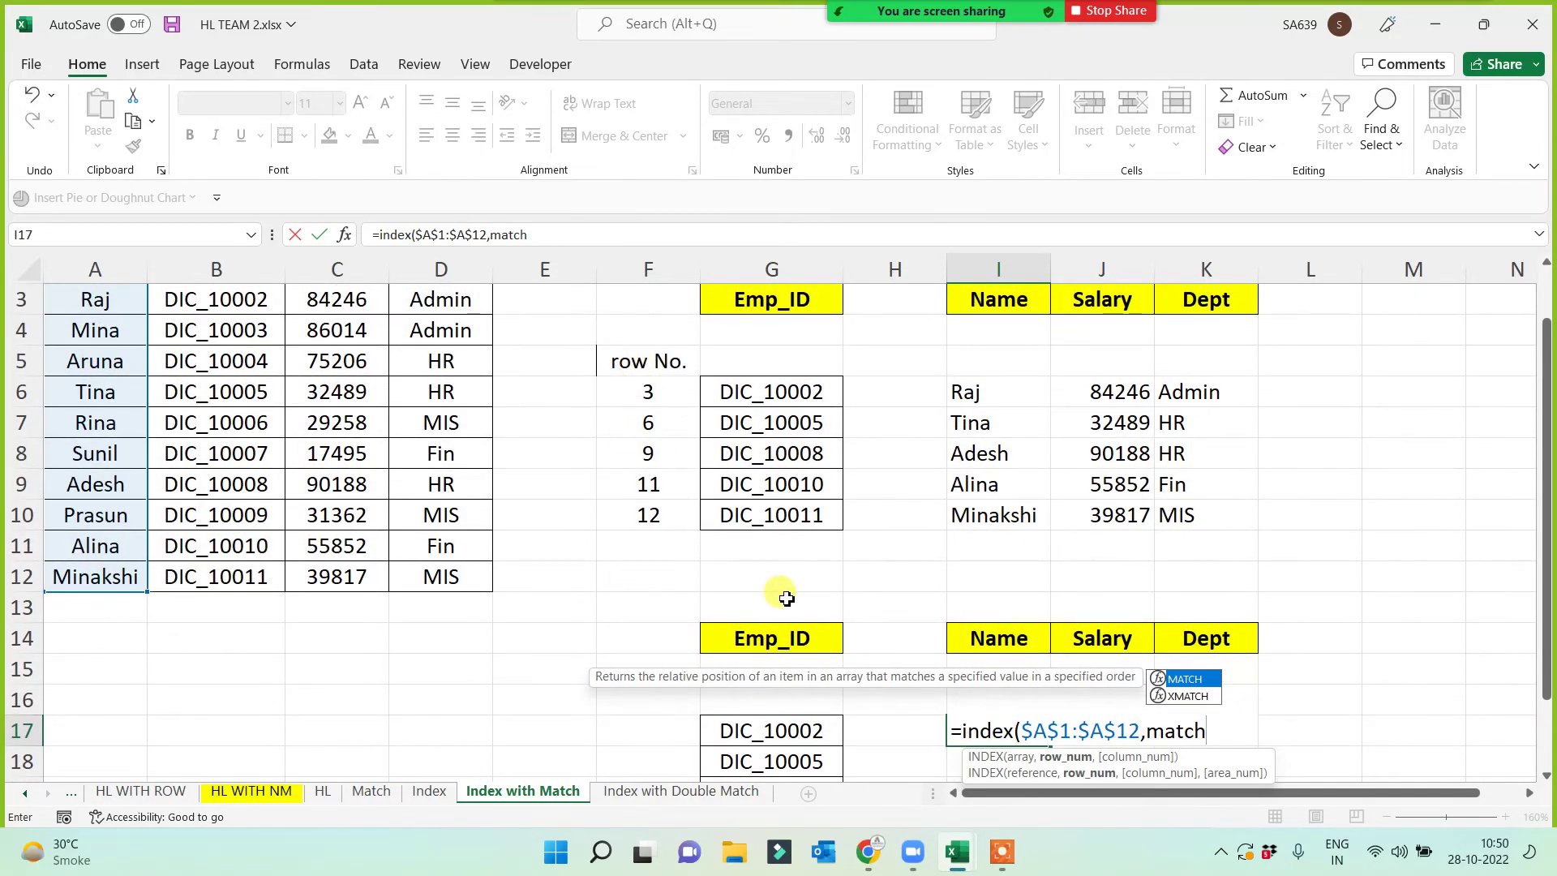
pyautogui.scroll(-2, 838, 600)
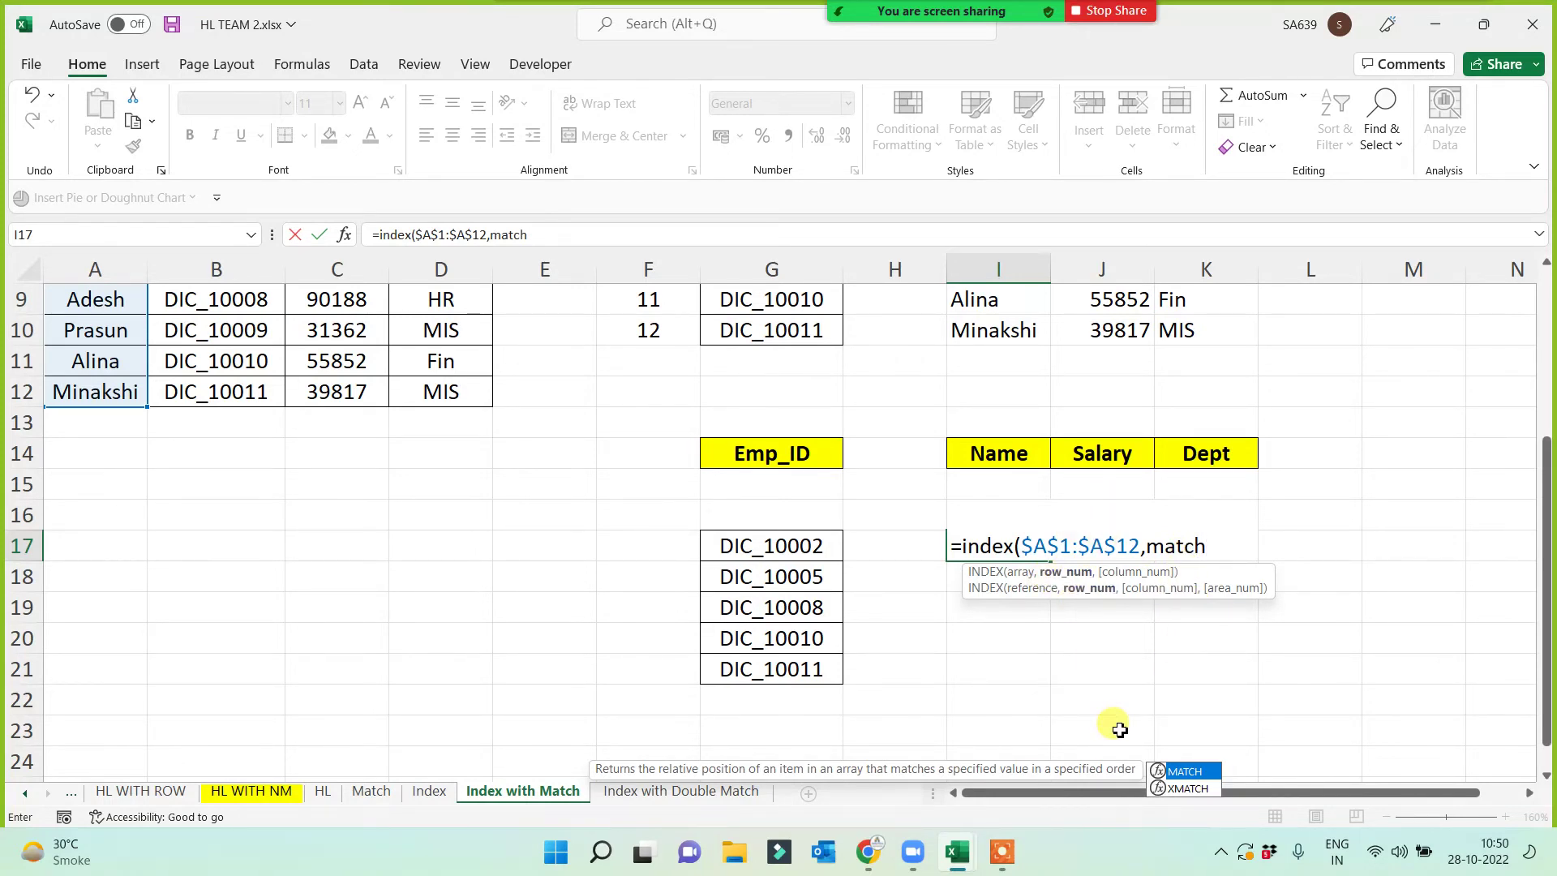
pyautogui.write('(')
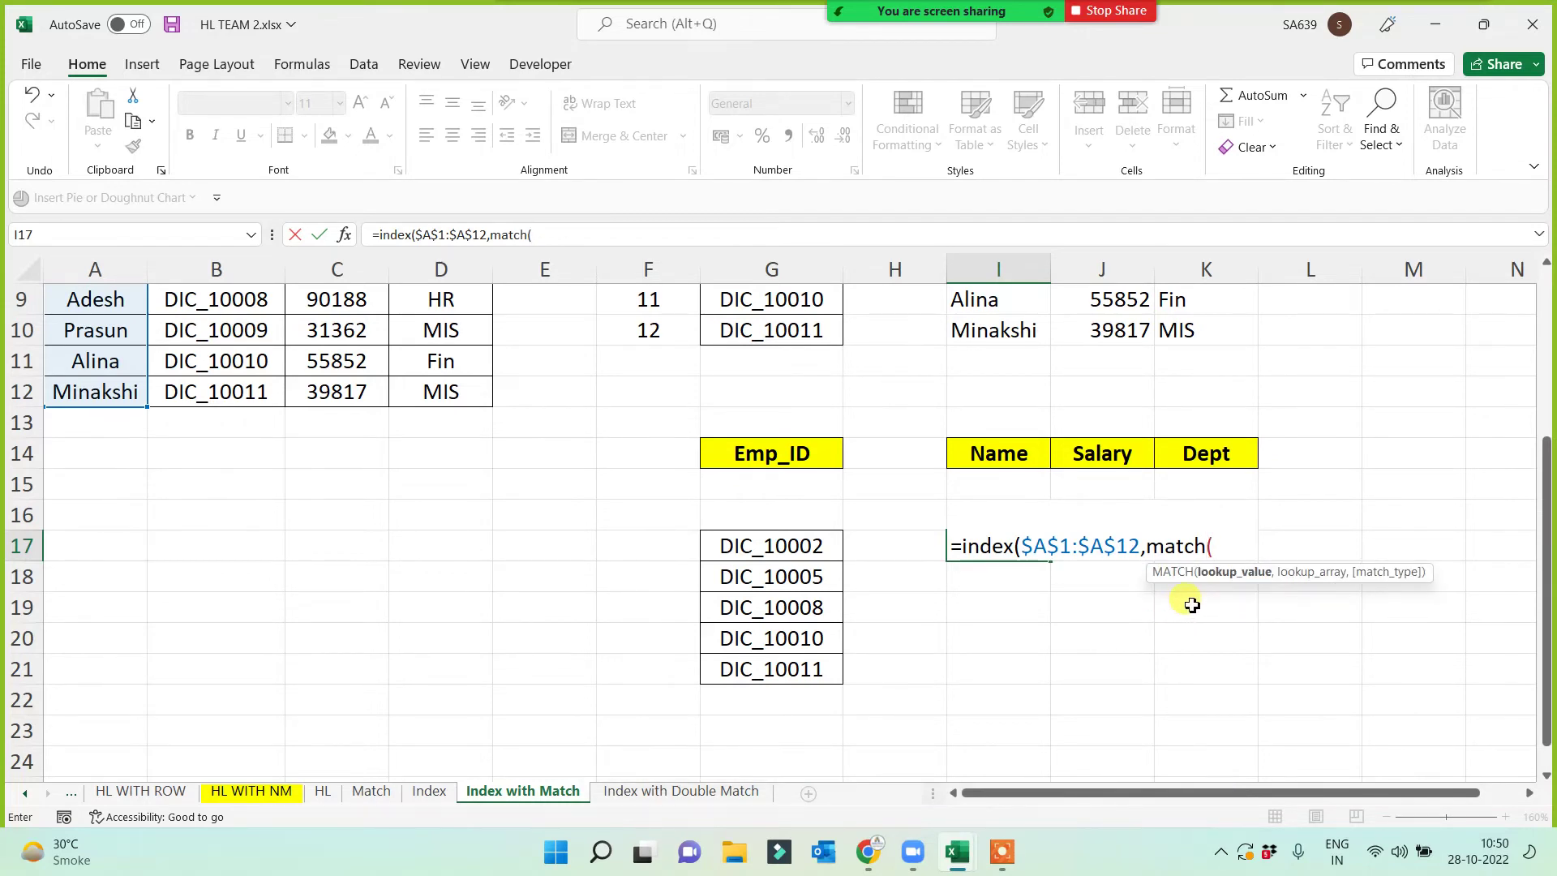
pyautogui.click(797, 547)
pyautogui.write(',')
pyautogui.scroll(2, 522, 632)
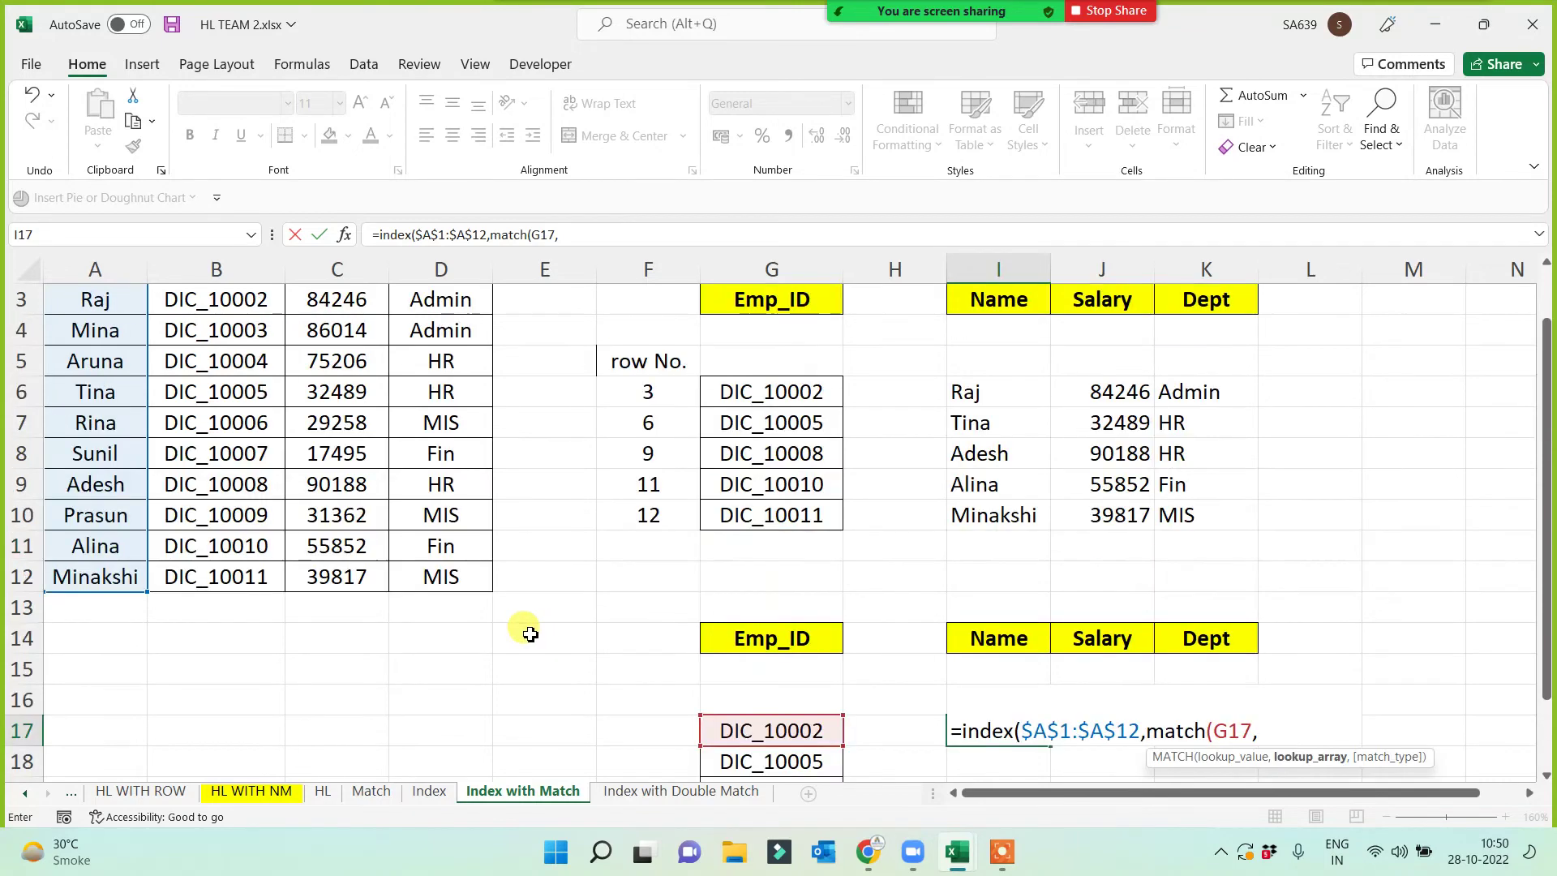
pyautogui.scroll(1, 244, 454)
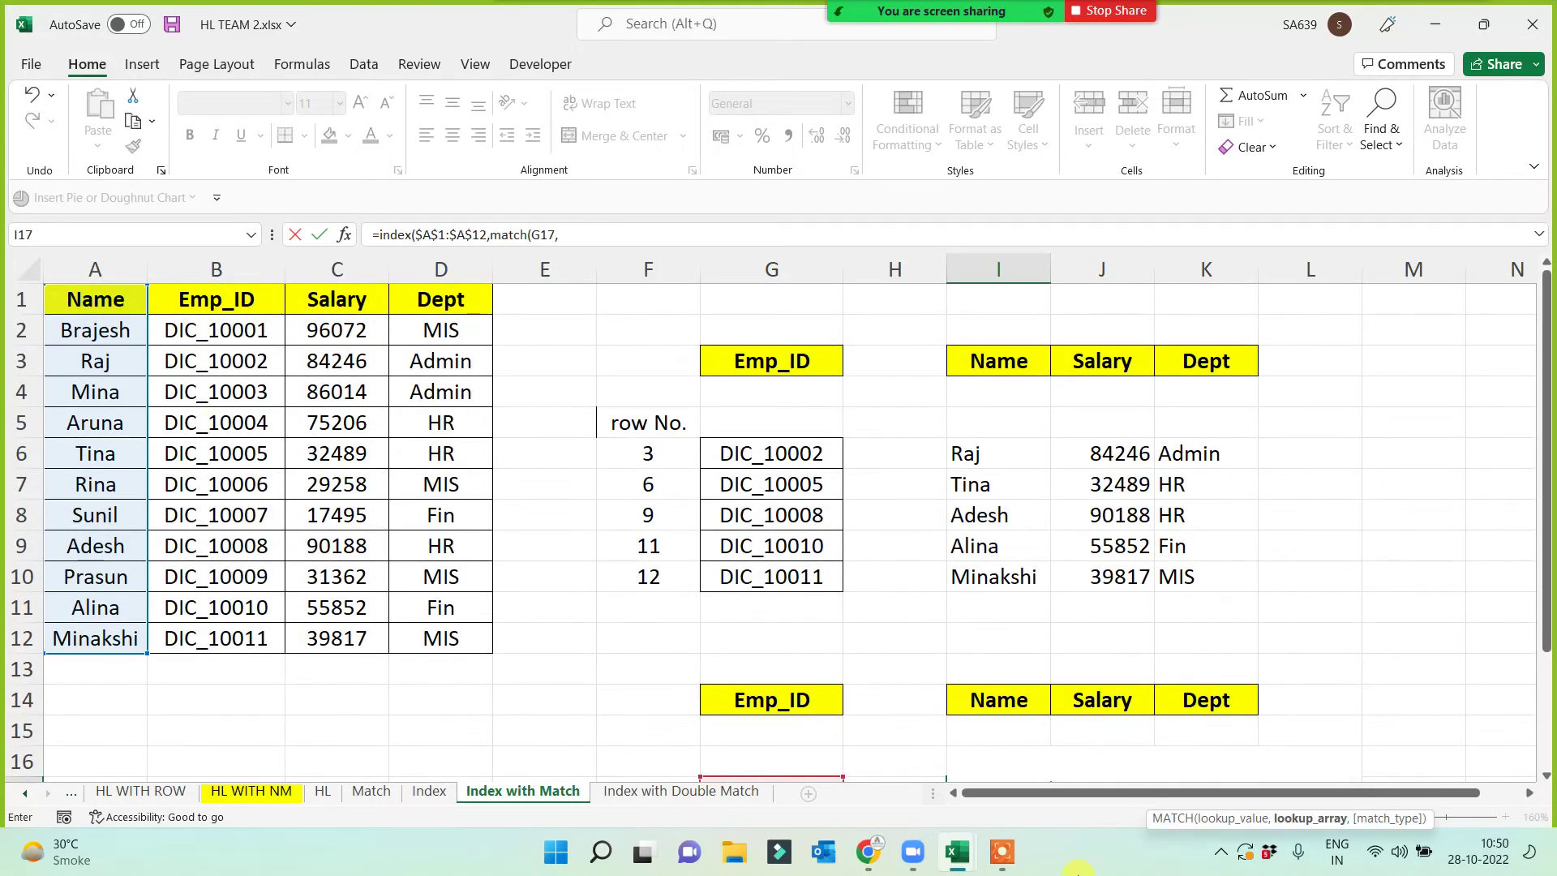
pyautogui.moveTo(243, 296); pyautogui.dragTo(202, 652)
pyautogui.press('F4')
pyautogui.write(',0)')
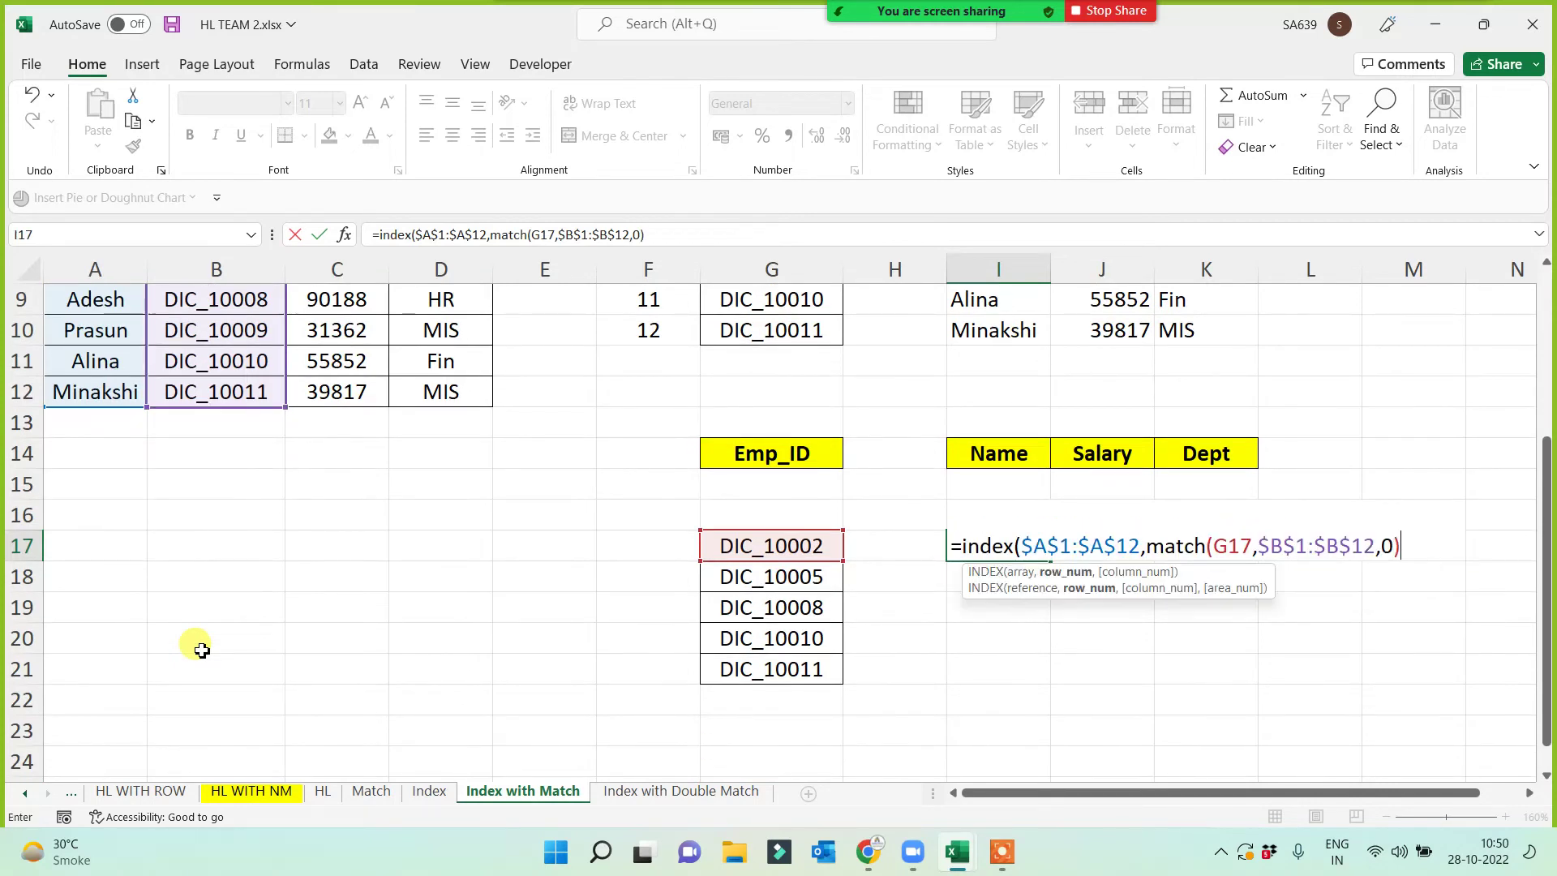
pyautogui.write(',')
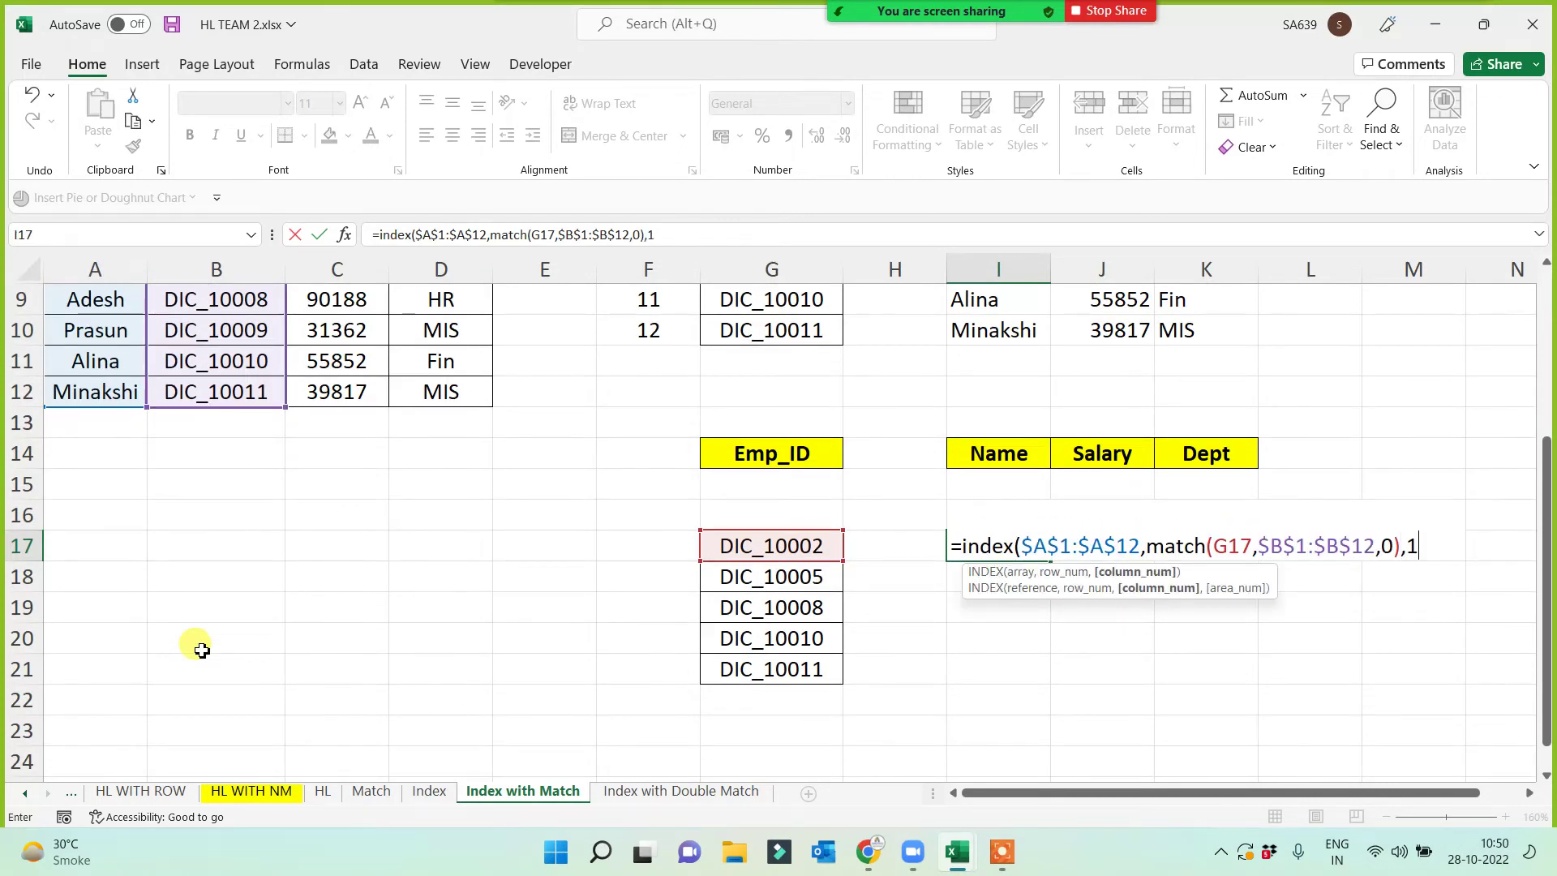
pyautogui.write('1)')
pyautogui.press('Return')
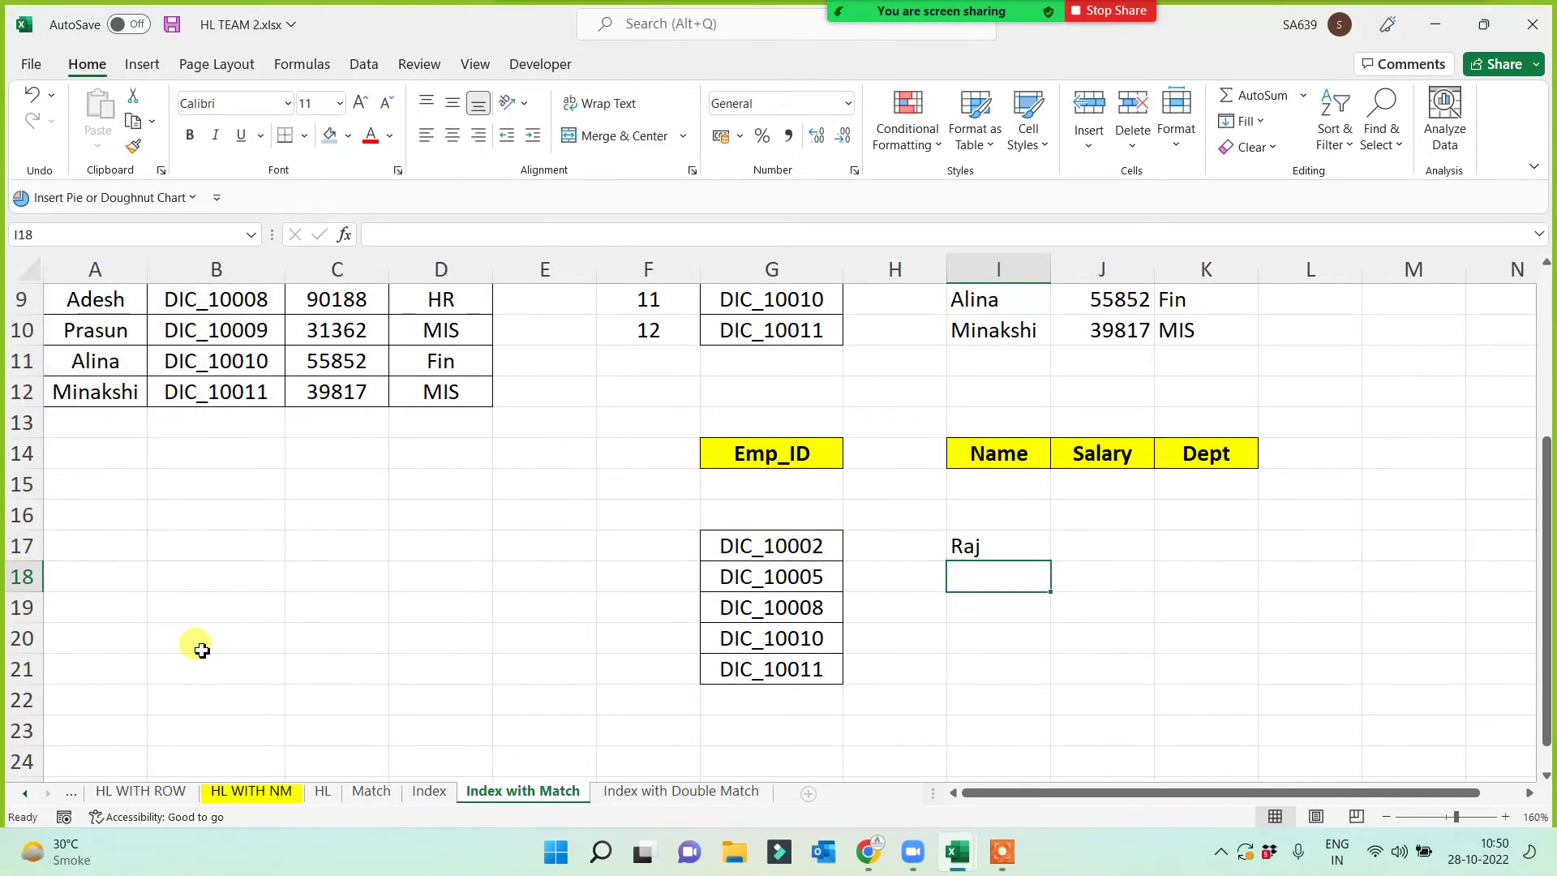
# - Fill the nested INDEX and MATCH name formula from I17 down to I21
pyautogui.click(1008, 541)
pyautogui.moveTo(1049, 560); pyautogui.dragTo(1032, 685)
# - Compare the row No. helper column with the filled Name results and inspect the formula in I17
pyautogui.scroll(2, 752, 558)
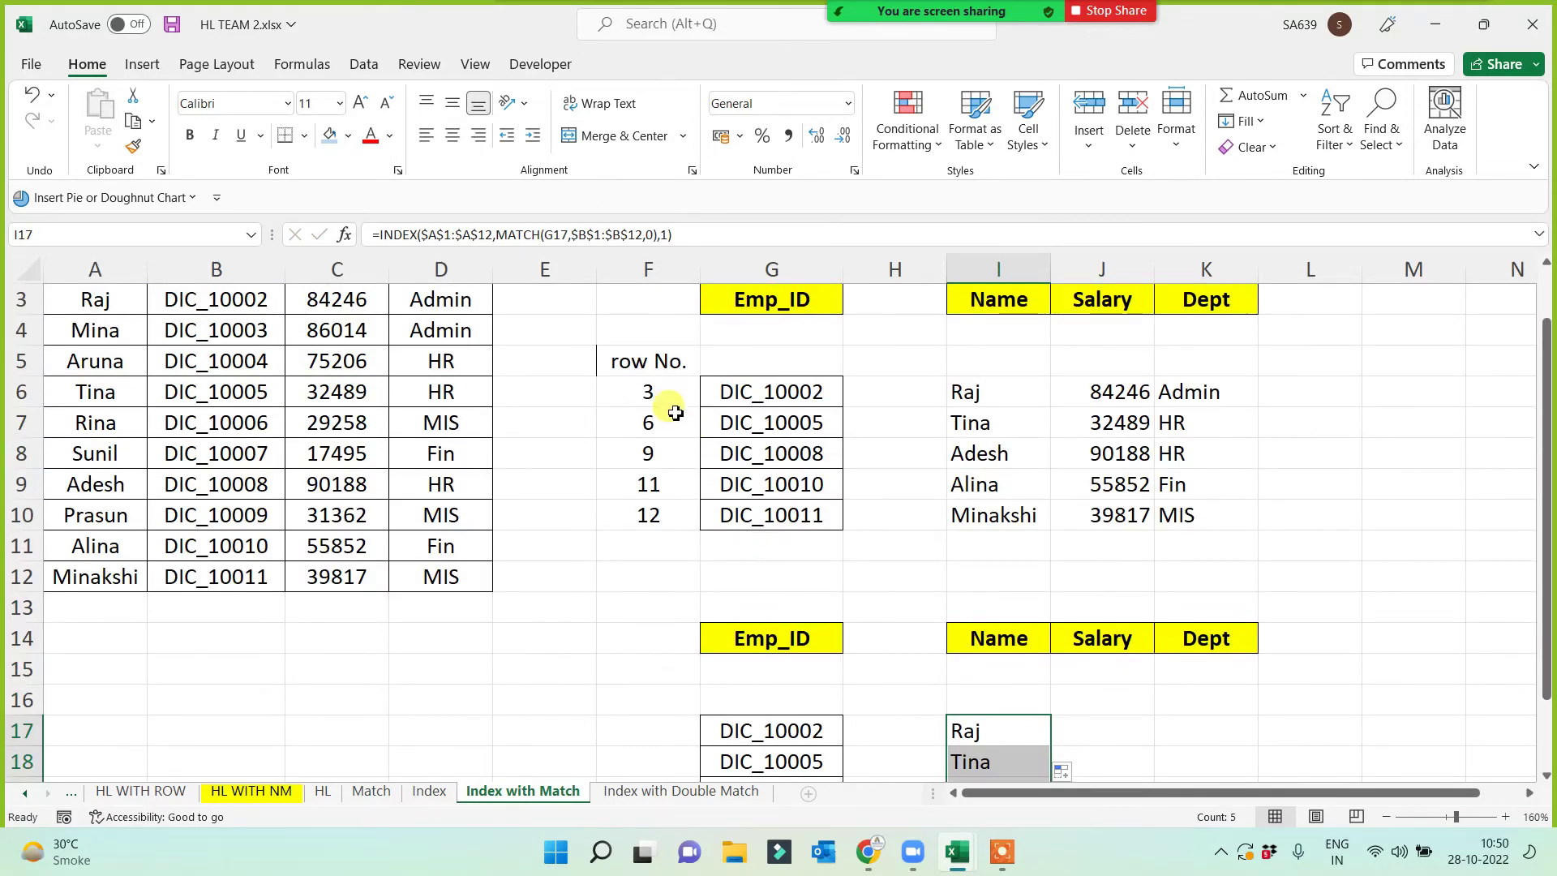
pyautogui.moveTo(646, 361); pyautogui.dragTo(647, 547)
pyautogui.scroll(-3, 879, 591)
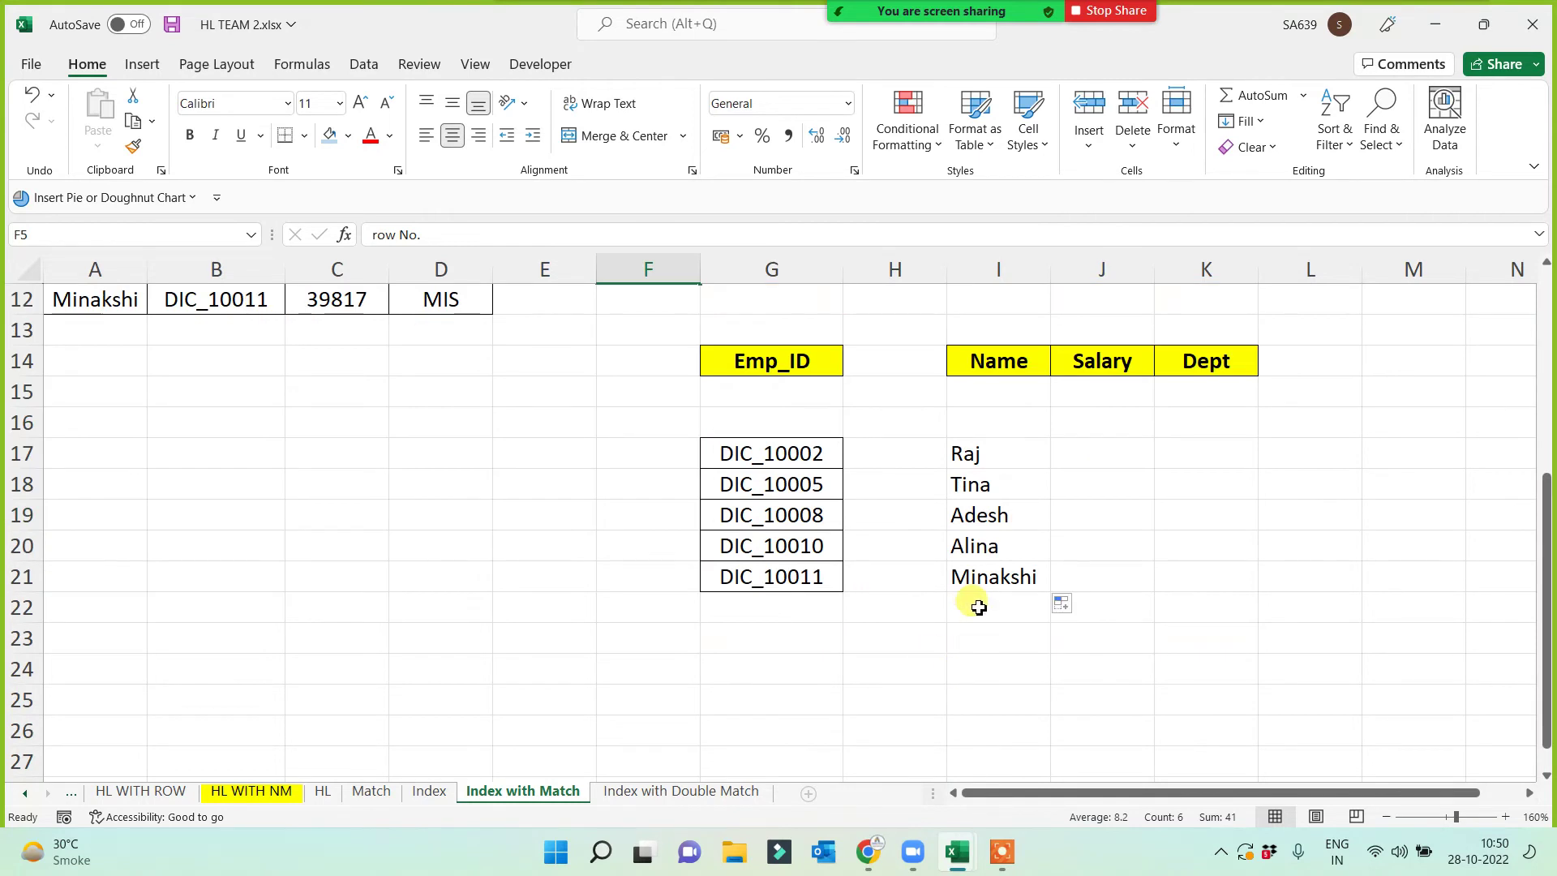
pyautogui.click(1006, 448)
pyautogui.moveTo(1007, 489); pyautogui.dragTo(1001, 576)
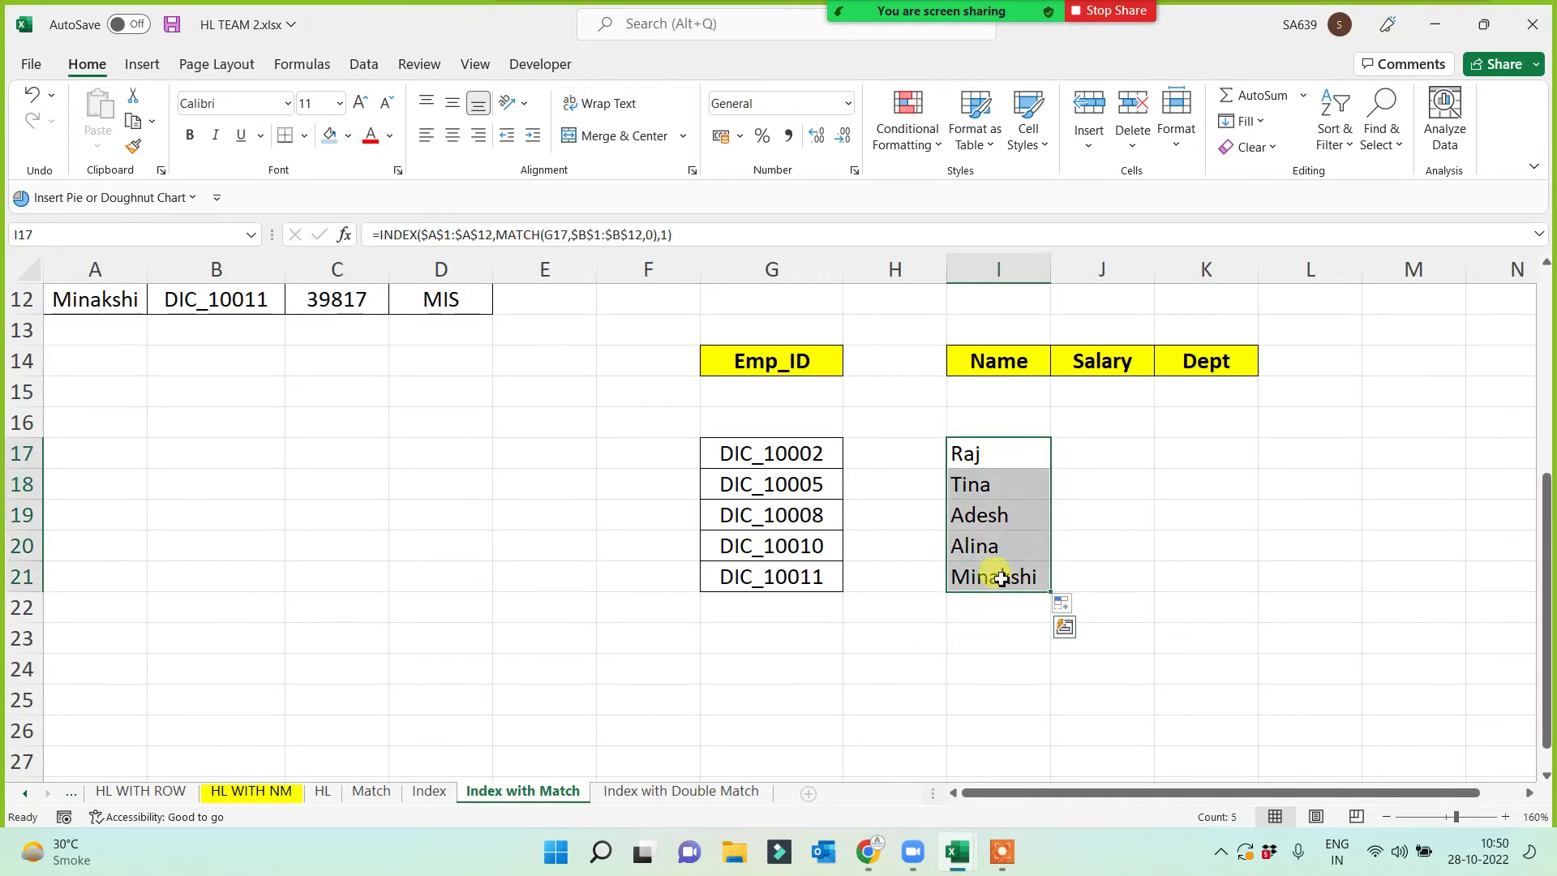
pyautogui.click(1008, 460)
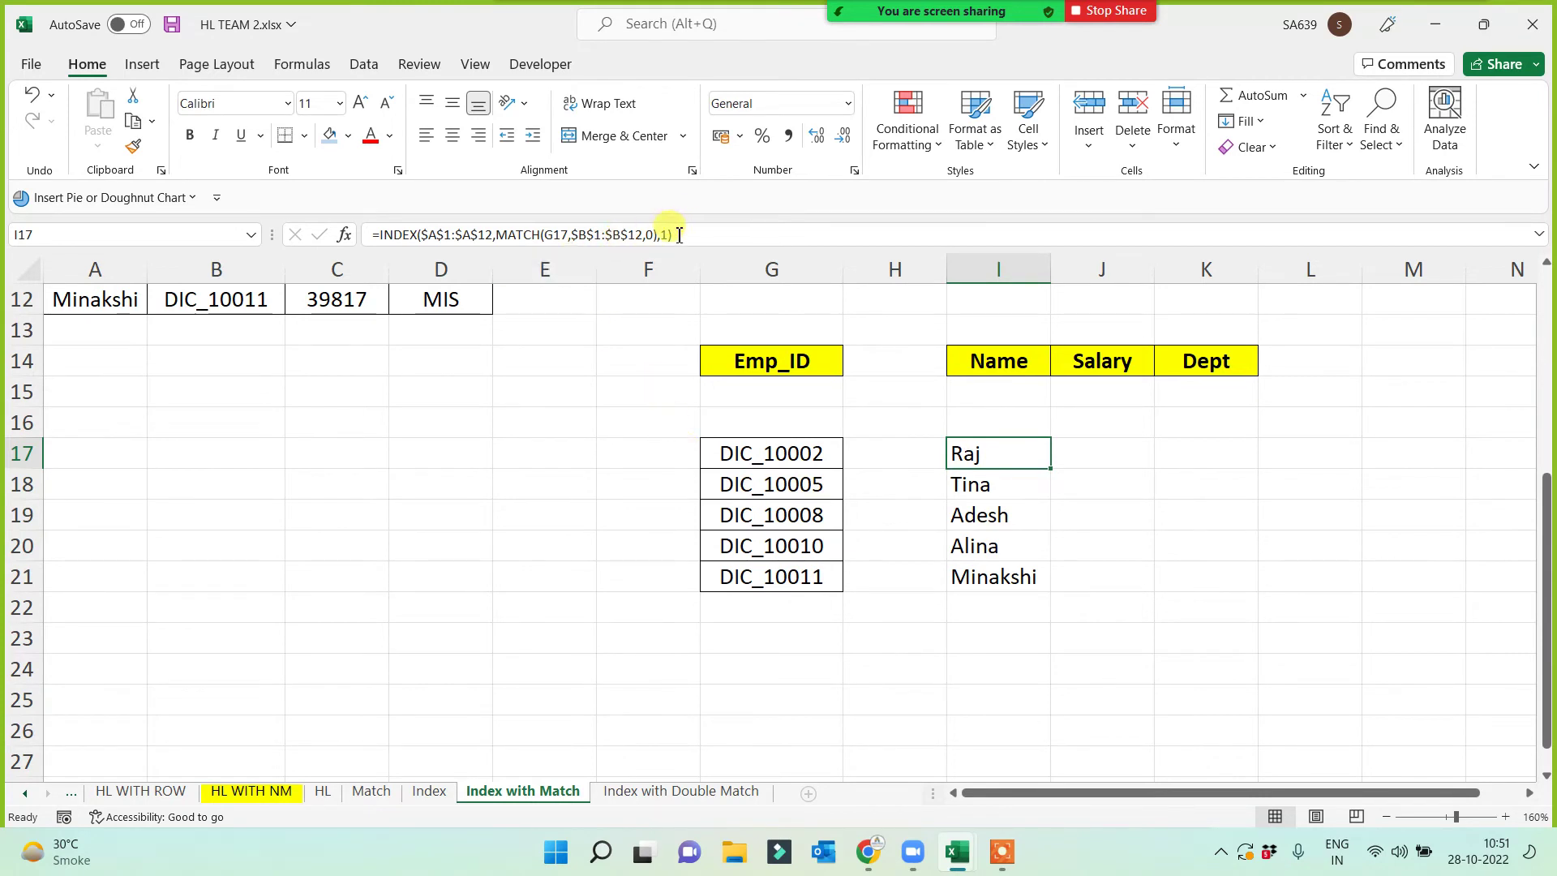
# - Copy the formula from I17 into B15 as displayed text and left-align that cell
pyautogui.moveTo(676, 234); pyautogui.dragTo(93, 269)
pyautogui.hotkey('ctrl', 'c')
pyautogui.press('Escape')
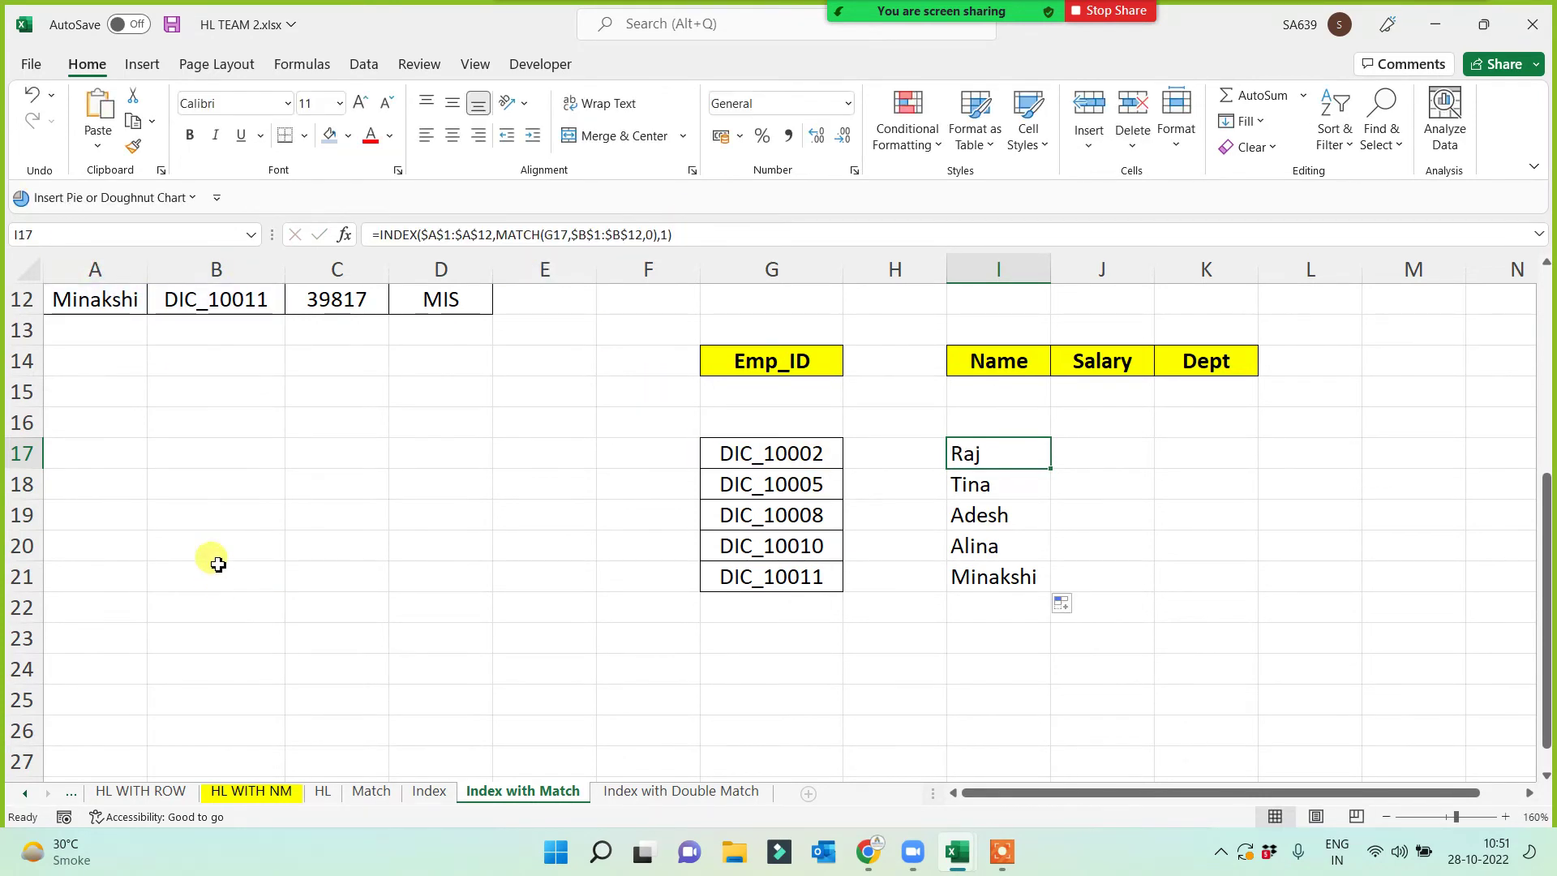
pyautogui.click(203, 393)
pyautogui.doubleClick(204, 395)
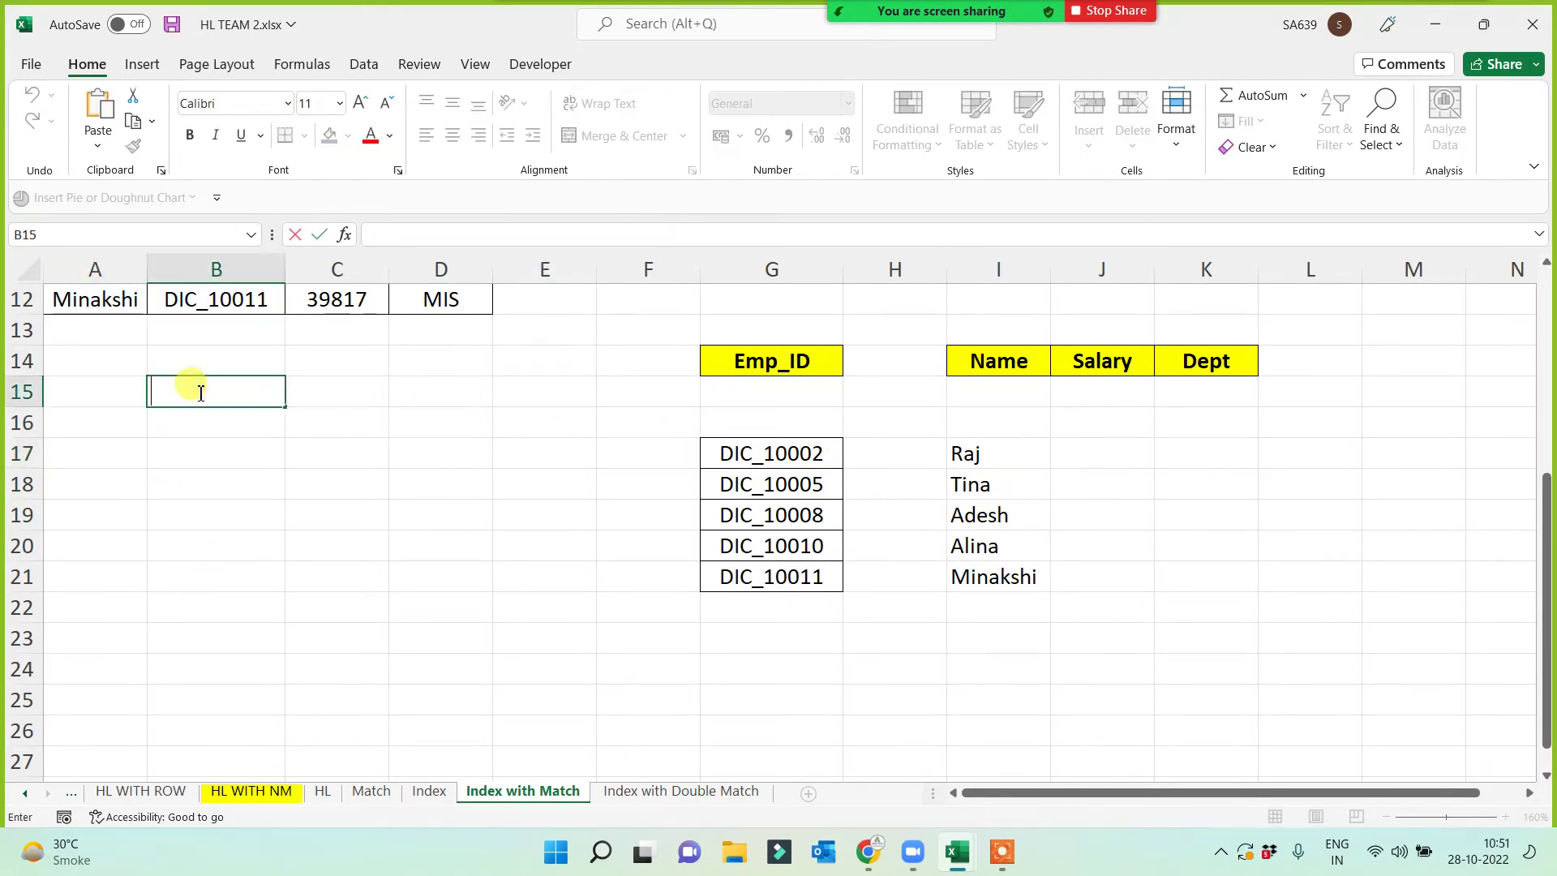
pyautogui.hotkey('ctrl', 'v')
pyautogui.click(268, 549)
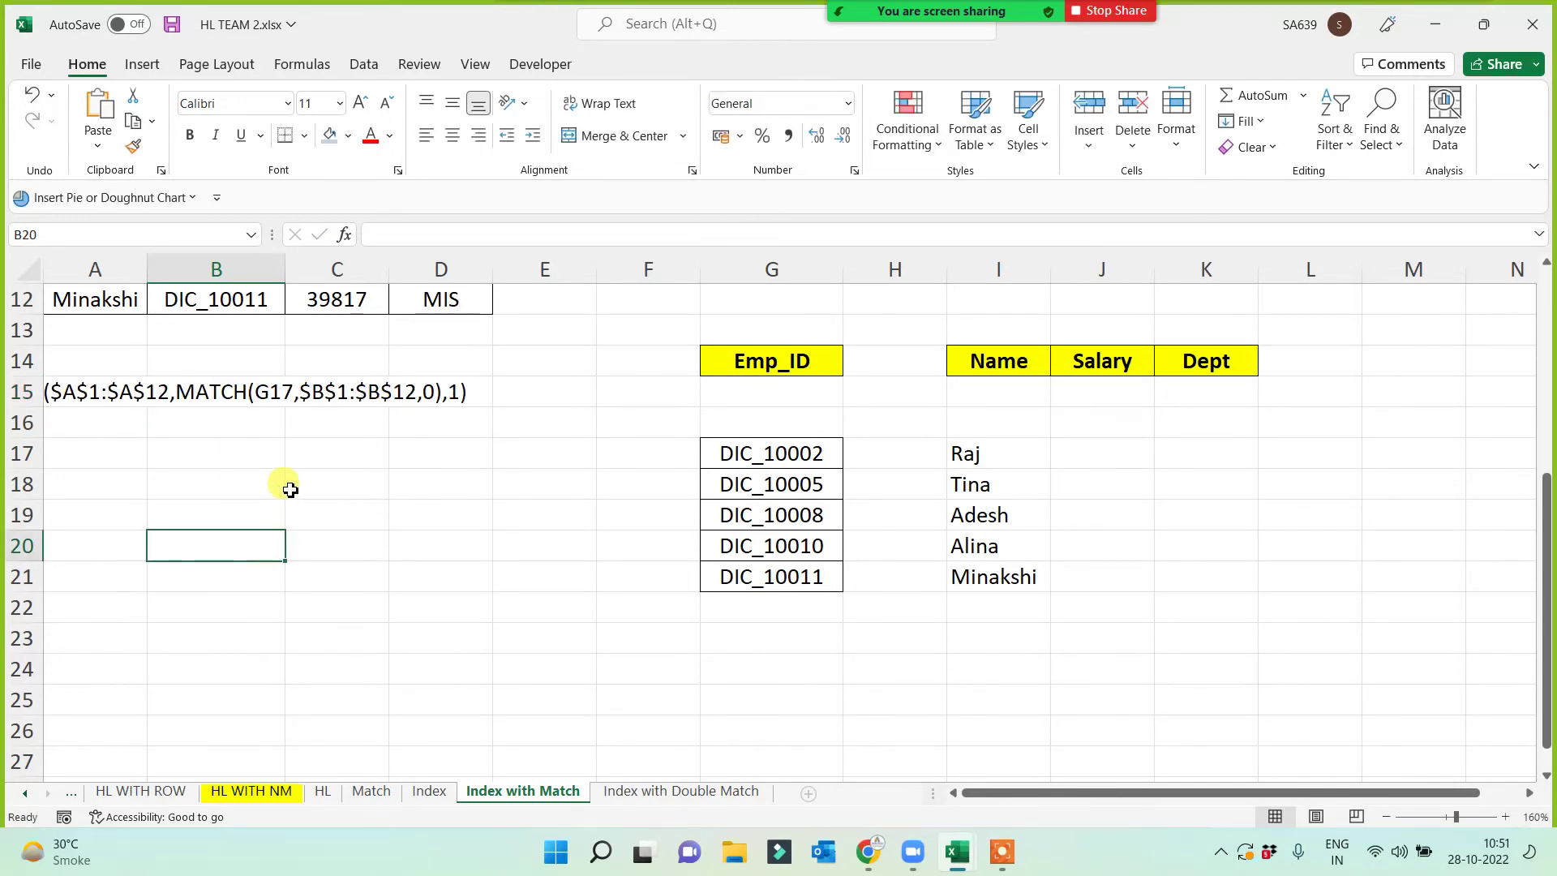
pyautogui.click(219, 390)
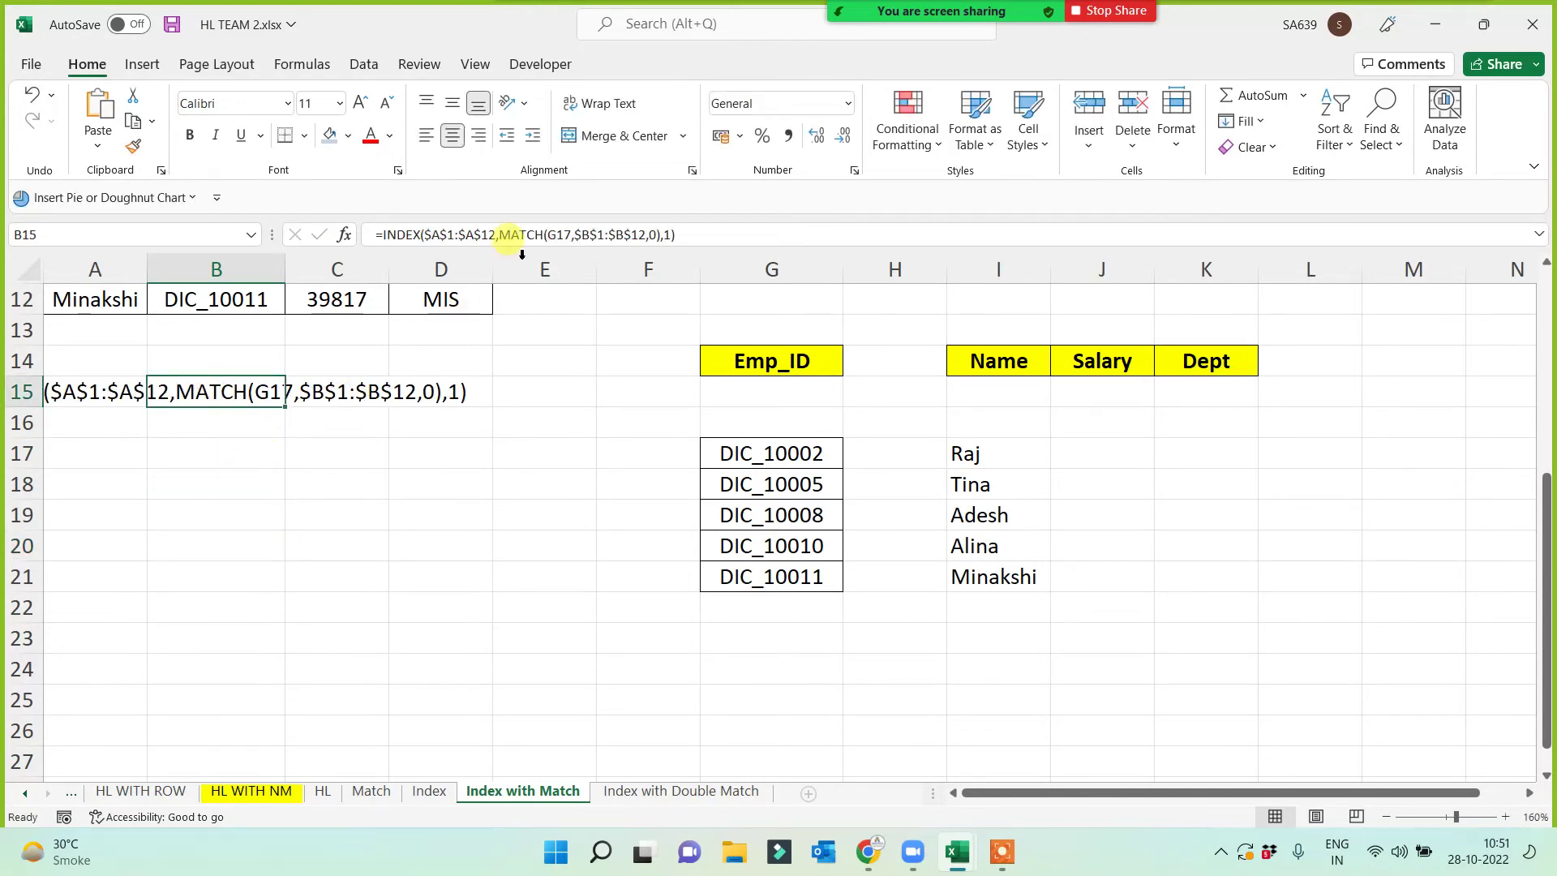
pyautogui.click(426, 135)
pyautogui.click(400, 525)
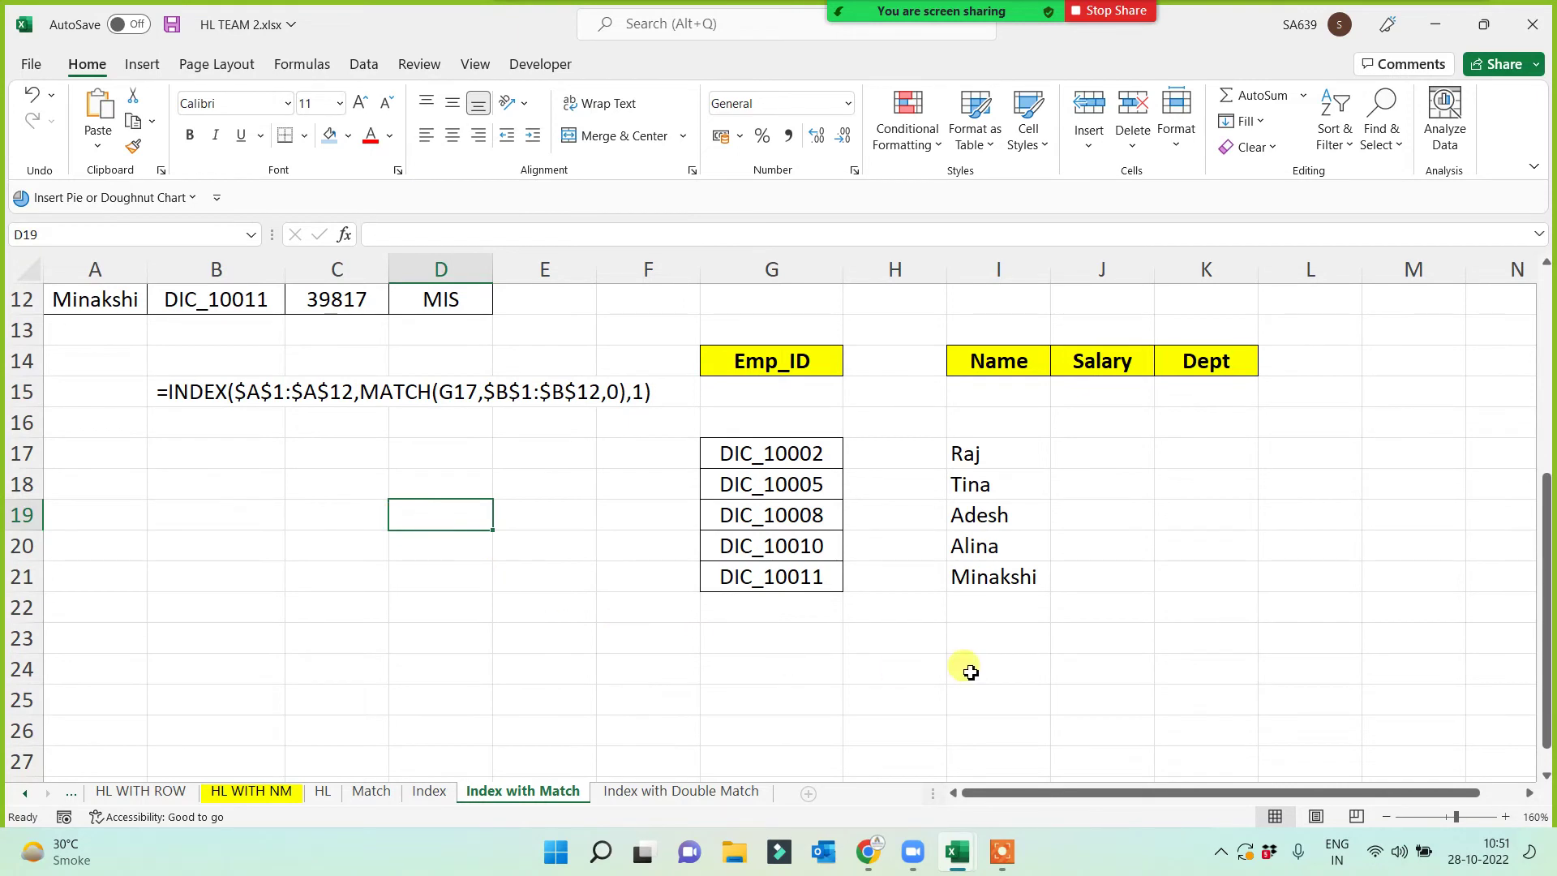
# - Start an INDEX formula in J17 with the Salary column $C$1:$C$12 as its absolute array
pyautogui.click(1120, 455)
pyautogui.write('=')
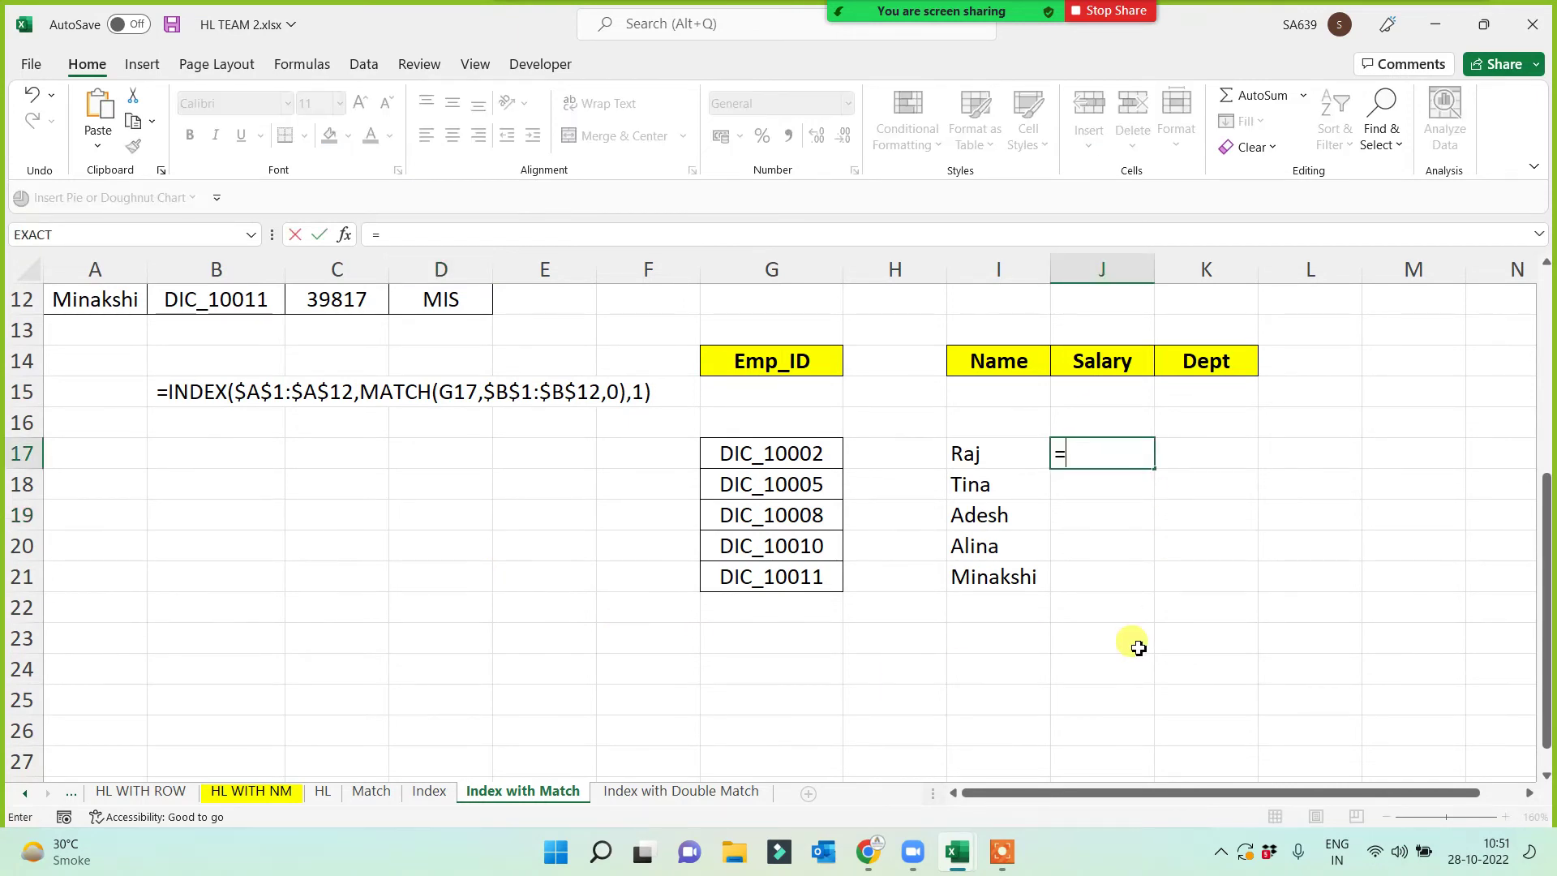
pyautogui.write('index')
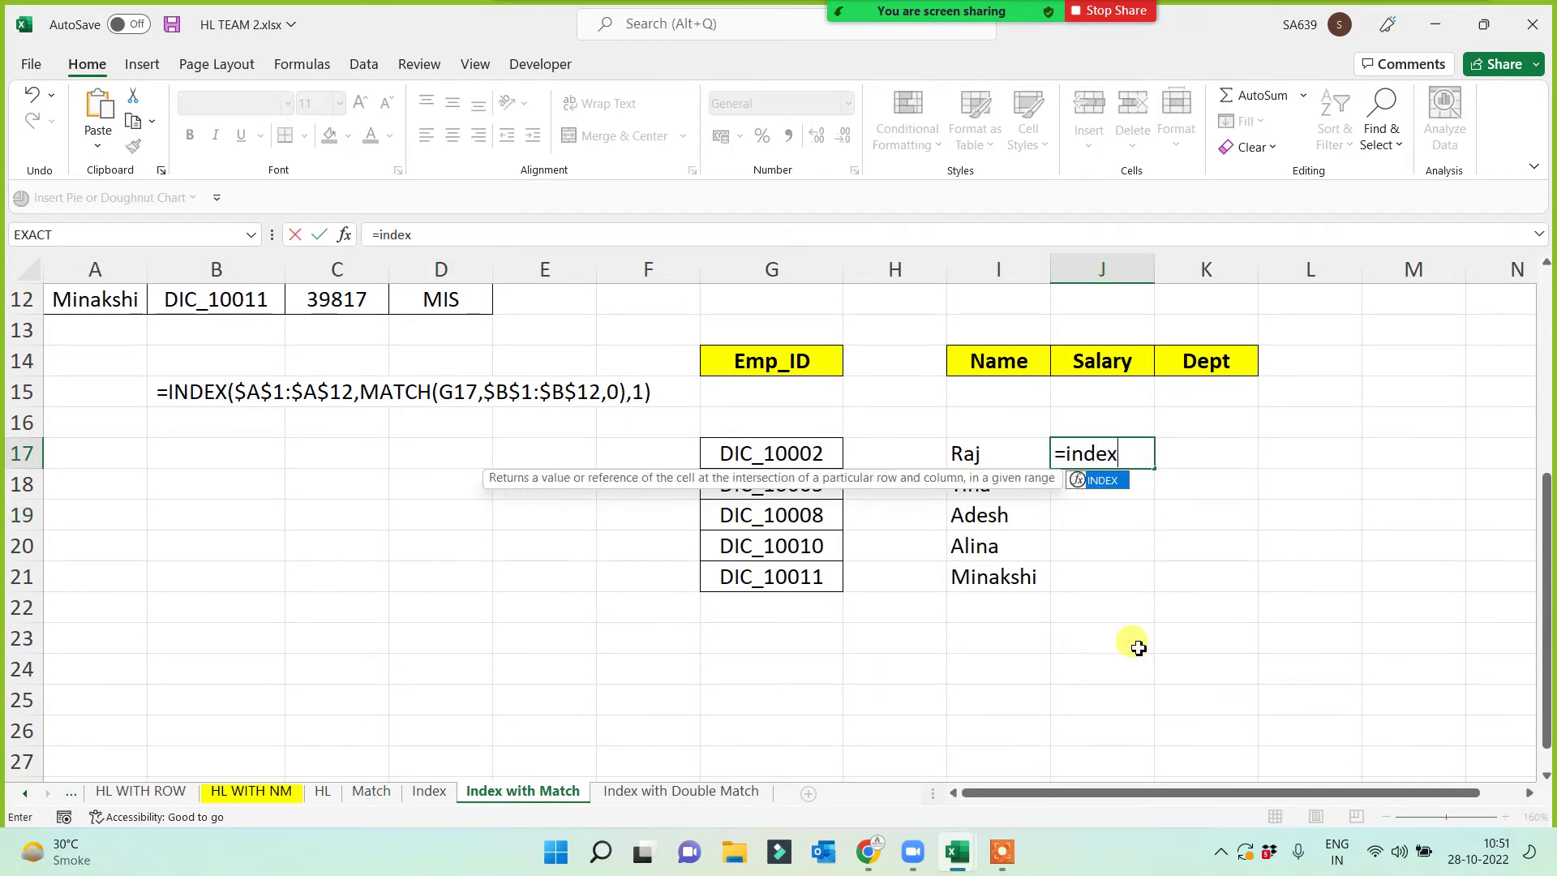
pyautogui.write('(')
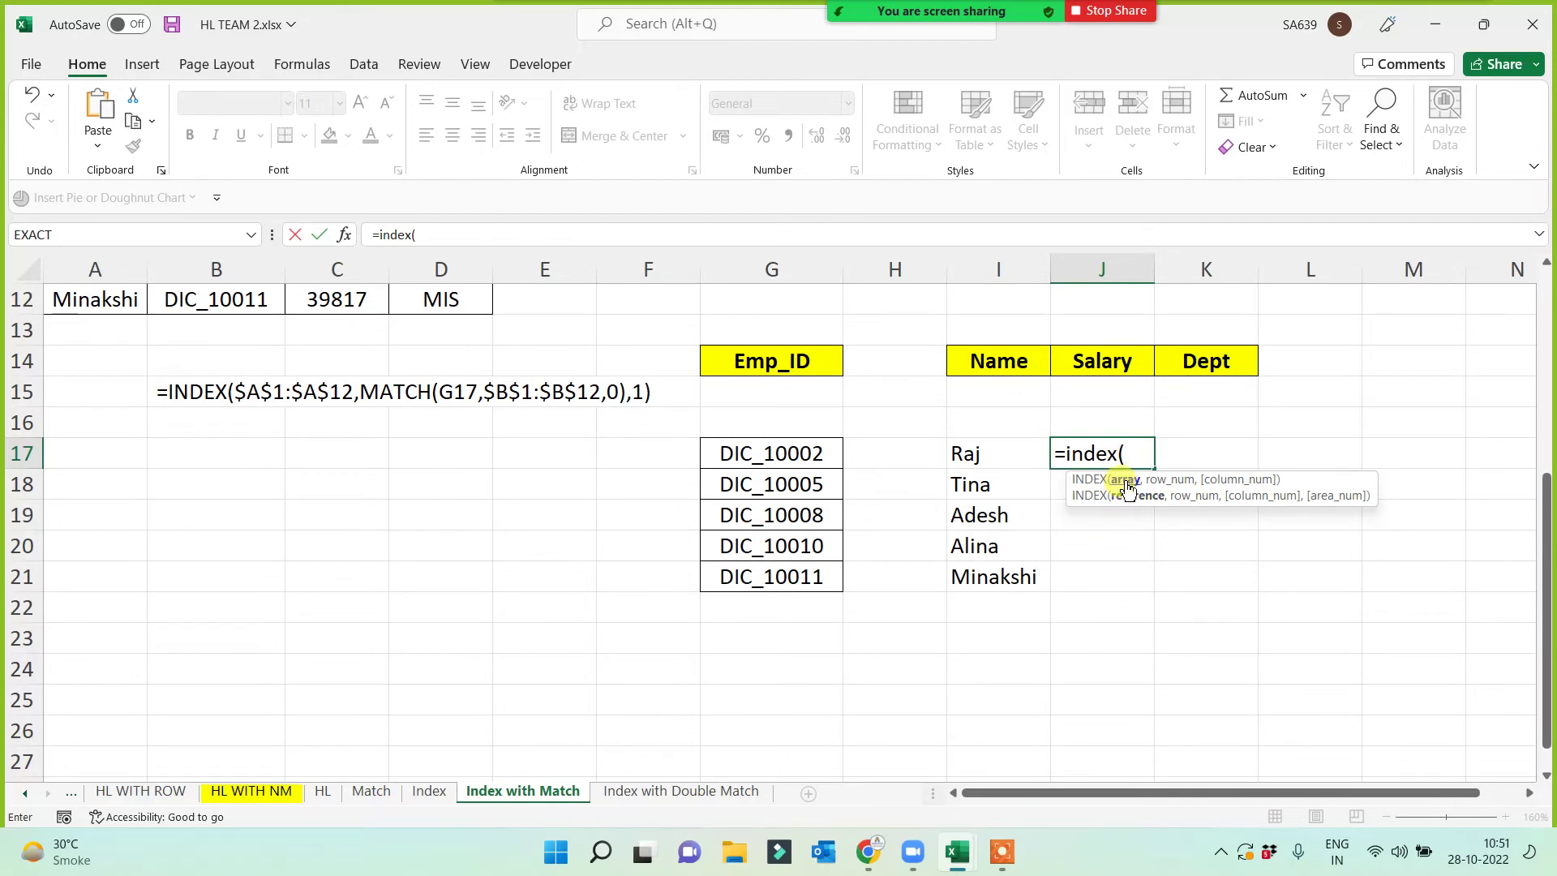
pyautogui.scroll(4, 340, 324)
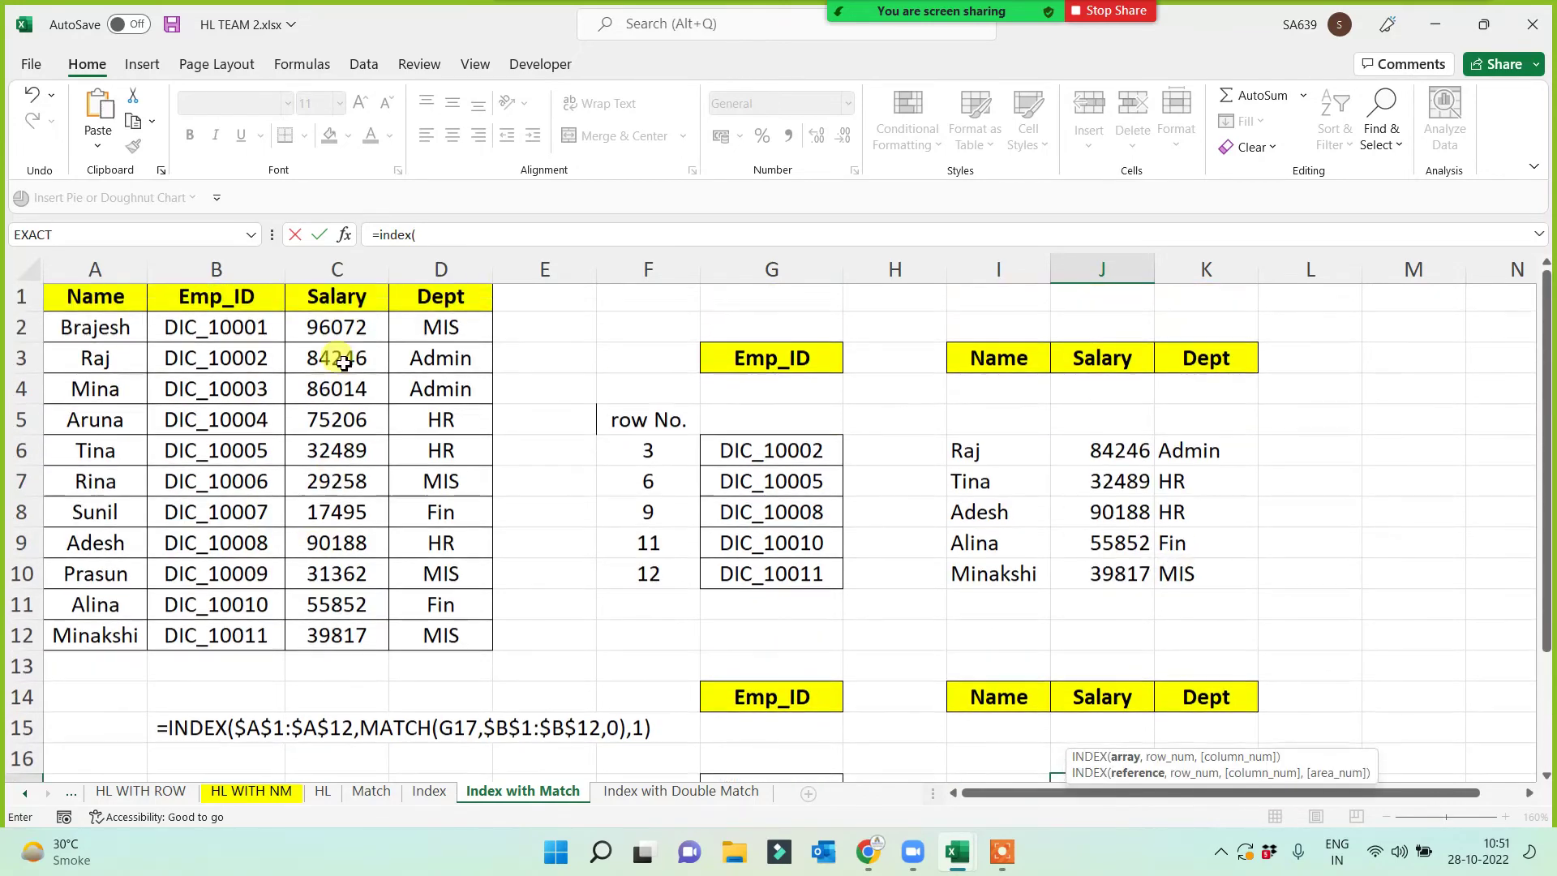
pyautogui.moveTo(342, 298); pyautogui.dragTo(338, 636)
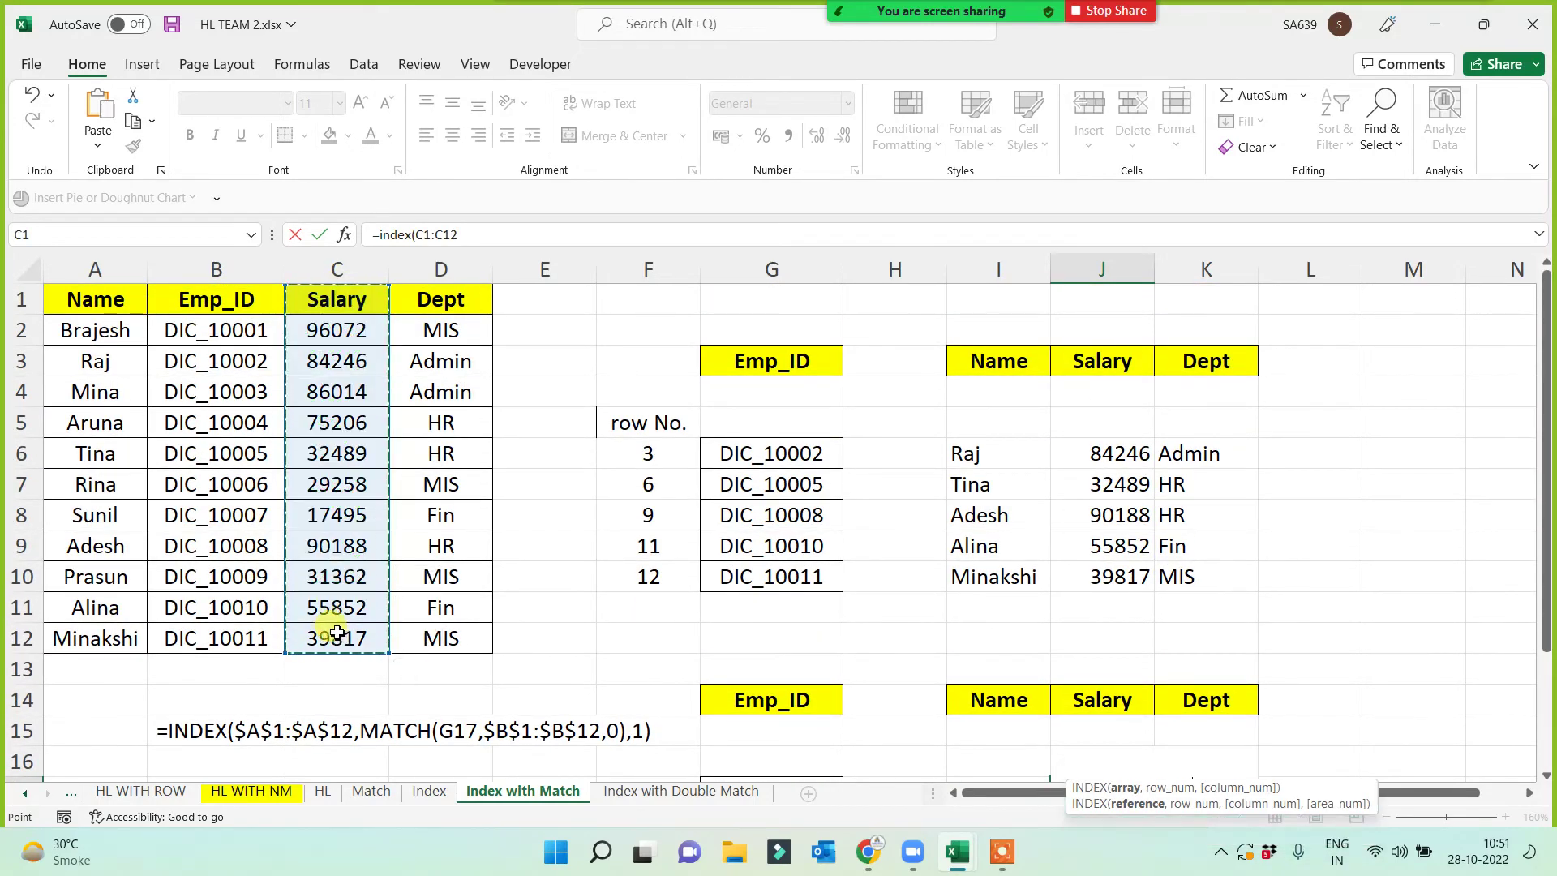
pyautogui.press('F4')
pyautogui.scroll(-3, 337, 633)
pyautogui.write(',')
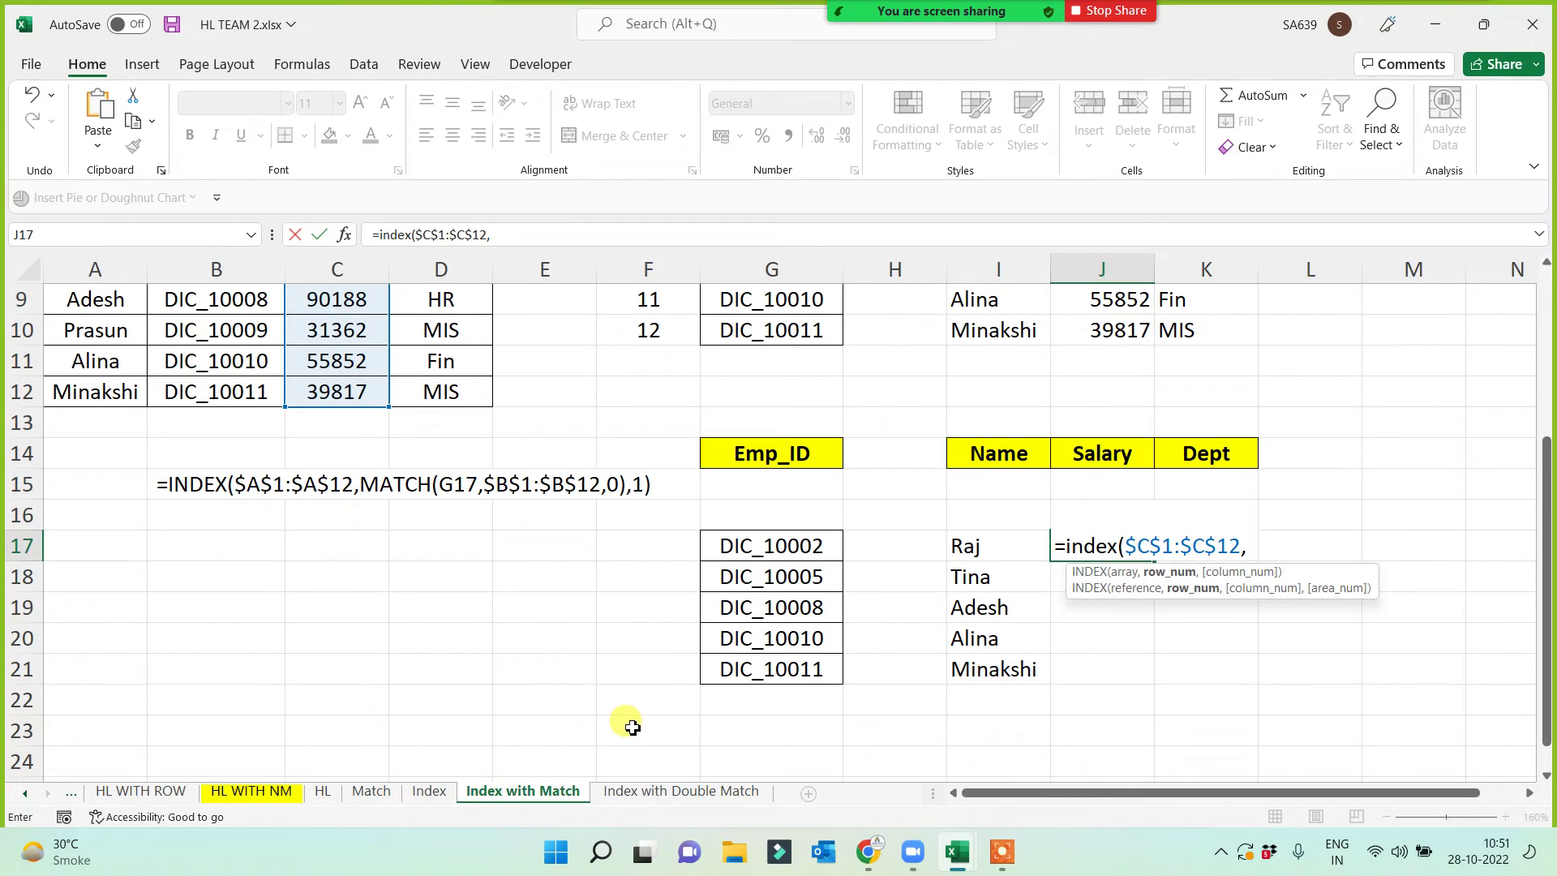
# - Complete the J17 formula with MATCH(G17,$B$1:$B$13,0) as the row number and 1 as the column number
pyautogui.write('mat')
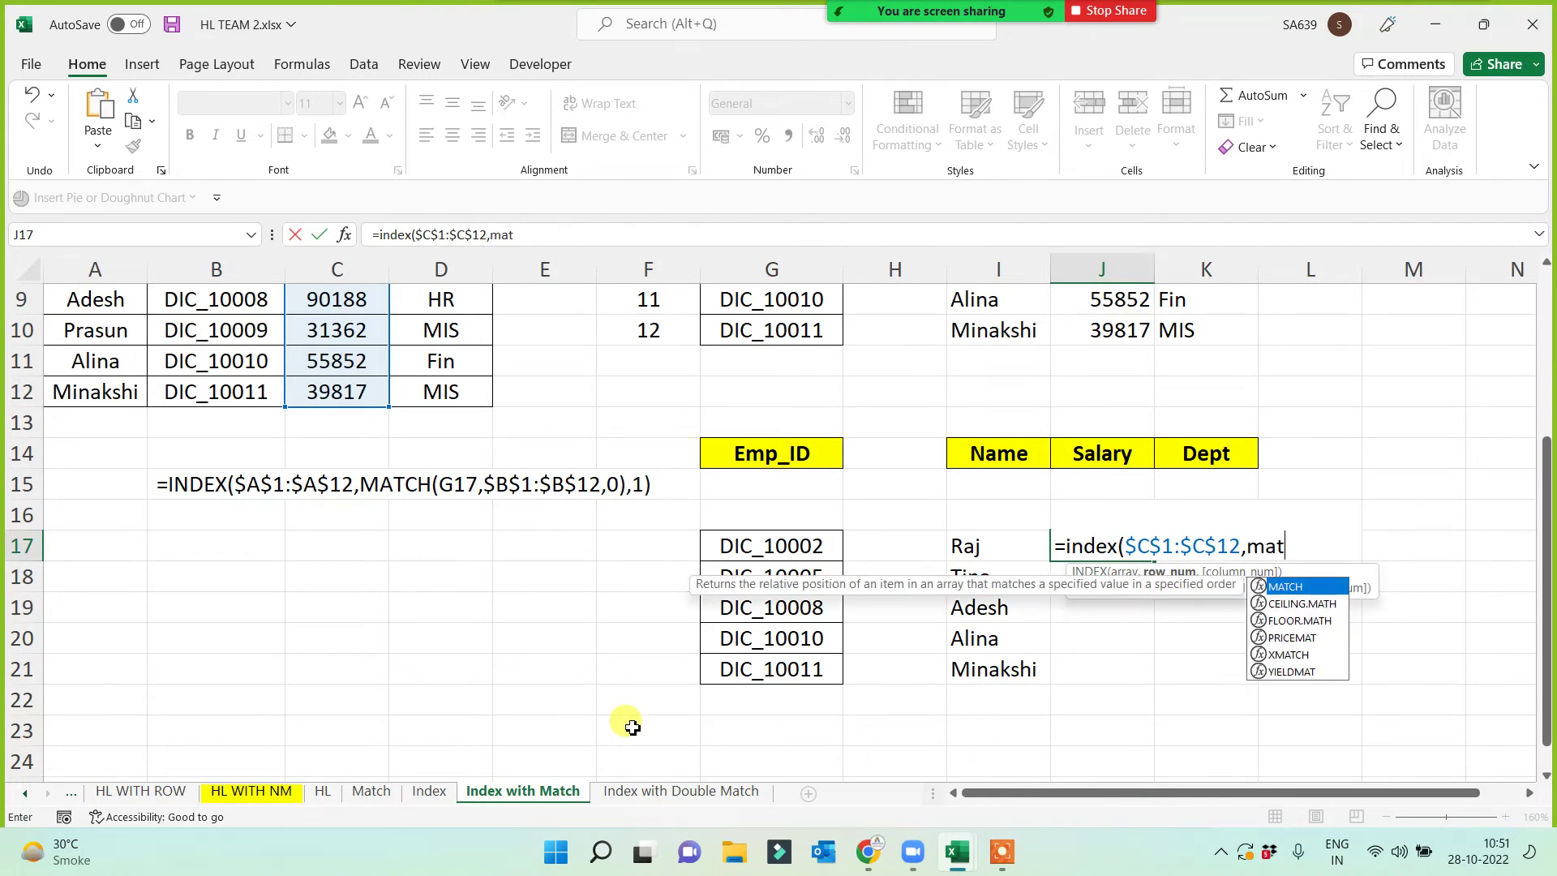
pyautogui.press('Tab')
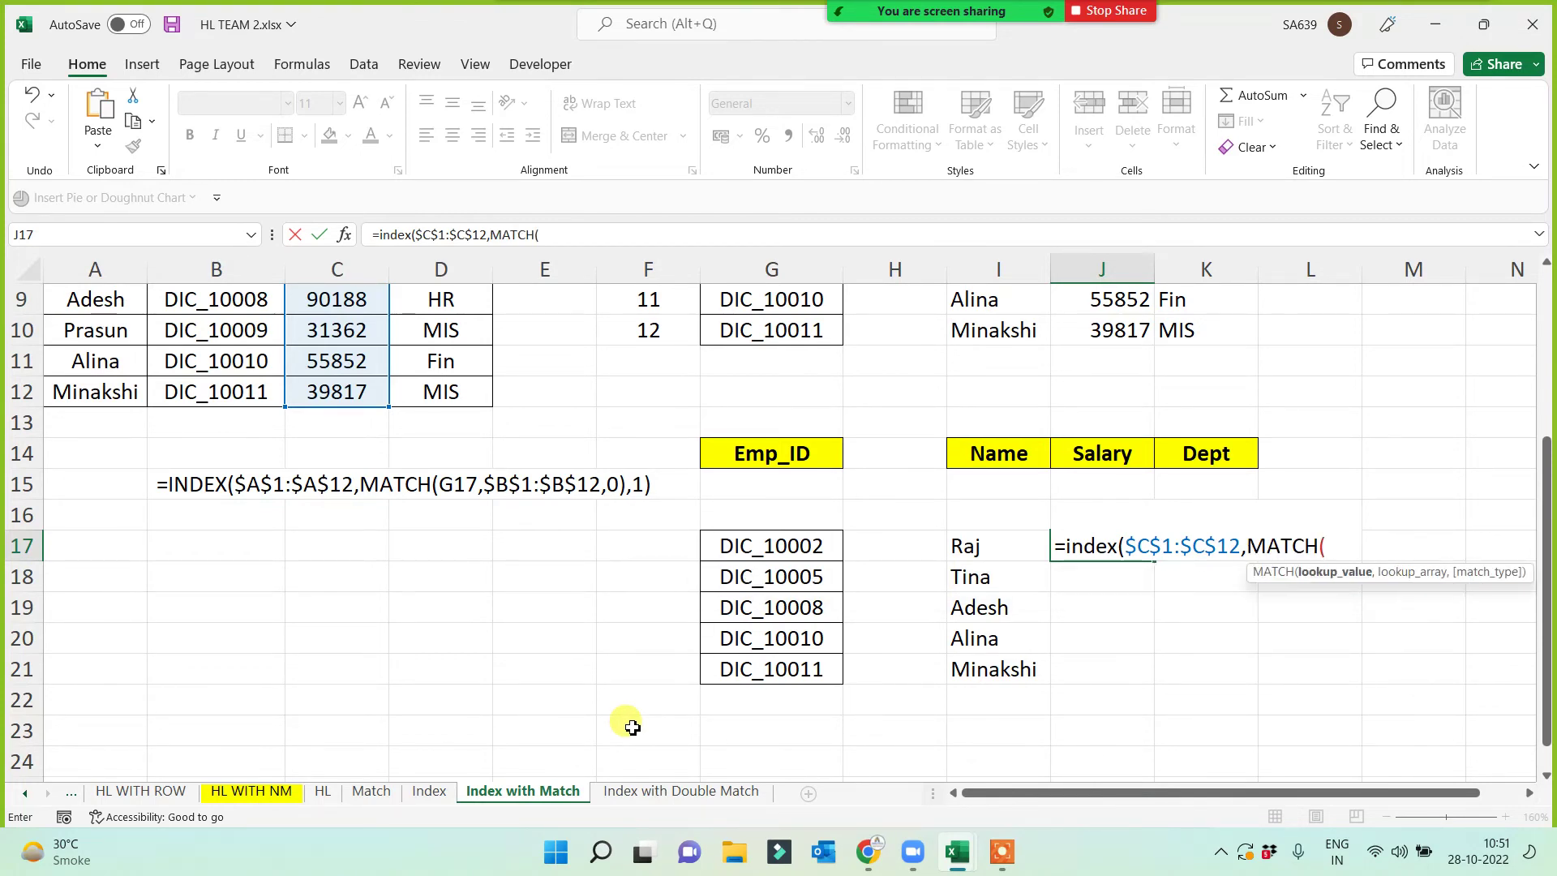
pyautogui.click(764, 547)
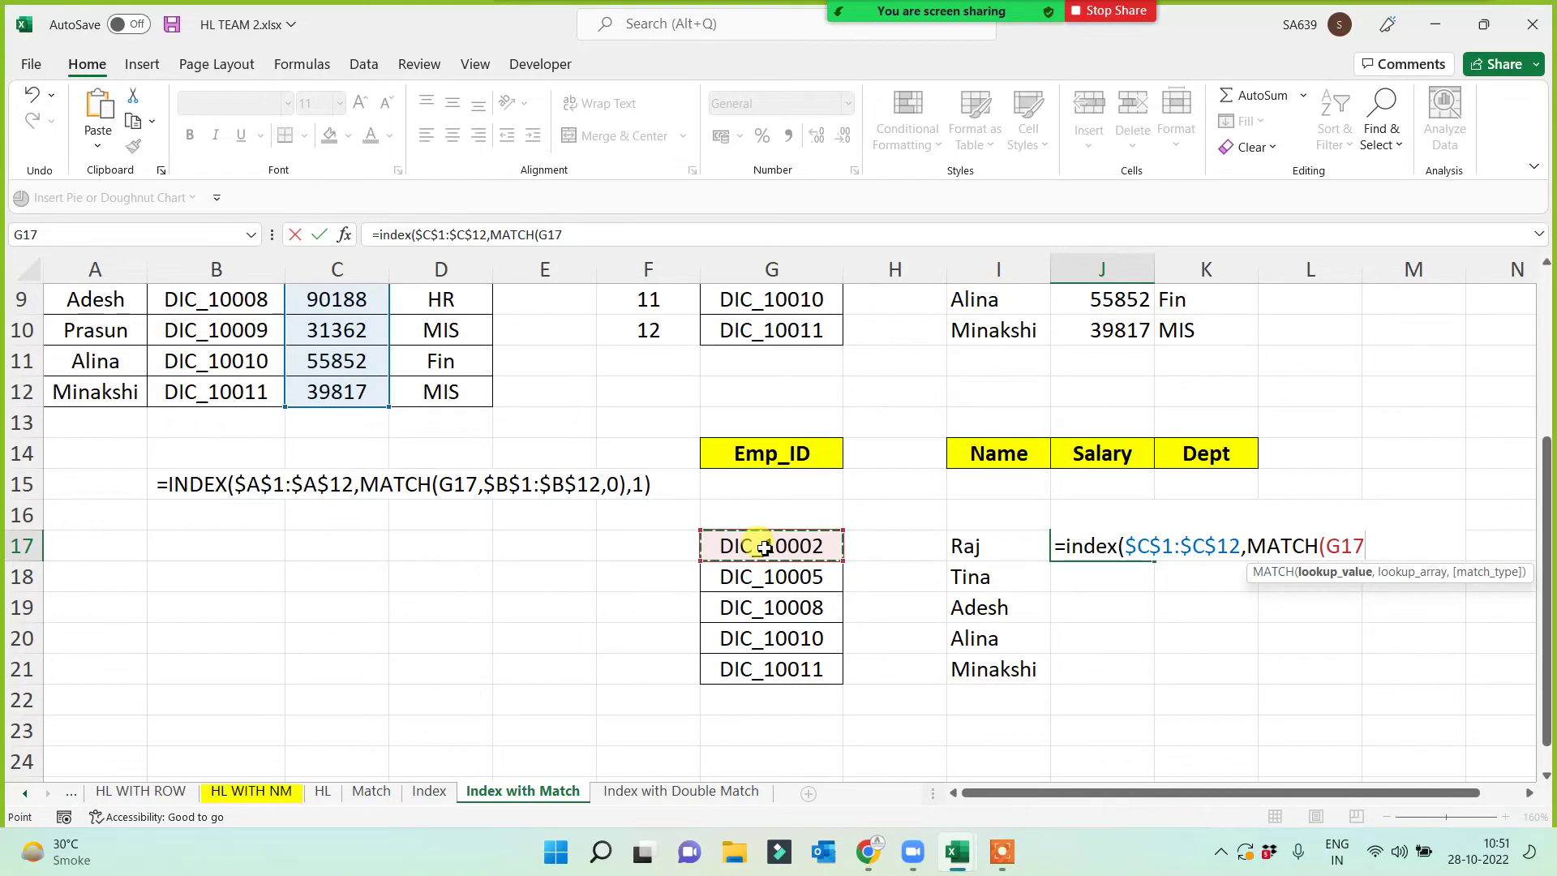
pyautogui.write(',')
pyautogui.scroll(3, 487, 568)
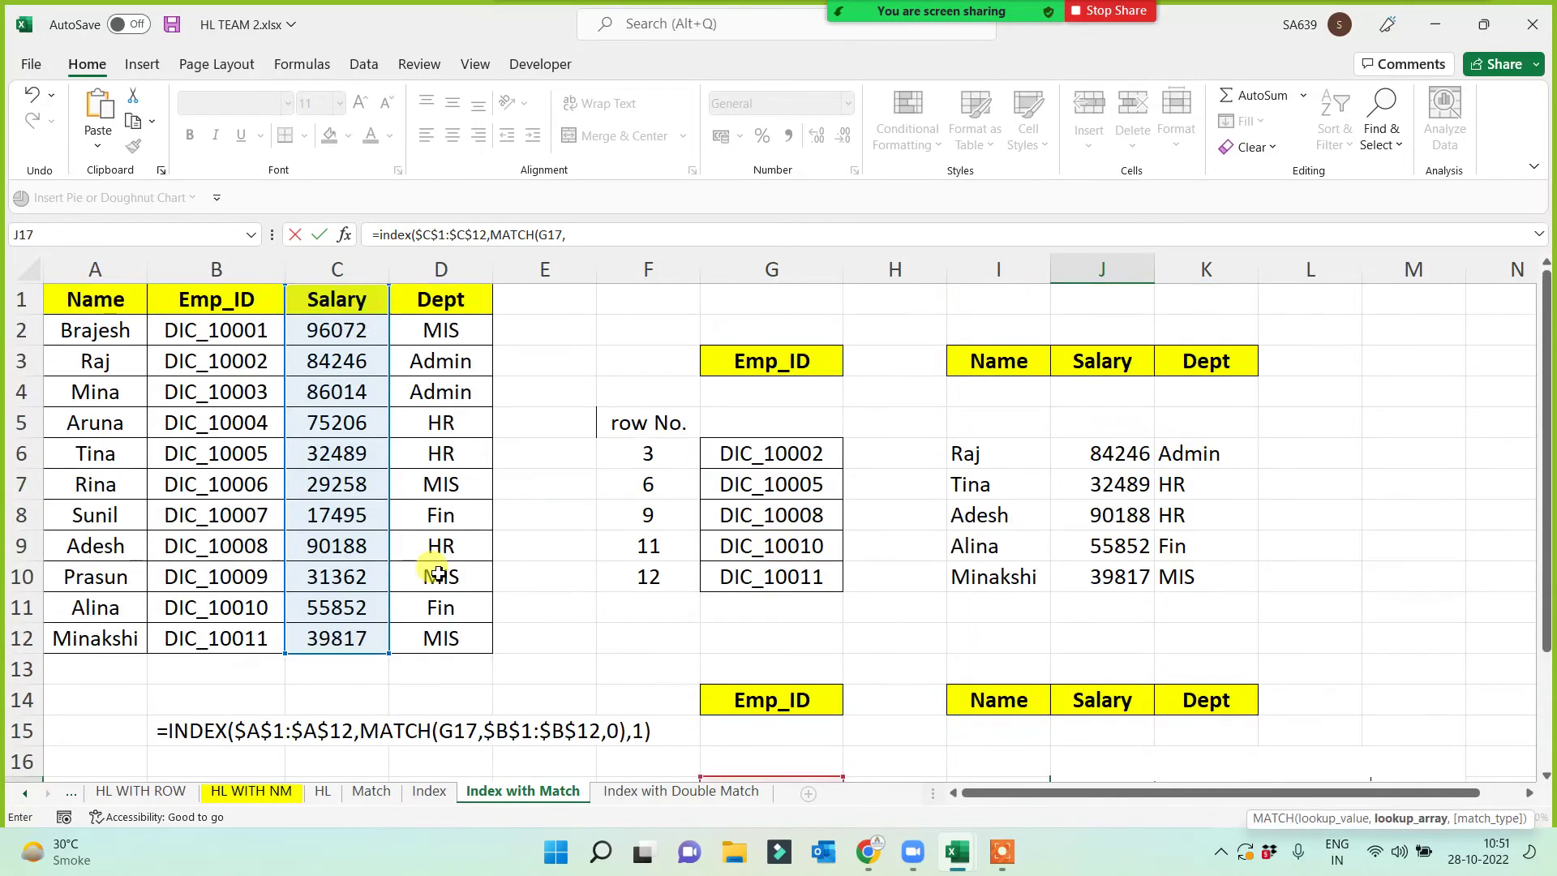
pyautogui.moveTo(217, 302); pyautogui.dragTo(215, 654)
pyautogui.press('F4')
pyautogui.write(',0)')
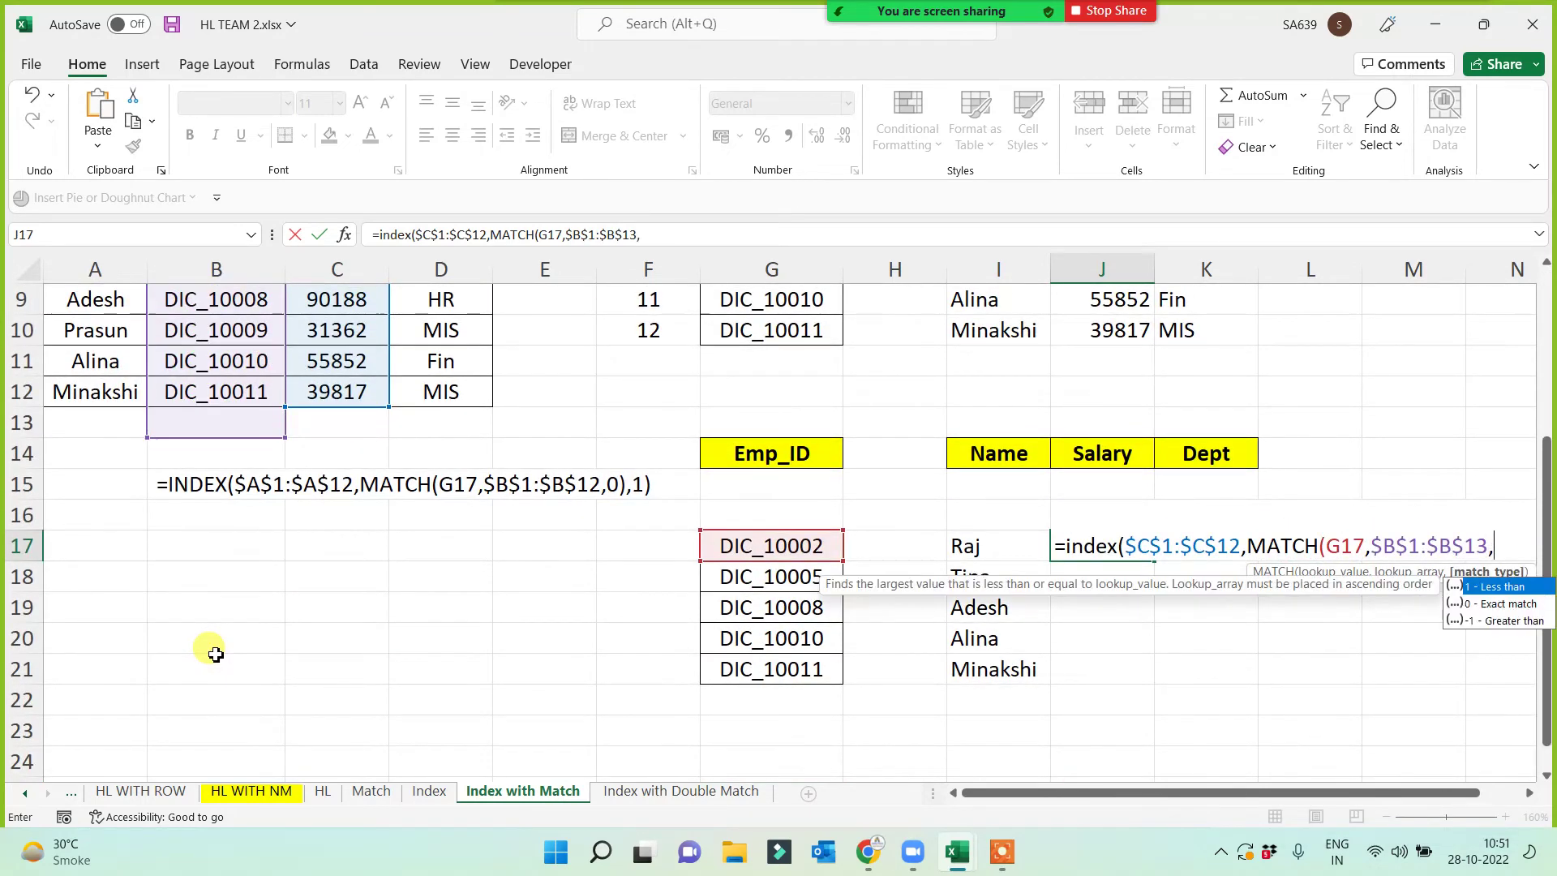
pyautogui.write(',')
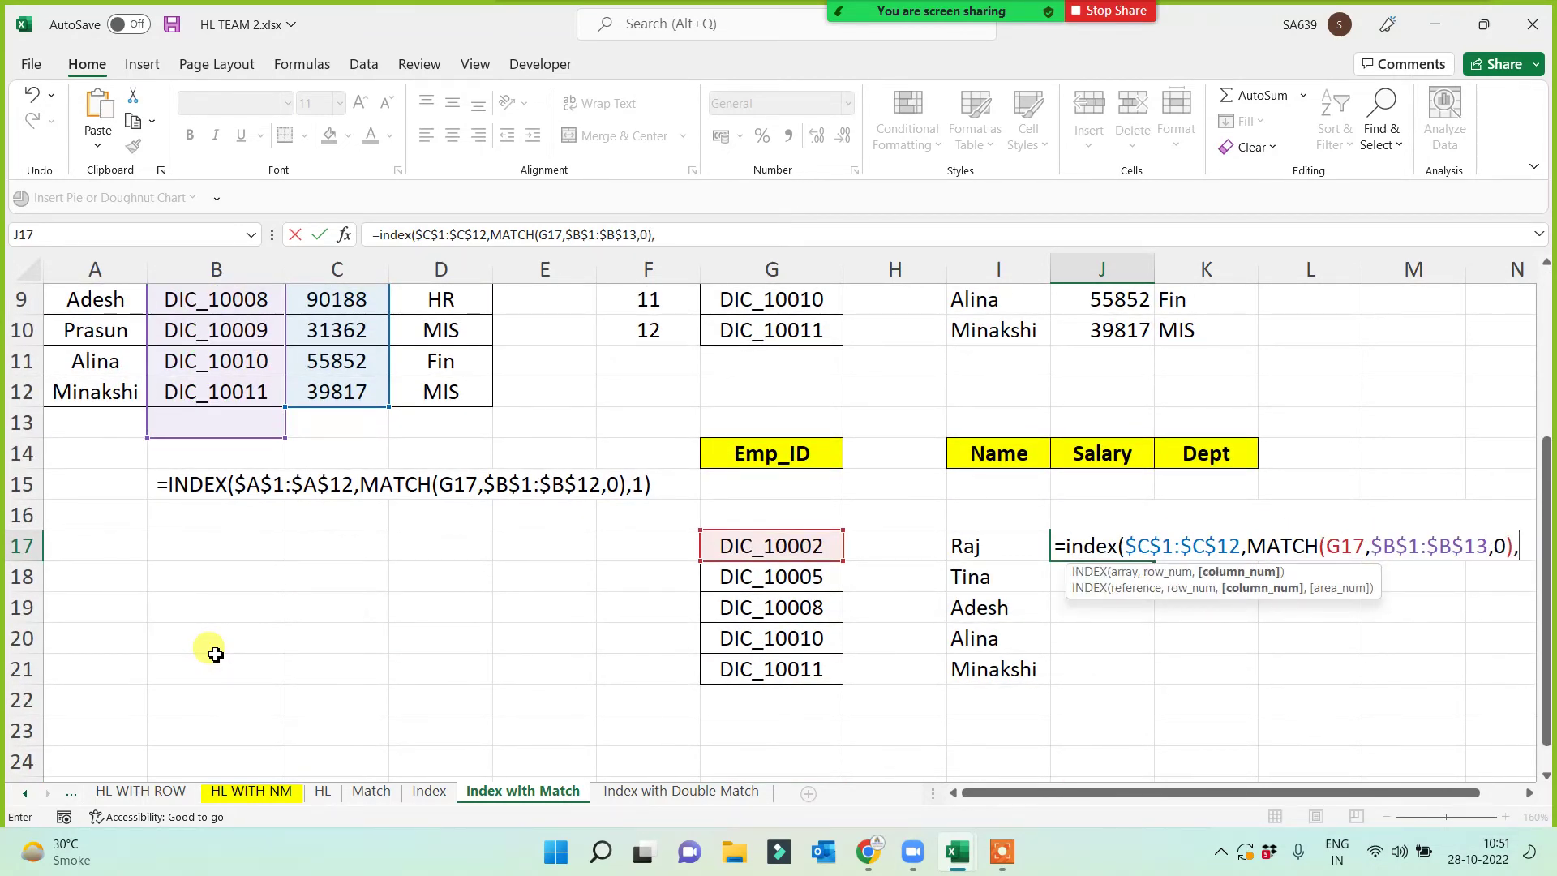
pyautogui.write('1)')
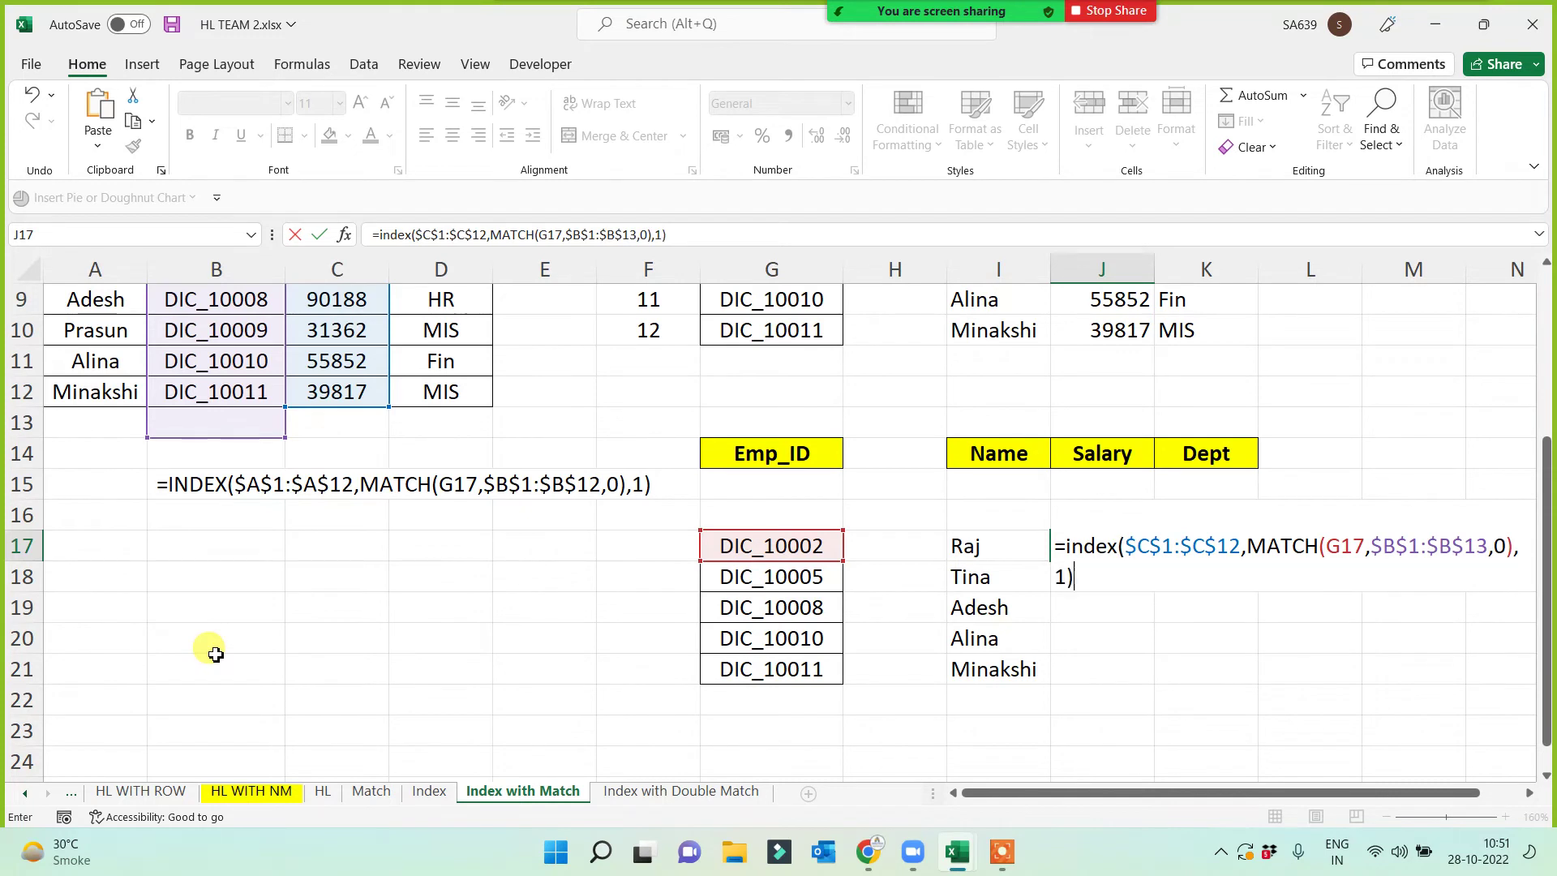
pyautogui.press('Return')
# - Fill the nested INDEX and MATCH salary formula from J17 down to J21
pyautogui.click(1123, 557)
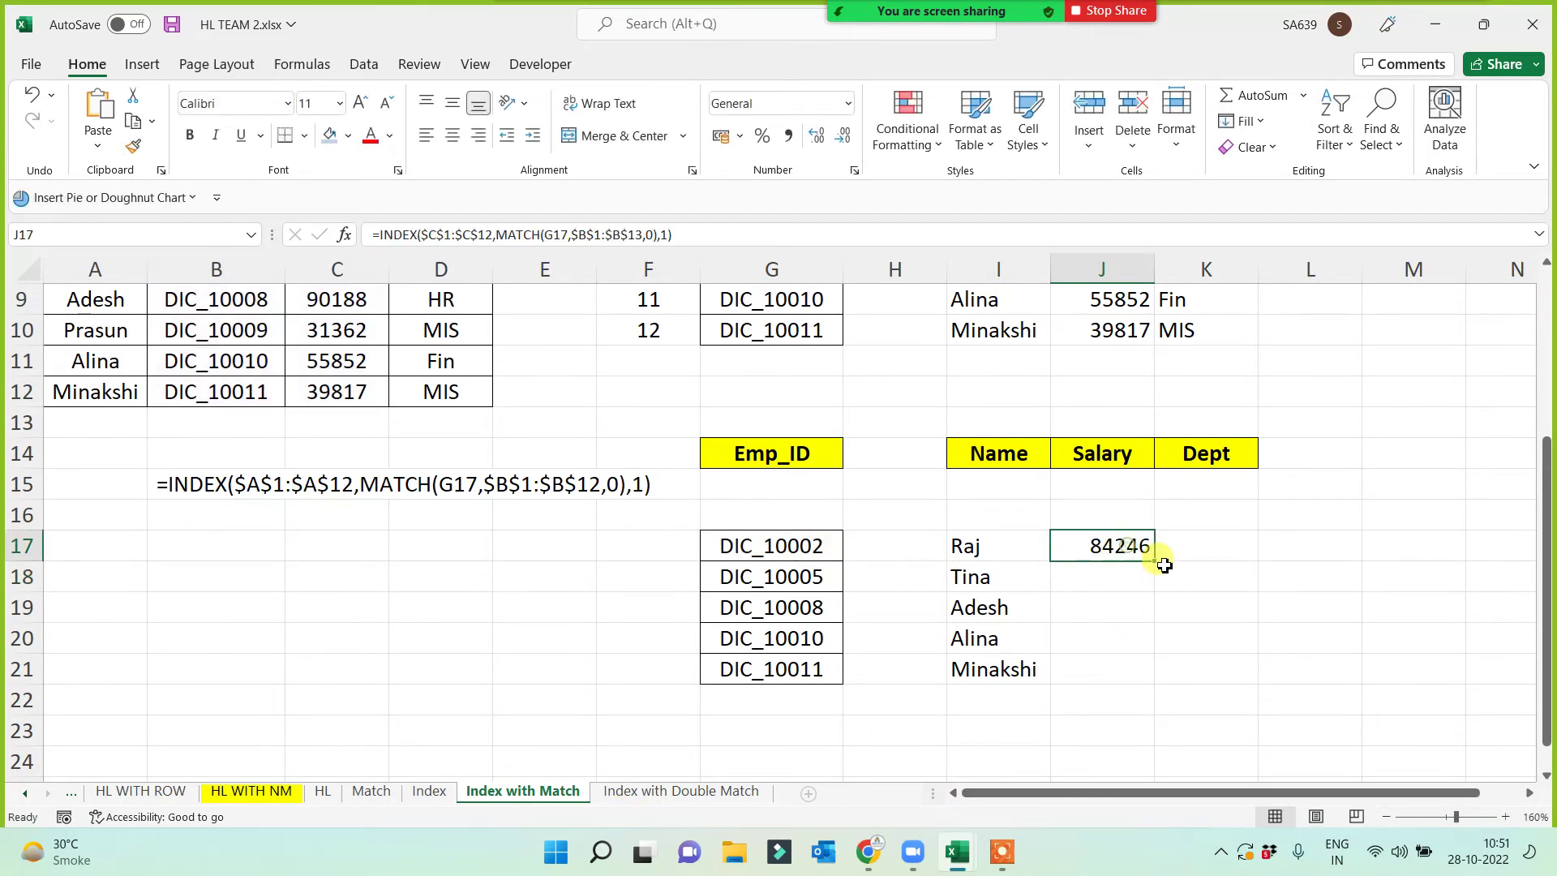
pyautogui.moveTo(1153, 561); pyautogui.dragTo(1139, 680)
pyautogui.click(1262, 631)
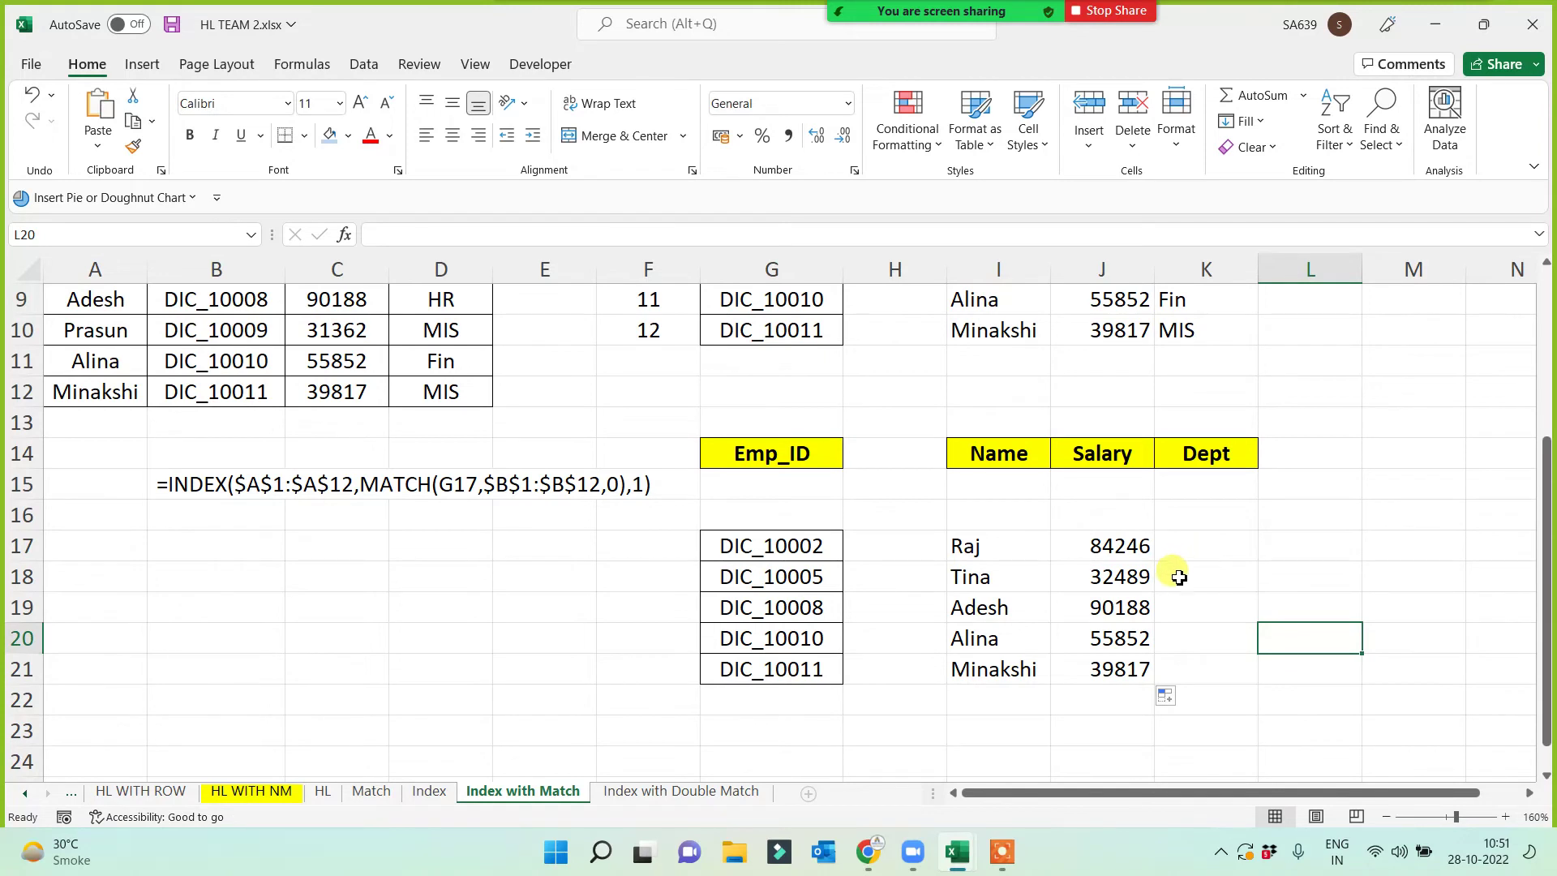
# - Check the participant list of the running Zoom meeting and minimize it
pyautogui.click(1219, 545)
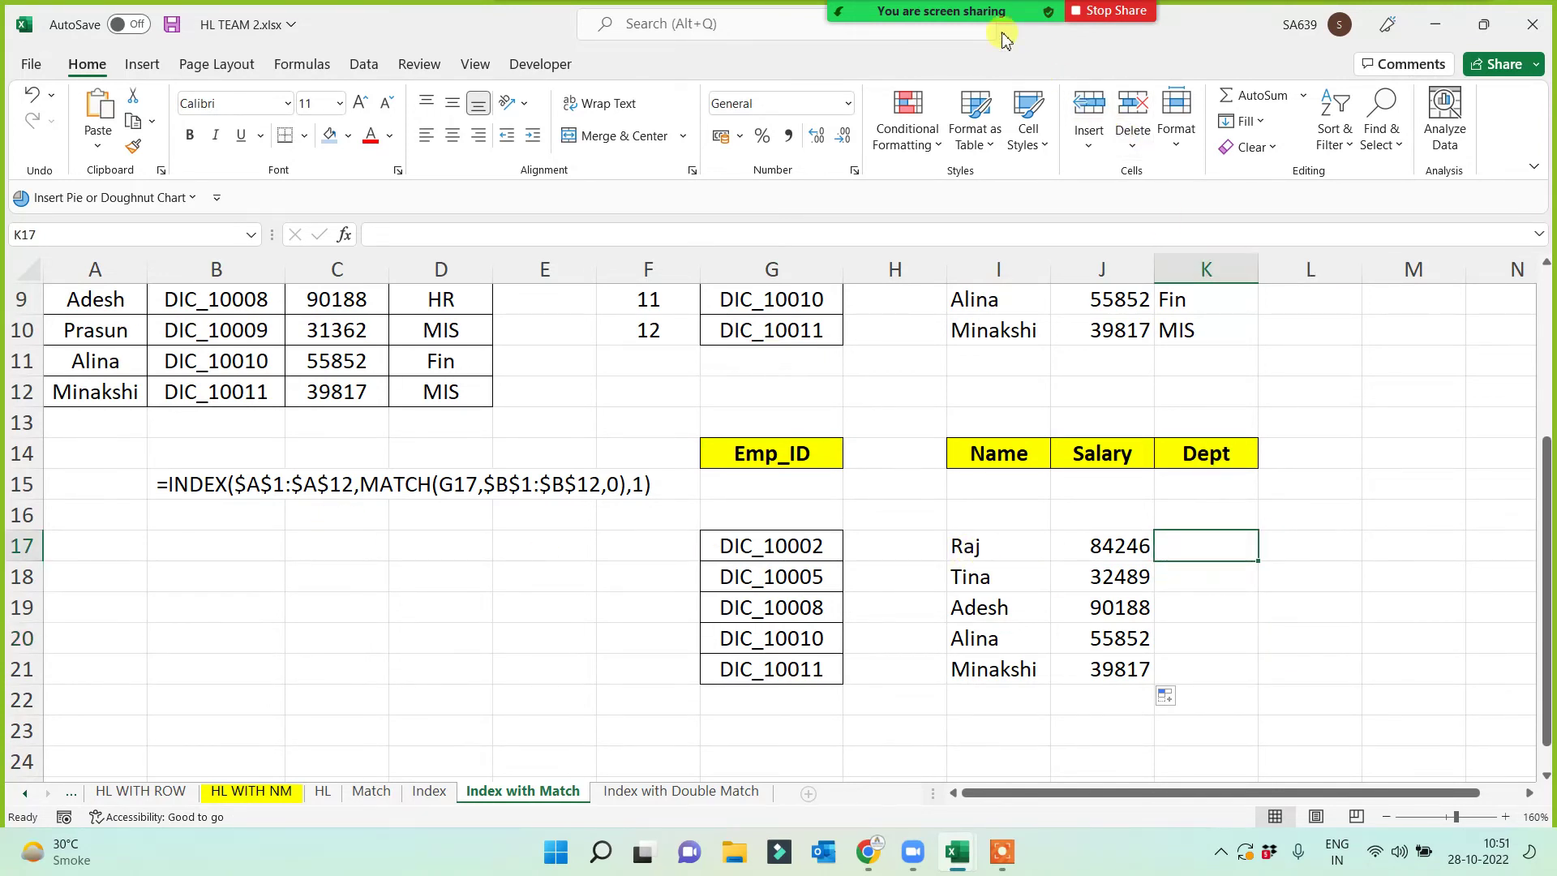
pyautogui.click(809, 33)
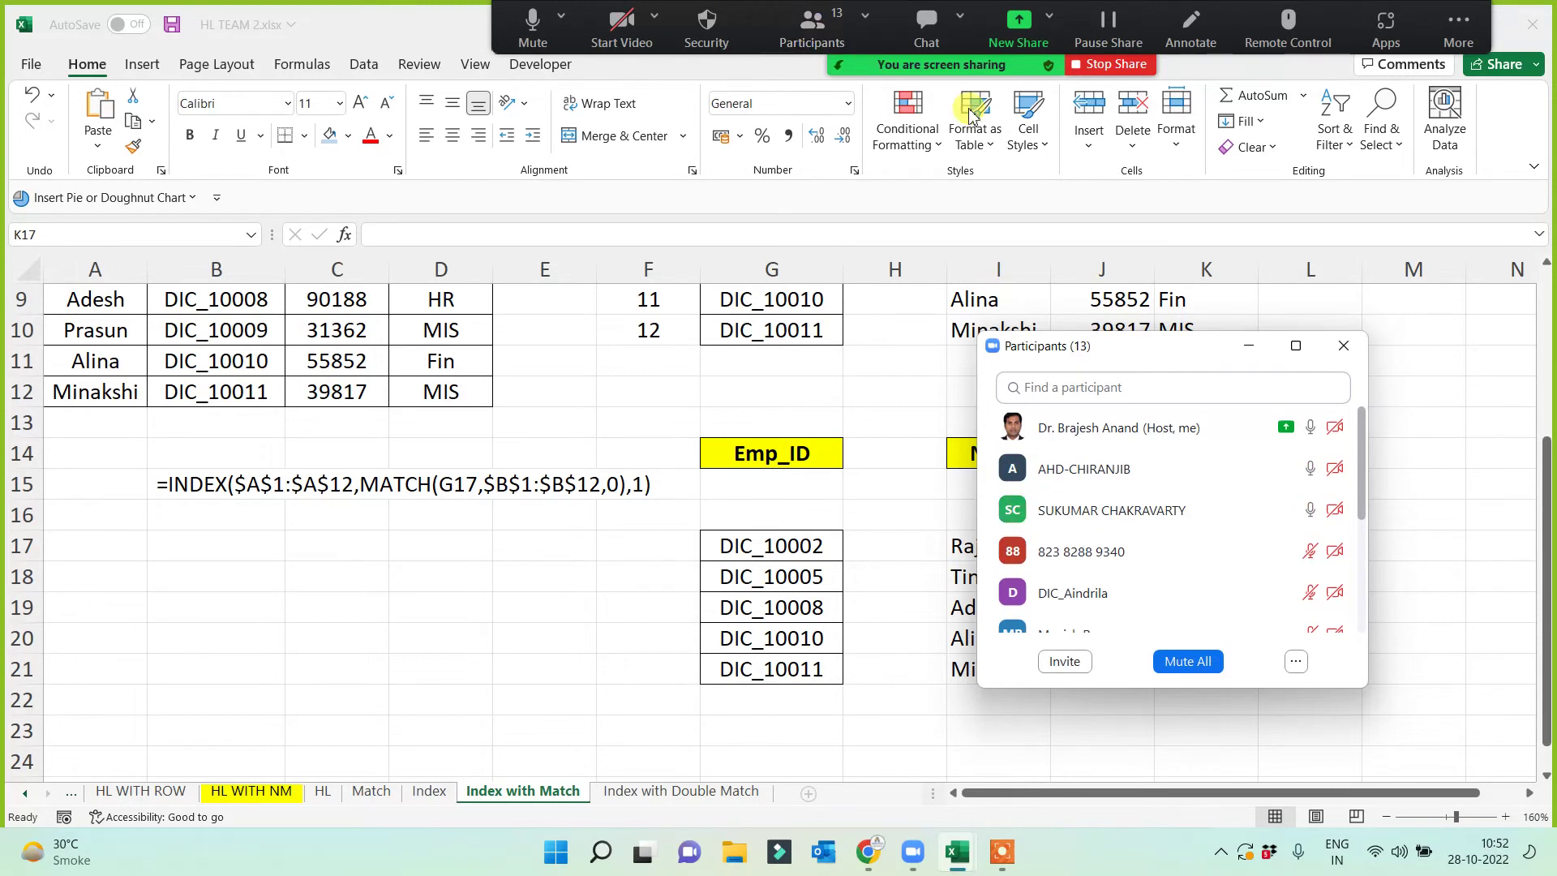
pyautogui.click(1247, 345)
# - Start an INDEX formula in K17 with the Dept column $D$1:$D$12 as its absolute array
pyautogui.click(1228, 543)
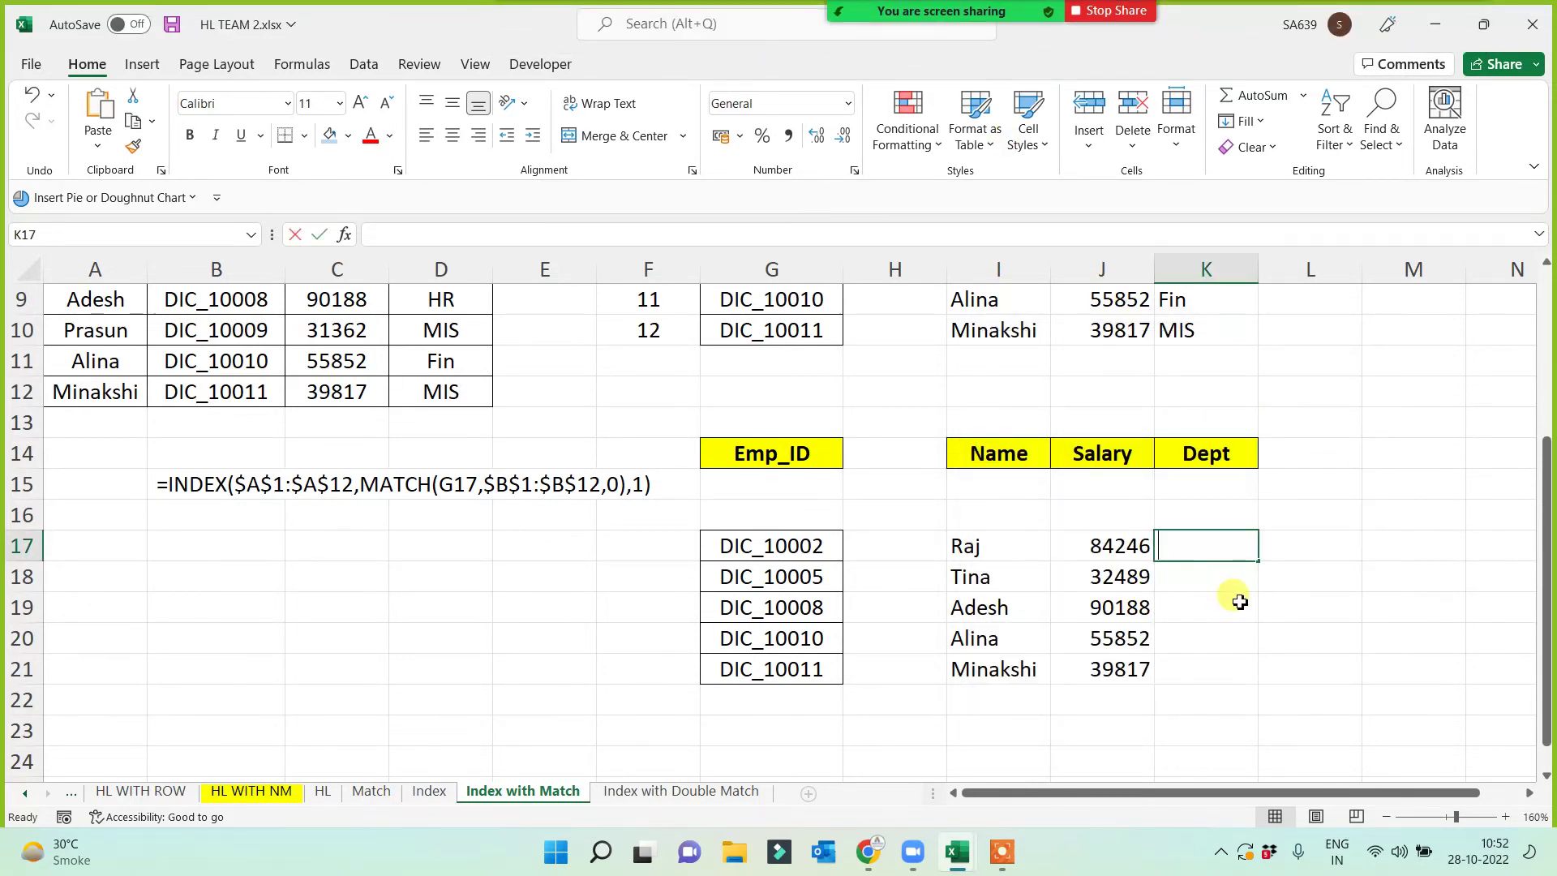
pyautogui.write('=index(')
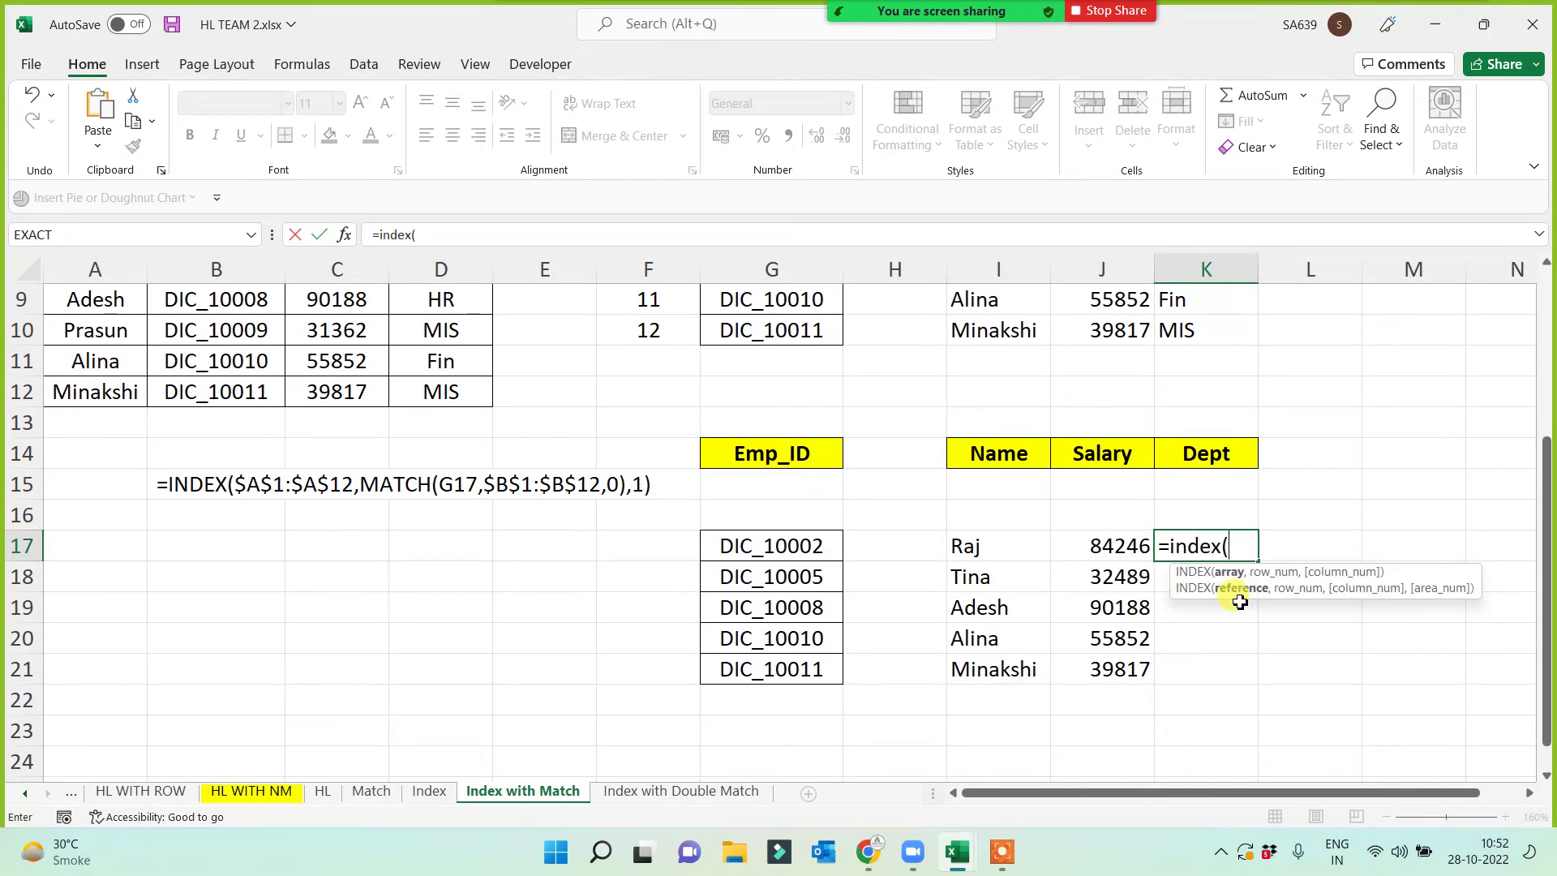
pyautogui.scroll(3, 625, 654)
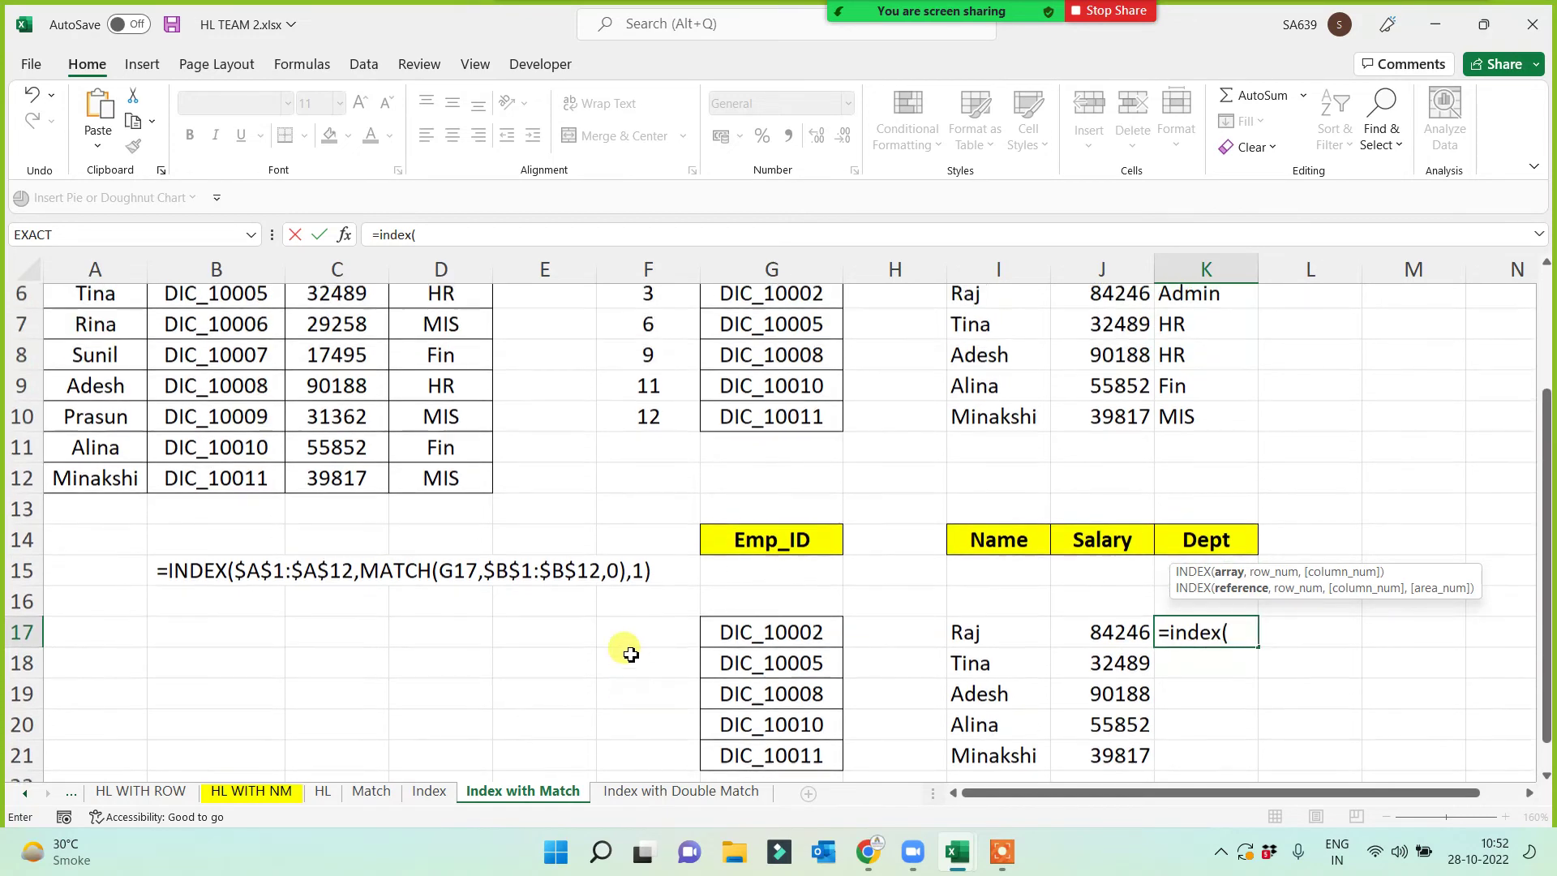
pyautogui.moveTo(453, 305); pyautogui.dragTo(449, 635)
pyautogui.scroll(-3, 445, 625)
pyautogui.press('F4')
pyautogui.write(',')
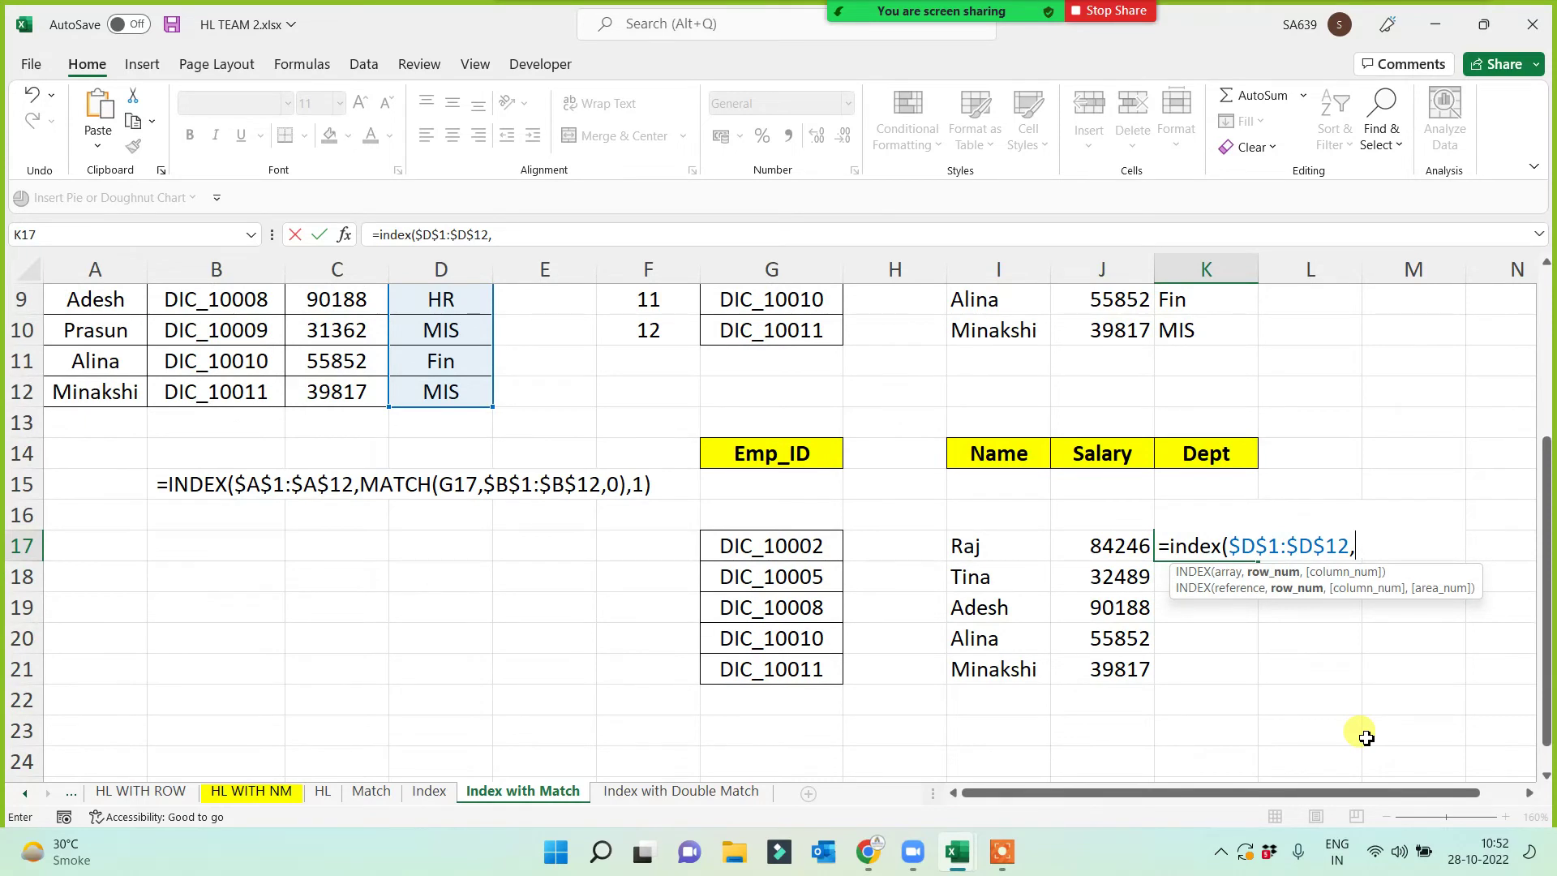
# - Complete the K17 formula with MATCH(G17,$B$1:$B$12,0) as the row number and 1 as the column number
pyautogui.write('match(')
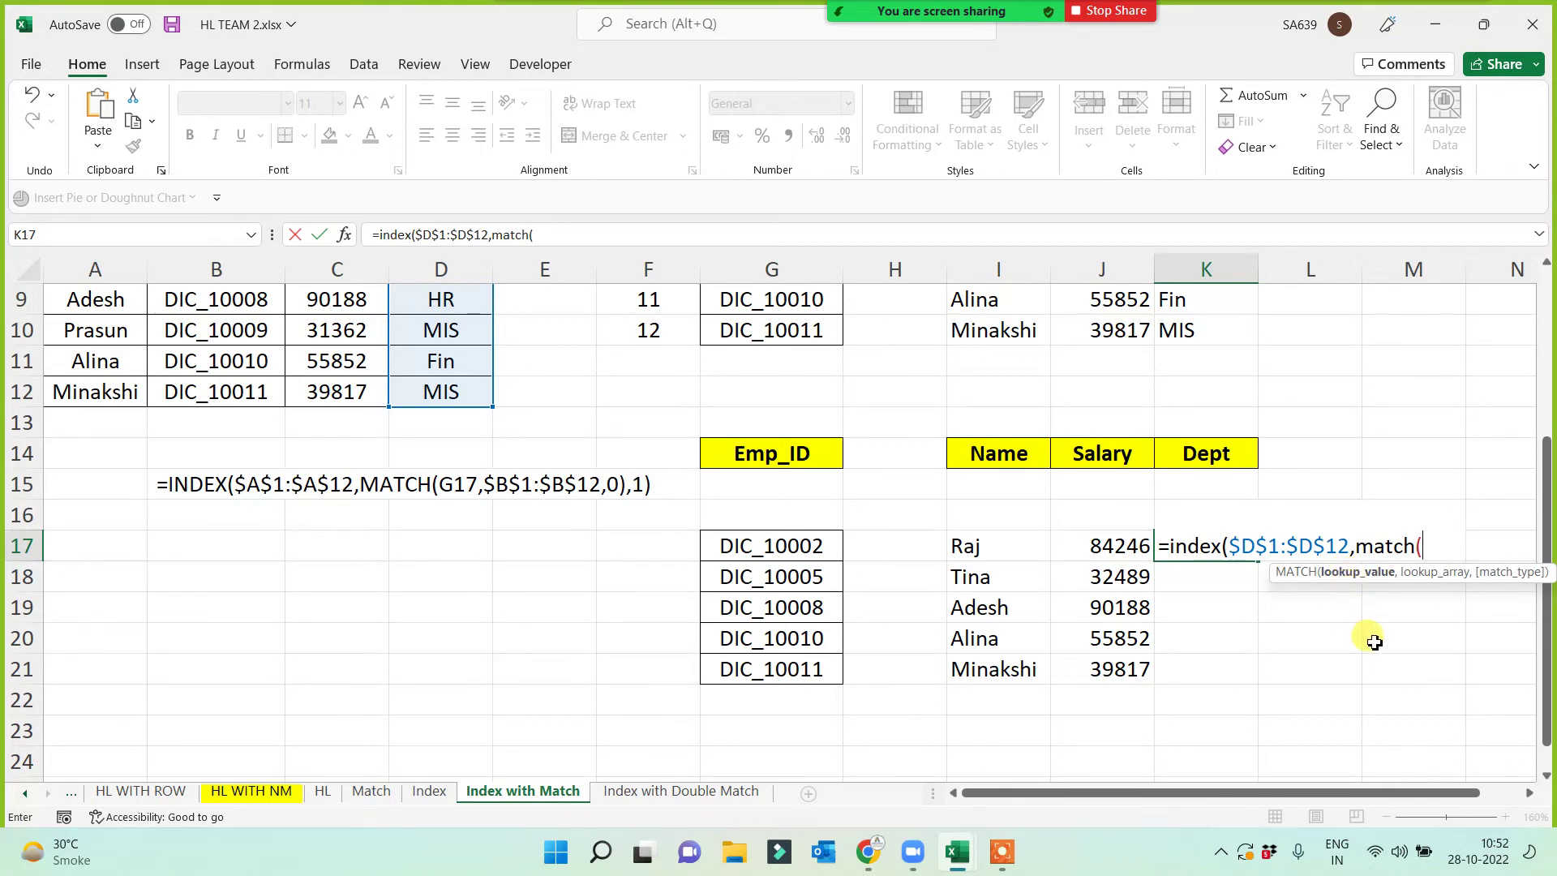
pyautogui.click(803, 542)
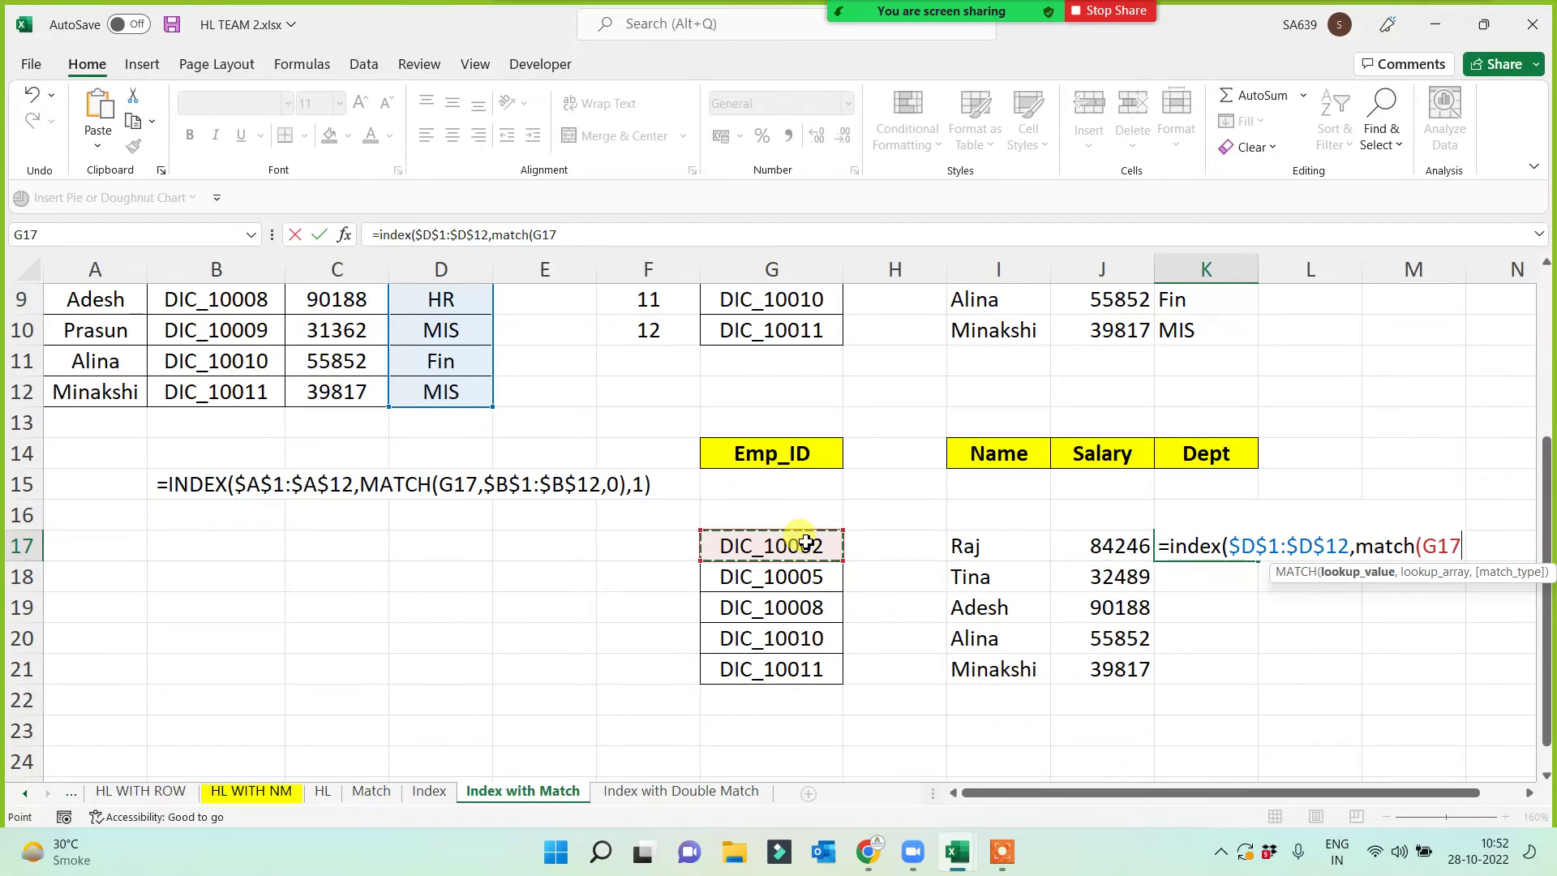
pyautogui.write(',')
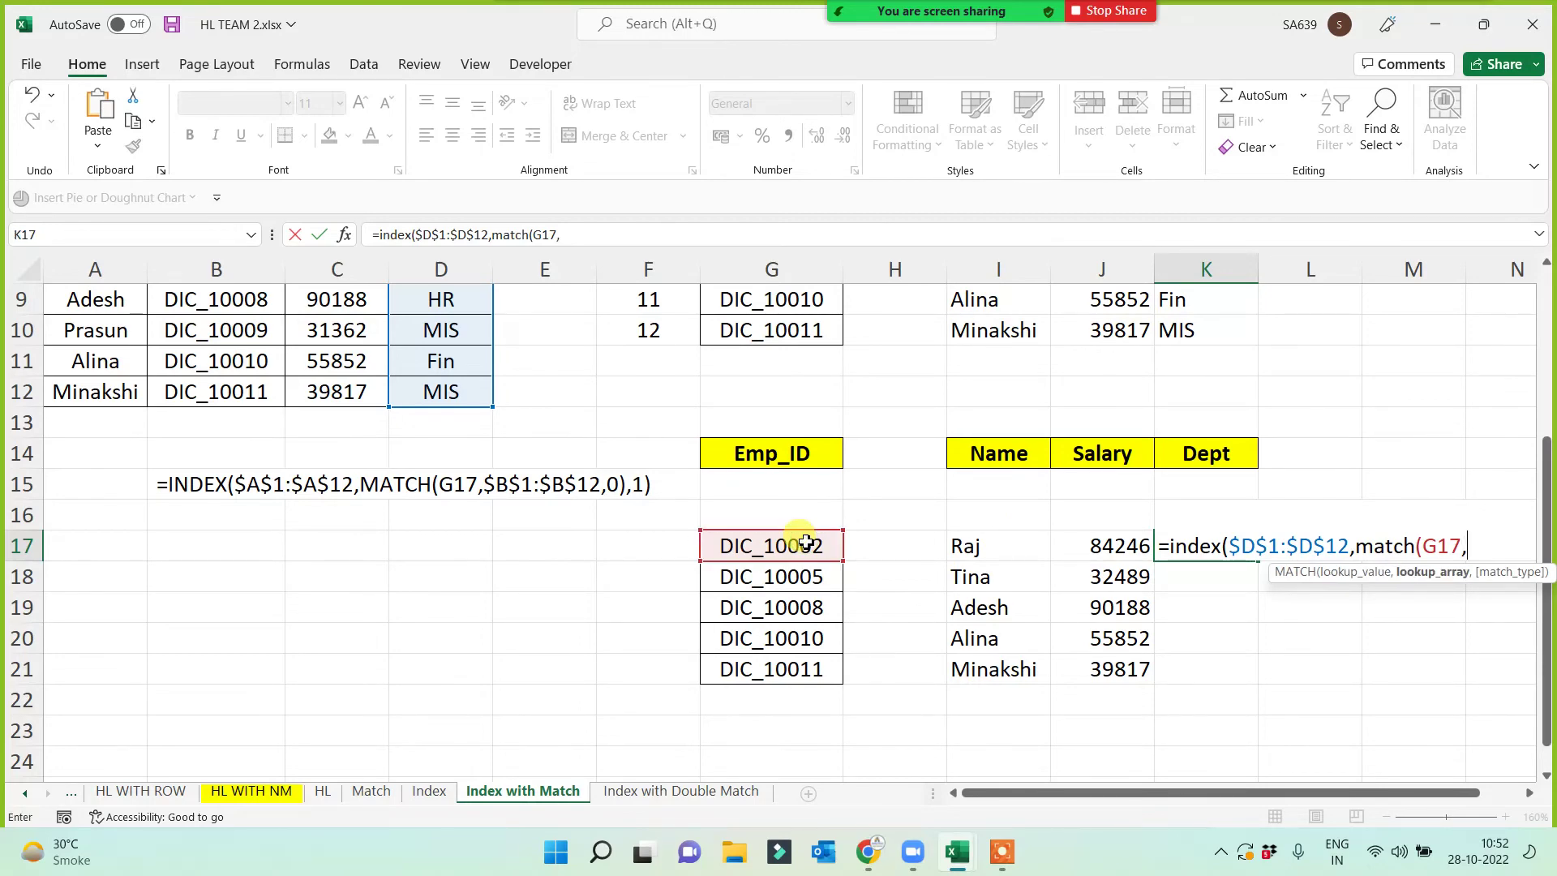
pyautogui.scroll(2, 459, 655)
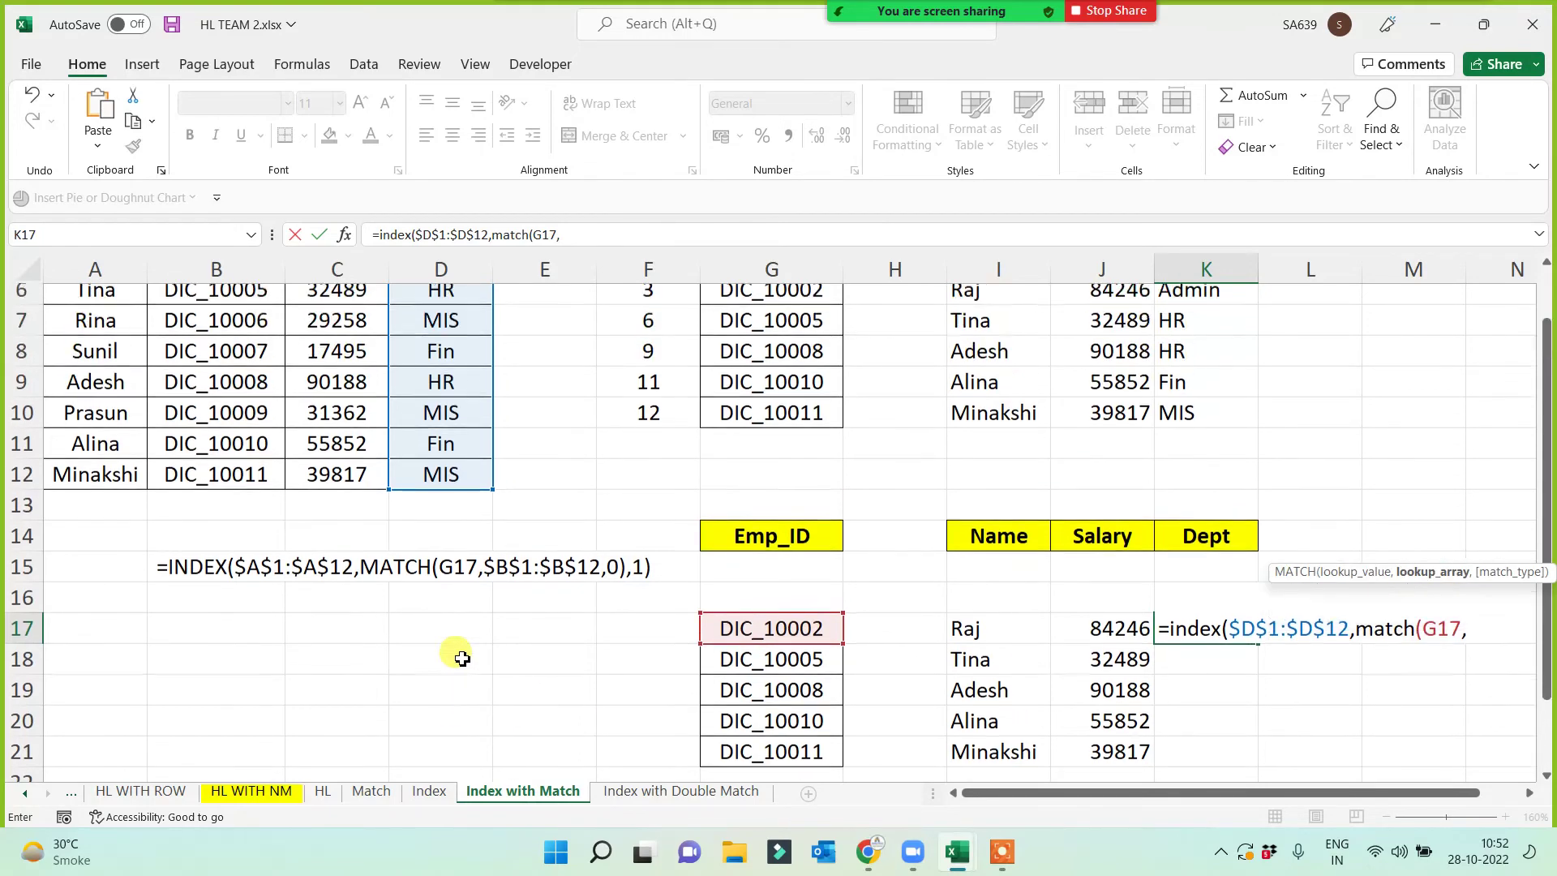
pyautogui.scroll(1, 458, 655)
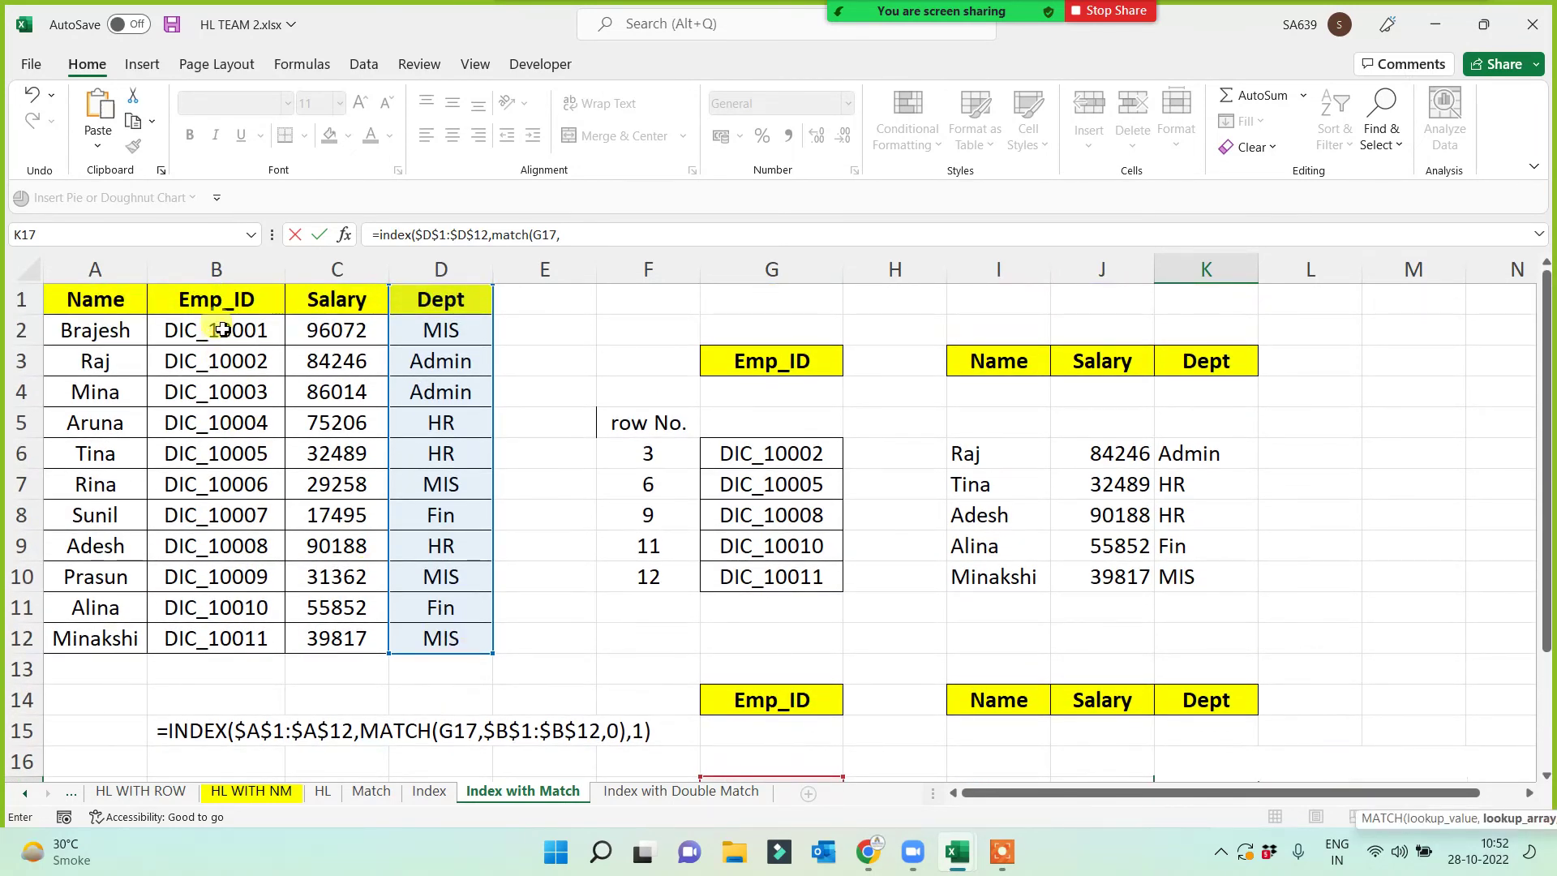
pyautogui.moveTo(218, 302); pyautogui.dragTo(225, 665)
pyautogui.moveTo(223, 609); pyautogui.dragTo(224, 638)
pyautogui.press('F4')
pyautogui.write(',')
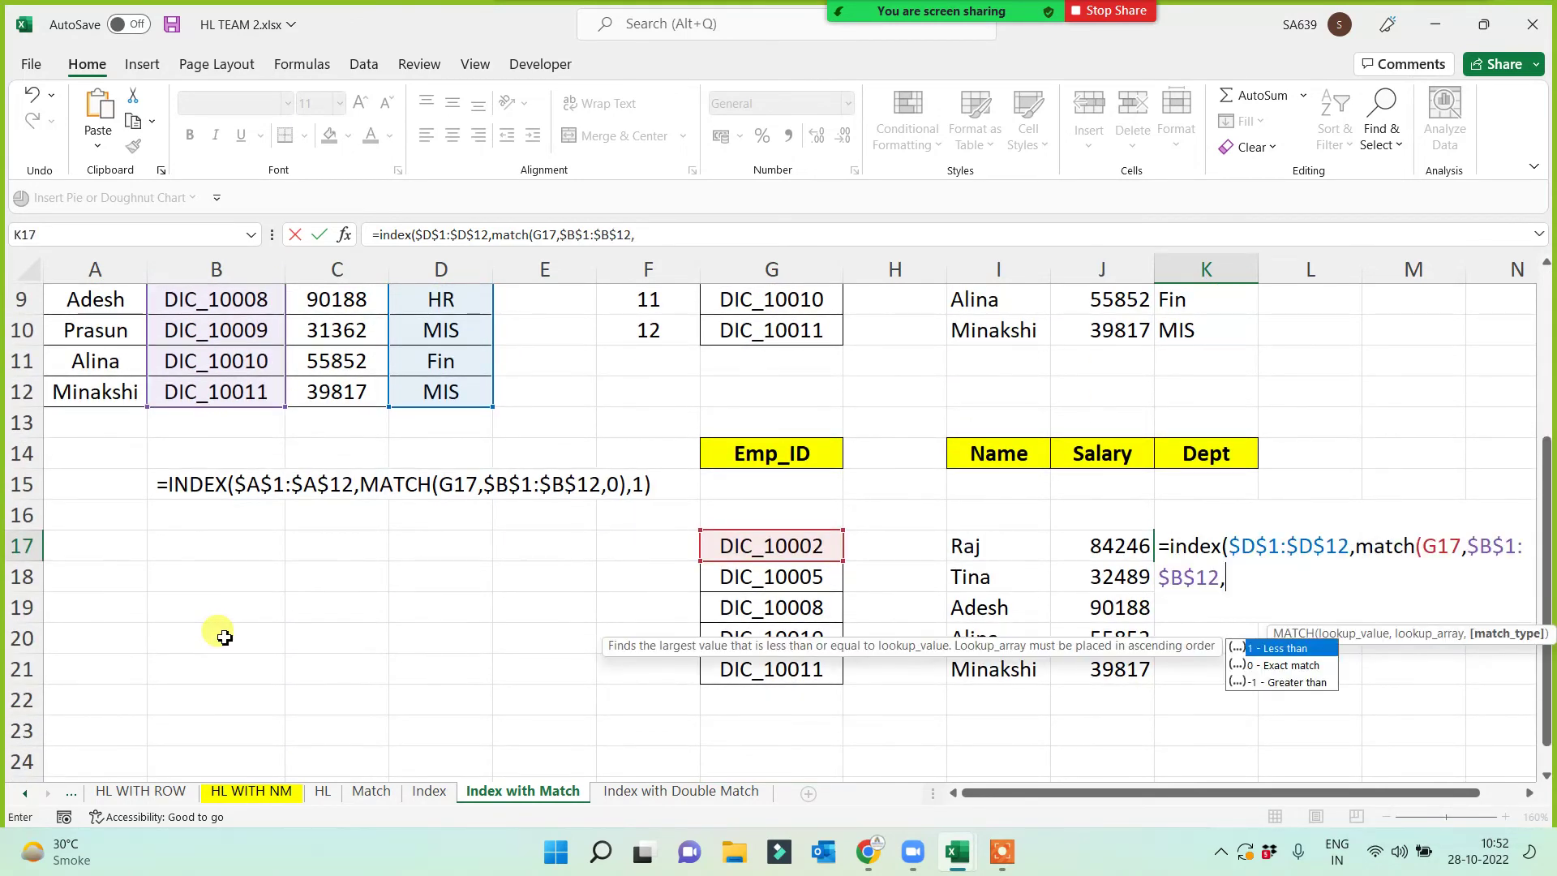
pyautogui.write('0)')
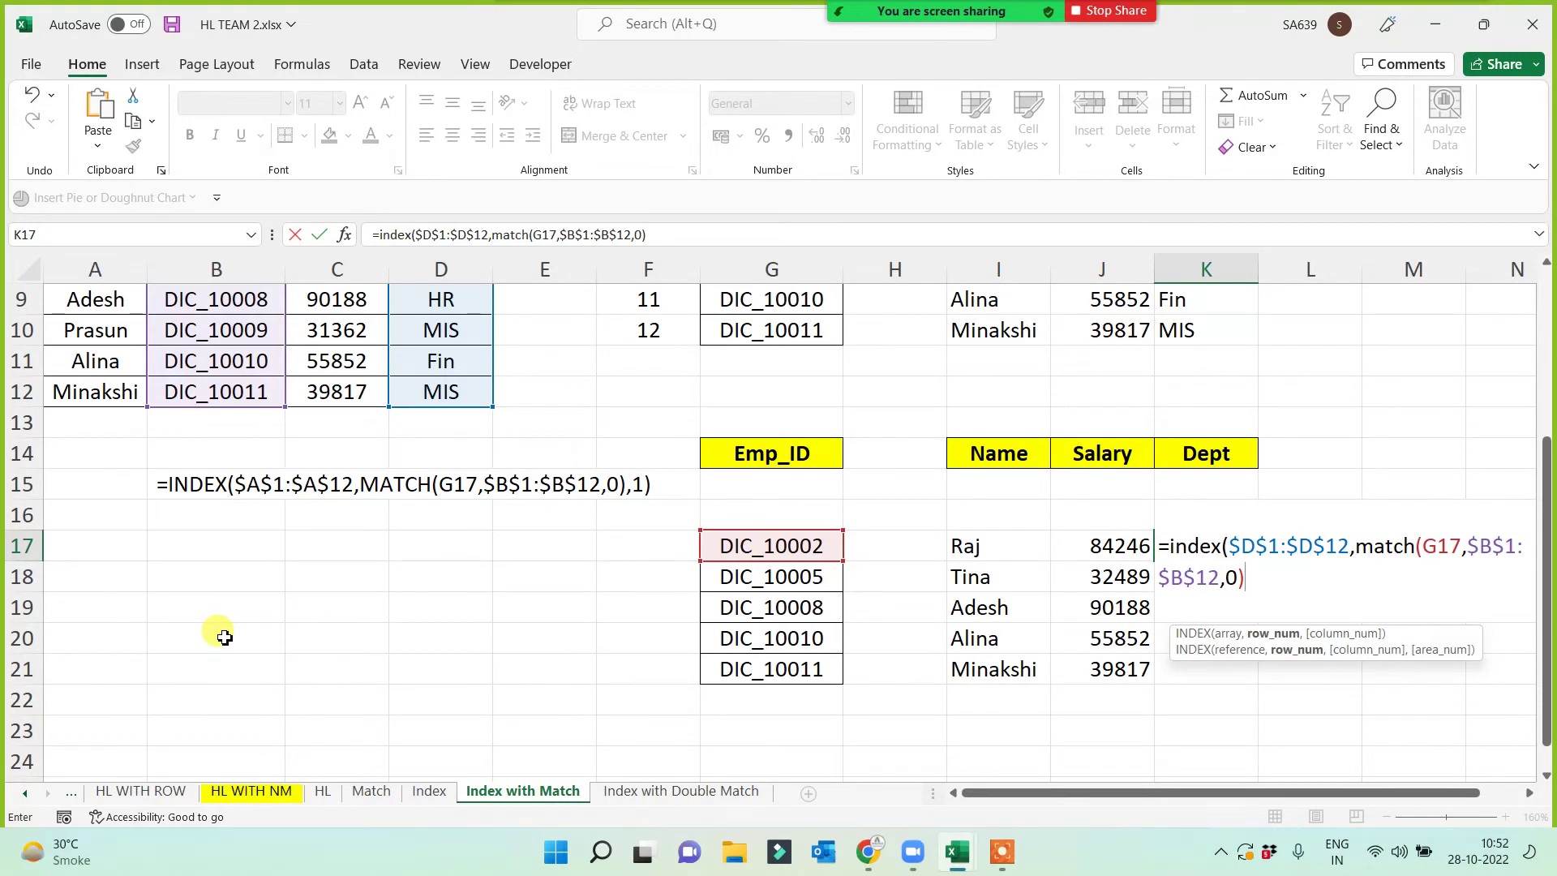
pyautogui.write(',')
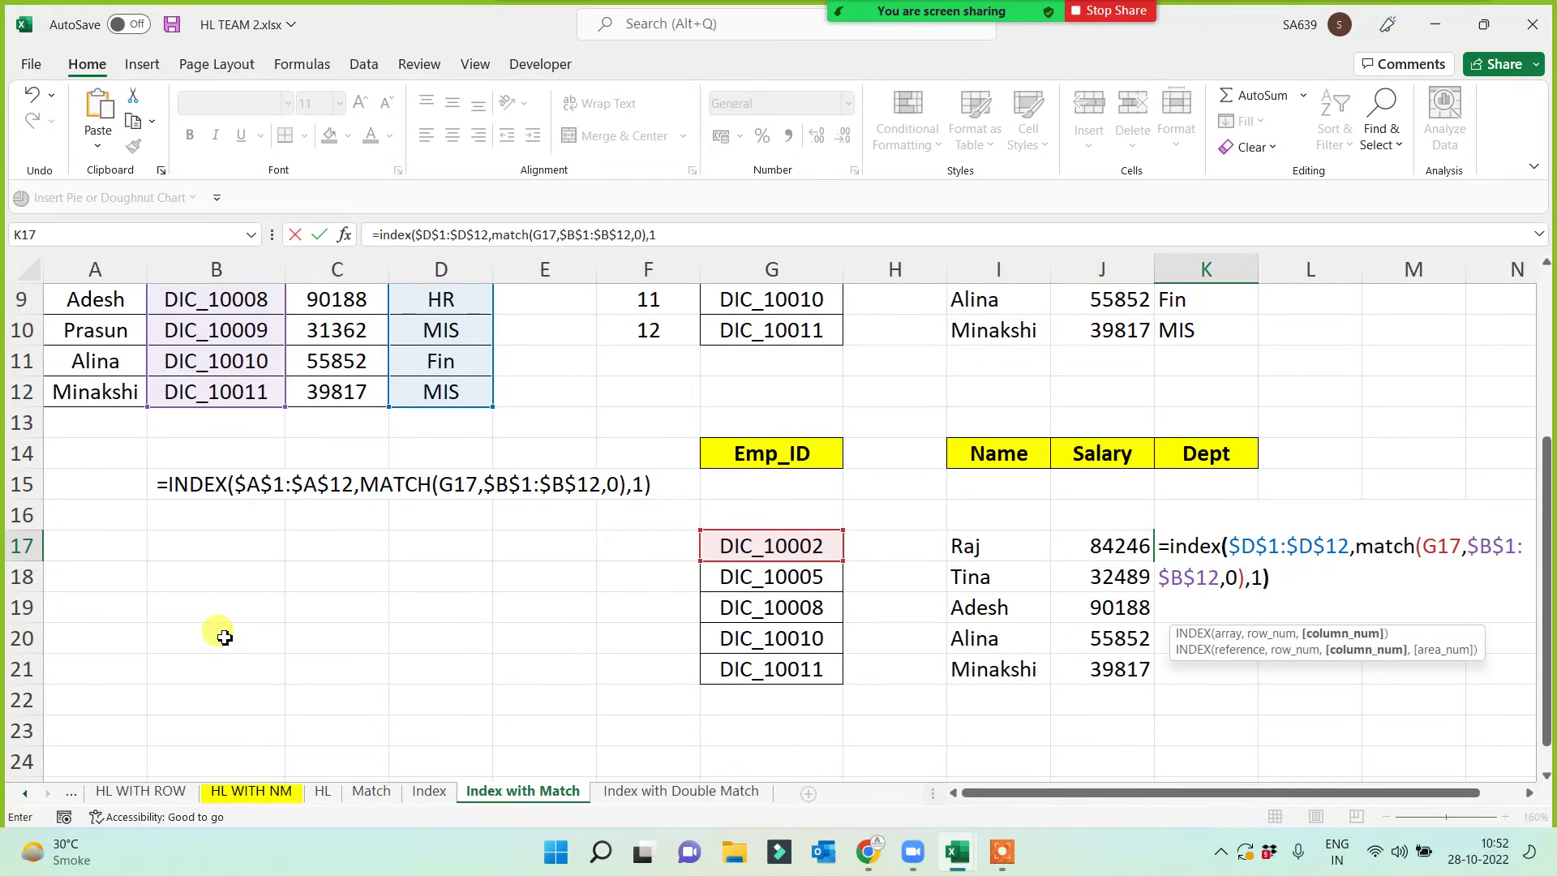
pyautogui.write('1)')
pyautogui.press('Return')
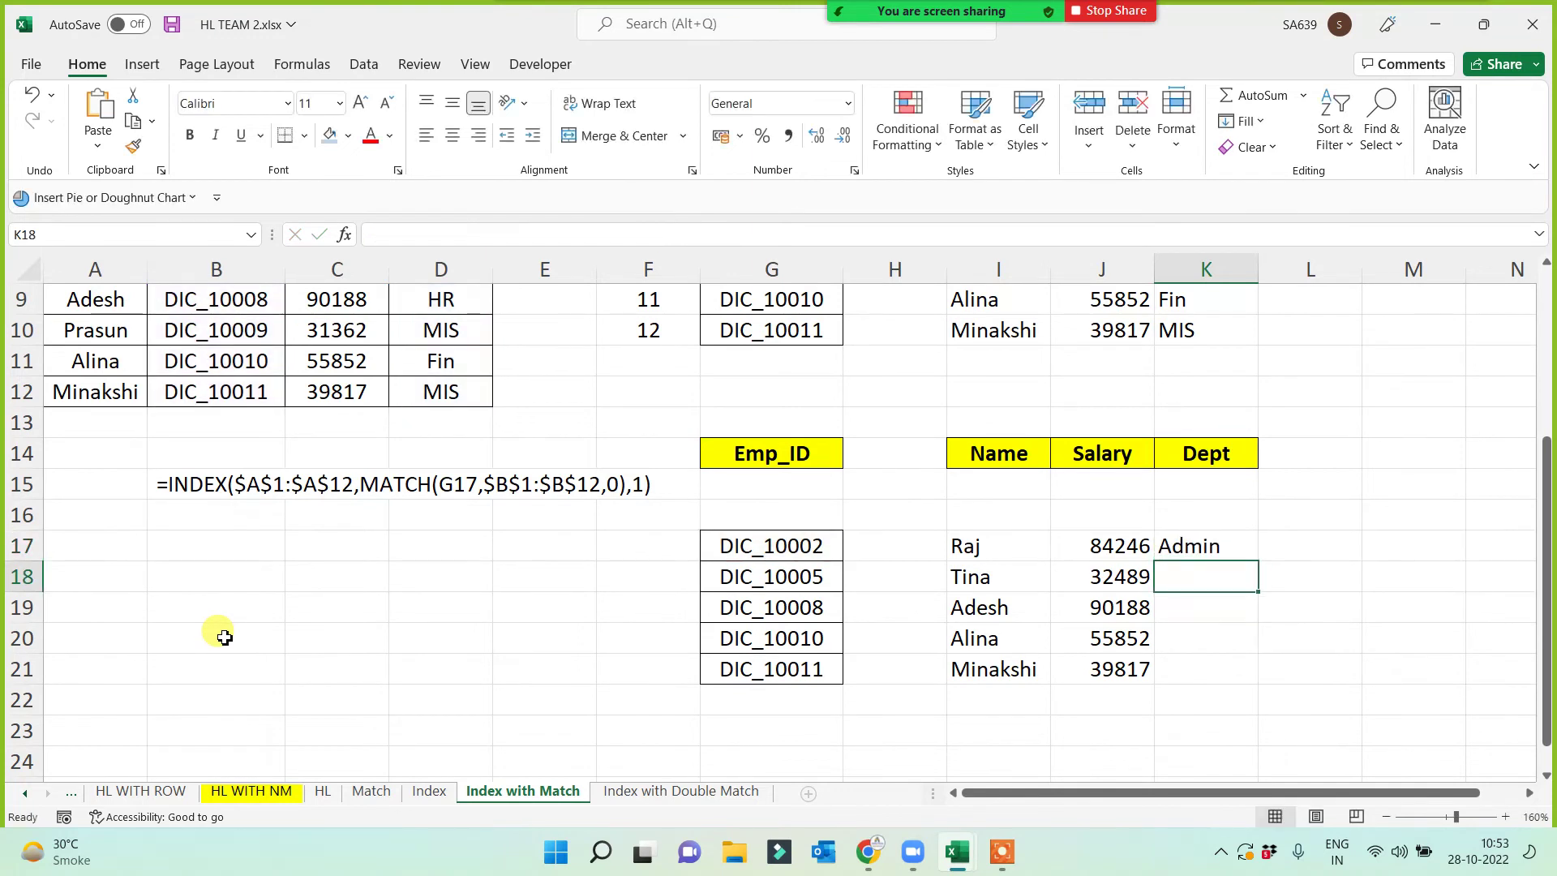
# - Fill the nested INDEX and MATCH Dept formula from K17 down to K21
pyautogui.click(1234, 538)
pyautogui.moveTo(1258, 560); pyautogui.dragTo(1258, 681)
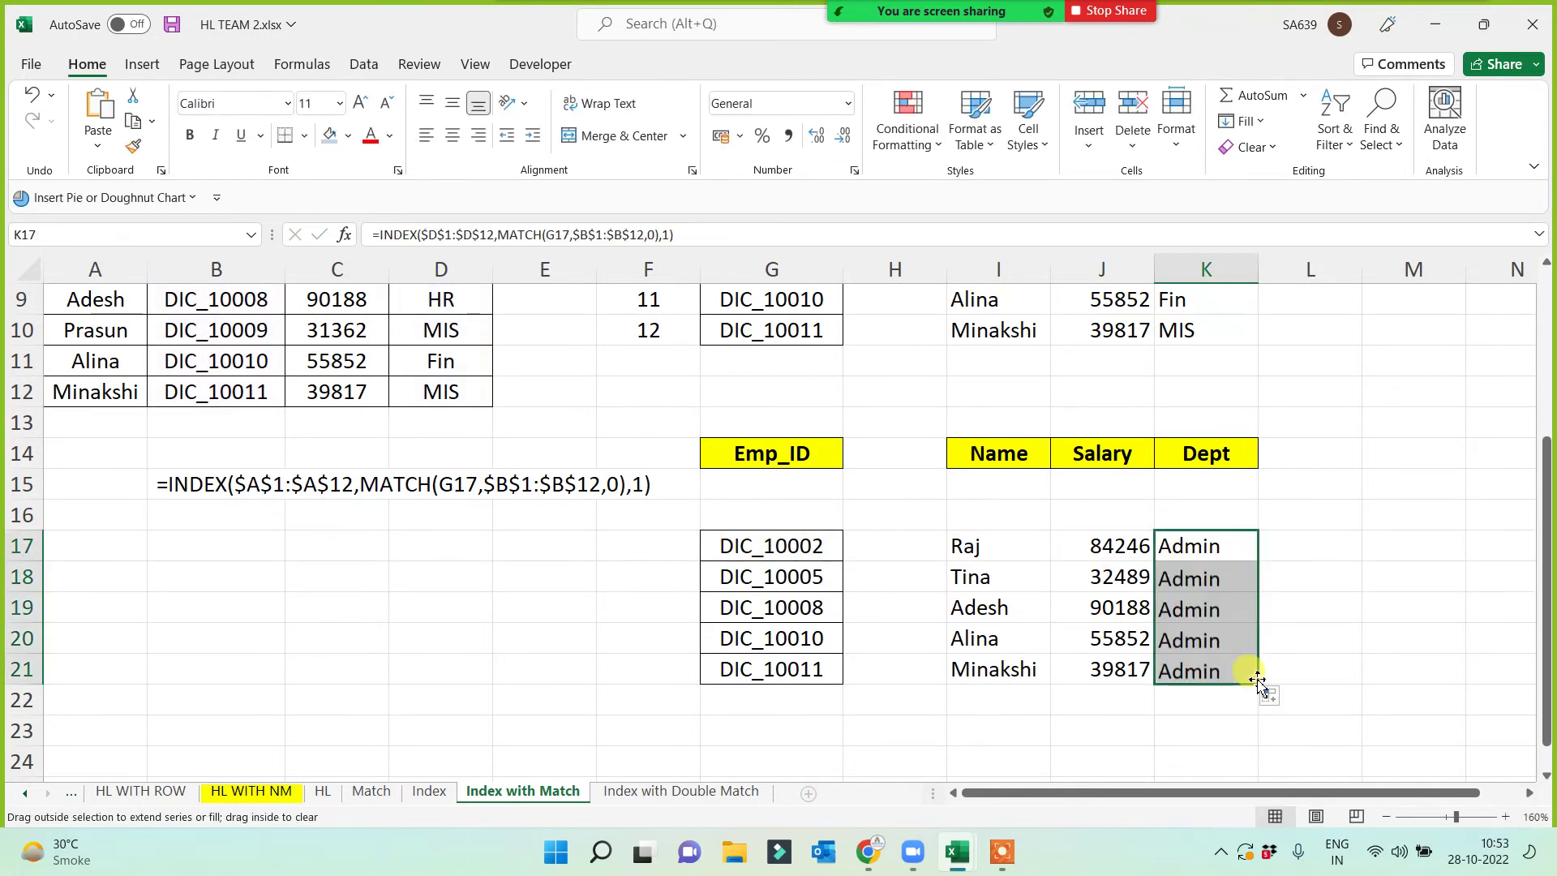
# - Center the lookup results in I17:K21 and give them all borders
pyautogui.moveTo(966, 546); pyautogui.dragTo(1252, 671)
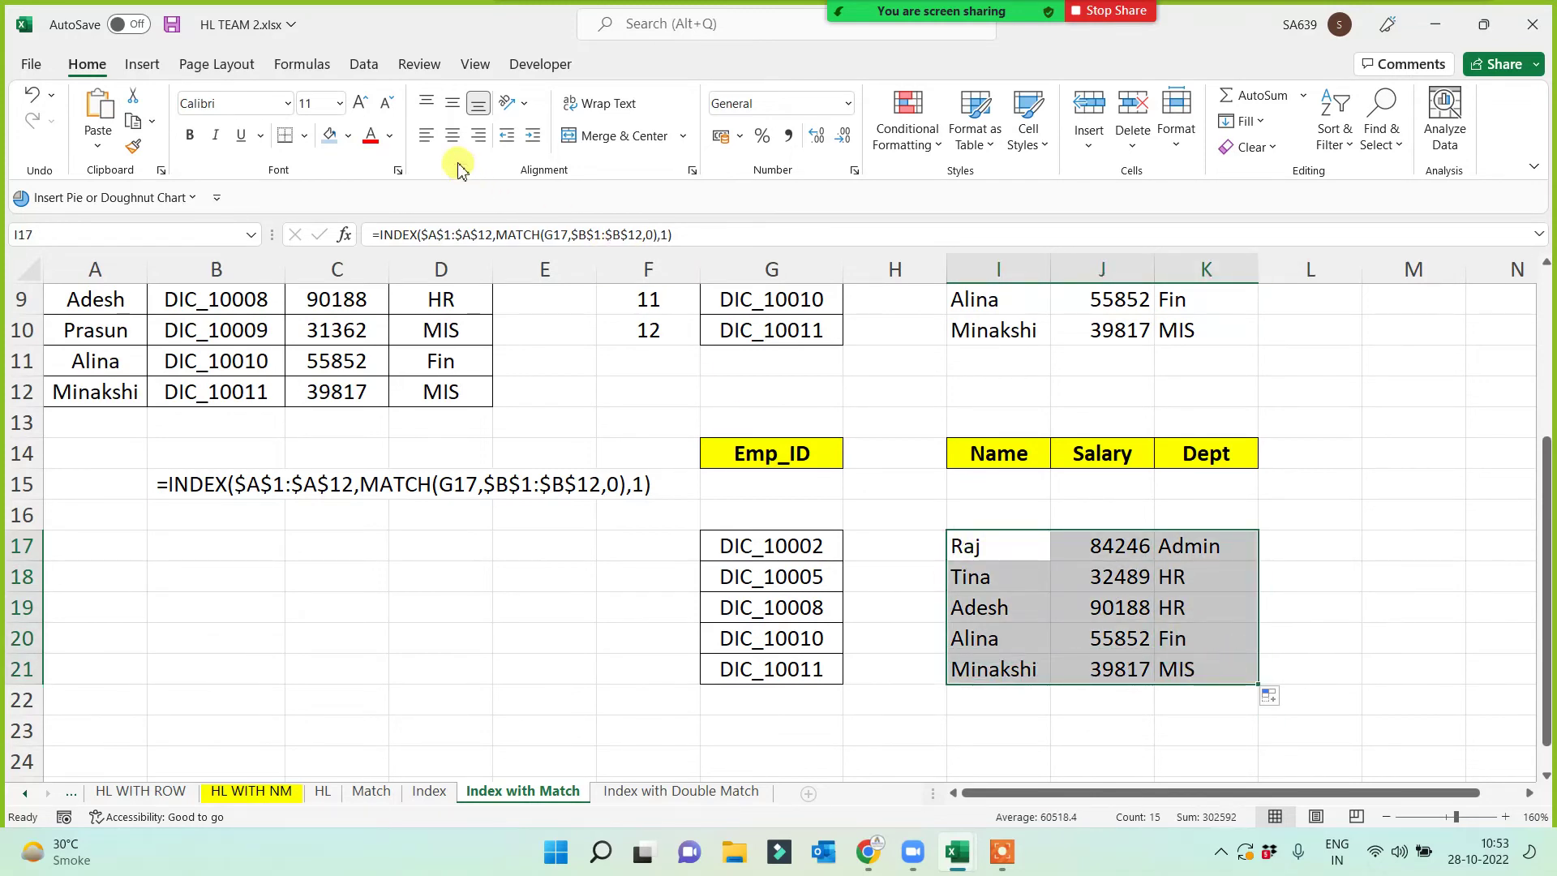
pyautogui.click(453, 135)
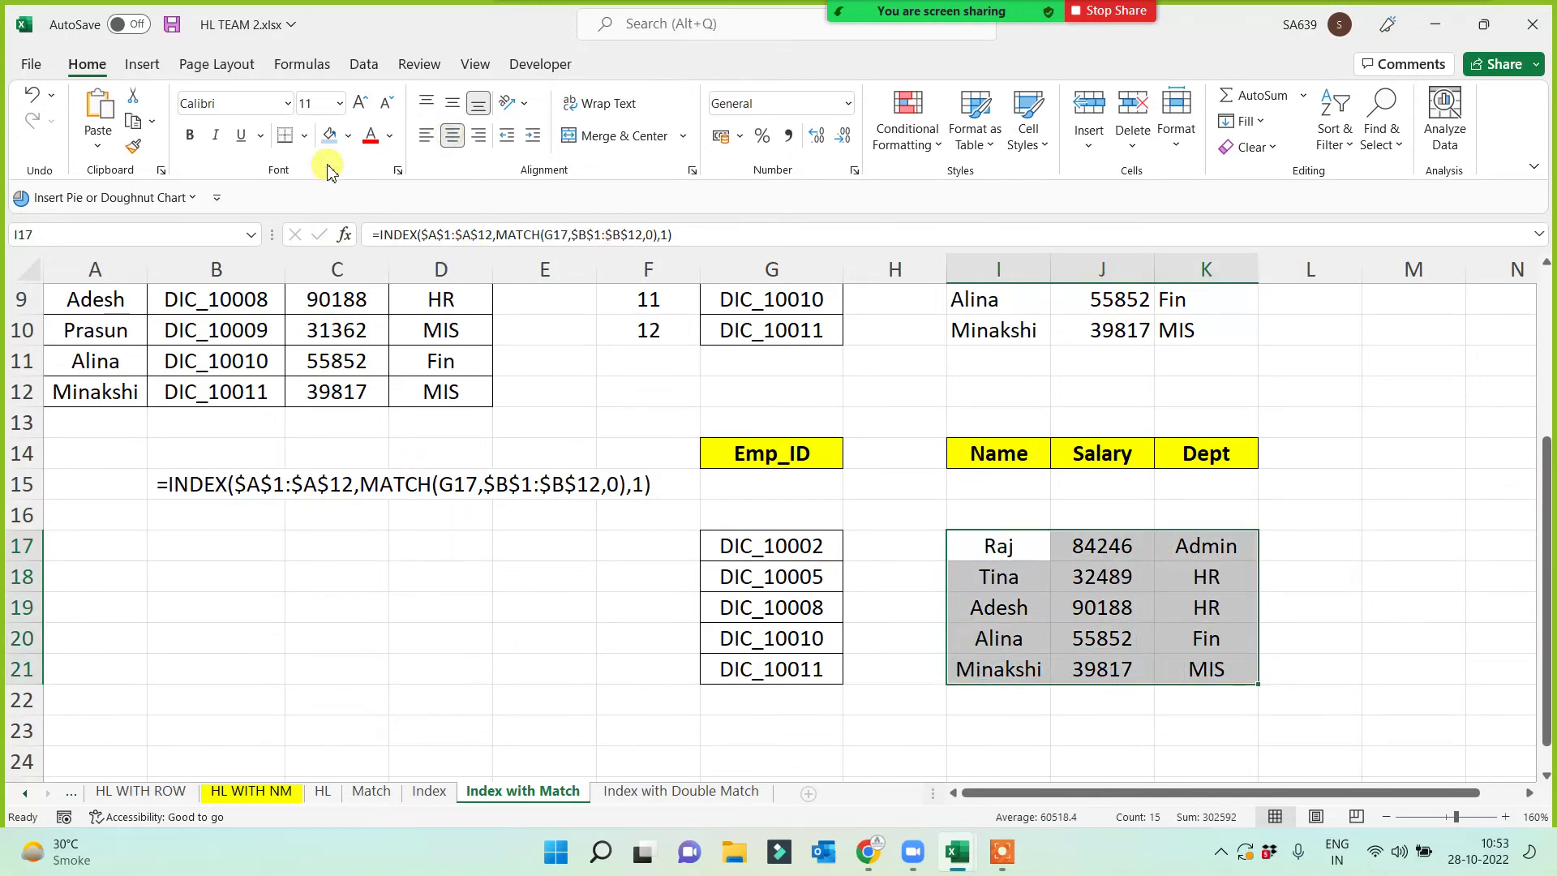
pyautogui.click(304, 135)
pyautogui.click(341, 338)
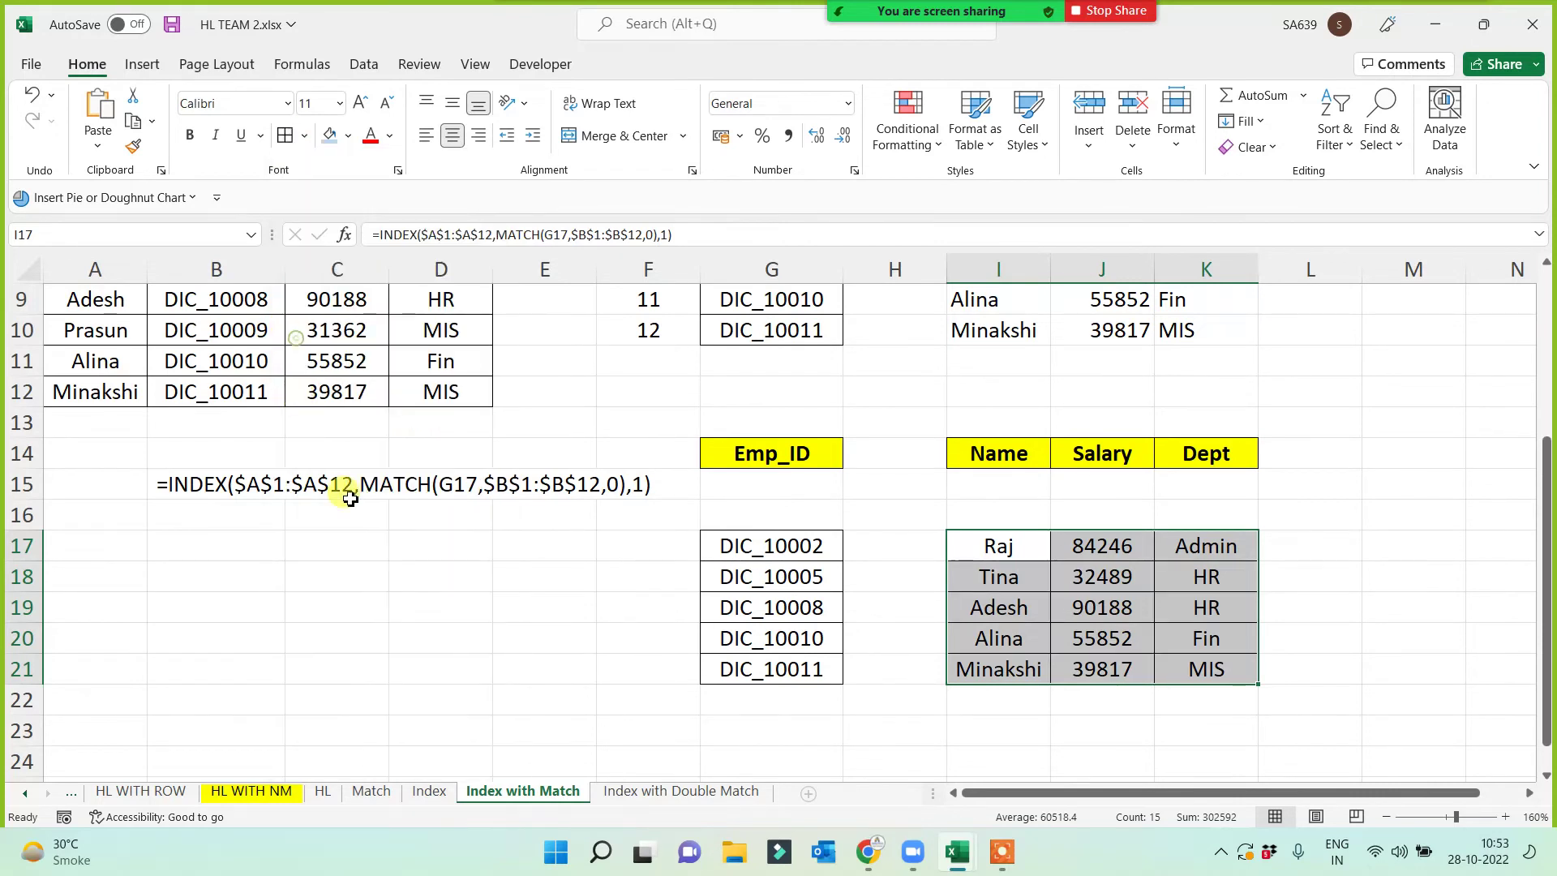
pyautogui.click(397, 631)
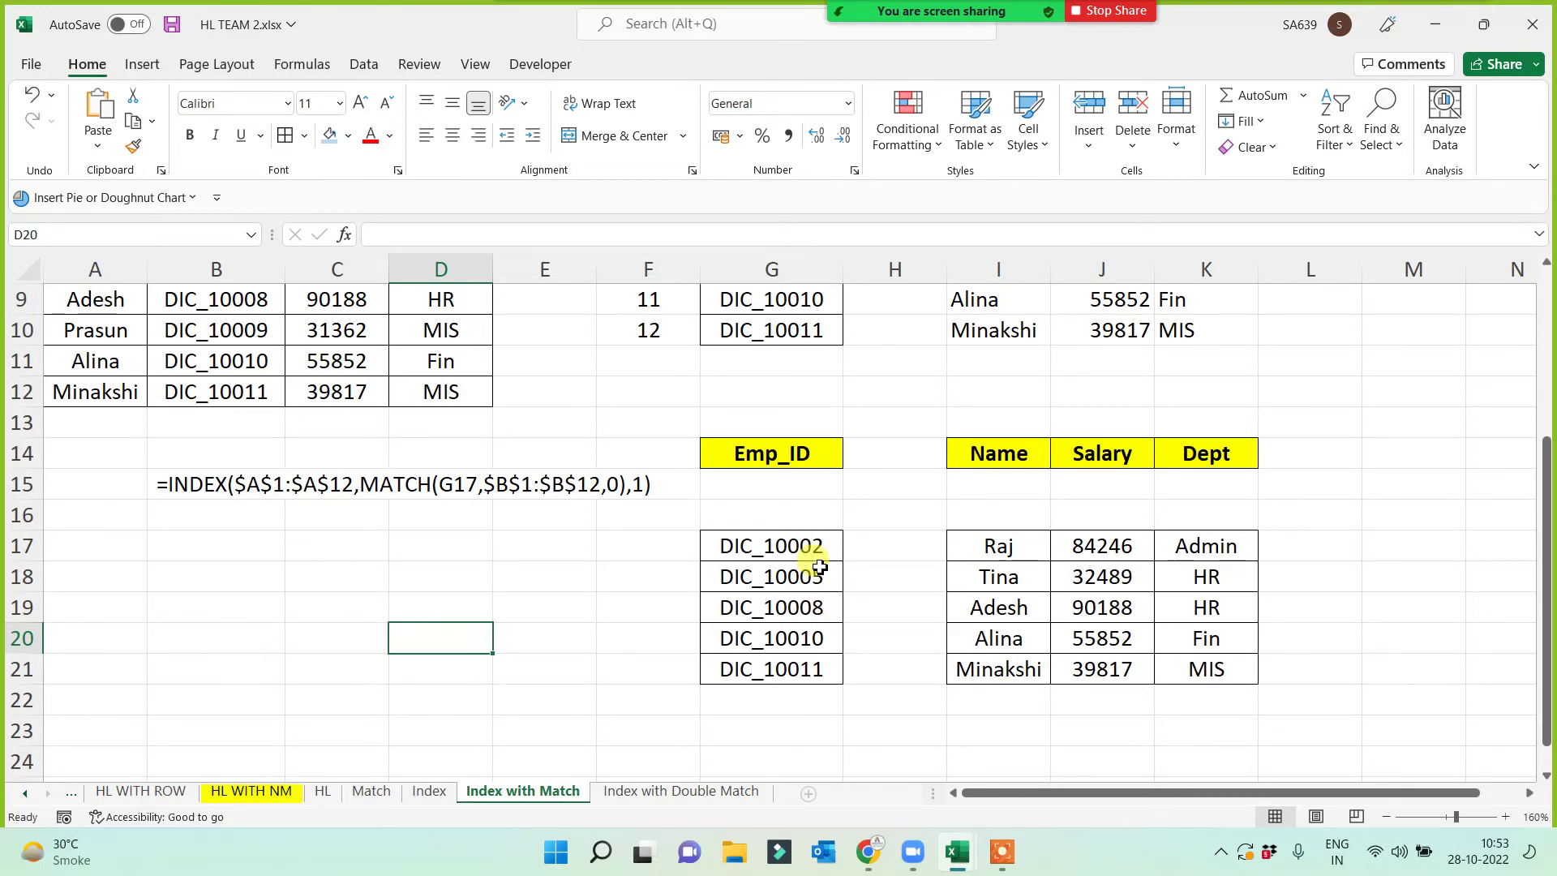
# - Delete the empty row 16 between the second lookup table's headings and its data
pyautogui.click(18, 524)
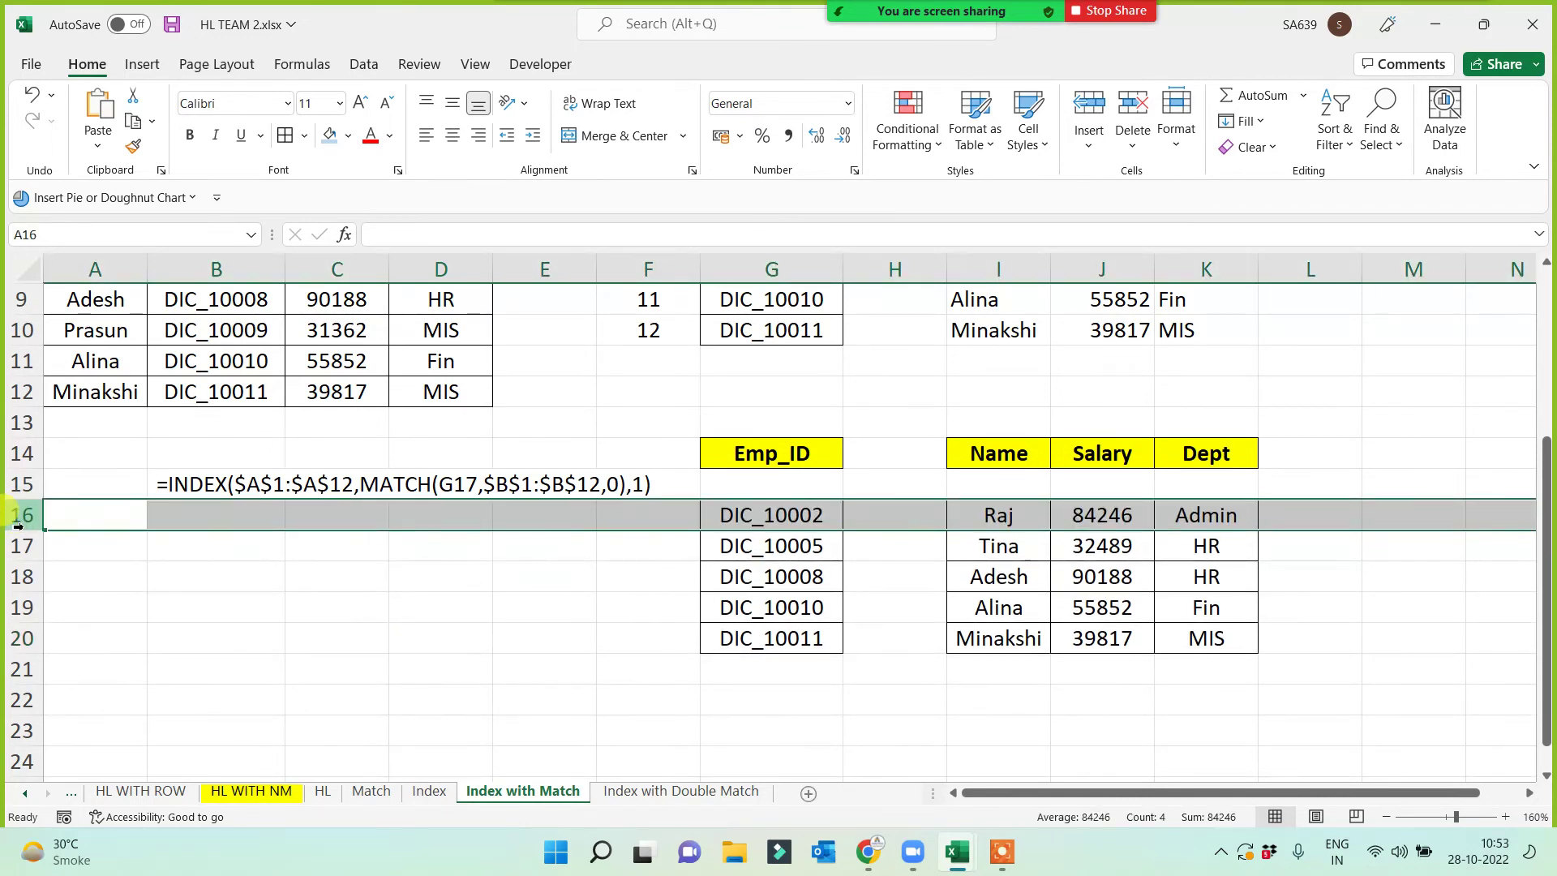
pyautogui.hotkey('ctrl', '-')
pyautogui.click(977, 701)
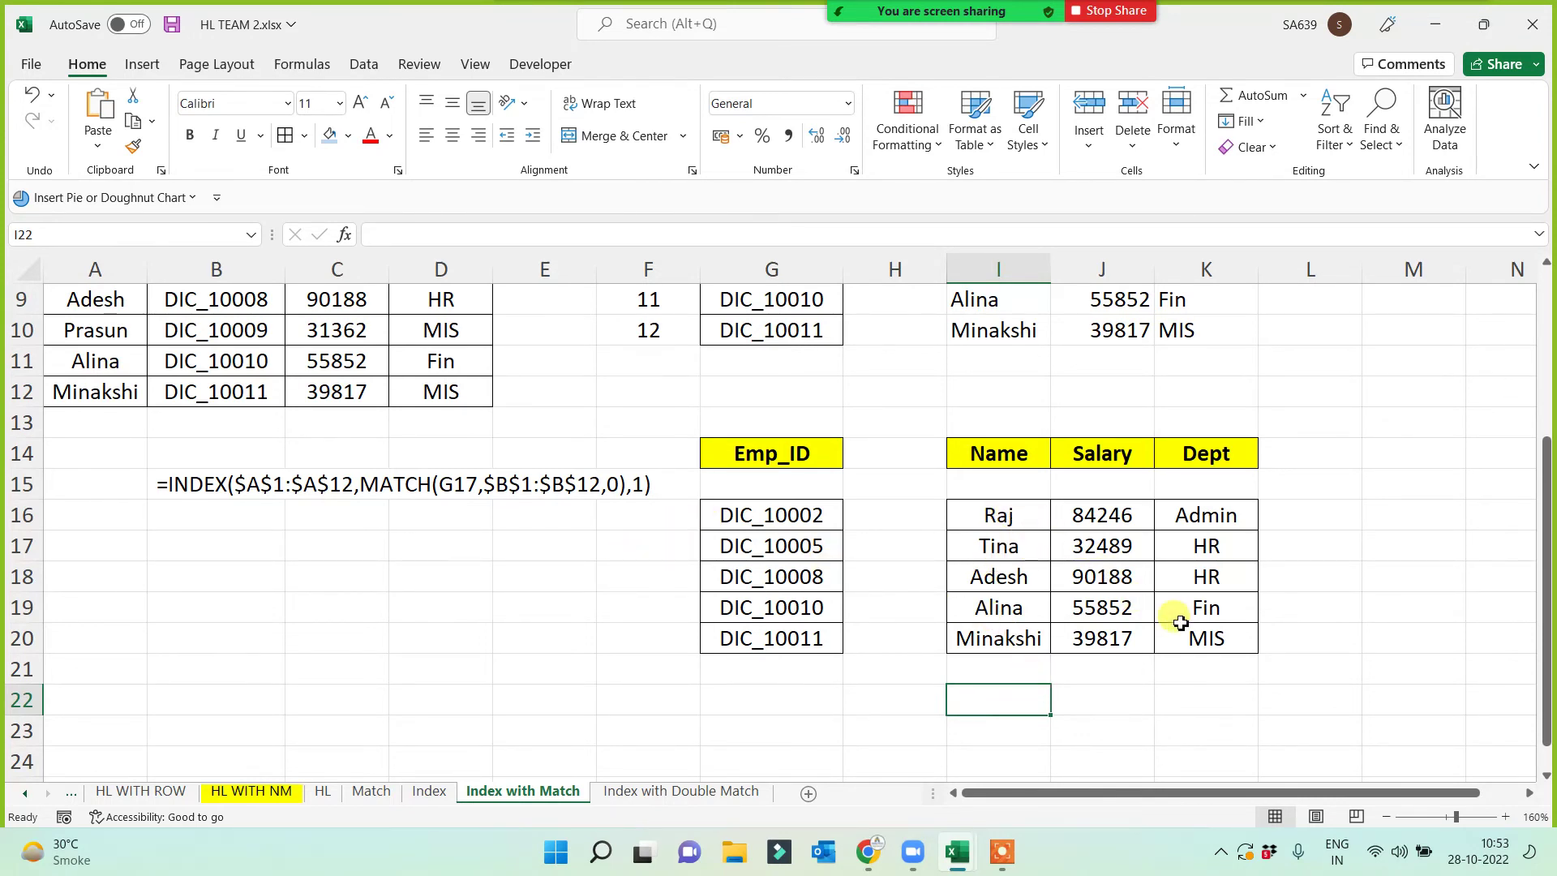
# - Review the nested formula in I16, the Match and Index sheets, and both lookup tables on the Index with Match sheet
pyautogui.click(995, 515)
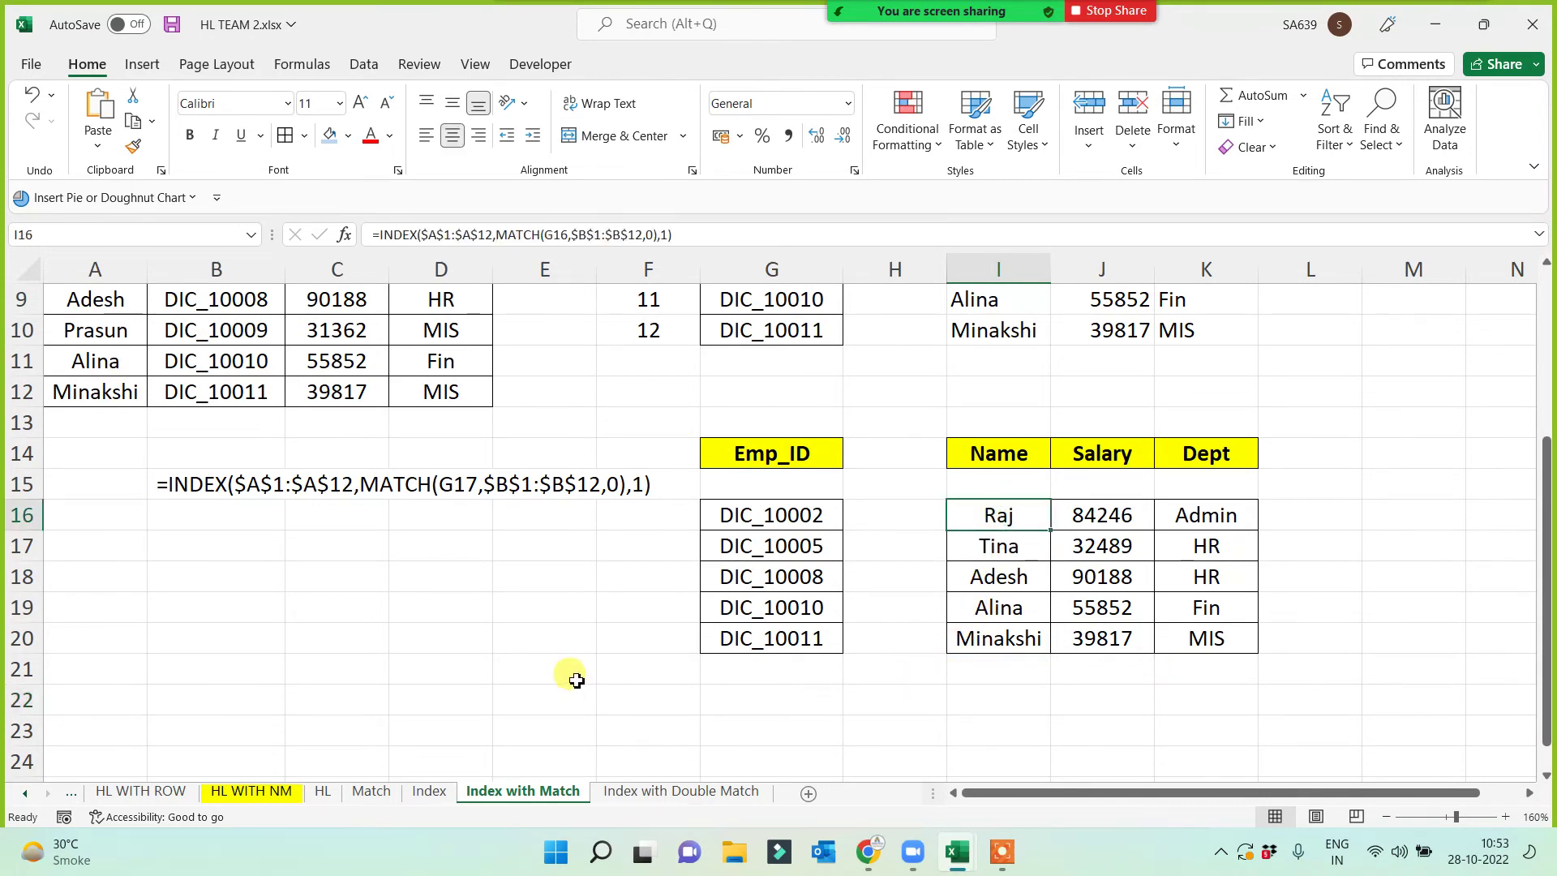
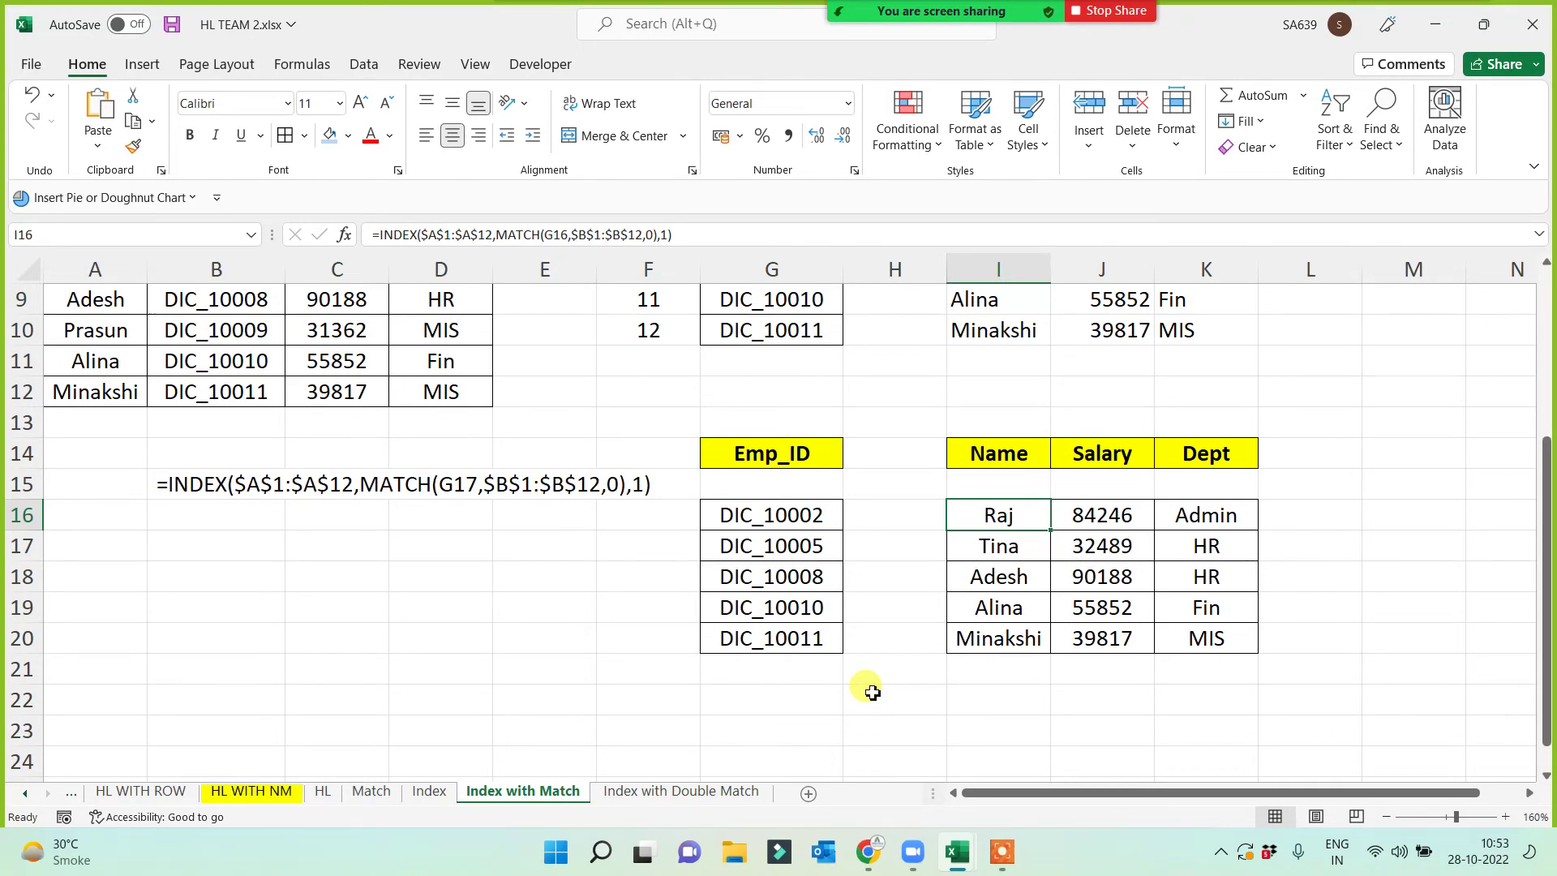
pyautogui.click(370, 791)
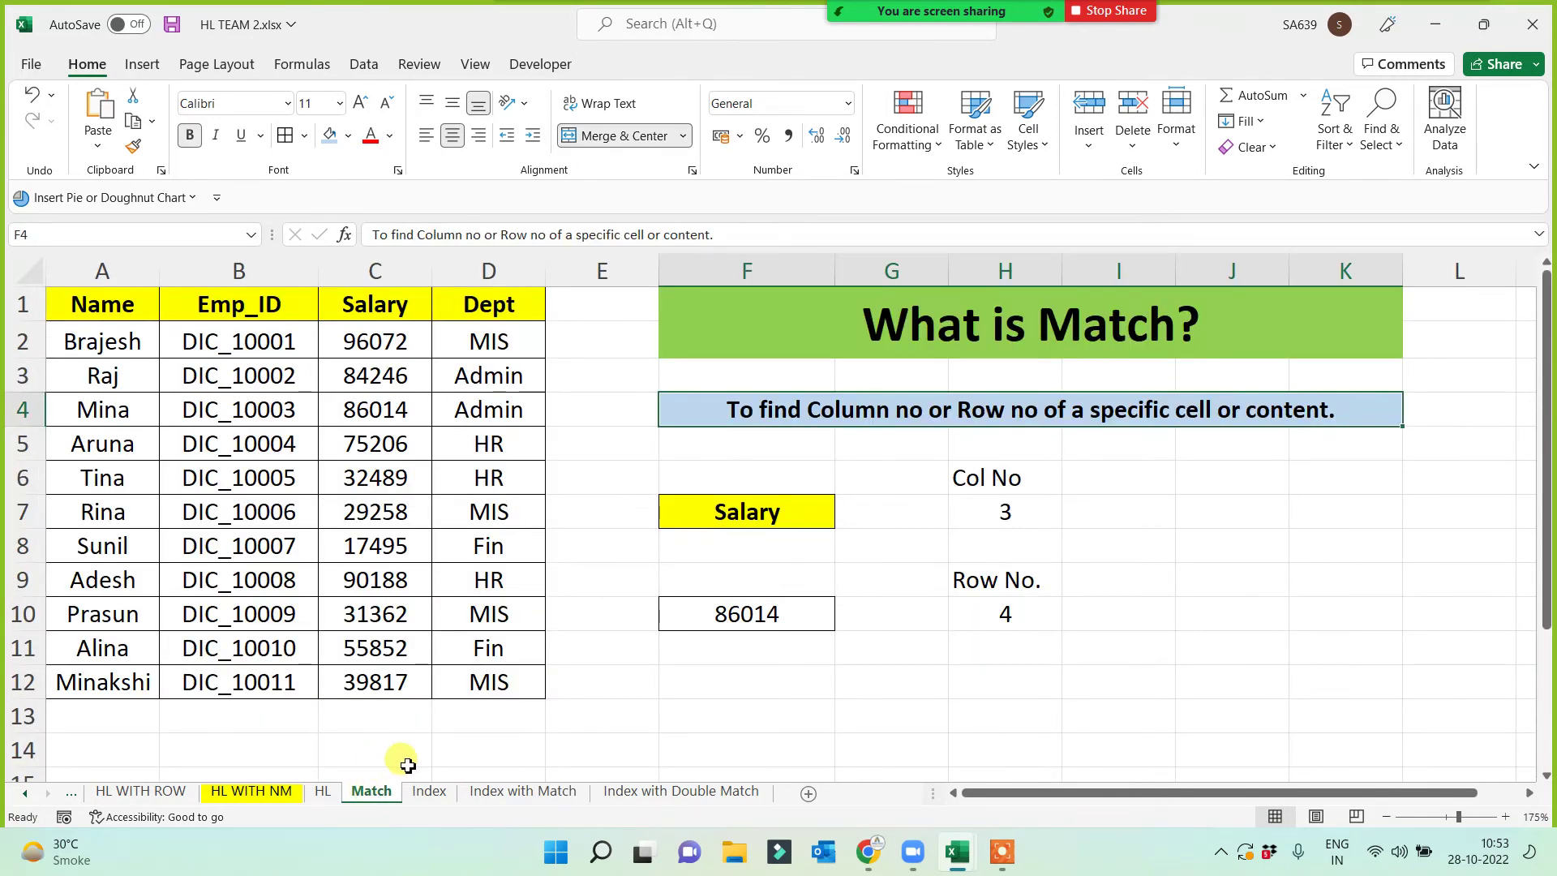
pyautogui.click(428, 791)
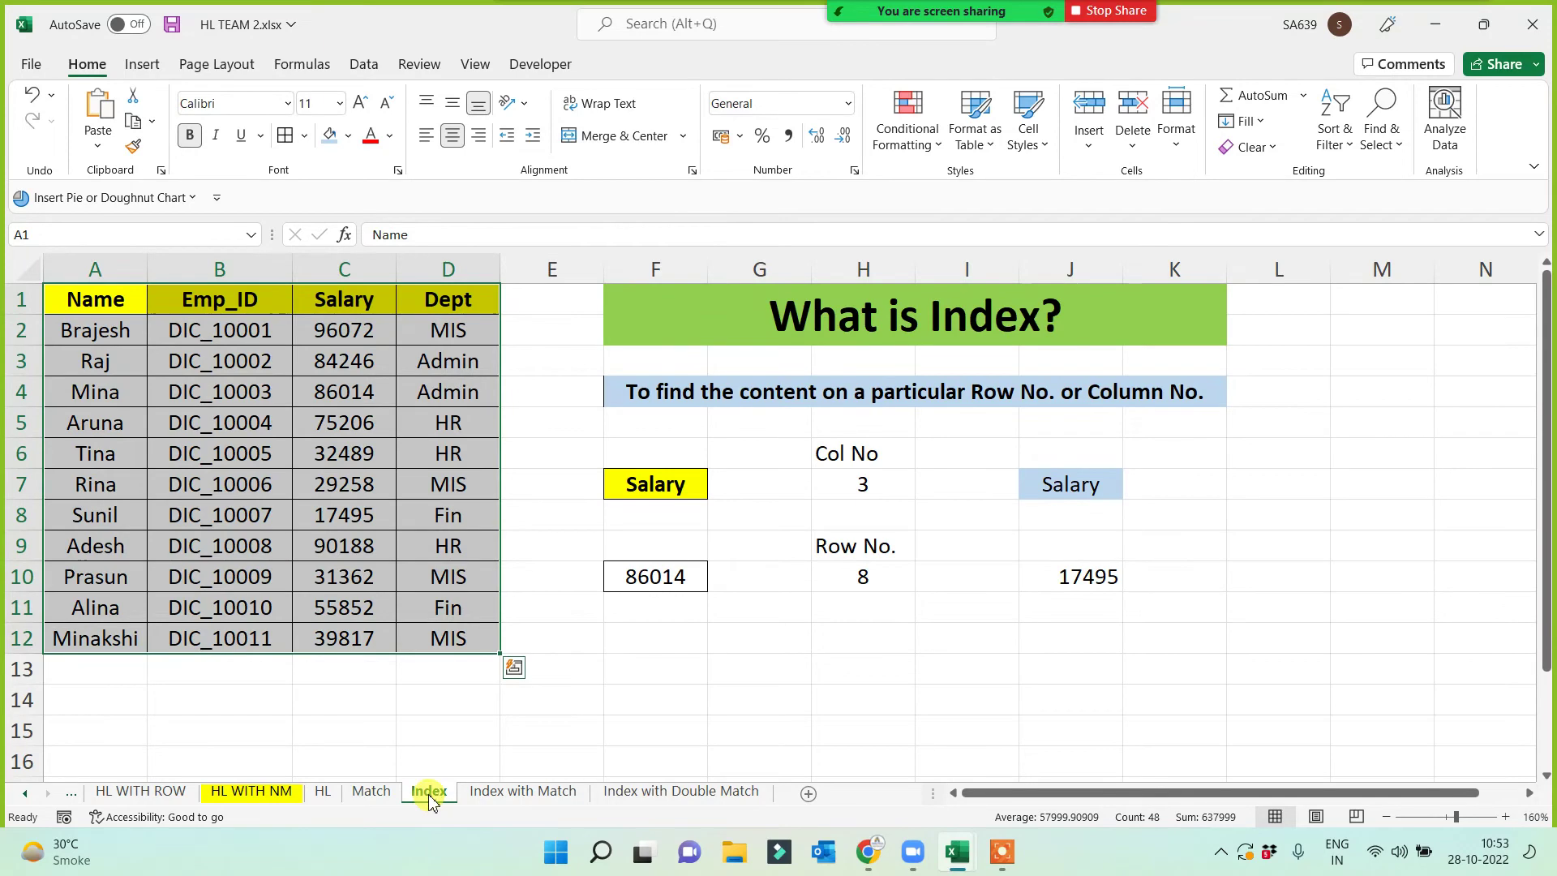
pyautogui.click(512, 791)
pyautogui.scroll(3, 625, 724)
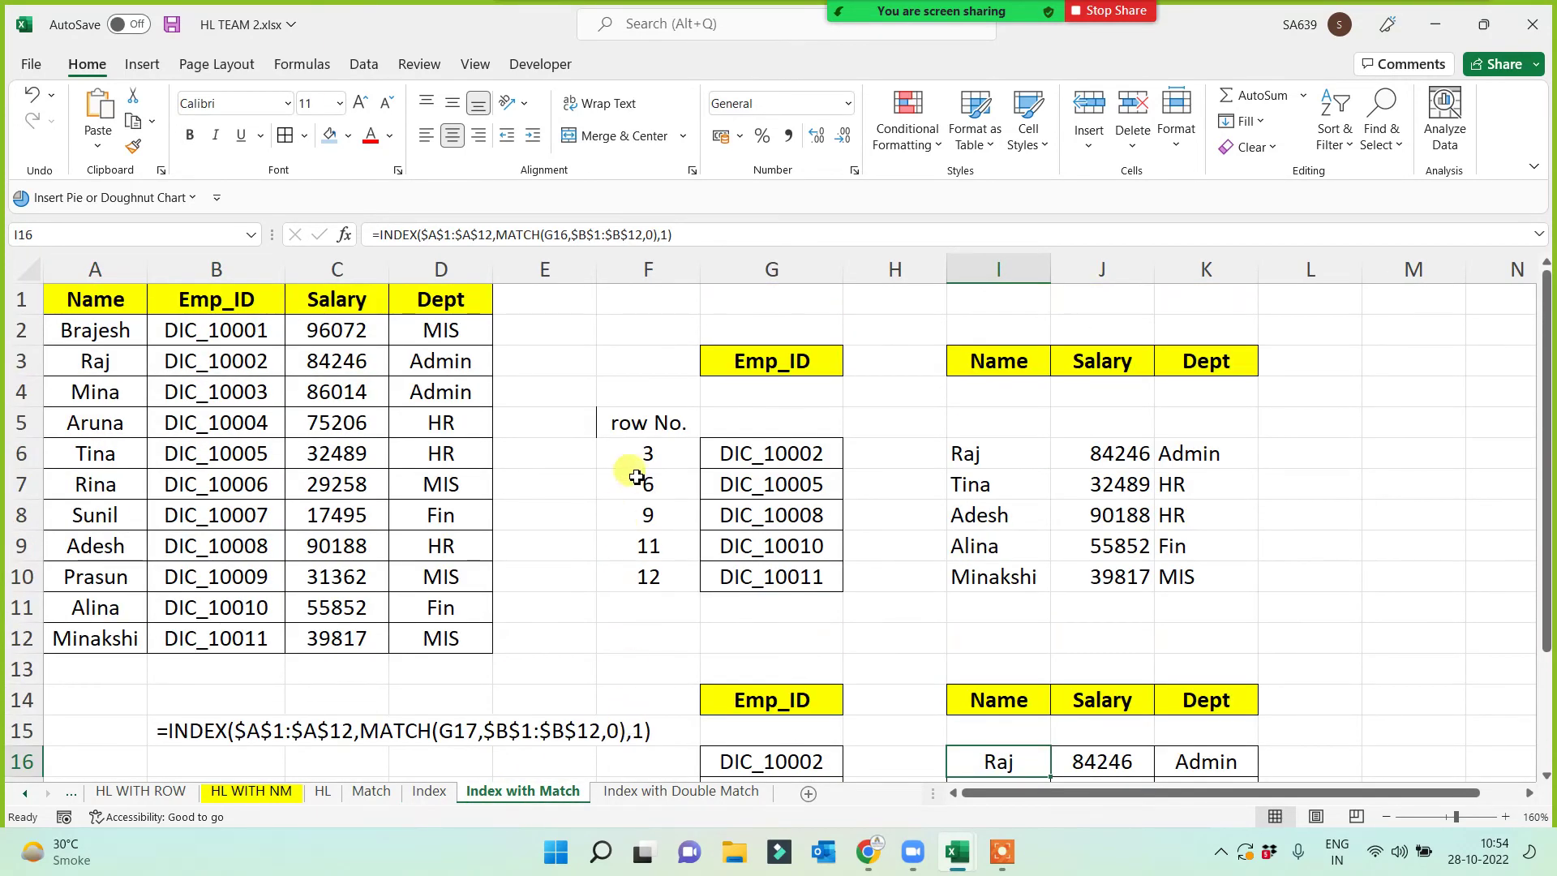
pyautogui.moveTo(640, 418); pyautogui.dragTo(1330, 583)
pyautogui.click(1422, 610)
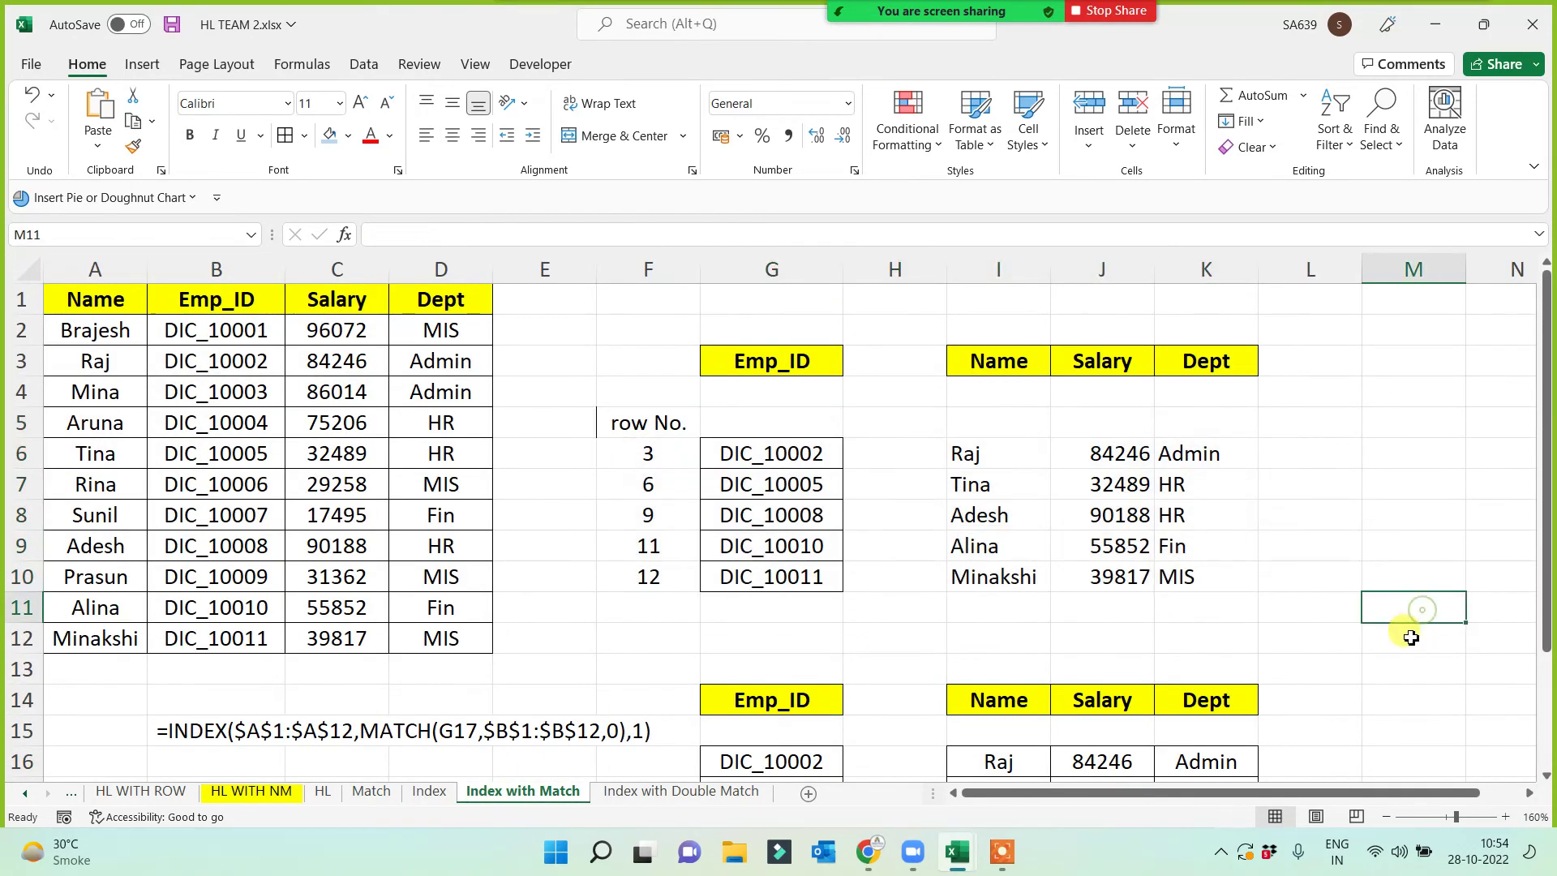
pyautogui.scroll(-2, 1412, 638)
pyautogui.moveTo(684, 484); pyautogui.dragTo(1438, 724)
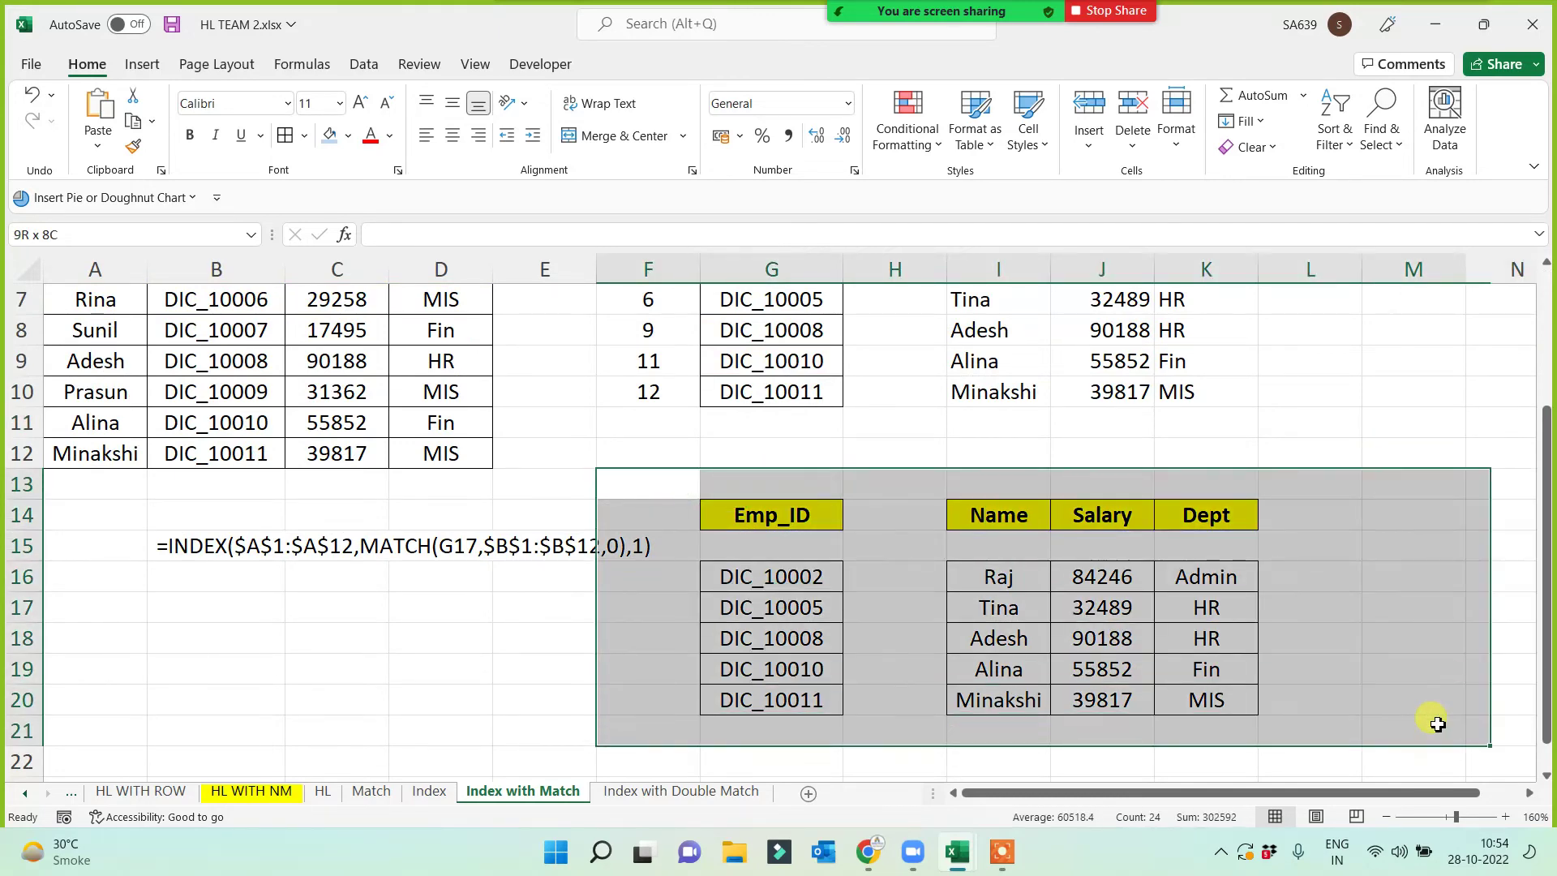
pyautogui.click(1334, 450)
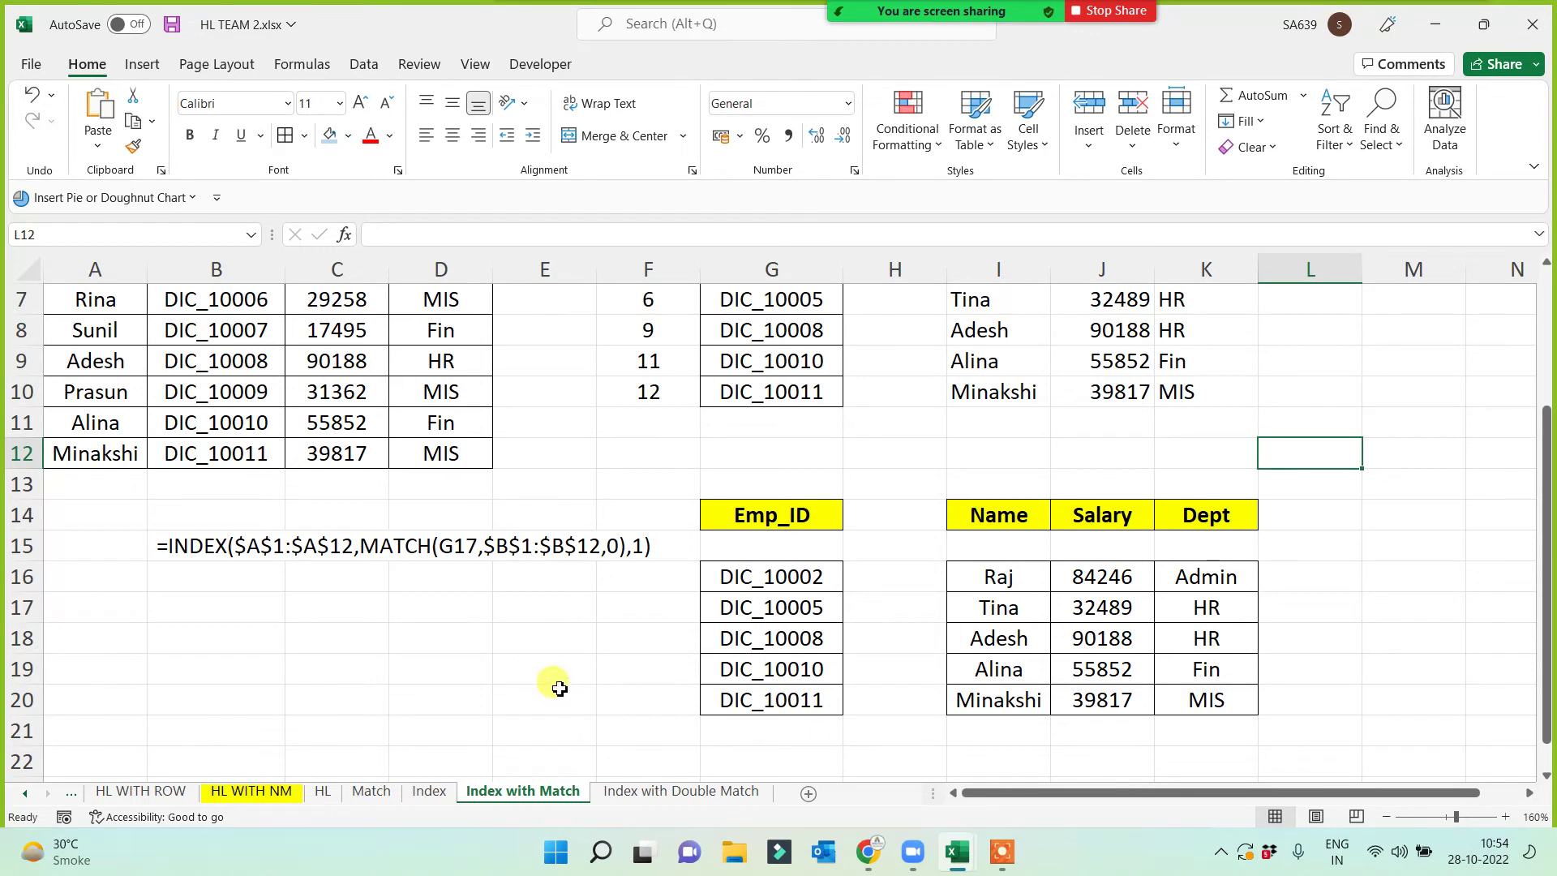
# - Copy the employee table A1:D12 from Index with Match to A1 of the Index with Double Match sheet and widen column B
pyautogui.click(623, 793)
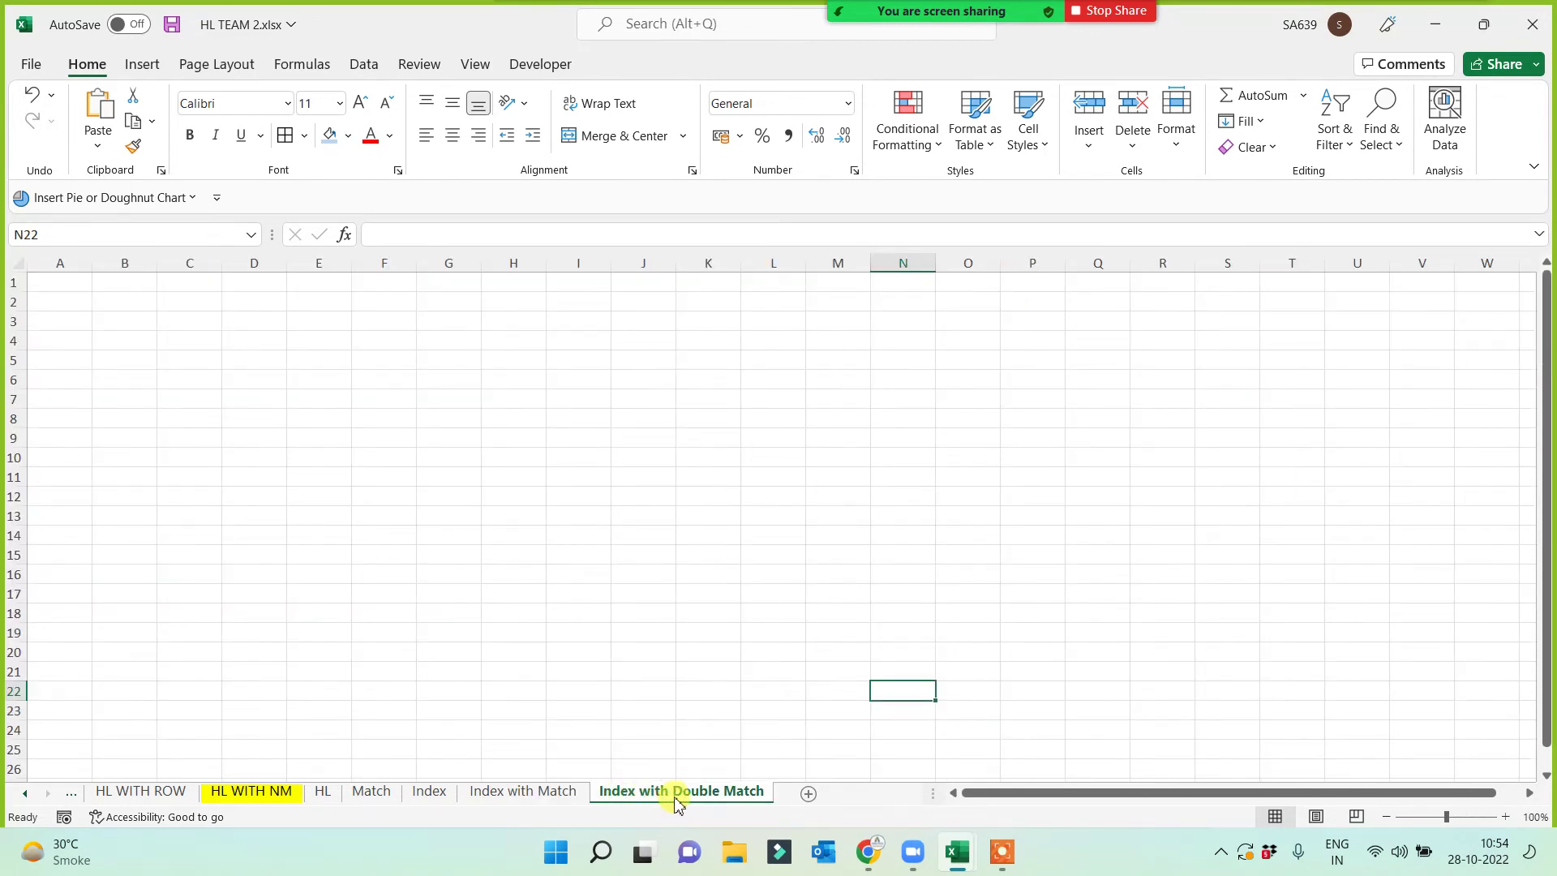
pyautogui.click(489, 795)
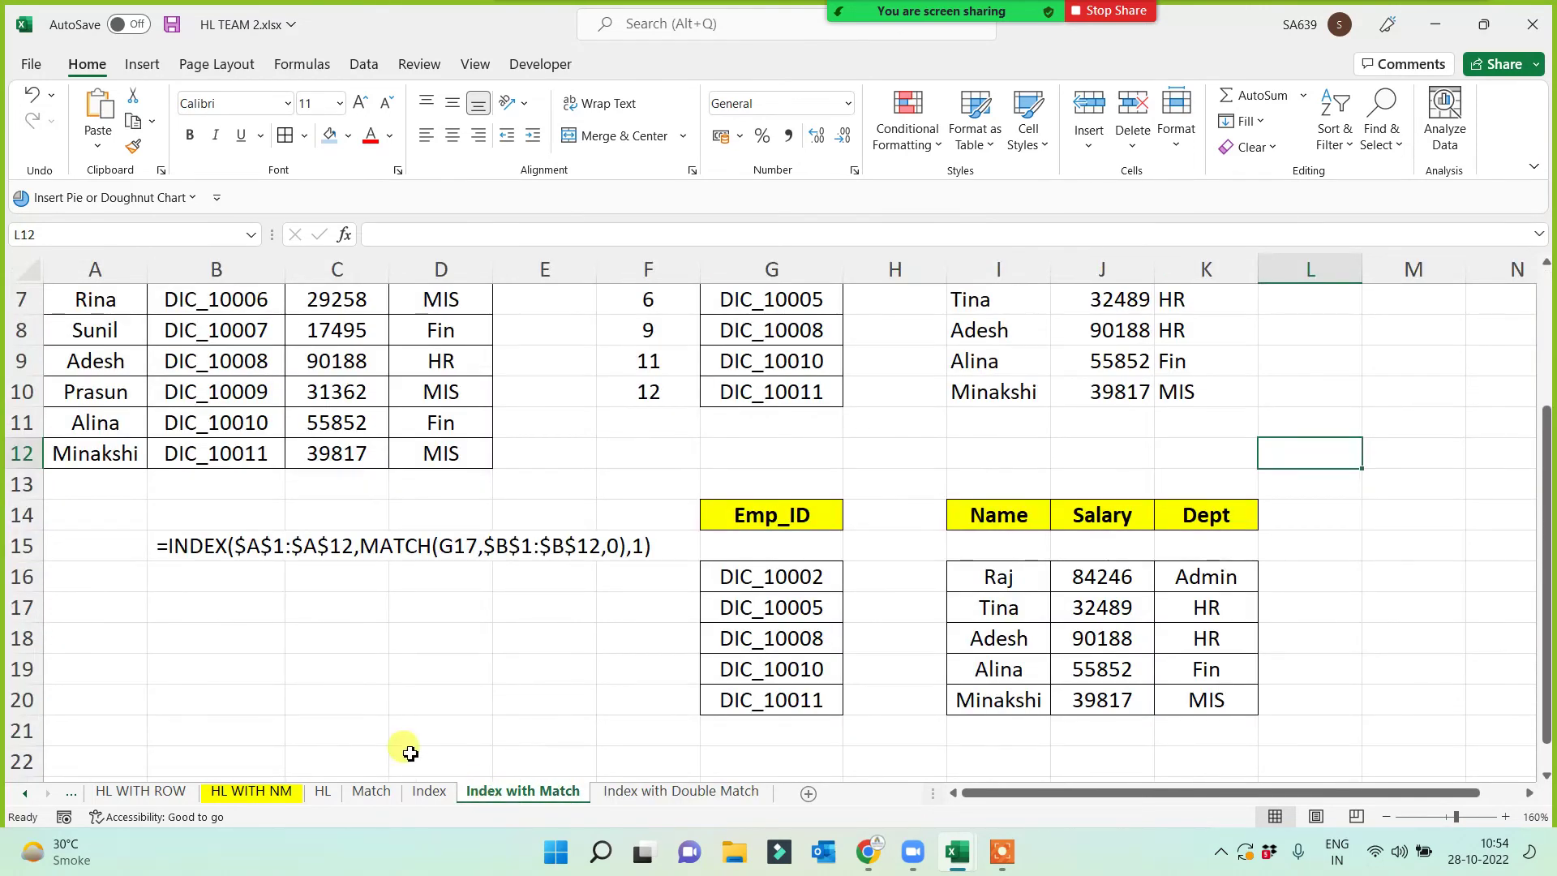
pyautogui.scroll(2, 397, 738)
pyautogui.moveTo(96, 295); pyautogui.dragTo(427, 634)
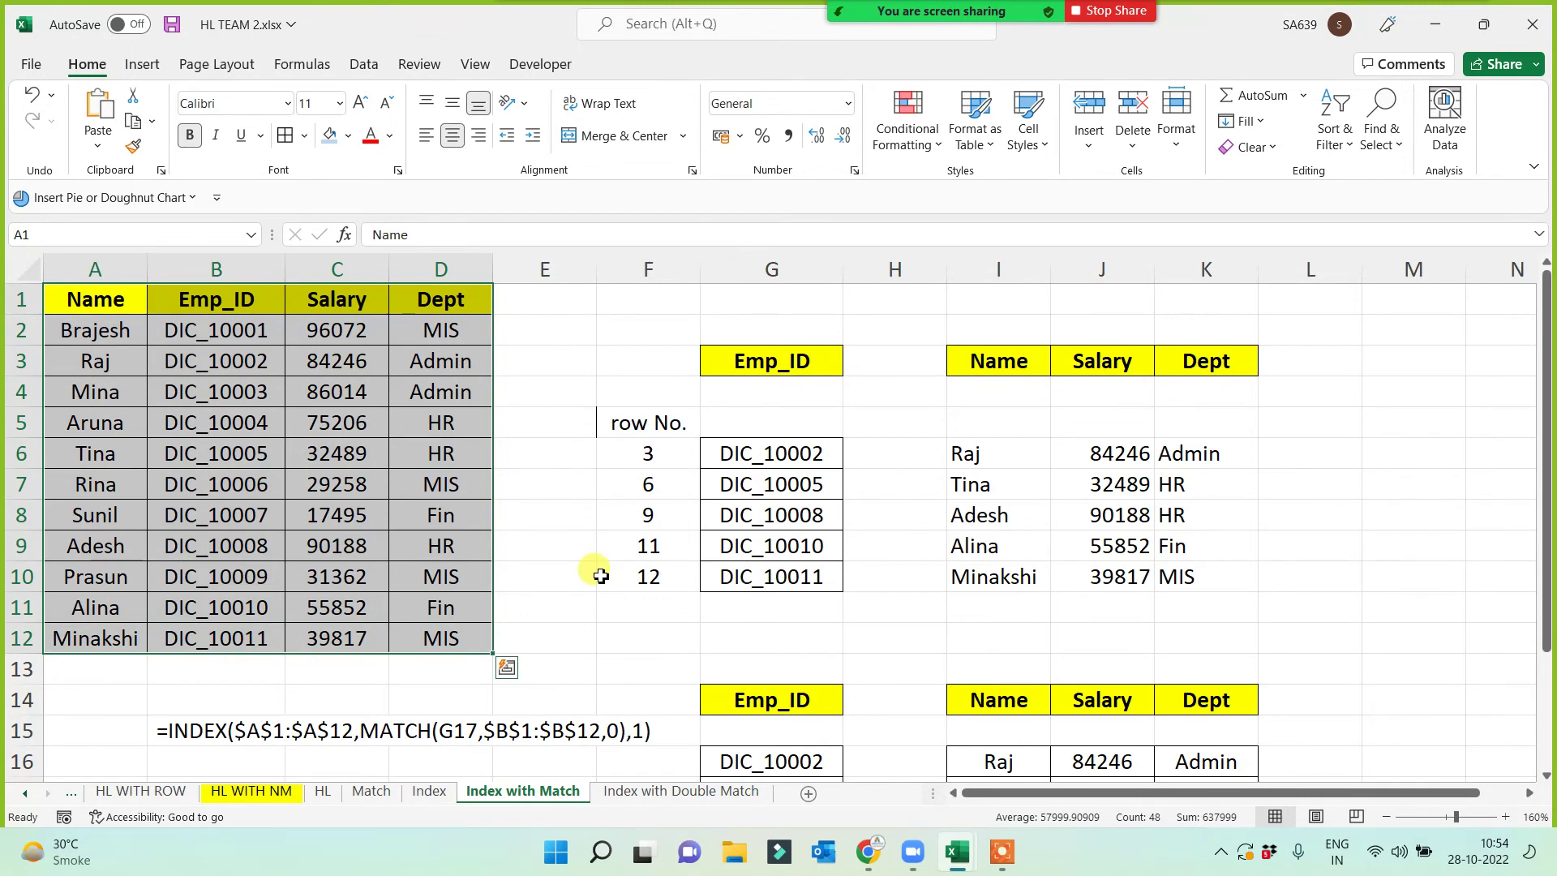
pyautogui.hotkey('ctrl', 'c')
pyautogui.click(664, 792)
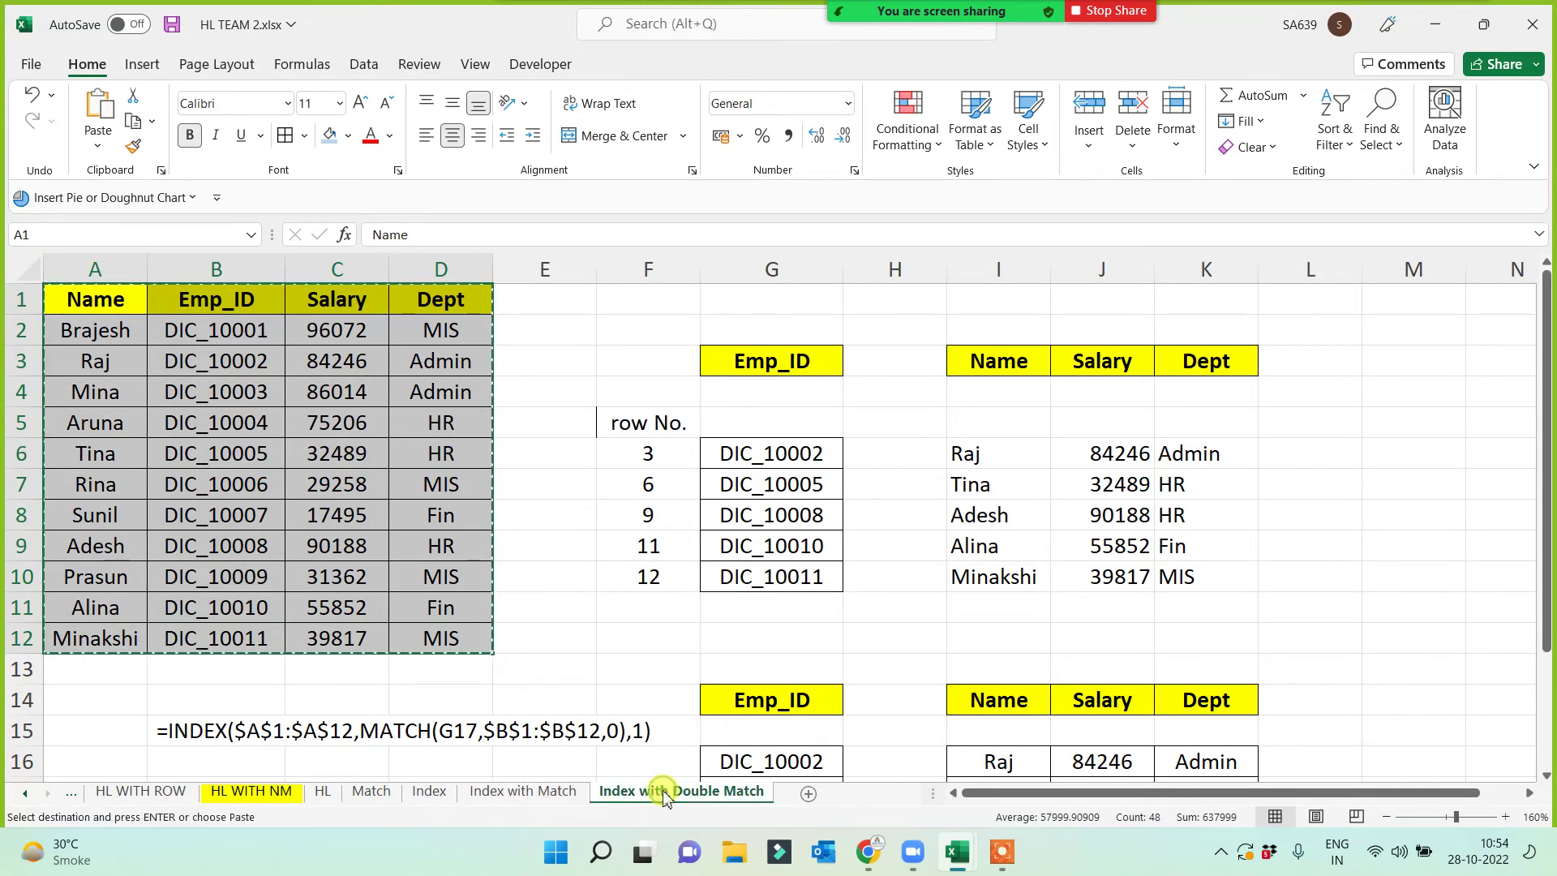
pyautogui.click(44, 280)
pyautogui.hotkey('ctrl', 'v')
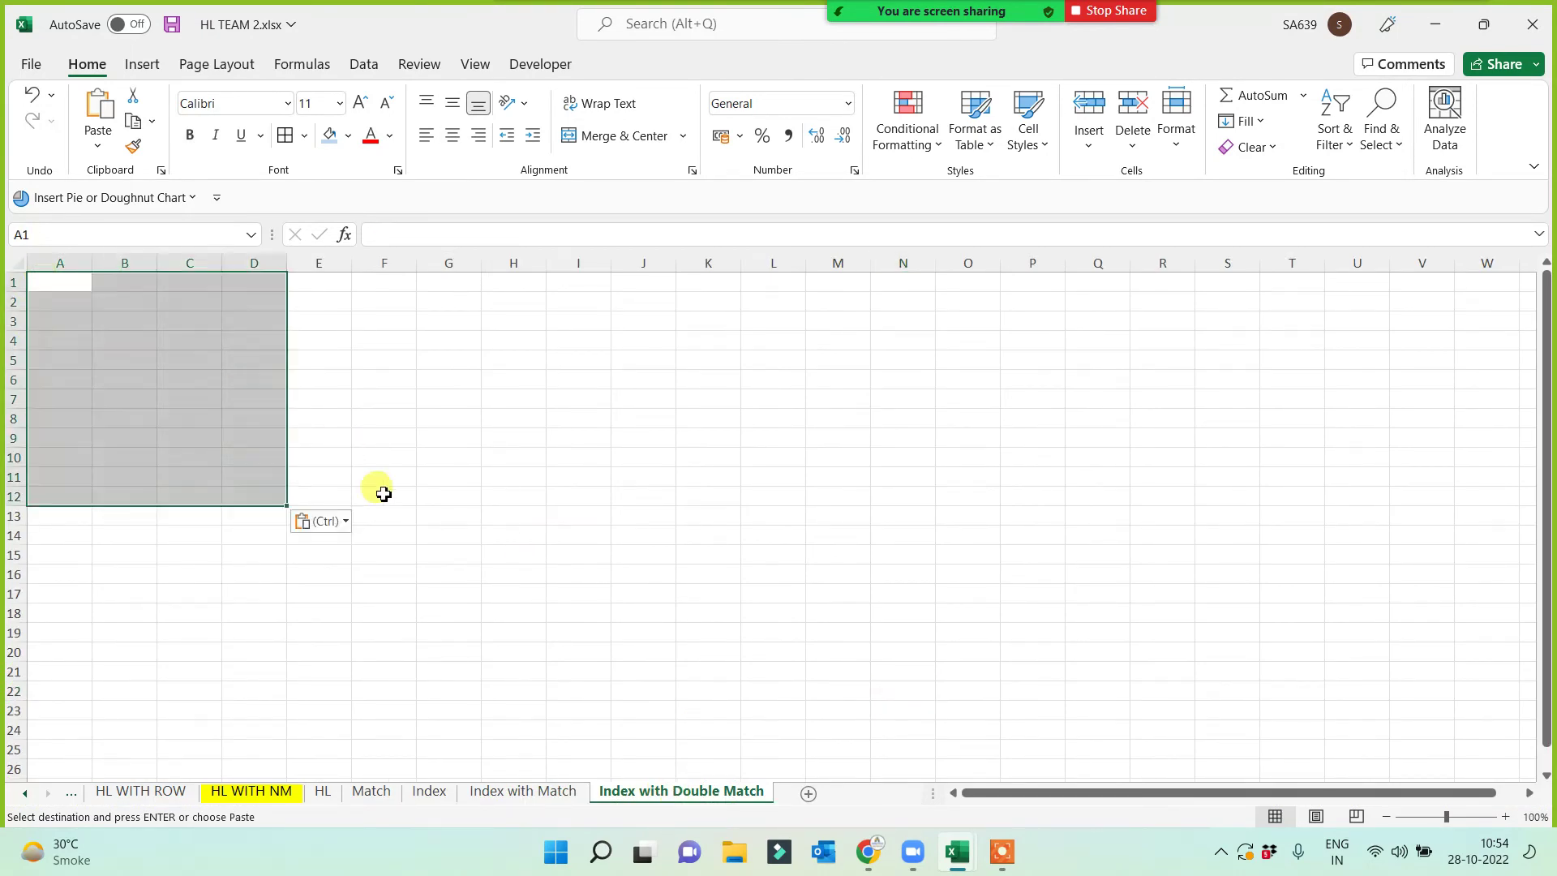
pyautogui.scroll(4, 456, 540)
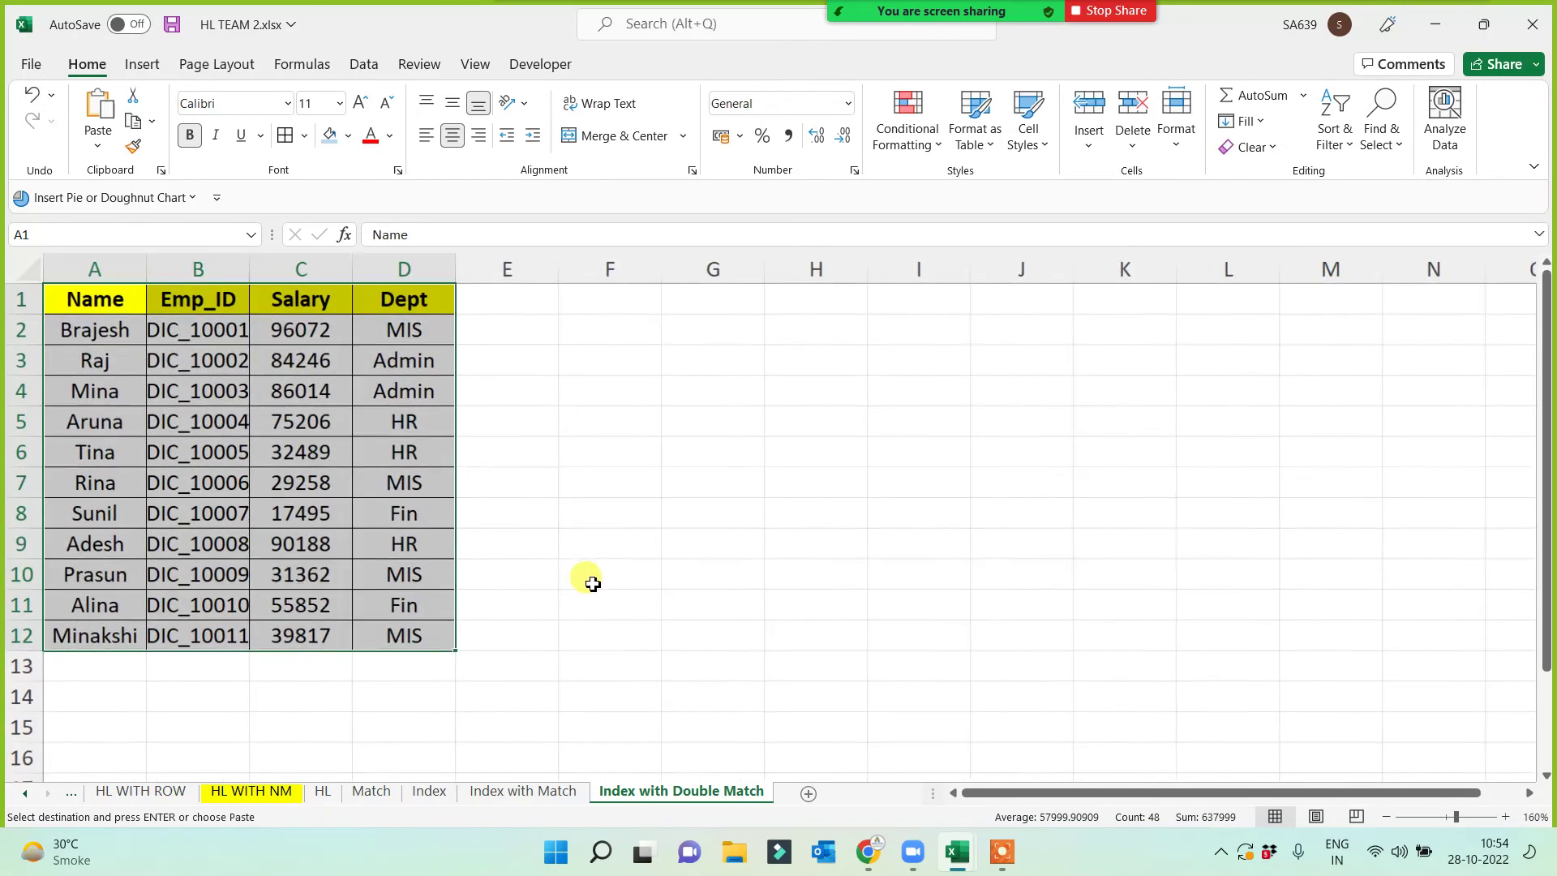
pyautogui.moveTo(254, 262); pyautogui.dragTo(314, 265)
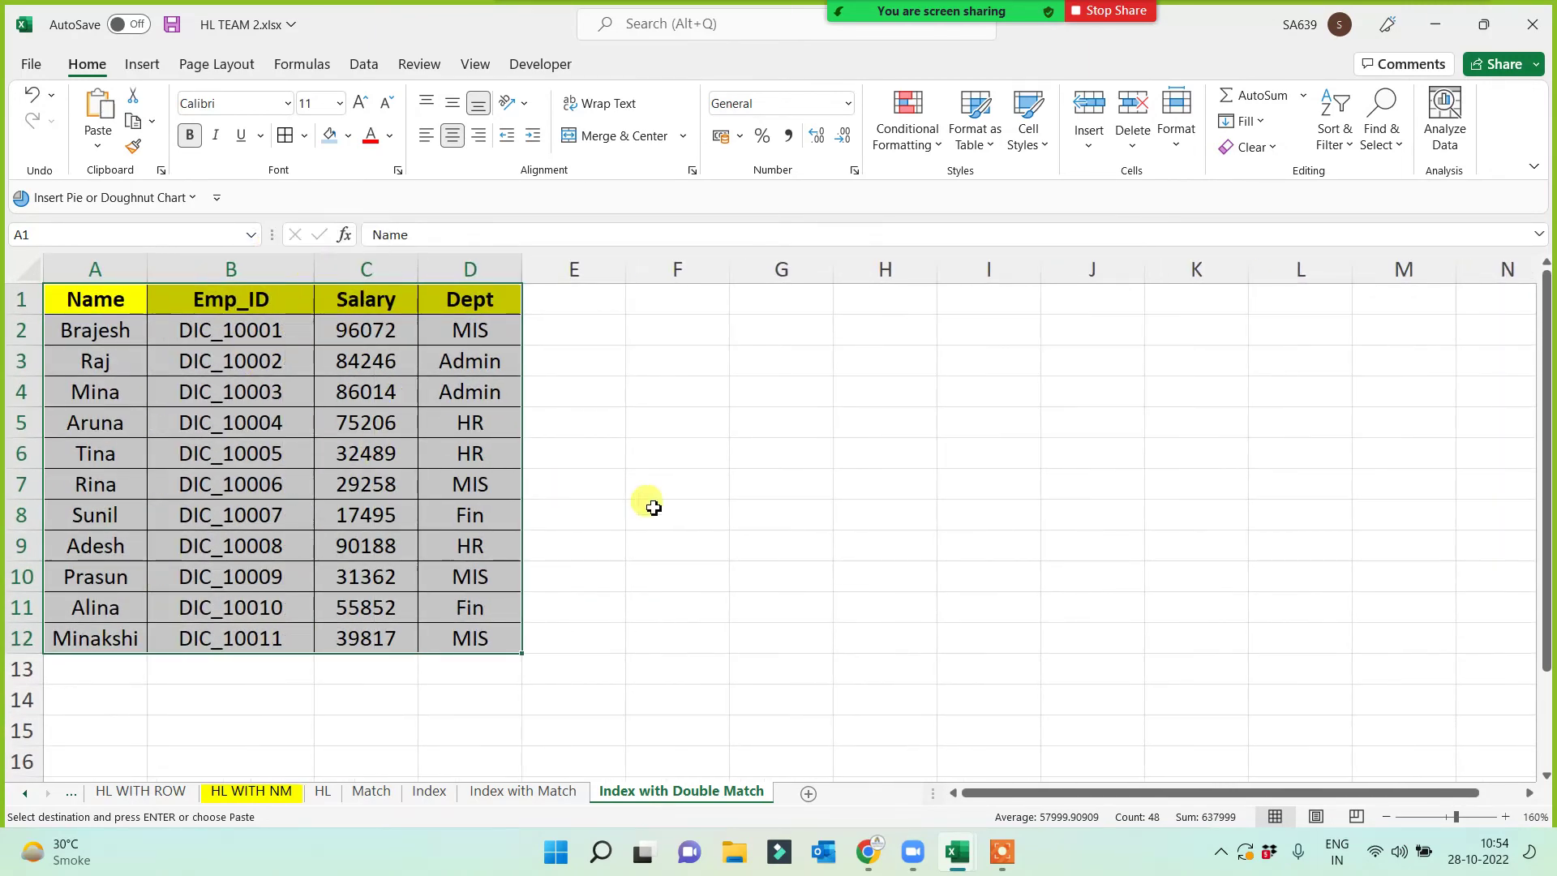
pyautogui.click(713, 512)
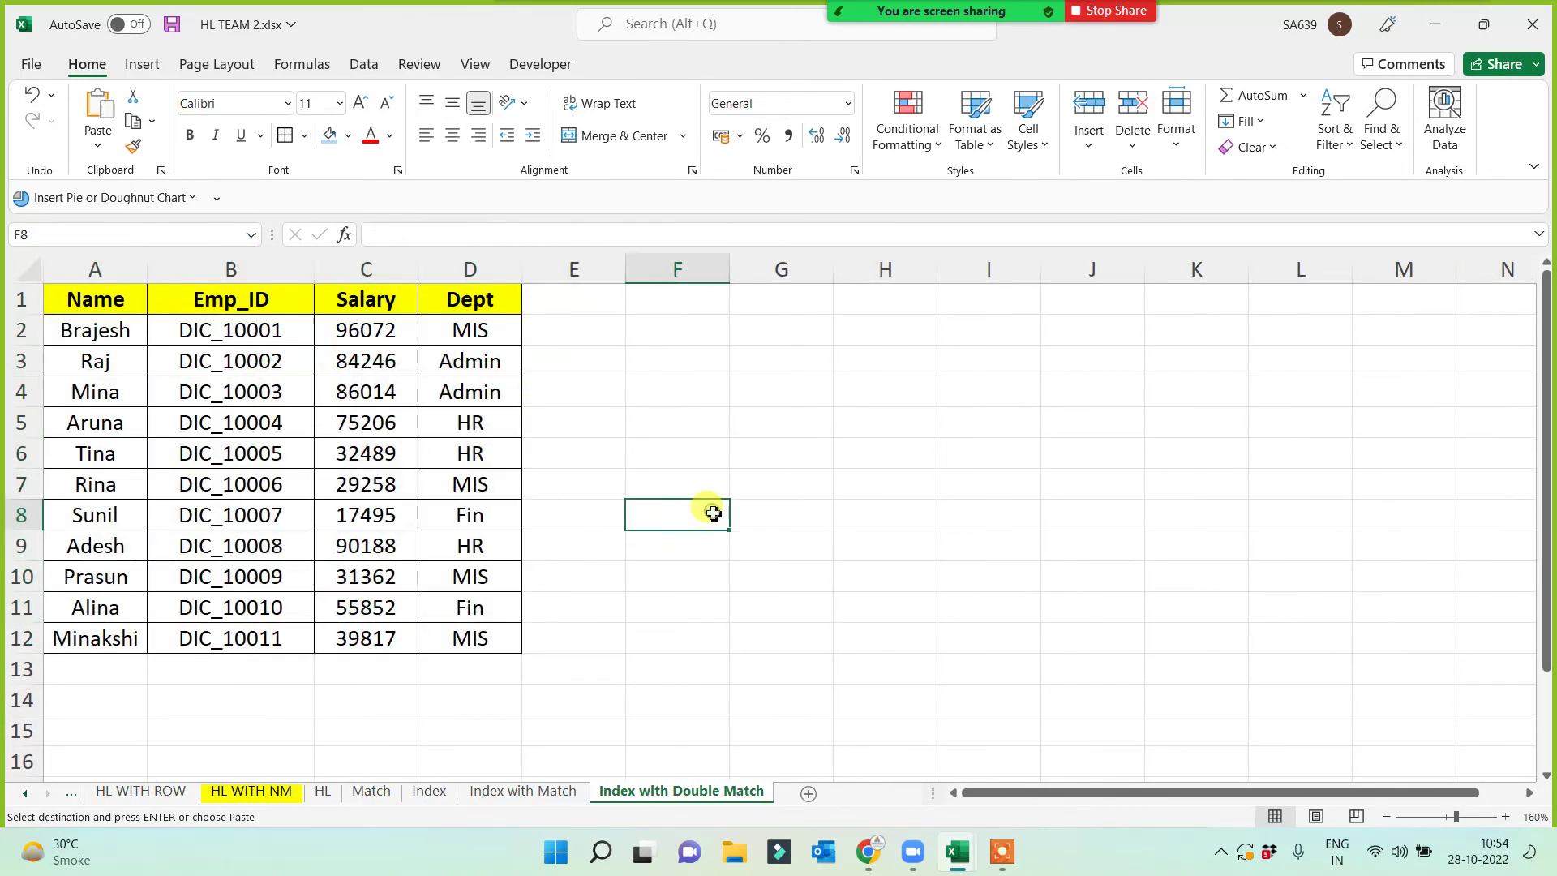
pyautogui.click(228, 269)
pyautogui.click(144, 267)
pyautogui.moveTo(148, 267); pyautogui.dragTo(216, 268)
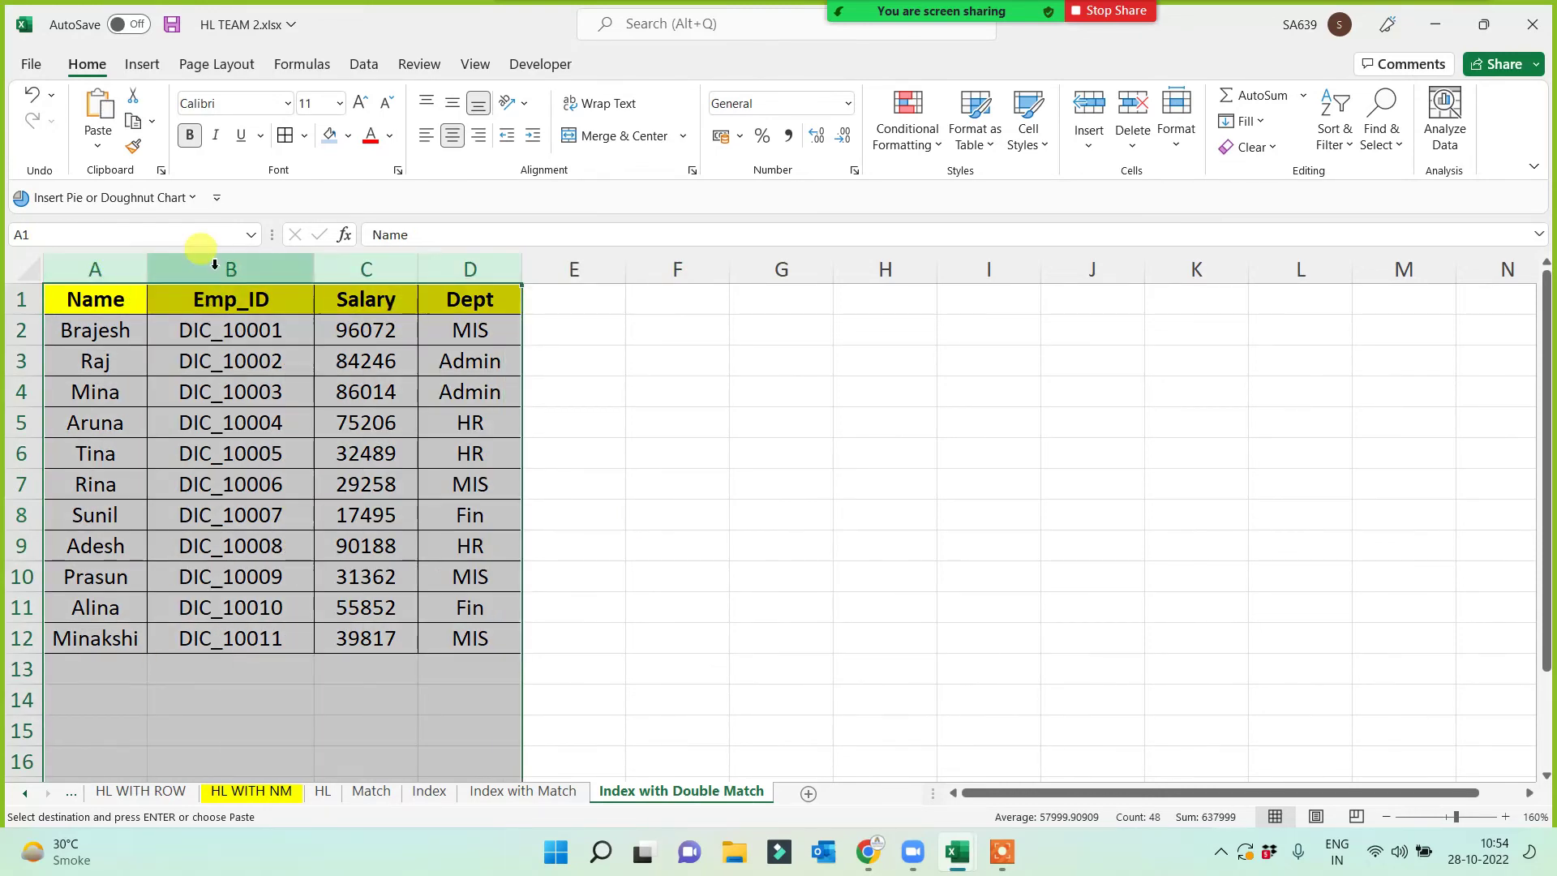
pyautogui.click(216, 268)
pyautogui.click(79, 446)
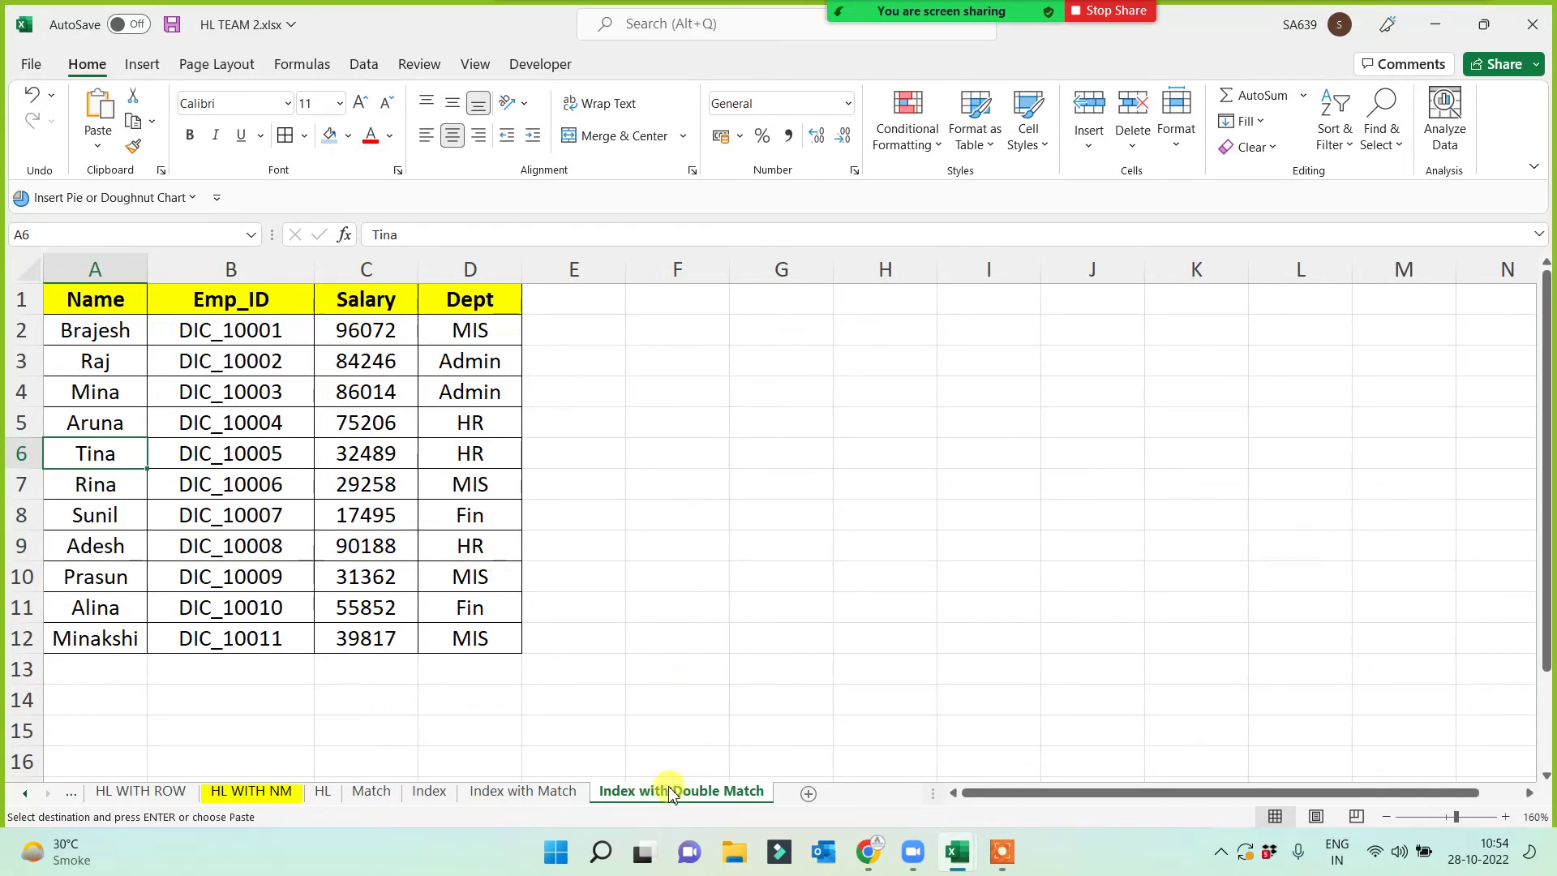
pyautogui.click(742, 538)
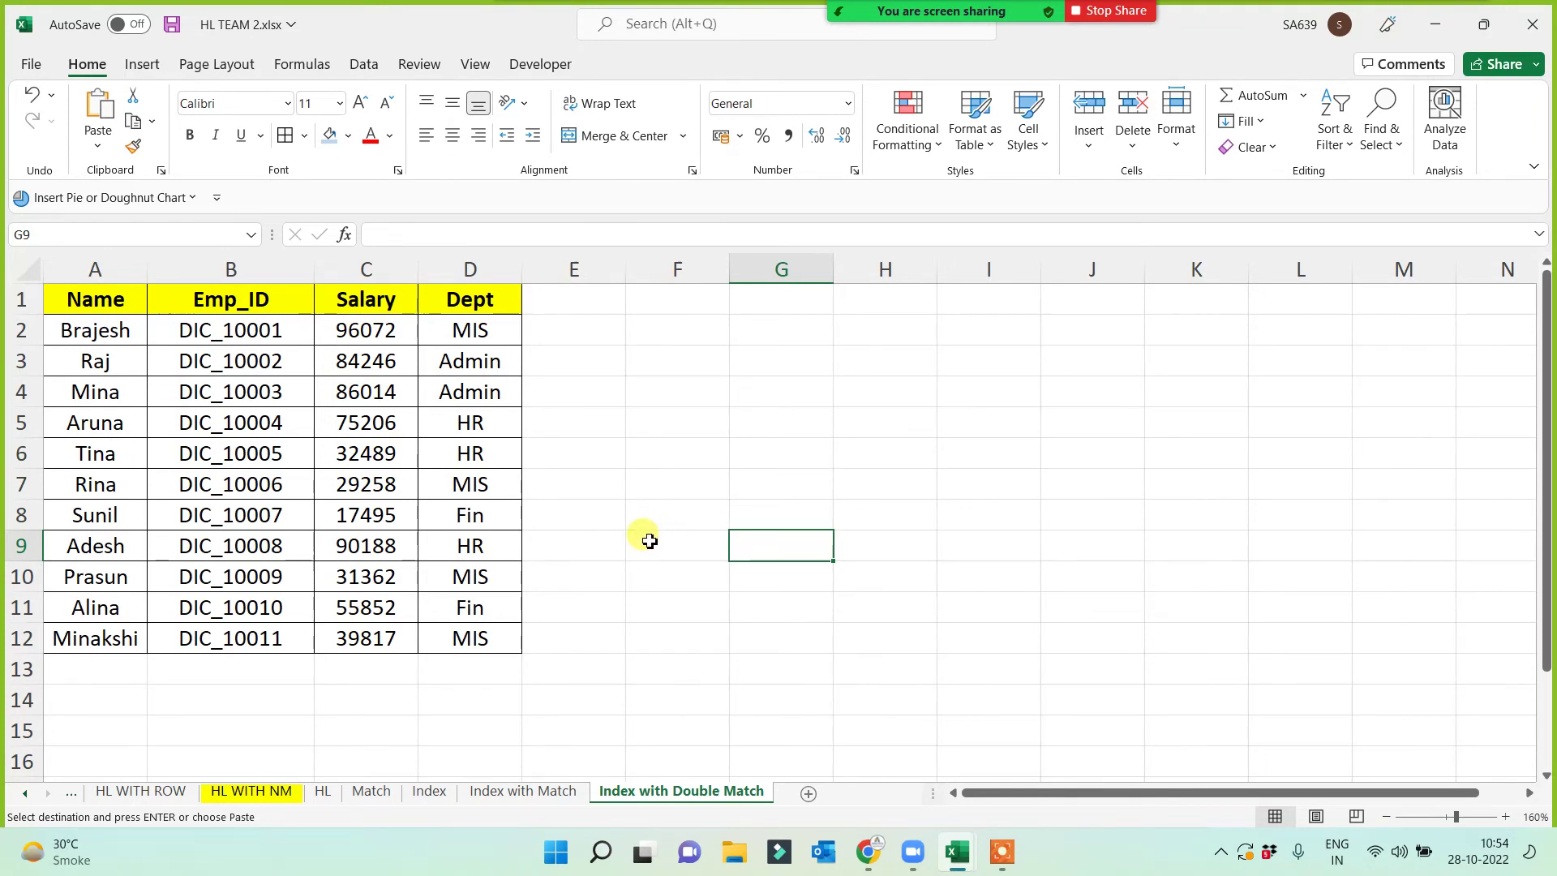
pyautogui.click(213, 302)
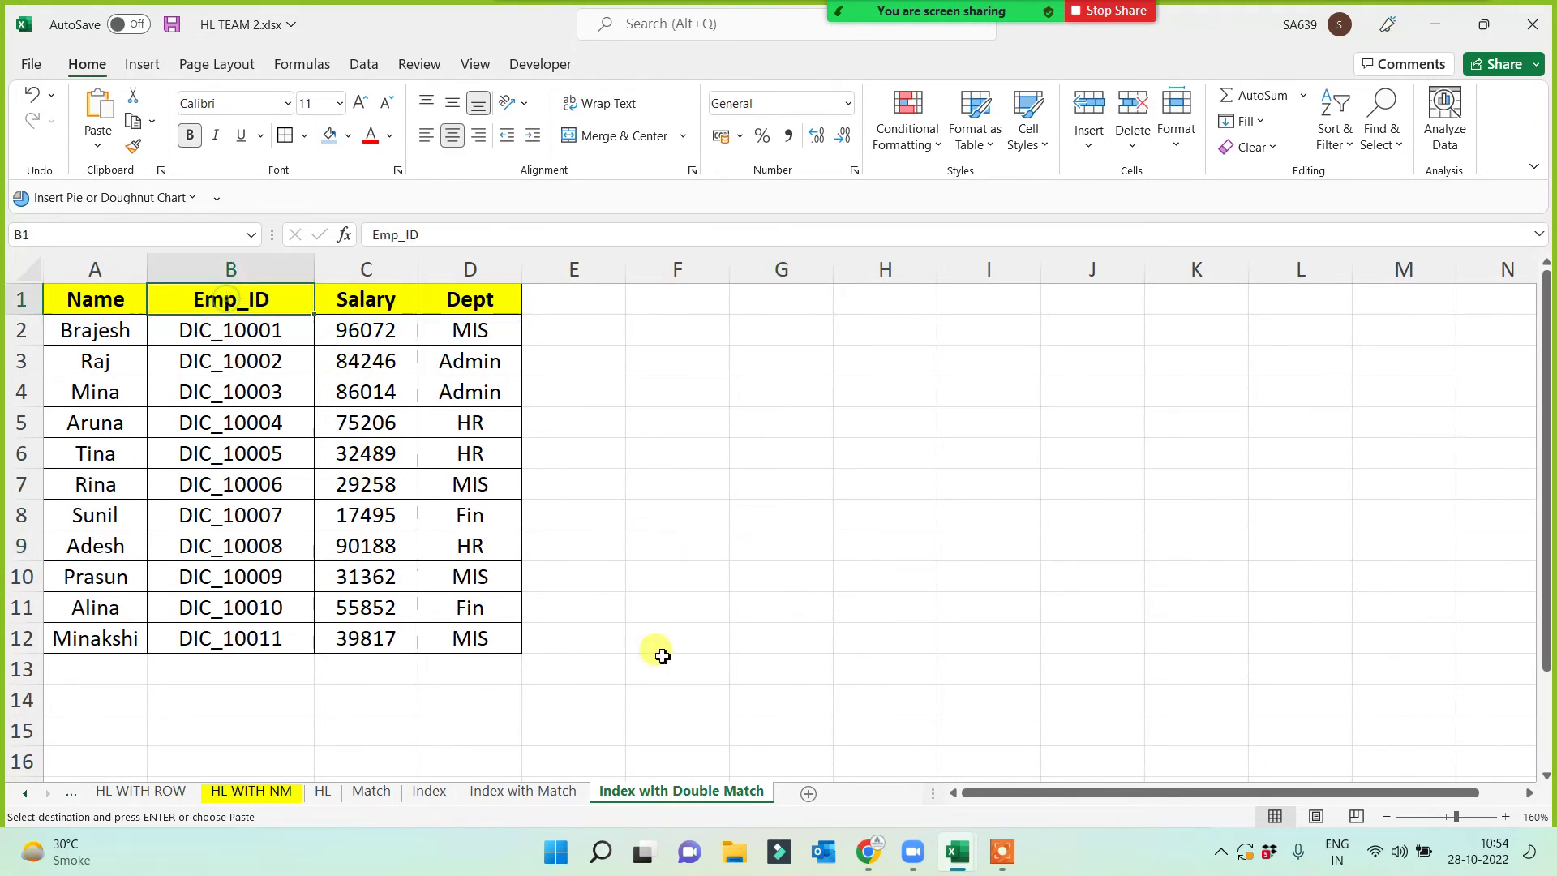
# - Copy the Emp_ID heading and list G3:G10 from Index with Match to F3 of the Index with Double Match sheet
pyautogui.click(512, 798)
pyautogui.moveTo(751, 361); pyautogui.dragTo(760, 579)
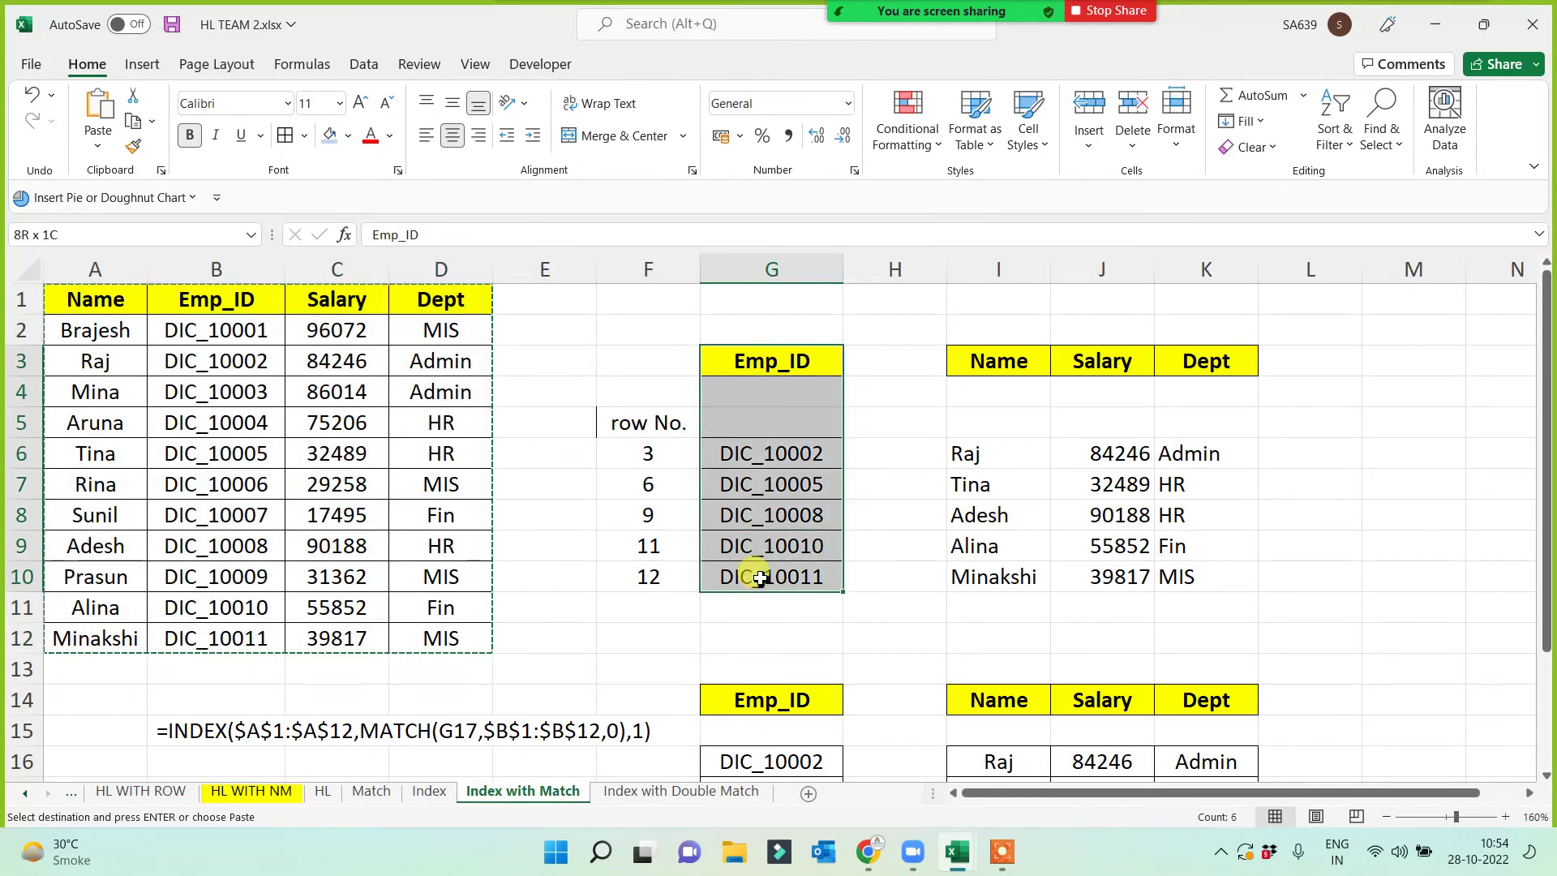
pyautogui.hotkey('ctrl', 'c')
pyautogui.click(635, 793)
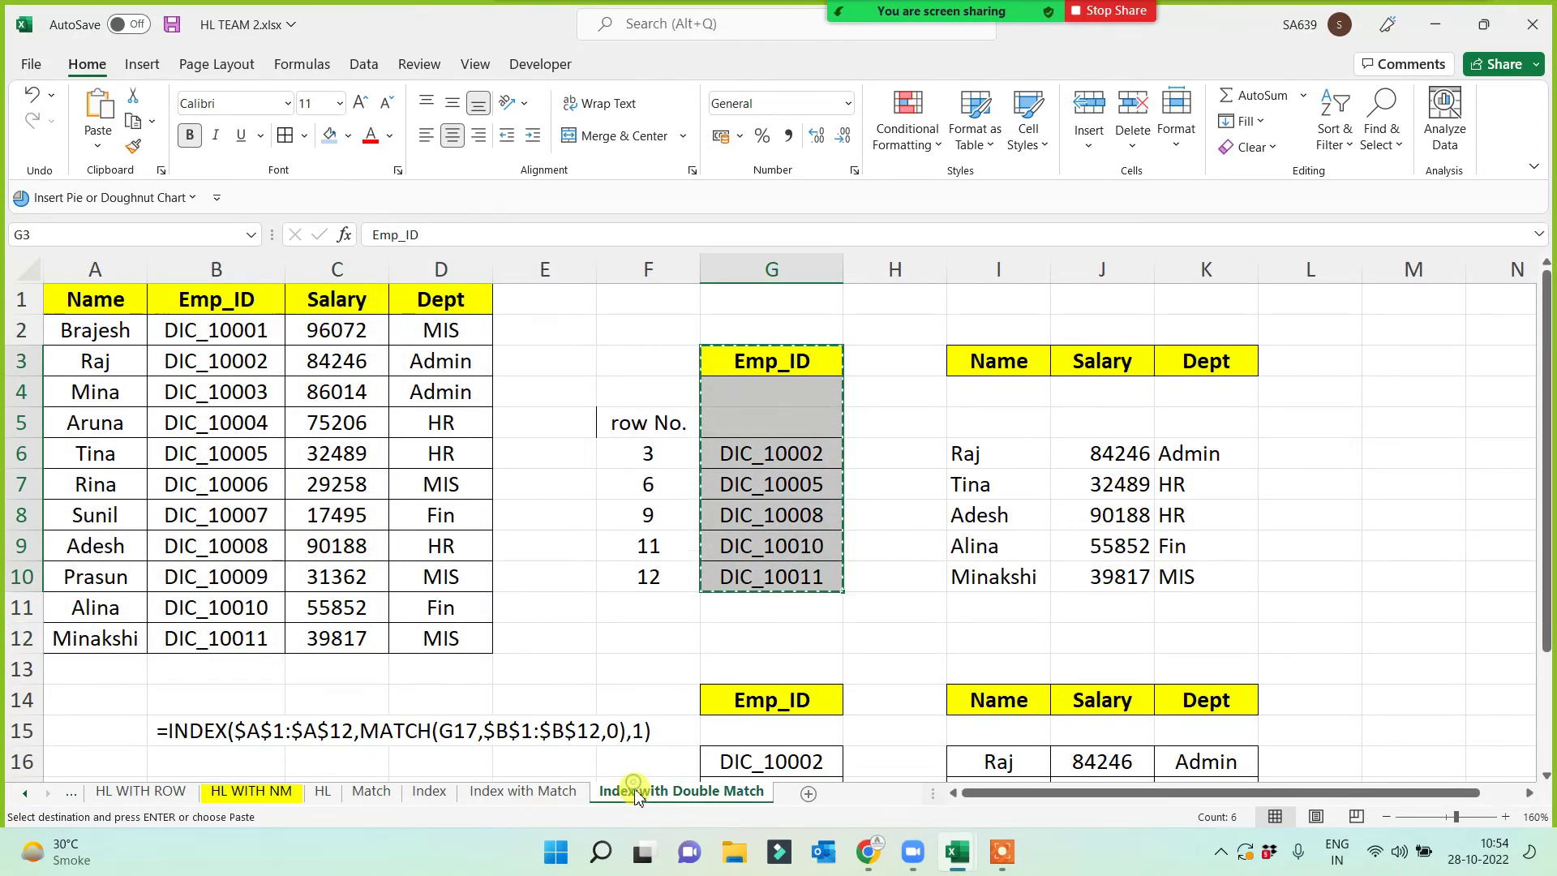
pyautogui.click(673, 365)
pyautogui.hotkey('ctrl', 'v')
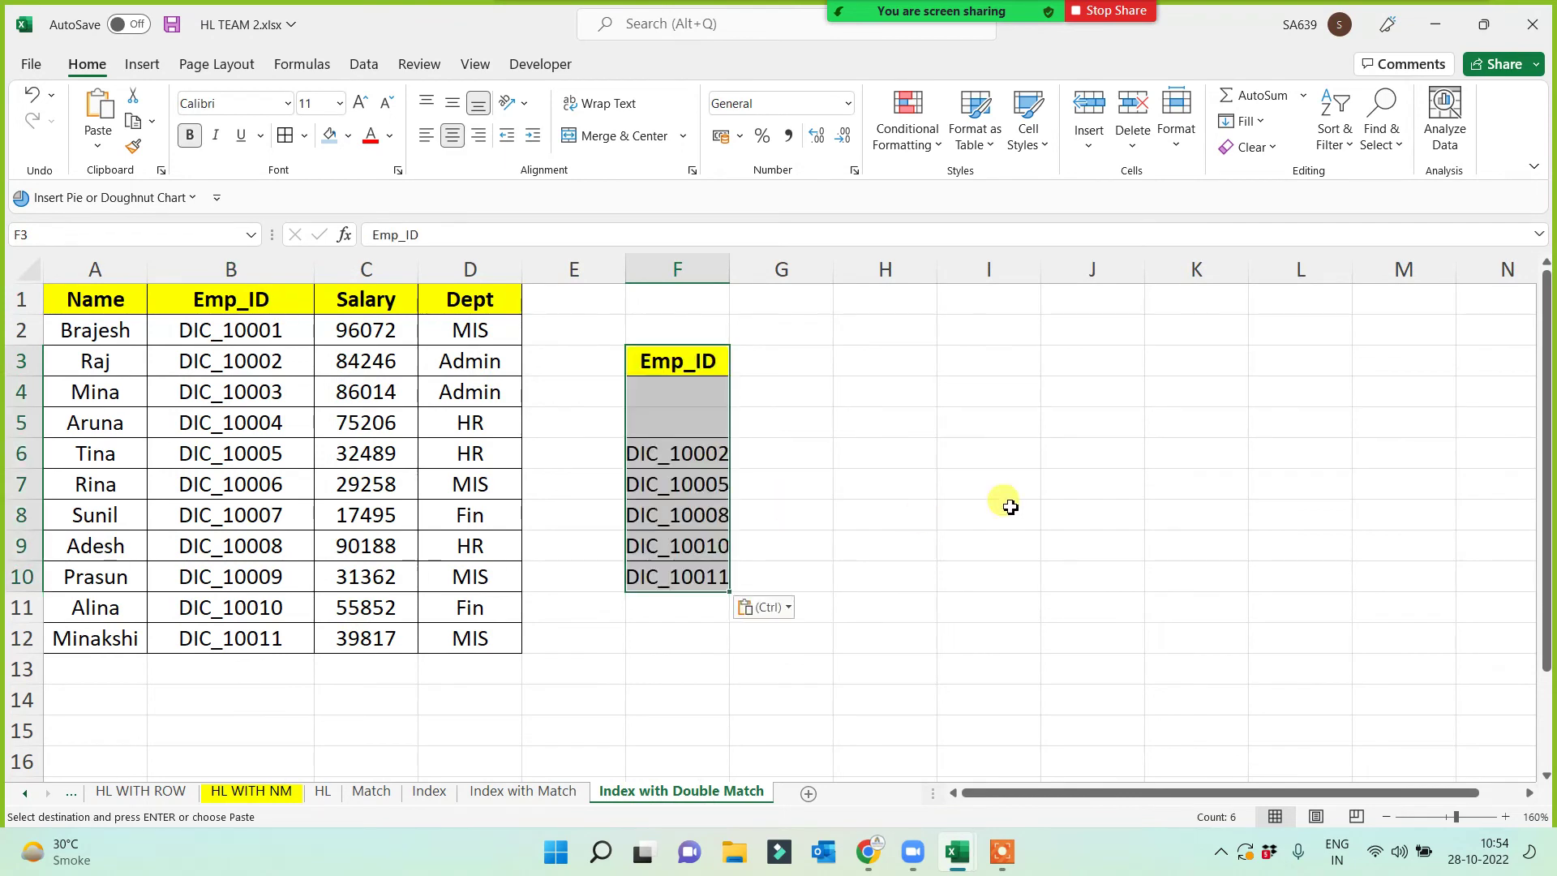
# - Widen column F to fit the Emp_IDs and narrow the empty column G
pyautogui.click(1010, 507)
pyautogui.doubleClick(737, 270)
pyautogui.click(904, 486)
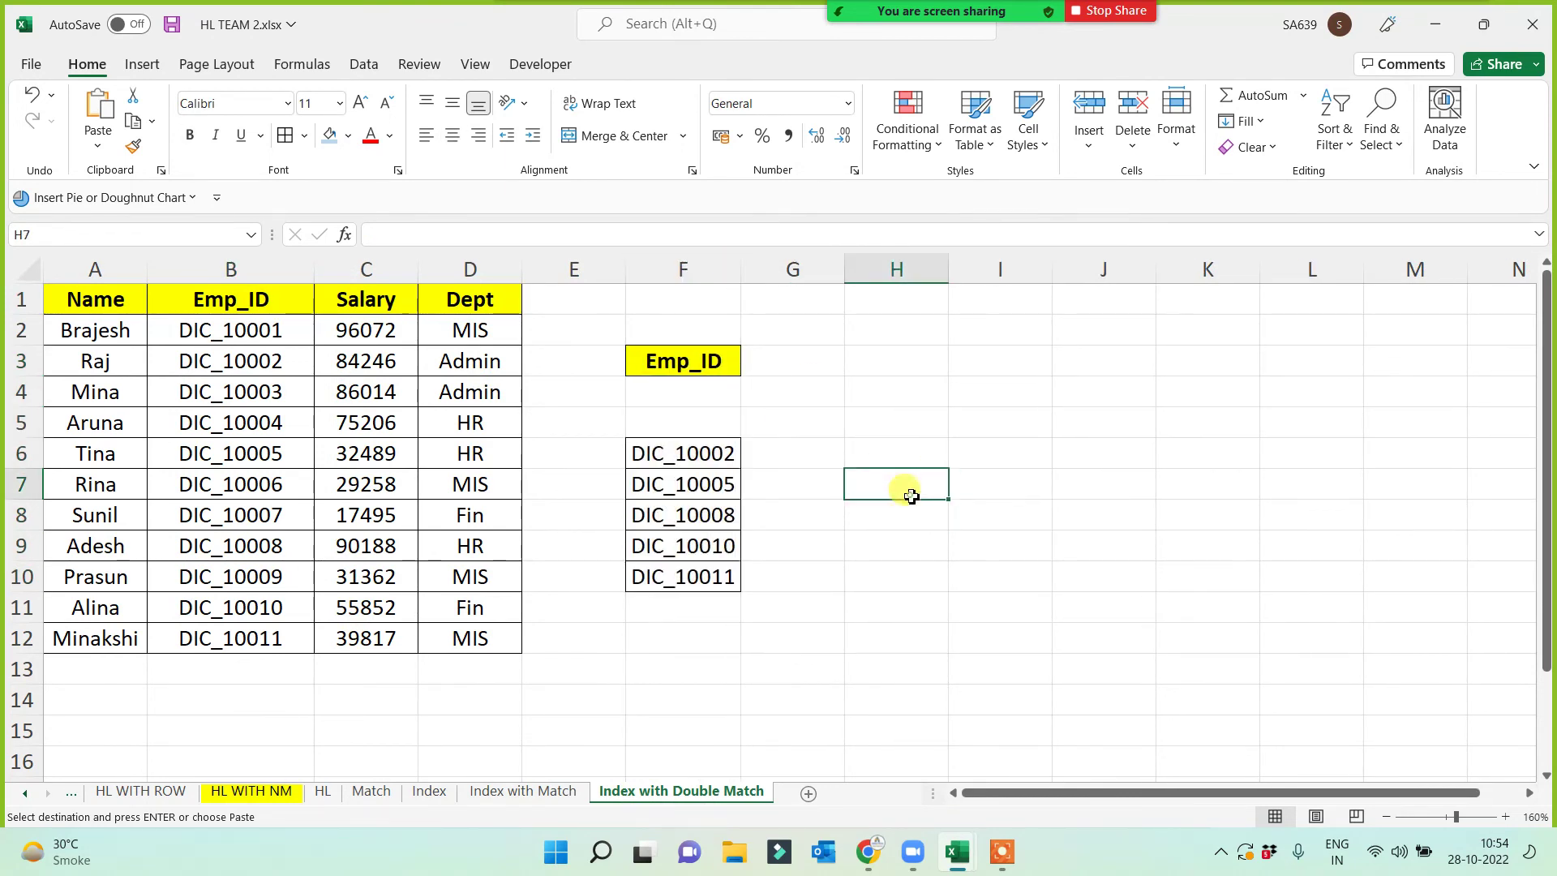
pyautogui.moveTo(743, 270); pyautogui.dragTo(760, 271)
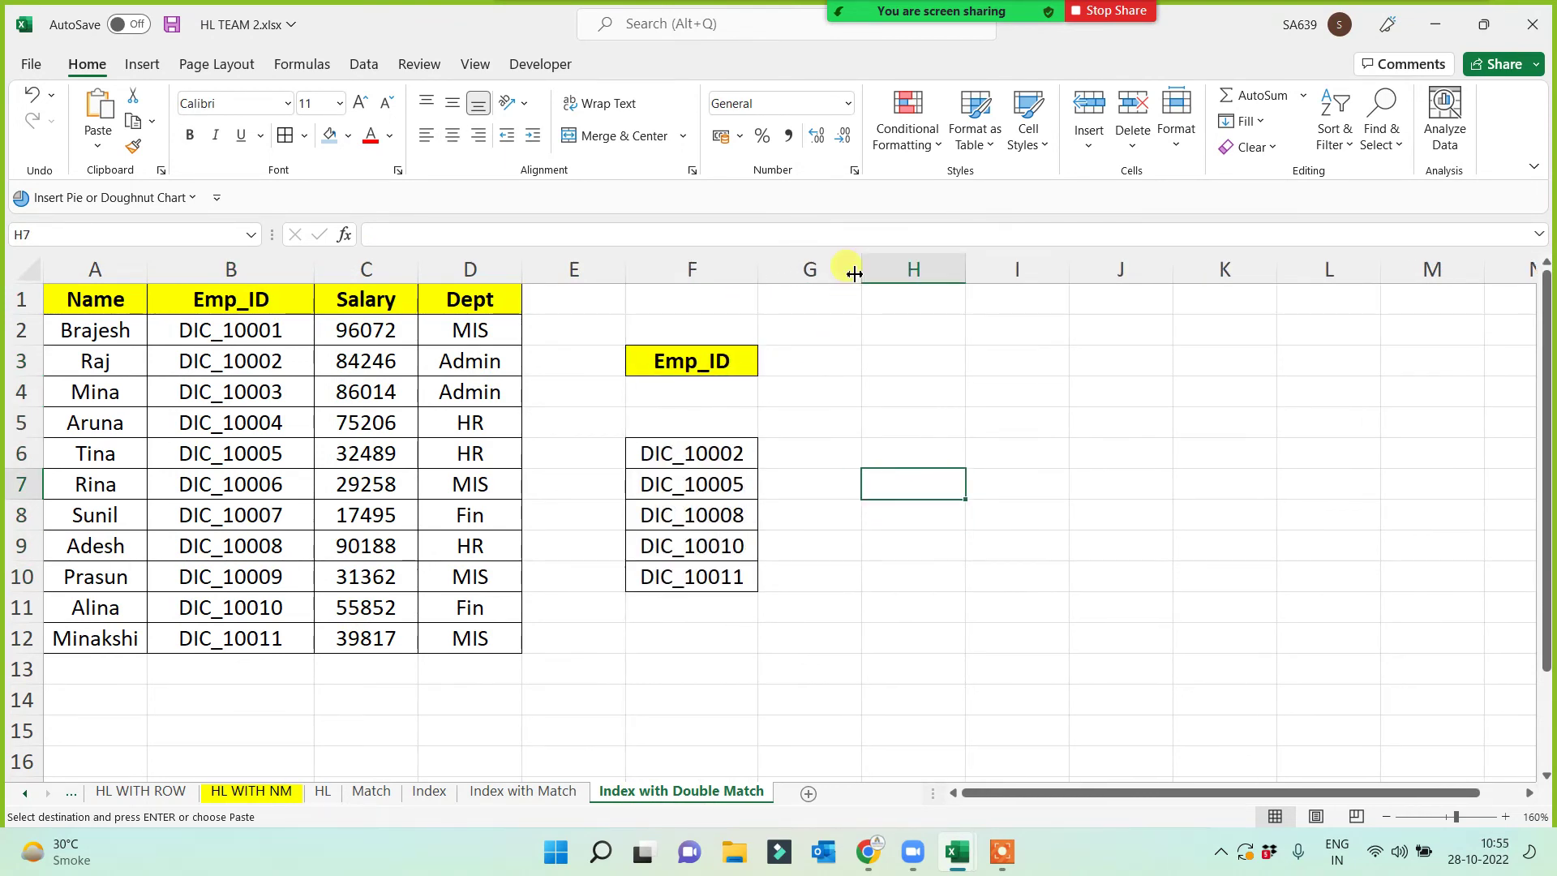
pyautogui.moveTo(861, 270); pyautogui.dragTo(815, 280)
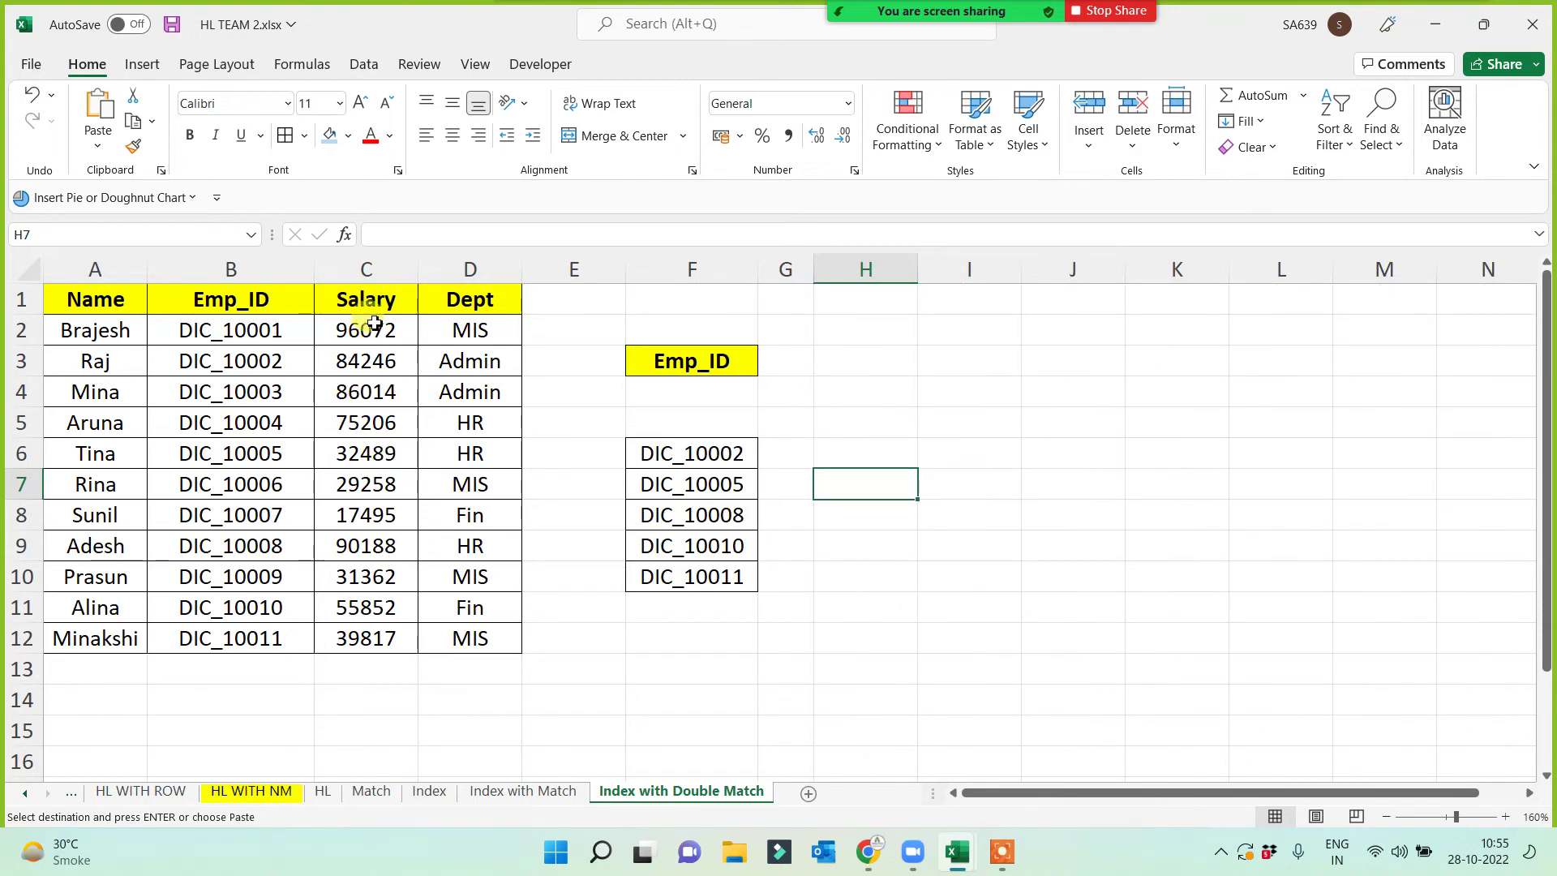
# - Copy the Dept heading to H3 and the Name heading to I3 on the Index with Double Match sheet
pyautogui.click(451, 298)
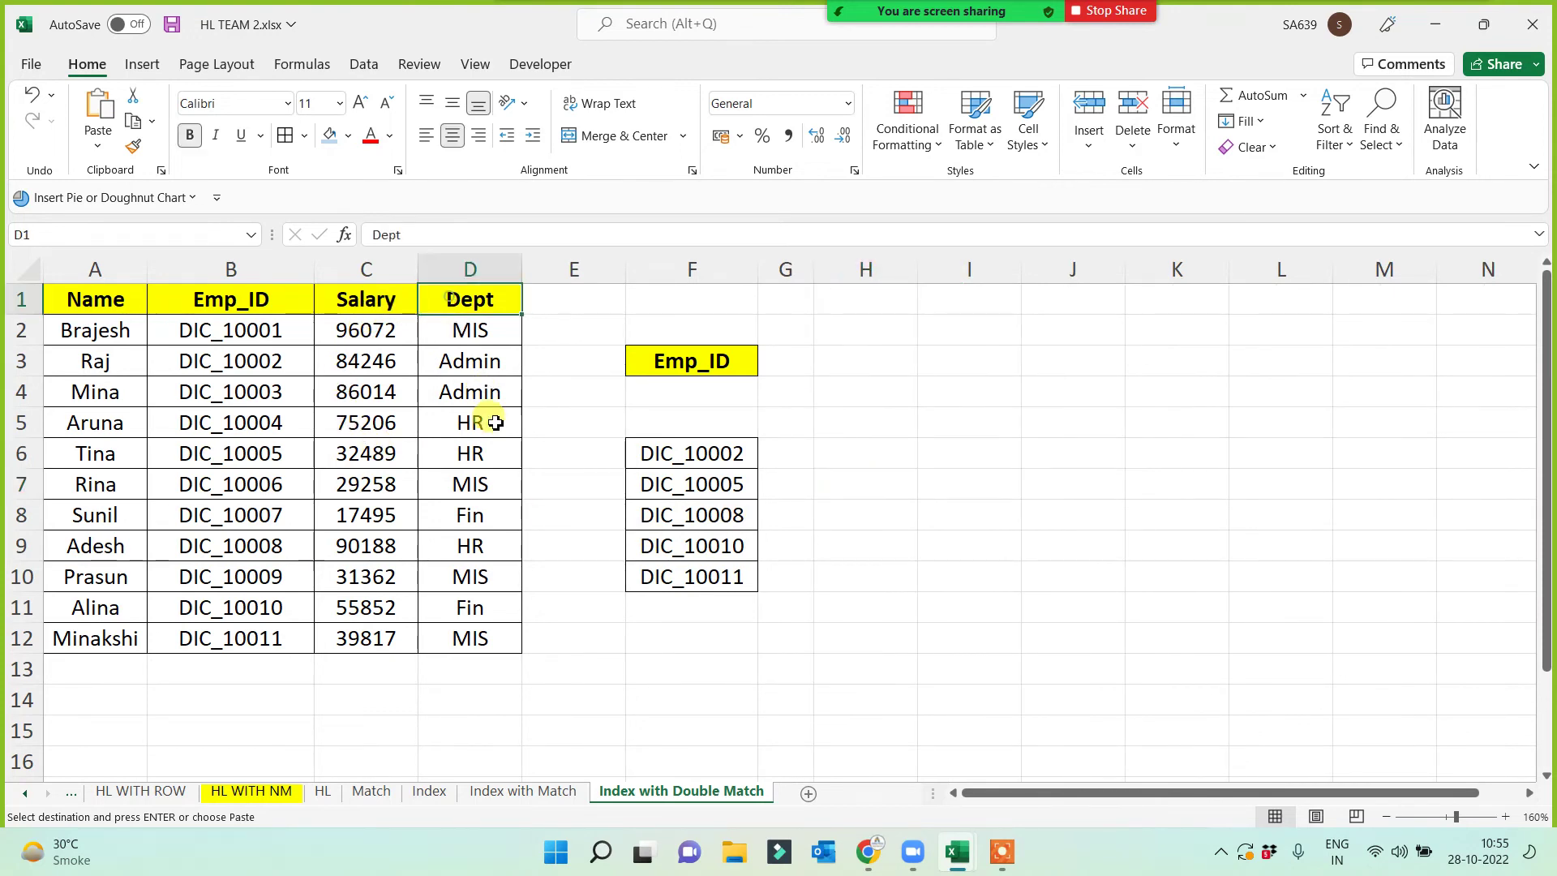
pyautogui.click(847, 361)
pyautogui.hotkey('ctrl', 'v')
pyautogui.click(113, 307)
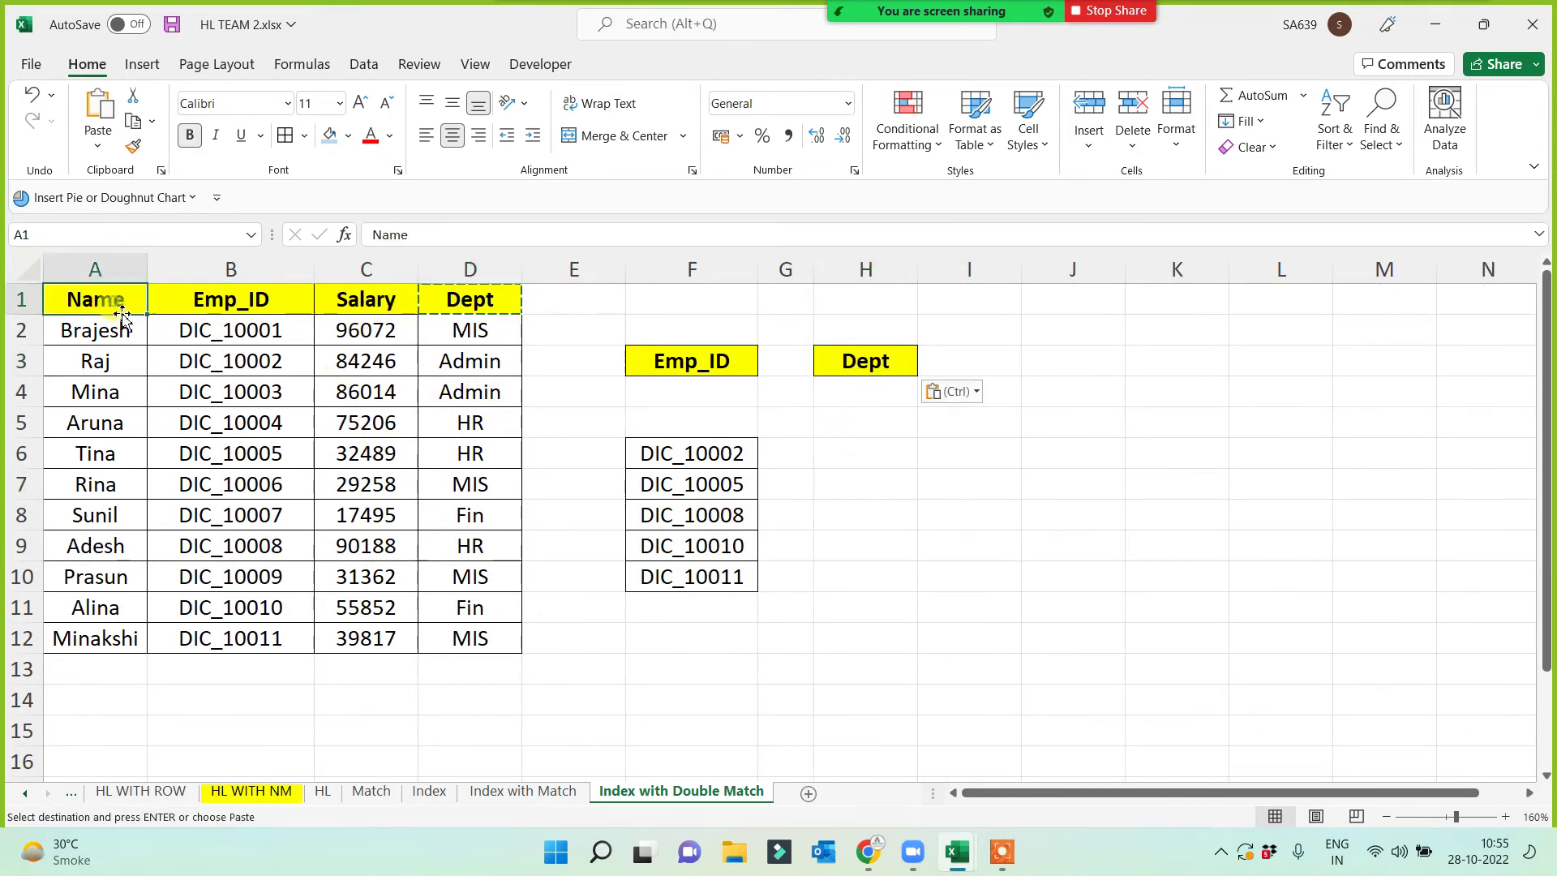
pyautogui.hotkey('ctrl', 'c')
pyautogui.hotkey('ctrl', 'v')
pyautogui.click(970, 365)
pyautogui.hotkey('ctrl', 'v')
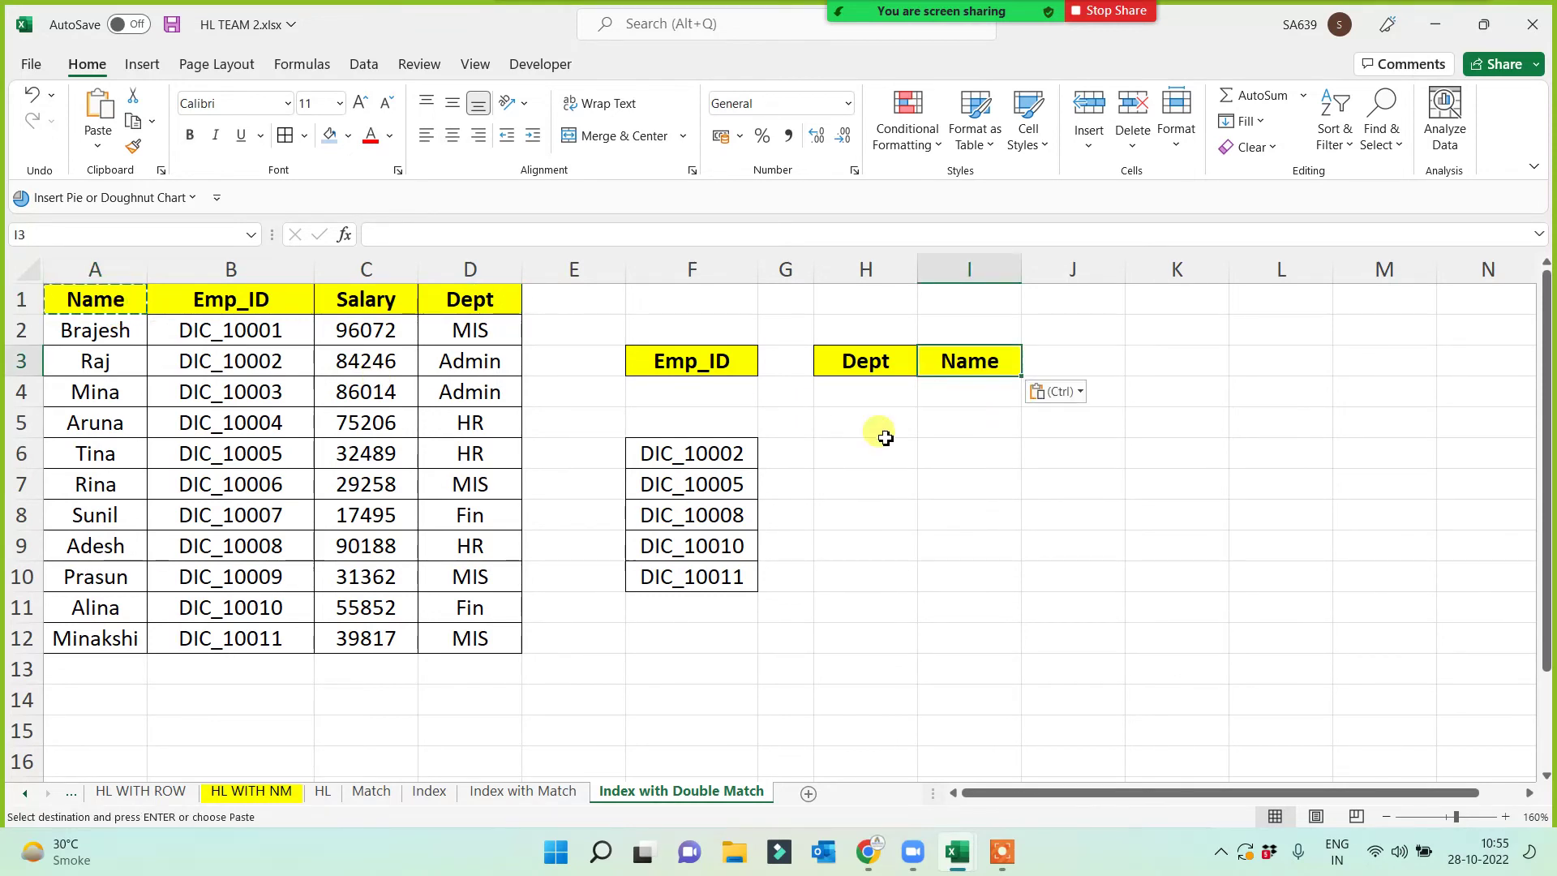
# - Copy the Salary heading from C1 to J3 and slightly widen columns I and J
pyautogui.click(361, 302)
pyautogui.hotkey('ctrl', 'c')
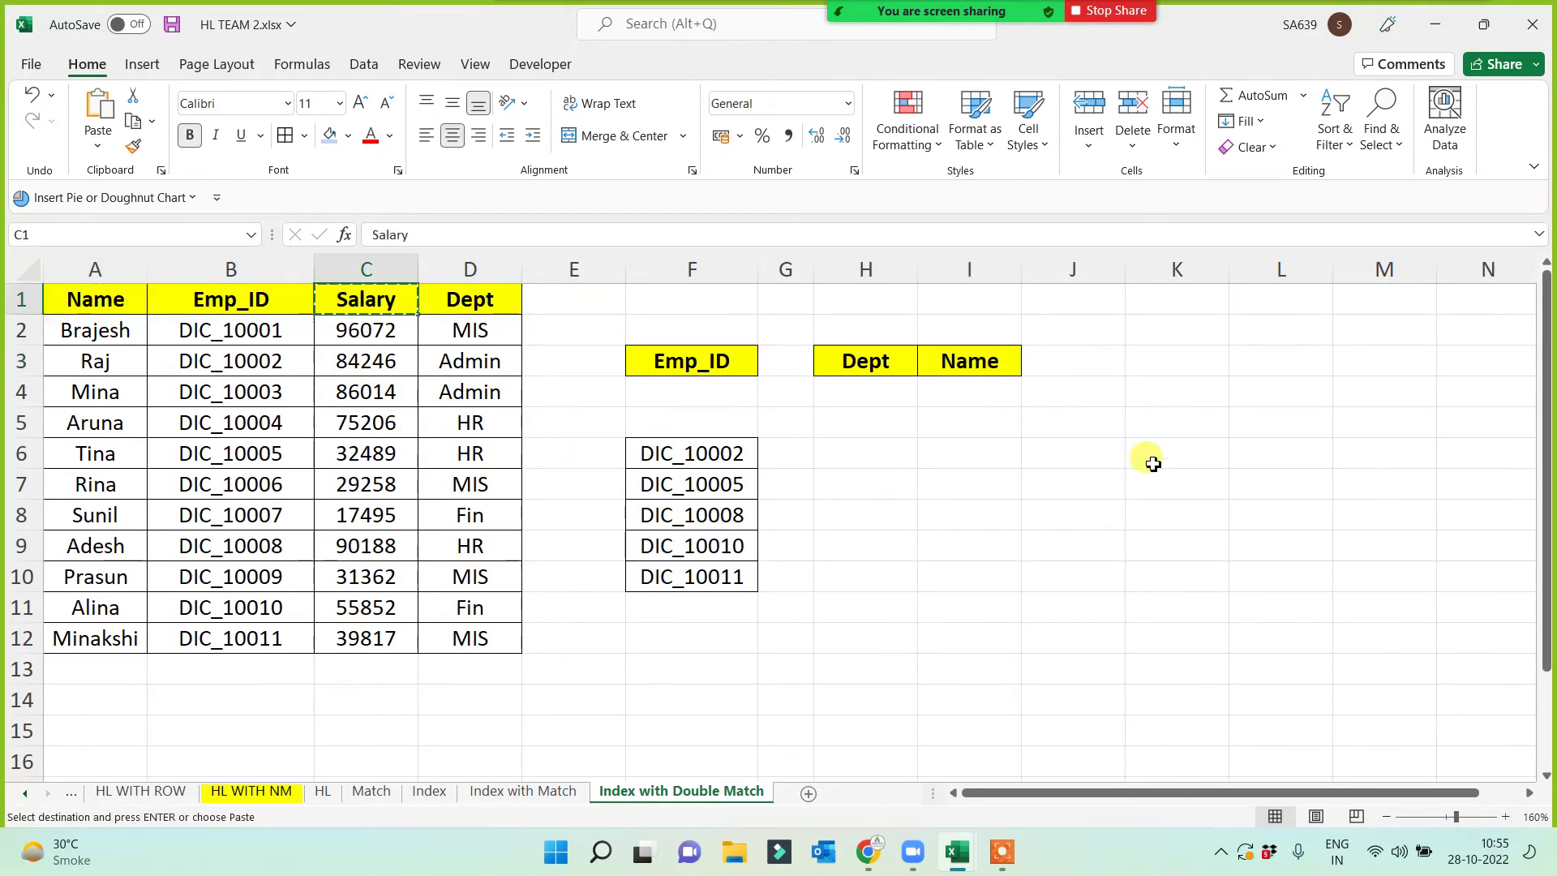
pyautogui.click(1078, 357)
pyautogui.hotkey('ctrl', 'v')
pyautogui.click(1070, 568)
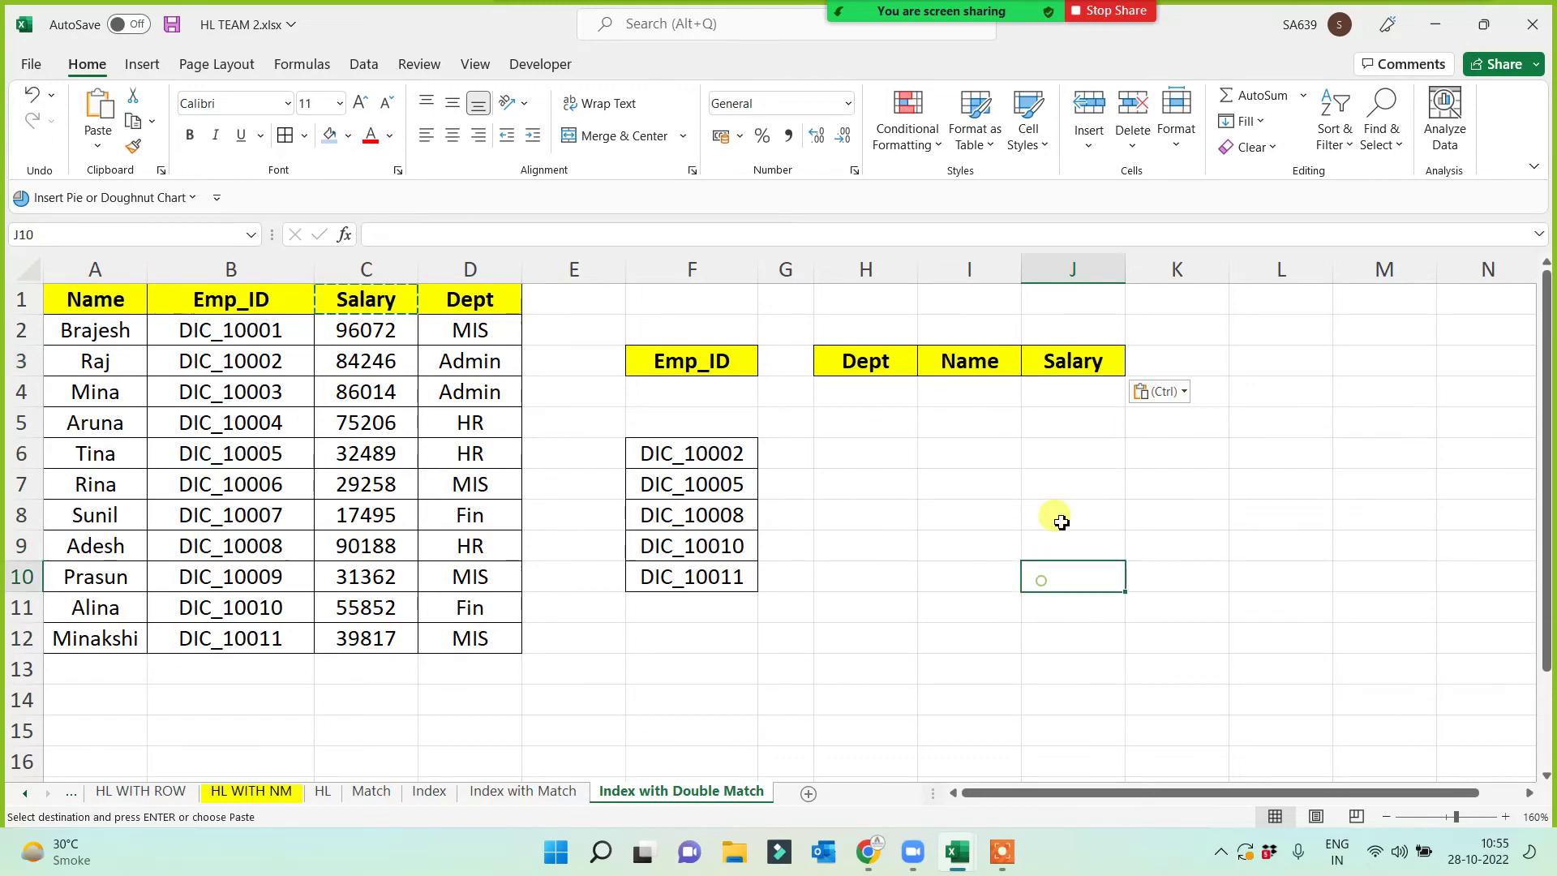
pyautogui.moveTo(1022, 267); pyautogui.dragTo(1045, 267)
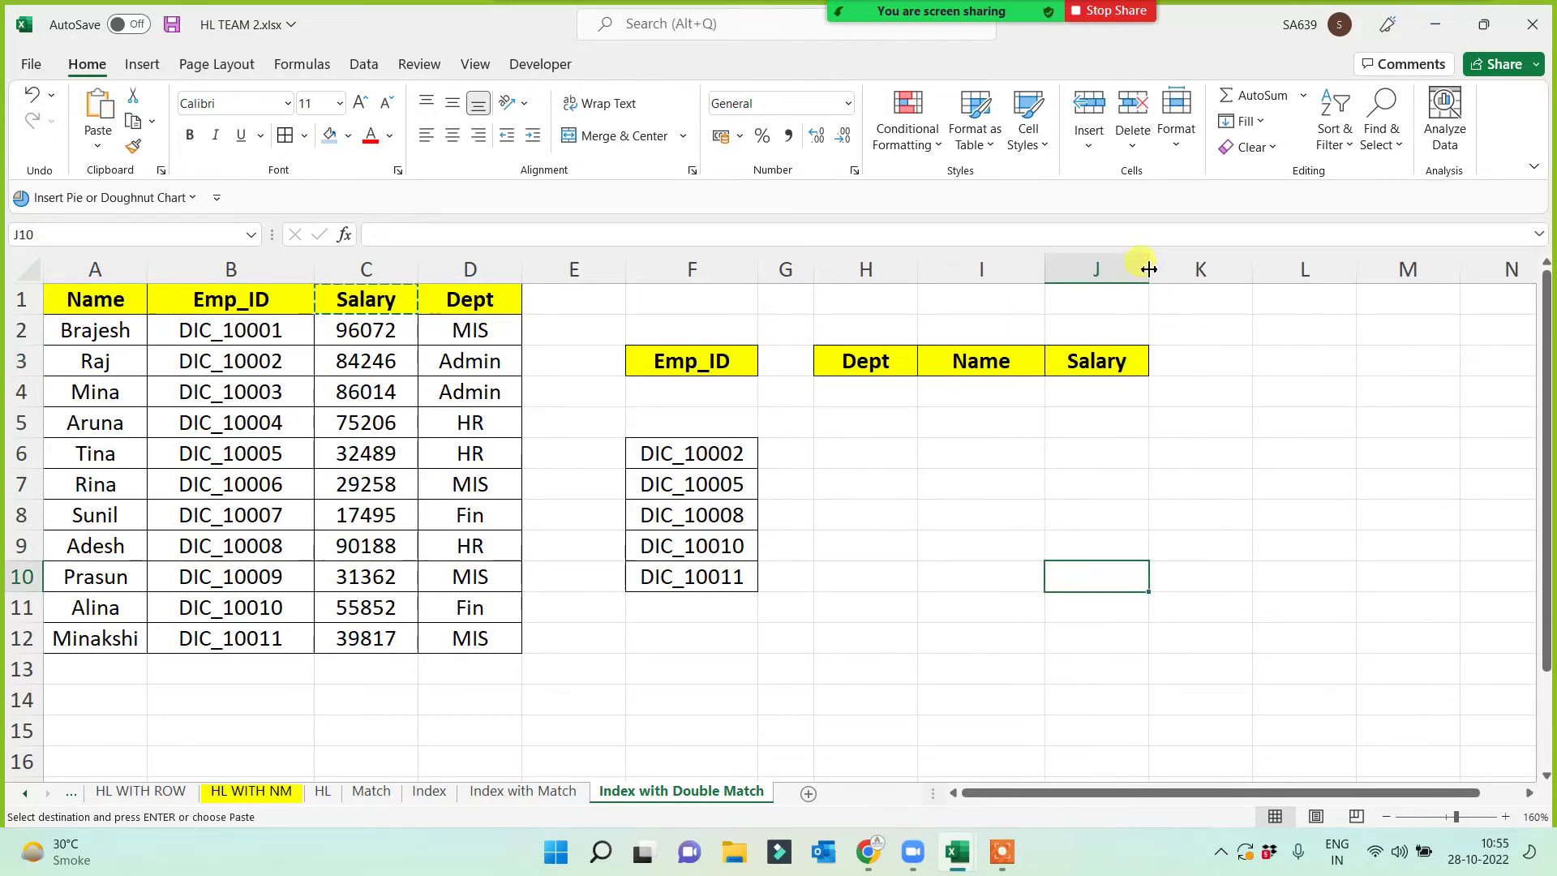
pyautogui.moveTo(1148, 268); pyautogui.dragTo(1170, 268)
# - Compare the nested formula in I16 and heading order on Index with Match with the Index with Double Match layout
pyautogui.click(534, 791)
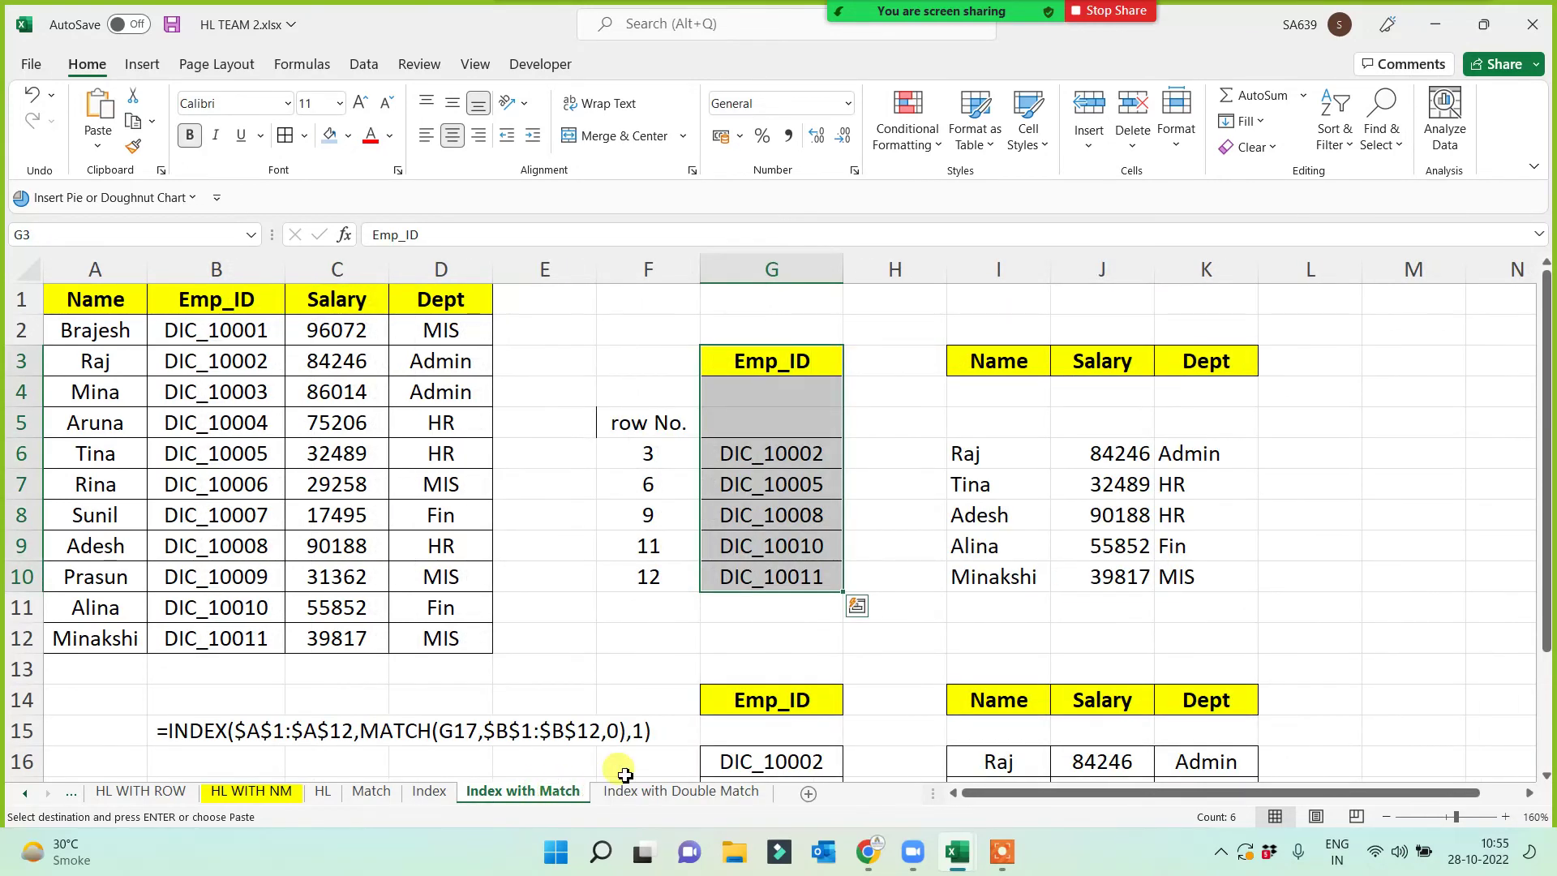
pyautogui.scroll(-2, 1010, 712)
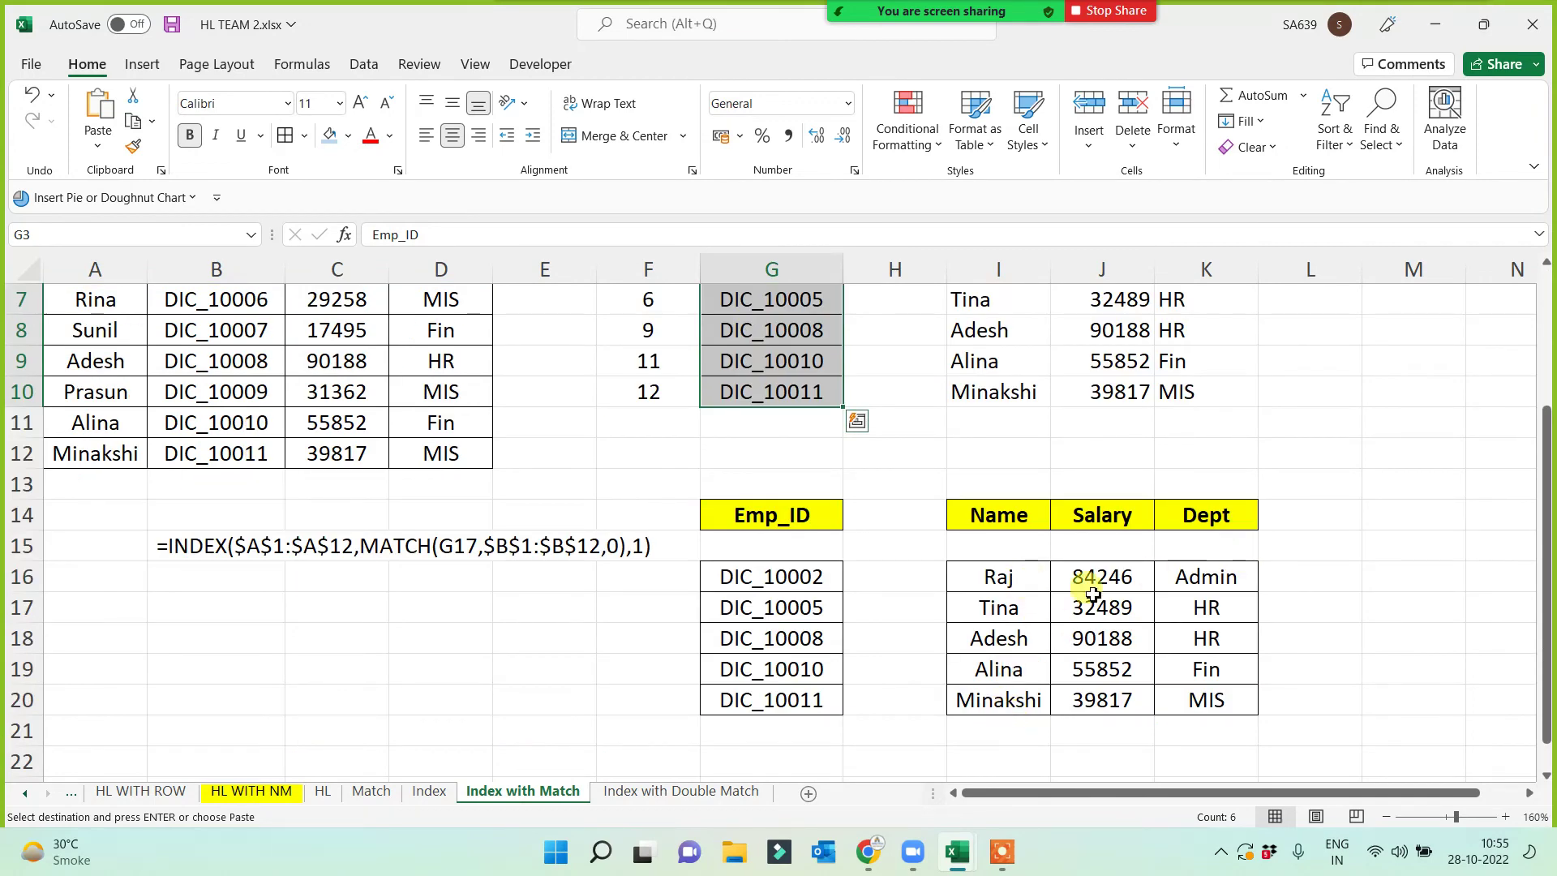
pyautogui.click(655, 792)
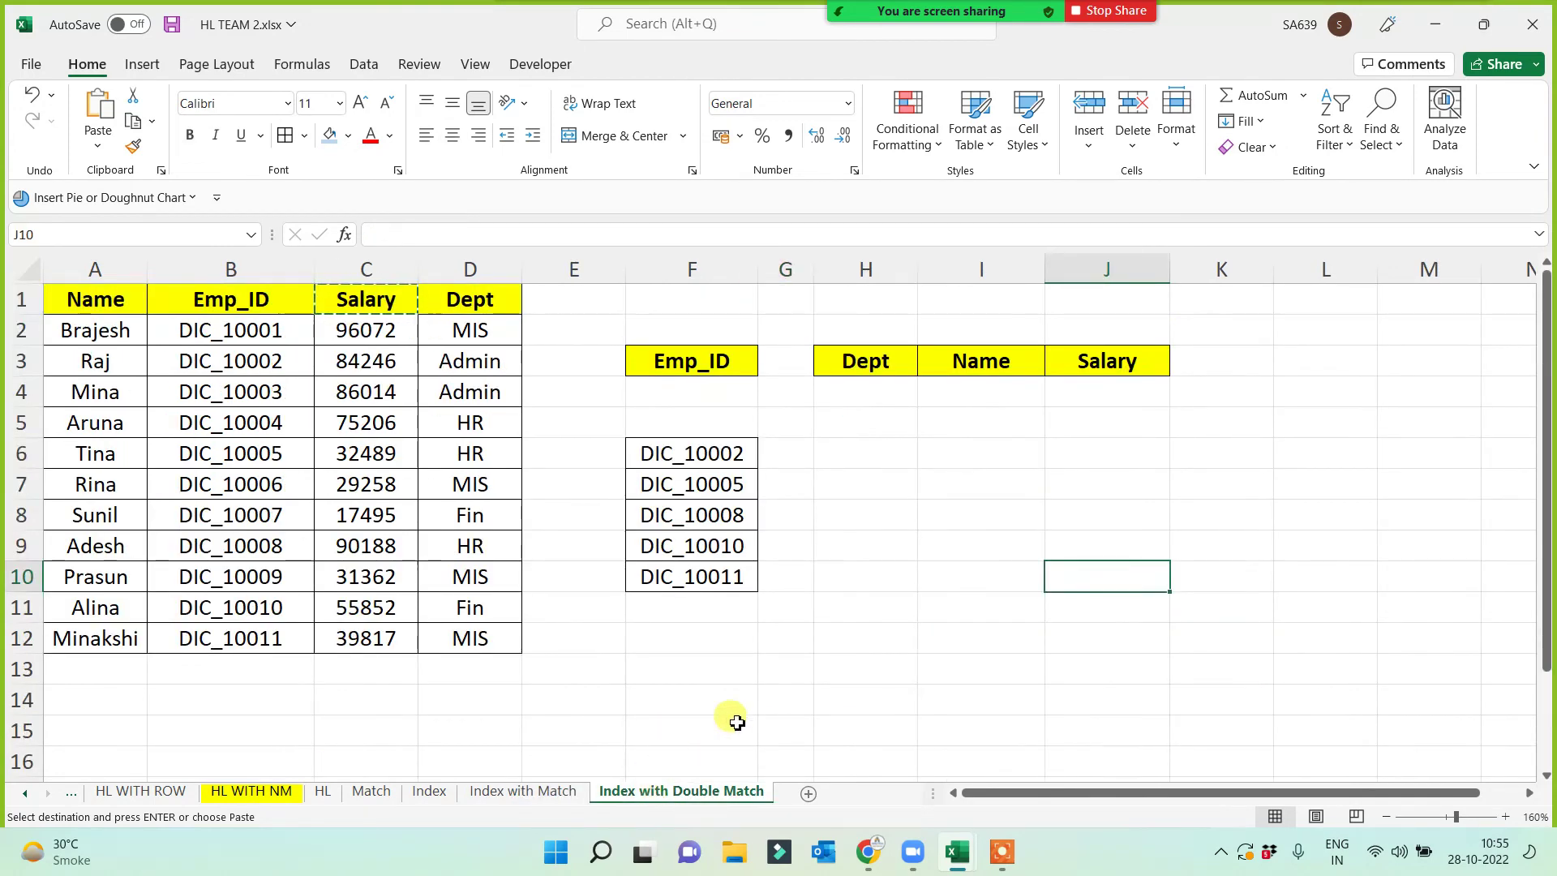
pyautogui.click(836, 459)
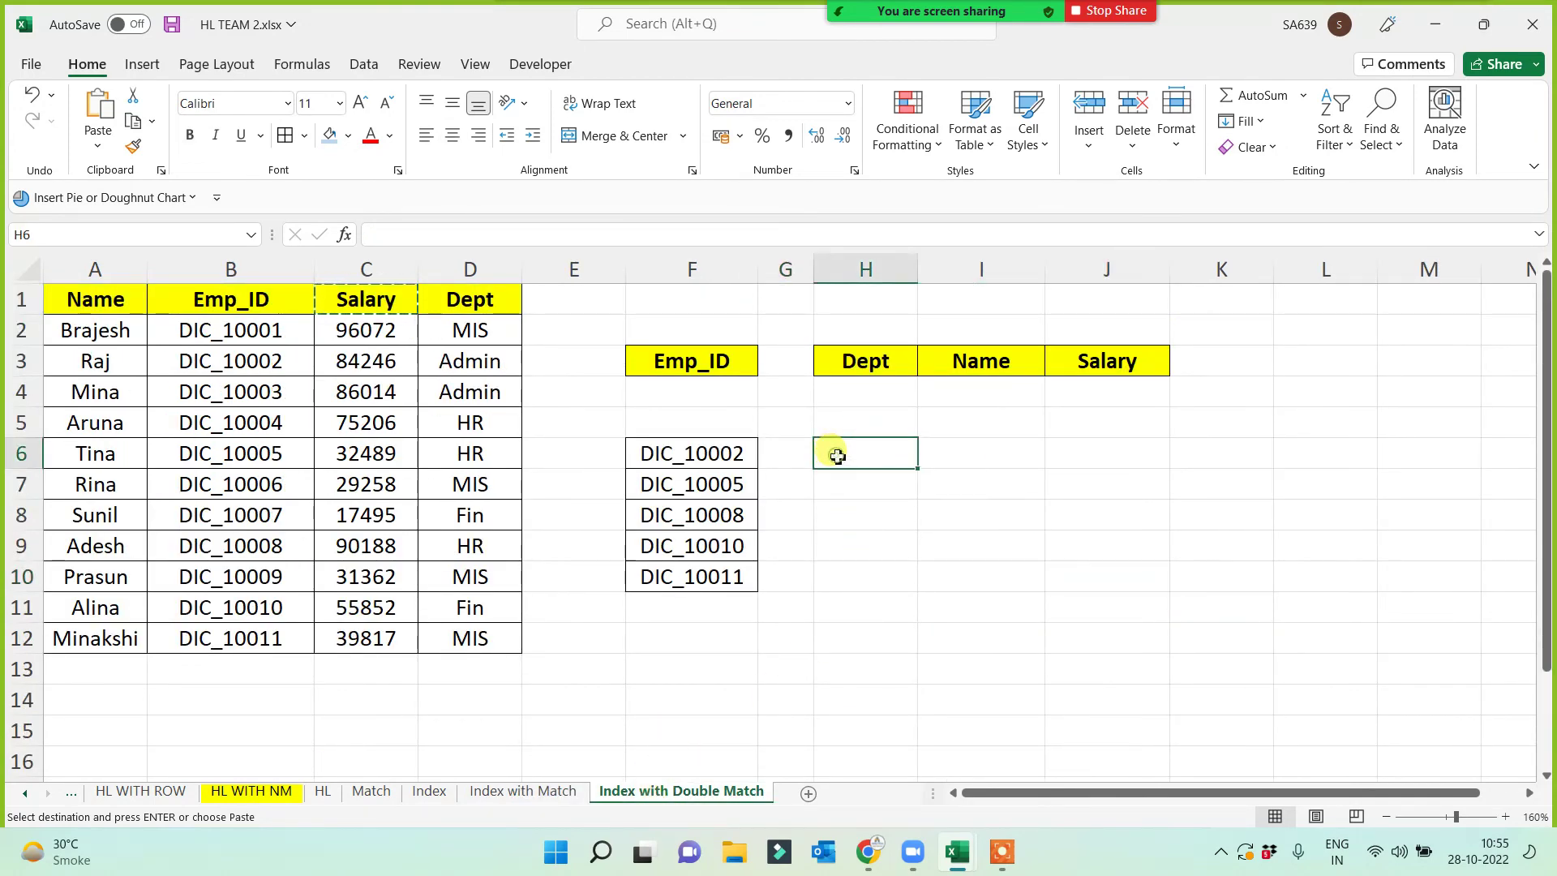
pyautogui.click(499, 790)
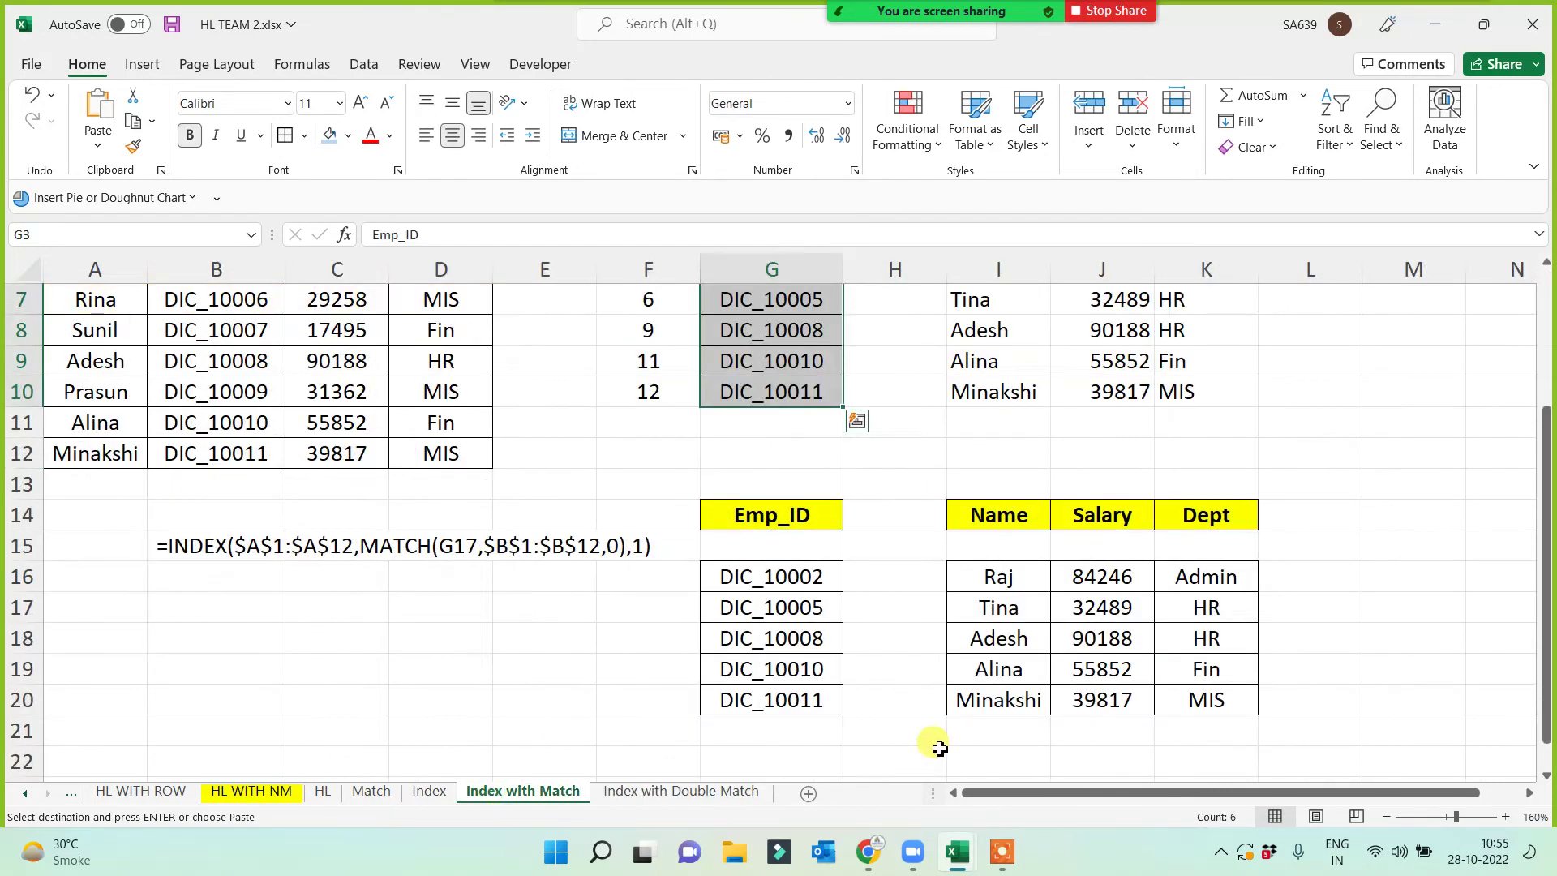
pyautogui.click(996, 576)
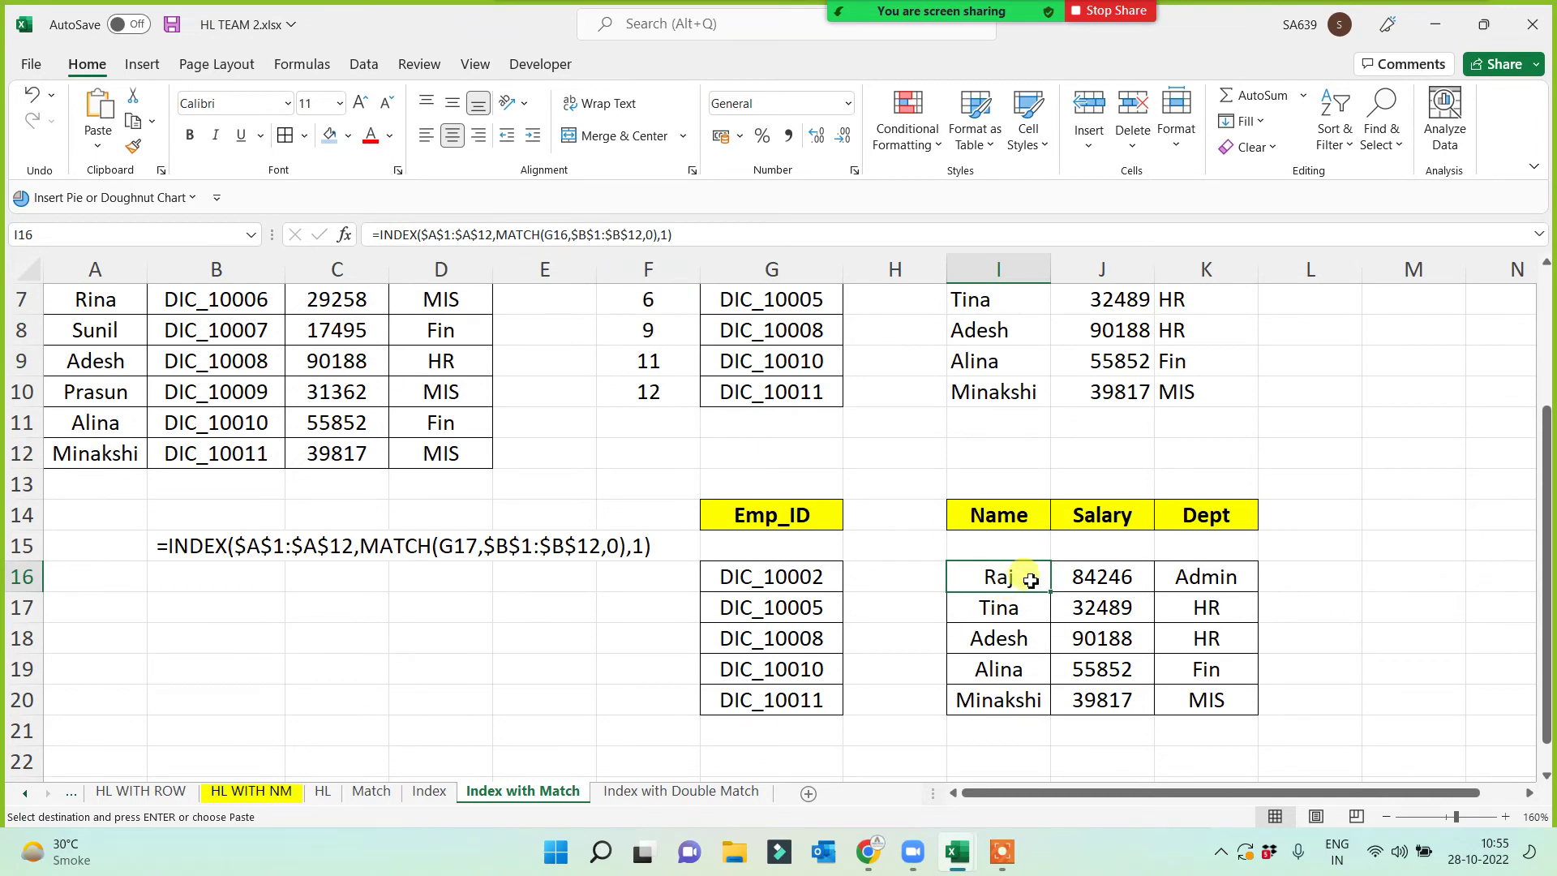
pyautogui.click(652, 792)
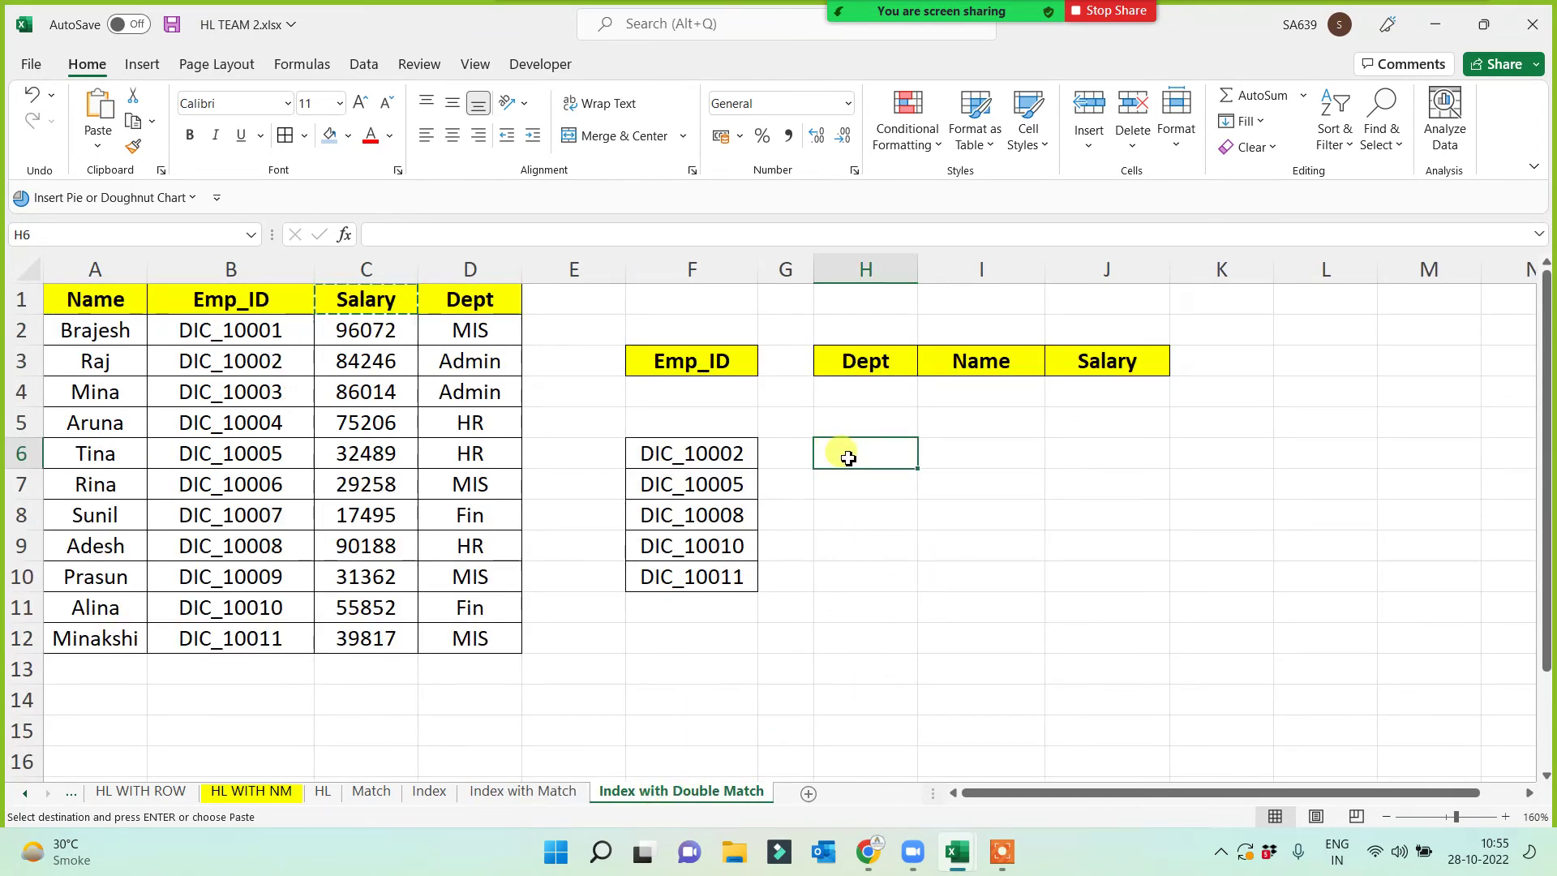
# - Examine the empty result range H6:J10 and compare the heading order in H3:J3 with the source table's columns
pyautogui.moveTo(848, 459); pyautogui.dragTo(1101, 591)
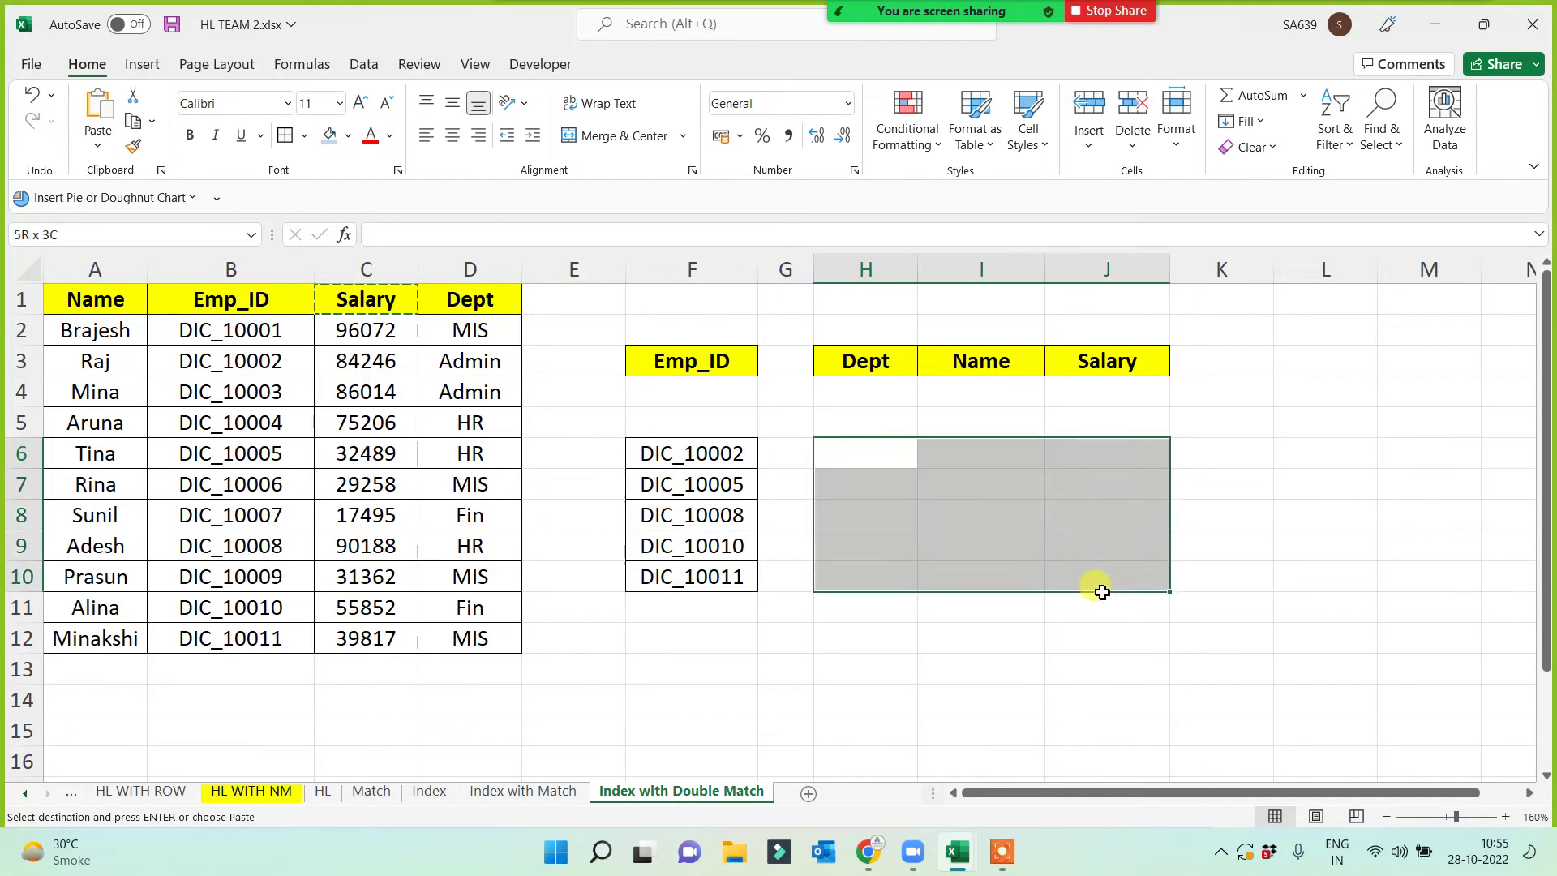
pyautogui.click(894, 670)
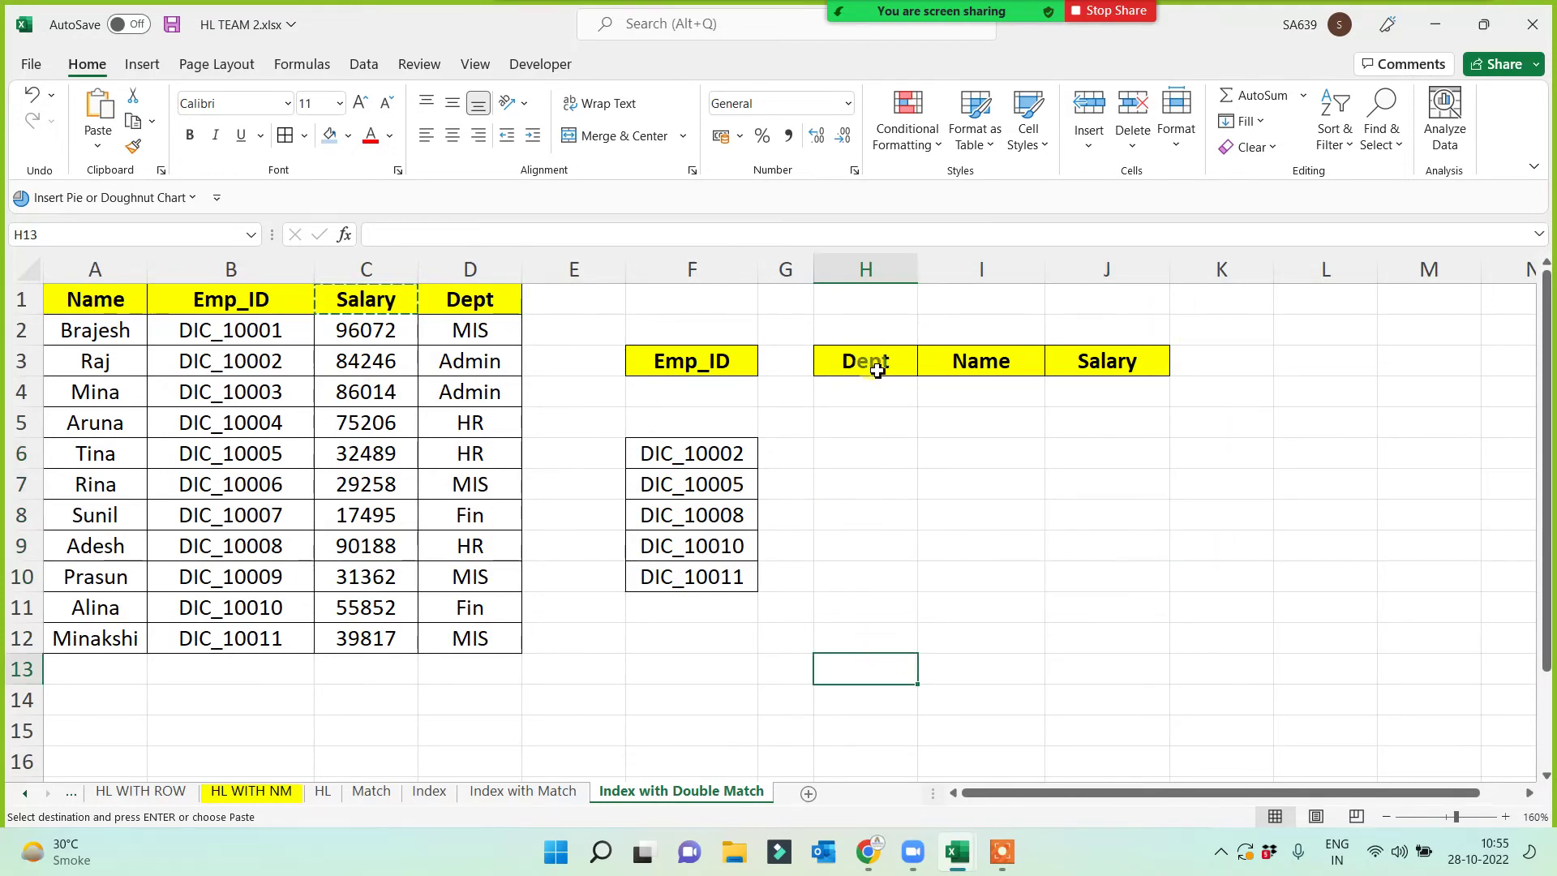
pyautogui.moveTo(474, 276); pyautogui.dragTo(94, 269)
pyautogui.click(843, 460)
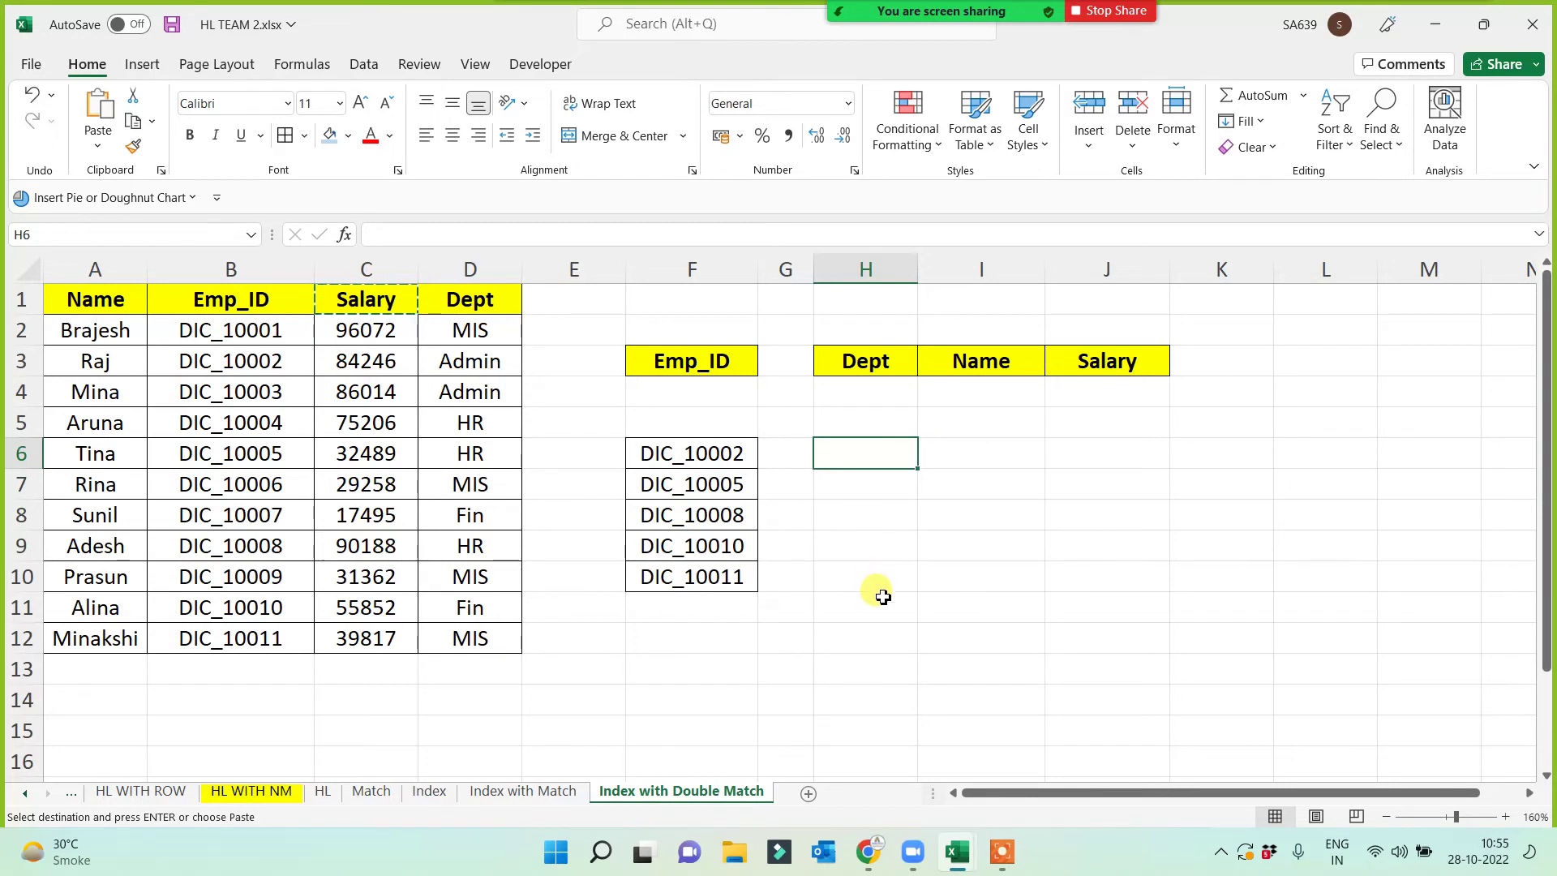
pyautogui.click(867, 666)
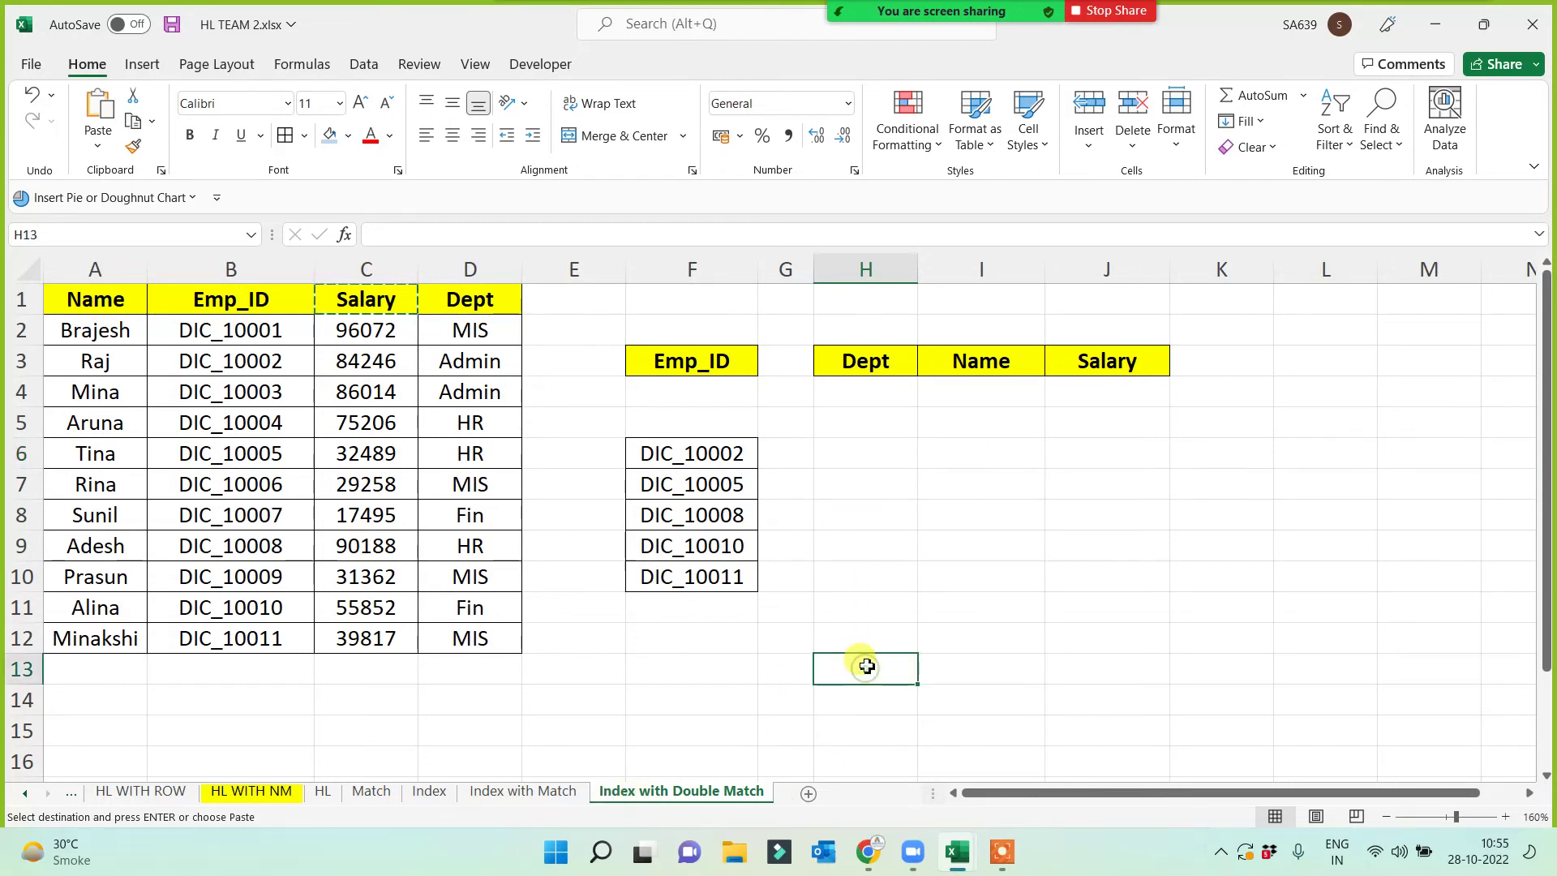
pyautogui.click(847, 456)
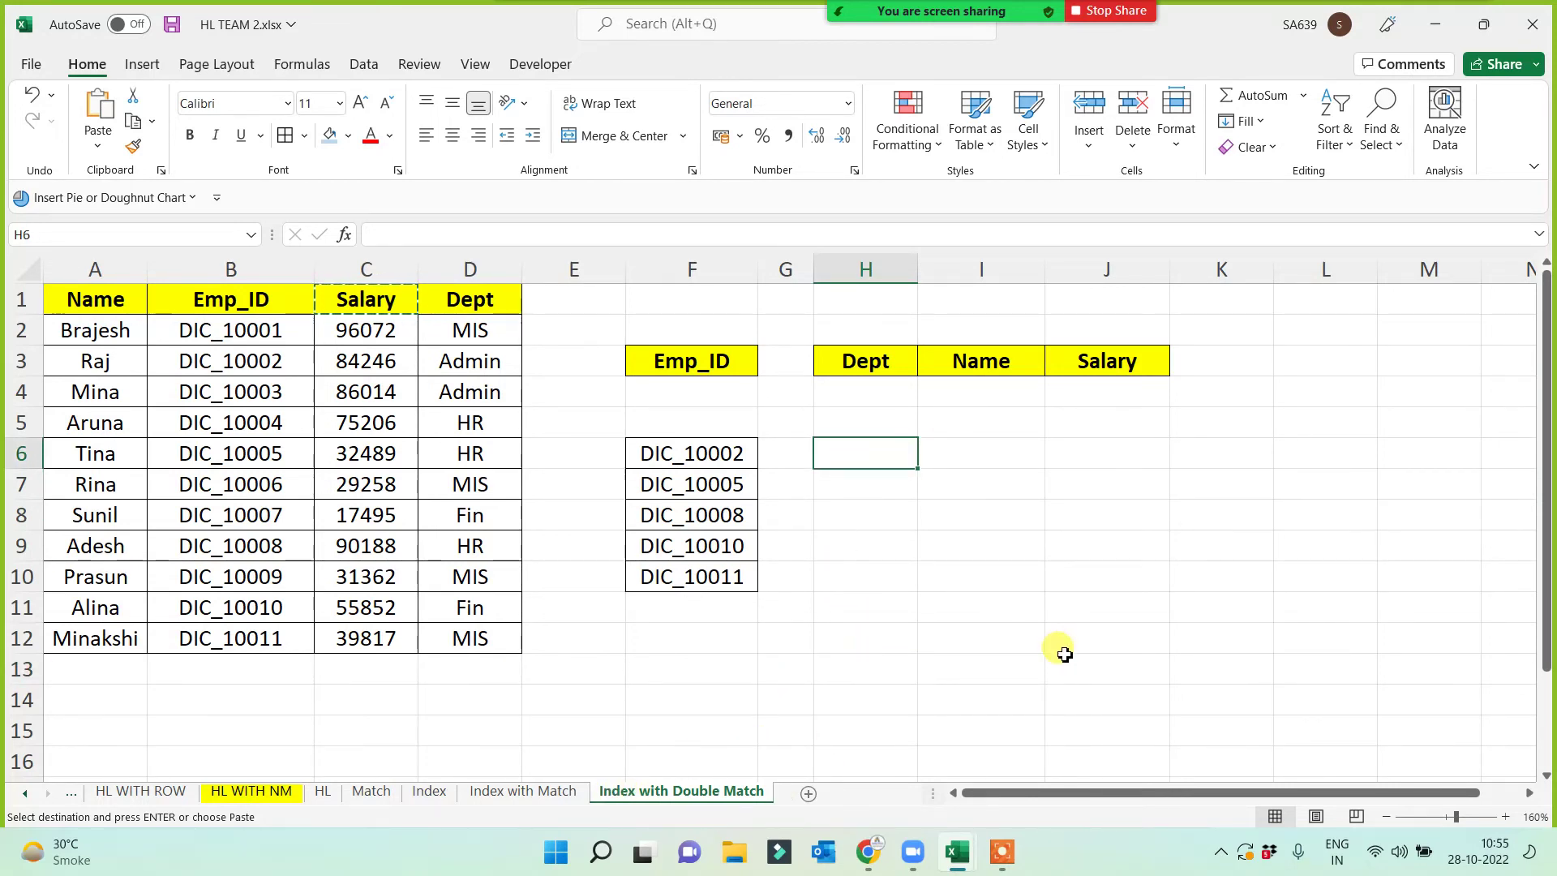
pyautogui.write('=')
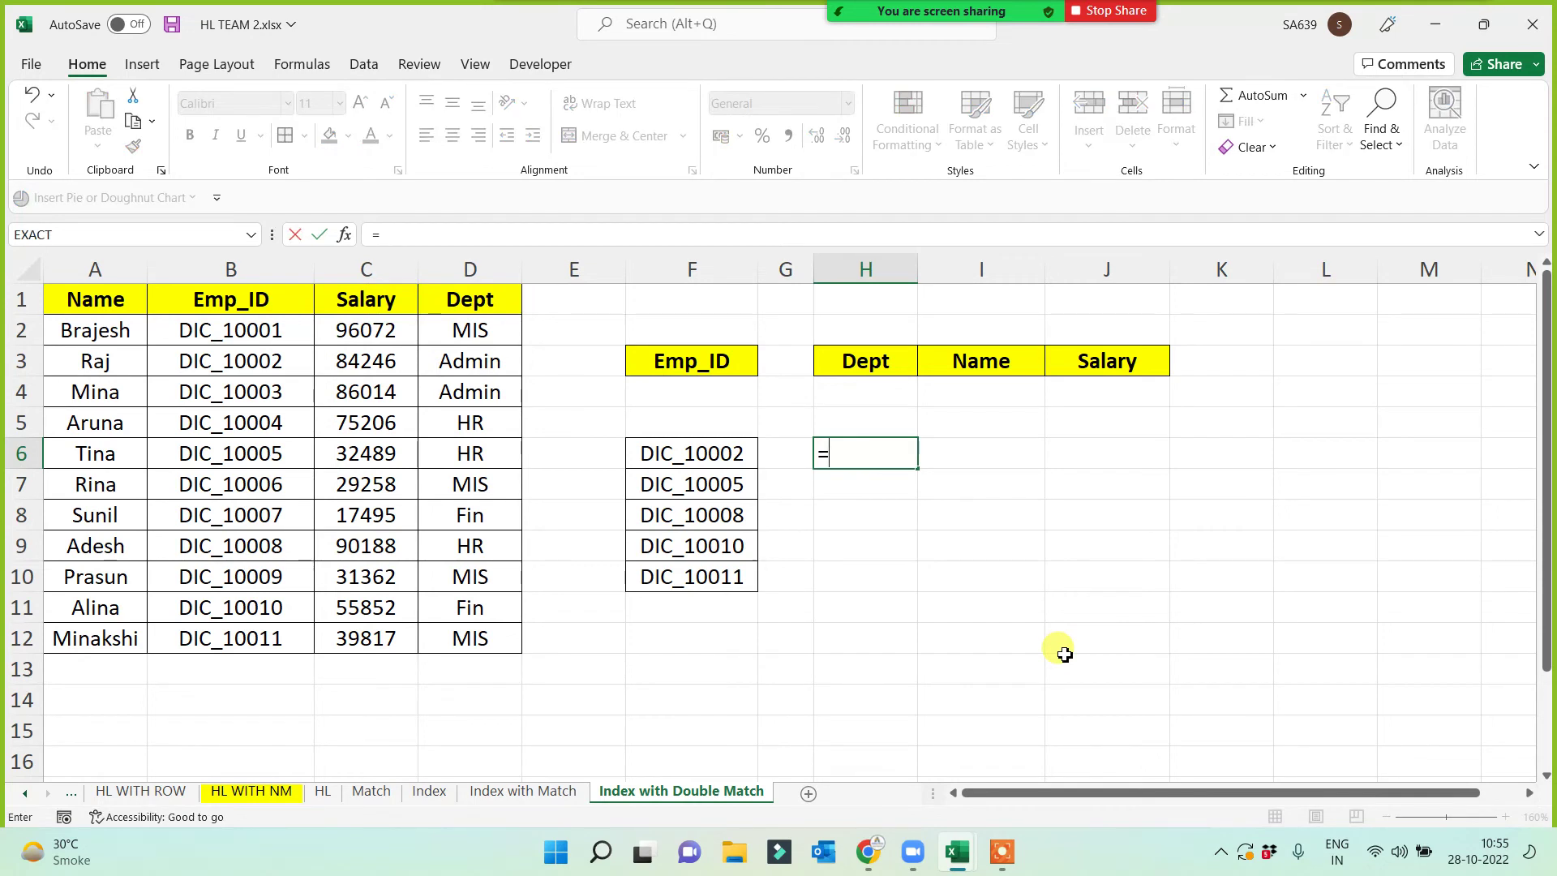
pyautogui.press('Escape')
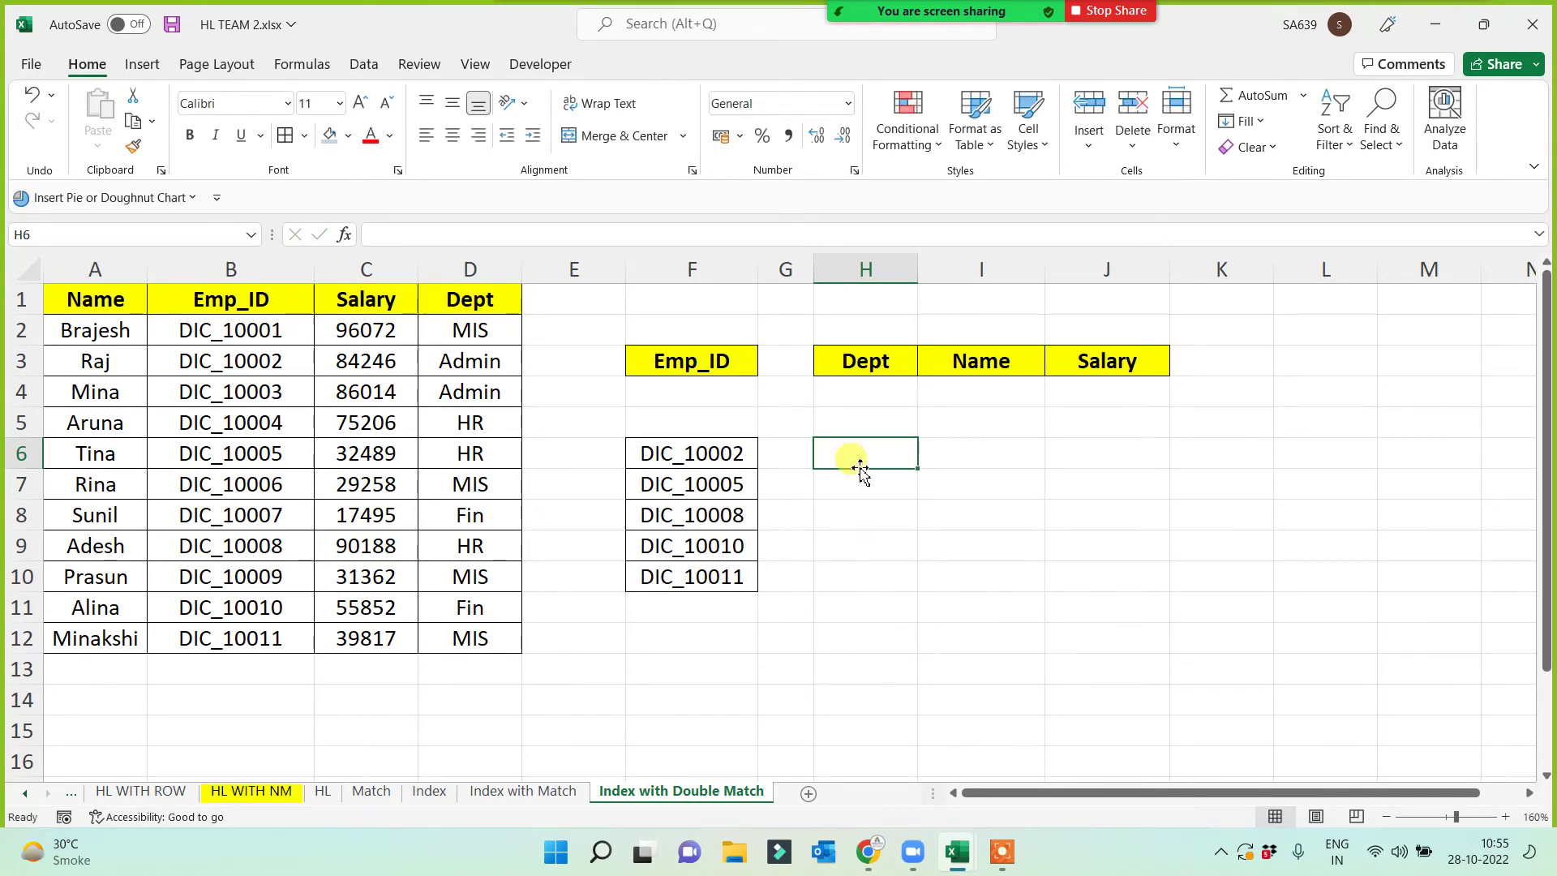
pyautogui.click(863, 369)
pyautogui.click(996, 361)
pyautogui.click(1173, 342)
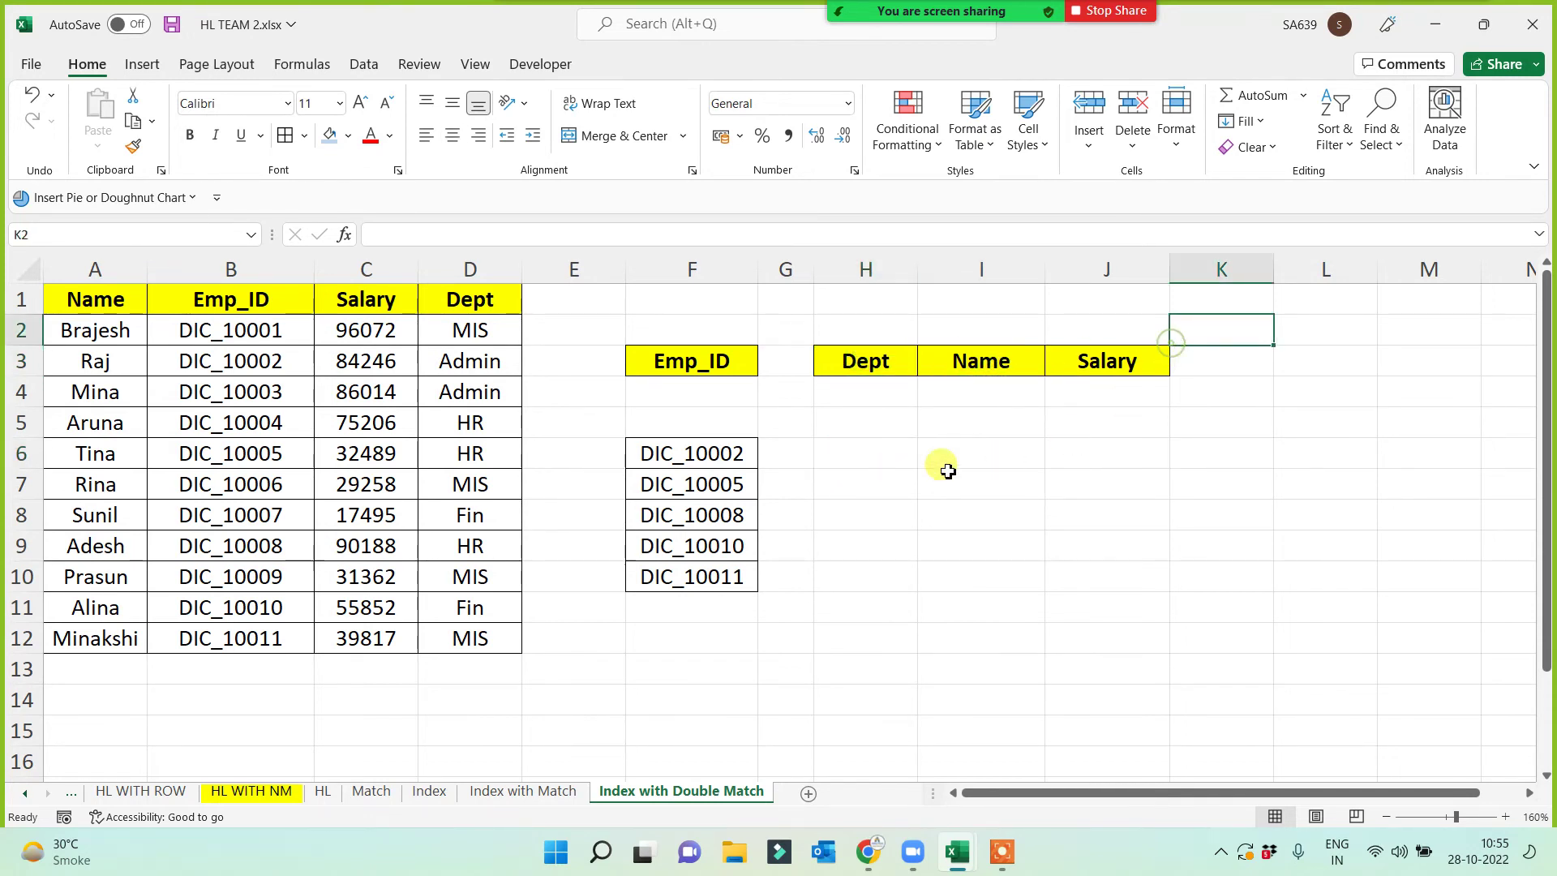
# - Begin an INDEX formula in H6 with the employee table $A$1:$D$12 as its absolute array
pyautogui.click(872, 447)
pyautogui.write('=index(')
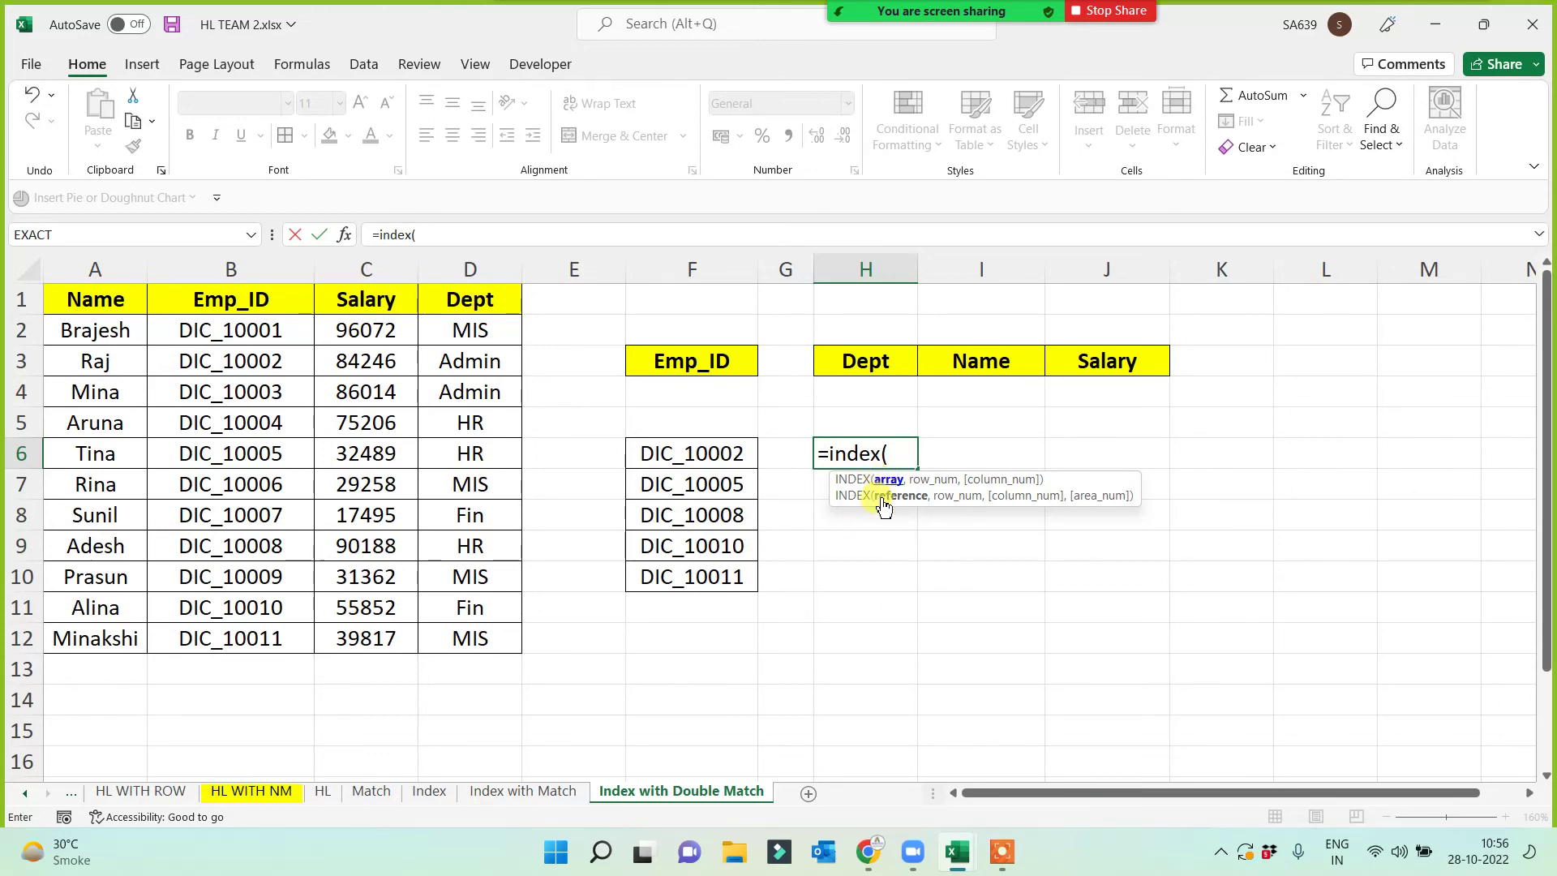
pyautogui.moveTo(122, 297); pyautogui.dragTo(470, 633)
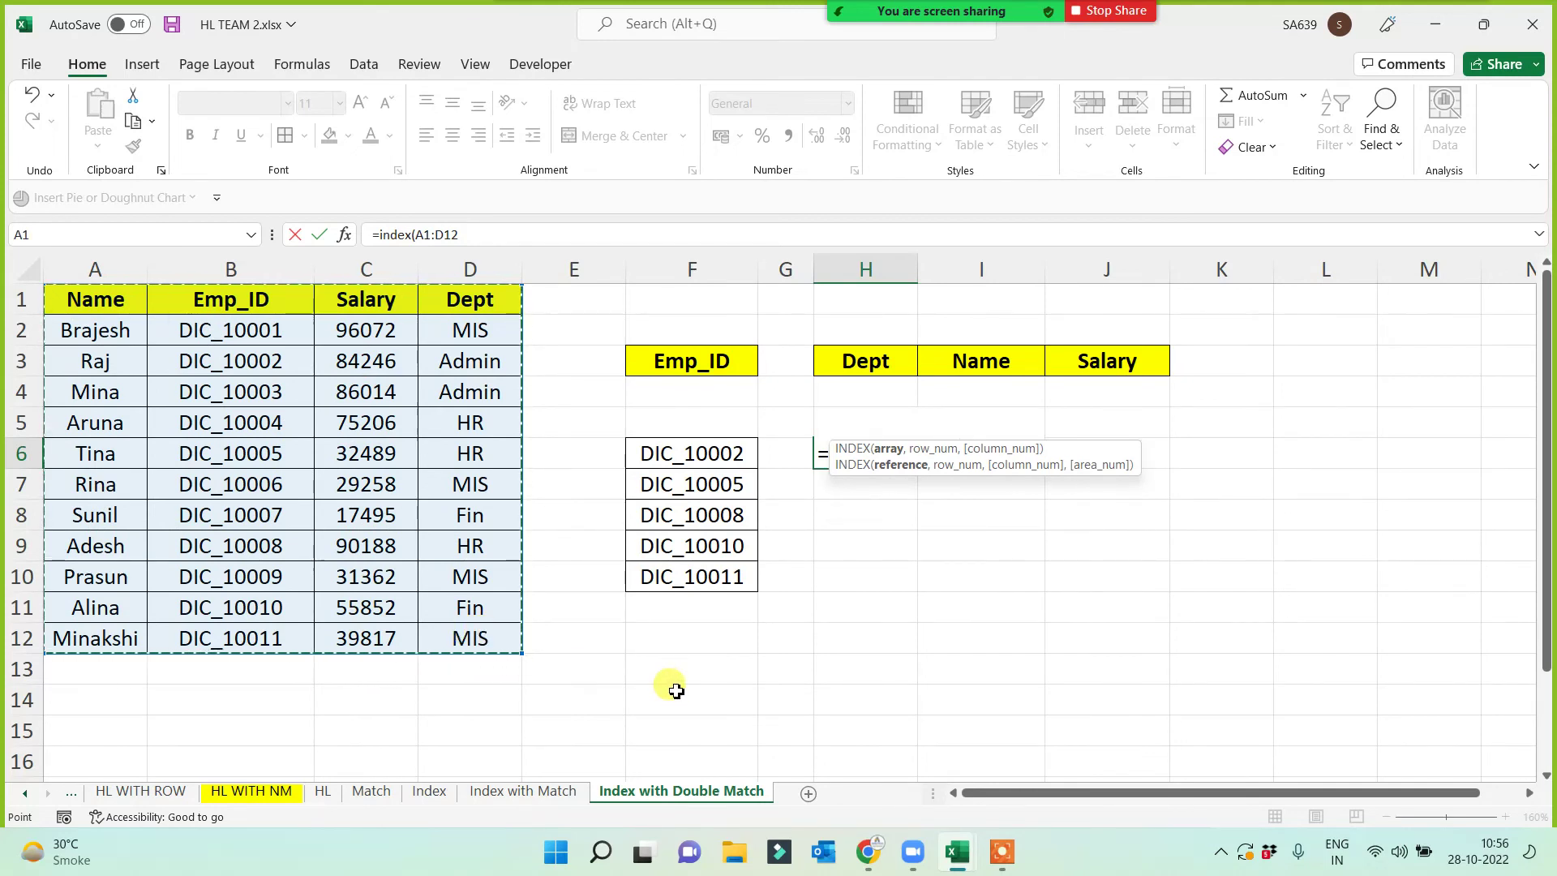
pyautogui.press('F4')
pyautogui.write(',')
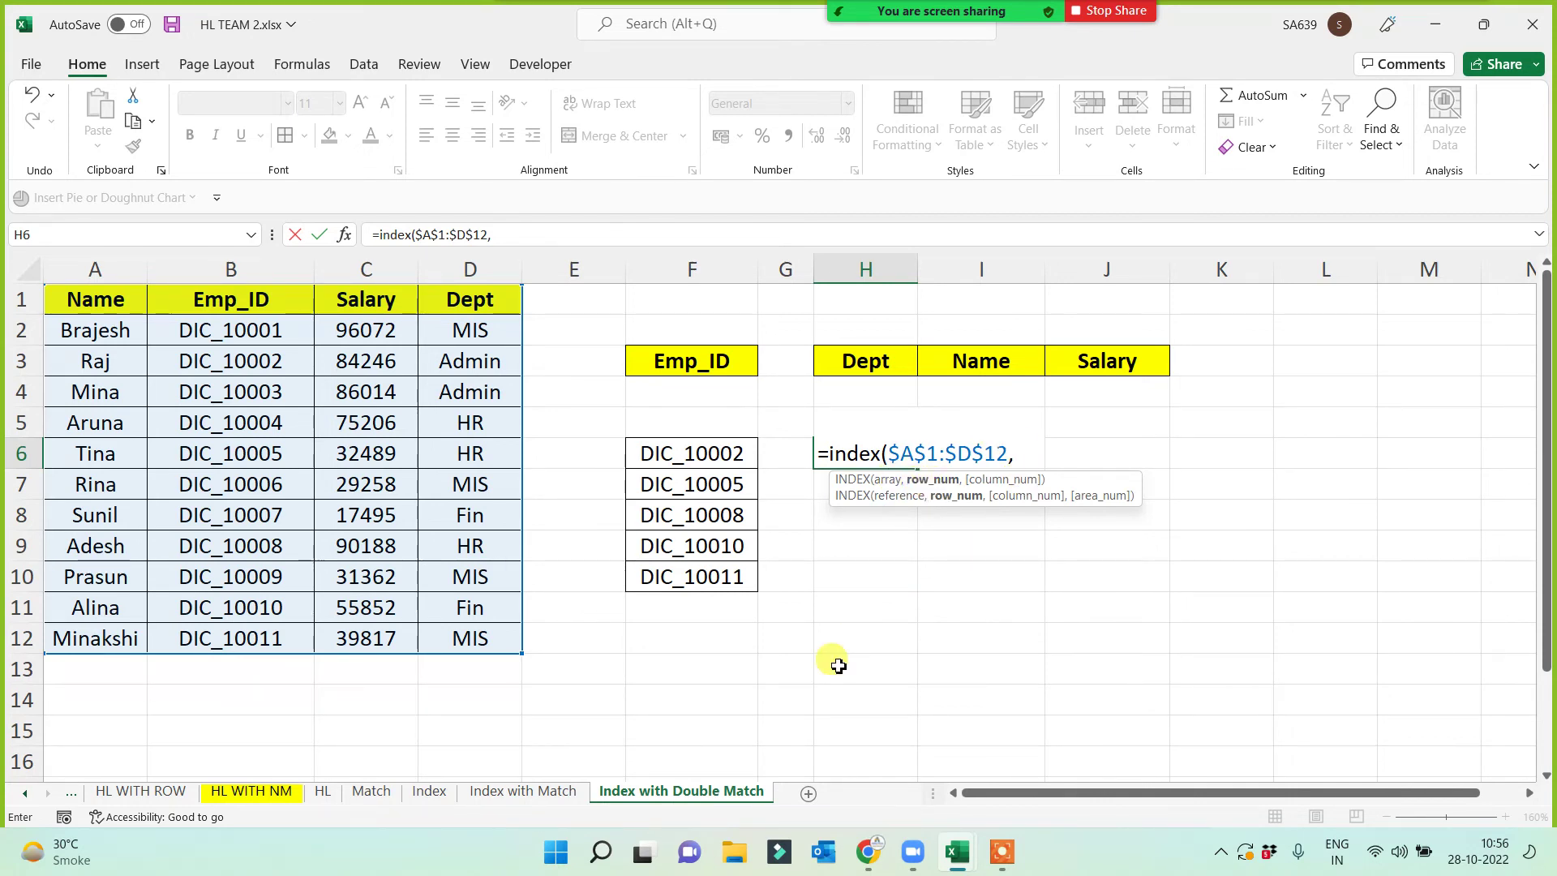
# - Check the participants list of the Zoom meeting and minimise it
pyautogui.moveTo(892, 10)
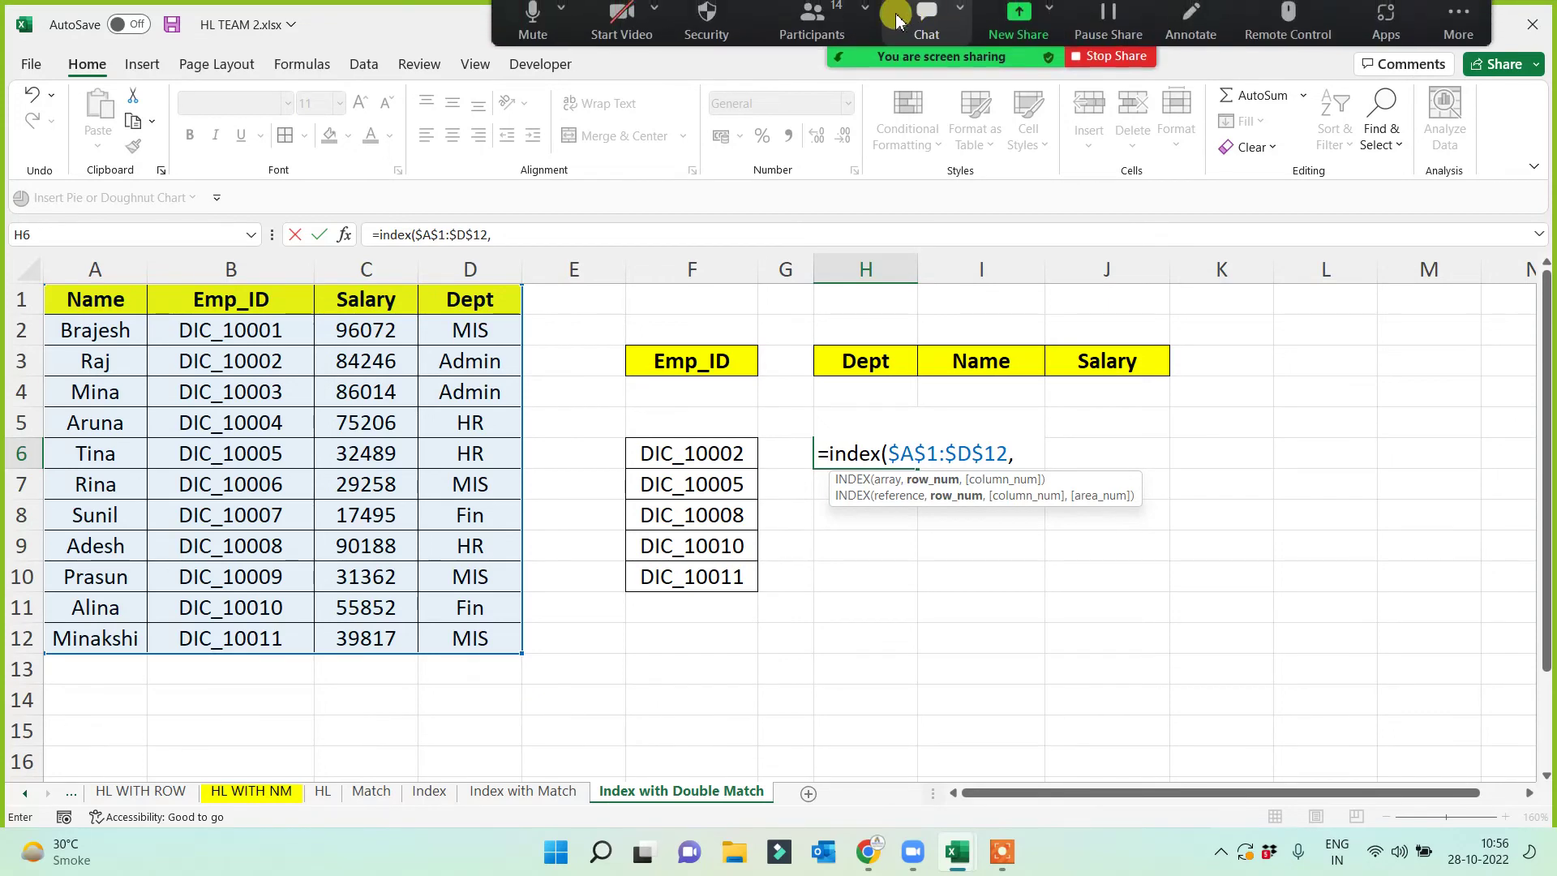
pyautogui.click(815, 23)
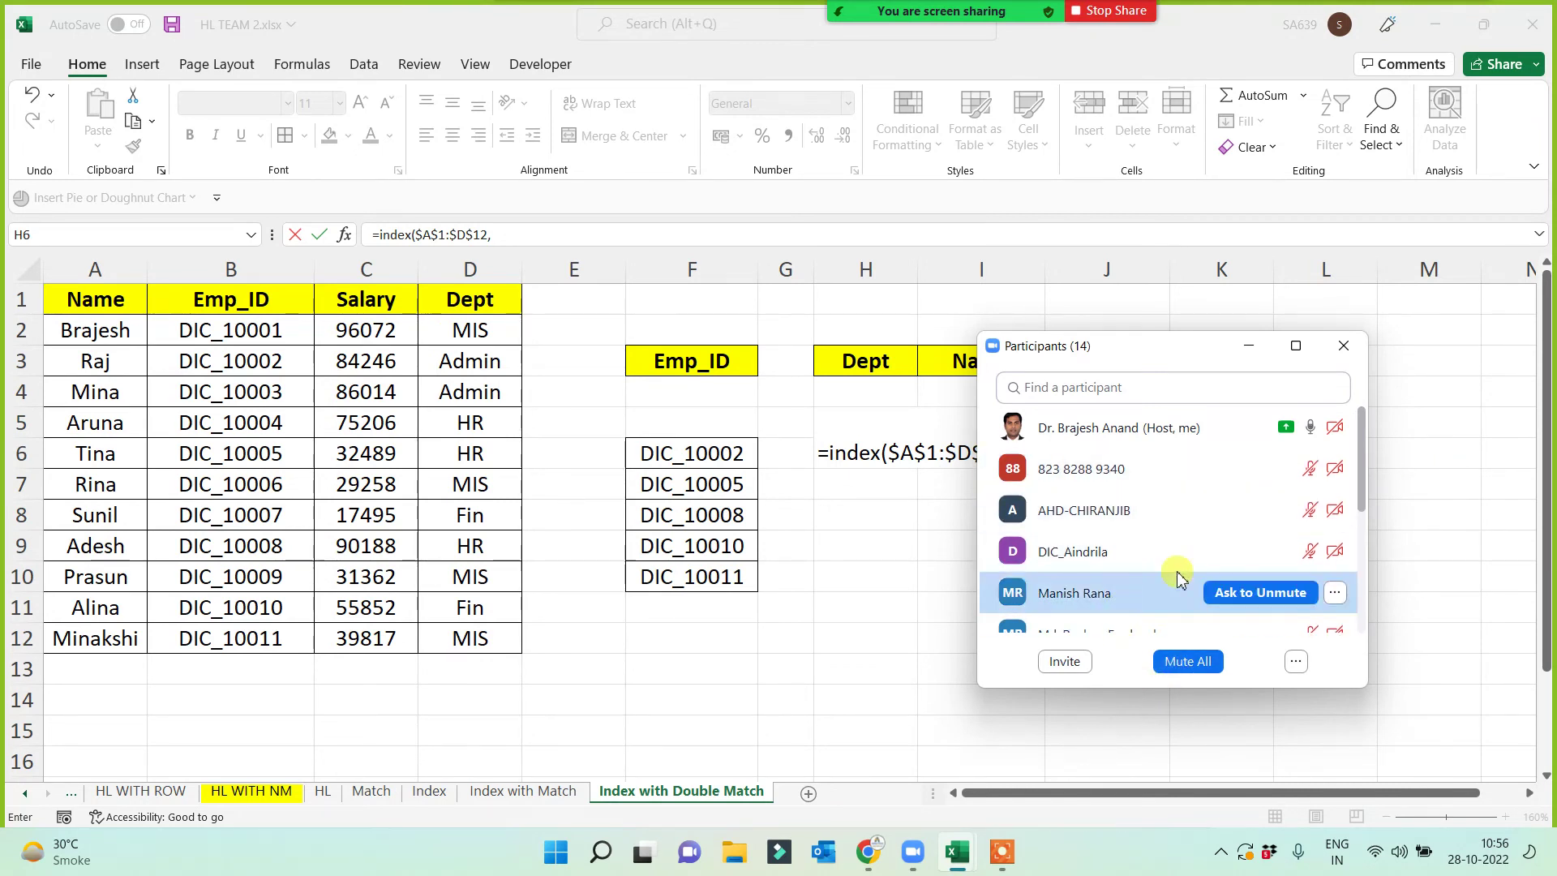
pyautogui.click(1249, 346)
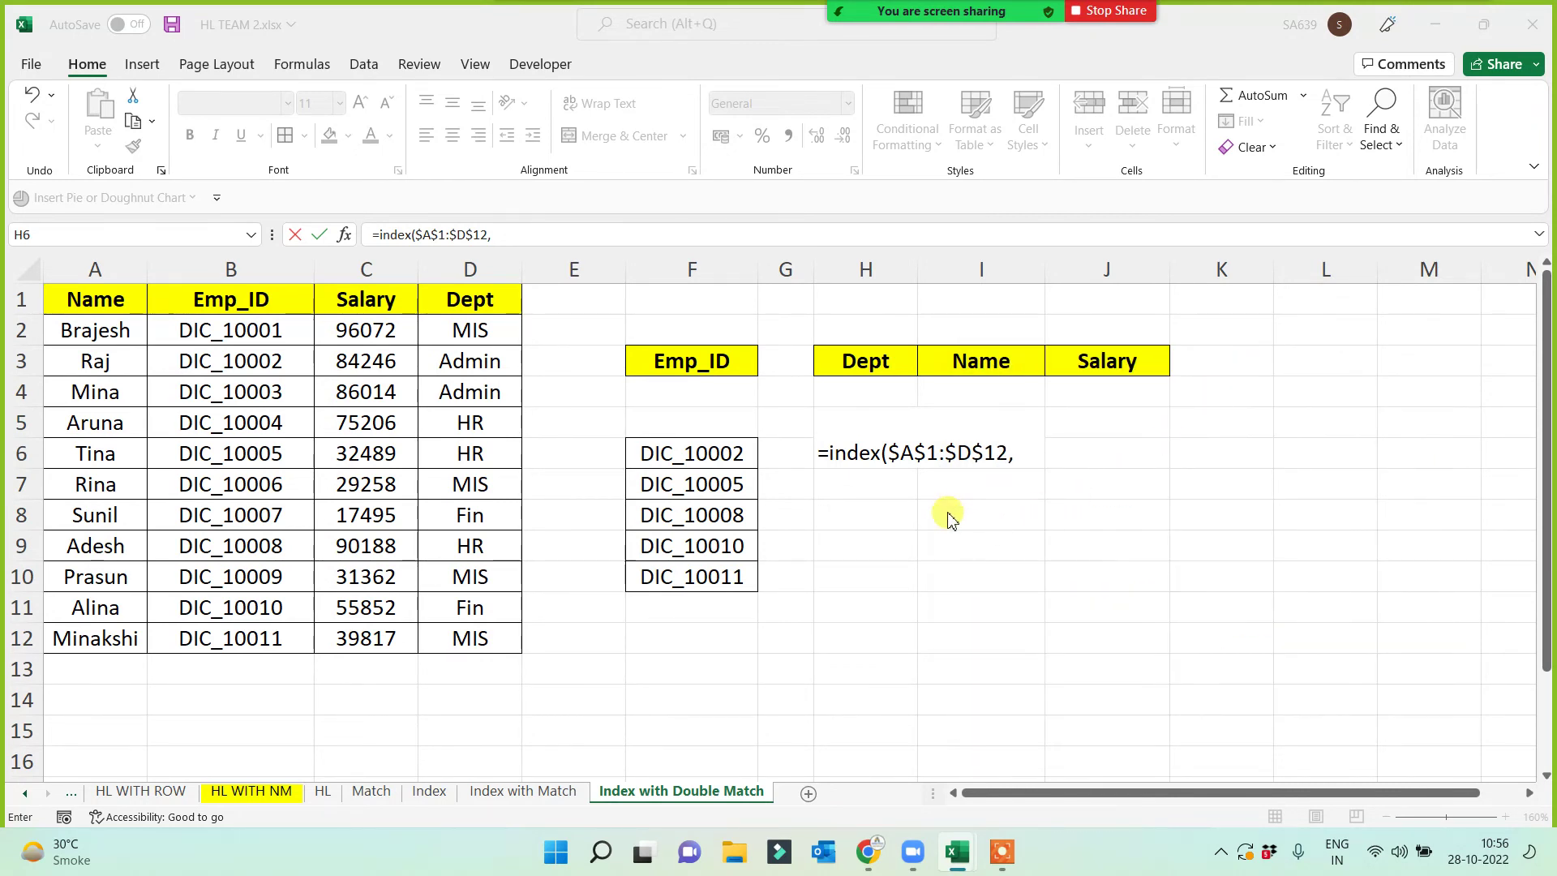
# - Complete the H6 formula with MATCH($F6,$B$1:$B$12,0) as the row number and 4 as the column number
pyautogui.click(1019, 453)
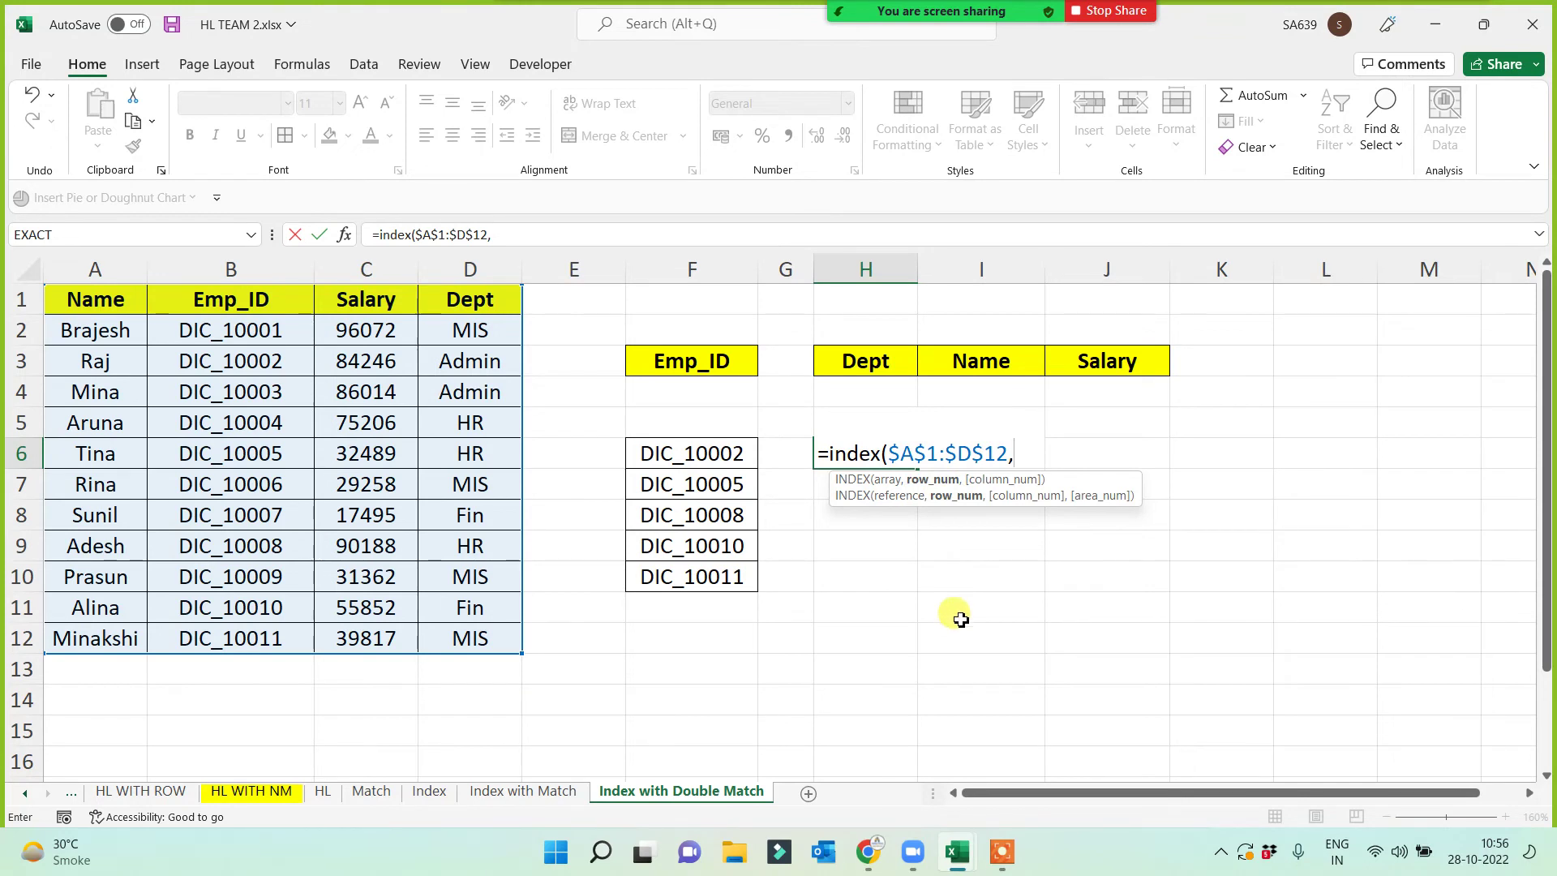
pyautogui.write('match(')
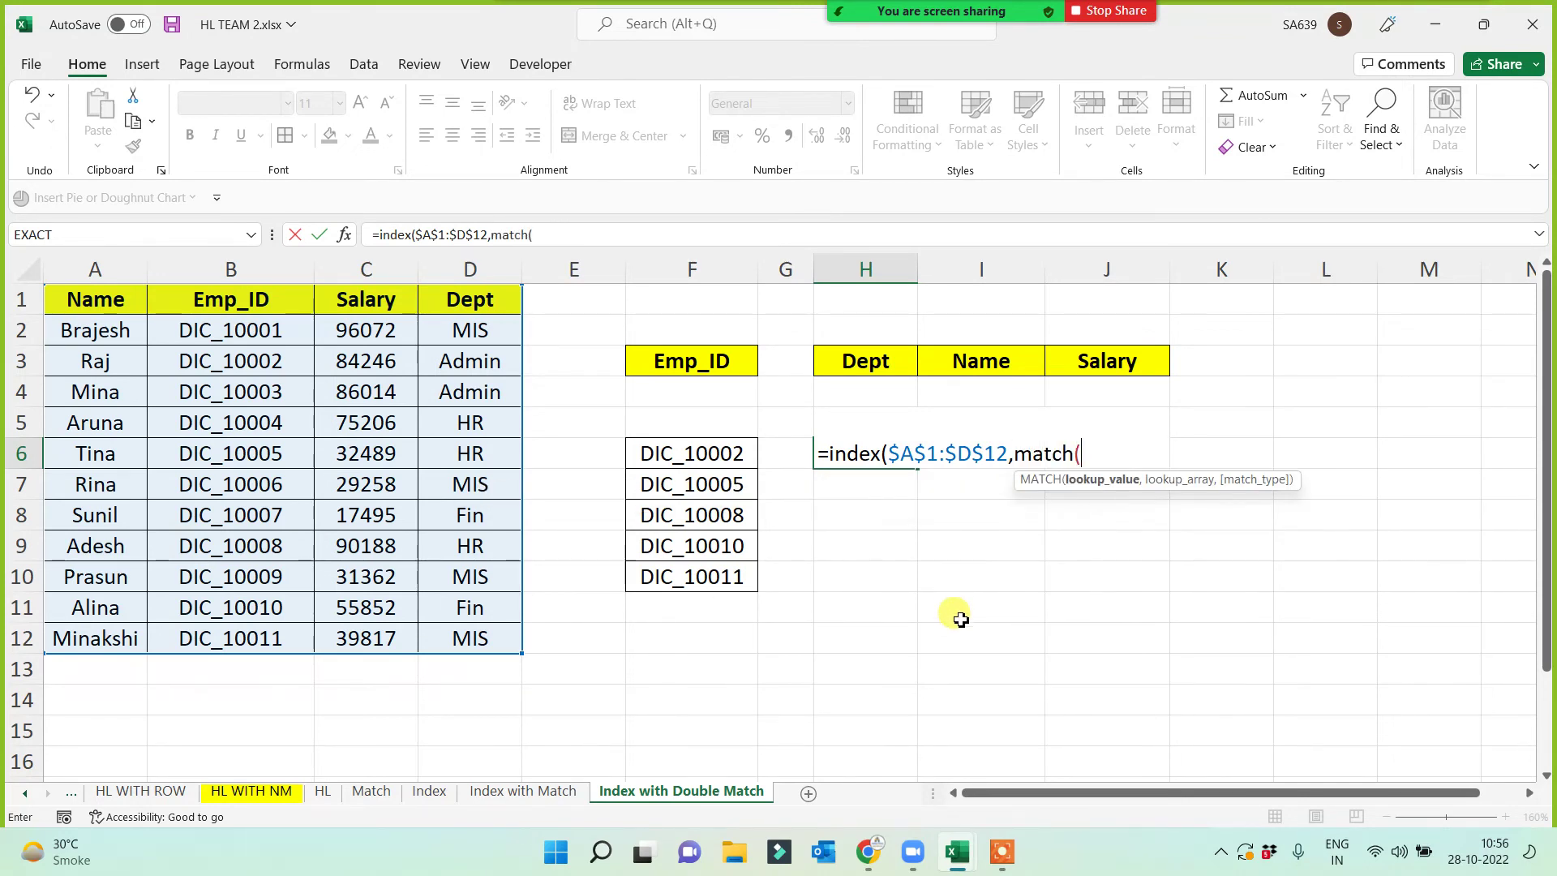
pyautogui.click(708, 457)
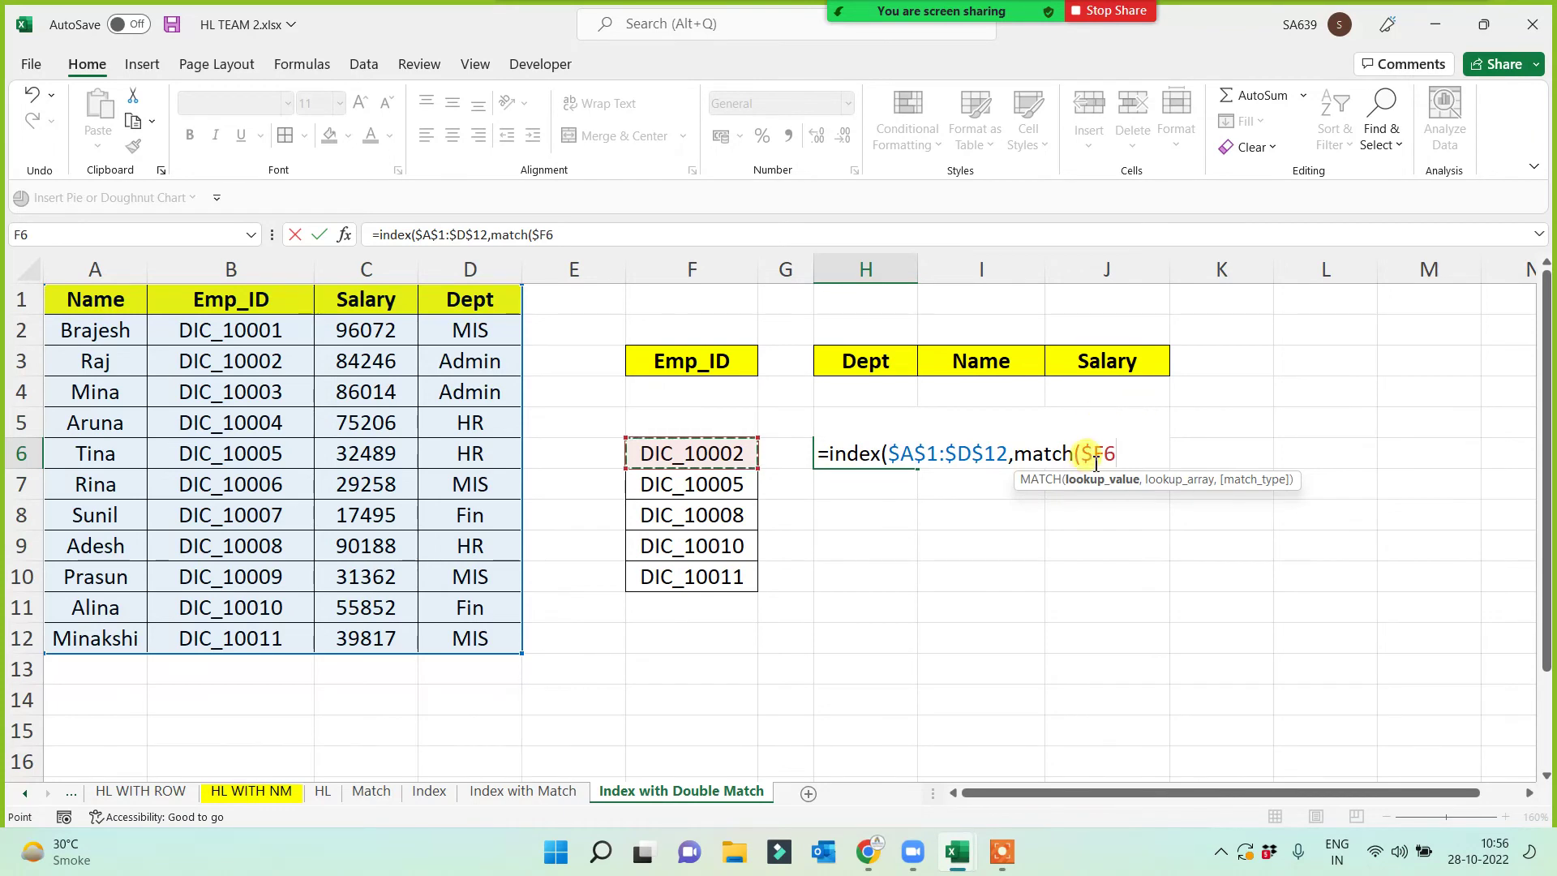
pyautogui.write(',')
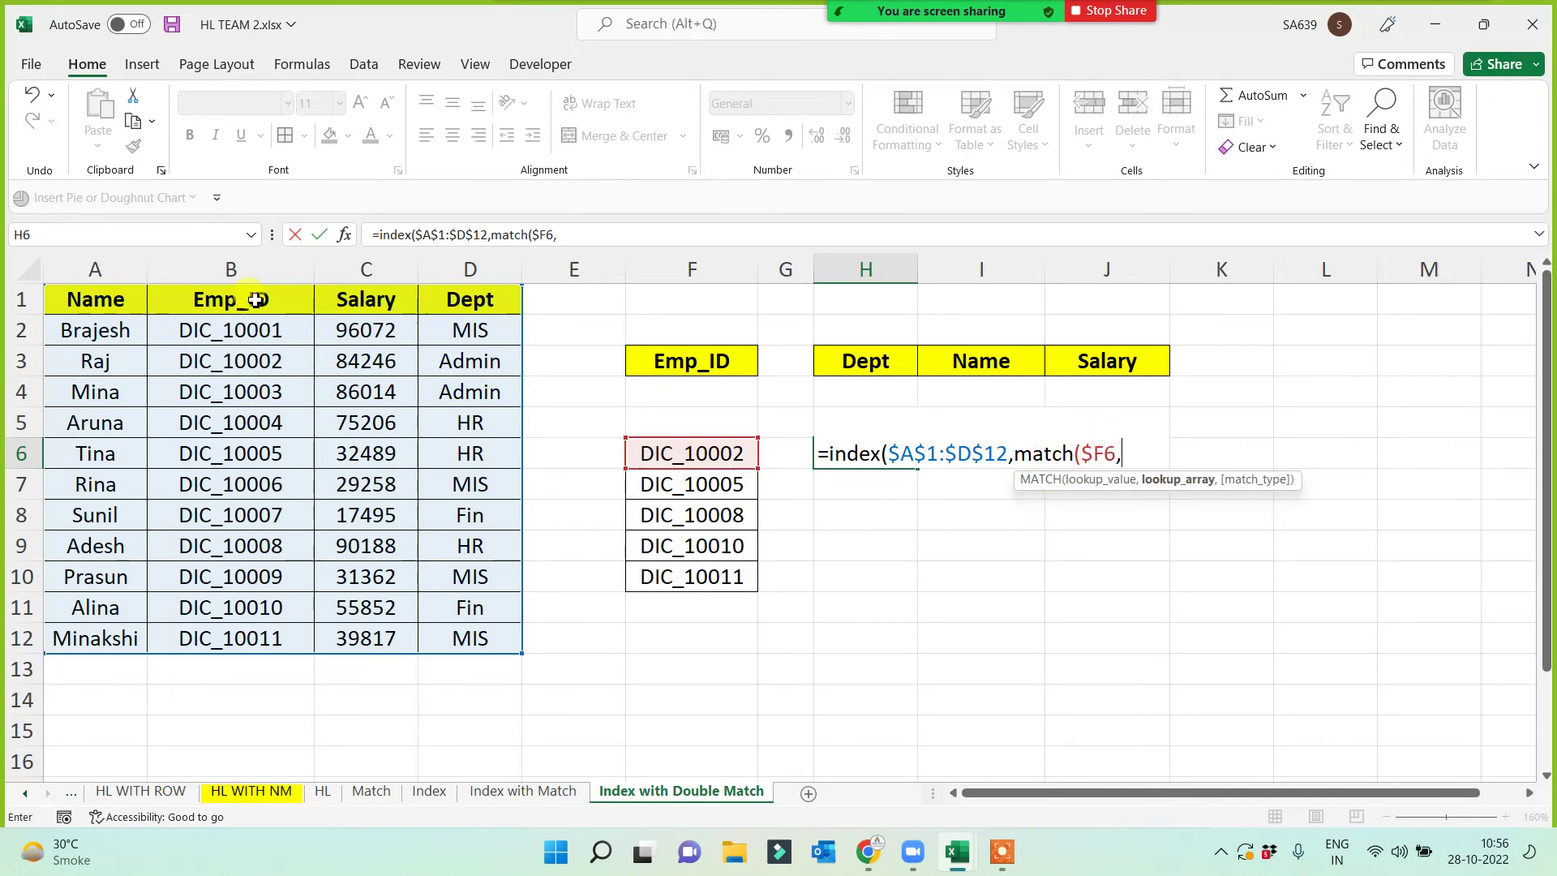
pyautogui.moveTo(255, 300); pyautogui.dragTo(248, 640)
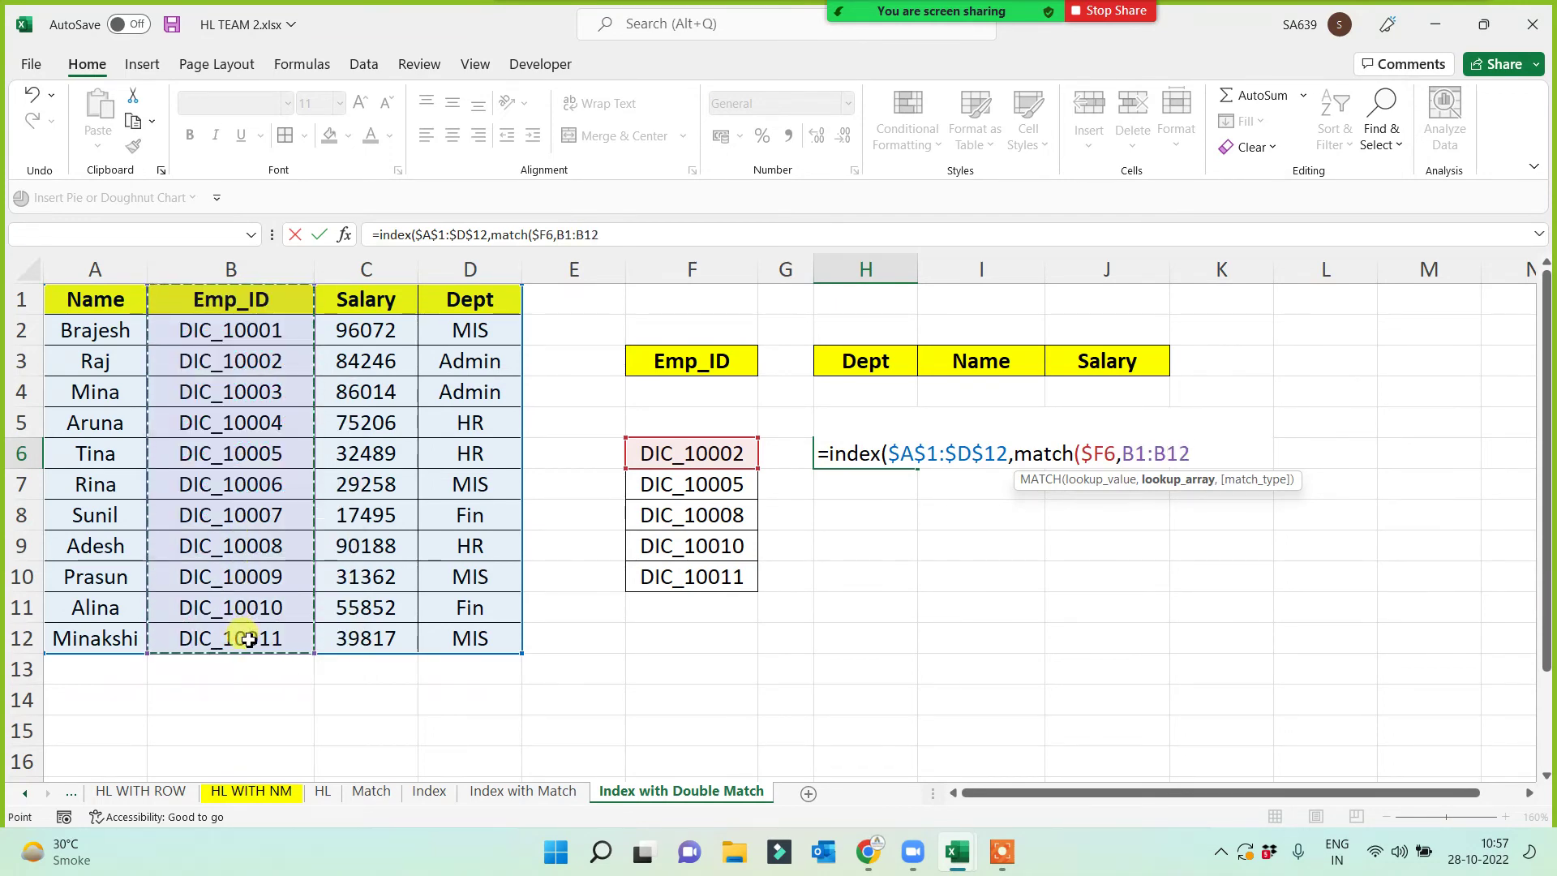
pyautogui.press('F4')
pyautogui.write(',')
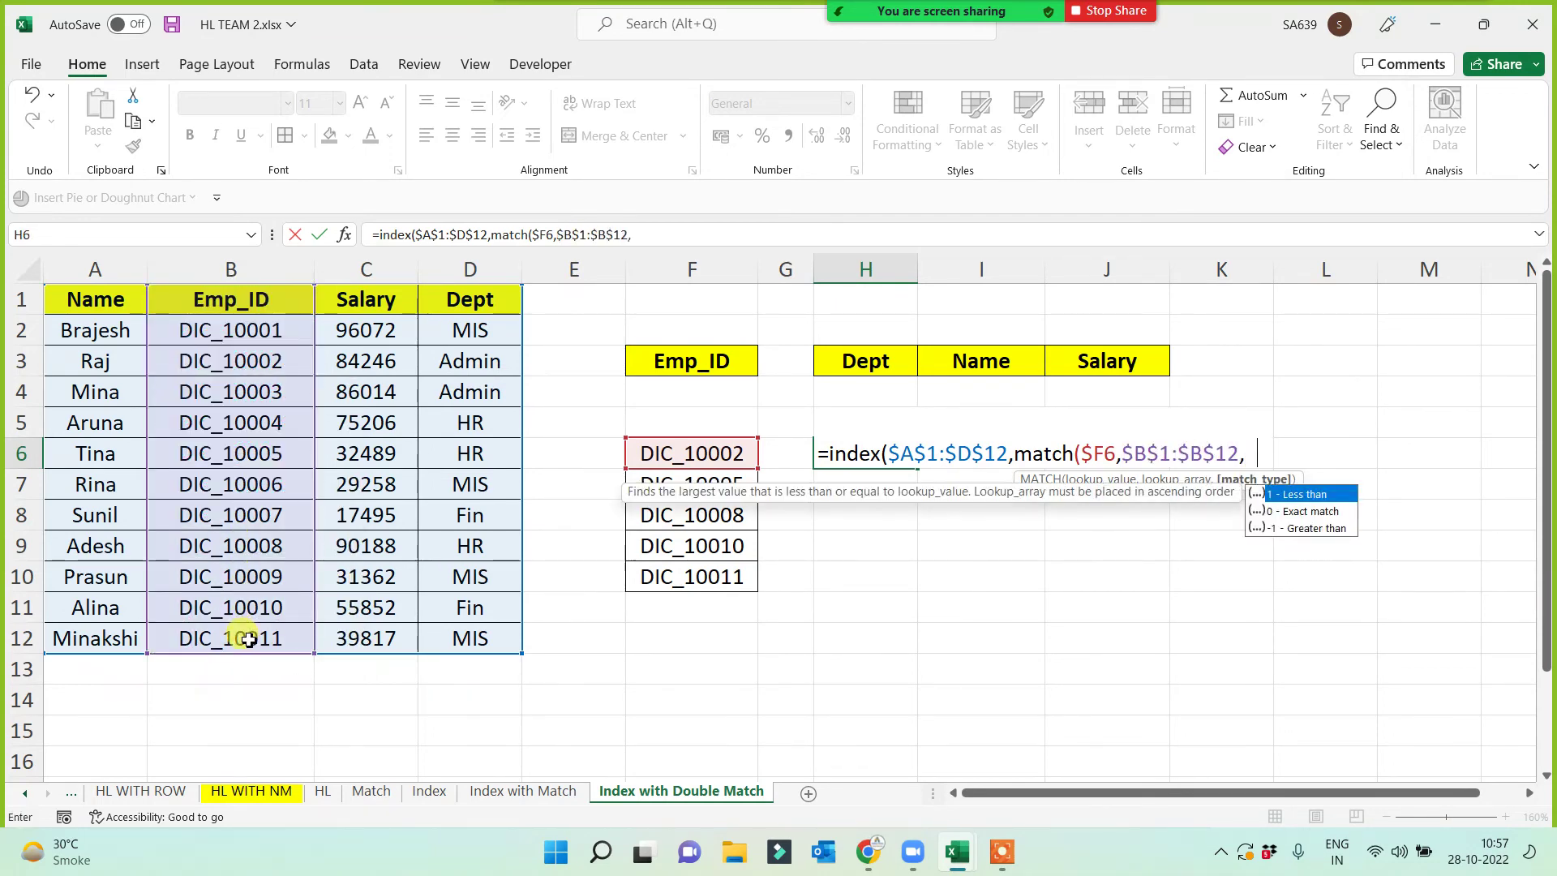
pyautogui.write('0),4')
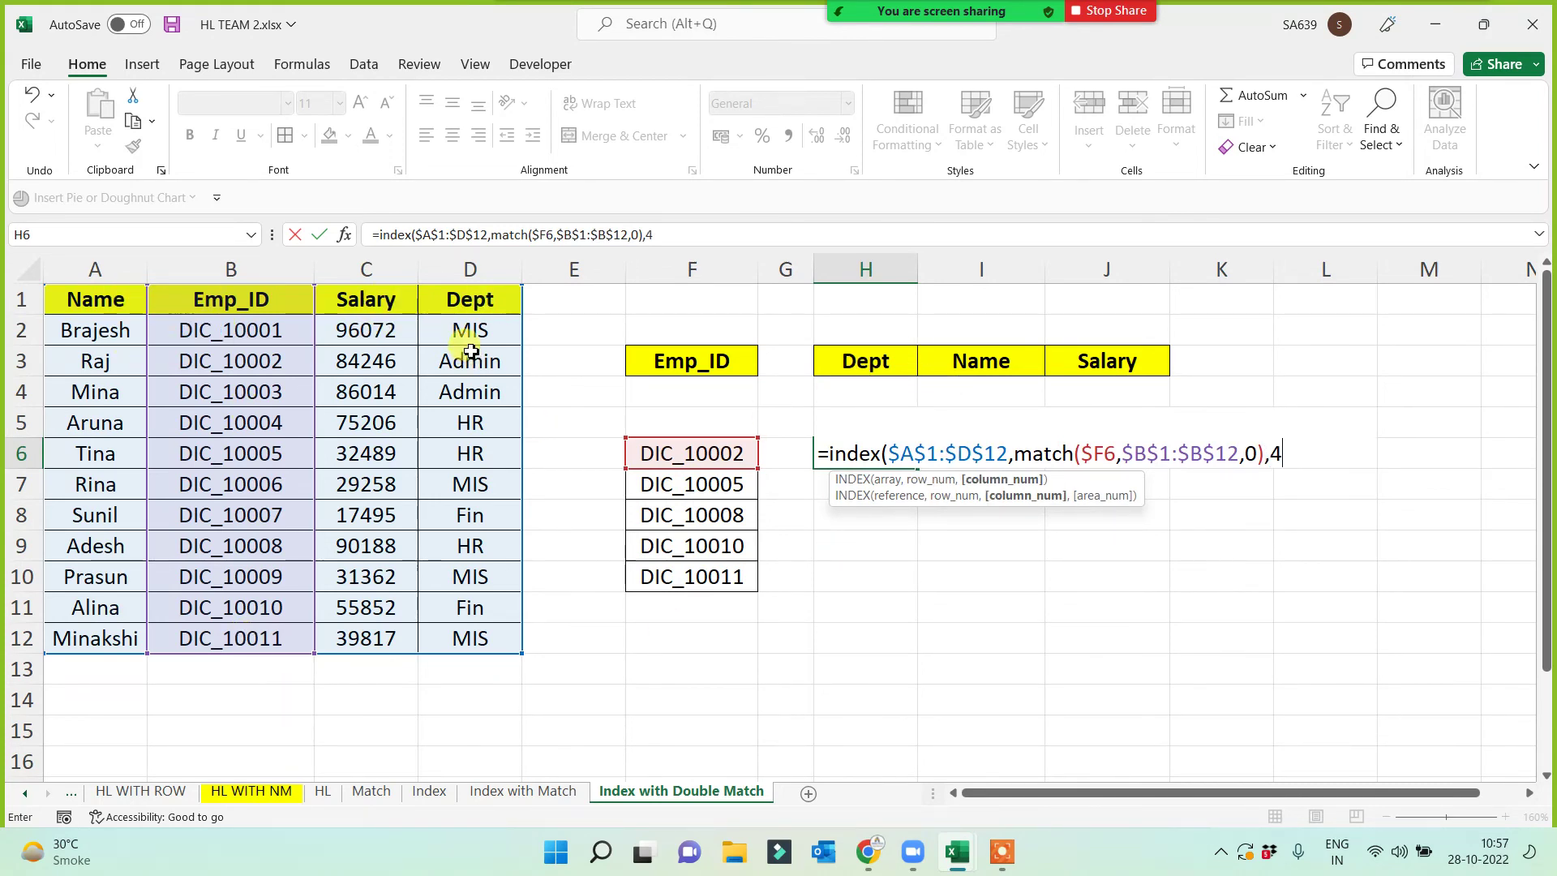
pyautogui.press('Return')
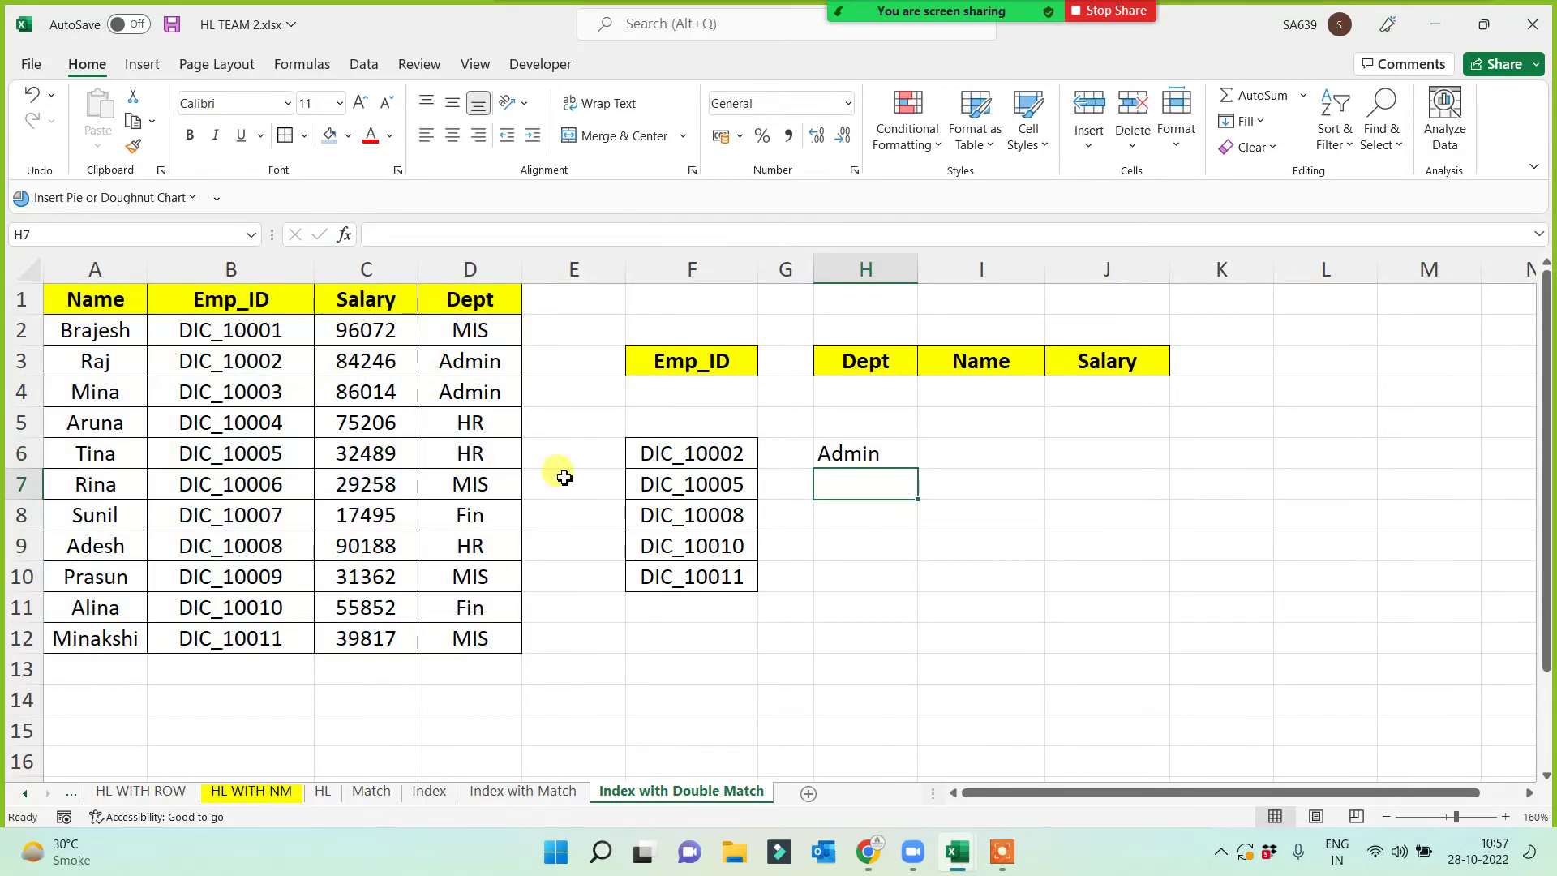
# - Copy the H6 lookup formula across to I6:J6 and set the column number in I6 to 1
pyautogui.click(897, 452)
pyautogui.moveTo(919, 471); pyautogui.dragTo(1147, 454)
pyautogui.click(984, 448)
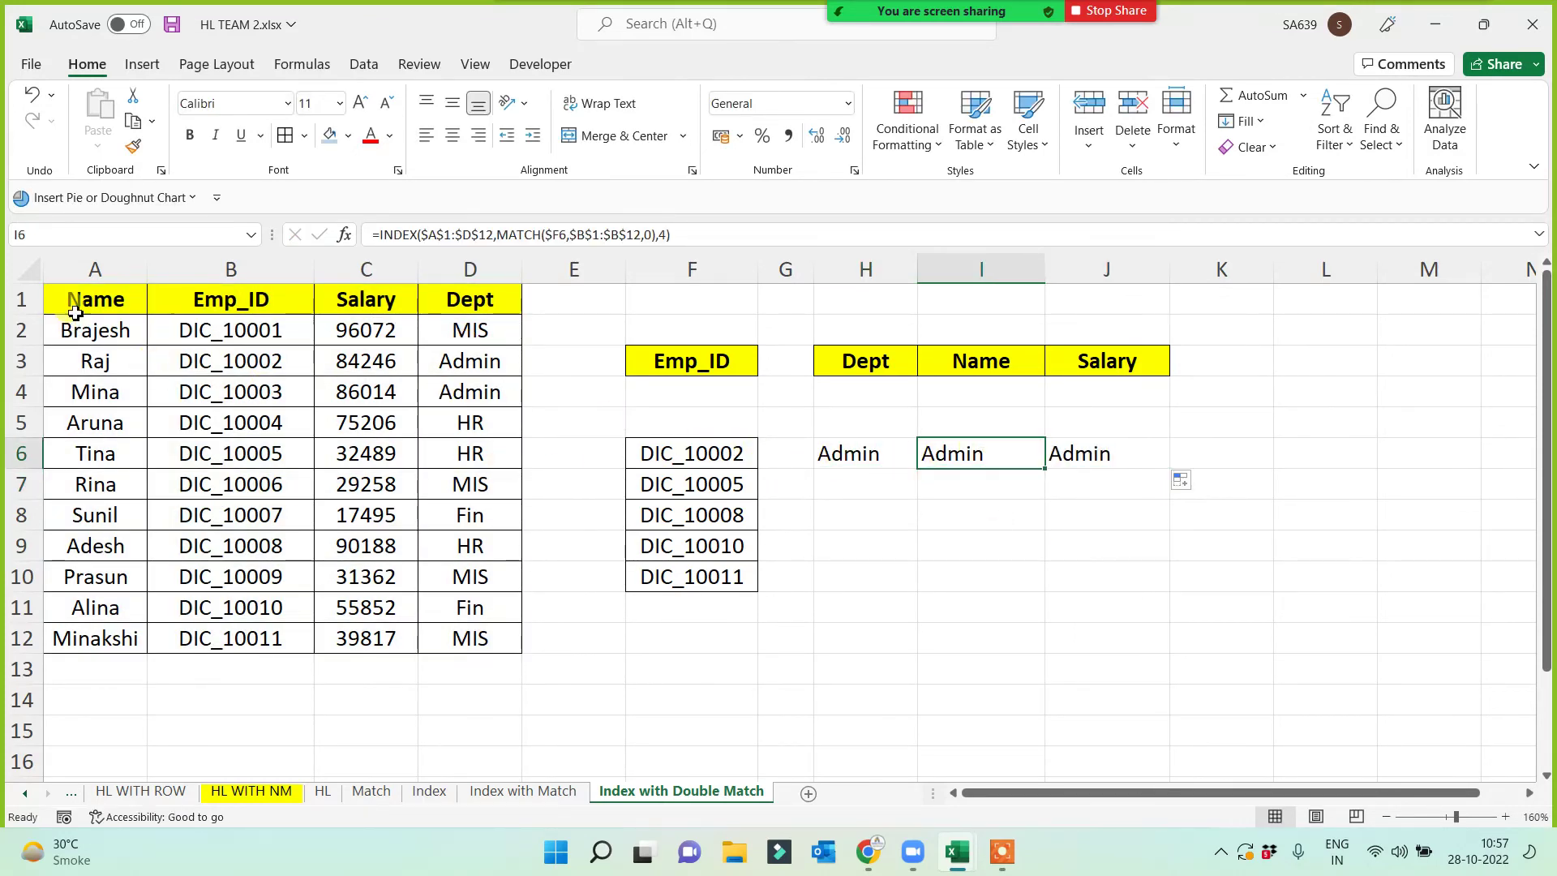
pyautogui.click(666, 235)
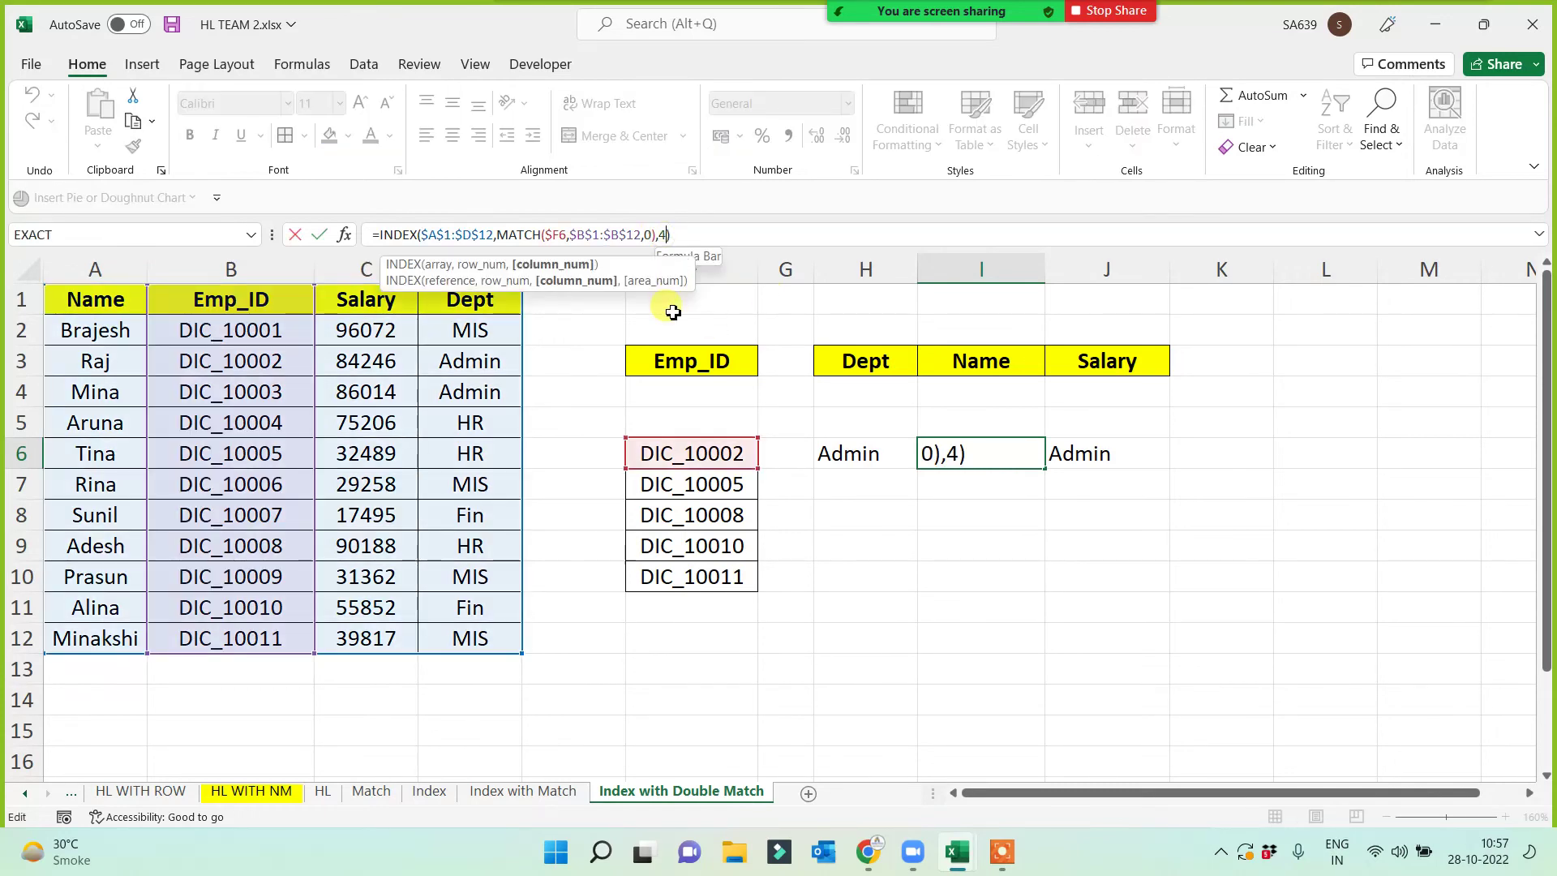
pyautogui.write('1')
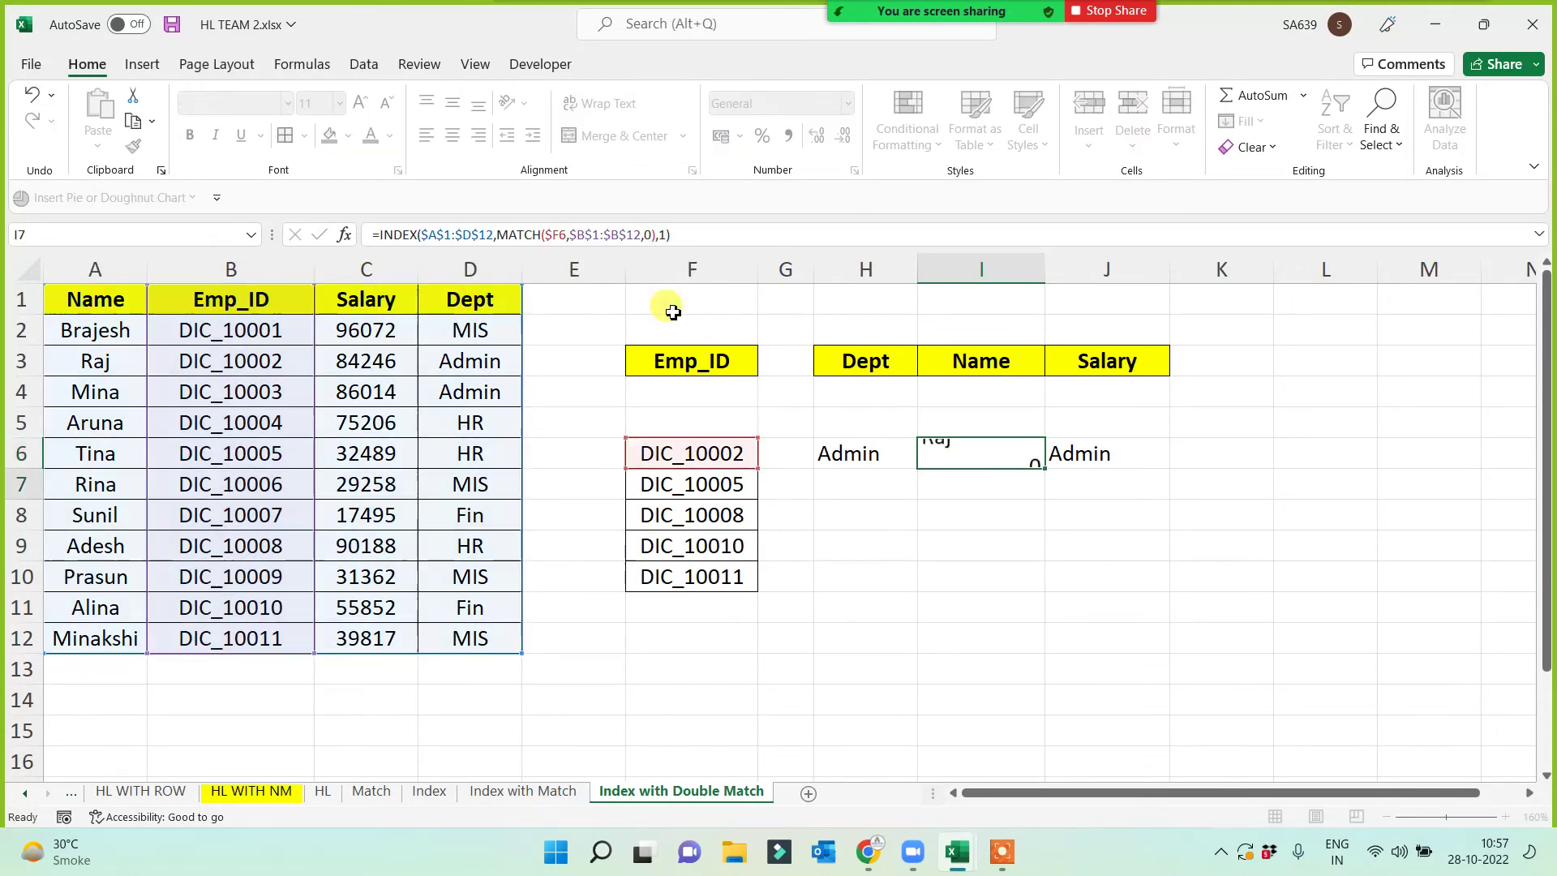
pyautogui.press('Return')
# - Change the column number in J6 to return Salary, and clear the trial formulas from I6:J6
pyautogui.click(1097, 459)
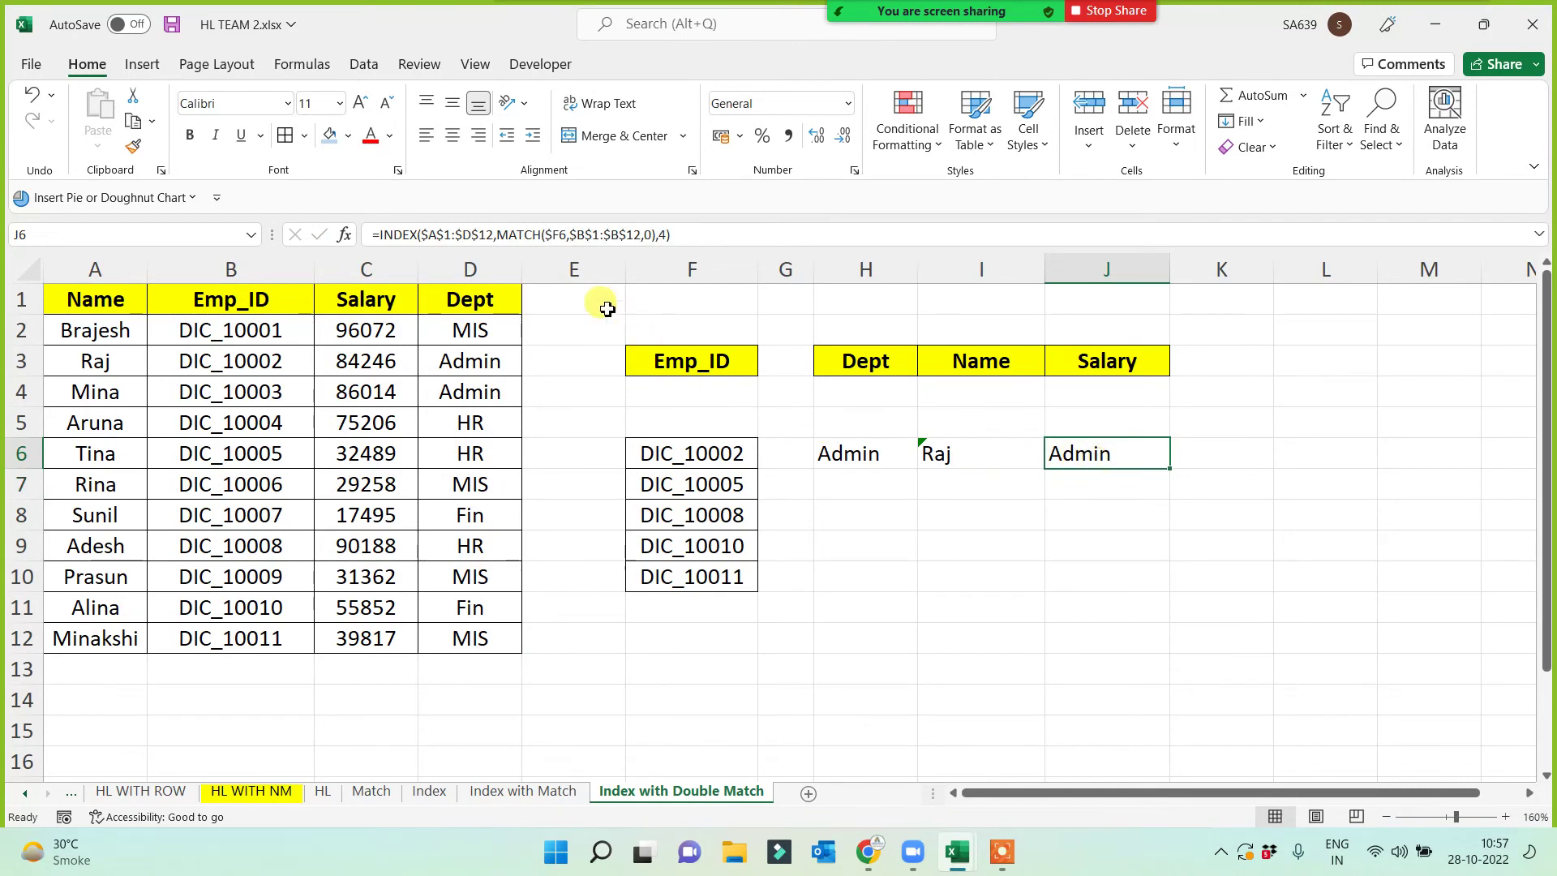
pyautogui.press('F2')
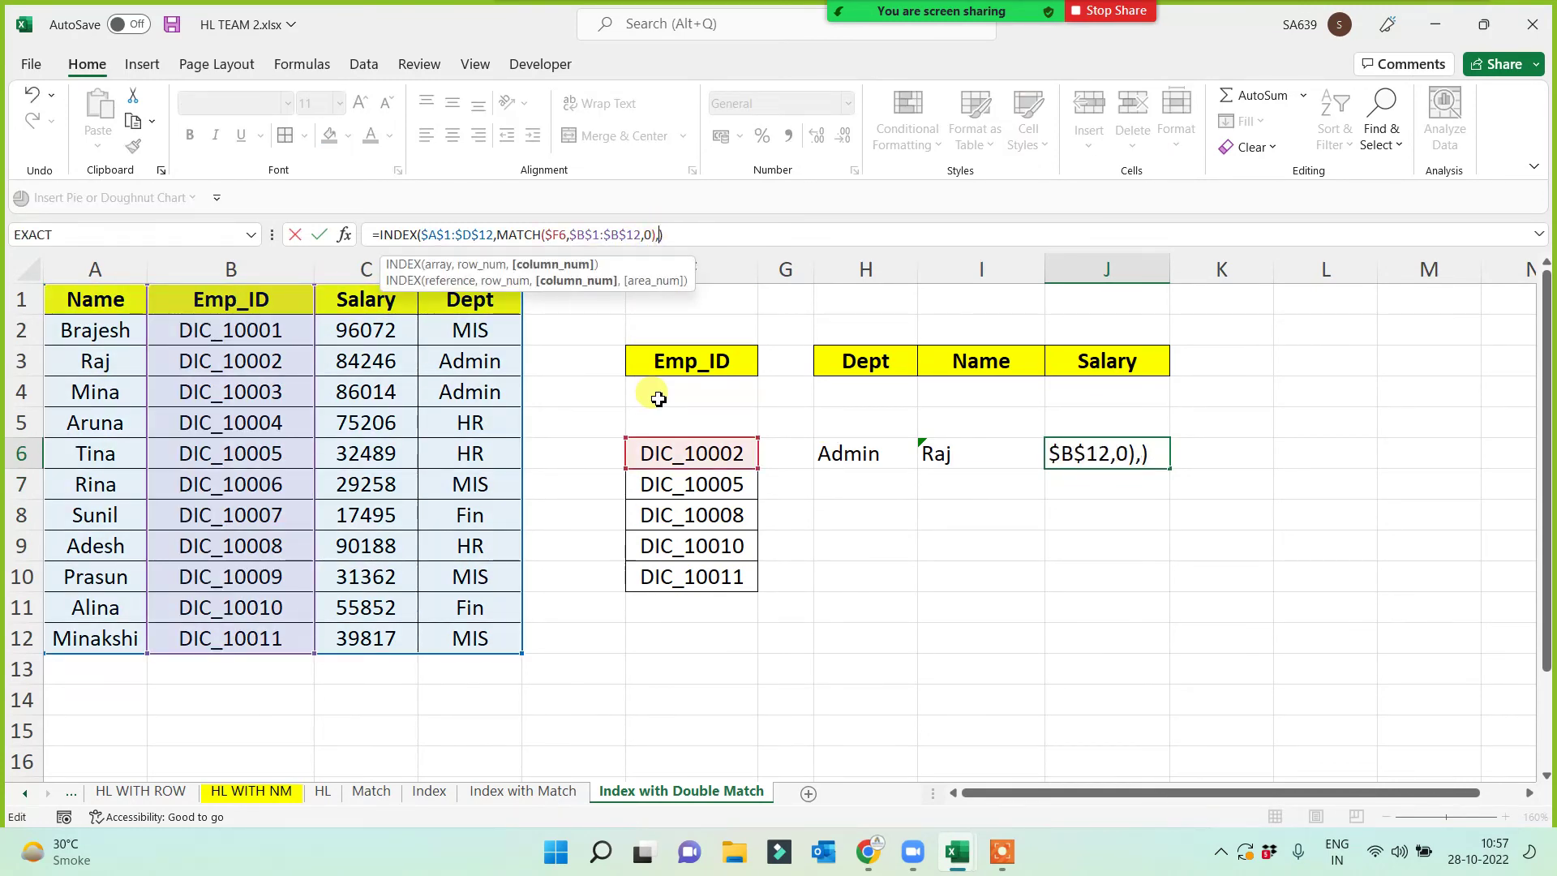
pyautogui.press('Return')
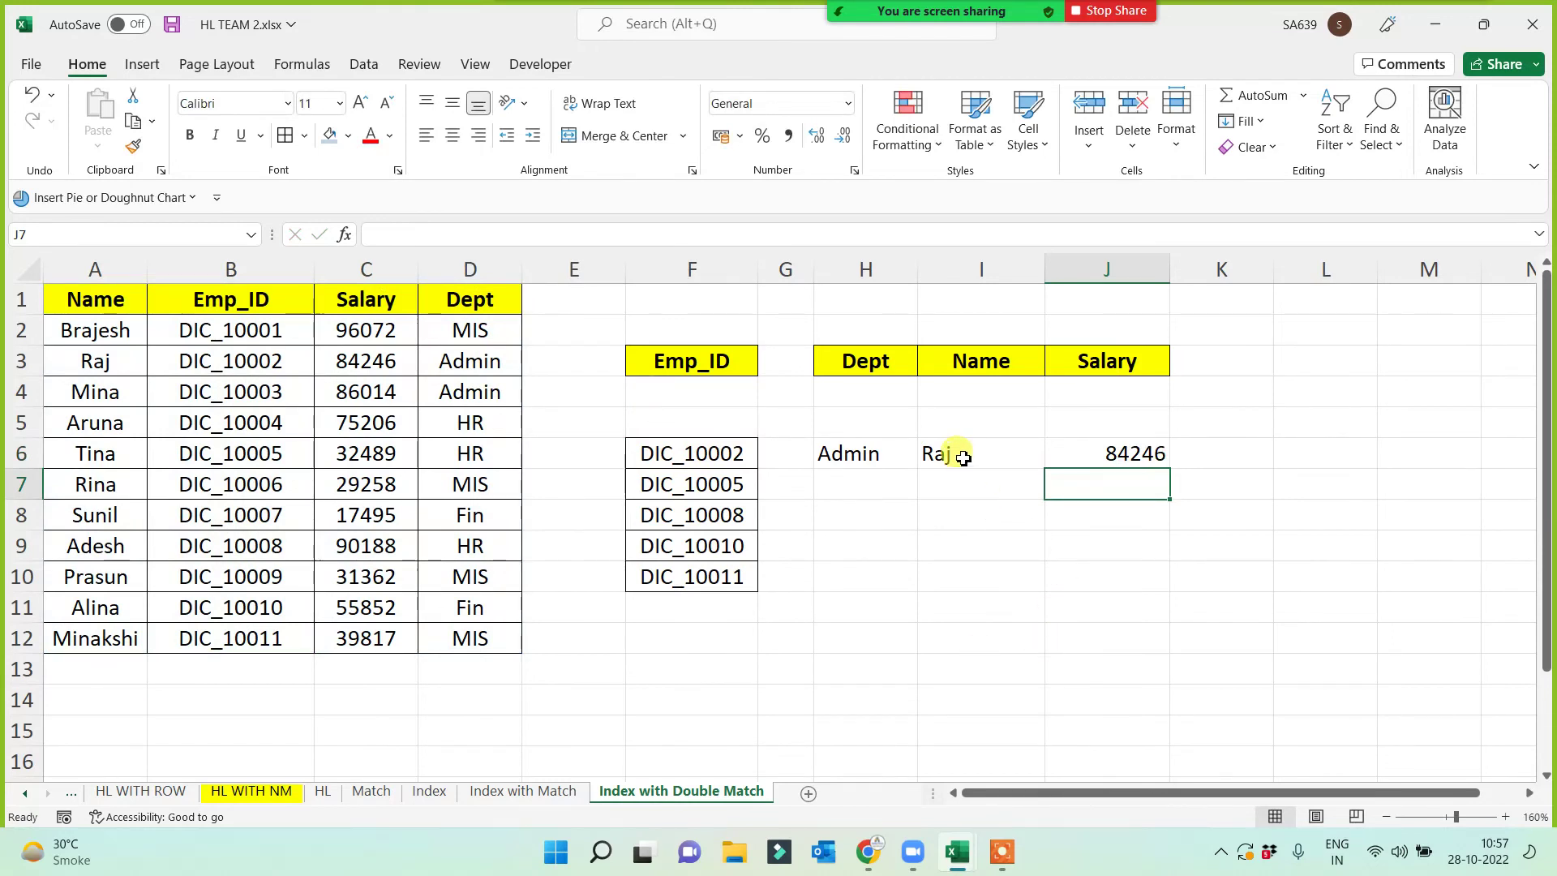
pyautogui.moveTo(946, 453); pyautogui.dragTo(1113, 456)
pyautogui.press('Delete')
pyautogui.click(1029, 567)
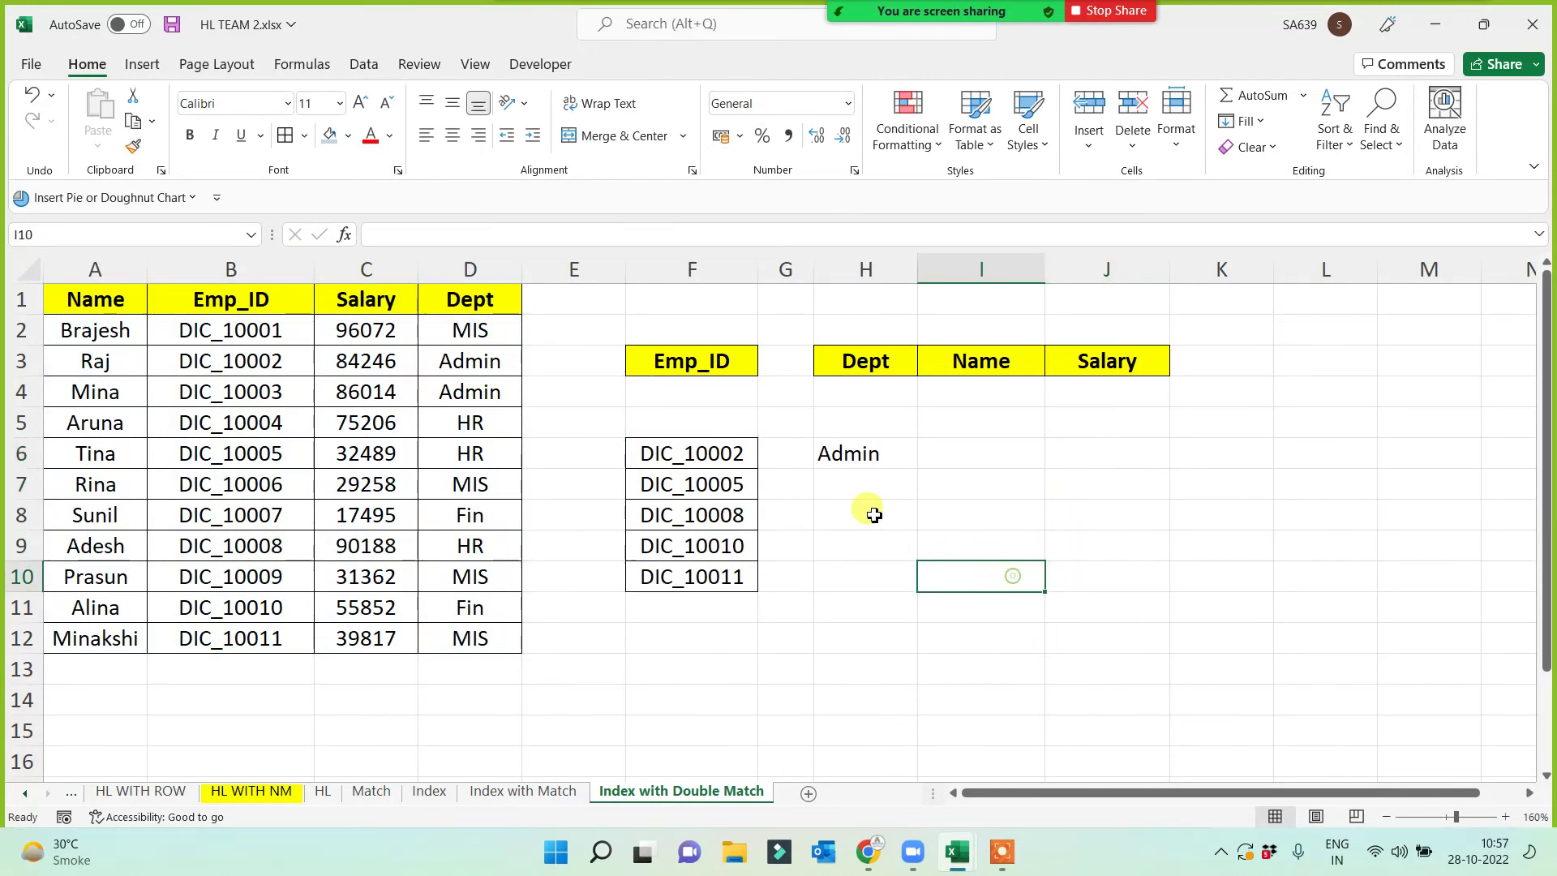
# - Replace the fixed column number in the H6 formula with a second MATCH that uses heading H$3 as its lookup value
pyautogui.click(881, 464)
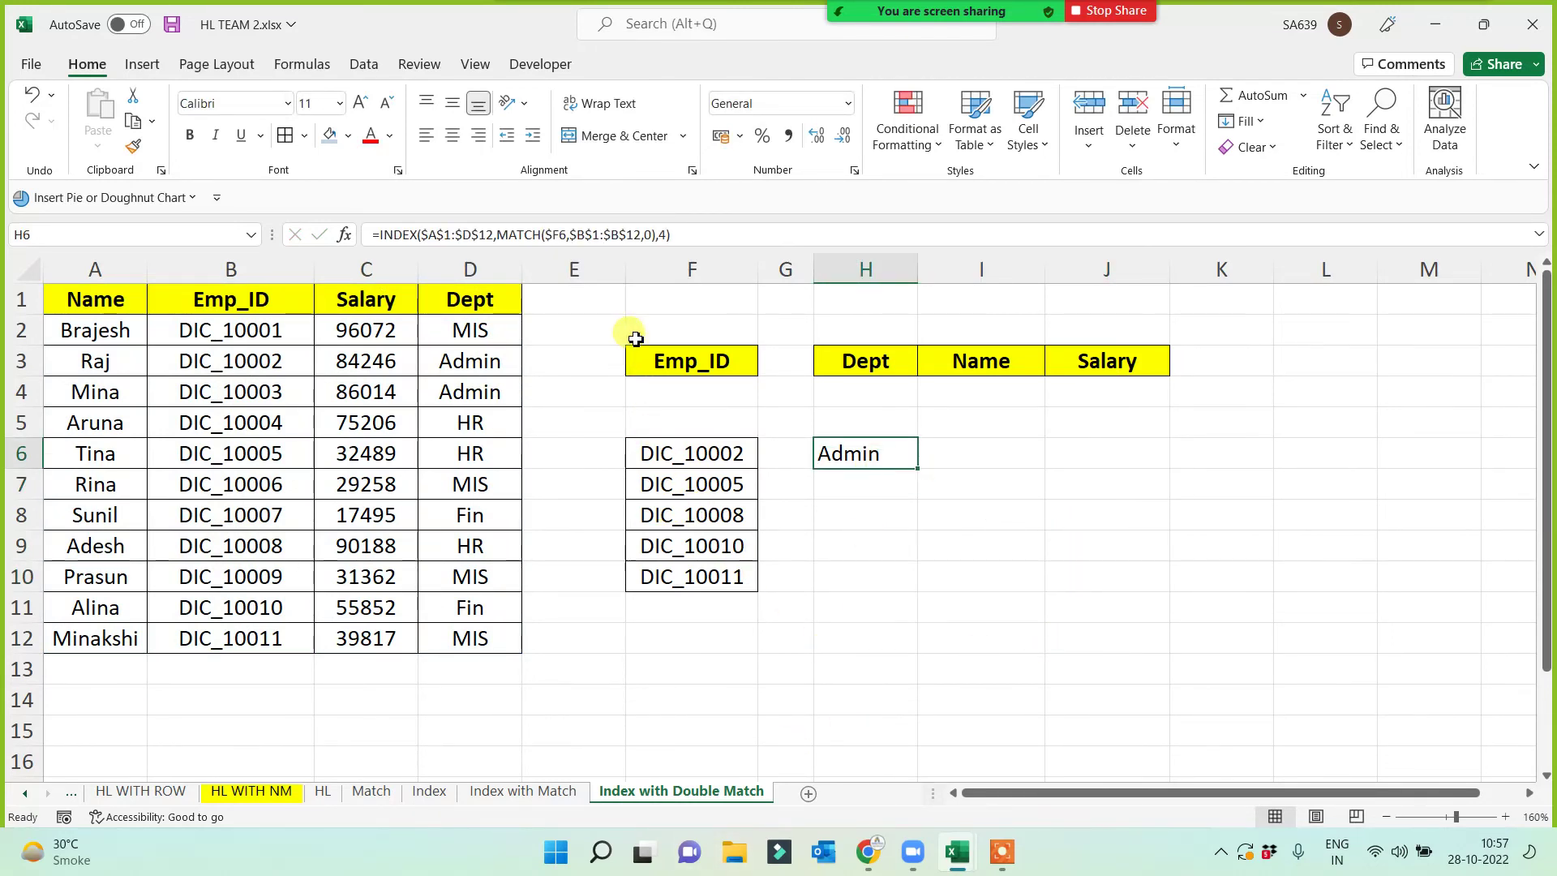
pyautogui.doubleClick(662, 234)
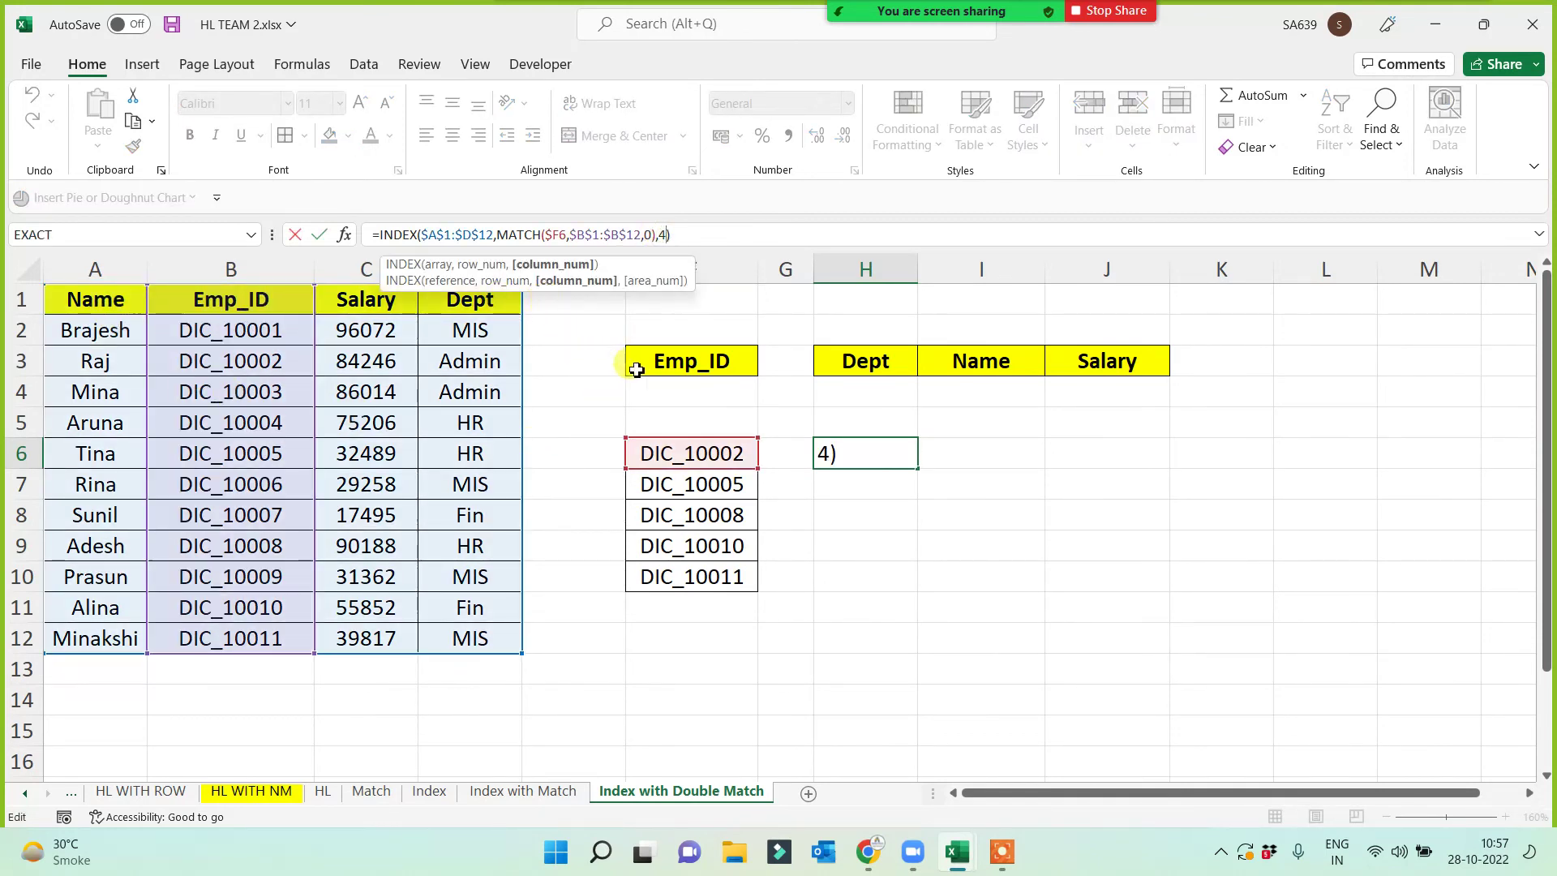
pyautogui.click(666, 234)
pyautogui.press('BackSpace')
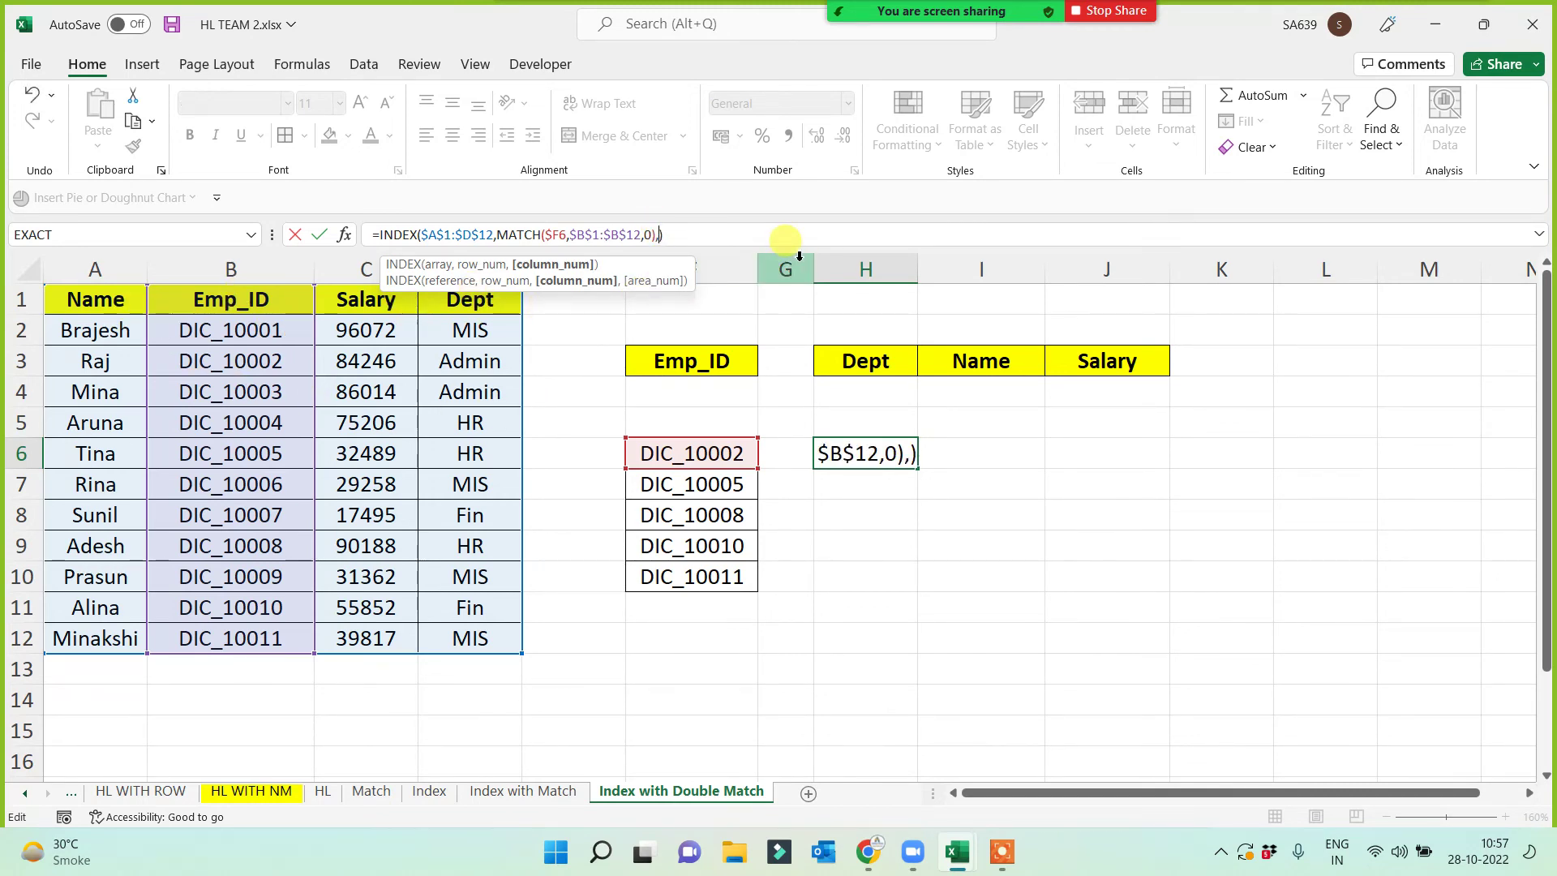
pyautogui.write('match')
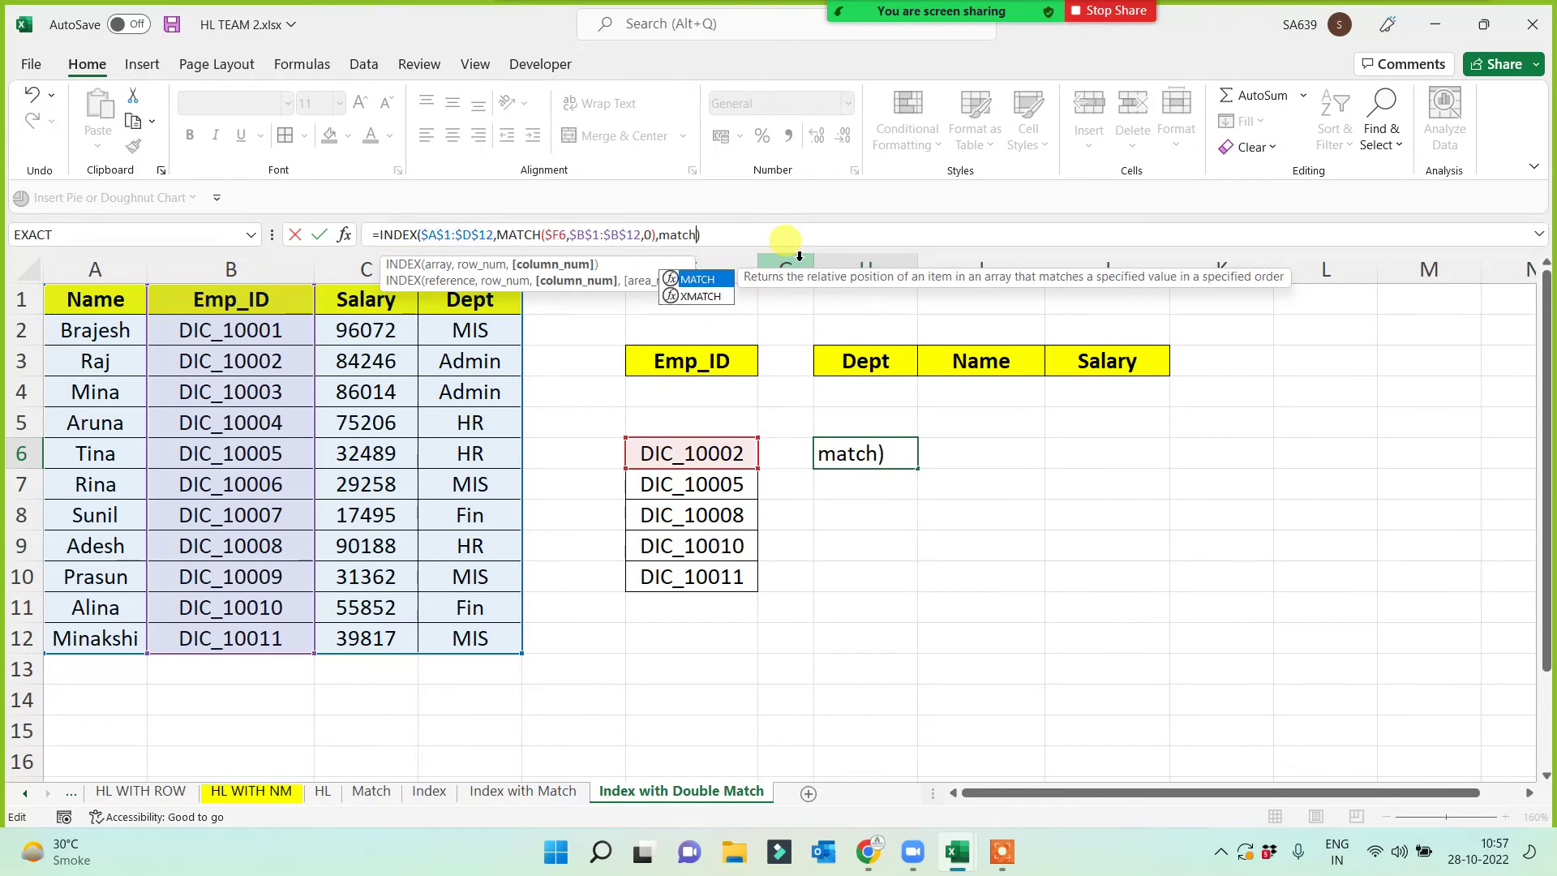
pyautogui.write('(')
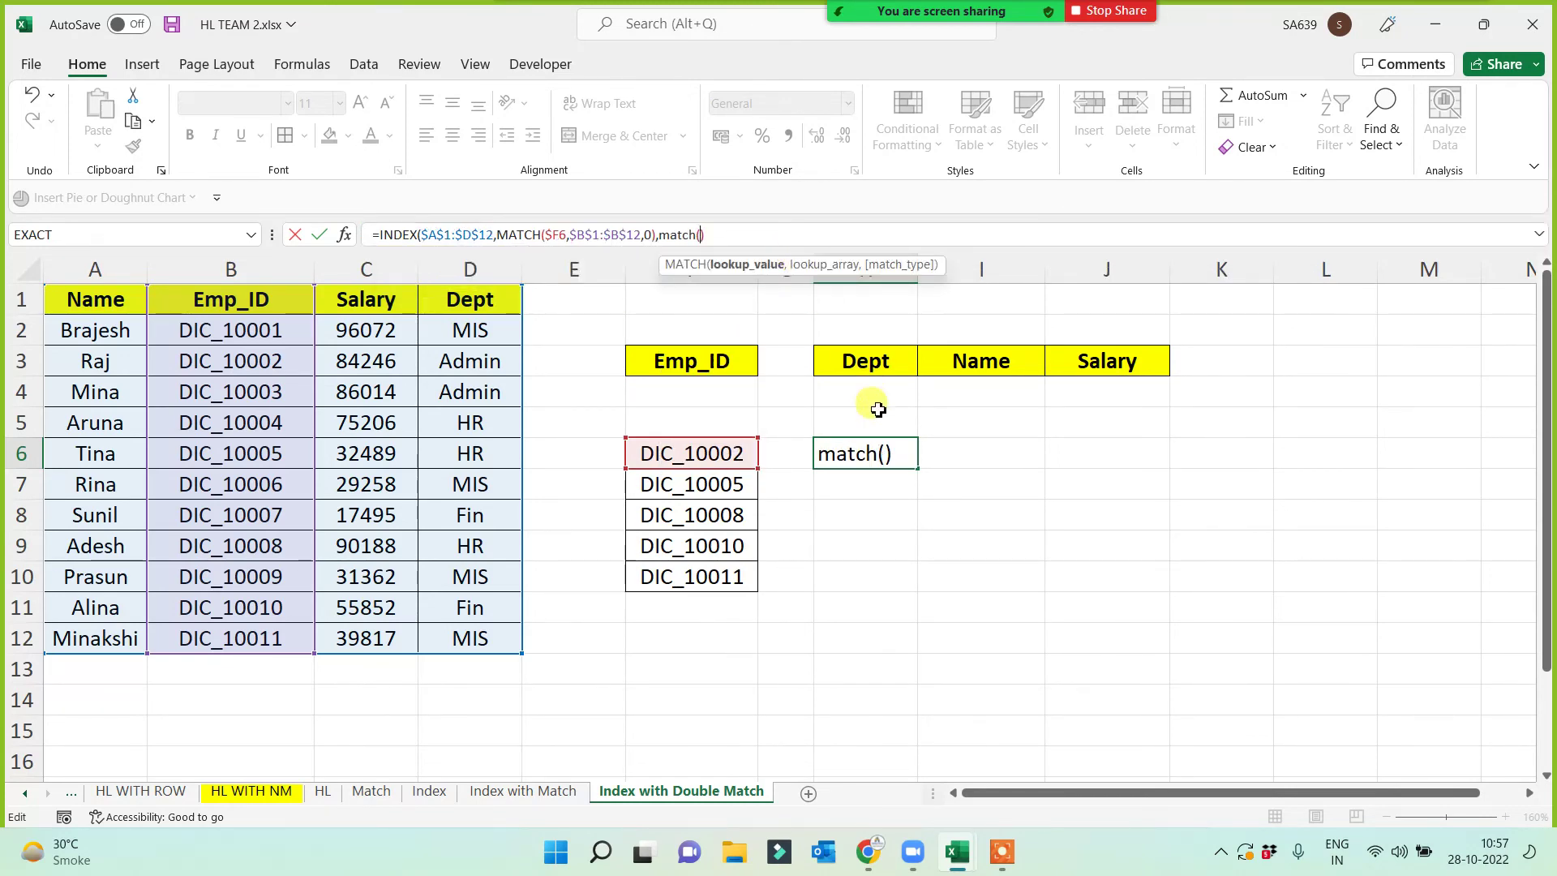
pyautogui.click(864, 362)
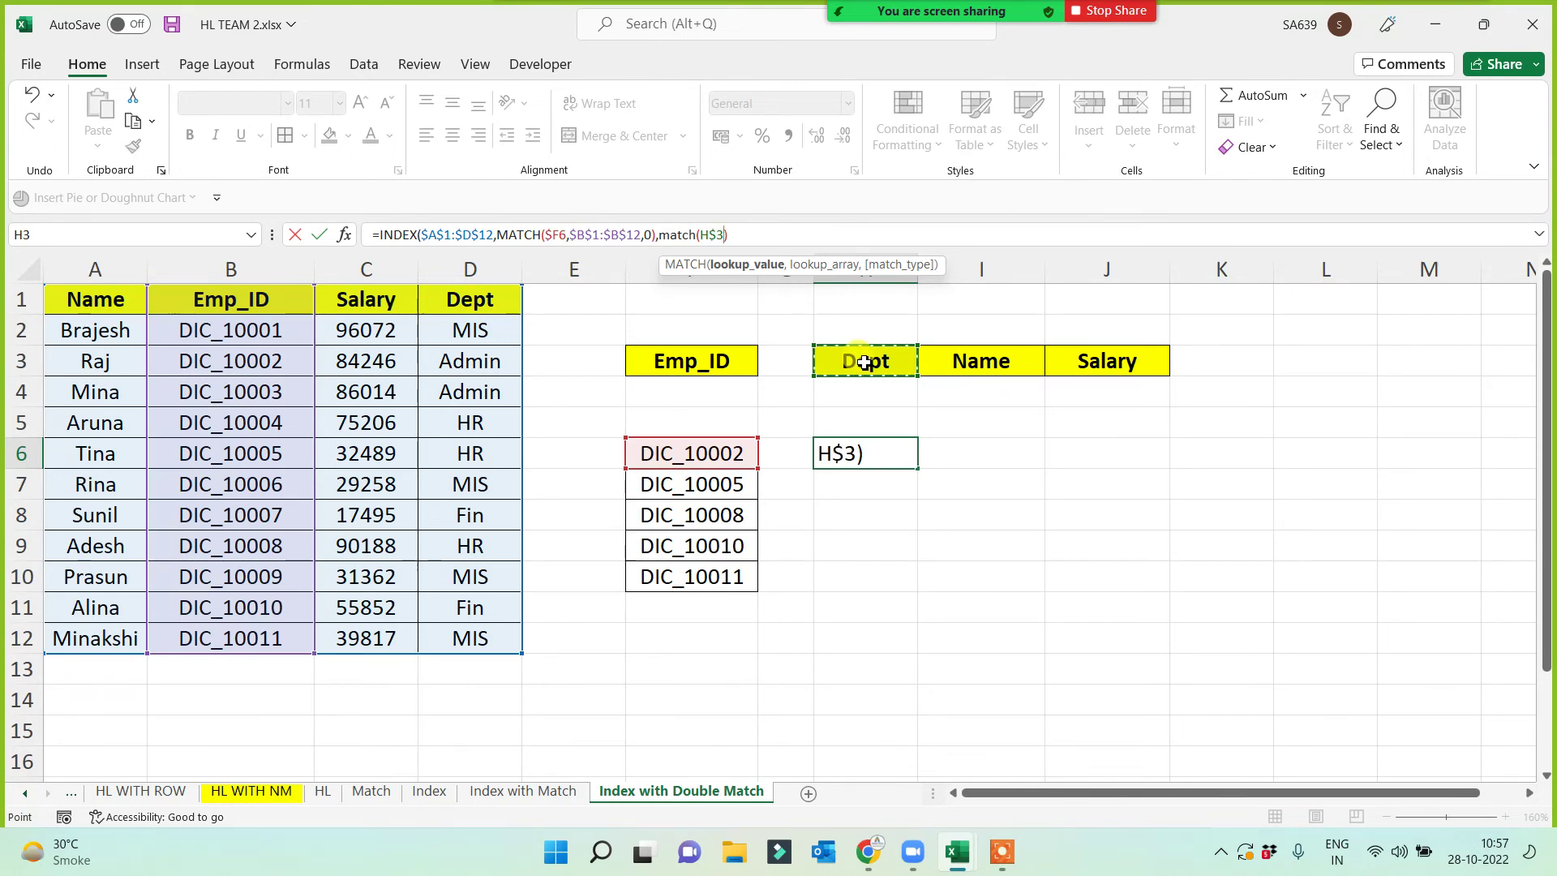
# - Complete the second MATCH in H6 with $A$1:$D$1 as the lookup array and 0 as the match type
pyautogui.write(',')
pyautogui.moveTo(473, 300); pyautogui.dragTo(91, 301)
pyautogui.press('F4')
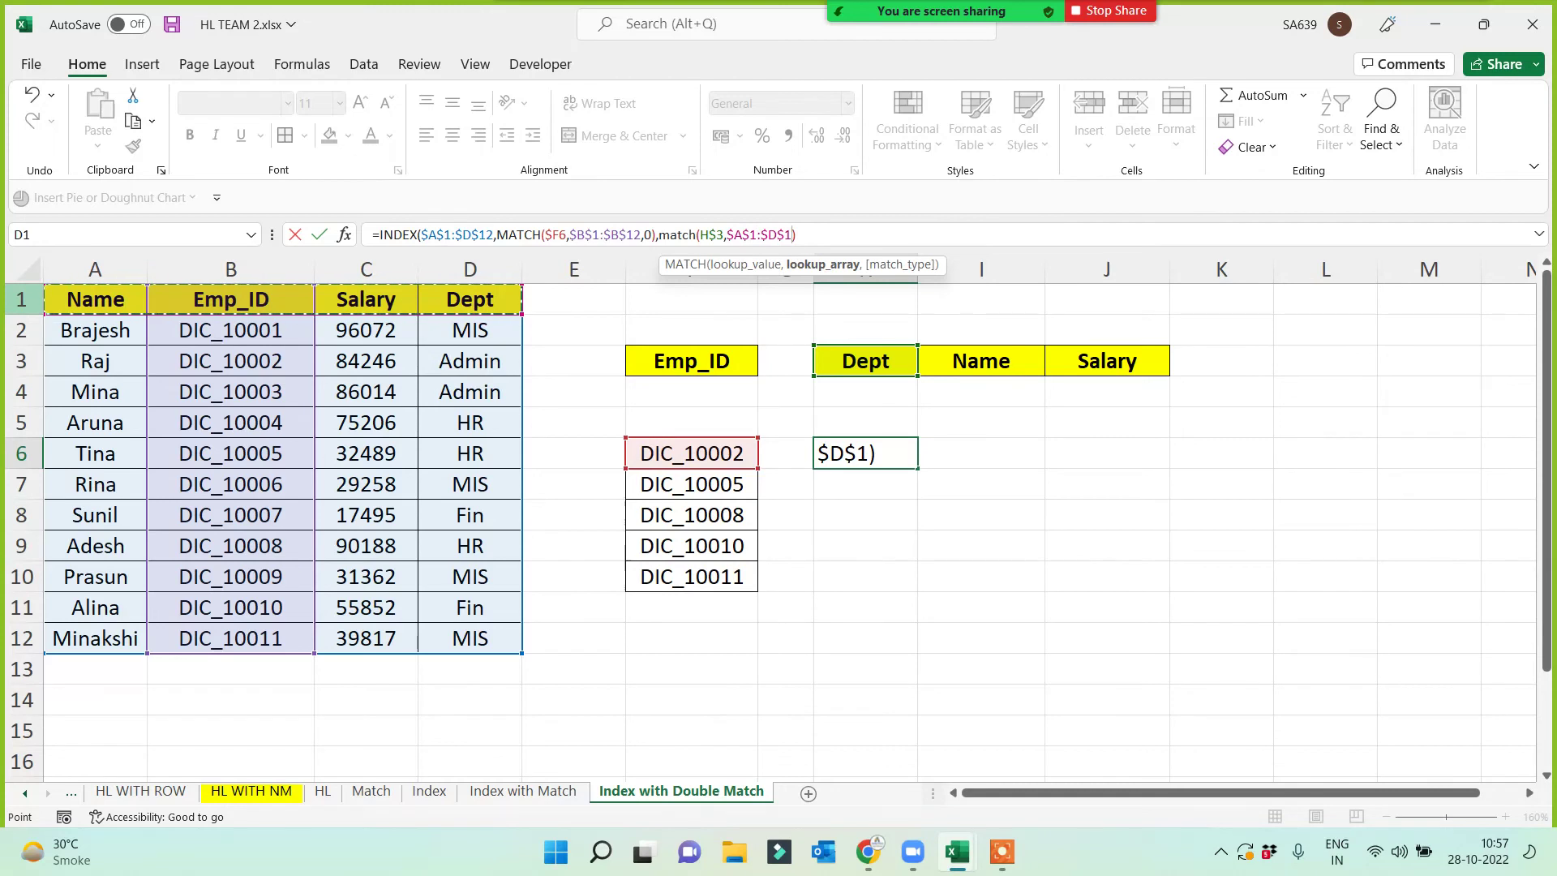
pyautogui.write(',0)')
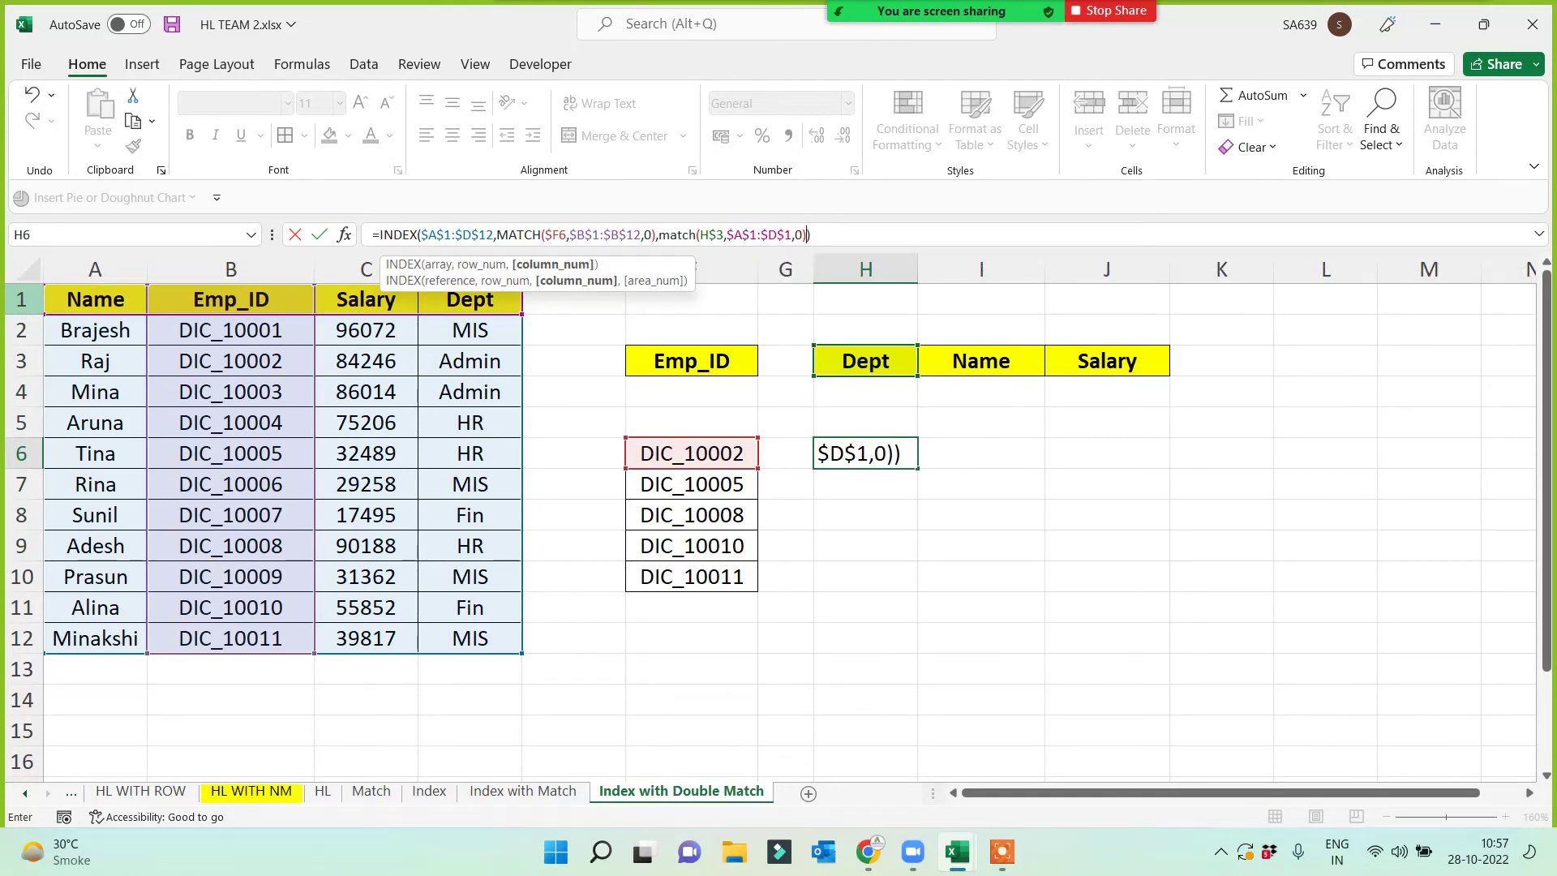
pyautogui.press('Return')
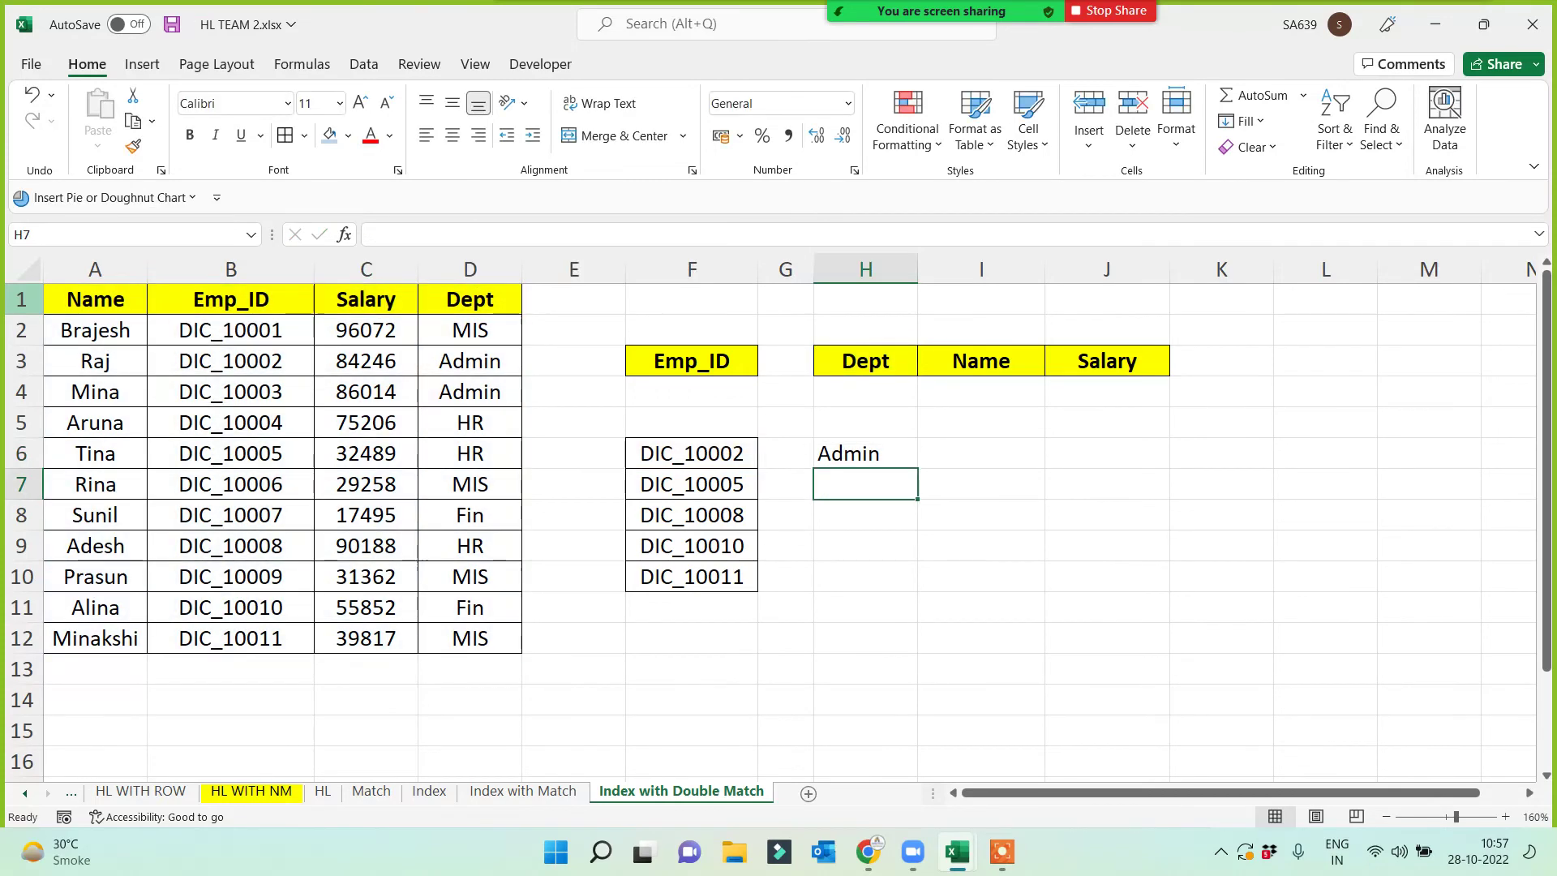
# - Fill the H6 formula across and down through H6:J10
pyautogui.click(890, 449)
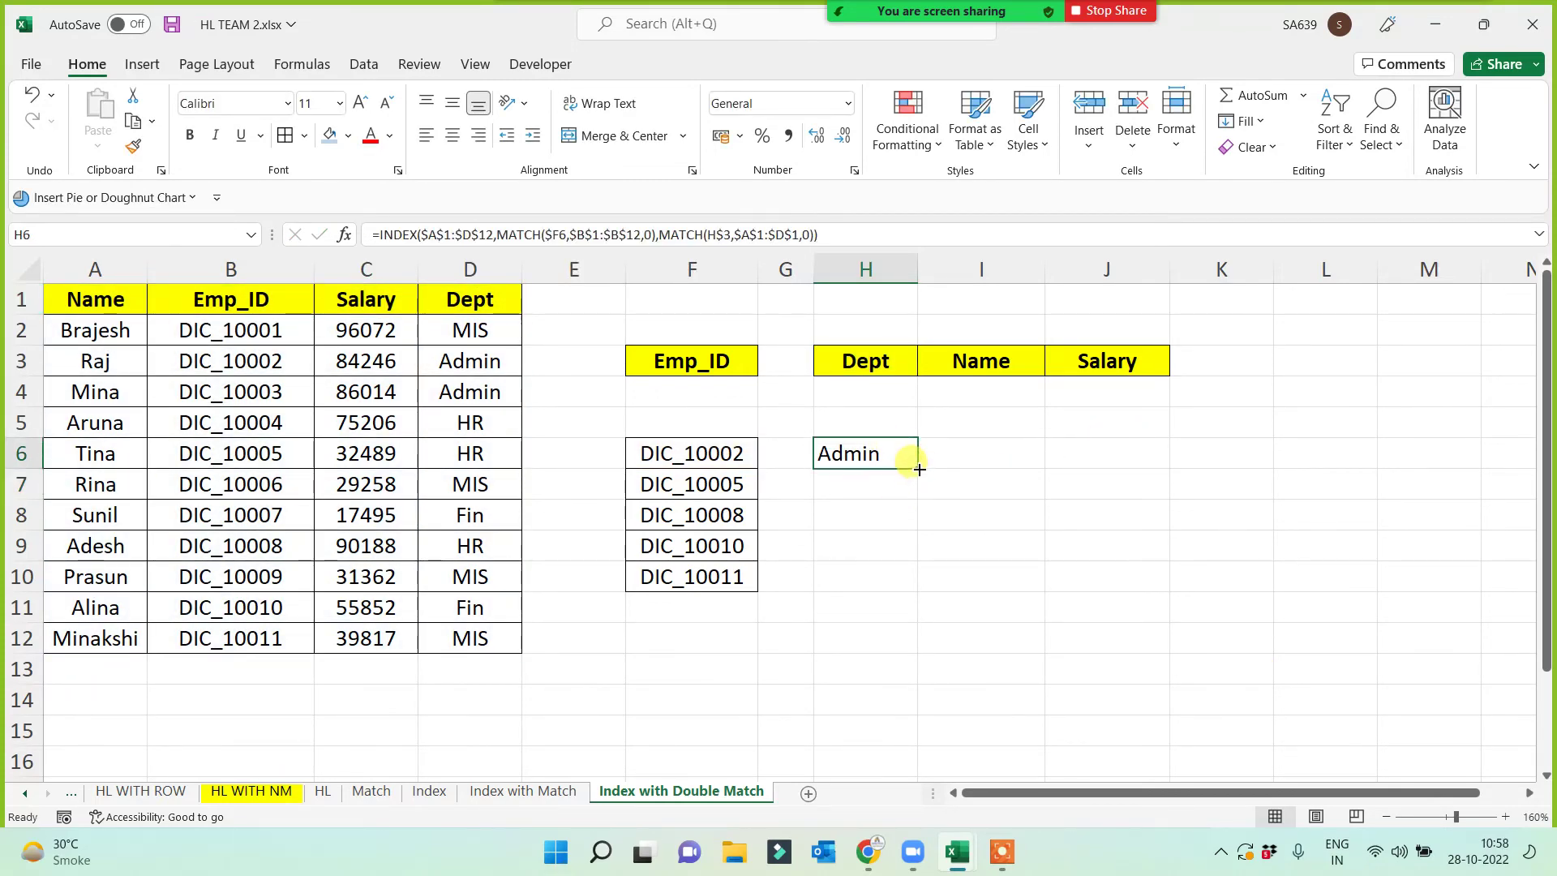
pyautogui.moveTo(918, 468); pyautogui.dragTo(962, 627)
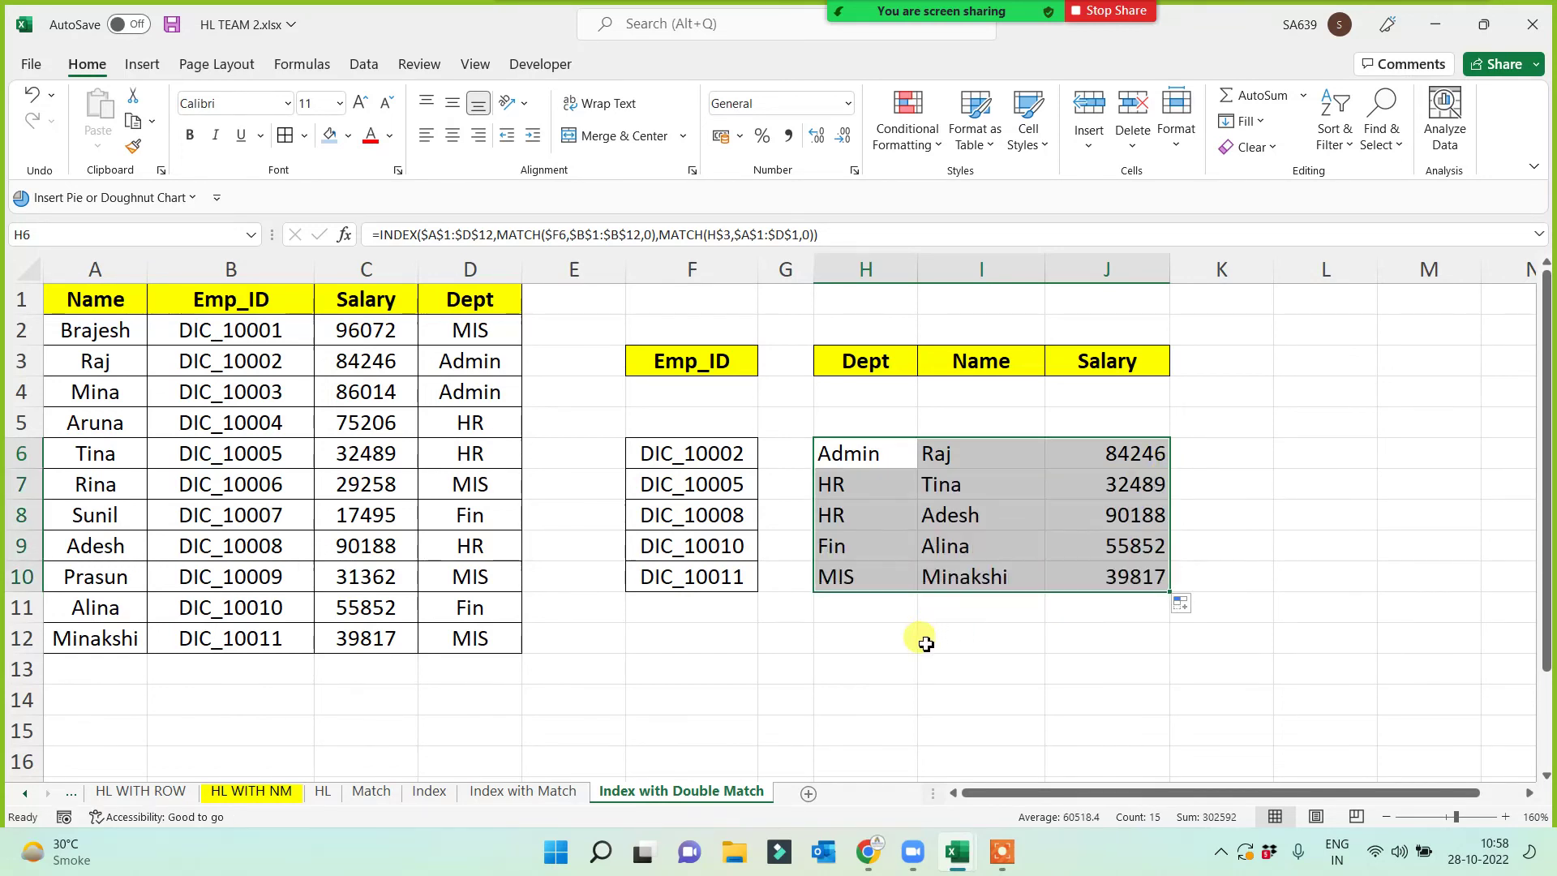
pyautogui.click(921, 635)
# - Centre the lookup results in H6:J10 and add borders around their cells
pyautogui.click(866, 453)
pyautogui.moveTo(866, 452); pyautogui.dragTo(1119, 576)
pyautogui.click(453, 136)
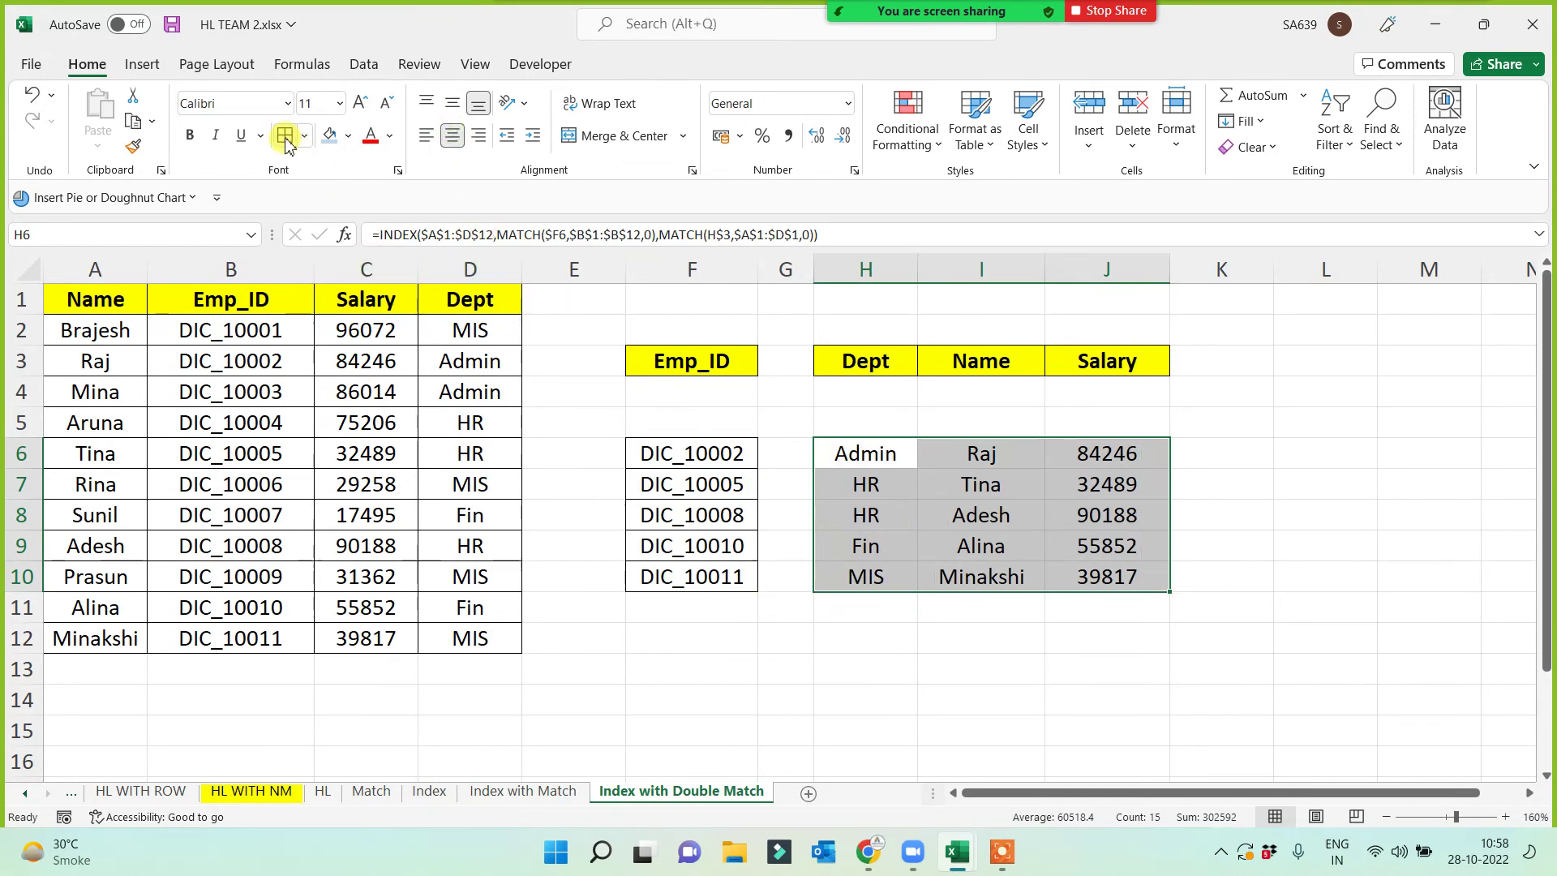
pyautogui.click(803, 645)
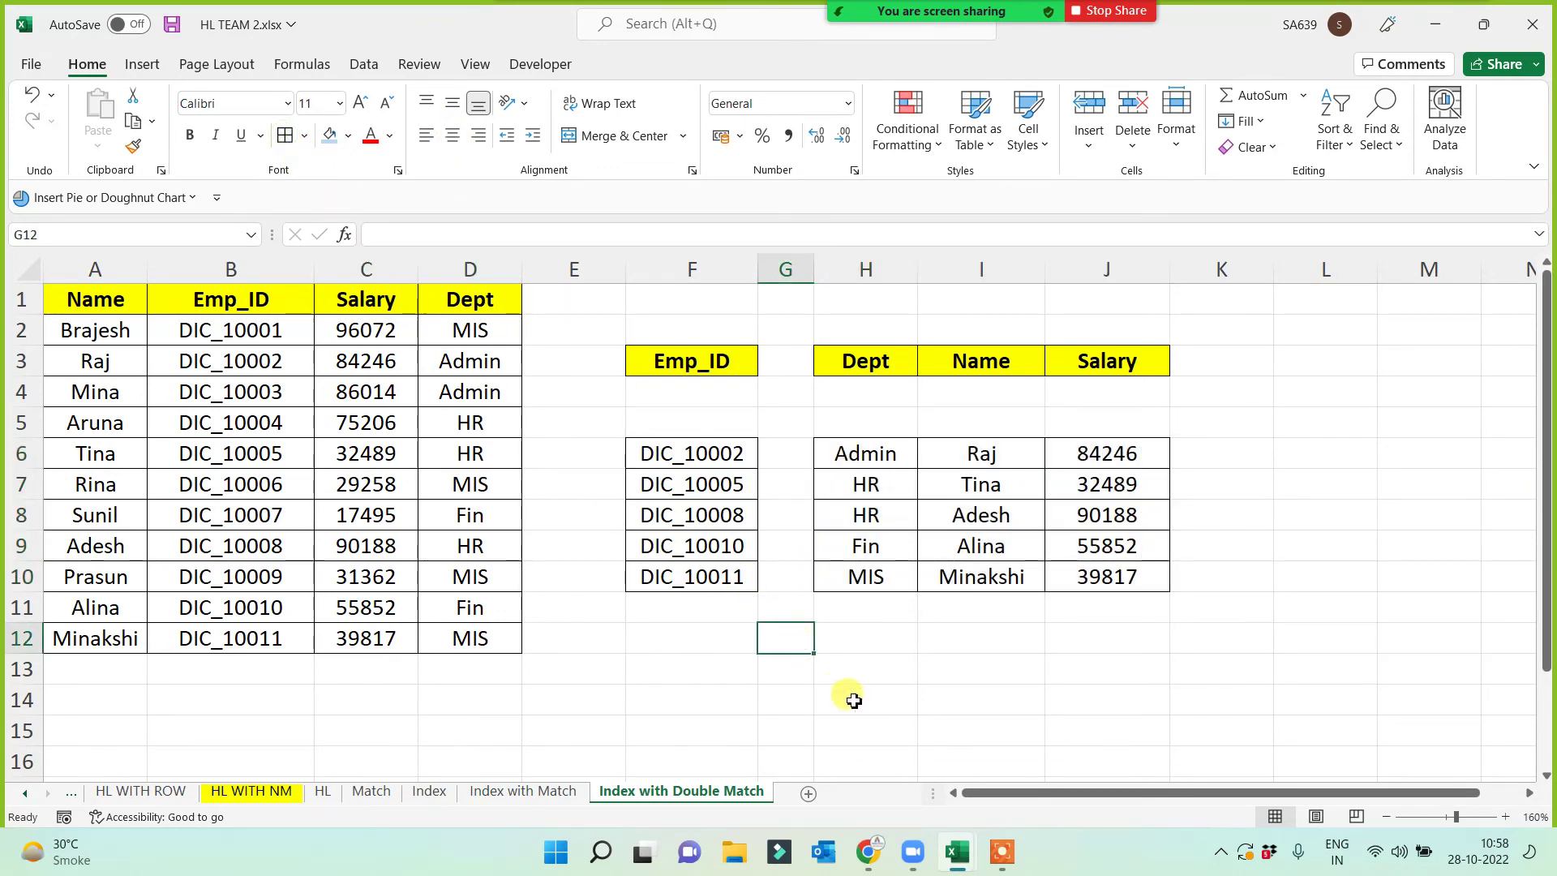
# - Copy the Salary heading from C1 over the heading in H3
pyautogui.click(862, 365)
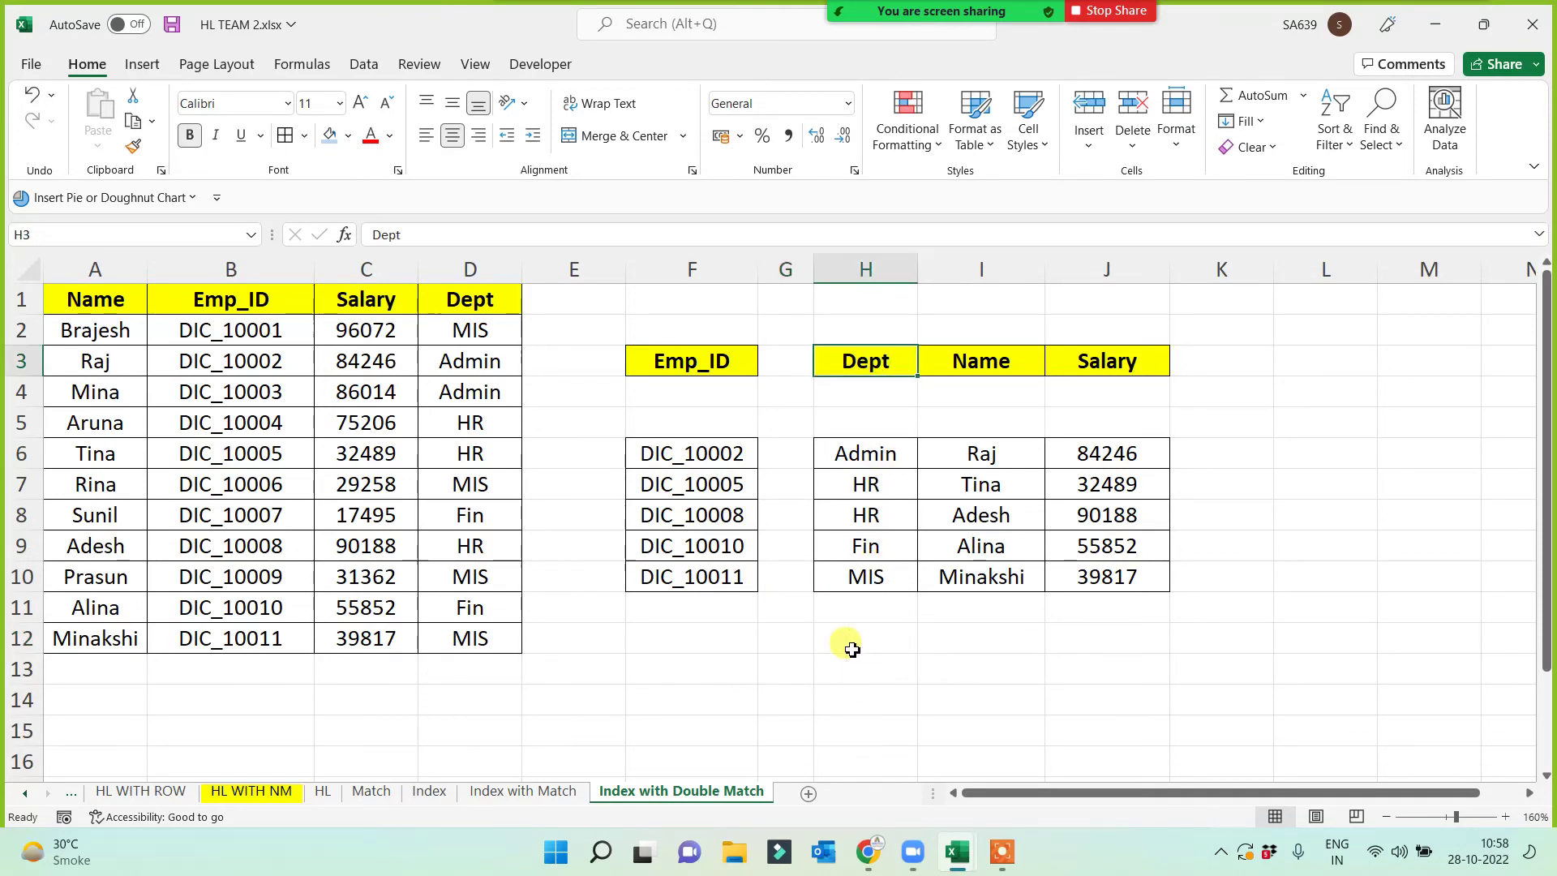
pyautogui.click(377, 299)
pyautogui.hotkey('ctrl', 'c')
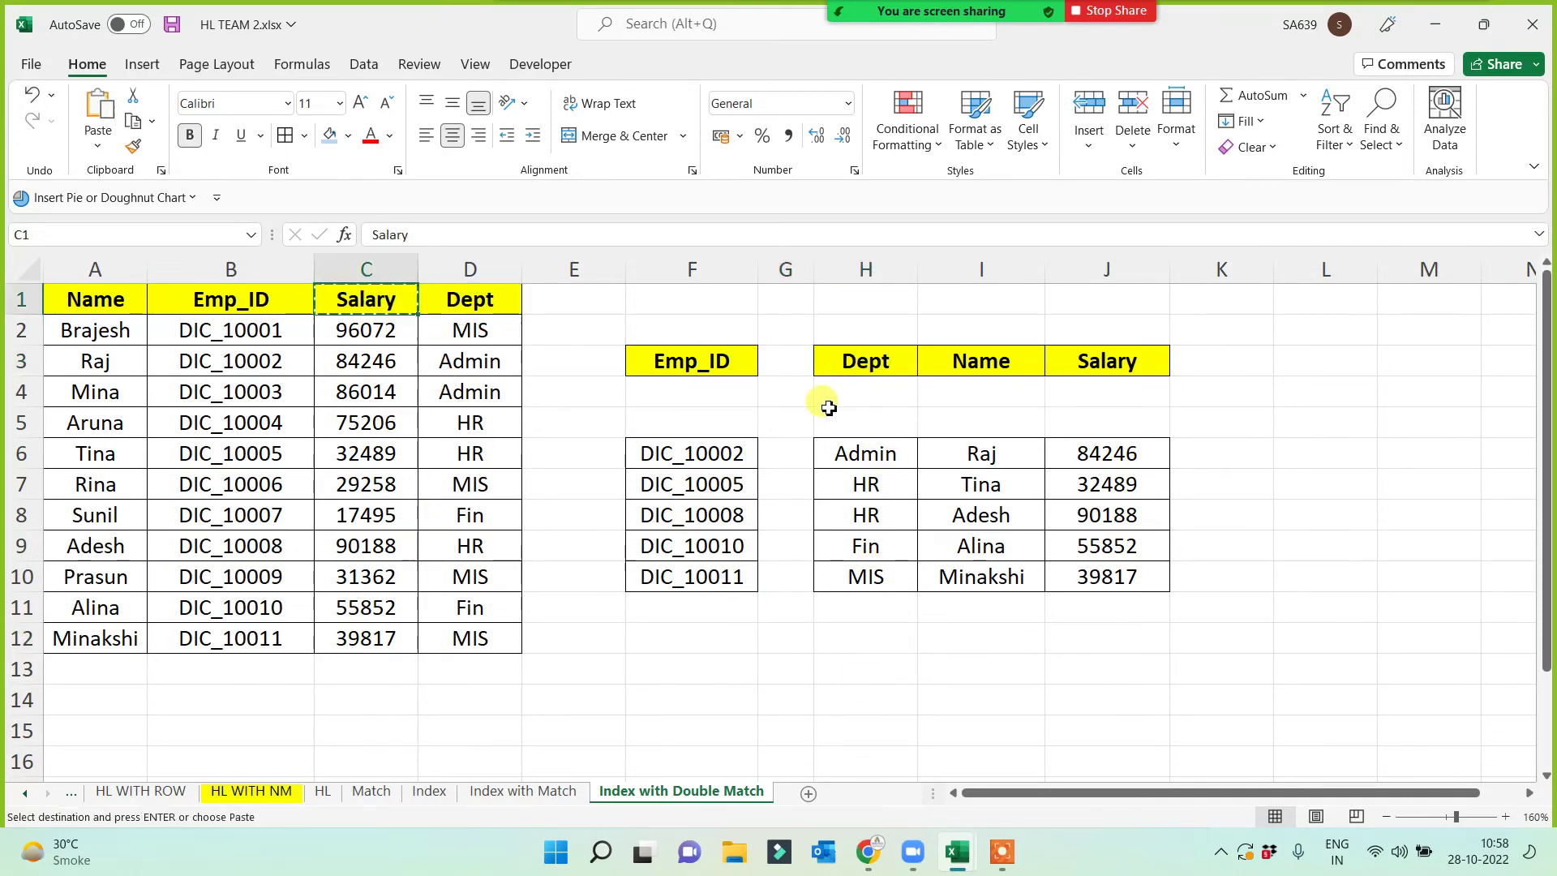
pyautogui.click(857, 360)
pyautogui.hotkey('ctrl', 'v')
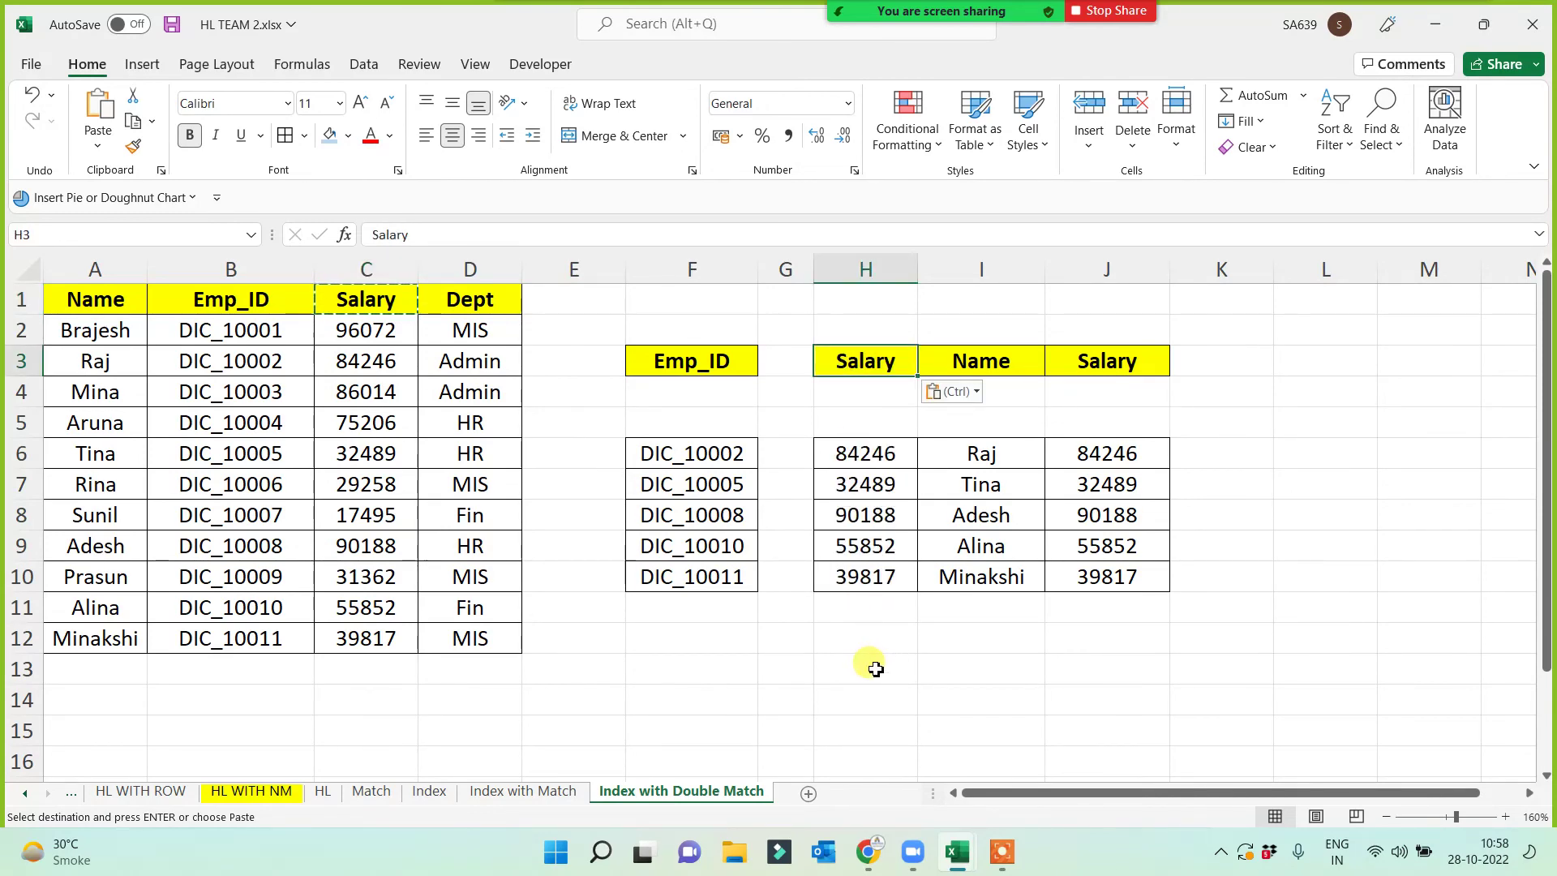
# - Copy the Name heading from I3 to J3 and the Dept heading from D1 to I3, and review the updated lookup table
pyautogui.click(981, 361)
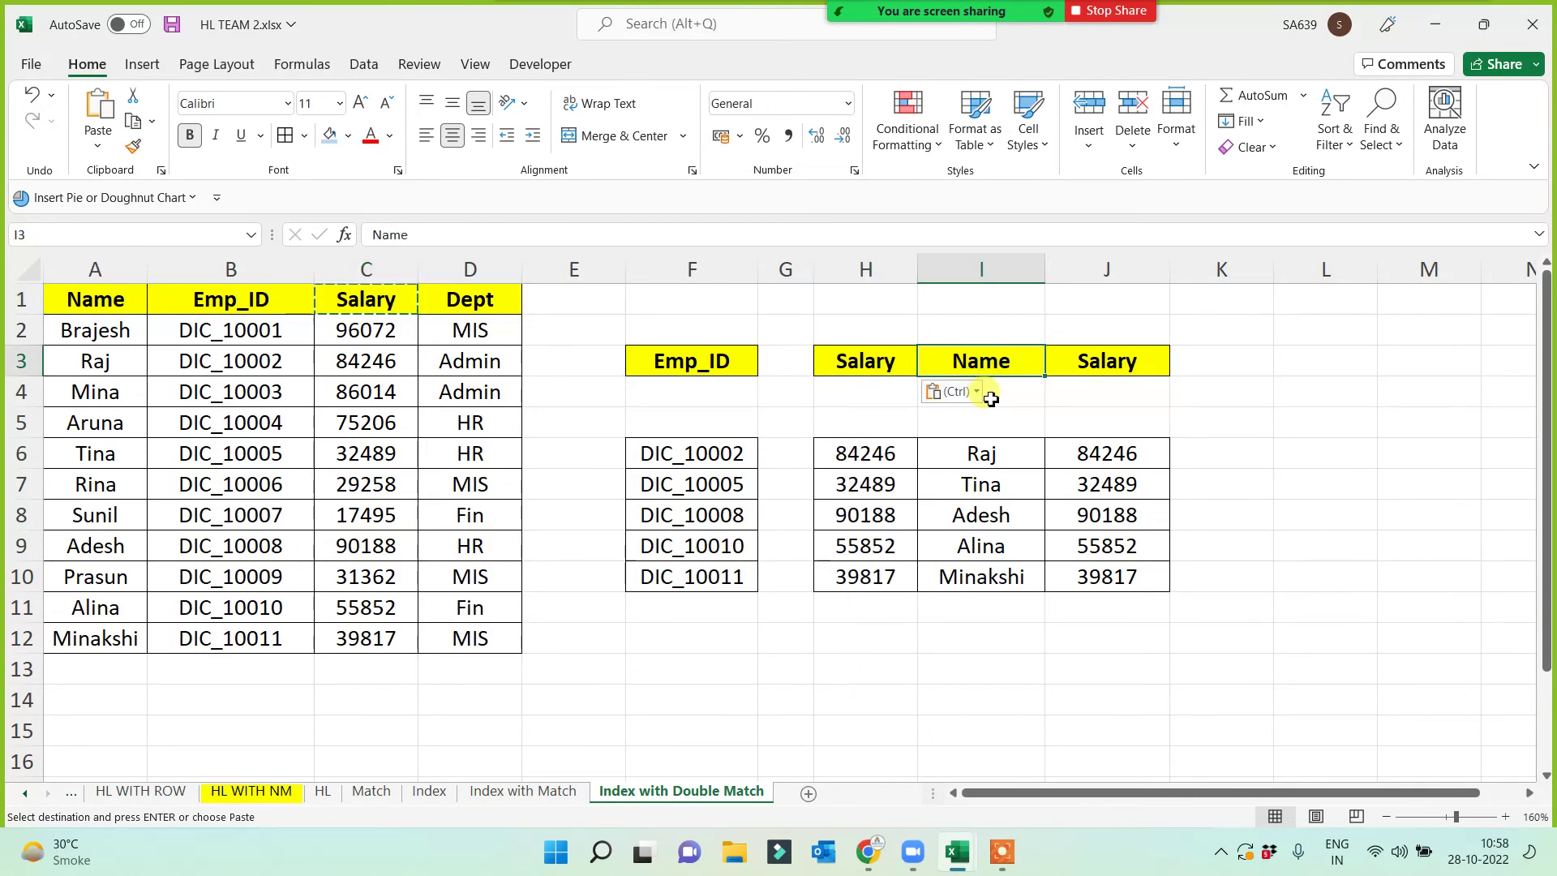
pyautogui.hotkey('ctrl', 'c')
pyautogui.click(1100, 362)
pyautogui.hotkey('ctrl', 'v')
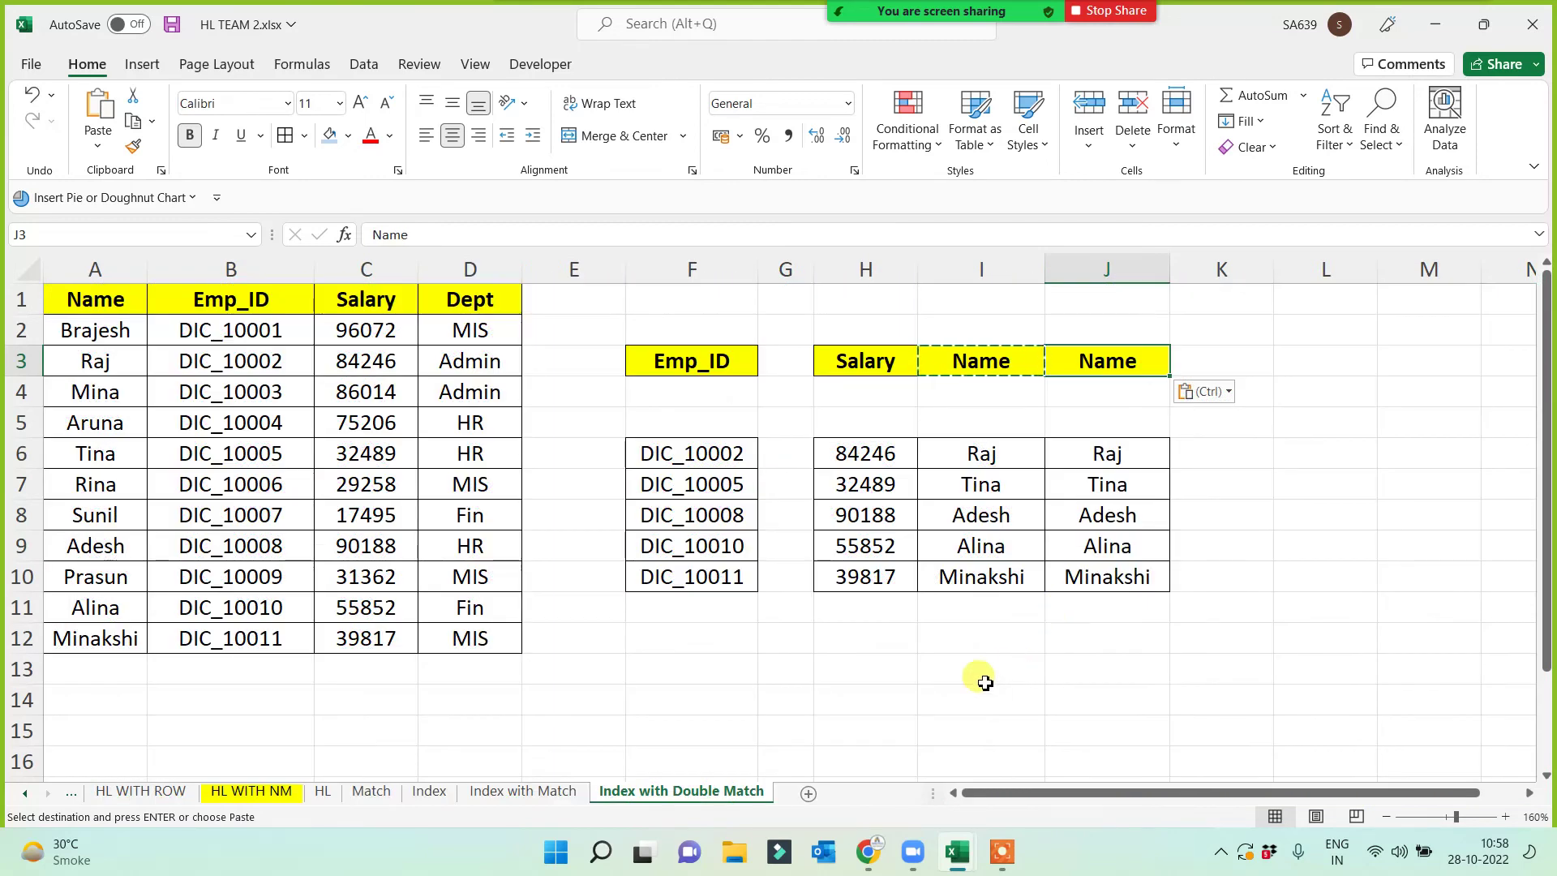
pyautogui.click(466, 299)
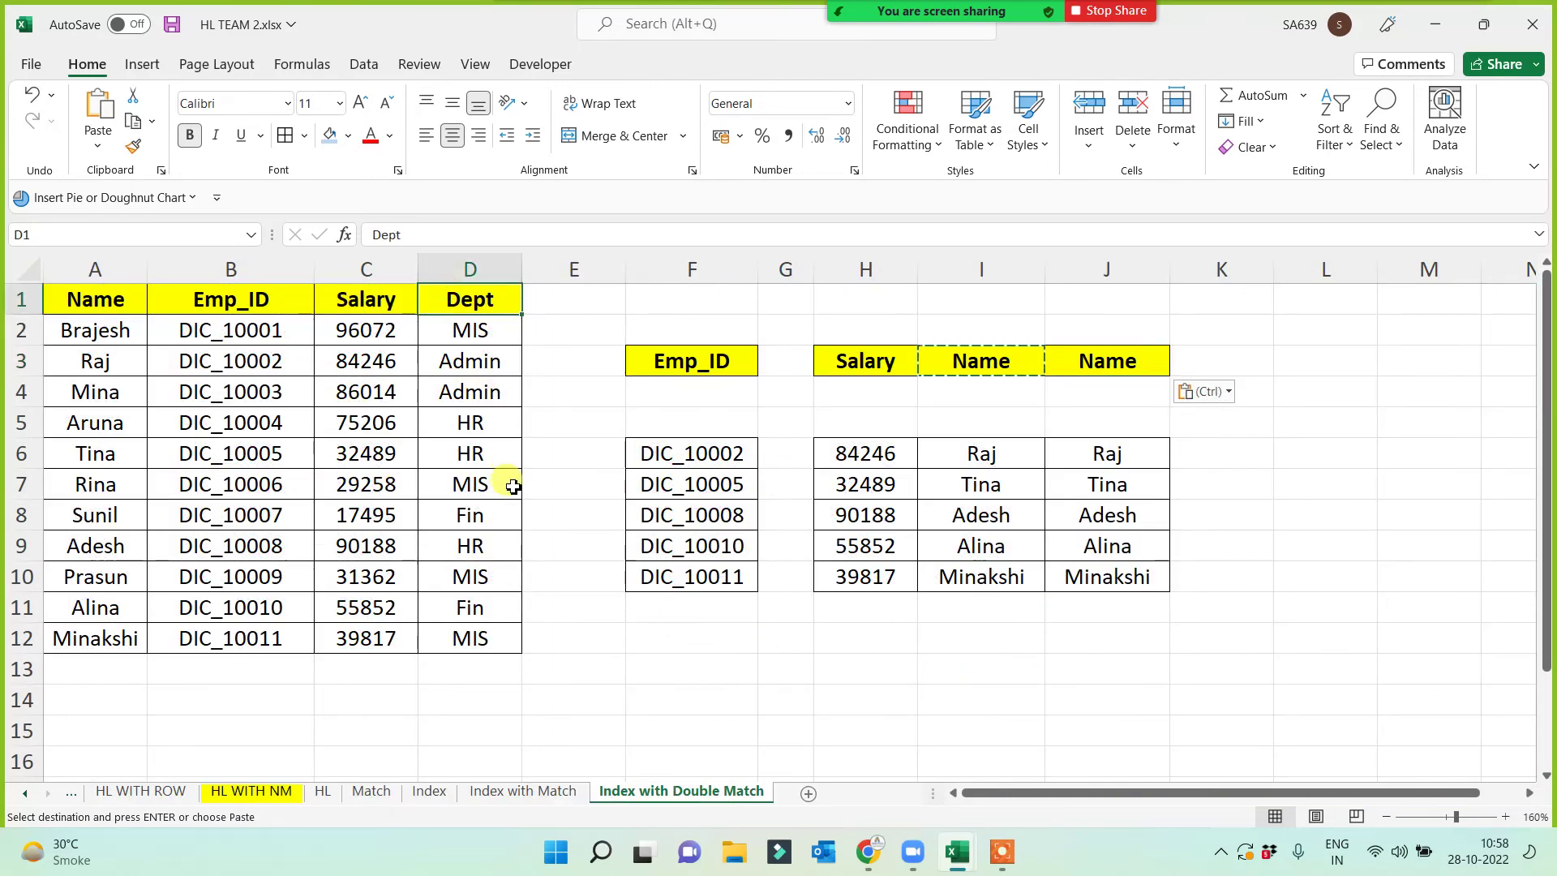
pyautogui.hotkey('ctrl', 'c')
pyautogui.click(990, 357)
pyautogui.hotkey('ctrl', 'v')
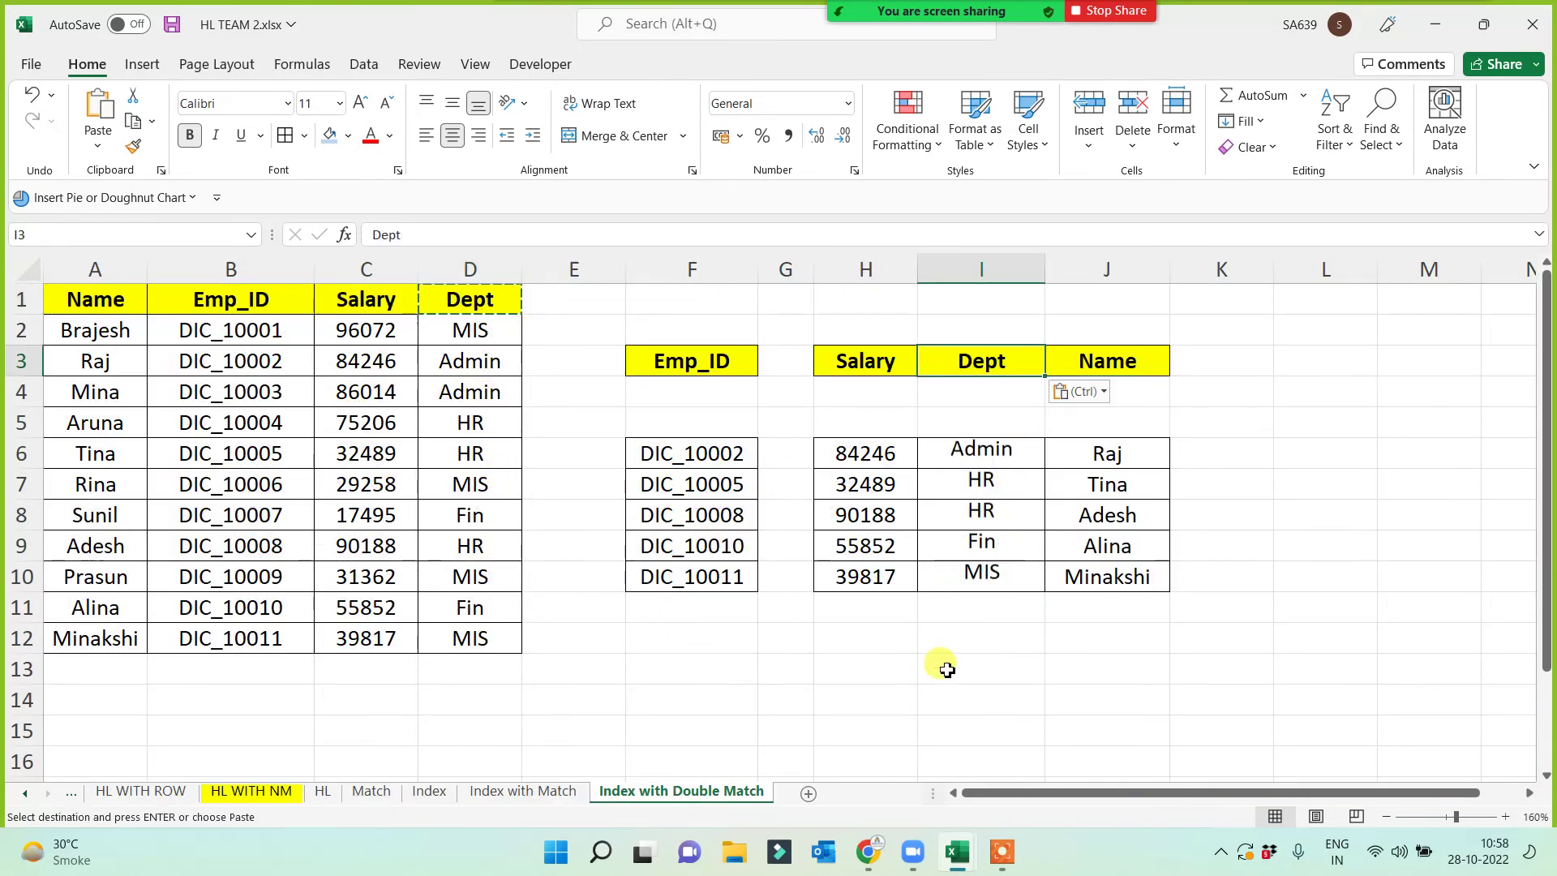
pyautogui.click(946, 669)
pyautogui.moveTo(678, 306); pyautogui.dragTo(1135, 655)
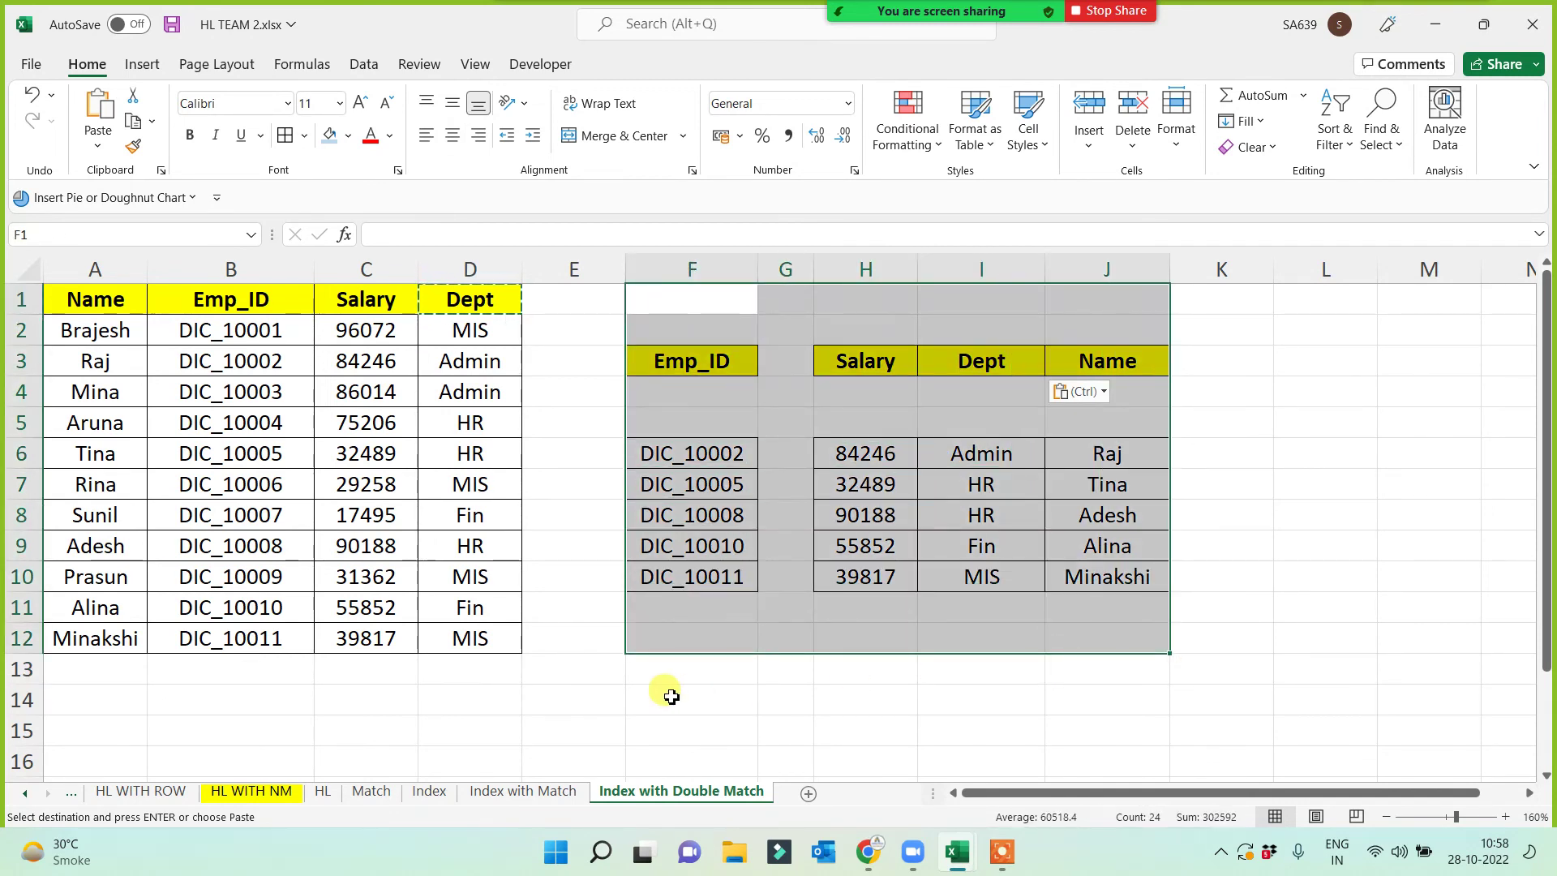
pyautogui.click(618, 714)
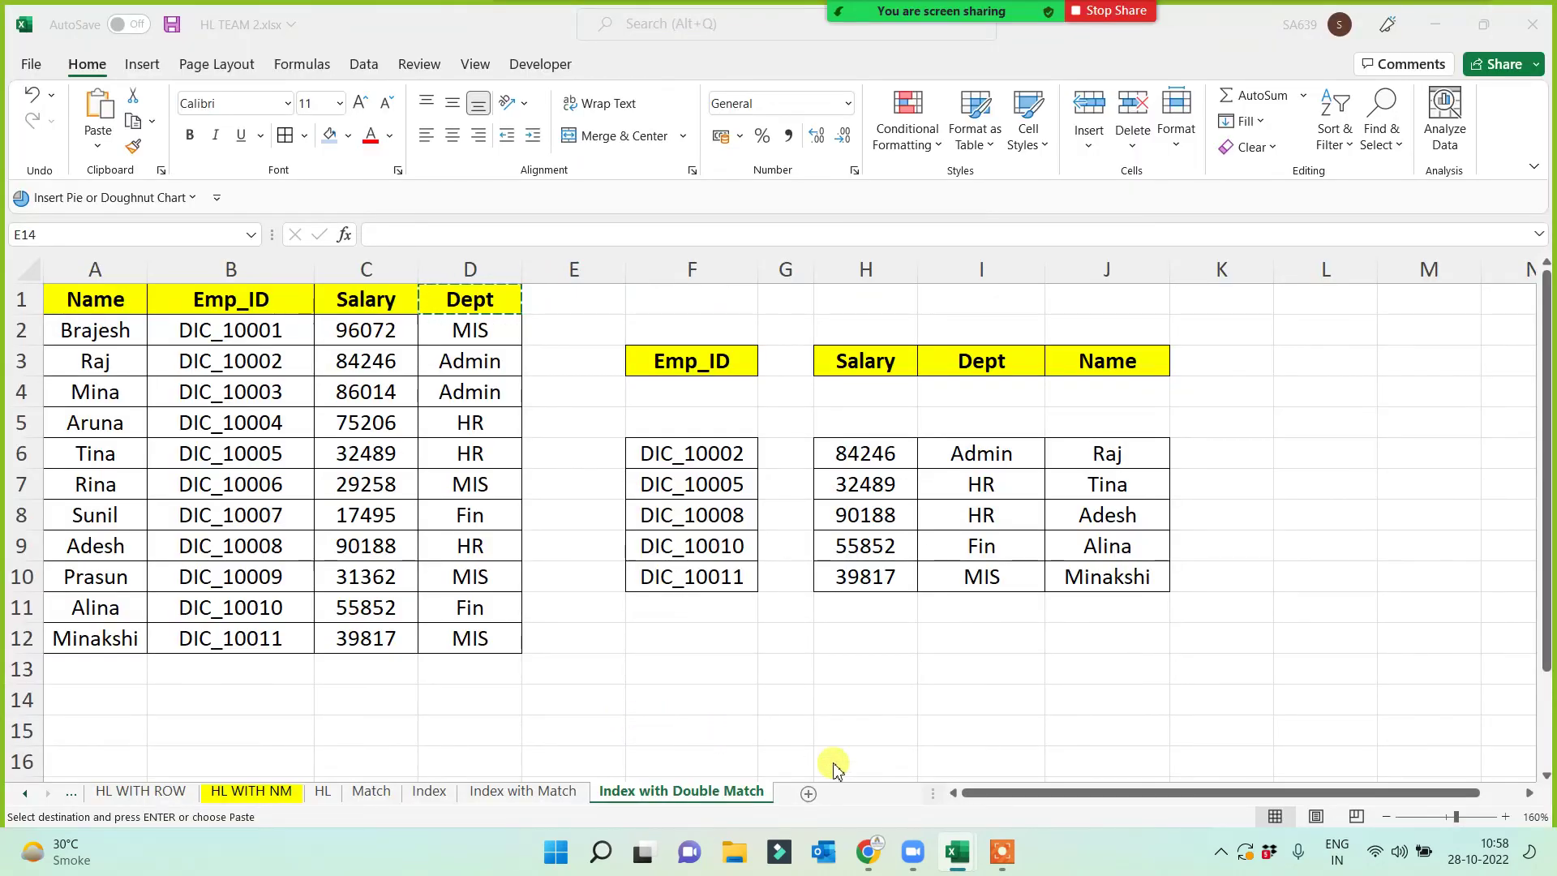
# - In the VL - Batch 2.xlsx workbook, move the Emp_ID column between Name and Salary and select the lookup results G8:I12
pyautogui.moveTo(960, 858)
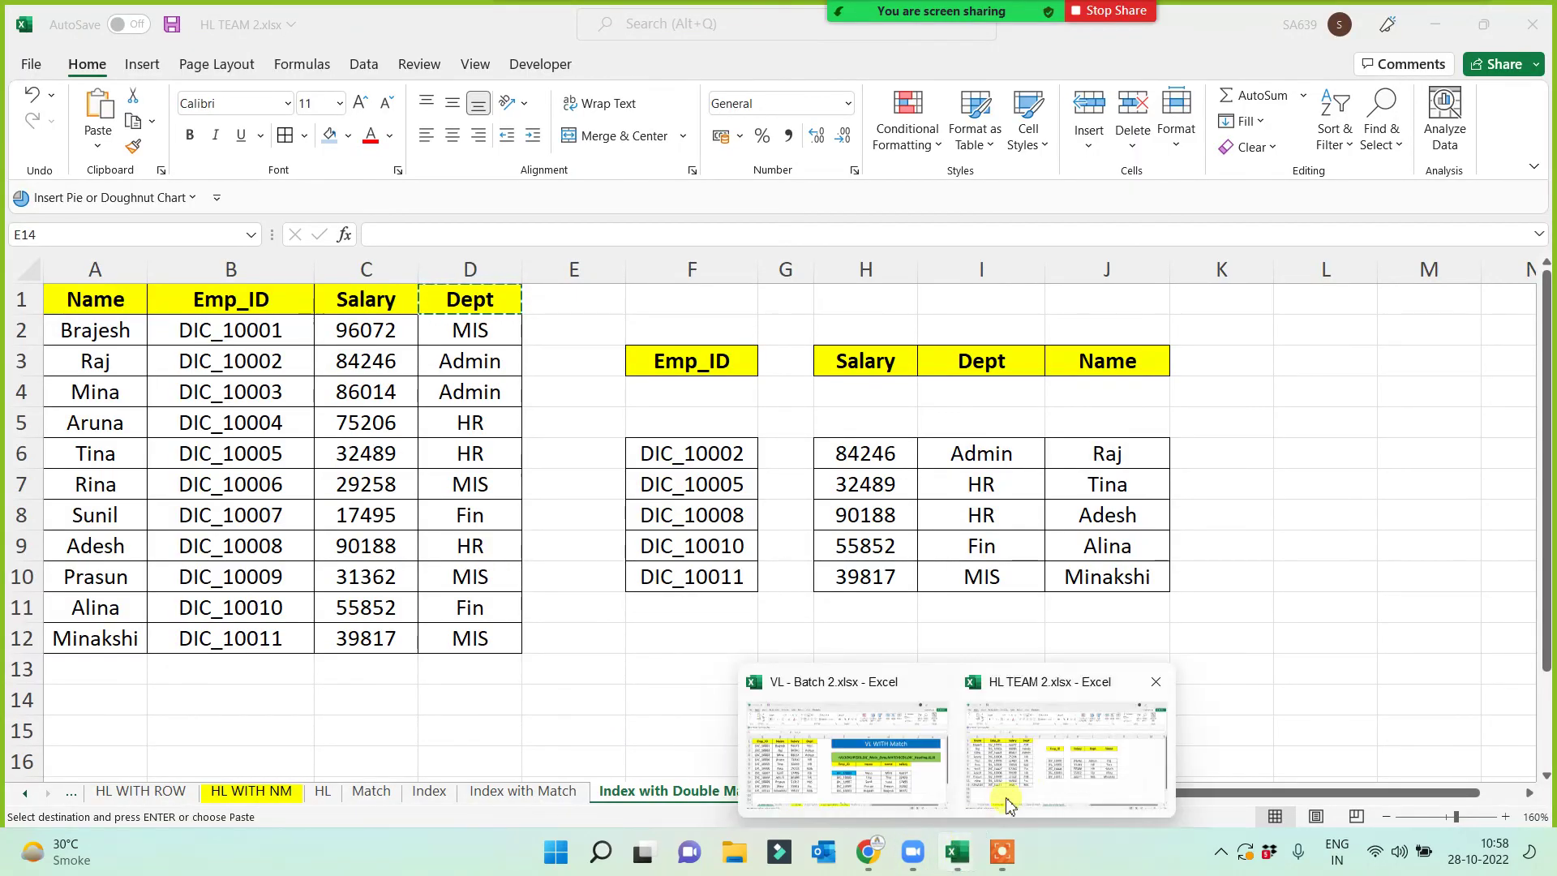
pyautogui.click(849, 766)
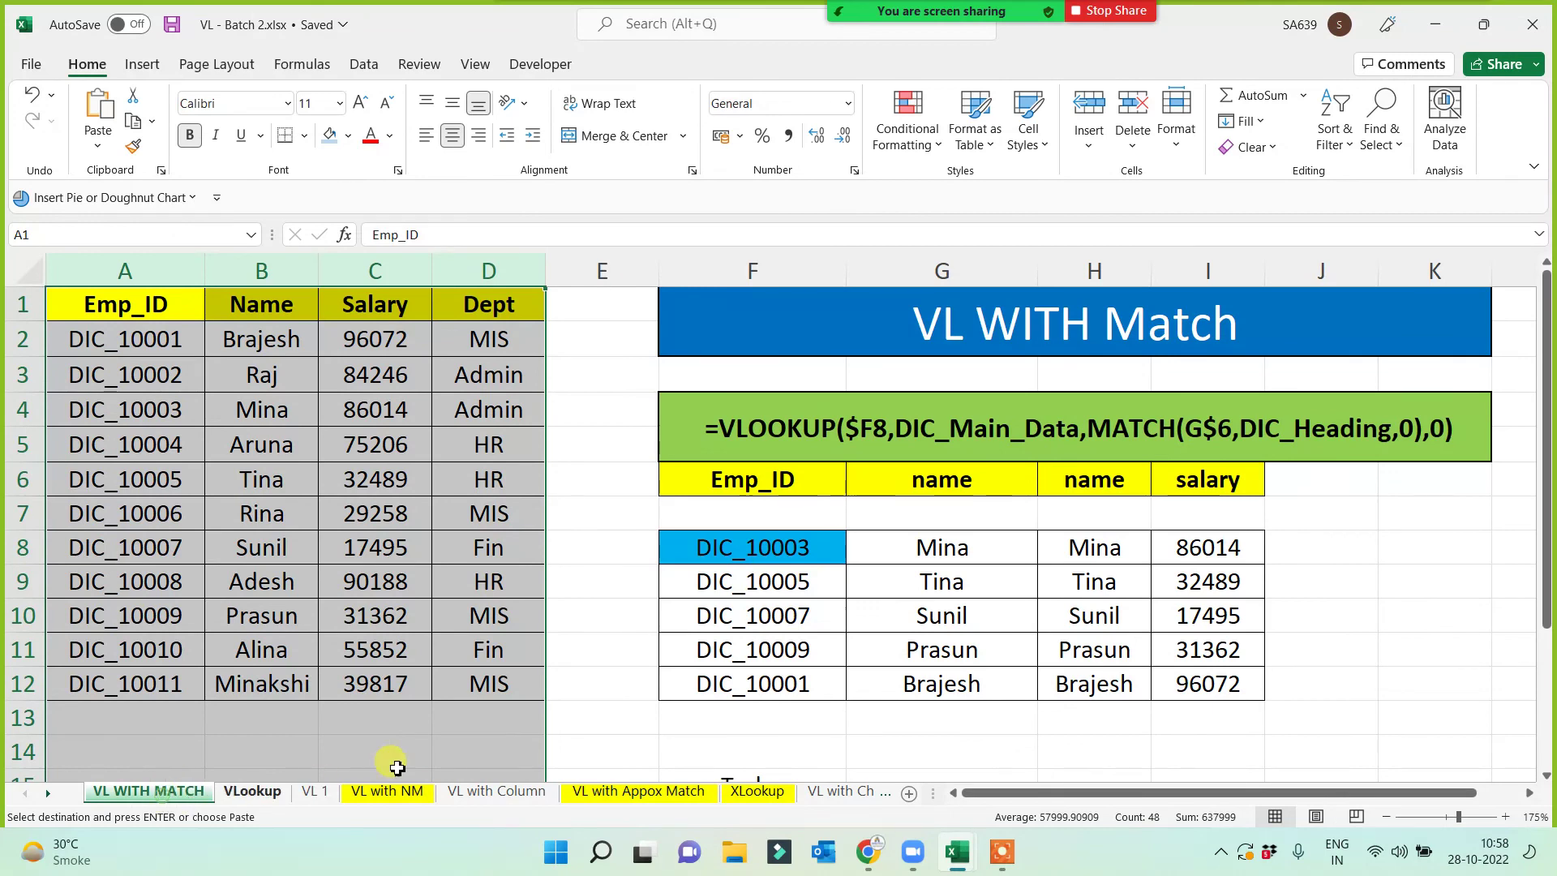
pyautogui.click(410, 742)
pyautogui.click(127, 270)
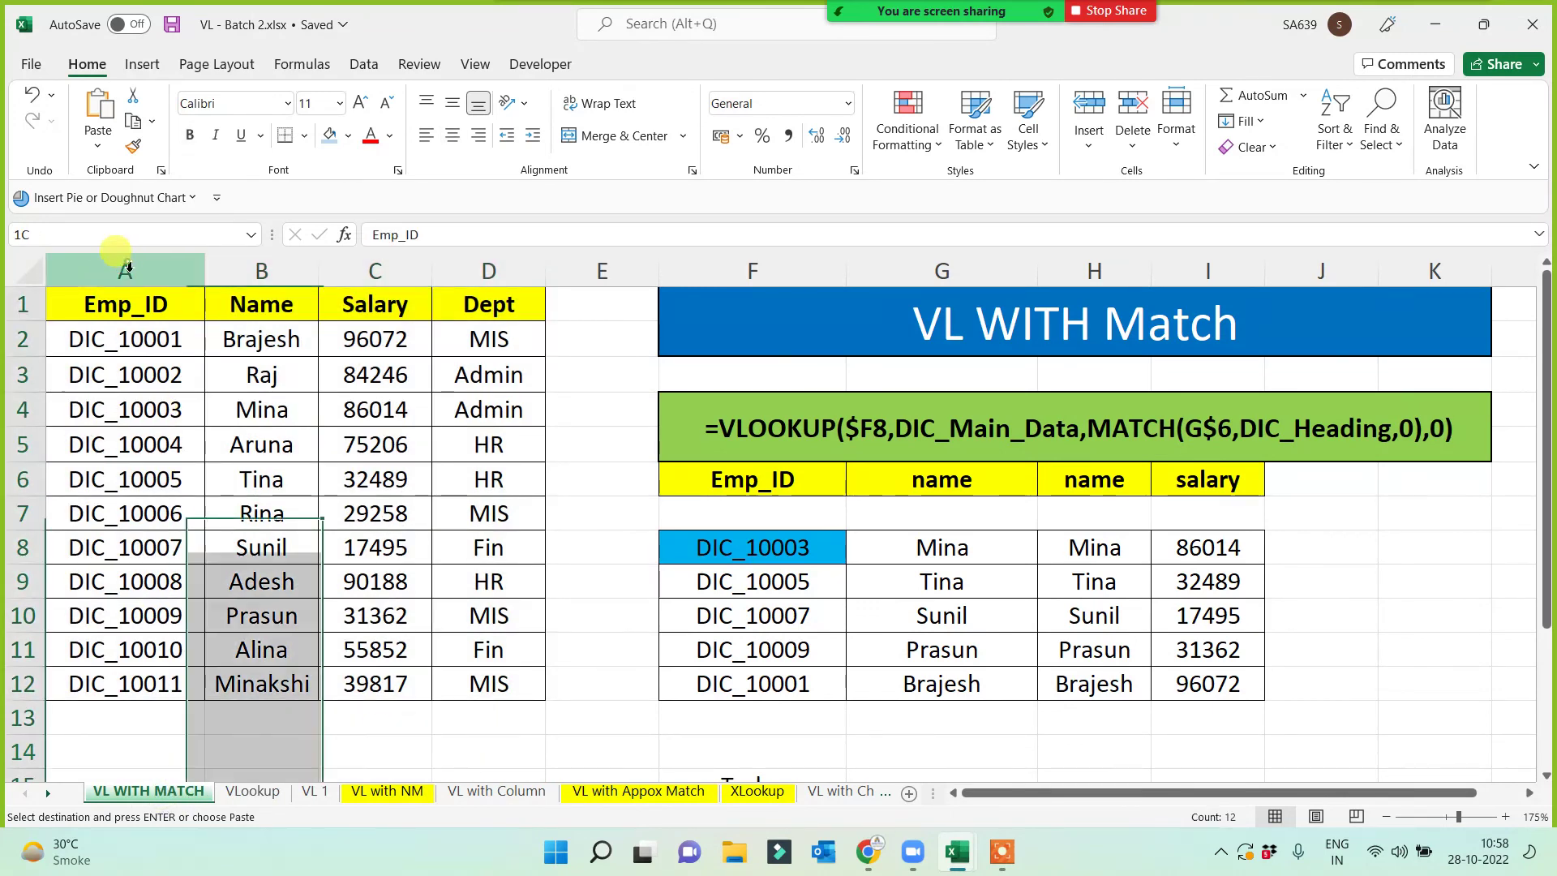
pyautogui.hotkey('ctrl', 'c')
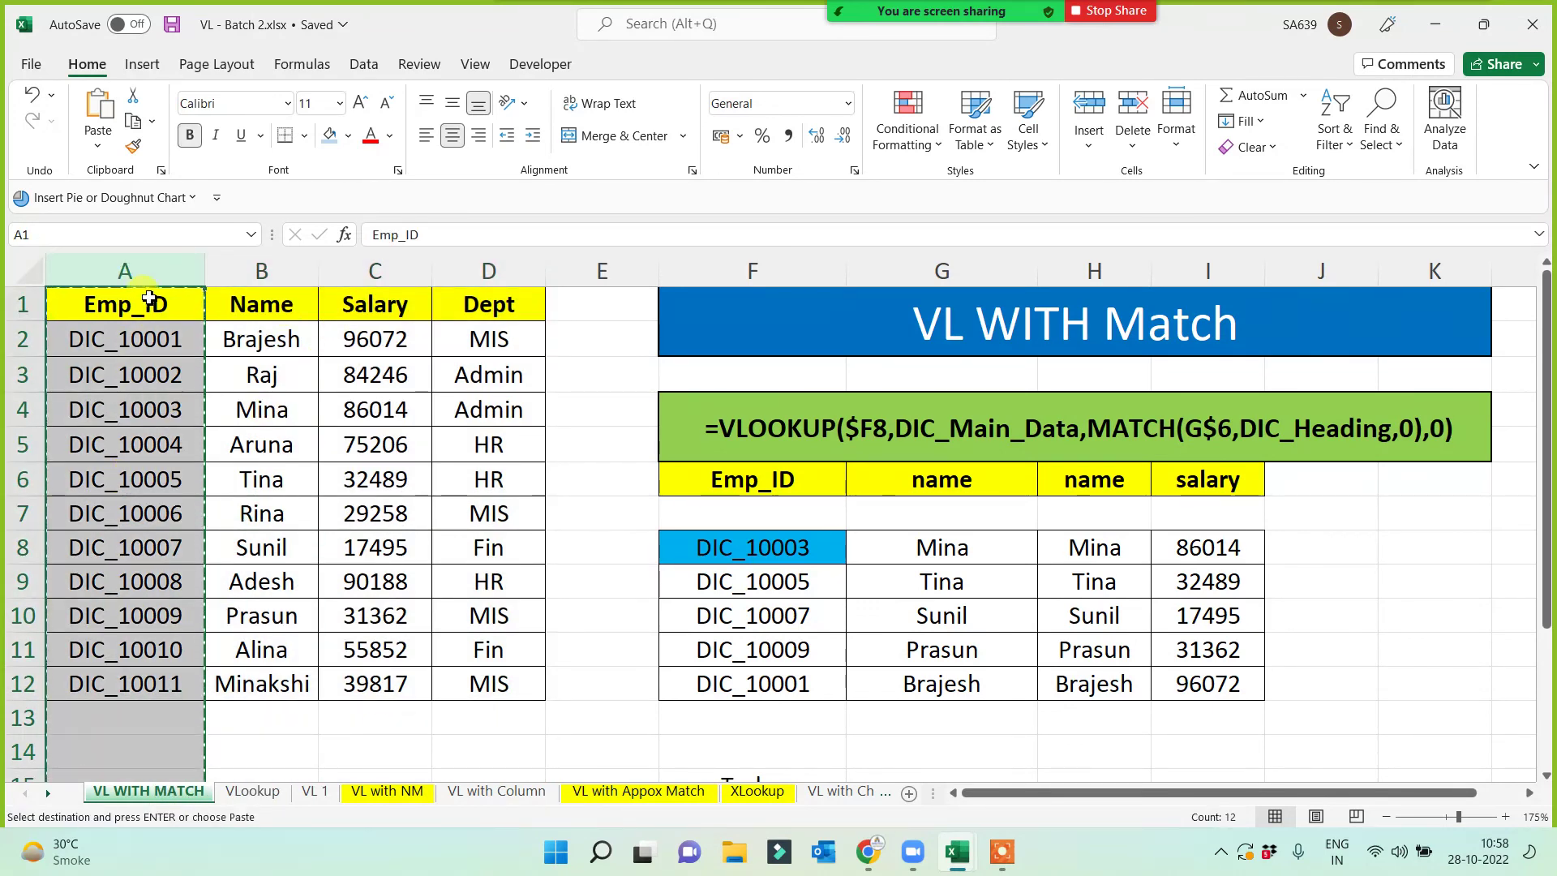
pyautogui.click(411, 270)
pyautogui.rightClick(412, 271)
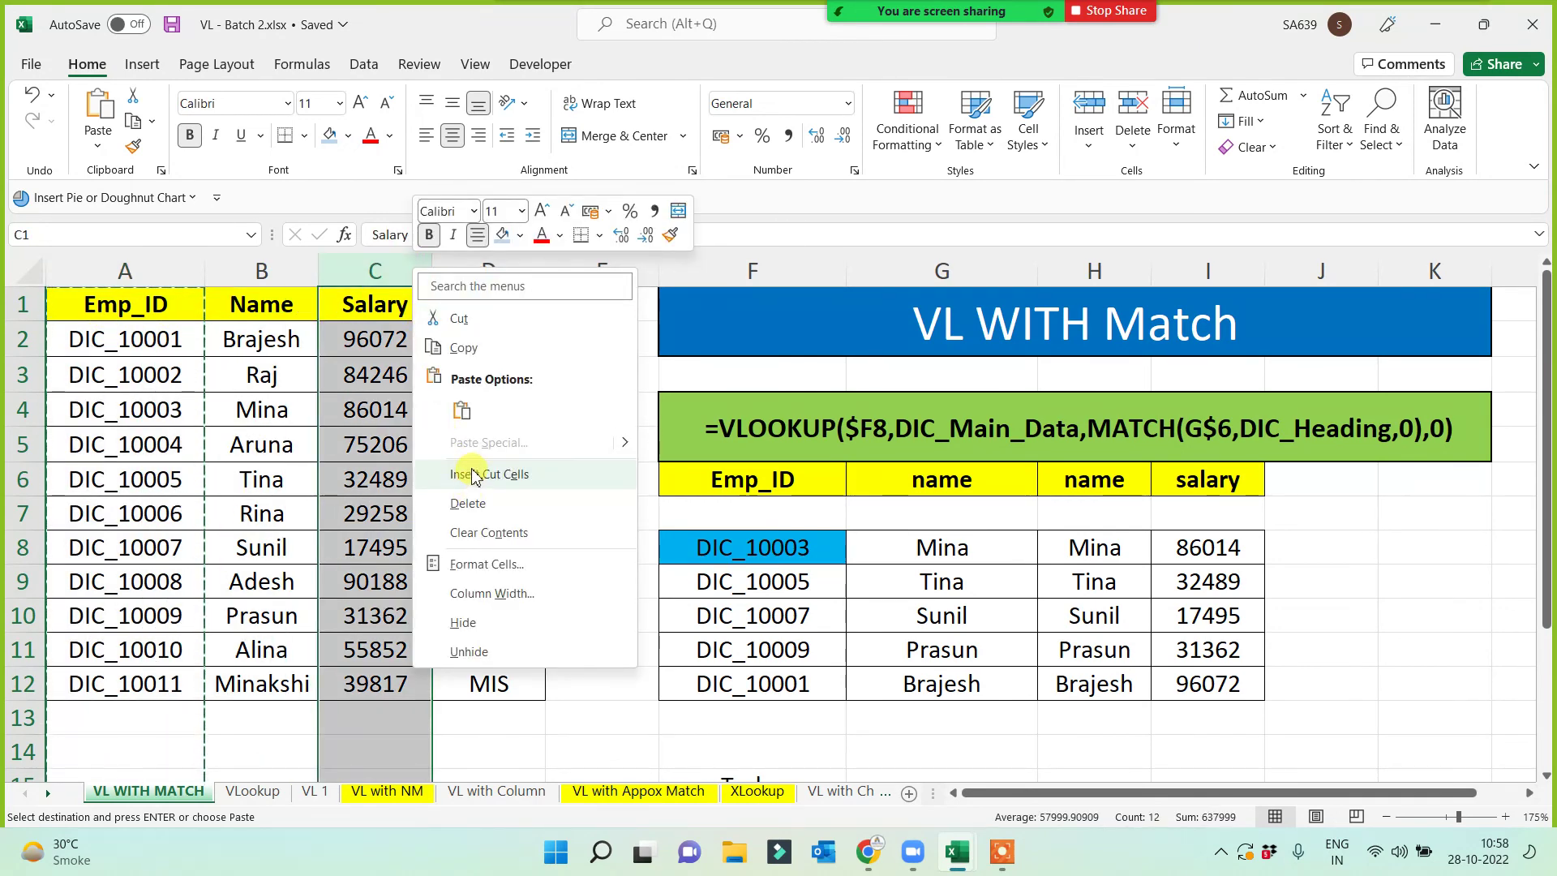
pyautogui.click(474, 476)
pyautogui.moveTo(901, 543); pyautogui.dragTo(1199, 688)
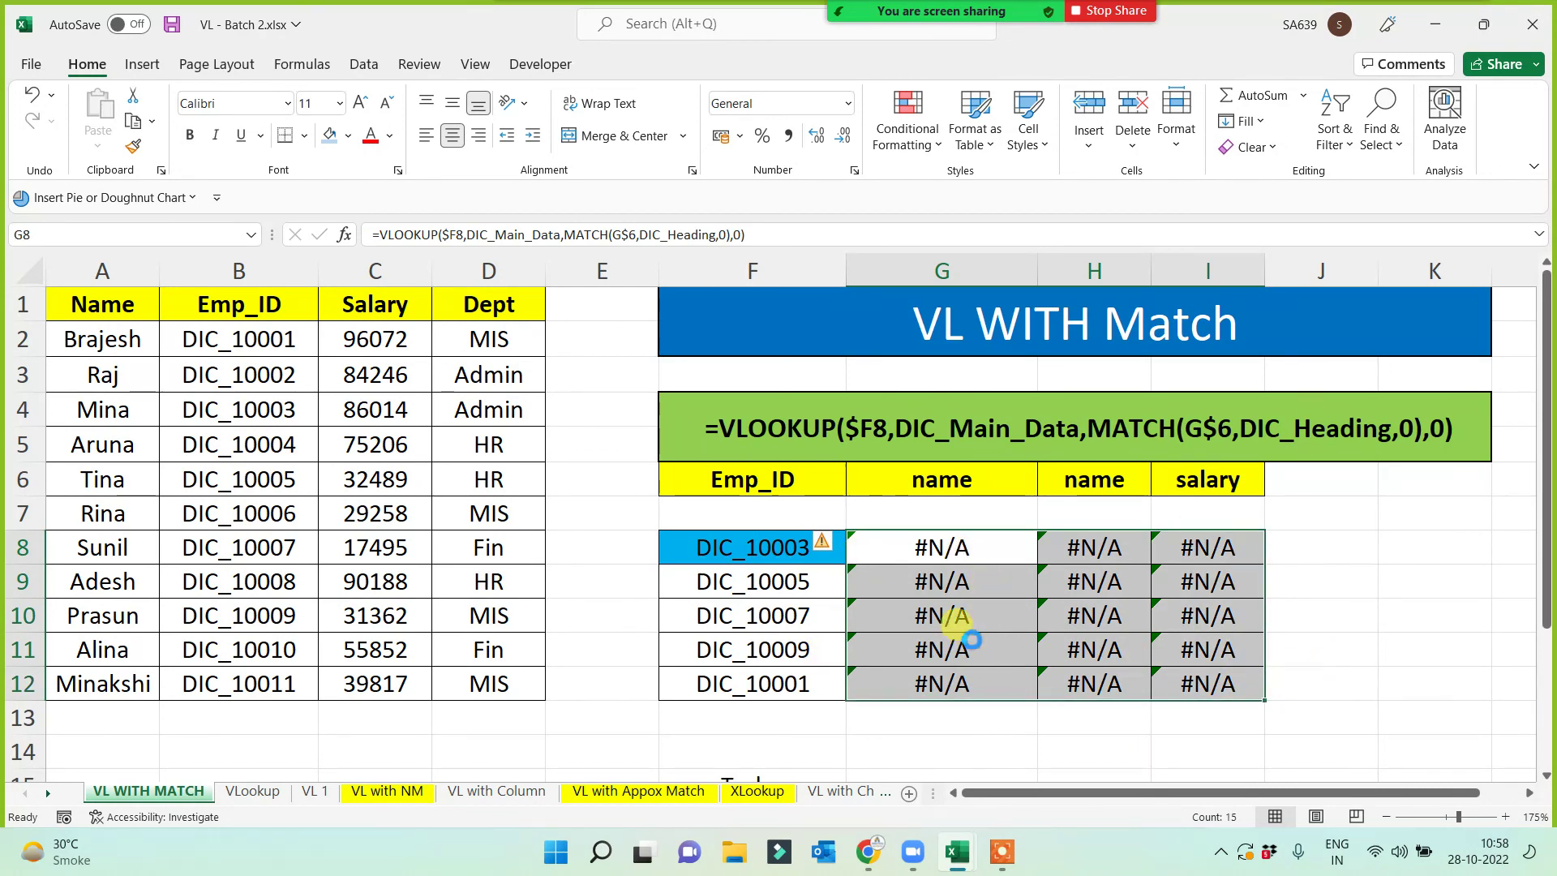
# - Undo the last move of the Emp_ID column in the VL WITH MATCH sheet
pyautogui.hotkey('ctrl', 'z')
pyautogui.click(388, 615)
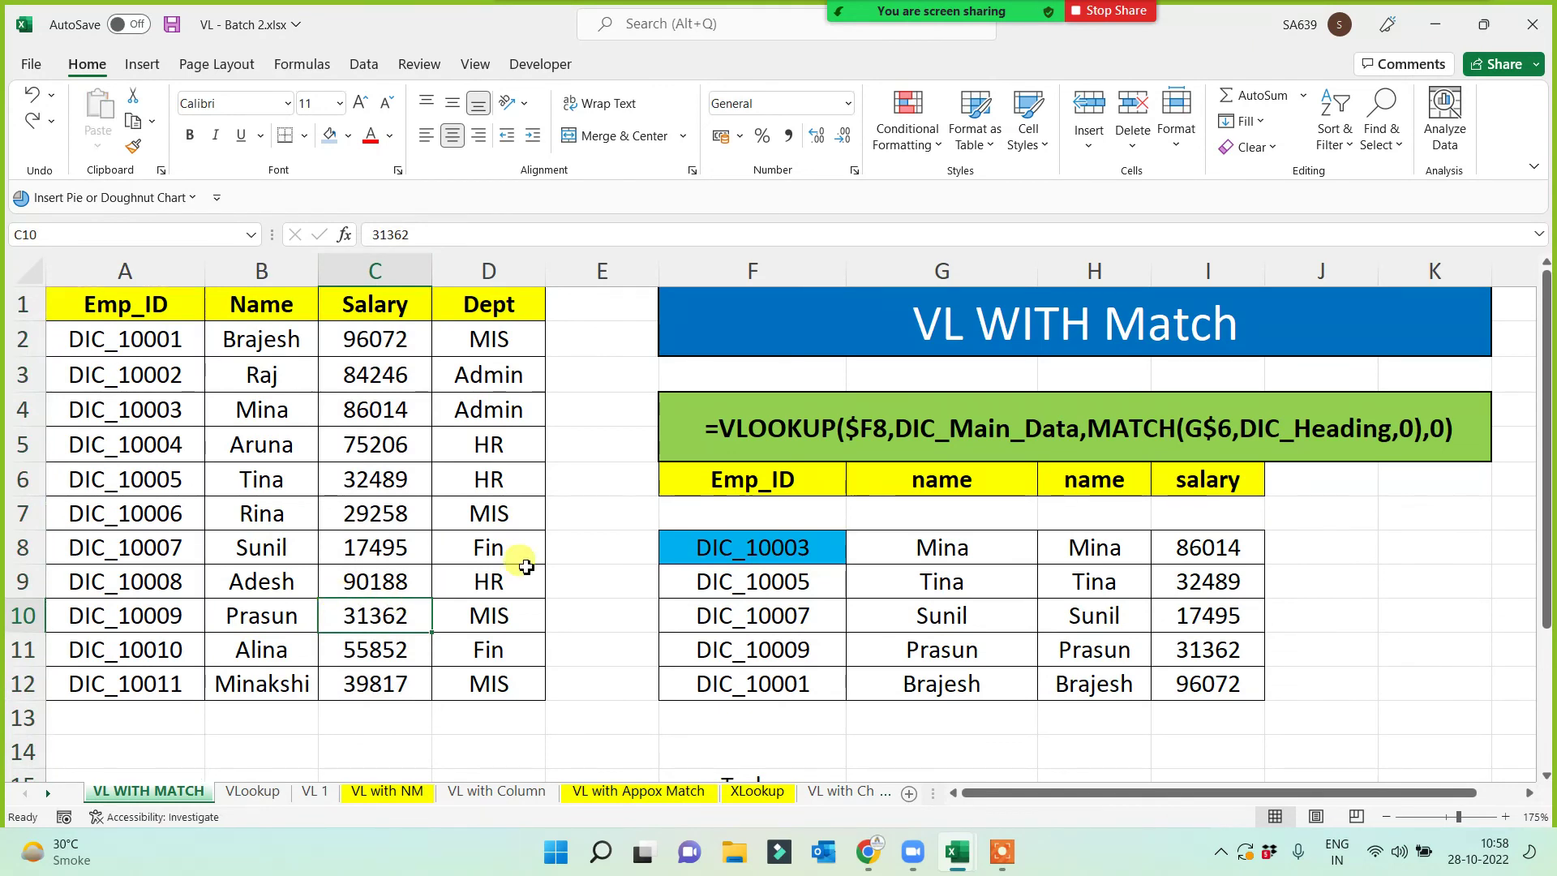
pyautogui.click(1013, 320)
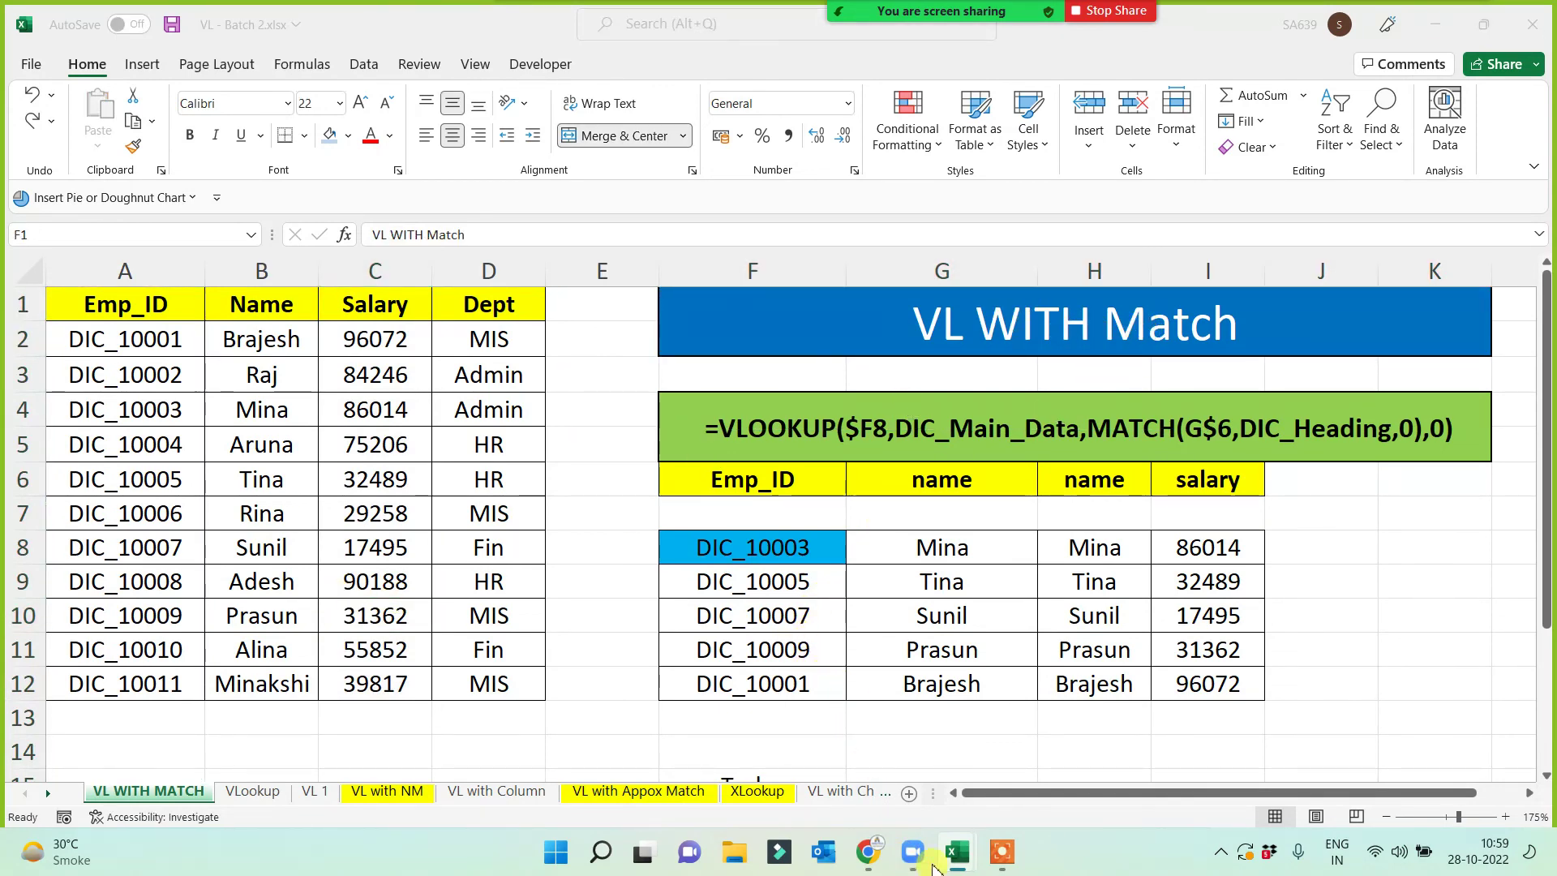
# - In the HL TEAM 2.xlsx workbook, move the Emp_ID column between Salary and Dept
pyautogui.click(957, 851)
pyautogui.click(1018, 777)
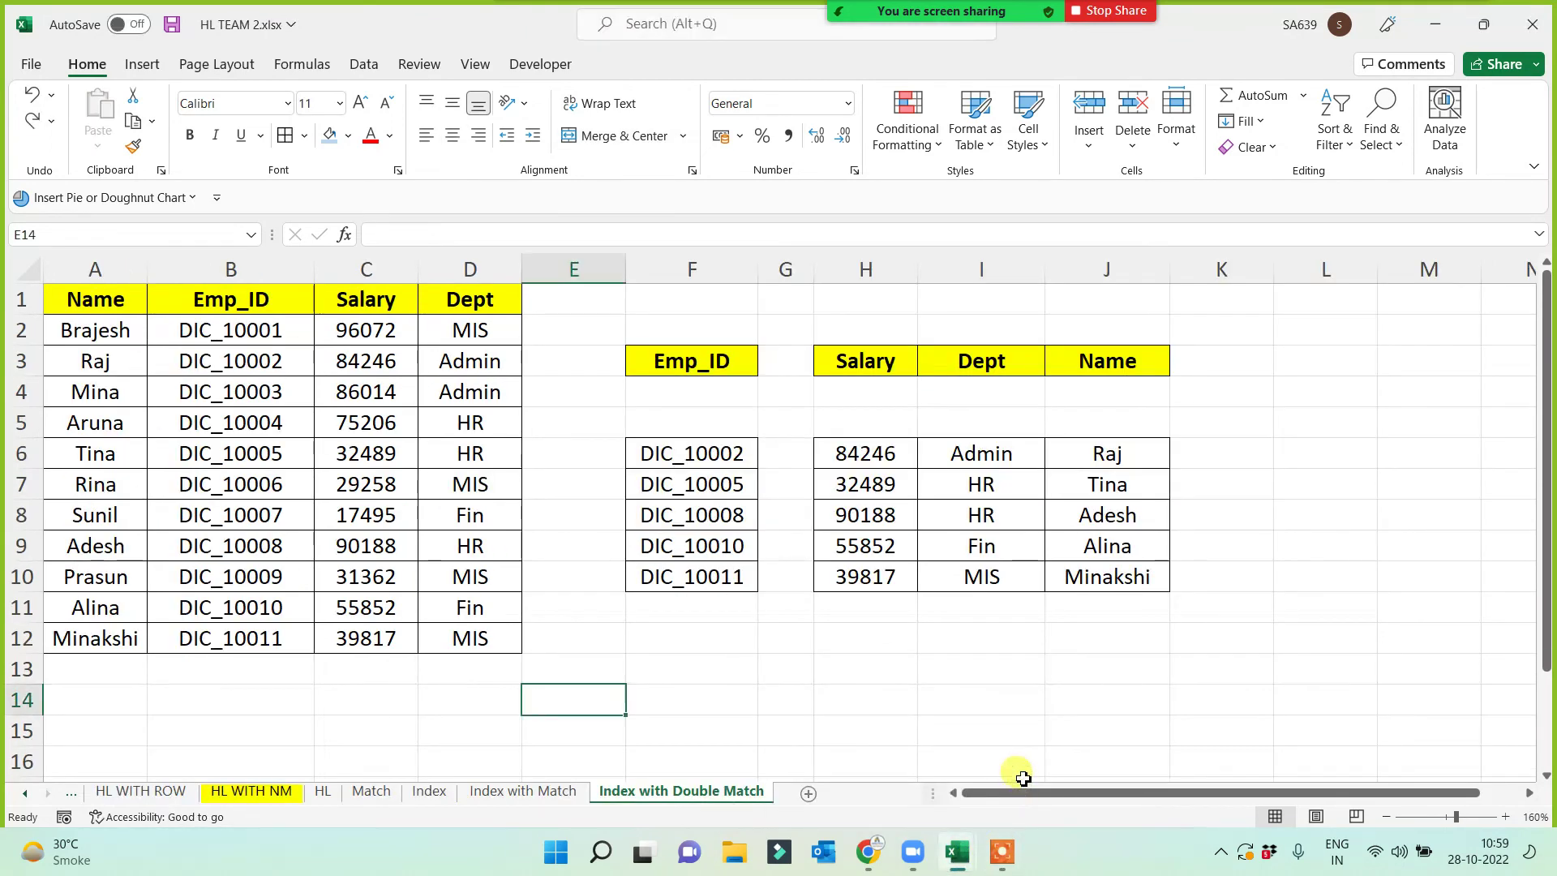
pyautogui.click(730, 677)
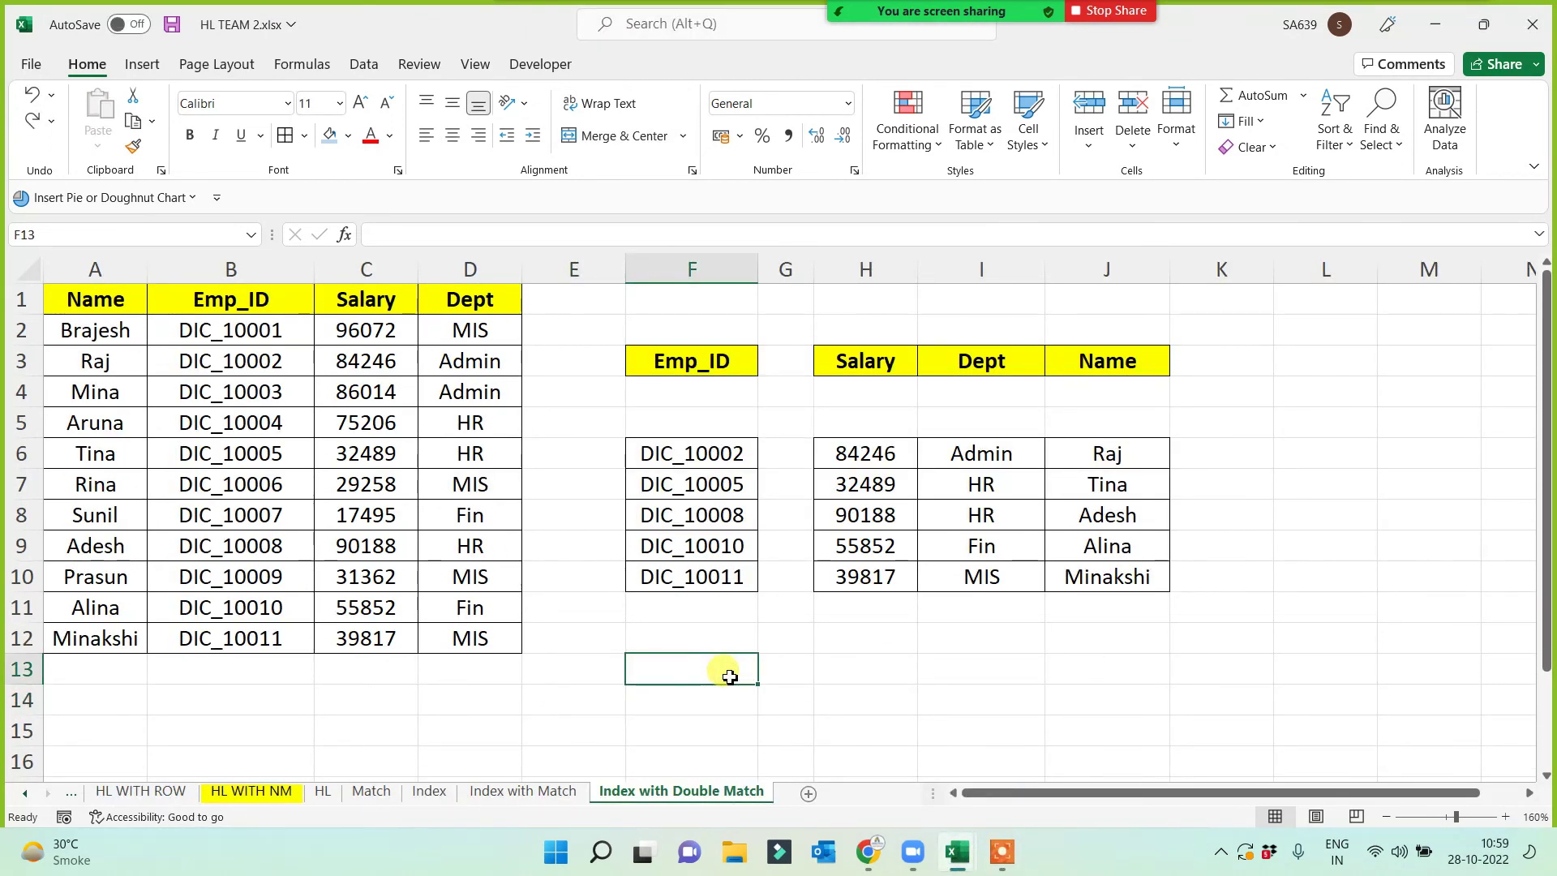
pyautogui.click(219, 268)
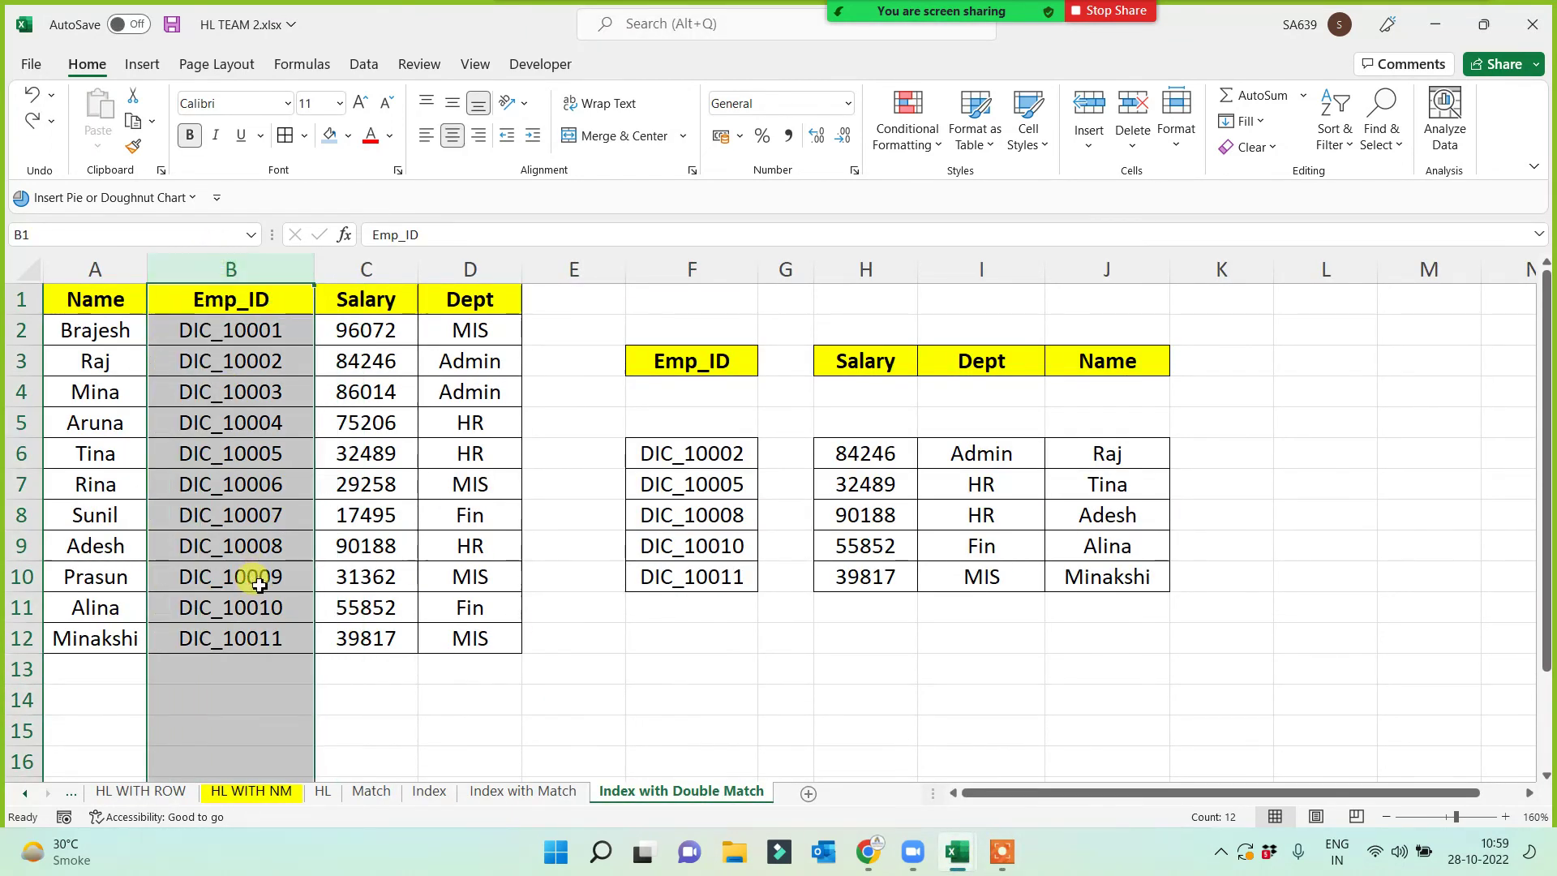
pyautogui.hotkey('ctrl', 'c')
pyautogui.click(470, 268)
pyautogui.rightClick(451, 272)
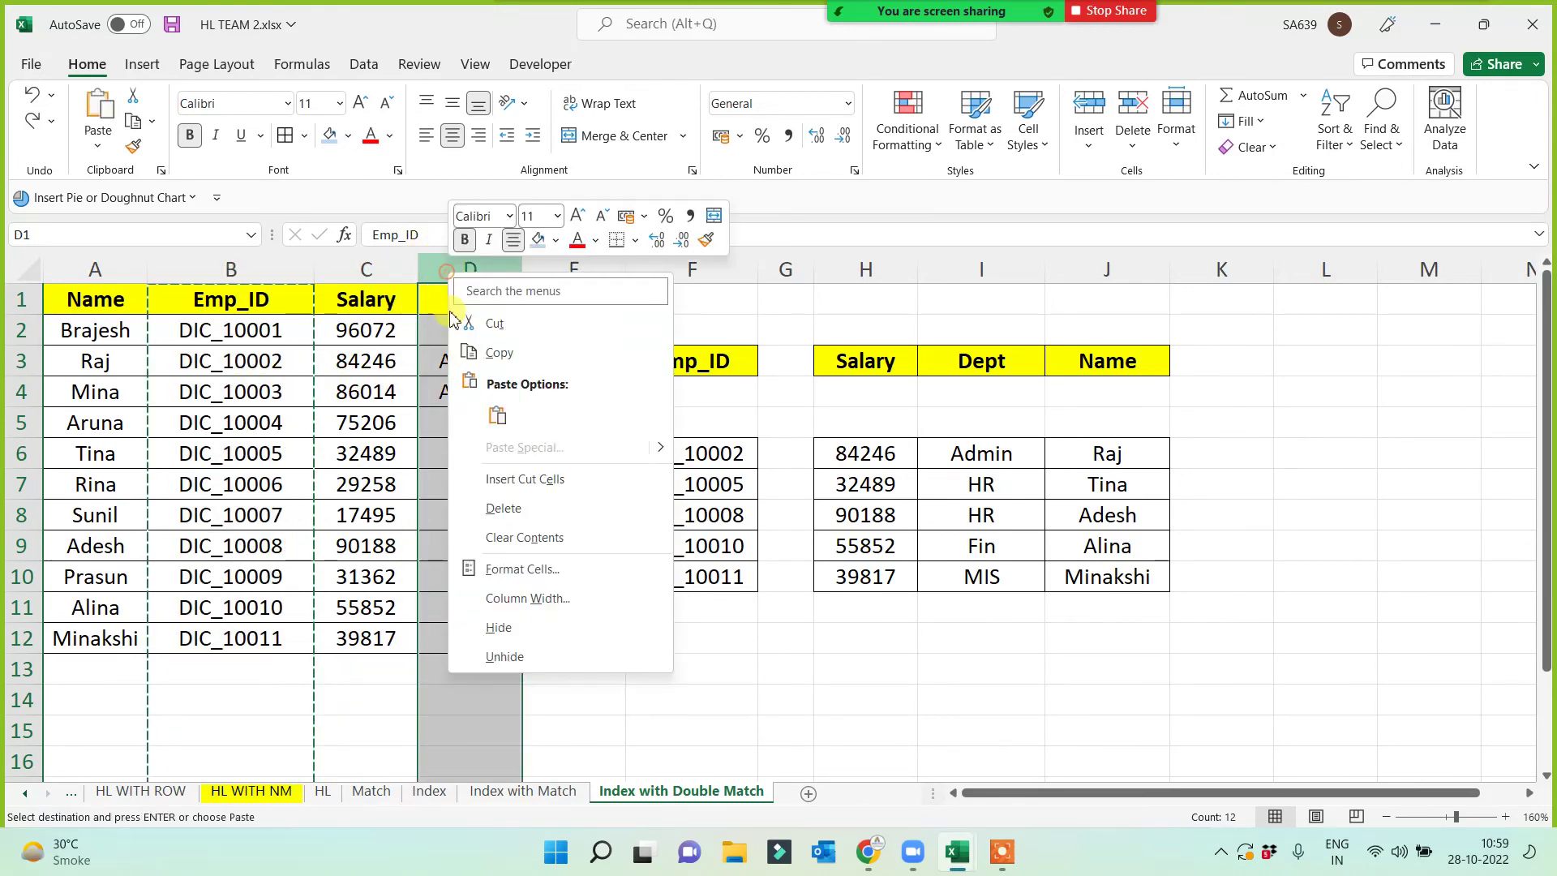
pyautogui.click(503, 479)
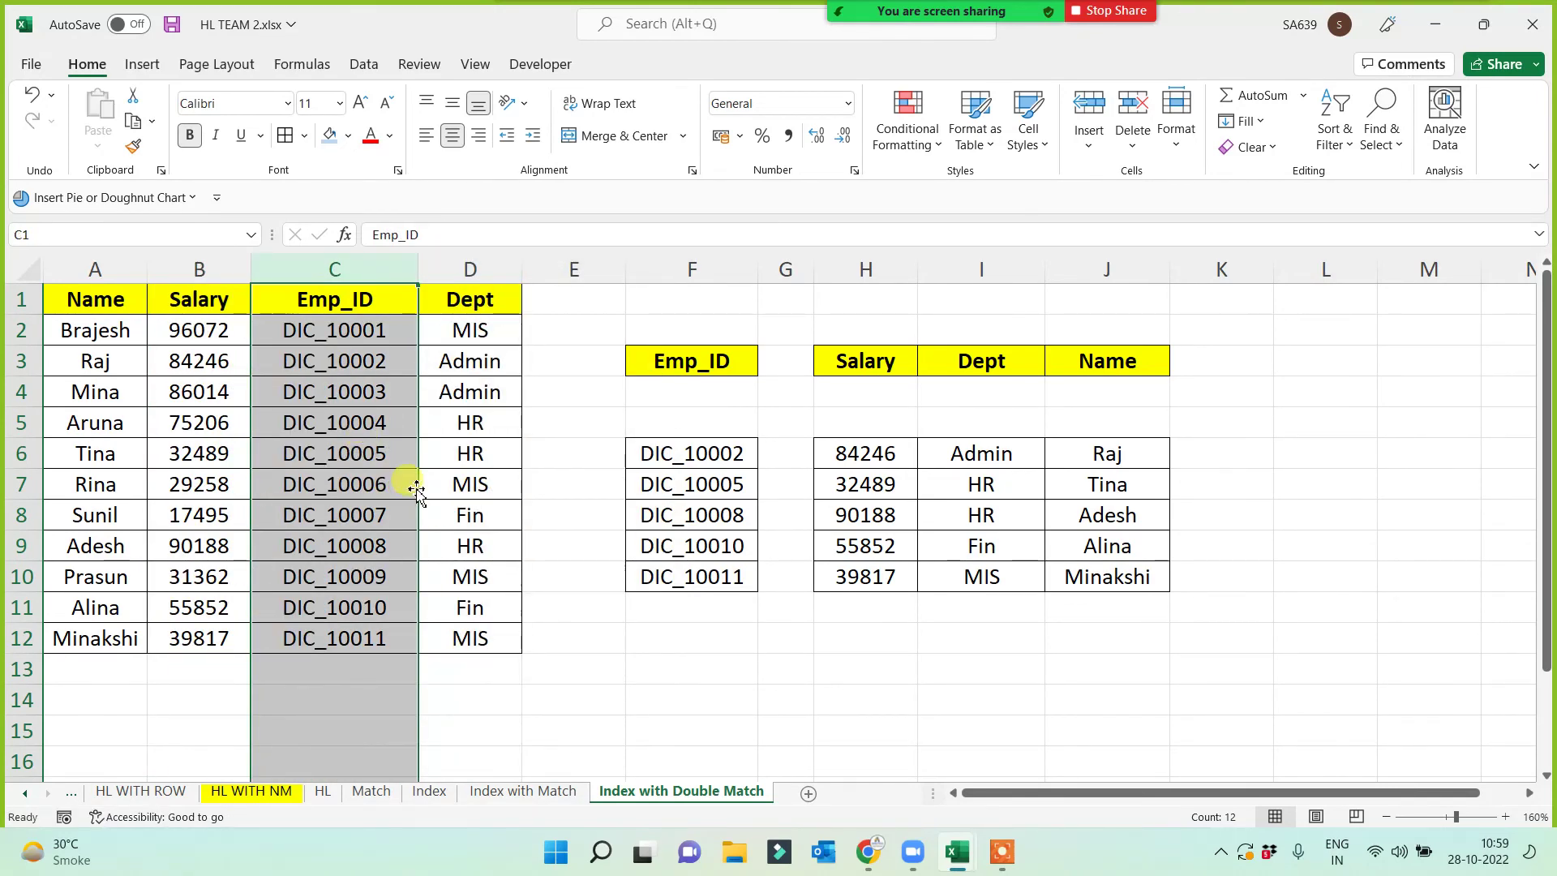
pyautogui.click(769, 691)
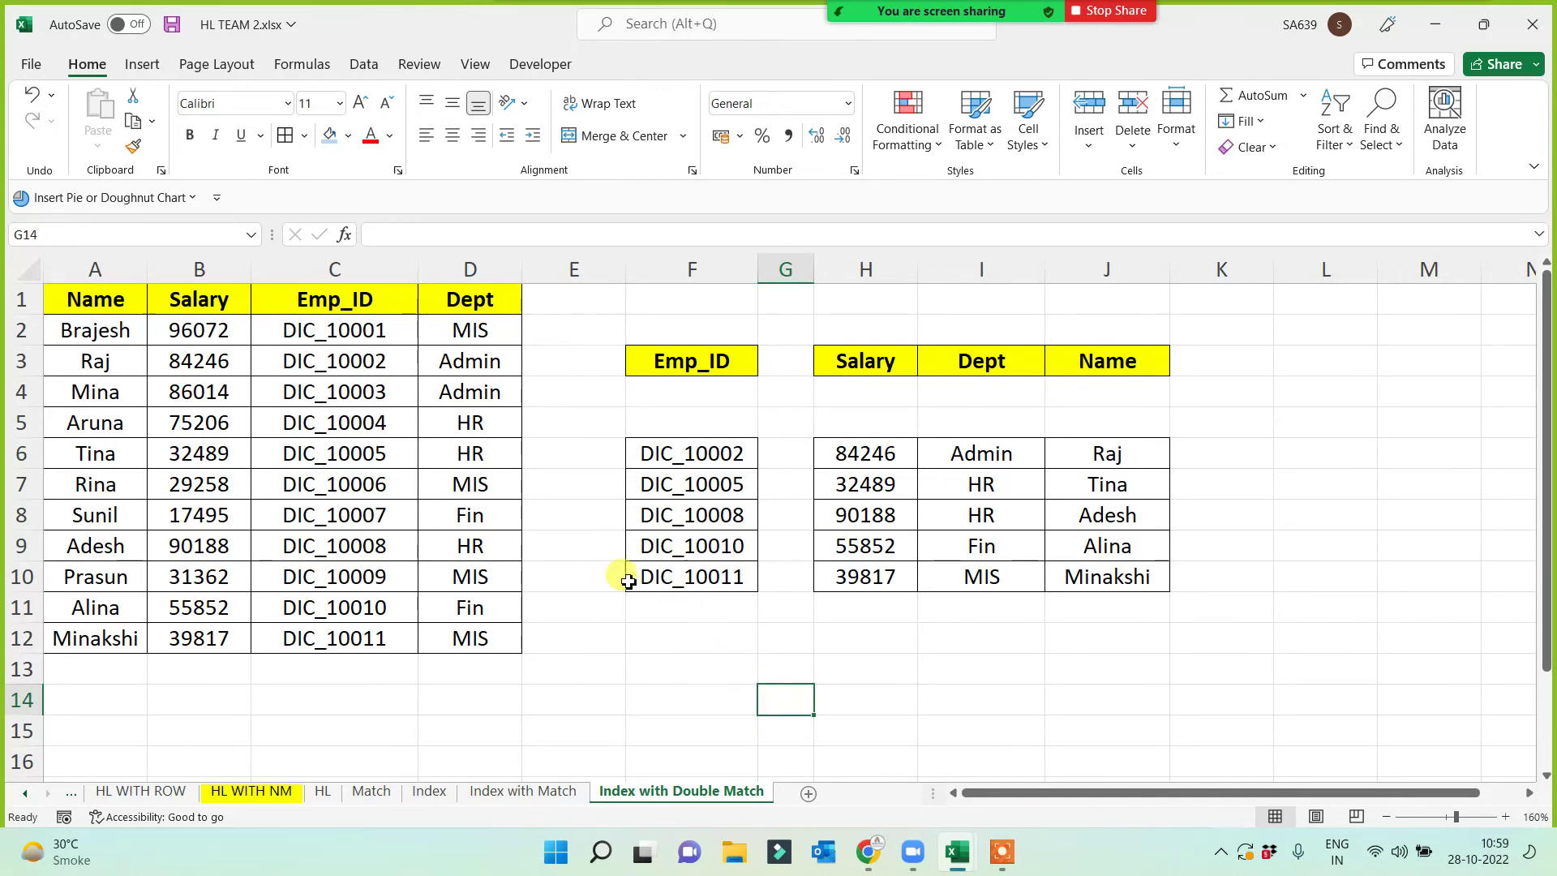
pyautogui.click(320, 457)
pyautogui.keyDown('ctrl'); pyautogui.click(329, 546); pyautogui.keyUp('ctrl')
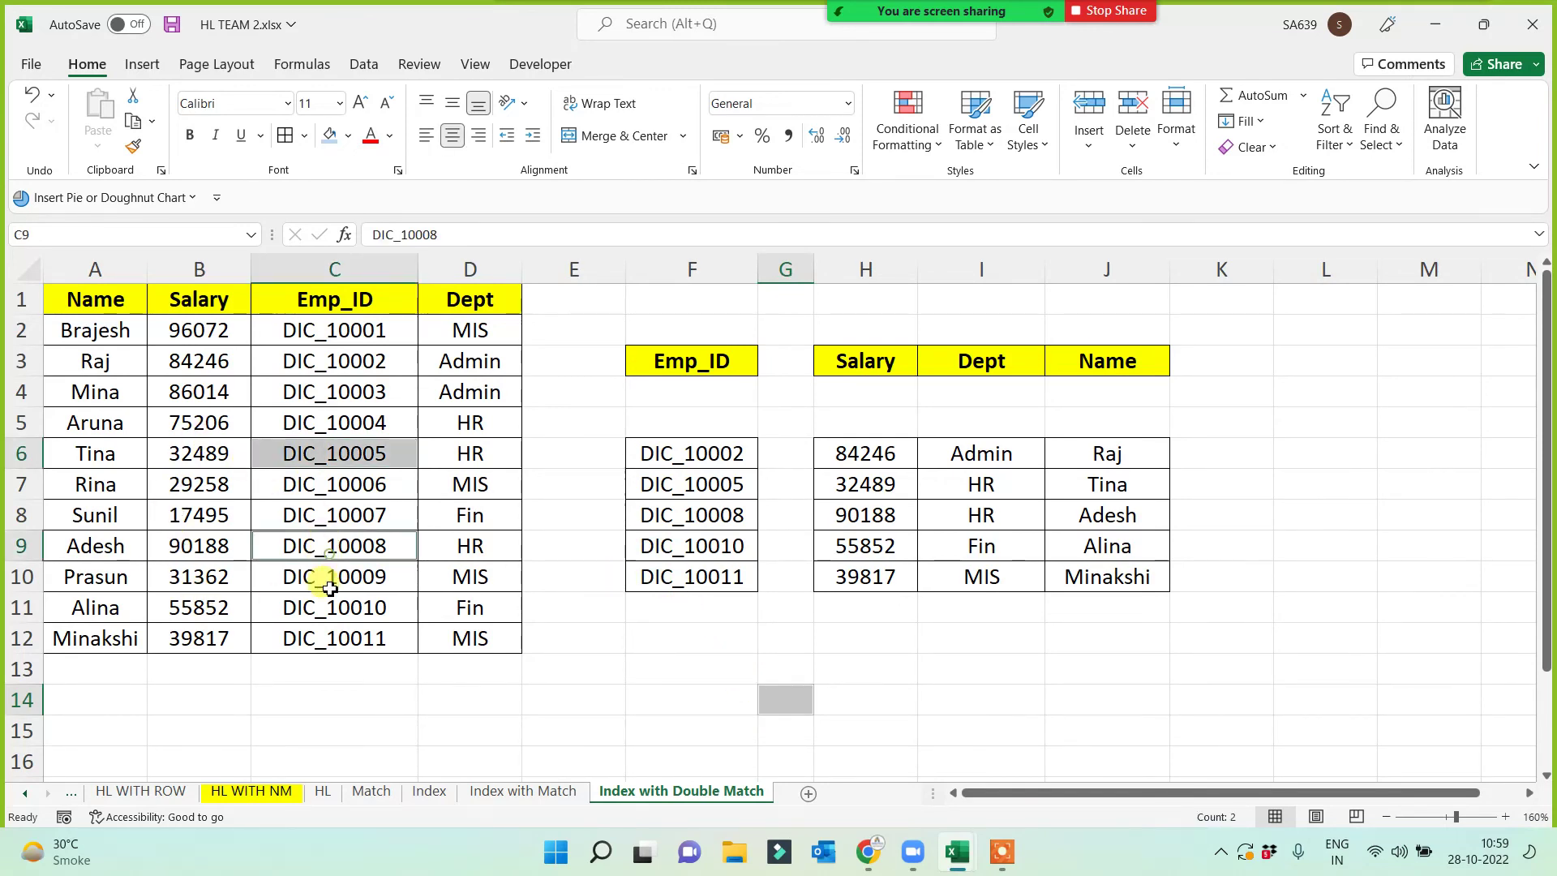
pyautogui.keyDown('ctrl'); pyautogui.click(334, 610); pyautogui.keyUp('ctrl')
pyautogui.click(527, 696)
# - Copy the Emp_IDs DIC_10005, DIC_10009 and DIC_10010 from C6, C10 and C11 into the lookup cells F7:F9
pyautogui.click(280, 449)
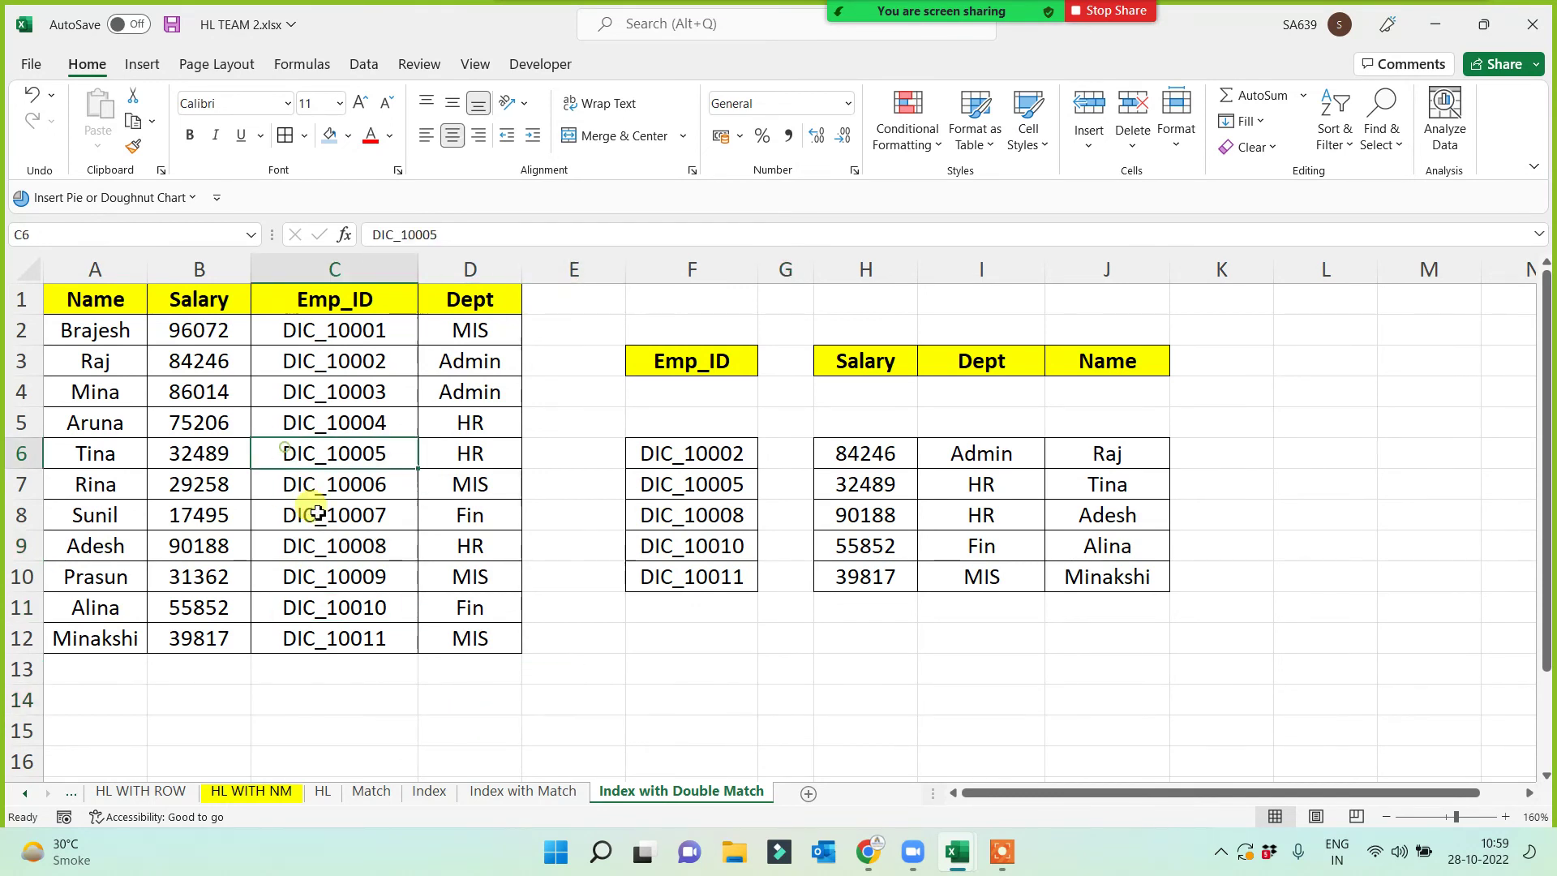
pyautogui.keyDown('ctrl'); pyautogui.click(323, 575); pyautogui.keyUp('ctrl')
pyautogui.keyDown('ctrl'); pyautogui.click(331, 612); pyautogui.keyUp('ctrl')
pyautogui.hotkey('ctrl', 'c')
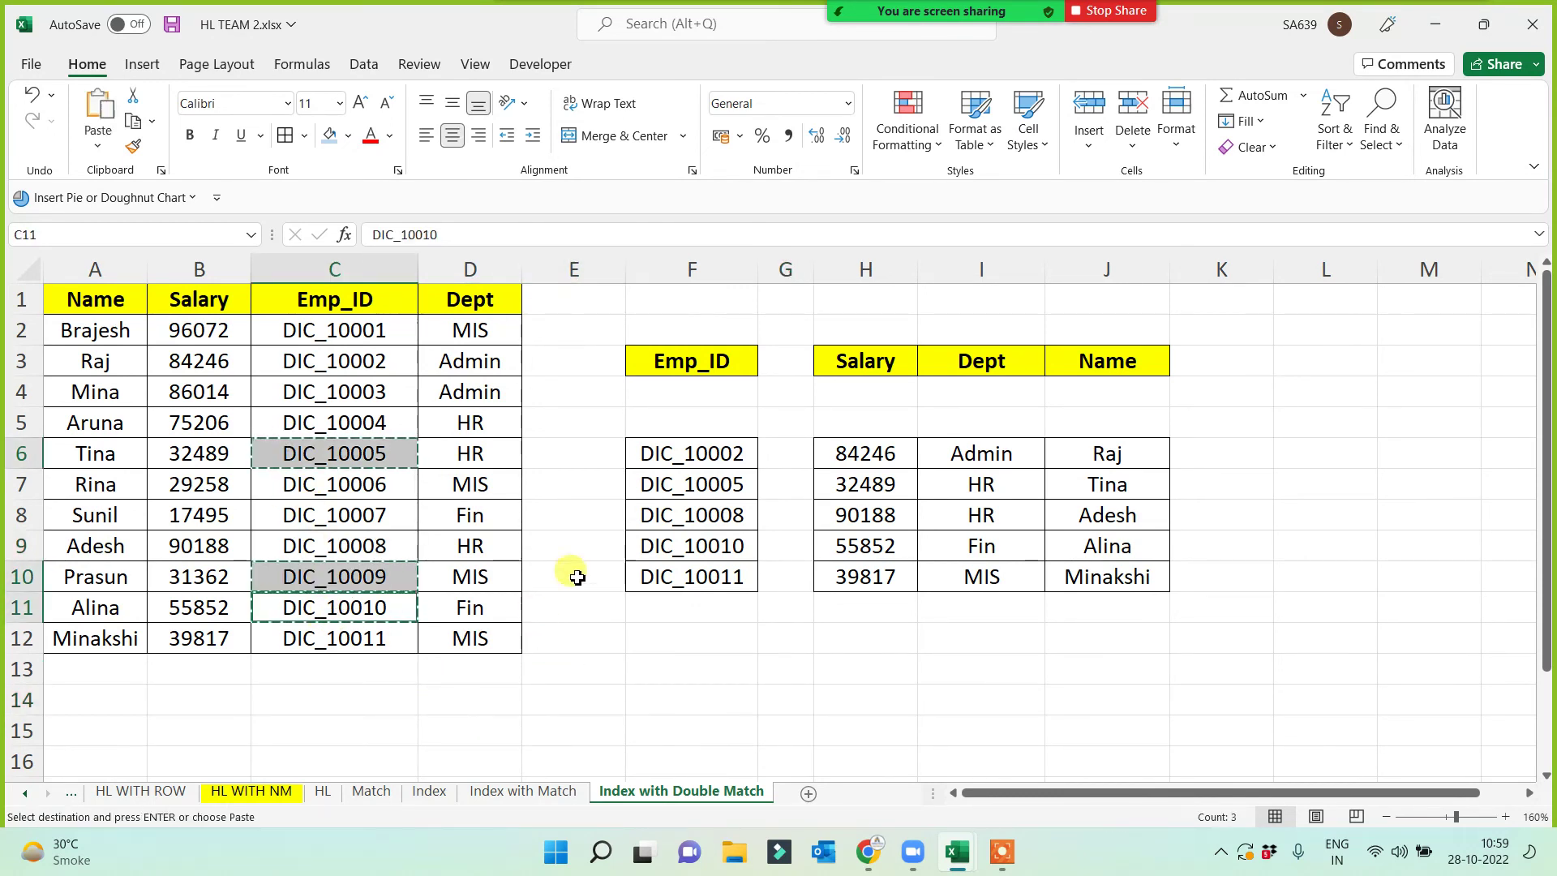
pyautogui.click(681, 485)
pyautogui.hotkey('ctrl', 'v')
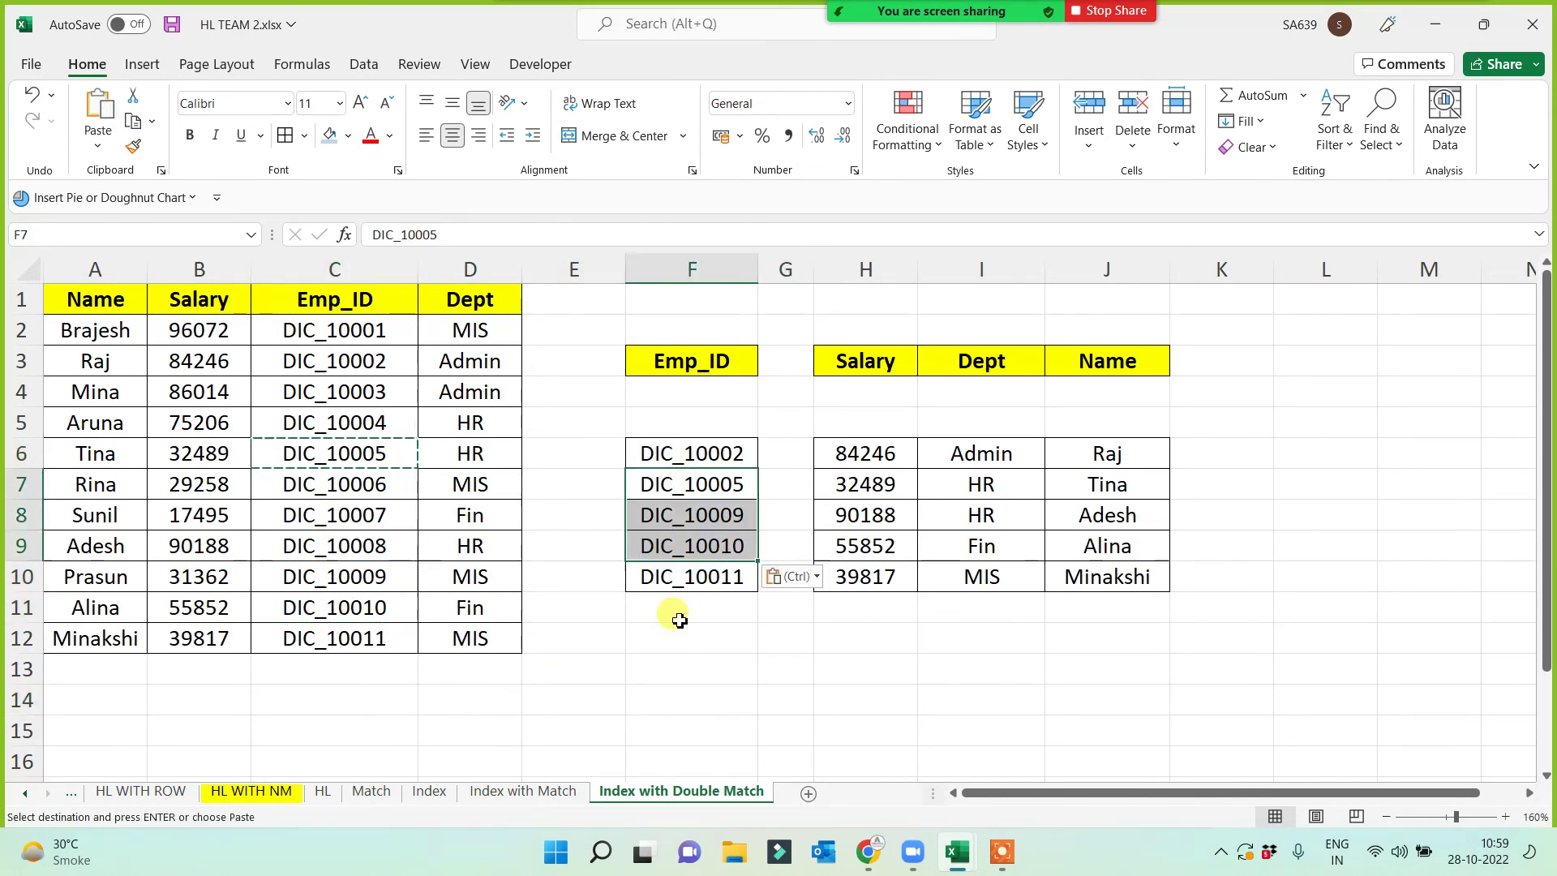
pyautogui.moveTo(681, 531); pyautogui.dragTo(674, 614)
pyautogui.click(682, 699)
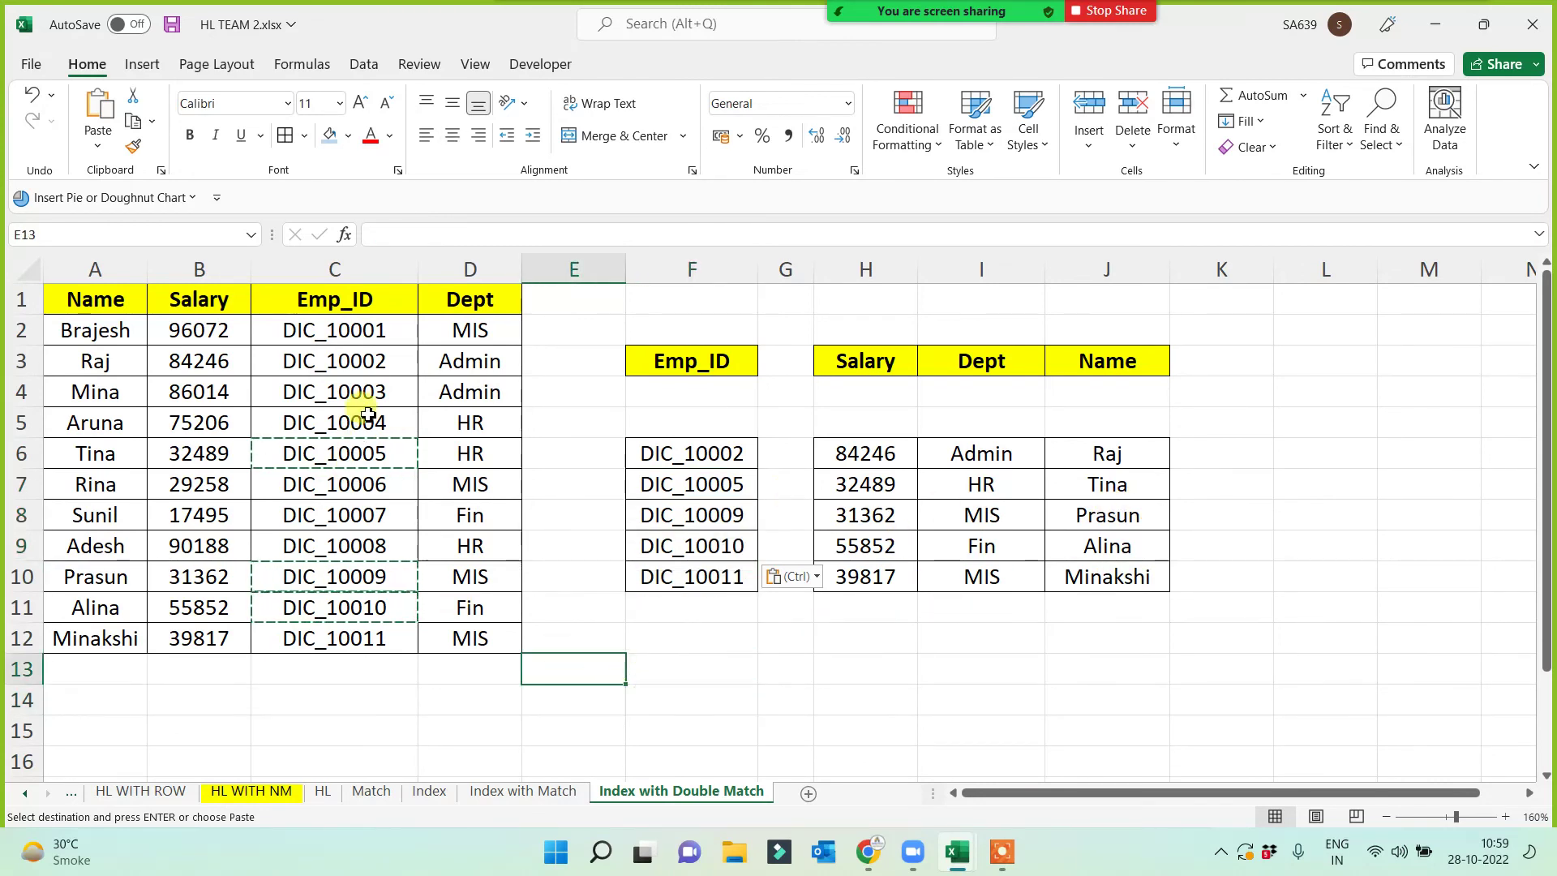
# - Copy the Emp_ID DIC_10001 from C2 over the first lookup ID in F6
pyautogui.click(362, 306)
pyautogui.click(359, 332)
pyautogui.hotkey('ctrl', 'c')
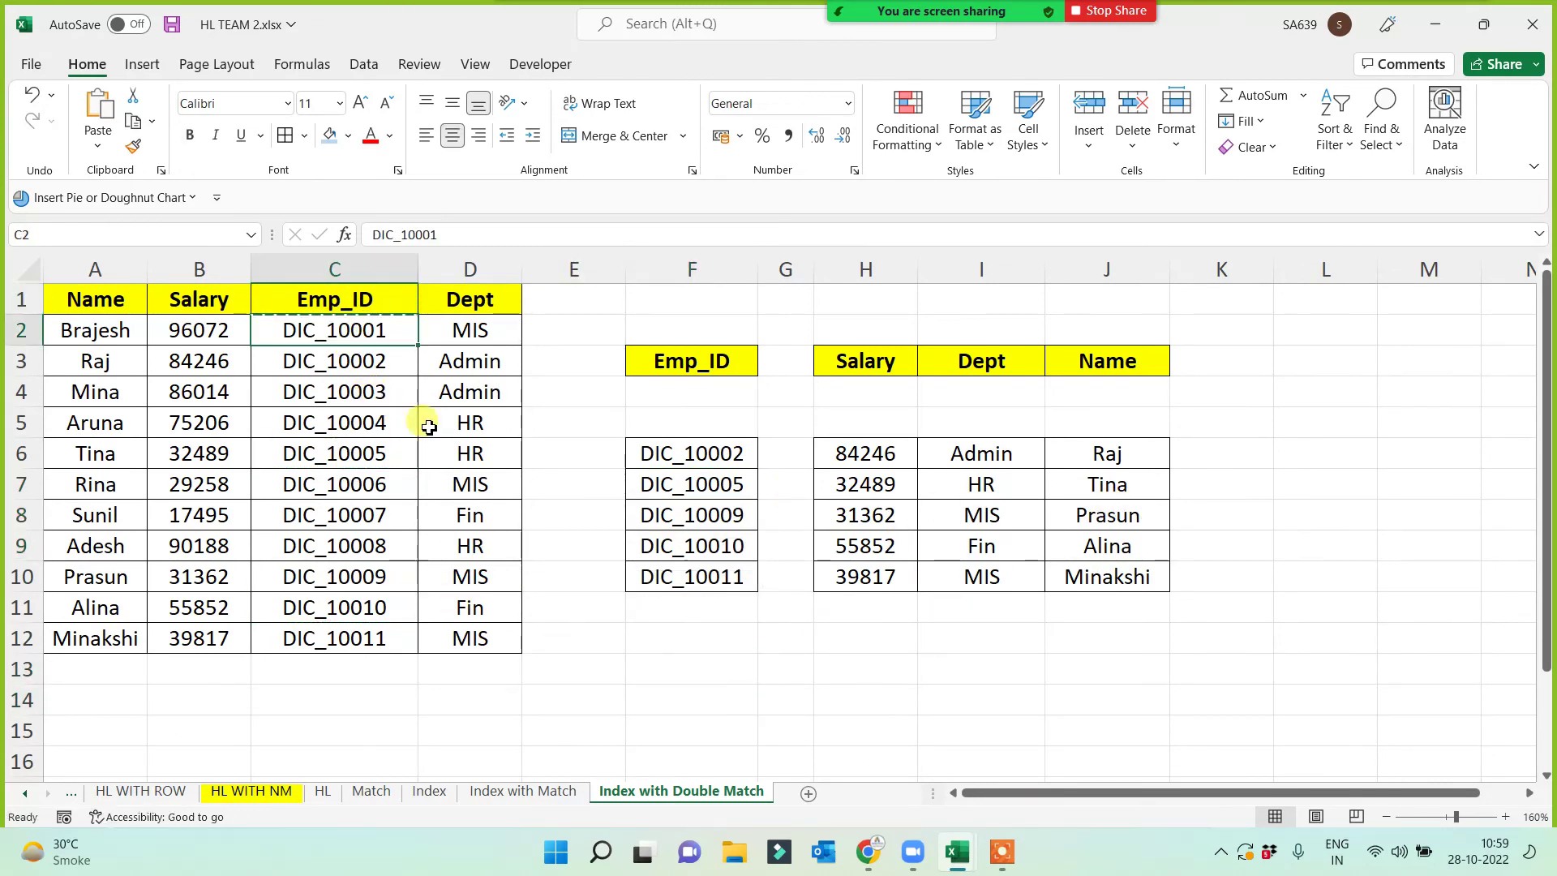
pyautogui.click(680, 451)
pyautogui.hotkey('ctrl', 'v')
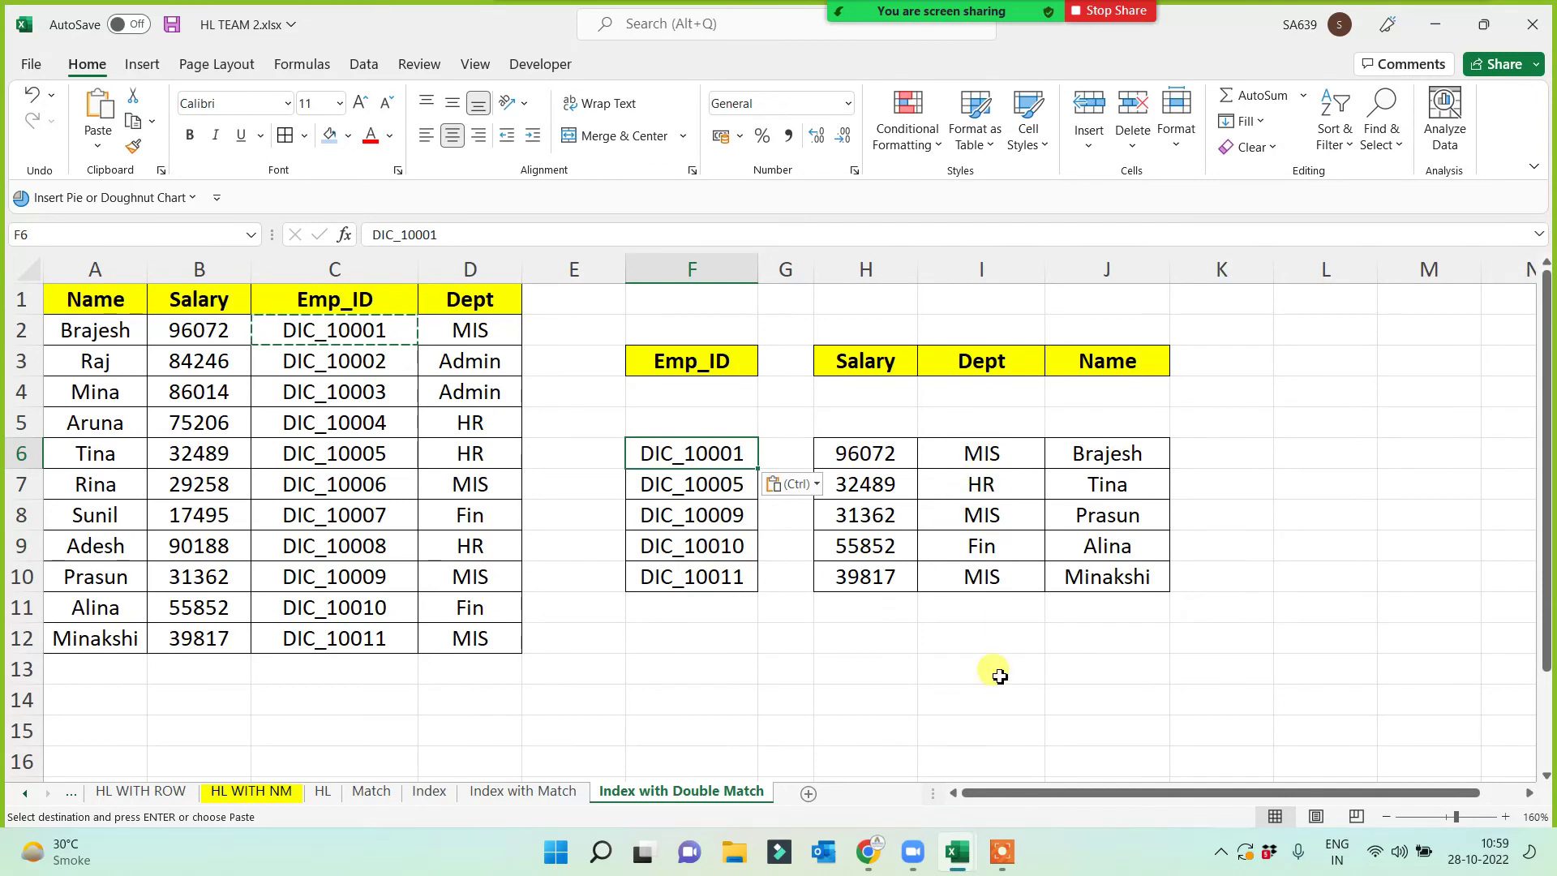
pyautogui.click(923, 691)
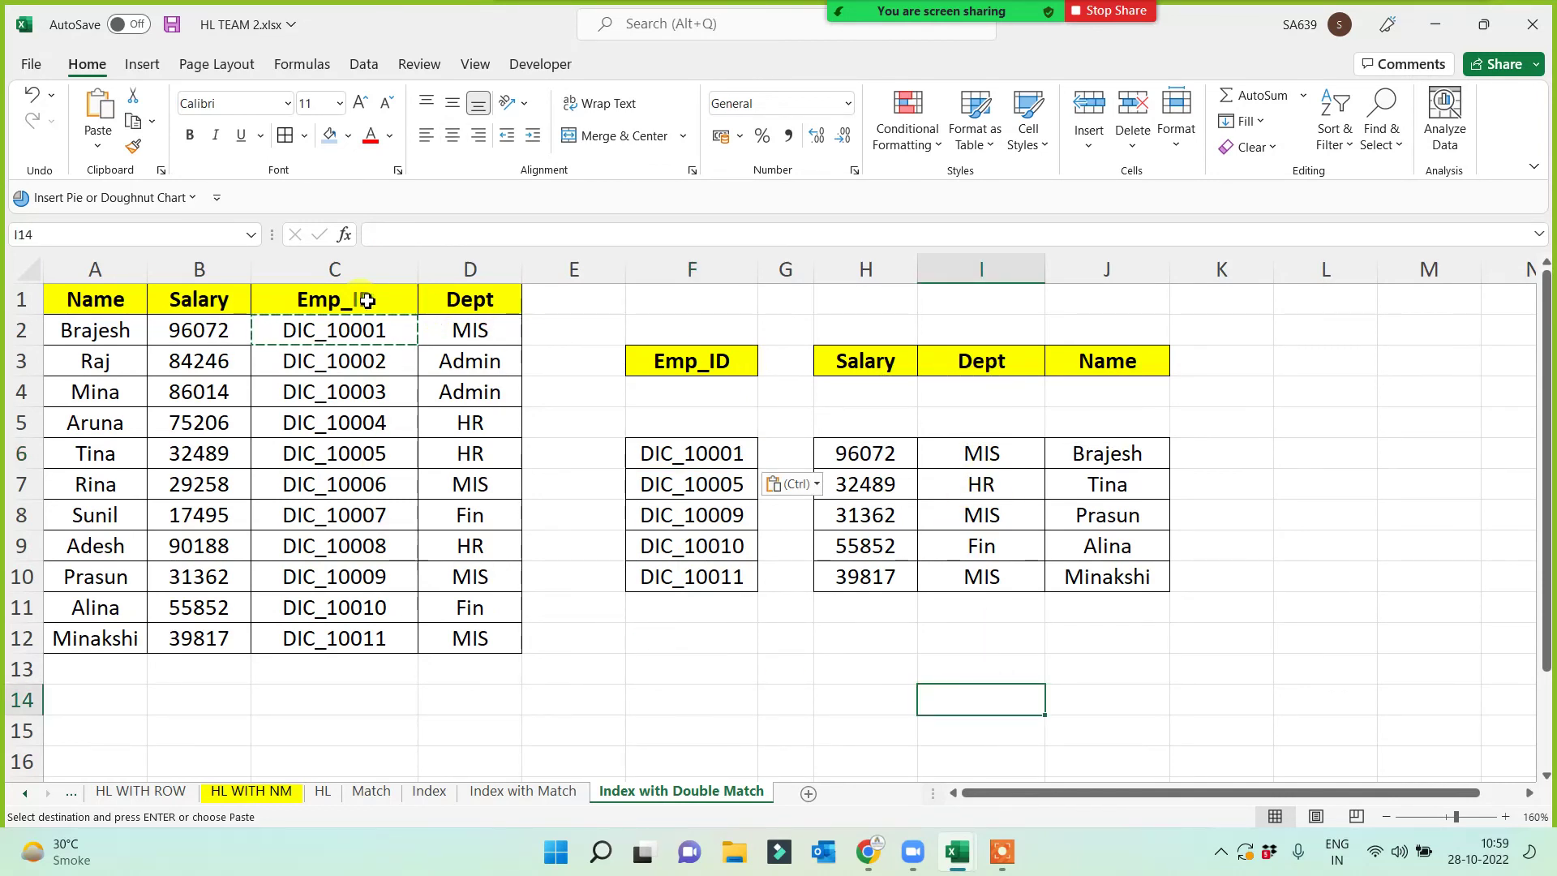
# - Copy the Salary heading from B1 to I3 and the Dept heading from D1 to H3
pyautogui.click(233, 301)
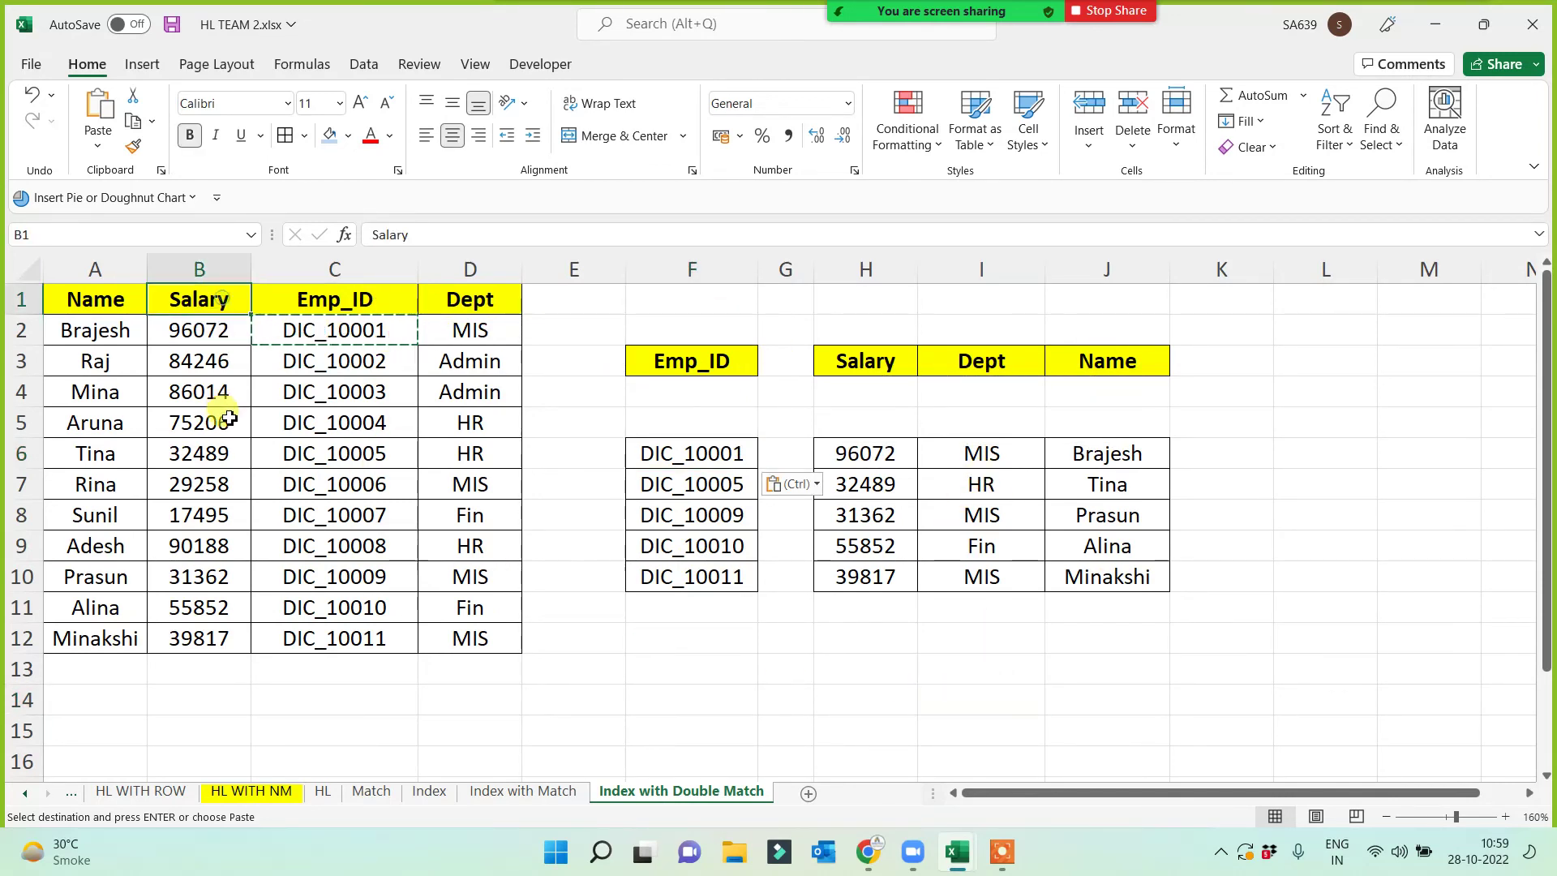
pyautogui.hotkey('ctrl', 'c')
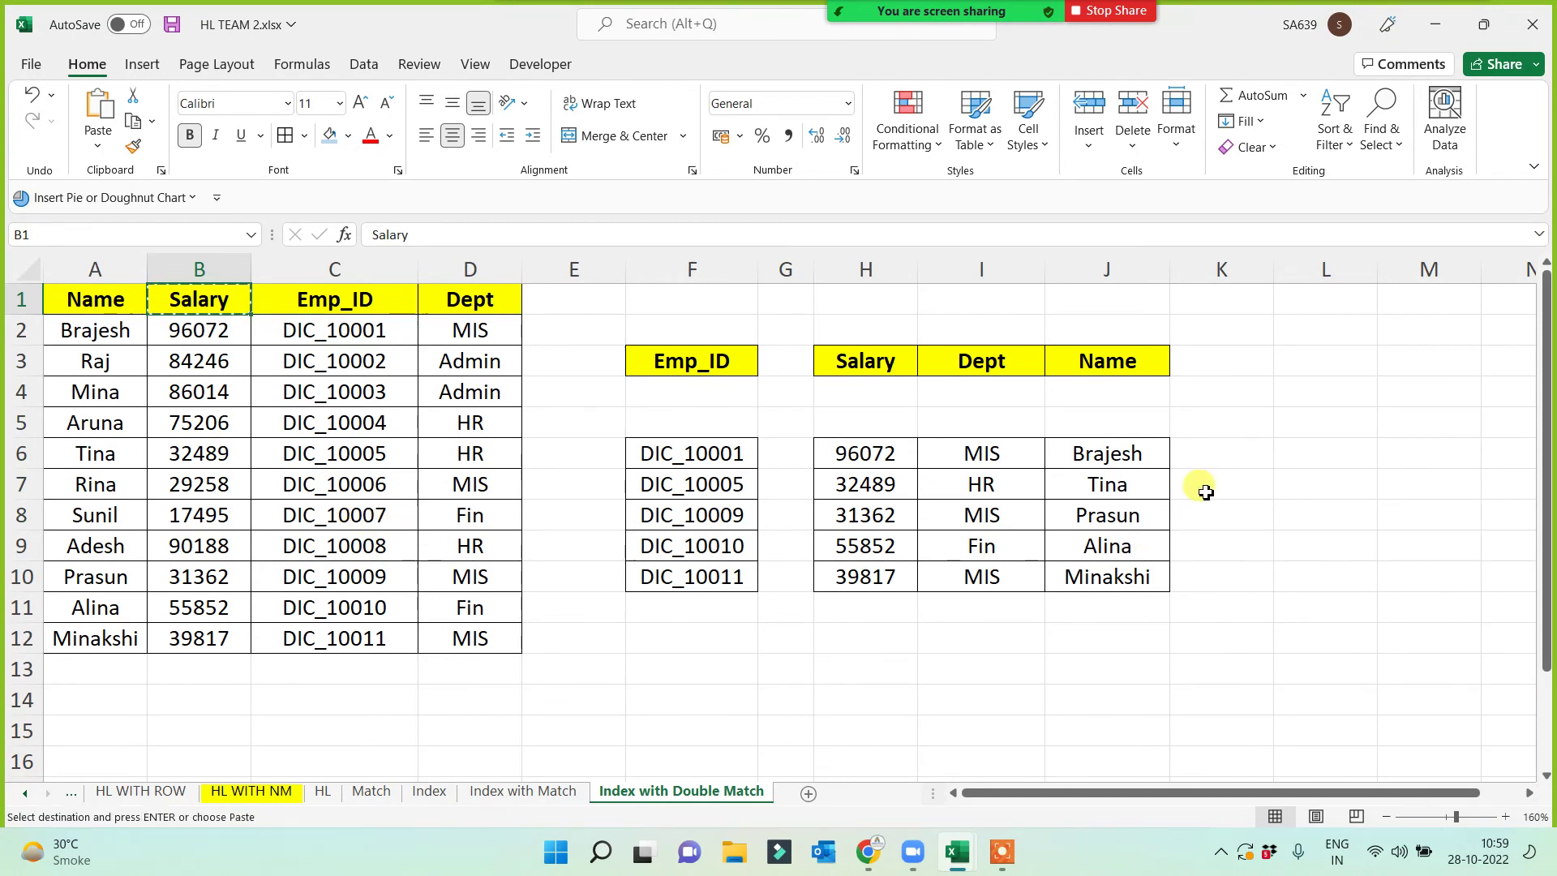
pyautogui.click(1010, 360)
pyautogui.hotkey('ctrl', 'v')
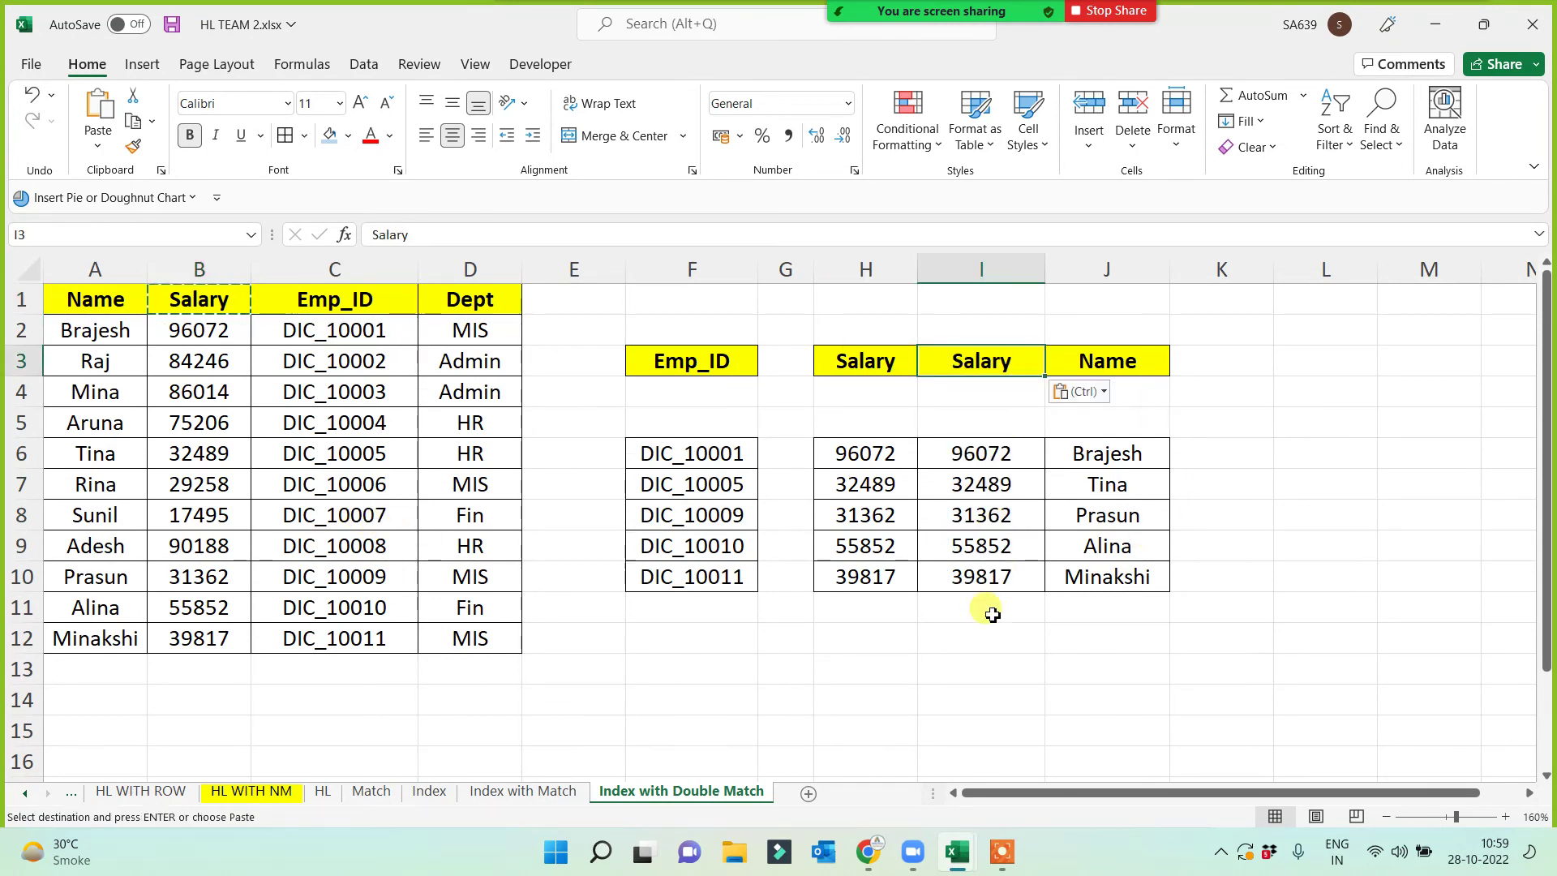
pyautogui.click(484, 297)
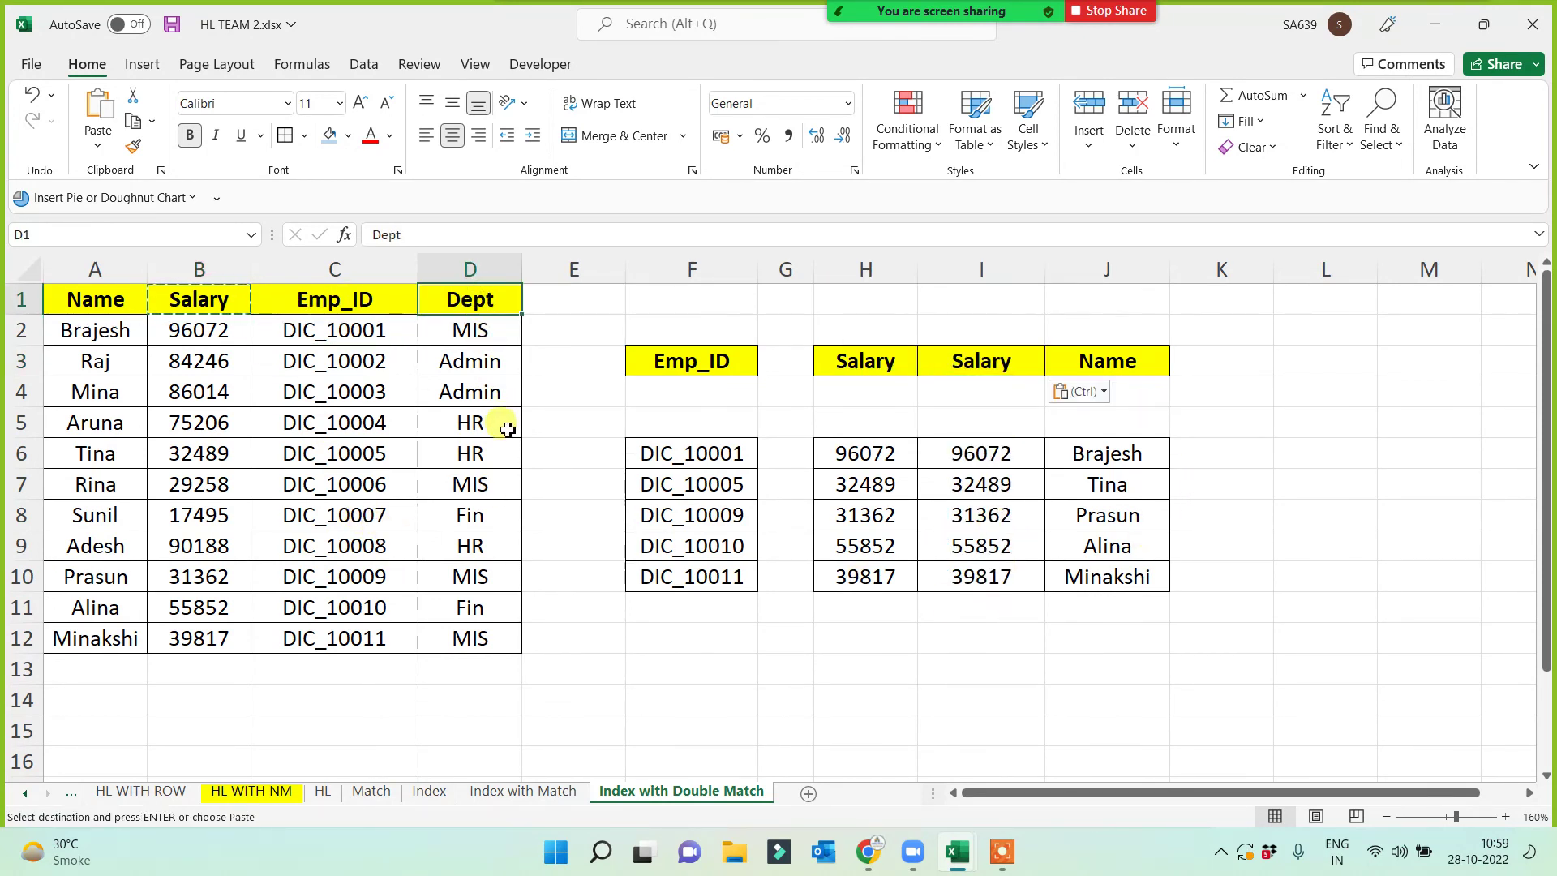
pyautogui.hotkey('ctrl', 'c')
pyautogui.click(897, 362)
pyautogui.hotkey('ctrl', 'v')
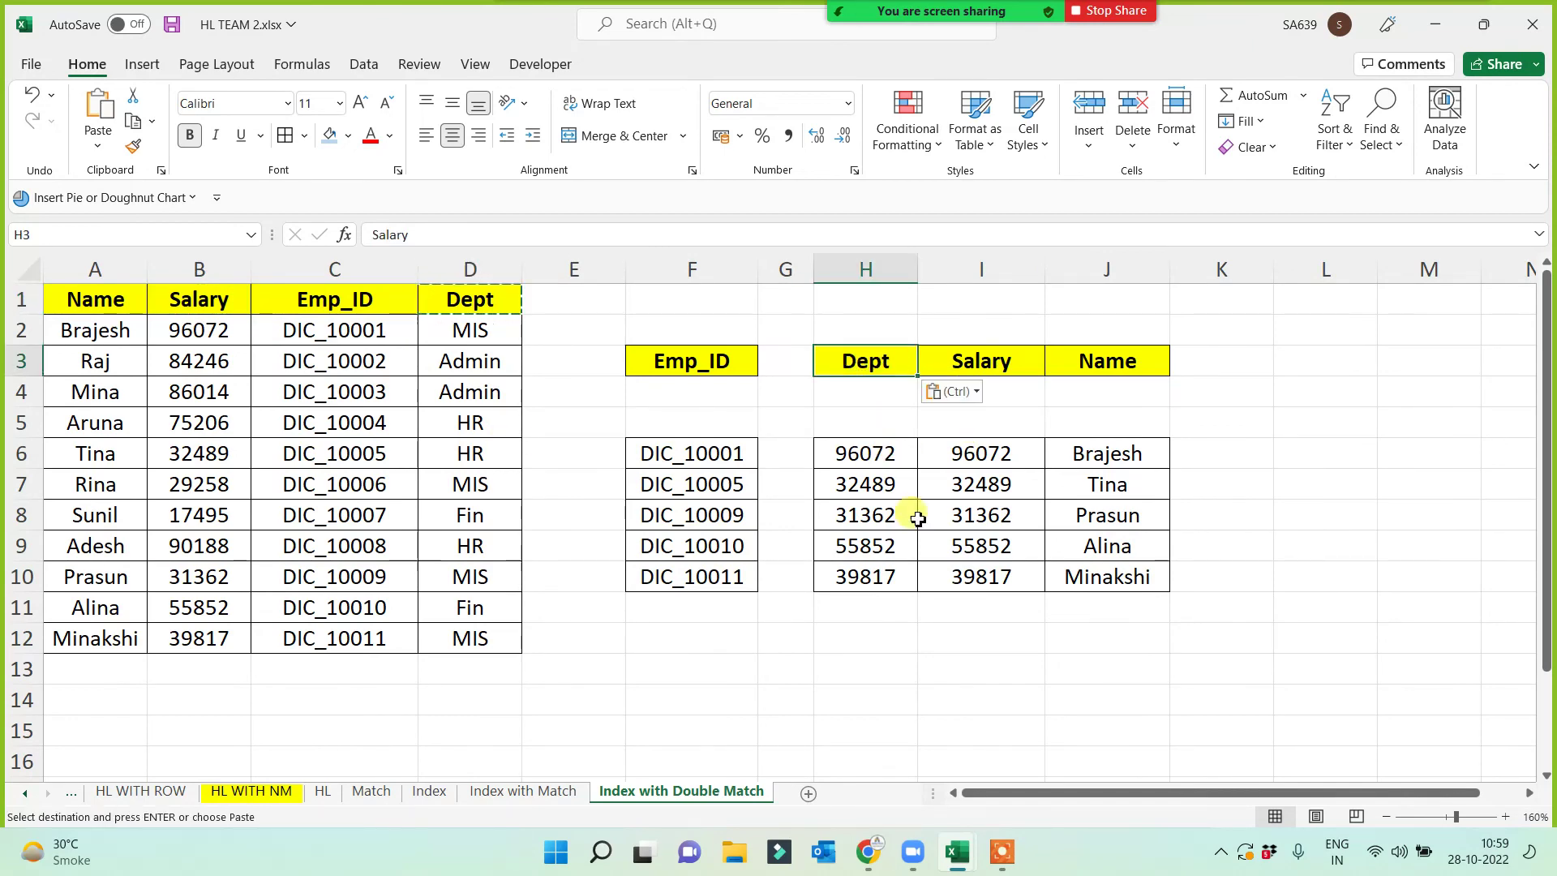
pyautogui.click(921, 637)
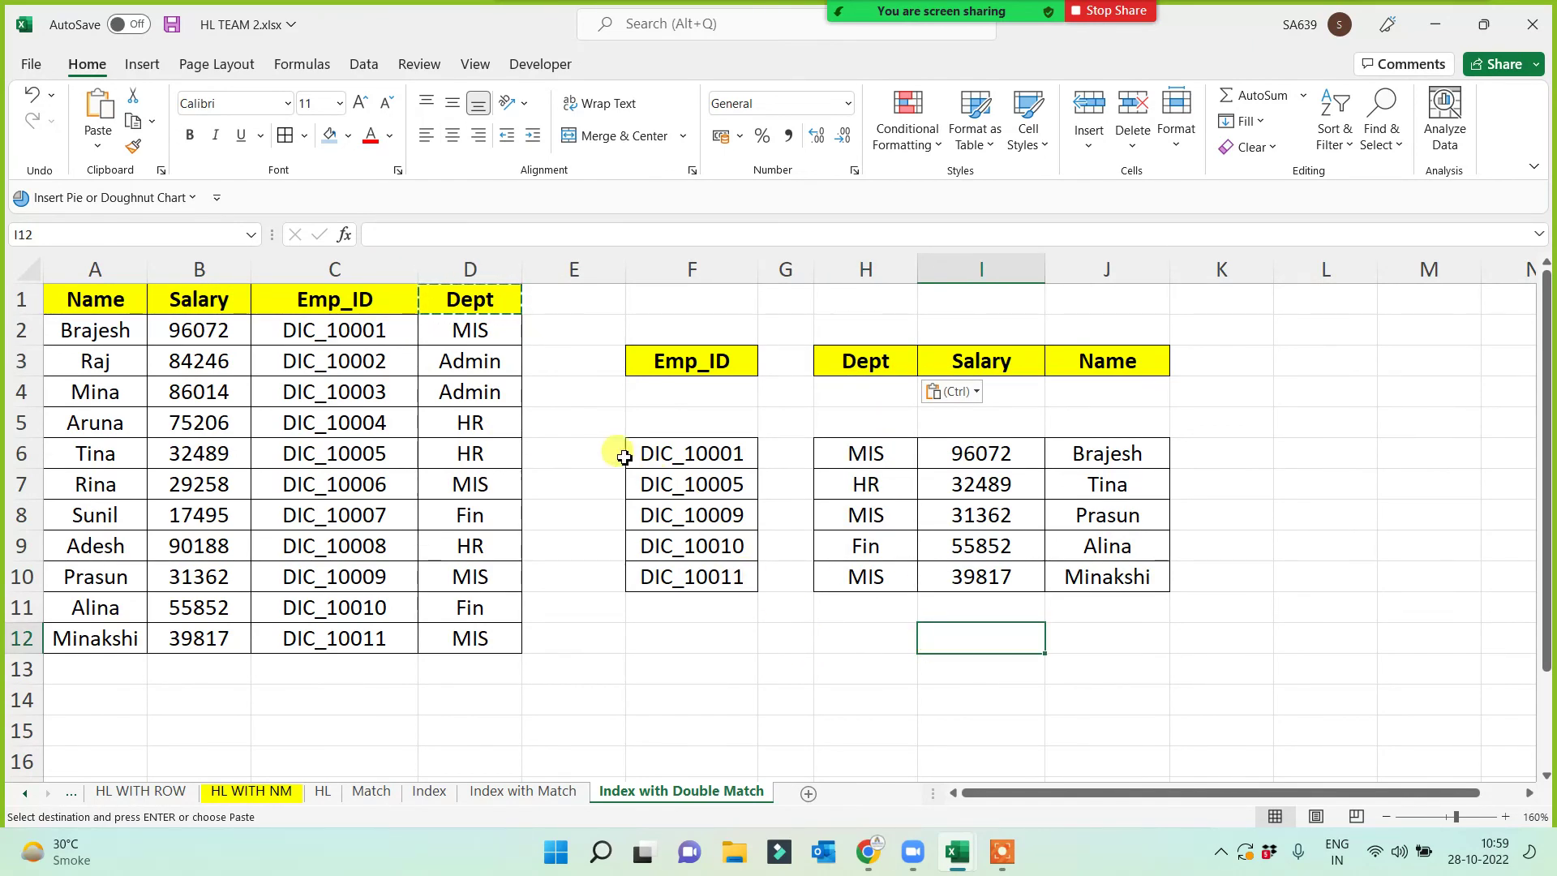
# - Review the whole lookup table and the INDEX with double MATCH formula in H6
pyautogui.moveTo(640, 302); pyautogui.dragTo(1179, 660)
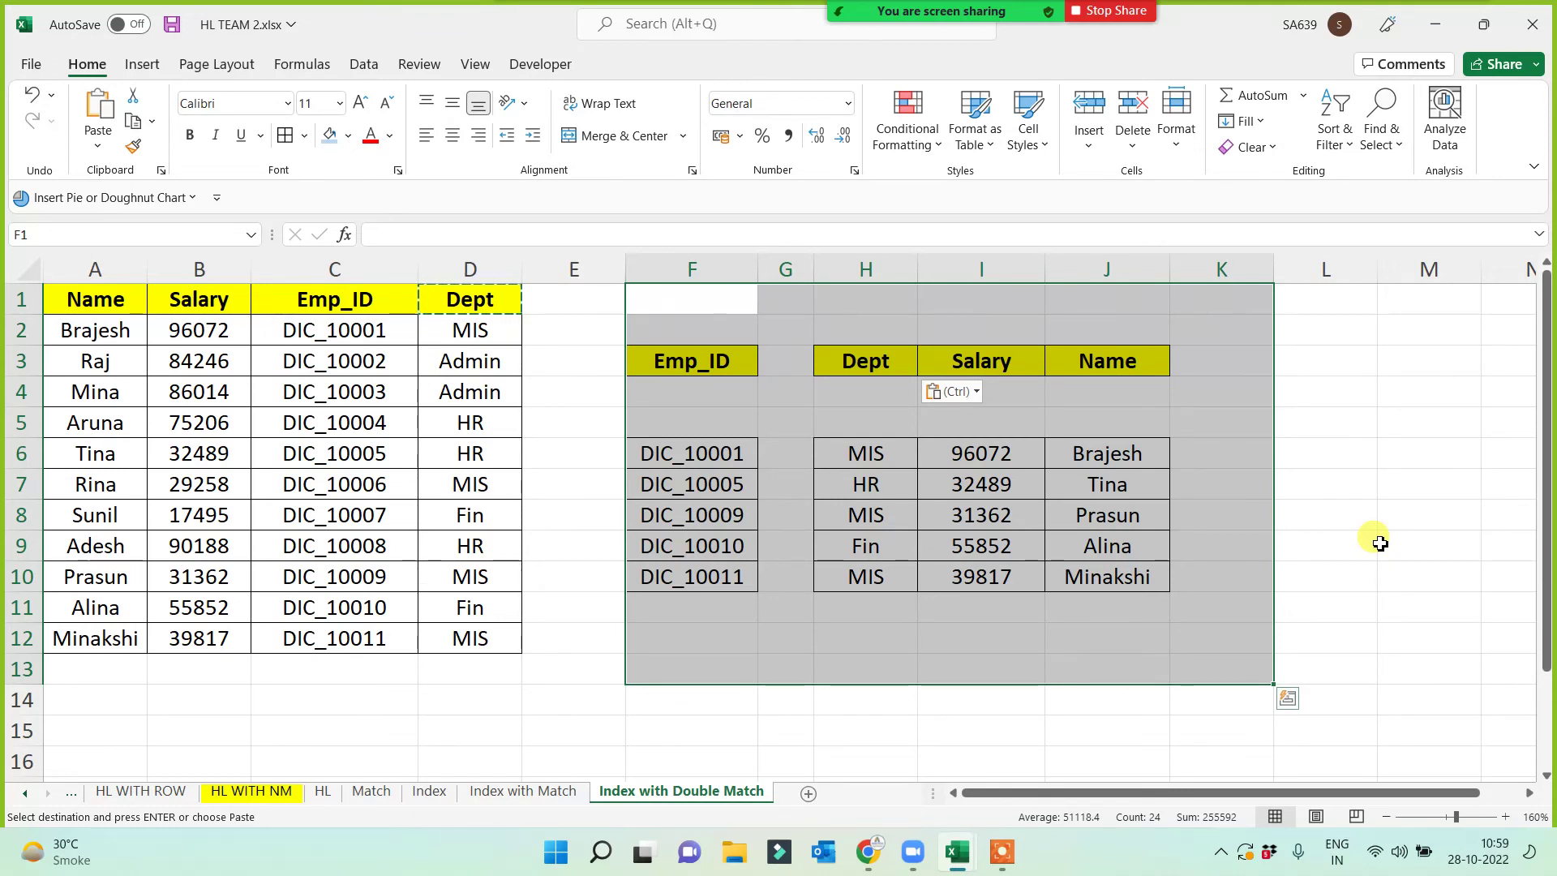
pyautogui.click(874, 671)
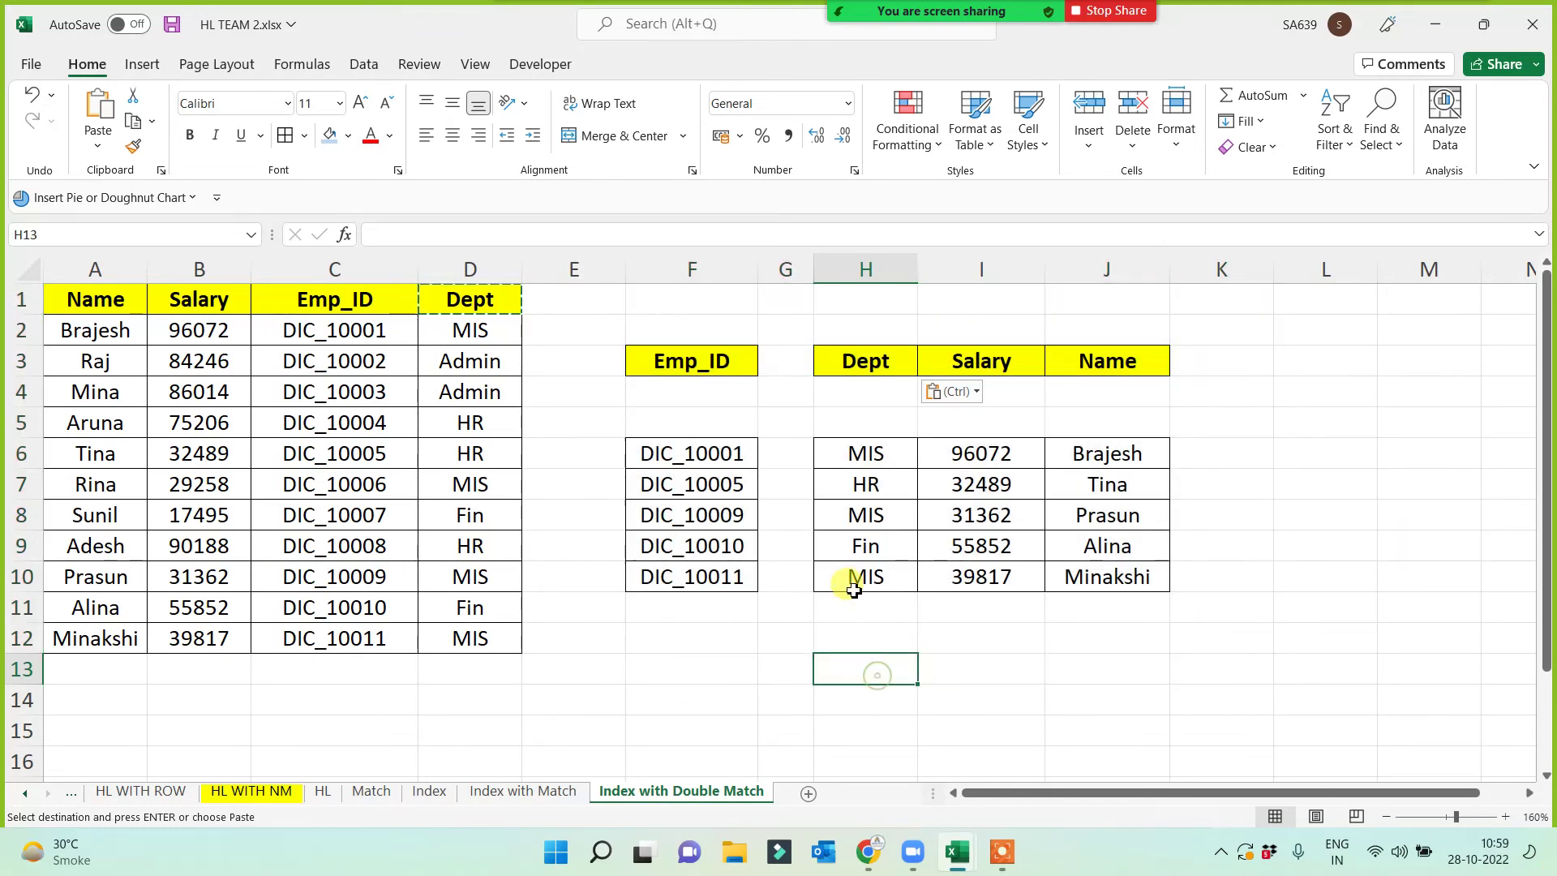
pyautogui.moveTo(647, 305); pyautogui.dragTo(1152, 637)
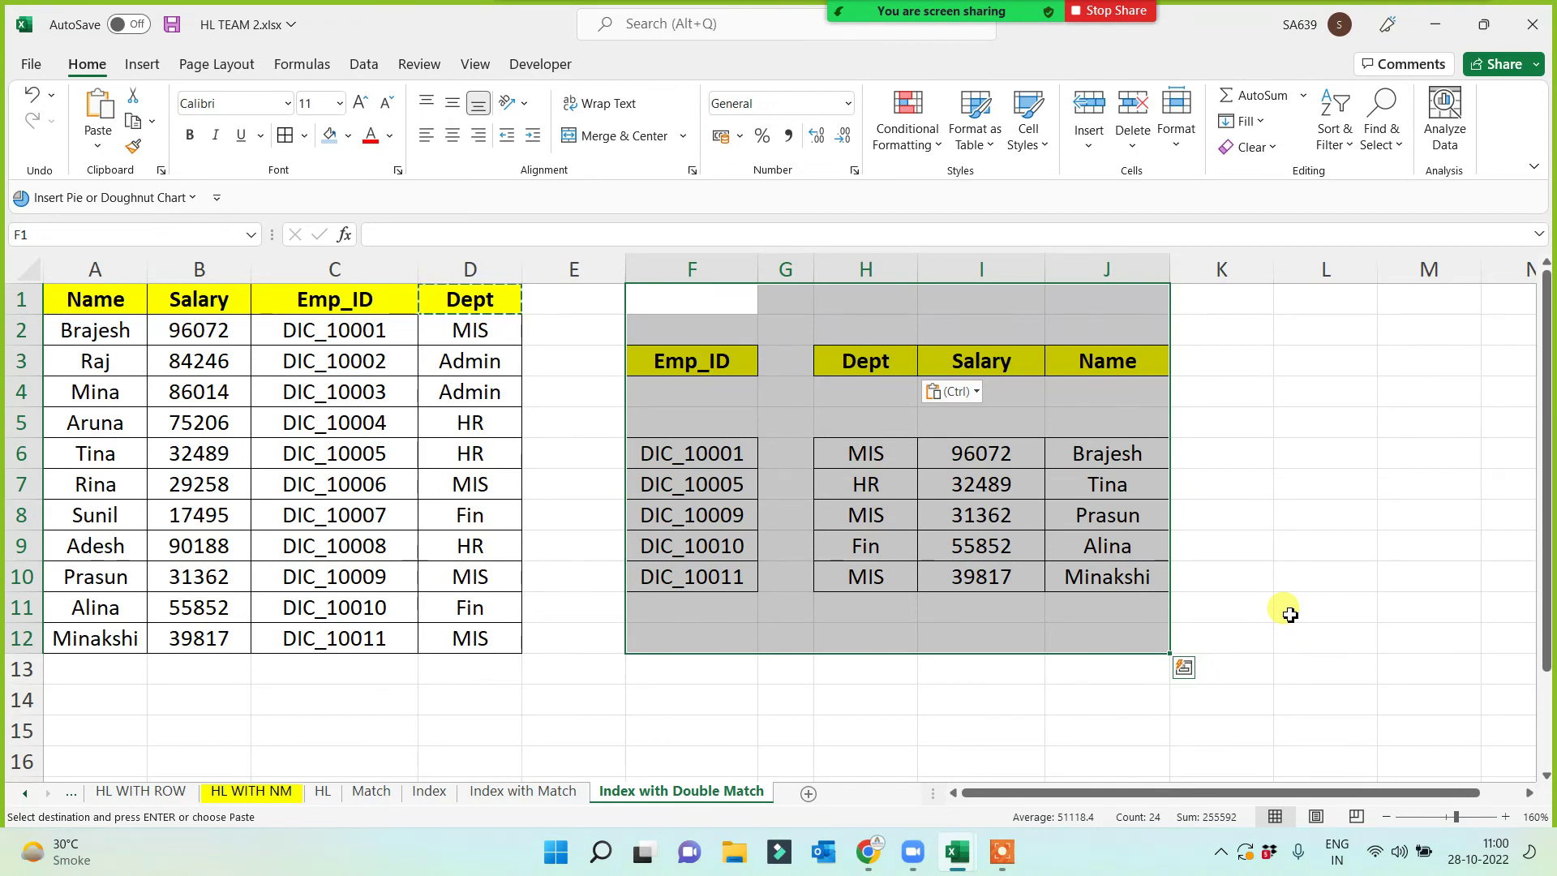
pyautogui.click(867, 447)
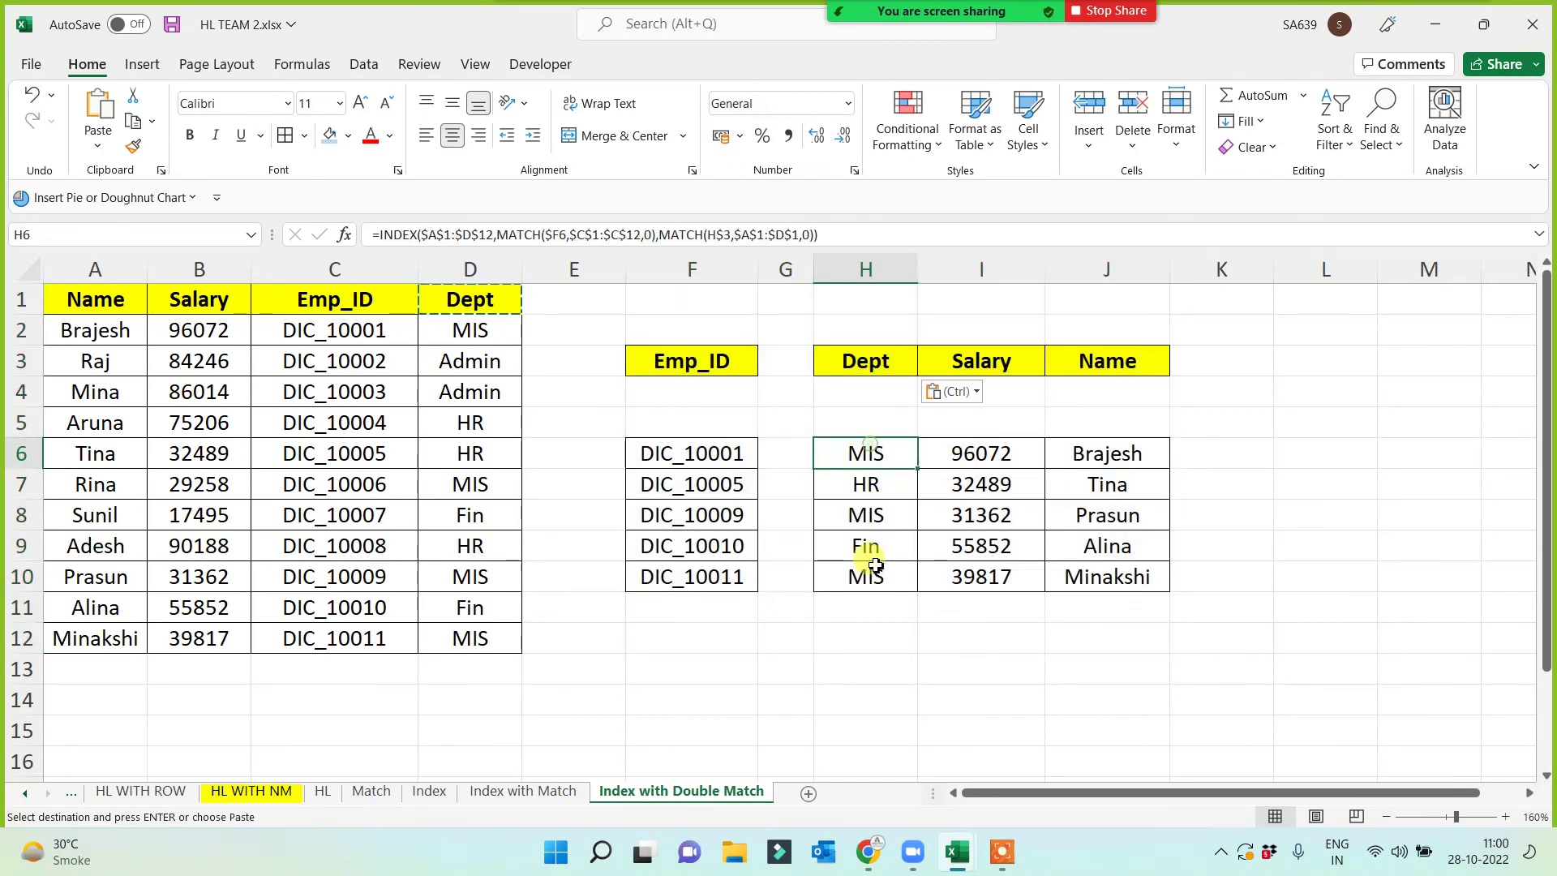
pyautogui.moveTo(850, 235); pyautogui.dragTo(369, 236)
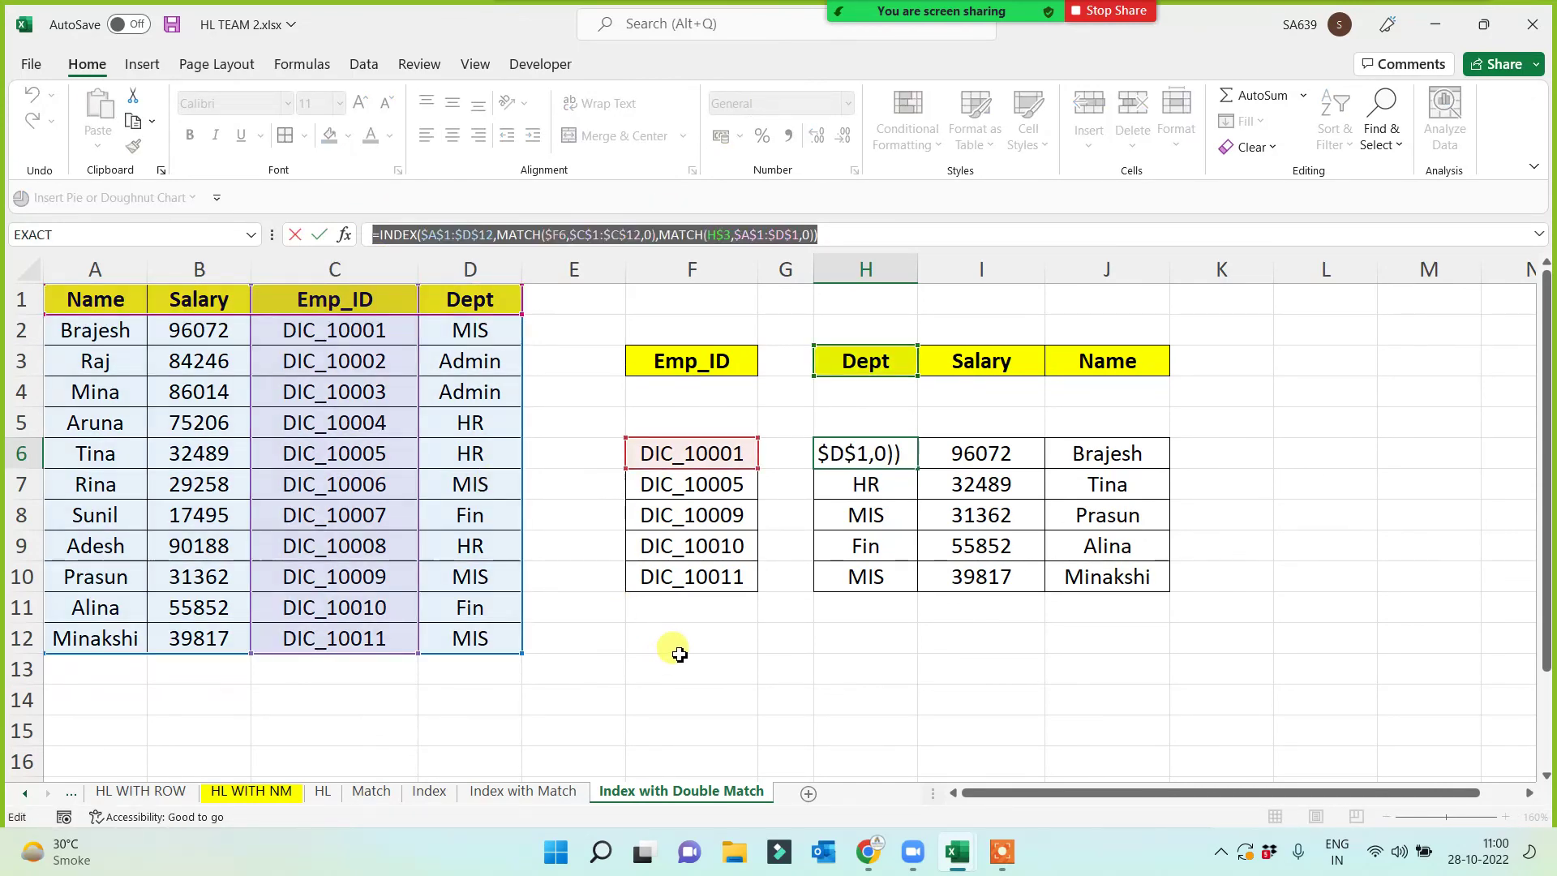
pyautogui.press('Escape')
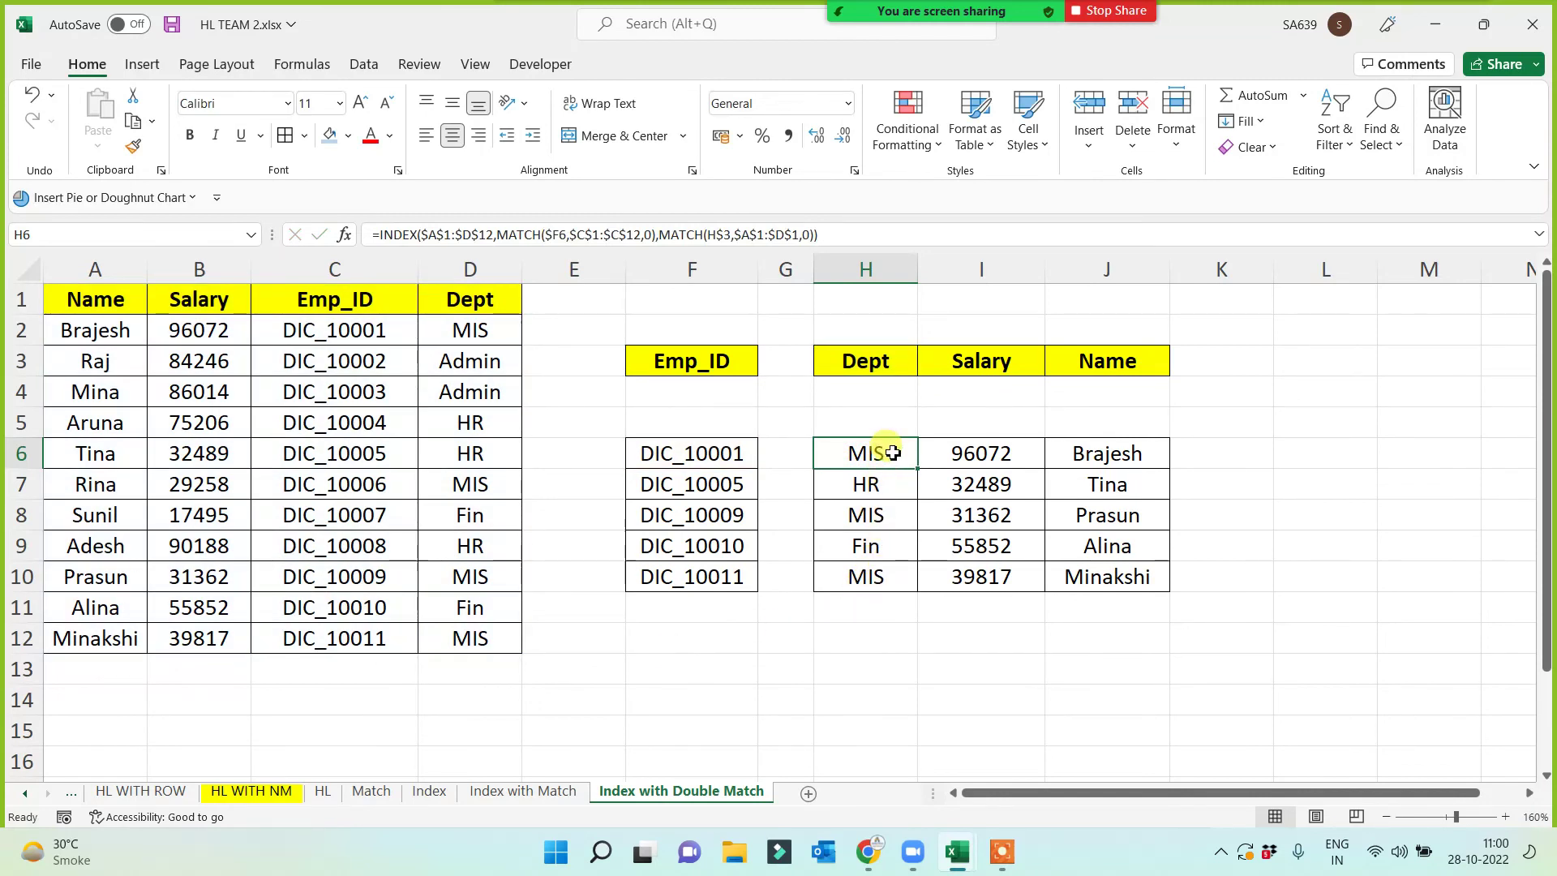
# - Clear the lookup formulas from H6:J10
pyautogui.moveTo(892, 453); pyautogui.dragTo(1121, 584)
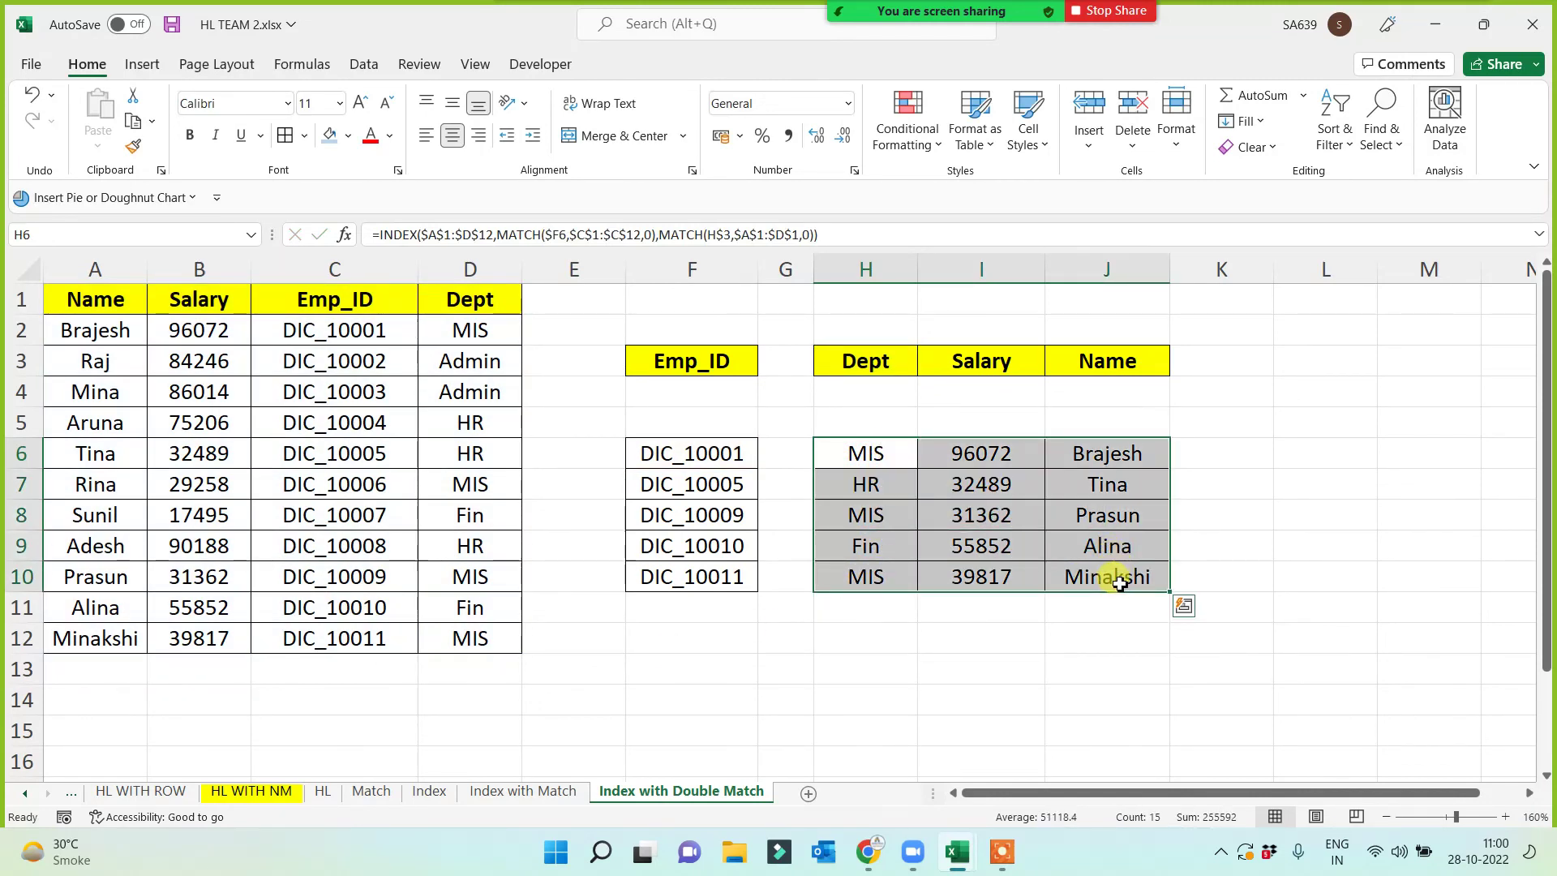
pyautogui.press('Delete')
pyautogui.click(981, 638)
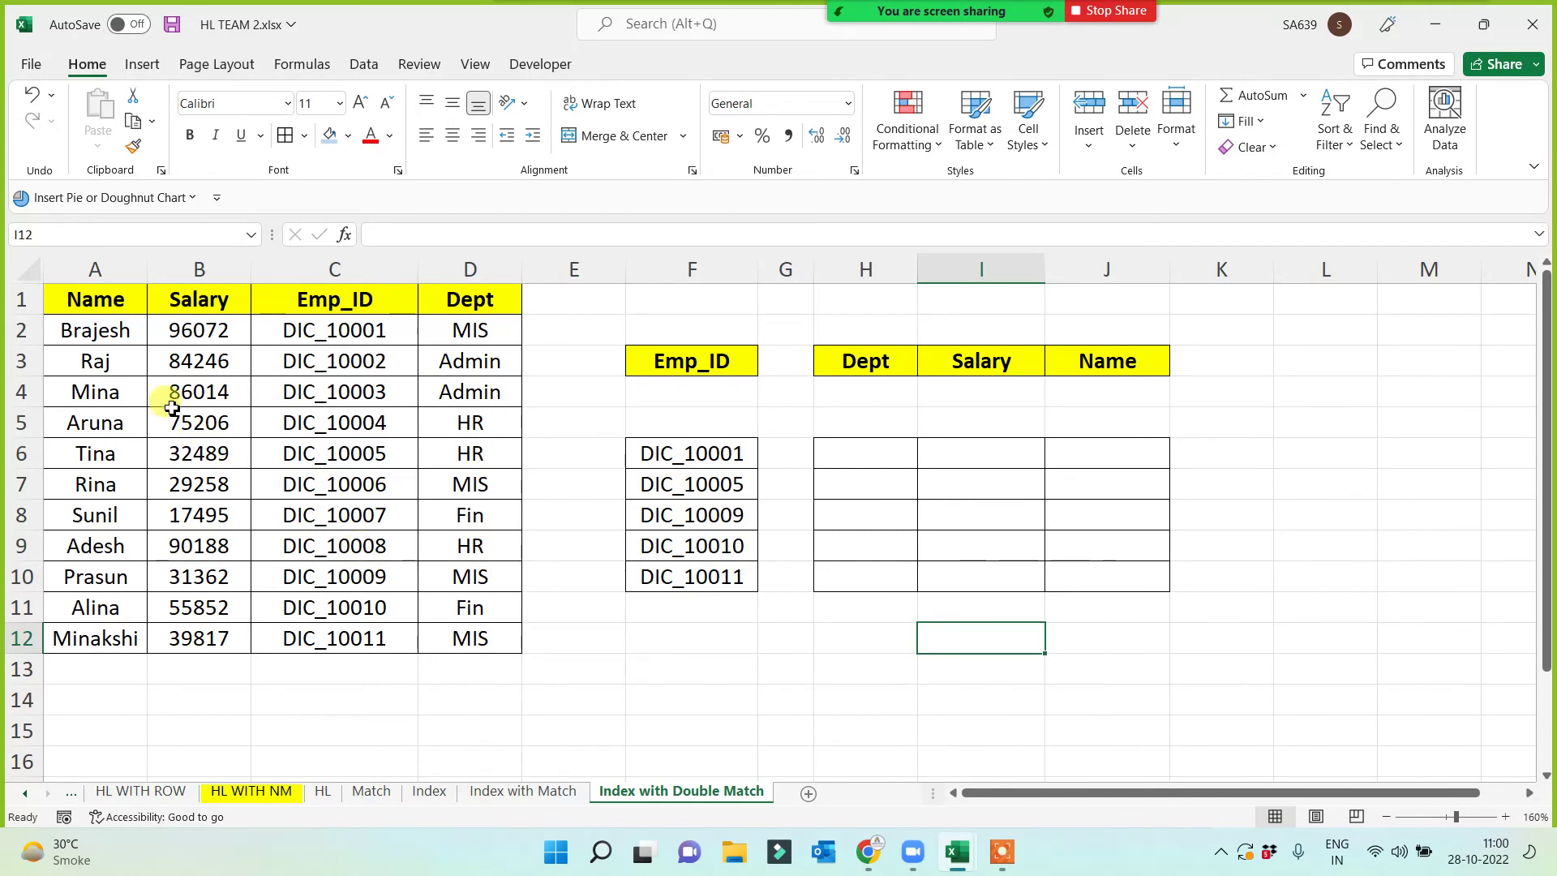
# - Name the data range A1:D12 DIC_1_DATA and the heading range A1:D1 DIC_2_Heading
pyautogui.moveTo(115, 299); pyautogui.dragTo(432, 637)
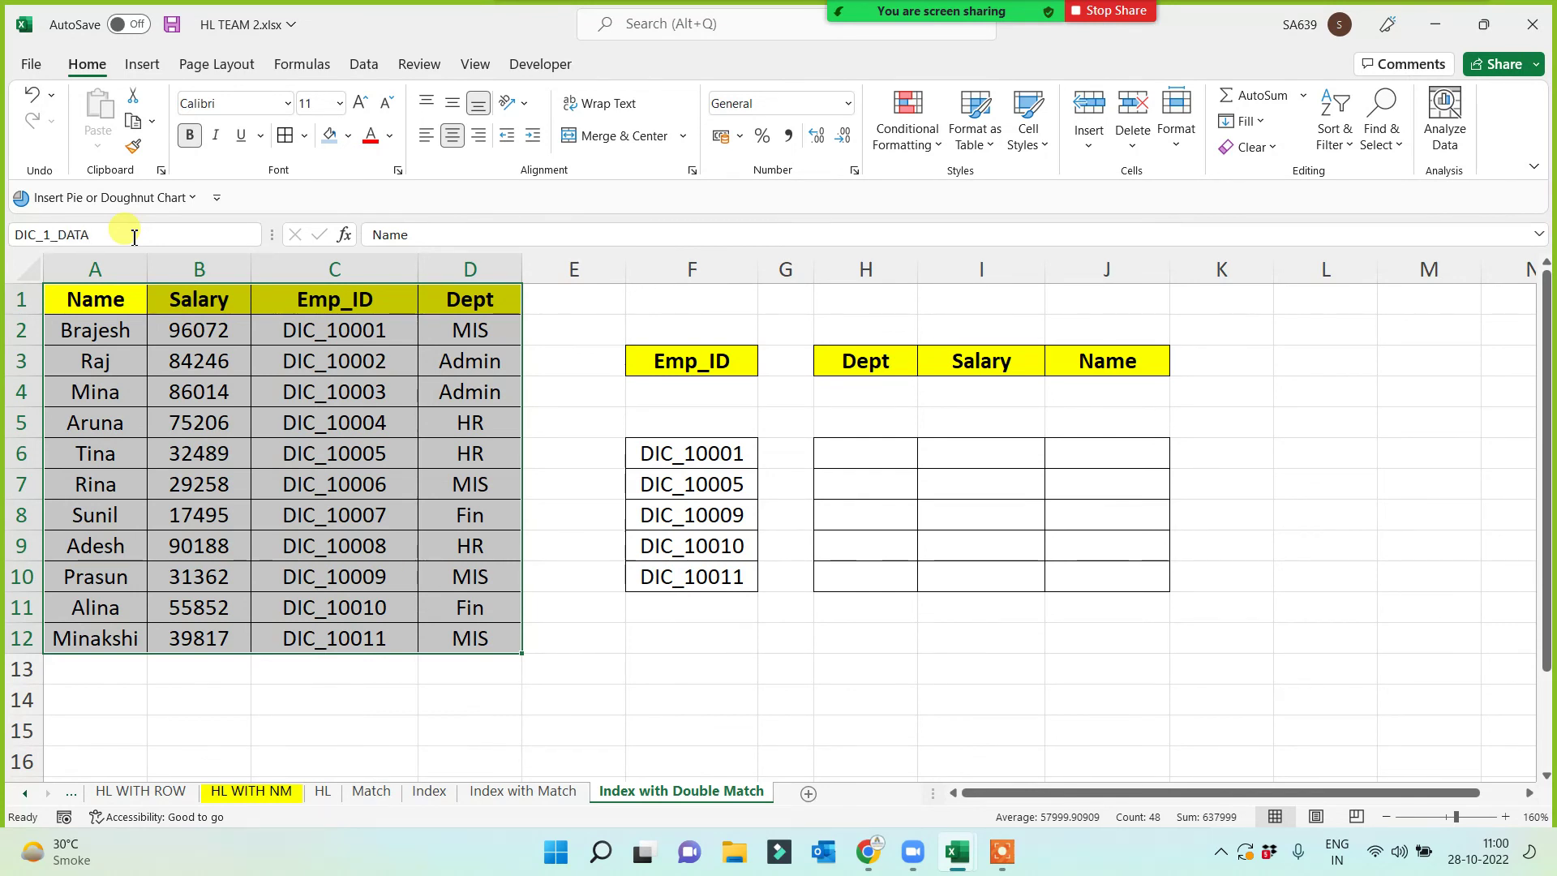
pyautogui.moveTo(85, 300); pyautogui.dragTo(384, 299)
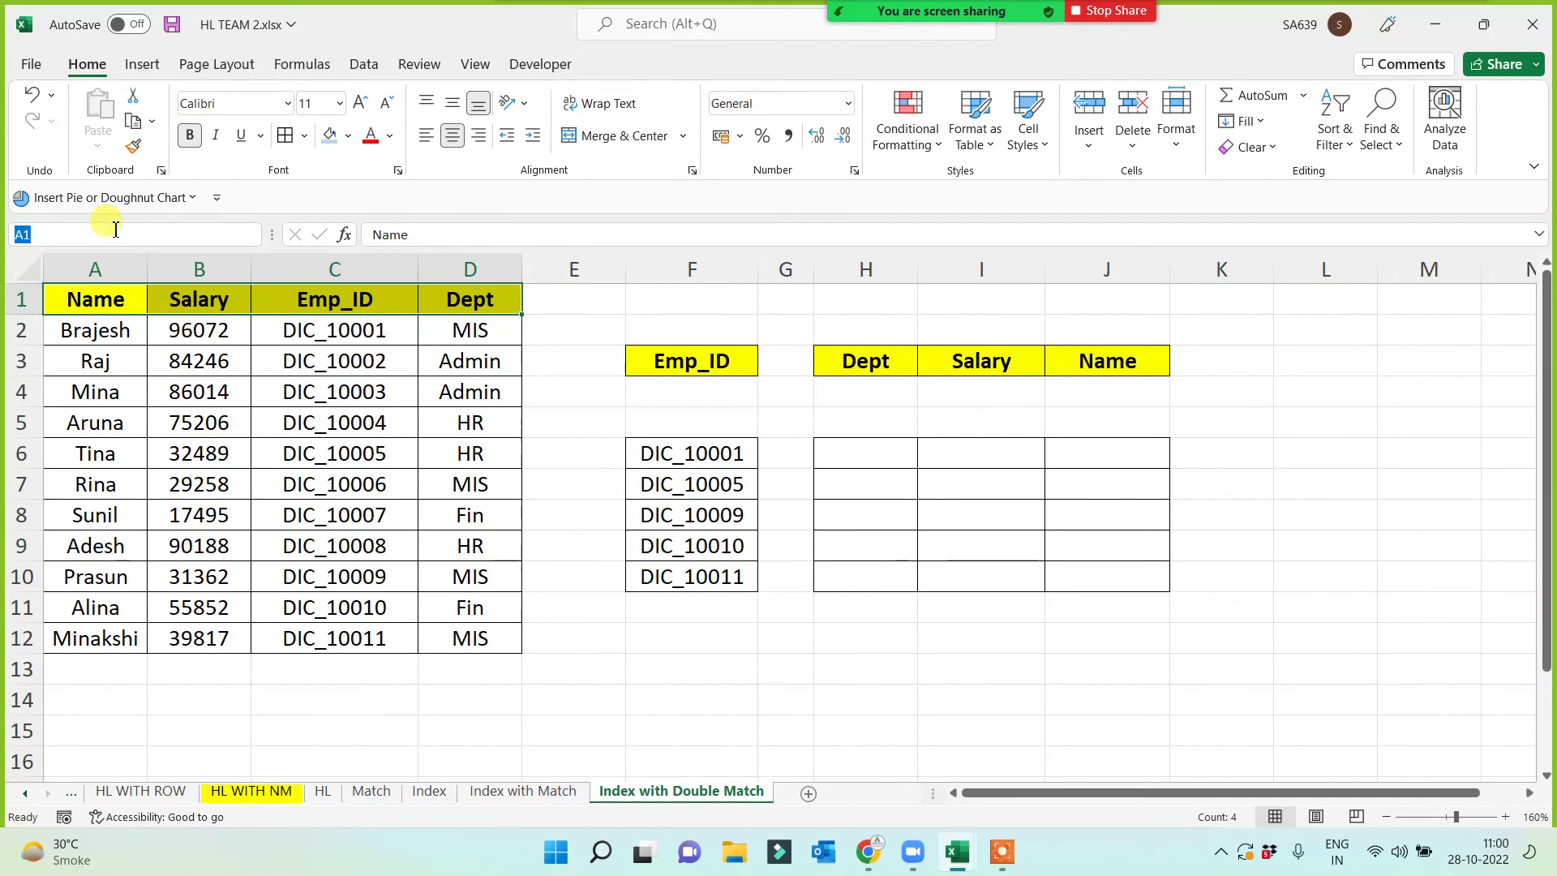
pyautogui.write('DIC_2_Heading')
pyautogui.press('Return')
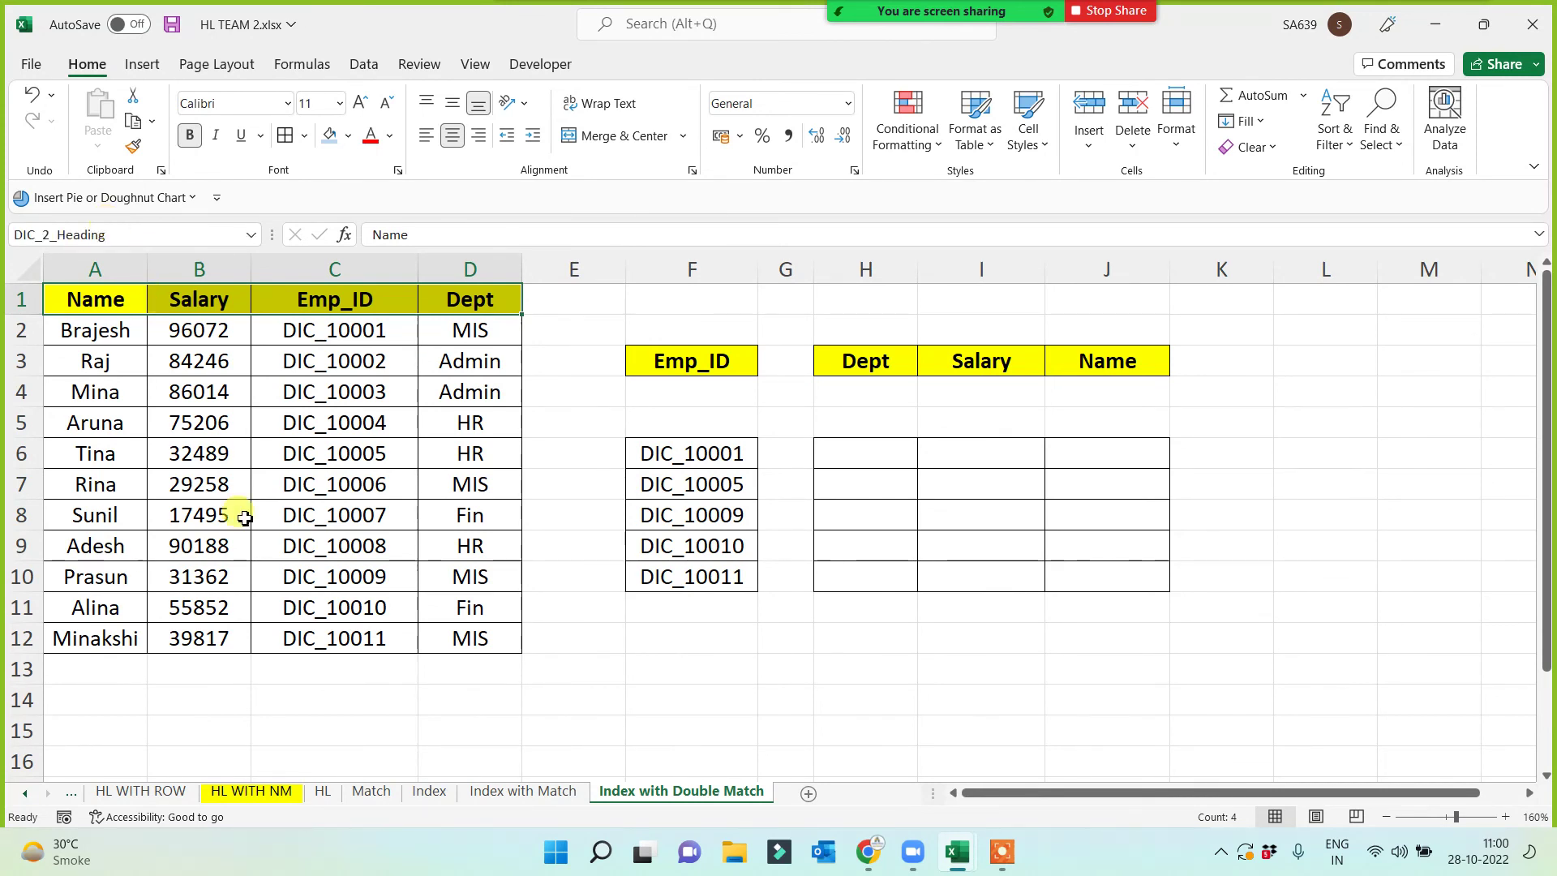
pyautogui.click(294, 662)
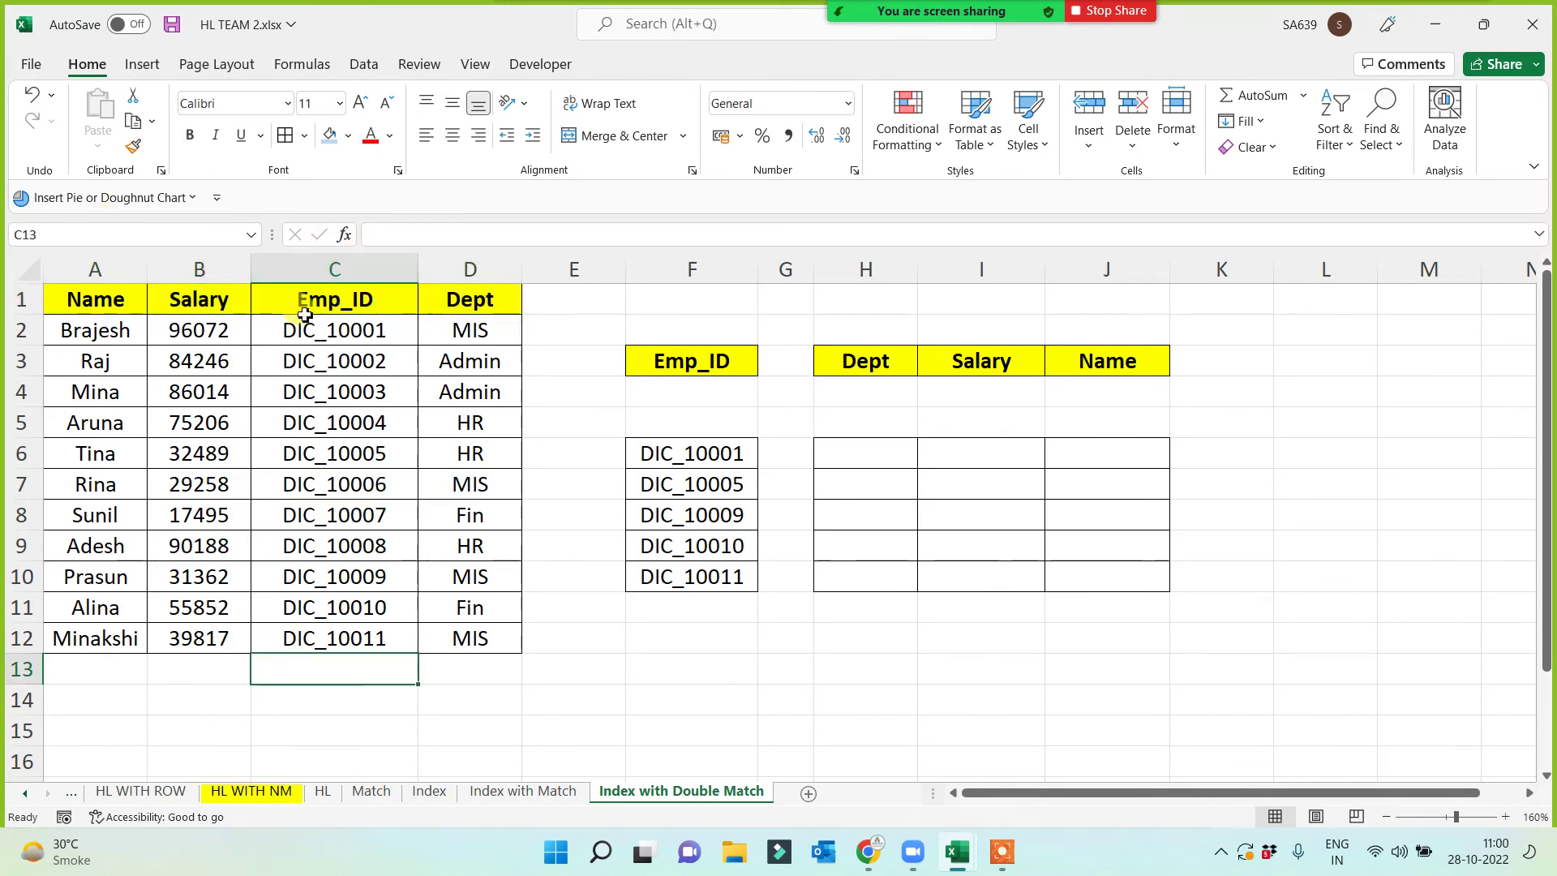
# - Name the Emp_ID column range C1:C12, including its heading, DIC_3_EI
pyautogui.moveTo(313, 301); pyautogui.dragTo(313, 633)
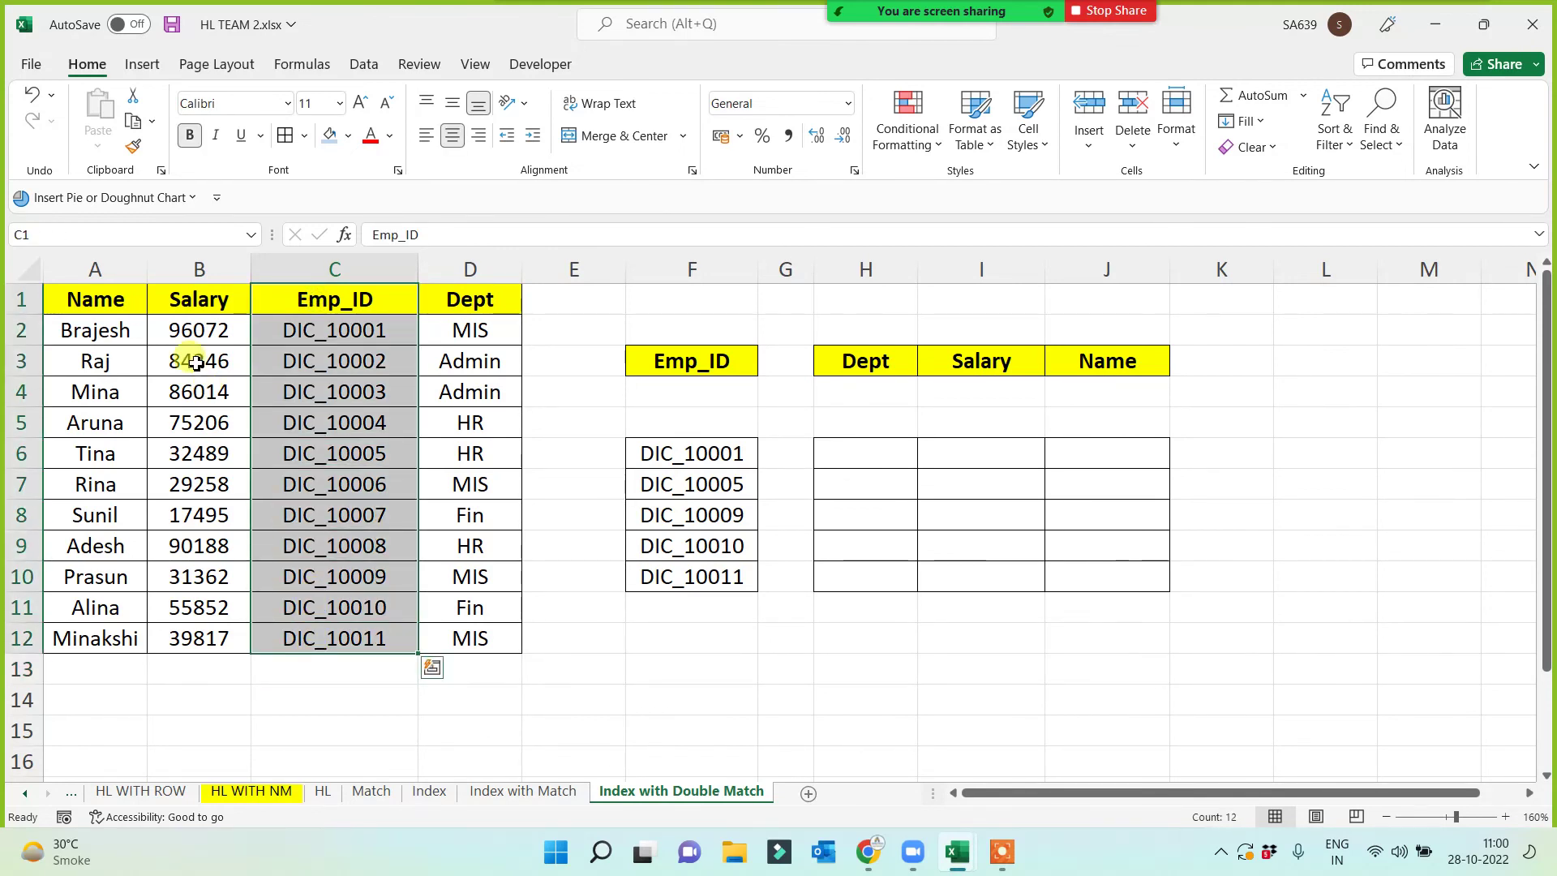
pyautogui.click(79, 235)
pyautogui.write('D')
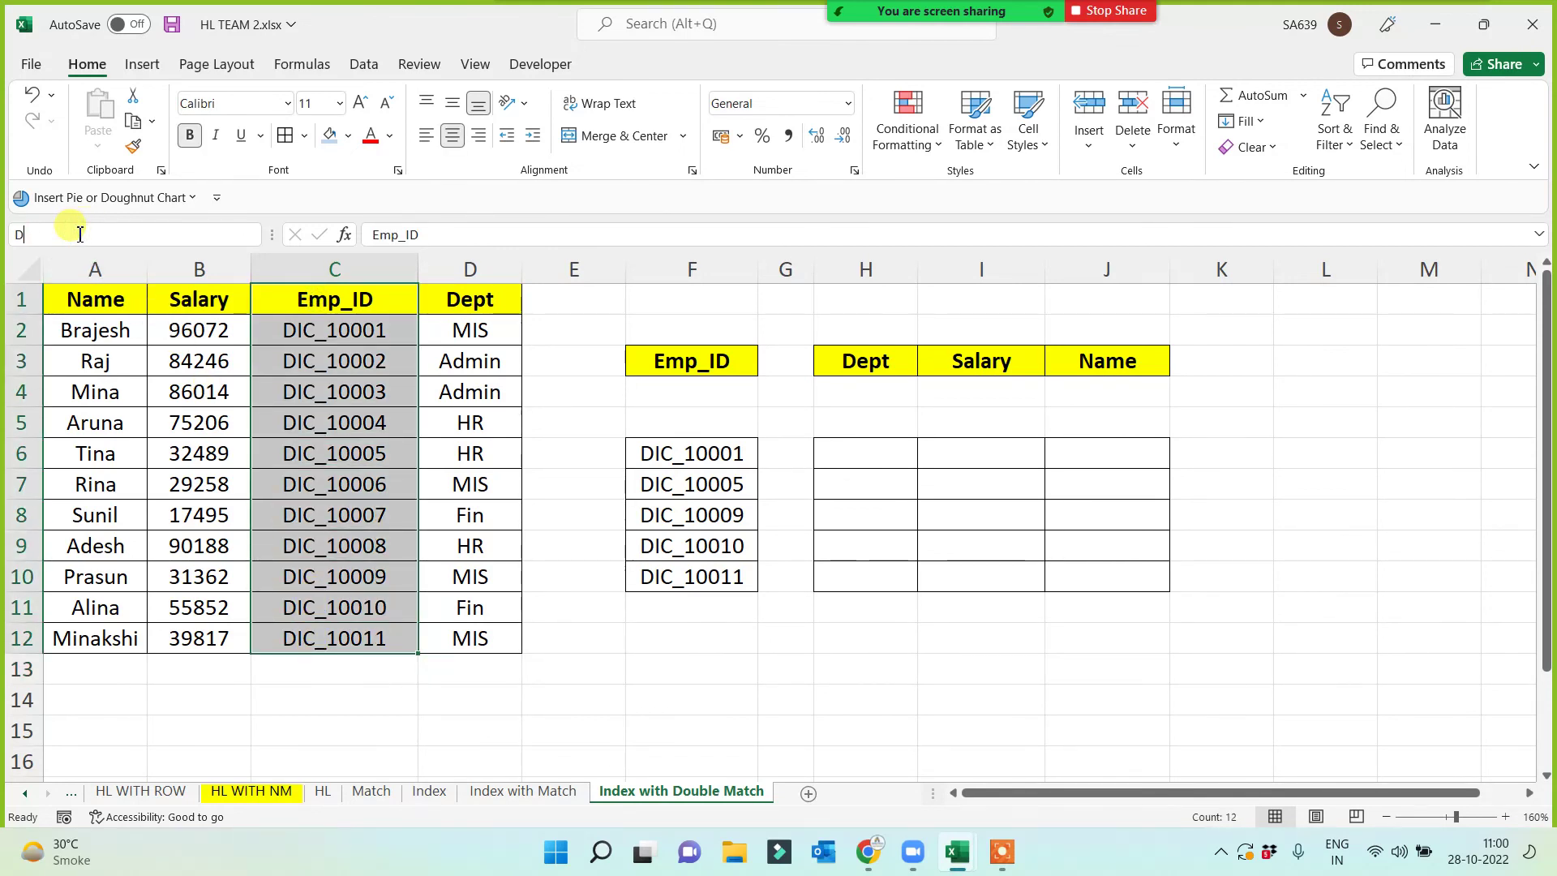
pyautogui.write('IC_3_EI')
pyautogui.click(243, 733)
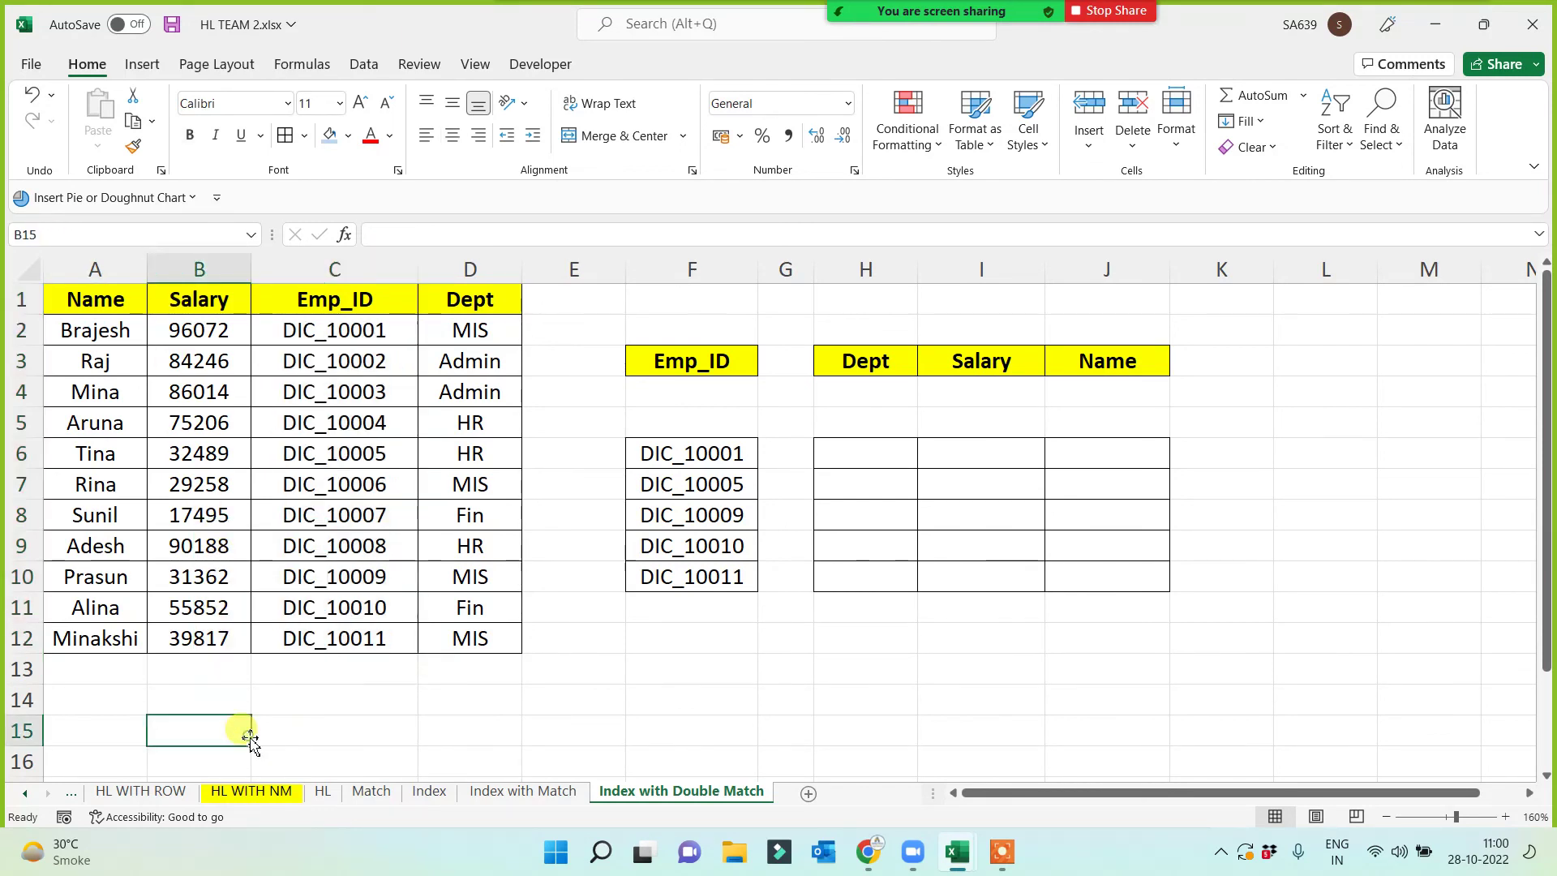
pyautogui.moveTo(102, 300); pyautogui.dragTo(471, 637)
pyautogui.click(640, 636)
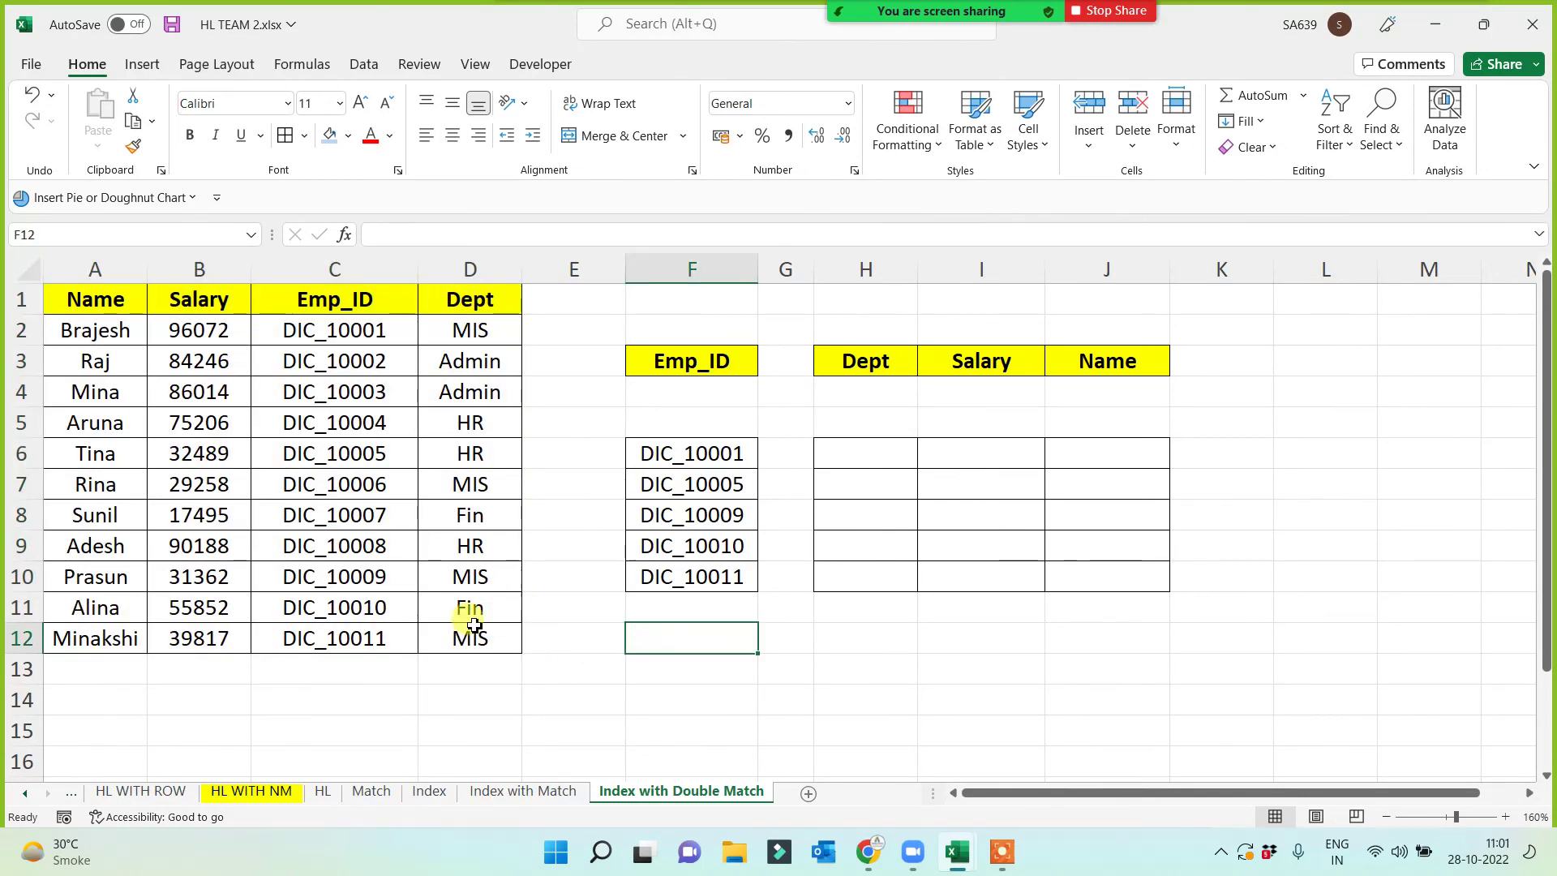
pyautogui.click(349, 679)
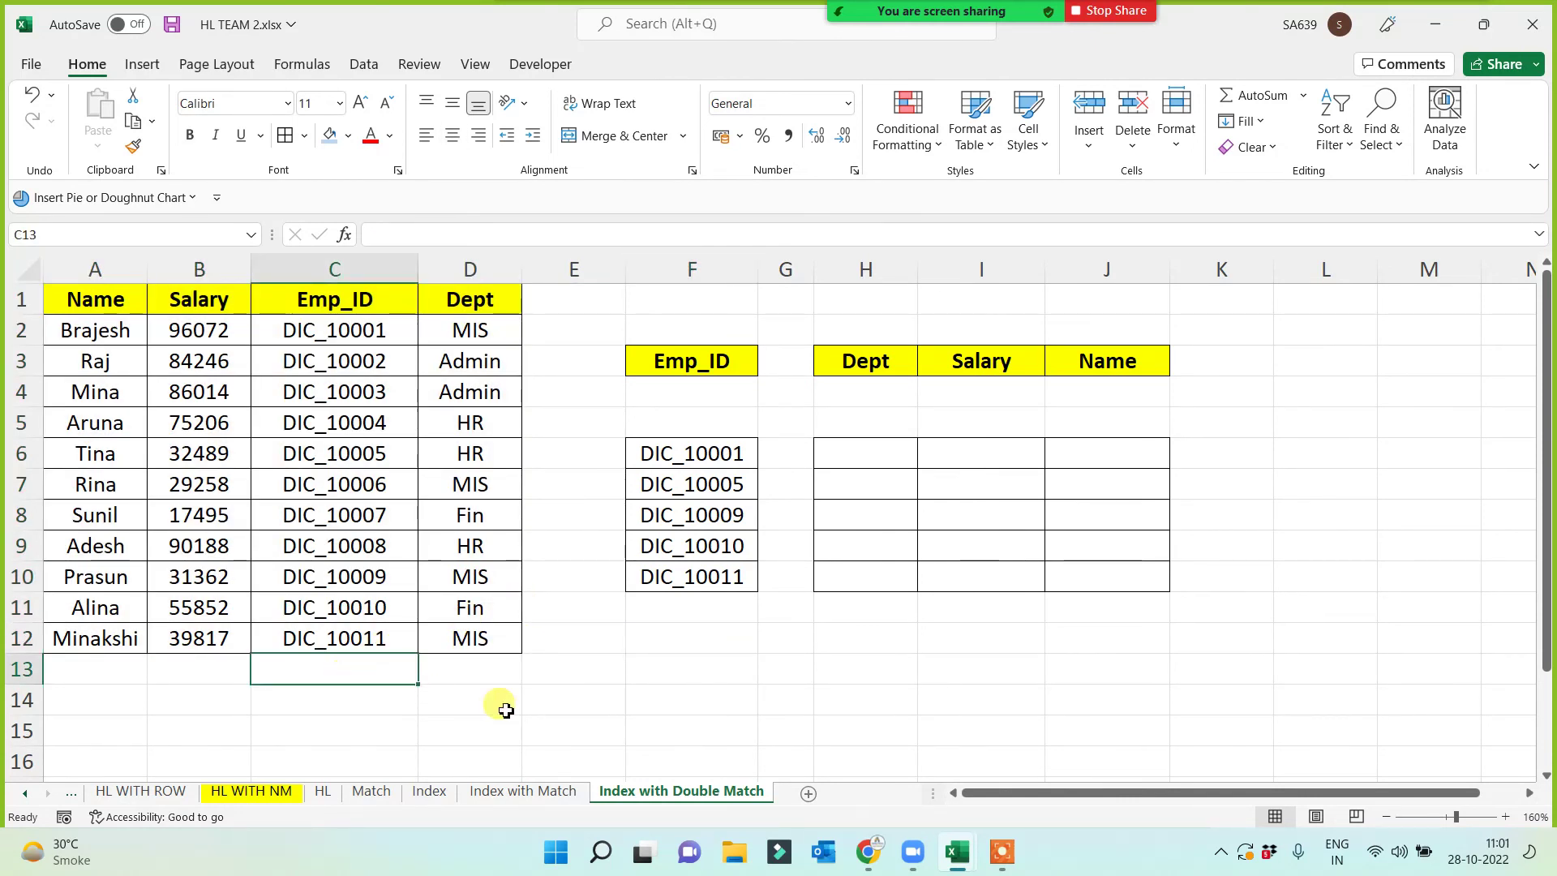
pyautogui.moveTo(860, 455); pyautogui.dragTo(1130, 580)
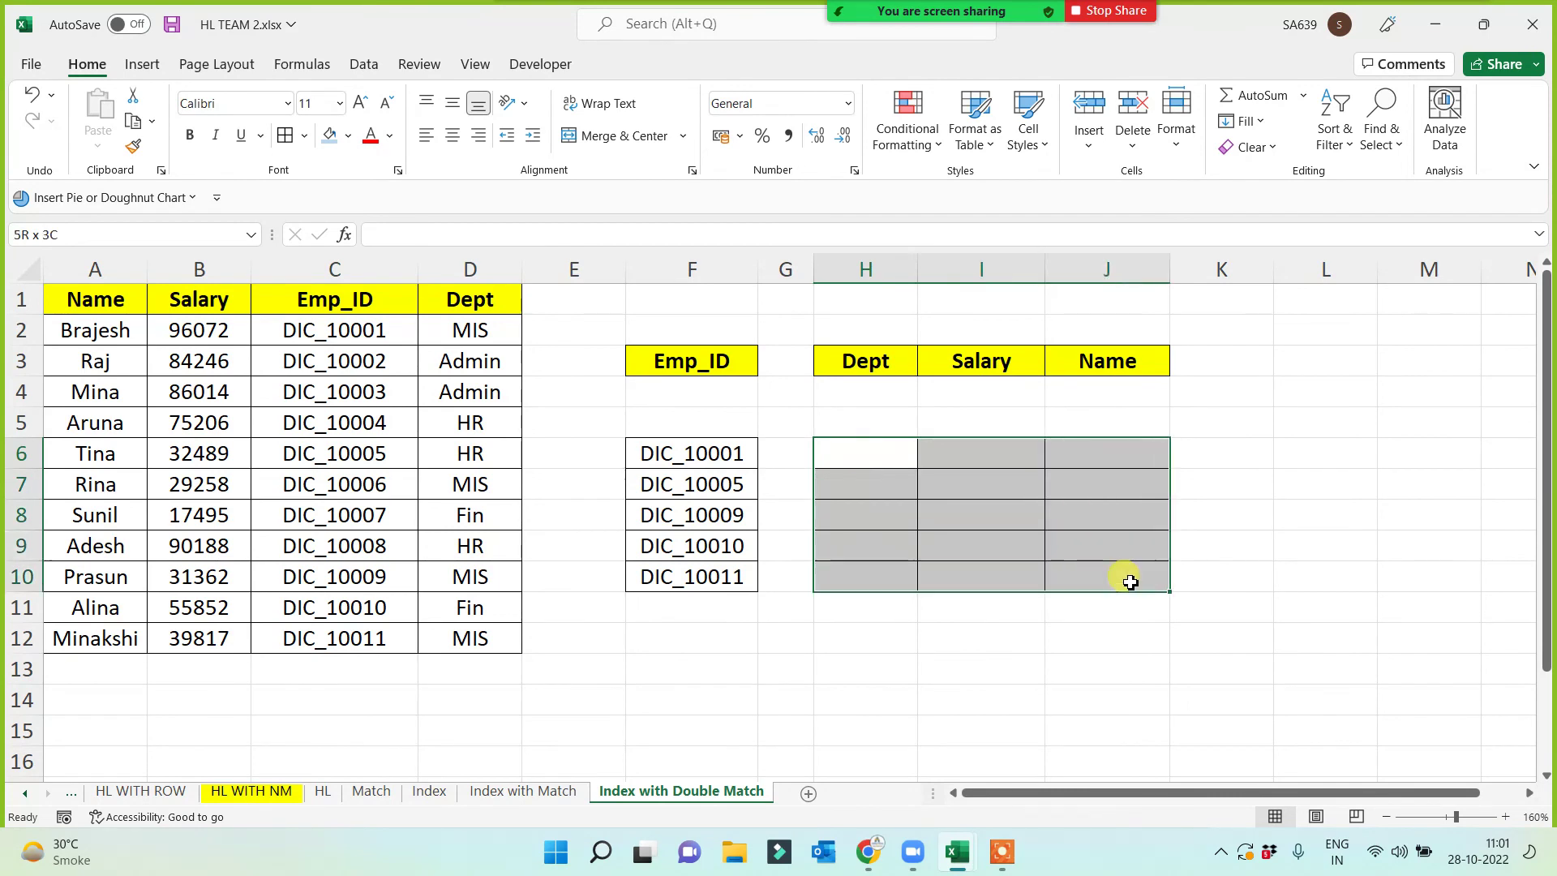
pyautogui.click(928, 650)
# - Begin an INDEX formula in H6 with the named range DIC_1_DATA as its array
pyautogui.click(857, 443)
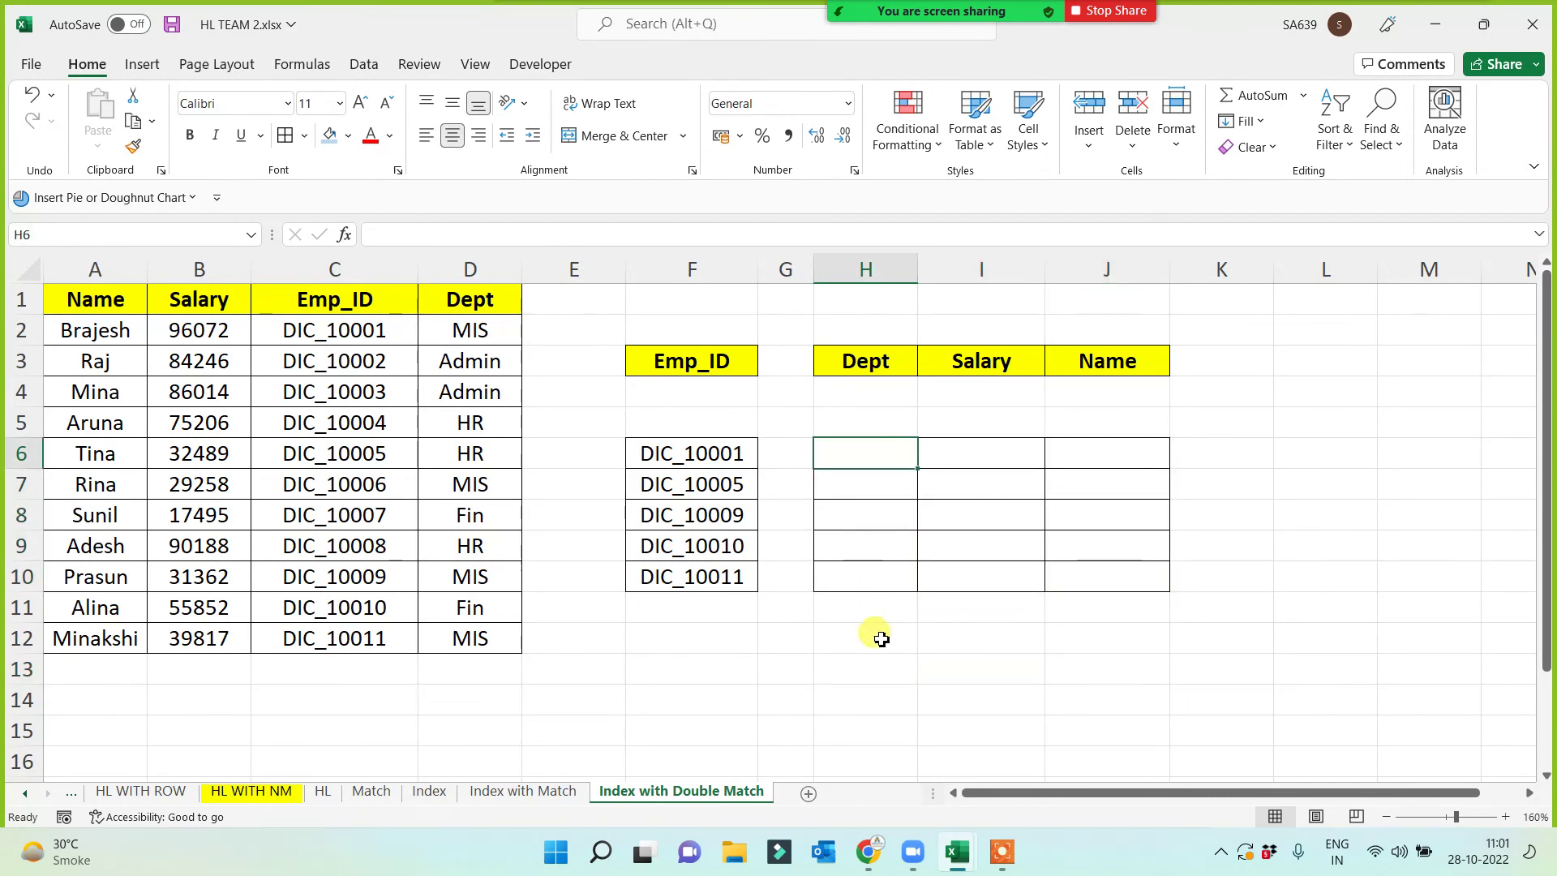
pyautogui.write('=index(')
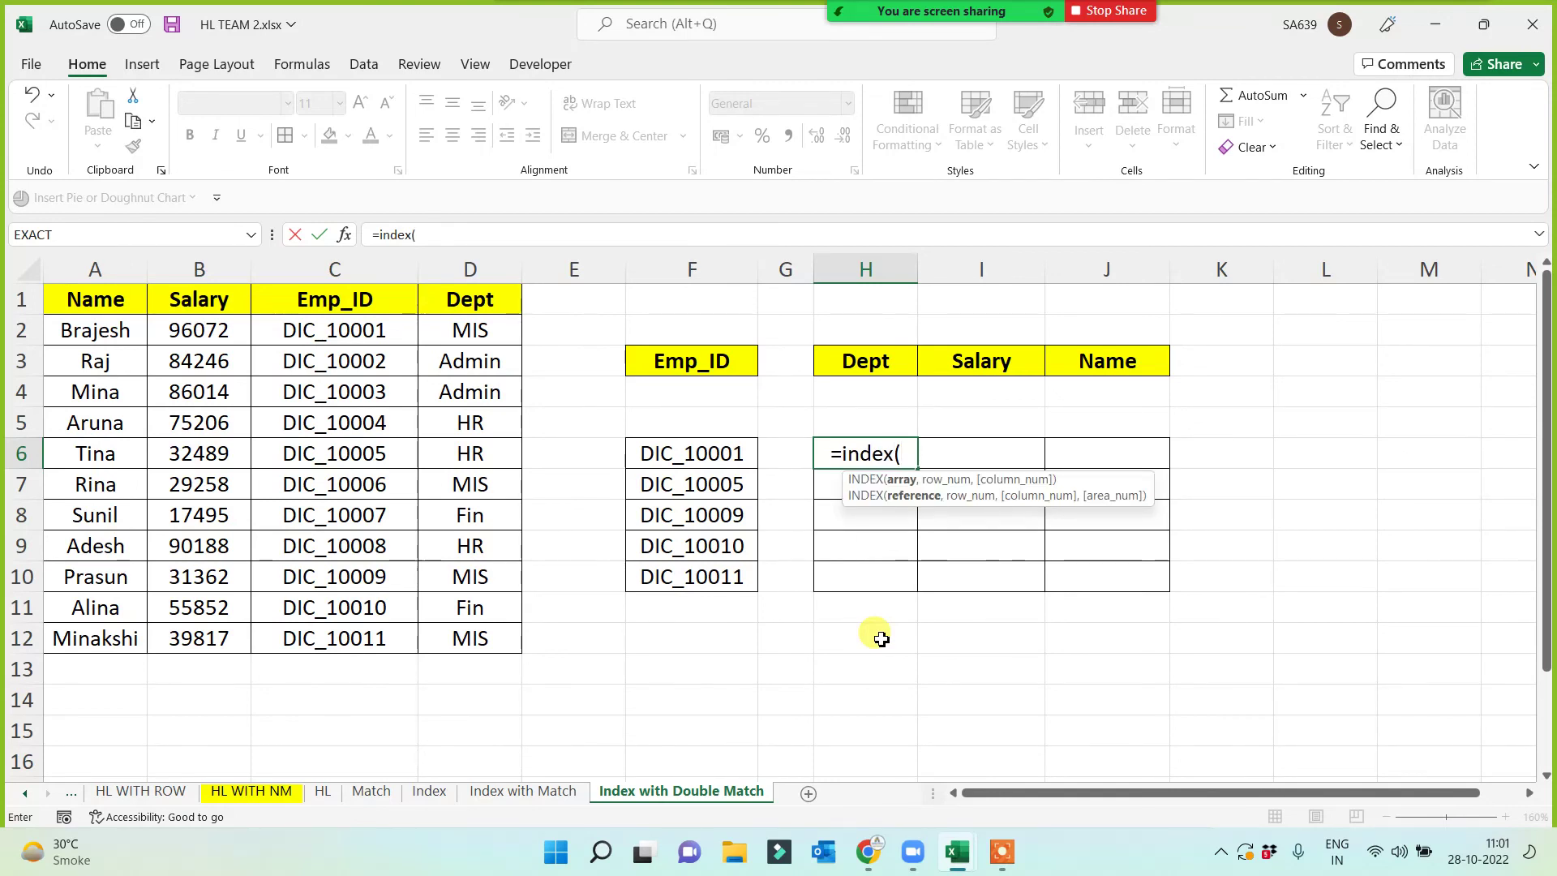
pyautogui.write('dic')
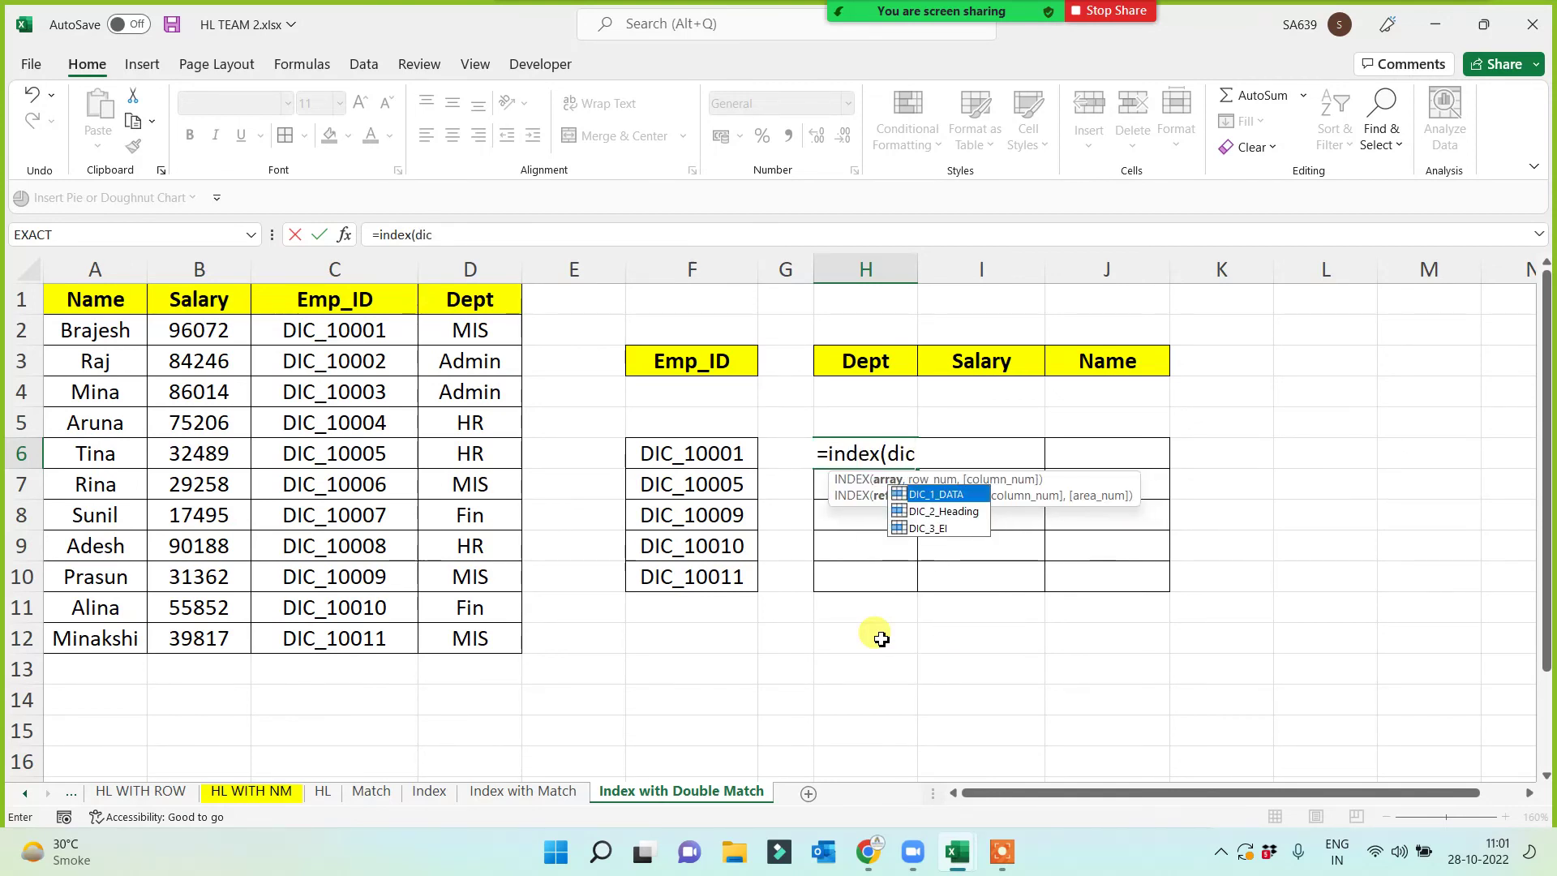
pyautogui.write('1')
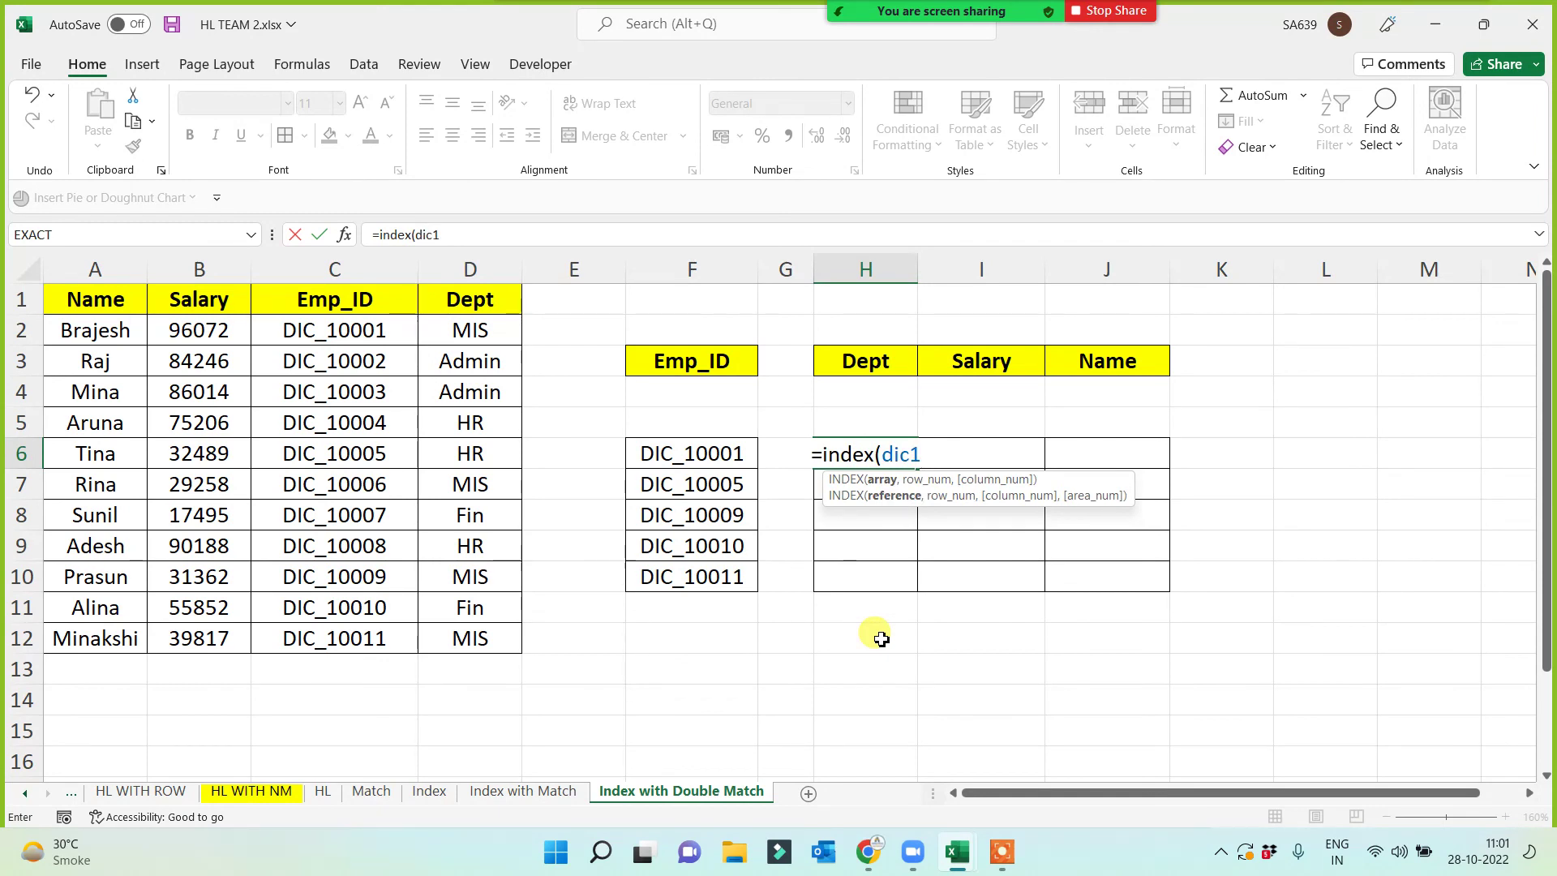
pyautogui.press('BackSpace')
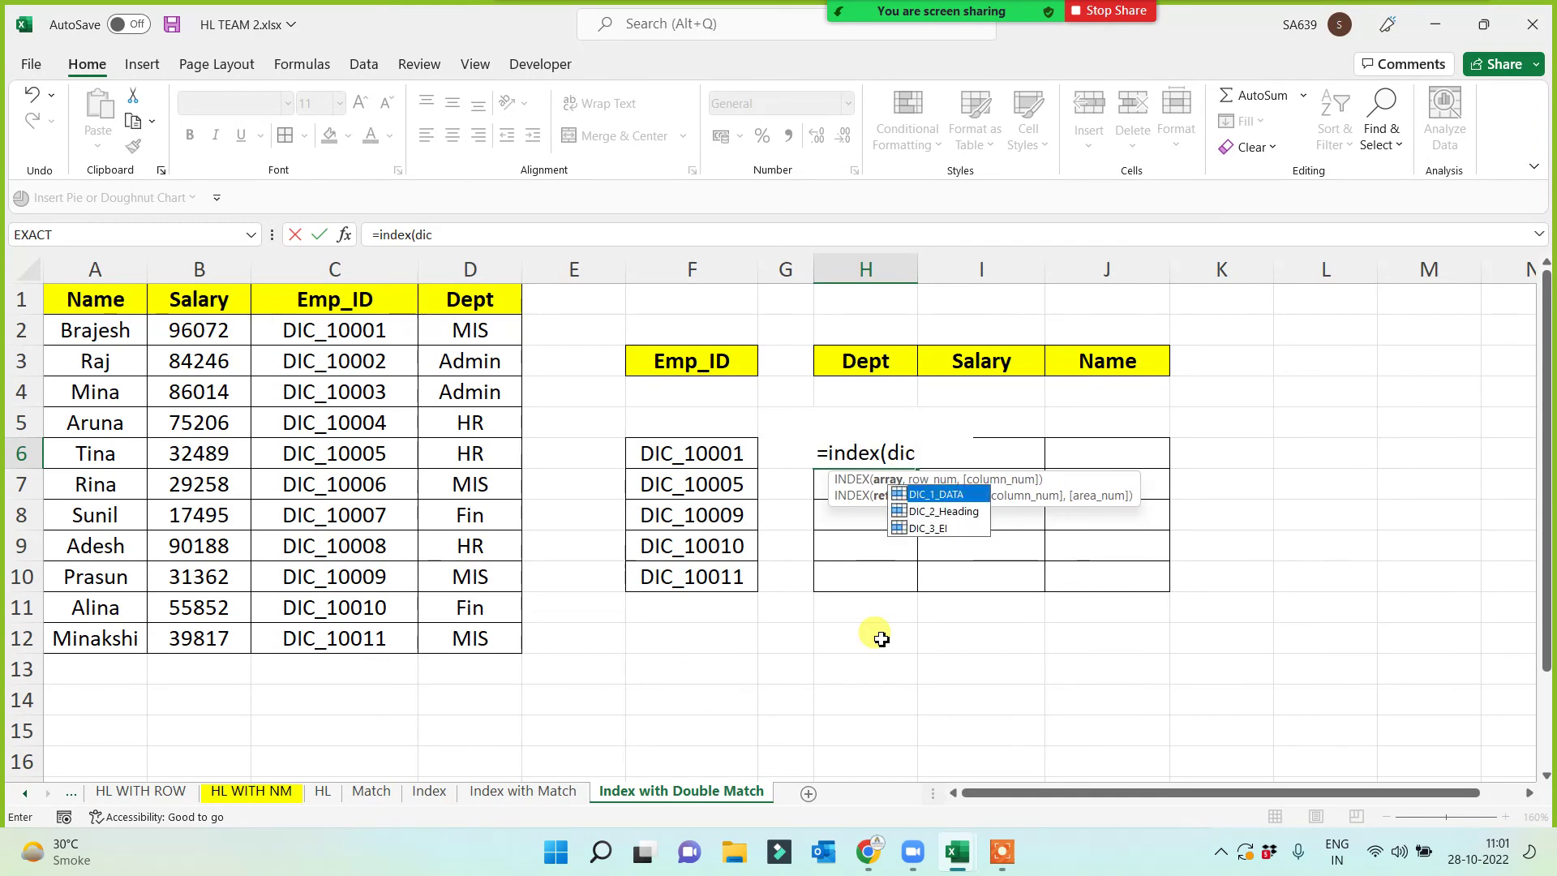
pyautogui.doubleClick(931, 497)
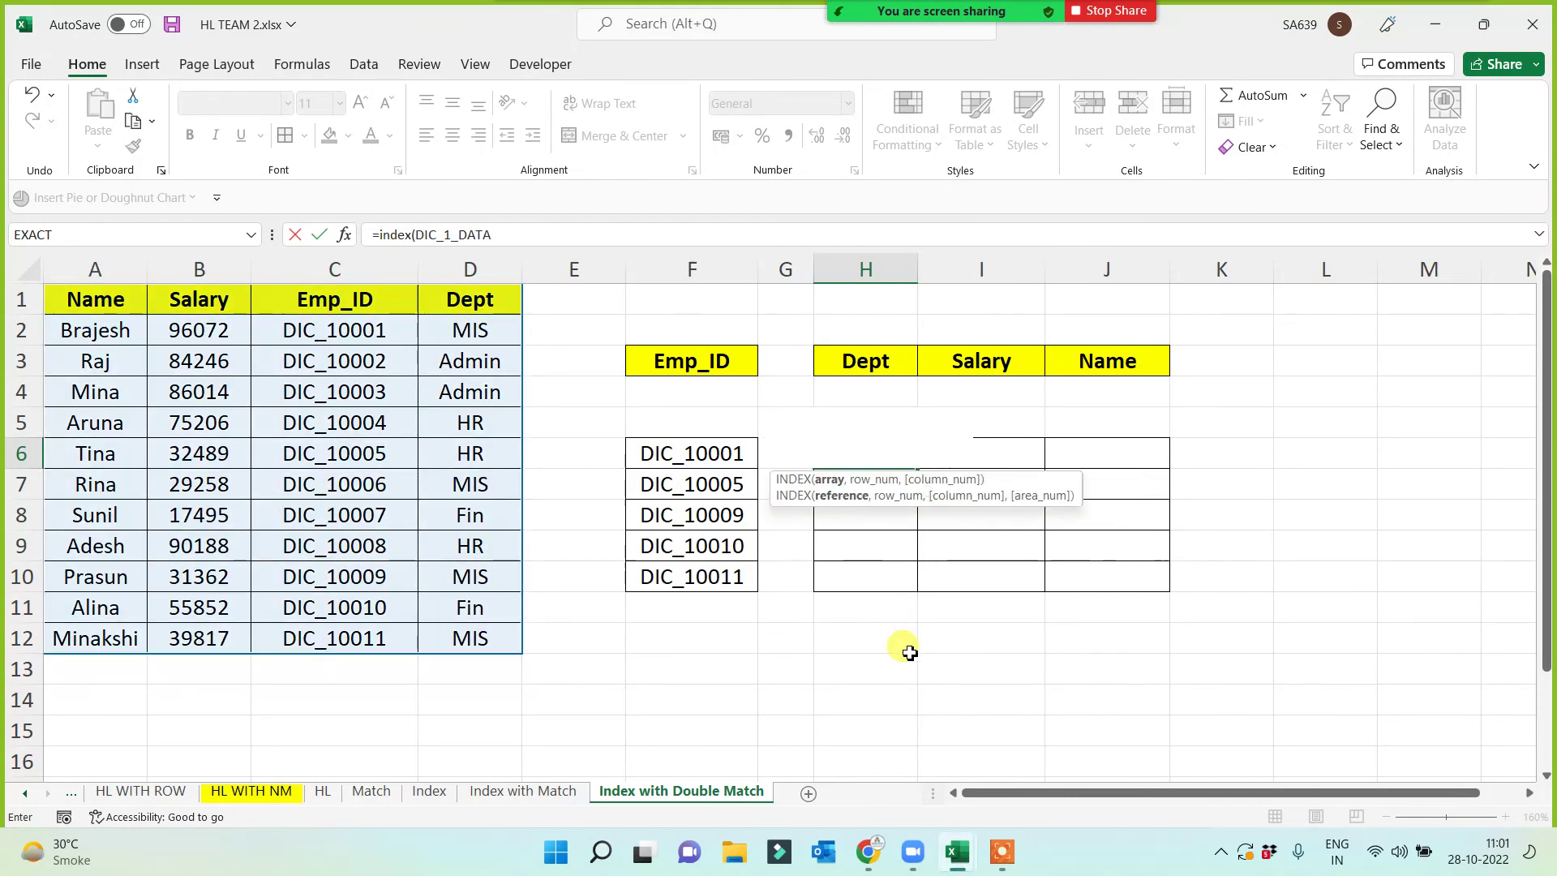
pyautogui.write(',')
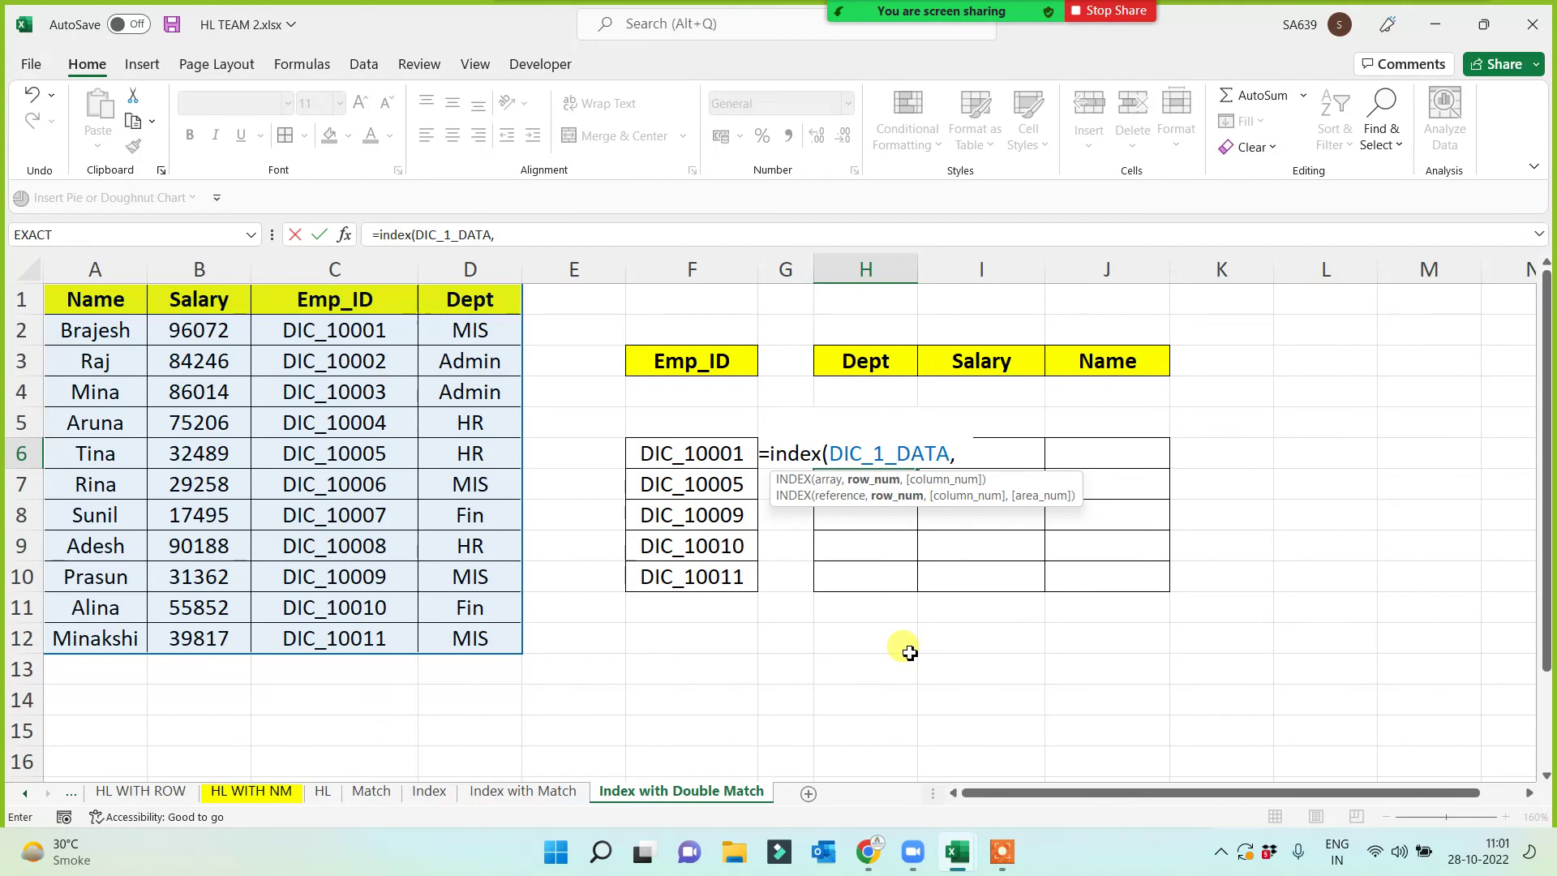
# - Add a MATCH function as the row number, with column-locked $F6 as the lookup value
pyautogui.write('match')
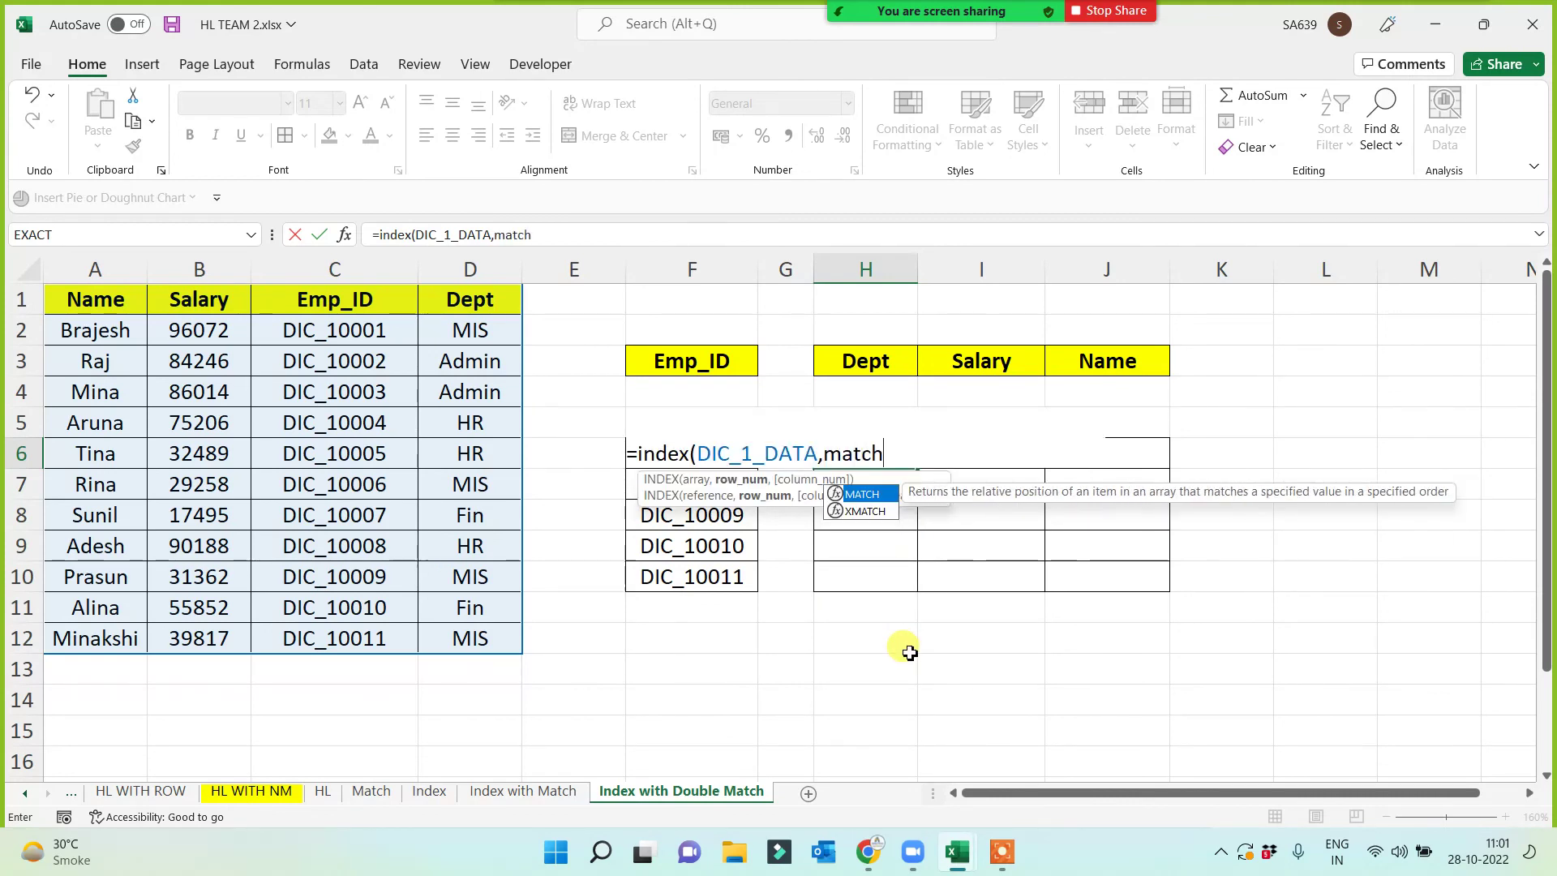
pyautogui.press('Tab')
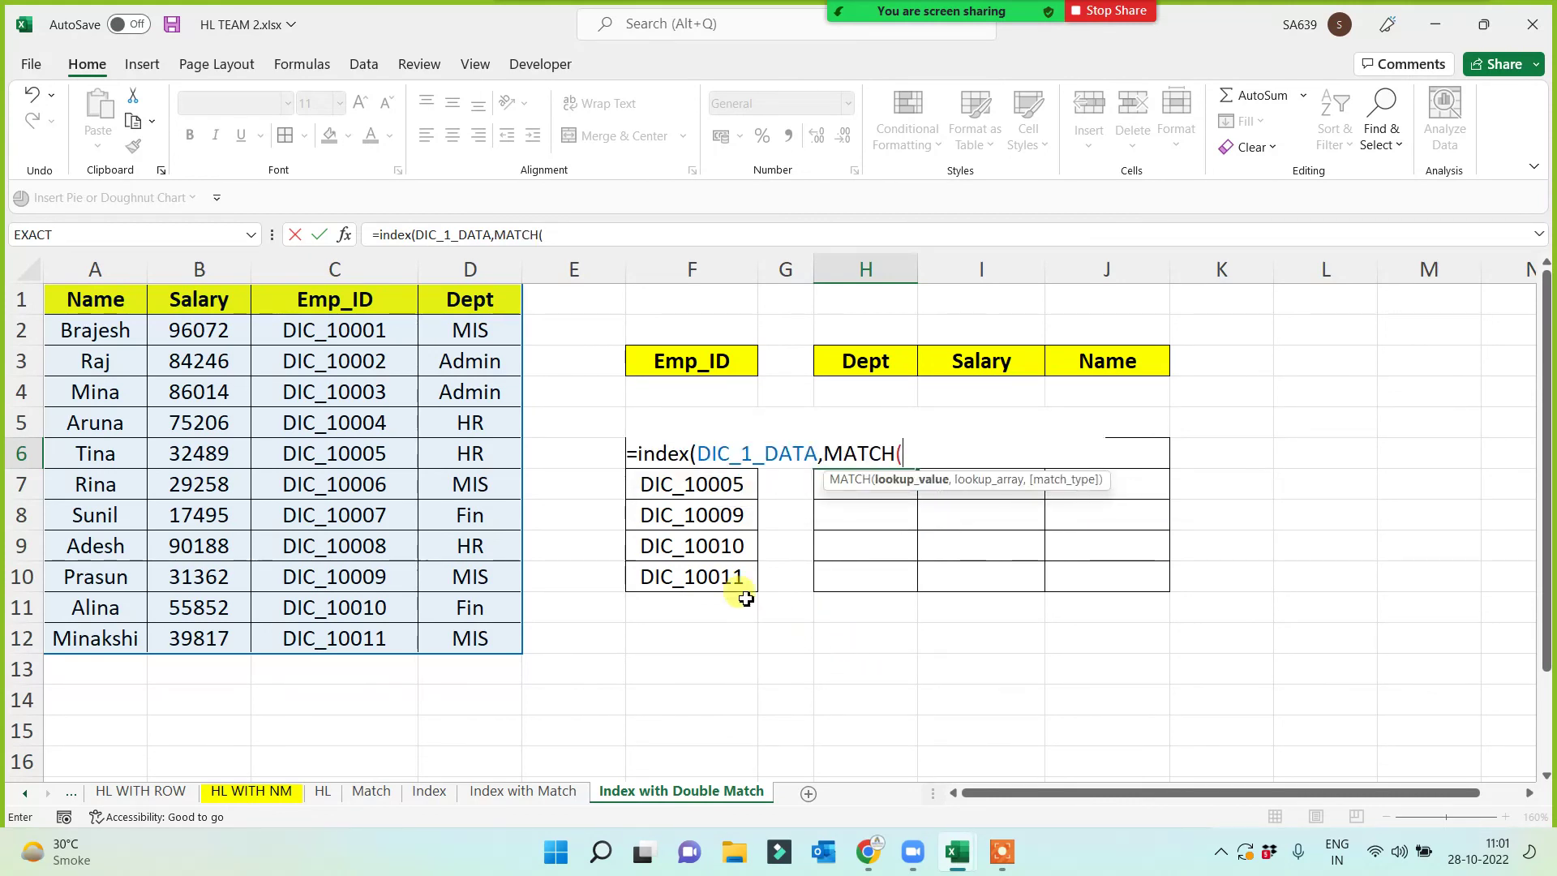
pyautogui.click(676, 555)
pyautogui.press('Up')
pyautogui.press('Up')
pyautogui.press('Up')
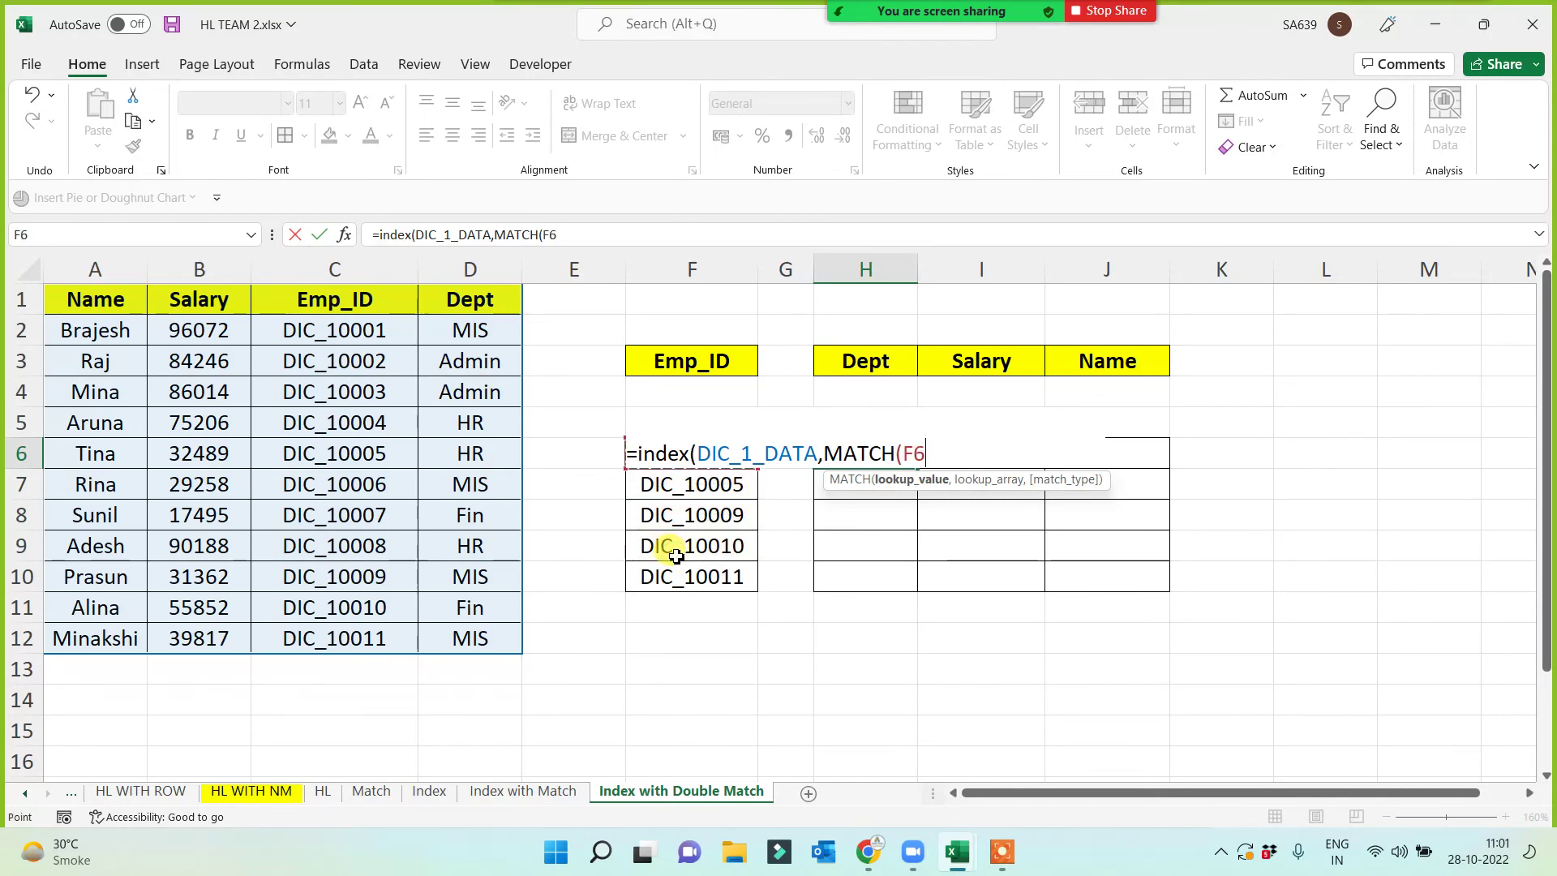
pyautogui.press('F4')
pyautogui.press('F4')
pyautogui.press('F4')
pyautogui.write(',')
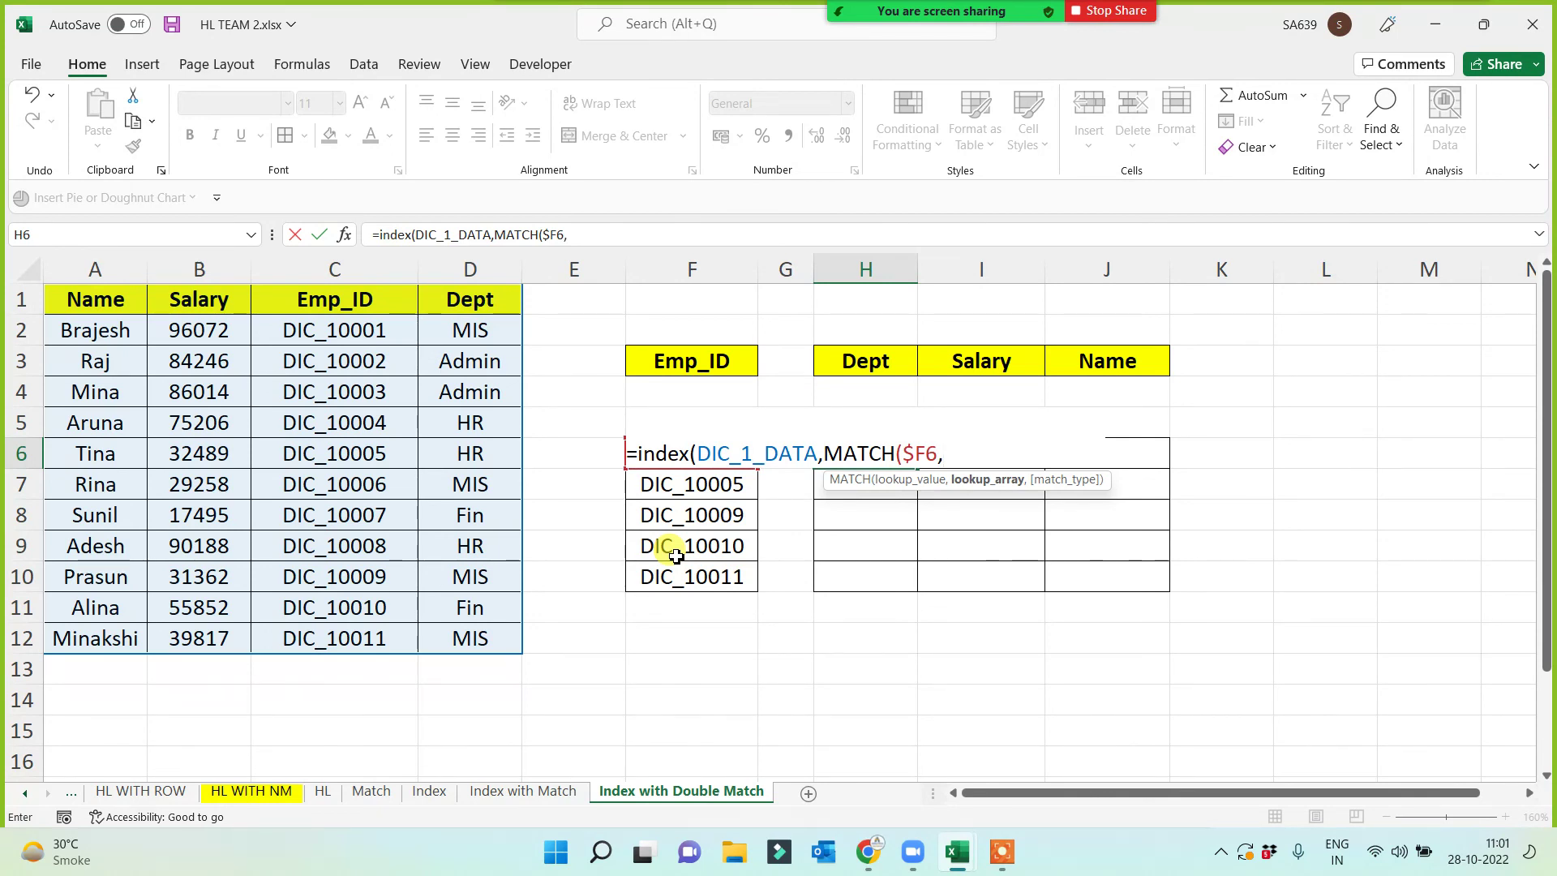
# - Complete the row MATCH with DIC_3_EI as the lookup array and 0 for an exact match
pyautogui.write('dic')
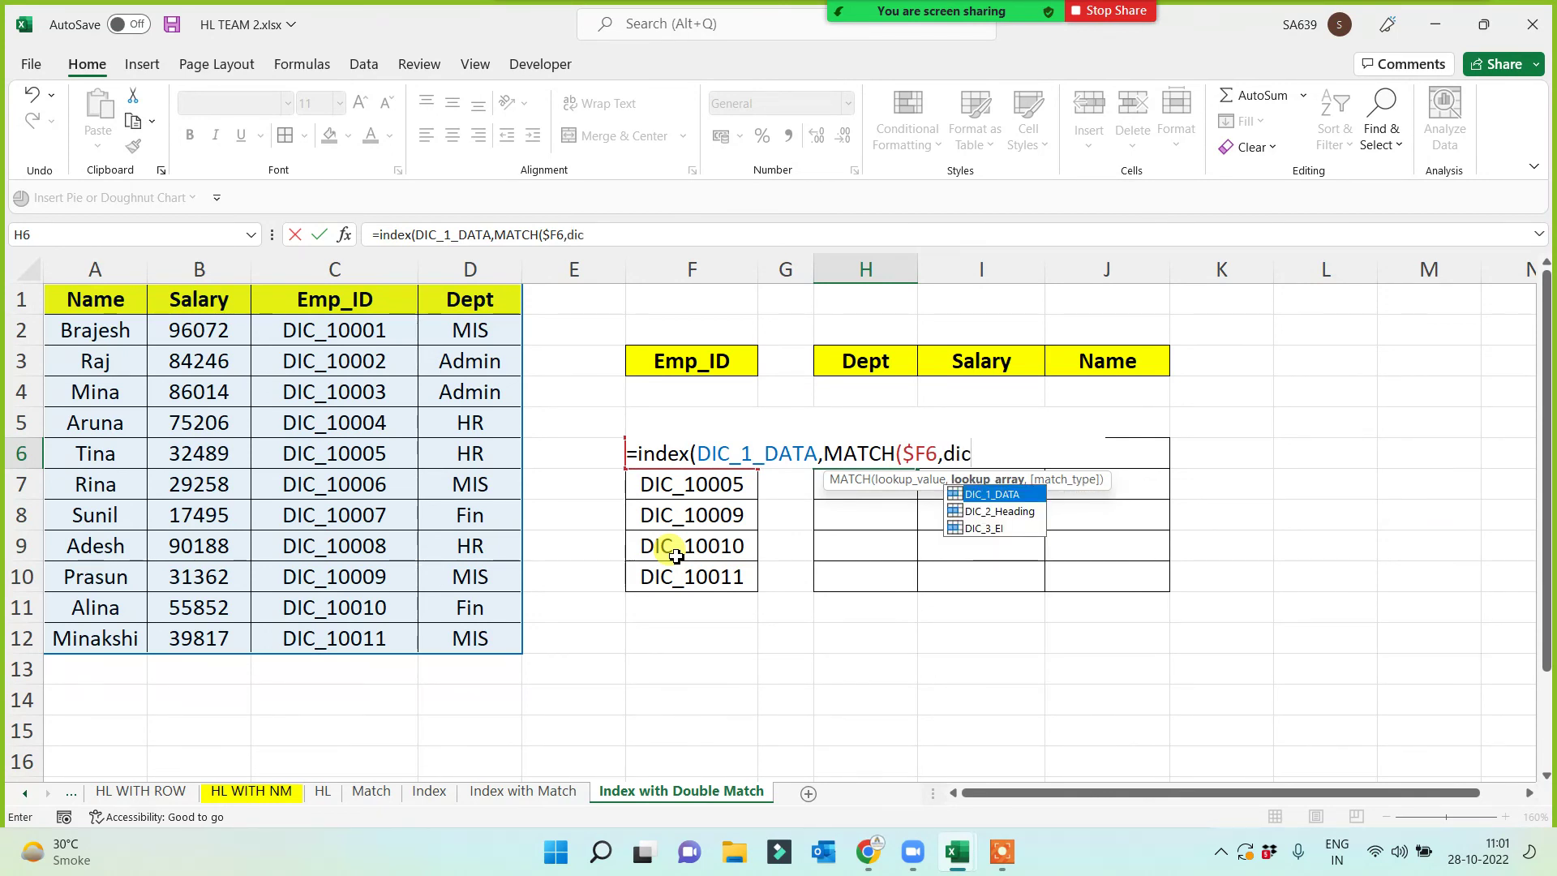
pyautogui.press('Down')
pyautogui.press('Down')
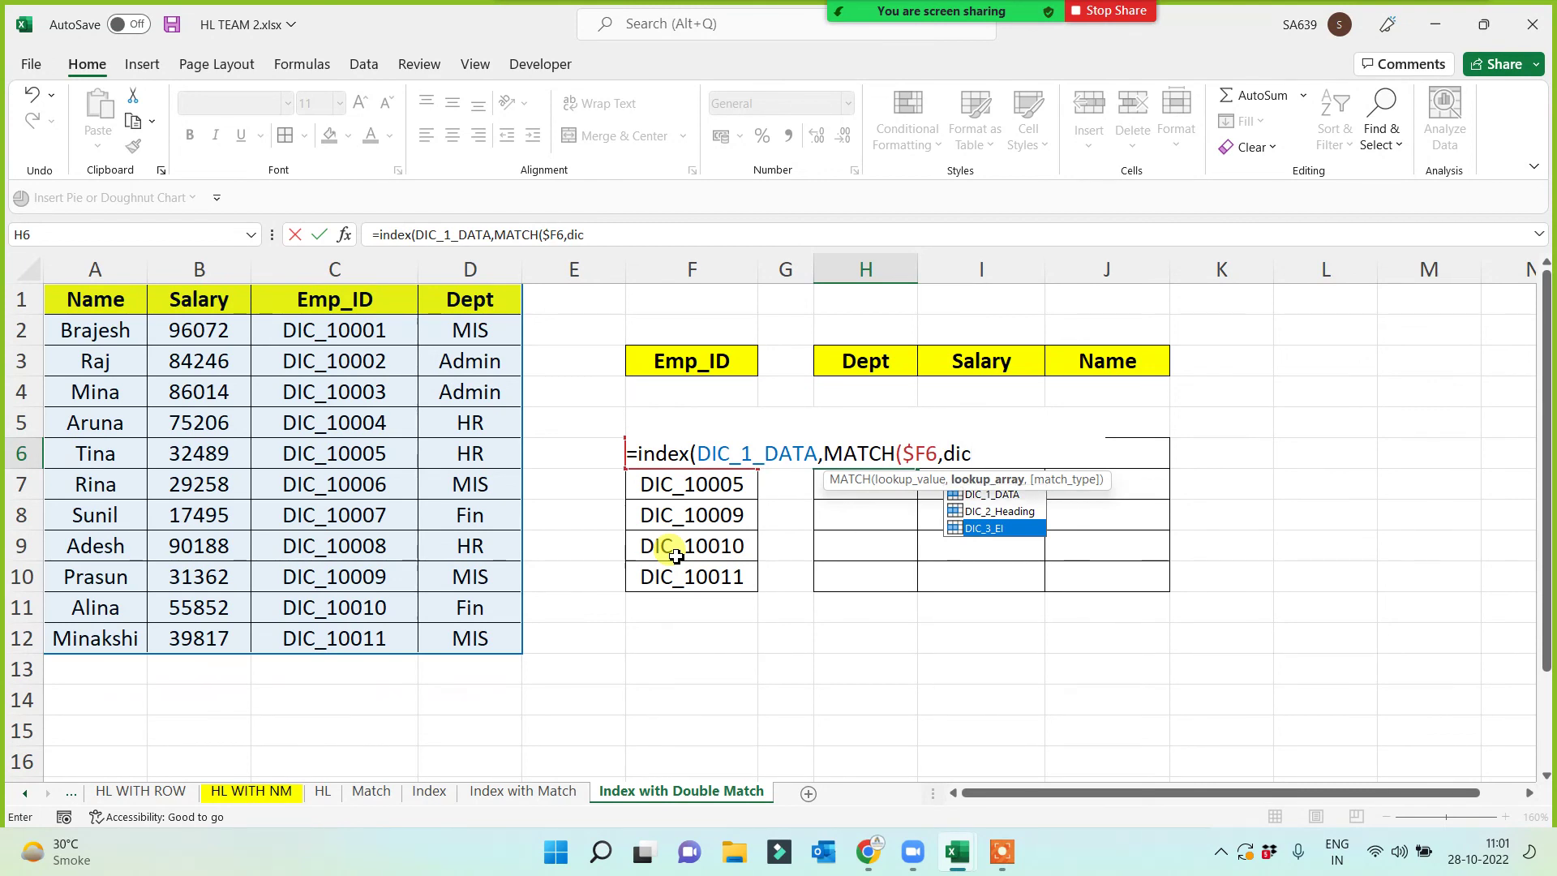
pyautogui.press('Tab')
pyautogui.write(',0)')
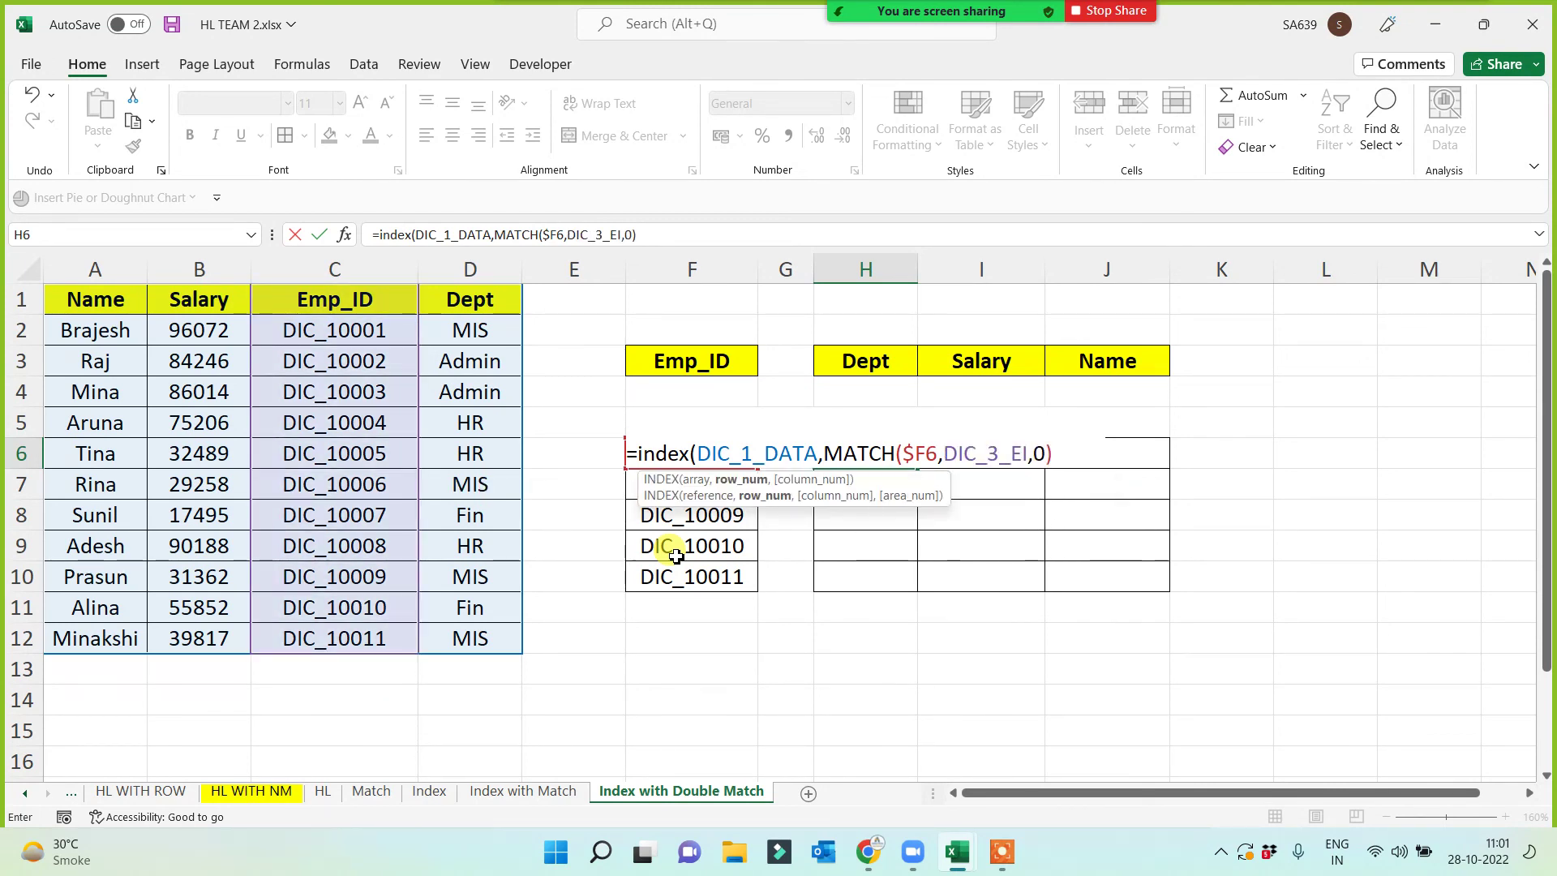
pyautogui.write(',')
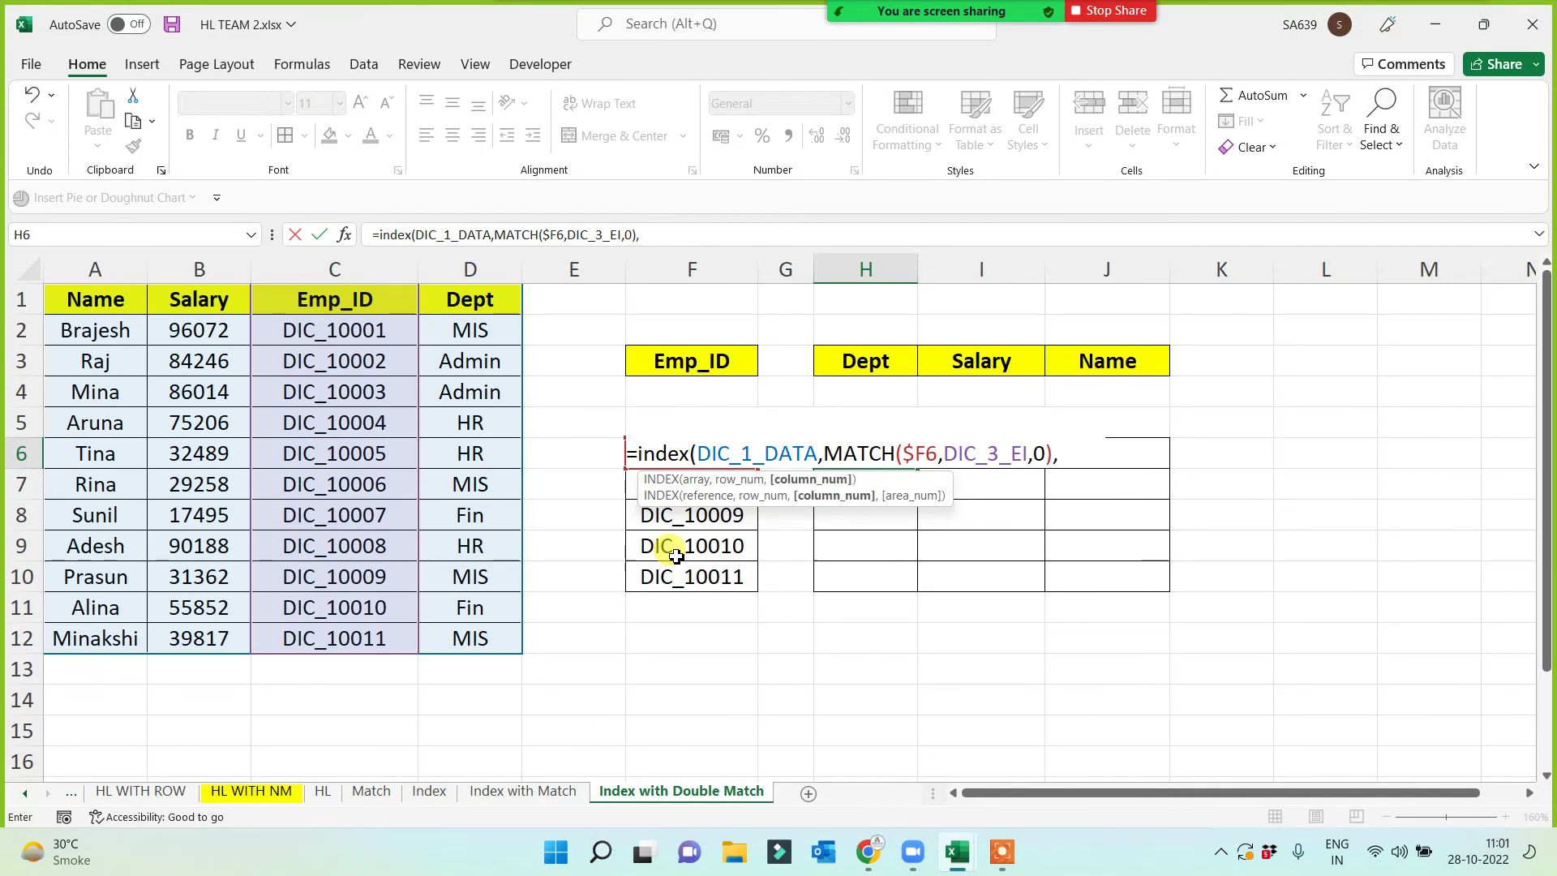
# - Add a second MATCH as the column number, with row-locked H$3 as the lookup value
pyautogui.write('match')
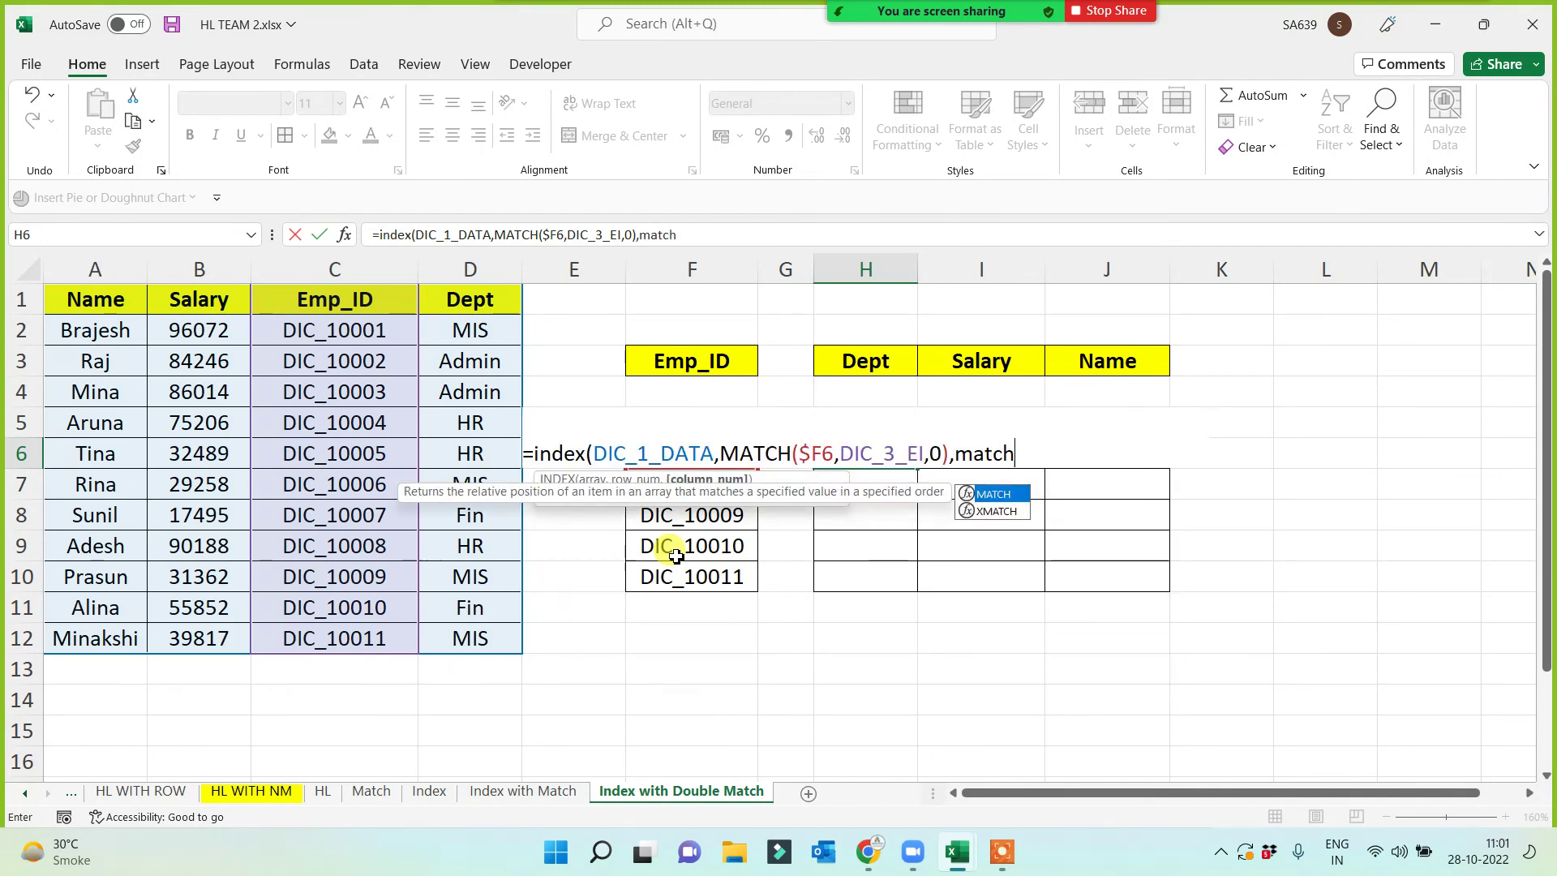
pyautogui.press('Tab')
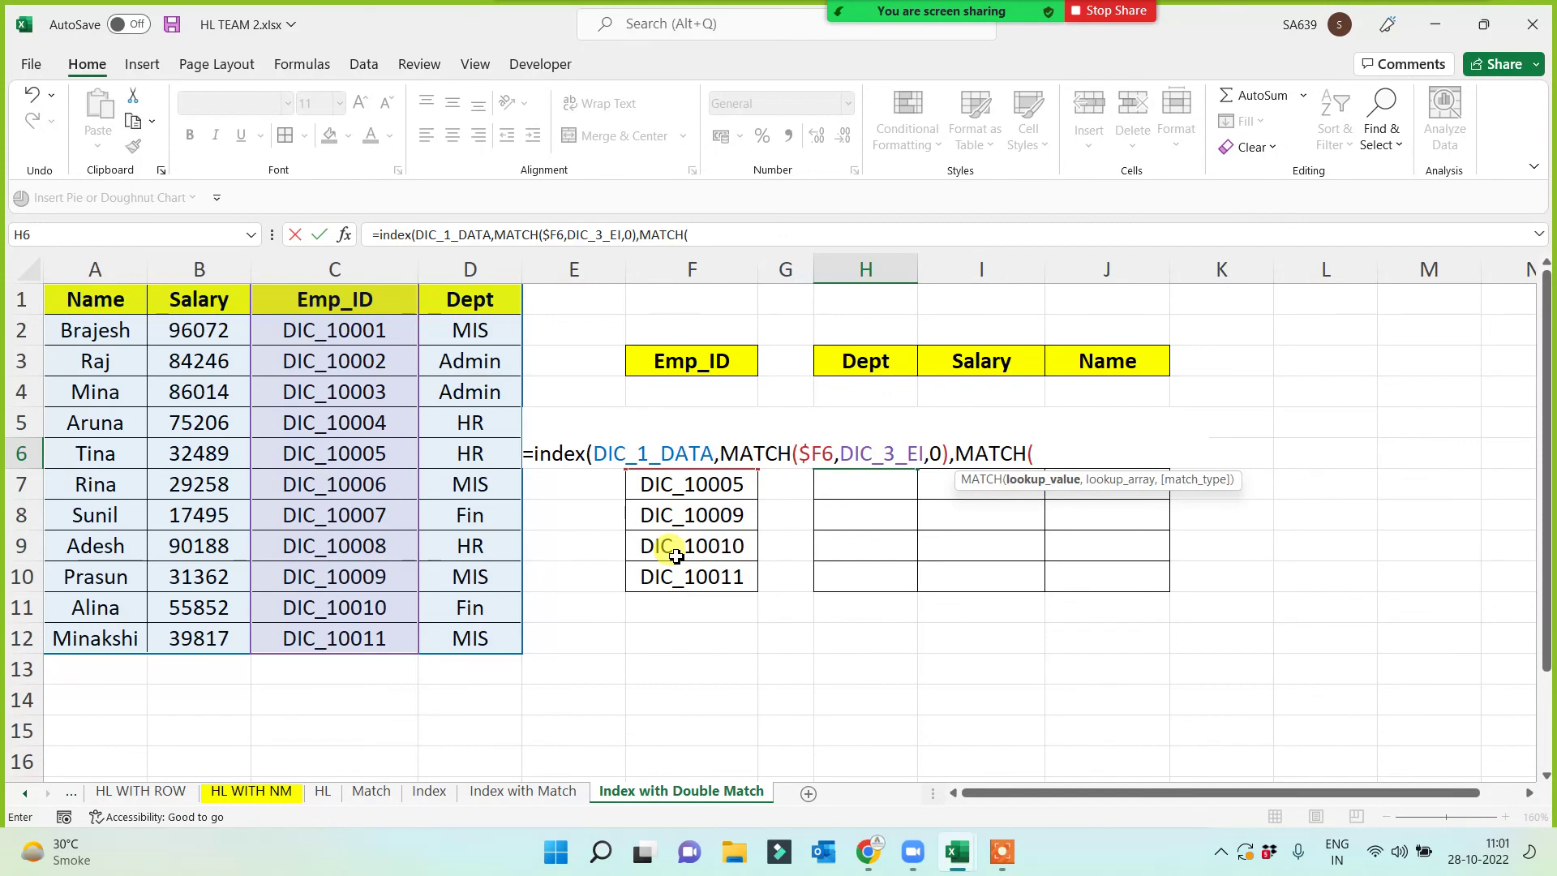
pyautogui.click(858, 366)
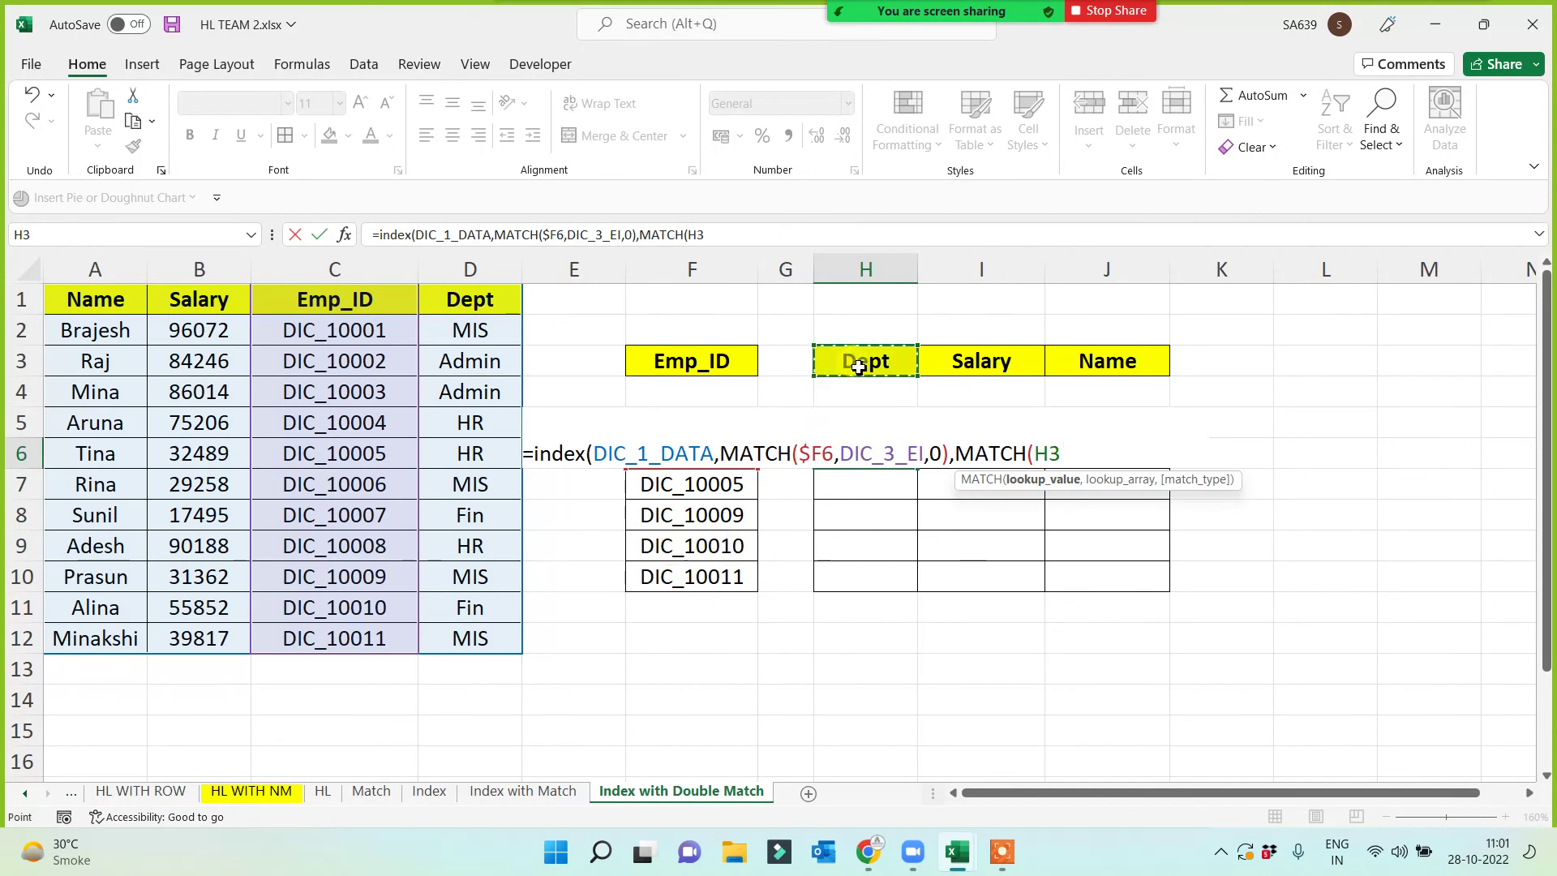
pyautogui.press('F4')
pyautogui.press('F4')
pyautogui.write(',')
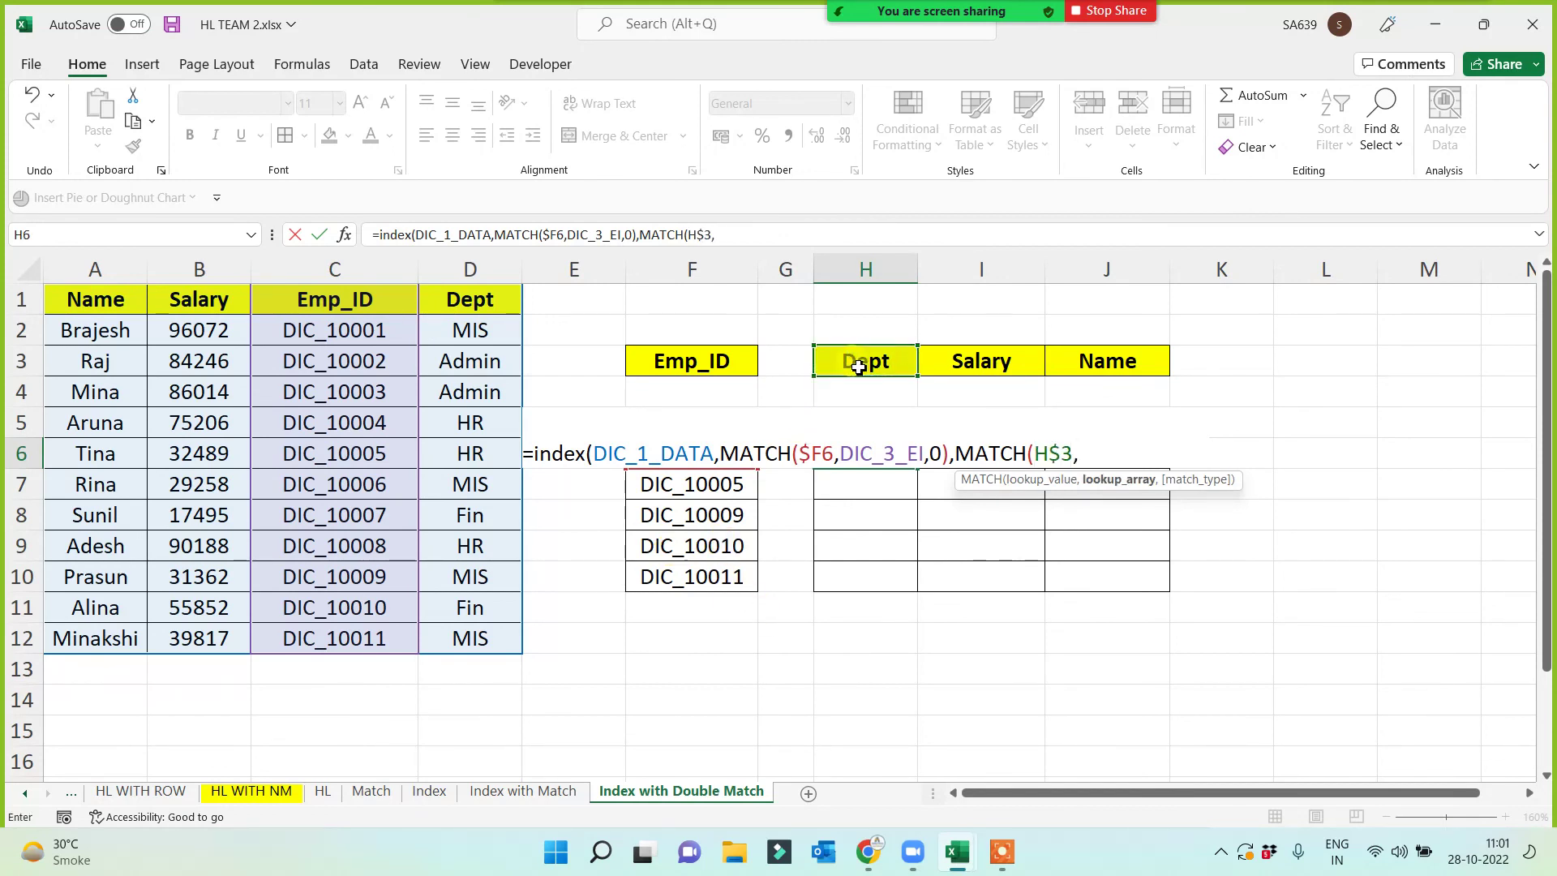
# - Complete the column MATCH with DIC_2_Heading and exact match 0, and enter the finished formula in H6
pyautogui.write('dic')
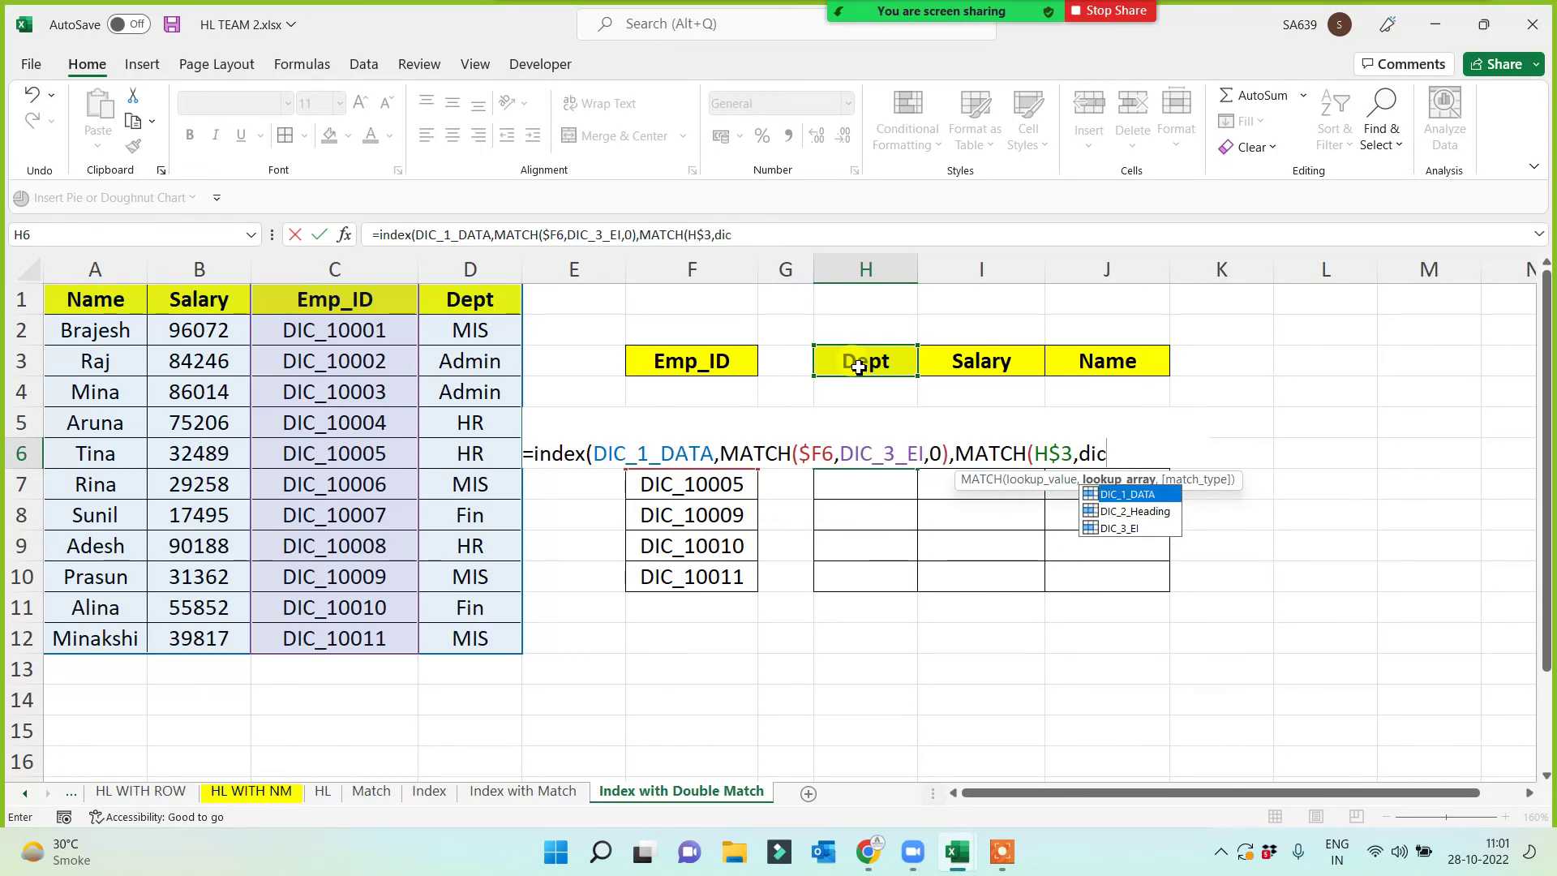
pyautogui.press('Down')
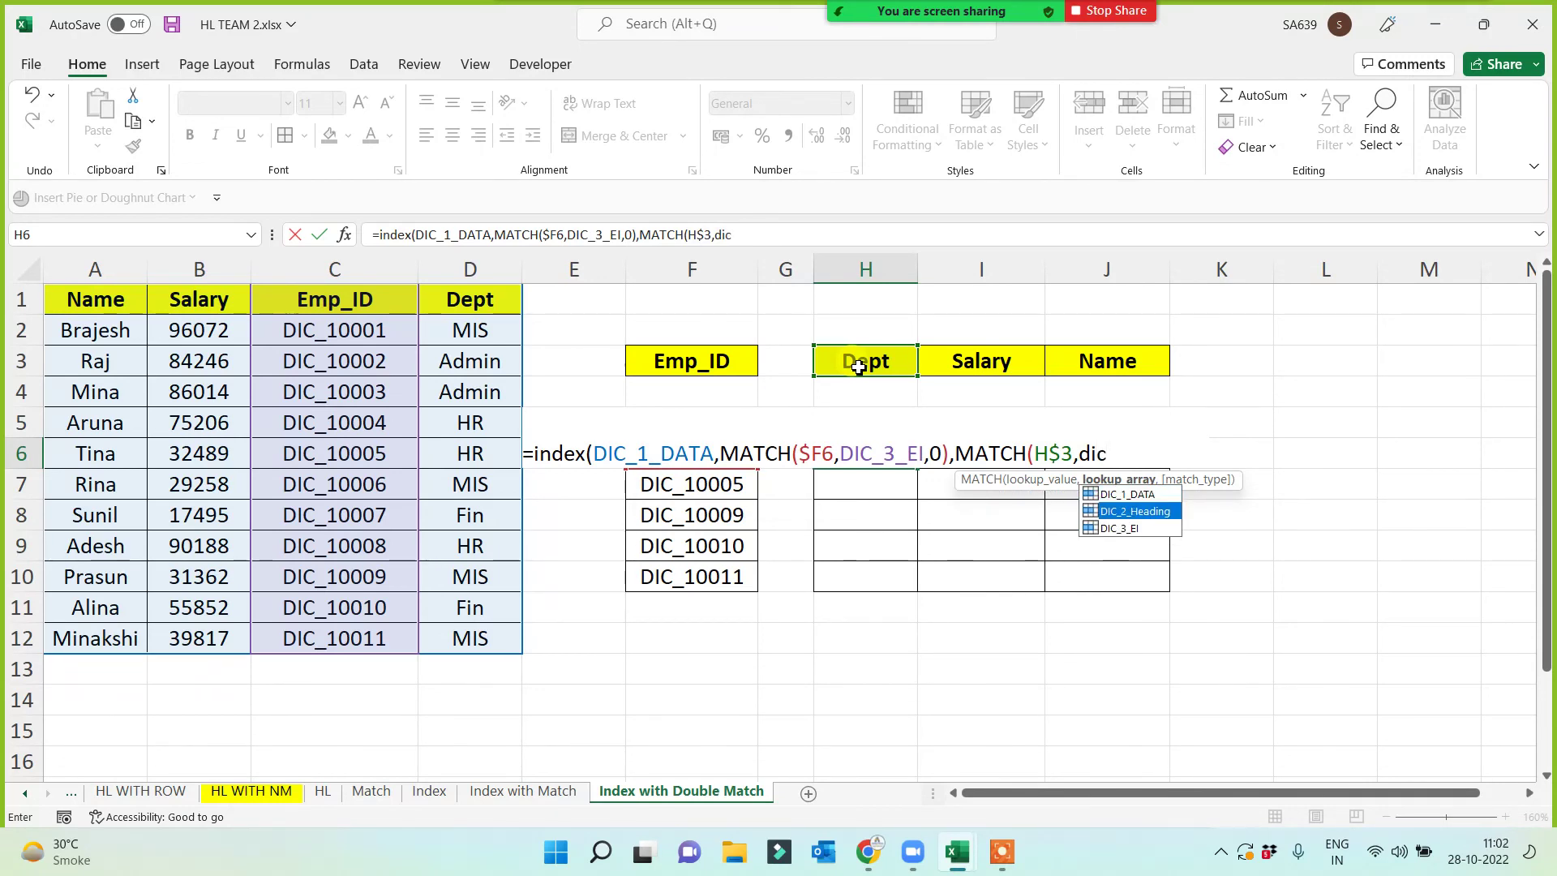
pyautogui.press('Tab')
pyautogui.write(',0)')
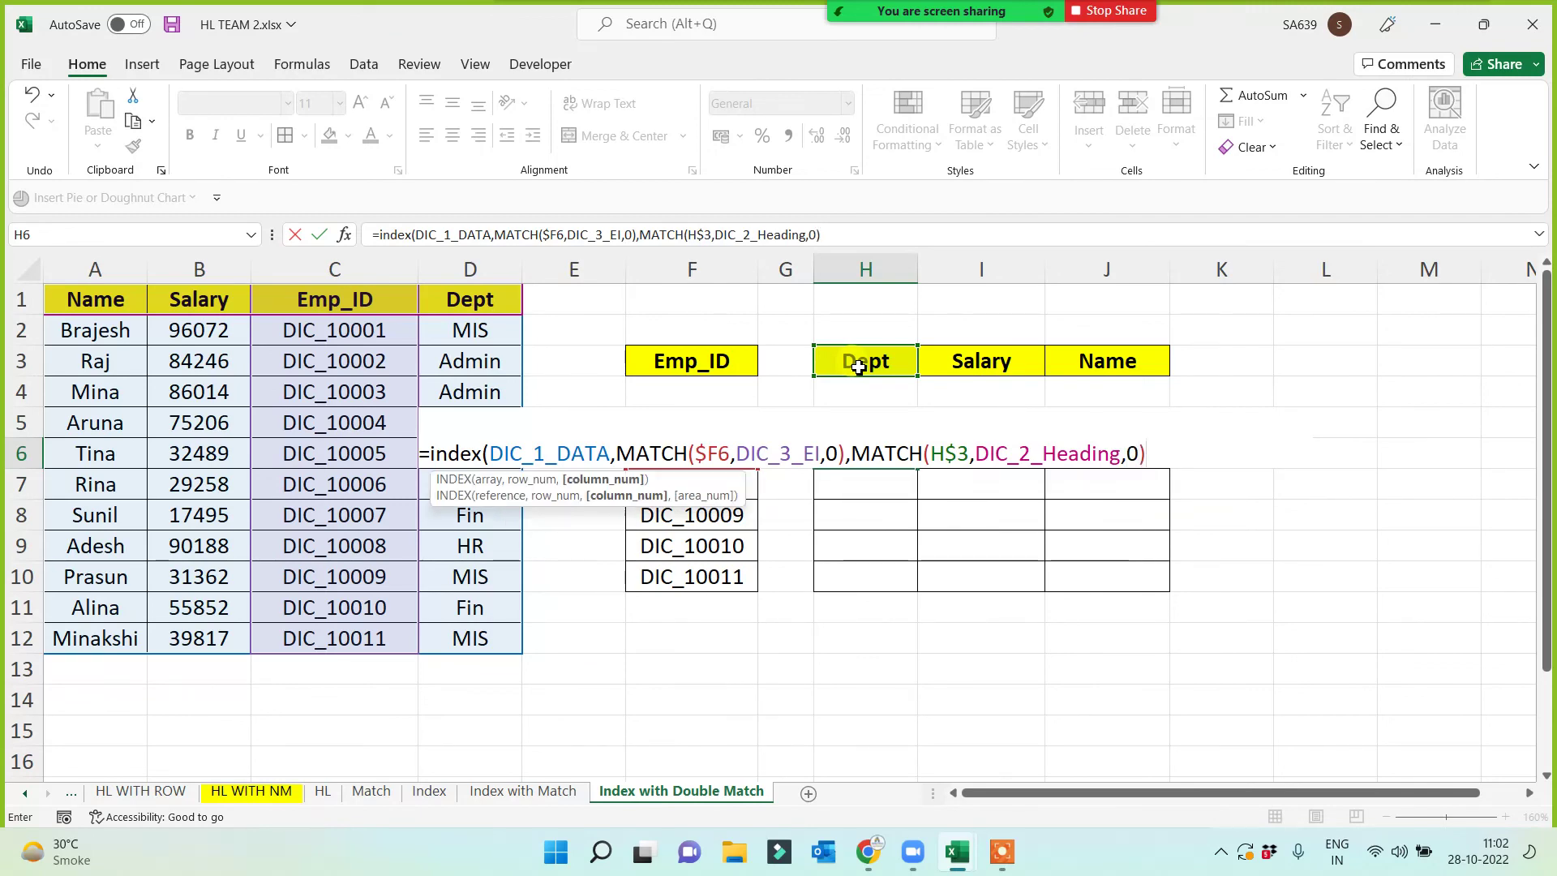
pyautogui.write(')')
pyautogui.press('Return')
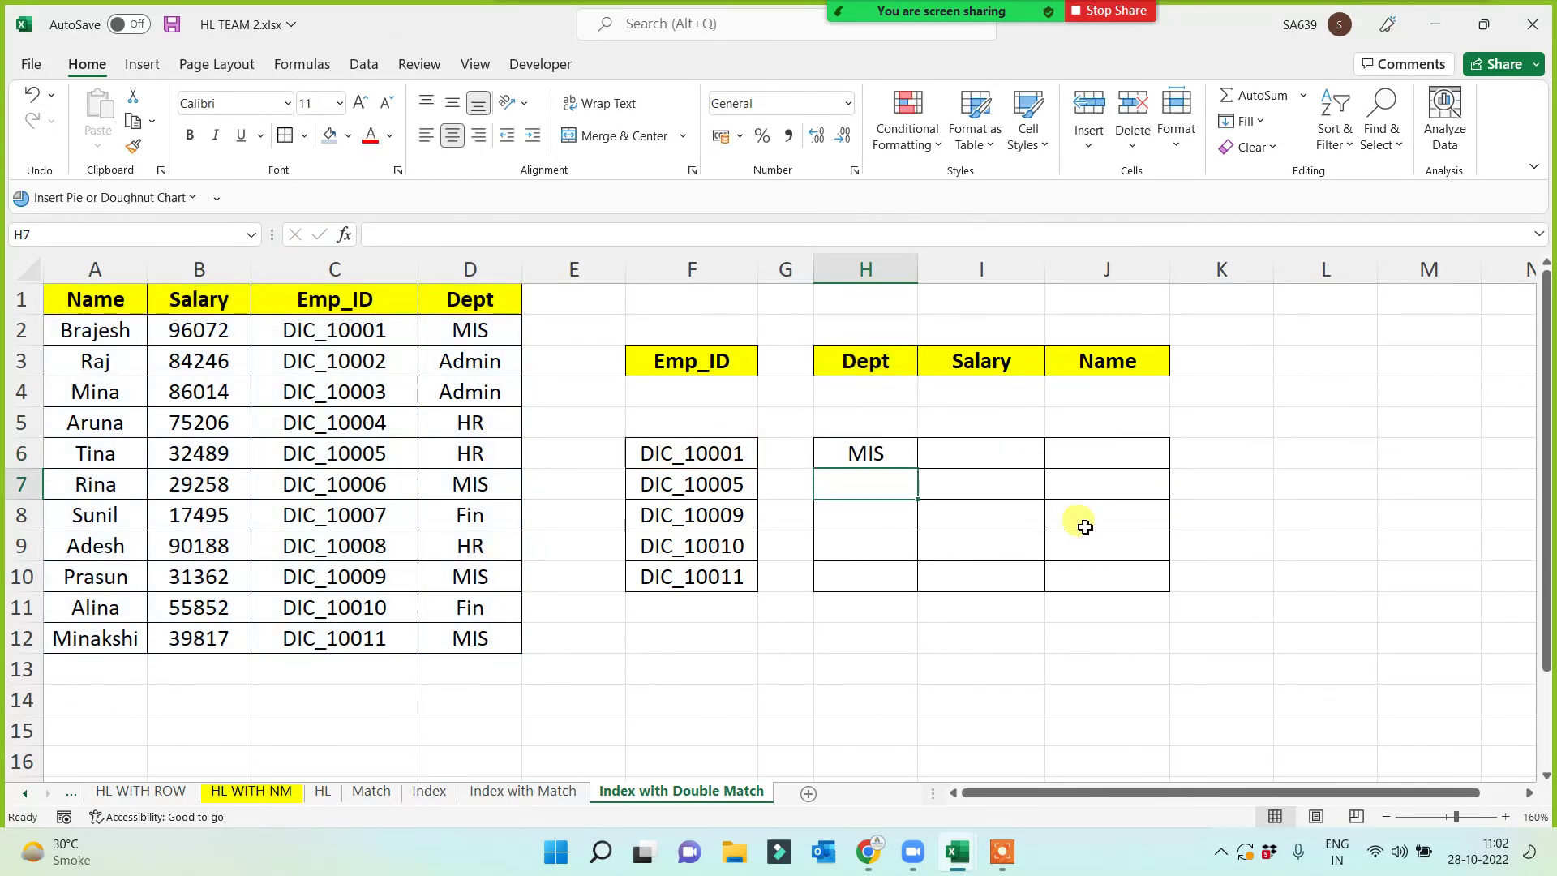
# - Fill the named-range INDEX formula from H6 across and down through J10
pyautogui.click(886, 440)
pyautogui.moveTo(917, 468); pyautogui.dragTo(1143, 598)
pyautogui.click(948, 665)
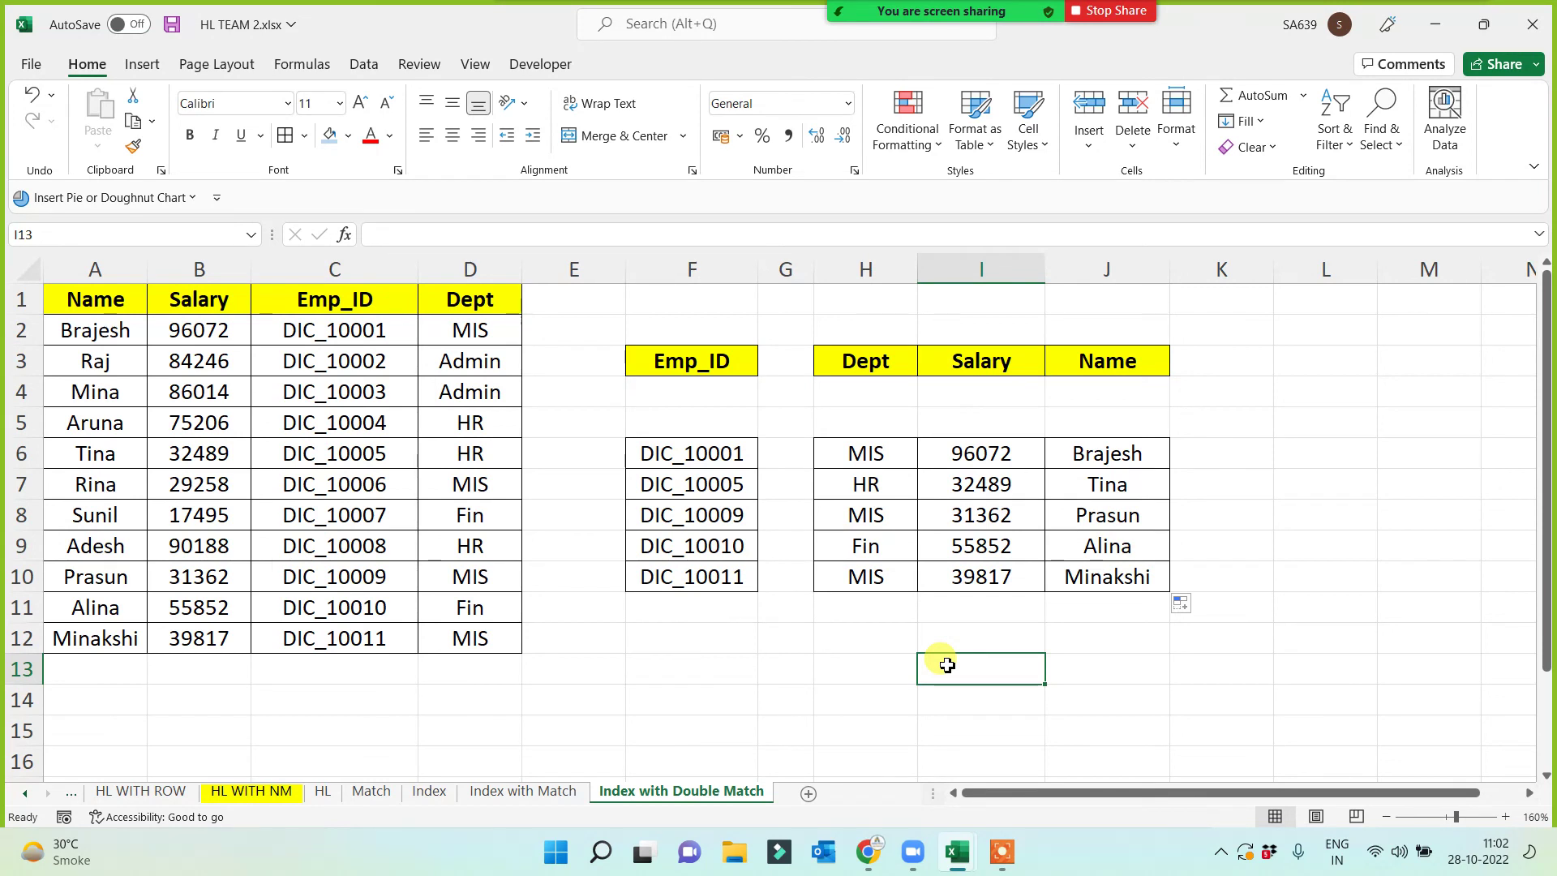
pyautogui.click(731, 662)
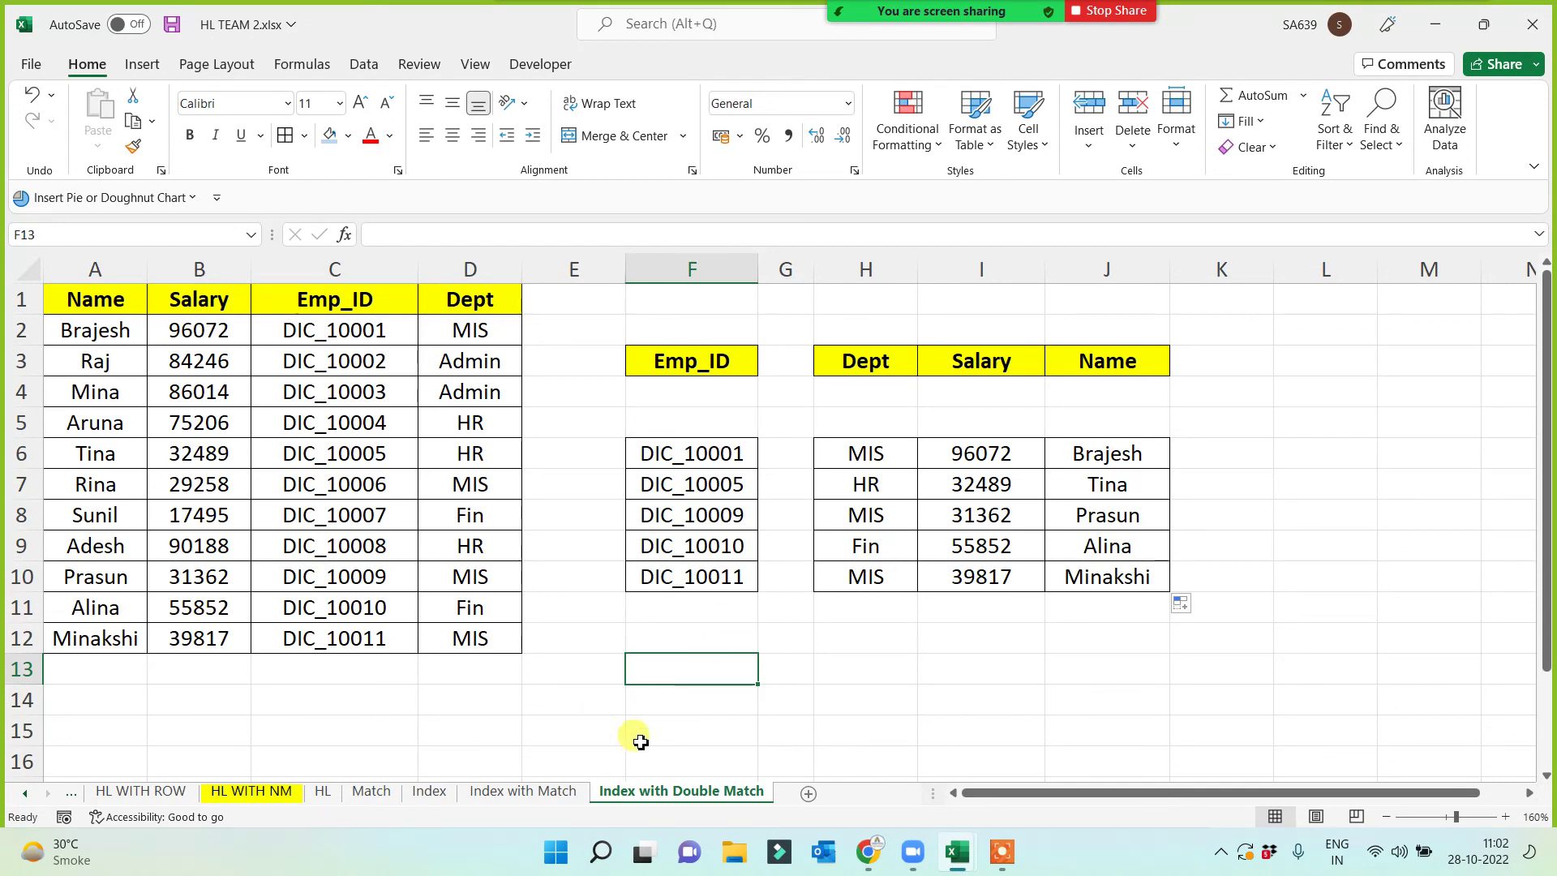
pyautogui.click(729, 700)
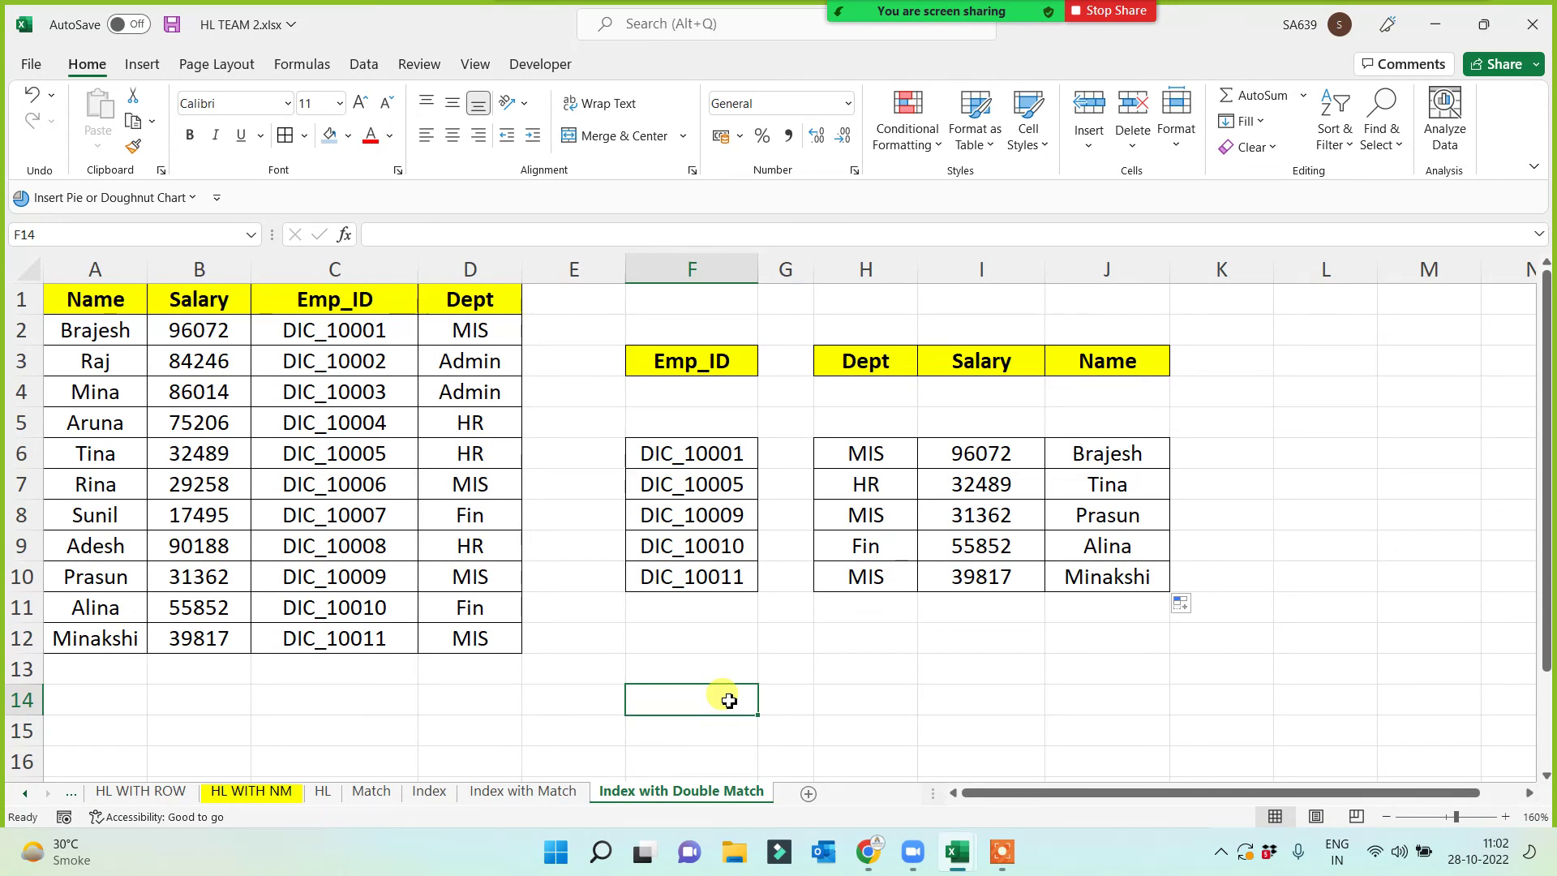
# - Copy the full text of the INDEX with double MATCH formula in H6, leaving the cell unedited
pyautogui.click(885, 456)
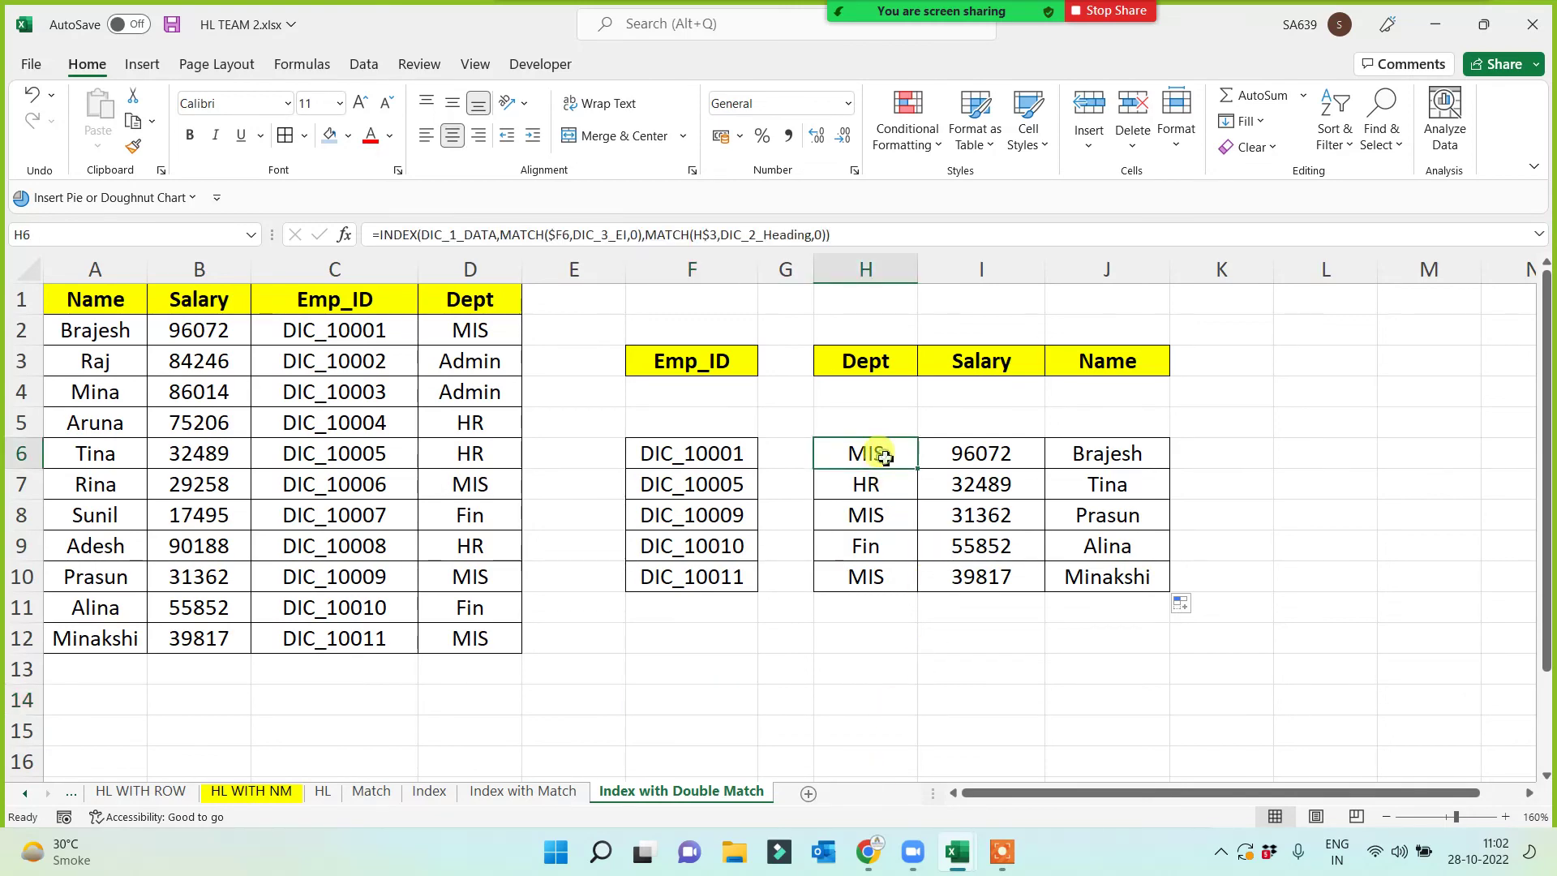
pyautogui.moveTo(836, 234); pyautogui.dragTo(346, 224)
pyautogui.hotkey('ctrl', 'c')
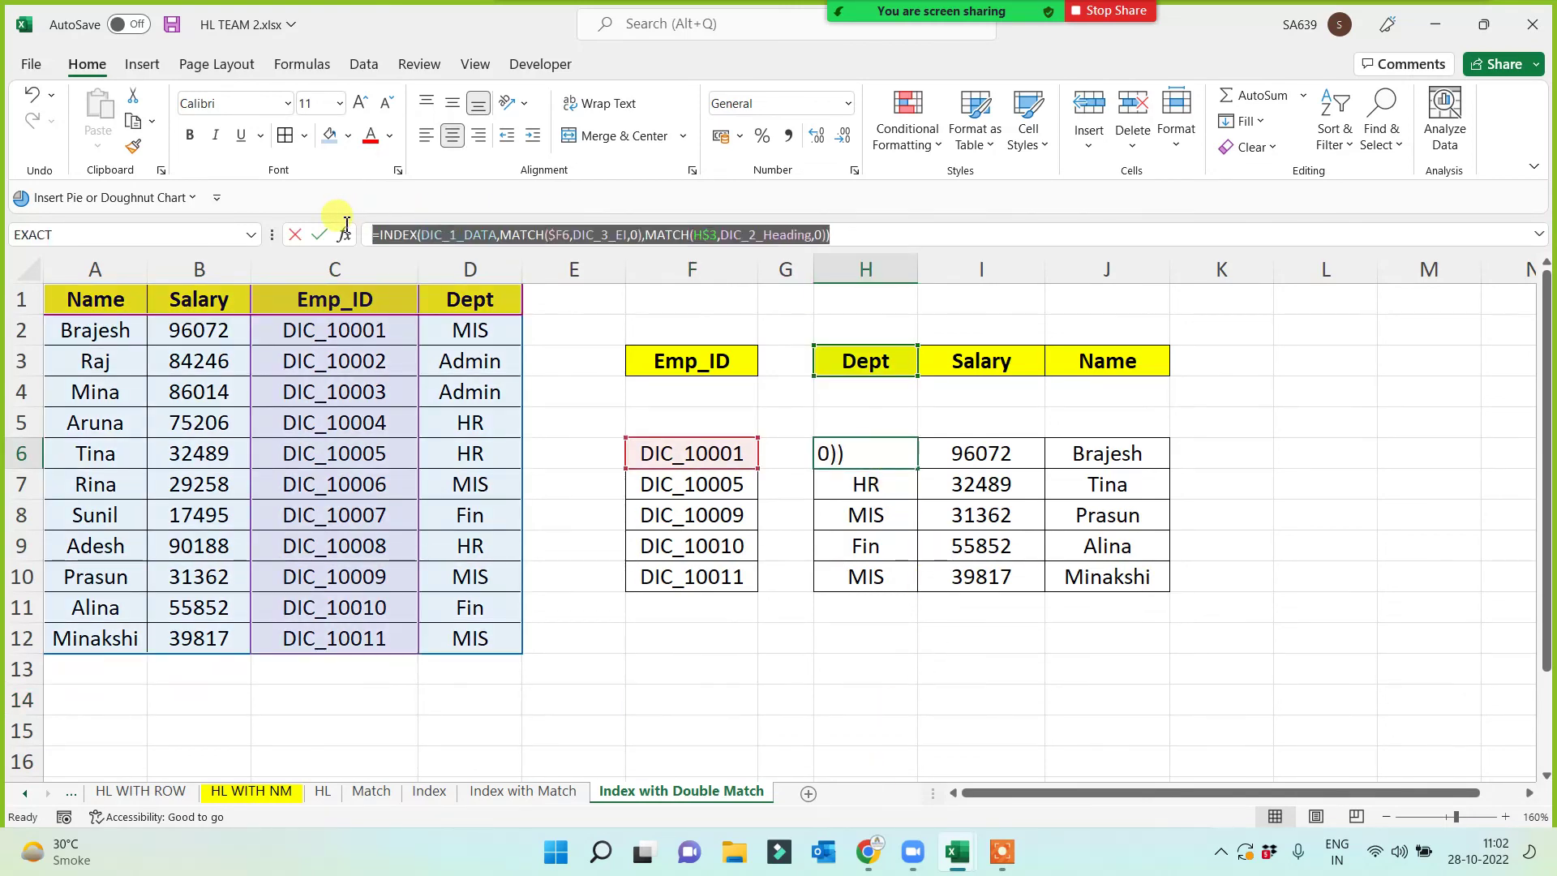
pyautogui.press('Escape')
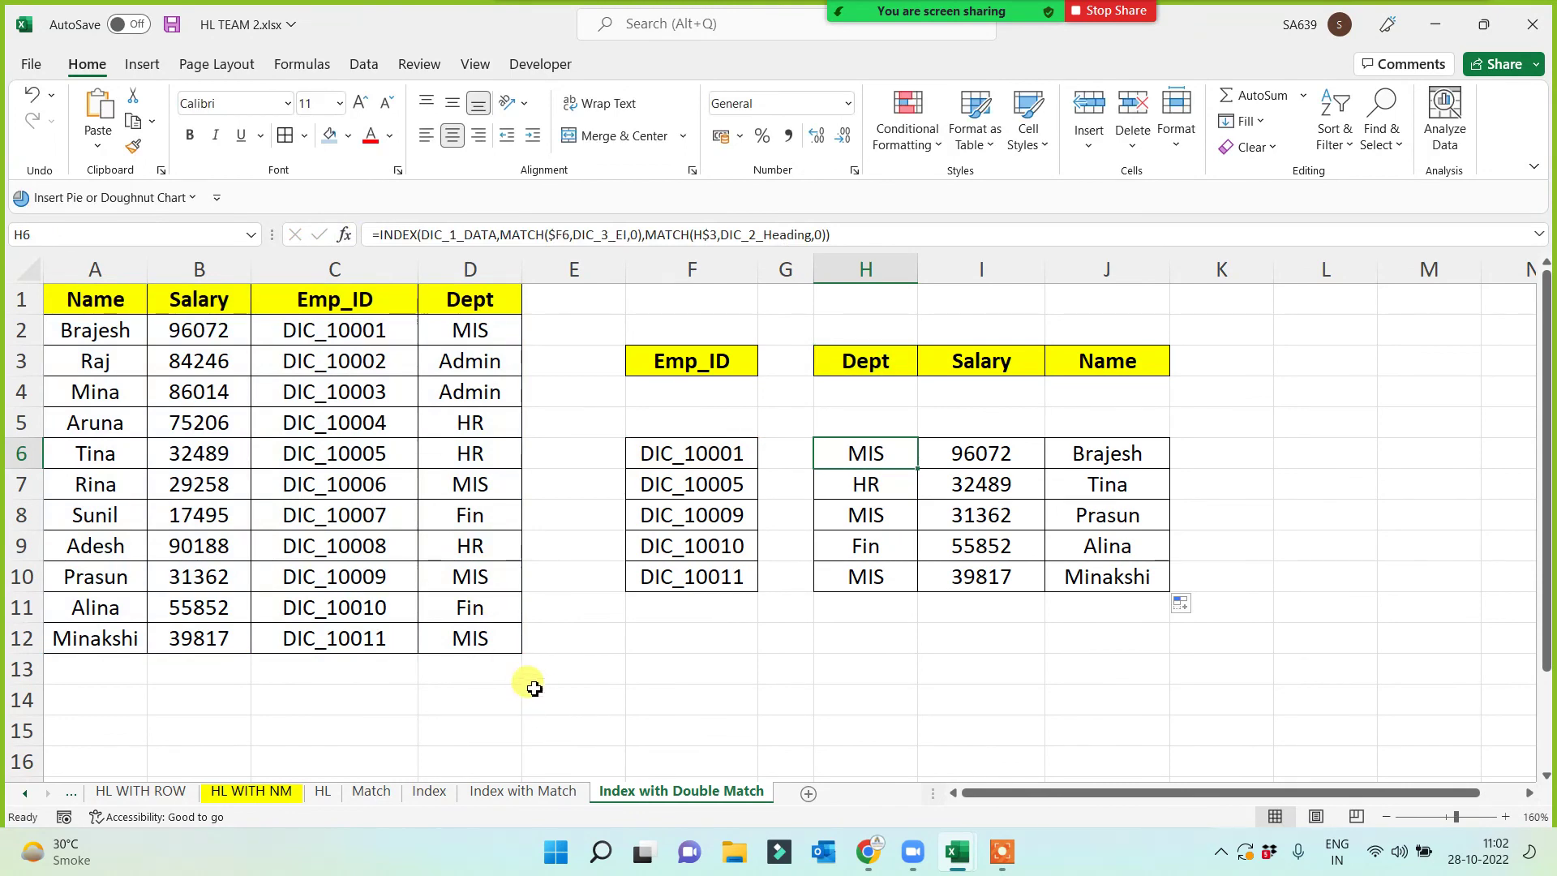
# - Paste the copied INDEX with double MATCH formula as text into D14, below the employee data
pyautogui.doubleClick(471, 699)
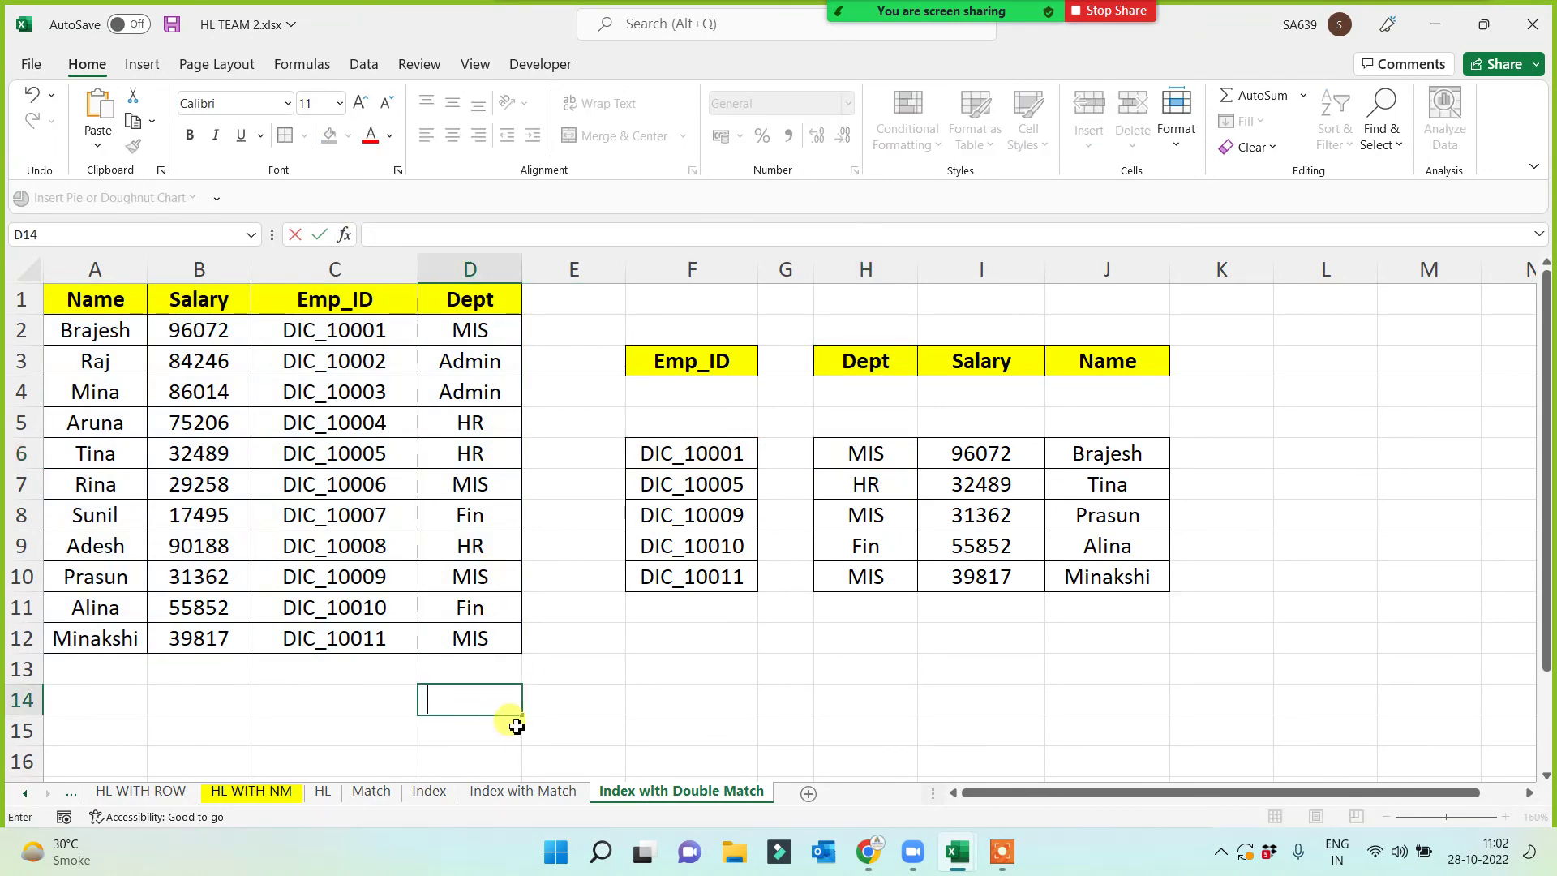
pyautogui.hotkey('ctrl', 'v')
pyautogui.click(540, 739)
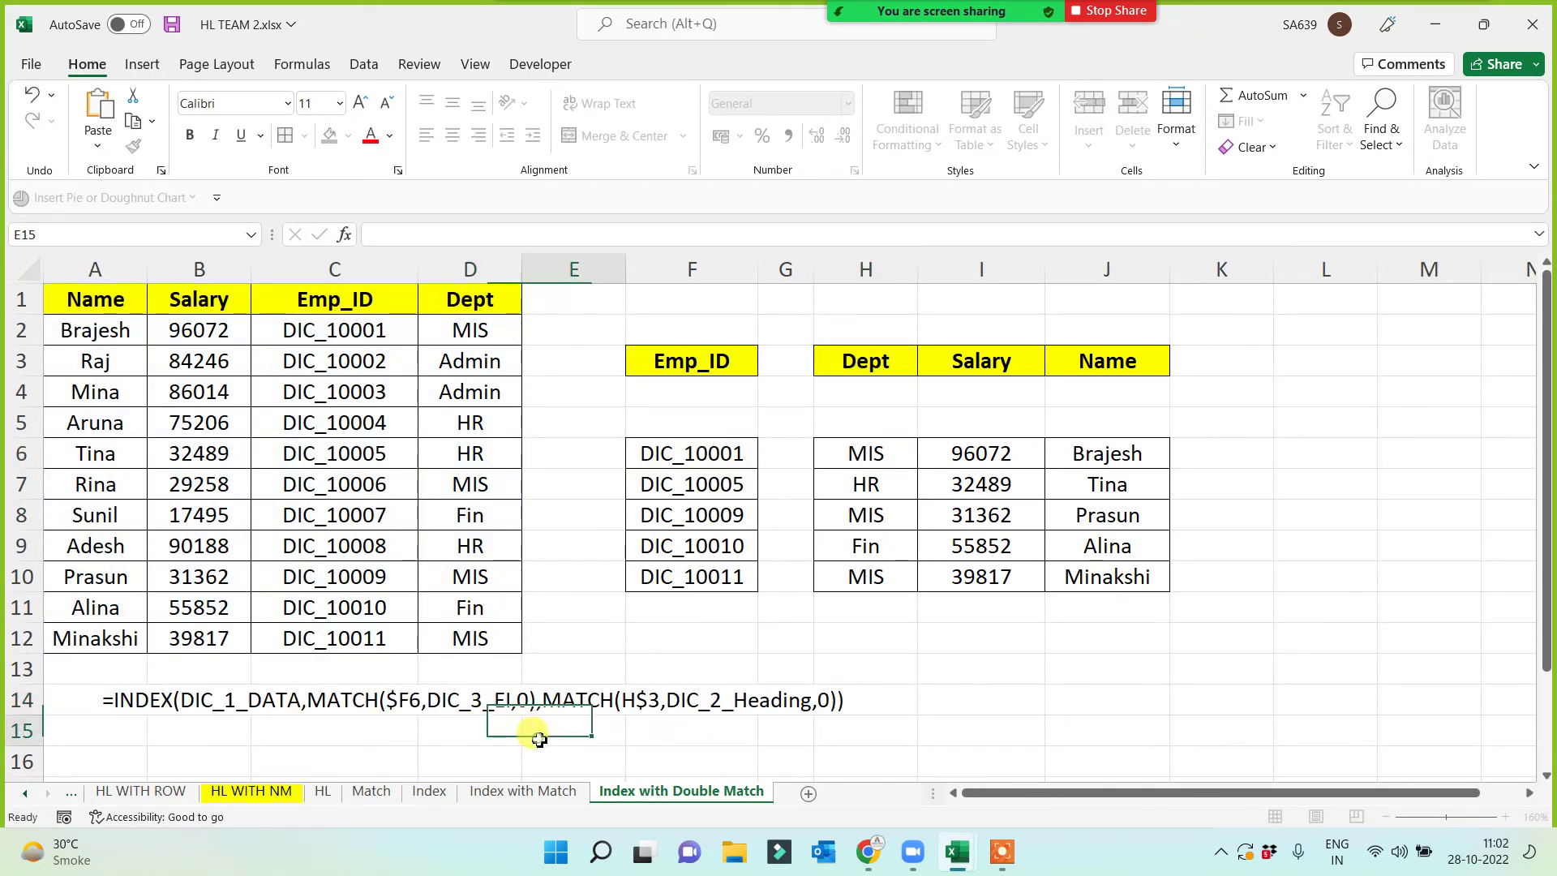
pyautogui.click(443, 697)
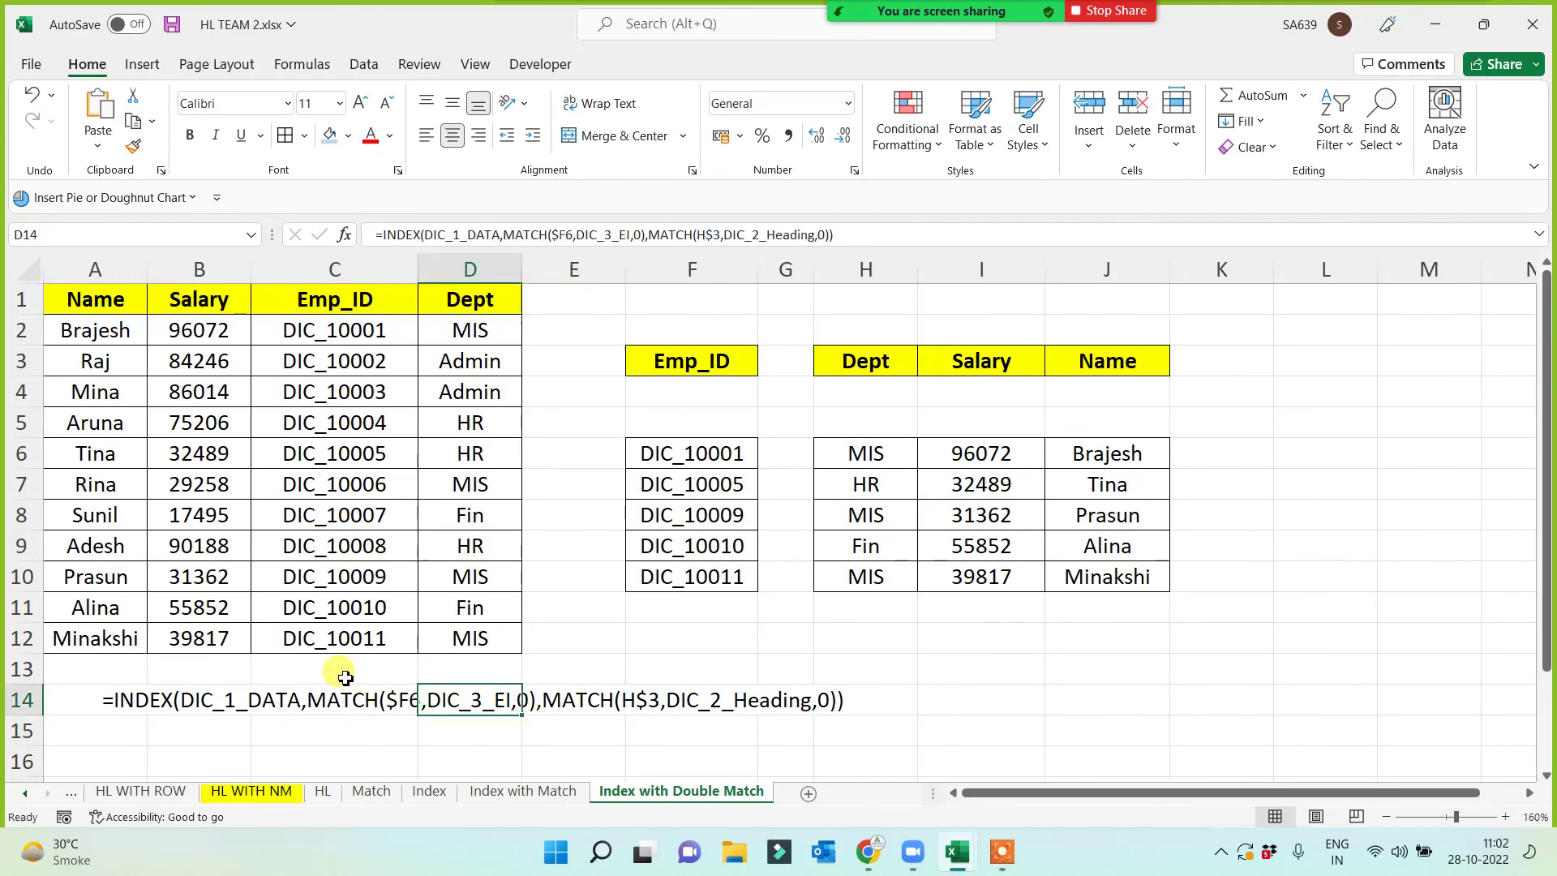
# - Merge and center C13:L15 around the formula text, with wrapped text and middle vertical alignment
pyautogui.moveTo(345, 678); pyautogui.dragTo(1283, 739)
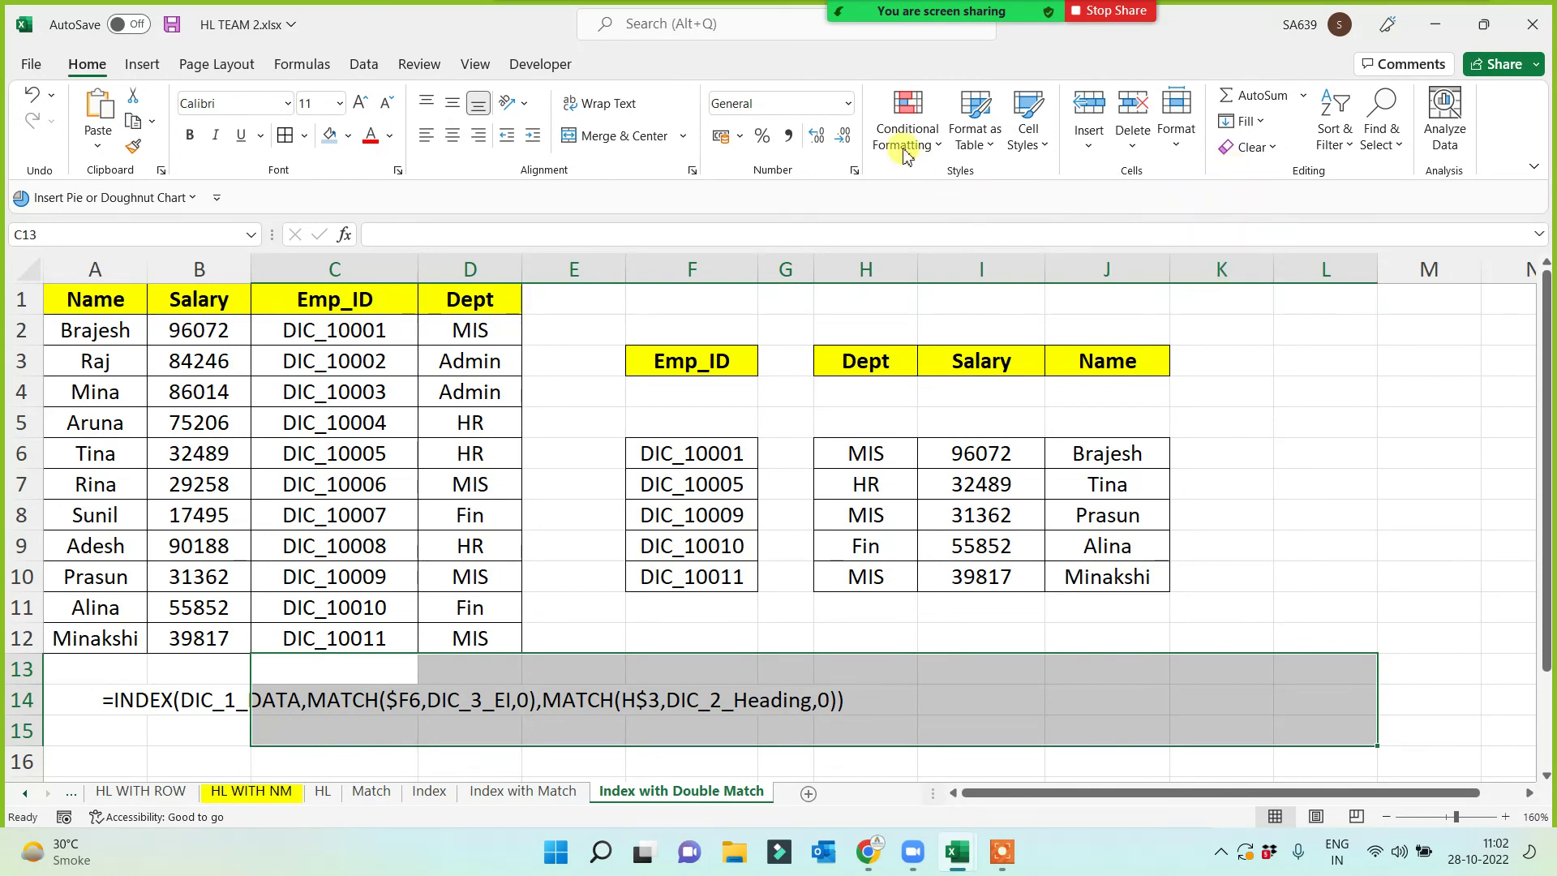
pyautogui.click(645, 135)
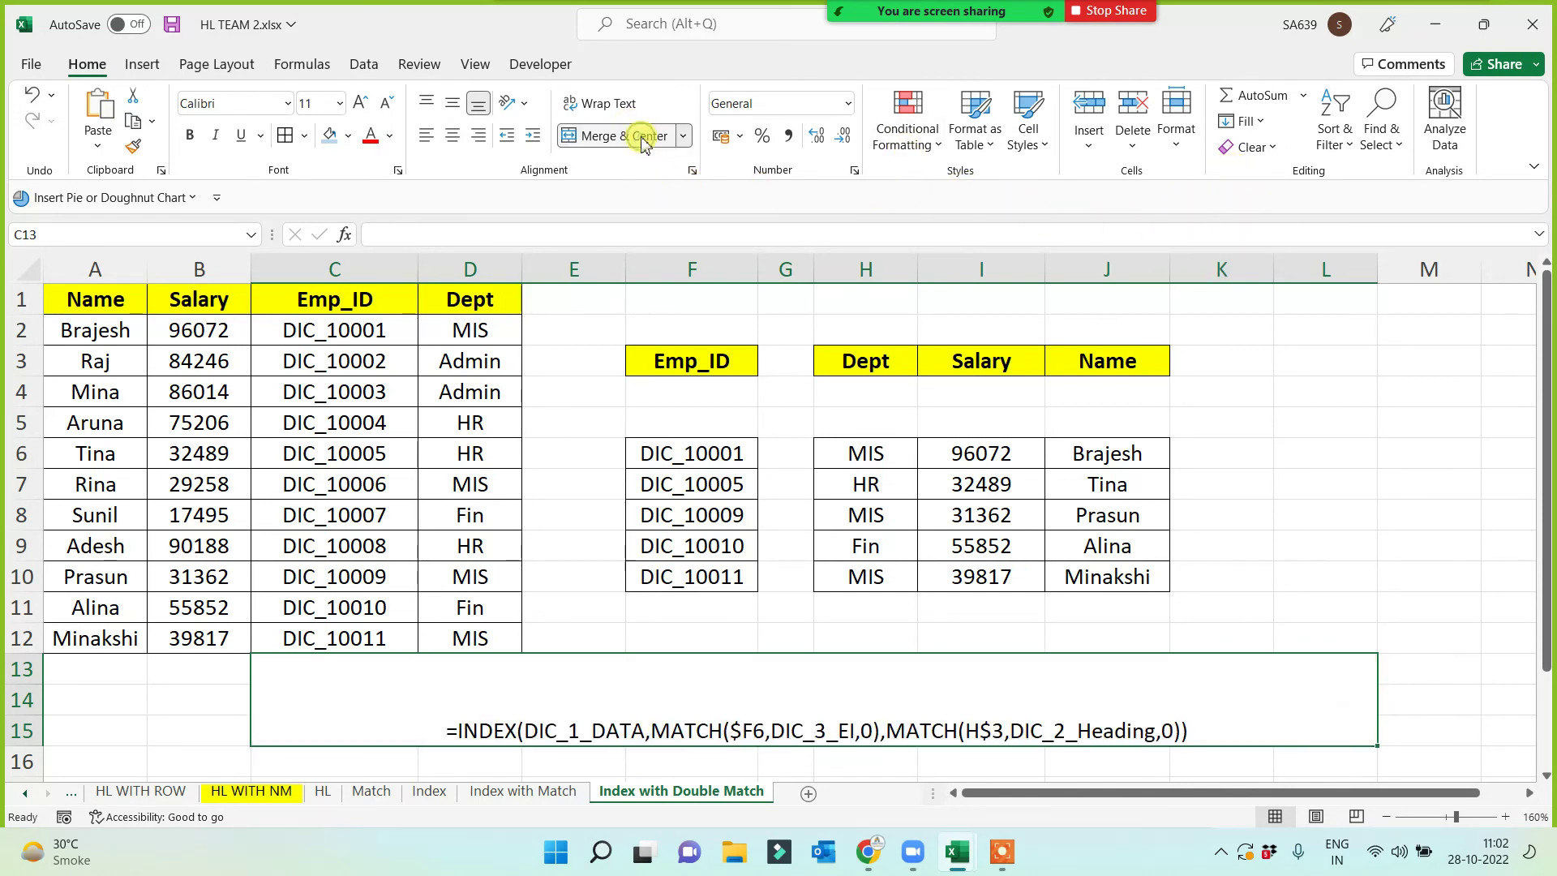
pyautogui.click(598, 103)
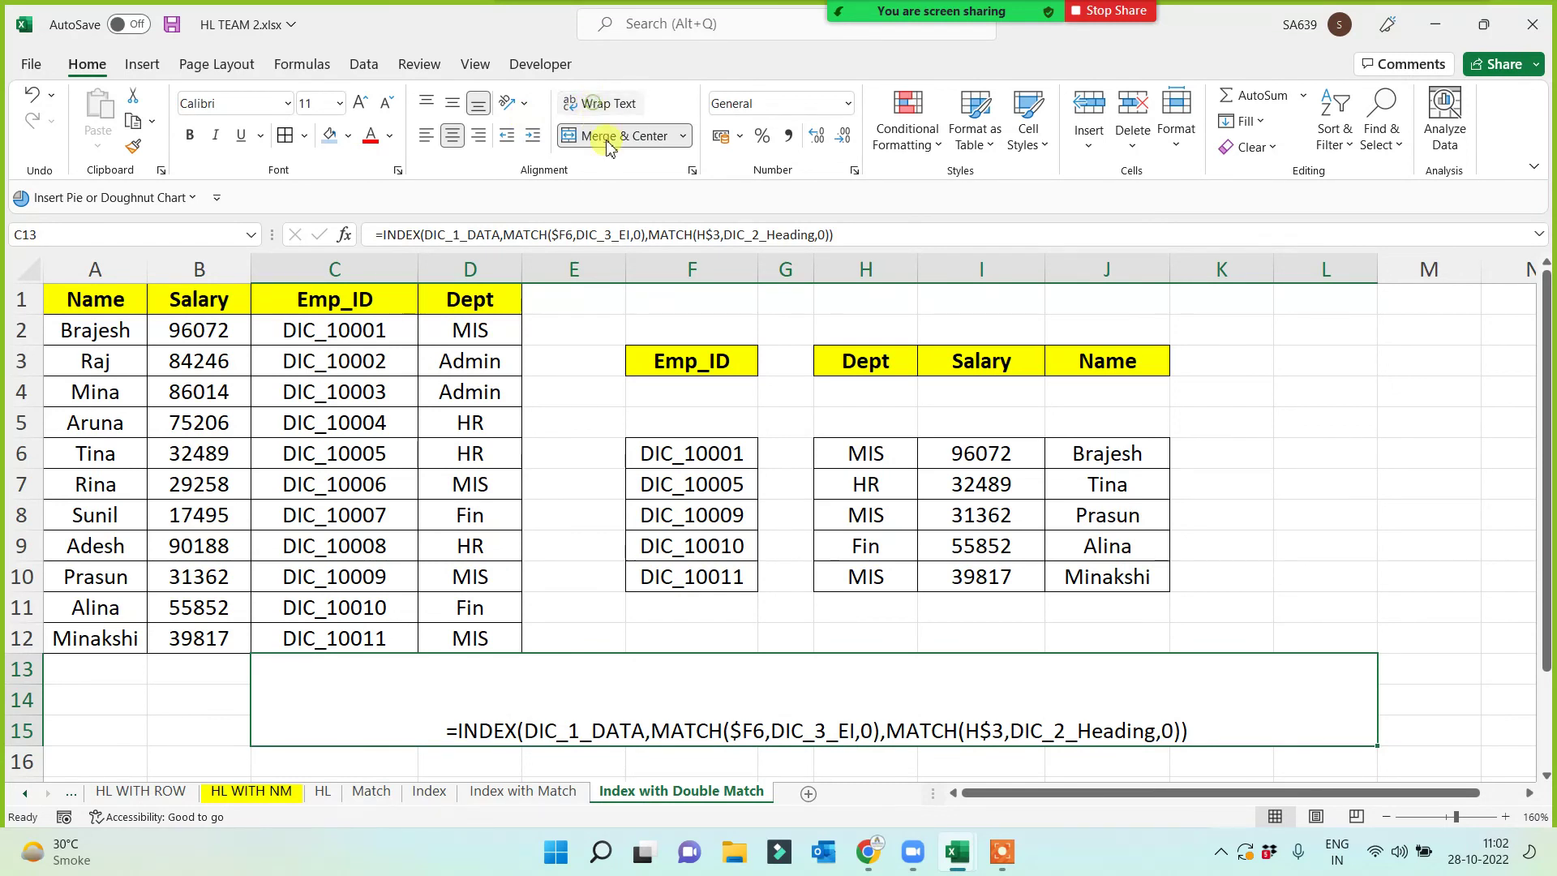
pyautogui.click(453, 103)
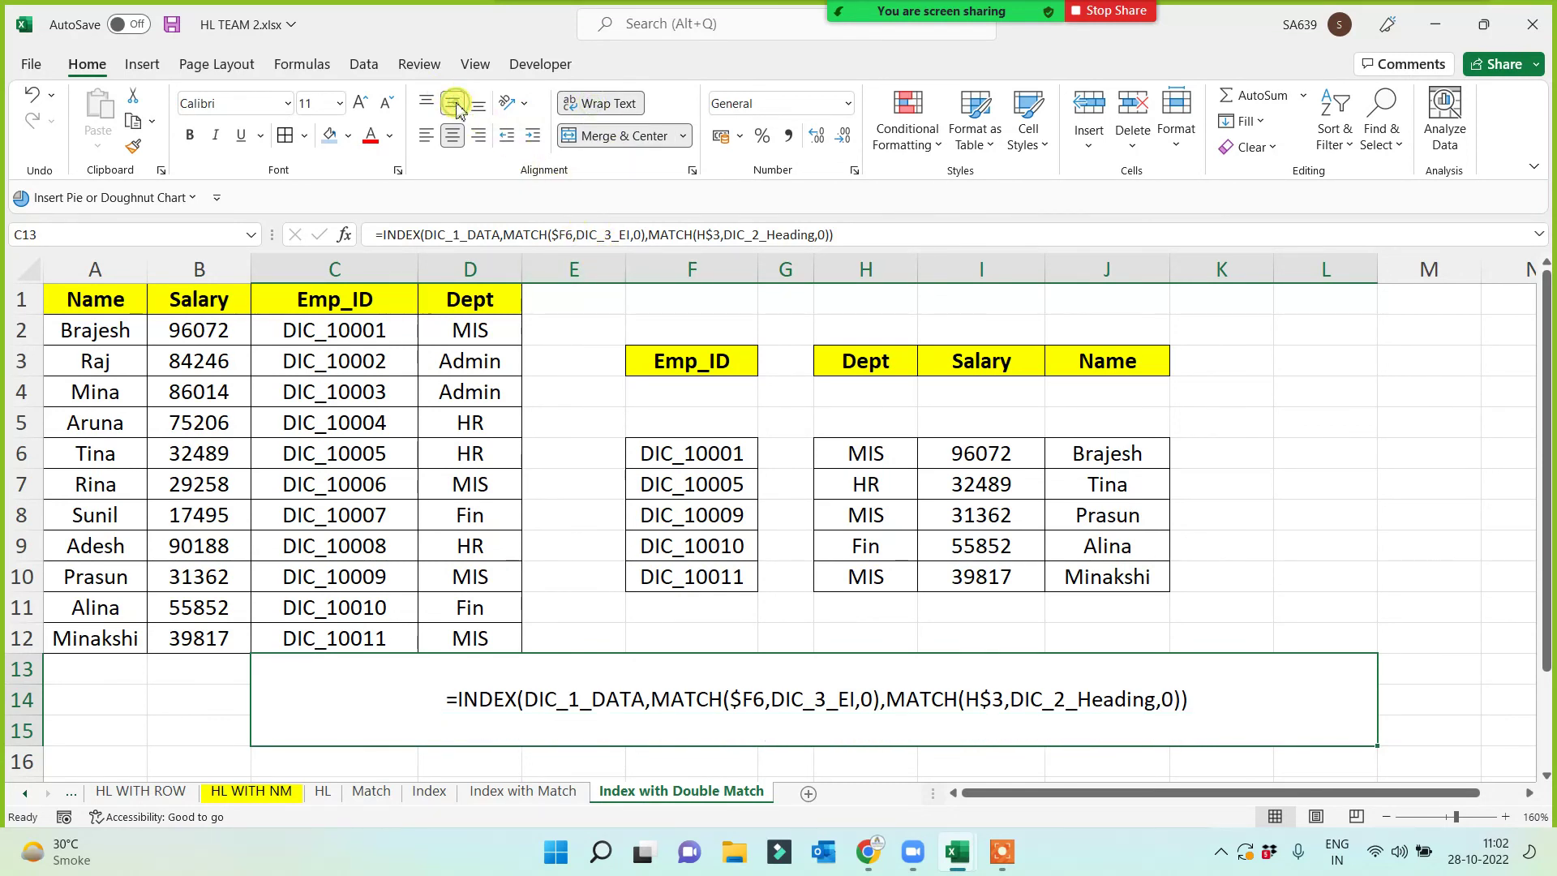
# - Format the merged formula note with font size 14, a light blue fill and bold text
pyautogui.click(359, 103)
pyautogui.click(360, 104)
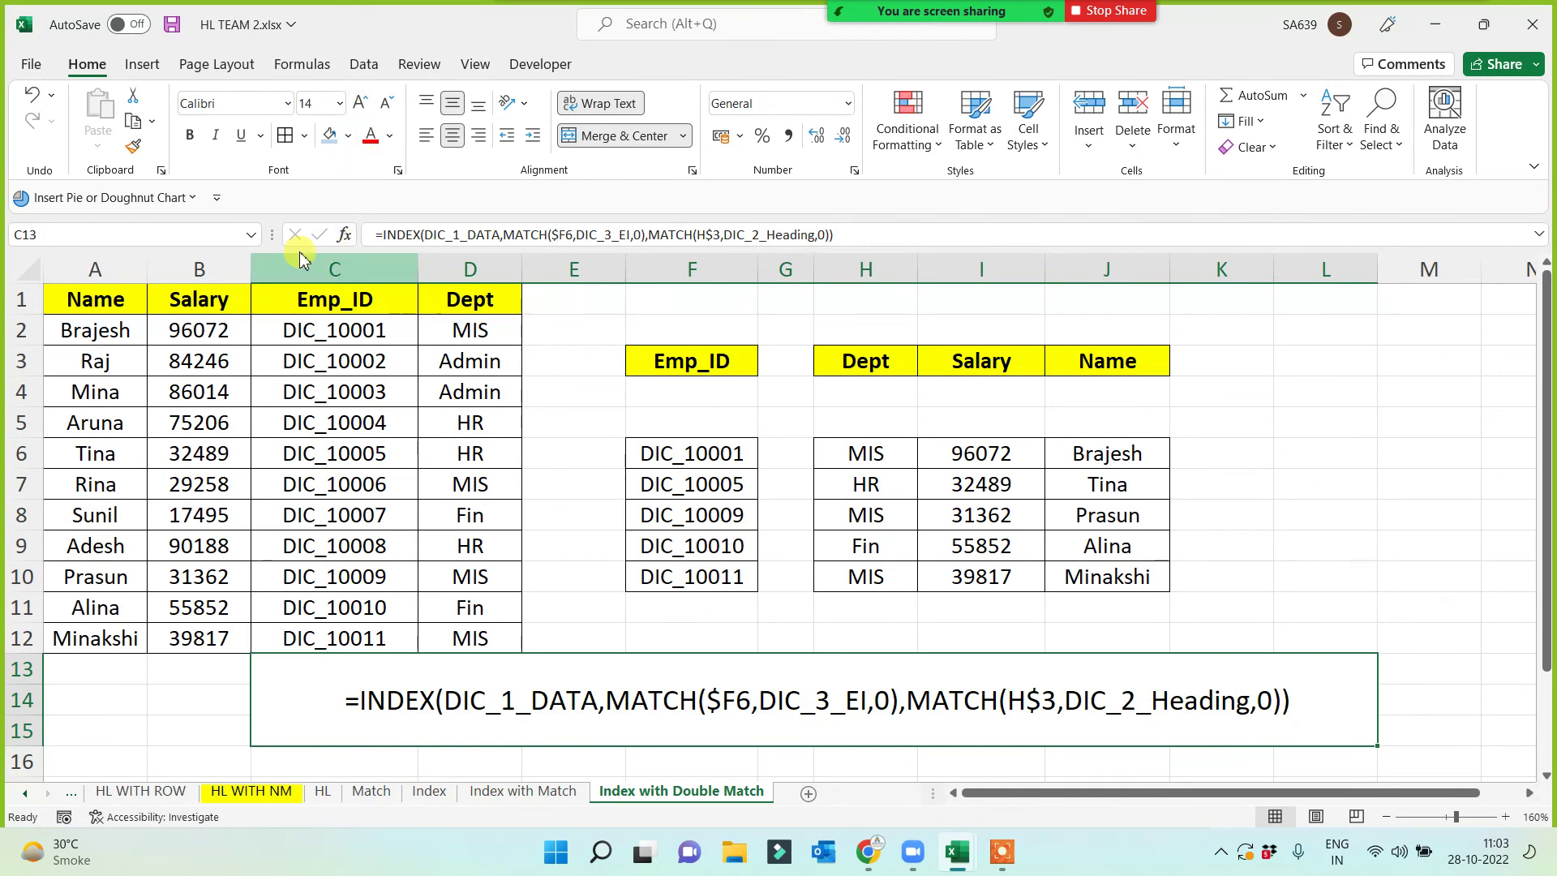
pyautogui.click(351, 136)
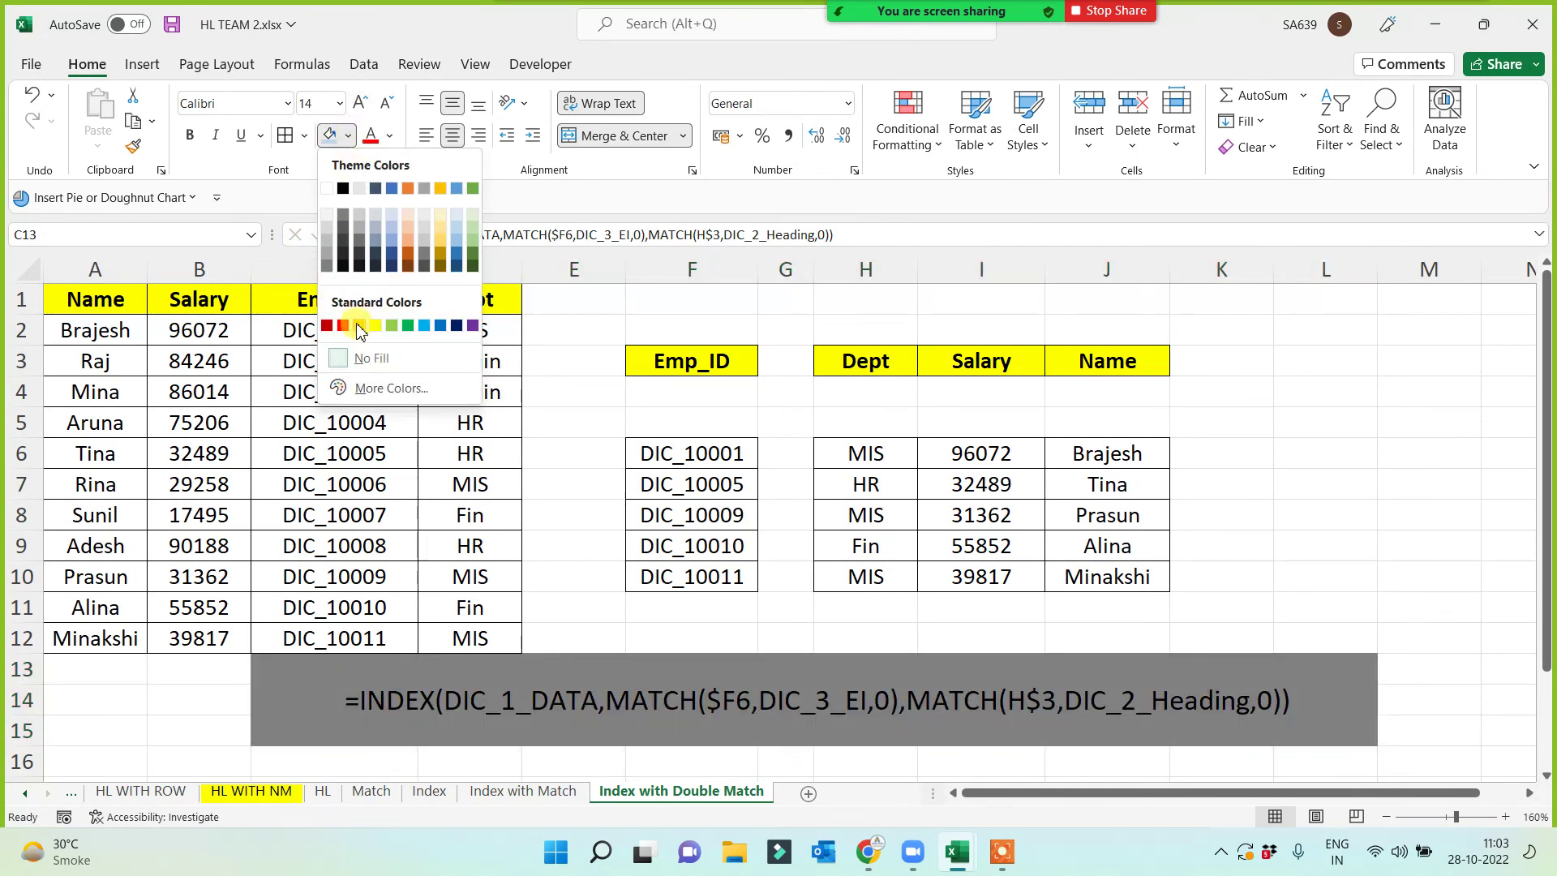
pyautogui.click(424, 325)
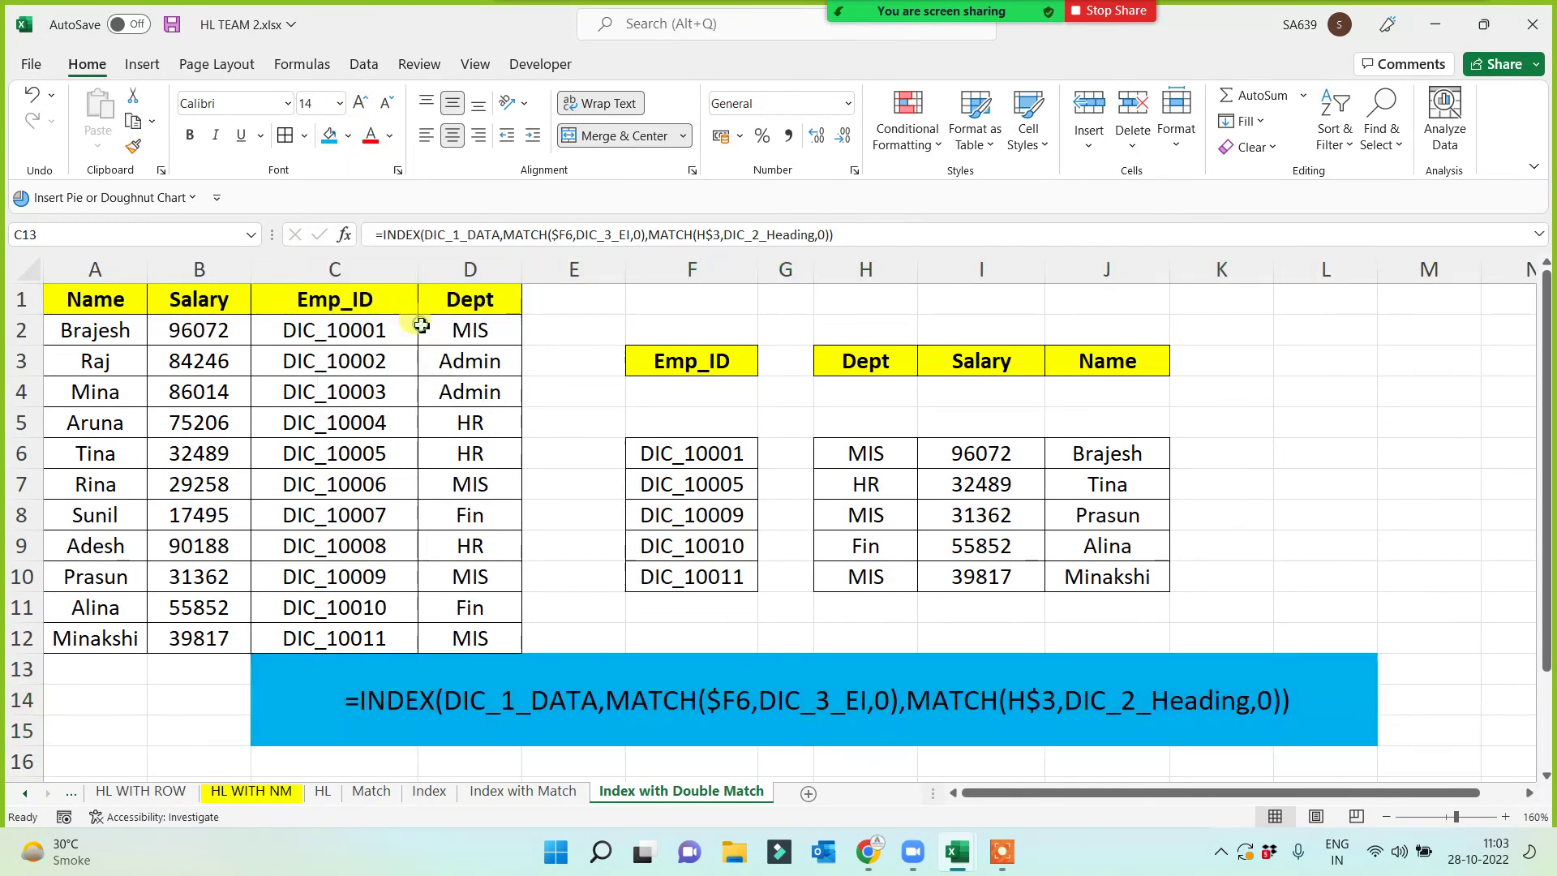
pyautogui.click(161, 698)
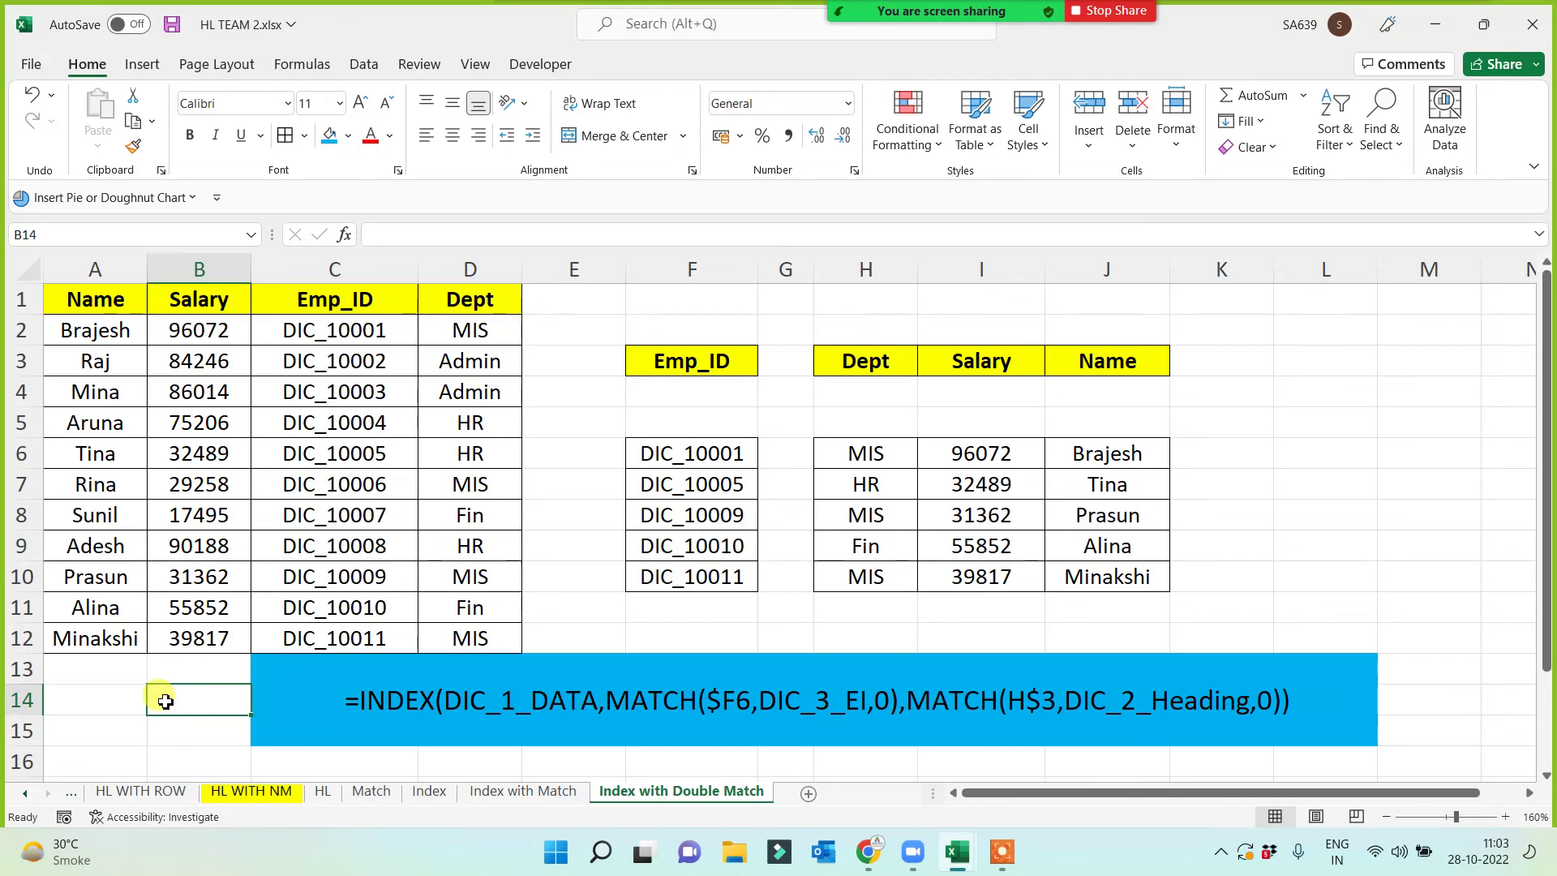
pyautogui.click(491, 710)
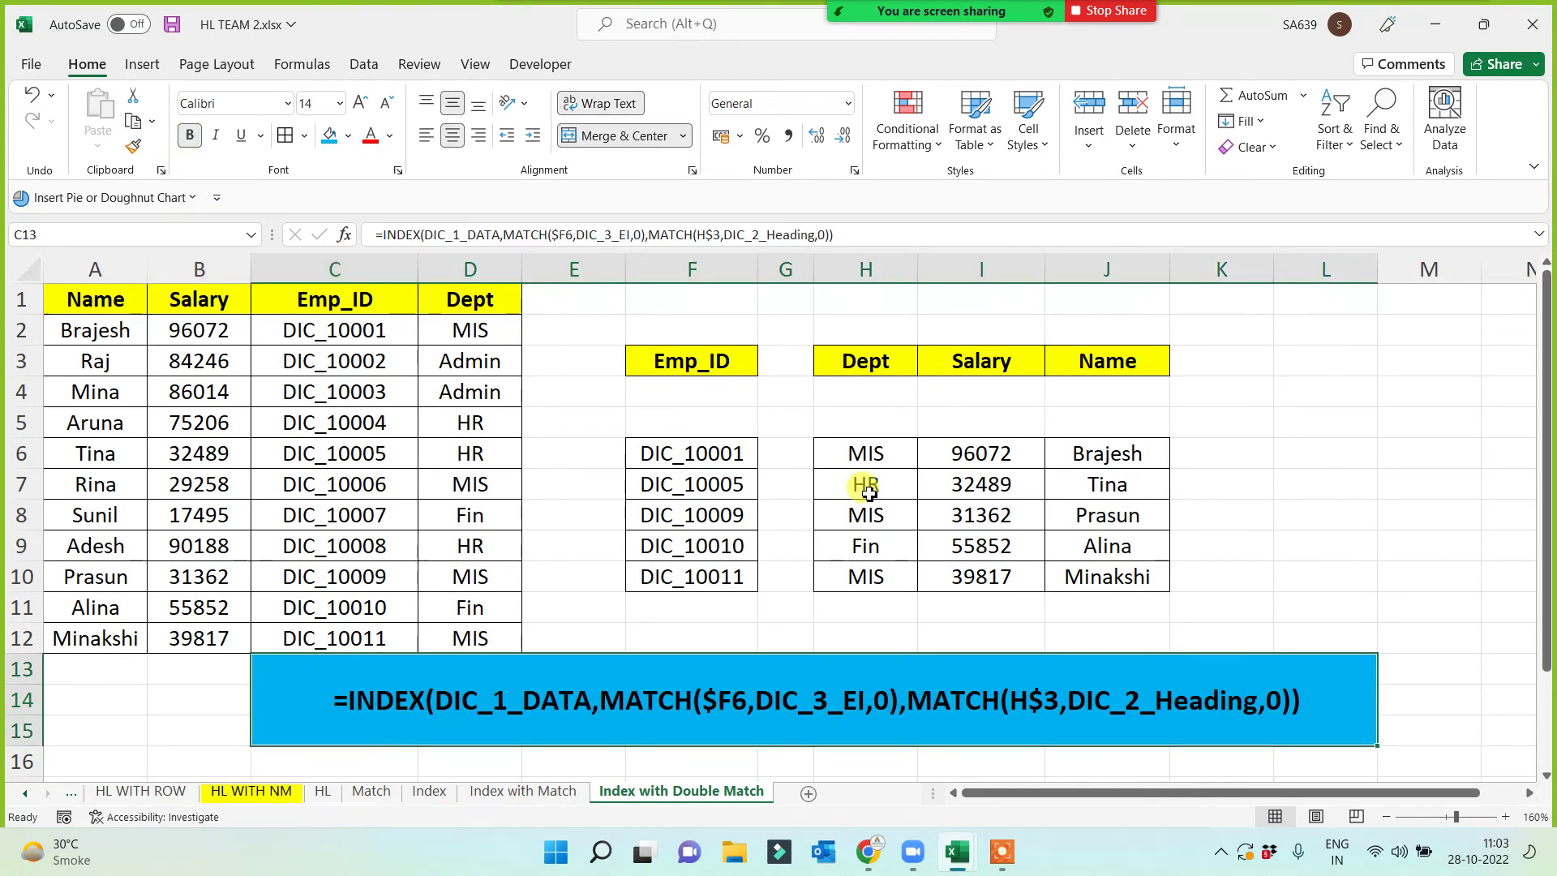
pyautogui.click(1388, 537)
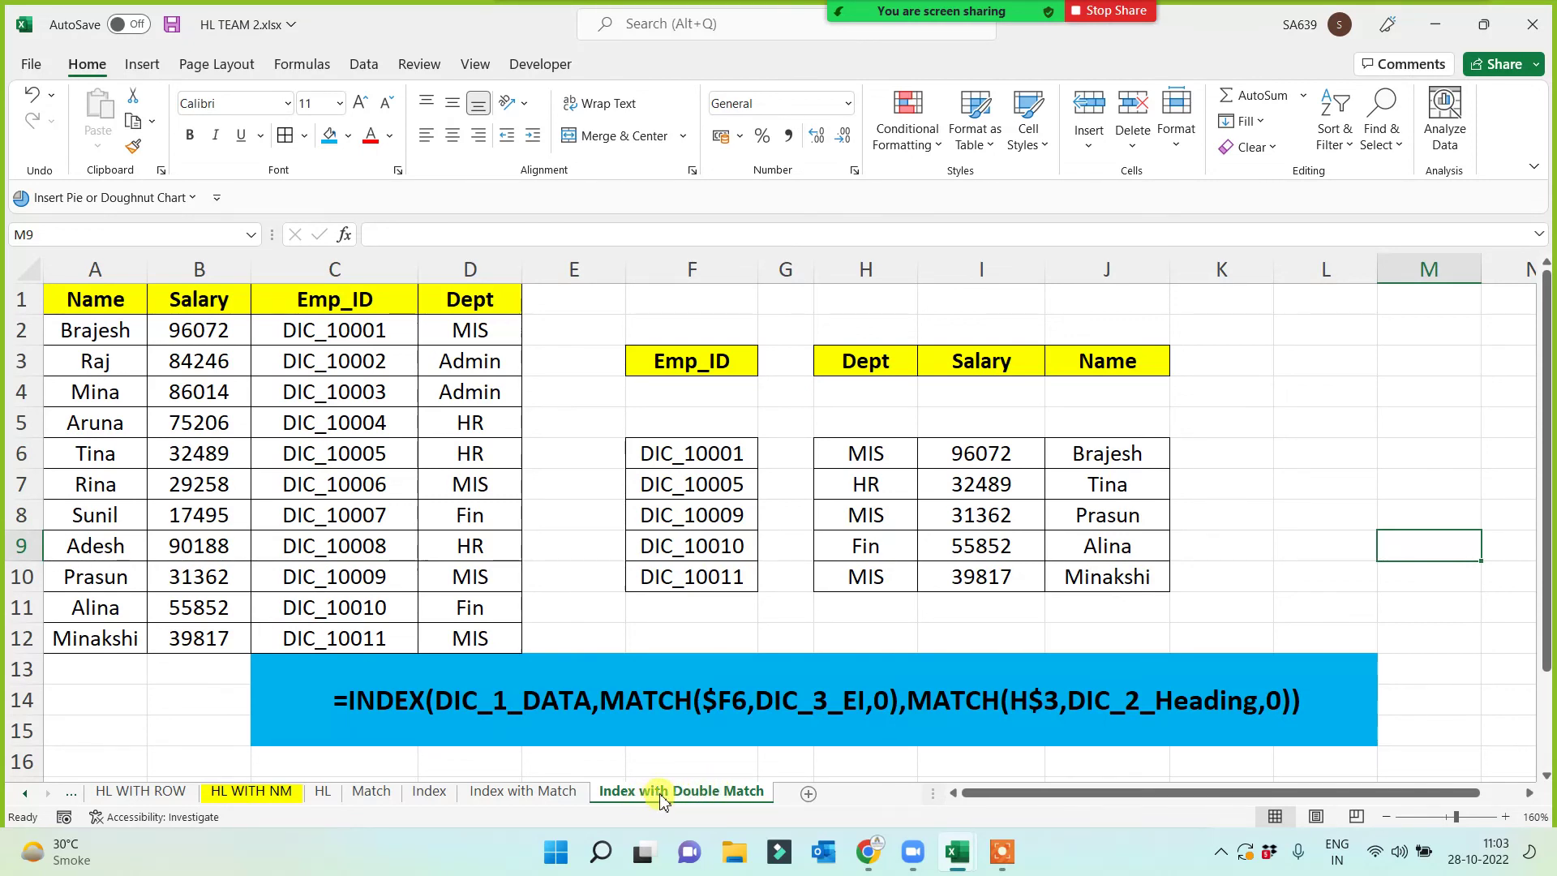
pyautogui.click(1303, 459)
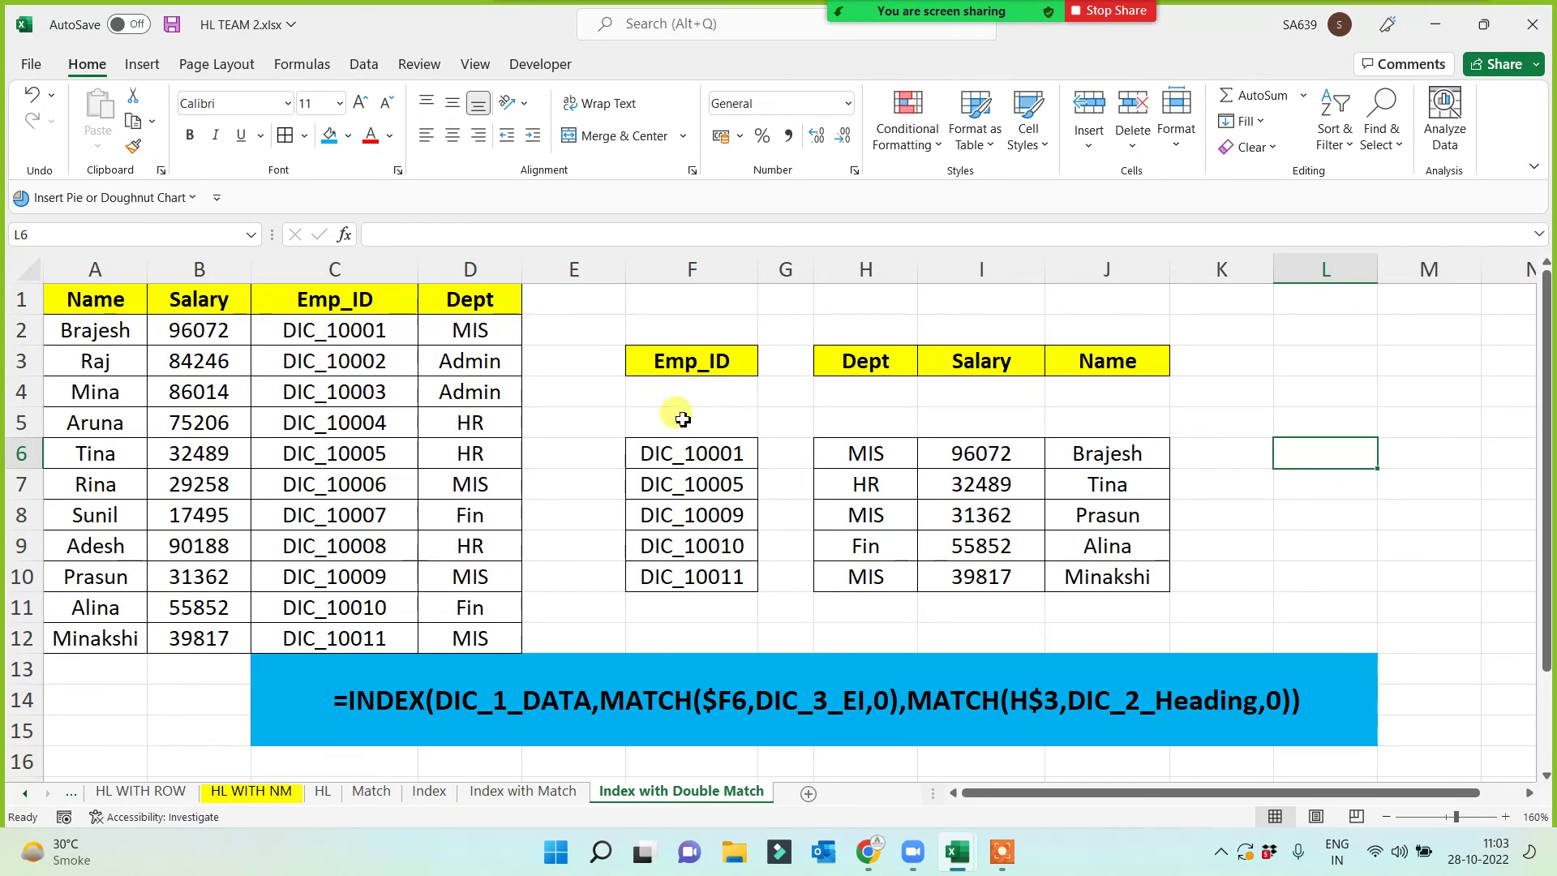
pyautogui.click(587, 397)
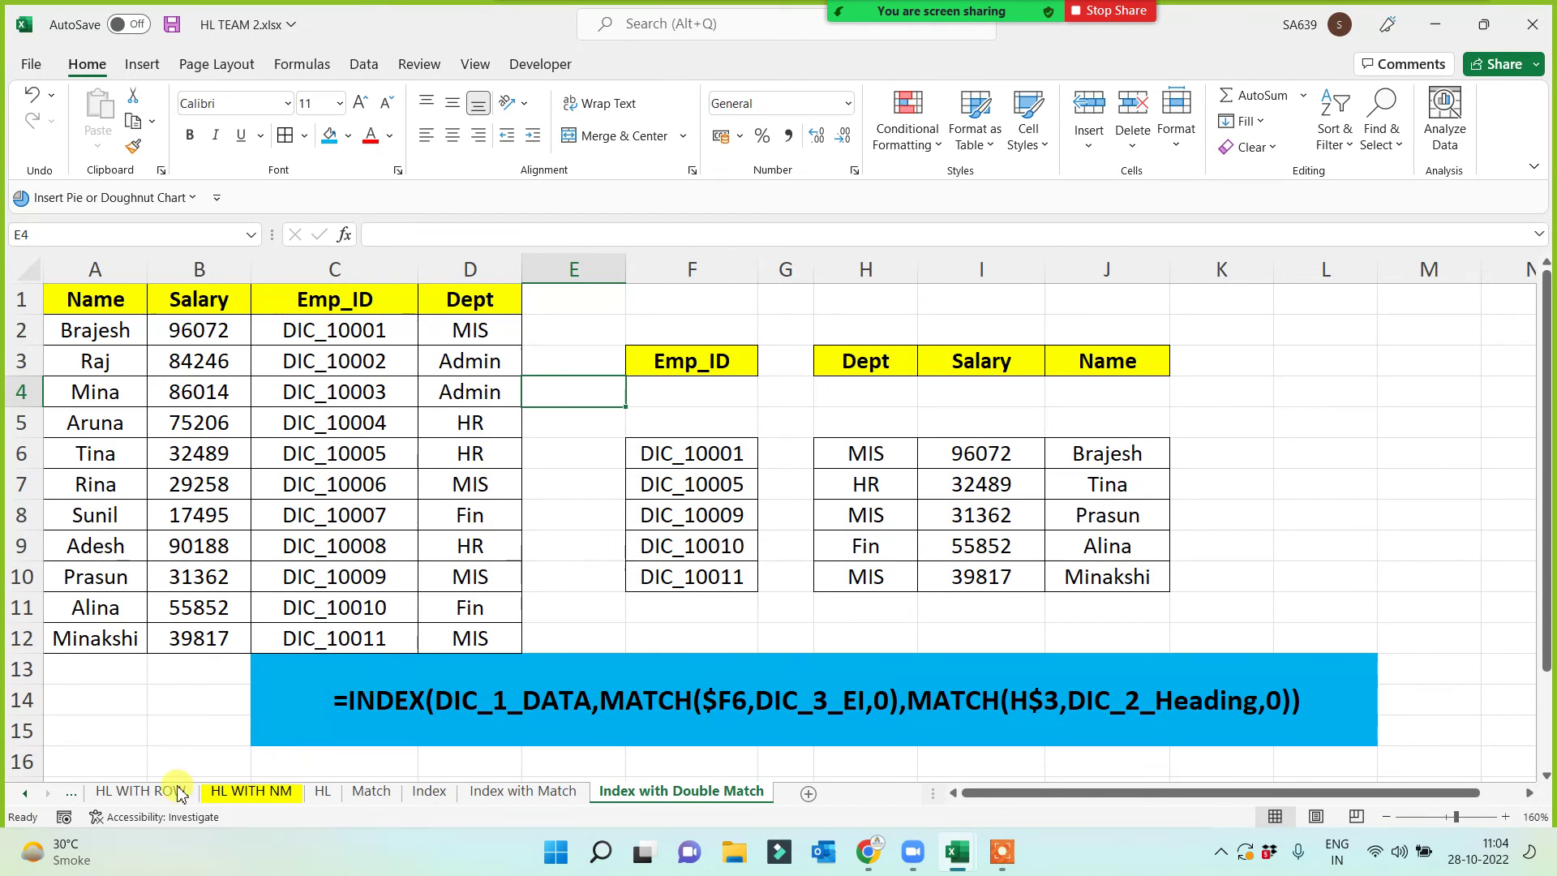
# - Review the Match and Index sheets, returning each time to Index with Double Match to compare its data table and formula
pyautogui.click(378, 794)
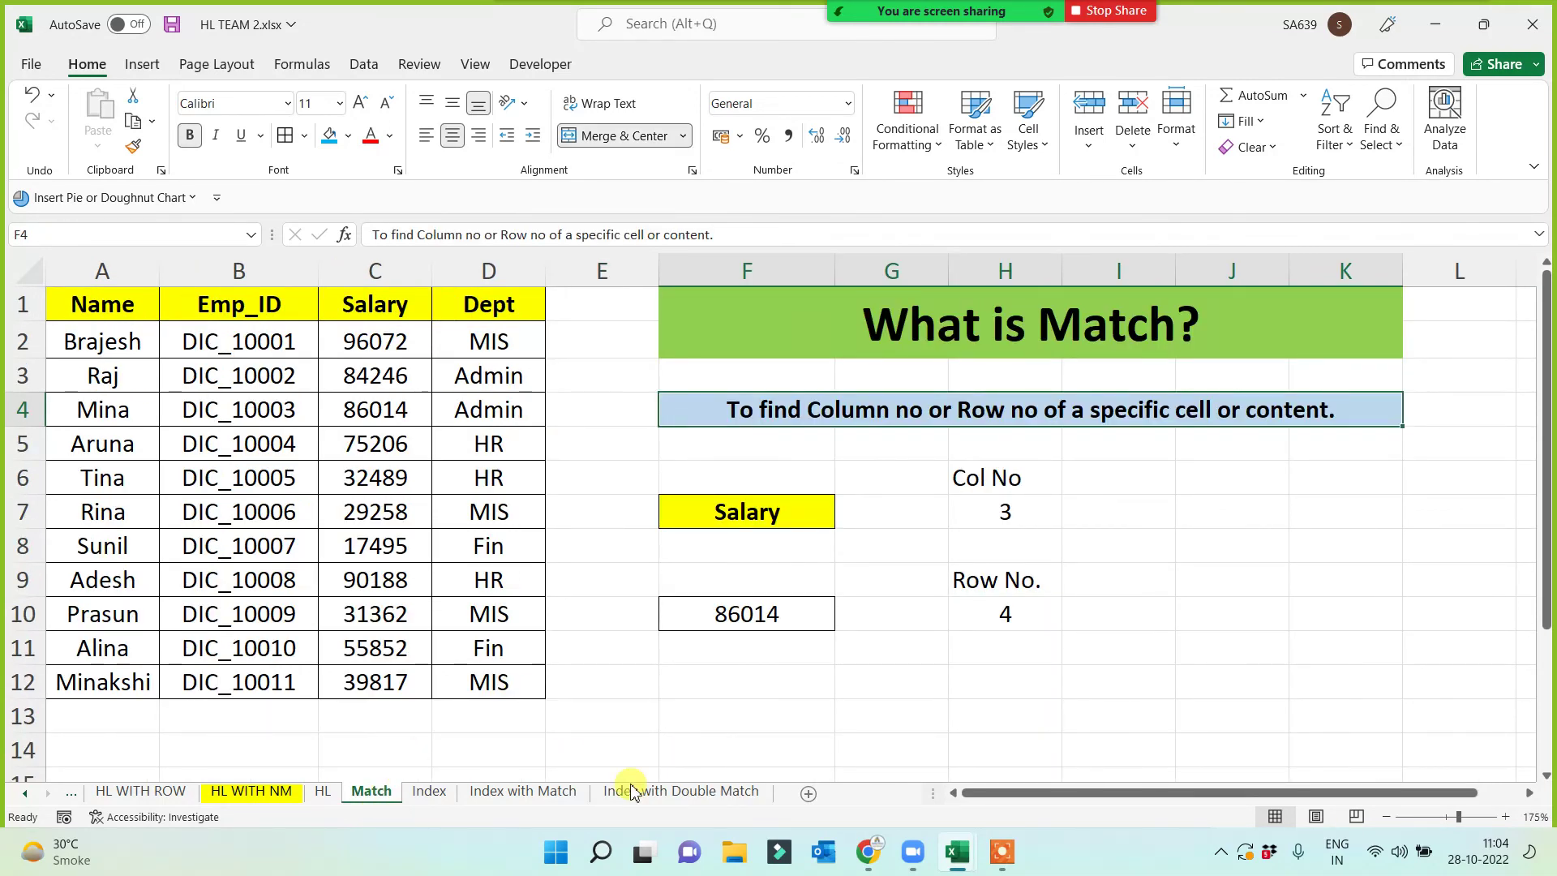
pyautogui.click(674, 792)
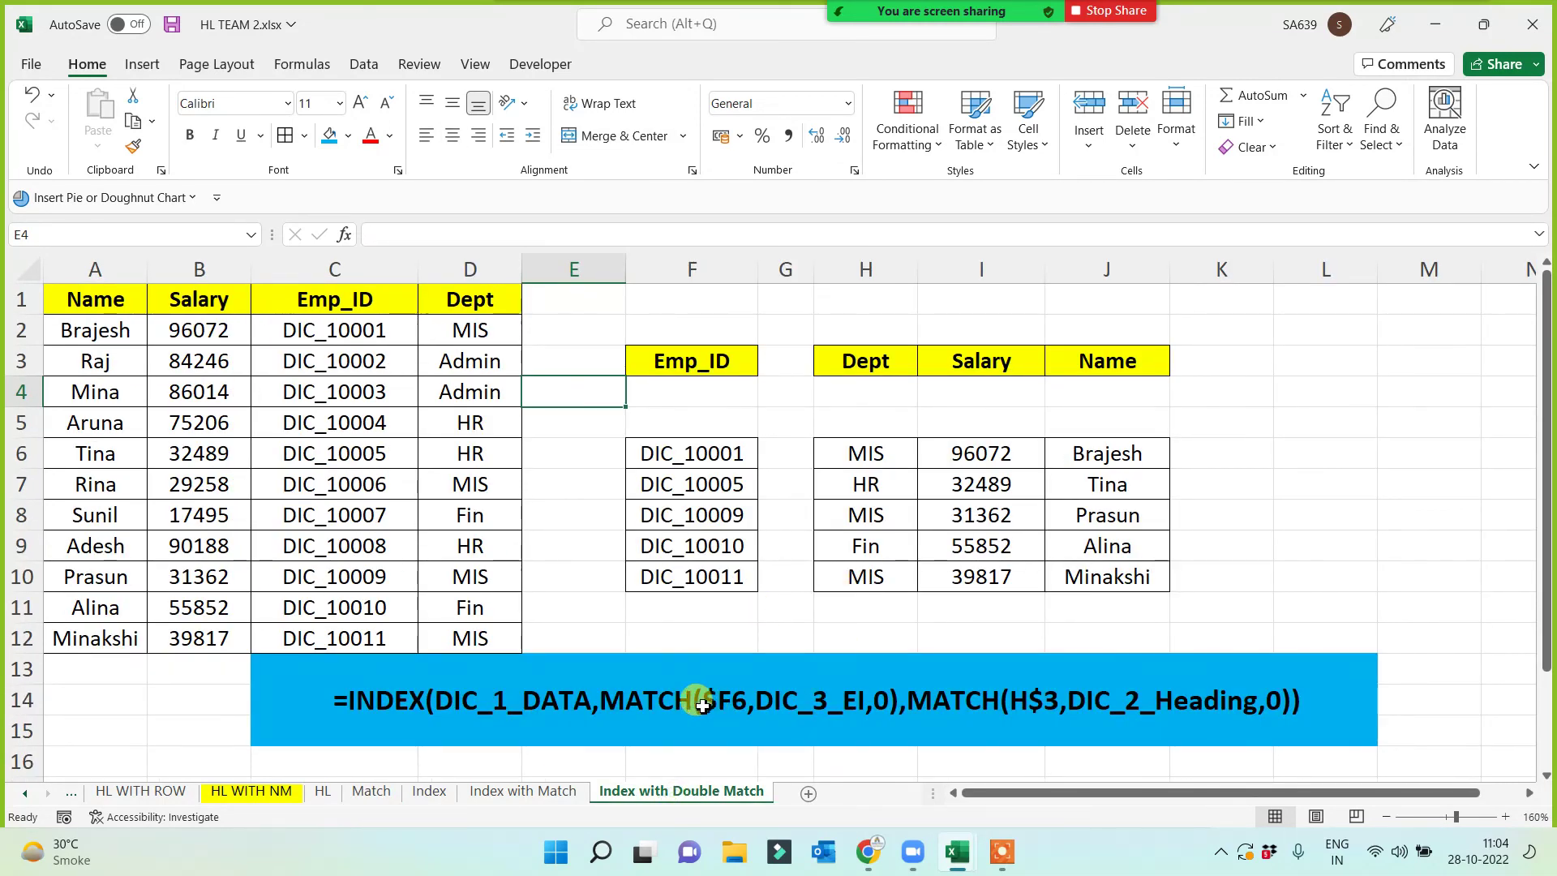
pyautogui.click(428, 795)
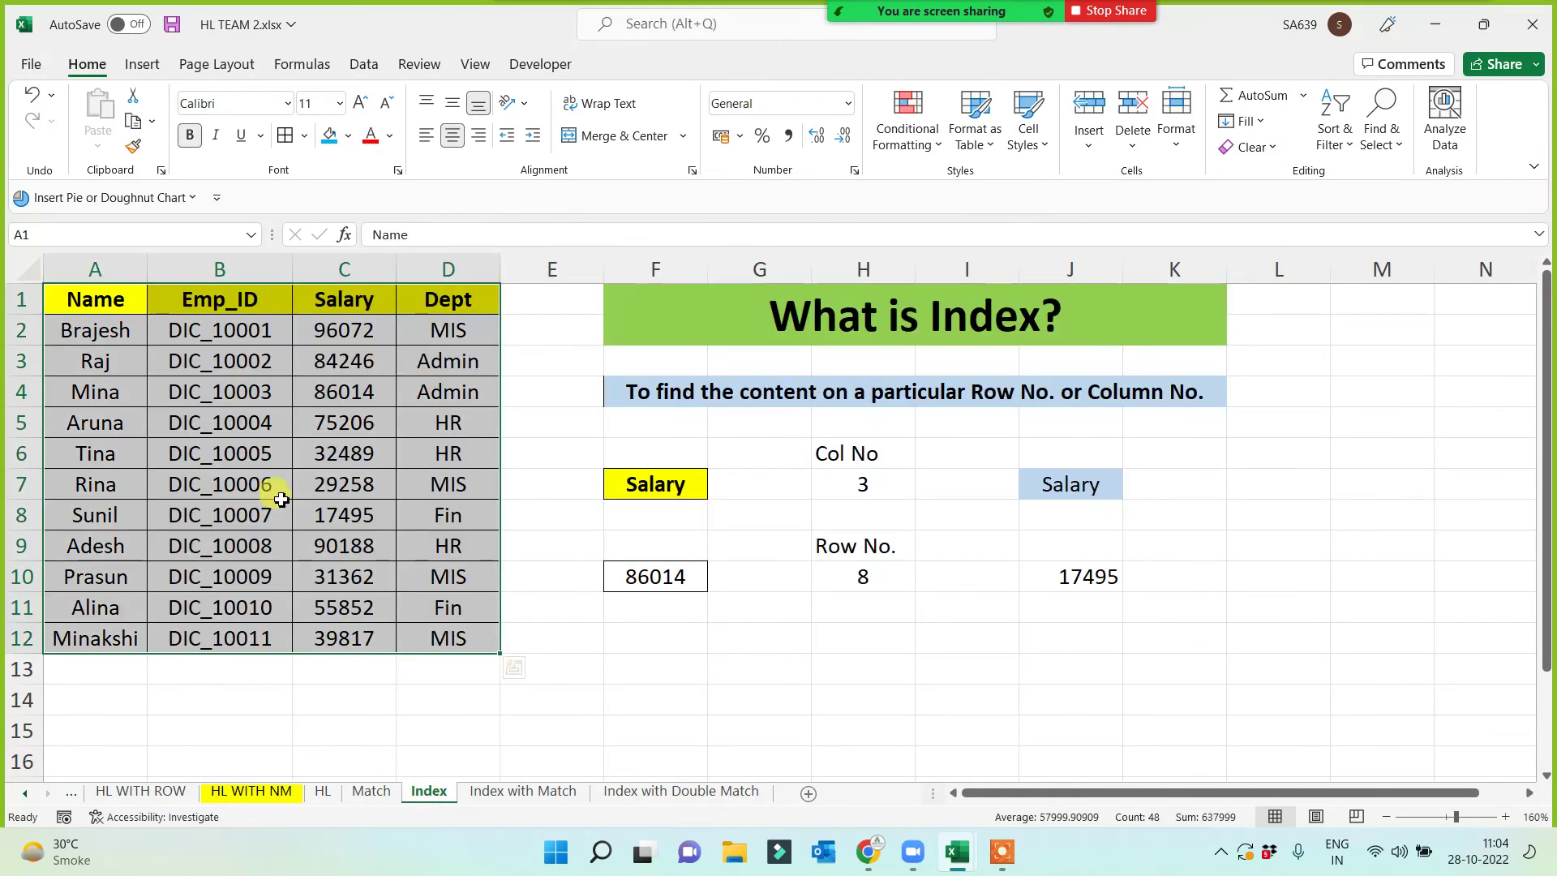
pyautogui.click(640, 793)
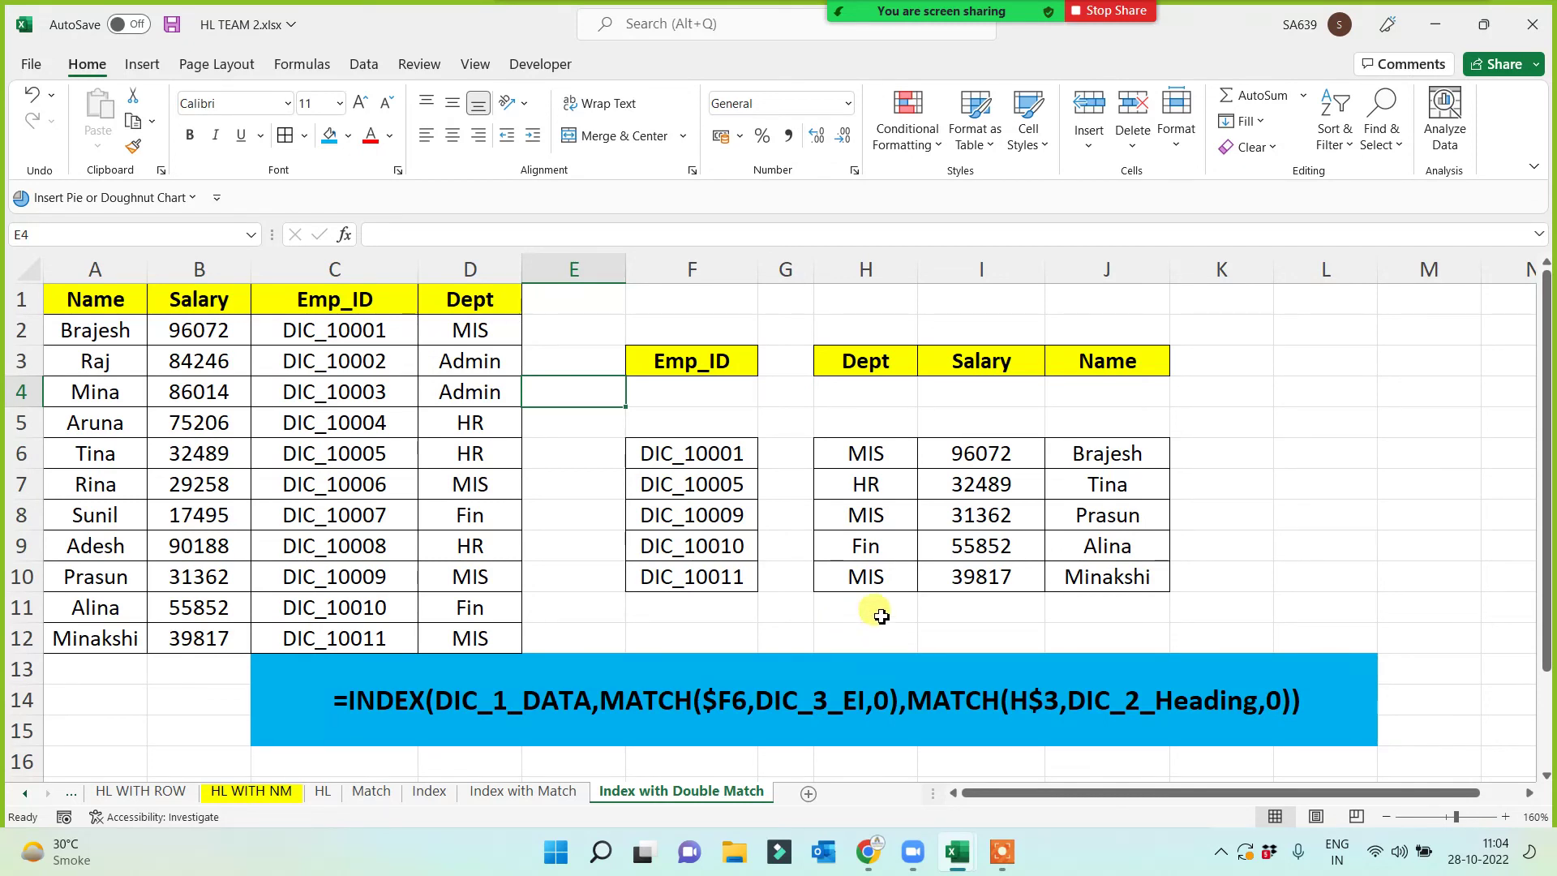
pyautogui.moveTo(97, 294); pyautogui.dragTo(464, 625)
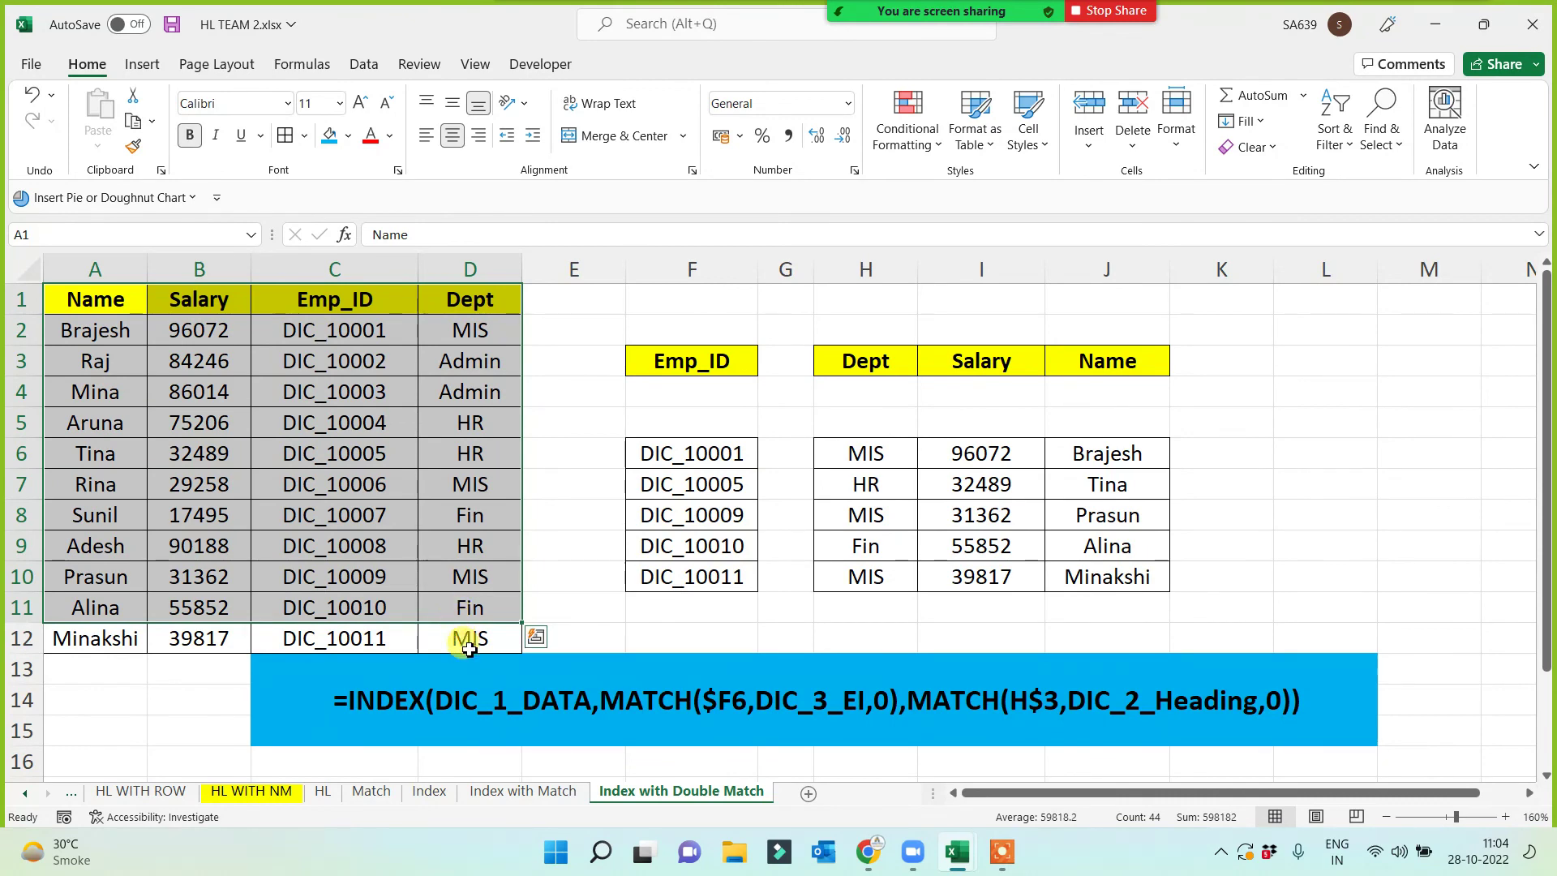
pyautogui.click(463, 638)
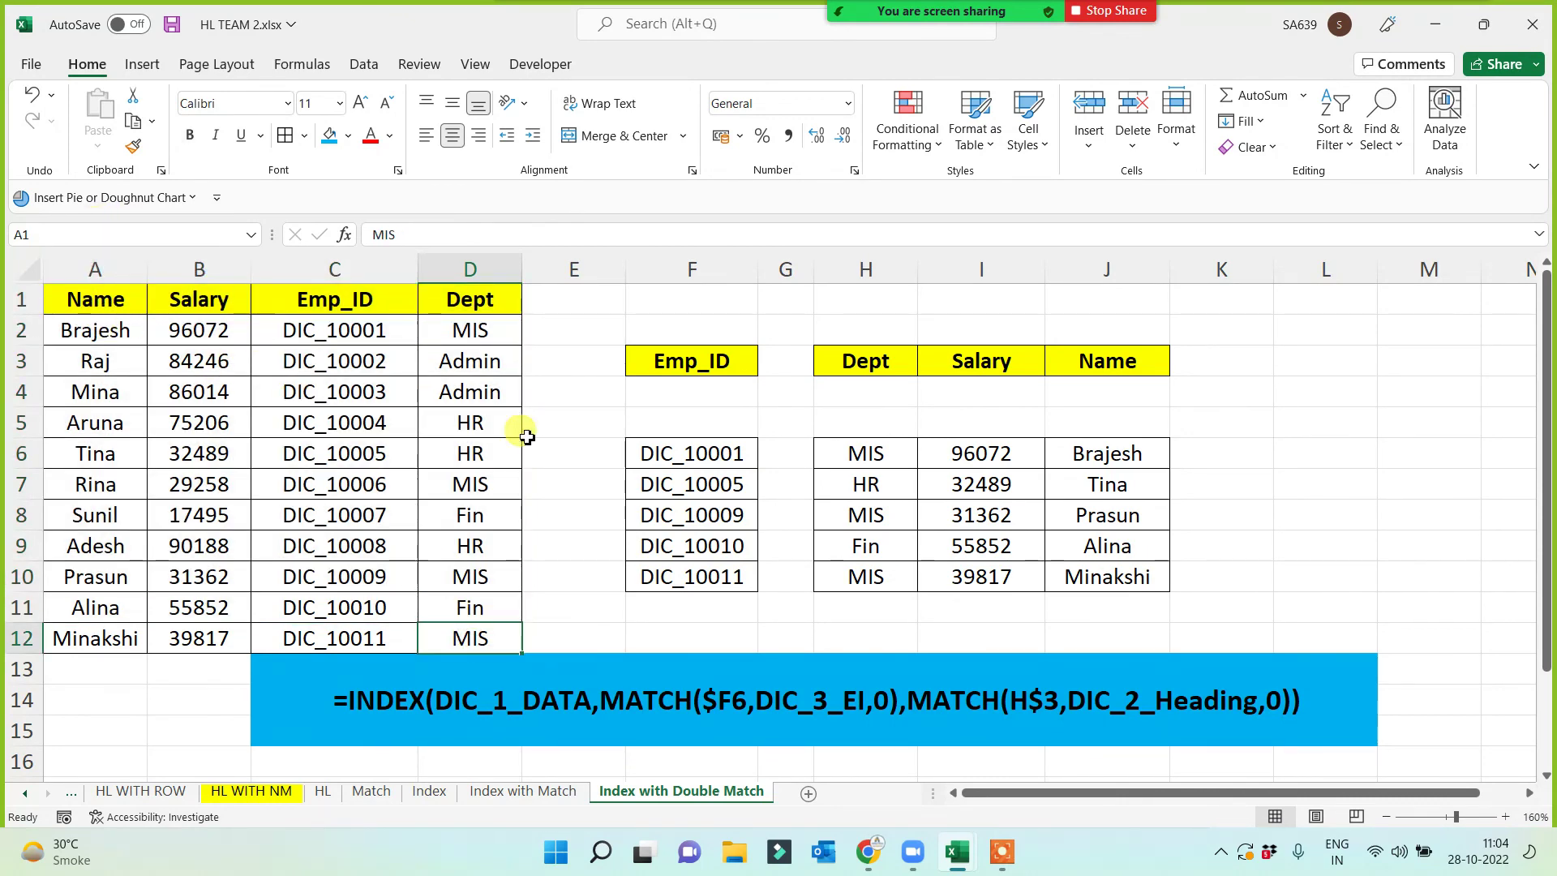
pyautogui.click(1300, 415)
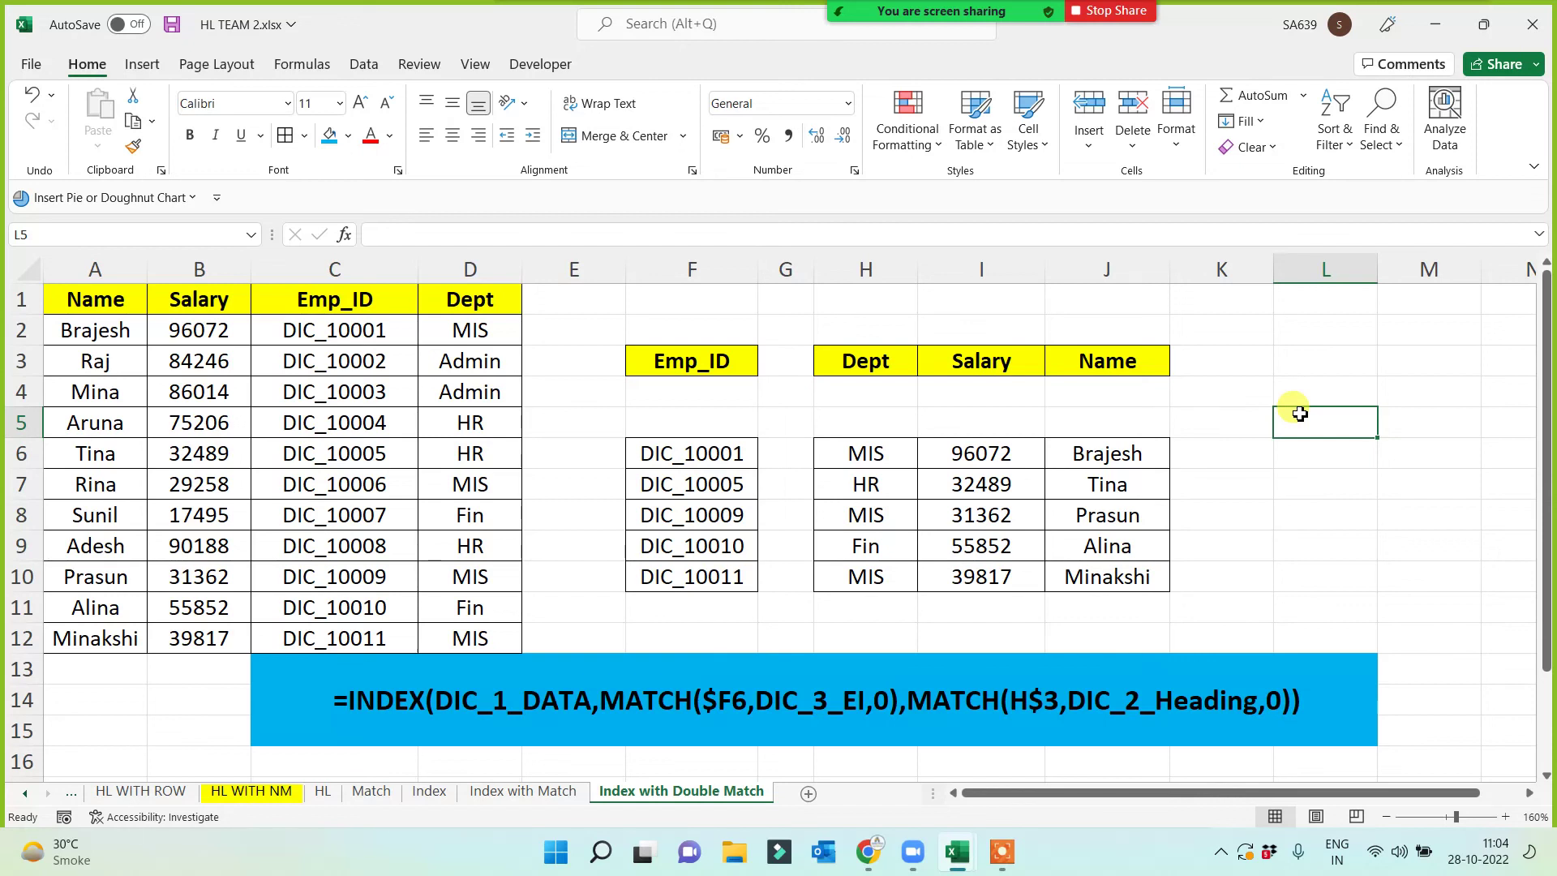
pyautogui.click(1004, 856)
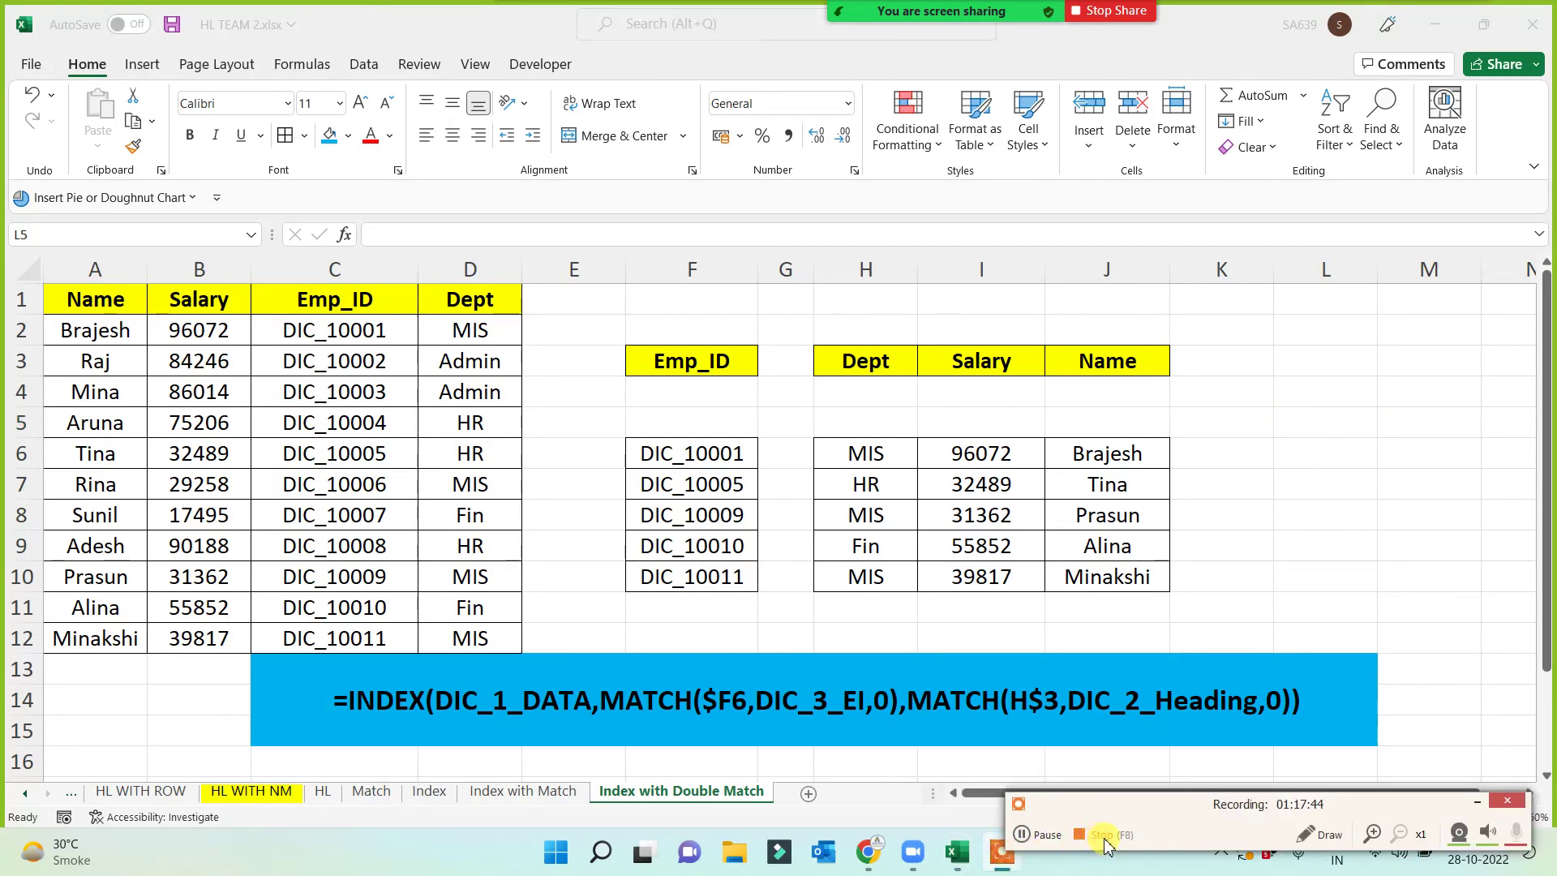